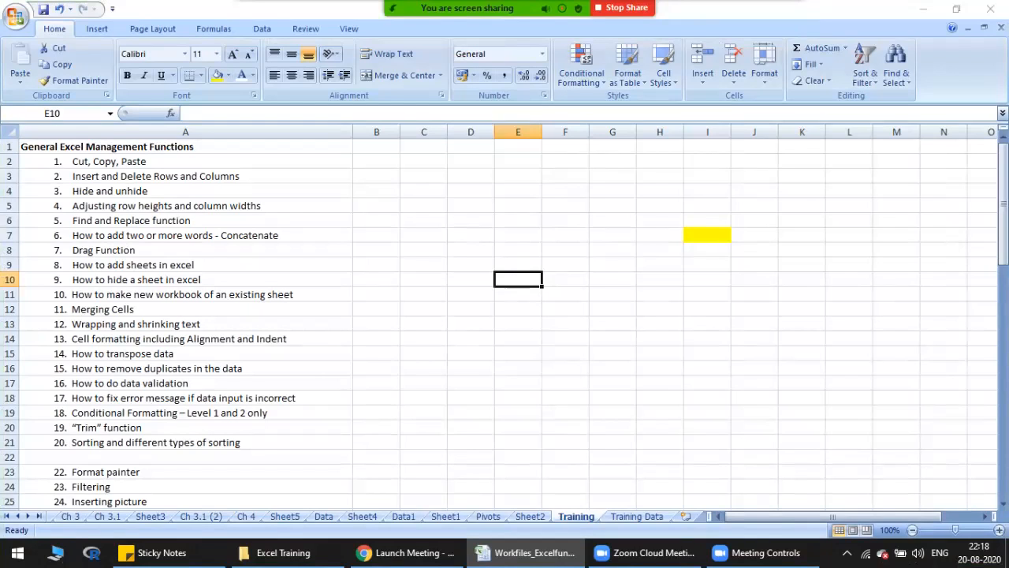
Step: Review the training topics in column A, covering General Excel Management Functions, Table, Graphical and Mathematical Functions
{"action": "left_click_drag", "start_coordinate": [185, 162], "coordinate": [186, 456]}
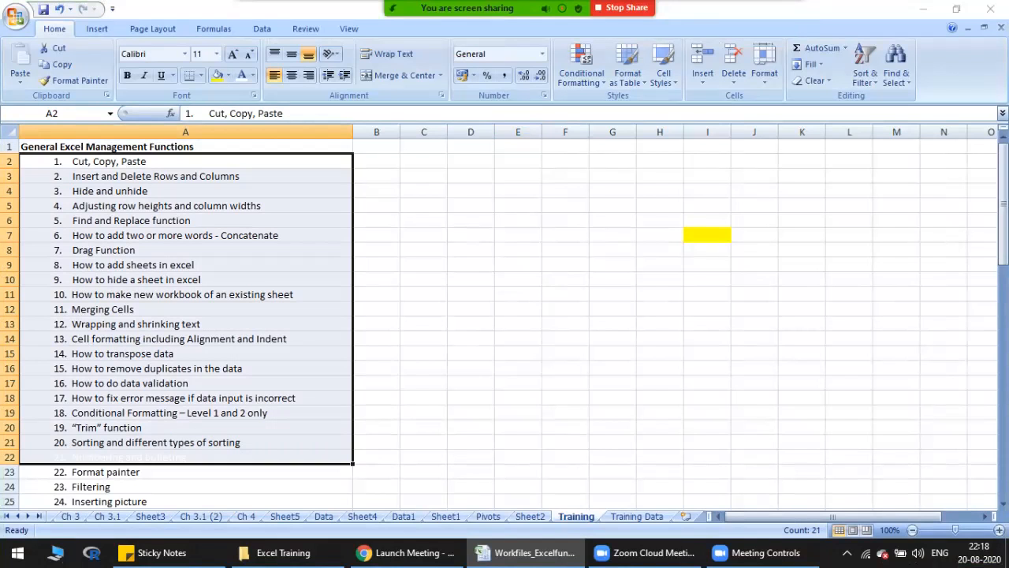
{"action": "scroll", "coordinate": [505, 315], "scroll_direction": "down", "scroll_amount": 6}
{"action": "scroll", "coordinate": [505, 315], "scroll_direction": "up", "scroll_amount": 1}
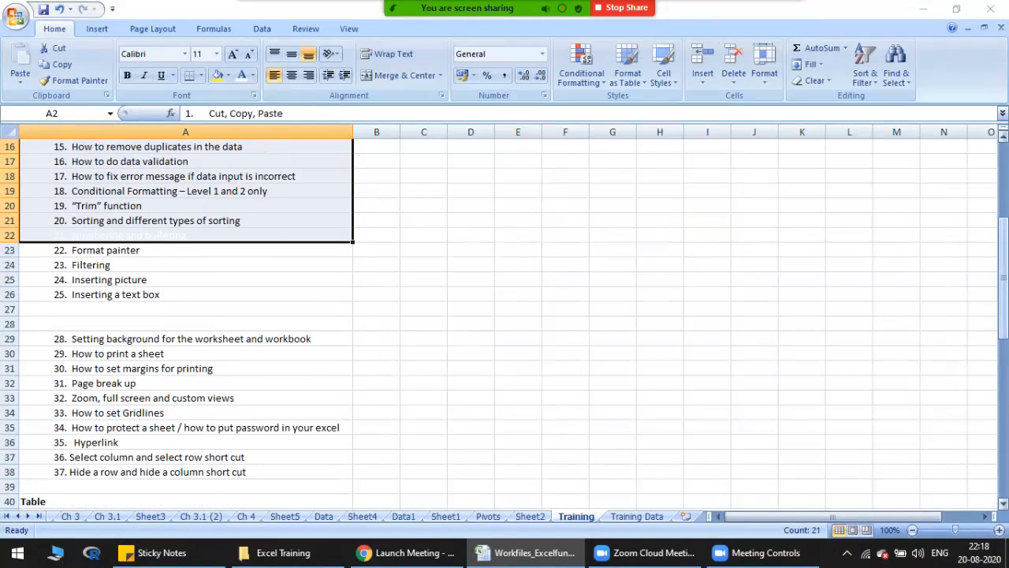
{"action": "scroll", "coordinate": [505, 316], "scroll_direction": "up", "scroll_amount": 5}
{"action": "left_click", "coordinate": [185, 146]}
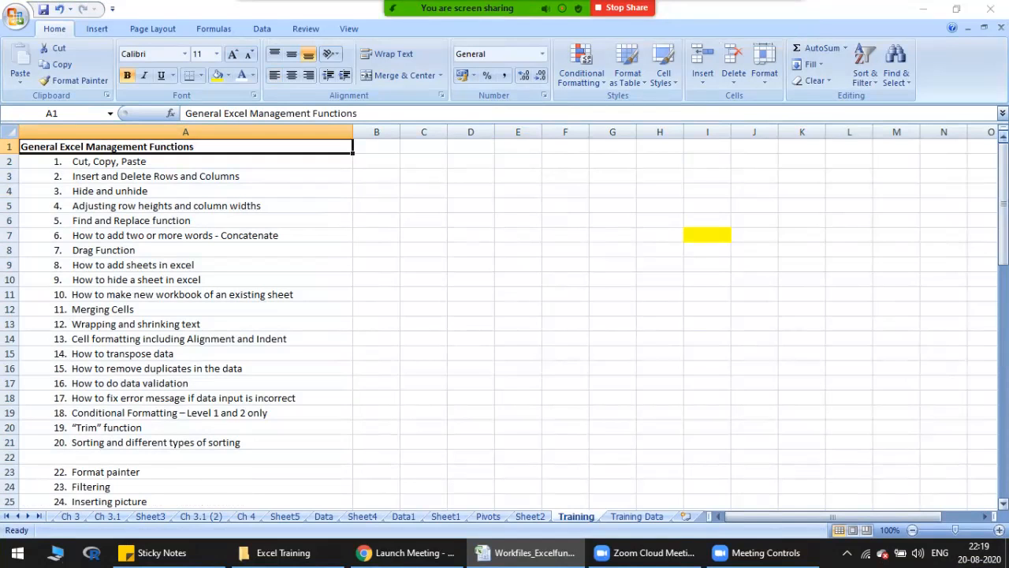
{"action": "left_click_drag", "start_coordinate": [1003, 182], "coordinate": [1003, 346]}
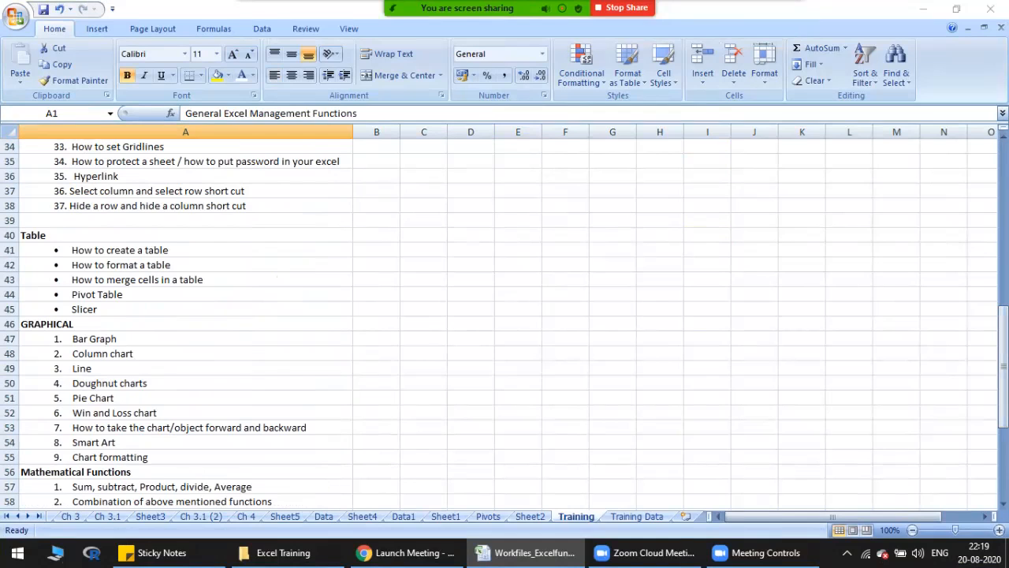
{"action": "left_click", "coordinate": [185, 235]}
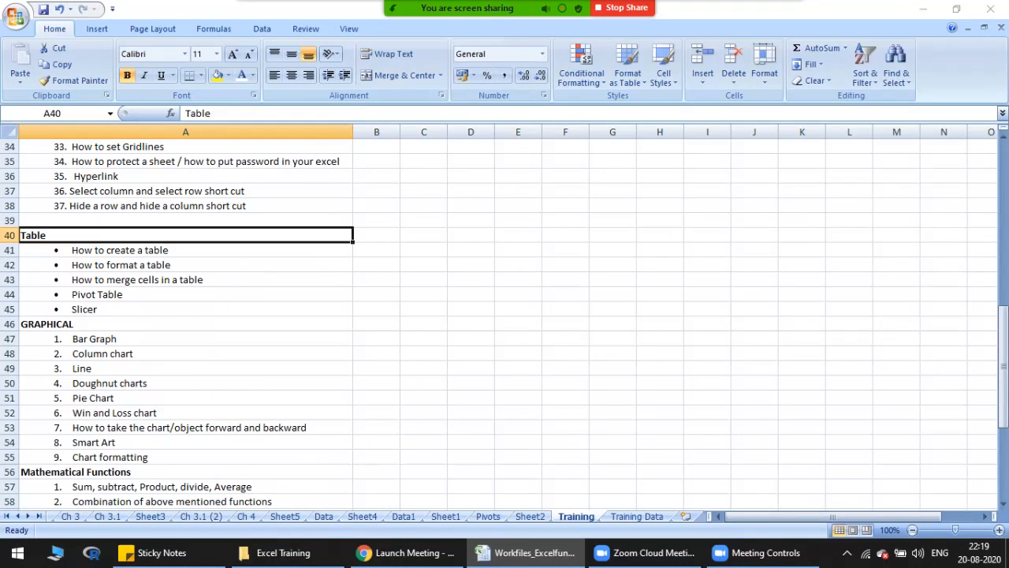
{"action": "left_click", "coordinate": [185, 324]}
{"action": "left_click", "coordinate": [186, 471]}
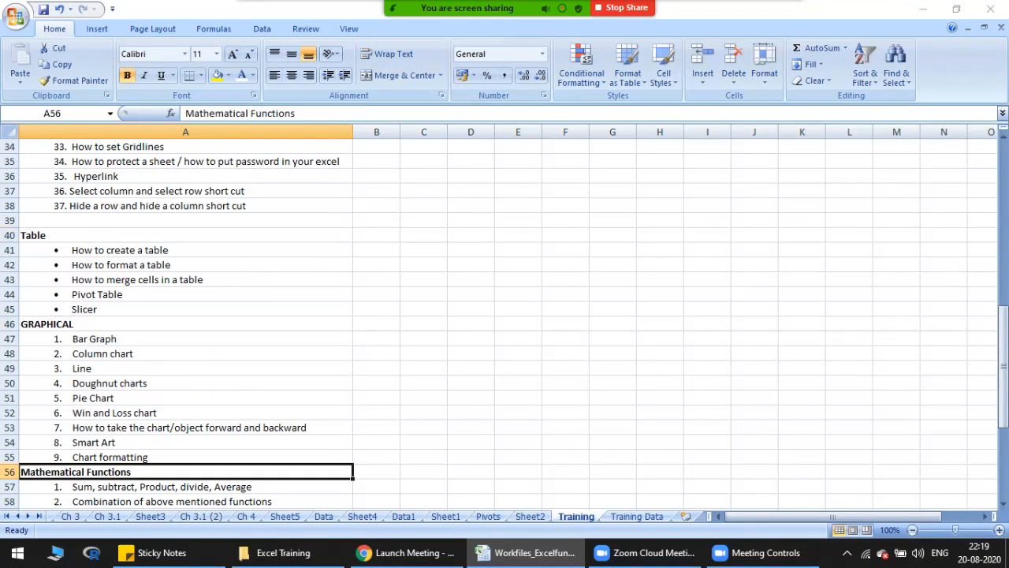
{"action": "left_click_drag", "start_coordinate": [1003, 316], "coordinate": [1003, 333]}
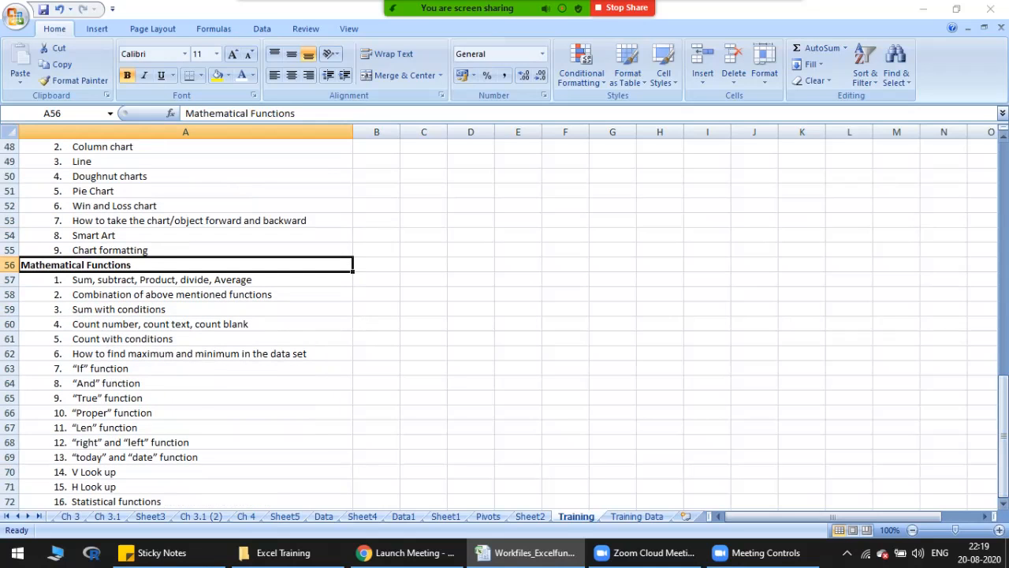
{"action": "left_click_drag", "start_coordinate": [185, 501], "coordinate": [185, 265]}
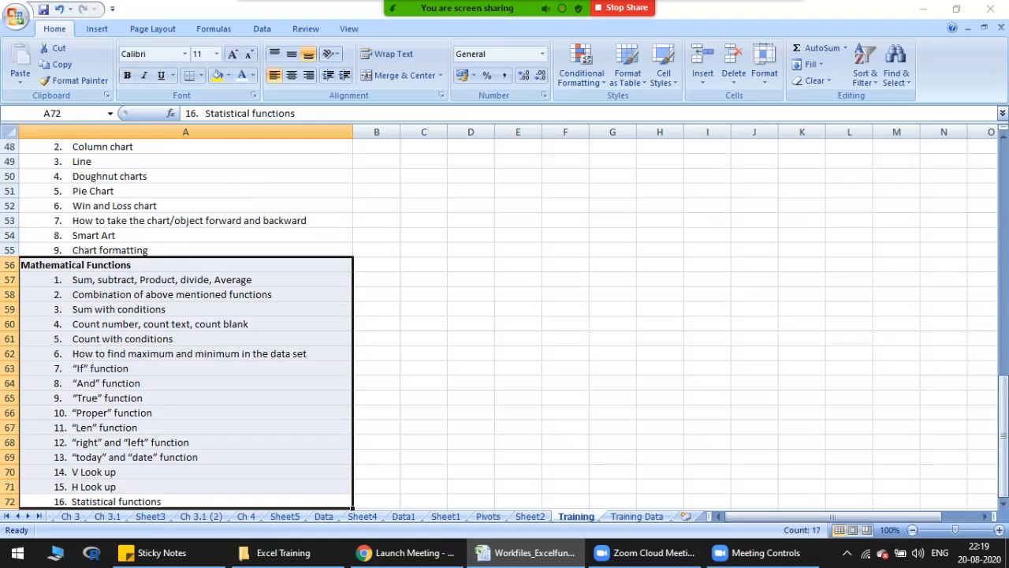
{"action": "left_click_drag", "start_coordinate": [1003, 472], "coordinate": [1003, 221]}
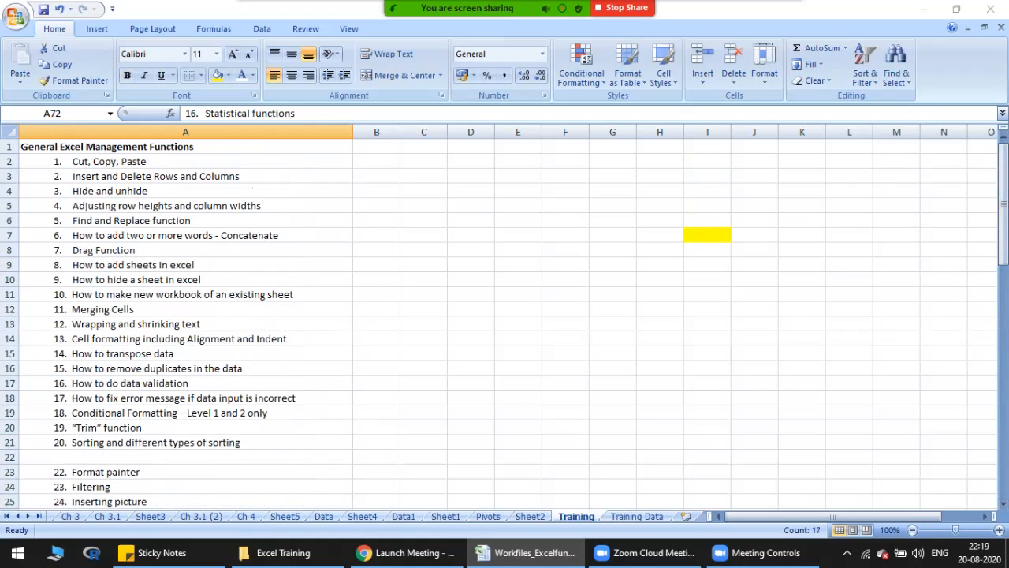
{"action": "left_click_drag", "start_coordinate": [186, 147], "coordinate": [185, 442]}
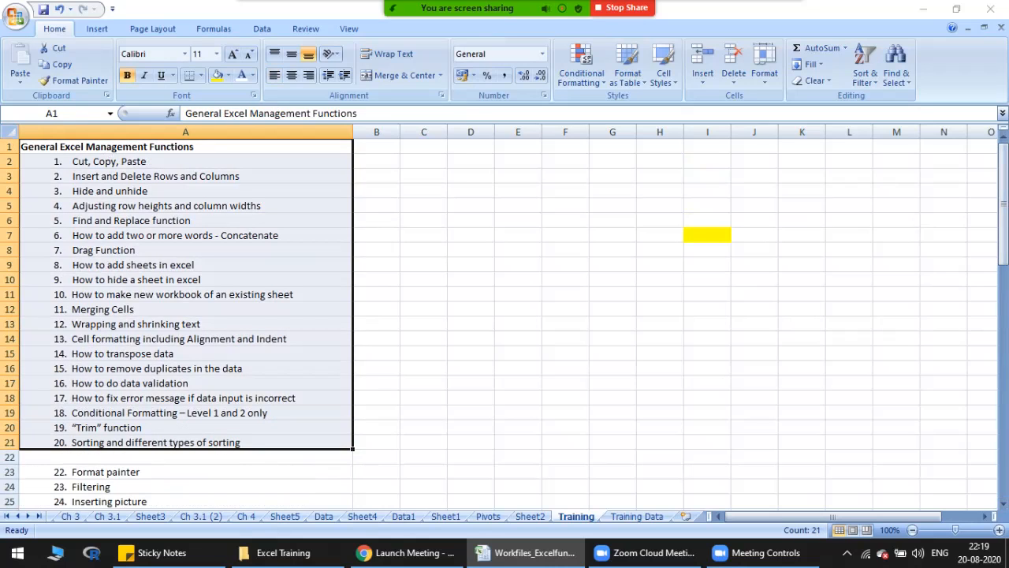
{"action": "left_click_drag", "start_coordinate": [185, 146], "coordinate": [352, 478]}
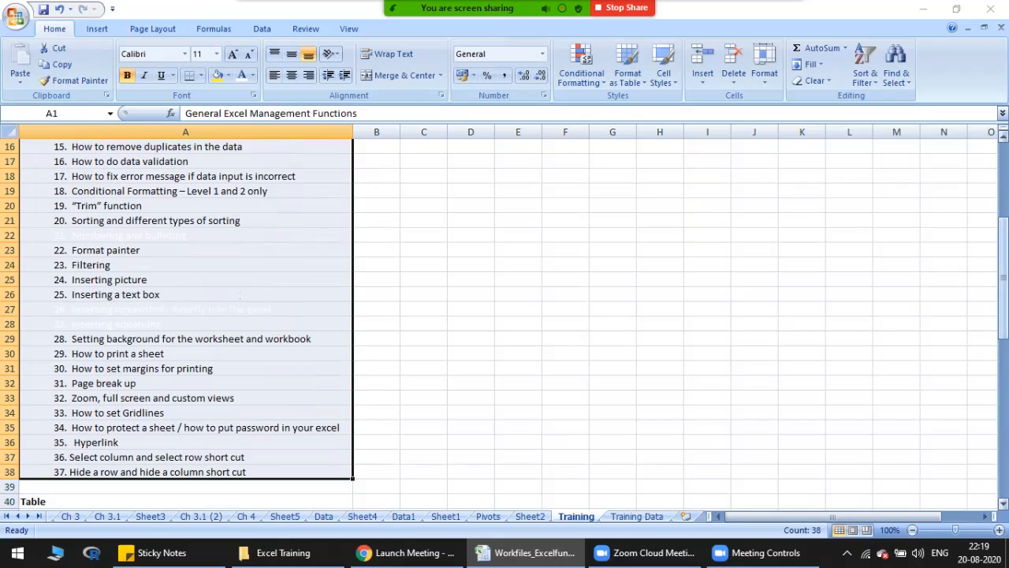
{"action": "scroll", "coordinate": [505, 316], "scroll_direction": "up", "scroll_amount": 5}
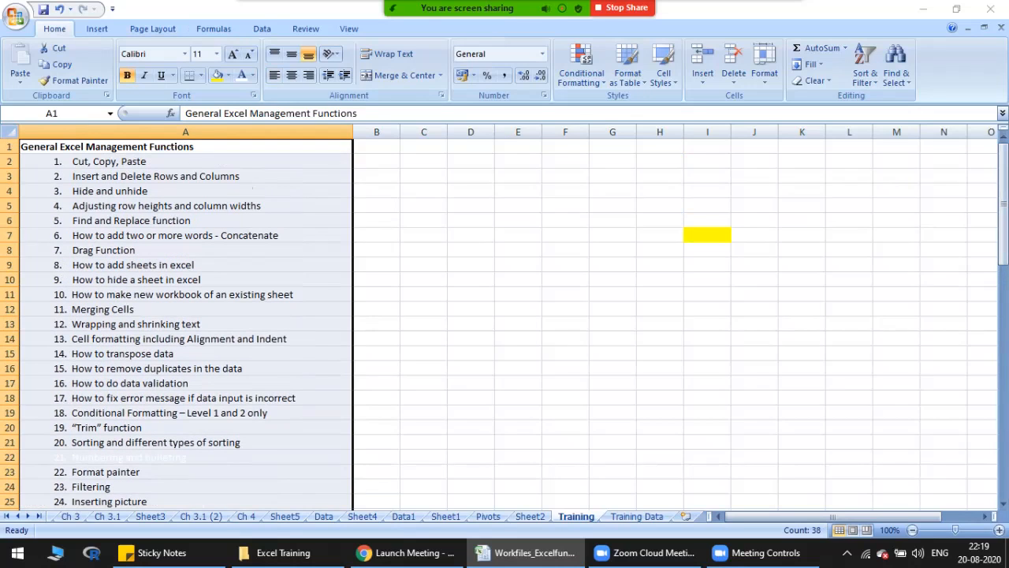
{"action": "left_click", "coordinate": [236, 161]}
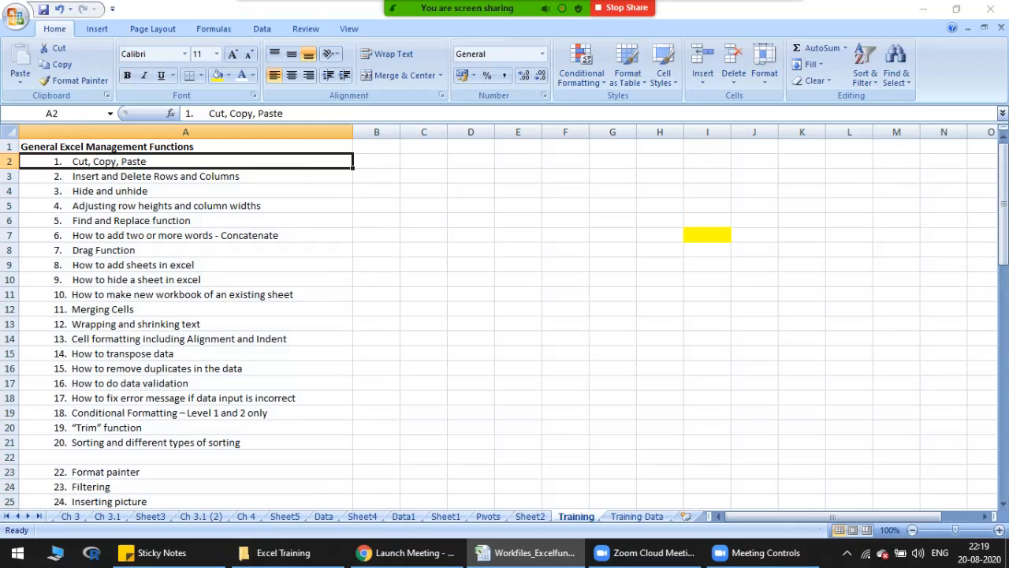
Step: Enter a person's first name in cell C5 and fill the range C7:F13 with yellow
{"action": "left_click", "coordinate": [423, 206]}
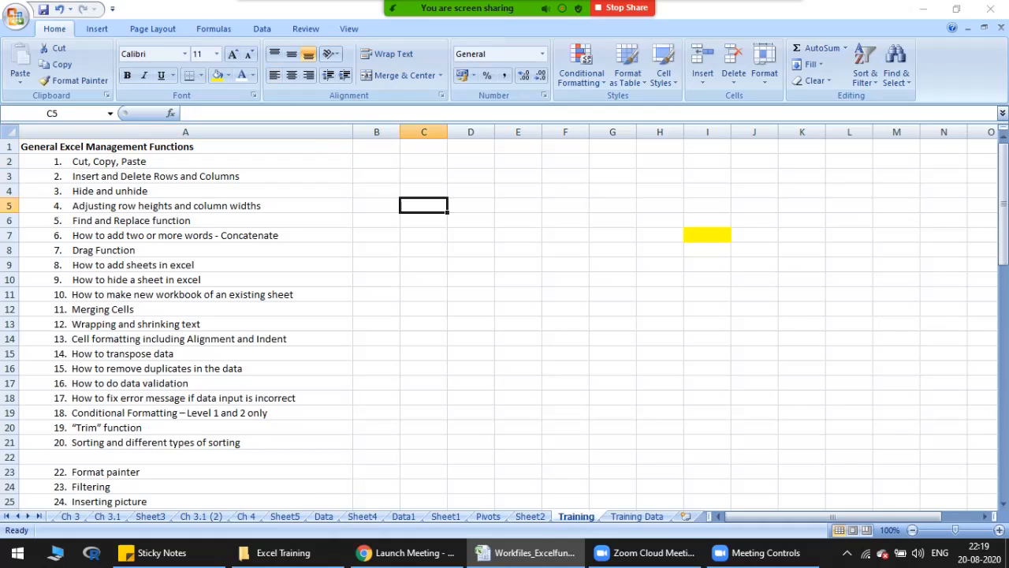
{"action": "type", "text": "Devansh\\"}
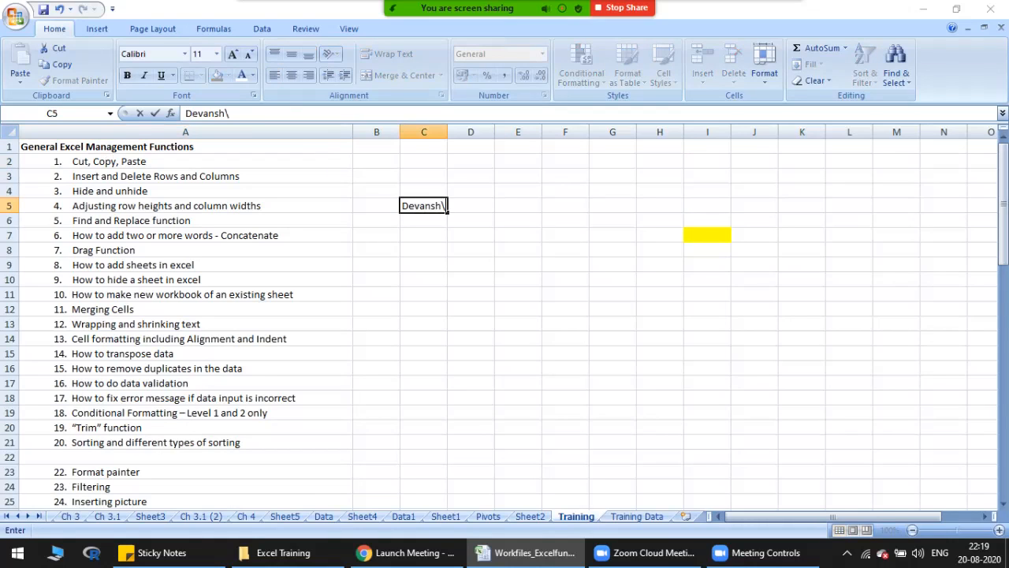
{"action": "key", "text": "BackSpace"}
{"action": "key", "text": "Return"}
{"action": "key", "text": "Up"}
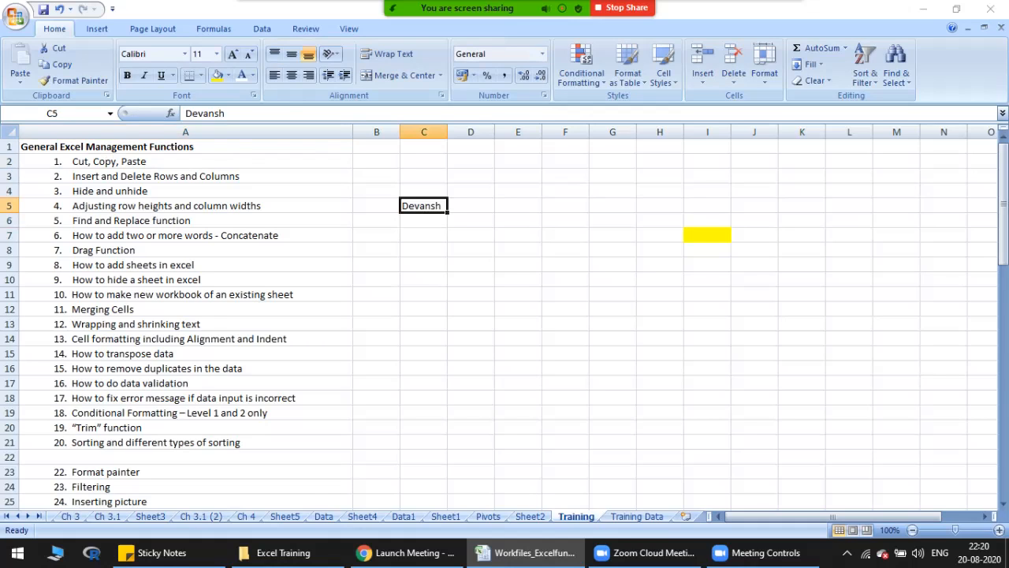
{"action": "left_click_drag", "start_coordinate": [424, 235], "coordinate": [566, 324]}
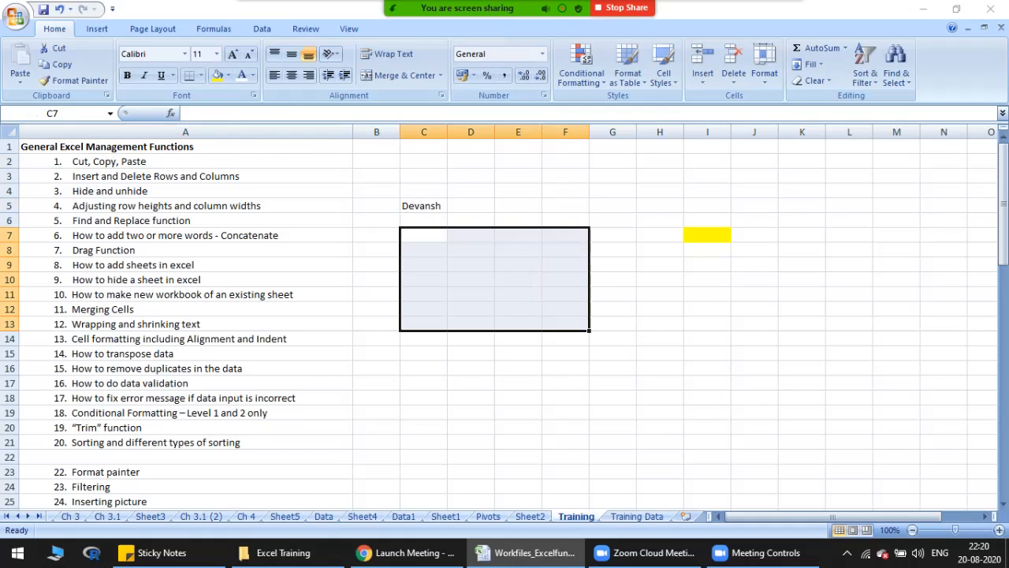
{"action": "left_click", "coordinate": [216, 75]}
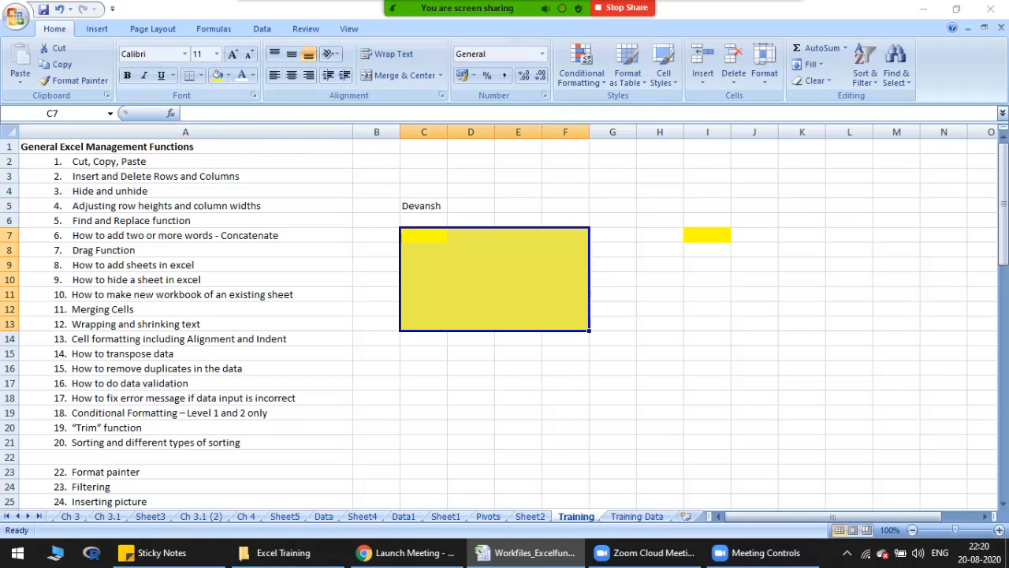
Step: Copy the name in C5 and paste it into C7, the first cell of the yellow block
{"action": "left_click", "coordinate": [424, 206]}
{"action": "key", "text": "ctrl+c"}
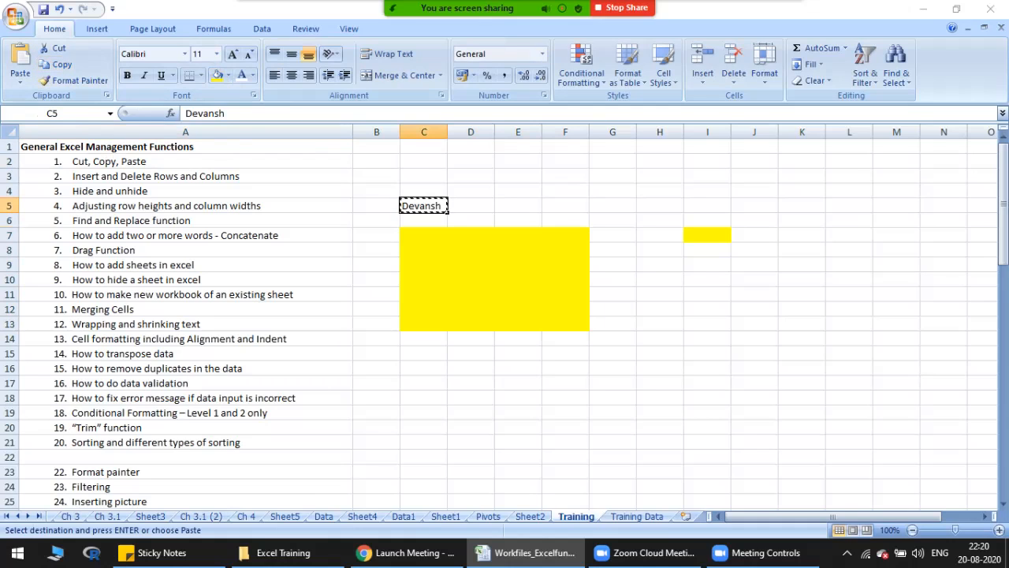
{"action": "left_click", "coordinate": [424, 234]}
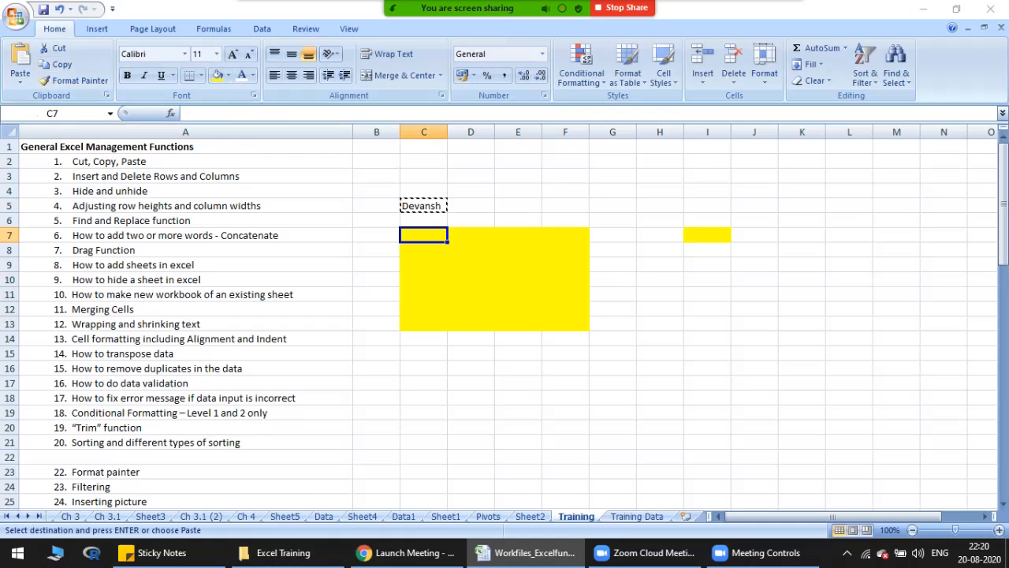
{"action": "key", "text": "ctrl+v"}
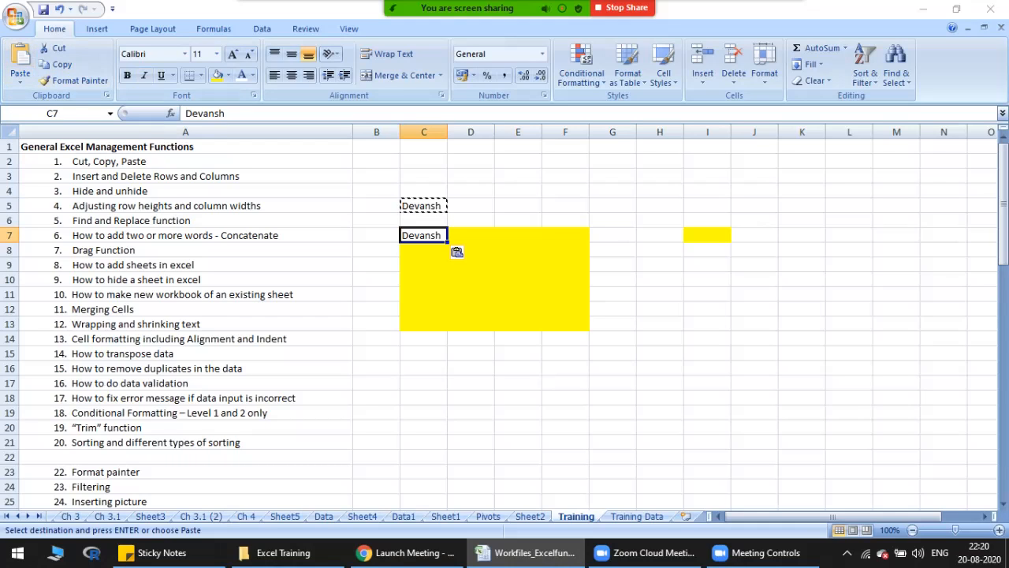
{"action": "key", "text": "Up"}
{"action": "key", "text": "Up"}
{"action": "key", "text": "Down"}
{"action": "key", "text": "Down"}
{"action": "key", "text": "shift+Down"}
{"action": "key", "text": "shift+Right"}
{"action": "key", "text": "shift+Down"}
{"action": "key", "text": "shift+Down"}
{"action": "key", "text": "shift+Right"}
{"action": "key", "text": "shift+Down"}
{"action": "key", "text": "shift+Right"}
{"action": "key", "text": "shift+Down"}
{"action": "key", "text": "shift+Down"}
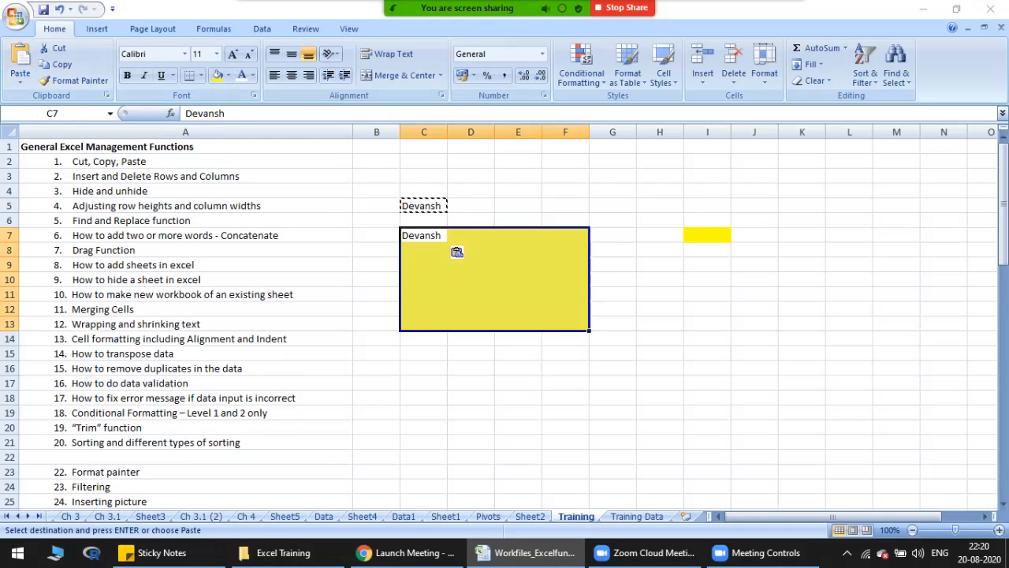
{"action": "left_click", "coordinate": [423, 235]}
{"action": "left_click", "coordinate": [424, 250]}
{"action": "key", "text": "Down"}
{"action": "key", "text": "Down"}
{"action": "key", "text": "Up"}
{"action": "key", "text": "Up"}
{"action": "key", "text": "Up"}
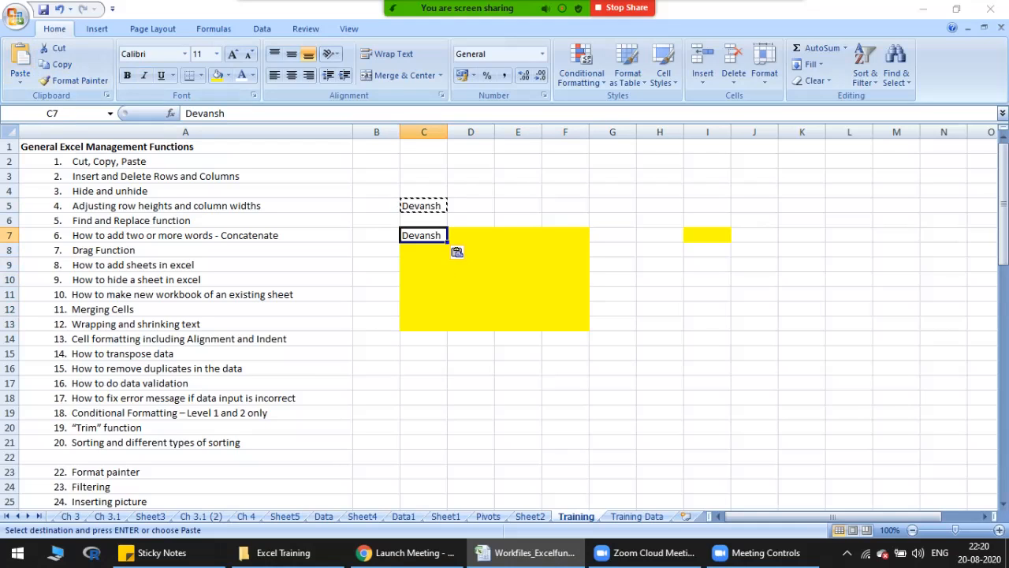
{"action": "key", "text": "shift+Down"}
{"action": "key", "text": "shift+Down"}
{"action": "key", "text": "shift+Down"}
{"action": "key", "text": "shift+Down"}
{"action": "key", "text": "shift+Down"}
{"action": "key", "text": "shift+Right"}
{"action": "key", "text": "shift+Right"}
{"action": "key", "text": "shift+Right"}
{"action": "key", "text": "shift+Down"}
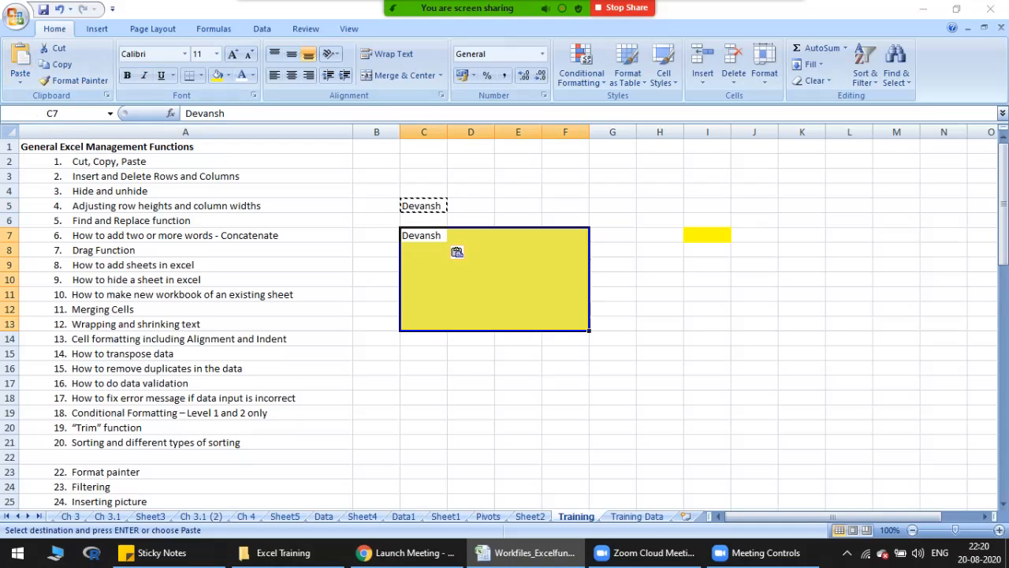
{"action": "key", "text": "Left"}
{"action": "key", "text": "Right"}
Step: Paste the copied name into every cell of the range C7:F13
{"action": "key", "text": "shift+Down"}
{"action": "key", "text": "shift+Down"}
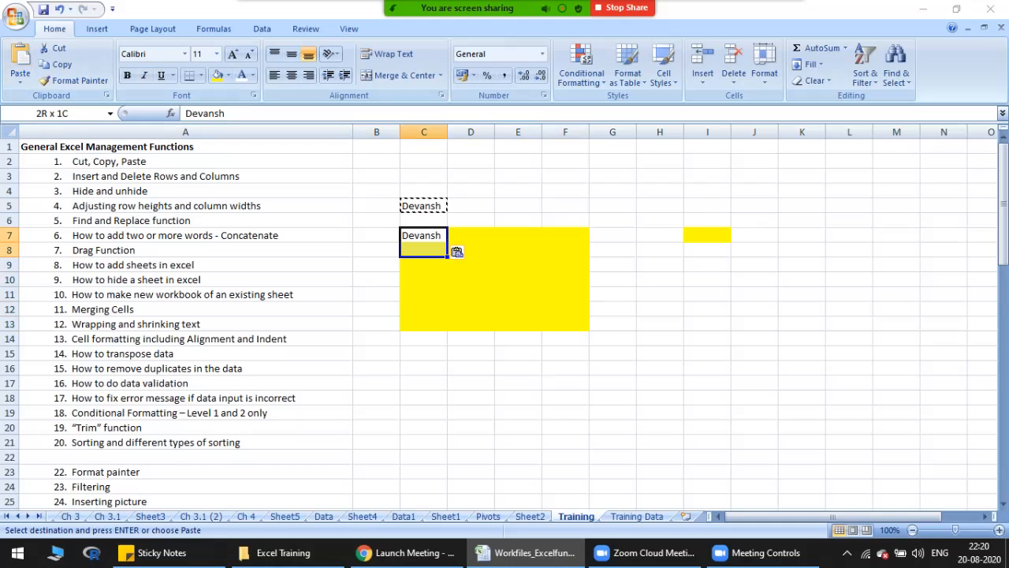
{"action": "key", "text": "shift+Down"}
{"action": "key", "text": "shift+Down"}
{"action": "key", "text": "shift+Down"}
{"action": "key", "text": "shift+Down"}
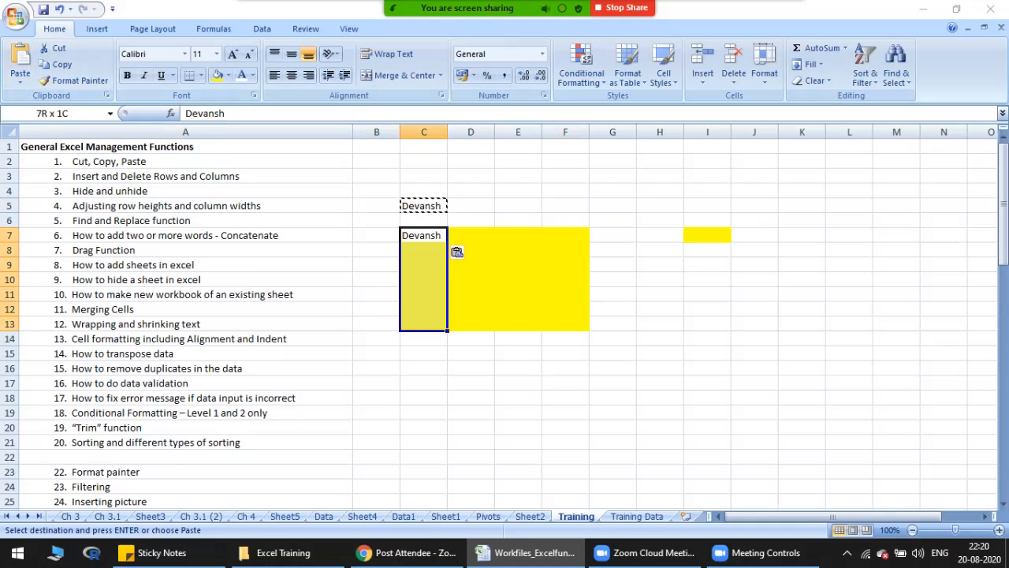
{"action": "key", "text": "shift+Right"}
{"action": "key", "text": "shift+Right"}
{"action": "key", "text": "shift+Right"}
{"action": "key", "text": "shift+Right"}
{"action": "key", "text": "shift+Left"}
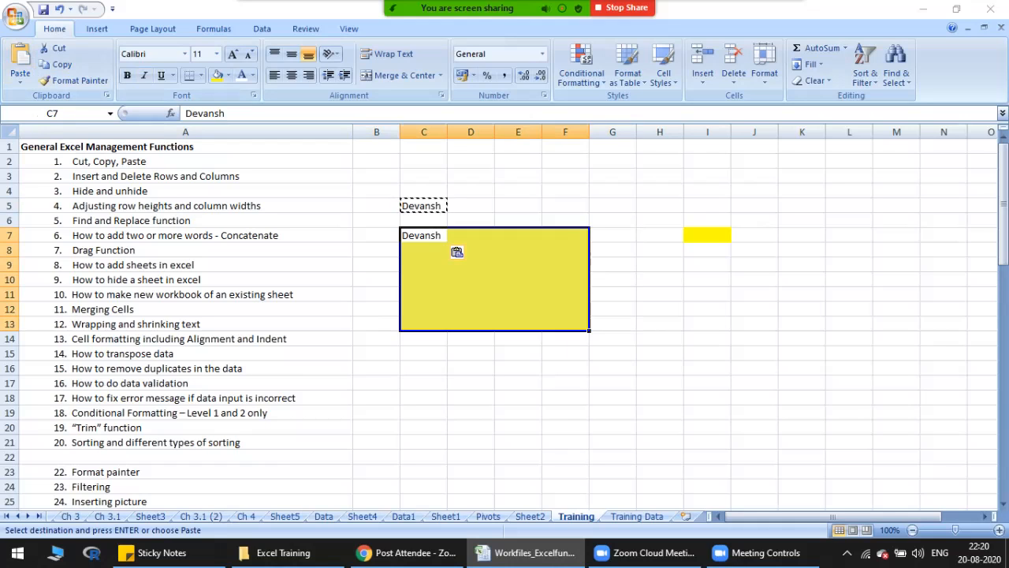
{"action": "key", "text": "ctrl+v"}
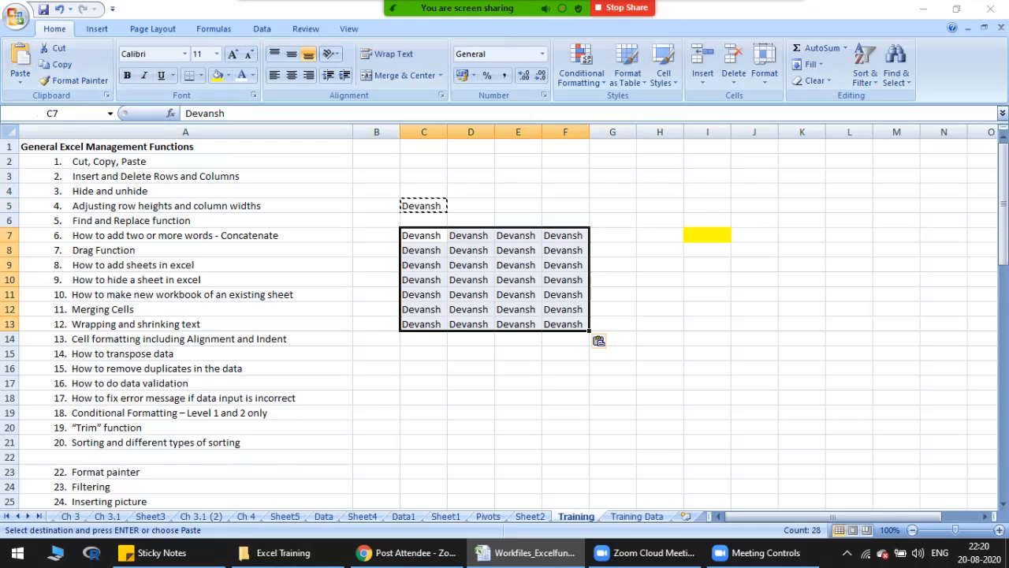
Step: Cut the name from C5 and paste it into F14, just below the filled block
{"action": "left_click", "coordinate": [424, 206]}
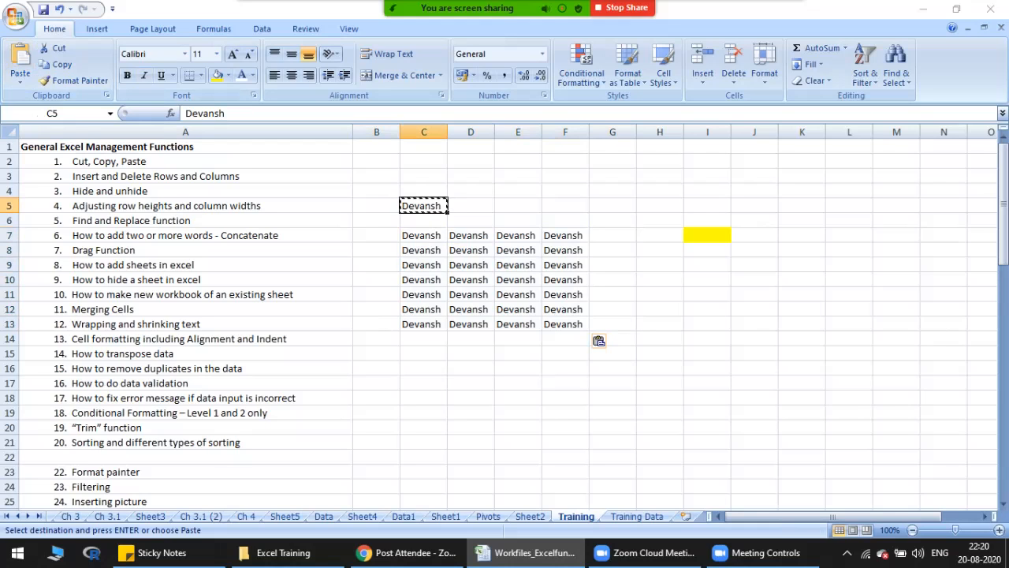
{"action": "left_click", "coordinate": [586, 338]}
{"action": "left_click", "coordinate": [423, 206]}
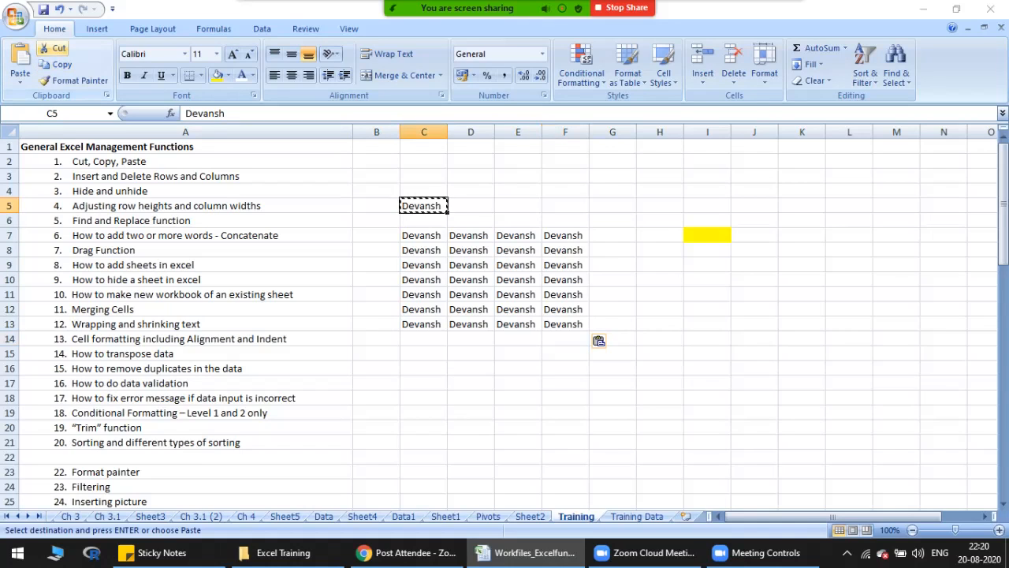
{"action": "left_click", "coordinate": [587, 339]}
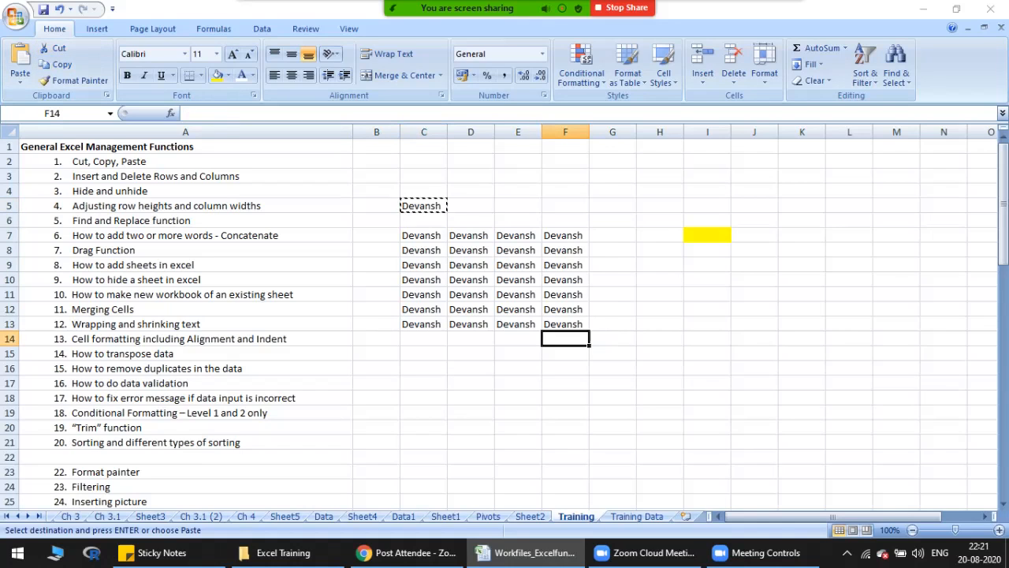
{"action": "key", "text": "ctrl+v"}
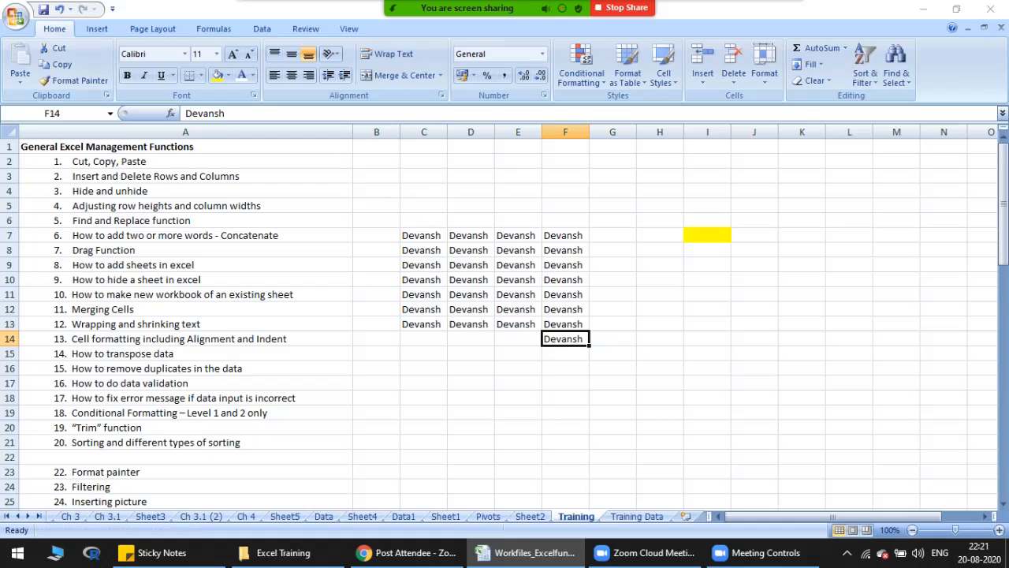
Step: Cut the name from F14 and paste it into C6, directly above the block
{"action": "key", "text": "ctrl+x"}
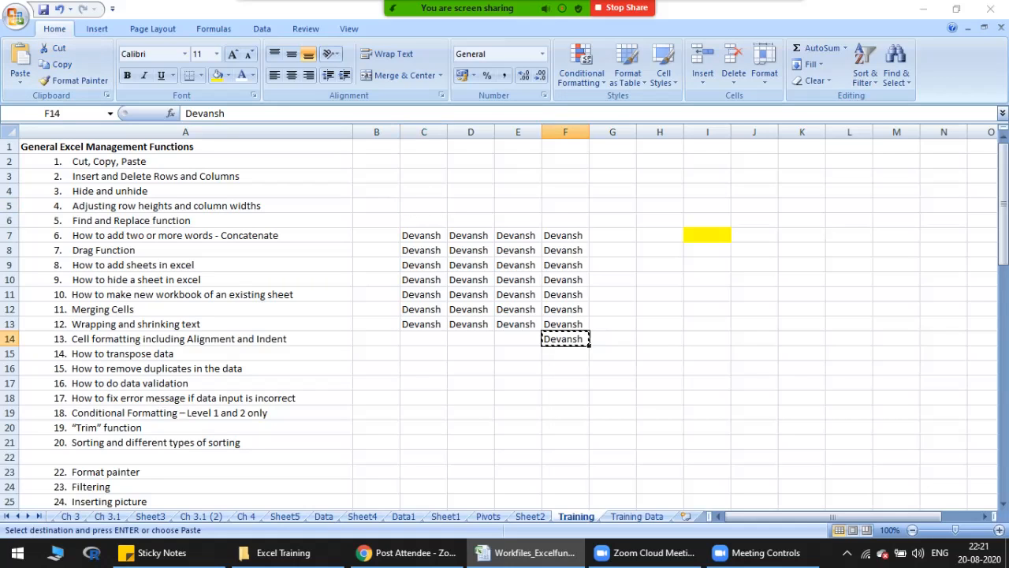
{"action": "left_click", "coordinate": [424, 221]}
{"action": "key", "text": "ctrl+v"}
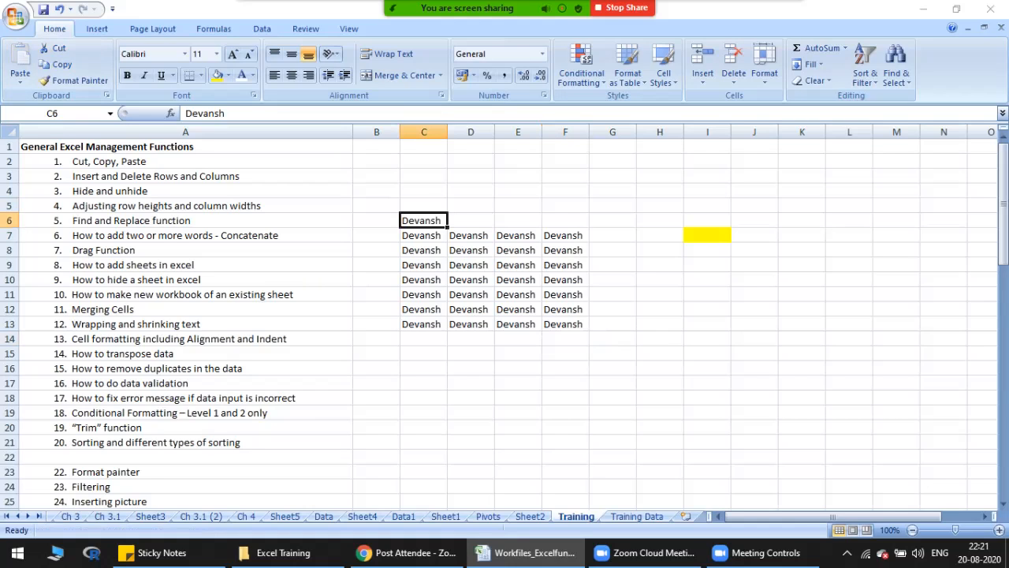
Step: Undo the previous cuts and pastes until the name is back in C5 and the yellow block C7:F13 is empty
{"action": "left_click_drag", "start_coordinate": [422, 234], "coordinate": [563, 324]}
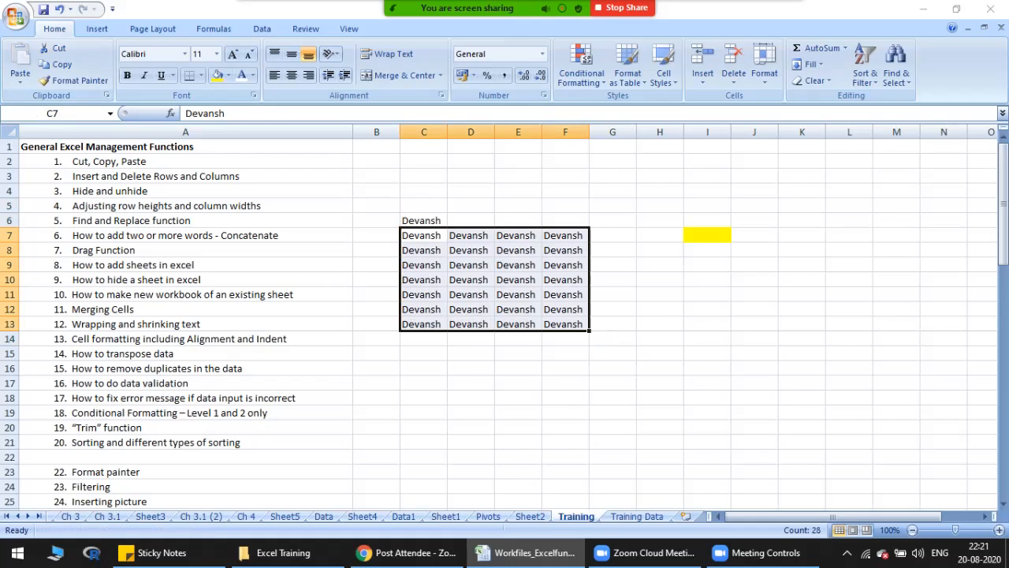
{"action": "key", "text": "ctrl+z"}
{"action": "key", "text": "ctrl+z"}
{"action": "key", "text": "ctrl+z"}
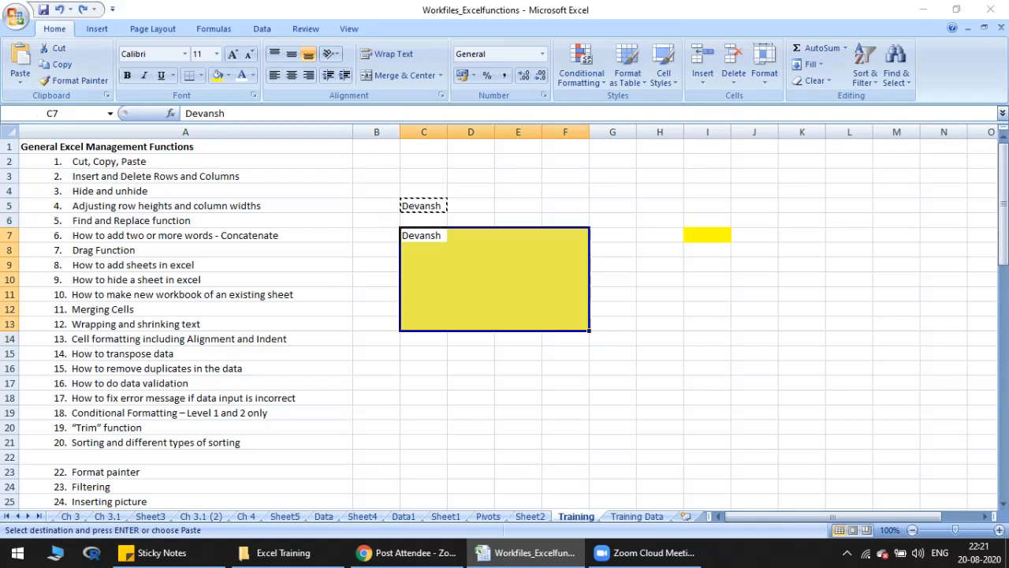
{"action": "key", "text": "ctrl+z"}
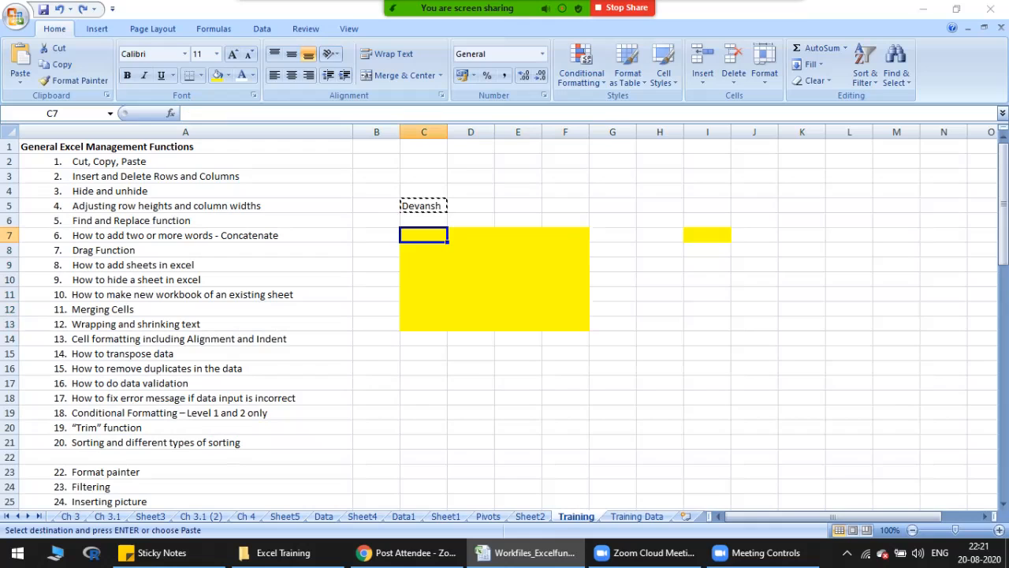
Step: Paste the copied C5 cell normally into the yellow range C7:F13 and undo that paste
{"action": "left_click", "coordinate": [423, 206]}
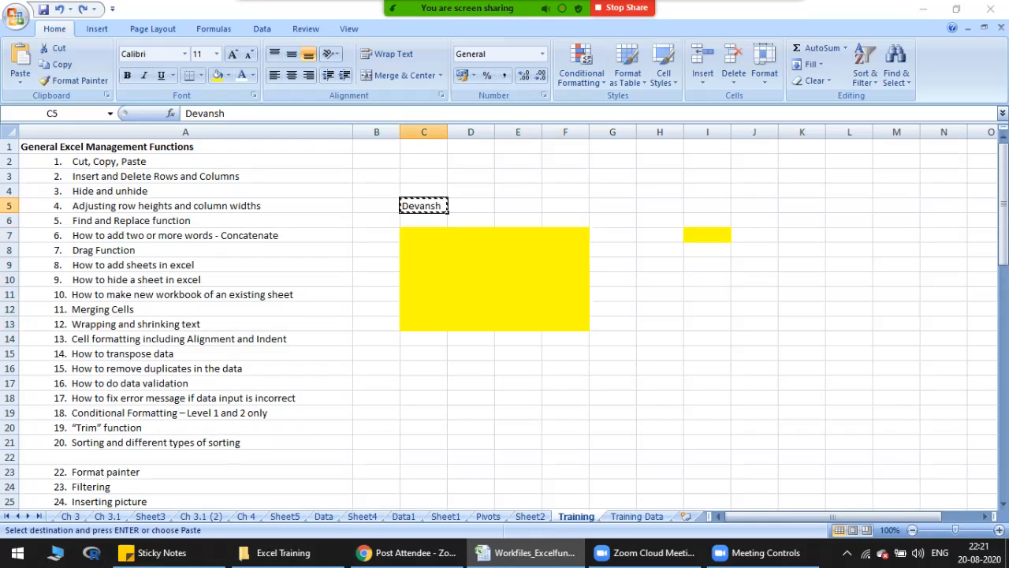
{"action": "left_click_drag", "start_coordinate": [423, 235], "coordinate": [587, 327]}
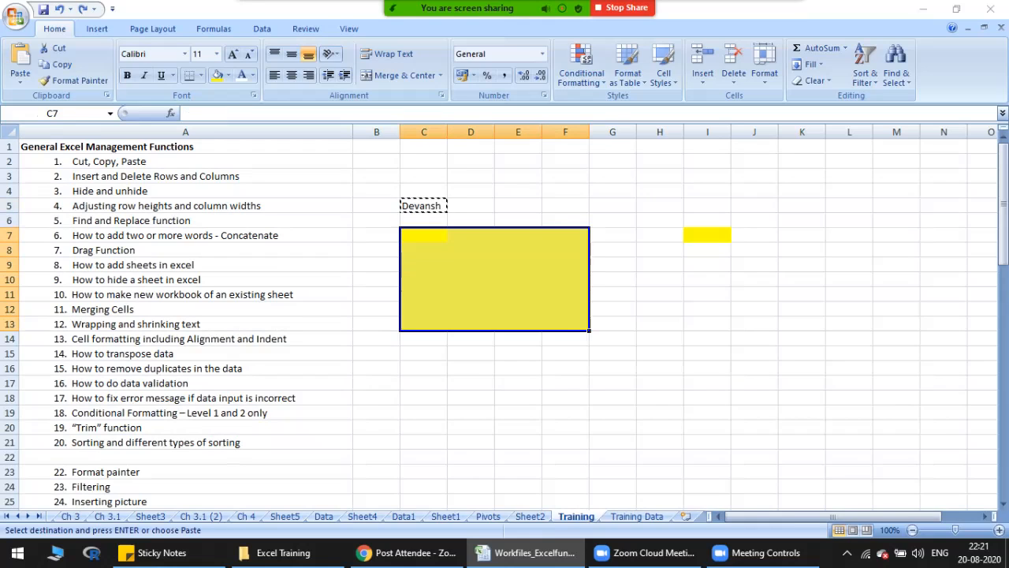
{"action": "key", "text": "ctrl+v"}
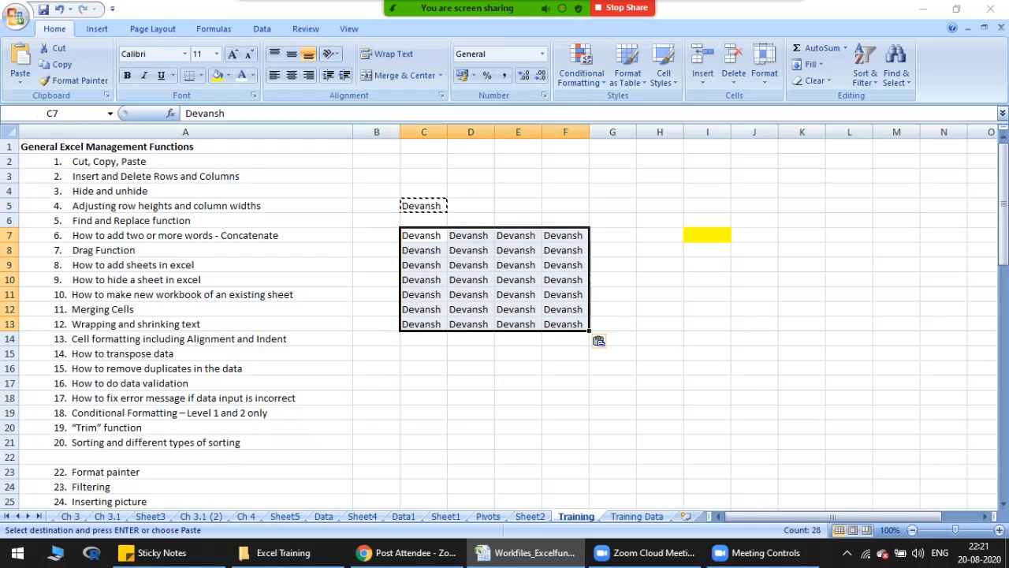
{"action": "left_click", "coordinate": [423, 206]}
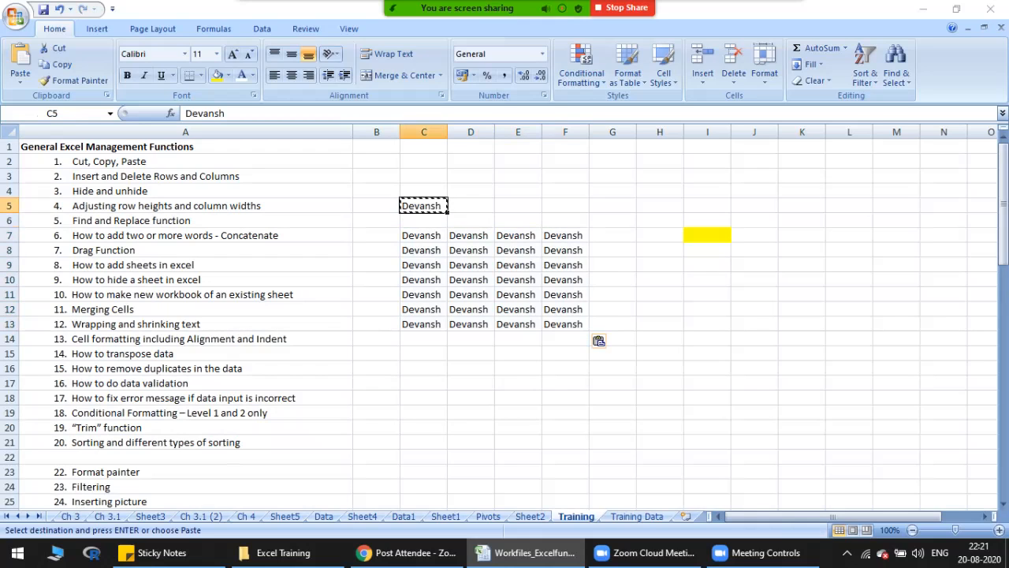
{"action": "key", "text": "ctrl+z"}
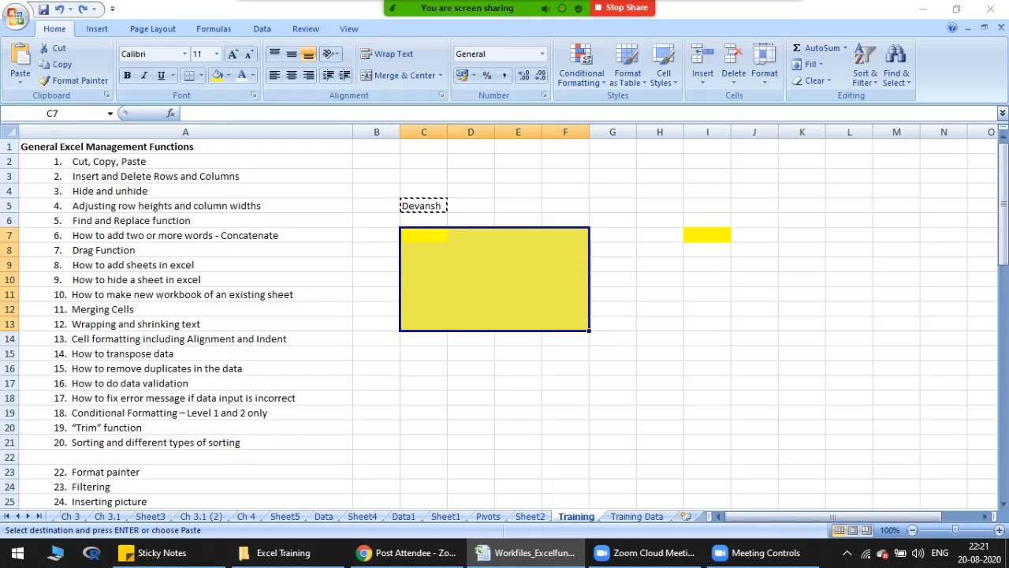
Step: Paste only the values of C5 into the yellow range C7:F13 using Paste Special, and clear the pasted names
{"action": "left_click", "coordinate": [423, 205]}
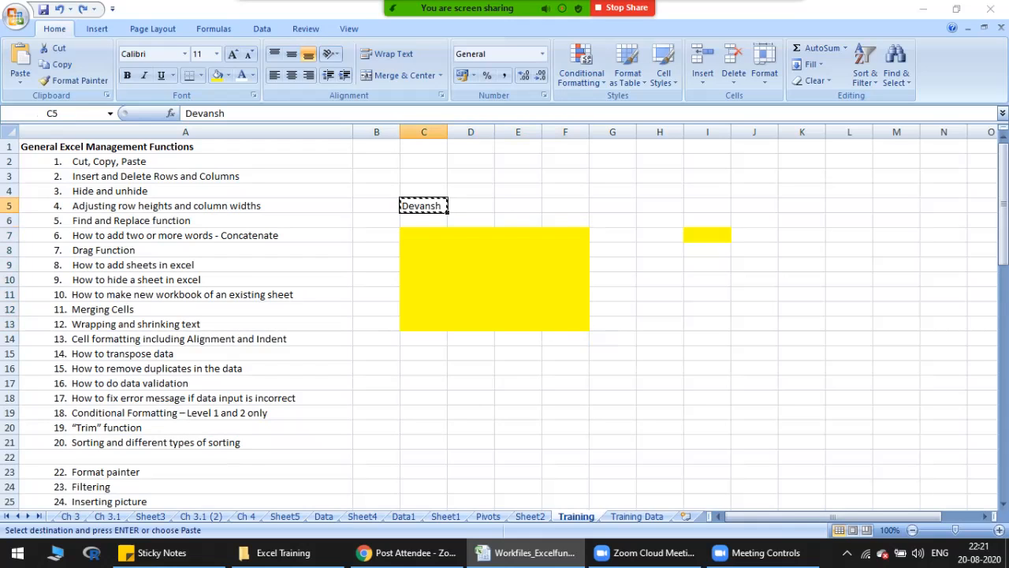
{"action": "left_click_drag", "start_coordinate": [423, 235], "coordinate": [587, 327]}
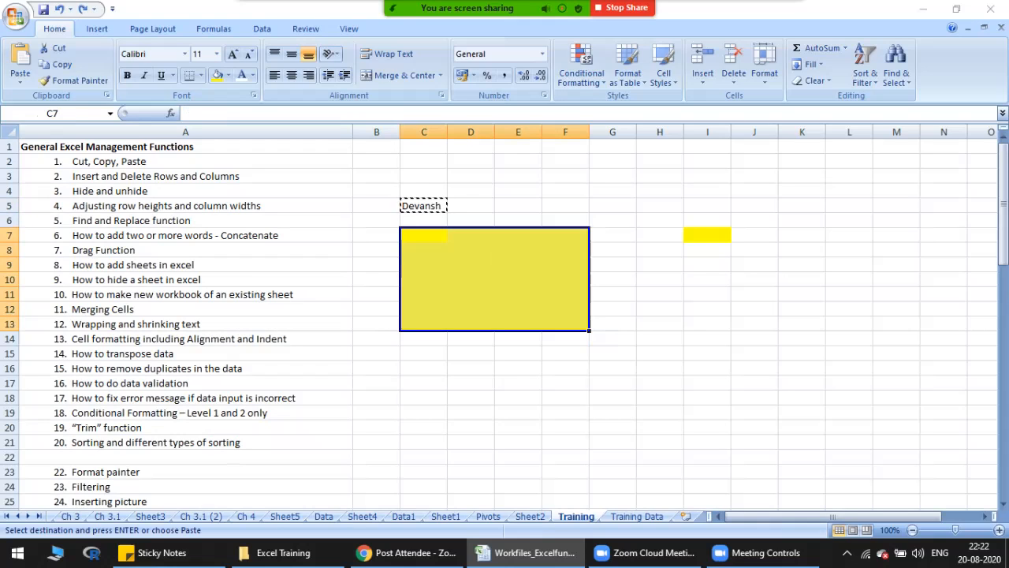
{"action": "key", "text": "ctrl+alt+v"}
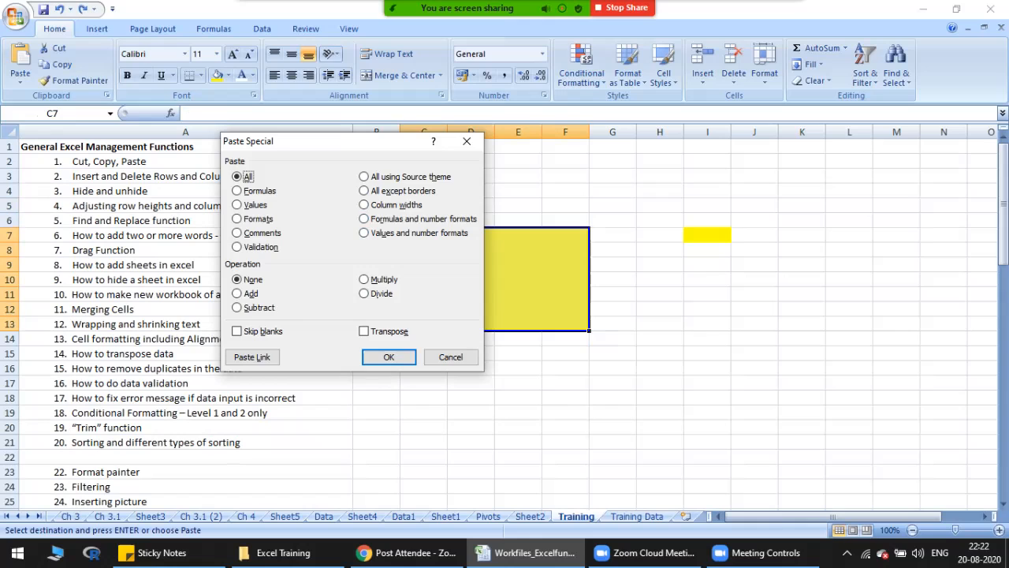
{"action": "key", "text": "Return"}
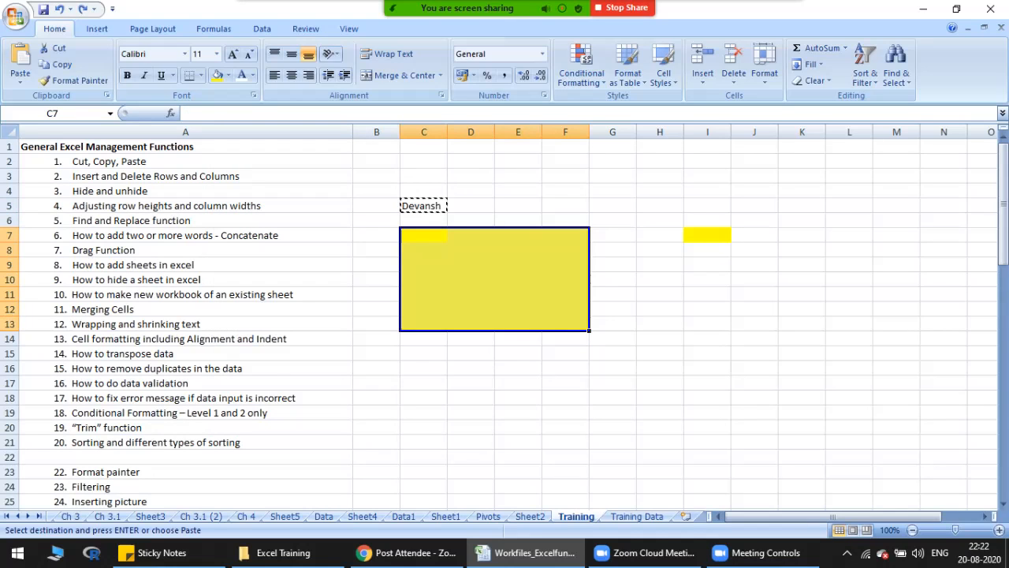
{"action": "key", "text": "ctrl+alt+v"}
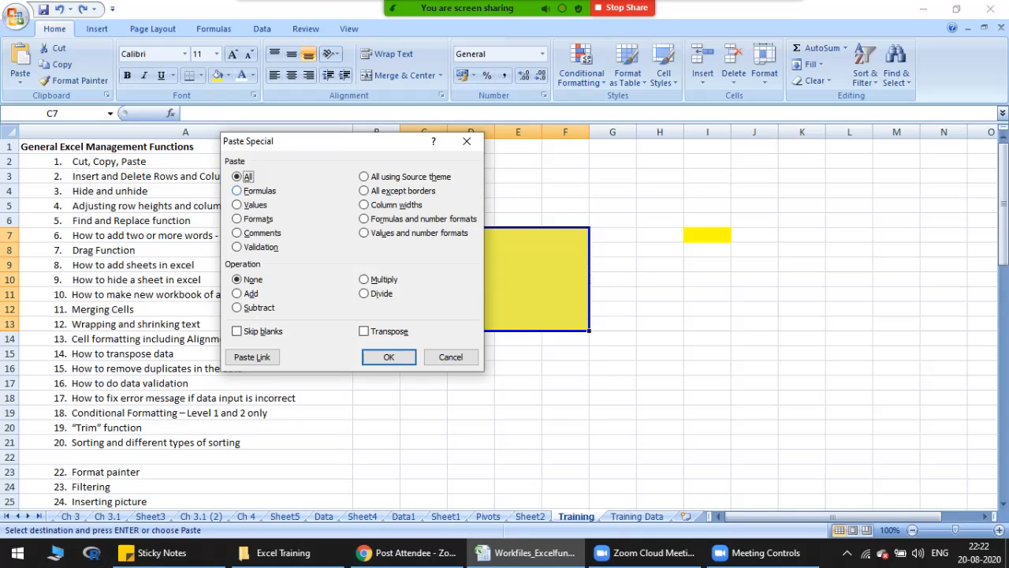
{"action": "key", "text": "v"}
{"action": "left_click_drag", "start_coordinate": [330, 142], "coordinate": [763, 167]}
{"action": "key", "text": "a"}
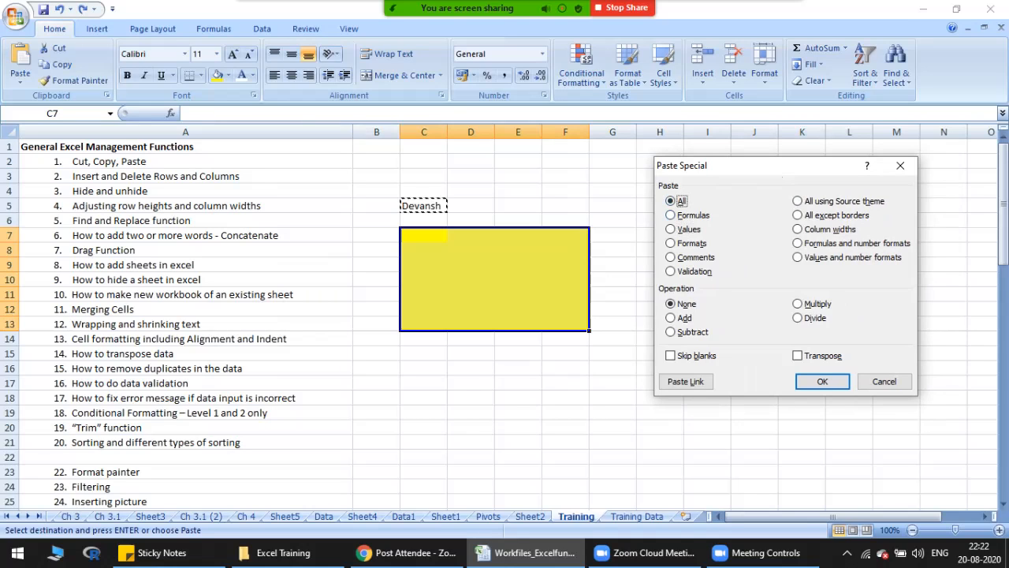
{"action": "key", "text": "v"}
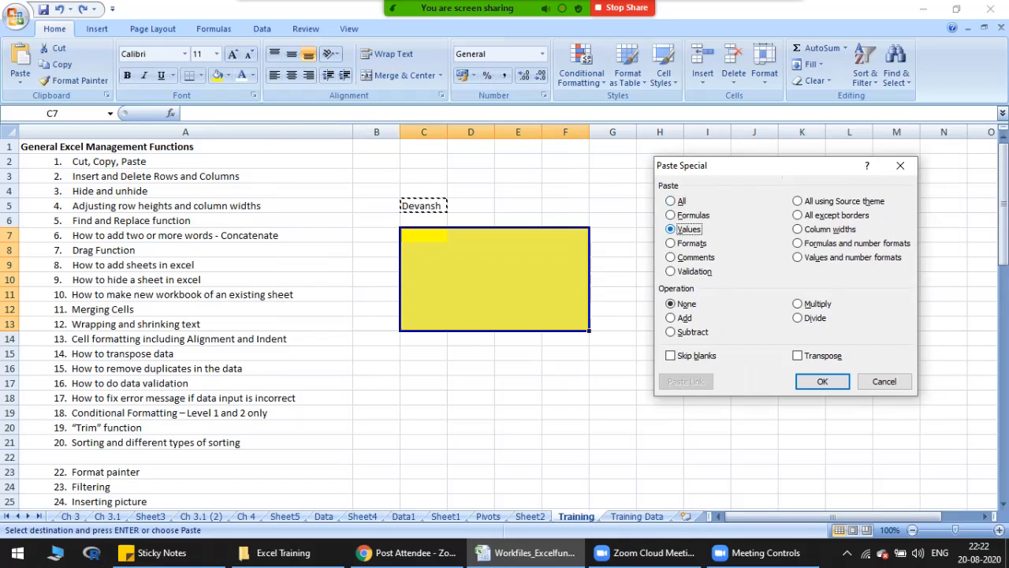
{"action": "key", "text": "Return"}
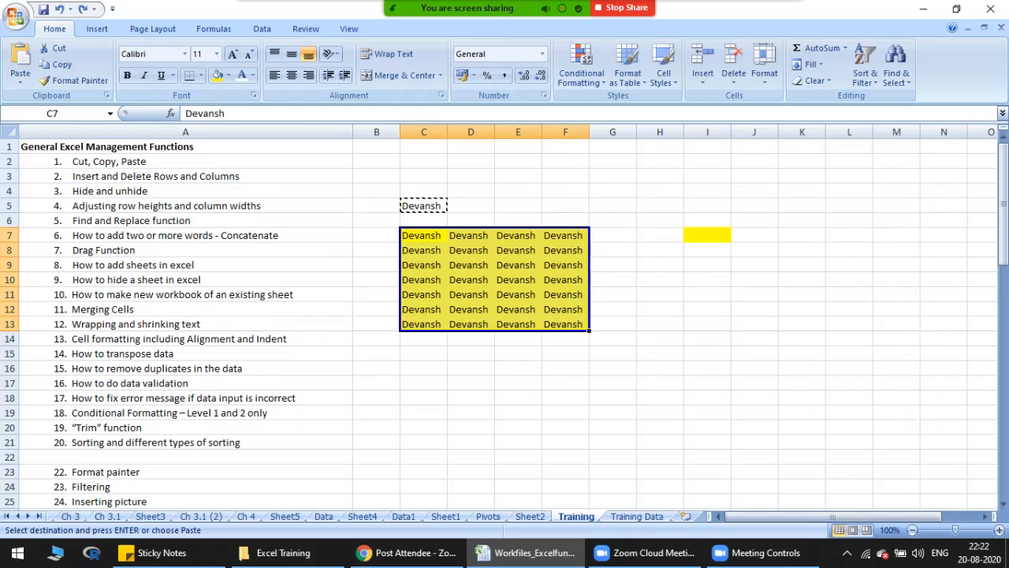
{"action": "left_click_drag", "start_coordinate": [423, 236], "coordinate": [565, 324]}
{"action": "key", "text": "Delete"}
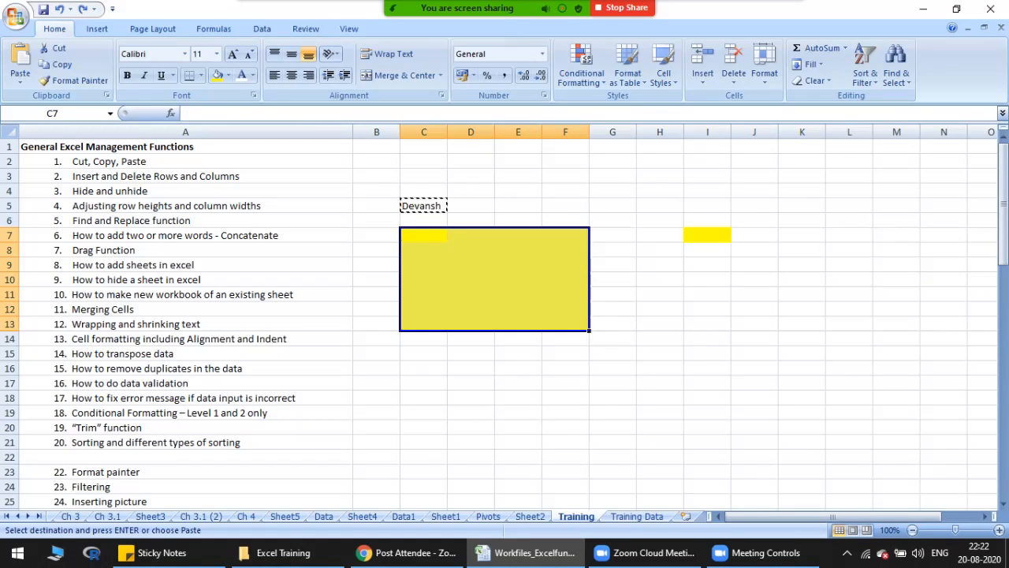
Step: Paste only the formats of C5 onto the yellow range C7:F13 using Paste Special, and undo the paste
{"action": "left_click", "coordinate": [423, 206]}
{"action": "left_click_drag", "start_coordinate": [423, 235], "coordinate": [565, 323]}
{"action": "key", "text": "ctrl+alt+v"}
{"action": "key", "text": "v"}
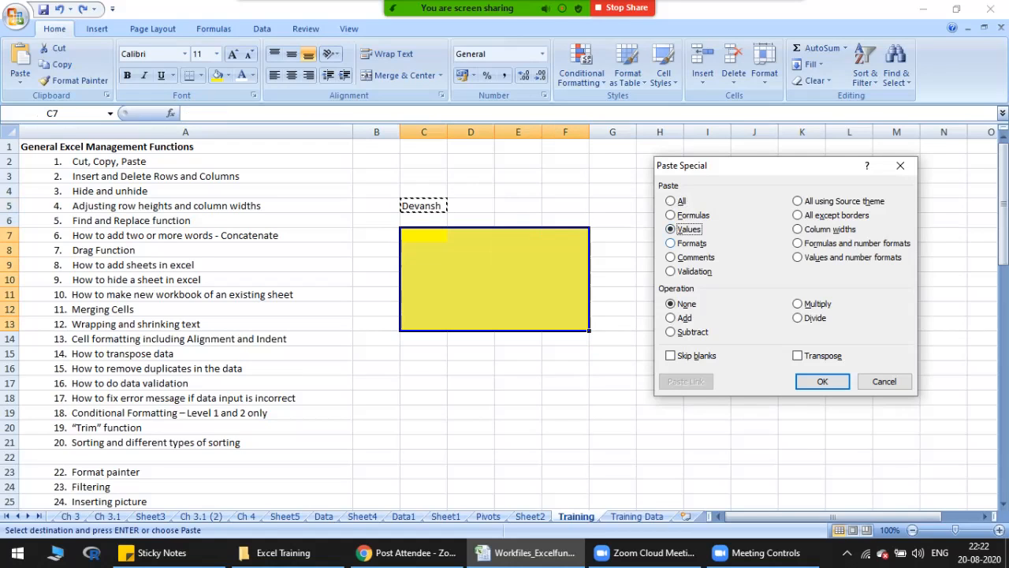
{"action": "key", "text": "t"}
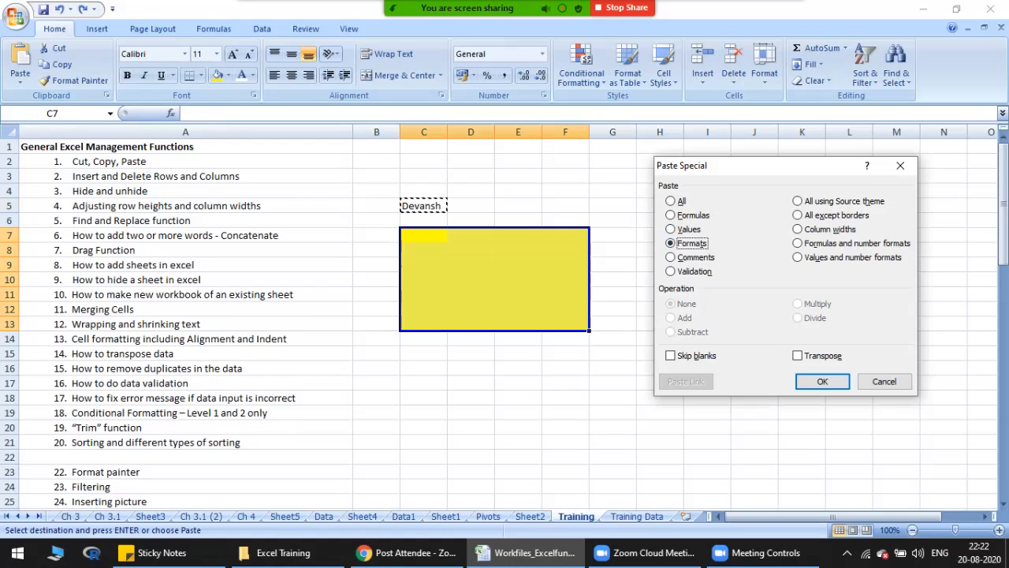
{"action": "key", "text": "Return"}
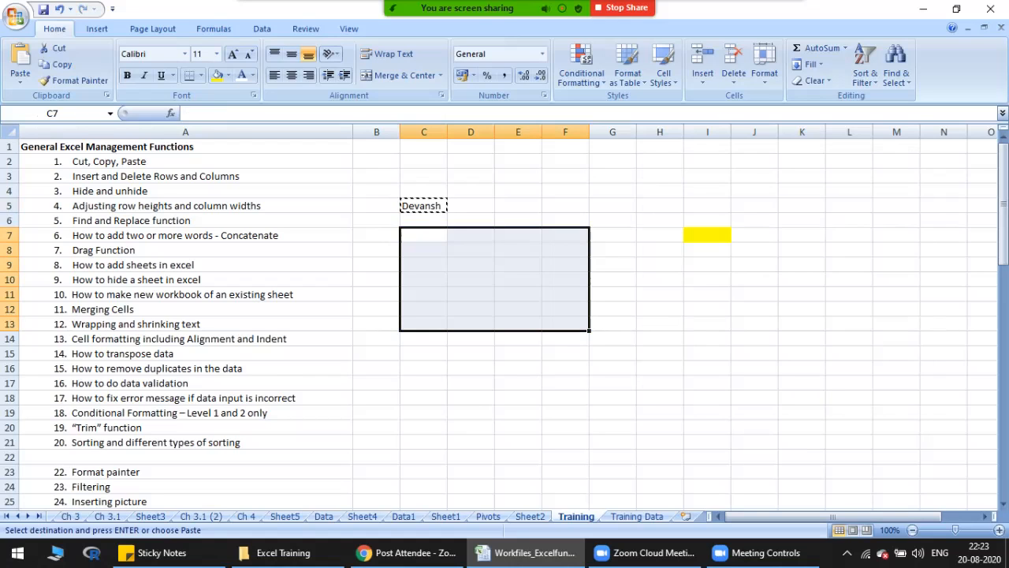
{"action": "key", "text": "F4"}
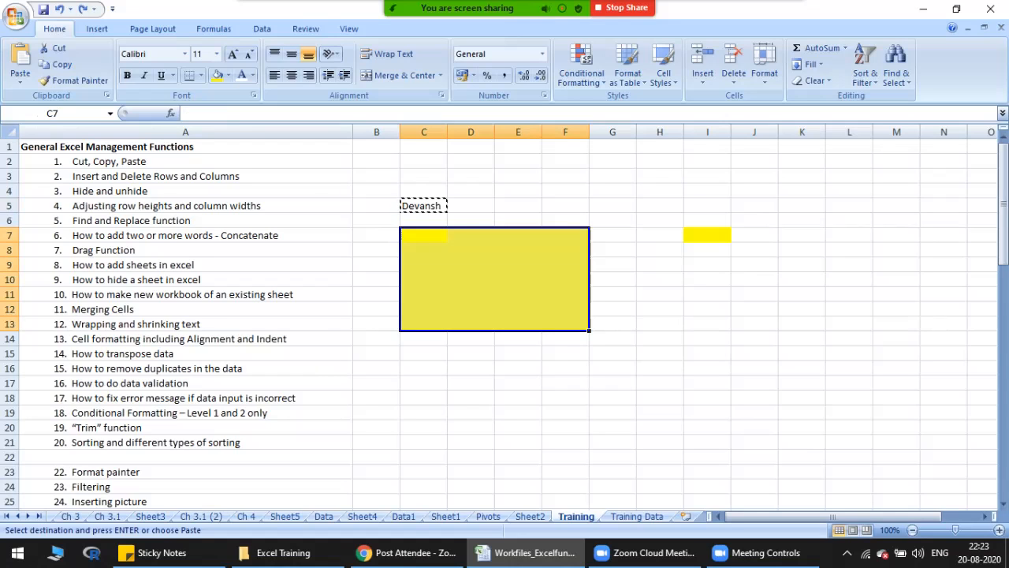
Step: Select the Insert and Delete Rows and Columns topic, and go to the top of the Training Data sheet
{"action": "left_click", "coordinate": [186, 176]}
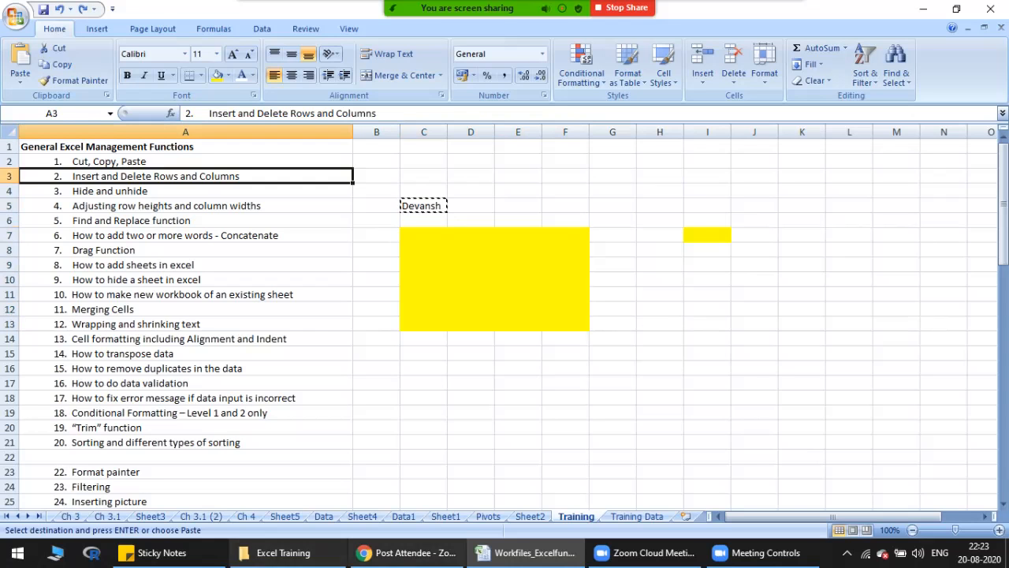
{"action": "key", "text": "ctrl+Page_Down"}
{"action": "scroll", "coordinate": [505, 315], "scroll_direction": "up", "scroll_amount": 1}
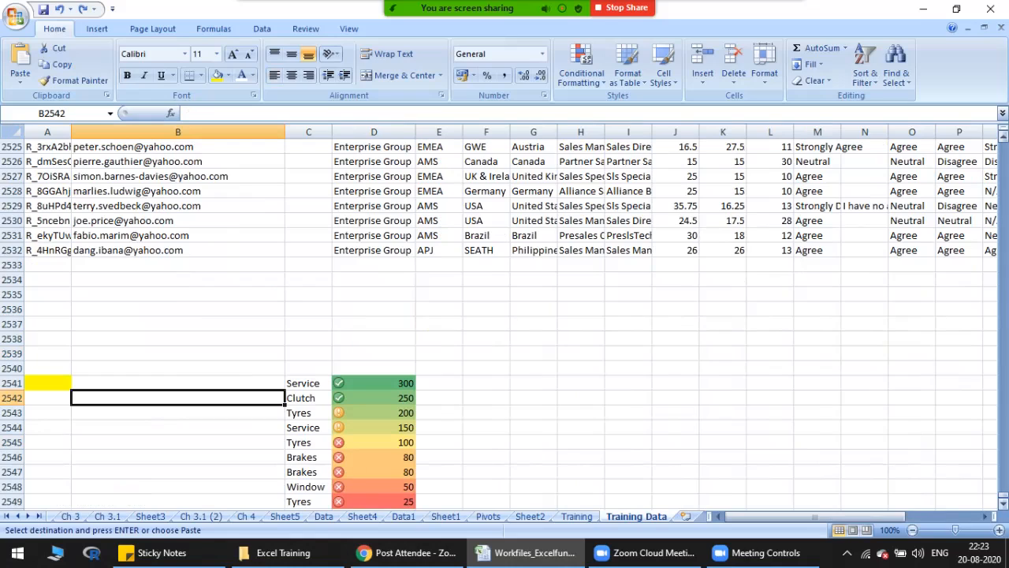
{"action": "left_click_drag", "start_coordinate": [1003, 495], "coordinate": [1004, 144]}
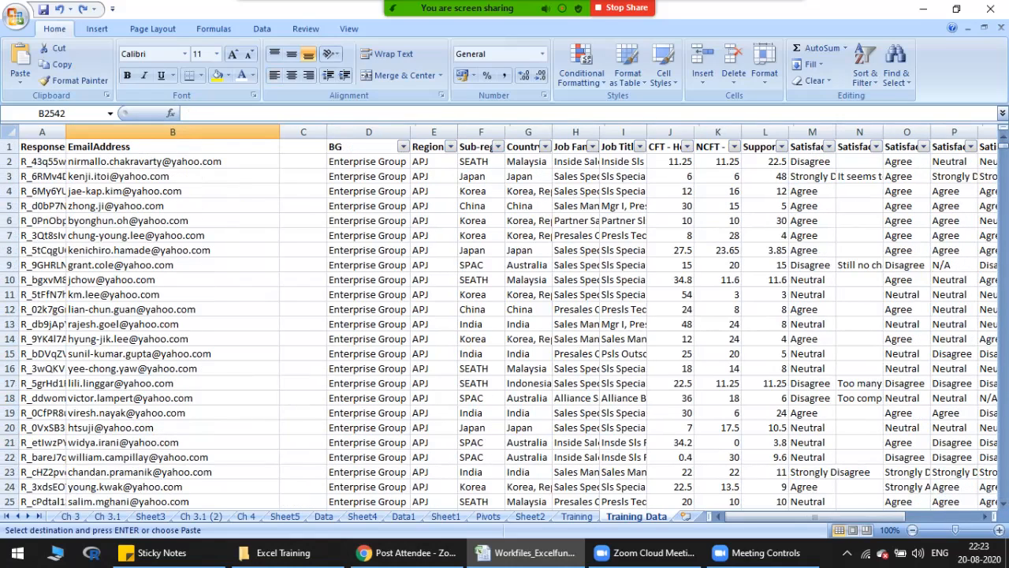
Step: Cancel the pending copy and insert a blank row above row 3 of the Training Data sheet
{"action": "left_click", "coordinate": [173, 177]}
{"action": "left_click", "coordinate": [43, 176]}
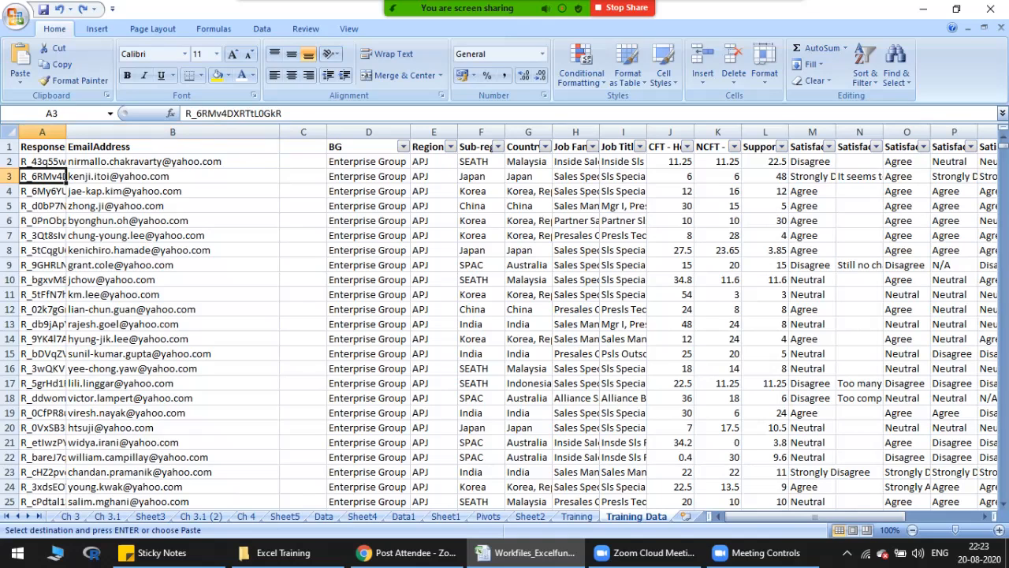
{"action": "left_click", "coordinate": [9, 176]}
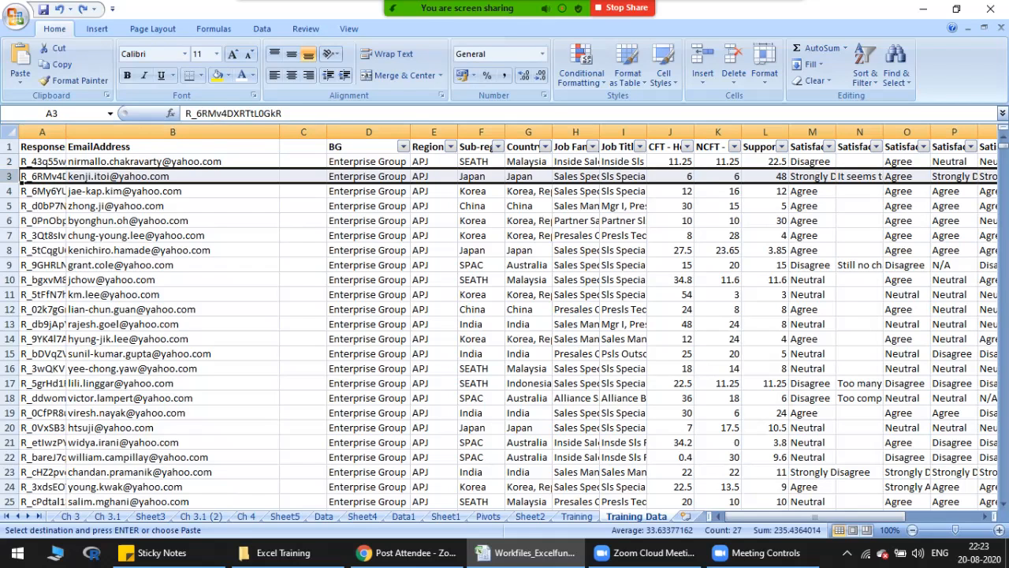
{"action": "right_click", "coordinate": [21, 176]}
{"action": "key", "text": "Escape"}
{"action": "right_click", "coordinate": [21, 176]}
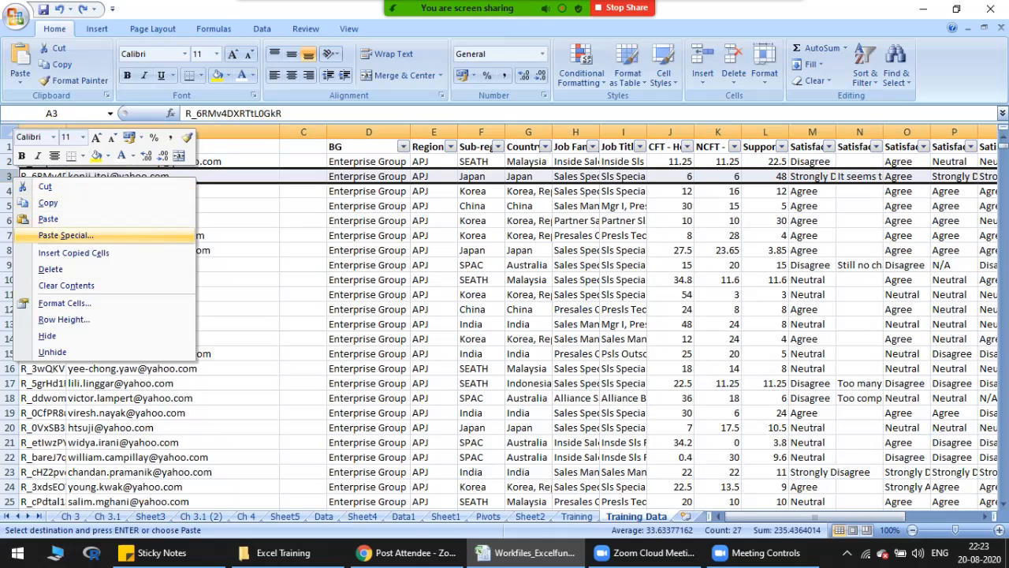
{"action": "key", "text": "Escape"}
{"action": "key", "text": "Escape"}
{"action": "right_click", "coordinate": [21, 176]}
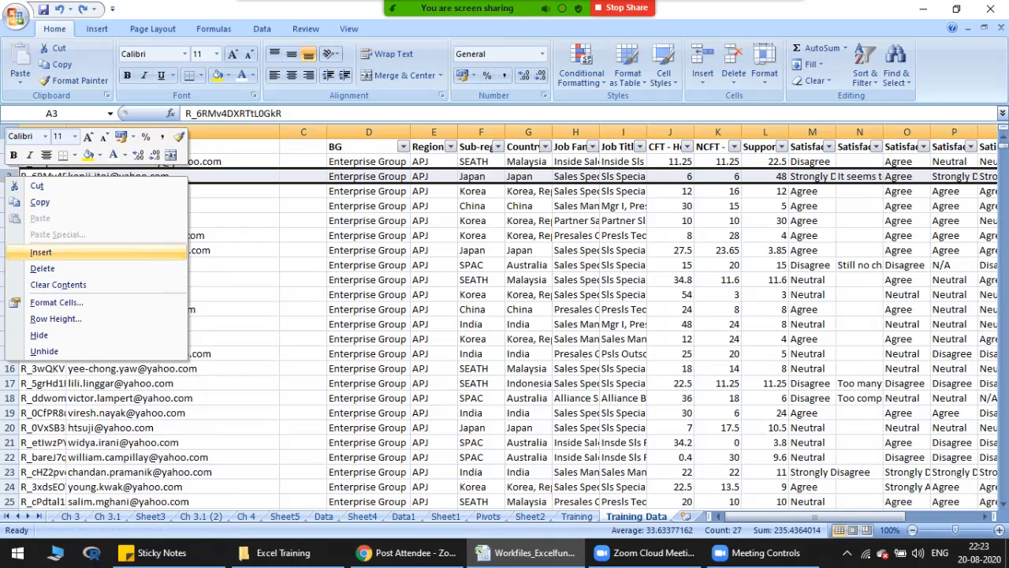
{"action": "left_click", "coordinate": [41, 251]}
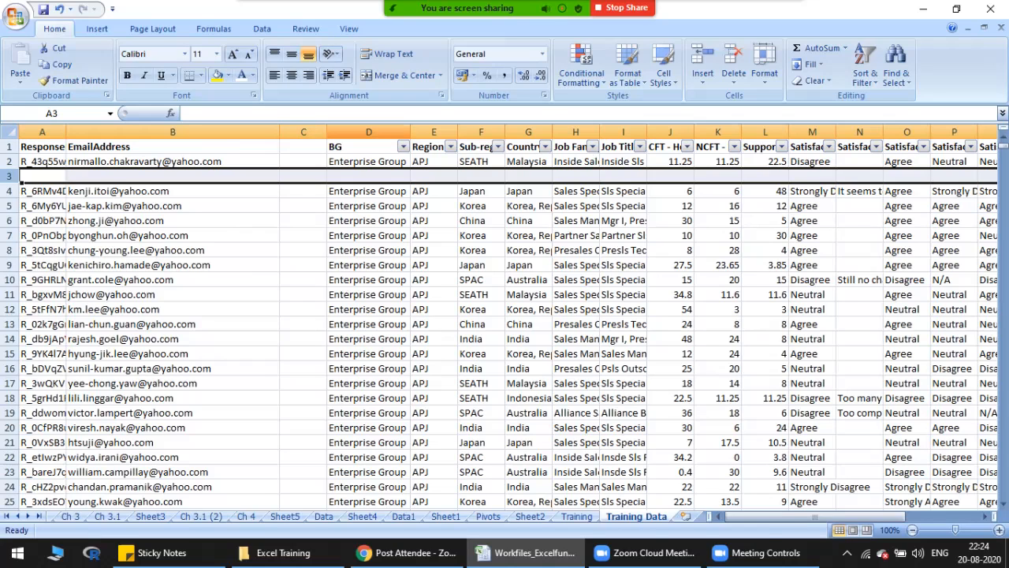
Step: Insert a blank column before the BG column D and delete that new column again
{"action": "left_click", "coordinate": [368, 132]}
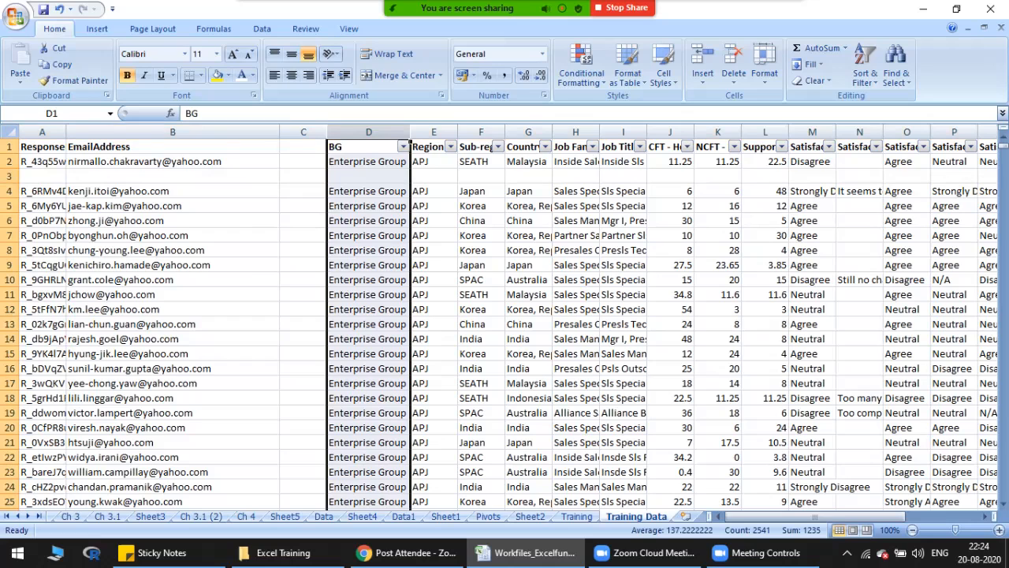
{"action": "right_click", "coordinate": [345, 134]}
{"action": "left_click", "coordinate": [381, 209]}
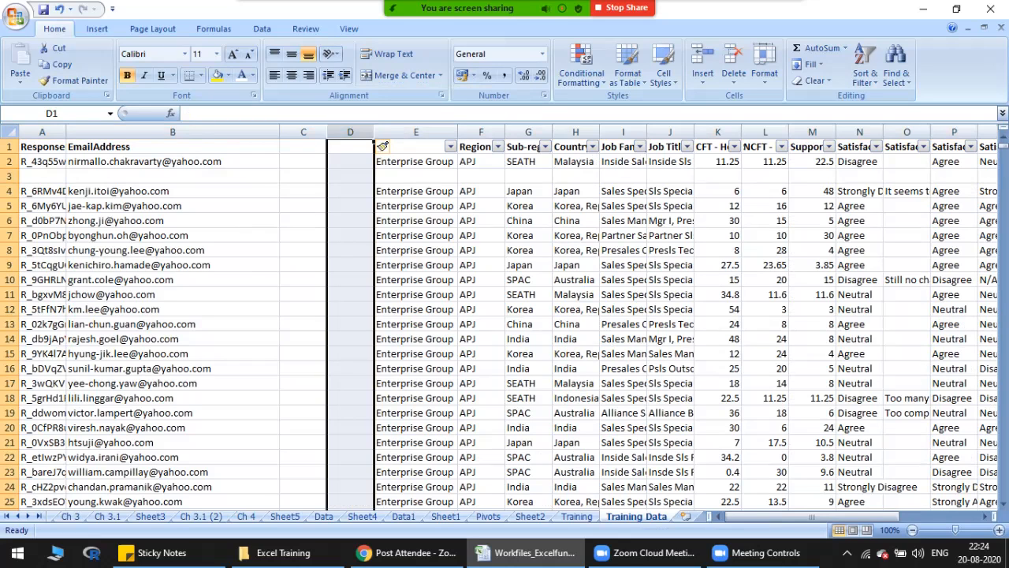
{"action": "key", "text": "ctrl+minus"}
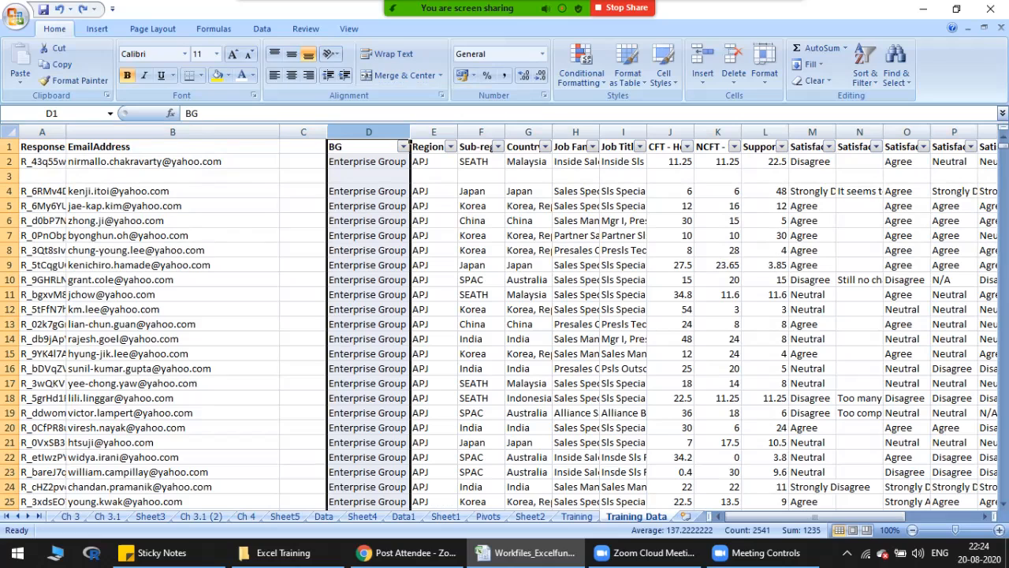
Step: Delete the blank row 3 of the Training Data sheet and undo the deletion
{"action": "left_click", "coordinate": [9, 177]}
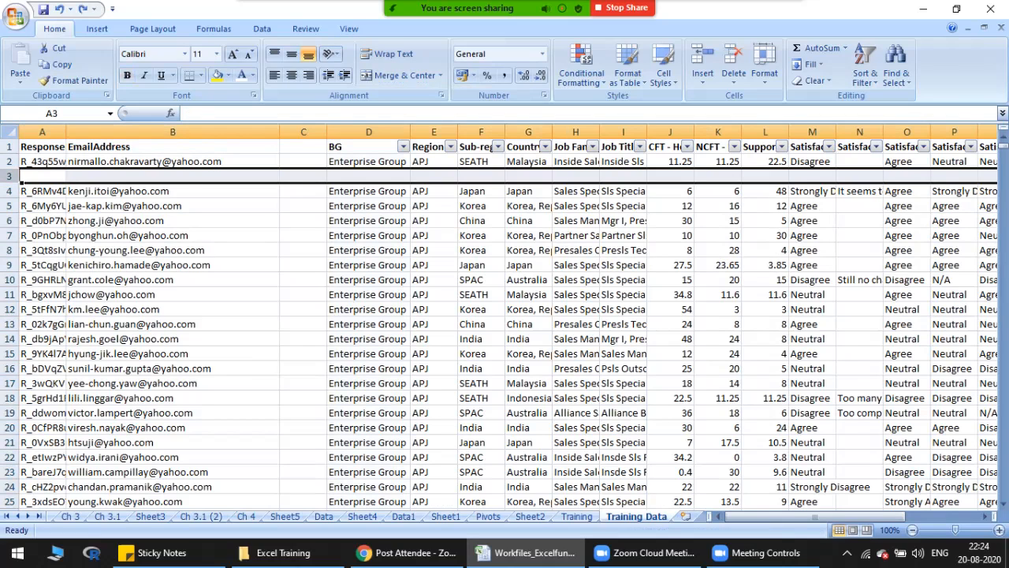
{"action": "right_click", "coordinate": [10, 177]}
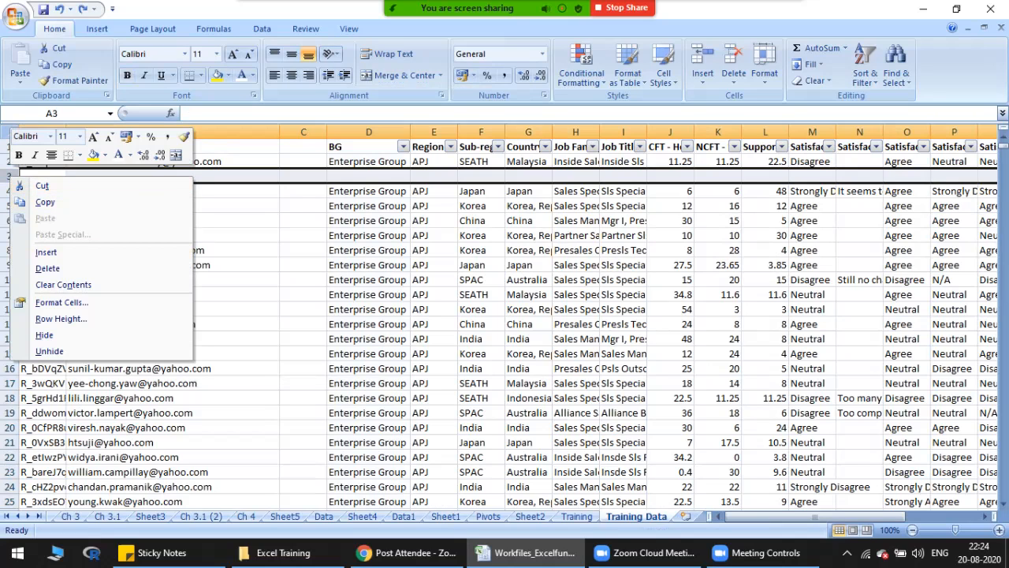
{"action": "key", "text": "Escape"}
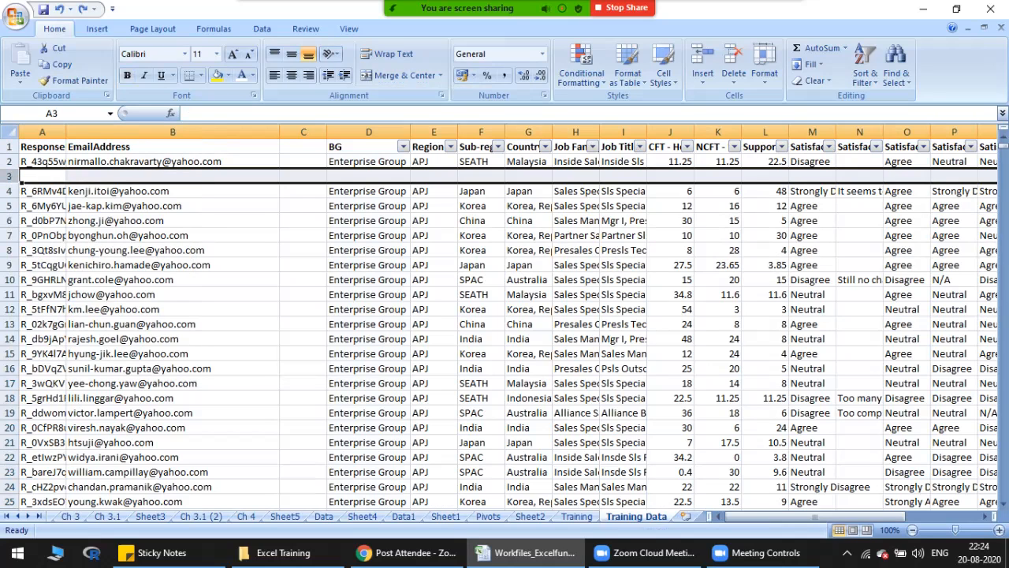
{"action": "right_click", "coordinate": [10, 176]}
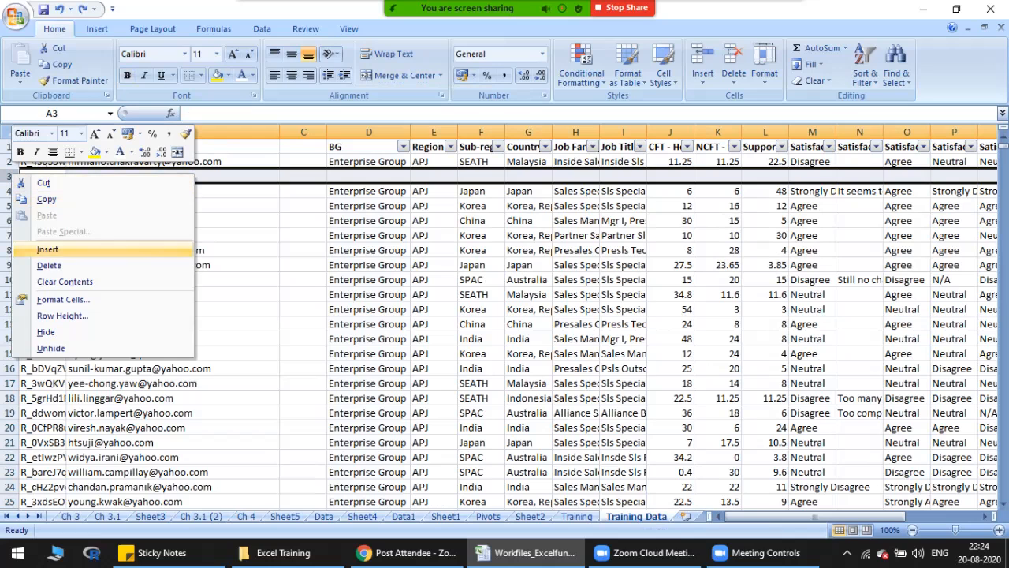
{"action": "left_click", "coordinate": [49, 265]}
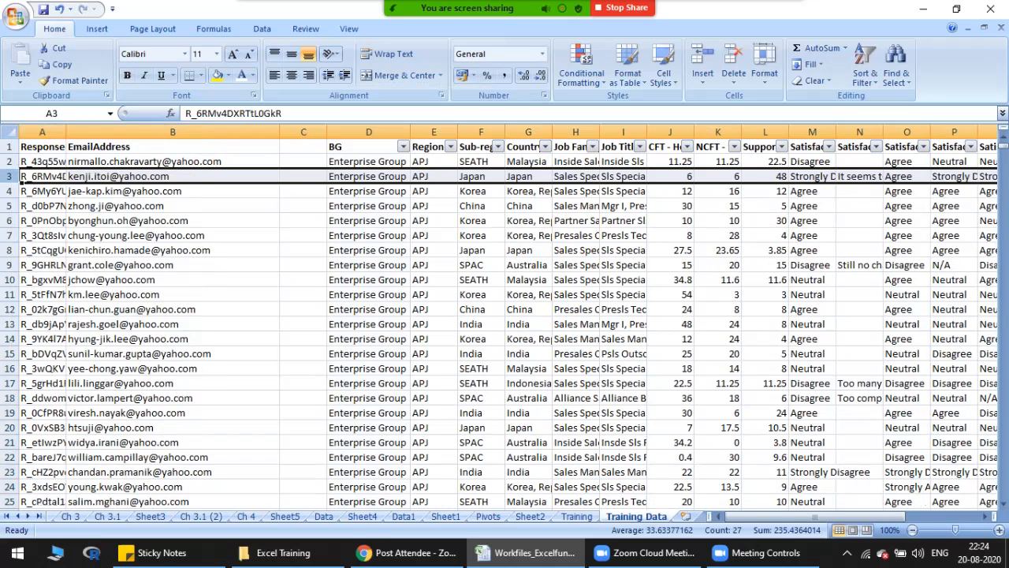
{"action": "left_click", "coordinate": [303, 131]}
{"action": "key", "text": "ctrl+z"}
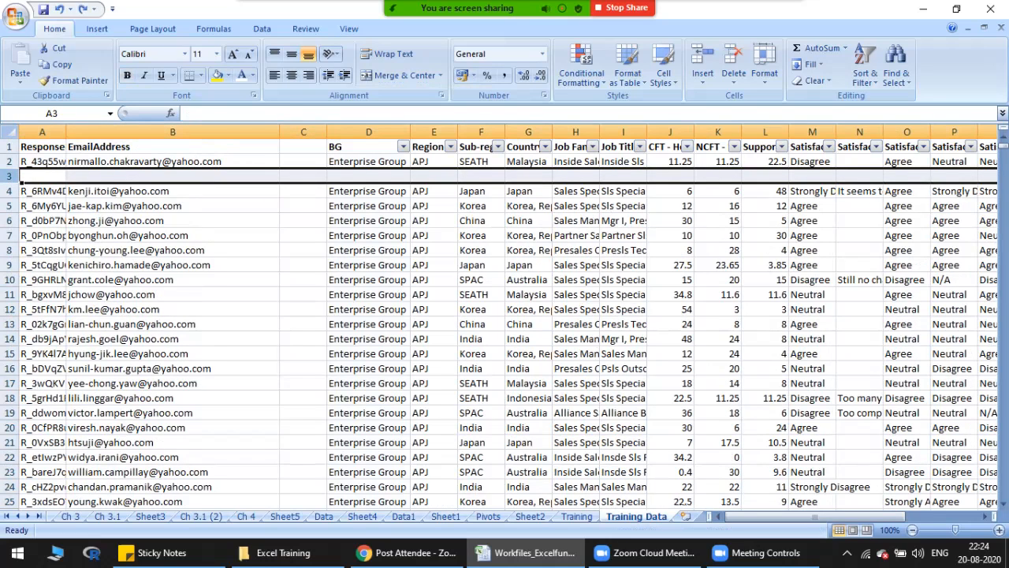
Step: Enlarge blank row 3 to a height of about 28 and widen blank column C to about 38
{"action": "mouse_move", "coordinate": [9, 183]}
{"action": "left_mouse_down"}
{"action": "mouse_move", "coordinate": [10, 276]}
{"action": "mouse_move", "coordinate": [10, 195]}
{"action": "left_mouse_up"}
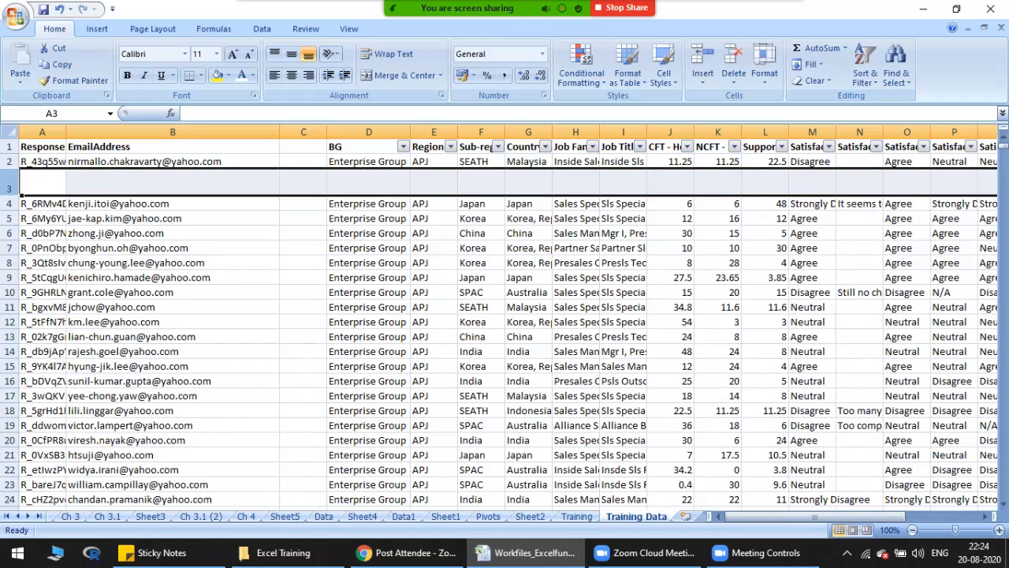
{"action": "left_click_drag", "start_coordinate": [326, 131], "coordinate": [480, 132]}
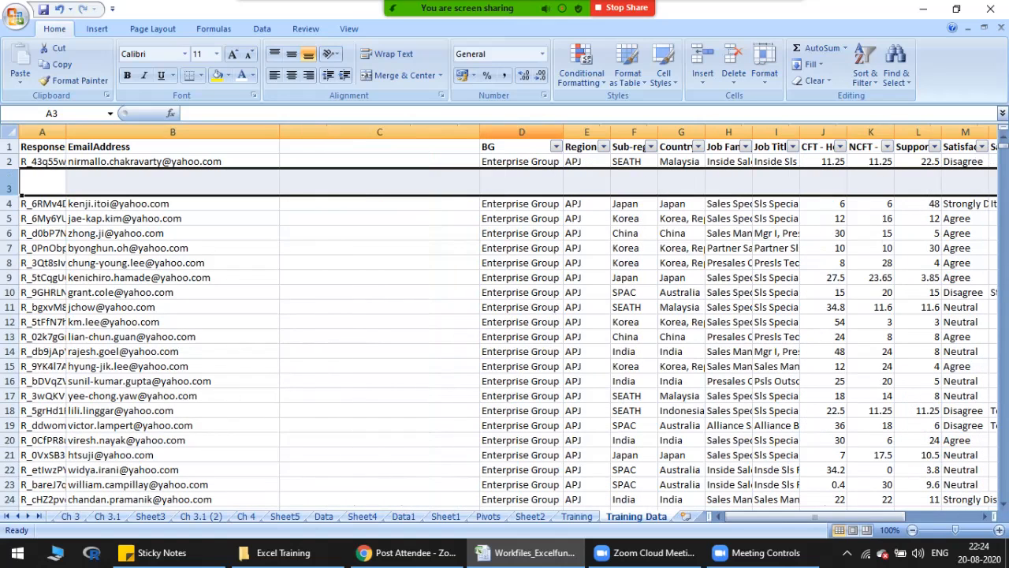
Step: Set the width of the blank column C to exactly 20
{"action": "left_click", "coordinate": [379, 146]}
{"action": "left_click", "coordinate": [379, 132]}
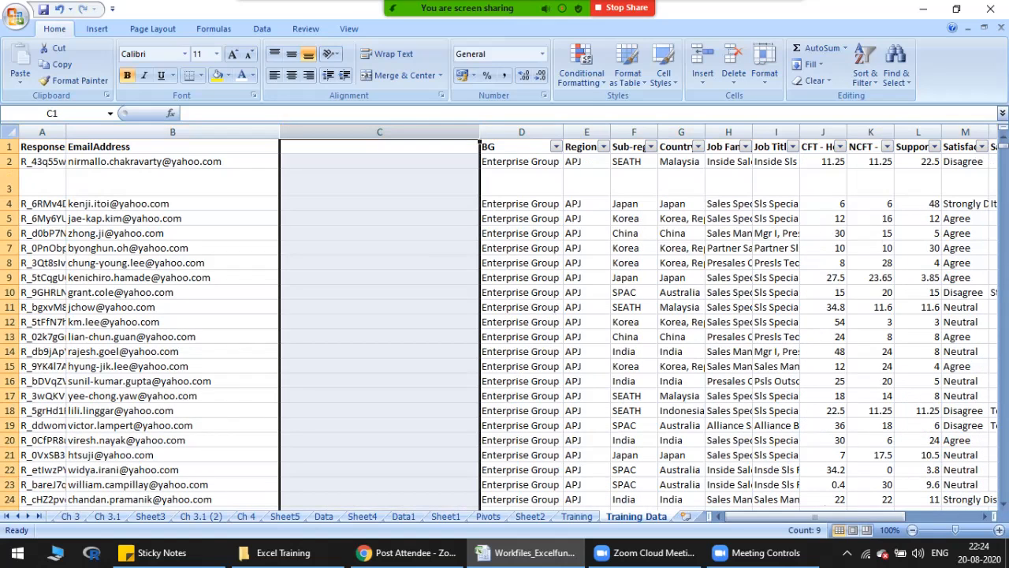
{"action": "right_click", "coordinate": [407, 132]}
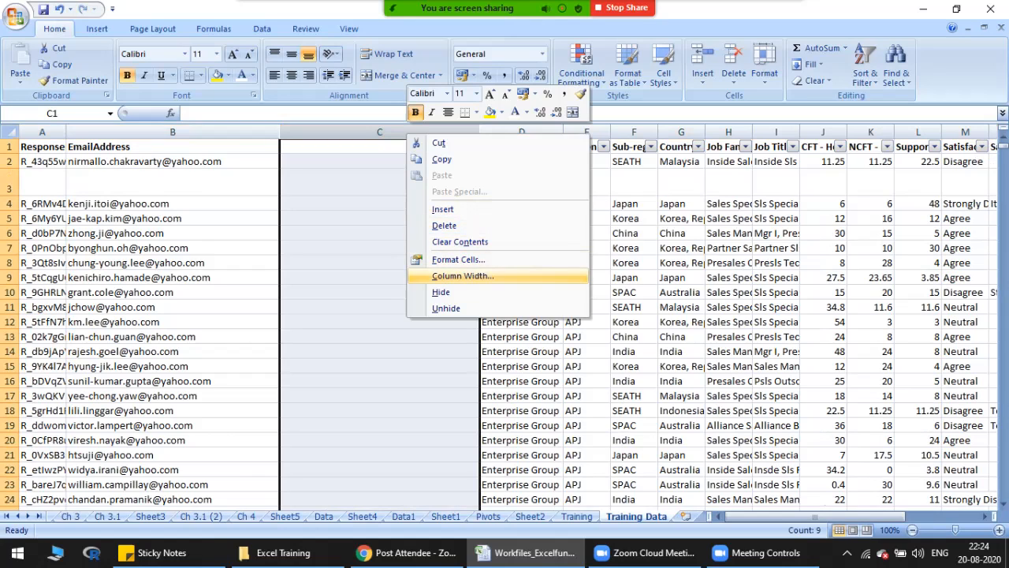
{"action": "key", "text": "Return"}
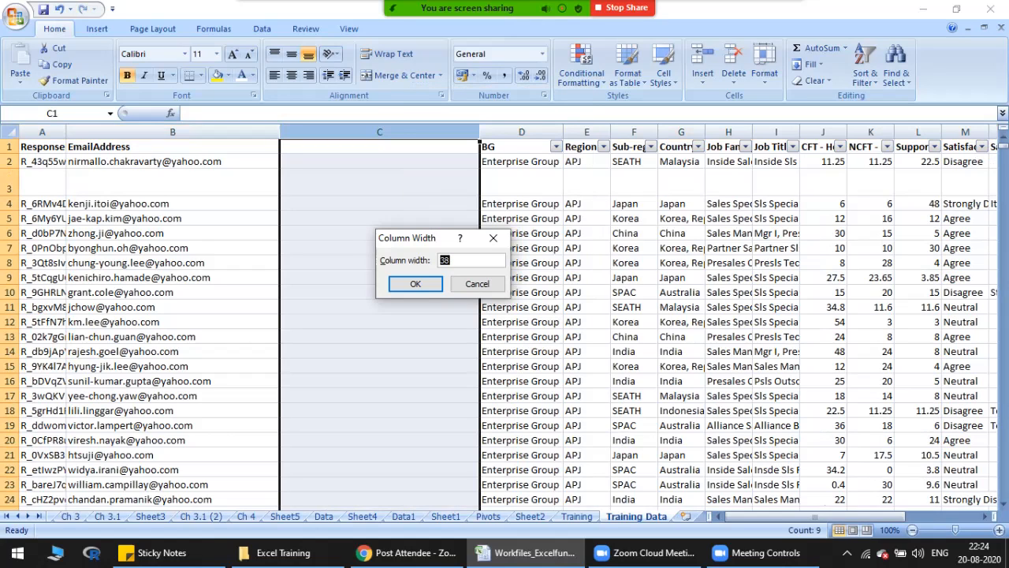
{"action": "type", "text": "20"}
{"action": "key", "text": "Return"}
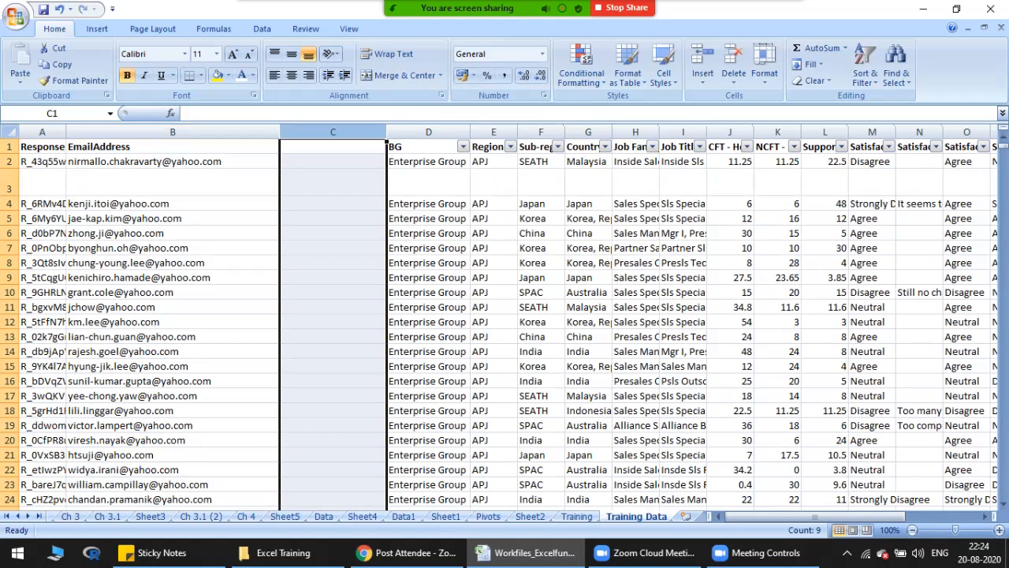
Step: Set the height of the blank row 3 to 15
{"action": "left_click", "coordinate": [11, 188]}
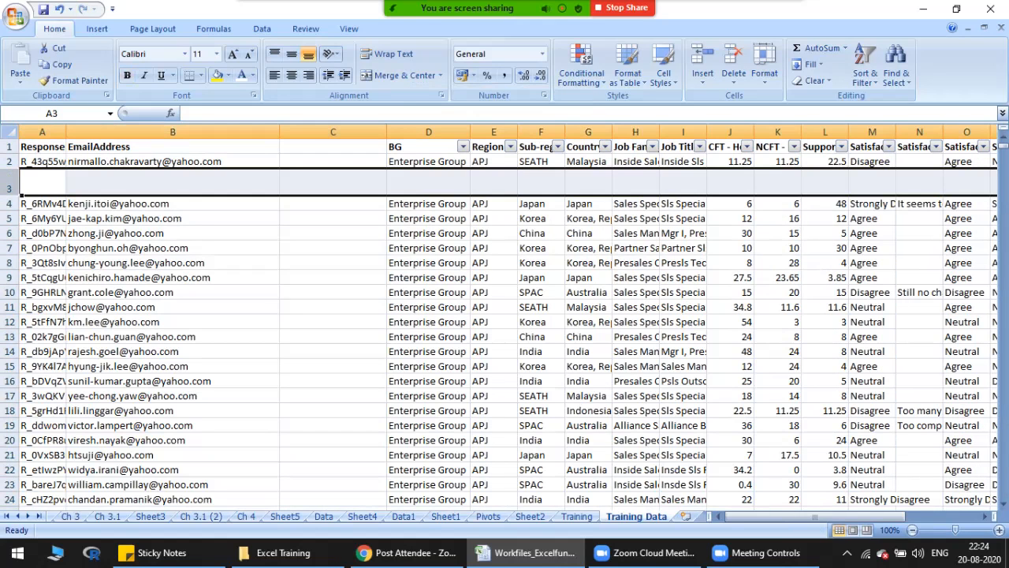
{"action": "right_click", "coordinate": [11, 188]}
{"action": "left_click", "coordinate": [60, 329]}
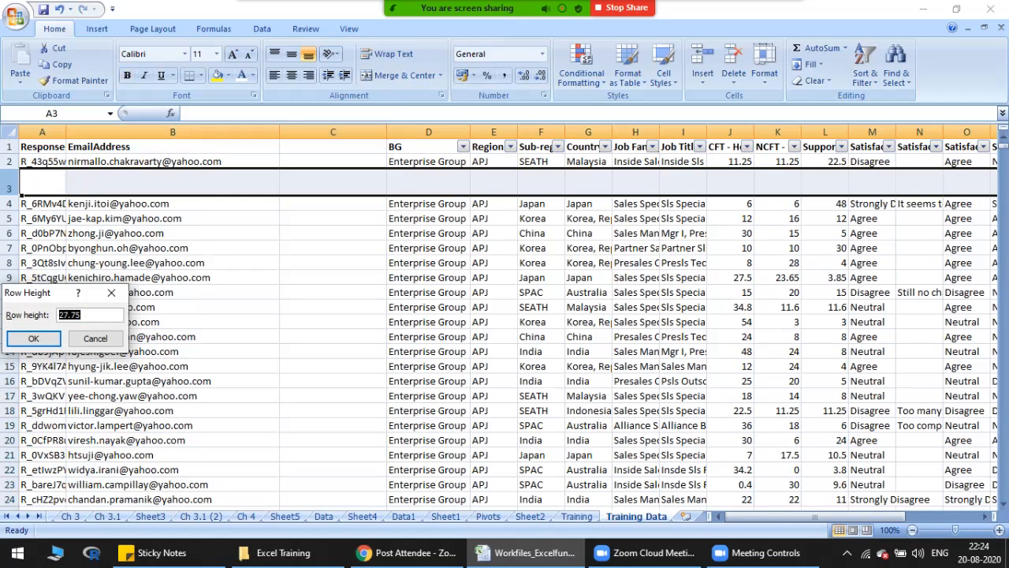
{"action": "type", "text": "15"}
{"action": "key", "text": "Return"}
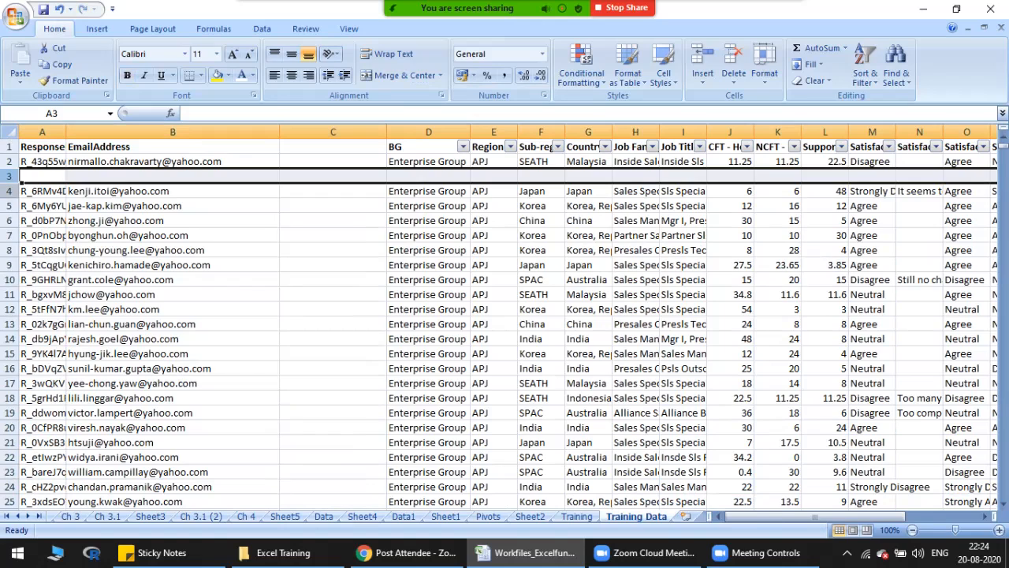
Step: Check the row height setting of row 4 and leave it without making a change
{"action": "left_click", "coordinate": [11, 191]}
{"action": "right_click", "coordinate": [11, 191]}
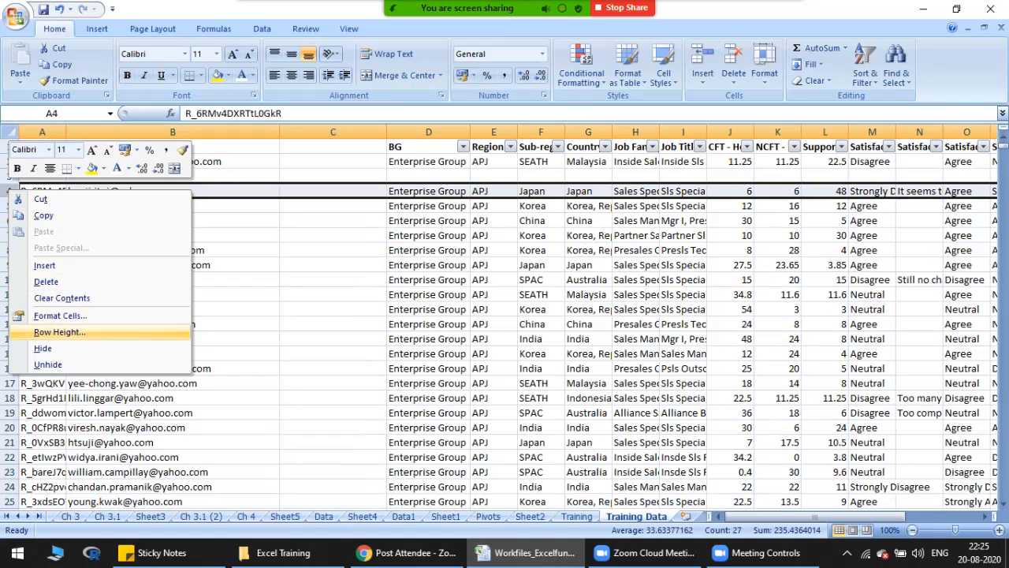
{"action": "left_click", "coordinate": [59, 332]}
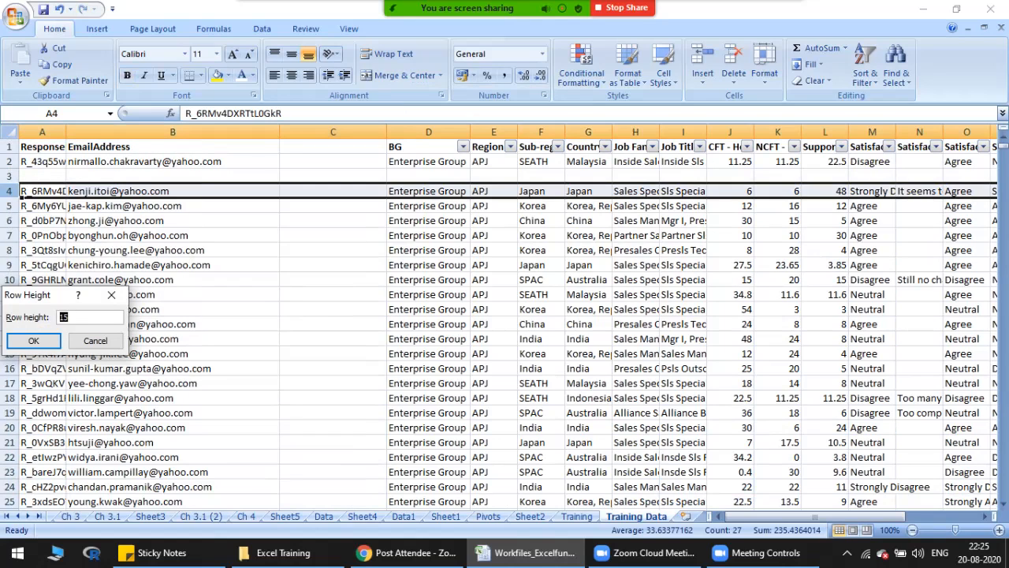
{"action": "left_click", "coordinate": [95, 341]}
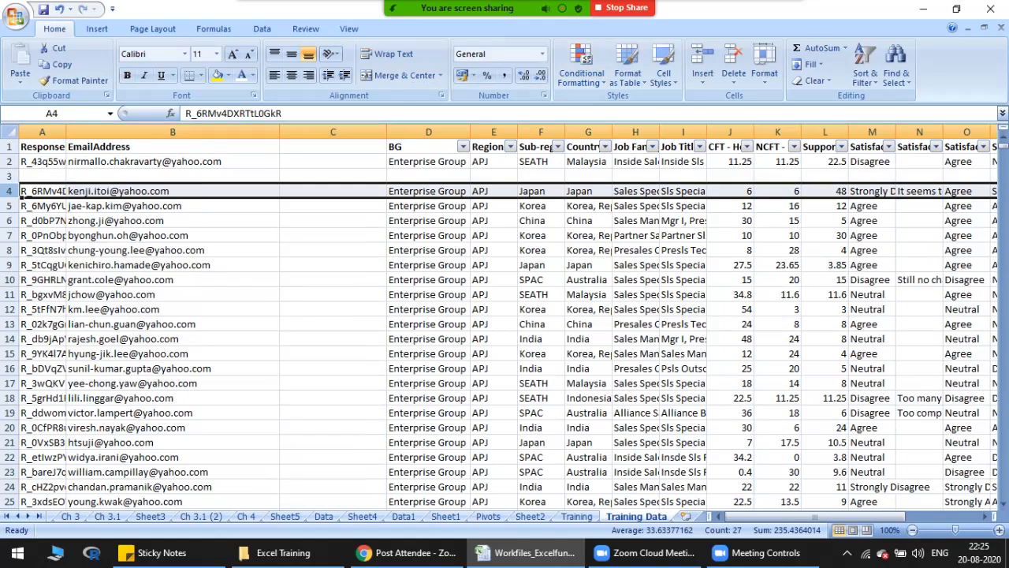
Step: Check the column width settings of the CFT - Hours column J and the BG column D, cancelling each time
{"action": "left_click", "coordinate": [730, 131]}
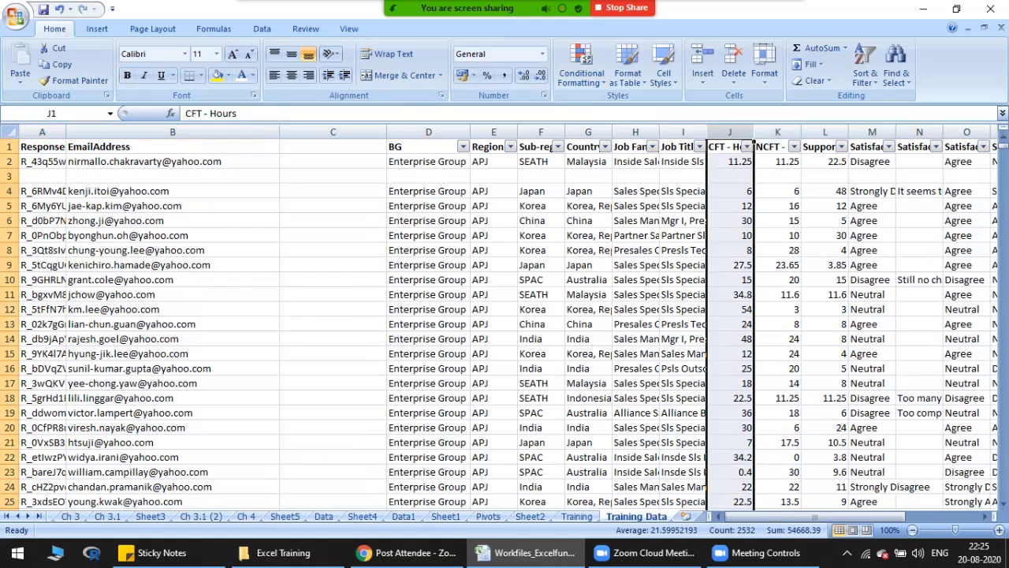
{"action": "right_click", "coordinate": [719, 131]}
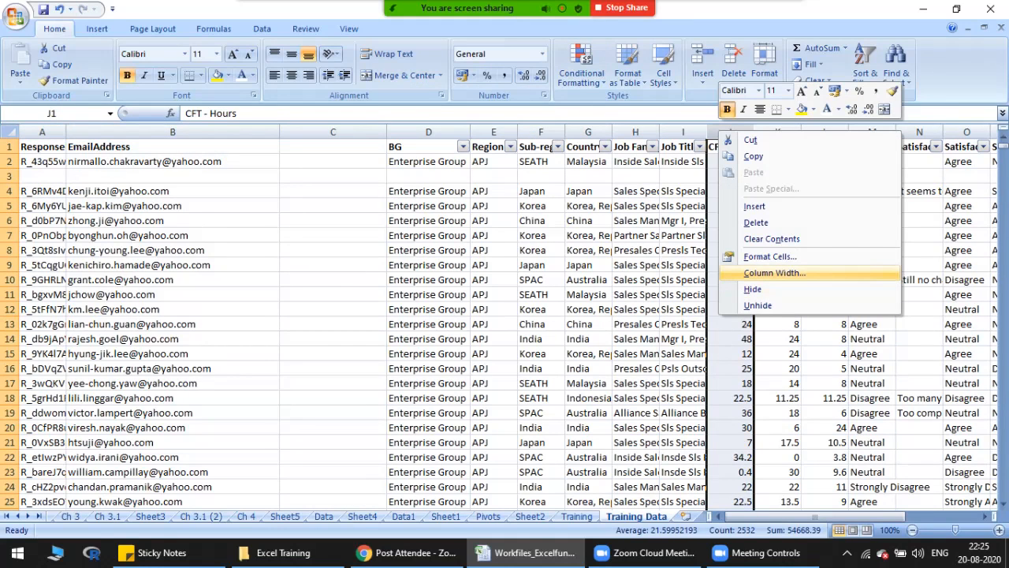
{"action": "left_click", "coordinate": [774, 273]}
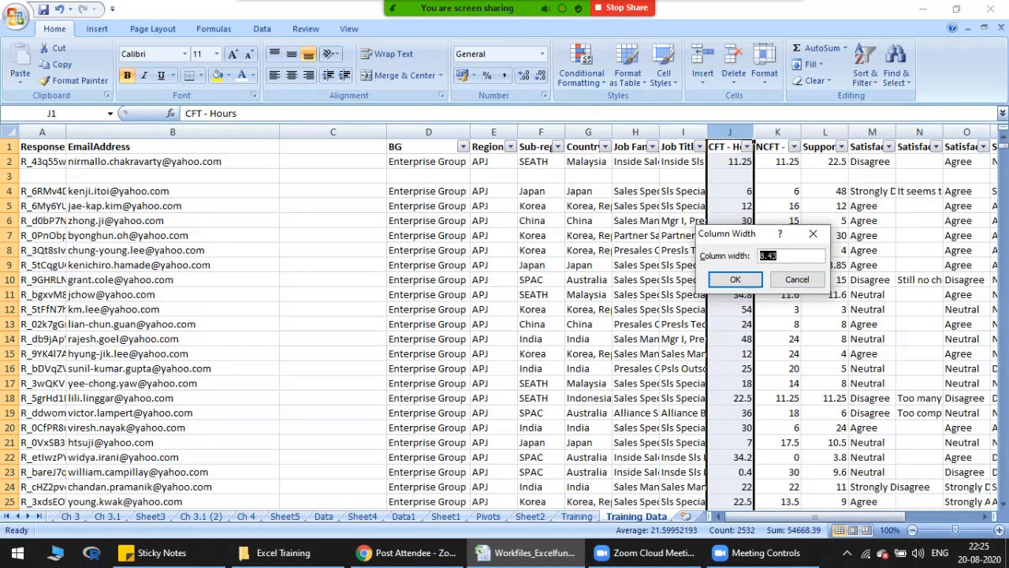
{"action": "left_click", "coordinate": [796, 279]}
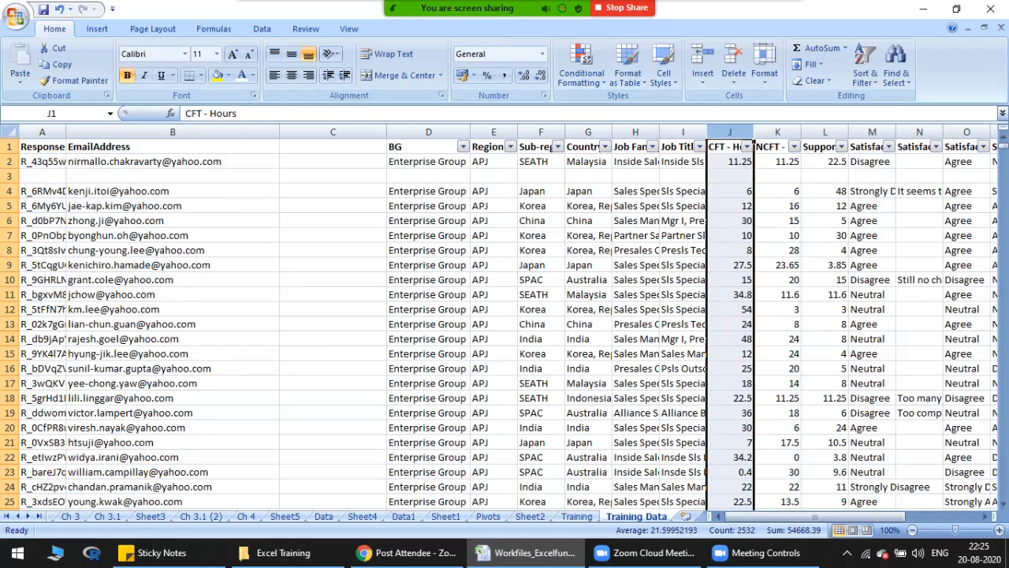
{"action": "left_click", "coordinate": [428, 132]}
{"action": "right_click", "coordinate": [428, 133]}
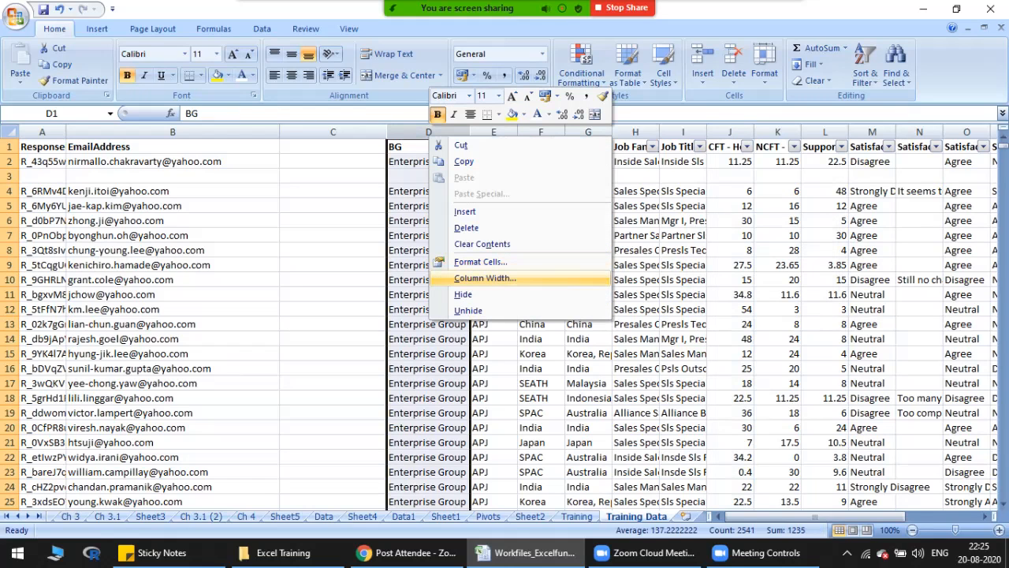
{"action": "left_click", "coordinate": [485, 278]}
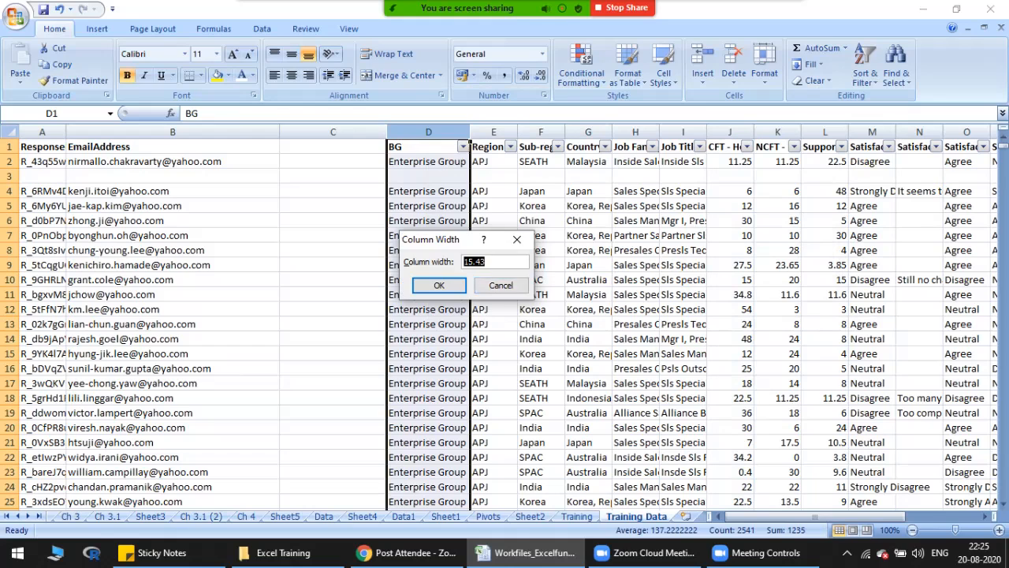
{"action": "left_click", "coordinate": [501, 285]}
Step: Select columns D through N and set their column width to 15
{"action": "left_click", "coordinate": [428, 133]}
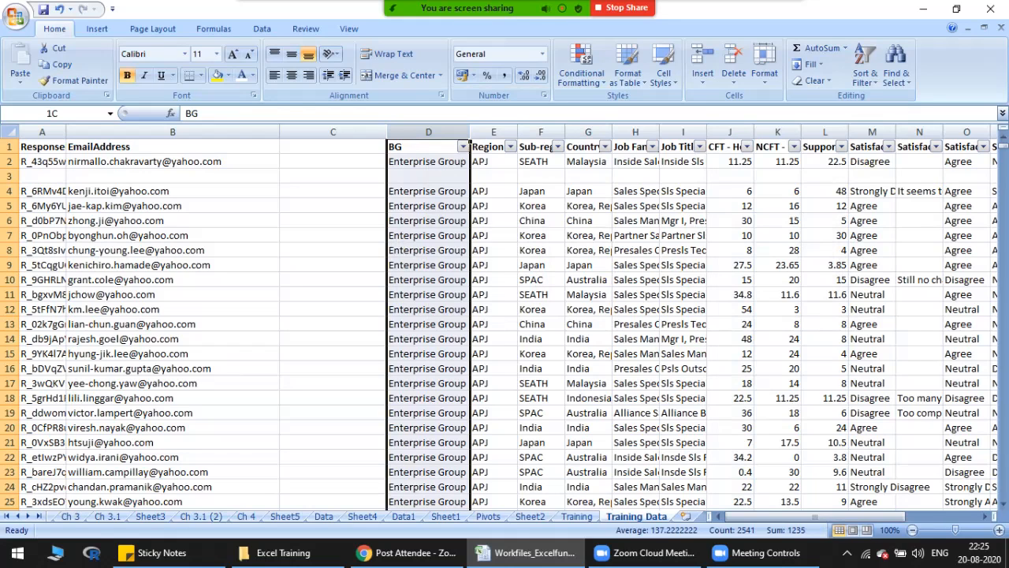
{"action": "left_click_drag", "start_coordinate": [428, 133], "coordinate": [938, 131]}
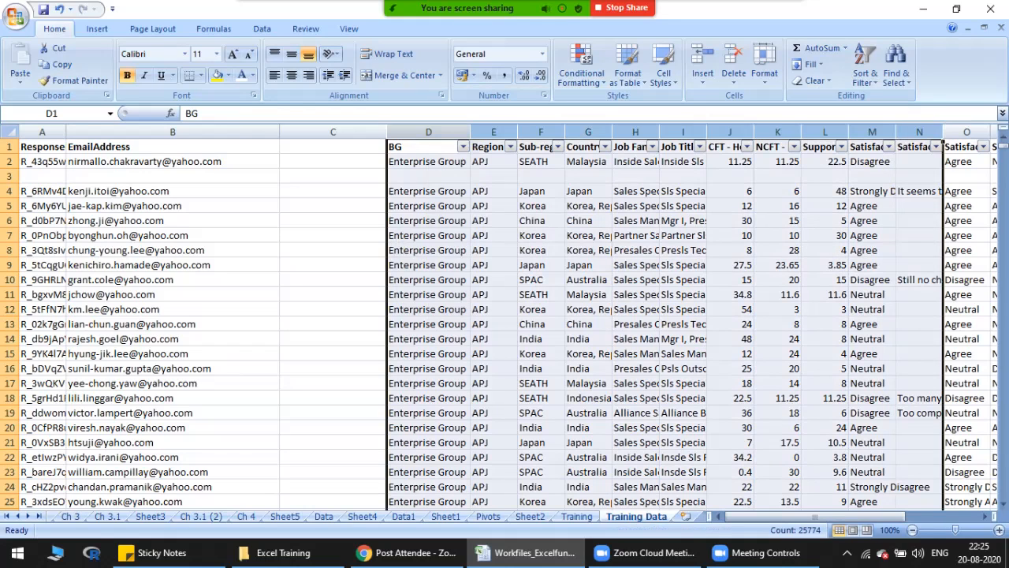
{"action": "left_click", "coordinate": [428, 133]}
{"action": "left_click_drag", "start_coordinate": [428, 133], "coordinate": [919, 132]}
{"action": "right_click", "coordinate": [426, 133]}
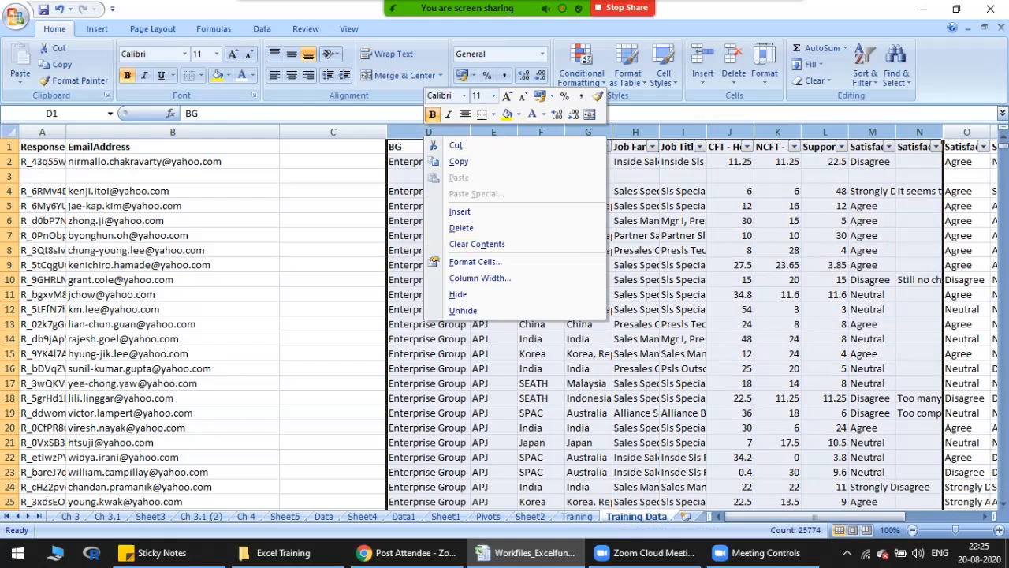
{"action": "right_click", "coordinate": [674, 132]}
{"action": "left_click", "coordinate": [728, 274]}
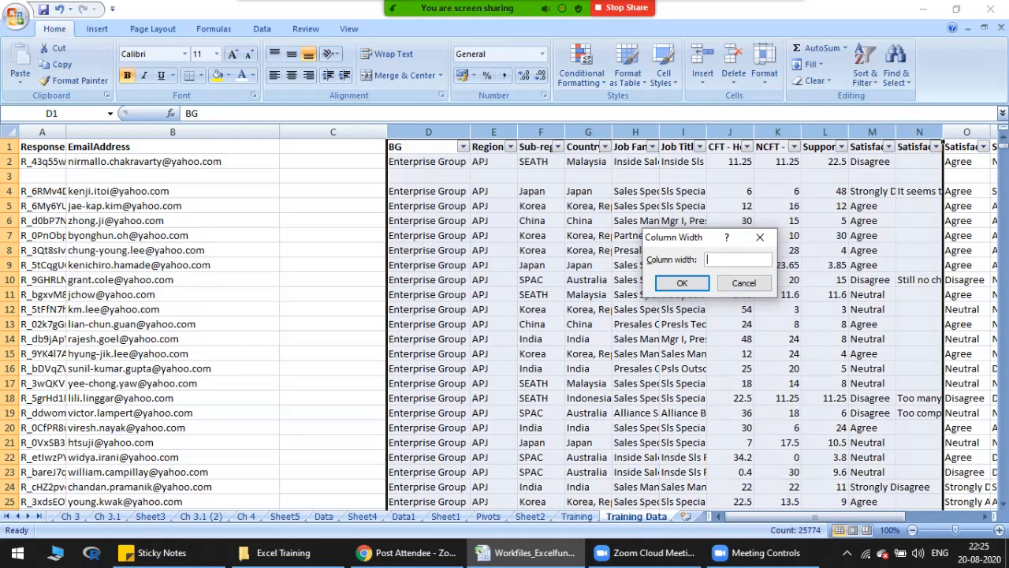
{"action": "left_click_drag", "start_coordinate": [674, 236], "coordinate": [506, 237]}
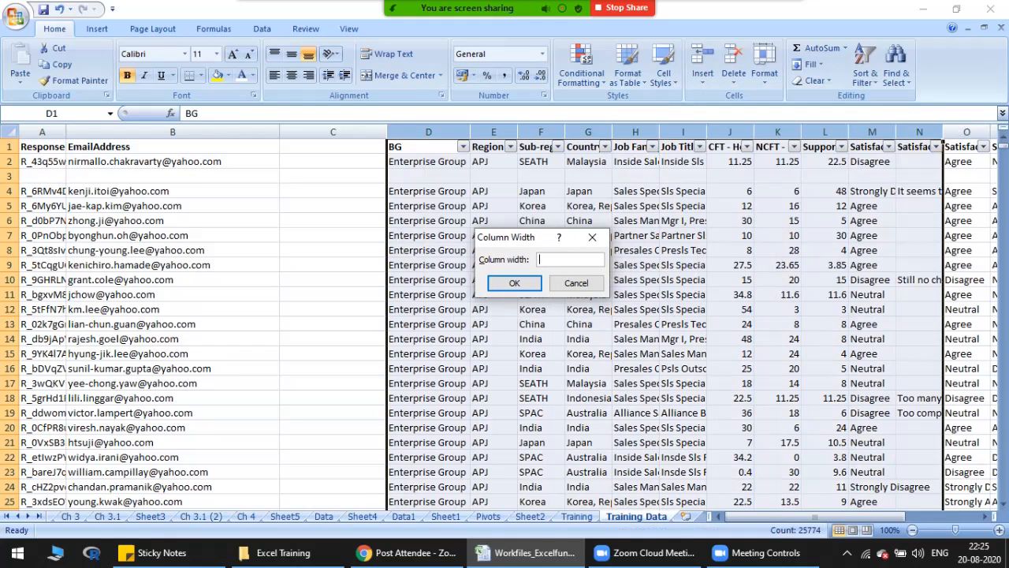
{"action": "type", "text": "15"}
{"action": "key", "text": "Return"}
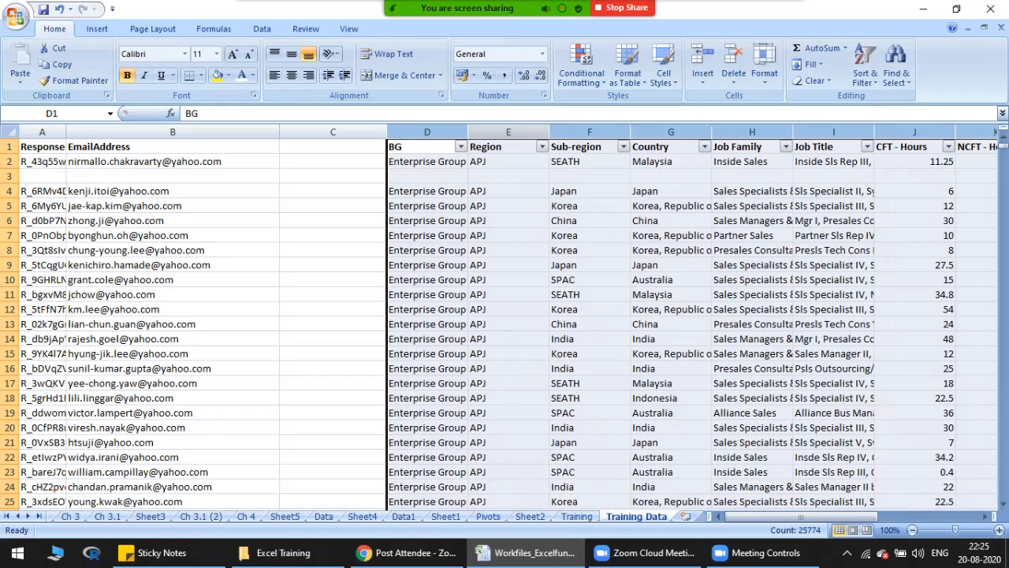
Step: Set the column width of the selected columns D through N to 10
{"action": "right_click", "coordinate": [512, 130]}
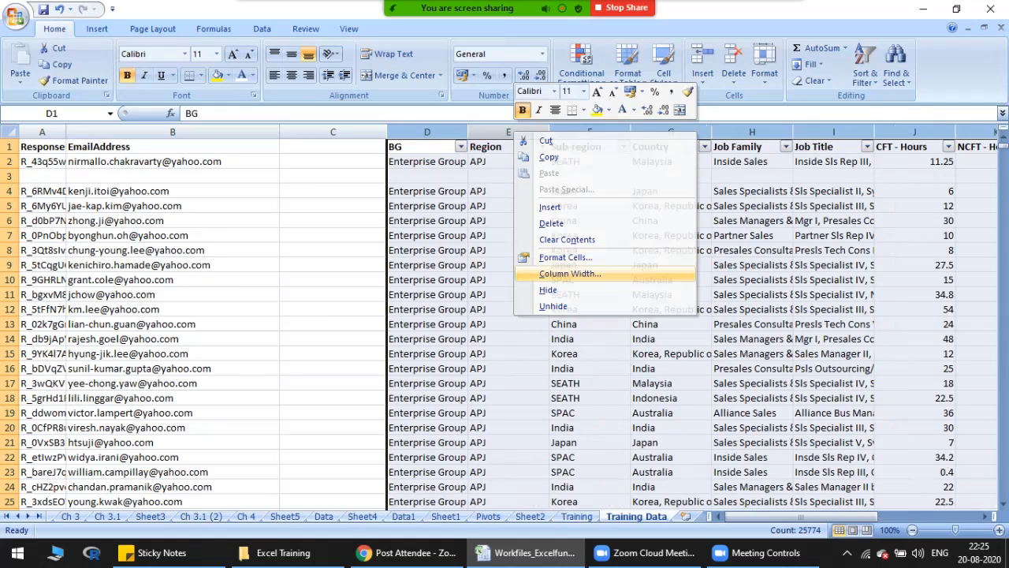
{"action": "left_click", "coordinate": [569, 273]}
{"action": "type", "text": "10"}
{"action": "key", "text": "Return"}
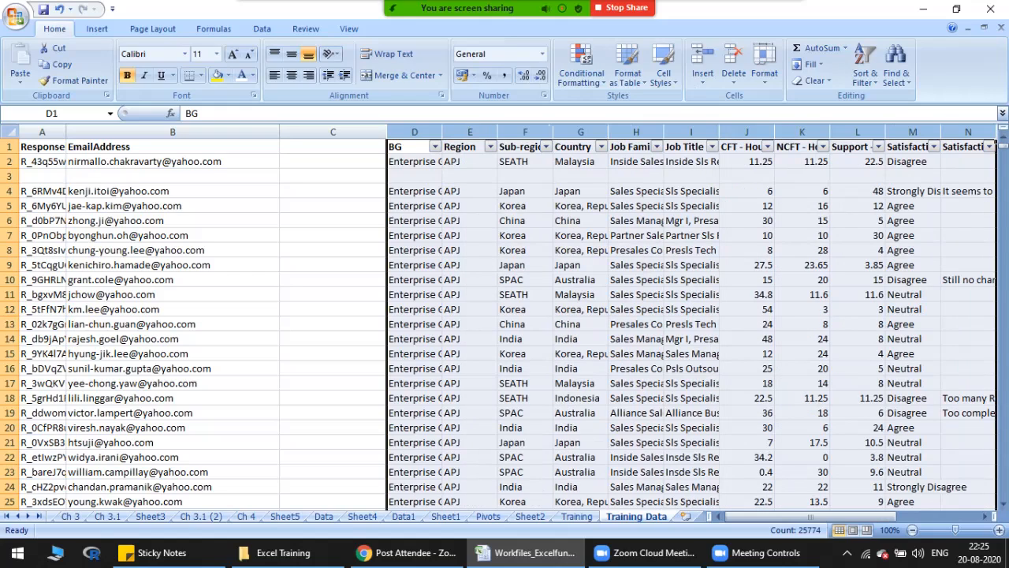
{"action": "scroll", "coordinate": [504, 323], "scroll_direction": "down", "scroll_amount": 3}
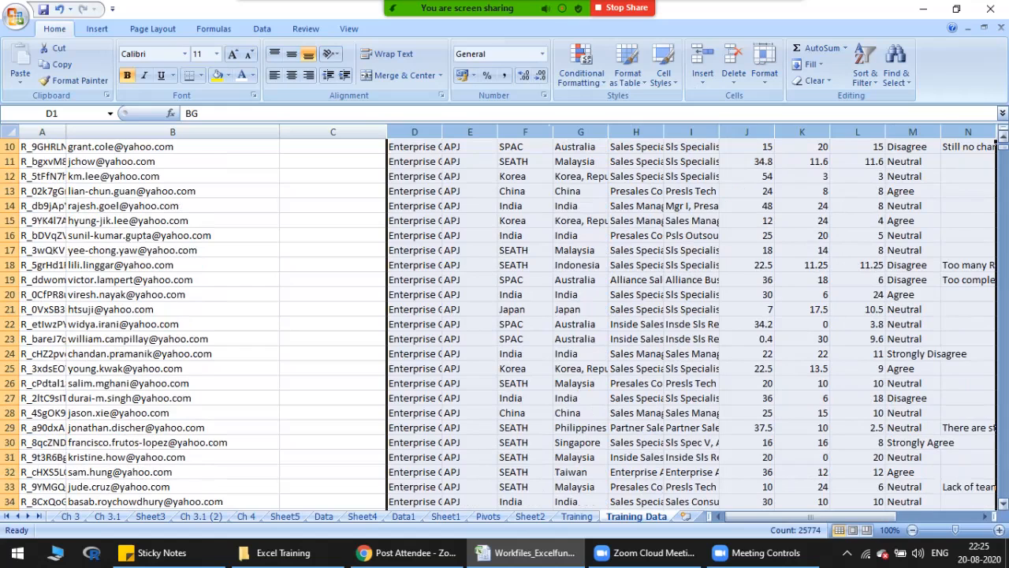
{"action": "scroll", "coordinate": [505, 323], "scroll_direction": "up", "scroll_amount": 3}
{"action": "left_click", "coordinate": [173, 176]}
{"action": "left_click", "coordinate": [43, 176]}
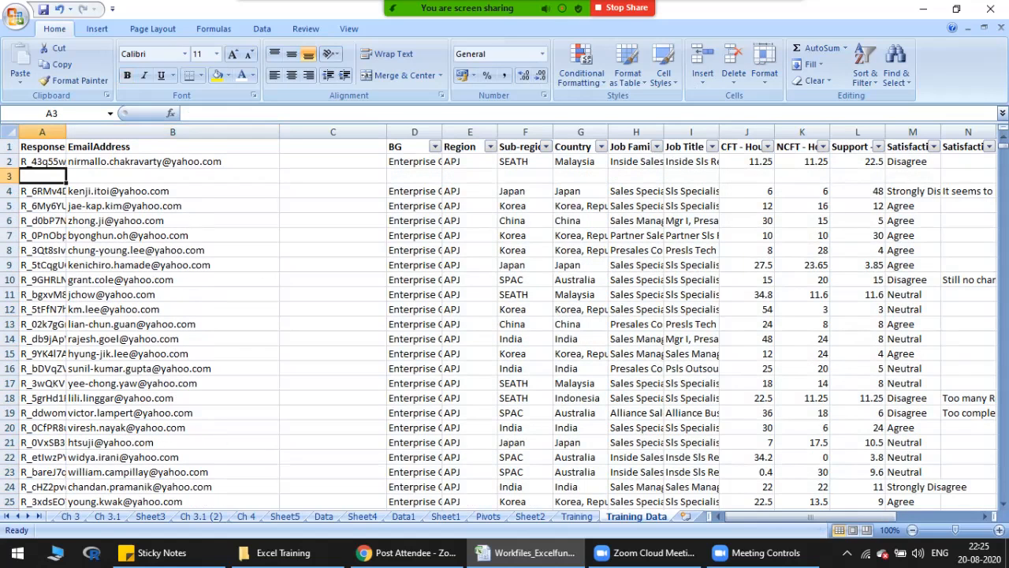
{"action": "key", "text": "shift+space"}
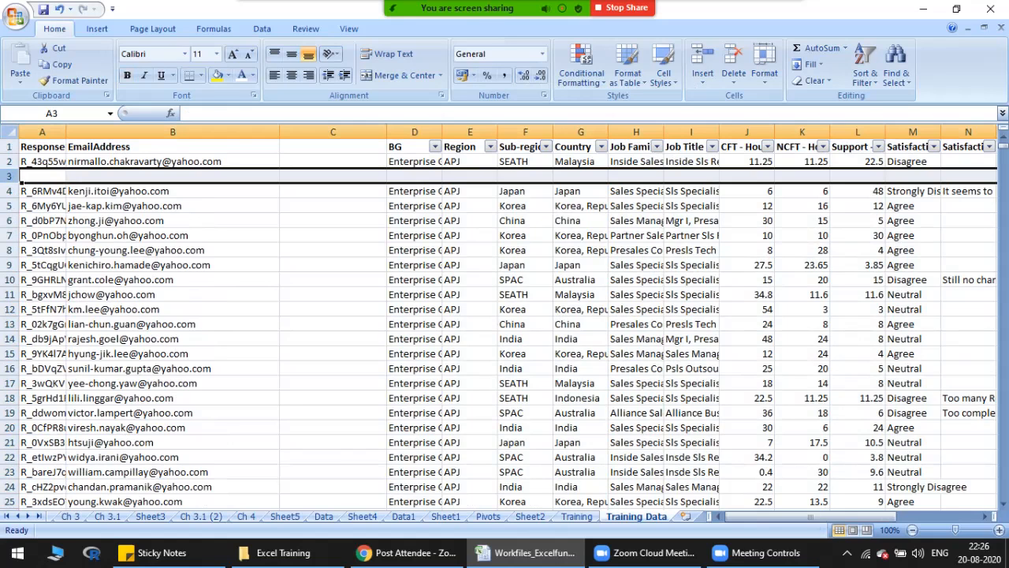
{"action": "key", "text": "ctrl+0"}
{"action": "key", "text": "ctrl+z"}
{"action": "key", "text": "Right"}
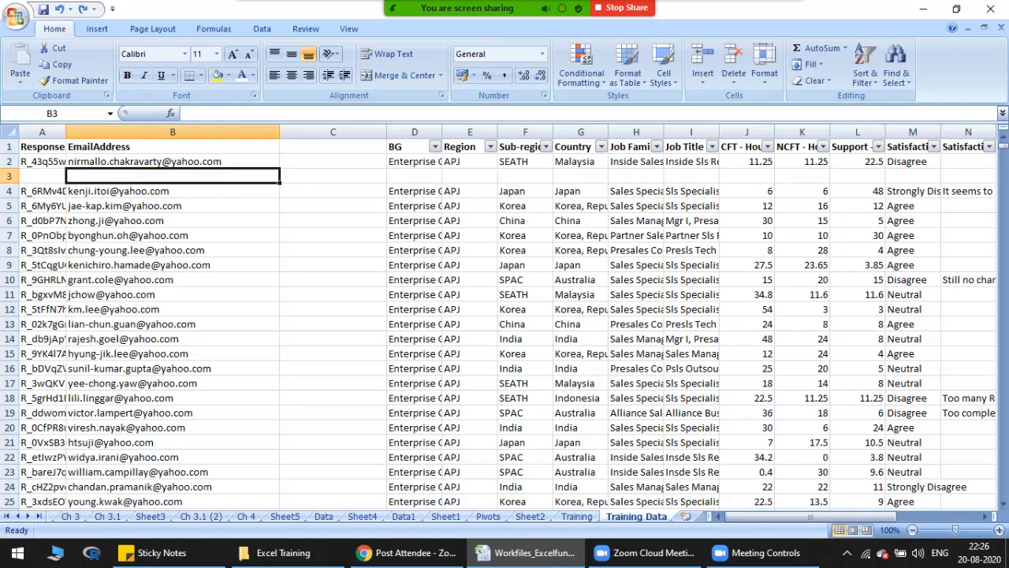
{"action": "key", "text": "shift+space"}
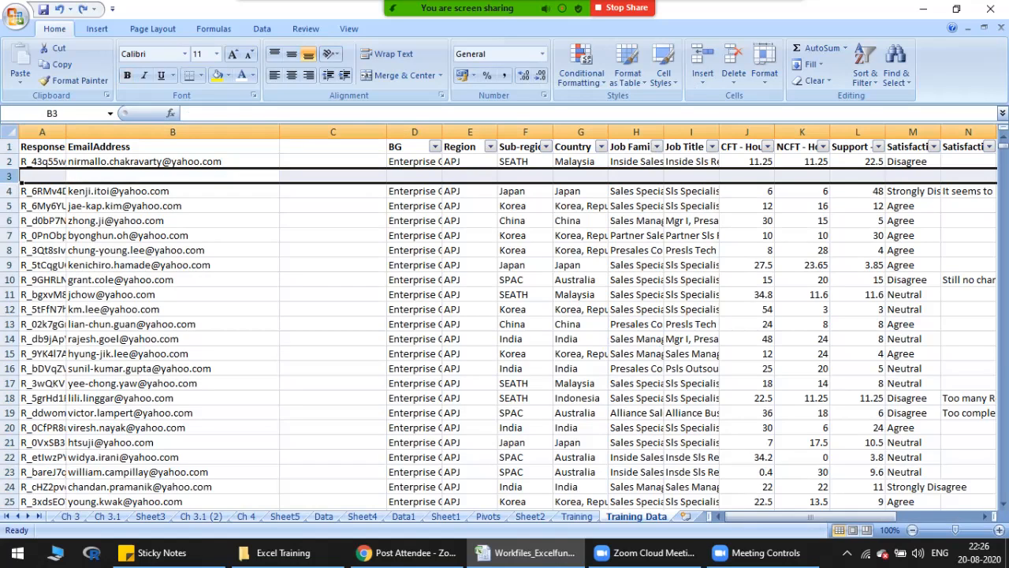
{"action": "key", "text": "shift+BackSpace"}
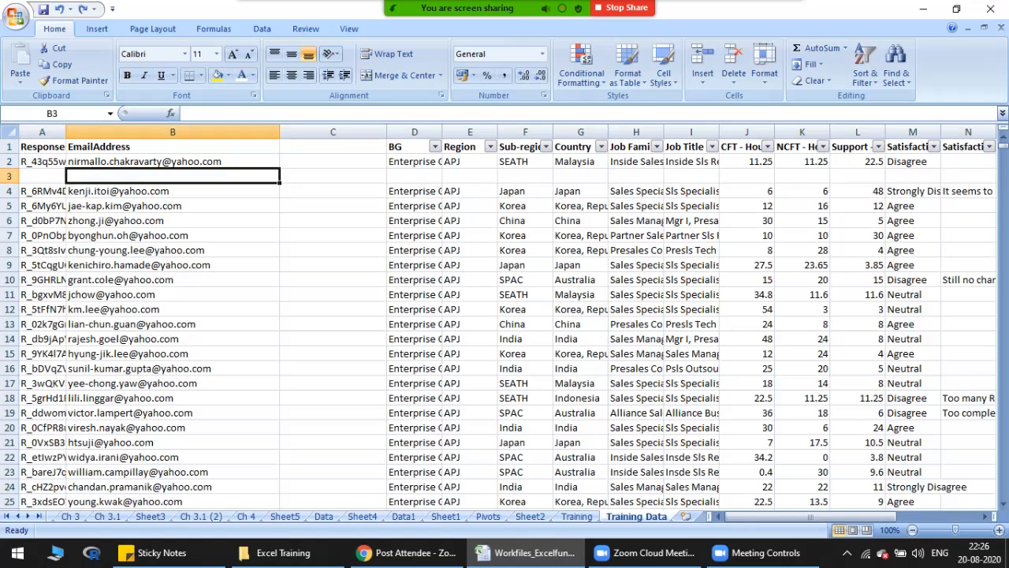
Step: Hide the blank row 3 on the Training Data sheet and unhide it again
{"action": "key", "text": "shift+space"}
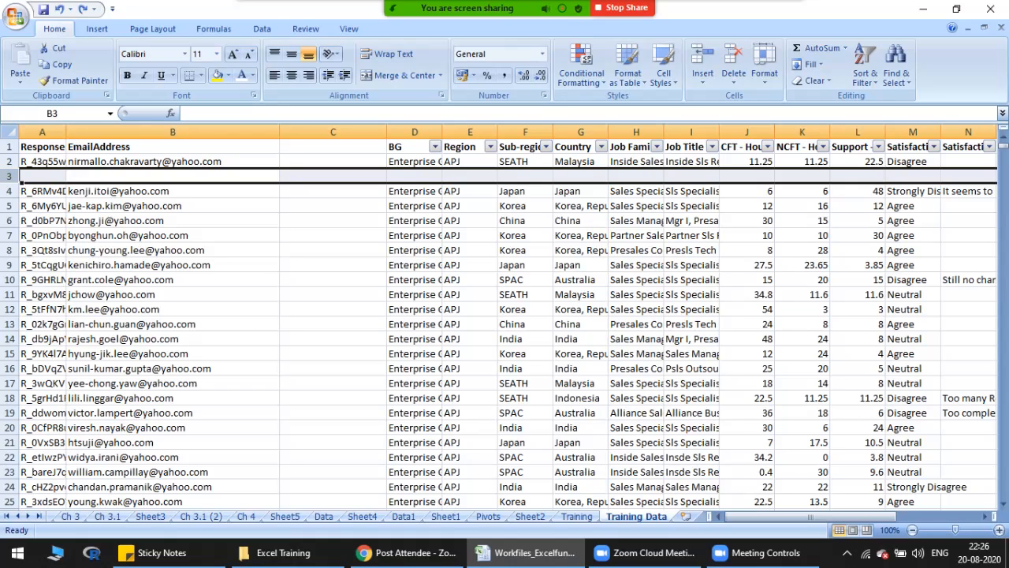
{"action": "key", "text": "ctrl+9"}
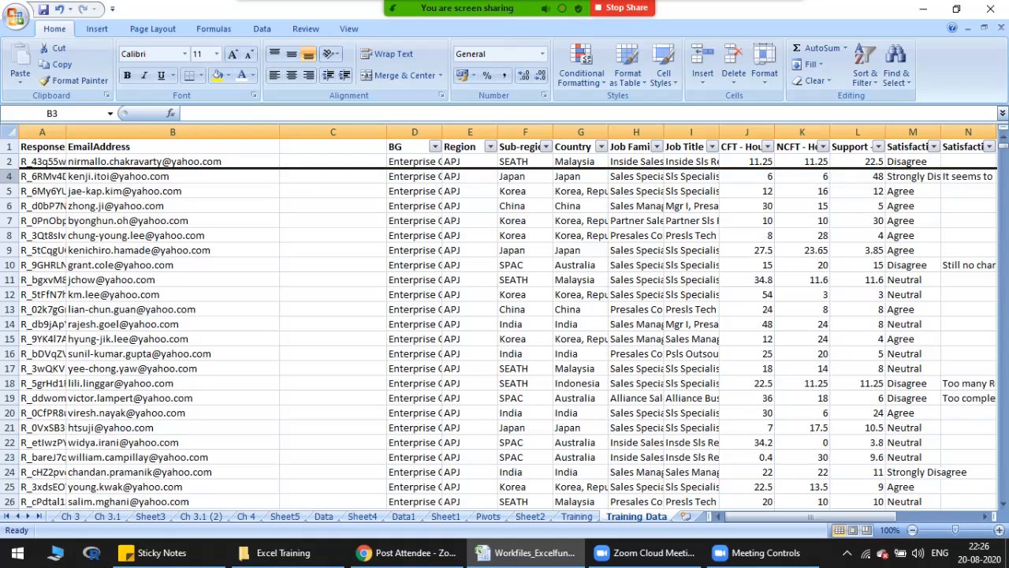
{"action": "key", "text": "ctrl+shift+9"}
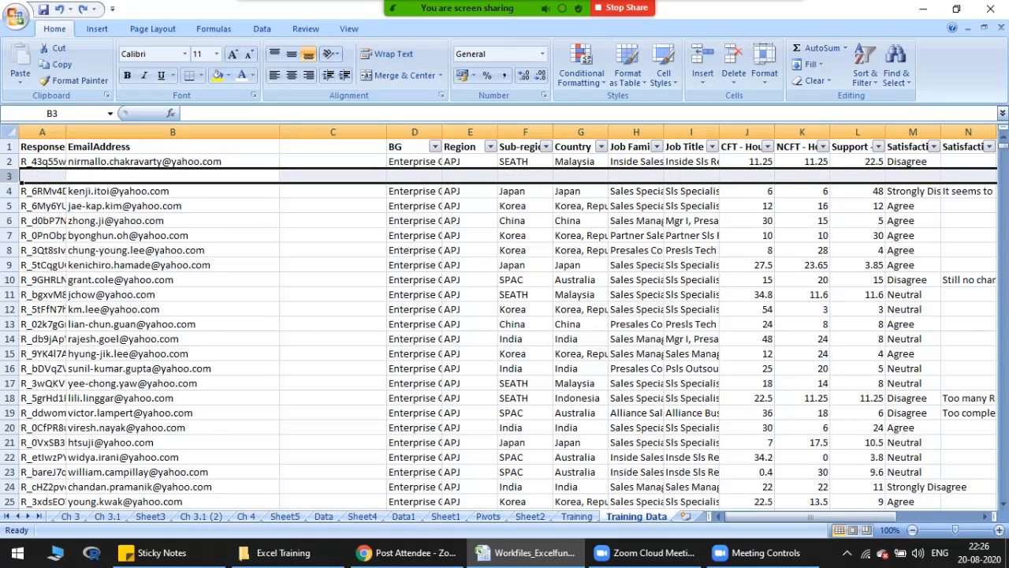
Step: Hide the blank column C between EmailAddress and BG, and unhide it again
{"action": "left_click", "coordinate": [332, 162]}
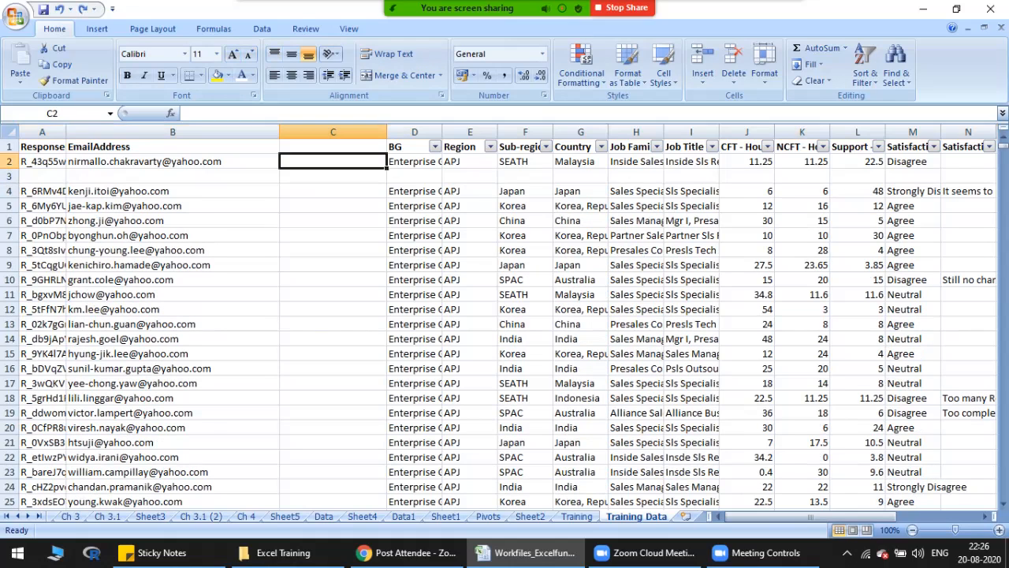
{"action": "key", "text": "ctrl+space"}
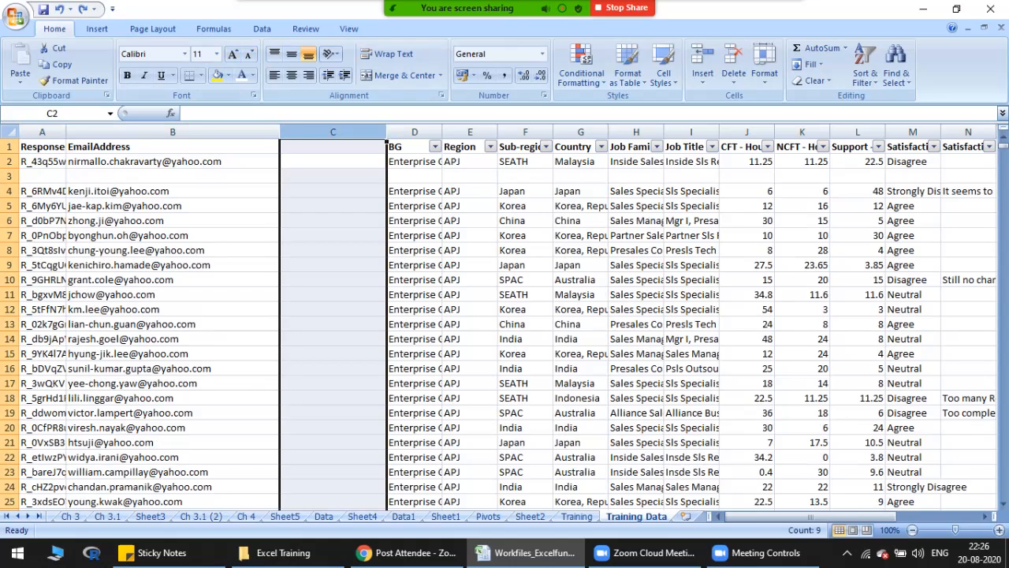
{"action": "type", "text": ")"}
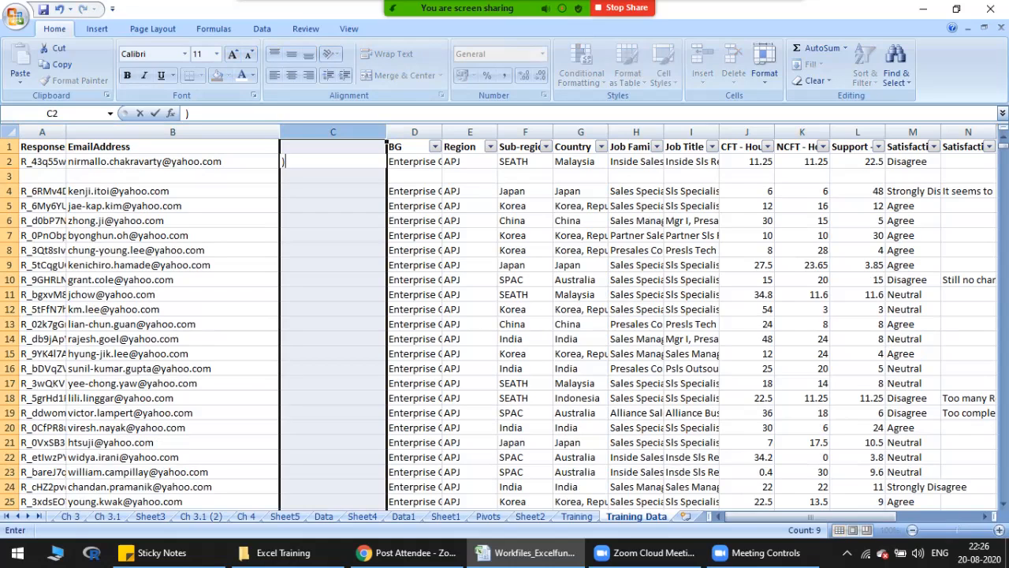
{"action": "key", "text": "Escape"}
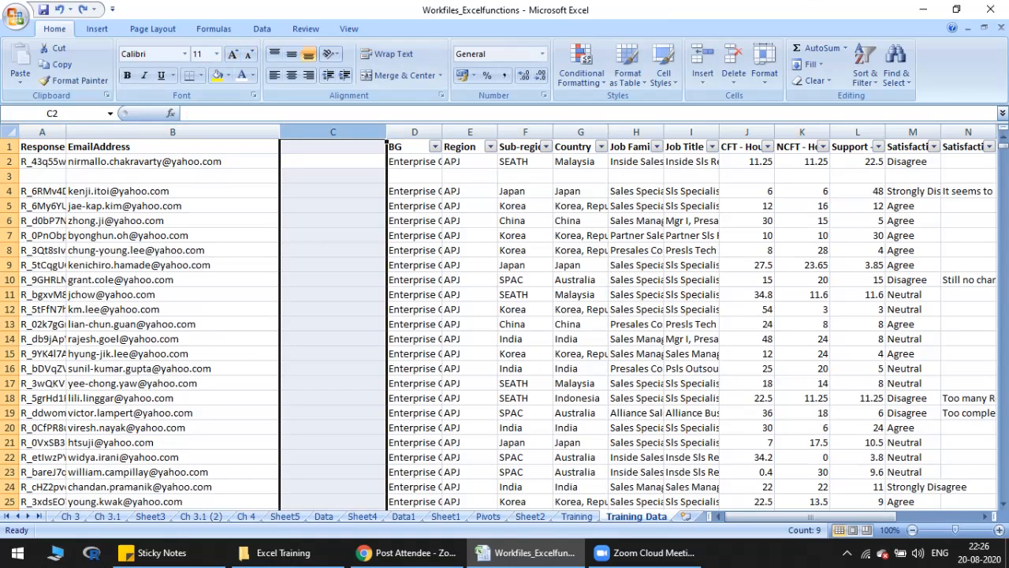
{"action": "key", "text": "ctrl+0"}
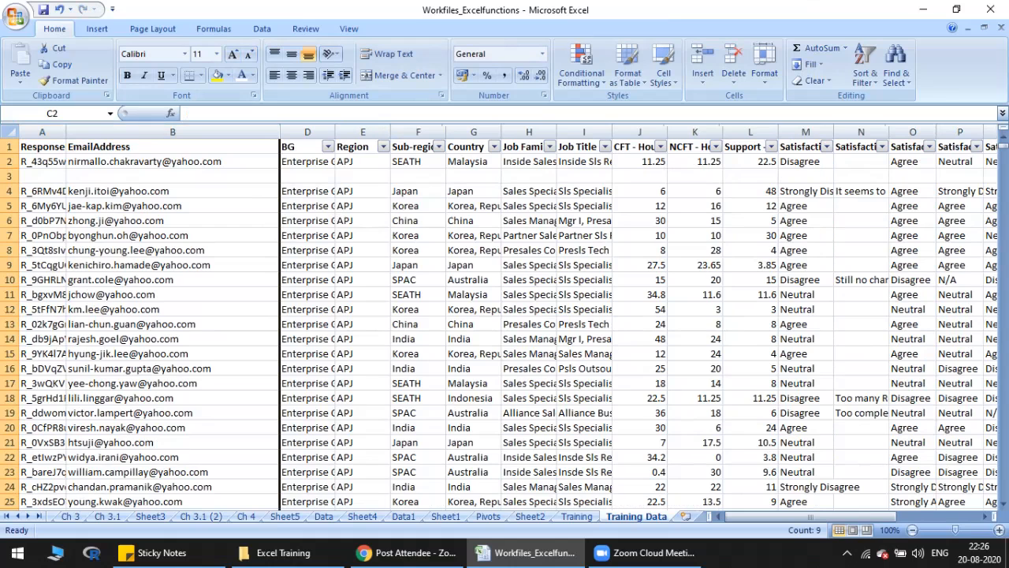
{"action": "key", "text": "ctrl+shift+0"}
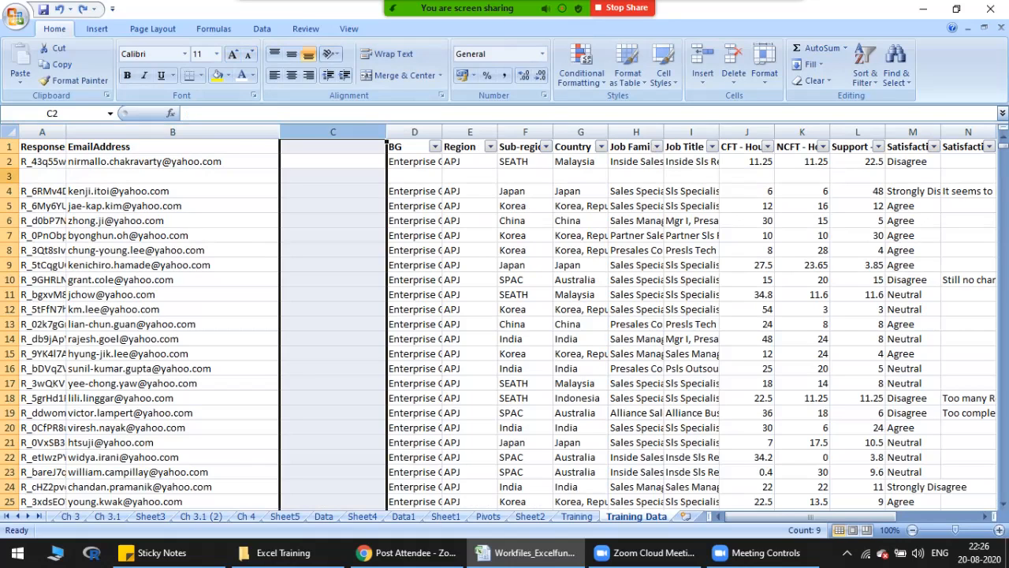
Step: Delete the blank row 3 and the blank column C from the Training Data sheet
{"action": "left_click", "coordinate": [10, 176]}
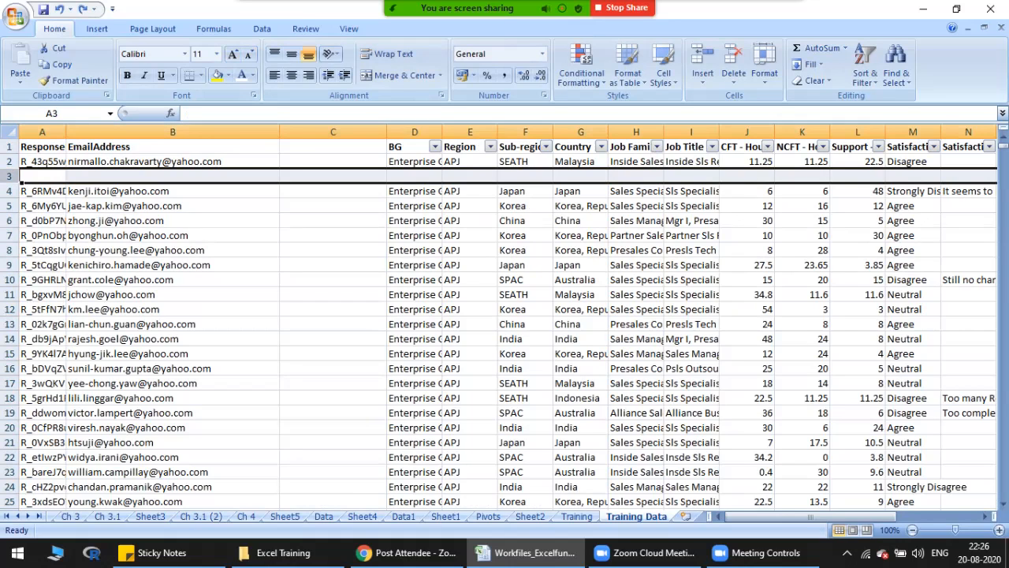
{"action": "key", "text": "ctrl+minus"}
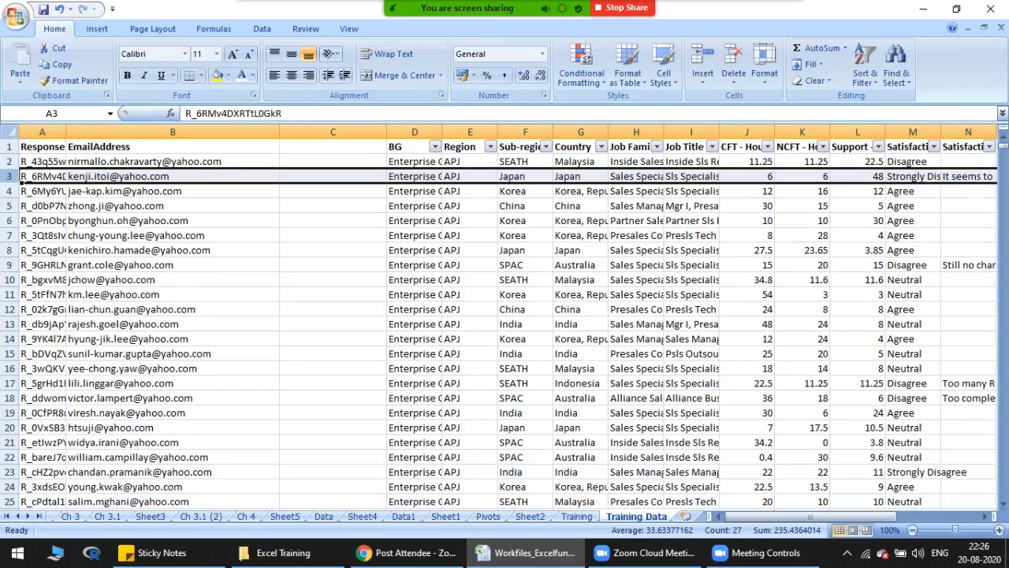
{"action": "left_click", "coordinate": [333, 132]}
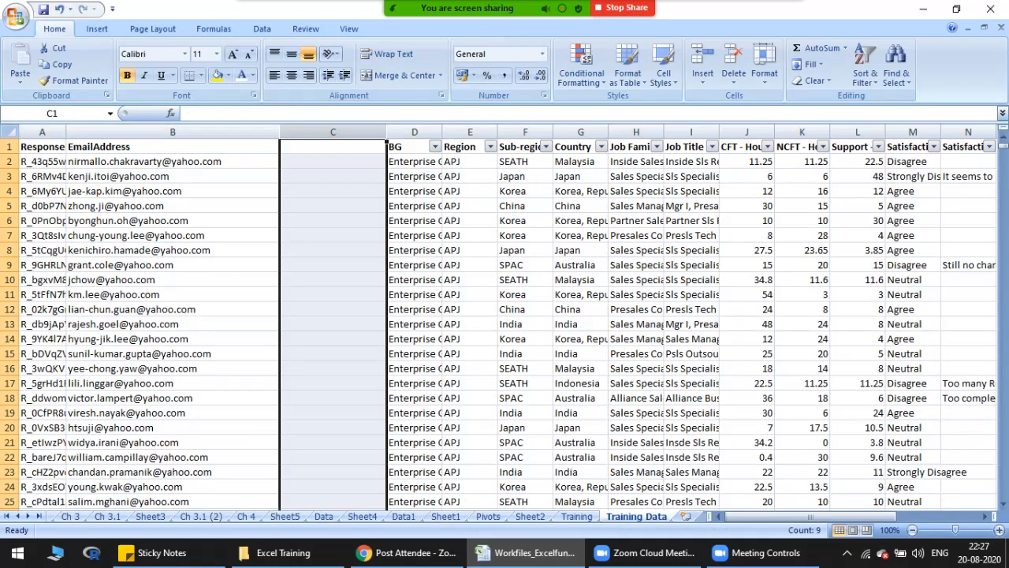
{"action": "key", "text": "ctrl+minus"}
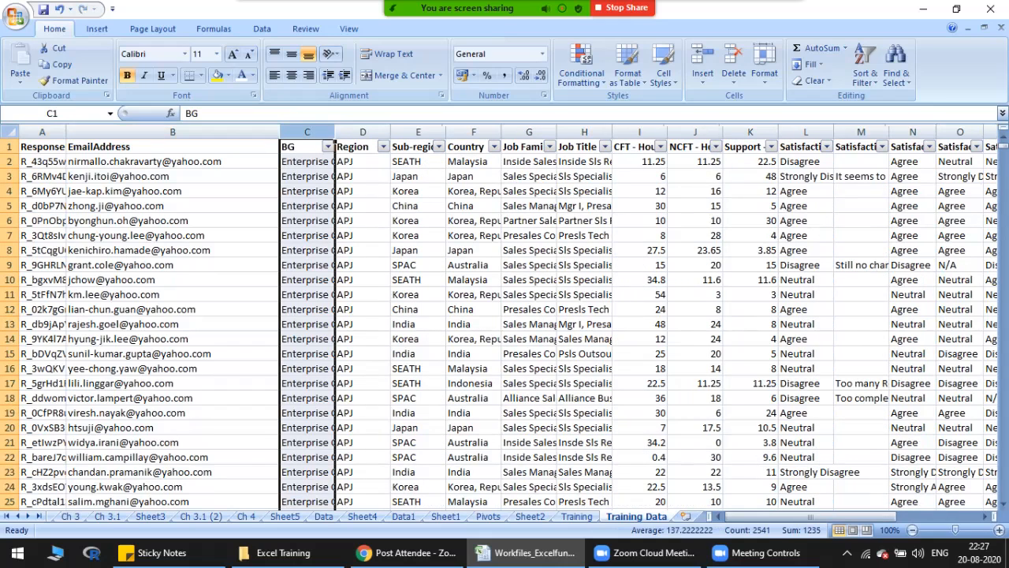
Step: Review the Training sheet's topics from Hide and unhide to the Find and Replace function, and return to the Training Data sheet
{"action": "key", "text": "ctrl+Page_Up"}
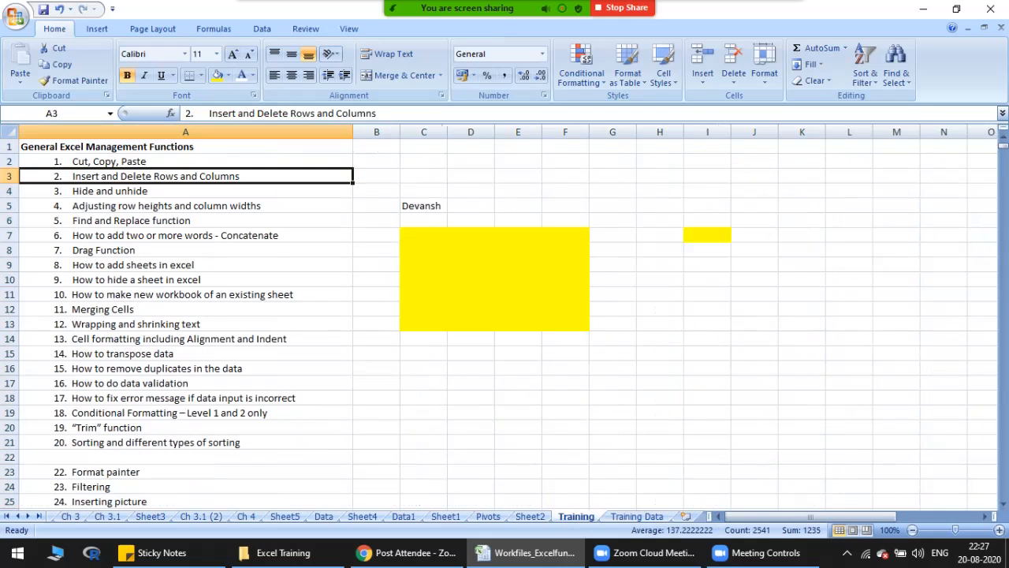
{"action": "key", "text": "Down"}
{"action": "key", "text": "Down"}
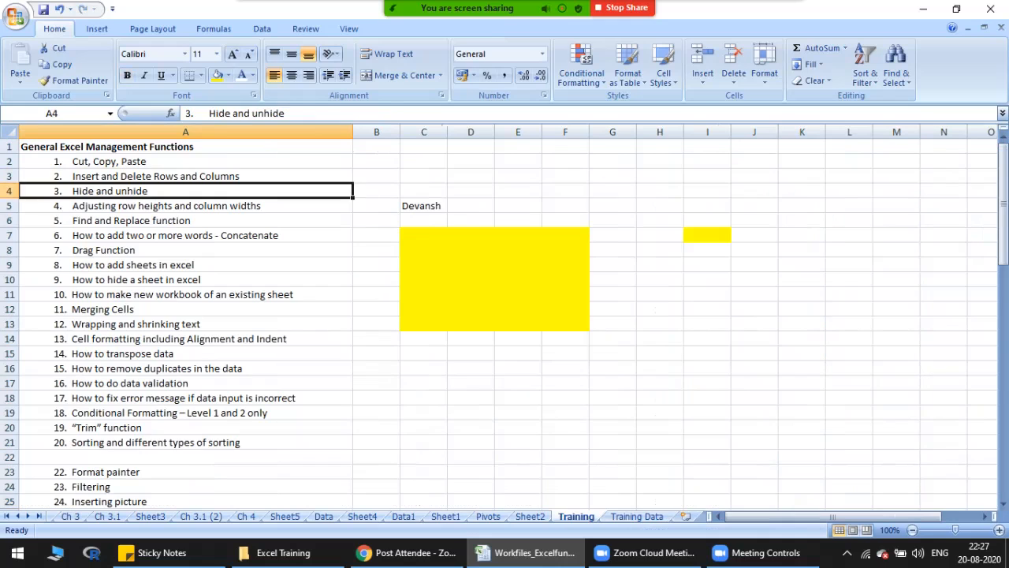
{"action": "key", "text": "Down"}
{"action": "key", "text": "Down"}
{"action": "key", "text": "Up"}
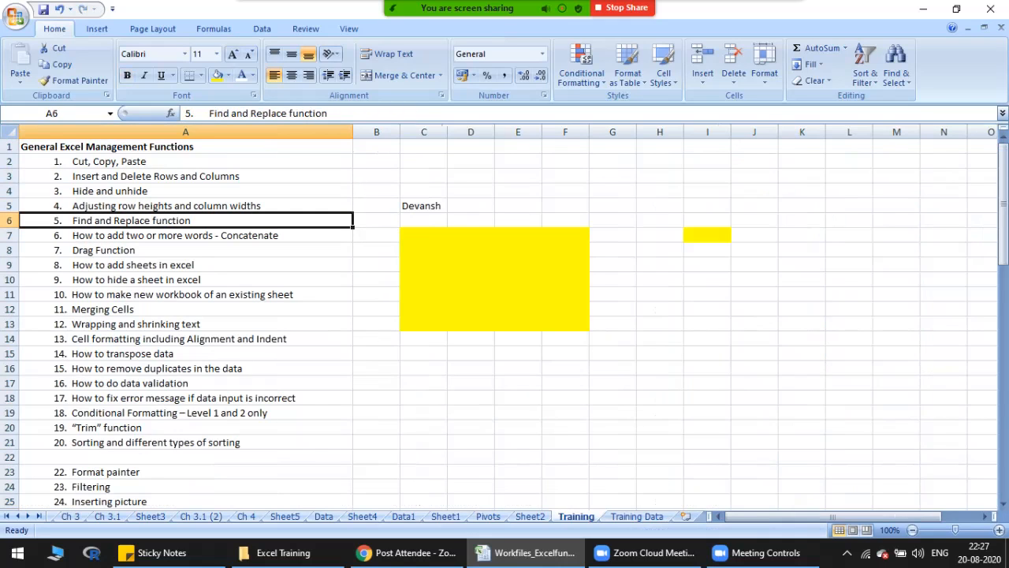
{"action": "key", "text": "ctrl+Page_Down"}
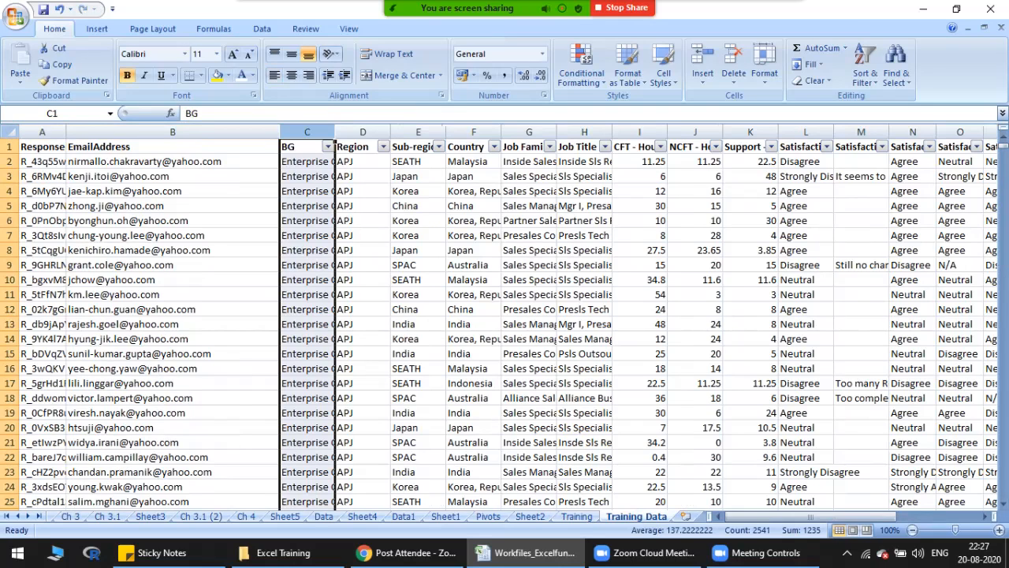
Step: Replace the Country entry in cell F9 with Covid19
{"action": "left_click", "coordinate": [473, 265]}
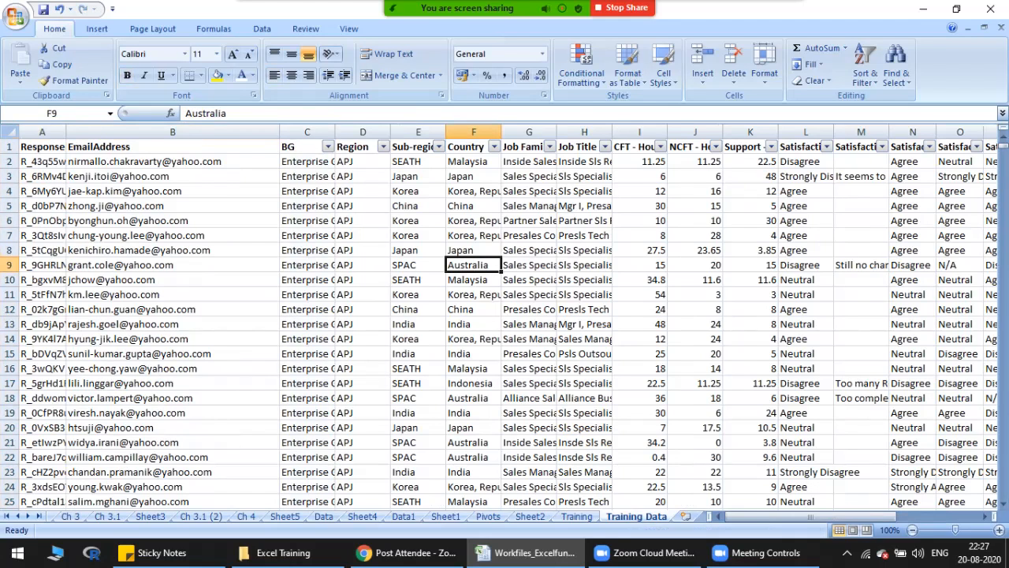
{"action": "type", "text": "Knya"}
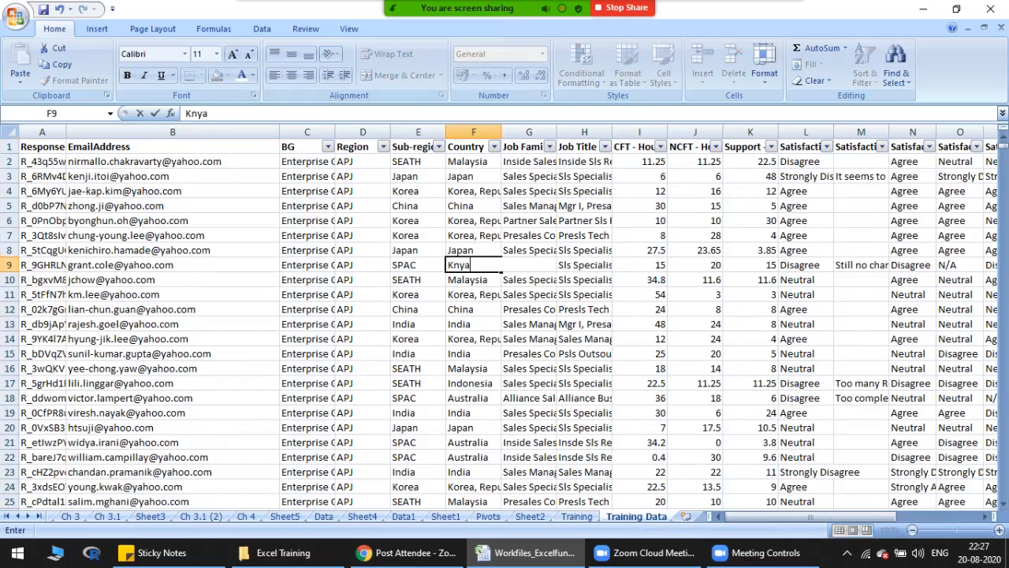
{"action": "key", "text": "Escape"}
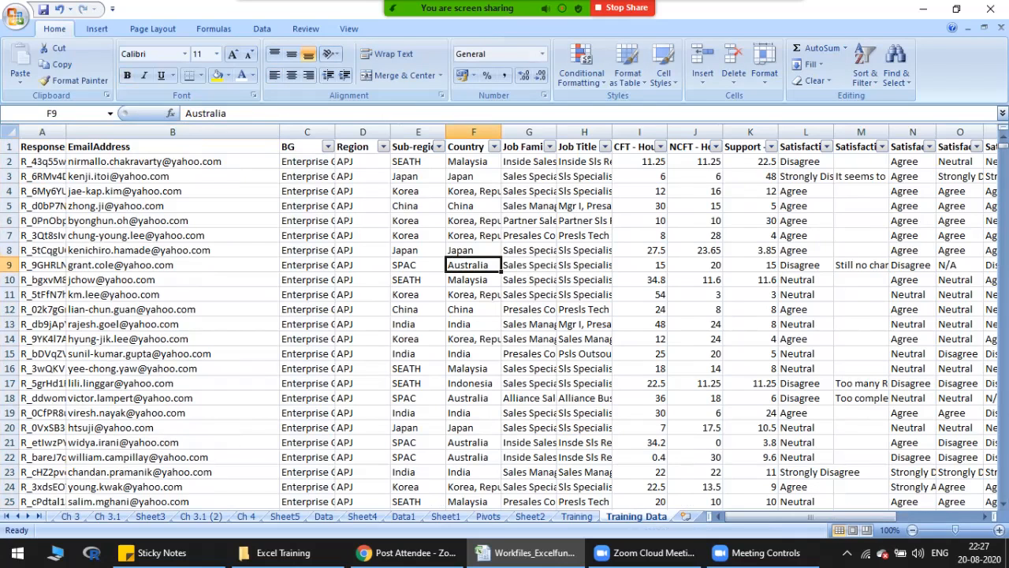
{"action": "type", "text": "Cov"}
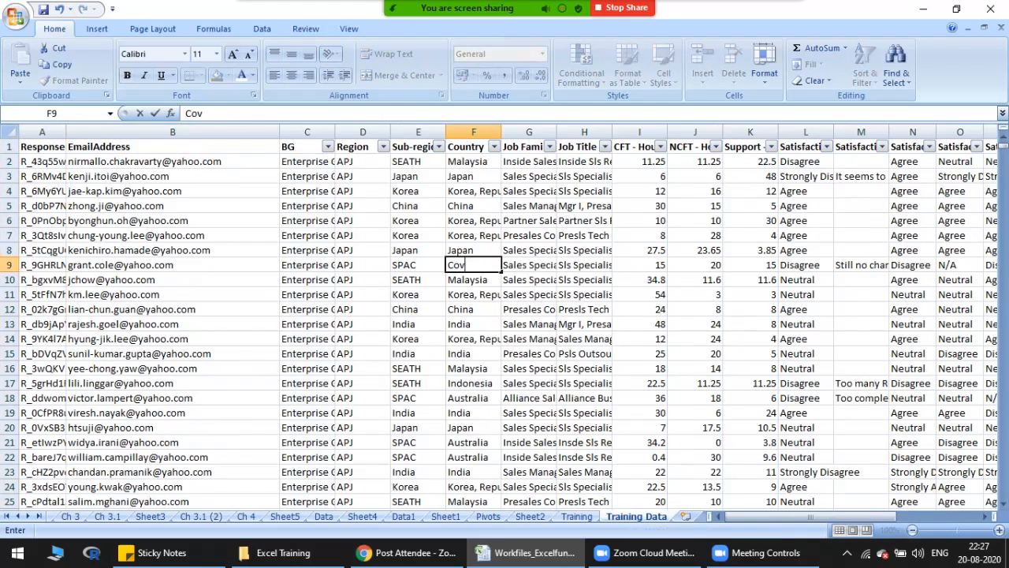
{"action": "type", "text": "id19"}
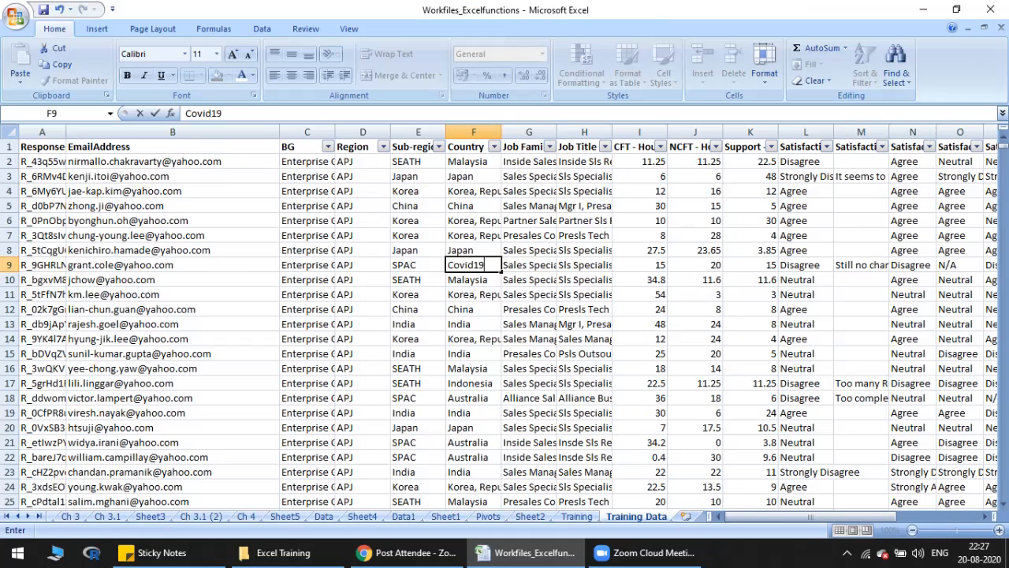
{"action": "key", "text": "Tab"}
{"action": "left_click", "coordinate": [173, 176]}
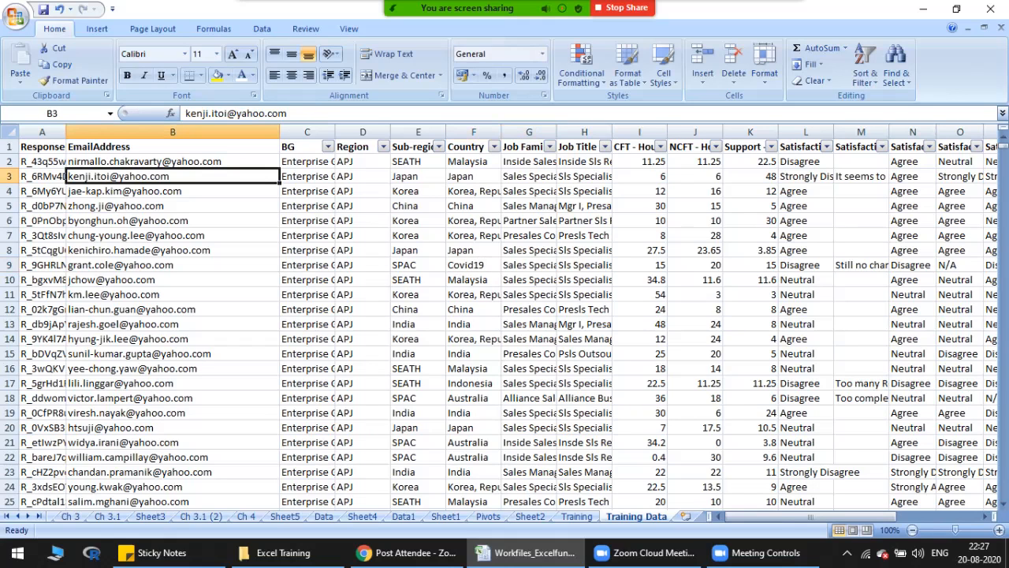
{"action": "left_click_drag", "start_coordinate": [172, 162], "coordinate": [173, 397]}
{"action": "scroll", "coordinate": [173, 316], "scroll_direction": "down", "scroll_amount": 4}
{"action": "scroll", "coordinate": [173, 315], "scroll_direction": "up", "scroll_amount": 2}
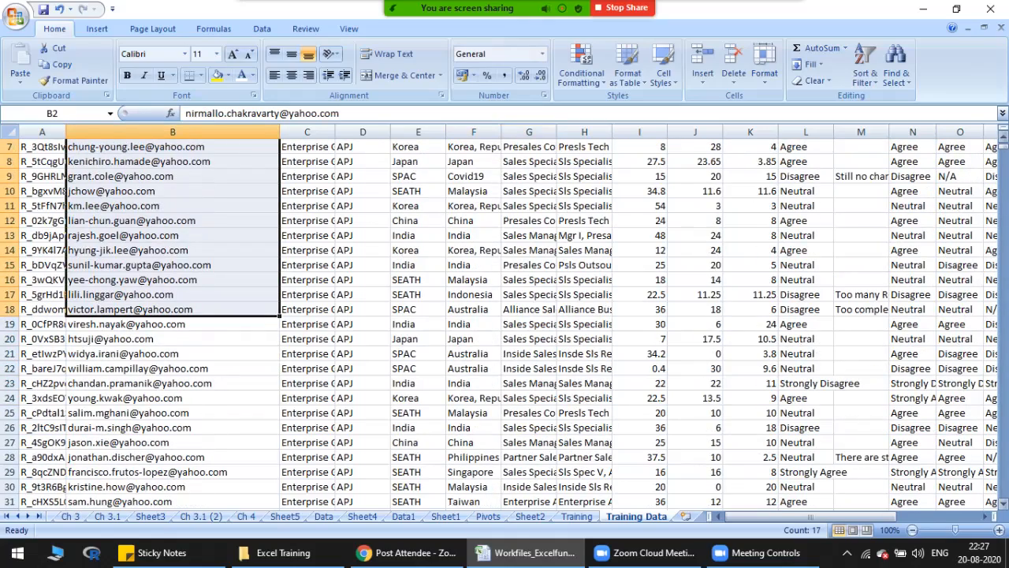
{"action": "key", "text": "Up"}
{"action": "key", "text": "Down"}
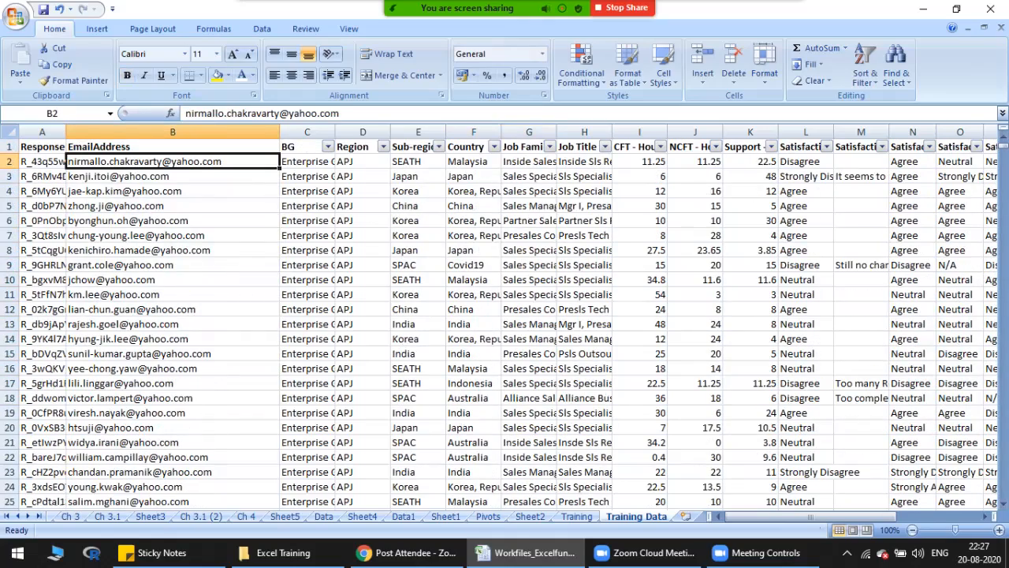
Step: Find all cells containing Covid19 on the Training Data sheet and close the search
{"action": "key", "text": "ctrl+f"}
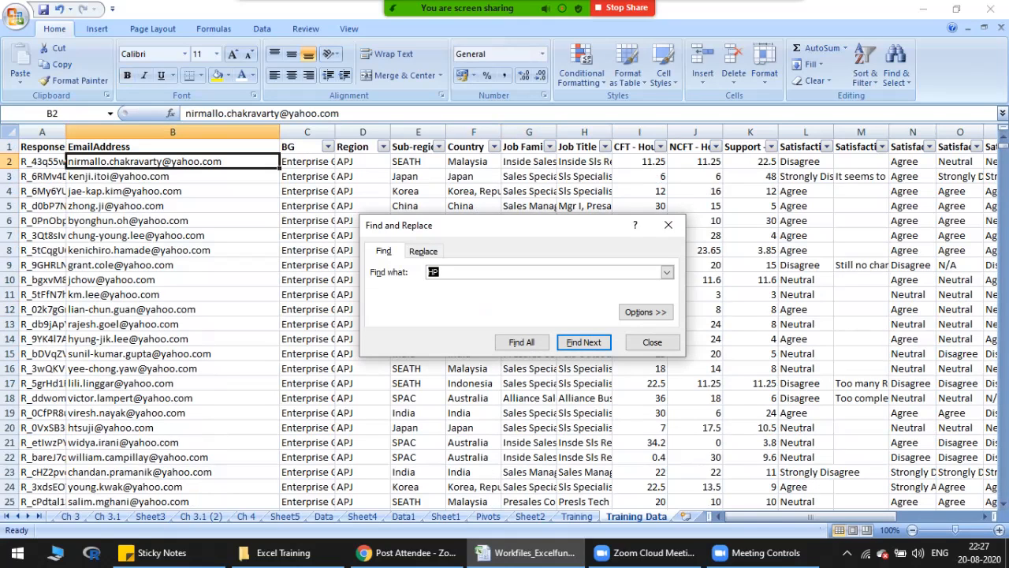
{"action": "type", "text": "Covid19"}
{"action": "key", "text": "Return"}
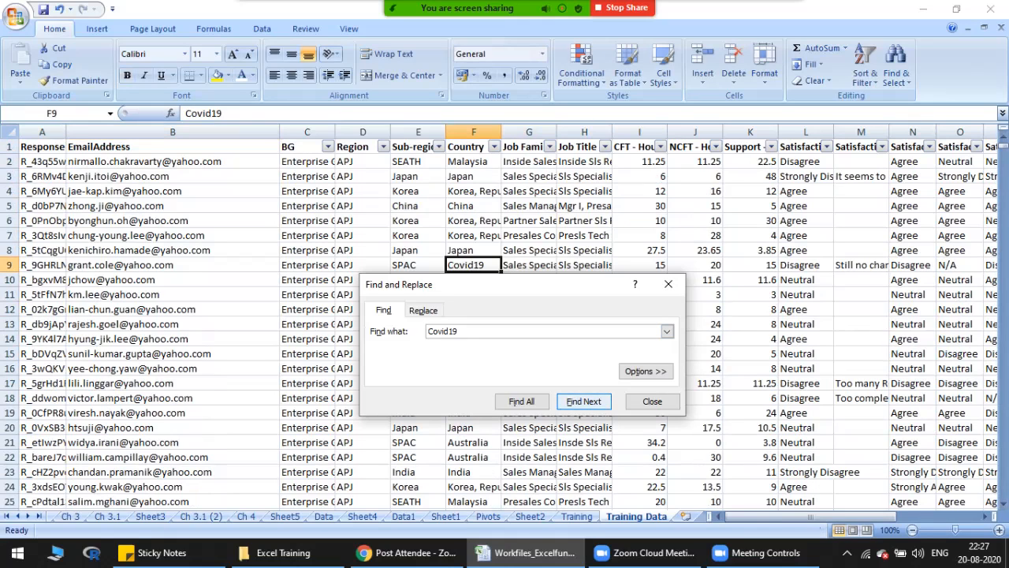
{"action": "left_click", "coordinate": [521, 401]}
{"action": "left_click_drag", "start_coordinate": [578, 285], "coordinate": [799, 104]}
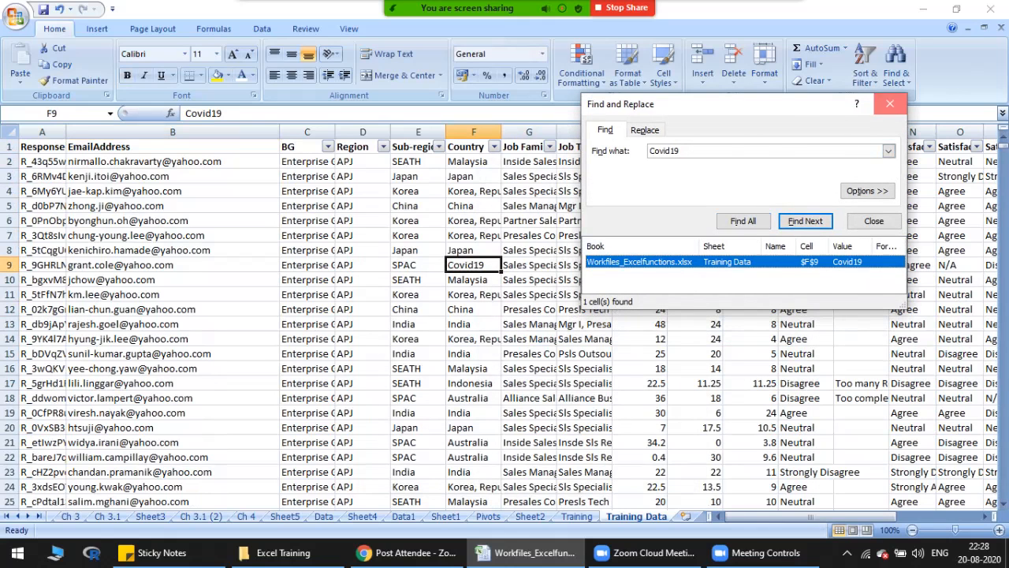
{"action": "left_click", "coordinate": [890, 104]}
Step: Copy the Covid19 entry from cell F9 into cell F20 of the Country column
{"action": "key", "text": "ctrl+c"}
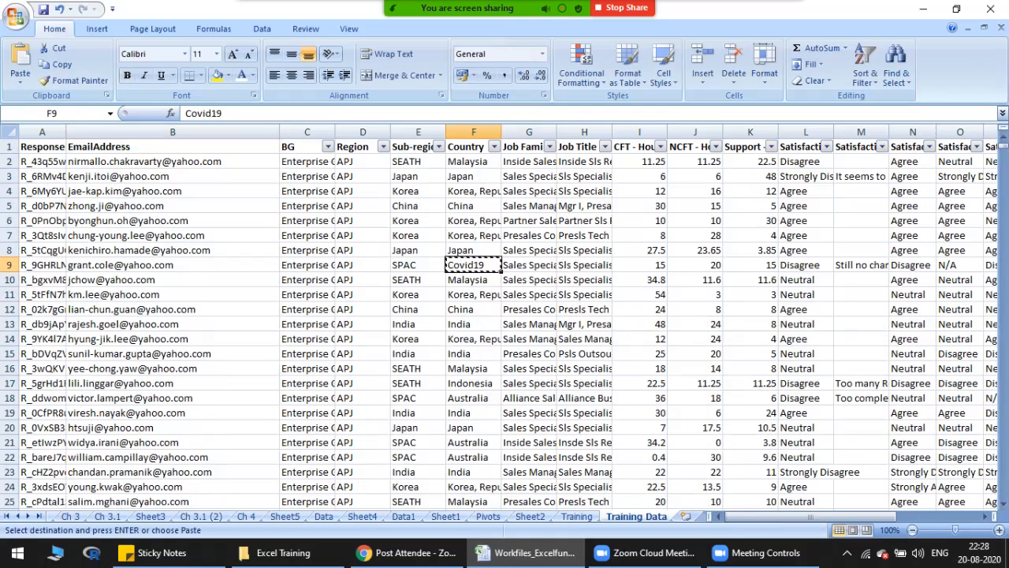
{"action": "left_click", "coordinate": [473, 427]}
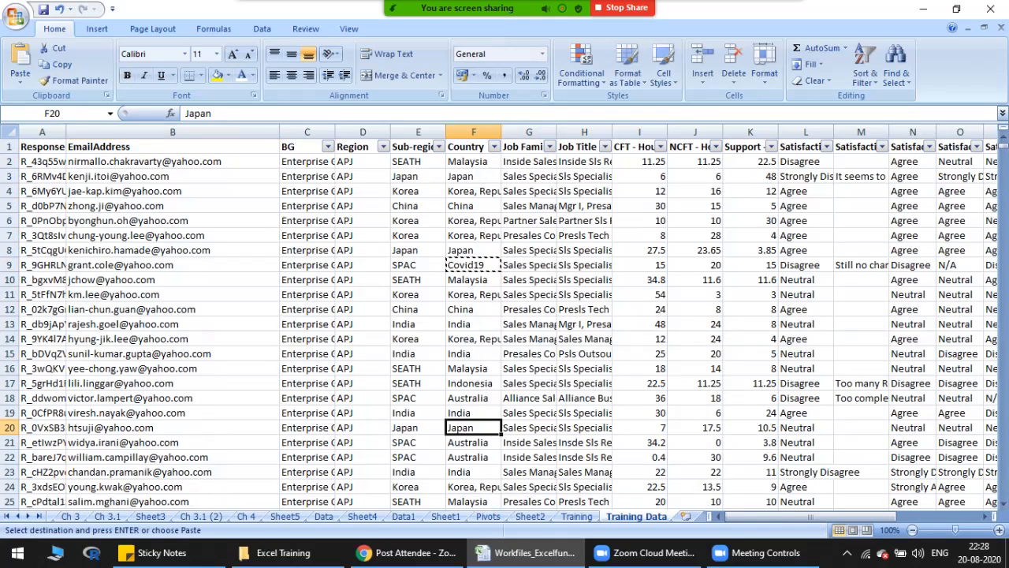
{"action": "key", "text": "ctrl+v"}
{"action": "key", "text": "Escape"}
{"action": "left_click", "coordinate": [172, 249]}
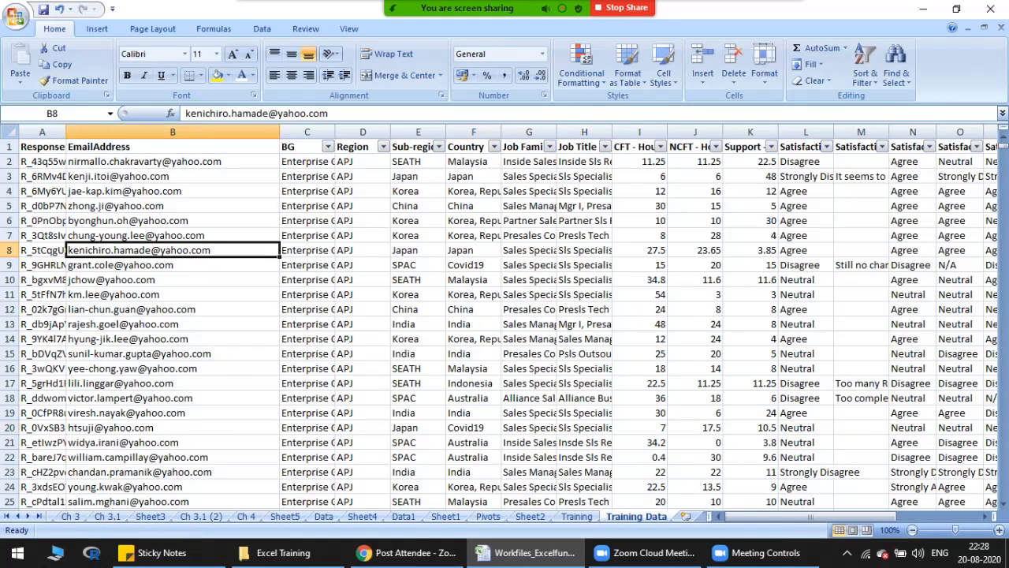
Step: Search the sheet for Covid19, going through the matches one by one and listing them all
{"action": "key", "text": "ctrl+f"}
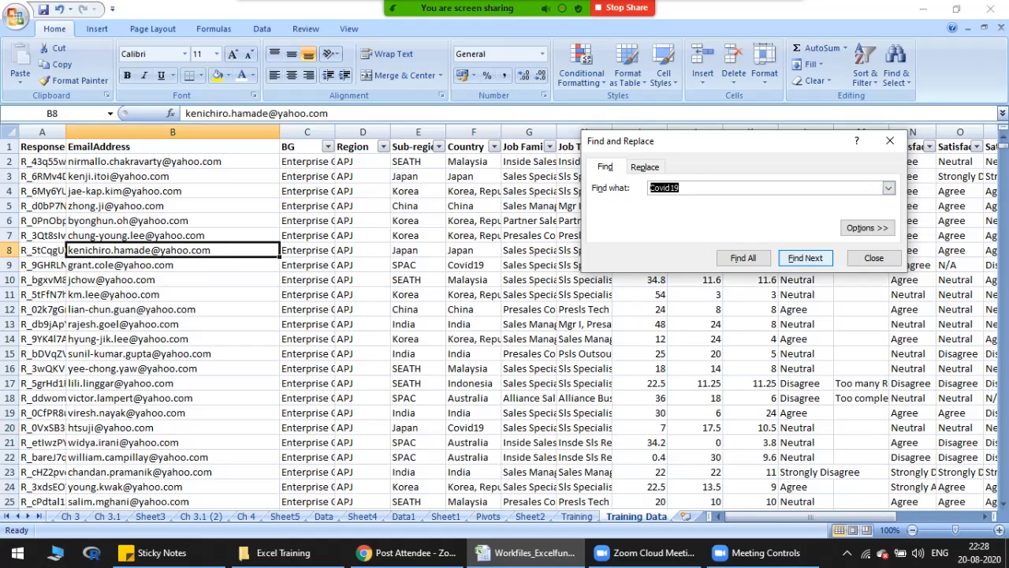
{"action": "key", "text": "Return"}
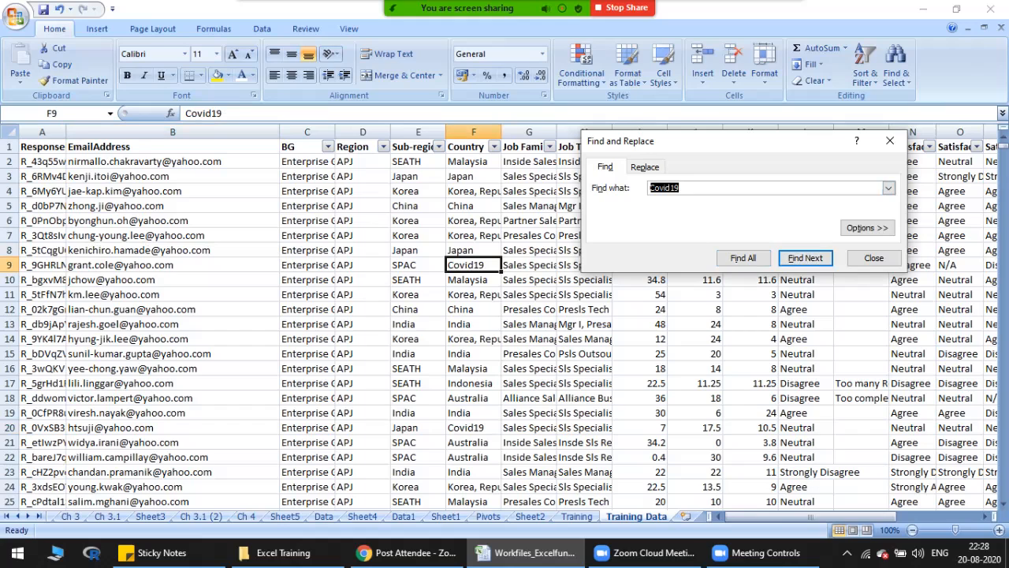
{"action": "key", "text": "Return"}
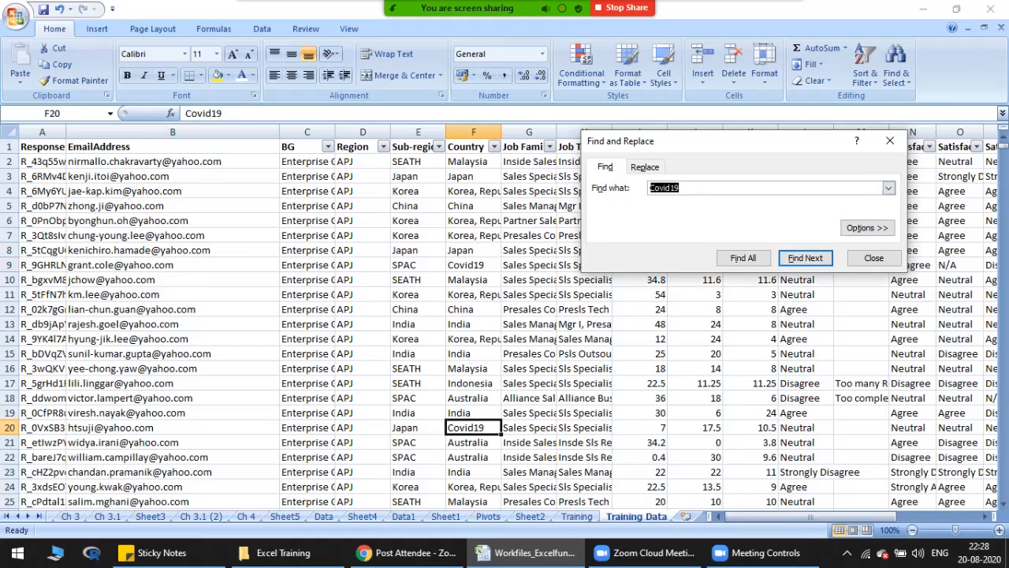
{"action": "left_click", "coordinate": [744, 258]}
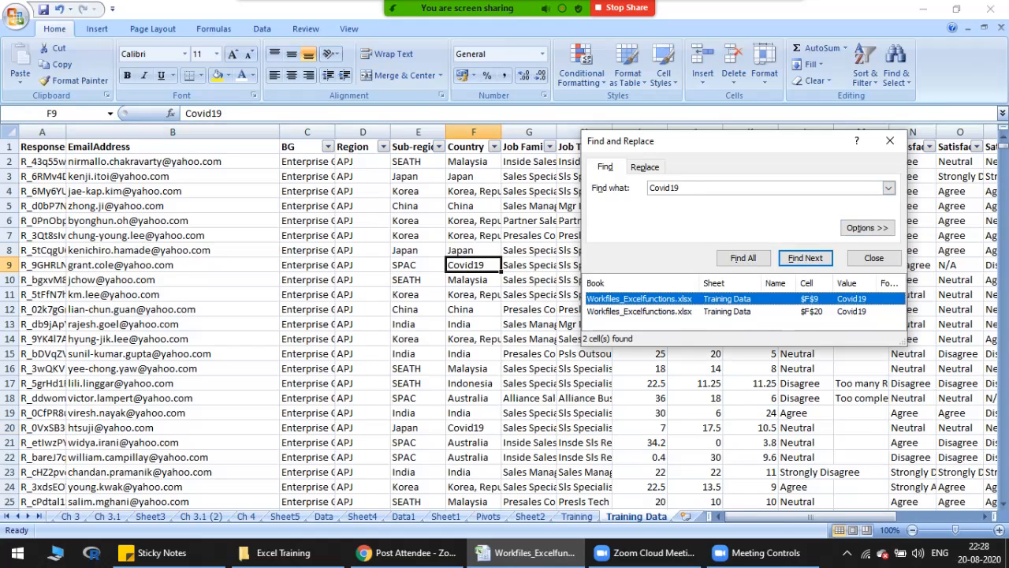
Step: Go to the F20 match from the list of found Covid19 cells and close the search
{"action": "left_click", "coordinate": [52, 113]}
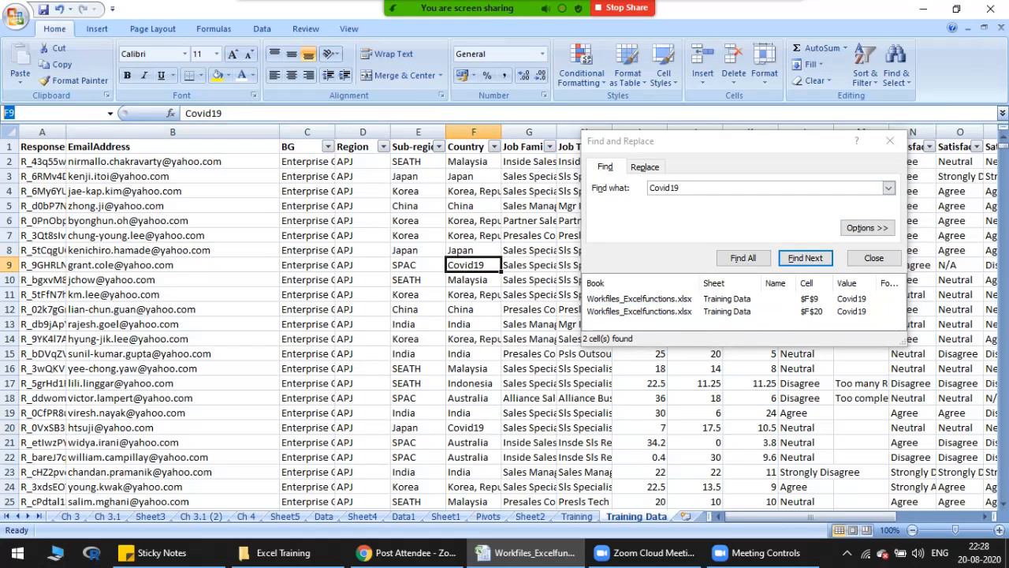
{"action": "left_click", "coordinate": [52, 113]}
{"action": "key", "text": "Escape"}
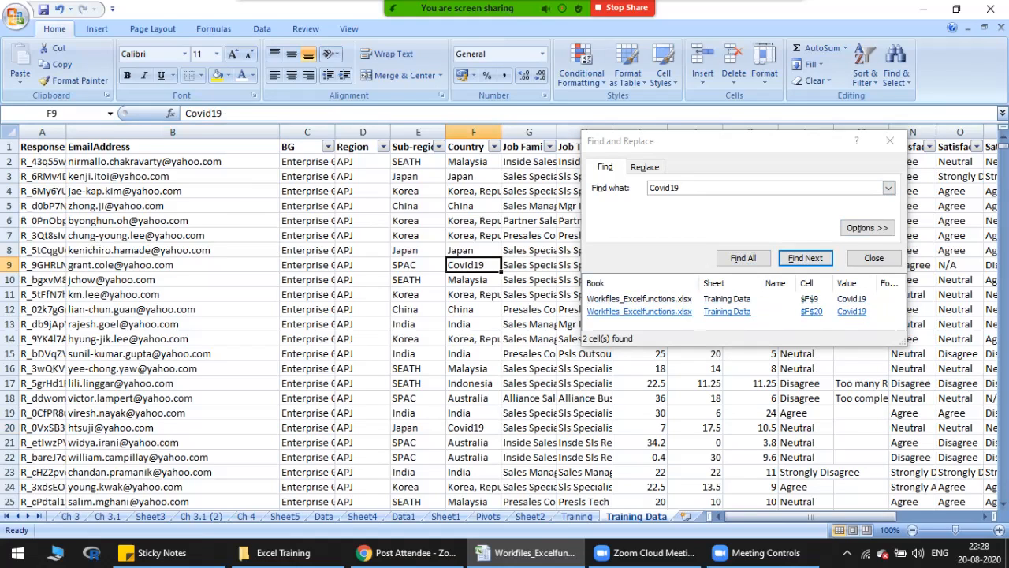
{"action": "left_click", "coordinate": [639, 311]}
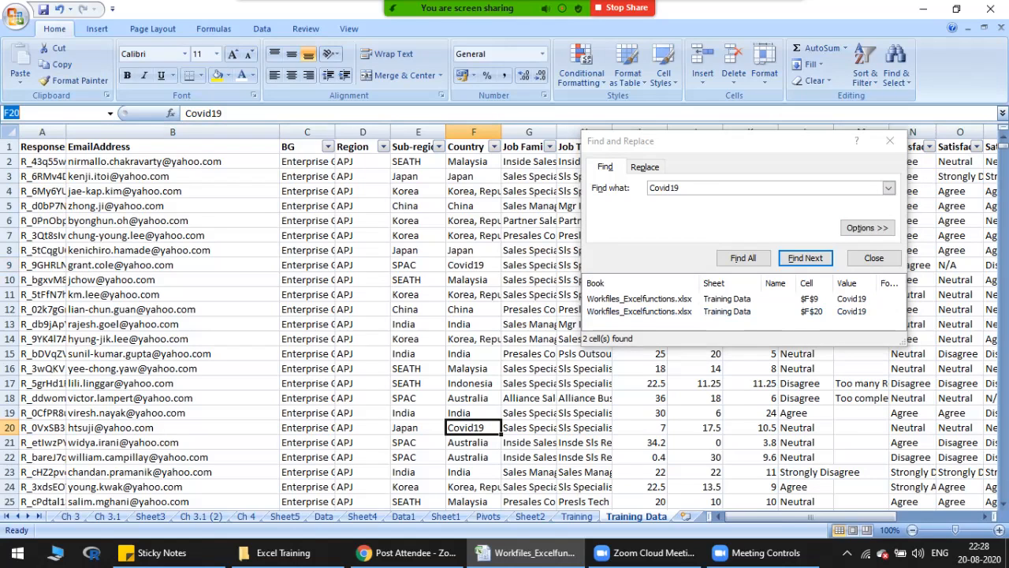
{"action": "left_click", "coordinate": [812, 311]}
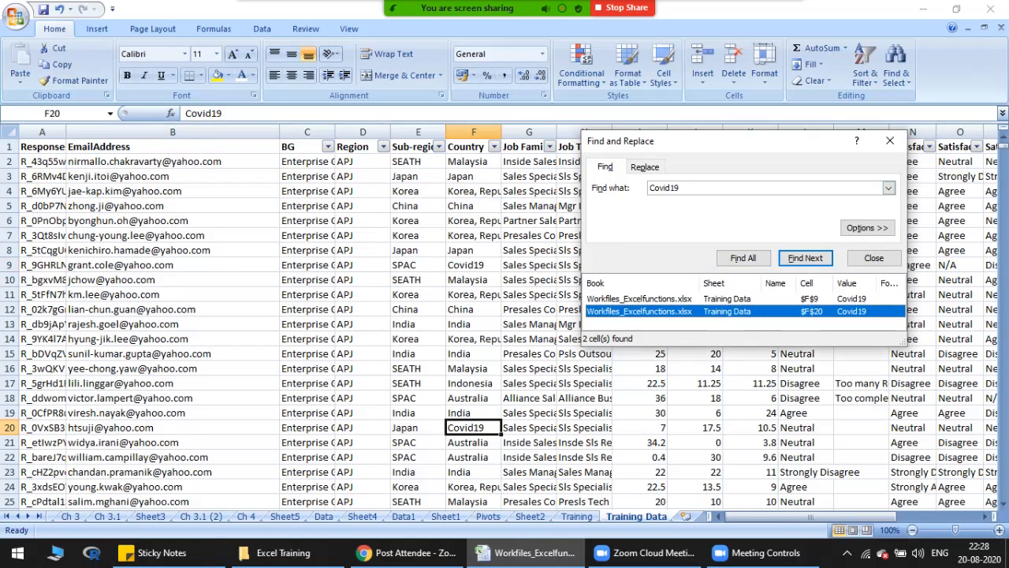
{"action": "left_click", "coordinate": [890, 141]}
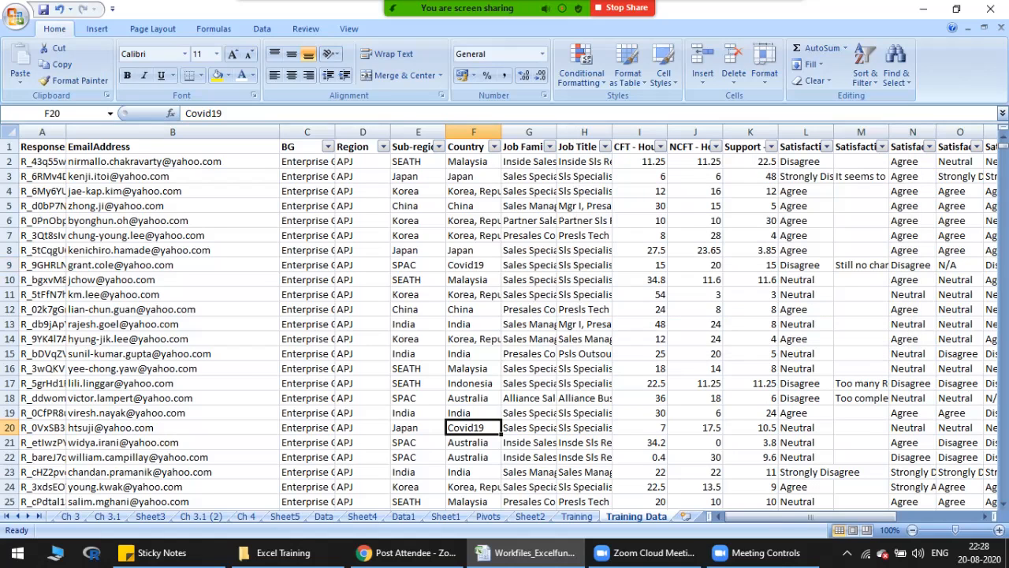
Step: Undo the Covid19 entries in Country cells F20 and F9
{"action": "left_click", "coordinate": [473, 368]}
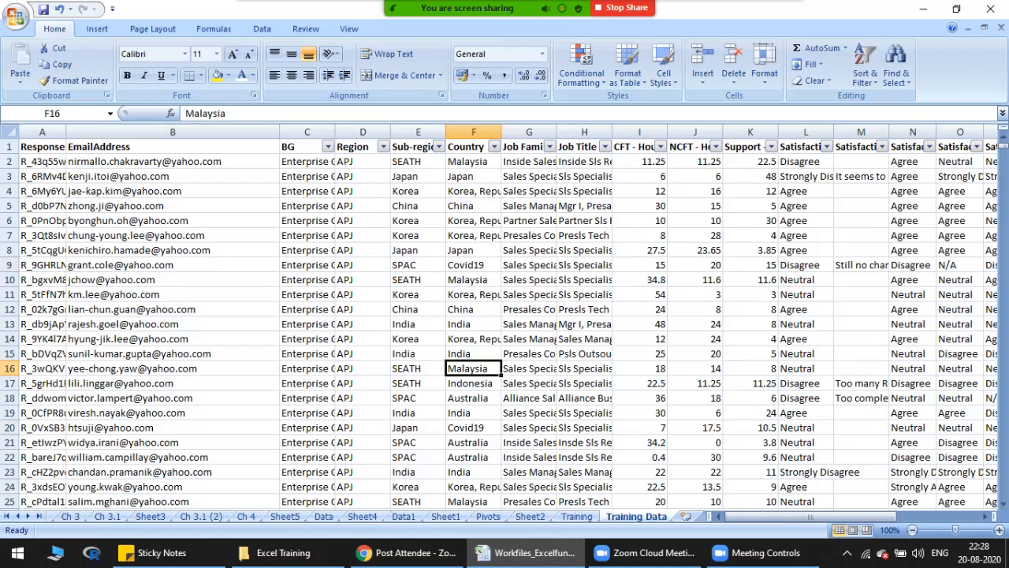
{"action": "key", "text": "ctrl+z"}
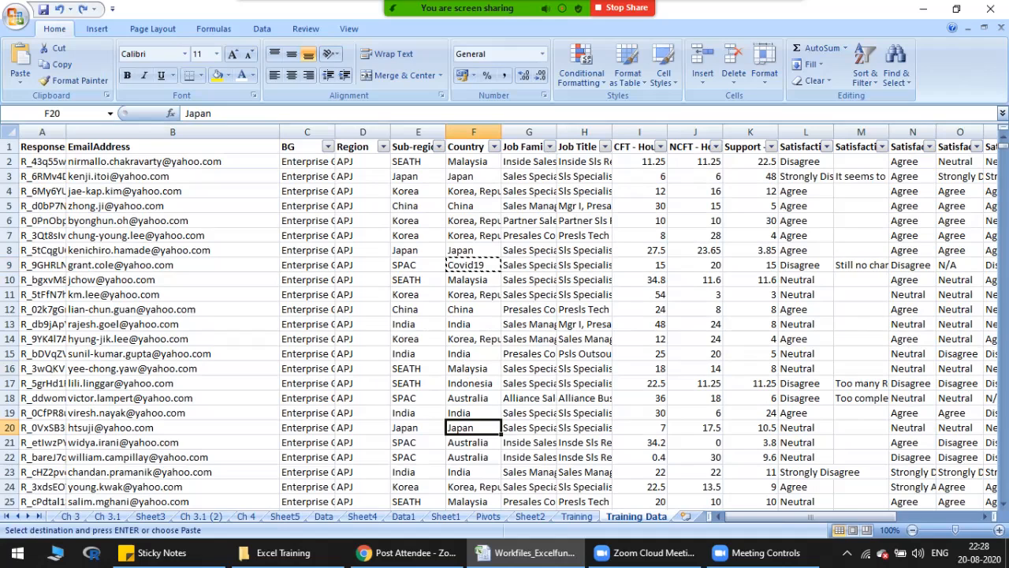
{"action": "left_click", "coordinate": [473, 264]}
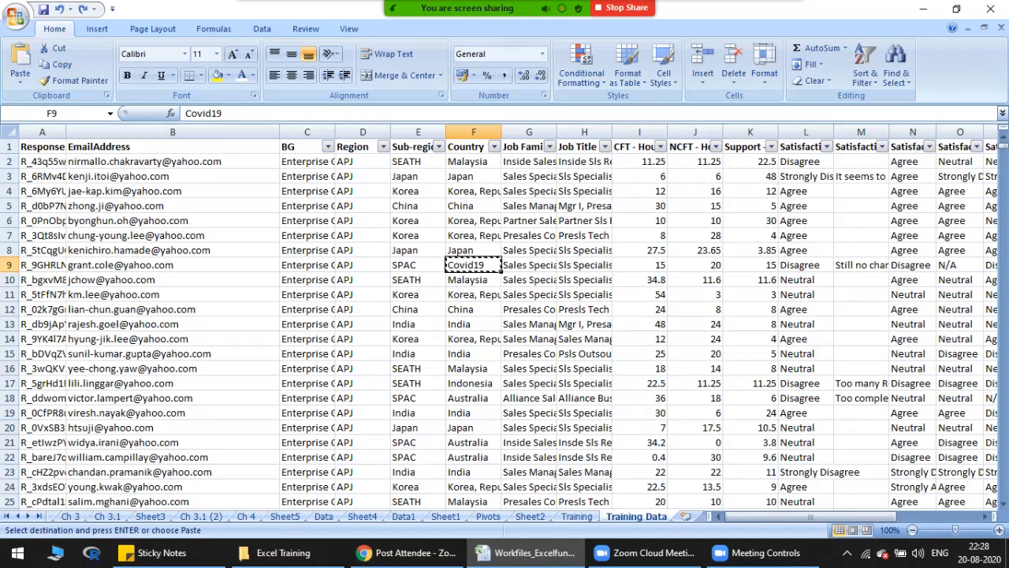
{"action": "key", "text": "ctrl+z"}
{"action": "key", "text": "Escape"}
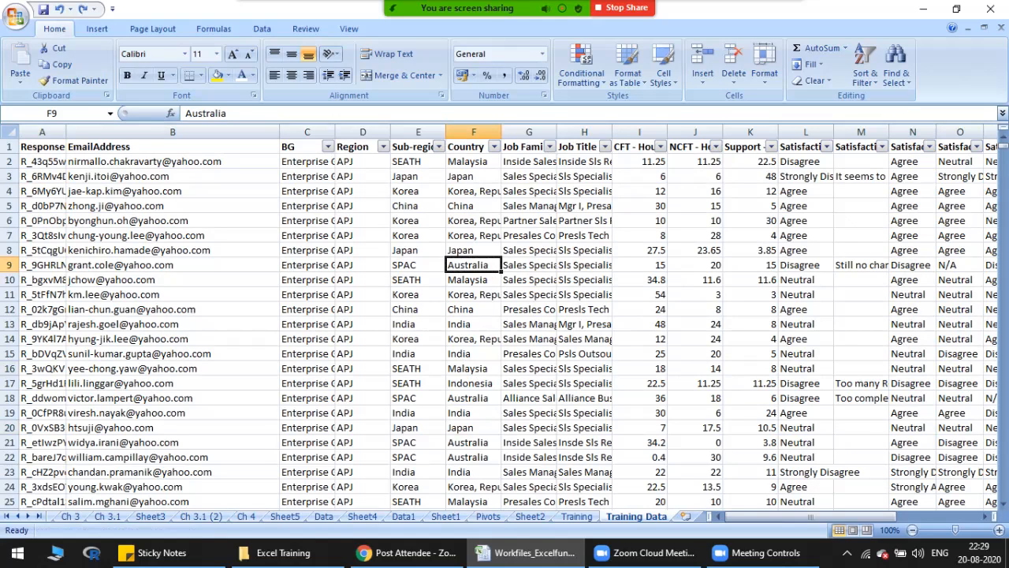
Step: Search the Training Data sheet for yahoo and go through several matches in the EmailAddress column
{"action": "left_click", "coordinate": [172, 162]}
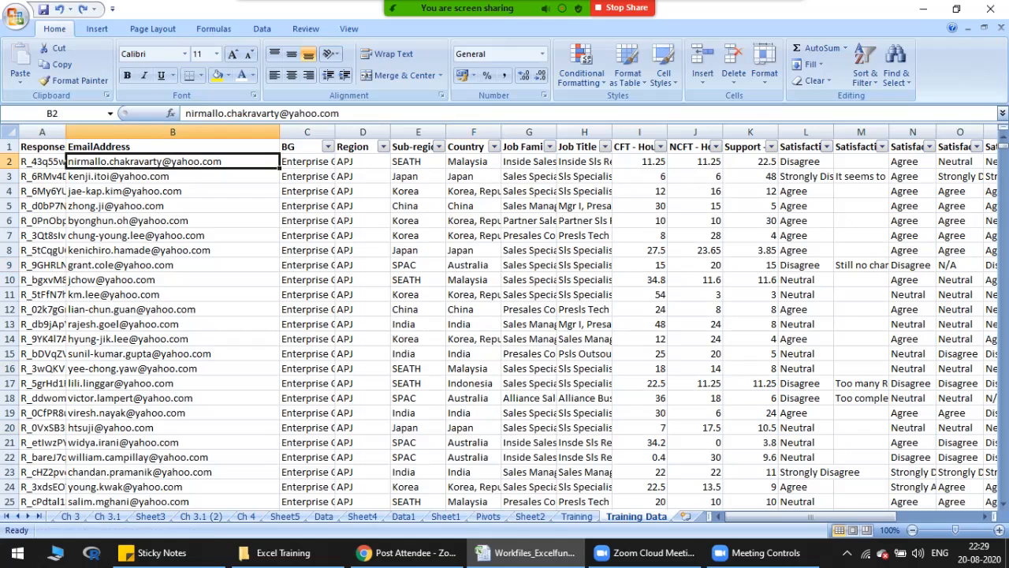
{"action": "left_click", "coordinate": [473, 205]}
{"action": "key", "text": "ctrl+f"}
{"action": "type", "text": "yahoo"}
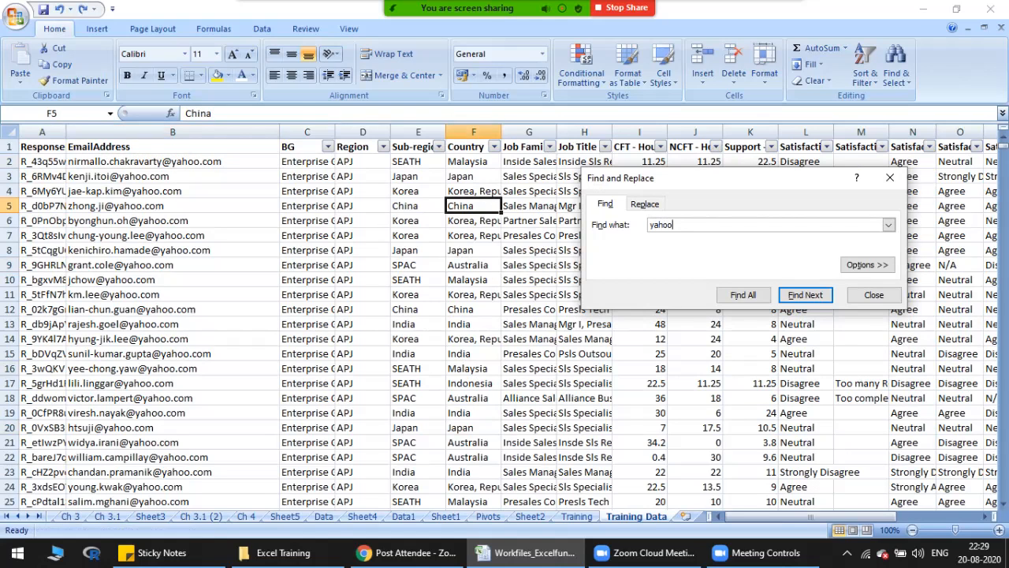
{"action": "key", "text": "Return"}
{"action": "key", "text": "Return"}
{"action": "key", "text": "Return"}
{"action": "key", "text": "Return"}
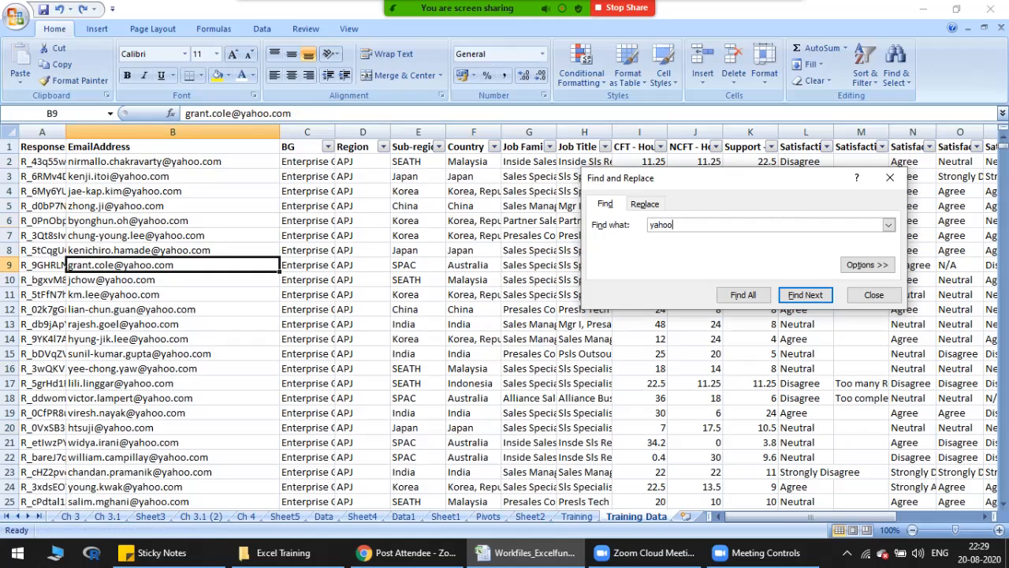
Step: Examine the e-mail addresses in B2:B21 beside the search dialog and close the search
{"action": "left_click_drag", "start_coordinate": [172, 162], "coordinate": [173, 442]}
{"action": "left_click_drag", "start_coordinate": [711, 179], "coordinate": [445, 179]}
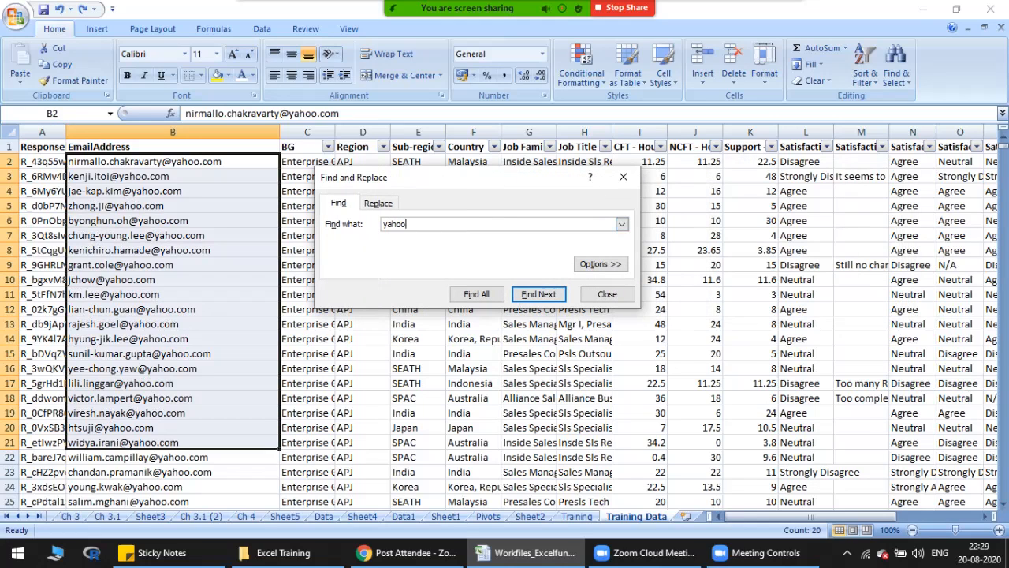
{"action": "left_click", "coordinate": [173, 162]}
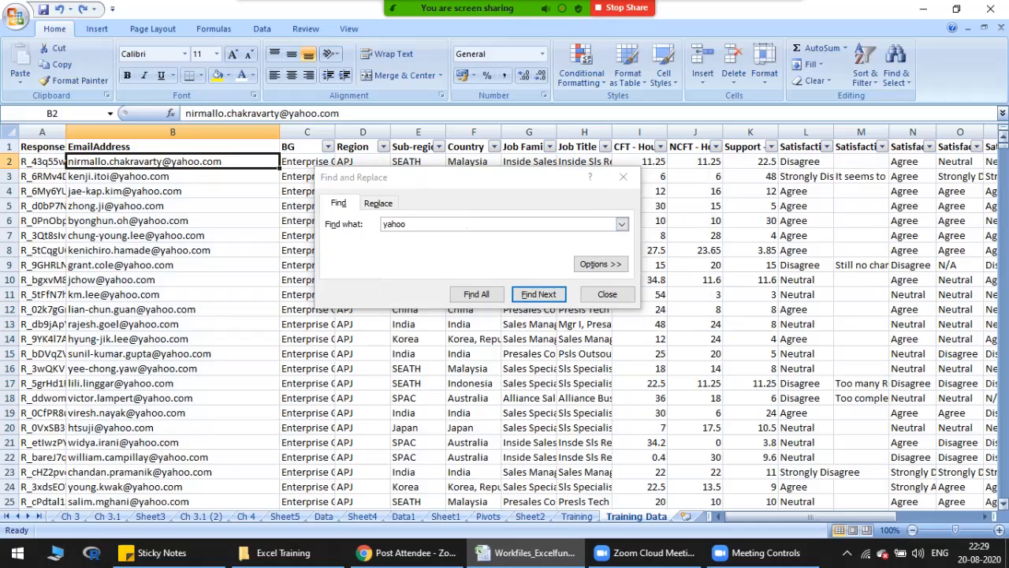
{"action": "mouse_move", "coordinate": [1002, 146]}
{"action": "left_mouse_down"}
{"action": "mouse_move", "coordinate": [1003, 495]}
{"action": "mouse_move", "coordinate": [1003, 149]}
{"action": "left_mouse_up"}
{"action": "left_click", "coordinate": [623, 177]}
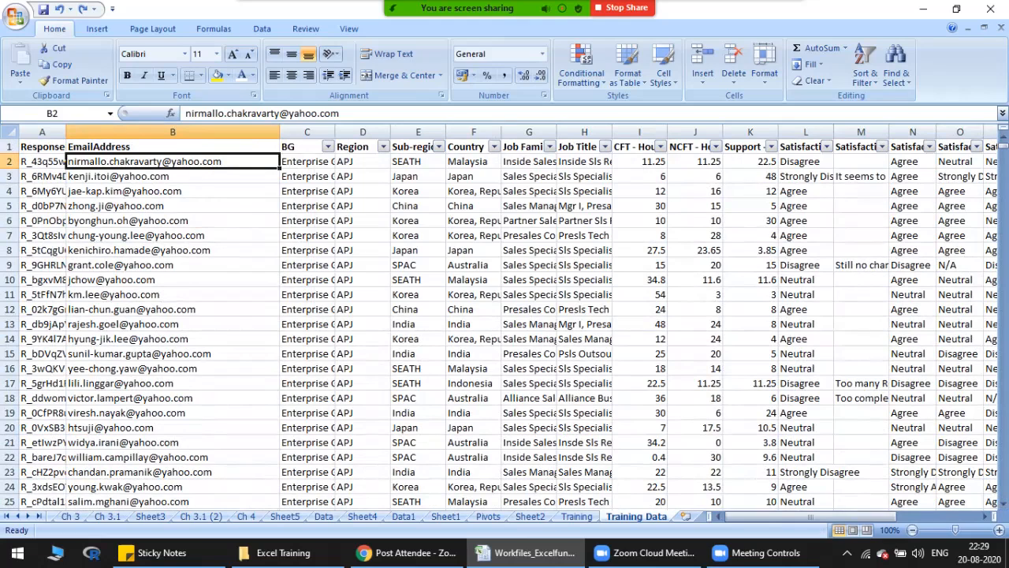
Step: Replace all occurrences of yahoo with gmail on the Training Data sheet and close Find and Replace
{"action": "key", "text": "ctrl+h"}
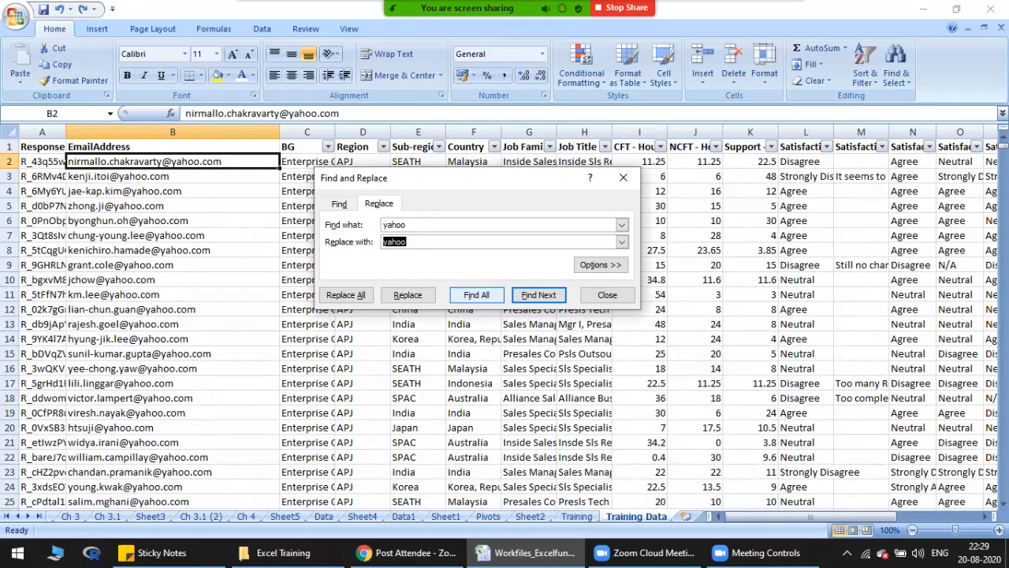
{"action": "key", "text": "Escape"}
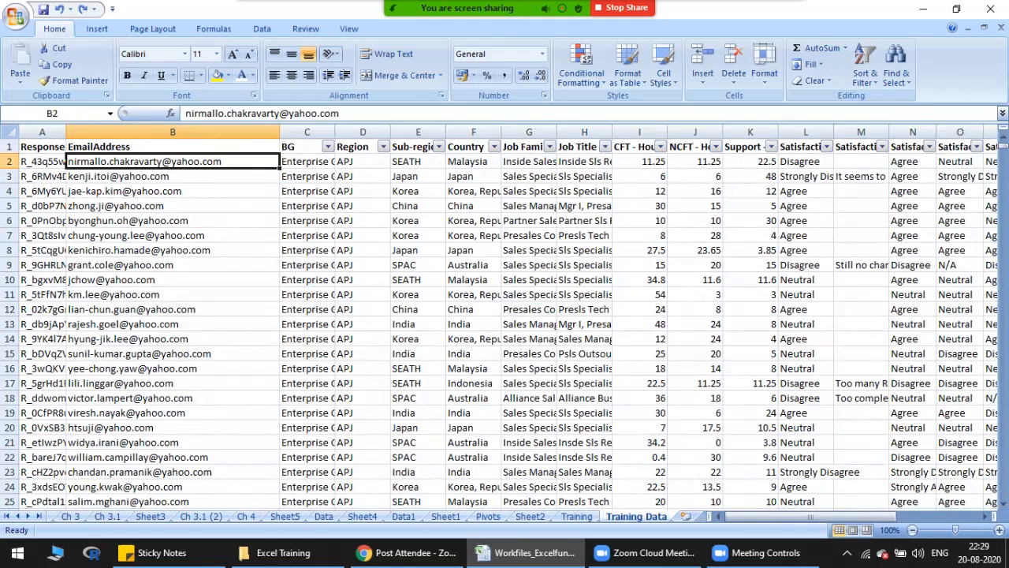
{"action": "key", "text": "ctrl+f"}
{"action": "key", "text": "ctrl+h"}
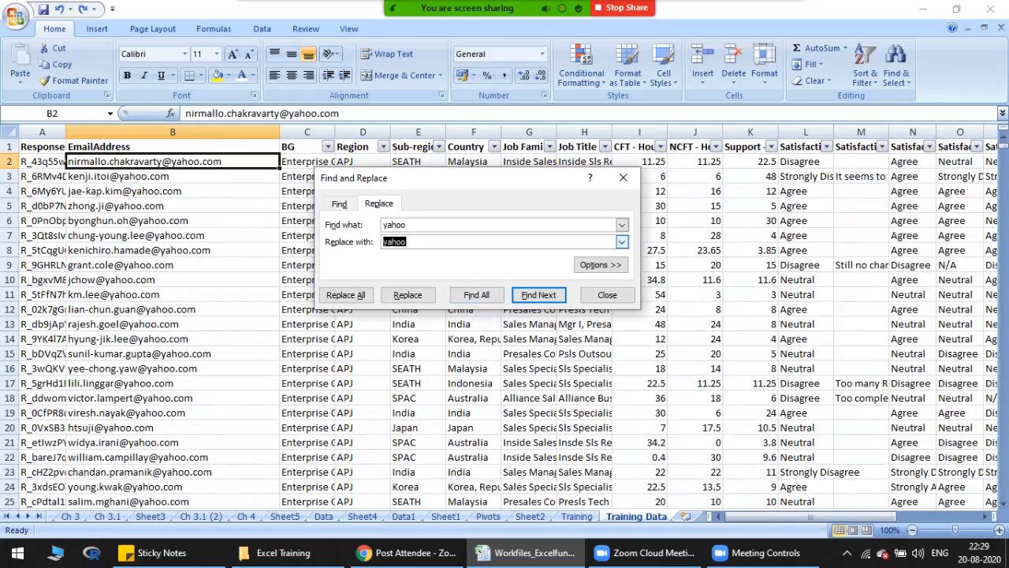
{"action": "left_click_drag", "start_coordinate": [418, 225], "coordinate": [381, 224]}
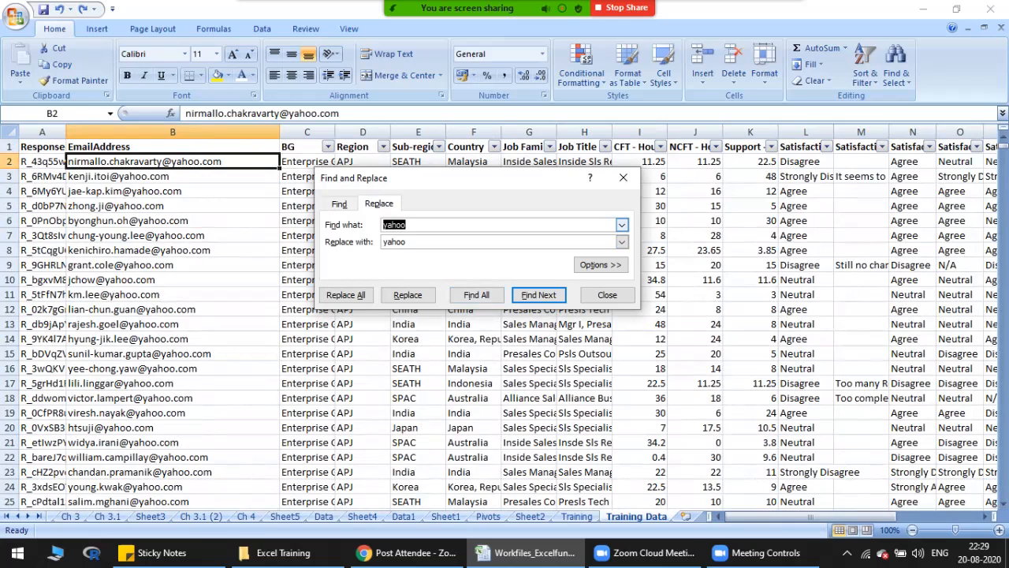
{"action": "key", "text": "Tab"}
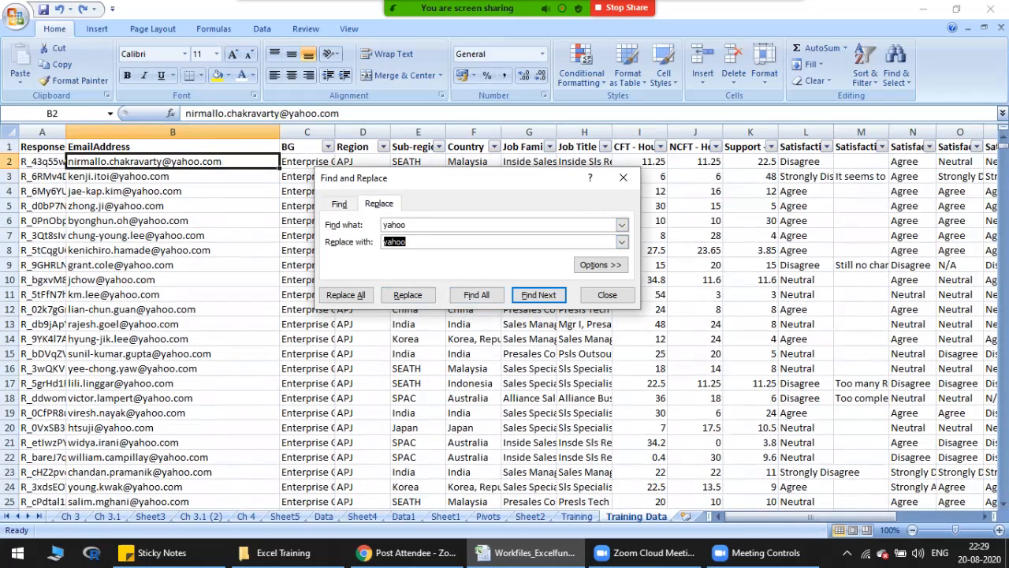
{"action": "type", "text": "gmail"}
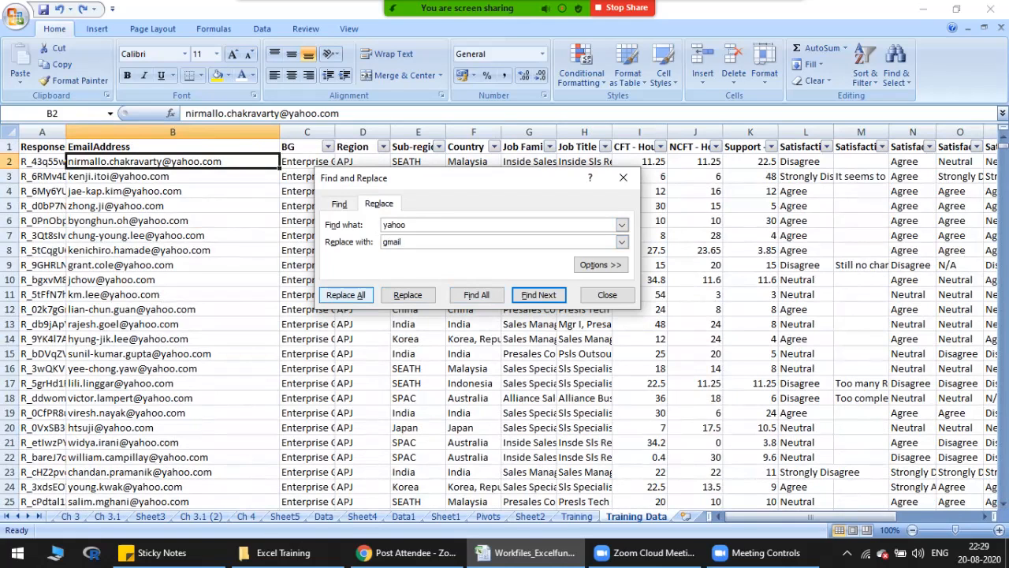
{"action": "left_click", "coordinate": [345, 294]}
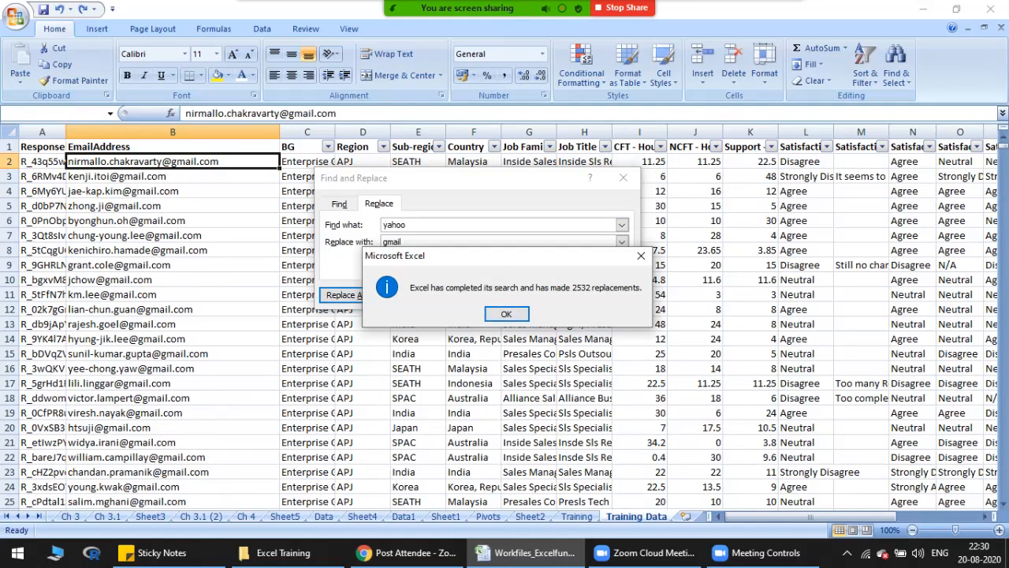
{"action": "left_click", "coordinate": [506, 314]}
{"action": "left_click", "coordinate": [608, 295]}
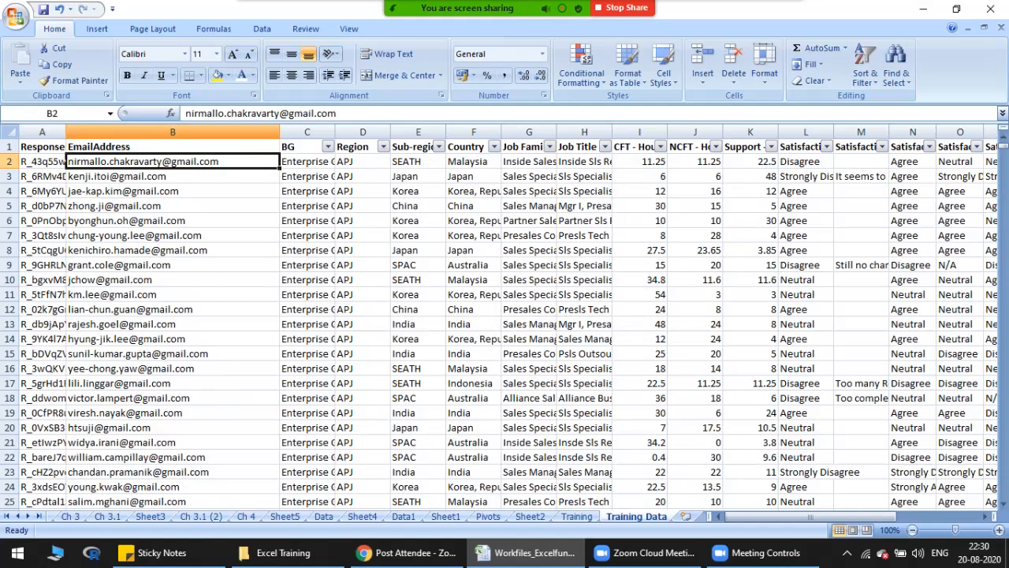
Step: Select all cells of the Training Data sheet
{"action": "key", "text": "Up"}
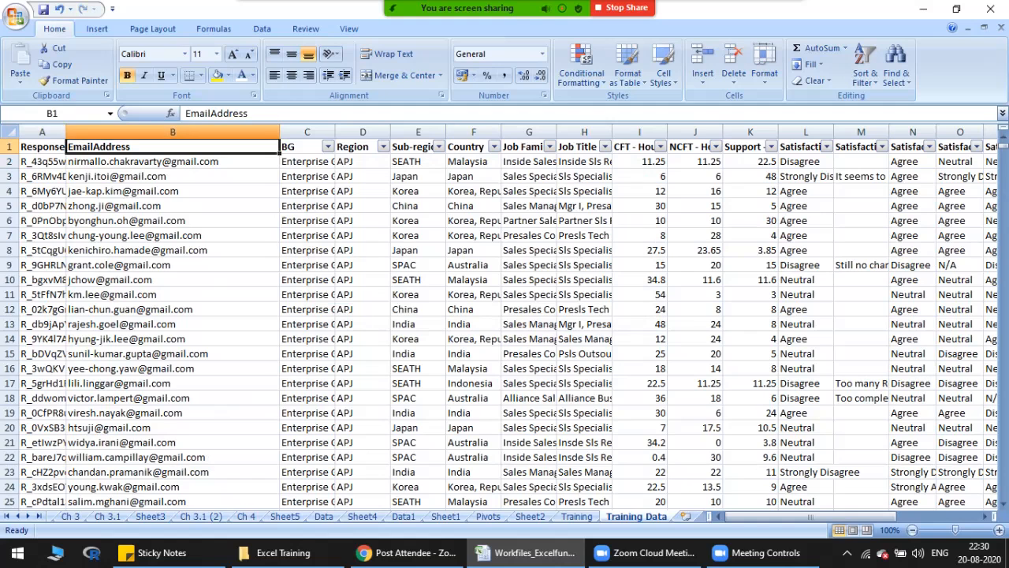
{"action": "key", "text": "ctrl+space"}
{"action": "key", "text": "ctrl+a"}
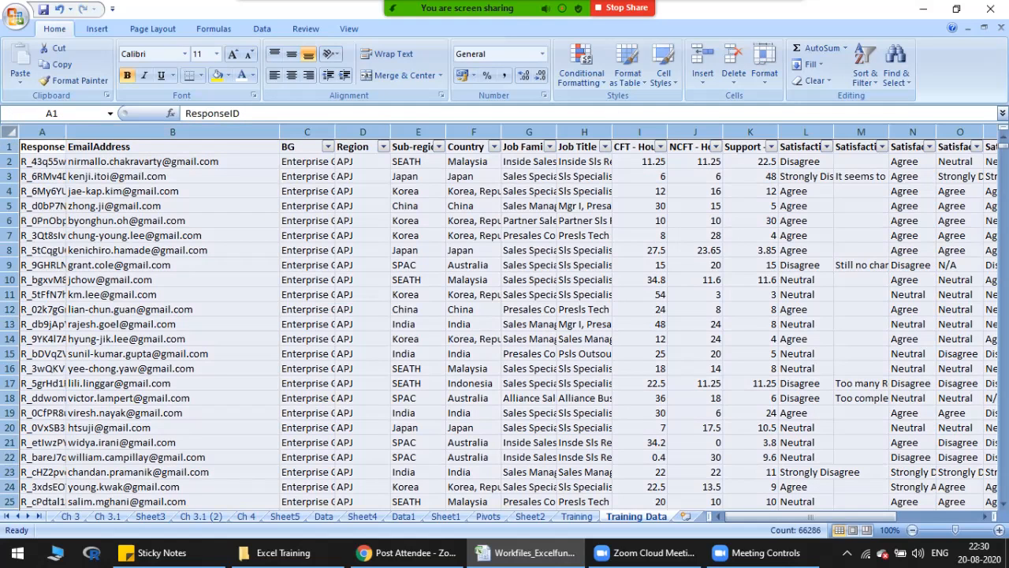
Step: Clear the whole-sheet selection and undo the replacement of yahoo with gmail
{"action": "left_click", "coordinate": [173, 354]}
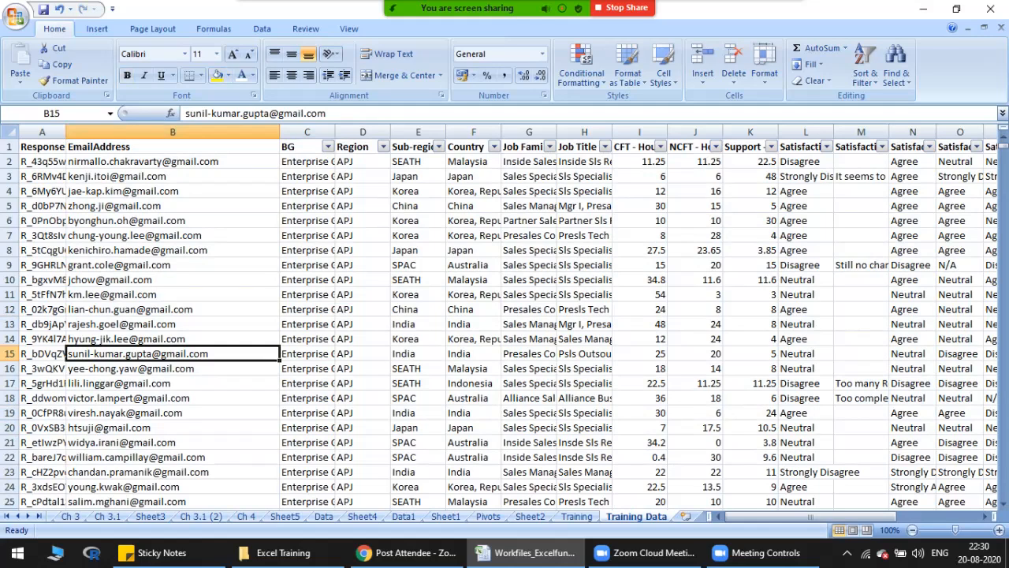
{"action": "key", "text": "ctrl+z"}
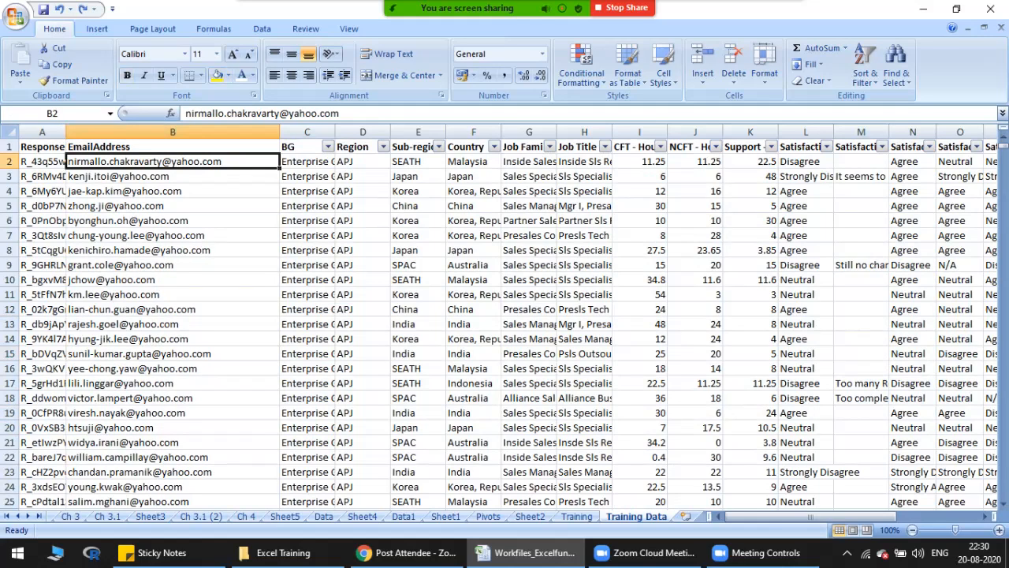
Step: Replace all occurrences of yahoo with gmail in the EmailAddress column only, and close Find and Replace
{"action": "left_click", "coordinate": [173, 131]}
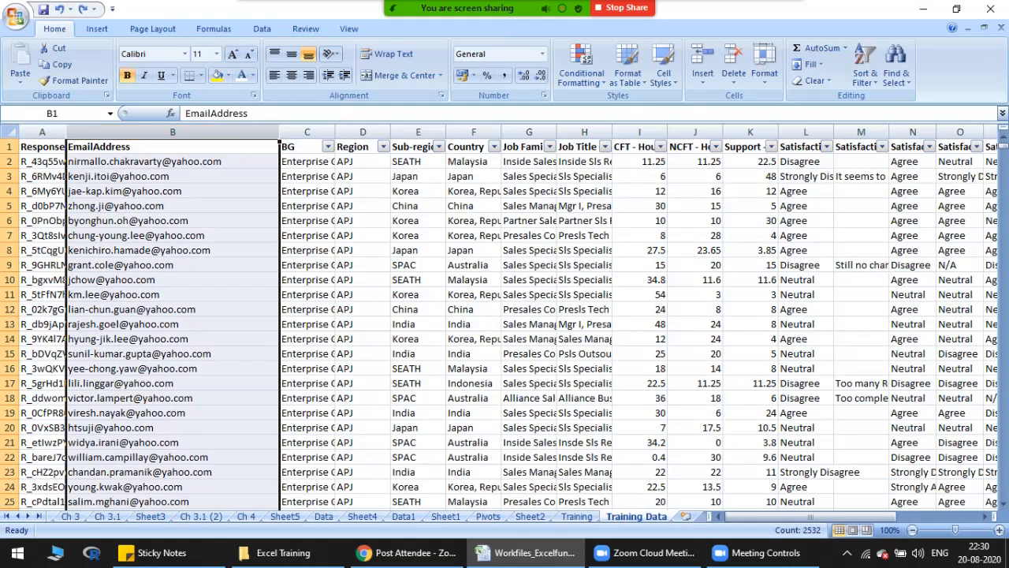
{"action": "key", "text": "ctrl+h"}
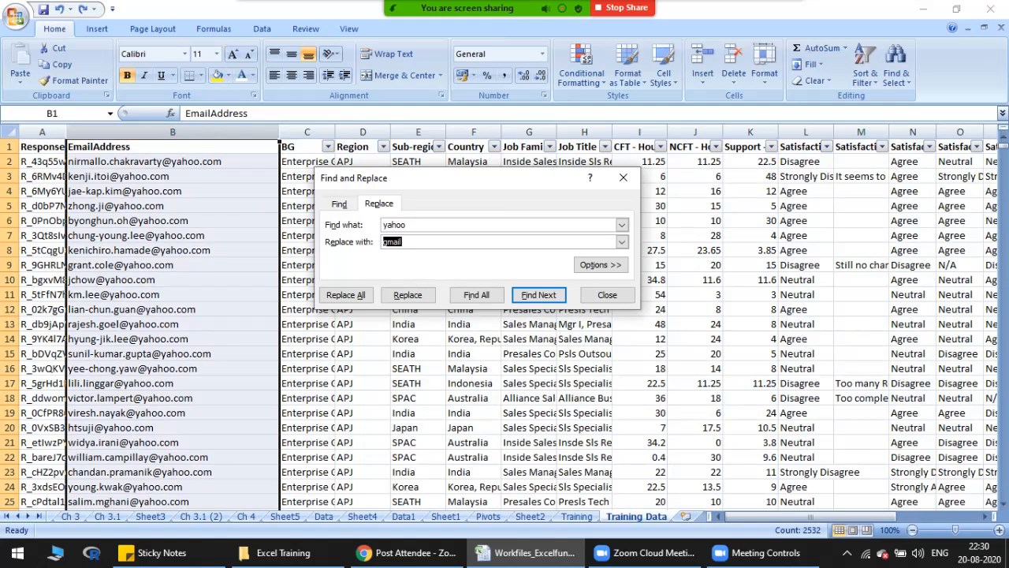
{"action": "left_click", "coordinate": [173, 132]}
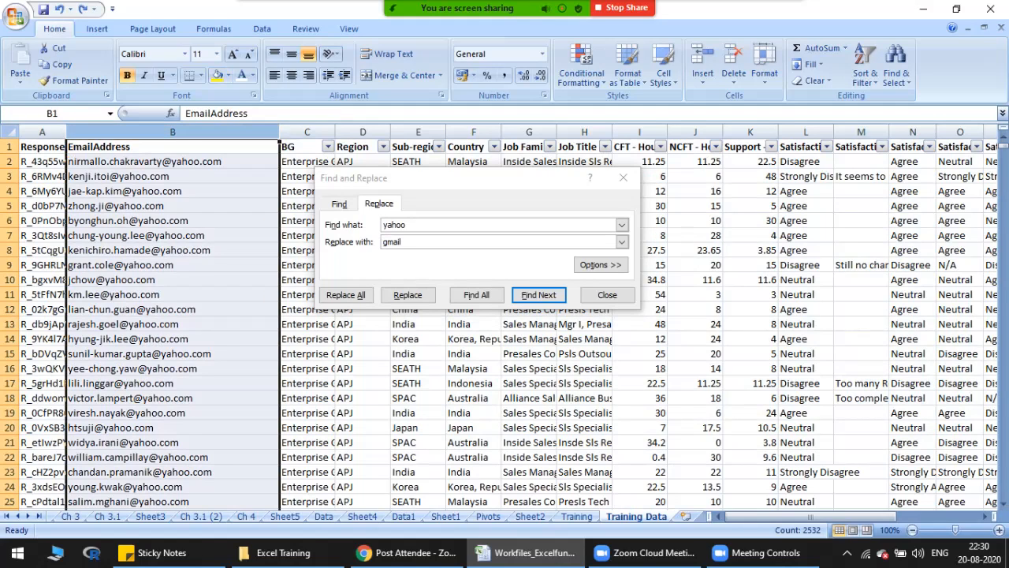
{"action": "left_click", "coordinate": [441, 242]}
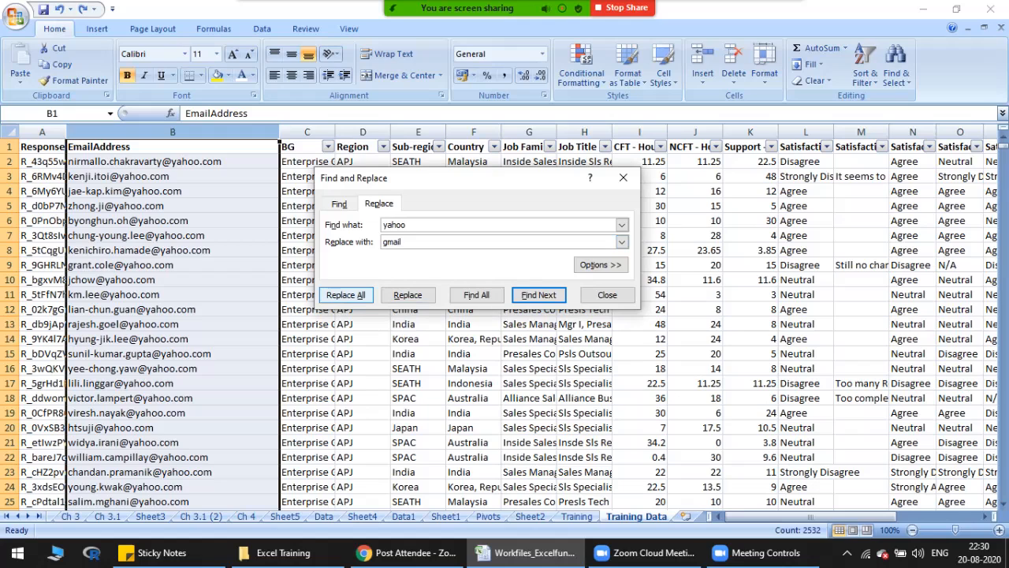
{"action": "left_click", "coordinate": [408, 295]}
{"action": "left_click", "coordinate": [506, 328]}
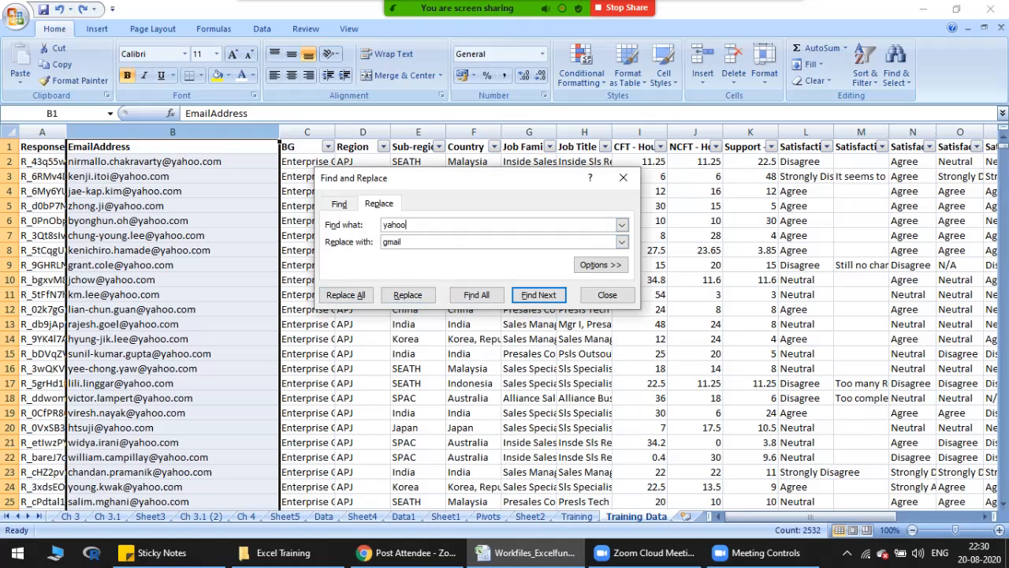
{"action": "key", "text": "Return"}
{"action": "key", "text": "alt+r"}
{"action": "key", "text": "alt+r"}
{"action": "key", "text": "alt+r"}
{"action": "key", "text": "alt+r"}
{"action": "left_click", "coordinate": [408, 295]}
{"action": "left_click", "coordinate": [172, 132]}
{"action": "left_click", "coordinate": [347, 295]}
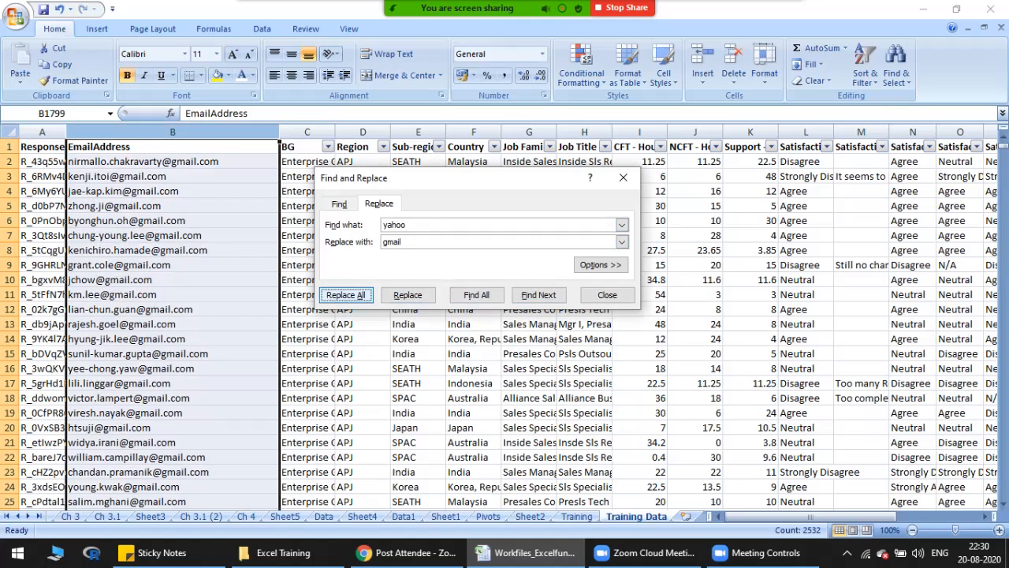
{"action": "key", "text": "Return"}
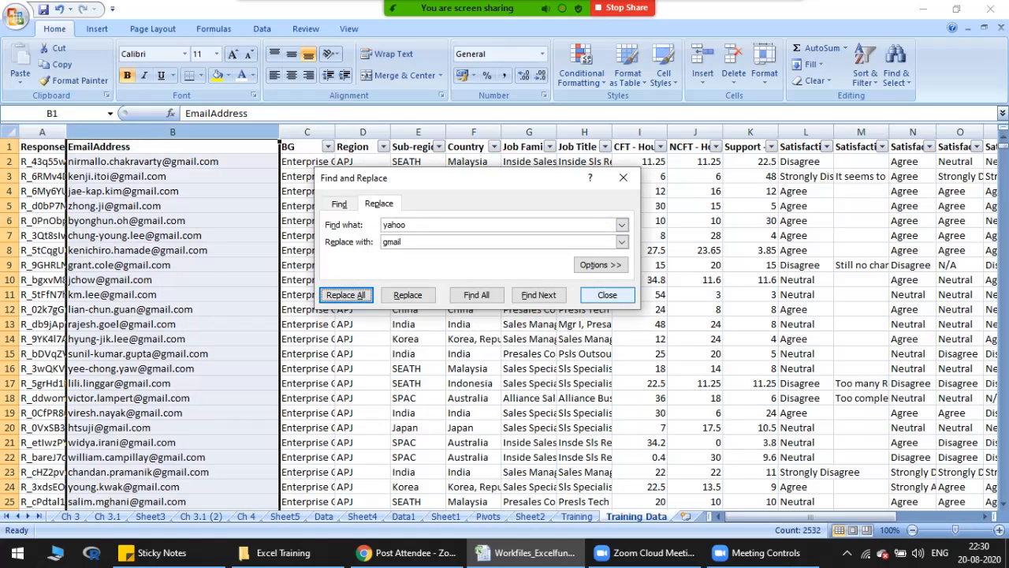
{"action": "left_click", "coordinate": [607, 295]}
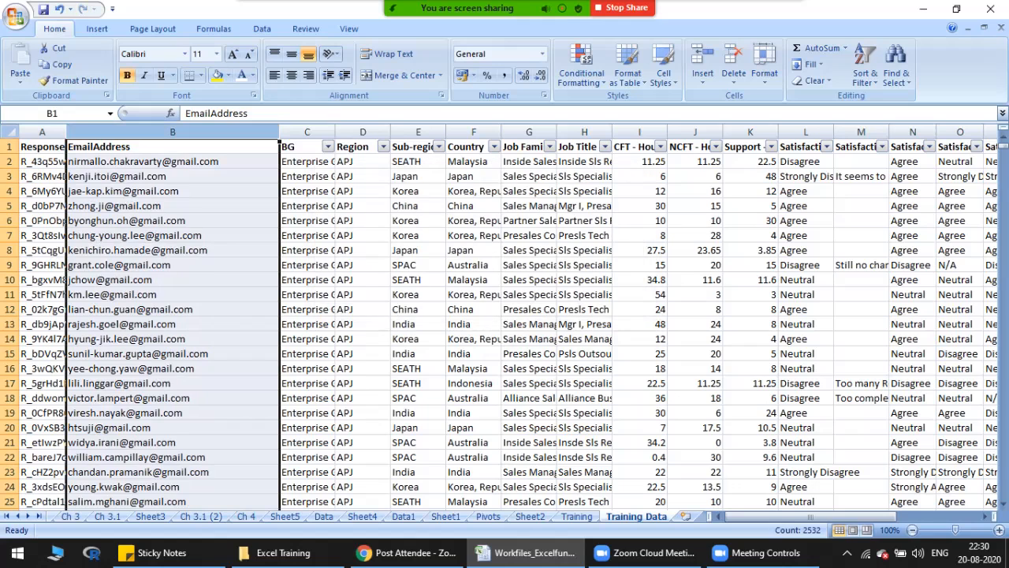
{"action": "key", "text": "Down"}
{"action": "key", "text": "Up"}
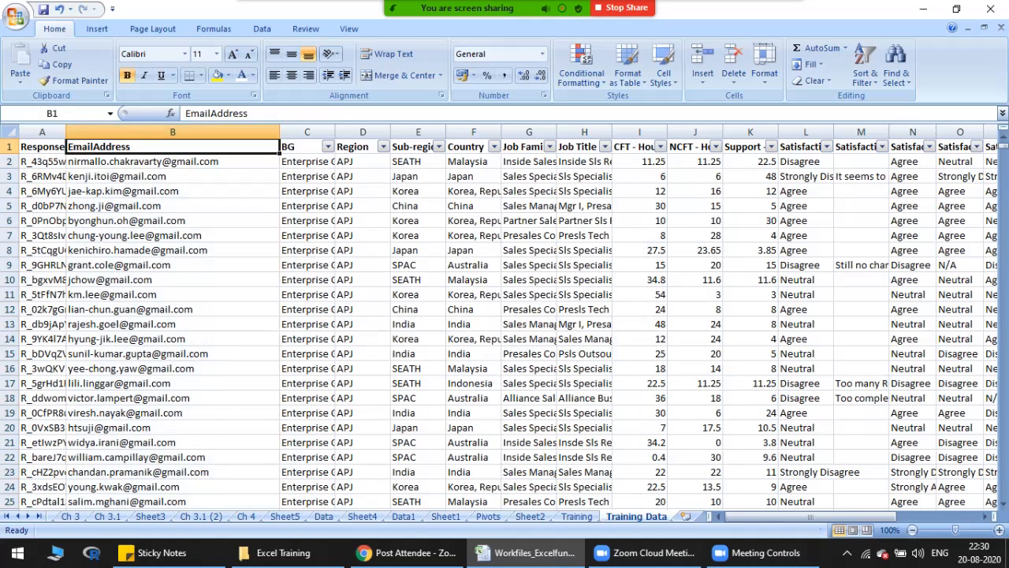
Step: On the Training sheet, enter Covid in C5 and 19 in D5
{"action": "left_click", "coordinate": [577, 516]}
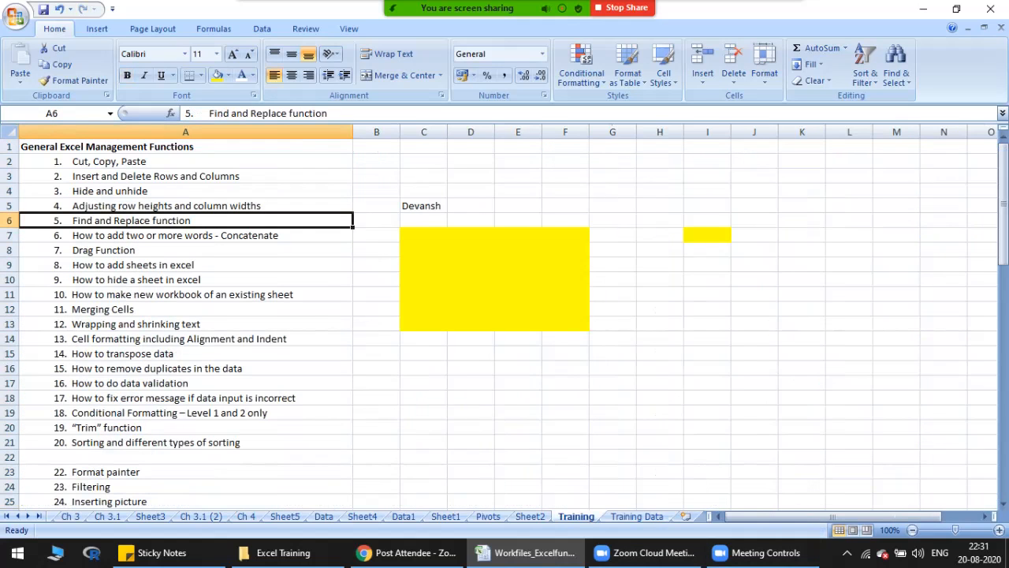
{"action": "key", "text": "Down"}
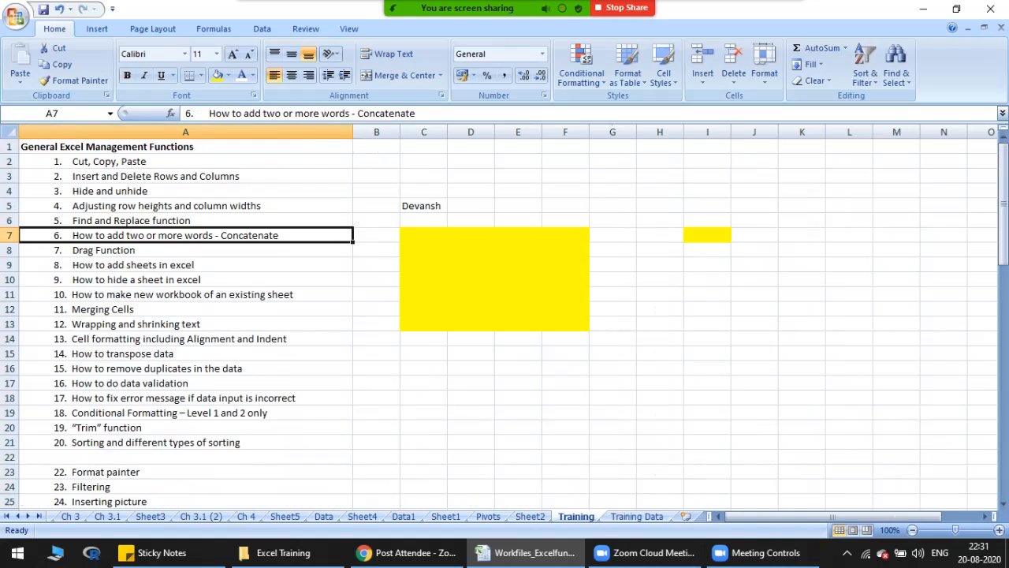
{"action": "key", "text": "Up"}
{"action": "key", "text": "Down"}
{"action": "left_click", "coordinate": [423, 206]}
{"action": "type", "text": "Covid"}
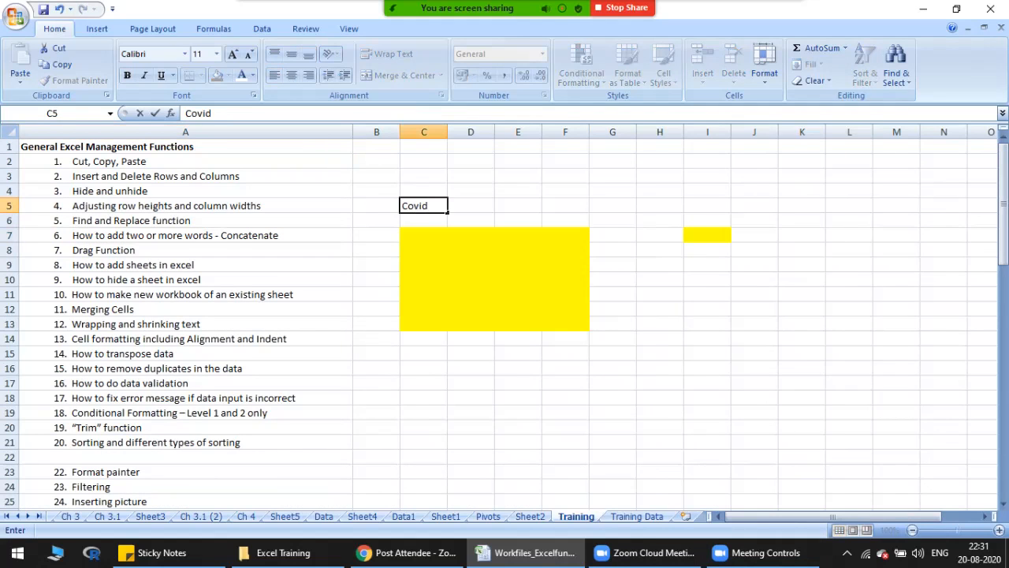
{"action": "key", "text": "Right"}
{"action": "type", "text": "19"}
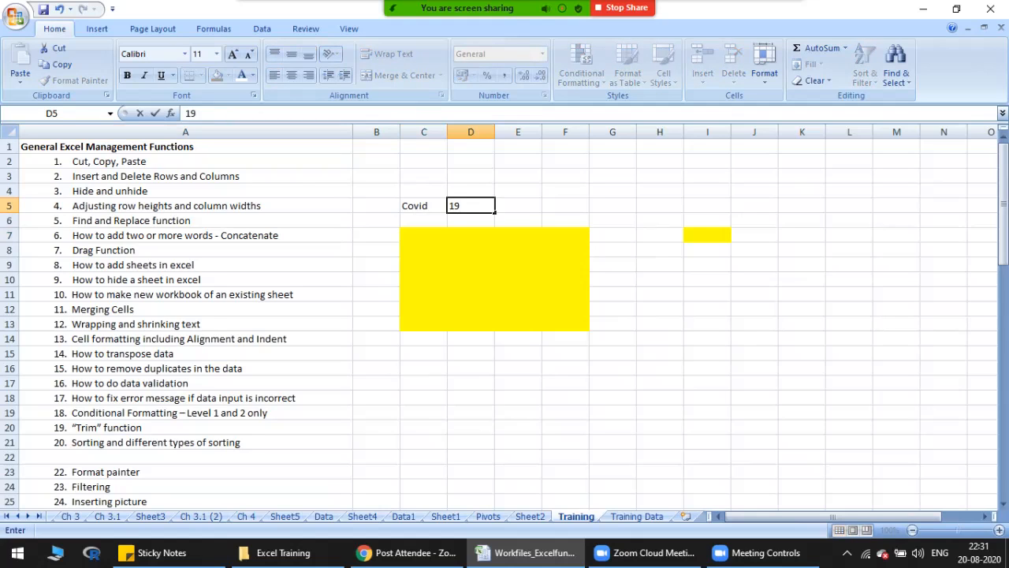
{"action": "key", "text": "Right"}
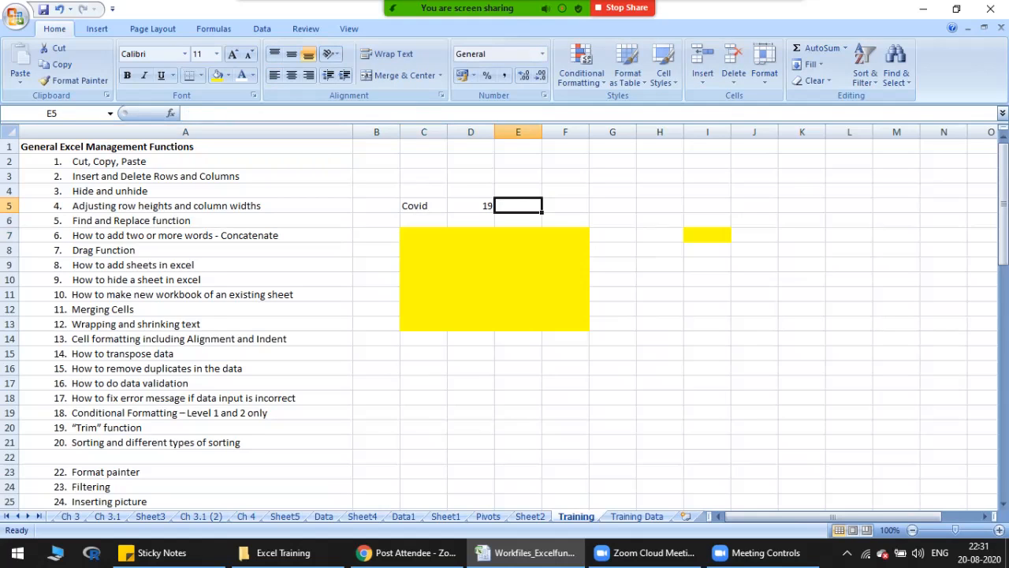
Step: Fill the word Covid from C5 down through C16
{"action": "key", "text": "Left"}
{"action": "key", "text": "Left"}
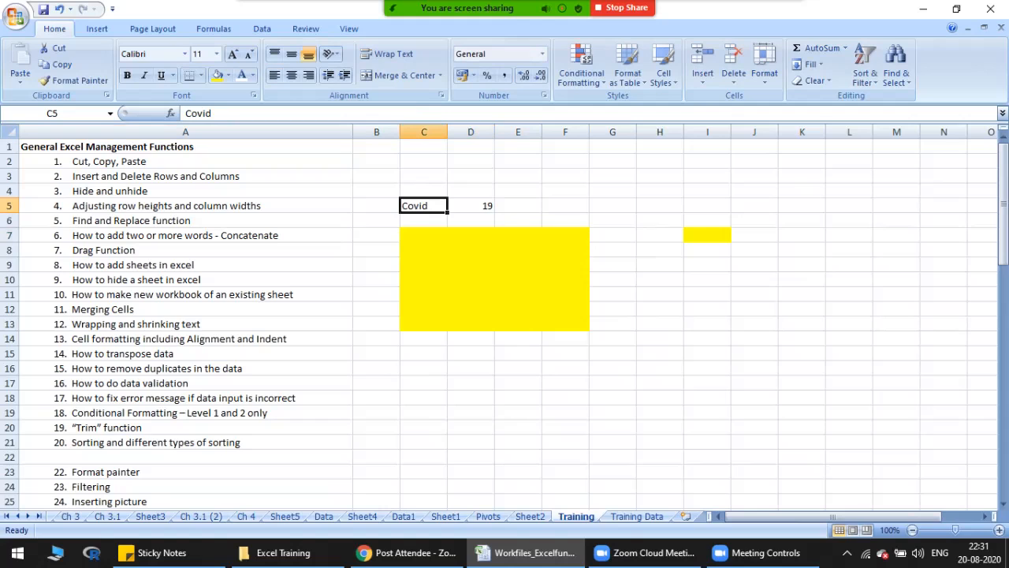
{"action": "key", "text": "shift+Down"}
{"action": "key", "text": "shift+Down"}
{"action": "key", "text": "shift+Down"}
{"action": "key", "text": "shift+Down"}
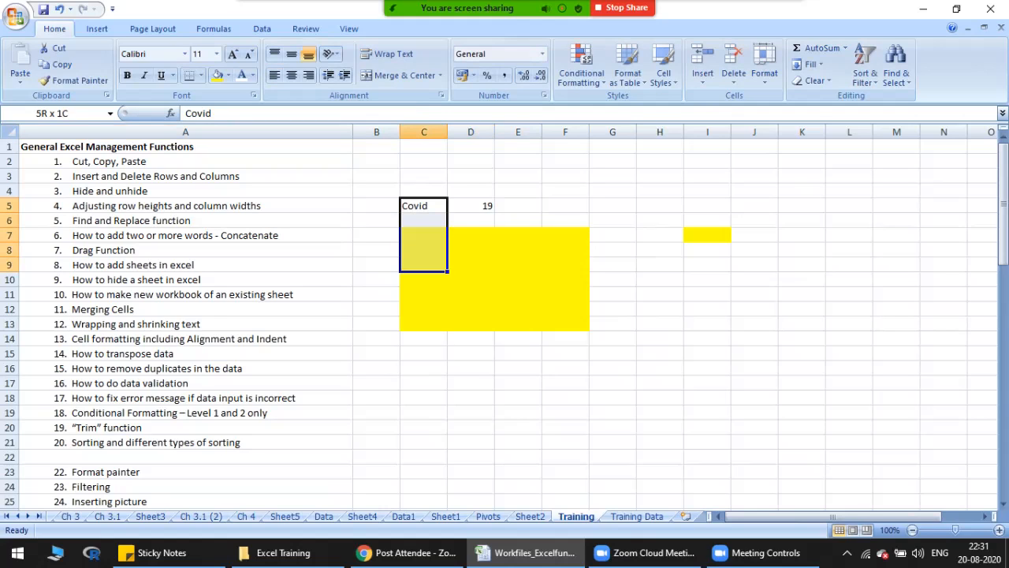
{"action": "key", "text": "shift+Down"}
{"action": "key", "text": "shift+Down"}
{"action": "key", "text": "shift+Down"}
{"action": "key", "text": "shift+Down"}
{"action": "key", "text": "shift+Down"}
{"action": "key", "text": "shift+Down"}
{"action": "key", "text": "shift+Down"}
{"action": "key", "text": "ctrl+d"}
Step: Enter the numbers 1 through 9, followed by 0, 1 and 2, down cells D5:D16
{"action": "key", "text": "Right"}
{"action": "type", "text": "1"}
{"action": "key", "text": "Return"}
{"action": "type", "text": "2"}
{"action": "key", "text": "Return"}
{"action": "type", "text": "3 4 5 6 7 8"}
{"action": "key", "text": "Return"}
{"action": "type", "text": "9"}
{"action": "key", "text": "Return"}
{"action": "type", "text": "0"}
{"action": "key", "text": "Return"}
{"action": "type", "text": "1"}
{"action": "key", "text": "Return"}
{"action": "type", "text": "2"}
{"action": "key", "text": "Return"}
{"action": "key", "text": "Up"}
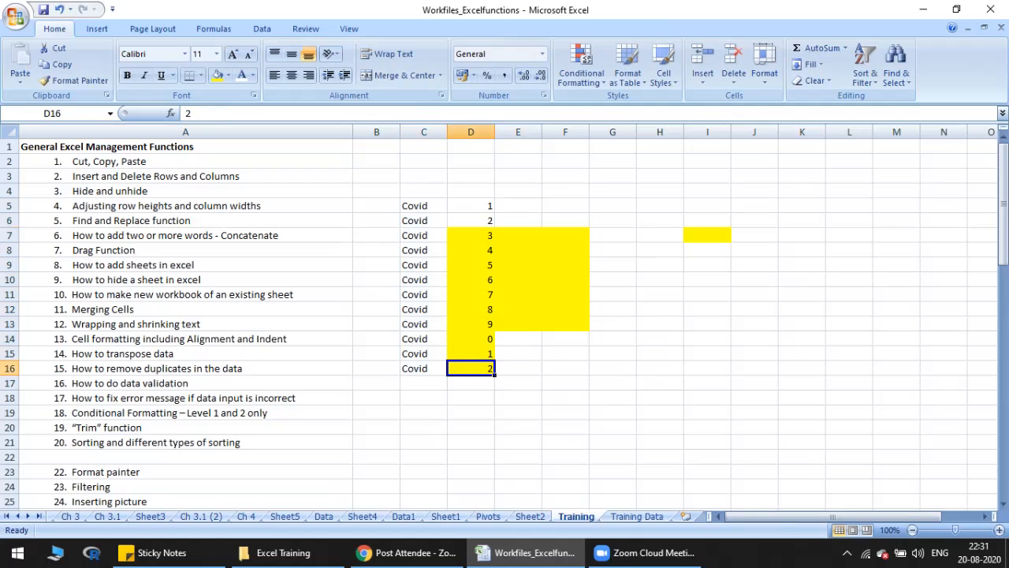
Step: Remove the fill colour from cells D5:F16
{"action": "left_click_drag", "start_coordinate": [470, 206], "coordinate": [612, 383]}
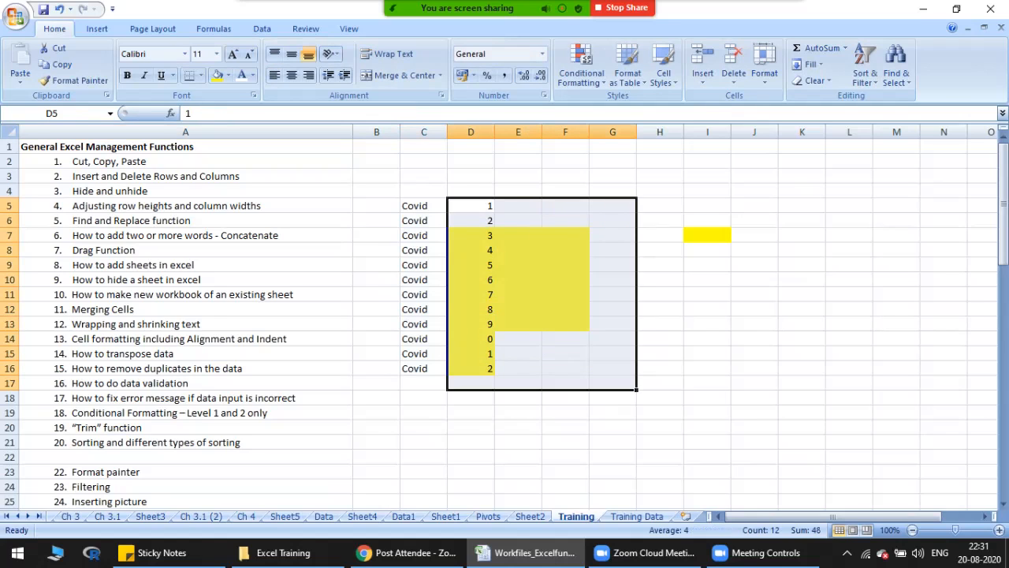
{"action": "left_click_drag", "start_coordinate": [471, 206], "coordinate": [565, 368]}
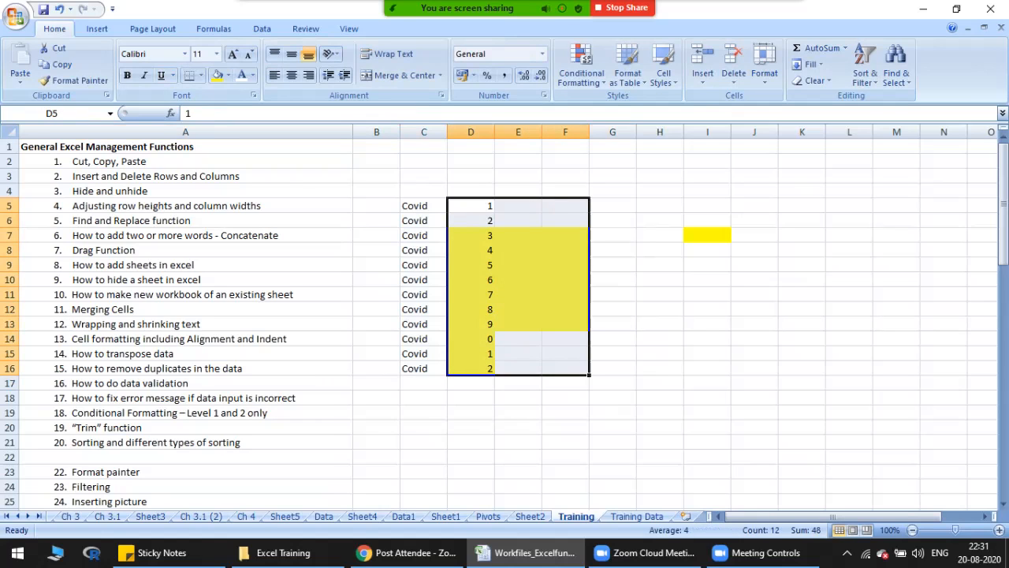
{"action": "left_click", "coordinate": [228, 74]}
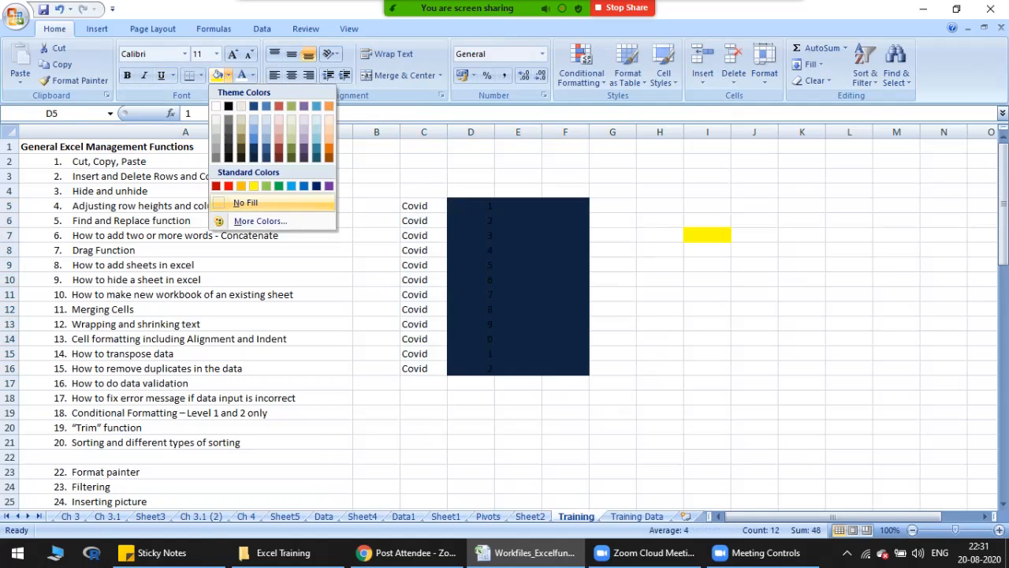
{"action": "left_click", "coordinate": [243, 201]}
{"action": "left_click", "coordinate": [518, 234]}
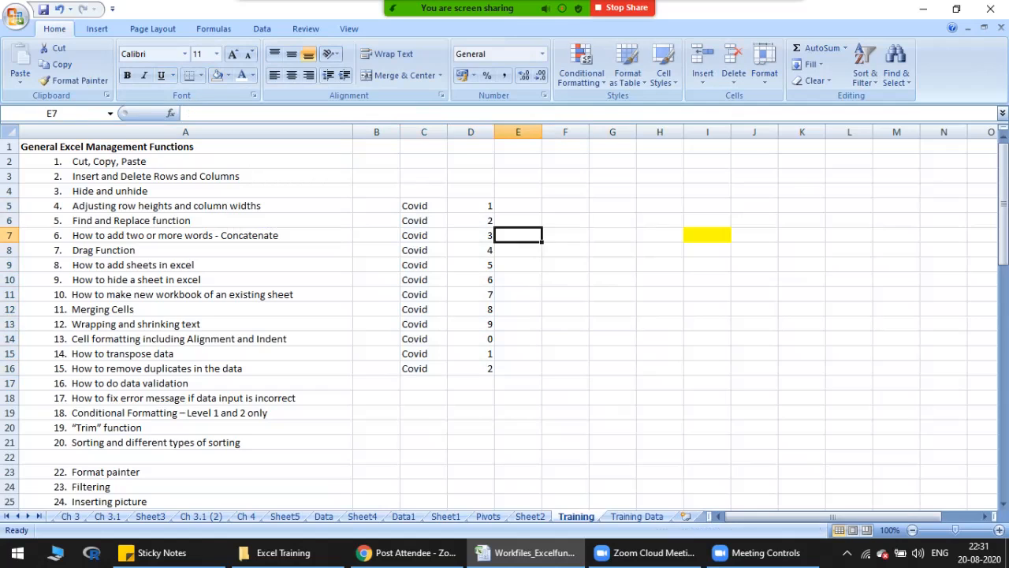
Step: Enter the combined text Covid1 manually in E5, beside the first word and number pair
{"action": "left_click", "coordinate": [471, 206]}
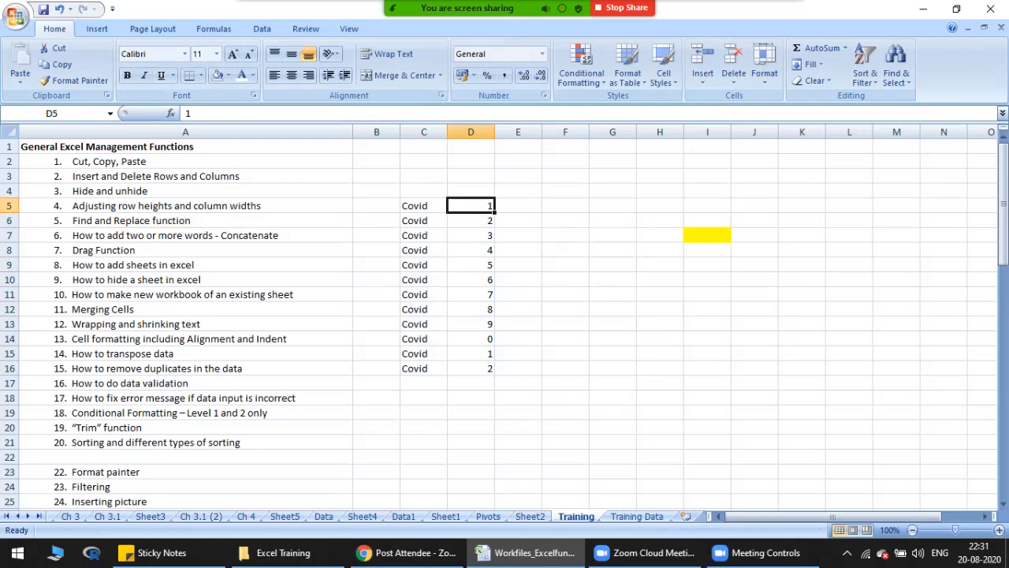
{"action": "left_click_drag", "start_coordinate": [423, 206], "coordinate": [470, 368]}
{"action": "left_click", "coordinate": [423, 206]}
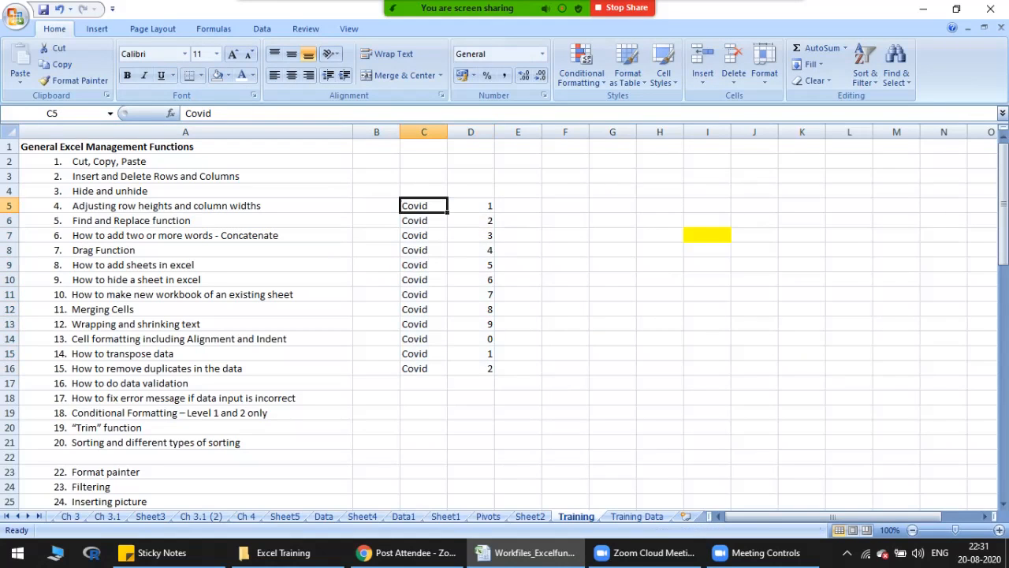
{"action": "left_click", "coordinate": [470, 206]}
{"action": "left_click", "coordinate": [518, 206]}
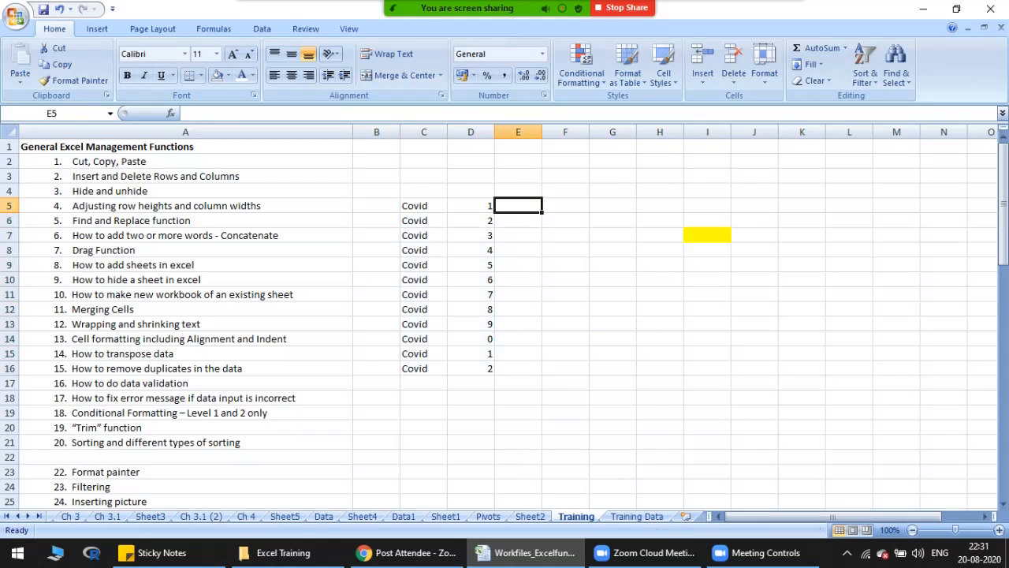
{"action": "type", "text": "Covid"}
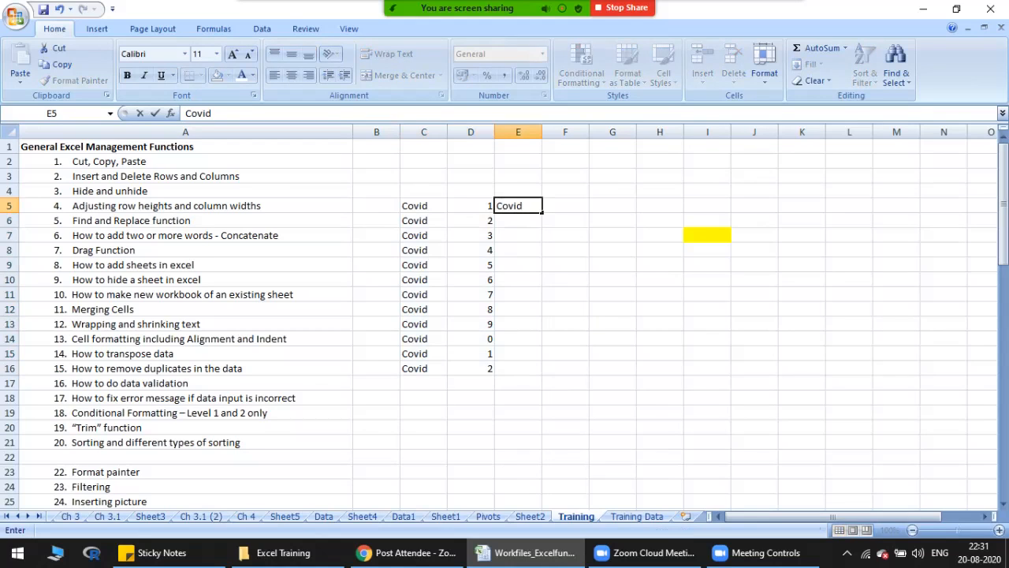
{"action": "type", "text": "1"}
{"action": "key", "text": "Return"}
{"action": "left_click", "coordinate": [518, 206]}
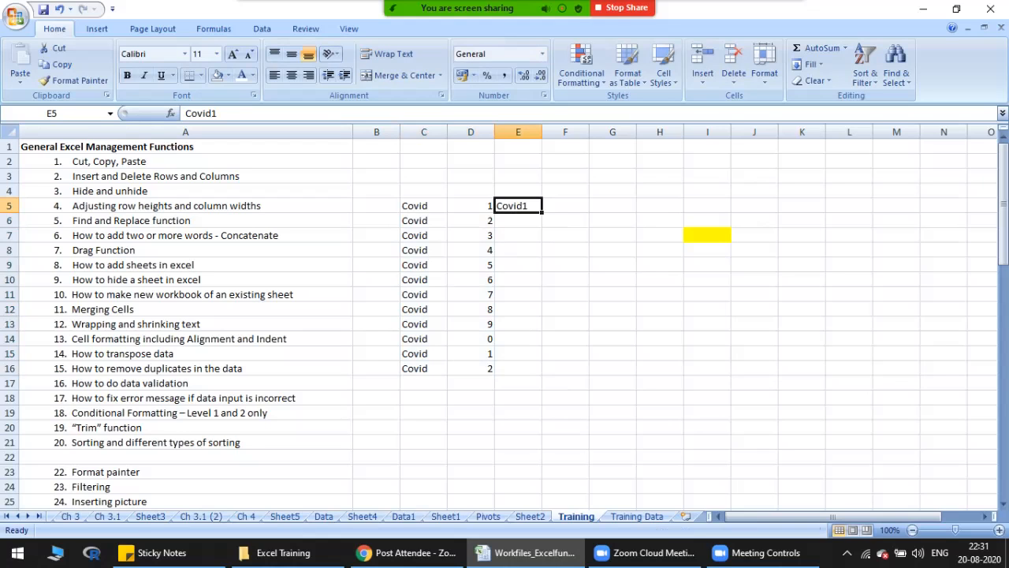
Step: Enter Covid2 in E6 and Covid3 in E7
{"action": "left_click", "coordinate": [517, 221]}
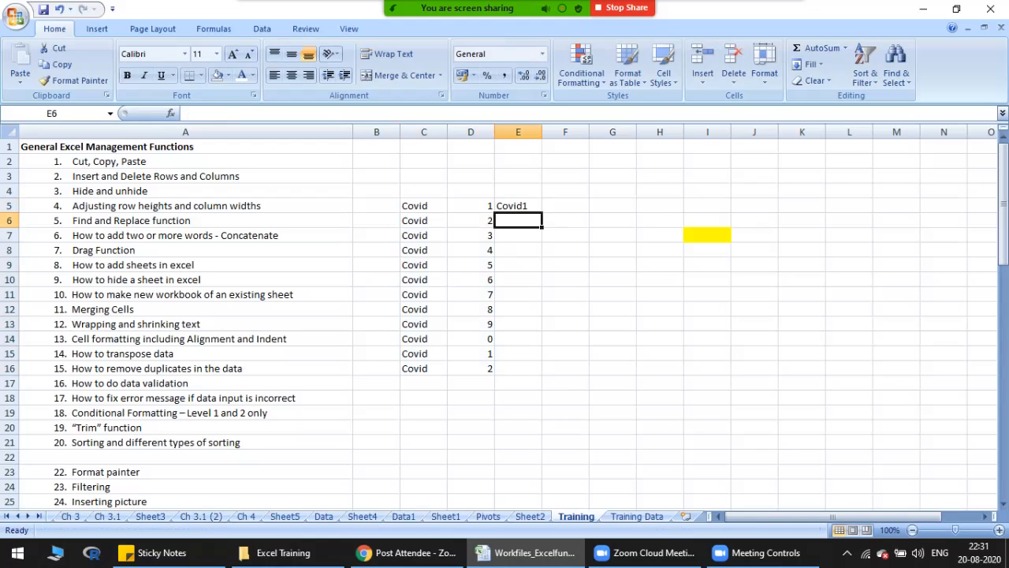
{"action": "type", "text": "Covid"}
{"action": "key", "text": "BackSpace"}
{"action": "type", "text": "2"}
{"action": "key", "text": "Return"}
{"action": "type", "text": "Covid3"}
{"action": "key", "text": "Return"}
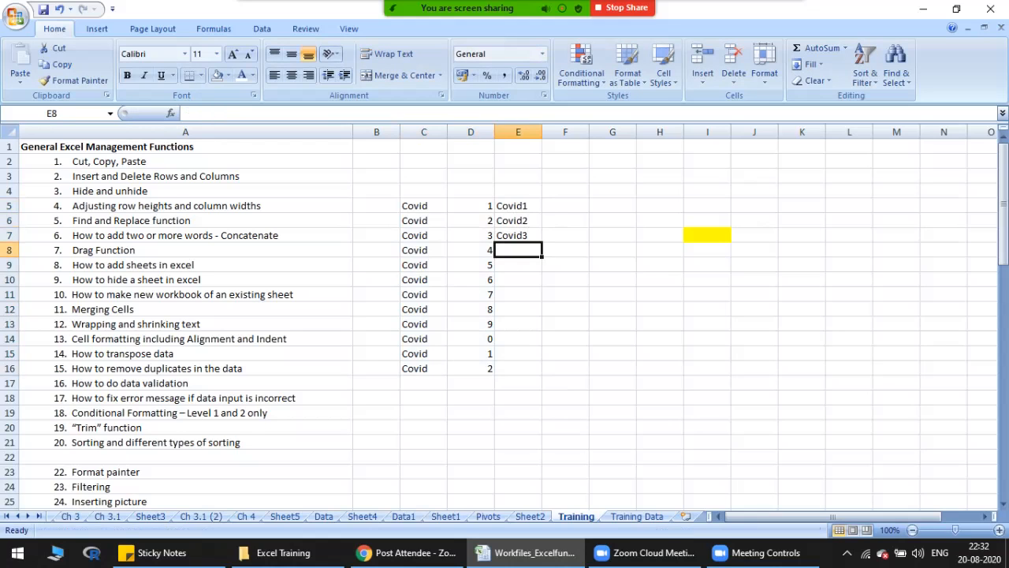
Step: Copy the word and number pairs in C10:D15 and paste them below the list, starting at C17
{"action": "left_click_drag", "start_coordinate": [424, 368], "coordinate": [471, 471]}
{"action": "left_click_drag", "start_coordinate": [424, 279], "coordinate": [471, 353]}
{"action": "key", "text": "ctrl+c"}
{"action": "left_click", "coordinate": [423, 383]}
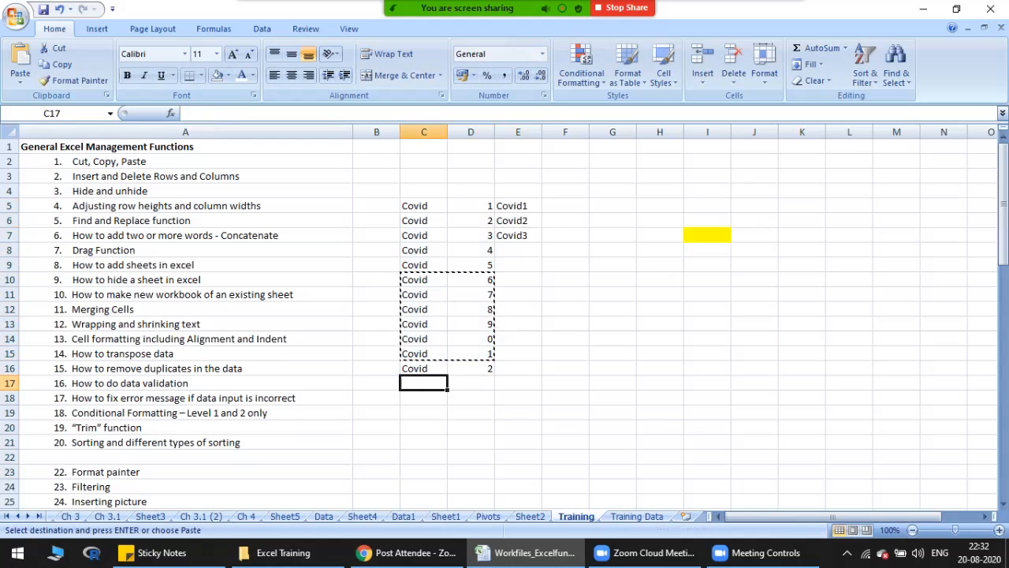
{"action": "key", "text": "ctrl+v"}
{"action": "key", "text": "Escape"}
Step: Replace the manual text in E5 with the formula =CONCATENATE(C5,D5) to join the word and number
{"action": "left_click", "coordinate": [518, 206]}
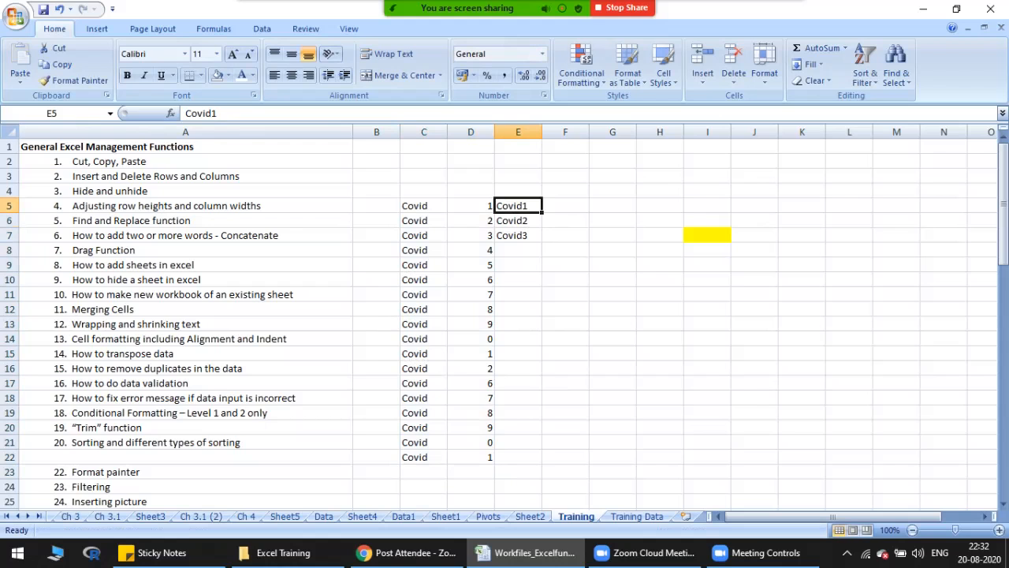
{"action": "key", "text": "Left"}
{"action": "key", "text": "Left"}
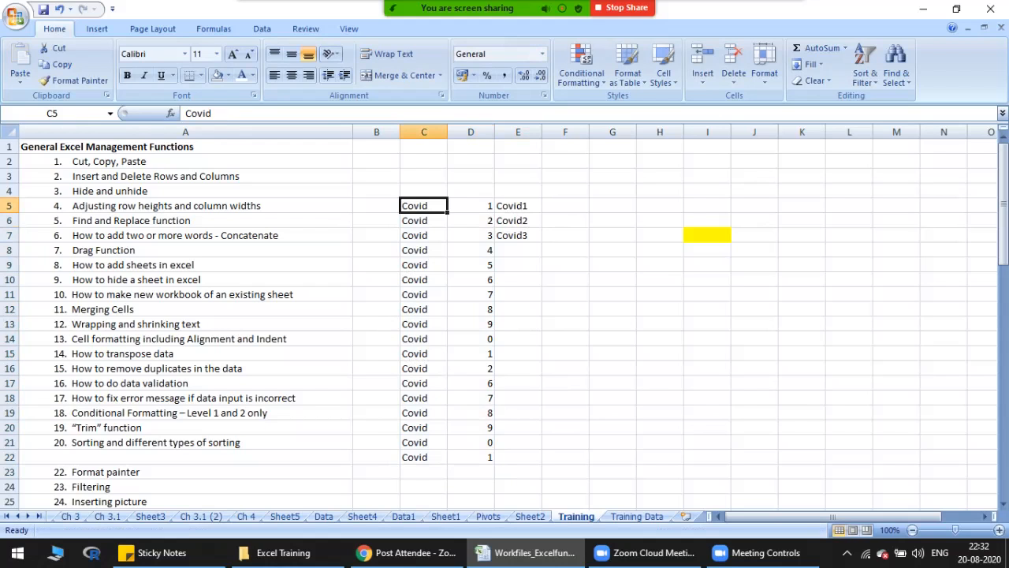
{"action": "key", "text": "Right"}
{"action": "key", "text": "Right"}
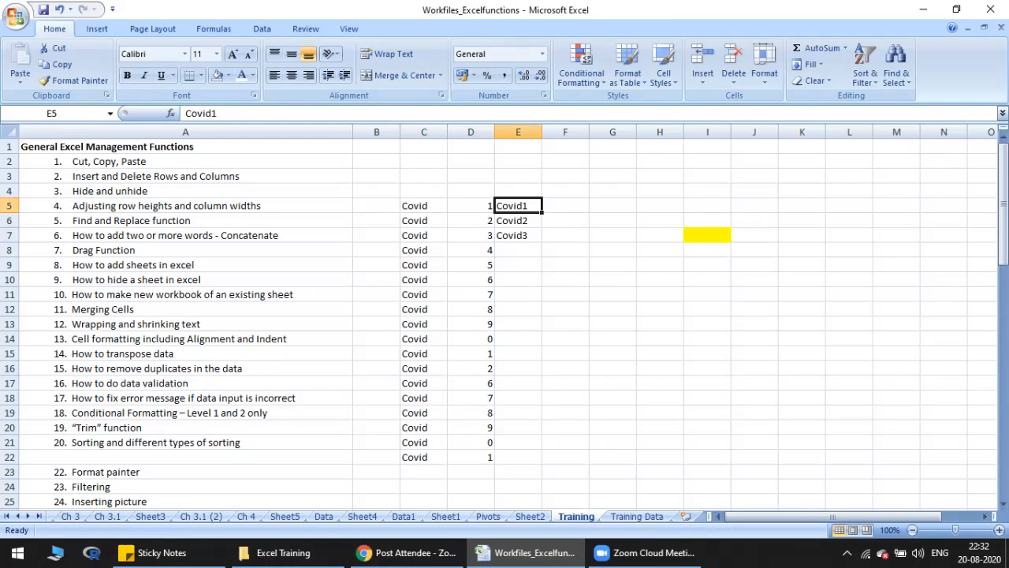
{"action": "type", "text": "="}
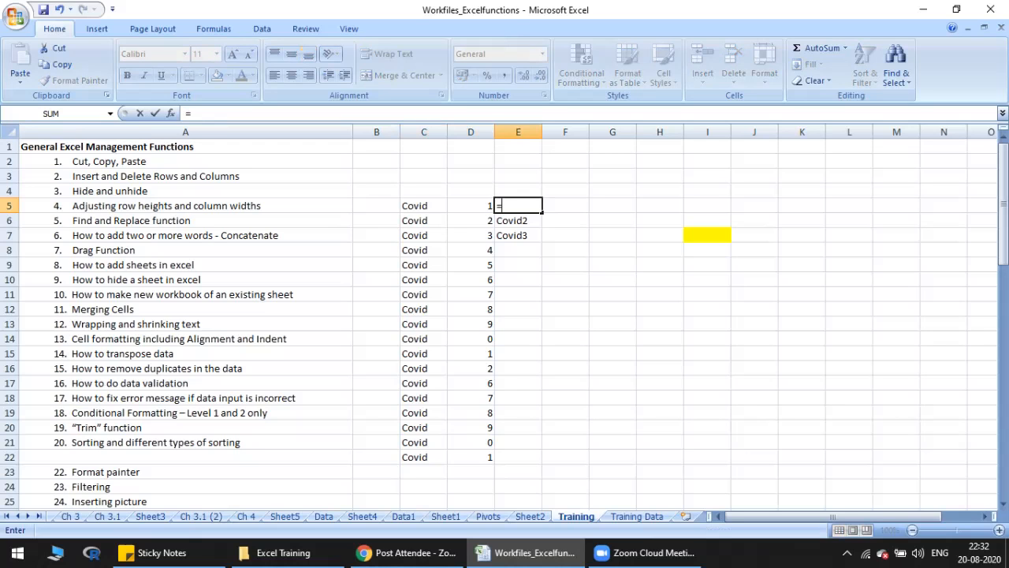
{"action": "type", "text": "con"}
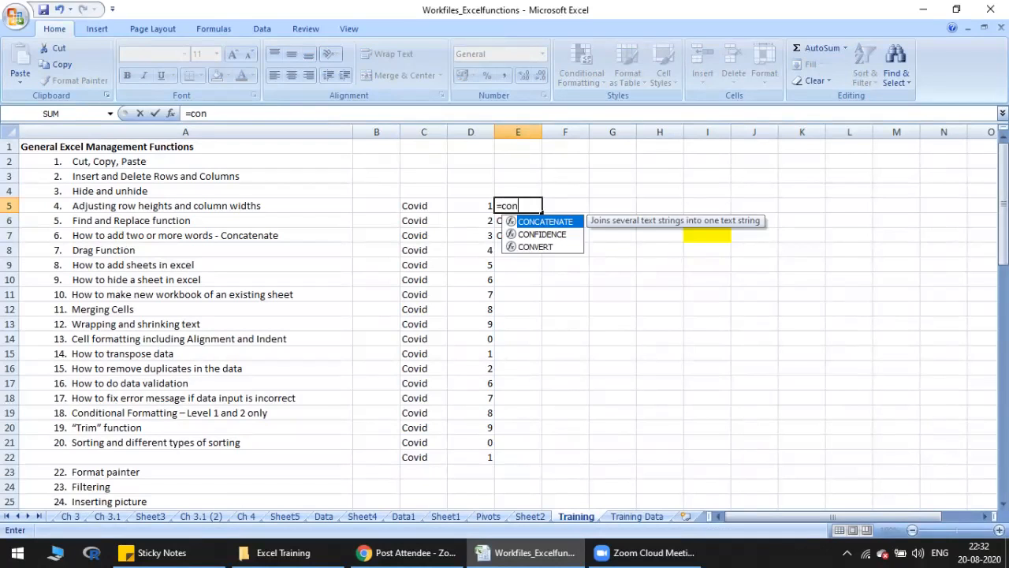
{"action": "key", "text": "Tab"}
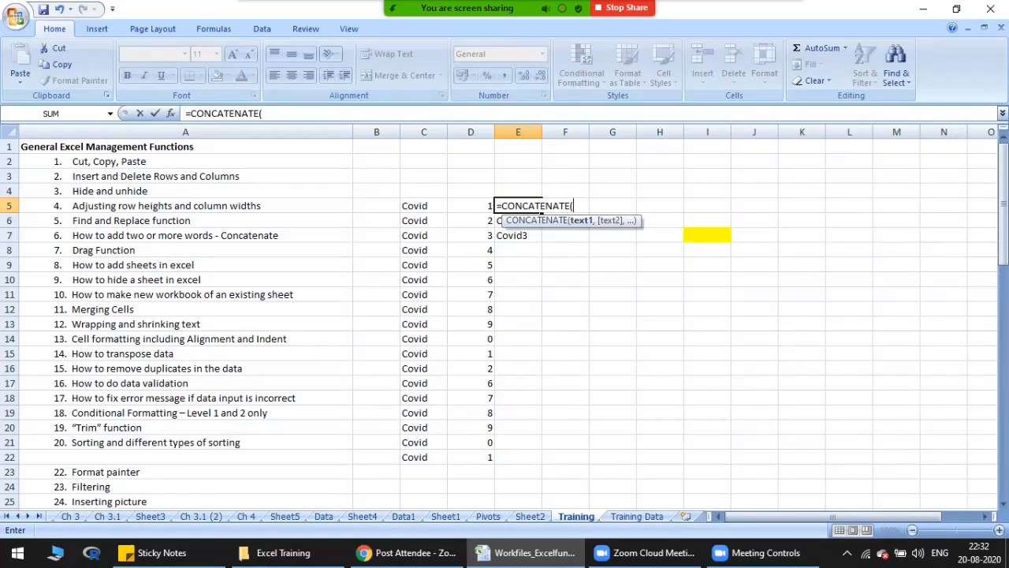
{"action": "left_click", "coordinate": [423, 206]}
{"action": "type", "text": ","}
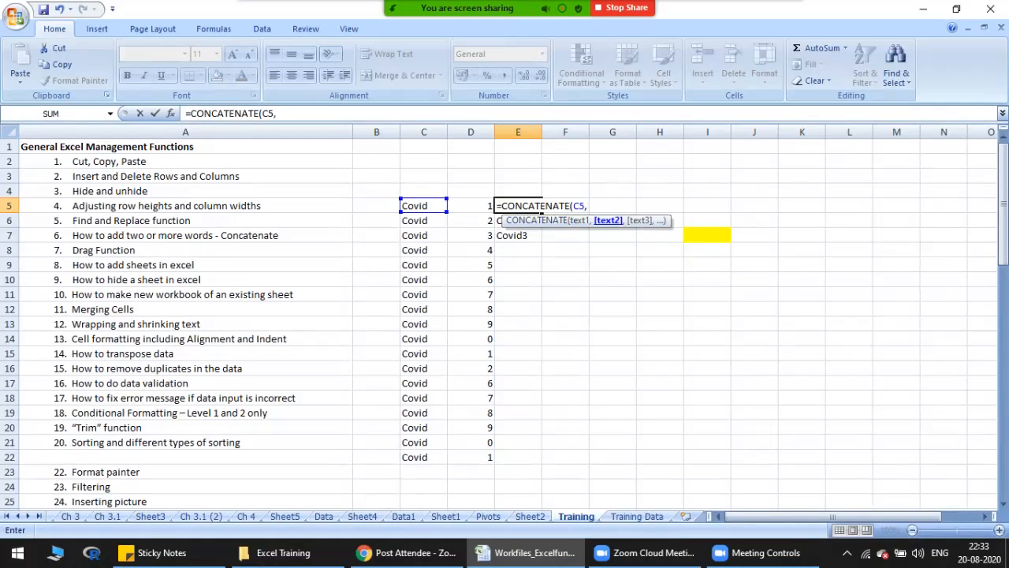
{"action": "left_click", "coordinate": [471, 206]}
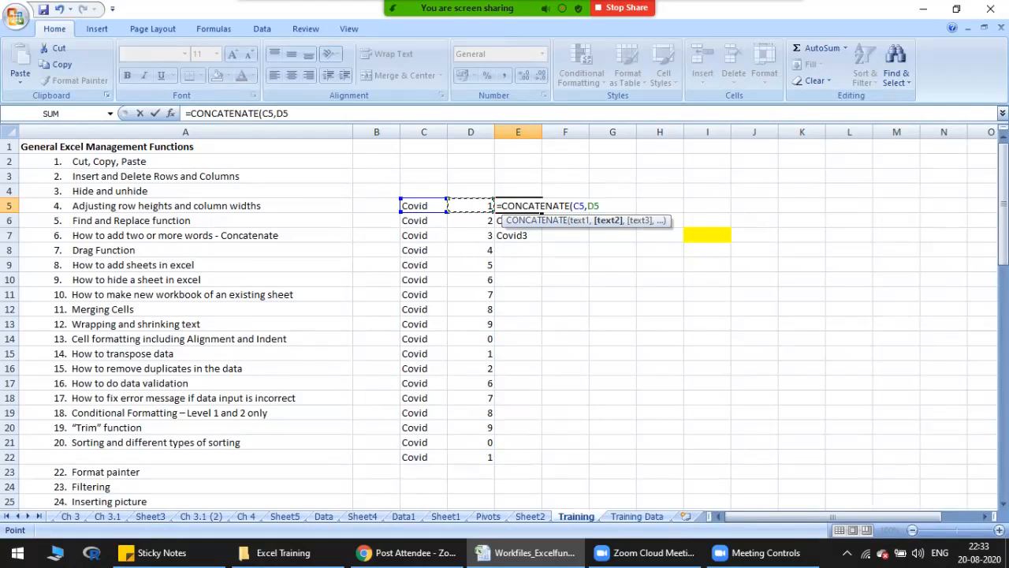
{"action": "type", "text": ","}
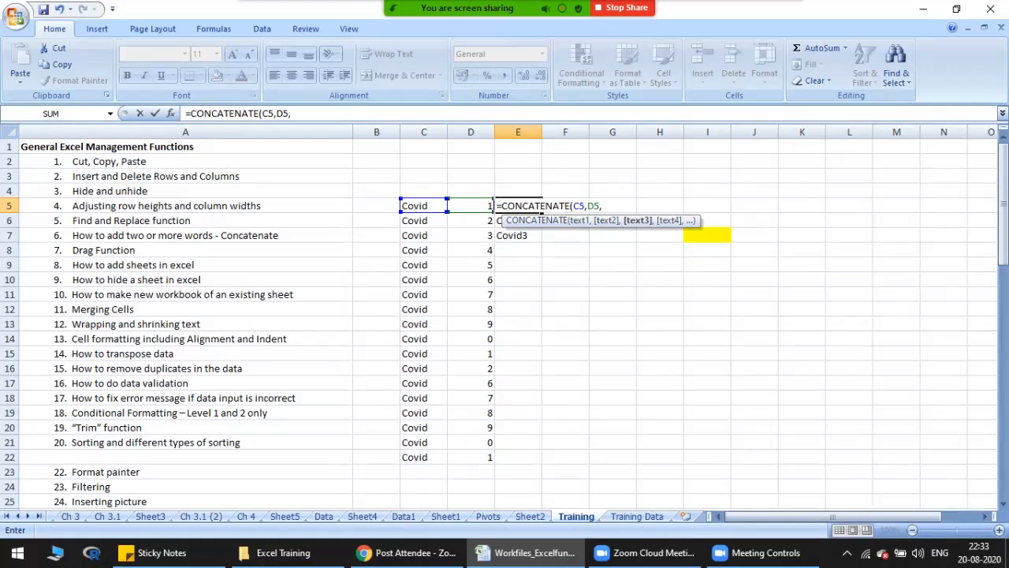
{"action": "key", "text": "BackSpace"}
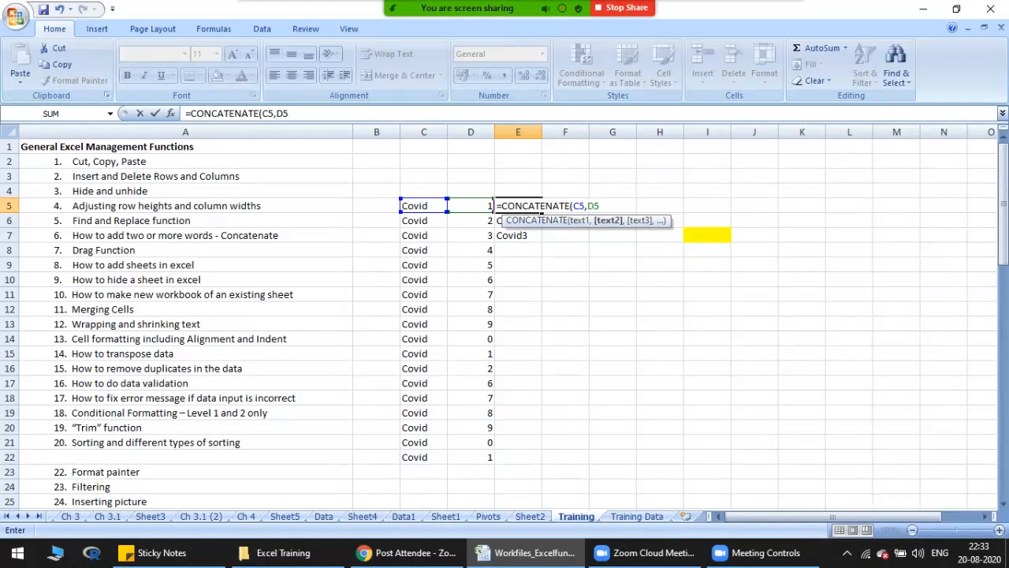
{"action": "type", "text": ")"}
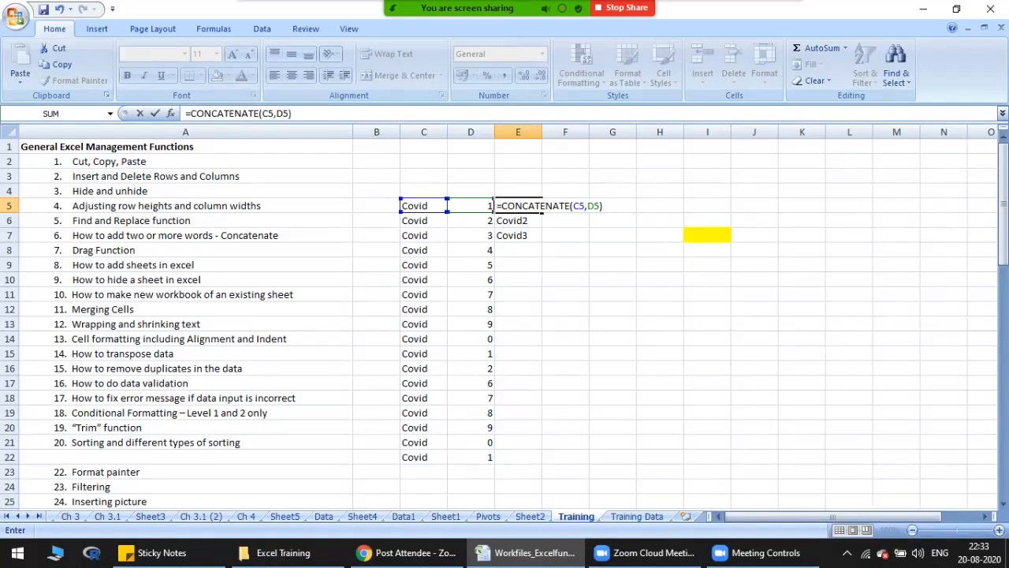
{"action": "key", "text": "Return"}
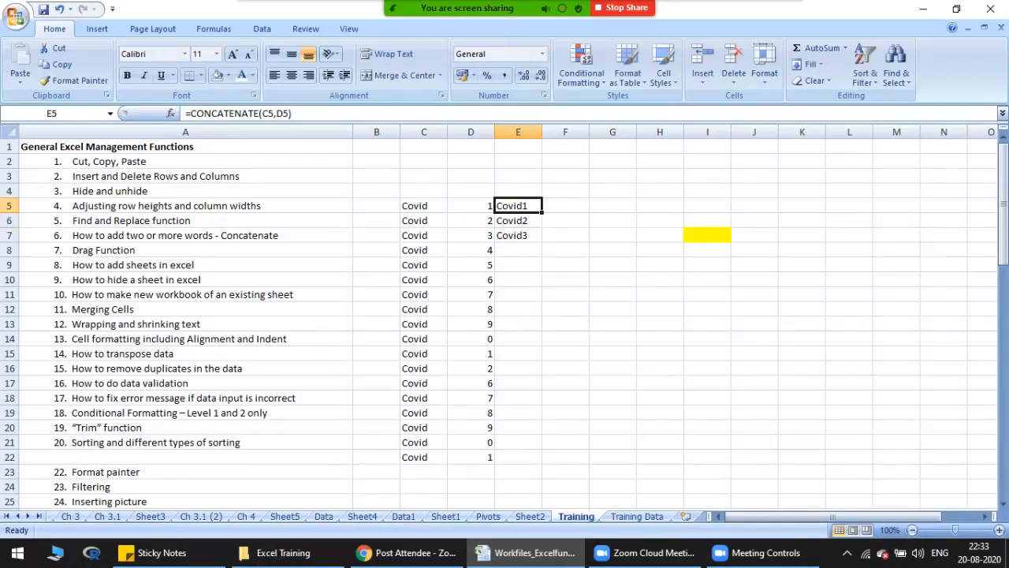
Step: Clear the manually entered text from E6:E7 and check the cell references in E5's formula
{"action": "key", "text": "shift+Down"}
{"action": "key", "text": "Delete"}
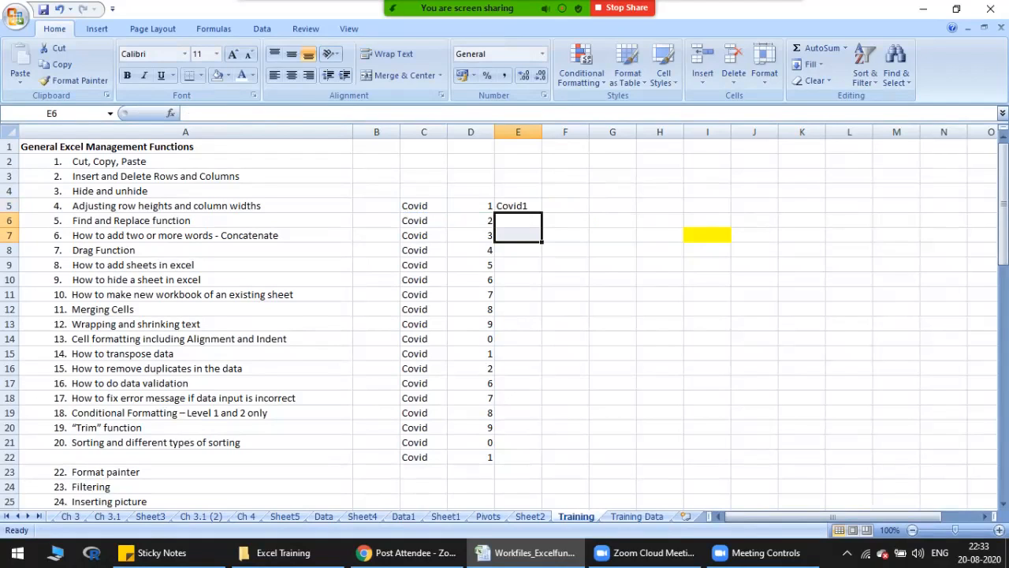
{"action": "key", "text": "Up"}
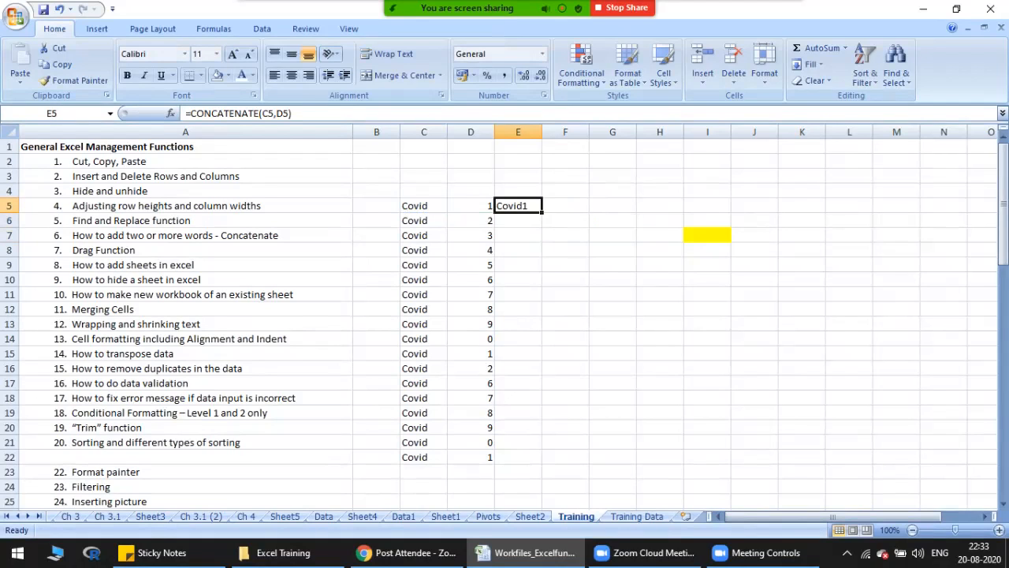
{"action": "key", "text": "F2"}
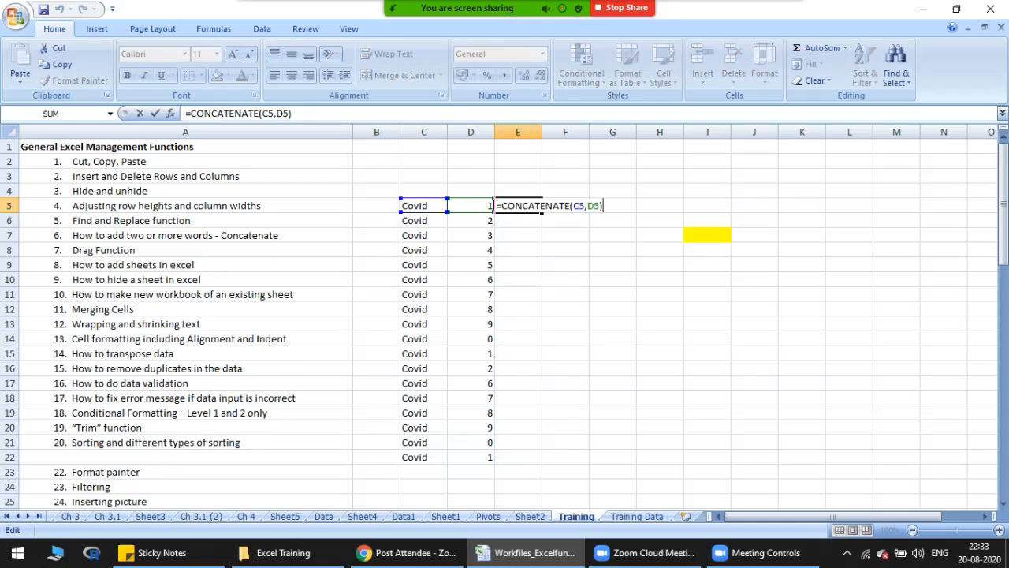
{"action": "key", "text": "Escape"}
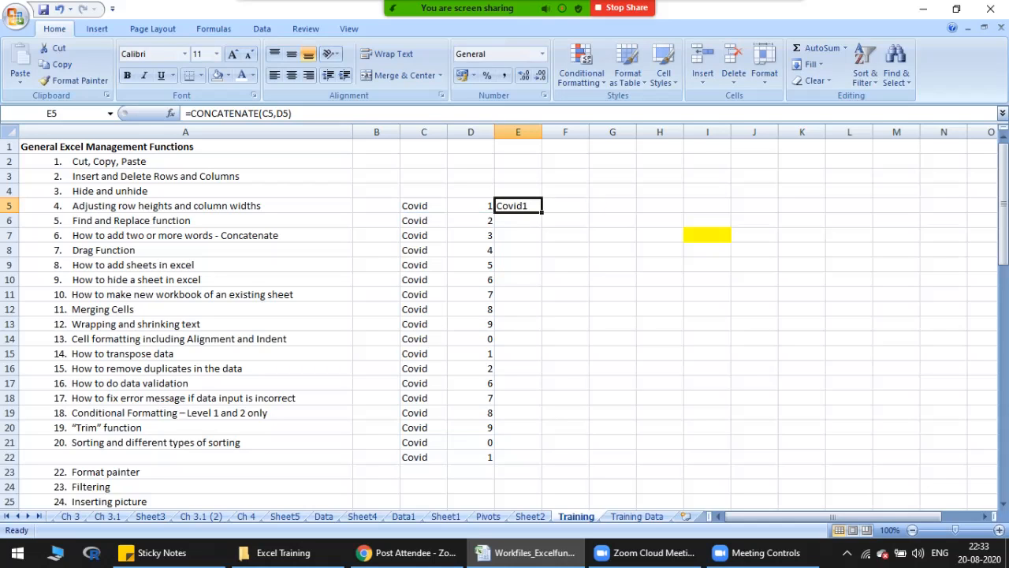
Step: Enter the formula =CONCATENATE(C6,D6) in E6 to join the second word and number pair
{"action": "left_click", "coordinate": [518, 221]}
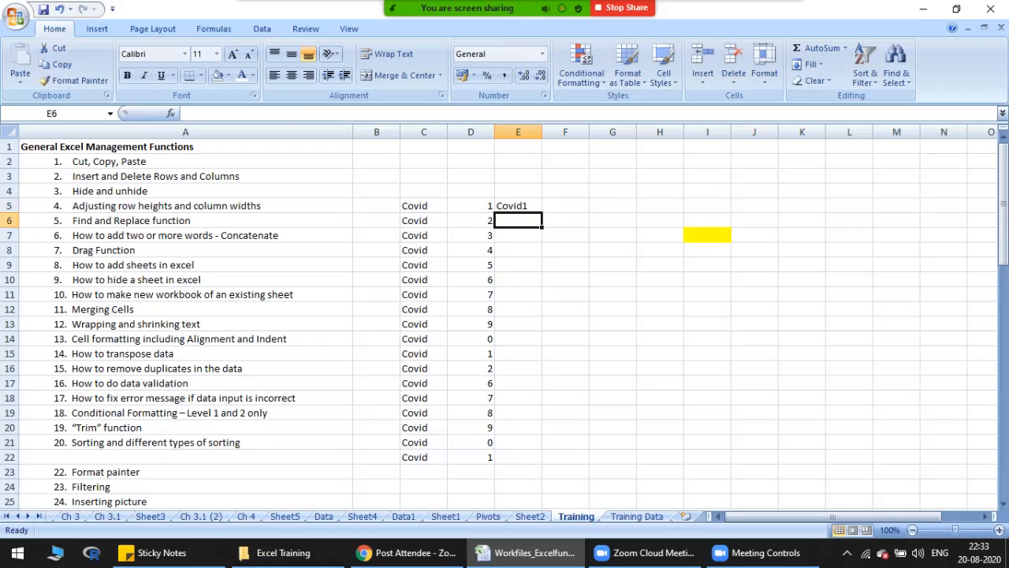
{"action": "left_click_drag", "start_coordinate": [423, 221], "coordinate": [473, 220]}
{"action": "left_click", "coordinate": [518, 221]}
{"action": "type", "text": "=con"}
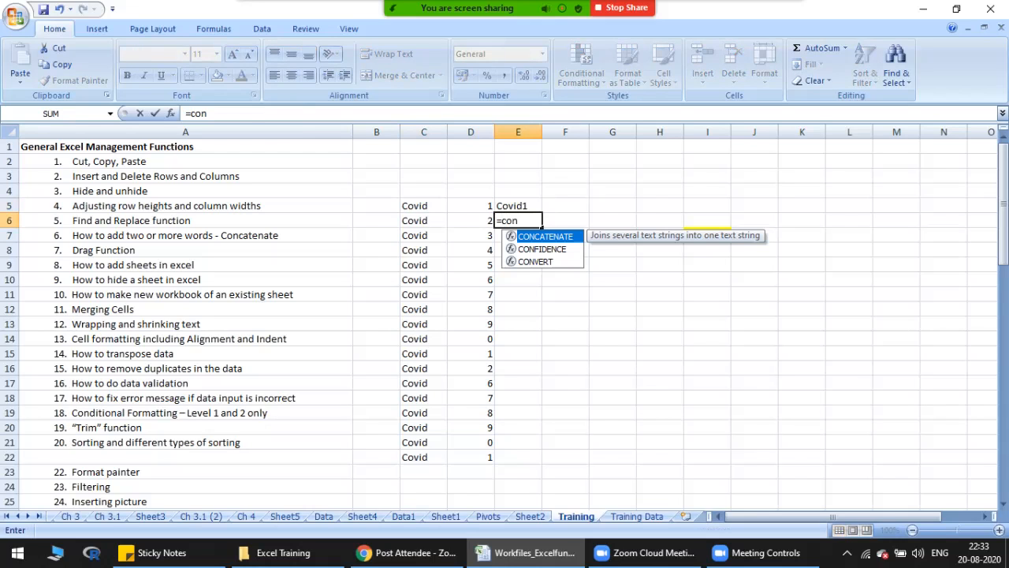
{"action": "key", "text": "Tab"}
{"action": "left_click", "coordinate": [423, 221]}
{"action": "type", "text": ","}
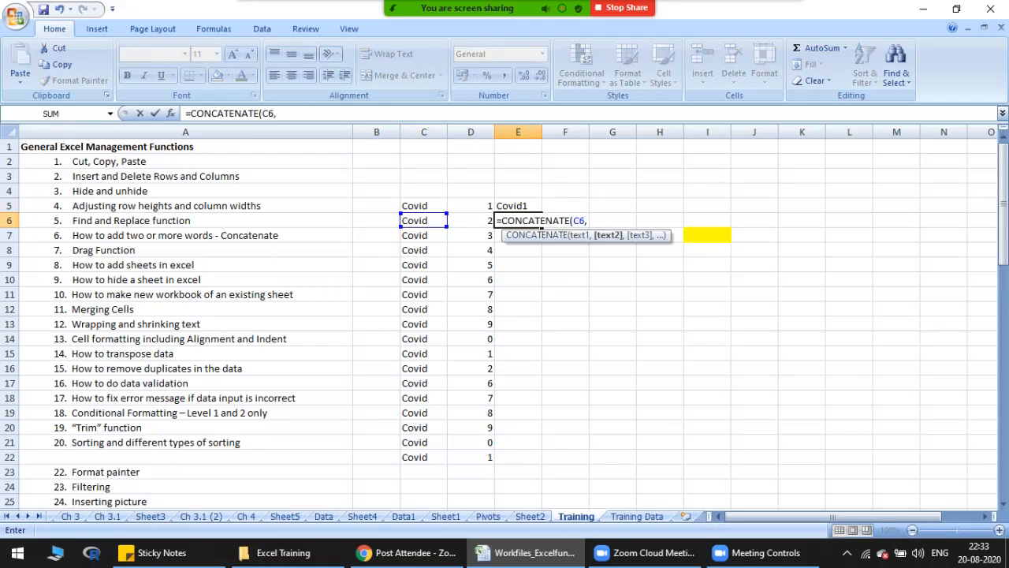
{"action": "left_click", "coordinate": [470, 220]}
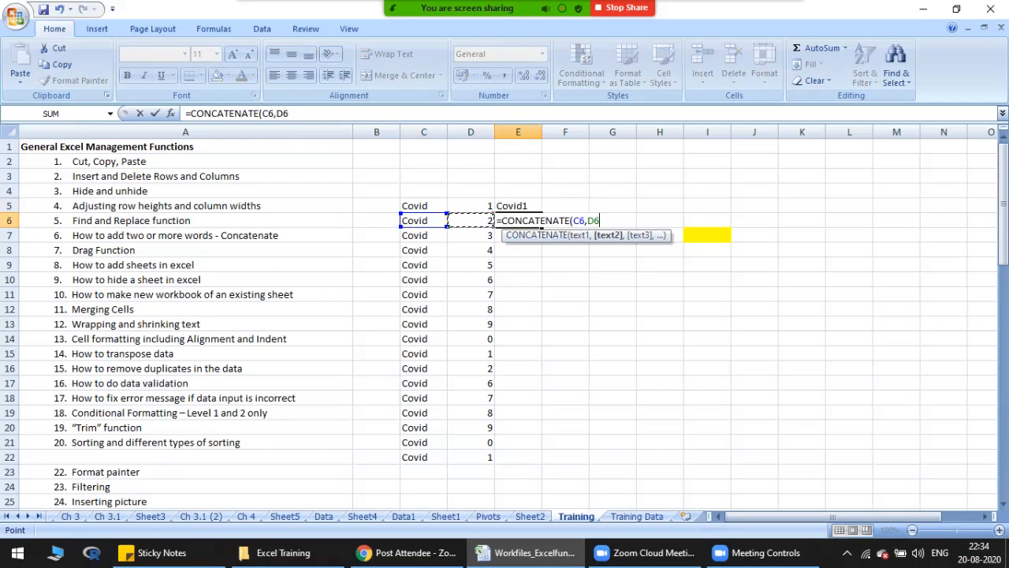
{"action": "type", "text": ")"}
{"action": "key", "text": "Return"}
{"action": "key", "text": "Down"}
{"action": "key", "text": "Down"}
{"action": "key", "text": "Down"}
{"action": "key", "text": "Down"}
{"action": "key", "text": "Down"}
{"action": "key", "text": "Down"}
{"action": "key", "text": "Down"}
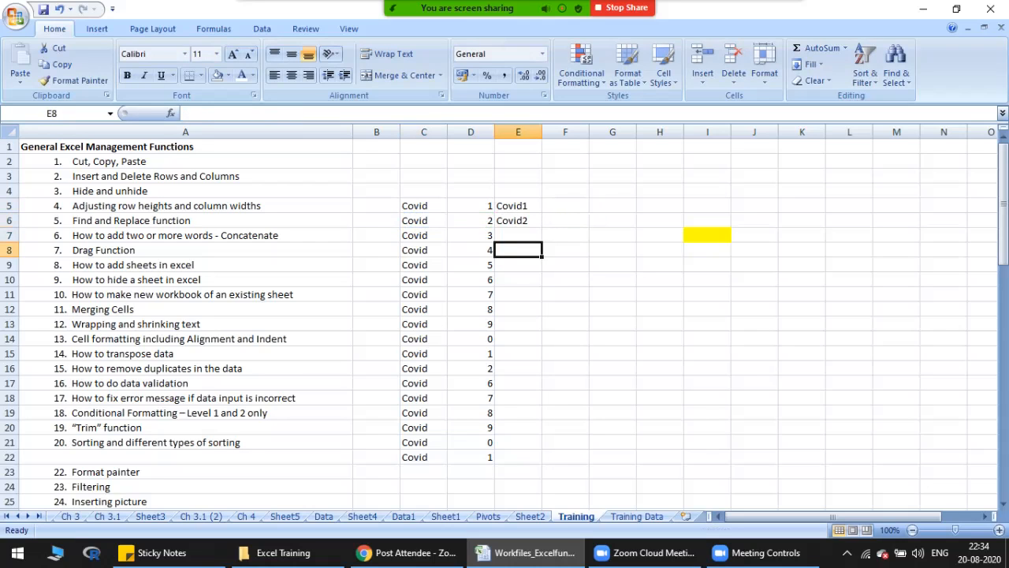
{"action": "key", "text": "Up"}
{"action": "key", "text": "Up"}
{"action": "key", "text": "Up"}
{"action": "key", "text": "Up"}
{"action": "key", "text": "Up"}
{"action": "key", "text": "Up"}
{"action": "key", "text": "Up"}
{"action": "key", "text": "Up"}
{"action": "key", "text": "Up"}
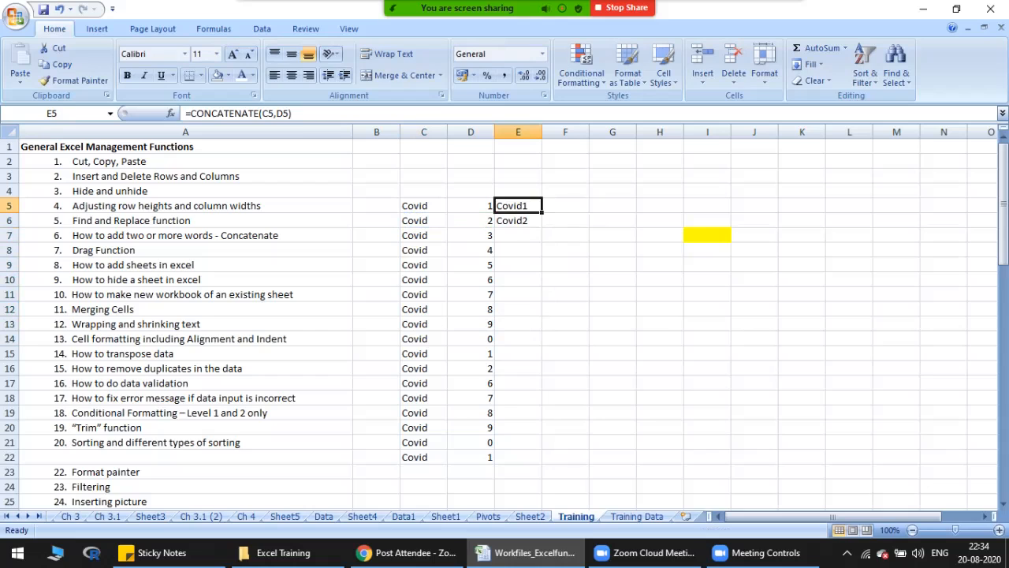
Step: Delete the formula from E6 and return to E5
{"action": "key", "text": "Down"}
{"action": "key", "text": "Delete"}
{"action": "key", "text": "Up"}
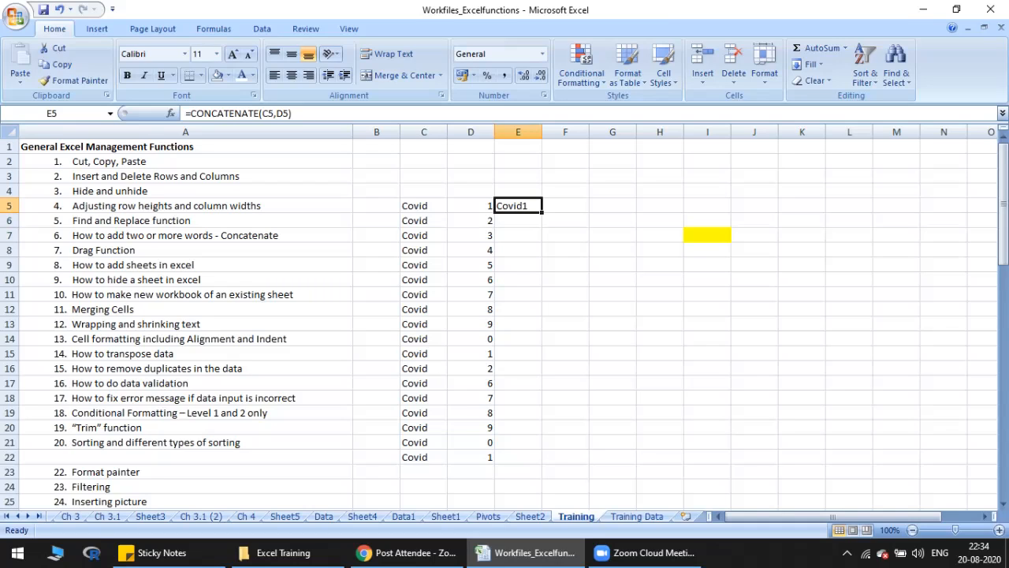
Step: Fill the CONCATENATE formula from E5 down through E22, alongside the whole word and number list
{"action": "left_click_drag", "start_coordinate": [518, 205], "coordinate": [518, 457]}
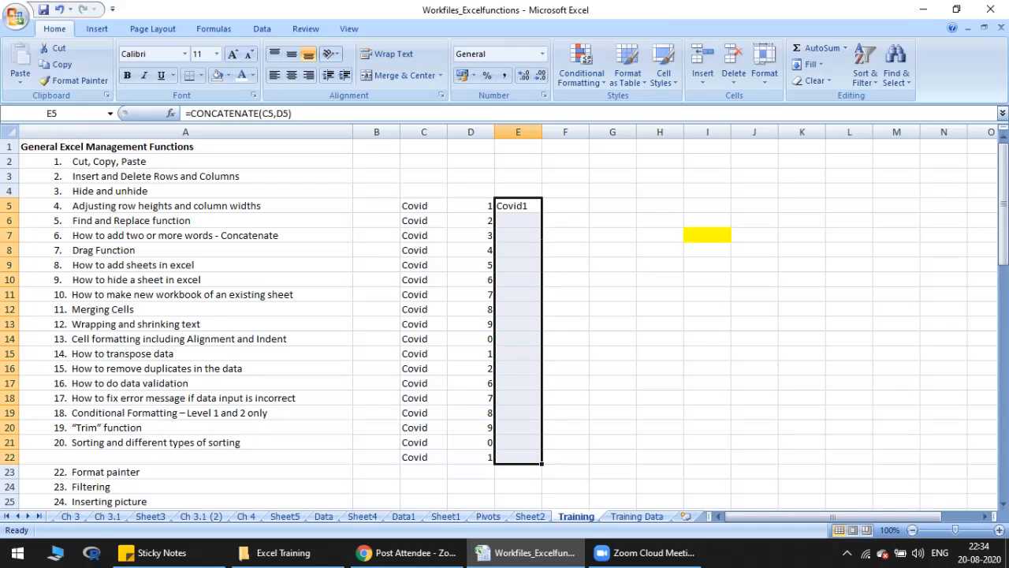
{"action": "key", "text": "ctrl+d"}
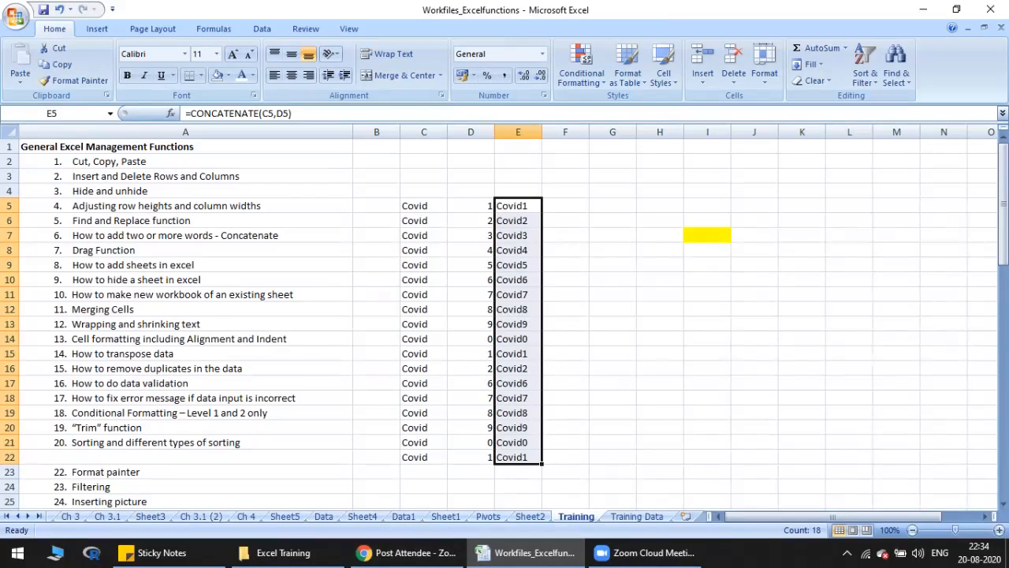
{"action": "key", "text": "Up"}
{"action": "key", "text": "Down"}
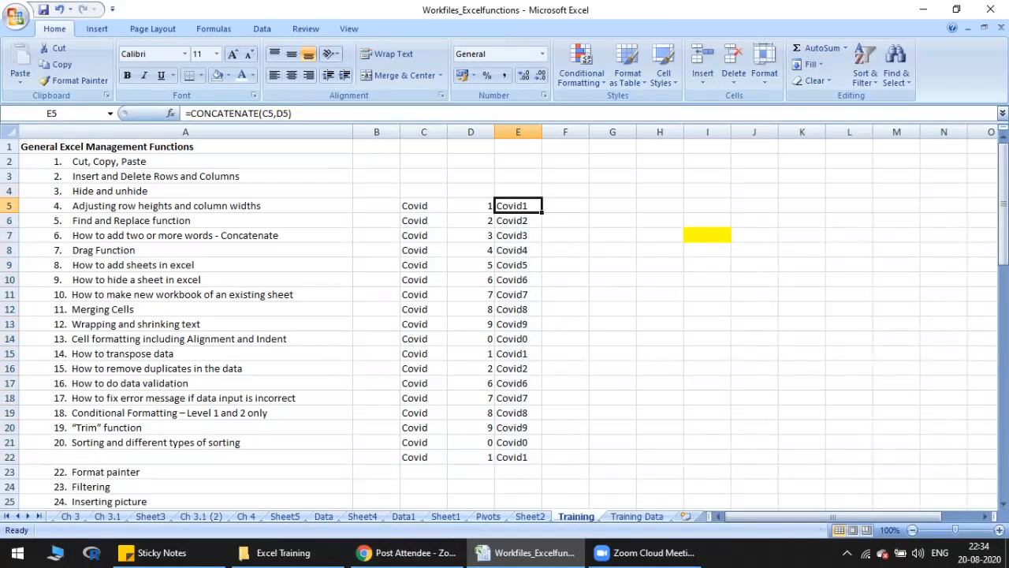
{"action": "key", "text": "ctrl+shift+Down"}
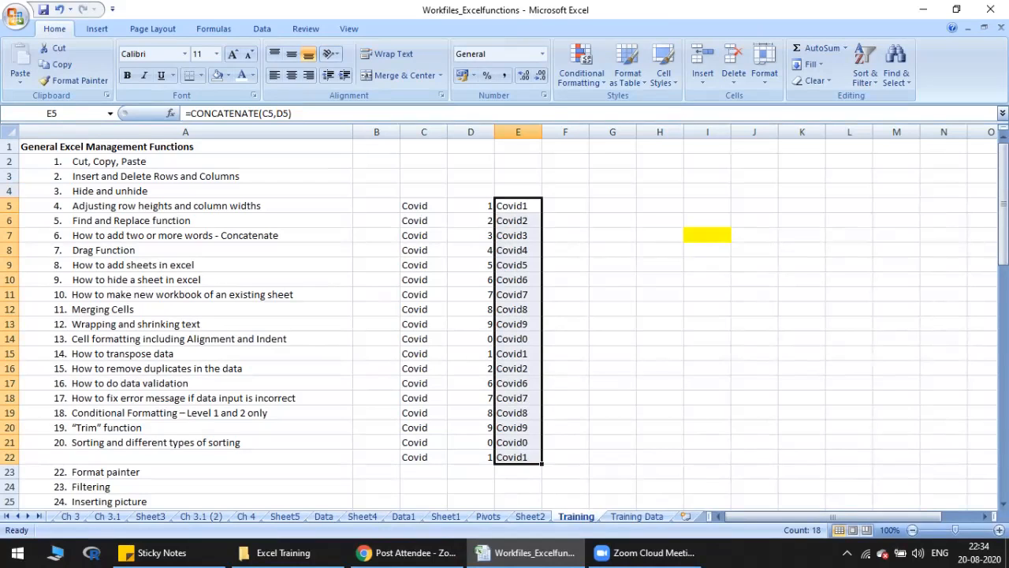
Step: Examine the cell references in the filled CONCATENATE formulas, going from E21 up to E5
{"action": "key", "text": "Down"}
{"action": "key", "text": "Down"}
{"action": "key", "text": "Down"}
{"action": "key", "text": "Down"}
{"action": "key", "text": "Down"}
{"action": "key", "text": "Down"}
{"action": "key", "text": "Down"}
{"action": "key", "text": "Down"}
{"action": "key", "text": "Down"}
{"action": "key", "text": "Down"}
{"action": "key", "text": "Down"}
{"action": "key", "text": "Down"}
{"action": "key", "text": "Down"}
{"action": "key", "text": "Down"}
{"action": "key", "text": "Down"}
{"action": "key", "text": "Down"}
{"action": "key", "text": "Down"}
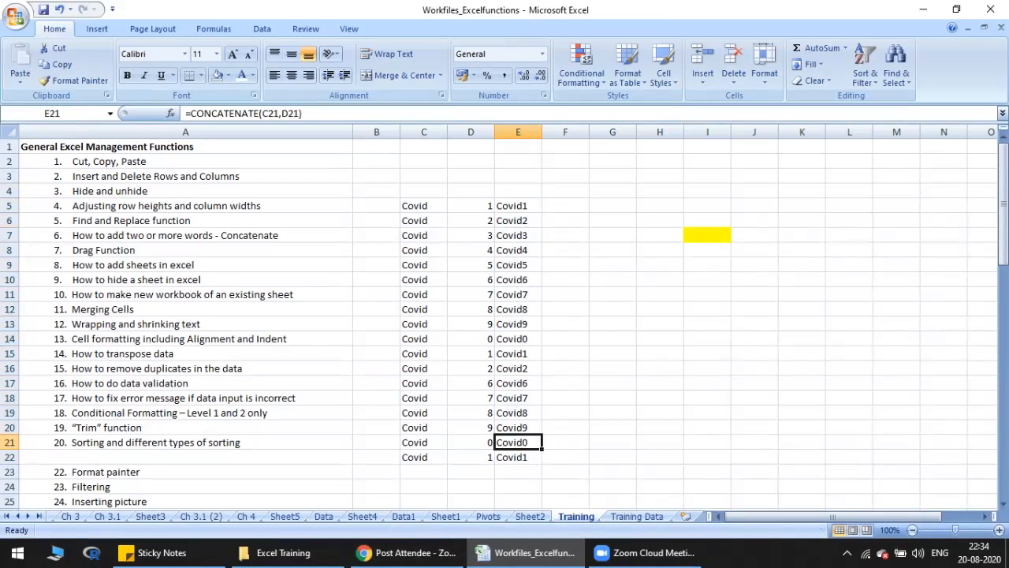
{"action": "key", "text": "F2"}
{"action": "key", "text": "Escape"}
{"action": "key", "text": "Up"}
{"action": "key", "text": "Up"}
{"action": "key", "text": "Up"}
{"action": "key", "text": "Up"}
{"action": "key", "text": "Up"}
{"action": "key", "text": "Up"}
{"action": "key", "text": "Up"}
{"action": "key", "text": "Up"}
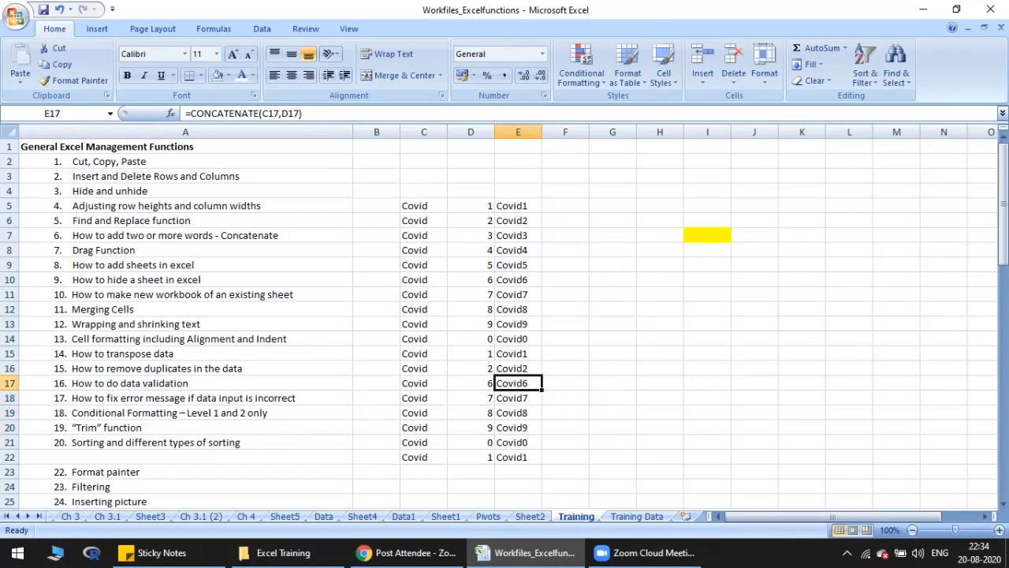
{"action": "key", "text": "Up"}
{"action": "key", "text": "Up"}
{"action": "key", "text": "Up"}
{"action": "key", "text": "Up"}
{"action": "key", "text": "Up"}
{"action": "key", "text": "Up"}
{"action": "key", "text": "Up"}
{"action": "key", "text": "Up"}
{"action": "key", "text": "Up"}
{"action": "key", "text": "F2"}
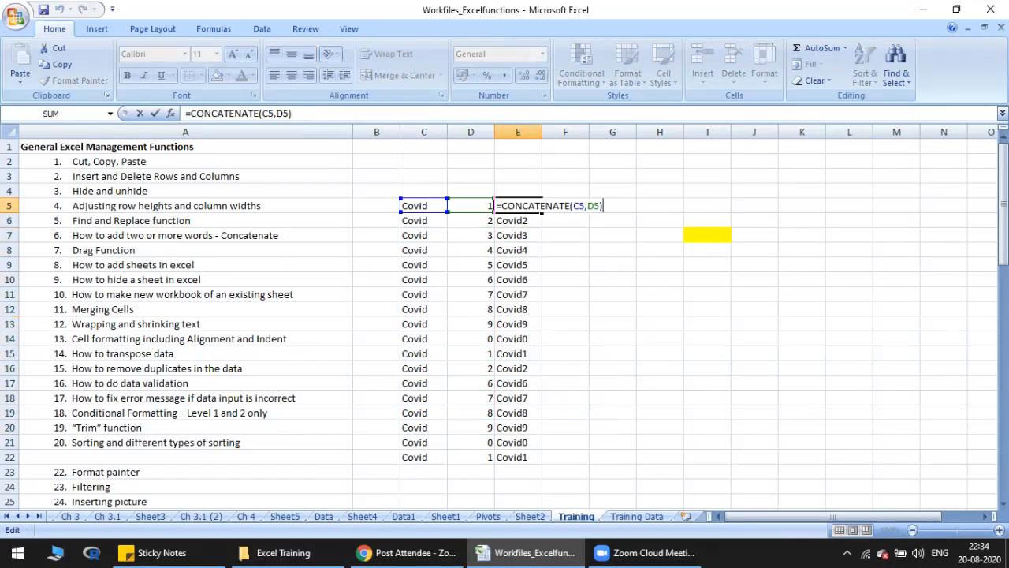
{"action": "key", "text": "Escape"}
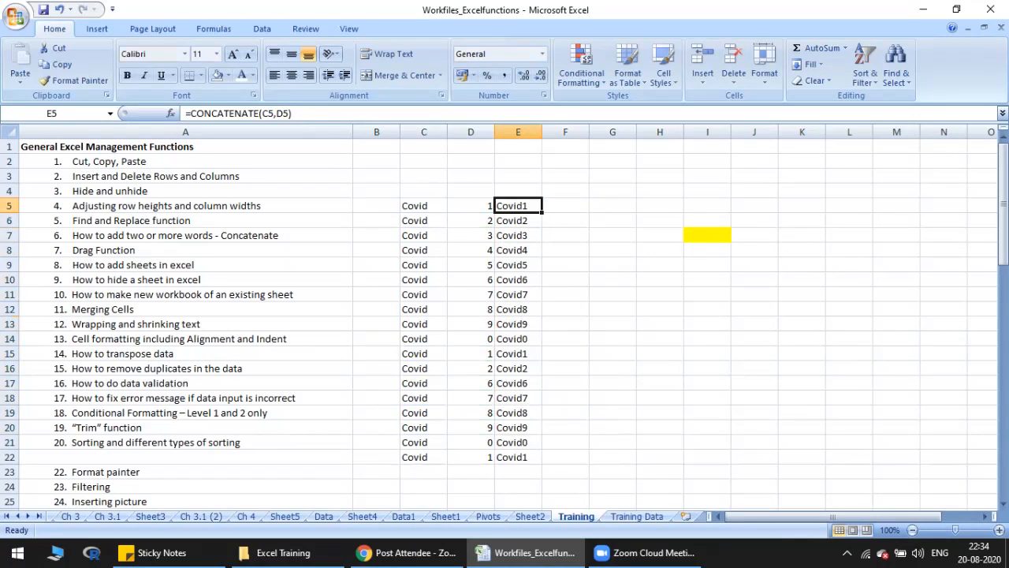
Step: Examine the CONCATENATE formulas in column E around E5 and the source number in D5
{"action": "key", "text": "Down"}
{"action": "key", "text": "Down"}
{"action": "key", "text": "Down"}
{"action": "key", "text": "Down"}
{"action": "key", "text": "Down"}
{"action": "key", "text": "Down"}
{"action": "key", "text": "Down"}
{"action": "key", "text": "Down"}
{"action": "key", "text": "Down"}
{"action": "key", "text": "Down"}
{"action": "key", "text": "Down"}
{"action": "key", "text": "Down"}
{"action": "key", "text": "Down"}
{"action": "key", "text": "Down"}
{"action": "key", "text": "Down"}
{"action": "key", "text": "Down"}
{"action": "key", "text": "Down"}
{"action": "key", "text": "Up"}
{"action": "key", "text": "Up"}
{"action": "key", "text": "Up"}
{"action": "key", "text": "Up"}
{"action": "key", "text": "Up"}
{"action": "key", "text": "Up"}
{"action": "key", "text": "Up"}
{"action": "key", "text": "Up"}
{"action": "key", "text": "Up"}
{"action": "key", "text": "Up"}
{"action": "key", "text": "Up"}
{"action": "key", "text": "Up"}
{"action": "key", "text": "Up"}
{"action": "key", "text": "Up"}
{"action": "key", "text": "Up"}
{"action": "key", "text": "Up"}
{"action": "key", "text": "Up"}
{"action": "key", "text": "F2"}
{"action": "key", "text": "Escape"}
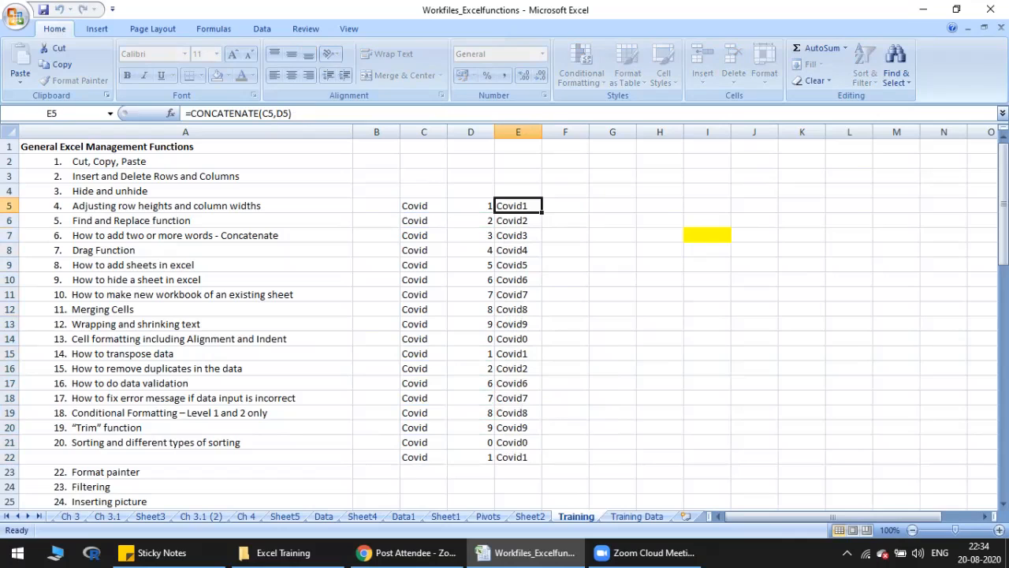
{"action": "key", "text": "F2"}
{"action": "key", "text": "Escape"}
{"action": "key", "text": "Left"}
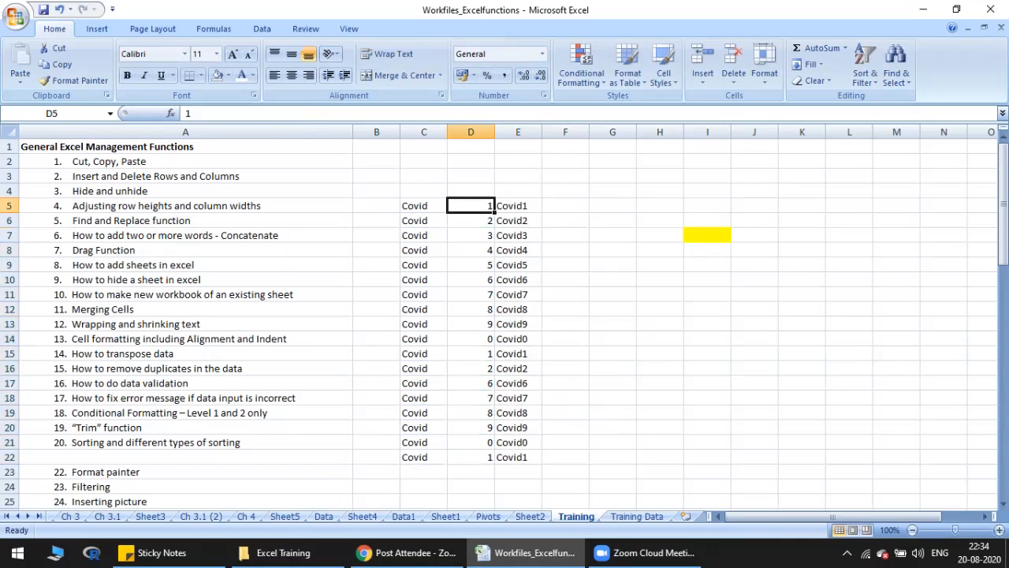
{"action": "key", "text": "F2"}
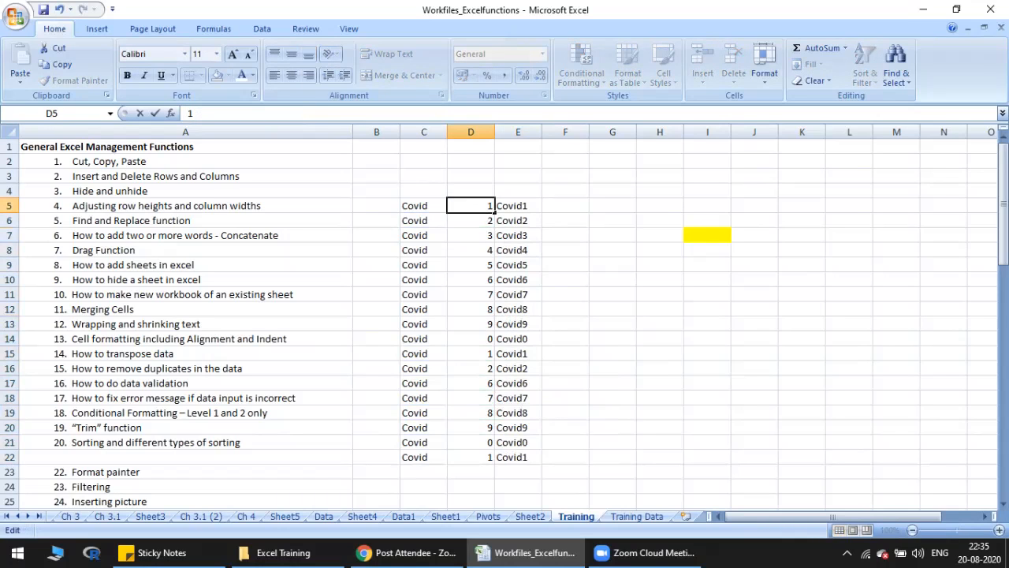
{"action": "key", "text": "Escape"}
Step: Try adding a trailing space to the word in C5, and undo that edit
{"action": "key", "text": "Left"}
{"action": "key", "text": "F2"}
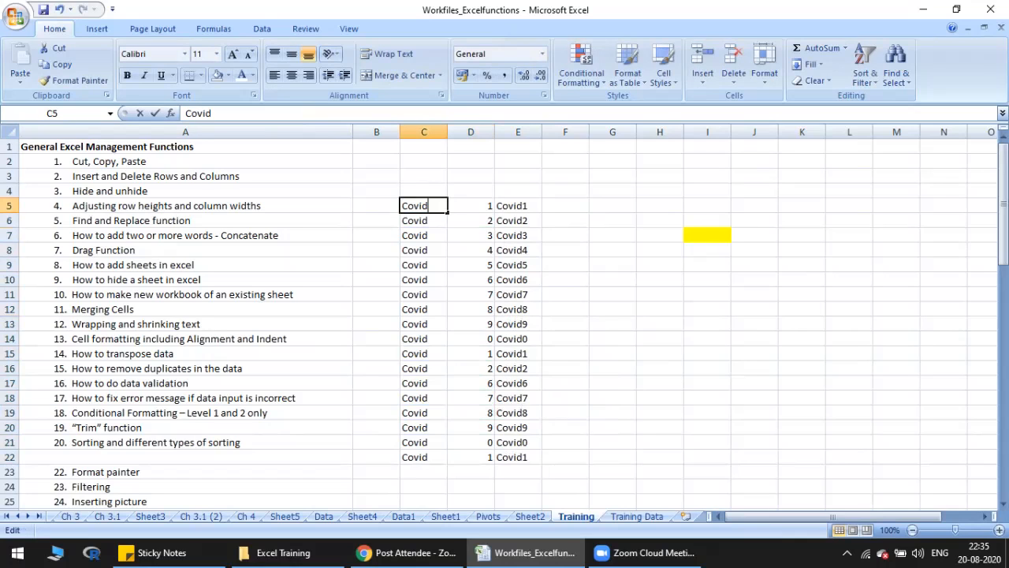
{"action": "key", "text": "Return"}
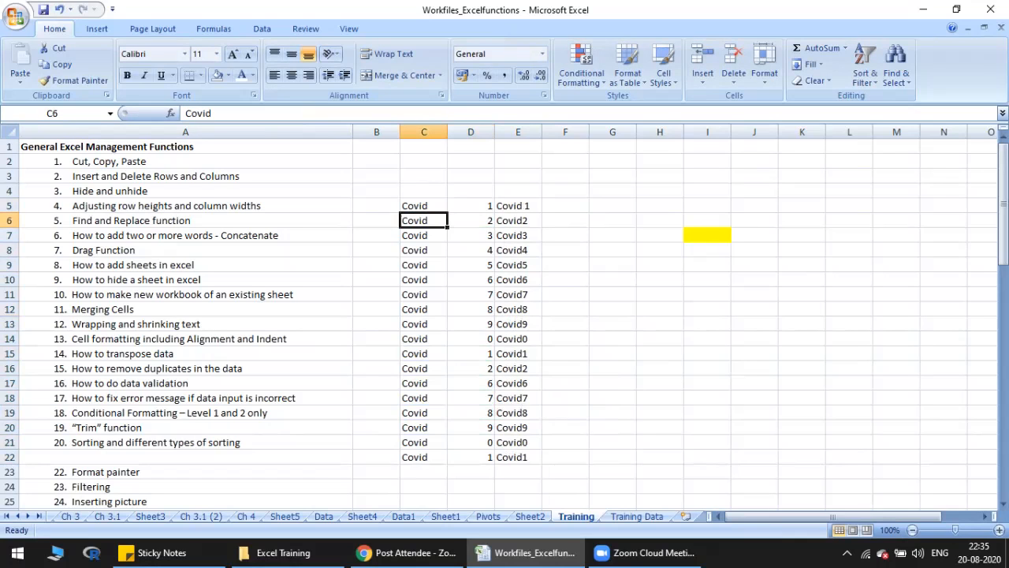
{"action": "key", "text": "Up"}
{"action": "key", "text": "ctrl+z"}
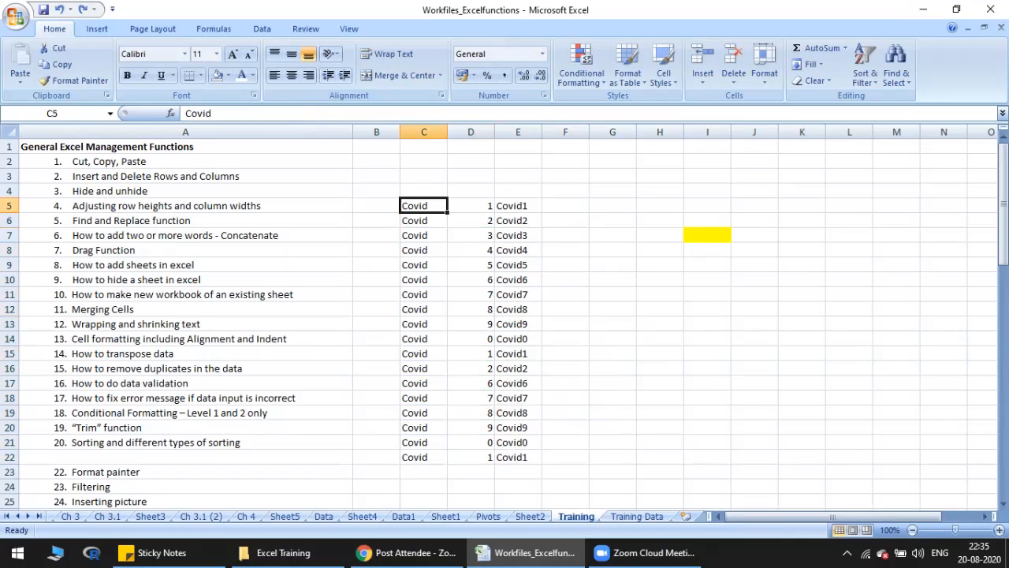
Step: Change the formula in E5 to =CONCATENATE(C5," ",D5) so a space separates the word and number
{"action": "key", "text": "Right"}
{"action": "key", "text": "Right"}
{"action": "key", "text": "F2"}
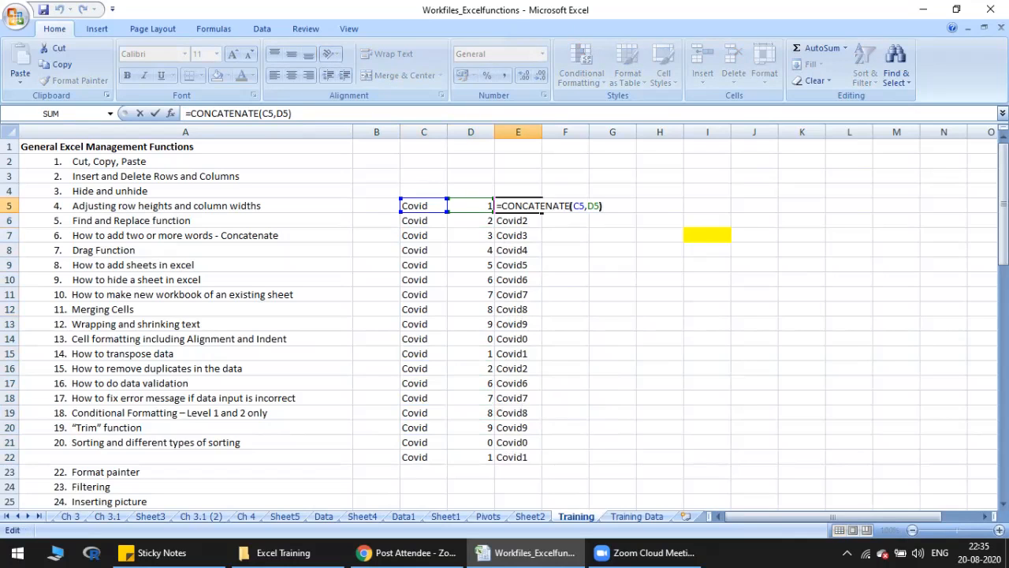
{"action": "key", "text": "Left"}
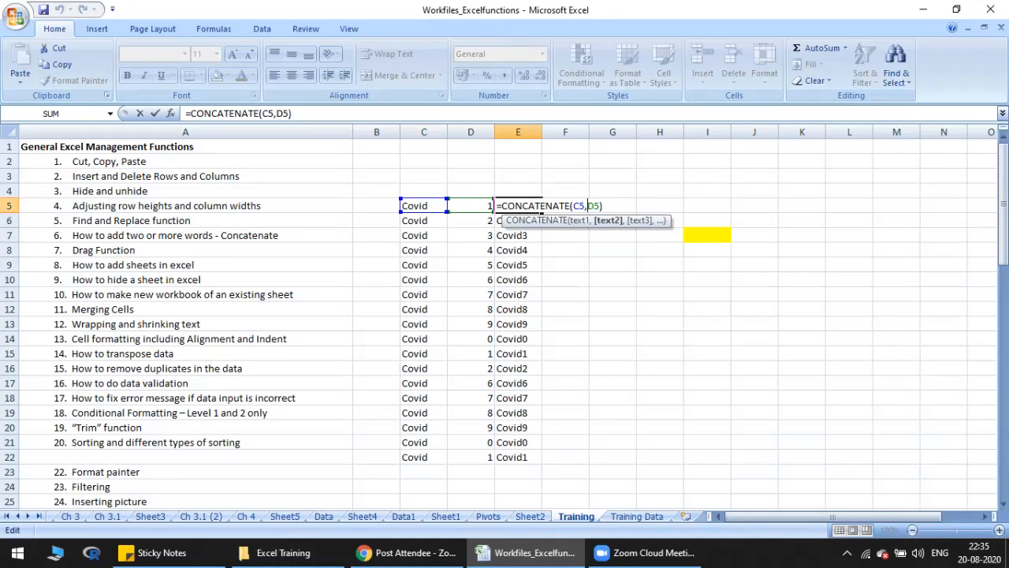
{"action": "type", "text": "\" \""}
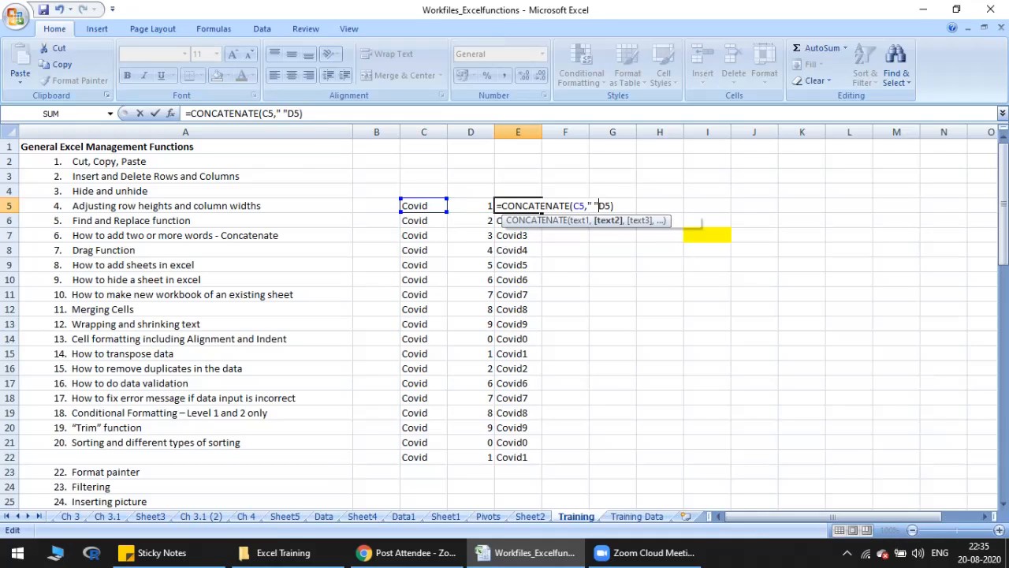
{"action": "type", "text": ","}
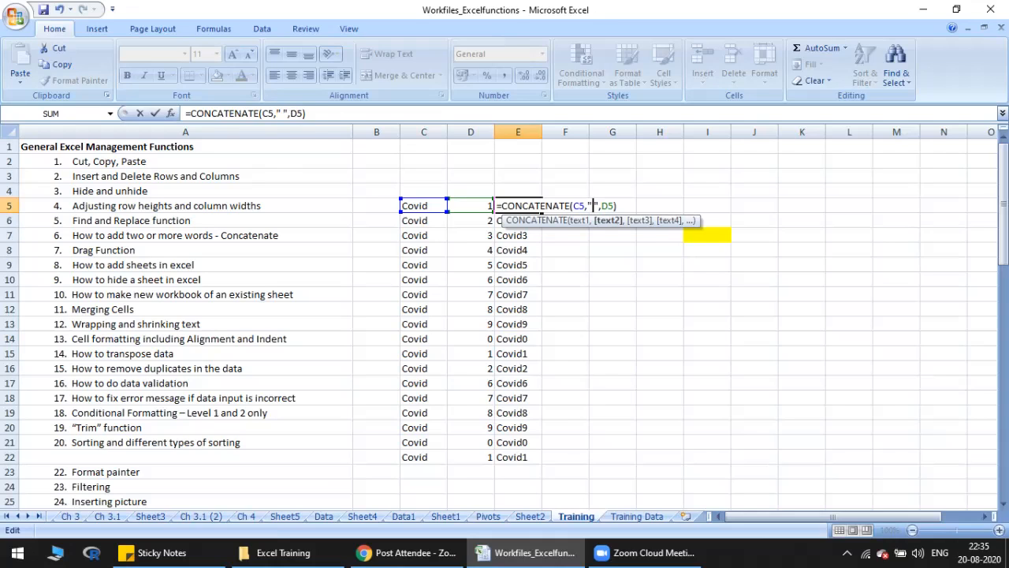
{"action": "key", "text": "ctrl+Return"}
Step: Fill the spaced CONCATENATE formula from E5 down through E22
{"action": "key", "text": "shift+Down"}
{"action": "key", "text": "shift+Down"}
{"action": "key", "text": "shift+Down"}
{"action": "key", "text": "shift+Down"}
{"action": "key", "text": "shift+Down"}
{"action": "key", "text": "shift+Down"}
{"action": "key", "text": "shift+Down"}
{"action": "key", "text": "shift+Down"}
{"action": "key", "text": "shift+Down"}
{"action": "key", "text": "shift+Down"}
{"action": "key", "text": "shift+Down"}
{"action": "key", "text": "shift+Down"}
{"action": "key", "text": "shift+Down"}
{"action": "key", "text": "shift+Down"}
{"action": "key", "text": "shift+Down"}
{"action": "key", "text": "shift+Down"}
{"action": "key", "text": "shift+Down"}
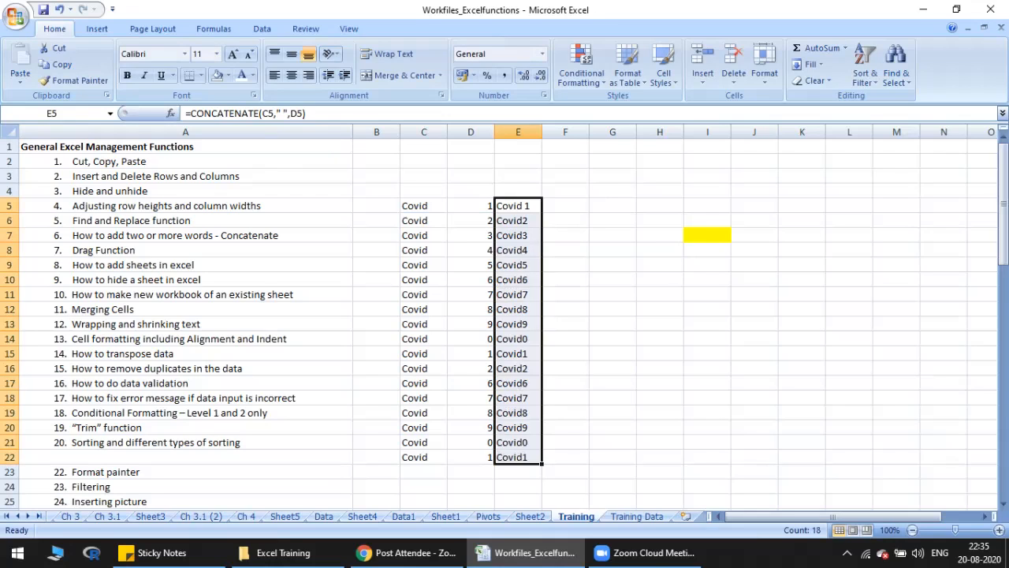
{"action": "key", "text": "ctrl+d"}
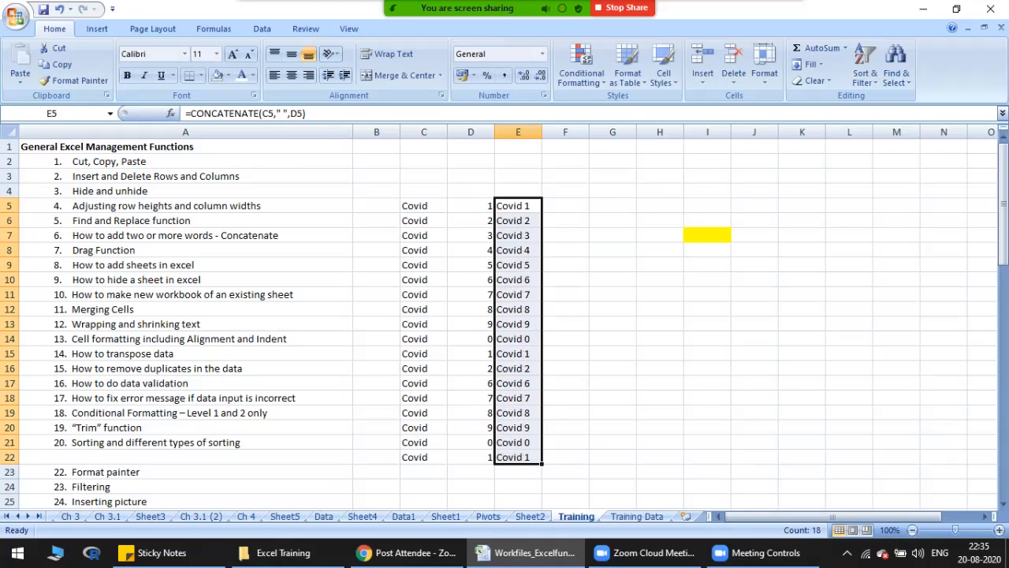
Step: Enter 1 in G6 and fill it down through G21
{"action": "left_click", "coordinate": [613, 220]}
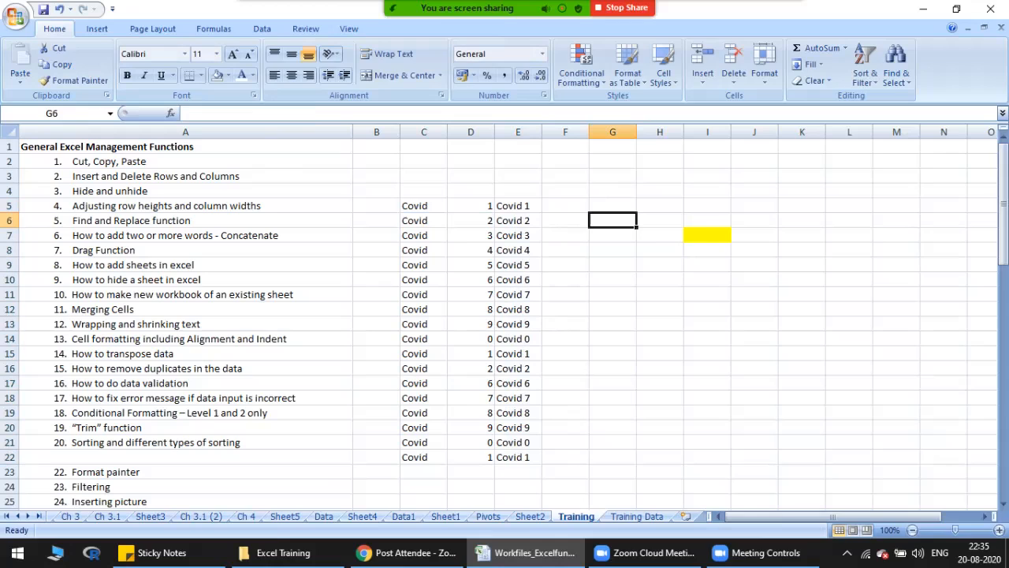
{"action": "type", "text": "1"}
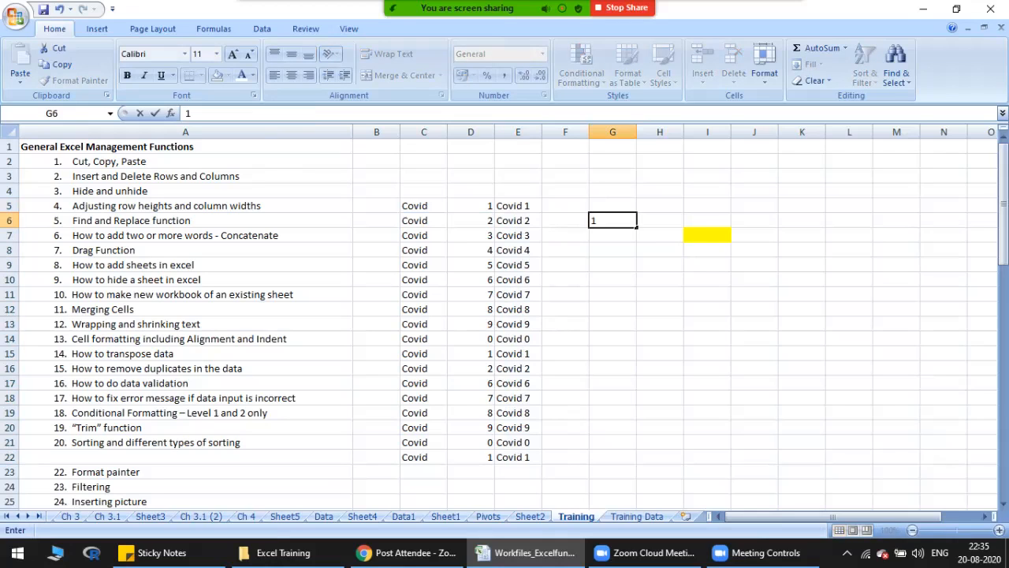
{"action": "key", "text": "Return"}
{"action": "left_click", "coordinate": [613, 221]}
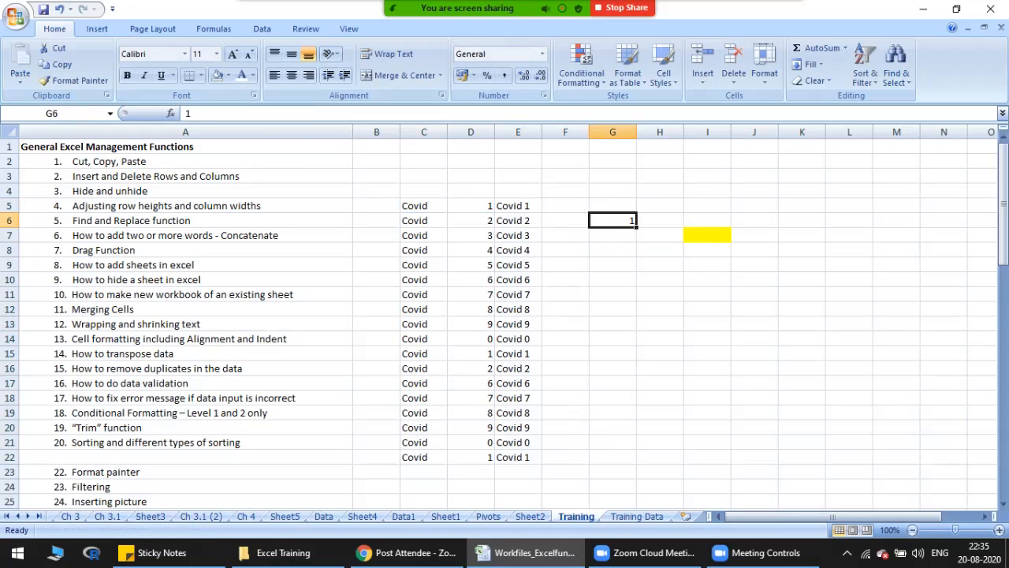
{"action": "left_click_drag", "start_coordinate": [636, 228], "coordinate": [637, 451]}
{"action": "left_click_drag", "start_coordinate": [613, 220], "coordinate": [612, 443]}
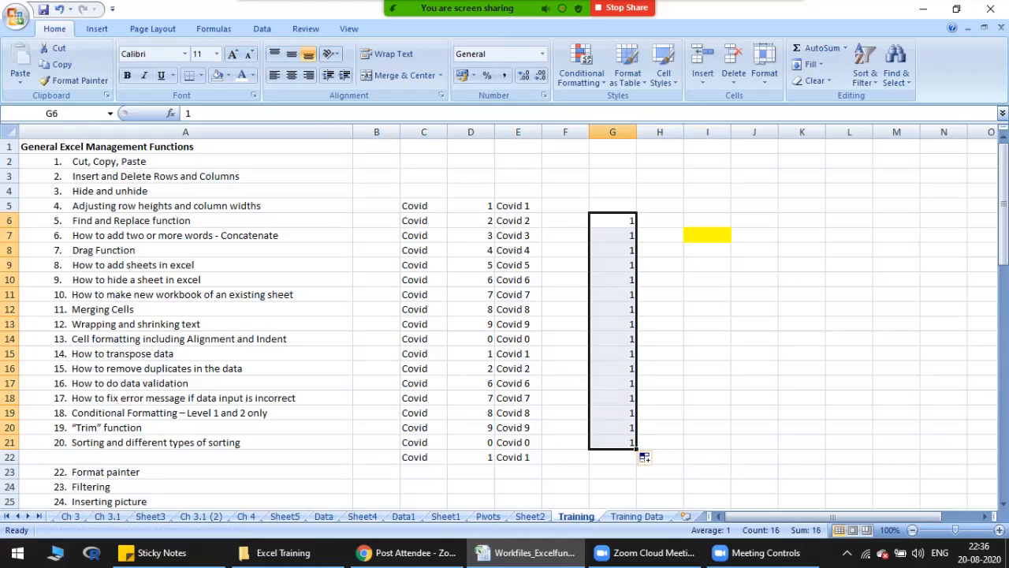
Step: Enter 1 in H6 and 2 in H7 as the start of a number series
{"action": "left_click", "coordinate": [660, 221]}
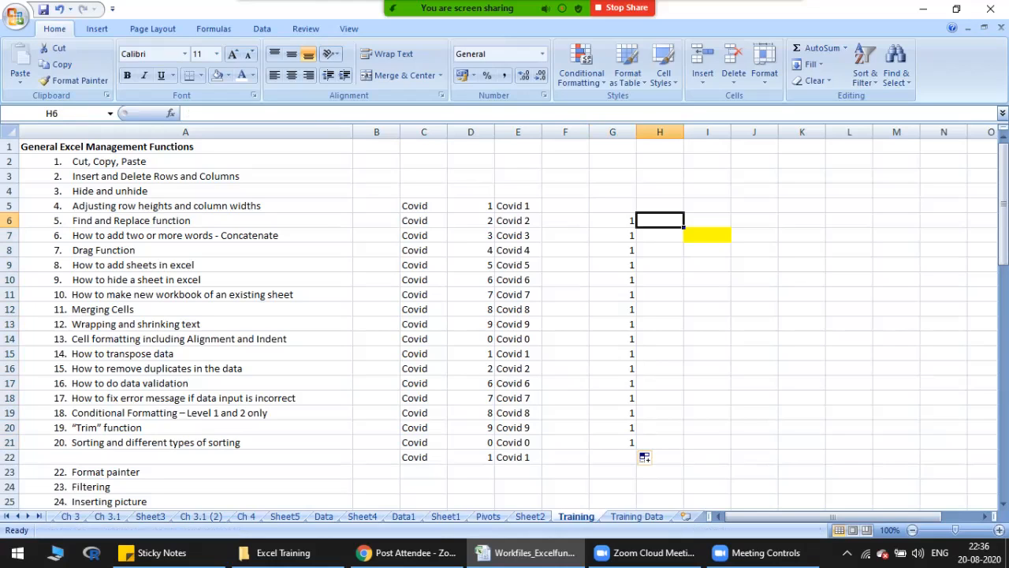
{"action": "type", "text": "1"}
{"action": "key", "text": "Return"}
{"action": "type", "text": "2"}
{"action": "key", "text": "Return"}
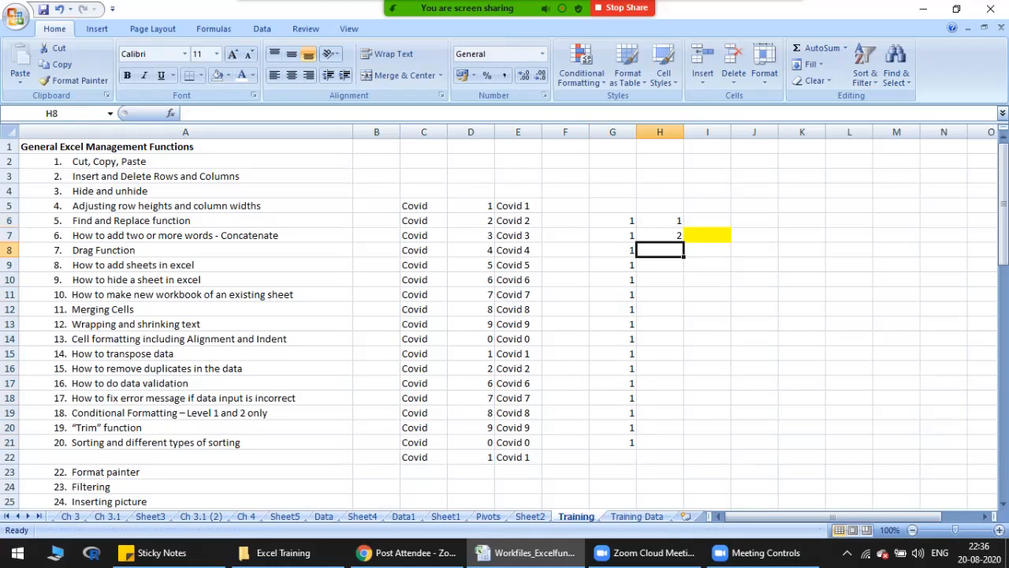
Step: Try filling column H down to H21 from H6 alone, and undo the fill
{"action": "left_click", "coordinate": [660, 220]}
{"action": "left_click_drag", "start_coordinate": [684, 227], "coordinate": [685, 447]}
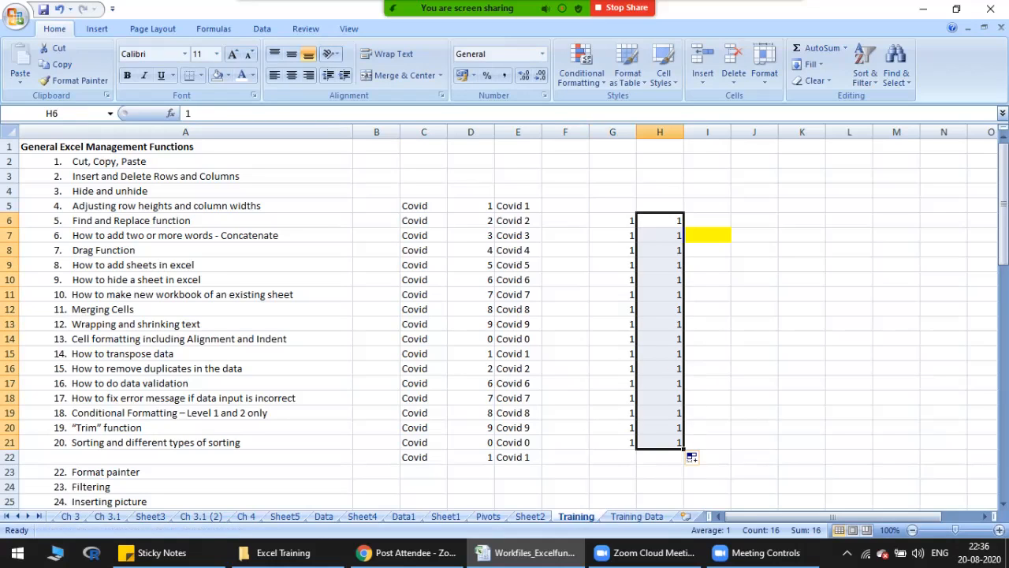
{"action": "key", "text": "ctrl+z"}
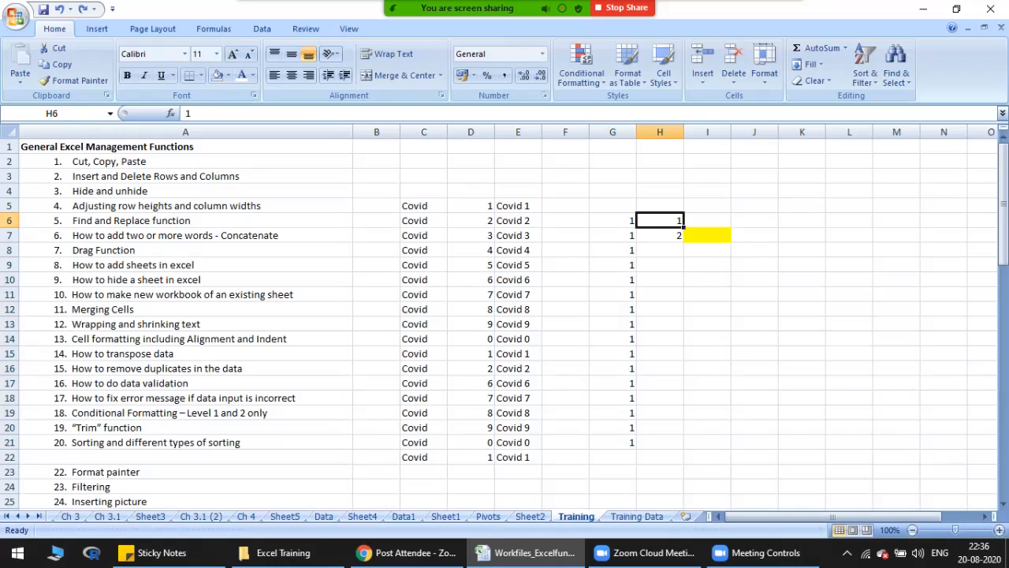
Step: Fill the series from H6:H7 down through H20 and check its first few values
{"action": "key", "text": "shift+Down"}
{"action": "left_click_drag", "start_coordinate": [684, 242], "coordinate": [683, 432]}
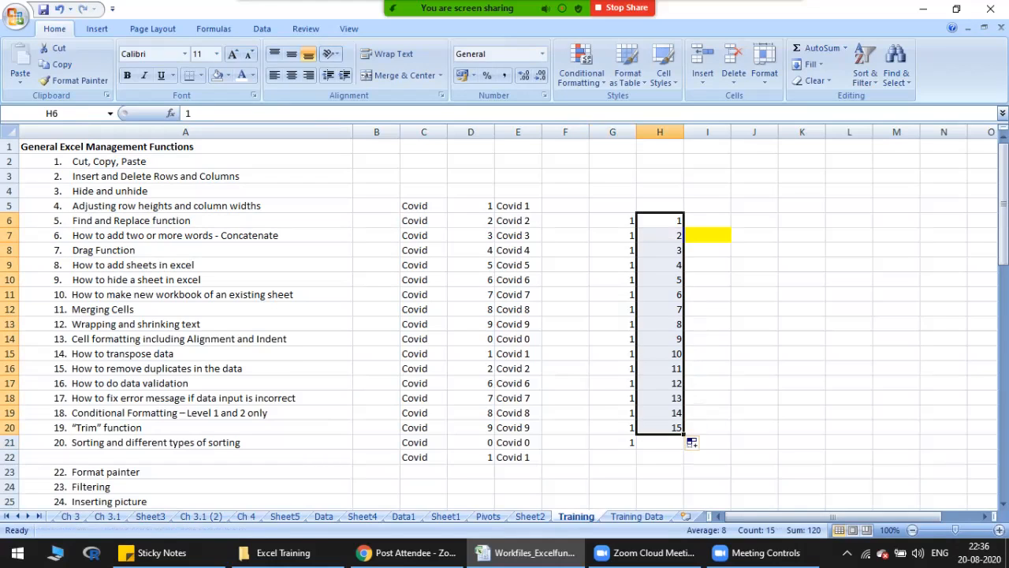
{"action": "left_click", "coordinate": [660, 221]}
{"action": "left_click", "coordinate": [660, 235]}
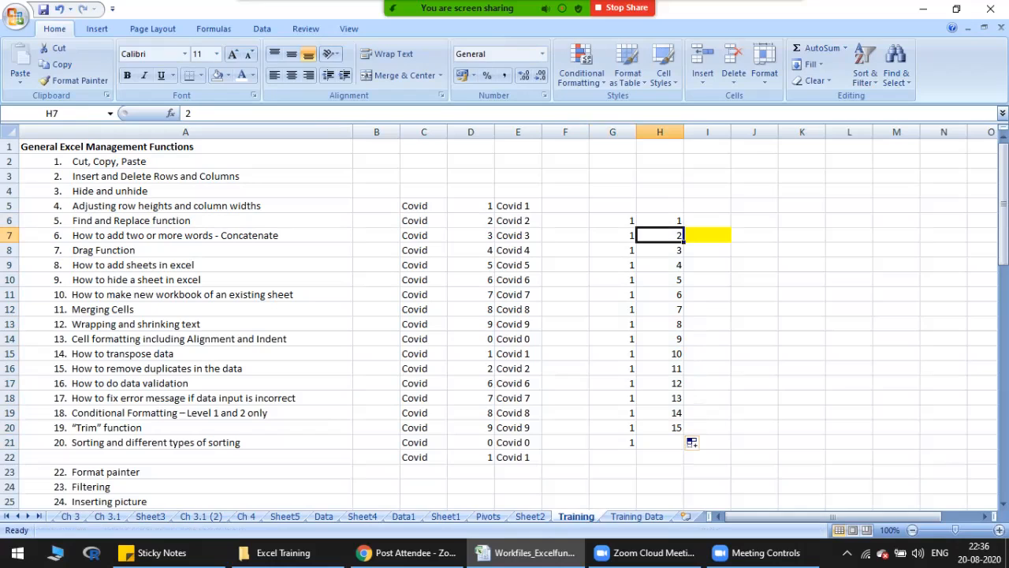
{"action": "left_click", "coordinate": [659, 249]}
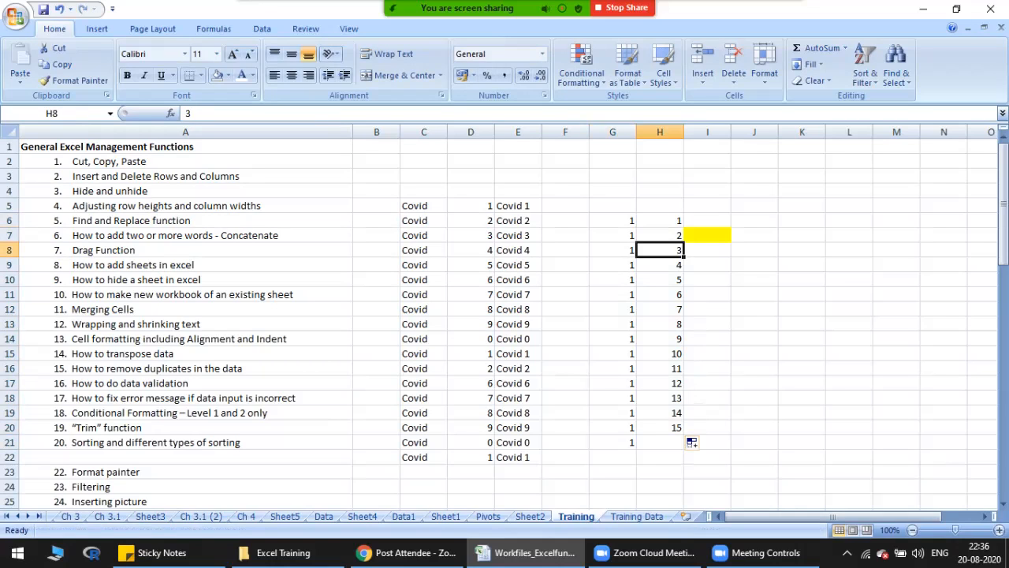
{"action": "left_click", "coordinate": [659, 265]}
{"action": "left_click", "coordinate": [660, 279]}
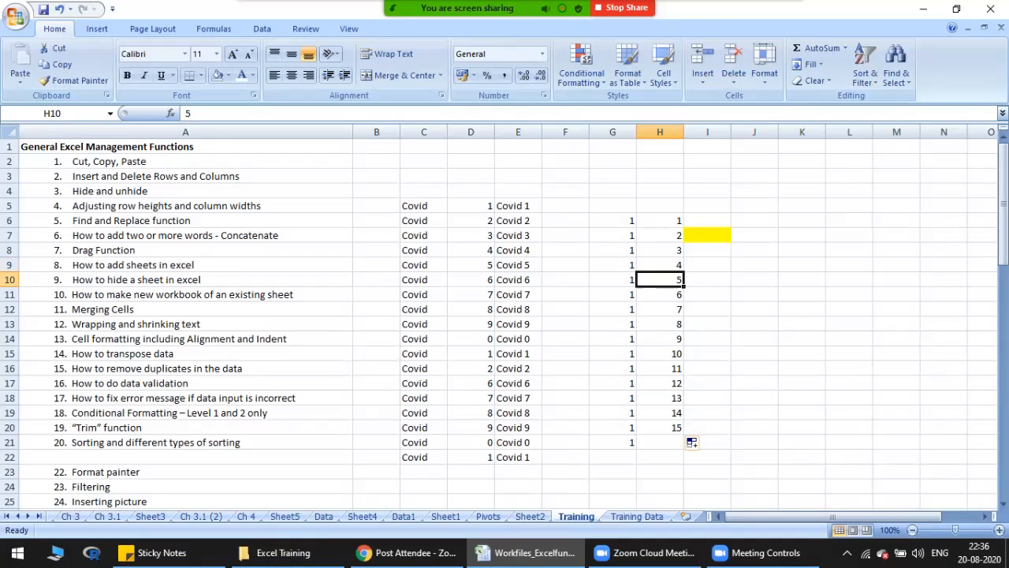
Step: Enter 2 in J6 and 4 in J7 to start an even-number series
{"action": "left_click", "coordinate": [755, 220]}
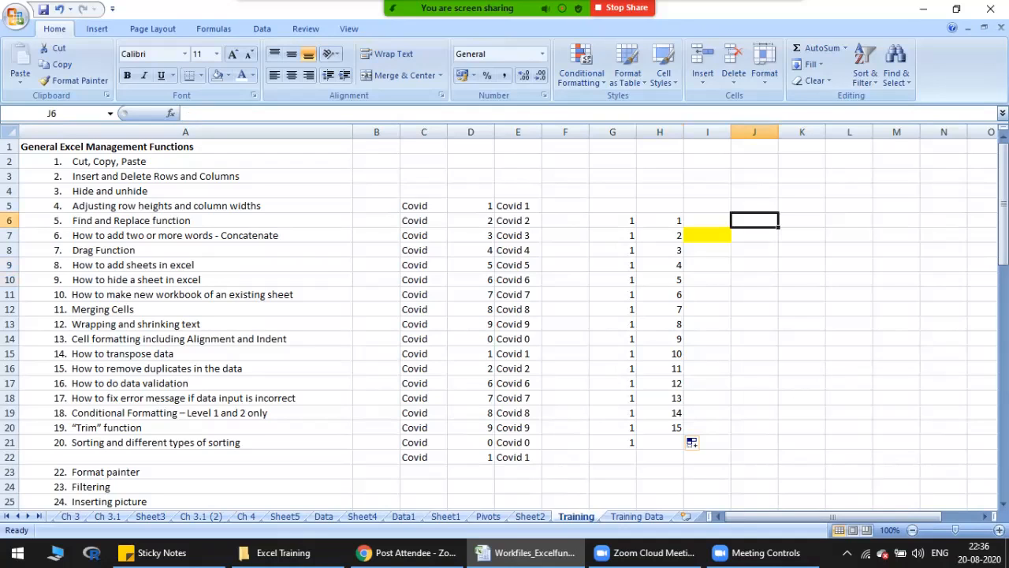
{"action": "type", "text": "2"}
{"action": "key", "text": "Return"}
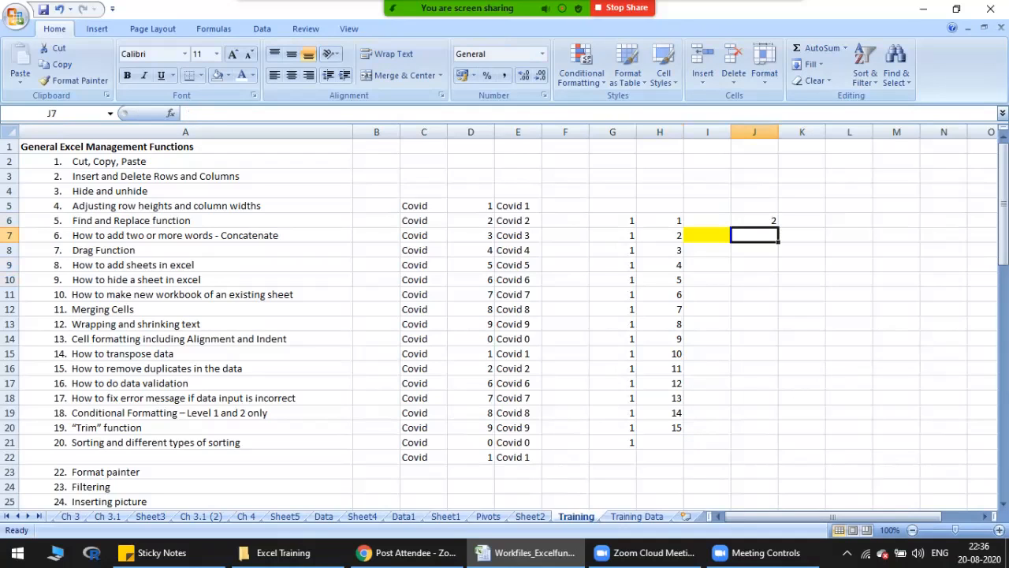
{"action": "type", "text": "4"}
{"action": "key", "text": "Return"}
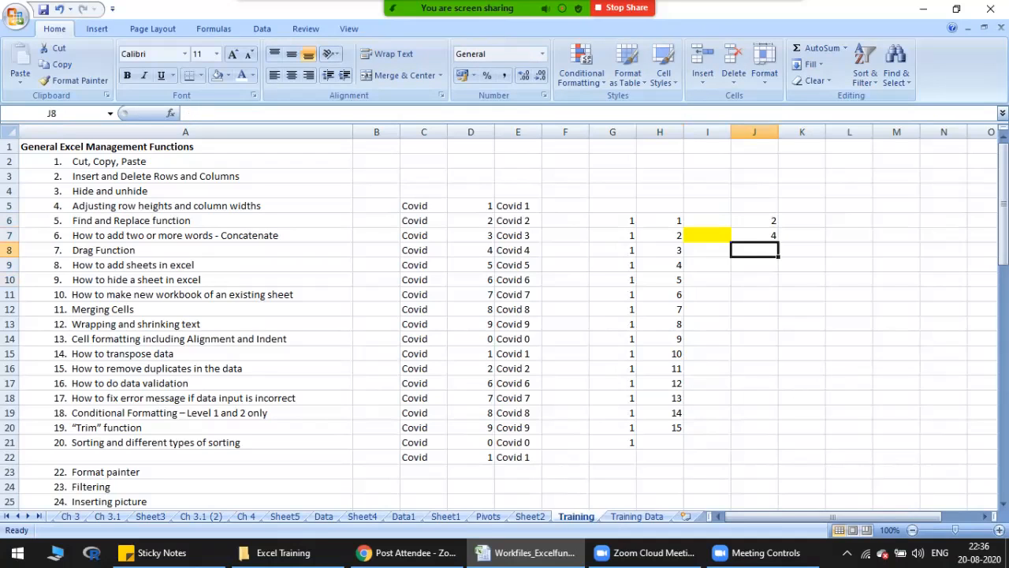
Step: Try filling column J down to J17 from J6 alone, and undo the fill
{"action": "left_click", "coordinate": [755, 221]}
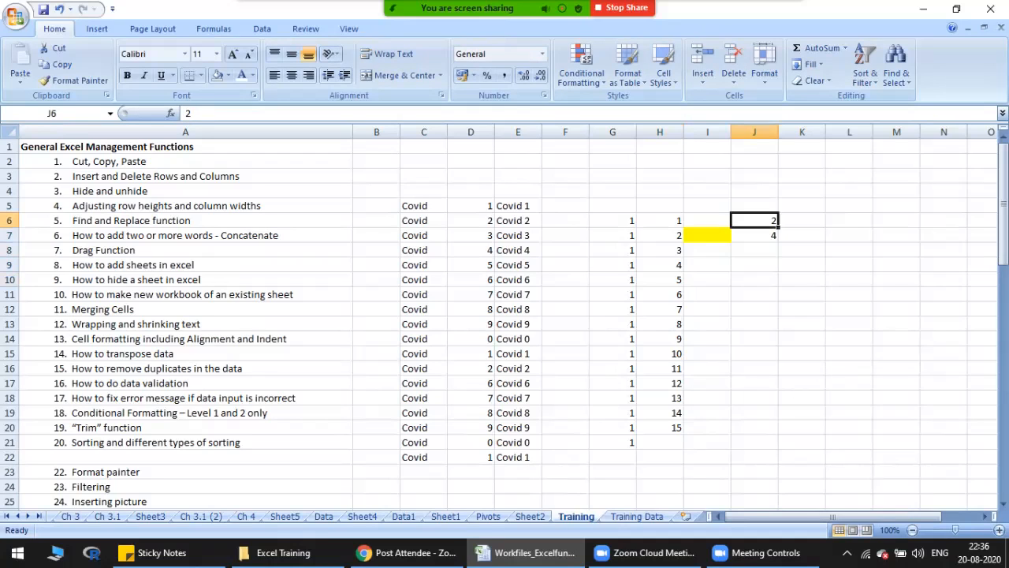
{"action": "key", "text": "shift+Down"}
{"action": "key", "text": "shift+Up"}
{"action": "left_click_drag", "start_coordinate": [778, 227], "coordinate": [776, 386]}
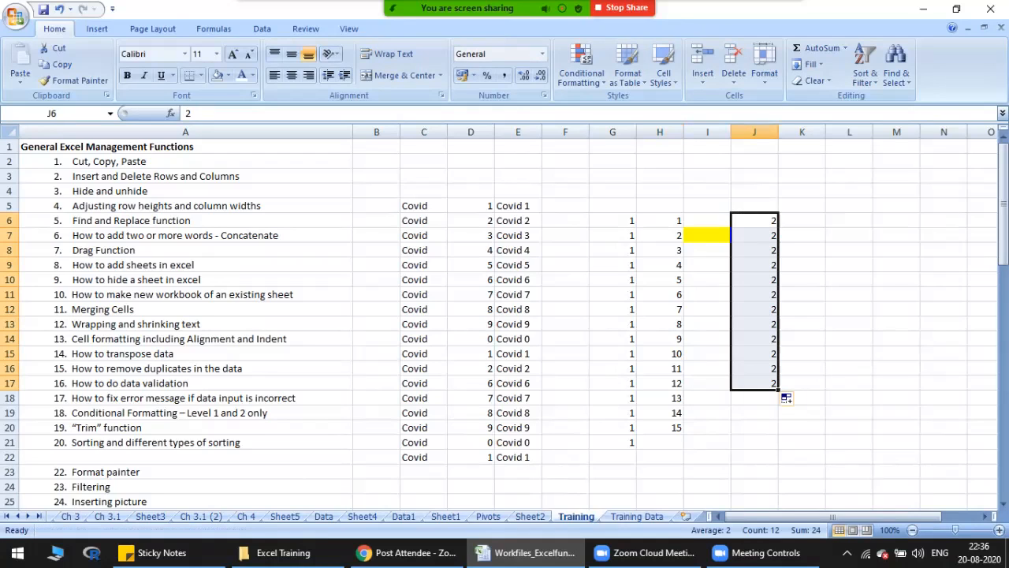
{"action": "key", "text": "ctrl+z"}
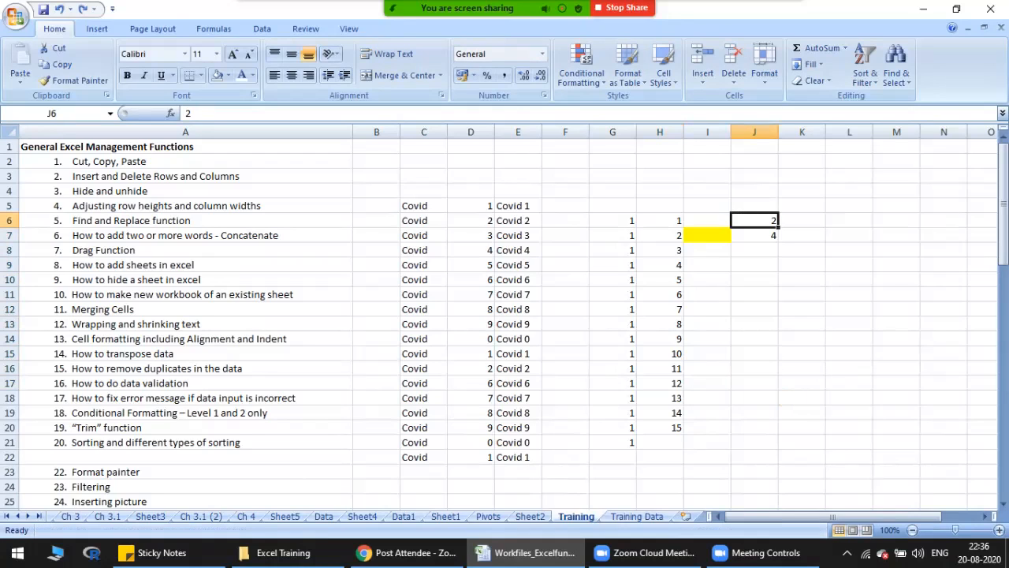
Step: Fill the series from both starting values in J6:J7 down through J17
{"action": "key", "text": "shift+Down"}
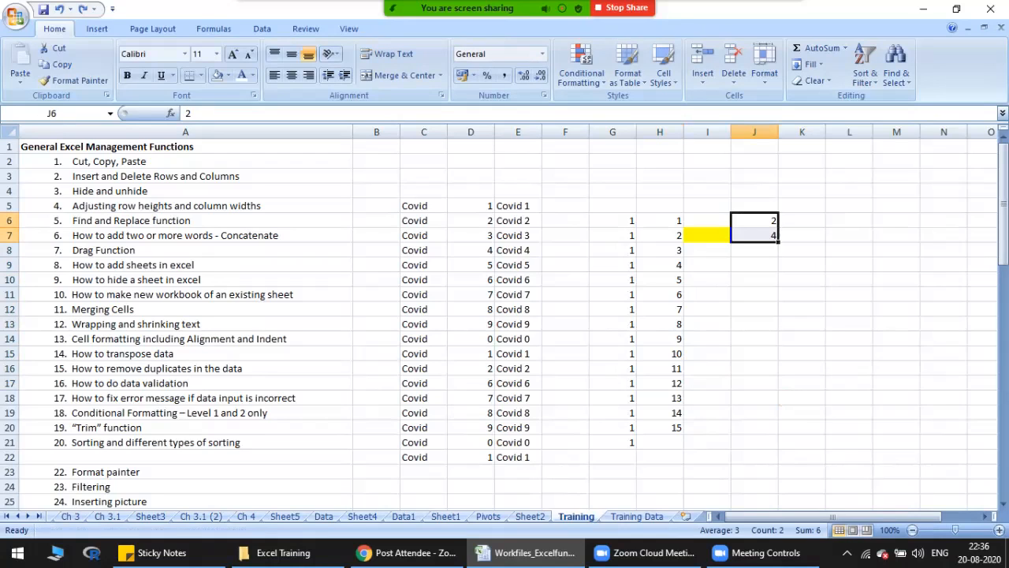
{"action": "left_click_drag", "start_coordinate": [779, 242], "coordinate": [779, 387]}
Step: Examine the filled even-number series in column J, going down from J6 and back to row 6
{"action": "left_click", "coordinate": [754, 221]}
{"action": "left_click", "coordinate": [755, 249]}
{"action": "left_click", "coordinate": [754, 221]}
{"action": "left_click", "coordinate": [754, 235]}
{"action": "key", "text": "Down"}
{"action": "key", "text": "Down"}
{"action": "key", "text": "Down"}
{"action": "key", "text": "Down"}
{"action": "key", "text": "Down"}
{"action": "key", "text": "Down"}
{"action": "key", "text": "Down"}
{"action": "key", "text": "Down"}
{"action": "key", "text": "ctrl+Up"}
{"action": "key", "text": "Right"}
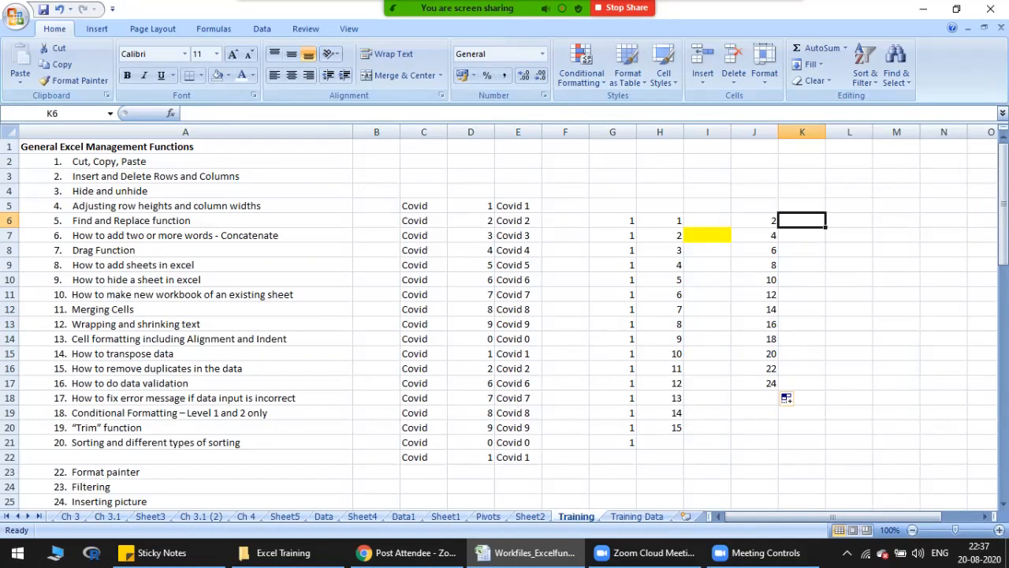
Step: Go to the topic about adding sheets and insert a new blank worksheet after Training Data
{"action": "left_click", "coordinate": [185, 265]}
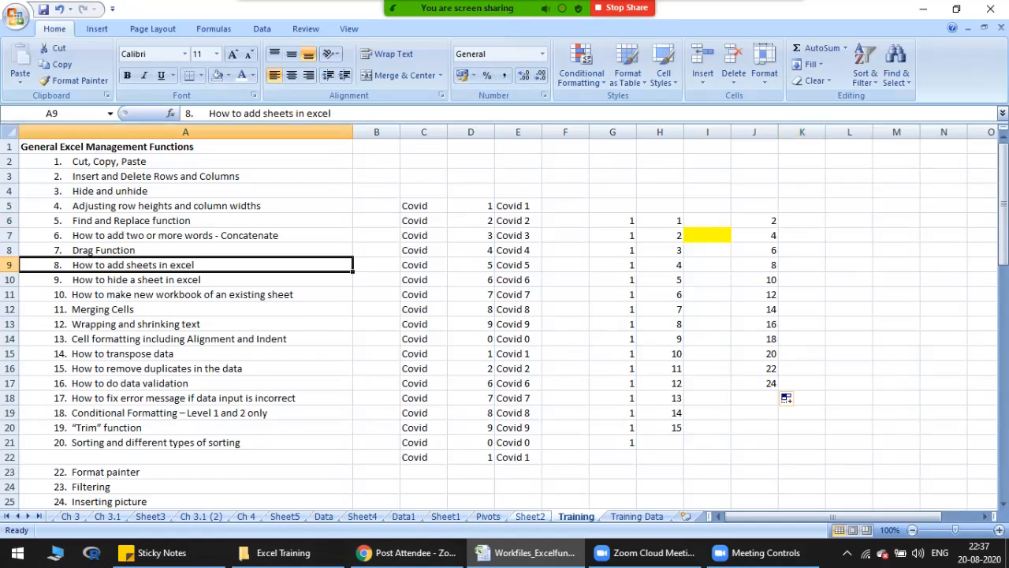
{"action": "left_click", "coordinate": [637, 516]}
{"action": "left_click", "coordinate": [576, 516]}
{"action": "left_click", "coordinate": [530, 516]}
{"action": "left_click", "coordinate": [577, 516]}
{"action": "left_click", "coordinate": [685, 516]}
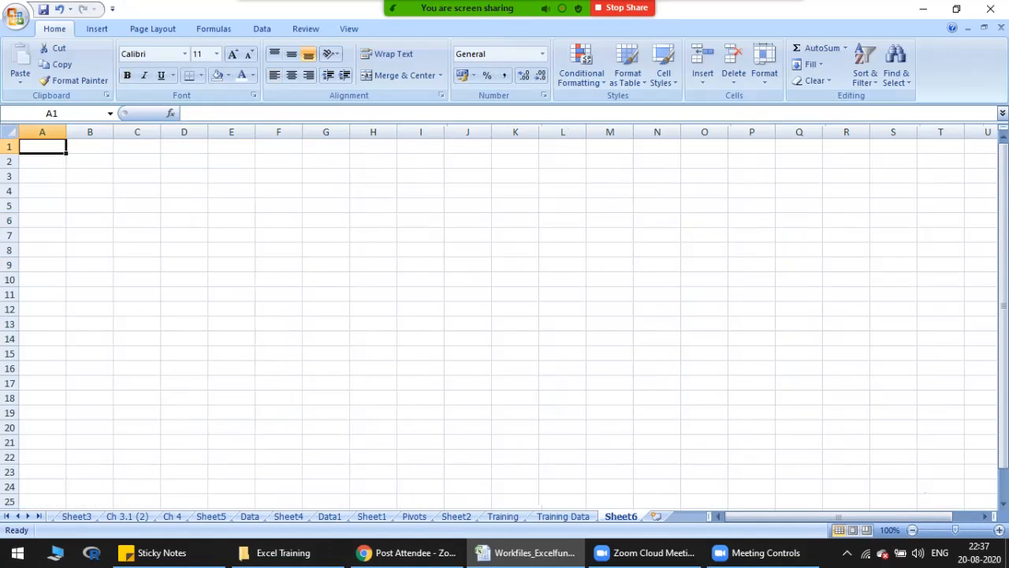
{"action": "left_click", "coordinate": [184, 220]}
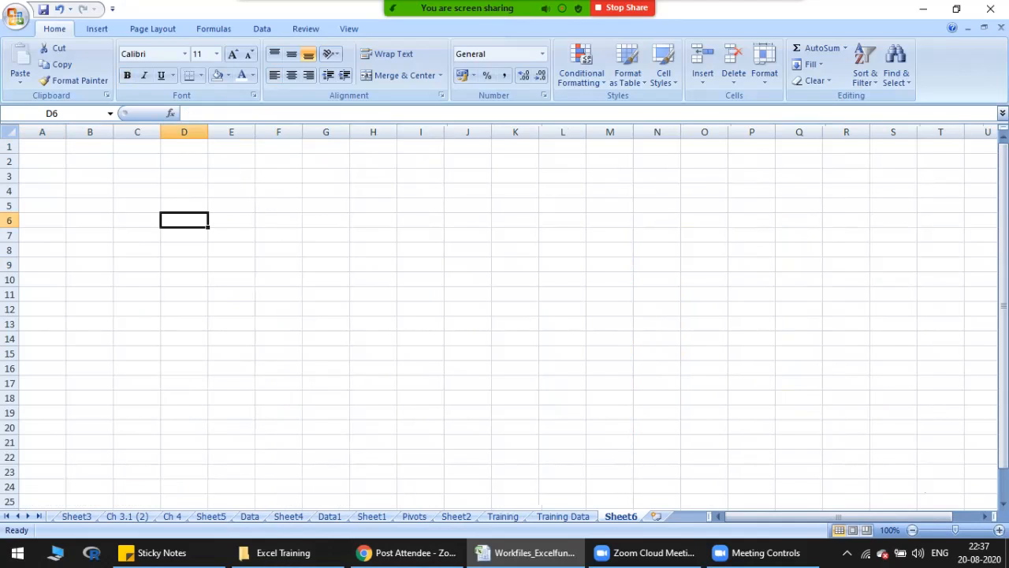
Step: Enter sample text on the new sheet: df in G7, fg in M8 and H13, and dfg in E12
{"action": "left_click", "coordinate": [326, 235]}
{"action": "type", "text": "df"}
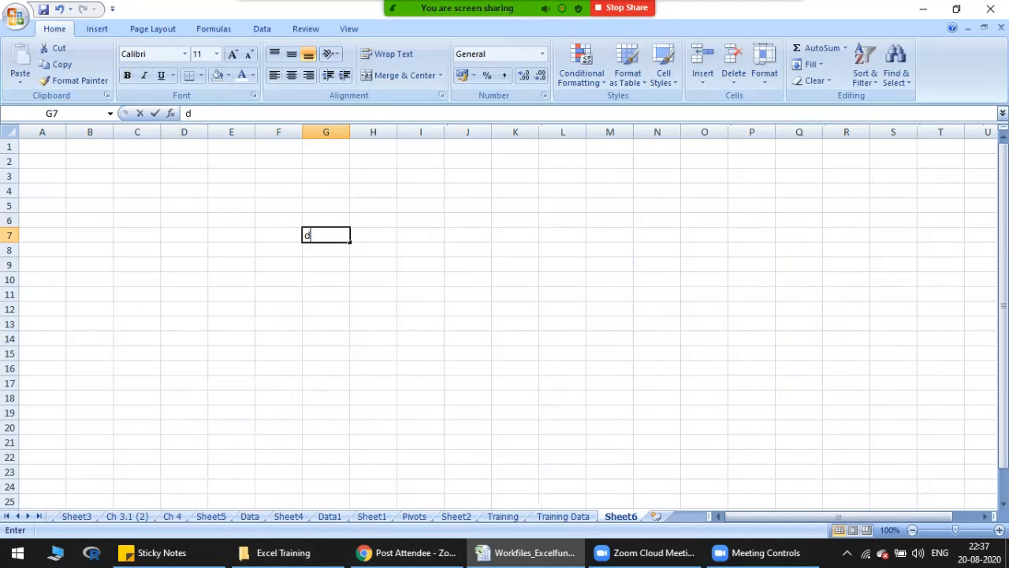
{"action": "left_click", "coordinate": [609, 250]}
{"action": "type", "text": "fg"}
{"action": "left_click", "coordinate": [373, 324]}
{"action": "type", "text": "fg"}
{"action": "left_click", "coordinate": [231, 309]}
{"action": "type", "text": "dfg"}
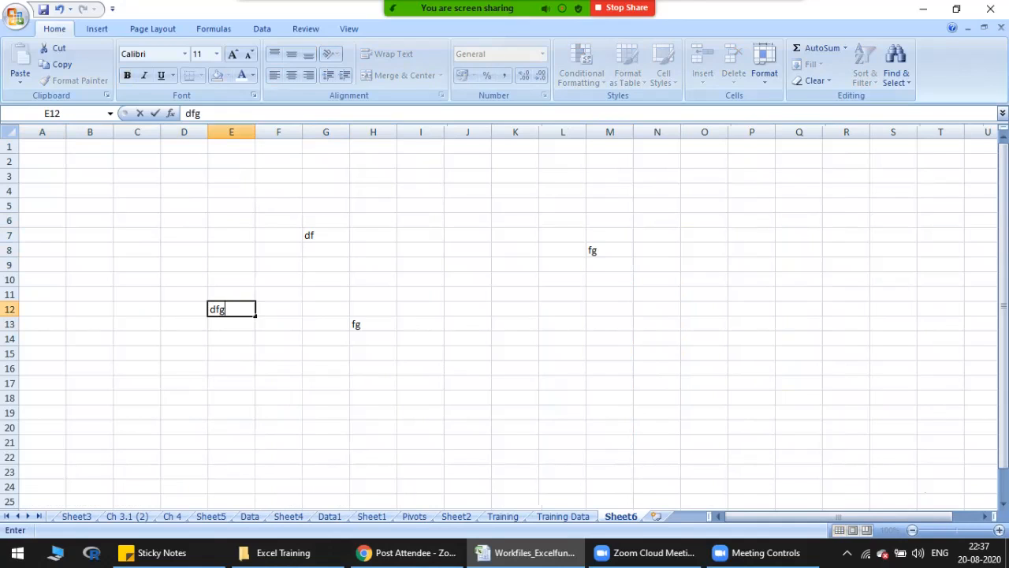
{"action": "left_click", "coordinate": [609, 294]}
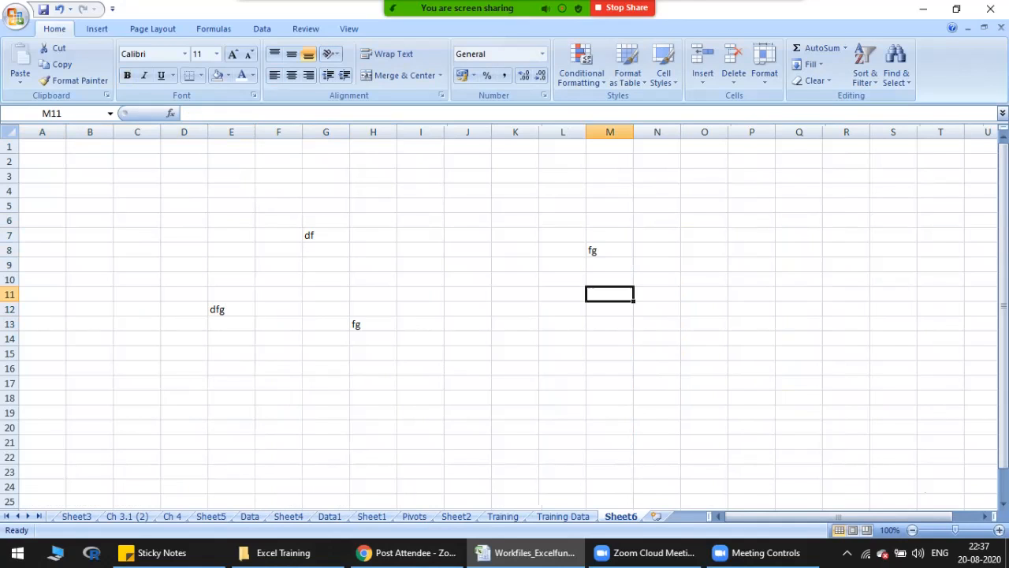
Step: Rename the new worksheet Sheet6 as Covid 19
{"action": "right_click", "coordinate": [626, 514]}
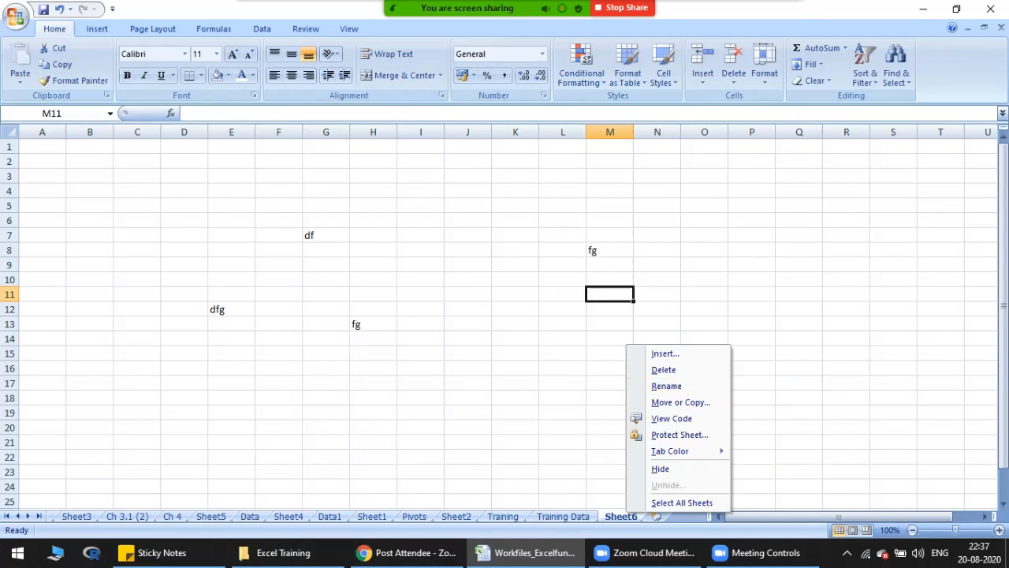
{"action": "key", "text": "Escape"}
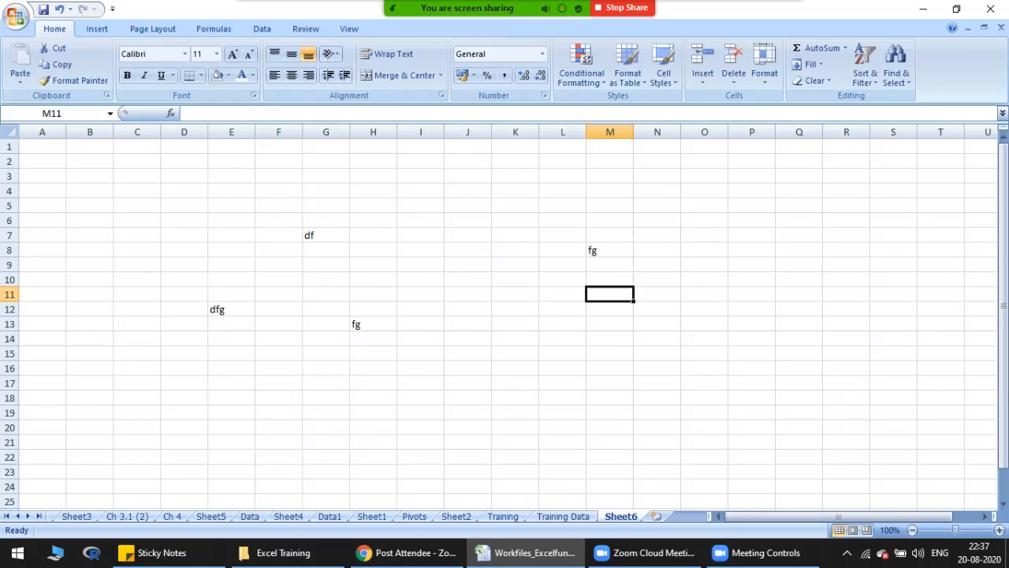
{"action": "right_click", "coordinate": [622, 515]}
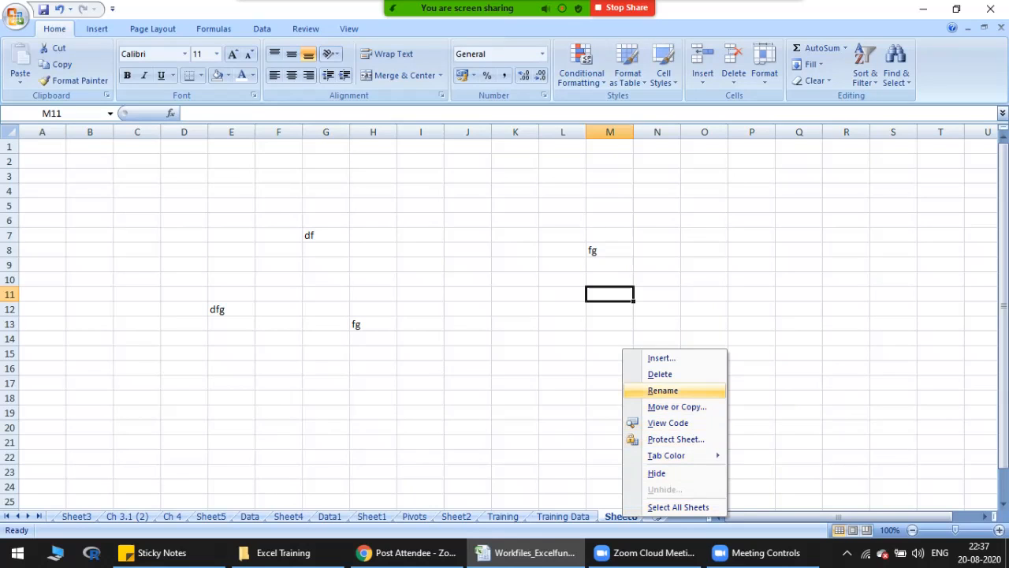
{"action": "left_click", "coordinate": [662, 390]}
{"action": "type", "text": "Coi"}
{"action": "type", "text": "vid 1"}
{"action": "type", "text": "9"}
{"action": "left_click", "coordinate": [656, 383]}
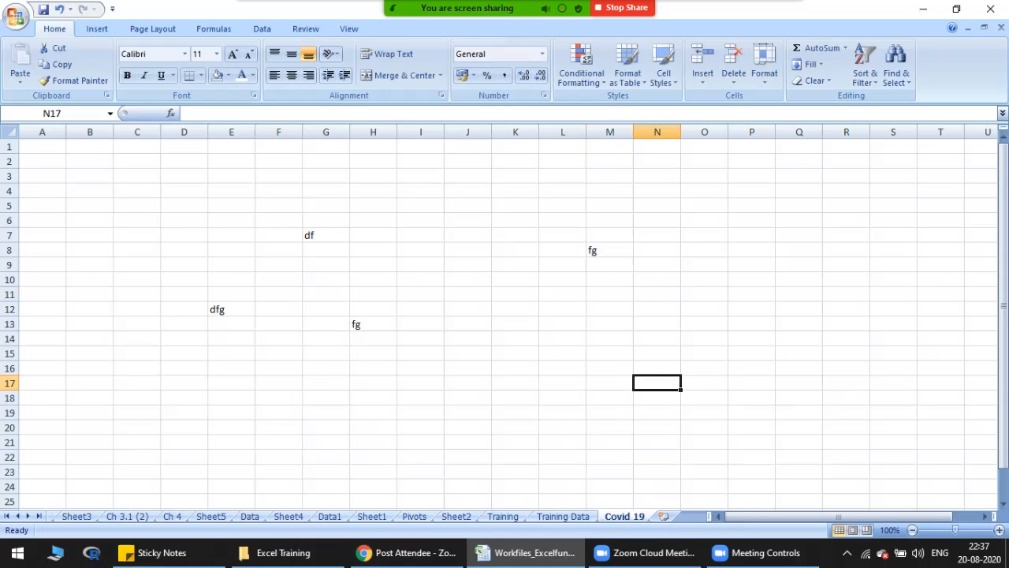
Step: Permanently delete the Covid 19 worksheet with its data and save the workbook
{"action": "right_click", "coordinate": [614, 516]}
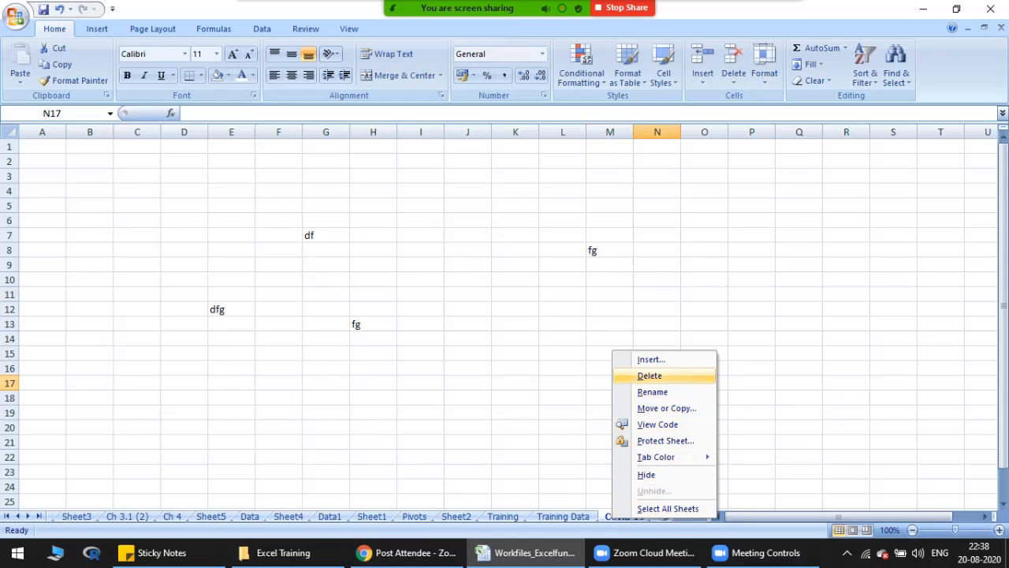
{"action": "left_click", "coordinate": [654, 375]}
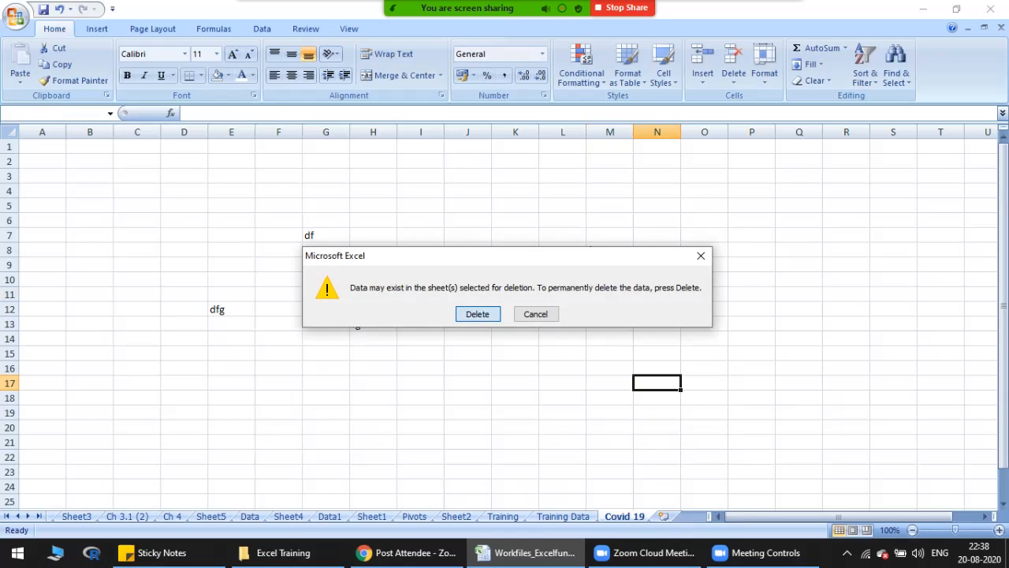
{"action": "left_click", "coordinate": [477, 313]}
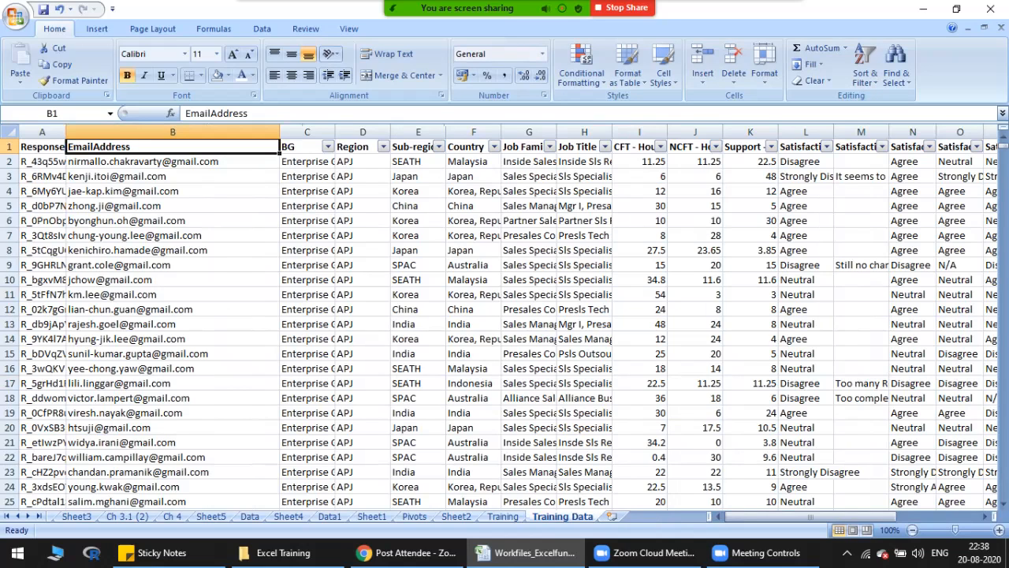
{"action": "left_click", "coordinate": [44, 10]}
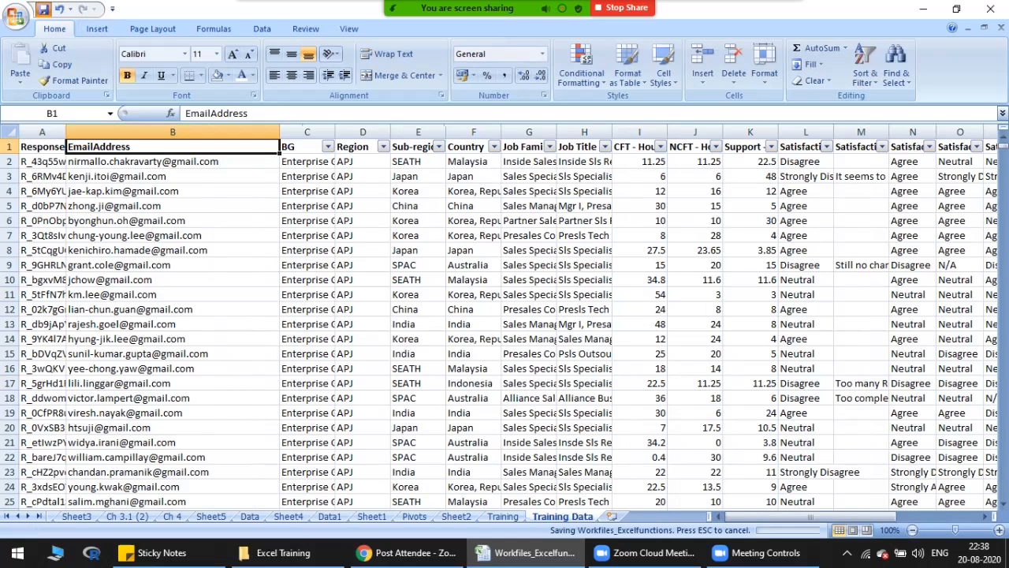
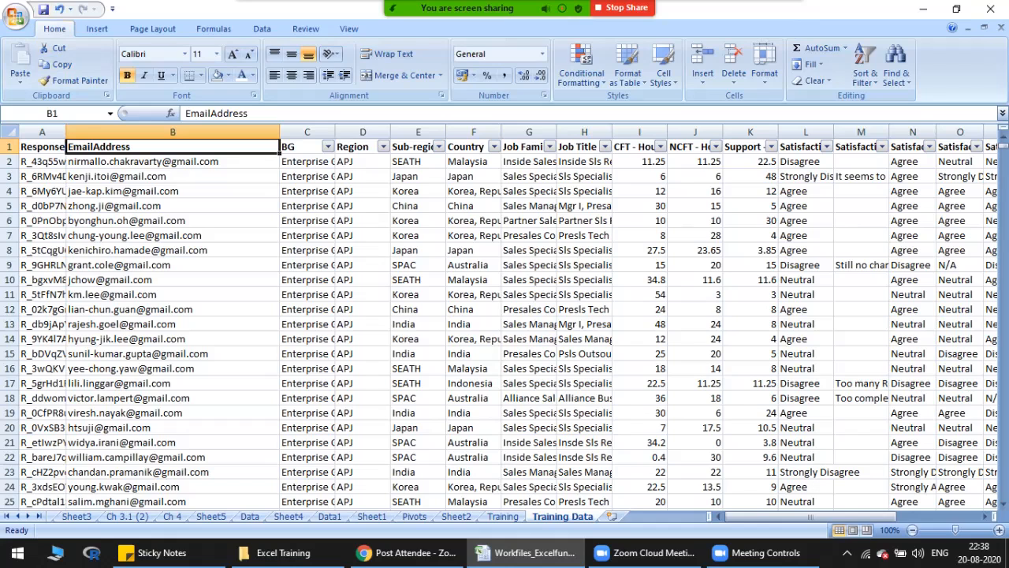
Step: Go to the topic about hiding a sheet on the Training worksheet and hide the Training Data worksheet
{"action": "left_click", "coordinate": [502, 516]}
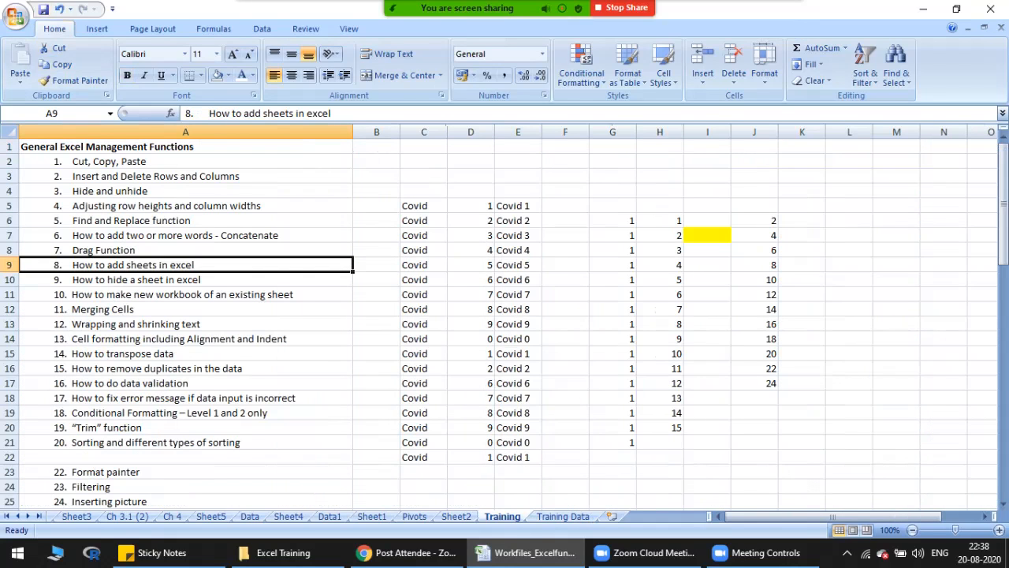
{"action": "key", "text": "Down"}
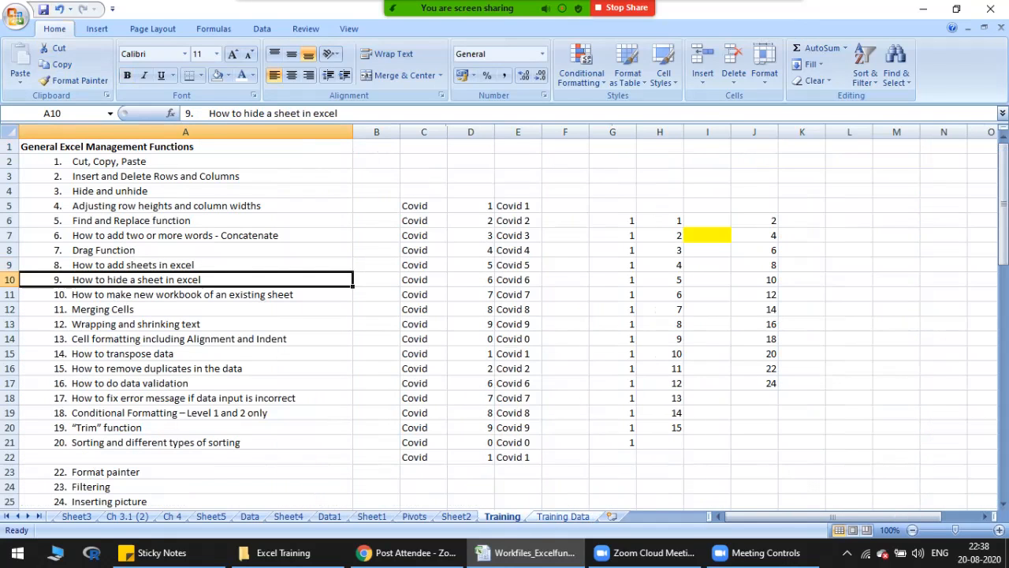
{"action": "left_click", "coordinate": [562, 516]}
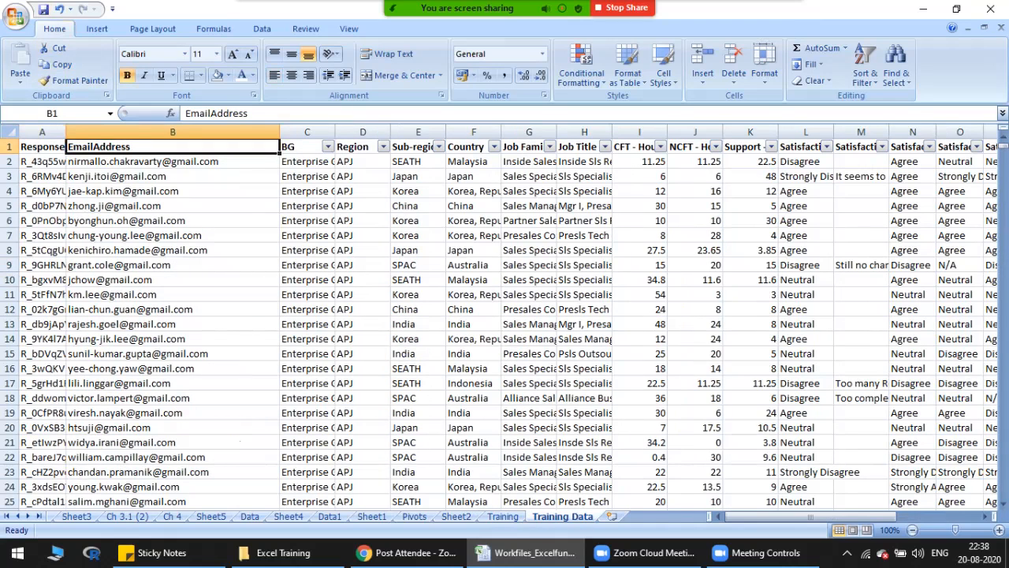
{"action": "right_click", "coordinate": [563, 516]}
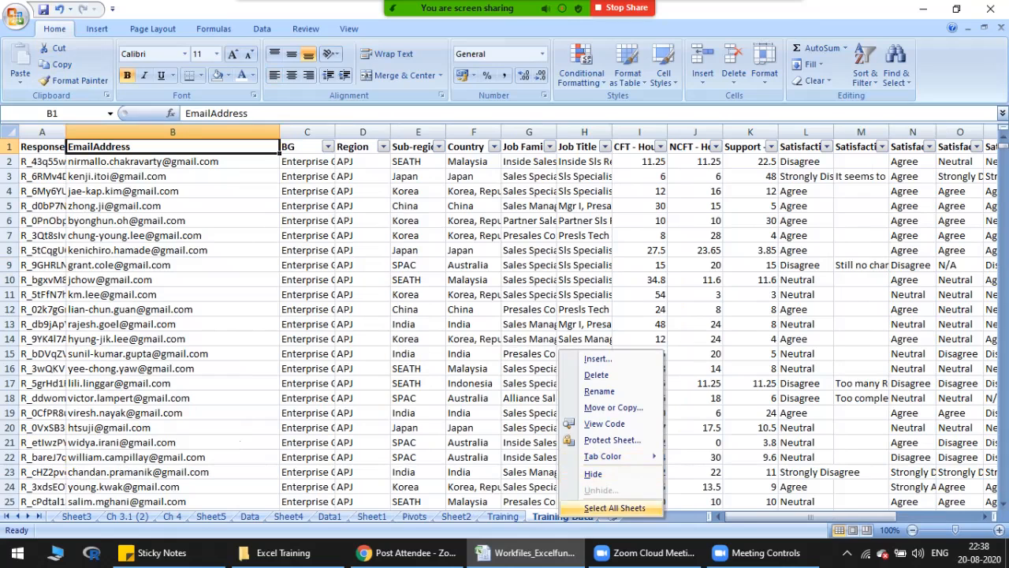
{"action": "right_click", "coordinate": [548, 515]}
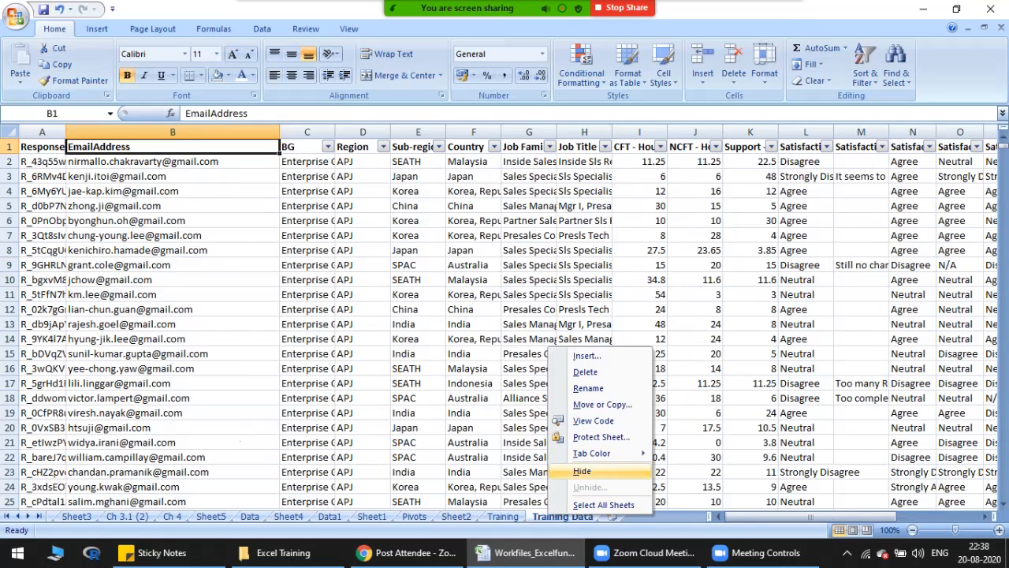
{"action": "left_click", "coordinate": [582, 471]}
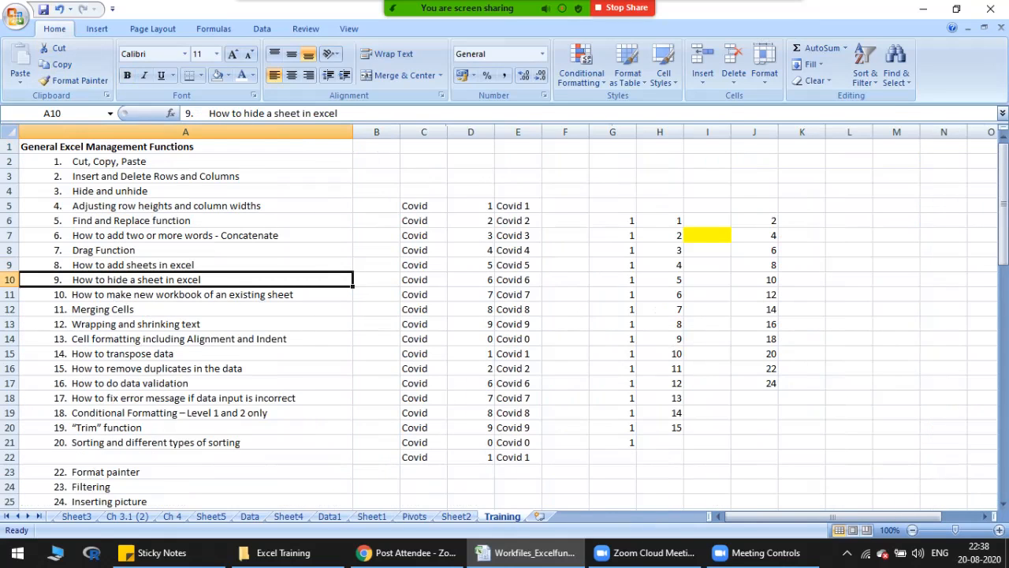
Step: Save the workbook and unhide the Training Data worksheet
{"action": "left_click", "coordinate": [613, 339]}
{"action": "left_click", "coordinate": [43, 9]}
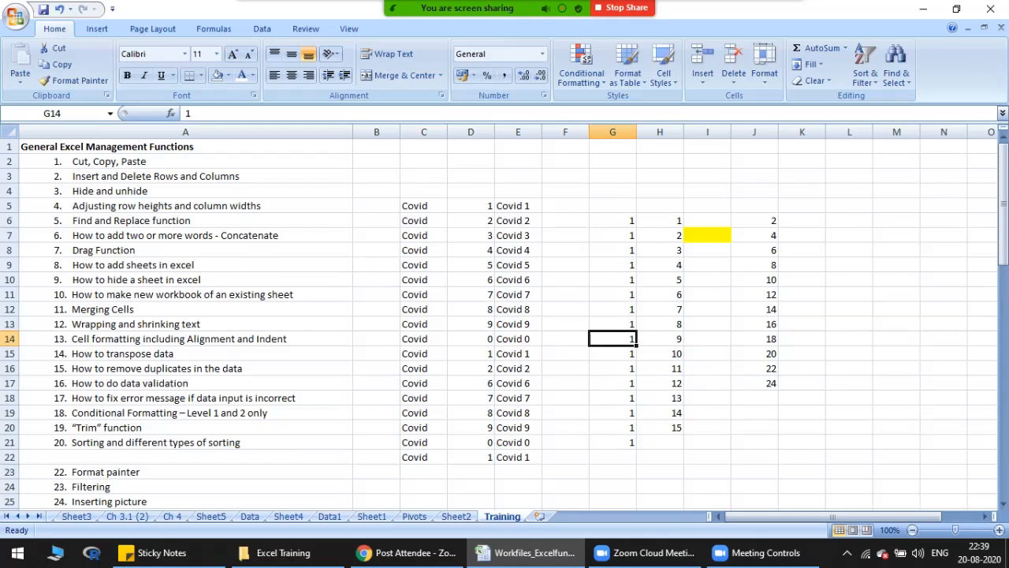
{"action": "right_click", "coordinate": [492, 517]}
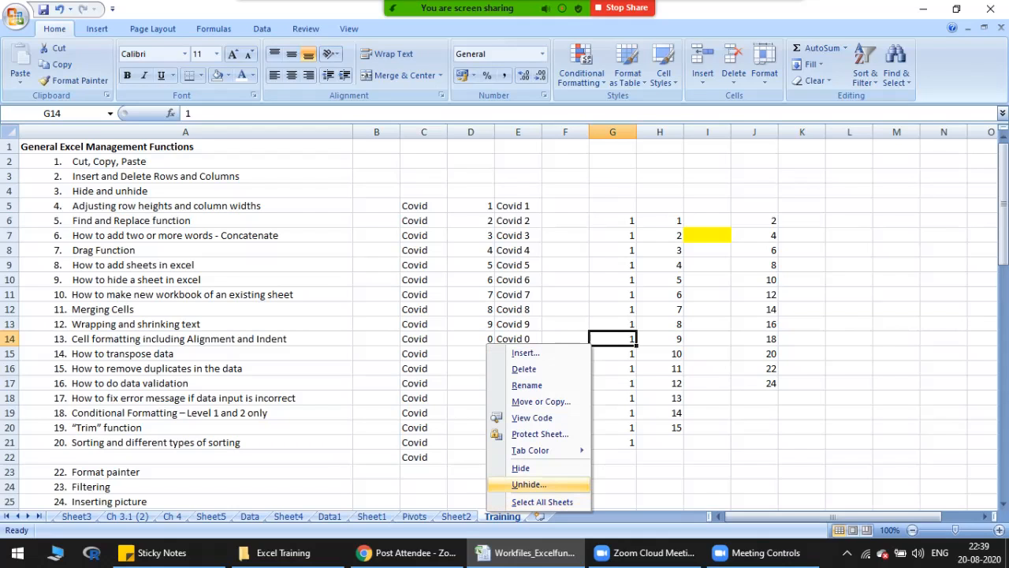
{"action": "left_click", "coordinate": [529, 484]}
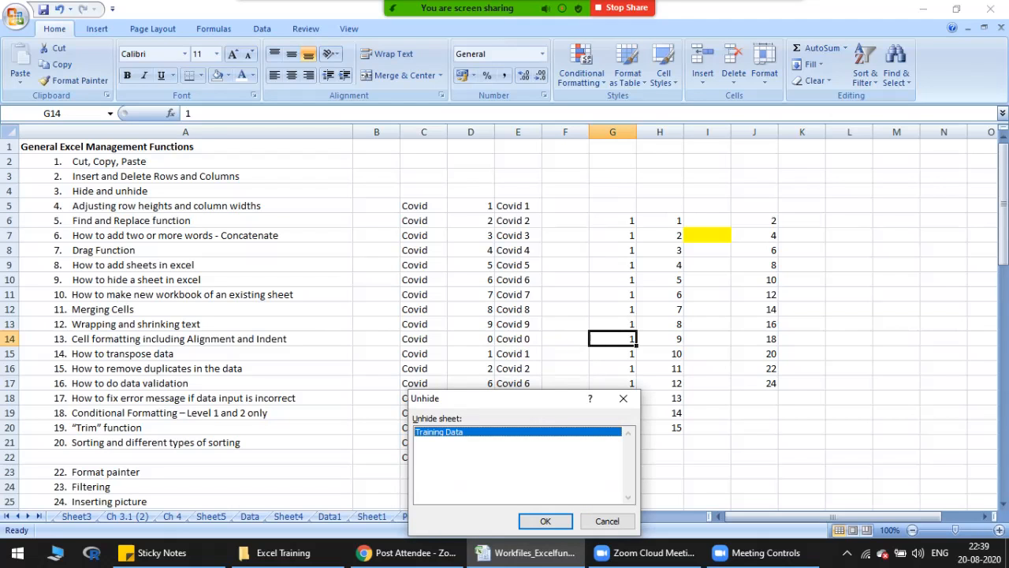
{"action": "left_click", "coordinate": [545, 521]}
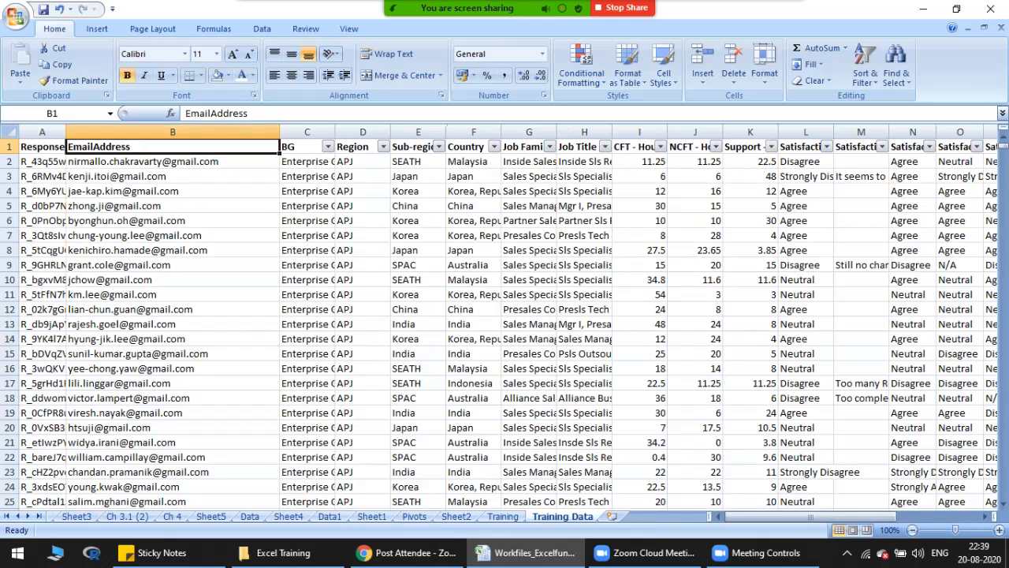
Step: Select the Training and Training Data worksheets together and hide both at once
{"action": "left_click", "coordinate": [414, 515]}
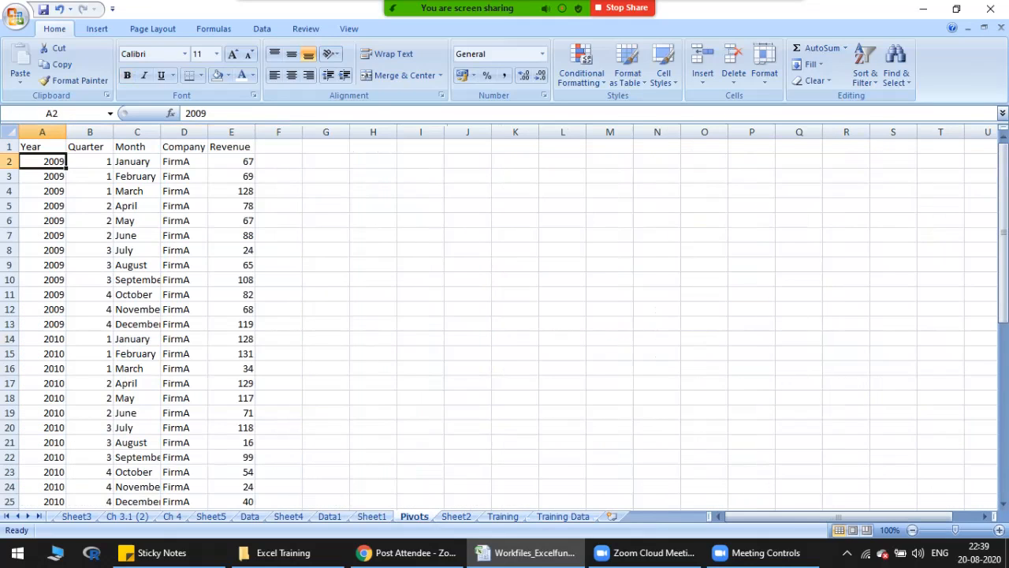
{"action": "left_click", "coordinate": [563, 516]}
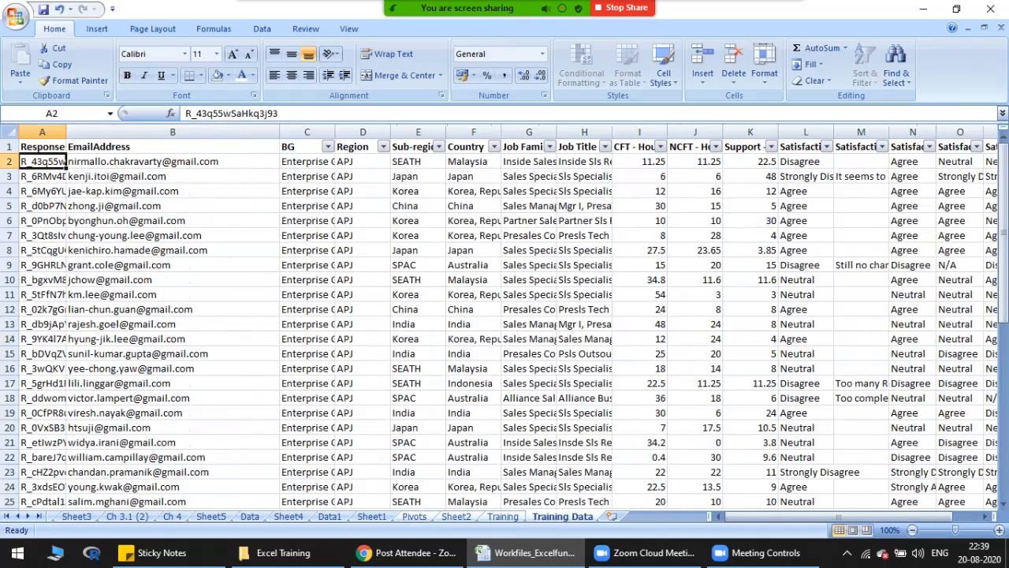
{"action": "right_click", "coordinate": [559, 515]}
{"action": "left_click", "coordinate": [372, 517]}
{"action": "left_click", "coordinate": [502, 517]}
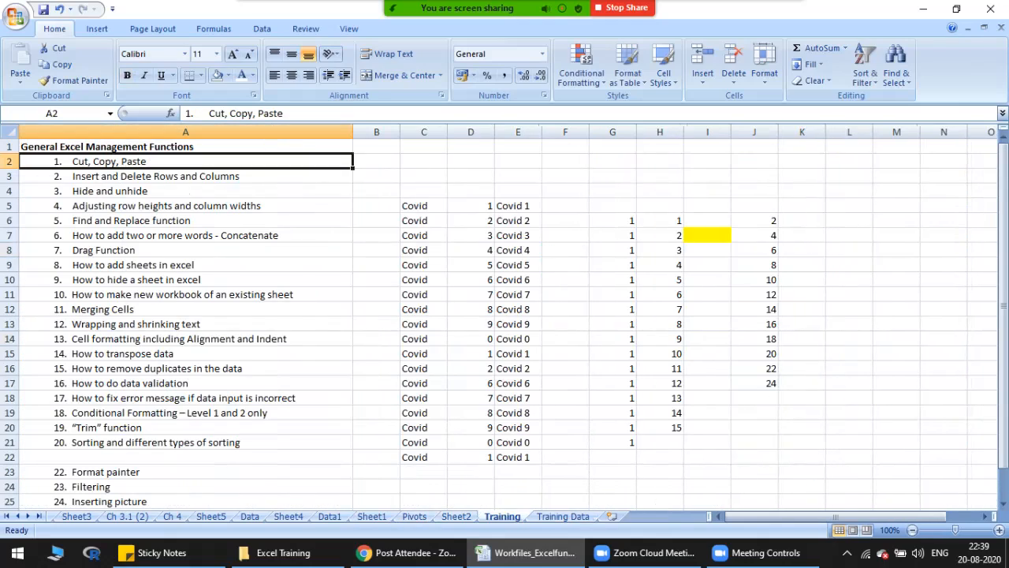
{"action": "left_click", "coordinate": [563, 517], "text": "shift"}
{"action": "left_click", "coordinate": [562, 516]}
{"action": "right_click", "coordinate": [555, 516]}
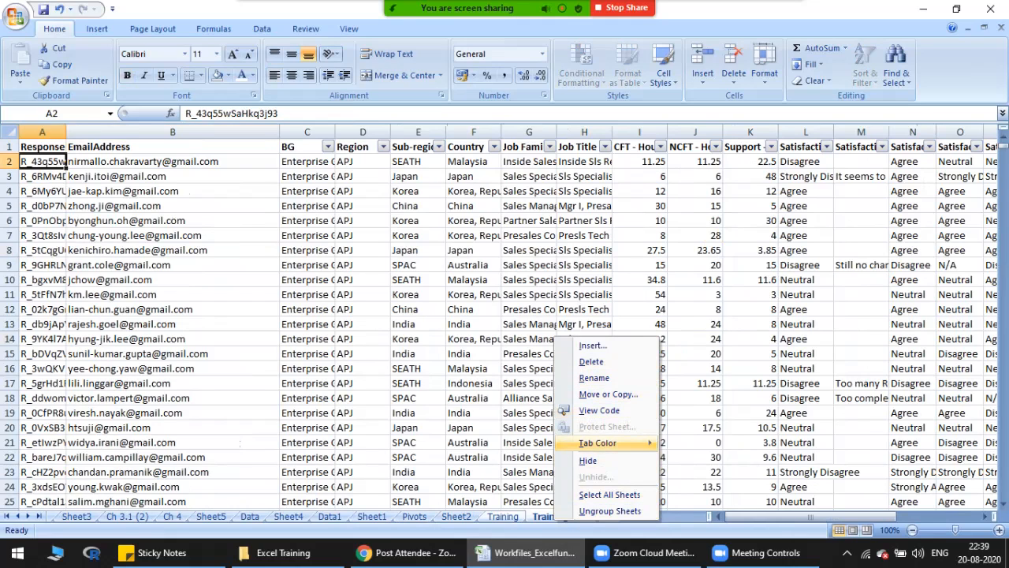
{"action": "left_click", "coordinate": [587, 461]}
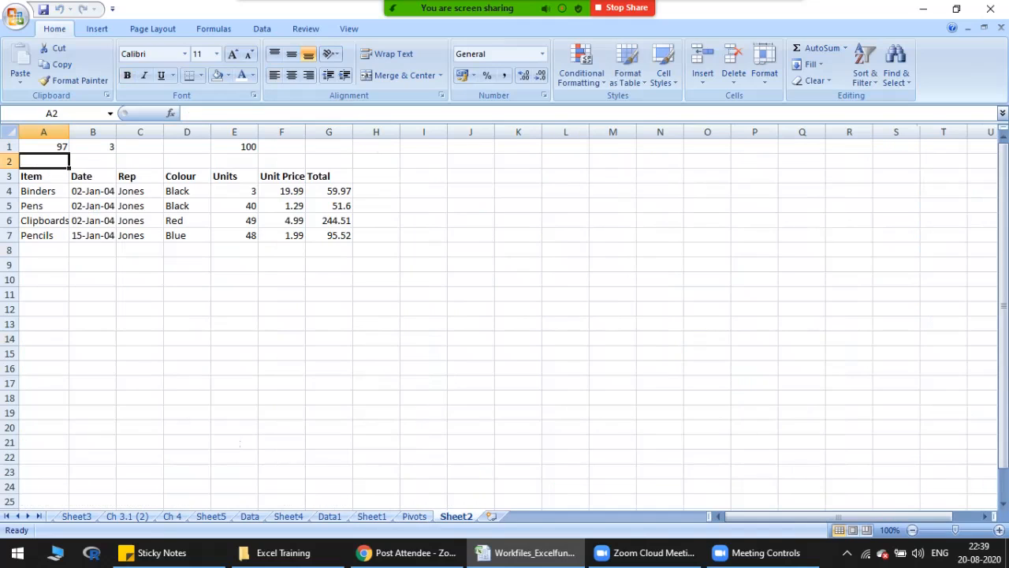
Step: Unhide the Training Data worksheet and the Training worksheet one after the other
{"action": "left_click", "coordinate": [470, 500]}
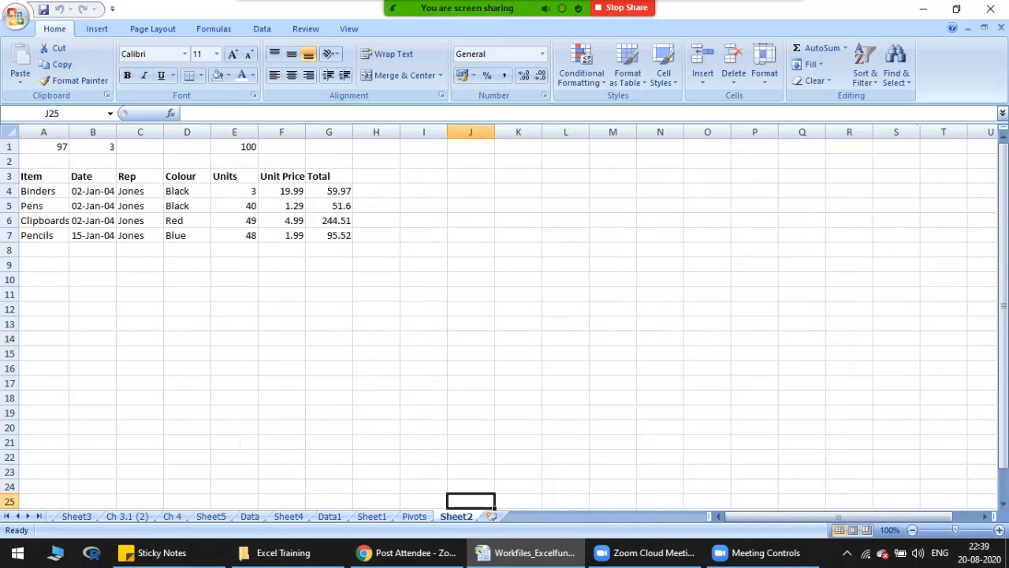
{"action": "right_click", "coordinate": [463, 516]}
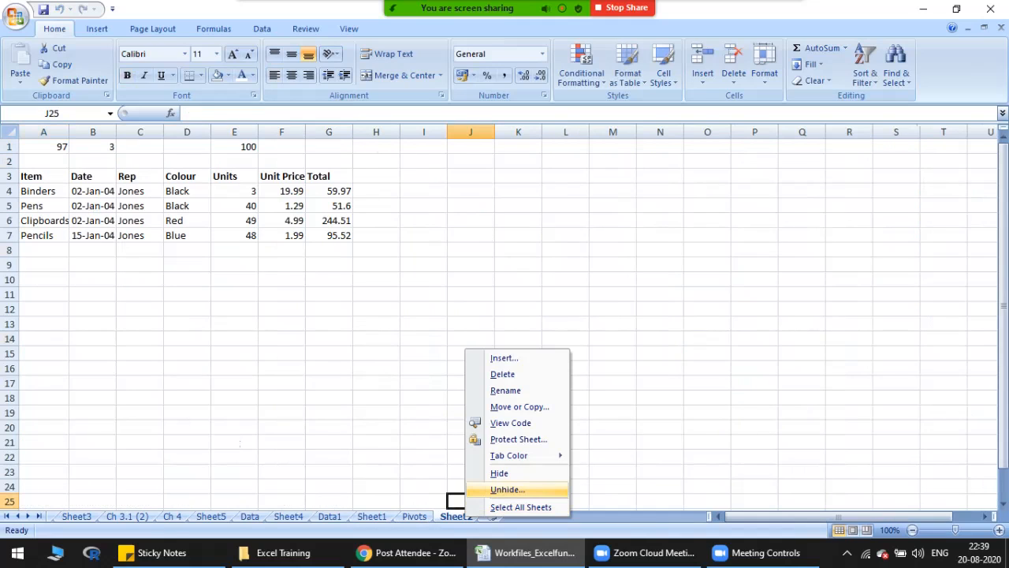
{"action": "left_click", "coordinate": [508, 490]}
{"action": "left_click", "coordinate": [423, 441]}
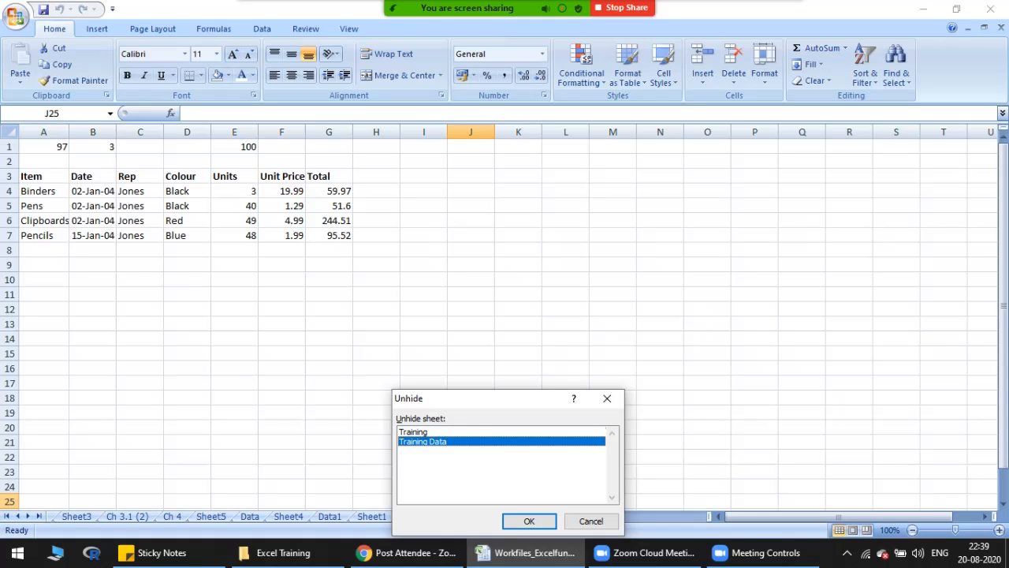
{"action": "key", "text": "Return"}
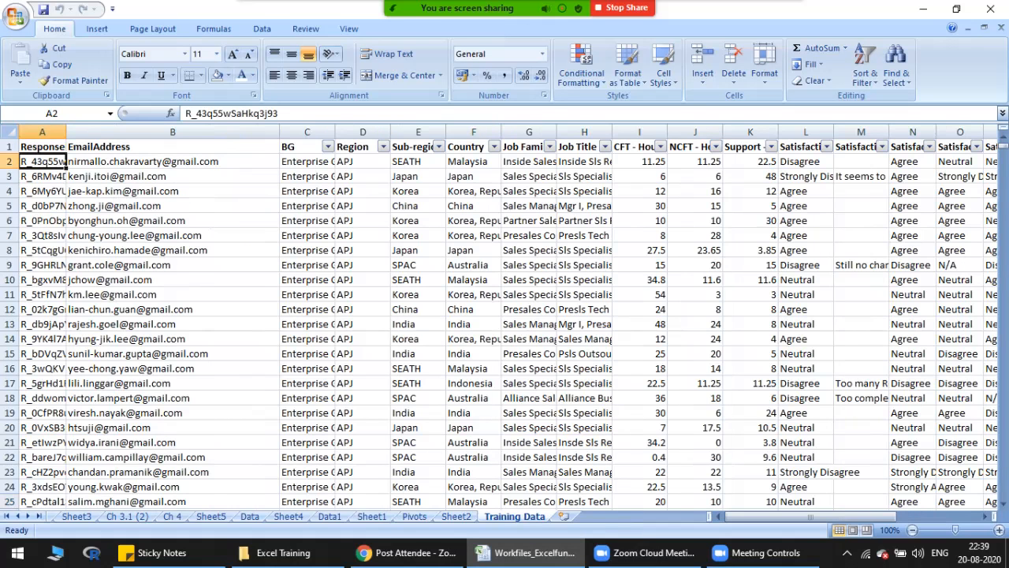
{"action": "right_click", "coordinate": [515, 516]}
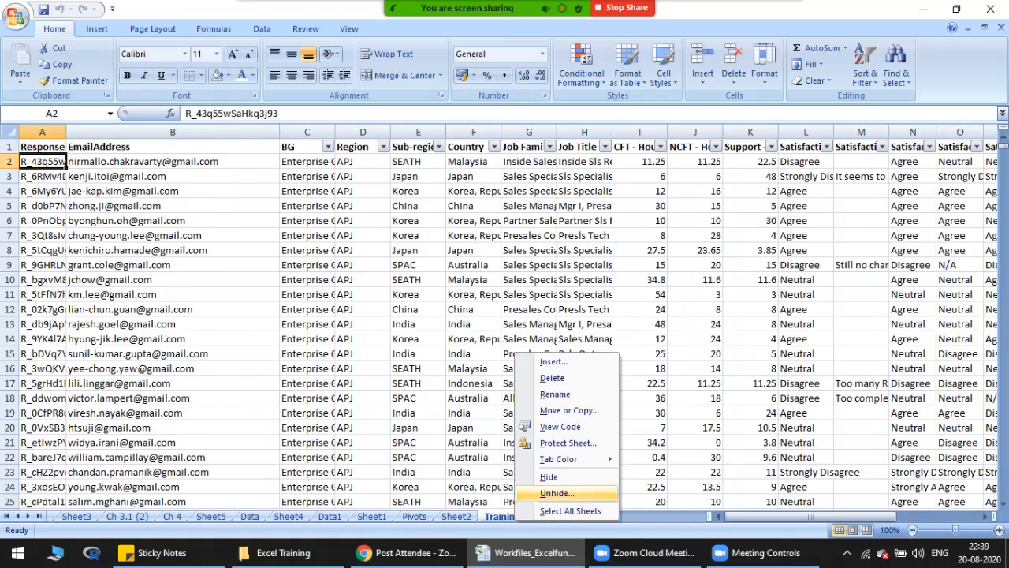
{"action": "left_click", "coordinate": [557, 494]}
{"action": "key", "text": "Return"}
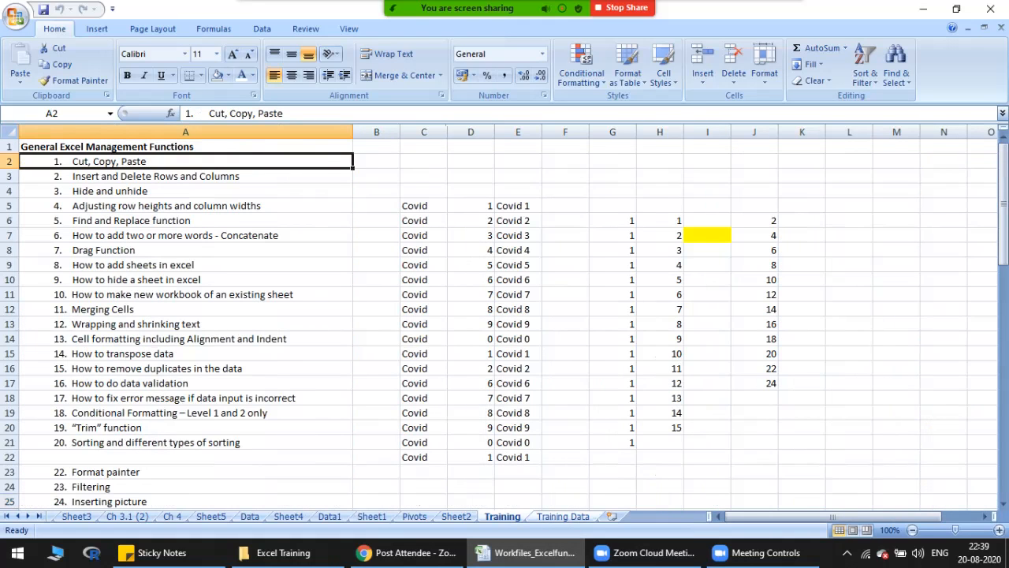
Step: Move the Training Data worksheet between Data and Sheet4, and return it to its place after Training
{"action": "key", "text": "ctrl+Page_Down"}
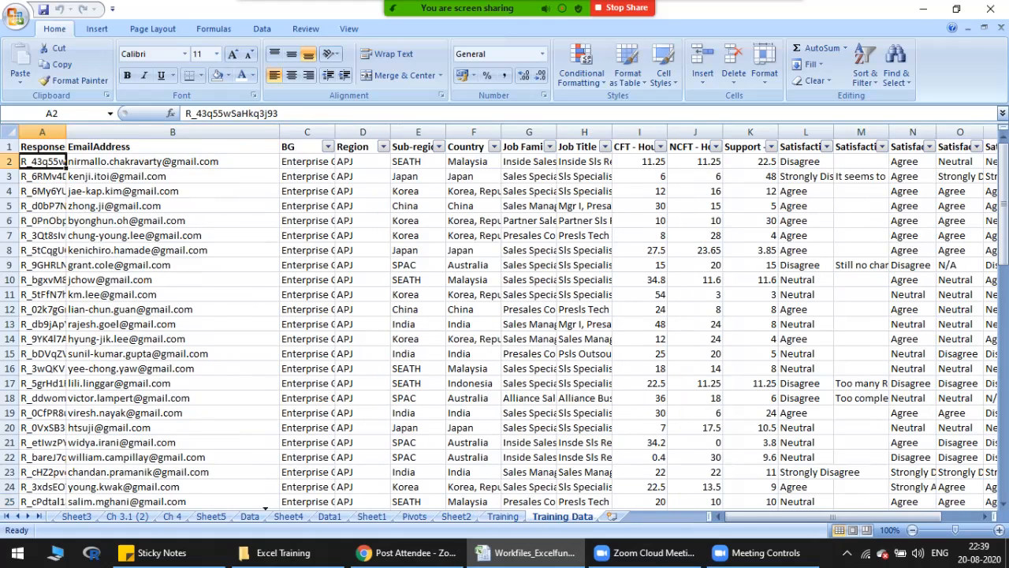
{"action": "left_click_drag", "start_coordinate": [562, 516], "coordinate": [268, 516]}
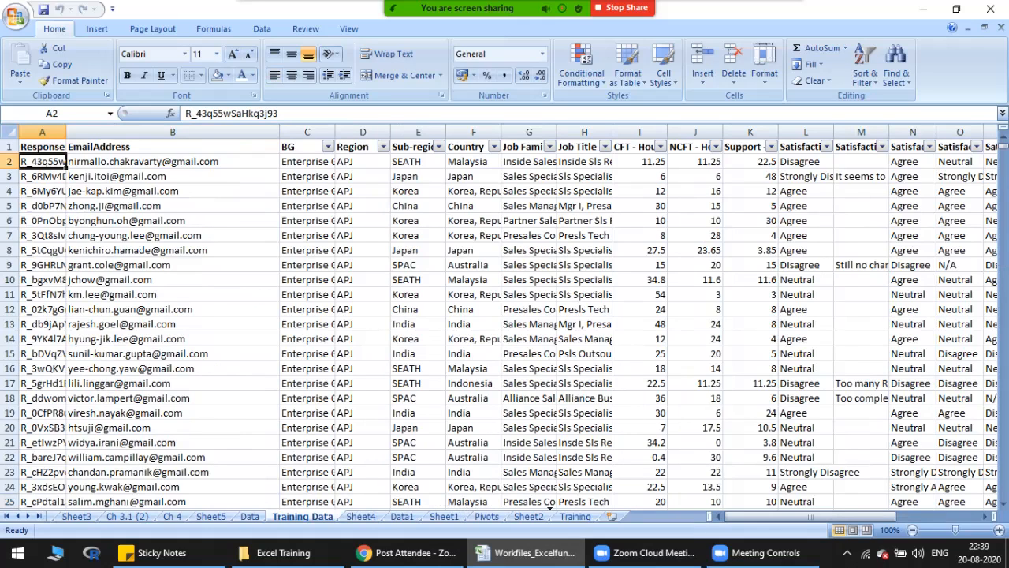
{"action": "left_click_drag", "start_coordinate": [303, 516], "coordinate": [593, 516]}
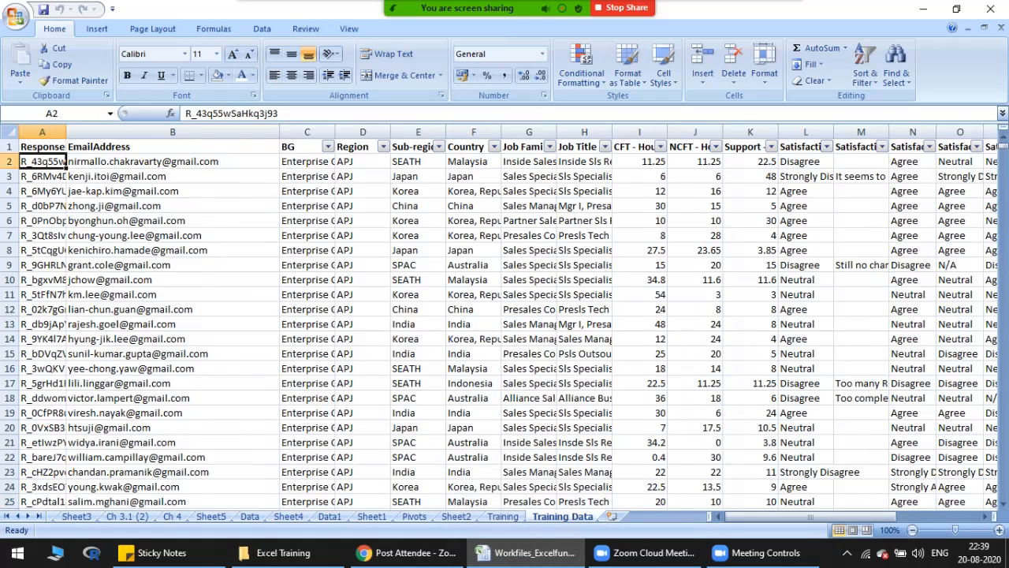
Step: Go to the topic about making a new workbook of an existing sheet and select cell B3 on Training Data
{"action": "key", "text": "ctrl+Page_Up"}
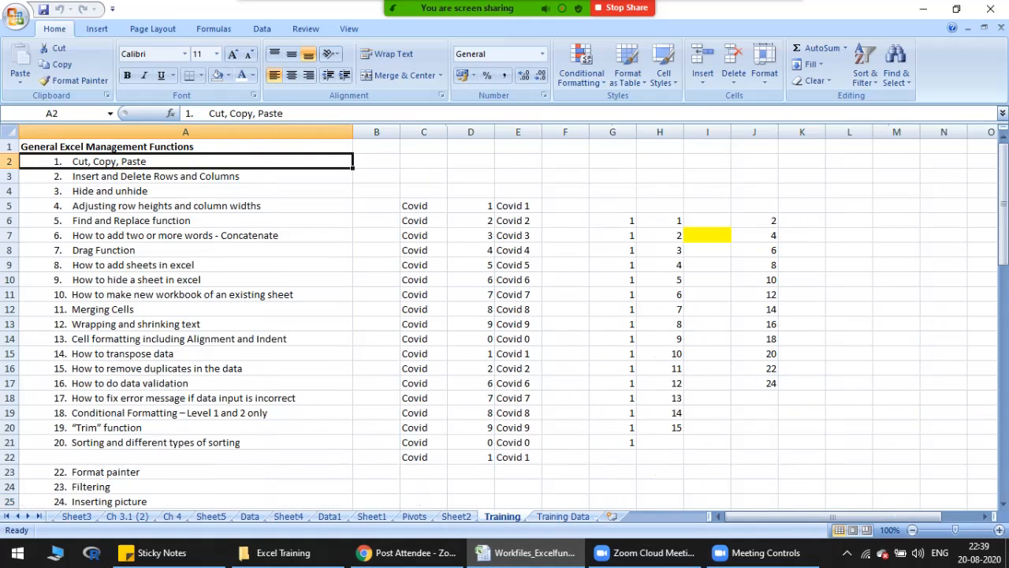
{"action": "left_click", "coordinate": [186, 295]}
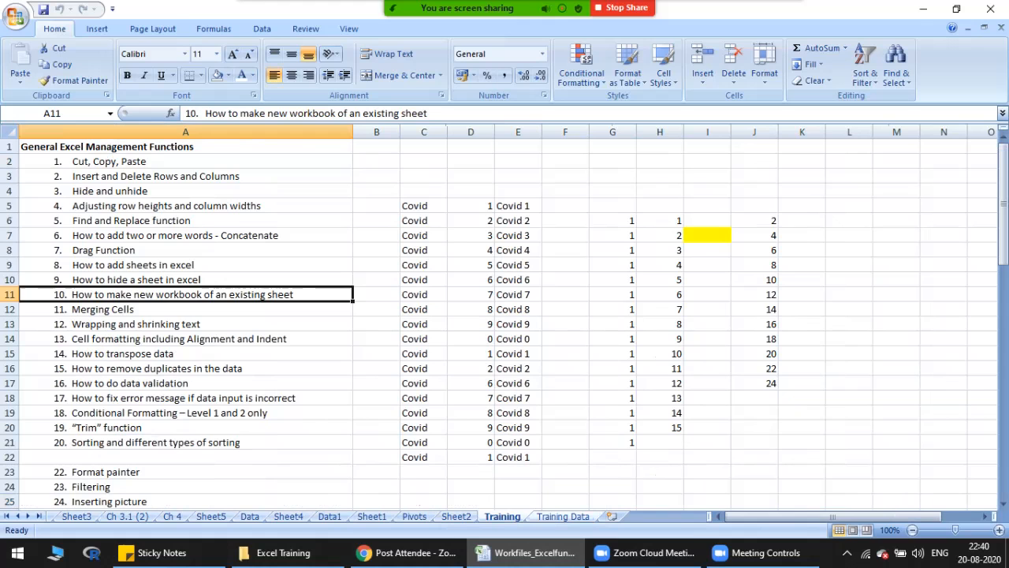
{"action": "left_click", "coordinate": [563, 516]}
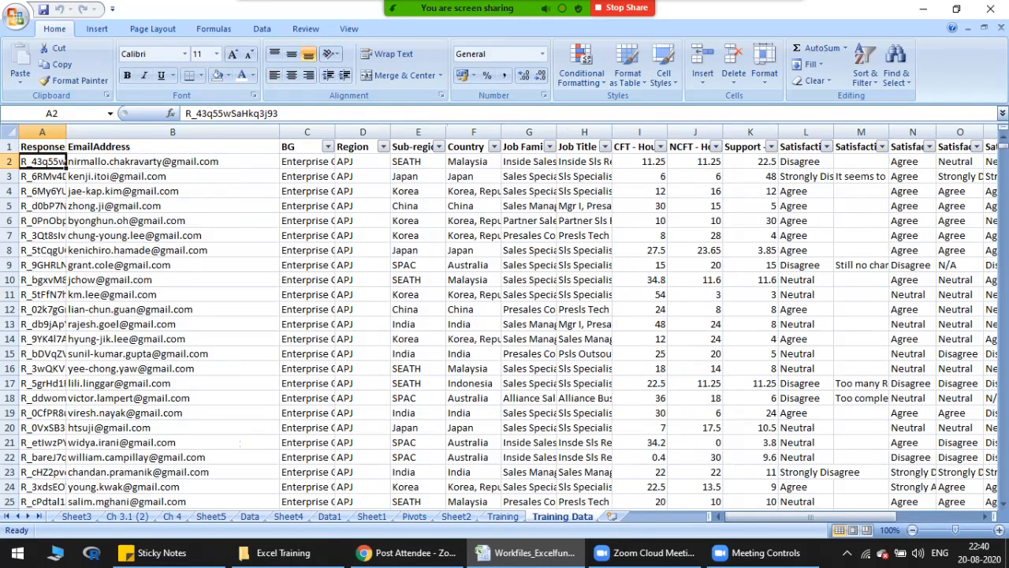
{"action": "left_click", "coordinate": [173, 177]}
{"action": "left_click", "coordinate": [172, 147]}
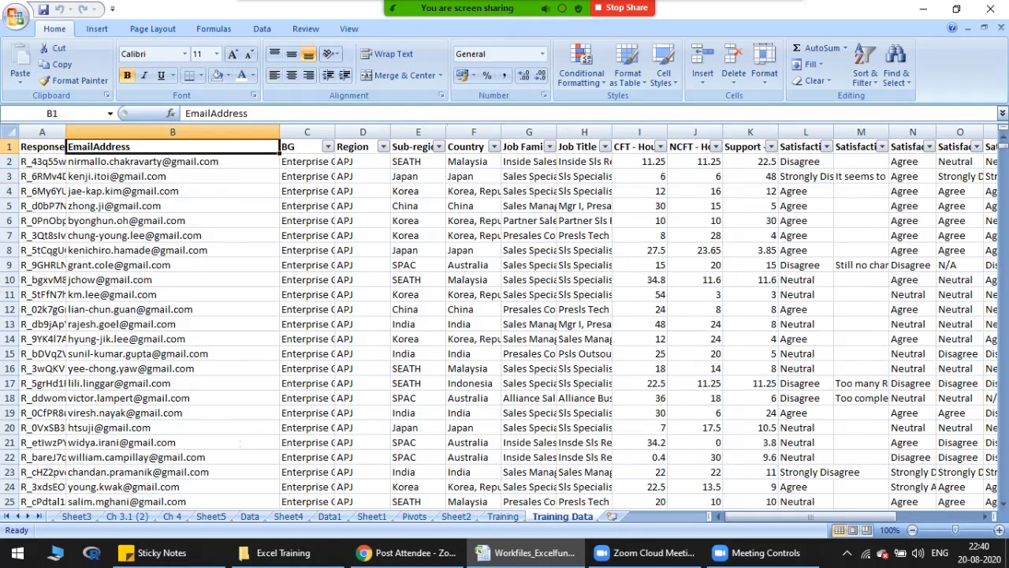
{"action": "key", "text": "Down"}
{"action": "key", "text": "Down"}
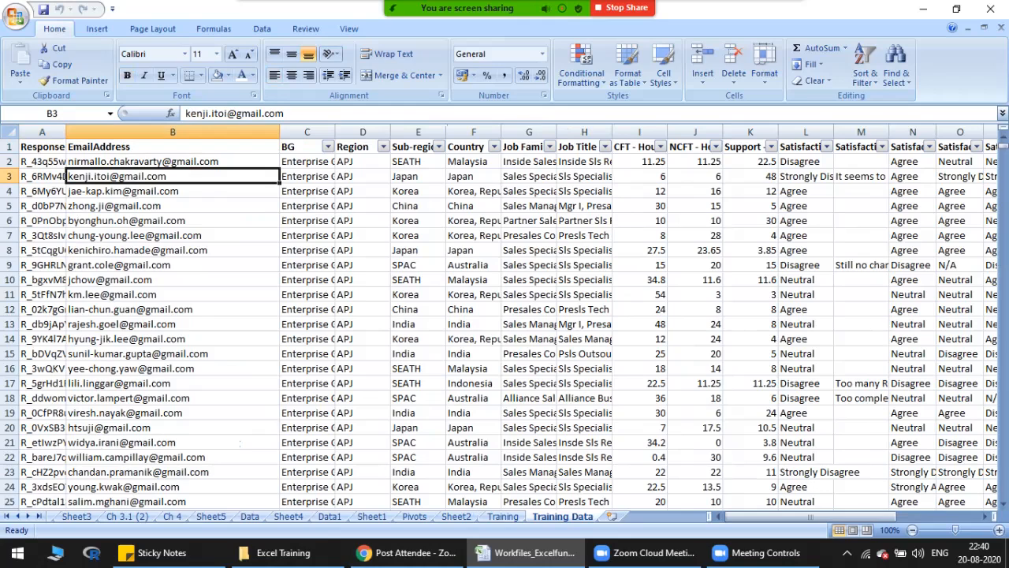
Step: Copy the Training Data worksheet into a new book, with the option to create a copy enabled
{"action": "right_click", "coordinate": [566, 516]}
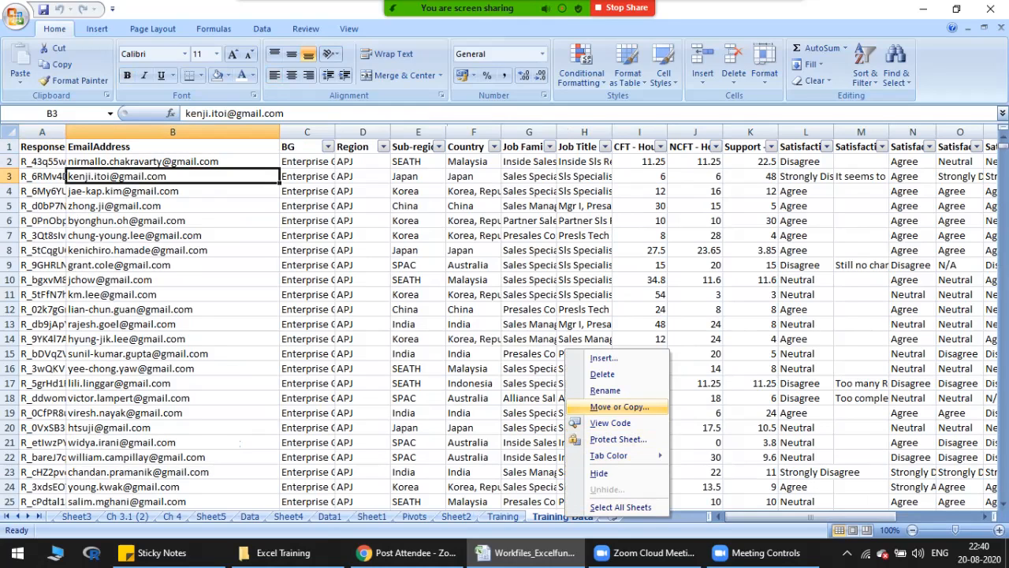
{"action": "left_click", "coordinate": [618, 407]}
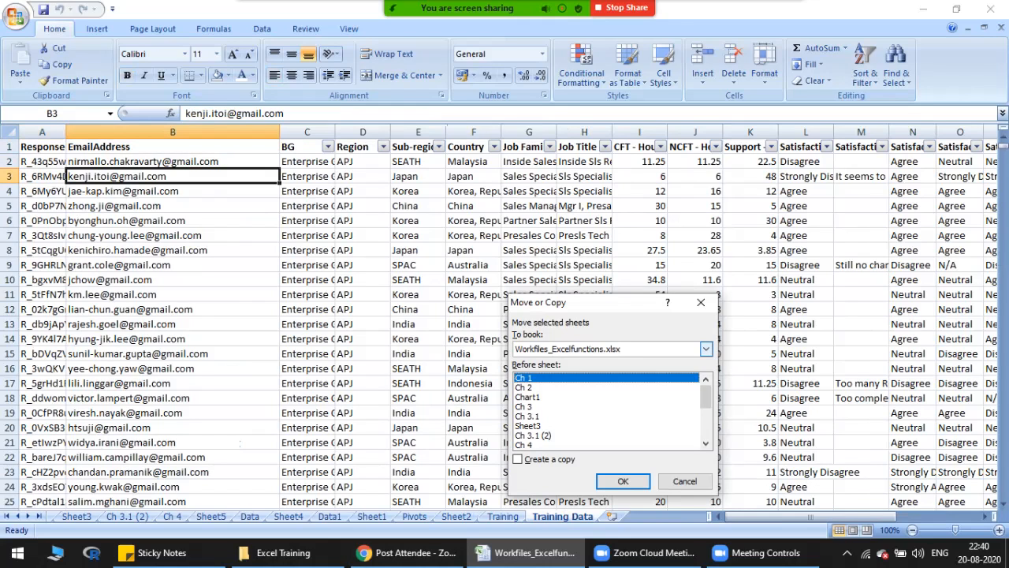
{"action": "left_click", "coordinate": [705, 349]}
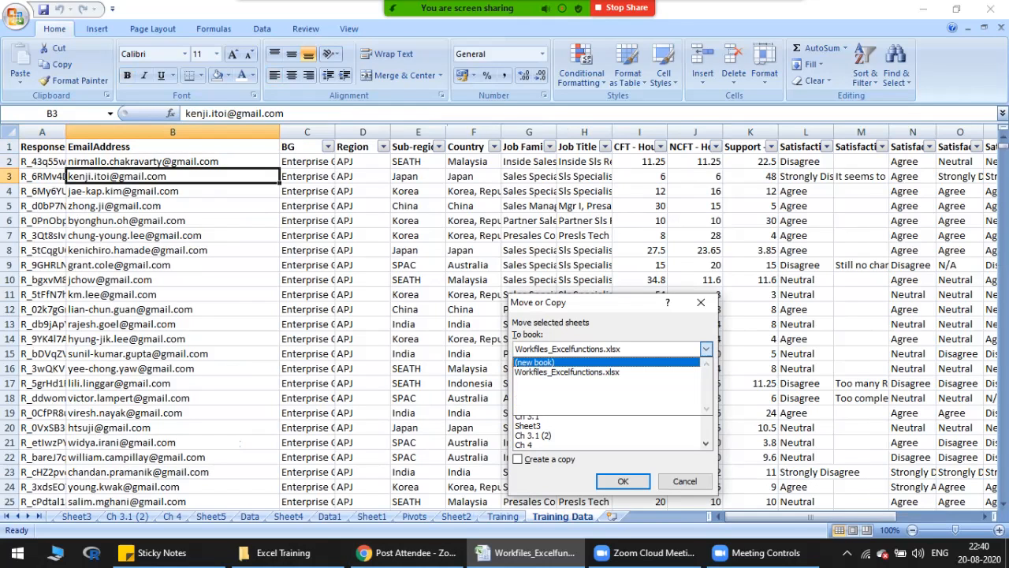
{"action": "left_click", "coordinate": [551, 362]}
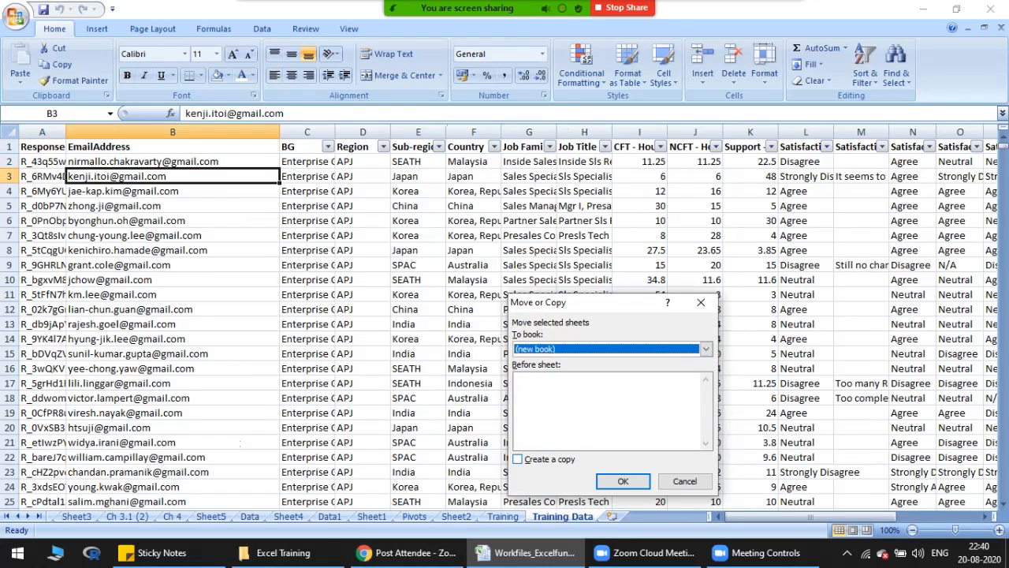
{"action": "left_click", "coordinate": [518, 459]}
{"action": "left_click", "coordinate": [622, 481]}
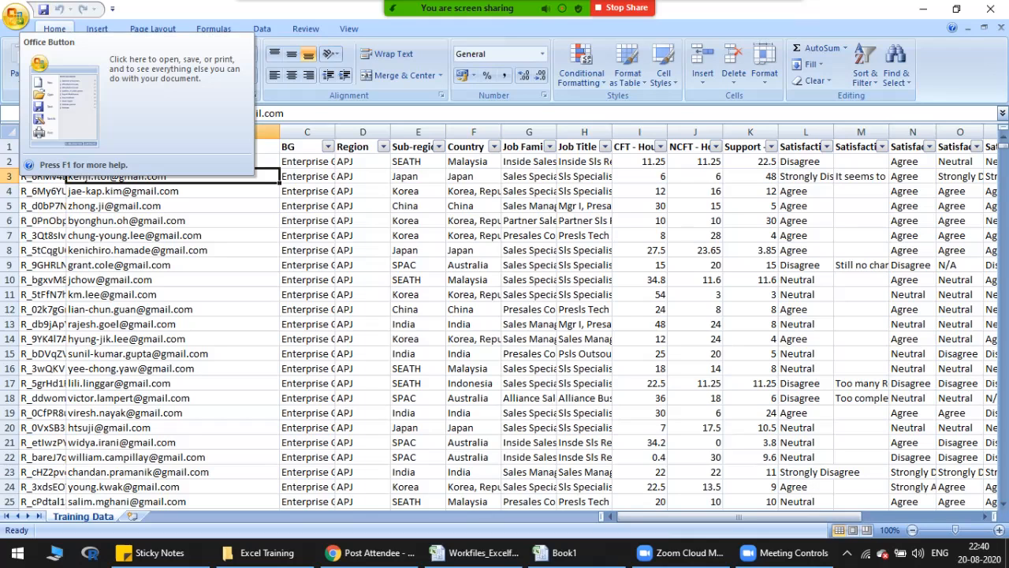
Step: Try to send the new workbook as an e-mail attachment, and look over the other send options
{"action": "left_click", "coordinate": [16, 14]}
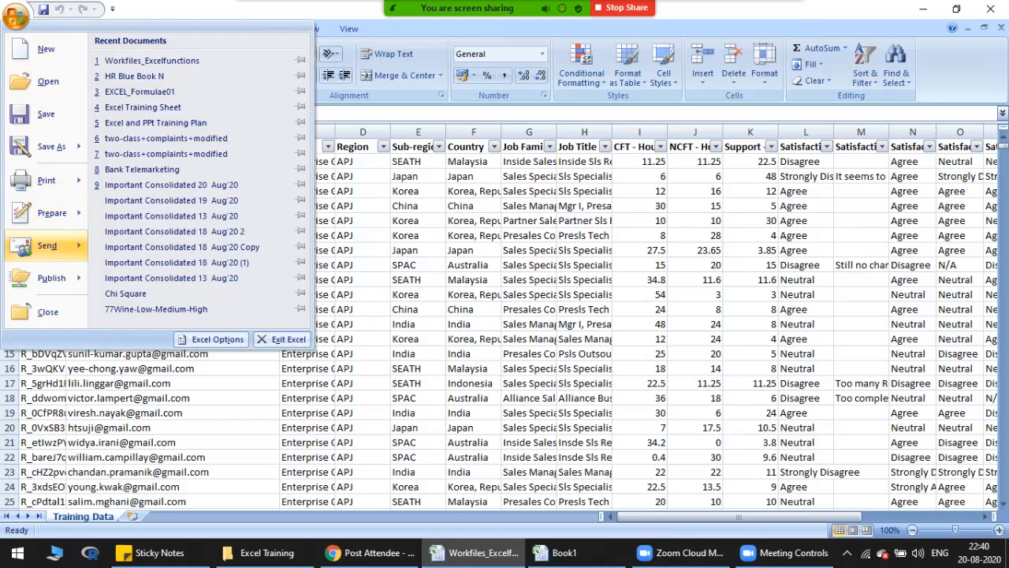
{"action": "mouse_move", "coordinate": [48, 246]}
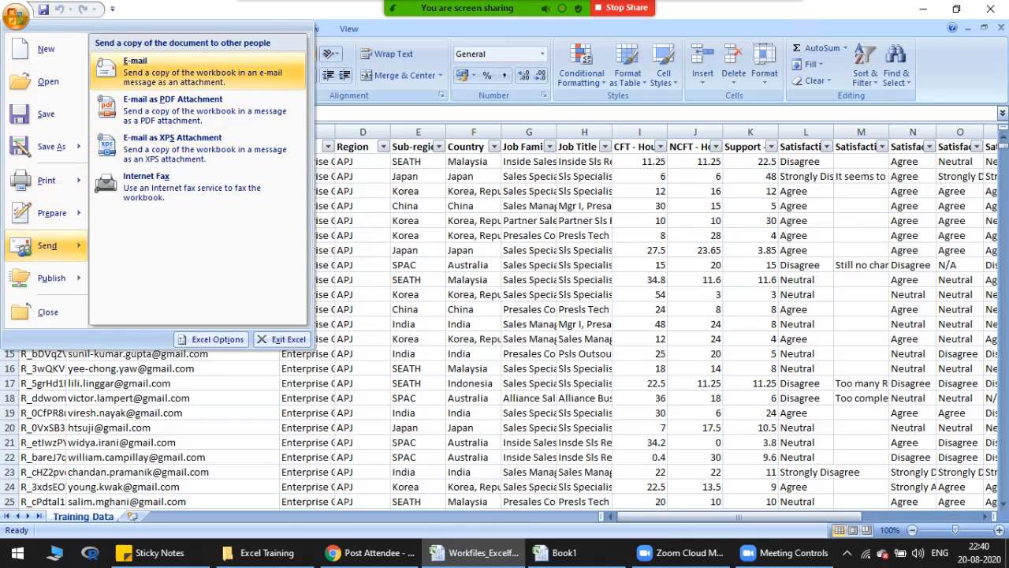
{"action": "key", "text": "Escape"}
{"action": "key", "text": "Escape"}
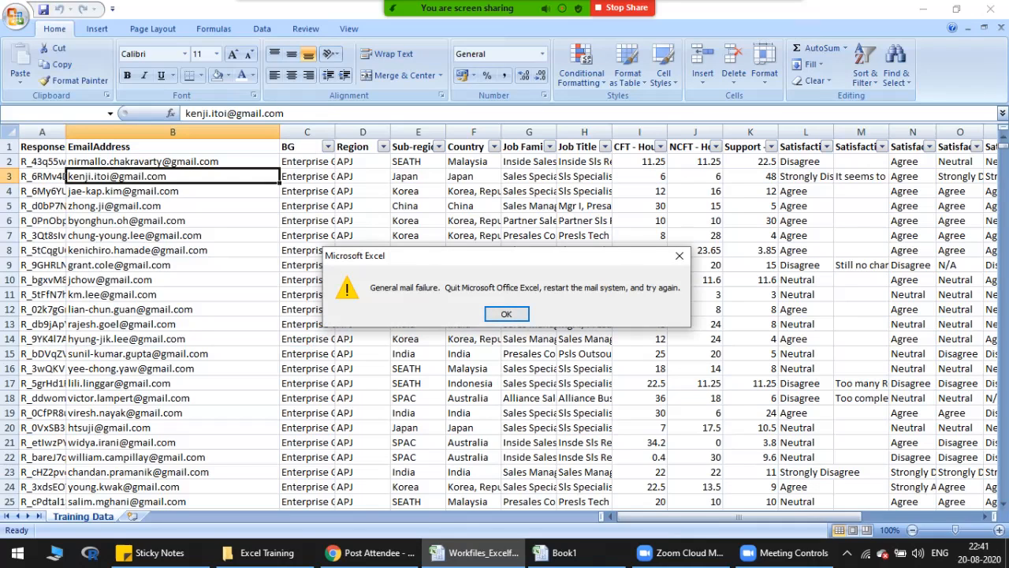
{"action": "key", "text": "Return"}
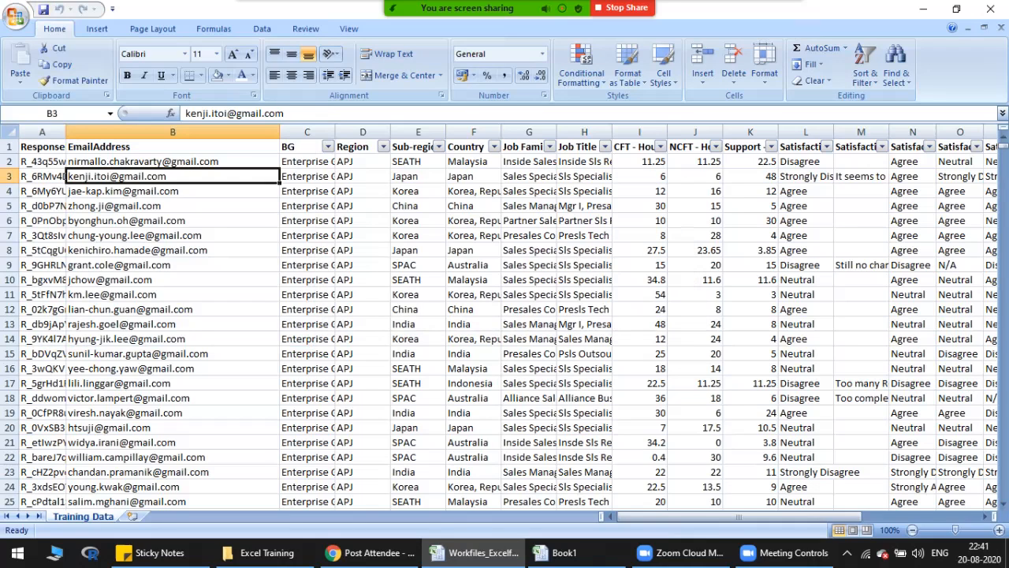
{"action": "left_click", "coordinate": [15, 16]}
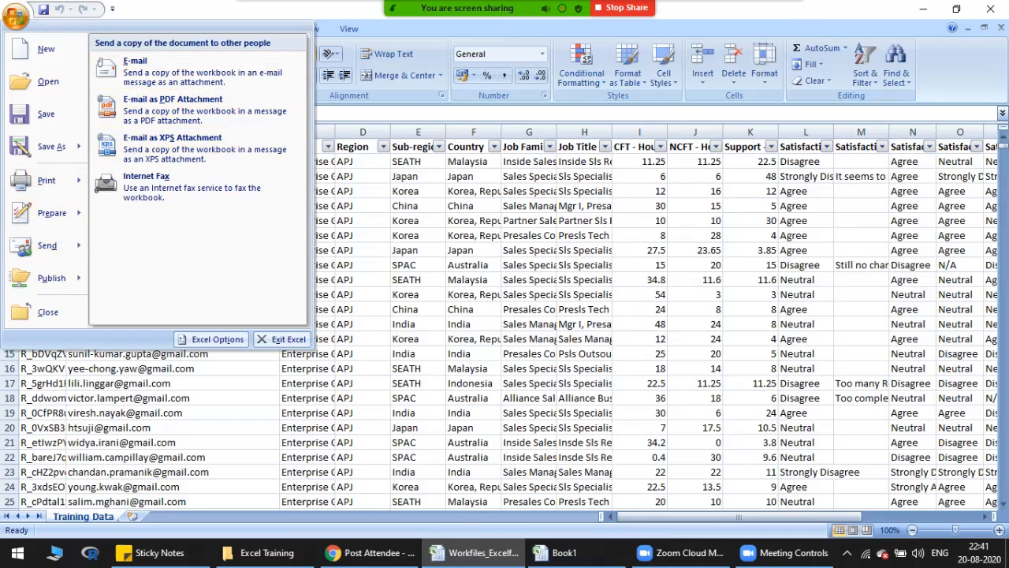
{"action": "key", "text": "Escape"}
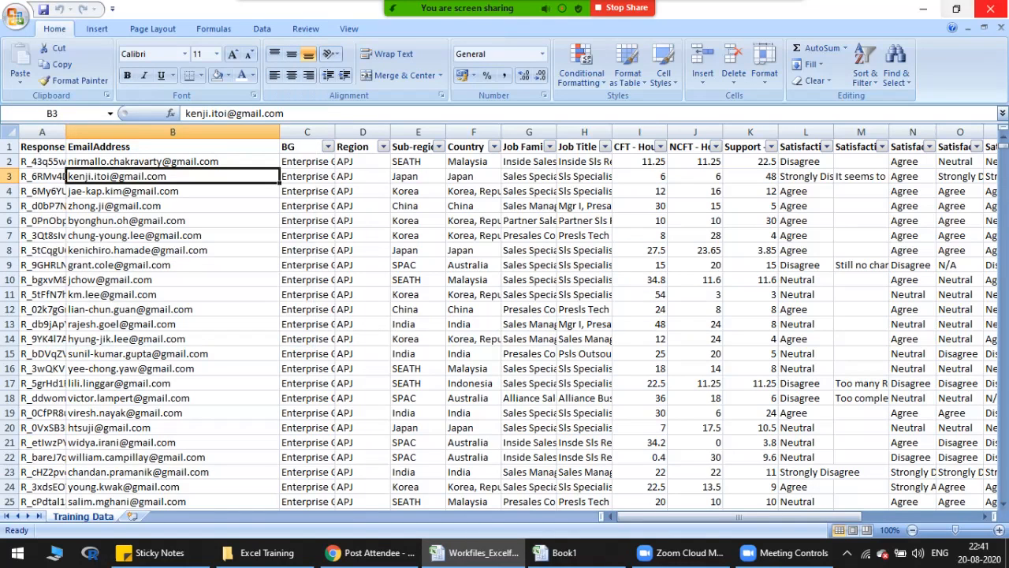
Step: Close the new workbook without saving it, and go to the Merging Cells topic on the Training sheet
{"action": "left_click", "coordinate": [990, 8]}
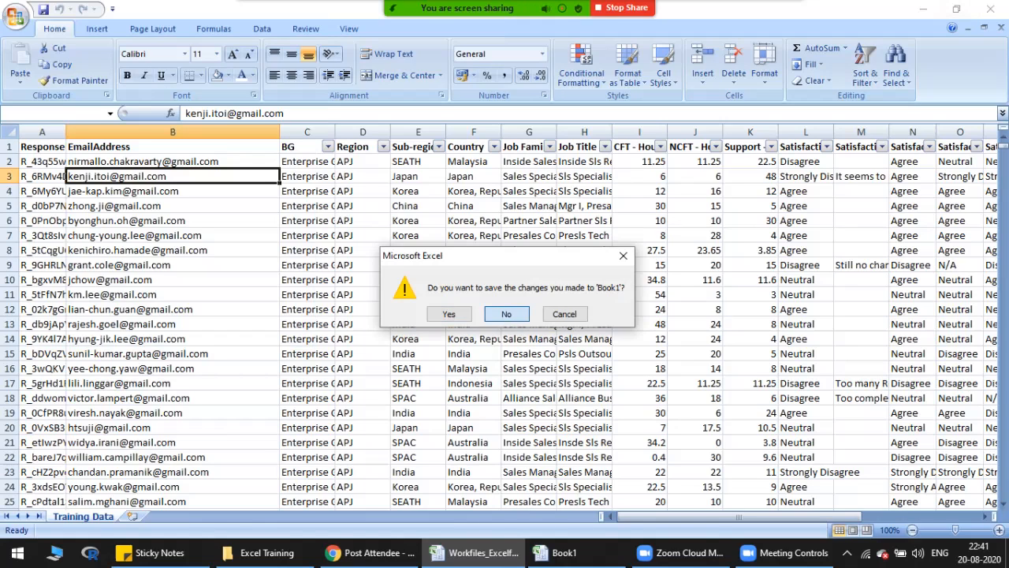
{"action": "key", "text": "n"}
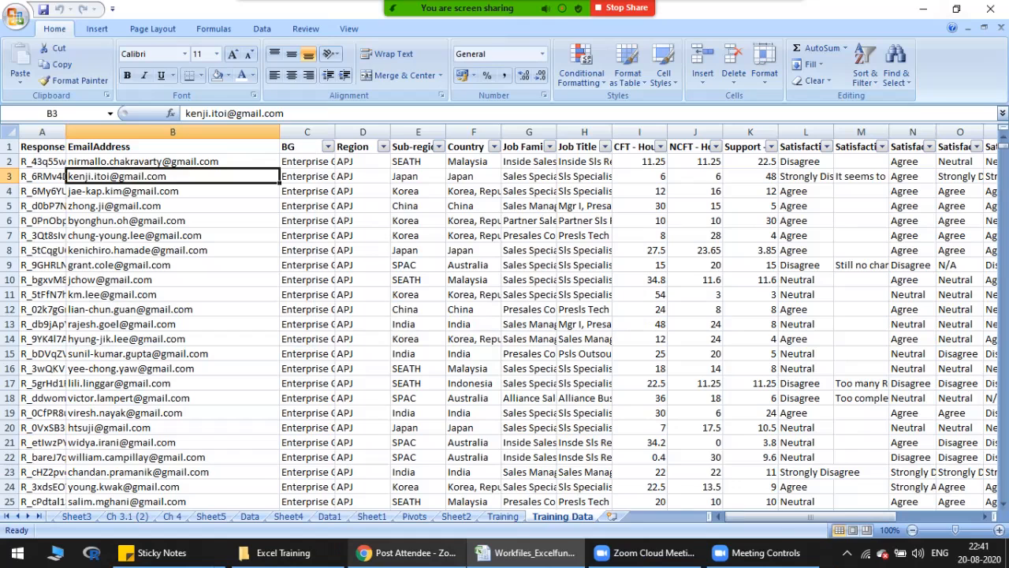
{"action": "left_click", "coordinate": [529, 383]}
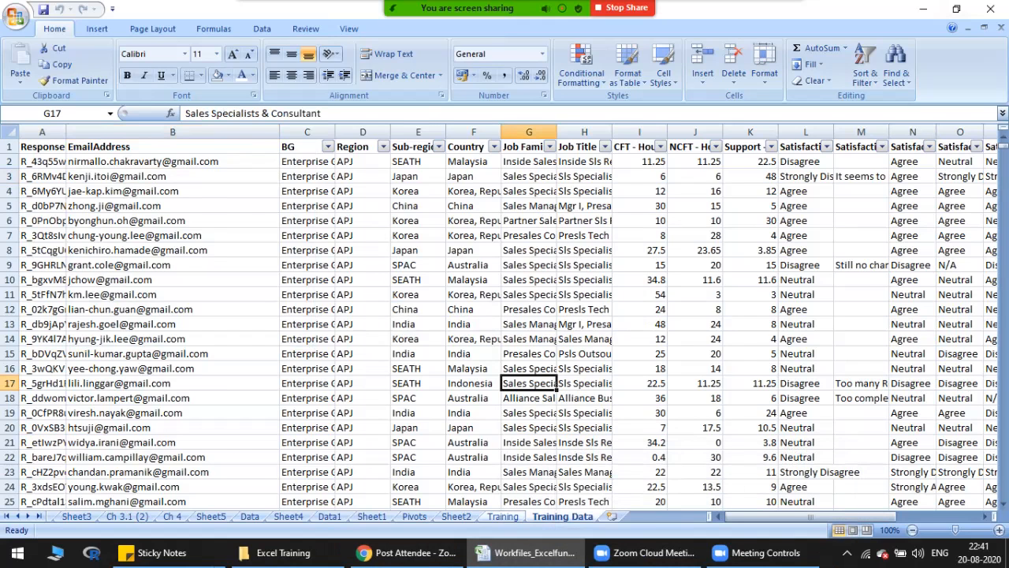
{"action": "left_click", "coordinate": [502, 516]}
{"action": "left_click", "coordinate": [186, 309]}
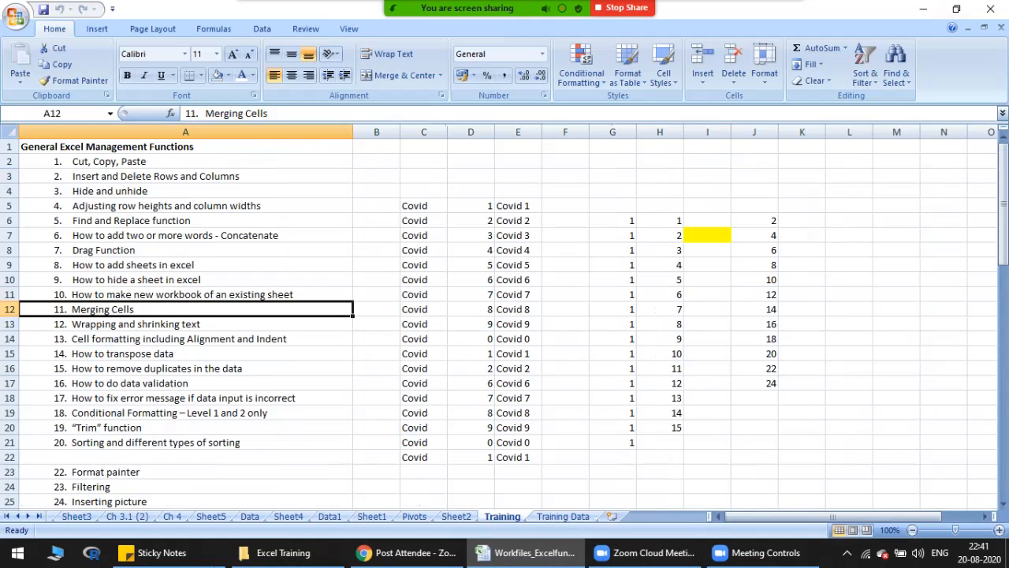
Step: Merge and center cells C5:D5, accepting that only the first value is kept, and undo the merge
{"action": "left_click", "coordinate": [424, 205]}
{"action": "left_click_drag", "start_coordinate": [423, 206], "coordinate": [473, 206]}
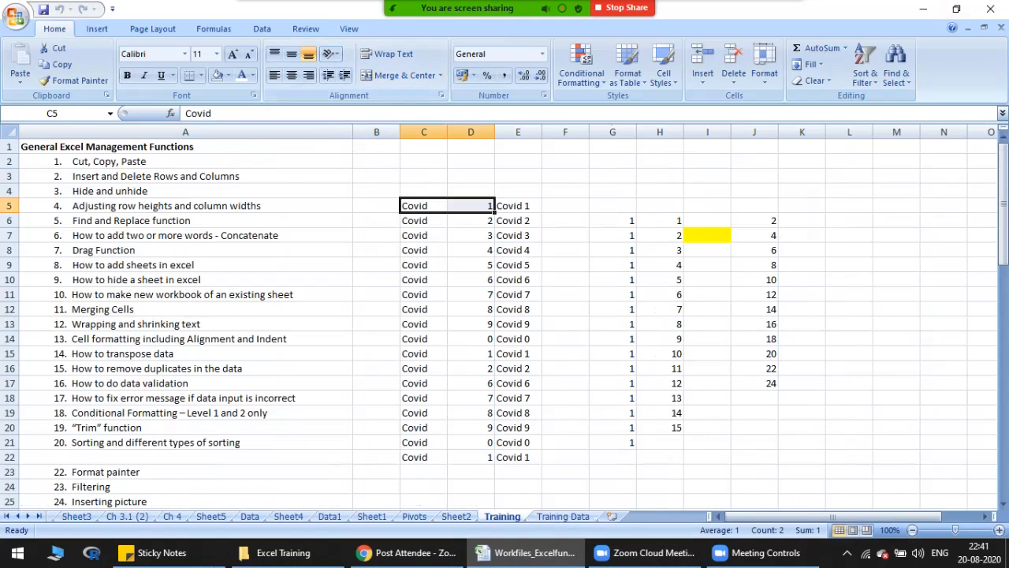
{"action": "left_click_drag", "start_coordinate": [424, 206], "coordinate": [471, 206]}
{"action": "left_click", "coordinate": [400, 75]}
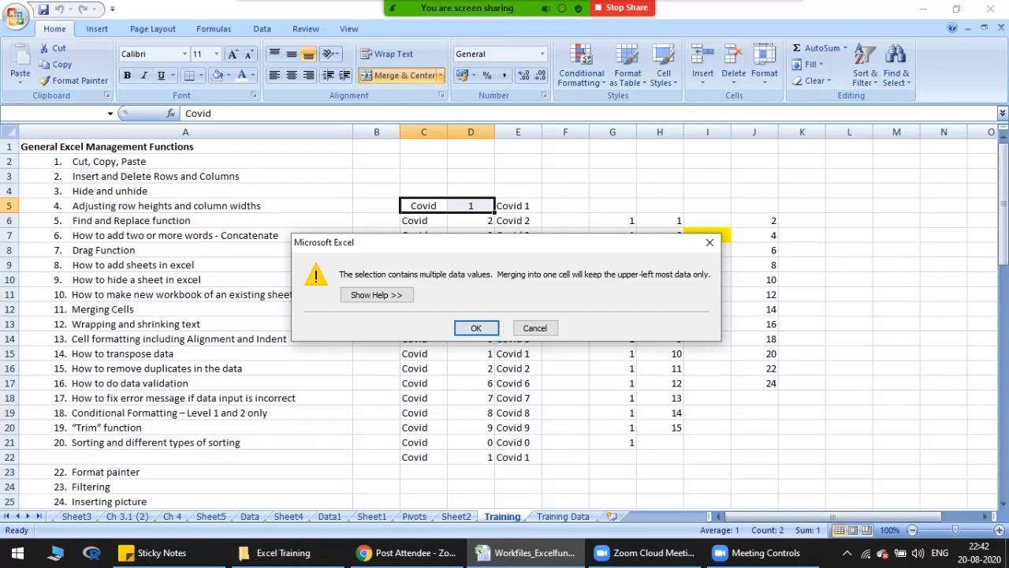
{"action": "key", "text": "Return"}
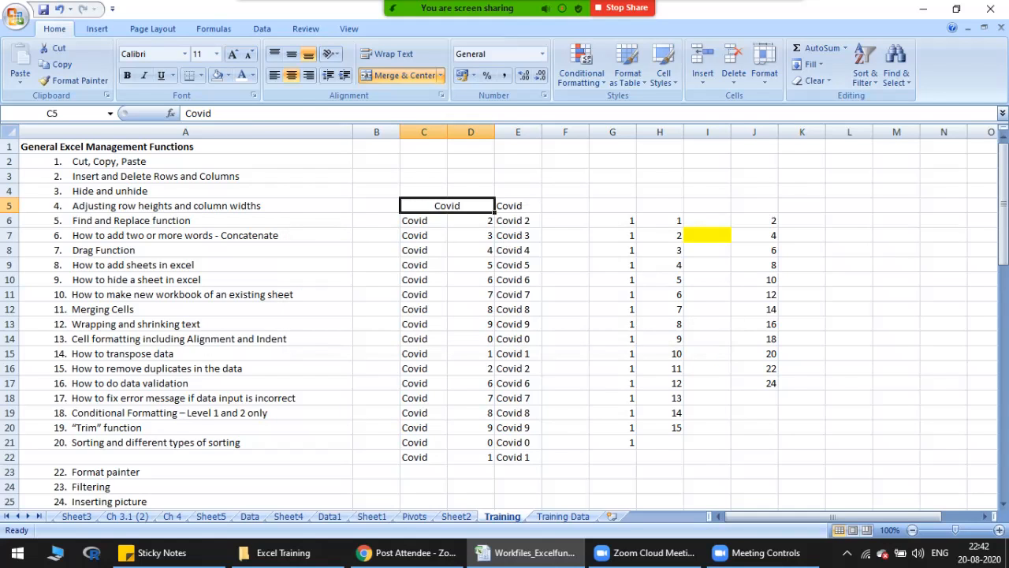
{"action": "key", "text": "ctrl+z"}
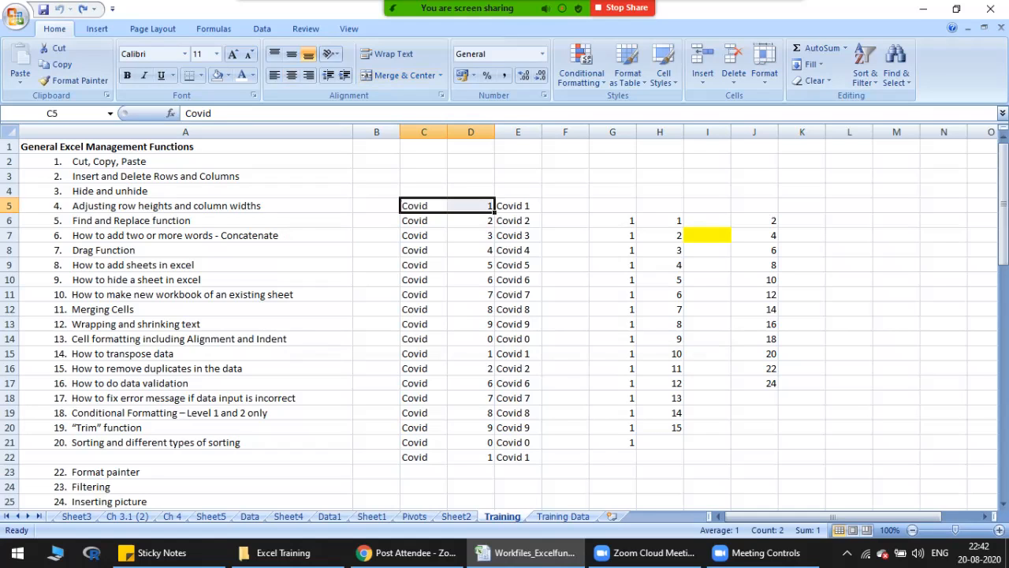
Step: Merge and center the two-row block C5:D6, keeping only its first value, and undo that merge
{"action": "left_click_drag", "start_coordinate": [423, 205], "coordinate": [471, 206]}
{"action": "left_click", "coordinate": [423, 206]}
{"action": "left_click", "coordinate": [424, 221]}
{"action": "left_click", "coordinate": [471, 220]}
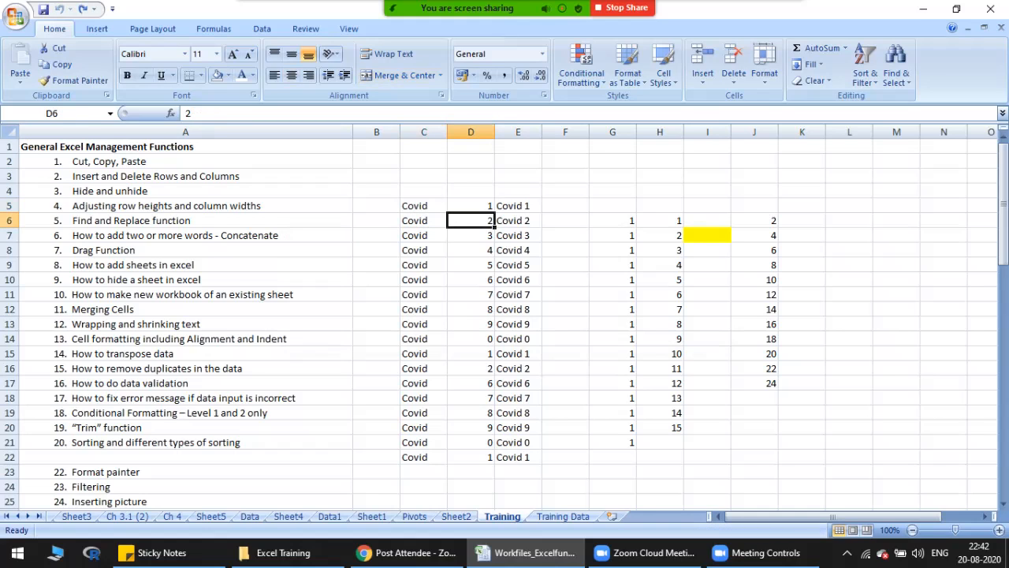
{"action": "left_click_drag", "start_coordinate": [423, 206], "coordinate": [471, 220]}
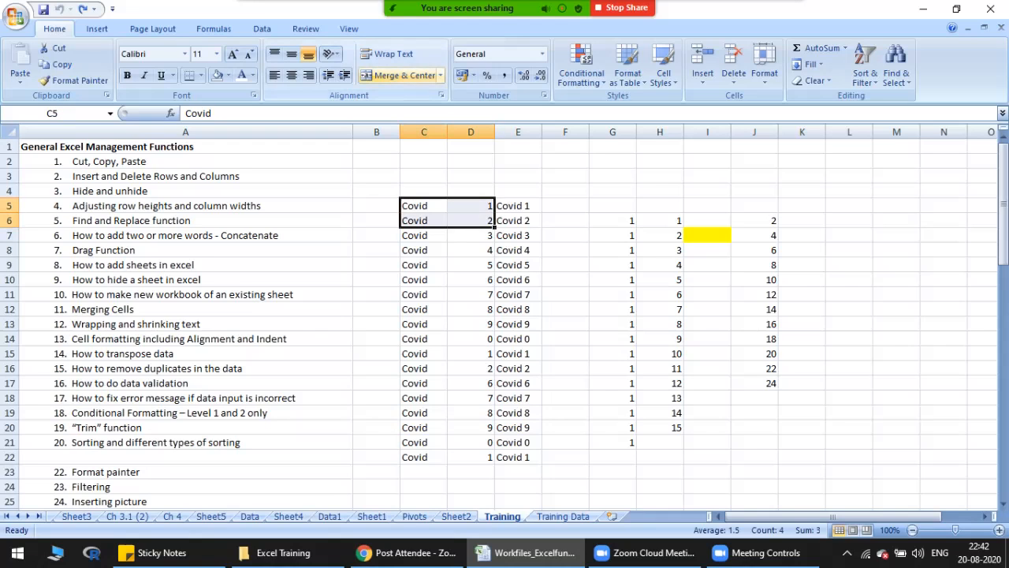
{"action": "left_click", "coordinate": [405, 75]}
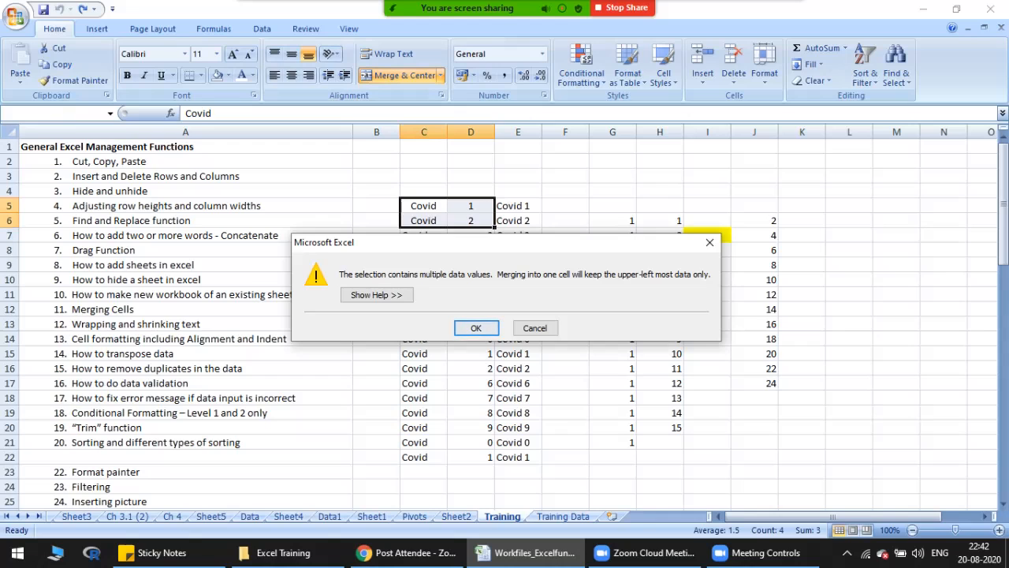
{"action": "key", "text": "Return"}
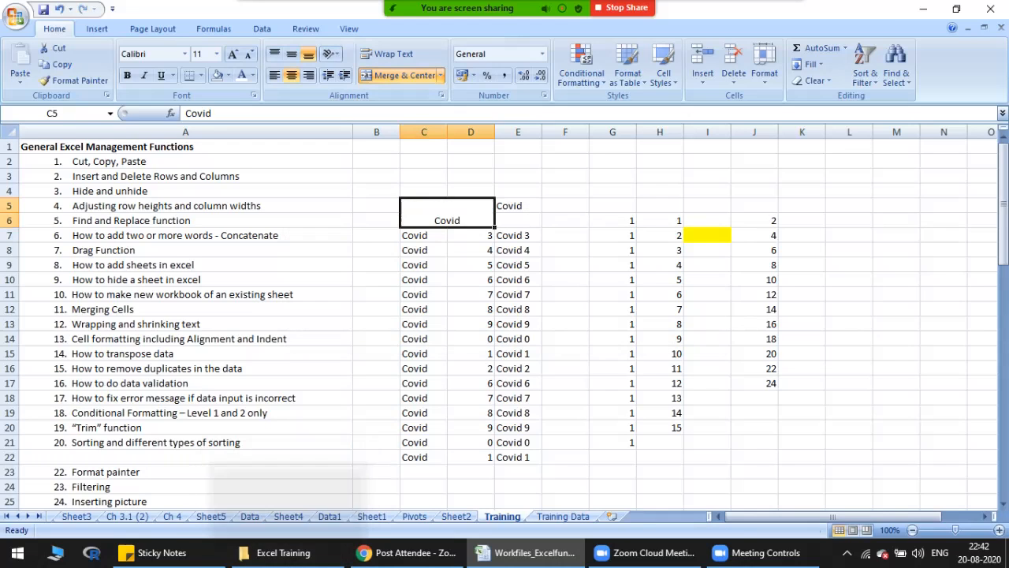
{"action": "key", "text": "ctrl+z"}
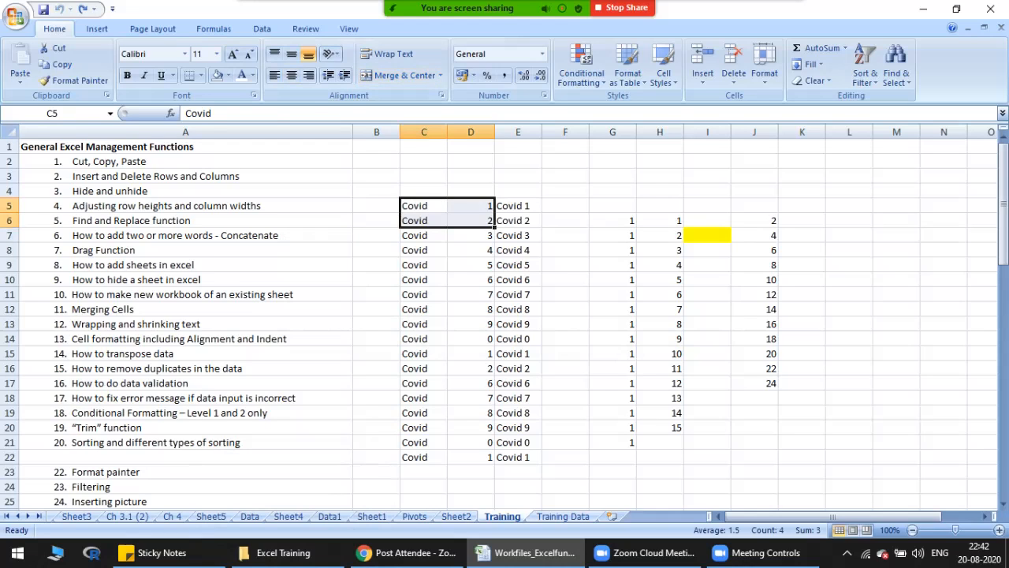
Step: Go to the Wrapping and shrinking text topic and clear the contents of cells C5:E23
{"action": "left_click", "coordinate": [185, 147]}
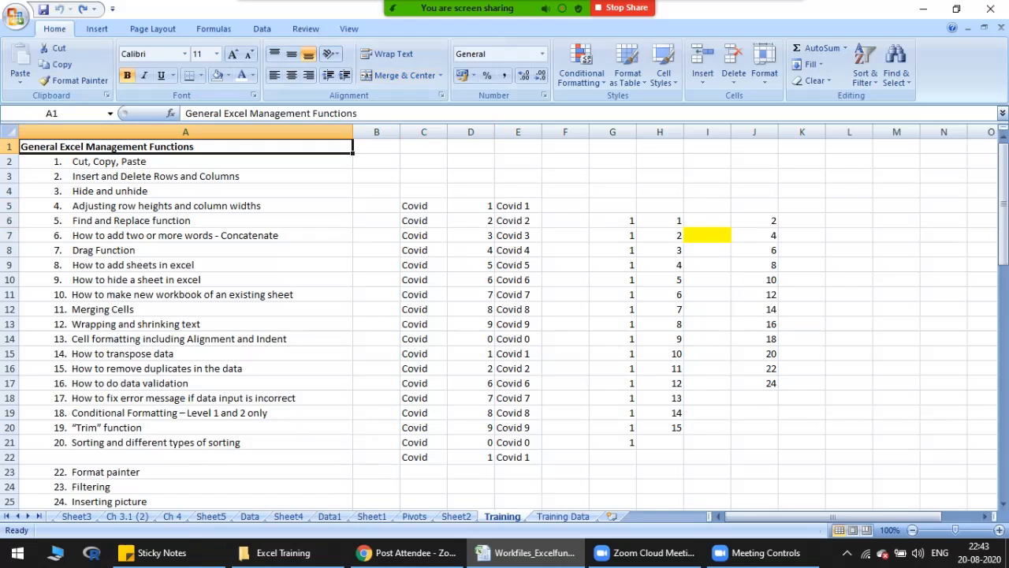
{"action": "left_click", "coordinate": [186, 324]}
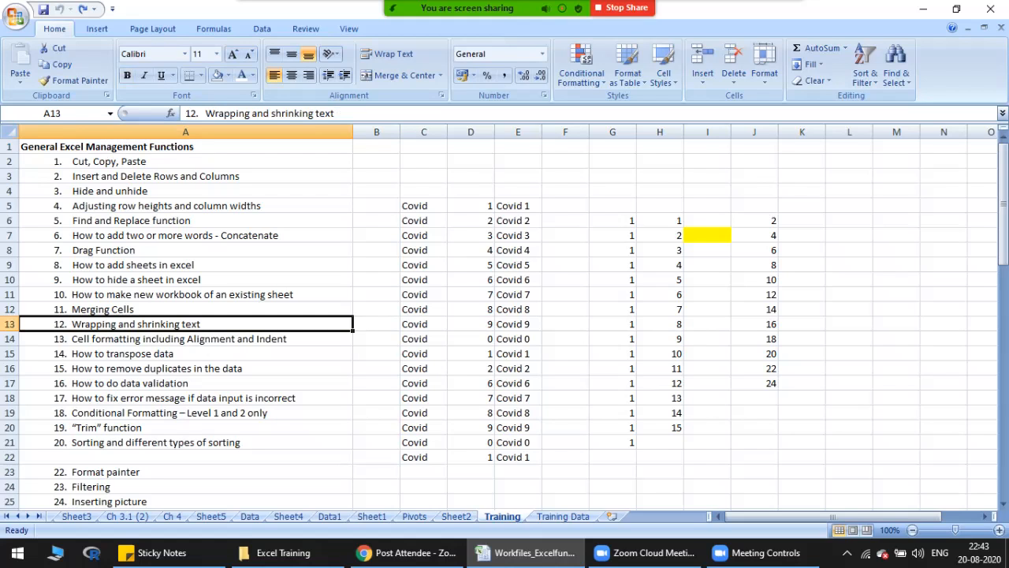
{"action": "left_click", "coordinate": [423, 191]}
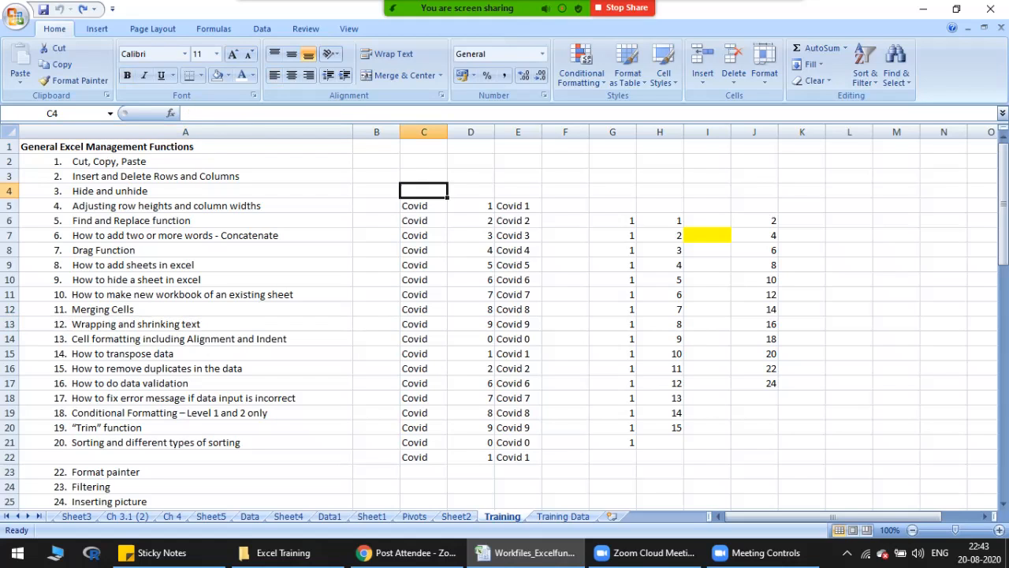
{"action": "left_click_drag", "start_coordinate": [424, 206], "coordinate": [518, 471]}
{"action": "key", "text": "Delete"}
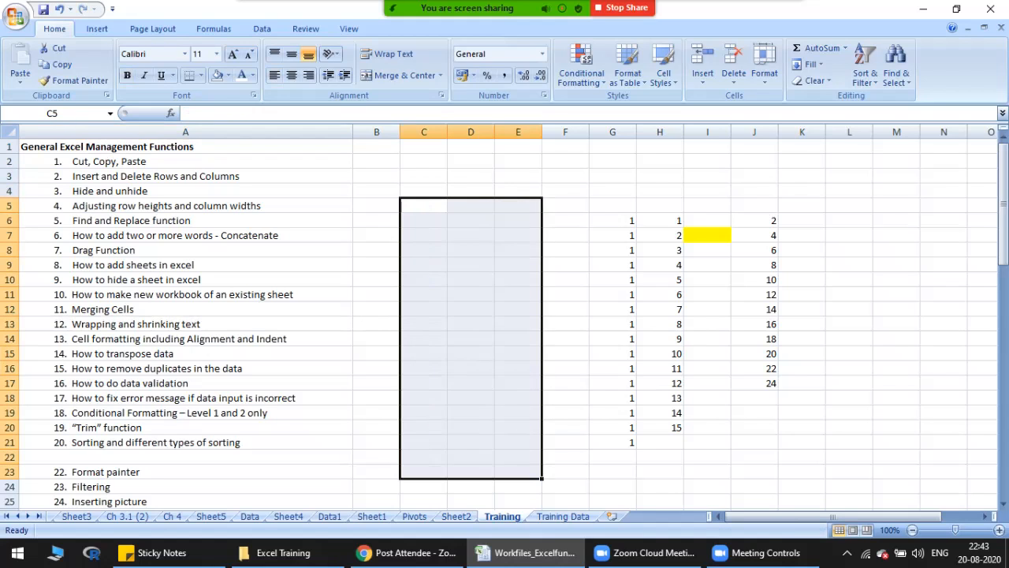
Step: Copy only the words "Wrapping and shrinking text" from inside cell A13, leaving the cell unedited
{"action": "left_click", "coordinate": [185, 324]}
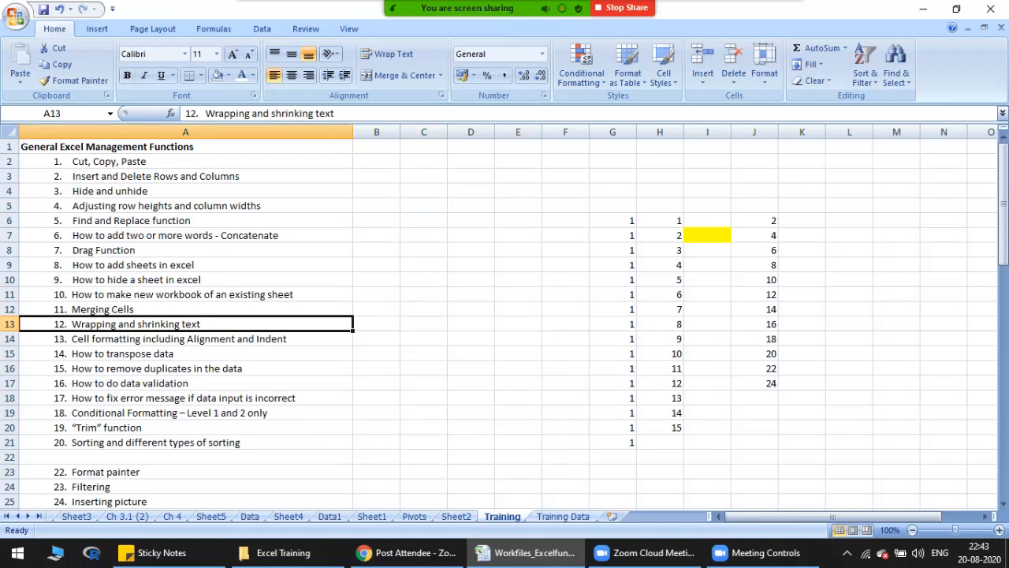
{"action": "double_click", "coordinate": [201, 324]}
{"action": "left_click_drag", "start_coordinate": [201, 324], "coordinate": [72, 324]}
{"action": "key", "text": "ctrl+c"}
{"action": "key", "text": "Escape"}
Step: Enter "I am going to teach Wrapping and shrinking text in this topic" in cell B13, reusing the copied words
{"action": "left_click", "coordinate": [376, 324]}
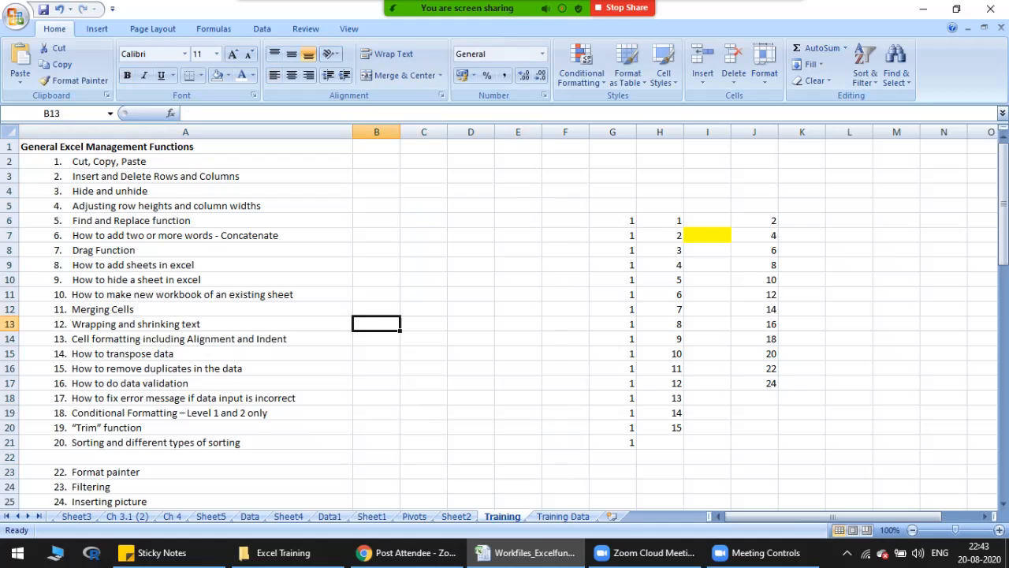
{"action": "type", "text": "I am going to"}
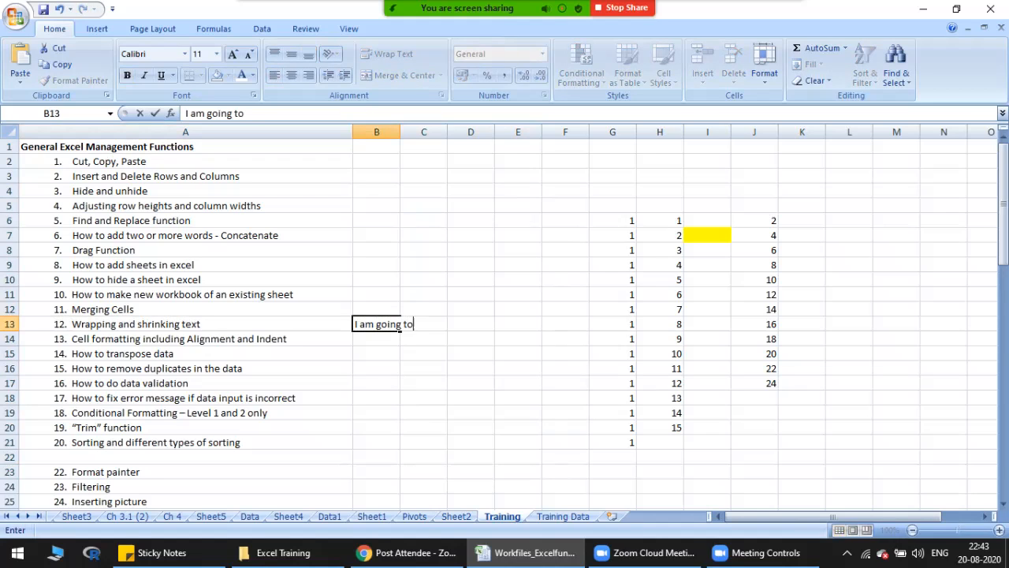
{"action": "type", "text": " teach"}
{"action": "key", "text": "ctrl+v"}
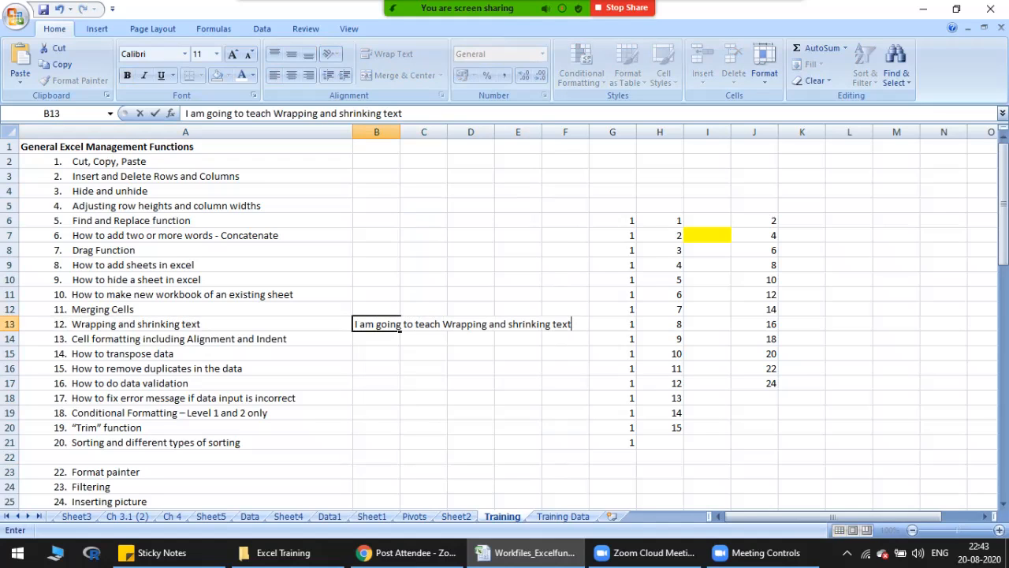
{"action": "type", "text": "in this top"}
{"action": "key", "text": "Return"}
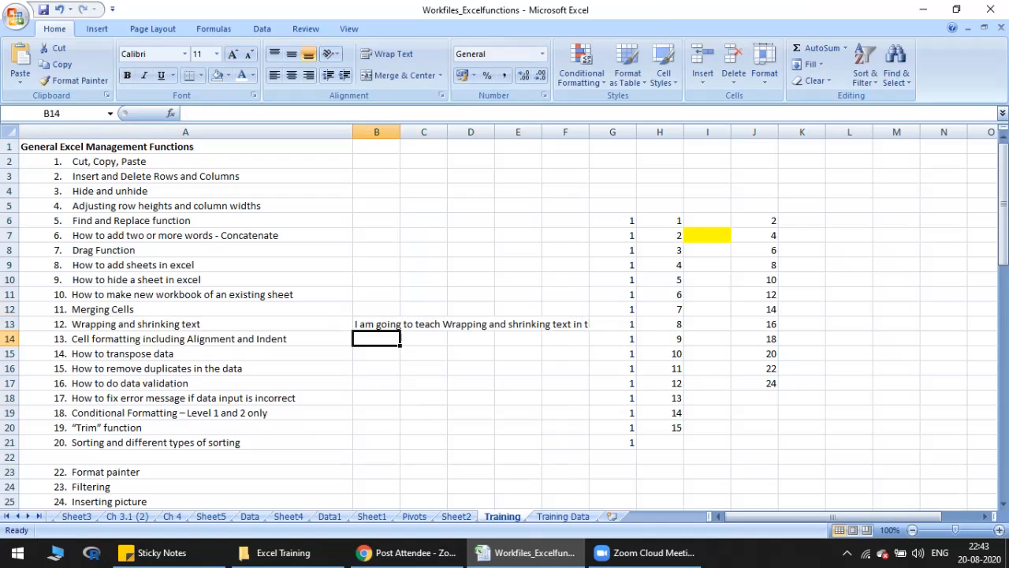
Step: AutoFit column B to the sentence in B13 and check it against the neighbouring cell C13
{"action": "left_click", "coordinate": [376, 324]}
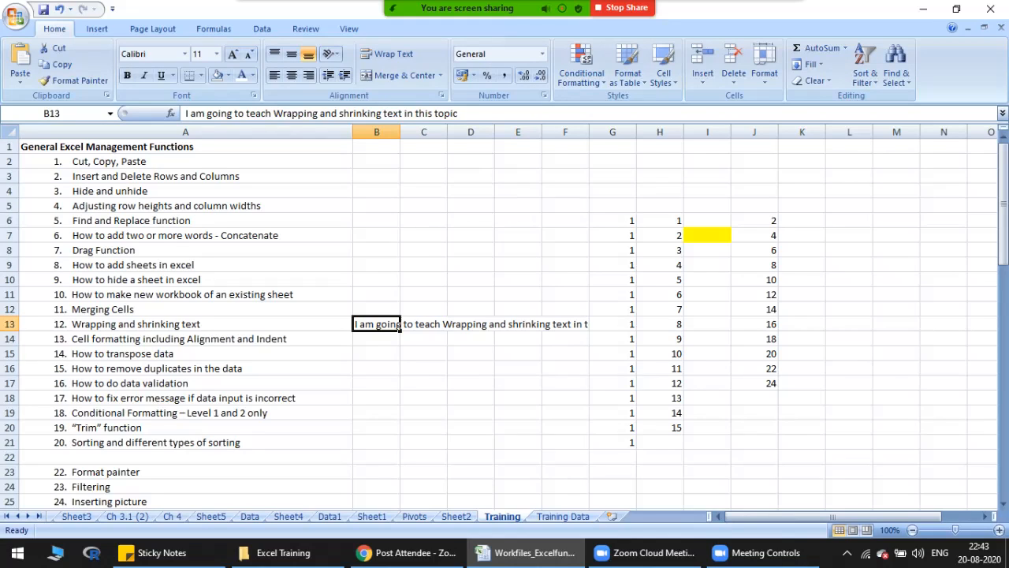
{"action": "double_click", "coordinate": [400, 132]}
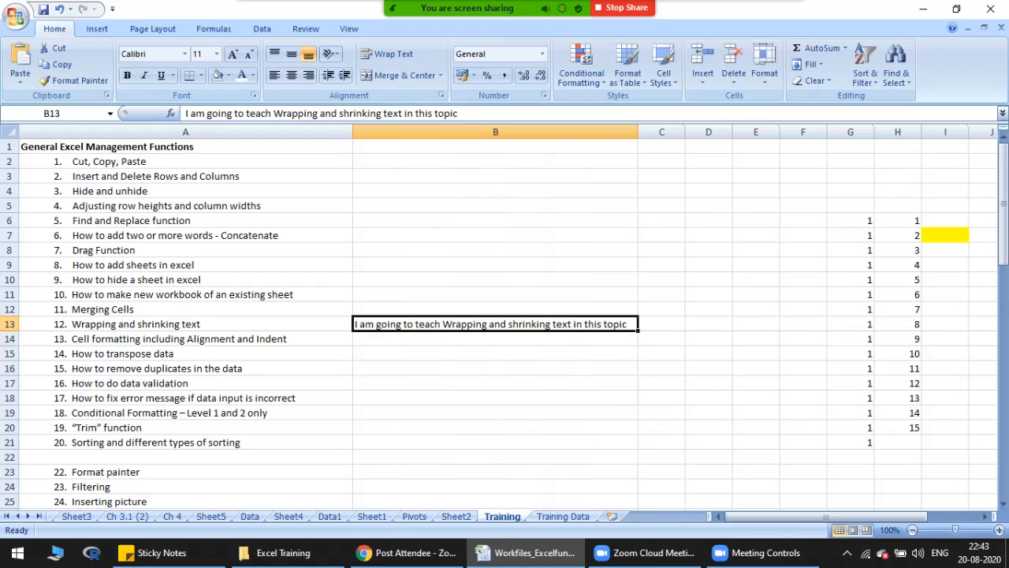
{"action": "left_click", "coordinate": [661, 324]}
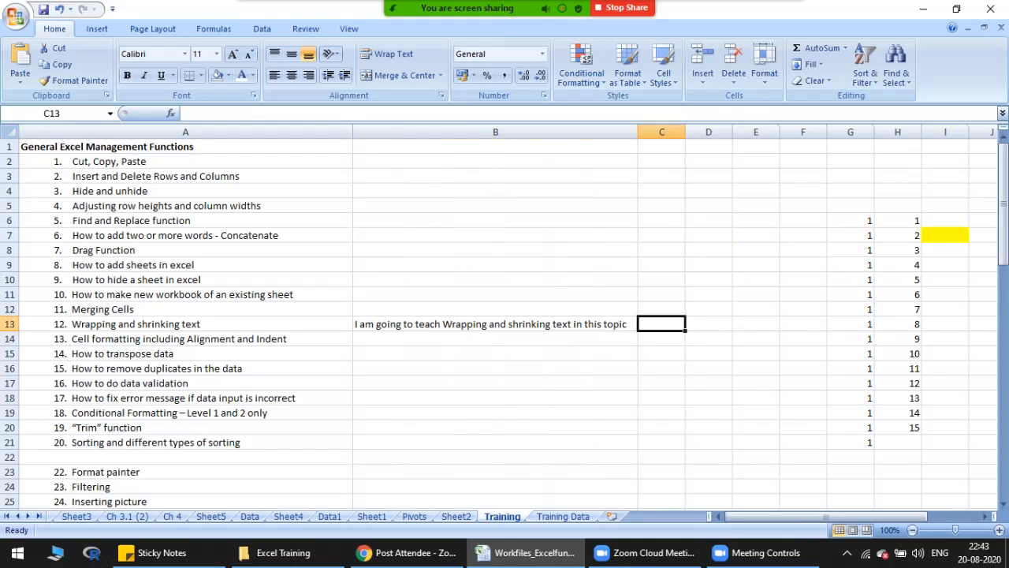
{"action": "left_click", "coordinate": [495, 324]}
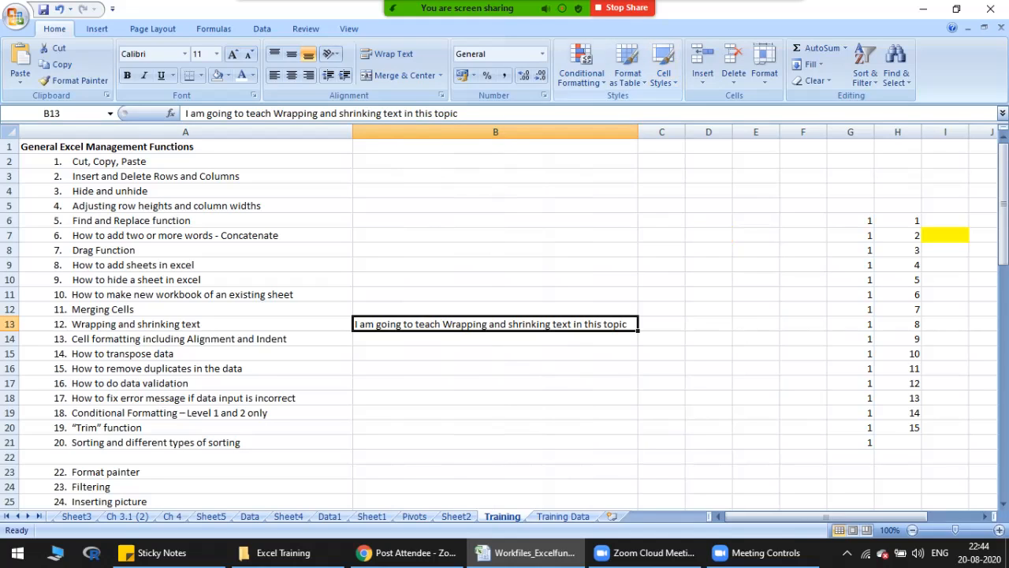
Step: Narrow column B in two stages until its edge falls within the word "Wrapping" in B13
{"action": "left_click", "coordinate": [637, 131]}
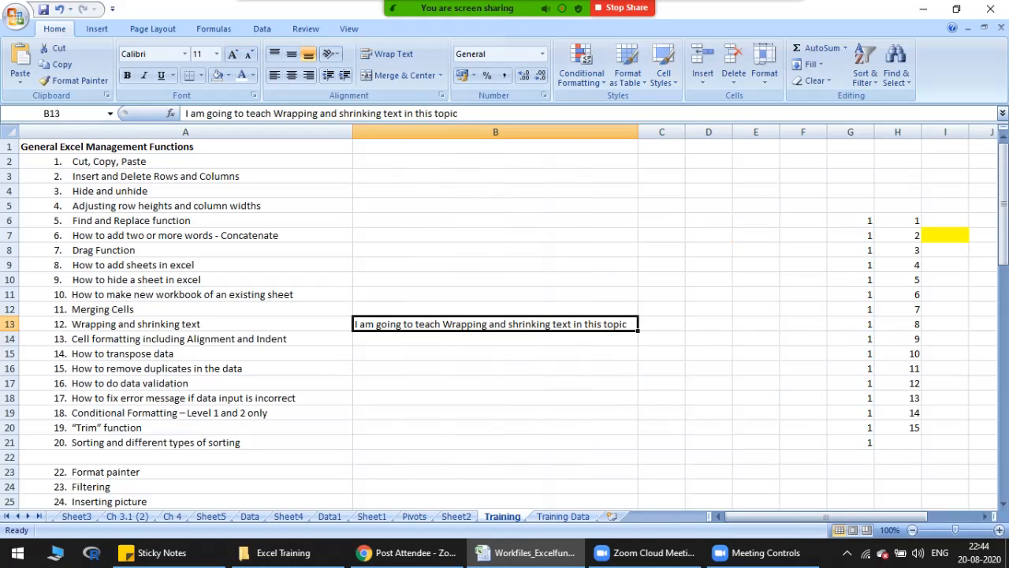
{"action": "left_click_drag", "start_coordinate": [637, 132], "coordinate": [545, 132]}
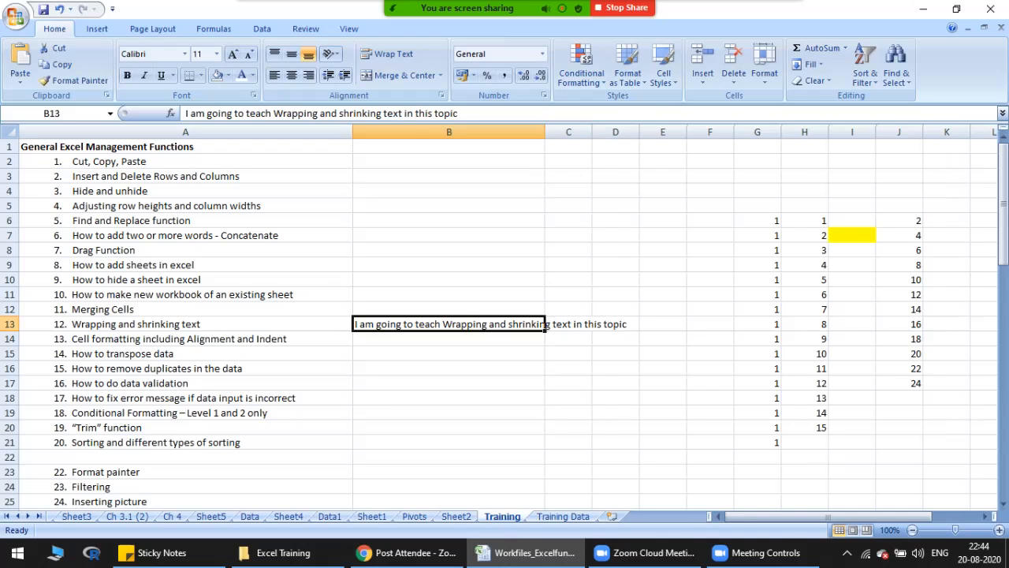
{"action": "left_click_drag", "start_coordinate": [544, 131], "coordinate": [463, 131]}
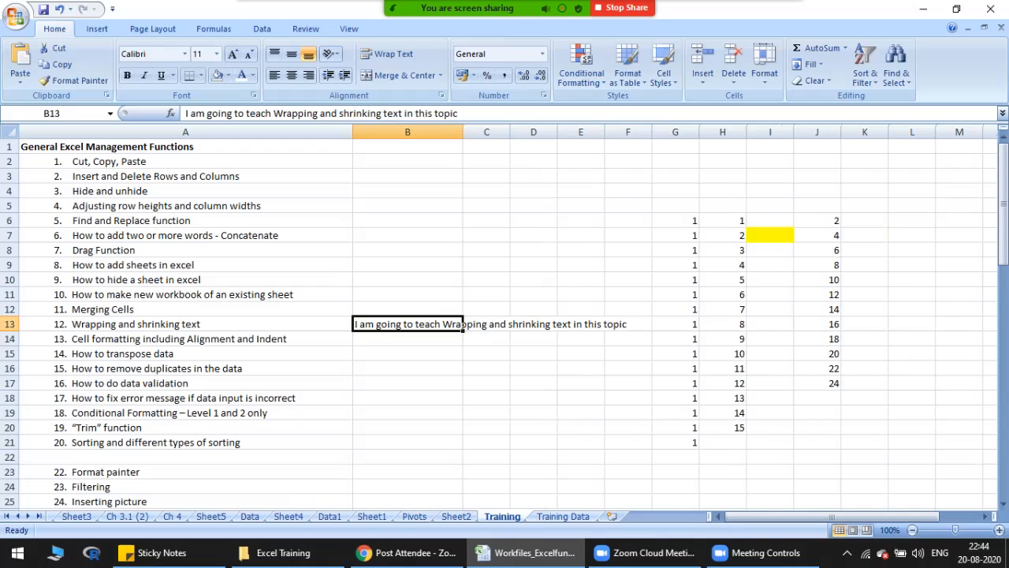
Step: Apply the Shrink to fit text control to the sentence in cell B13 and undo it
{"action": "right_click", "coordinate": [430, 325]}
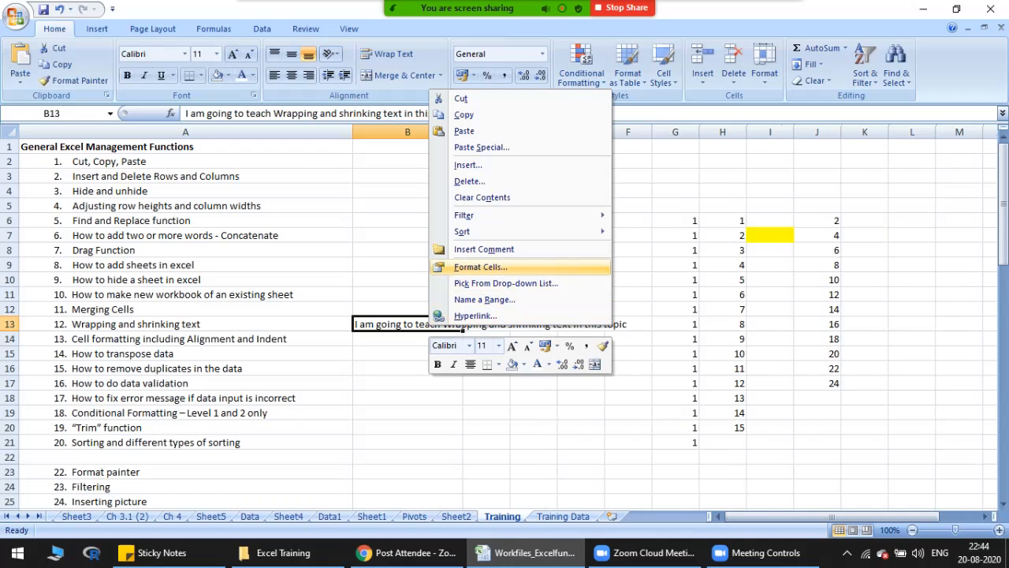
{"action": "left_click", "coordinate": [480, 267]}
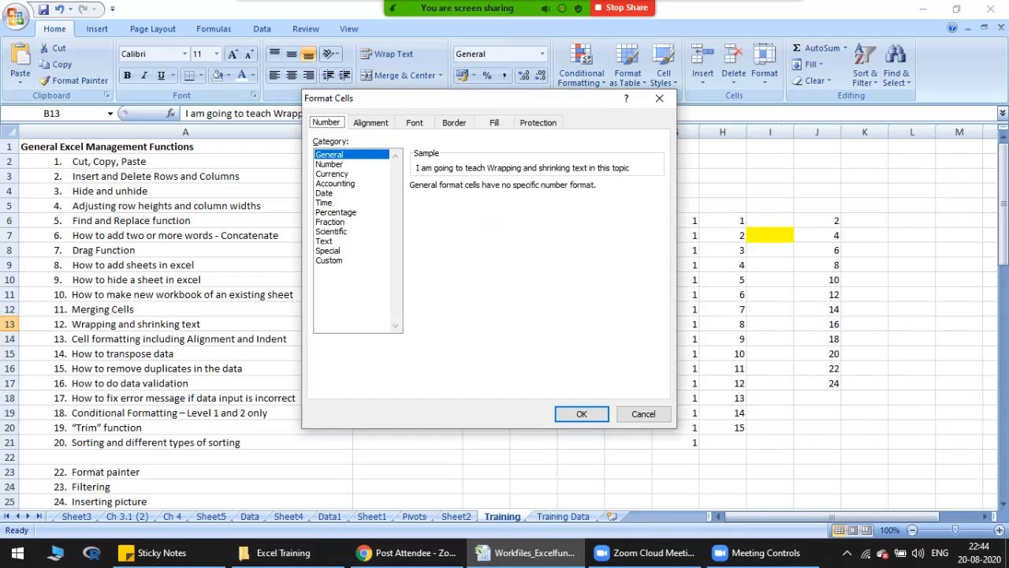
{"action": "left_click", "coordinate": [371, 122]}
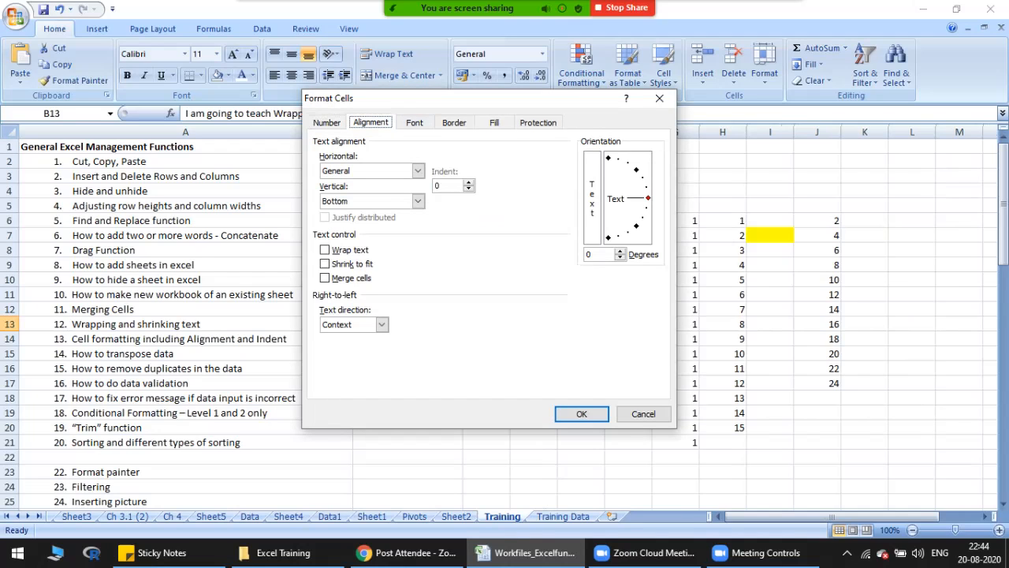
{"action": "left_click_drag", "start_coordinate": [434, 101], "coordinate": [682, 83]}
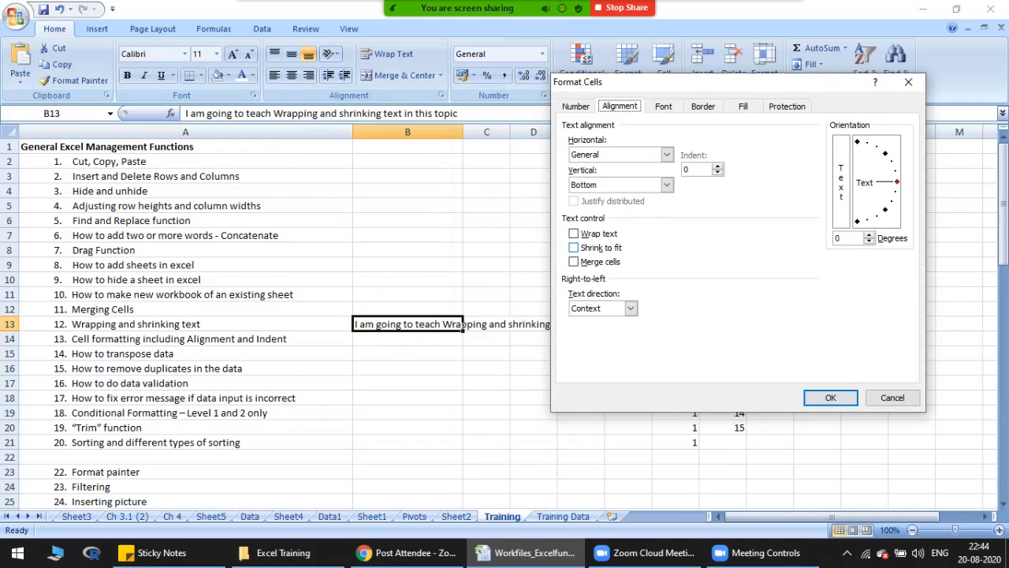
{"action": "left_click", "coordinate": [573, 247]}
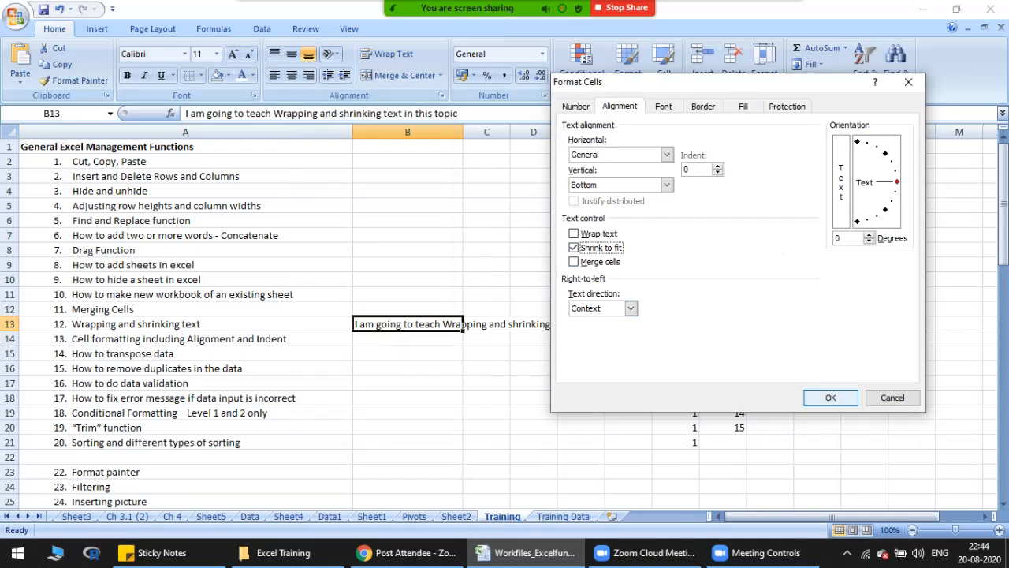
{"action": "left_click", "coordinate": [830, 398]}
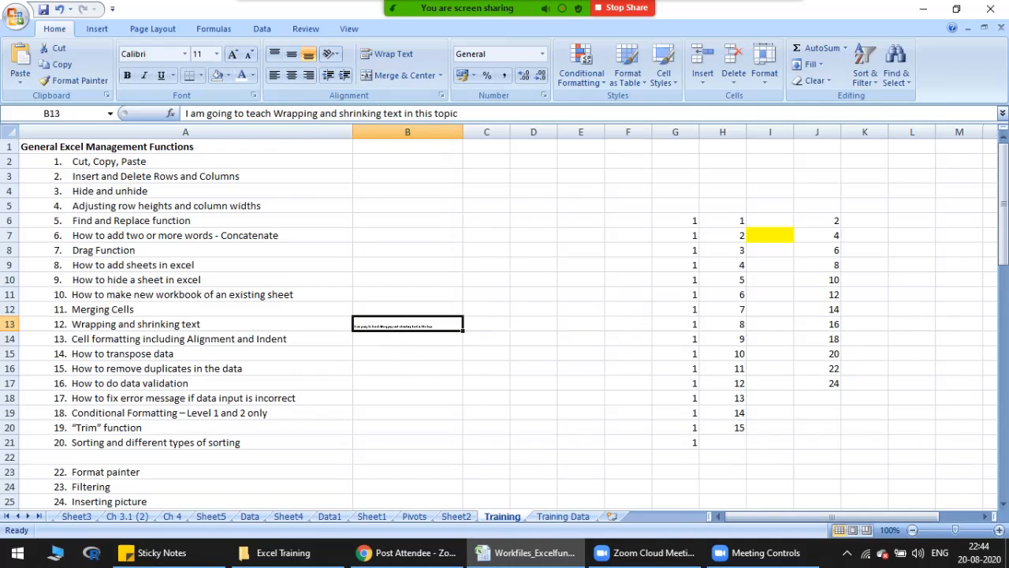
{"action": "key", "text": "ctrl+z"}
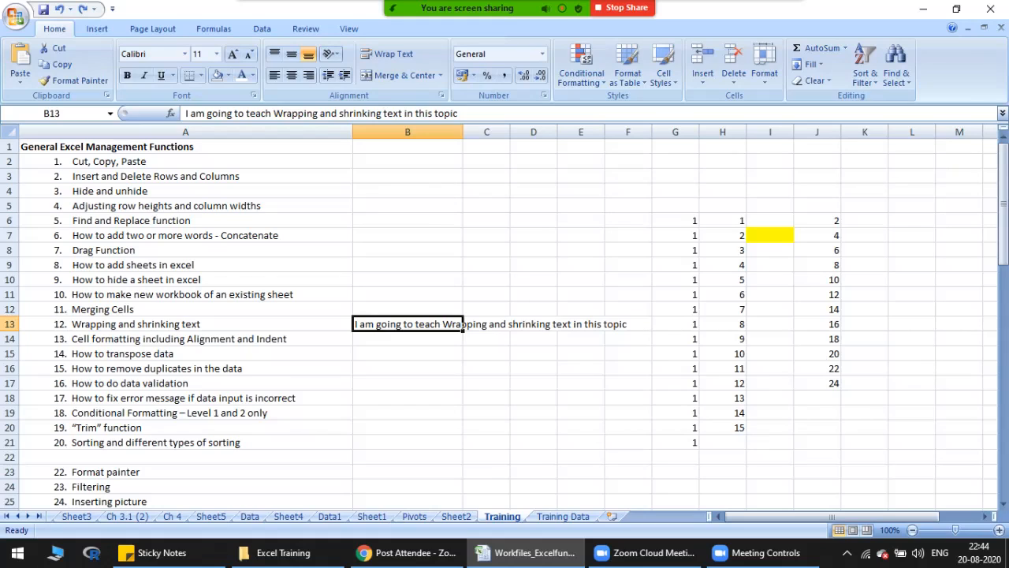
Step: Examine the text control options in the alignment settings of cell B13, leaving them unchanged
{"action": "right_click", "coordinate": [410, 327]}
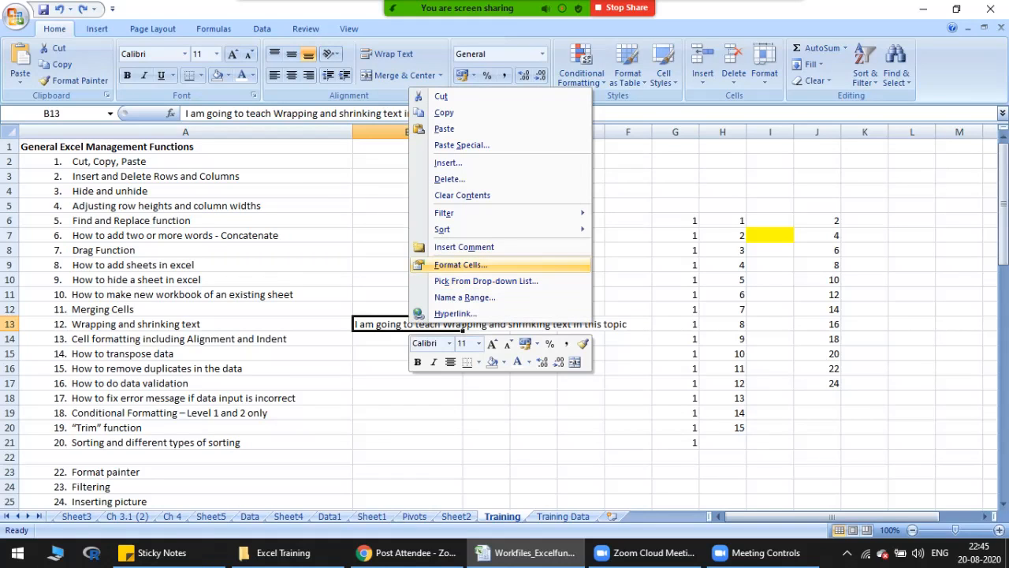
{"action": "left_click", "coordinate": [461, 264]}
{"action": "key", "text": "Escape"}
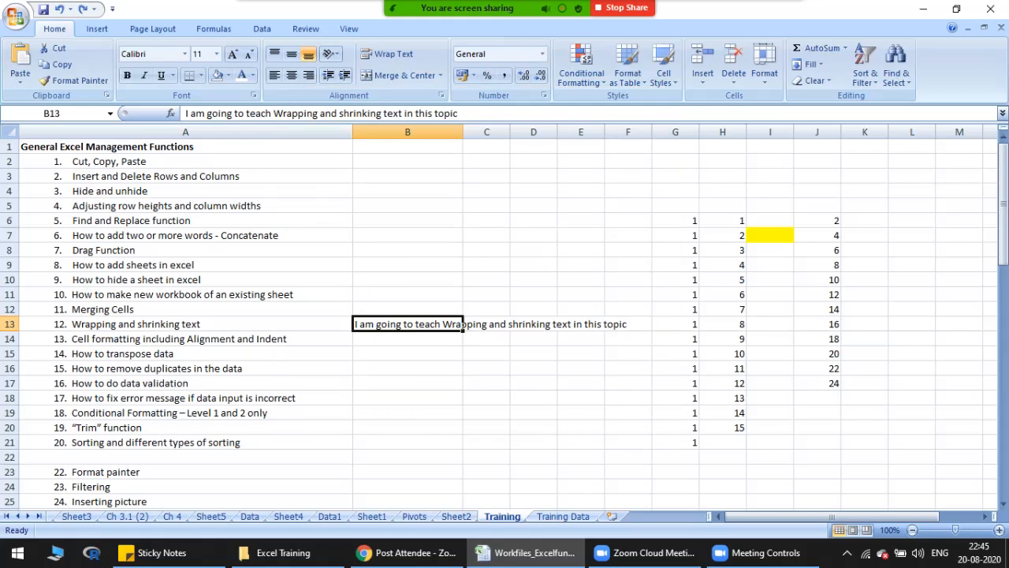
{"action": "right_click", "coordinate": [416, 328]}
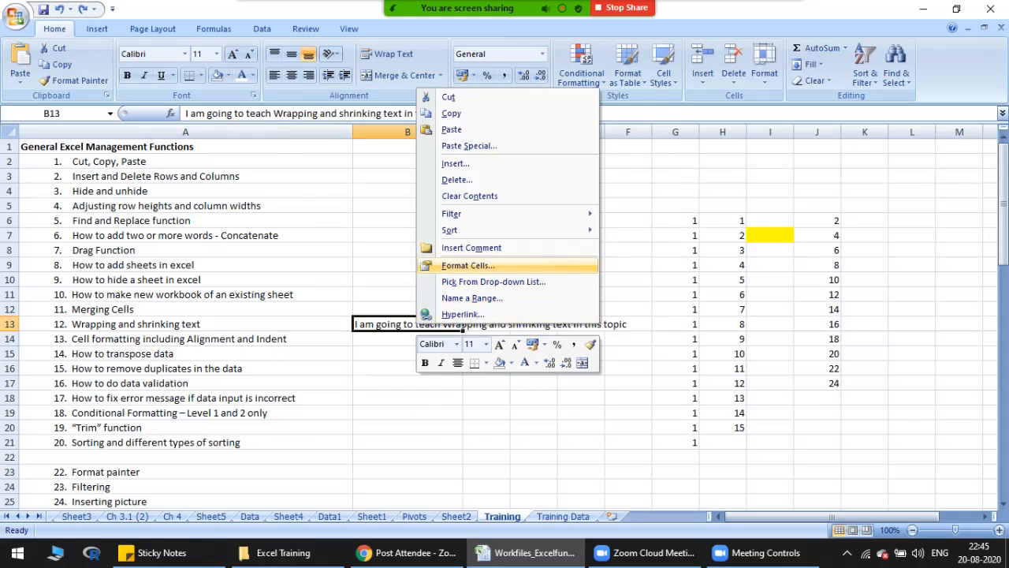
{"action": "left_click", "coordinate": [465, 265]}
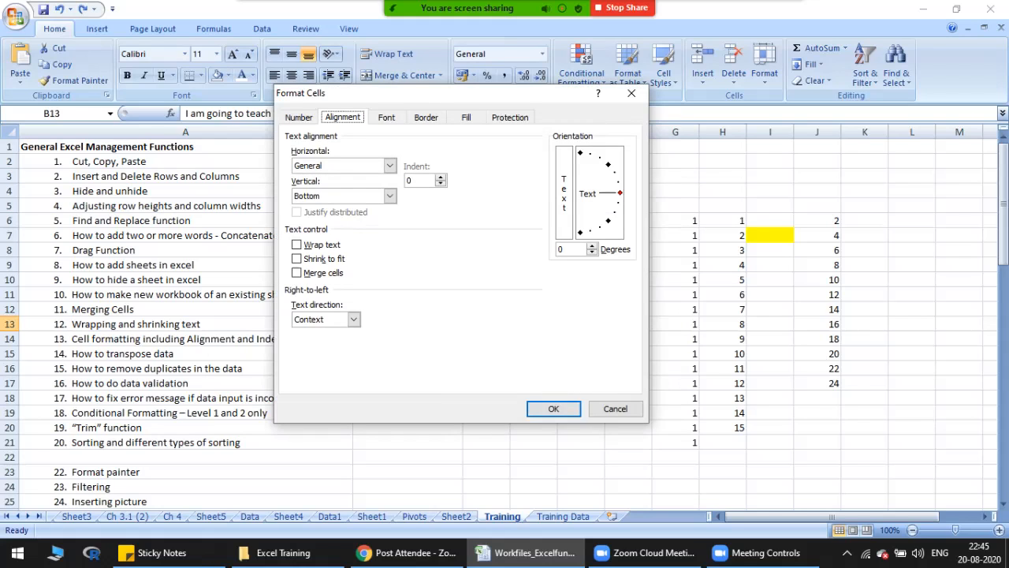
{"action": "key", "text": "Escape"}
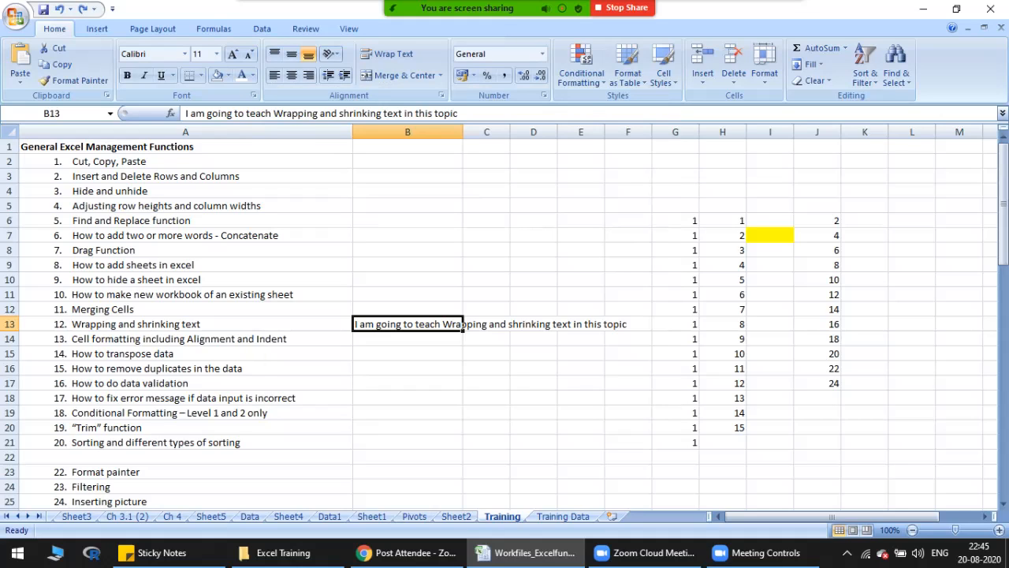
{"action": "right_click", "coordinate": [406, 326]}
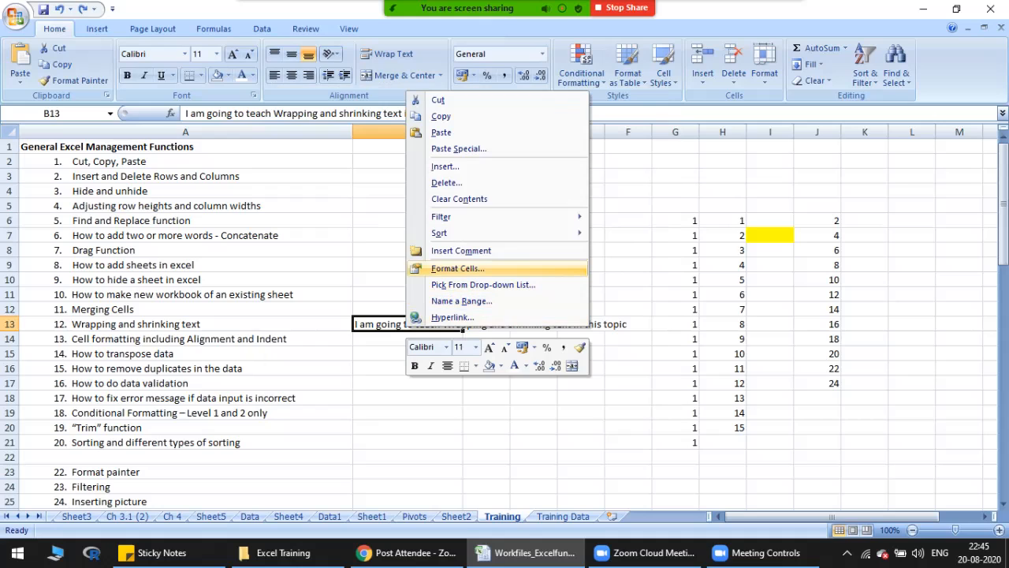
{"action": "left_click", "coordinate": [458, 268]}
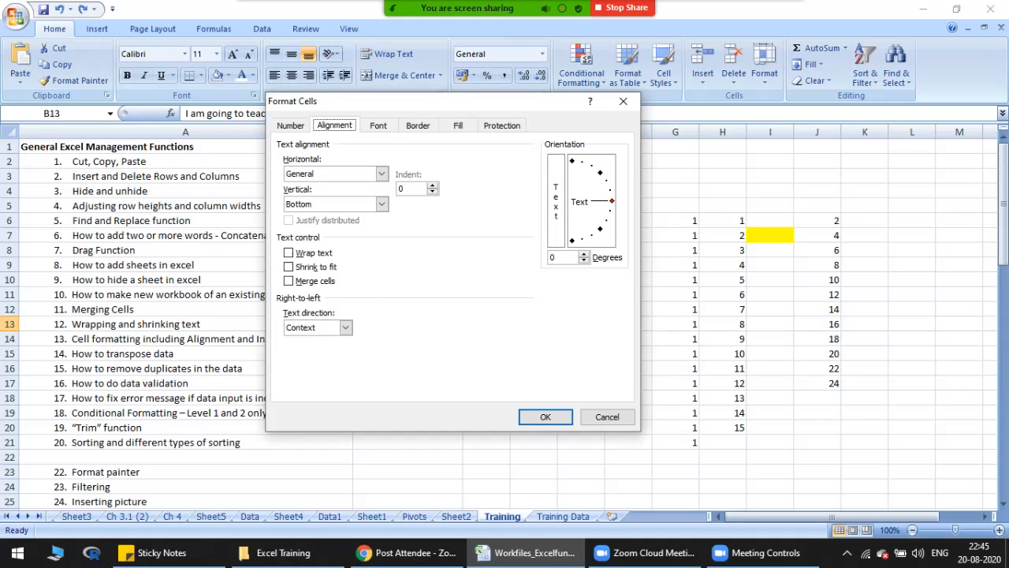
{"action": "key", "text": "Escape"}
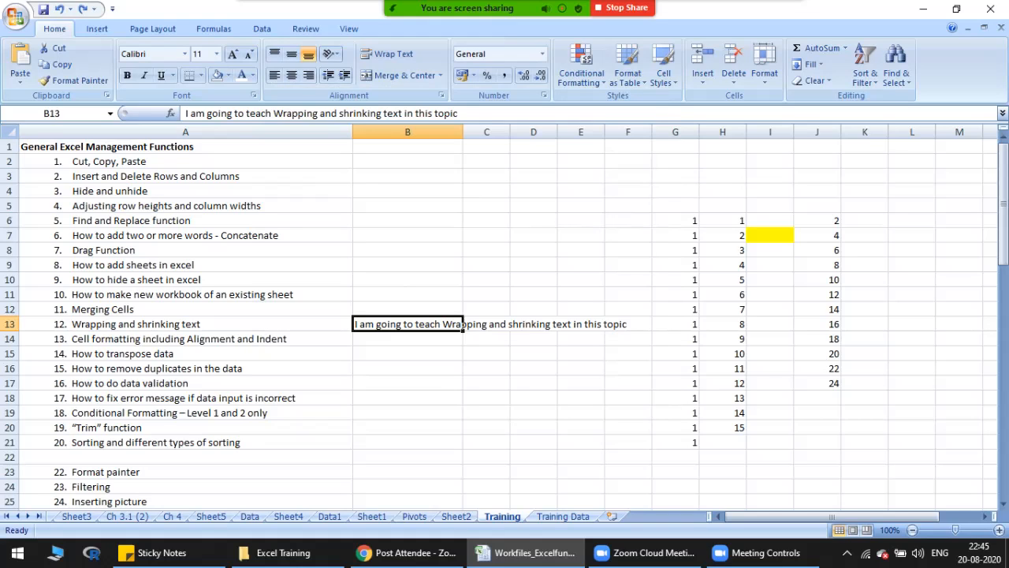
Step: Apply the Wrap text control to cell B13 through its cell format settings, with Shrink to fit left off
{"action": "right_click", "coordinate": [421, 325]}
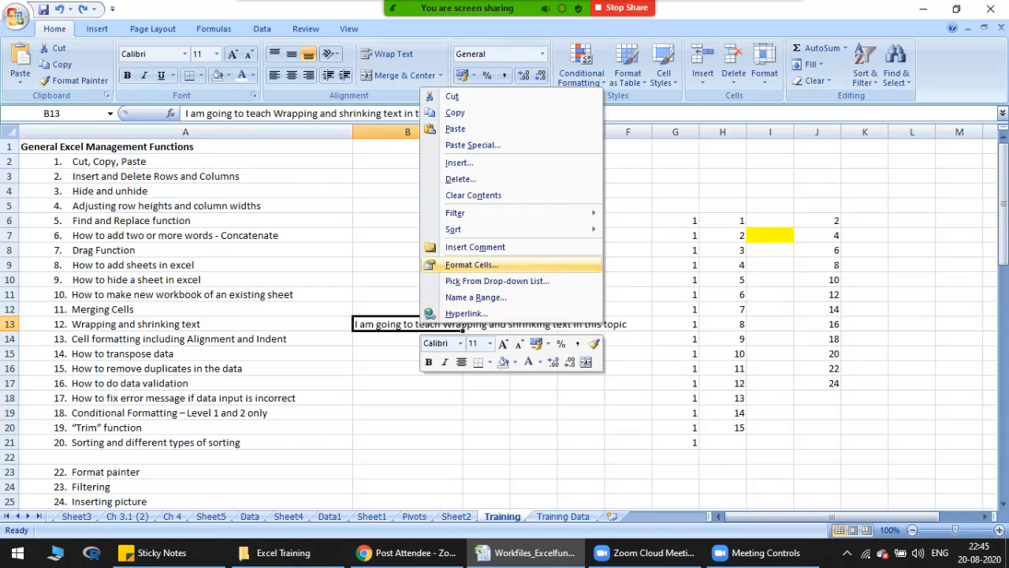
{"action": "key", "text": "Return"}
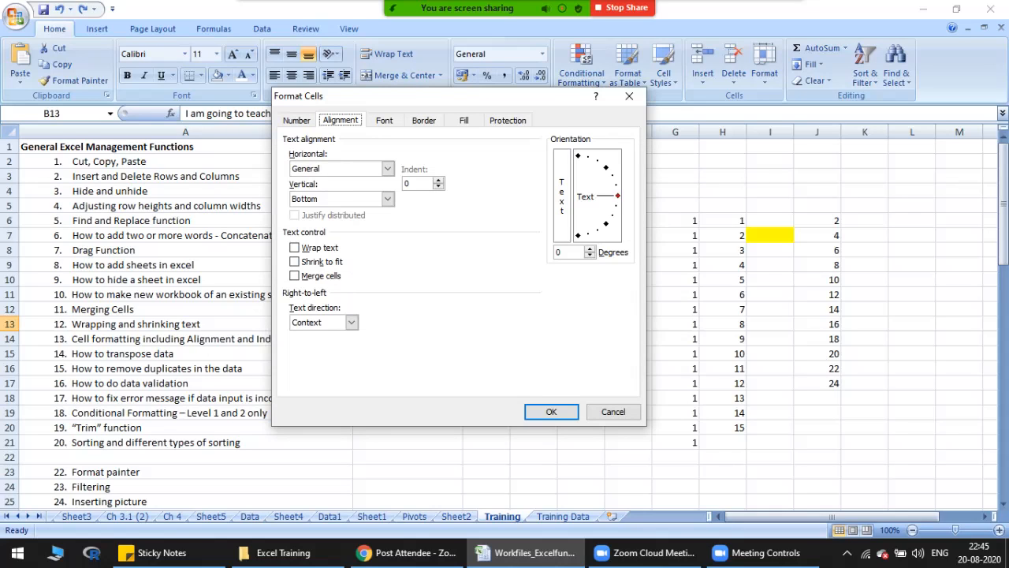
{"action": "left_click_drag", "start_coordinate": [366, 106], "coordinate": [584, 88]}
{"action": "left_click", "coordinate": [512, 242]}
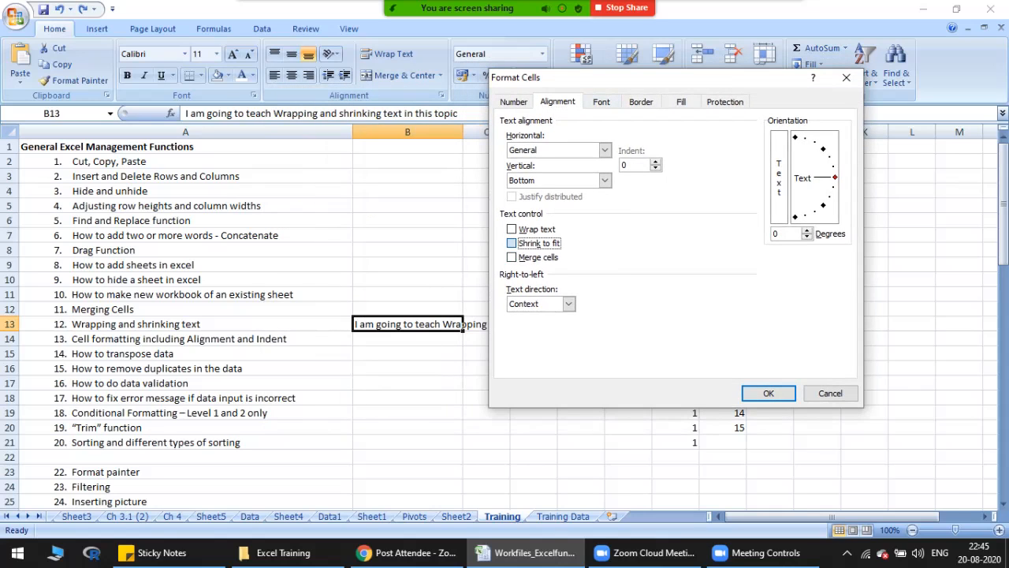
{"action": "left_click", "coordinate": [511, 242]}
{"action": "left_click", "coordinate": [512, 228]}
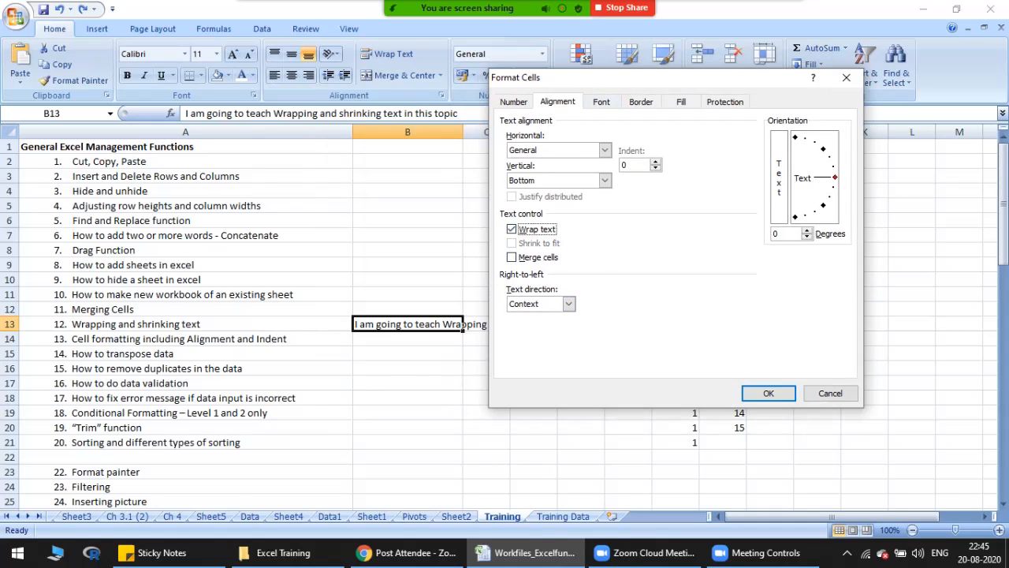
{"action": "left_click", "coordinate": [769, 392]}
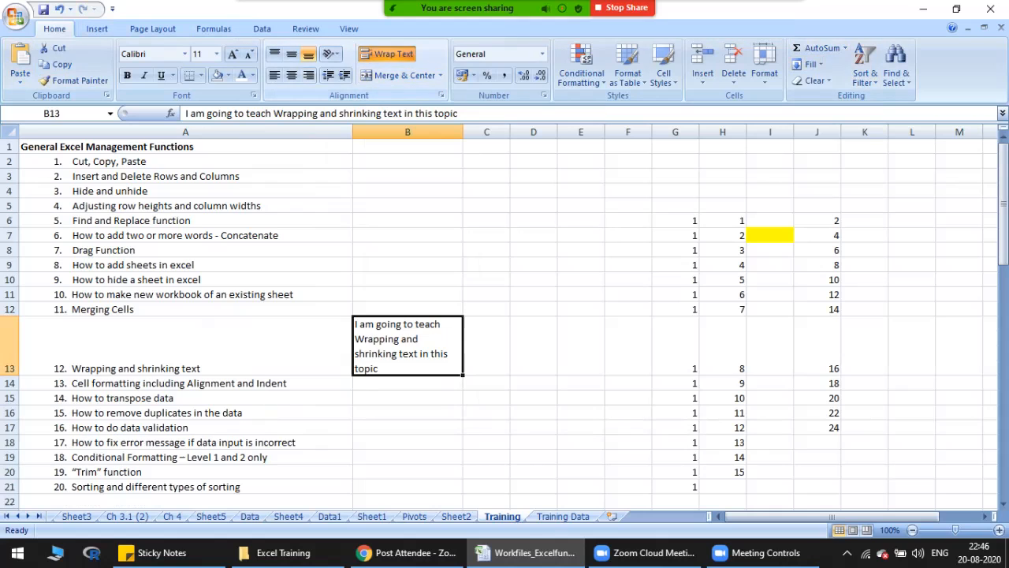
Step: Toggle text wrapping in cell B13 off, on and off again
{"action": "left_click", "coordinate": [386, 54]}
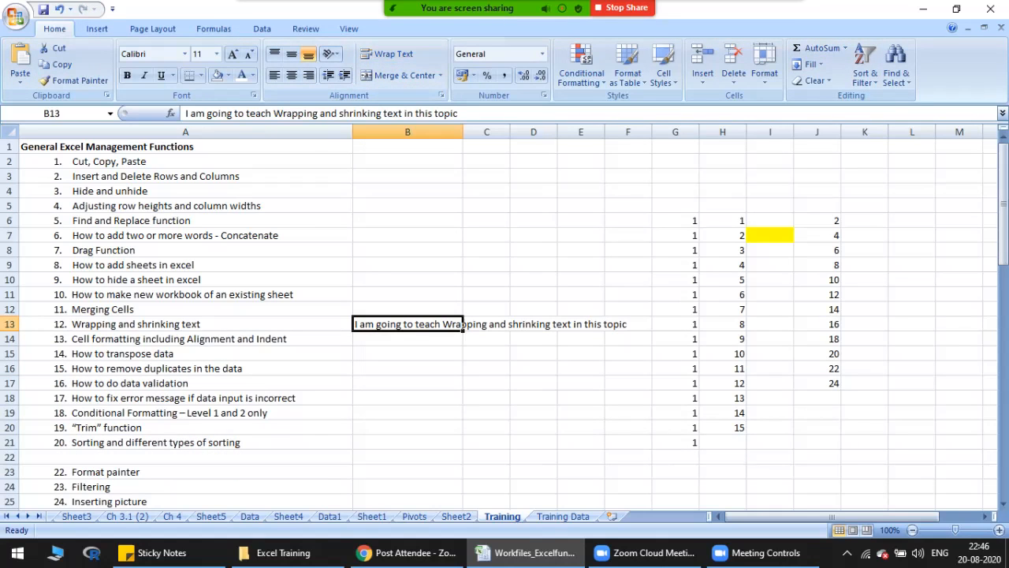
{"action": "left_click", "coordinate": [386, 53]}
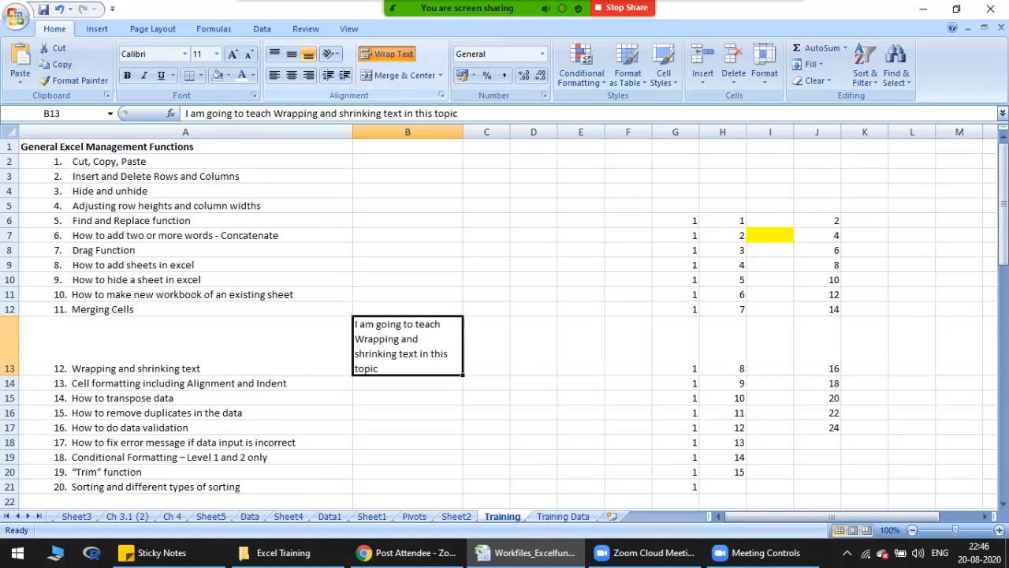
{"action": "left_click", "coordinate": [386, 53]}
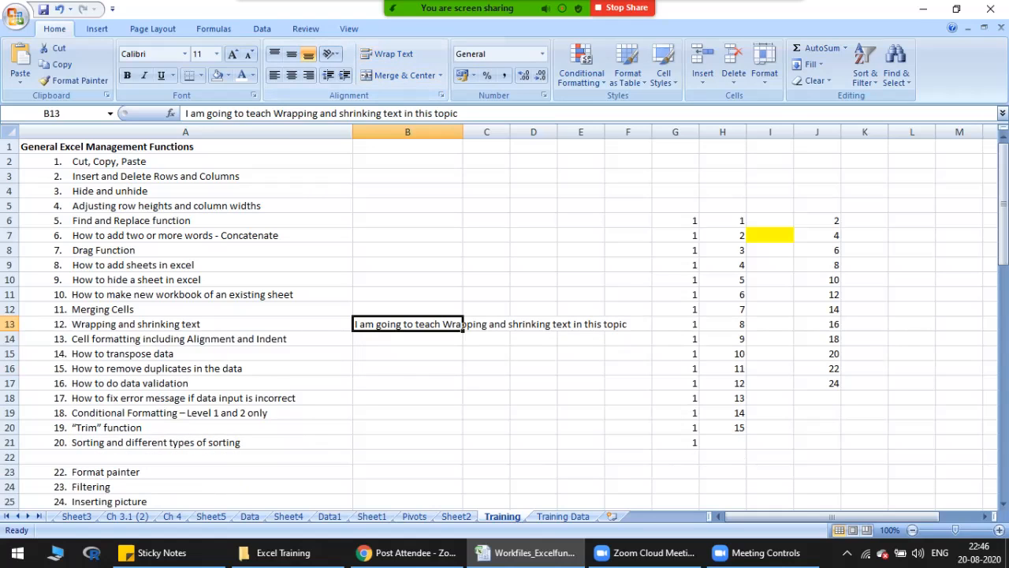
Step: Rotate the text in cell B13 to a 45-degree orientation, view the full slanted sentence and undo the rotation
{"action": "right_click", "coordinate": [461, 325]}
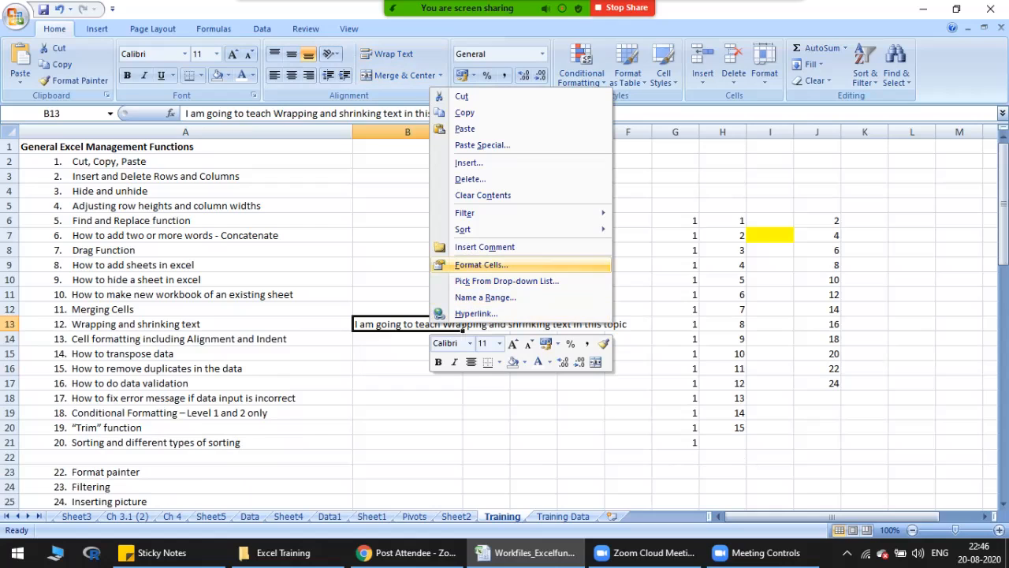
{"action": "key", "text": "Return"}
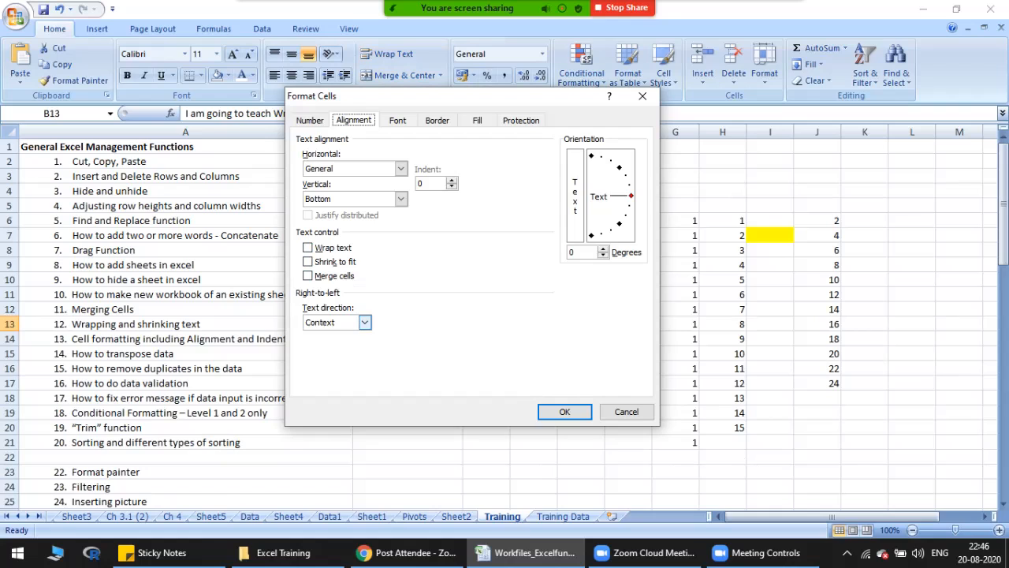
{"action": "left_click", "coordinate": [365, 322]}
{"action": "left_click", "coordinate": [364, 321]}
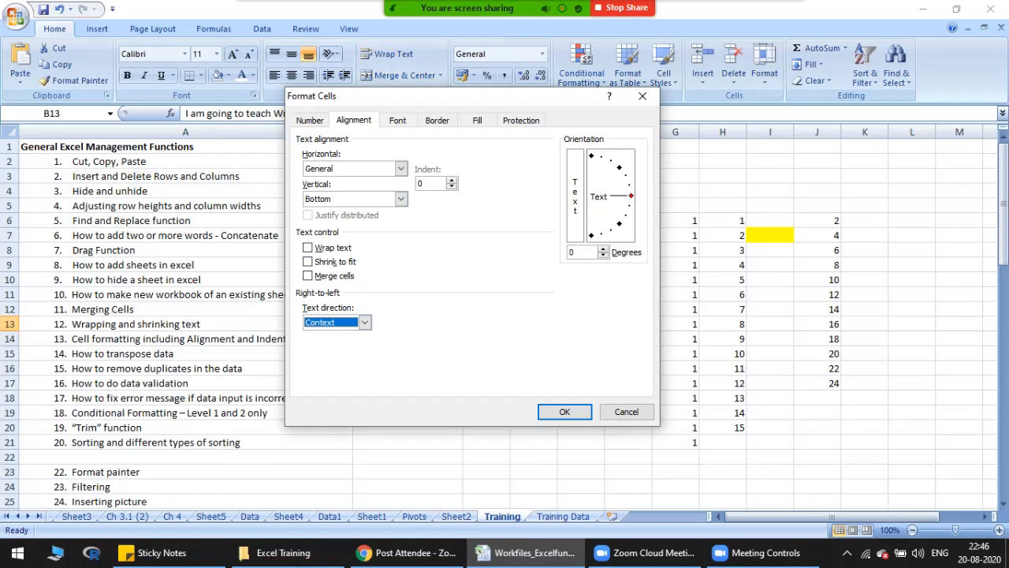
{"action": "left_click_drag", "start_coordinate": [631, 196], "coordinate": [619, 167]}
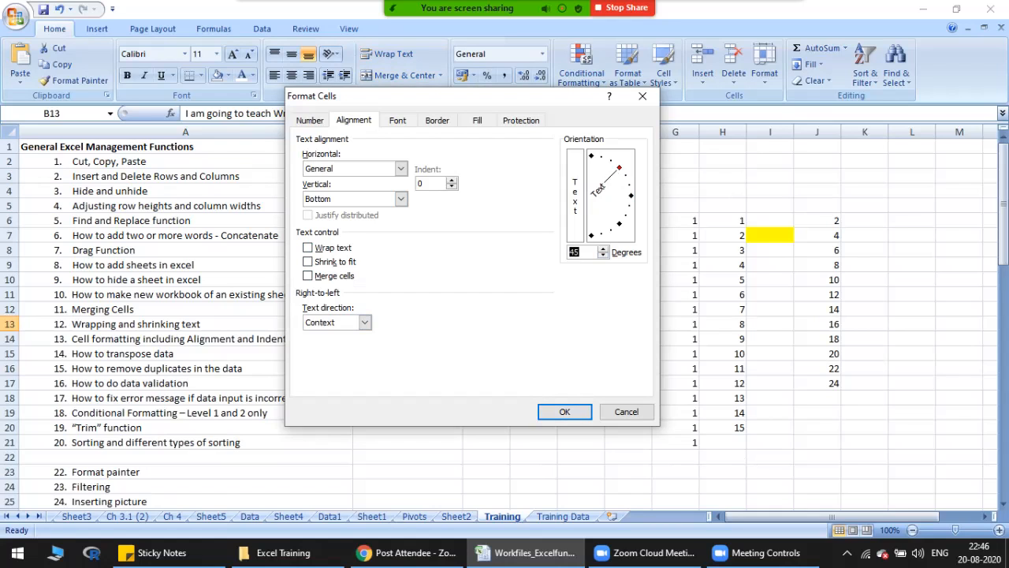
{"action": "left_click", "coordinate": [564, 411]}
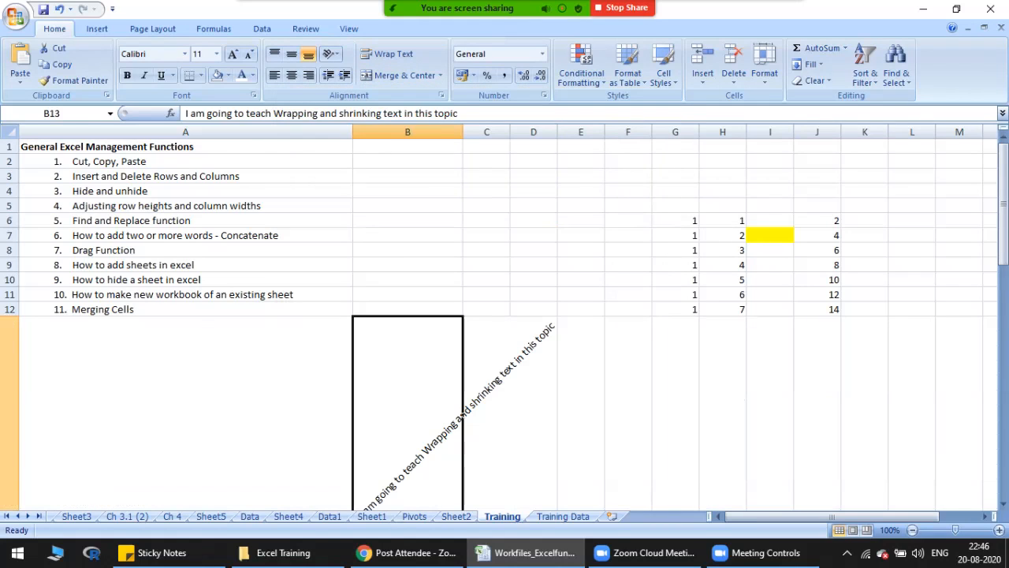
{"action": "left_click_drag", "start_coordinate": [1003, 220], "coordinate": [1003, 235]}
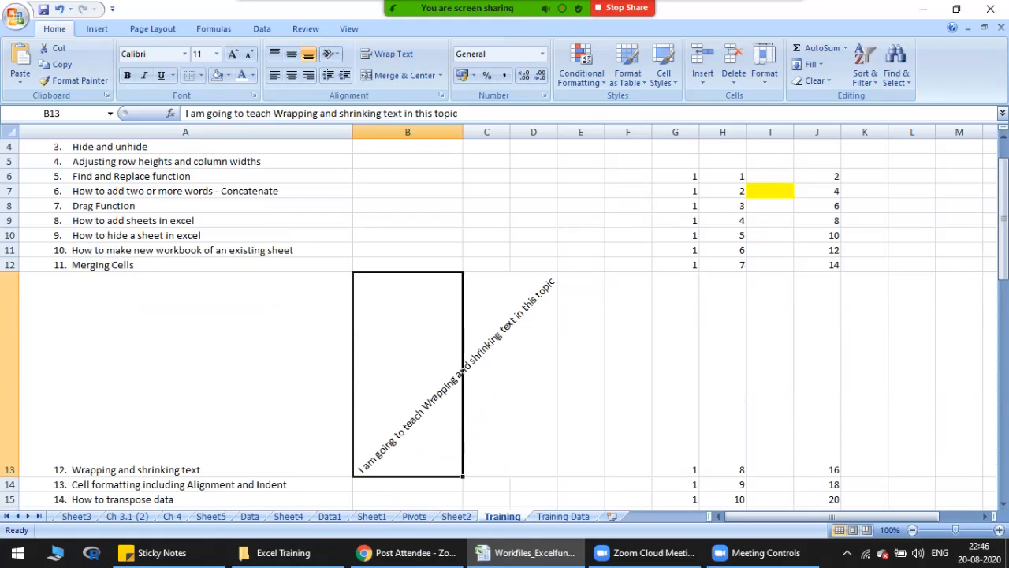
{"action": "key", "text": "ctrl+z"}
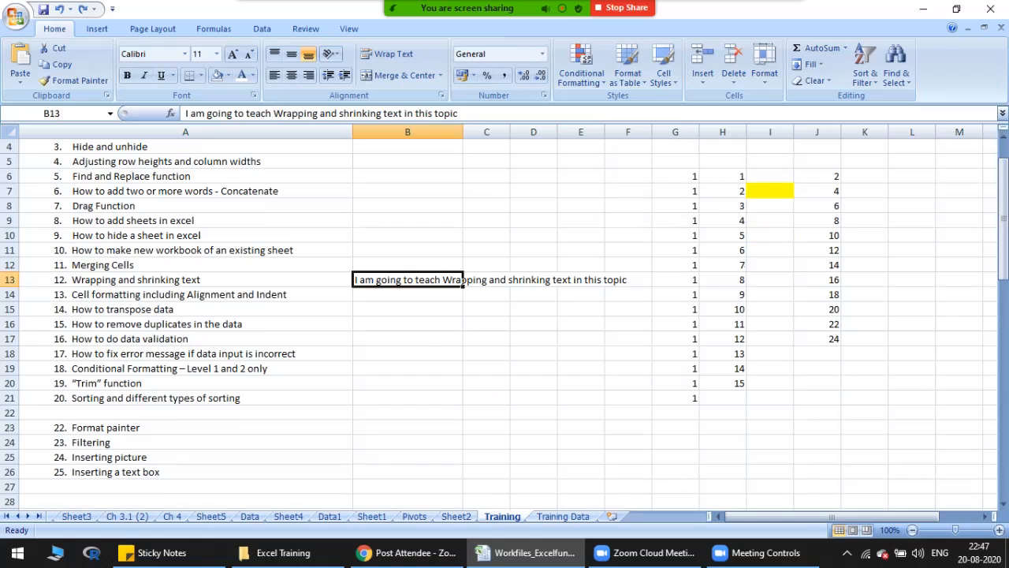
Step: Set the alignment of cell B13 to Left (Indent) with an indent of 2 and check the result
{"action": "right_click", "coordinate": [415, 282]}
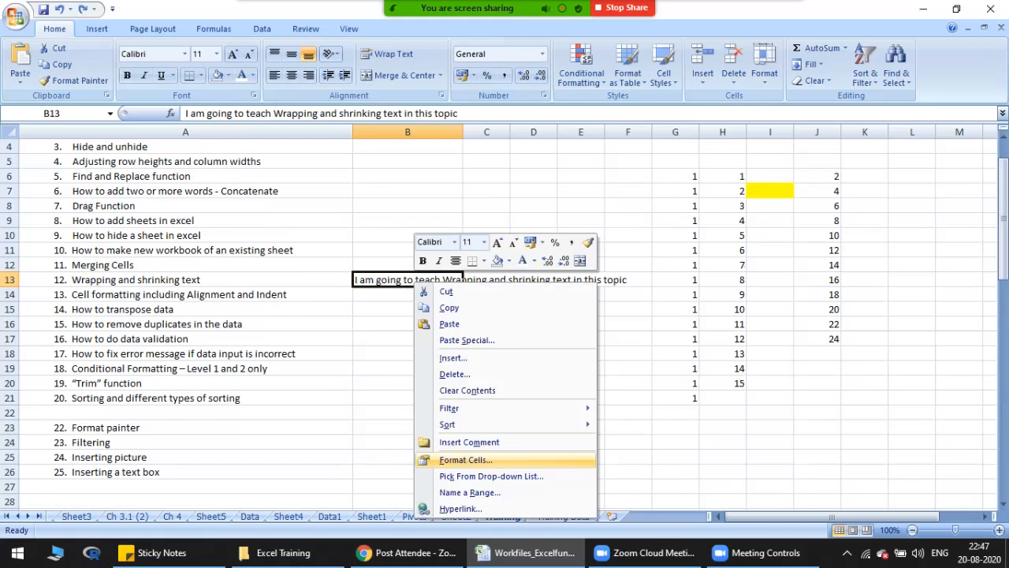
{"action": "left_click", "coordinate": [466, 459]}
{"action": "left_click_drag", "start_coordinate": [473, 208], "coordinate": [646, 164]}
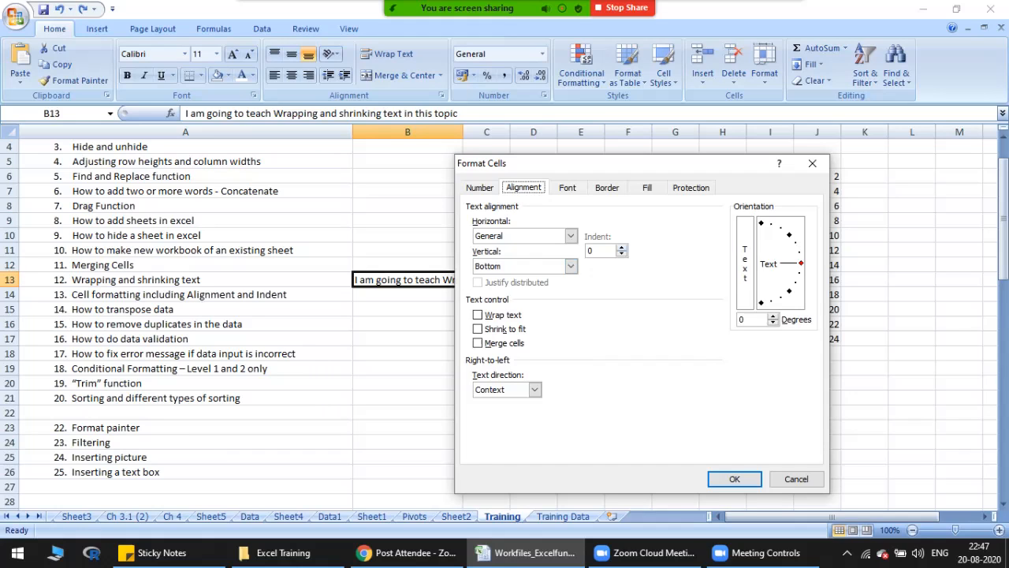
{"action": "left_click", "coordinate": [622, 247]}
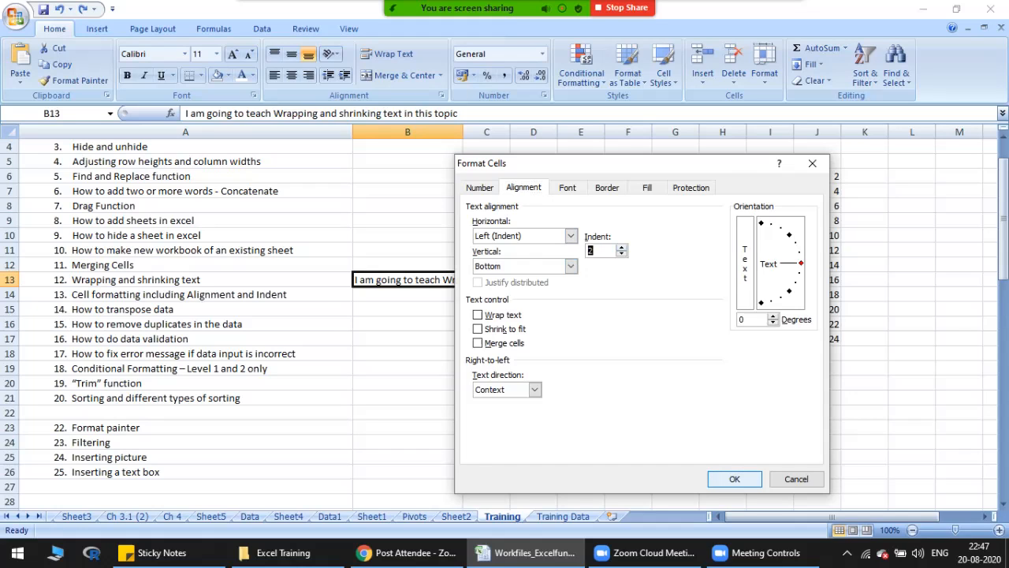
{"action": "key", "text": "Return"}
{"action": "key", "text": "F2"}
{"action": "left_click", "coordinate": [407, 324]}
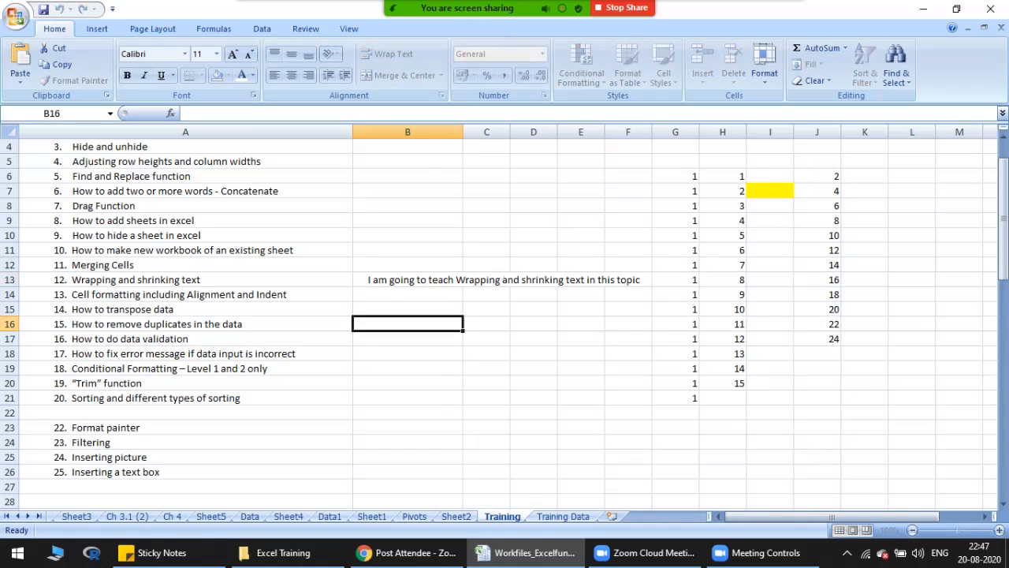
{"action": "left_click", "coordinate": [407, 280]}
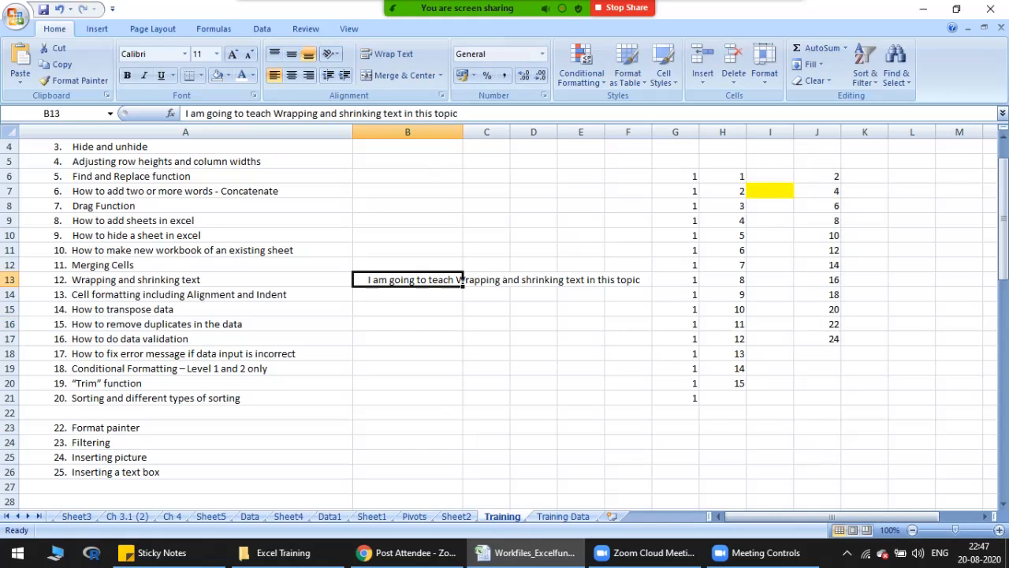
Step: Reduce the left indent of cell B13 to 1 in its alignment settings
{"action": "right_click", "coordinate": [378, 282]}
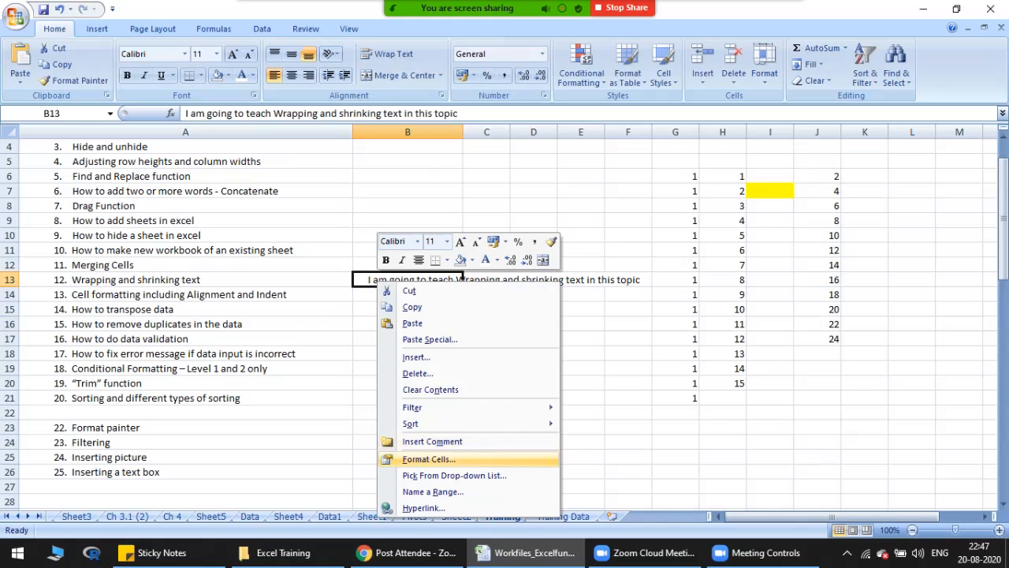
{"action": "left_click", "coordinate": [429, 459]}
{"action": "left_click", "coordinate": [418, 296]}
{"action": "left_click_drag", "start_coordinate": [464, 207], "coordinate": [633, 158]}
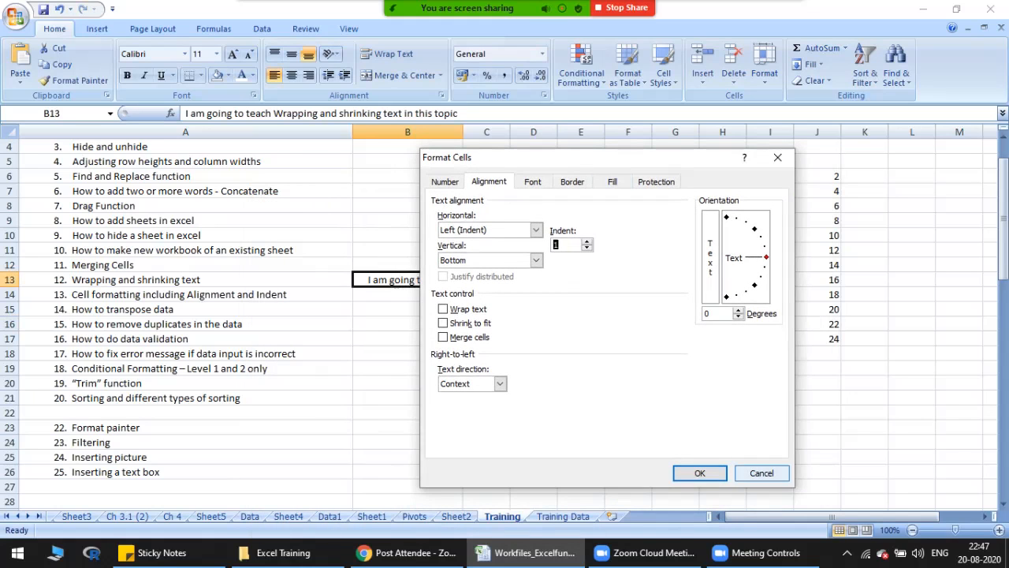
{"action": "left_click", "coordinate": [700, 473]}
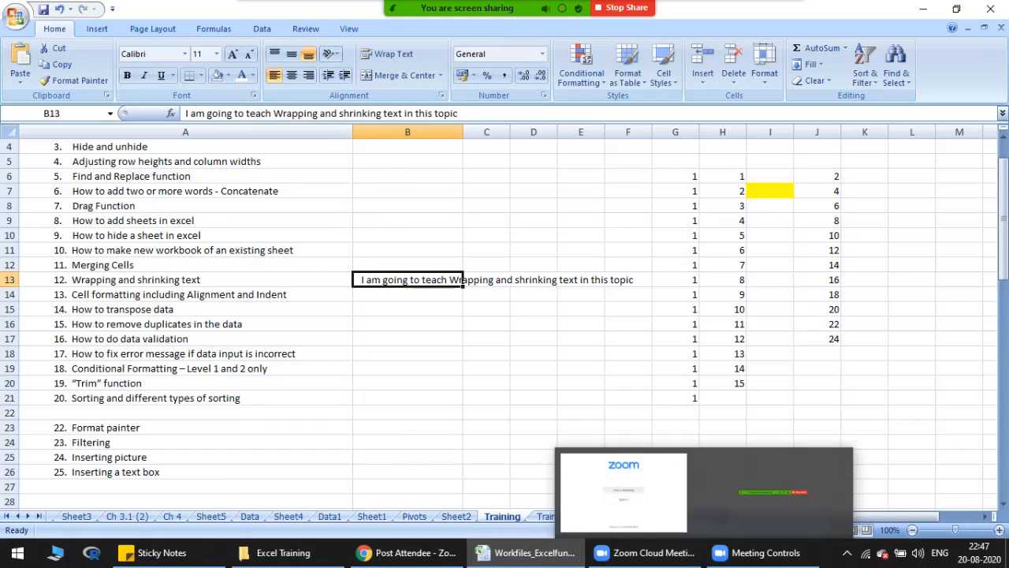
Step: Go through the Text, General and Number formats for cell B13 and choose Currency with the ₹ symbol
{"action": "right_click", "coordinate": [390, 282]}
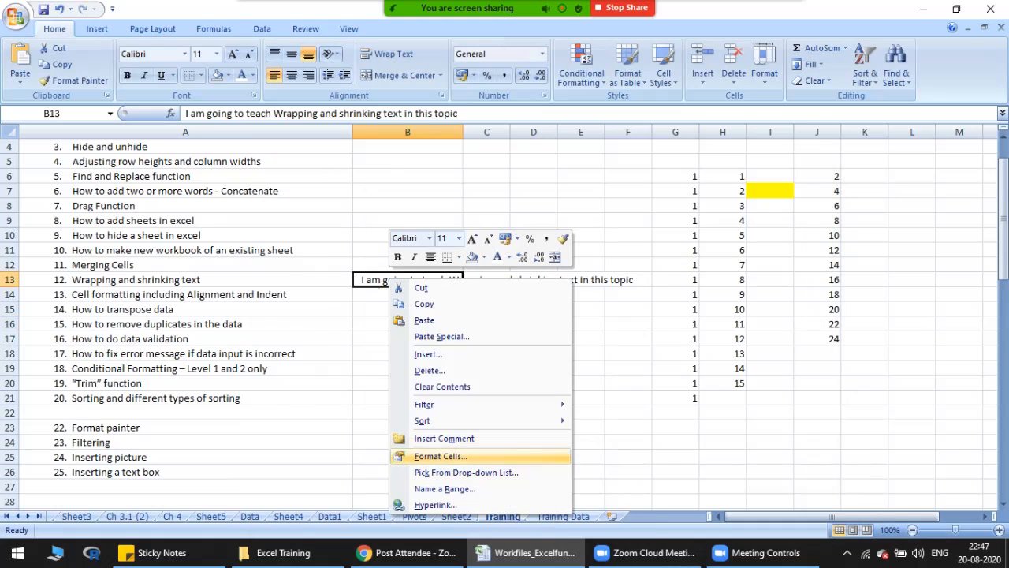
{"action": "left_click", "coordinate": [441, 455]}
{"action": "left_click_drag", "start_coordinate": [394, 205], "coordinate": [694, 104]}
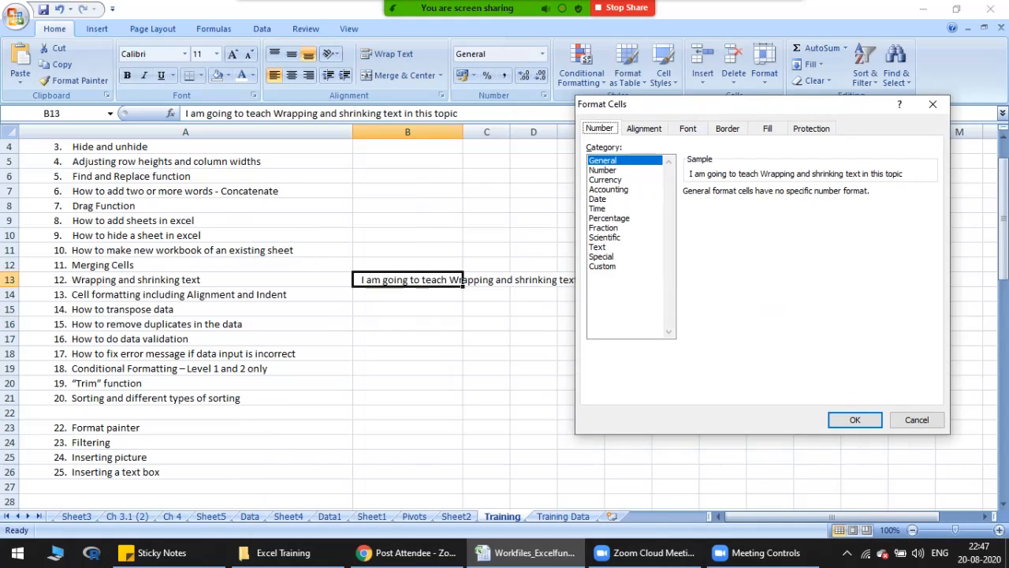
{"action": "left_click", "coordinate": [598, 247]}
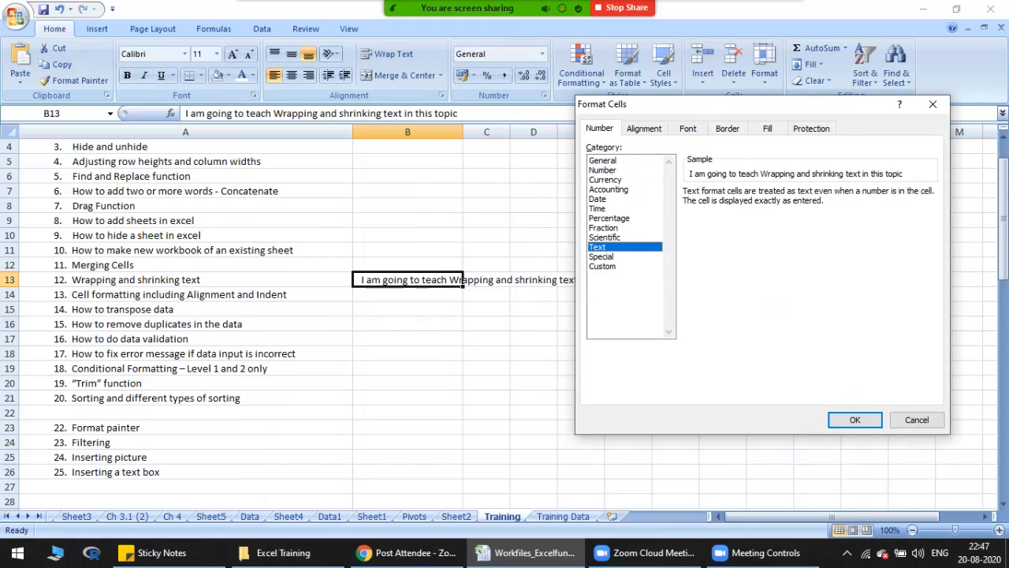
{"action": "left_click", "coordinate": [603, 160]}
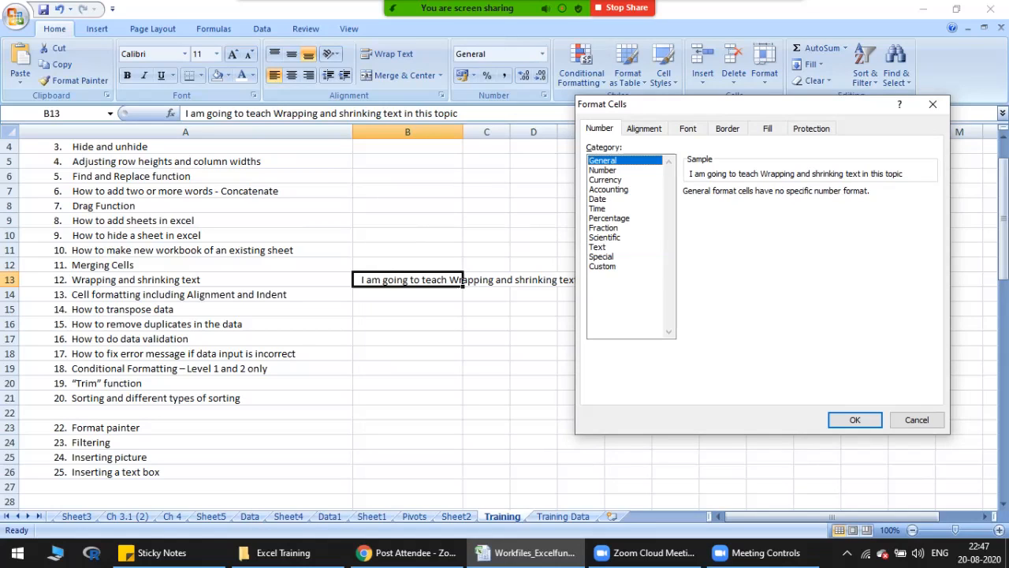
{"action": "left_click", "coordinate": [603, 170]}
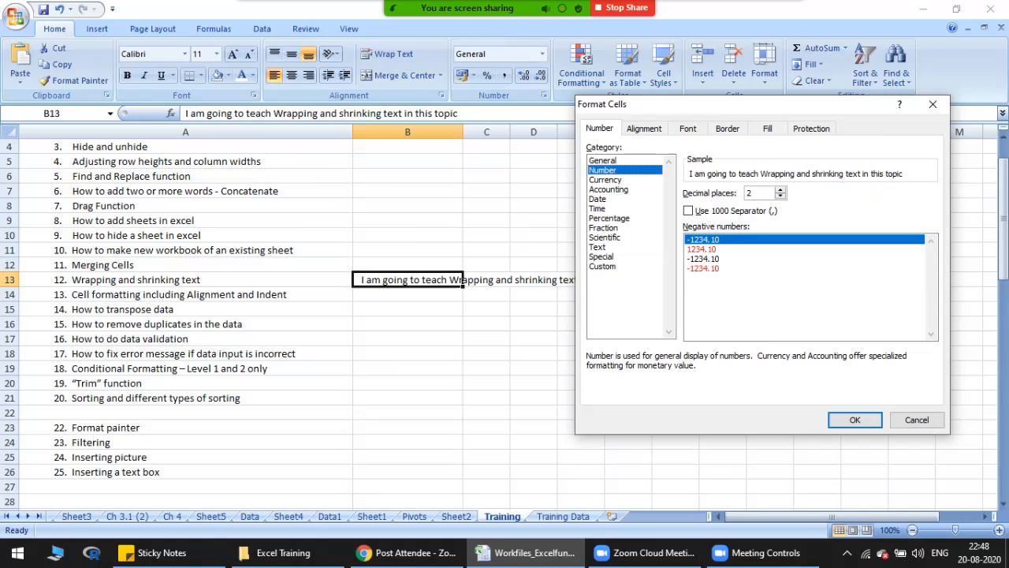
{"action": "left_click", "coordinate": [606, 180]}
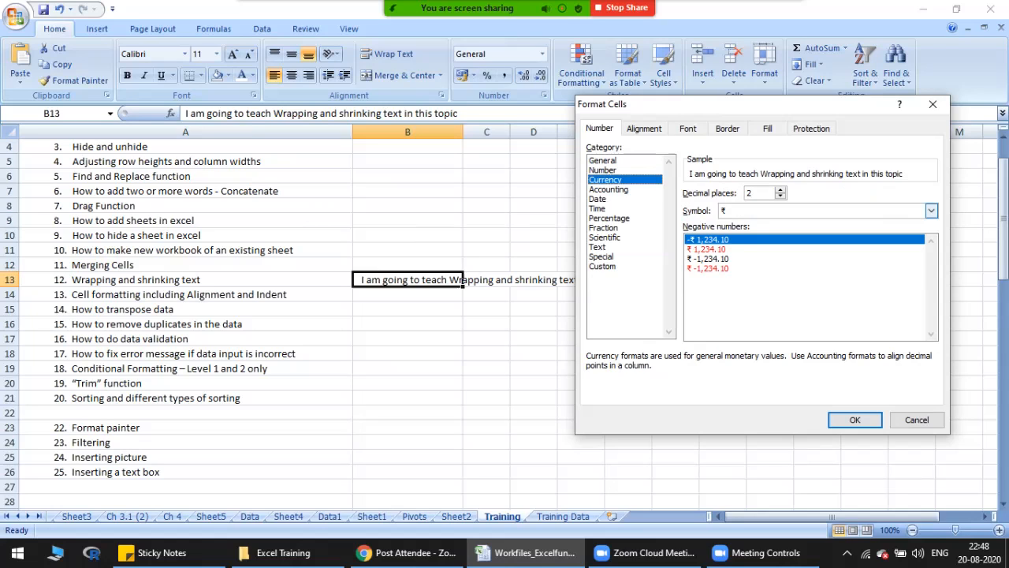
{"action": "left_click", "coordinate": [931, 211]}
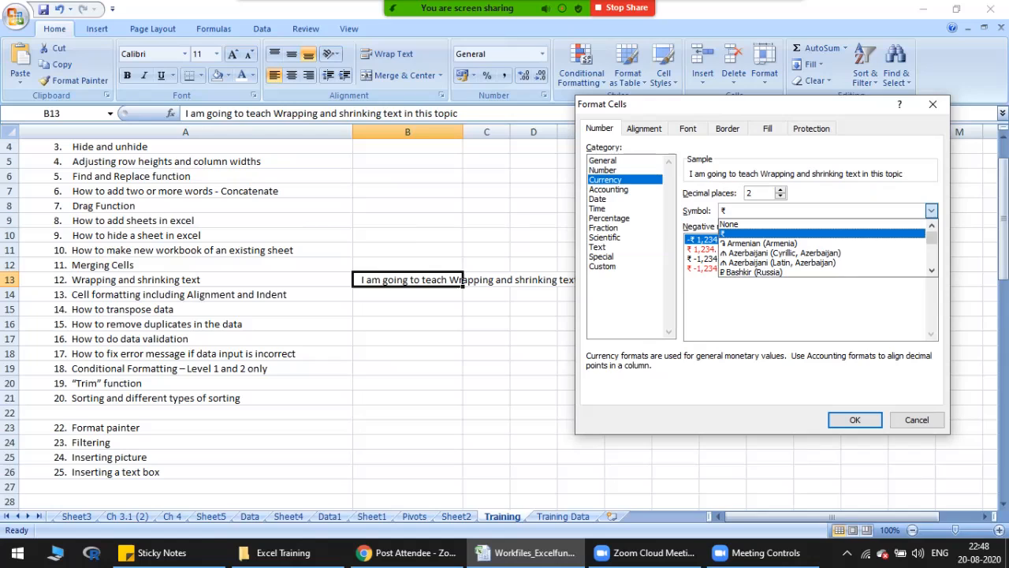
{"action": "left_click", "coordinate": [931, 210]}
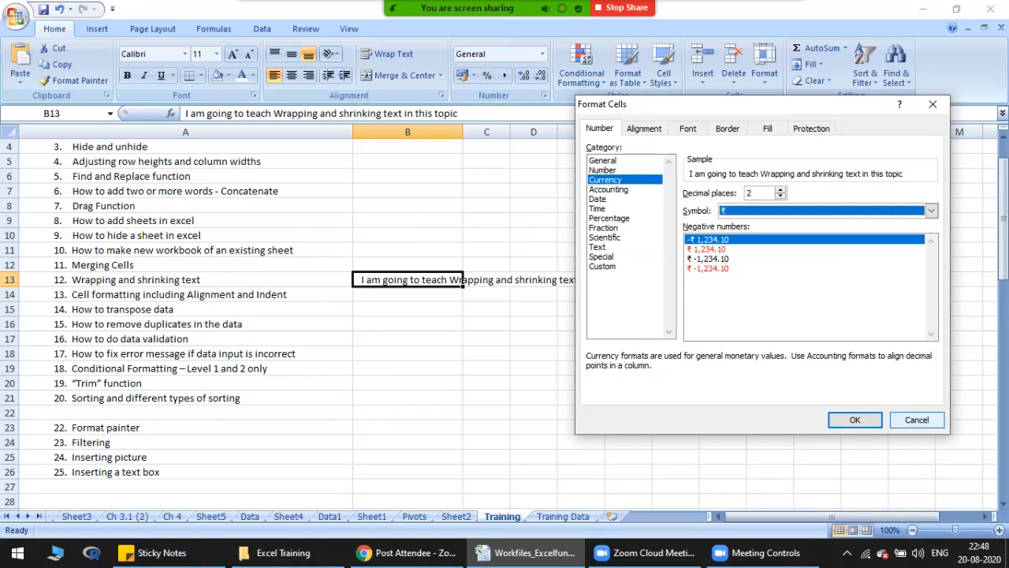
Step: Format the text in cell B13 as Arial, Bold Italic, size 24 and apply the cell format settings
{"action": "left_click", "coordinate": [644, 128]}
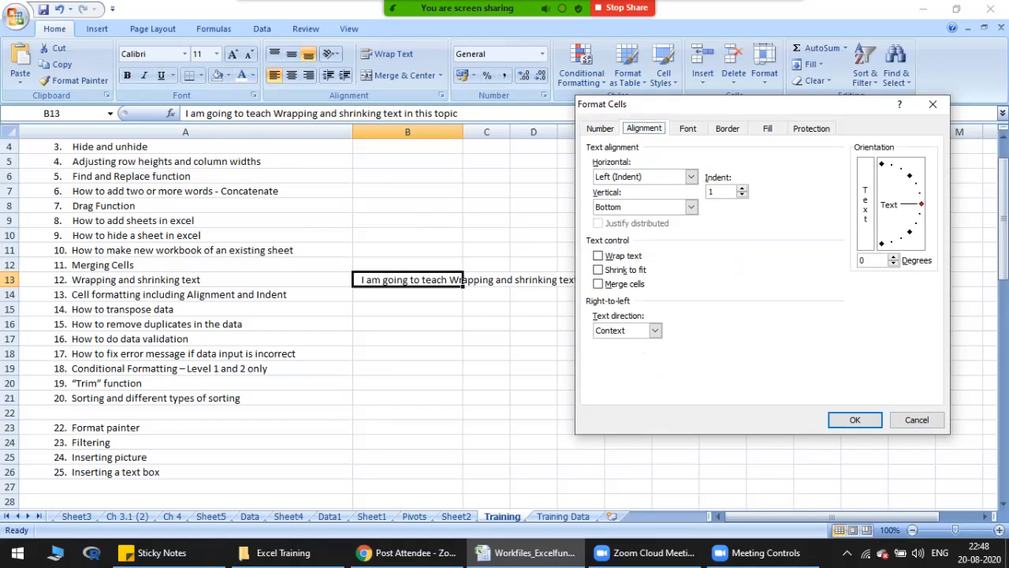
{"action": "left_click", "coordinate": [690, 128]}
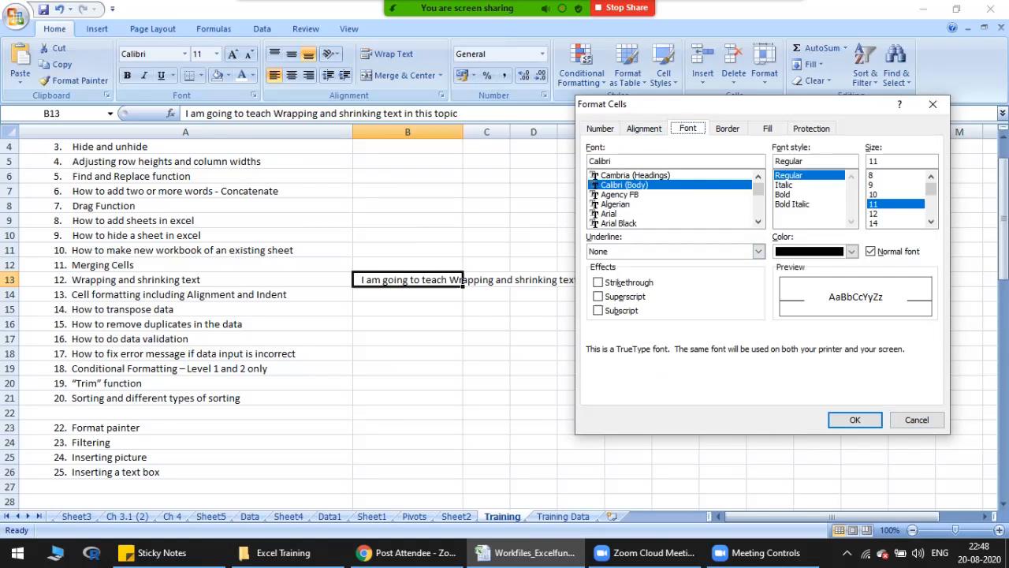
{"action": "left_click", "coordinate": [623, 214]}
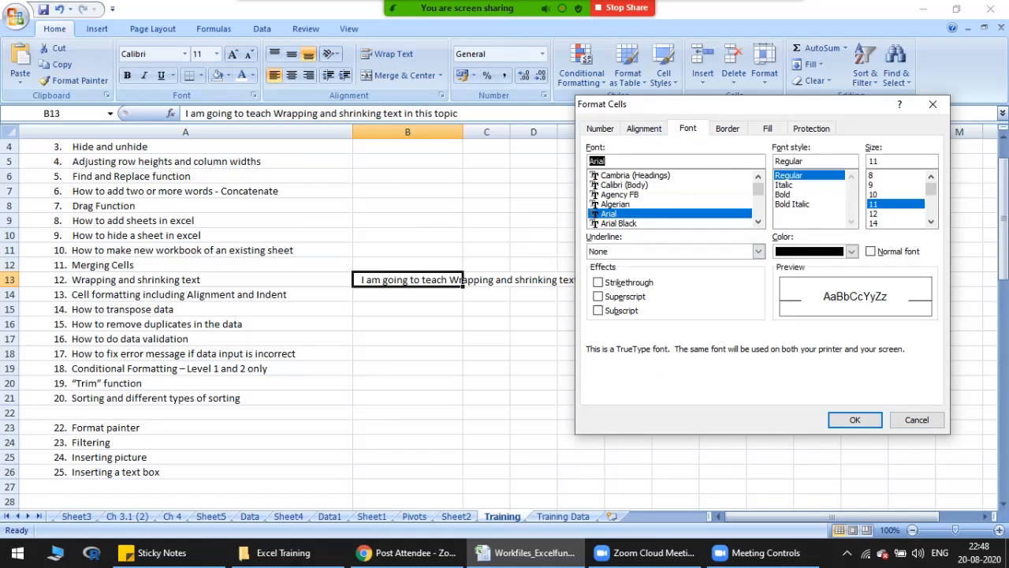
{"action": "left_click", "coordinate": [788, 194]}
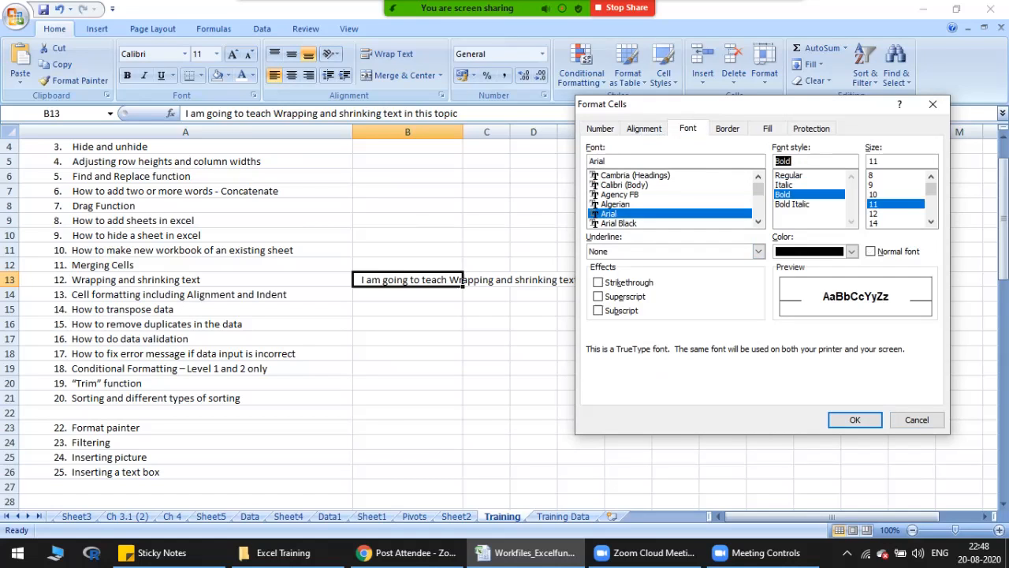
{"action": "left_click", "coordinate": [792, 204]}
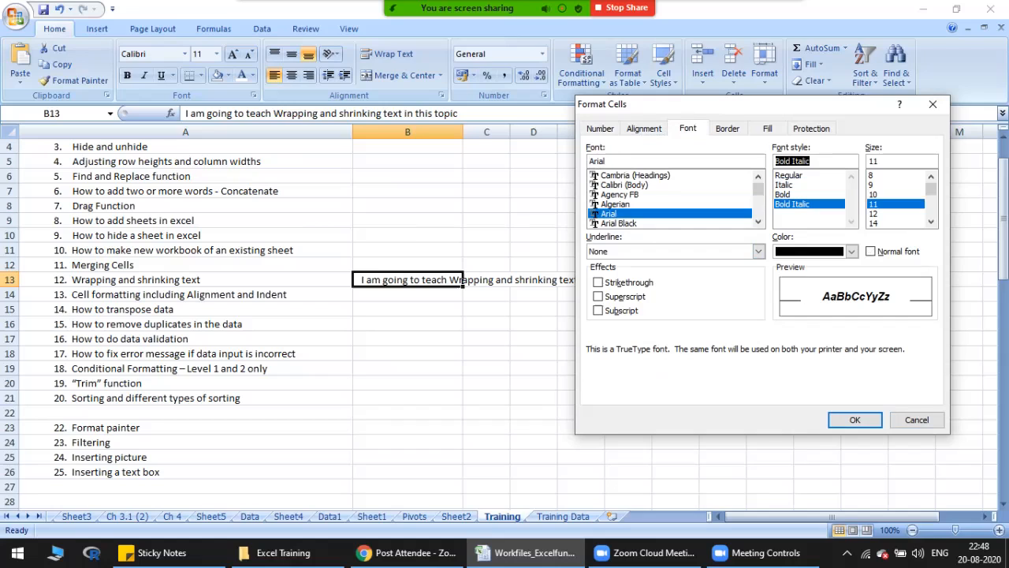
{"action": "scroll", "coordinate": [898, 198], "scroll_direction": "down", "scroll_amount": 2}
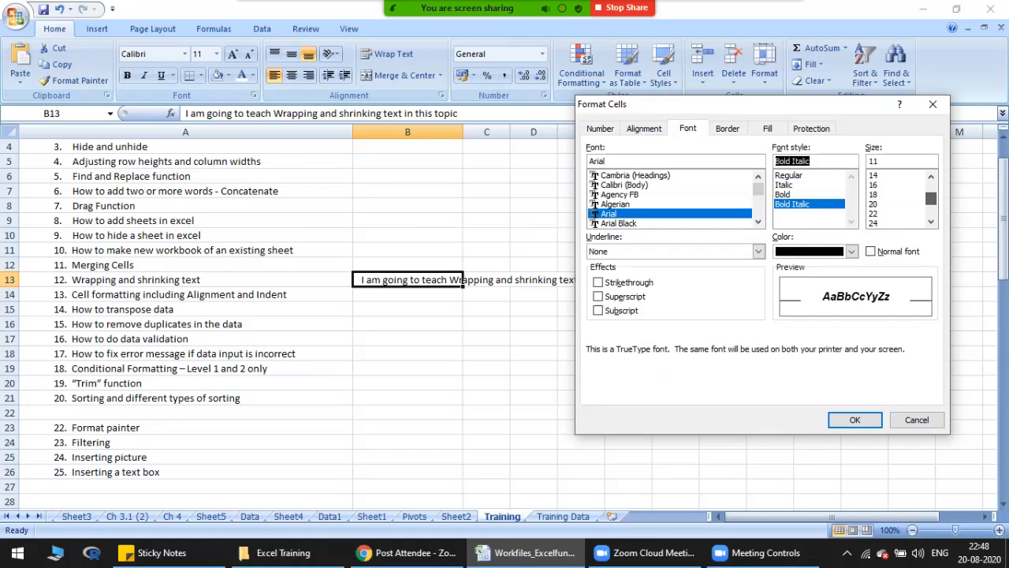
{"action": "left_click", "coordinate": [874, 223]}
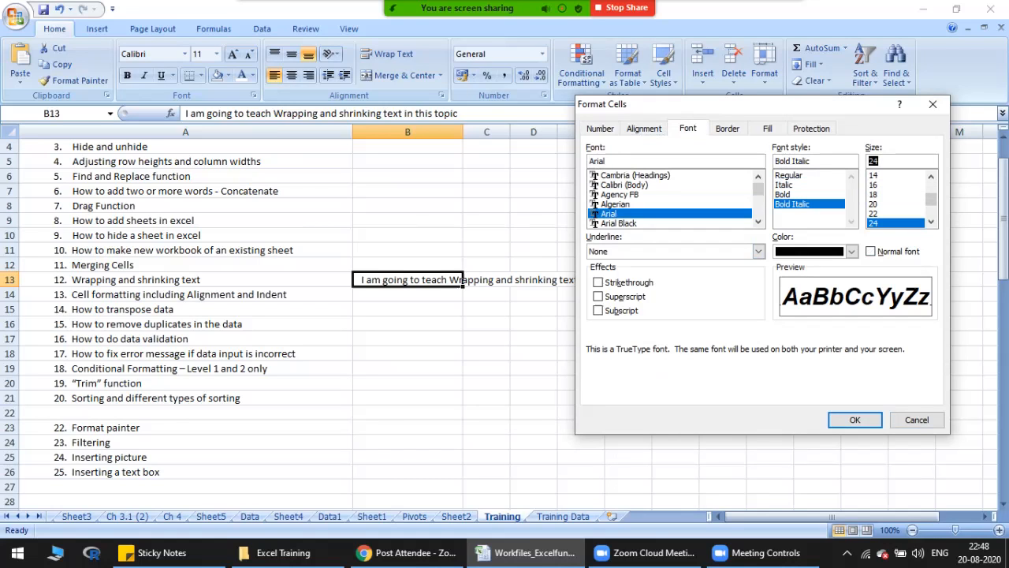
{"action": "left_click", "coordinate": [854, 420]}
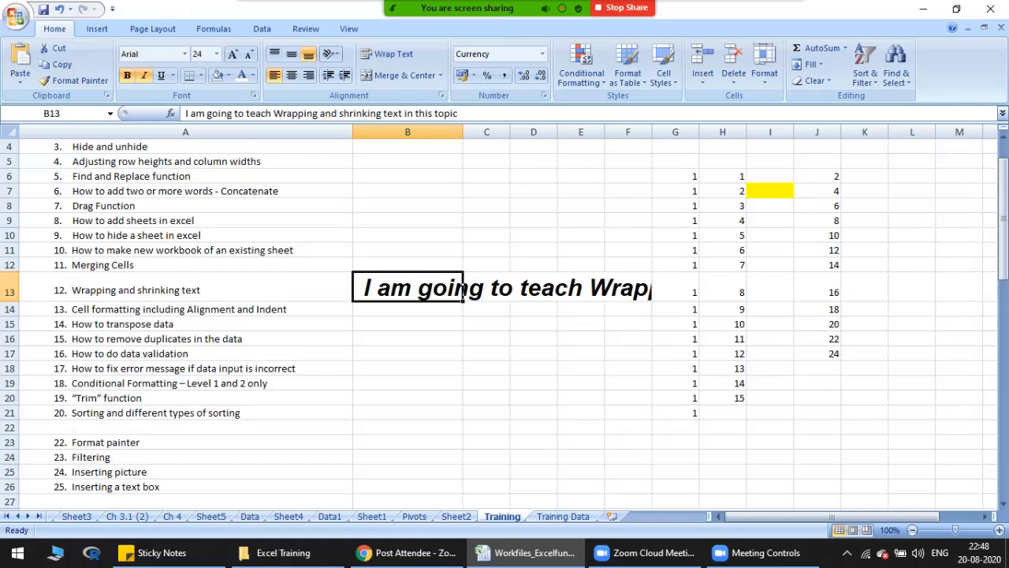
Step: Apply the Strikethrough effect to the text in cell B13
{"action": "right_click", "coordinate": [463, 289]}
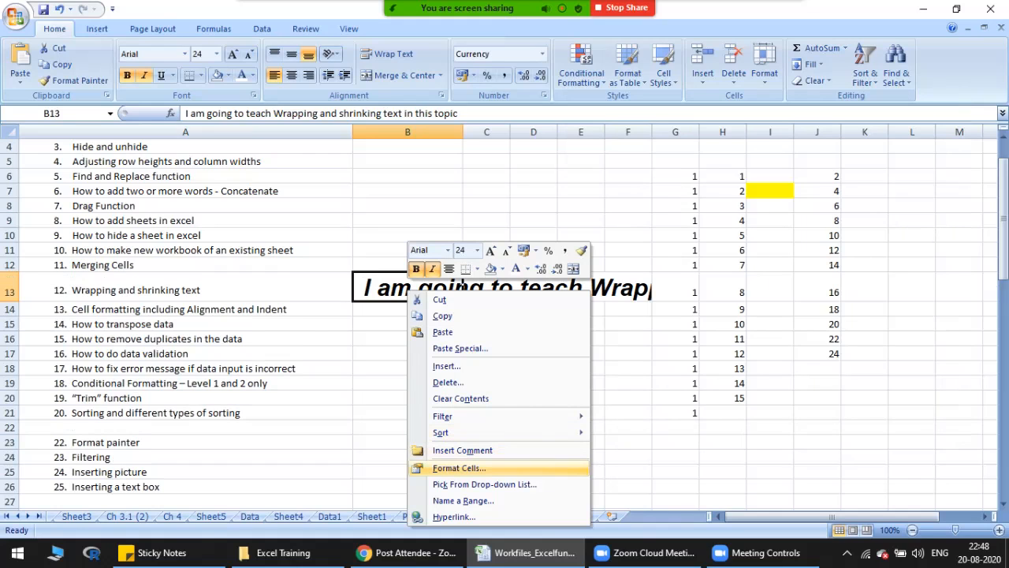
{"action": "left_click", "coordinate": [459, 467]}
{"action": "left_click_drag", "start_coordinate": [465, 207], "coordinate": [819, 76]}
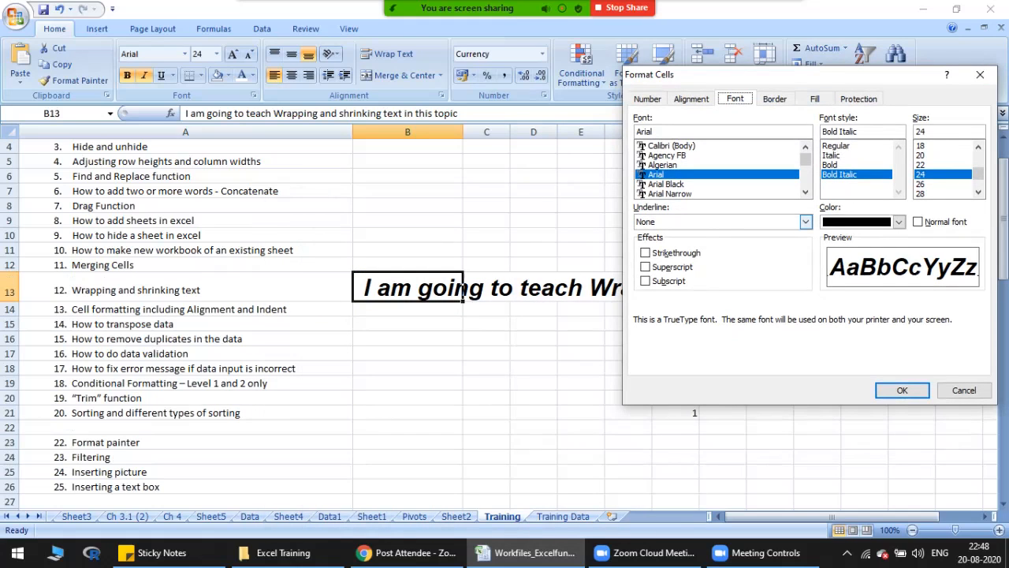
{"action": "left_click", "coordinate": [645, 252]}
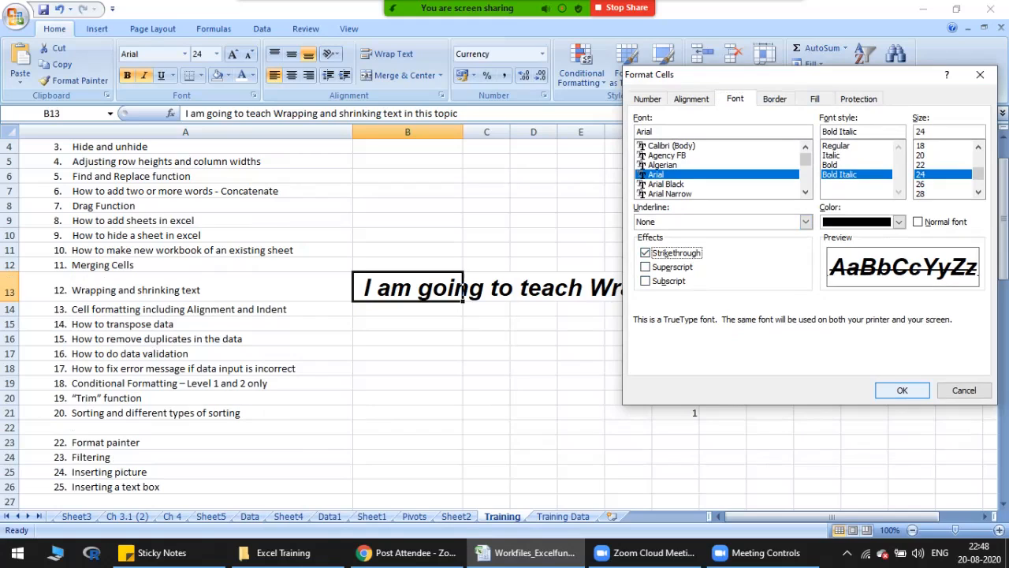
{"action": "key", "text": "Return"}
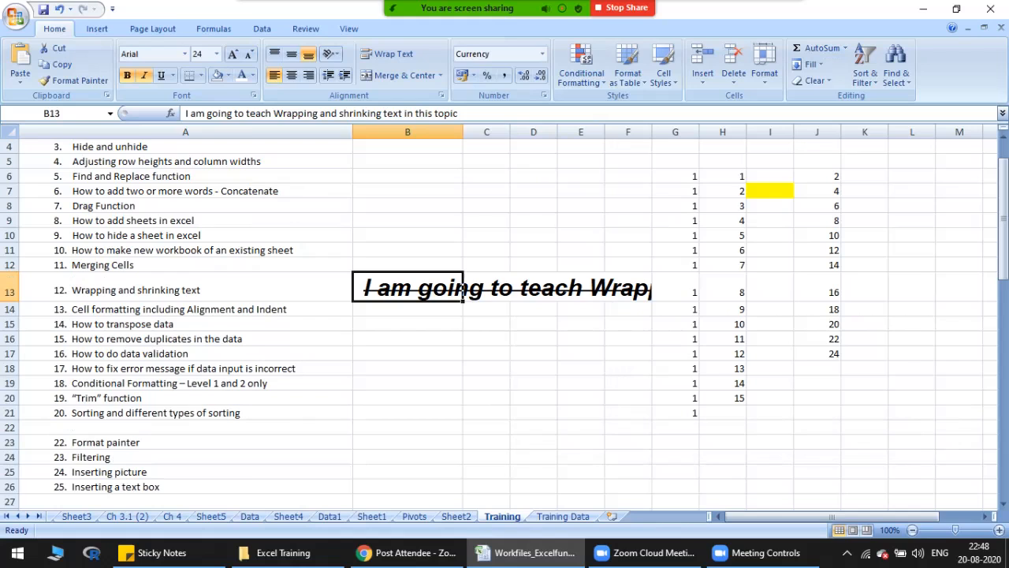
Step: Add a red solid-line border to all four sides of cell B13 and select cell B18 to view it
{"action": "right_click", "coordinate": [382, 298]}
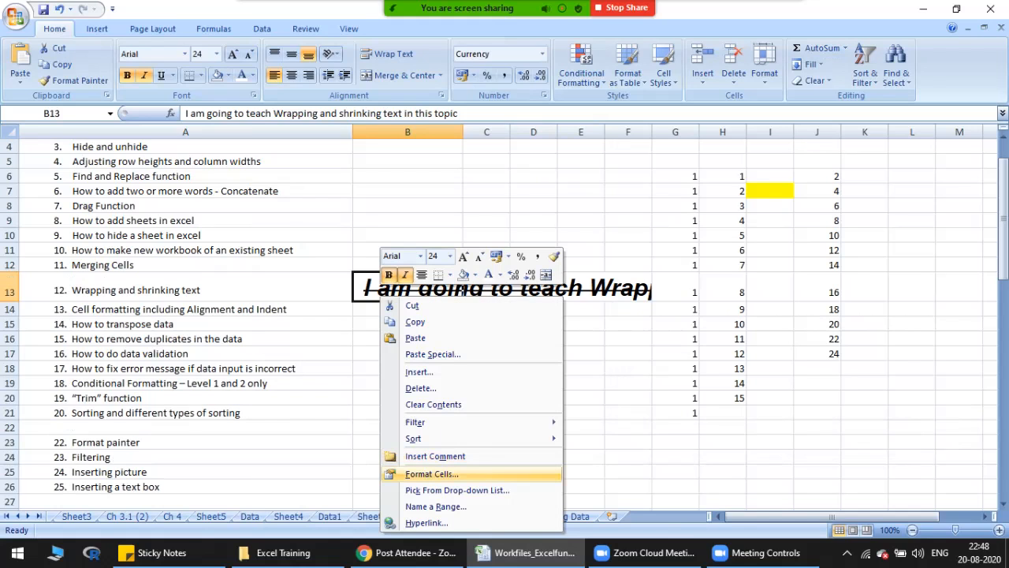
{"action": "left_click", "coordinate": [431, 473]}
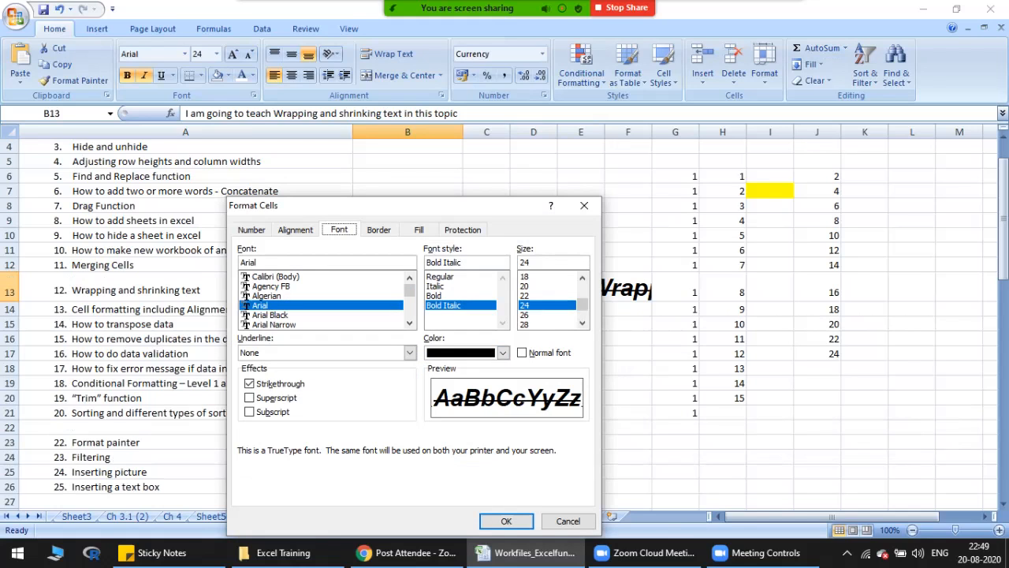
{"action": "left_click", "coordinate": [378, 229]}
{"action": "left_click_drag", "start_coordinate": [397, 213], "coordinate": [697, 96]}
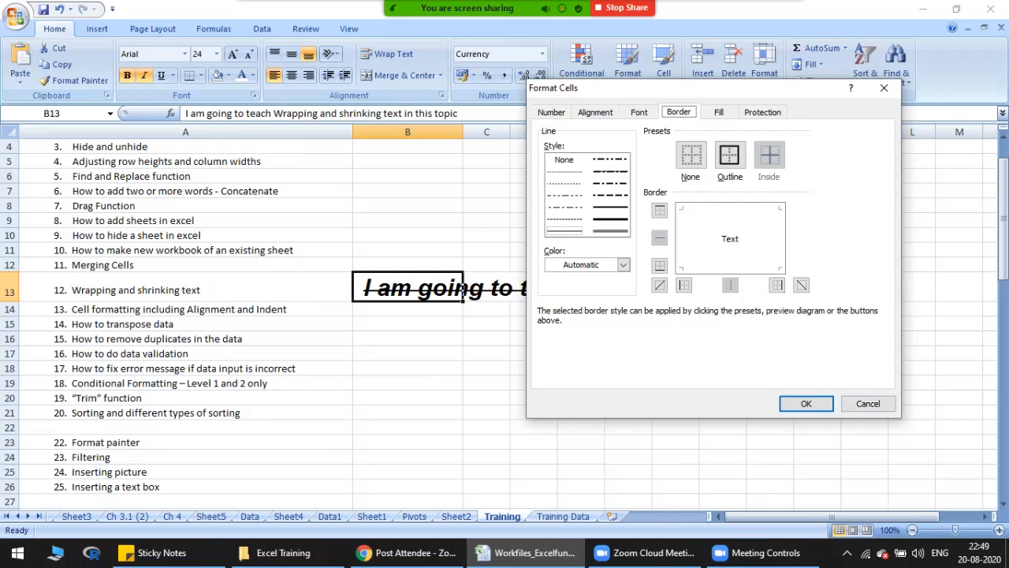
{"action": "left_click", "coordinate": [623, 264]}
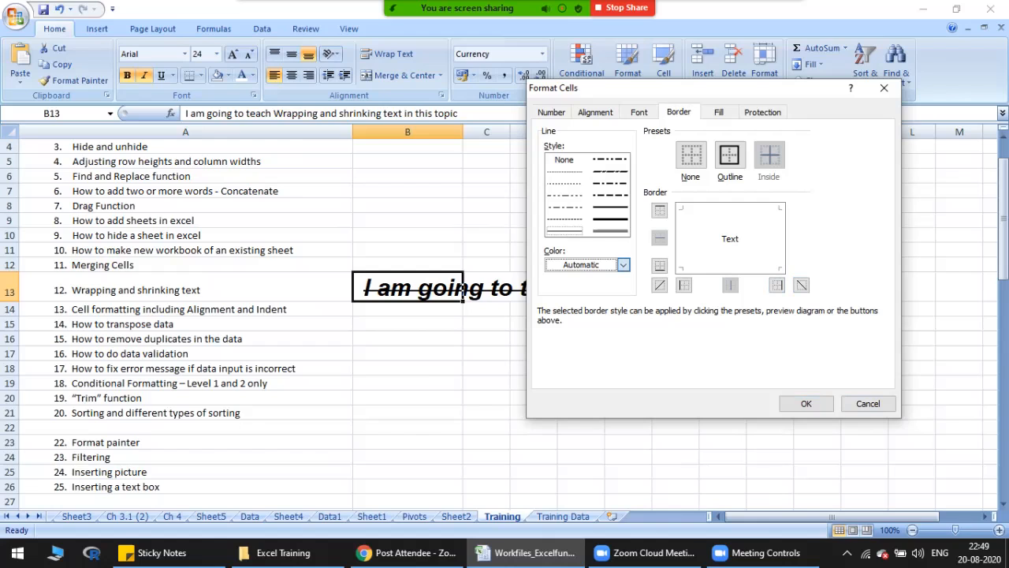
{"action": "left_click", "coordinate": [623, 265]}
{"action": "left_click", "coordinate": [623, 265]}
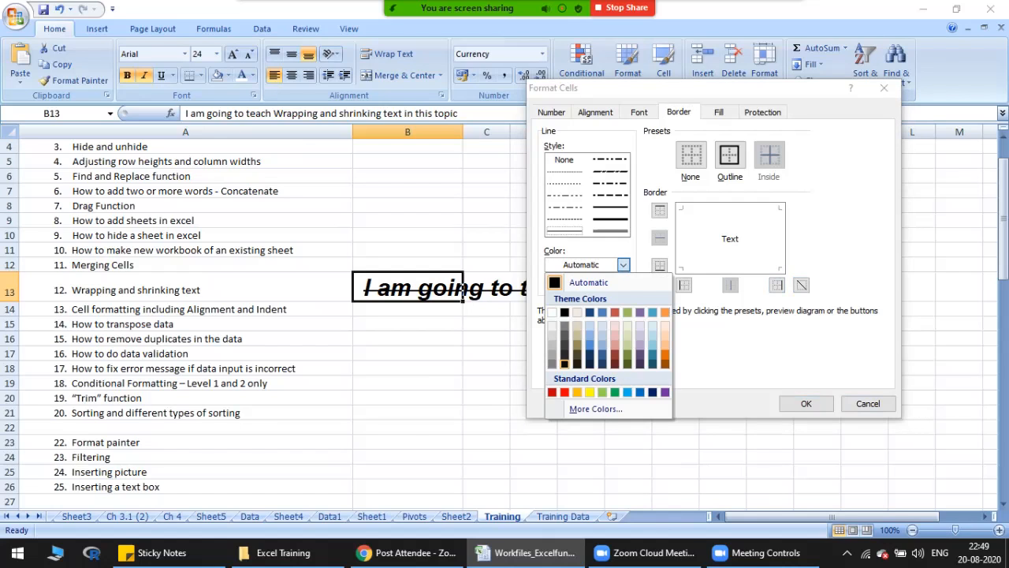
{"action": "left_click", "coordinate": [565, 392]}
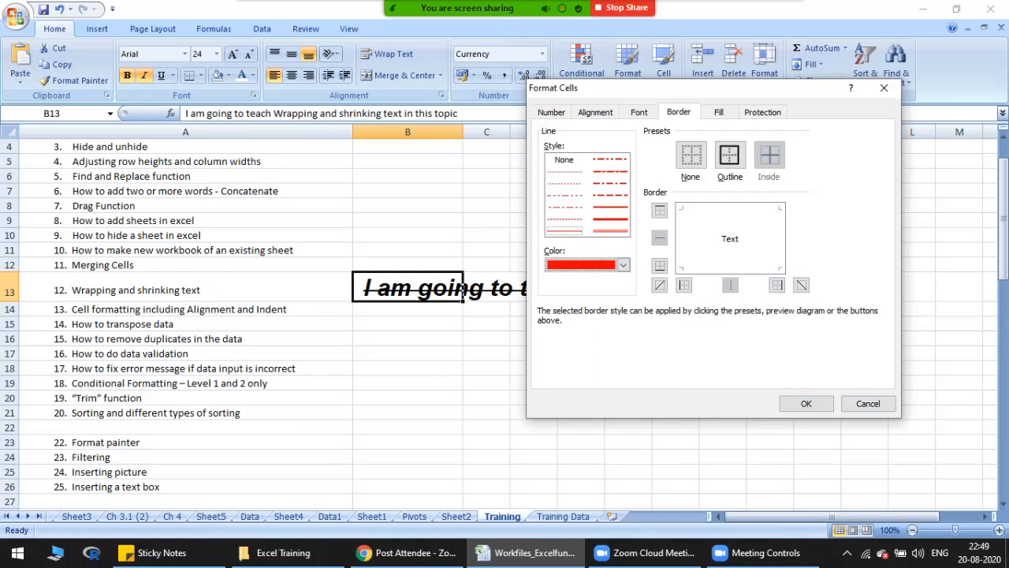
{"action": "left_click", "coordinate": [610, 207]}
{"action": "left_click", "coordinate": [730, 210]}
{"action": "left_click", "coordinate": [683, 239]}
{"action": "left_click", "coordinate": [730, 267]}
{"action": "left_click", "coordinate": [778, 239]}
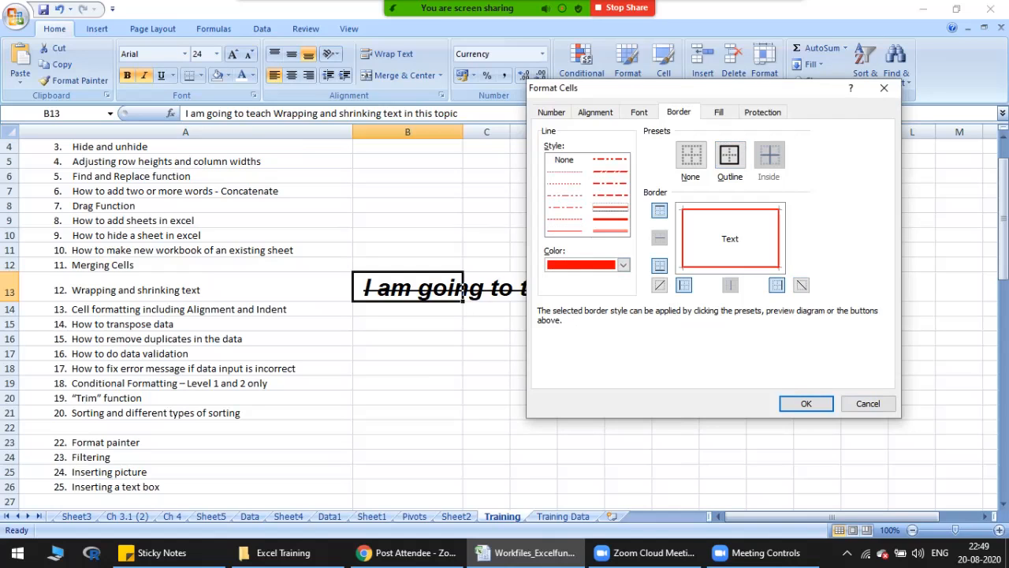
{"action": "left_click", "coordinate": [805, 404]}
{"action": "left_click", "coordinate": [407, 370]}
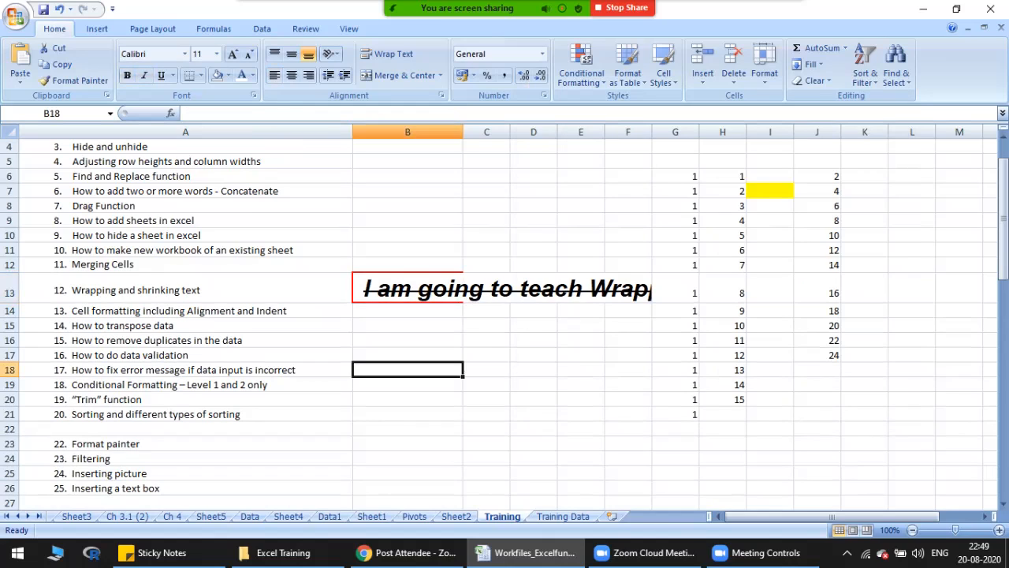
Step: AutoFit column B to its contents and set the font size of cell B13 to 11
{"action": "double_click", "coordinate": [463, 132]}
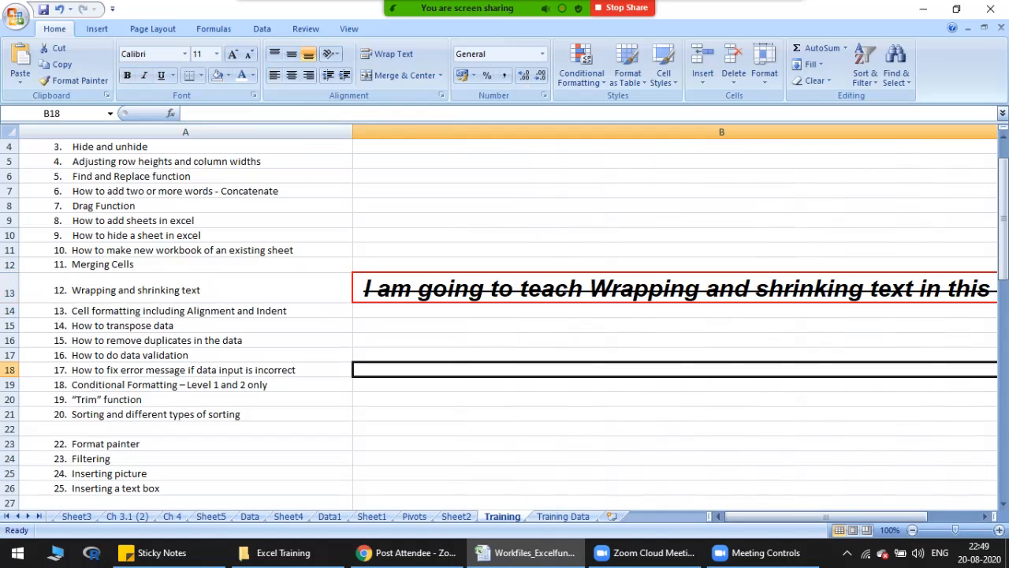
{"action": "left_click", "coordinate": [473, 288]}
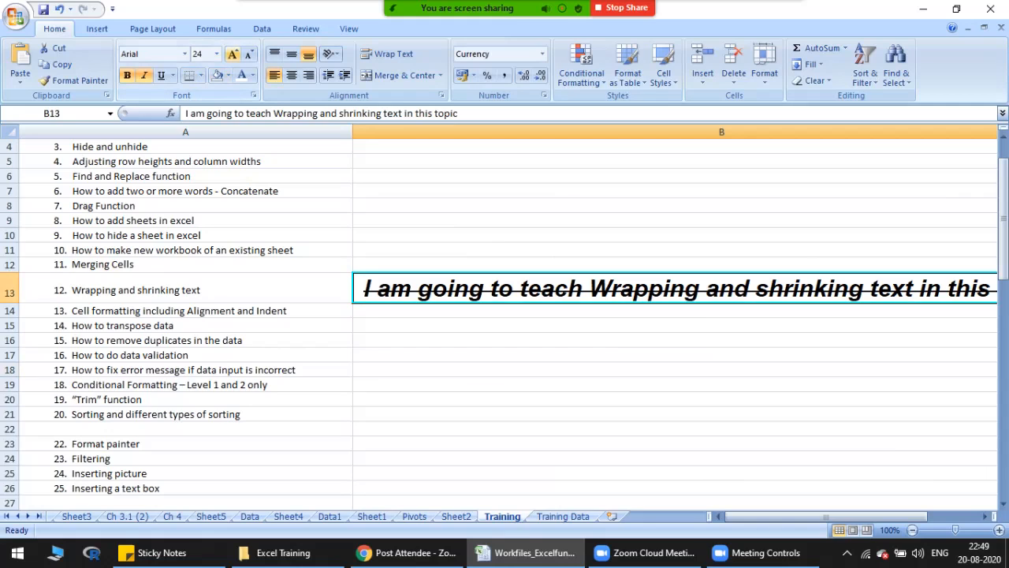
{"action": "left_click", "coordinate": [216, 54]}
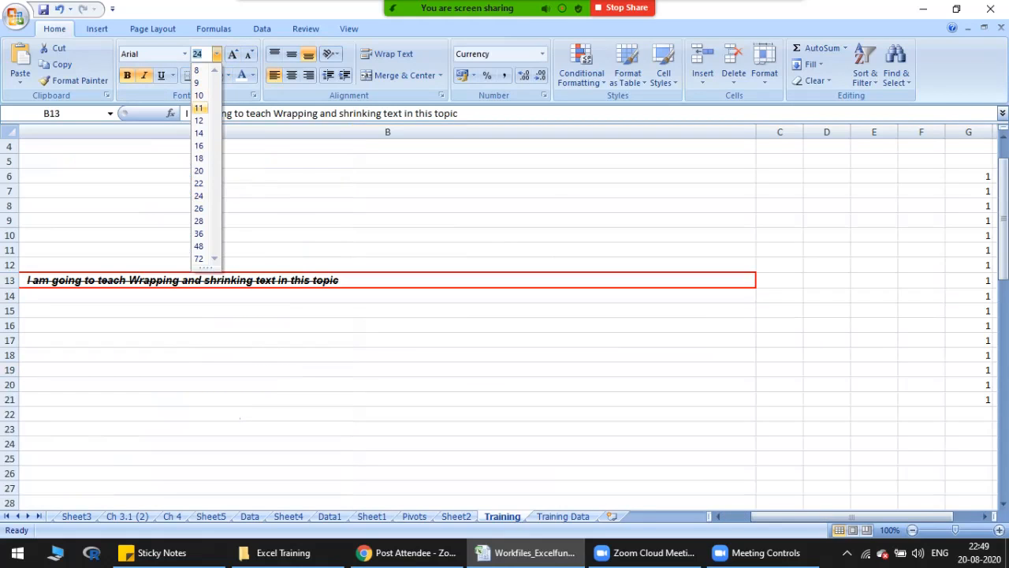
{"action": "left_click", "coordinate": [199, 108]}
{"action": "left_click", "coordinate": [717, 515]}
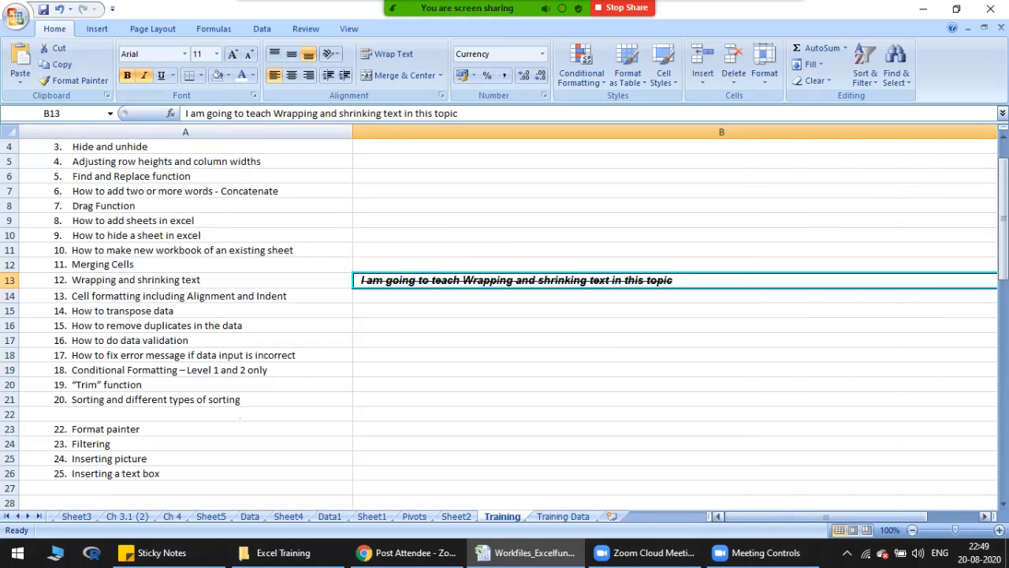
Step: Change the font of cell B13 to Calibri and AutoFit column B to its contents
{"action": "left_click", "coordinate": [186, 279]}
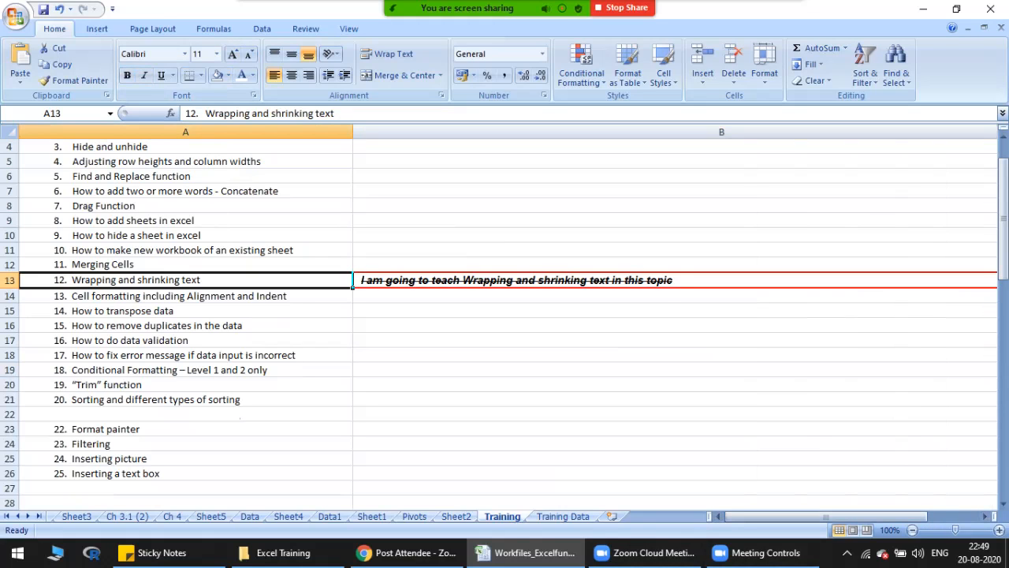
{"action": "left_click", "coordinate": [516, 280]}
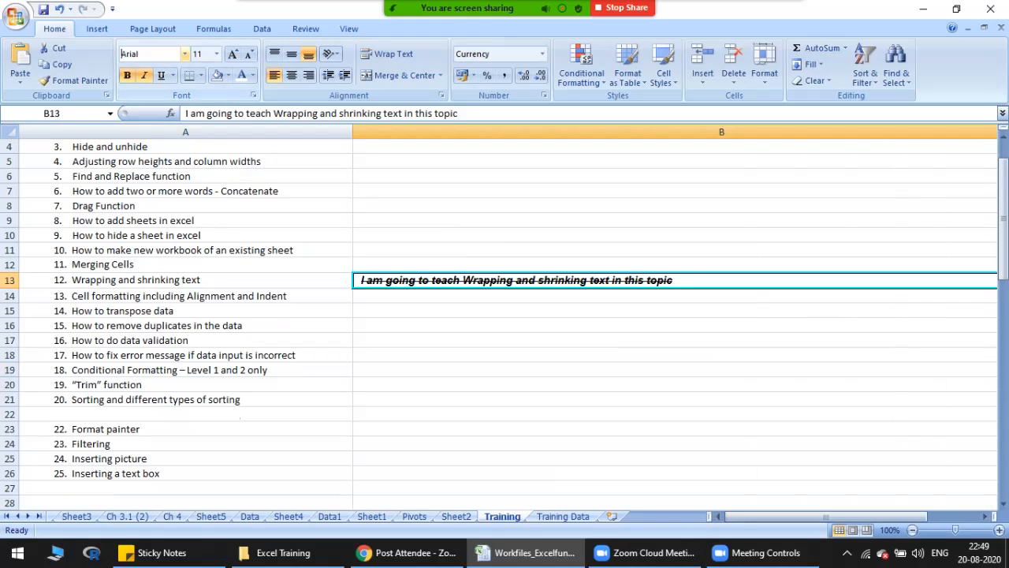
{"action": "left_click_drag", "start_coordinate": [139, 54], "coordinate": [120, 53]}
{"action": "type", "text": "Calibri"}
{"action": "key", "text": "Return"}
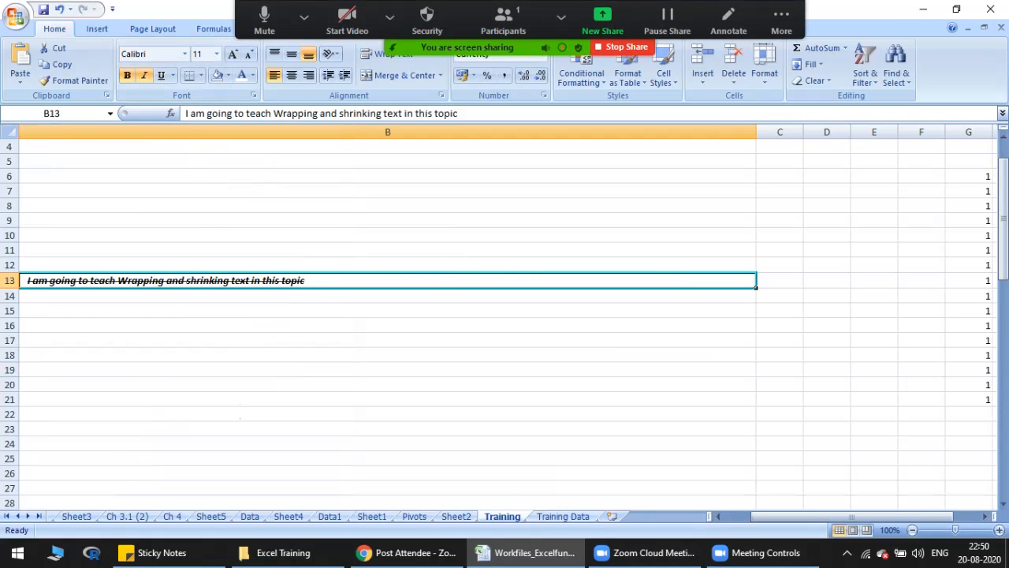
{"action": "double_click", "coordinate": [756, 132]}
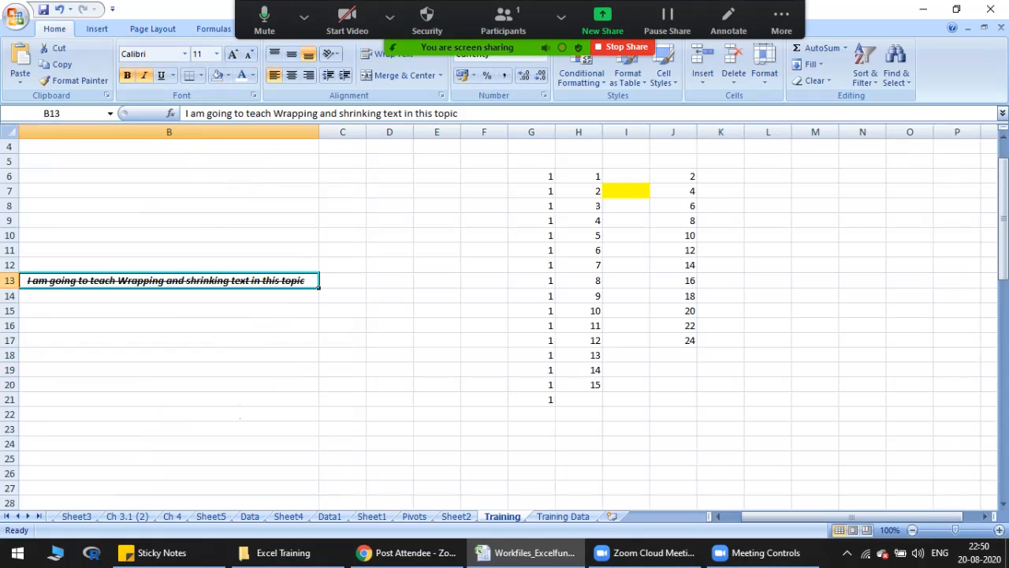
{"action": "left_click", "coordinate": [718, 516]}
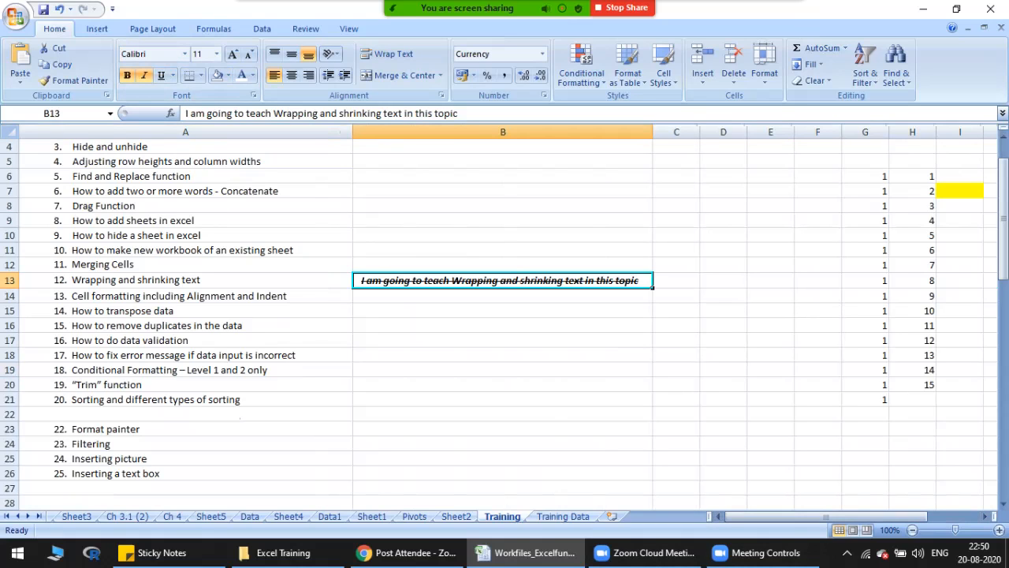
Step: Copy cell A9 and paste only its formats onto cell B13 with Paste Special
{"action": "left_click_drag", "start_coordinate": [158, 147], "coordinate": [158, 296]}
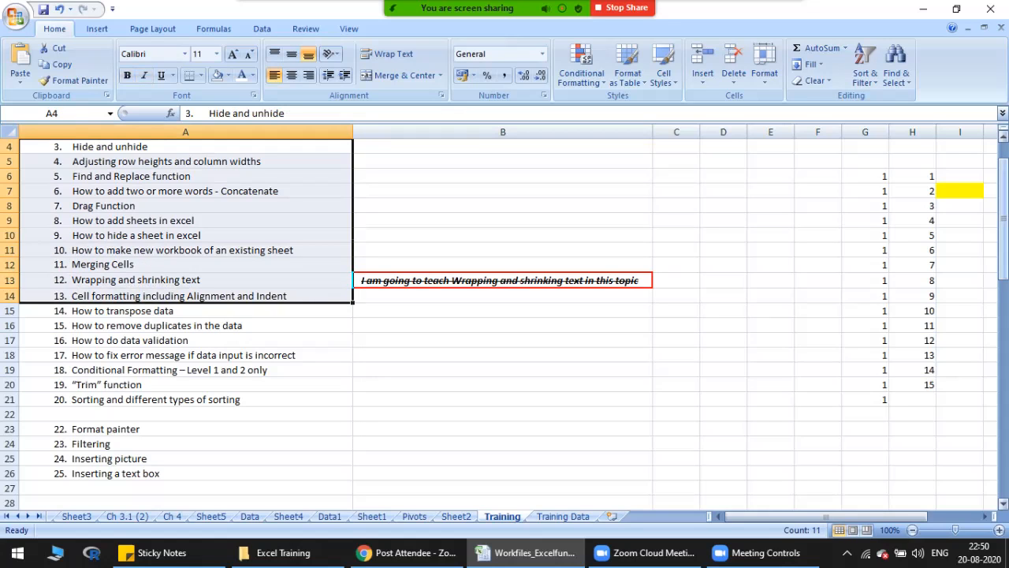
{"action": "scroll", "coordinate": [503, 324], "scroll_direction": "up", "scroll_amount": 1}
{"action": "left_click", "coordinate": [503, 325]}
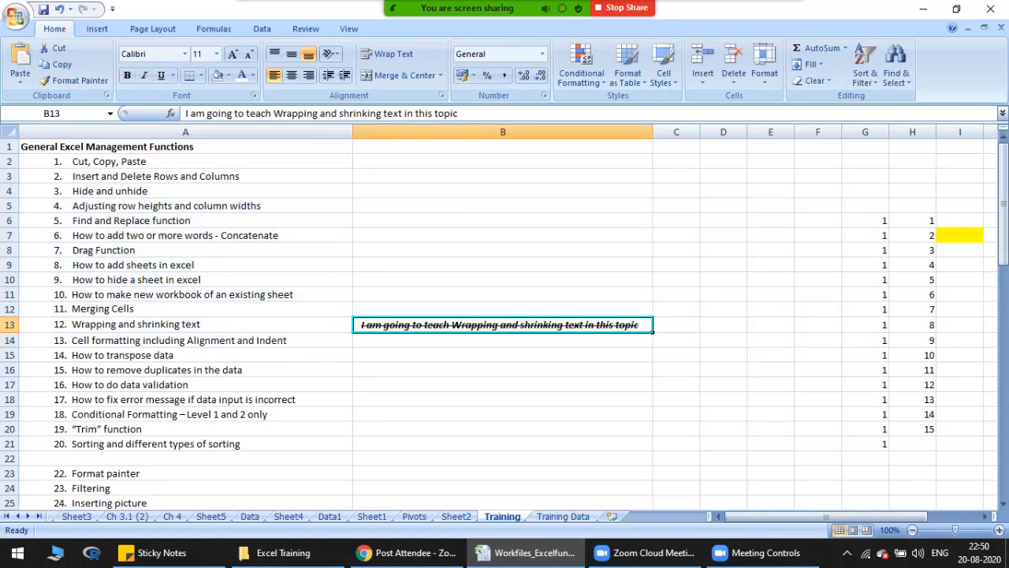
{"action": "left_click", "coordinate": [185, 265]}
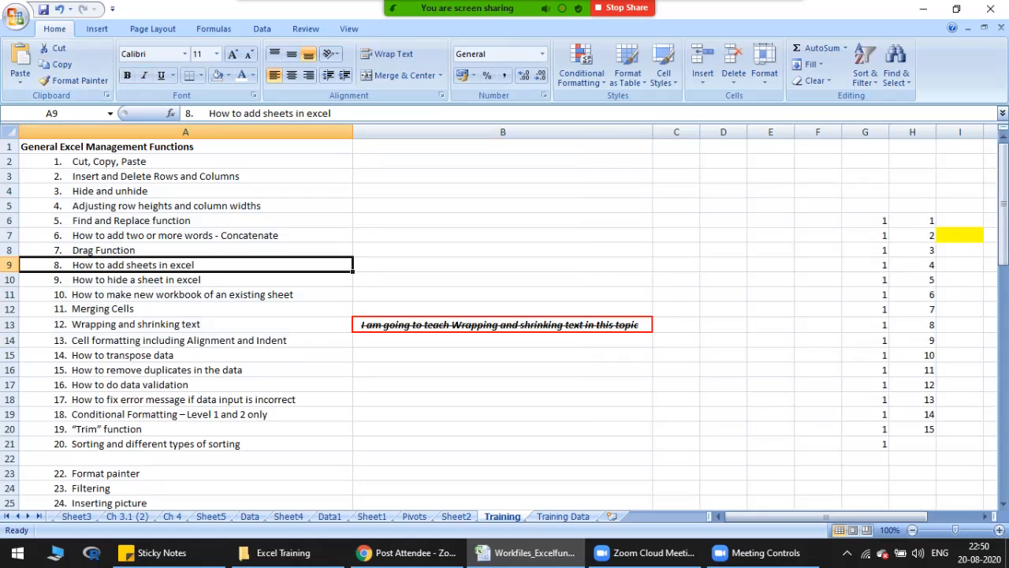
{"action": "key", "text": "ctrl+c"}
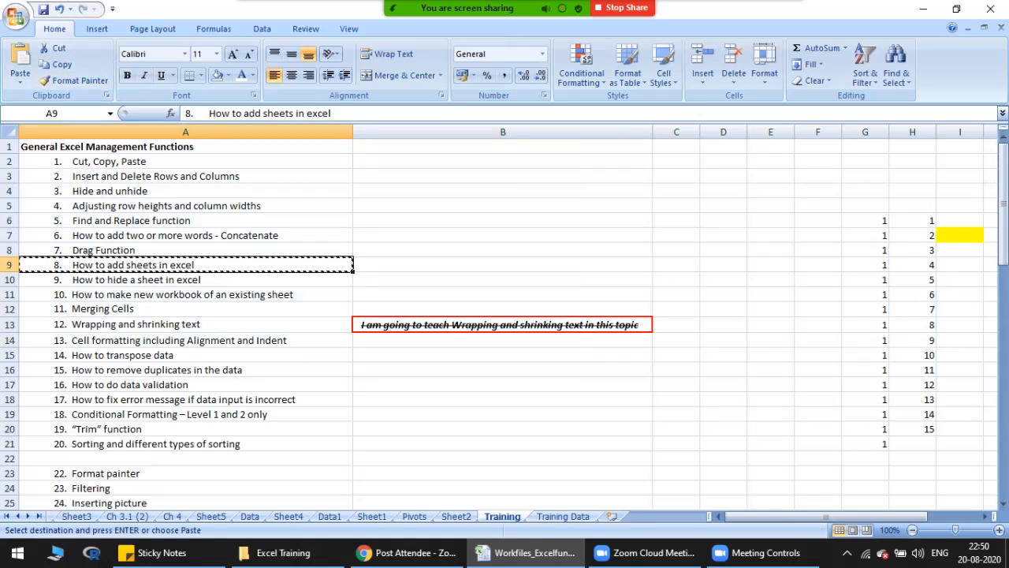
{"action": "left_click", "coordinate": [503, 325]}
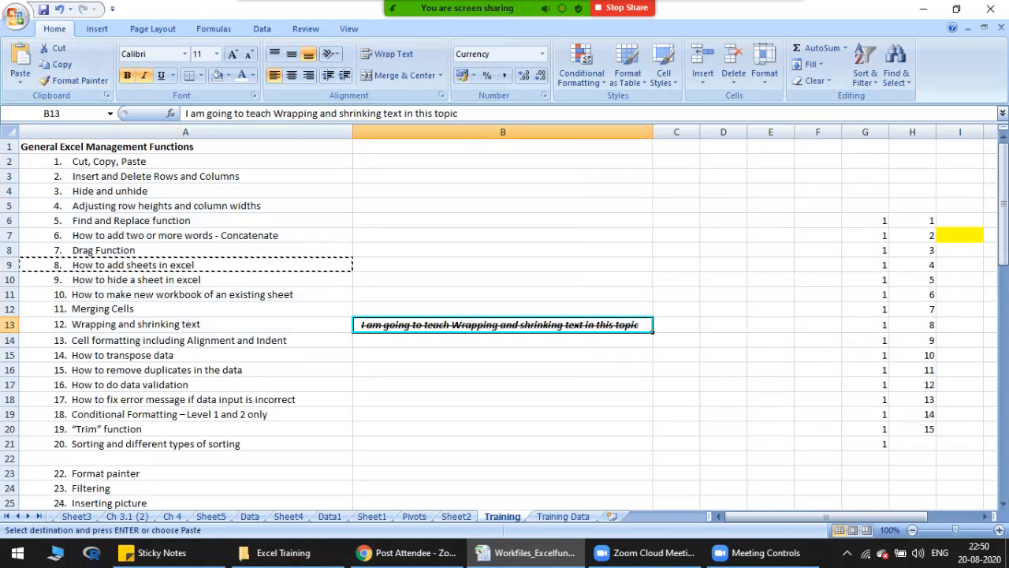
{"action": "key", "text": "ctrl+alt+v"}
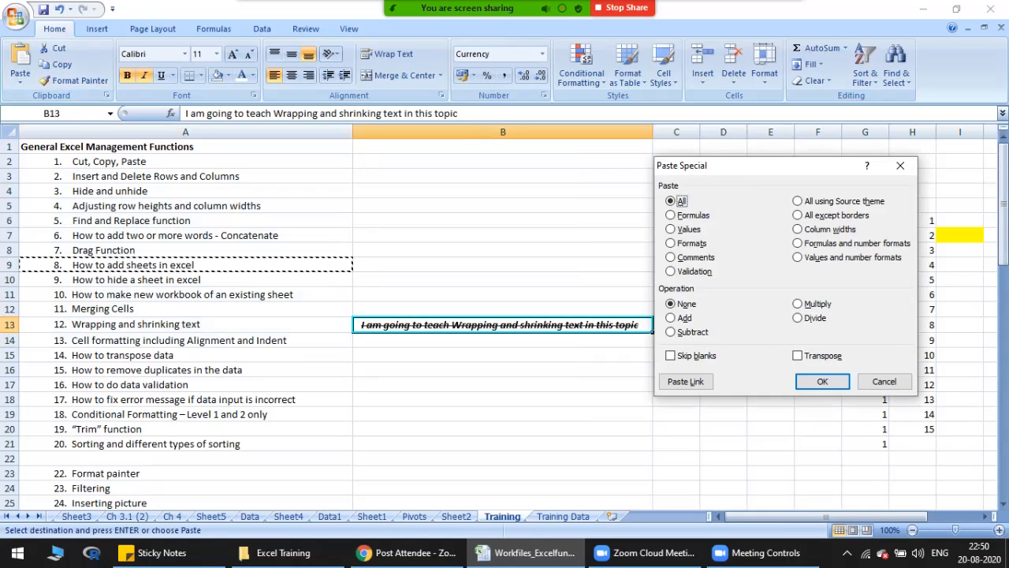
{"action": "key", "text": "Down"}
{"action": "key", "text": "Down"}
{"action": "key", "text": "Down"}
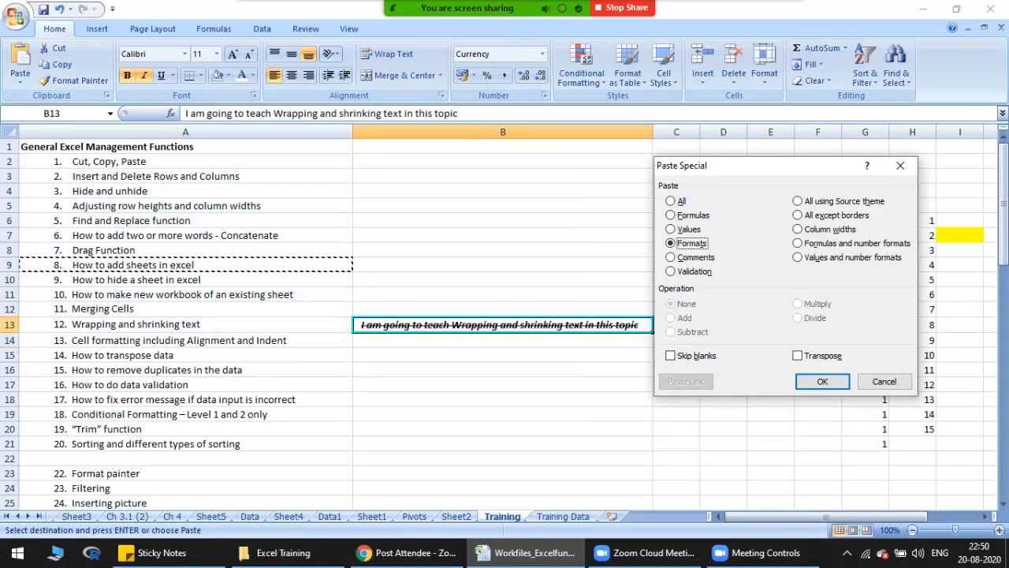
{"action": "key", "text": "Up"}
{"action": "key", "text": "Up"}
{"action": "key", "text": "Down"}
{"action": "key", "text": "Up"}
{"action": "key", "text": "Up"}
{"action": "key", "text": "Down"}
{"action": "key", "text": "Down"}
{"action": "key", "text": "Down"}
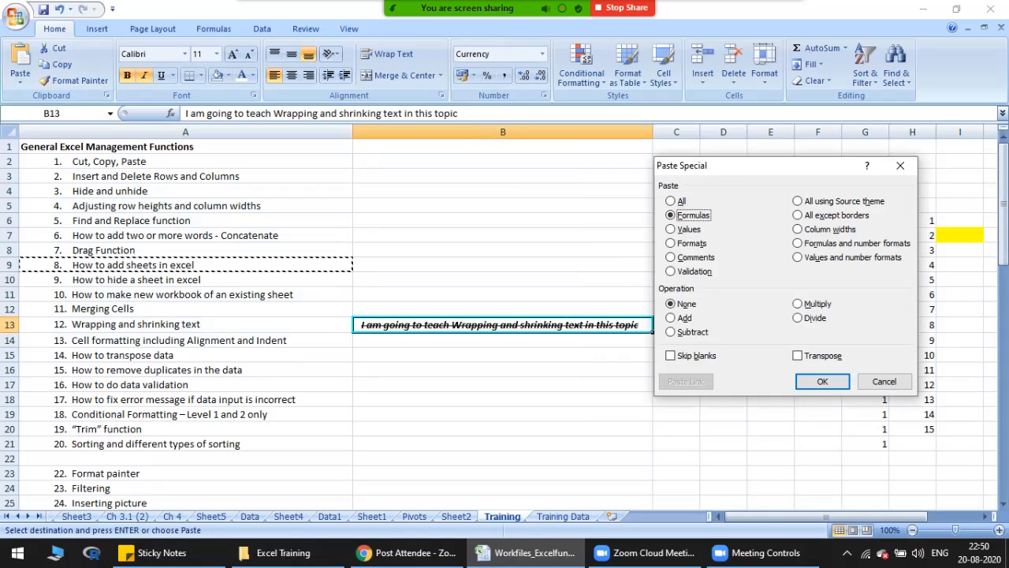
{"action": "key", "text": "Return"}
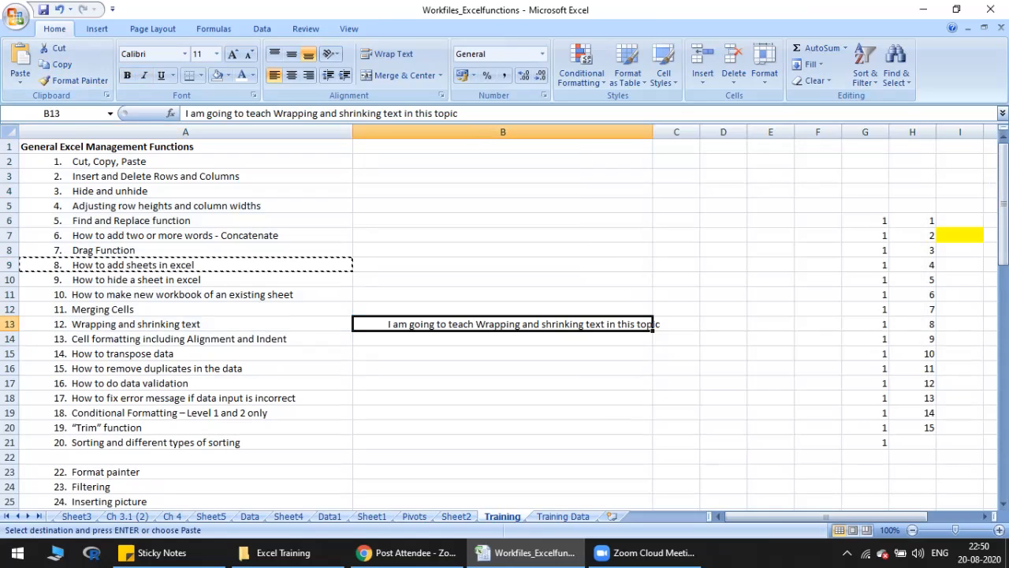
Step: Compare cells A9 and B13, undo the pasted formats and cancel the copy selection
{"action": "left_click", "coordinate": [185, 265]}
{"action": "left_click", "coordinate": [503, 324]}
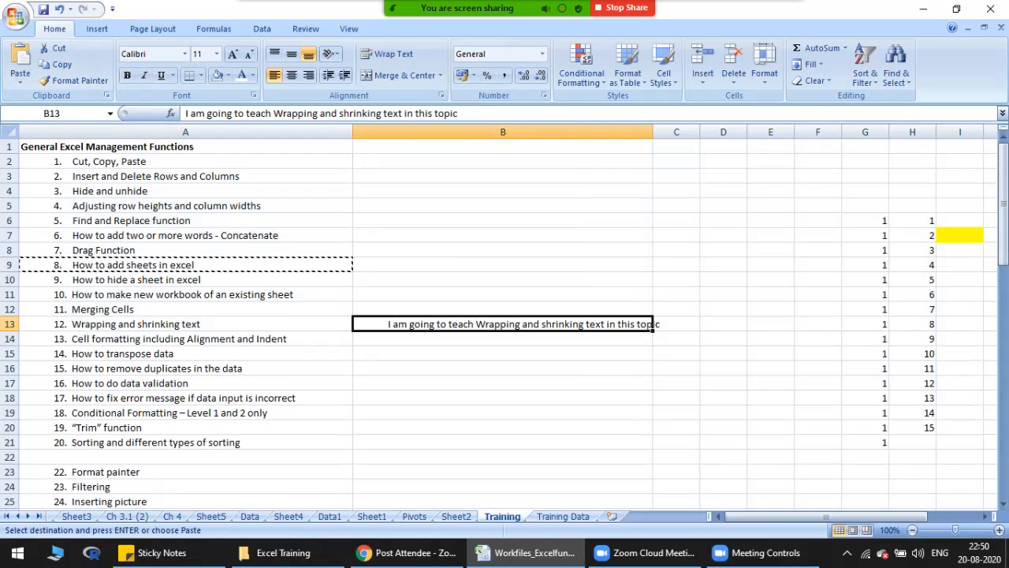
{"action": "left_click", "coordinate": [185, 264]}
{"action": "left_click", "coordinate": [502, 324]}
{"action": "key", "text": "ctrl+z"}
{"action": "key", "text": "Escape"}
Step: Apply the formatting of cell A9 to cell B13 with the Format Painter, view it, and undo the change
{"action": "left_click", "coordinate": [186, 265]}
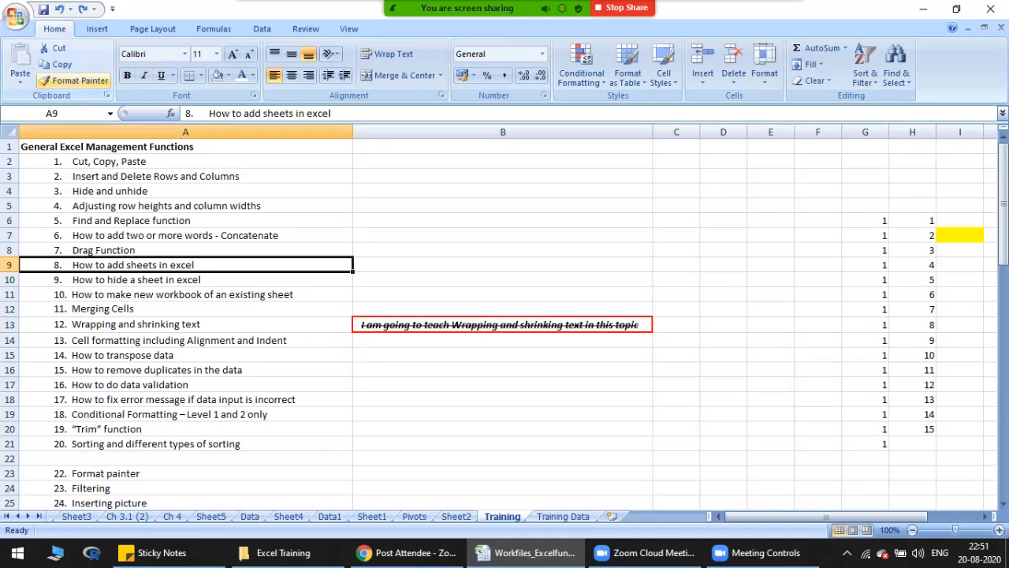
{"action": "left_click", "coordinate": [74, 81]}
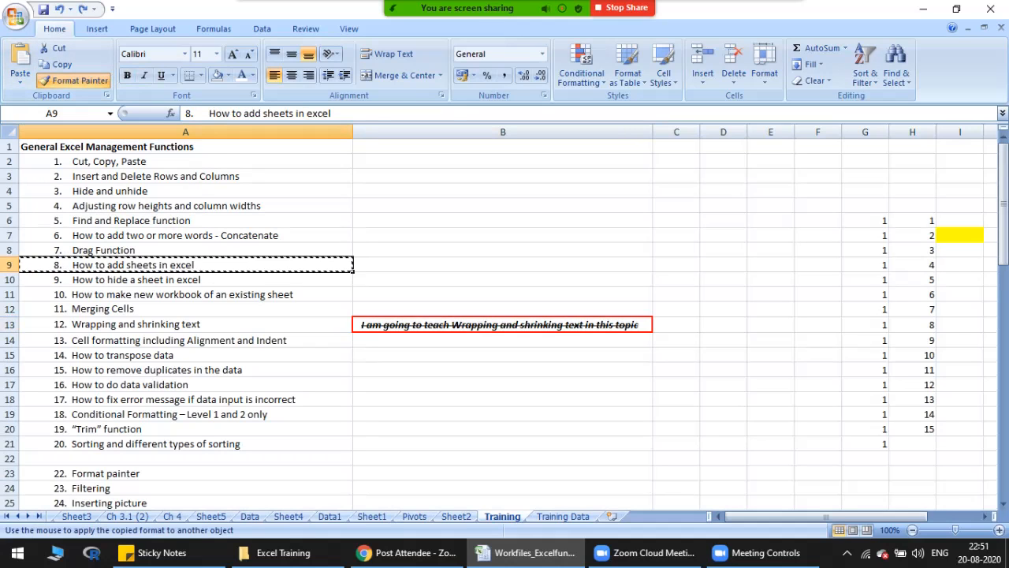
{"action": "left_click", "coordinate": [502, 325]}
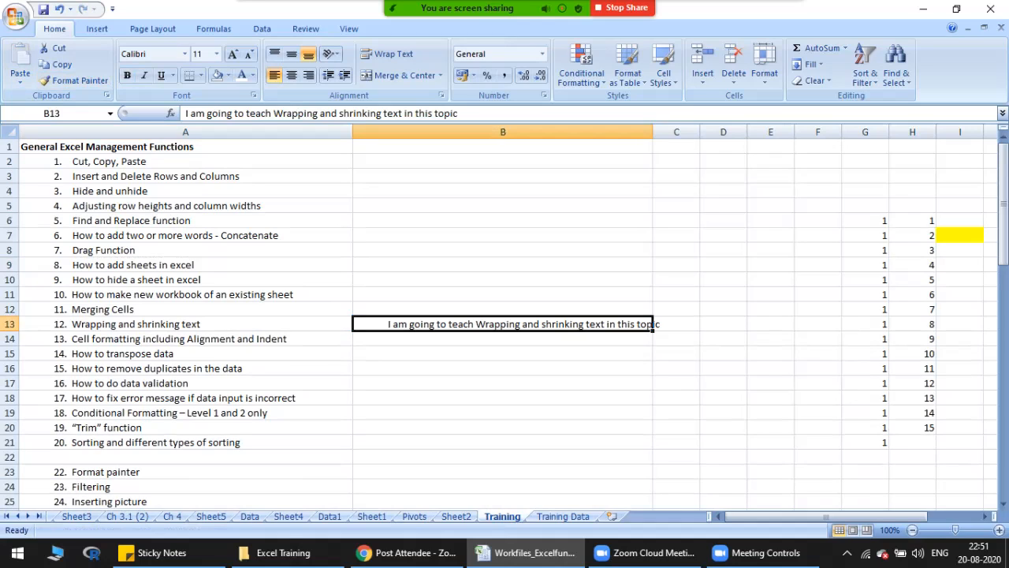
{"action": "left_click", "coordinate": [503, 412]}
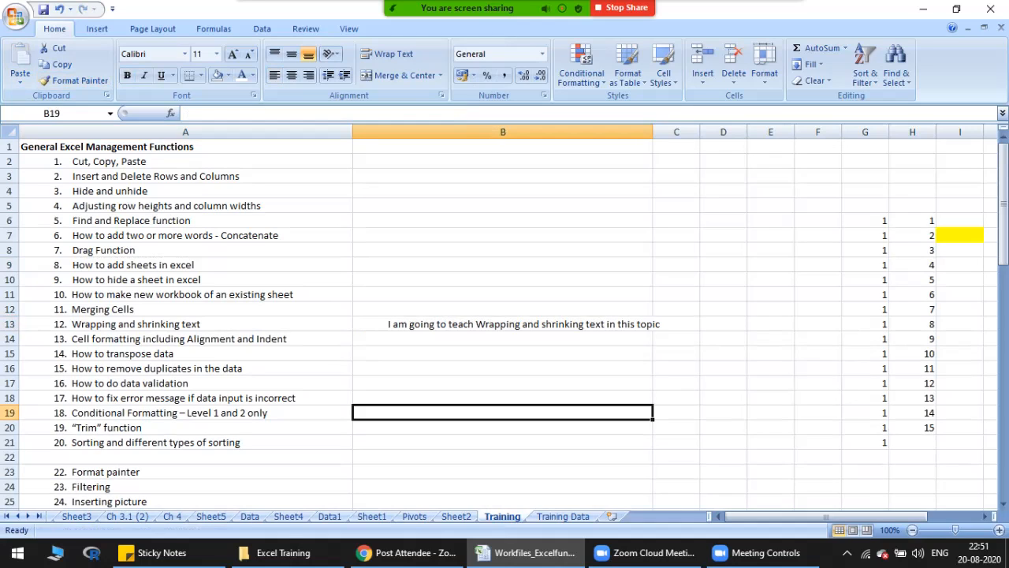
{"action": "left_click", "coordinate": [502, 324]}
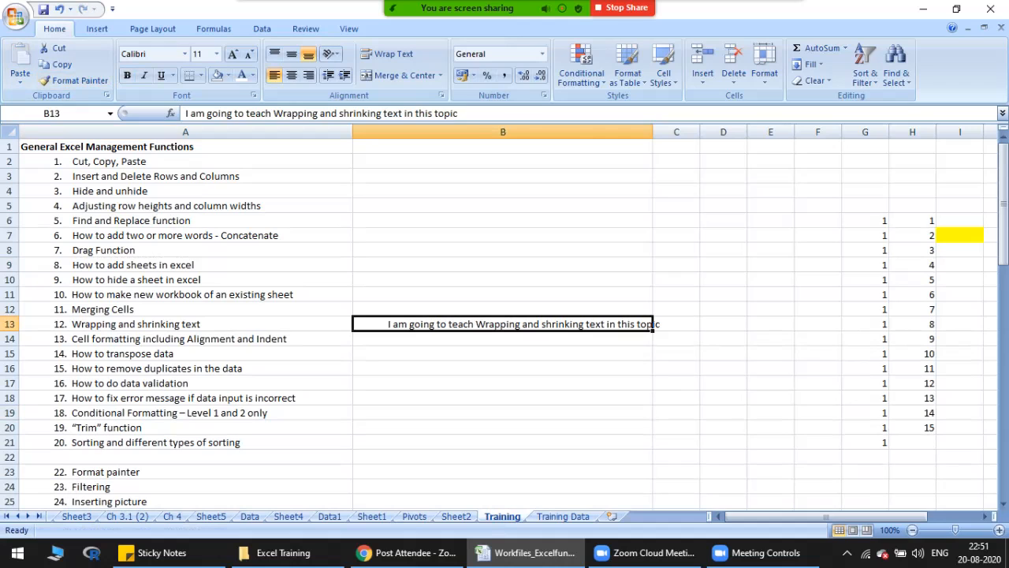
{"action": "key", "text": "ctrl+z"}
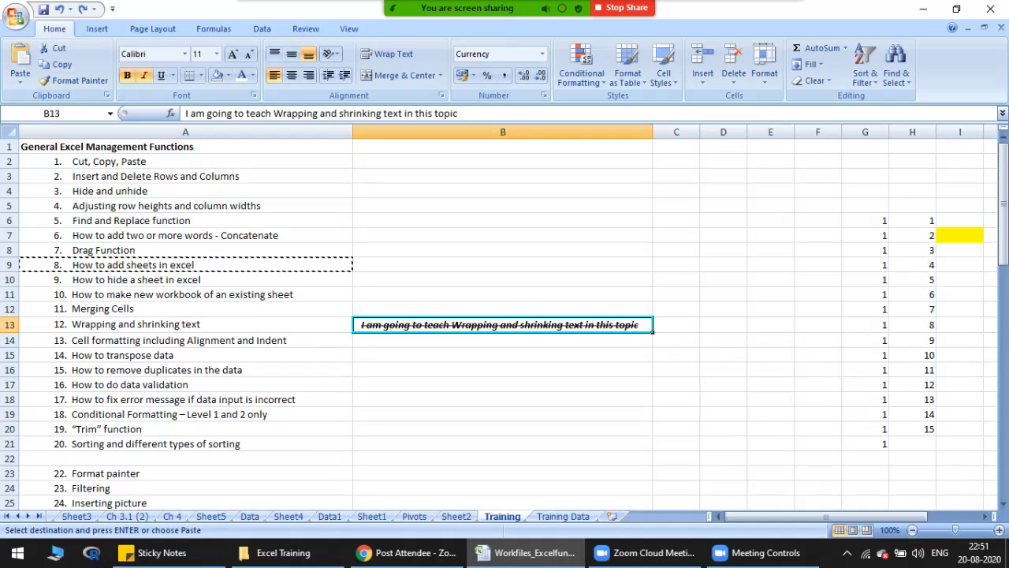
Step: Copy cell B13 into cells B9 and B5, and select B4:B15 to show the formatted copies
{"action": "key", "text": "ctrl+c"}
{"action": "left_click", "coordinate": [503, 265]}
{"action": "key", "text": "ctrl+v"}
{"action": "left_click", "coordinate": [502, 206]}
{"action": "key", "text": "ctrl+v"}
{"action": "left_click", "coordinate": [502, 372]}
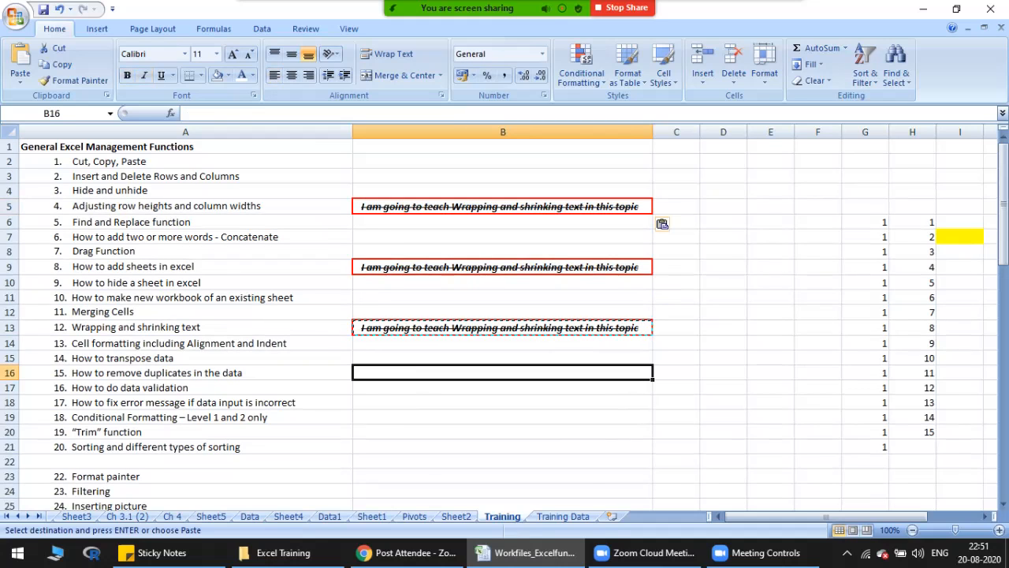
{"action": "key", "text": "Escape"}
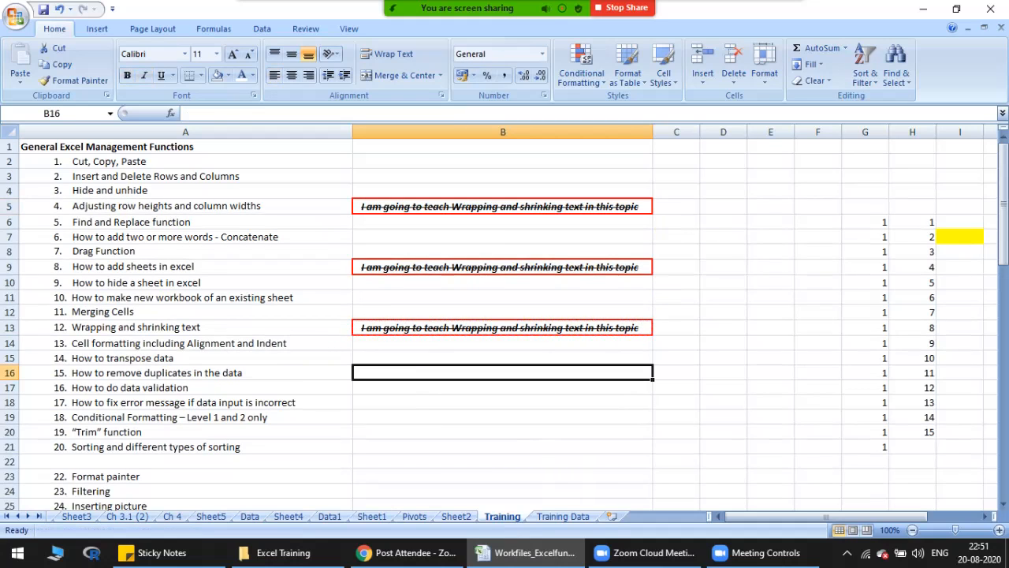
{"action": "left_click_drag", "start_coordinate": [503, 191], "coordinate": [502, 358]}
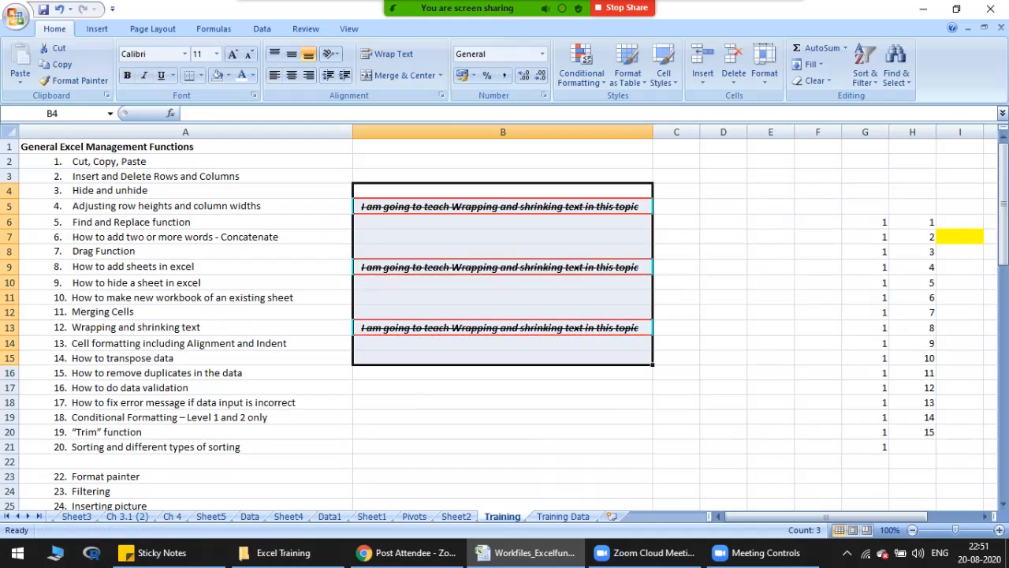
Step: Apply the formatting of cell A8 to B5 and B9 with the Format Painter, picking up the format separately for each cell
{"action": "left_click", "coordinate": [186, 251]}
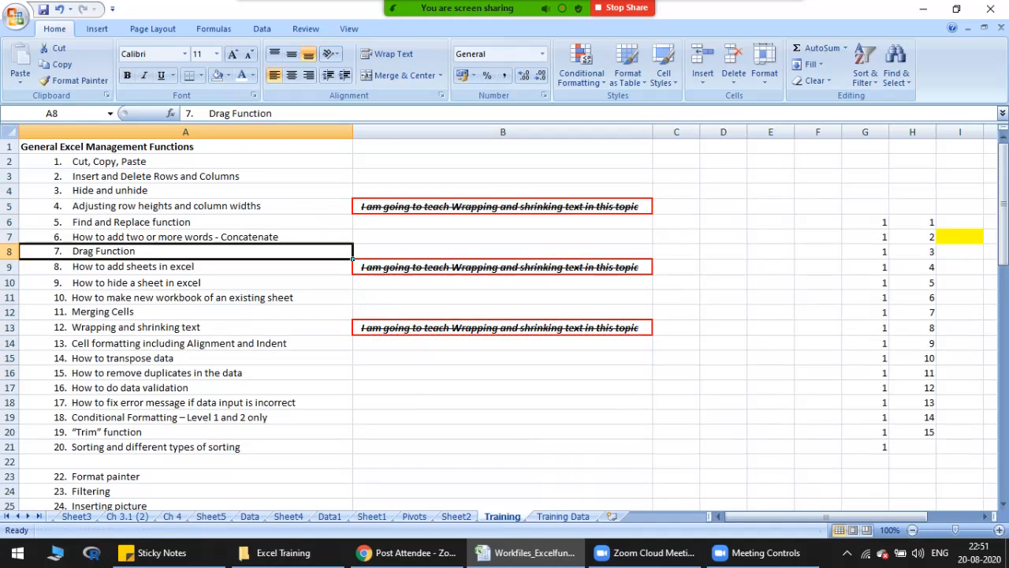
{"action": "left_click", "coordinate": [75, 80]}
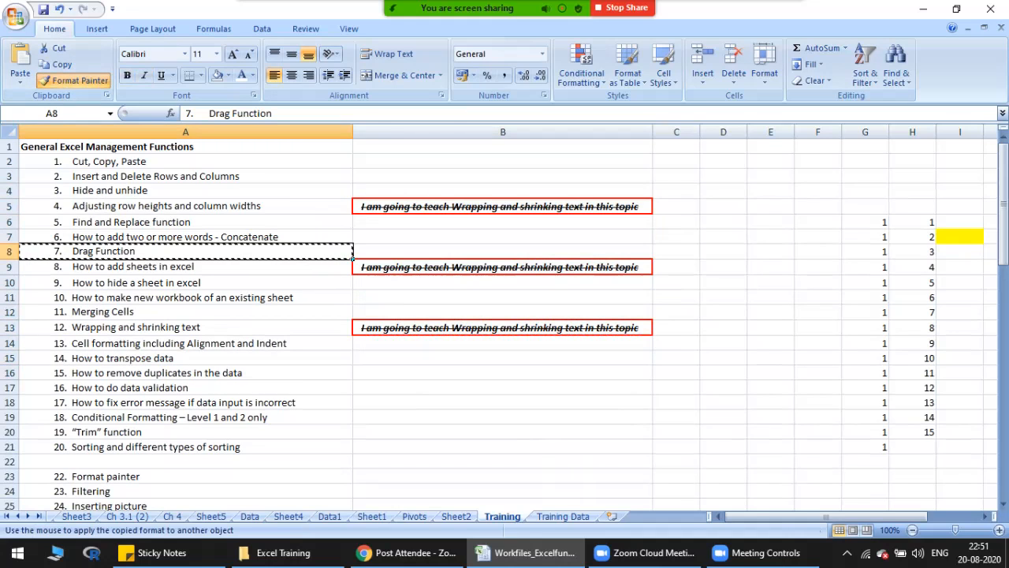
{"action": "left_click", "coordinate": [651, 206]}
{"action": "left_click", "coordinate": [185, 249]}
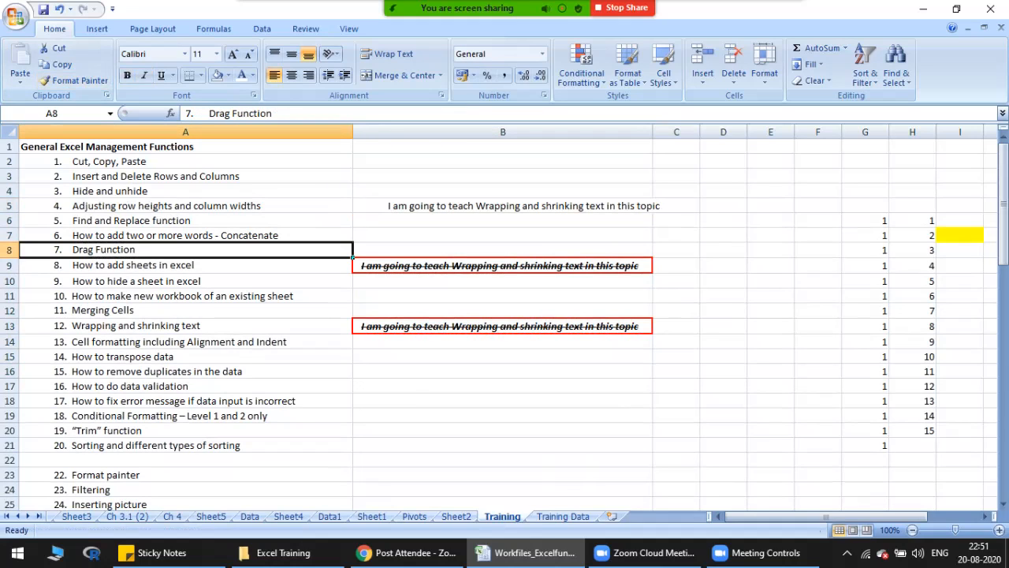
{"action": "left_click", "coordinate": [75, 80]}
{"action": "left_click", "coordinate": [651, 266]}
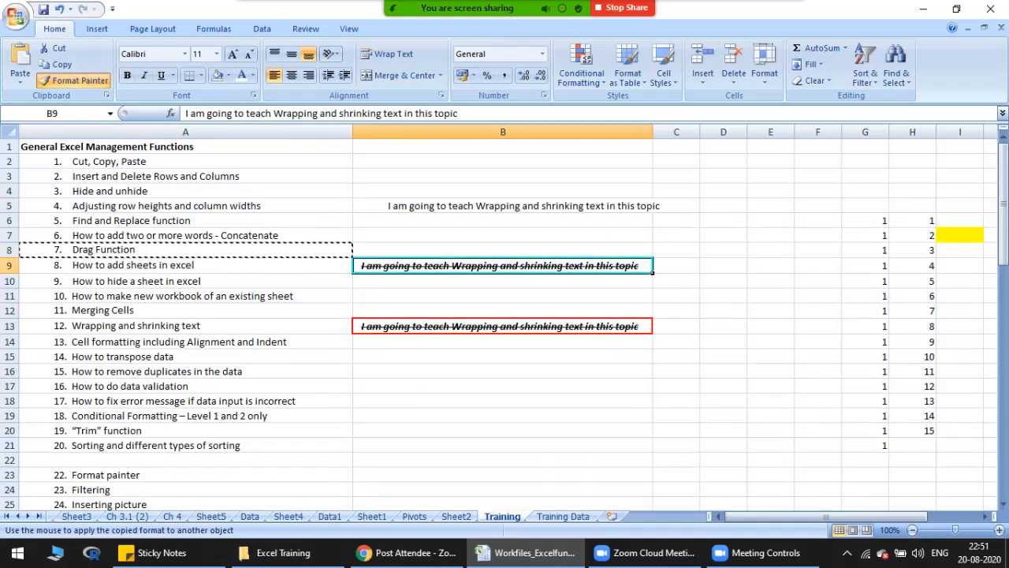
{"action": "left_click", "coordinate": [502, 414]}
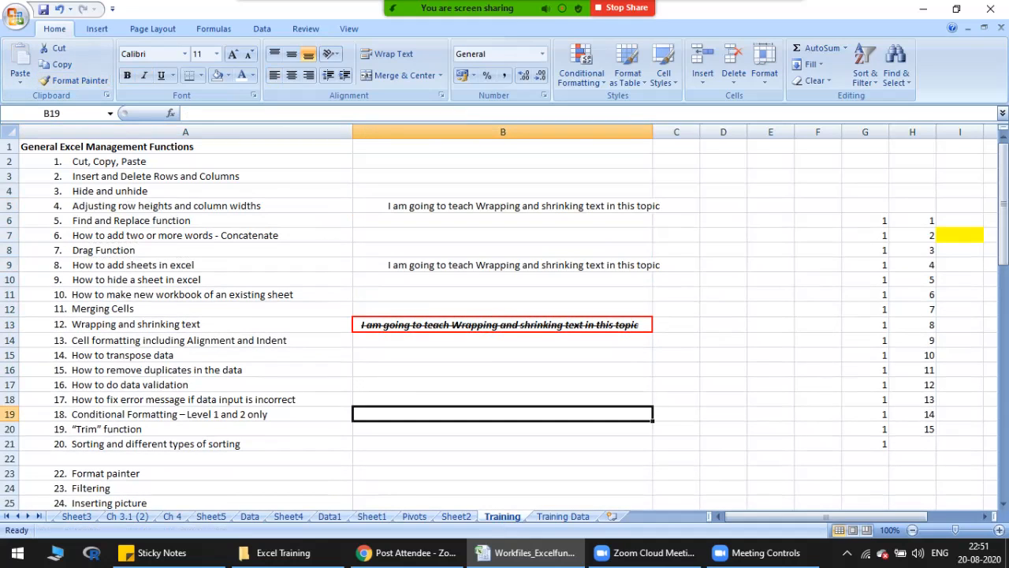
Step: Undo the painted formatting on cells B9 and B5 and cancel the Format Painter
{"action": "key", "text": "ctrl+z"}
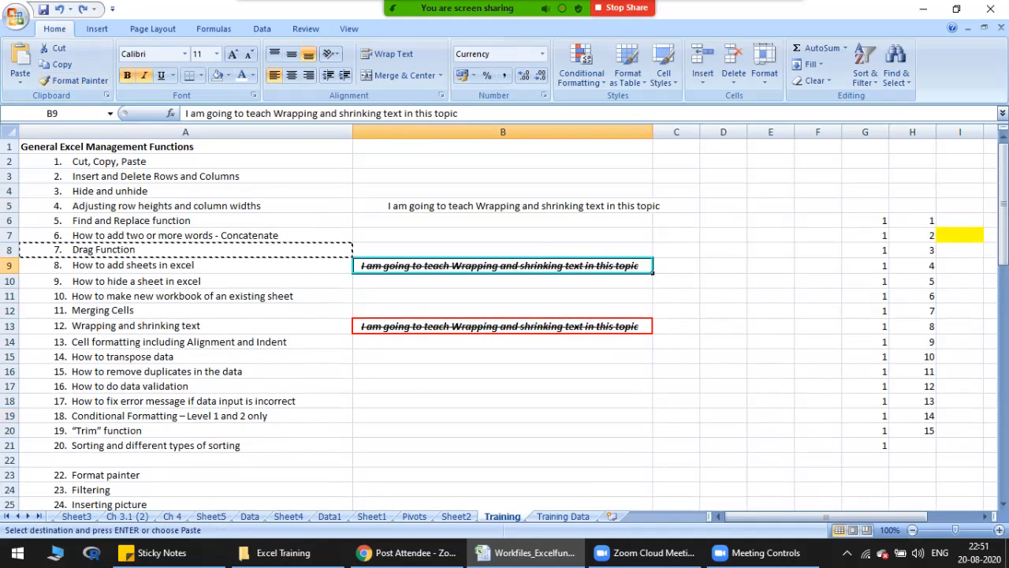
{"action": "key", "text": "ctrl+z"}
{"action": "key", "text": "Escape"}
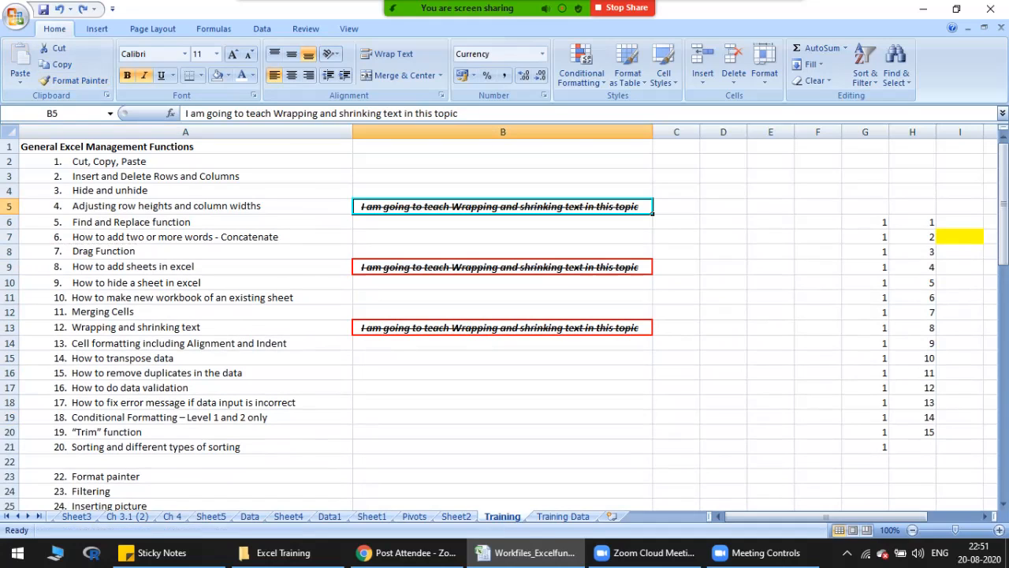
Step: Lock the Format Painter on cell A8's format, apply it to B5, B9, B13 and the range B2:B21, and turn it off
{"action": "left_click", "coordinate": [185, 252]}
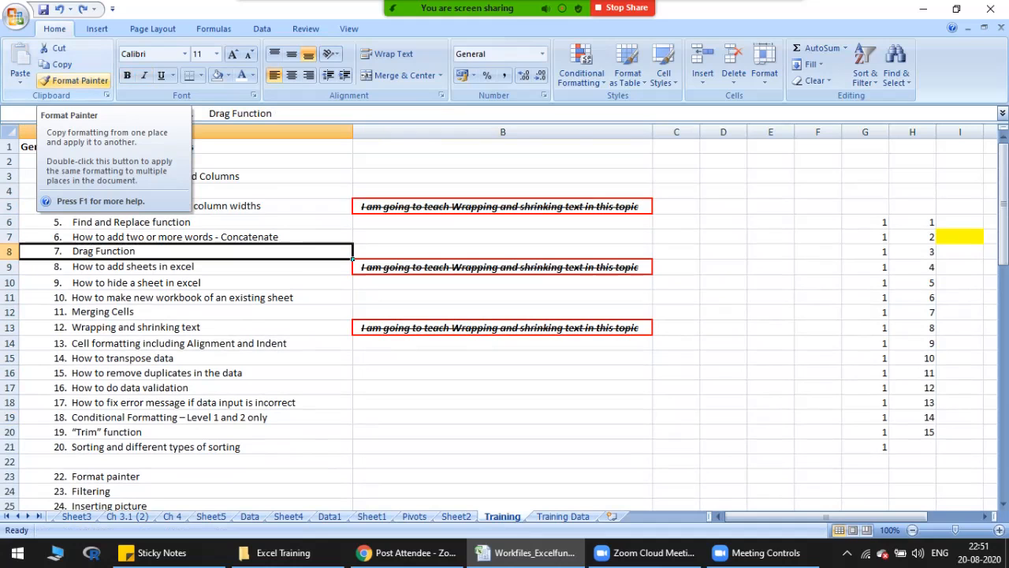
{"action": "left_click", "coordinate": [75, 80]}
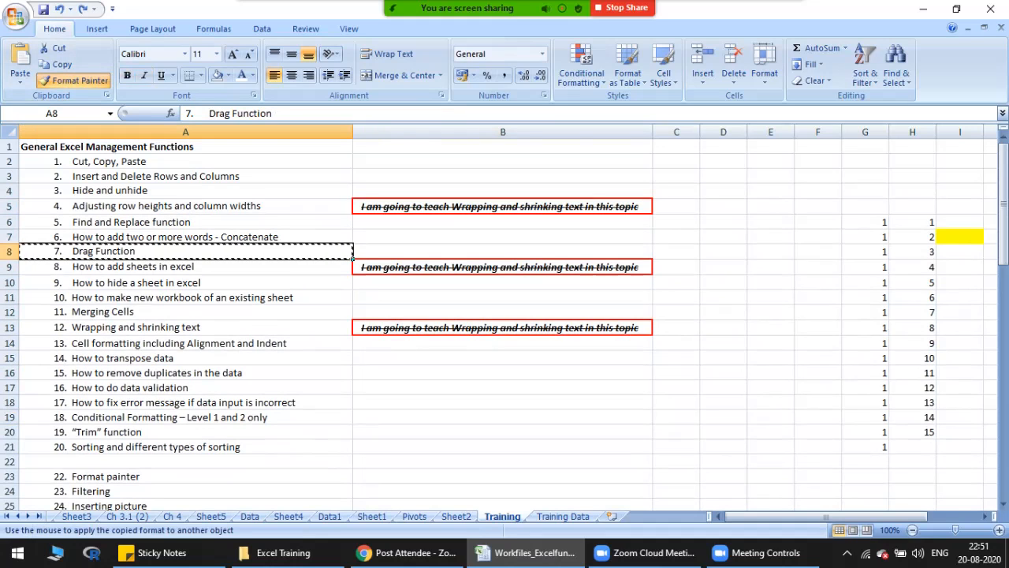
{"action": "left_click", "coordinate": [502, 205]}
{"action": "left_click", "coordinate": [502, 266]}
{"action": "left_click", "coordinate": [502, 327]}
{"action": "left_click_drag", "start_coordinate": [502, 162], "coordinate": [502, 443]}
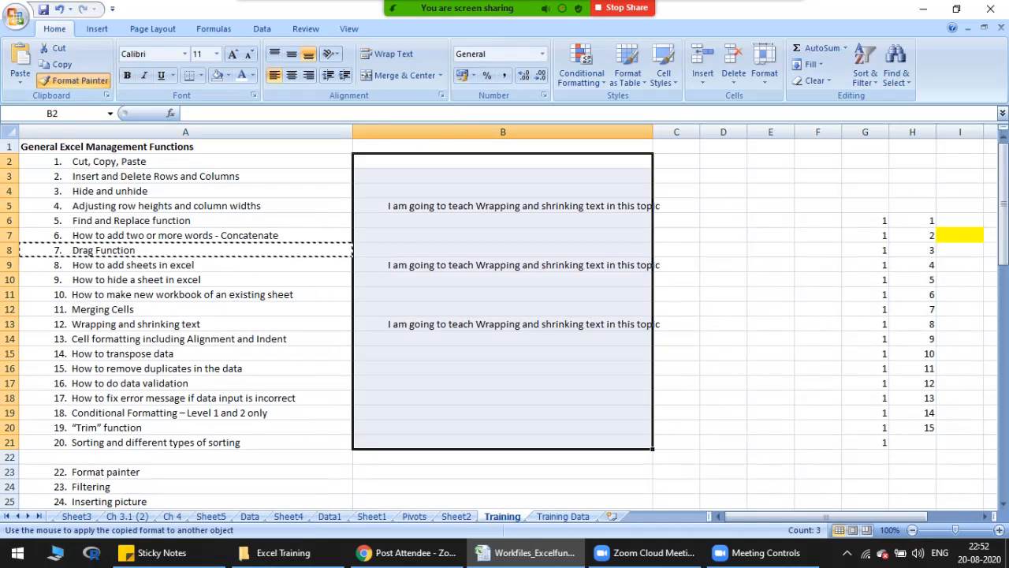
{"action": "key", "text": "Escape"}
Step: Delete the contents of cells B5:B12
{"action": "mouse_move", "coordinate": [502, 206]}
{"action": "left_mouse_down"}
{"action": "mouse_move", "coordinate": [503, 339]}
{"action": "mouse_move", "coordinate": [503, 313]}
{"action": "left_mouse_up"}
{"action": "key", "text": "Delete"}
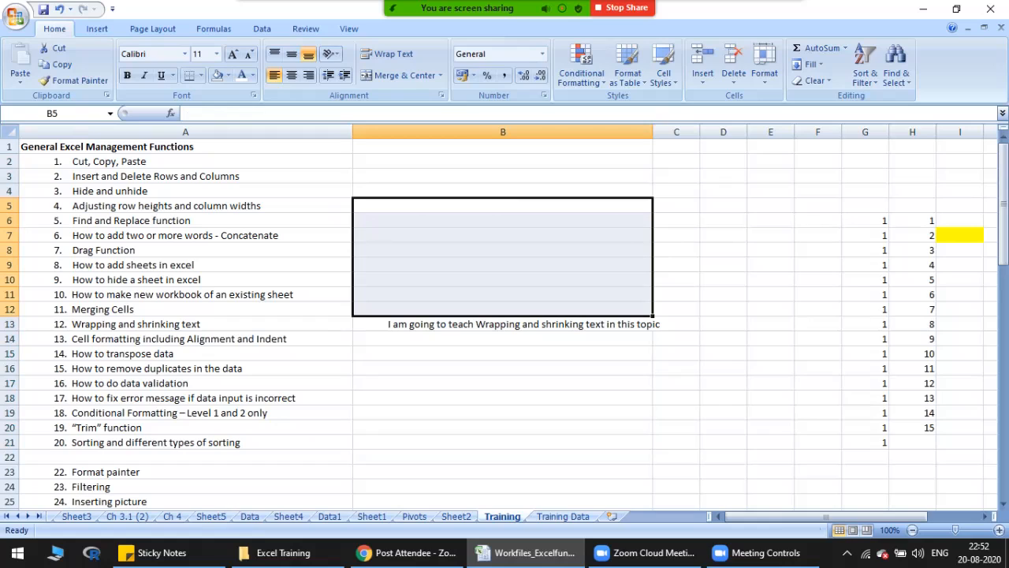
Step: Enter 100 in cell B15 and select that cell
{"action": "left_click", "coordinate": [185, 339]}
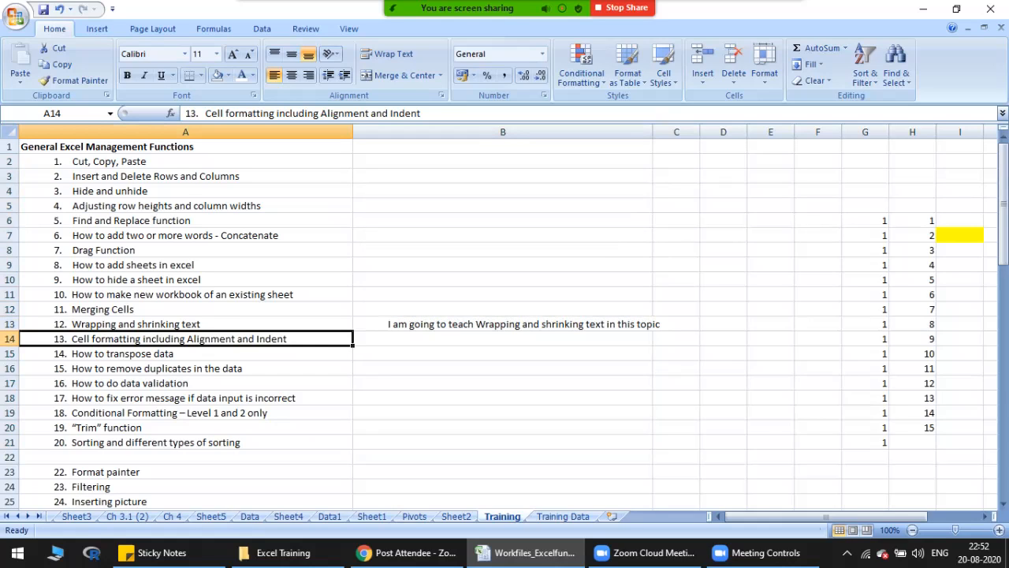
{"action": "left_click", "coordinate": [502, 353]}
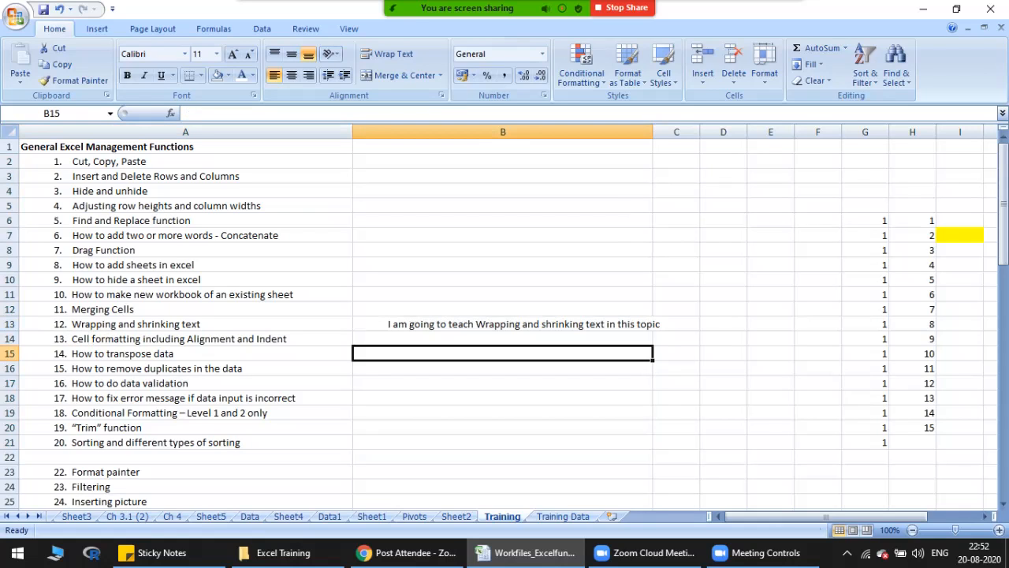
{"action": "type", "text": "100"}
{"action": "key", "text": "Tab"}
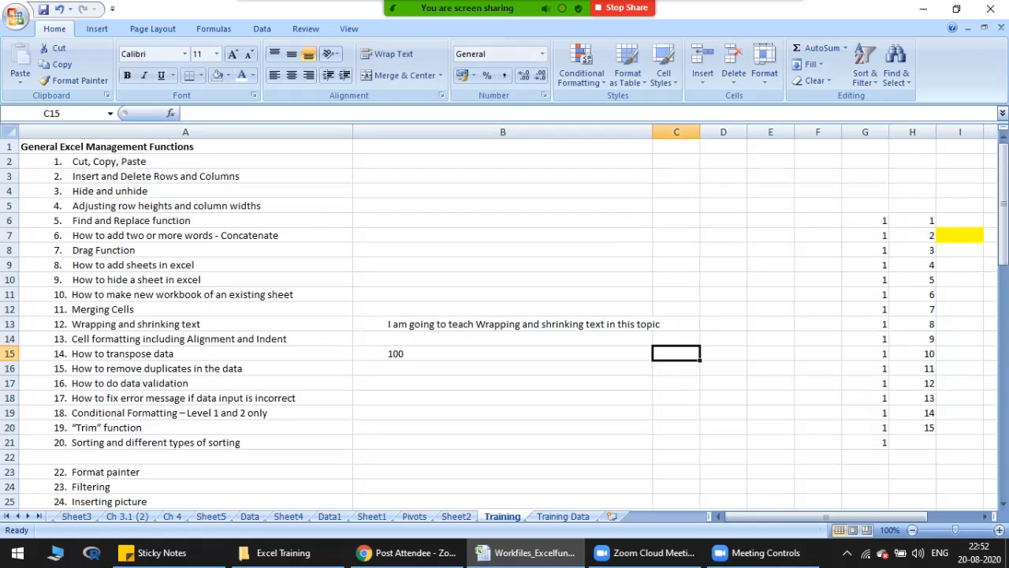
{"action": "left_click", "coordinate": [502, 353]}
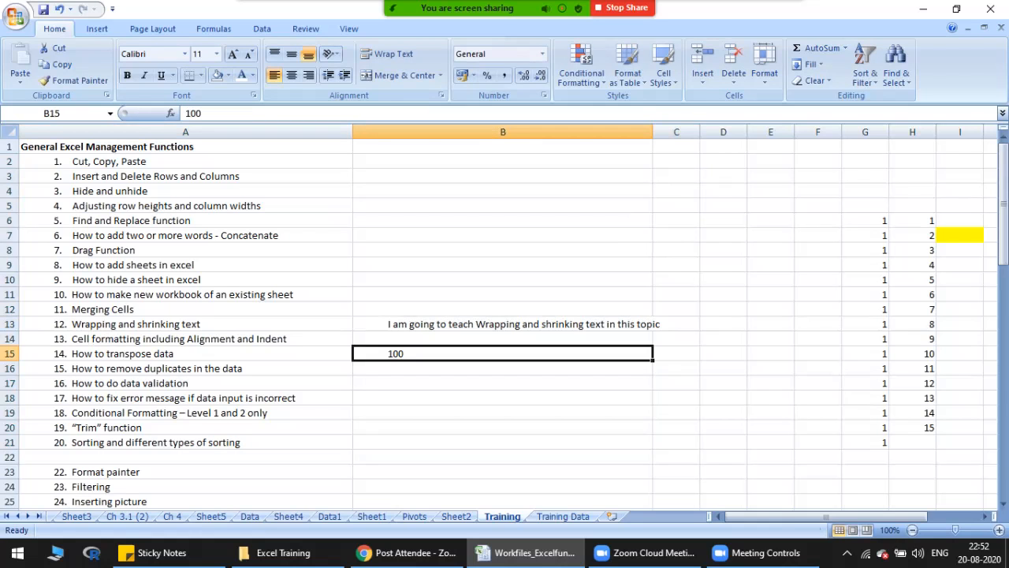
Step: Open the cell formatting settings for B15 and choose the Number category, moving the dialog clear of the cell
{"action": "scroll", "coordinate": [505, 315], "scroll_direction": "down", "scroll_amount": 7}
{"action": "scroll", "coordinate": [504, 315], "scroll_direction": "up", "scroll_amount": 5}
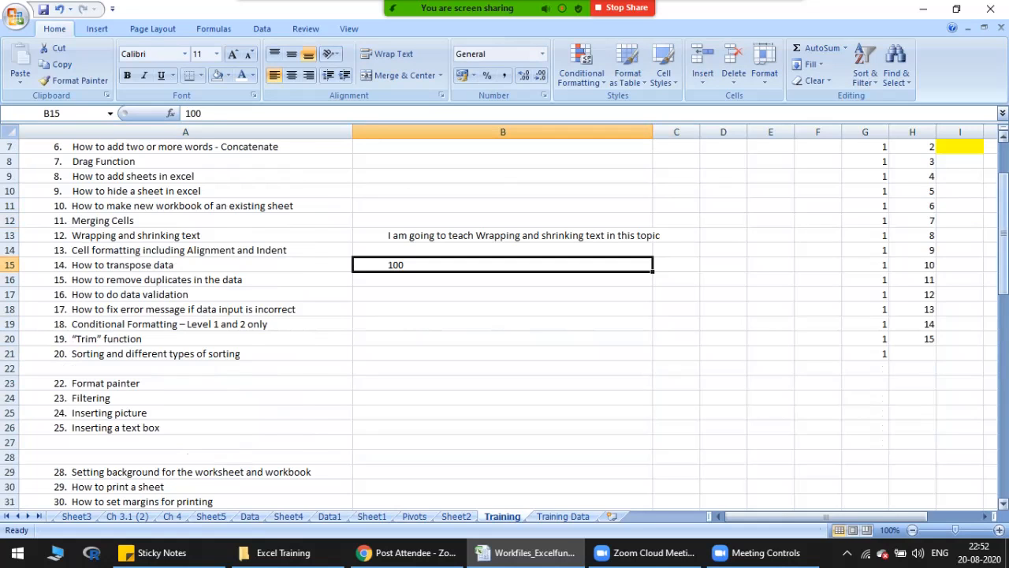
{"action": "scroll", "coordinate": [505, 316], "scroll_direction": "up", "scroll_amount": 2}
{"action": "right_click", "coordinate": [392, 356]}
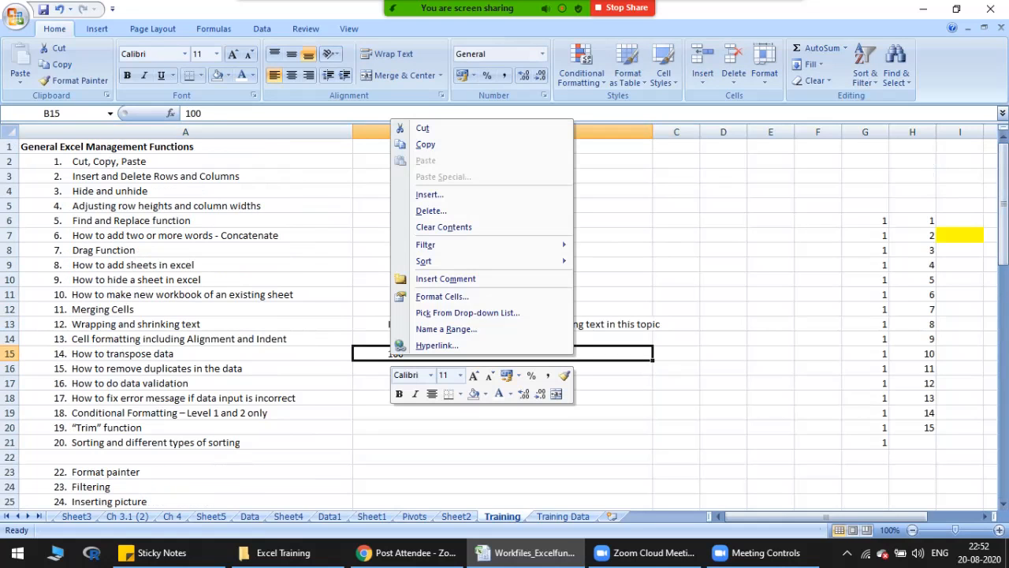
{"action": "left_click", "coordinate": [442, 296]}
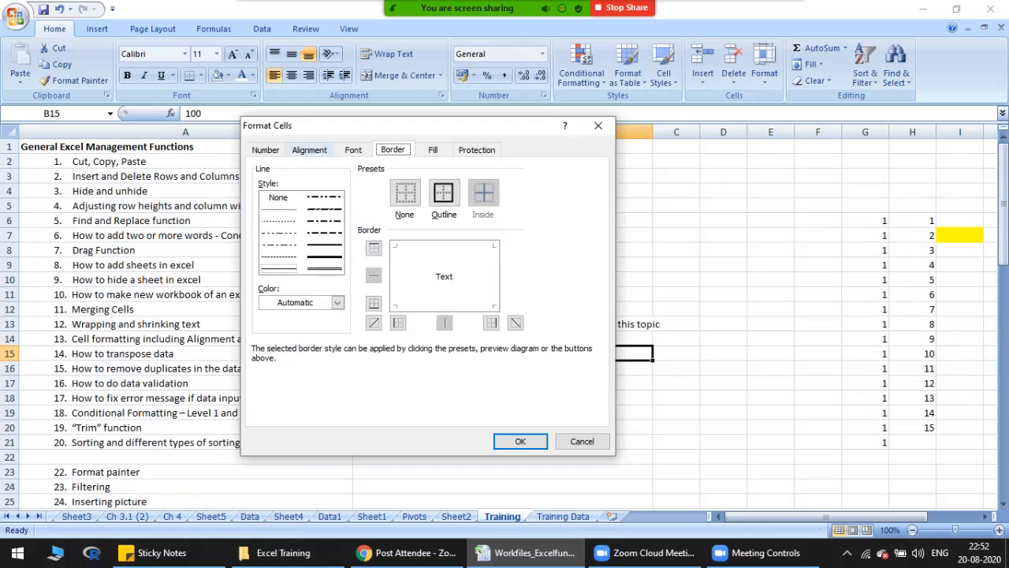
{"action": "left_click", "coordinate": [265, 150]}
{"action": "left_click_drag", "start_coordinate": [341, 125], "coordinate": [670, 92]}
{"action": "left_click", "coordinate": [599, 158]}
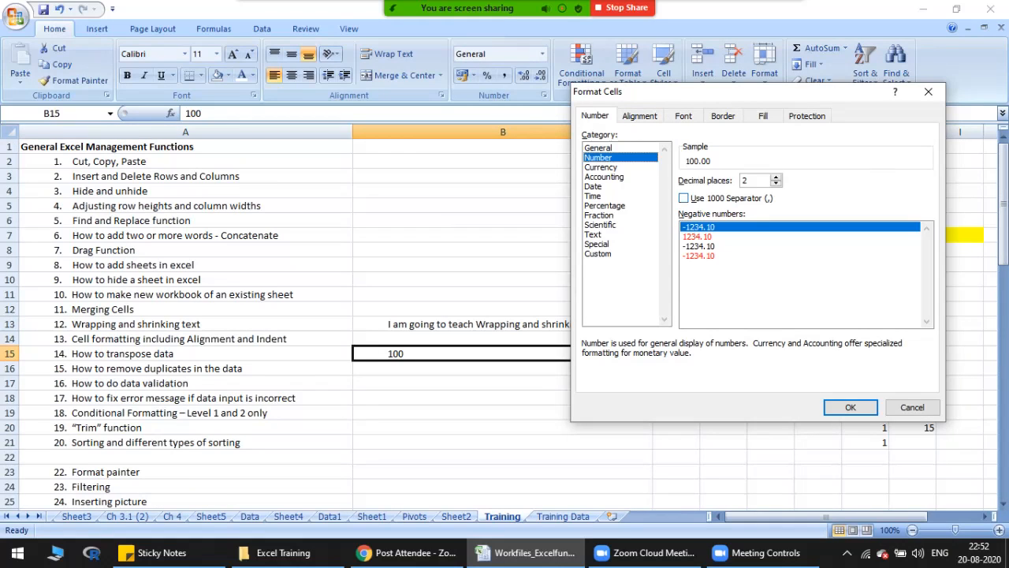
Step: Raise the decimal places for B15's number format to 9, and reduce them to 0
{"action": "left_click", "coordinate": [775, 177]}
{"action": "left_click", "coordinate": [775, 177]}
{"action": "left_click", "coordinate": [776, 177]}
{"action": "left_click", "coordinate": [775, 178]}
{"action": "left_click", "coordinate": [775, 177]}
{"action": "left_click", "coordinate": [775, 177]}
{"action": "left_click", "coordinate": [776, 177]}
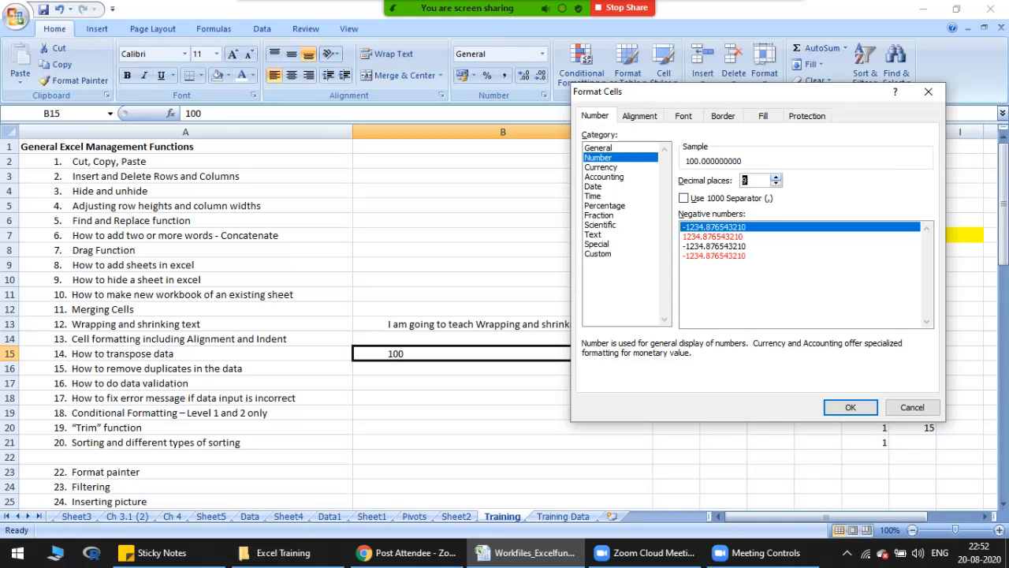
{"action": "left_click", "coordinate": [775, 183]}
{"action": "left_click", "coordinate": [776, 183]}
{"action": "left_click", "coordinate": [776, 184]}
{"action": "left_click", "coordinate": [775, 184]}
{"action": "left_click", "coordinate": [776, 183]}
{"action": "left_click", "coordinate": [776, 184]}
{"action": "left_click", "coordinate": [776, 184]}
{"action": "left_click", "coordinate": [776, 184]}
{"action": "left_click", "coordinate": [776, 183]}
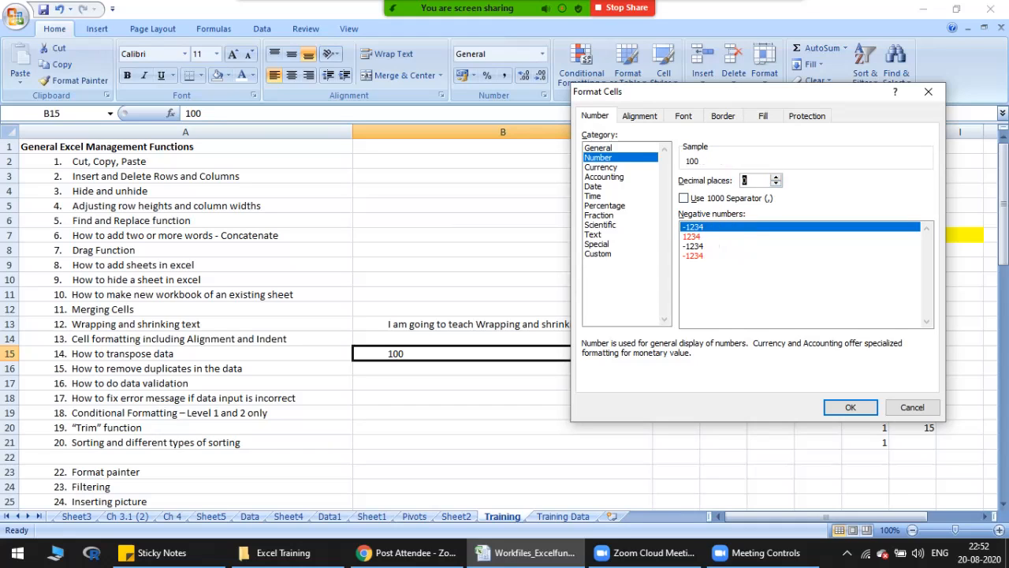
Step: Try the 1000 separator with three decimal places, and return to no separator and zero decimals
{"action": "left_click", "coordinate": [684, 198]}
{"action": "left_click", "coordinate": [775, 177]}
{"action": "left_click", "coordinate": [776, 177]}
{"action": "left_click", "coordinate": [776, 177]}
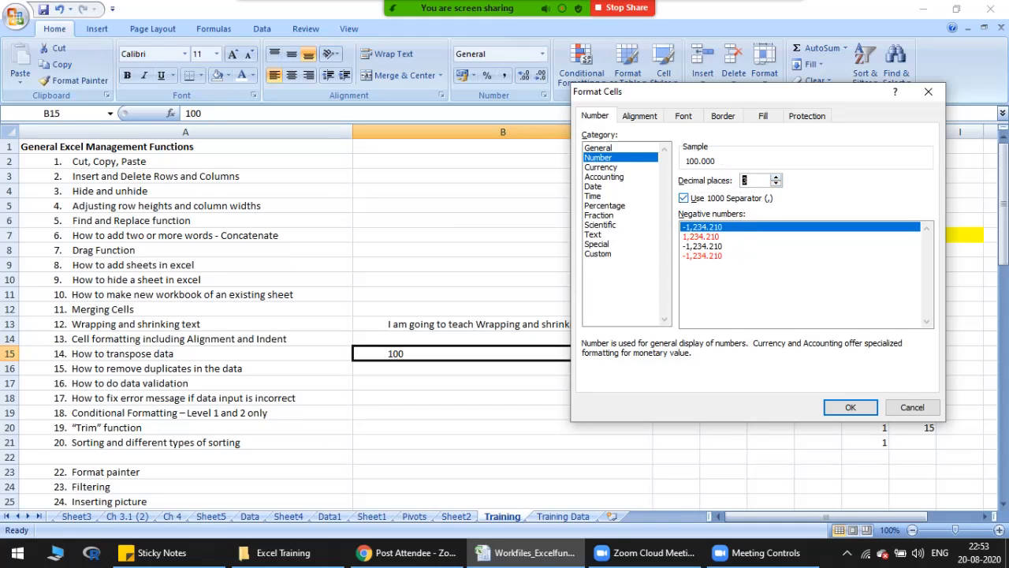
{"action": "left_click", "coordinate": [683, 198]}
{"action": "left_click", "coordinate": [776, 184]}
{"action": "left_click", "coordinate": [776, 184]}
{"action": "left_click", "coordinate": [776, 184]}
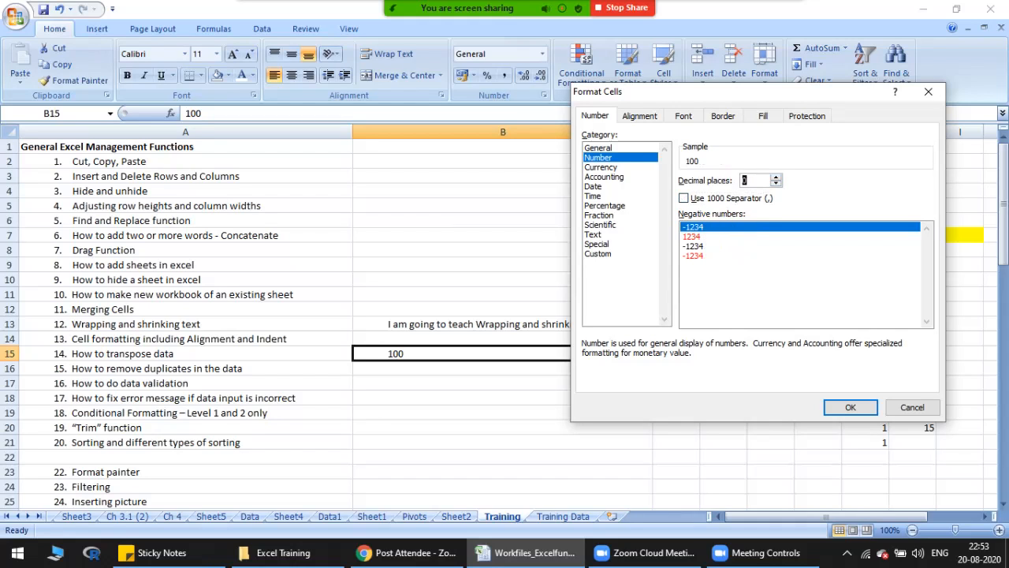
Step: Format cell B15 as Currency with the ₹ symbol and zero decimal places
{"action": "left_click", "coordinate": [601, 168]}
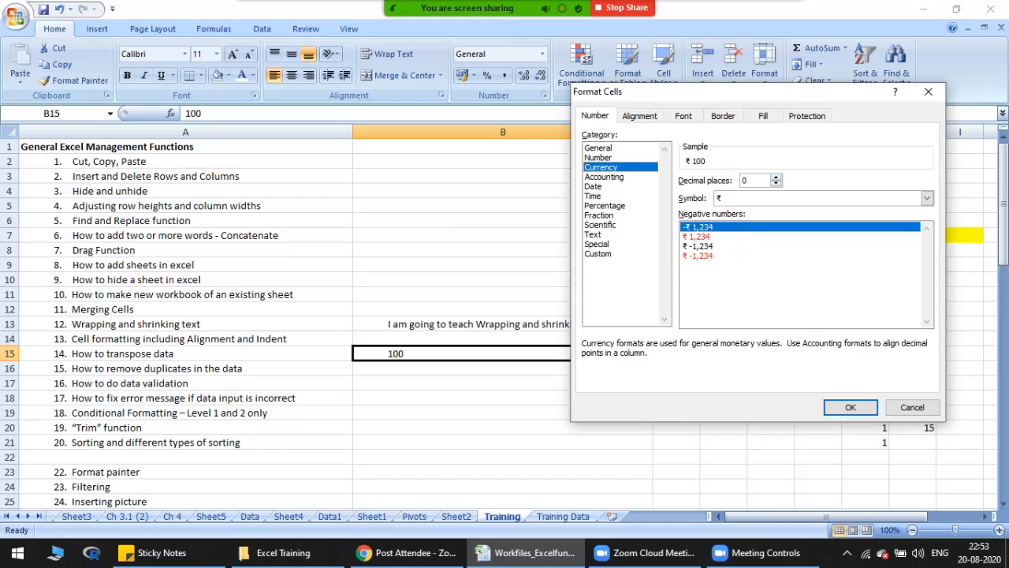
{"action": "left_click", "coordinate": [927, 198]}
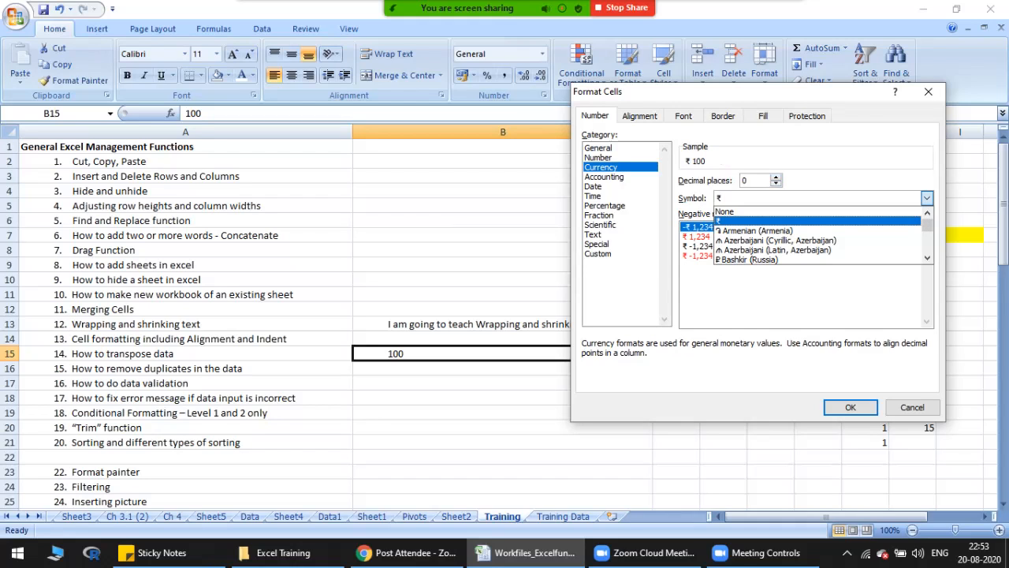
{"action": "left_click", "coordinate": [817, 220]}
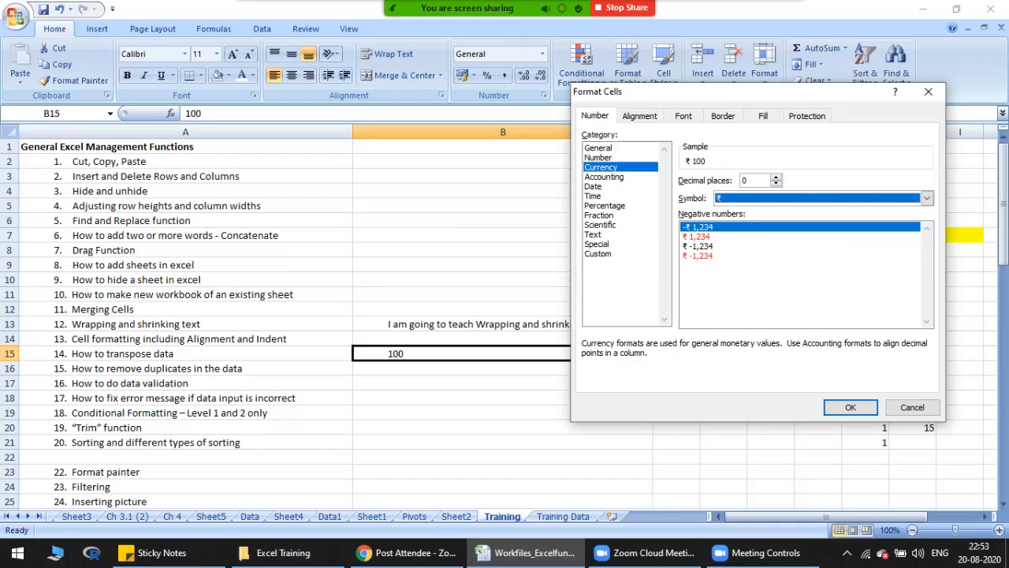
{"action": "left_click", "coordinate": [850, 406]}
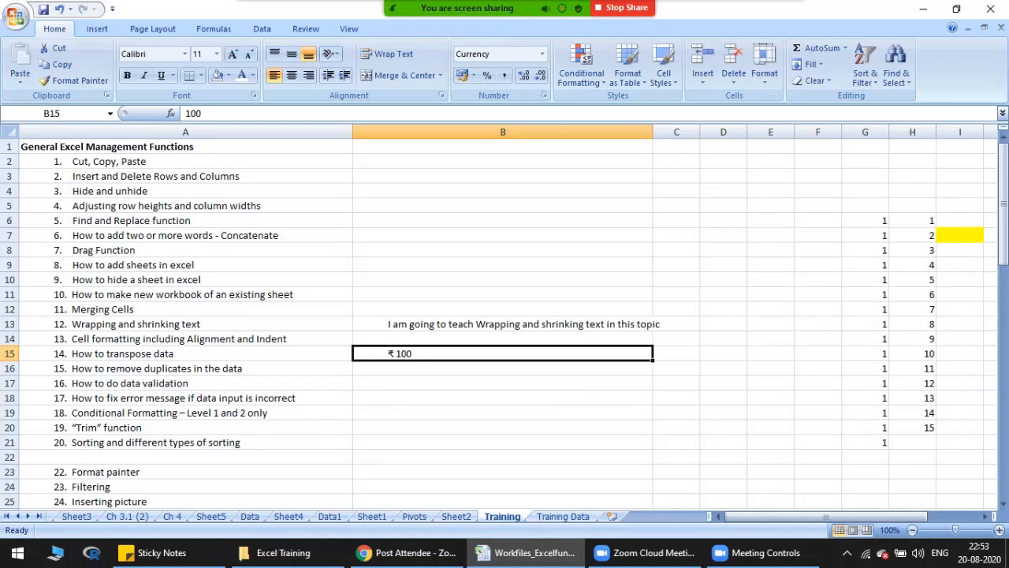
Step: Fill K6:K17 beside the column J numbers with the labels Person A, B, C and so on through L
{"action": "left_click", "coordinate": [185, 354]}
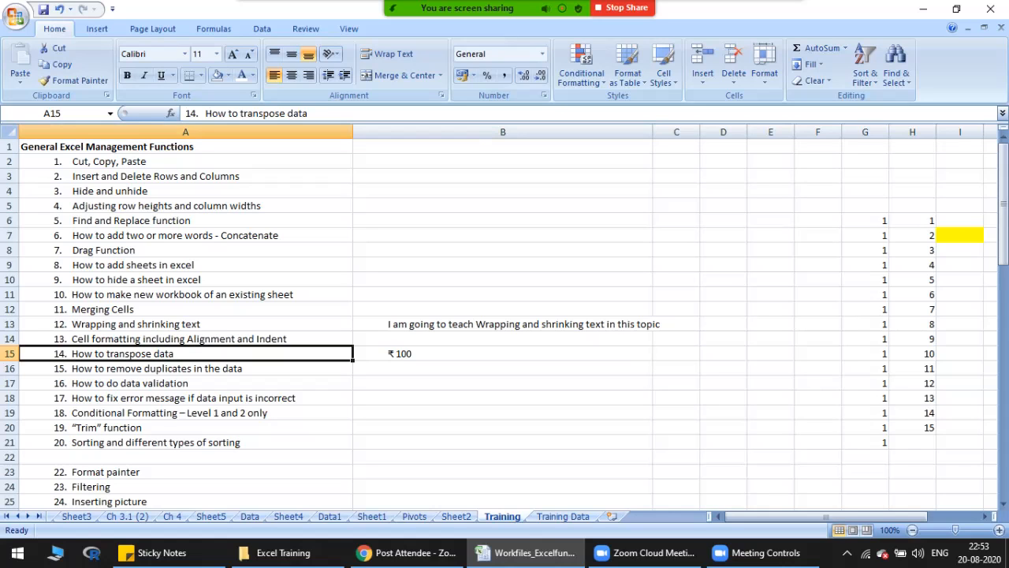
{"action": "mouse_move", "coordinate": [781, 516]}
{"action": "left_mouse_down"}
{"action": "mouse_move", "coordinate": [836, 517]}
{"action": "mouse_move", "coordinate": [784, 517]}
{"action": "left_mouse_up"}
{"action": "left_click_drag", "start_coordinate": [673, 221], "coordinate": [673, 383]}
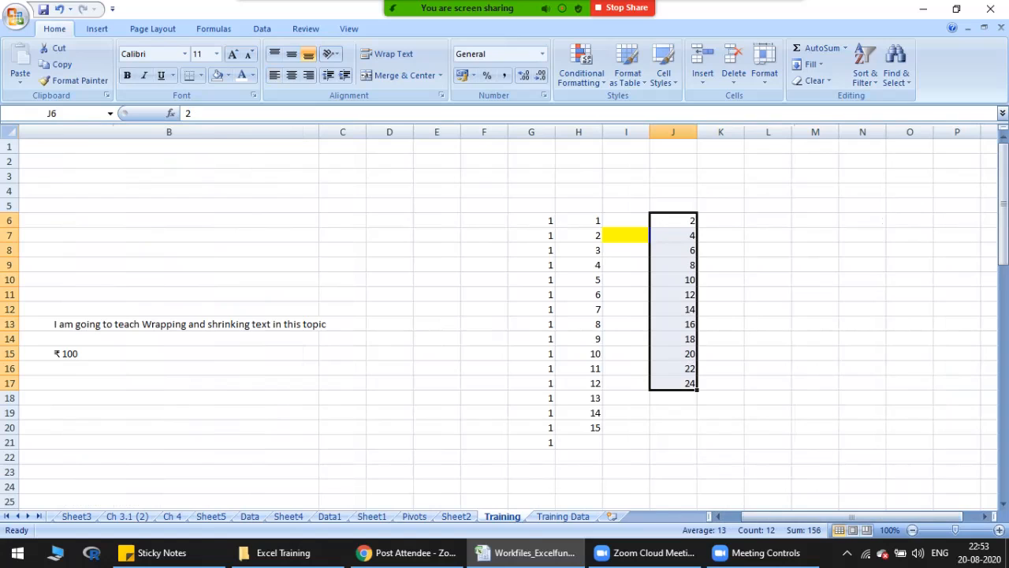
{"action": "left_click", "coordinate": [720, 220]}
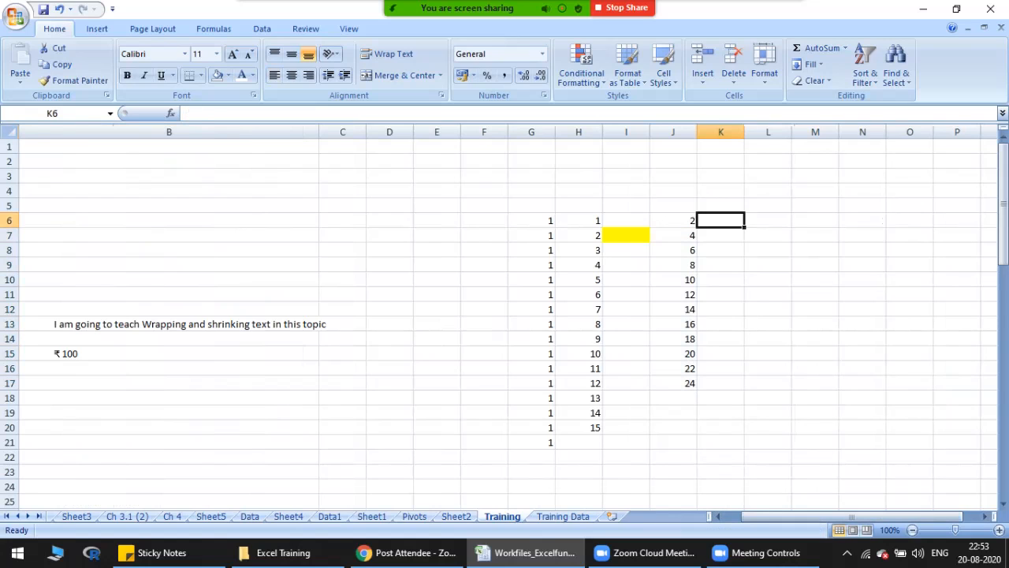
{"action": "type", "text": "Person A"}
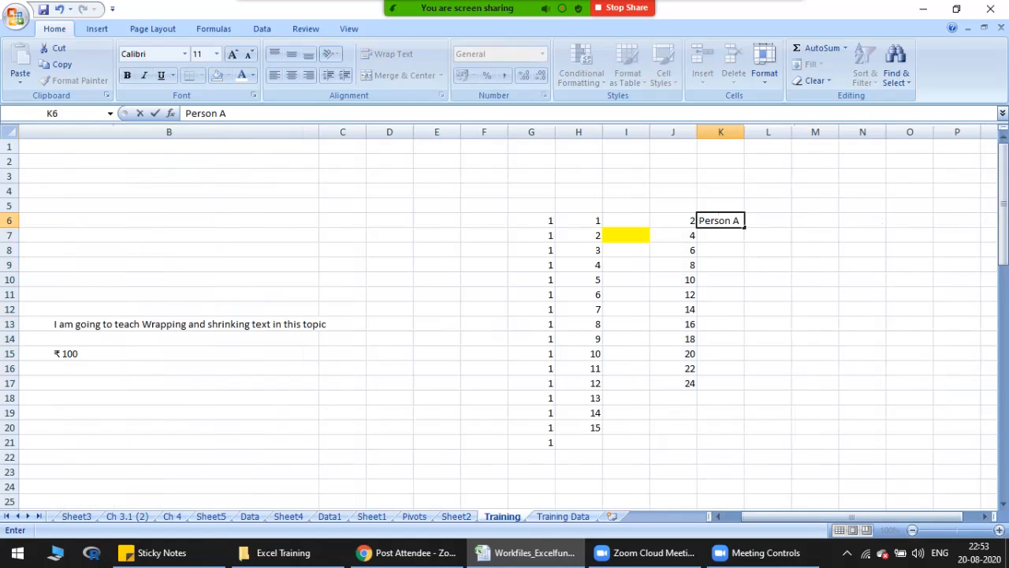
{"action": "key", "text": "Return"}
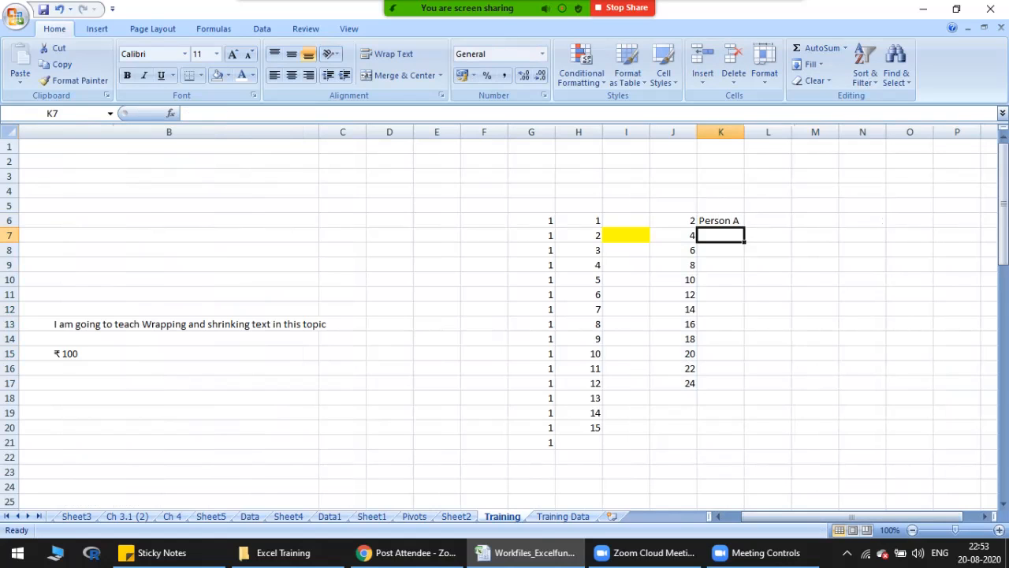
{"action": "type", "text": "B"}
{"action": "key", "text": "Return"}
{"action": "type", "text": "C"}
{"action": "key", "text": "Return"}
{"action": "type", "text": "D"}
{"action": "key", "text": "Return"}
{"action": "type", "text": "E"}
{"action": "key", "text": "Return"}
{"action": "type", "text": "F"}
{"action": "key", "text": "Return"}
{"action": "type", "text": "G"}
{"action": "key", "text": "Return"}
{"action": "type", "text": "H"}
{"action": "key", "text": "Return"}
{"action": "type", "text": "I"}
{"action": "key", "text": "Return"}
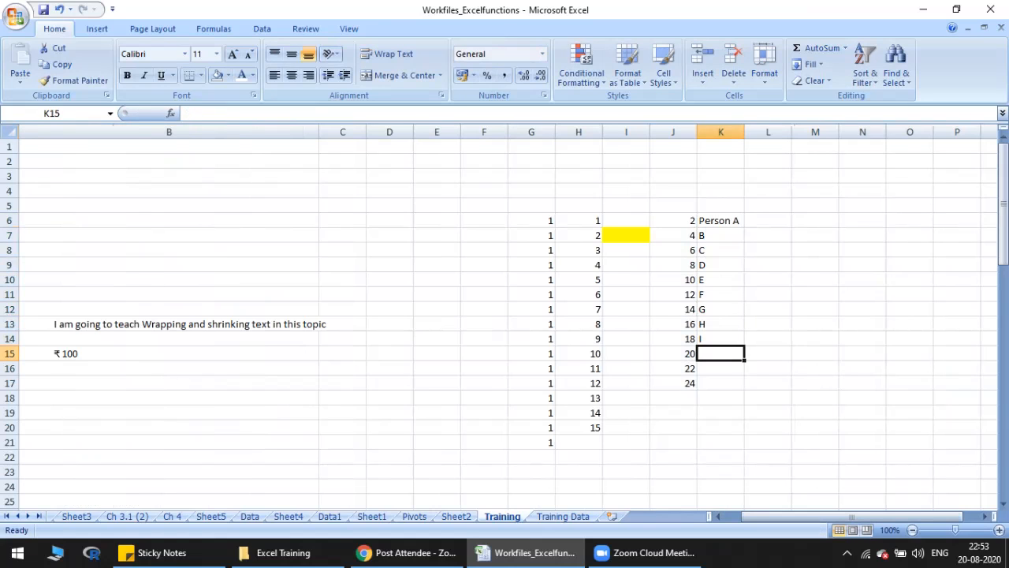
{"action": "type", "text": "J"}
{"action": "key", "text": "Return"}
{"action": "type", "text": "K"}
{"action": "key", "text": "Return"}
{"action": "type", "text": "L"}
{"action": "key", "text": "Return"}
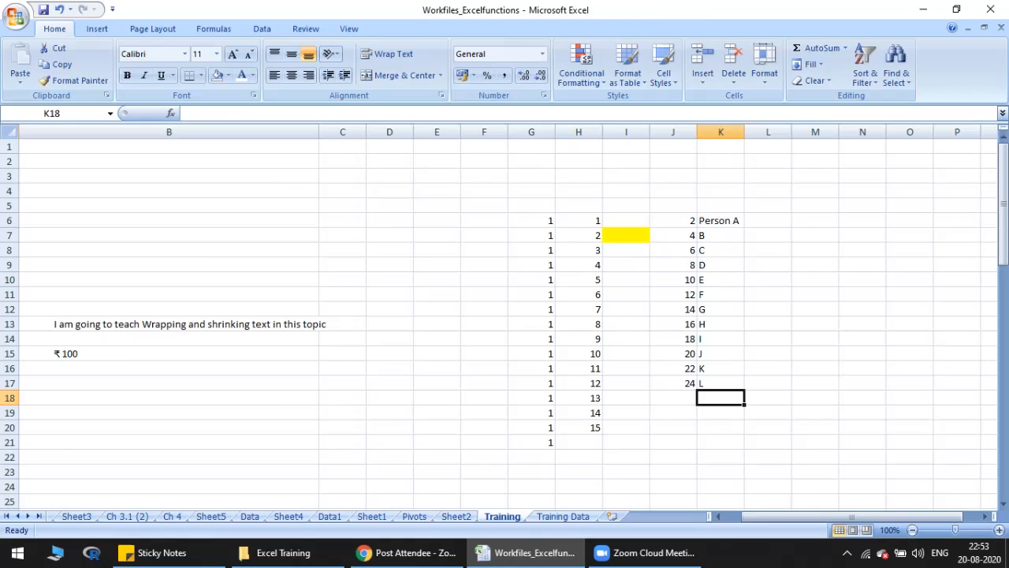
{"action": "left_click", "coordinate": [720, 220]}
{"action": "mouse_move", "coordinate": [744, 227]}
{"action": "left_mouse_down"}
{"action": "mouse_move", "coordinate": [743, 239]}
{"action": "mouse_move", "coordinate": [744, 227]}
{"action": "left_mouse_up"}
{"action": "mouse_move", "coordinate": [744, 228]}
{"action": "left_mouse_down"}
{"action": "mouse_move", "coordinate": [744, 257]}
{"action": "mouse_move", "coordinate": [744, 228]}
{"action": "left_mouse_up"}
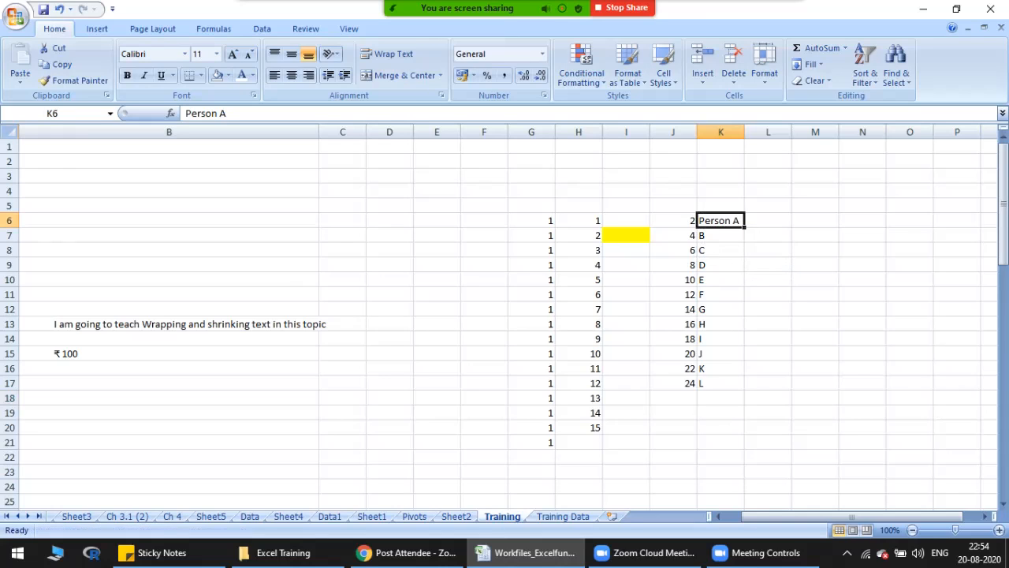
{"action": "left_click", "coordinate": [673, 221]}
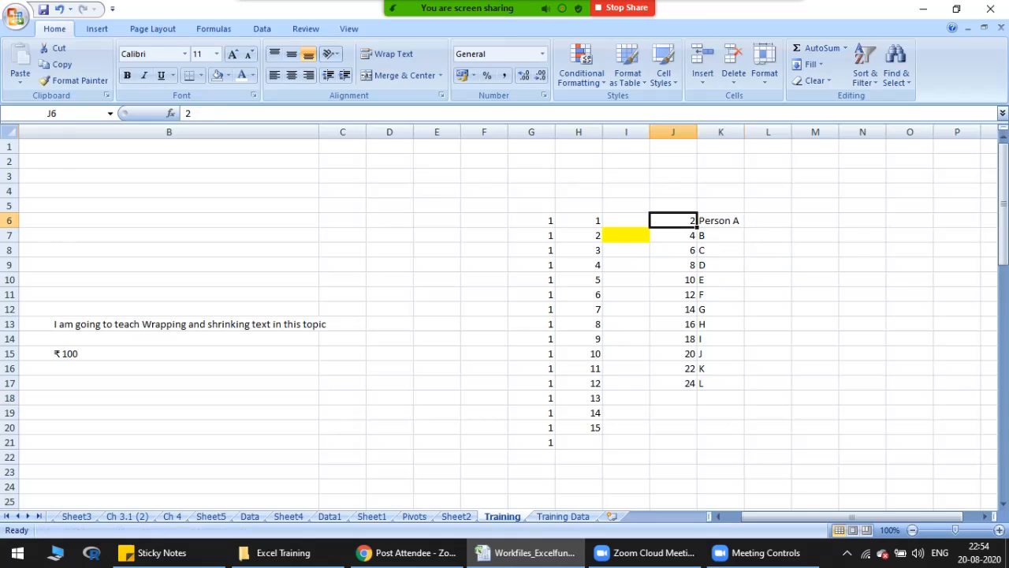
{"action": "key", "text": "Tab"}
{"action": "key", "text": "Return"}
{"action": "key", "text": "Tab"}
{"action": "key", "text": "Return"}
{"action": "key", "text": "Tab"}
Step: Move the numbers in J6:J17 to L6:L17 by cutting and pasting them after the person labels
{"action": "left_click_drag", "start_coordinate": [673, 221], "coordinate": [674, 383]}
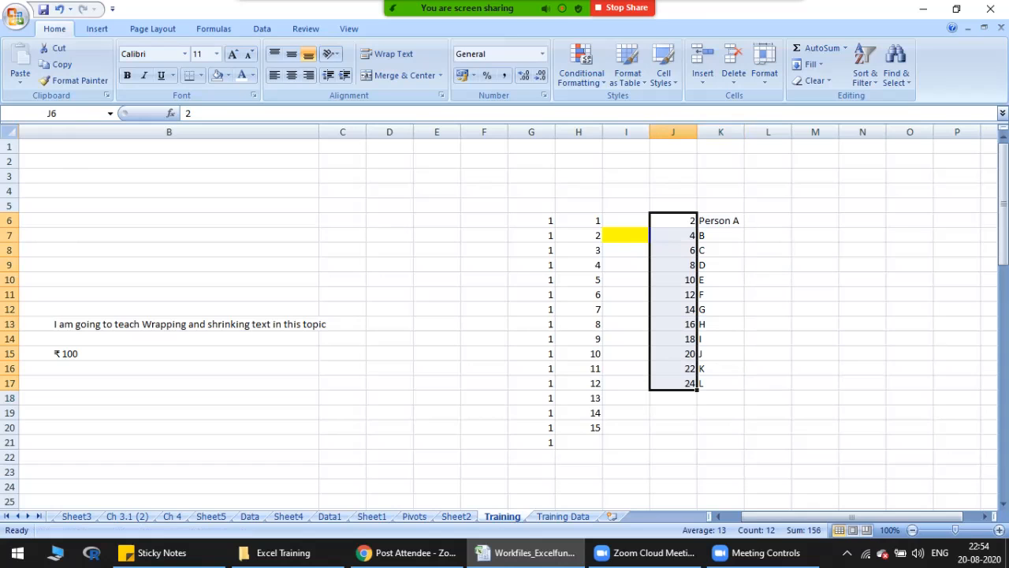
{"action": "key", "text": "ctrl+x"}
{"action": "left_click", "coordinate": [767, 221]}
{"action": "right_click", "coordinate": [770, 222]}
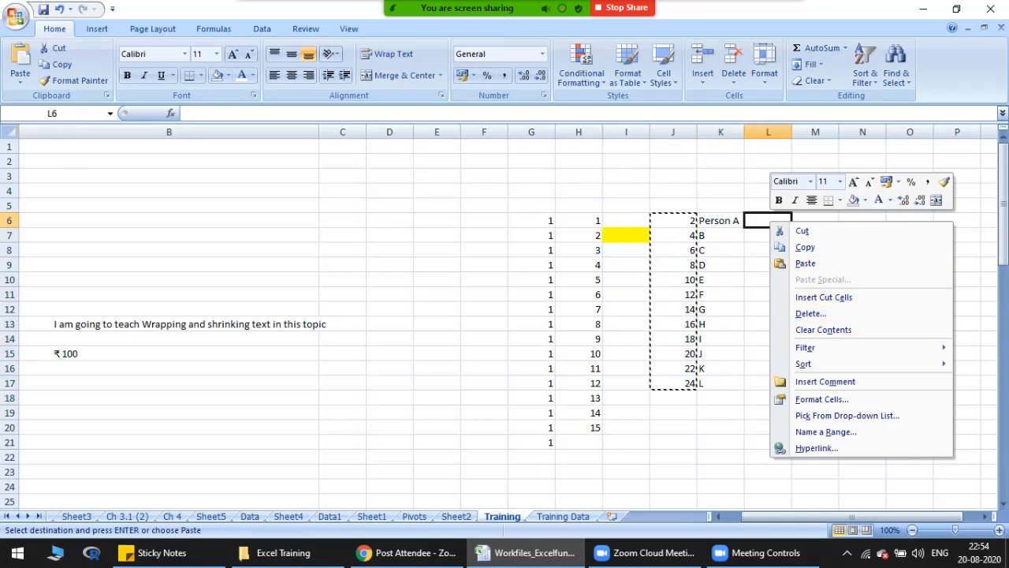
{"action": "left_click_drag", "start_coordinate": [675, 221], "coordinate": [675, 383]}
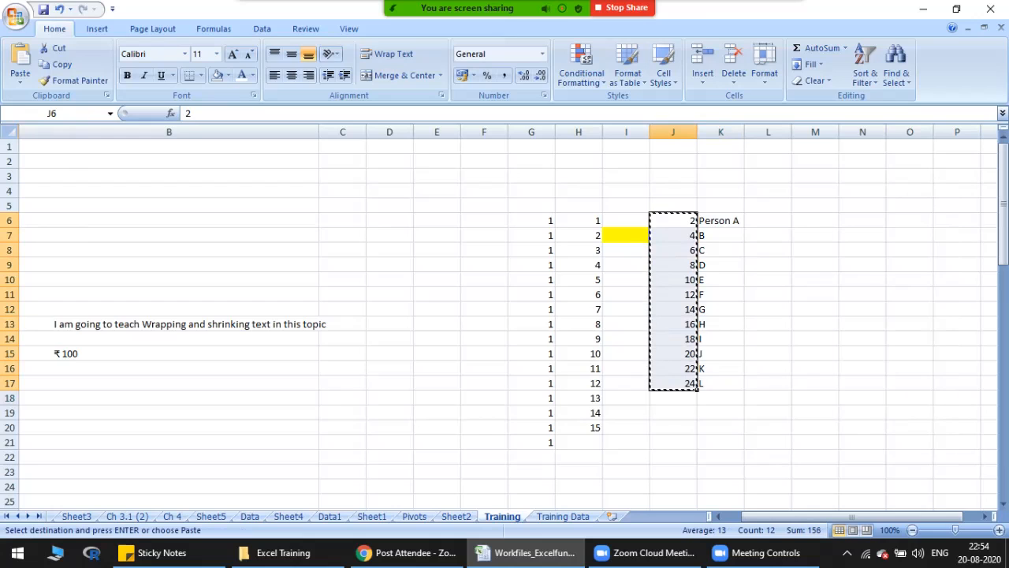
{"action": "left_click_drag", "start_coordinate": [674, 221], "coordinate": [675, 384]}
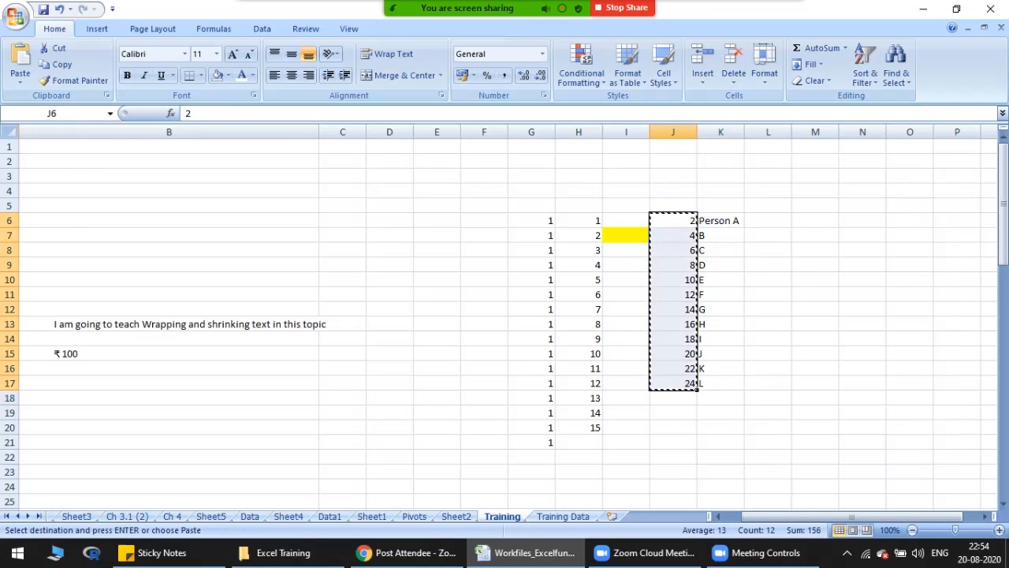
{"action": "left_click", "coordinate": [757, 221]}
{"action": "right_click", "coordinate": [757, 221]}
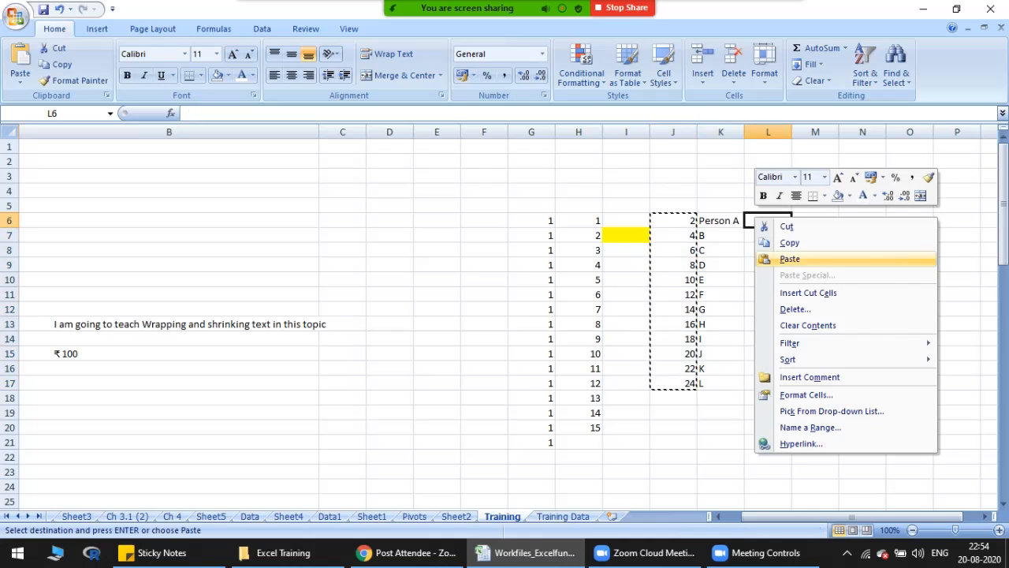
{"action": "left_click", "coordinate": [789, 258]}
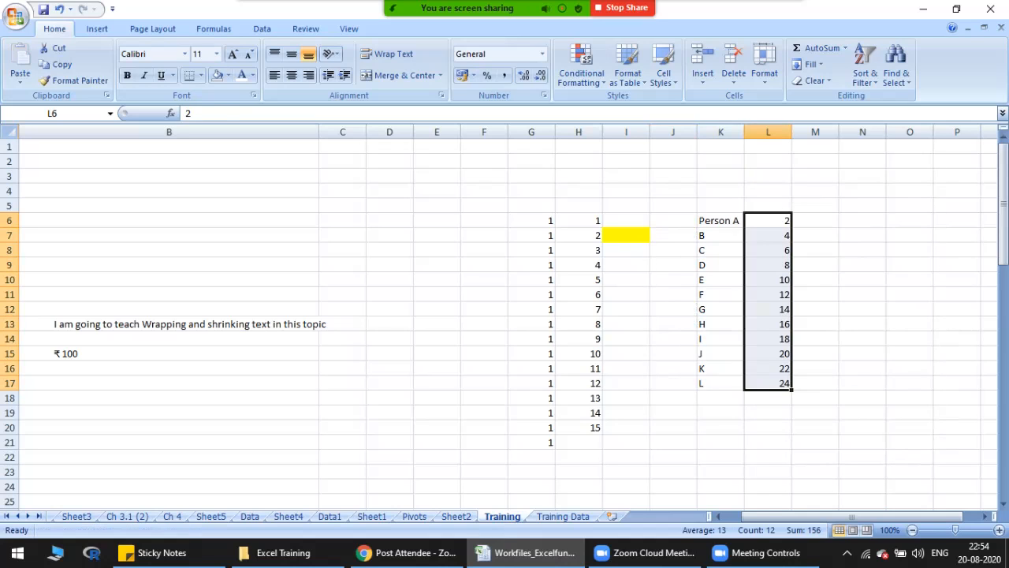
Step: Enter Person A, B and C across row 2 in cells K2:M2
{"action": "left_click", "coordinate": [721, 221]}
{"action": "left_click_drag", "start_coordinate": [721, 176], "coordinate": [957, 176]}
{"action": "left_click_drag", "start_coordinate": [720, 220], "coordinate": [721, 383]}
{"action": "left_click", "coordinate": [721, 176]}
{"action": "left_click", "coordinate": [721, 161]}
{"action": "type", "text": "Person A"}
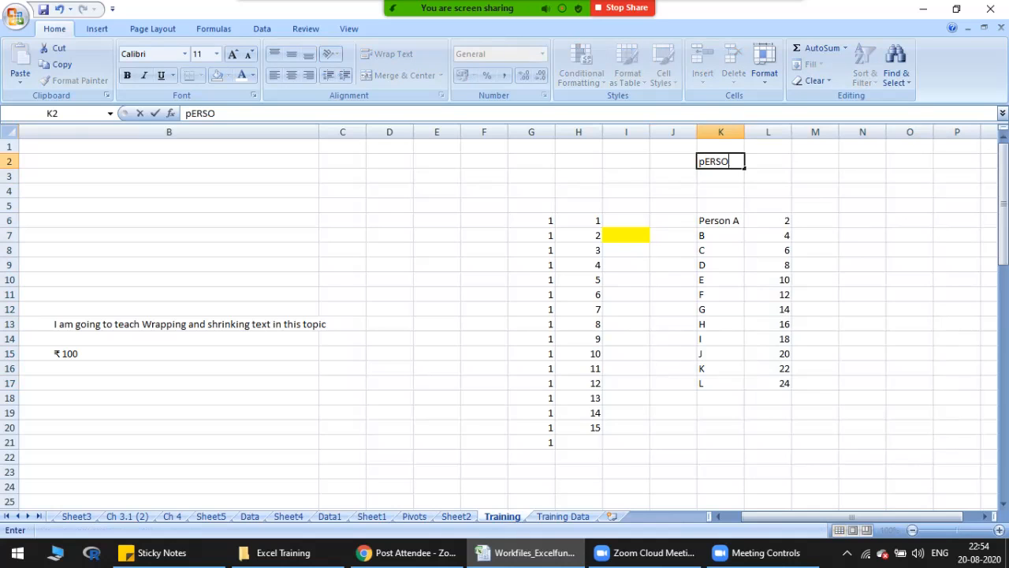
{"action": "key", "text": "Tab"}
{"action": "type", "text": "B"}
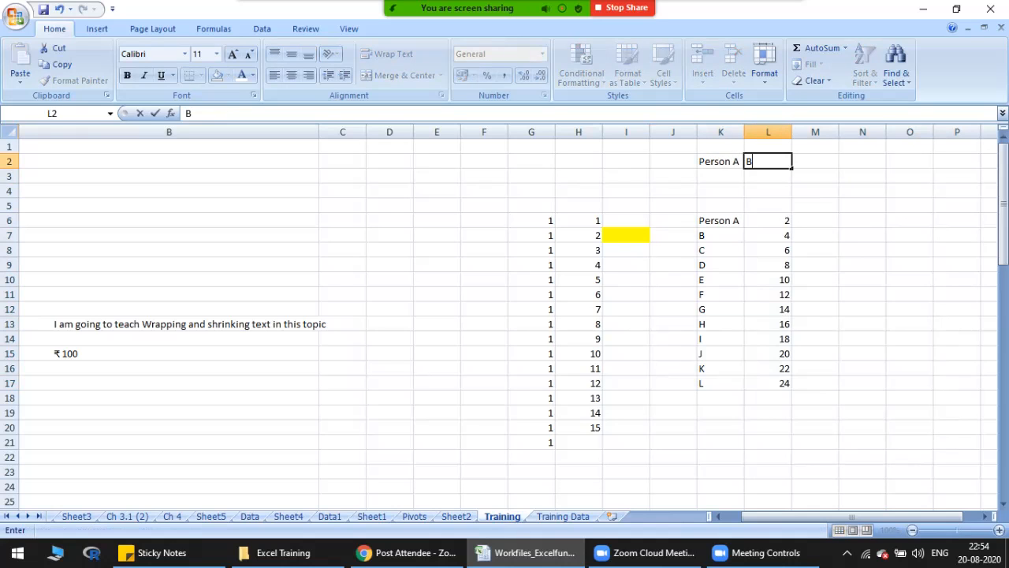
{"action": "key", "text": "Tab"}
{"action": "type", "text": "C"}
{"action": "key", "text": "Tab"}
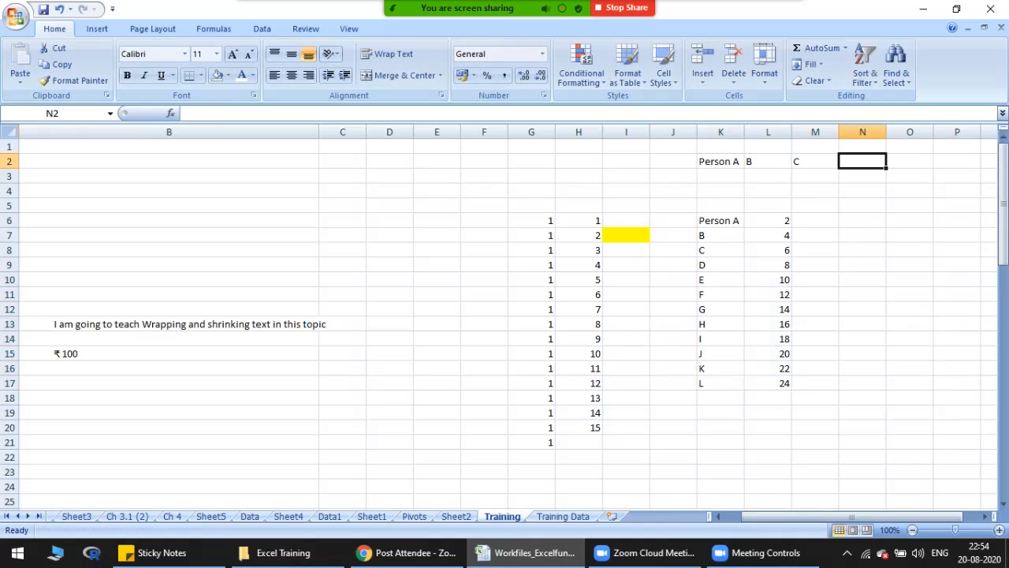
{"action": "key", "text": "Return"}
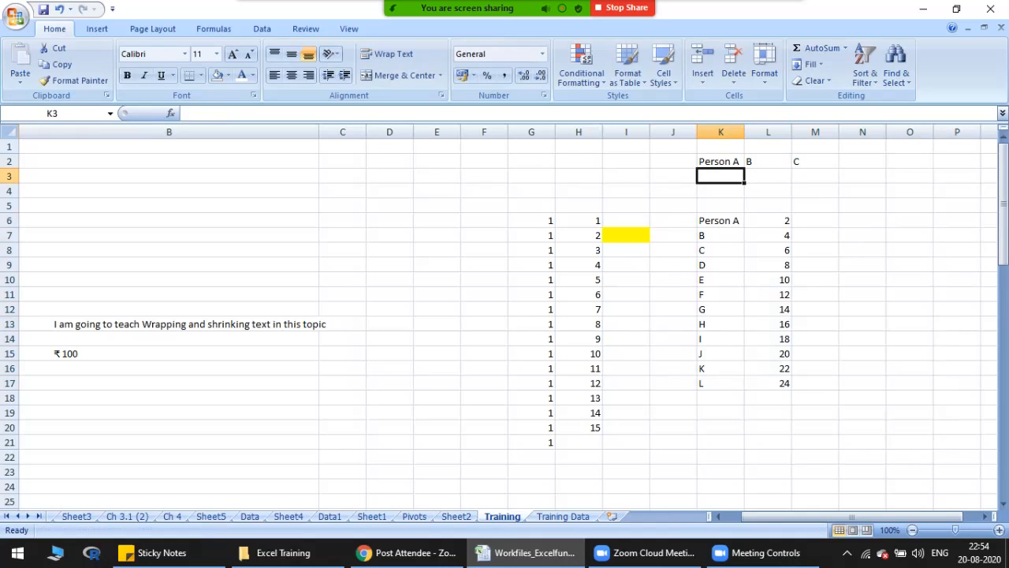
Step: Enter 2, 4 and 6 beneath the person labels in cells K3:M3
{"action": "type", "text": "2"}
{"action": "key", "text": "Tab"}
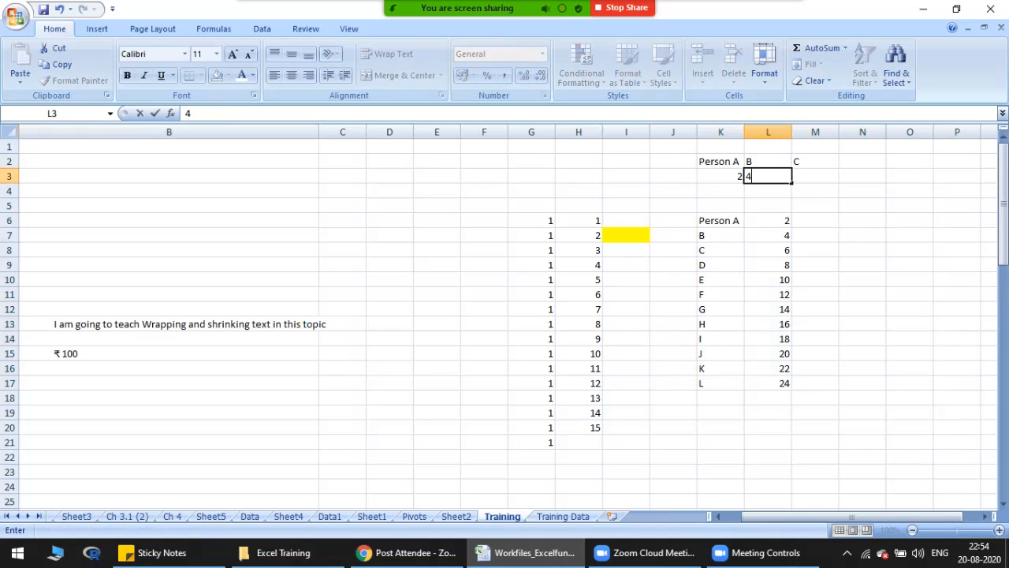
{"action": "type", "text": "4"}
{"action": "key", "text": "Tab"}
{"action": "type", "text": "6"}
{"action": "key", "text": "Return"}
Step: Clear the hand-entered labels and numbers from K2:M3
{"action": "left_click_drag", "start_coordinate": [721, 161], "coordinate": [827, 176]}
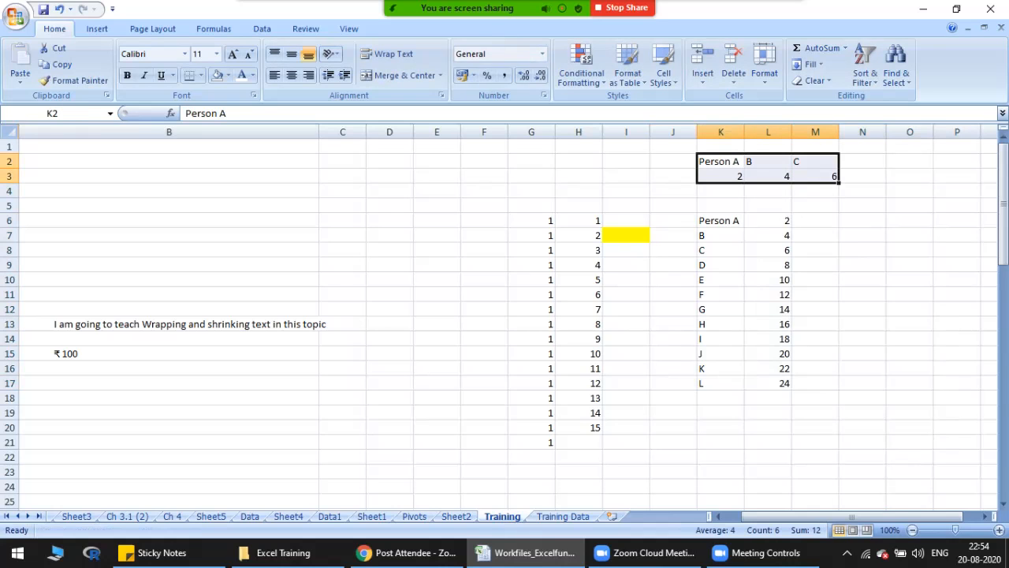
{"action": "key", "text": "Delete"}
Step: Copy the person list in K6:L17 and paste it transposed starting at K2 using Paste Special
{"action": "left_click_drag", "start_coordinate": [720, 220], "coordinate": [768, 383]}
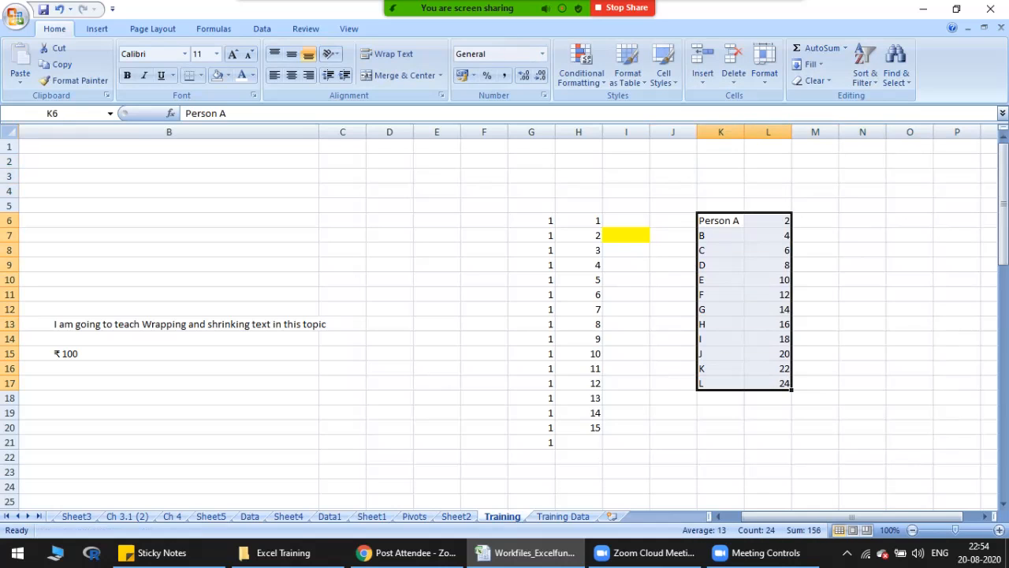
{"action": "key", "text": "ctrl+c"}
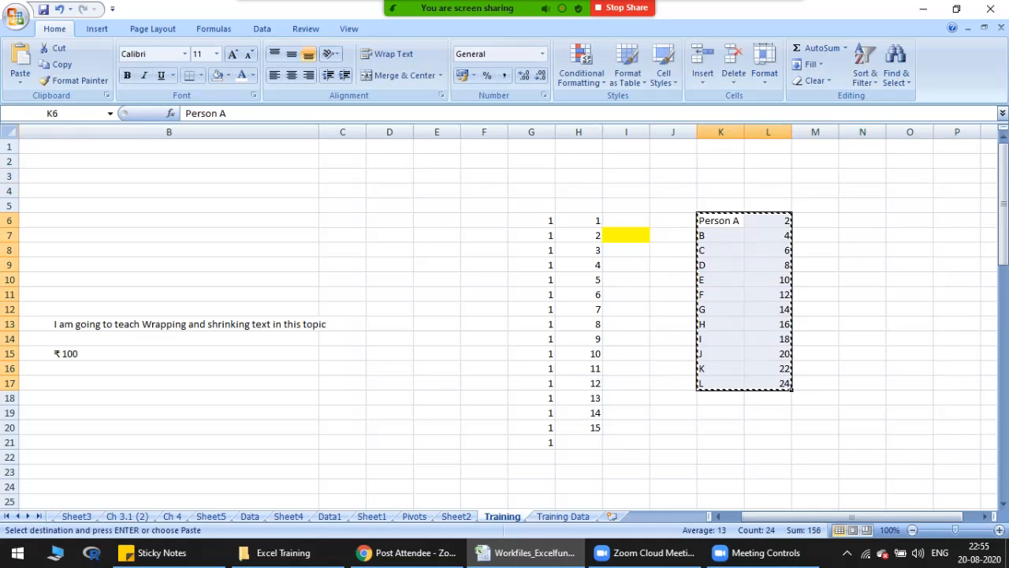
{"action": "left_click", "coordinate": [721, 160]}
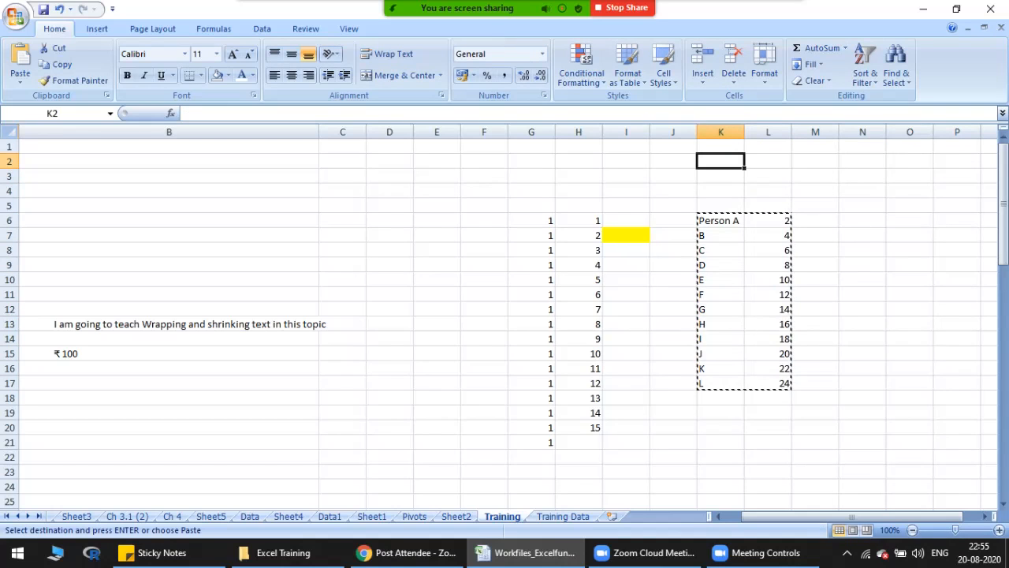
{"action": "left_click", "coordinate": [52, 114]}
{"action": "key", "text": "Escape"}
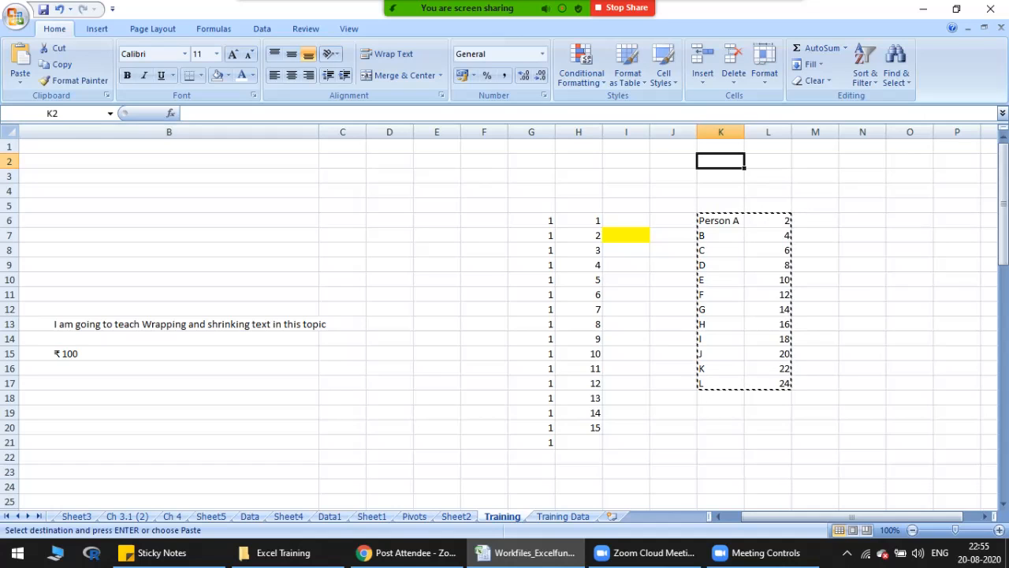
{"action": "key", "text": "ctrl+alt+v"}
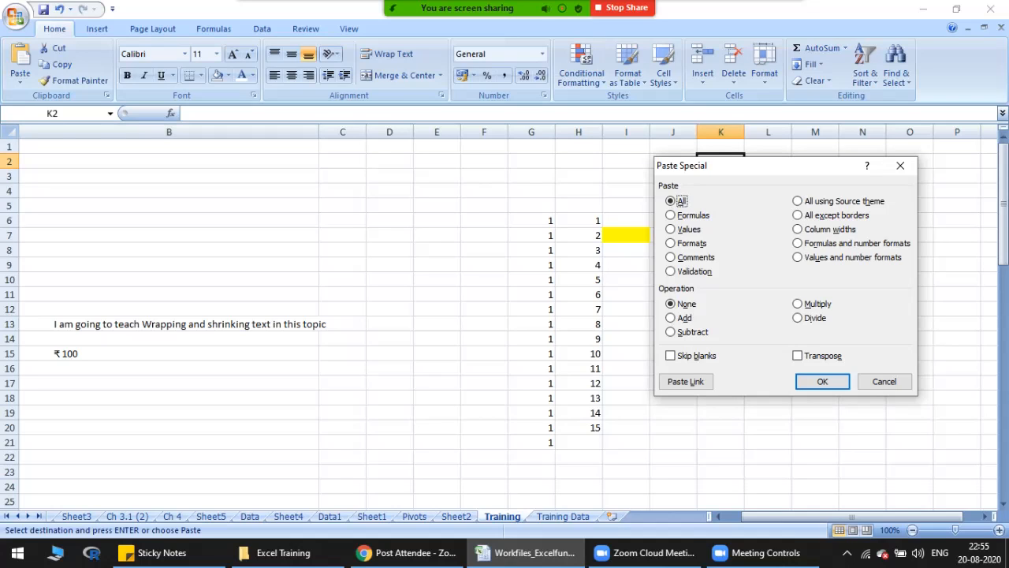
{"action": "key", "text": "alt+e"}
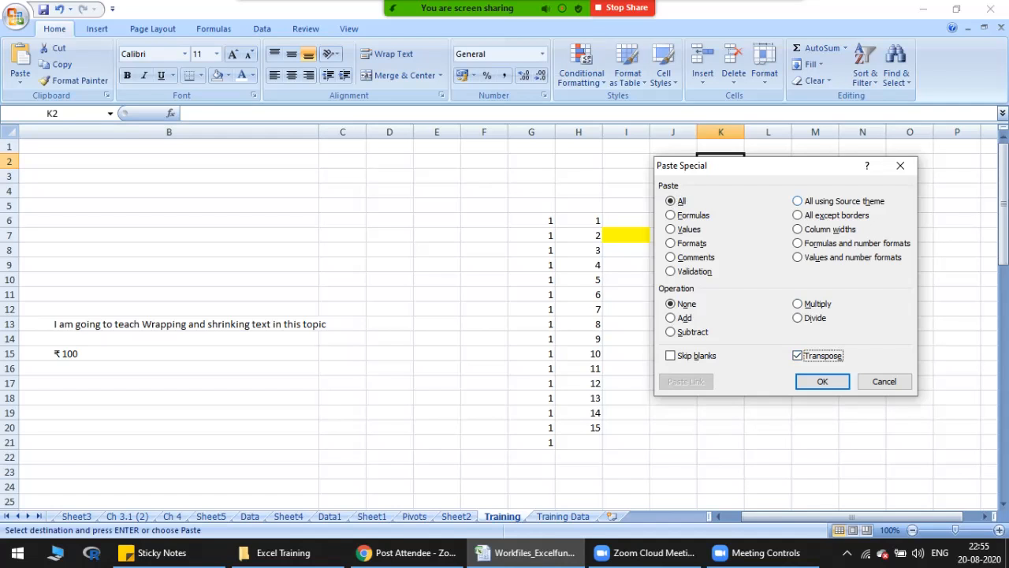
{"action": "left_click_drag", "start_coordinate": [791, 167], "coordinate": [421, 150]}
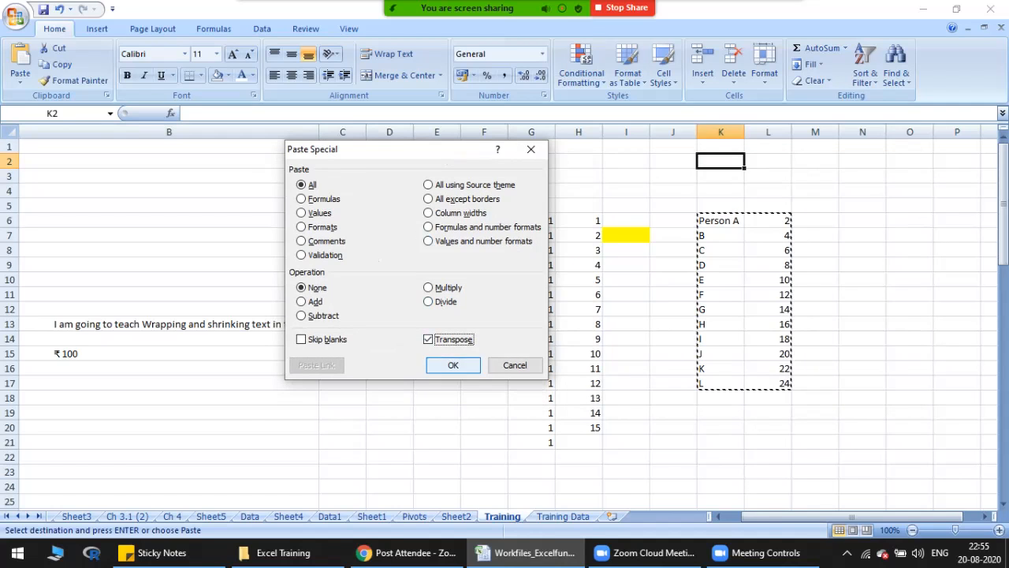
{"action": "key", "text": "Return"}
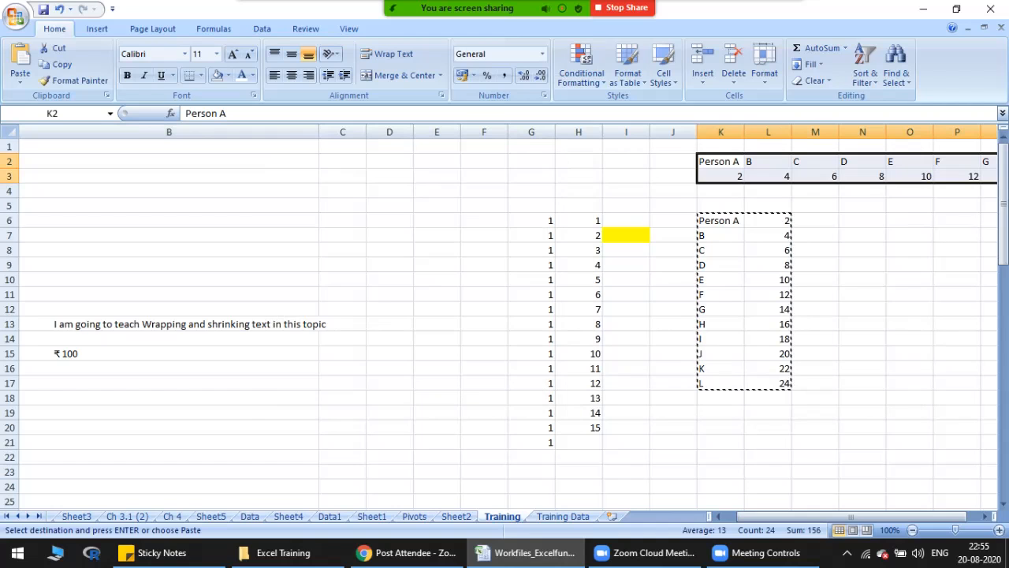
Step: Compare the transposed rows 2 and 3 with the source list in K6:L17 and end the copy mode
{"action": "left_click_drag", "start_coordinate": [824, 516], "coordinate": [837, 516]}
{"action": "left_click_drag", "start_coordinate": [418, 221], "coordinate": [466, 383]}
{"action": "left_click", "coordinate": [420, 162]}
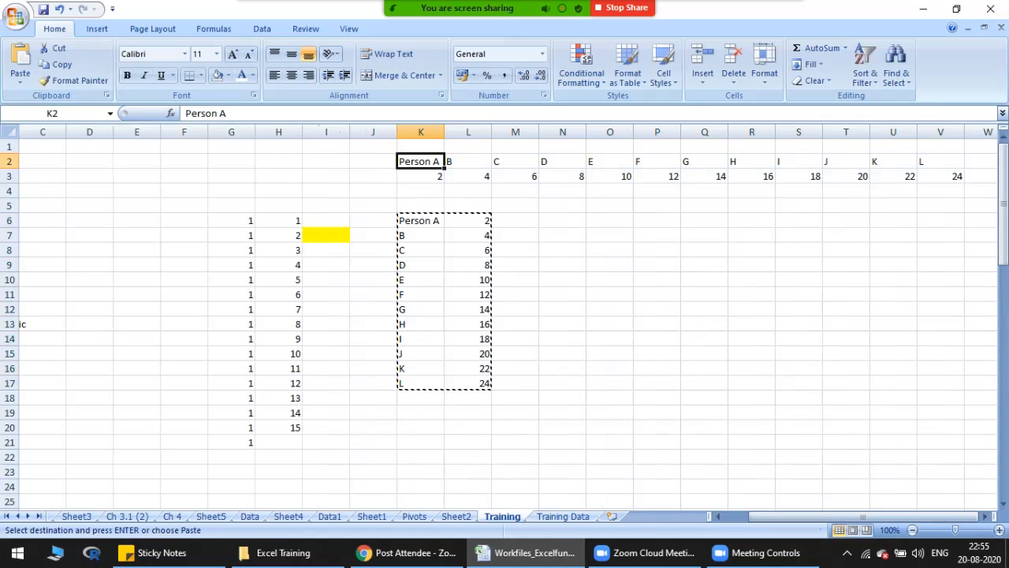
{"action": "left_click", "coordinate": [420, 191]}
{"action": "key", "text": "Up"}
{"action": "key", "text": "Up"}
{"action": "key", "text": "Escape"}
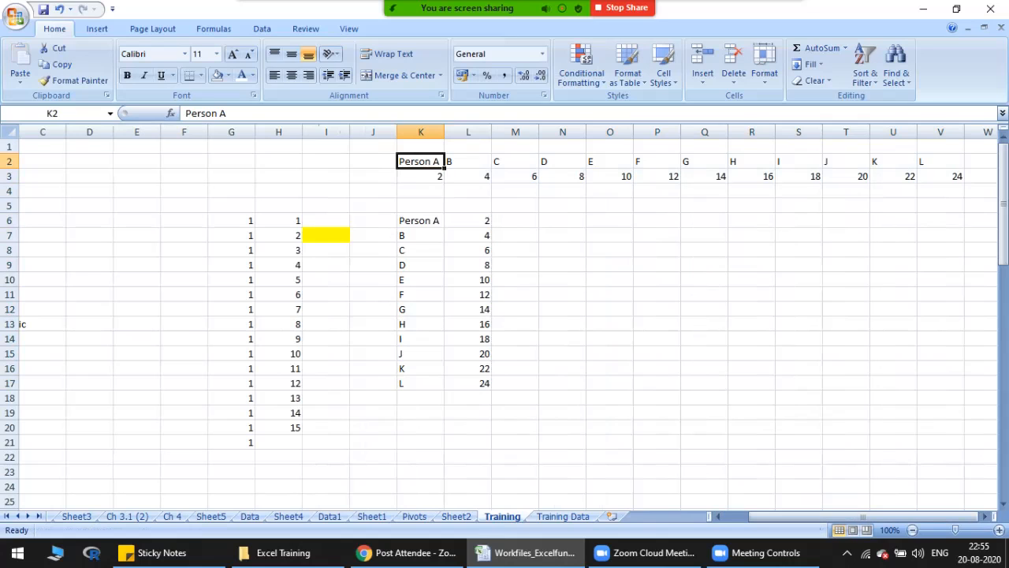
Step: Select the transposed data in K2:V3 and undo the transposed paste
{"action": "key", "text": "shift+Down"}
{"action": "key", "text": "shift+Right"}
{"action": "key", "text": "shift+Right"}
{"action": "key", "text": "shift+Right"}
{"action": "key", "text": "shift+Right"}
{"action": "key", "text": "shift+Right"}
{"action": "key", "text": "shift+Right"}
{"action": "key", "text": "shift+Right"}
{"action": "key", "text": "shift+Right"}
{"action": "key", "text": "shift+Right"}
{"action": "key", "text": "shift+Right"}
{"action": "key", "text": "shift+Right"}
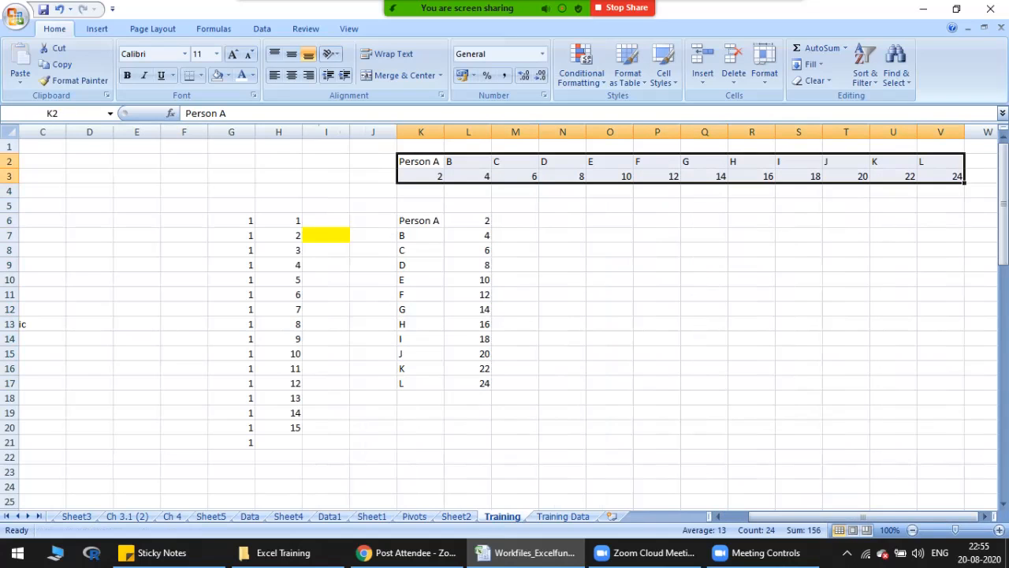
{"action": "key", "text": "ctrl+z"}
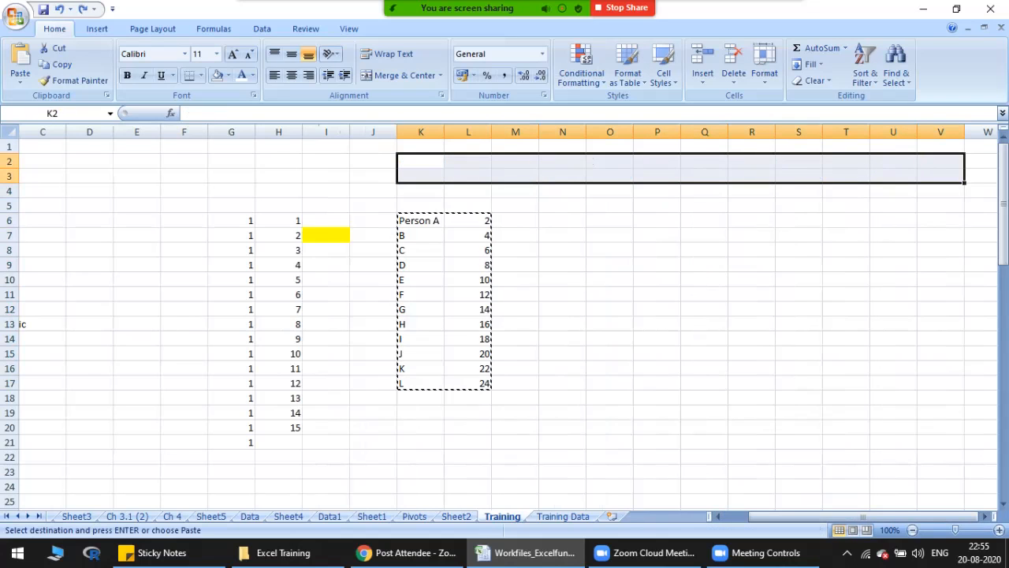
Step: Return to the topic list in column A and move on to topic 15, How to remove duplicates in the data
{"action": "key", "text": "Left"}
{"action": "key", "text": "Left"}
{"action": "key", "text": "Left"}
{"action": "key", "text": "Left"}
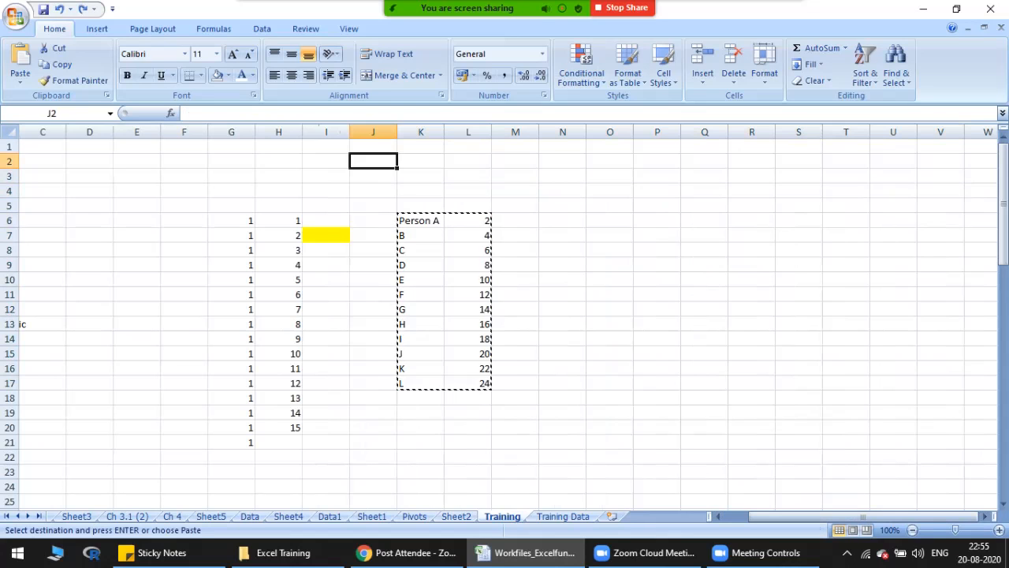
{"action": "key", "text": "Home"}
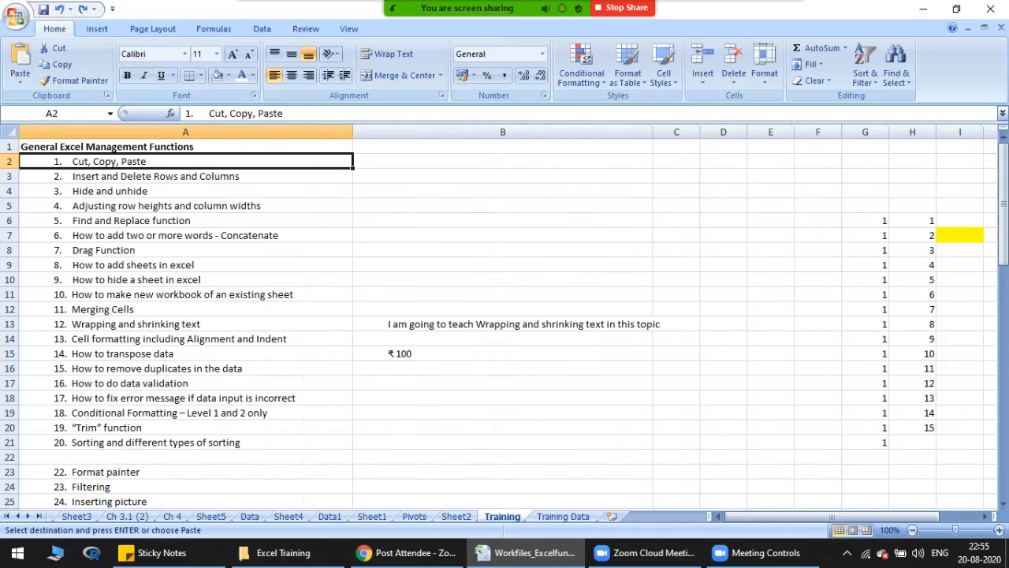
{"action": "left_click", "coordinate": [185, 353]}
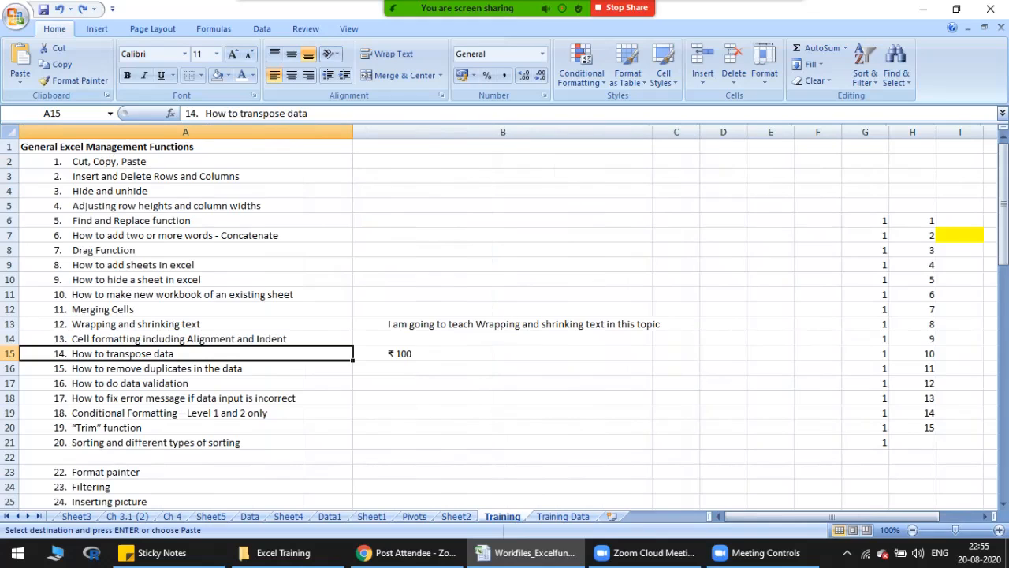
{"action": "key", "text": "Down"}
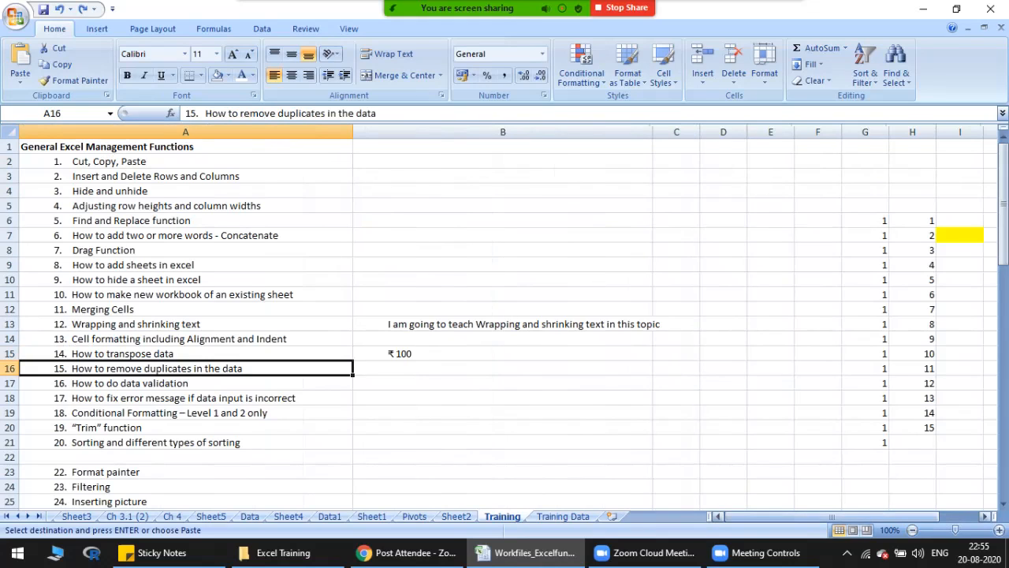
Step: Select the column of repeated ones in G6:G21 for the duplicates example
{"action": "left_click_drag", "start_coordinate": [867, 517], "coordinate": [888, 517]}
{"action": "left_click_drag", "start_coordinate": [531, 221], "coordinate": [531, 442]}
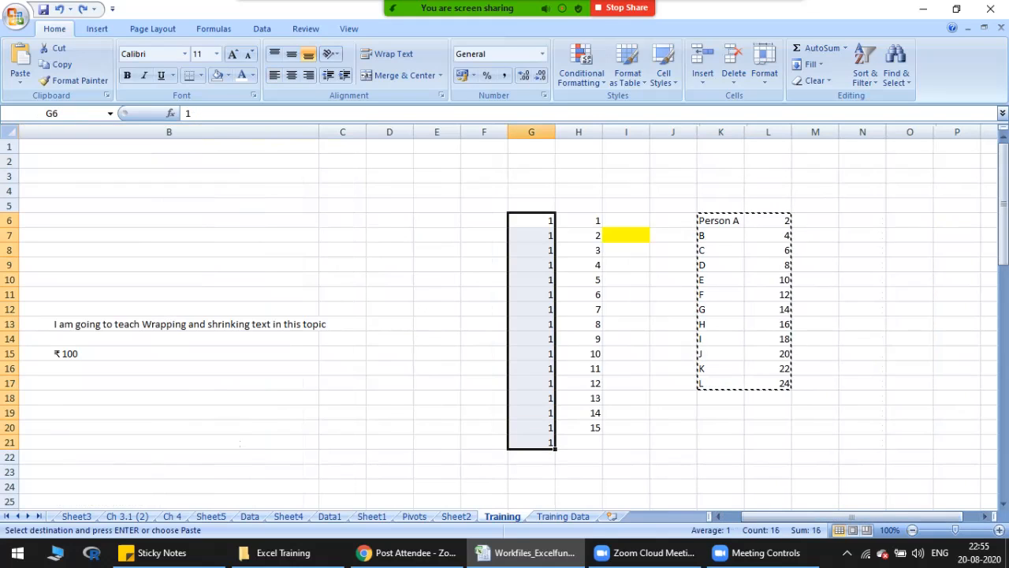
{"action": "left_click", "coordinate": [532, 221]}
{"action": "left_click_drag", "start_coordinate": [531, 221], "coordinate": [531, 442]}
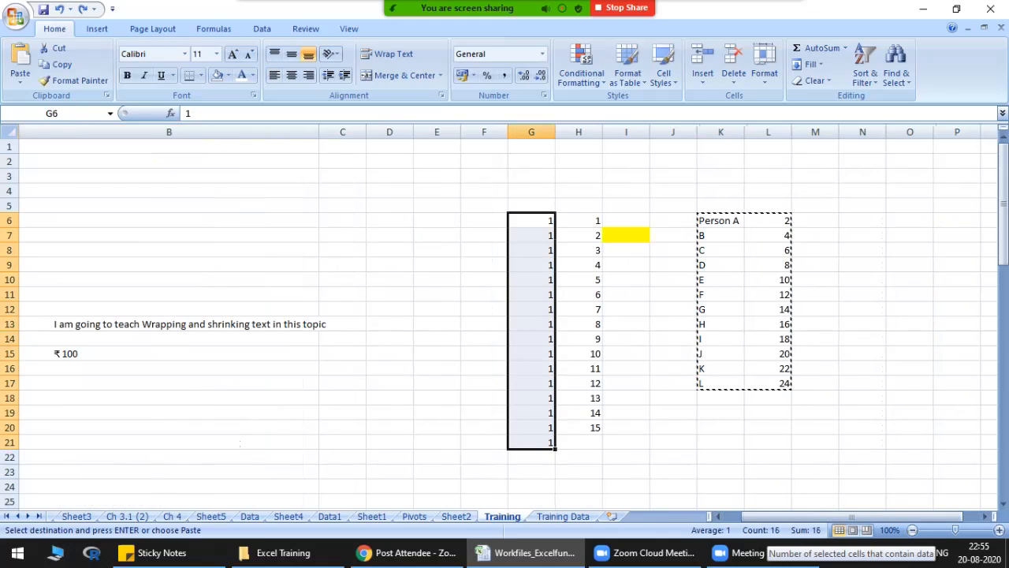
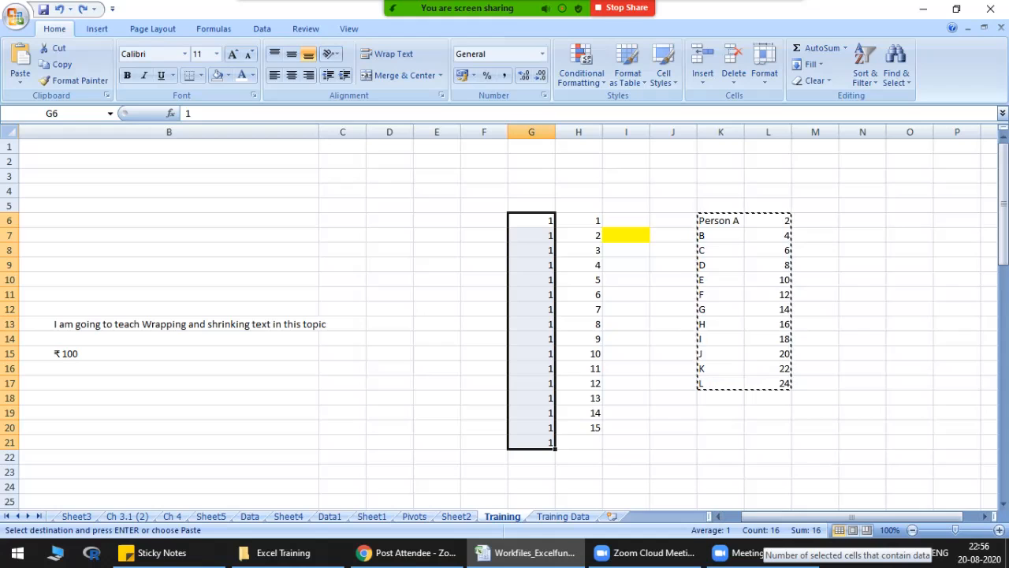
Step: Change cell G11 to 2 and cell G17 to 3 within the column of ones in G6:G21
{"action": "left_click_drag", "start_coordinate": [532, 221], "coordinate": [547, 443]}
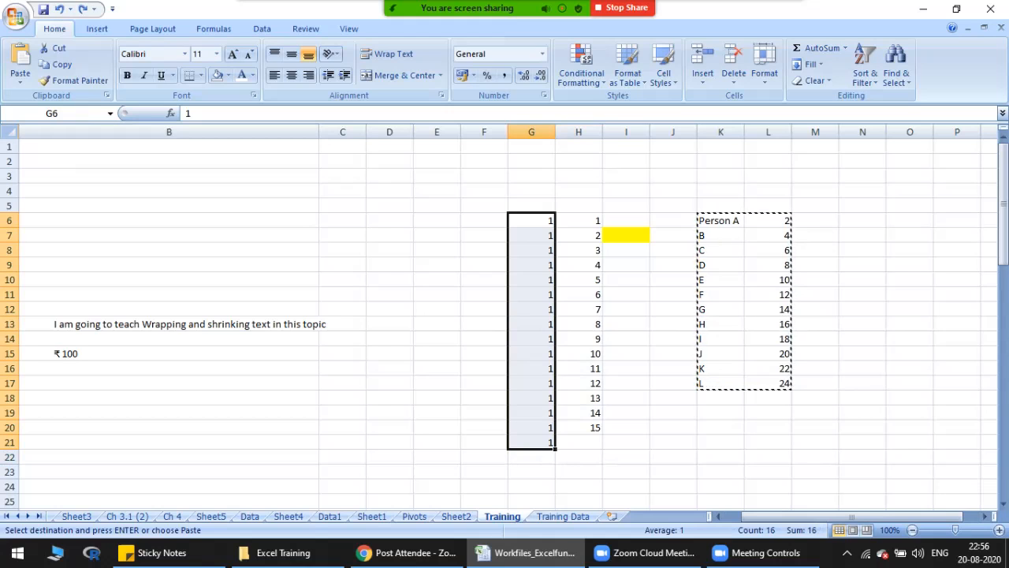
{"action": "left_click", "coordinate": [531, 295]}
{"action": "type", "text": "2"}
{"action": "left_click", "coordinate": [579, 339]}
{"action": "left_click", "coordinate": [532, 221]}
{"action": "left_click_drag", "start_coordinate": [532, 221], "coordinate": [531, 443]}
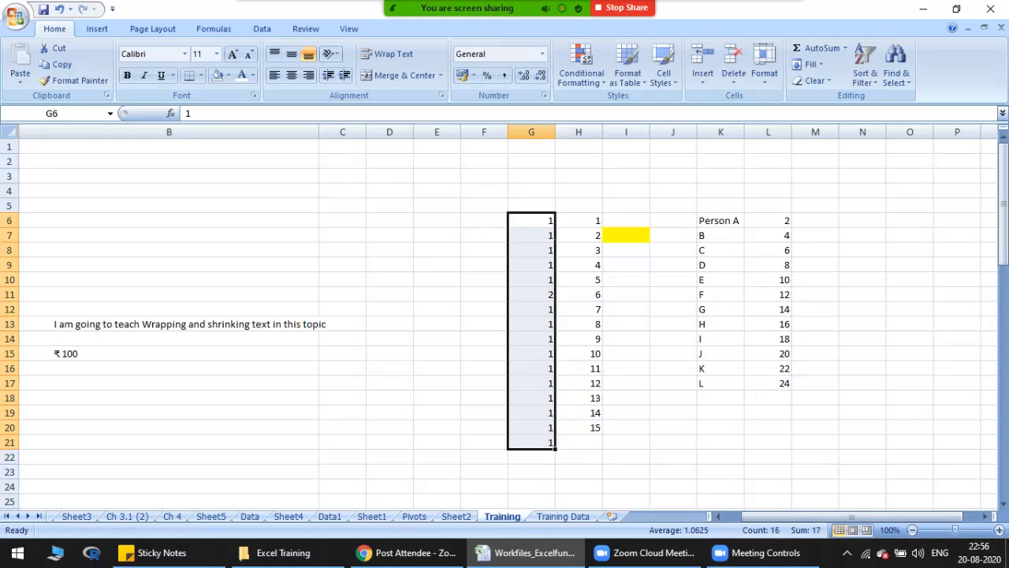
{"action": "left_click", "coordinate": [532, 384]}
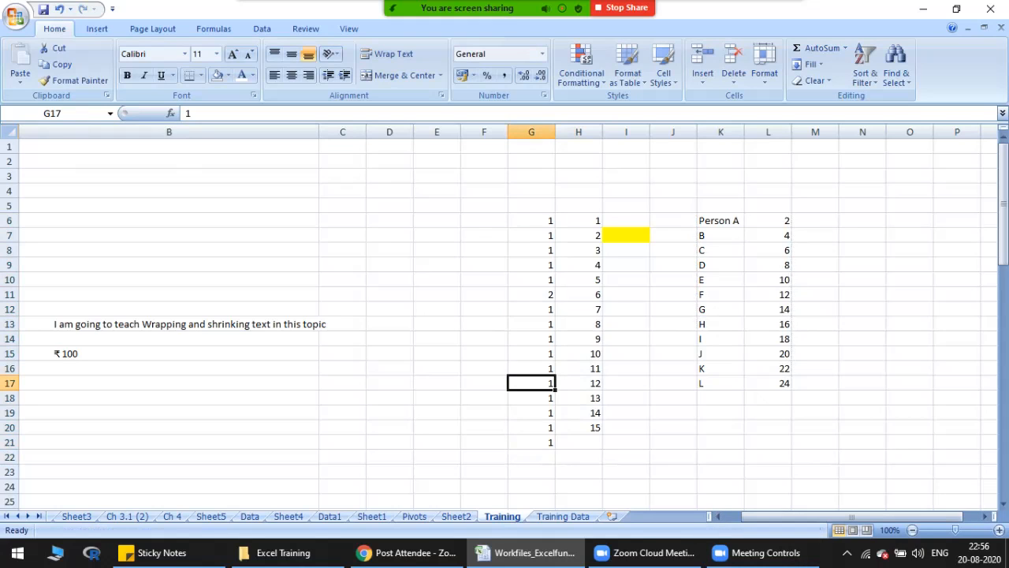
{"action": "type", "text": "3"}
{"action": "key", "text": "Return"}
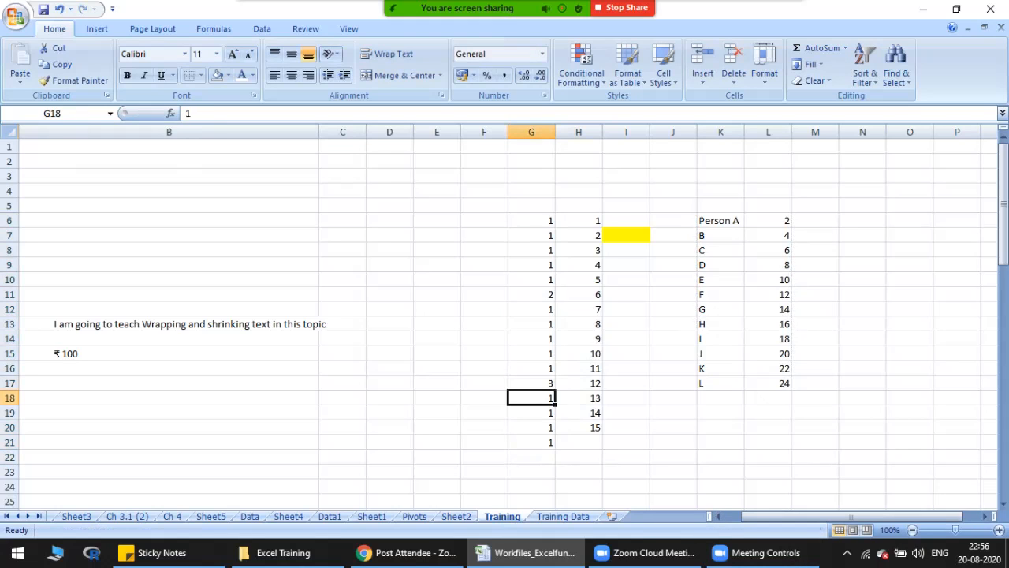
Step: Start Remove Duplicates on G6:G21 and continue with the current selection only
{"action": "left_click", "coordinate": [532, 221]}
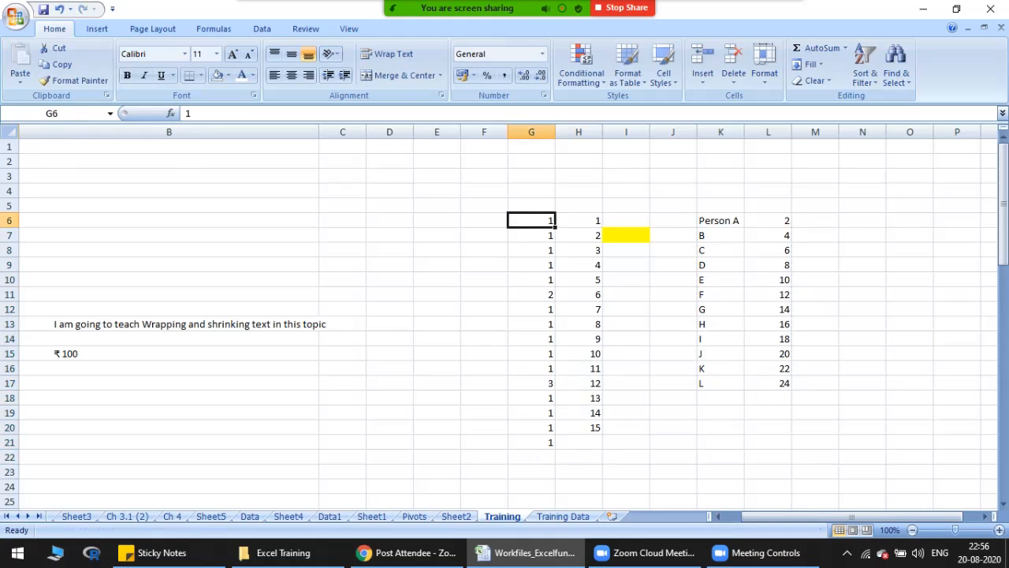
{"action": "left_click_drag", "start_coordinate": [531, 221], "coordinate": [531, 442]}
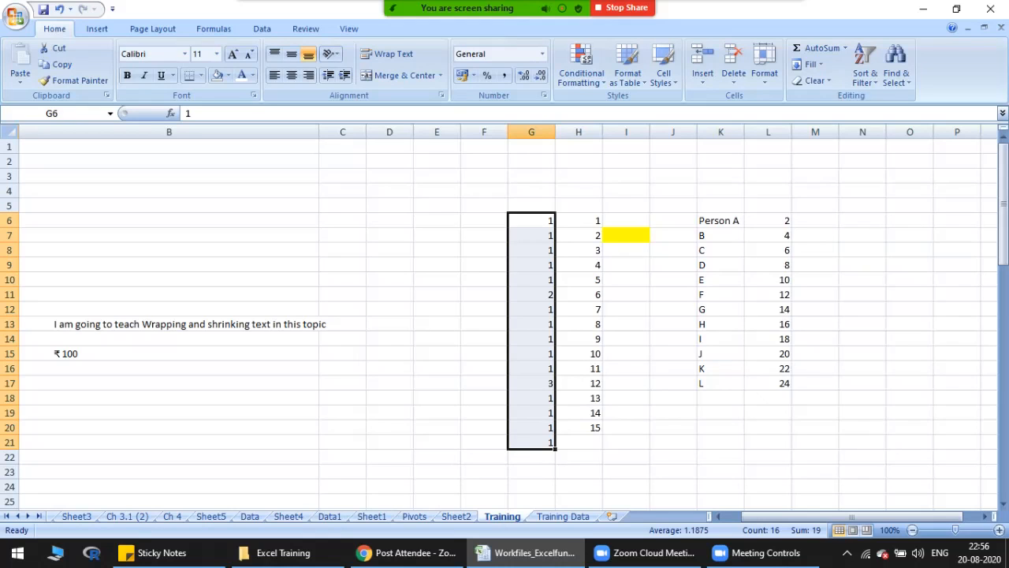
{"action": "left_click", "coordinate": [262, 30]}
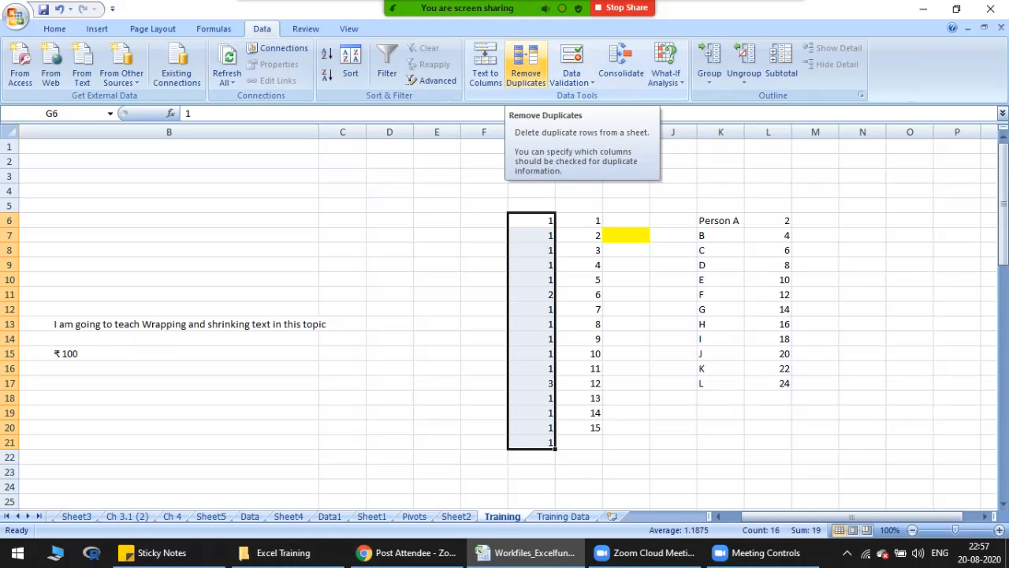
{"action": "left_click", "coordinate": [525, 67]}
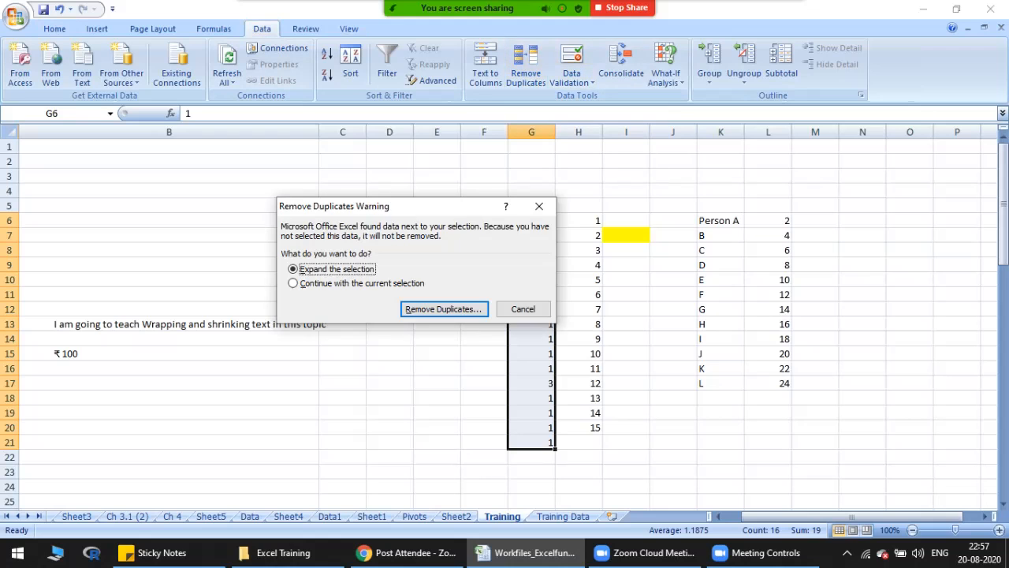
{"action": "left_click_drag", "start_coordinate": [432, 206], "coordinate": [784, 178]}
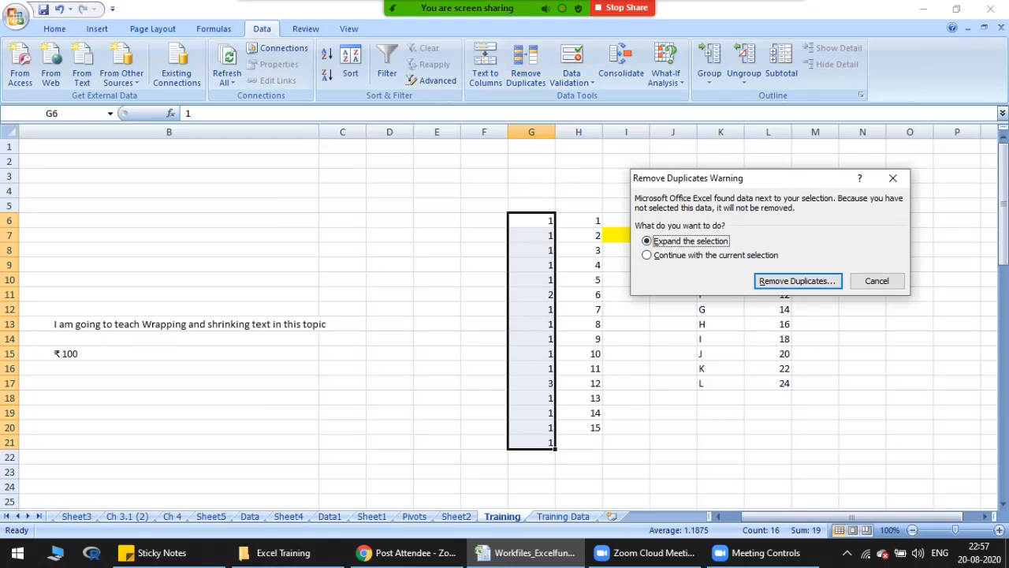
{"action": "key", "text": "Down"}
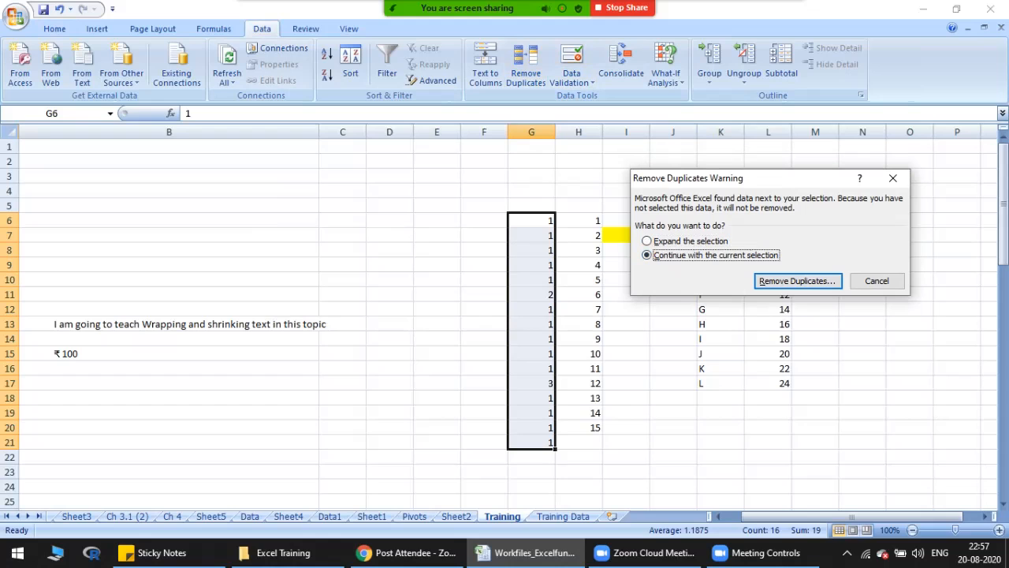
{"action": "key", "text": "Return"}
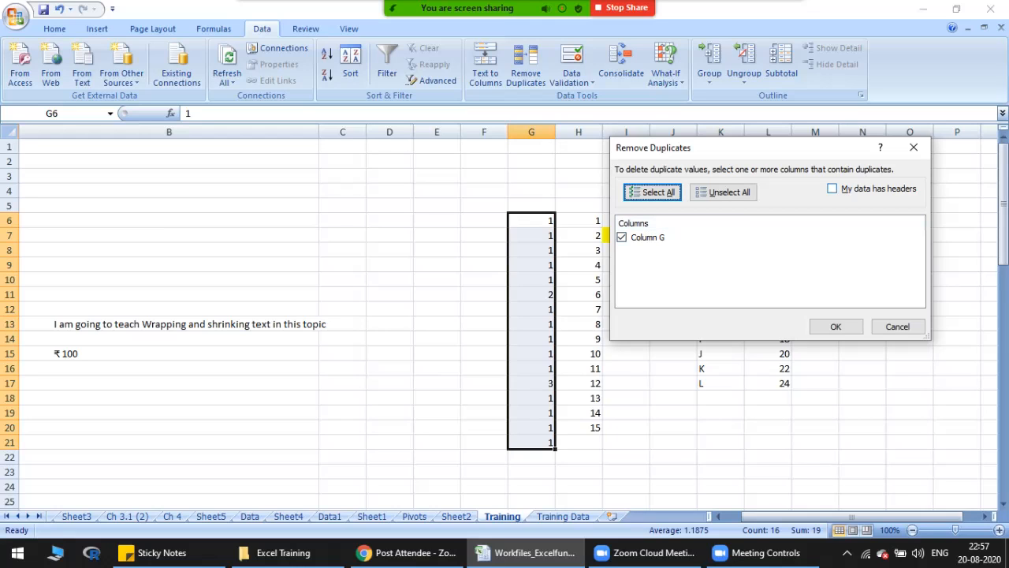
Step: Remove the duplicate values from Column G, leaving the data treated as having no headers
{"action": "left_click", "coordinate": [832, 188]}
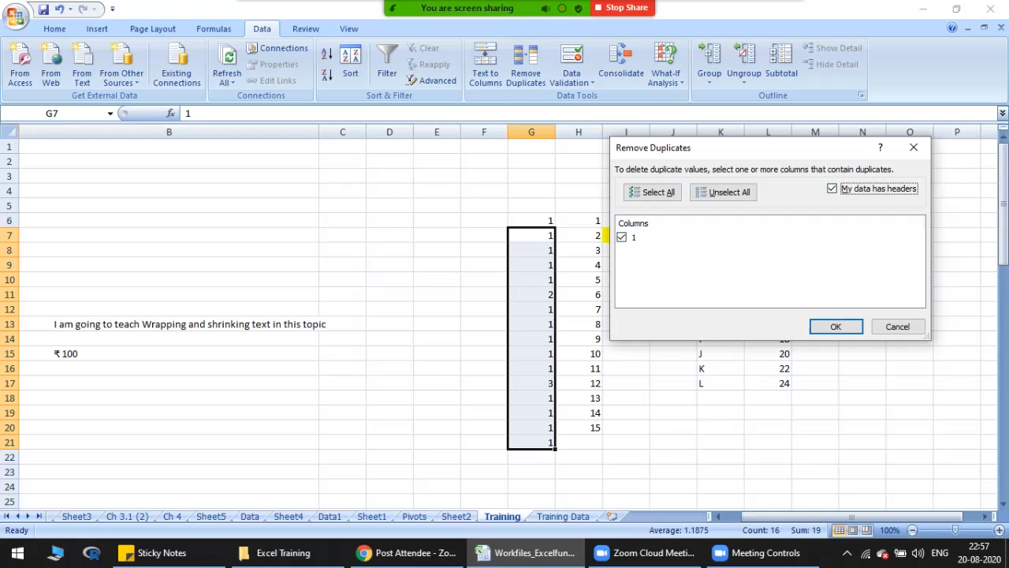
{"action": "key", "text": "space"}
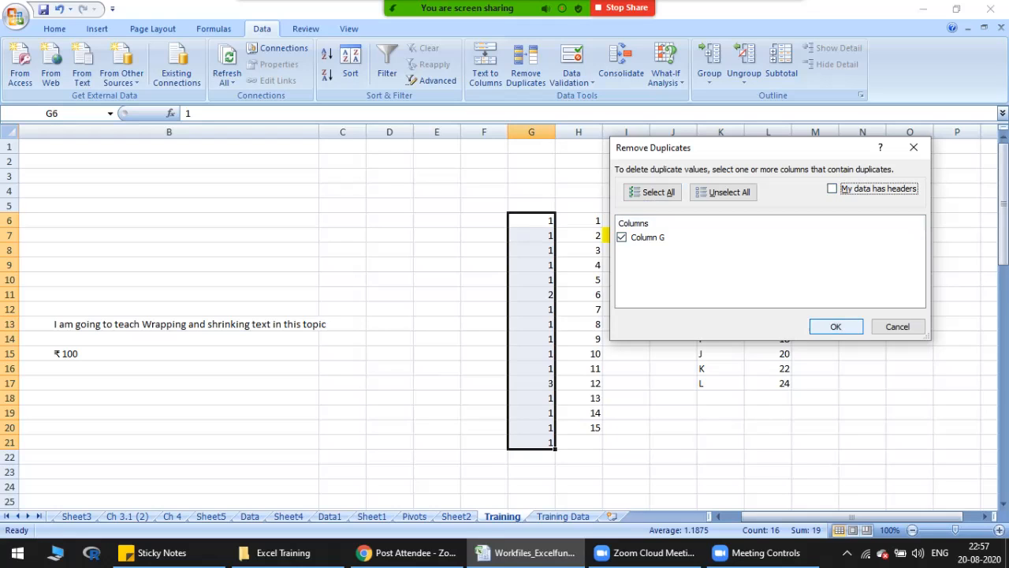
{"action": "key", "text": "Return"}
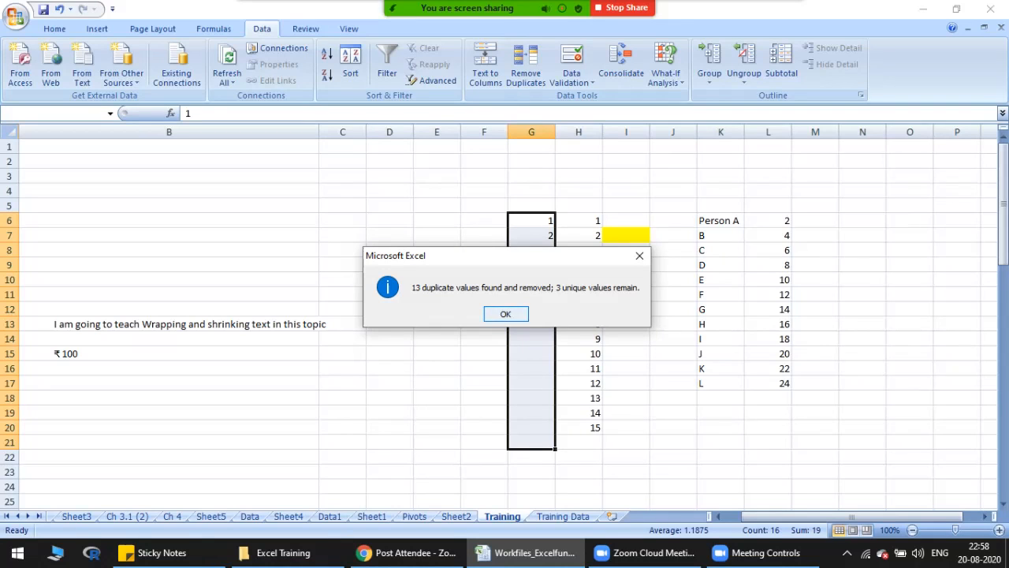
{"action": "key", "text": "Return"}
Step: Review the remaining values in G6:G8 and move on to topic 16, How to do data validation, in column A
{"action": "left_click", "coordinate": [531, 221]}
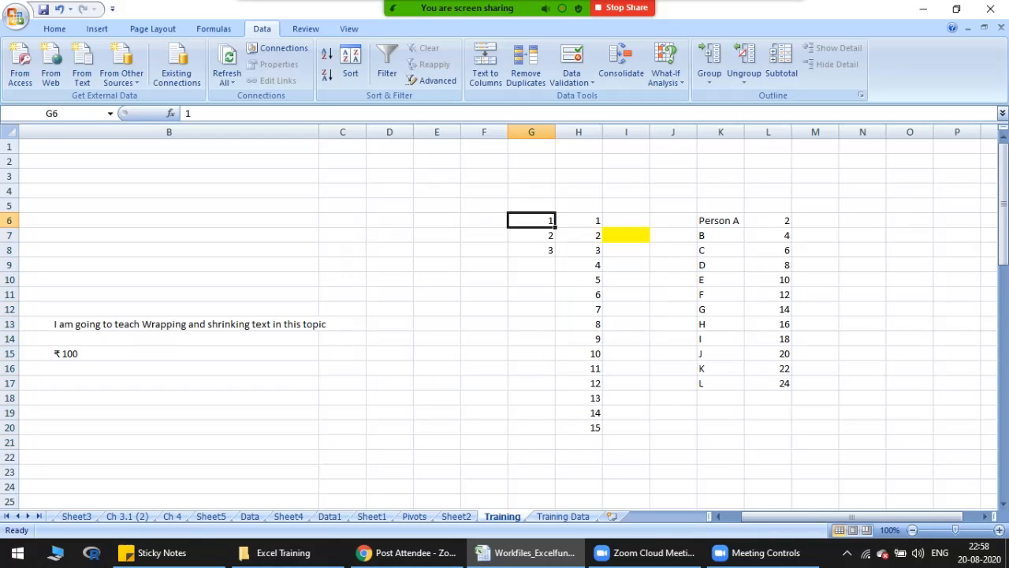
{"action": "key", "text": "Down"}
{"action": "key", "text": "Down"}
{"action": "key", "text": "Left"}
{"action": "key", "text": "Left"}
{"action": "key", "text": "Left"}
{"action": "key", "text": "Left"}
{"action": "key", "text": "Left"}
{"action": "key", "text": "Left"}
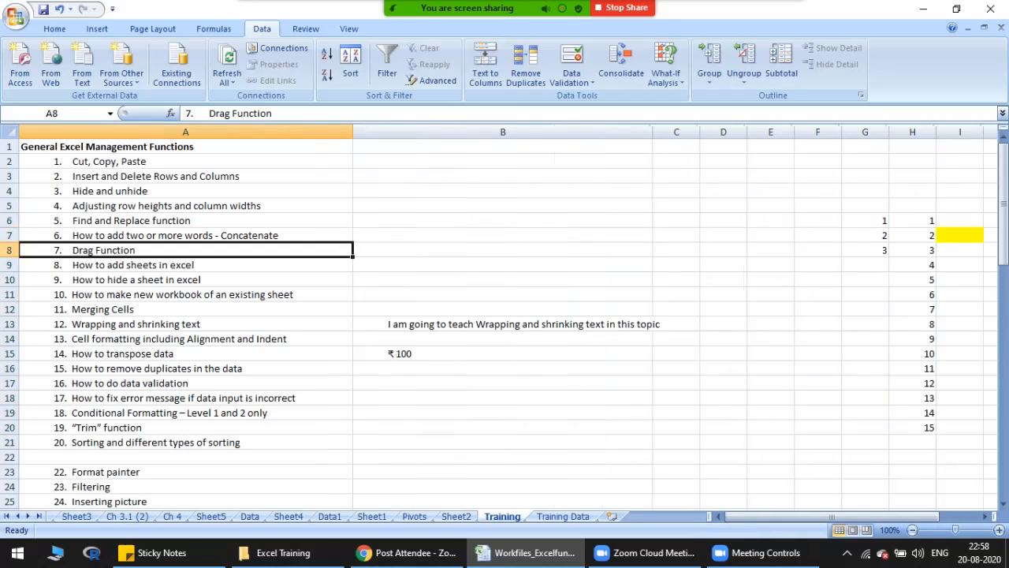
{"action": "left_click", "coordinate": [185, 383]}
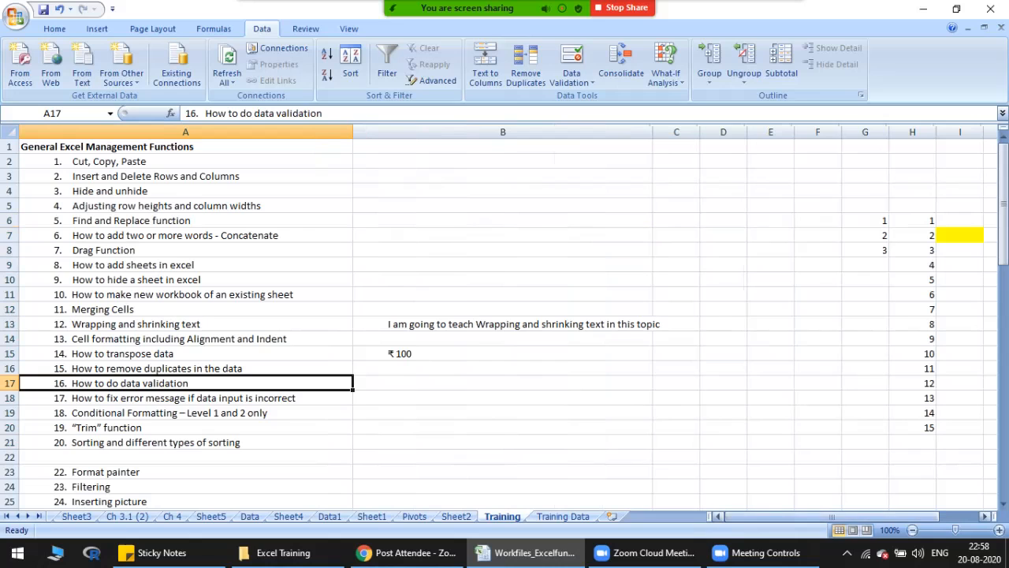
Step: Clear the old example data in B1:H21 and narrow column B to about the width of its neighbours
{"action": "mouse_move", "coordinate": [805, 516]}
{"action": "left_mouse_down"}
{"action": "mouse_move", "coordinate": [824, 516]}
{"action": "mouse_move", "coordinate": [805, 517]}
{"action": "left_mouse_up"}
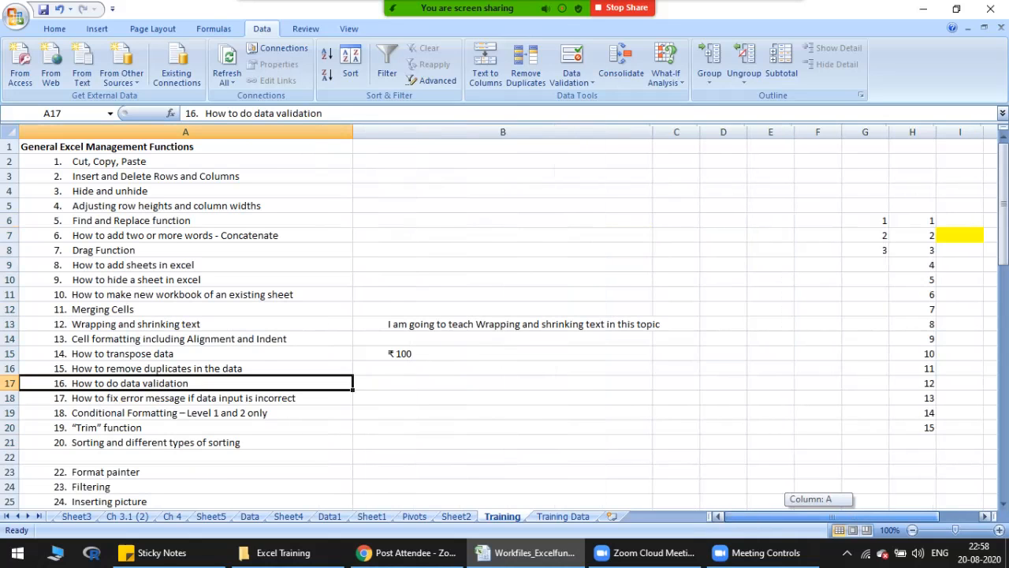
{"action": "left_click_drag", "start_coordinate": [394, 147], "coordinate": [935, 446]}
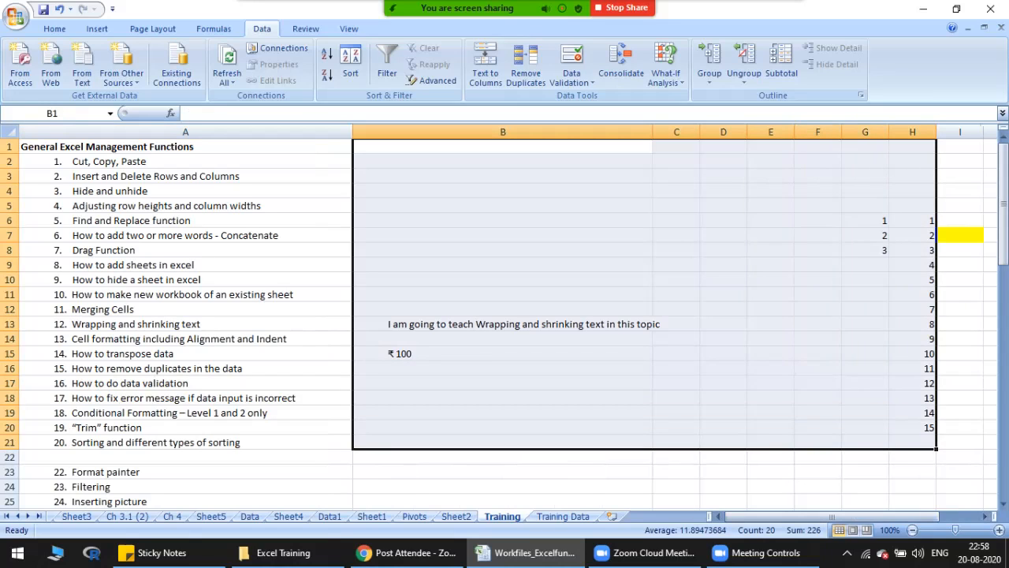
{"action": "key", "text": "Delete"}
{"action": "left_click_drag", "start_coordinate": [653, 132], "coordinate": [405, 131]}
{"action": "left_click", "coordinate": [570, 249]}
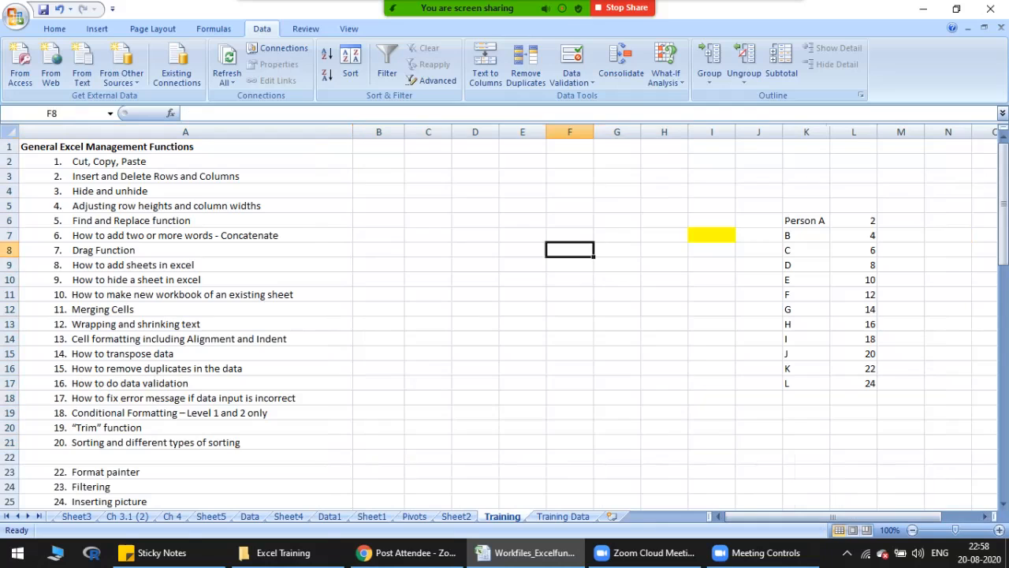
Step: Move the yellow cell I7, with its data validation, to C6
{"action": "left_click", "coordinate": [711, 235]}
{"action": "key", "text": "ctrl+x"}
{"action": "left_click", "coordinate": [428, 220]}
{"action": "key", "text": "ctrl+v"}
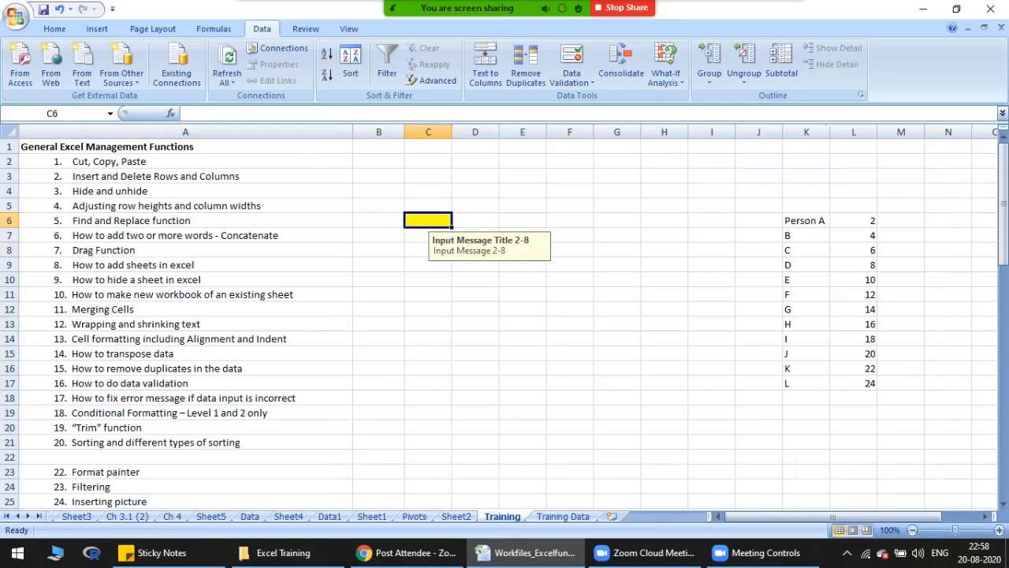
{"action": "left_click", "coordinate": [428, 309]}
{"action": "left_click", "coordinate": [186, 294]}
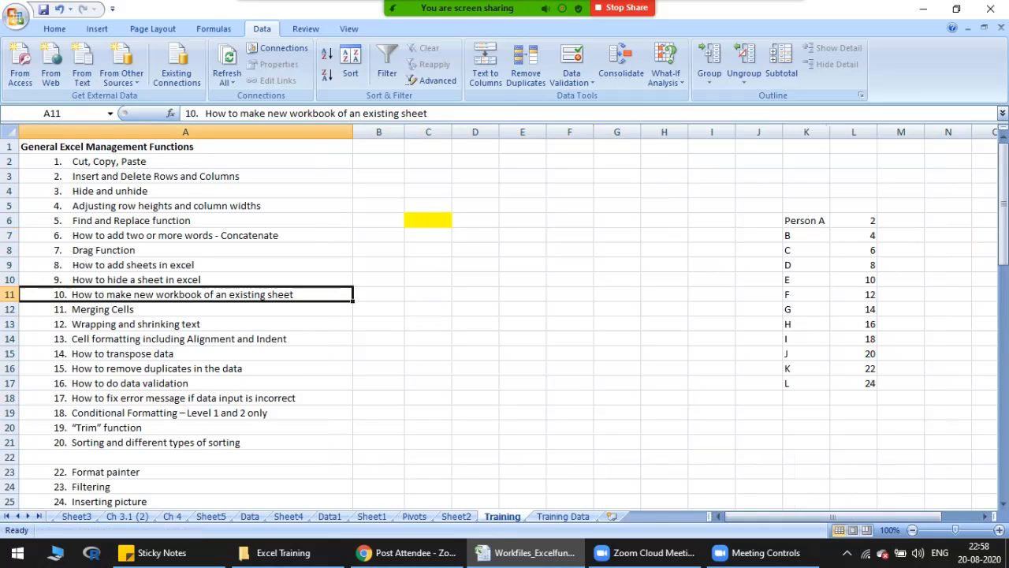
Step: Enter the column header Students in B1
{"action": "left_click", "coordinate": [428, 280]}
{"action": "left_click", "coordinate": [378, 133]}
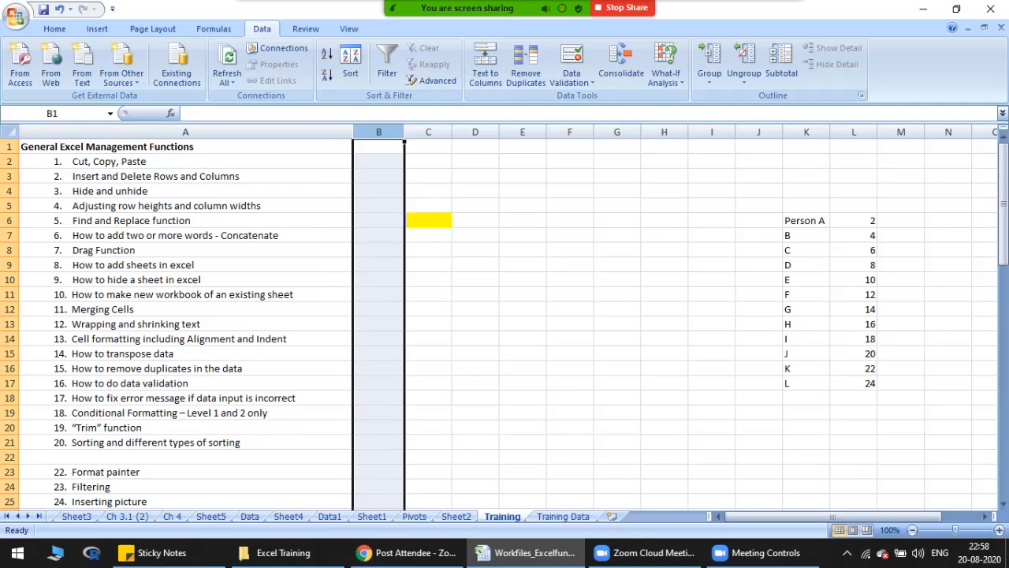
{"action": "left_click", "coordinate": [378, 146]}
{"action": "type", "text": "Number"}
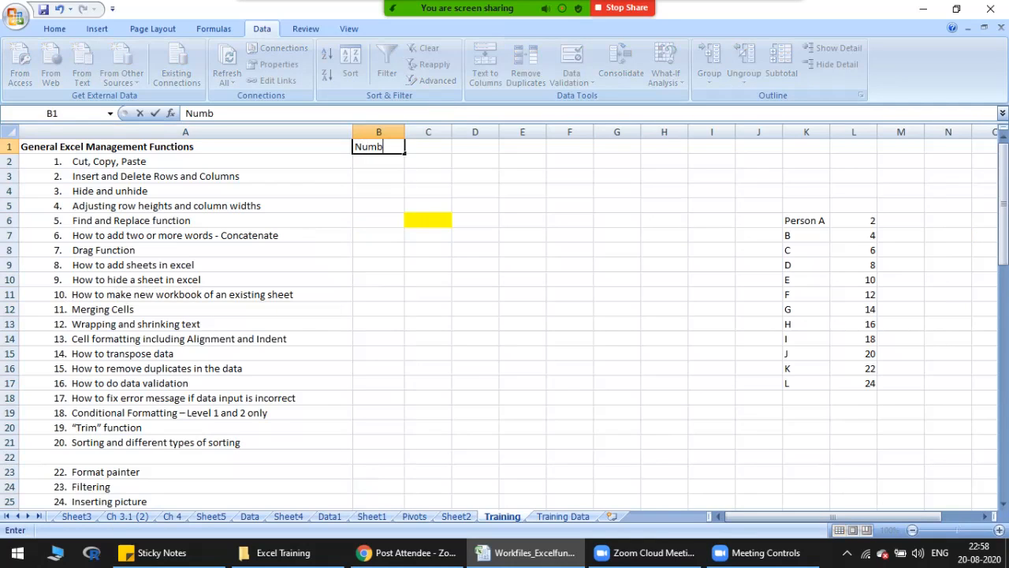
{"action": "key", "text": "Escape"}
{"action": "type", "text": "Students"}
{"action": "key", "text": "Return"}
Step: List the students A, b, c, d and e in B2:B6
{"action": "type", "text": "A"}
{"action": "key", "text": "Return"}
{"action": "type", "text": "b"}
{"action": "key", "text": "Return"}
{"action": "type", "text": "c"}
{"action": "key", "text": "Return"}
{"action": "type", "text": "d"}
{"action": "key", "text": "Return"}
{"action": "type", "text": "e"}
{"action": "key", "text": "Return"}
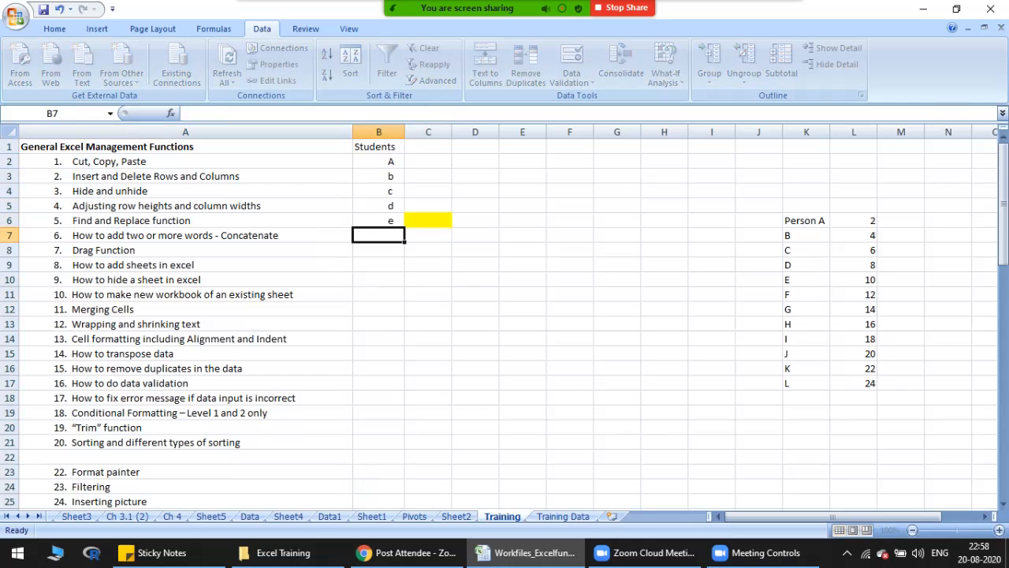
Step: Enter the header Numbers in C1, beside Students, and leave C2 empty
{"action": "key", "text": "Up"}
{"action": "key", "text": "Up"}
{"action": "key", "text": "ctrl+Up"}
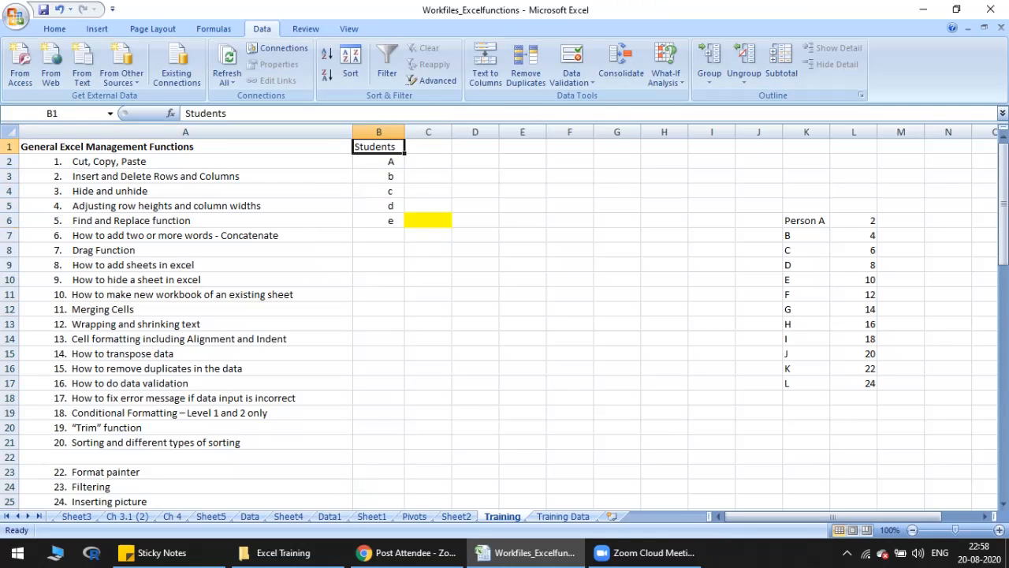
{"action": "key", "text": "Right"}
{"action": "type", "text": "Numbers"}
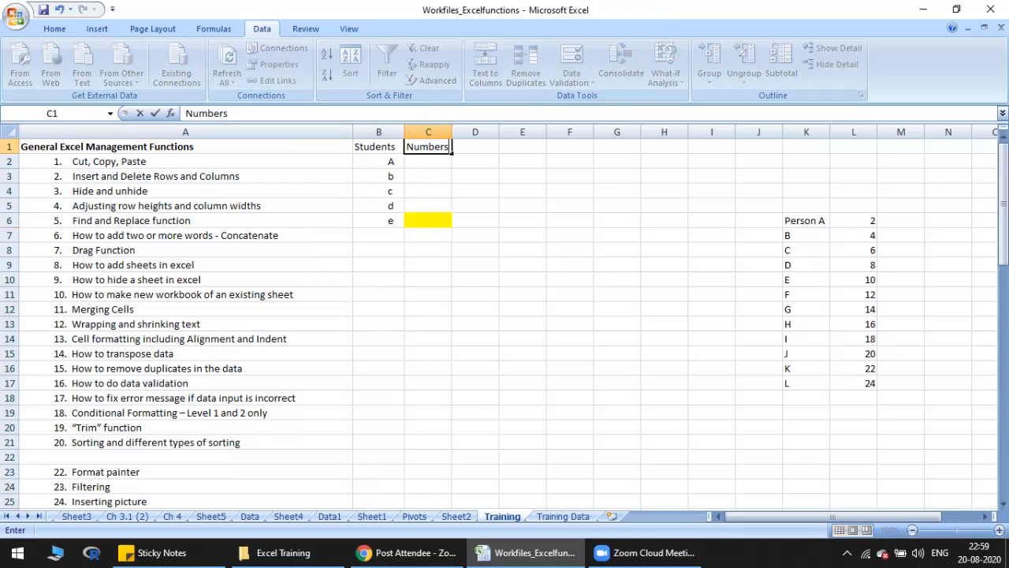
{"action": "key", "text": "Return"}
{"action": "key", "text": "Up"}
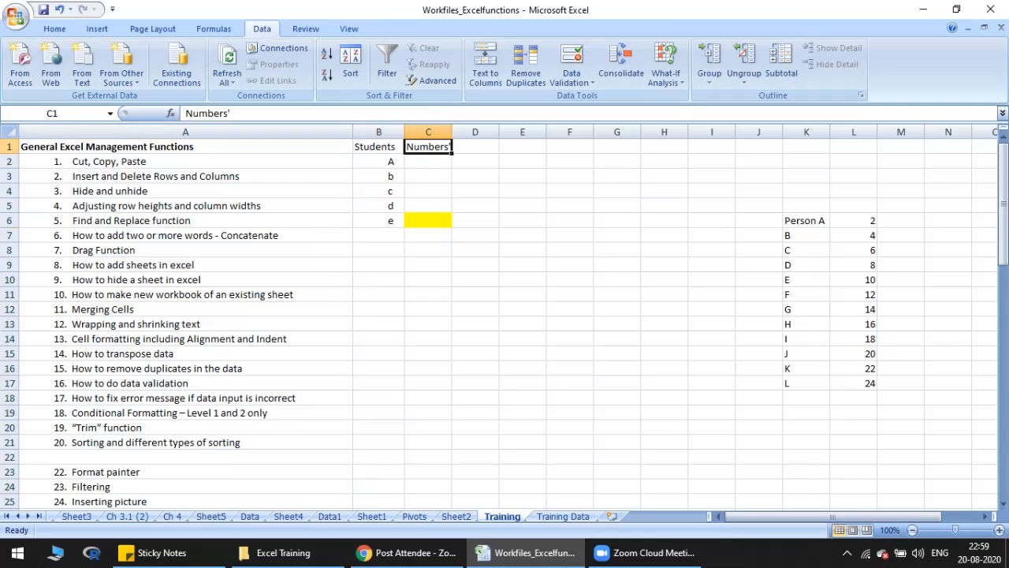
{"action": "key", "text": "Return"}
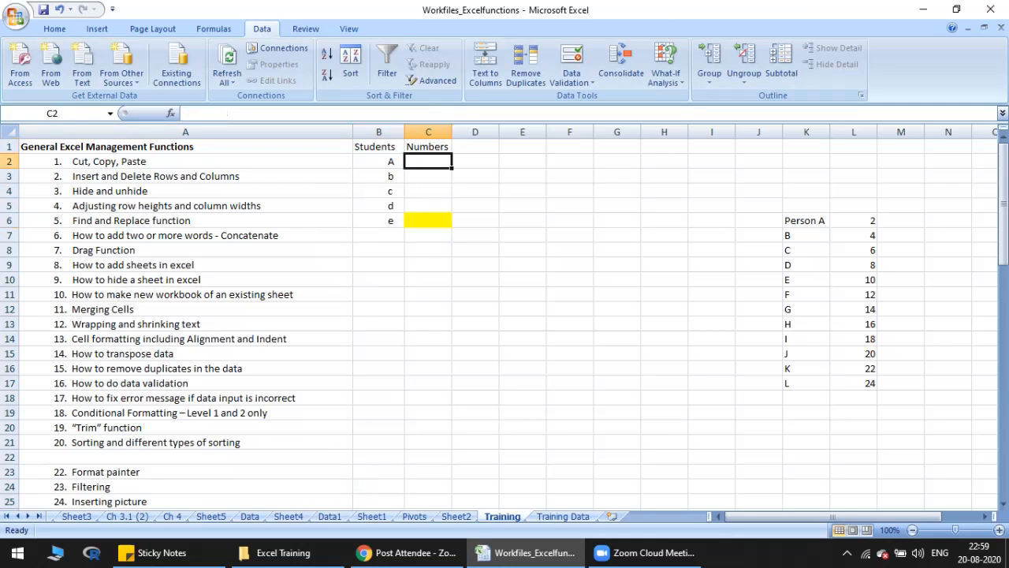
{"action": "type", "text": "fnsfn"}
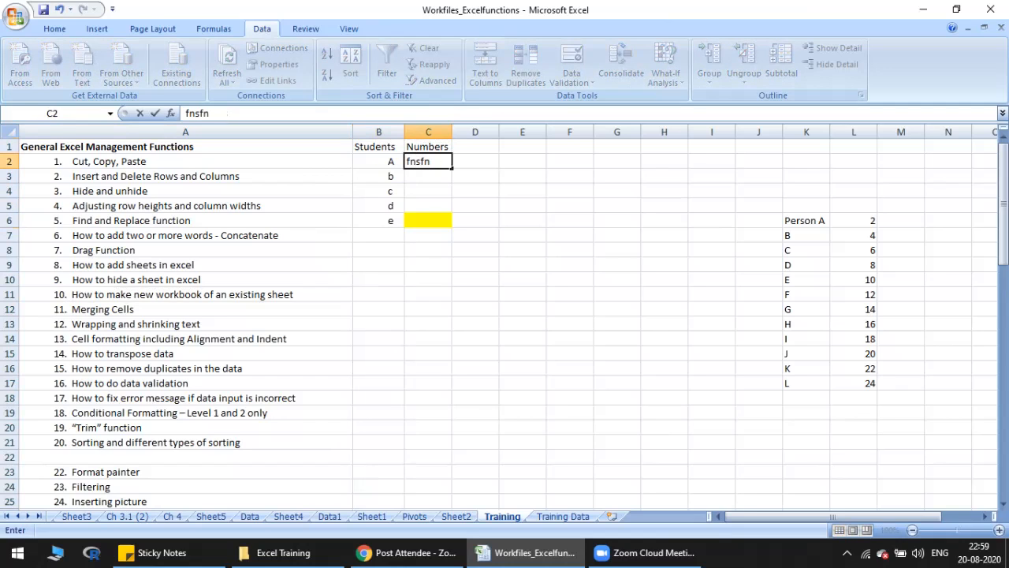
{"action": "key", "text": "Escape"}
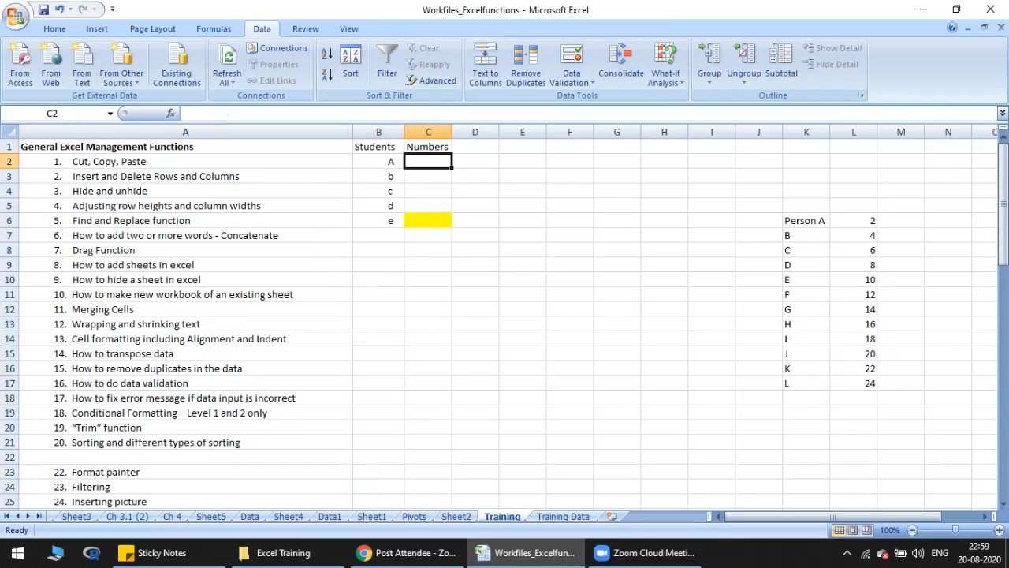
Step: Insert a new column before Numbers and give it the header Total in C1
{"action": "key", "text": "Up"}
{"action": "key", "text": "ctrl+space"}
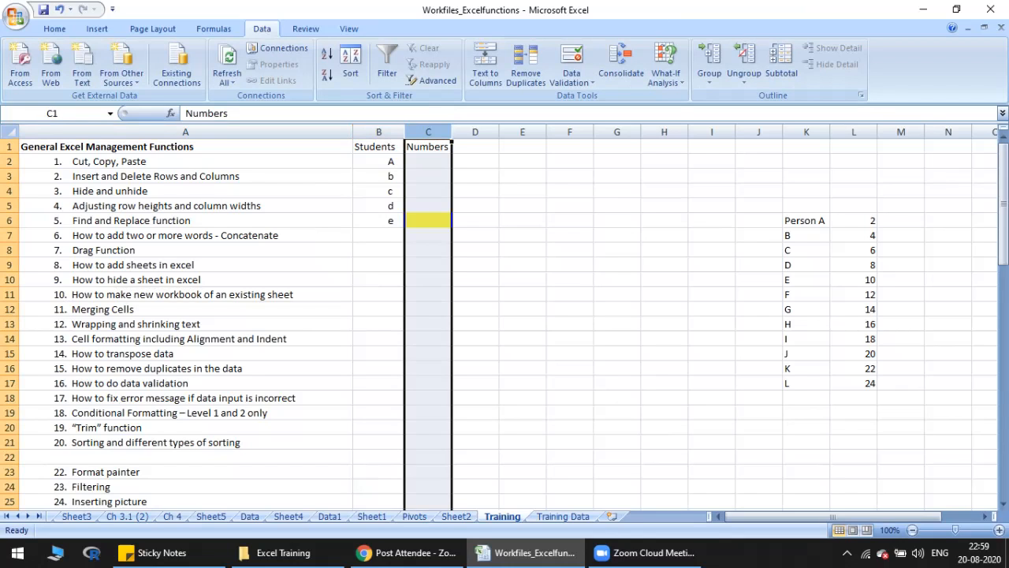
{"action": "type", "text": "+"}
{"action": "key", "text": "Escape"}
{"action": "key", "text": "ctrl+shift+plus"}
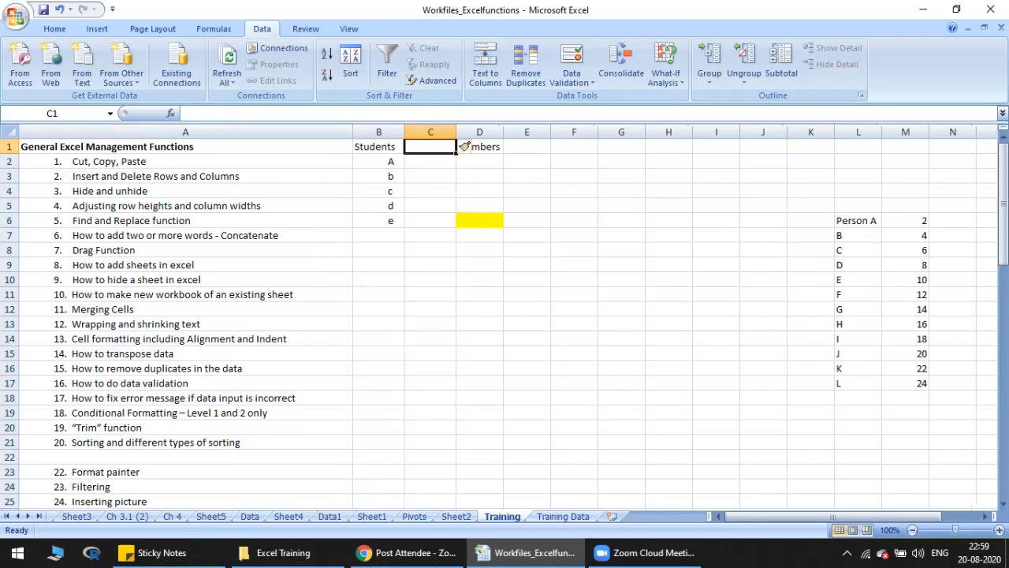
{"action": "type", "text": "Total"}
{"action": "key", "text": "Return"}
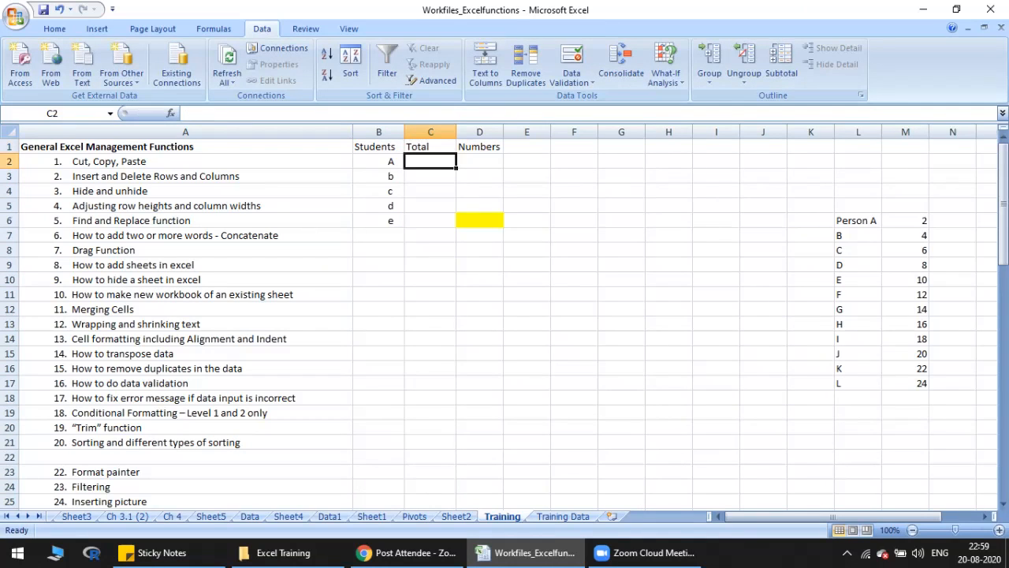
Step: Enter 100 in C2 as the total for student A
{"action": "type", "text": "100"}
{"action": "key", "text": "Return"}
{"action": "left_click", "coordinate": [430, 162]}
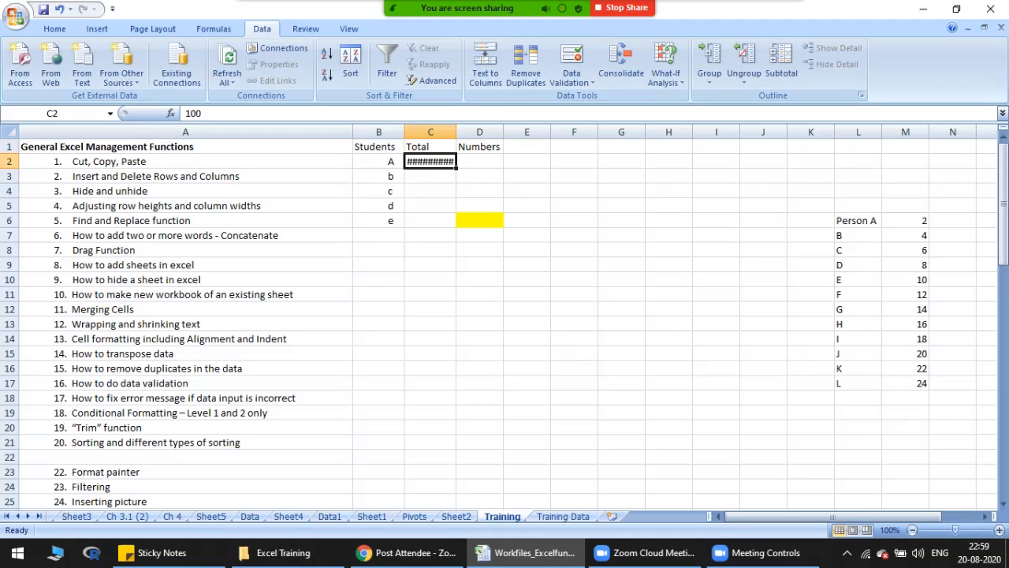
Step: Widen column C to fit its contents and fill the total of 100 down through C6
{"action": "double_click", "coordinate": [456, 131]}
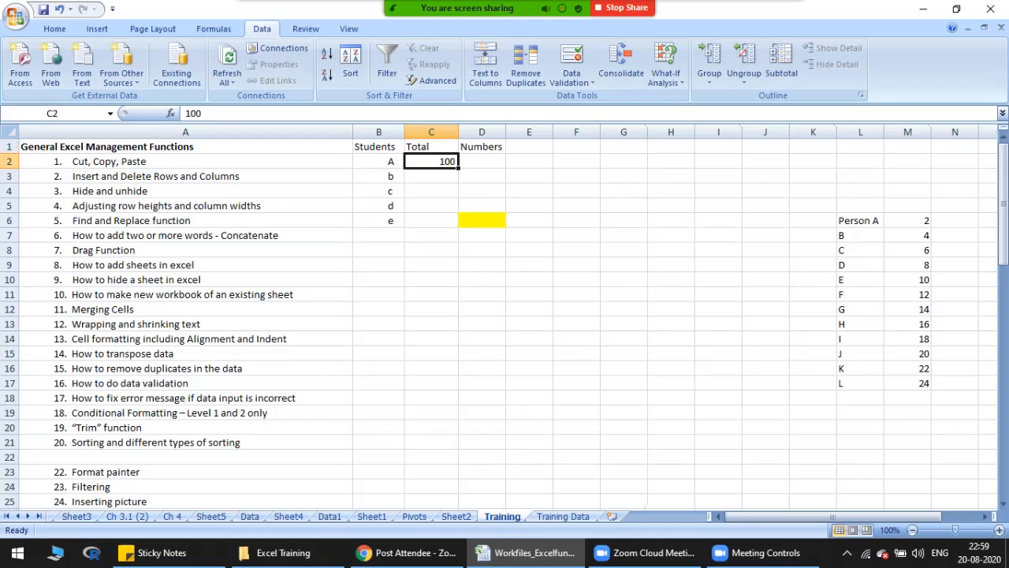
{"action": "left_click_drag", "start_coordinate": [457, 168], "coordinate": [470, 227]}
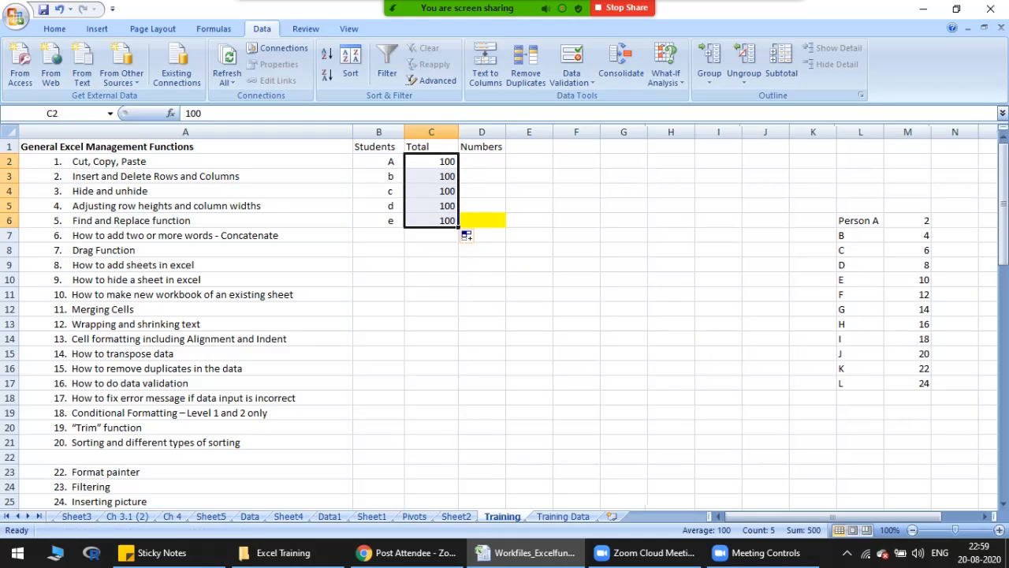
{"action": "left_click", "coordinate": [482, 162]}
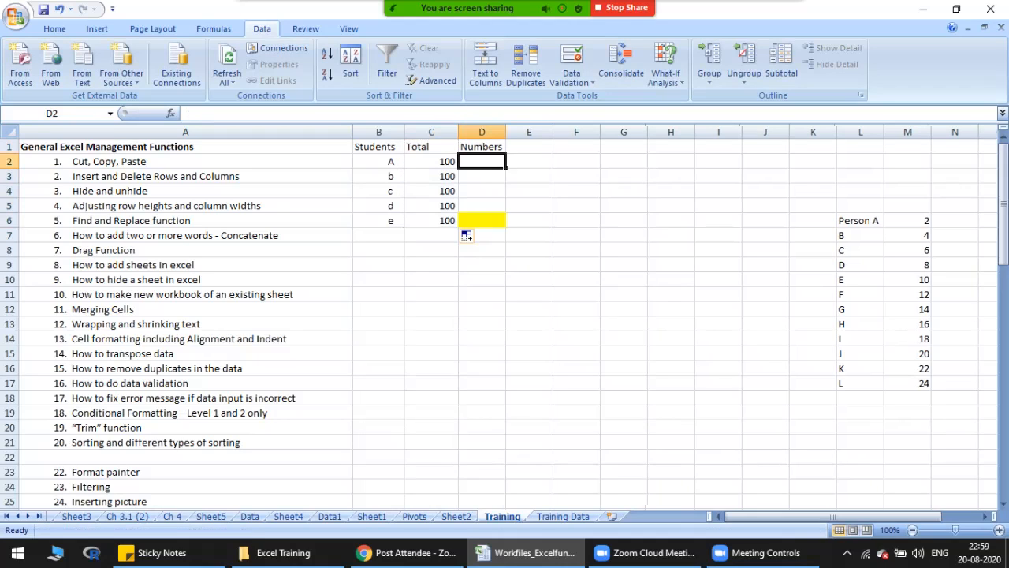
Step: Enter 101 in D2 as student A's number
{"action": "mouse_move", "coordinate": [378, 162]}
{"action": "left_mouse_down"}
{"action": "mouse_move", "coordinate": [378, 235]}
{"action": "mouse_move", "coordinate": [378, 220]}
{"action": "left_mouse_up"}
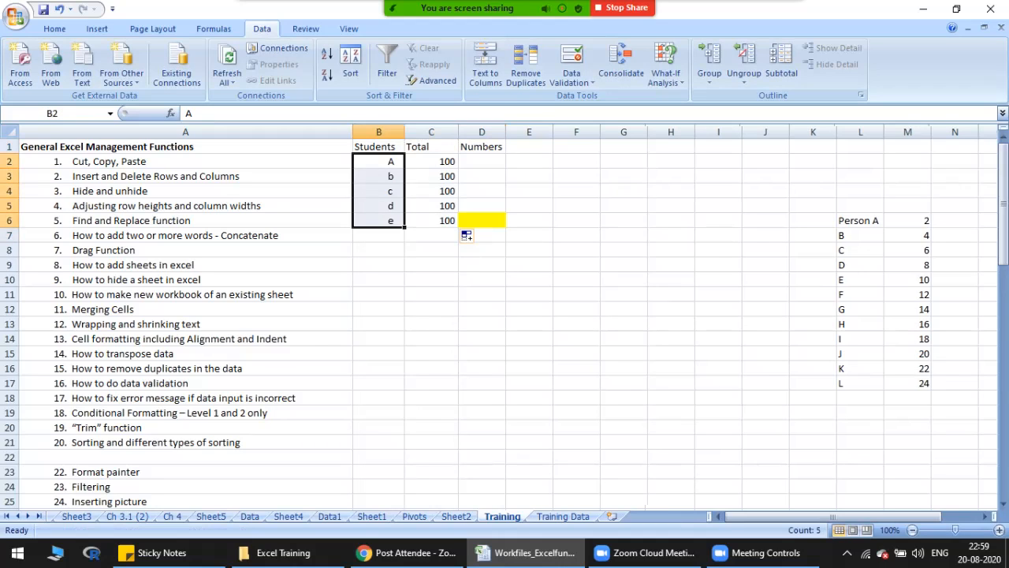
{"action": "left_click", "coordinate": [482, 161]}
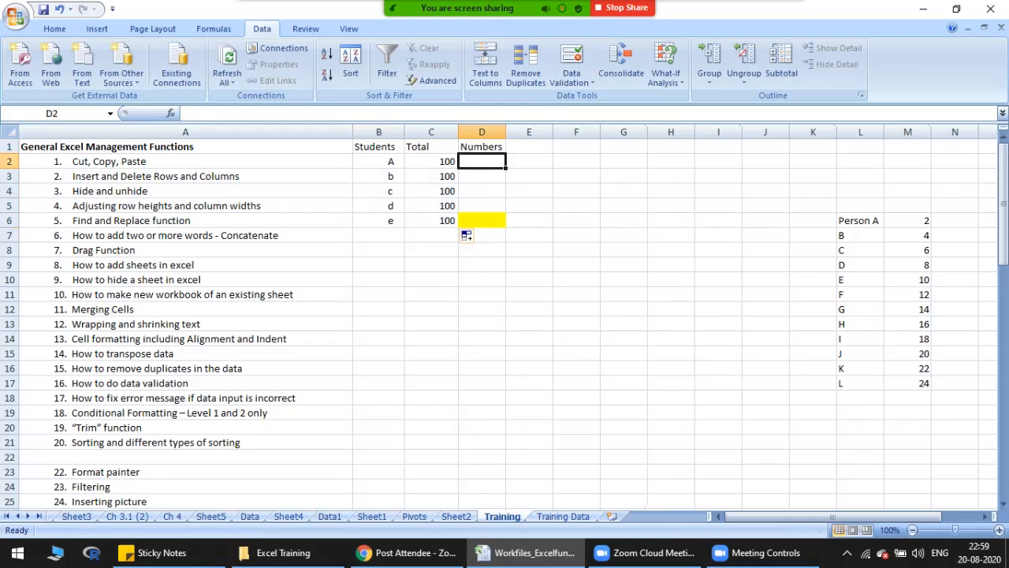
{"action": "type", "text": "101"}
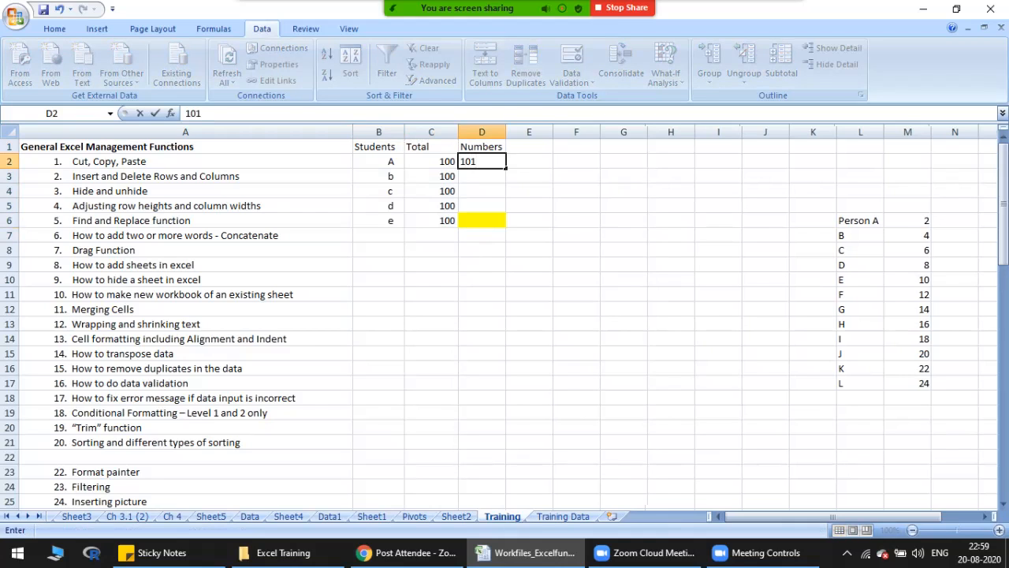
{"action": "key", "text": "Return"}
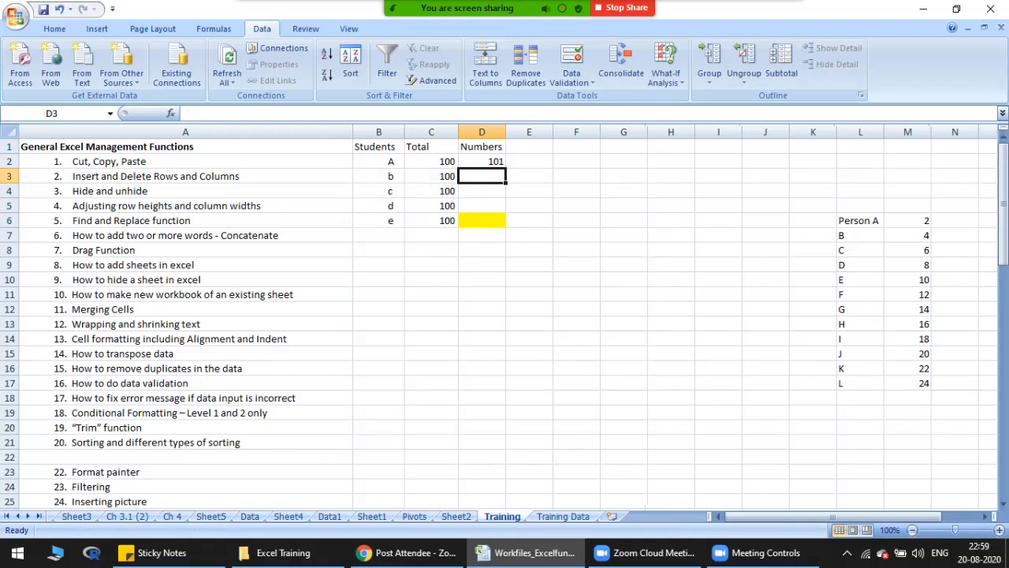
Step: Clear student e and the matching total from B6:C6
{"action": "left_click", "coordinate": [481, 162]}
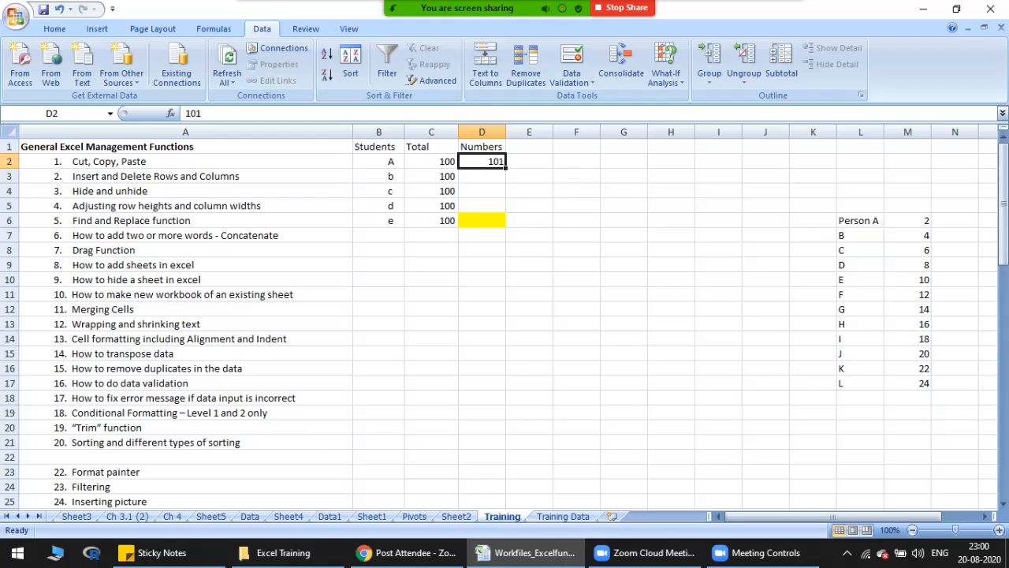
{"action": "key", "text": "shift+Down"}
{"action": "key", "text": "shift+Down"}
{"action": "key", "text": "shift+Down"}
{"action": "key", "text": "shift+Down"}
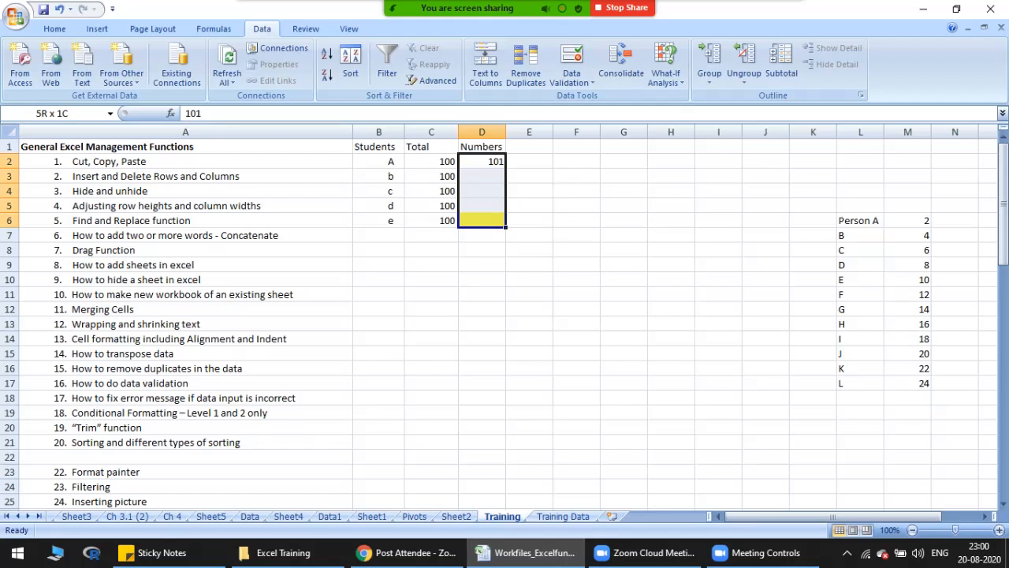
{"action": "key", "text": "shift+Up"}
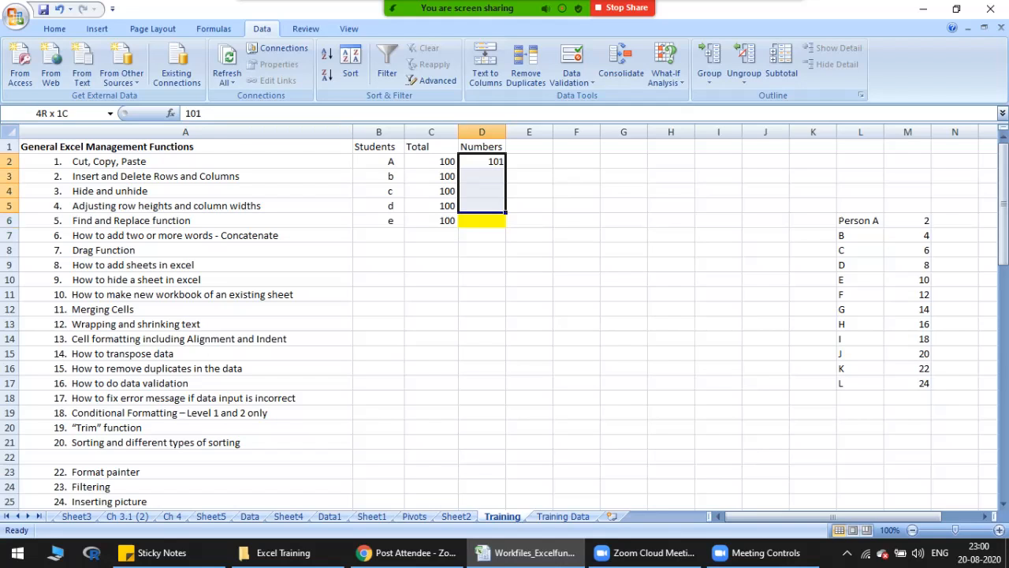
{"action": "left_click_drag", "start_coordinate": [379, 221], "coordinate": [431, 221]}
{"action": "key", "text": "Delete"}
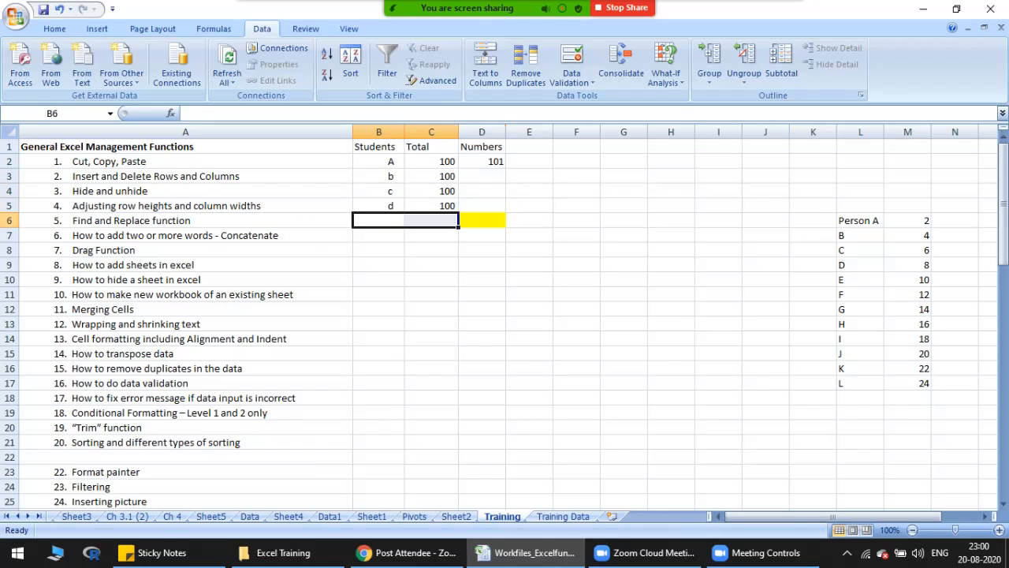
Step: Delete student A's number from D2
{"action": "left_click_drag", "start_coordinate": [482, 162], "coordinate": [481, 206]}
{"action": "left_click", "coordinate": [481, 161]}
{"action": "key", "text": "Delete"}
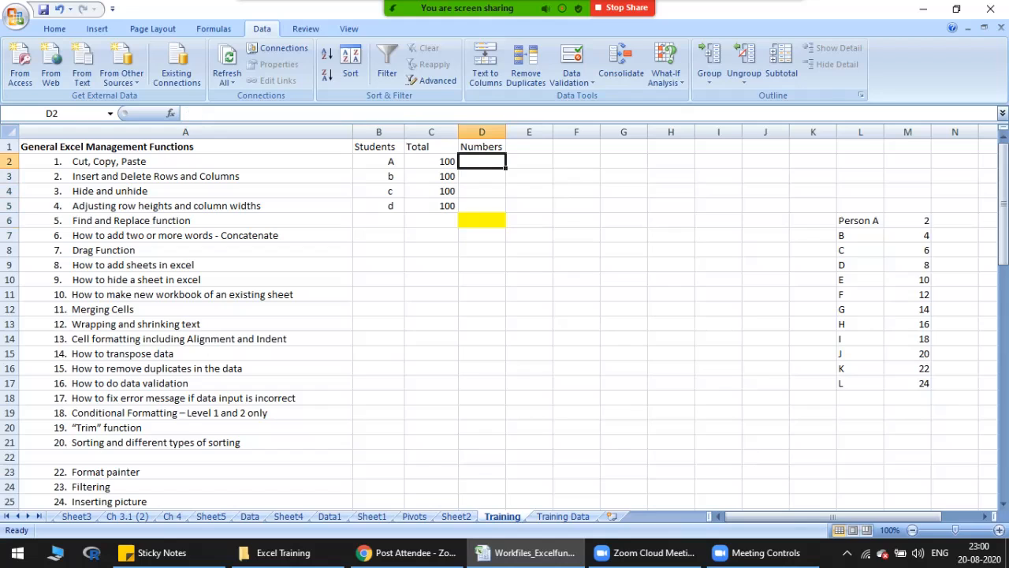
Step: Start a data validation rule for D2:D5 that allows whole numbers
{"action": "left_click_drag", "start_coordinate": [482, 162], "coordinate": [482, 206]}
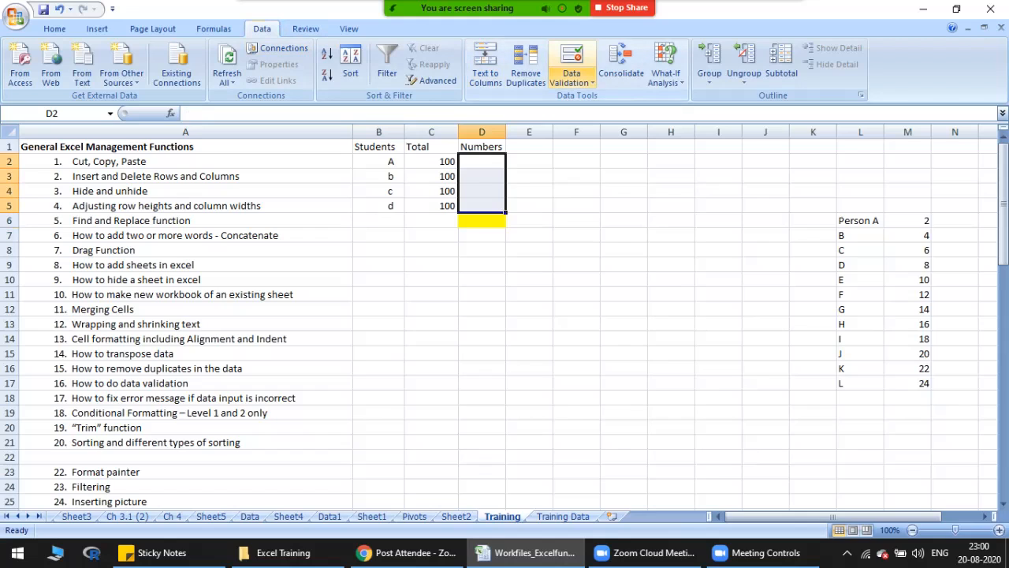
{"action": "left_click", "coordinate": [572, 78]}
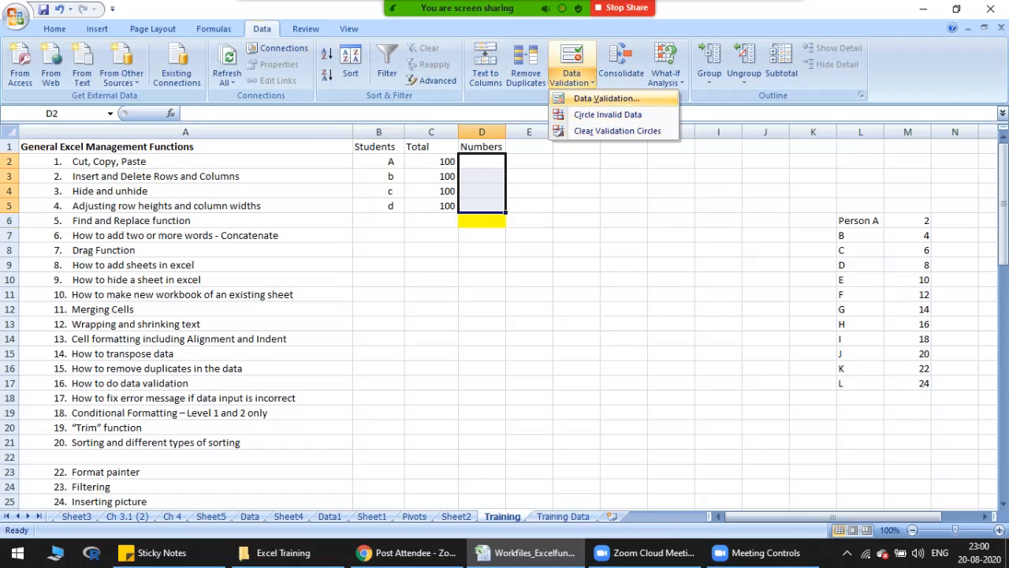
{"action": "left_click", "coordinate": [606, 98]}
{"action": "left_click_drag", "start_coordinate": [654, 128], "coordinate": [505, 251]}
{"action": "left_click", "coordinate": [501, 278]}
{"action": "left_click_drag", "start_coordinate": [576, 256], "coordinate": [512, 255]}
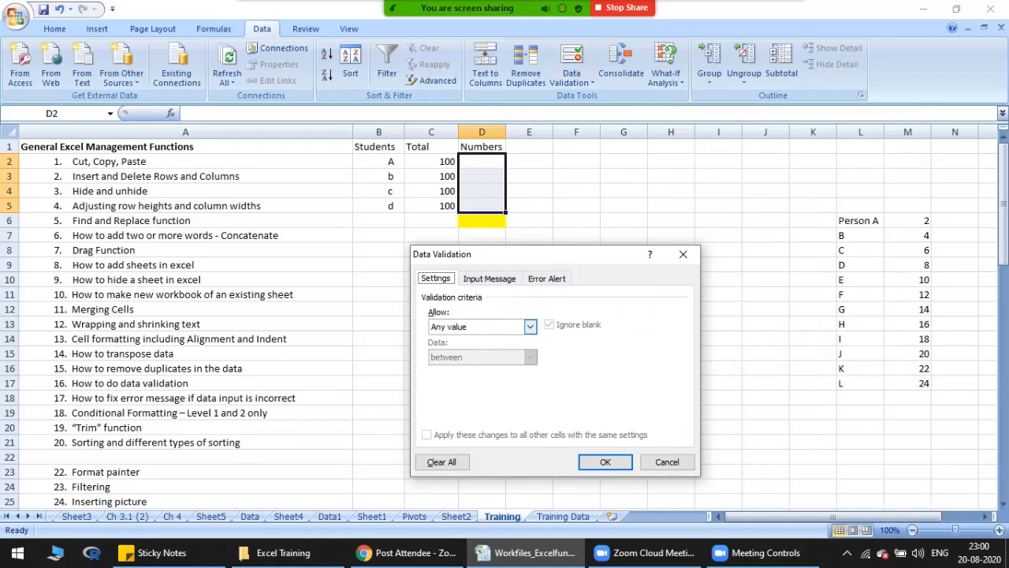
{"action": "left_click", "coordinate": [530, 326]}
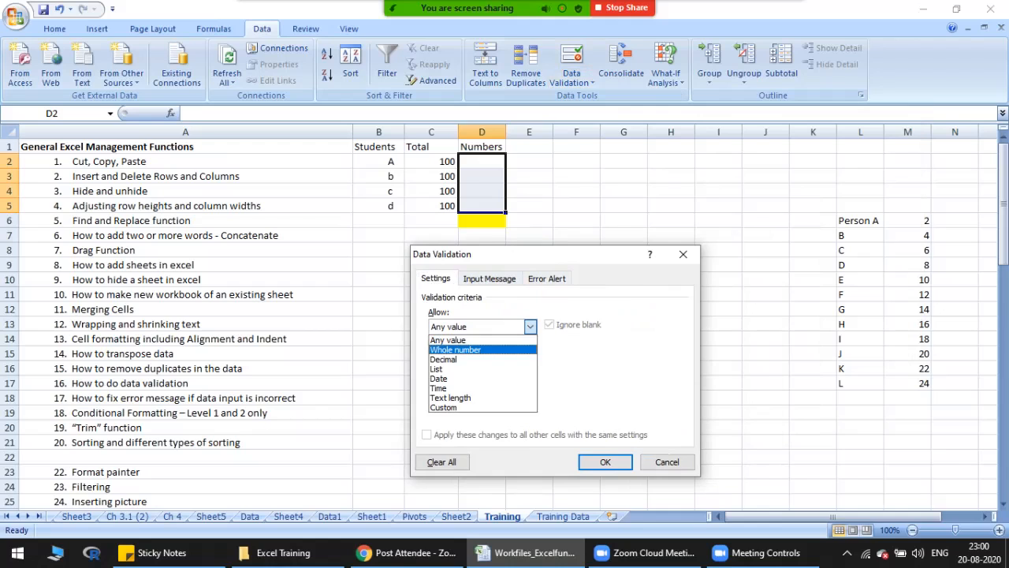
{"action": "left_click", "coordinate": [483, 350]}
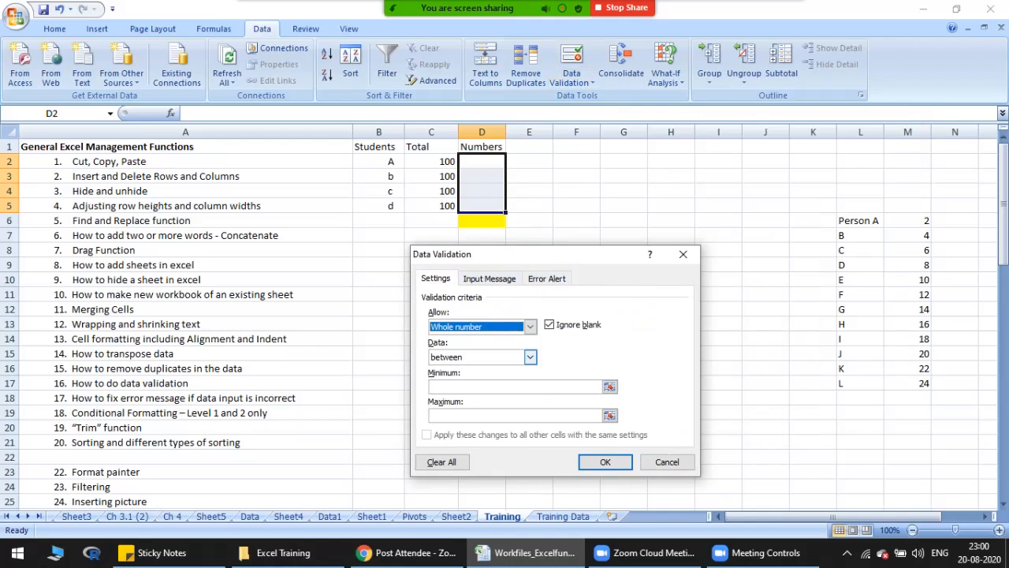
Step: Restrict the whole numbers to between a minimum of 0 and a maximum of 100
{"action": "left_click", "coordinate": [530, 357]}
{"action": "left_click", "coordinate": [482, 370]}
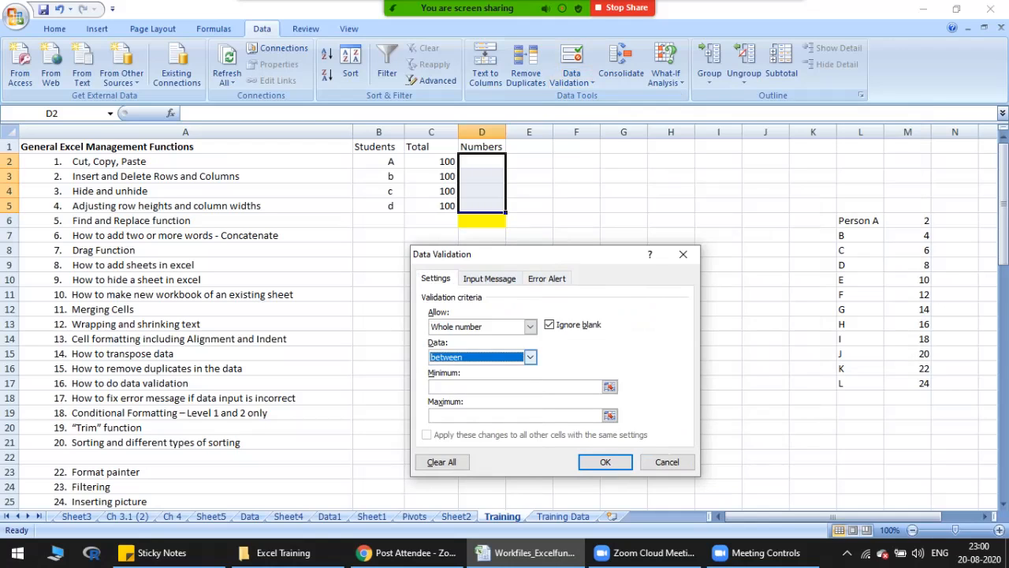
{"action": "left_click", "coordinate": [530, 357]}
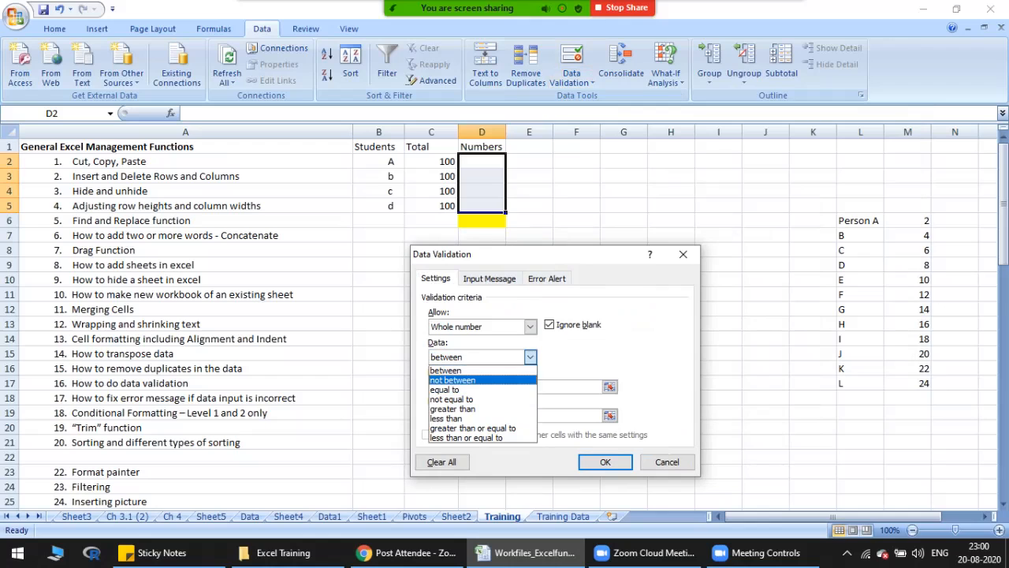
{"action": "left_click", "coordinate": [465, 371]}
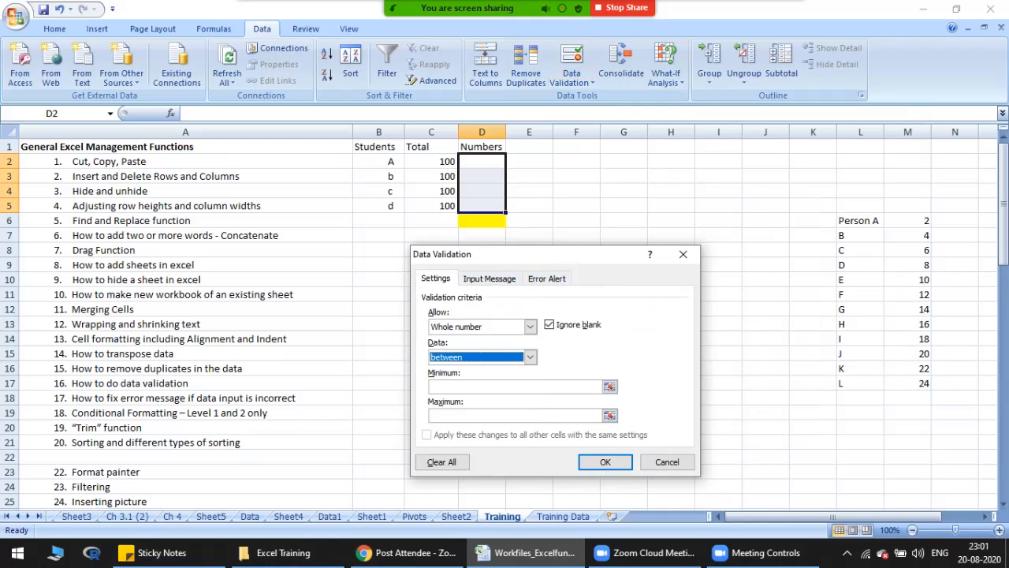
{"action": "left_click", "coordinate": [504, 387]}
{"action": "type", "text": "0"}
{"action": "key", "text": "Tab"}
{"action": "type", "text": "100"}
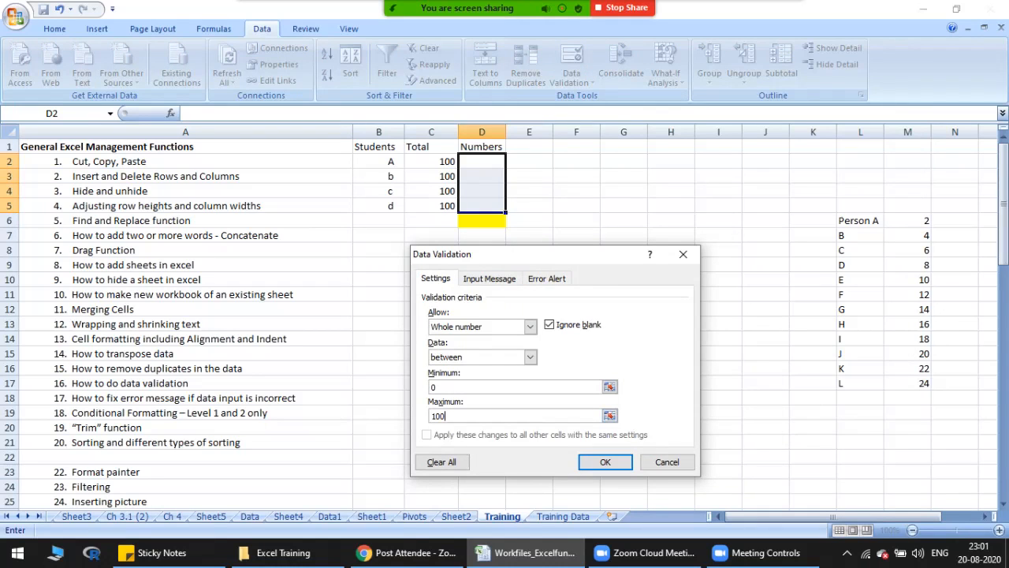
Step: Set the validation rule's error alert style to Warning
{"action": "left_click", "coordinate": [489, 278]}
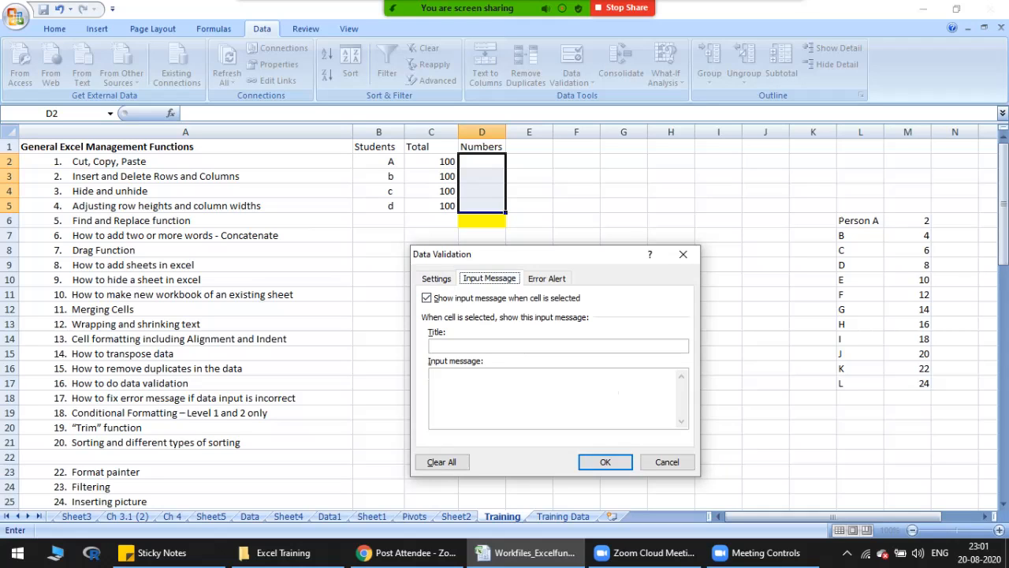
{"action": "left_click_drag", "start_coordinate": [520, 255], "coordinate": [580, 242]}
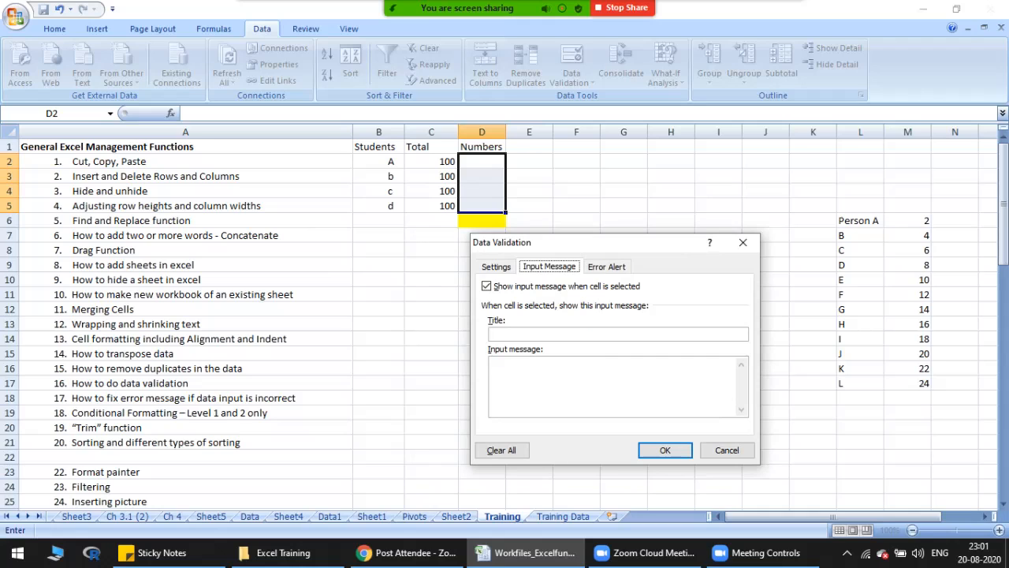
{"action": "left_click", "coordinate": [607, 266]}
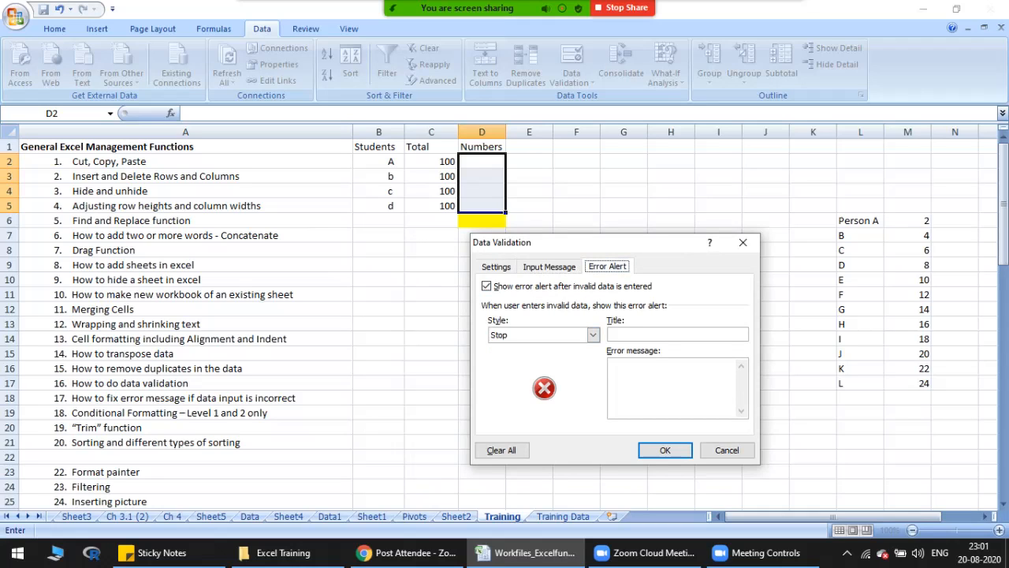
{"action": "left_click", "coordinate": [646, 335]}
{"action": "left_click", "coordinate": [592, 335]}
{"action": "left_click", "coordinate": [536, 358]}
Step: Give the error alert the message "Pls key in between 0-100" and the title "Test Result"
{"action": "left_click", "coordinate": [660, 380]}
{"action": "type", "text": "Pls"}
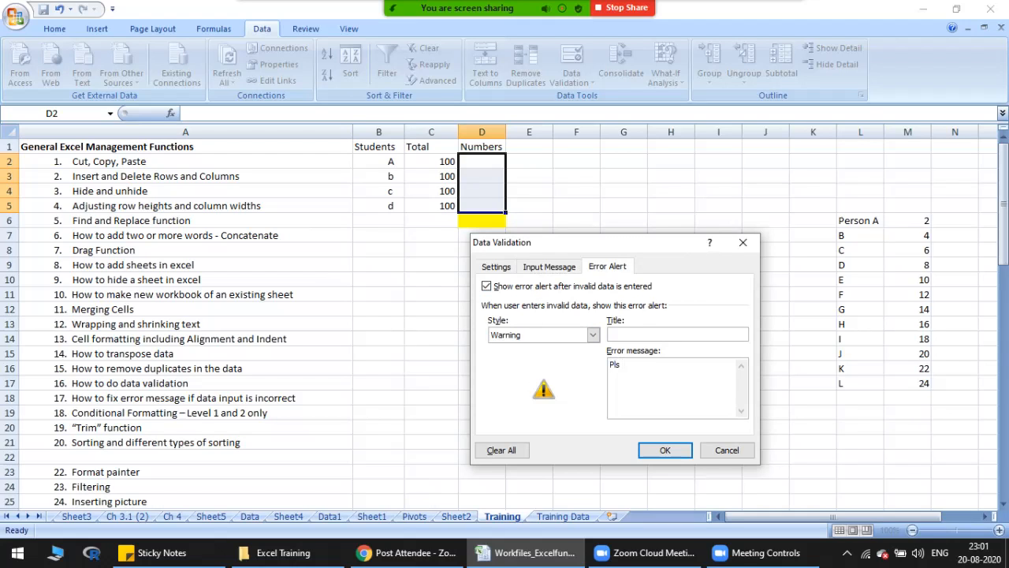
{"action": "type", "text": " key in between 0-100"}
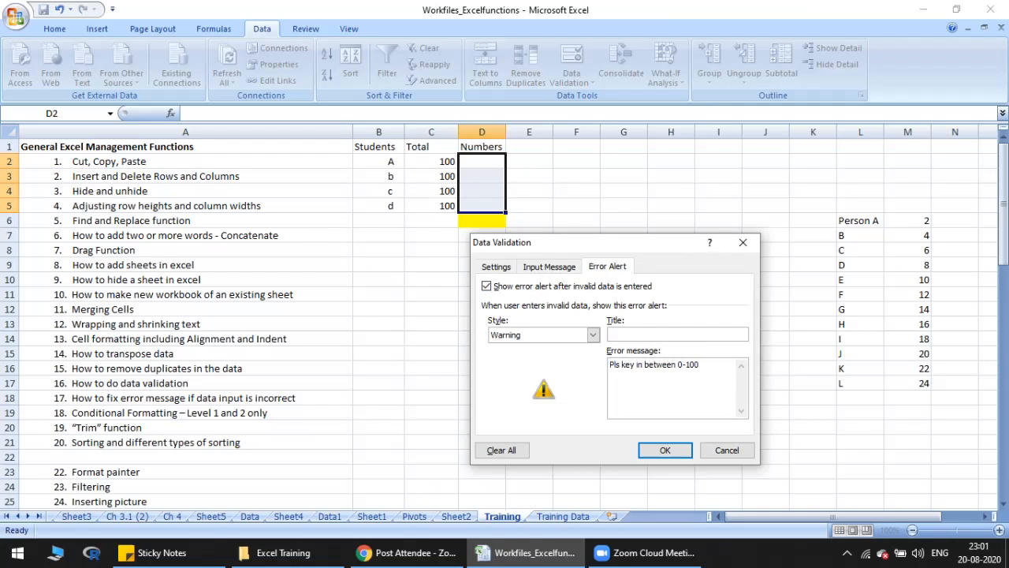
{"action": "type", "text": "Test Result"}
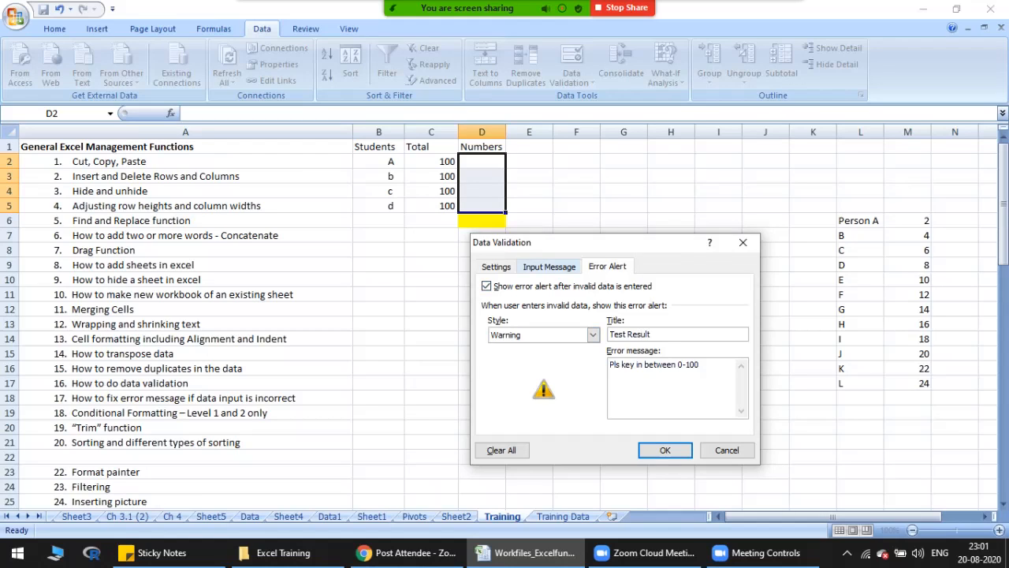
Step: Add an input message titled "Data Validation" with the text "Data Validation 0-100" and apply the rule
{"action": "left_click", "coordinate": [549, 267]}
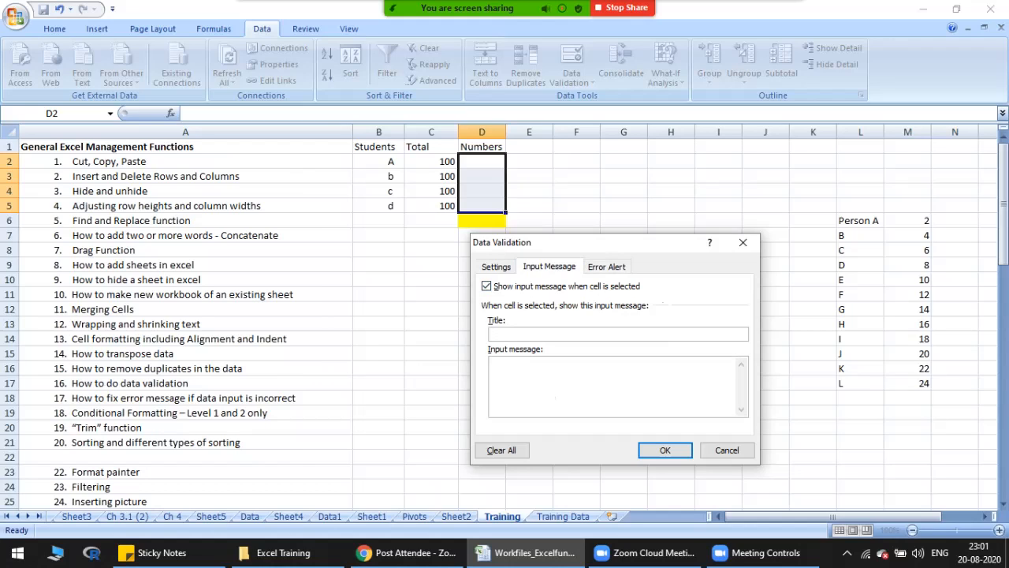
{"action": "type", "text": "Data ValidationData Validation "}
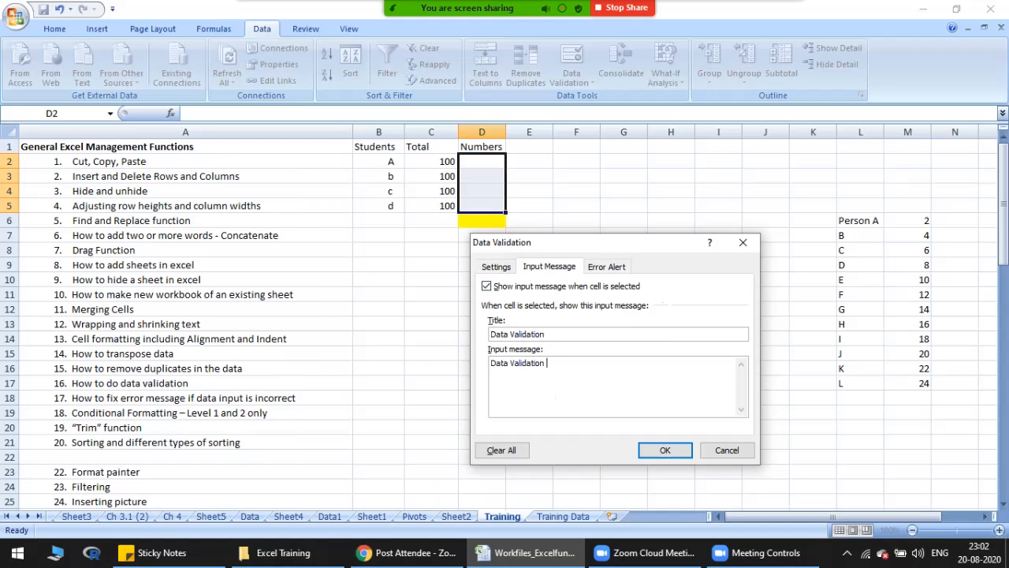
{"action": "type", "text": "0-100"}
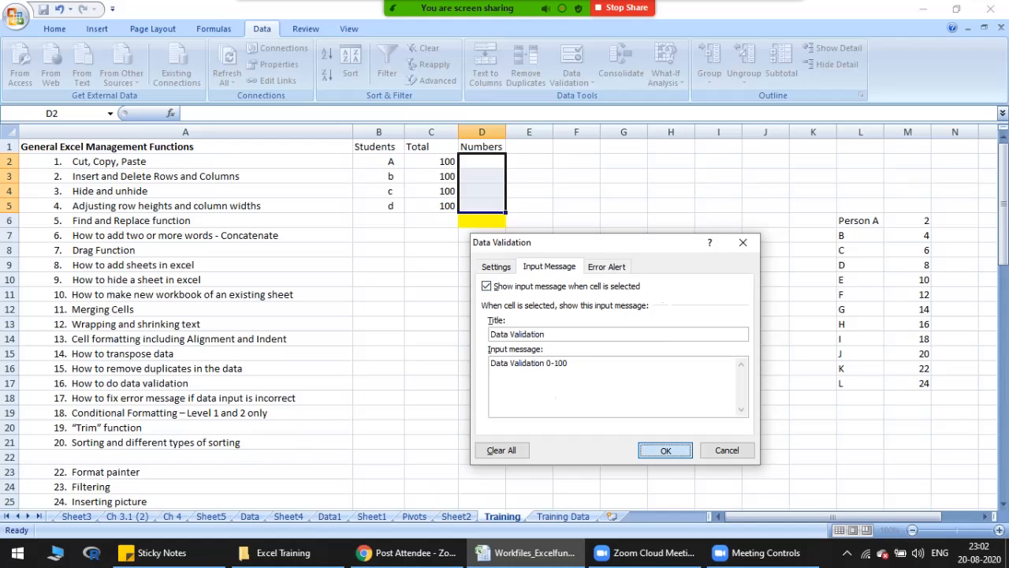
{"action": "left_click", "coordinate": [664, 449]}
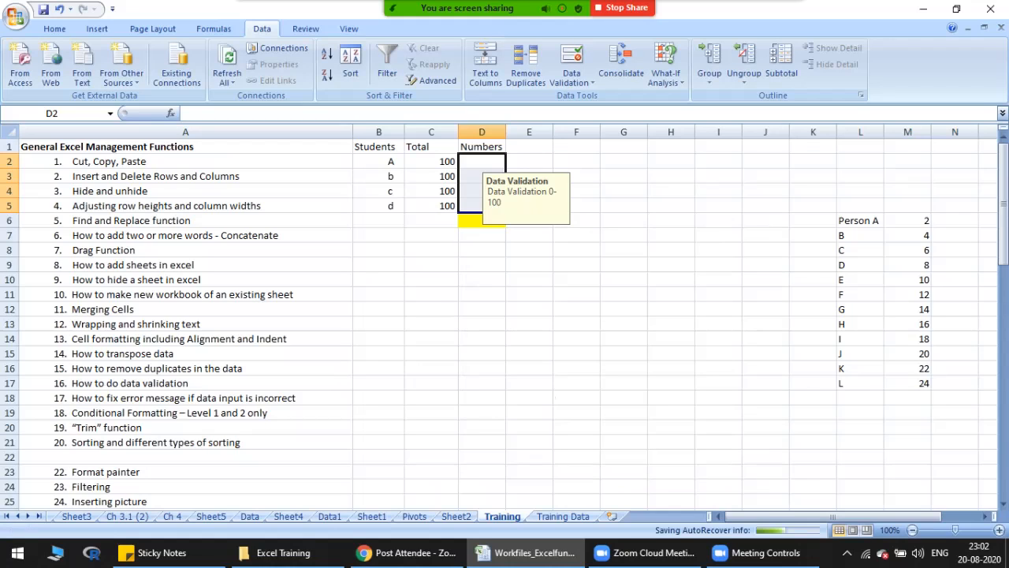
Step: Select cells inside and outside D2:D5 to check where the input message pops up
{"action": "left_click", "coordinate": [481, 161]}
{"action": "left_click", "coordinate": [431, 162]}
{"action": "left_click", "coordinate": [431, 280]}
{"action": "left_click", "coordinate": [577, 324]}
{"action": "left_click", "coordinate": [431, 398]}
{"action": "left_click", "coordinate": [718, 412]}
{"action": "left_click", "coordinate": [718, 339]}
{"action": "left_click", "coordinate": [482, 353]}
{"action": "left_click", "coordinate": [378, 294]}
{"action": "left_click", "coordinate": [577, 280]}
{"action": "left_click", "coordinate": [431, 280]}
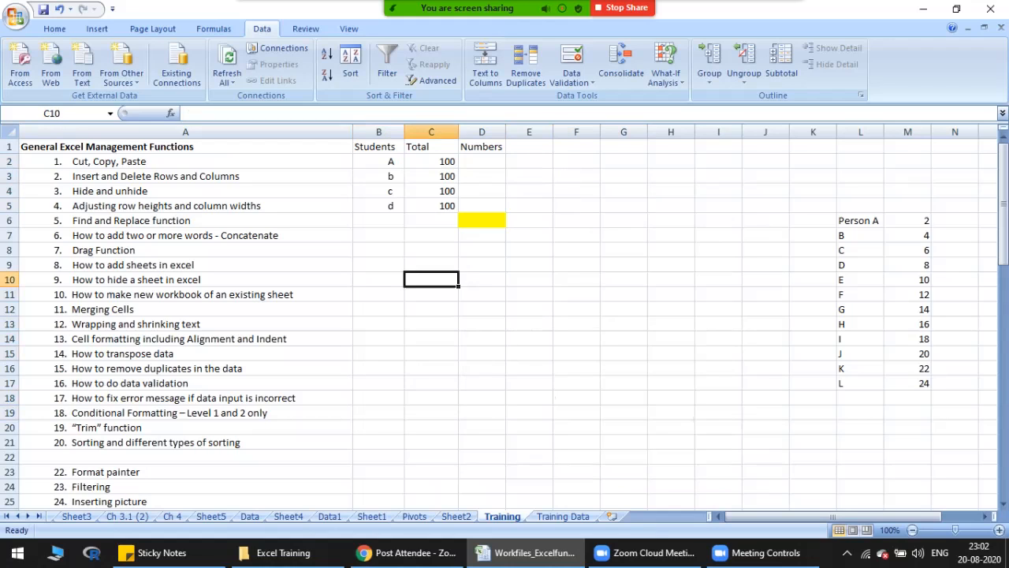
{"action": "left_click", "coordinate": [378, 250]}
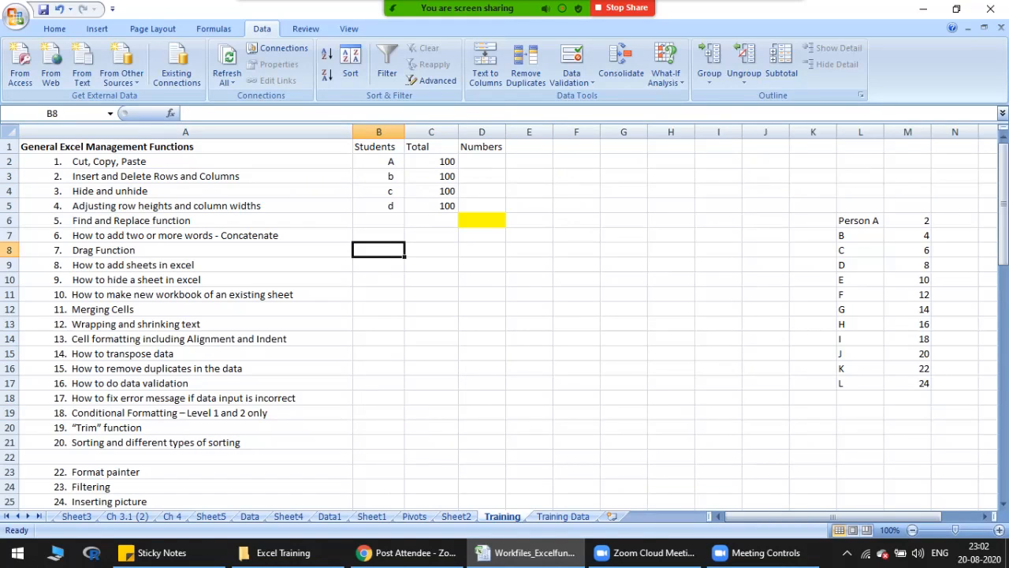
{"action": "left_click", "coordinate": [482, 162]}
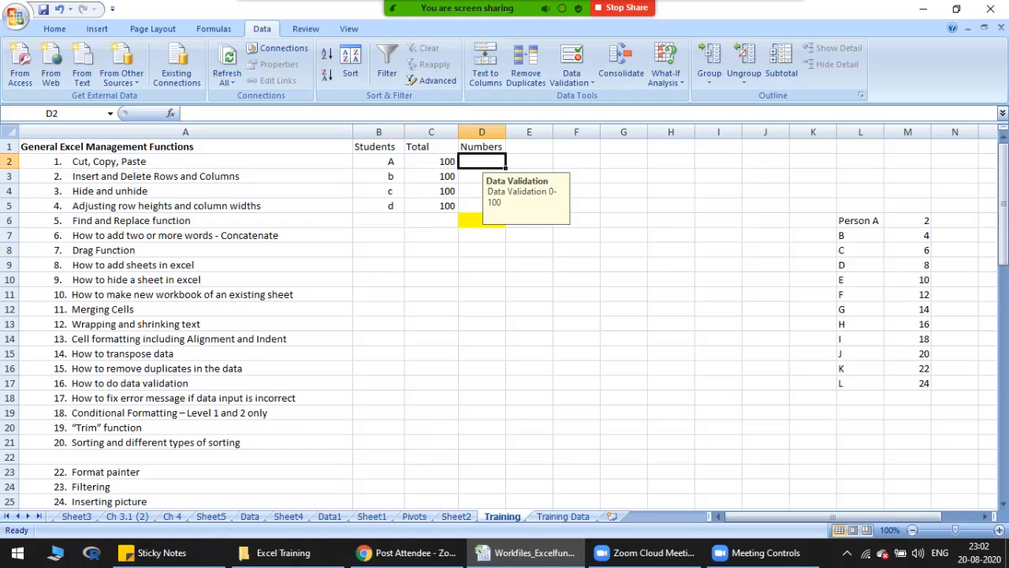
{"action": "left_click", "coordinate": [481, 176]}
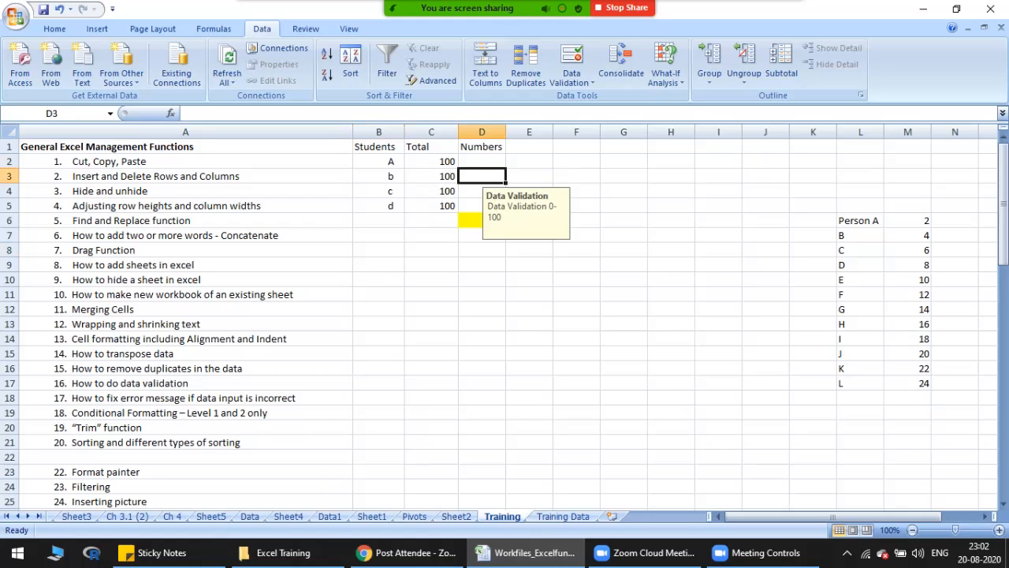
Step: Enter the marks 99, 2, 36 and 75 for students A to d in D2:D5
{"action": "left_click", "coordinate": [482, 191]}
{"action": "left_click", "coordinate": [482, 206]}
{"action": "left_click", "coordinate": [482, 162]}
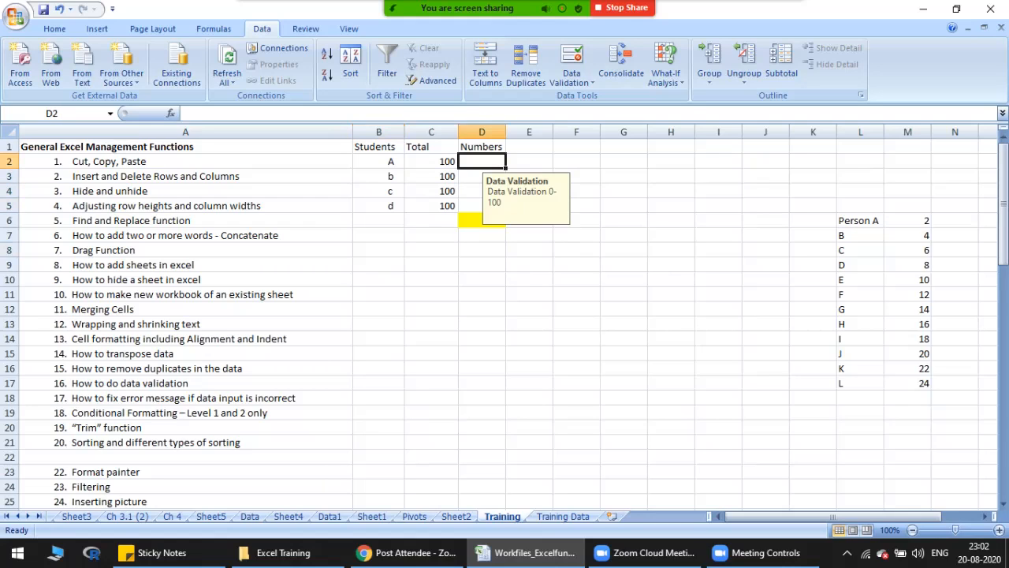
{"action": "type", "text": "99"}
{"action": "key", "text": "Return"}
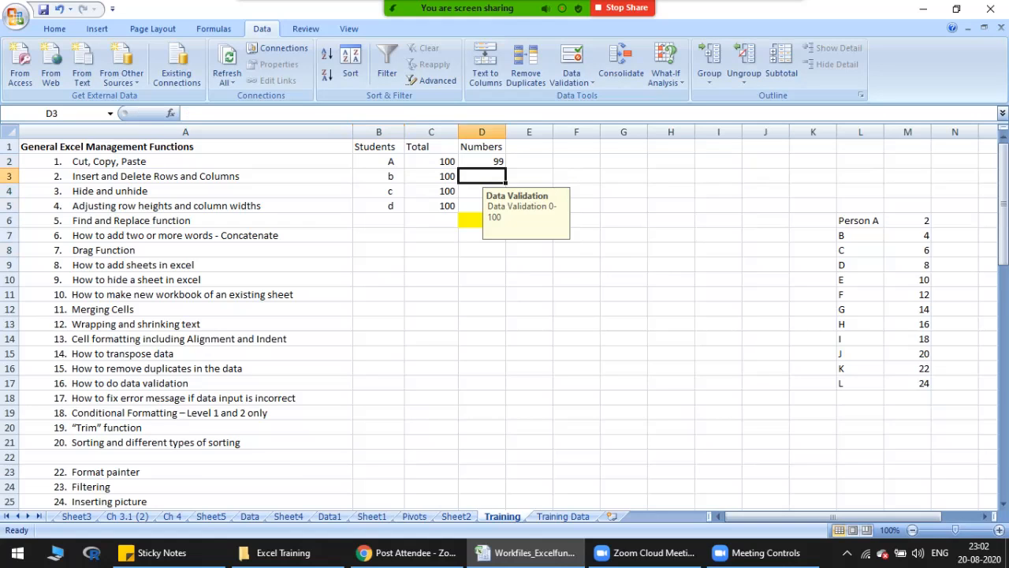
{"action": "type", "text": "2"}
{"action": "key", "text": "Return"}
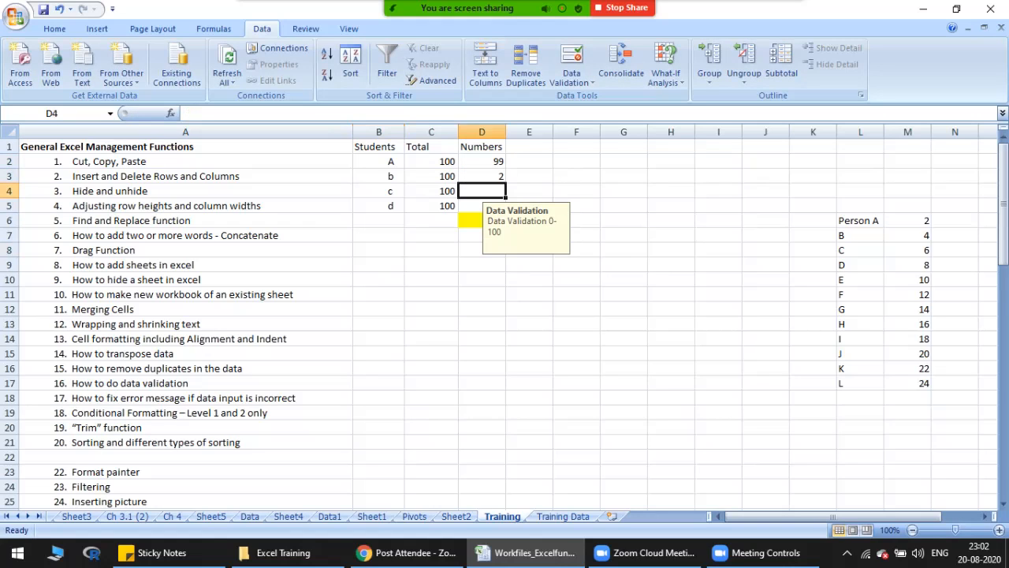
{"action": "type", "text": "36"}
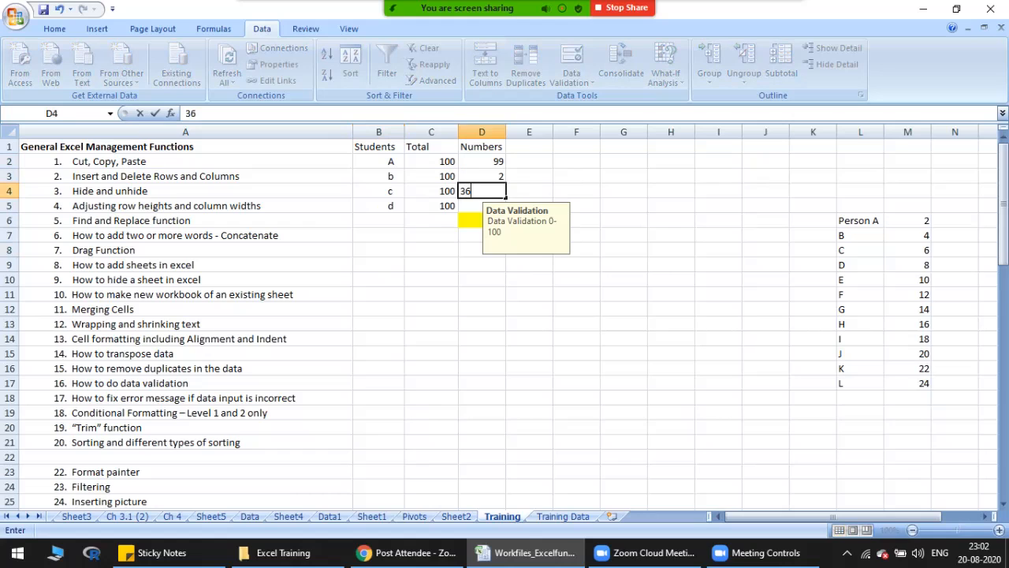
{"action": "key", "text": "Return"}
{"action": "type", "text": "75"}
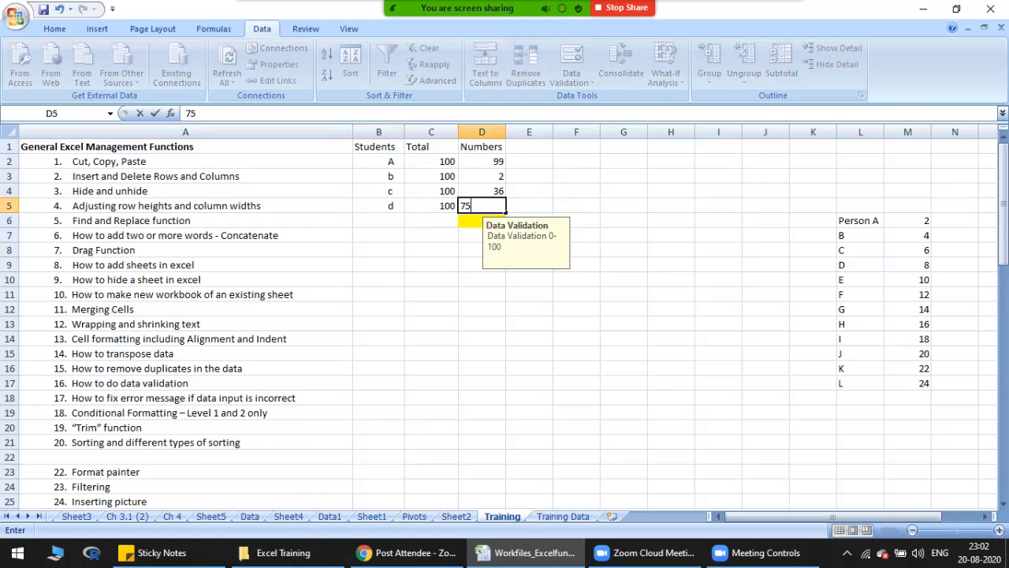
{"action": "key", "text": "Tab"}
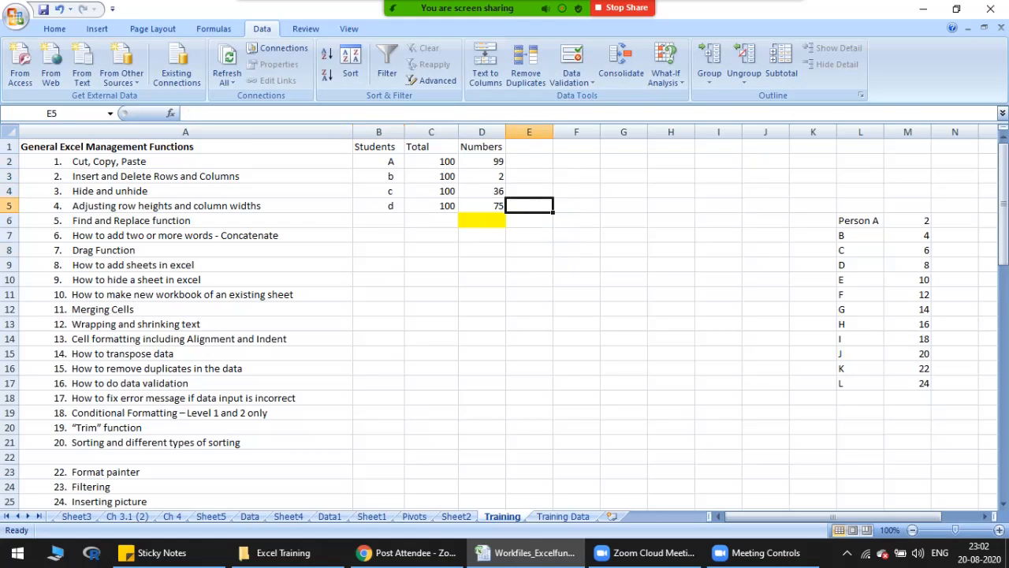
Step: Test the validation by replacing student A's mark in D2 with 110 and accepting the out-of-range value
{"action": "key", "text": "Left"}
{"action": "key", "text": "Up"}
{"action": "key", "text": "Up"}
{"action": "key", "text": "Up"}
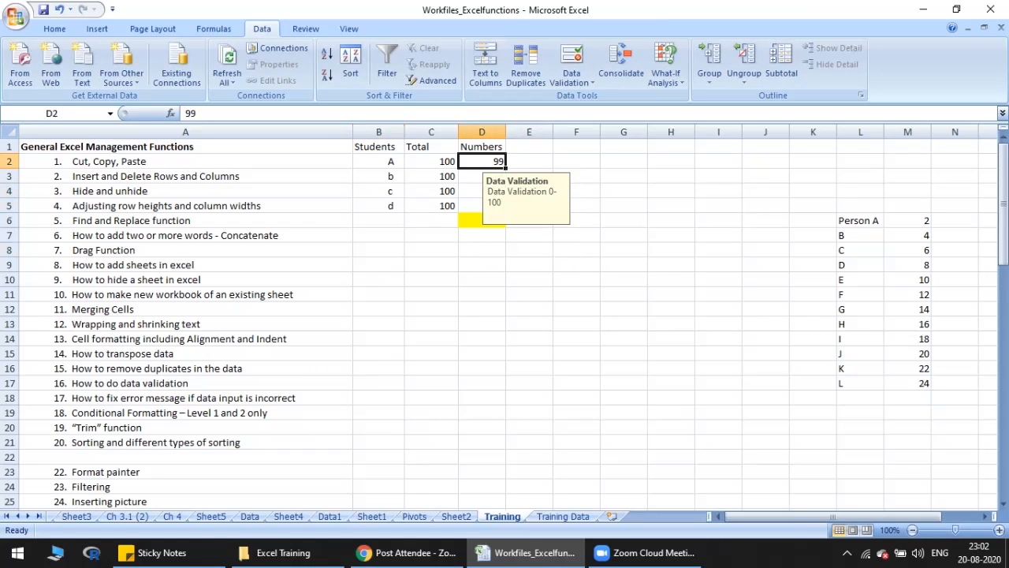
{"action": "key", "text": "Delete"}
{"action": "type", "text": "110"}
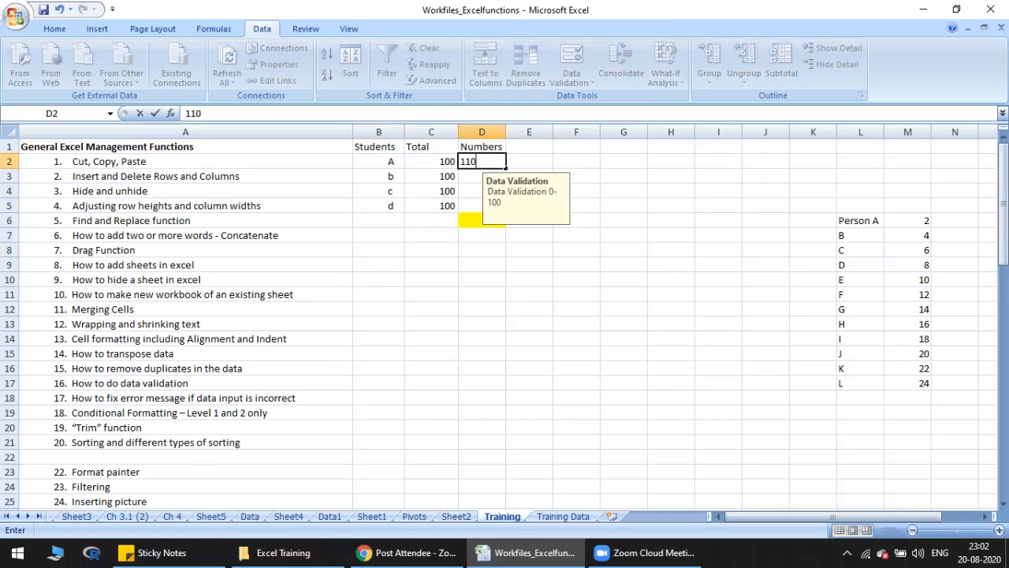
{"action": "key", "text": "Return"}
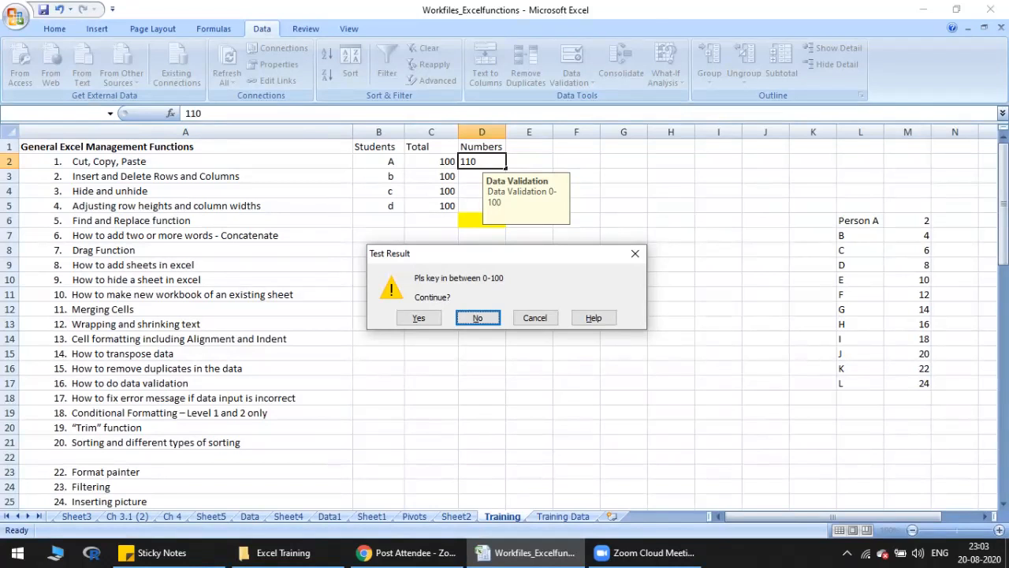
{"action": "key", "text": "y"}
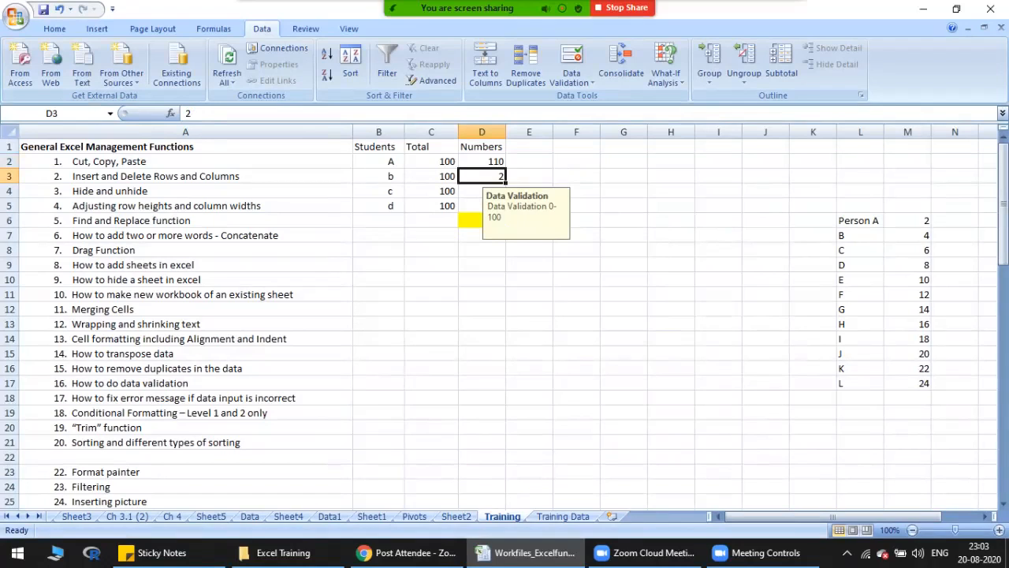
Step: Set student A's mark in D2 to 100
{"action": "left_click", "coordinate": [481, 162]}
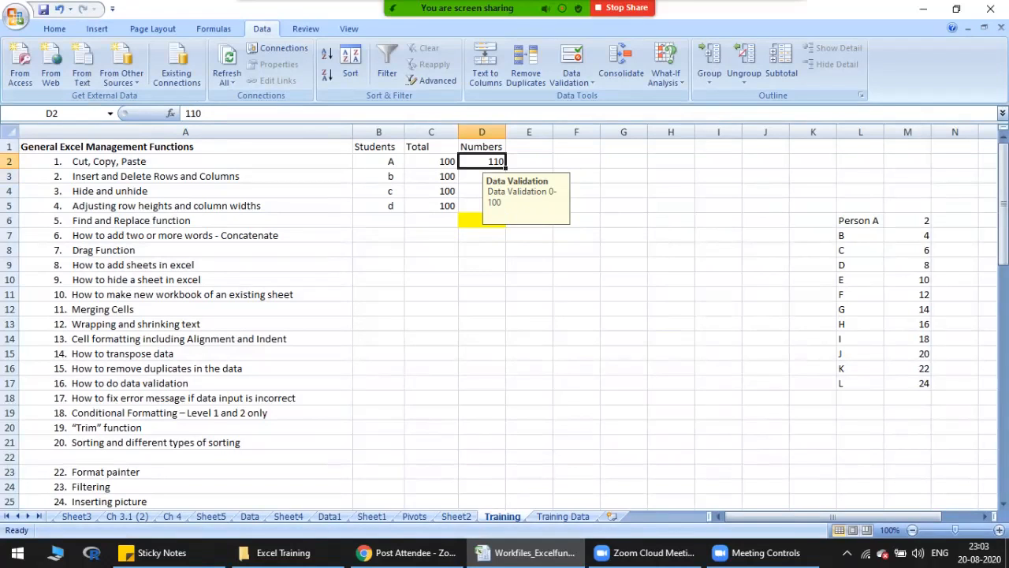
{"action": "key", "text": "Down"}
{"action": "key", "text": "Up"}
{"action": "type", "text": "100"}
{"action": "key", "text": "Return"}
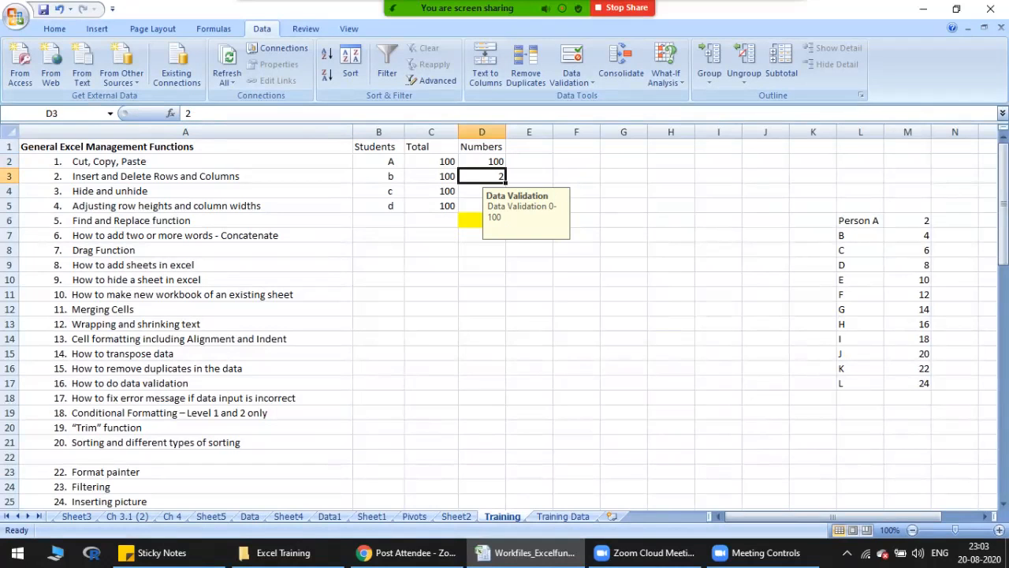
Step: Try the mark 101 in D2, decline to continue, resubmit it and cancel the entry
{"action": "key", "text": "Up"}
{"action": "type", "text": "101"}
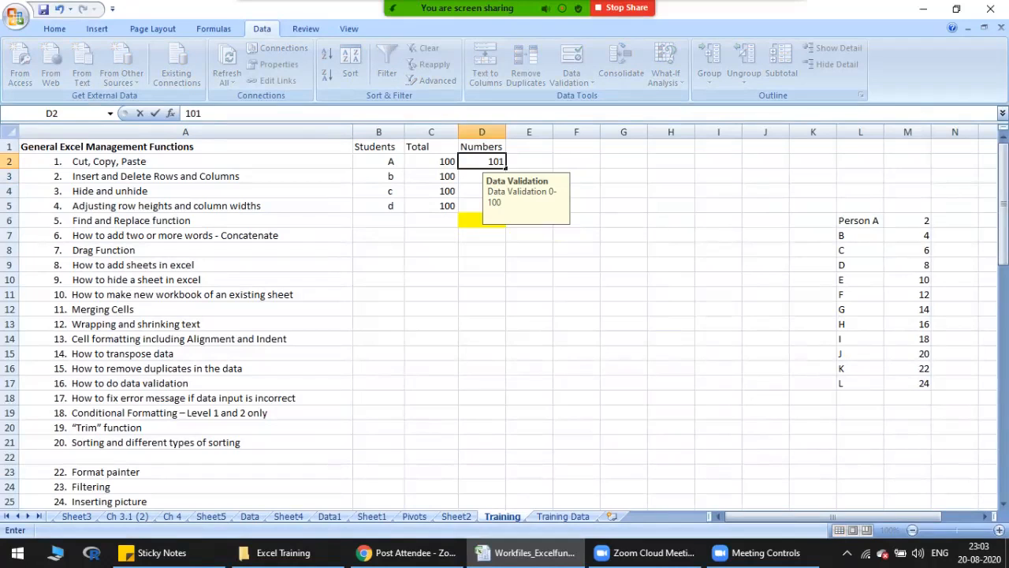
{"action": "key", "text": "Return"}
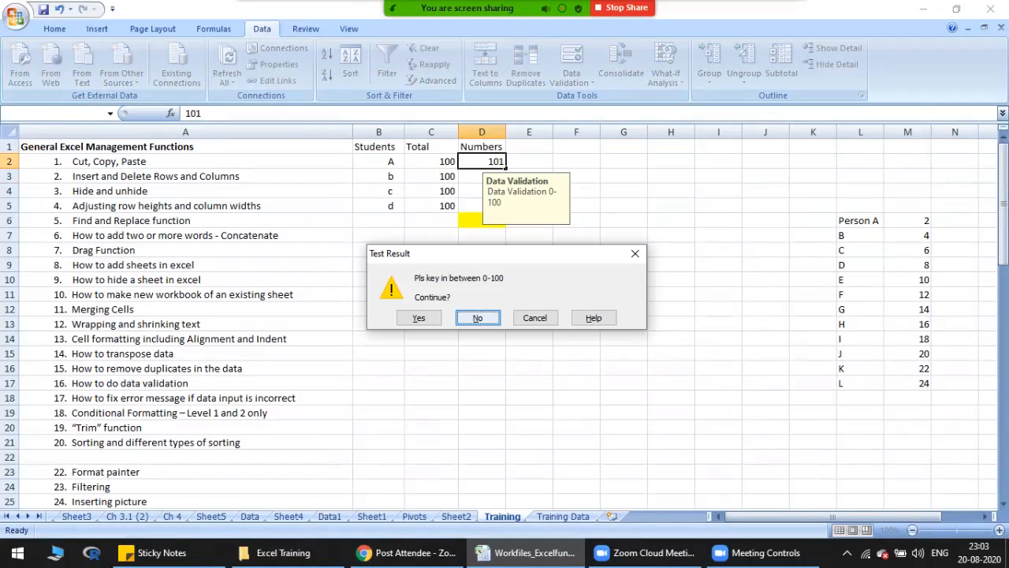
{"action": "key", "text": "Return"}
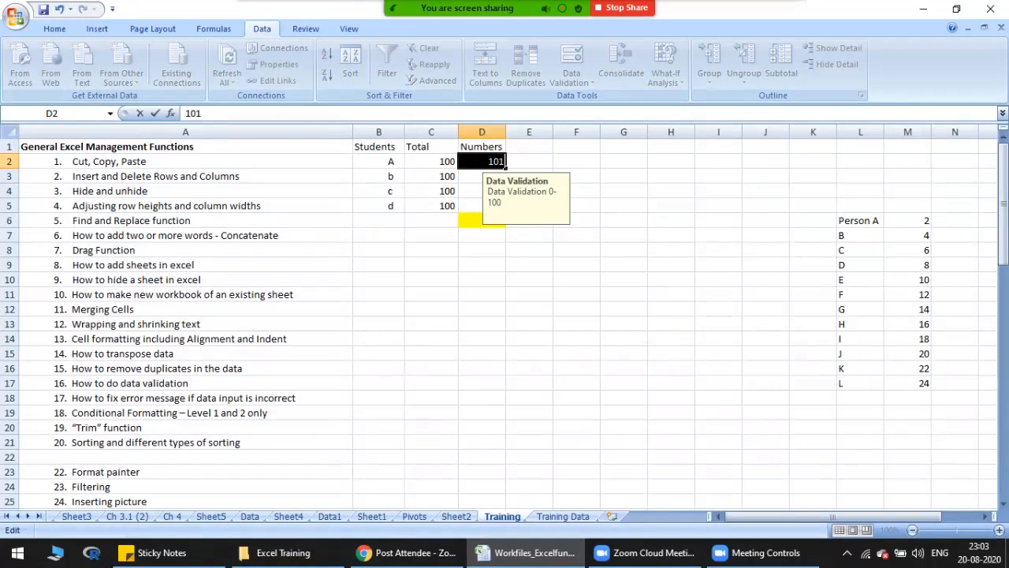
{"action": "key", "text": "Return"}
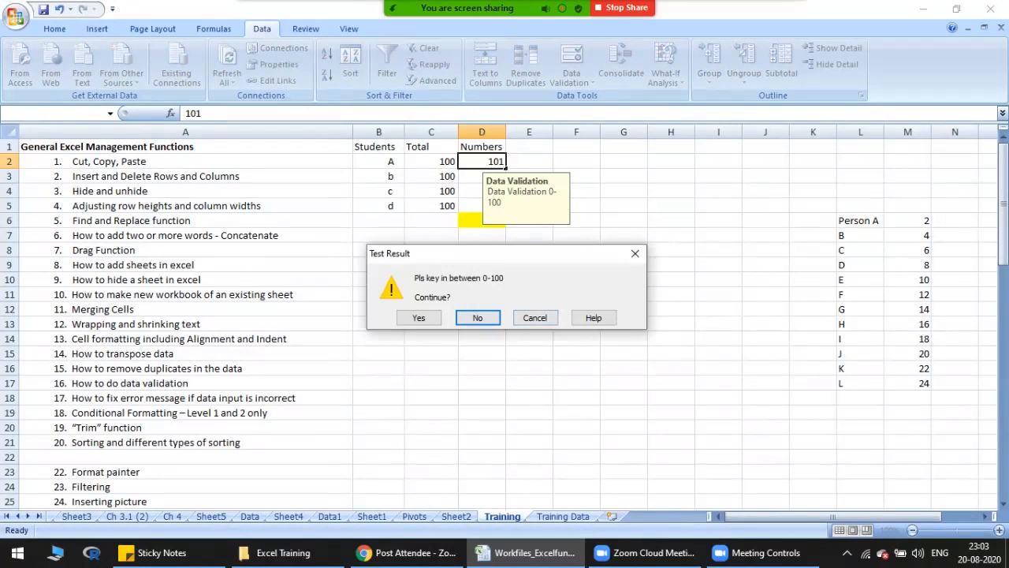
{"action": "key", "text": "Escape"}
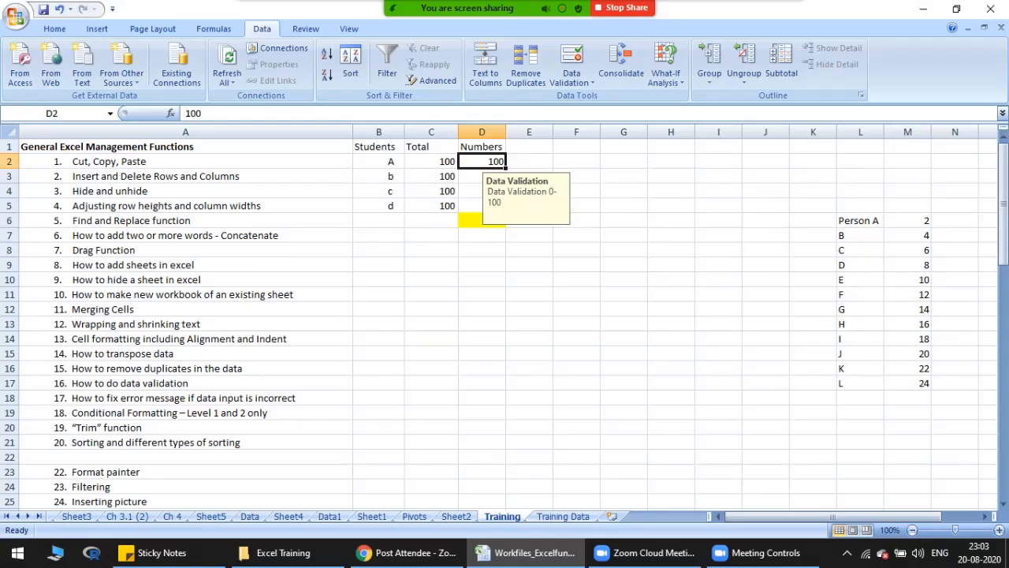
Step: From the conditional formatting topic, switch to the Training Data sheet and find the sample numbers below the data, stopping at B2541
{"action": "left_click", "coordinate": [185, 398]}
{"action": "left_click", "coordinate": [185, 413]}
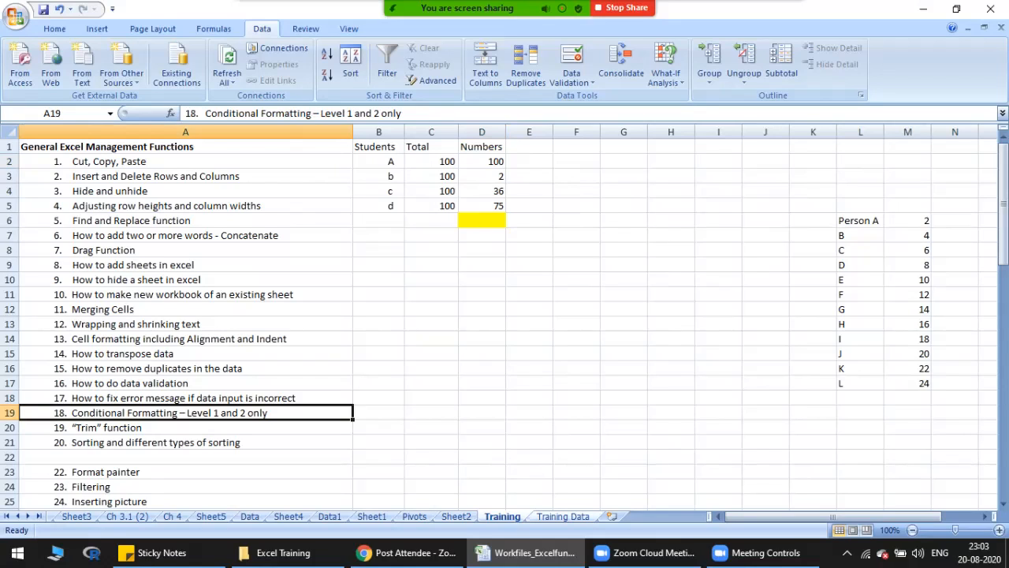
{"action": "left_click", "coordinate": [563, 516]}
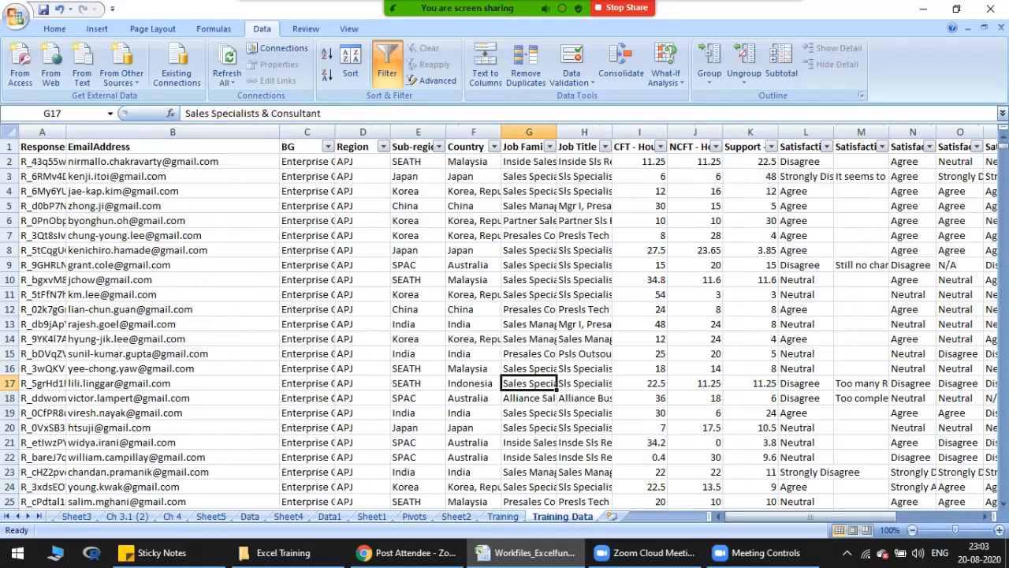
{"action": "left_click", "coordinate": [173, 368]}
{"action": "key", "text": "ctrl+Down"}
{"action": "key", "text": "Down"}
{"action": "key", "text": "Down"}
{"action": "key", "text": "Down"}
{"action": "key", "text": "Down"}
{"action": "key", "text": "Down"}
{"action": "key", "text": "Down"}
{"action": "key", "text": "Down"}
{"action": "key", "text": "Down"}
{"action": "key", "text": "Down"}
{"action": "key", "text": "Down"}
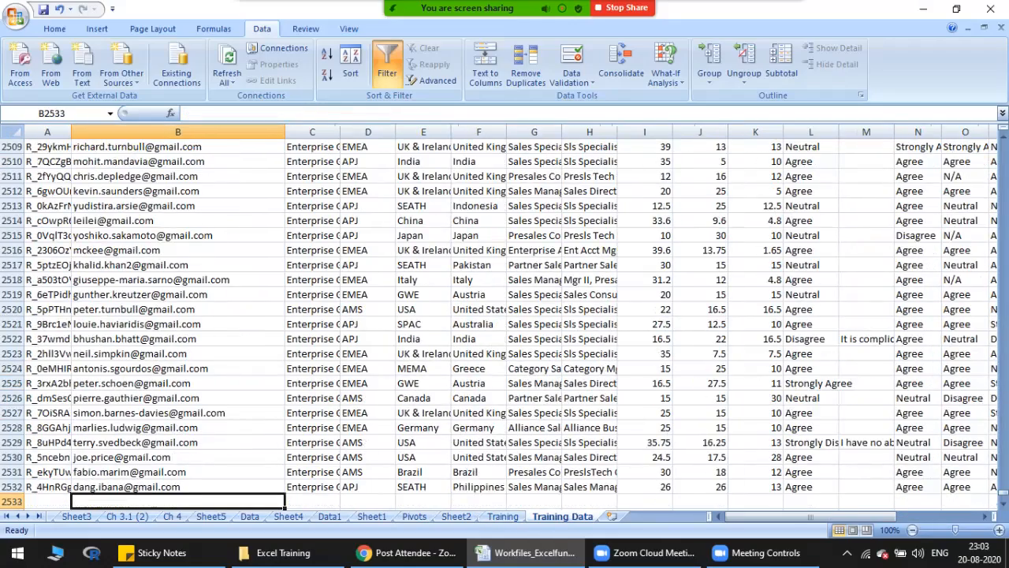
{"action": "key", "text": "Down"}
{"action": "key", "text": "Down"}
{"action": "key", "text": "Down"}
{"action": "key", "text": "Down"}
{"action": "key", "text": "Down"}
{"action": "key", "text": "Down"}
{"action": "key", "text": "Down"}
{"action": "key", "text": "Down"}
{"action": "key", "text": "Down"}
{"action": "key", "text": "Down"}
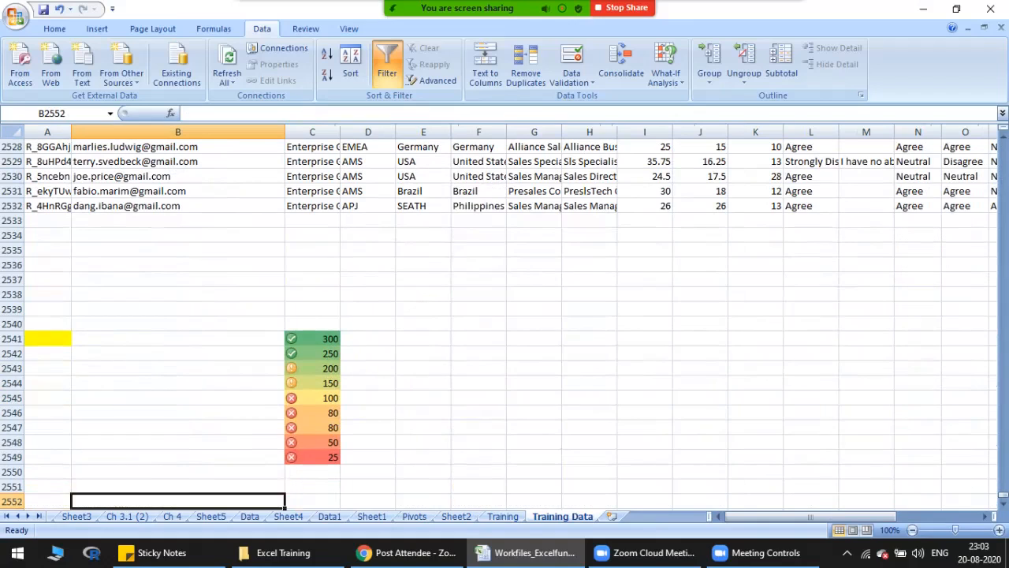
{"action": "key", "text": "Left"}
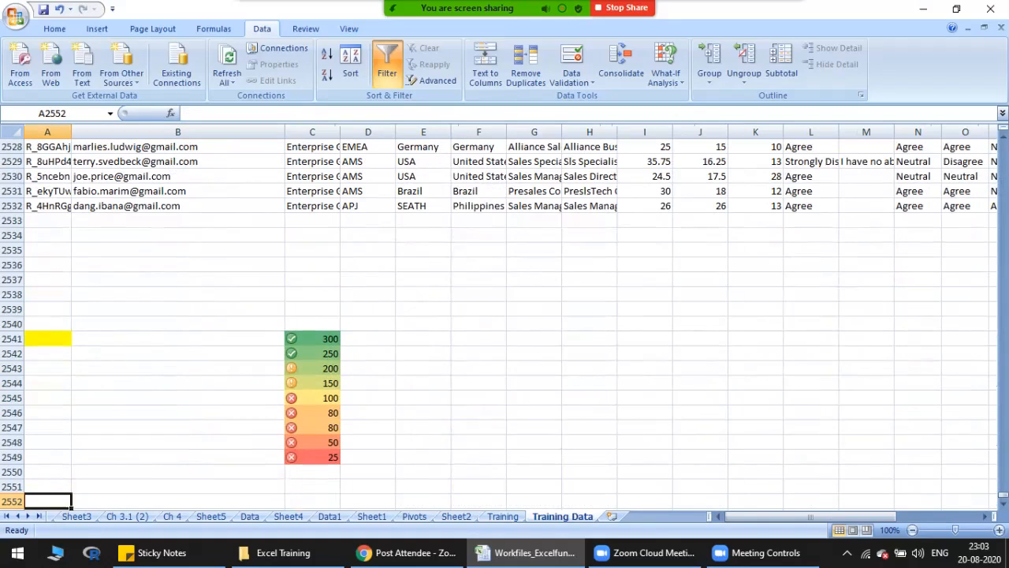
{"action": "key", "text": "Right"}
{"action": "key", "text": "Up"}
{"action": "key", "text": "Up"}
{"action": "key", "text": "Up"}
{"action": "key", "text": "Up"}
{"action": "key", "text": "Up"}
{"action": "key", "text": "Up"}
{"action": "key", "text": "Up"}
{"action": "key", "text": "Up"}
{"action": "key", "text": "Up"}
{"action": "key", "text": "Up"}
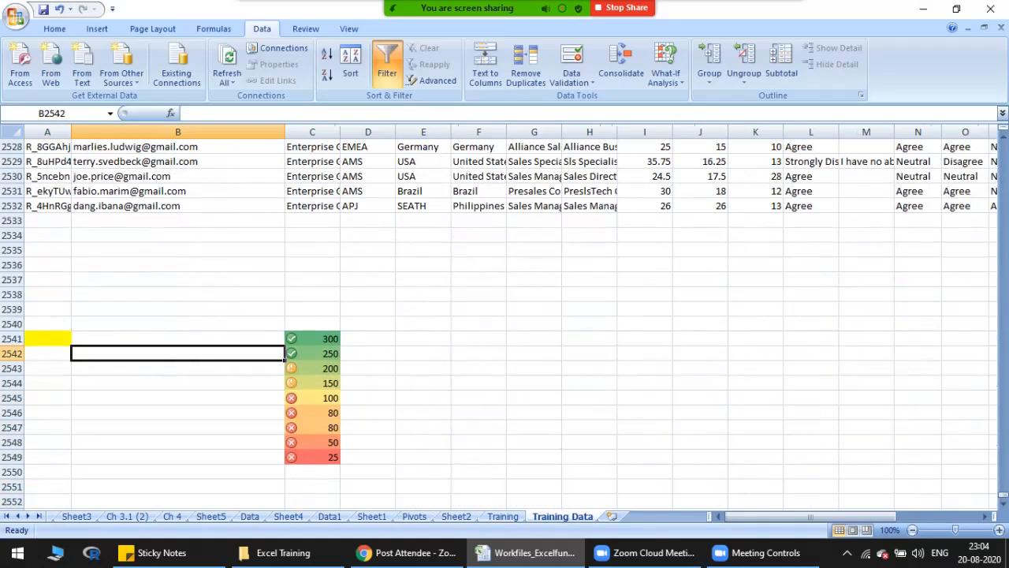
{"action": "key", "text": "Up"}
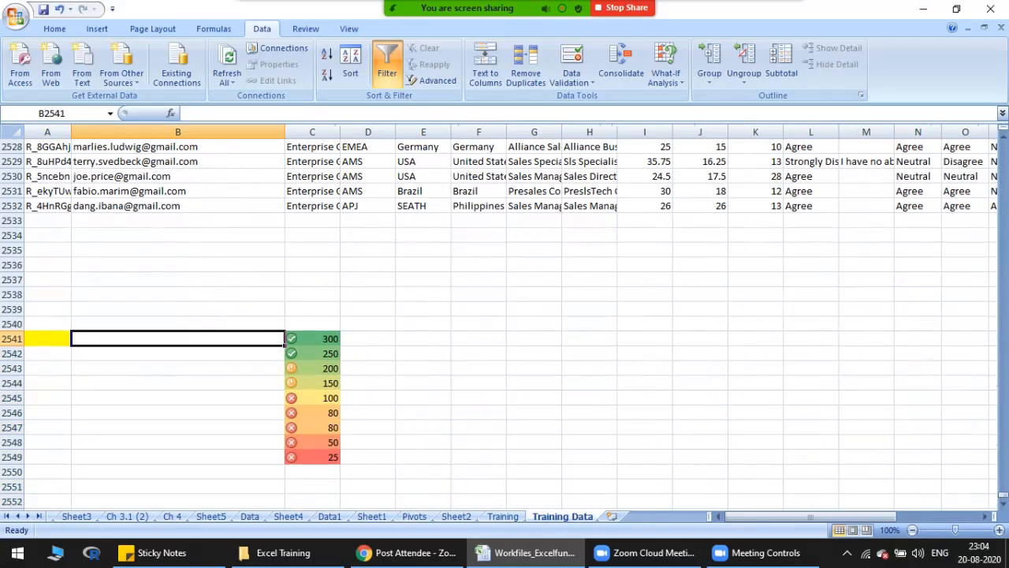
{"action": "type", "text": "0"}
{"action": "key", "text": "Escape"}
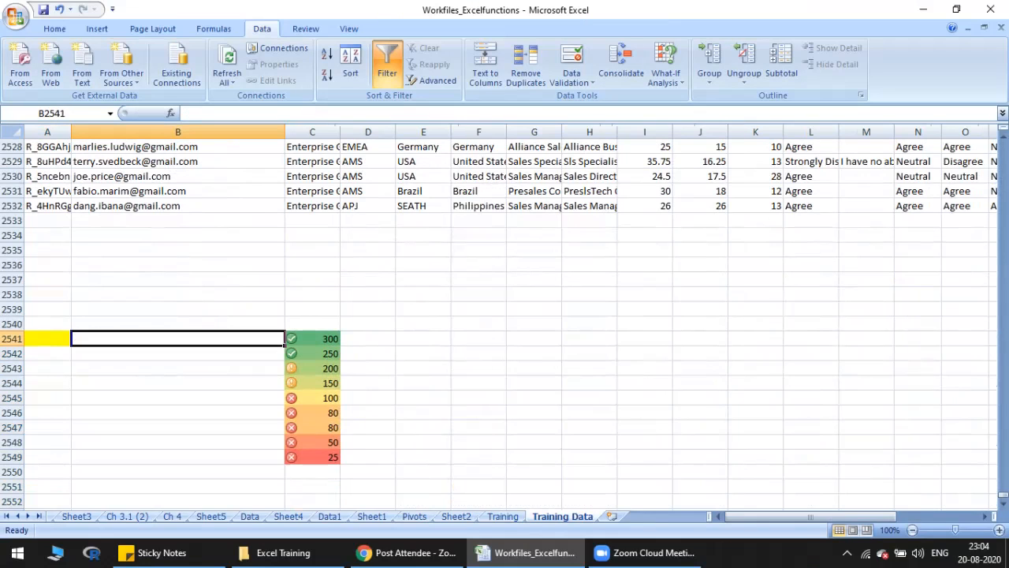
{"action": "key", "text": "Right"}
{"action": "key", "text": "Left"}
{"action": "type", "text": "Top"}
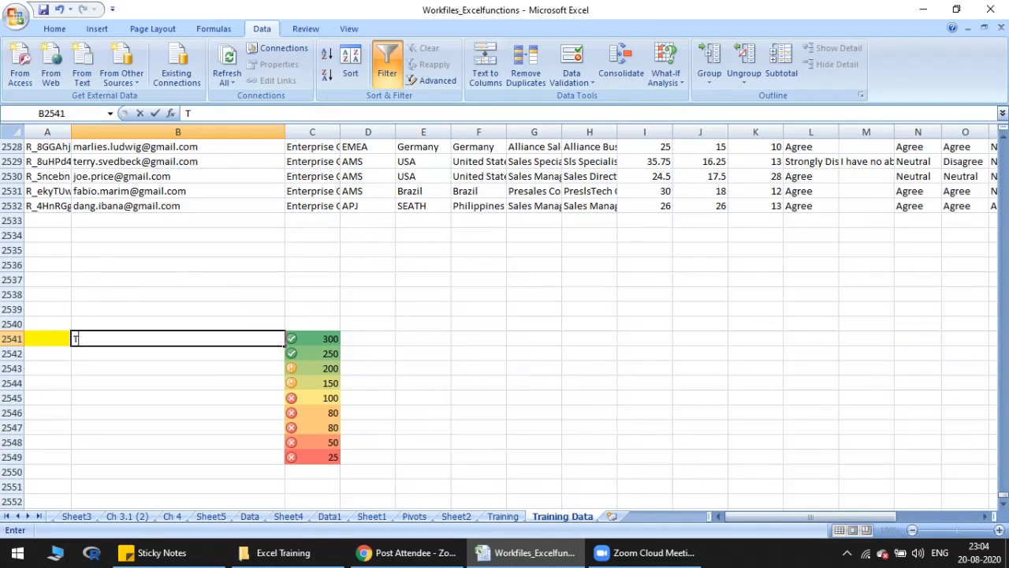
{"action": "key", "text": "BackSpace"}
{"action": "key", "text": "BackSpace"}
{"action": "key", "text": "BackSpace"}
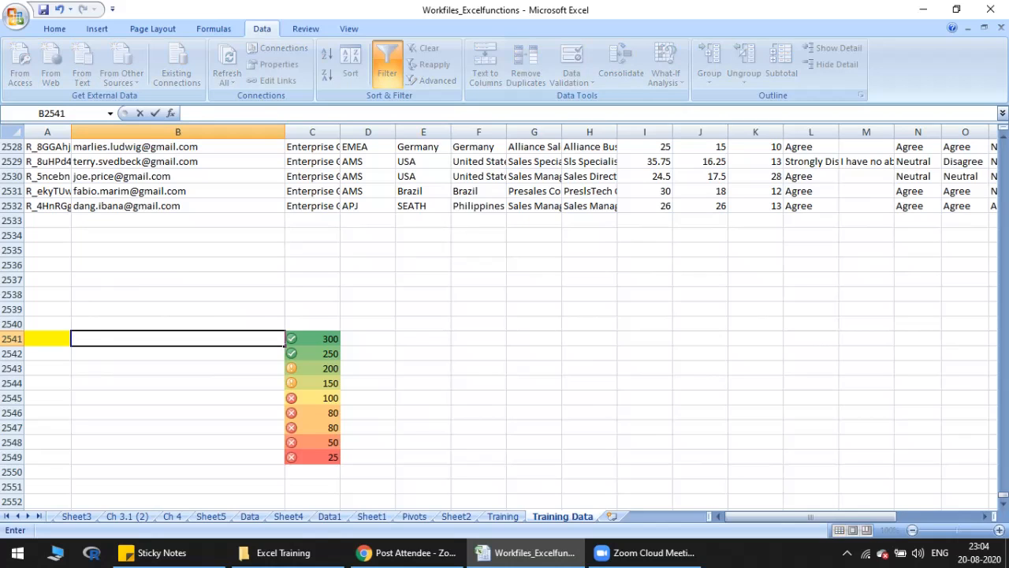
Step: Enter "Person A" in B2541 and fill it down to B2549 beside the sample numbers
{"action": "type", "text": "Person A"}
{"action": "key", "text": "Return"}
{"action": "left_click_drag", "start_coordinate": [157, 338], "coordinate": [158, 457]}
{"action": "key", "text": "ctrl+d"}
Step: Edit the labels in B2542:B2544 to Person B, Person C and Person D
{"action": "key", "text": "Down"}
{"action": "key", "text": "Up"}
{"action": "key", "text": "Down"}
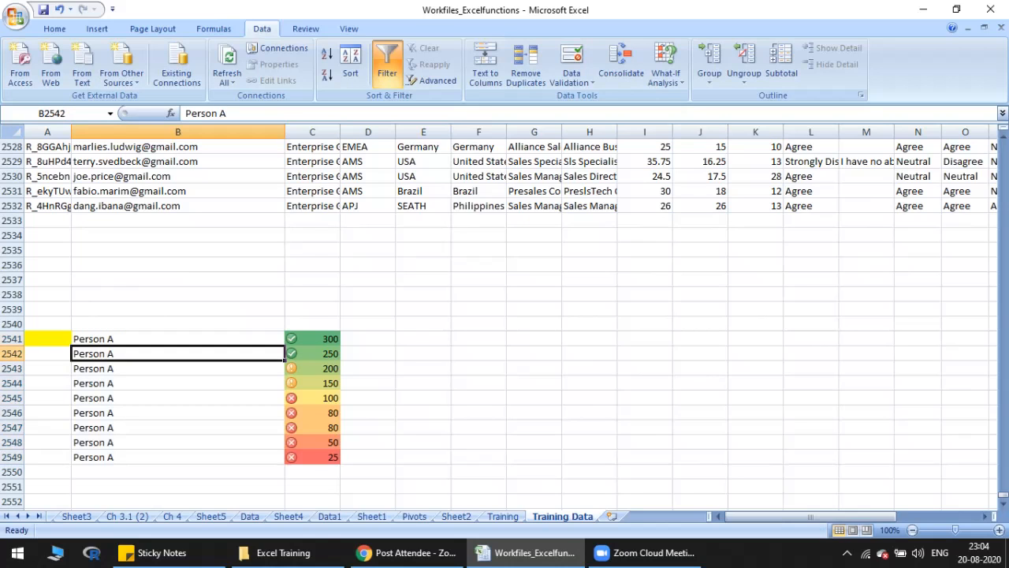
{"action": "key", "text": "F2"}
{"action": "key", "text": "BackSpace"}
{"action": "type", "text": "B"}
{"action": "key", "text": "Return"}
{"action": "key", "text": "F2"}
{"action": "key", "text": "BackSpace"}
{"action": "type", "text": "V"}
{"action": "key", "text": "BackSpace"}
{"action": "type", "text": "C"}
{"action": "key", "text": "Return"}
{"action": "key", "text": "F2"}
{"action": "key", "text": "BackSpace"}
{"action": "type", "text": "D"}
{"action": "key", "text": "Return"}
Step: Replace the remaining labels in B2545:B2549 with E, f, g, h and i
{"action": "key", "text": "shift+Down"}
{"action": "key", "text": "shift+Down"}
{"action": "key", "text": "shift+Down"}
{"action": "key", "text": "shift+Down"}
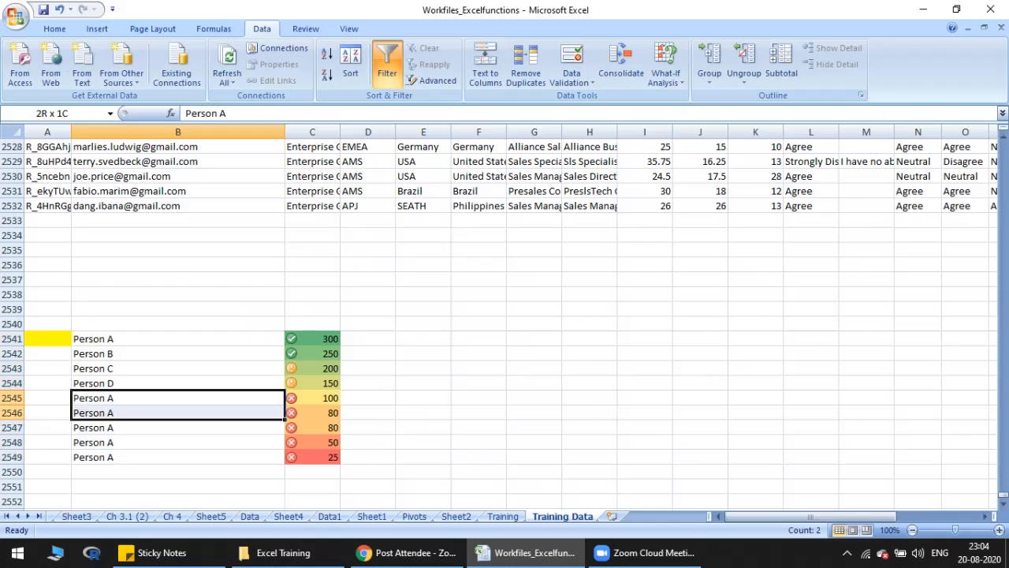
{"action": "type", "text": "E"}
{"action": "key", "text": "Return"}
{"action": "type", "text": "f"}
{"action": "key", "text": "Return"}
{"action": "type", "text": "g"}
{"action": "key", "text": "Return"}
{"action": "type", "text": "h"}
{"action": "key", "text": "Return"}
{"action": "type", "text": "i"}
{"action": "key", "text": "Return"}
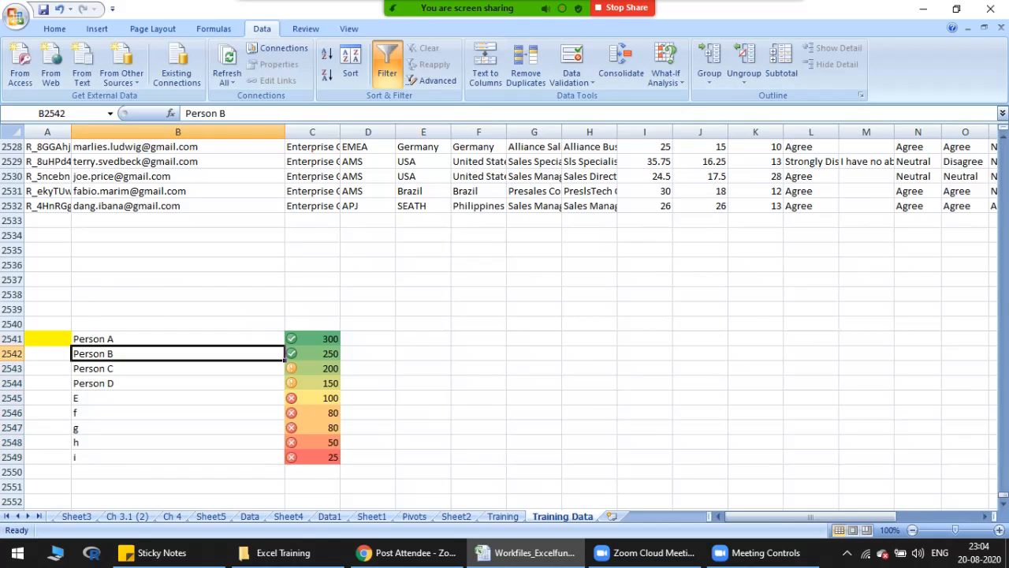
{"action": "left_click_drag", "start_coordinate": [177, 339], "coordinate": [177, 413]}
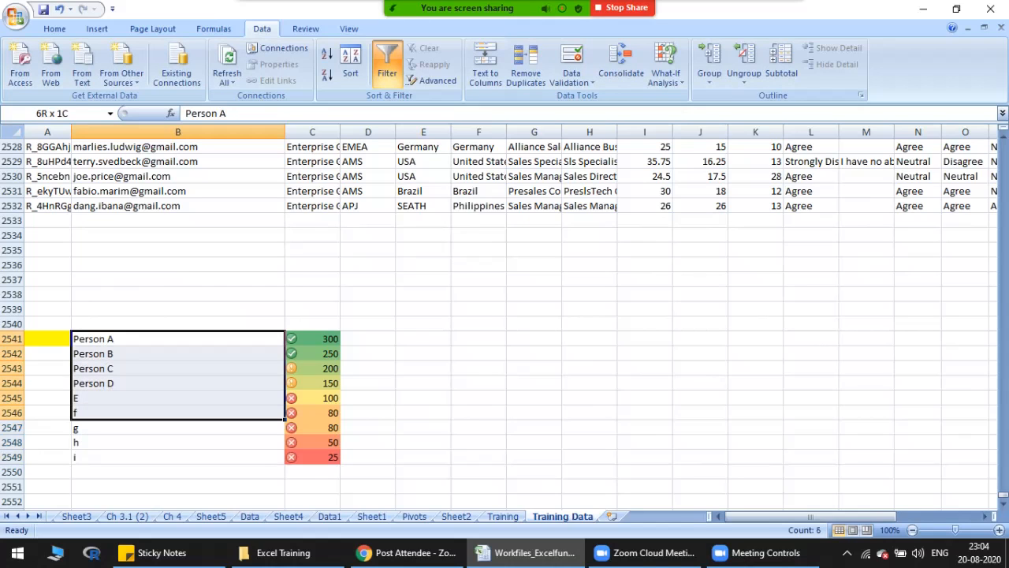
{"action": "left_click_drag", "start_coordinate": [312, 339], "coordinate": [314, 459]}
{"action": "key", "text": "ctrl+c"}
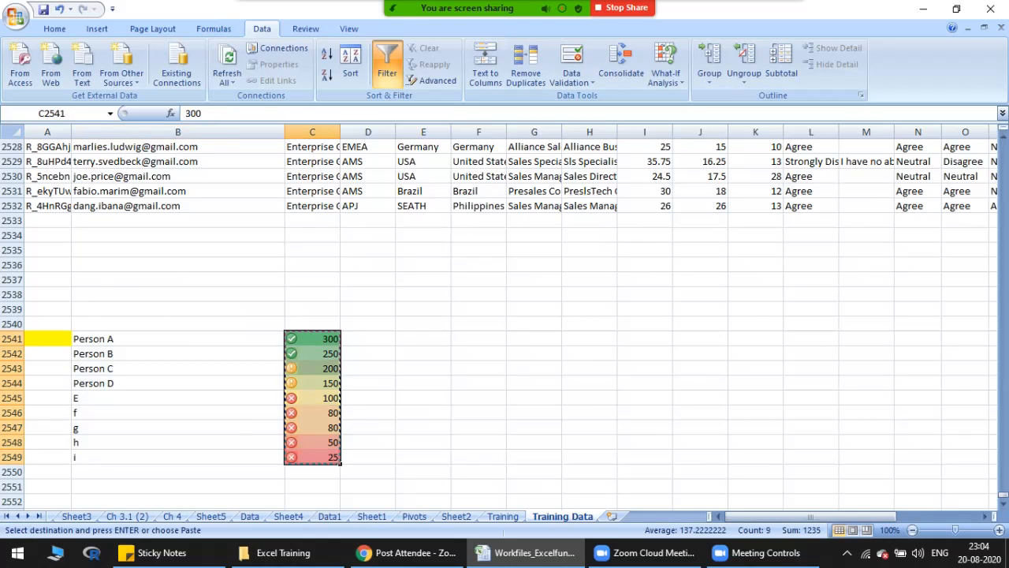
{"action": "key", "text": "Escape"}
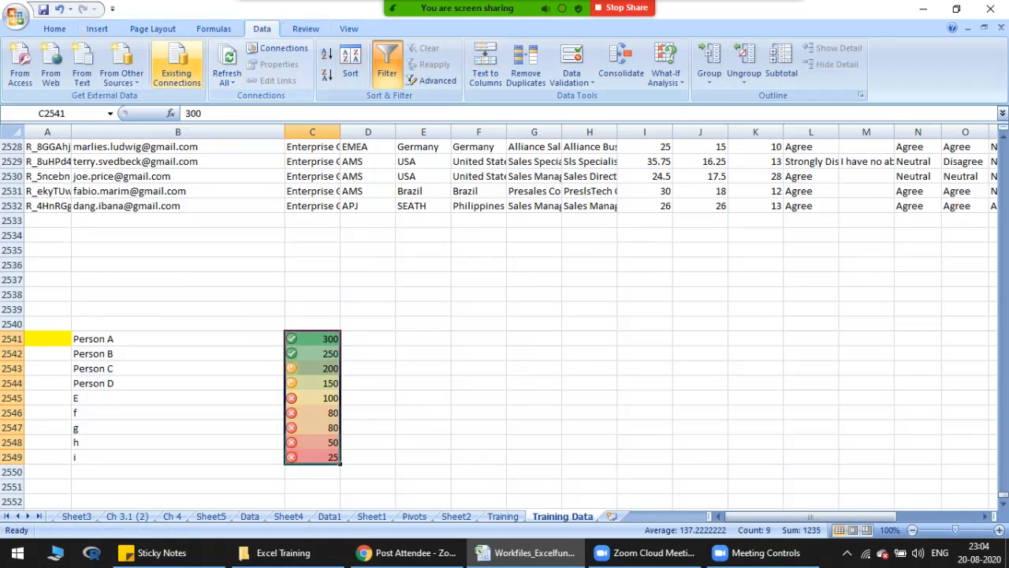
Step: Clear the existing conditional formatting rules from the numbers in C2541:C2549 only
{"action": "left_click", "coordinate": [54, 29]}
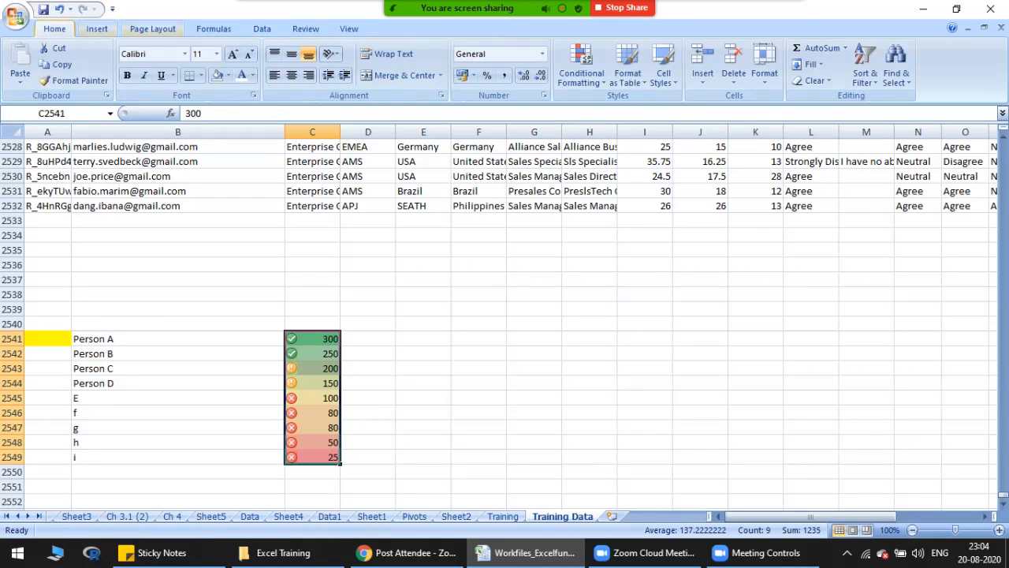
{"action": "left_click", "coordinate": [581, 75]}
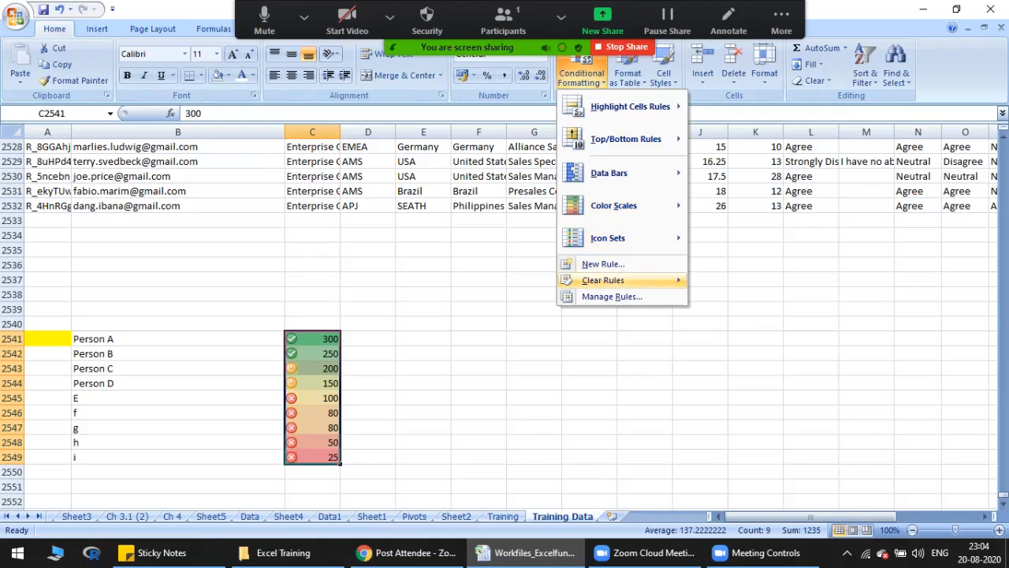
{"action": "mouse_move", "coordinate": [603, 280]}
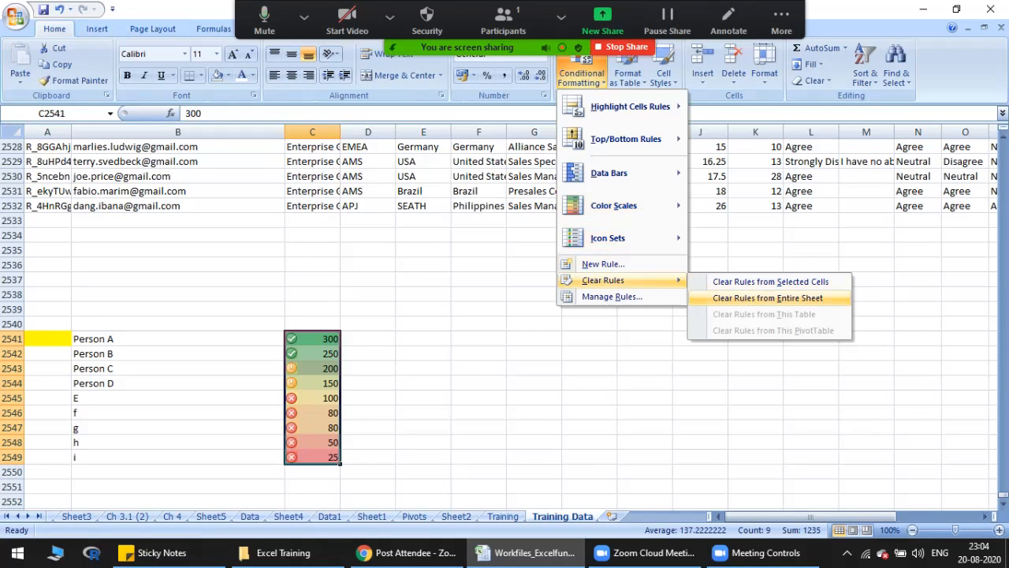
{"action": "left_click_drag", "start_coordinate": [312, 339], "coordinate": [312, 457]}
{"action": "left_click_drag", "start_coordinate": [312, 339], "coordinate": [312, 457]}
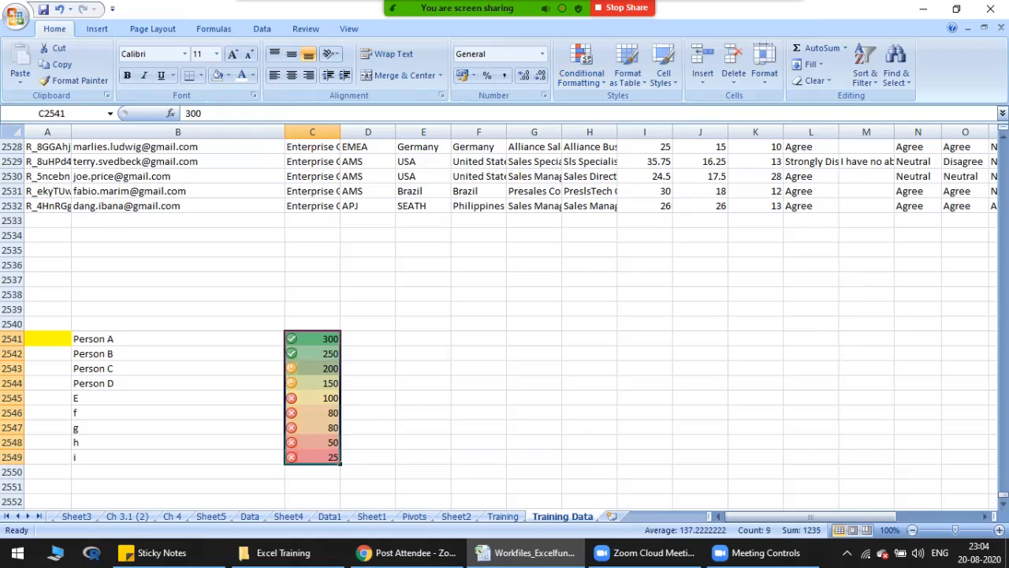
{"action": "left_click_drag", "start_coordinate": [312, 339], "coordinate": [312, 457]}
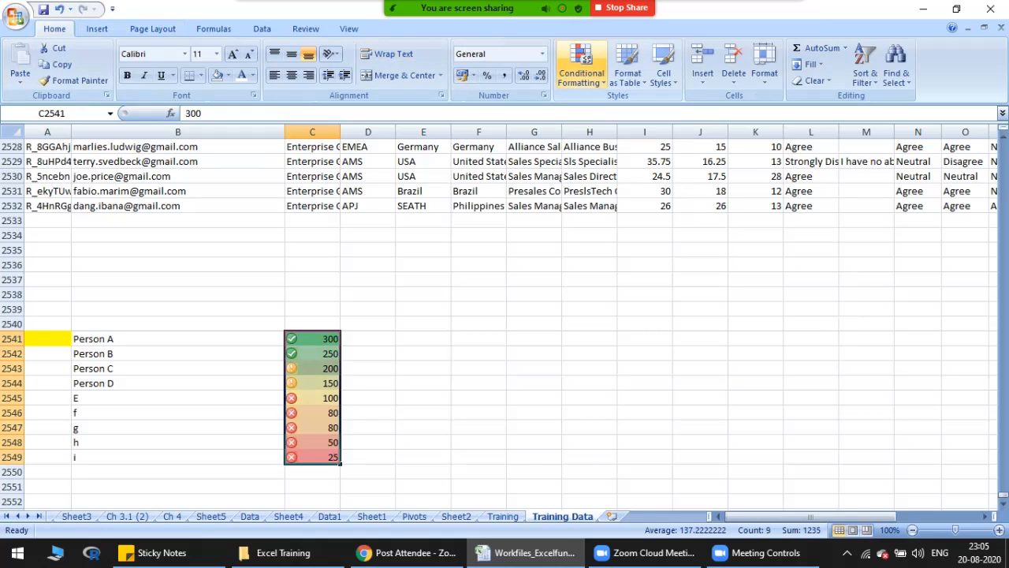
{"action": "left_click", "coordinate": [581, 67]}
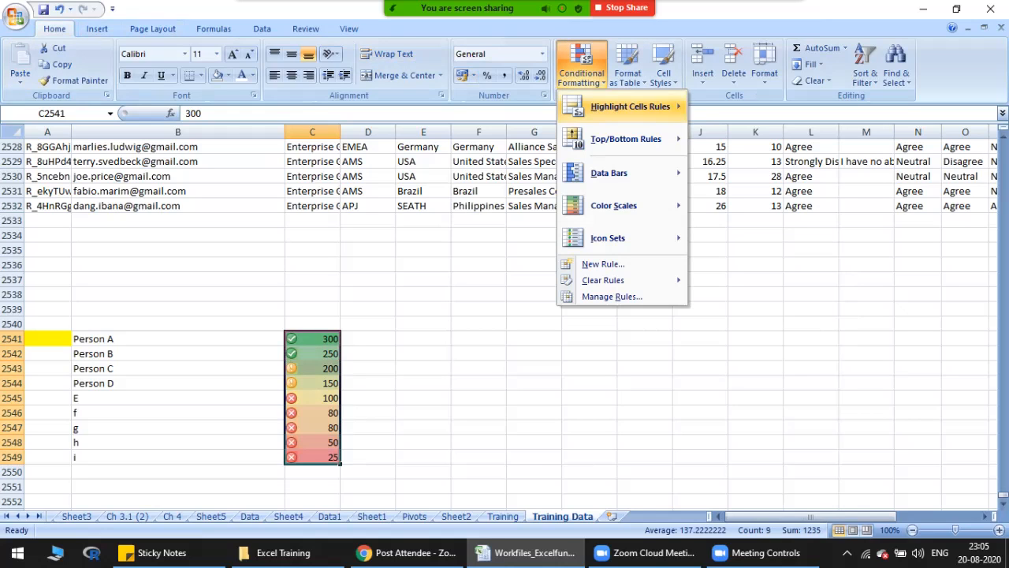
{"action": "mouse_move", "coordinate": [603, 279]}
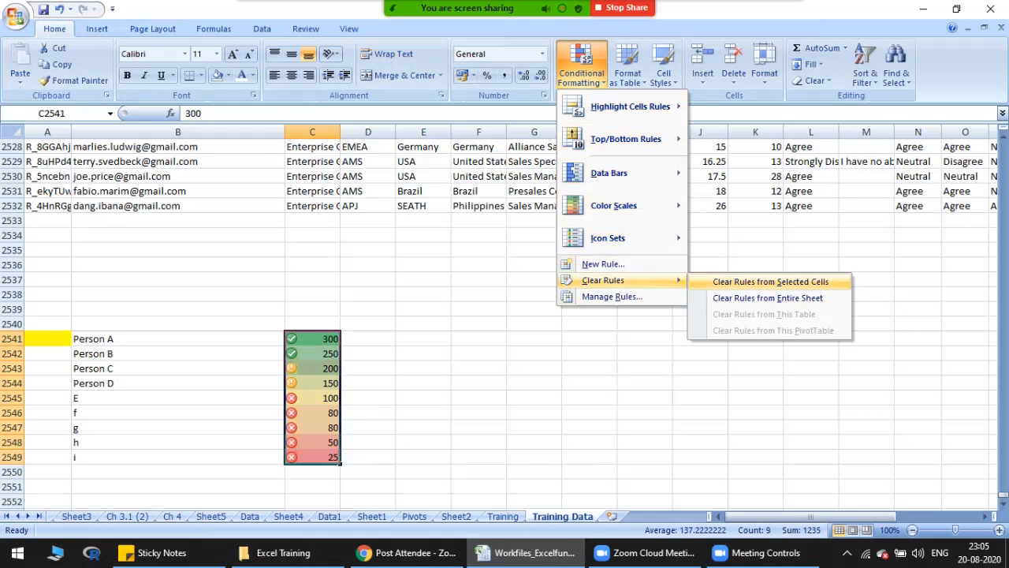
{"action": "left_click", "coordinate": [770, 281]}
Step: Examine the person labels and their values in B2541:C2549 without conditional formatting
{"action": "left_click", "coordinate": [312, 338]}
{"action": "left_click_drag", "start_coordinate": [213, 339], "coordinate": [312, 458]}
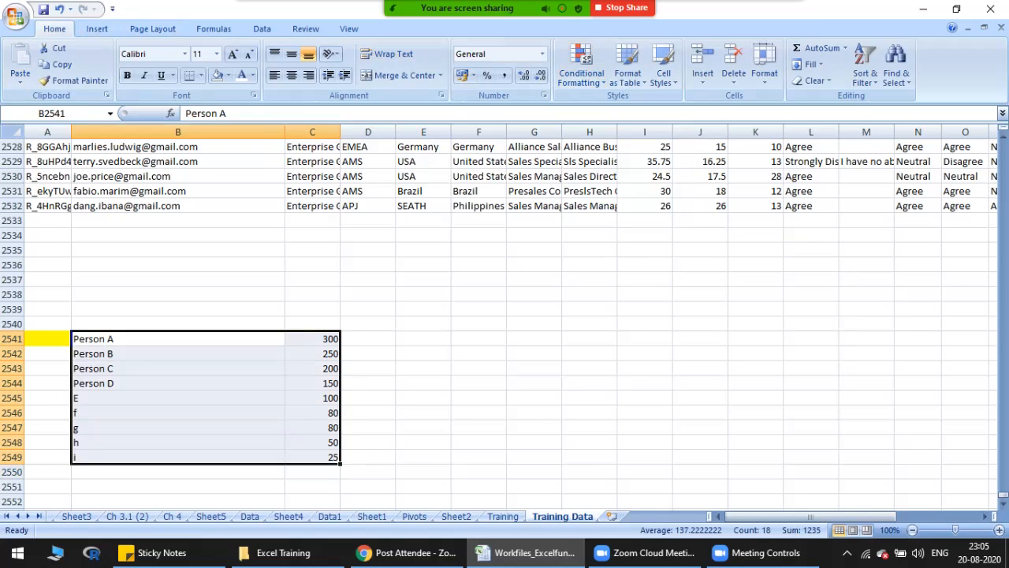
{"action": "left_click", "coordinate": [312, 339]}
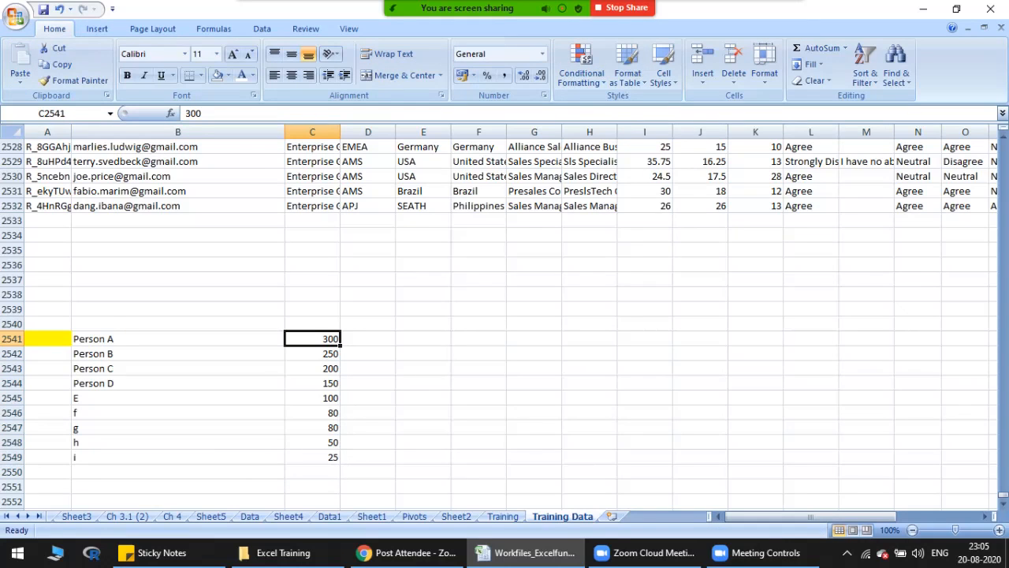
{"action": "left_click_drag", "start_coordinate": [312, 339], "coordinate": [313, 458]}
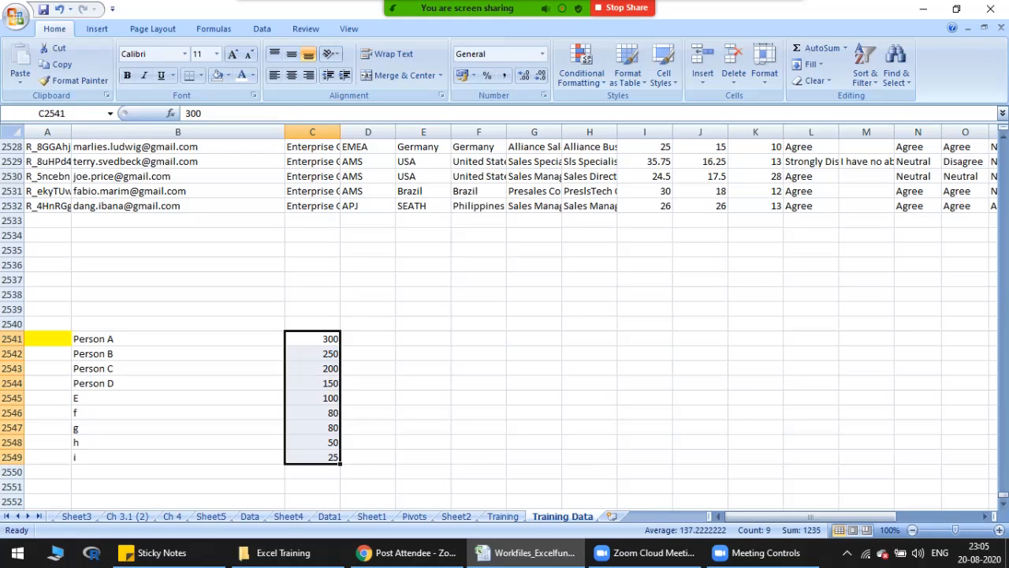
{"action": "key", "text": "Left"}
{"action": "key", "text": "Right"}
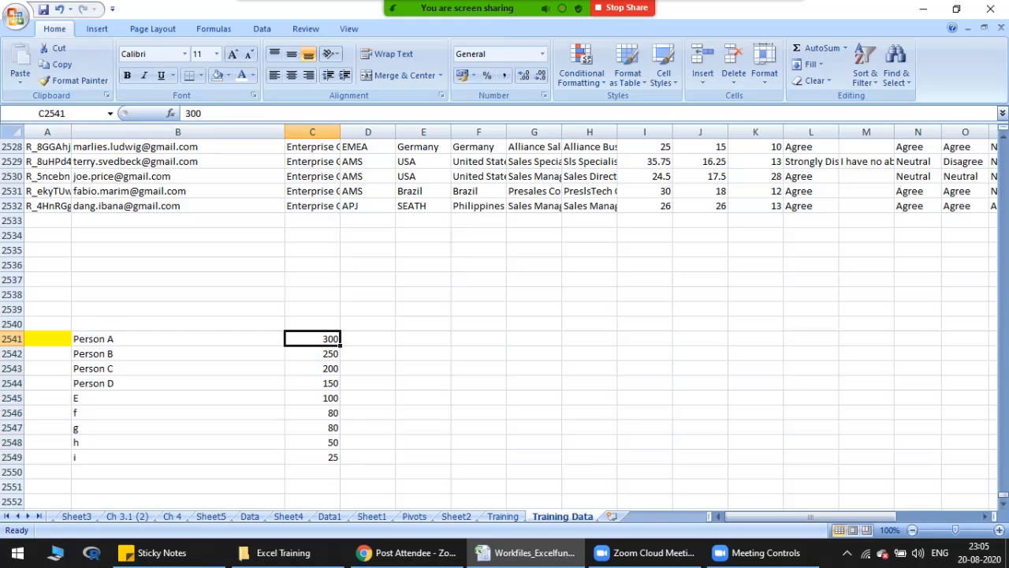
{"action": "left_click", "coordinate": [312, 398]}
{"action": "left_click_drag", "start_coordinate": [177, 338], "coordinate": [316, 457]}
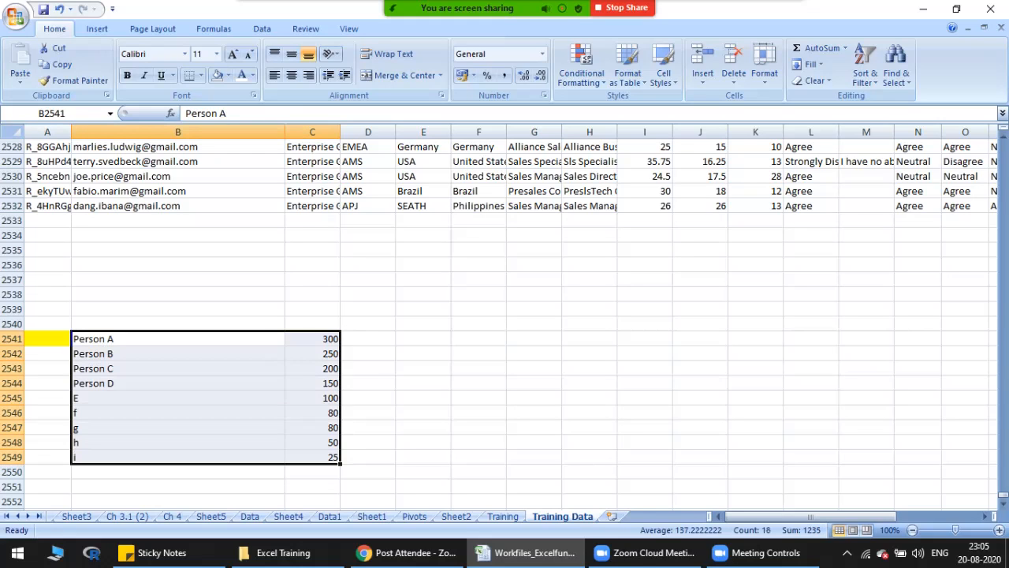
{"action": "left_click_drag", "start_coordinate": [178, 339], "coordinate": [315, 339]}
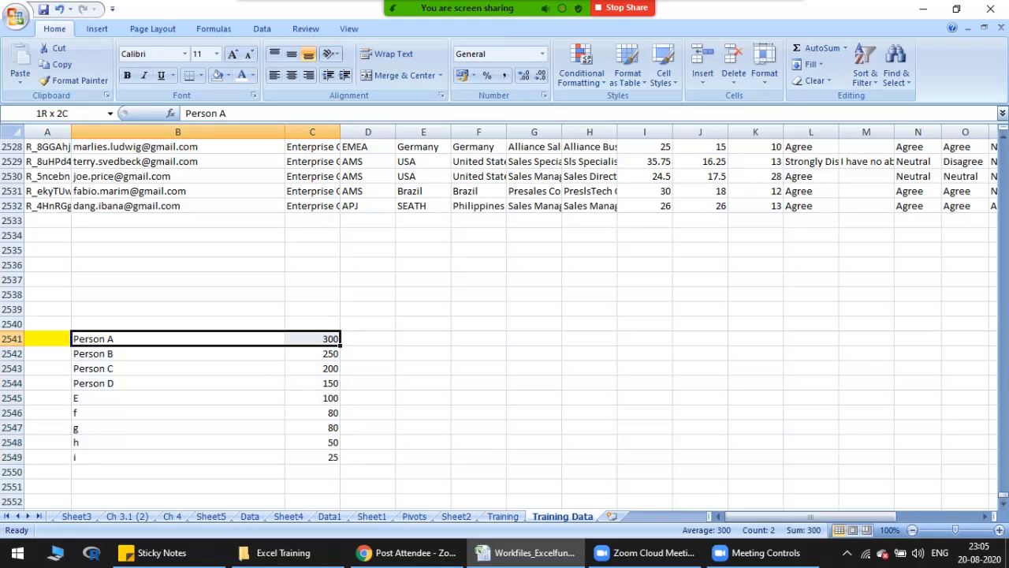
{"action": "left_click", "coordinate": [177, 339]}
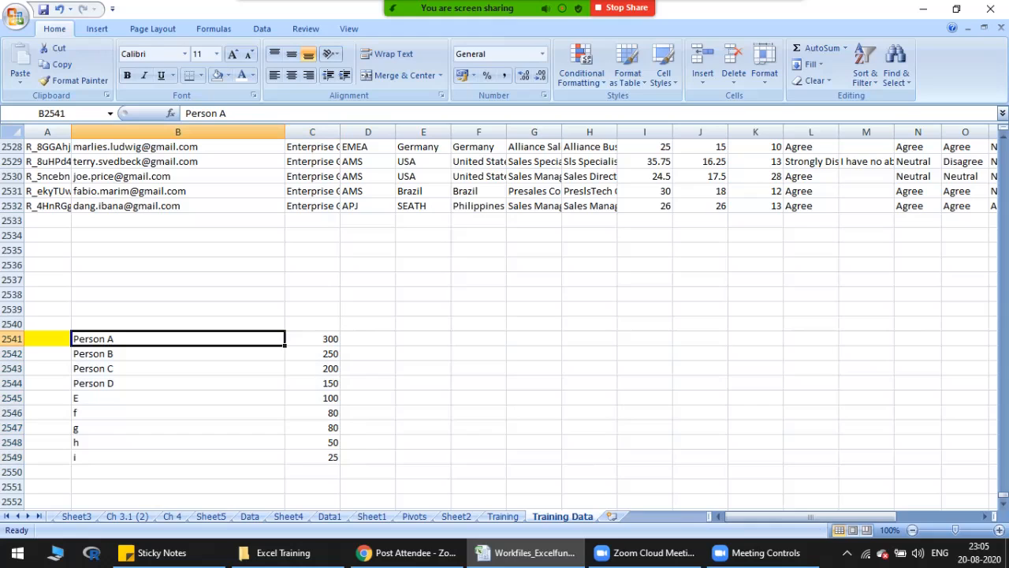
{"action": "key", "text": "ctrl+Down"}
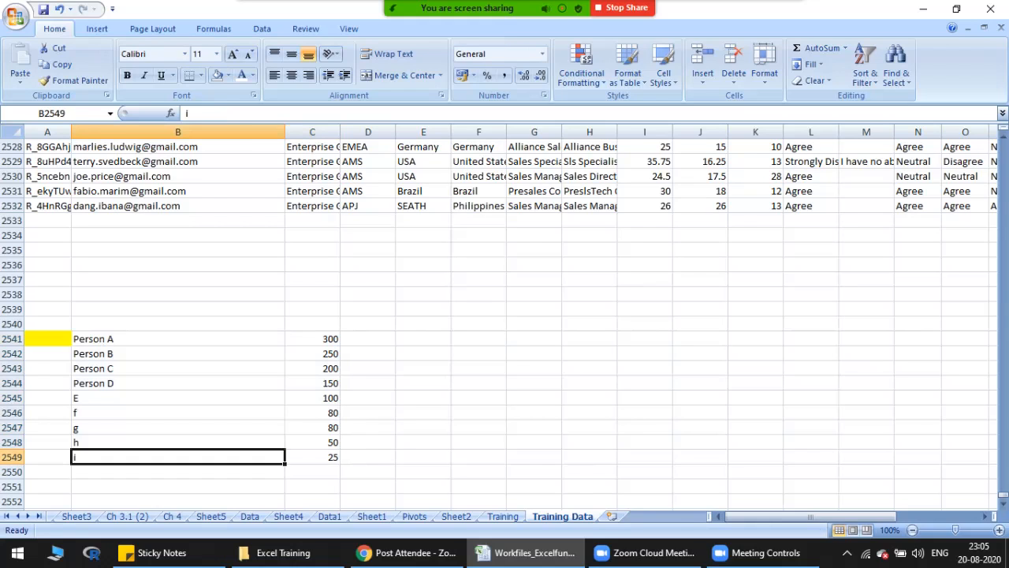
Step: Start a new conditional formatting rule for C2541:C2549 based on cell values, keeping the 2-Color Scale style and Lowest Value as minimum
{"action": "left_click_drag", "start_coordinate": [313, 339], "coordinate": [312, 458]}
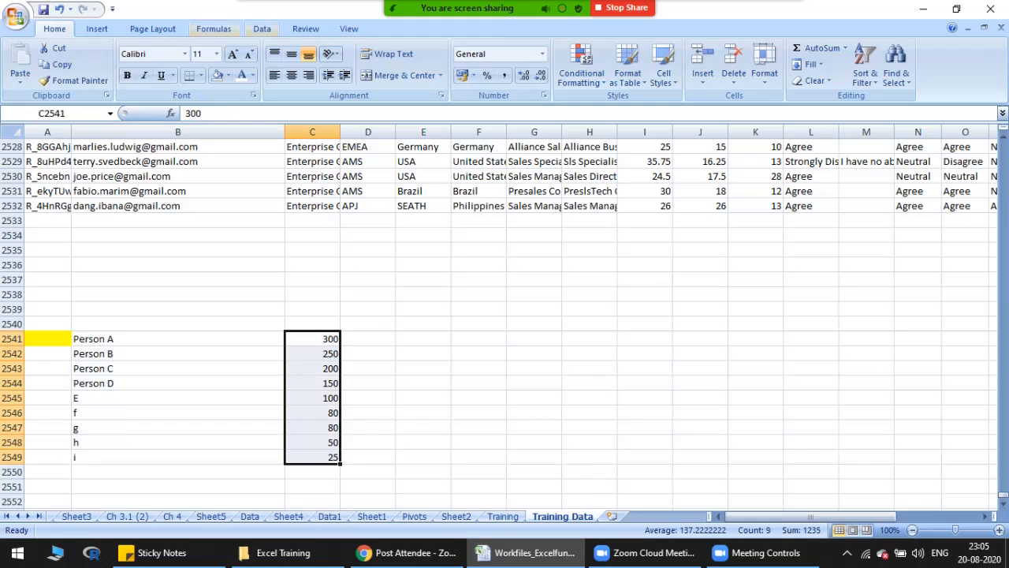
{"action": "left_click", "coordinate": [581, 67]}
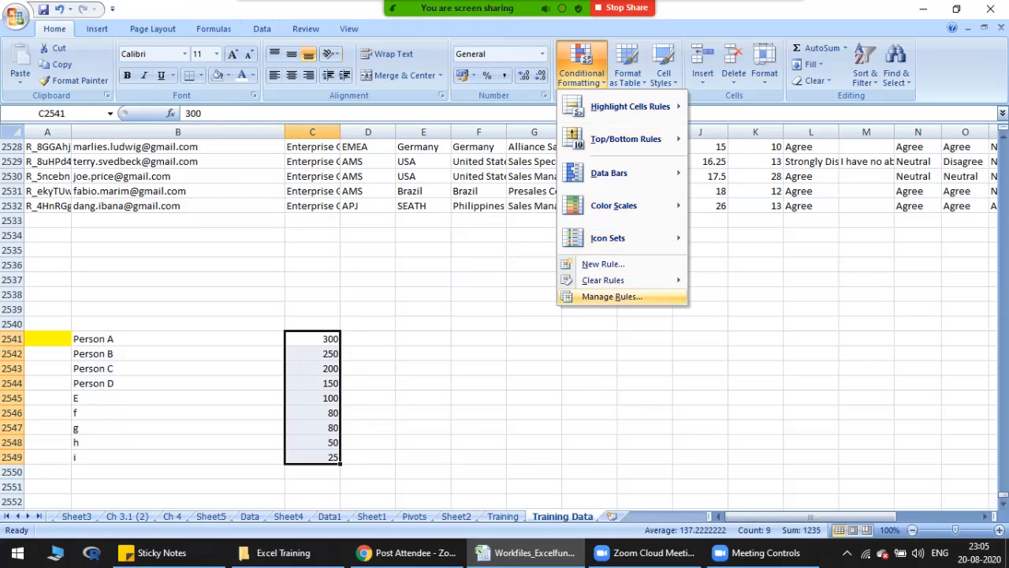
{"action": "mouse_move", "coordinate": [603, 280]}
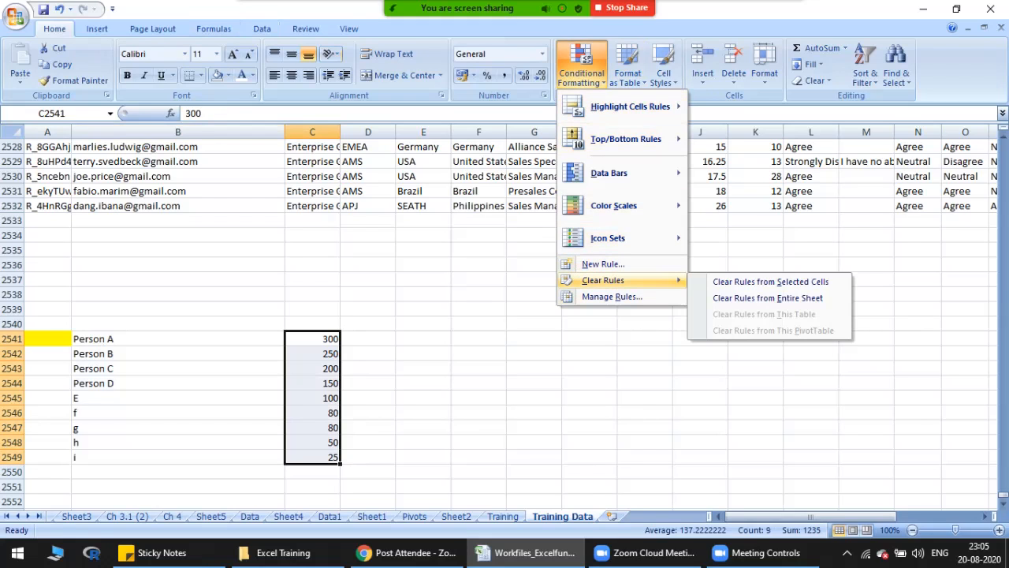
{"action": "left_click", "coordinate": [603, 264]}
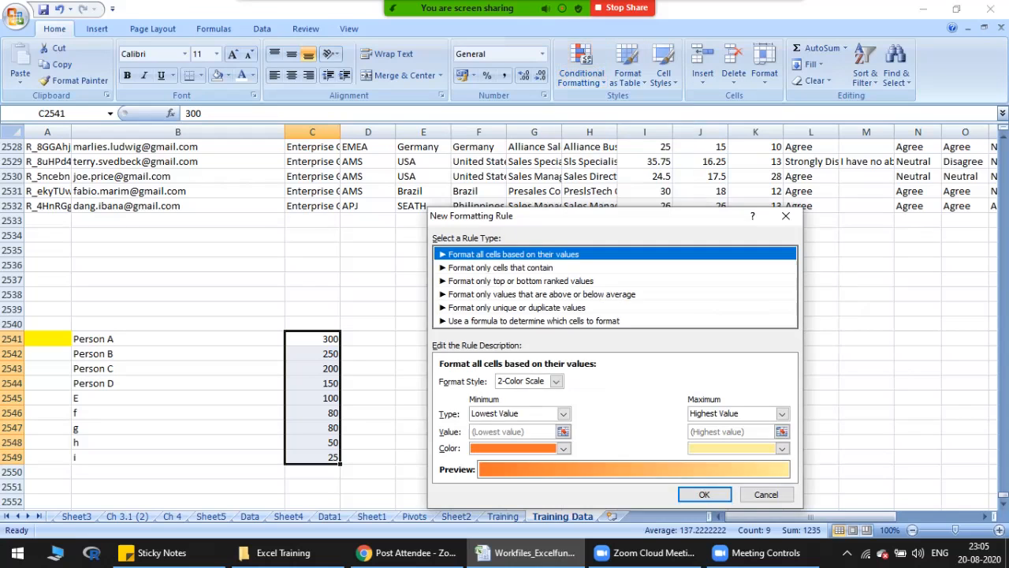
{"action": "left_click_drag", "start_coordinate": [573, 216], "coordinate": [529, 123]}
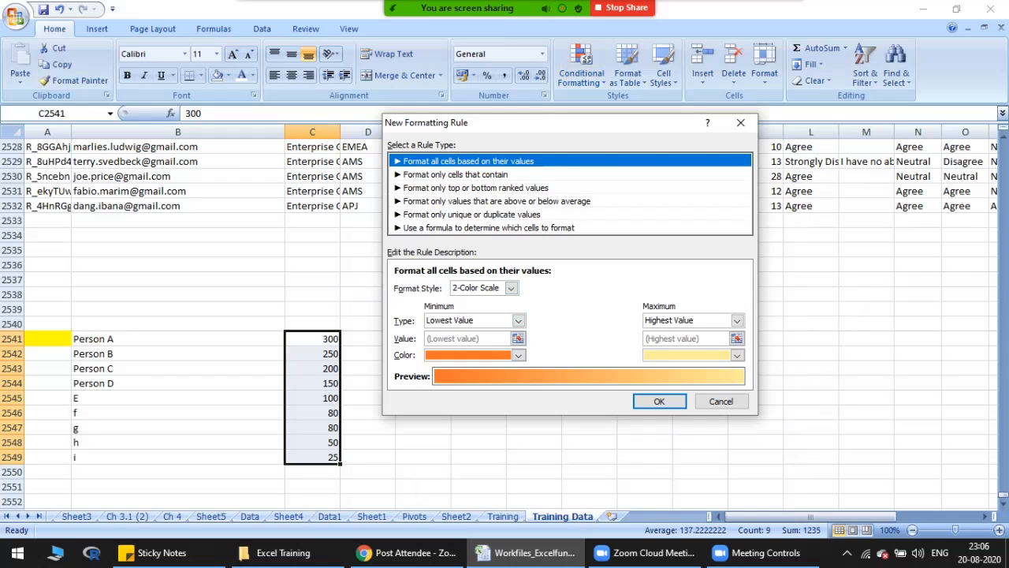
{"action": "left_click", "coordinate": [511, 287]}
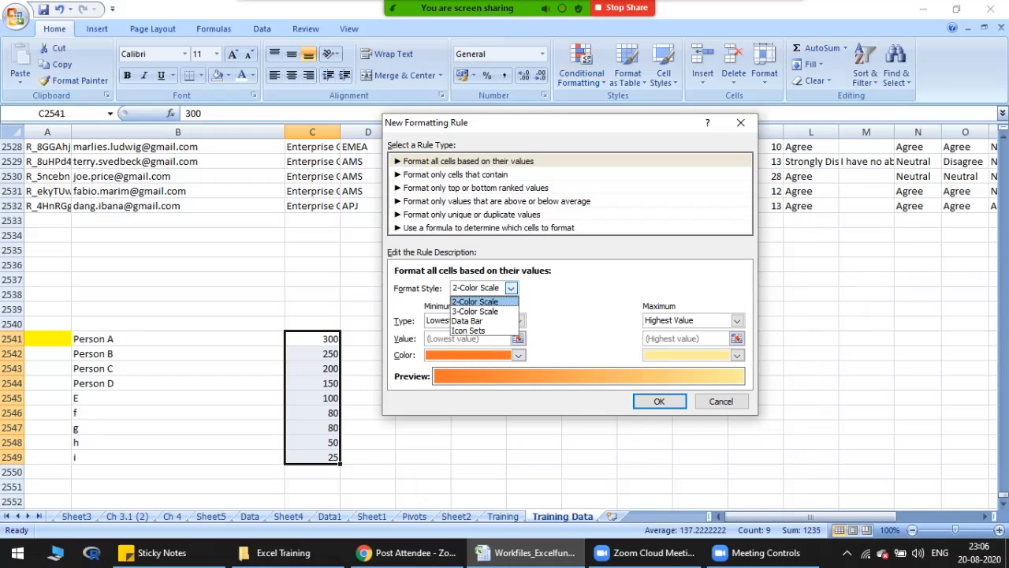
{"action": "left_click", "coordinate": [510, 287]}
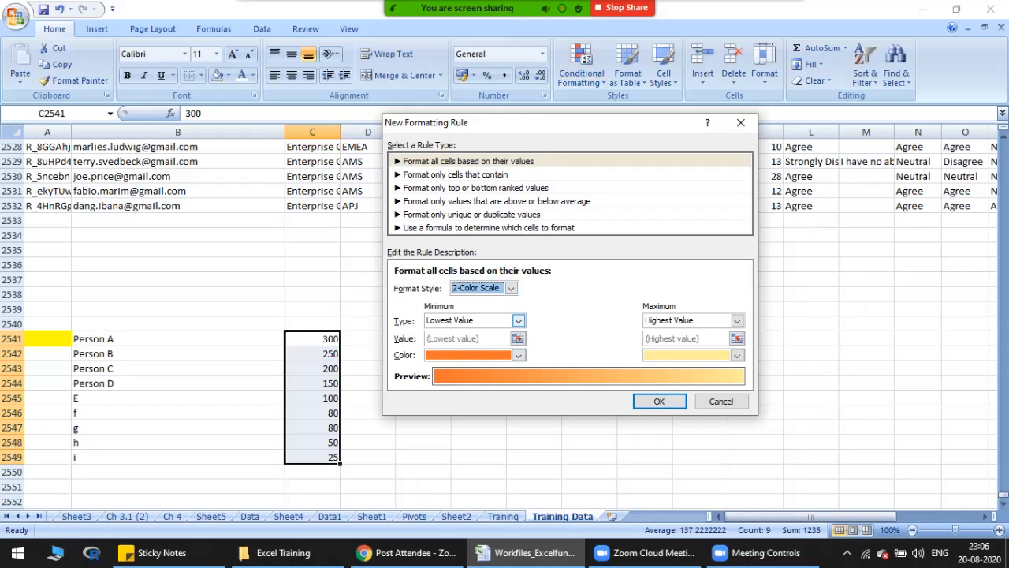
{"action": "left_click", "coordinate": [518, 321]}
{"action": "left_click", "coordinate": [518, 321]}
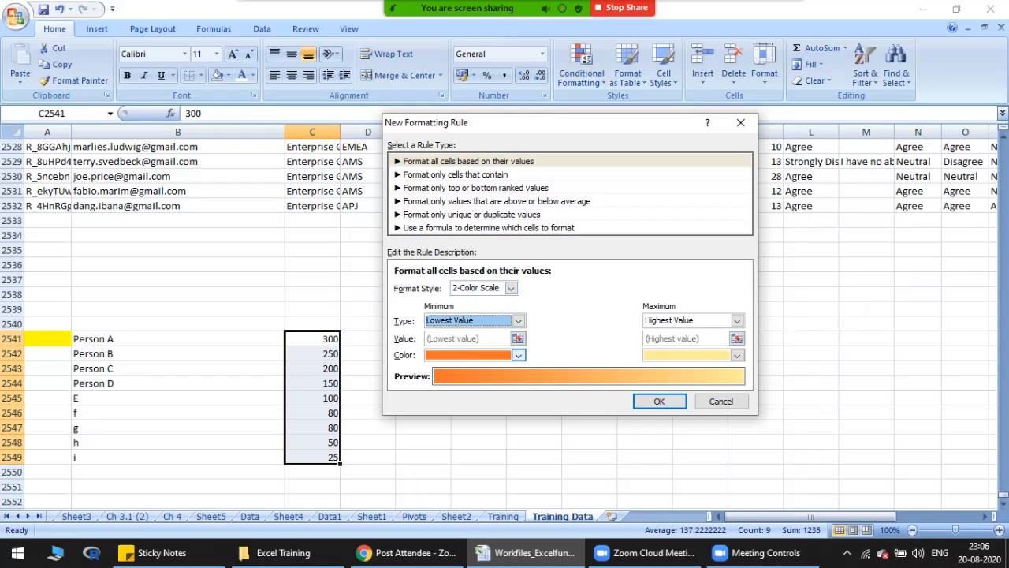
Step: Set the scale's minimum color to theme red and maximum color to standard green, and apply the rule
{"action": "left_click", "coordinate": [518, 354]}
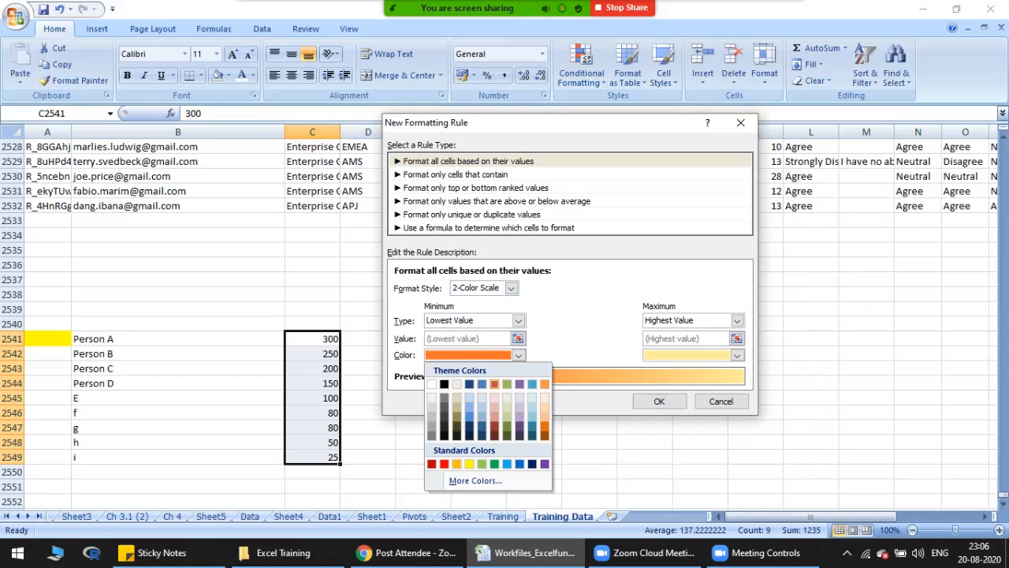
{"action": "left_click", "coordinate": [494, 384]}
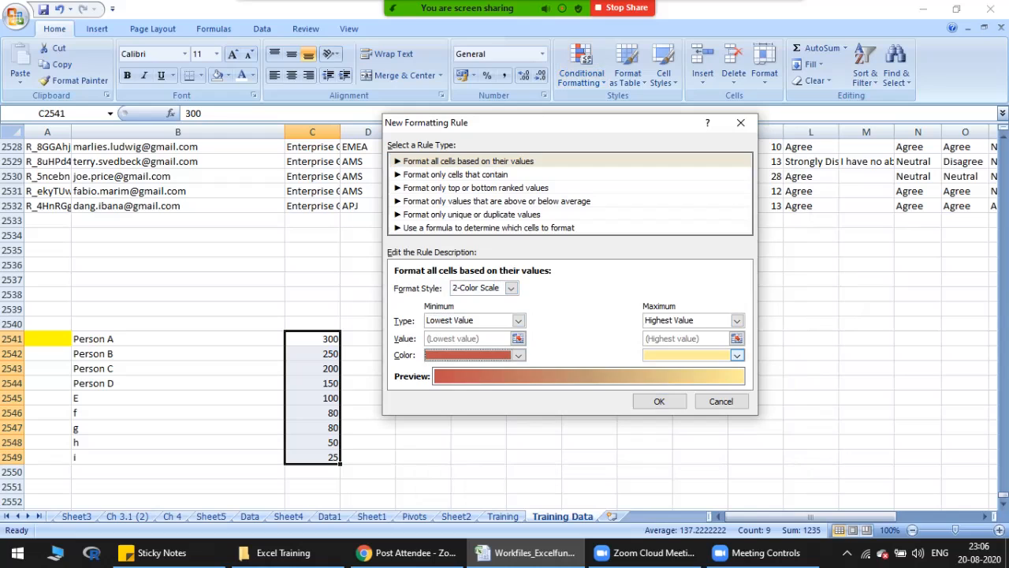
{"action": "left_click", "coordinate": [736, 355]}
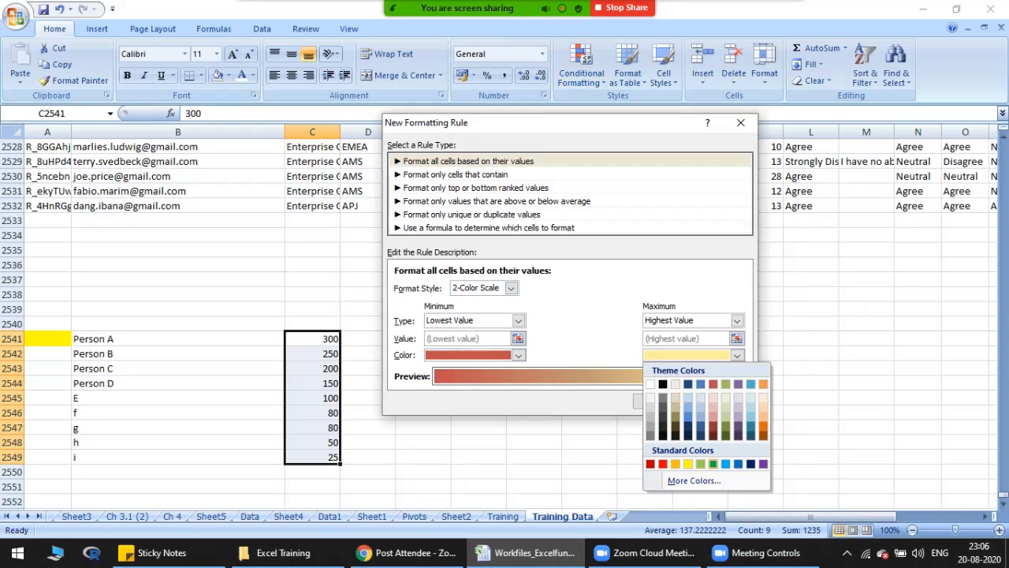
{"action": "left_click", "coordinate": [713, 464]}
{"action": "key", "text": "Return"}
{"action": "left_click", "coordinate": [369, 413]}
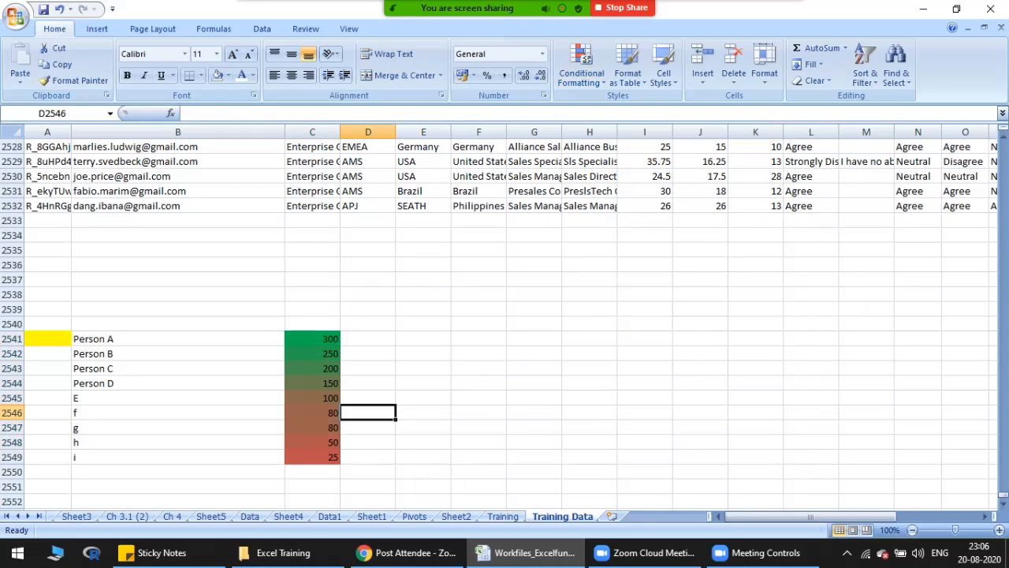
{"action": "left_click_drag", "start_coordinate": [189, 339], "coordinate": [308, 458]}
{"action": "left_click", "coordinate": [365, 442]}
{"action": "left_click", "coordinate": [313, 457]}
{"action": "left_click_drag", "start_coordinate": [177, 339], "coordinate": [308, 458]}
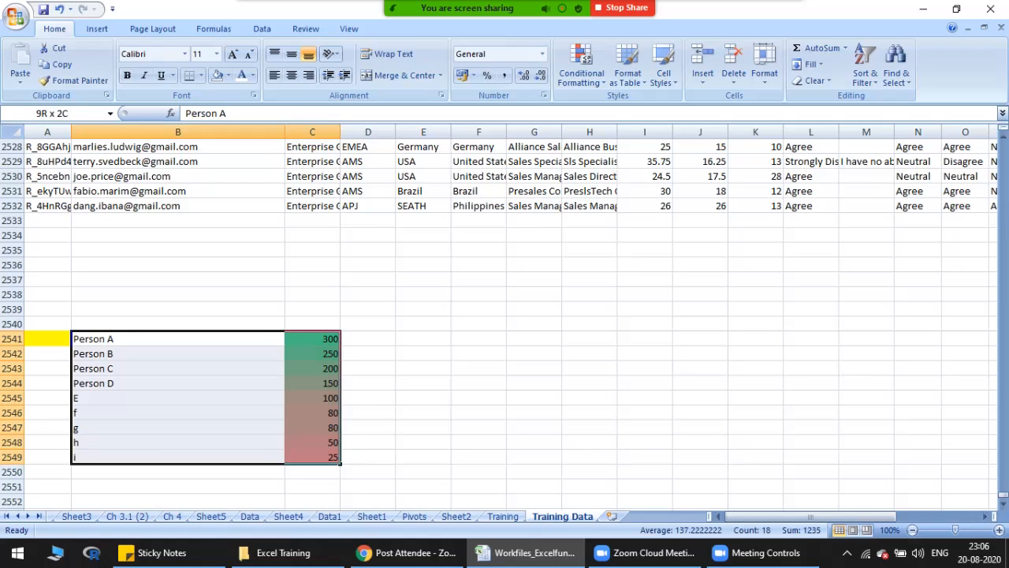
{"action": "left_click_drag", "start_coordinate": [178, 369], "coordinate": [313, 412]}
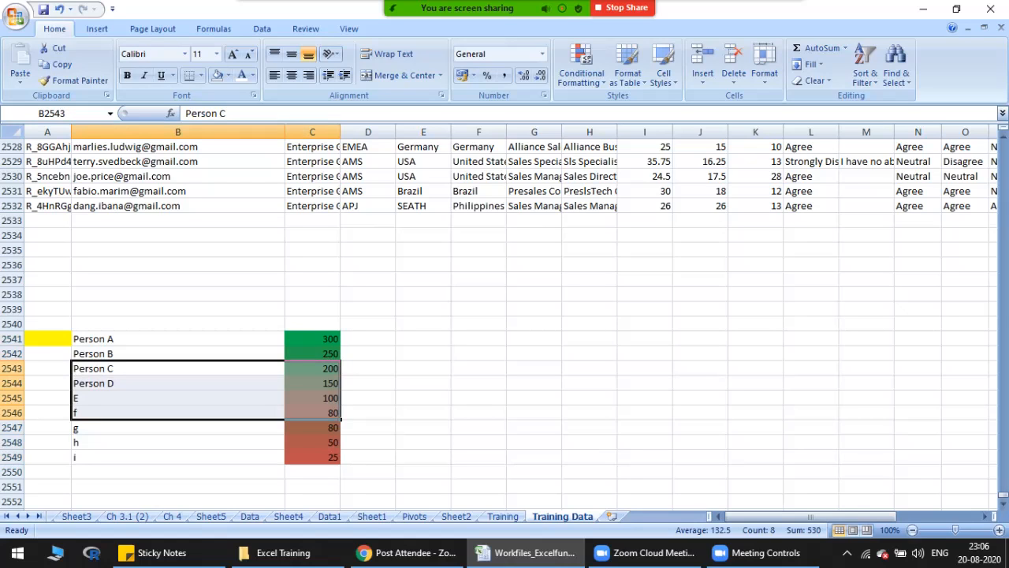
Step: Change the existing color scale rule on C2541:C2549 to a 3-Color Scale with the midpoint at percentile 50, and apply it
{"action": "left_click_drag", "start_coordinate": [312, 339], "coordinate": [313, 457]}
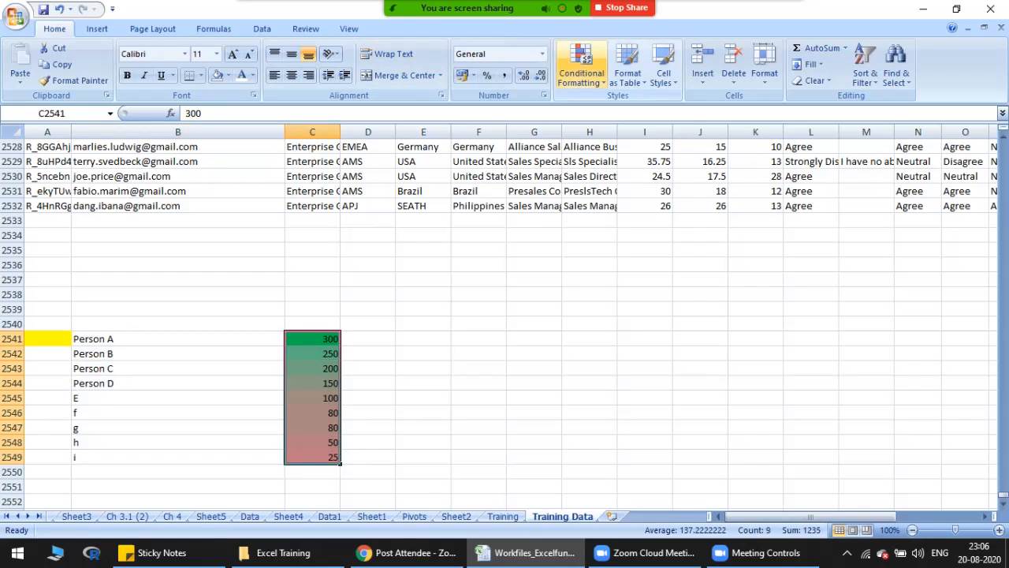
{"action": "left_click", "coordinate": [581, 70]}
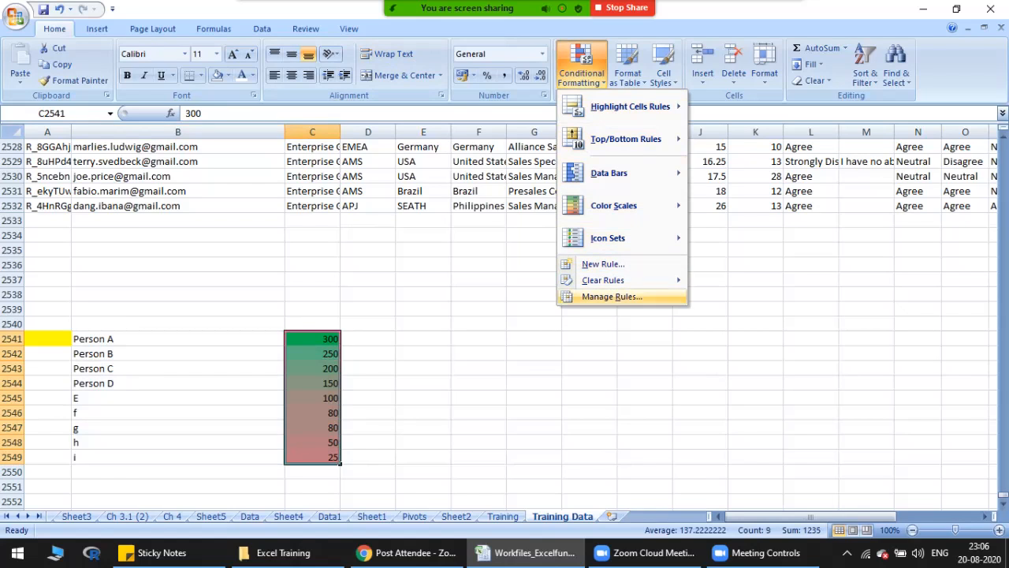
{"action": "left_click", "coordinate": [612, 296]}
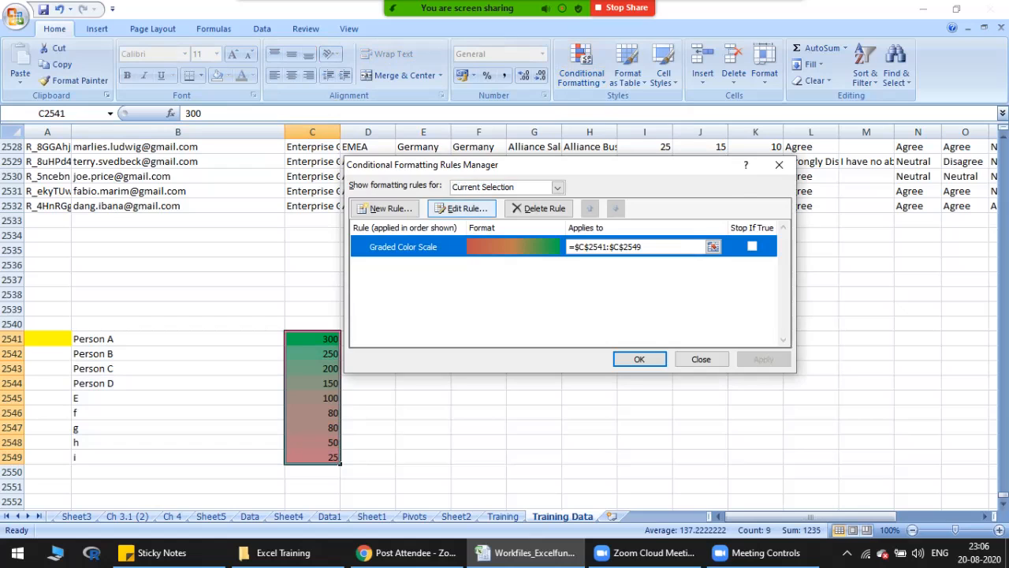
{"action": "left_click", "coordinate": [462, 209]}
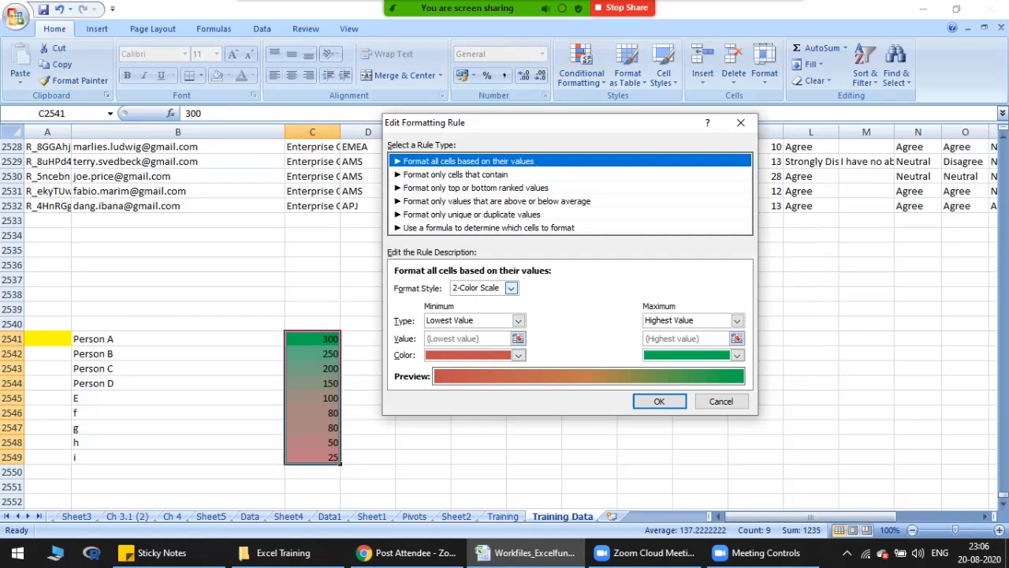
{"action": "left_click", "coordinate": [511, 287]}
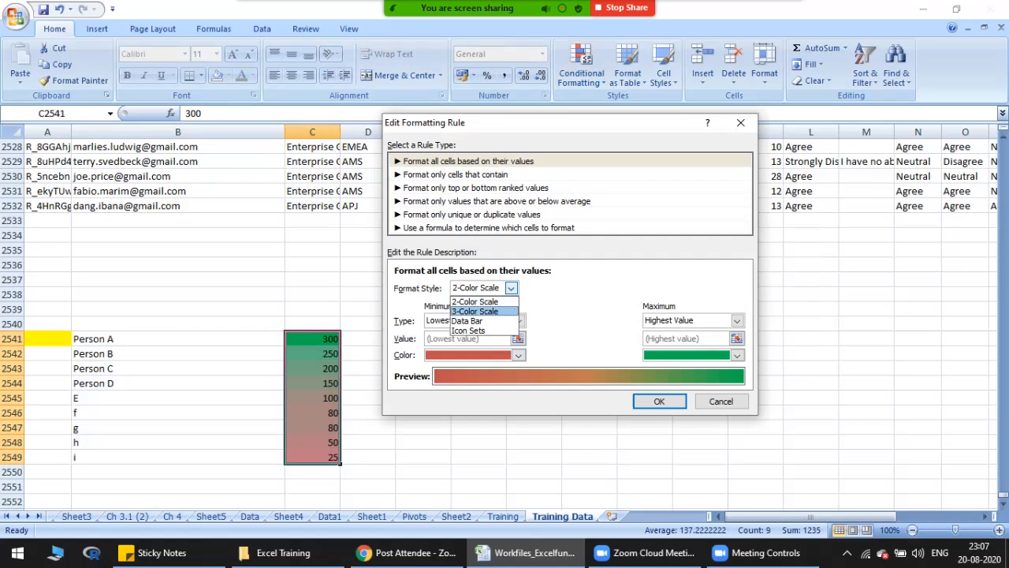
{"action": "left_click", "coordinate": [475, 310]}
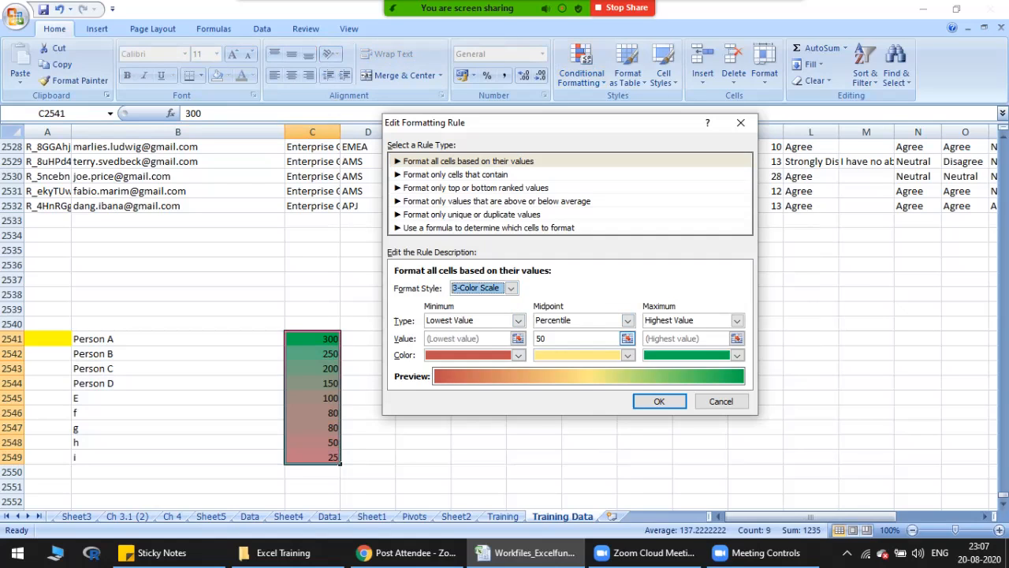
{"action": "left_click", "coordinate": [628, 354]}
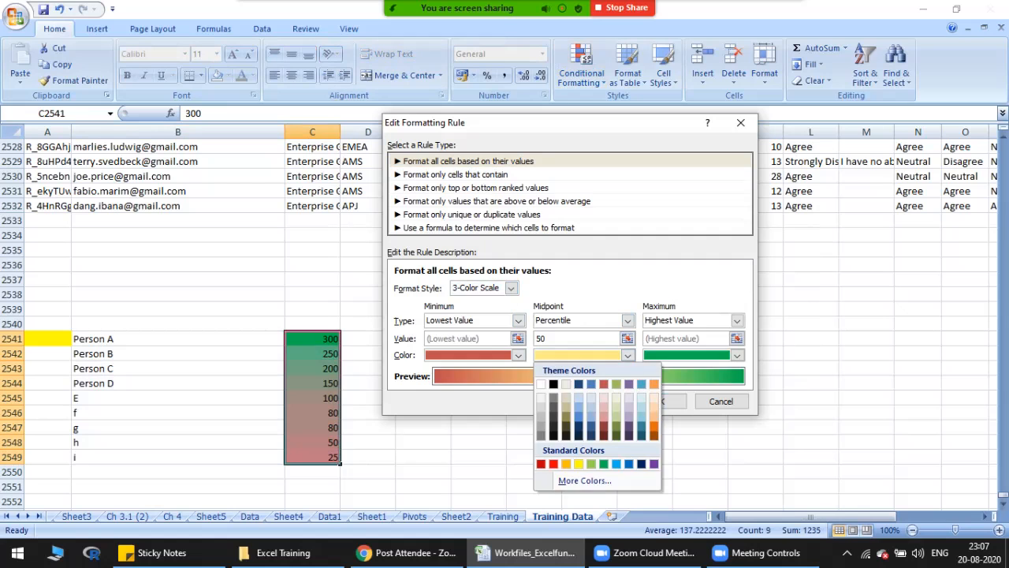
{"action": "left_click", "coordinate": [628, 321]}
{"action": "left_click", "coordinate": [661, 401]}
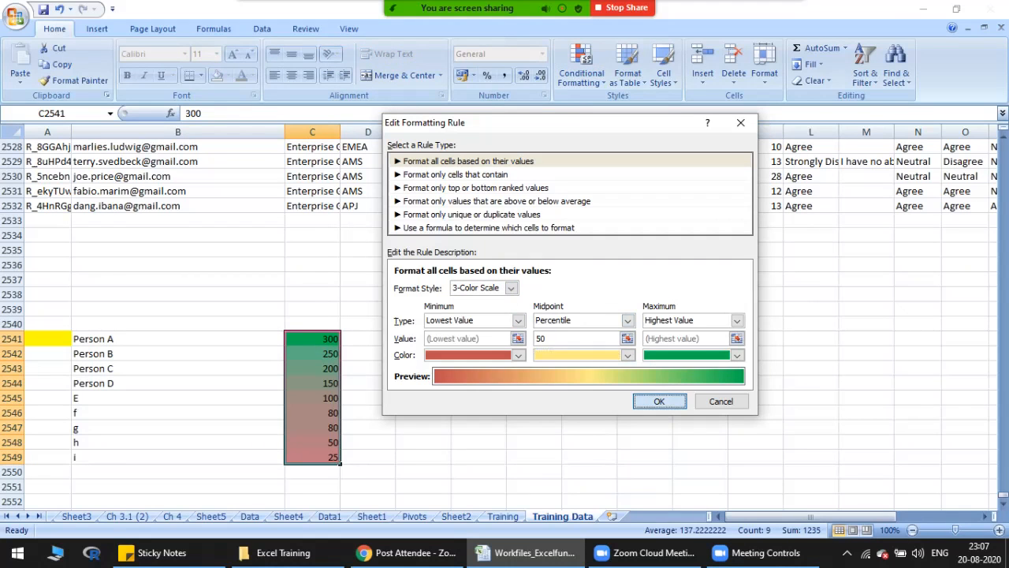
{"action": "left_click", "coordinate": [639, 359]}
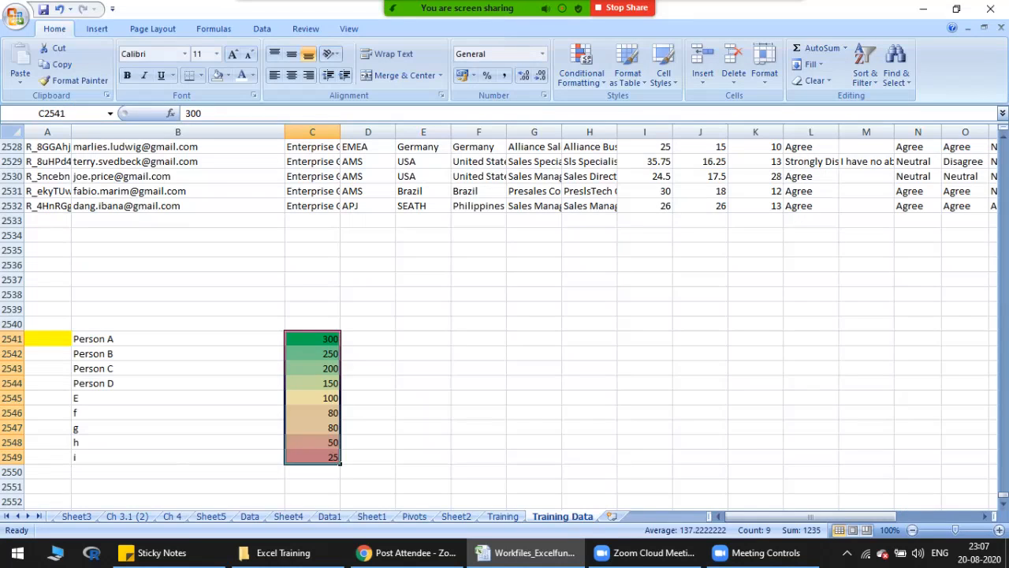
Step: Examine the three-color shading of the high, middle and low values in C2541:C2549
{"action": "left_click_drag", "start_coordinate": [312, 339], "coordinate": [313, 458]}
{"action": "left_click", "coordinate": [423, 457]}
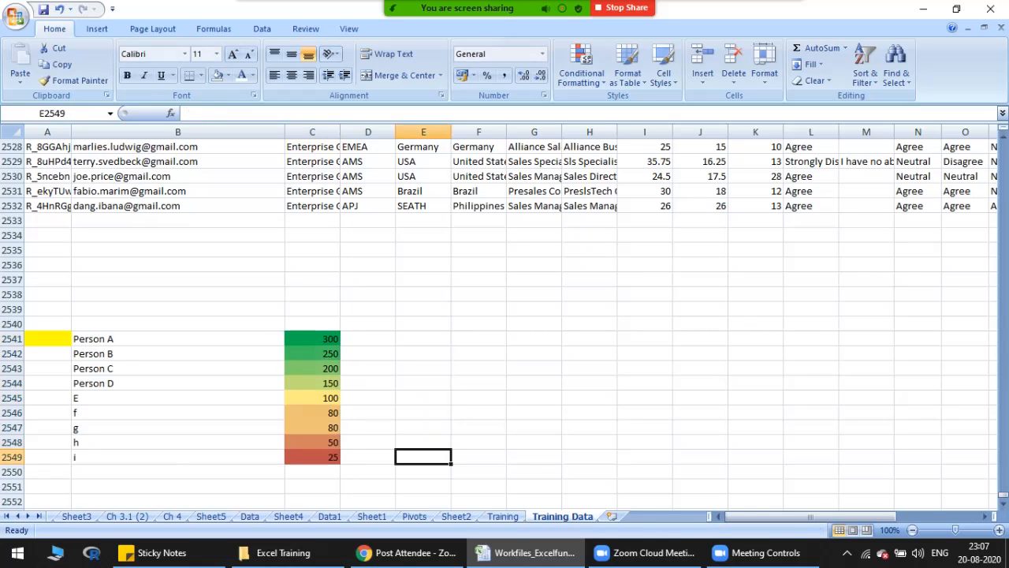
{"action": "left_click_drag", "start_coordinate": [313, 383], "coordinate": [312, 412]}
{"action": "left_click_drag", "start_coordinate": [312, 339], "coordinate": [312, 368]}
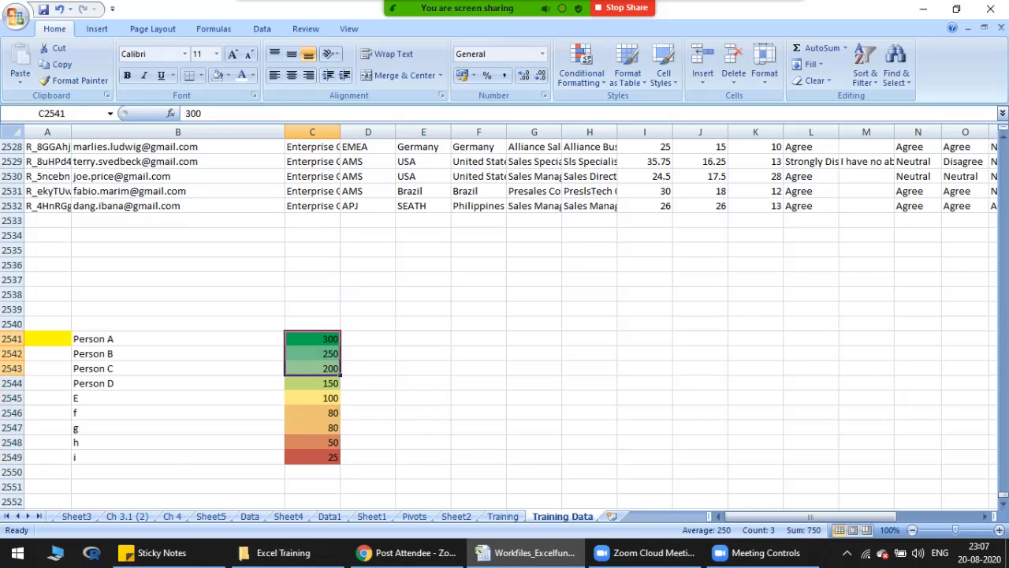
{"action": "left_click_drag", "start_coordinate": [312, 427], "coordinate": [312, 457]}
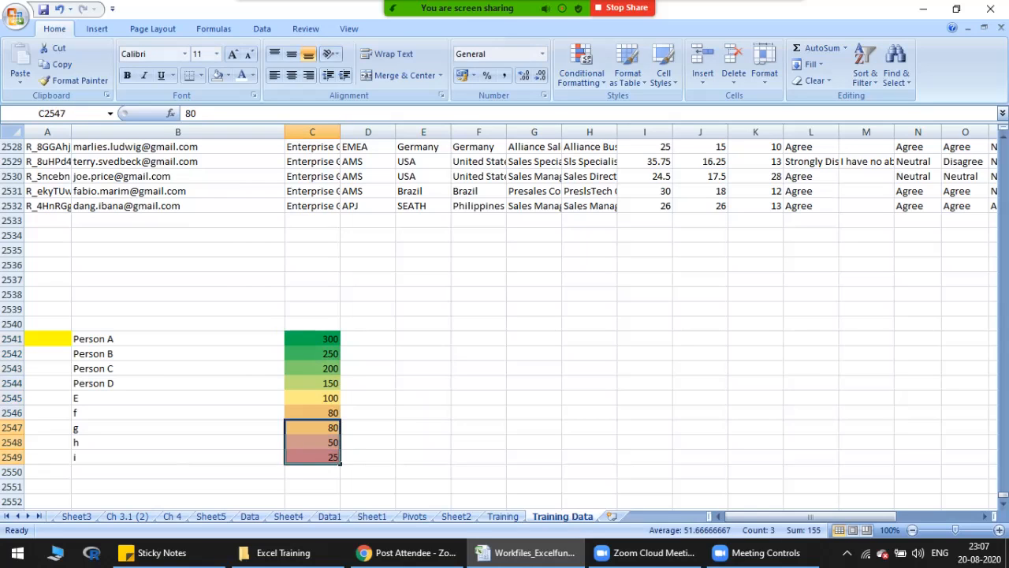
Step: Add a second rule to C2541:C2549 using Icon Sets with 3 Traffic Lights (Unrimmed) at 67 and 33 percent, and apply it
{"action": "left_click_drag", "start_coordinate": [312, 339], "coordinate": [312, 457]}
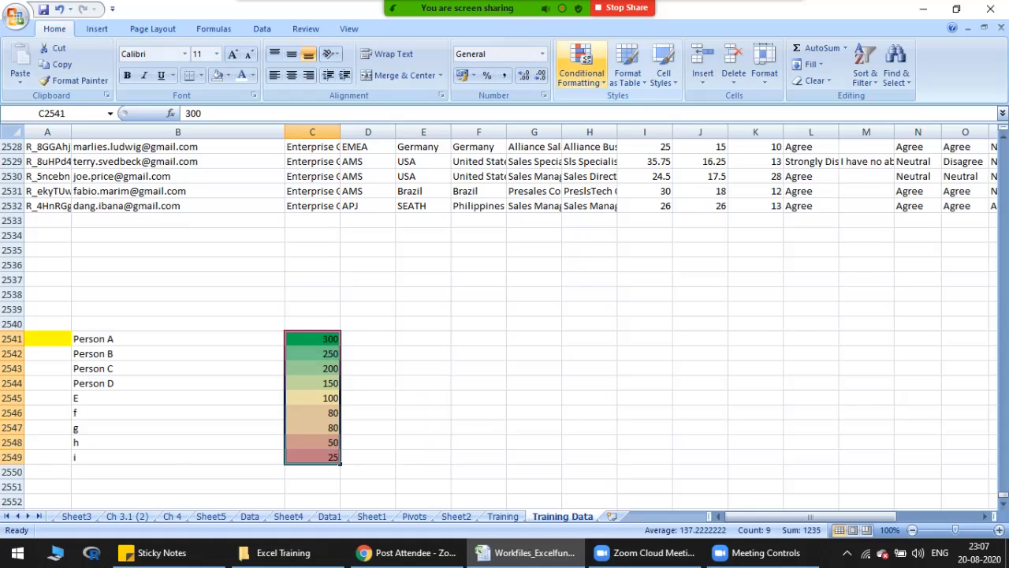
{"action": "left_click", "coordinate": [581, 71]}
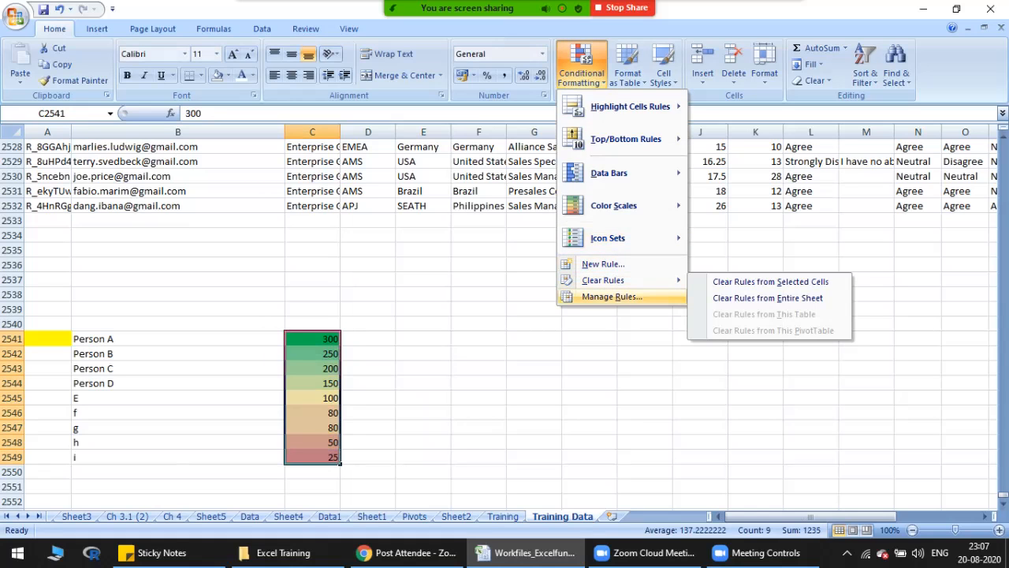
{"action": "left_click", "coordinate": [612, 296]}
{"action": "left_click", "coordinate": [461, 208]}
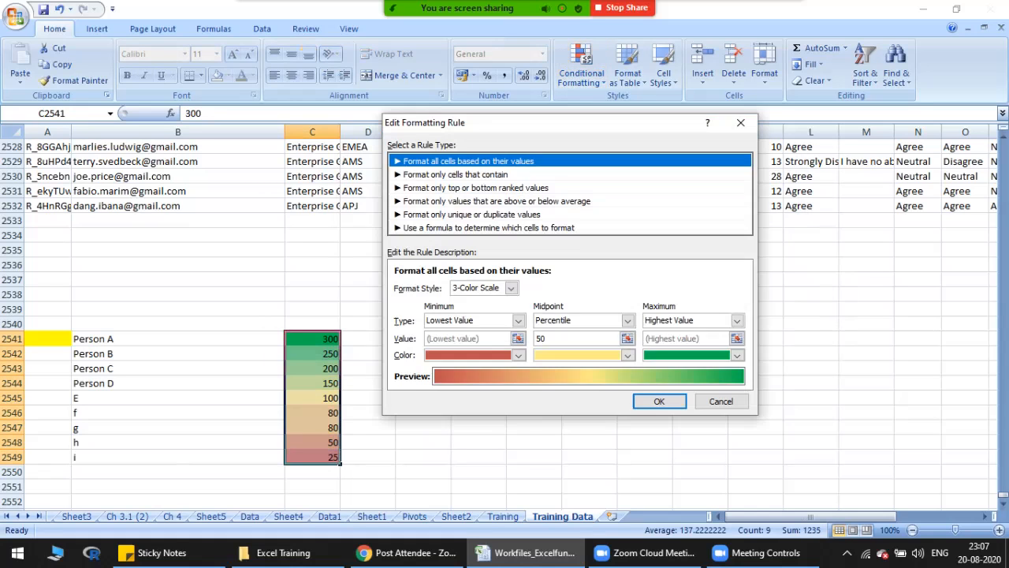
{"action": "left_click", "coordinate": [720, 401]}
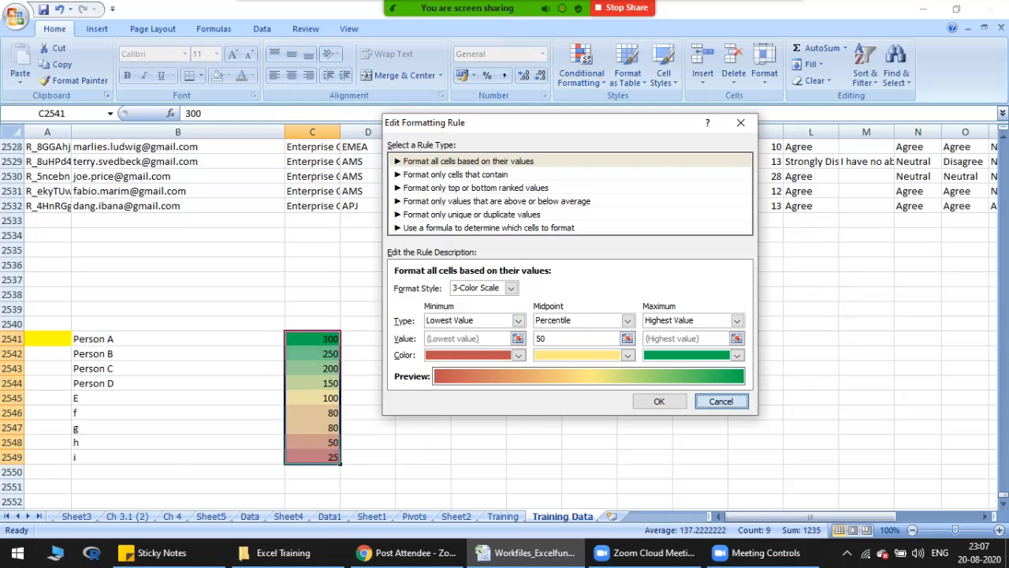
{"action": "left_click", "coordinate": [385, 208]}
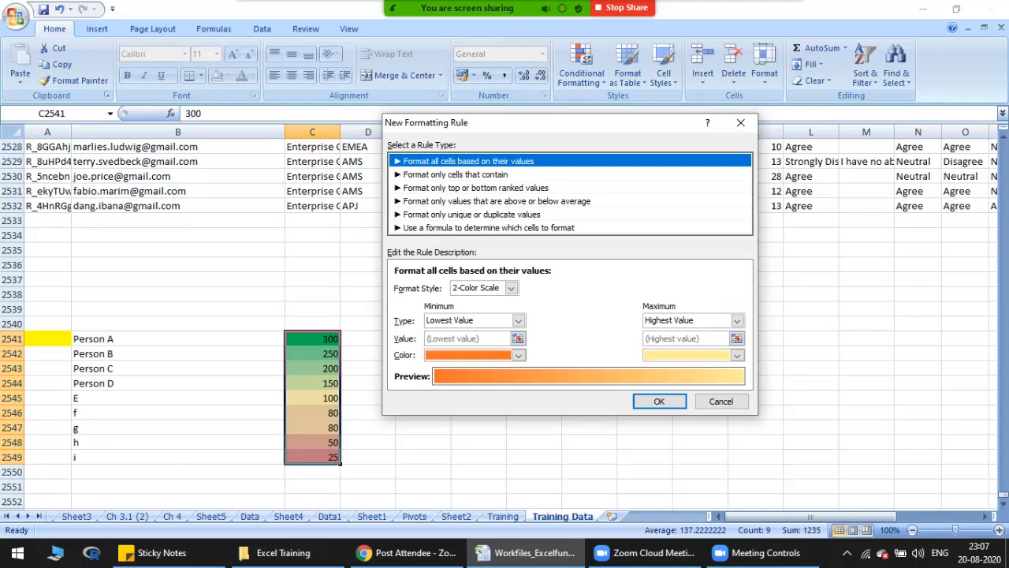
{"action": "left_click", "coordinate": [511, 287]}
{"action": "left_click", "coordinate": [473, 329]}
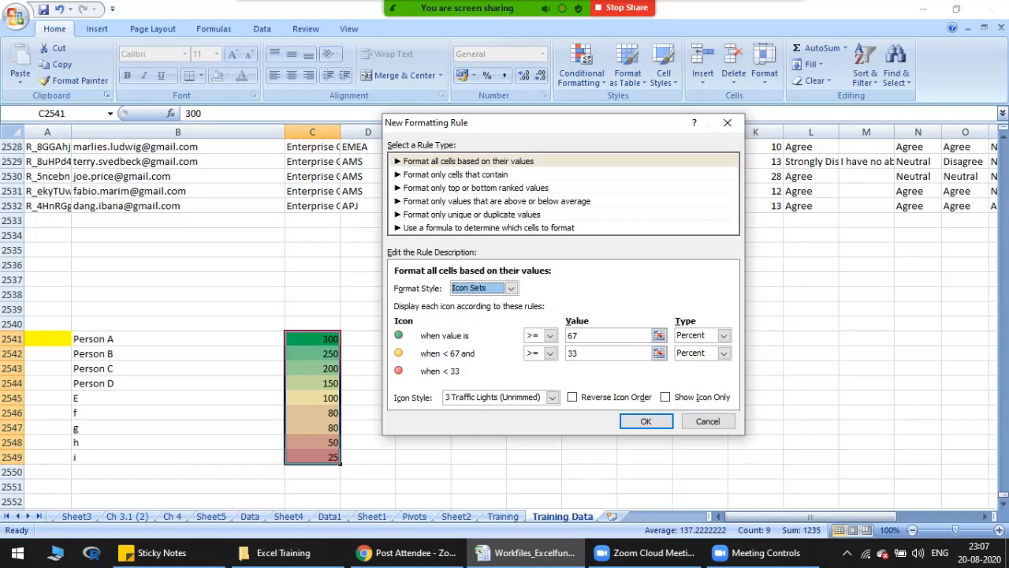
{"action": "left_click", "coordinate": [666, 397]}
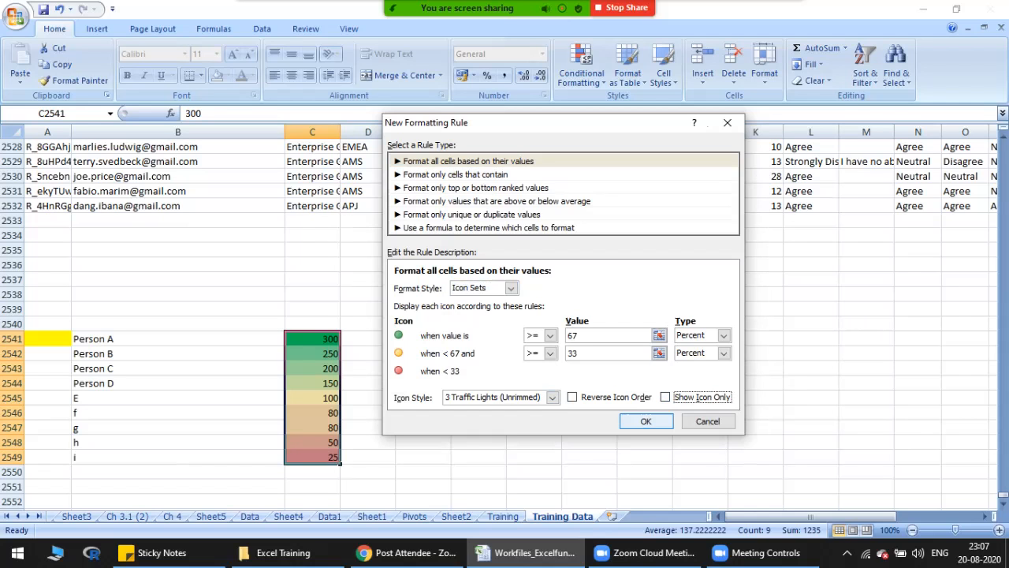
{"action": "left_click", "coordinate": [645, 421]}
{"action": "left_click", "coordinate": [763, 359]}
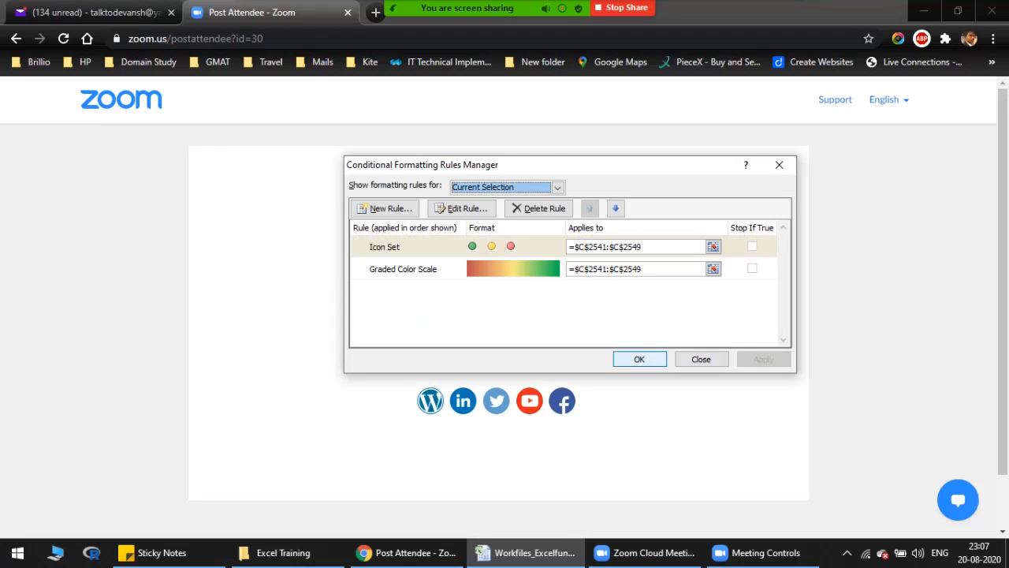
{"action": "left_click", "coordinate": [639, 360]}
Step: Review the traffic light icons beside the values in C2541:C2549 and the conditional formatting topic on the Training sheet
{"action": "left_click", "coordinate": [313, 368]}
{"action": "left_click_drag", "start_coordinate": [312, 339], "coordinate": [313, 457]}
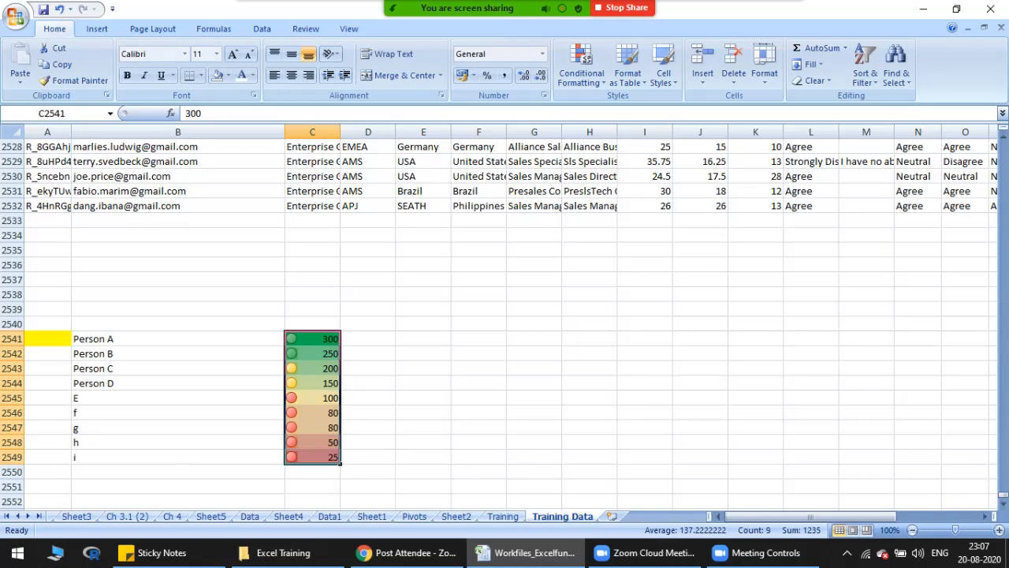
{"action": "left_click", "coordinate": [178, 339]}
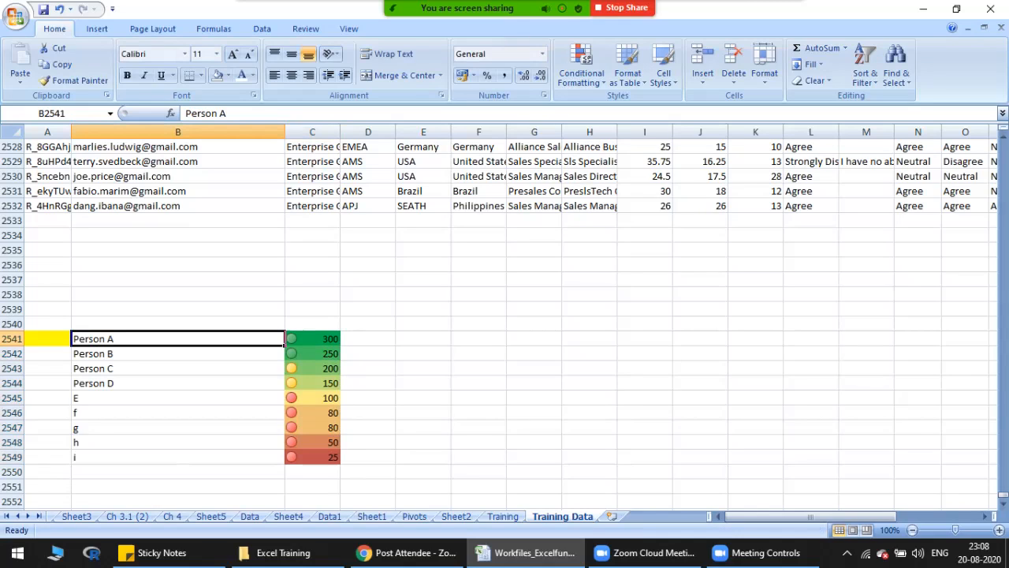
{"action": "left_click", "coordinate": [47, 339]}
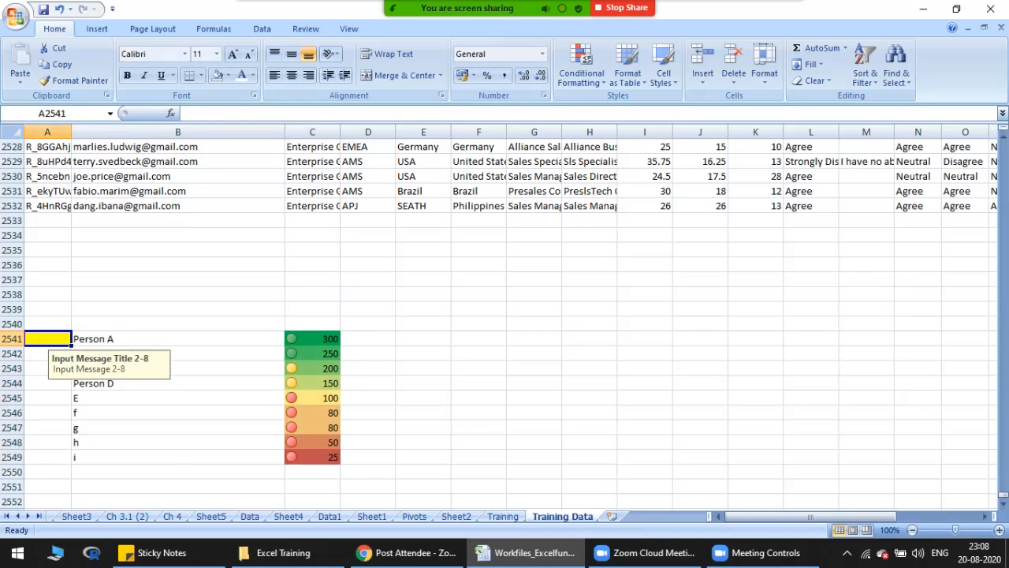
{"action": "left_click", "coordinate": [502, 517]}
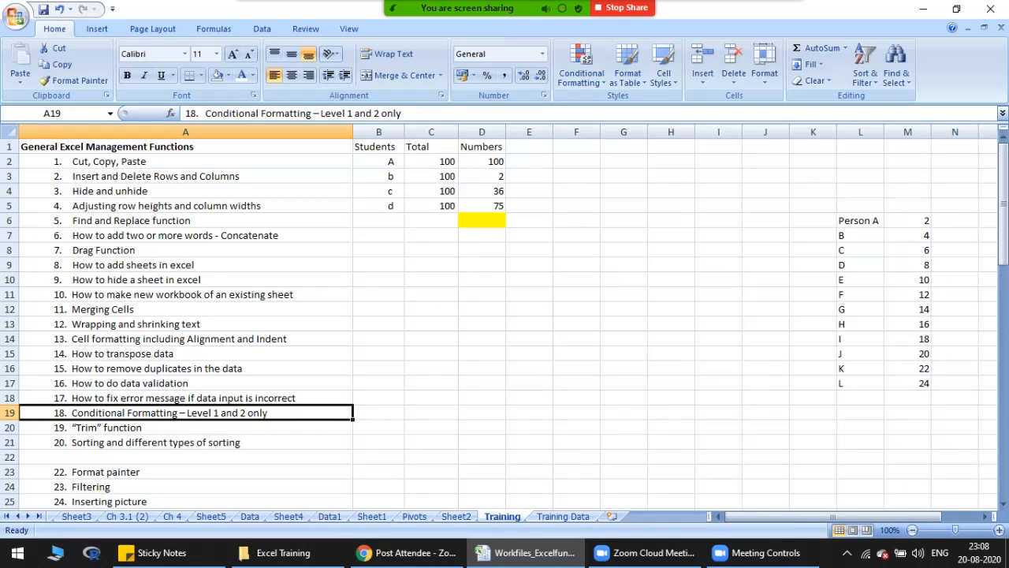
{"action": "key", "text": "ctrl+Page_Down"}
{"action": "left_click_drag", "start_coordinate": [312, 338], "coordinate": [312, 457]}
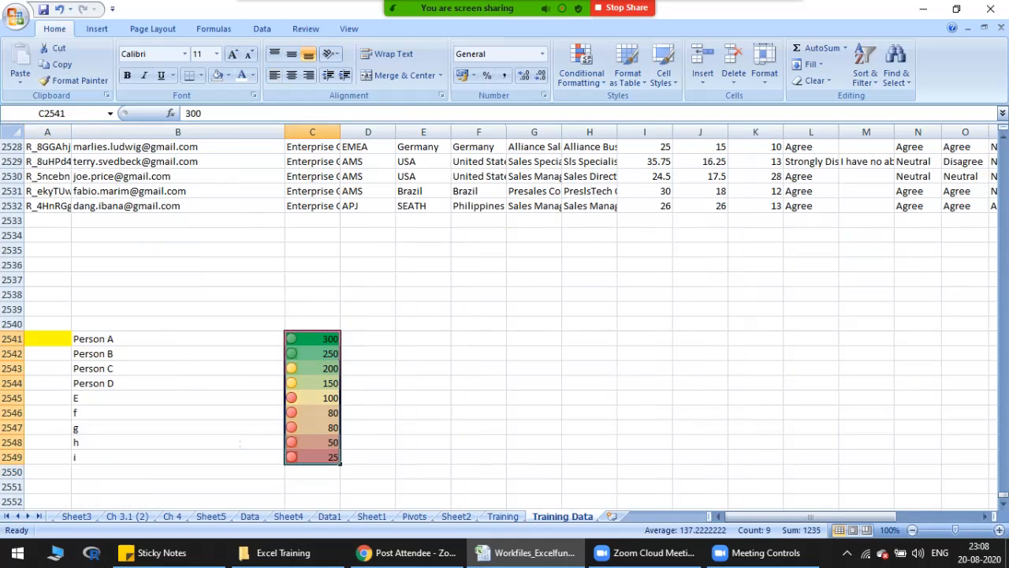
Step: On the Training sheet, enter the same first name in B12, B13 and B14, with a trailing space in B12 and several in B14
{"action": "key", "text": "ctrl+Page_Up"}
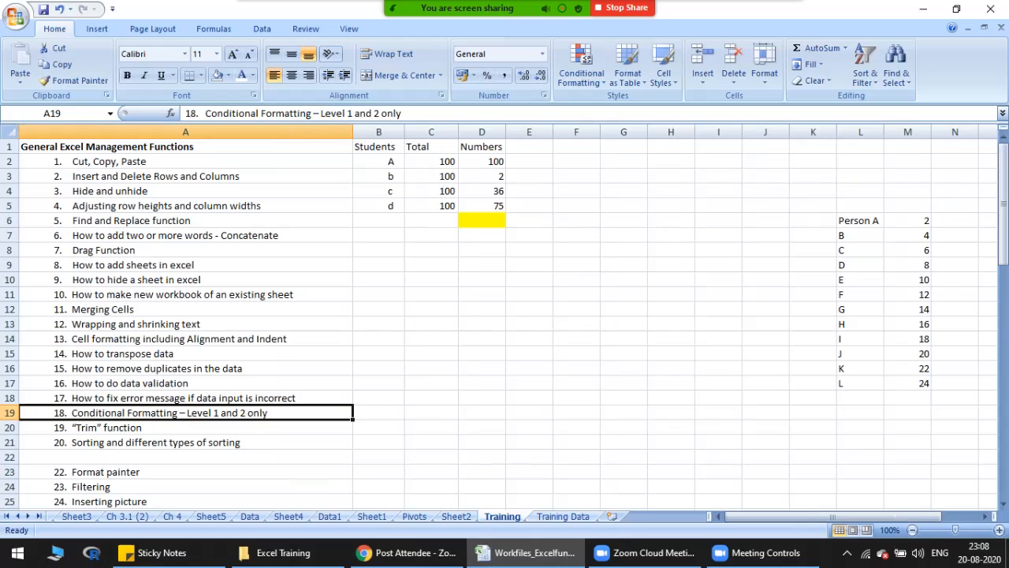
{"action": "left_click", "coordinate": [185, 427]}
{"action": "left_click", "coordinate": [378, 309]}
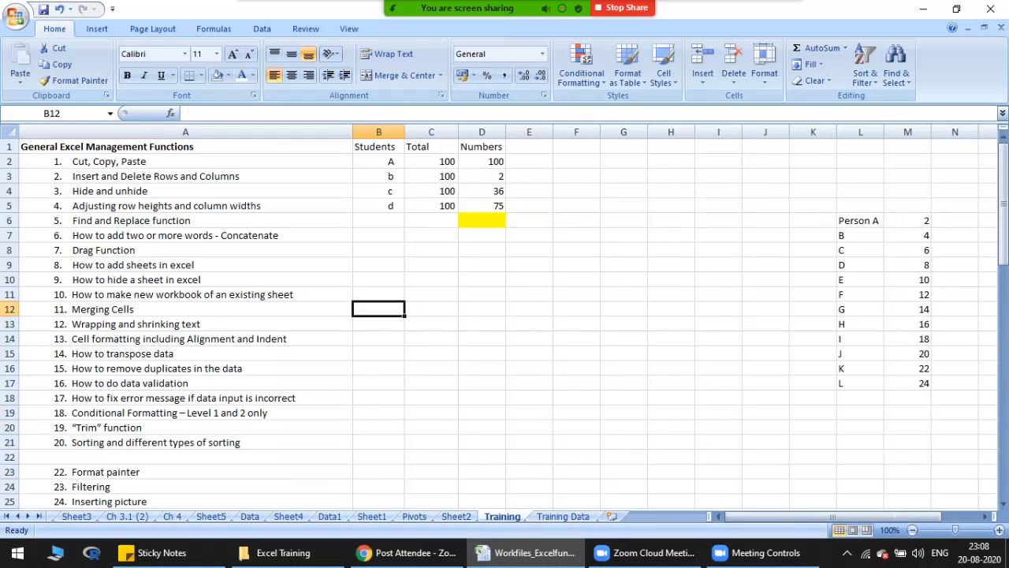
{"action": "type", "text": "devansh"}
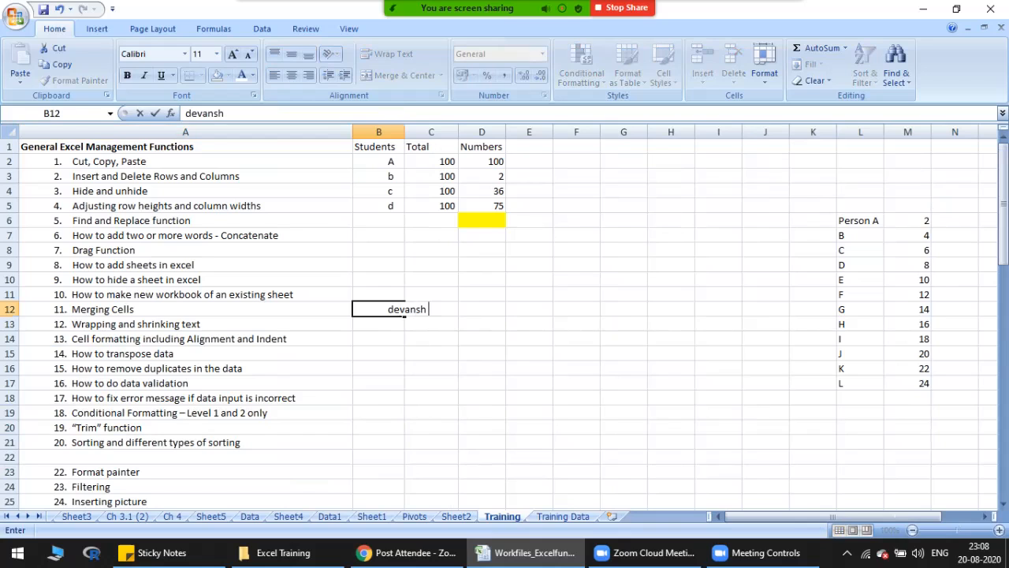
{"action": "key", "text": "Return"}
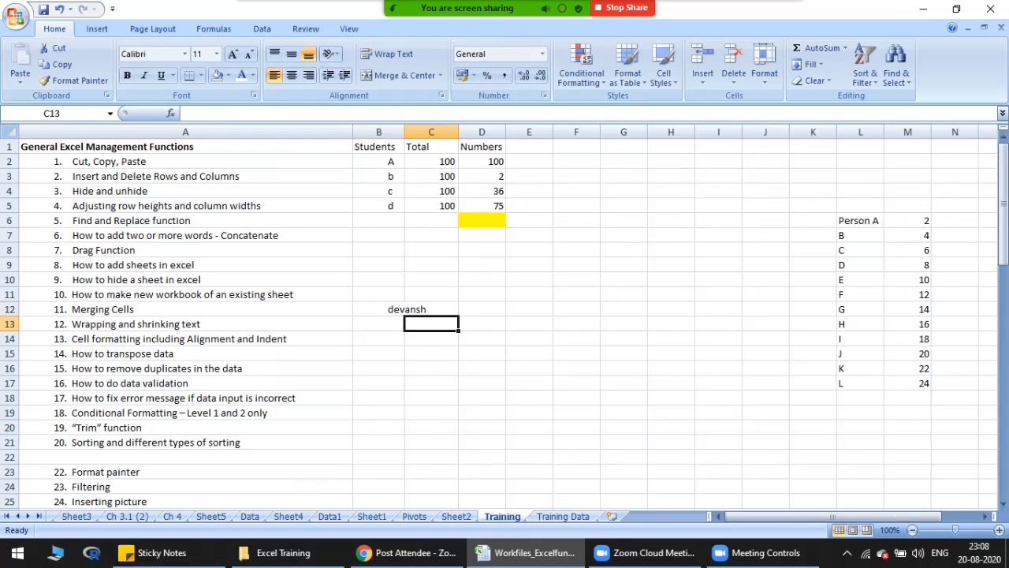
{"action": "type", "text": "devansh"}
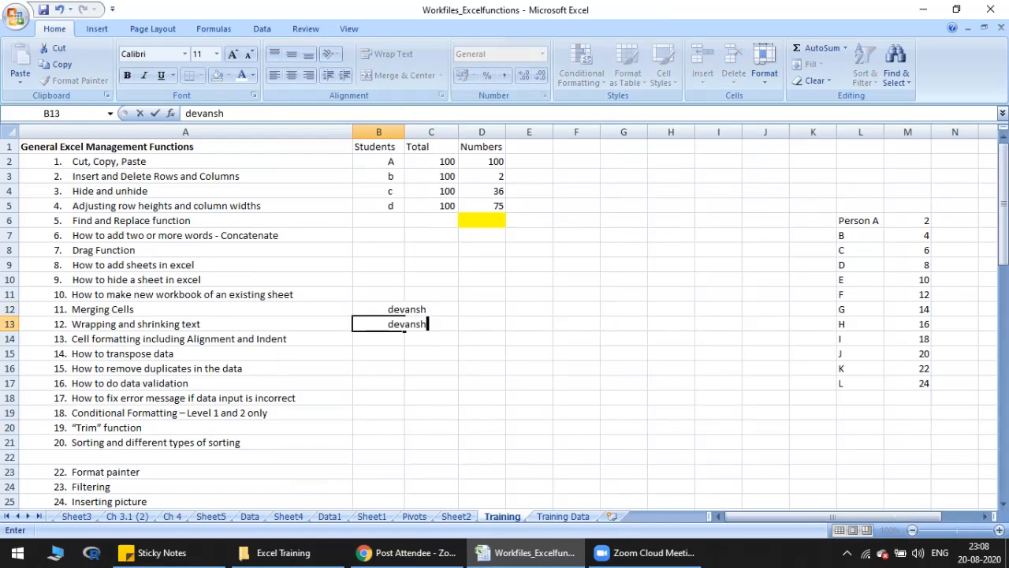
{"action": "key", "text": "Return"}
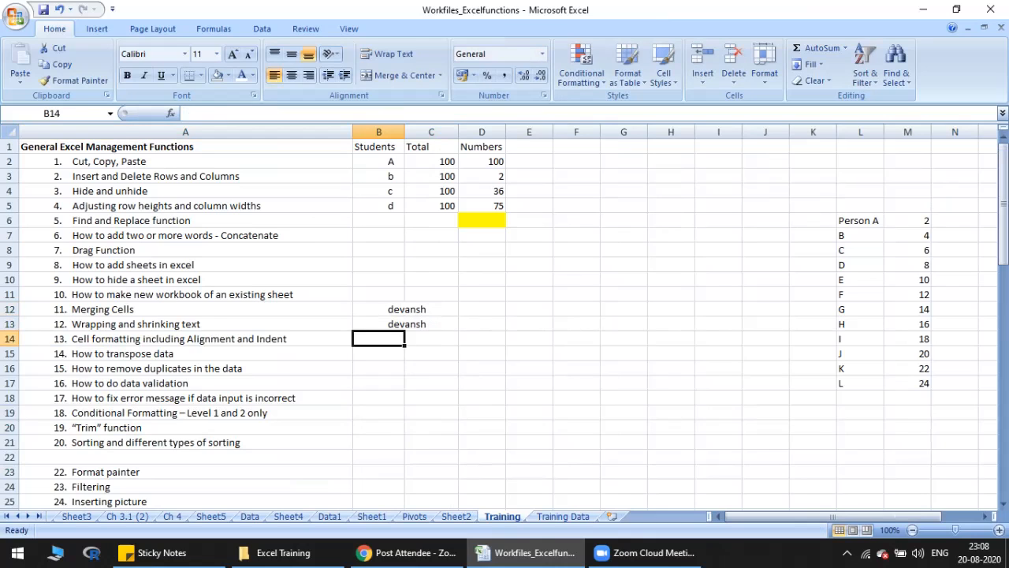
{"action": "type", "text": "devansh"}
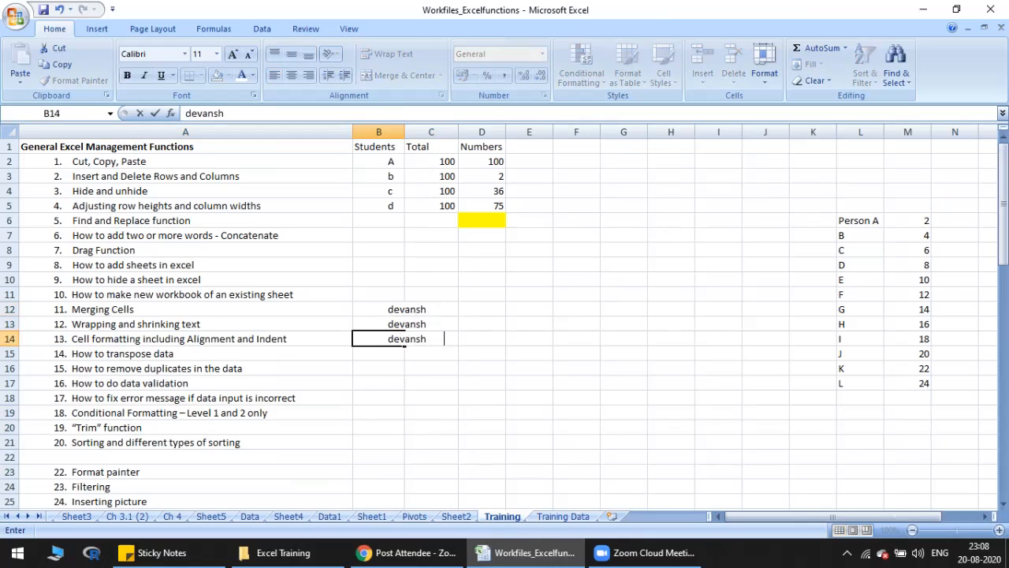
{"action": "key", "text": "Return"}
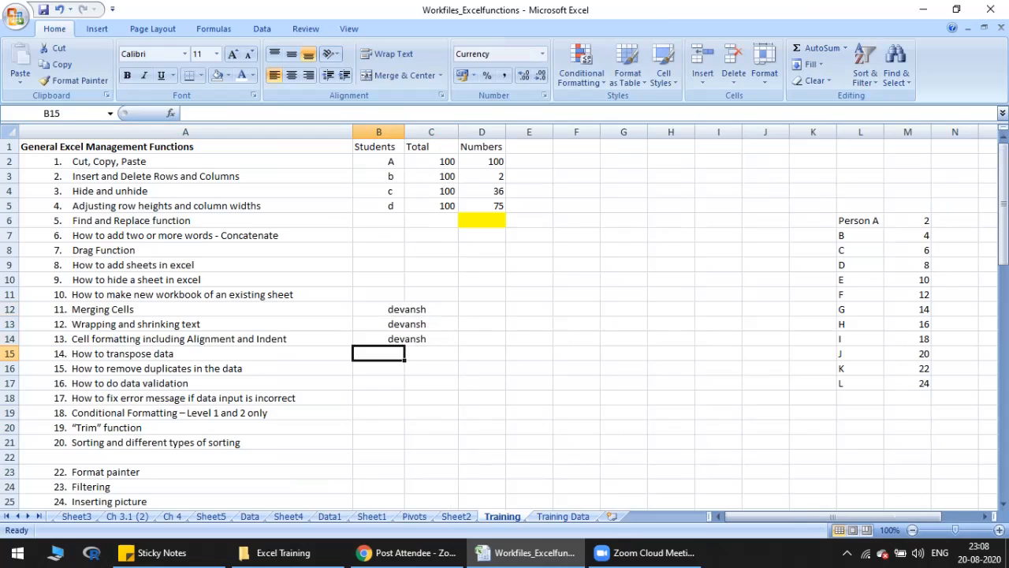
{"action": "left_click_drag", "start_coordinate": [379, 309], "coordinate": [379, 339]}
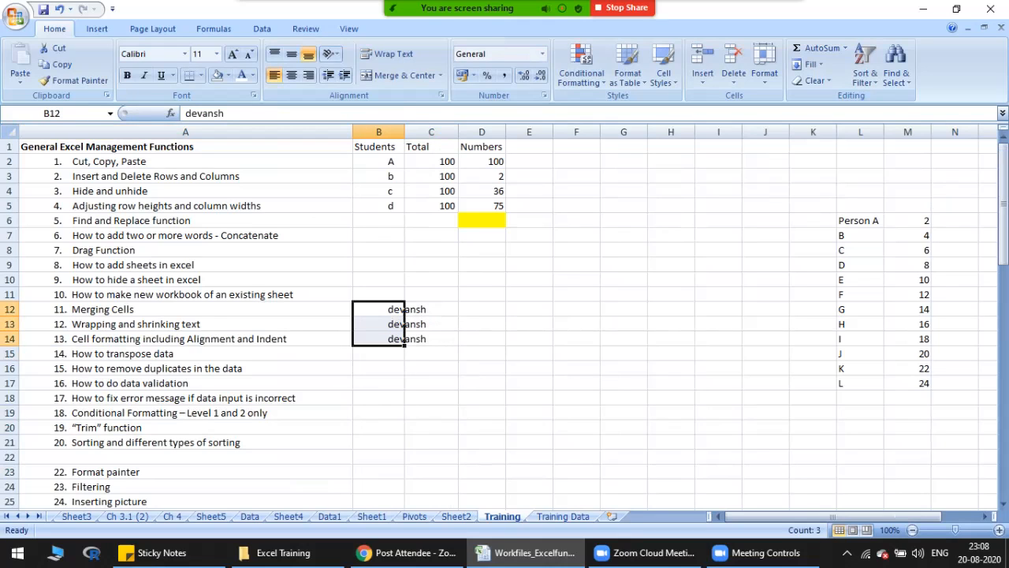
{"action": "left_click", "coordinate": [529, 309]}
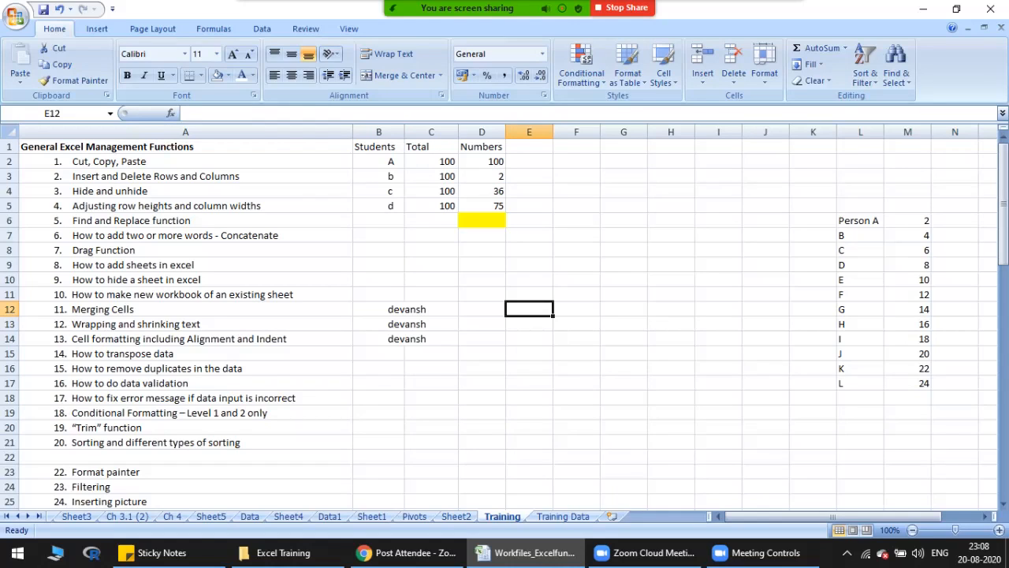
Step: Enter a TRIM formula in E12 that removes the extra spaces from the name in B12
{"action": "type", "text": "=trim"}
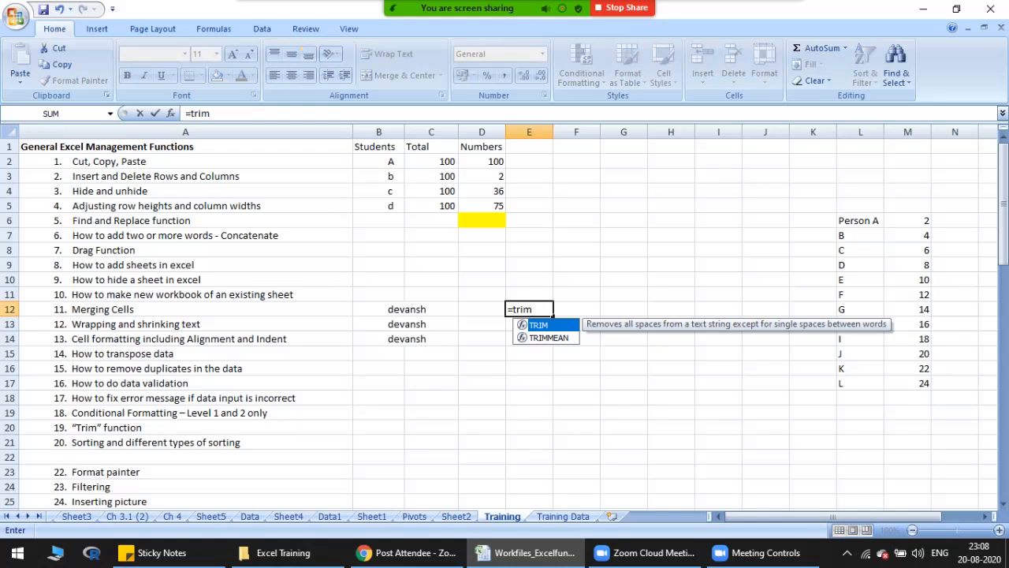
{"action": "type", "text": "("}
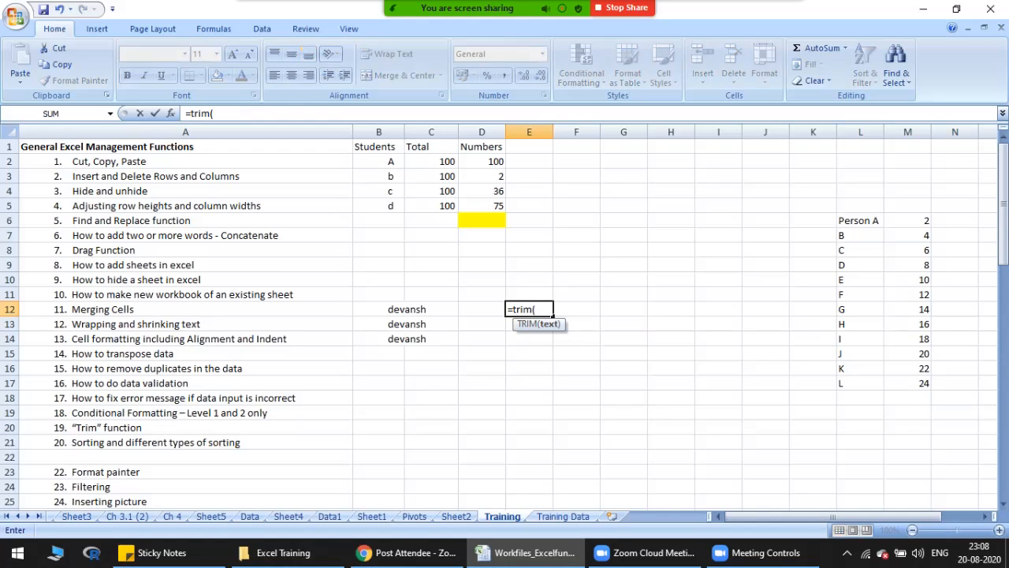
{"action": "left_click", "coordinate": [400, 309]}
{"action": "type", "text": ")"}
{"action": "key", "text": "Return"}
Step: Fill the TRIM formula from E12 down through E14
{"action": "key", "text": "Up"}
{"action": "key", "text": "shift+Down"}
{"action": "key", "text": "shift+Down"}
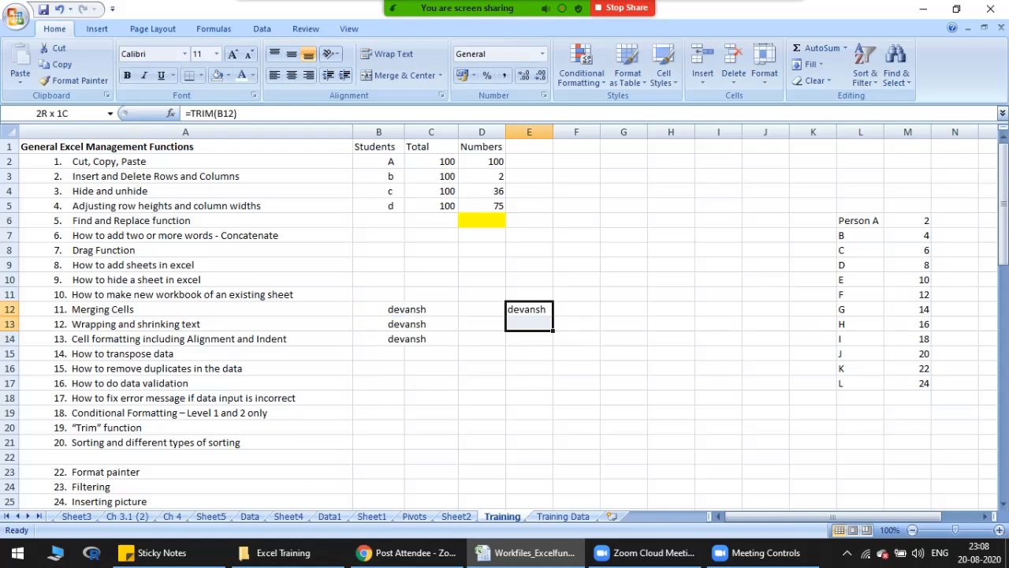
{"action": "key", "text": "ctrl+d"}
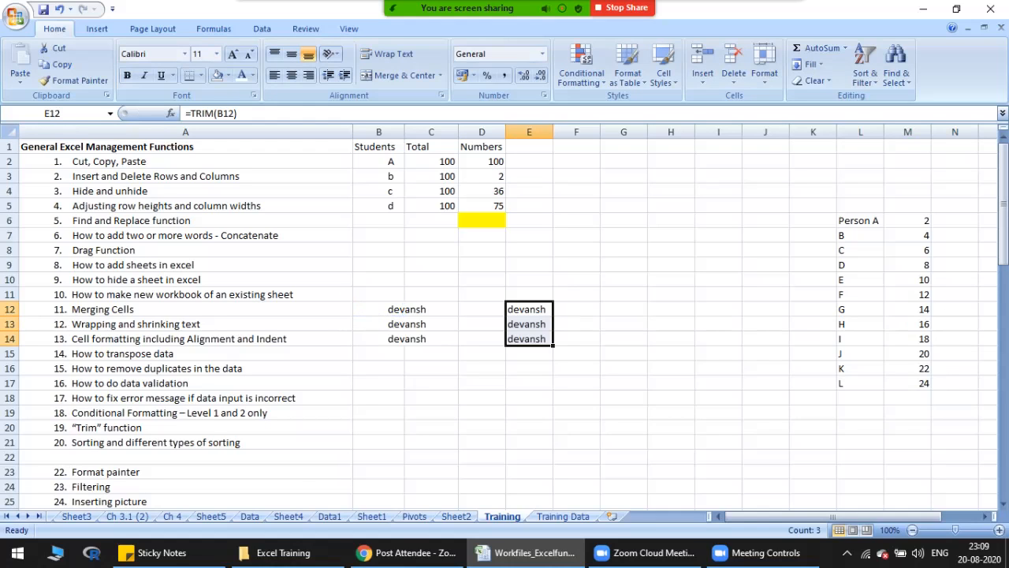
Step: Examine the trimmed names in E12:E14 and the formula behind E12
{"action": "key", "text": "Down"}
{"action": "key", "text": "Up"}
{"action": "key", "text": "F2"}
{"action": "key", "text": "Escape"}
{"action": "key", "text": "shift+Down"}
{"action": "key", "text": "shift+Down"}
{"action": "key", "text": "Up"}
{"action": "key", "text": "Down"}
{"action": "key", "text": "Down"}
{"action": "key", "text": "Up"}
{"action": "key", "text": "Down"}
{"action": "key", "text": "Down"}
{"action": "key", "text": "Down"}
{"action": "key", "text": "Up"}
{"action": "key", "text": "Up"}
{"action": "key", "text": "Up"}
{"action": "key", "text": "Down"}
{"action": "key", "text": "Down"}
{"action": "key", "text": "Up"}
{"action": "key", "text": "Up"}
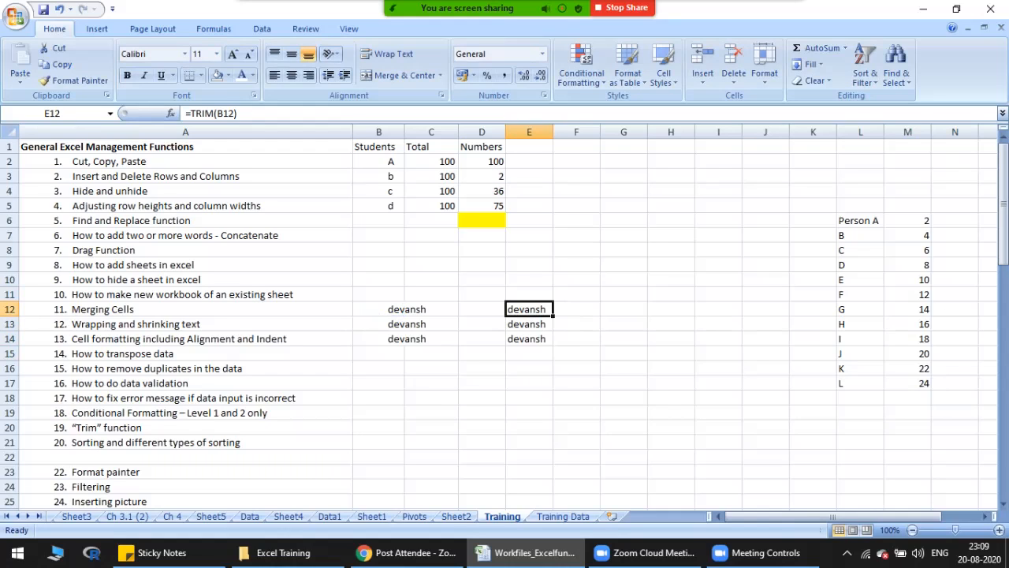
Step: In the Person A to L list, replace the values in M6 and M7 with 100 and 34 to prepare the sorting example
{"action": "left_click", "coordinate": [185, 442]}
{"action": "scroll", "coordinate": [505, 315], "scroll_direction": "down", "scroll_amount": 4}
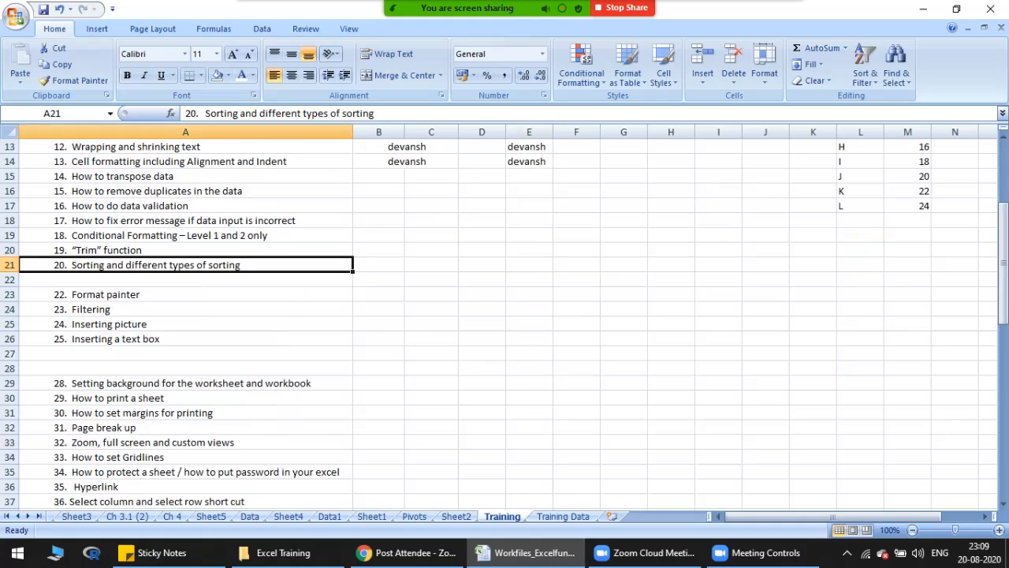
{"action": "scroll", "coordinate": [505, 316], "scroll_direction": "up", "scroll_amount": 4}
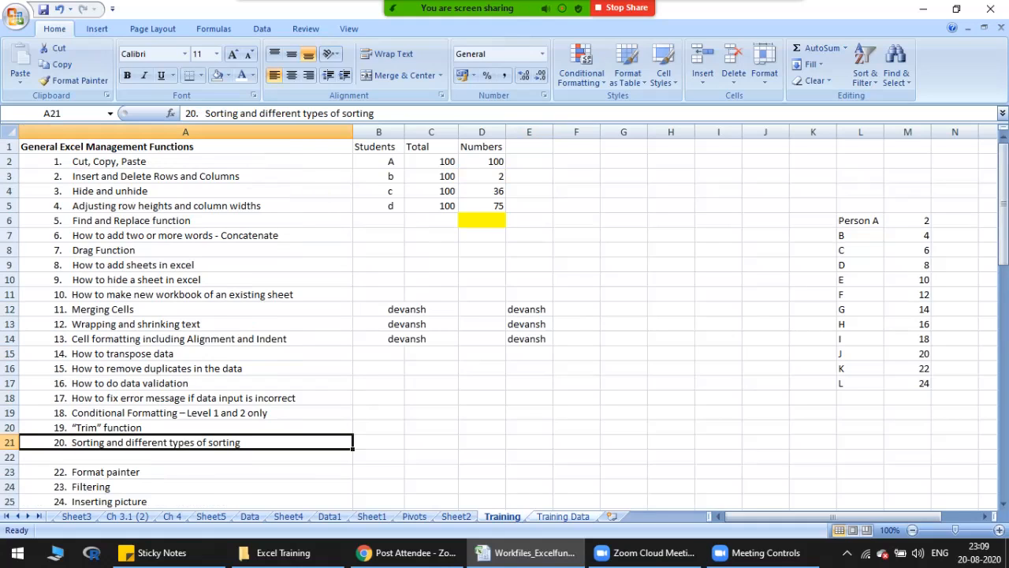
{"action": "left_click", "coordinate": [860, 221]}
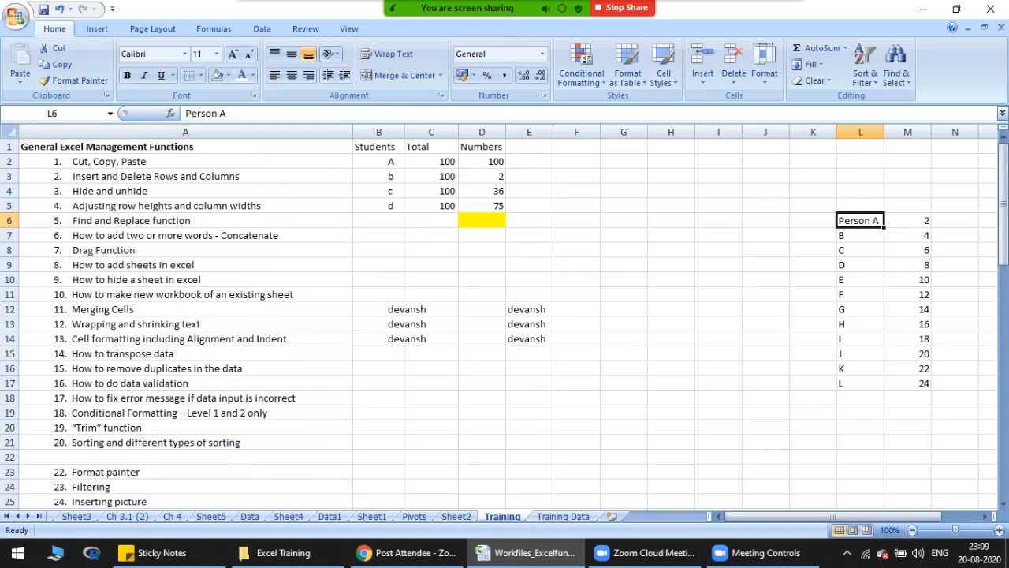
{"action": "left_click", "coordinate": [984, 517]}
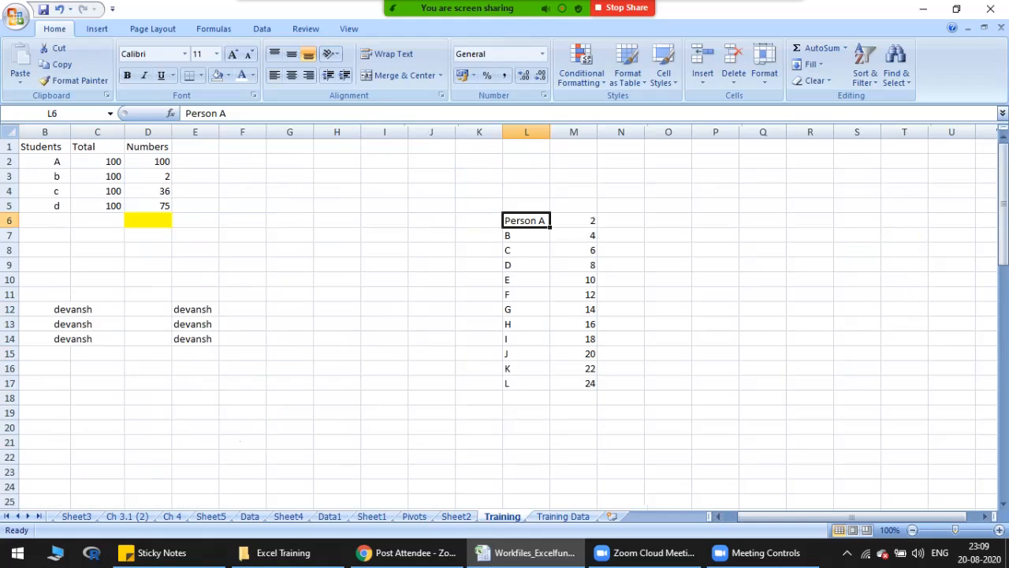
{"action": "left_click", "coordinate": [574, 220]}
{"action": "type", "text": "100"}
{"action": "key", "text": "Return"}
{"action": "type", "text": "34"}
{"action": "key", "text": "Return"}
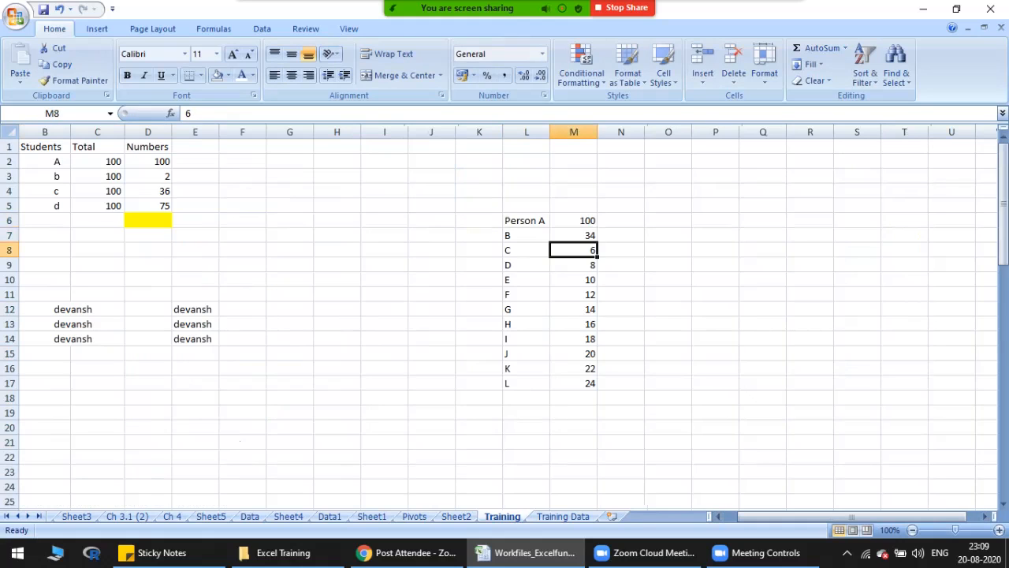
Step: Set M8:M11 to 56, 87, 89 and 54, and M14 to 67
{"action": "type", "text": "56"}
{"action": "key", "text": "Return"}
{"action": "type", "text": "87"}
{"action": "key", "text": "Return"}
{"action": "type", "text": "89"}
{"action": "key", "text": "Return"}
{"action": "type", "text": "54"}
{"action": "key", "text": "Return"}
{"action": "key", "text": "Return"}
{"action": "key", "text": "Return"}
{"action": "type", "text": "67"}
{"action": "key", "text": "Return"}
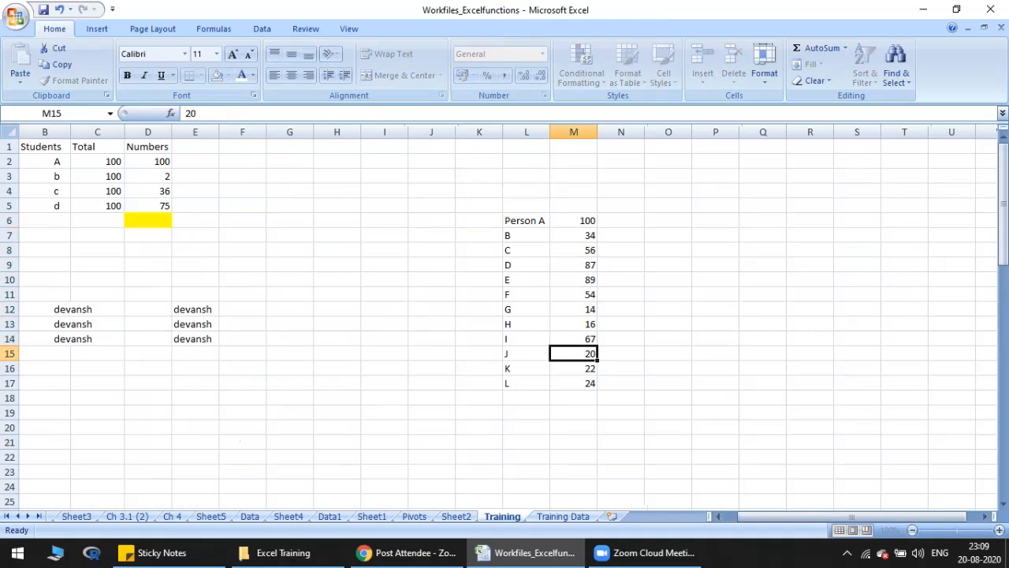
Step: Add the header Student Name in L5 above the list and autofit column L to it
{"action": "left_click_drag", "start_coordinate": [573, 220], "coordinate": [573, 383]}
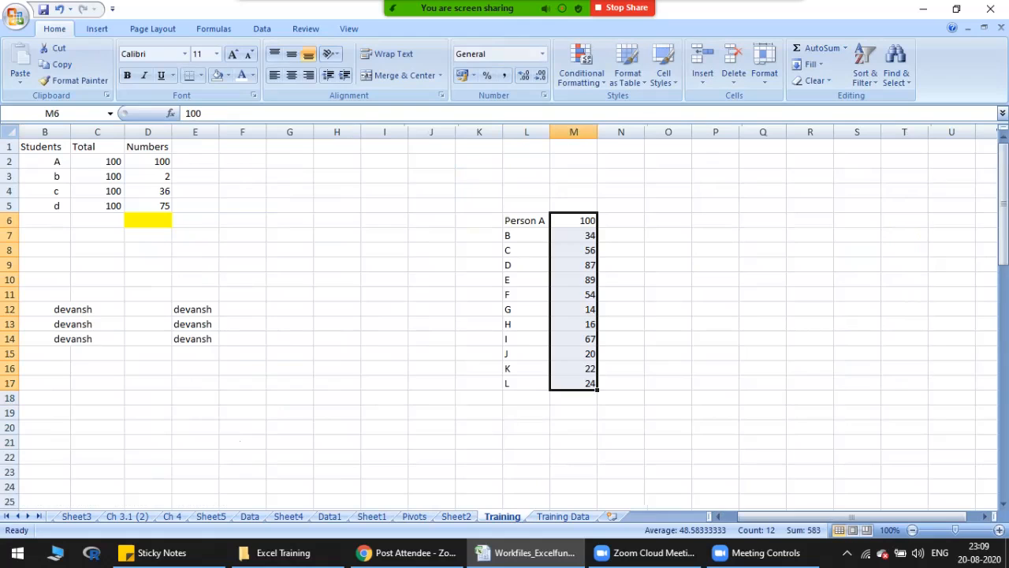
{"action": "left_click", "coordinate": [573, 221]}
{"action": "key", "text": "ctrl+Down"}
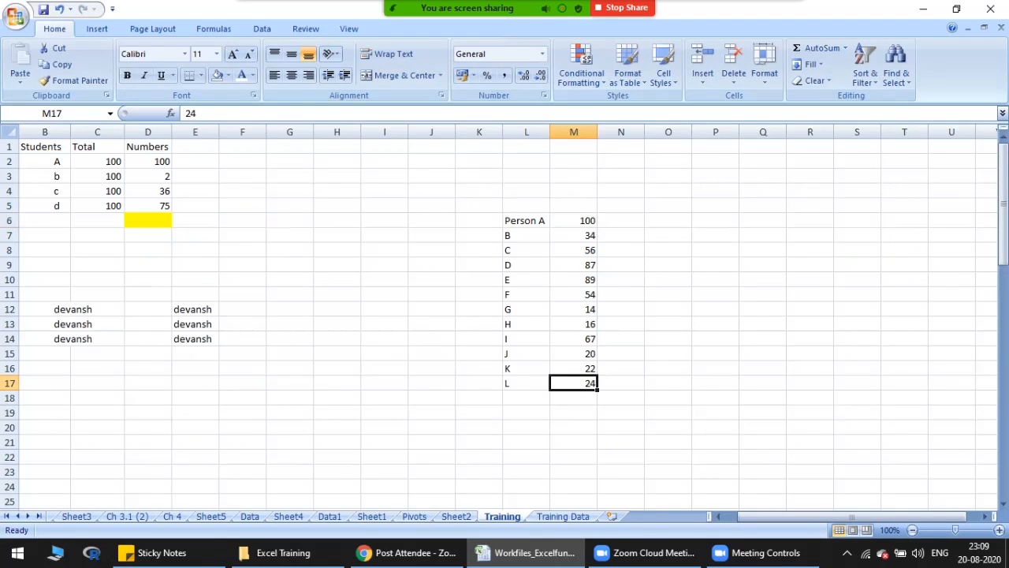
{"action": "left_click", "coordinate": [526, 206]}
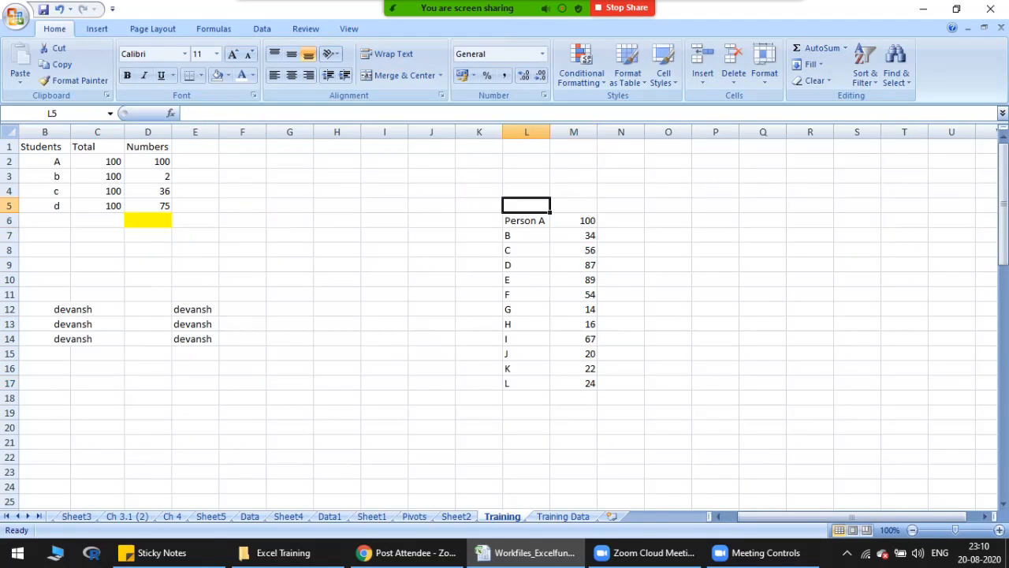
{"action": "type", "text": "Student"}
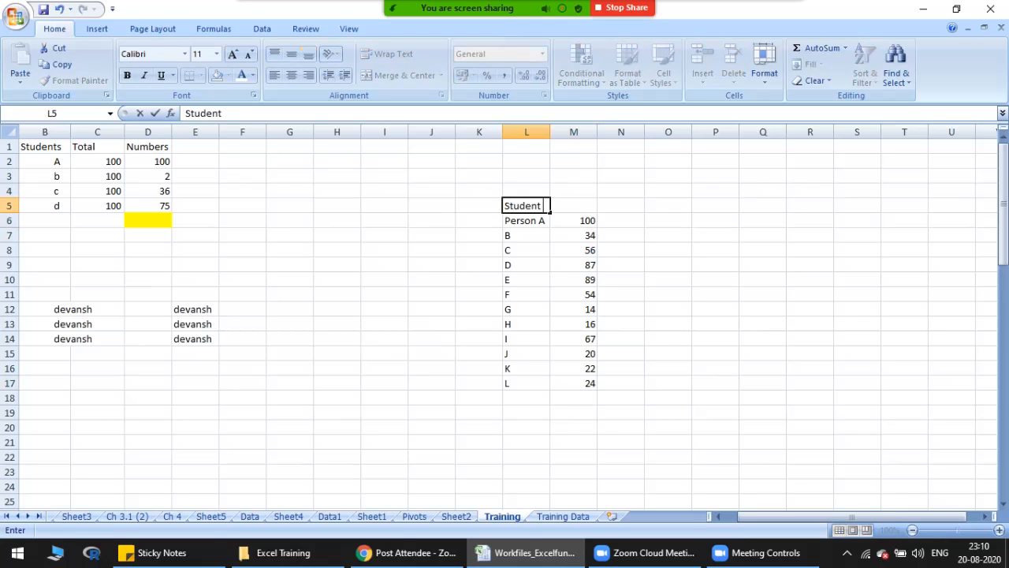
{"action": "type", "text": " Name"}
{"action": "left_click", "coordinate": [526, 176]}
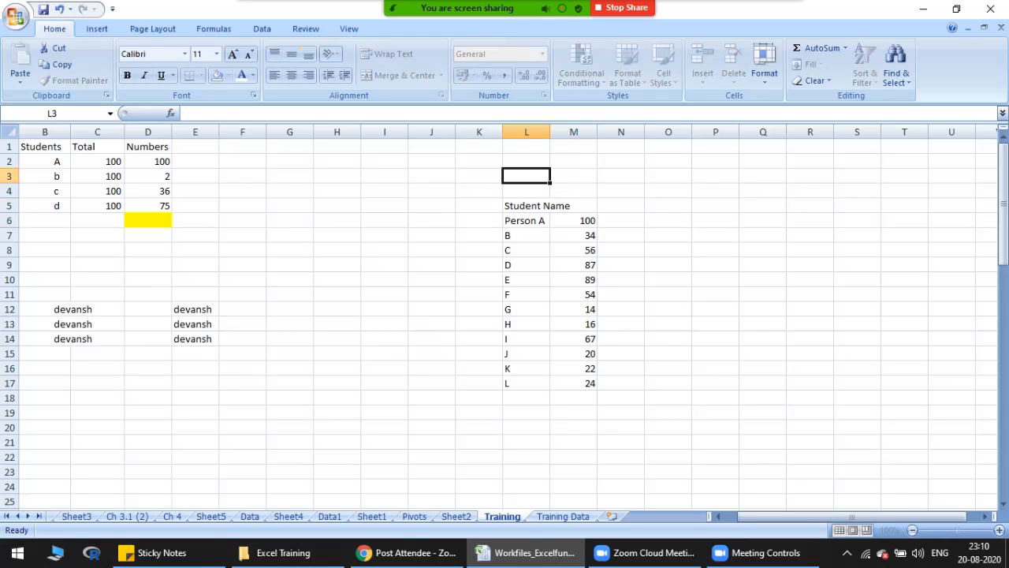
{"action": "double_click", "coordinate": [550, 132]}
{"action": "left_click", "coordinate": [600, 205]}
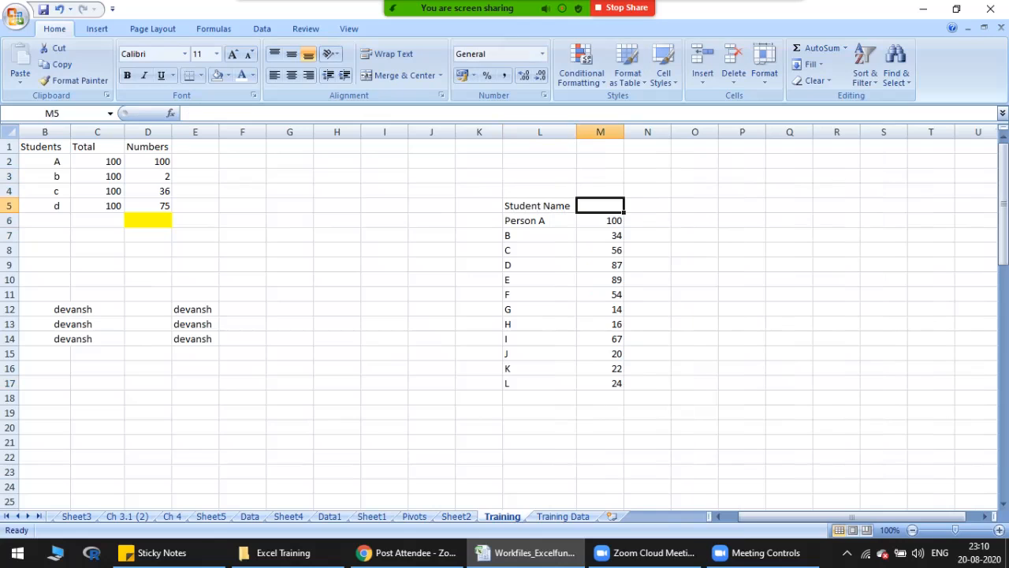
Step: Add the header Score in M5, and make both headers in L5:M5 bold and centered
{"action": "type", "text": "Score"}
{"action": "key", "text": "Tab"}
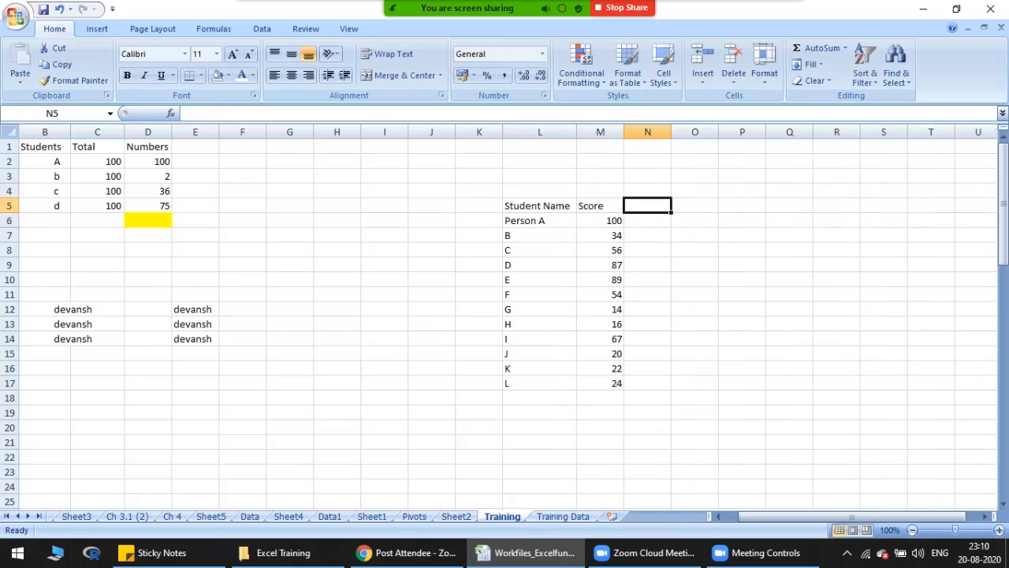
{"action": "left_click_drag", "start_coordinate": [540, 206], "coordinate": [600, 206]}
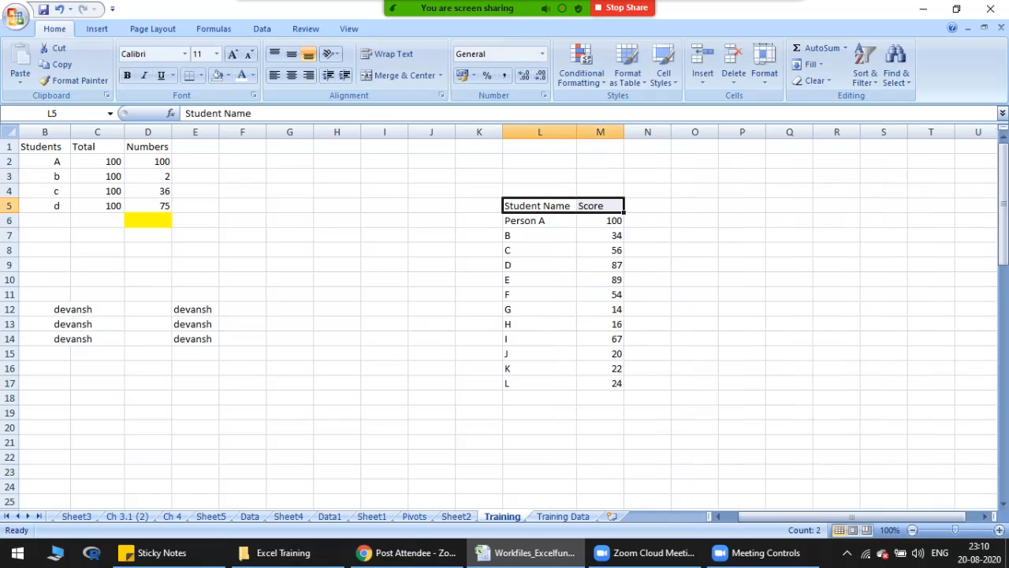
{"action": "key", "text": "ctrl+b"}
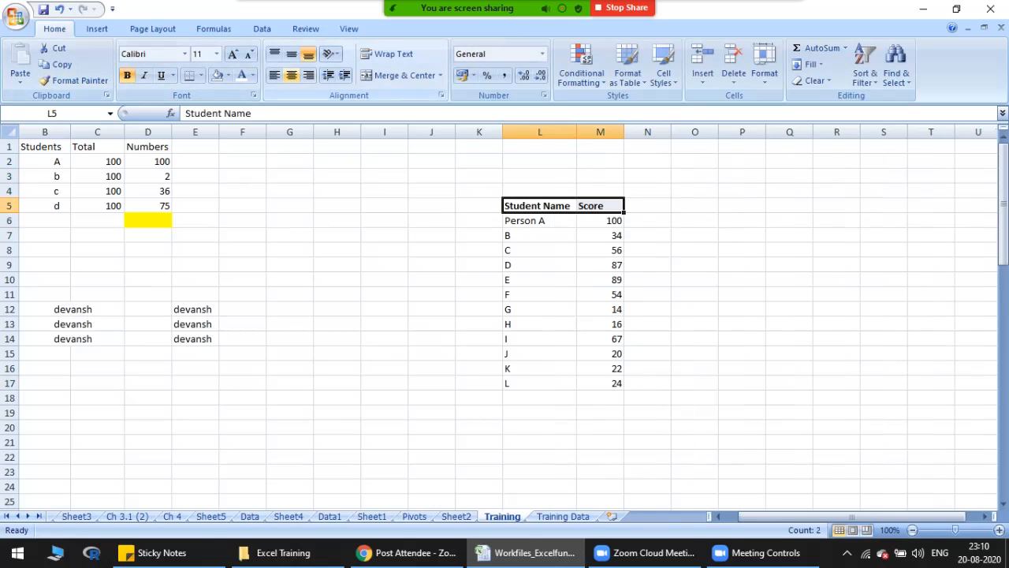
{"action": "left_click", "coordinate": [291, 75]}
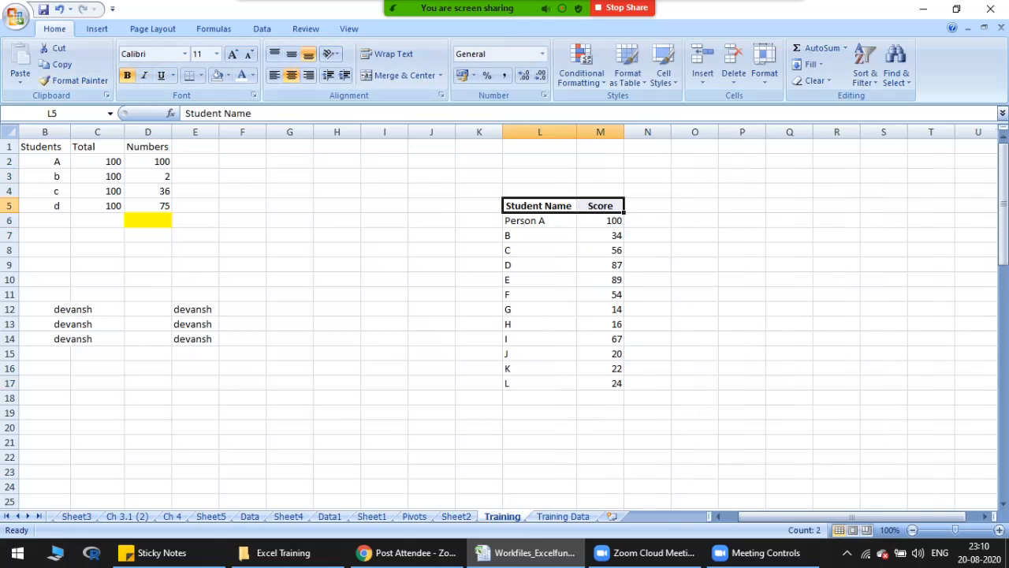
{"action": "left_click", "coordinate": [540, 221]}
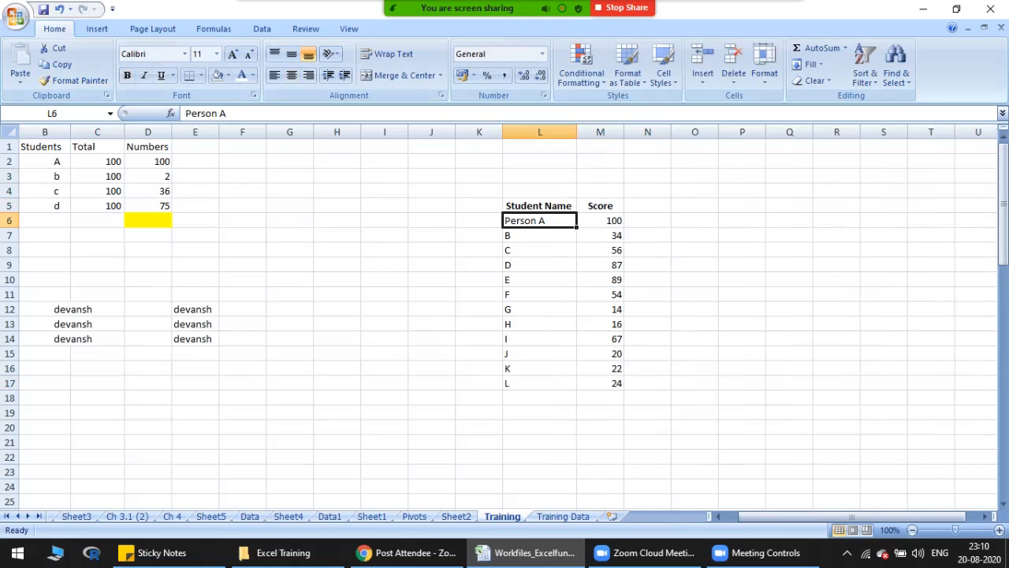
{"action": "left_click_drag", "start_coordinate": [539, 206], "coordinate": [600, 383]}
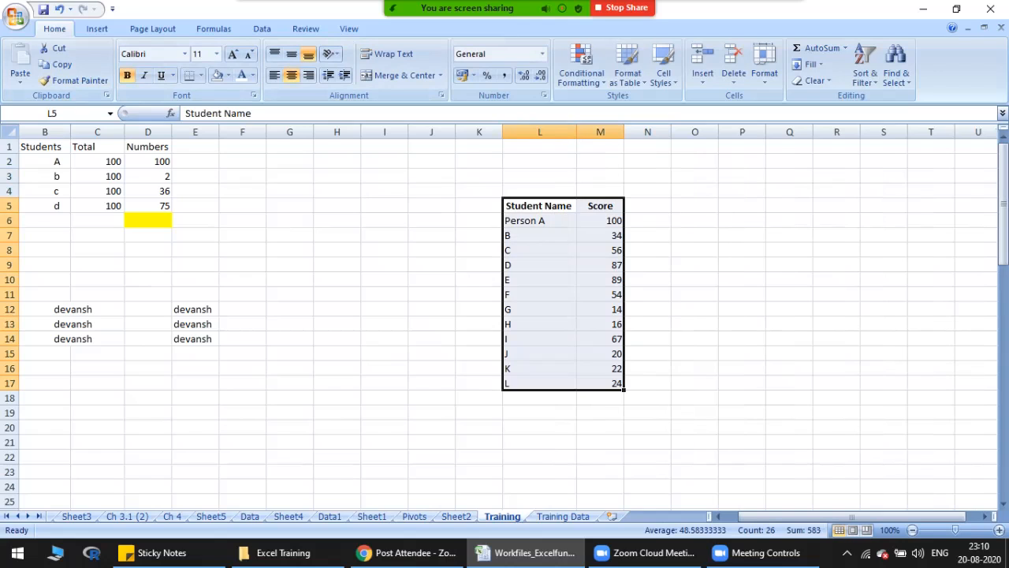
{"action": "key", "text": "ctrl+shift+l"}
{"action": "key", "text": "ctrl+shift+l"}
{"action": "key", "text": "alt+d"}
{"action": "key", "text": "s"}
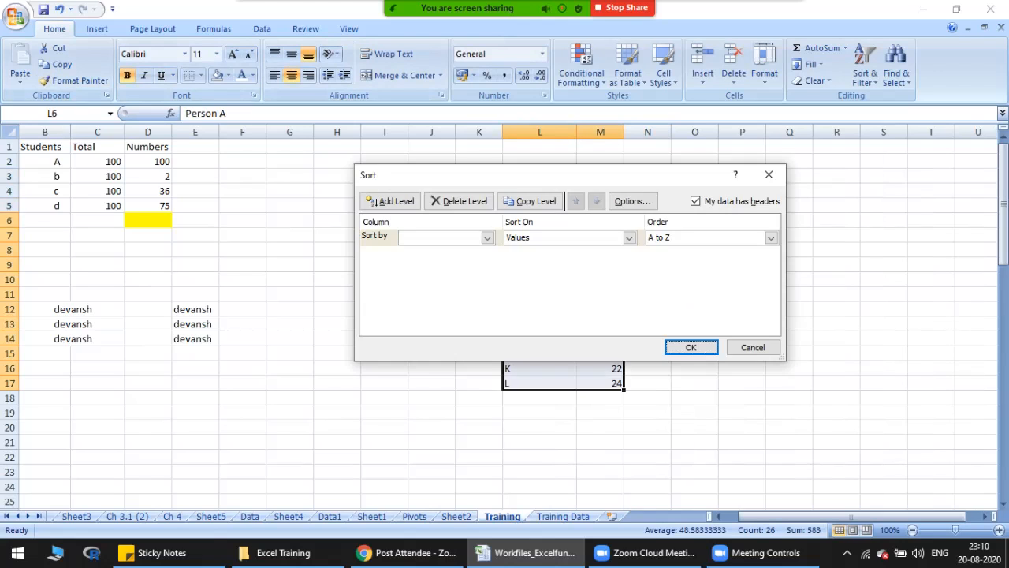
{"action": "key", "text": "Escape"}
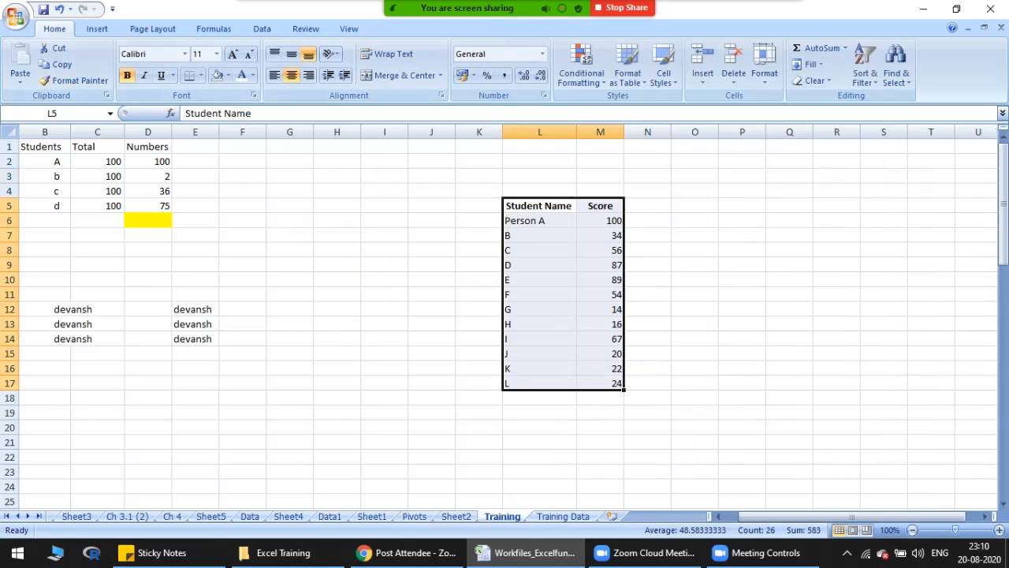
Step: Sort the table L5:M17, with headers, by Score values from Smallest to Largest, and select the sorted scores in M6:M17
{"action": "left_click_drag", "start_coordinate": [539, 206], "coordinate": [600, 383]}
{"action": "key", "text": "alt+d"}
{"action": "key", "text": "s"}
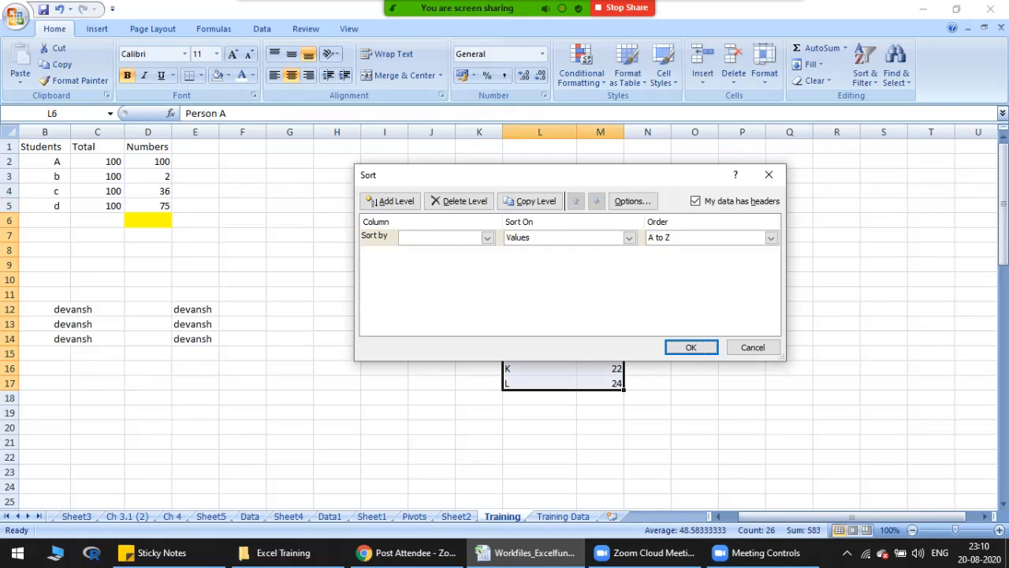
{"action": "key", "text": "Escape"}
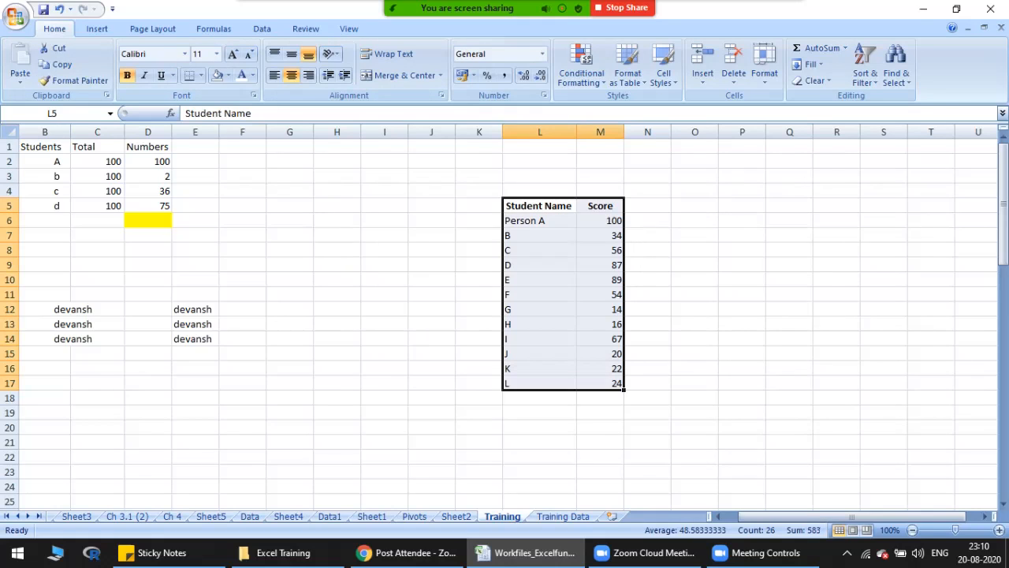
{"action": "key", "text": "alt"}
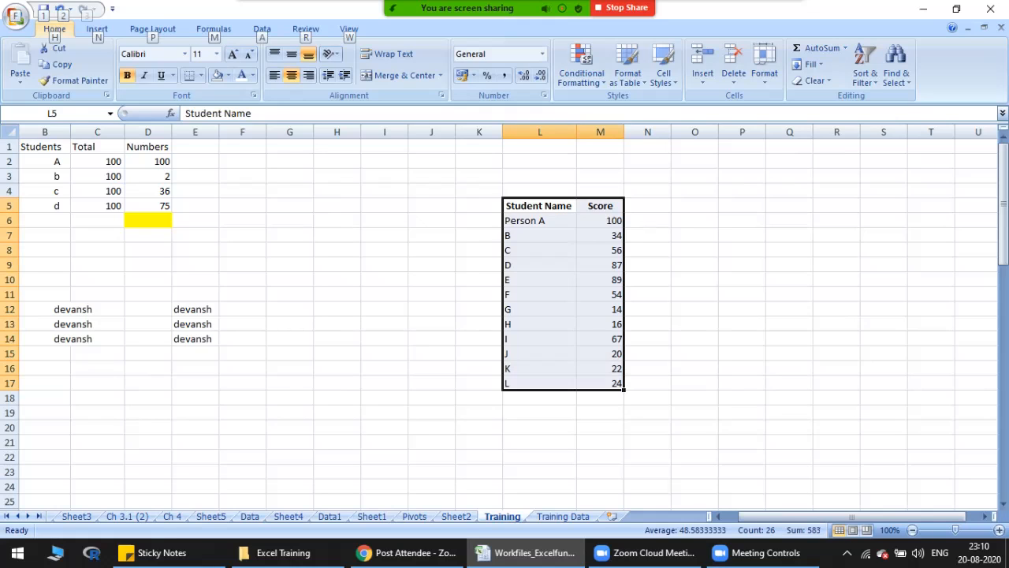
{"action": "key", "text": "d"}
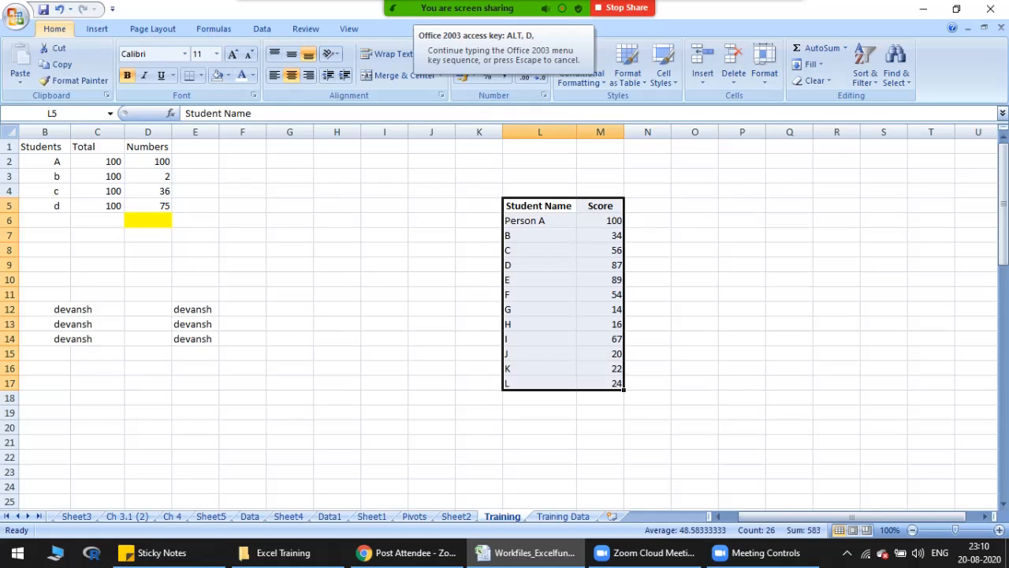
{"action": "key", "text": "s"}
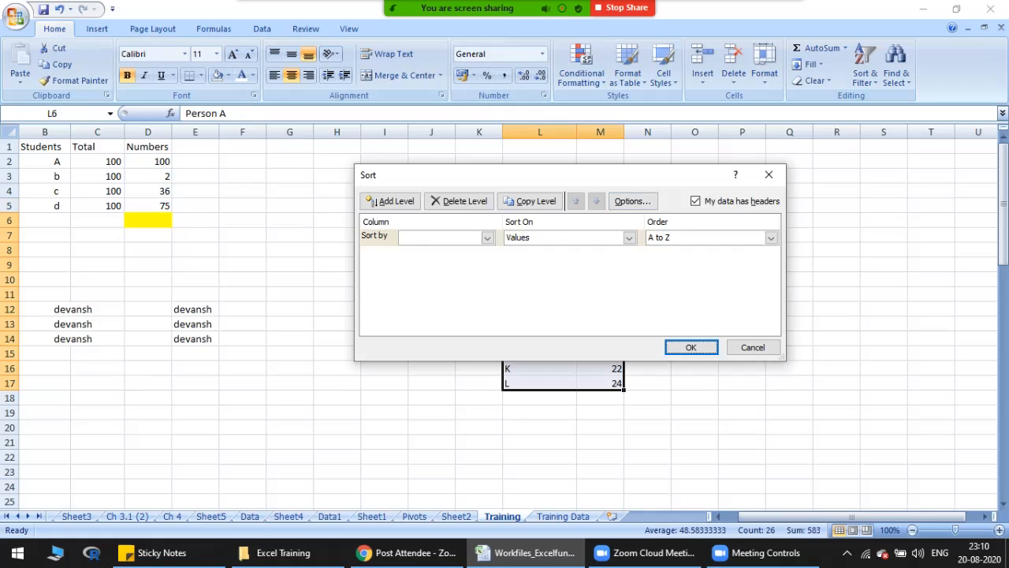
{"action": "left_click_drag", "start_coordinate": [624, 174], "coordinate": [634, 282]}
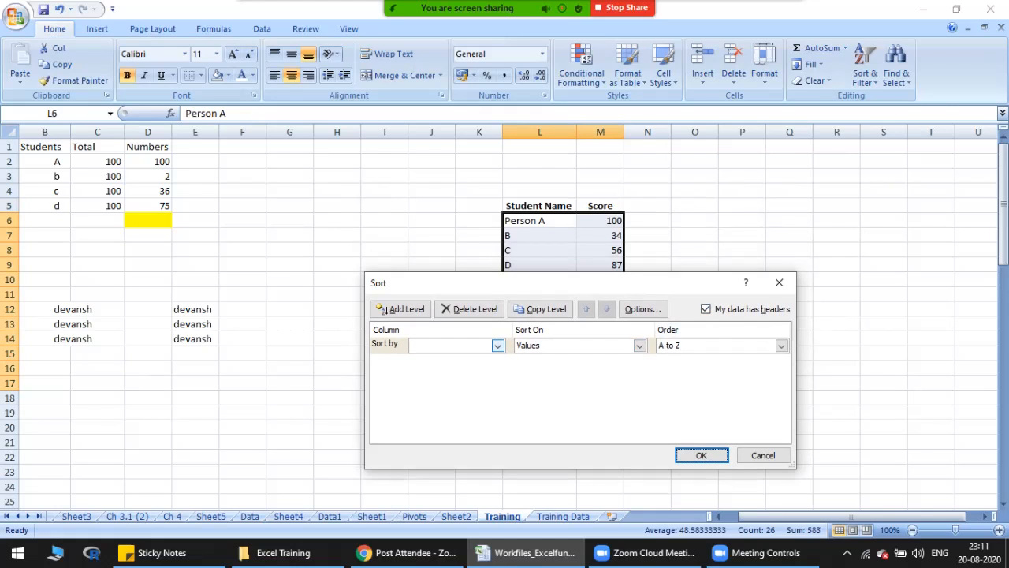
{"action": "left_click", "coordinate": [498, 345]}
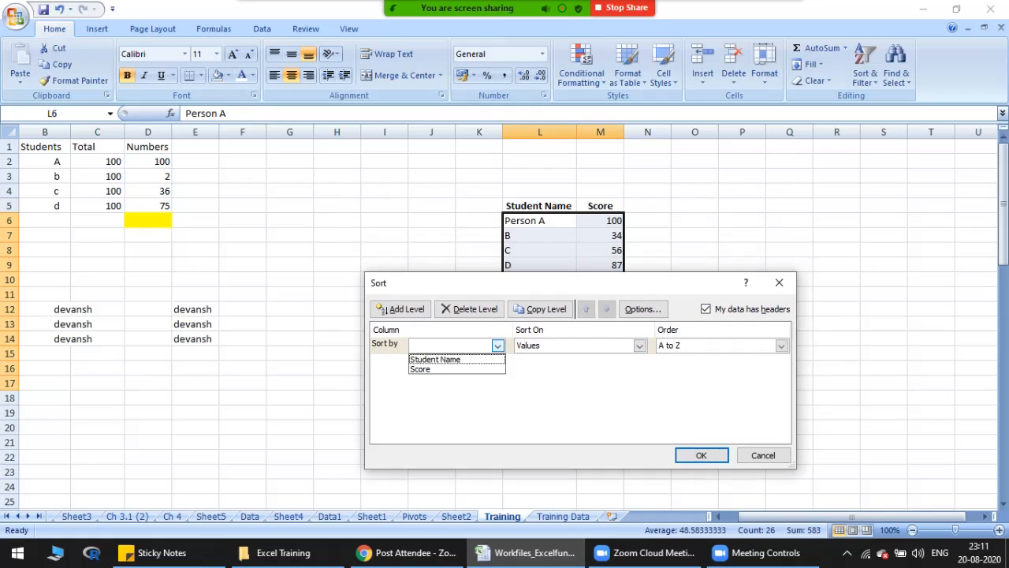
{"action": "left_click", "coordinate": [441, 369]}
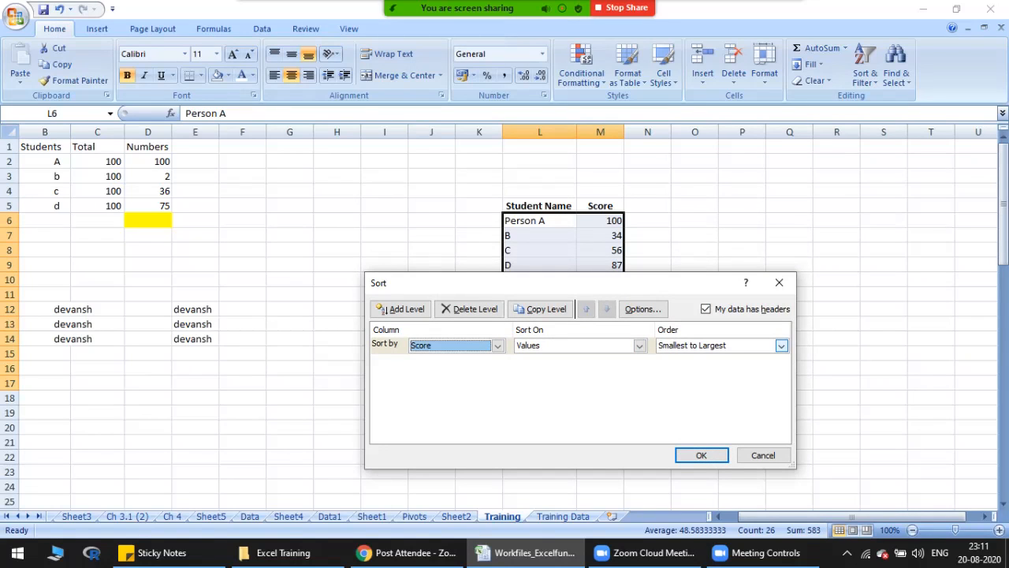
{"action": "left_click", "coordinate": [700, 455]}
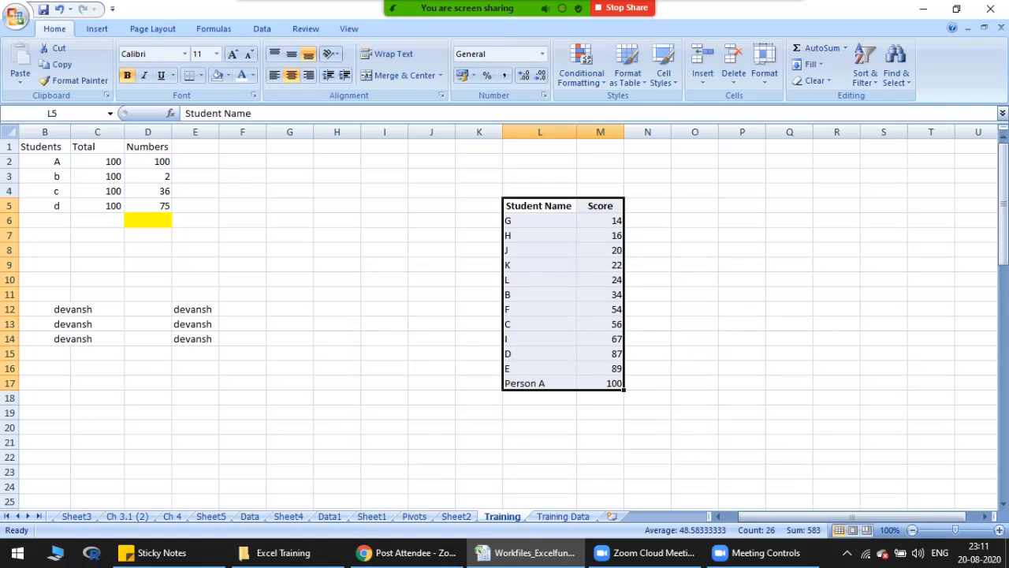
{"action": "left_click_drag", "start_coordinate": [600, 220], "coordinate": [600, 383]}
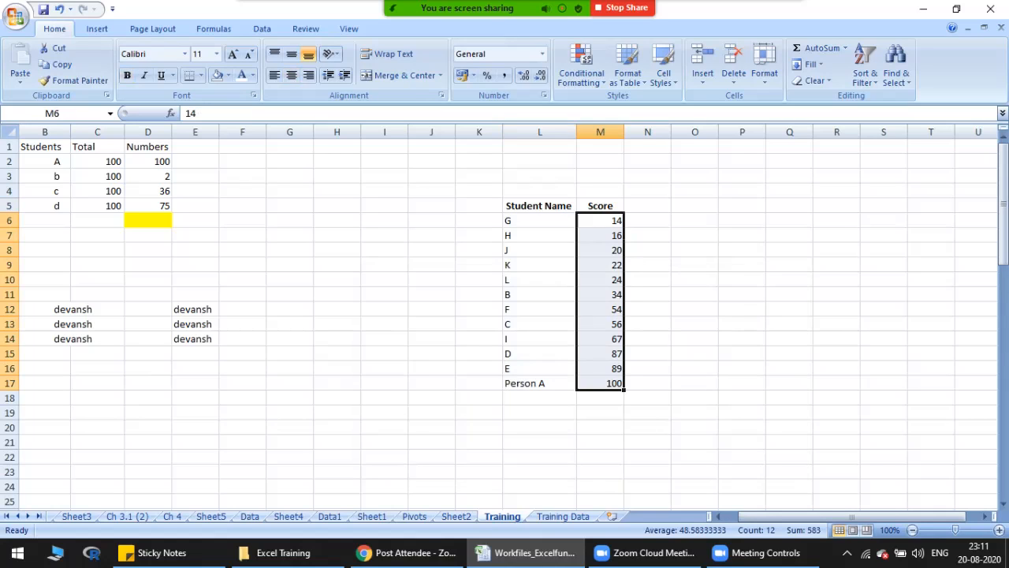
Step: Undo the last sort and re-sort the table L5:M17, with headers, by Score values from Largest to Smallest
{"action": "key", "text": "ctrl+z"}
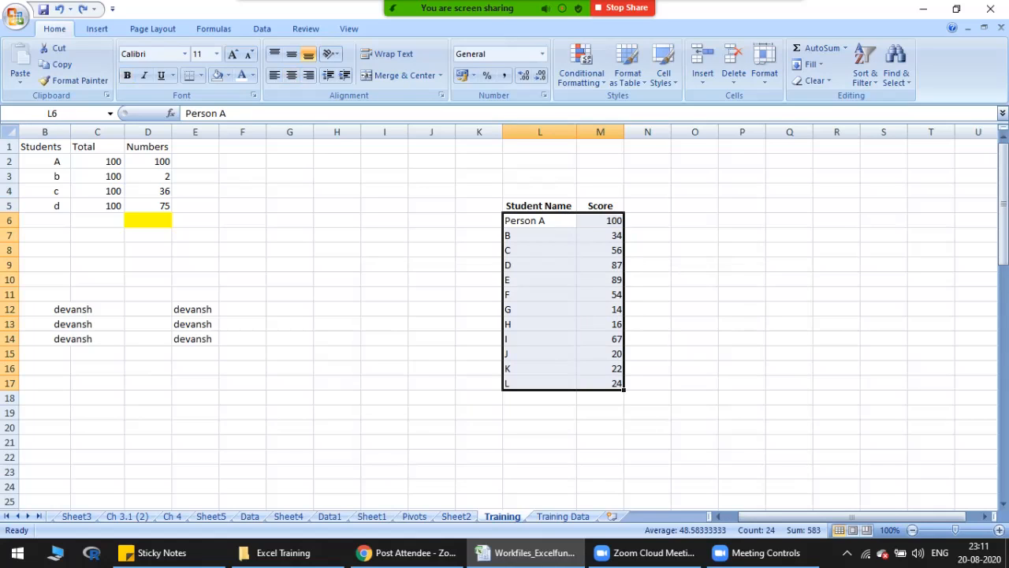
{"action": "left_click_drag", "start_coordinate": [539, 205], "coordinate": [600, 383]}
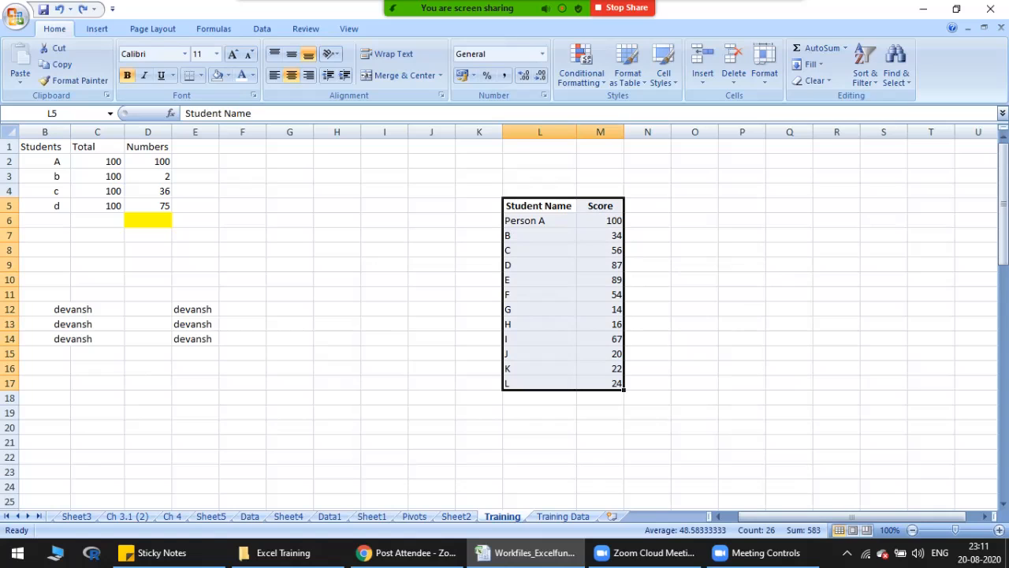
{"action": "key", "text": "alt+d"}
{"action": "key", "text": "s"}
{"action": "left_click", "coordinate": [498, 345]}
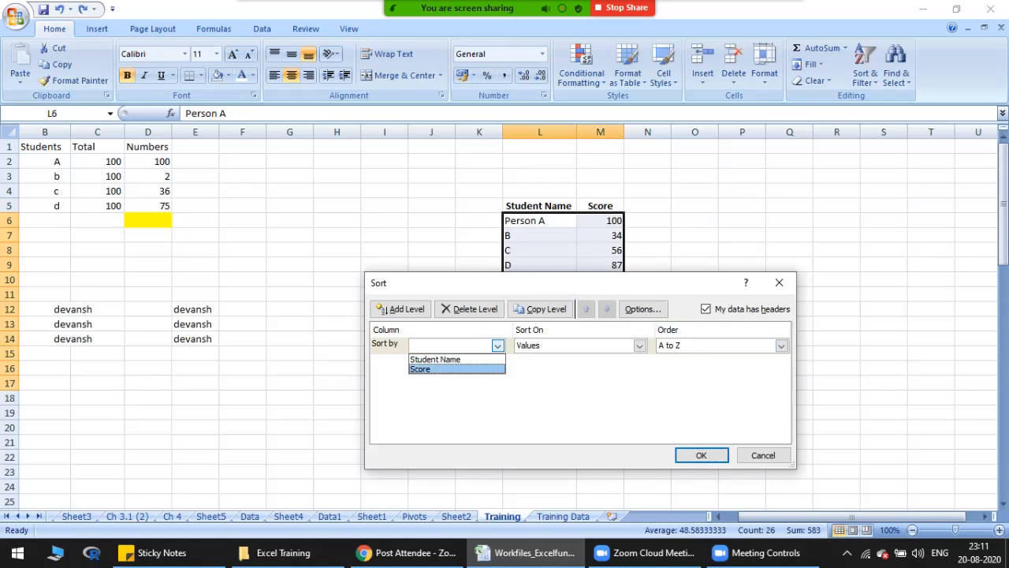
{"action": "left_click", "coordinate": [442, 369]}
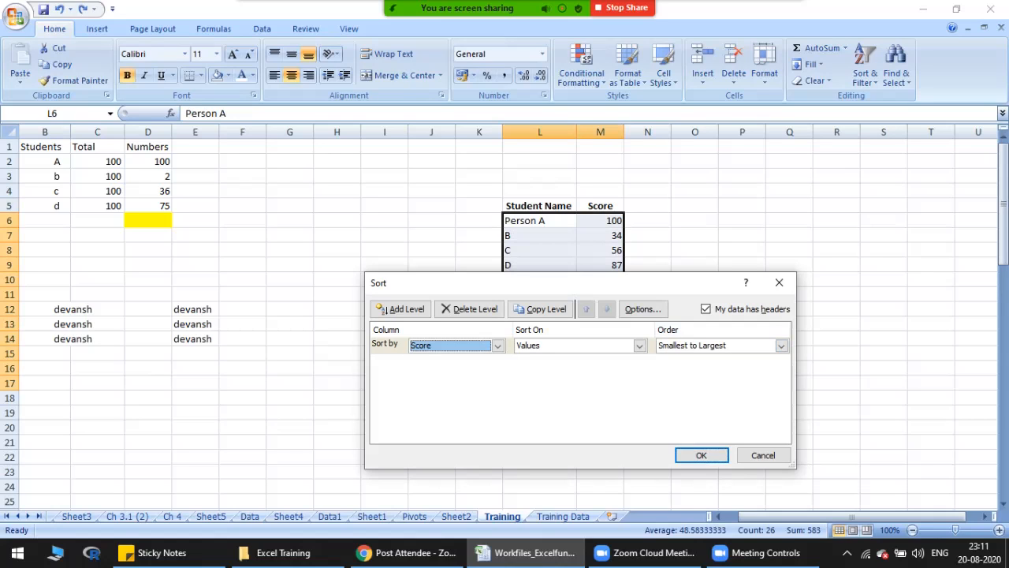
{"action": "left_click", "coordinate": [780, 345]}
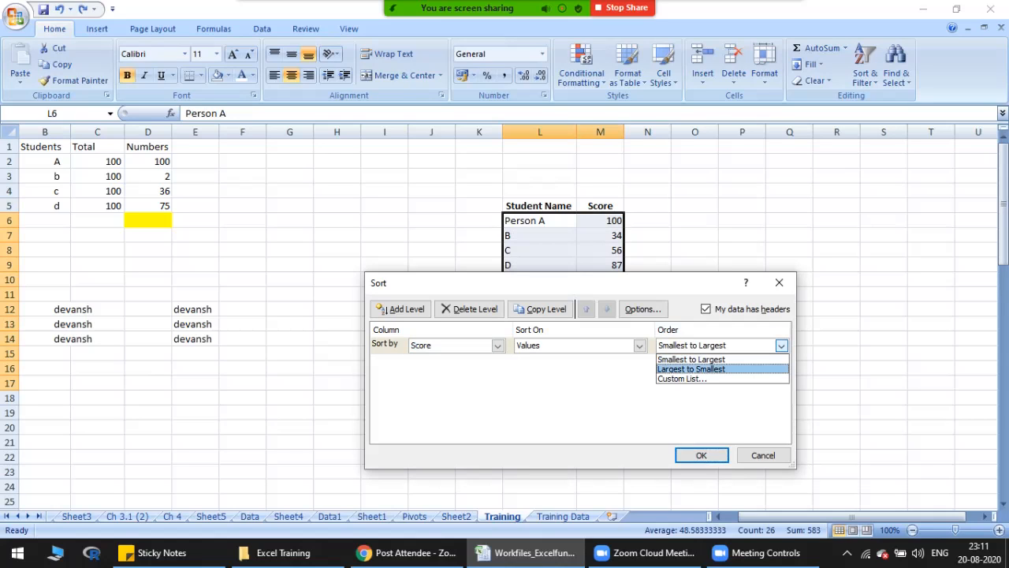
{"action": "left_click", "coordinate": [692, 369]}
{"action": "left_click", "coordinate": [701, 454]}
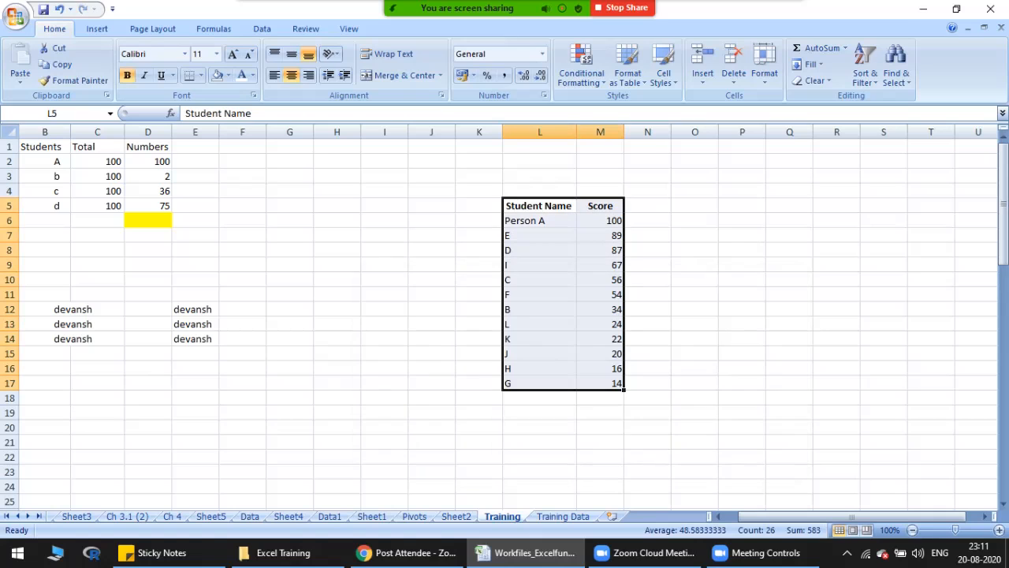
{"action": "left_click", "coordinate": [600, 221]}
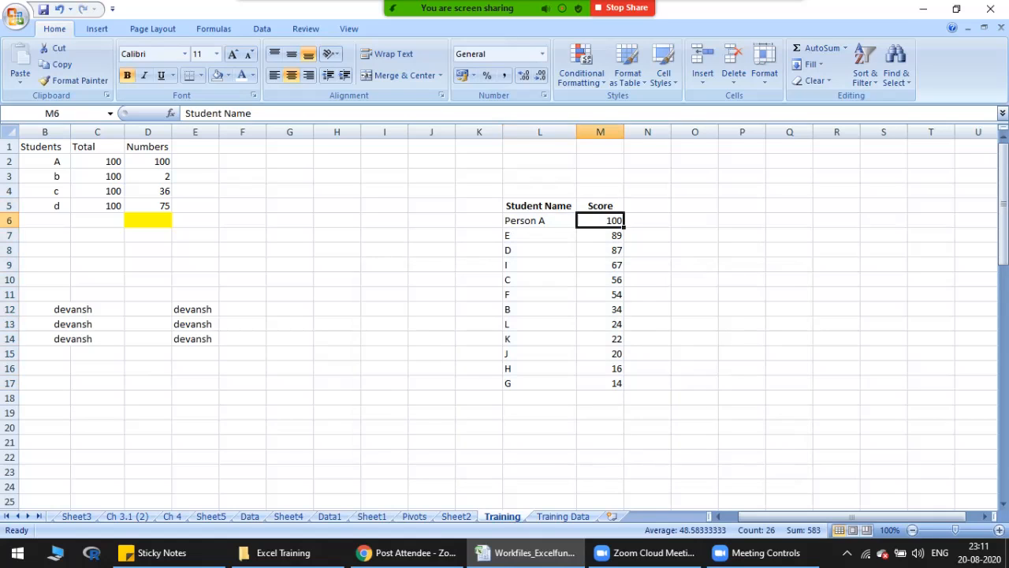
{"action": "left_click_drag", "start_coordinate": [540, 220], "coordinate": [600, 221]}
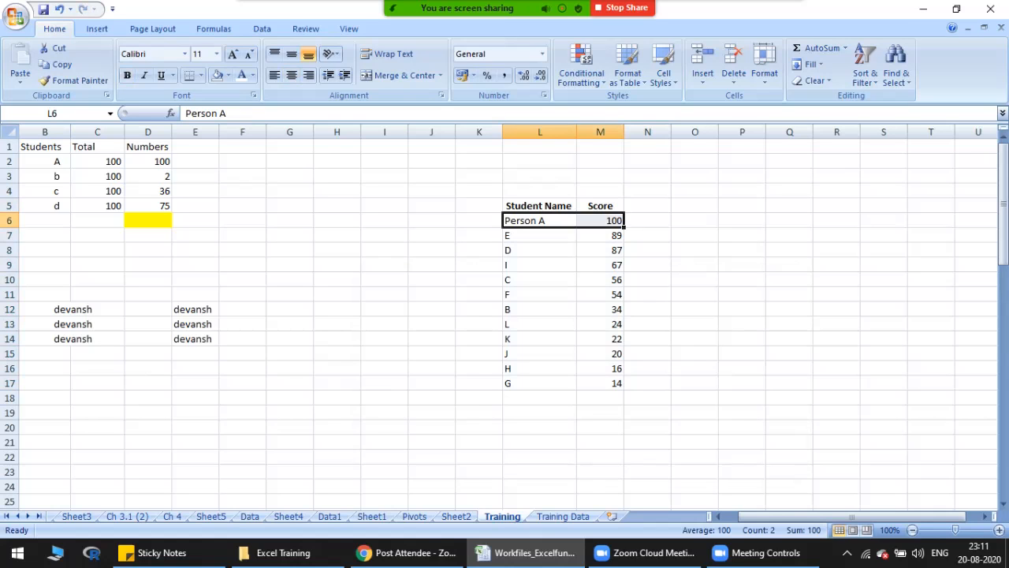
Step: Fill student C's name and score cells, L10 and M10, with yellow
{"action": "left_click", "coordinate": [540, 280]}
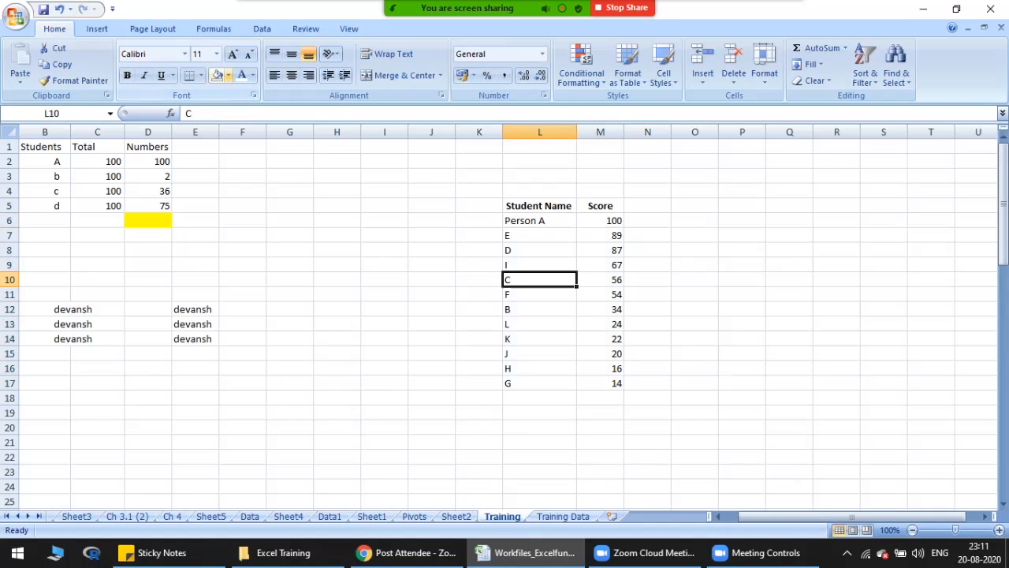
{"action": "left_click", "coordinate": [217, 75]}
{"action": "left_click", "coordinate": [228, 74]}
{"action": "left_click", "coordinate": [254, 186]}
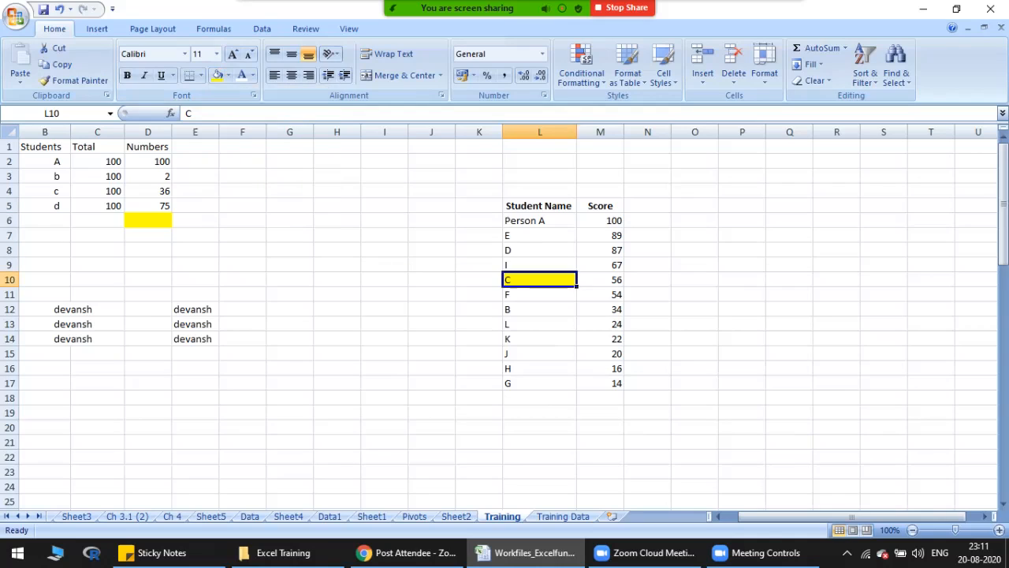
{"action": "left_click", "coordinate": [600, 279]}
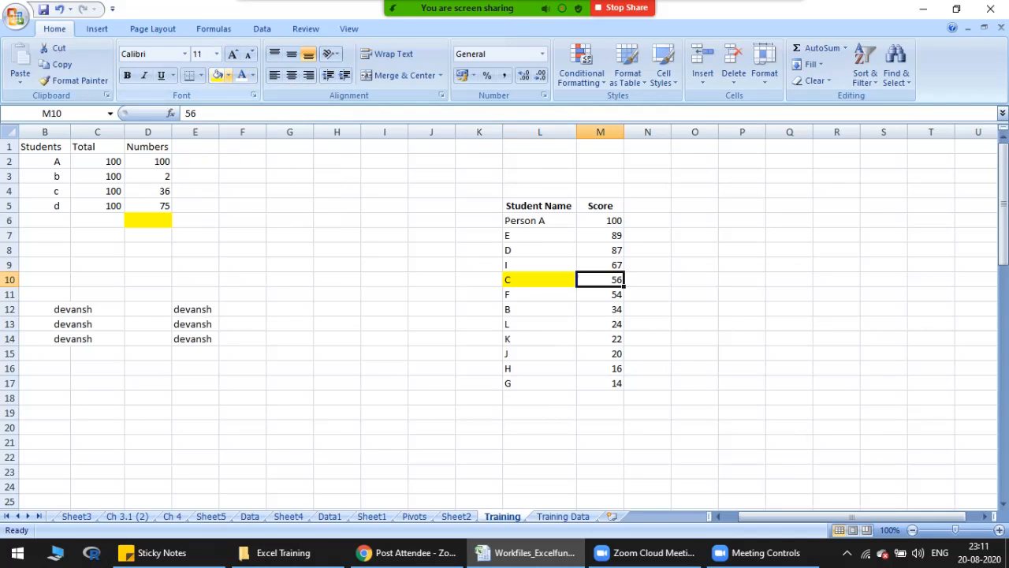
{"action": "left_click", "coordinate": [218, 75]}
{"action": "left_click_drag", "start_coordinate": [539, 206], "coordinate": [600, 383]}
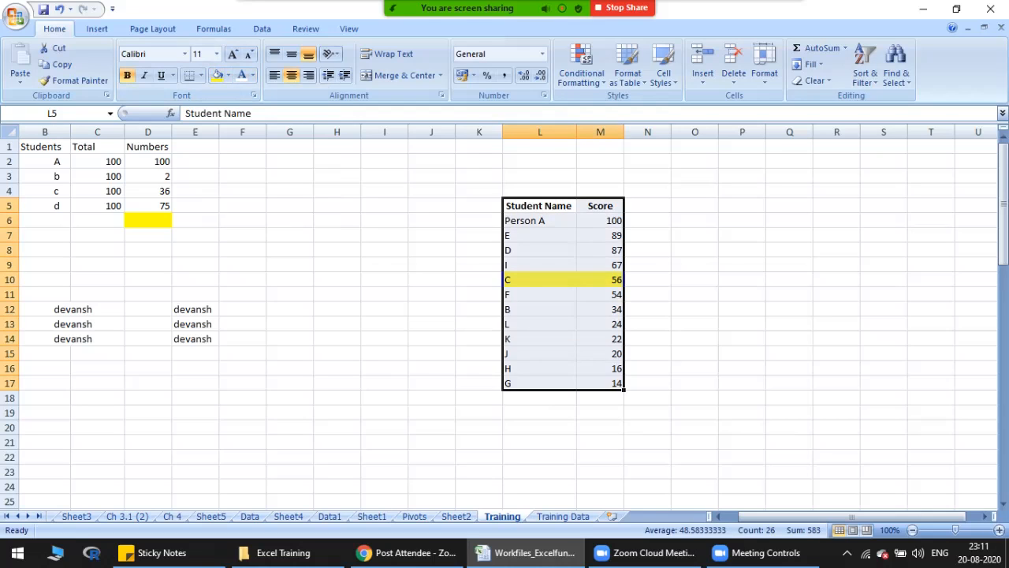
{"action": "key", "text": "alt+d"}
{"action": "key", "text": "s"}
{"action": "left_click", "coordinate": [779, 282]}
Step: Fill the rows of students K and G, L14:M14 and L17:M17, with the same yellow
{"action": "left_click_drag", "start_coordinate": [539, 339], "coordinate": [600, 339]}
{"action": "left_click", "coordinate": [216, 75]}
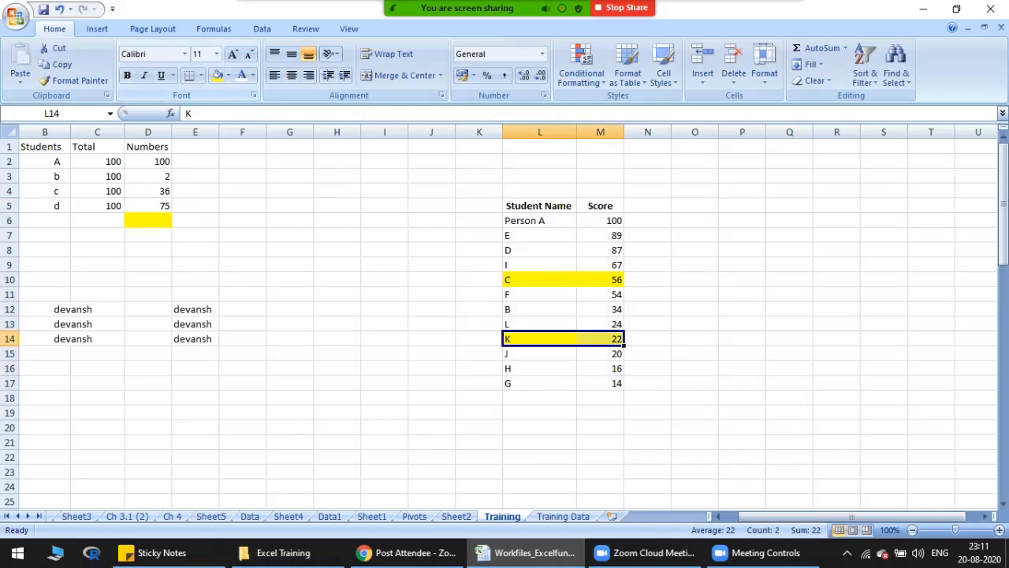
{"action": "left_click_drag", "start_coordinate": [539, 383], "coordinate": [600, 383]}
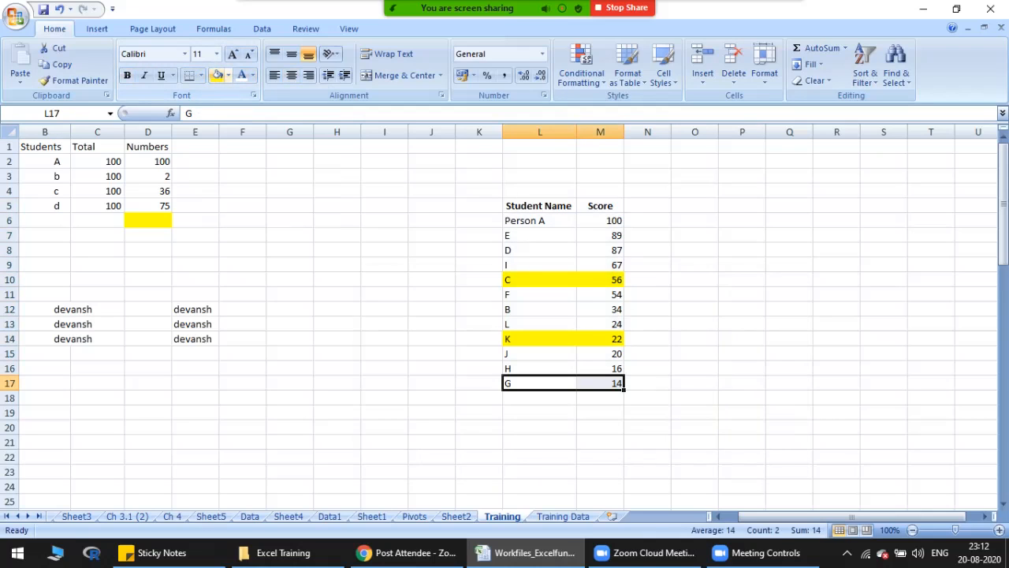
{"action": "left_click", "coordinate": [216, 76]}
Step: Sort the table L5:M17, with headers, by Score on Cell Color with yellow On Top, and select the yellow rows L6:M8
{"action": "left_click_drag", "start_coordinate": [539, 205], "coordinate": [600, 383]}
{"action": "key", "text": "alt+d"}
{"action": "key", "text": "s"}
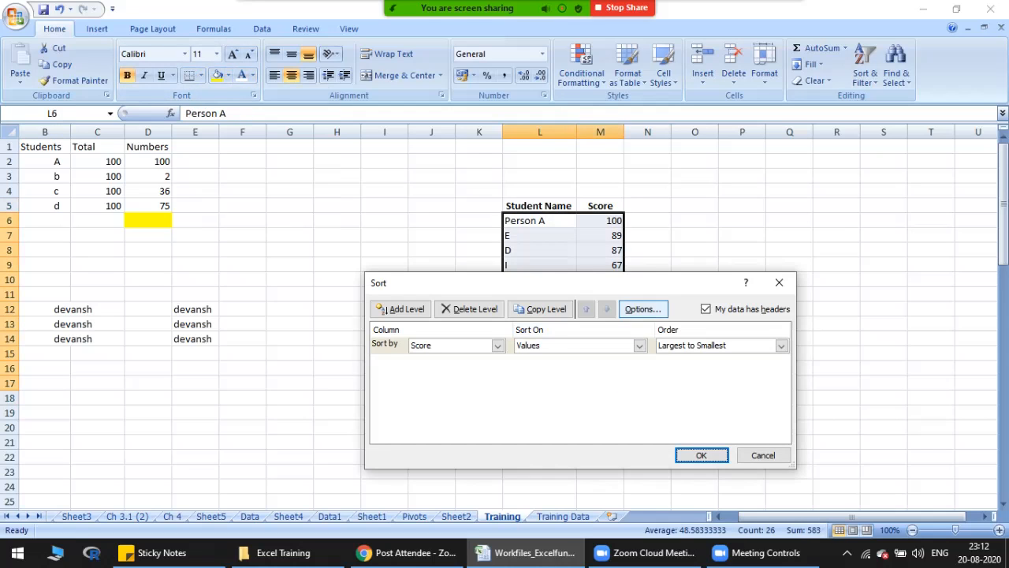
{"action": "left_click_drag", "start_coordinate": [794, 290], "coordinate": [889, 198]}
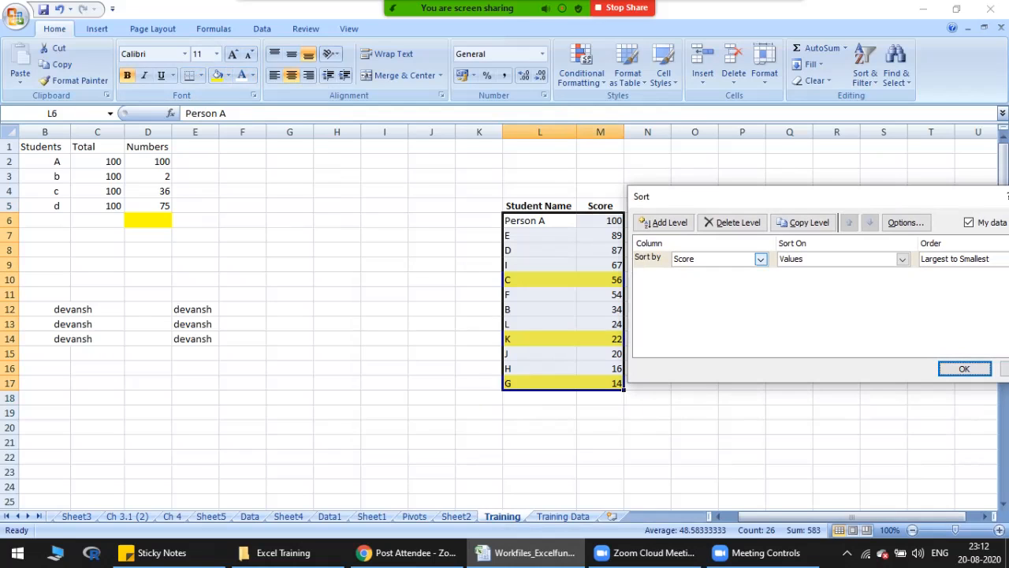
{"action": "left_click", "coordinate": [902, 258]}
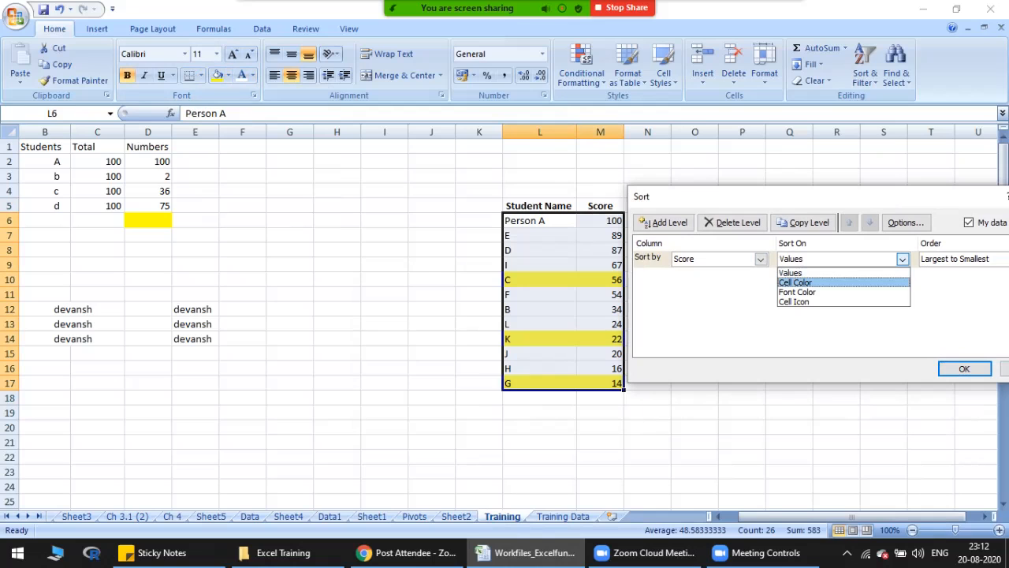
{"action": "left_click", "coordinate": [796, 282]}
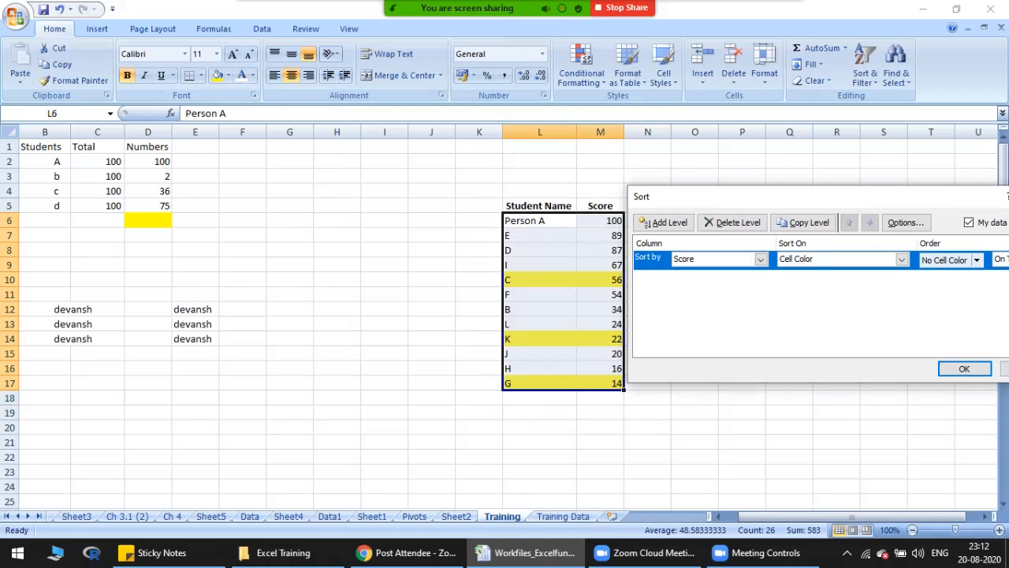
{"action": "left_click_drag", "start_coordinate": [949, 199], "coordinate": [536, 313]}
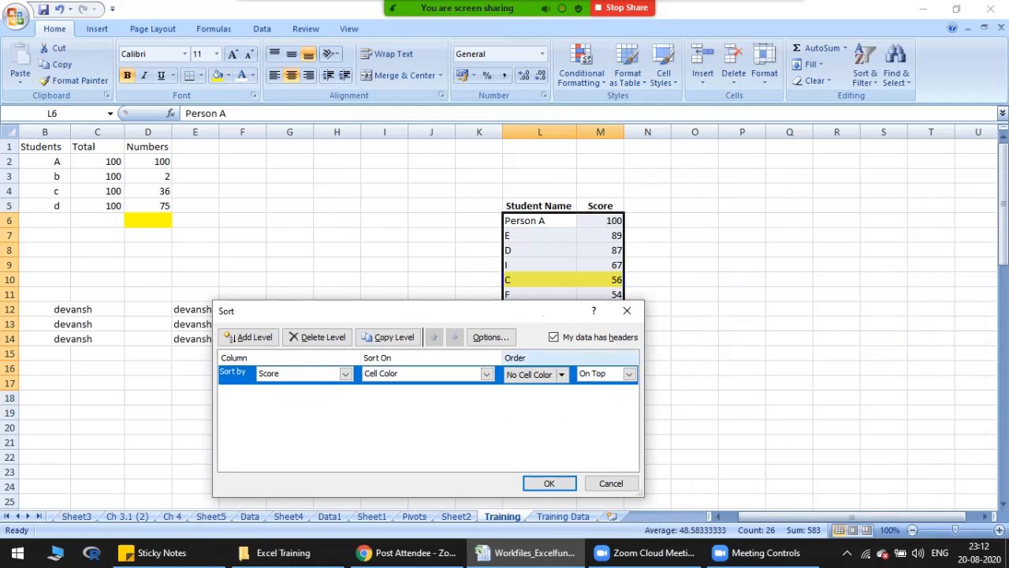
{"action": "left_click", "coordinate": [562, 375]}
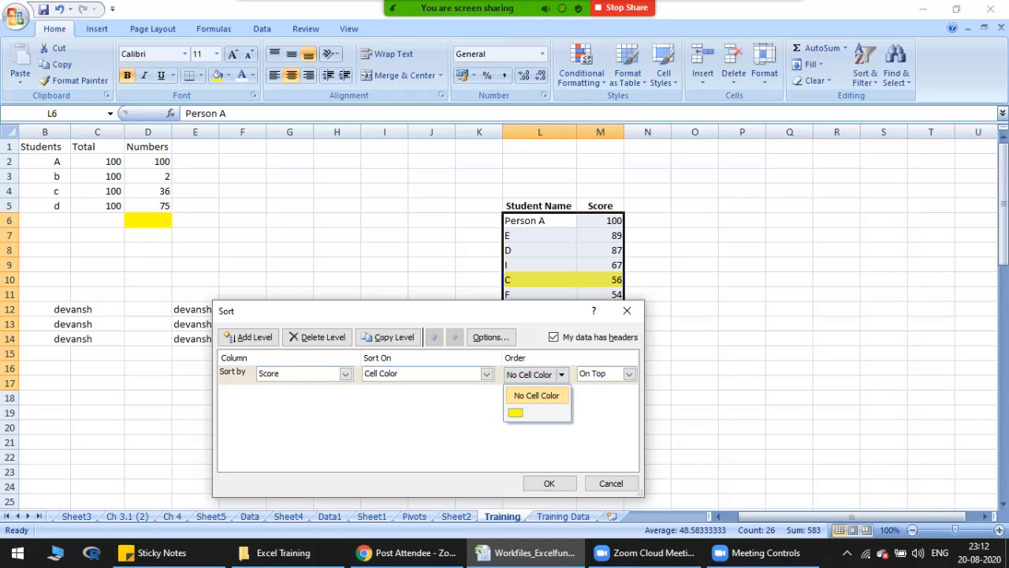
{"action": "left_click", "coordinate": [515, 412]}
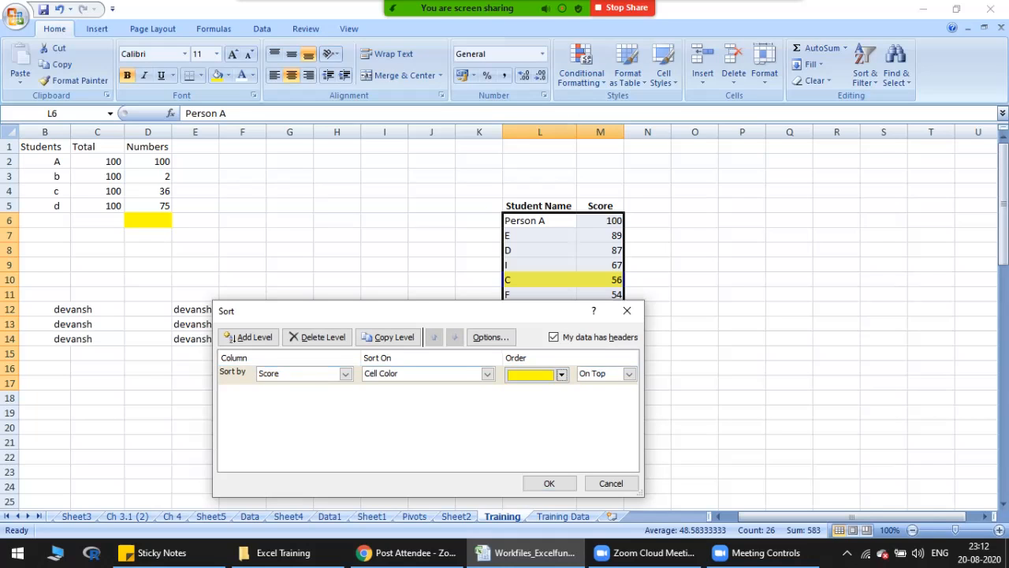
{"action": "left_click", "coordinate": [628, 374]}
{"action": "left_click", "coordinate": [599, 398]}
{"action": "left_click", "coordinate": [628, 374]}
{"action": "left_click", "coordinate": [594, 387]}
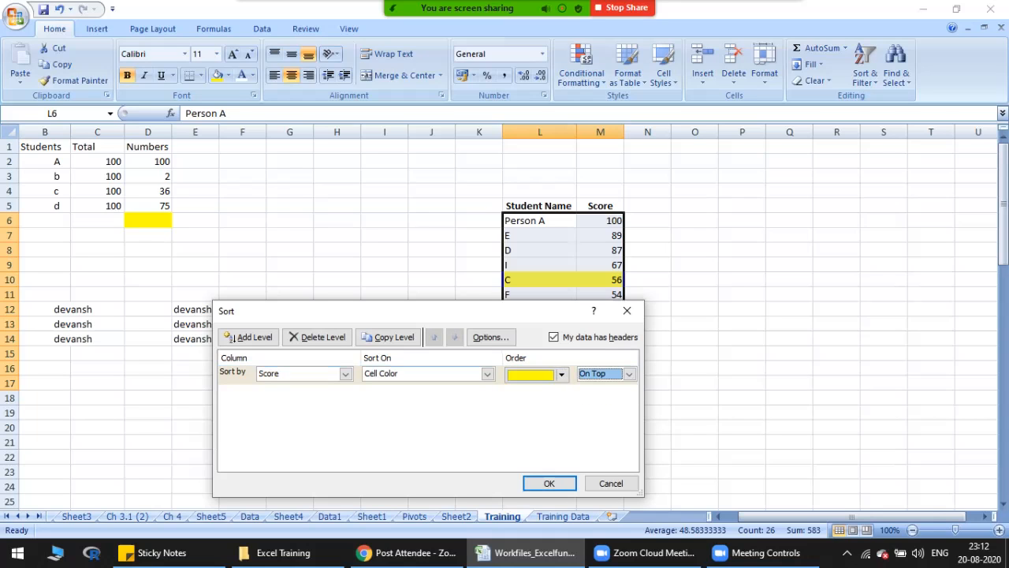
{"action": "left_click", "coordinate": [548, 484]}
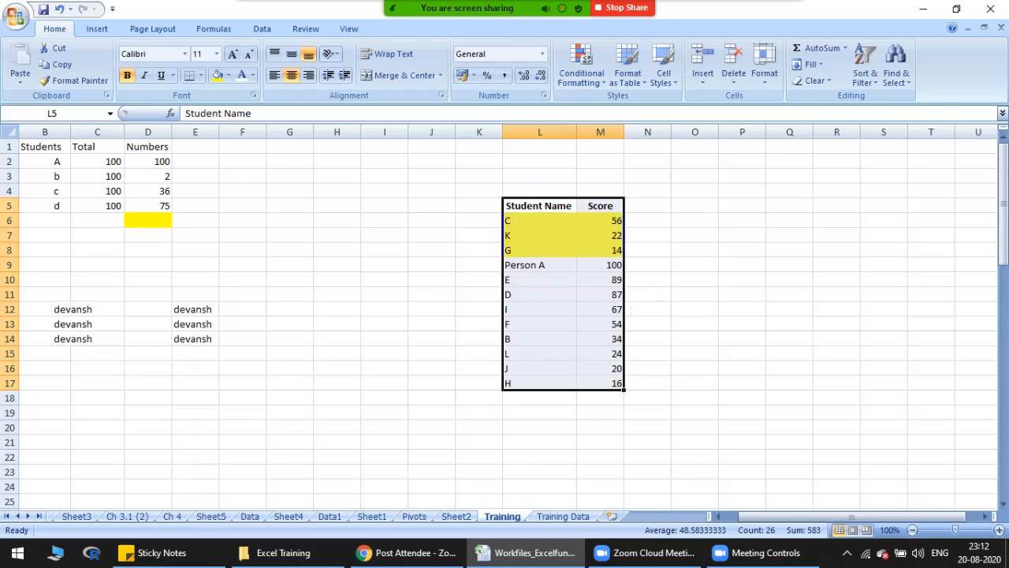
{"action": "left_click_drag", "start_coordinate": [539, 220], "coordinate": [599, 250]}
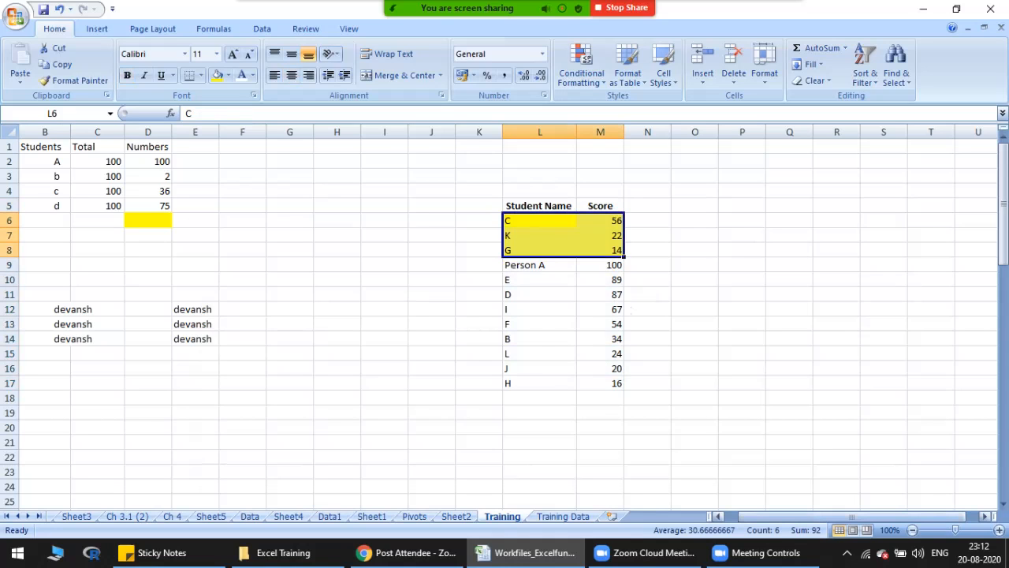
Step: Review the training topic list in column A and select the Format painter topic in A23
{"action": "scroll", "coordinate": [504, 316], "scroll_direction": "left", "scroll_amount": 1}
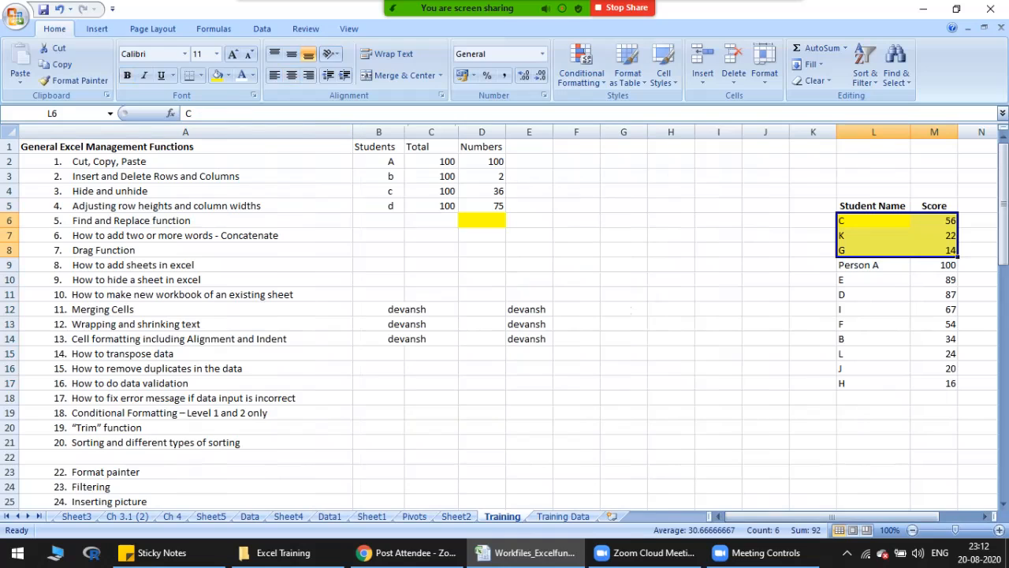
{"action": "left_click", "coordinate": [186, 443]}
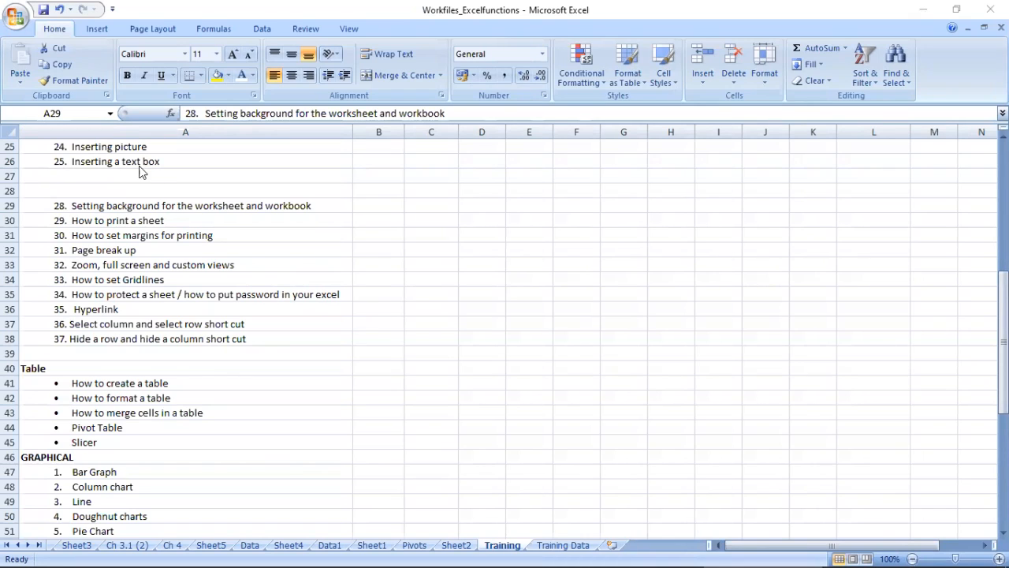
{"action": "scroll", "coordinate": [179, 211], "scroll_direction": "up", "scroll_amount": 1}
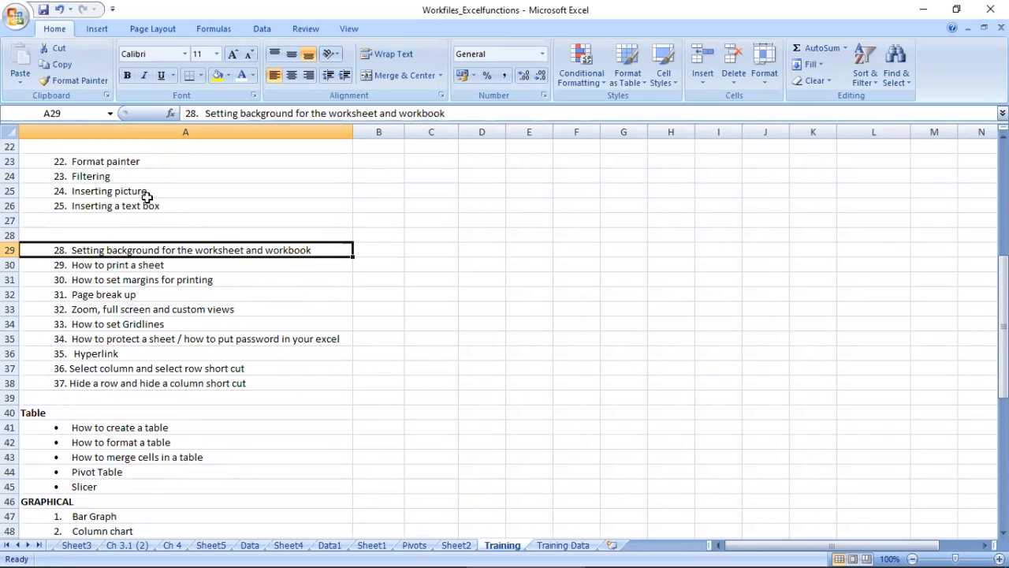
{"action": "scroll", "coordinate": [140, 193], "scroll_direction": "up", "scroll_amount": 7}
{"action": "left_click_drag", "start_coordinate": [109, 430], "coordinate": [116, 440]}
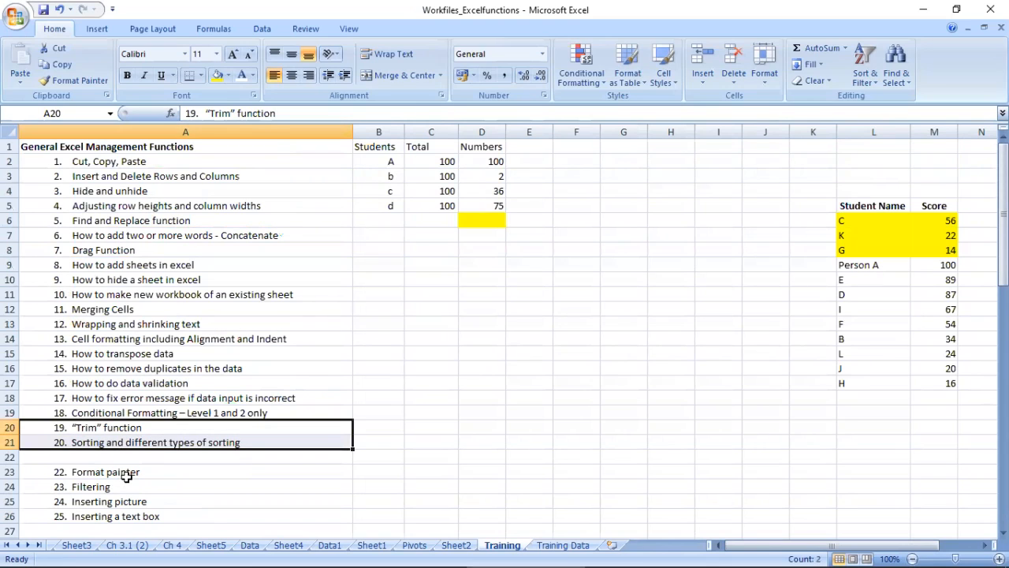
{"action": "left_click", "coordinate": [127, 472]}
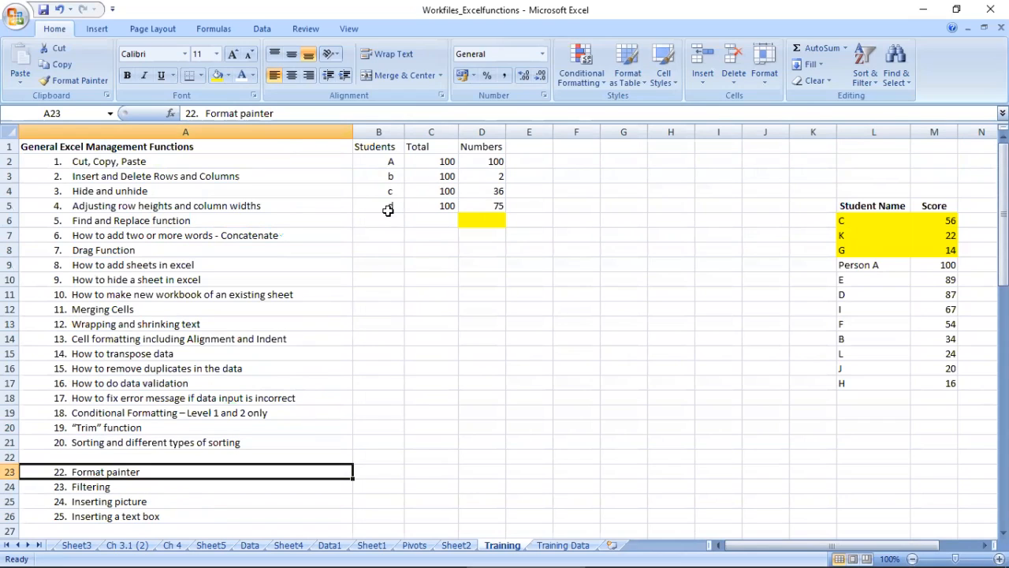
Step: Copy the formatting of C5 onto the yellow cell D6 with Format Painter
{"action": "left_click", "coordinate": [417, 208]}
{"action": "left_click", "coordinate": [75, 80]}
{"action": "left_click", "coordinate": [477, 220]}
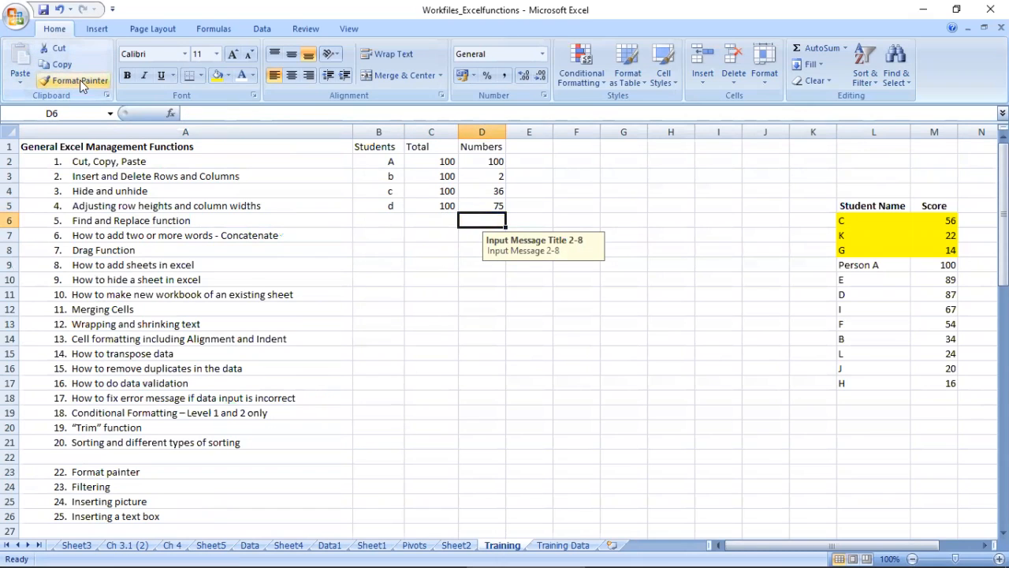
Step: Apply L6's yellow formatting with a locked Format Painter to C5, D2, D9, L12, L17, M15 and M11
{"action": "left_click", "coordinate": [867, 223]}
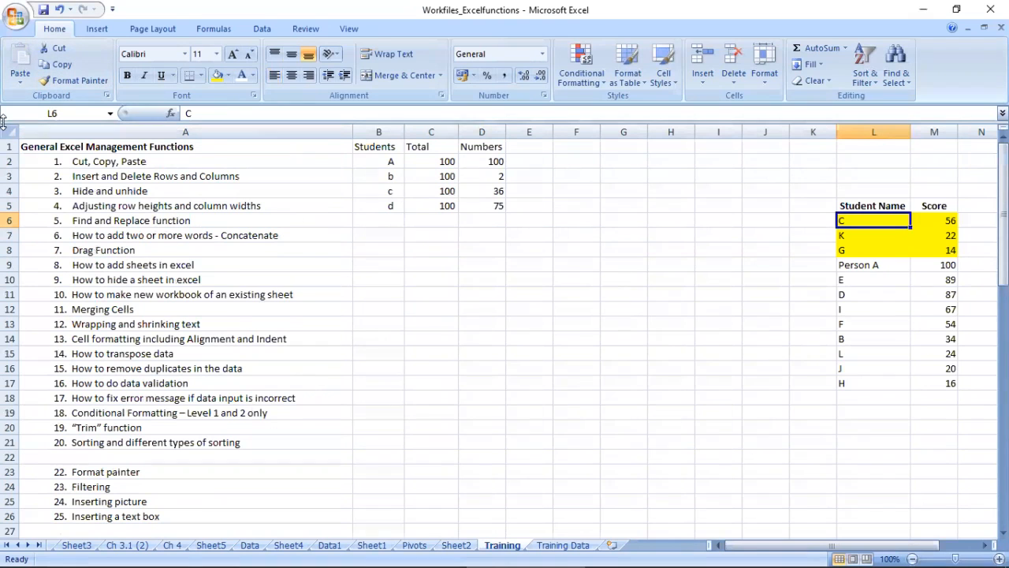
{"action": "left_click", "coordinate": [75, 80]}
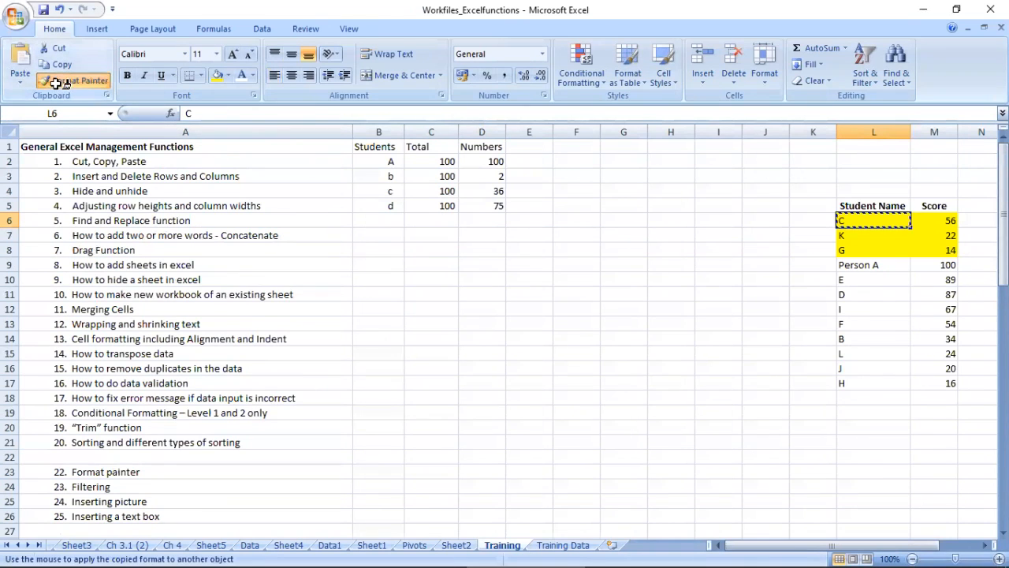
{"action": "left_click", "coordinate": [451, 207]}
{"action": "left_click", "coordinate": [481, 161]}
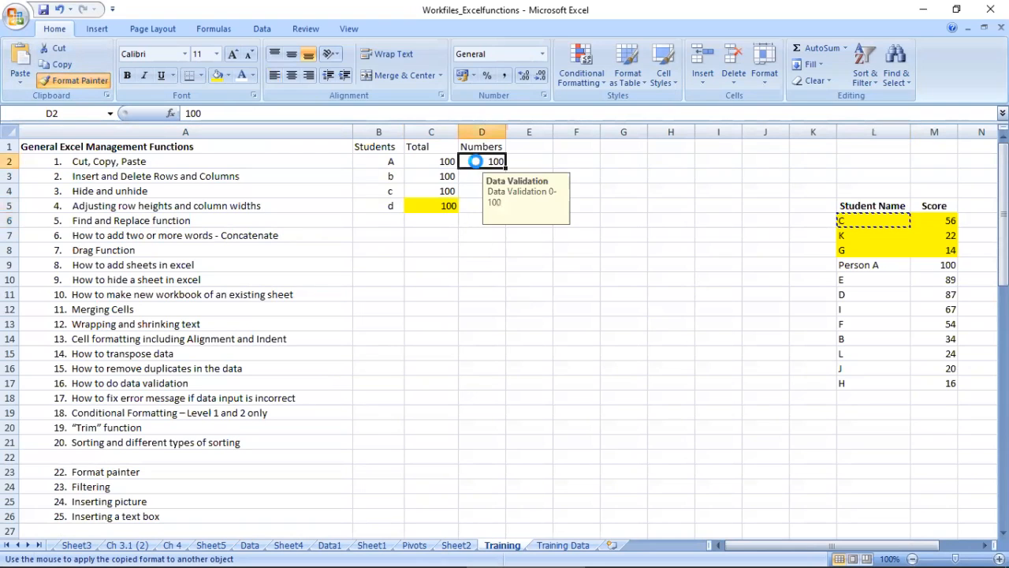
{"action": "left_click", "coordinate": [481, 265]}
{"action": "left_click", "coordinate": [873, 309]}
{"action": "left_click", "coordinate": [874, 383]}
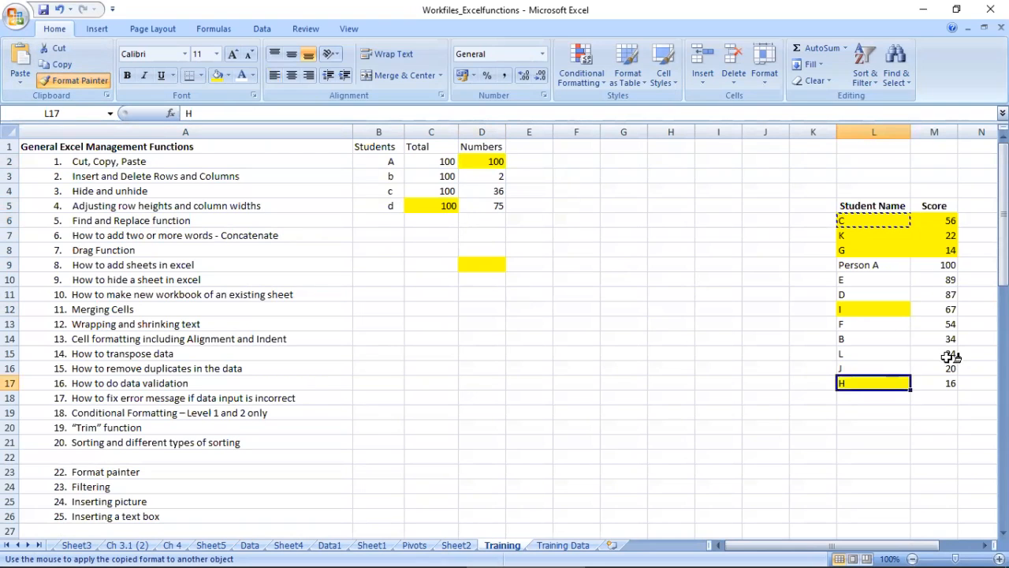
{"action": "left_click", "coordinate": [934, 353]}
{"action": "left_click", "coordinate": [934, 294]}
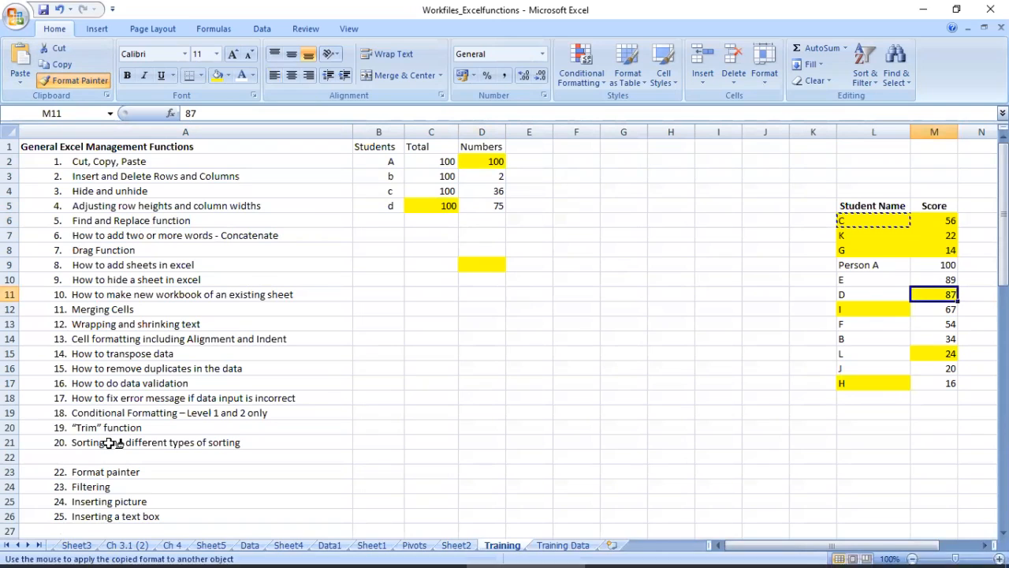
Step: Exit Format Painter and undo the yellow formatting painted onto C5, D2, D9, L12, L17, M15 and M11
{"action": "key", "text": "Escape"}
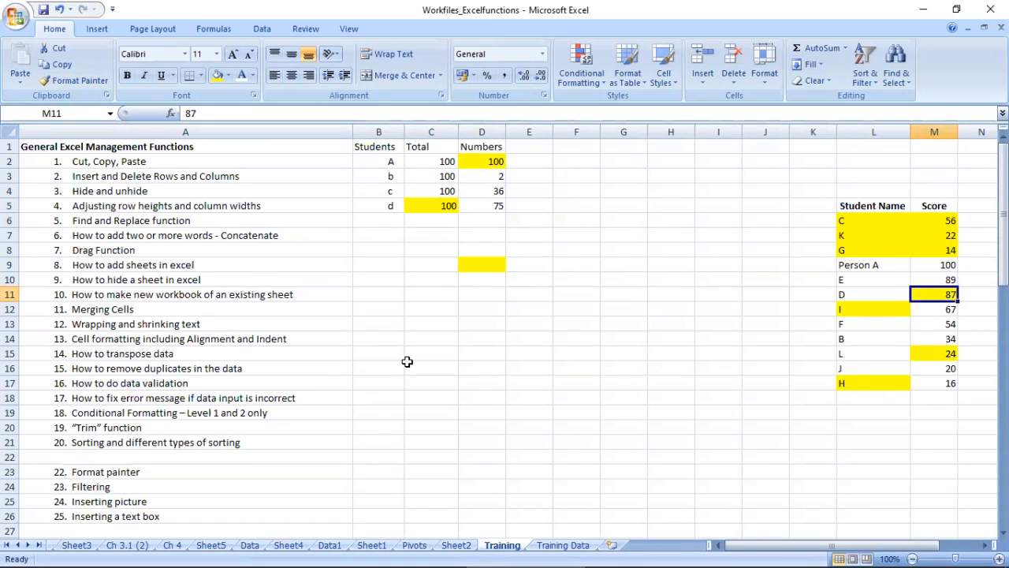
{"action": "key", "text": "ctrl+z"}
{"action": "key", "text": "ctrl+z"}
{"action": "key", "text": "ctrl+z"}
{"action": "key", "text": "ctrl+z"}
{"action": "key", "text": "ctrl+z"}
{"action": "key", "text": "ctrl+z"}
{"action": "key", "text": "ctrl+z"}
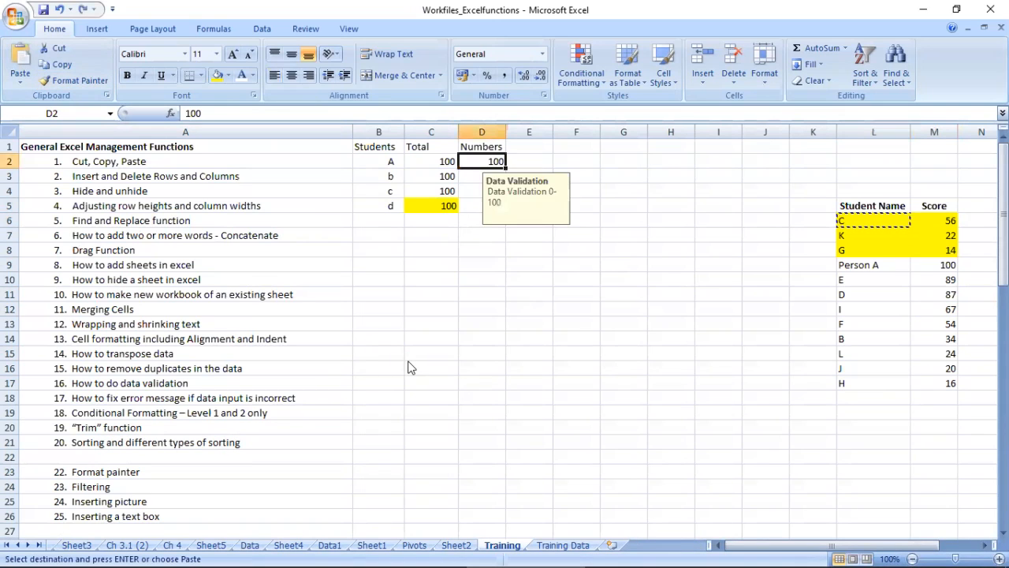
{"action": "key", "text": "Escape"}
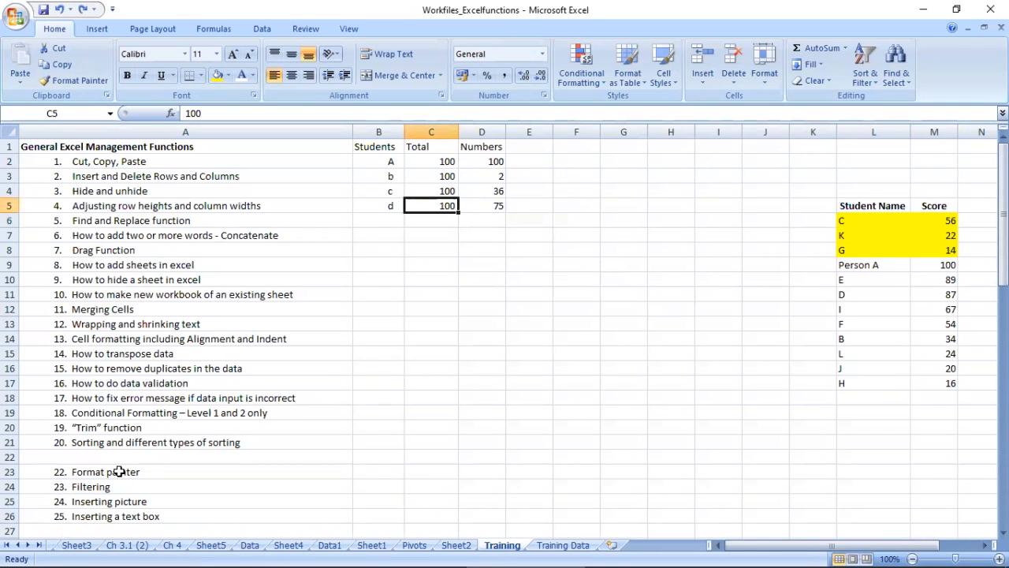
Step: Sort the table B1:D5, with headers, by Numbers on Values from Smallest to Largest, and select the rows B2:D5
{"action": "left_click_drag", "start_coordinate": [115, 485], "coordinate": [118, 517]}
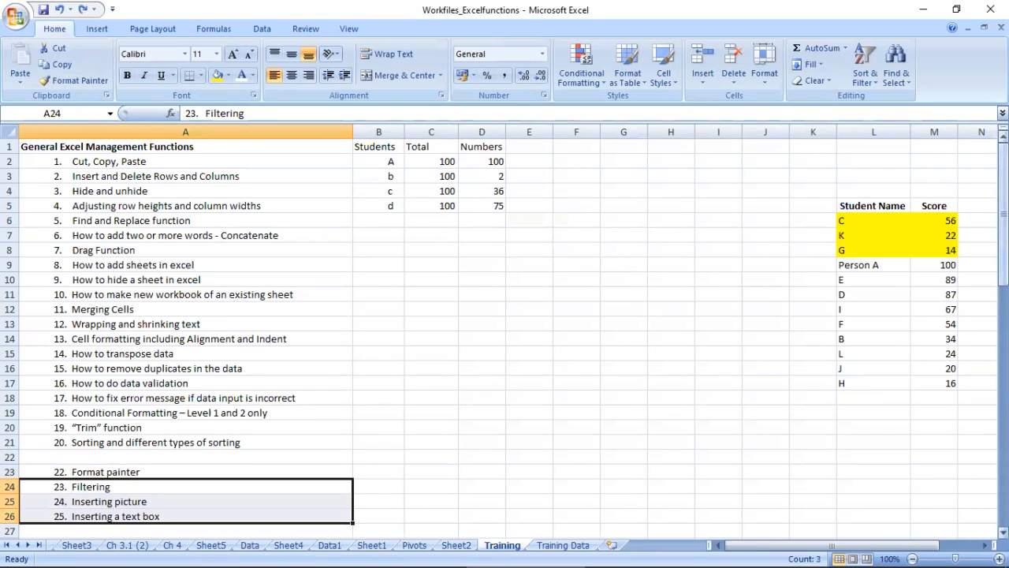
{"action": "left_click_drag", "start_coordinate": [368, 147], "coordinate": [503, 207]}
{"action": "left_click_drag", "start_coordinate": [400, 146], "coordinate": [487, 203]}
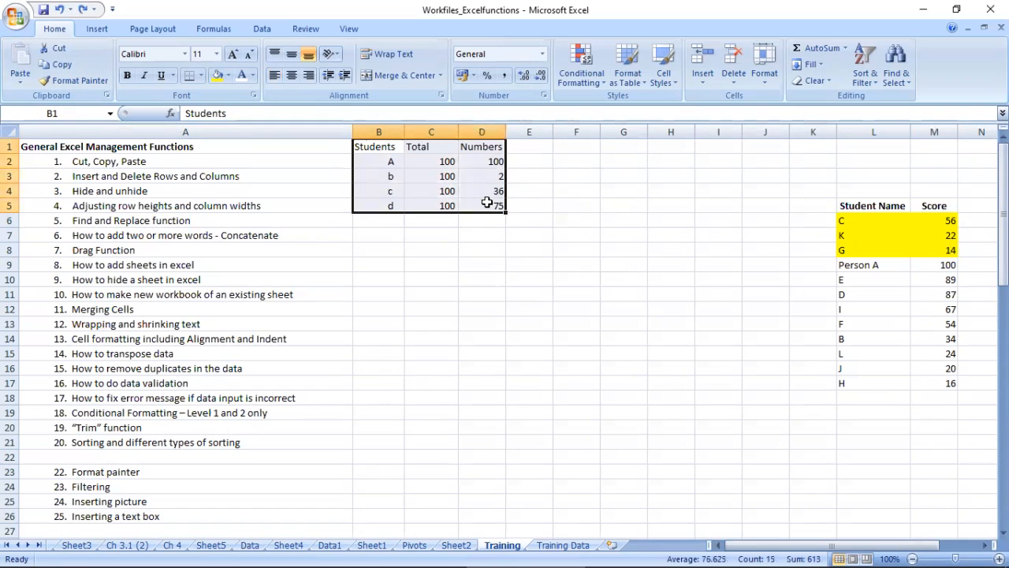
{"action": "key", "text": "alt+d"}
{"action": "key", "text": "s"}
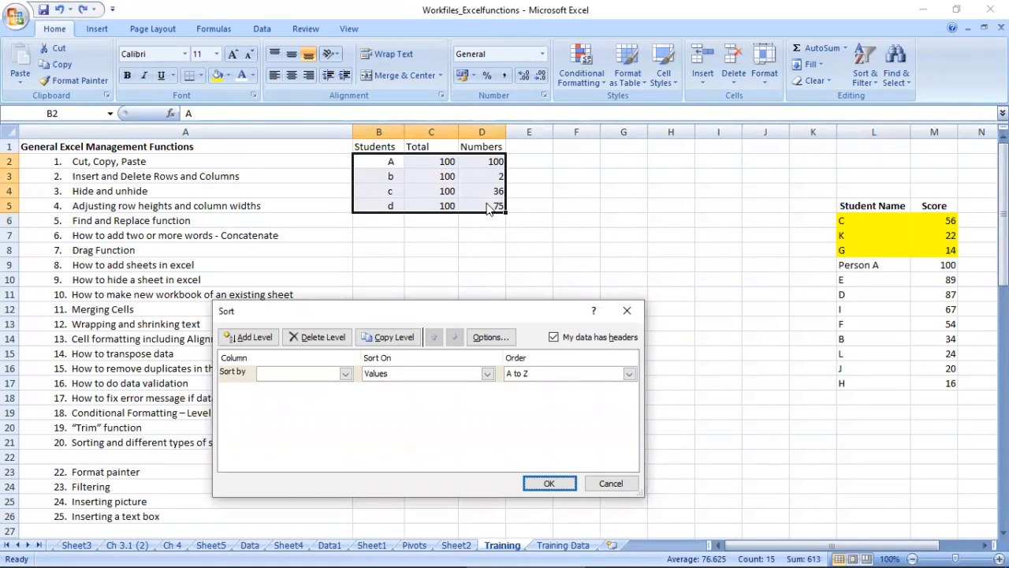
{"action": "left_click", "coordinate": [553, 338]}
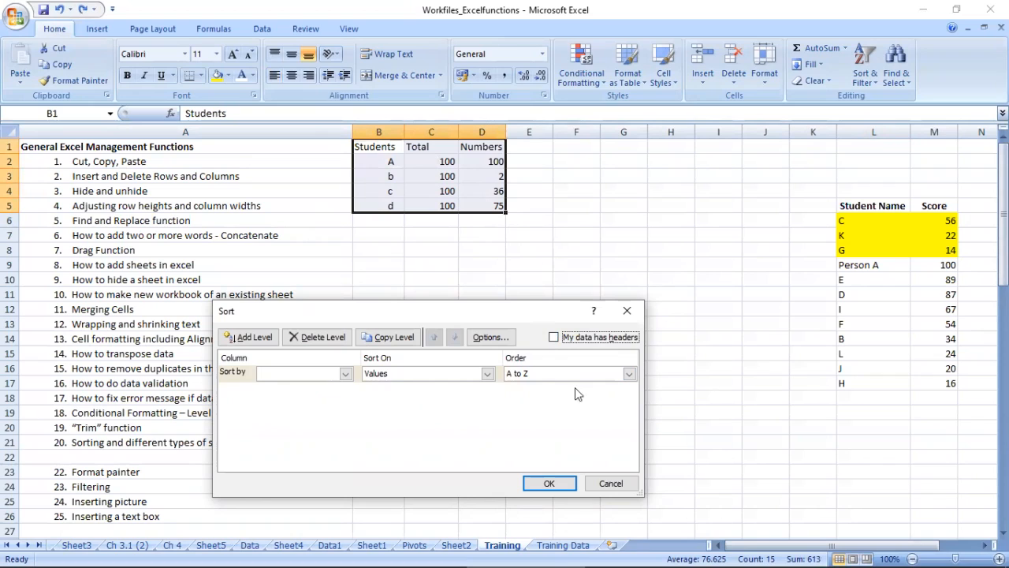
{"action": "left_click", "coordinate": [554, 337]}
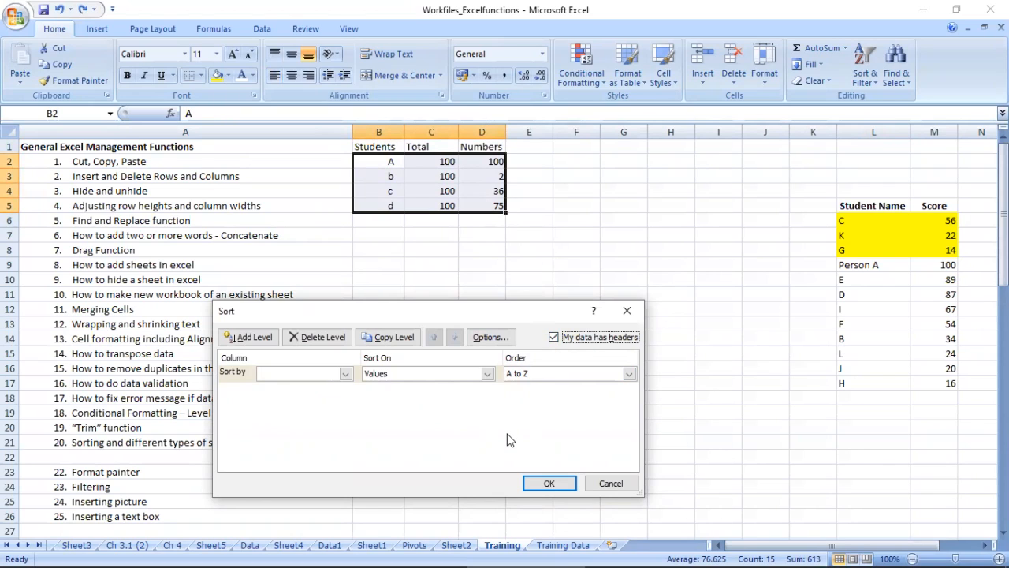
{"action": "left_click", "coordinate": [323, 376]}
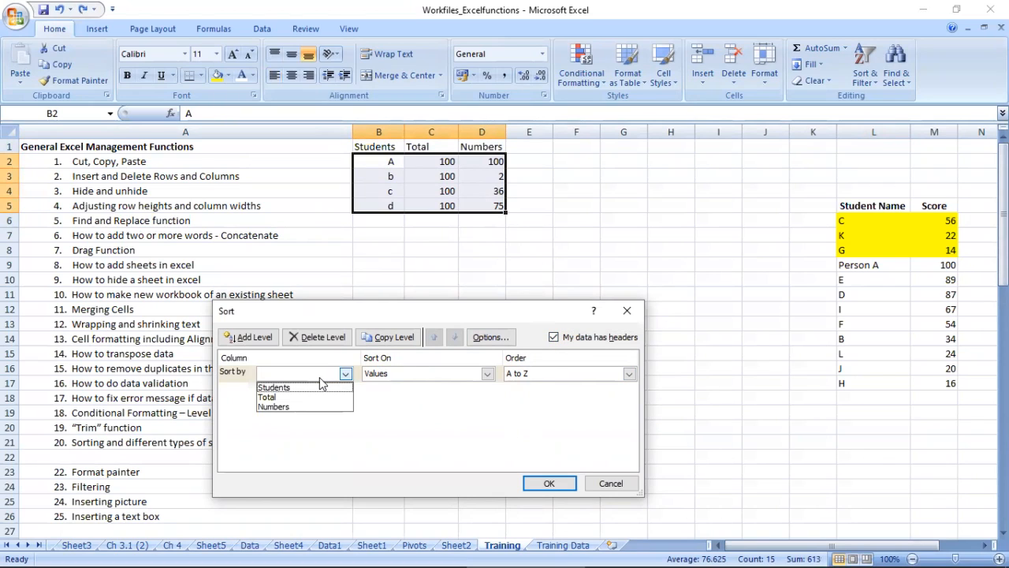
{"action": "left_click", "coordinate": [285, 398]}
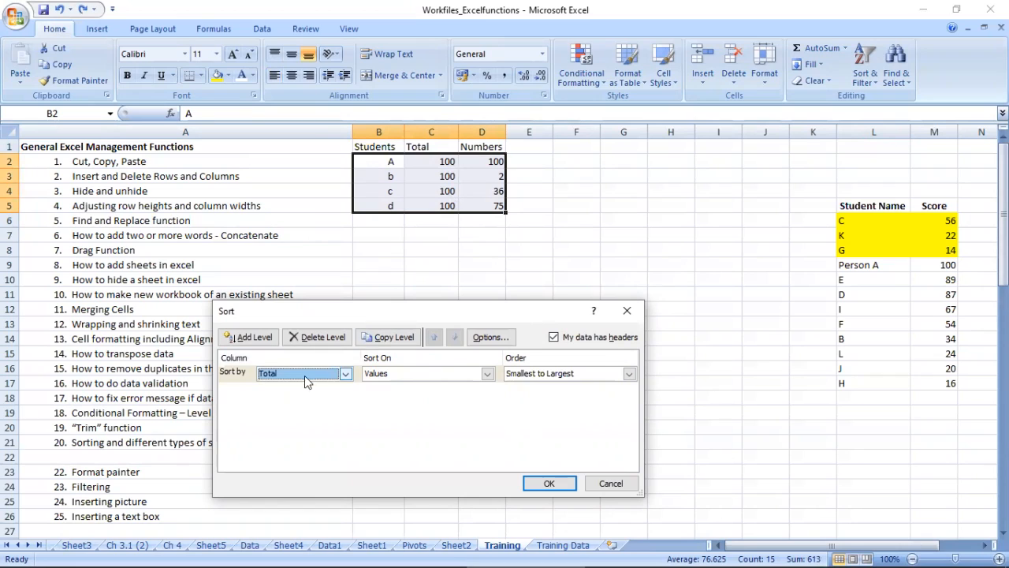
{"action": "left_click", "coordinate": [304, 376]}
{"action": "left_click", "coordinate": [293, 408]}
{"action": "left_click", "coordinate": [536, 375]}
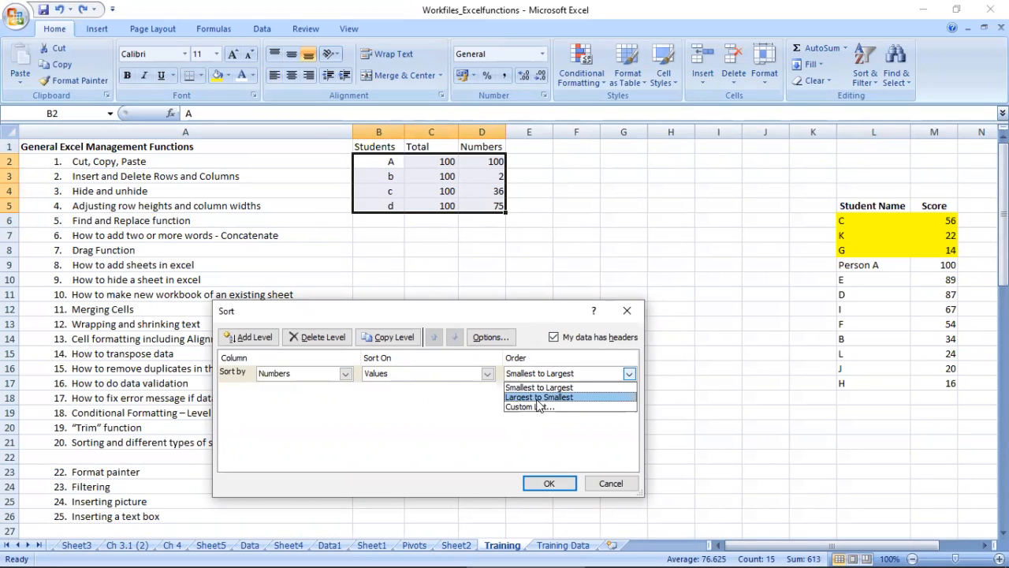
{"action": "left_click", "coordinate": [539, 387]}
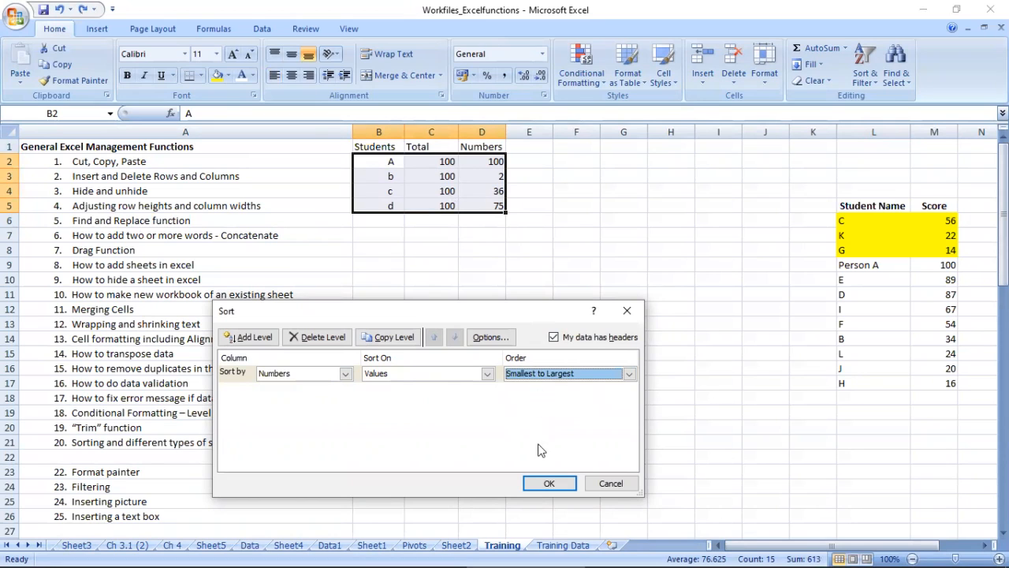
{"action": "left_click", "coordinate": [545, 483]}
{"action": "left_click_drag", "start_coordinate": [380, 160], "coordinate": [495, 208]}
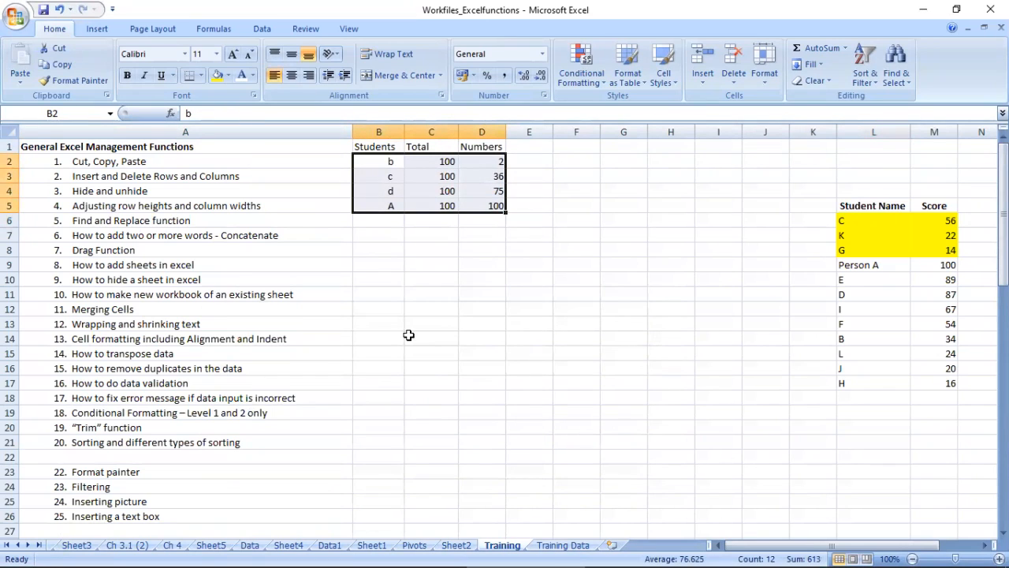
Step: Apply AutoFilter to the header row B1:D1 of the Students table, toggling it off and on again
{"action": "left_click_drag", "start_coordinate": [166, 149], "coordinate": [946, 126]}
{"action": "left_click", "coordinate": [491, 276]}
{"action": "left_click_drag", "start_coordinate": [376, 147], "coordinate": [481, 208]}
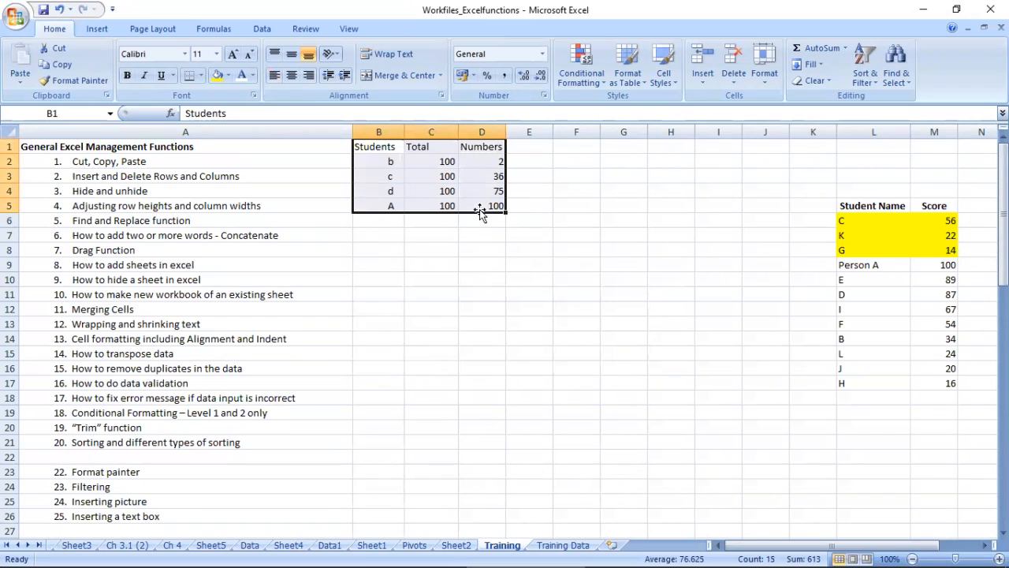
{"action": "left_click_drag", "start_coordinate": [393, 148], "coordinate": [462, 150]}
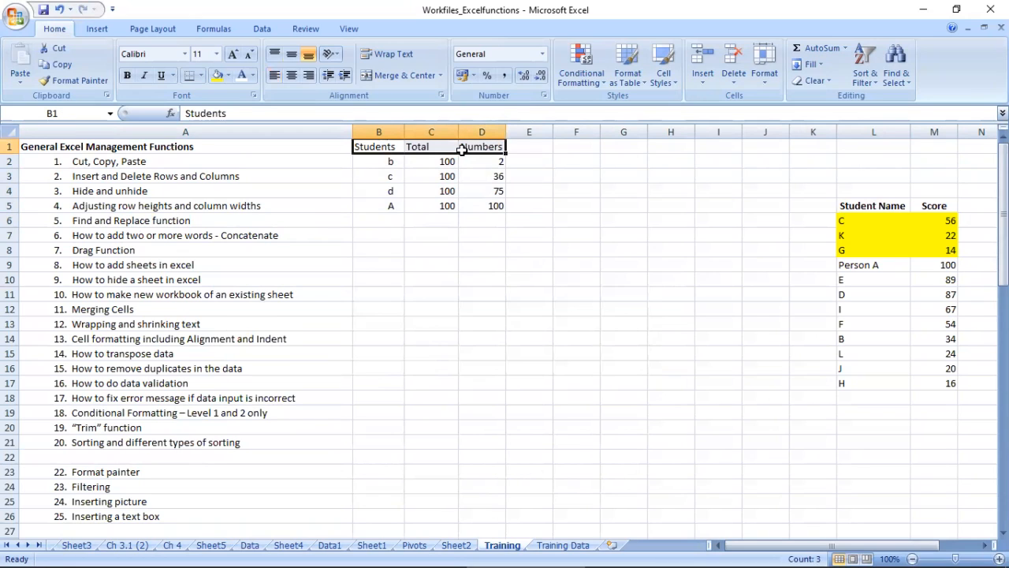
{"action": "key", "text": "alt+d"}
{"action": "key", "text": "f"}
{"action": "key", "text": "f"}
{"action": "key", "text": "alt+d"}
{"action": "key", "text": "f"}
{"action": "key", "text": "f"}
{"action": "key", "text": "alt+d"}
{"action": "key", "text": "f"}
{"action": "key", "text": "f"}
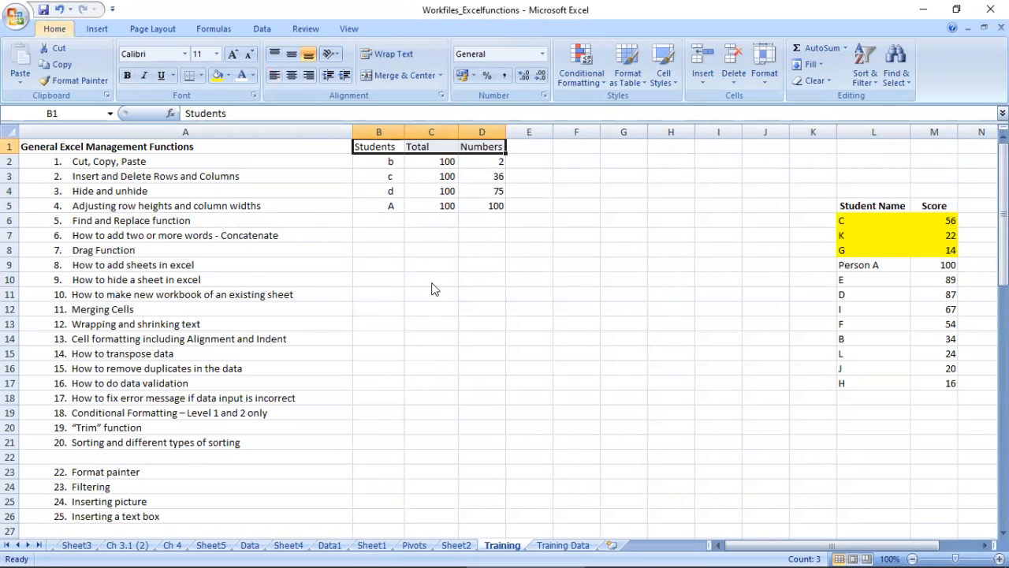
Step: Switch the filter on the Students, Total and Numbers headers off and back on with the Filter command
{"action": "left_click", "coordinate": [258, 32]}
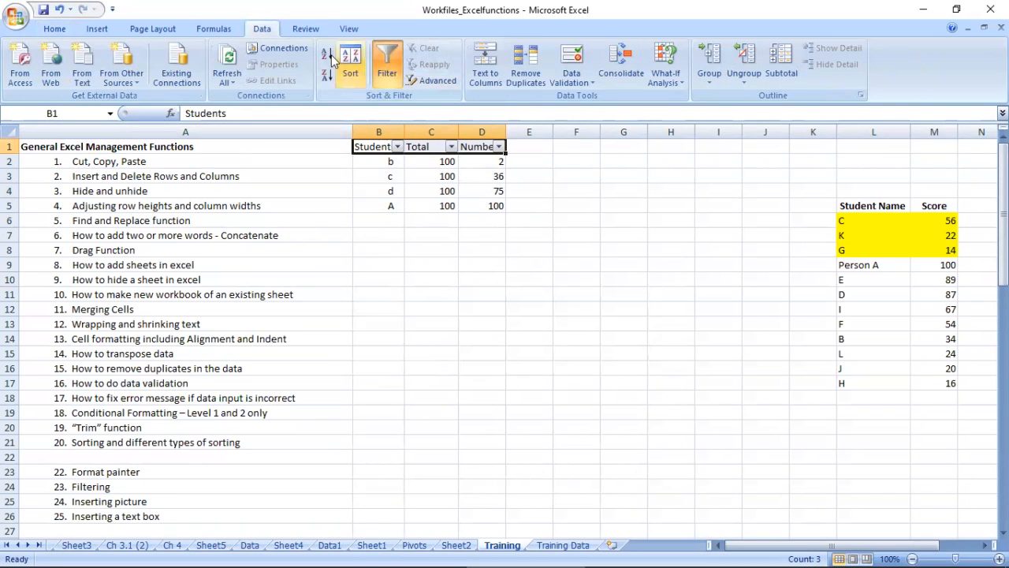
{"action": "left_click", "coordinate": [383, 67]}
{"action": "left_click", "coordinate": [383, 72]}
{"action": "scroll", "coordinate": [372, 388], "scroll_direction": "down", "scroll_amount": 5}
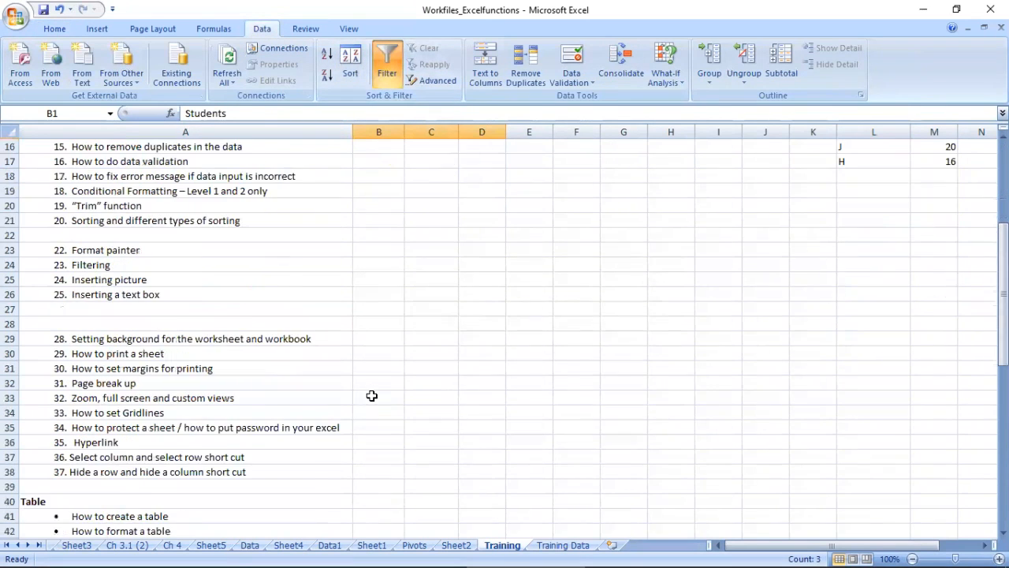
{"action": "left_click_drag", "start_coordinate": [1003, 293], "coordinate": [1002, 213]}
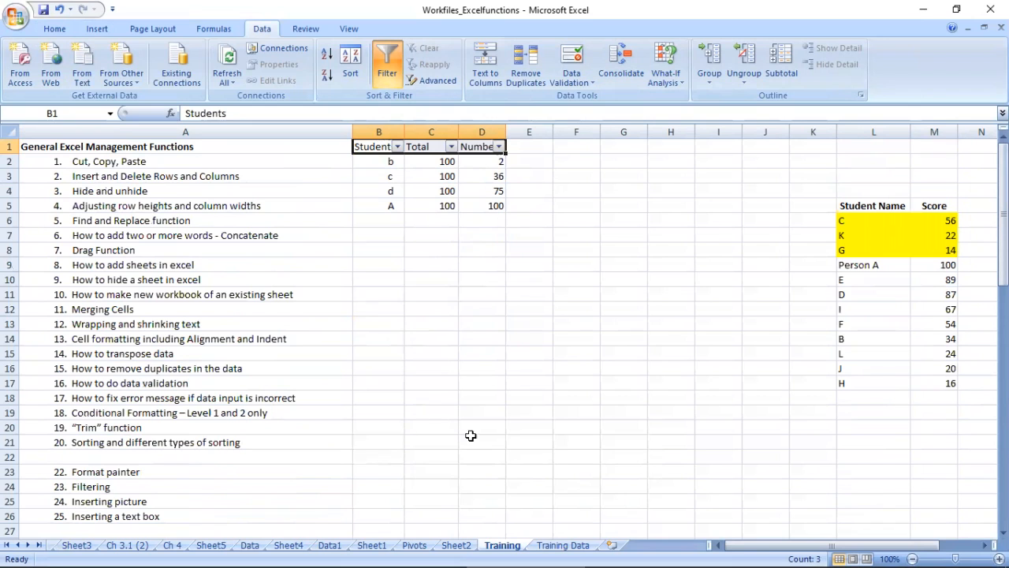
Step: Insert the picture Artic1 from the Artic folder into the Training sheet
{"action": "left_click", "coordinate": [105, 489]}
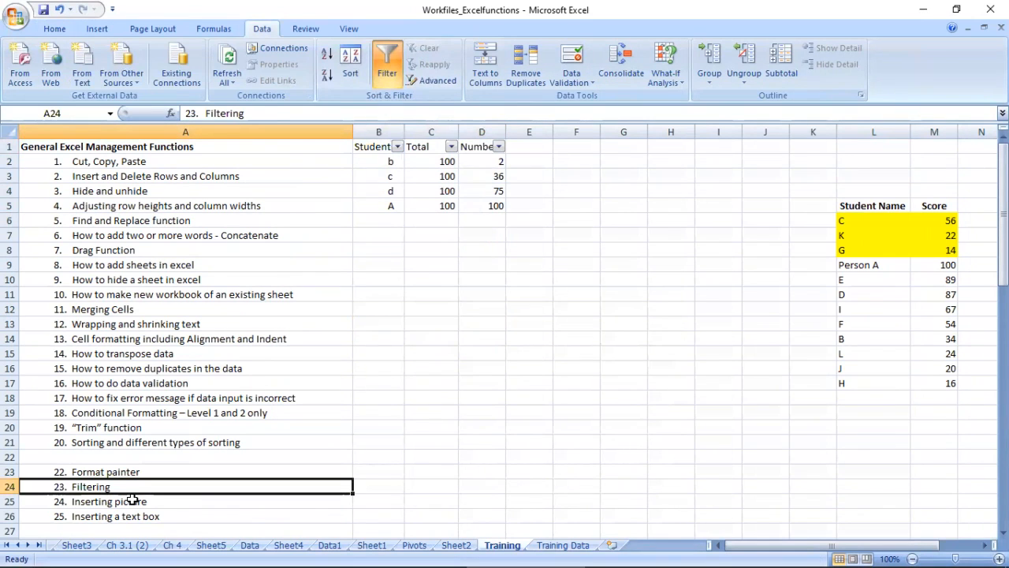
{"action": "left_click", "coordinate": [133, 500]}
{"action": "left_click_drag", "start_coordinate": [388, 235], "coordinate": [717, 437]}
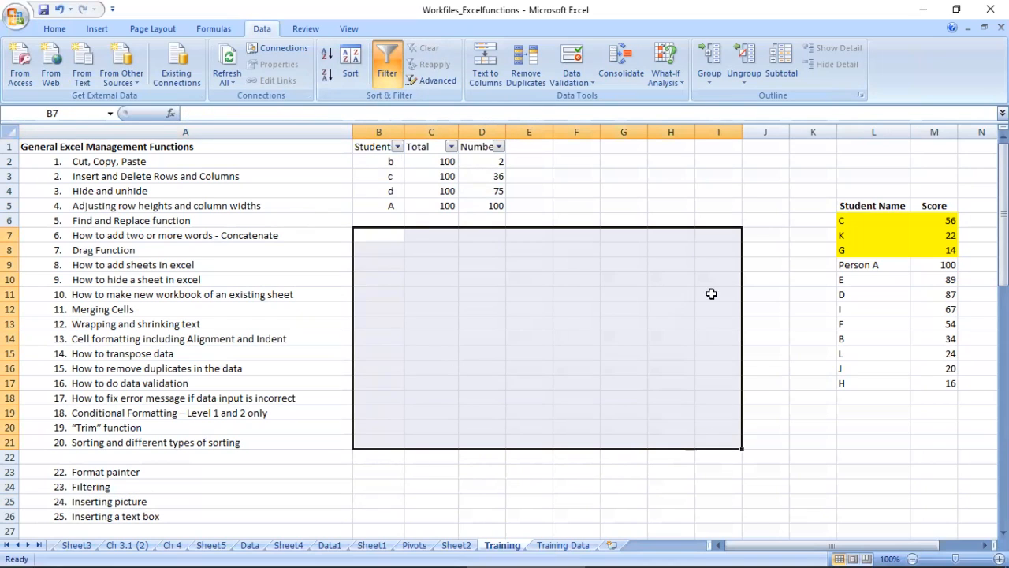
{"action": "left_click_drag", "start_coordinate": [620, 255], "coordinate": [657, 302]}
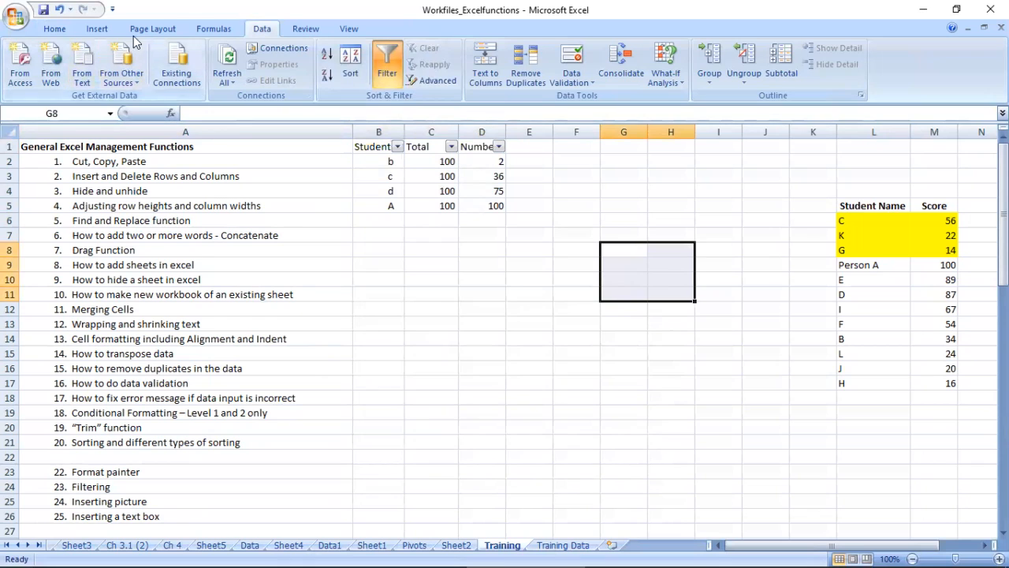
{"action": "left_click", "coordinate": [98, 28]}
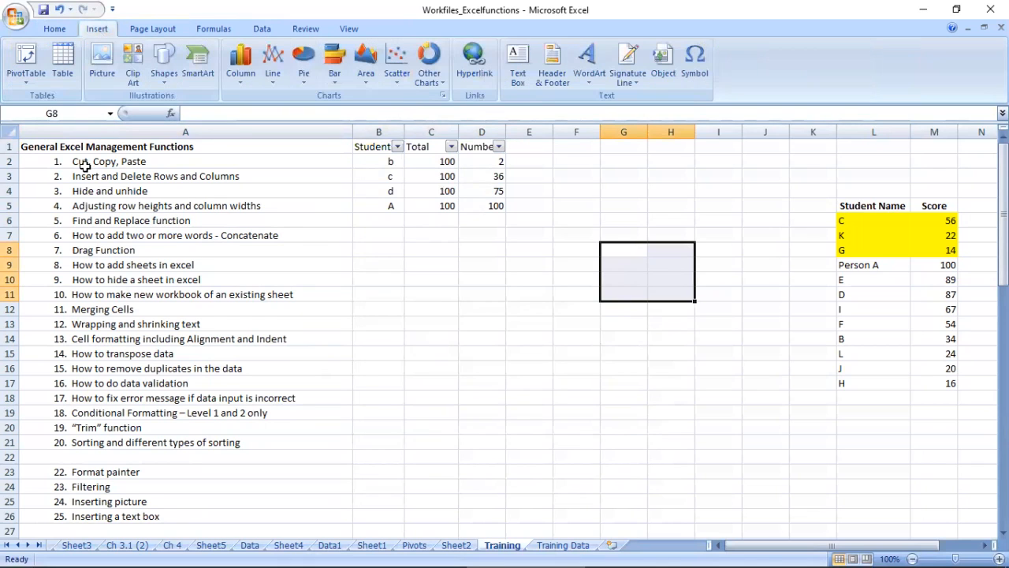
{"action": "left_click", "coordinate": [102, 62]}
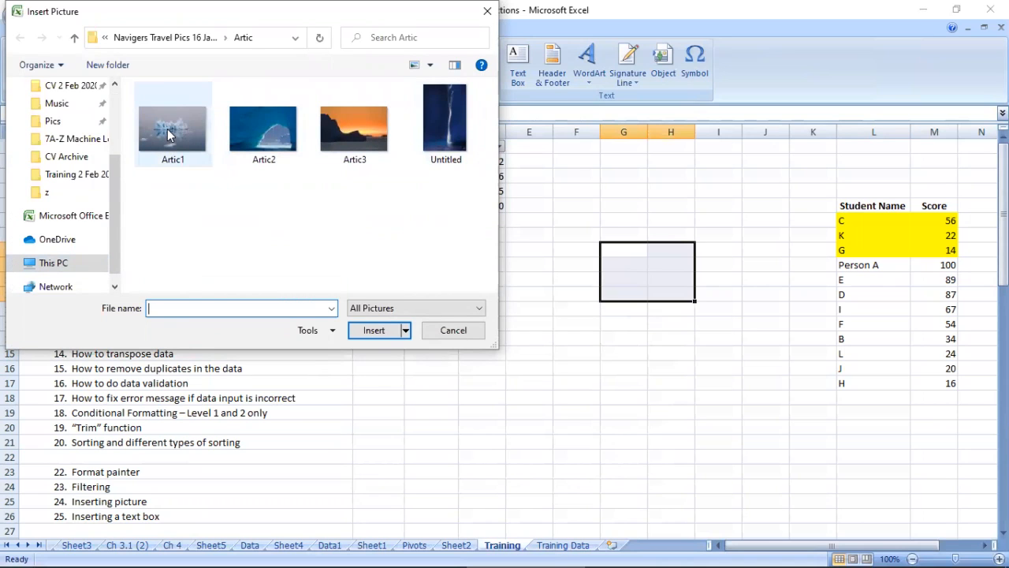
{"action": "double_click", "coordinate": [171, 134]}
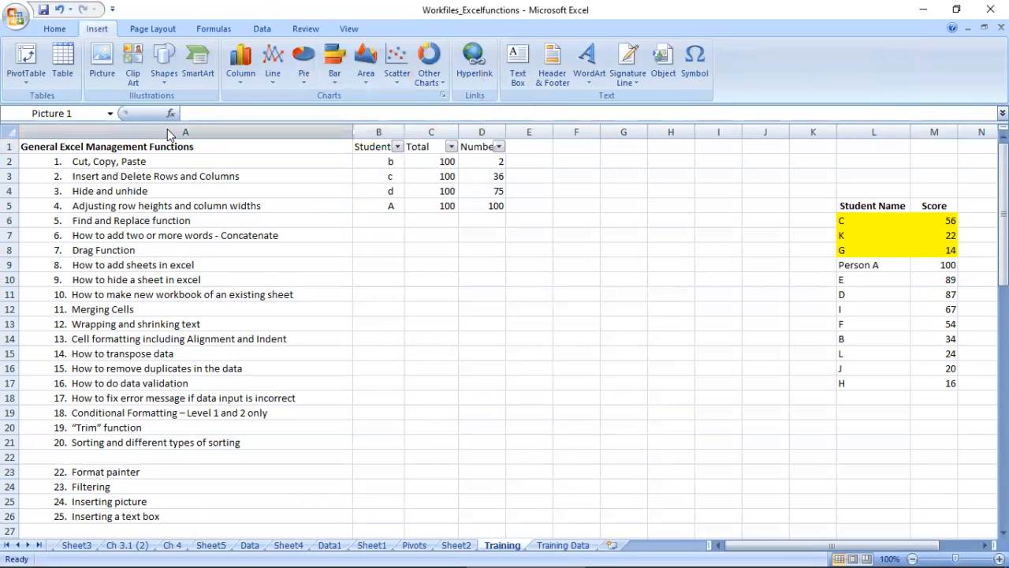
Step: Shrink the iceberg picture to about 1.82 by 2.73 cm, place it around E7:F10, and reset the picture
{"action": "left_click_drag", "start_coordinate": [705, 272], "coordinate": [662, 184]}
{"action": "left_click_drag", "start_coordinate": [776, 301], "coordinate": [707, 255]}
{"action": "left_click_drag", "start_coordinate": [659, 228], "coordinate": [101, 197]}
{"action": "left_click_drag", "start_coordinate": [164, 237], "coordinate": [95, 189]}
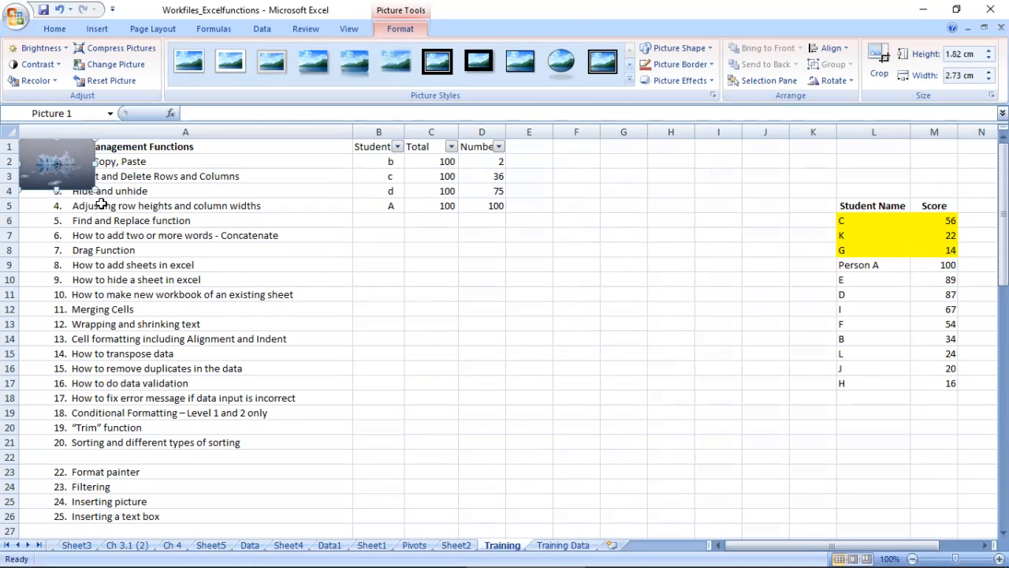
{"action": "left_click_drag", "start_coordinate": [65, 163], "coordinate": [578, 254]}
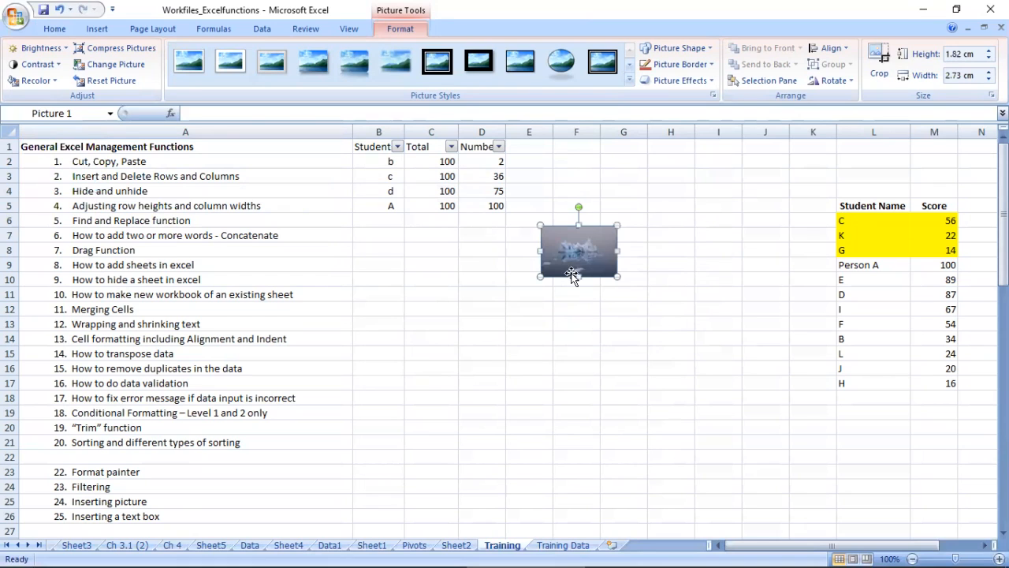
{"action": "left_click", "coordinate": [130, 81]}
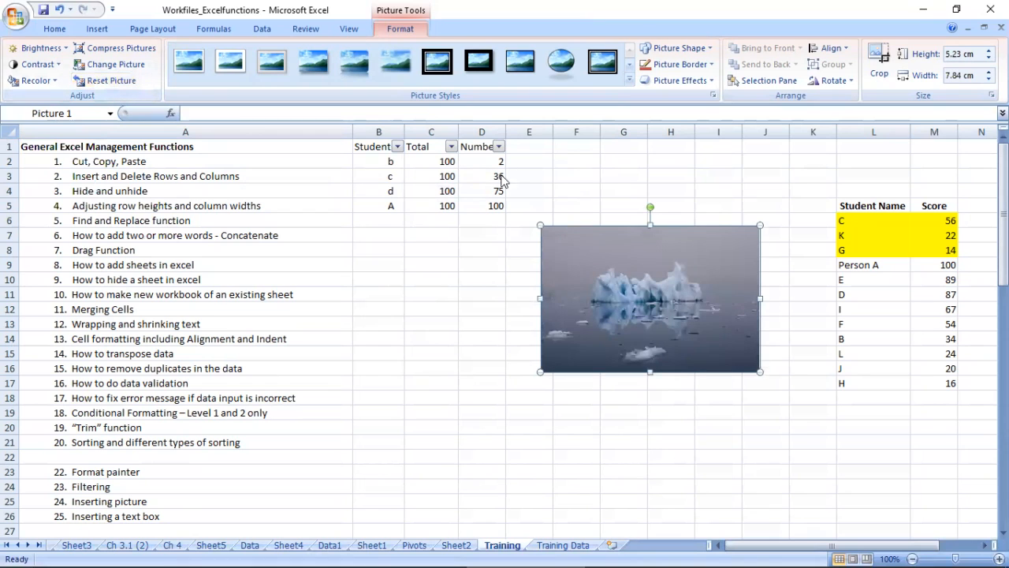
Step: Apply the thick black matte frame style to the iceberg picture and recolor its border light olive green
{"action": "left_click", "coordinate": [595, 67]}
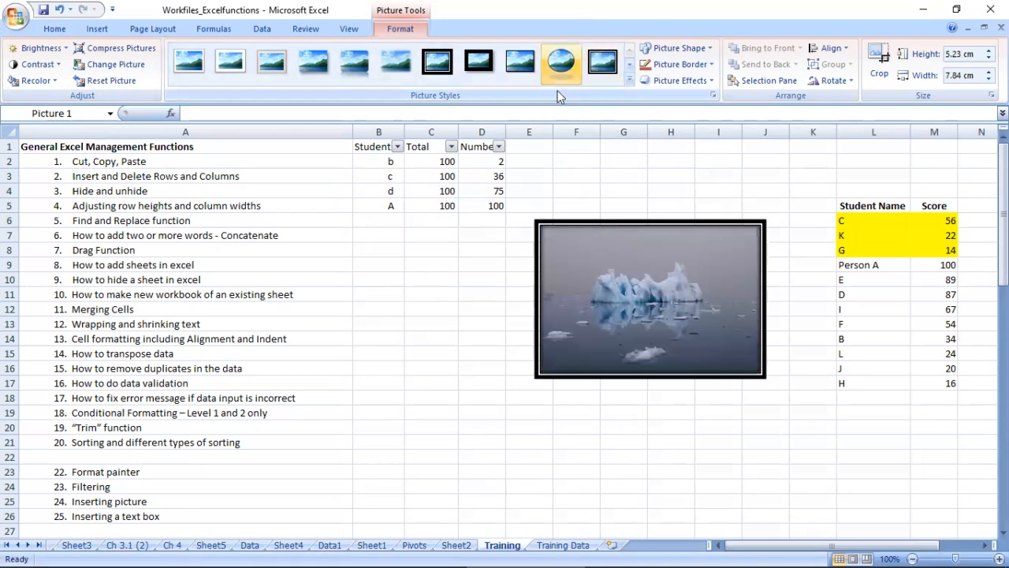
{"action": "left_click", "coordinate": [482, 67]}
{"action": "left_click", "coordinate": [678, 63]}
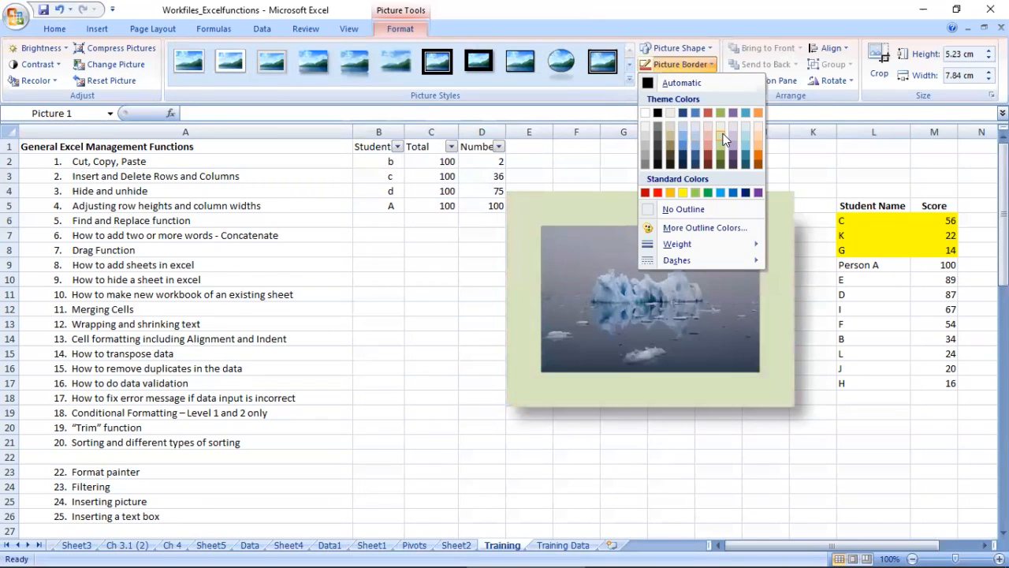
{"action": "left_click", "coordinate": [722, 138]}
Step: Change the picture's shape to the Flowchart Display shape and add the Perspective shadow that falls below it
{"action": "left_click", "coordinate": [680, 48]}
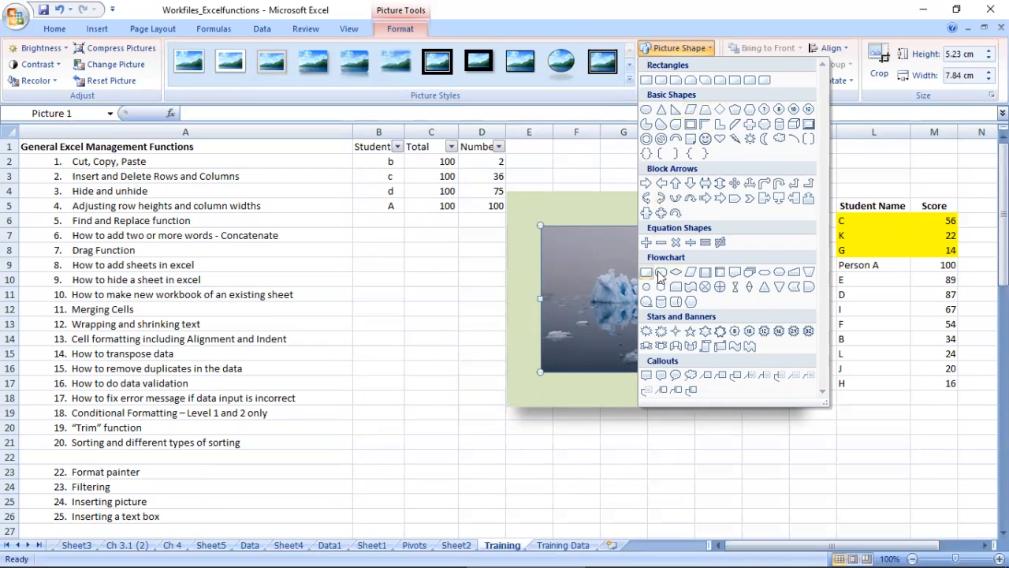
{"action": "left_click", "coordinate": [689, 304]}
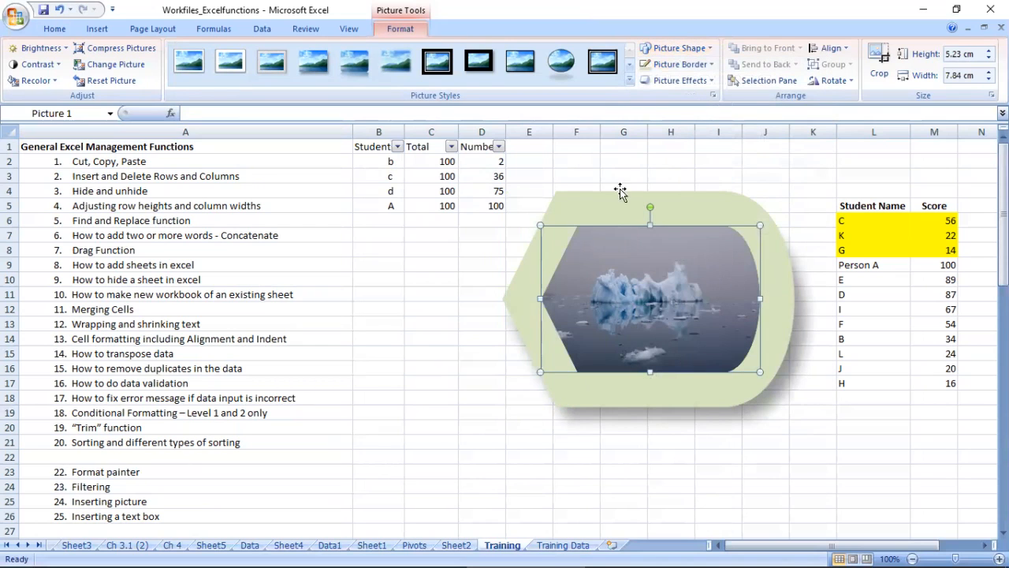
{"action": "left_click", "coordinate": [709, 81]}
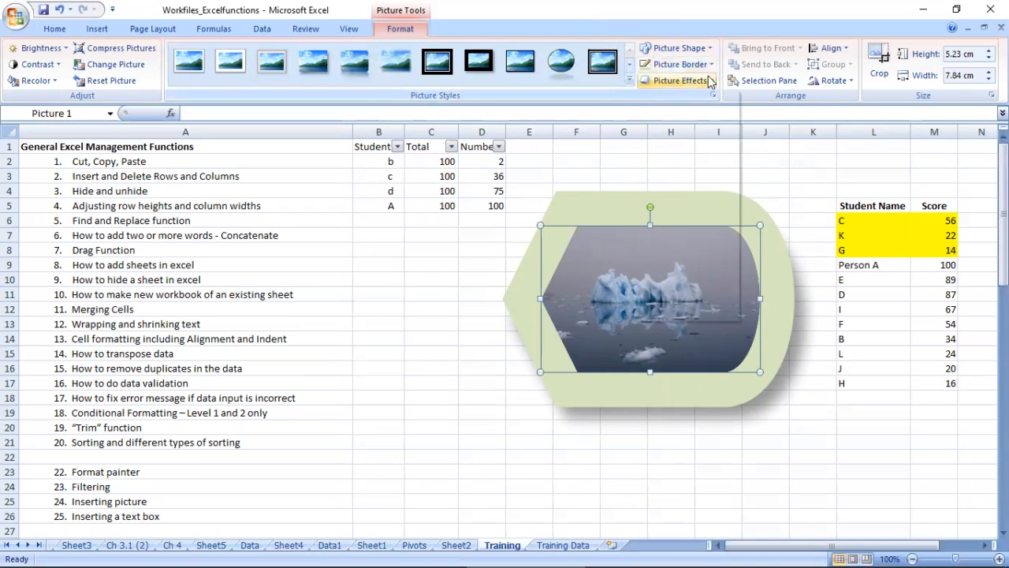
{"action": "mouse_move", "coordinate": [693, 319]}
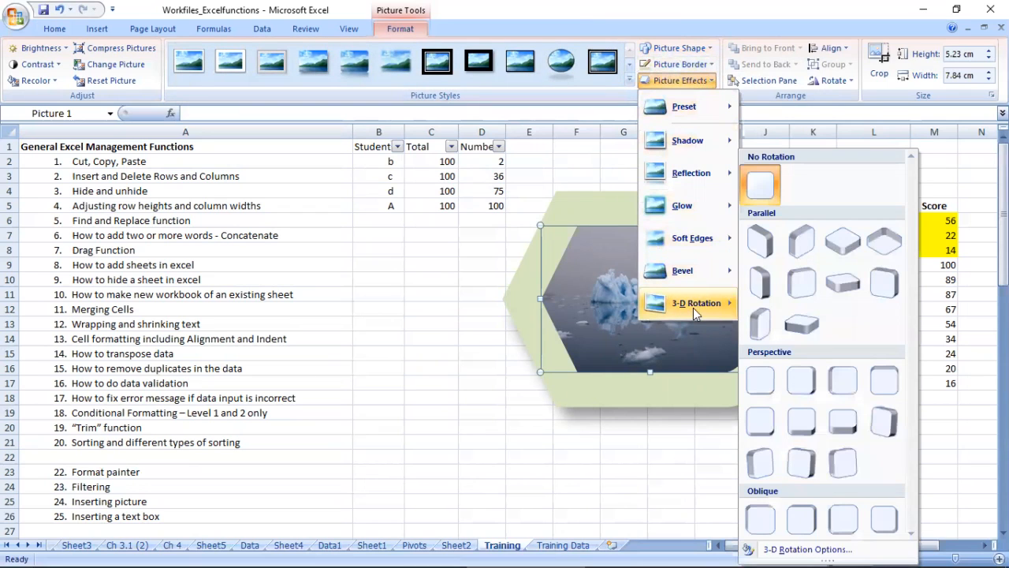
{"action": "mouse_move", "coordinate": [704, 145]}
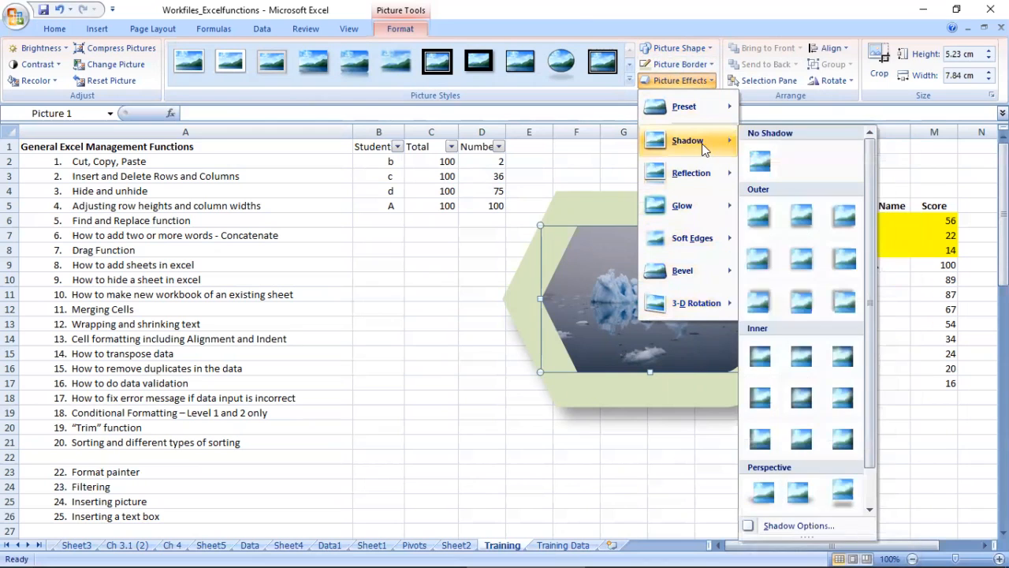
{"action": "left_click", "coordinate": [843, 493]}
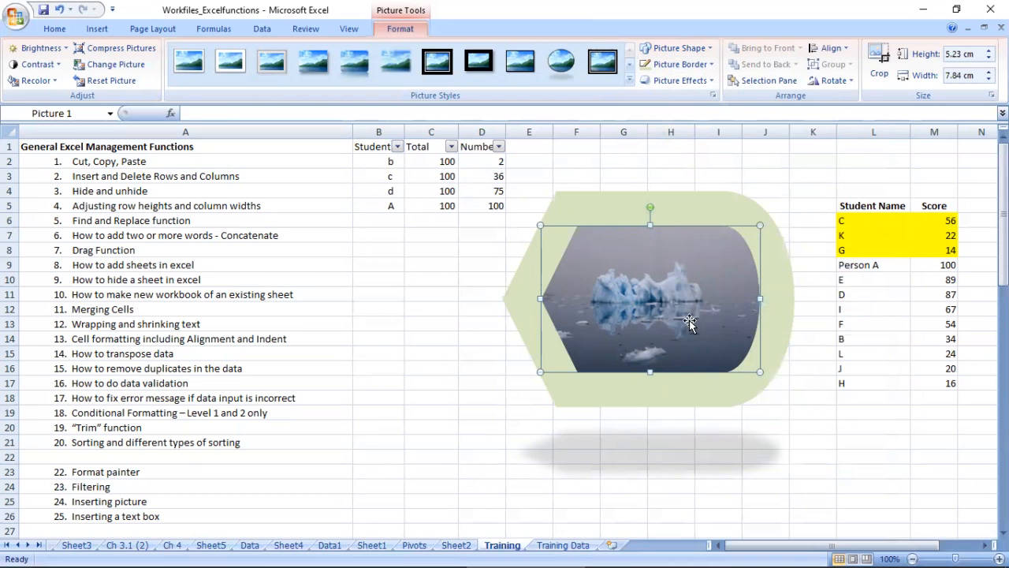
Step: Delete the iceberg picture and select the topic "Inserting a text box" in A26
{"action": "key", "text": "Delete"}
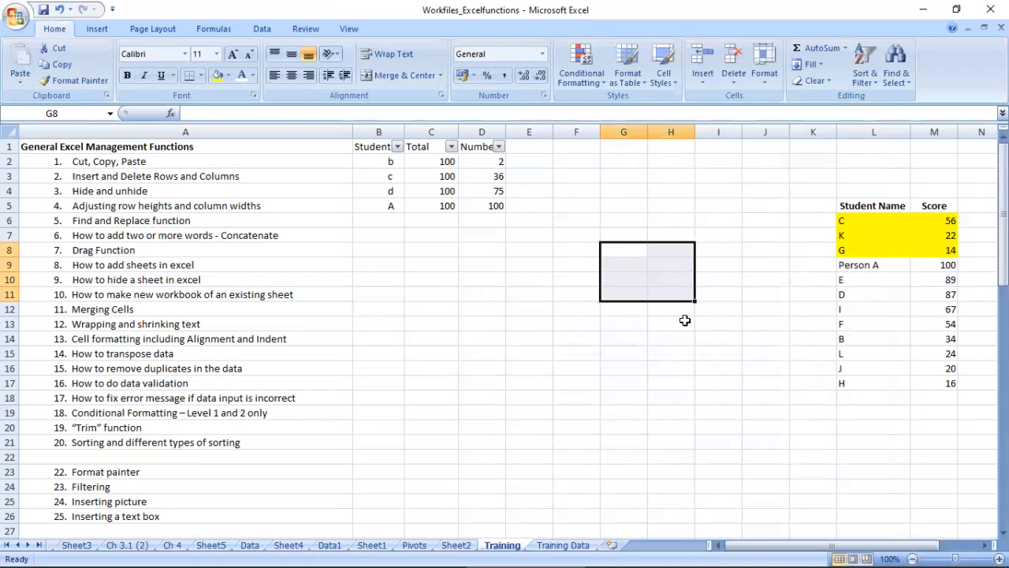
{"action": "left_click", "coordinate": [123, 502]}
{"action": "left_click", "coordinate": [126, 516]}
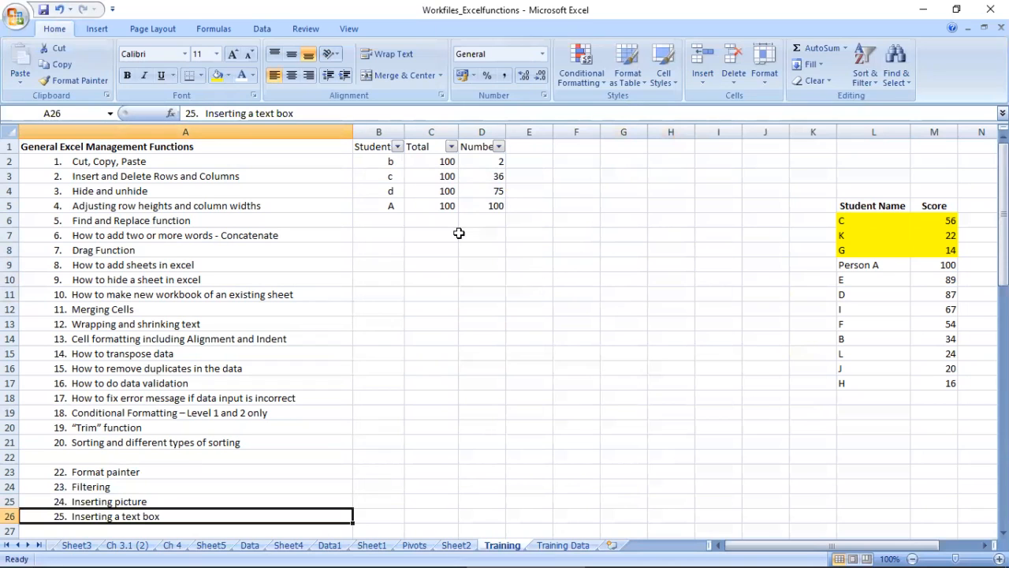
Step: Copy the Students table B1:D5 and paste it at B9 and at B17
{"action": "left_click_drag", "start_coordinate": [376, 148], "coordinate": [471, 204]}
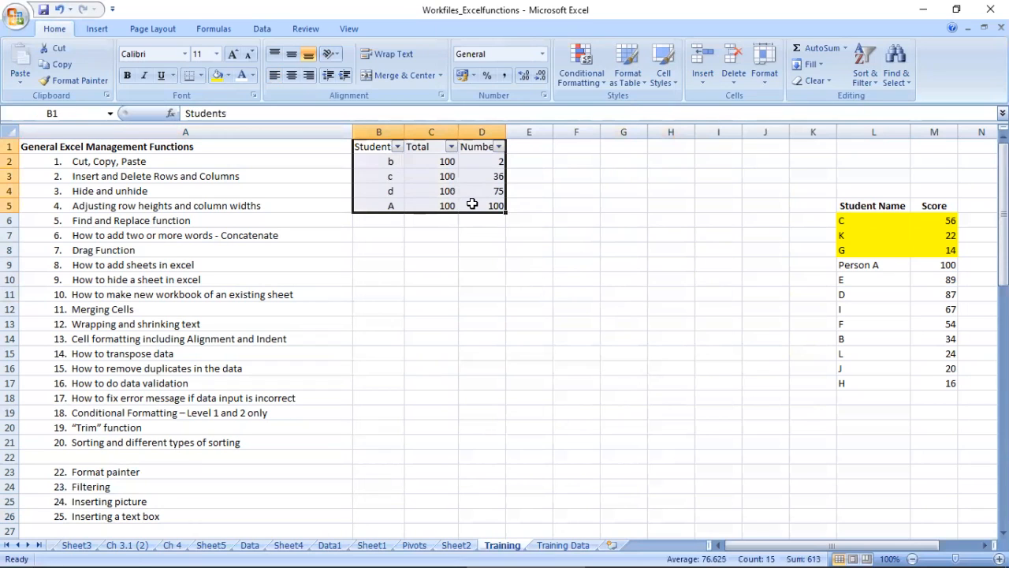
{"action": "key", "text": "ctrl+c"}
{"action": "left_click", "coordinate": [394, 263]}
{"action": "key", "text": "ctrl+v"}
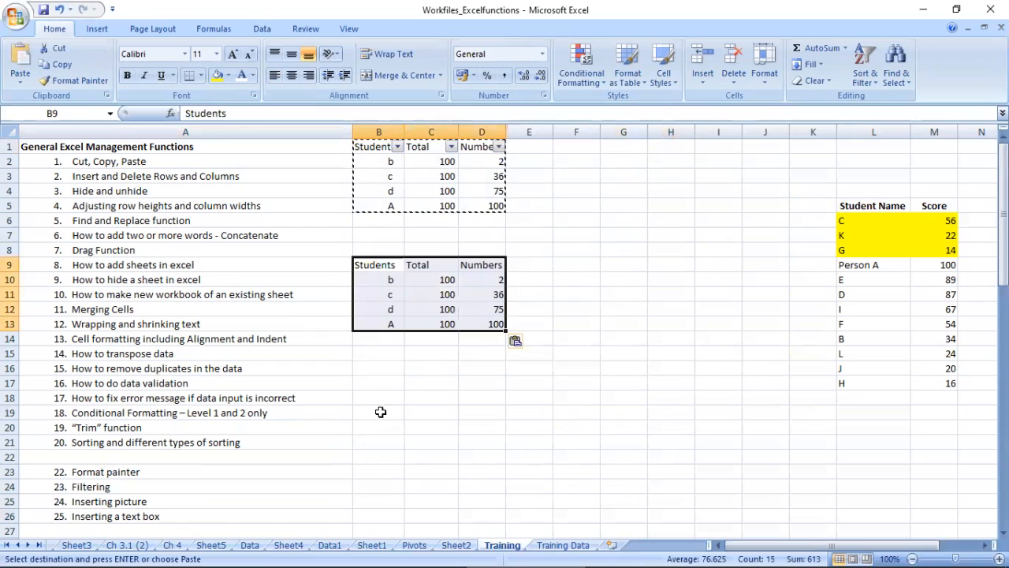
{"action": "left_click", "coordinate": [381, 392]}
{"action": "key", "text": "ctrl+v"}
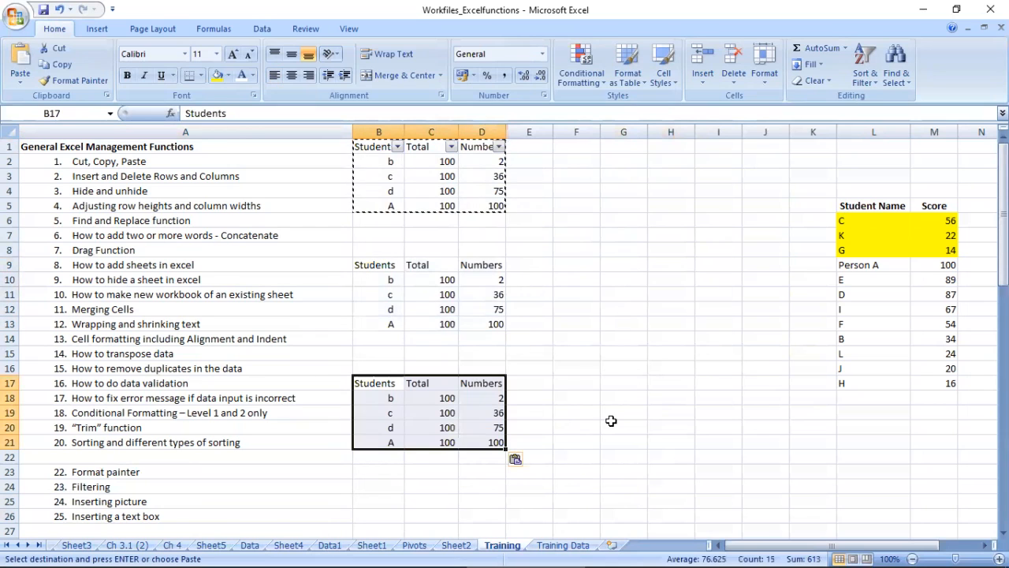
{"action": "left_click", "coordinate": [612, 423]}
{"action": "key", "text": "Escape"}
{"action": "left_click", "coordinate": [454, 163]}
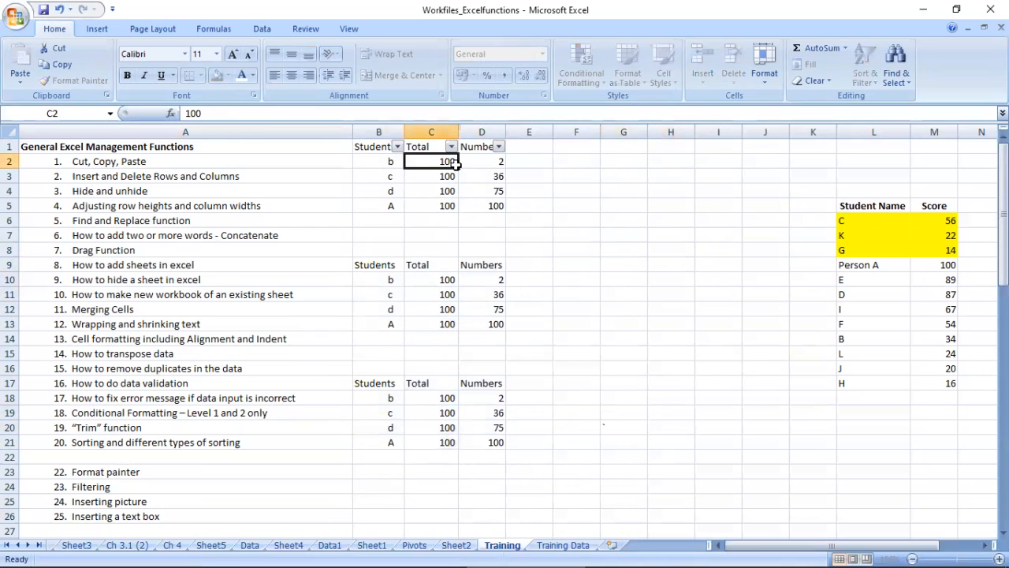
Step: Turn off the filter on the first Students table and apply AutoFilter to the header row B9:D9
{"action": "left_click_drag", "start_coordinate": [363, 267], "coordinate": [499, 265]}
{"action": "key", "text": "alt+d"}
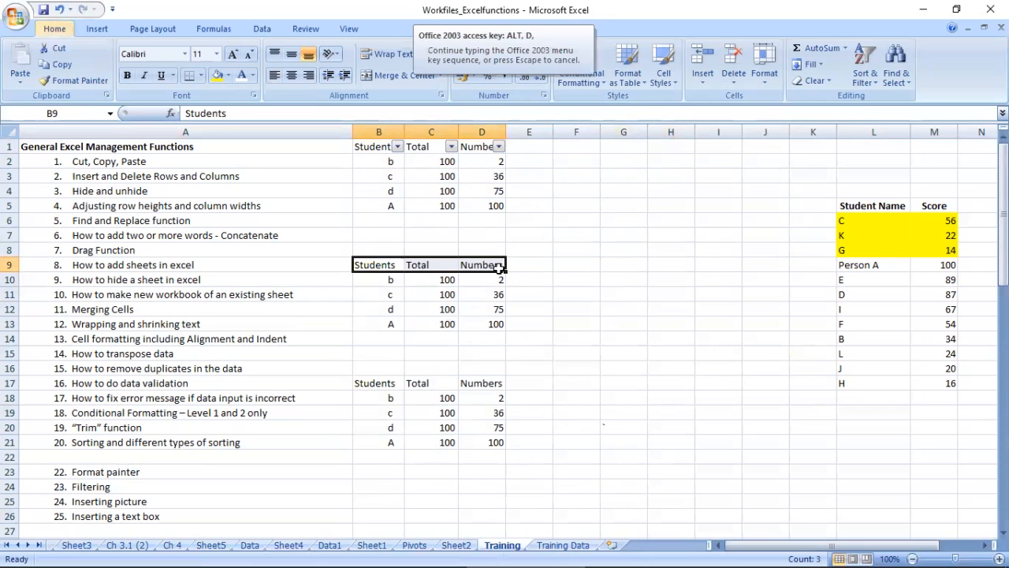
{"action": "key", "text": "f"}
{"action": "key", "text": "f"}
{"action": "key", "text": "alt+d"}
{"action": "key", "text": "f"}
{"action": "key", "text": "f"}
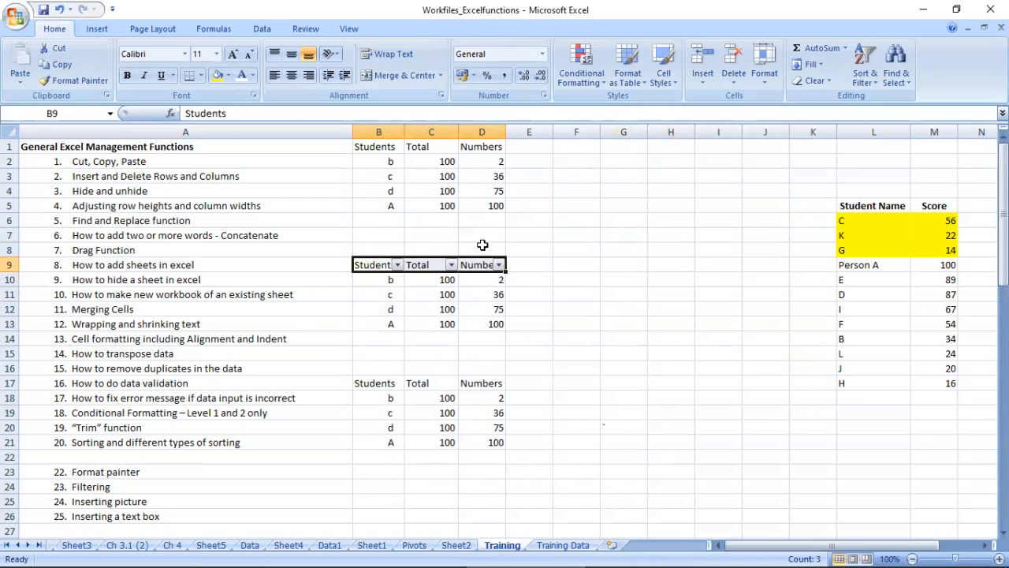
Step: Insert a text box beside the second table, around E9:H13, reading "this is important table with few specific student with lesser attedence"
{"action": "left_click", "coordinate": [96, 30]}
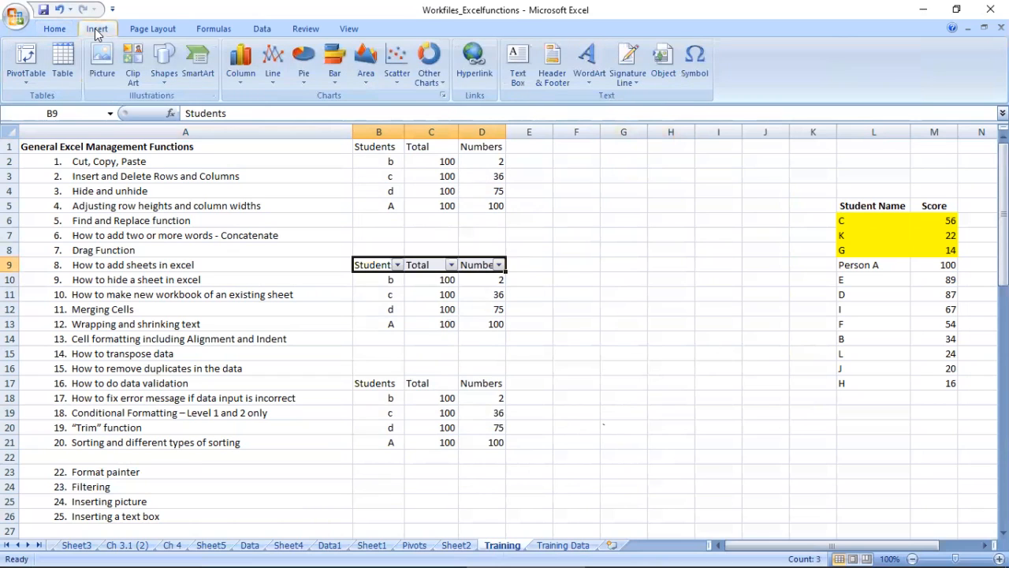
{"action": "left_click", "coordinate": [527, 60]}
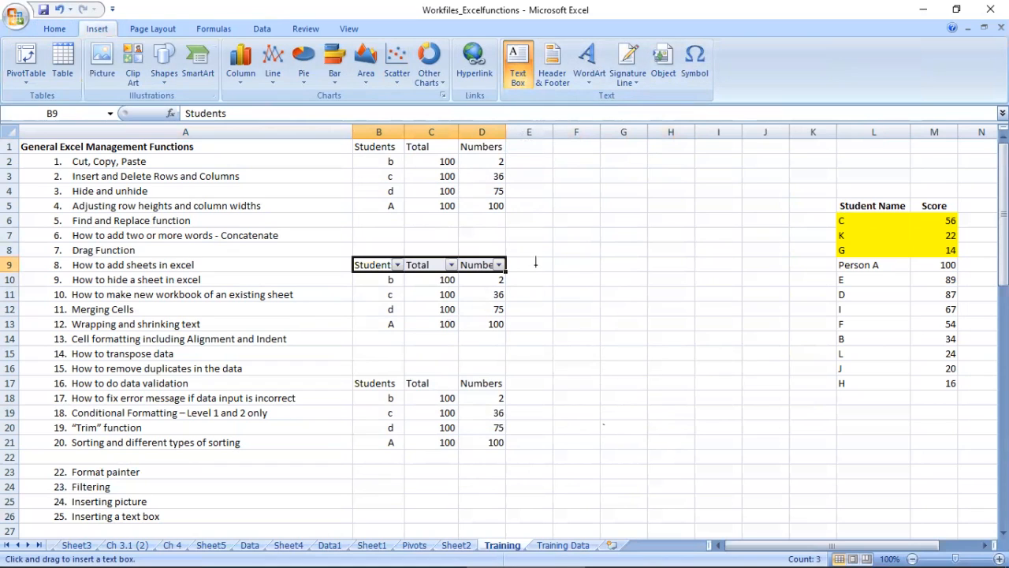
{"action": "left_click_drag", "start_coordinate": [535, 252], "coordinate": [663, 328]}
{"action": "type", "text": "this is im "}
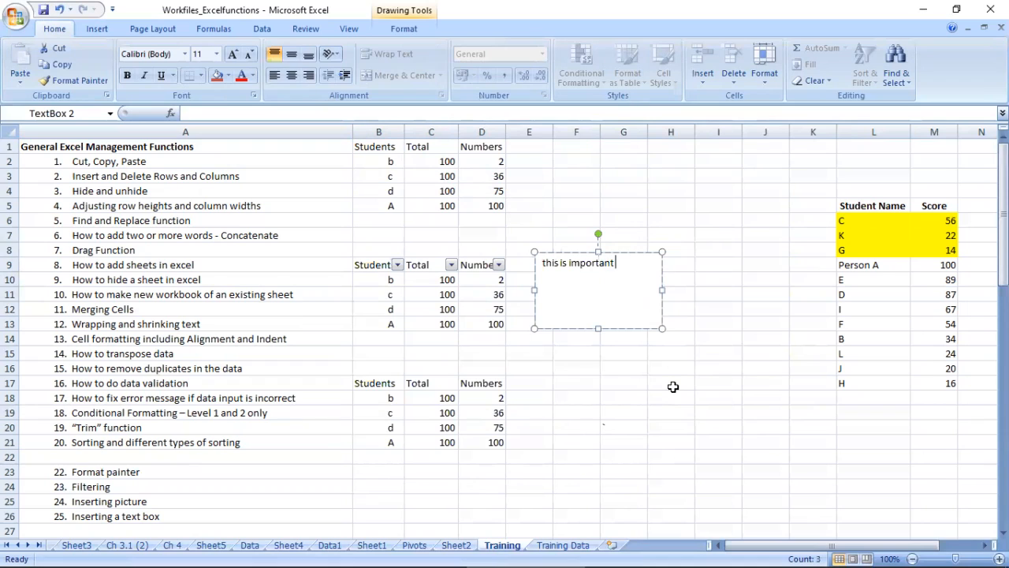
{"action": "type", "text": "portant table with few spec"}
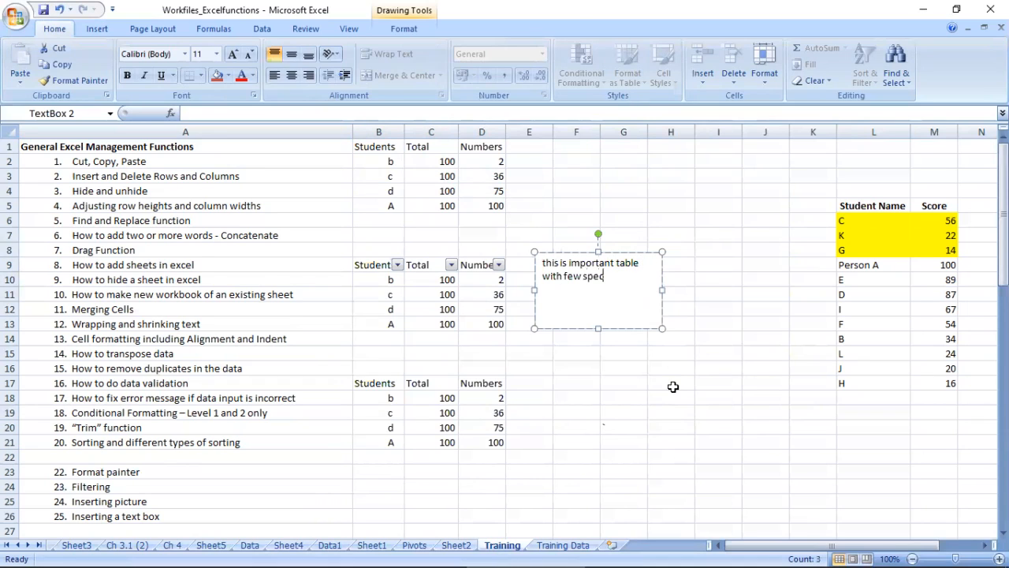
{"action": "type", "text": "ific student with lesser attedence"}
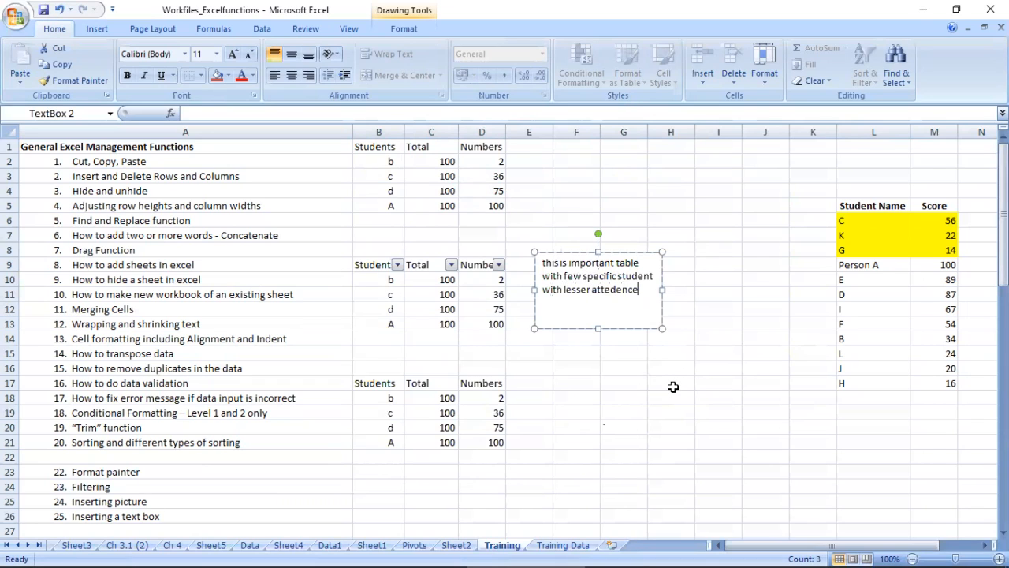
{"action": "left_click", "coordinate": [643, 368]}
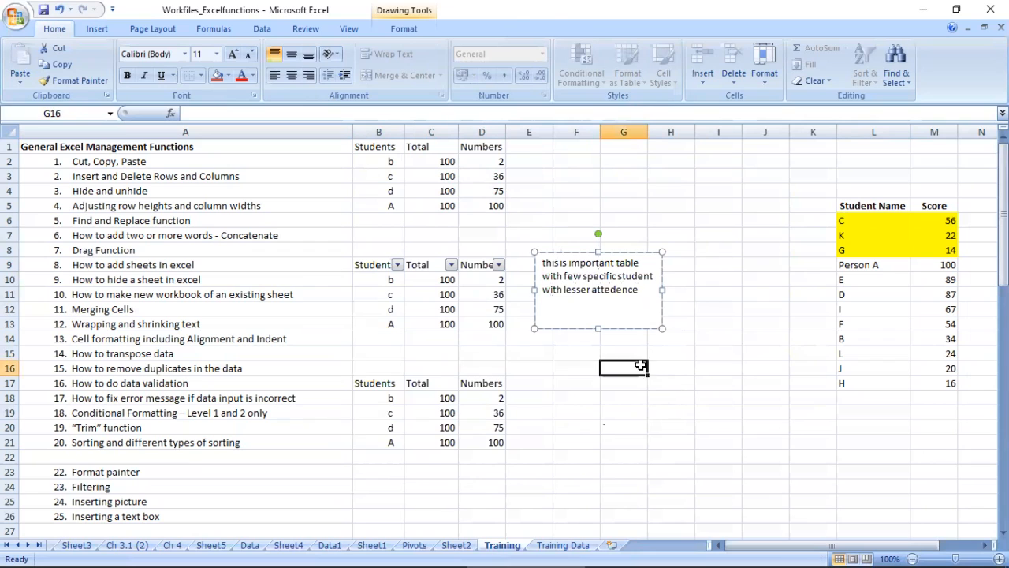
Step: Select all the text inside the text box beside the second table
{"action": "left_click", "coordinate": [623, 300]}
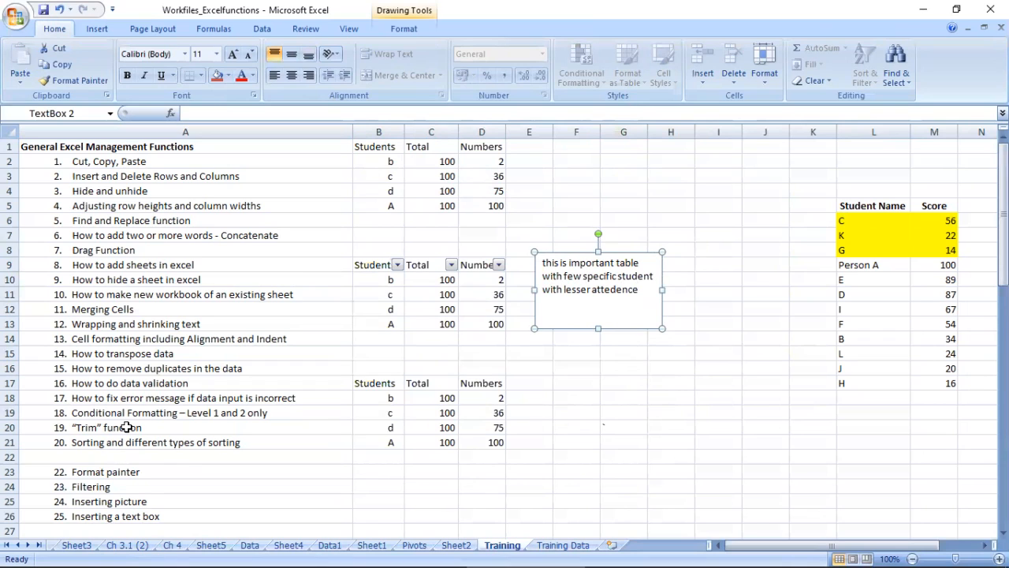
{"action": "left_click", "coordinate": [601, 290]}
{"action": "left_click_drag", "start_coordinate": [640, 290], "coordinate": [534, 261]}
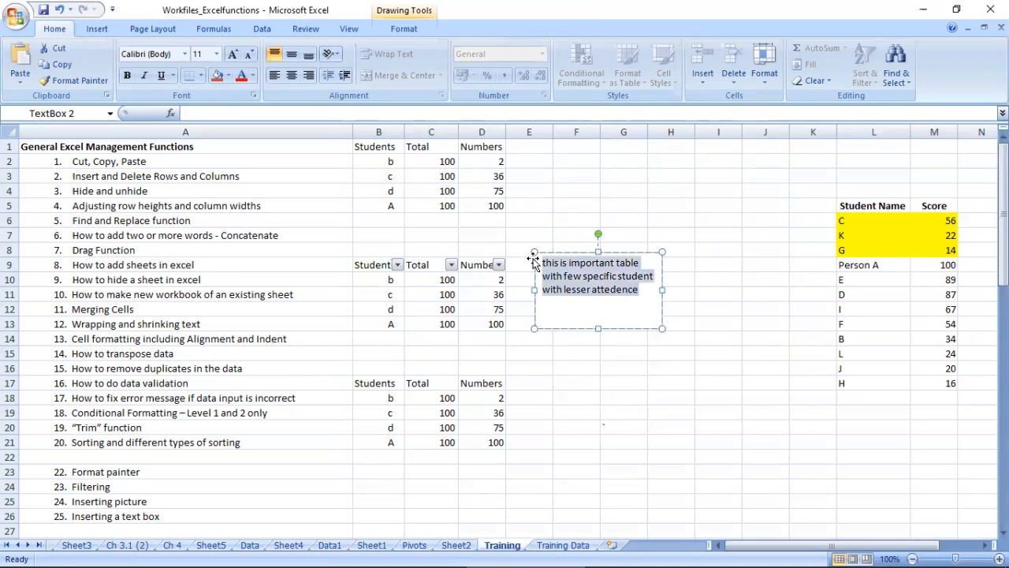
Step: Insert a comment on cell D10 reading "this is important table with few specific student with lesser attedence"
{"action": "left_click", "coordinate": [485, 280]}
{"action": "right_click", "coordinate": [482, 282]}
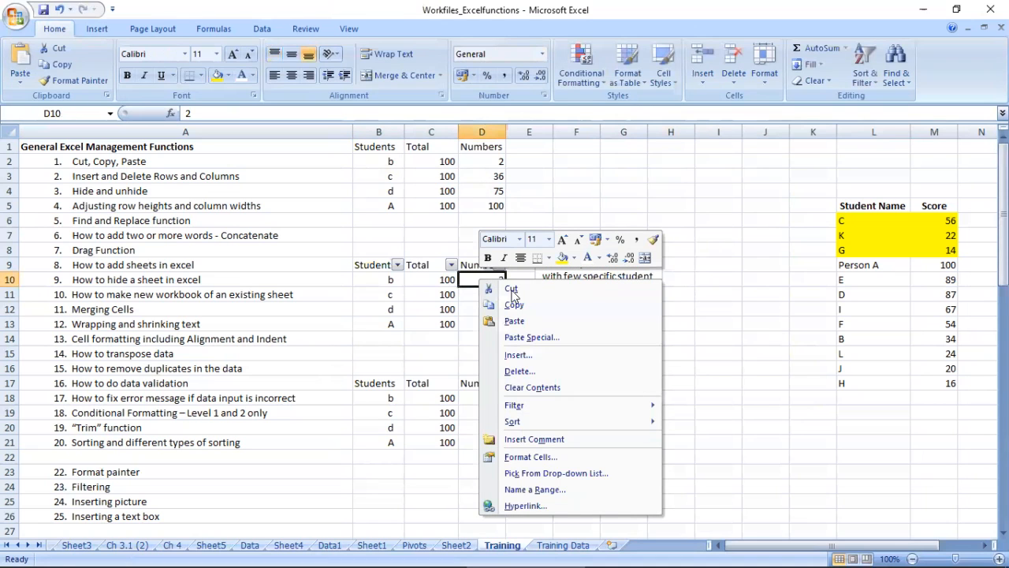
{"action": "left_click", "coordinate": [524, 439]}
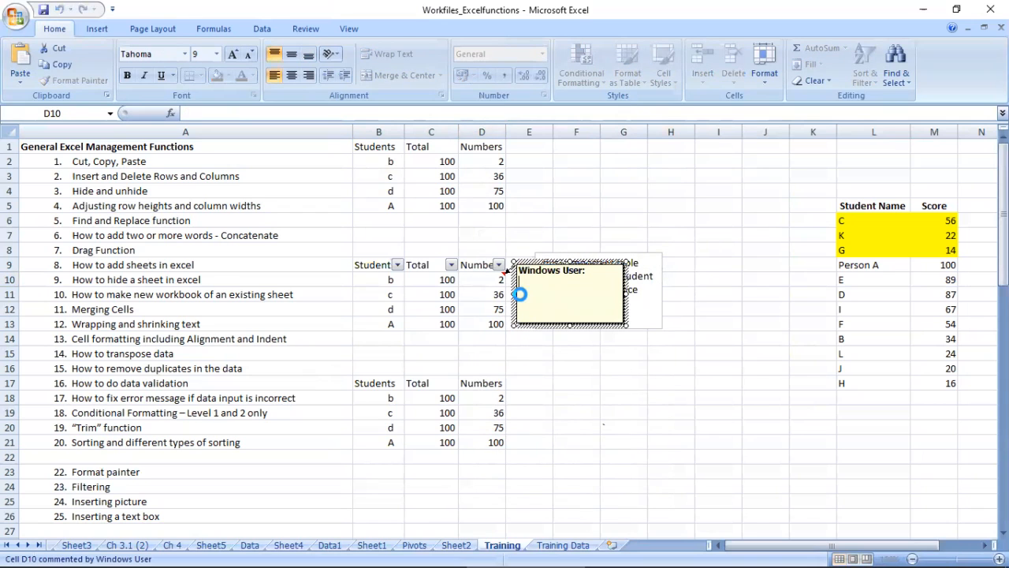
{"action": "type", "text": "this is important table with few specific student with lesser attedence"}
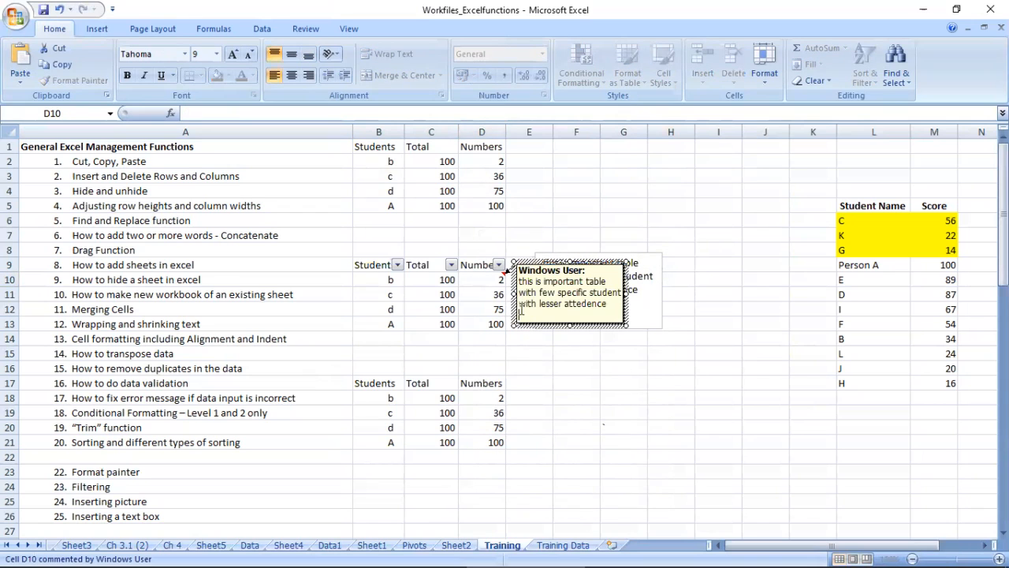
Step: Reword the comment on D10 to "this is important student with attedence less than 50%"
{"action": "double_click", "coordinate": [593, 281]}
{"action": "type", "text": "student"}
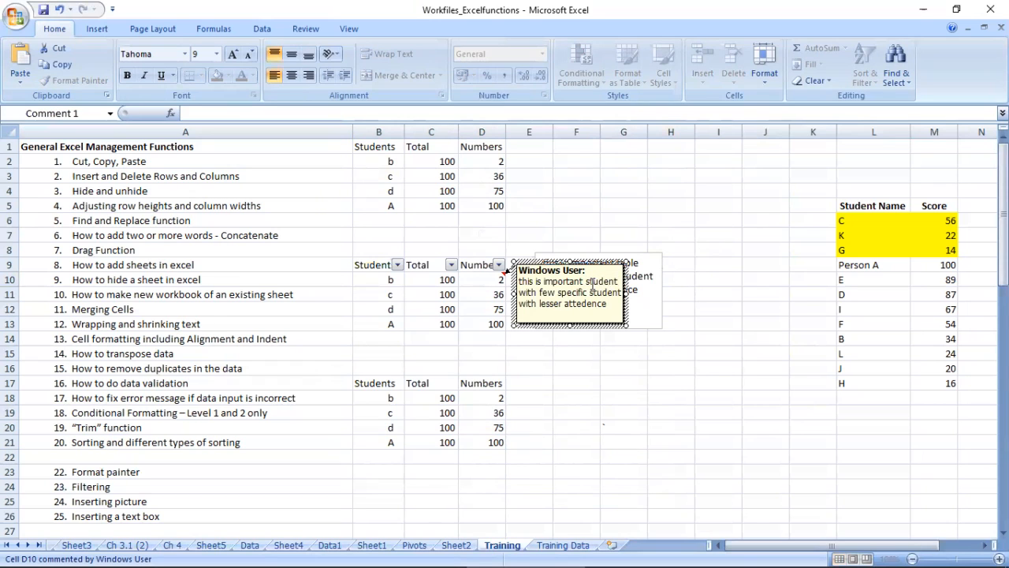
{"action": "key", "text": "ctrl+shift+Right"}
{"action": "key", "text": "ctrl+shift+Right"}
{"action": "key", "text": "ctrl+shift+Right"}
{"action": "key", "text": "ctrl+shift+Right"}
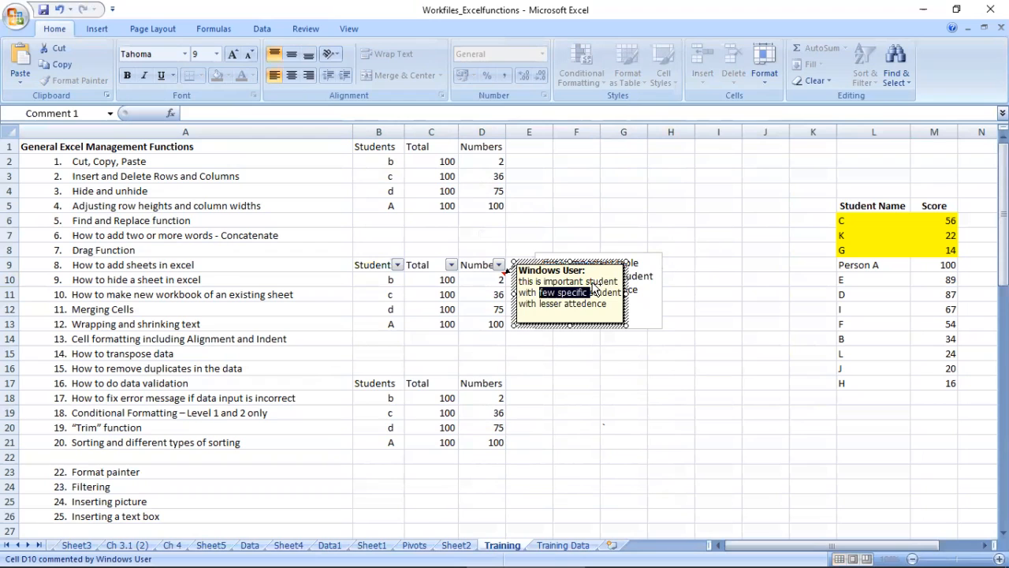
{"action": "key", "text": "Delete"}
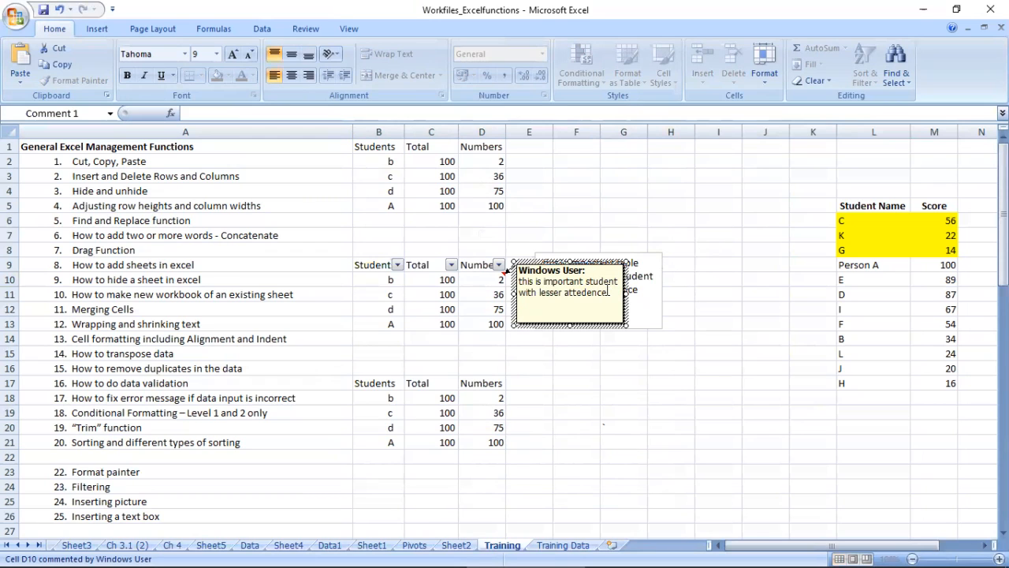
{"action": "key", "text": "ctrl+shift+Right"}
{"action": "key", "text": "Delete"}
Step: Delete the comment from cell D10
{"action": "left_click", "coordinate": [492, 279]}
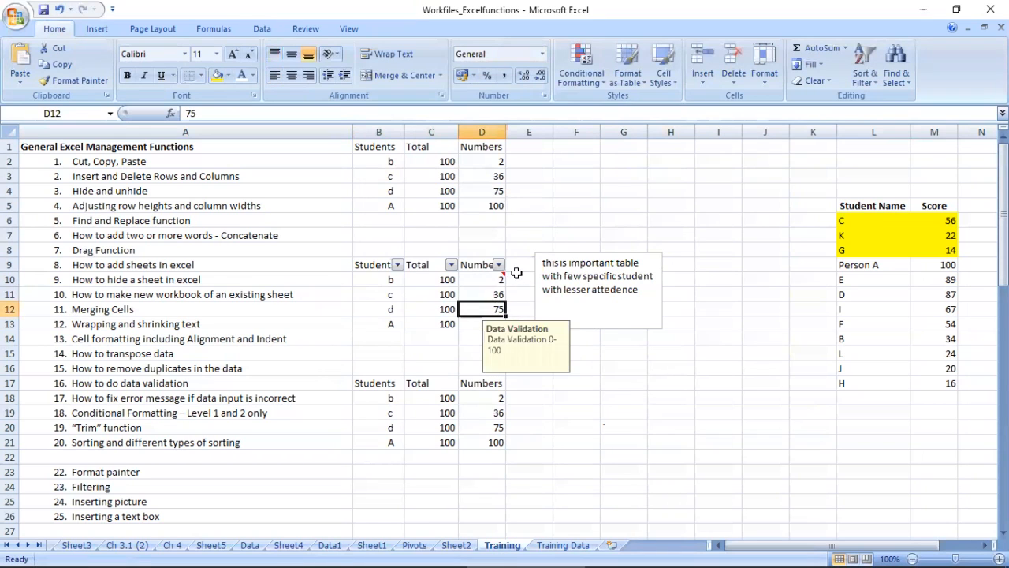
{"action": "right_click", "coordinate": [490, 281]}
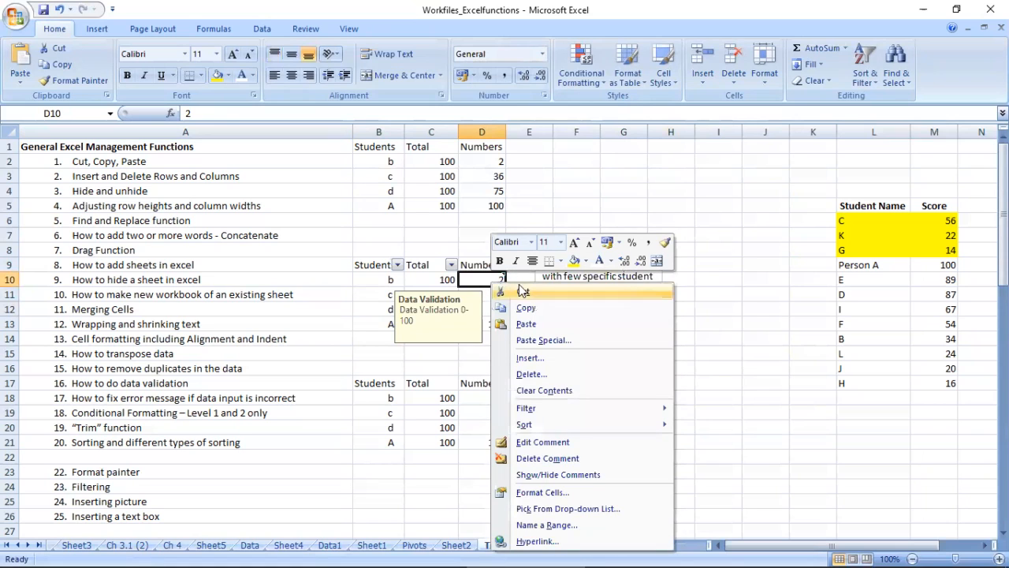
{"action": "left_click", "coordinate": [561, 464]}
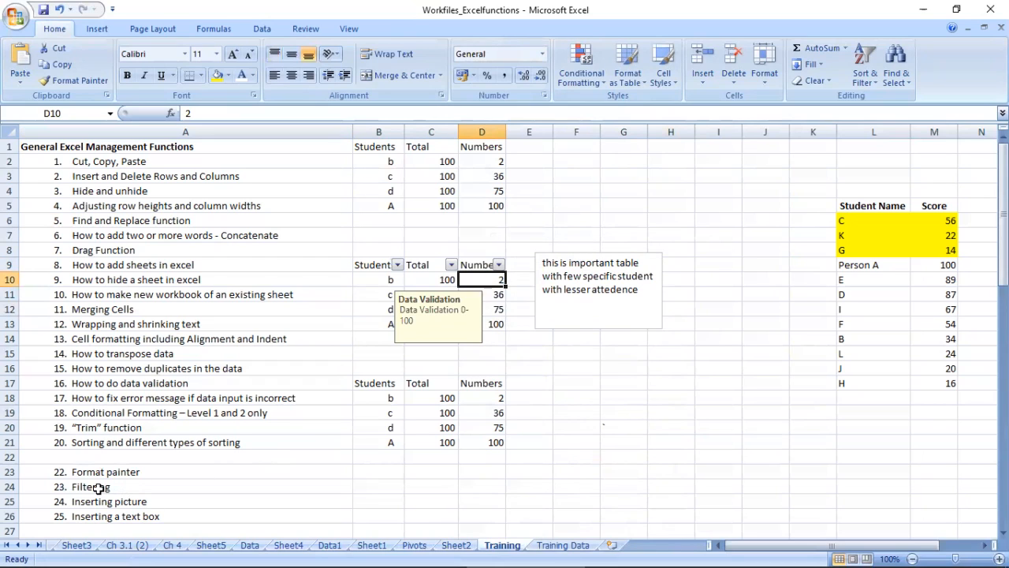
Step: Select topic 28 on setting a background and look through the pictures offered for the sheet background without choosing one
{"action": "left_click", "coordinate": [146, 514]}
{"action": "left_click_drag", "start_coordinate": [1003, 169], "coordinate": [1002, 237]}
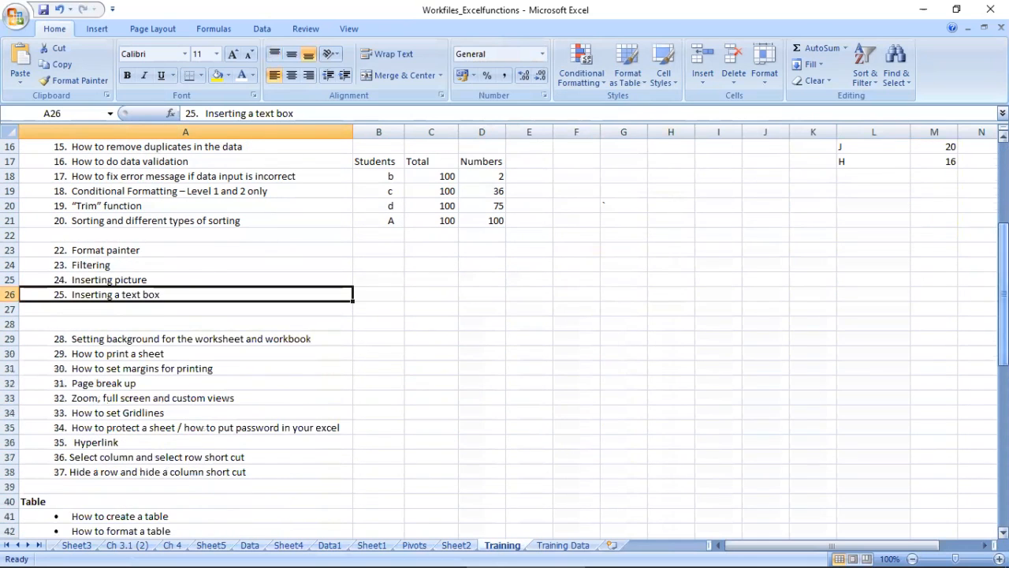
{"action": "left_click", "coordinate": [131, 341]}
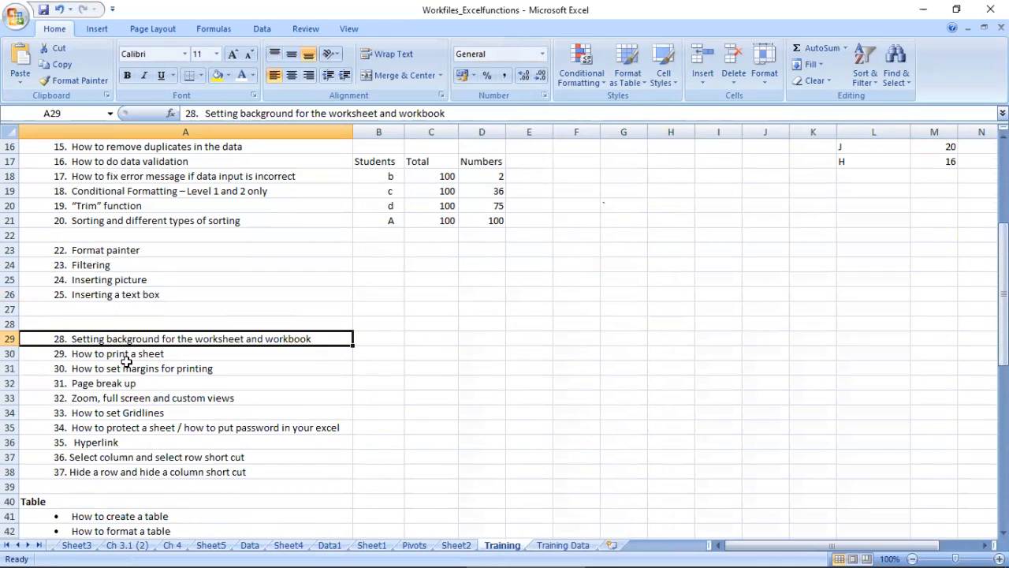
{"action": "left_click", "coordinate": [268, 31]}
{"action": "left_click", "coordinate": [164, 29]}
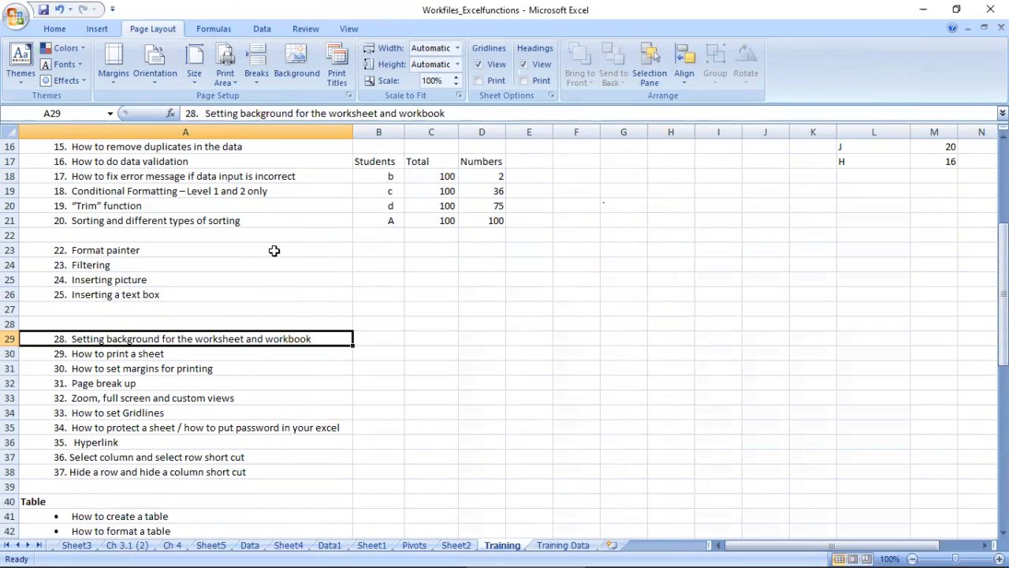
{"action": "left_click", "coordinate": [297, 70]}
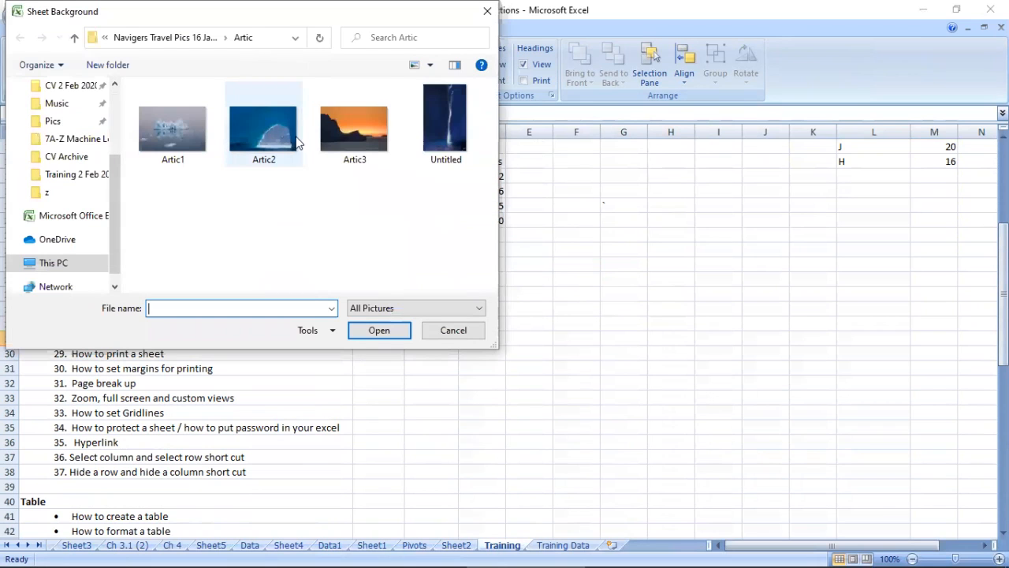
{"action": "left_click", "coordinate": [441, 331]}
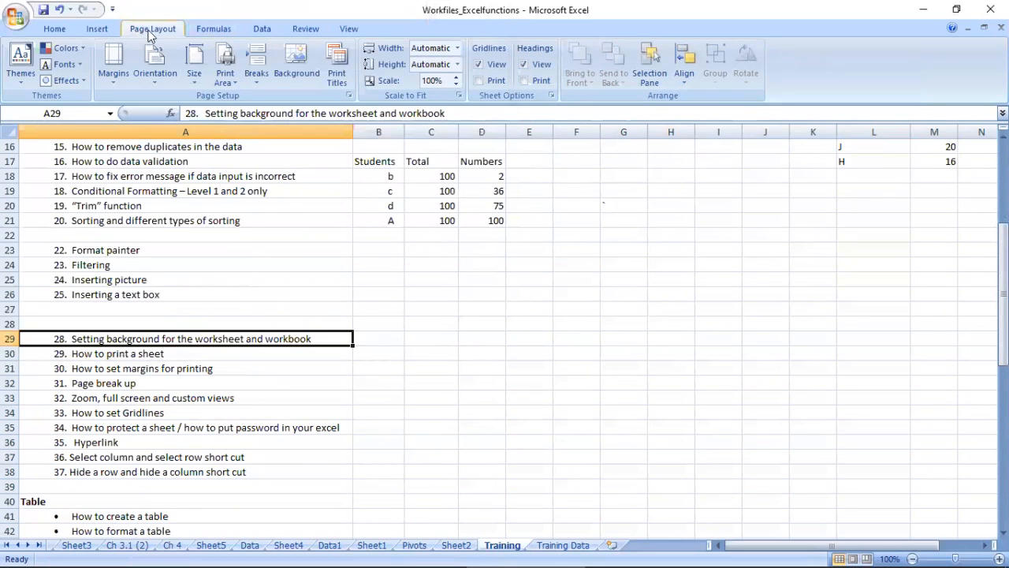
Step: Set the Artic1 picture as the Training sheet's background and remove it again
{"action": "left_click", "coordinate": [296, 67]}
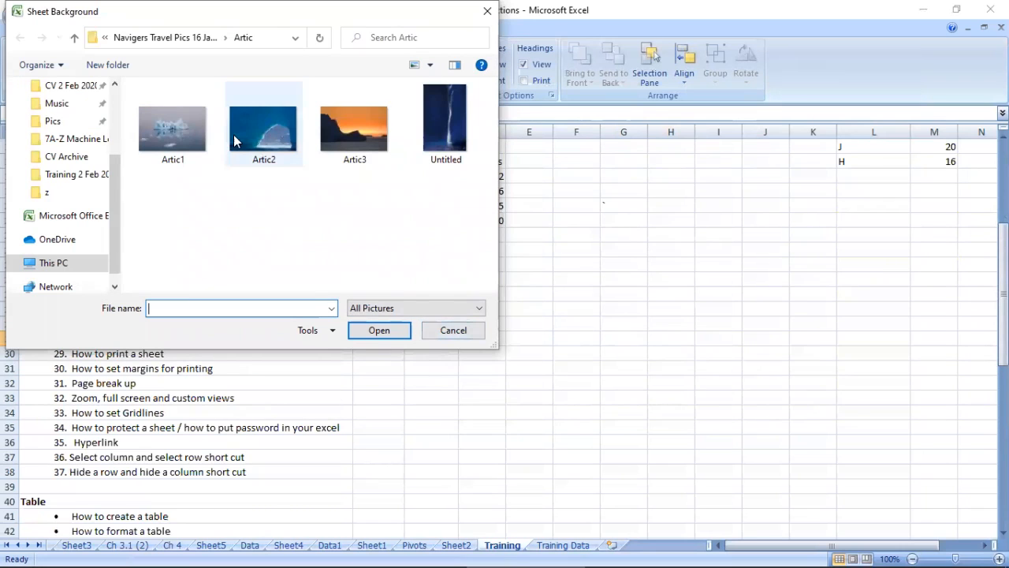
{"action": "double_click", "coordinate": [172, 129]}
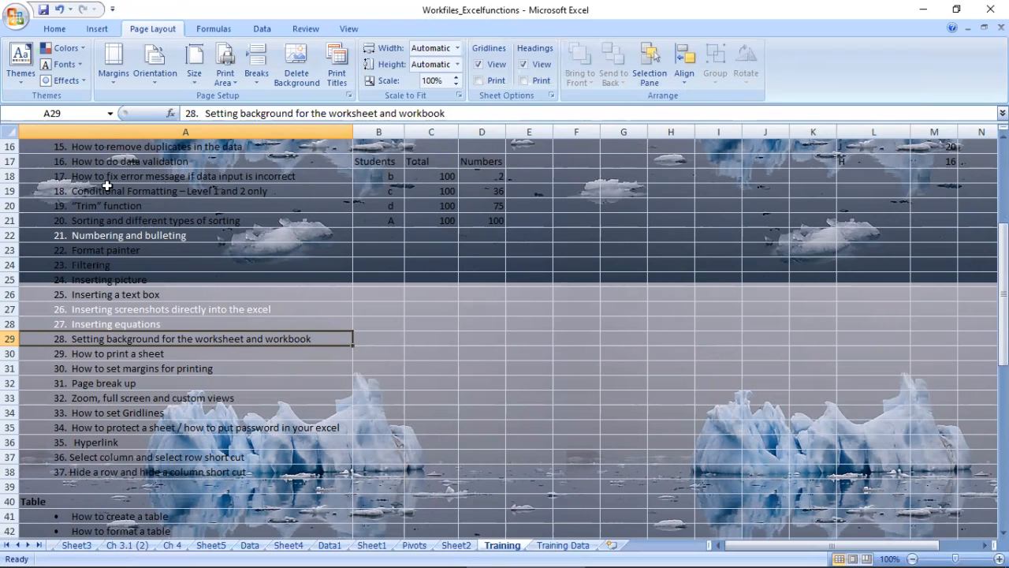
{"action": "left_click_drag", "start_coordinate": [34, 144], "coordinate": [514, 490]}
{"action": "left_click", "coordinate": [659, 282]}
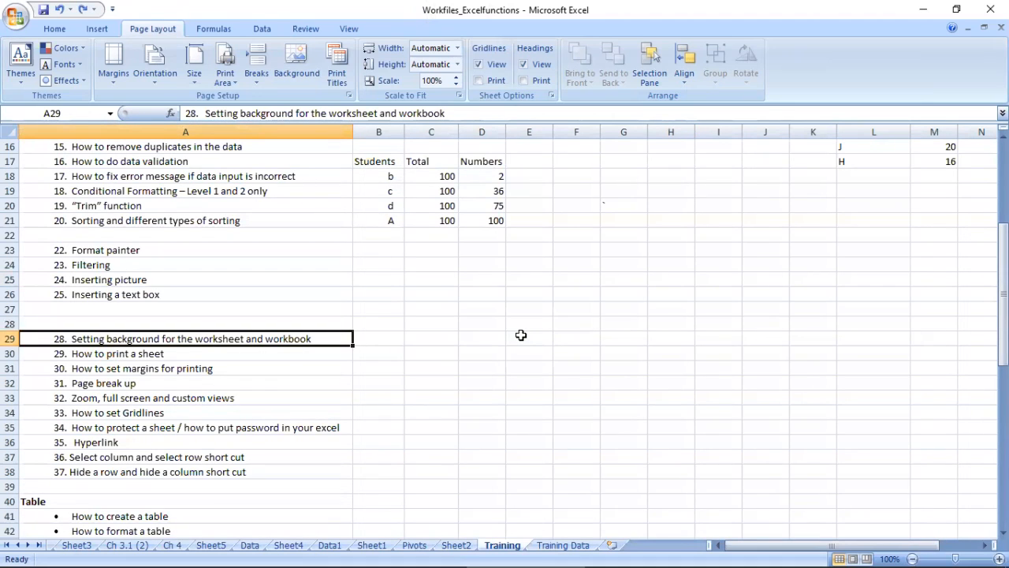
Step: Try a print range of pages 1 to 3 in the print settings and cancel without printing
{"action": "left_click", "coordinate": [110, 352]}
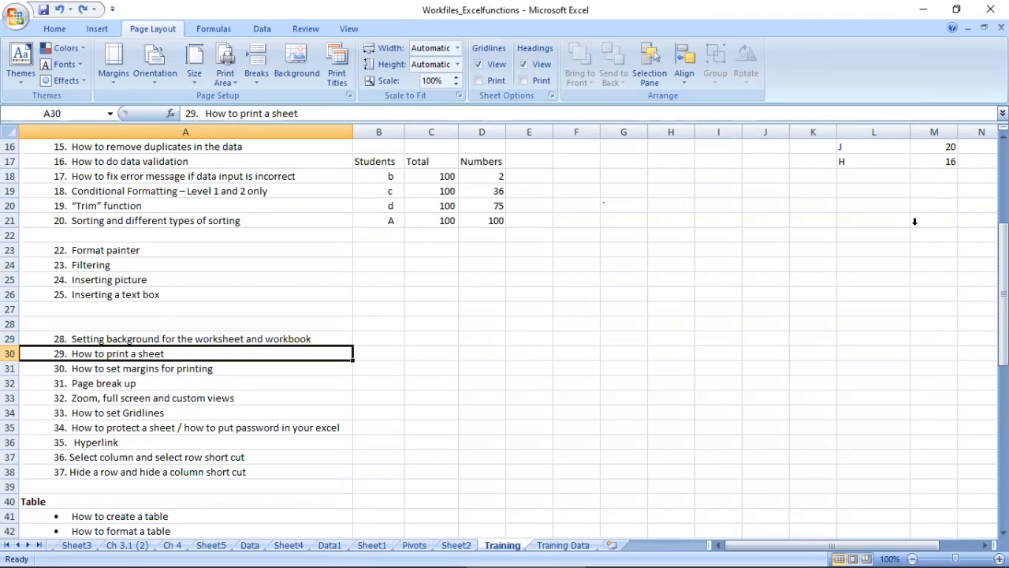
{"action": "scroll", "coordinate": [532, 371], "scroll_direction": "down", "scroll_amount": 2}
{"action": "scroll", "coordinate": [531, 372], "scroll_direction": "up", "scroll_amount": 3}
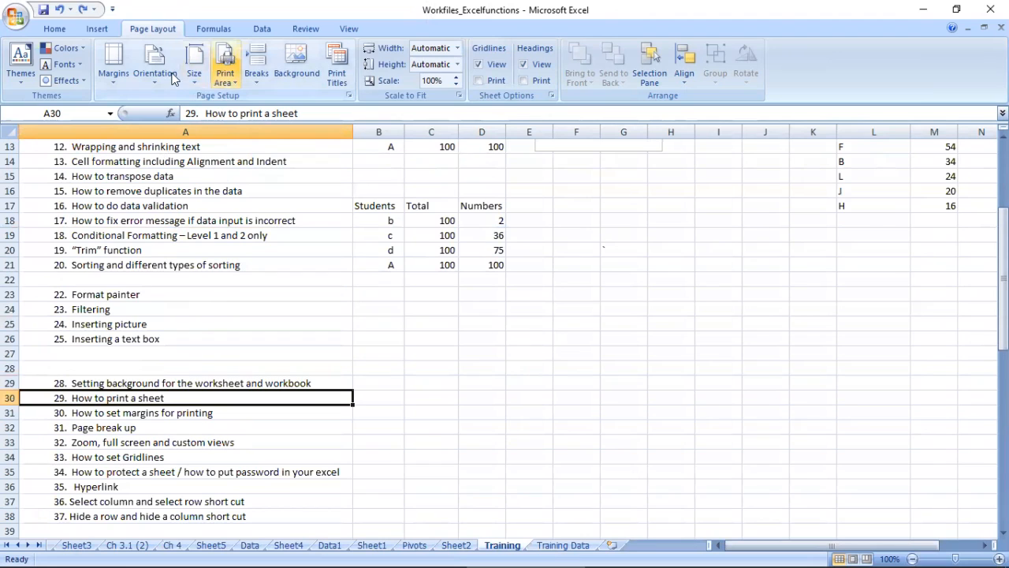
{"action": "left_click", "coordinate": [383, 311]}
{"action": "key", "text": "ctrl+p"}
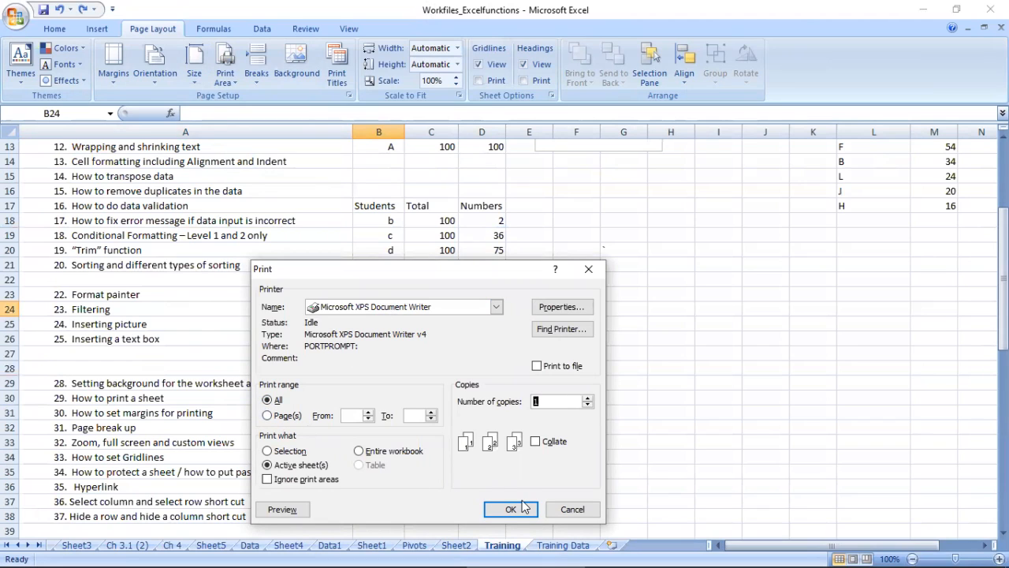
{"action": "left_click", "coordinate": [266, 415]}
{"action": "type", "text": "1"}
{"action": "left_click_drag", "start_coordinate": [415, 417], "coordinate": [394, 415]}
{"action": "type", "text": "3"}
{"action": "left_click_drag", "start_coordinate": [550, 401], "coordinate": [484, 391]}
{"action": "left_click", "coordinate": [572, 509]}
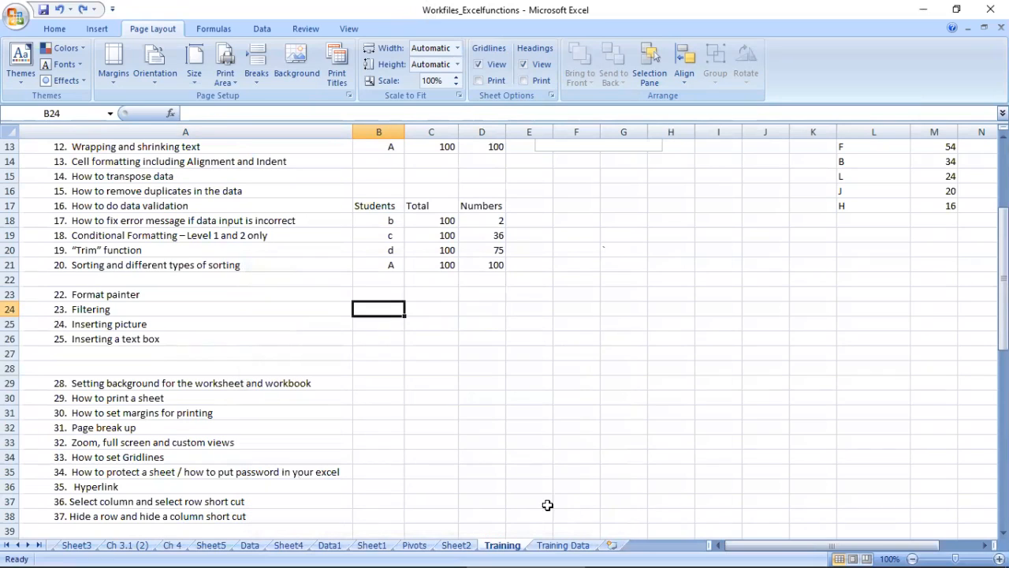
Step: Open the Training sheet's print preview, zoom in on page 1 and toggle the margin lines off and on
{"action": "left_click", "coordinate": [15, 17]}
{"action": "mouse_move", "coordinate": [67, 186]}
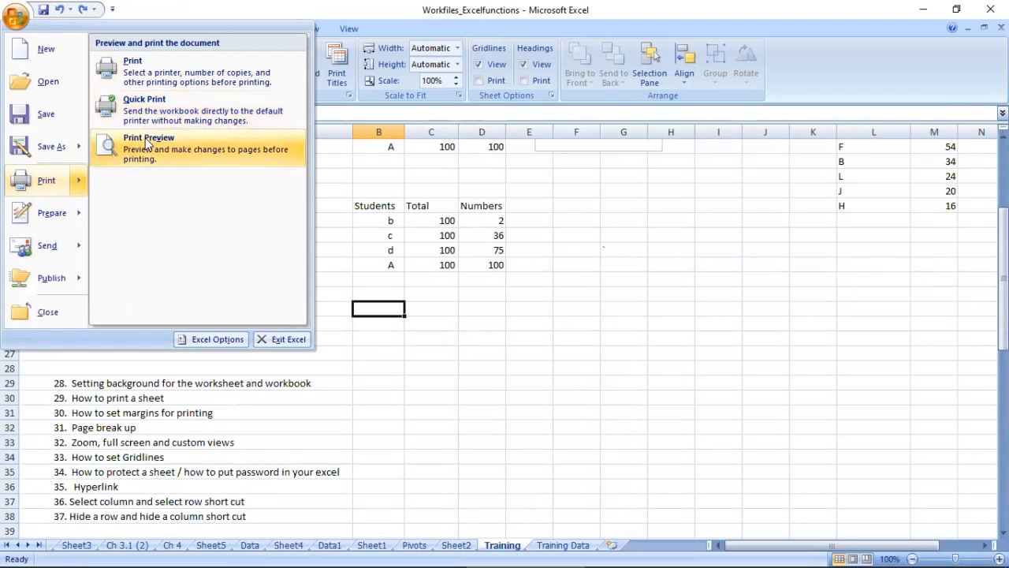
{"action": "left_click", "coordinate": [610, 328]}
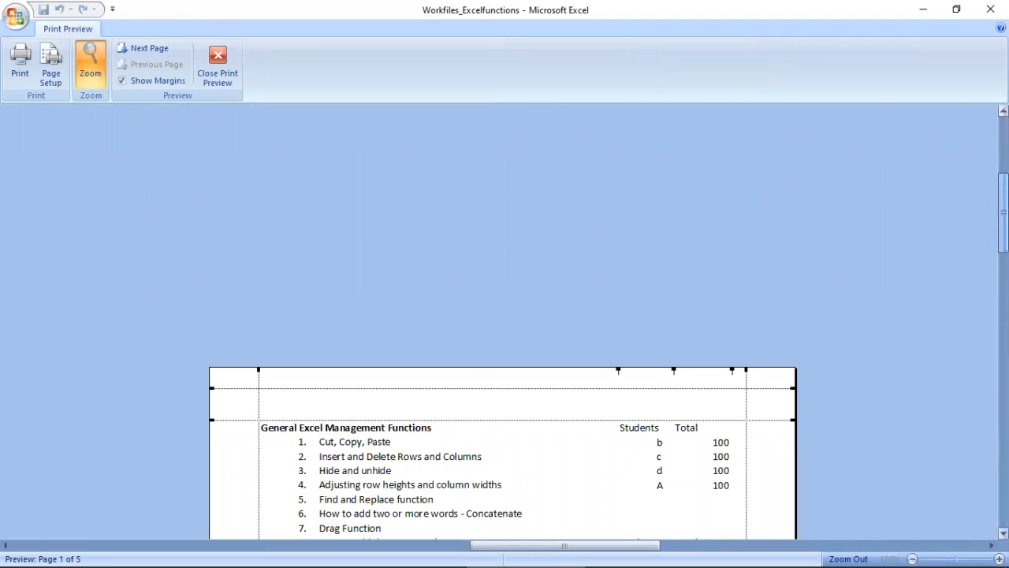
{"action": "left_click_drag", "start_coordinate": [1003, 213], "coordinate": [1004, 253]}
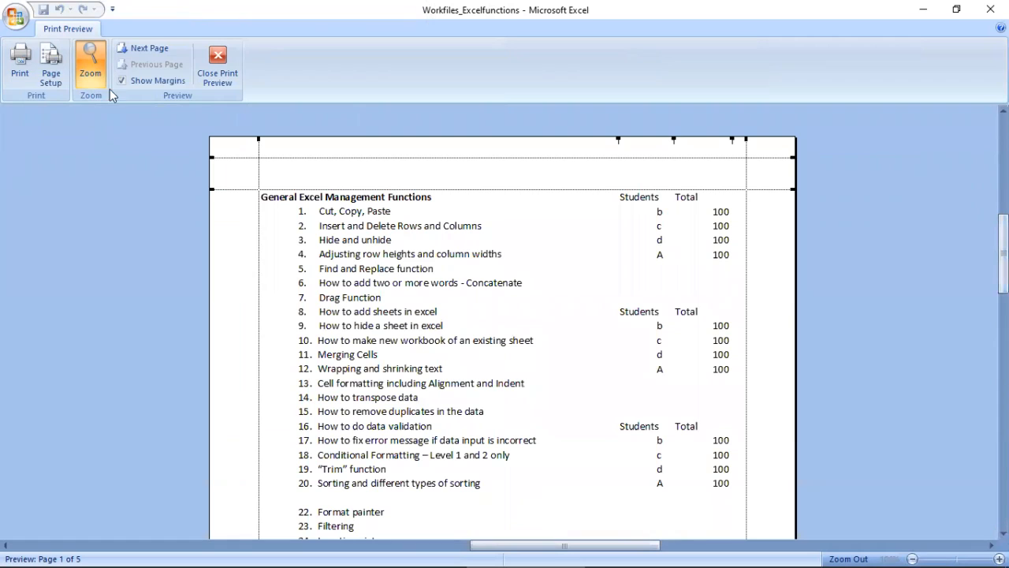
{"action": "left_click", "coordinate": [120, 81]}
{"action": "left_click", "coordinate": [121, 81]}
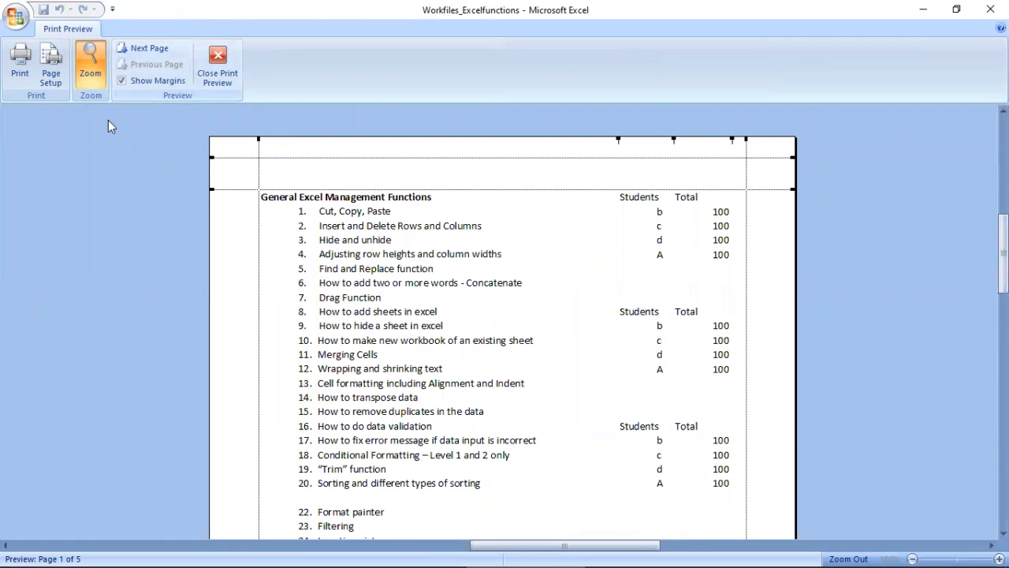
Step: Examine the rest of page 1 and page 2 in the print preview and close the preview
{"action": "left_click_drag", "start_coordinate": [1004, 254], "coordinate": [1004, 415]}
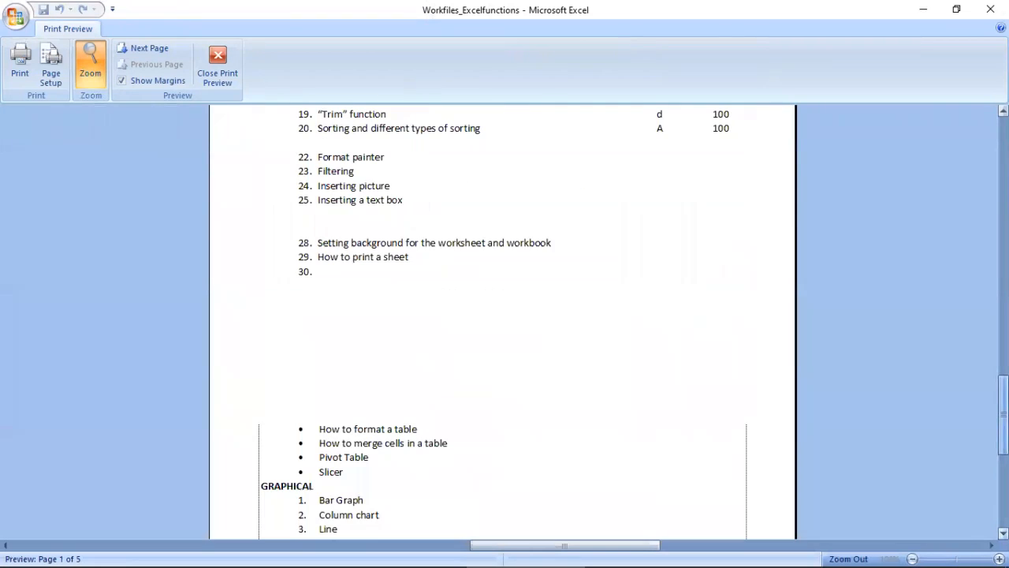
{"action": "left_click", "coordinate": [128, 49]}
{"action": "scroll", "coordinate": [970, 293], "scroll_direction": "up", "scroll_amount": 5}
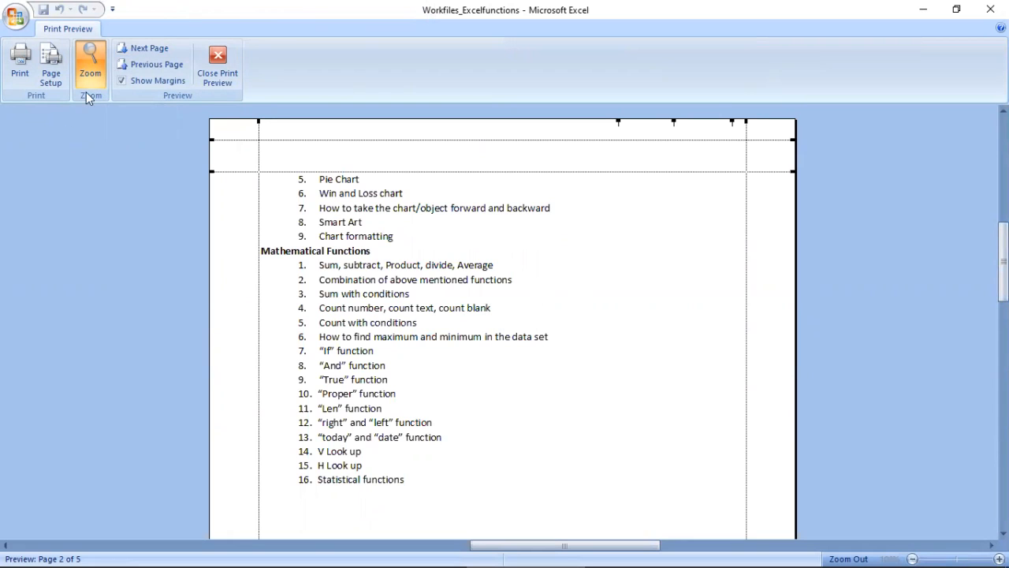
{"action": "left_click", "coordinate": [218, 62]}
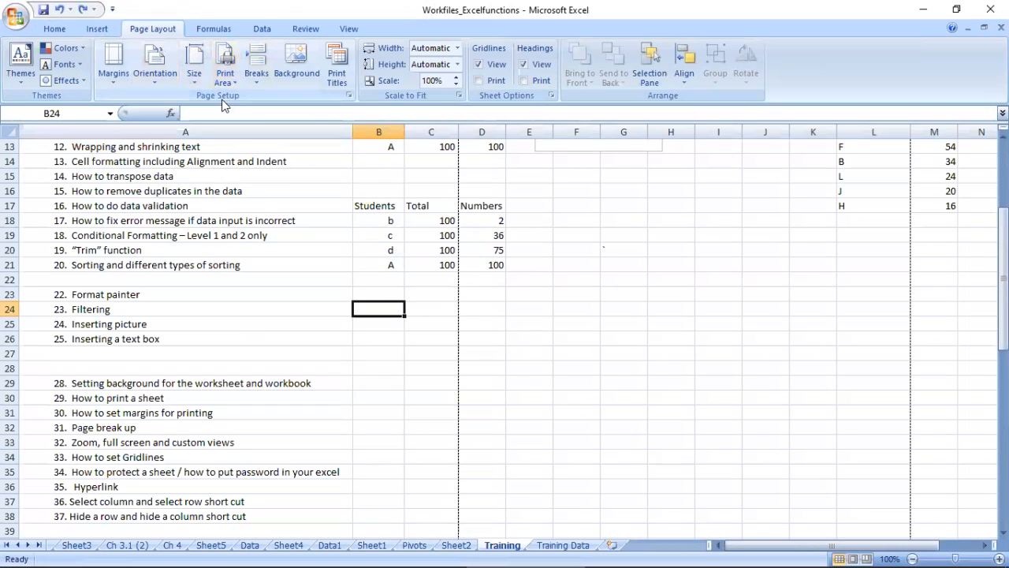
{"action": "left_click", "coordinate": [236, 82]}
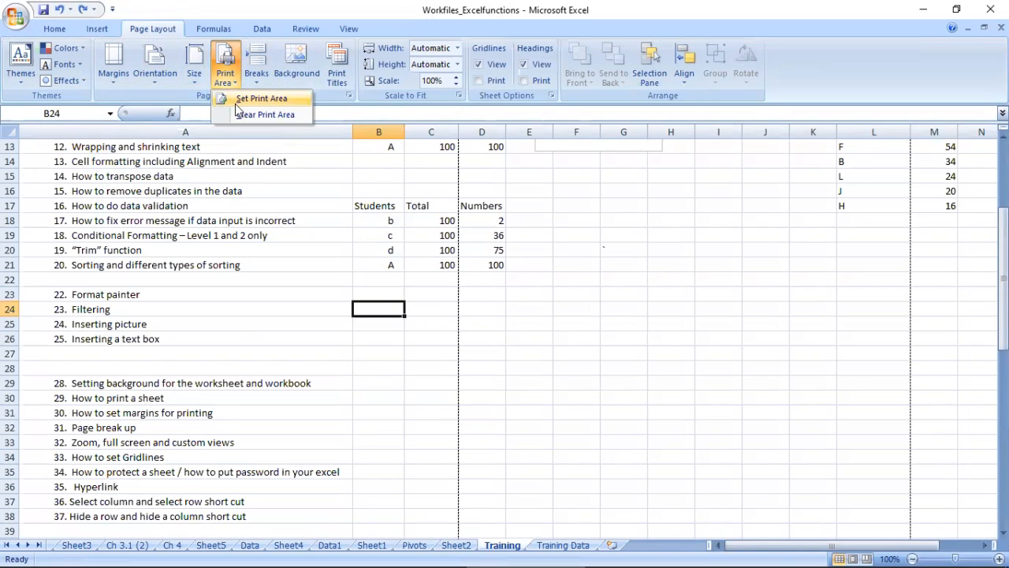
{"action": "left_click", "coordinate": [109, 81]}
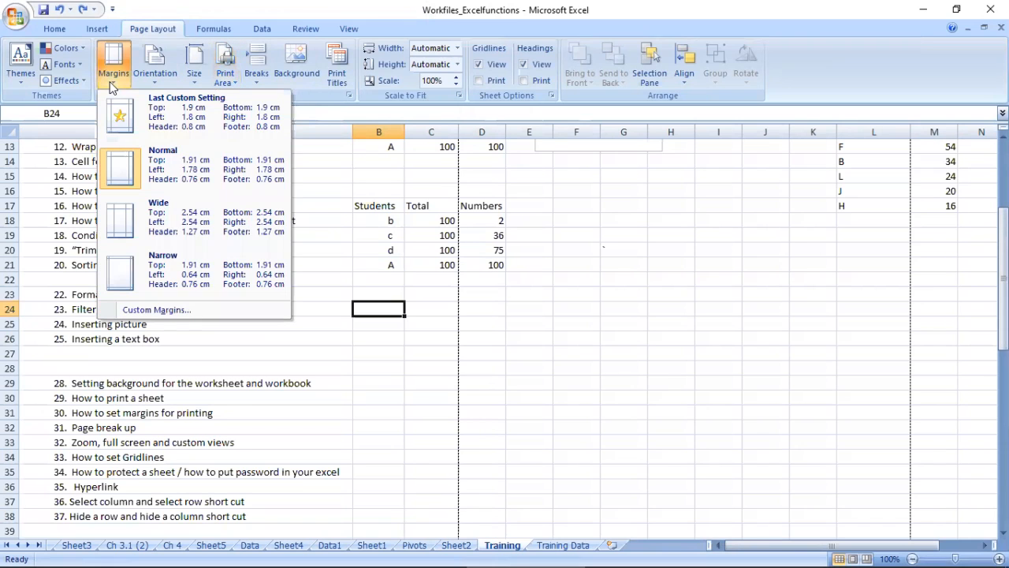
{"action": "left_click", "coordinate": [193, 311]}
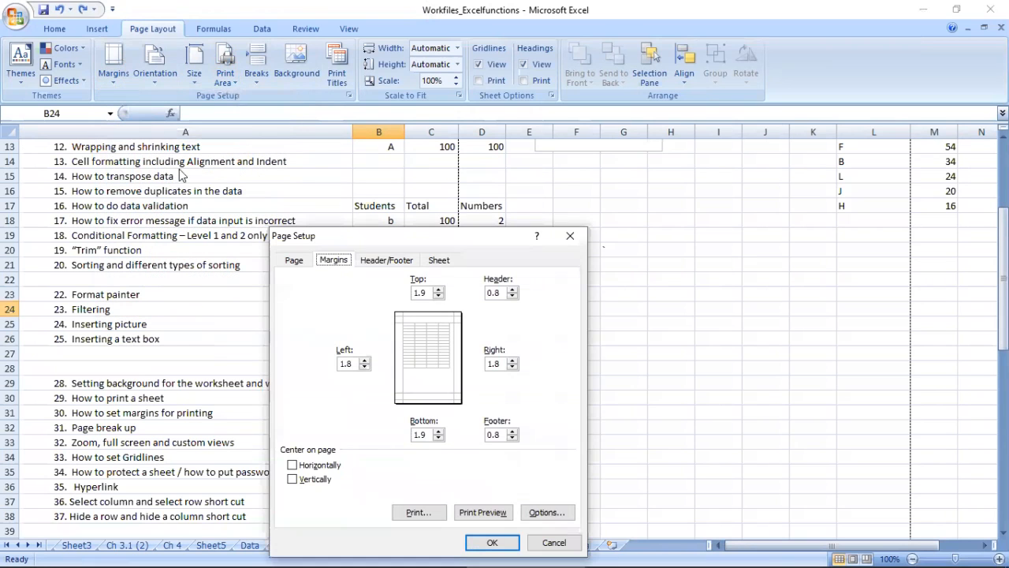
{"action": "left_click", "coordinate": [570, 236]}
Step: Open the custom margins settings and examine the top, bottom, left, right, header and footer margin fields
{"action": "left_click", "coordinate": [119, 75]}
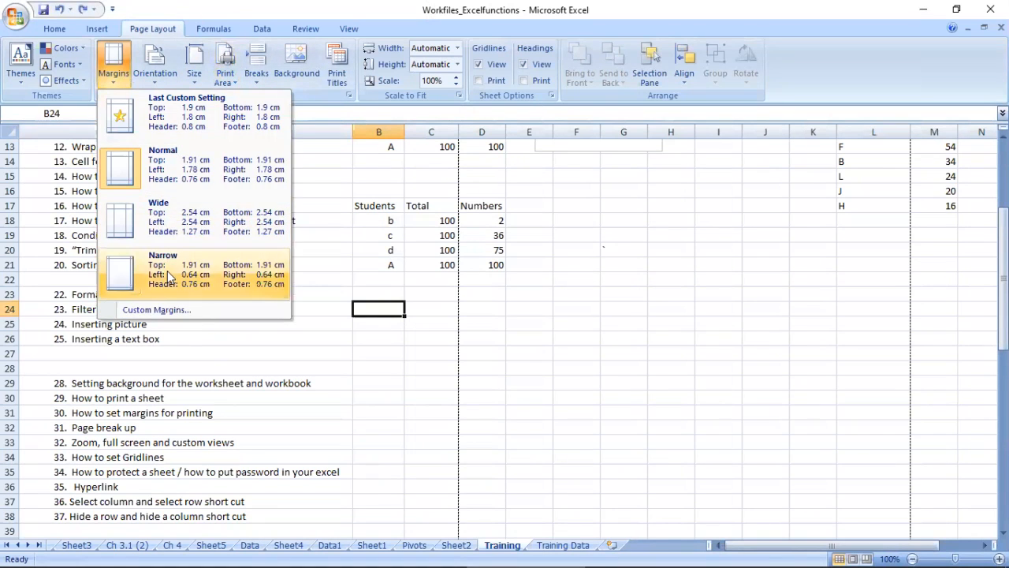
{"action": "left_click", "coordinate": [155, 309]}
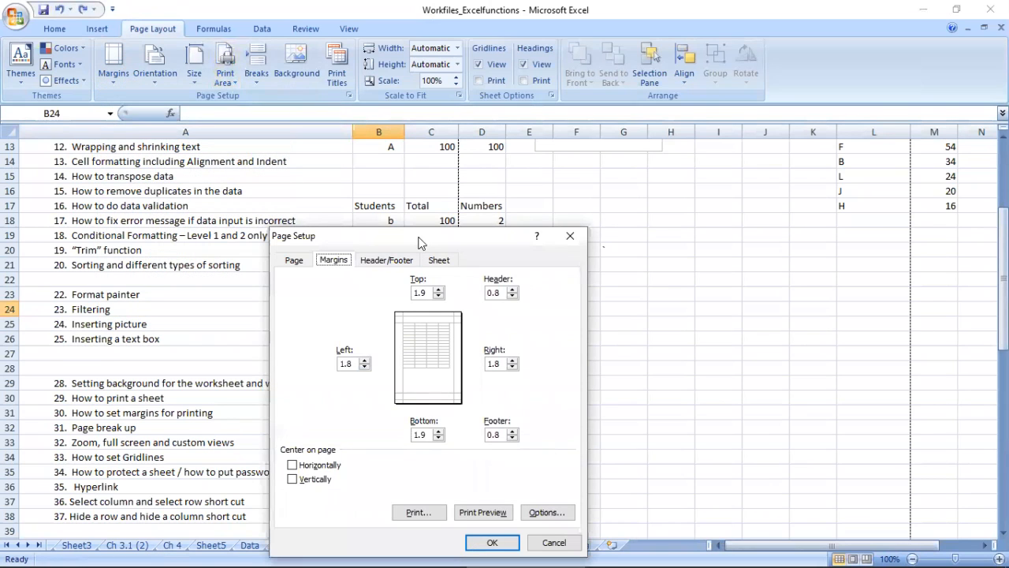
{"action": "left_click_drag", "start_coordinate": [426, 236], "coordinate": [435, 160]}
{"action": "left_click", "coordinate": [357, 287]}
{"action": "double_click", "coordinate": [356, 288]}
{"action": "left_click_drag", "start_coordinate": [436, 218], "coordinate": [423, 218]}
{"action": "double_click", "coordinate": [510, 219]}
{"action": "left_click", "coordinate": [504, 289]}
{"action": "left_click", "coordinate": [502, 359]}
{"action": "left_click", "coordinate": [433, 357]}
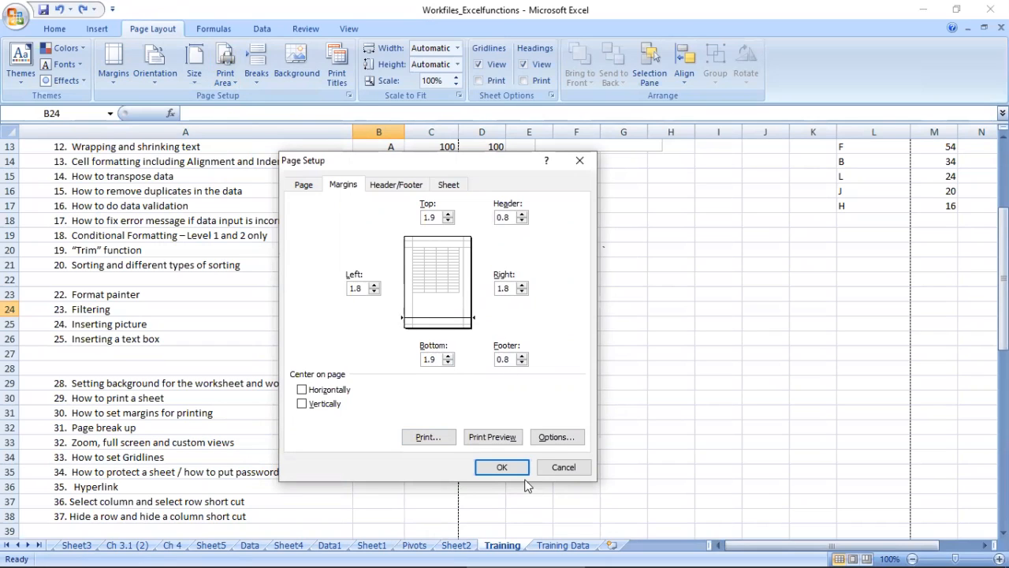
{"action": "left_click", "coordinate": [503, 444]}
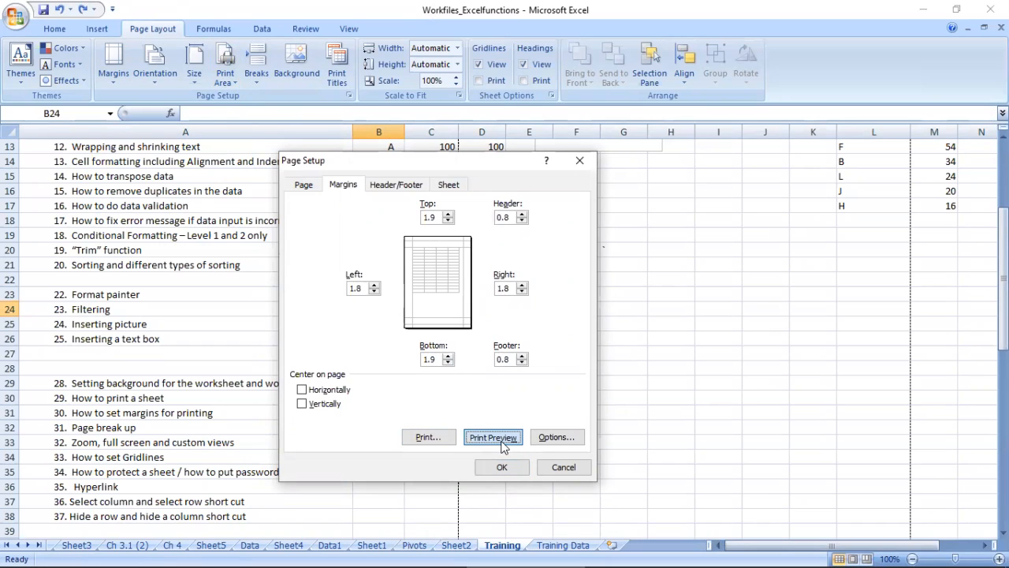
Step: Create a custom footer for the Training sheet with the text "Project Name" in the center section
{"action": "left_click", "coordinate": [398, 185]}
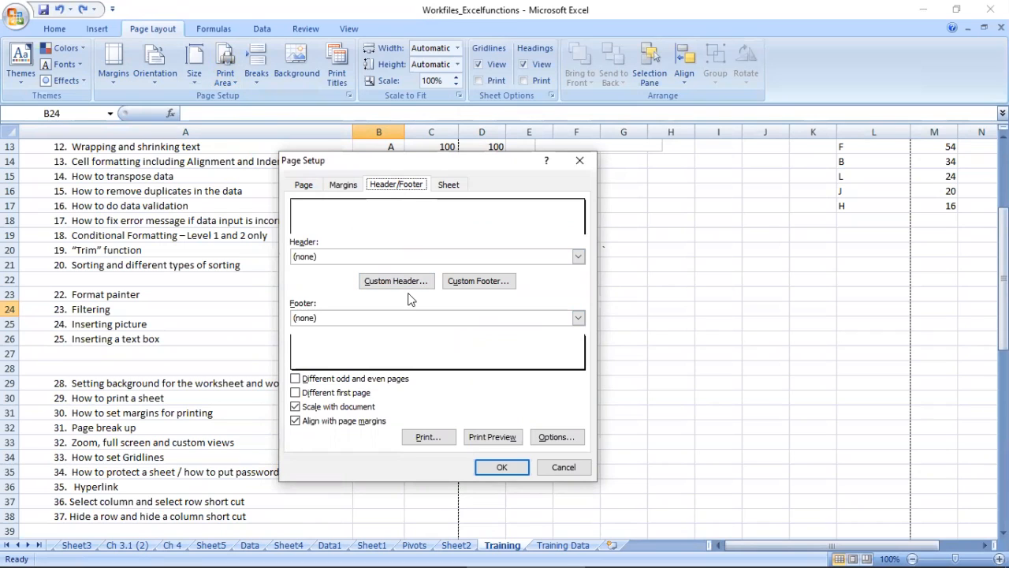
{"action": "left_click", "coordinate": [476, 282]}
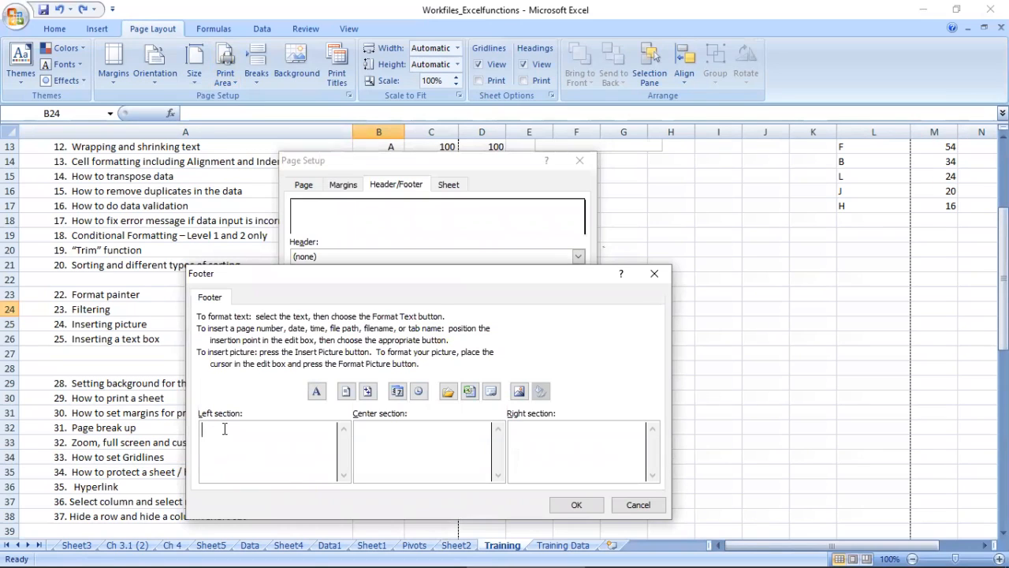
{"action": "left_click", "coordinate": [408, 443]}
{"action": "type", "text": "Testing"}
{"action": "key", "text": "ctrl+a"}
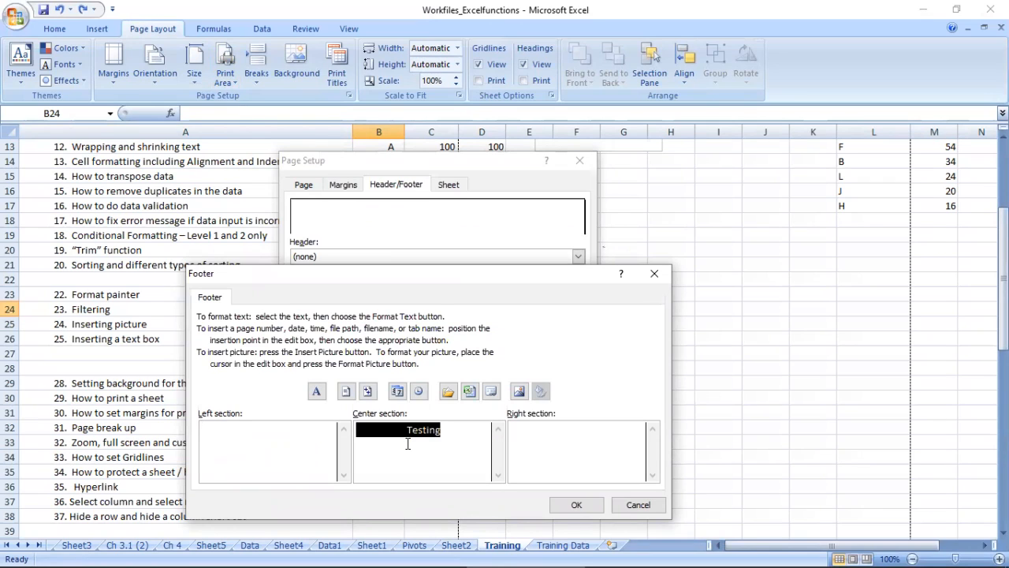
{"action": "key", "text": "Delete"}
{"action": "type", "text": "Project Name"}
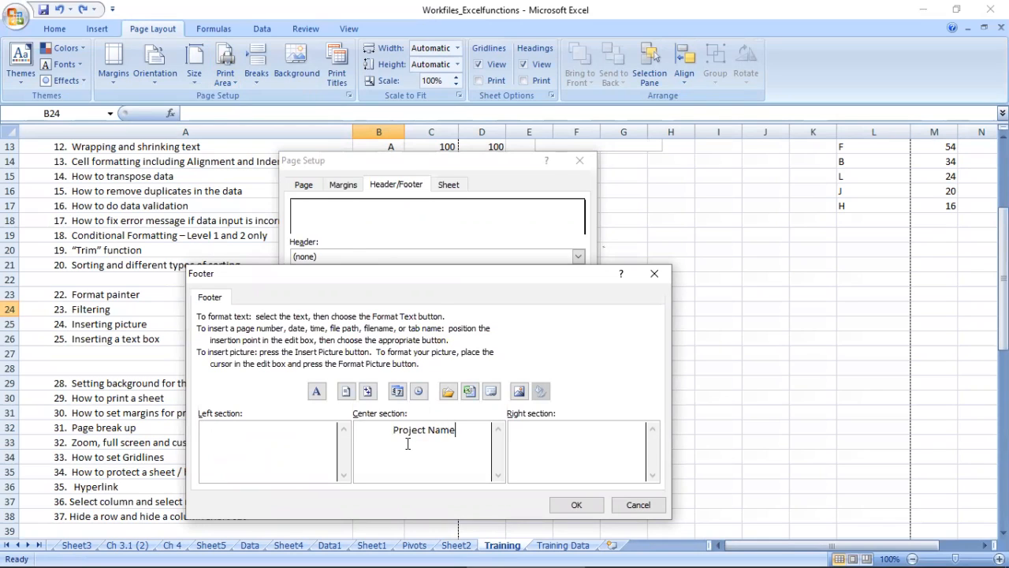
{"action": "left_click", "coordinate": [576, 504]}
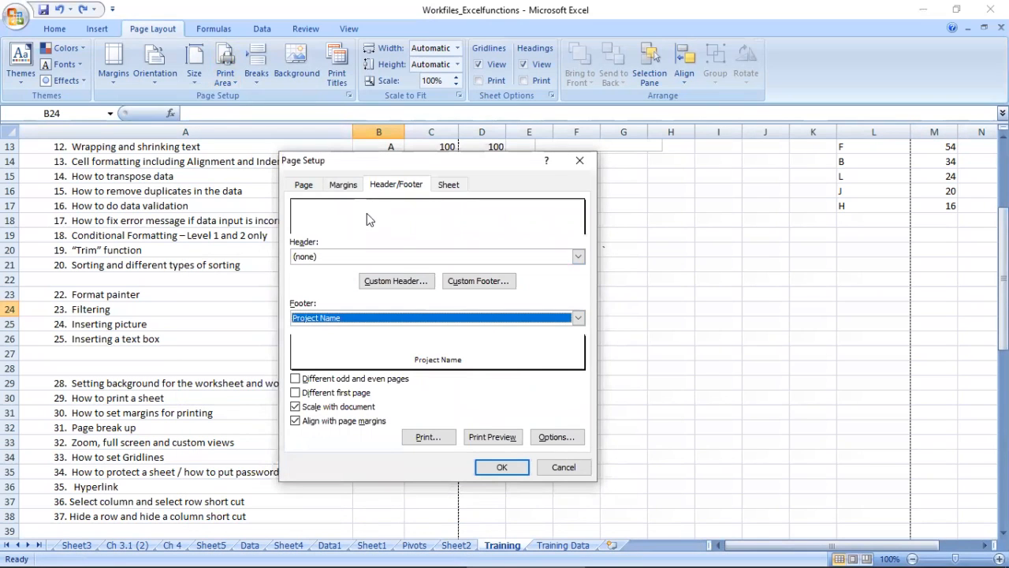
Step: Insert the blue iceberg picture from the Artic folder into the left section of a custom header
{"action": "left_click", "coordinate": [400, 282]}
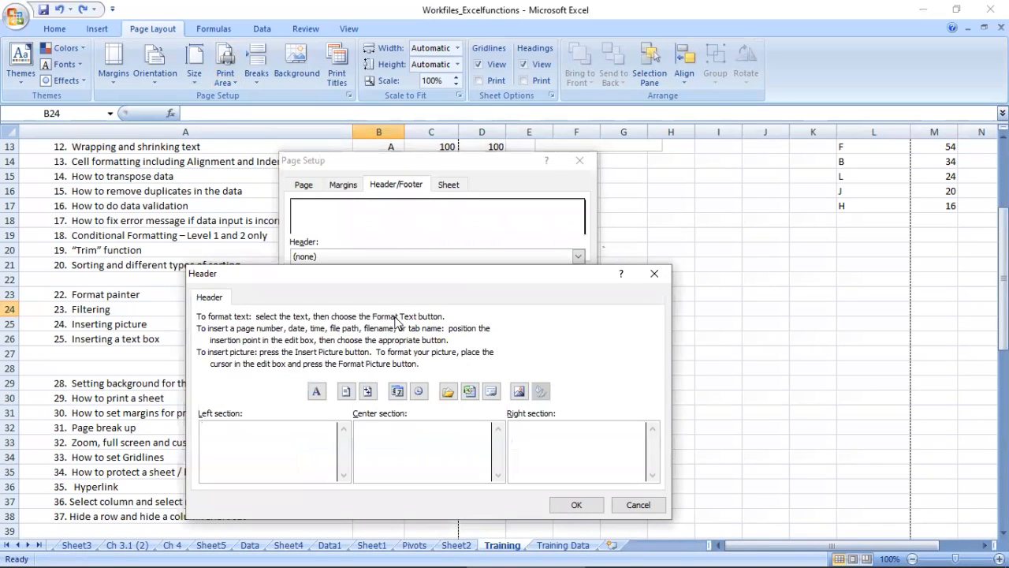
{"action": "left_click", "coordinate": [519, 391]}
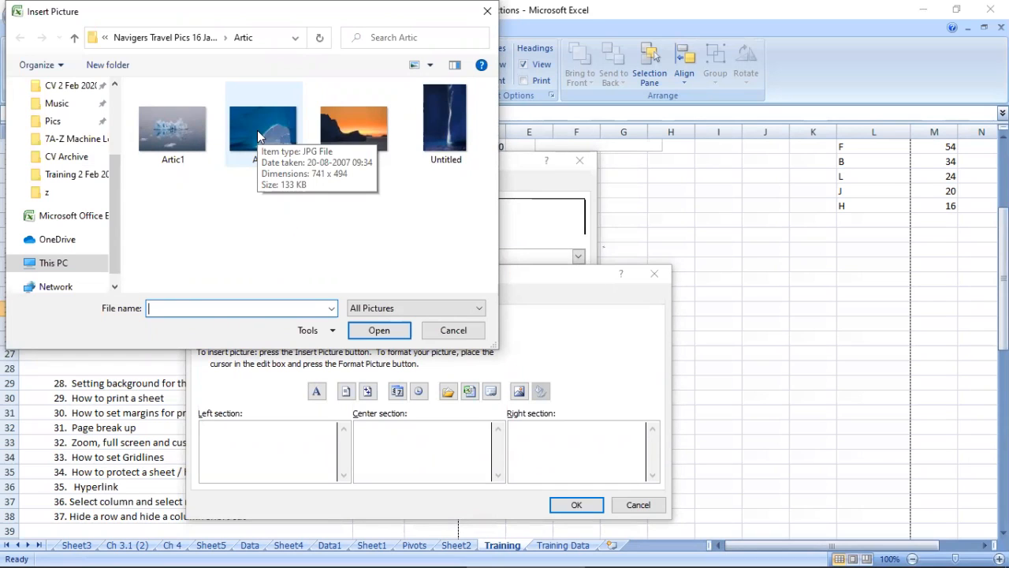
{"action": "double_click", "coordinate": [257, 129]}
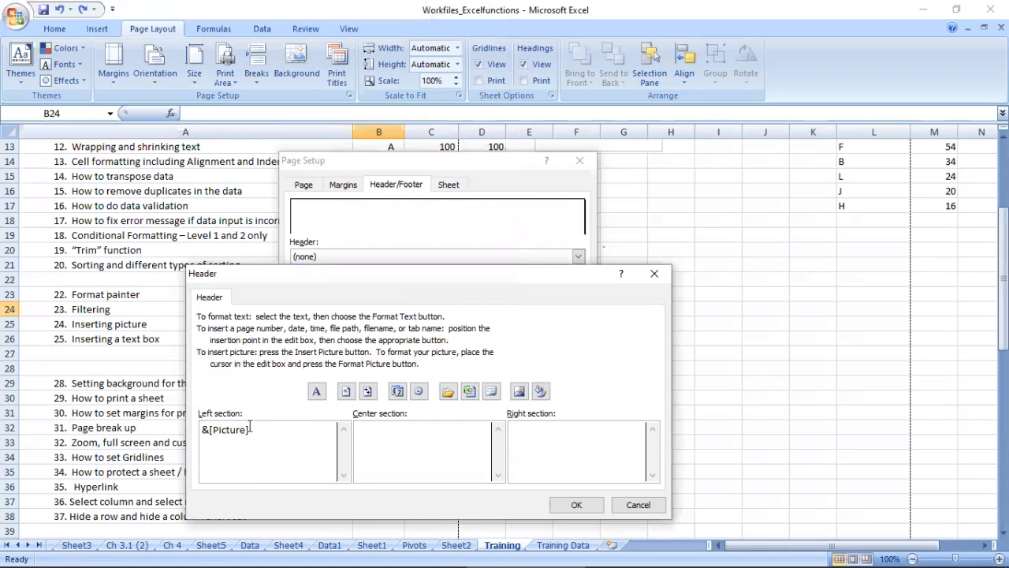
{"action": "left_click", "coordinate": [579, 505]}
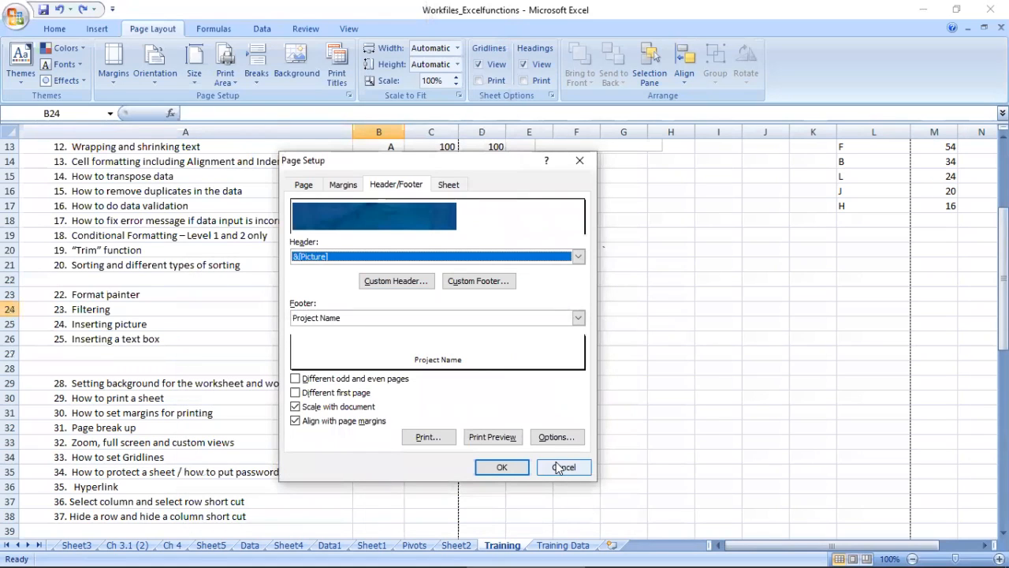
Step: Preview the printout, zoom in on page 1 to check the header picture, and close the preview
{"action": "left_click", "coordinate": [492, 437]}
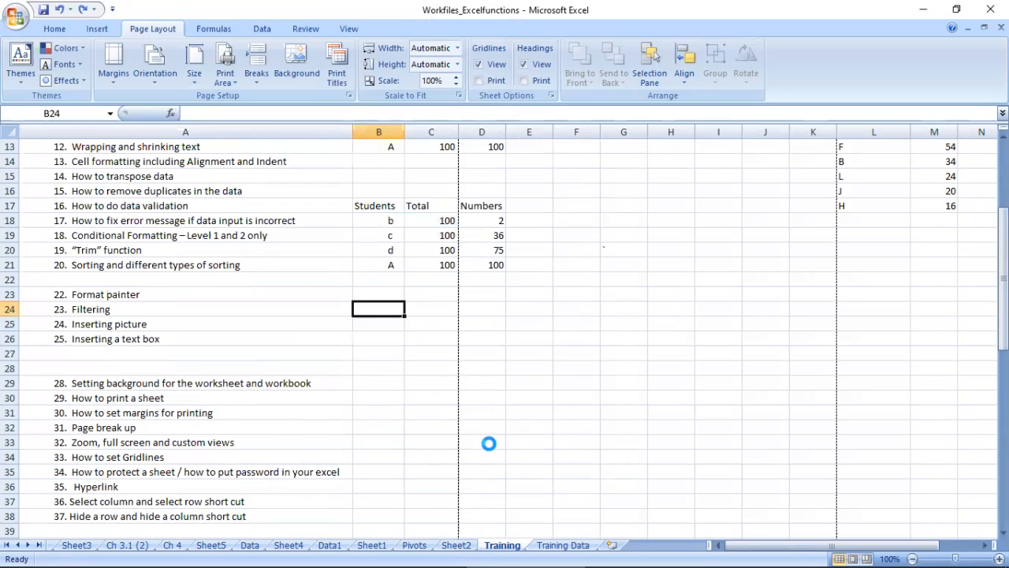
{"action": "left_click", "coordinate": [298, 149]}
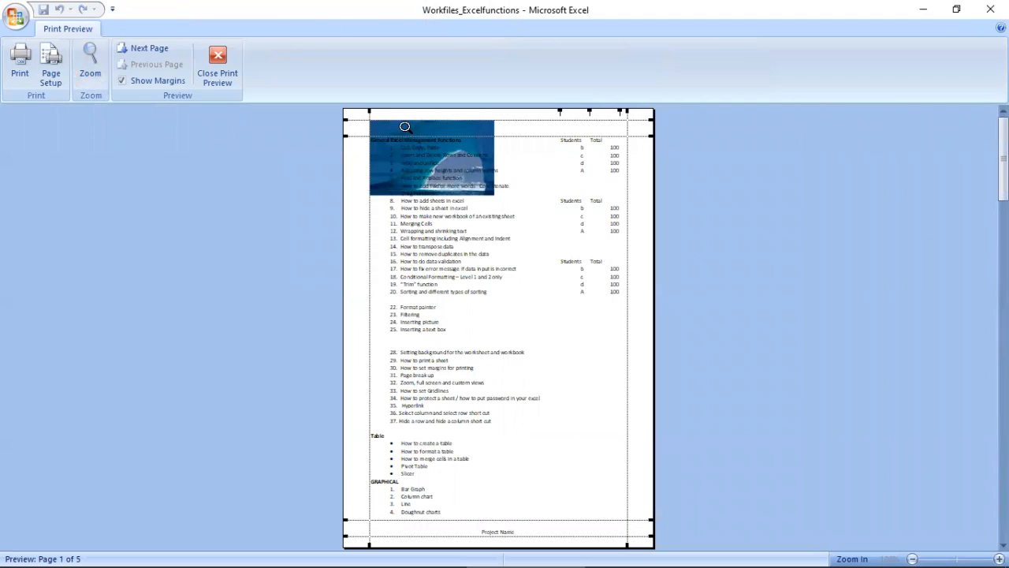
{"action": "left_click", "coordinate": [453, 131]}
{"action": "left_click", "coordinate": [458, 126]}
{"action": "left_click", "coordinate": [458, 126]}
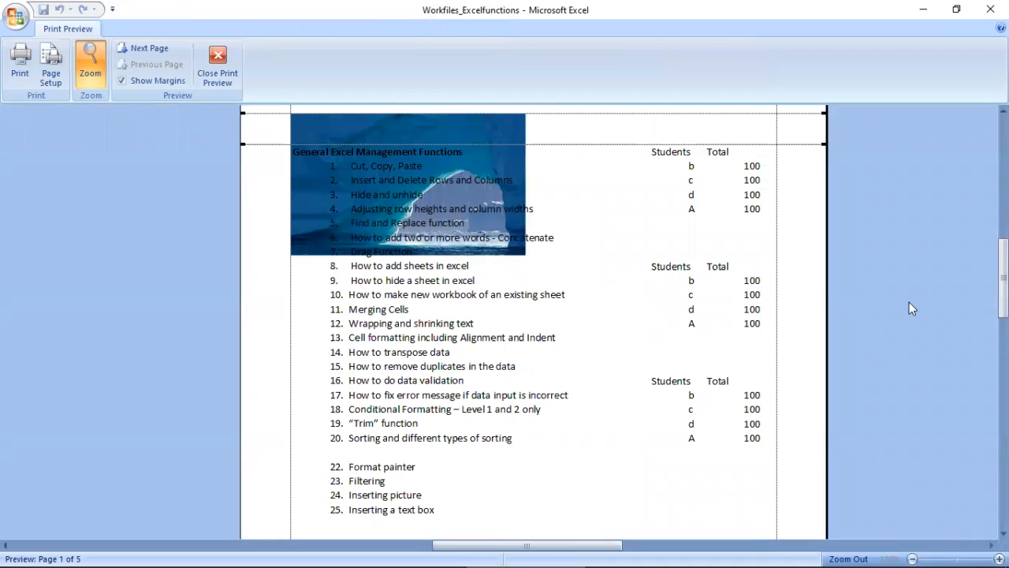
{"action": "left_click_drag", "start_coordinate": [1002, 277], "coordinate": [1002, 490]}
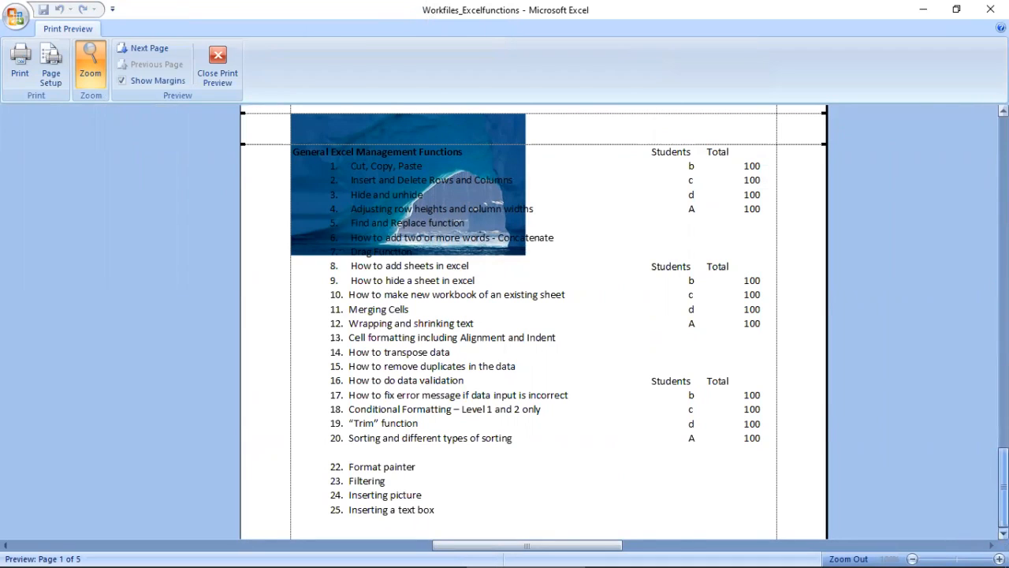
{"action": "left_click", "coordinate": [215, 69]}
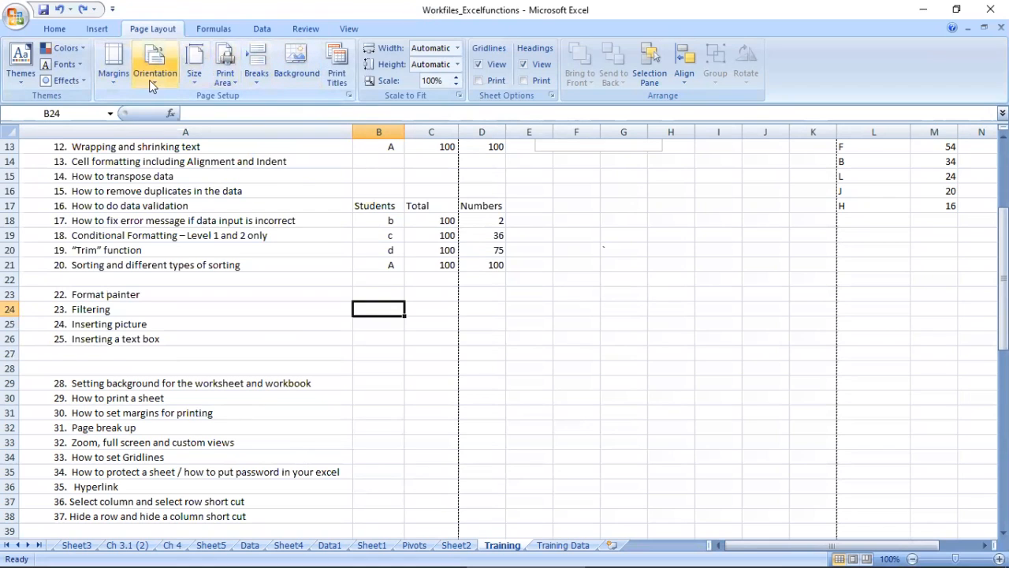
Step: Delete the picture from the custom header's left section and apply the page setup
{"action": "left_click", "coordinate": [116, 84]}
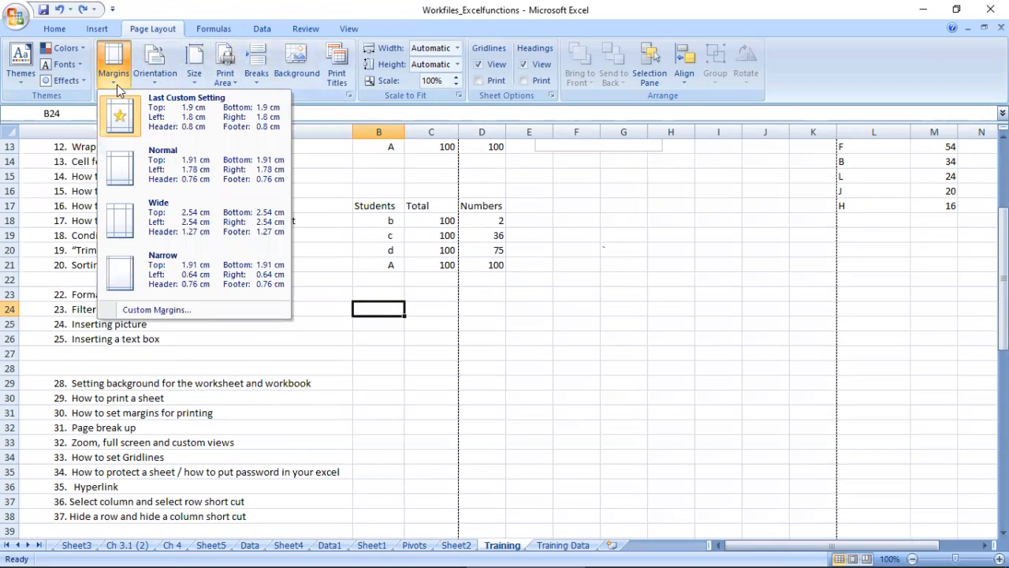
{"action": "left_click", "coordinate": [126, 310]}
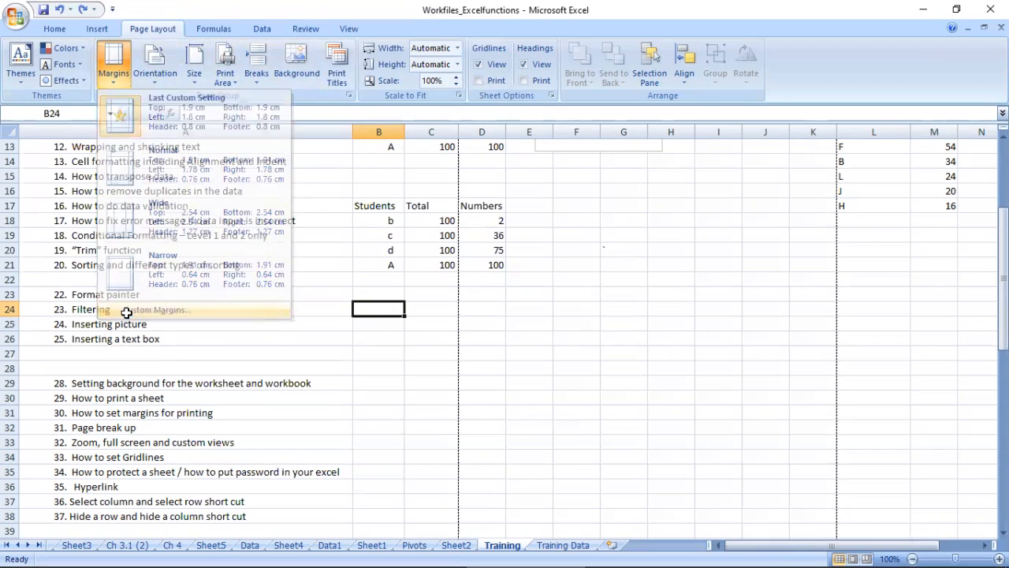
{"action": "left_click", "coordinate": [401, 186]}
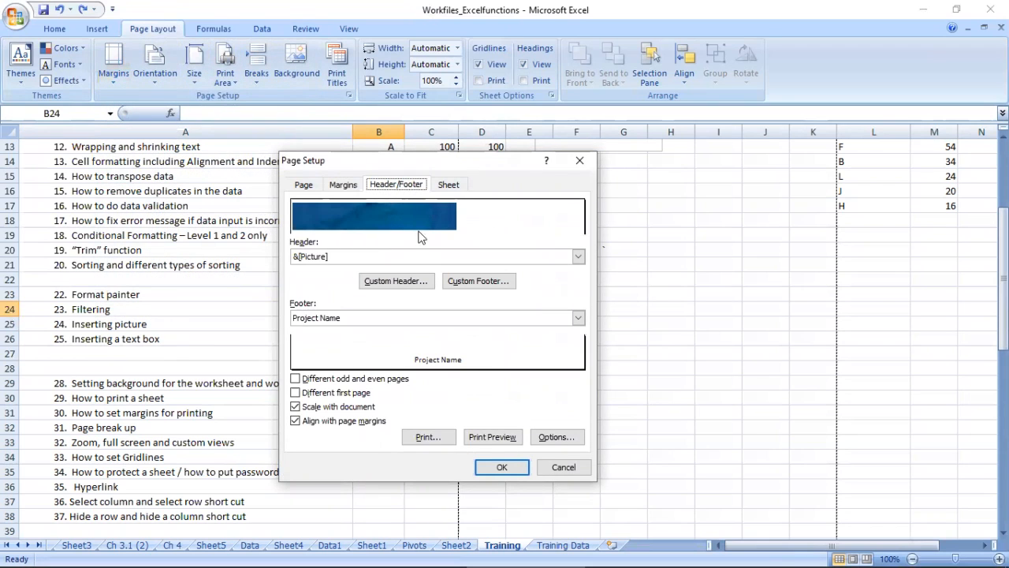
{"action": "left_click", "coordinate": [403, 283]}
{"action": "left_click", "coordinate": [270, 361]}
{"action": "left_click_drag", "start_coordinate": [295, 359], "coordinate": [6, 327]}
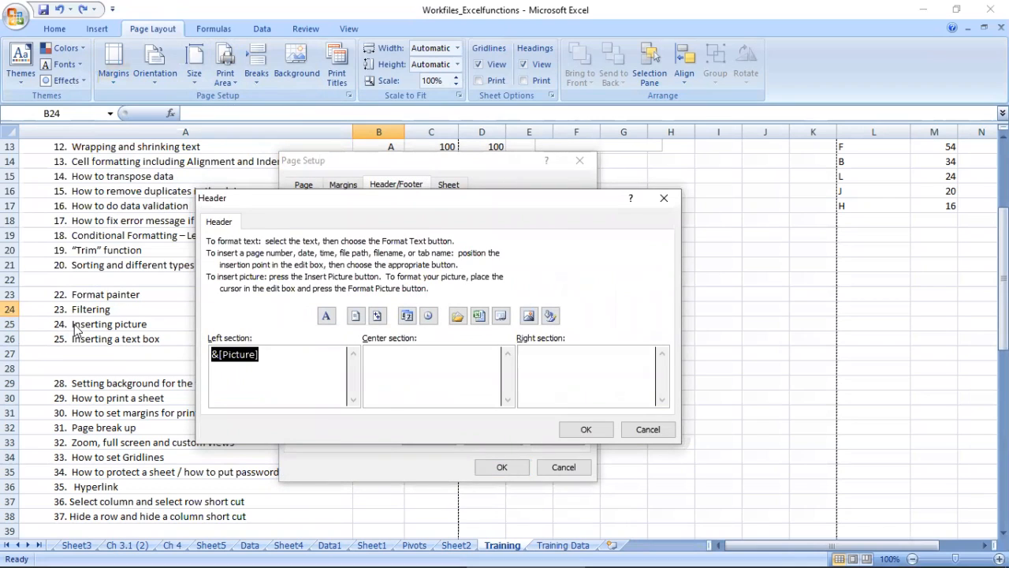
{"action": "key", "text": "Delete"}
{"action": "left_click", "coordinate": [586, 429]}
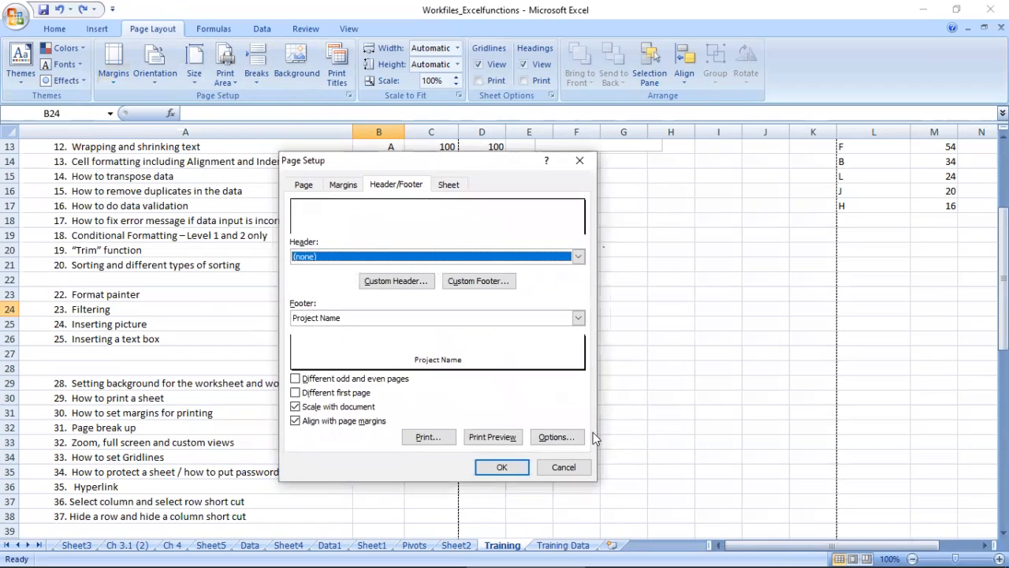
{"action": "left_click", "coordinate": [509, 466]}
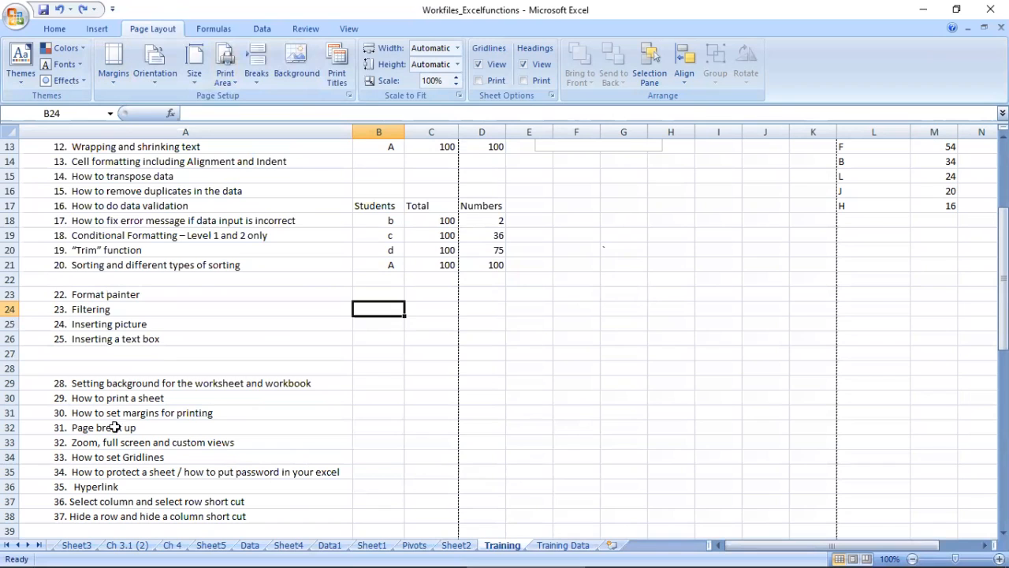
Step: Select the topic "Zoom, full screen and custom views" in A33, show the sheet in full screen and exit again
{"action": "left_click", "coordinate": [114, 431]}
{"action": "left_click", "coordinate": [108, 411]}
{"action": "left_click", "coordinate": [105, 428]}
{"action": "left_click", "coordinate": [107, 443]}
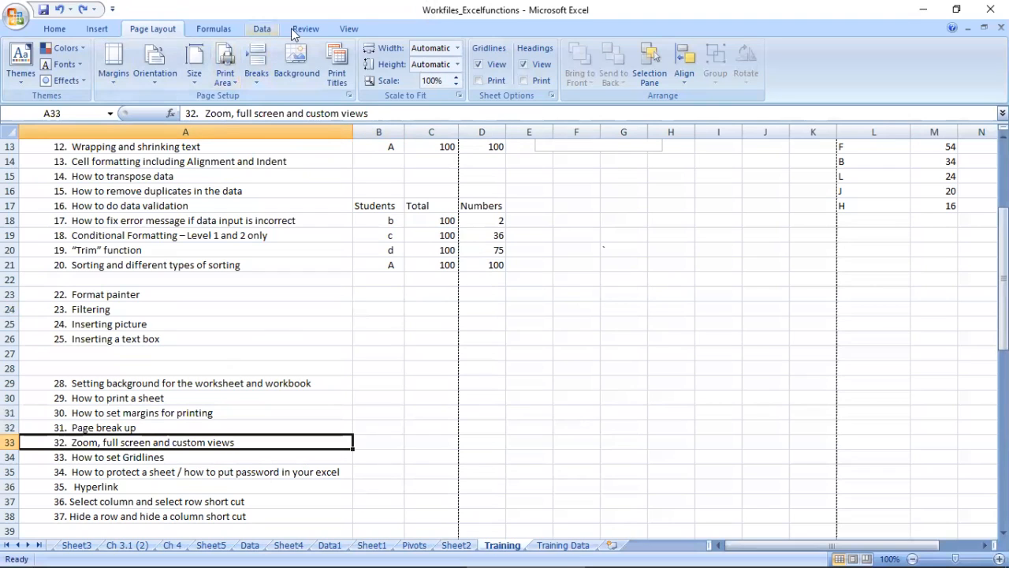
{"action": "left_click", "coordinate": [347, 29]}
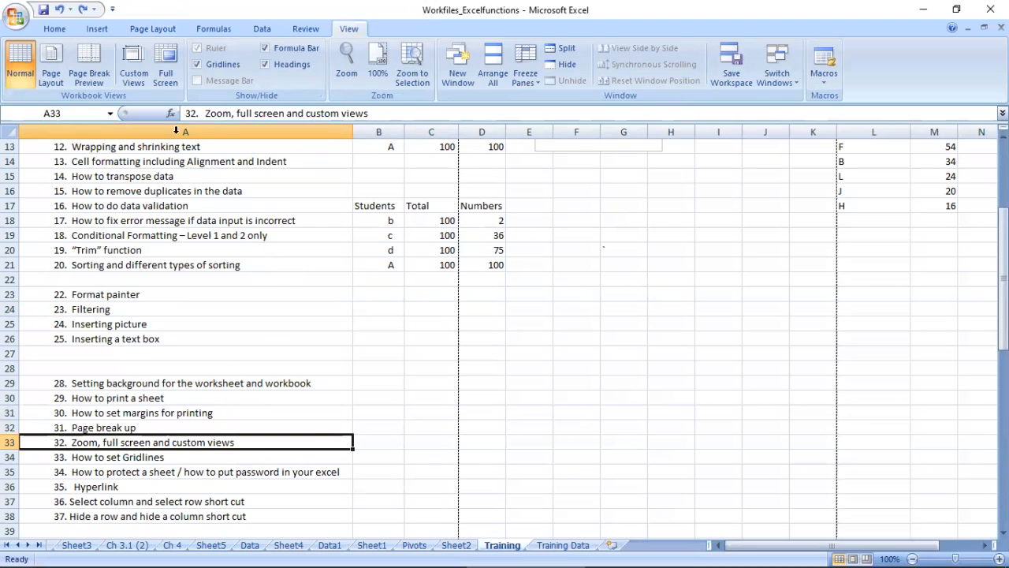
{"action": "left_click", "coordinate": [166, 54]}
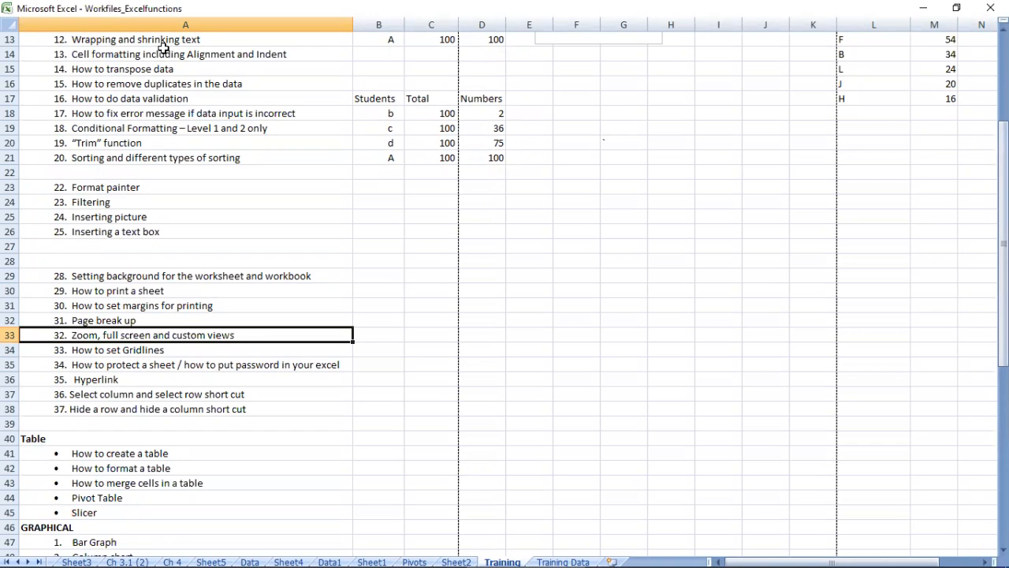
{"action": "key", "text": "Escape"}
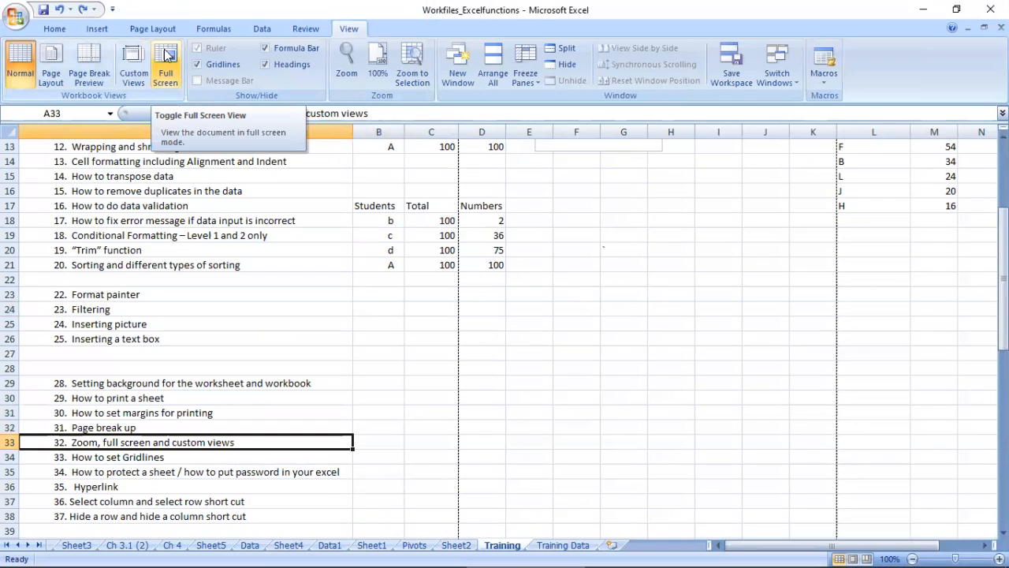
Step: Minimize the workbook window inside Excel and restore it
{"action": "left_click", "coordinate": [968, 28]}
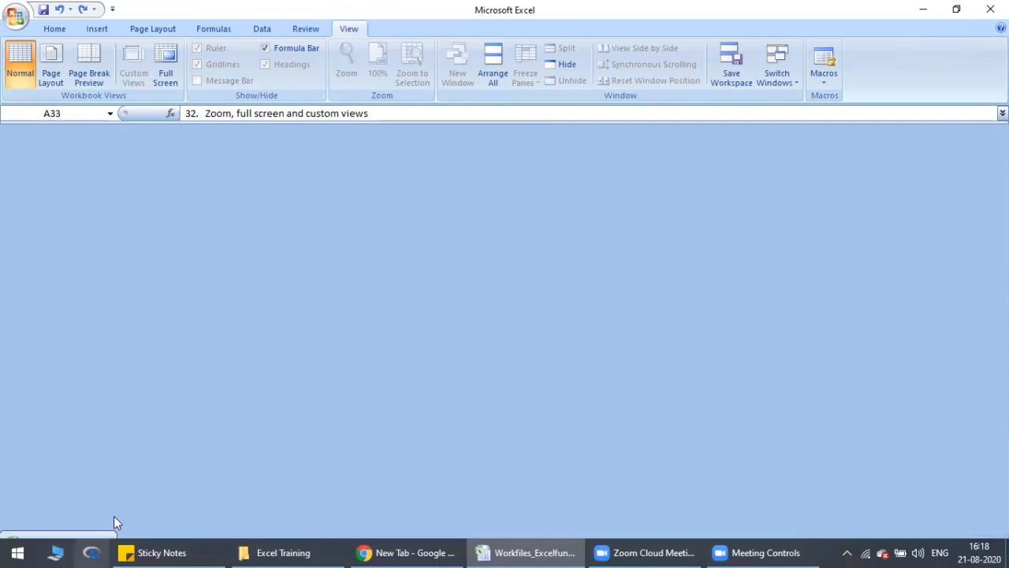
{"action": "left_click", "coordinate": [72, 543]}
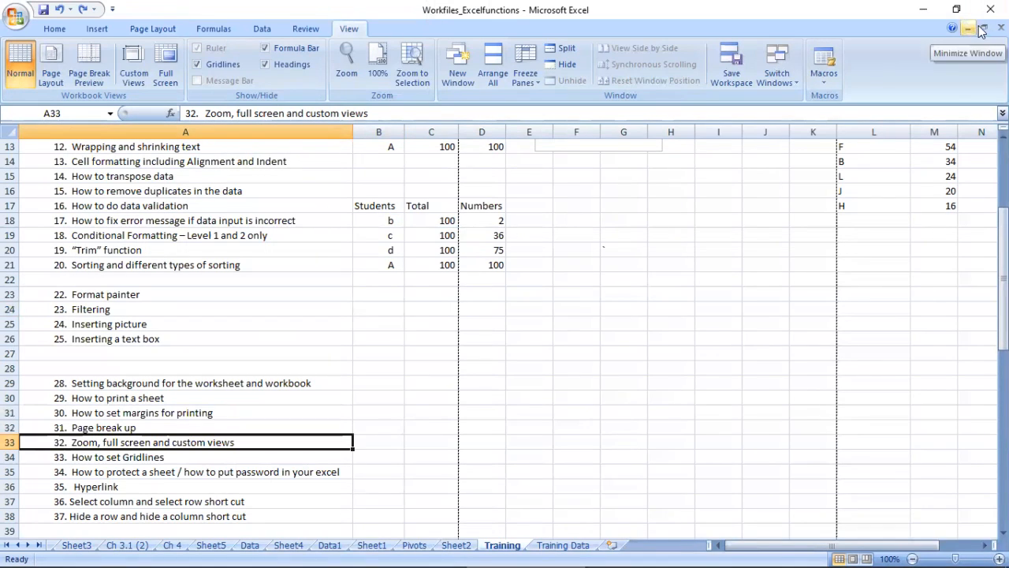
{"action": "mouse_move", "coordinate": [13, 537]}
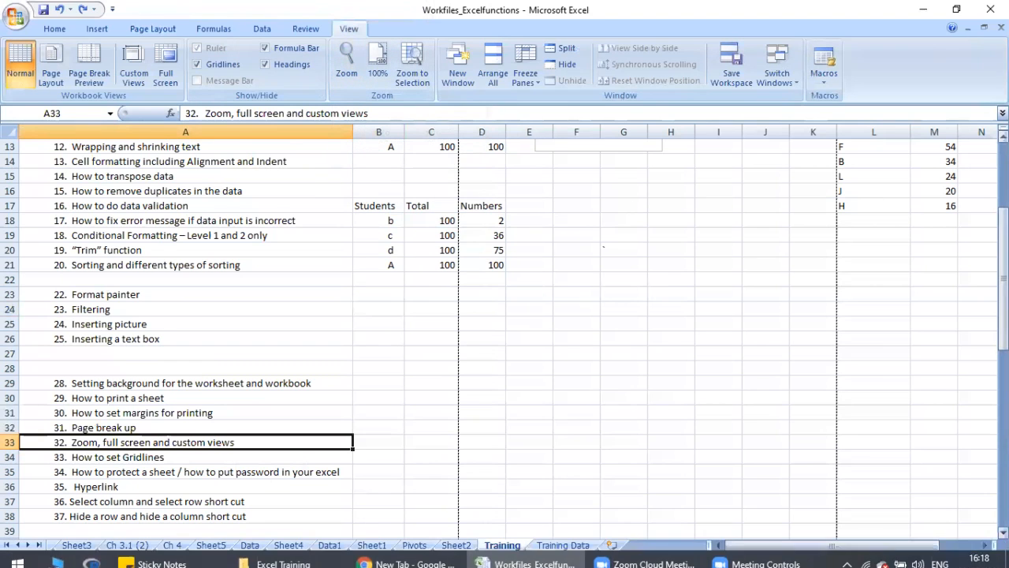
Step: With the Excel window restored down, zoom the sheet out to 70% and back to 100%, and maximize the window again
{"action": "left_click", "coordinate": [956, 9]}
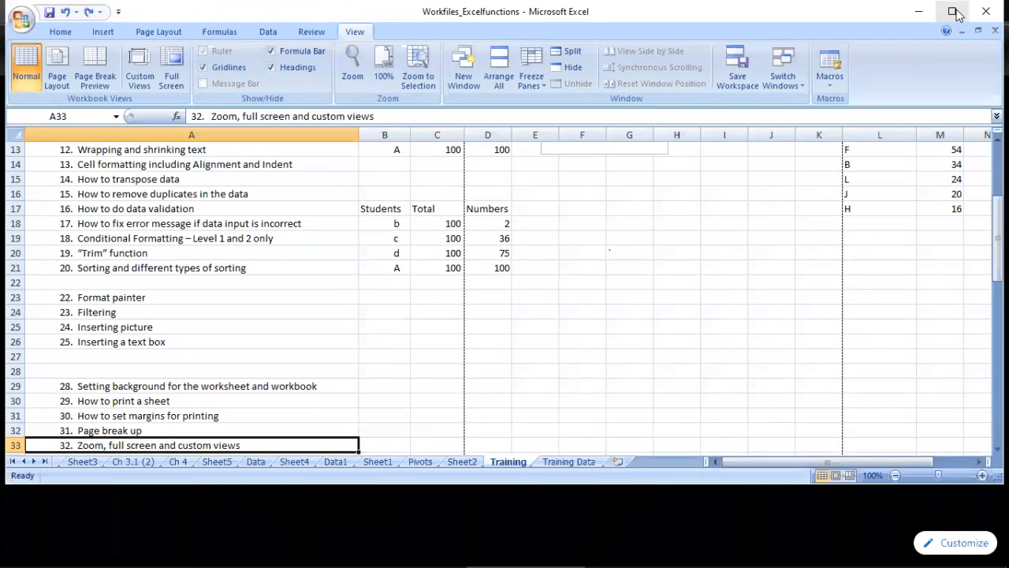
{"action": "left_click", "coordinate": [894, 475]}
{"action": "left_click", "coordinate": [894, 474]}
{"action": "left_click", "coordinate": [895, 474]}
{"action": "left_click", "coordinate": [895, 475]}
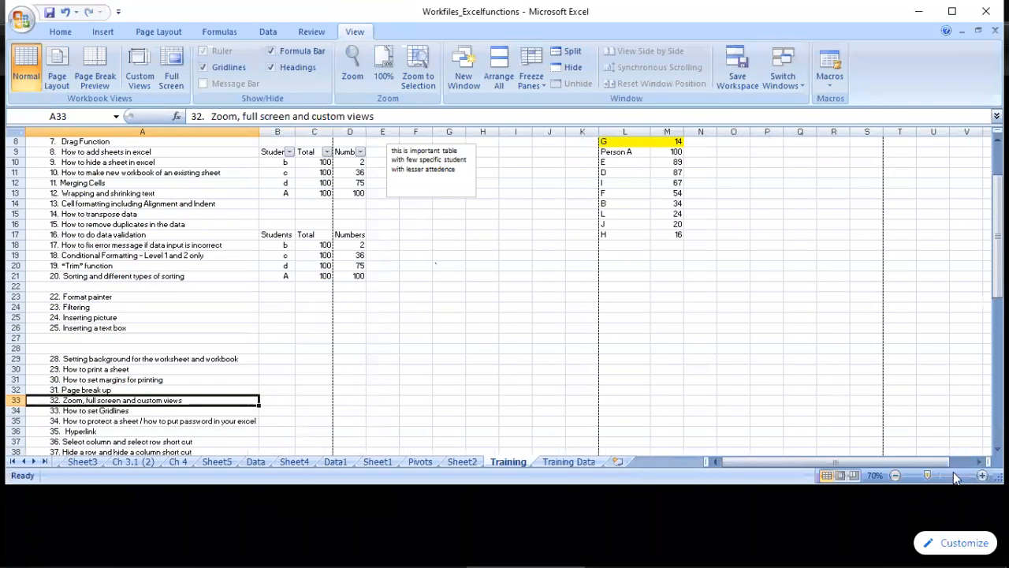
{"action": "left_click", "coordinate": [982, 475]}
{"action": "left_click", "coordinate": [982, 475]}
{"action": "left_click", "coordinate": [983, 474]}
{"action": "left_click", "coordinate": [982, 475]}
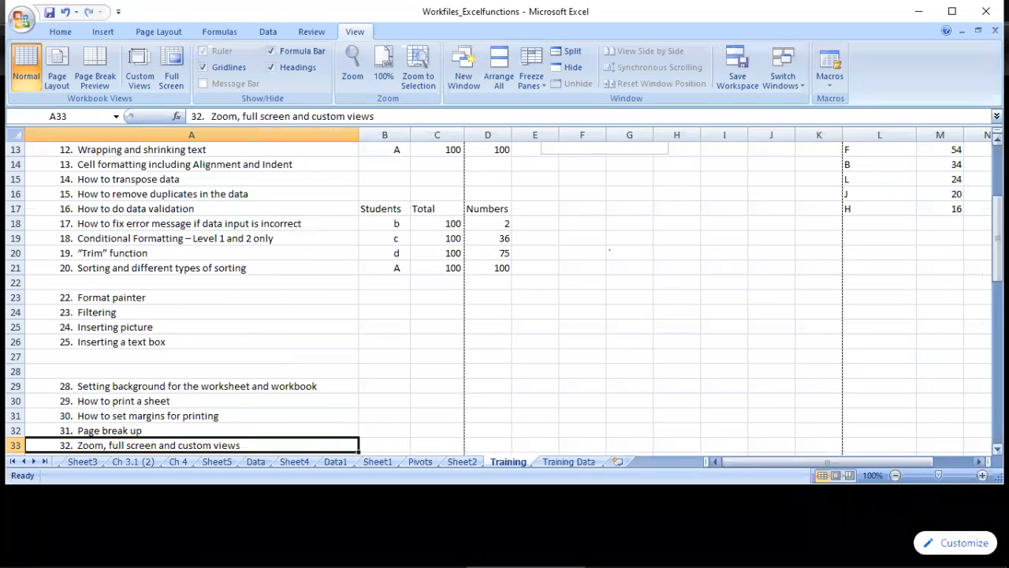
{"action": "left_click", "coordinate": [952, 11]}
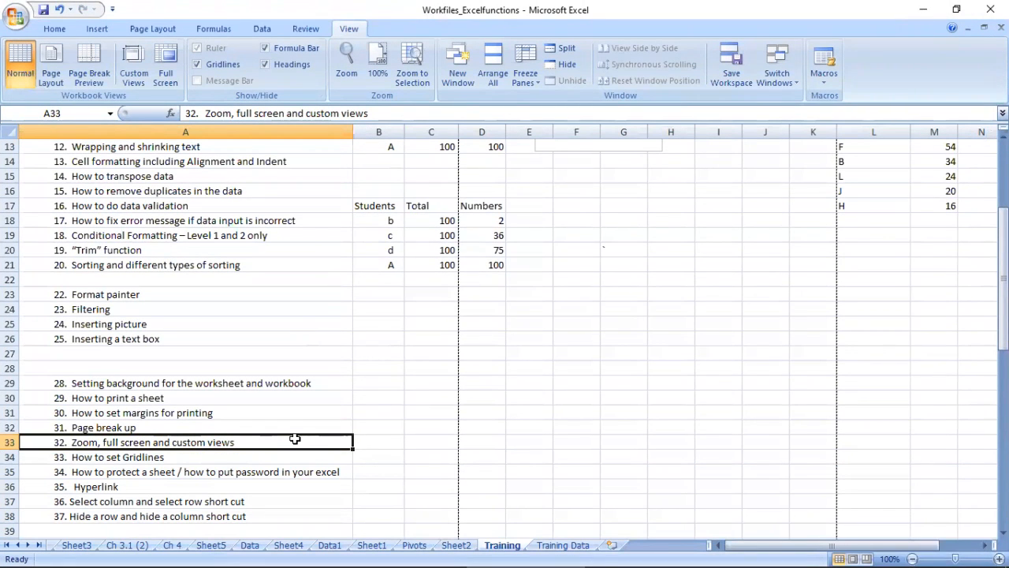
Step: Select the topic "How to set Gridlines" in A34 and toggle the sheet's gridlines off and on twice
{"action": "left_click", "coordinate": [109, 461]}
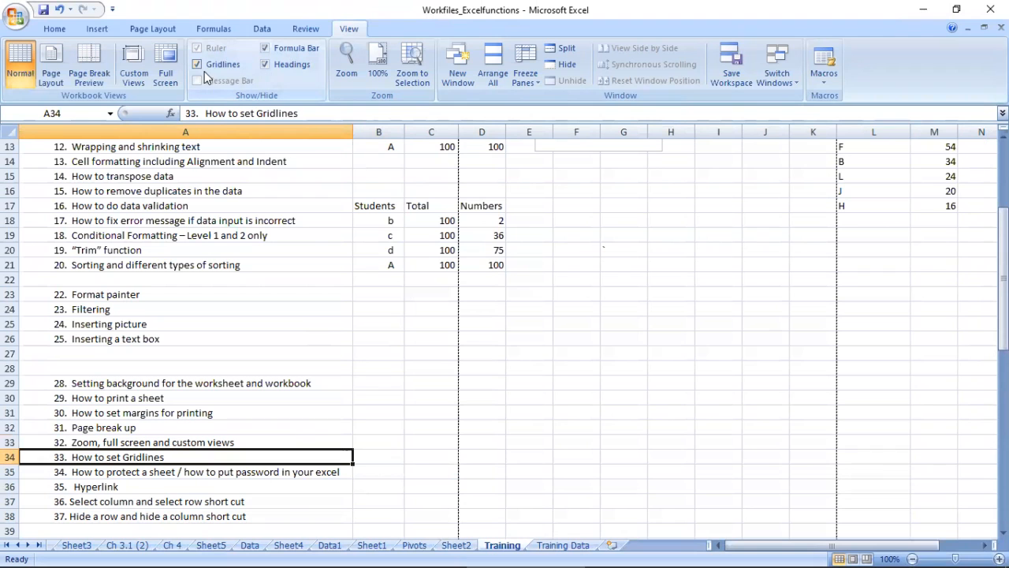
{"action": "left_click", "coordinate": [195, 67]}
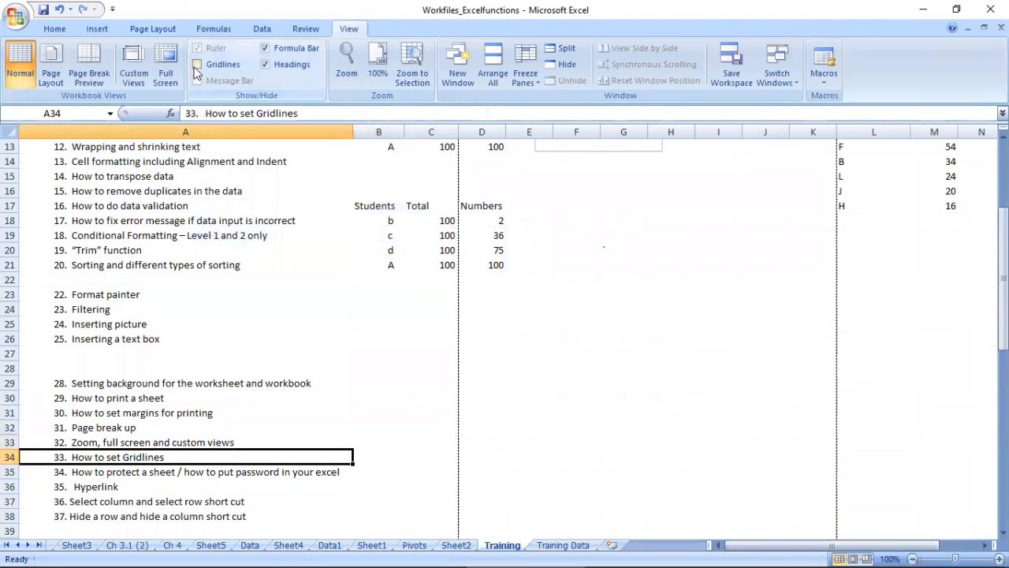
{"action": "left_click", "coordinate": [197, 66]}
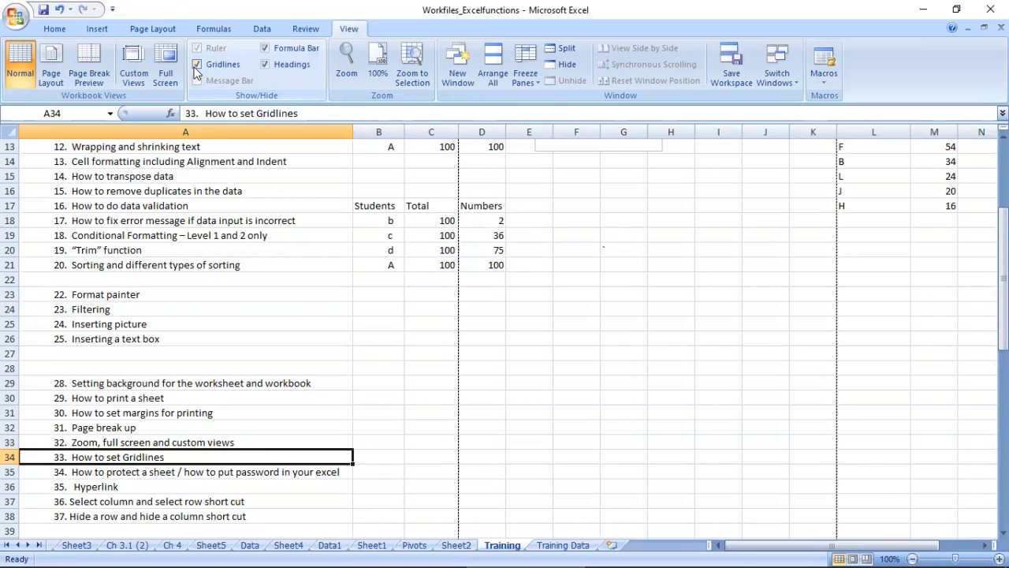
{"action": "left_click", "coordinate": [197, 66]}
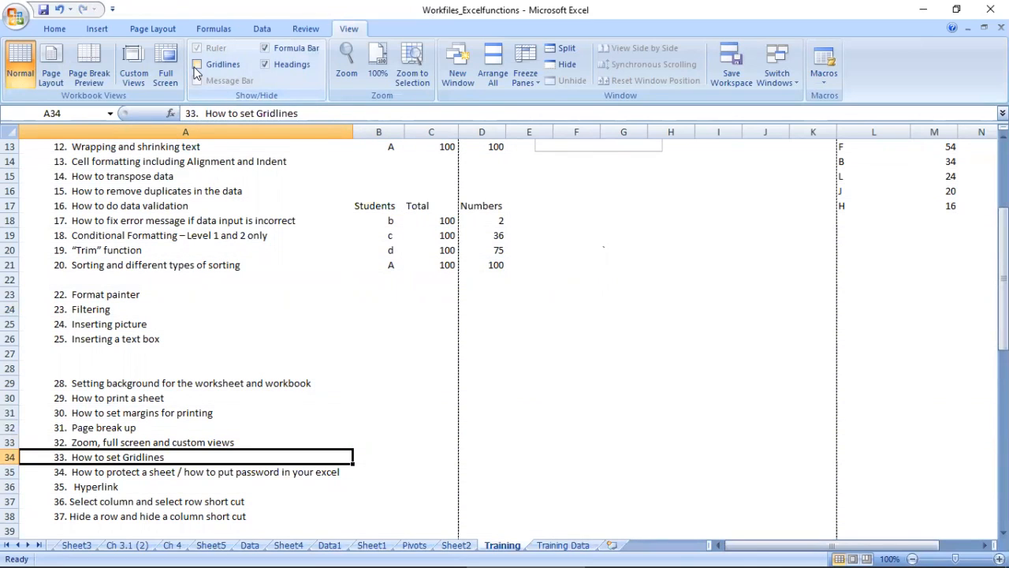
{"action": "left_click", "coordinate": [197, 67]}
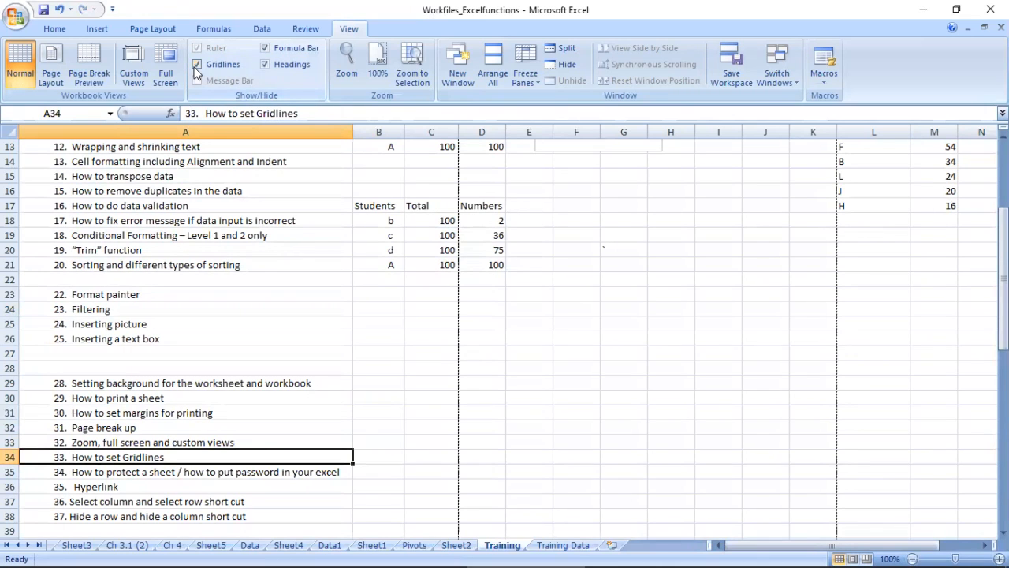
Step: Hide and redisplay the formula bar, viewing the contents of cells such as A34, A16, B18 and D17 in it
{"action": "left_click_drag", "start_coordinate": [186, 112], "coordinate": [422, 105]}
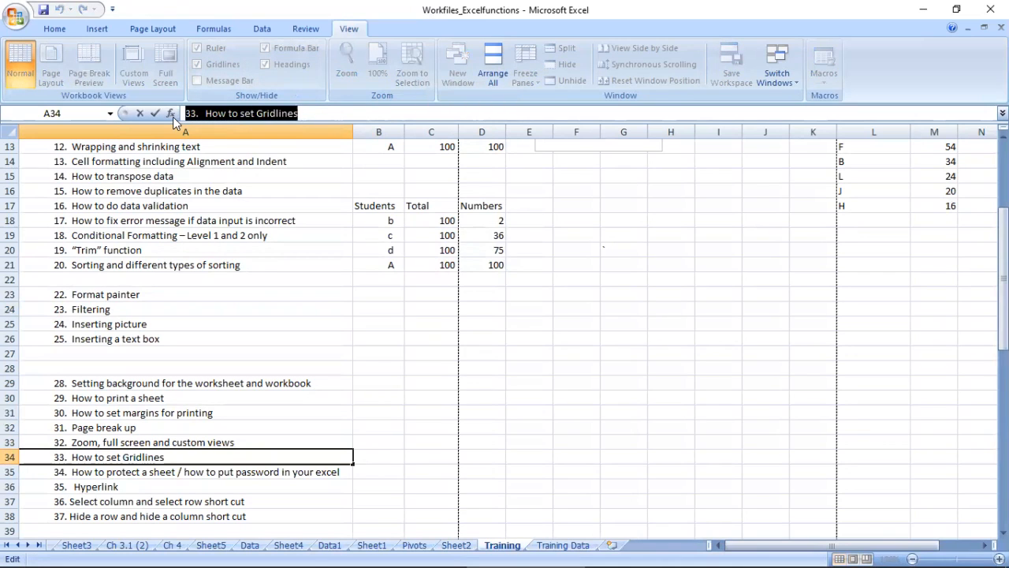
{"action": "left_click", "coordinate": [315, 189]}
{"action": "left_click", "coordinate": [308, 114]}
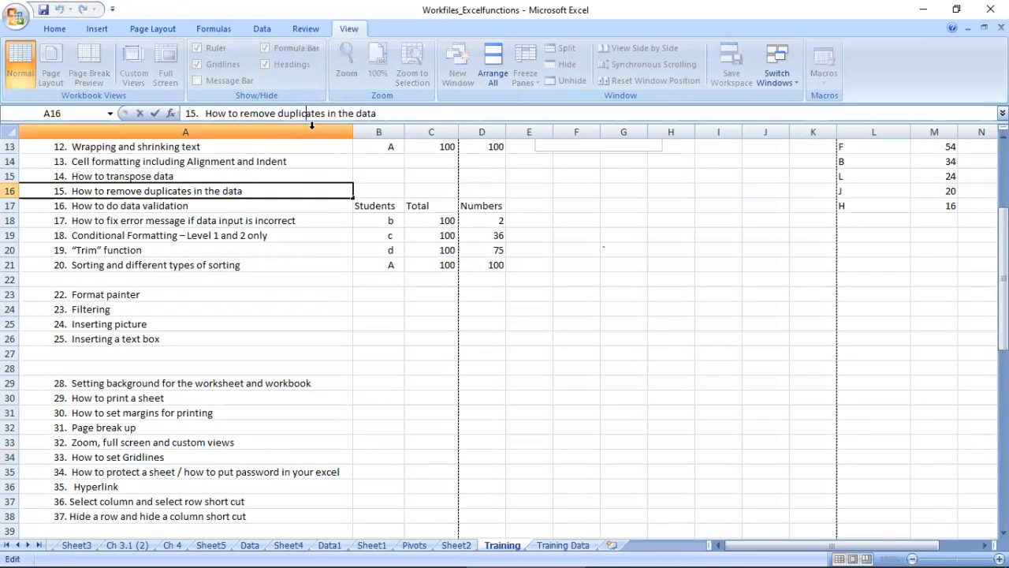
{"action": "left_click", "coordinate": [283, 184]}
{"action": "left_click", "coordinate": [264, 49]}
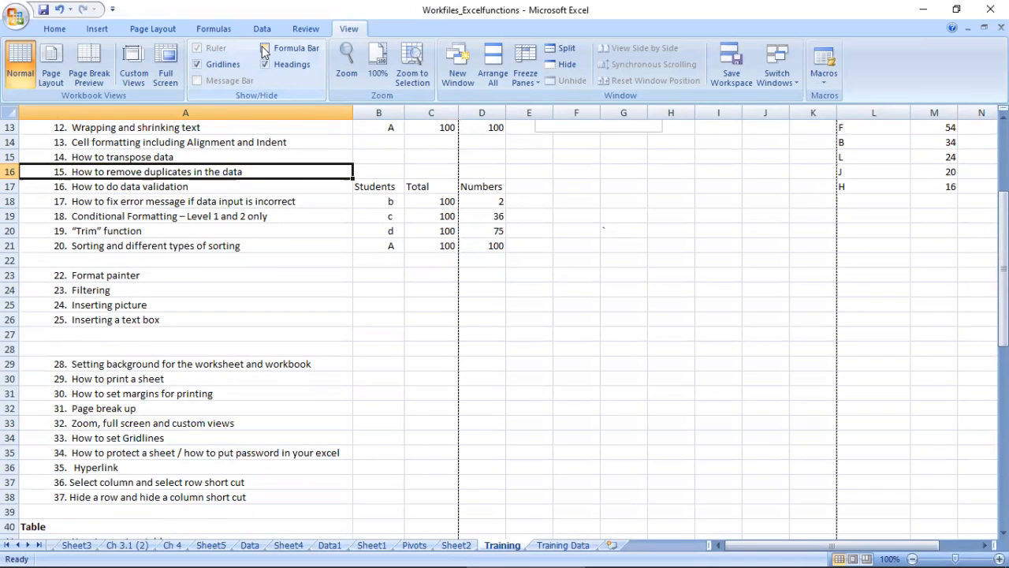
{"action": "left_click", "coordinate": [265, 49]}
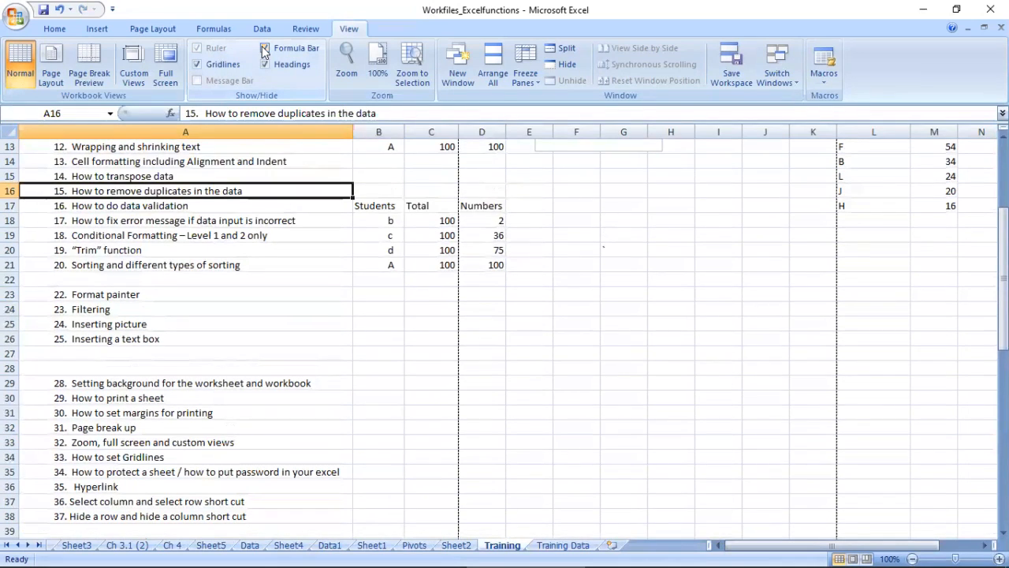
{"action": "left_click", "coordinate": [265, 222]}
{"action": "left_click", "coordinate": [376, 217]}
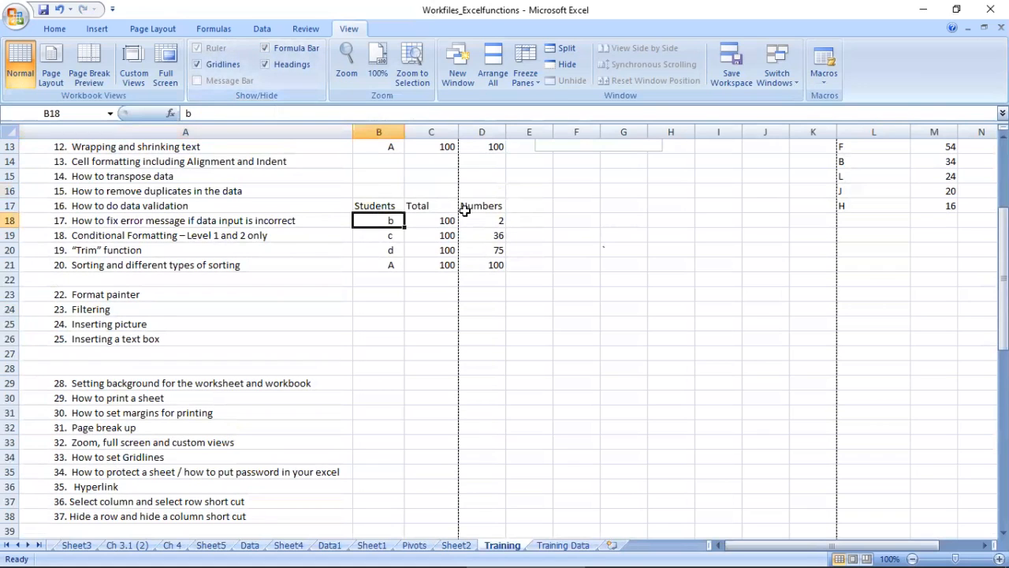
{"action": "left_click", "coordinate": [453, 217]}
{"action": "left_click", "coordinate": [473, 203]}
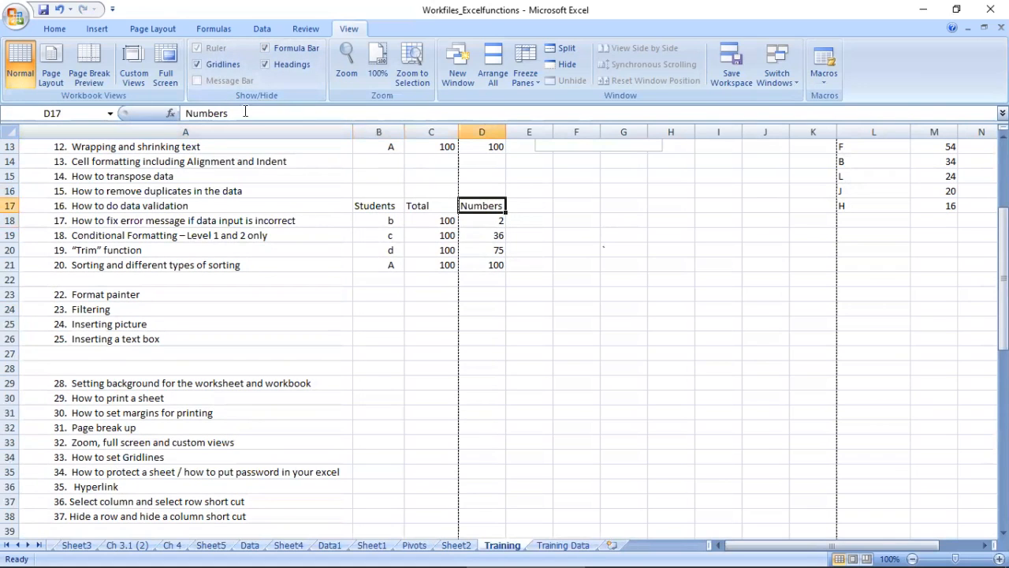
Step: Hide the row and column headings, look over the sheet up to its first row, and show the headings again
{"action": "left_click", "coordinate": [265, 65]}
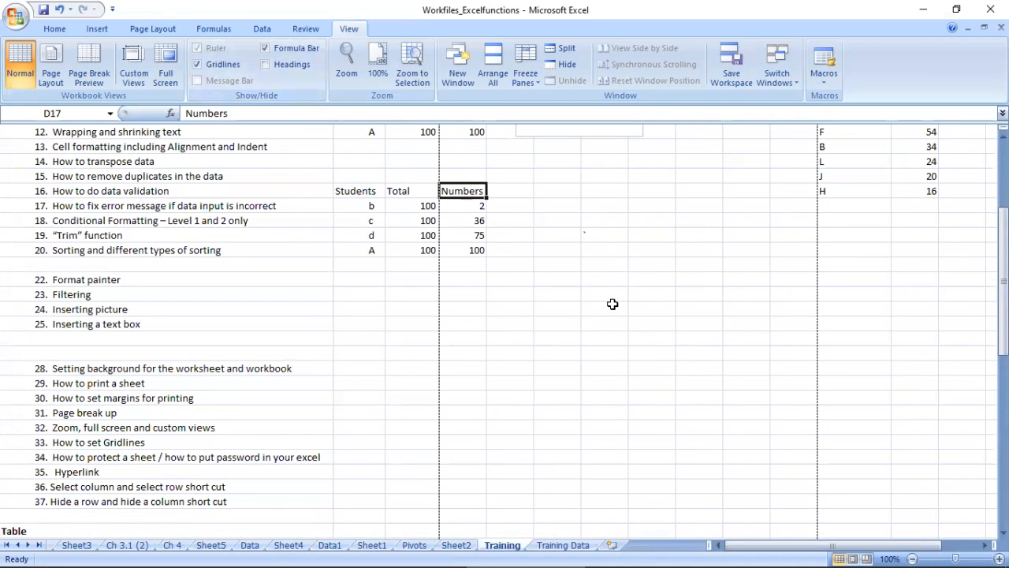
{"action": "scroll", "coordinate": [611, 315], "scroll_direction": "down", "scroll_amount": 7}
{"action": "scroll", "coordinate": [888, 277], "scroll_direction": "up", "scroll_amount": 2}
{"action": "left_click_drag", "start_coordinate": [1003, 311], "coordinate": [1003, 160]}
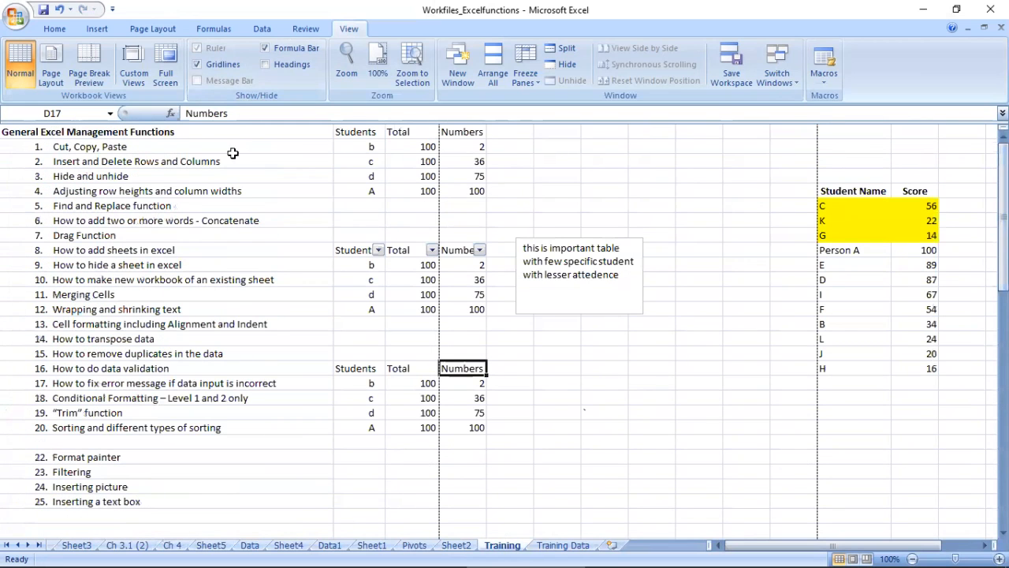
{"action": "left_click", "coordinate": [265, 67]}
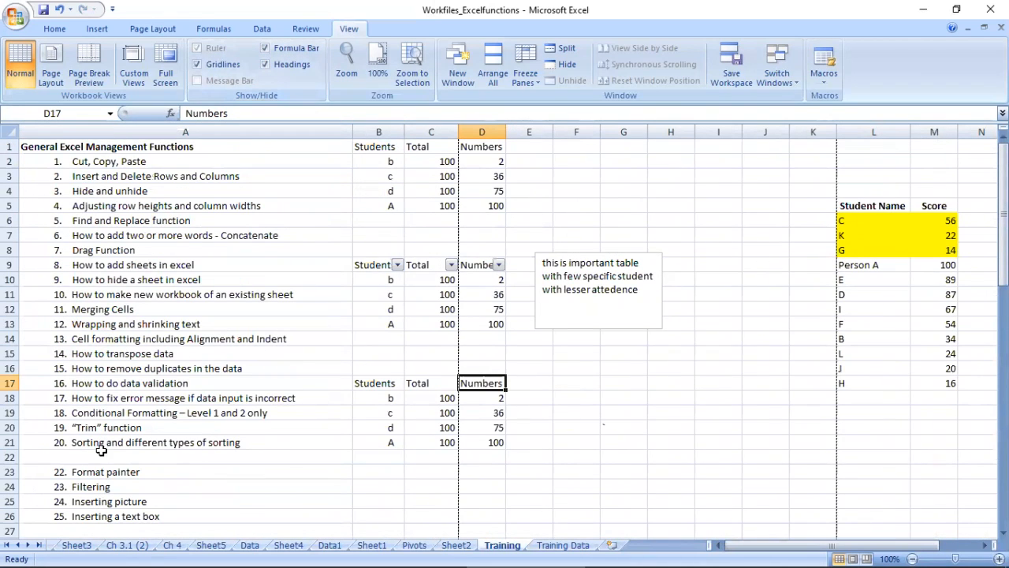
Step: Select the topic "How to protect a sheet / how to put password in your excel" in A35
{"action": "left_click", "coordinate": [100, 502]}
{"action": "left_click", "coordinate": [100, 518]}
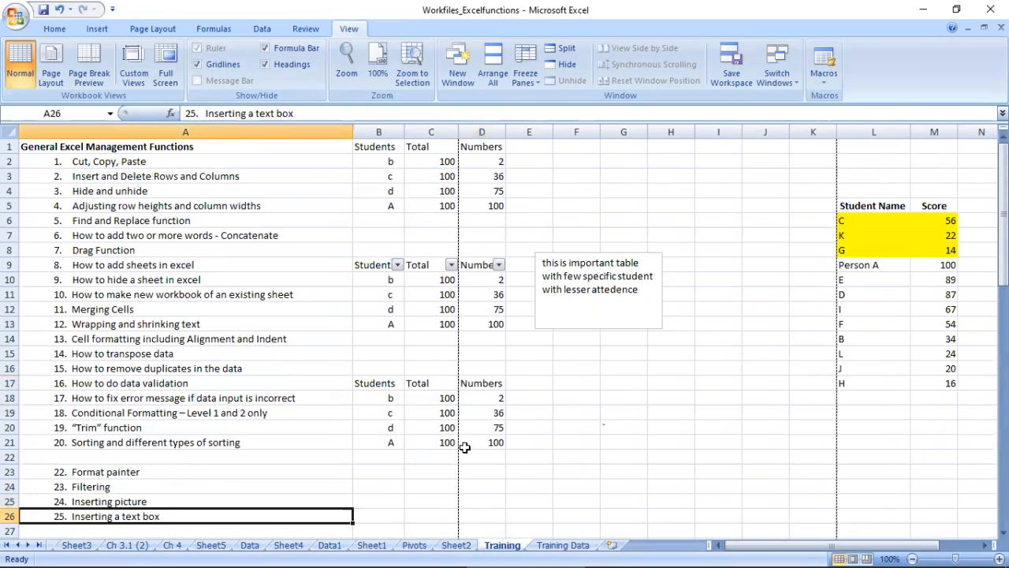
{"action": "left_click_drag", "start_coordinate": [1003, 237], "coordinate": [1002, 384]}
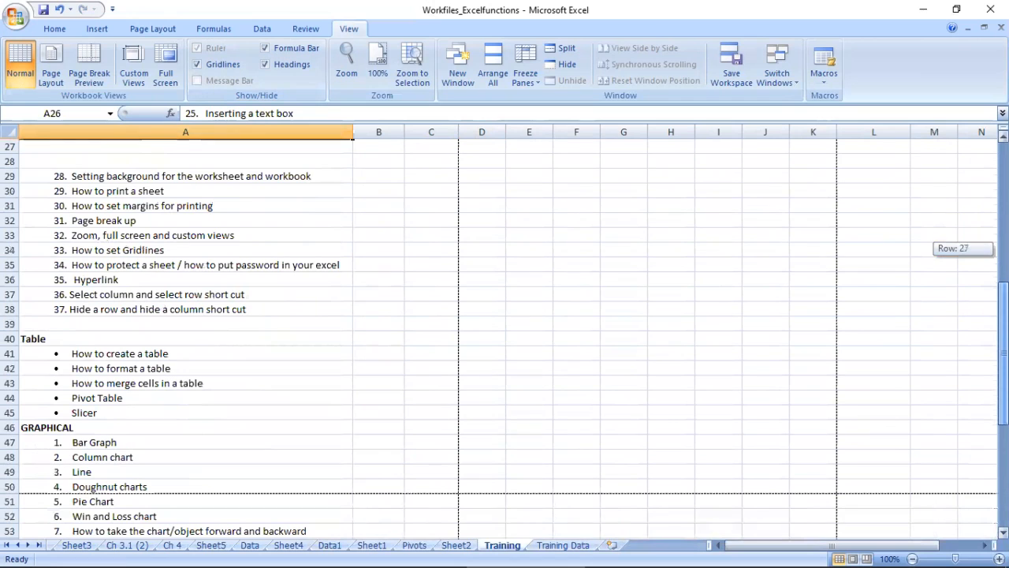
{"action": "left_click", "coordinate": [110, 252]}
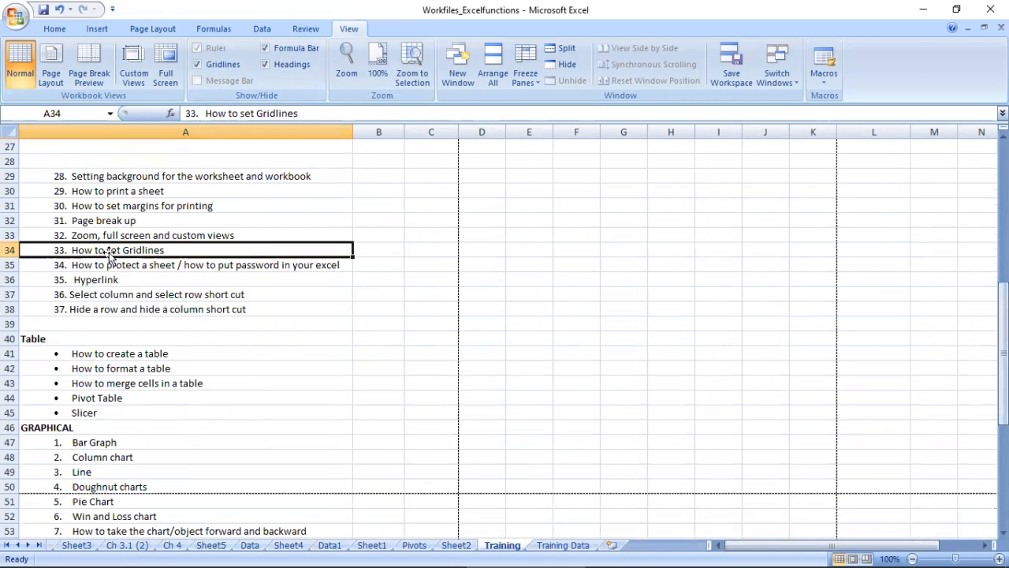
{"action": "left_click", "coordinate": [120, 266]}
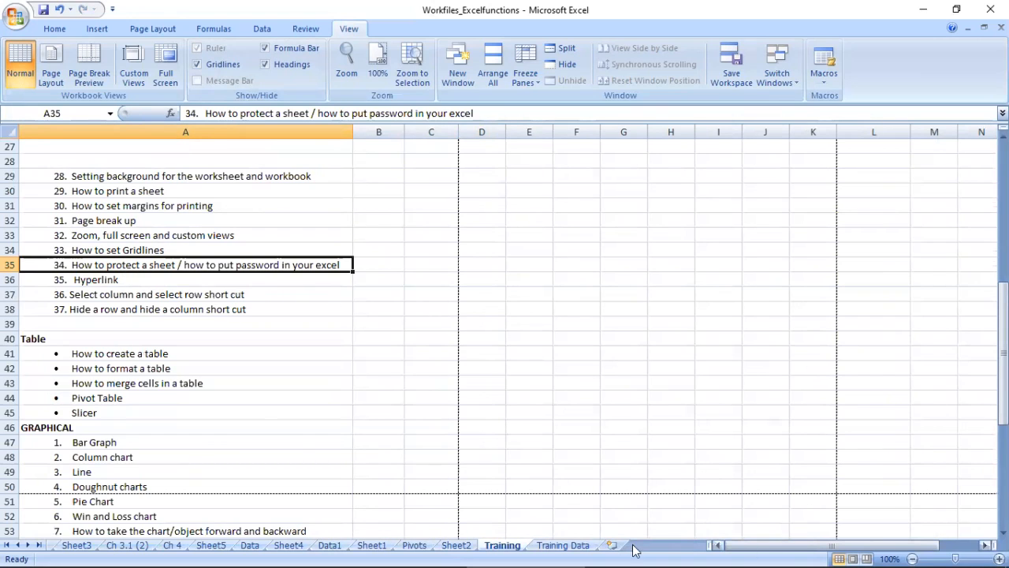
Step: Start protecting the Training Data sheet and additionally allow users to delete columns and delete rows
{"action": "right_click", "coordinate": [507, 545]}
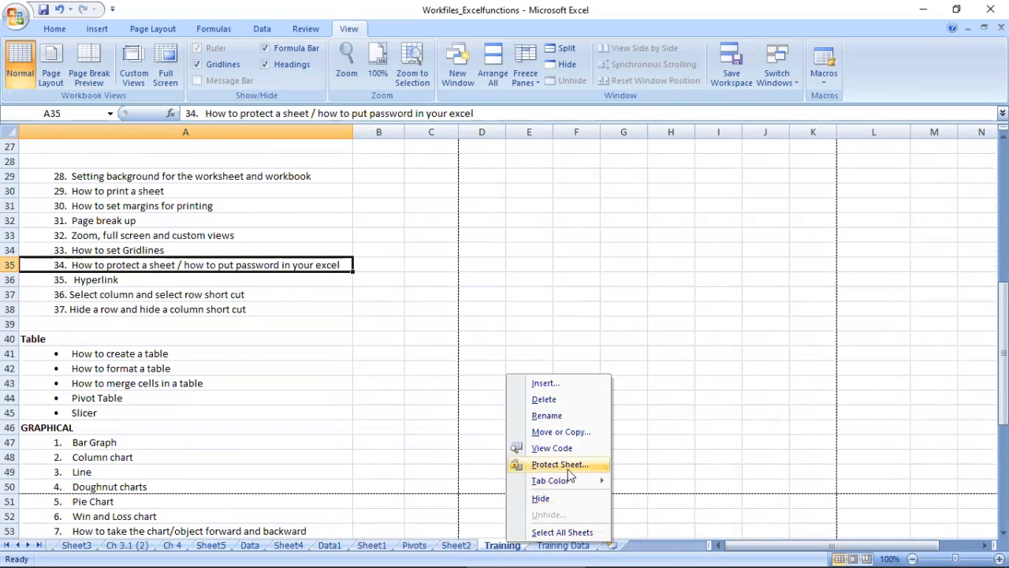
{"action": "left_click", "coordinate": [562, 545]}
{"action": "left_click", "coordinate": [562, 546]}
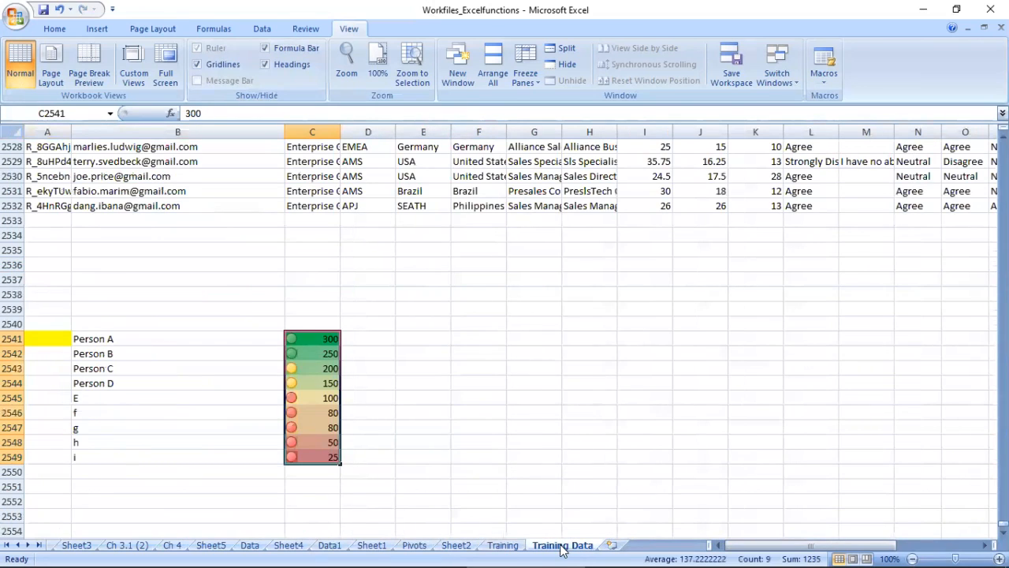
{"action": "right_click", "coordinate": [562, 545]}
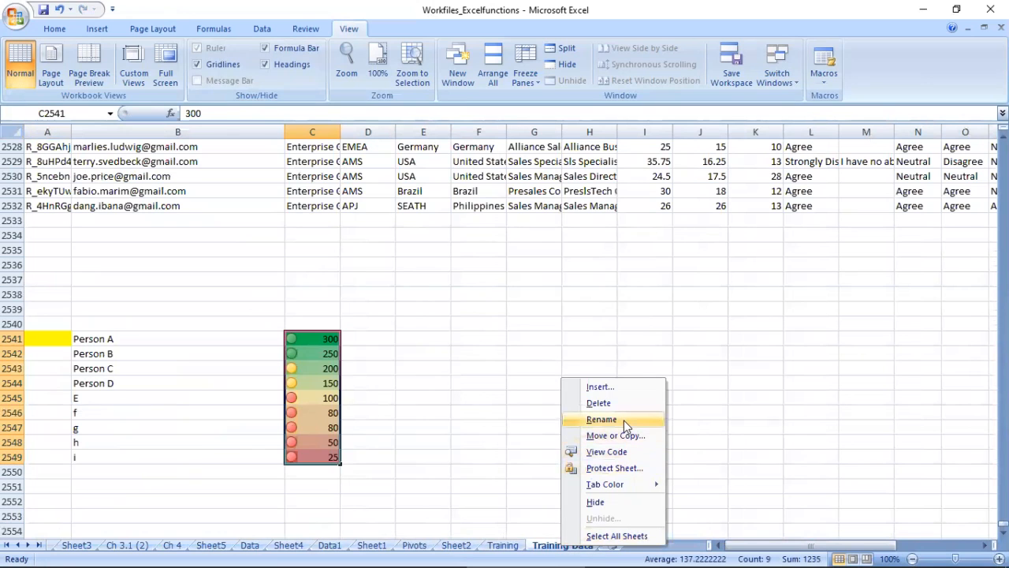
{"action": "left_click", "coordinate": [614, 468]}
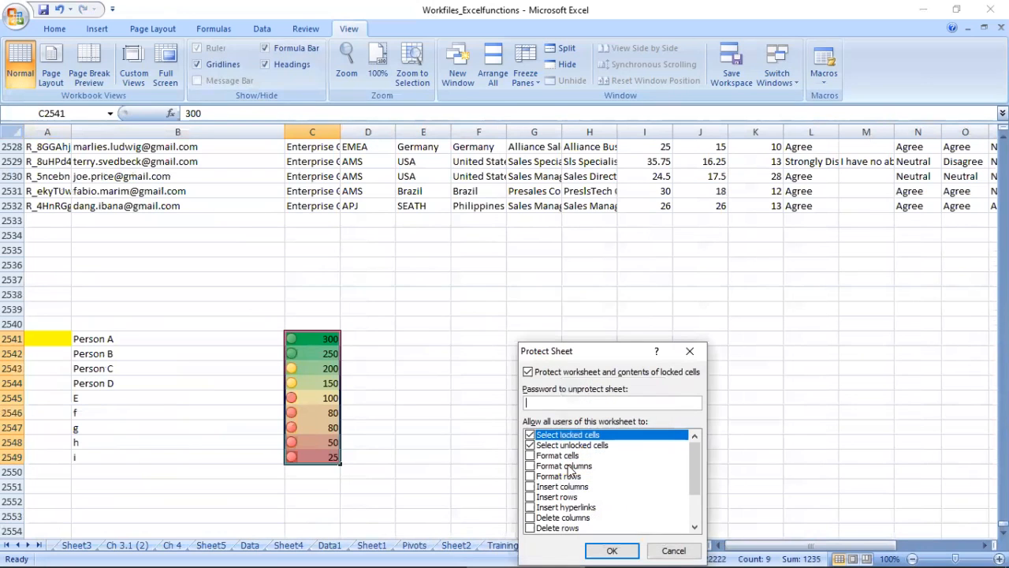
{"action": "left_click", "coordinate": [529, 518]}
{"action": "left_click", "coordinate": [529, 528]}
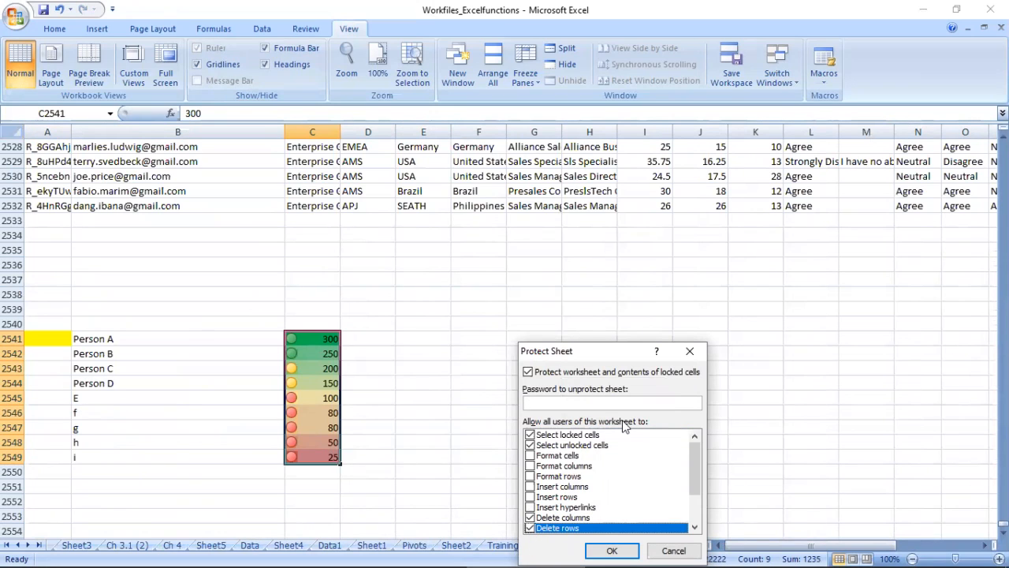
Step: Enter and confirm the password to unprotect the sheet, apply the protection and save the workbook
{"action": "left_click", "coordinate": [585, 404]}
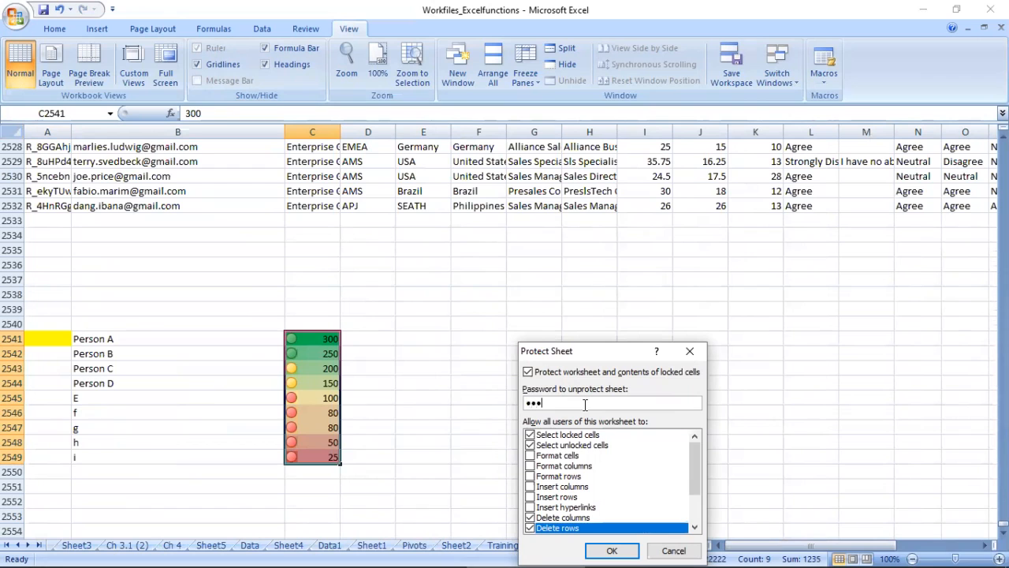
{"action": "key", "text": "BackSpace"}
{"action": "key", "text": "BackSpace"}
{"action": "key", "text": "BackSpace"}
{"action": "key", "text": "BackSpace"}
{"action": "type", "text": "1234"}
{"action": "left_click", "coordinate": [599, 549]}
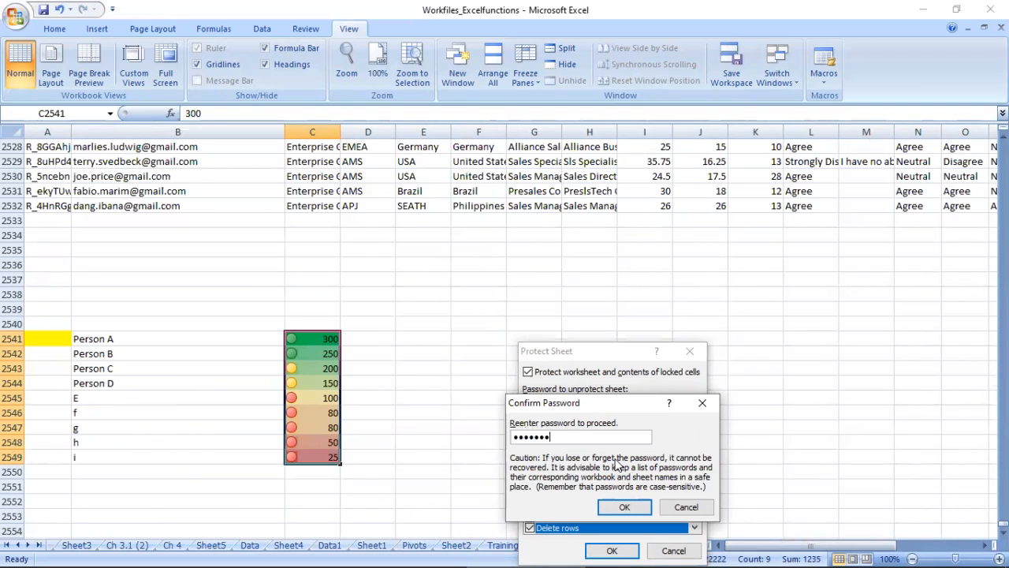
{"action": "left_click", "coordinate": [625, 506]}
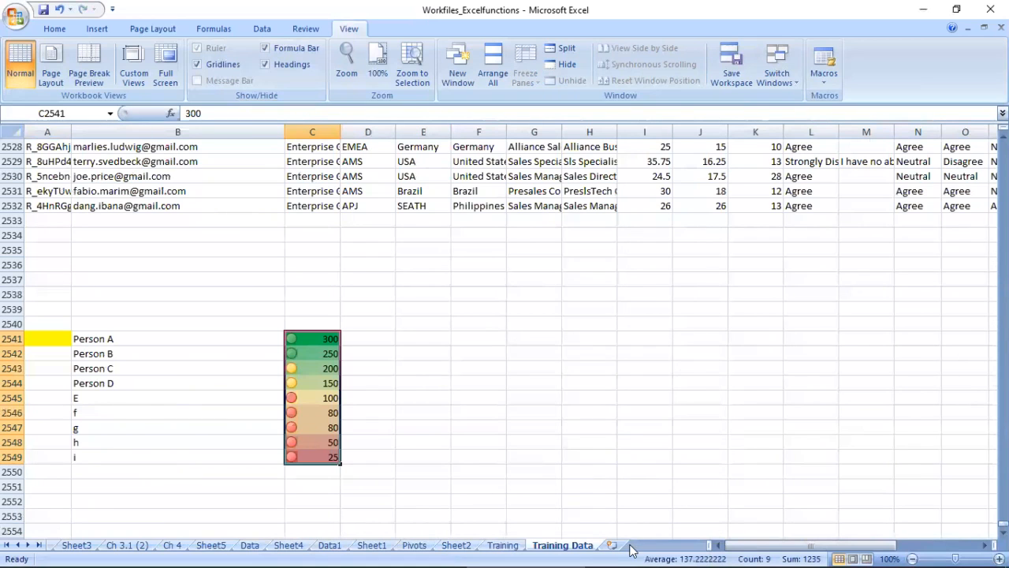
{"action": "left_click", "coordinate": [531, 483]}
{"action": "key", "text": "ctrl+s"}
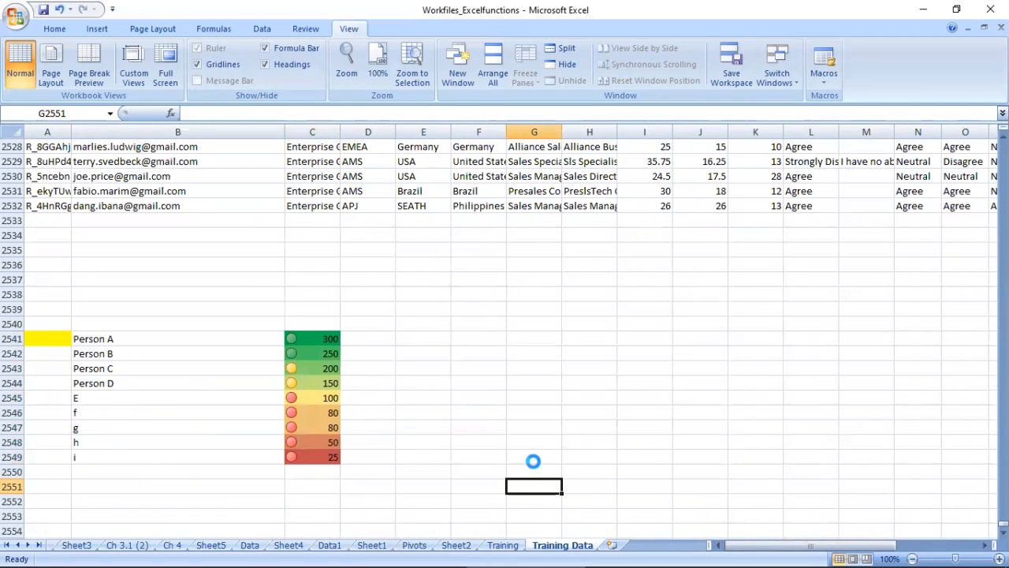
Step: Try to edit cells E2531 and E2536 and to delete row 2536 on the protected sheet
{"action": "left_click", "coordinate": [399, 188]}
{"action": "double_click", "coordinate": [402, 189]}
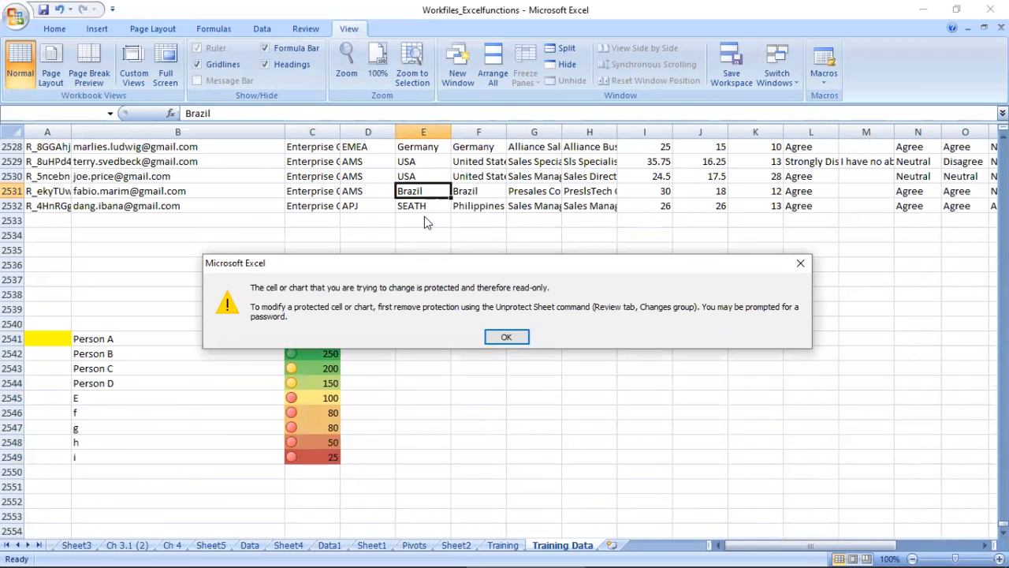
{"action": "left_click", "coordinate": [507, 337]}
{"action": "double_click", "coordinate": [415, 264]}
{"action": "left_click", "coordinate": [506, 336]}
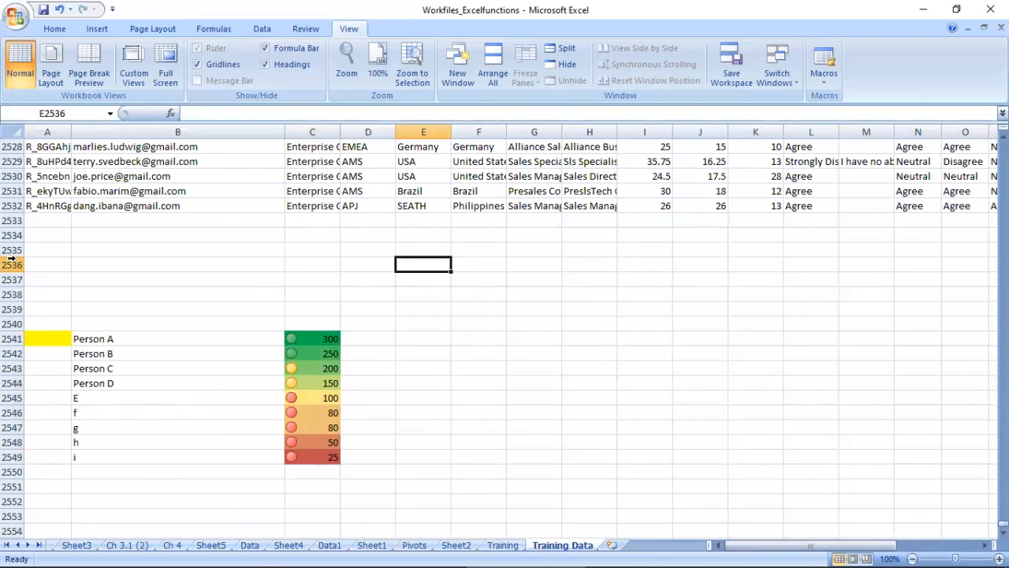
{"action": "left_click", "coordinate": [13, 265]}
{"action": "key", "text": "ctrl+minus"}
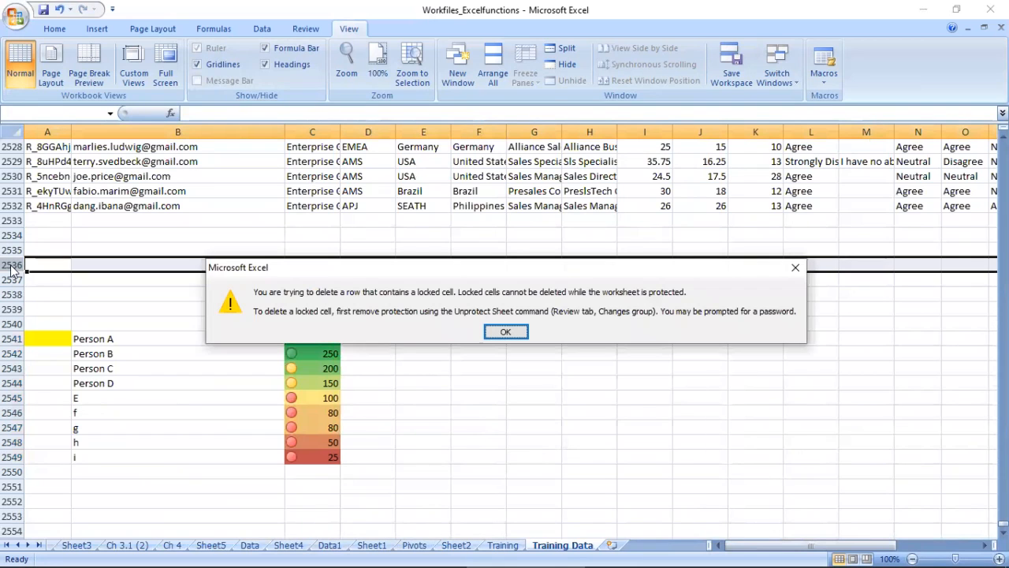
{"action": "key", "text": "Return"}
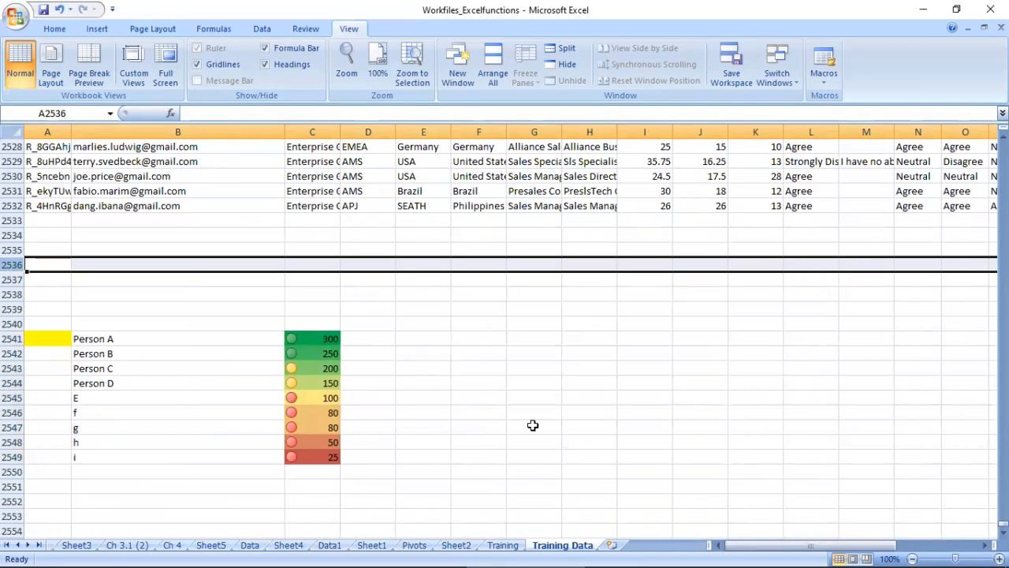
Step: Unprotect the Training Data sheet by entering the sheet password
{"action": "mouse_move", "coordinate": [554, 550]}
{"action": "right_click", "coordinate": [554, 546]}
{"action": "left_click", "coordinate": [605, 471]}
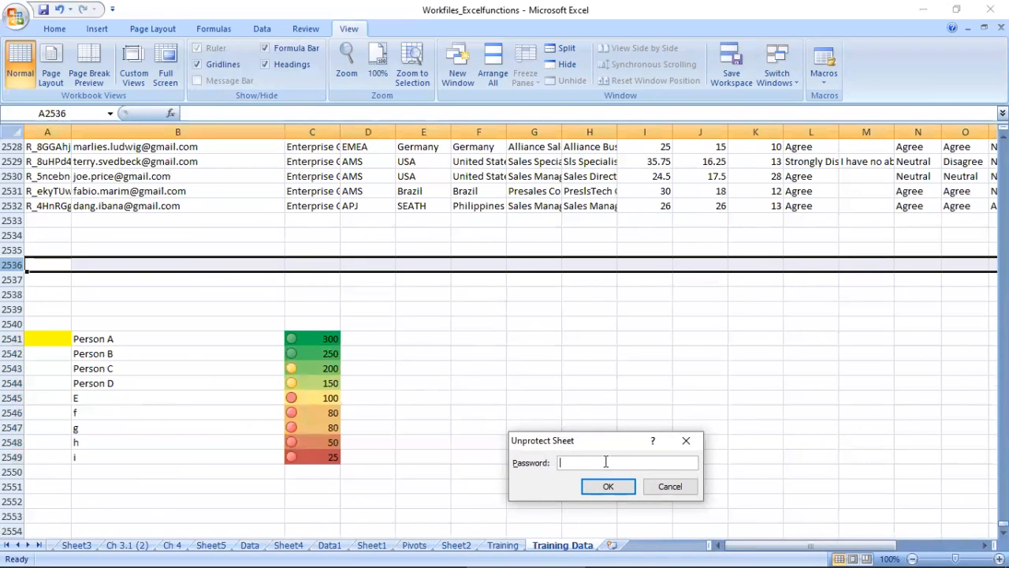
{"action": "type", "text": "•••••"}
{"action": "left_click", "coordinate": [607, 486]}
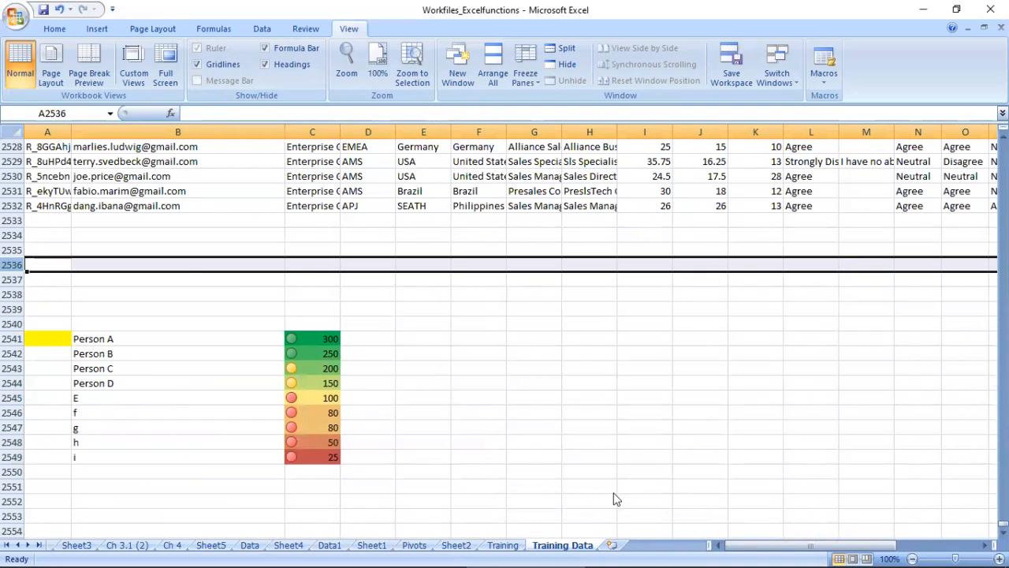
Step: Open the empty cell B2535 for editing, leave it blank and delete row 2535
{"action": "left_click", "coordinate": [124, 194]}
{"action": "left_click", "coordinate": [122, 219]}
{"action": "double_click", "coordinate": [120, 245]}
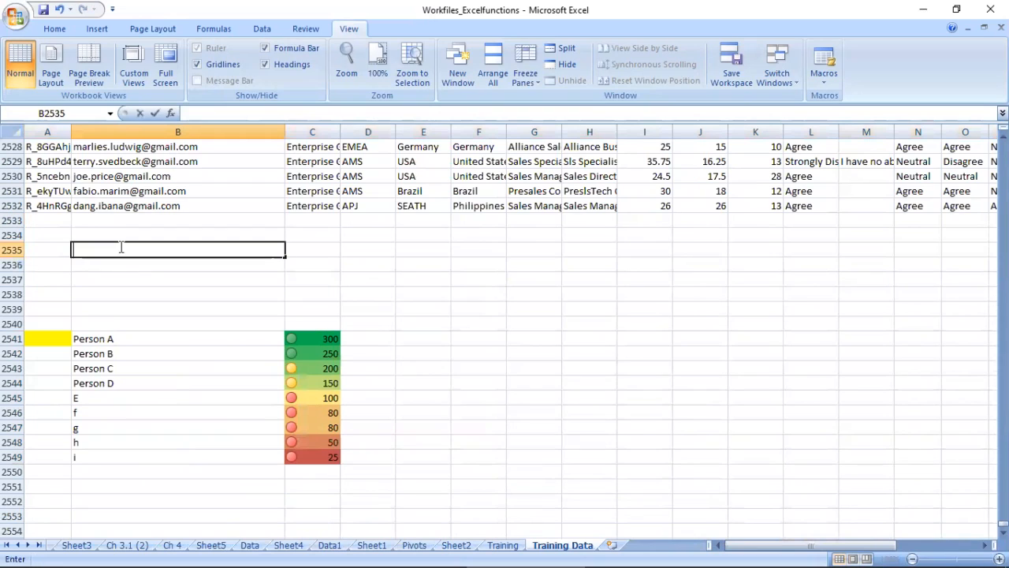
{"action": "left_click", "coordinate": [14, 250]}
{"action": "key", "text": "ctrl+minus"}
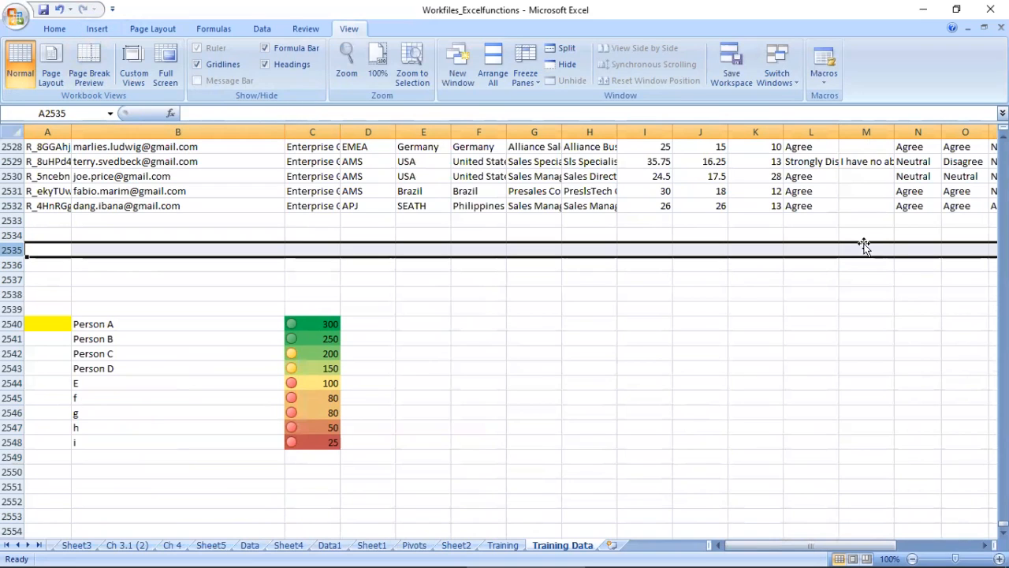
Step: Look through the Training, Sheet2, Pivots, Sheet1 and Data1 worksheets and return to Sheet1
{"action": "left_click", "coordinate": [505, 545]}
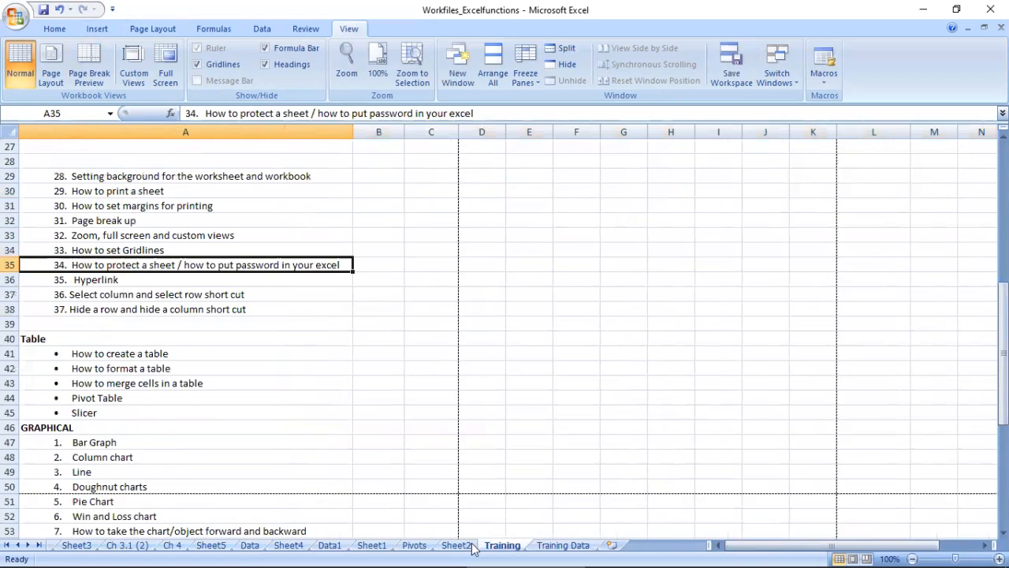
{"action": "left_click", "coordinate": [456, 545]}
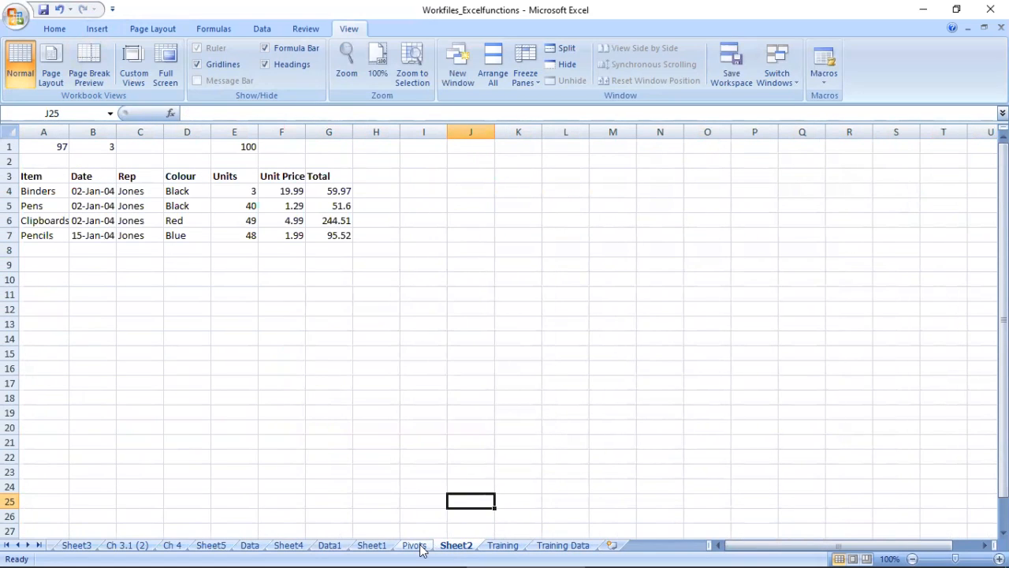
{"action": "left_click", "coordinate": [416, 545]}
{"action": "left_click", "coordinate": [371, 544]}
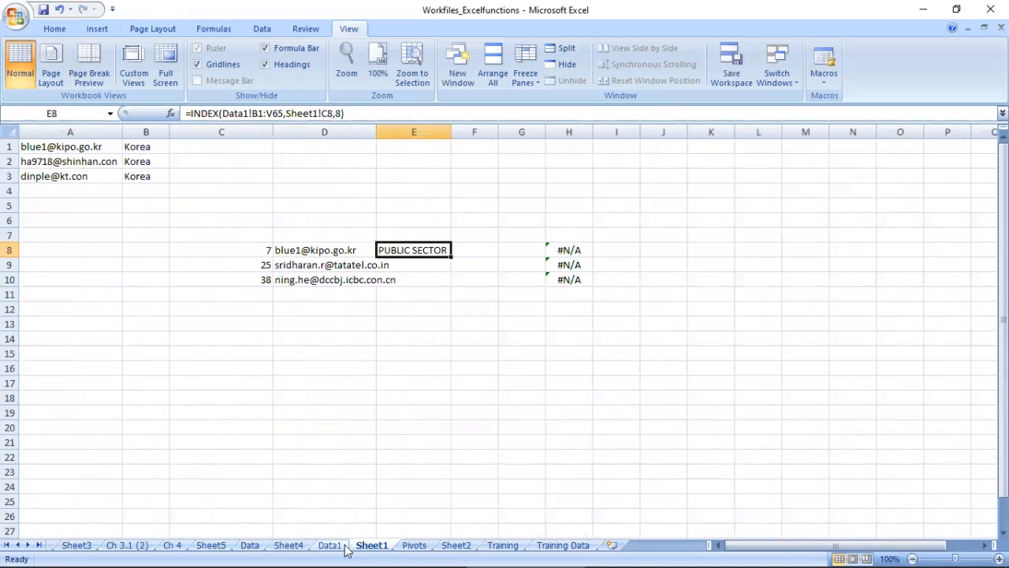
{"action": "left_click", "coordinate": [335, 545]}
{"action": "left_click", "coordinate": [373, 545]}
Step: Encrypt the Workfiles_Excelfunctions workbook with a password, re-enter the password to confirm it, and close the workbook
{"action": "left_click", "coordinate": [10, 16]}
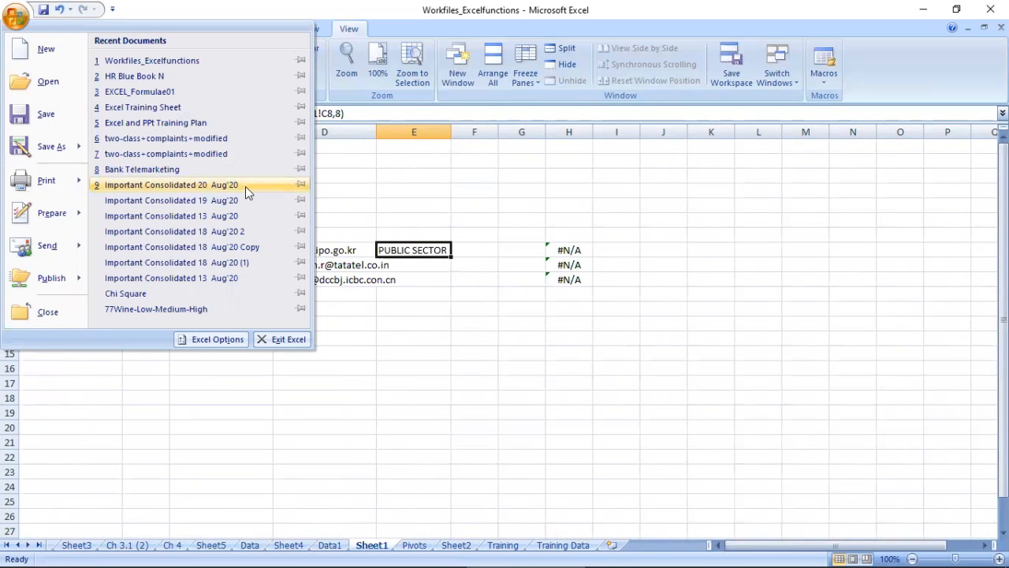
{"action": "left_click", "coordinate": [15, 15]}
{"action": "left_click", "coordinate": [15, 18]}
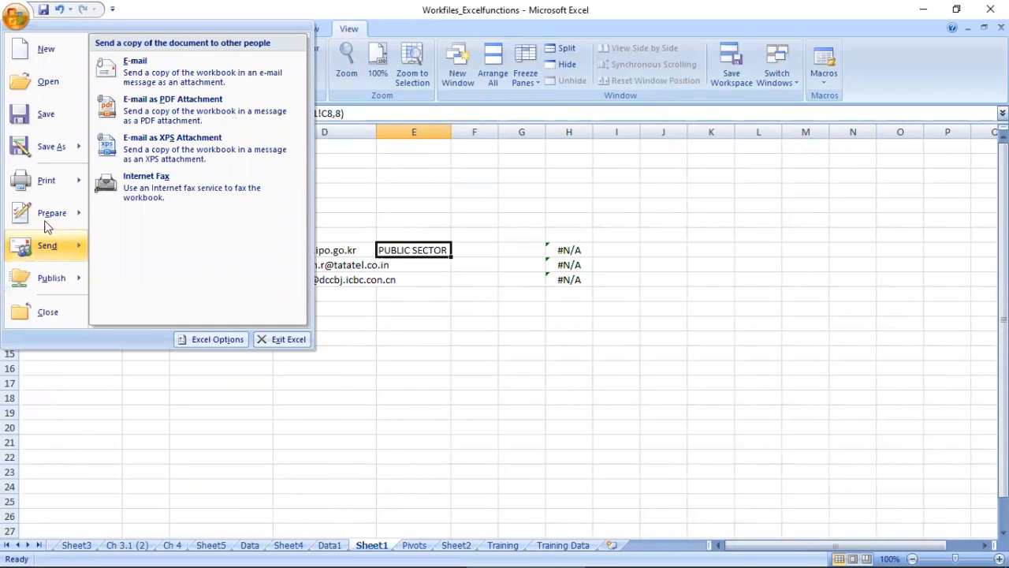
{"action": "mouse_move", "coordinate": [46, 221]}
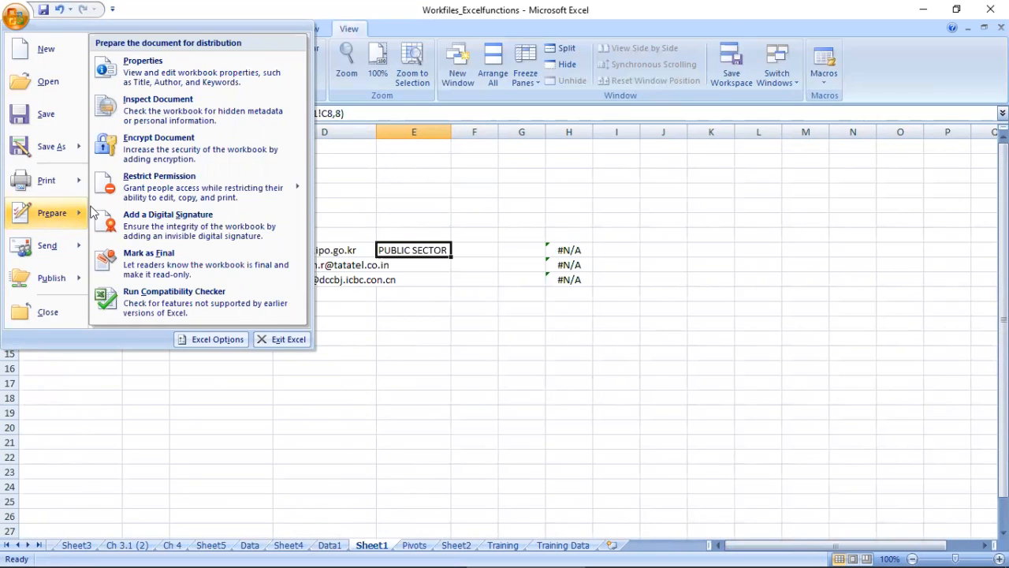
{"action": "left_click", "coordinate": [166, 153]}
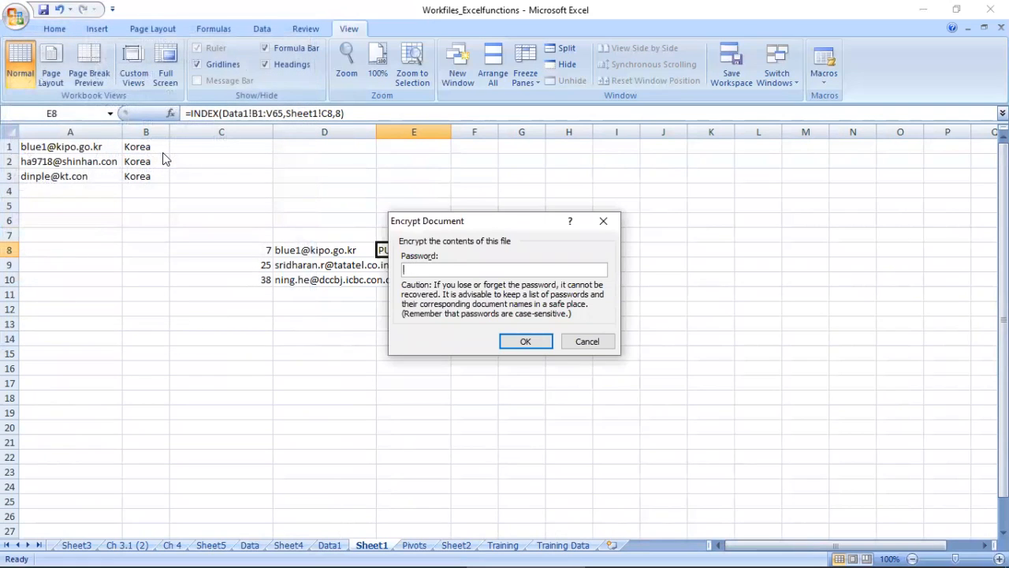
{"action": "type", "text": "•••••"}
{"action": "left_click", "coordinate": [536, 347]}
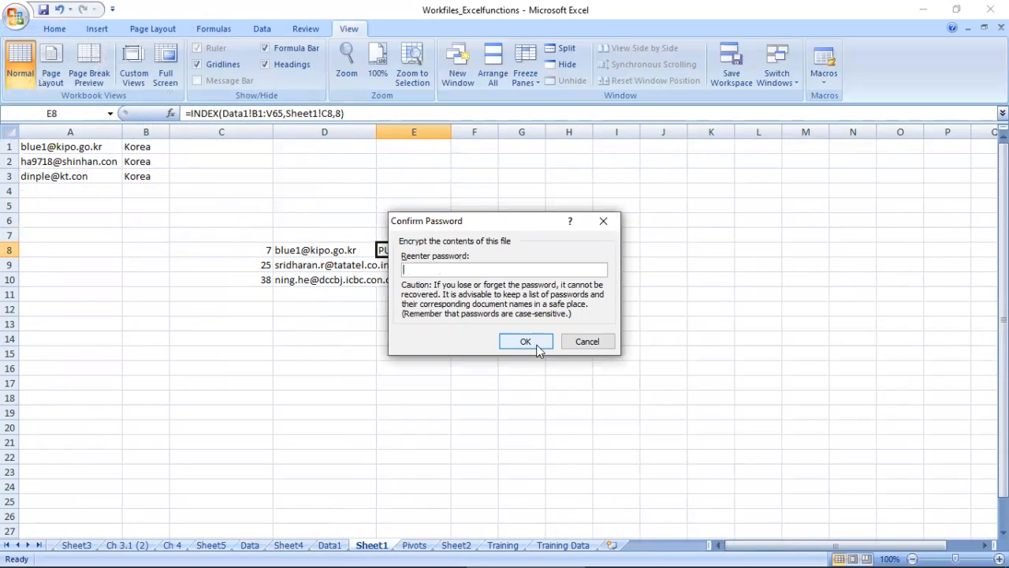
{"action": "type", "text": "•••••••"}
{"action": "left_click", "coordinate": [526, 341]}
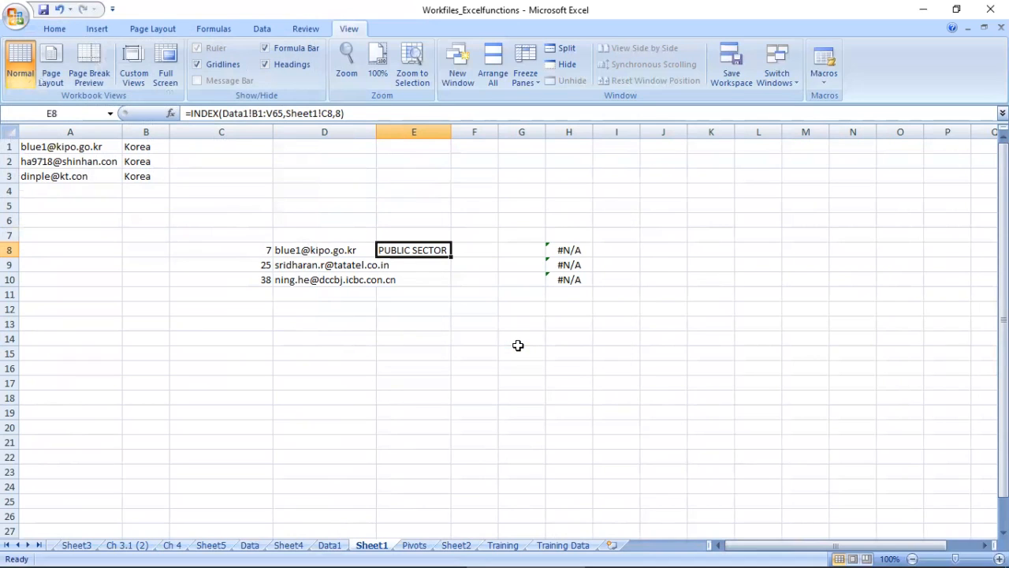
{"action": "left_click", "coordinate": [484, 321]}
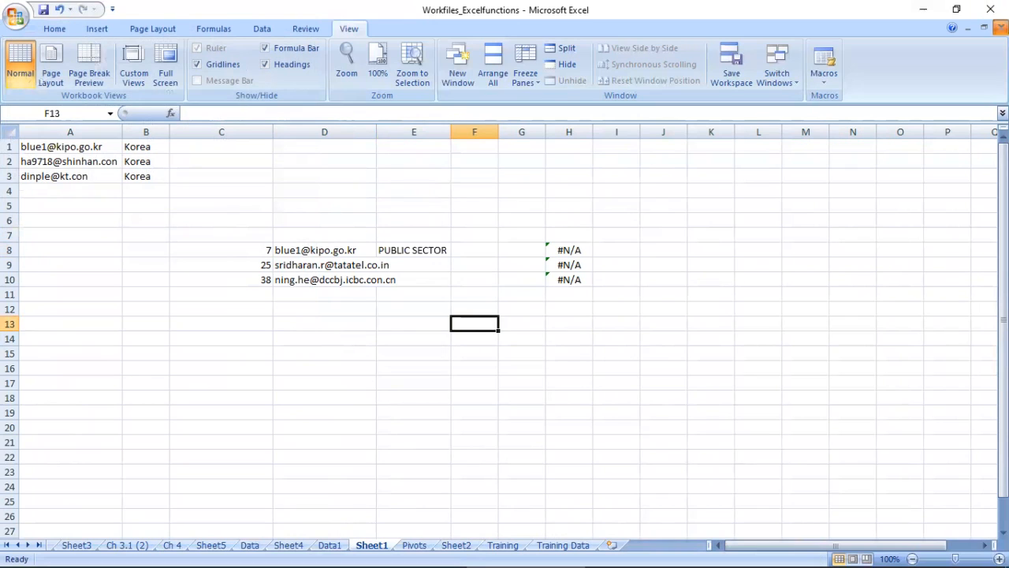
{"action": "left_click", "coordinate": [1002, 27]}
{"action": "left_click", "coordinate": [16, 17]}
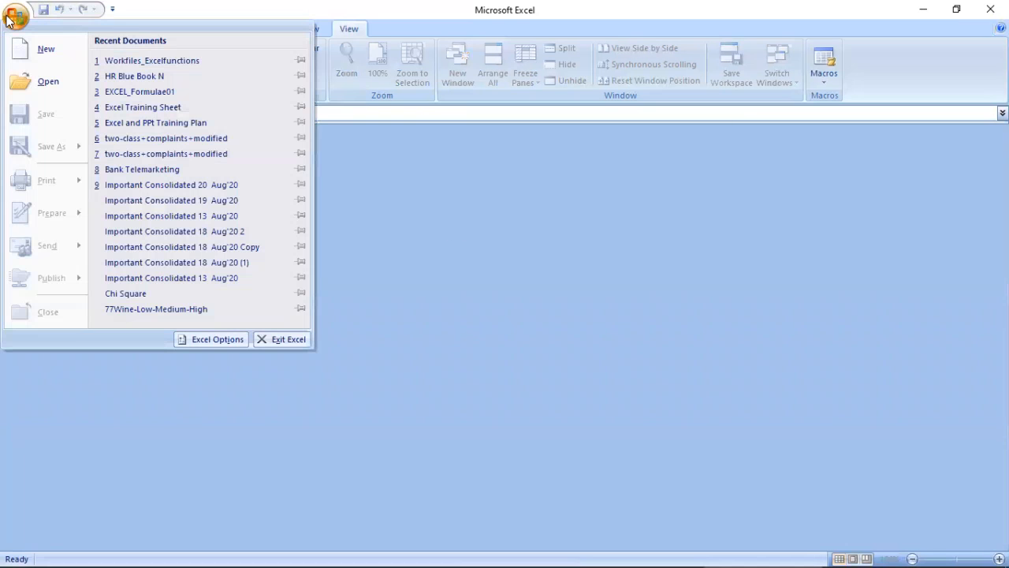
{"action": "left_click", "coordinate": [36, 84]}
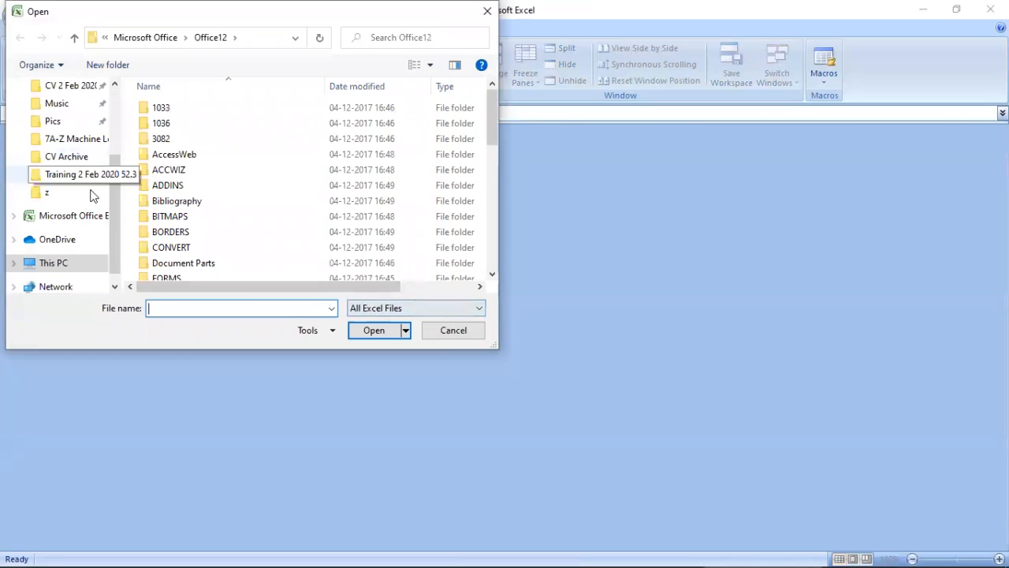
{"action": "left_click_drag", "start_coordinate": [112, 206], "coordinate": [138, 138]}
{"action": "left_click", "coordinate": [61, 116]}
{"action": "double_click", "coordinate": [166, 124]}
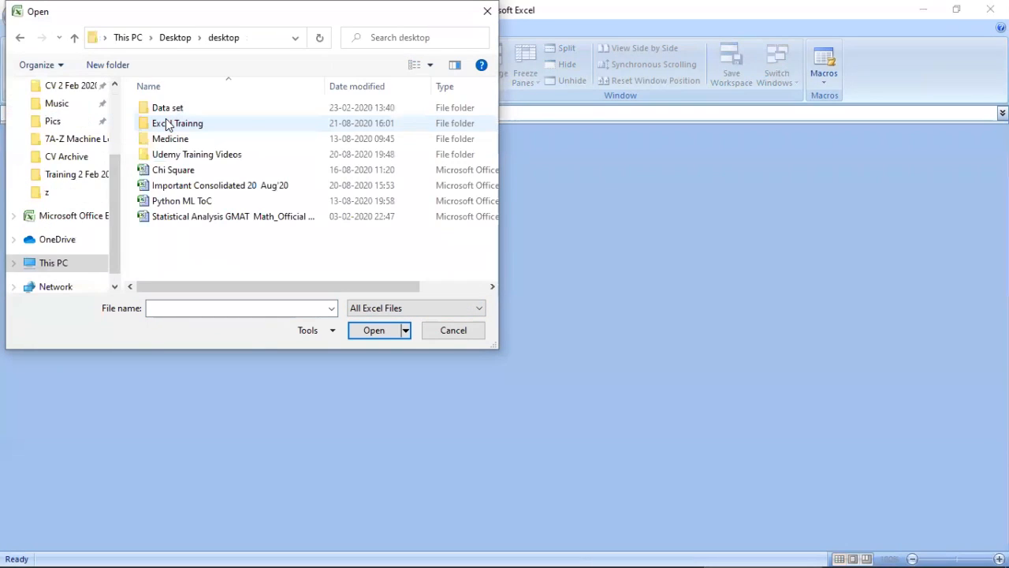
{"action": "left_click", "coordinate": [452, 329]}
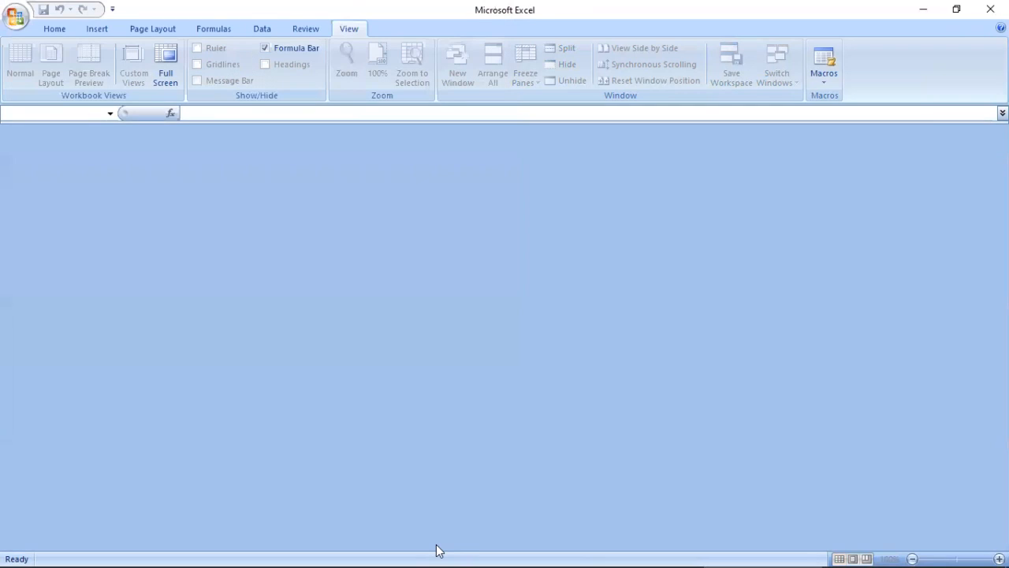
Step: Switch to File Explorer and open Workfiles_Excelfunctions from the Excel Training folder, entering the workbook password
{"action": "key", "text": "alt+Tab"}
{"action": "key", "text": "alt+Tab"}
{"action": "key", "text": "alt+Tab"}
{"action": "key", "text": "alt+Tab"}
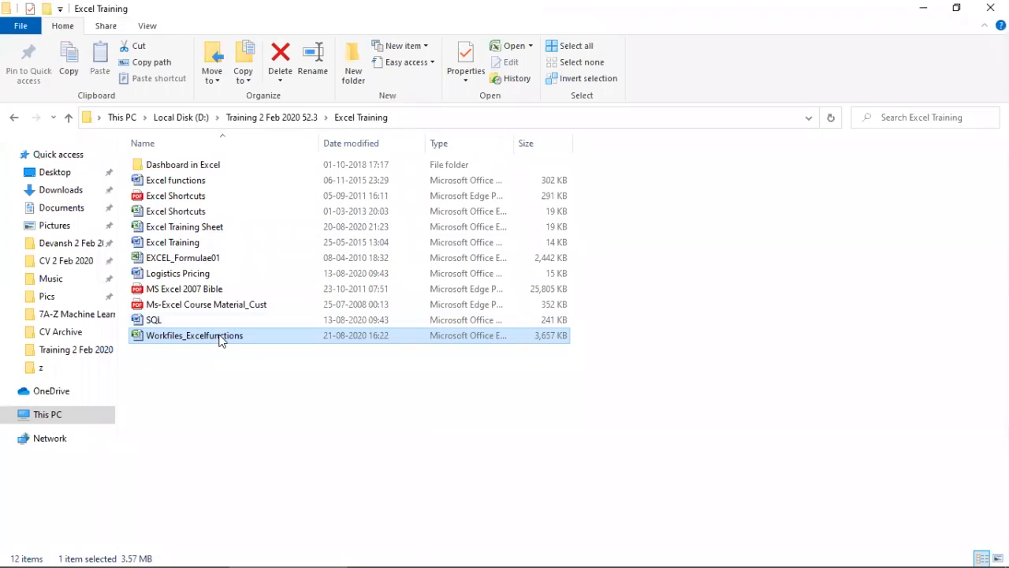
{"action": "double_click", "coordinate": [179, 334]}
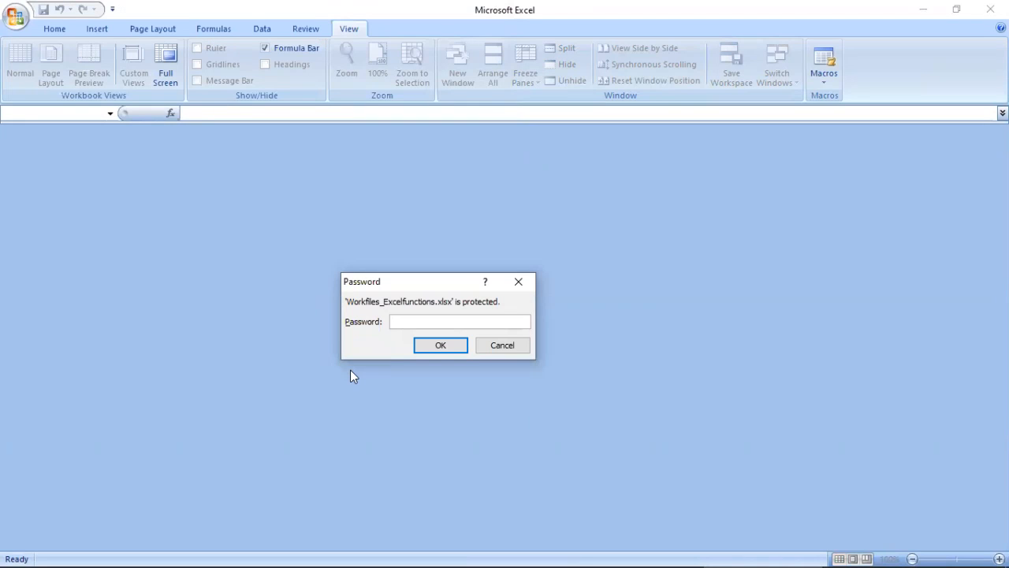
{"action": "type", "text": "1234567"}
{"action": "key", "text": "Return"}
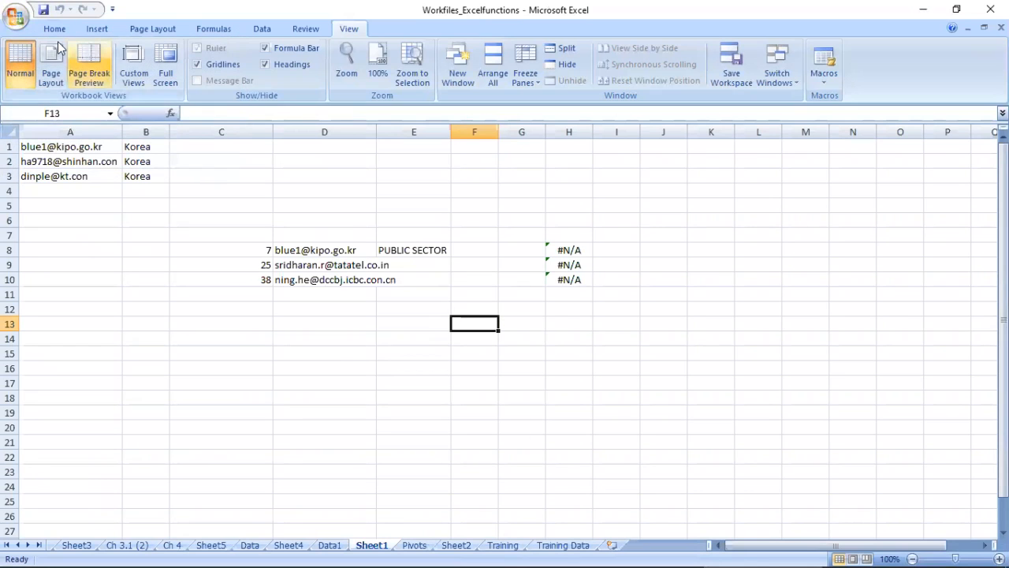
{"action": "left_click", "coordinate": [16, 16]}
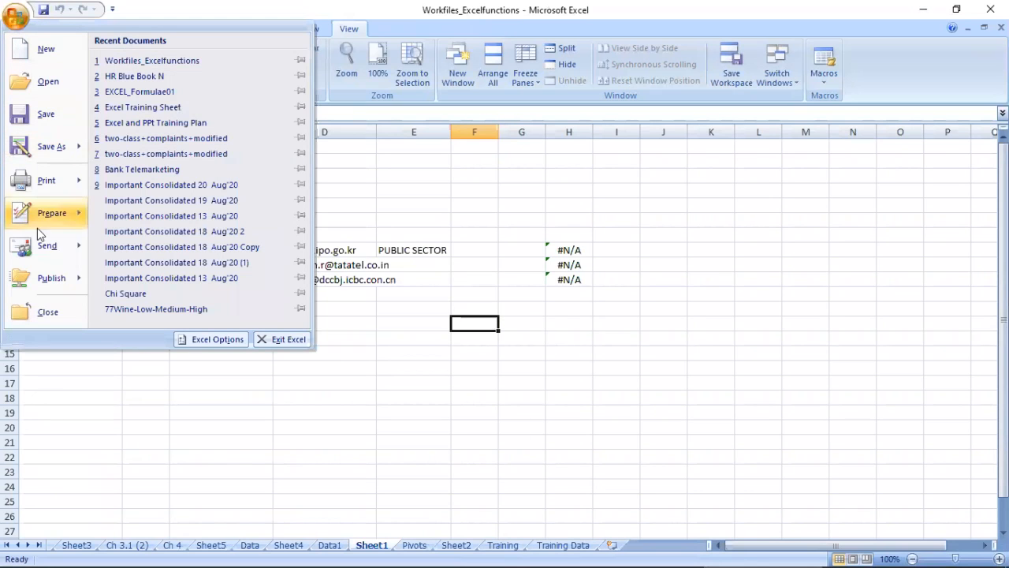
{"action": "mouse_move", "coordinate": [43, 236]}
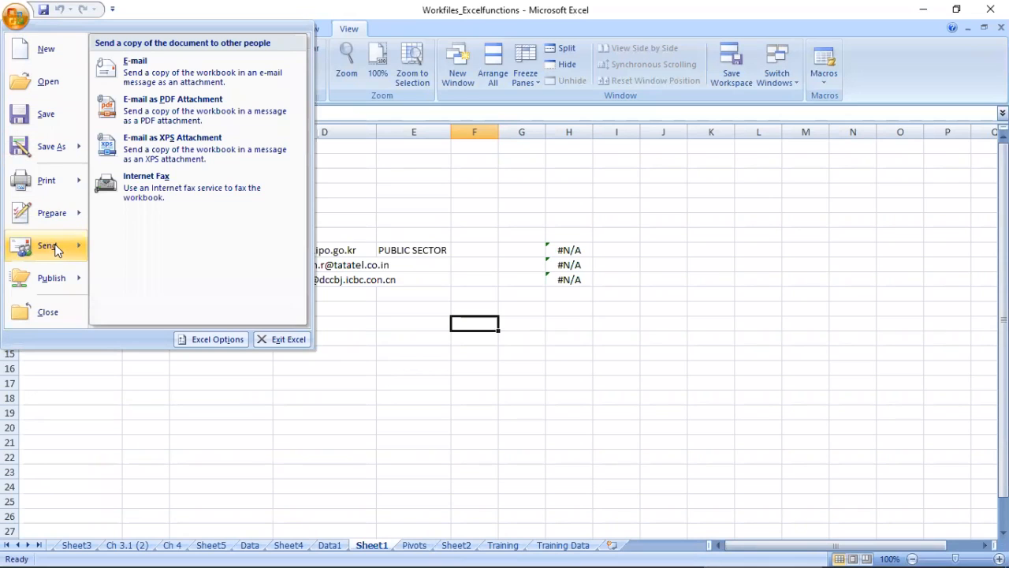
{"action": "mouse_move", "coordinate": [76, 219]}
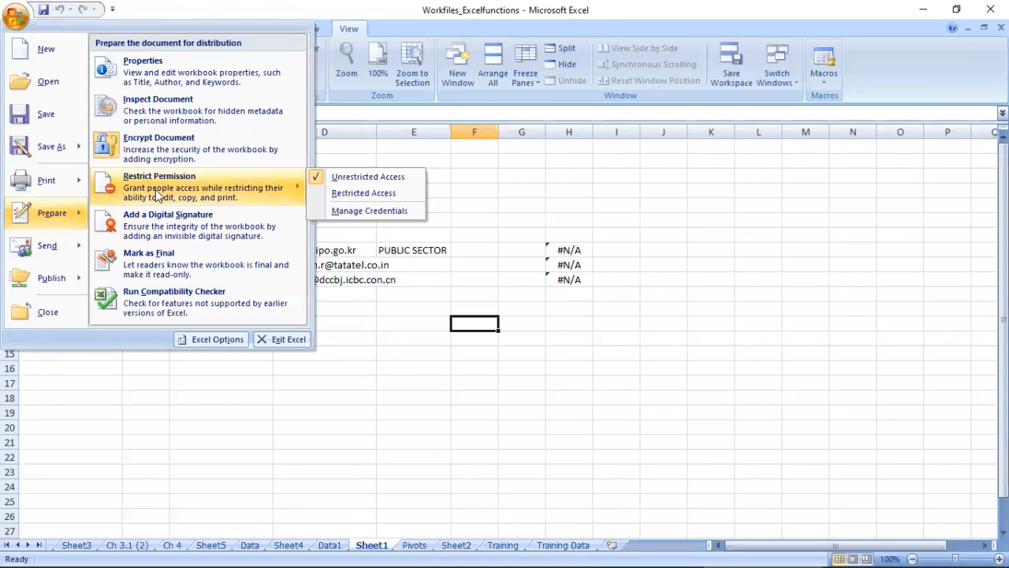
{"action": "left_click", "coordinate": [157, 157]}
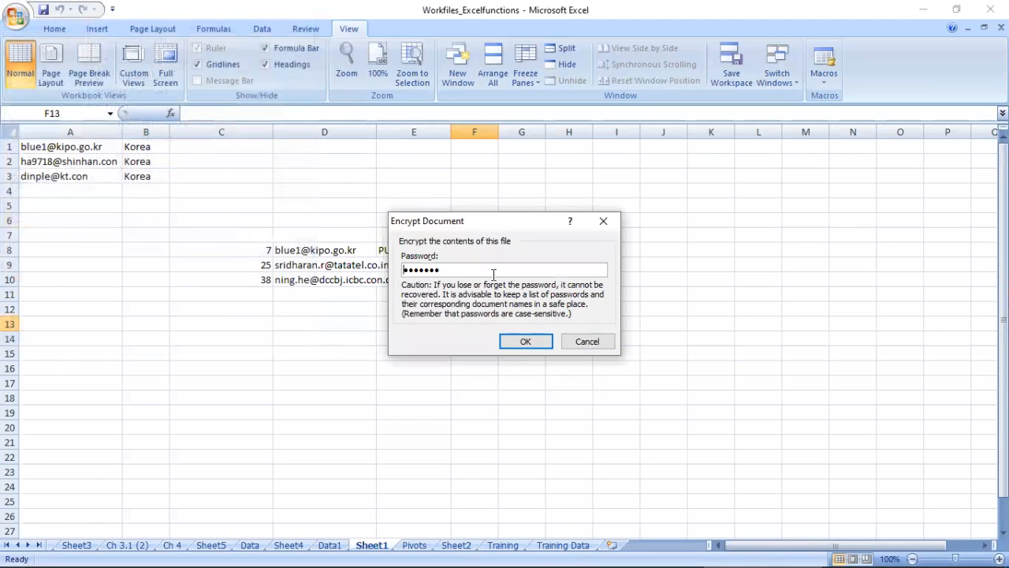
{"action": "left_click", "coordinate": [587, 341]}
Step: Remove the workbook's encryption by clearing its document password, and save the workbook
{"action": "left_click", "coordinate": [15, 15]}
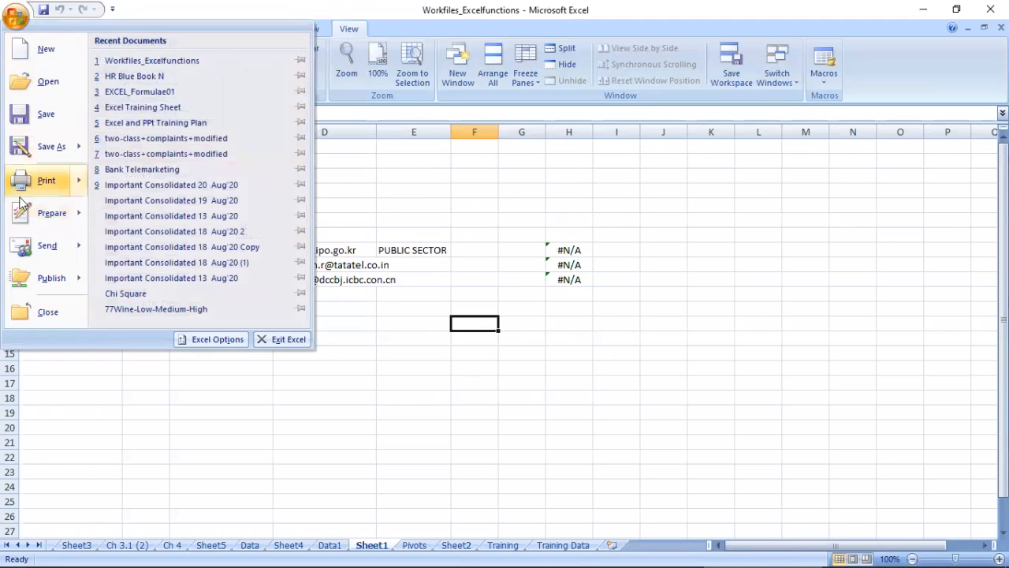
{"action": "mouse_move", "coordinate": [65, 218]}
{"action": "left_click", "coordinate": [150, 151]}
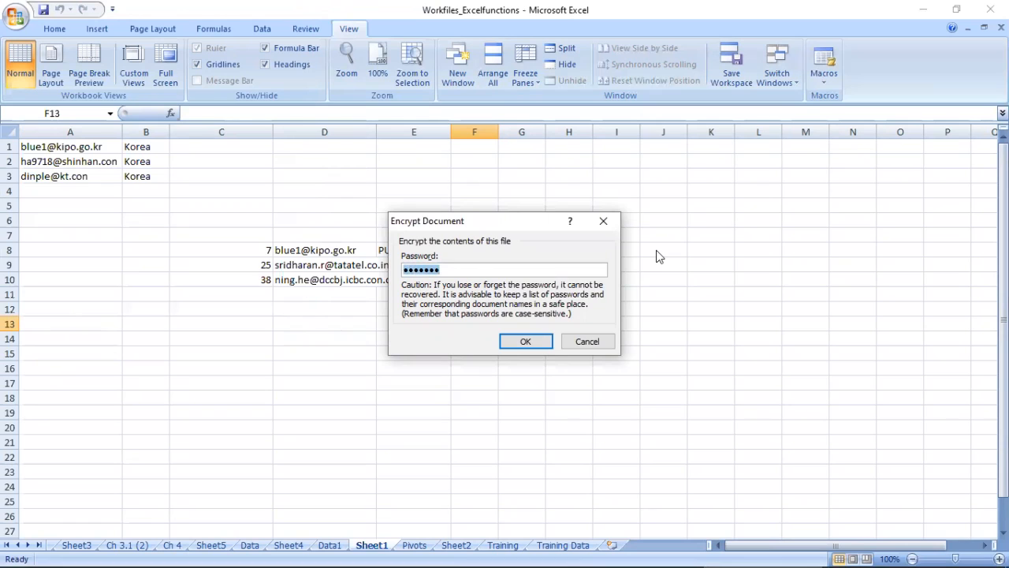
{"action": "key", "text": "BackSpace"}
{"action": "left_click", "coordinate": [525, 340]}
{"action": "left_click", "coordinate": [467, 267]}
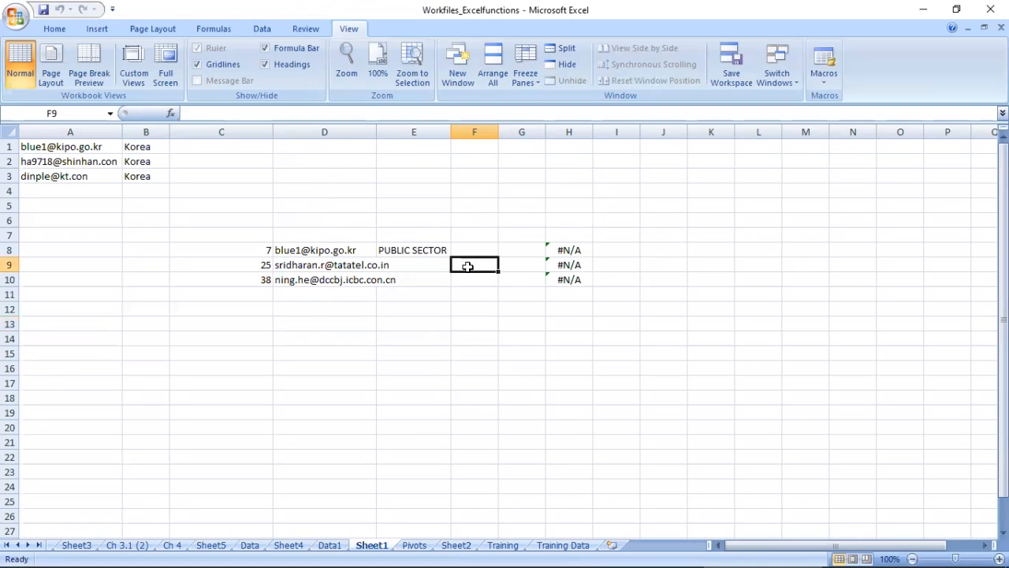
{"action": "key", "text": "ctrl+s"}
Step: On the Training sheet, link the Hyperlink topic in cell A36 to the existing file MS Excel 2007 Bible.pdf
{"action": "left_click", "coordinate": [553, 545]}
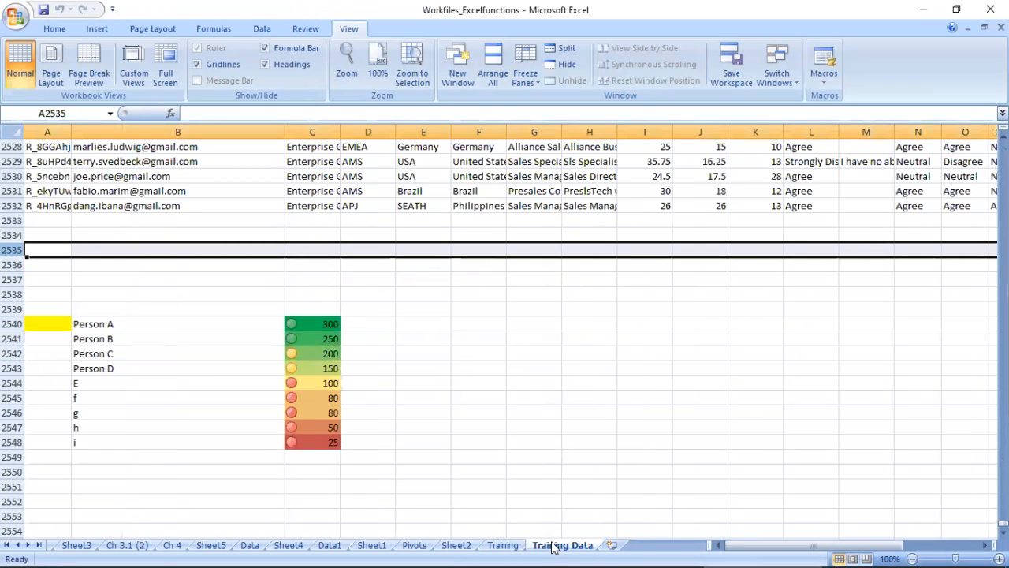
{"action": "left_click", "coordinate": [504, 545]}
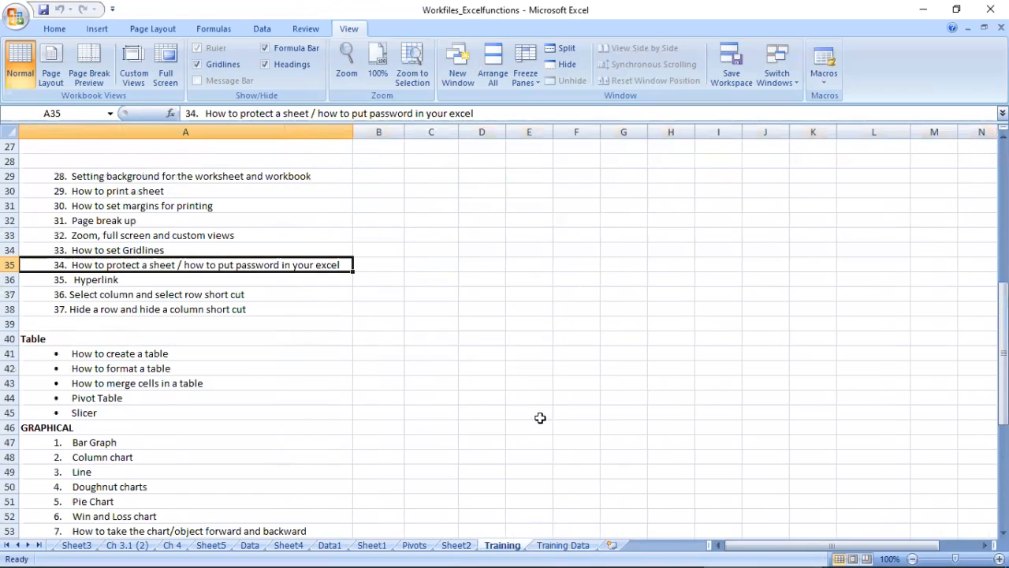
{"action": "left_click", "coordinate": [93, 282]}
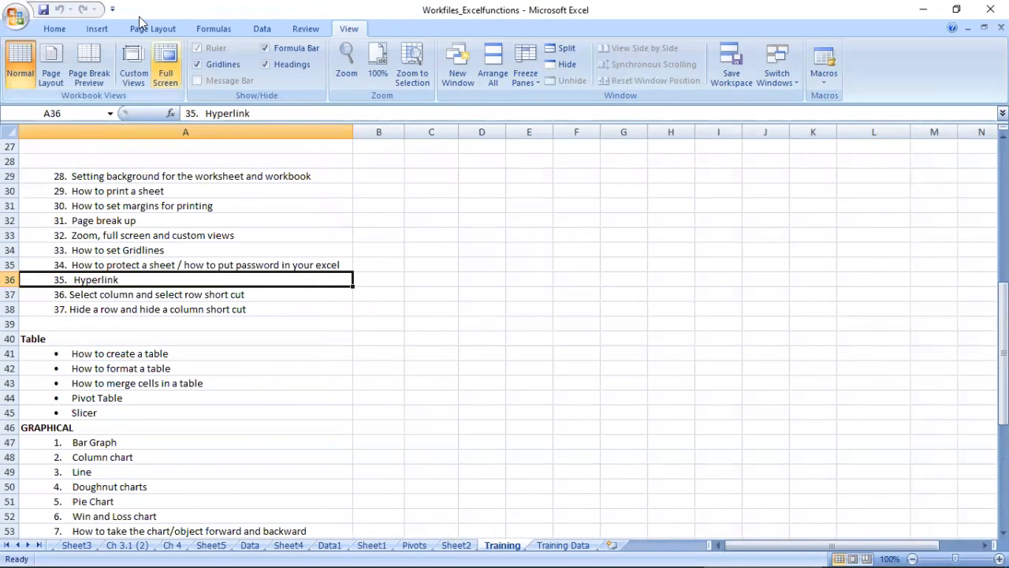
{"action": "left_click", "coordinate": [94, 30]}
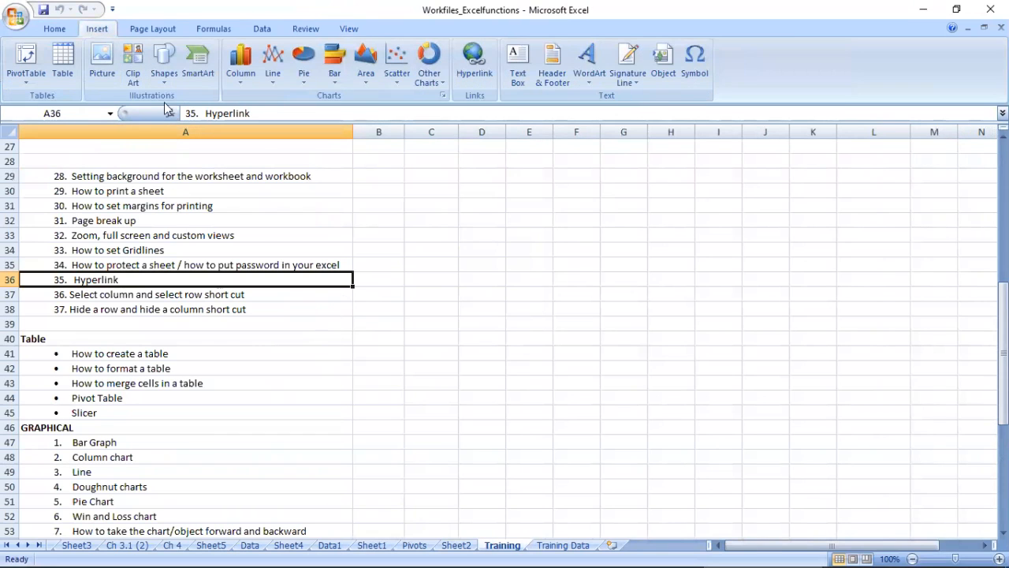
{"action": "left_click", "coordinate": [474, 57]}
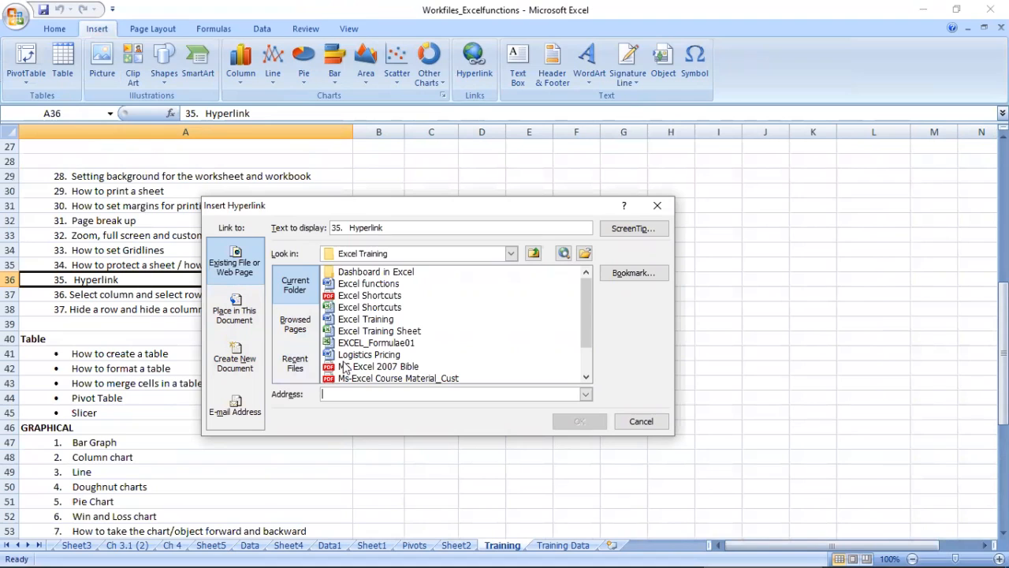
{"action": "left_click", "coordinate": [368, 367]}
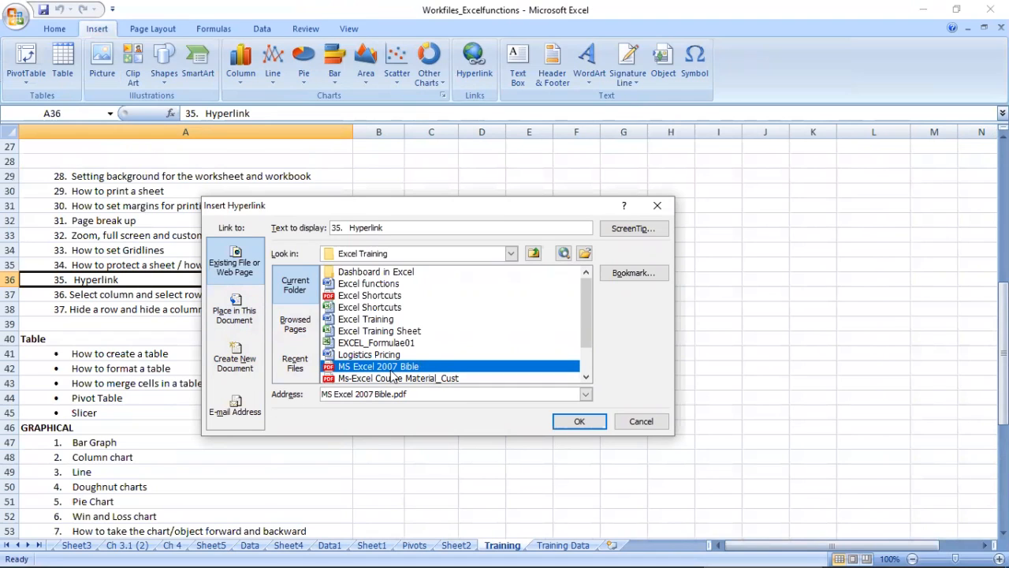
{"action": "left_click", "coordinate": [576, 422]}
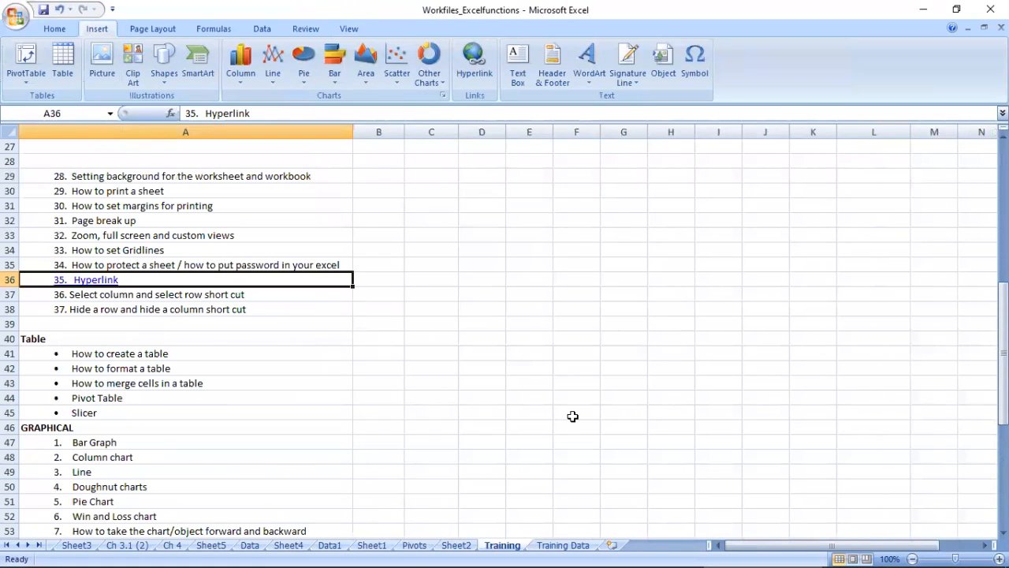
Step: Follow the hyperlink in cell A36 and agree to open the linked PDF
{"action": "left_click", "coordinate": [93, 318]}
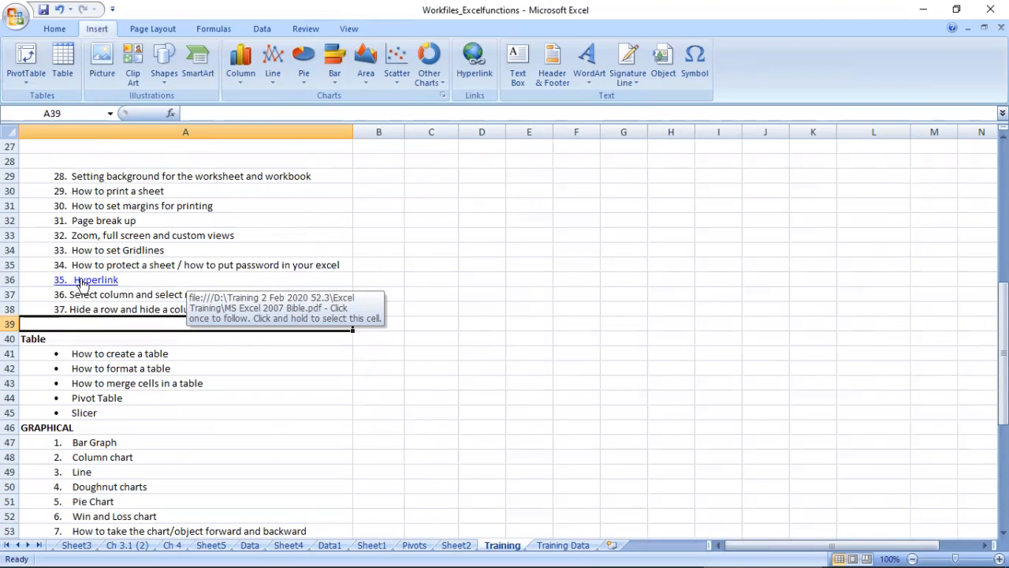
{"action": "left_click", "coordinate": [80, 286]}
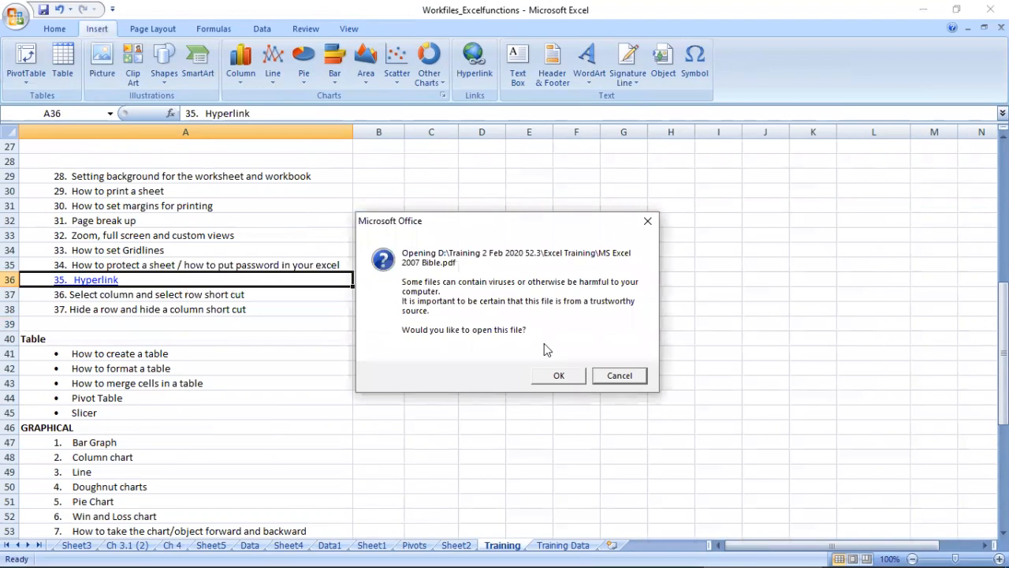
{"action": "left_click", "coordinate": [554, 376]}
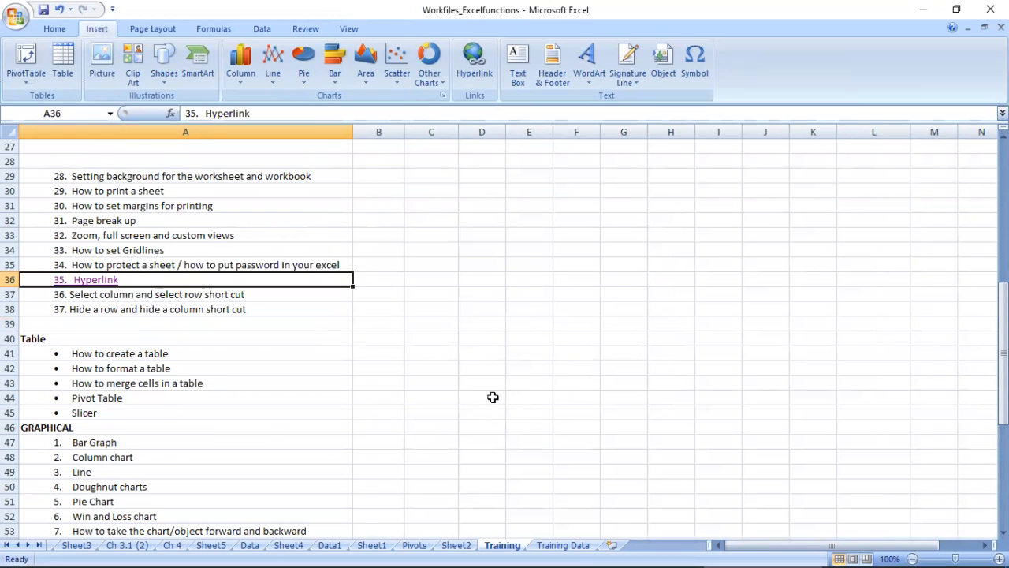
Step: Remove the hyperlink from the Hyperlink topic in cell A36
{"action": "right_click", "coordinate": [91, 285]}
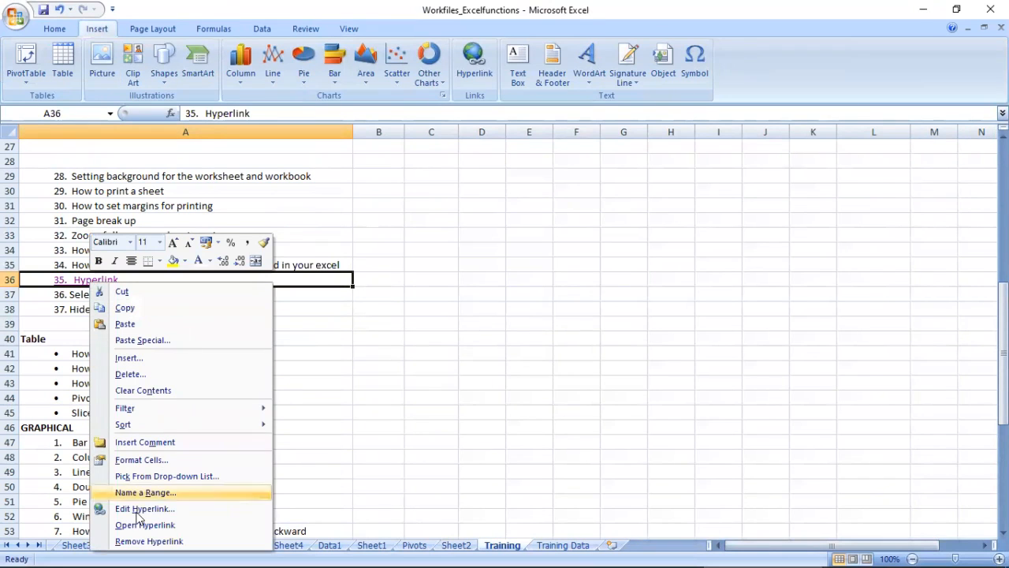
{"action": "left_click", "coordinate": [139, 541]}
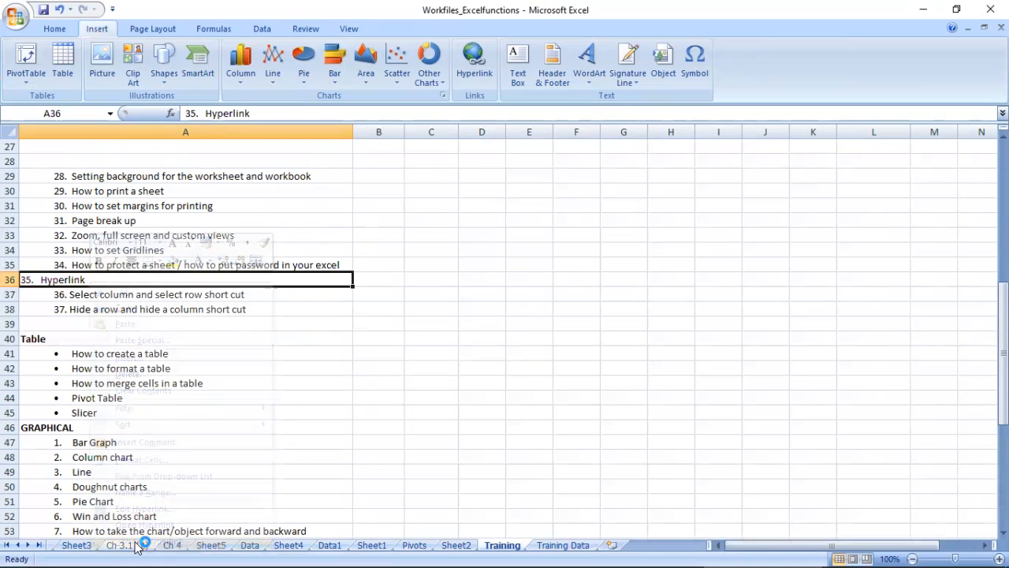
{"action": "left_click", "coordinate": [71, 311]}
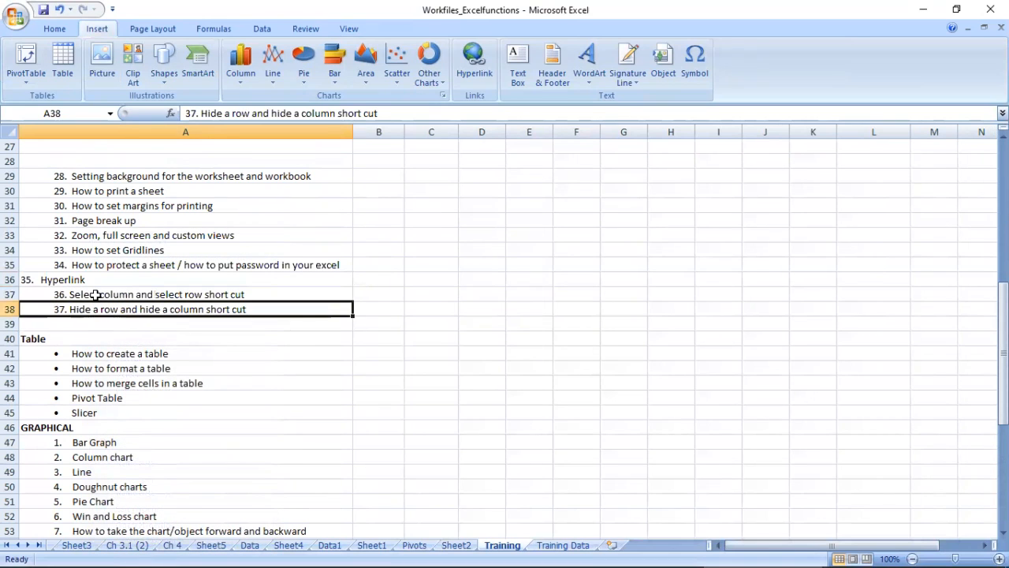
{"action": "left_click", "coordinate": [95, 296]}
Step: Copy the formatting of cell A31 onto the Hyperlink topic in cell A36 with Format Painter
{"action": "left_click_drag", "start_coordinate": [113, 178], "coordinate": [97, 265]}
{"action": "left_click", "coordinate": [111, 206]}
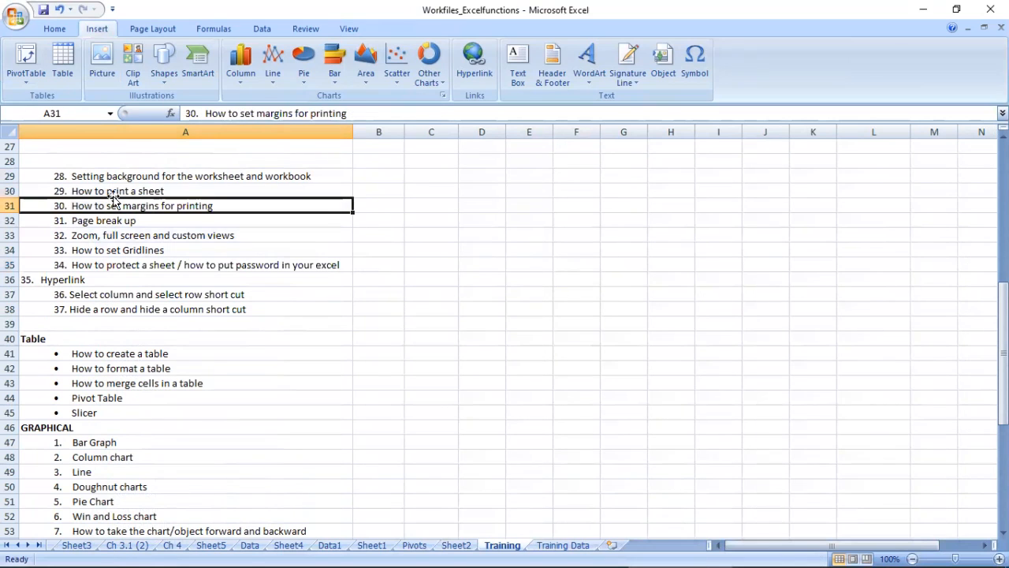
{"action": "left_click", "coordinate": [54, 28]}
{"action": "left_click", "coordinate": [74, 80]}
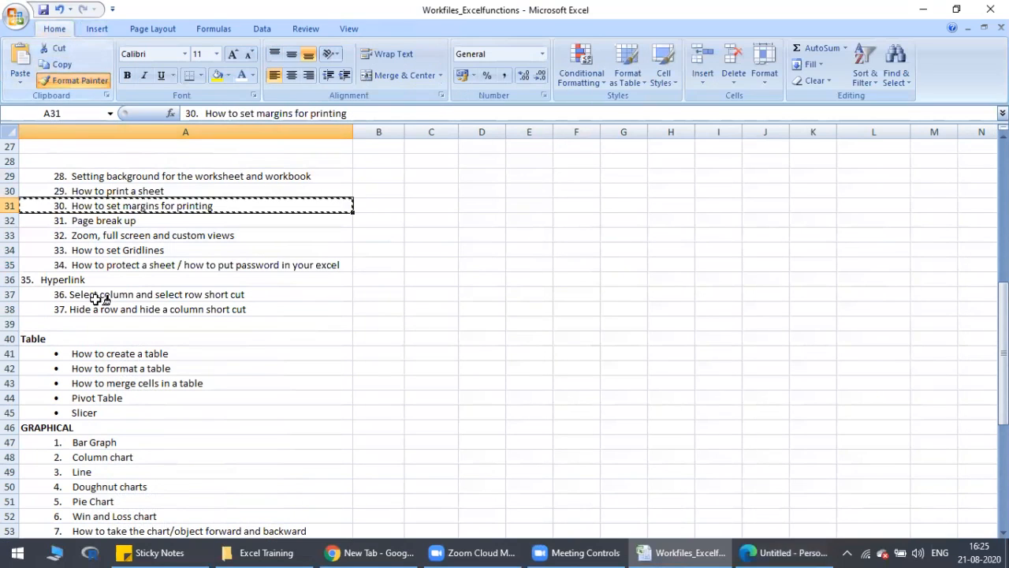
{"action": "left_click", "coordinate": [93, 280]}
Step: Switch to the browser showing MS Excel 2007 Bible.pdf and close it to return to the workbook
{"action": "left_click", "coordinate": [788, 552]}
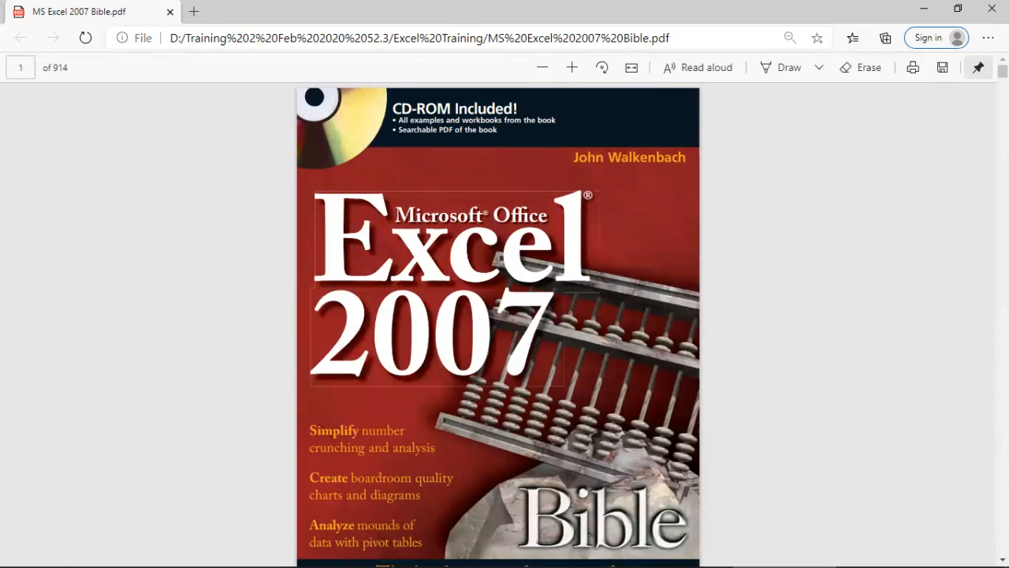
{"action": "left_click", "coordinate": [992, 7]}
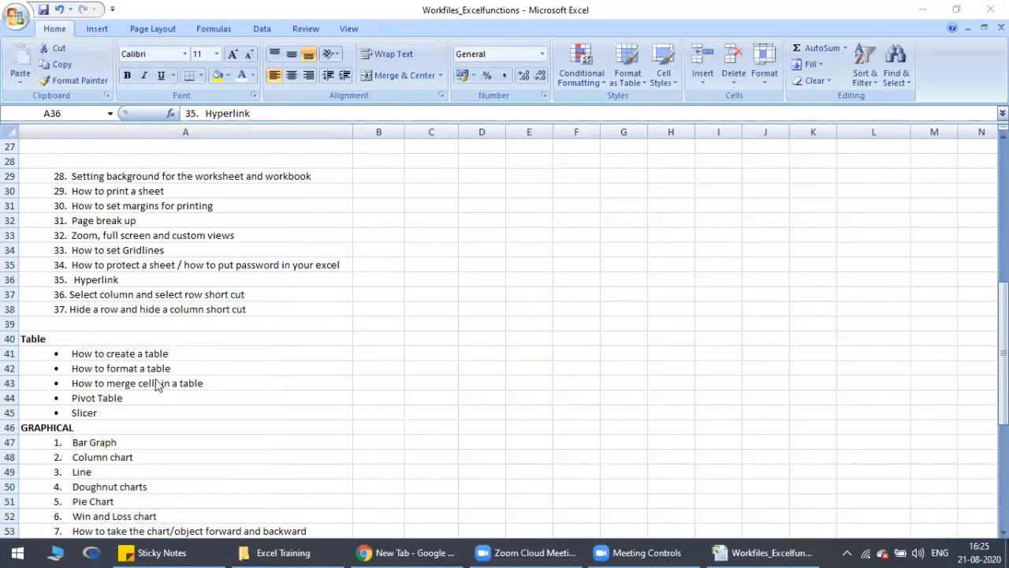
Step: Select the entire row 37, then the entire column C from cell C37, and reduce the selection to that cell
{"action": "left_click", "coordinate": [97, 294]}
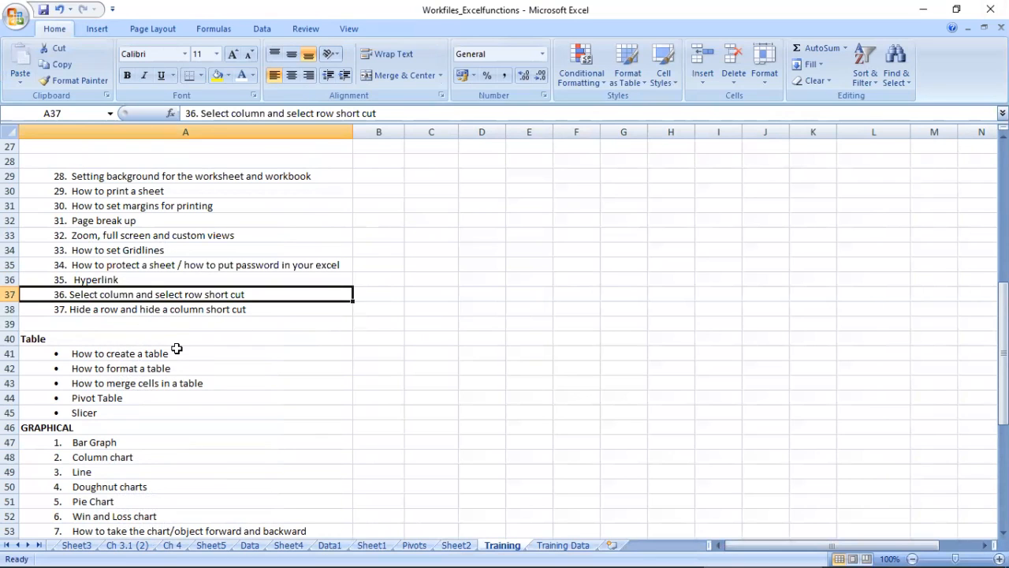
{"action": "key", "text": "shift+space"}
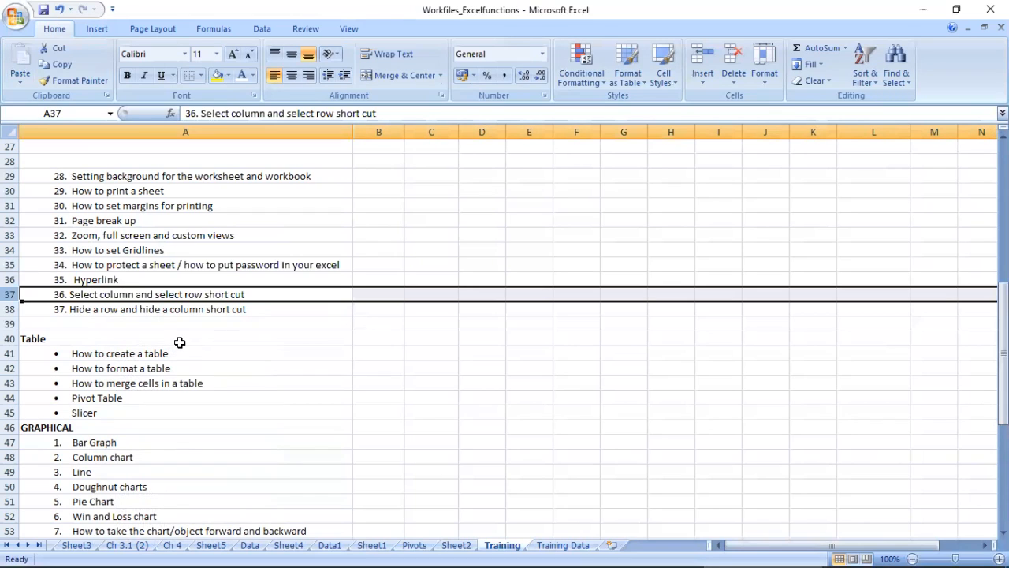
{"action": "key", "text": "Right"}
{"action": "key", "text": "Right"}
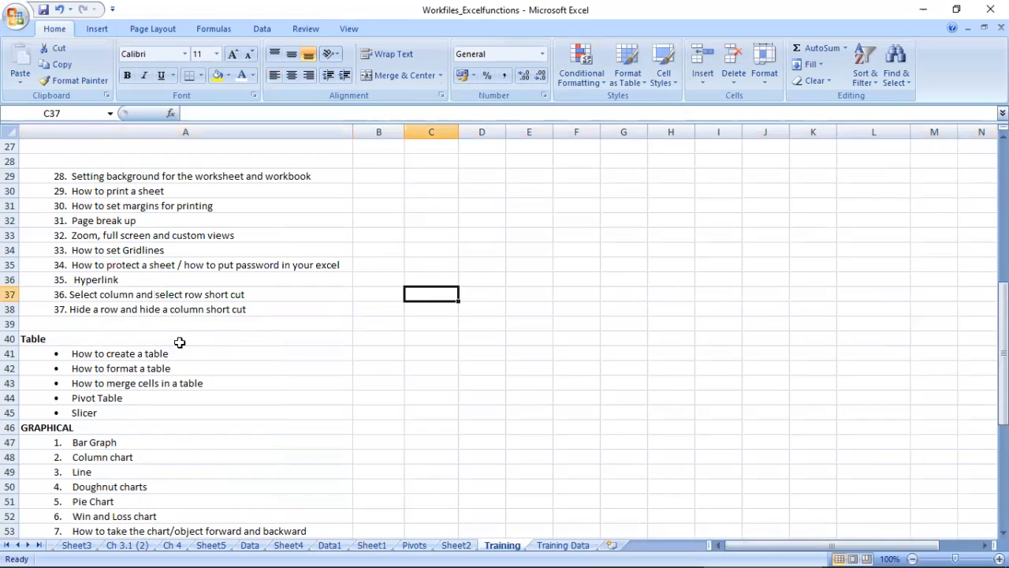
{"action": "key", "text": "ctrl+space"}
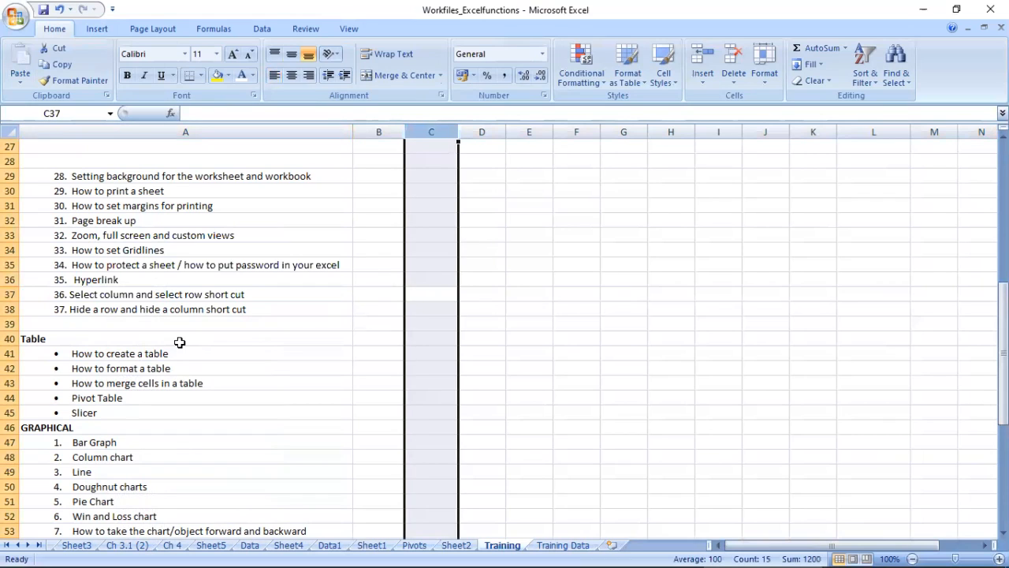
{"action": "key", "text": "shift+BackSpace"}
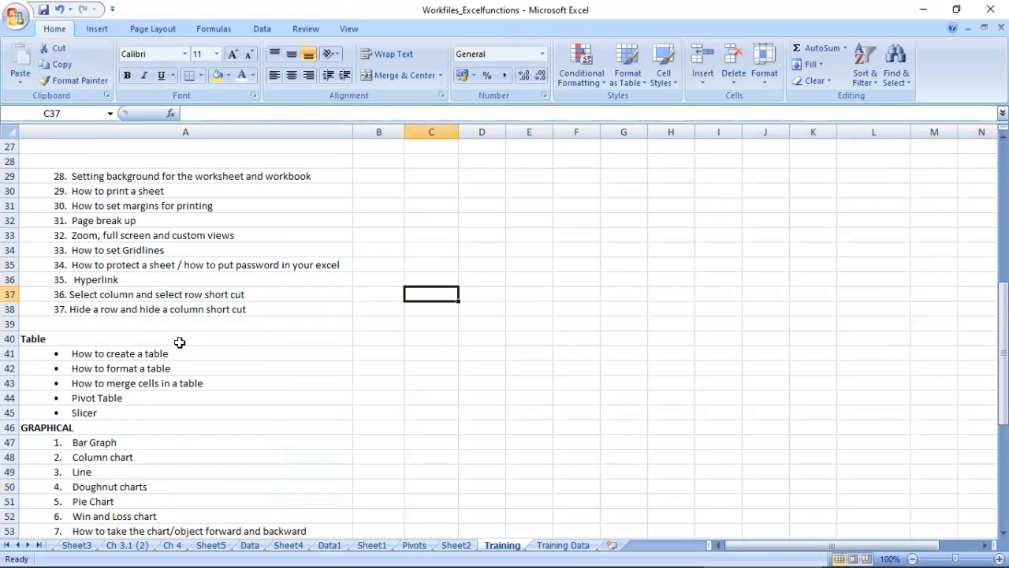
Step: Practise whole-row and whole-column selection again, selecting row 37, column C and then column B
{"action": "key", "text": "shift+space"}
{"action": "key", "text": "Up"}
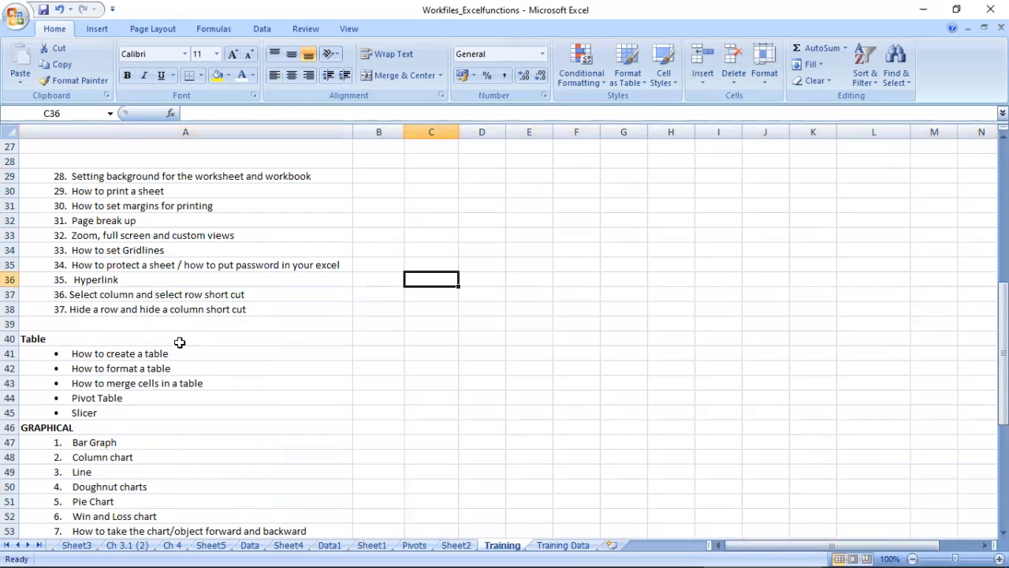
{"action": "key", "text": "ctrl+space"}
{"action": "key", "text": "Up"}
{"action": "key", "text": "Down"}
{"action": "key", "text": "ctrl+space"}
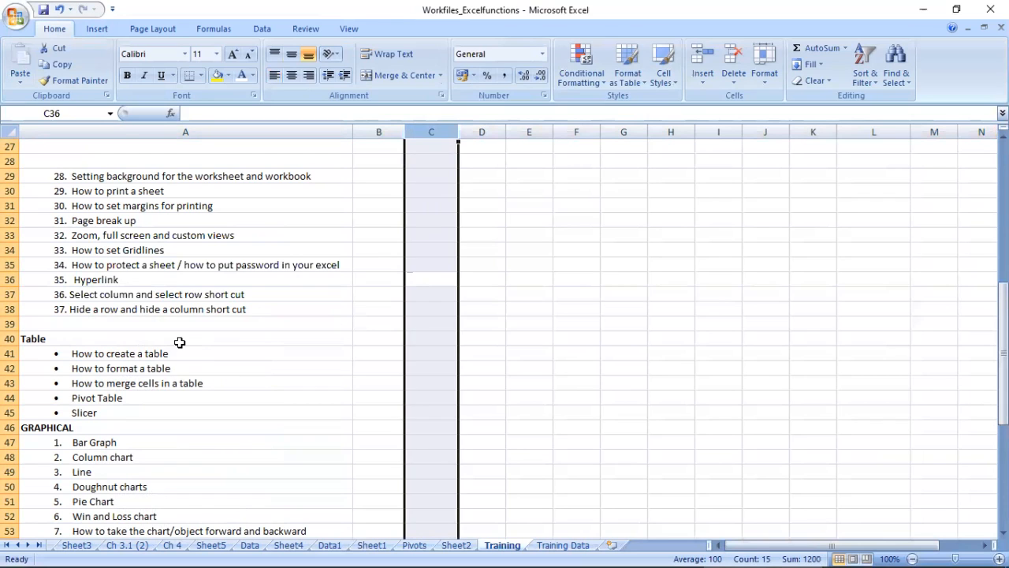
{"action": "key", "text": "Left"}
{"action": "key", "text": "ctrl+space"}
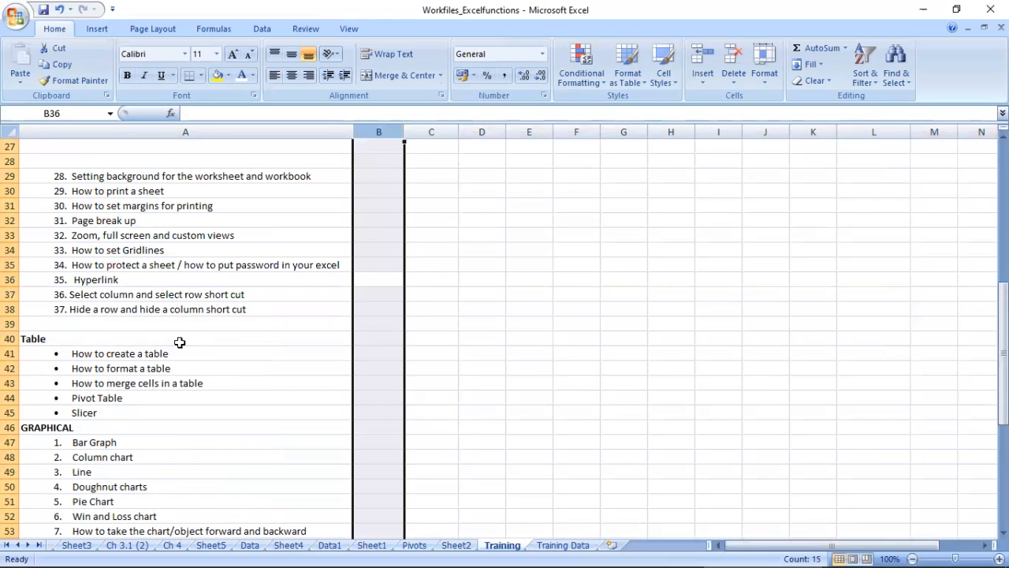
Step: Select the entire row 37, extend the selection to the whole sheet, and move to cell A38
{"action": "key", "text": "shift+space"}
{"action": "key", "text": "Left"}
{"action": "key", "text": "Down"}
{"action": "key", "text": "shift+space"}
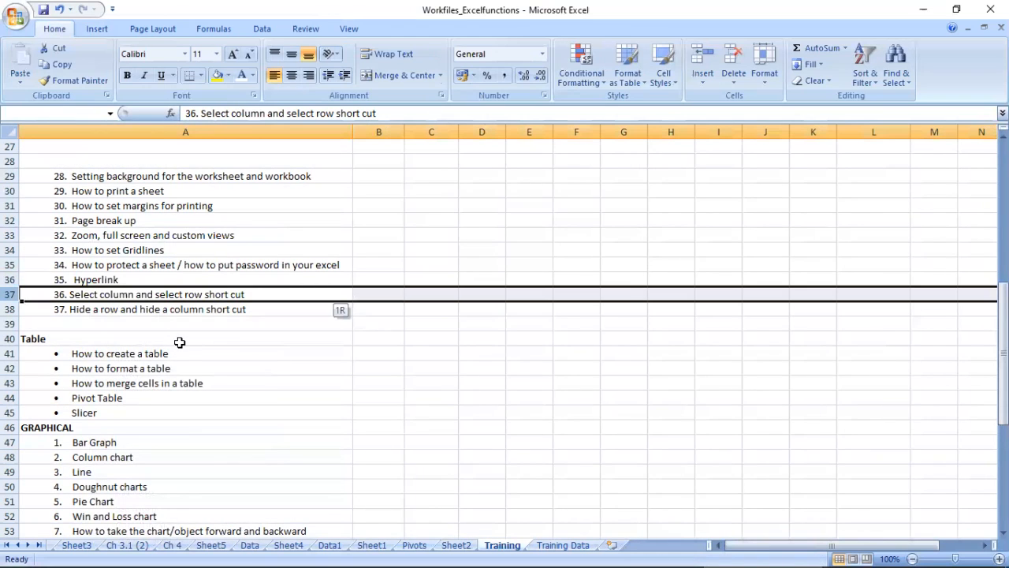
{"action": "key", "text": "ctrl+space"}
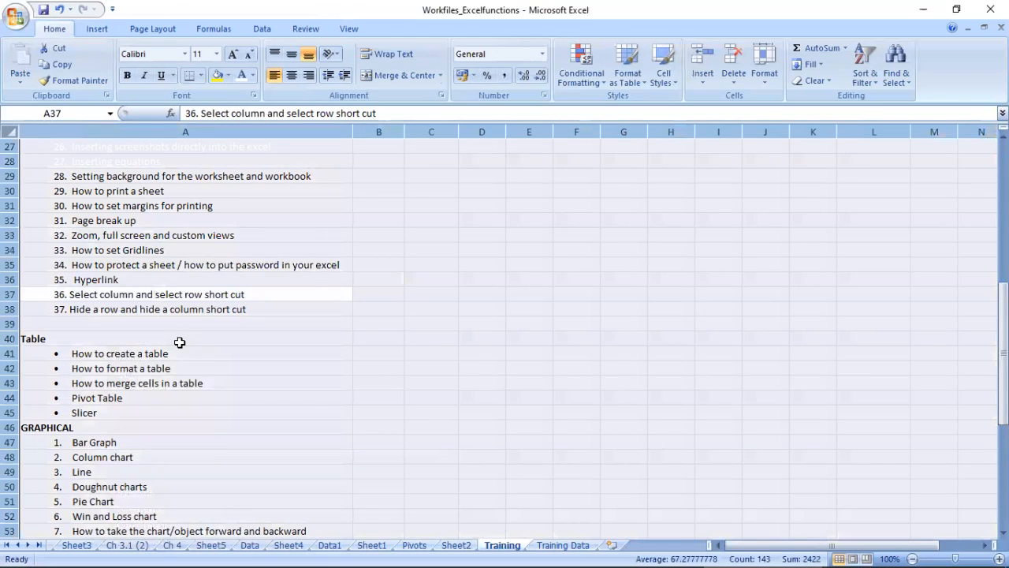
{"action": "key", "text": "Down"}
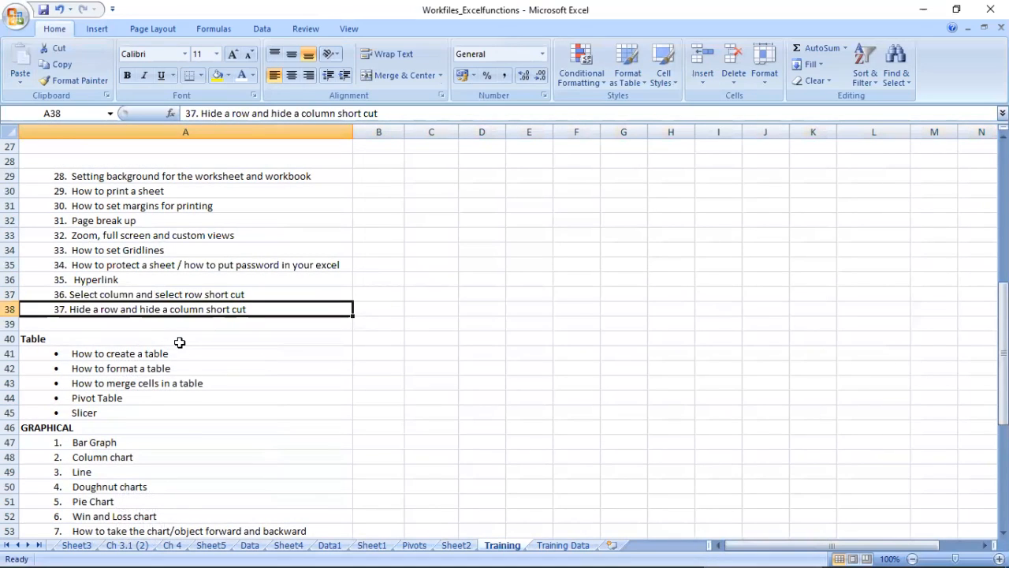
Step: Hide column A from cell A38, unhide it, and return to cell A1
{"action": "key", "text": "Right"}
{"action": "key", "text": "Left"}
{"action": "key", "text": "ctrl+0"}
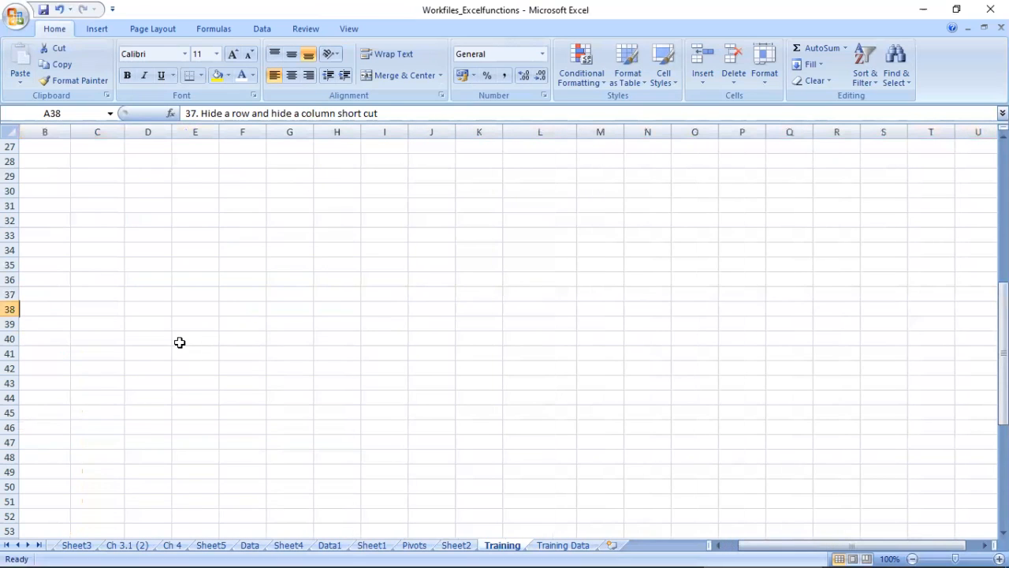
{"action": "key", "text": "ctrl+shift+0"}
{"action": "key", "text": "ctrl+Home"}
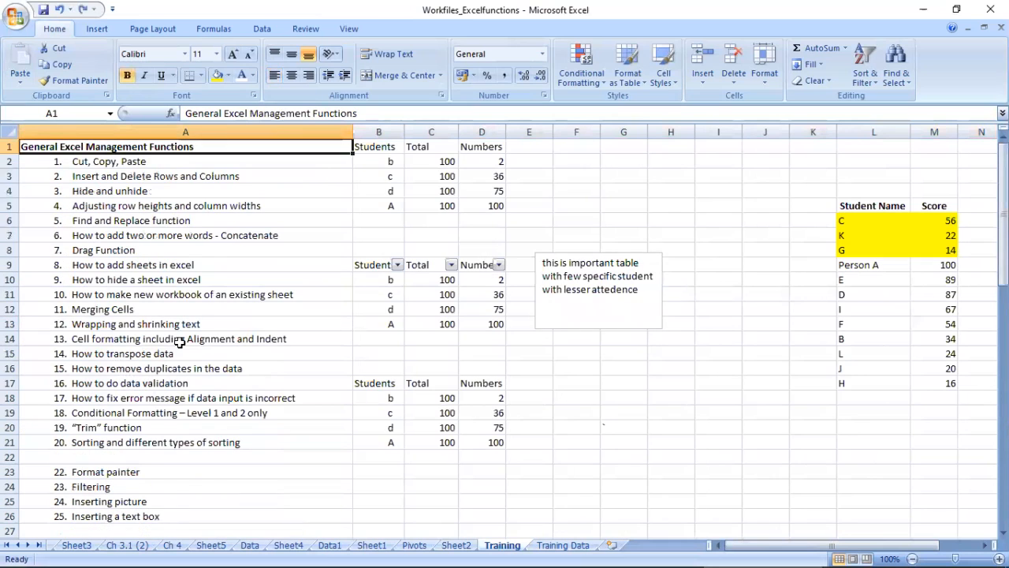
Step: Select row 1, hide it, and unhide it again
{"action": "key", "text": "shift+space"}
{"action": "key", "text": "ctrl+0"}
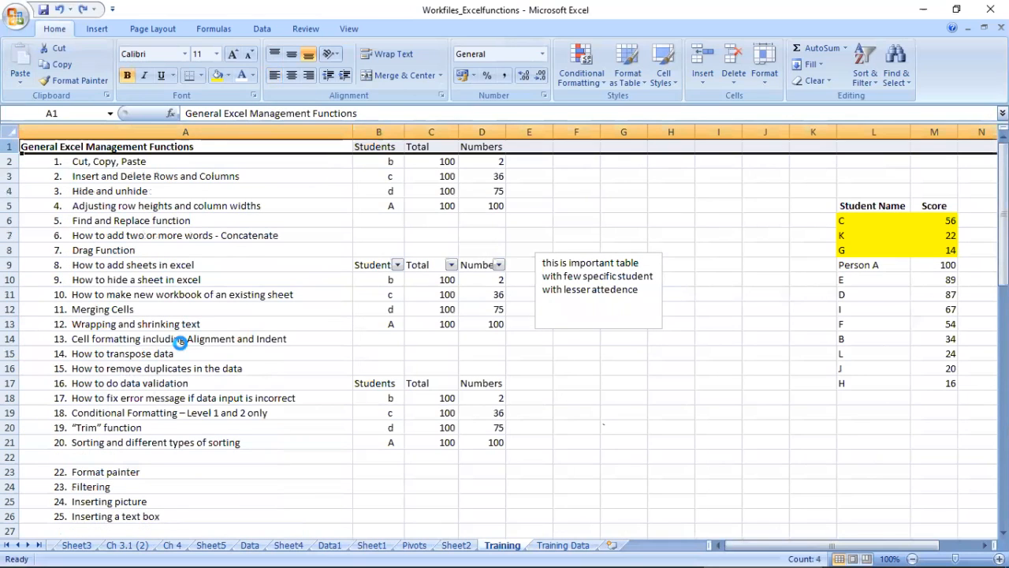
{"action": "key", "text": "ctrl+z"}
{"action": "key", "text": "ctrl+9"}
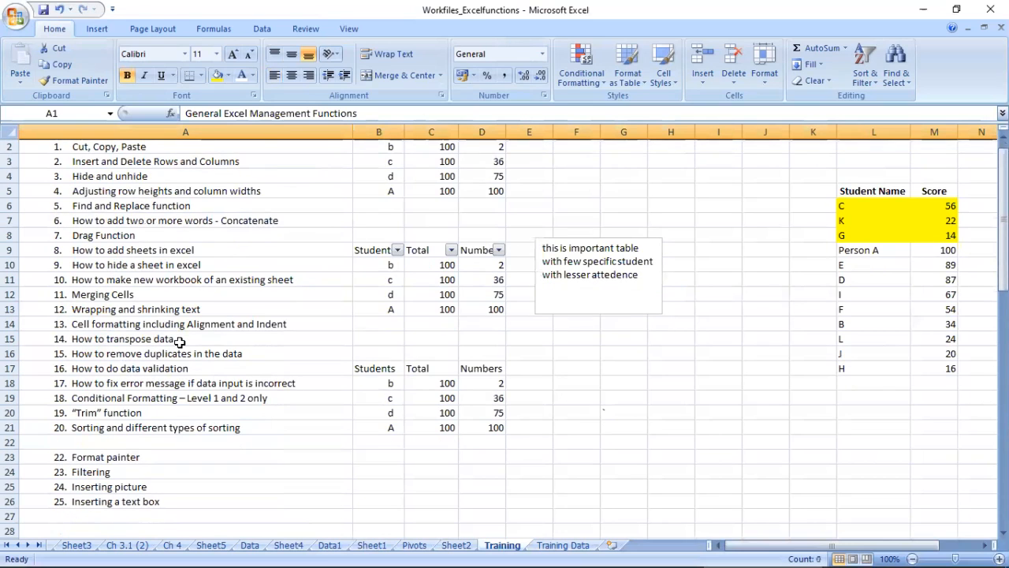
{"action": "key", "text": "ctrl+shift+9"}
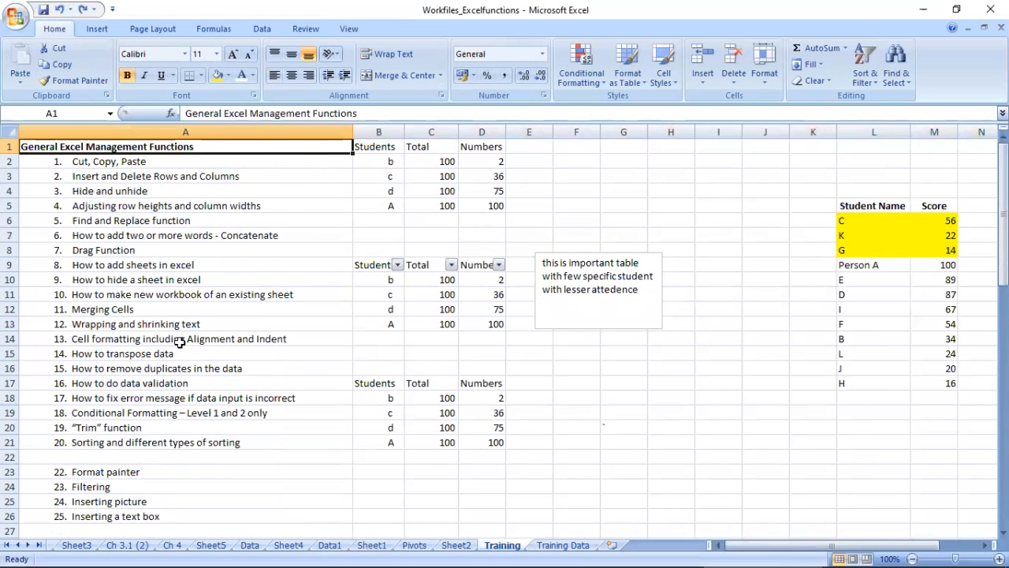
Step: Select the entire column A, hide it, unhide it, and go back to cell A1
{"action": "key", "text": "ctrl+space"}
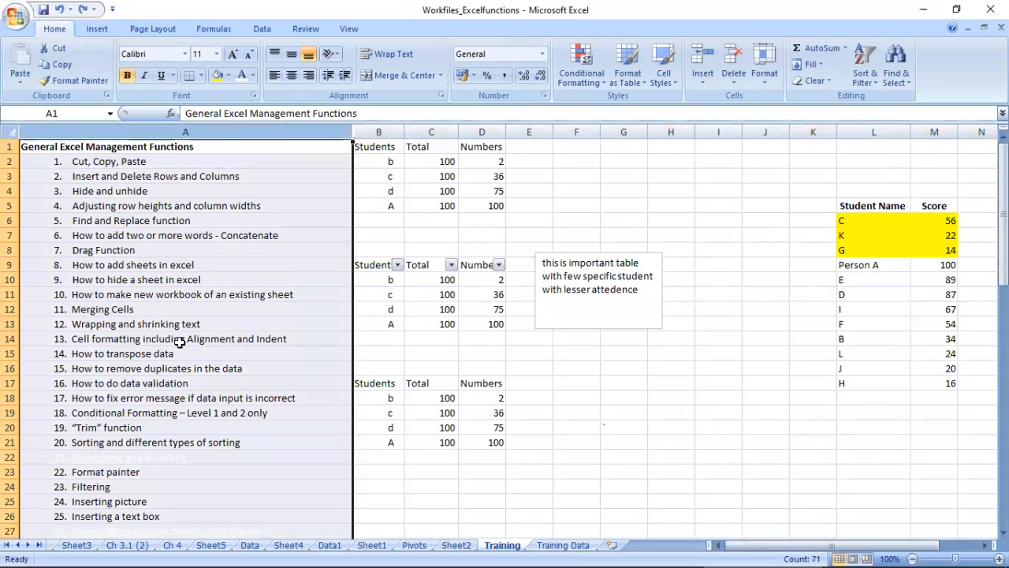
{"action": "key", "text": "ctrl+0"}
{"action": "key", "text": "ctrl+shift+0"}
{"action": "key", "text": "ctrl+Home"}
Step: Review the training topics down column A, through the Table, GRAPHICAL and Mathematical Functions sections to the Statistical functions topic
{"action": "key", "text": "Down"}
{"action": "key", "text": "Down"}
{"action": "key", "text": "Down"}
{"action": "key", "text": "Down"}
{"action": "key", "text": "Down"}
{"action": "key", "text": "Down"}
{"action": "key", "text": "Down"}
{"action": "key", "text": "Down"}
{"action": "key", "text": "Down"}
{"action": "key", "text": "Down"}
{"action": "key", "text": "Down"}
{"action": "key", "text": "Down"}
{"action": "key", "text": "Down"}
{"action": "key", "text": "Down"}
{"action": "key", "text": "Down"}
{"action": "key", "text": "Down"}
{"action": "key", "text": "Down"}
{"action": "key", "text": "Down"}
{"action": "key", "text": "Down"}
{"action": "key", "text": "Down"}
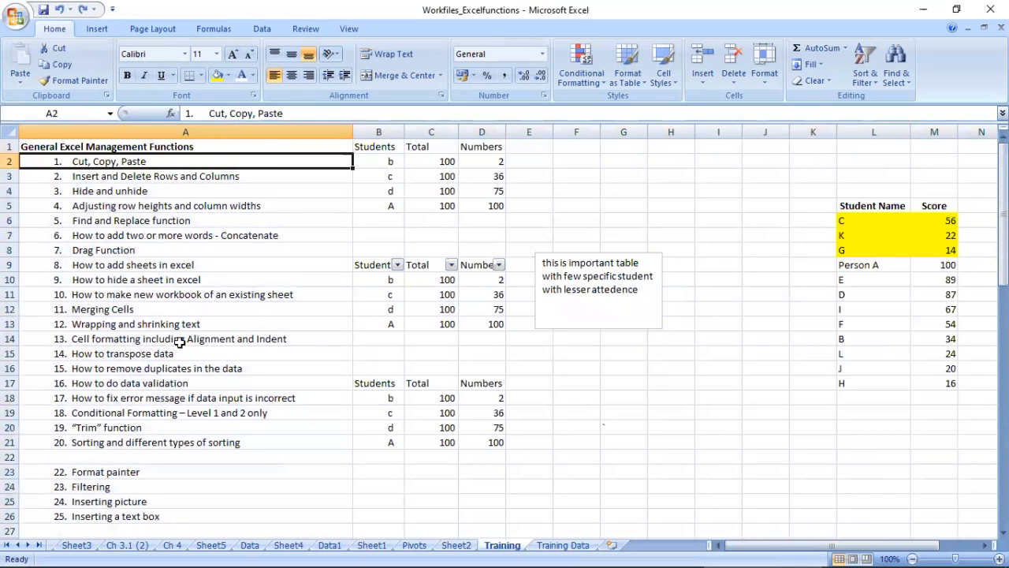
{"action": "key", "text": "Down"}
{"action": "key", "text": "Down"}
{"action": "key", "text": "Down"}
{"action": "key", "text": "Down"}
{"action": "key", "text": "Down"}
{"action": "key", "text": "Down"}
{"action": "key", "text": "Down"}
{"action": "key", "text": "Down"}
{"action": "key", "text": "Down"}
{"action": "key", "text": "Down"}
{"action": "key", "text": "Down"}
{"action": "key", "text": "Down"}
{"action": "key", "text": "Down"}
{"action": "key", "text": "Down"}
{"action": "key", "text": "Down"}
{"action": "key", "text": "Down"}
{"action": "key", "text": "Down"}
{"action": "key", "text": "Down"}
{"action": "key", "text": "Down"}
{"action": "key", "text": "Down"}
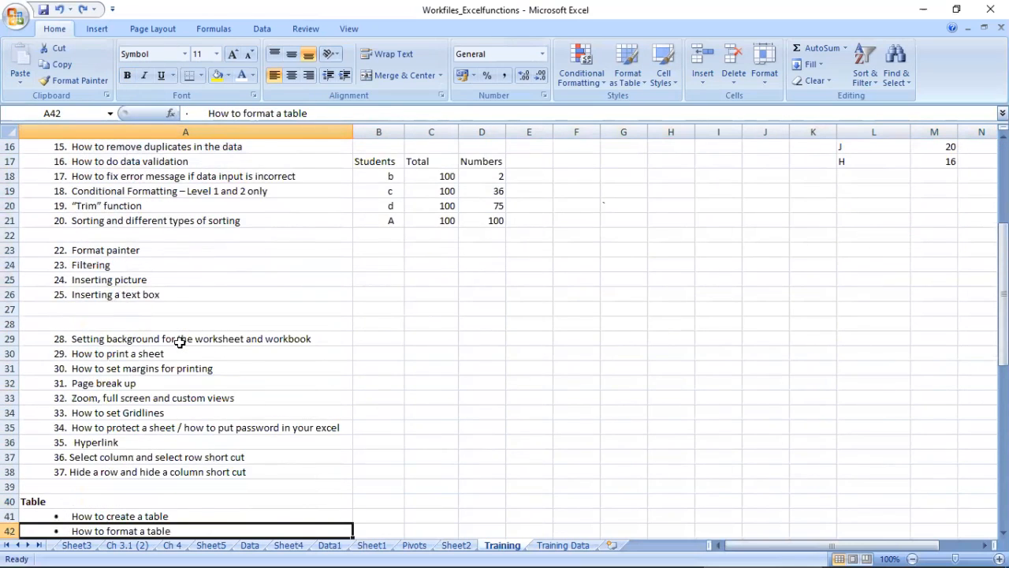
{"action": "key", "text": "Up"}
{"action": "key", "text": "Up"}
{"action": "key", "text": "Up"}
{"action": "key", "text": "Up"}
{"action": "key", "text": "Up"}
{"action": "key", "text": "Up"}
{"action": "key", "text": "Up"}
{"action": "key", "text": "Up"}
{"action": "key", "text": "Up"}
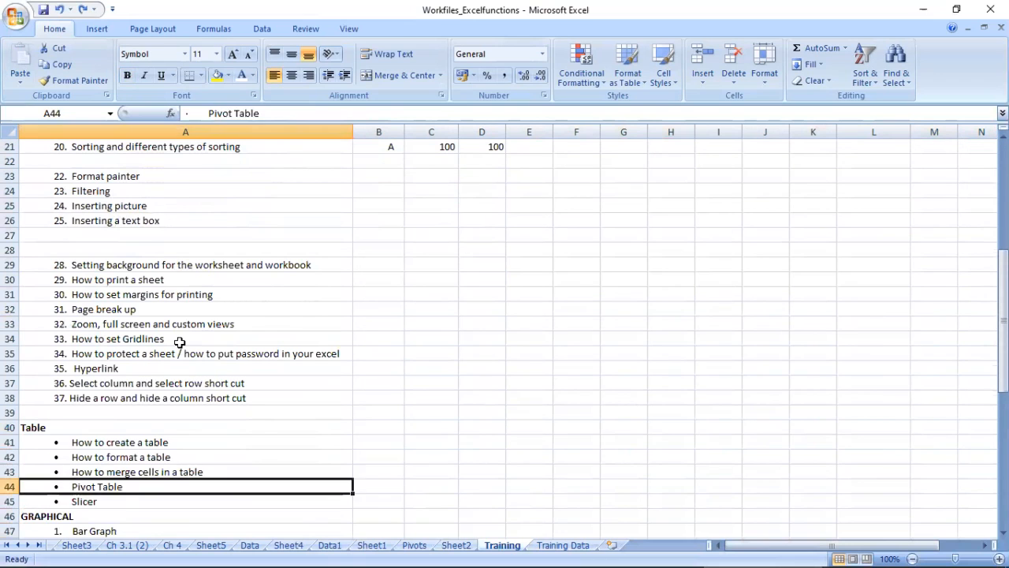
{"action": "key", "text": "Down"}
{"action": "key", "text": "Down"}
{"action": "key", "text": "Down"}
{"action": "key", "text": "Down"}
{"action": "key", "text": "Down"}
{"action": "key", "text": "Down"}
{"action": "key", "text": "Down"}
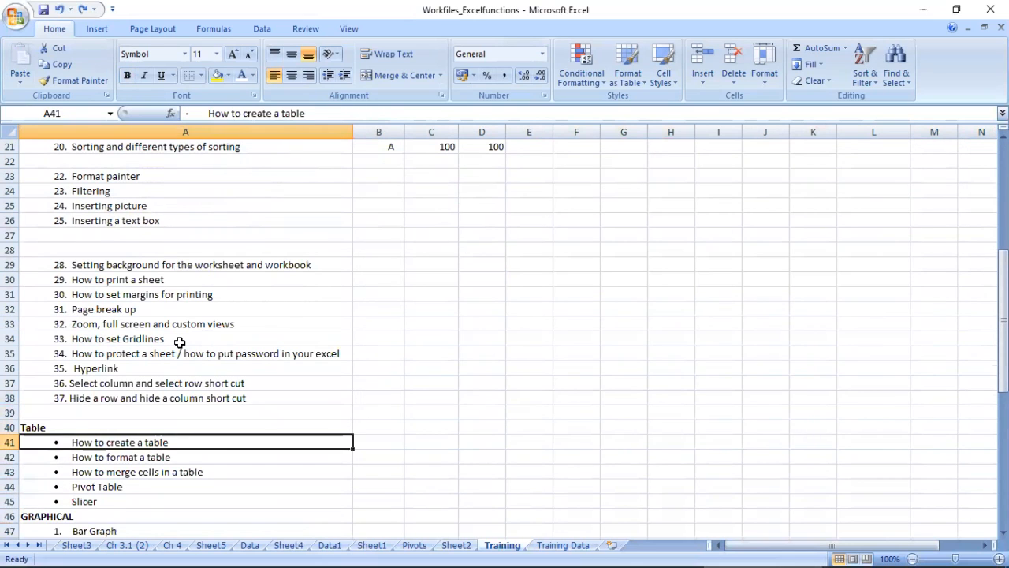
{"action": "key", "text": "Down"}
{"action": "key", "text": "Down"}
{"action": "key", "text": "Down"}
{"action": "key", "text": "Down"}
{"action": "key", "text": "Down"}
{"action": "key", "text": "Down"}
{"action": "key", "text": "Down"}
{"action": "key", "text": "Down"}
{"action": "key", "text": "Down"}
{"action": "key", "text": "Down"}
{"action": "key", "text": "Down"}
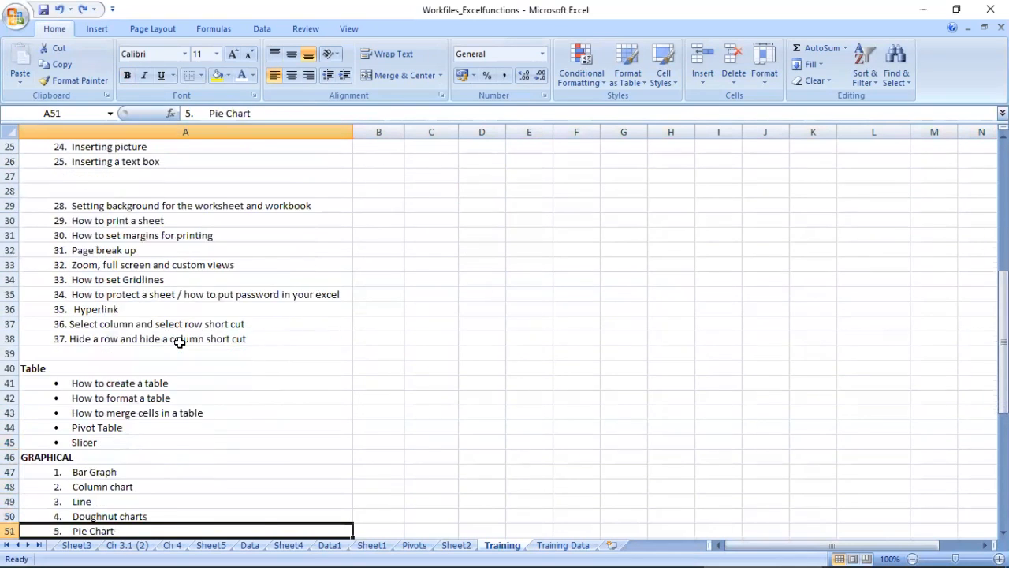
{"action": "key", "text": "Down"}
{"action": "key", "text": "Down"}
{"action": "key", "text": "Down"}
{"action": "key", "text": "Down"}
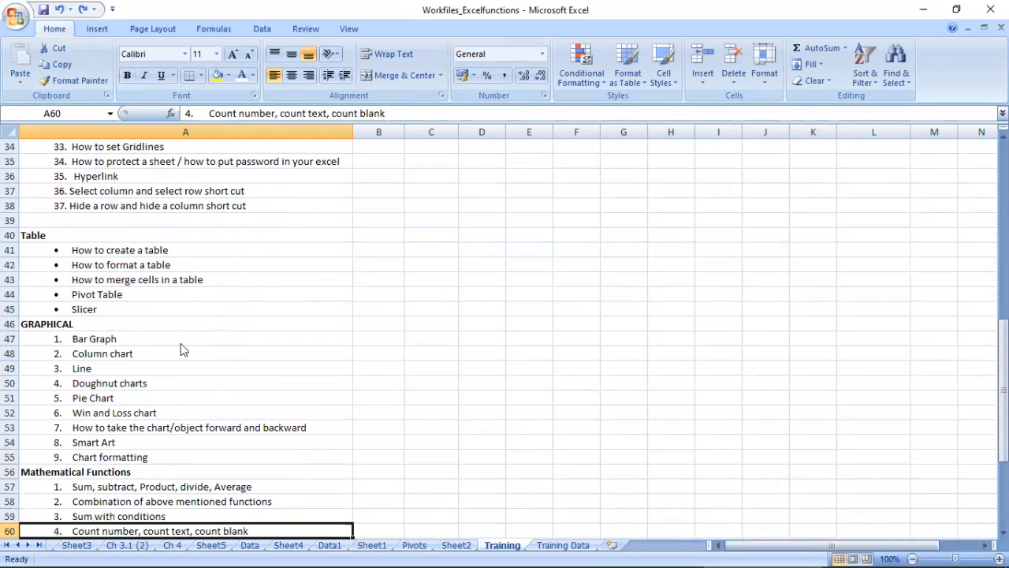
{"action": "key", "text": "Down"}
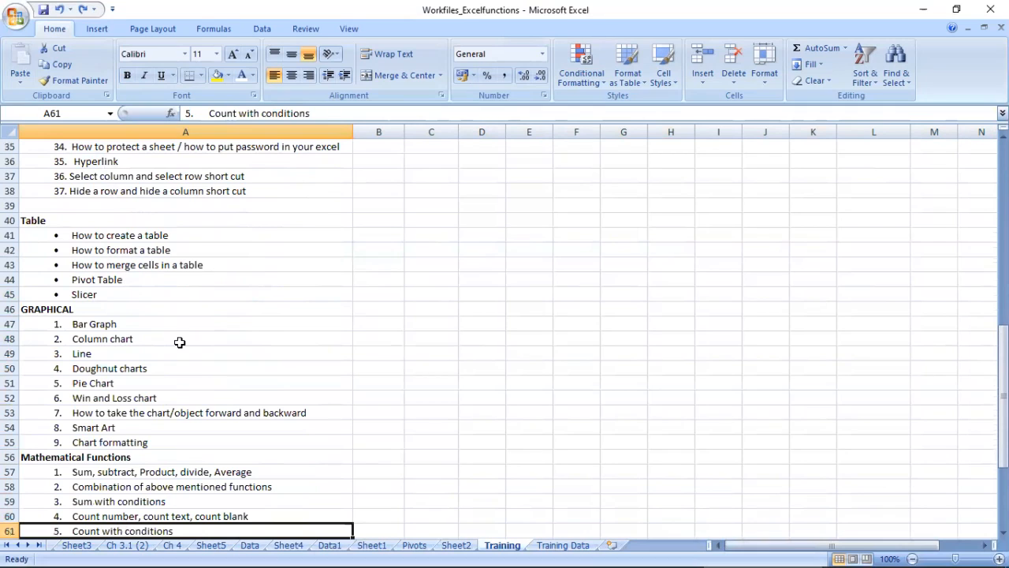
{"action": "key", "text": "Down"}
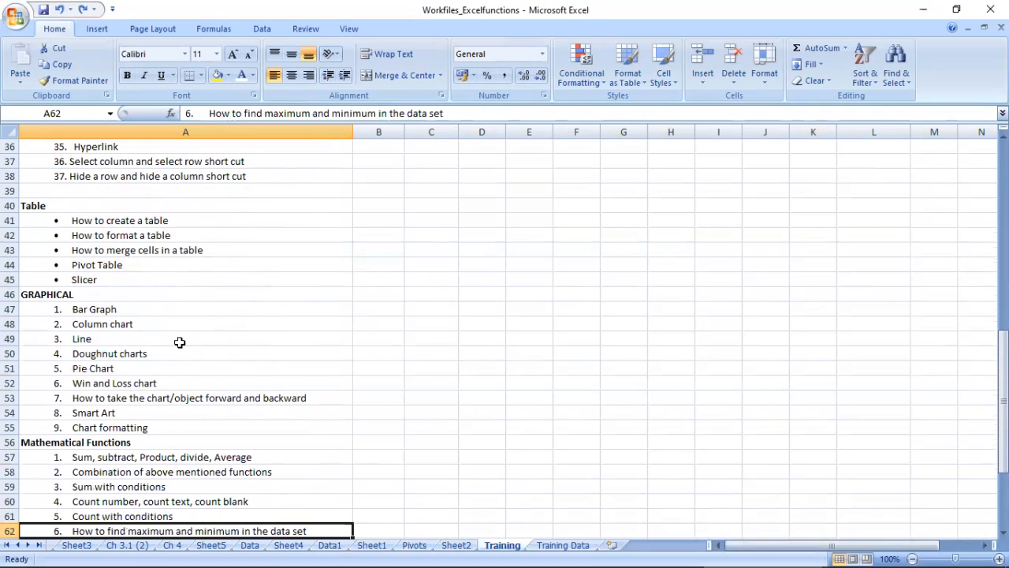
{"action": "key", "text": "Down"}
{"action": "key", "text": "Down"}
{"action": "key", "text": "Down"}
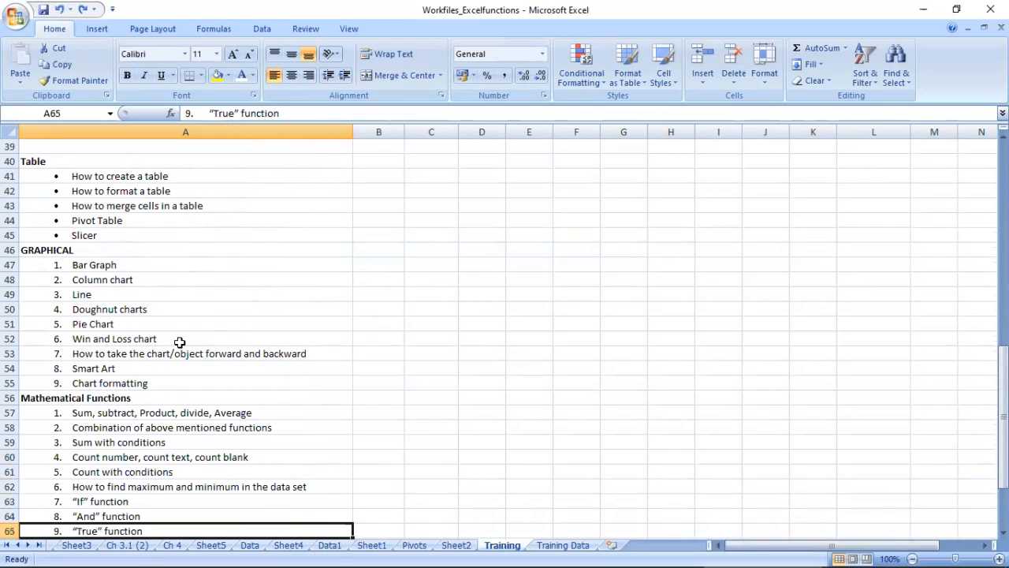
{"action": "key", "text": "Down"}
{"action": "key", "text": "Down"}
{"action": "key", "text": "Down"}
{"action": "key", "text": "Down"}
{"action": "key", "text": "Down"}
{"action": "key", "text": "Down"}
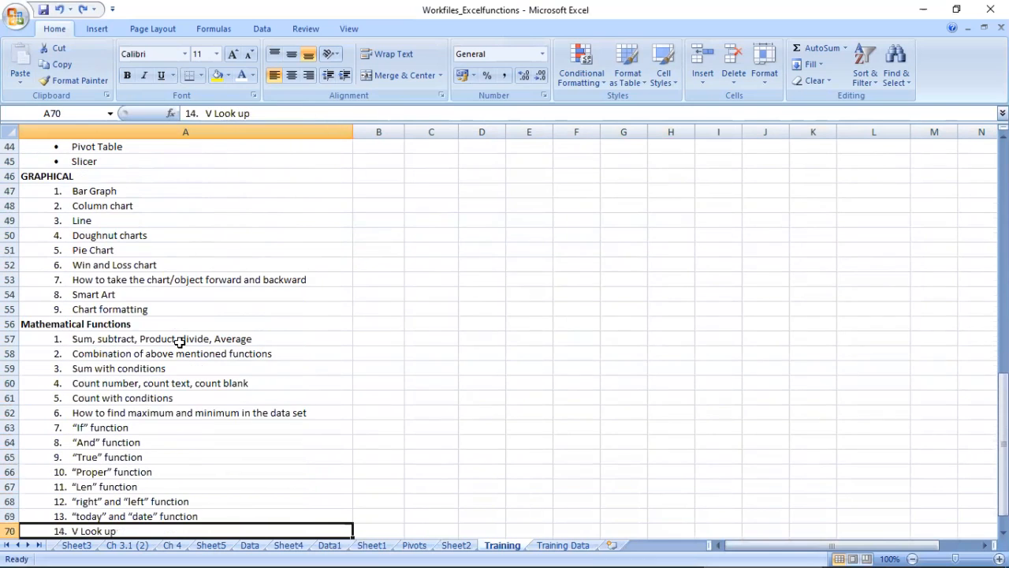
{"action": "key", "text": "Down"}
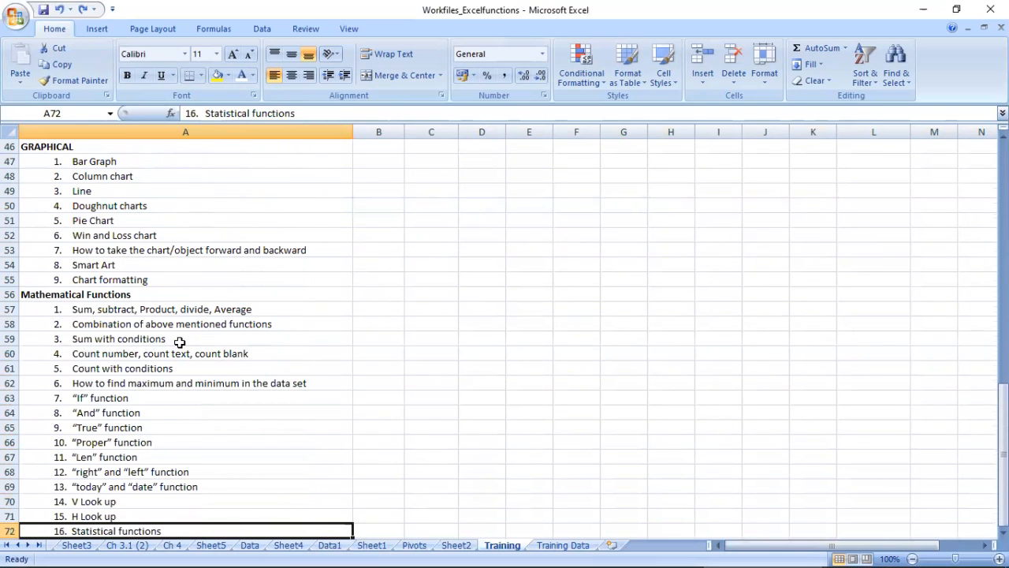
Step: Review the GRAPHICAL topics on the Training sheet, highlighting the list from A46 to A55
{"action": "scroll", "coordinate": [180, 342], "scroll_direction": "up", "scroll_amount": 1}
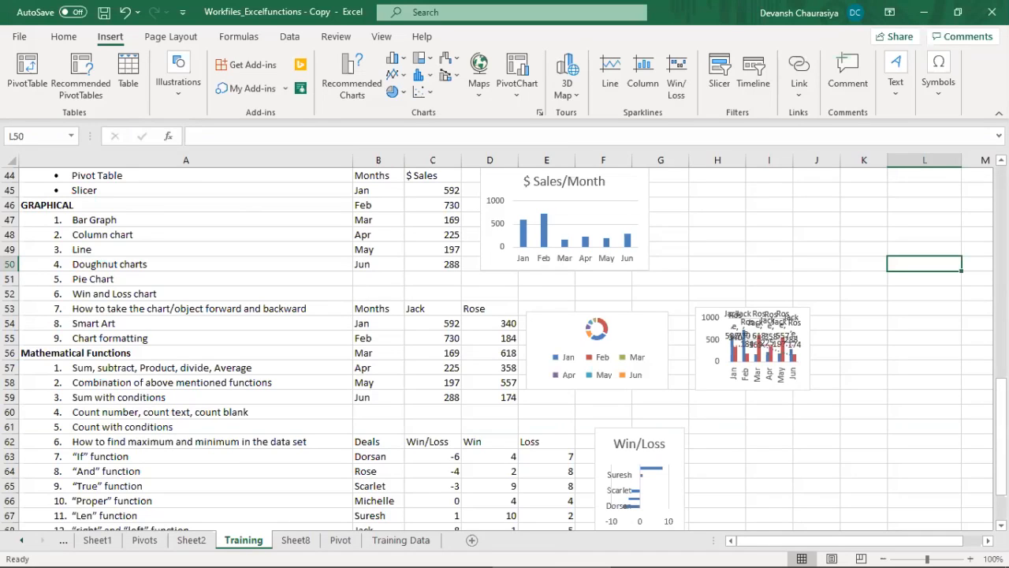
{"action": "left_click_drag", "start_coordinate": [1001, 411], "coordinate": [1001, 389]}
{"action": "left_click", "coordinate": [128, 177]}
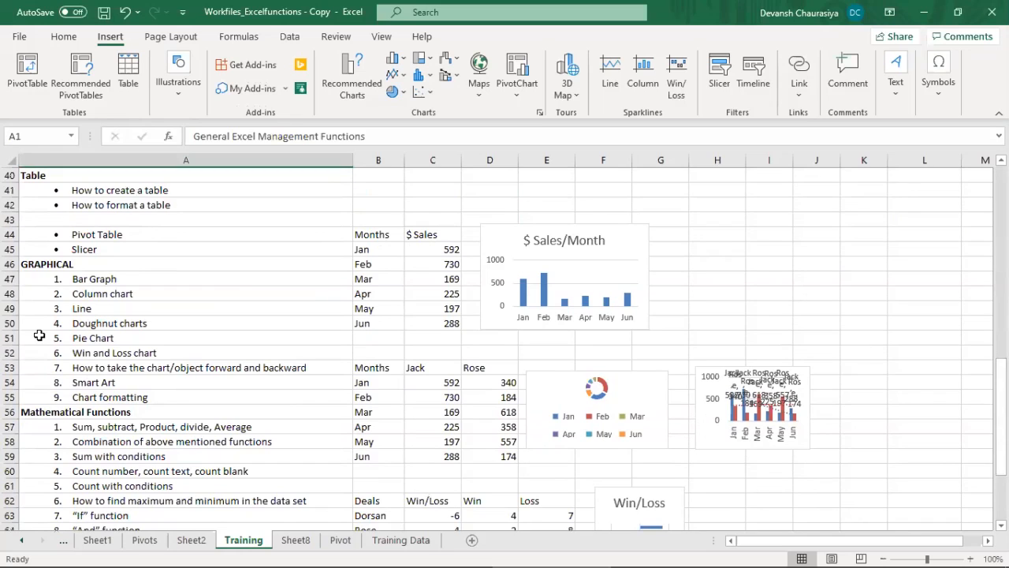
{"action": "left_click_drag", "start_coordinate": [47, 263], "coordinate": [152, 397]}
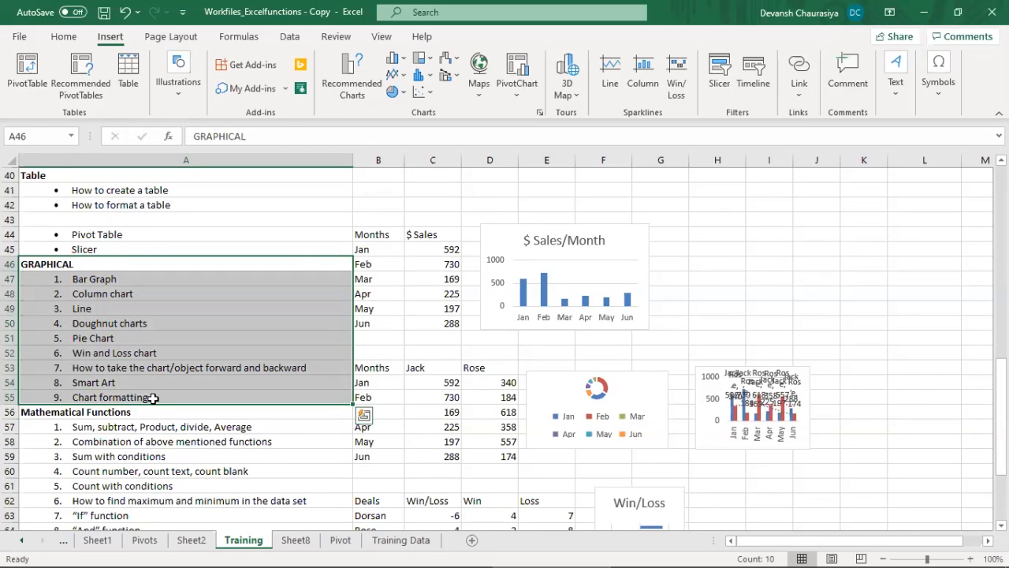
Step: Copy the Months and $ Sales table in B44:C50 of the Training sheet into cell A1 of a new worksheet
{"action": "left_click_drag", "start_coordinate": [383, 233], "coordinate": [427, 310]}
{"action": "right_click", "coordinate": [411, 289]}
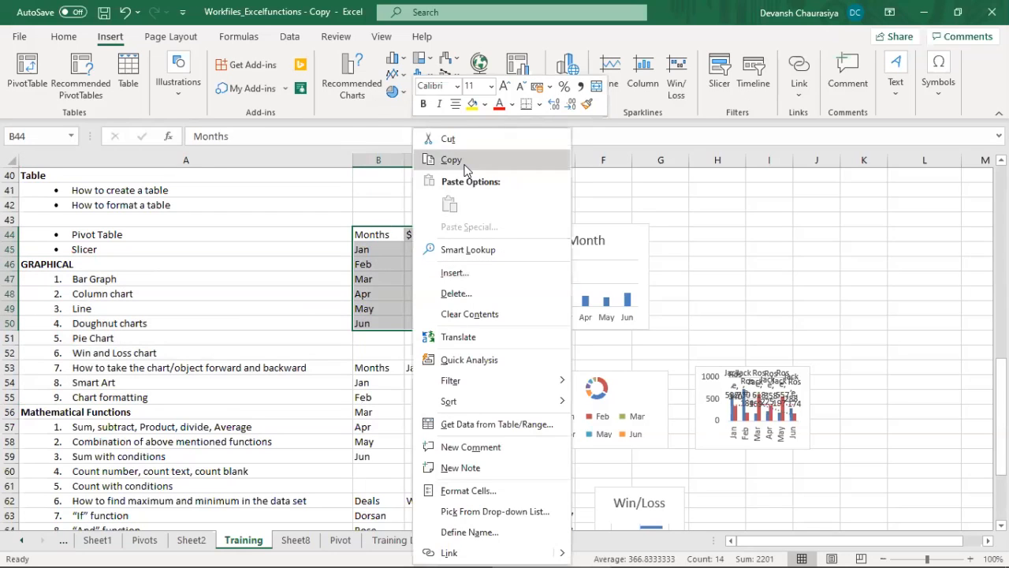
{"action": "left_click", "coordinate": [452, 162]}
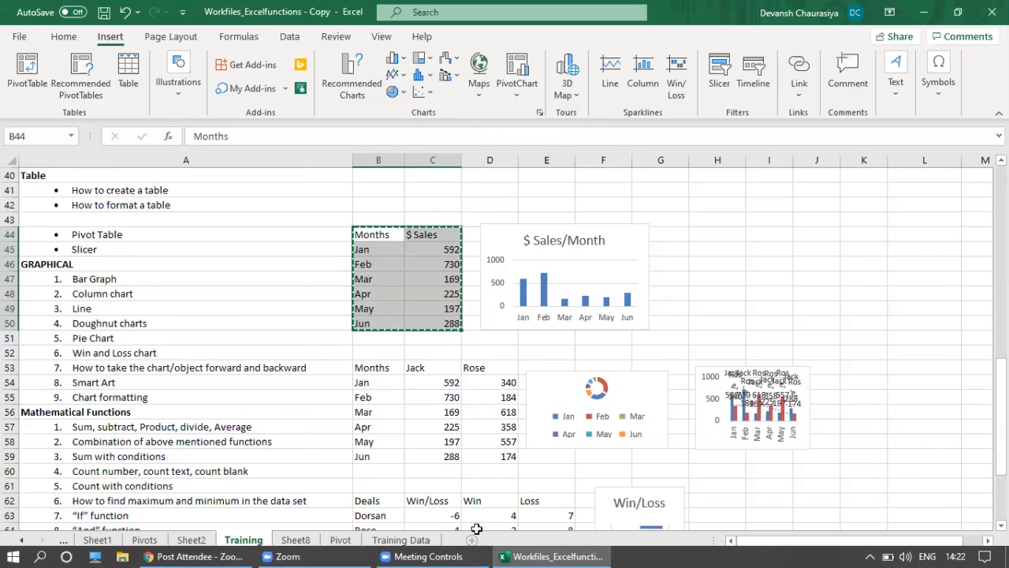
{"action": "left_click", "coordinate": [471, 539]}
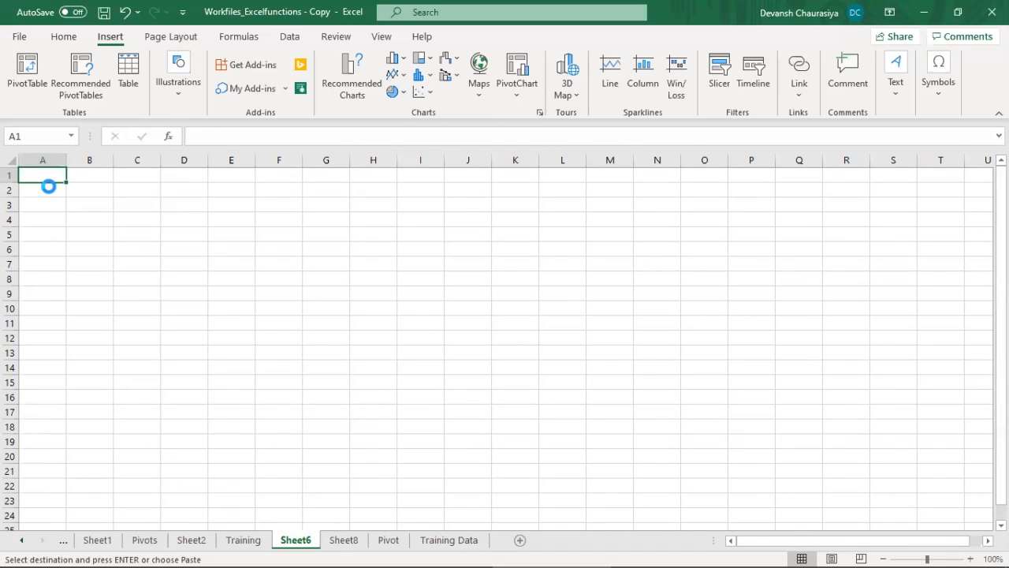
{"action": "key", "text": "ctrl+v"}
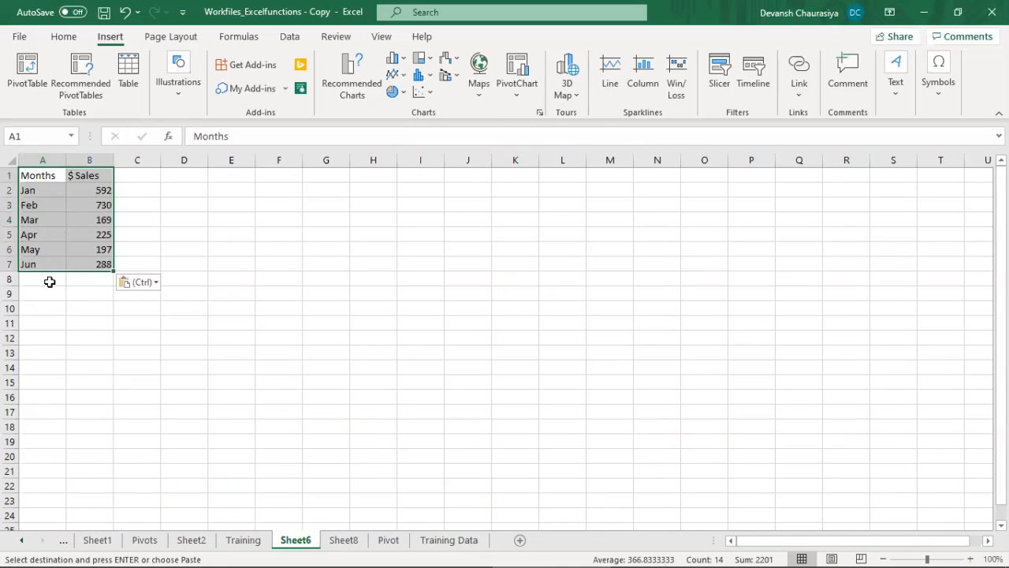
Step: Widen columns A and B and centre the Months and $ Sales headers
{"action": "left_click_drag", "start_coordinate": [66, 160], "coordinate": [188, 161]}
{"action": "left_click_drag", "start_coordinate": [75, 175], "coordinate": [118, 176]}
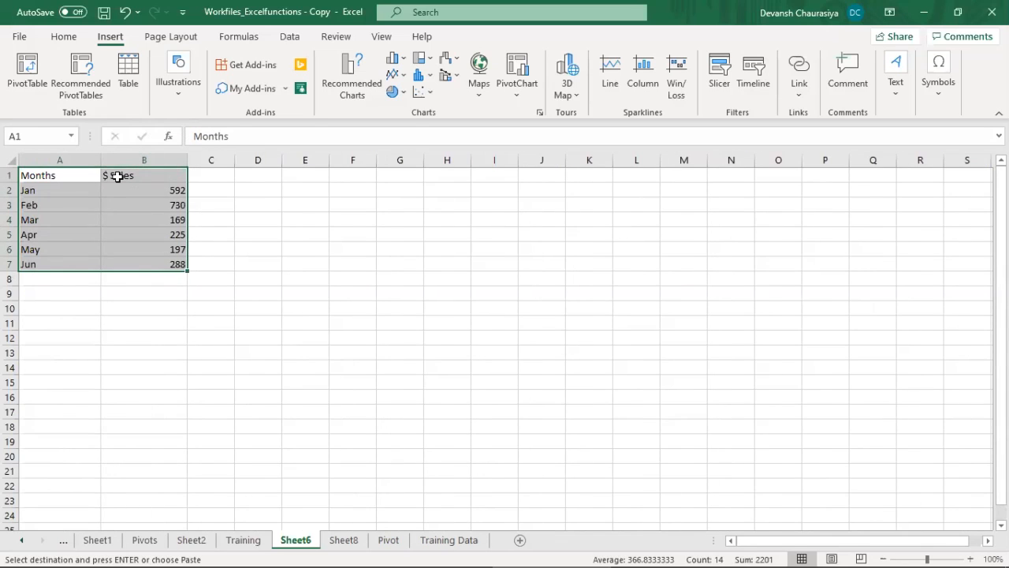
{"action": "left_click", "coordinate": [63, 36]}
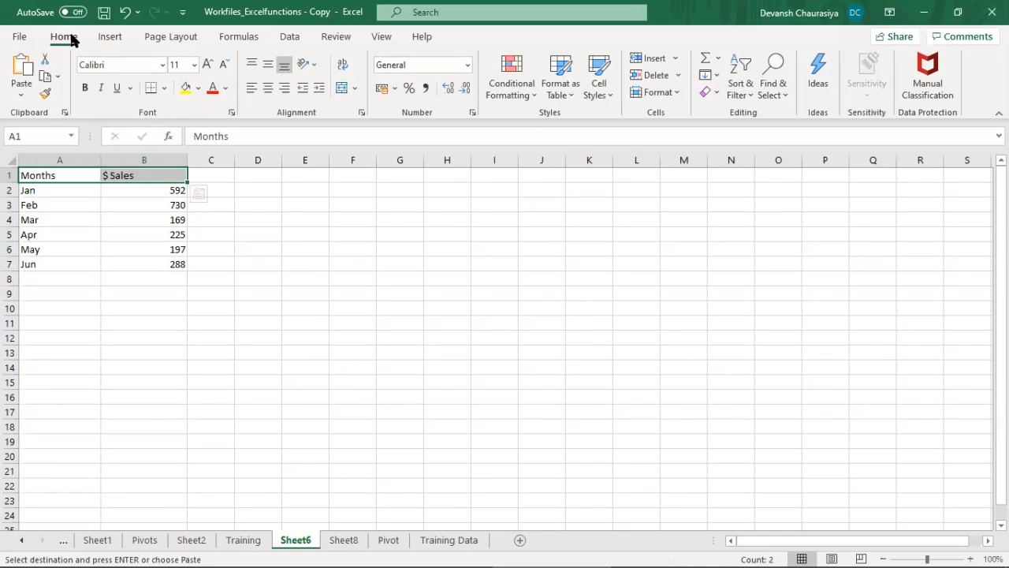
{"action": "left_click", "coordinate": [267, 89]}
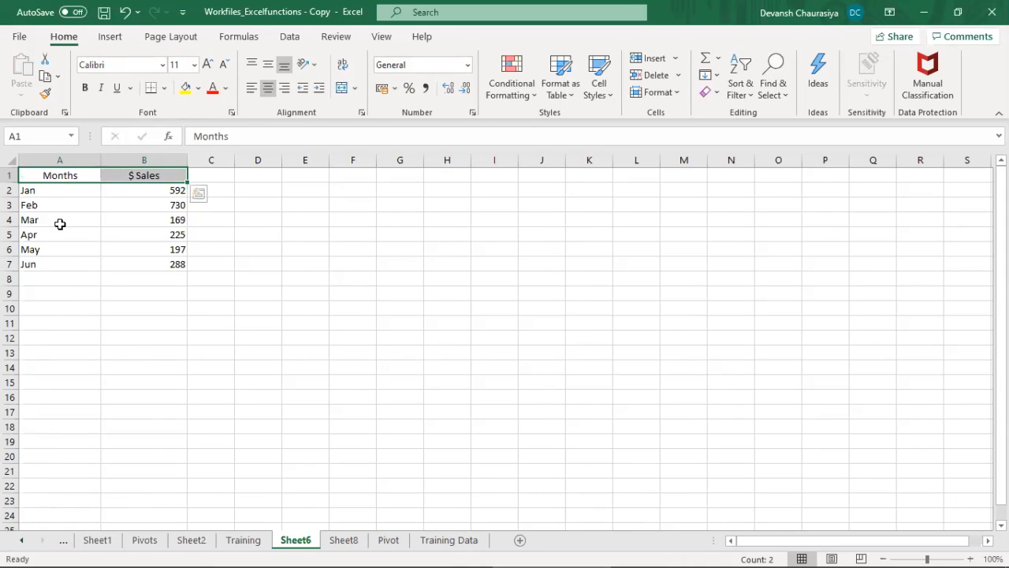
Step: Insert a 2-D clustered column chart from the Months and $ Sales data in A1:B7
{"action": "left_click_drag", "start_coordinate": [60, 175], "coordinate": [54, 266]}
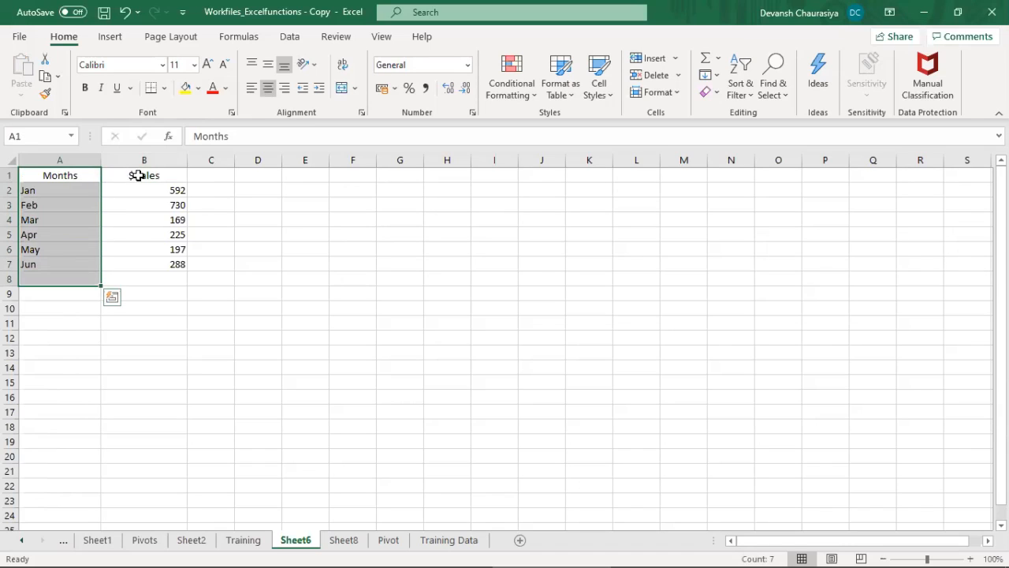
{"action": "left_click_drag", "start_coordinate": [142, 178], "coordinate": [150, 268]}
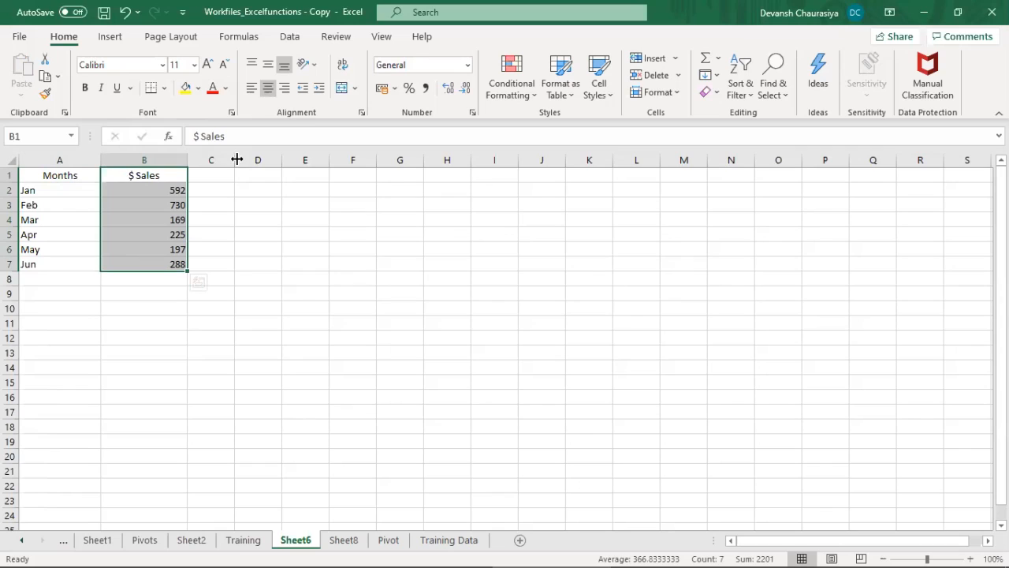
{"action": "key", "text": "alt+F1"}
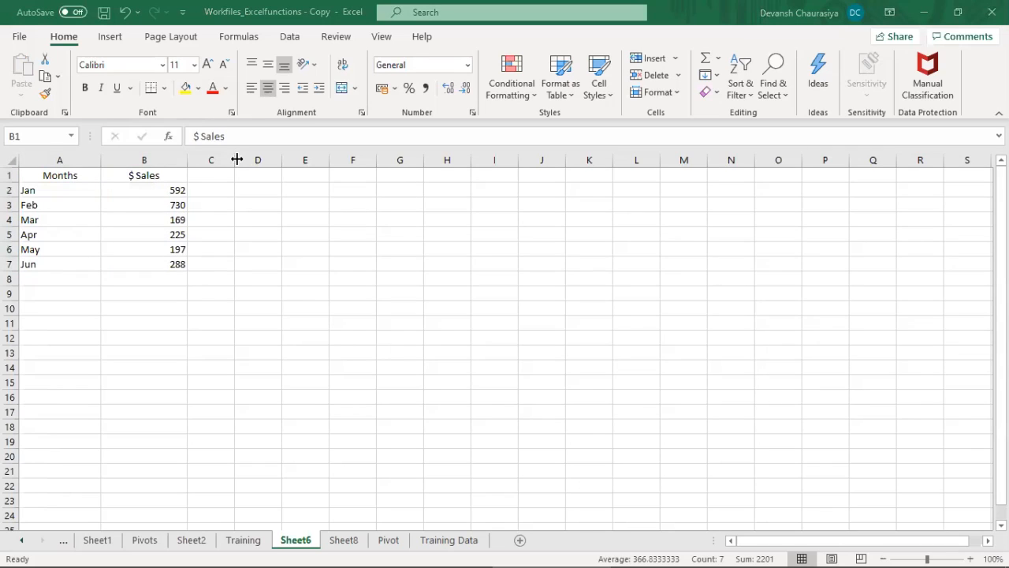
{"action": "left_click_drag", "start_coordinate": [57, 172], "coordinate": [169, 266]}
{"action": "left_click", "coordinate": [115, 37]}
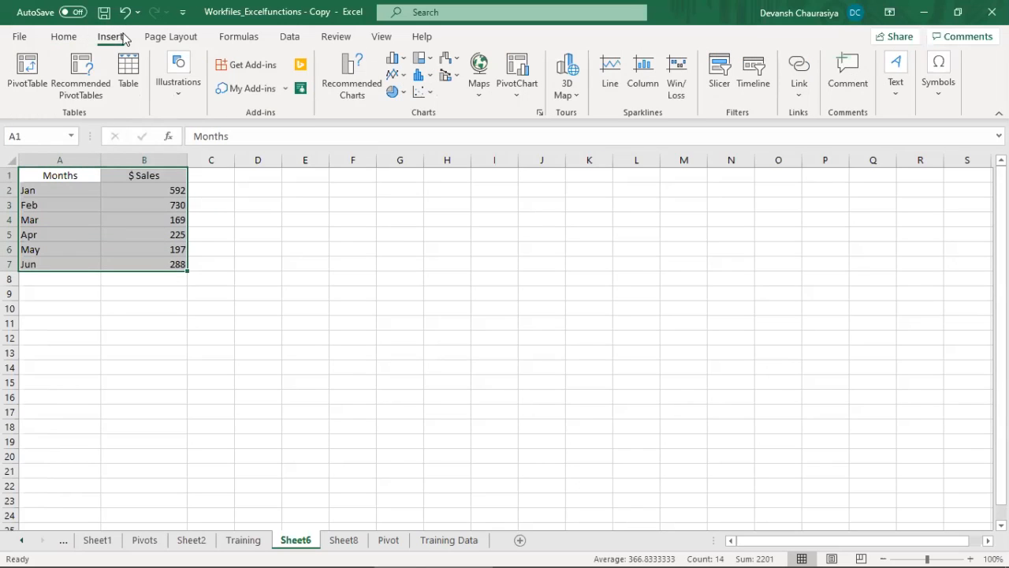
{"action": "left_click", "coordinate": [396, 58]}
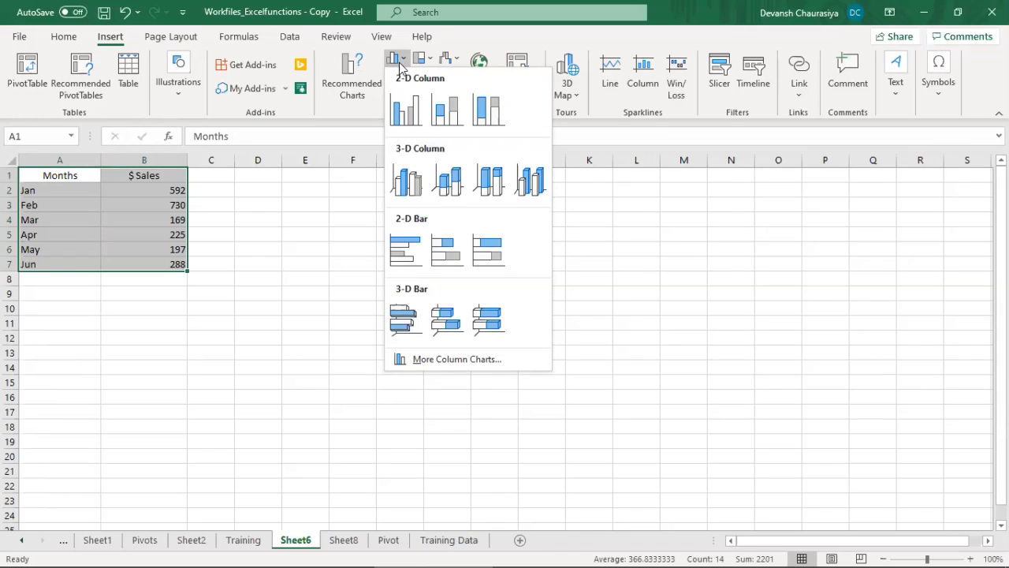
{"action": "left_click", "coordinate": [405, 111]}
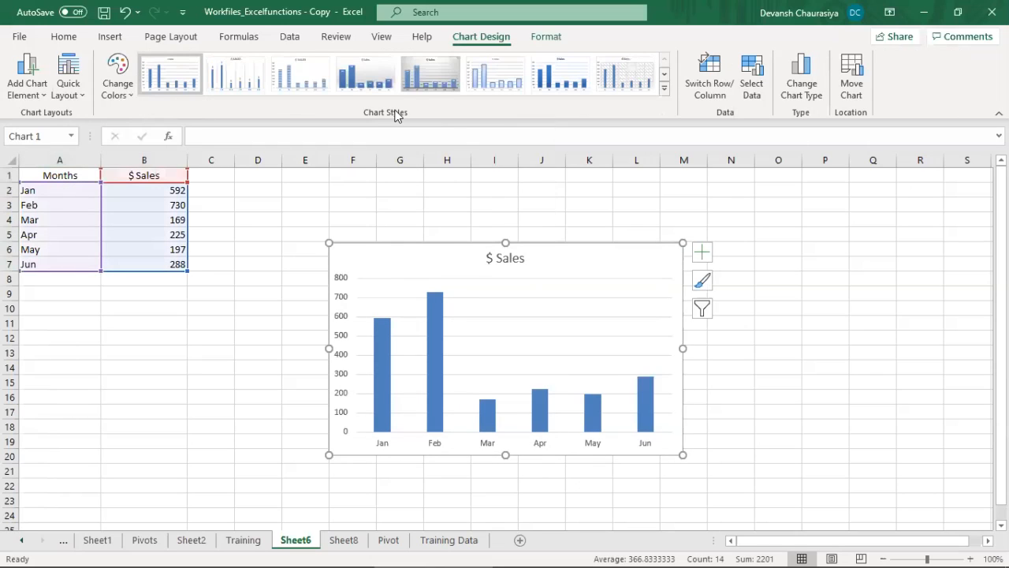
Step: Move the $ Sales chart up beside the data, preview the chart styles, and keep the first style
{"action": "left_click_drag", "start_coordinate": [466, 250], "coordinate": [456, 195]}
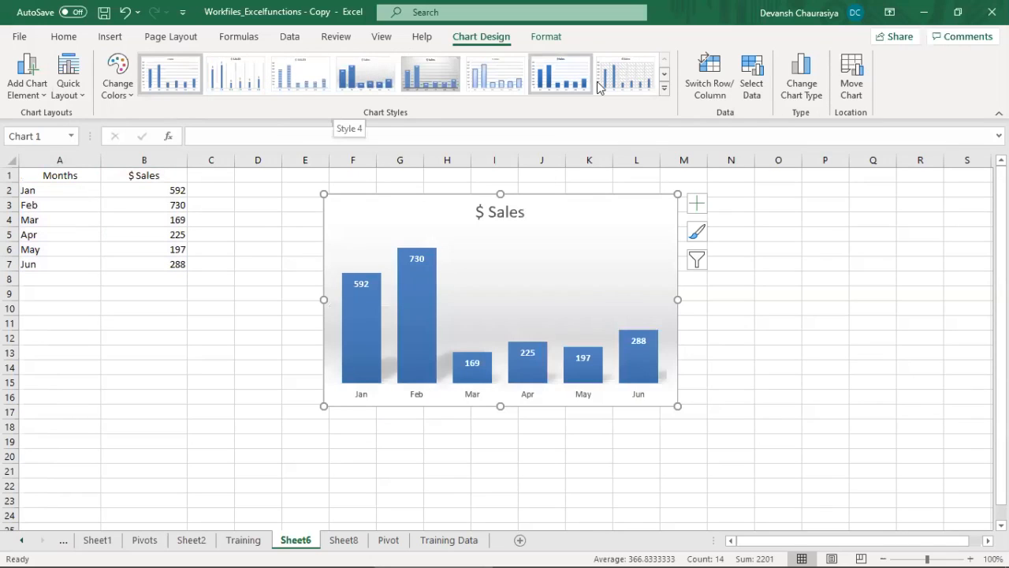
{"action": "left_click", "coordinate": [666, 89]}
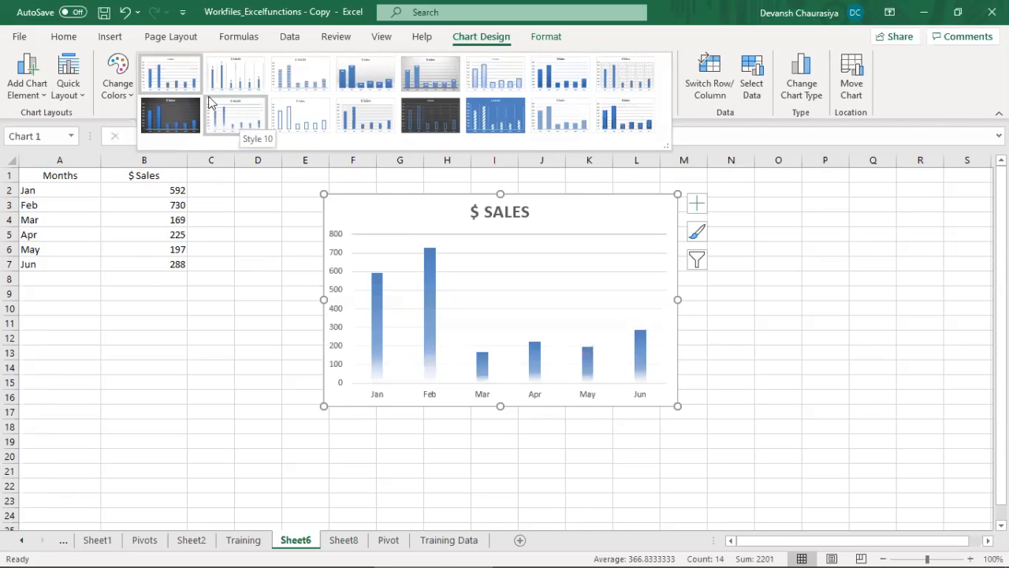
{"action": "left_click", "coordinate": [164, 69]}
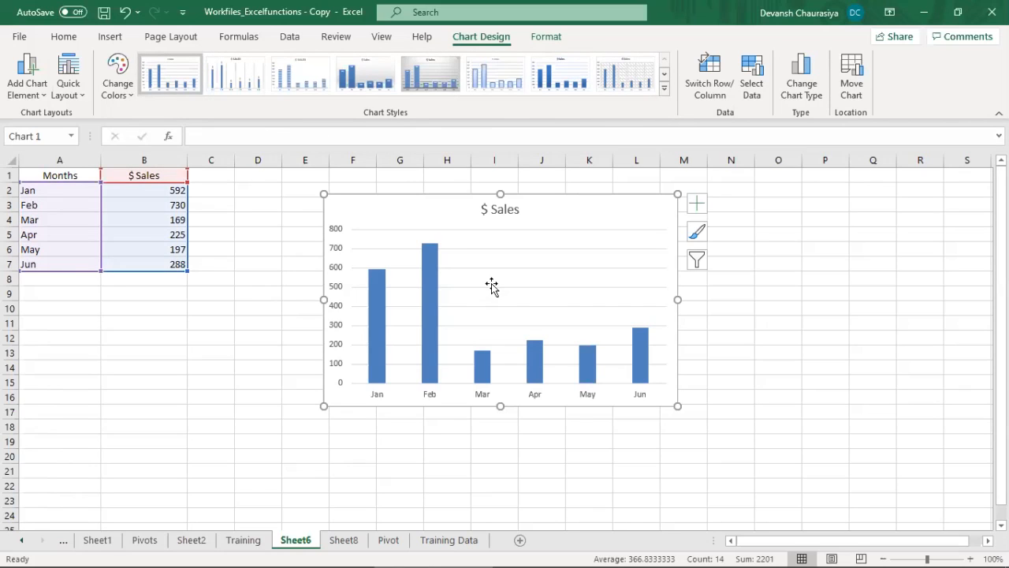
Step: Add a July row with sales of 300 below the Jun row
{"action": "left_click", "coordinate": [48, 279]}
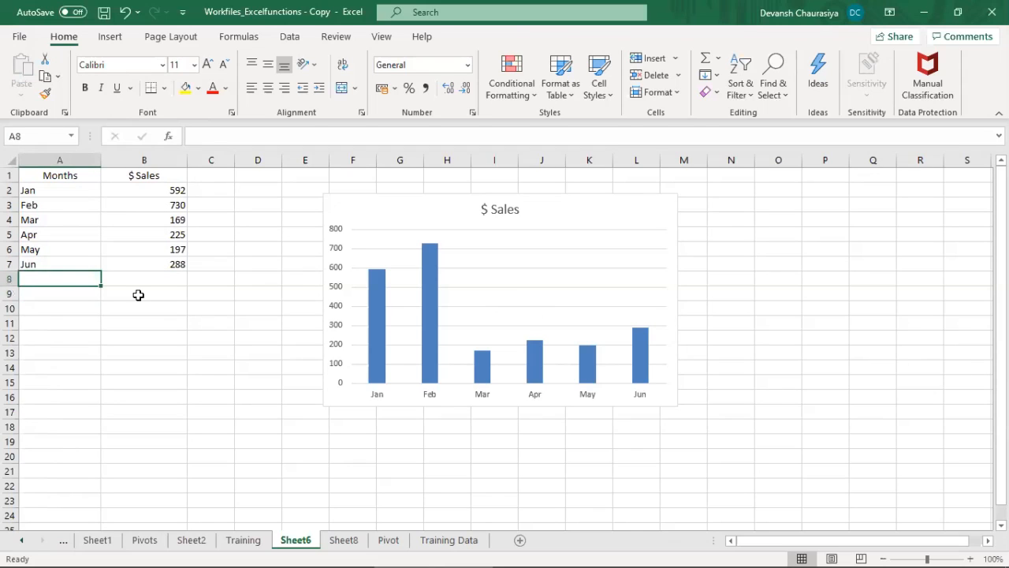
{"action": "type", "text": "Jun"}
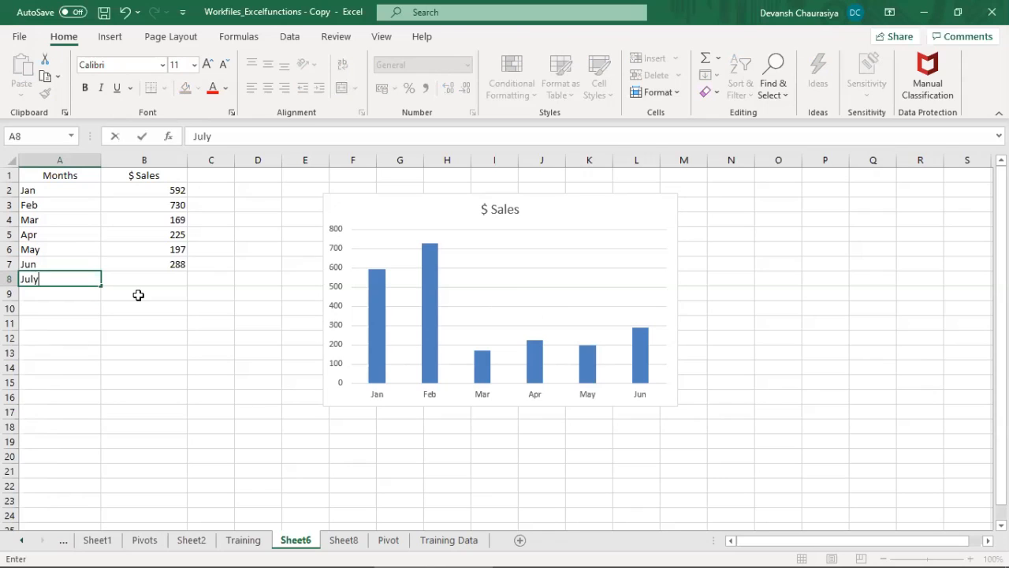
{"action": "type", "text": "y"}
{"action": "key", "text": "Tab"}
{"action": "type", "text": "300"}
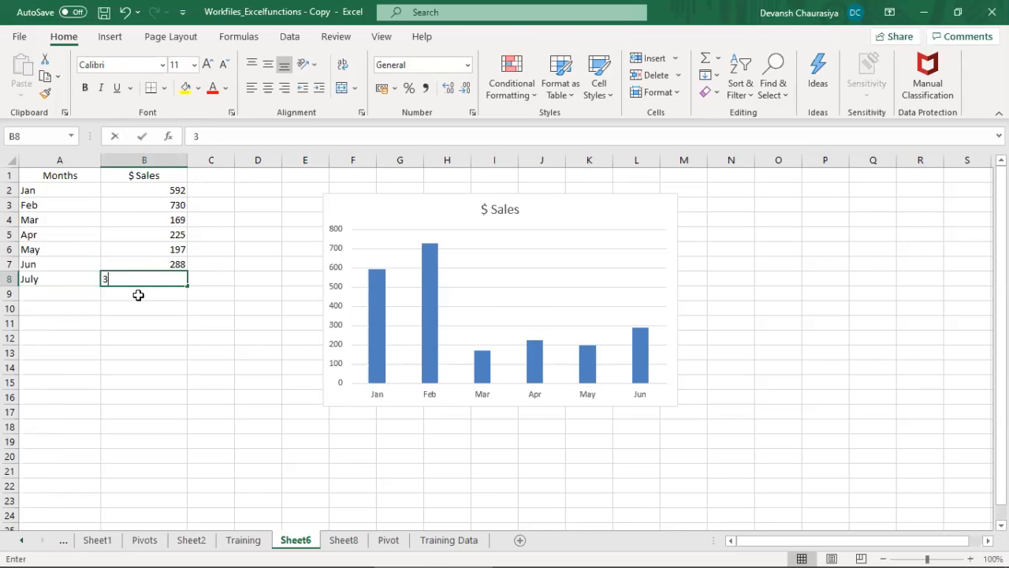
{"action": "key", "text": "Tab"}
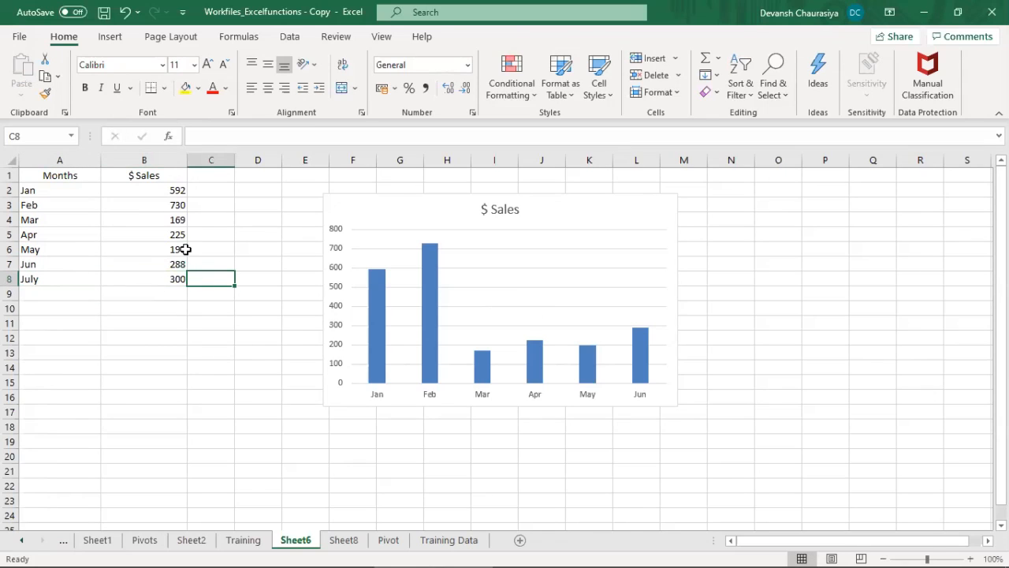
Step: Extend the chart's data range to include the July row, trying it down to row 15 before restoring it to row 8
{"action": "left_click", "coordinate": [525, 305]}
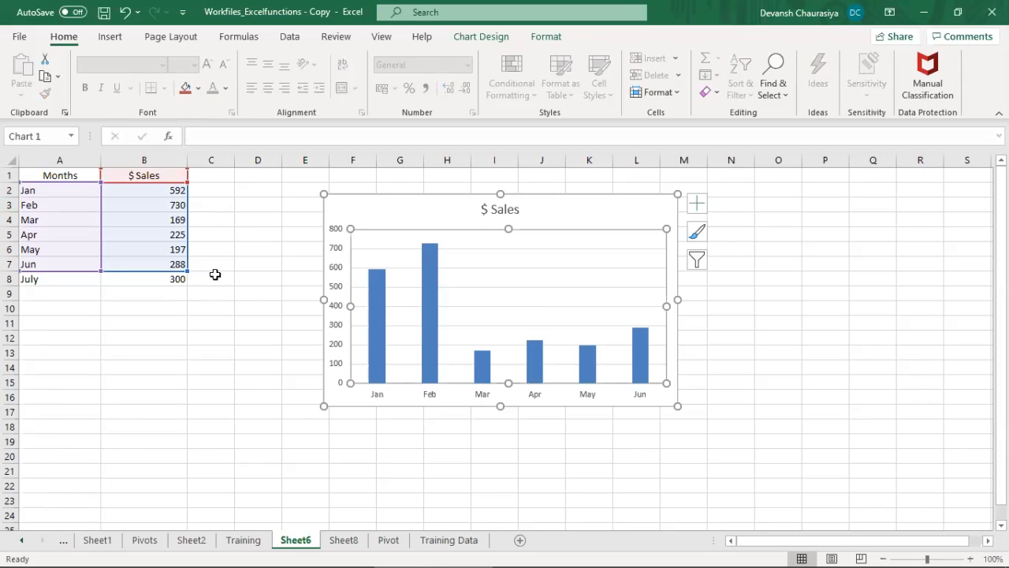
{"action": "left_click_drag", "start_coordinate": [187, 270], "coordinate": [188, 284]}
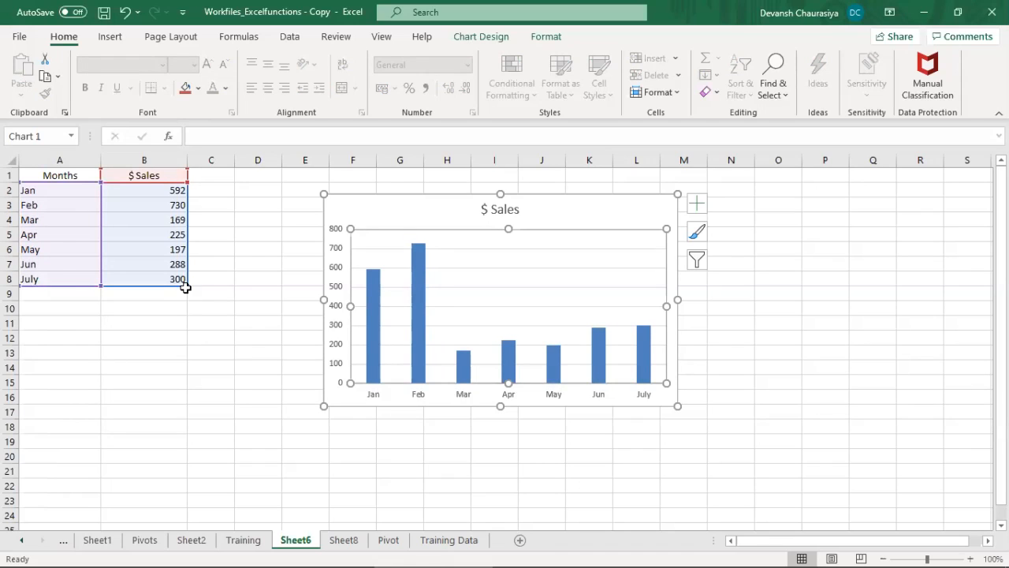
{"action": "left_click_drag", "start_coordinate": [186, 285], "coordinate": [184, 384]}
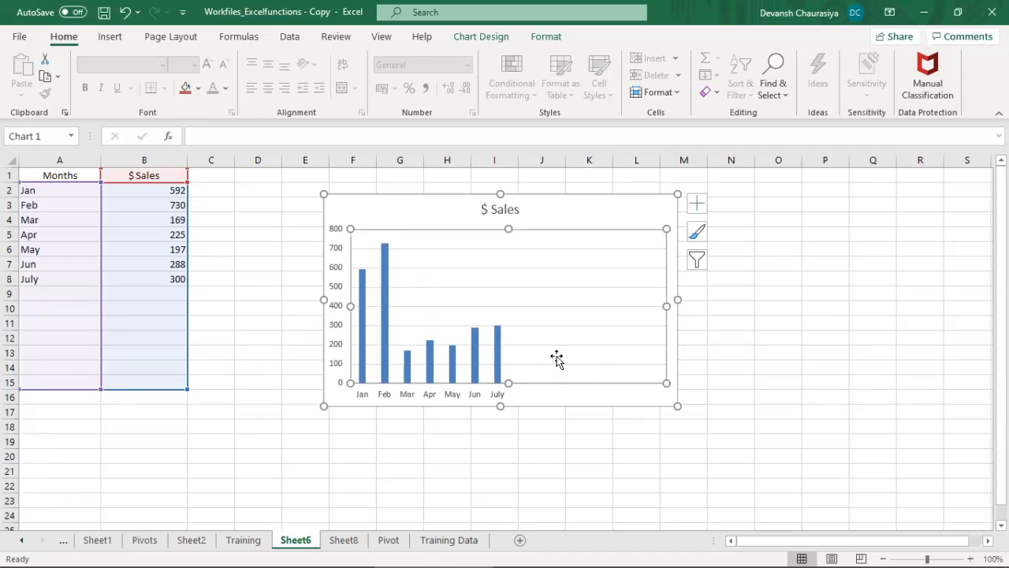
{"action": "left_click_drag", "start_coordinate": [188, 391], "coordinate": [190, 284]}
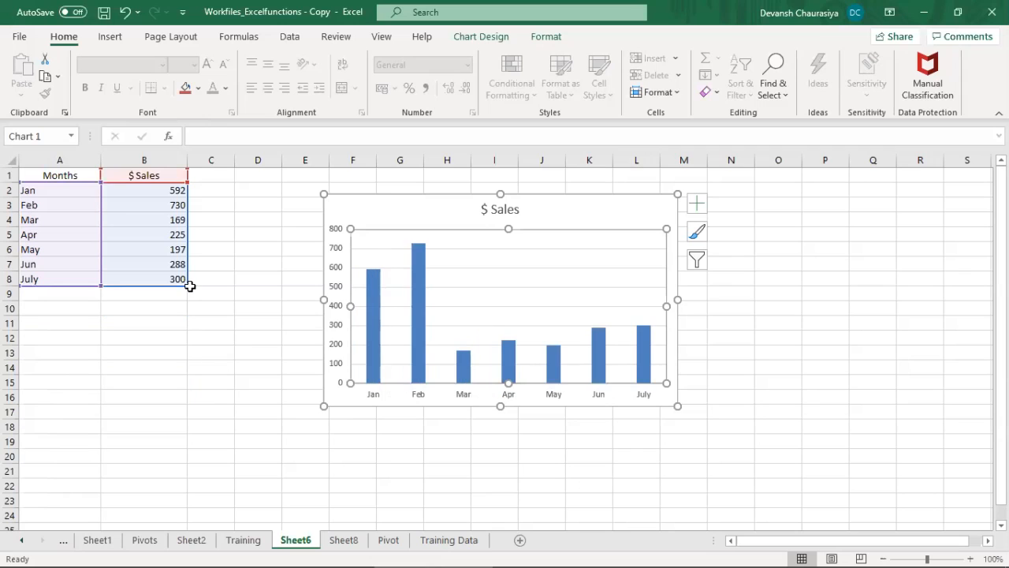
{"action": "left_click", "coordinate": [225, 394]}
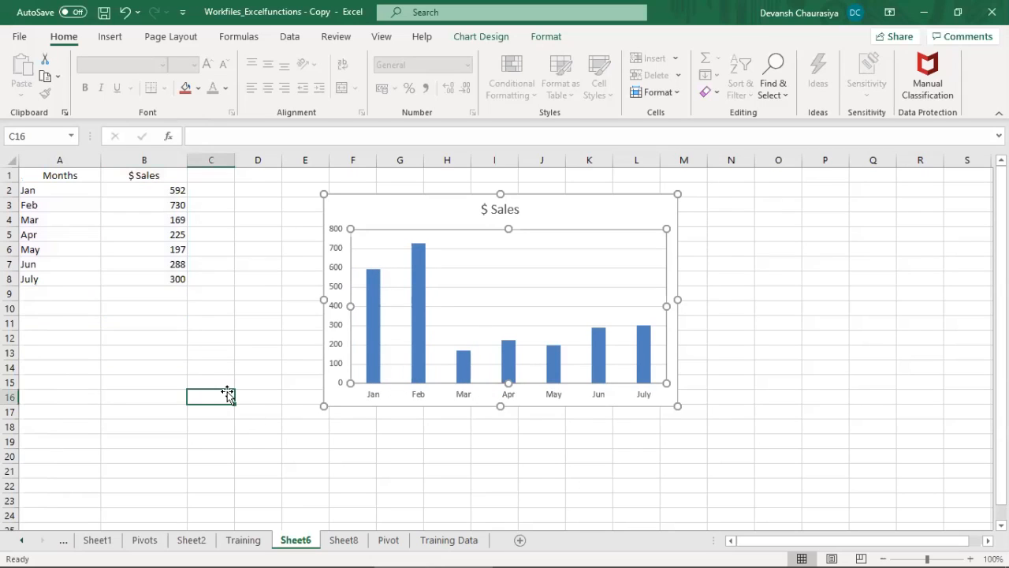
Step: Fill the chart's $ Sales columns with the standard Blue colour
{"action": "left_click", "coordinate": [435, 211]}
{"action": "left_click", "coordinate": [428, 194]}
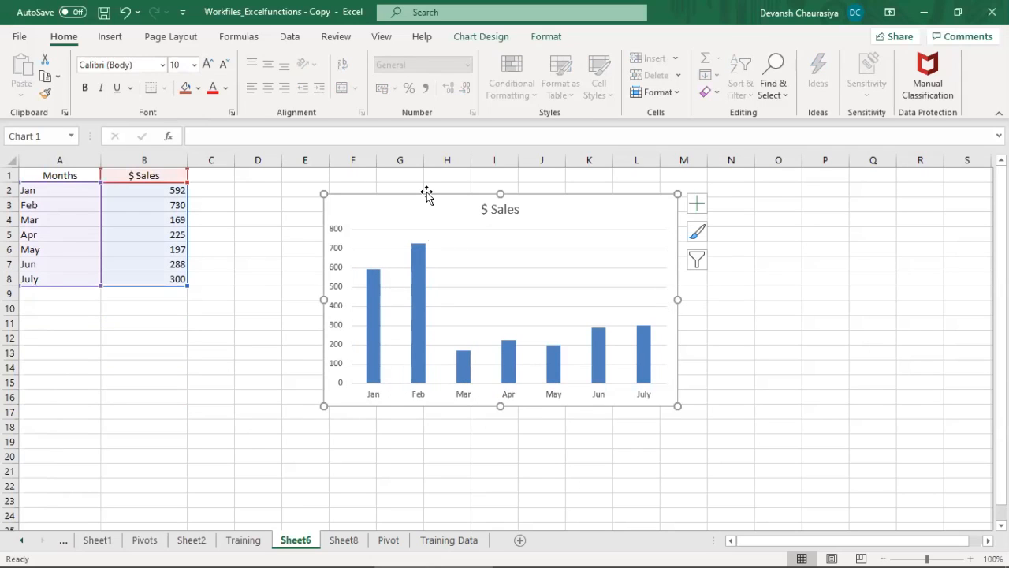
{"action": "left_click", "coordinate": [420, 271]}
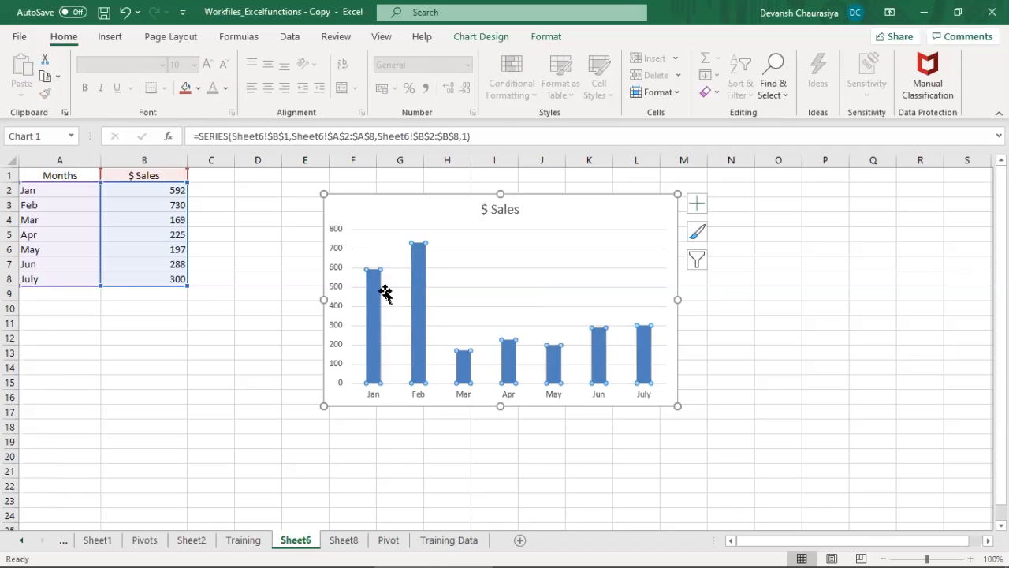
{"action": "left_click", "coordinate": [198, 88]}
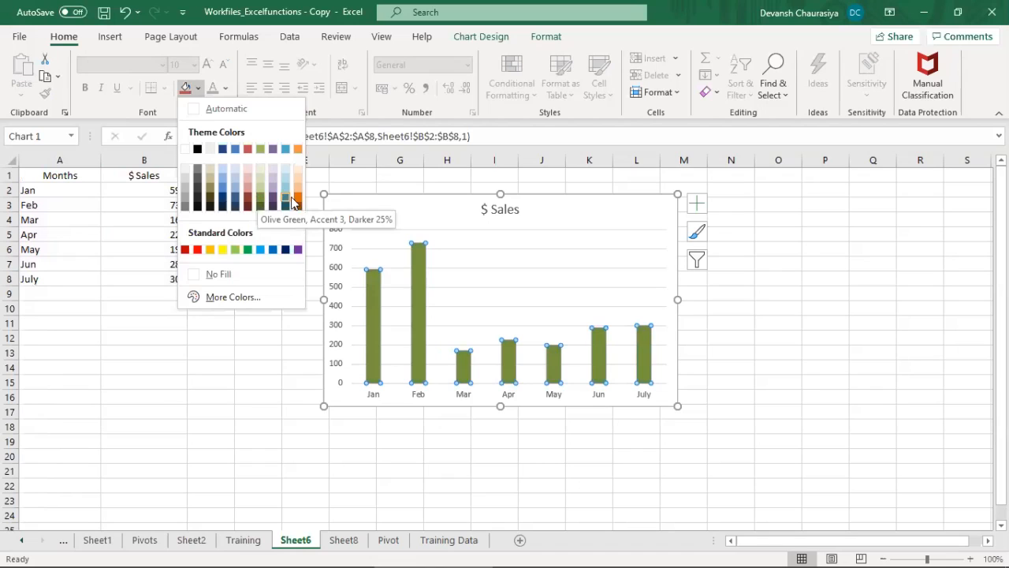
{"action": "left_click", "coordinate": [273, 249]}
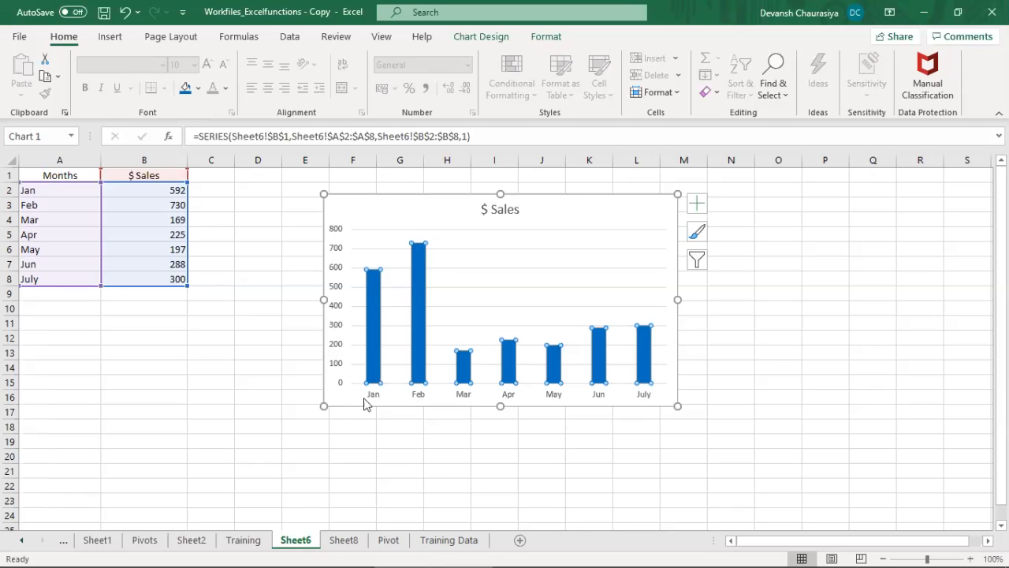
Step: Try a maximum bound of 1000 on the chart's vertical axis and reset it to automatic
{"action": "right_click", "coordinate": [336, 234]}
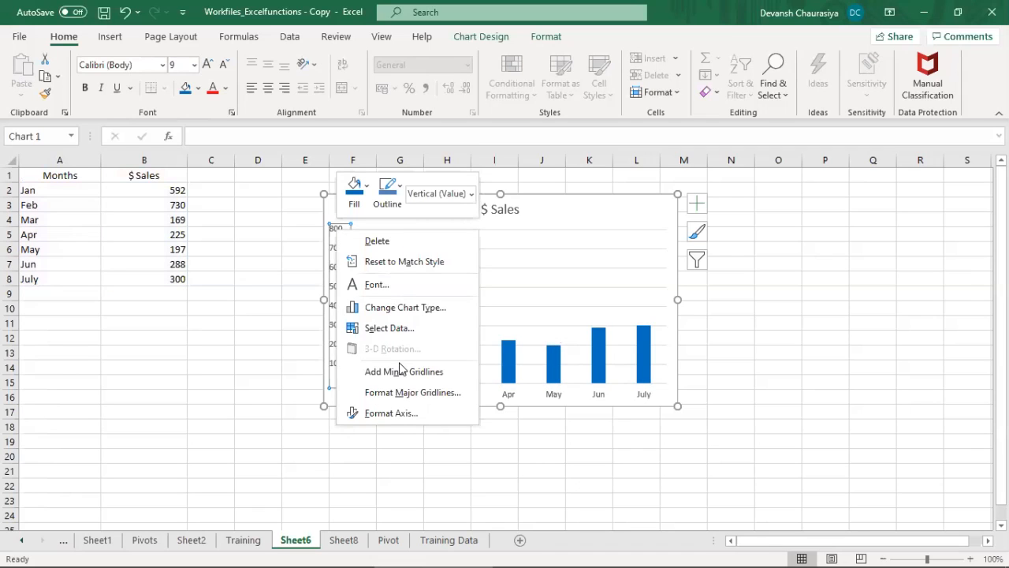
{"action": "left_click", "coordinate": [386, 422]}
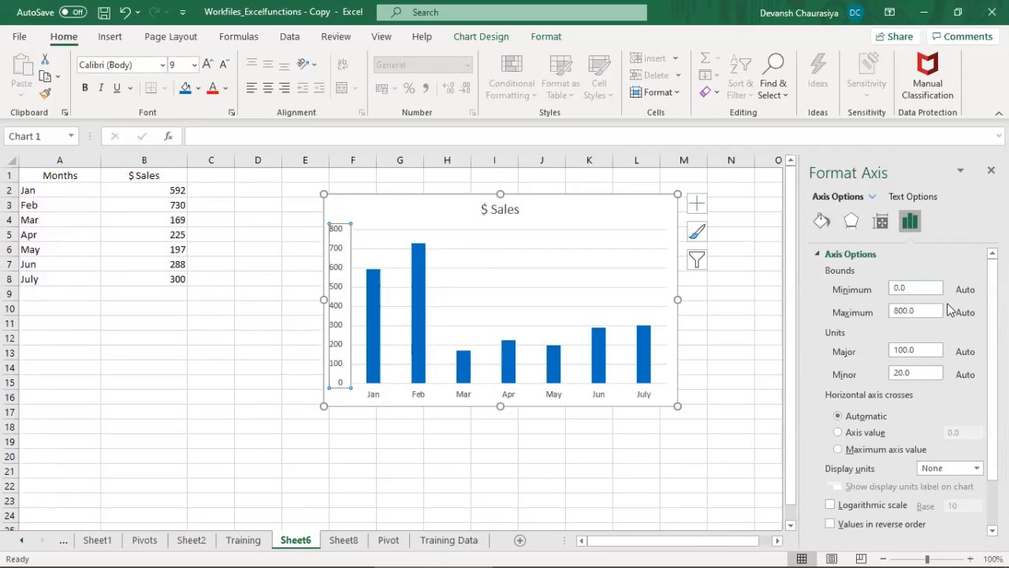
{"action": "left_click", "coordinate": [925, 316]}
{"action": "type", "text": "1"}
{"action": "key", "text": "Return"}
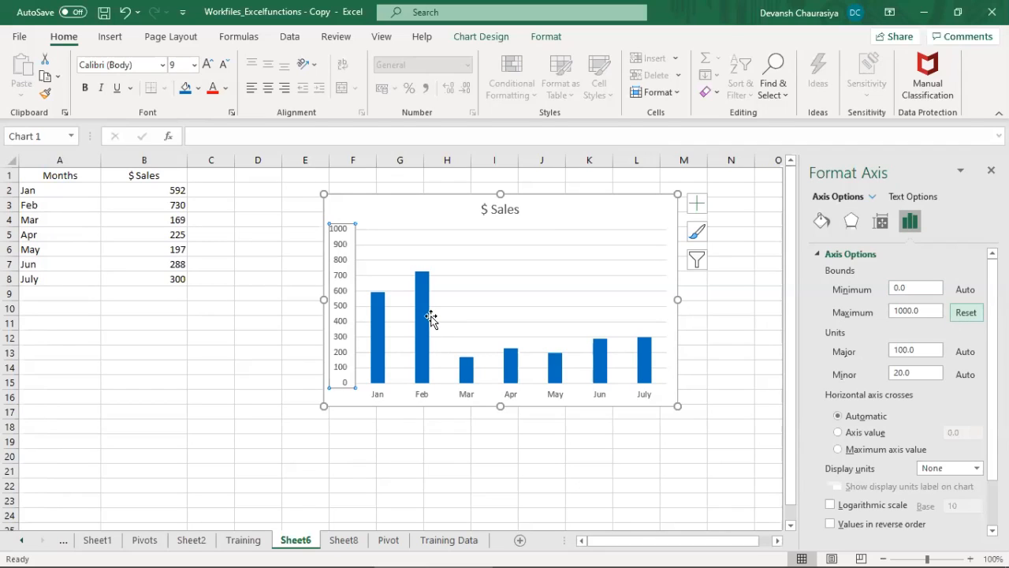
{"action": "left_click", "coordinate": [976, 314]}
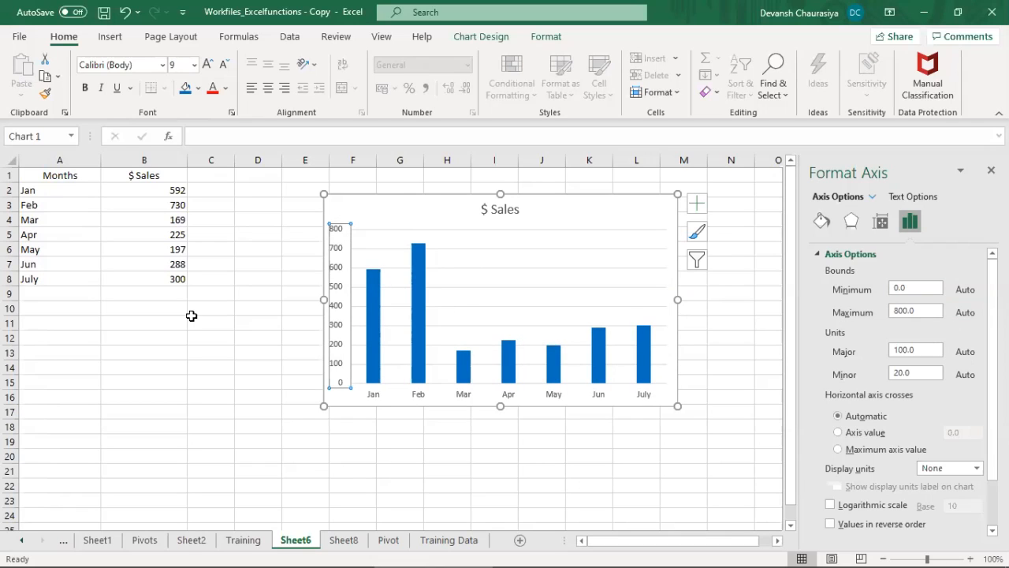
{"action": "left_click", "coordinate": [248, 294]}
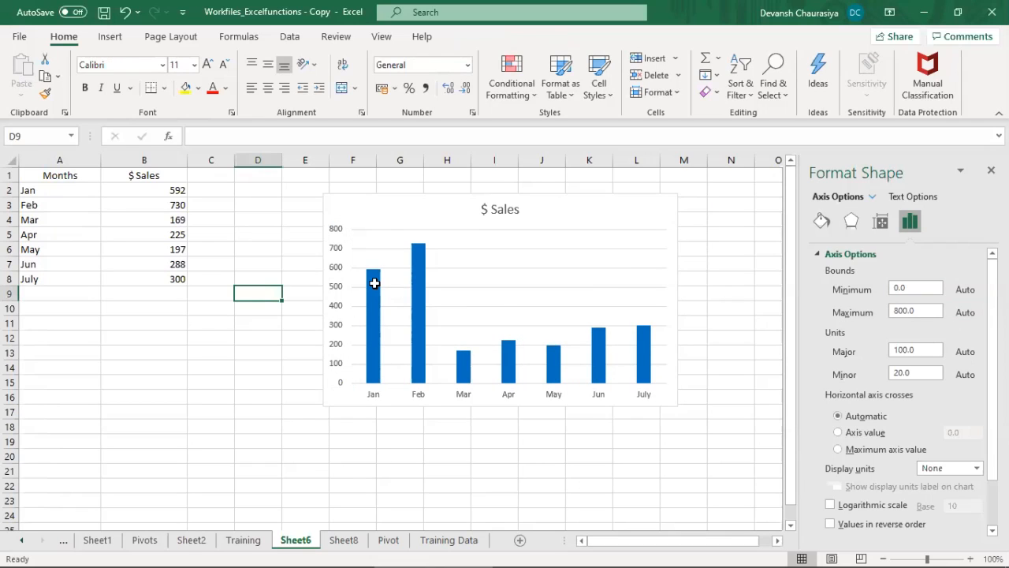
Step: Add data labels to the columns of the $ Sales series
{"action": "mouse_move", "coordinate": [371, 276]}
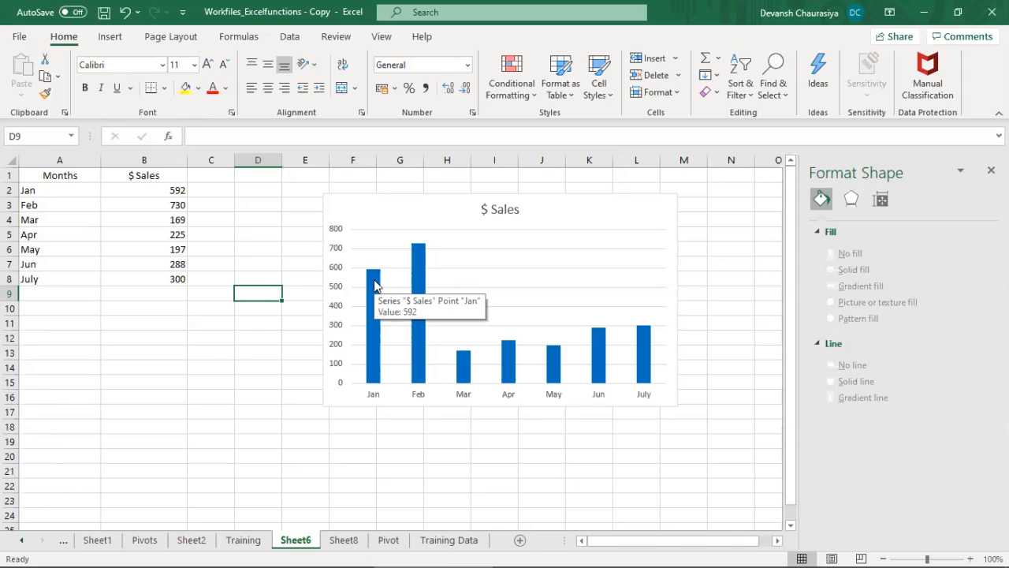
{"action": "right_click", "coordinate": [375, 284]}
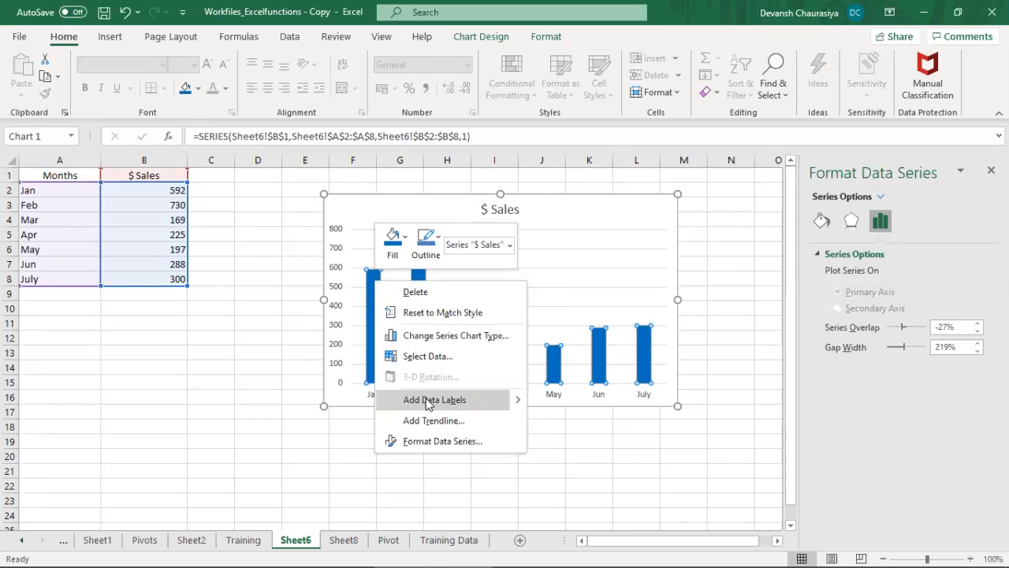
{"action": "mouse_move", "coordinate": [520, 397]}
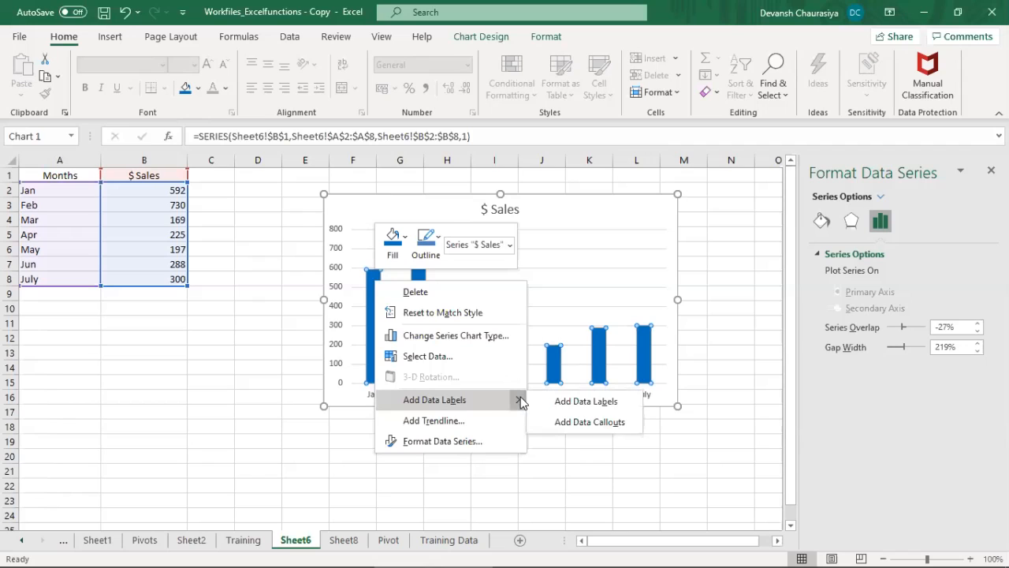
{"action": "left_click", "coordinate": [579, 400]}
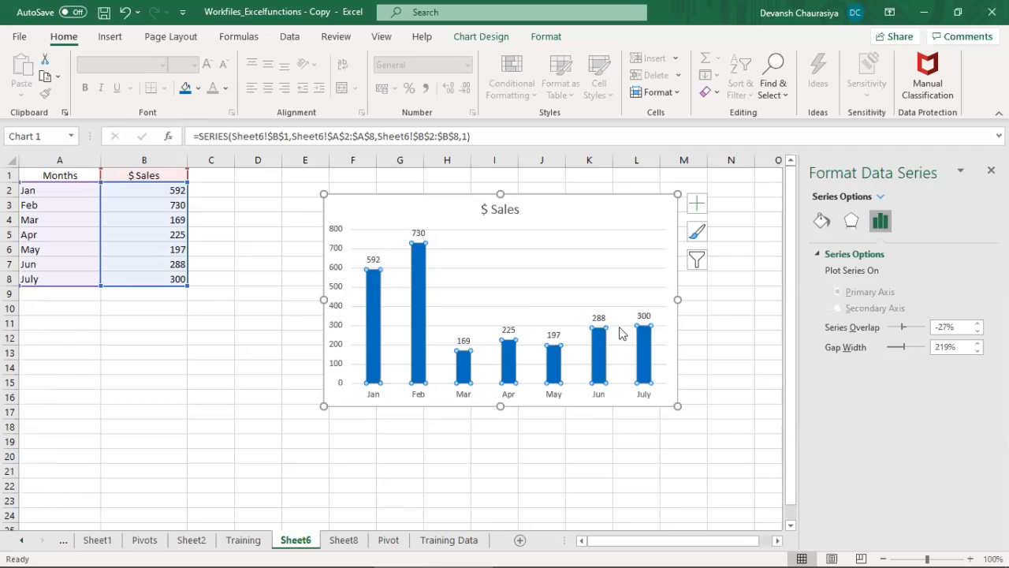
Step: Set the font size of the chart's data labels to 10
{"action": "left_click", "coordinate": [420, 232]}
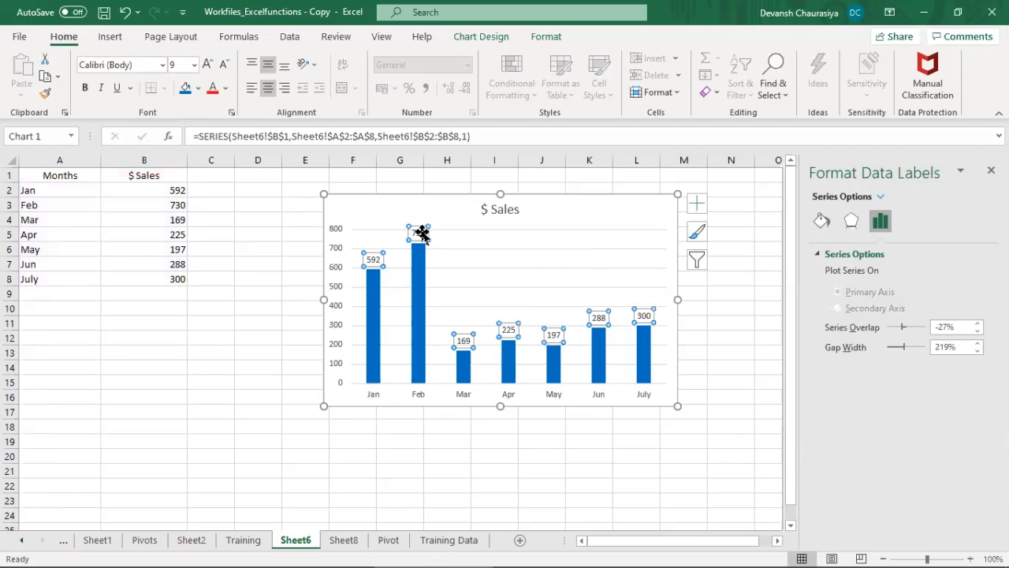
{"action": "right_click", "coordinate": [422, 233]}
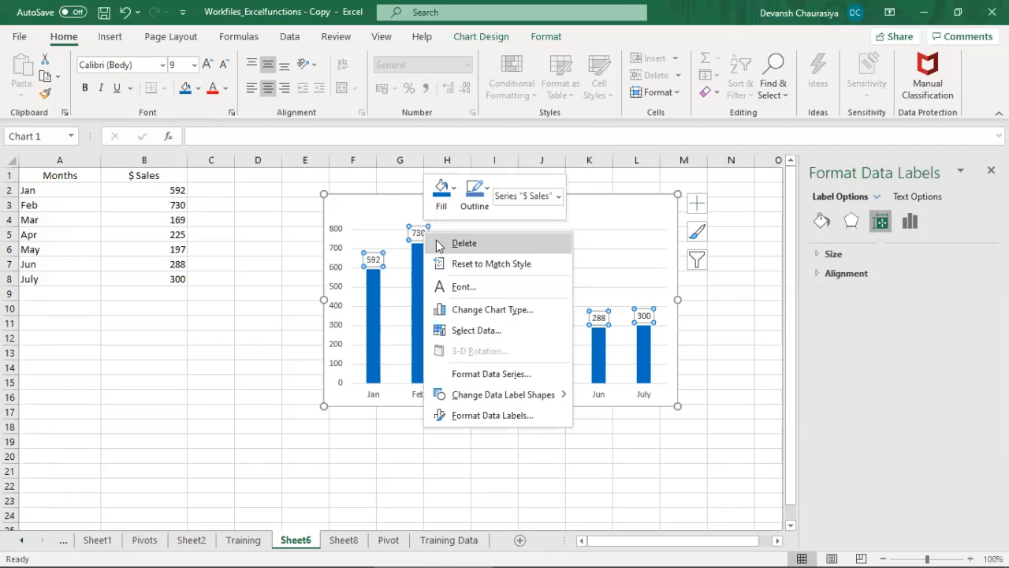
{"action": "left_click", "coordinate": [820, 255]}
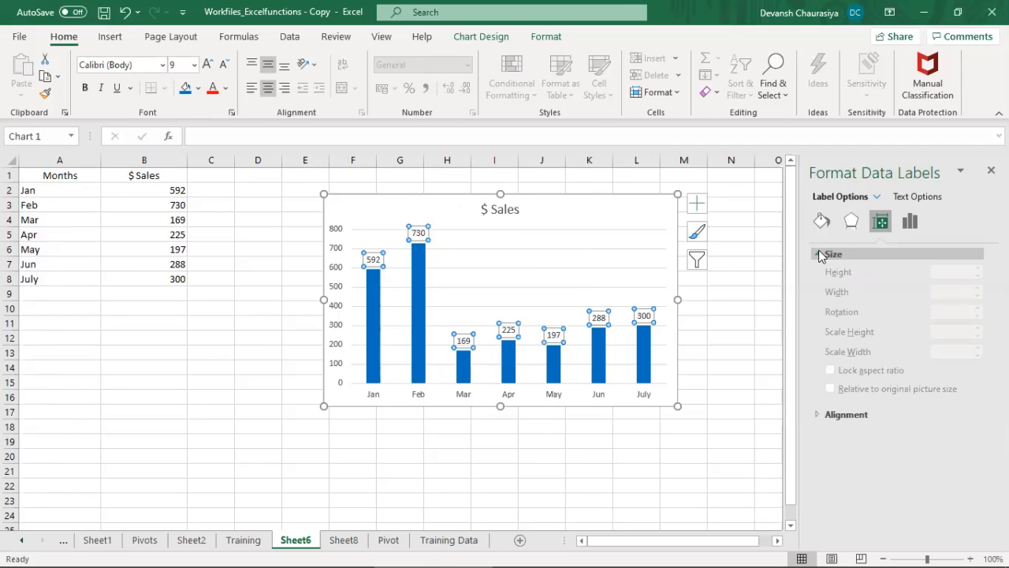
{"action": "right_click", "coordinate": [420, 235]}
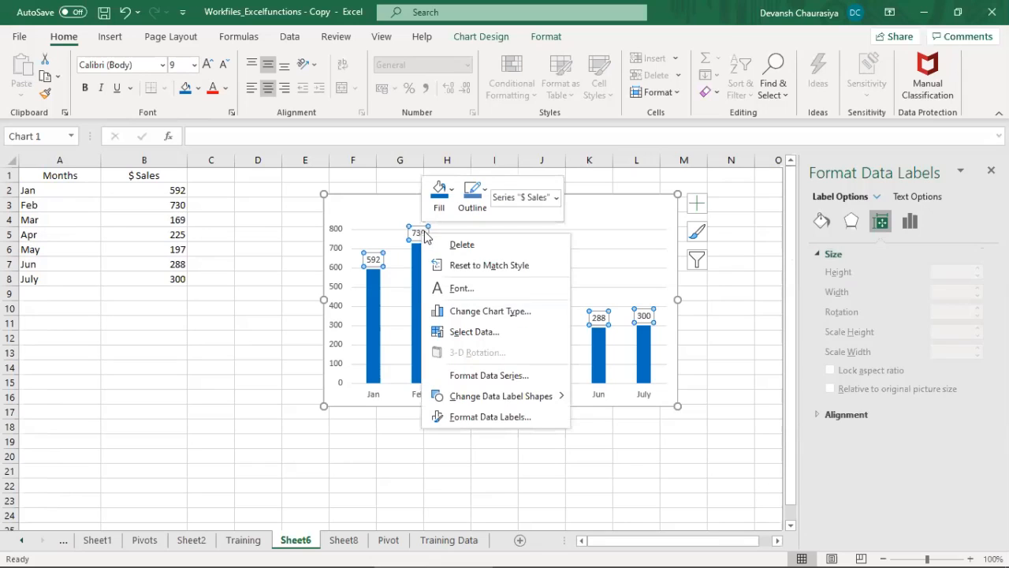
{"action": "left_click", "coordinate": [461, 289]}
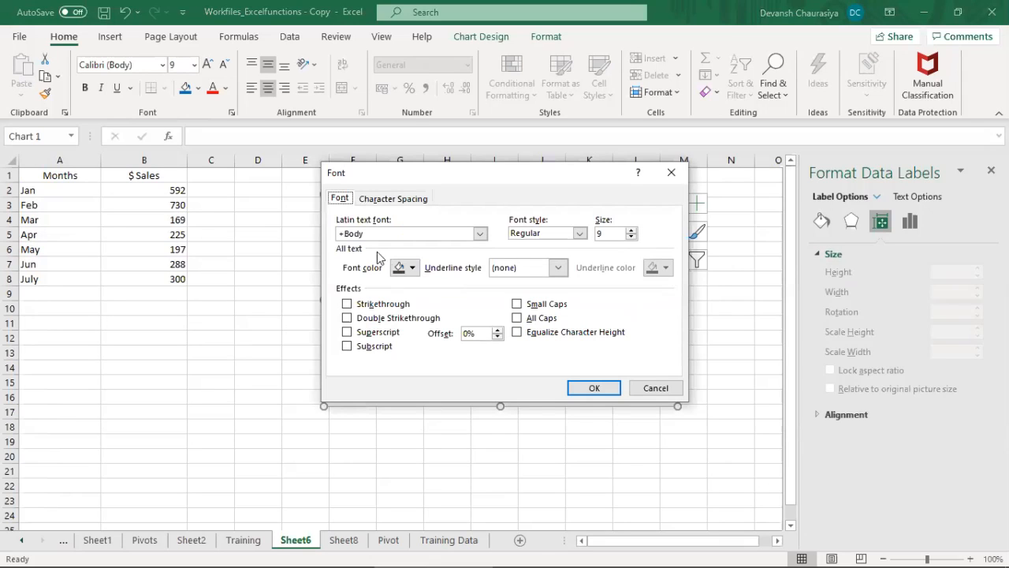
{"action": "left_click", "coordinate": [631, 230]}
{"action": "type", "text": "1"}
{"action": "left_click", "coordinate": [597, 387]}
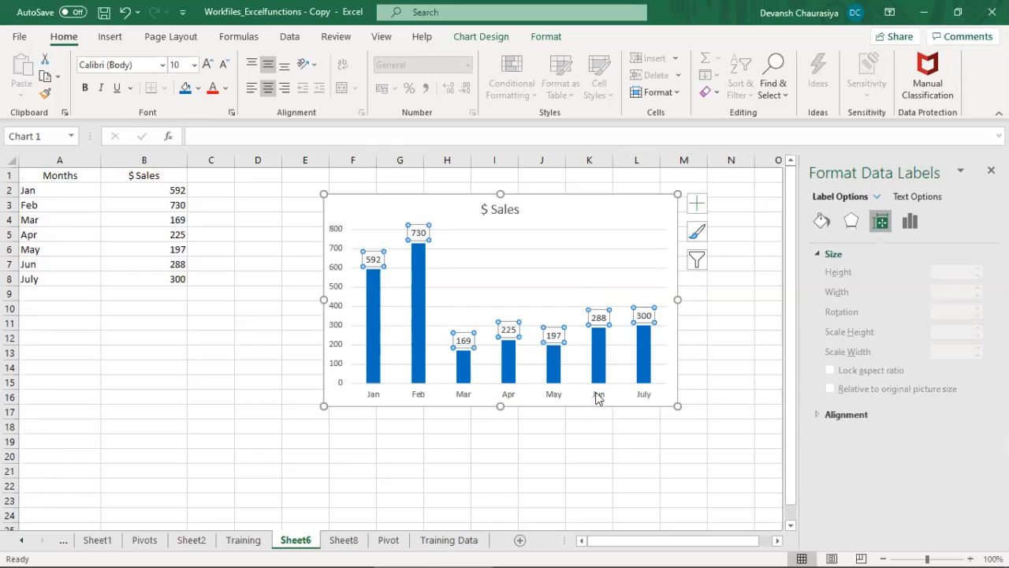
Step: Increase the font size of the horizontal and vertical axis labels to 10 and close the axis formatting options
{"action": "left_click", "coordinate": [465, 394]}
{"action": "left_click", "coordinate": [208, 65]}
{"action": "left_click", "coordinate": [331, 301]}
{"action": "left_click", "coordinate": [212, 64]}
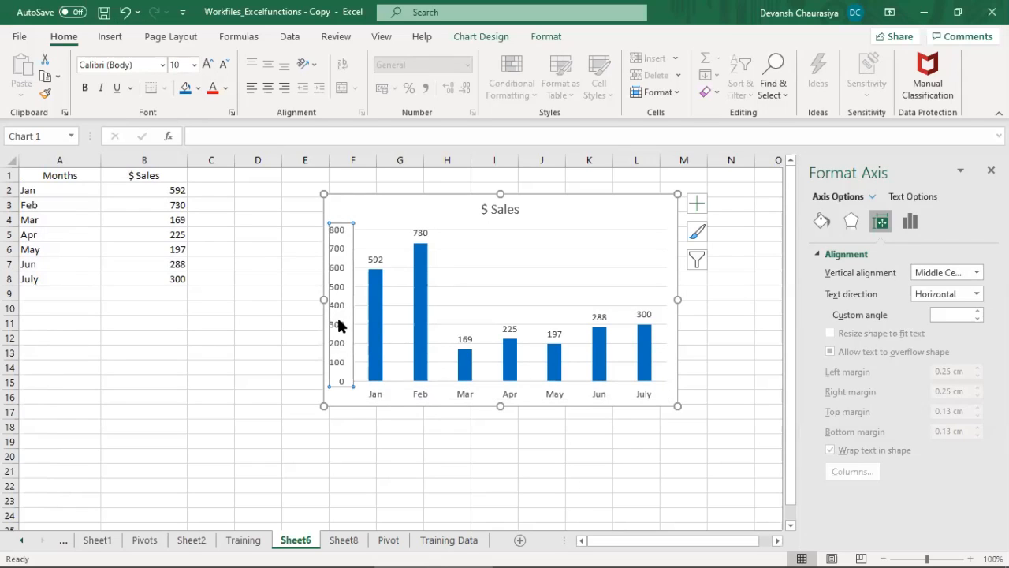
{"action": "left_click", "coordinate": [376, 391]}
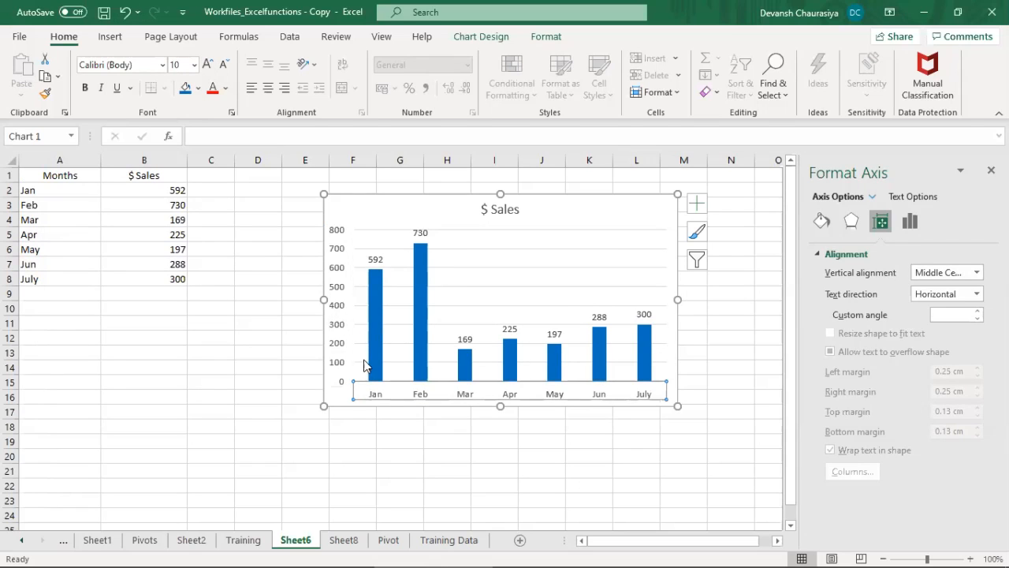
{"action": "left_click", "coordinate": [343, 331]}
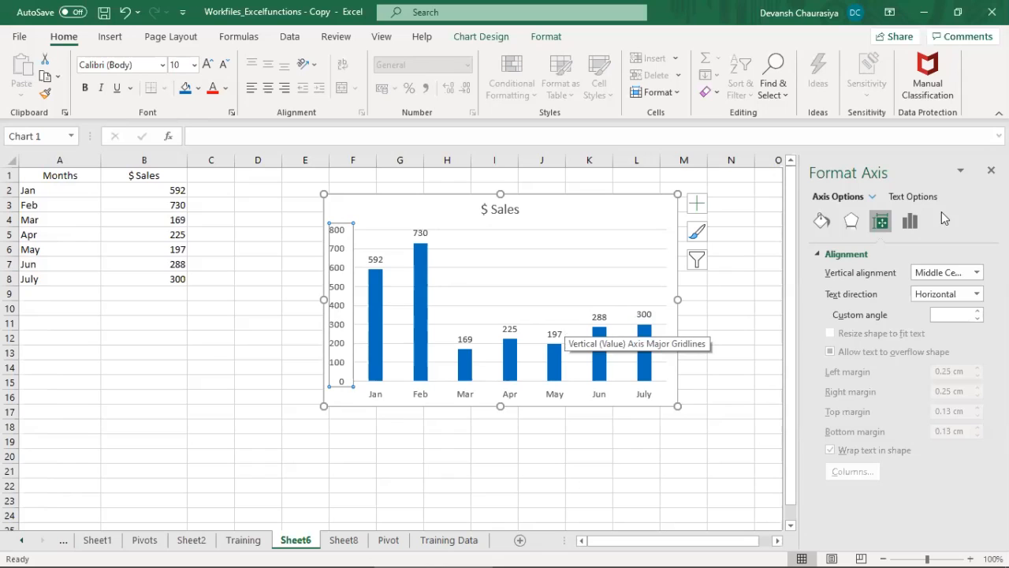
{"action": "left_click", "coordinate": [991, 171]}
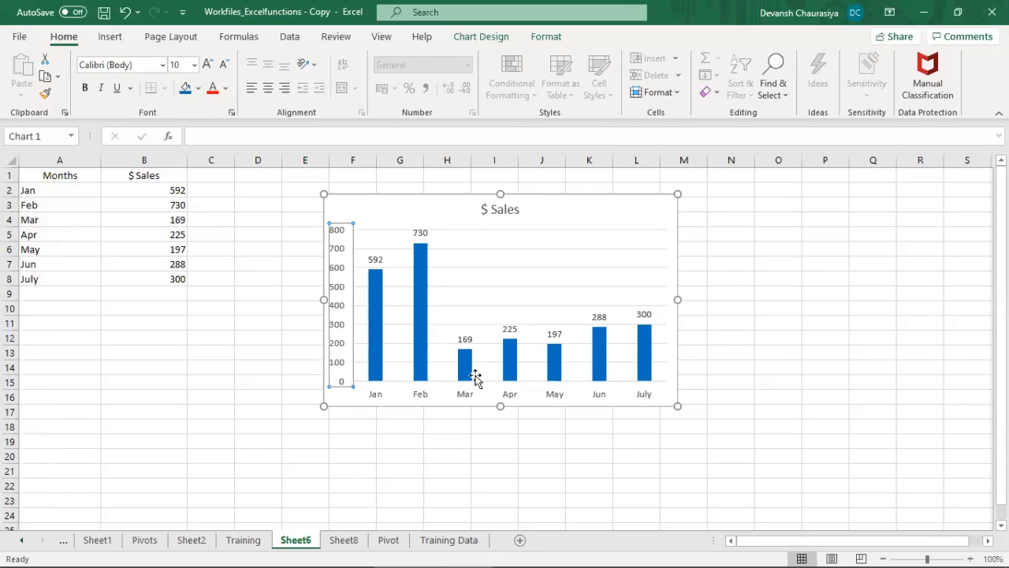
{"action": "left_click", "coordinate": [577, 200]}
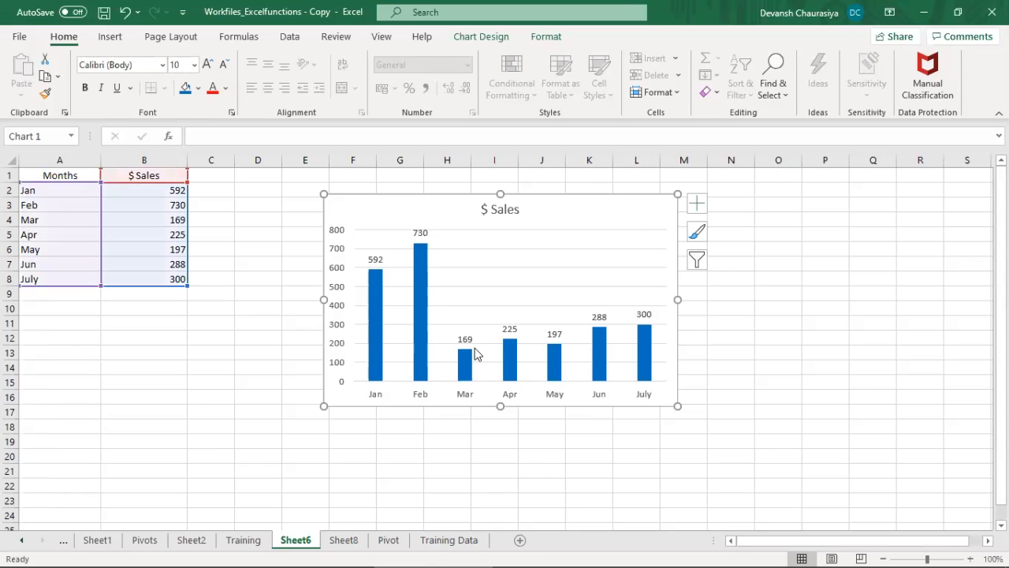
{"action": "double_click", "coordinate": [561, 197]}
{"action": "left_click", "coordinate": [157, 425]}
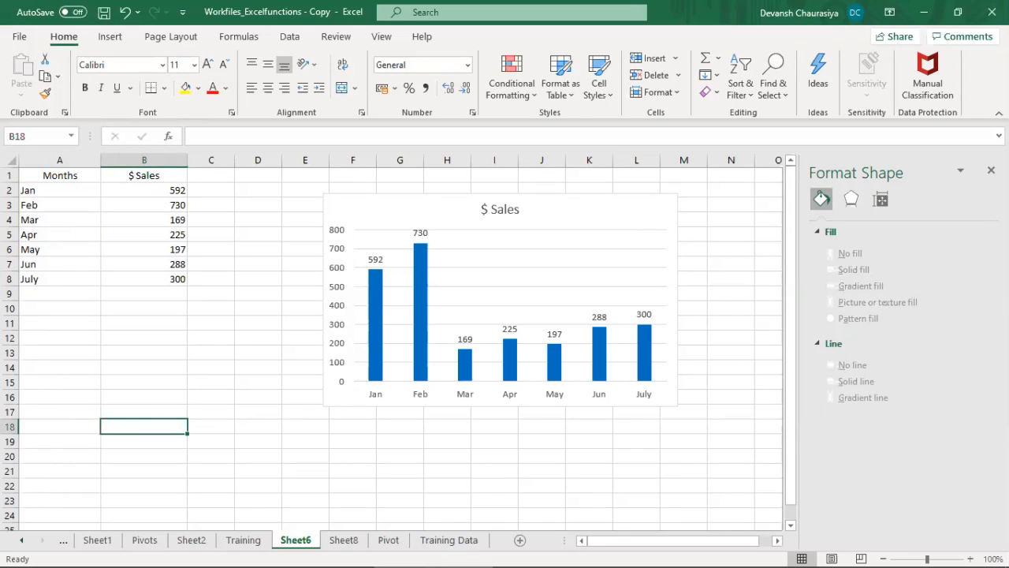
{"action": "left_click", "coordinate": [991, 170]}
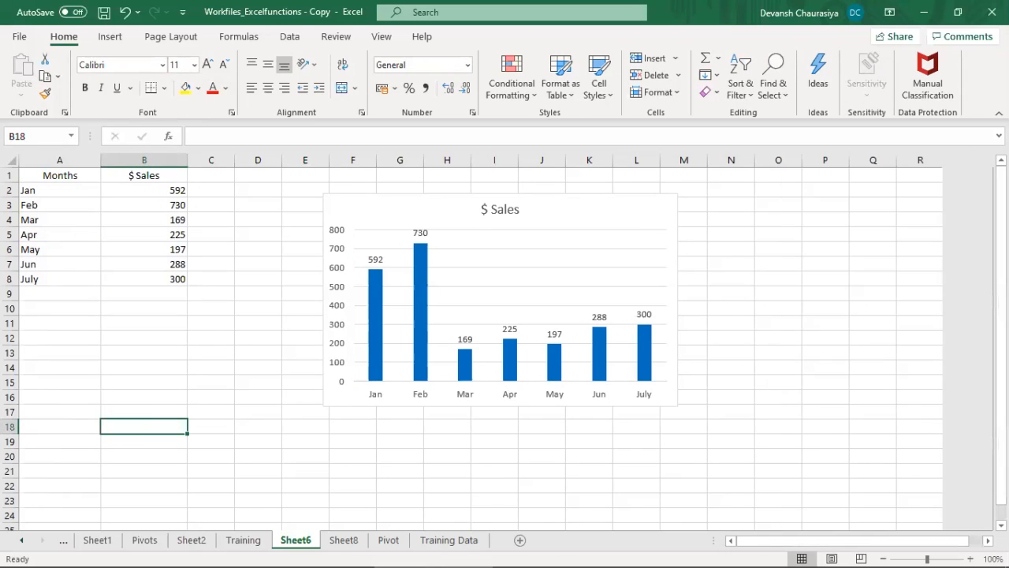
Step: Change the $ Sales column chart to a clustered bar chart
{"action": "left_click", "coordinate": [471, 234]}
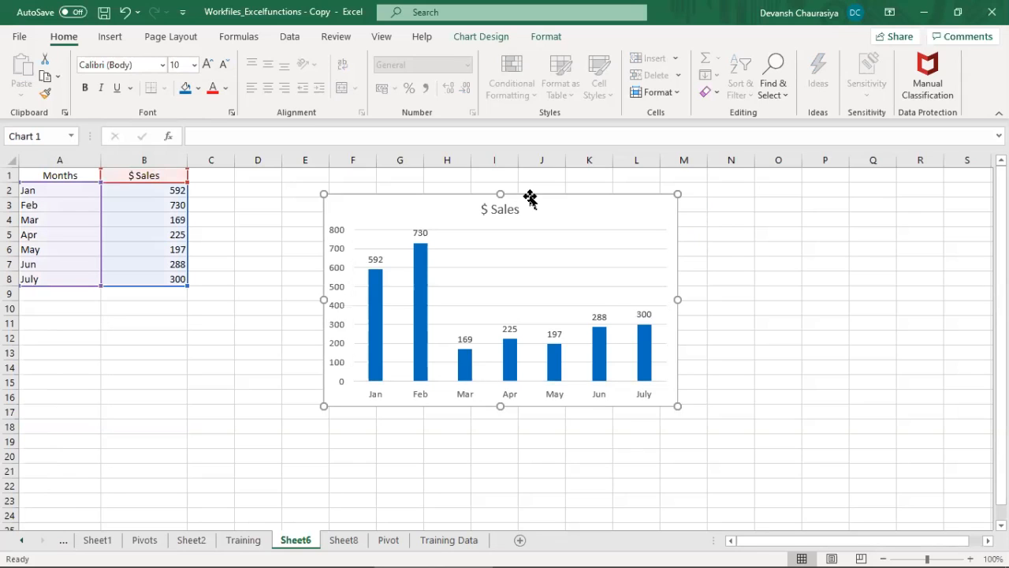
{"action": "double_click", "coordinate": [530, 198]}
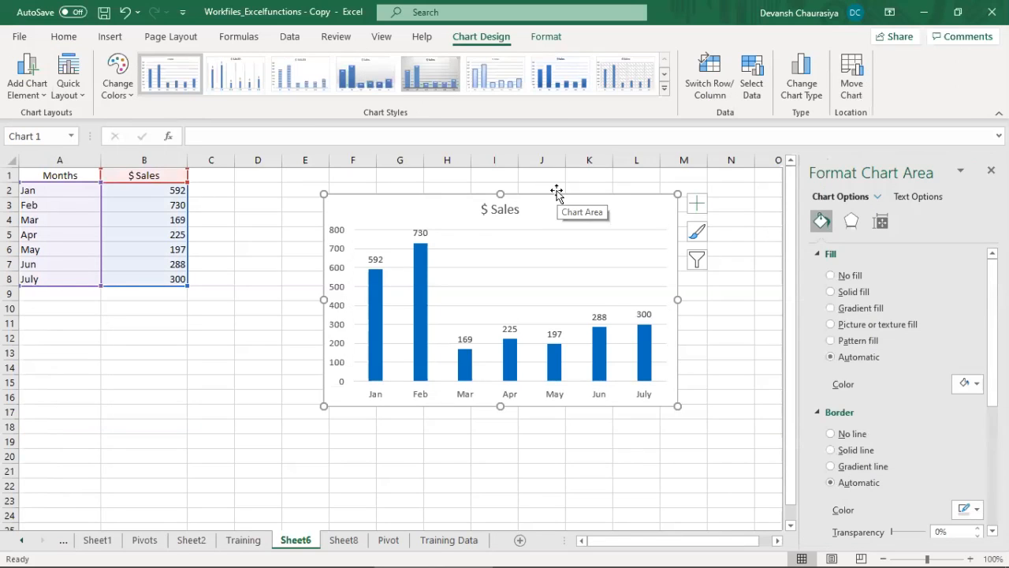
{"action": "left_click", "coordinate": [802, 82]}
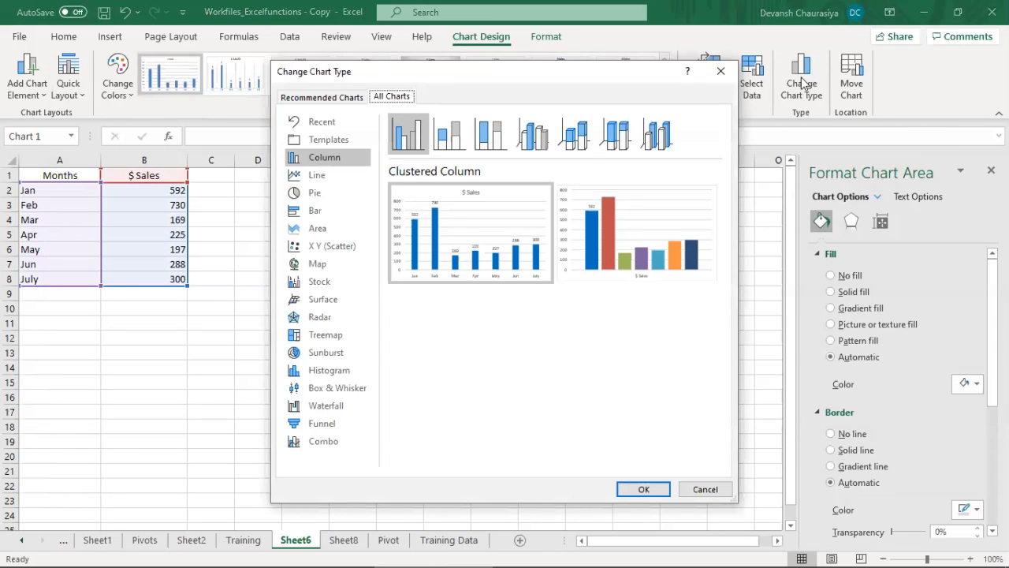
{"action": "left_click", "coordinate": [314, 210]}
{"action": "mouse_move", "coordinate": [476, 217]}
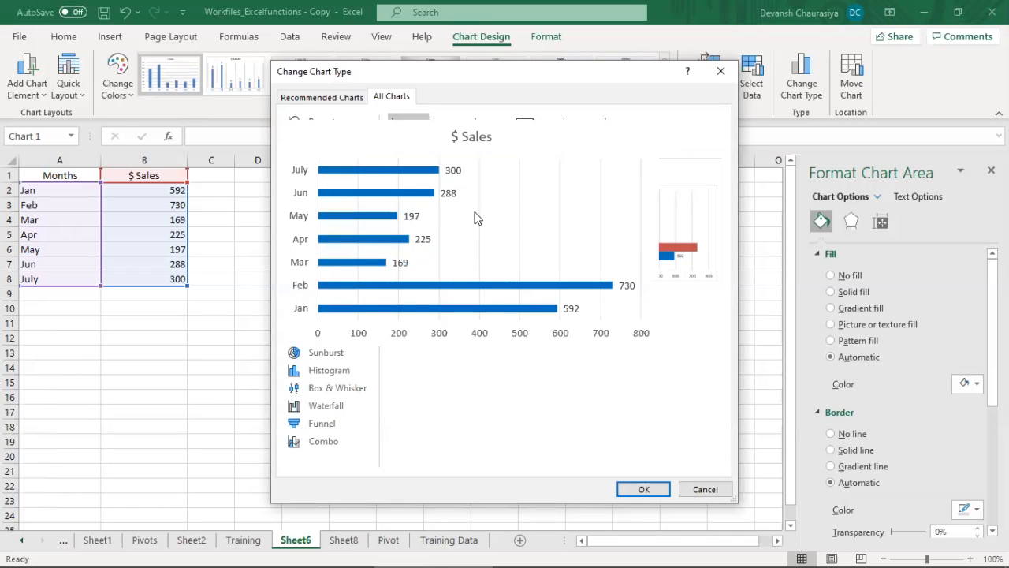
{"action": "left_click", "coordinate": [642, 489]}
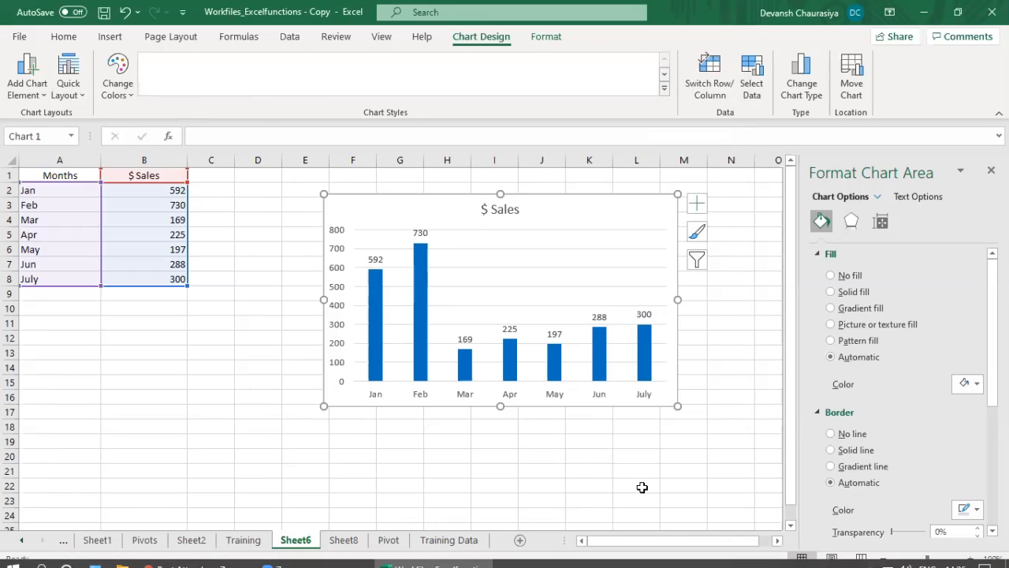
{"action": "left_click", "coordinate": [990, 170]}
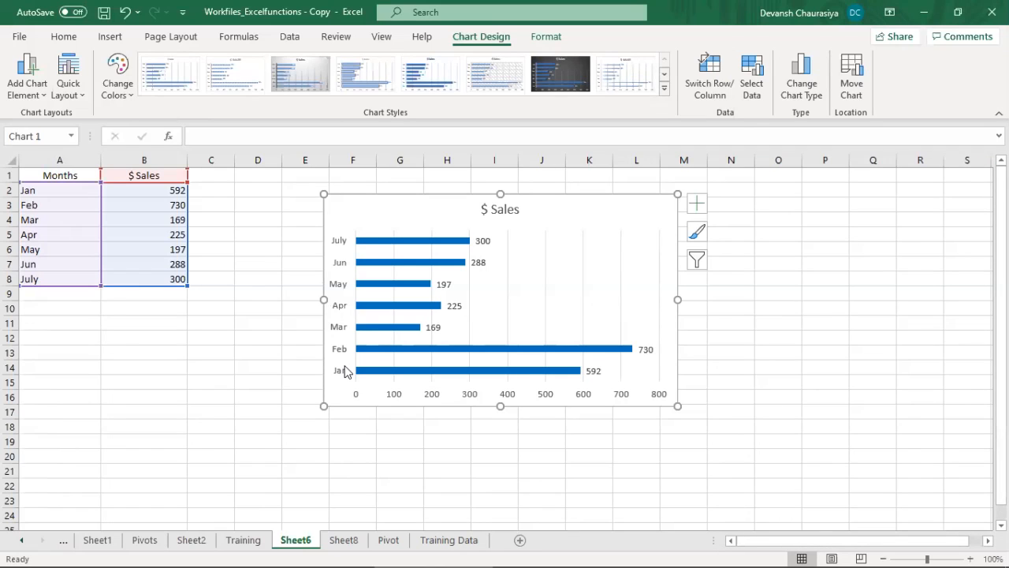
Step: Put the bar chart's month categories in reverse order and delete its horizontal value axis
{"action": "left_click", "coordinate": [332, 290]}
{"action": "right_click", "coordinate": [332, 290]}
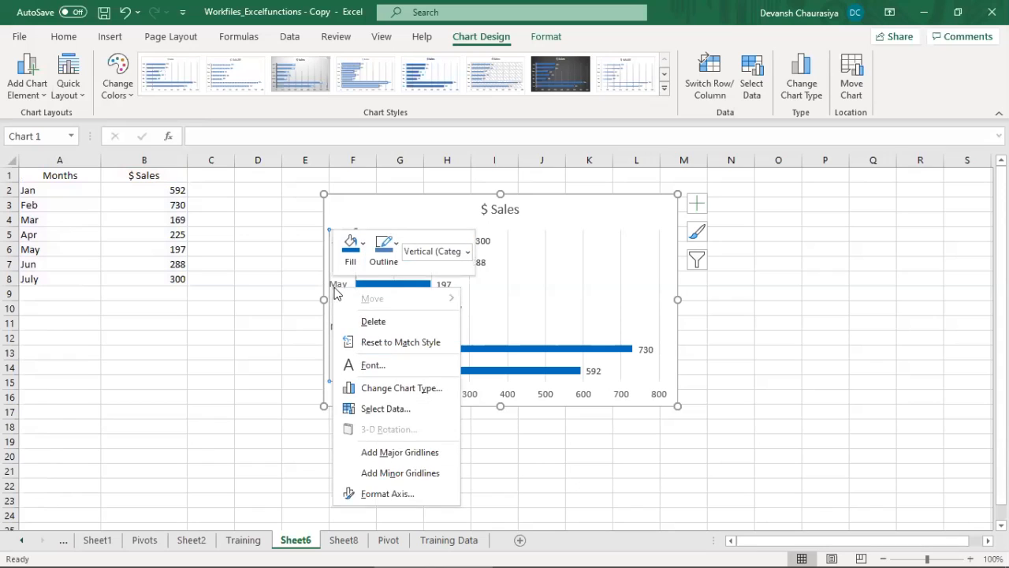
{"action": "left_click", "coordinate": [388, 487]}
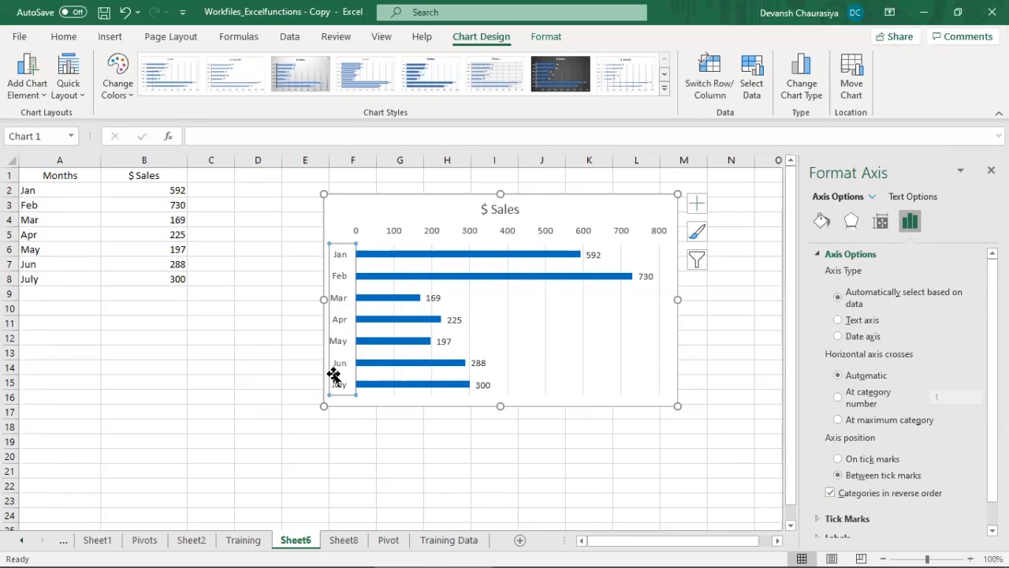
{"action": "left_click", "coordinate": [584, 236]}
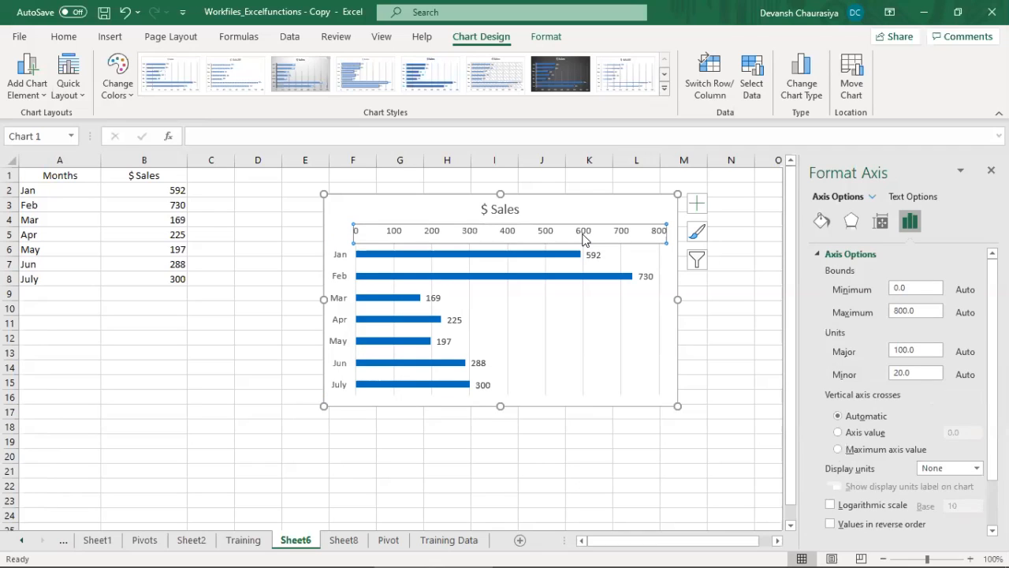
{"action": "key", "text": "Delete"}
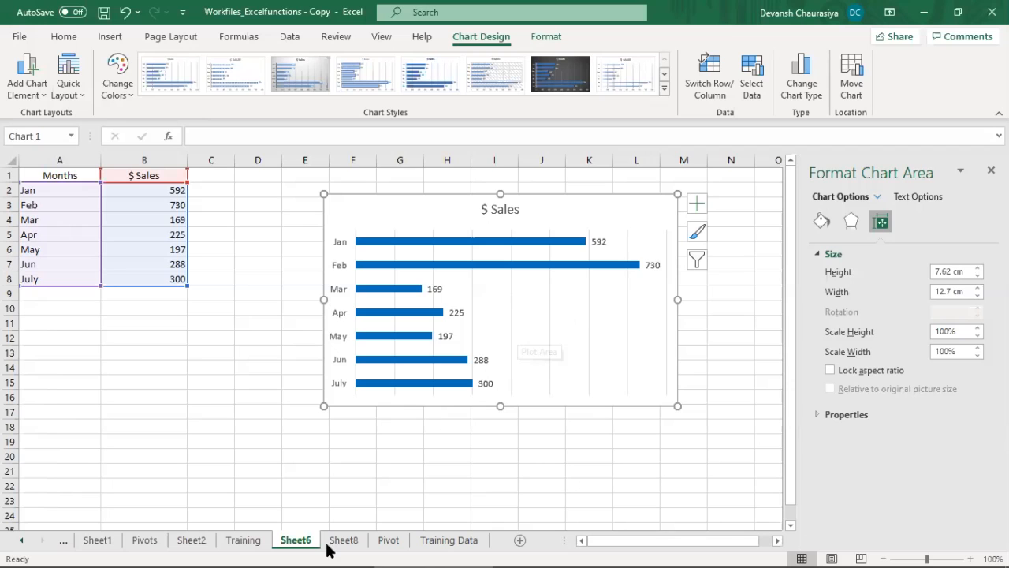
Step: Review the bar, column and line chart topics on the Training sheet and open the Training Data sheet
{"action": "left_click", "coordinate": [242, 544]}
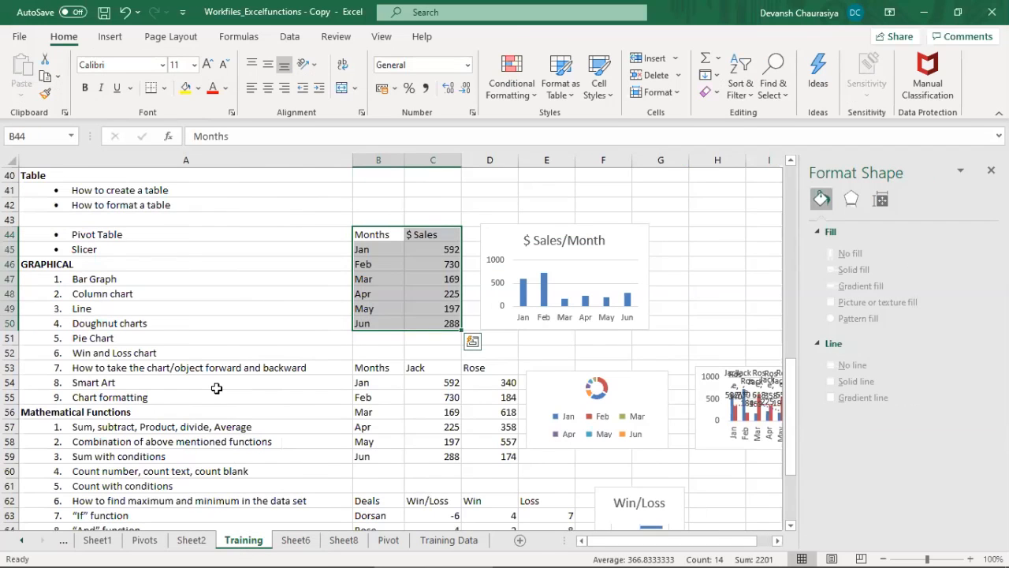
{"action": "left_click", "coordinate": [95, 279]}
{"action": "left_click", "coordinate": [99, 292]}
{"action": "left_click", "coordinate": [100, 308]}
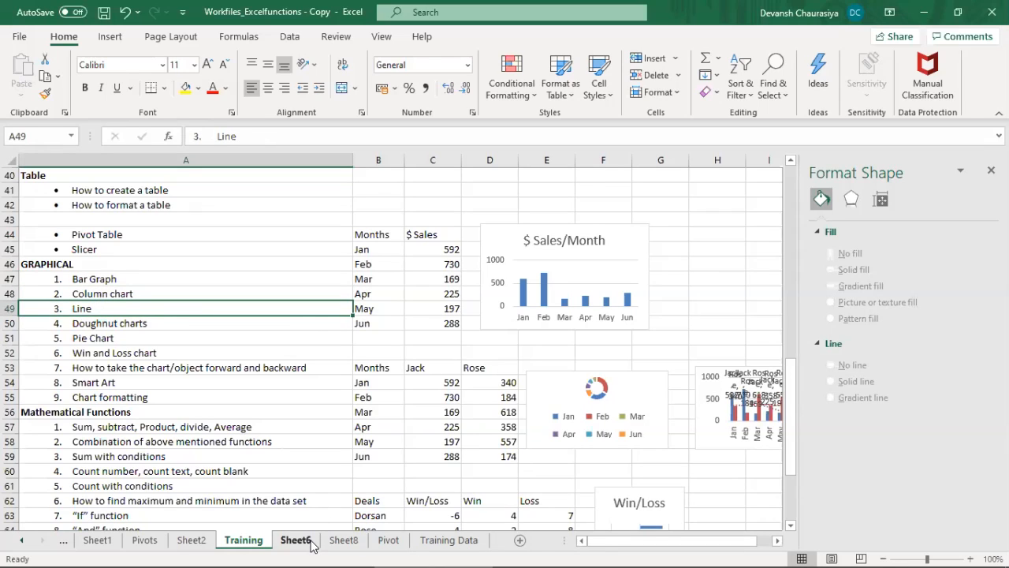
{"action": "left_click", "coordinate": [446, 543]}
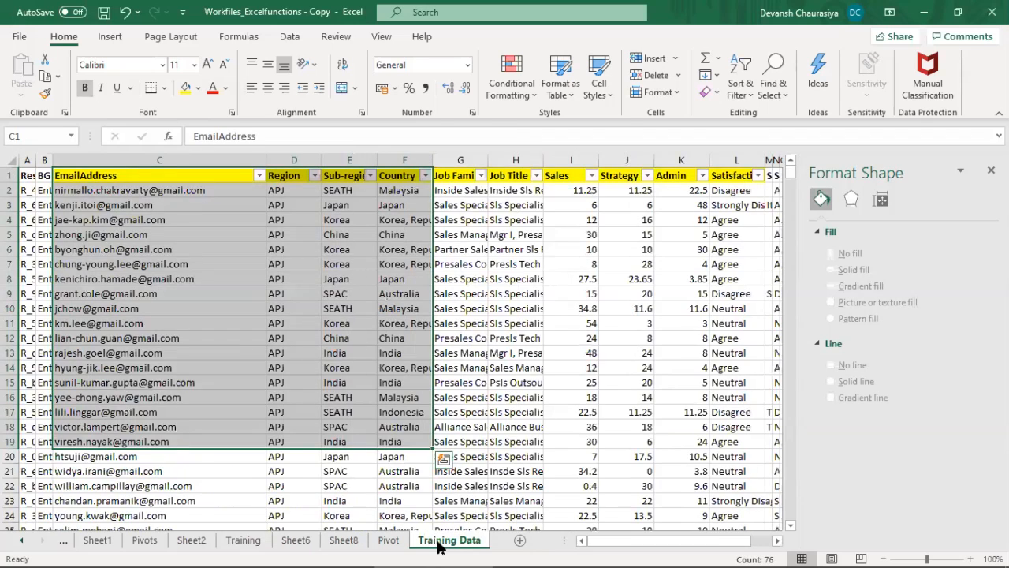
Step: Return to the $ Sales chart on Sheet6, close the formatting options and select the monthly sales data in A2:B8
{"action": "left_click", "coordinate": [388, 542]}
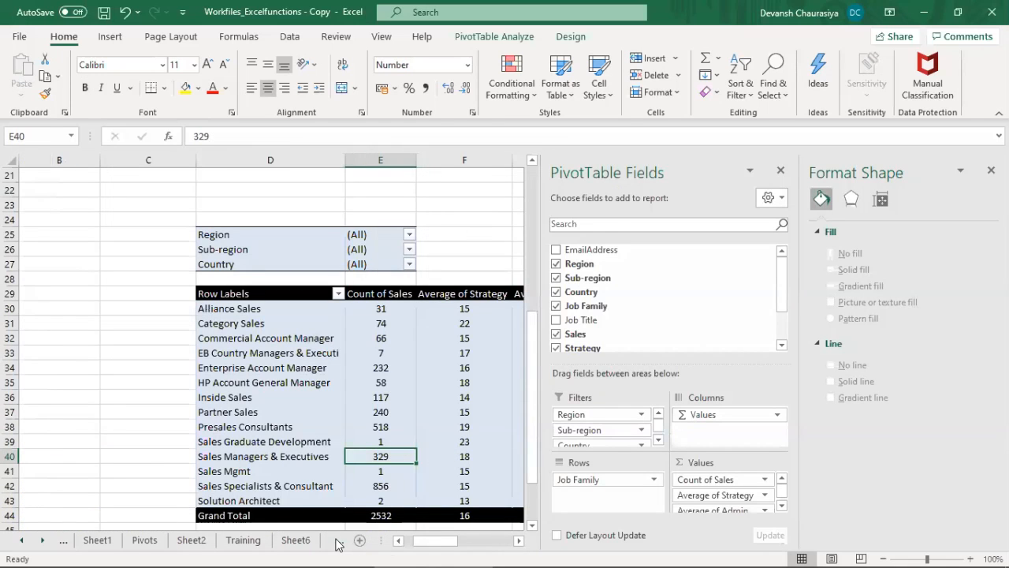
{"action": "left_click", "coordinate": [295, 540]}
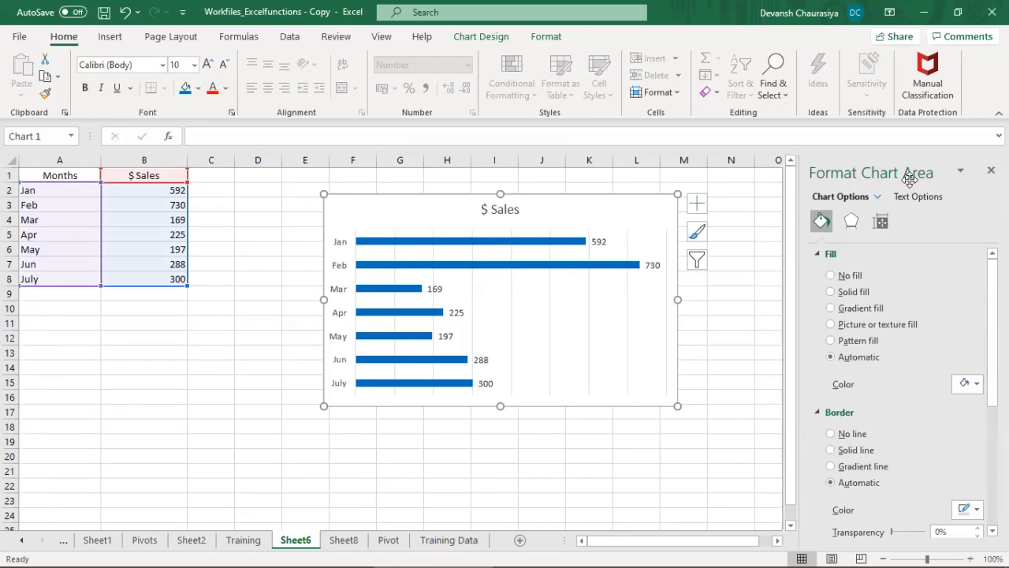
{"action": "left_click", "coordinate": [990, 171]}
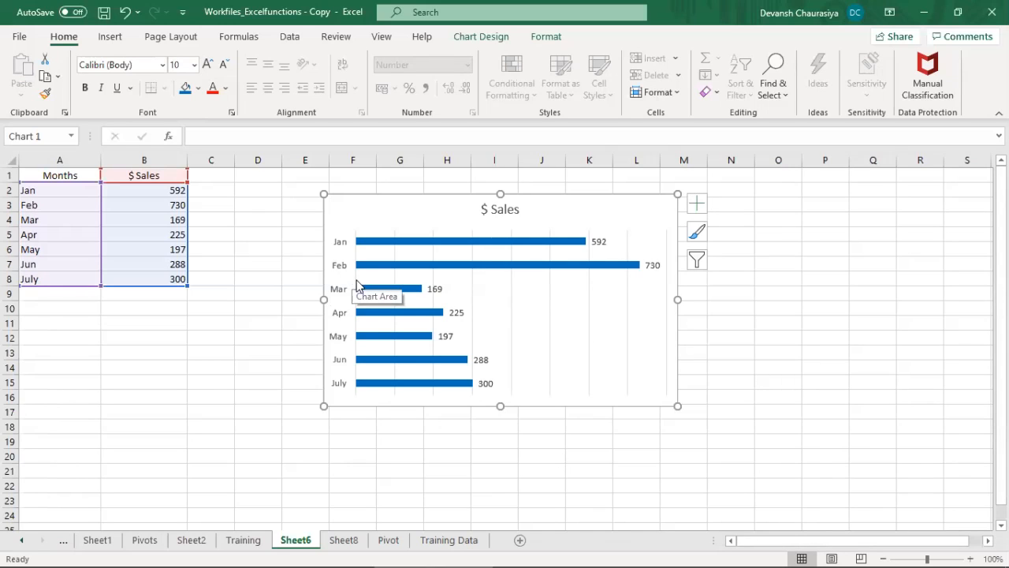
{"action": "left_click", "coordinate": [55, 193]}
{"action": "left_click_drag", "start_coordinate": [138, 210], "coordinate": [181, 282]}
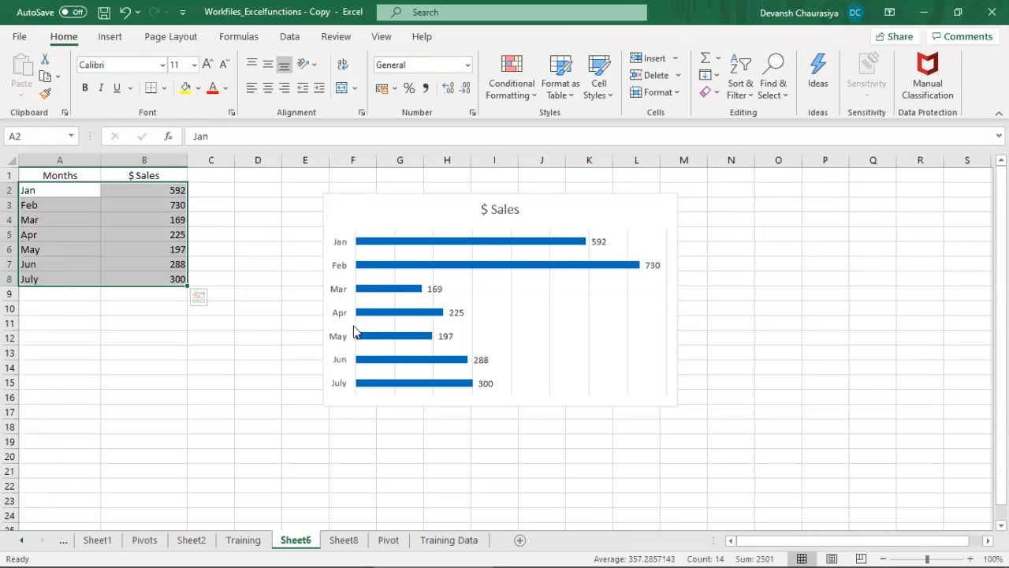
Step: Move the $ Sales bar chart farther away from the data table and change it to a line chart
{"action": "left_click", "coordinate": [406, 199]}
{"action": "left_click_drag", "start_coordinate": [406, 198], "coordinate": [565, 189]}
{"action": "double_click", "coordinate": [566, 189]}
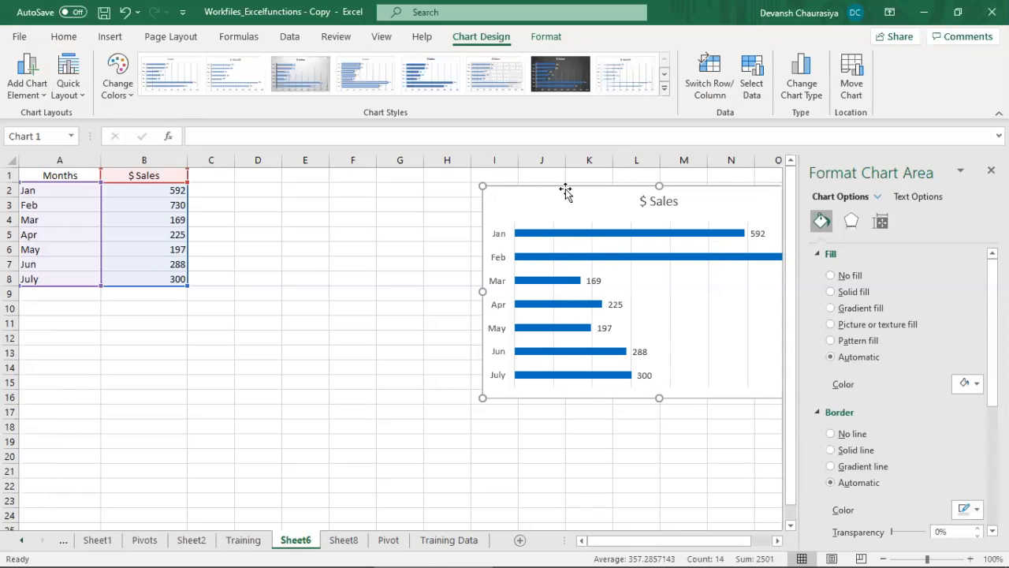
{"action": "left_click", "coordinate": [991, 170]}
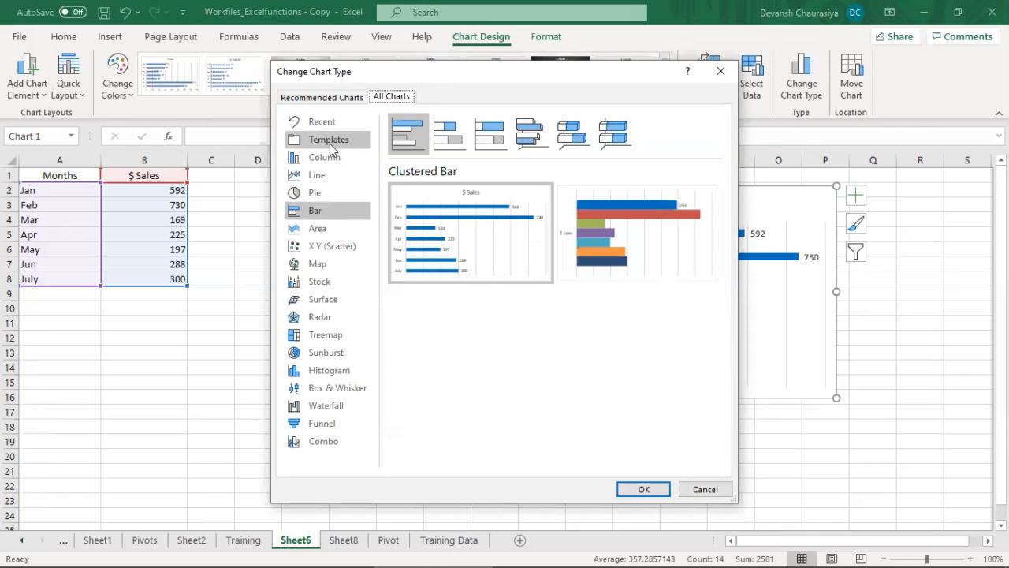
{"action": "left_click", "coordinate": [316, 178]}
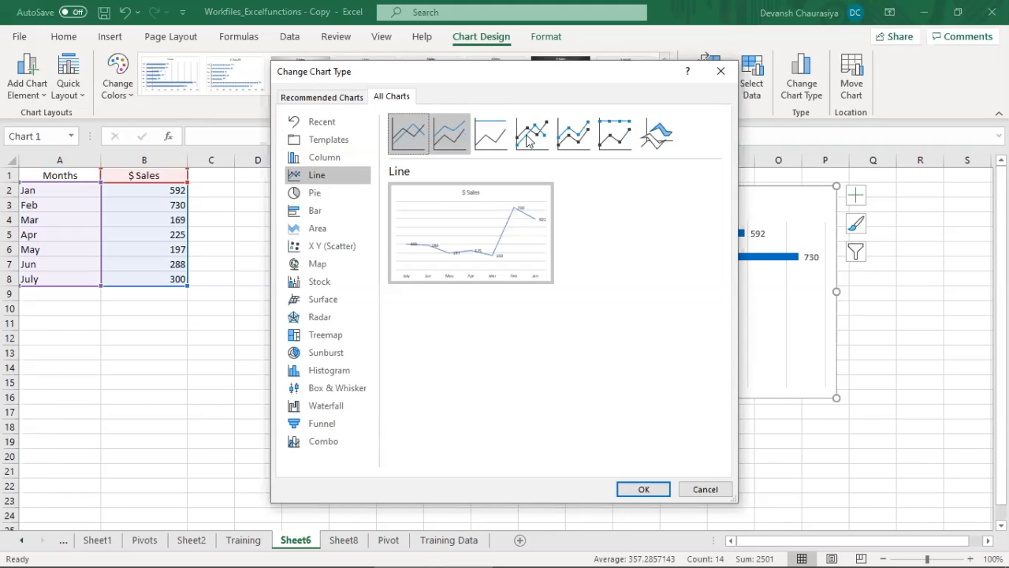
{"action": "left_click", "coordinate": [658, 487]}
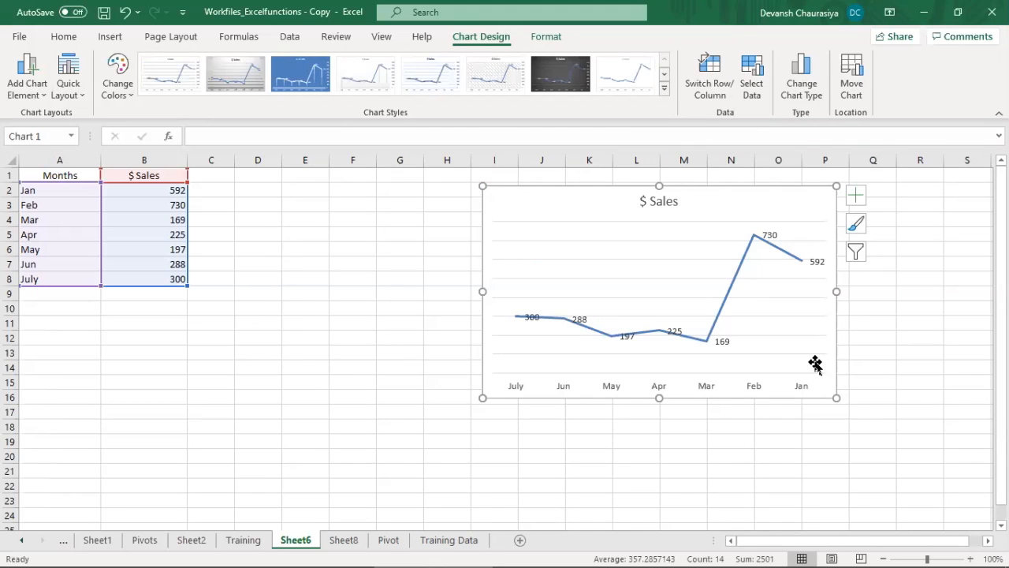
Step: Move the line chart slightly closer to the data and turn off the reverse category order on its month axis
{"action": "left_click_drag", "start_coordinate": [632, 187], "coordinate": [572, 193]}
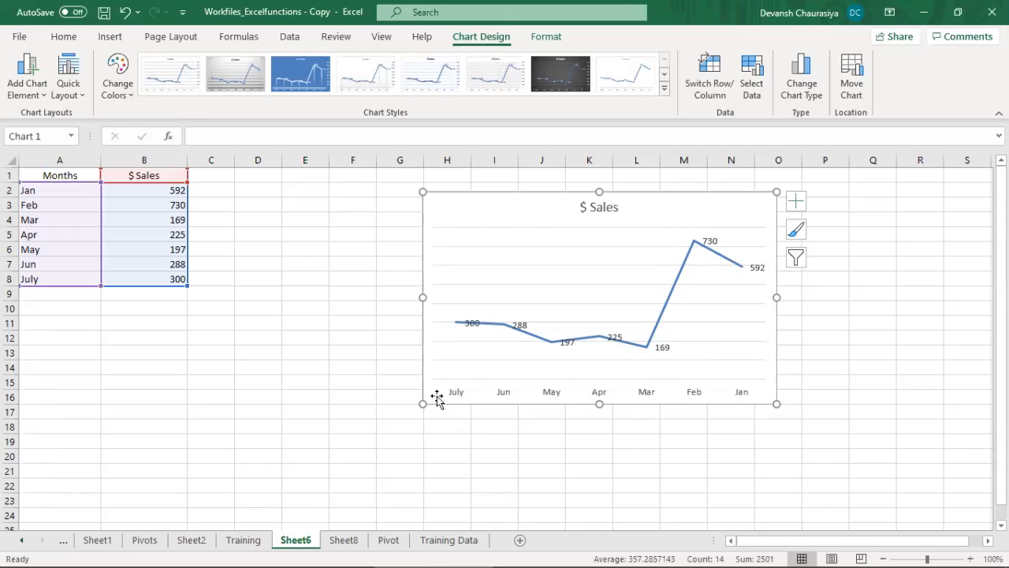
{"action": "left_click", "coordinate": [552, 394]}
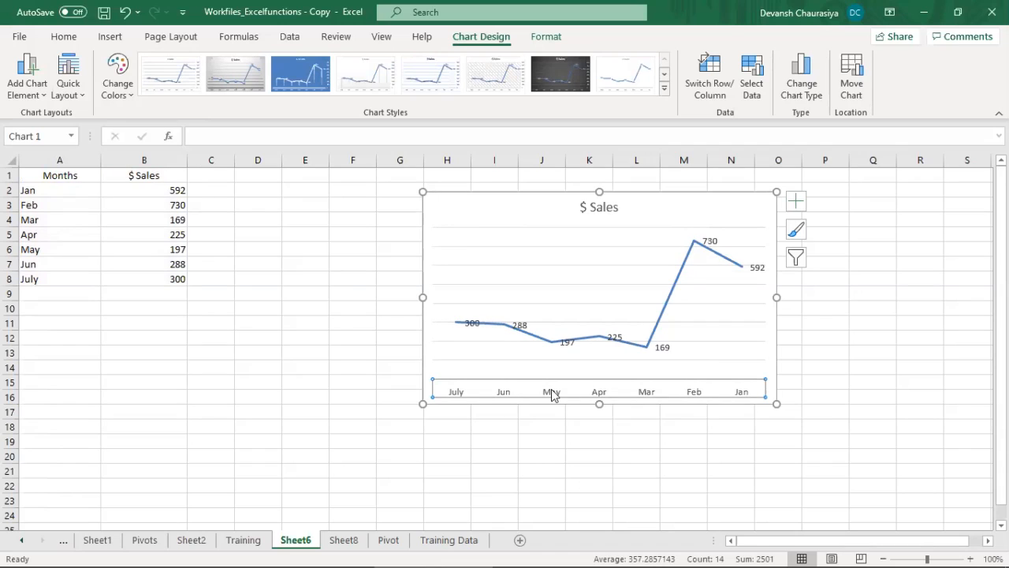
{"action": "right_click", "coordinate": [551, 394]}
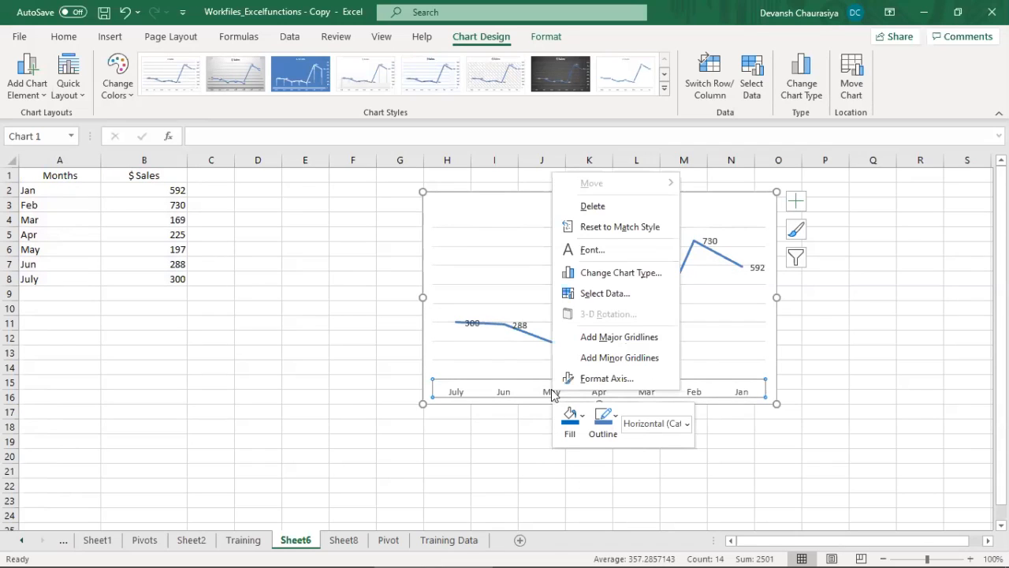
{"action": "left_click", "coordinate": [606, 379]}
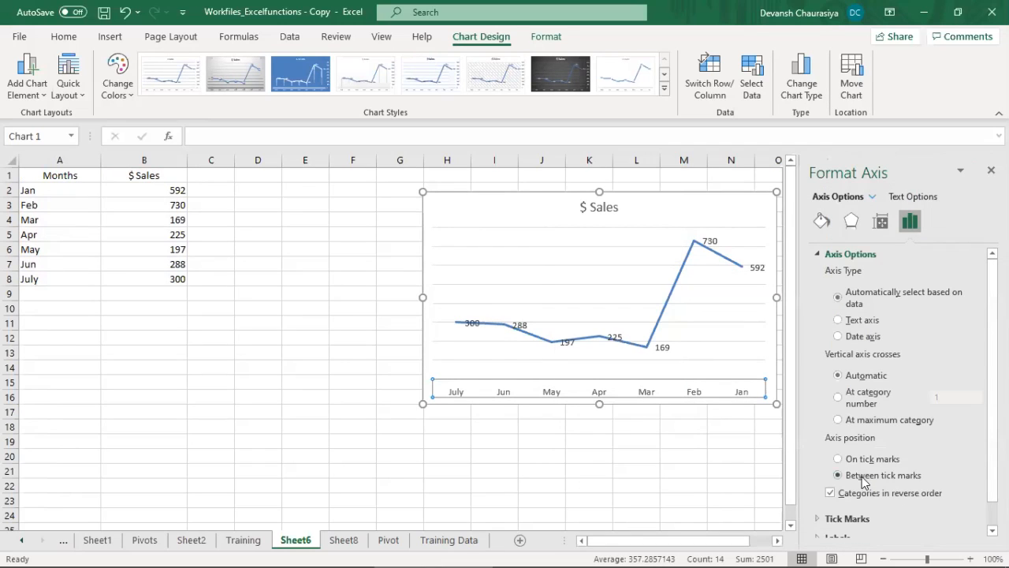
{"action": "left_click", "coordinate": [830, 493]}
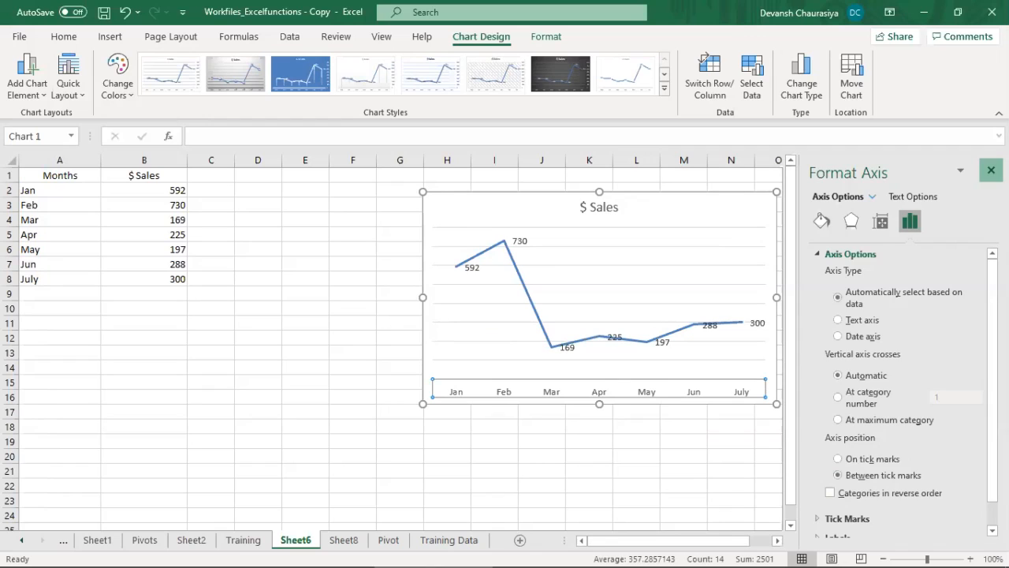
{"action": "left_click", "coordinate": [991, 170]}
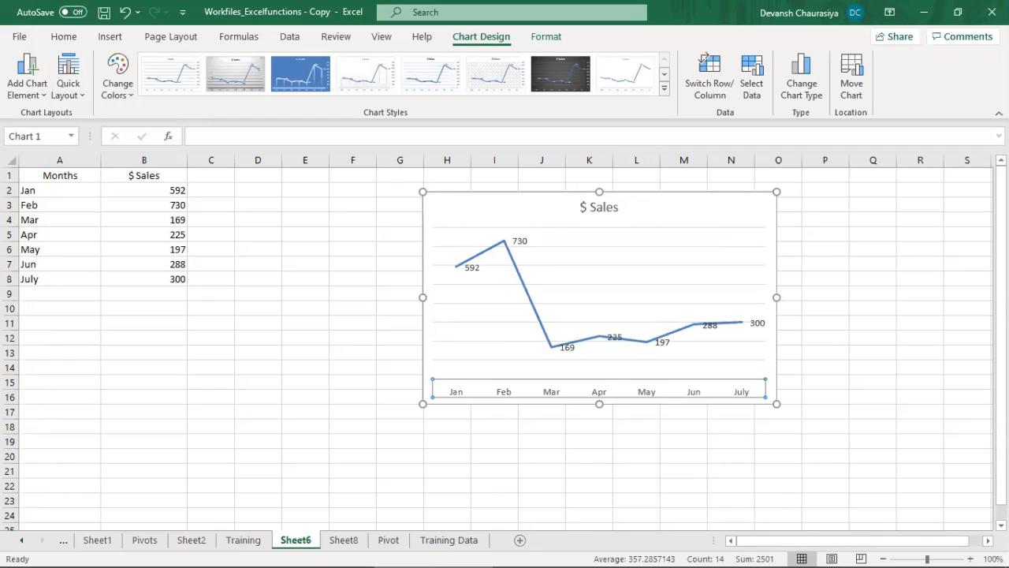
Step: Add a linear trendline to the $ Sales line series and look through the trendline options
{"action": "left_click", "coordinate": [461, 275]}
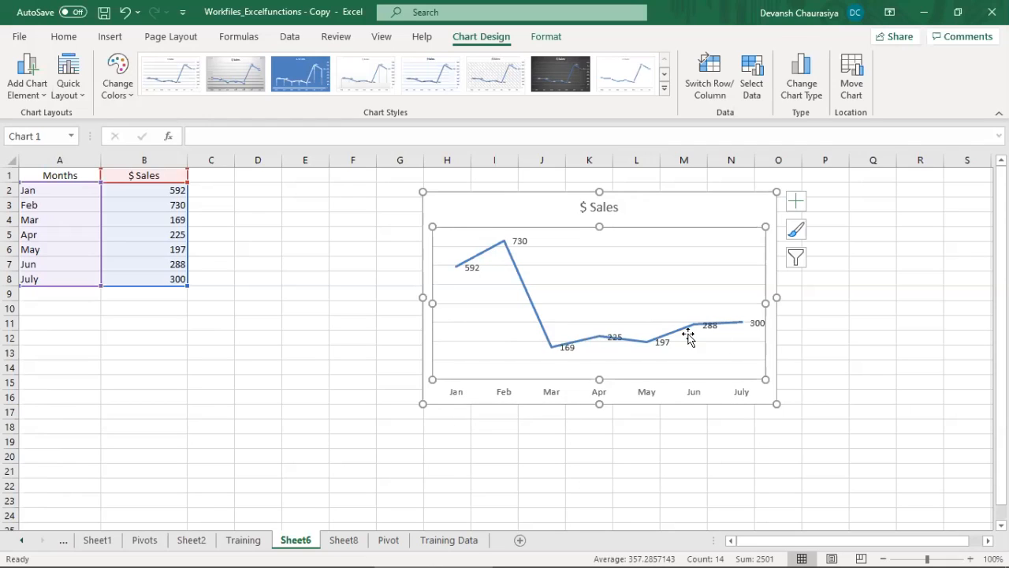
{"action": "right_click", "coordinate": [542, 331]}
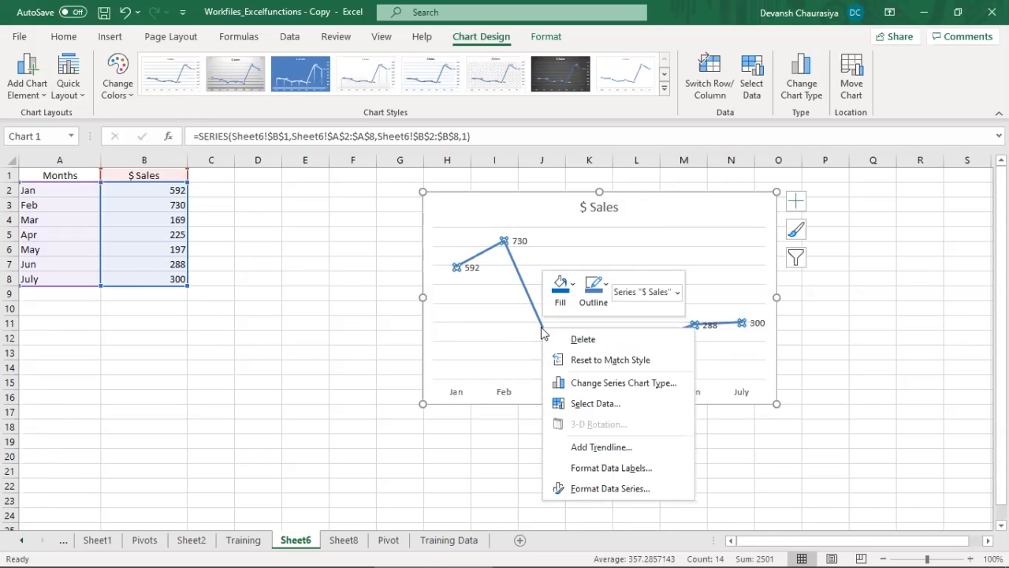
{"action": "left_click", "coordinate": [595, 447]}
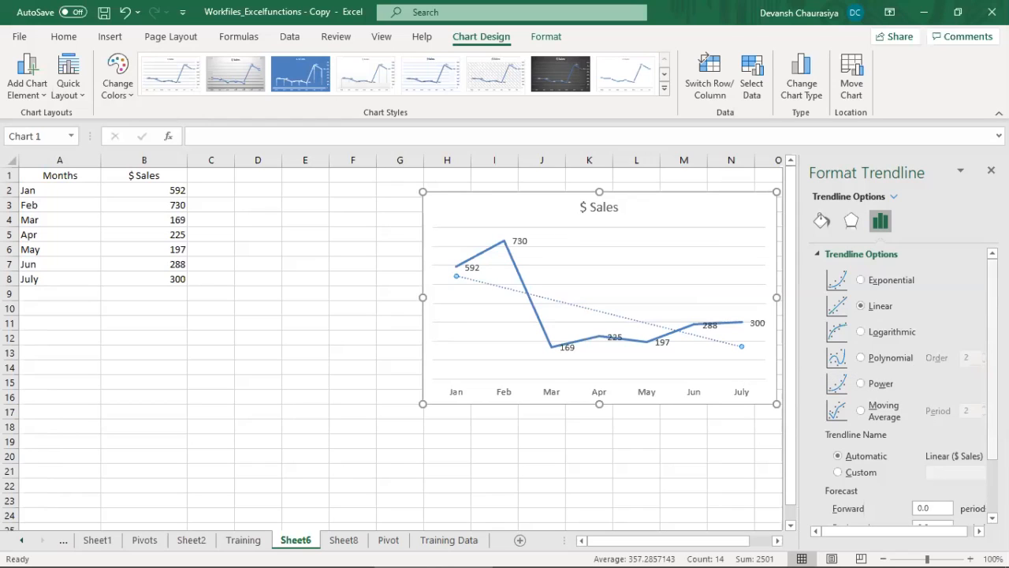
{"action": "scroll", "coordinate": [906, 386], "scroll_direction": "down", "scroll_amount": 3}
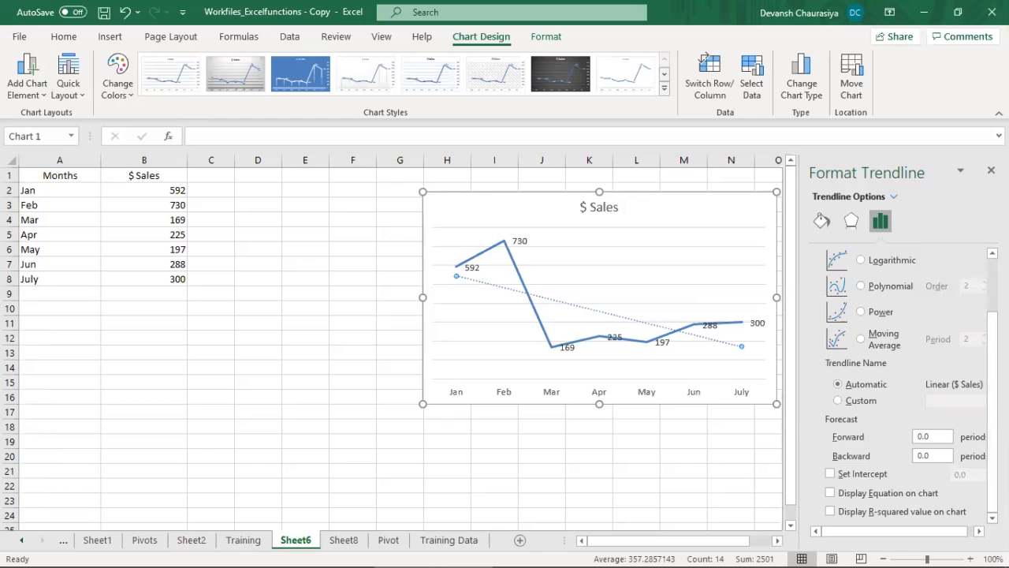
{"action": "scroll", "coordinate": [977, 339], "scroll_direction": "up", "scroll_amount": 3}
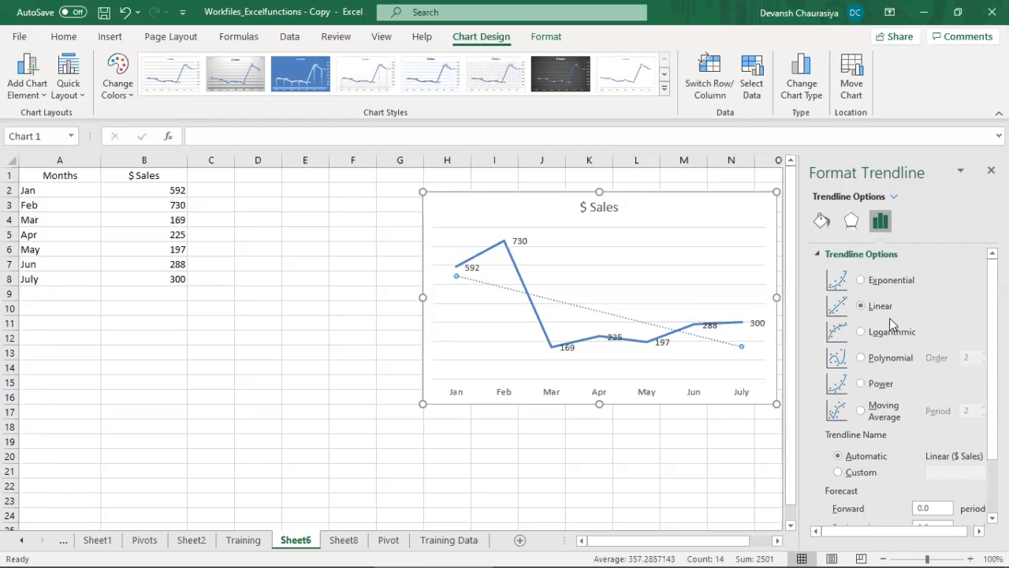
Step: Compare the polynomial and linear trendline types, keep the order 2 polynomial and close the trendline options
{"action": "left_click", "coordinate": [861, 359]}
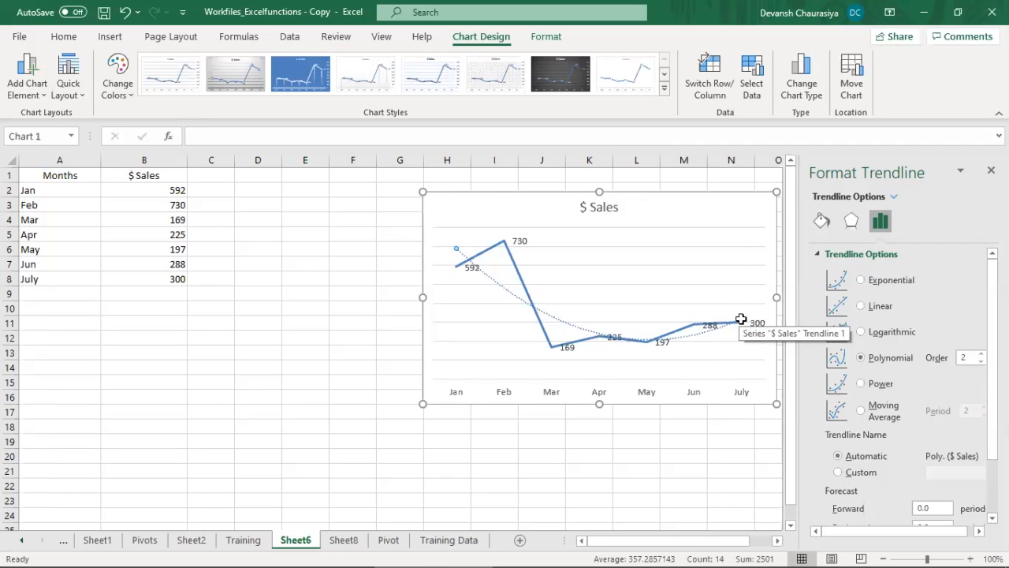
{"action": "left_click", "coordinate": [860, 306]}
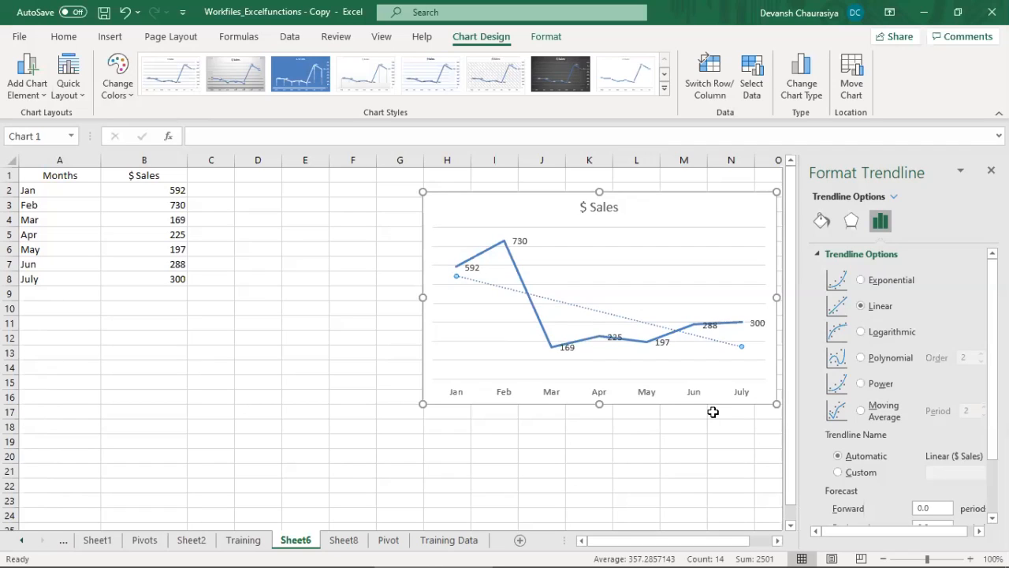
{"action": "left_click", "coordinate": [861, 359]}
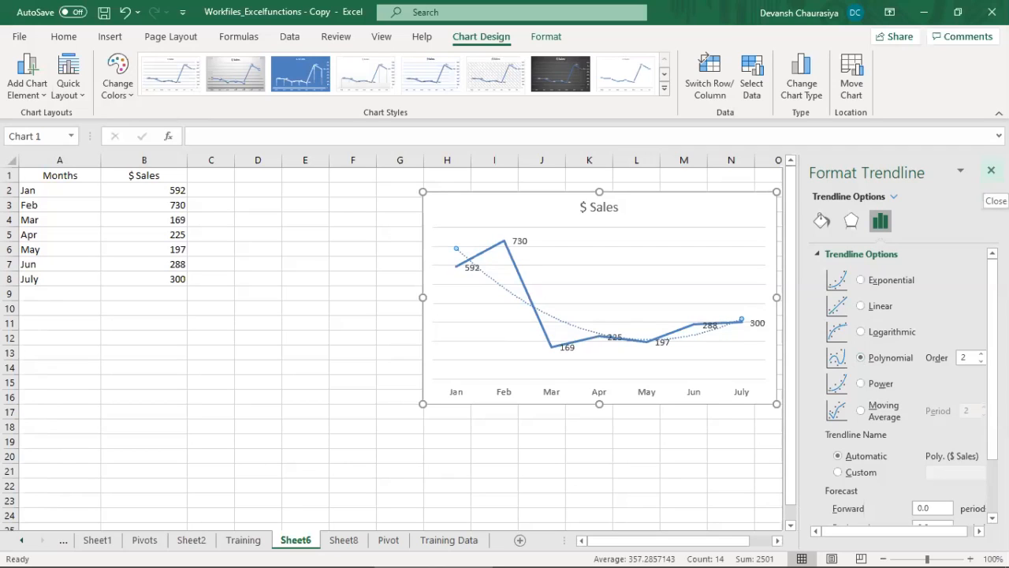
{"action": "left_click", "coordinate": [991, 170]}
Step: Change the line chart's title to "$ Sales/Month"
{"action": "left_click", "coordinate": [608, 210]}
{"action": "left_click", "coordinate": [615, 211]}
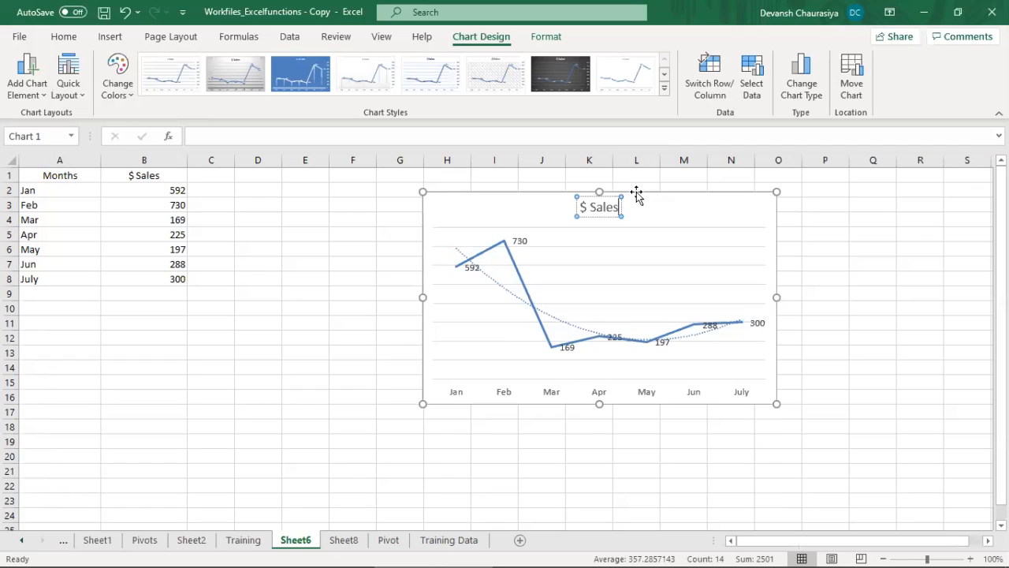
{"action": "type", "text": "/Month"}
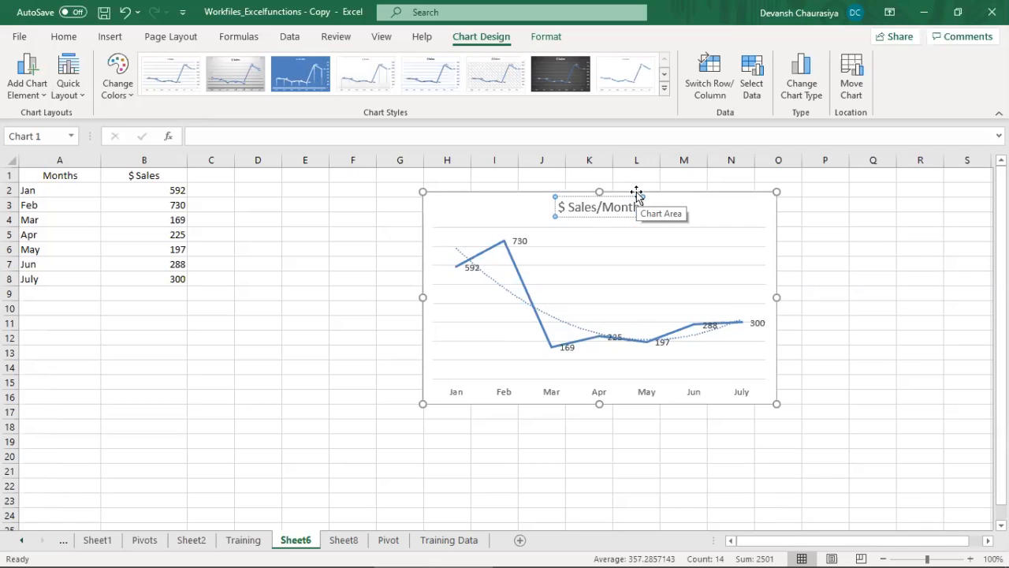
{"action": "left_click", "coordinate": [272, 309]}
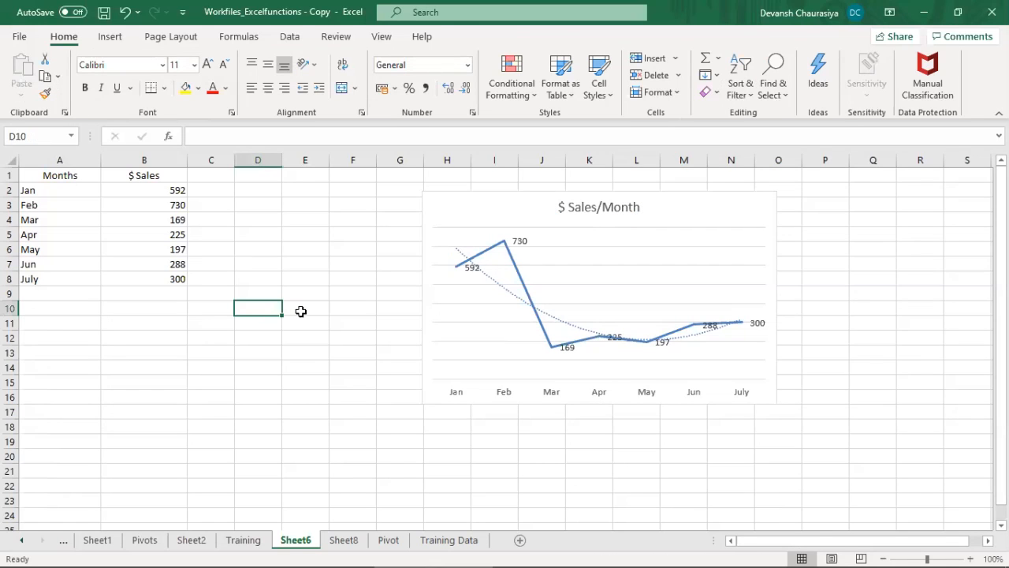
Step: Review the chart topics up to Doughnut charts on the Training sheet and return to Sheet6
{"action": "left_click", "coordinate": [243, 540]}
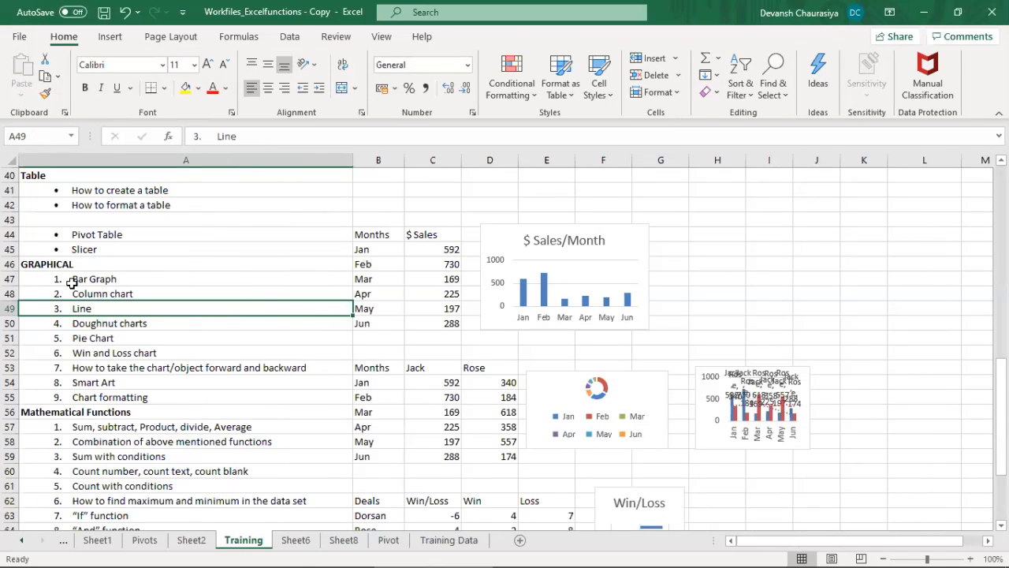
{"action": "left_click_drag", "start_coordinate": [84, 281], "coordinate": [88, 323]}
{"action": "left_click", "coordinate": [90, 323]}
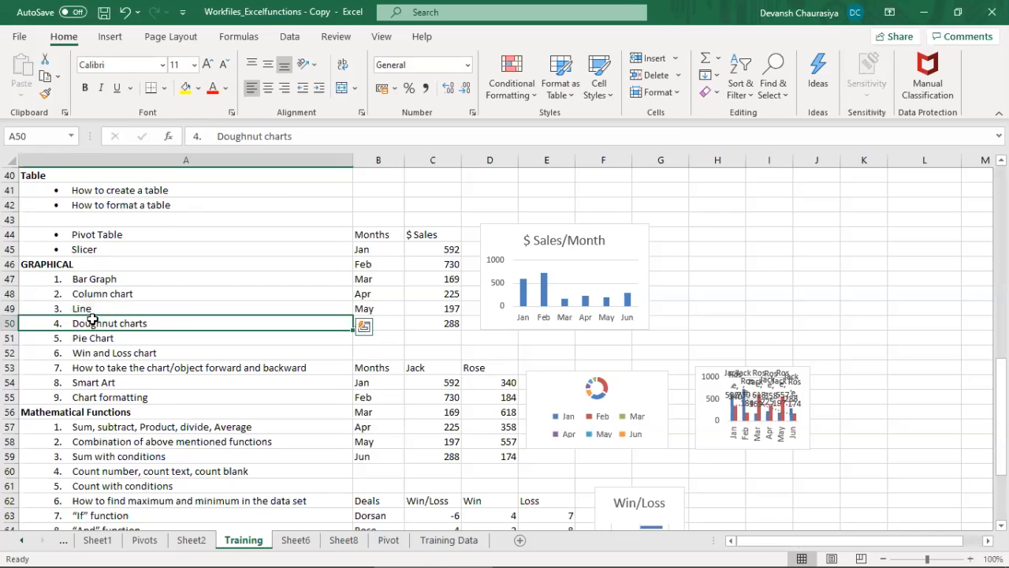
{"action": "left_click", "coordinate": [298, 541]}
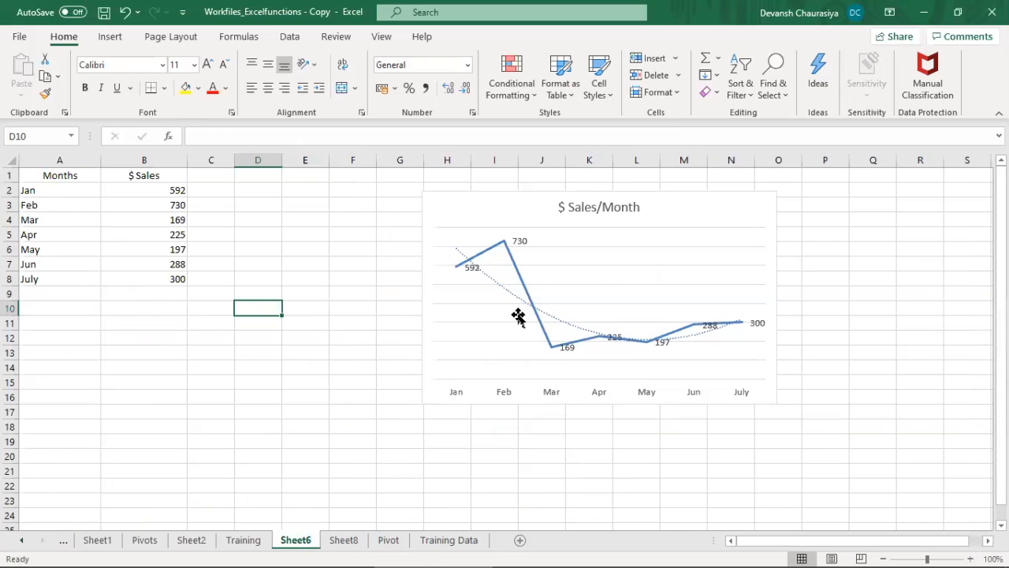
Step: Change the $ Sales/Month line chart to a sunburst chart
{"action": "left_click", "coordinate": [533, 197]}
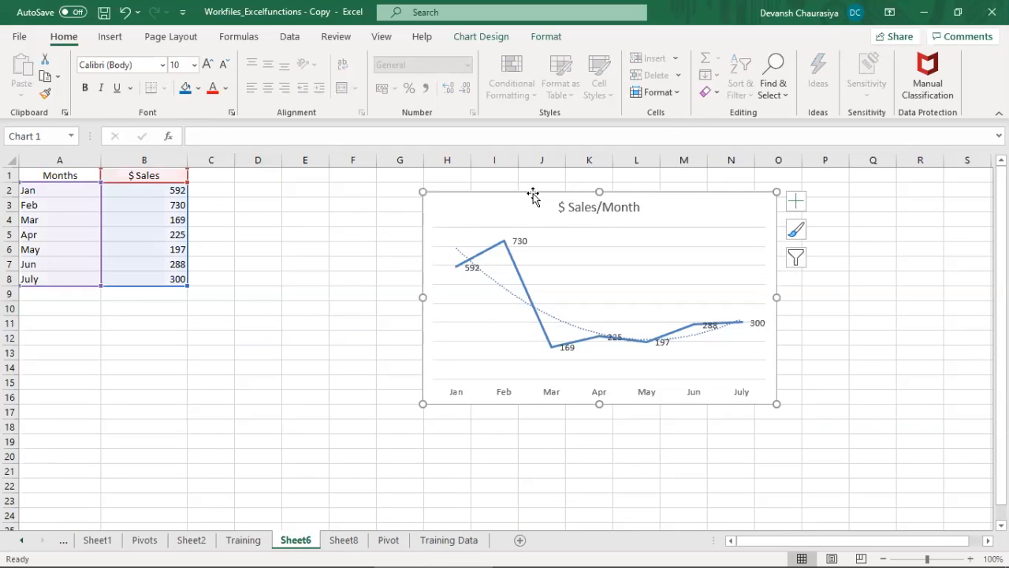
{"action": "double_click", "coordinate": [528, 195]}
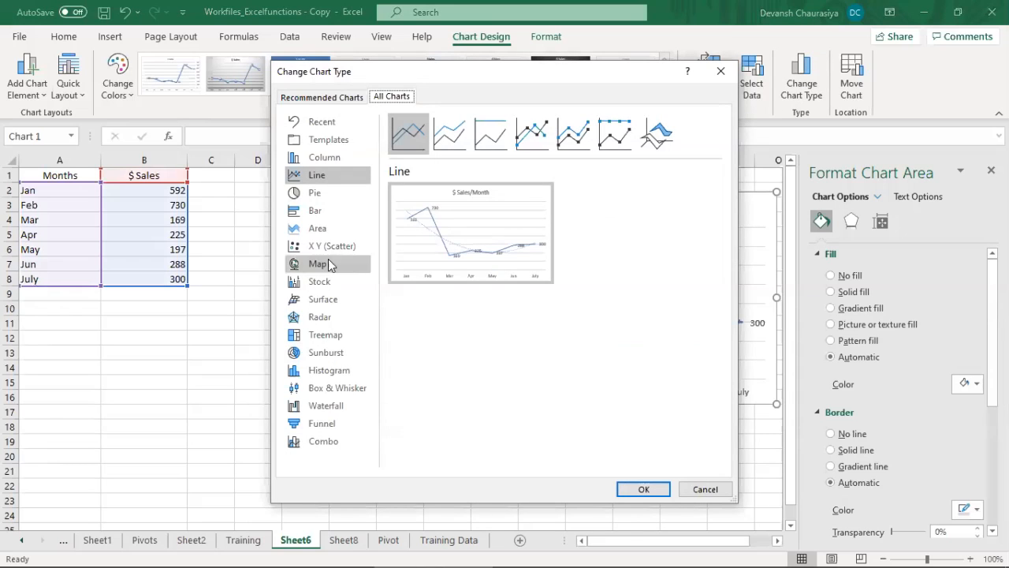
{"action": "left_click", "coordinate": [325, 354]}
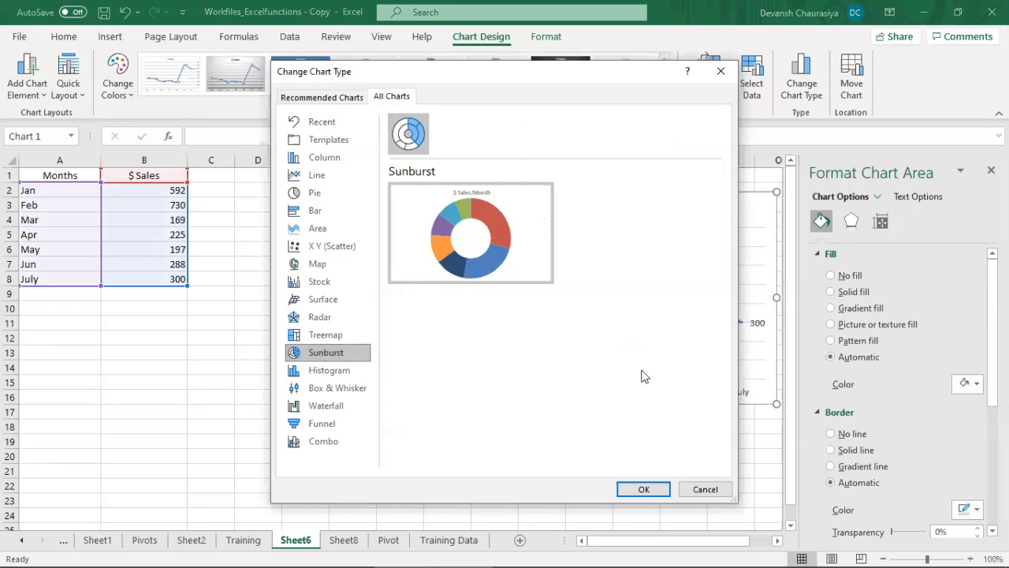
{"action": "left_click", "coordinate": [644, 488]}
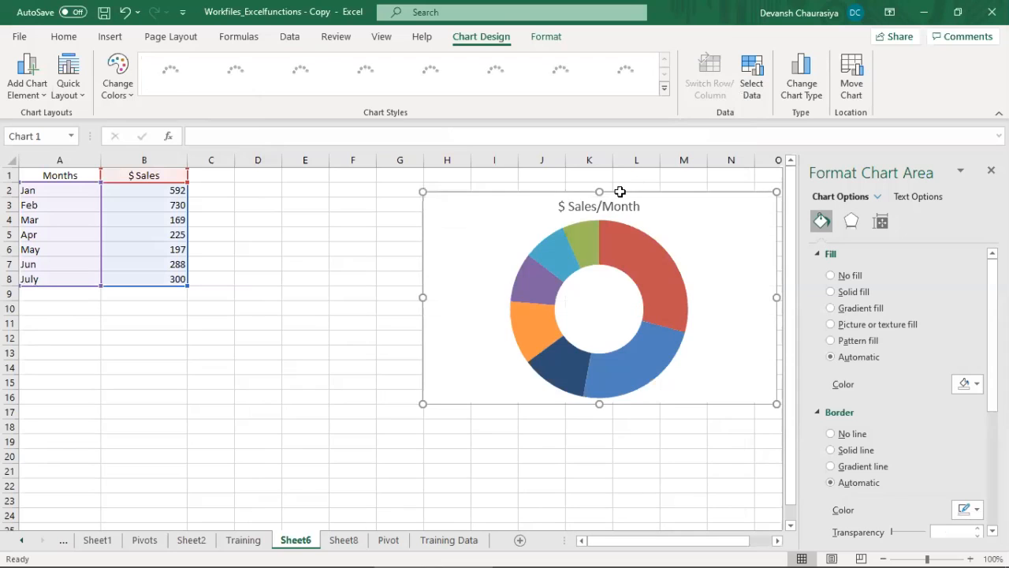
Step: Move the sunburst chart closer to the data table and add data labels to its segments
{"action": "left_click_drag", "start_coordinate": [620, 191], "coordinate": [454, 203]}
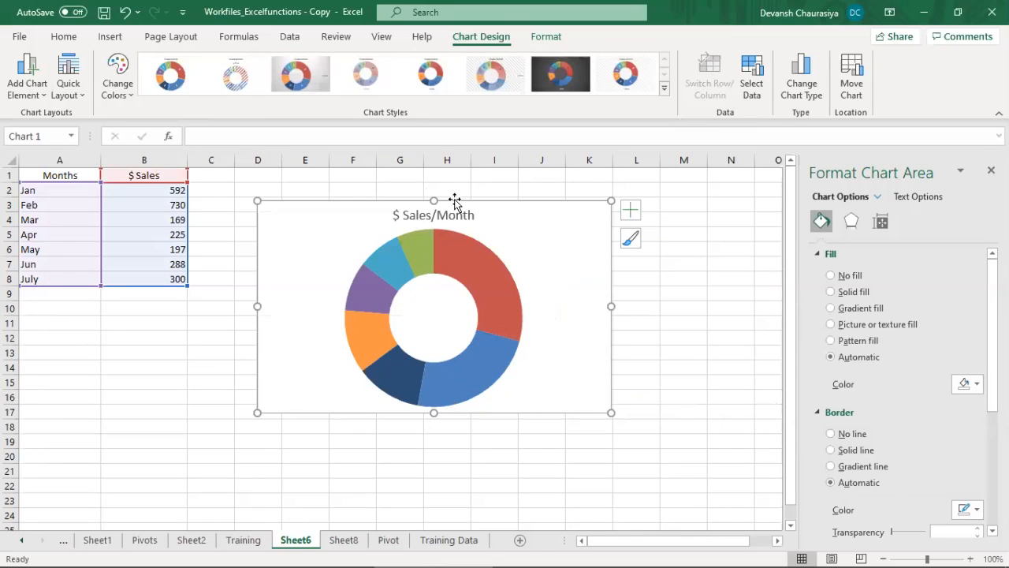
{"action": "right_click", "coordinate": [476, 266]}
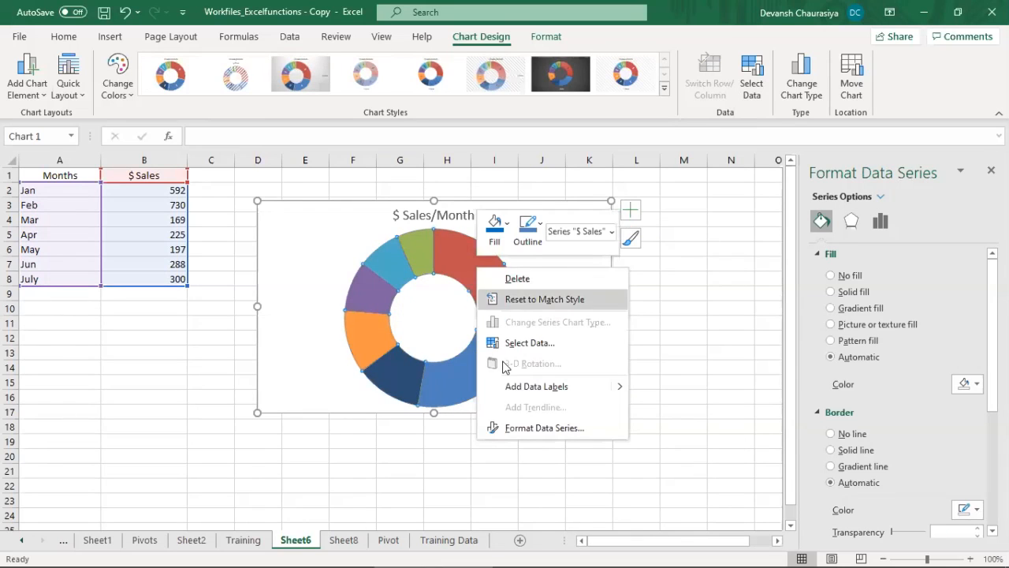
{"action": "left_click", "coordinate": [498, 385]}
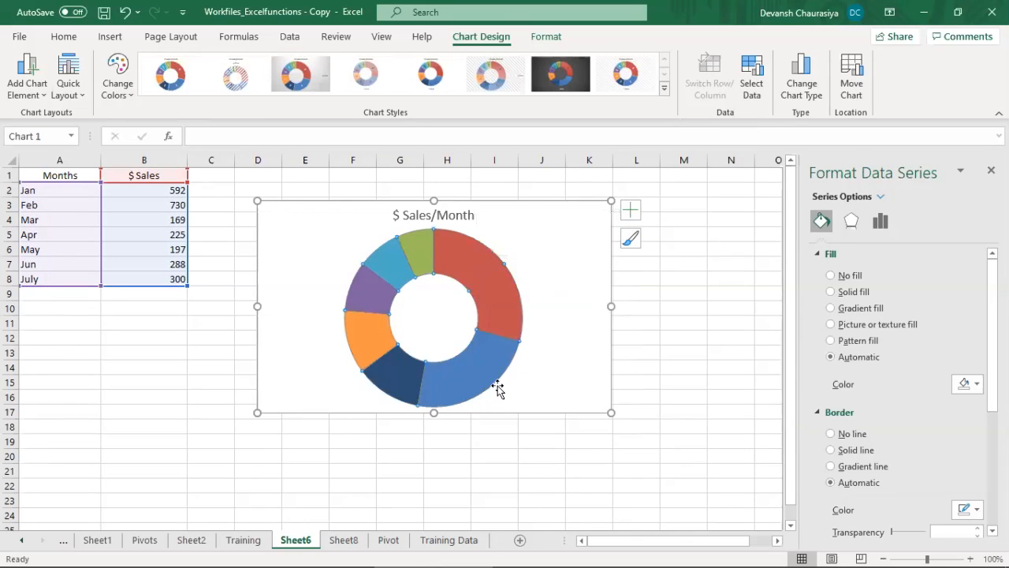
Step: Examine the $ Sales series formatting options and the data source of the sunburst chart
{"action": "right_click", "coordinate": [513, 308]}
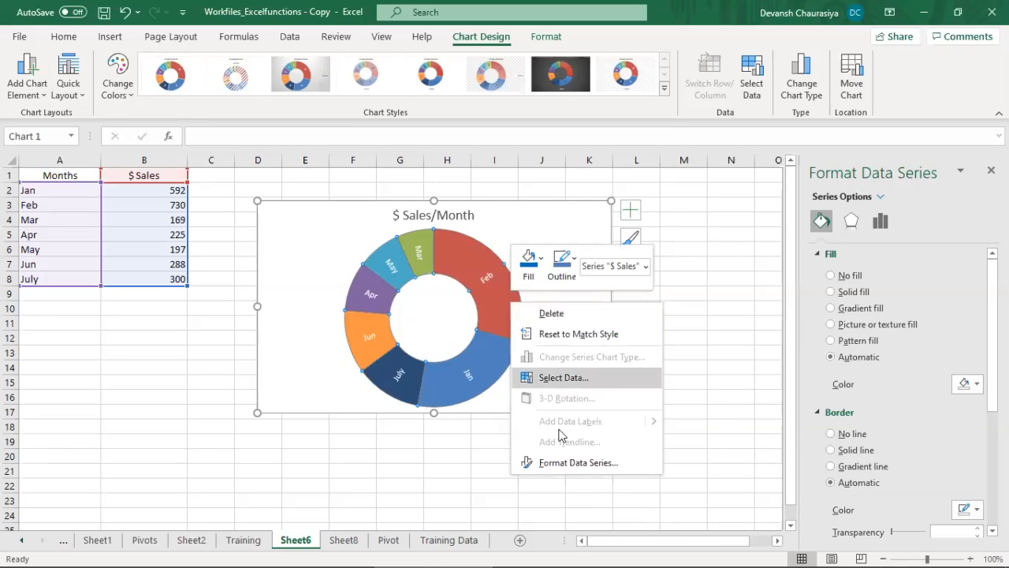
{"action": "left_click", "coordinate": [565, 465]}
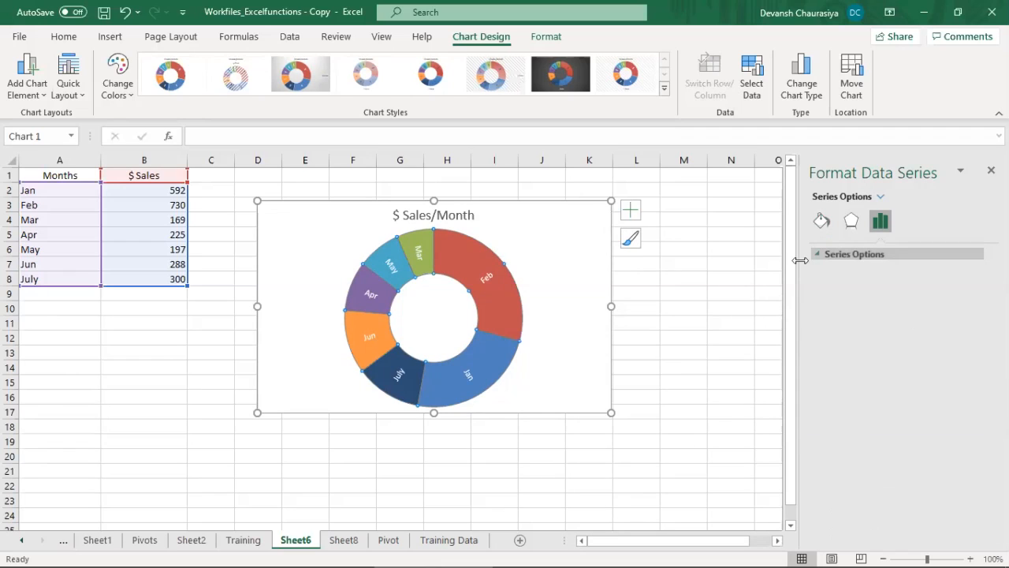
{"action": "left_click", "coordinate": [495, 293]}
{"action": "left_click", "coordinate": [475, 302]}
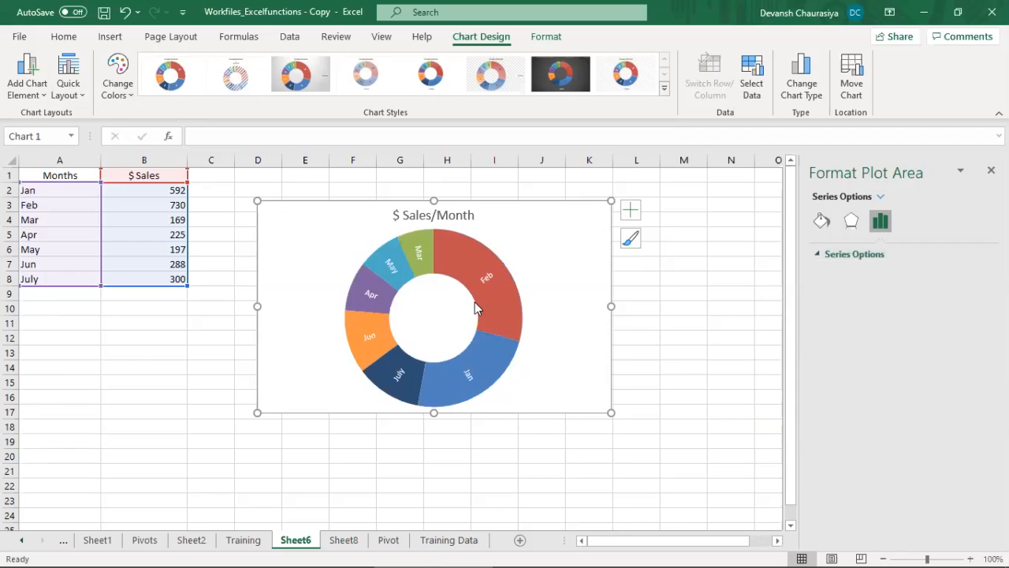
{"action": "left_click", "coordinate": [486, 302]}
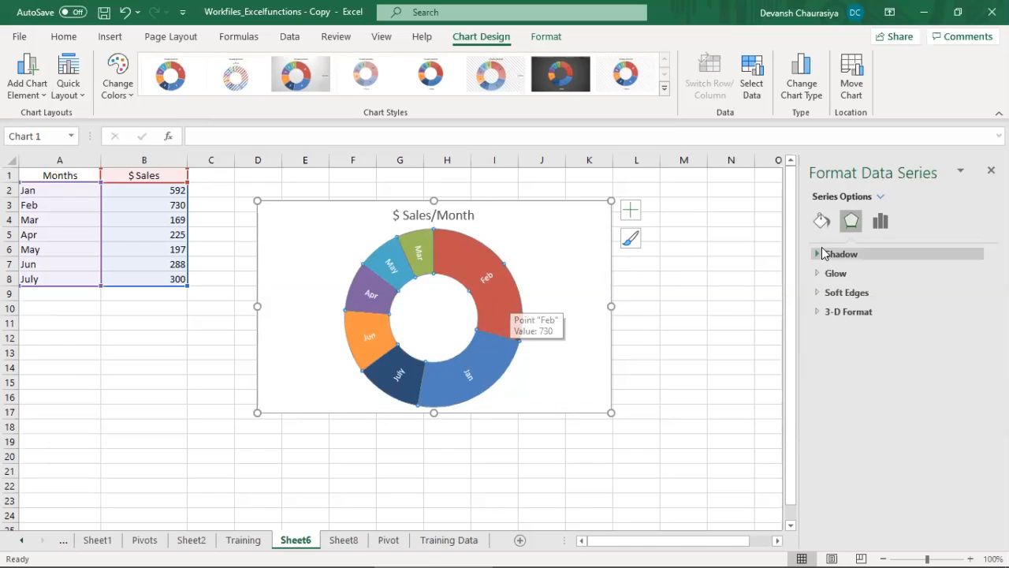
{"action": "left_click", "coordinate": [889, 227]}
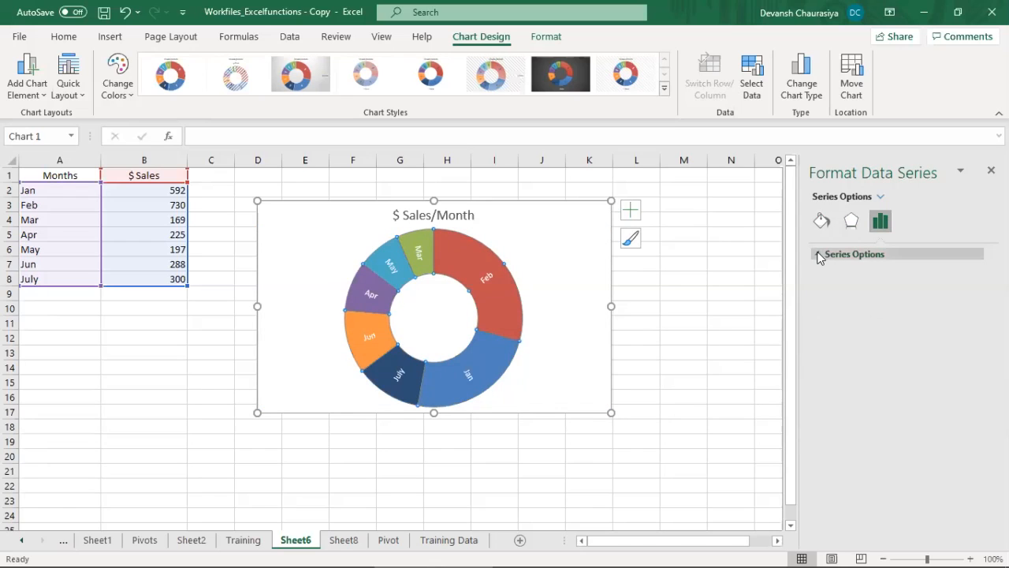
{"action": "left_click", "coordinate": [546, 270]}
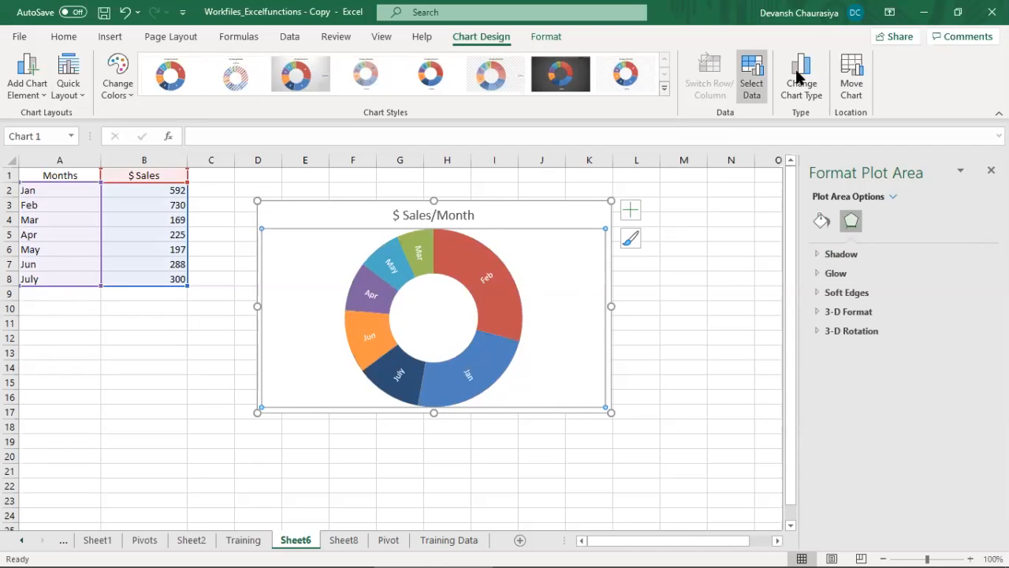
{"action": "left_click", "coordinate": [766, 78]}
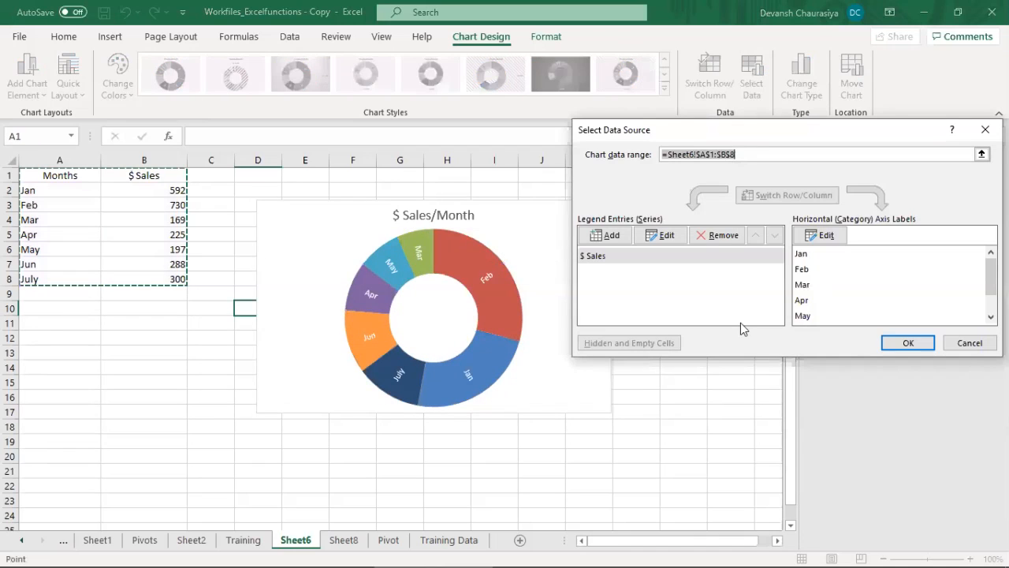
{"action": "left_click", "coordinate": [596, 256]}
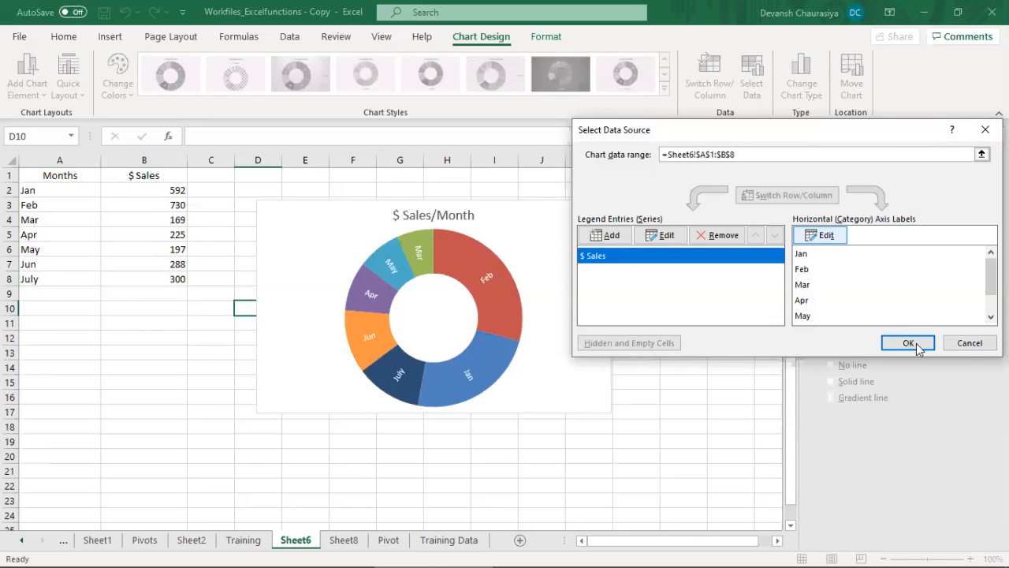
{"action": "left_click", "coordinate": [969, 343]}
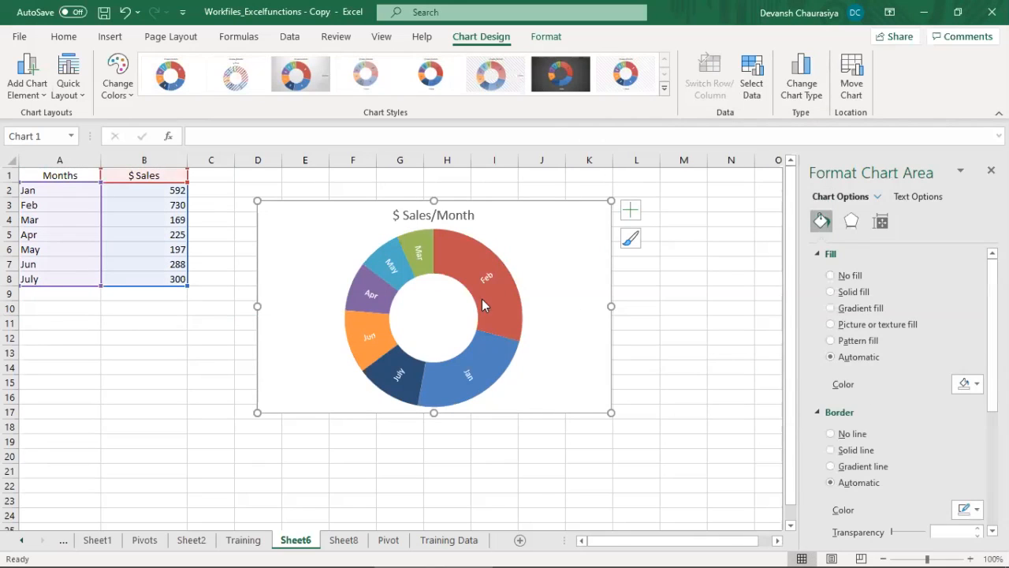
Step: Try solid fill, gradient fill and no fill on the sunburst chart's $ Sales series
{"action": "right_click", "coordinate": [458, 257]}
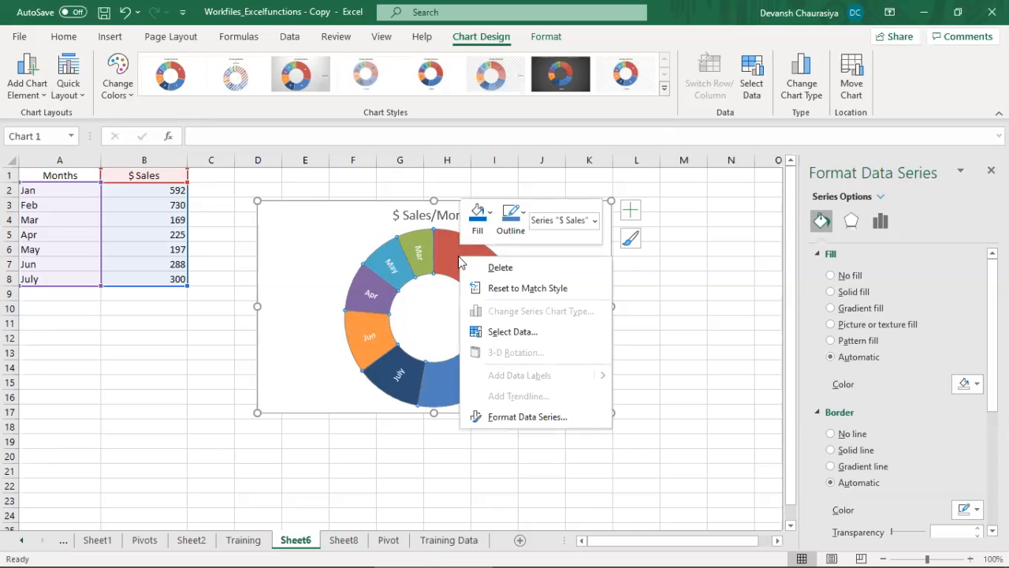
{"action": "left_click", "coordinate": [526, 423]}
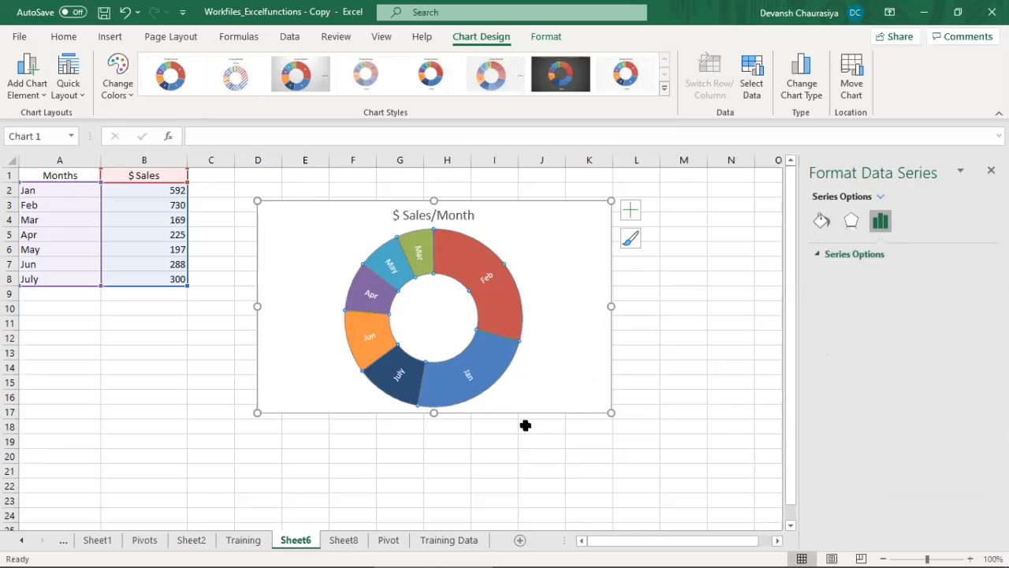
{"action": "left_click", "coordinate": [821, 221]}
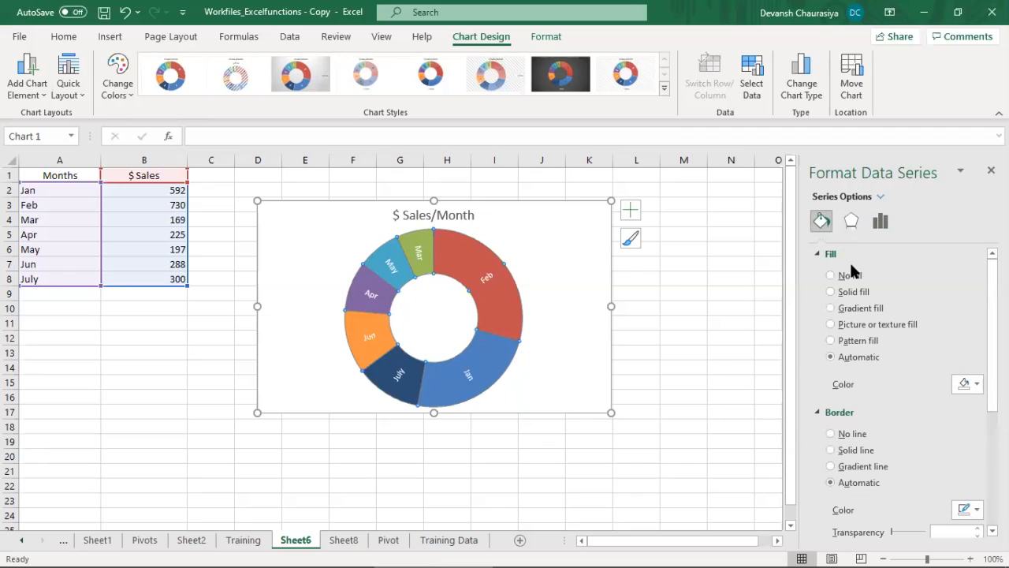
{"action": "left_click", "coordinate": [831, 293]}
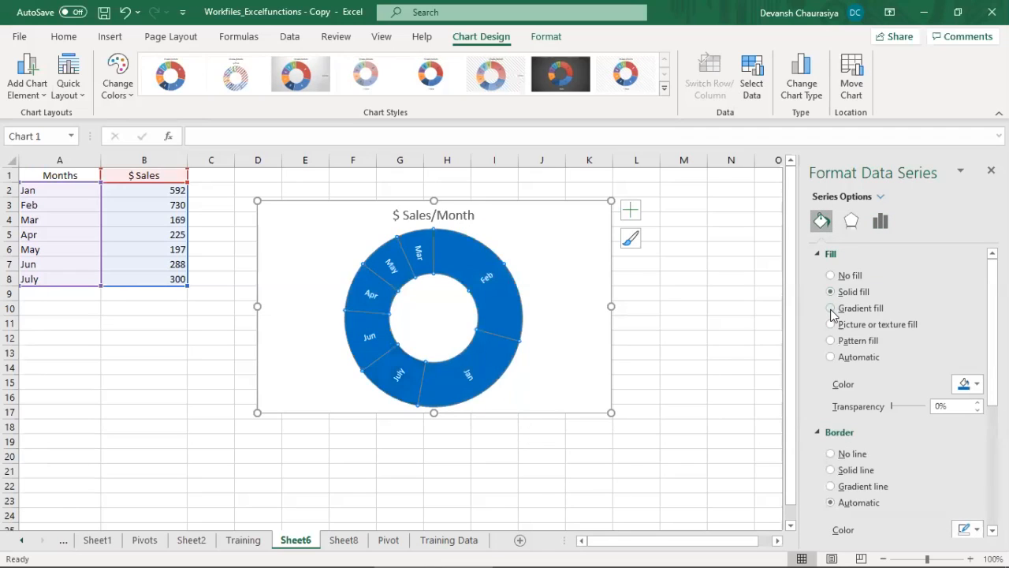
{"action": "left_click", "coordinate": [830, 308]}
{"action": "left_click", "coordinate": [831, 276]}
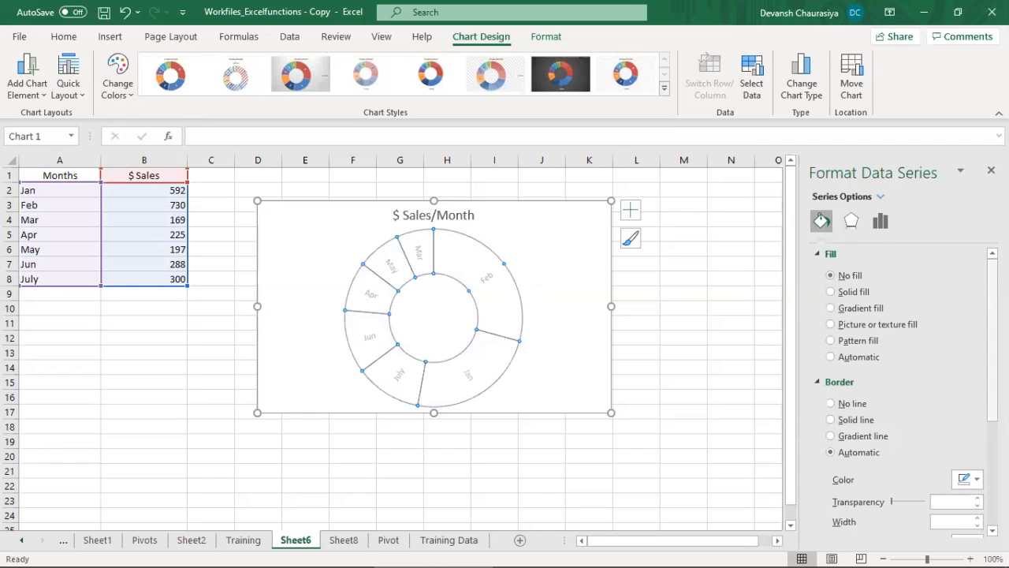
{"action": "scroll", "coordinate": [857, 453], "scroll_direction": "down", "scroll_amount": 3}
{"action": "left_click", "coordinate": [723, 376]}
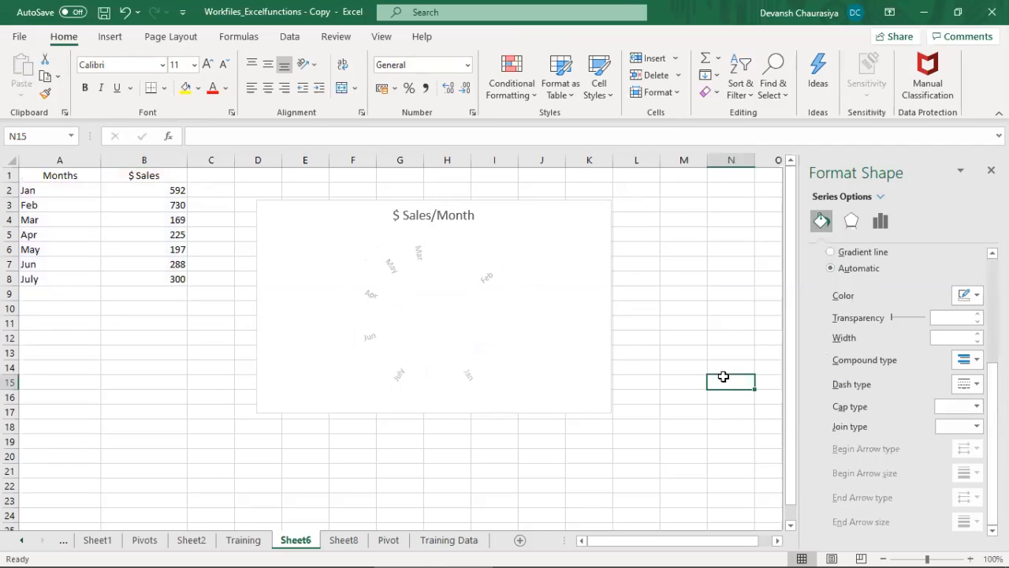
{"action": "left_click", "coordinate": [702, 309]}
Step: Undo the fill changes on the sunburst chart and close the shape formatting pane
{"action": "key", "text": "ctrl+z"}
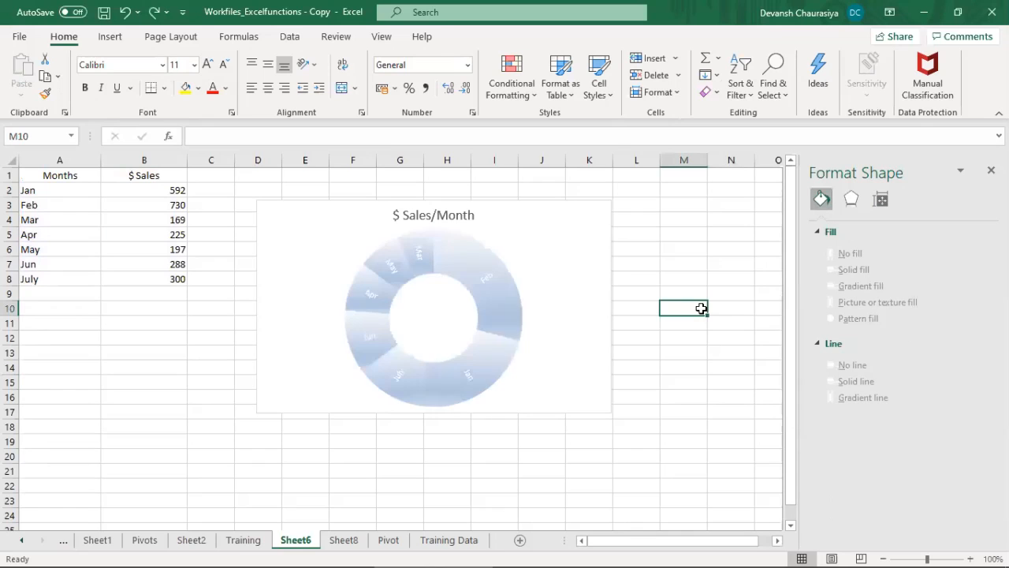
{"action": "key", "text": "Up"}
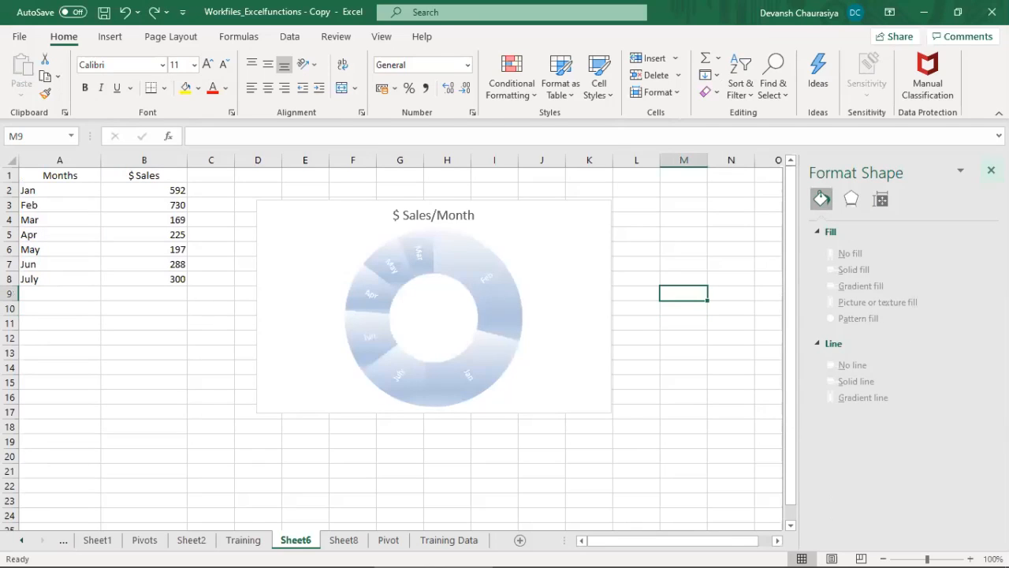
{"action": "left_click", "coordinate": [991, 171]}
{"action": "left_click", "coordinate": [622, 333]}
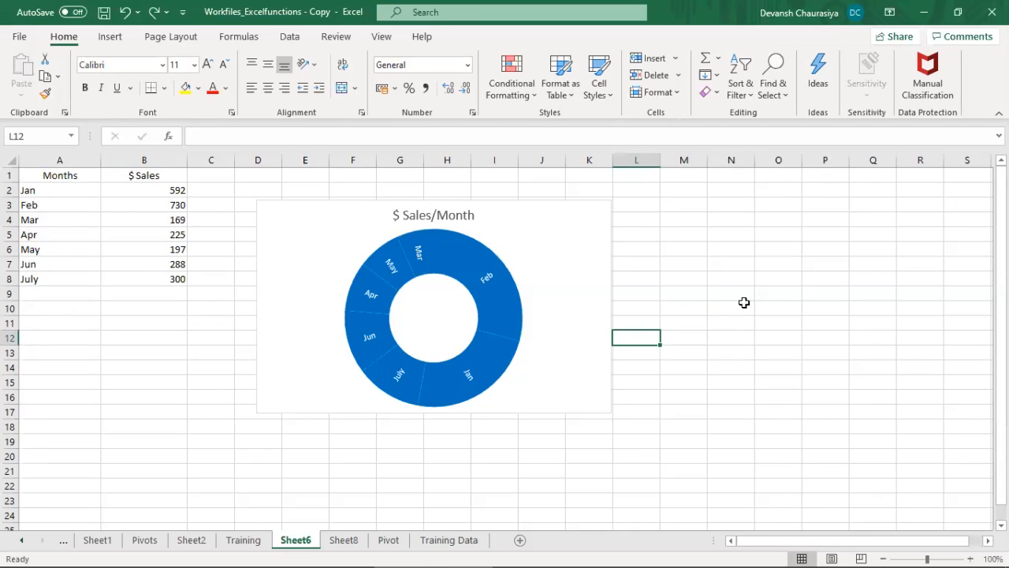
{"action": "key", "text": "ctrl+z"}
{"action": "key", "text": "ctrl+z"}
{"action": "key", "text": "ctrl+z"}
{"action": "key", "text": "ctrl+z"}
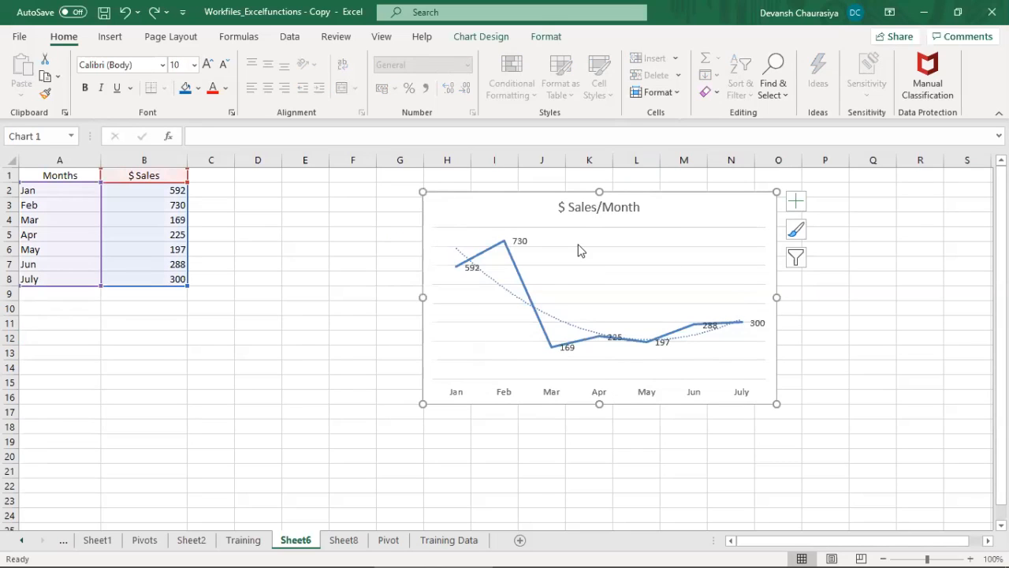
Step: Undo the earlier chart edits back to the line chart titled "$ Sales" with data labels and no trendline
{"action": "key", "text": "ctrl+z"}
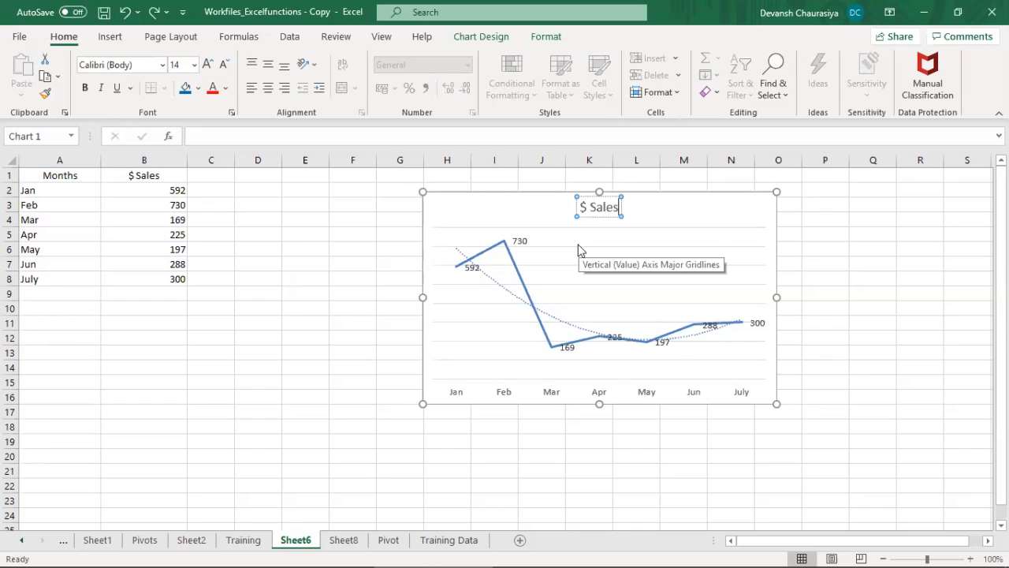
{"action": "key", "text": "ctrl+z"}
{"action": "key", "text": "ctrl+z"}
{"action": "key", "text": "ctrl+z"}
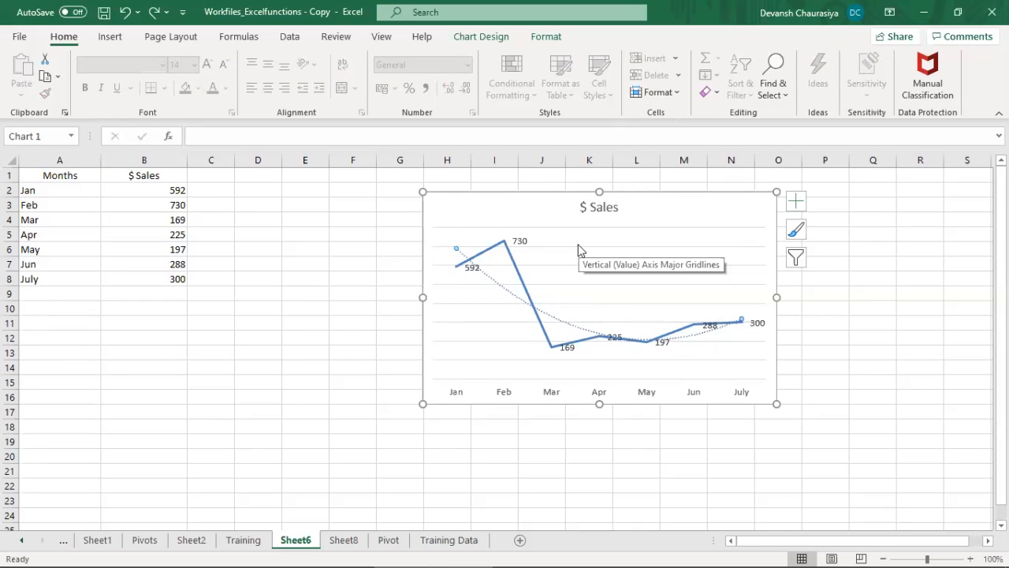
{"action": "key", "text": "ctrl+z"}
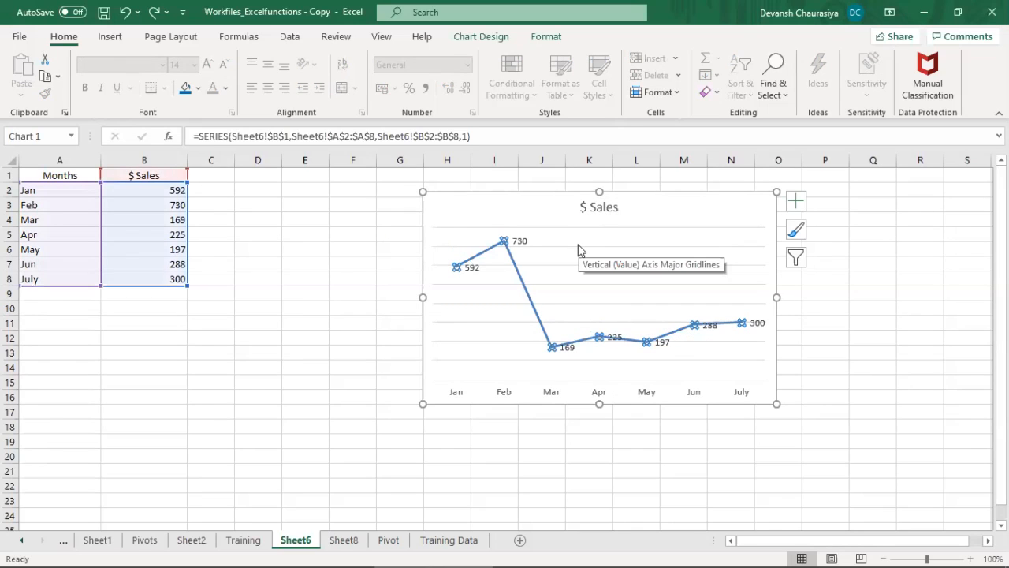
{"action": "left_click", "coordinate": [534, 197]}
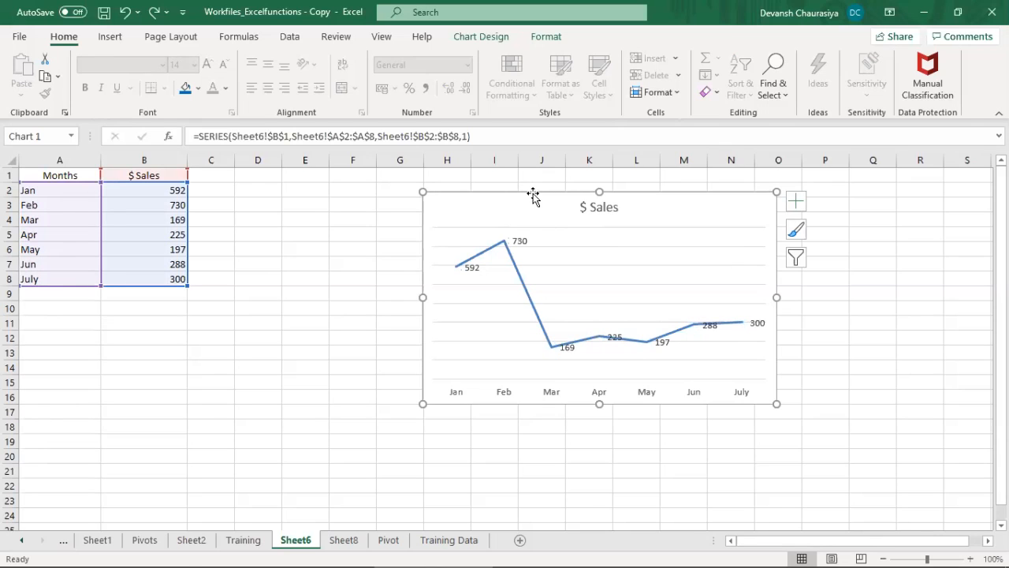
Step: Check the Pie Chart topic on the Training sheet and return to Sheet6
{"action": "left_click", "coordinate": [243, 539]}
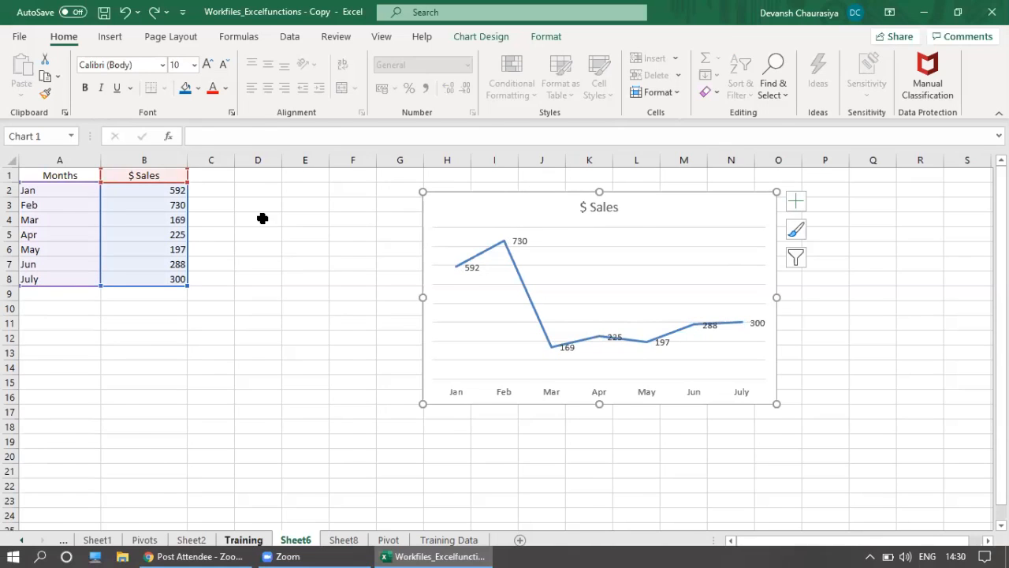
{"action": "left_click", "coordinate": [216, 336]}
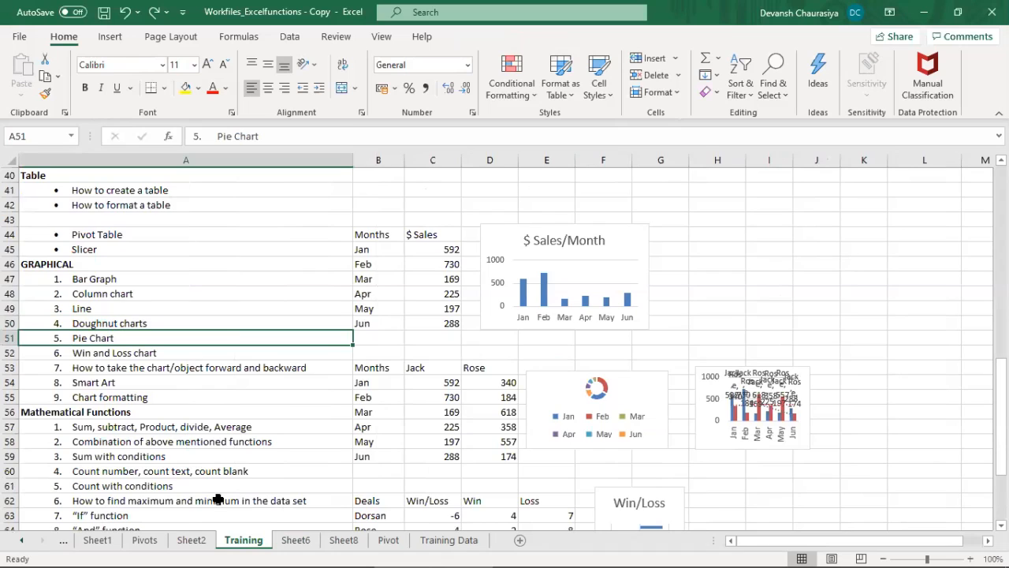
{"action": "left_click", "coordinate": [296, 540]}
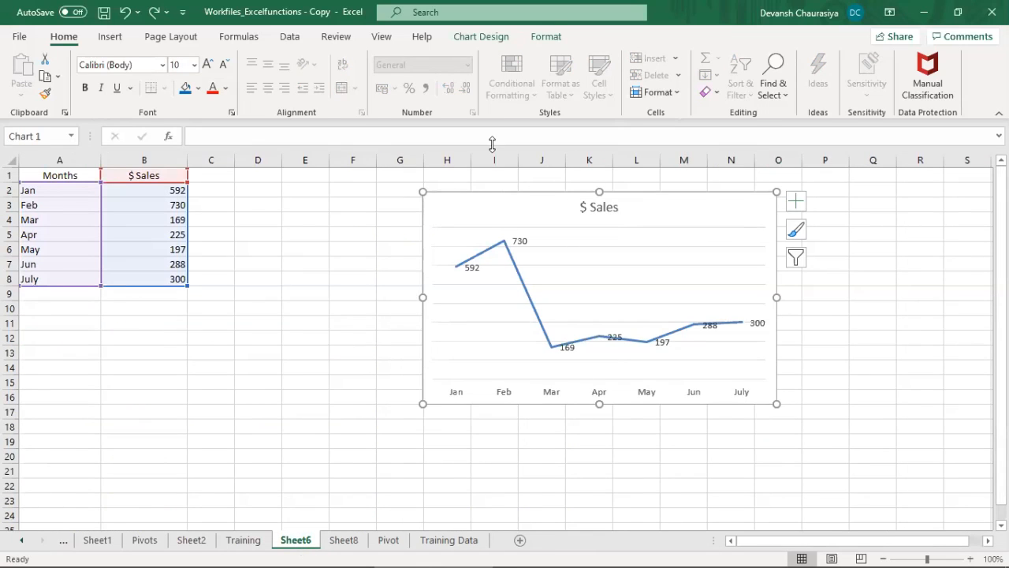
Step: Change the $ Sales line chart to a standard pie chart
{"action": "left_click", "coordinate": [470, 36]}
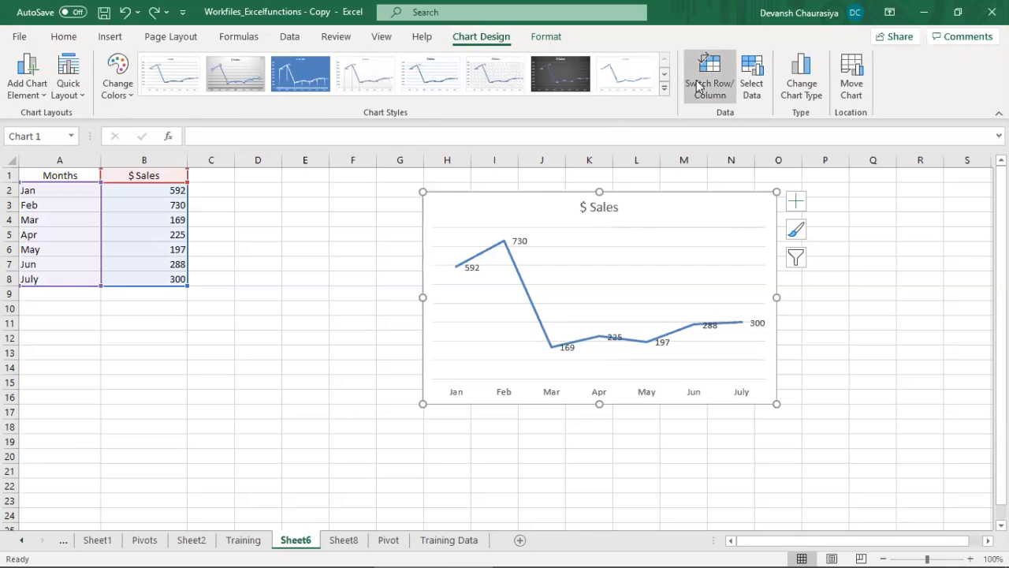
{"action": "left_click", "coordinate": [787, 74]}
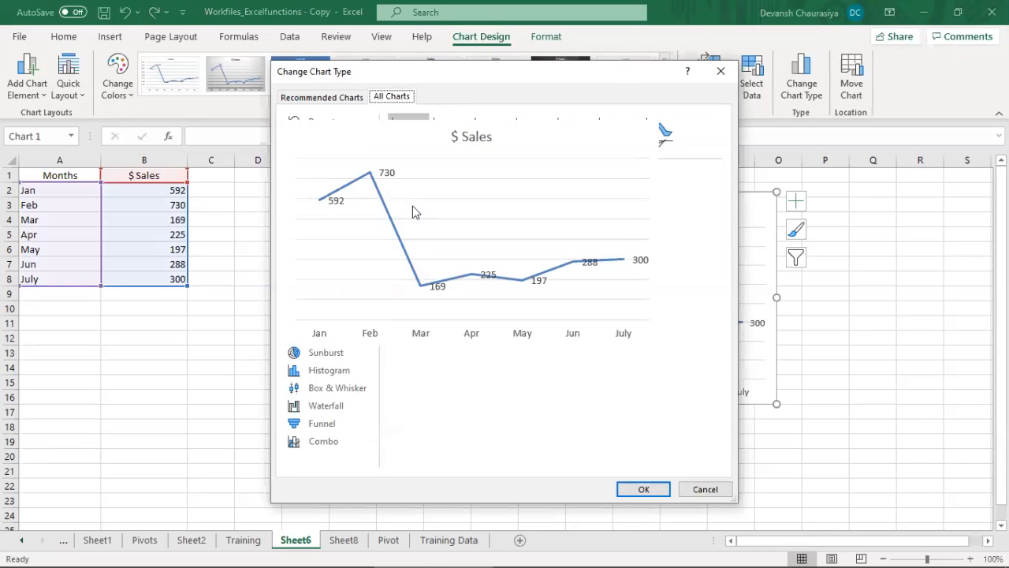
{"action": "left_click", "coordinate": [320, 193]}
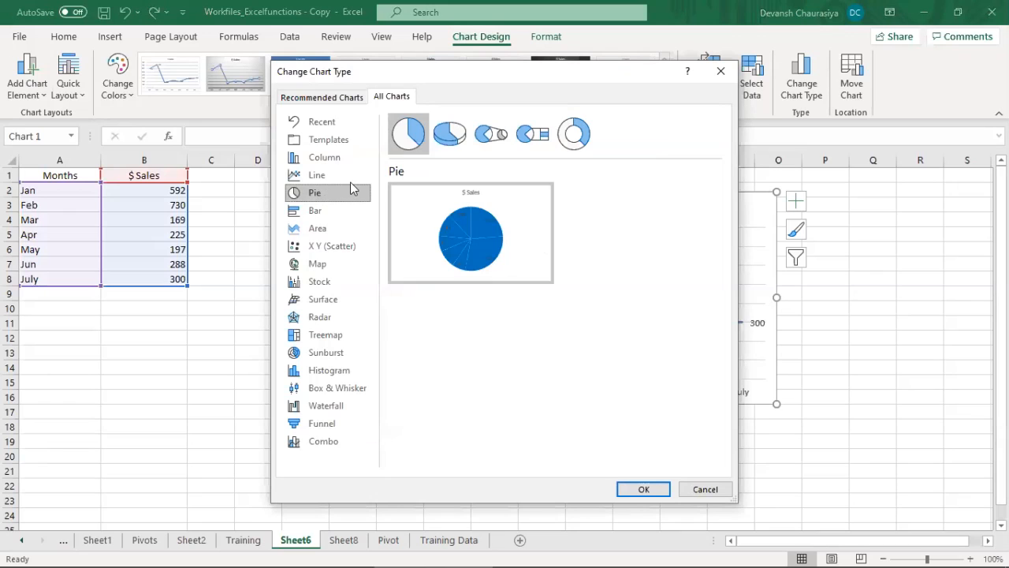
{"action": "mouse_move", "coordinate": [495, 238]}
{"action": "left_click", "coordinate": [644, 489]}
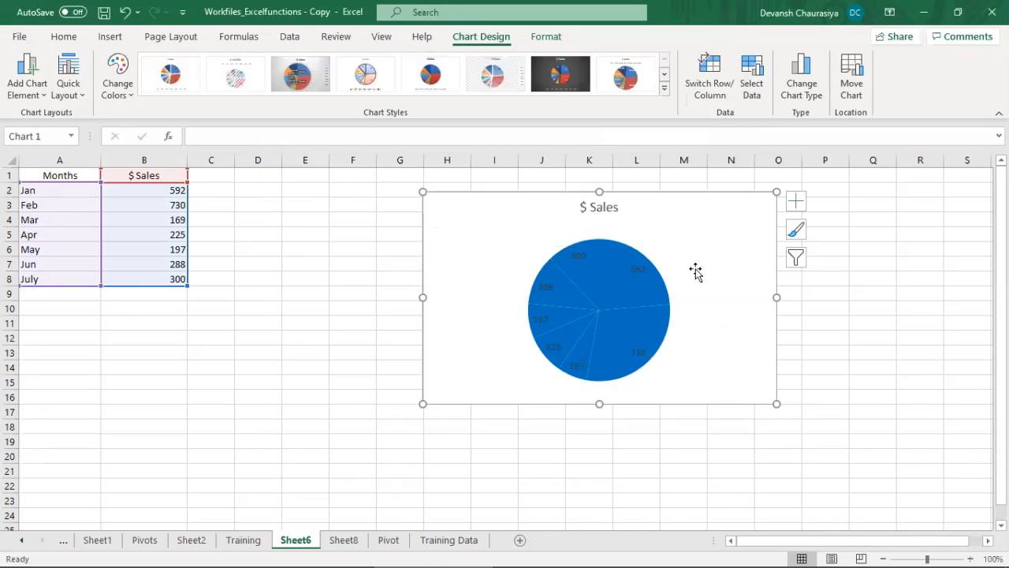
Step: Apply the multicoloured style with a month legend to the pie chart and place it larger and closer to the data table
{"action": "left_click", "coordinate": [170, 73]}
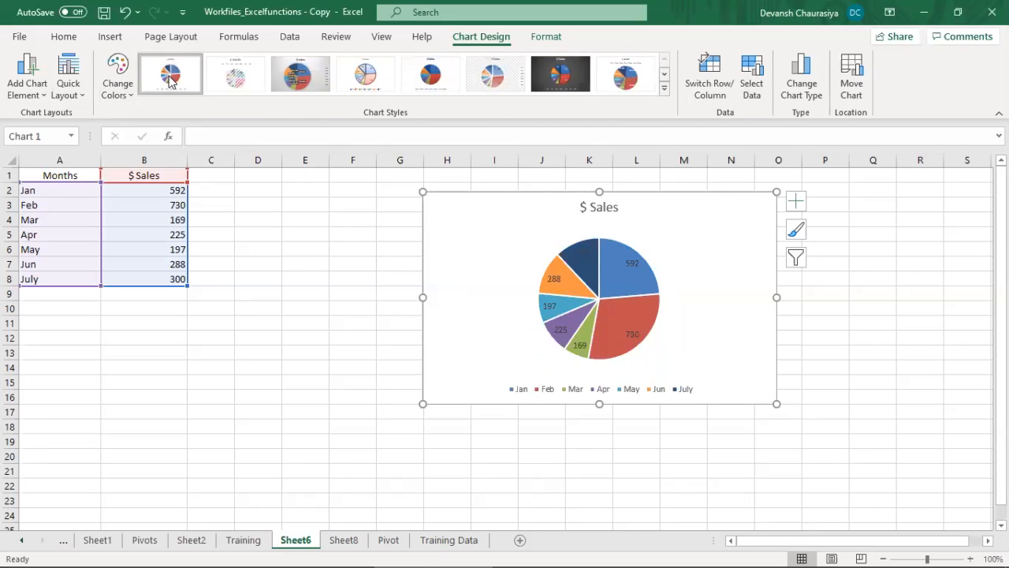
{"action": "left_click_drag", "start_coordinate": [776, 404], "coordinate": [844, 477]}
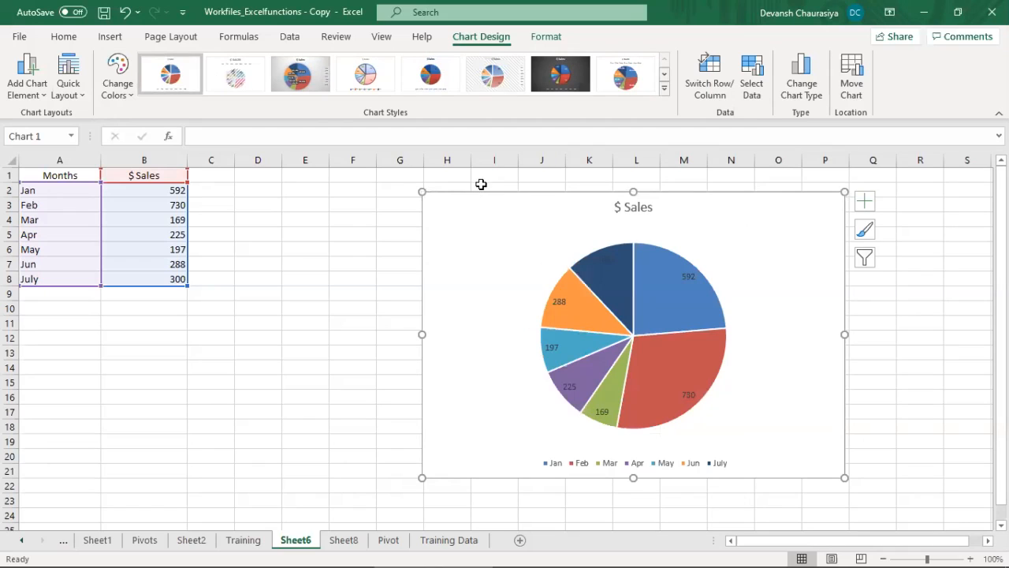
{"action": "left_click_drag", "start_coordinate": [480, 193], "coordinate": [389, 176]}
Step: Format the pie chart's data labels to include the series name alongside the value
{"action": "right_click", "coordinate": [588, 359]}
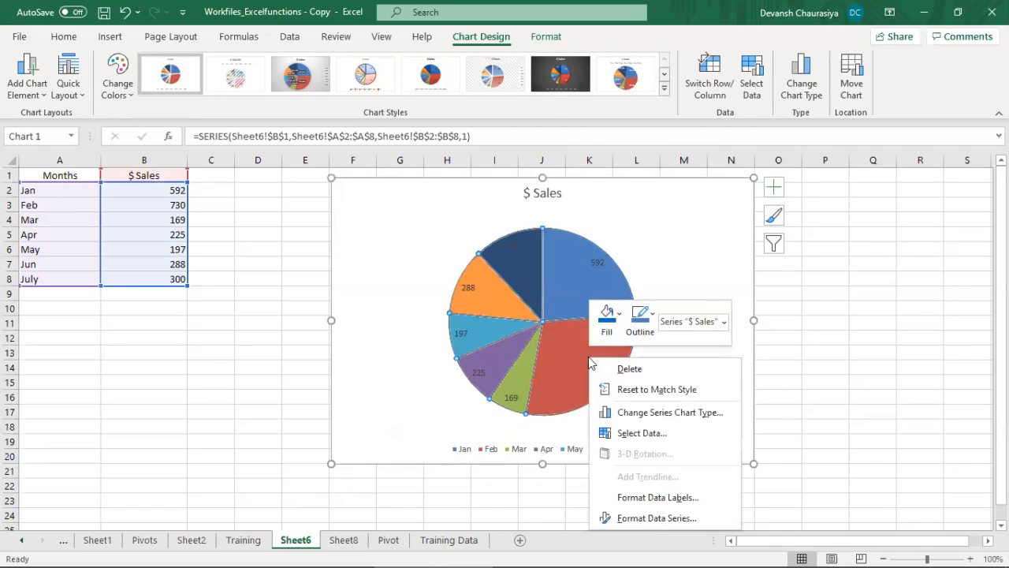
{"action": "left_click", "coordinate": [646, 498]}
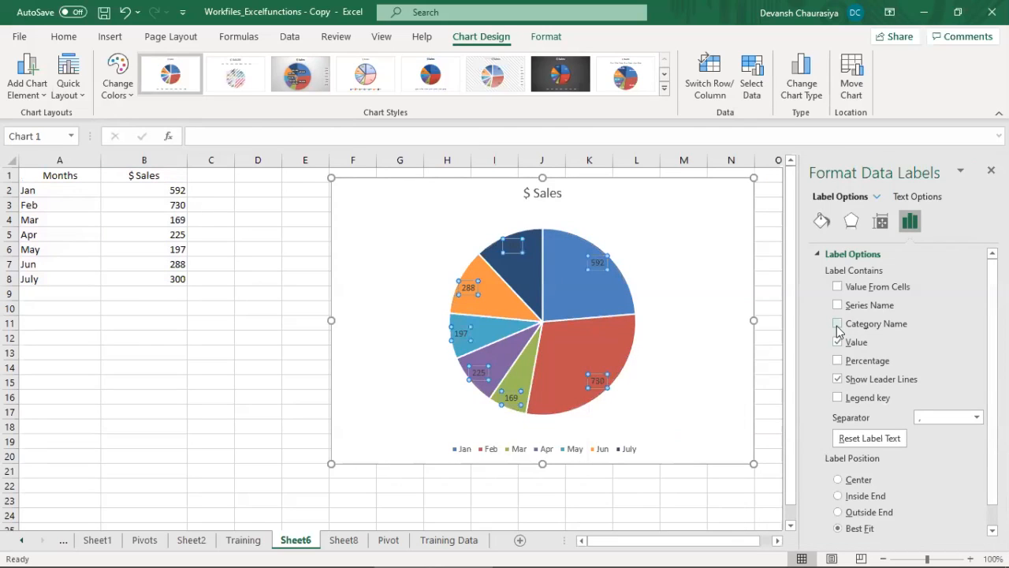
{"action": "left_click", "coordinate": [838, 306]}
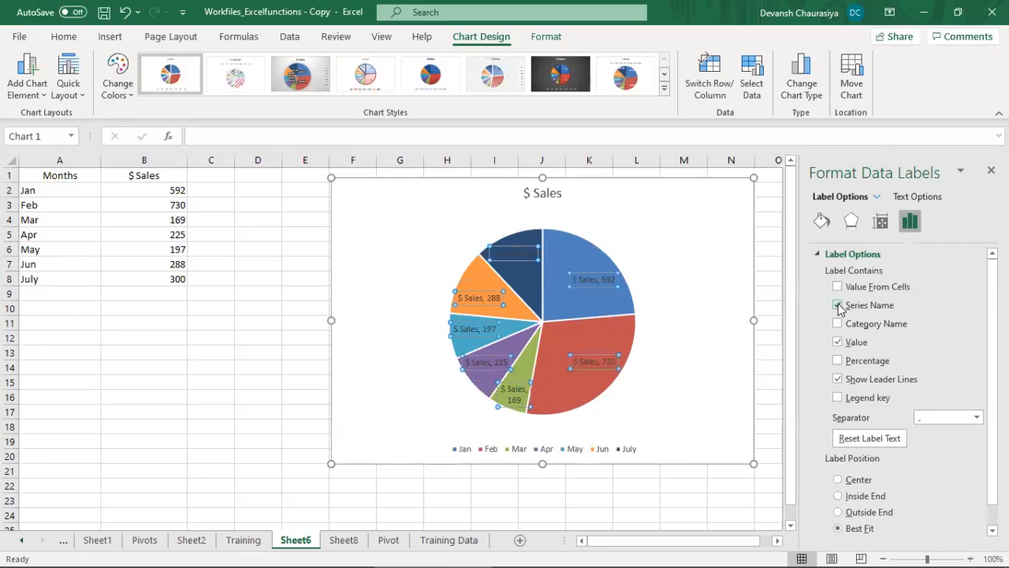
Step: Replace the series name with the category name in the pie chart's data labels, keeping the value
{"action": "left_click", "coordinate": [838, 305]}
{"action": "left_click", "coordinate": [838, 324]}
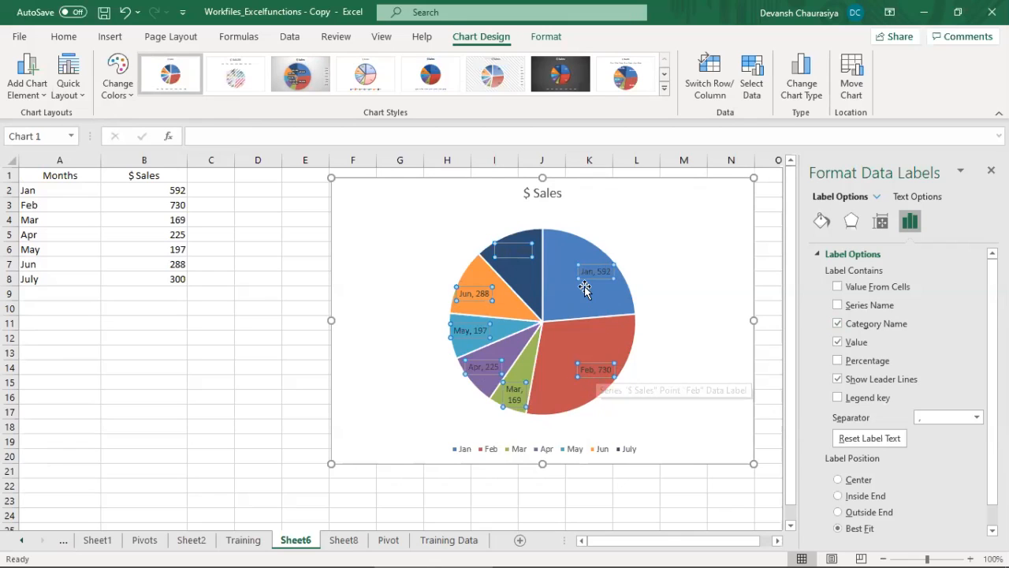
Step: Try pulling the Jan data label out of its slice with a leader line, and undo the move
{"action": "left_click_drag", "start_coordinate": [593, 272], "coordinate": [669, 231]}
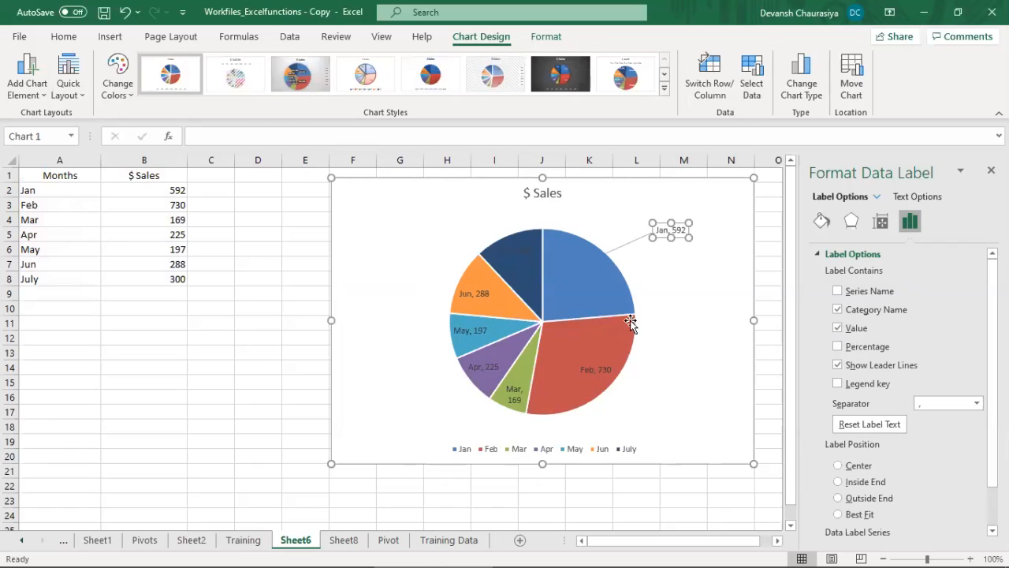
{"action": "key", "text": "ctrl+z"}
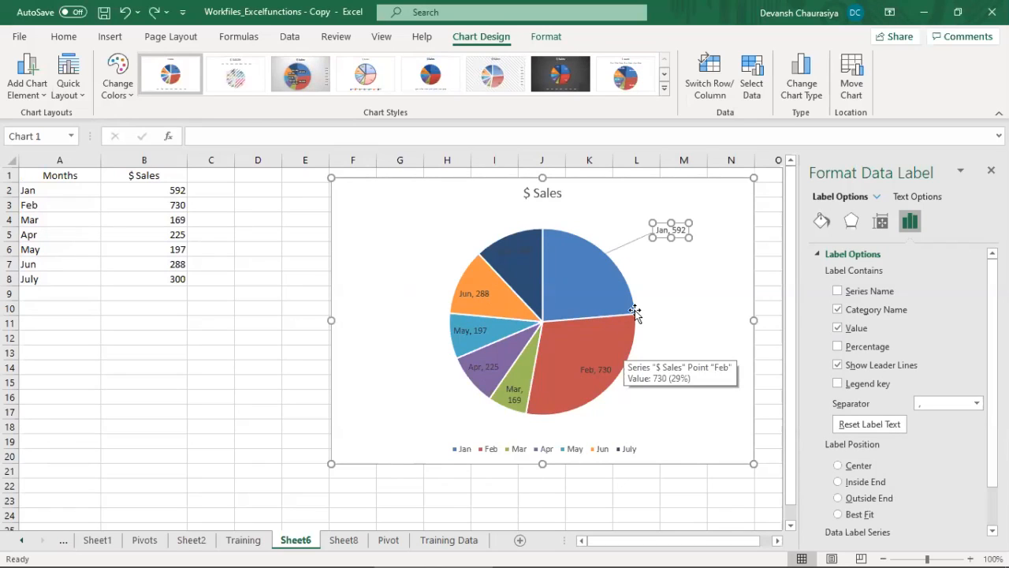
{"action": "left_click", "coordinate": [670, 290]}
Step: Try the Top and Top Centered vertical alignments on the pie's data labels and finish with Bottom Centered
{"action": "left_click", "coordinate": [599, 272]}
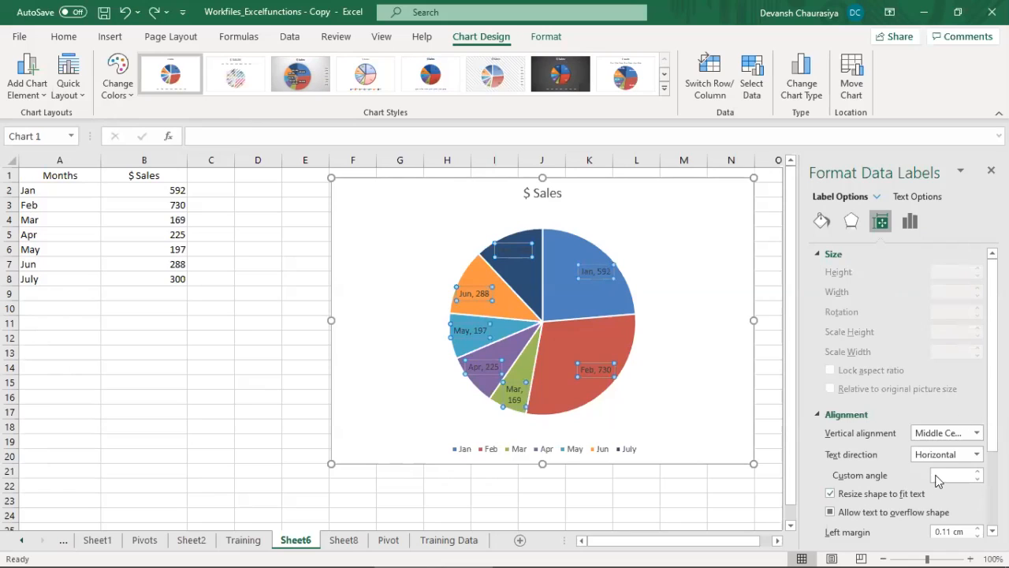
{"action": "left_click", "coordinate": [938, 433]}
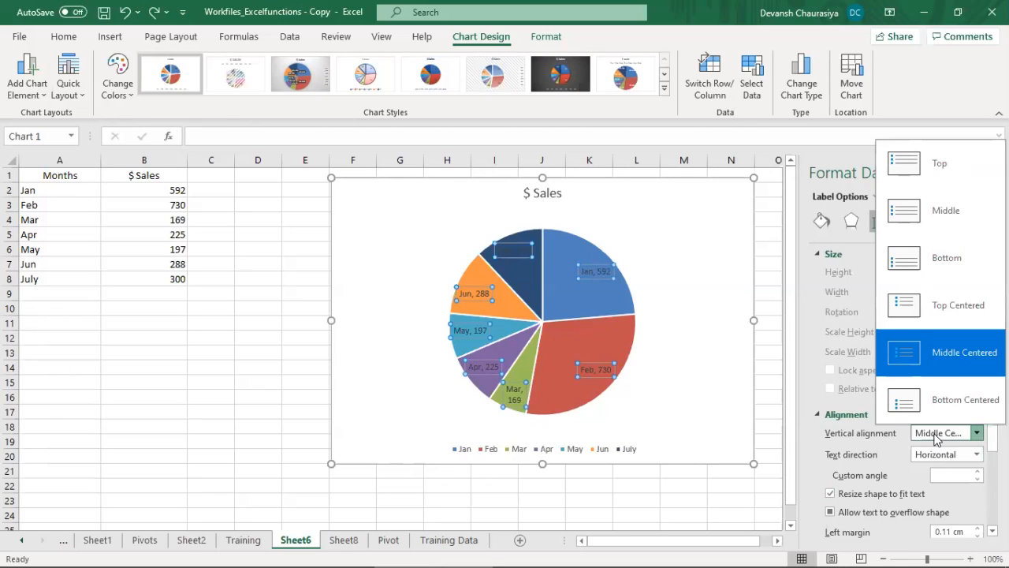
{"action": "left_click", "coordinate": [933, 171]}
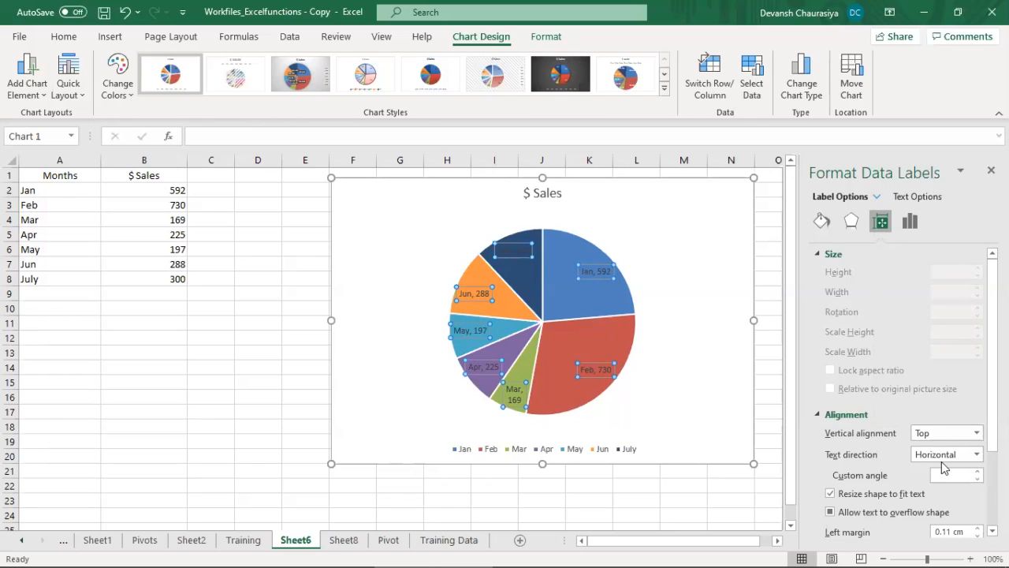
{"action": "left_click", "coordinate": [941, 433]}
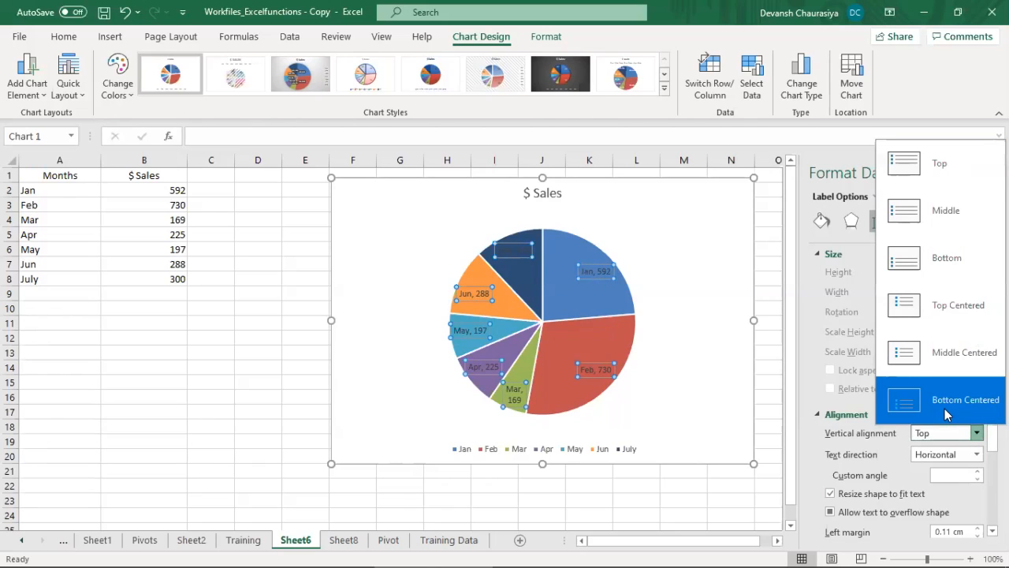
{"action": "left_click", "coordinate": [943, 307]}
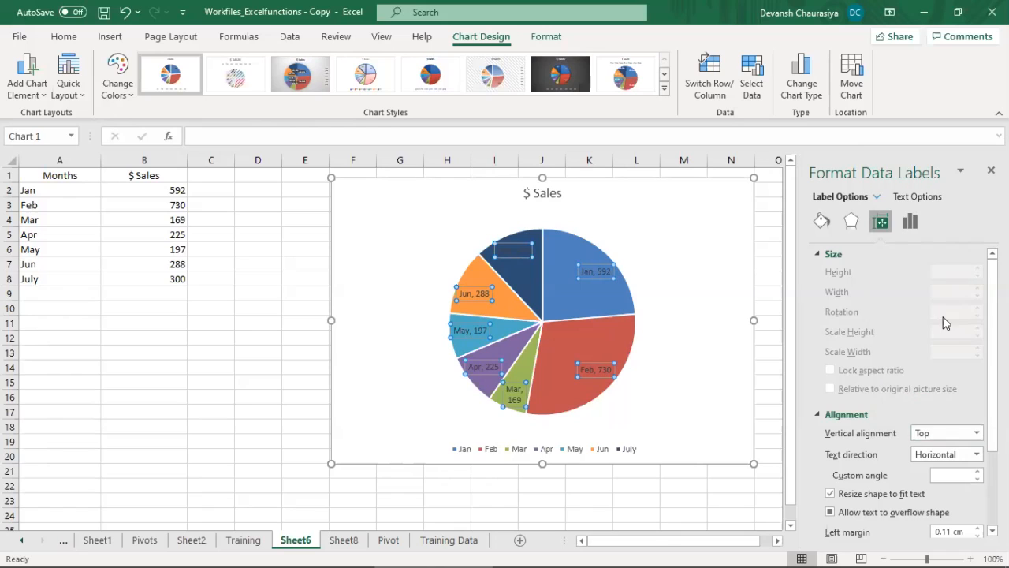
{"action": "left_click", "coordinate": [940, 432]}
{"action": "left_click", "coordinate": [937, 405]}
{"action": "left_click", "coordinate": [930, 457]}
{"action": "left_click", "coordinate": [930, 461]}
{"action": "scroll", "coordinate": [962, 340], "scroll_direction": "down", "scroll_amount": 3}
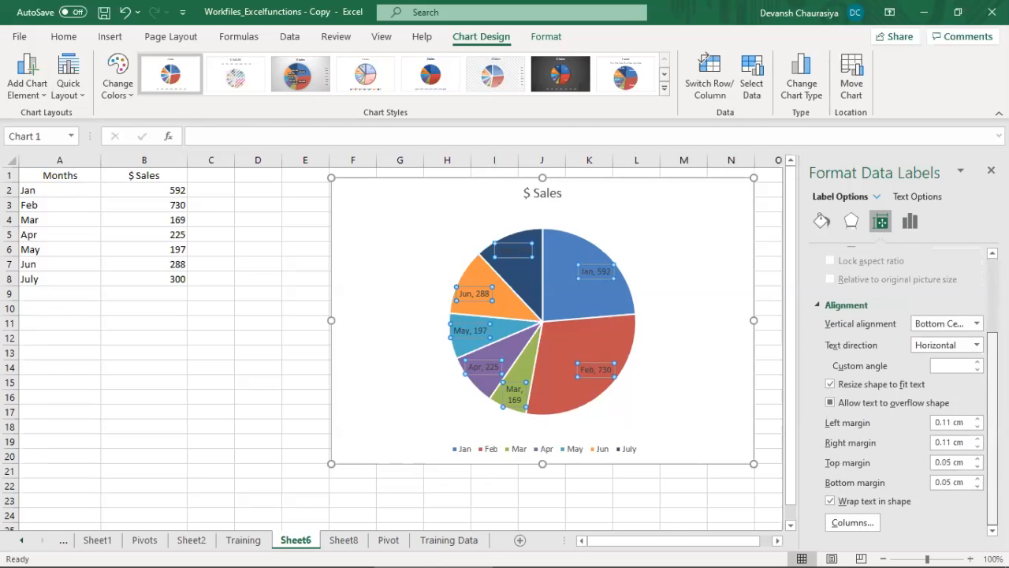
Step: Set the position of all the pie chart's data labels to Outside End
{"action": "left_click", "coordinate": [909, 223]}
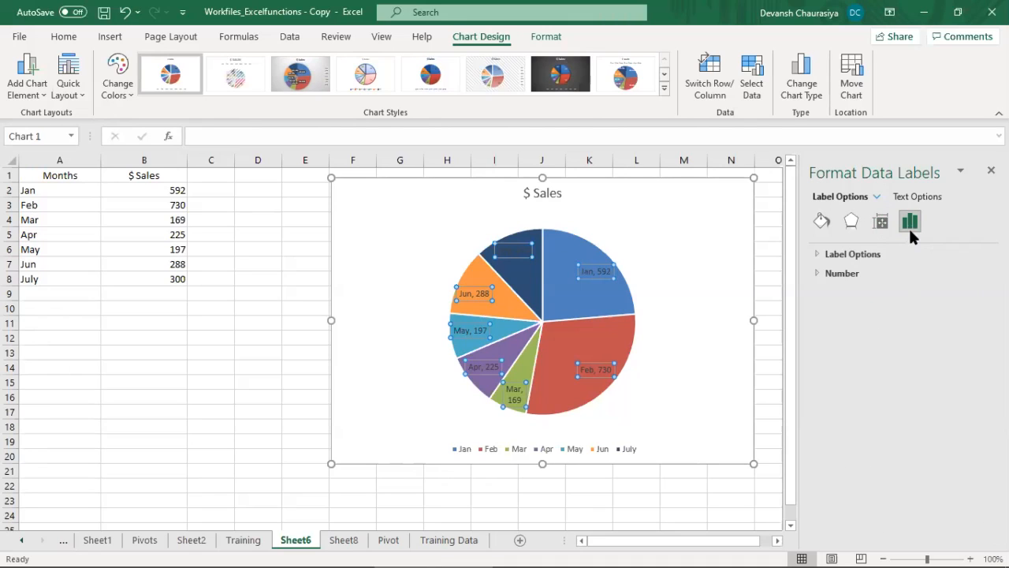
{"action": "left_click", "coordinate": [813, 253]}
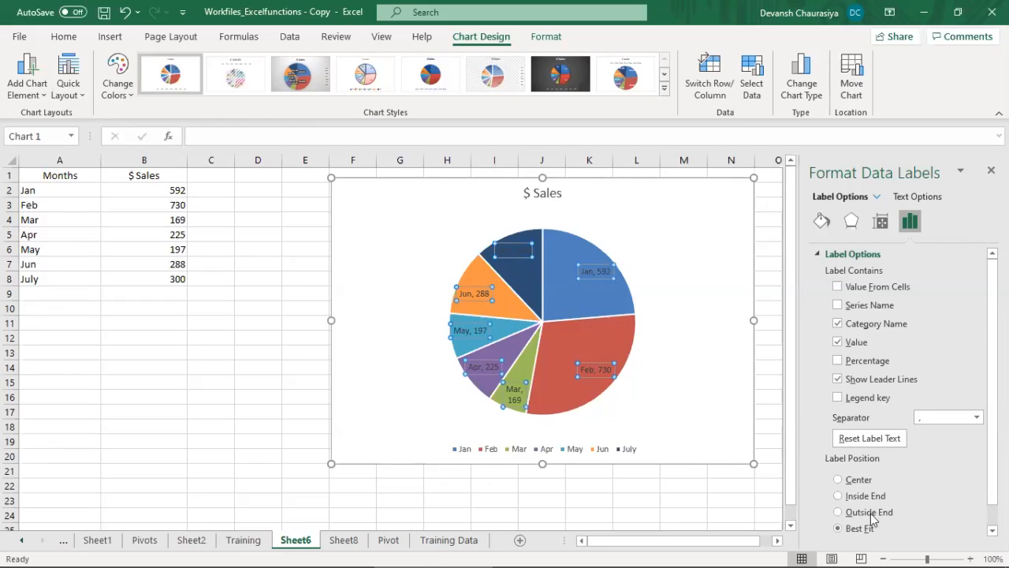
{"action": "left_click", "coordinate": [838, 480]}
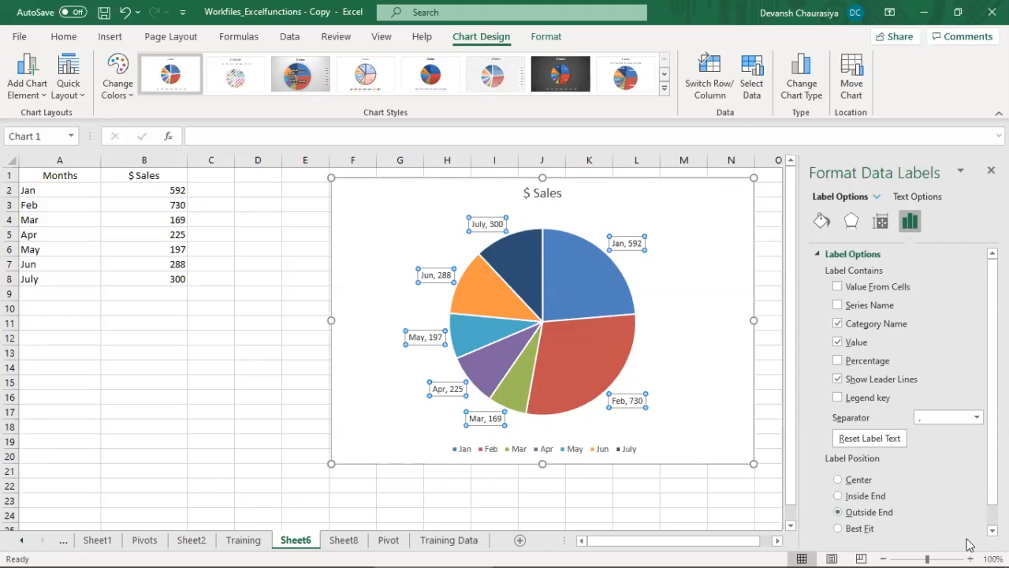
Step: Move only the Jan label farther from the pie, and reset that label's position to Best Fit
{"action": "left_click", "coordinate": [637, 239]}
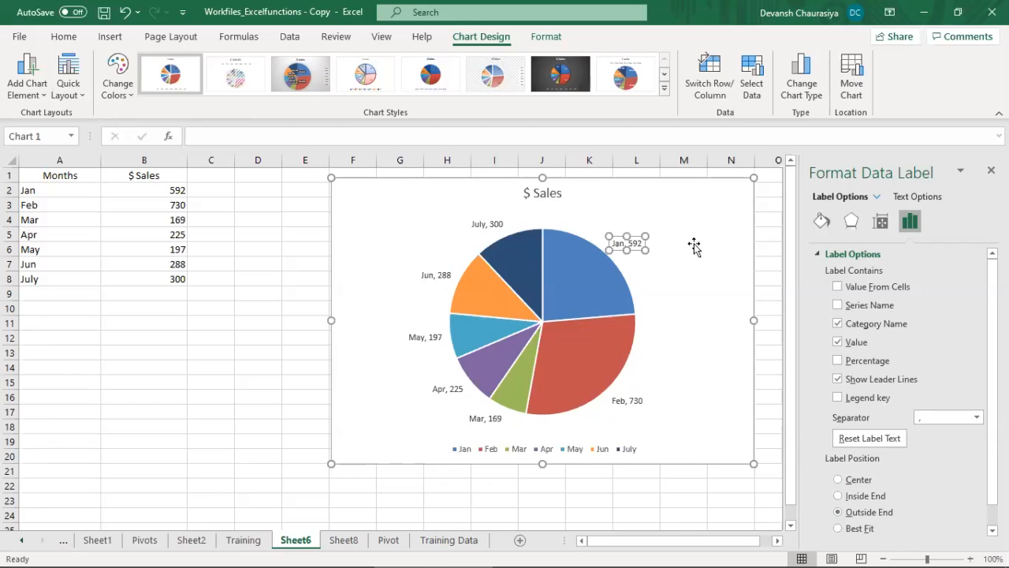
{"action": "left_click_drag", "start_coordinate": [637, 240], "coordinate": [686, 243]}
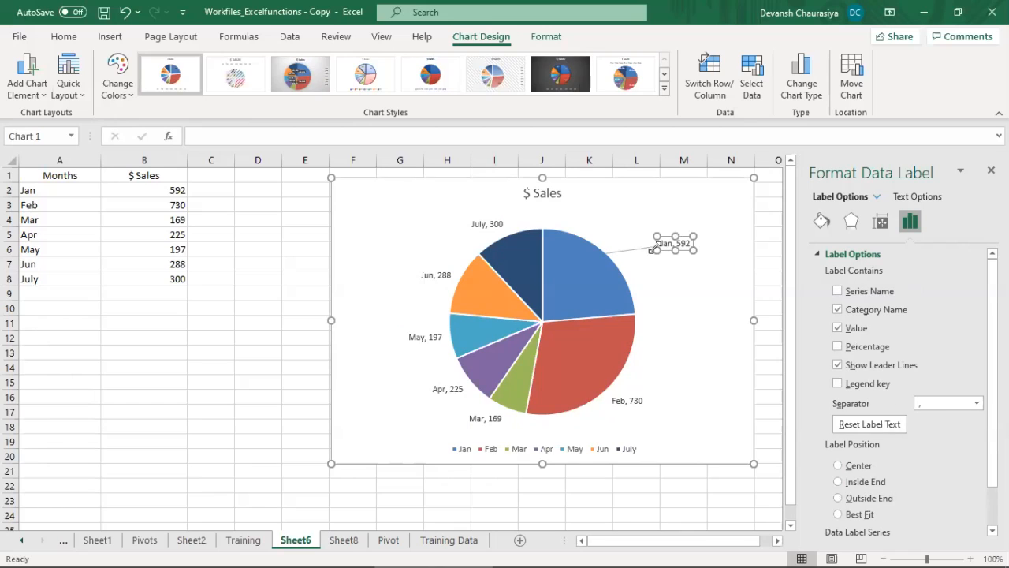
{"action": "left_click", "coordinate": [839, 514]}
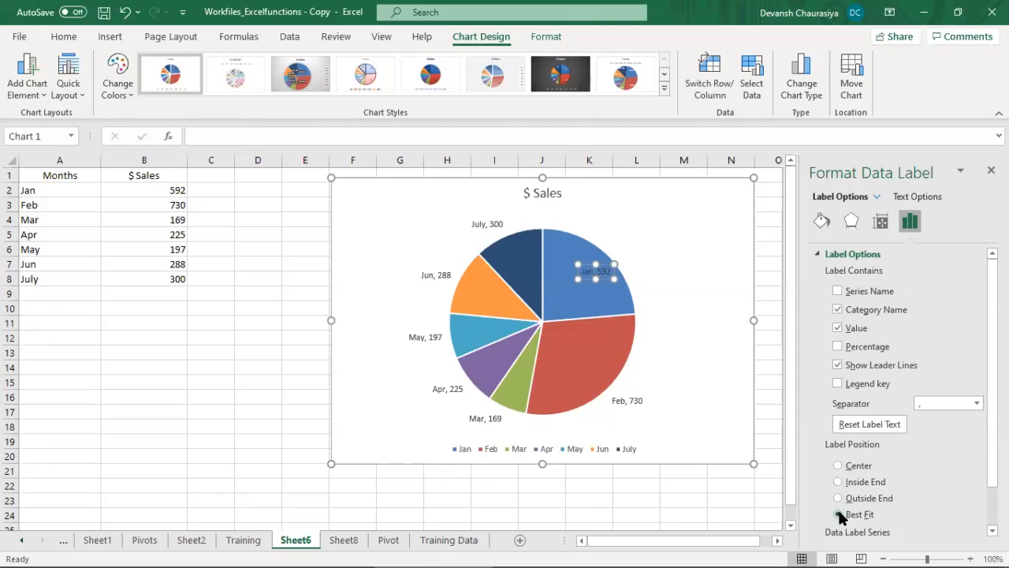
{"action": "left_click", "coordinate": [716, 334]}
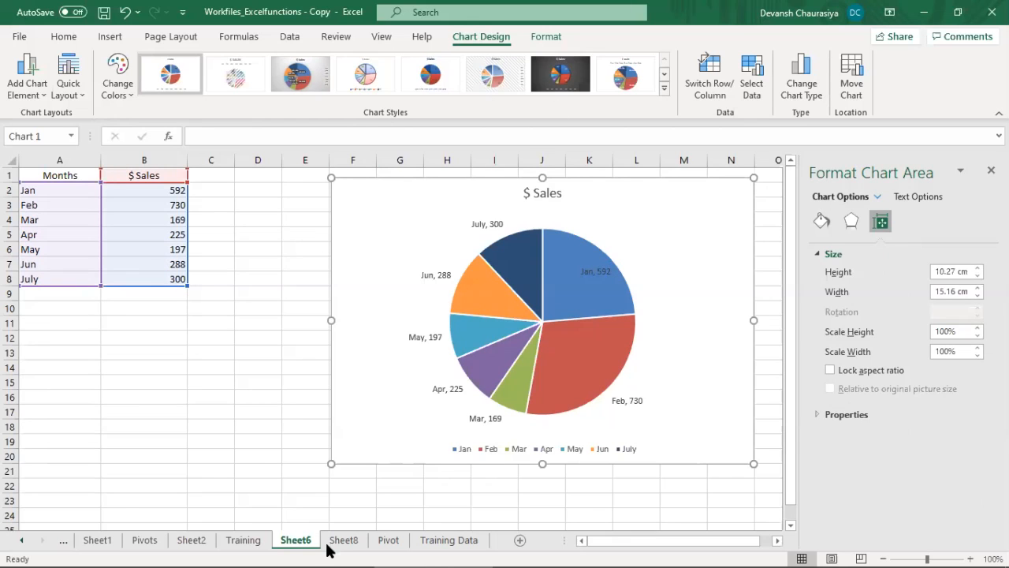
Step: Review the graphical topics from Bar Graph to bringing objects forward and backward on the Training sheet, and close the formatting pane
{"action": "left_click", "coordinate": [257, 540]}
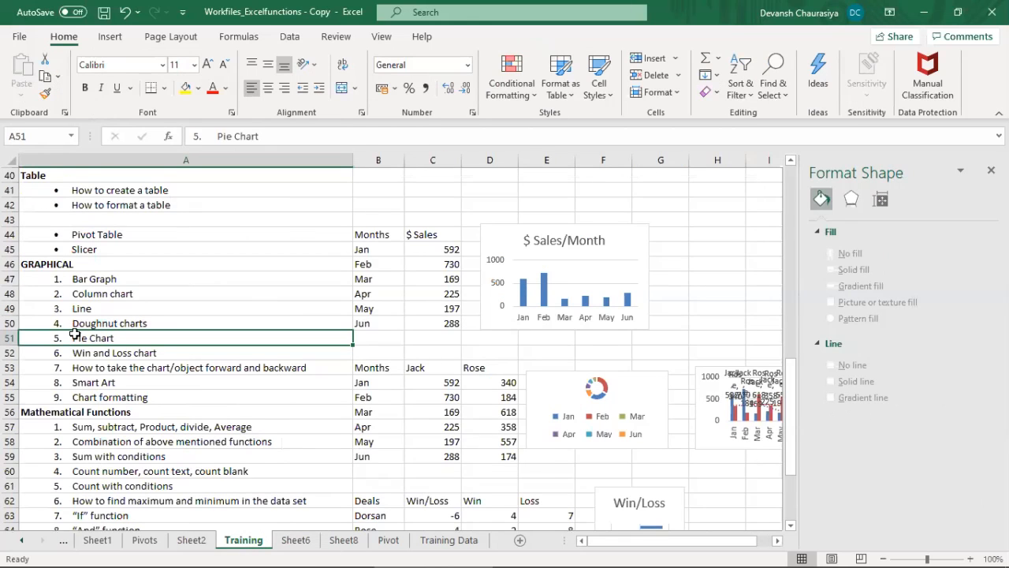
{"action": "left_click_drag", "start_coordinate": [99, 279], "coordinate": [109, 364]}
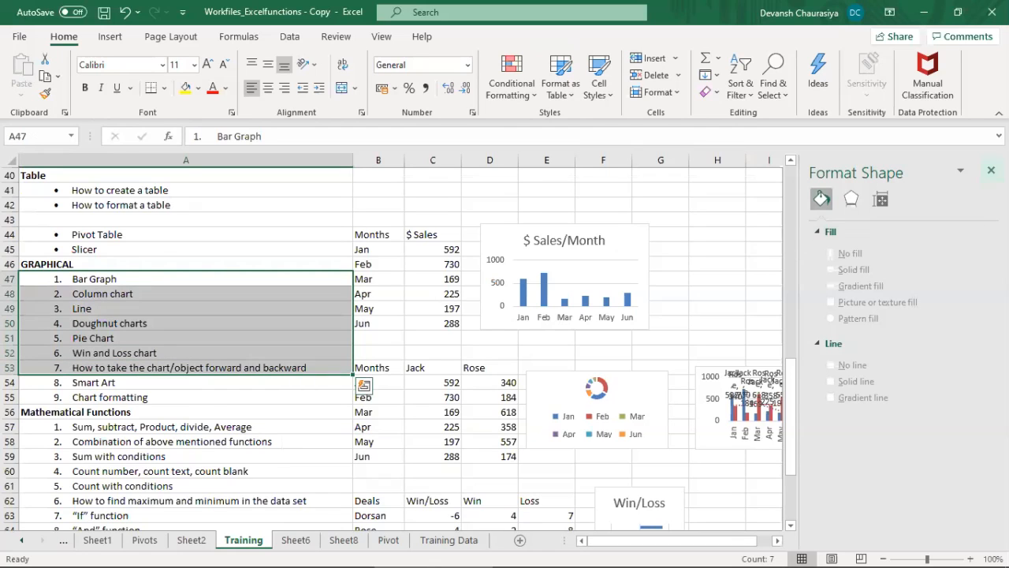
{"action": "left_click", "coordinate": [990, 170]}
Step: Move the doughnut chart so it overlaps the $ Sales/Month column chart and bring it to the front
{"action": "left_click", "coordinate": [614, 376]}
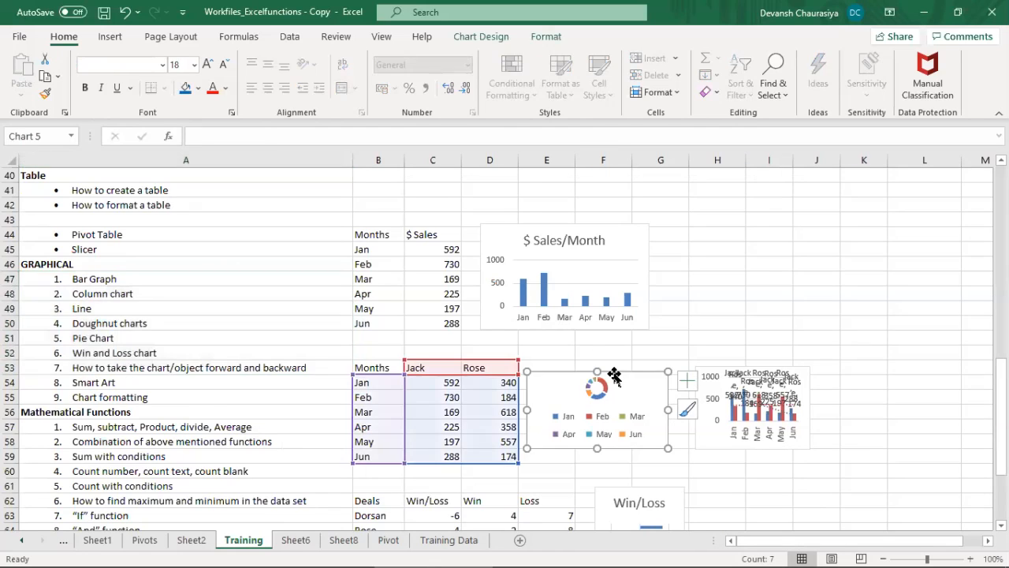
{"action": "left_click_drag", "start_coordinate": [614, 373], "coordinate": [673, 252]}
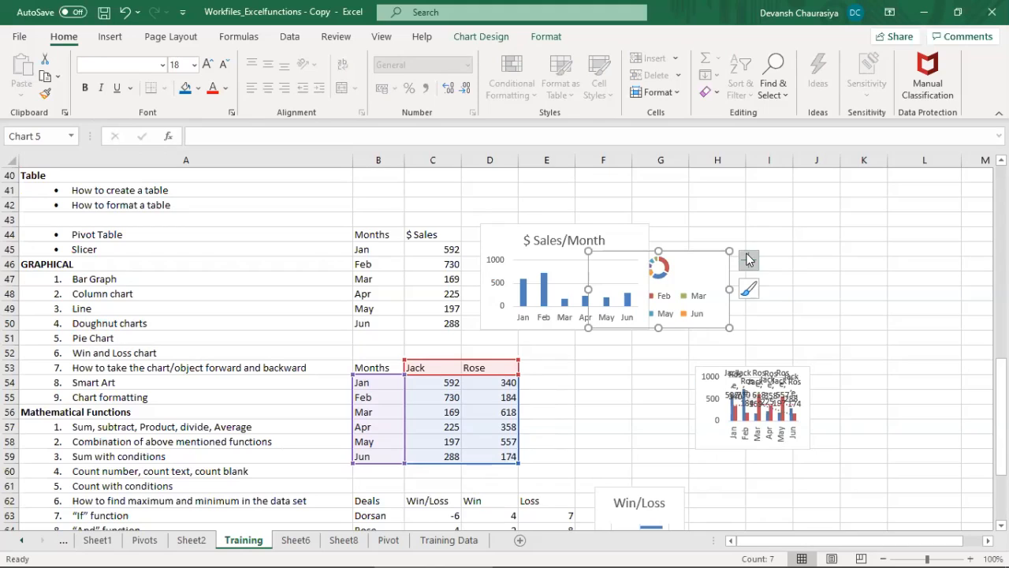
{"action": "right_click", "coordinate": [681, 254]}
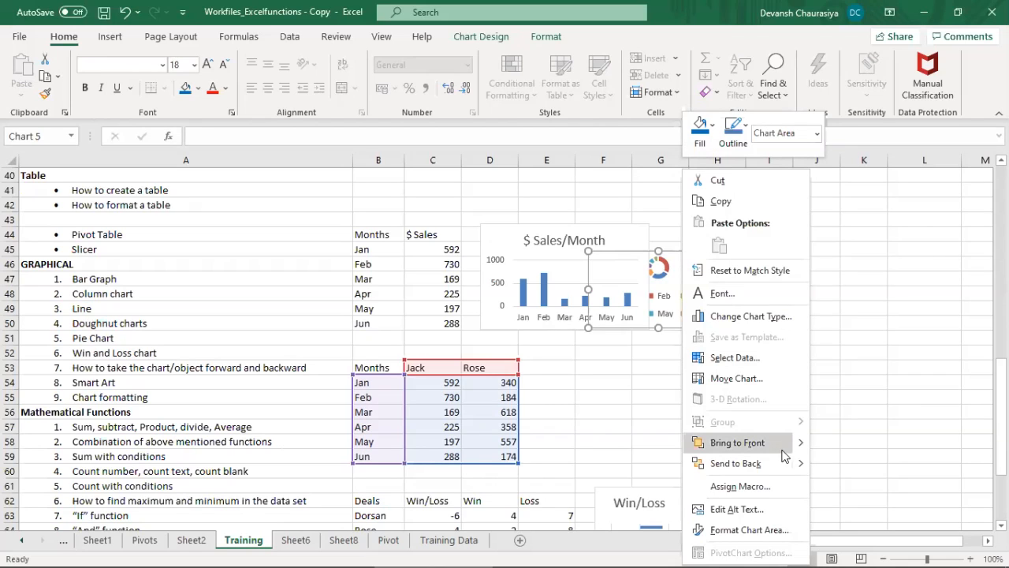
{"action": "mouse_move", "coordinate": [802, 447]}
{"action": "left_click", "coordinate": [843, 445]}
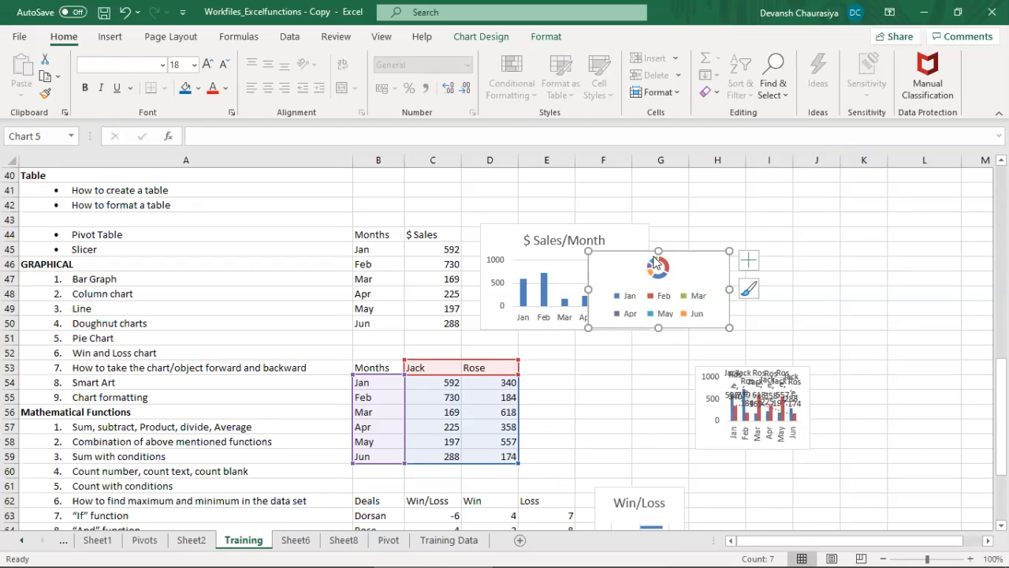
Step: Send the doughnut chart to the back, behind the $ Sales/Month chart
{"action": "right_click", "coordinate": [684, 256]}
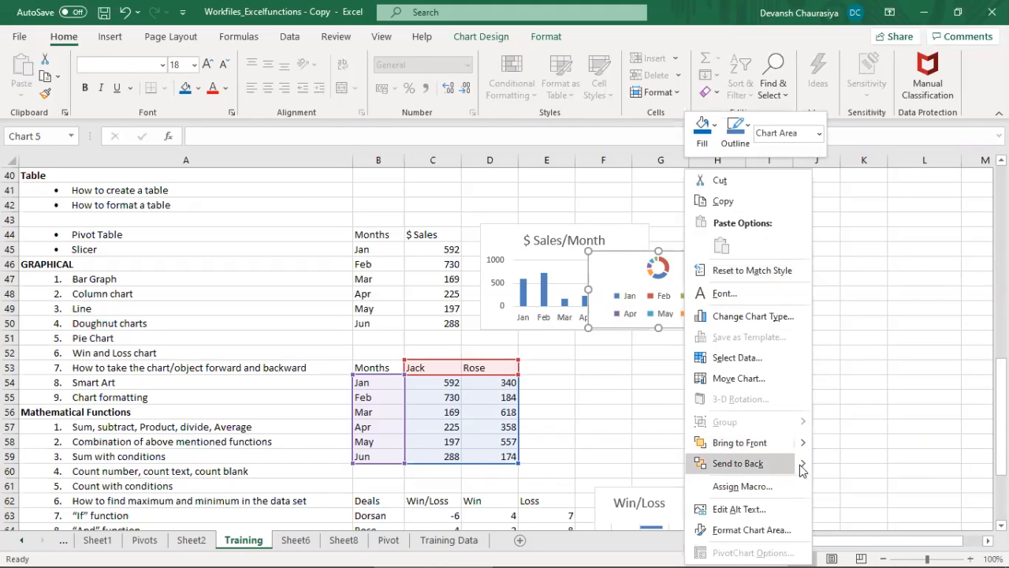
{"action": "mouse_move", "coordinate": [803, 466]}
{"action": "left_click", "coordinate": [837, 467]}
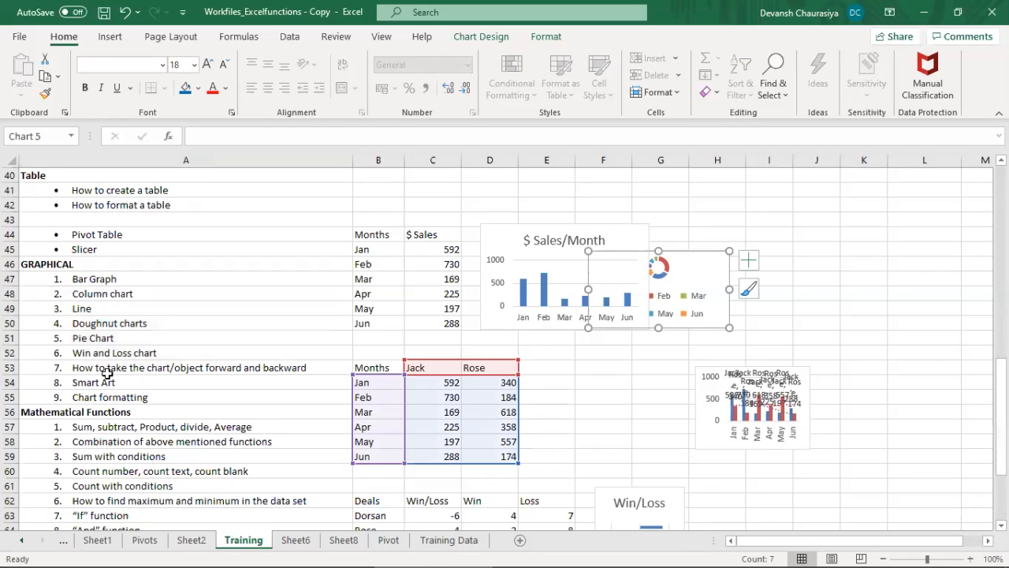
Step: Review the remaining graphical topics on the Training sheet, from Chart formatting up to Win and Loss chart
{"action": "left_click", "coordinate": [114, 399]}
{"action": "left_click_drag", "start_coordinate": [115, 399], "coordinate": [118, 354]}
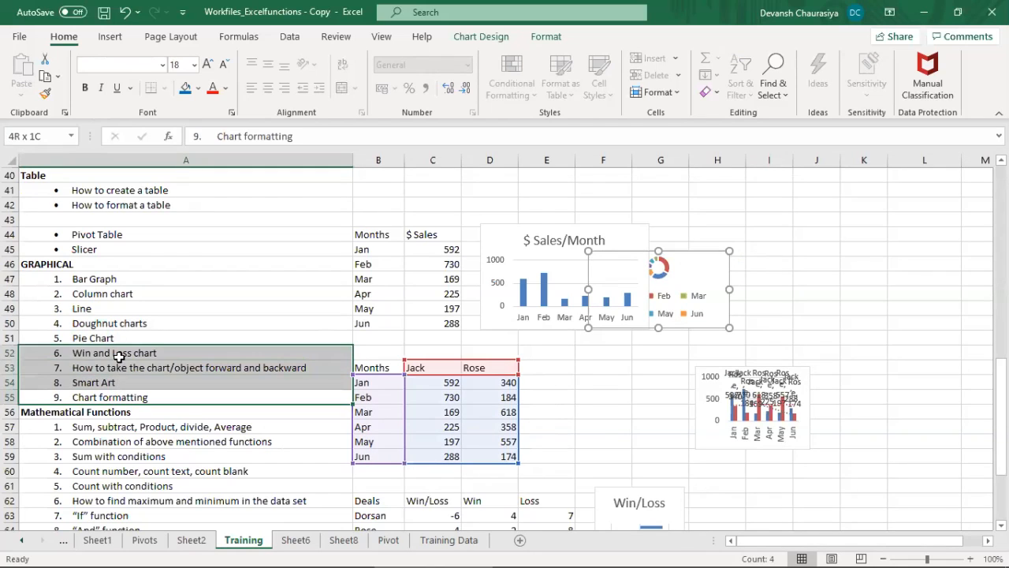
{"action": "left_click", "coordinate": [118, 353]}
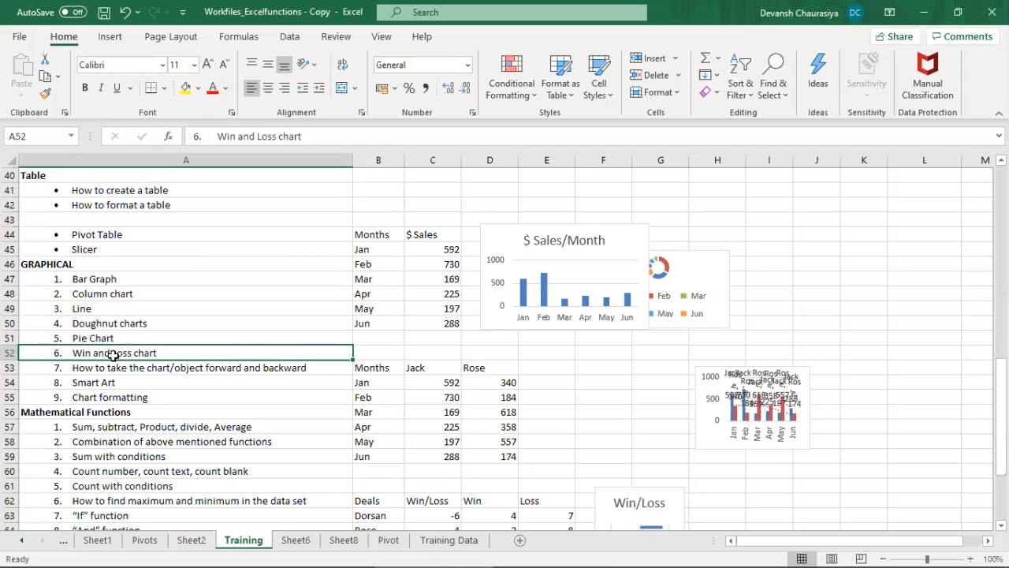
Step: Copy the Deals table with its Win/Loss, Win and Loss columns, B62:E68, from the Training sheet
{"action": "scroll", "coordinate": [147, 383], "scroll_direction": "down", "scroll_amount": 1}
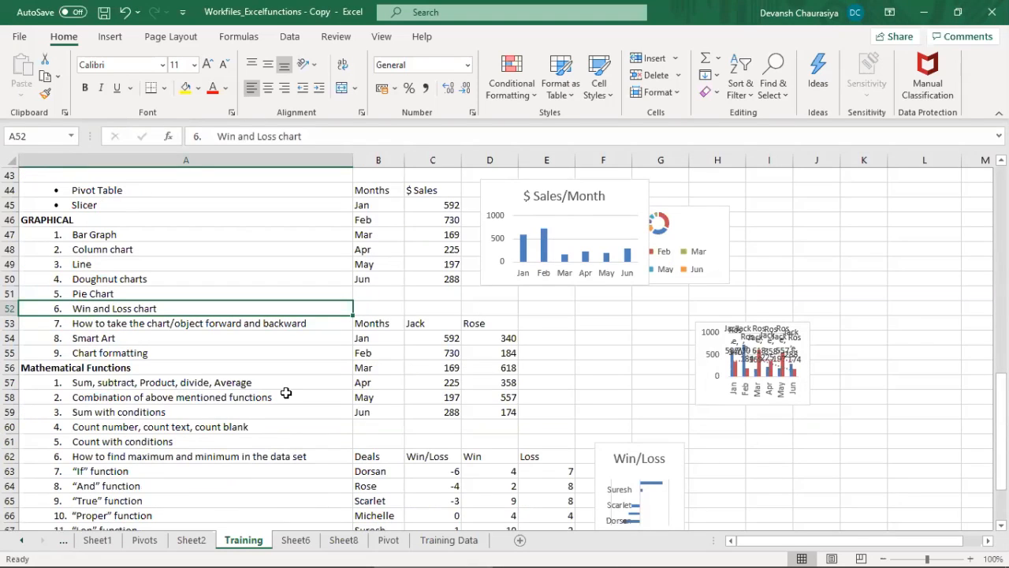
{"action": "scroll", "coordinate": [286, 392], "scroll_direction": "down", "scroll_amount": 1}
{"action": "left_click_drag", "start_coordinate": [376, 409], "coordinate": [557, 500]}
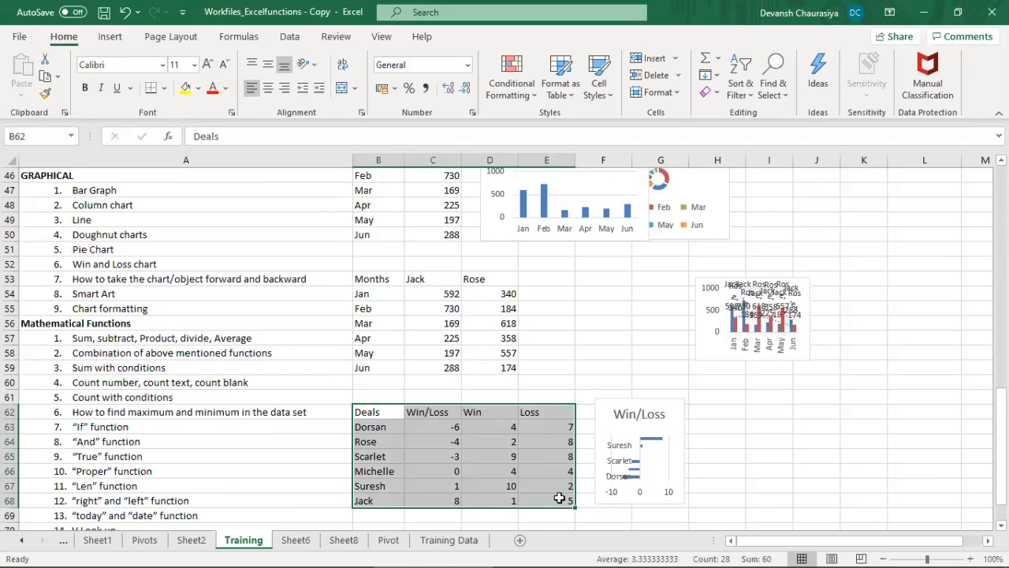
{"action": "key", "text": "ctrl+c"}
Step: Delete the pie chart from Sheet6 and paste the copied Deals table starting at cell E1
{"action": "left_click", "coordinate": [298, 541]}
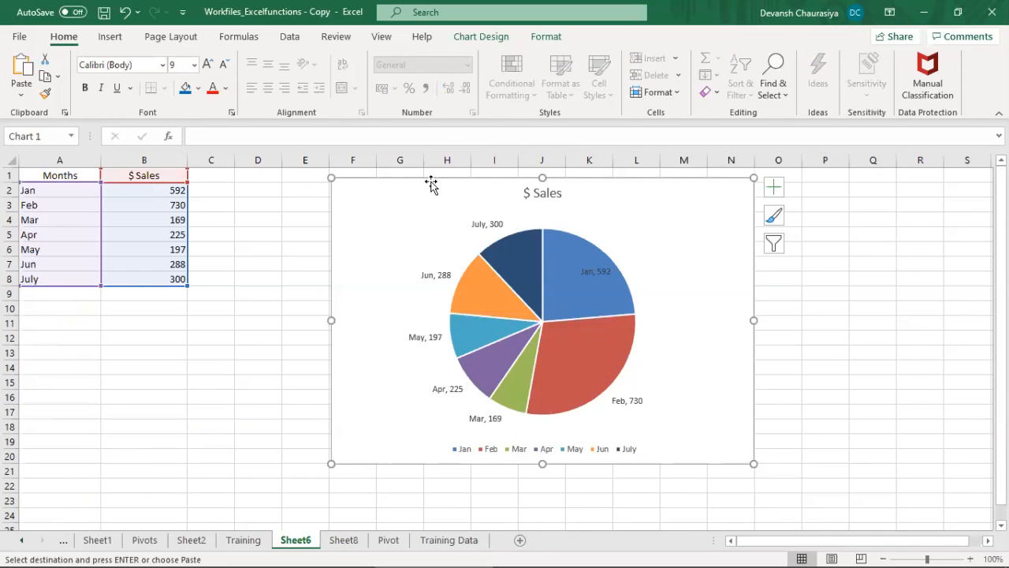
{"action": "key", "text": "Delete"}
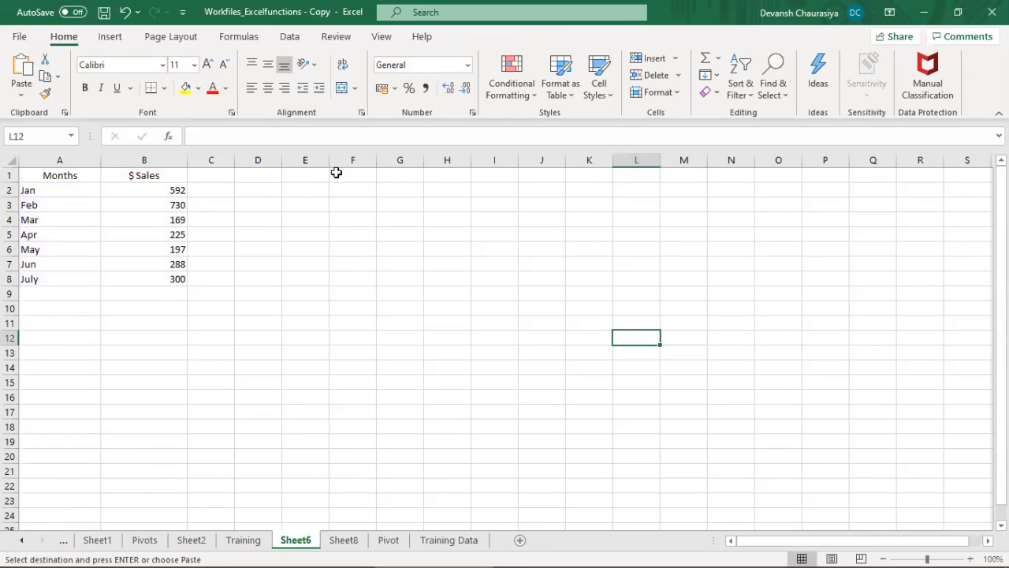
{"action": "left_click", "coordinate": [289, 177]}
{"action": "left_click", "coordinate": [251, 542]}
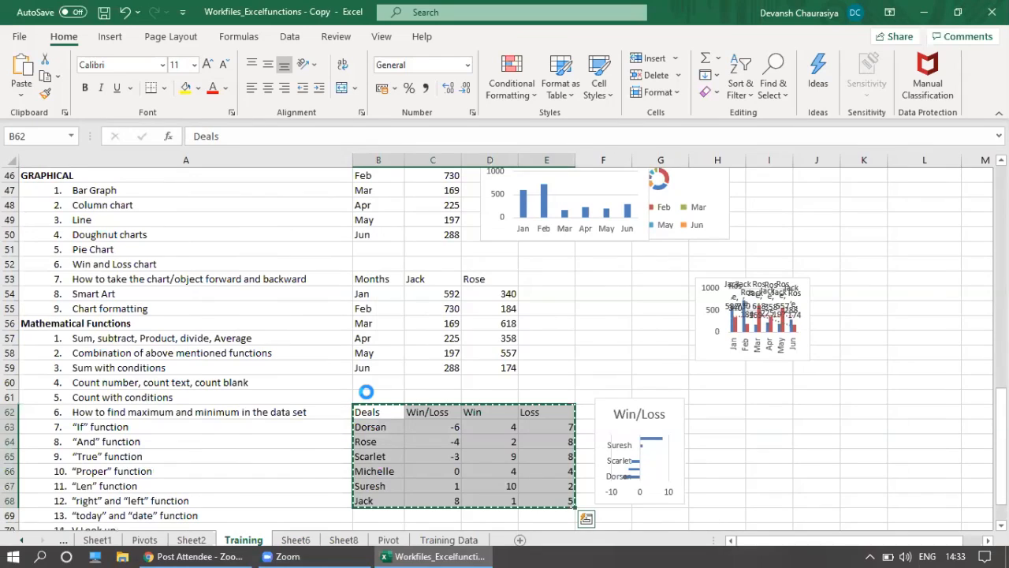
{"action": "left_click", "coordinate": [295, 540]}
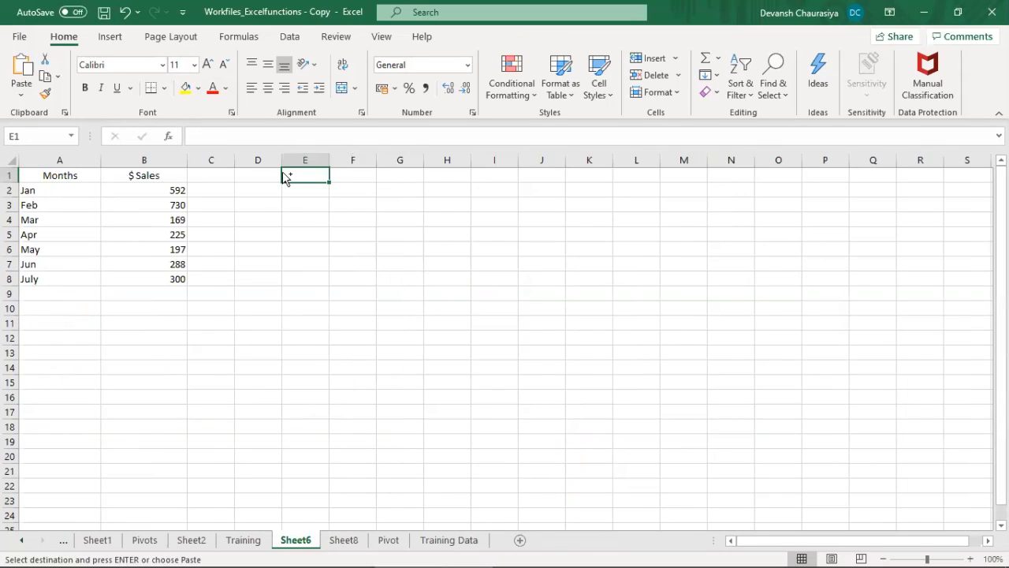
{"action": "key", "text": "ctrl+v"}
{"action": "key", "text": "ctrl"}
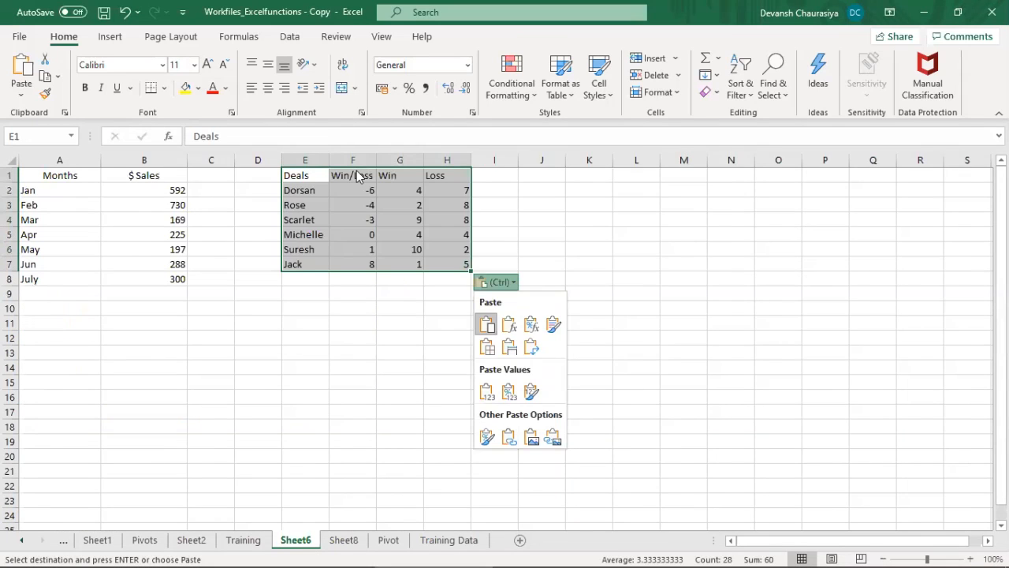
Step: Autofit the widths of the Months and $ Sales columns on Sheet6
{"action": "double_click", "coordinate": [187, 164]}
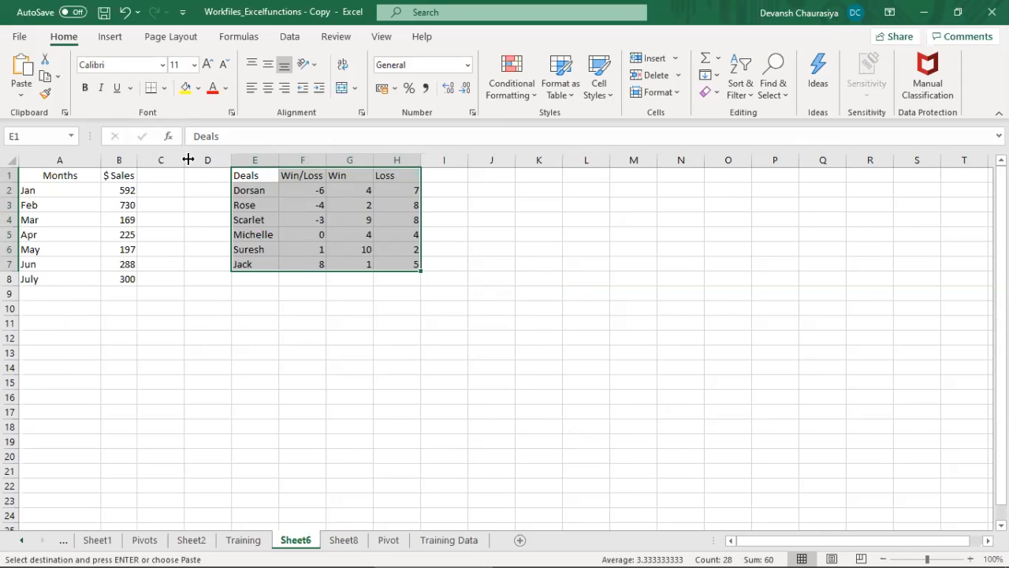
{"action": "double_click", "coordinate": [97, 163]}
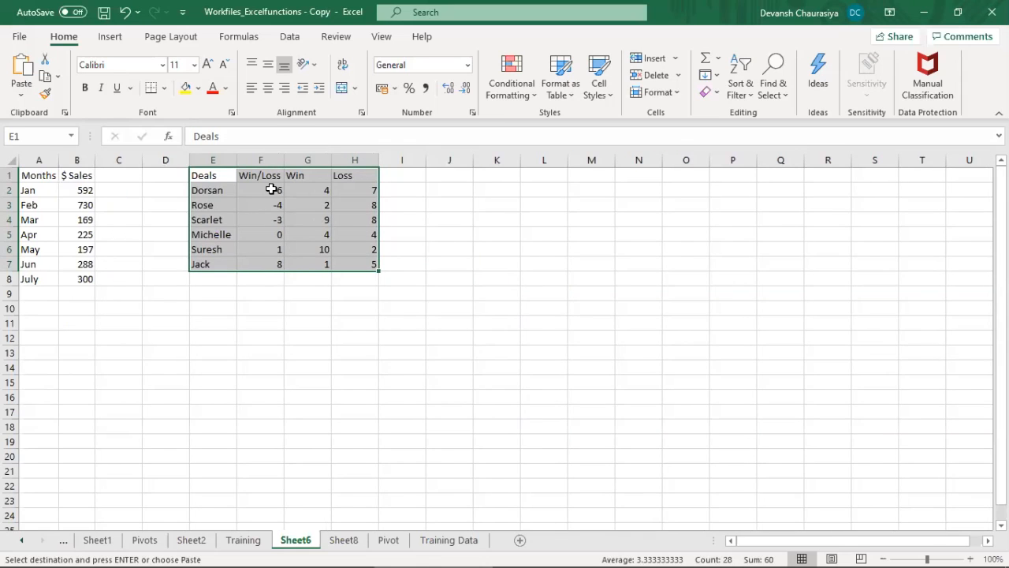
Step: Move the Win/Loss column F1:F7 of the deals table to column I, starting at I1
{"action": "left_click_drag", "start_coordinate": [264, 176], "coordinate": [269, 265]}
{"action": "key", "text": "ctrl+c"}
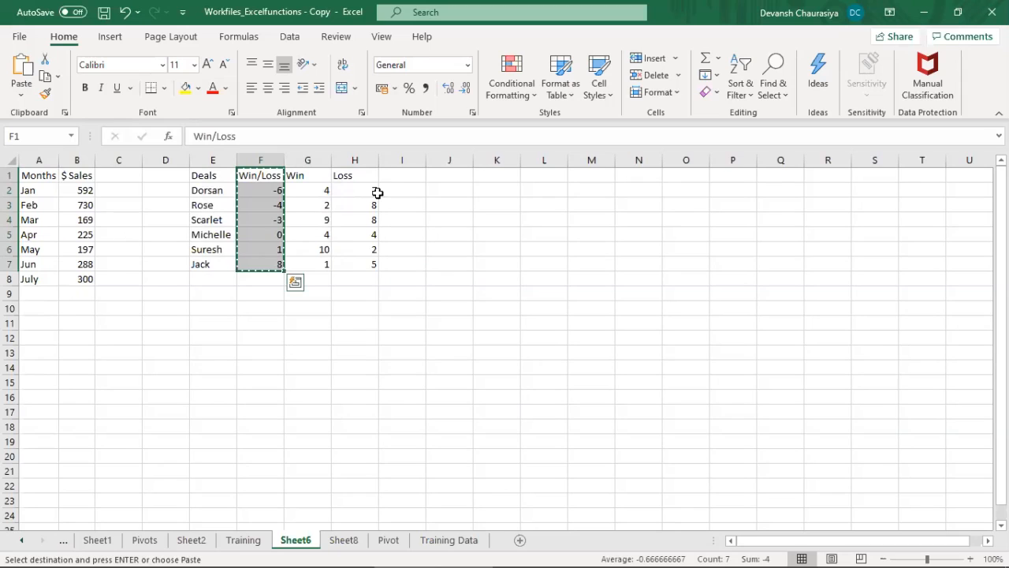
{"action": "left_click", "coordinate": [402, 174]}
{"action": "key", "text": "ctrl+v"}
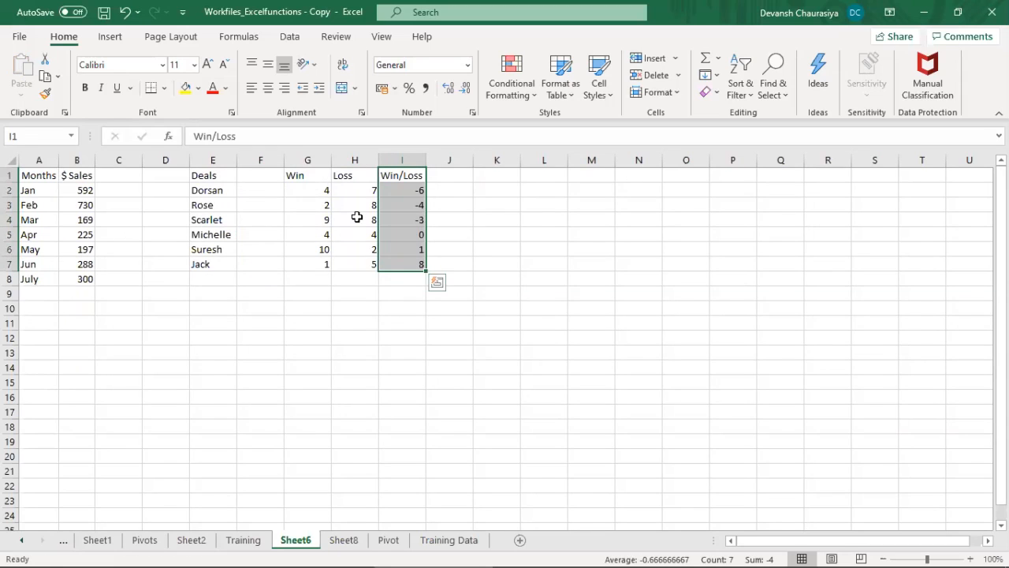
Step: Move the Win and Loss columns G1:H7 to start at F1, and delete the empty column H
{"action": "left_click_drag", "start_coordinate": [312, 175], "coordinate": [373, 260]}
{"action": "key", "text": "ctrl+x"}
{"action": "left_click", "coordinate": [268, 175]}
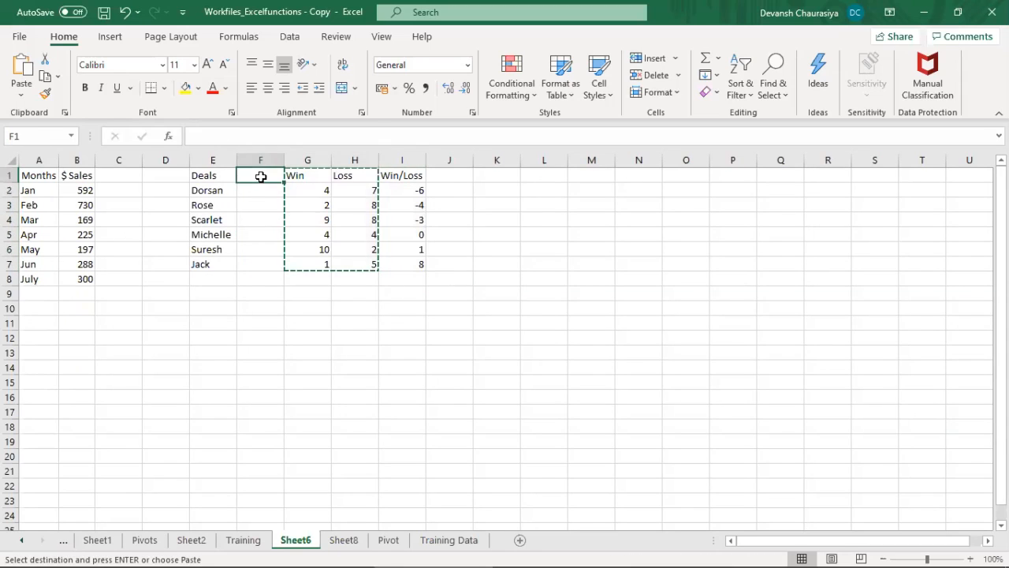
{"action": "key", "text": "ctrl+v"}
{"action": "left_click", "coordinate": [353, 161]}
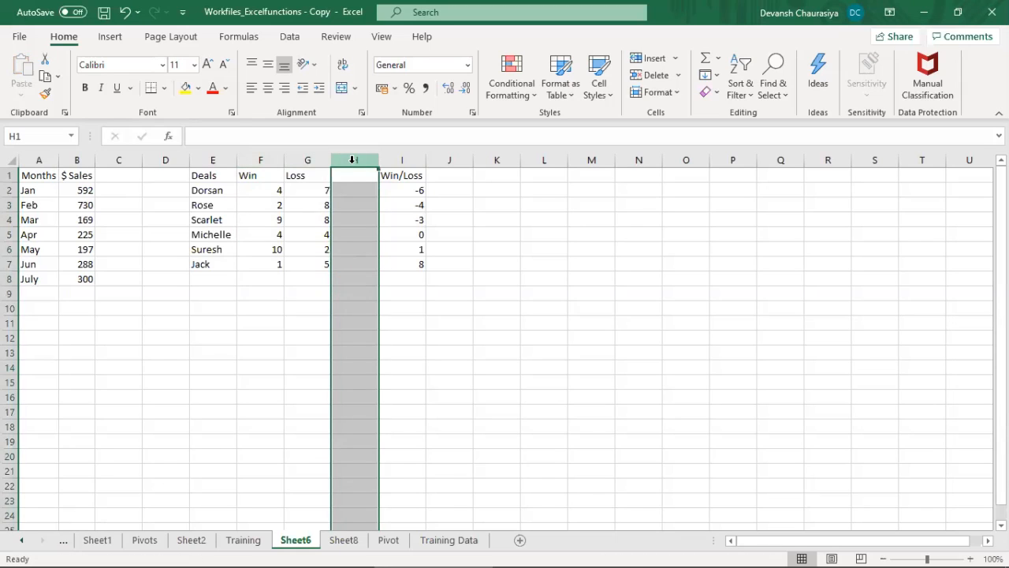
{"action": "key", "text": "ctrl+minus"}
Step: Rename the Deals header in E1 to "Sales reps"
{"action": "left_click", "coordinate": [209, 170]}
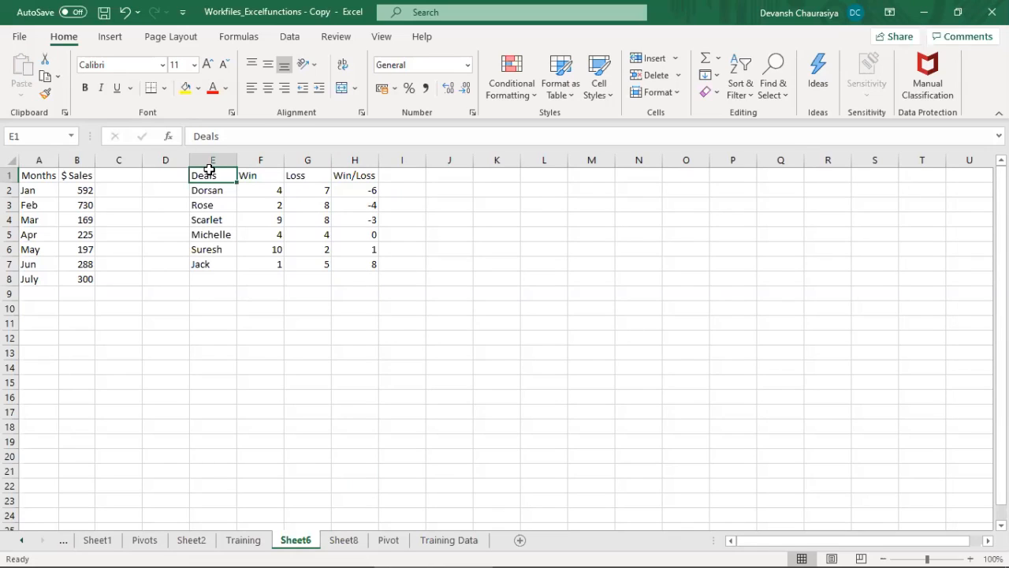
{"action": "type", "text": "Customer"}
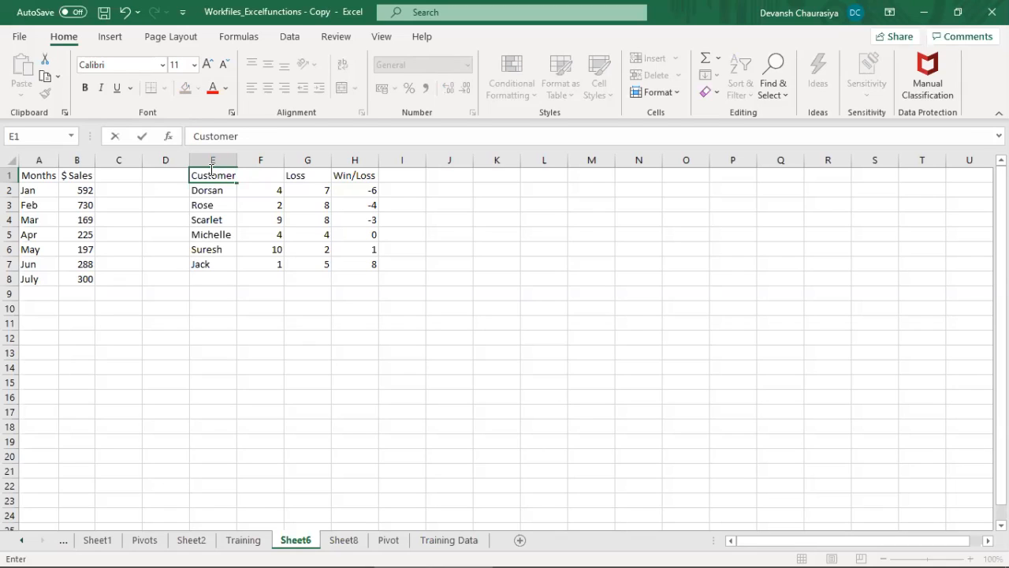
{"action": "key", "text": "Escape"}
{"action": "type", "text": "Sales"}
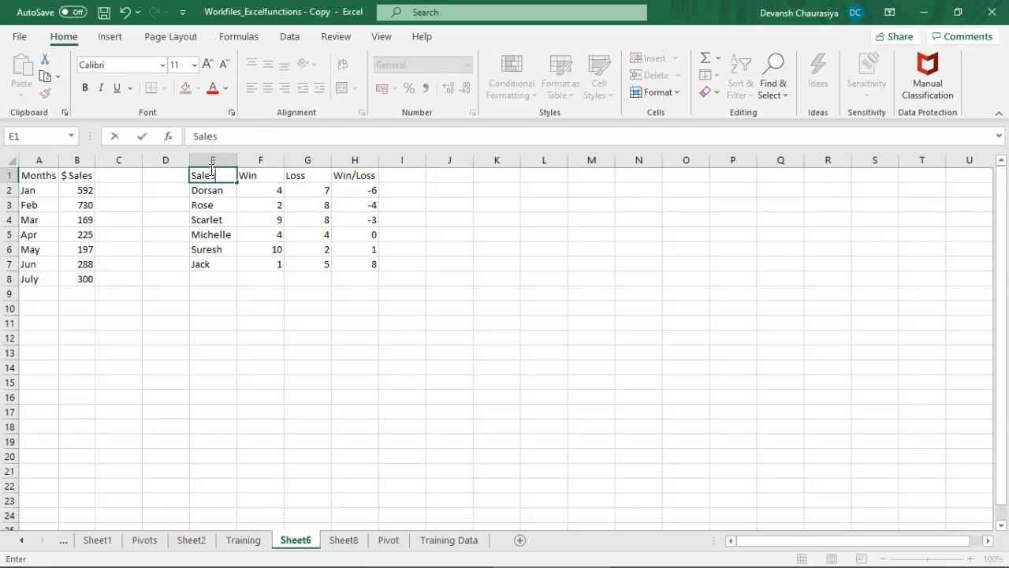
{"action": "type", "text": " reps"}
{"action": "key", "text": "Return"}
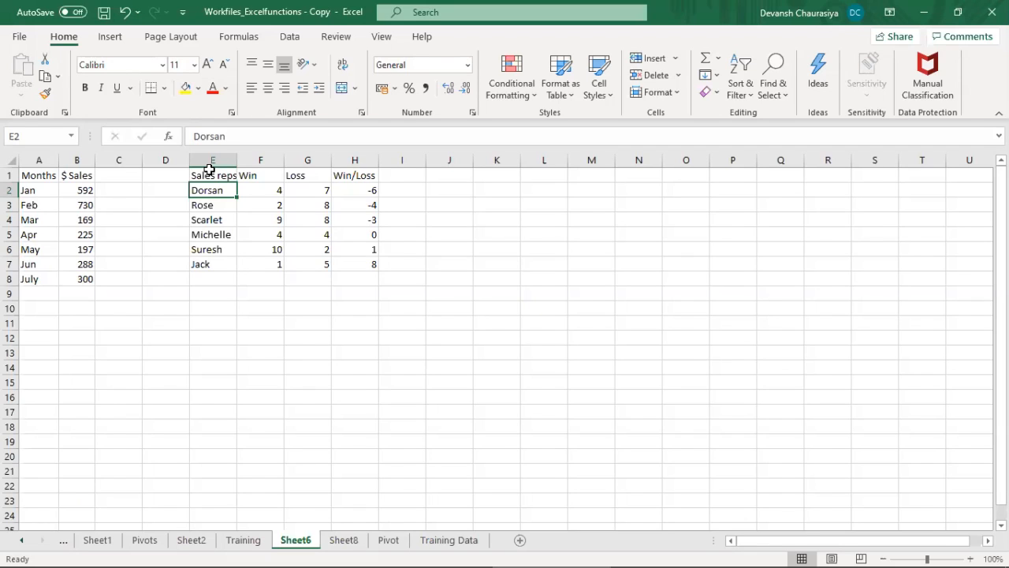
Step: Examine the Win and Loss counts of each sales rep row by row
{"action": "key", "text": "Right"}
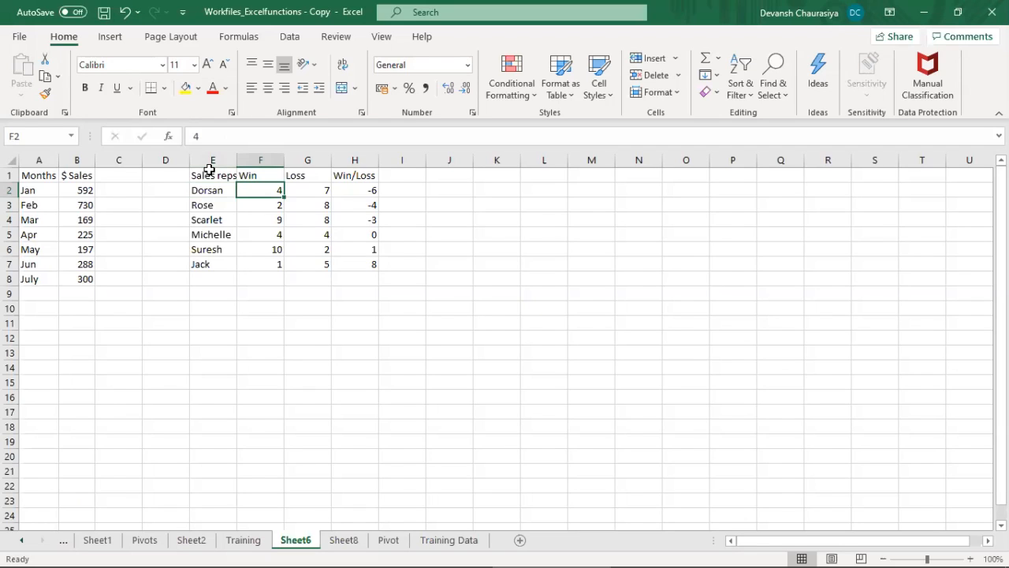
{"action": "key", "text": "Right"}
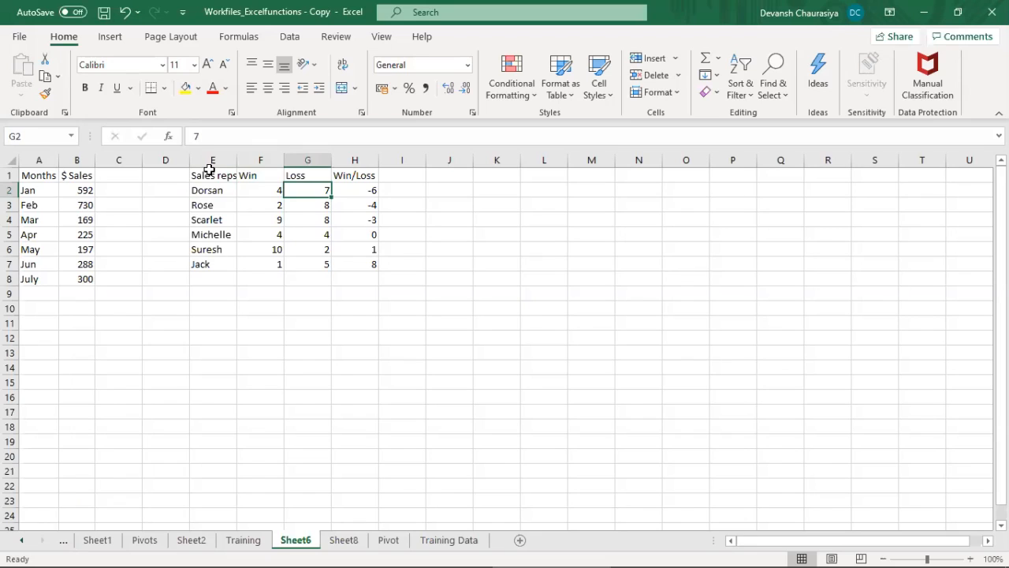
{"action": "key", "text": "Left"}
{"action": "key", "text": "Down"}
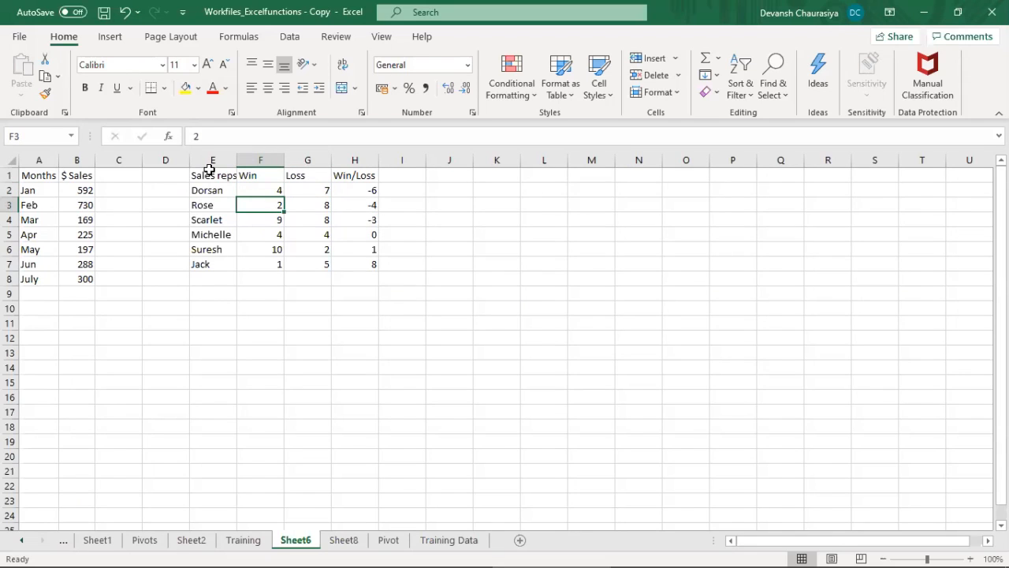
{"action": "key", "text": "Right"}
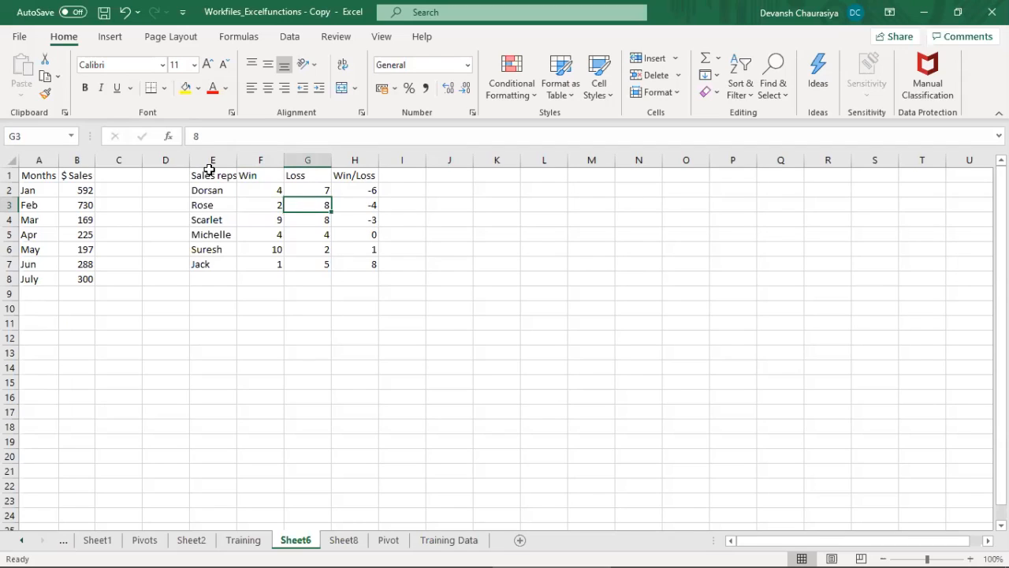
{"action": "key", "text": "Left"}
{"action": "key", "text": "Down"}
{"action": "key", "text": "Right"}
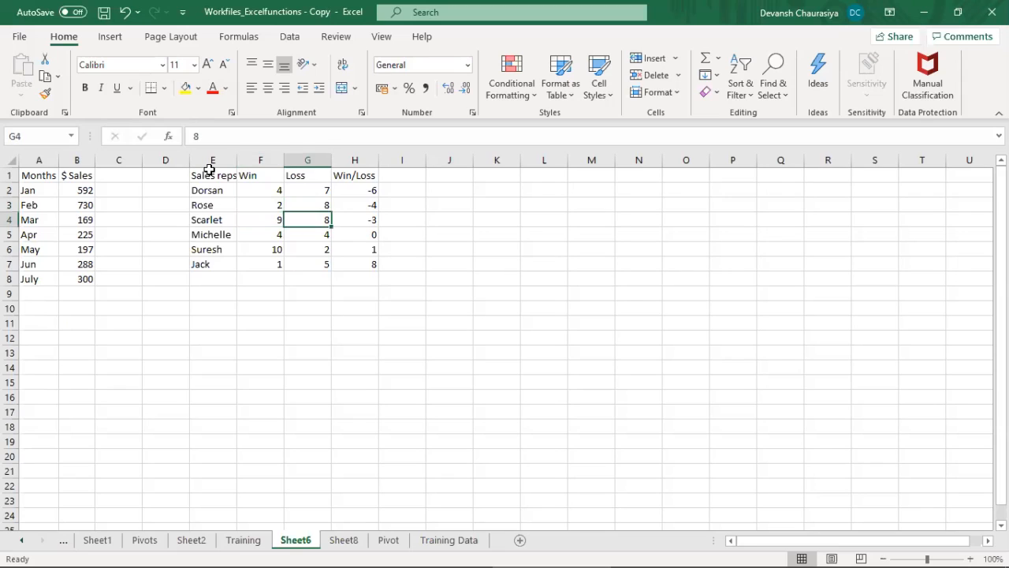
{"action": "key", "text": "Down"}
{"action": "key", "text": "Down"}
{"action": "key", "text": "Down"}
{"action": "key", "text": "Left"}
{"action": "key", "text": "Up"}
{"action": "key", "text": "Up"}
{"action": "key", "text": "Up"}
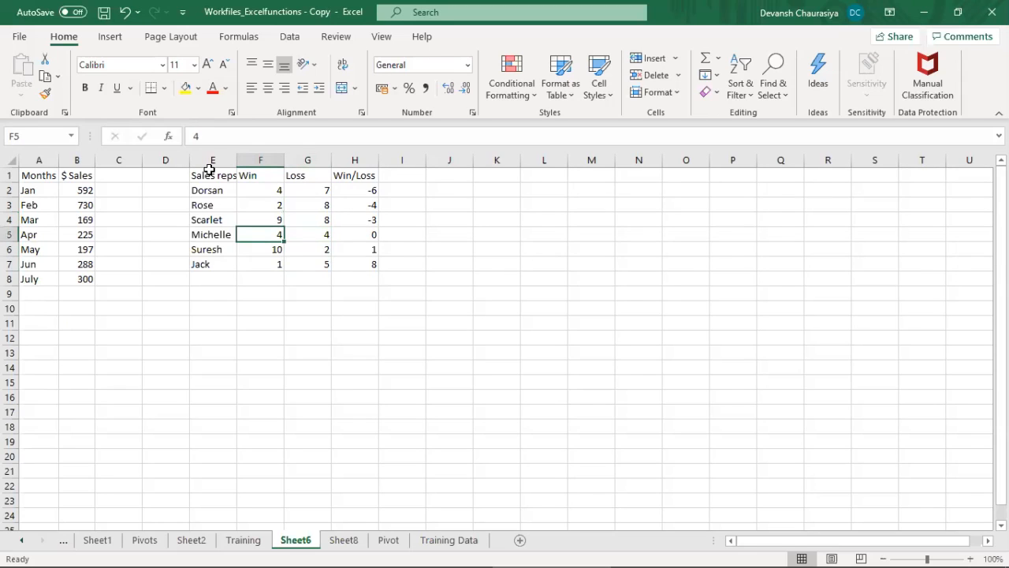
Step: Calculate Win/Loss in H2:H7 as Win minus Loss, entering =F2-G2 and filling it down
{"action": "key", "text": "Up"}
{"action": "key", "text": "Up"}
{"action": "key", "text": "Up"}
{"action": "key", "text": "Right"}
{"action": "key", "text": "Right"}
{"action": "key", "text": "Down"}
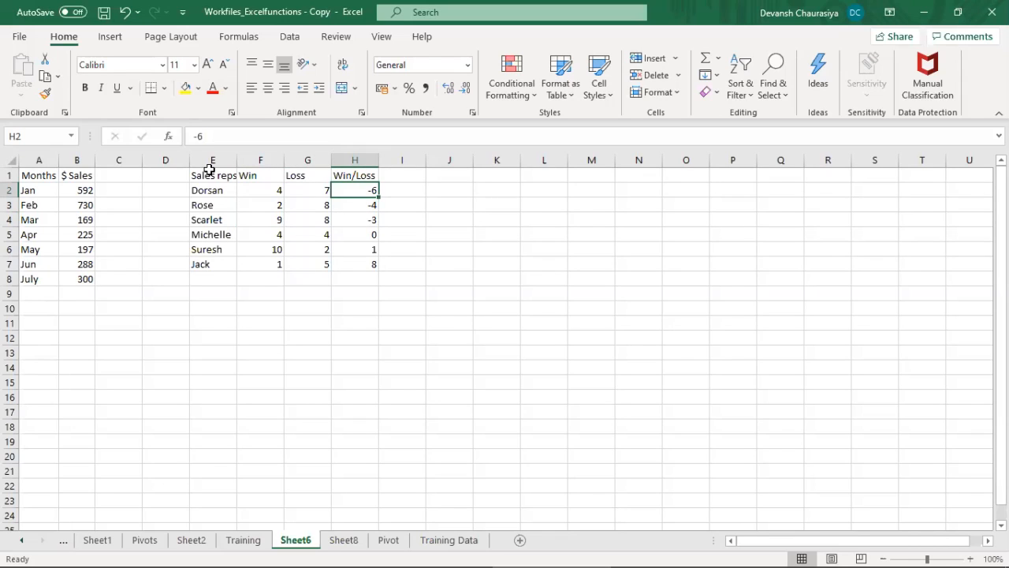
{"action": "key", "text": "F2"}
{"action": "key", "text": "Escape"}
{"action": "type", "text": "="}
{"action": "key", "text": "Left"}
{"action": "key", "text": "Left"}
{"action": "type", "text": "-"}
{"action": "key", "text": "Left"}
{"action": "key", "text": "Return"}
{"action": "key", "text": "Up"}
{"action": "key", "text": "shift+Down"}
{"action": "key", "text": "shift+Down"}
{"action": "key", "text": "shift+Down"}
{"action": "key", "text": "shift+Down"}
{"action": "key", "text": "shift+Down"}
{"action": "key", "text": "ctrl+d"}
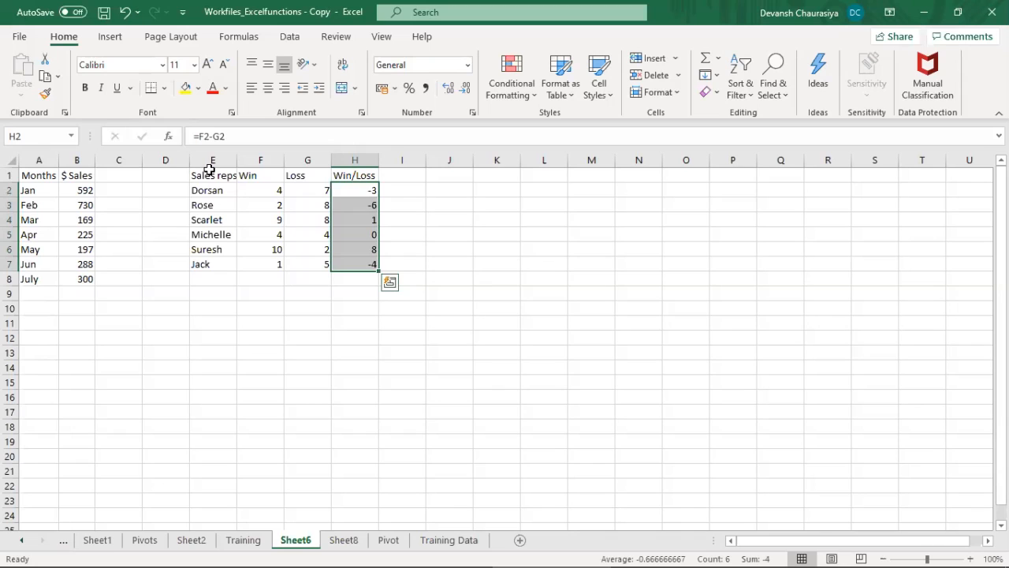
Step: Cut the Win and Loss columns F:G and insert them after the Win/Loss column
{"action": "left_click_drag", "start_coordinate": [216, 192], "coordinate": [345, 266]}
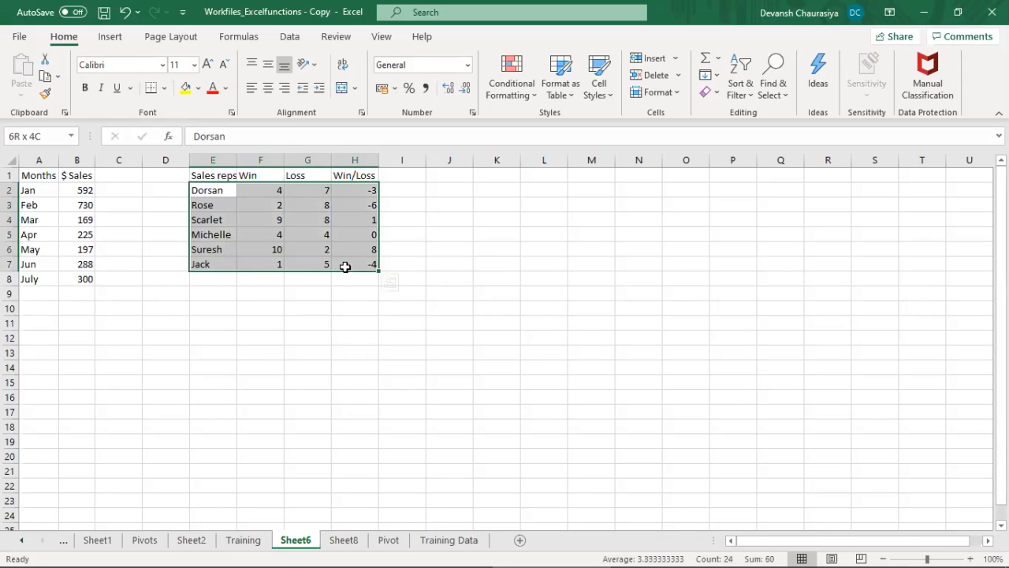
{"action": "left_click_drag", "start_coordinate": [260, 158], "coordinate": [304, 158]}
{"action": "right_click", "coordinate": [302, 158]}
{"action": "left_click", "coordinate": [323, 168]}
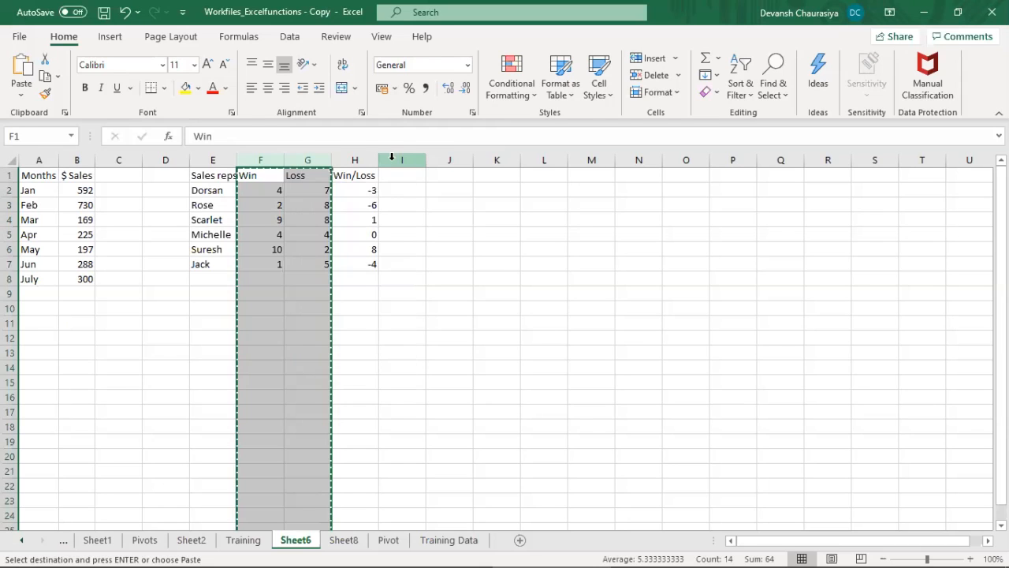
{"action": "left_click", "coordinate": [391, 157]}
{"action": "right_click", "coordinate": [394, 159]}
{"action": "left_click", "coordinate": [443, 279]}
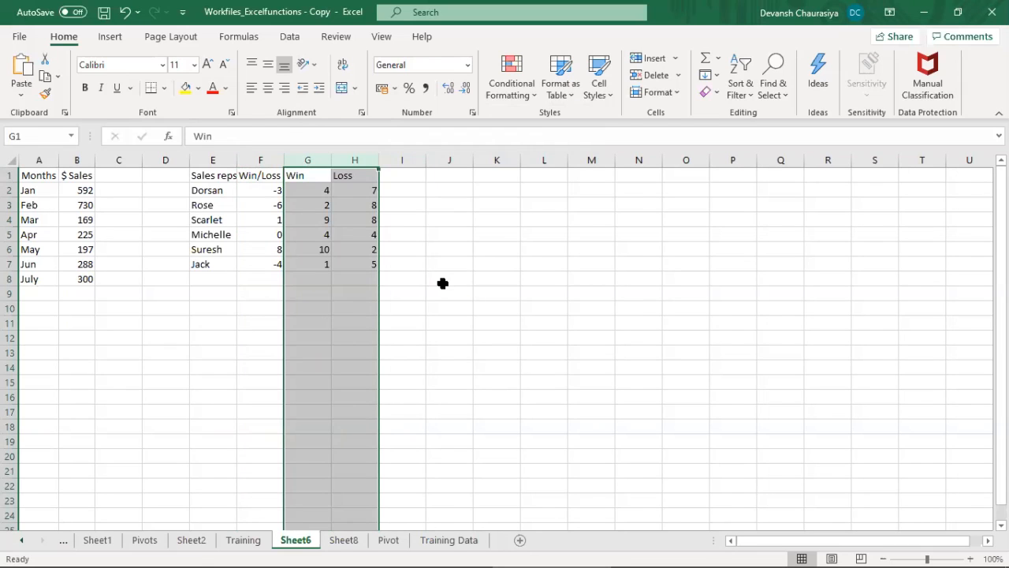
Step: Fill the Sales reps and Win/Loss headers, E1:F1, with yellow
{"action": "left_click_drag", "start_coordinate": [221, 173], "coordinate": [246, 176]}
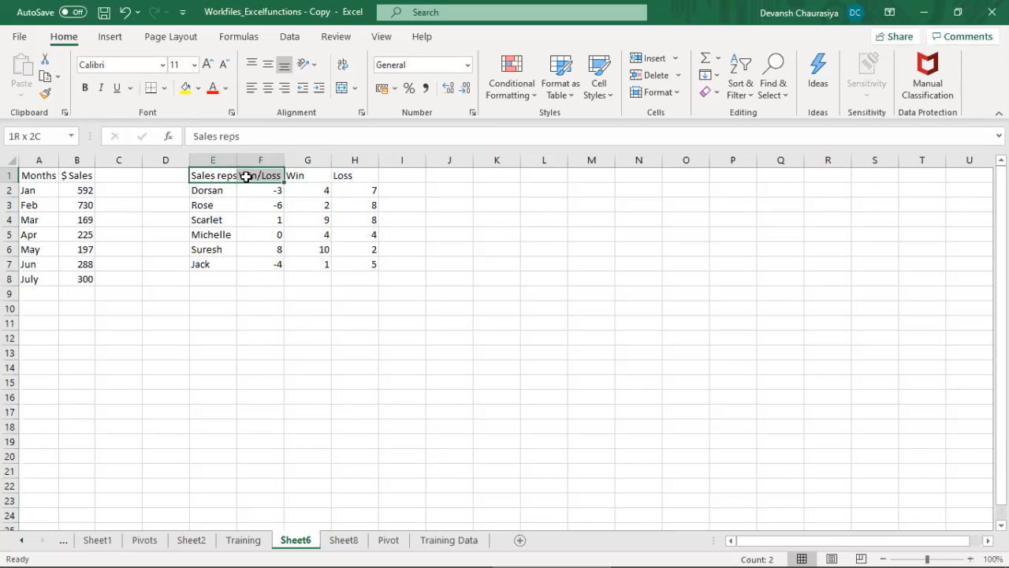
{"action": "left_click", "coordinate": [186, 87]}
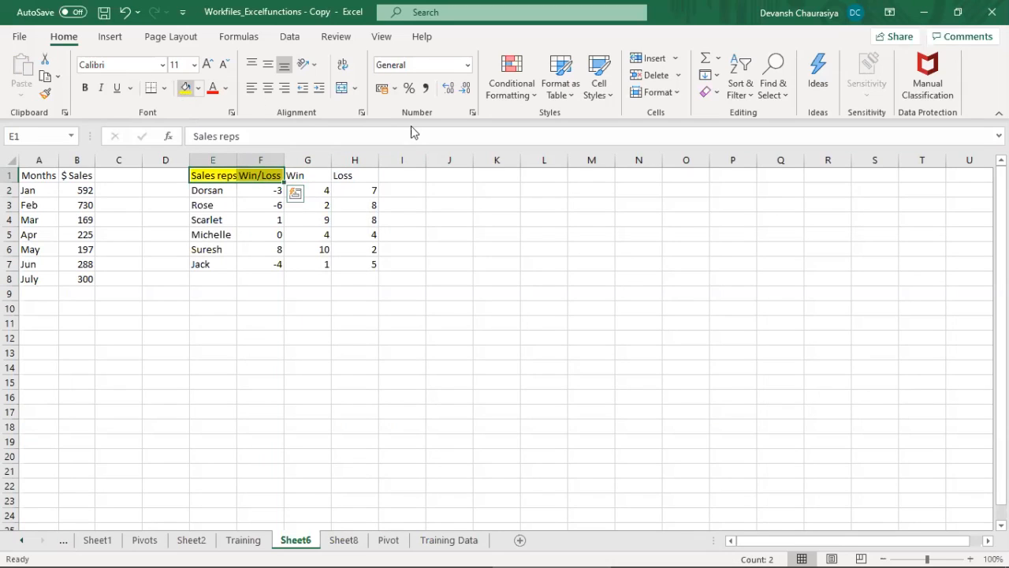
{"action": "left_click", "coordinate": [262, 192]}
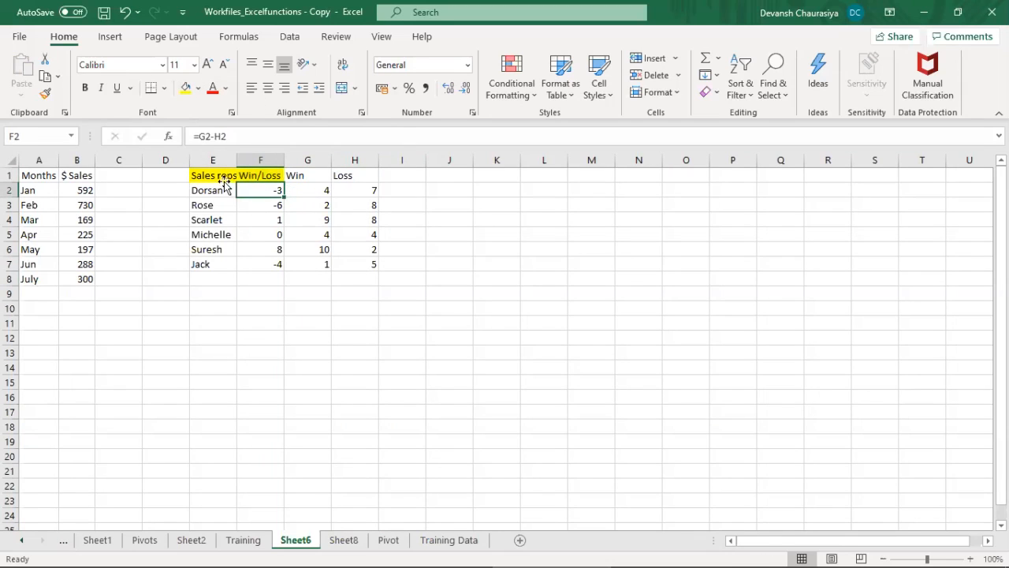
{"action": "left_click", "coordinate": [217, 189]}
Step: Insert a 2-D clustered bar chart from the Sales reps and Win/Loss data in E1:F7
{"action": "left_click_drag", "start_coordinate": [217, 175], "coordinate": [278, 267]}
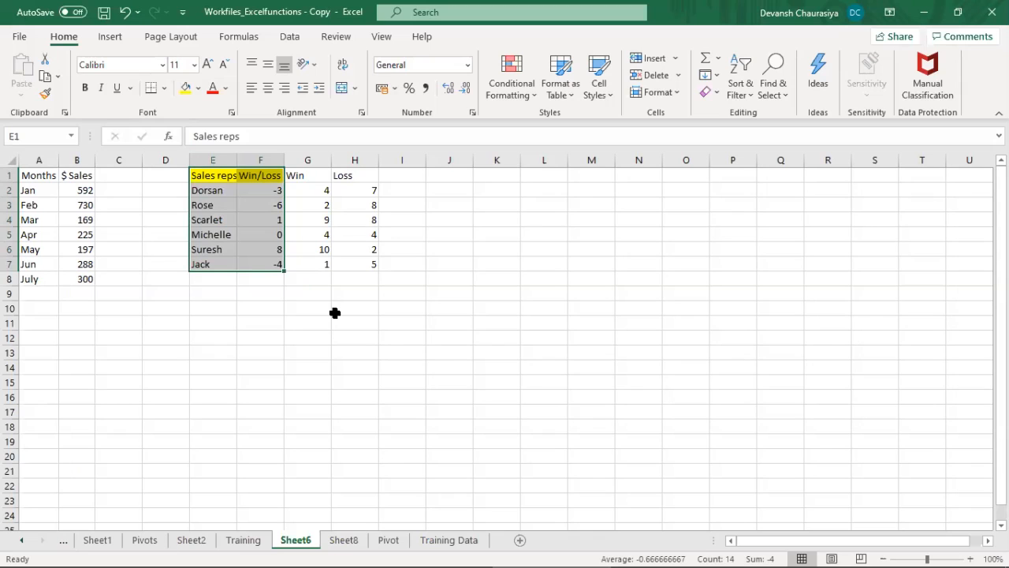
{"action": "left_click", "coordinate": [110, 37]}
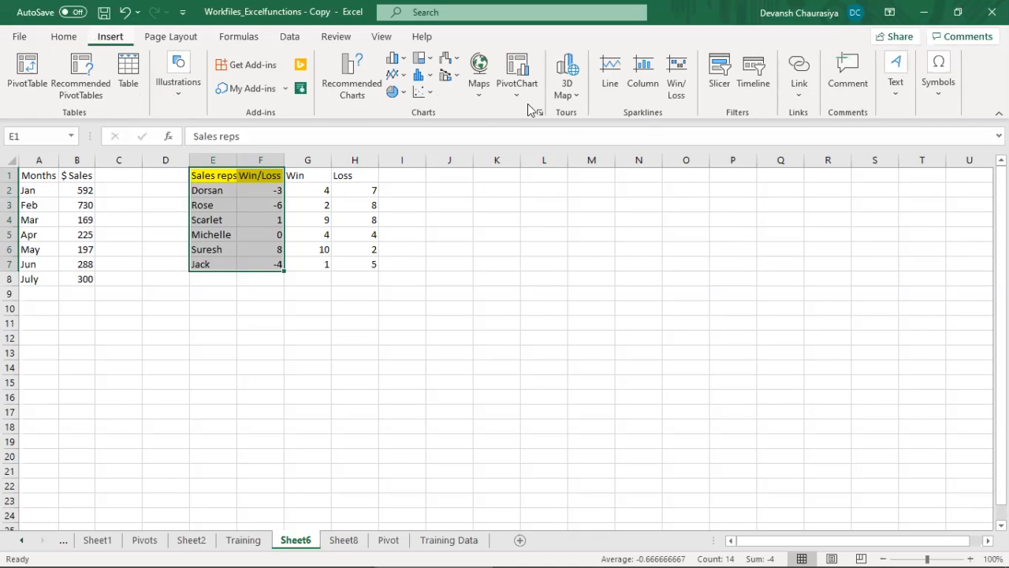
{"action": "left_click", "coordinate": [400, 63]}
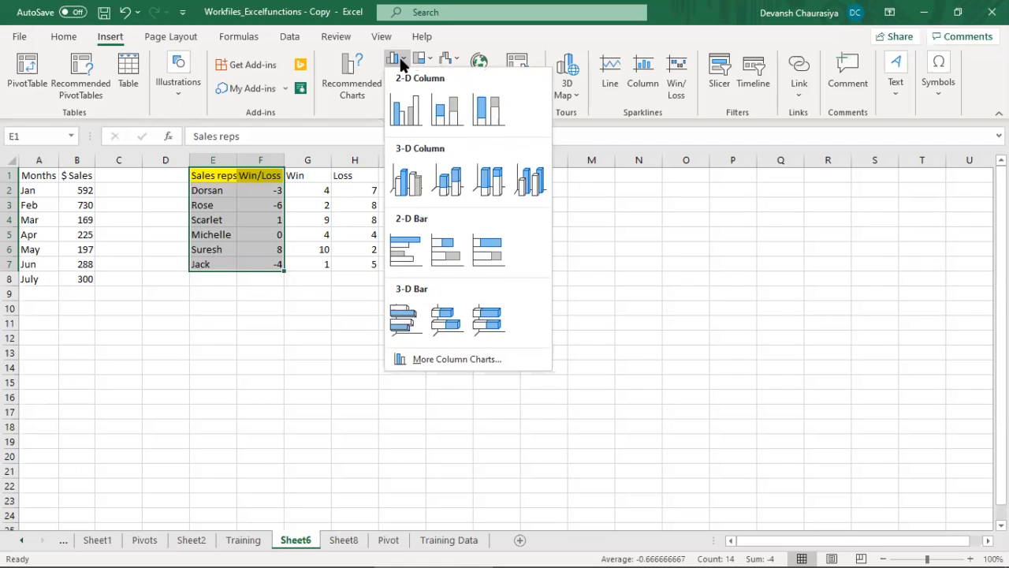
{"action": "left_click", "coordinate": [322, 198]}
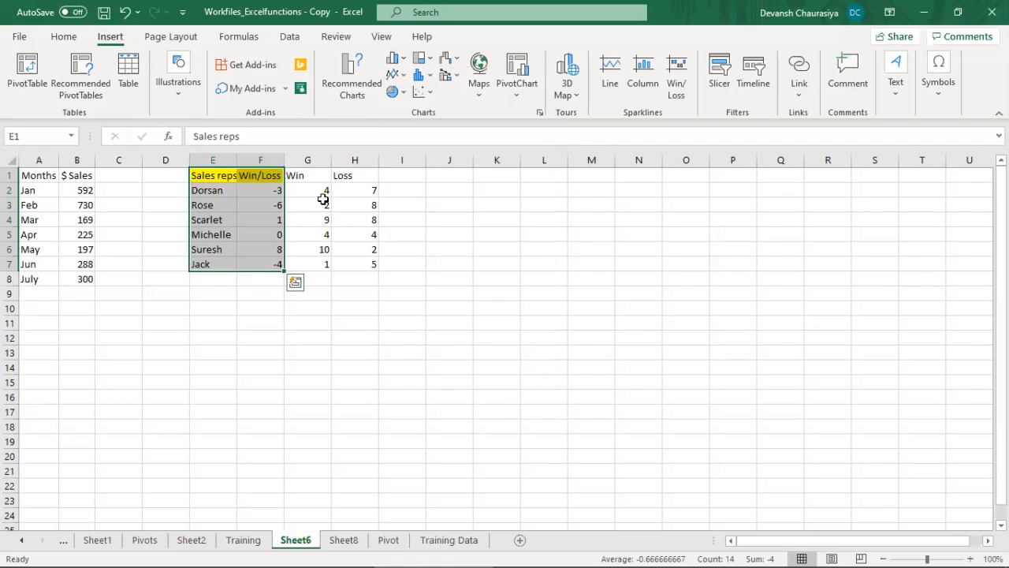
{"action": "left_click", "coordinate": [402, 63]}
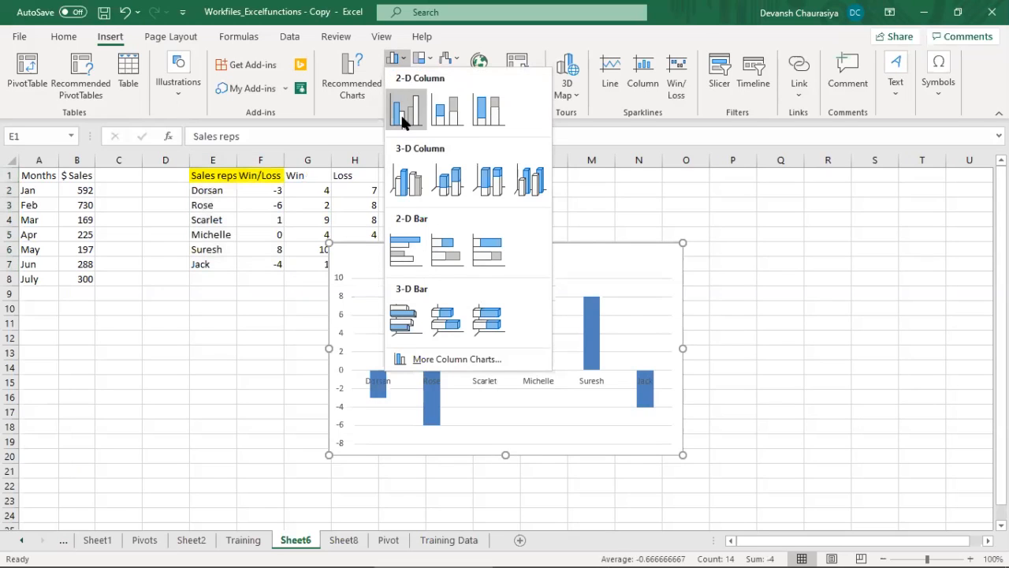
{"action": "left_click", "coordinate": [407, 249]}
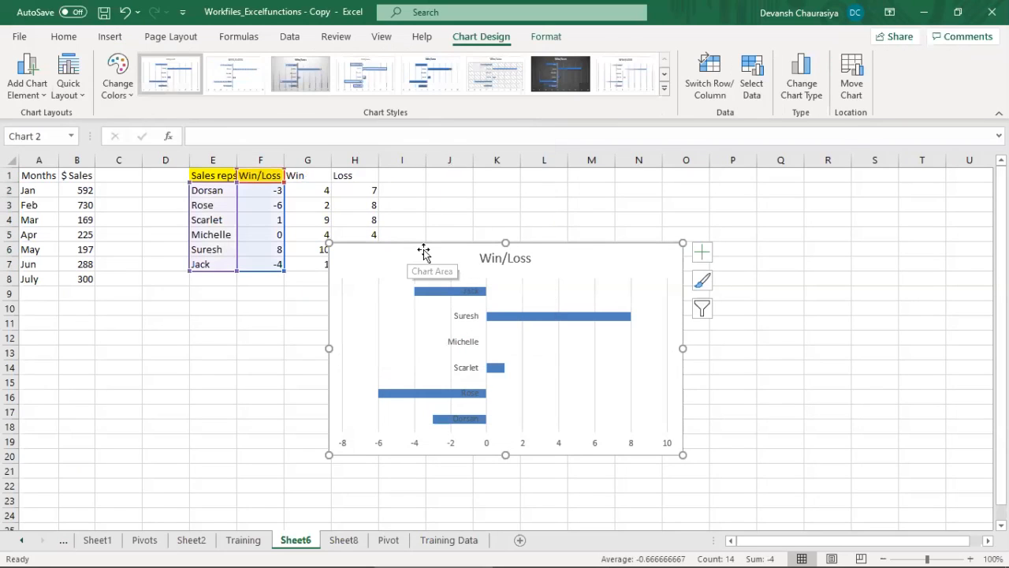
Step: Enlarge the Win/Loss bar chart and place it beside the table, covering about J4:R21
{"action": "left_click_drag", "start_coordinate": [531, 248], "coordinate": [587, 218]}
{"action": "left_click_drag", "start_coordinate": [384, 416], "coordinate": [331, 465]}
{"action": "left_click_drag", "start_coordinate": [570, 207], "coordinate": [660, 213]}
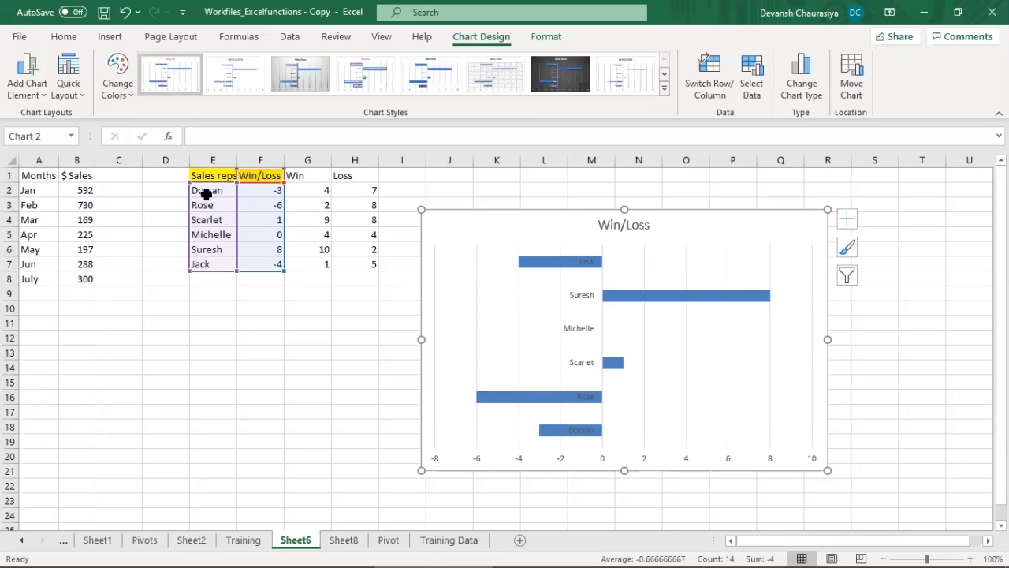
Step: Replace the Win/Loss formulas in F2:F7 with their values
{"action": "left_click_drag", "start_coordinate": [206, 192], "coordinate": [279, 265]}
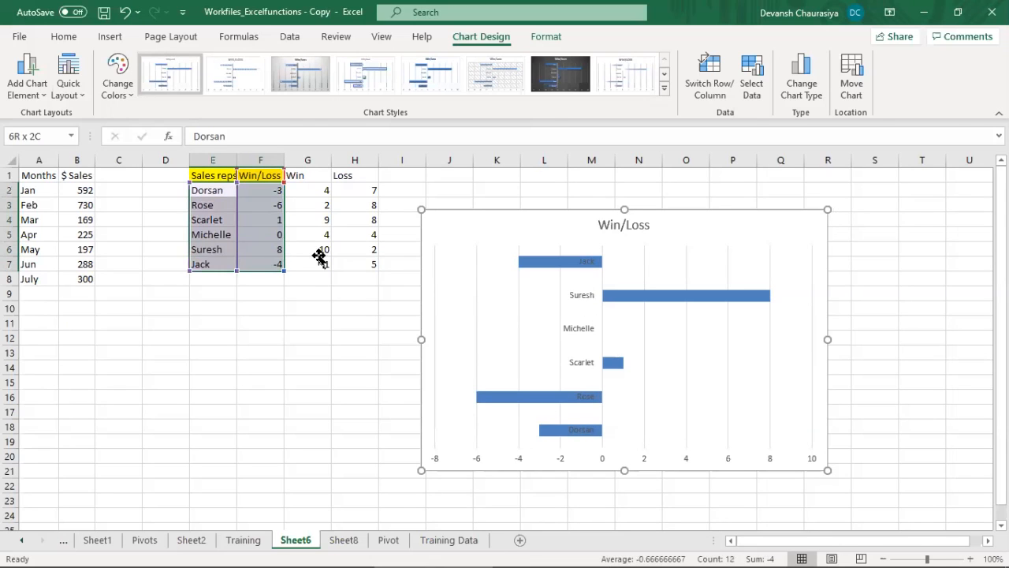
{"action": "left_click", "coordinate": [324, 324]}
{"action": "left_click_drag", "start_coordinate": [266, 191], "coordinate": [258, 264]}
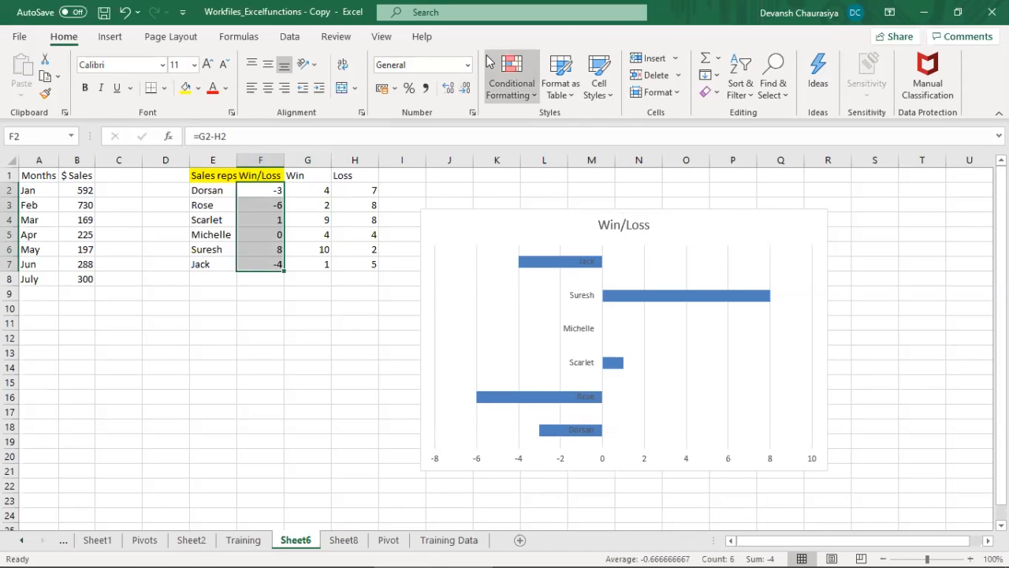
{"action": "key", "text": "ctrl+c"}
{"action": "key", "text": "ctrl+alt+v"}
{"action": "key", "text": "Return"}
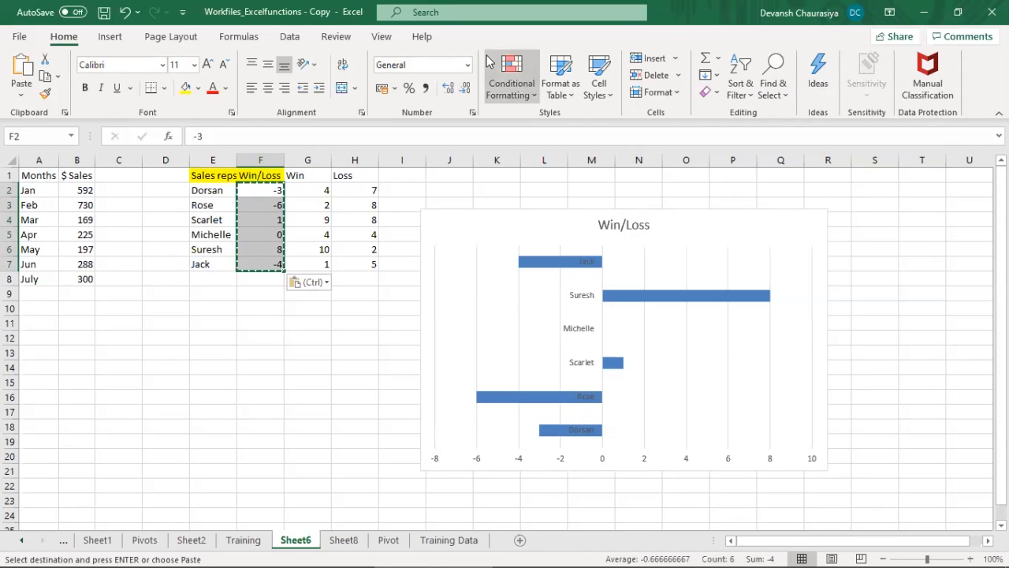
Step: Sort the sales rep rows in E2:F7 by Win/Loss cell values, from smallest to largest
{"action": "left_click_drag", "start_coordinate": [227, 190], "coordinate": [260, 267]}
{"action": "key", "text": "alt+d"}
{"action": "key", "text": "s"}
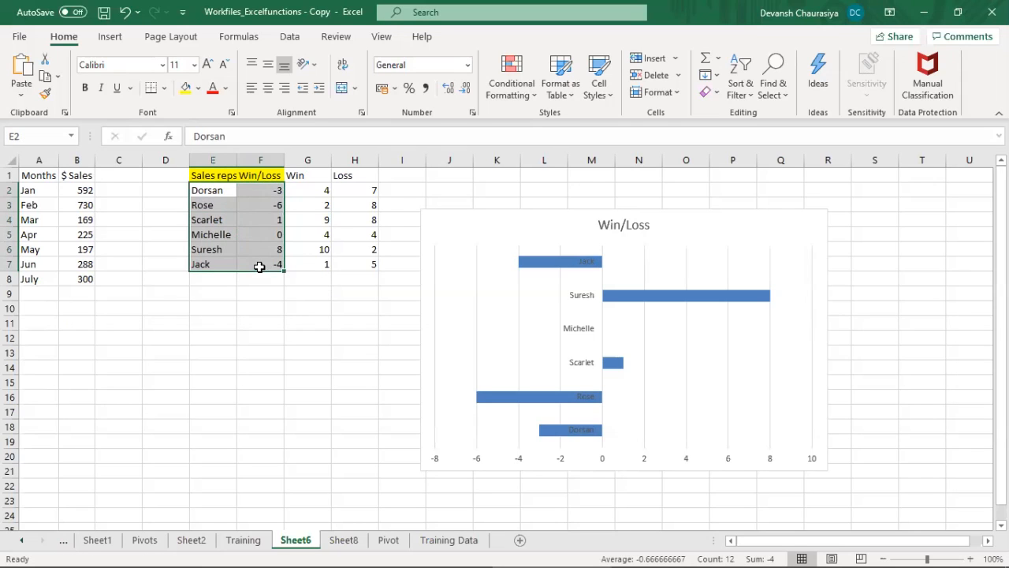
{"action": "left_click", "coordinate": [647, 200]}
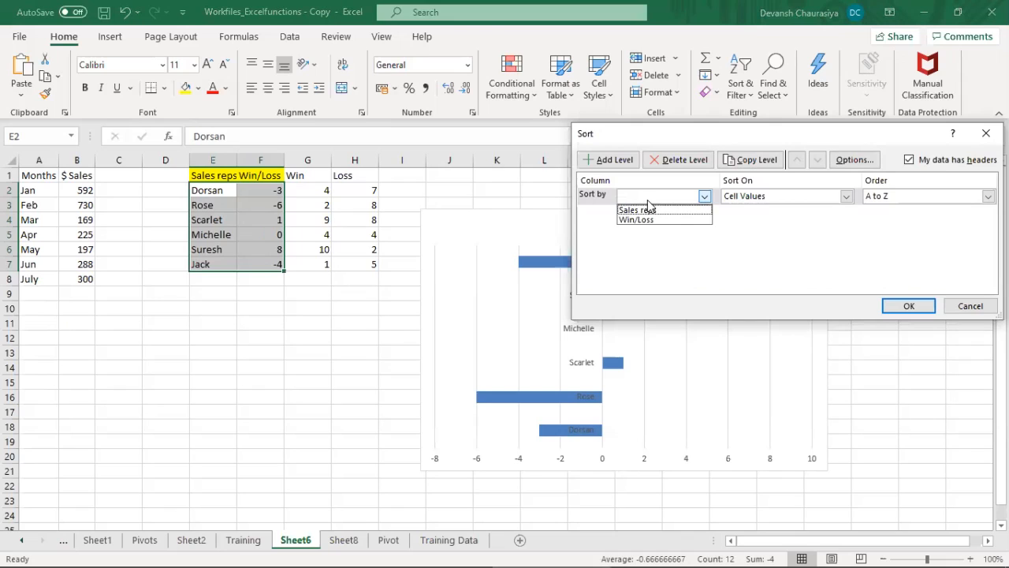
{"action": "left_click", "coordinate": [654, 224]}
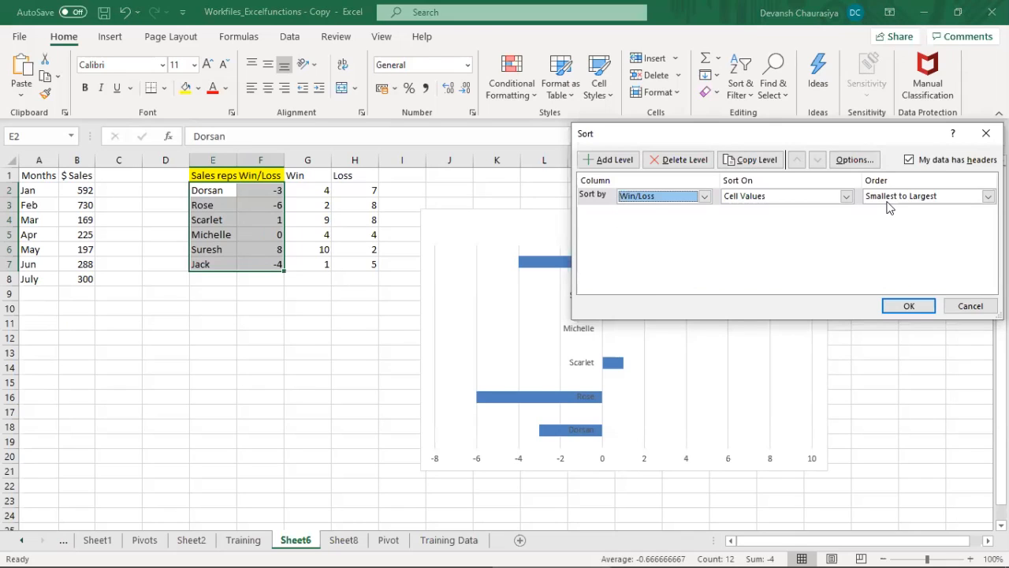
{"action": "left_click", "coordinate": [907, 307]}
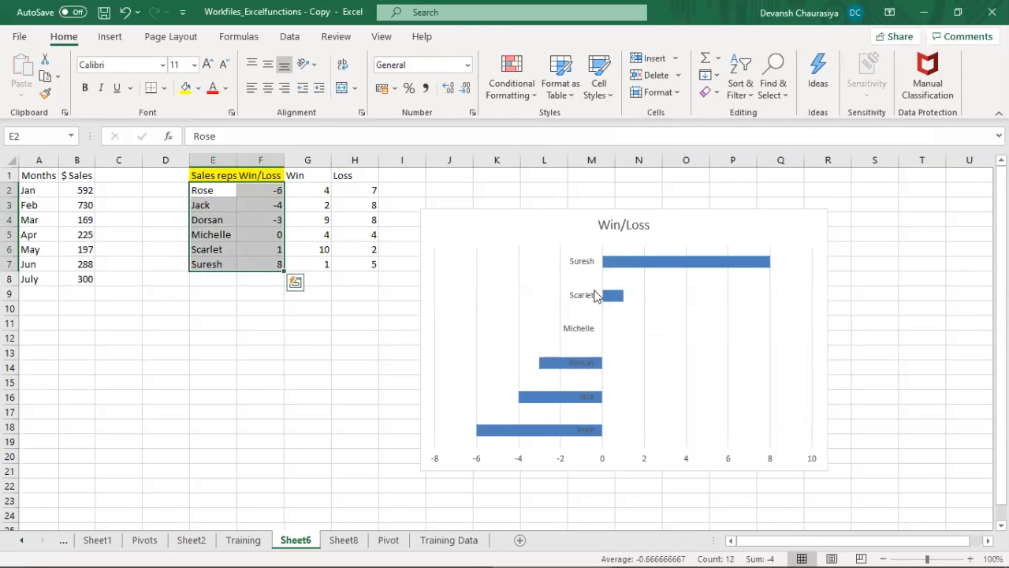
Step: Move the Win/Loss chart closer to the table and enlarge it to cover about H2:R23
{"action": "left_click_drag", "start_coordinate": [540, 212], "coordinate": [513, 181]}
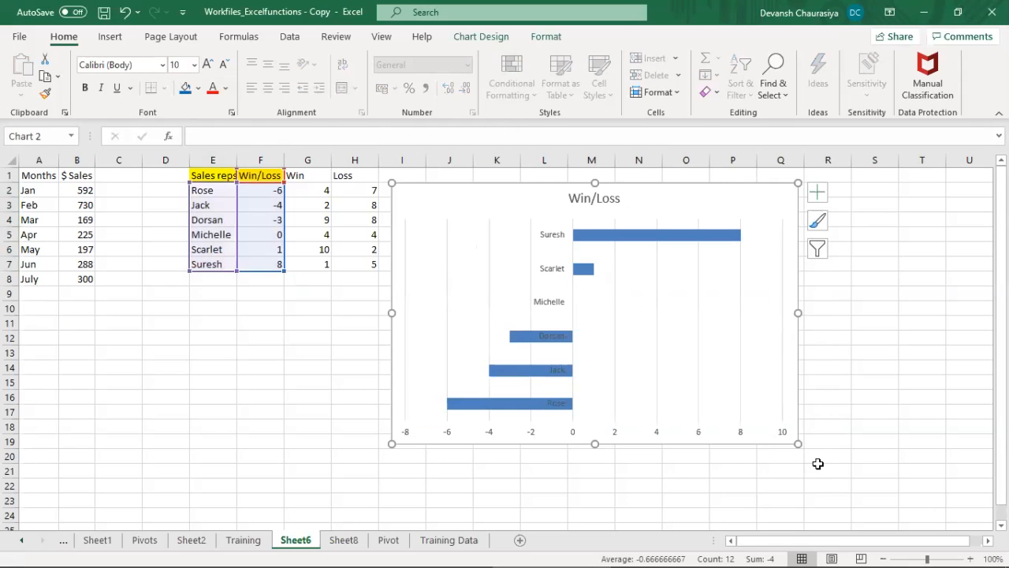
{"action": "left_click_drag", "start_coordinate": [798, 444], "coordinate": [860, 489]}
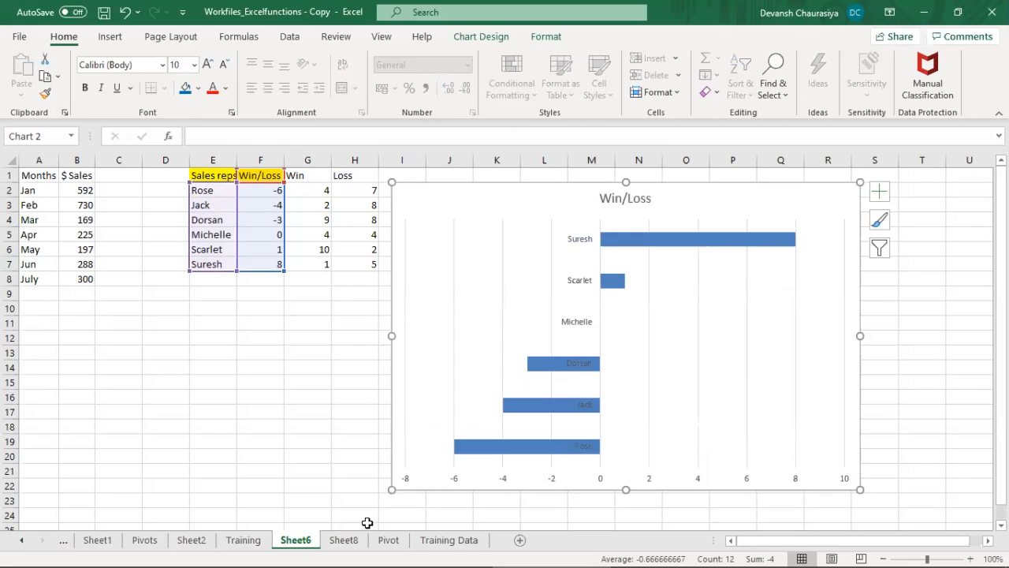
{"action": "left_click_drag", "start_coordinate": [392, 489], "coordinate": [368, 504]}
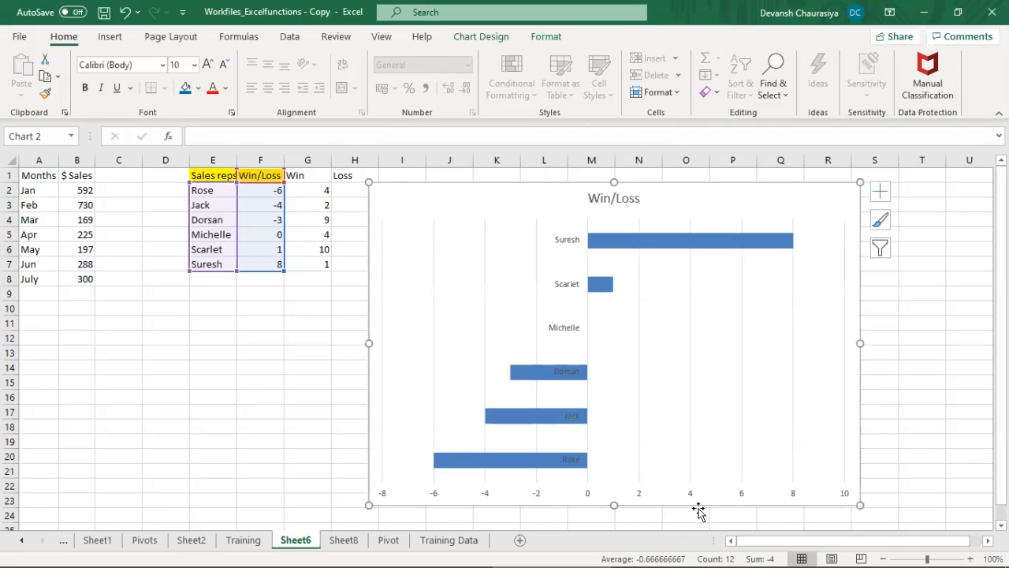
Step: Delete the chart's horizontal value axis and add data labels to the Win/Loss bars
{"action": "left_click", "coordinate": [591, 494]}
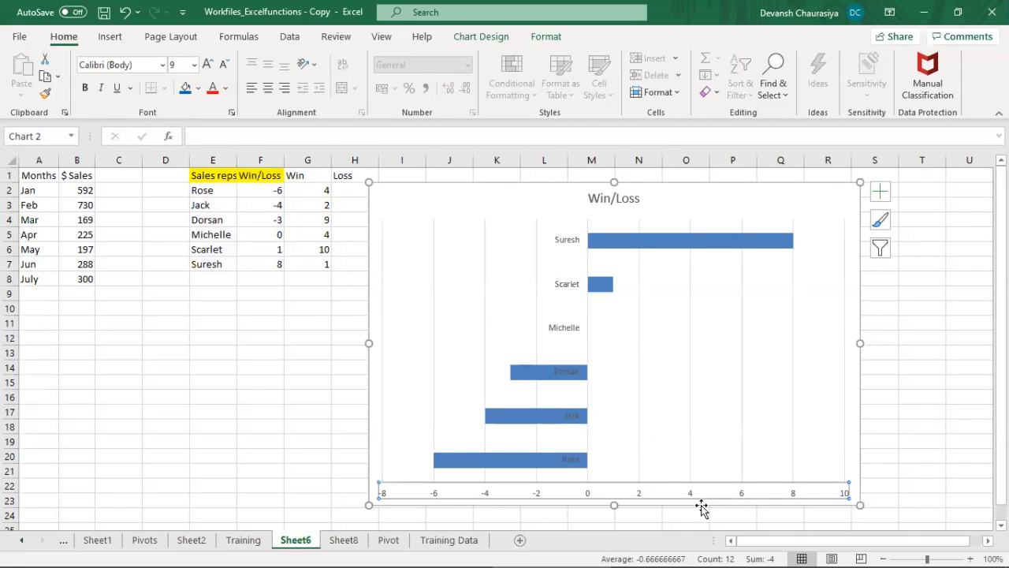
{"action": "key", "text": "Delete"}
{"action": "left_click", "coordinate": [639, 239]}
{"action": "right_click", "coordinate": [639, 248]}
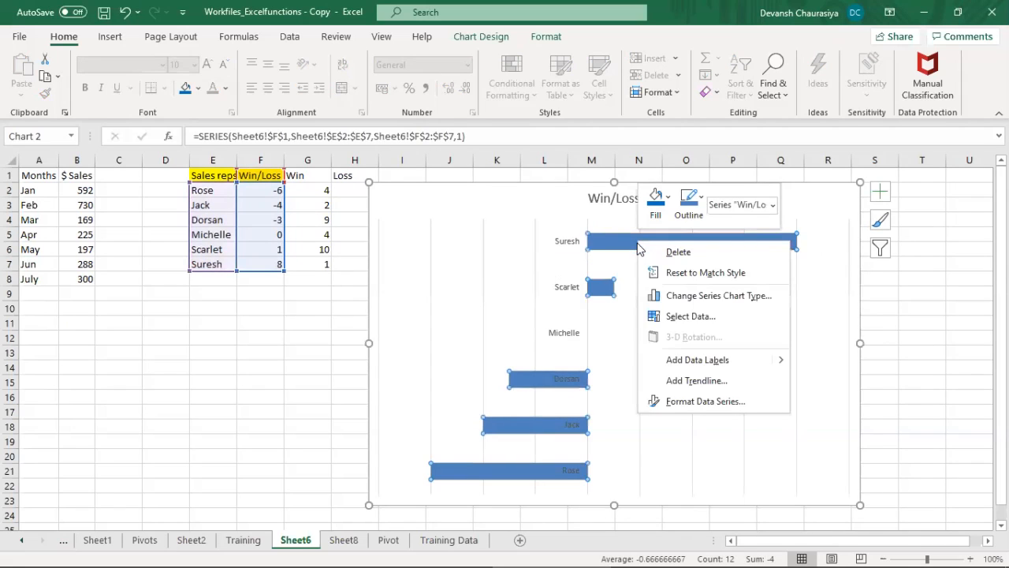
{"action": "mouse_move", "coordinate": [781, 361]}
{"action": "left_click", "coordinate": [818, 362]}
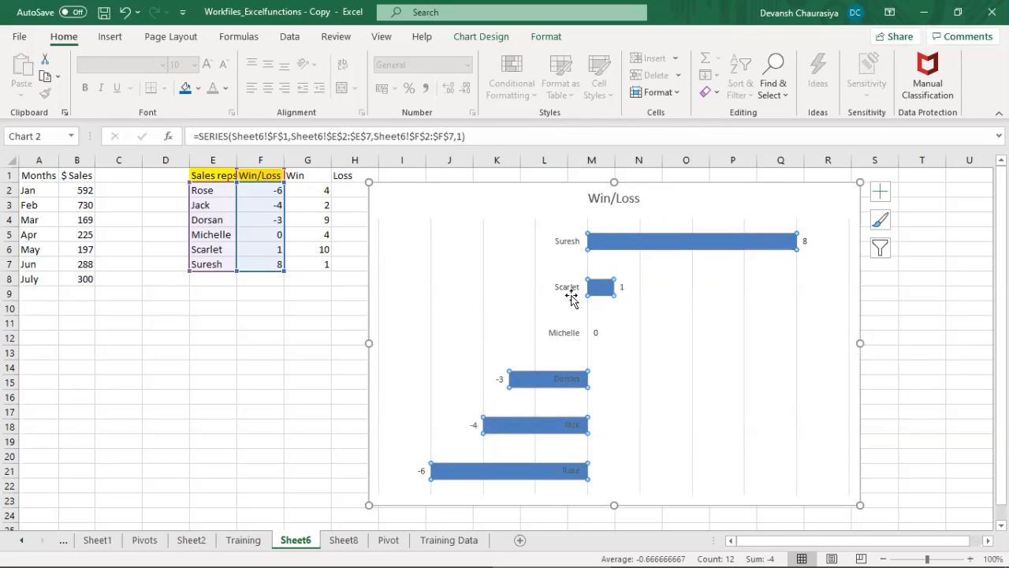
Step: Examine the vertical category axis's formatting options, including its axis, alignment, fill, line and text settings
{"action": "left_click", "coordinate": [572, 292]}
{"action": "right_click", "coordinate": [572, 291]}
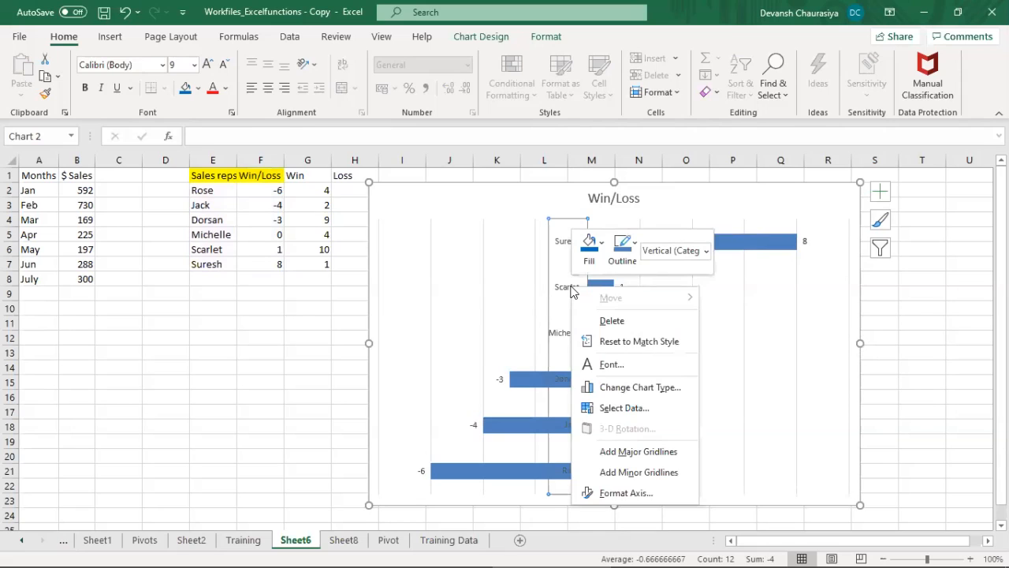
{"action": "left_click", "coordinate": [627, 492]}
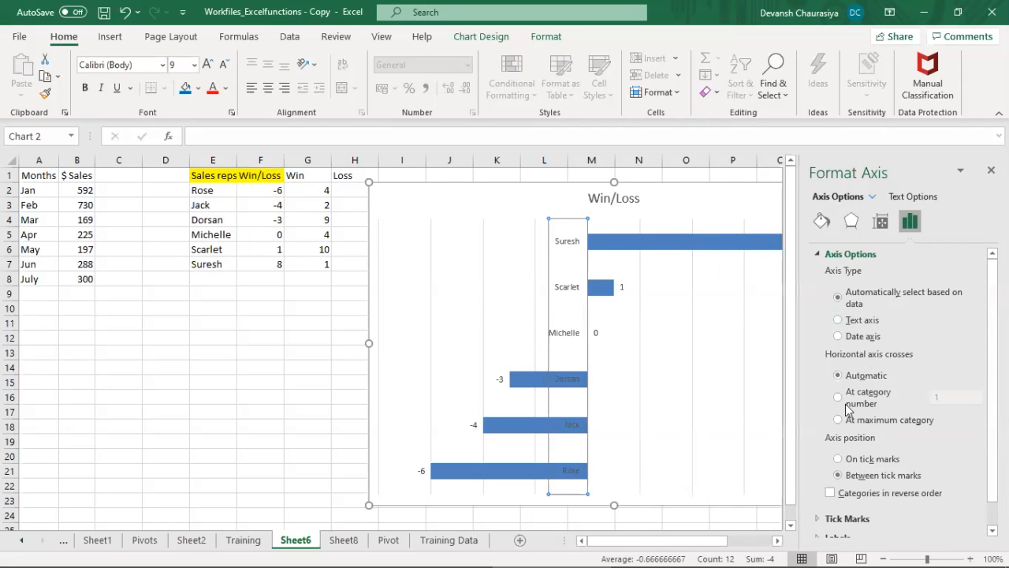
{"action": "scroll", "coordinate": [906, 392], "scroll_direction": "down", "scroll_amount": 1}
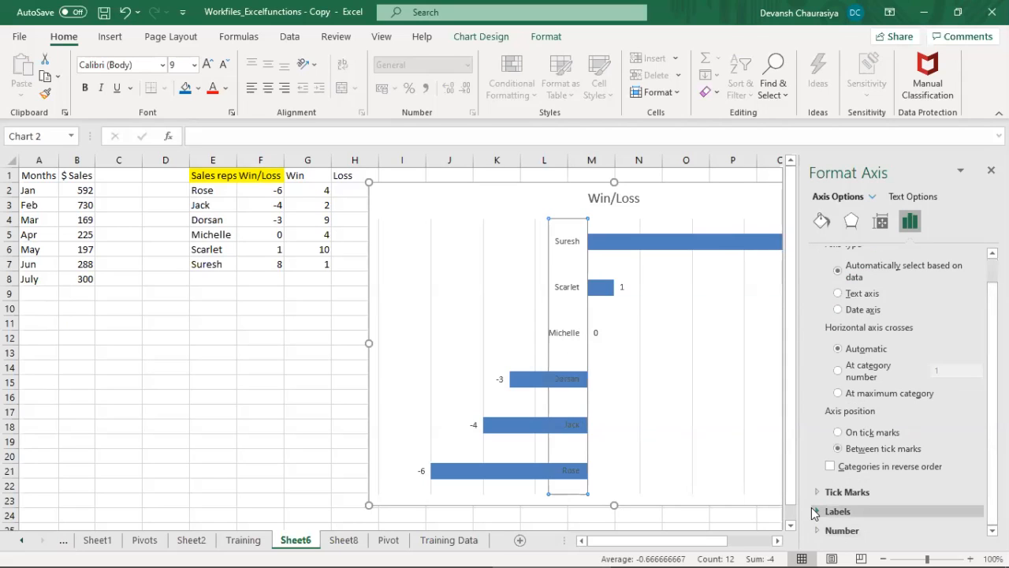
{"action": "left_click", "coordinate": [881, 222]}
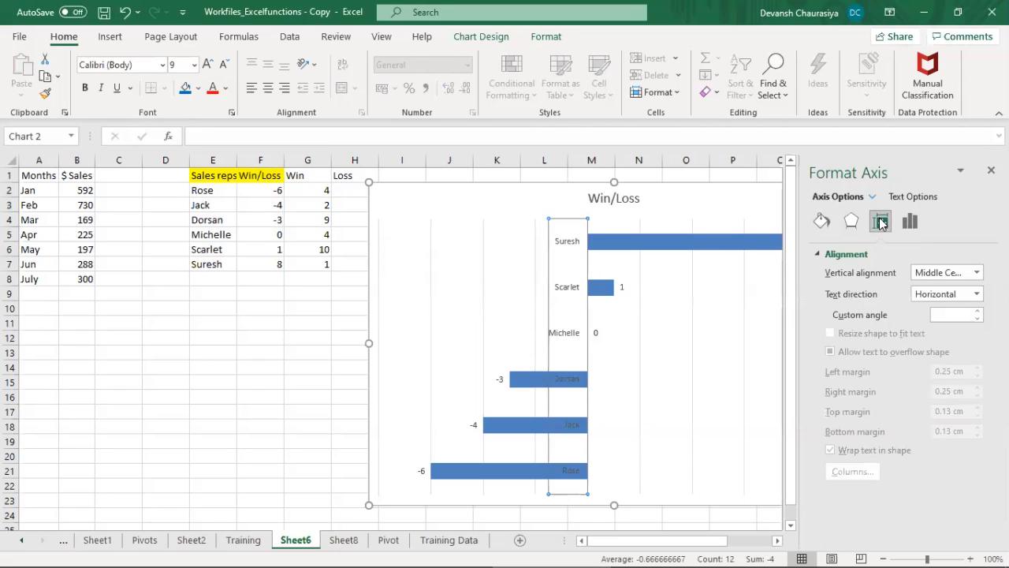
{"action": "left_click", "coordinate": [853, 223]}
{"action": "left_click", "coordinate": [821, 222]}
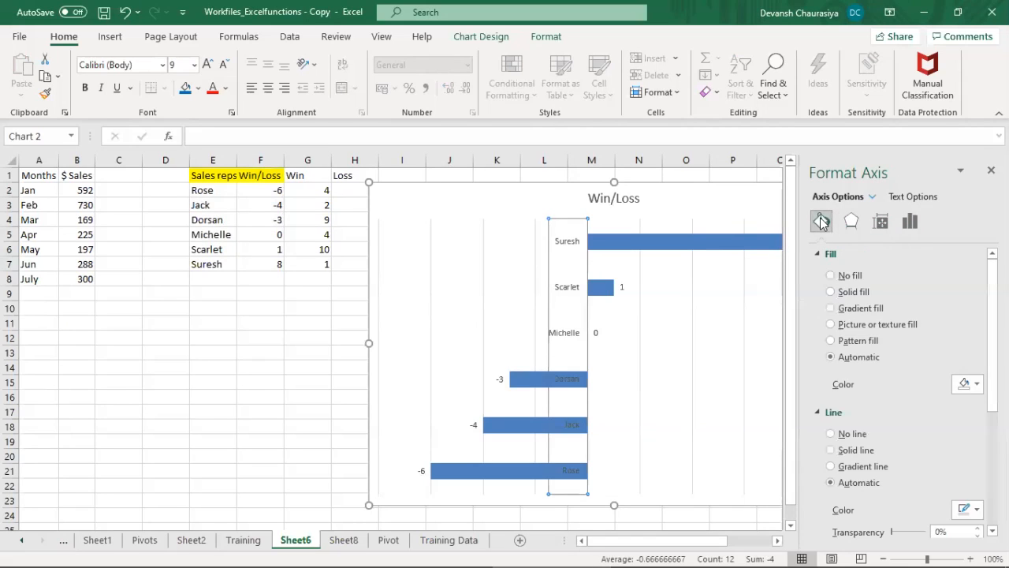
{"action": "scroll", "coordinate": [898, 394], "scroll_direction": "down", "scroll_amount": 5}
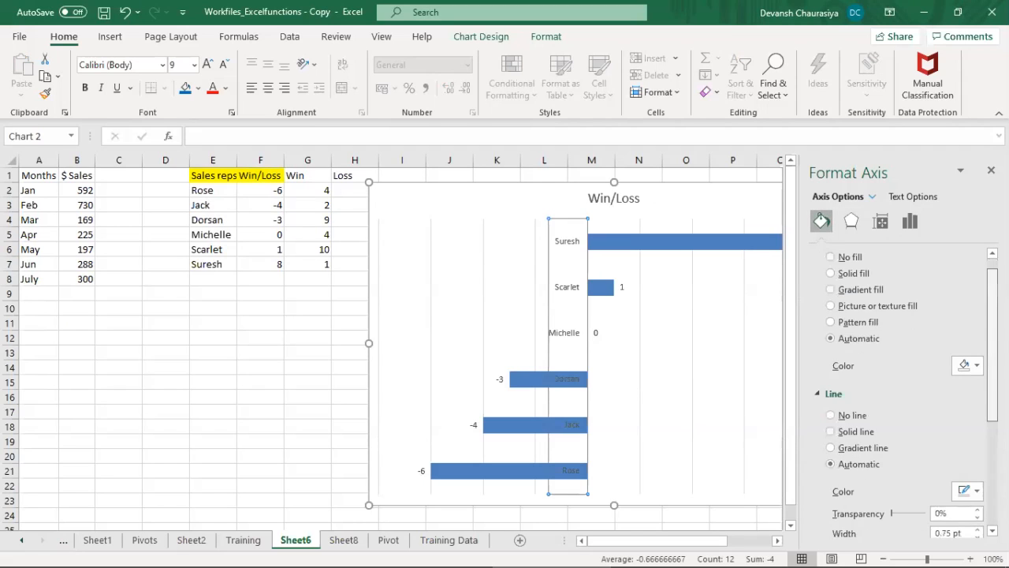
{"action": "scroll", "coordinate": [899, 394], "scroll_direction": "down", "scroll_amount": 1}
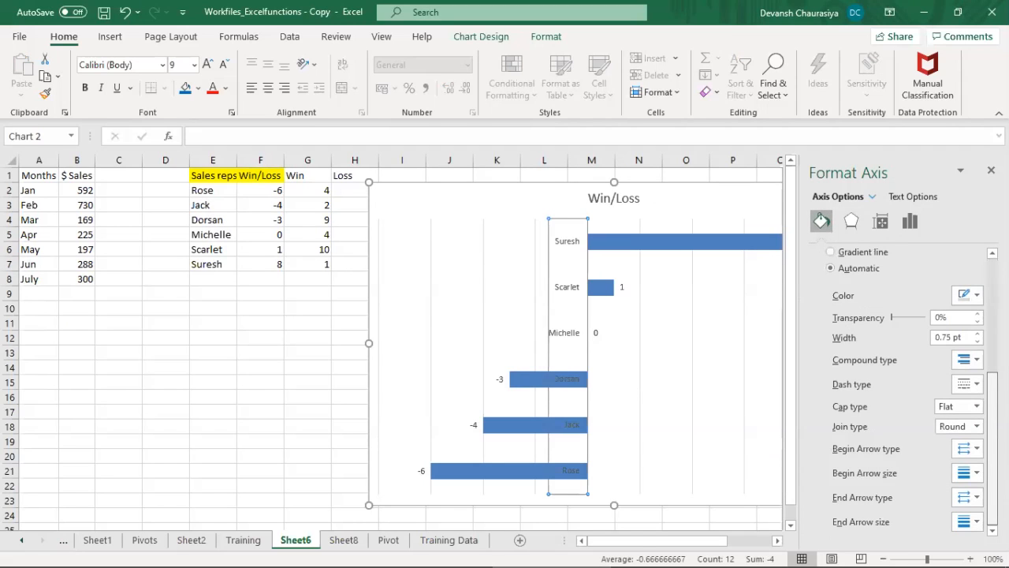
{"action": "scroll", "coordinate": [899, 386], "scroll_direction": "up", "scroll_amount": 6}
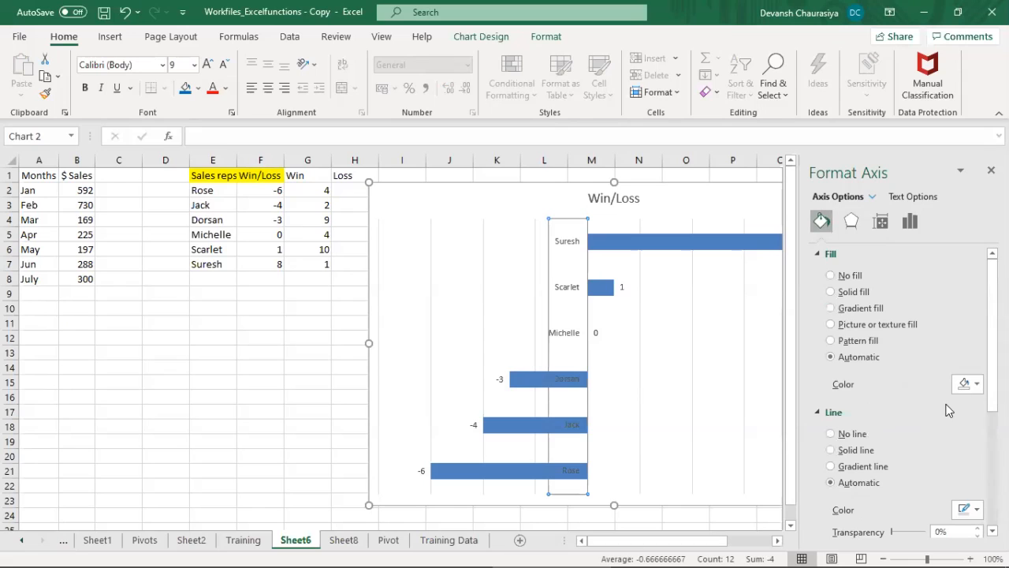
{"action": "left_click", "coordinate": [913, 196]}
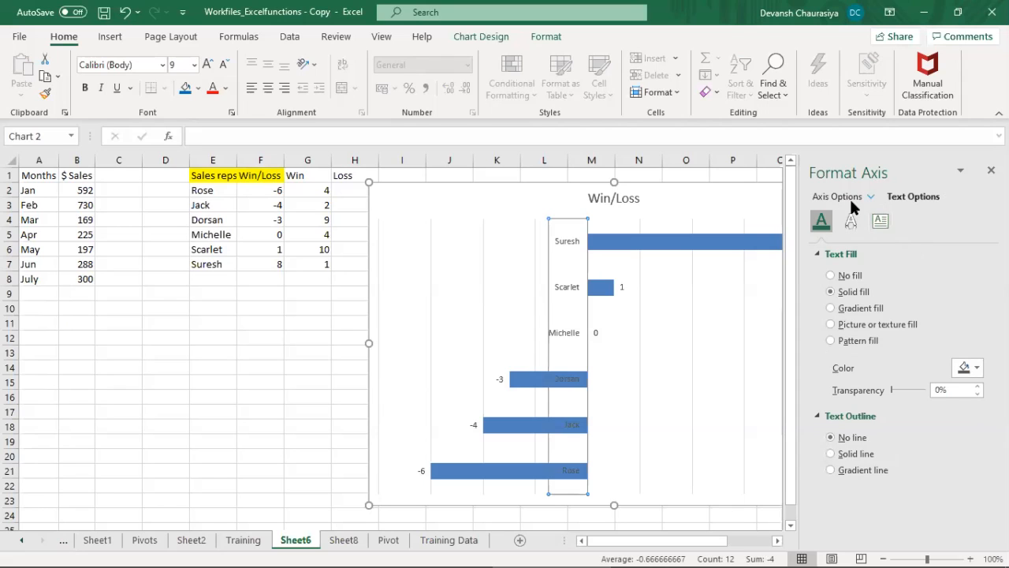
Step: Try the maximum-category crossing and reverse category order on the vertical axis, restoring the automatic crossing and original order
{"action": "right_click", "coordinate": [562, 285]}
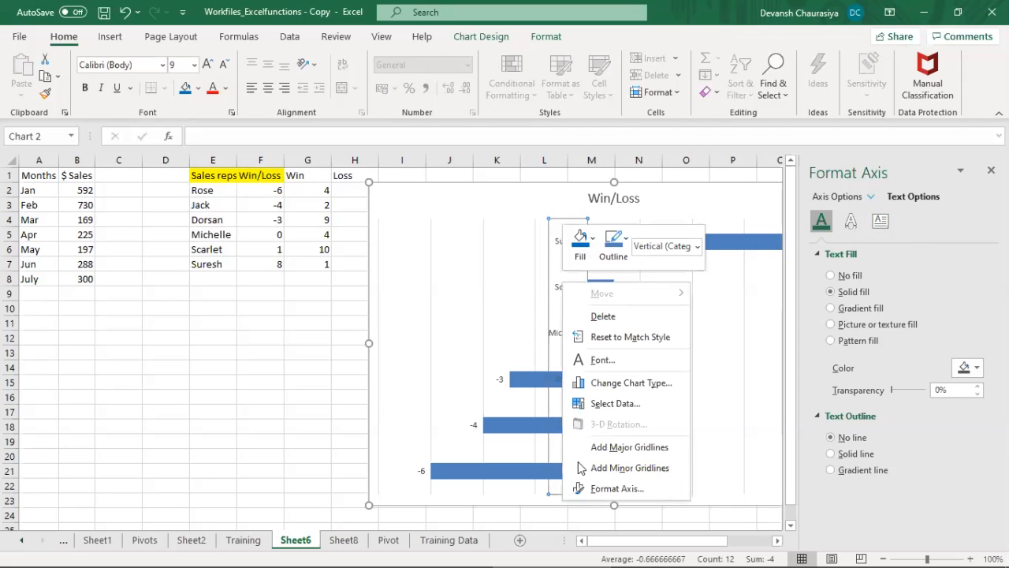
{"action": "left_click", "coordinate": [619, 498]}
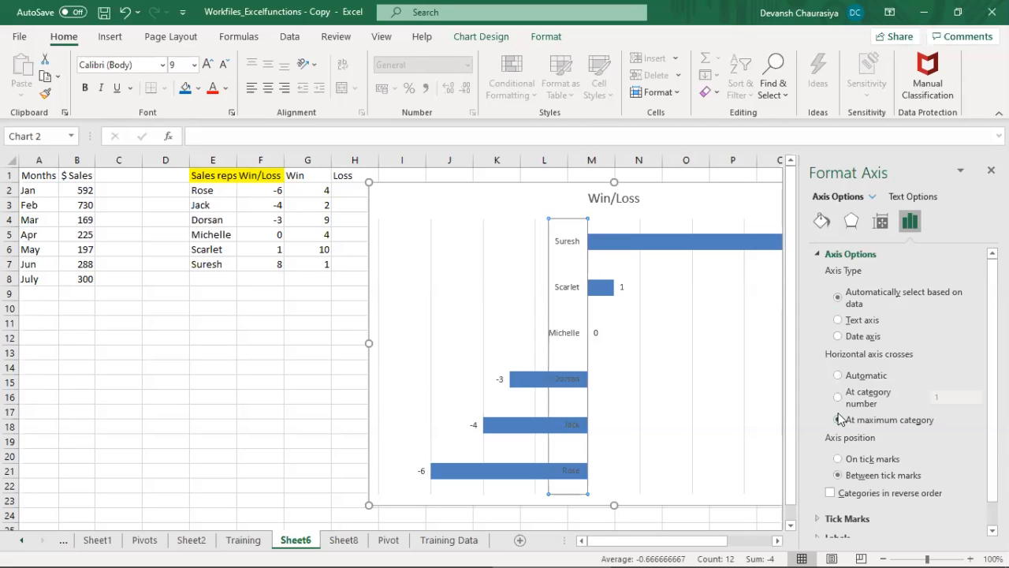
{"action": "left_click", "coordinate": [838, 375]}
{"action": "scroll", "coordinate": [906, 378], "scroll_direction": "down", "scroll_amount": 1}
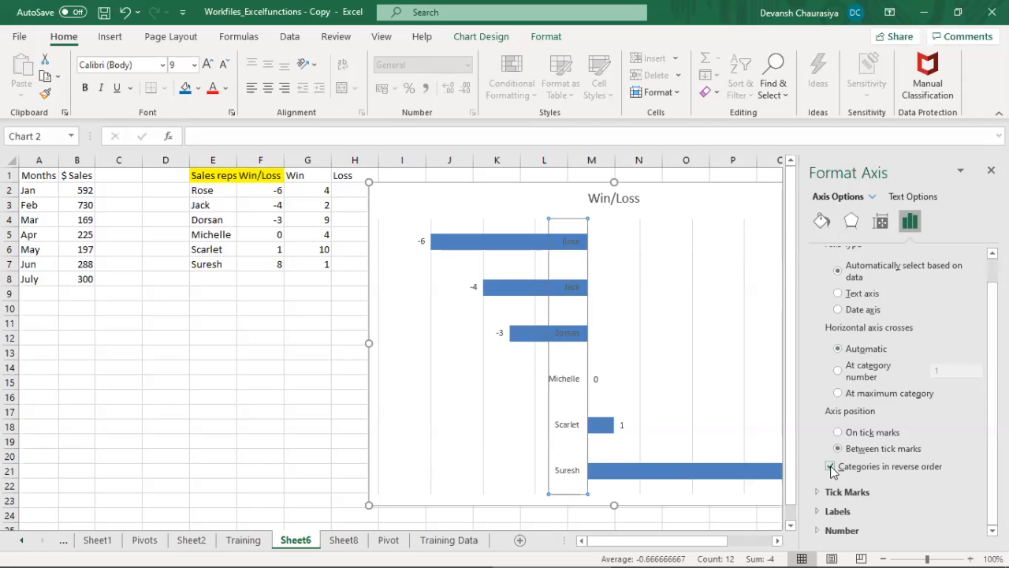
{"action": "left_click", "coordinate": [830, 467]}
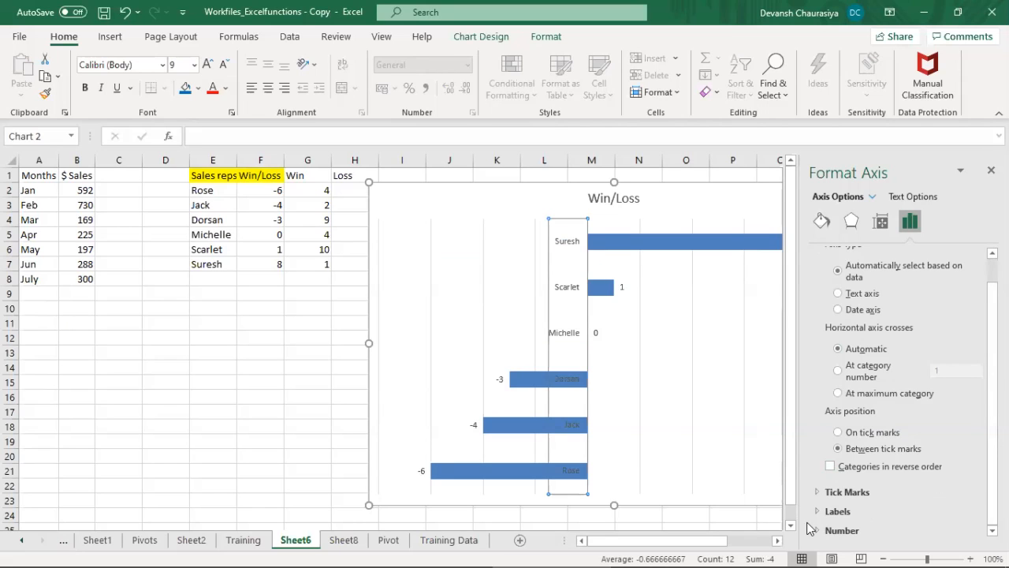
Step: Set the label position of the vertical axis's sales rep names to High
{"action": "left_click", "coordinate": [818, 492]}
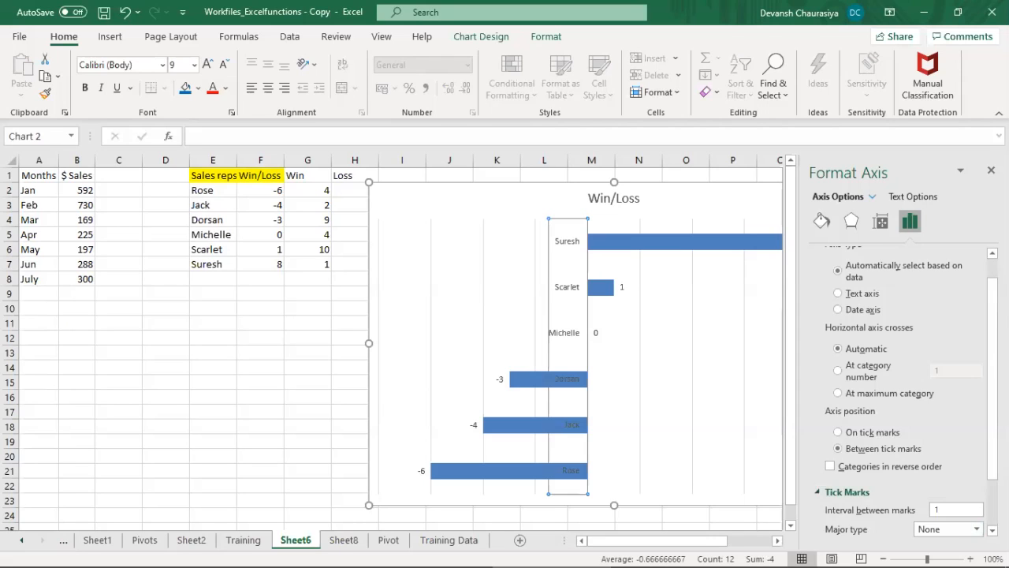
{"action": "scroll", "coordinate": [978, 505], "scroll_direction": "down", "scroll_amount": 2}
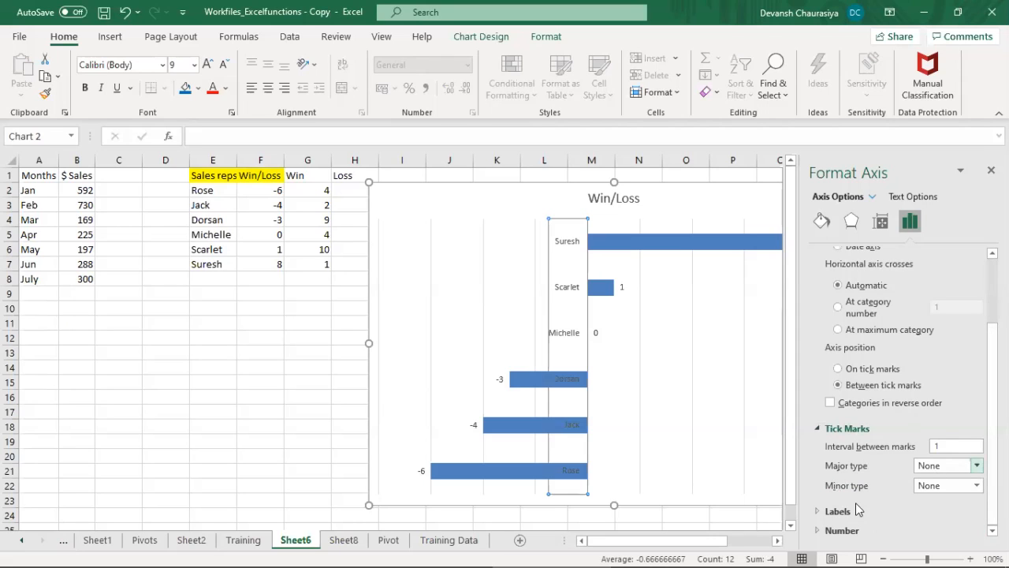
{"action": "left_click", "coordinate": [818, 511]}
{"action": "scroll", "coordinate": [826, 530], "scroll_direction": "down", "scroll_amount": 3}
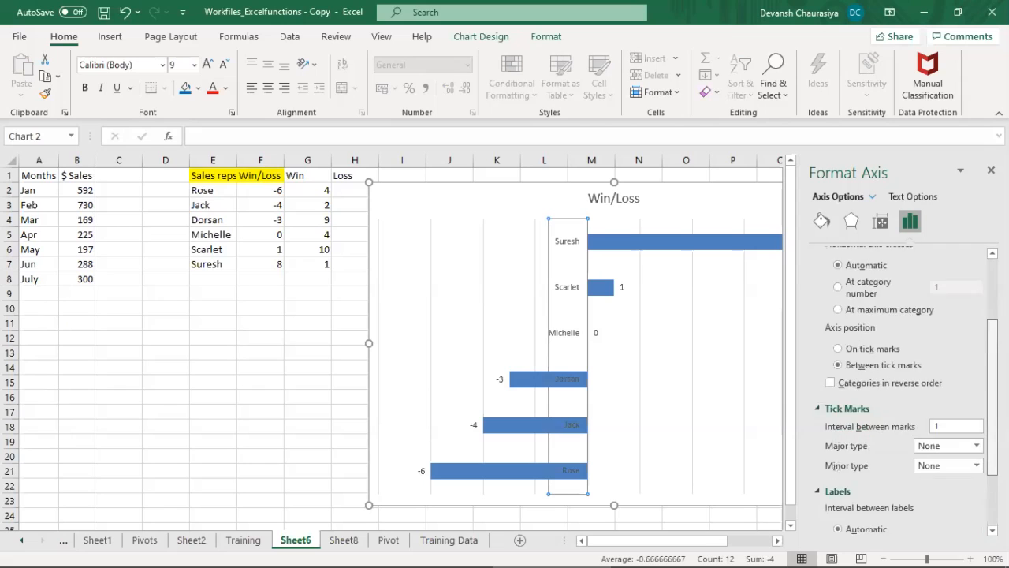
{"action": "left_click", "coordinate": [826, 530]}
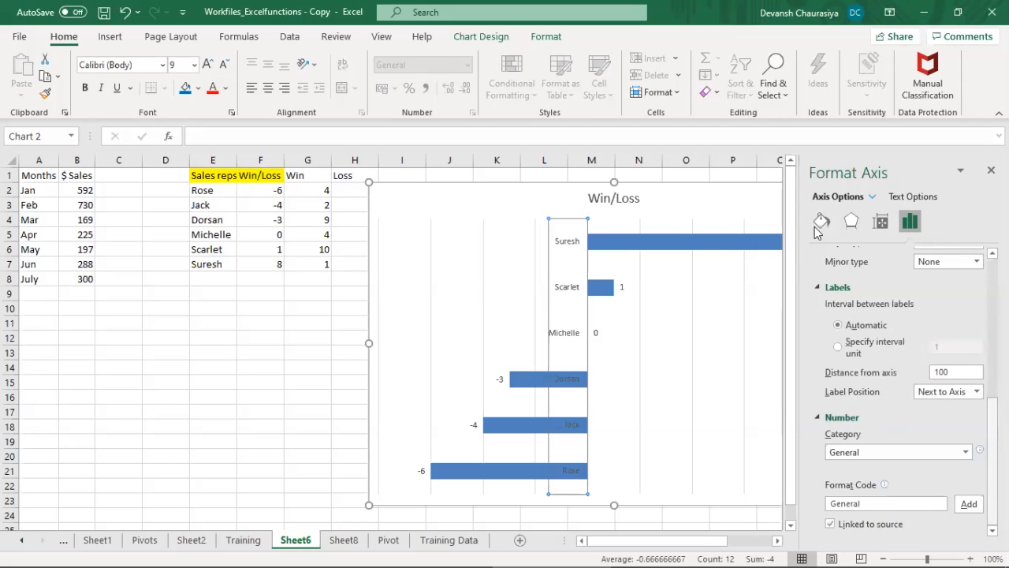
{"action": "left_click", "coordinate": [942, 394]}
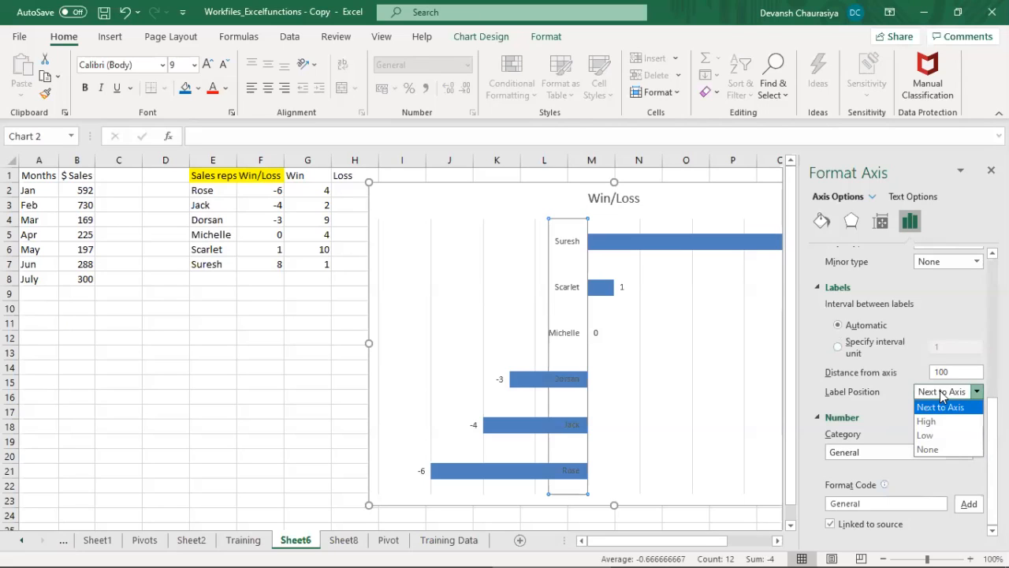
{"action": "left_click", "coordinate": [938, 421]}
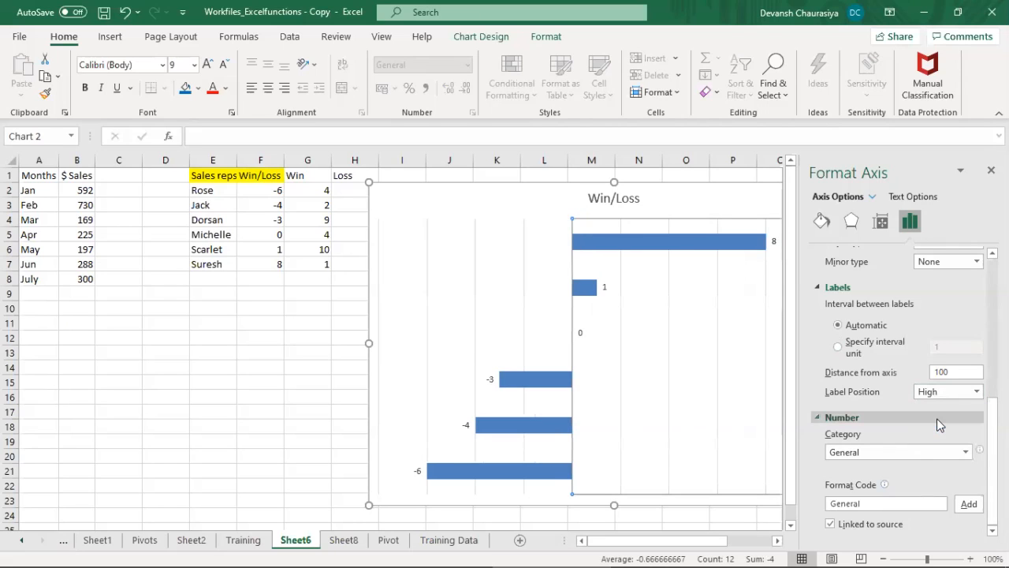
Step: Set the label position of the vertical axis to Low and close the axis formatting options
{"action": "left_click", "coordinate": [942, 389]}
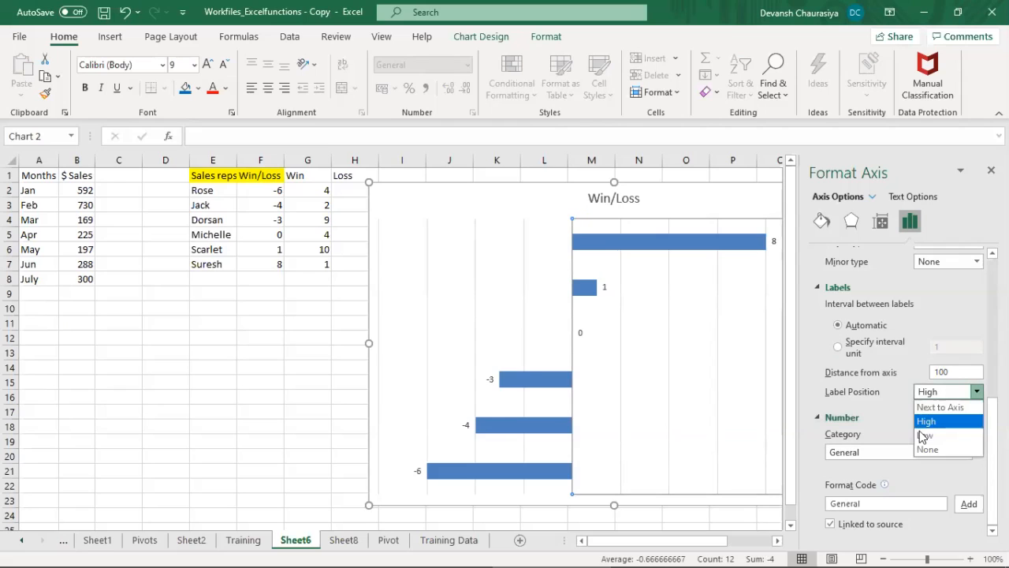
{"action": "left_click", "coordinate": [922, 436]}
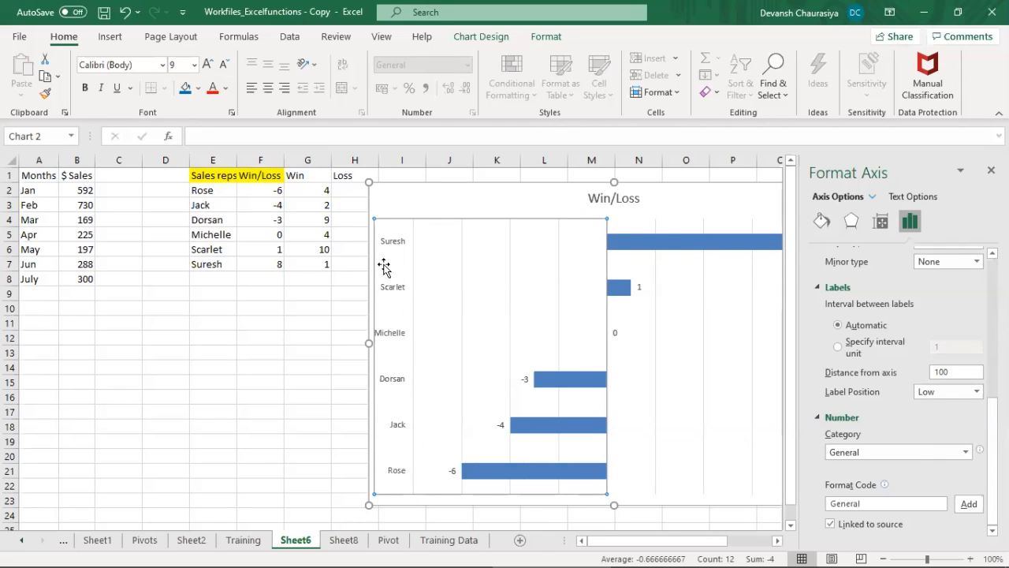
{"action": "left_click", "coordinate": [318, 365]}
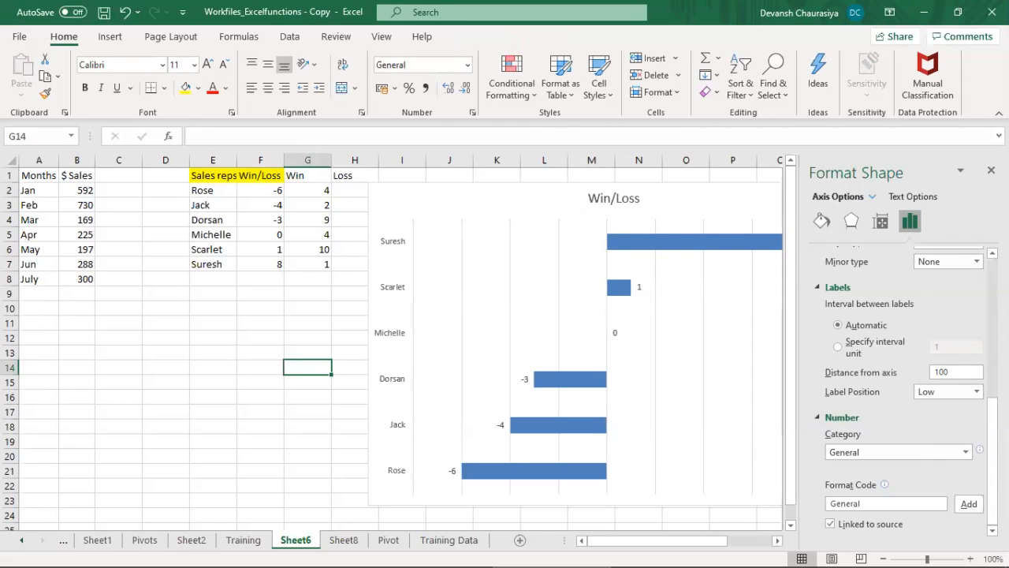
{"action": "left_click", "coordinate": [991, 171]}
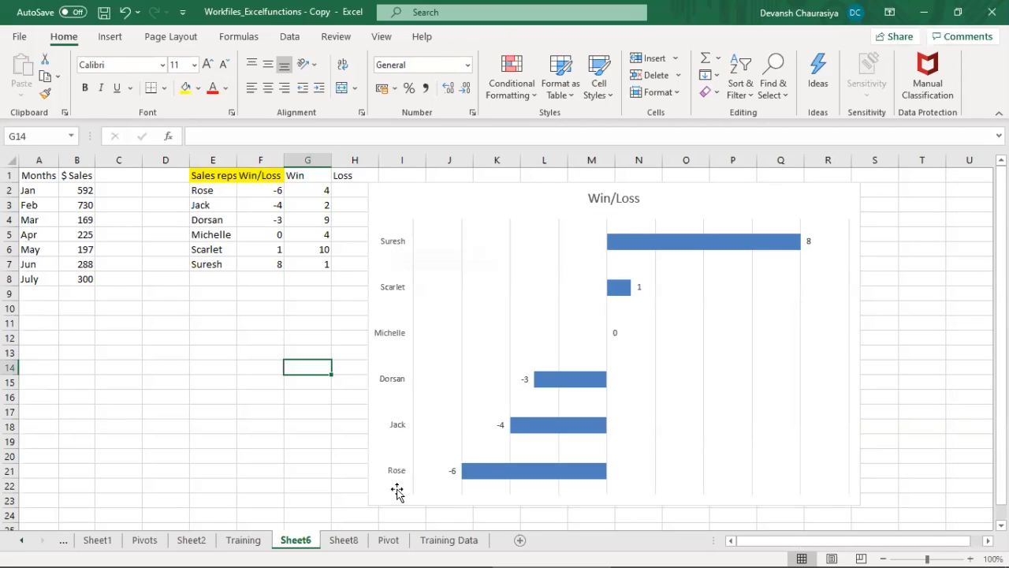
Step: Undo the Low and High label position changes on the vertical axis
{"action": "left_click", "coordinate": [406, 390]}
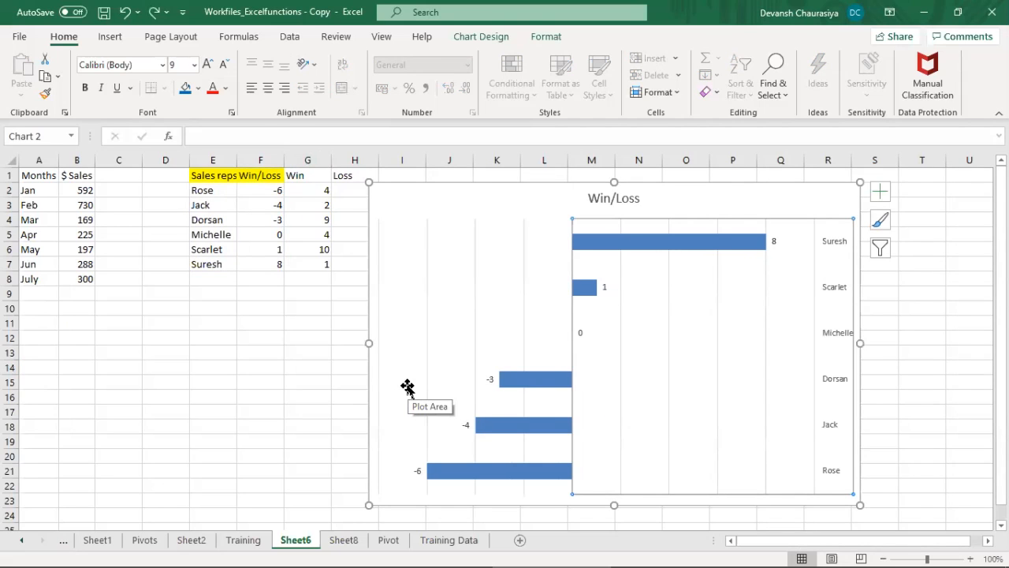
{"action": "left_click", "coordinate": [662, 361]}
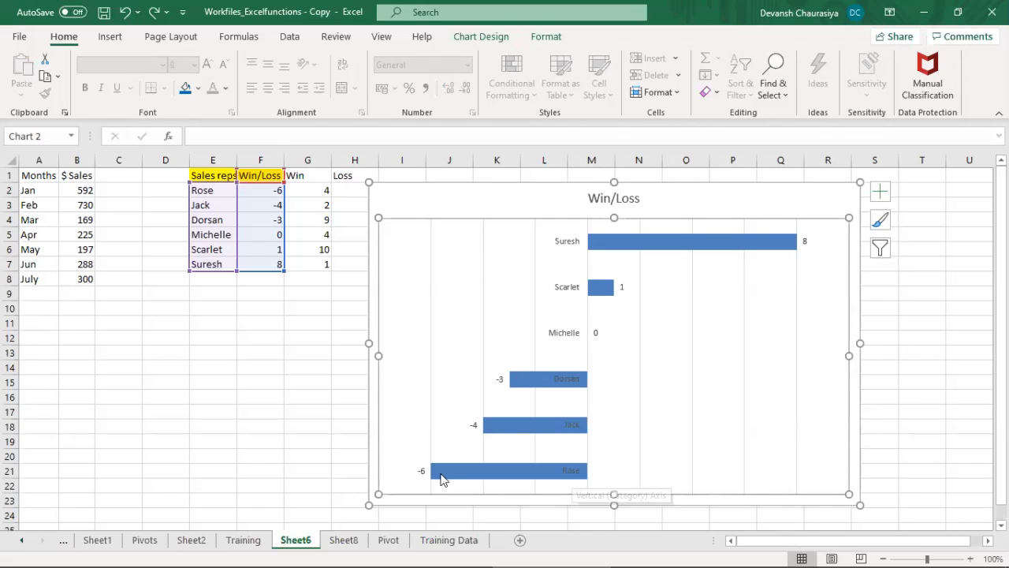
Step: Make the sales rep names on the Win/Loss chart's vertical axis bold and deselect the chart
{"action": "left_click", "coordinate": [566, 246]}
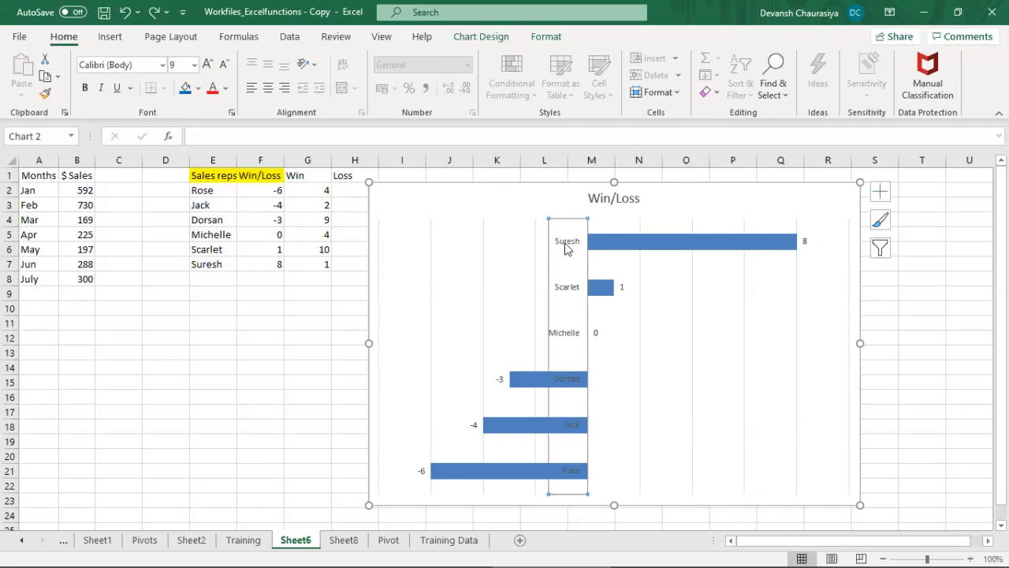
{"action": "left_click", "coordinate": [84, 88]}
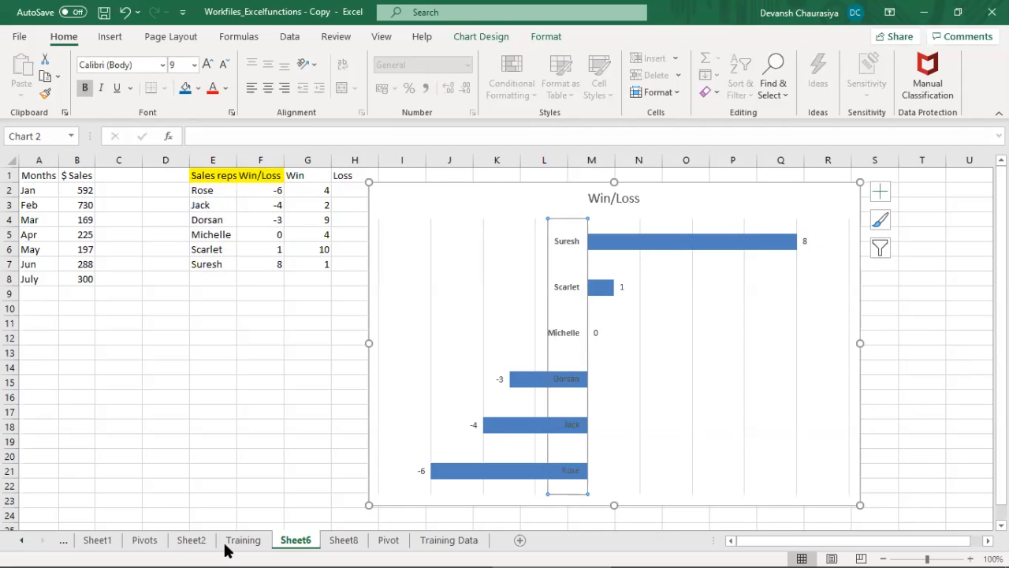
{"action": "left_click", "coordinate": [198, 356]}
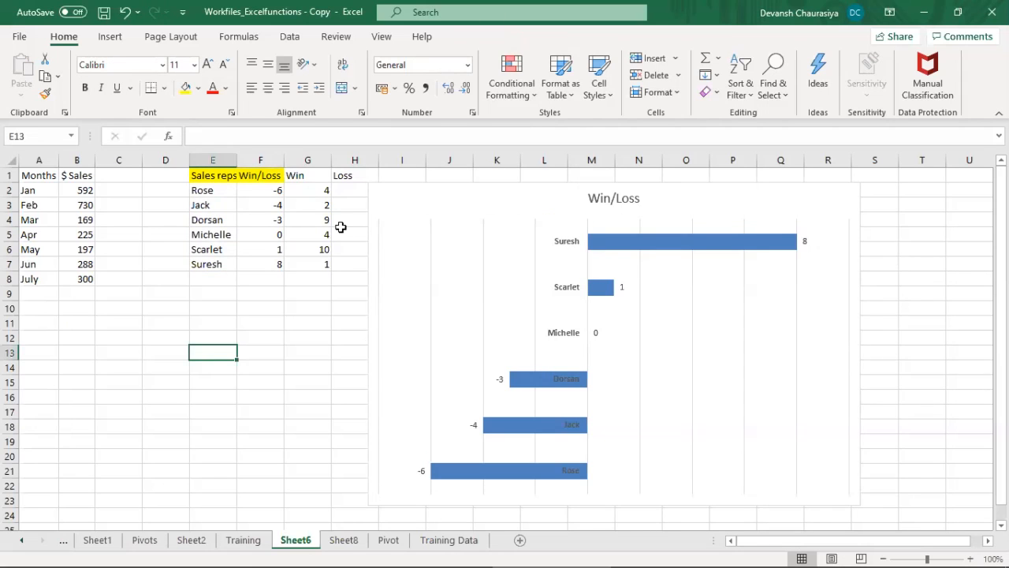
Step: Review the Graphical and Mathematical Functions topic lists on the Training sheet, from Bar Graph through Statistical functions
{"action": "left_click", "coordinate": [244, 540]}
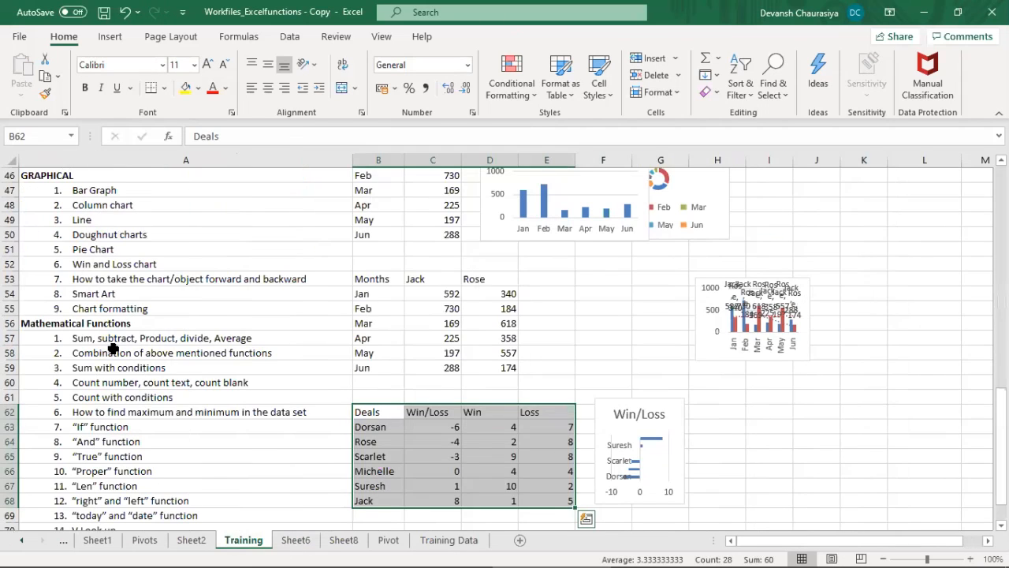
{"action": "left_click", "coordinate": [135, 335]}
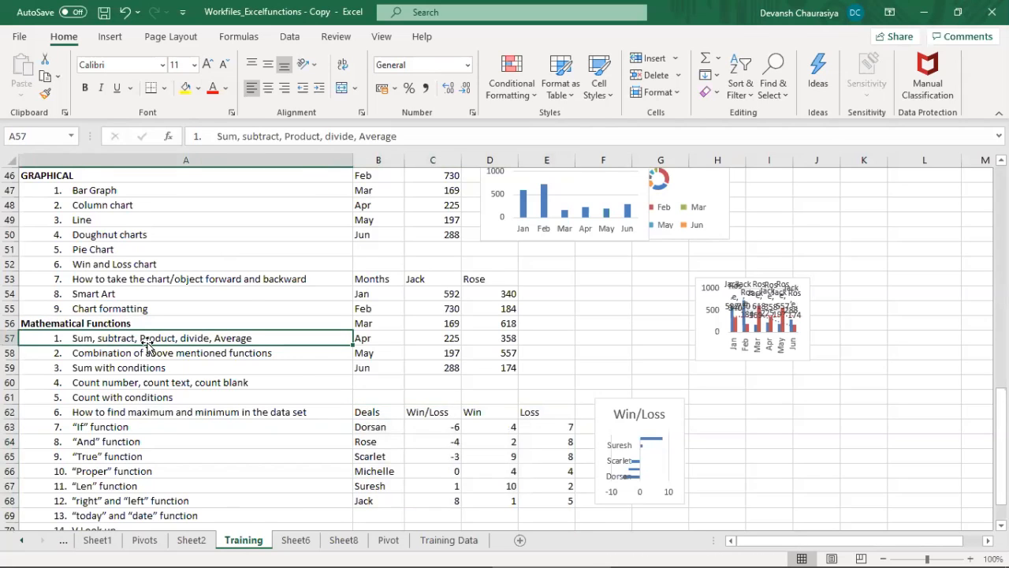
{"action": "scroll", "coordinate": [147, 342], "scroll_direction": "down", "scroll_amount": 6}
{"action": "scroll", "coordinate": [146, 342], "scroll_direction": "up", "scroll_amount": 6}
{"action": "left_click", "coordinate": [132, 193]}
{"action": "left_click_drag", "start_coordinate": [136, 260], "coordinate": [144, 309]}
{"action": "left_click", "coordinate": [90, 292]}
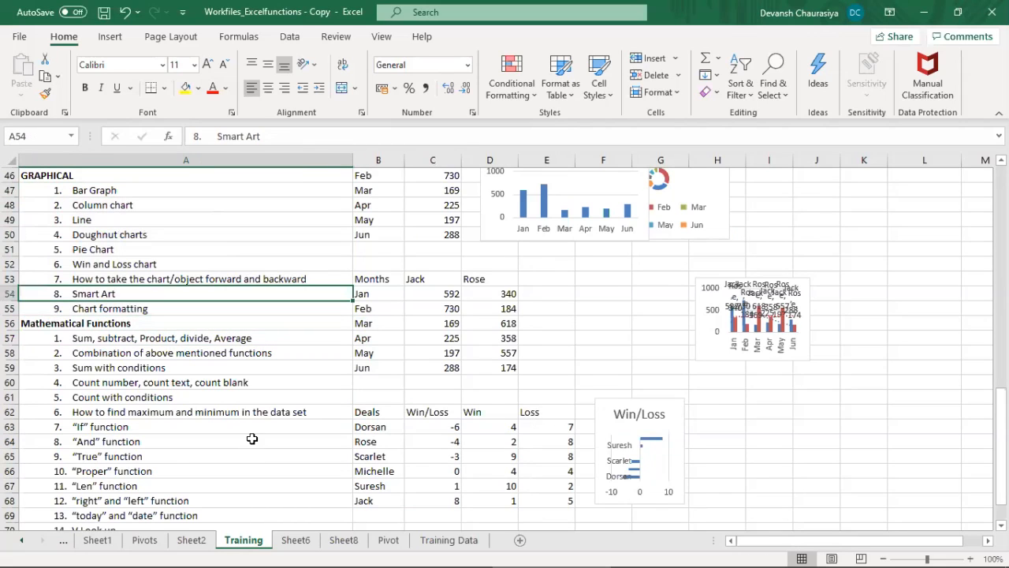
{"action": "left_click_drag", "start_coordinate": [178, 337], "coordinate": [150, 500]}
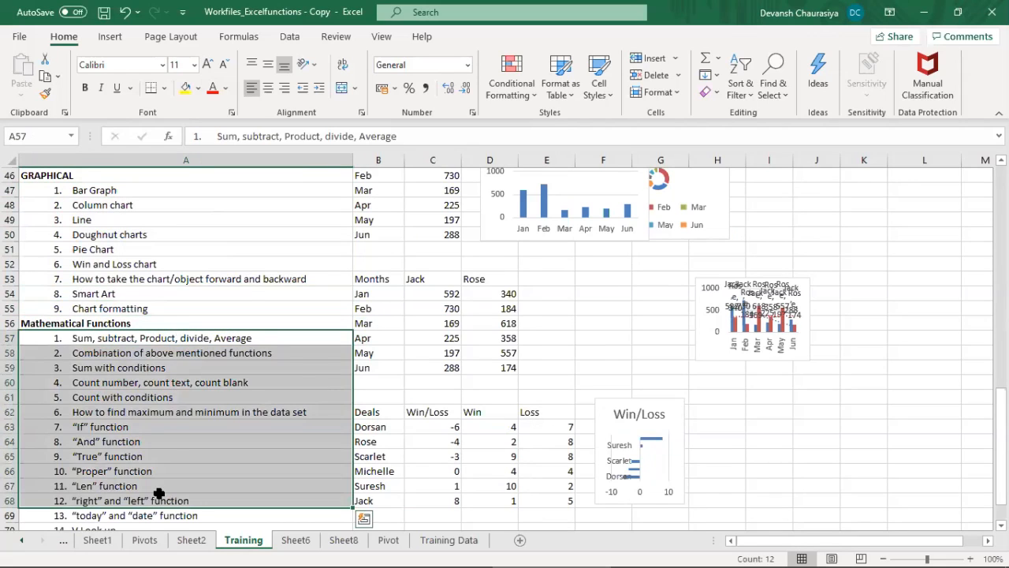
{"action": "scroll", "coordinate": [158, 492], "scroll_direction": "down", "scroll_amount": 2}
{"action": "left_click", "coordinate": [170, 471]}
{"action": "left_click_drag", "start_coordinate": [170, 471], "coordinate": [177, 243]}
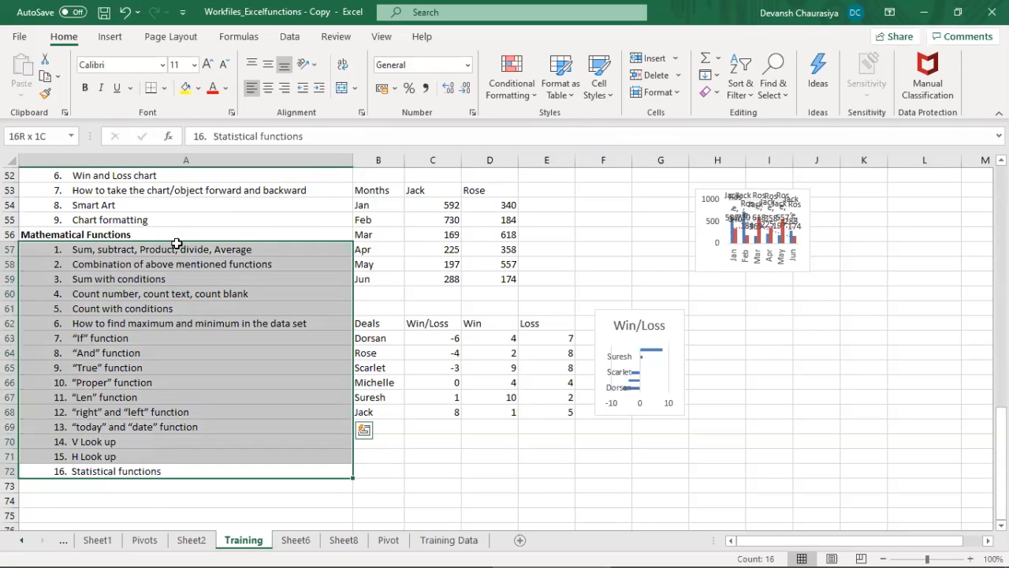
{"action": "scroll", "coordinate": [194, 326], "scroll_direction": "up", "scroll_amount": 2}
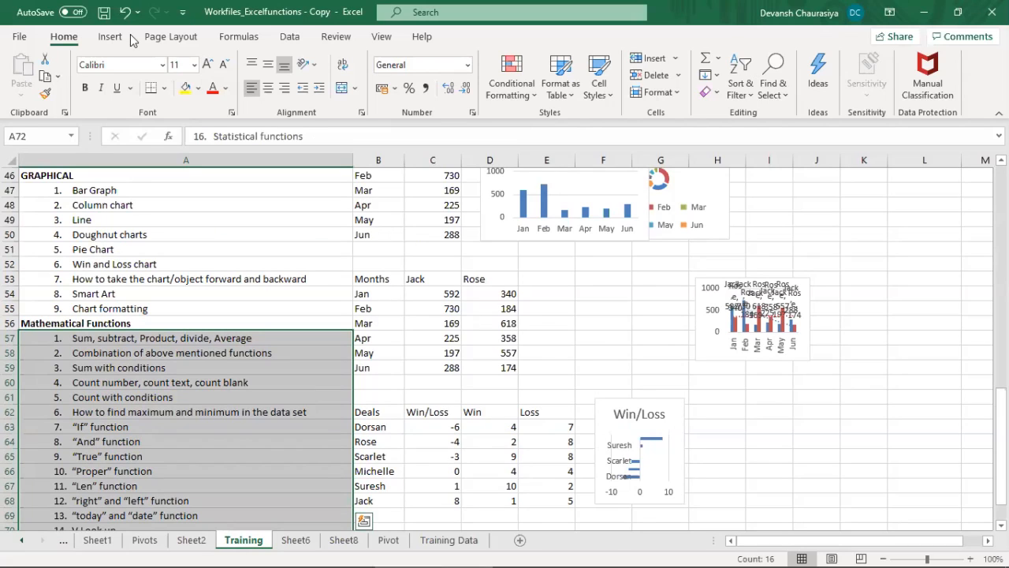
Step: Show the insert commands and select empty cell L55 beside the charts on the Training sheet
{"action": "left_click", "coordinate": [96, 37]}
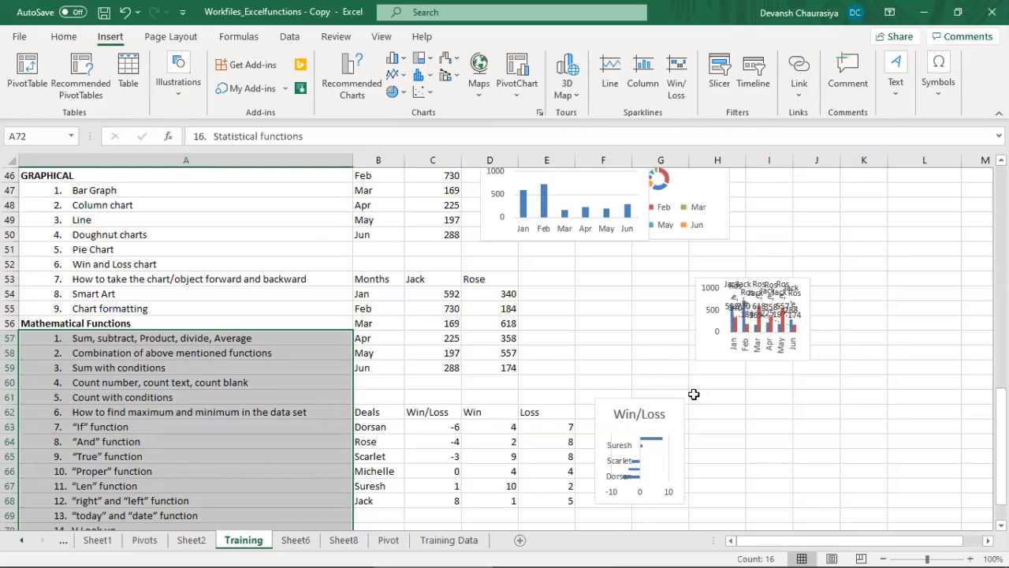
{"action": "left_click", "coordinate": [903, 305]}
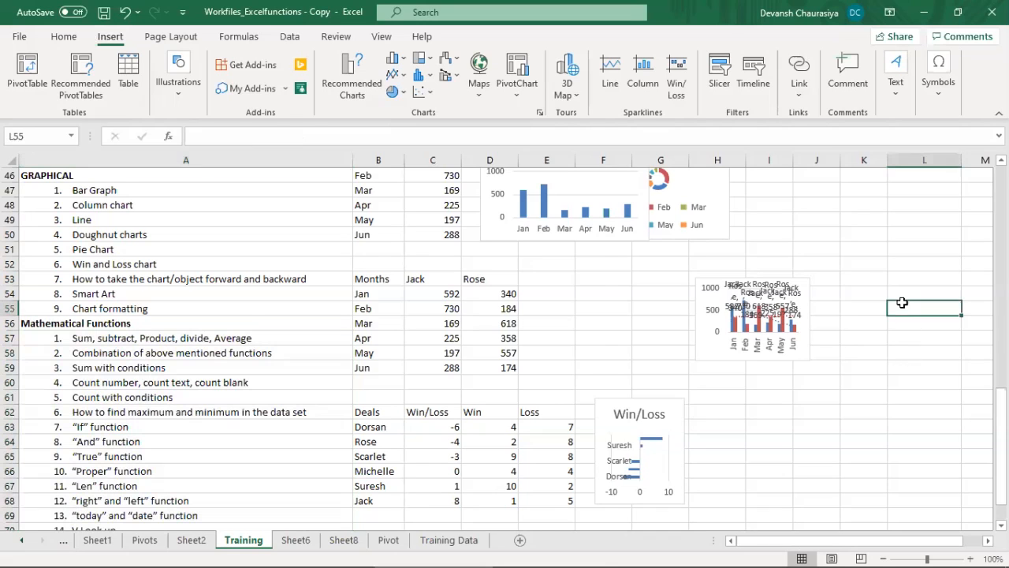
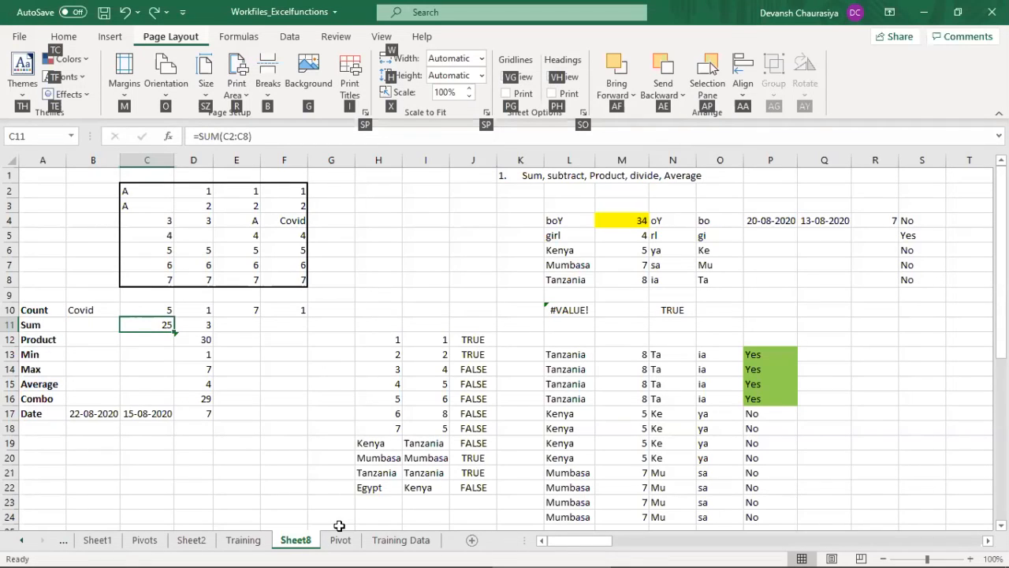
Step: Review the topic lists on the Training sheet, from General Excel Management Functions through Table, Graphical and Mathematical Functions
{"action": "left_click", "coordinate": [241, 541]}
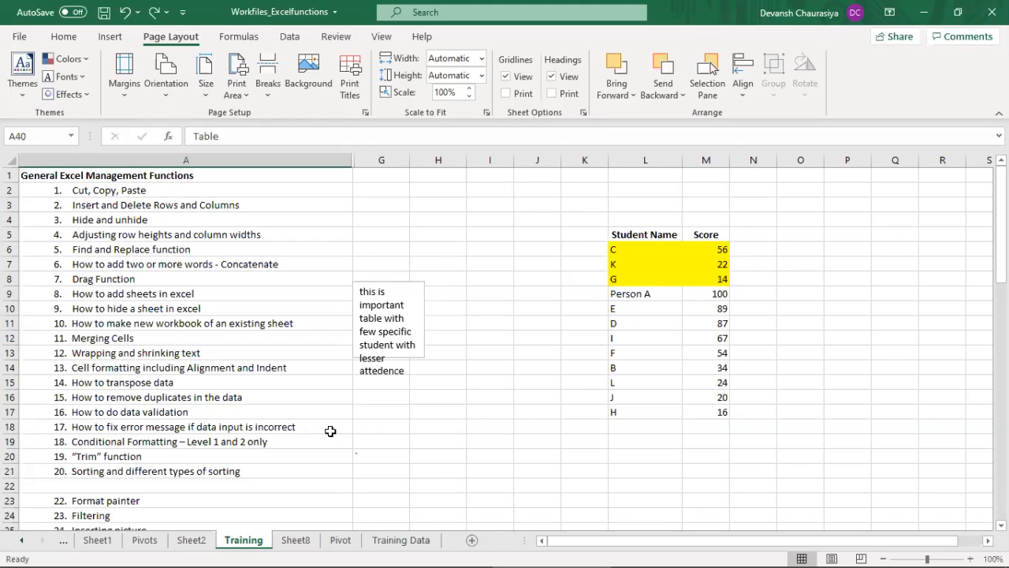
{"action": "left_click", "coordinate": [151, 175]}
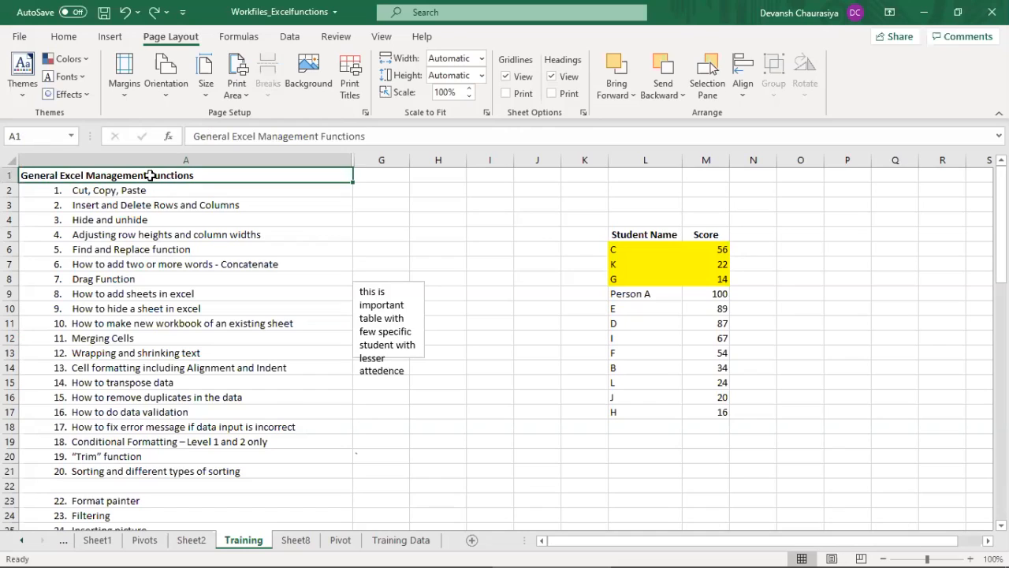
{"action": "left_click", "coordinate": [129, 500]}
{"action": "left_click_drag", "start_coordinate": [1001, 221], "coordinate": [1001, 371]}
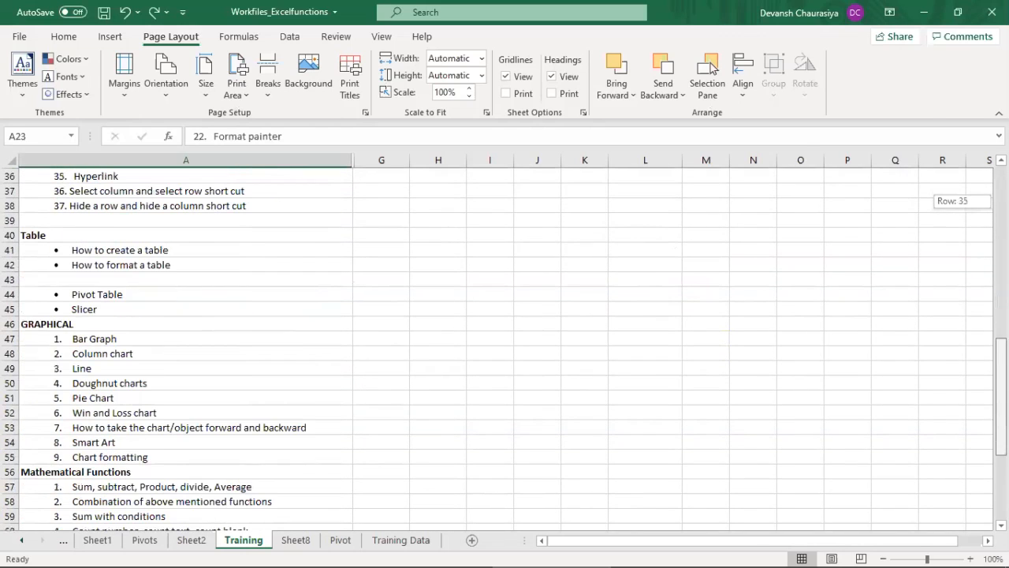
{"action": "left_click", "coordinate": [33, 235]}
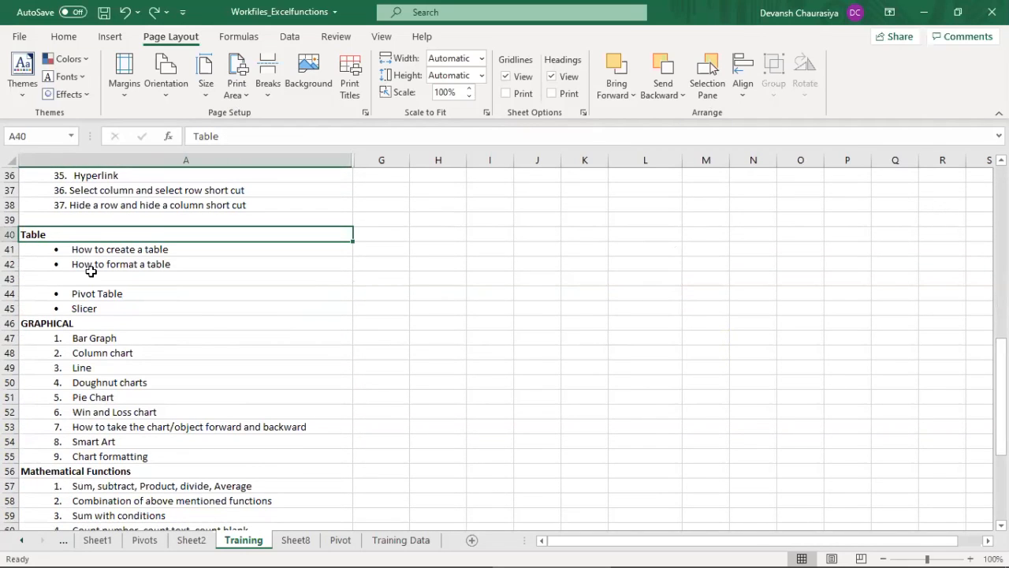
{"action": "left_click", "coordinate": [116, 294]}
{"action": "left_click", "coordinate": [116, 308]}
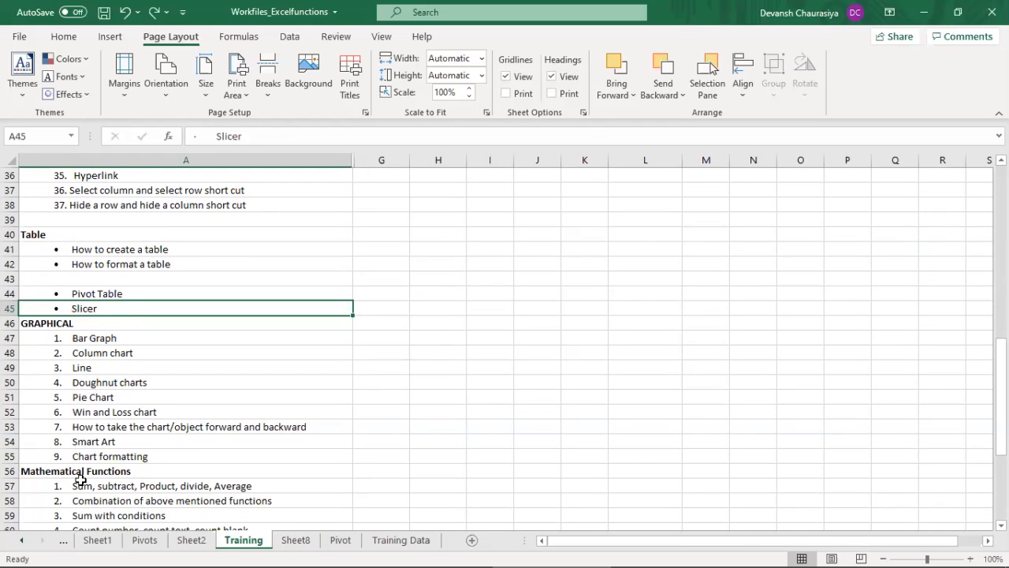
{"action": "left_click", "coordinate": [107, 472]}
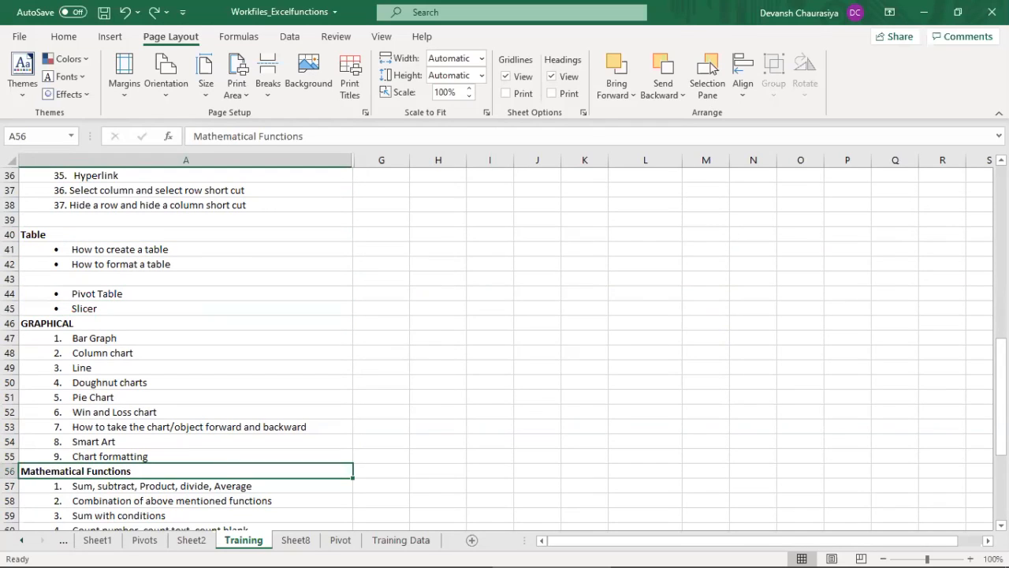
{"action": "left_click_drag", "start_coordinate": [1000, 377], "coordinate": [1001, 440]}
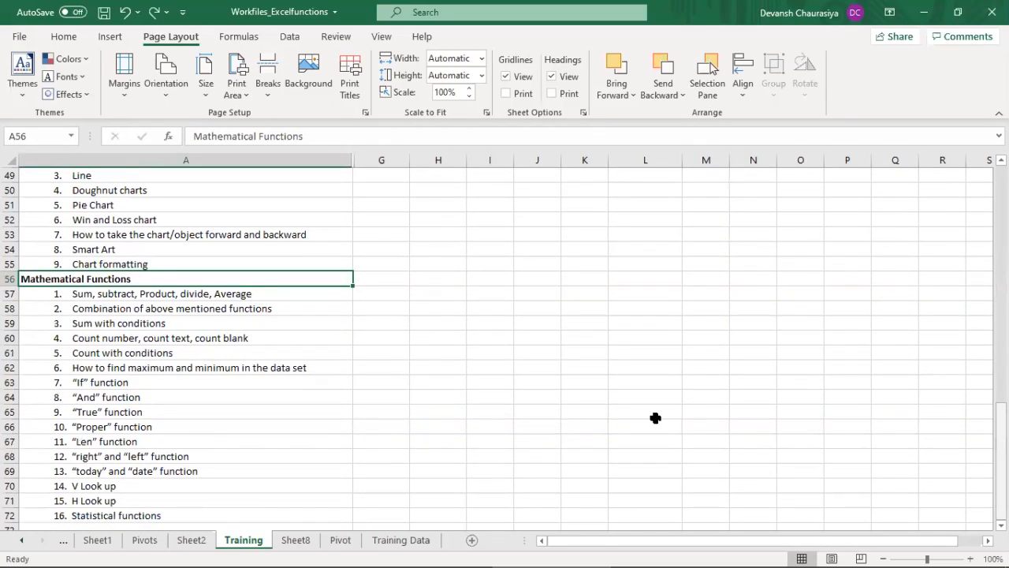
Step: Apply a thick red outline border around the data block C2:F8 on Sheet8
{"action": "left_click", "coordinate": [294, 542]}
{"action": "left_click_drag", "start_coordinate": [136, 192], "coordinate": [304, 283]}
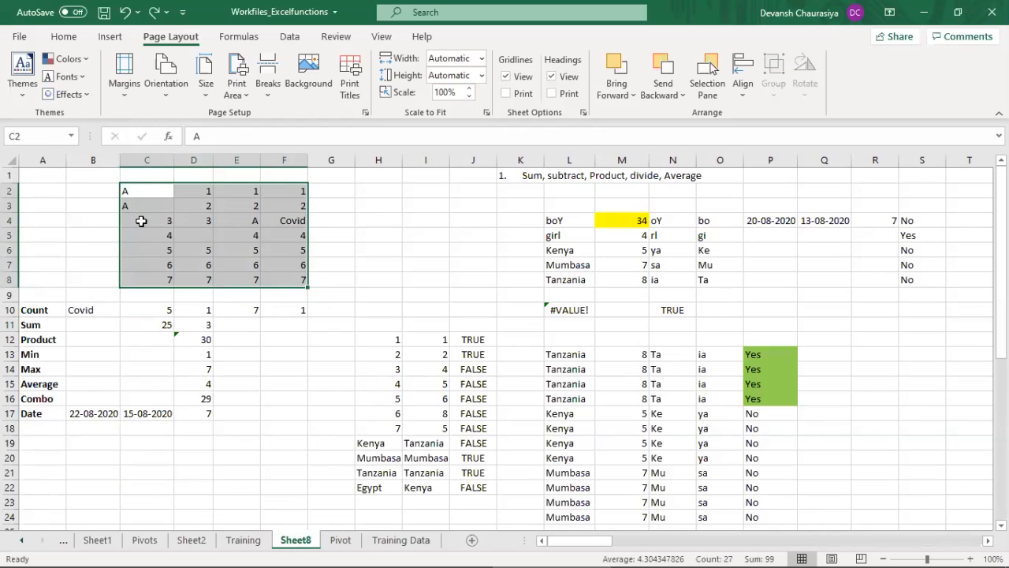
{"action": "right_click", "coordinate": [186, 209]}
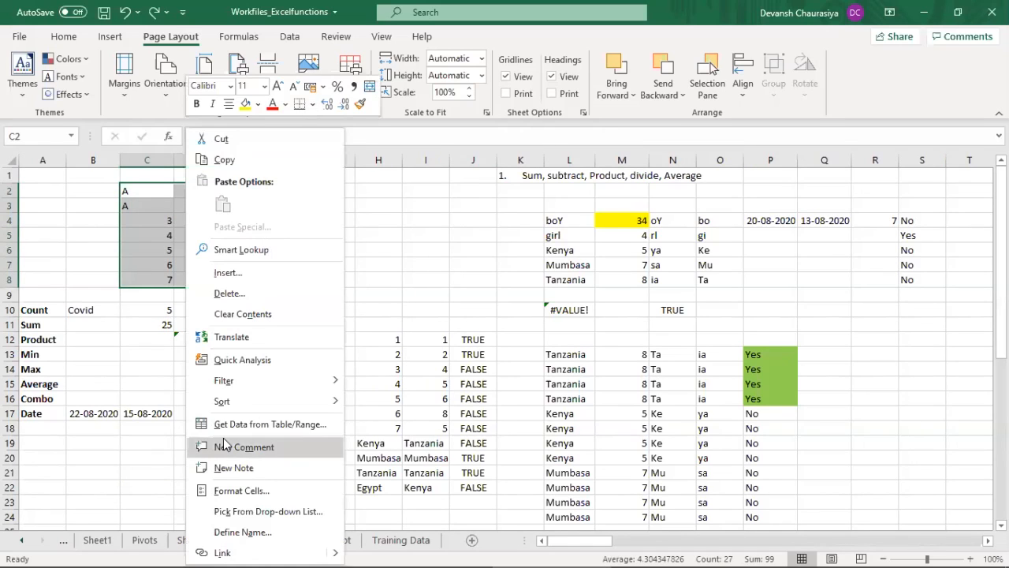
{"action": "key", "text": "Escape"}
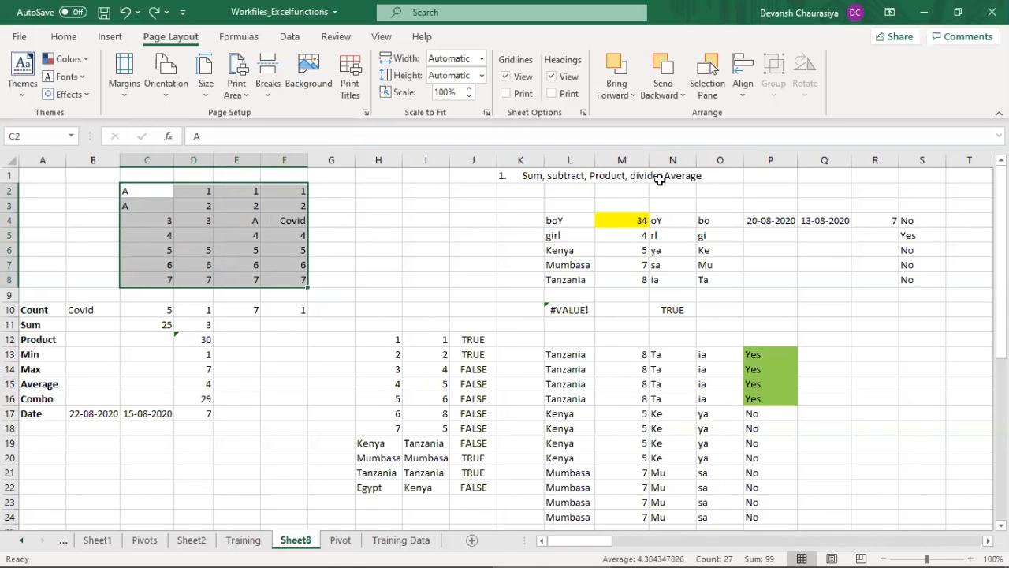
{"action": "key", "text": "ctrl+1"}
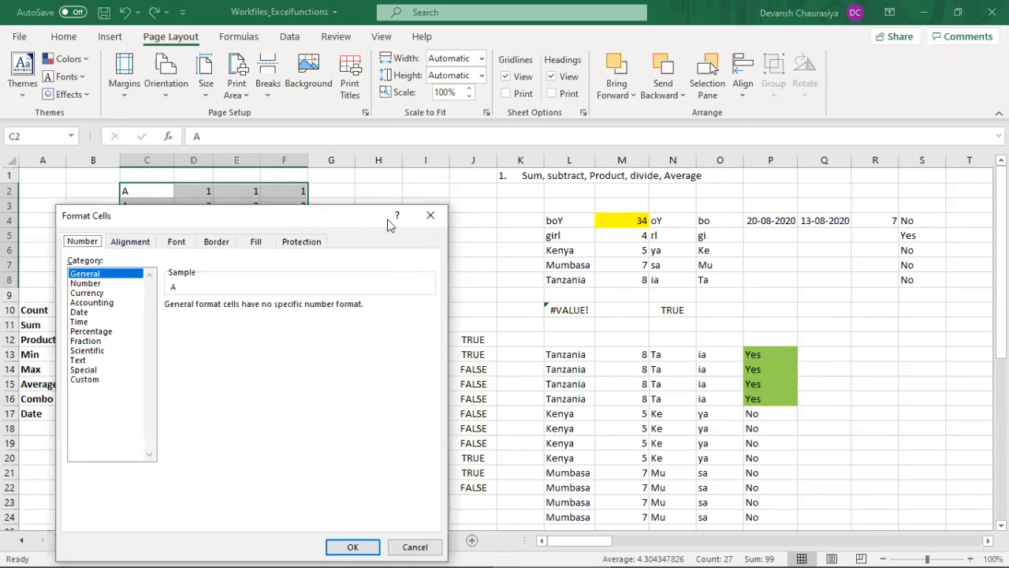
{"action": "left_click", "coordinate": [216, 241]}
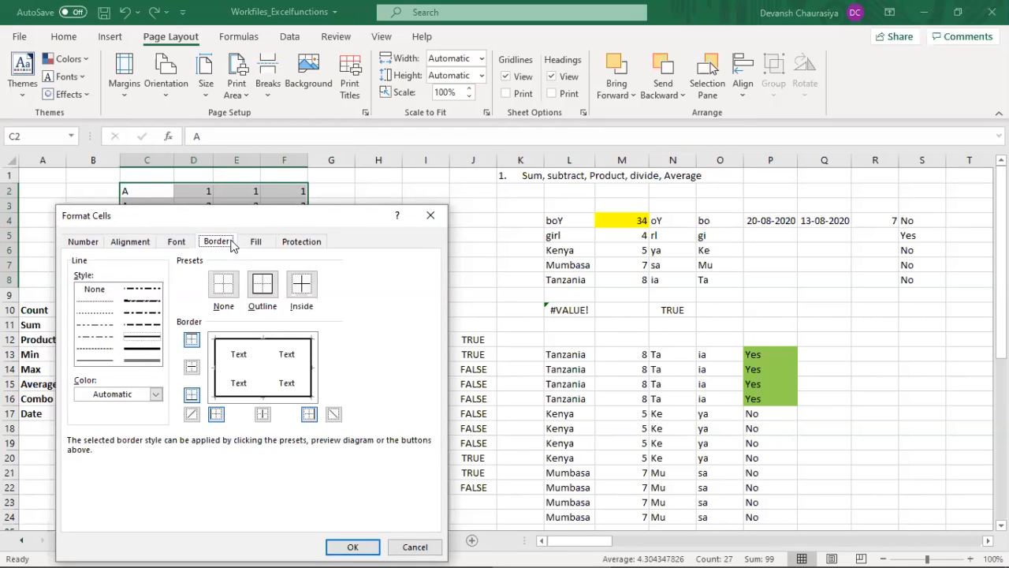
{"action": "left_click", "coordinate": [147, 397]}
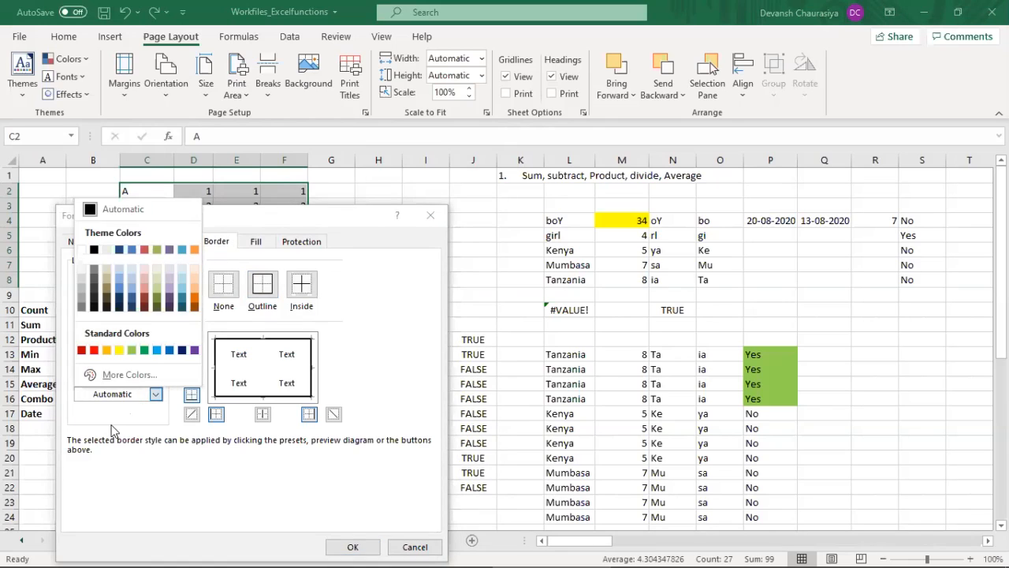
{"action": "left_click", "coordinate": [101, 360]}
{"action": "left_click", "coordinate": [152, 350]}
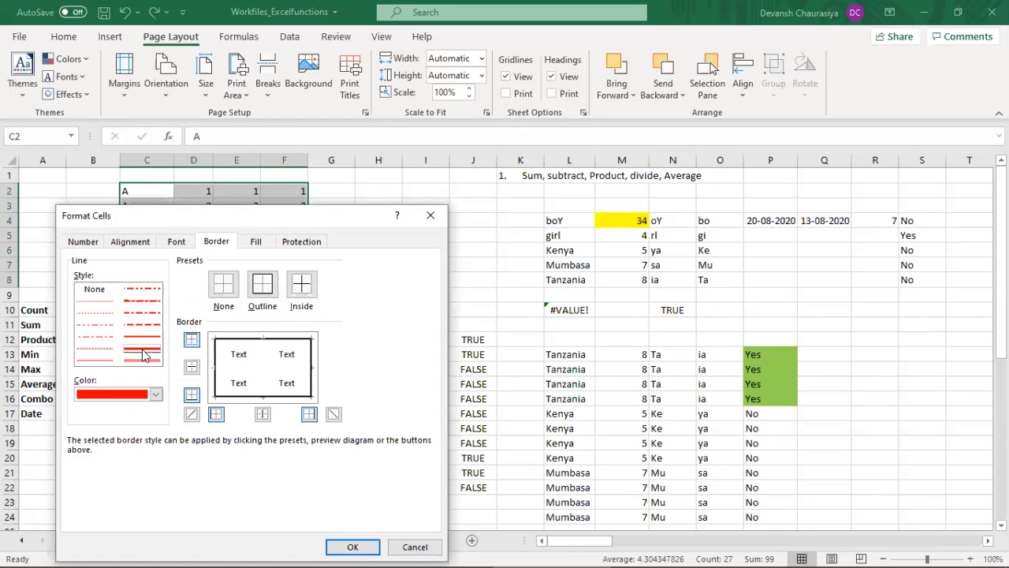
{"action": "left_click", "coordinate": [263, 288]}
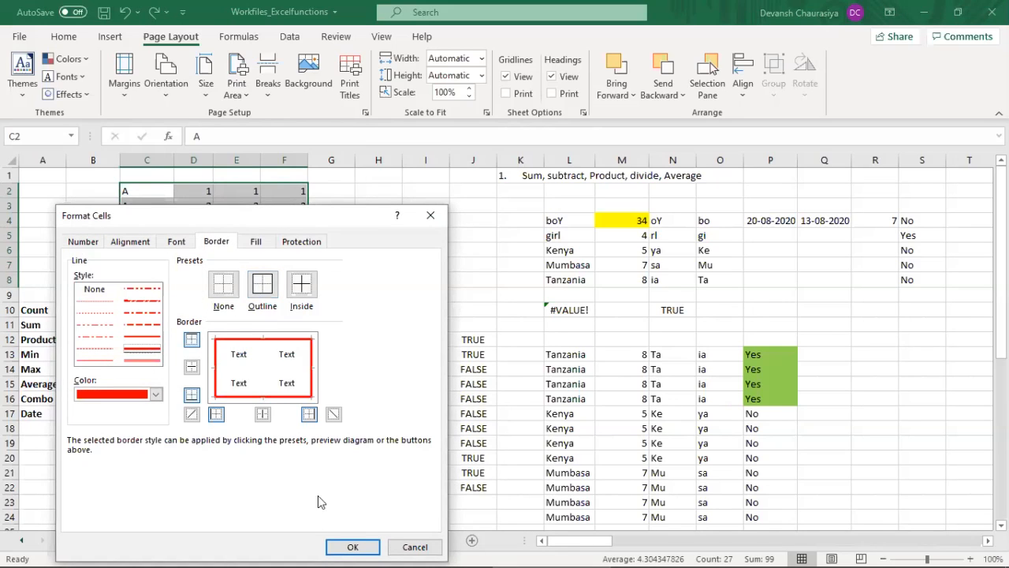
{"action": "left_click", "coordinate": [352, 546]}
{"action": "left_click", "coordinate": [282, 311]}
Step: Replace the letters in C2 and C3 with the numbers 1 and 2
{"action": "left_click_drag", "start_coordinate": [141, 194], "coordinate": [278, 278]}
{"action": "left_click", "coordinate": [153, 192]}
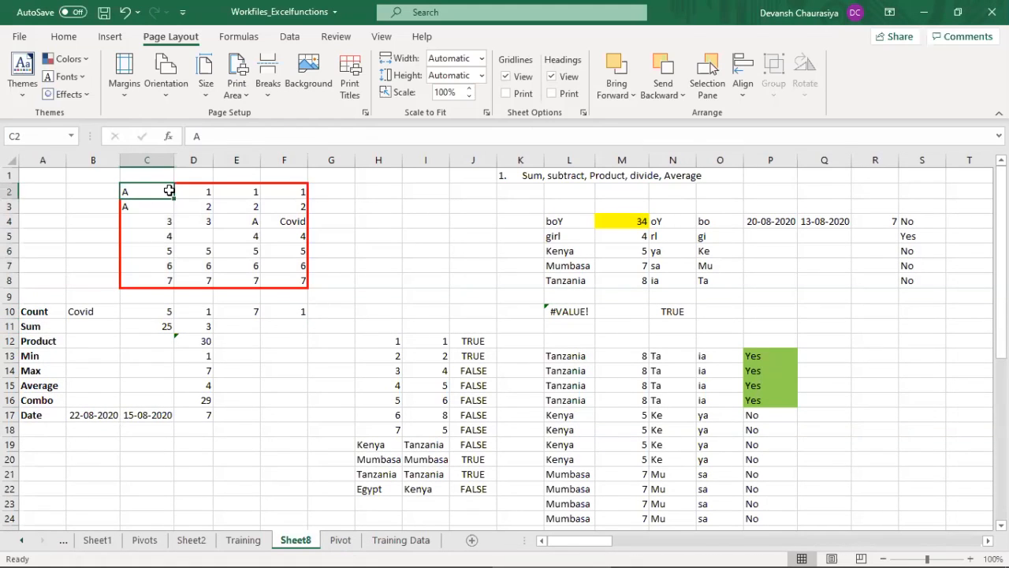
{"action": "type", "text": "1"}
{"action": "key", "text": "Return"}
{"action": "type", "text": "2"}
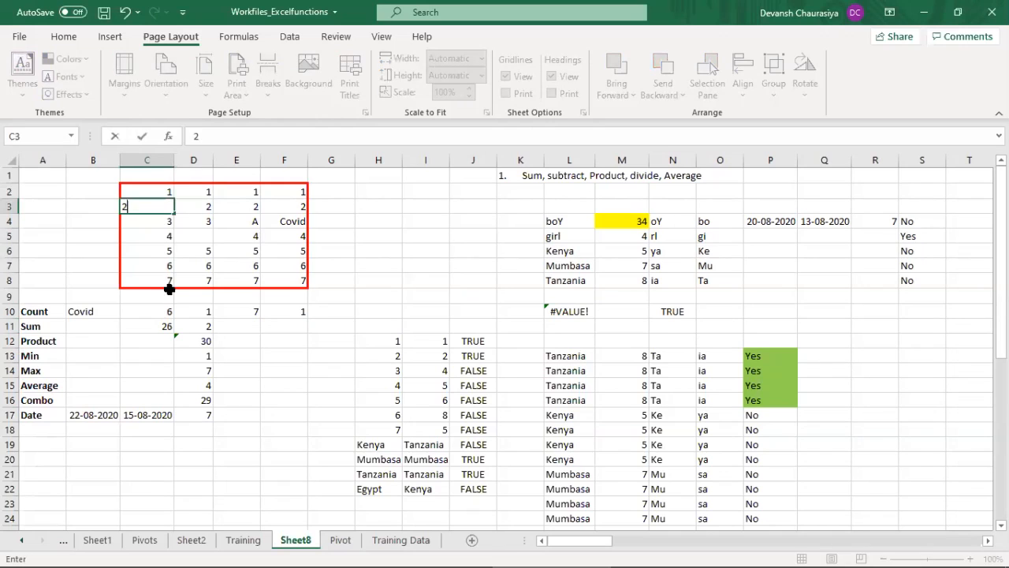
{"action": "left_click", "coordinate": [168, 292]}
{"action": "left_click", "coordinate": [162, 206]}
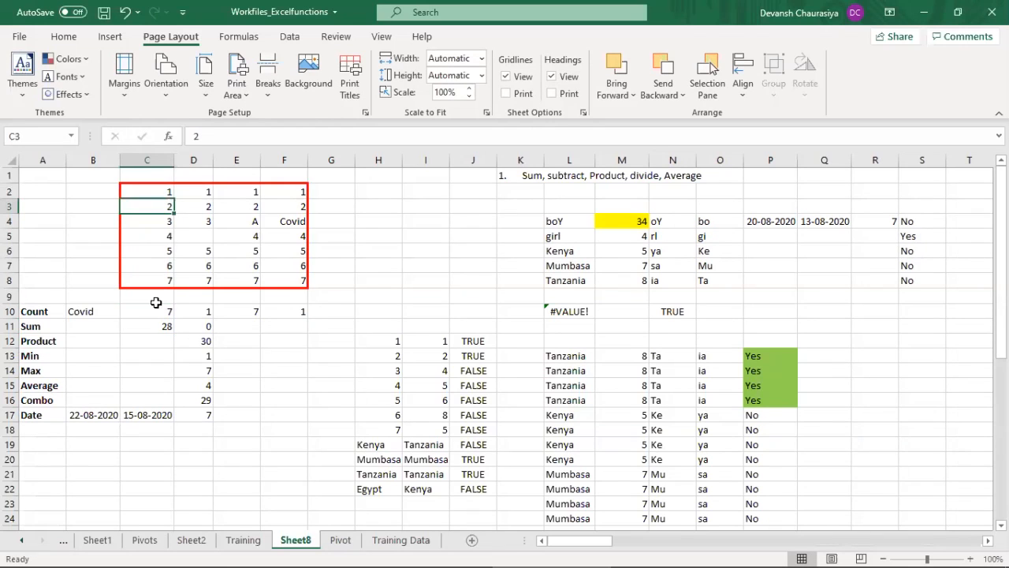
Step: Clear the count formula in C10 and fill the cell yellow
{"action": "left_click_drag", "start_coordinate": [155, 308], "coordinate": [285, 312]}
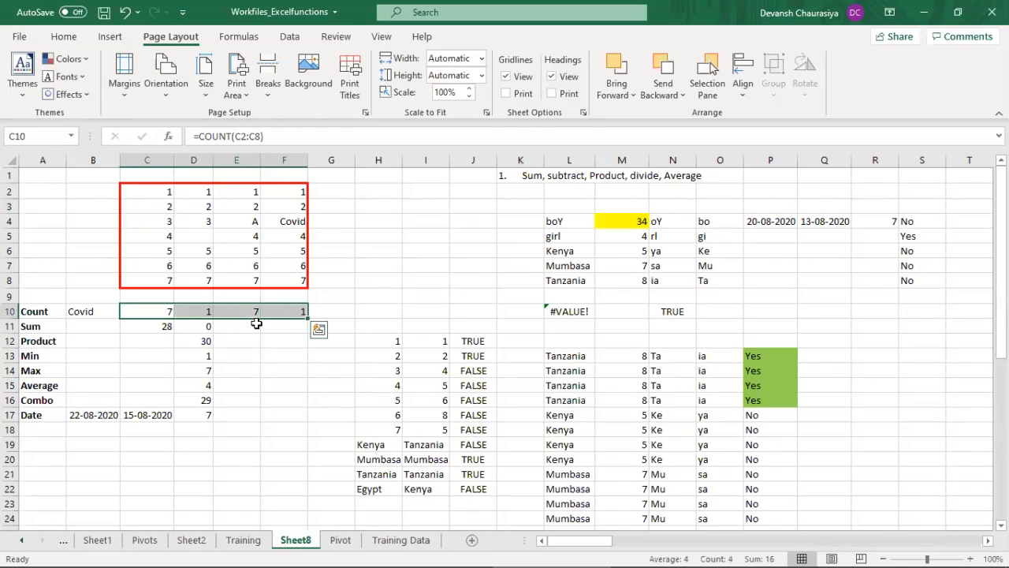
{"action": "left_click", "coordinate": [170, 311]}
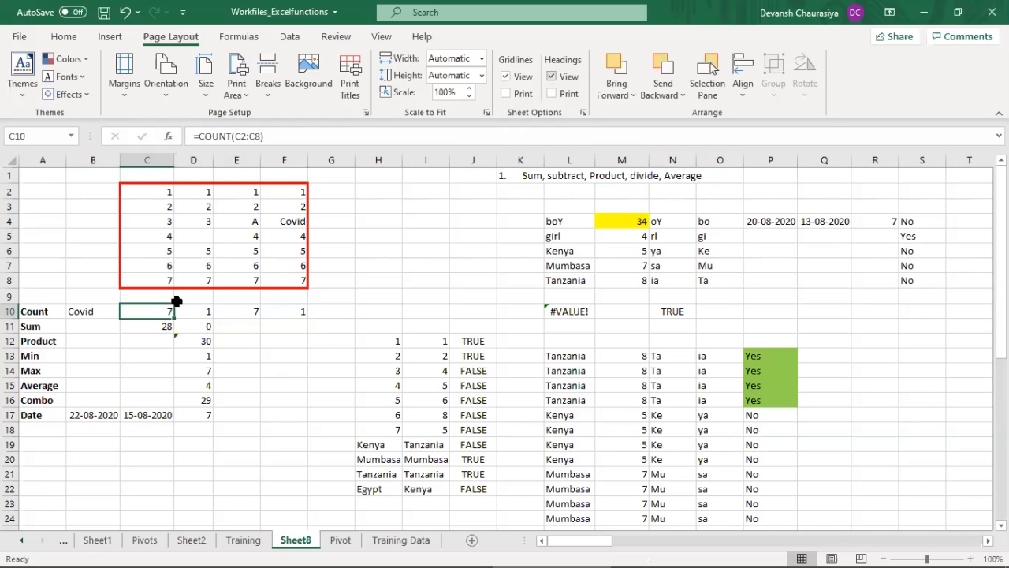
{"action": "key", "text": "Delete"}
{"action": "left_click", "coordinate": [64, 37]}
{"action": "left_click", "coordinate": [186, 87]}
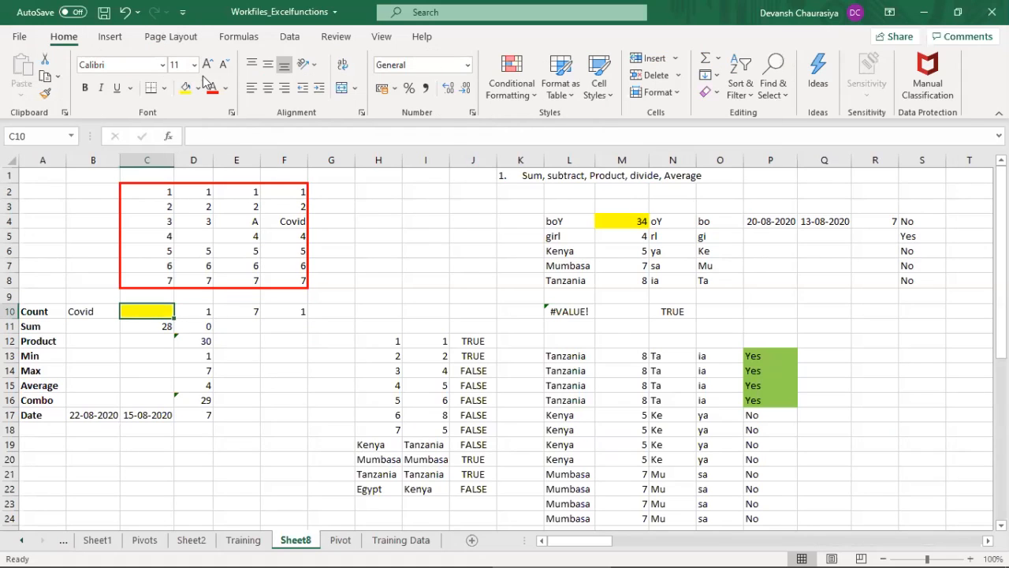
Step: Highlight the column C numbers above the Count row and return to cell C10
{"action": "key", "text": "Up"}
{"action": "key", "text": "Up"}
{"action": "key", "text": "Up"}
{"action": "key", "text": "Up"}
{"action": "key", "text": "Up"}
{"action": "key", "text": "Up"}
{"action": "key", "text": "Up"}
{"action": "key", "text": "Up"}
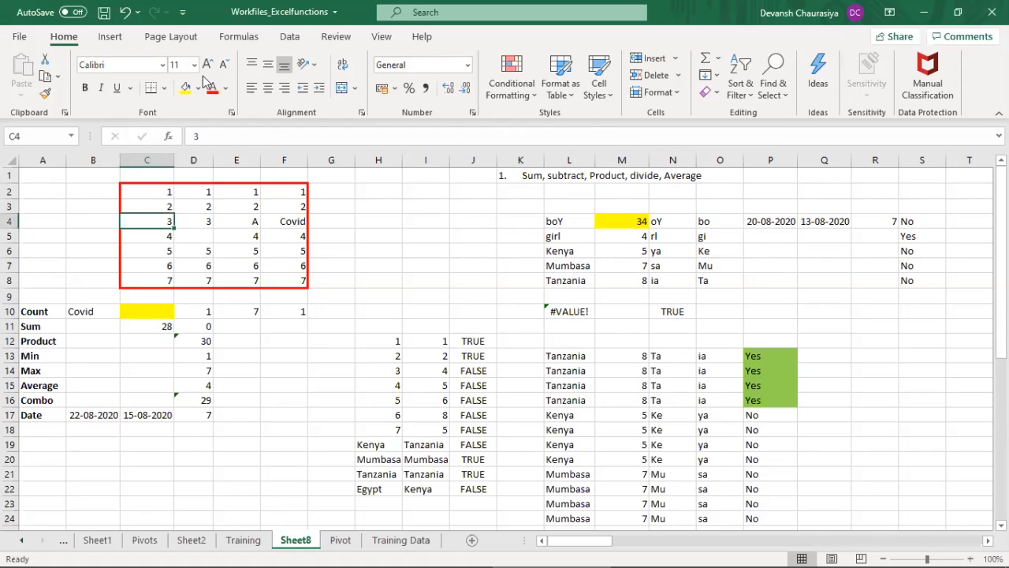
{"action": "key", "text": "shift+Down"}
{"action": "key", "text": "shift+Down"}
{"action": "key", "text": "shift+Down"}
{"action": "key", "text": "shift+Down"}
{"action": "key", "text": "shift+Down"}
{"action": "key", "text": "shift+Down"}
{"action": "key", "text": "shift+Down"}
{"action": "key", "text": "shift+Down"}
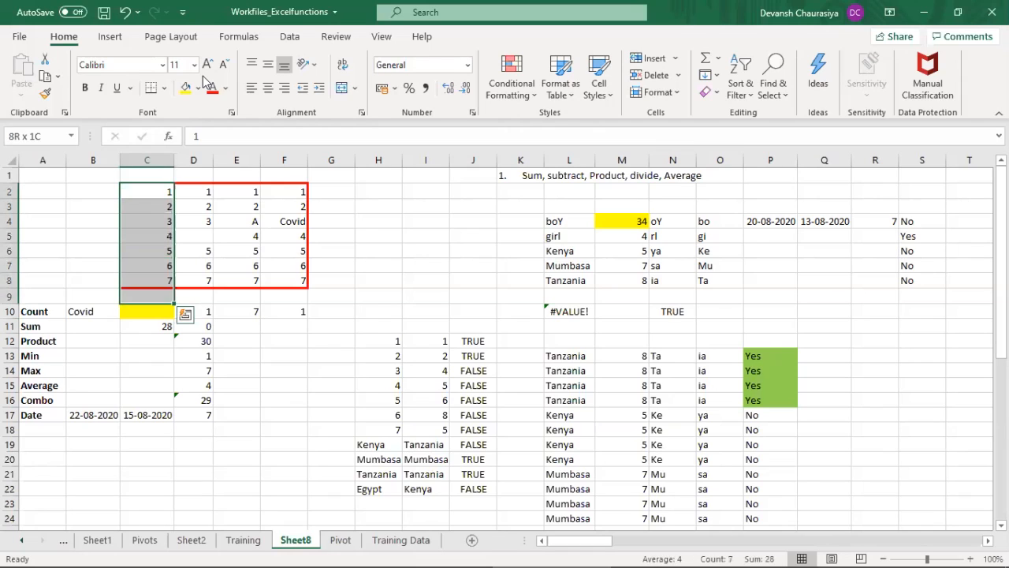
{"action": "key", "text": "Down"}
{"action": "key", "text": "Down"}
{"action": "key", "text": "Down"}
{"action": "key", "text": "Down"}
{"action": "key", "text": "Down"}
{"action": "key", "text": "Down"}
{"action": "key", "text": "Down"}
{"action": "key", "text": "Down"}
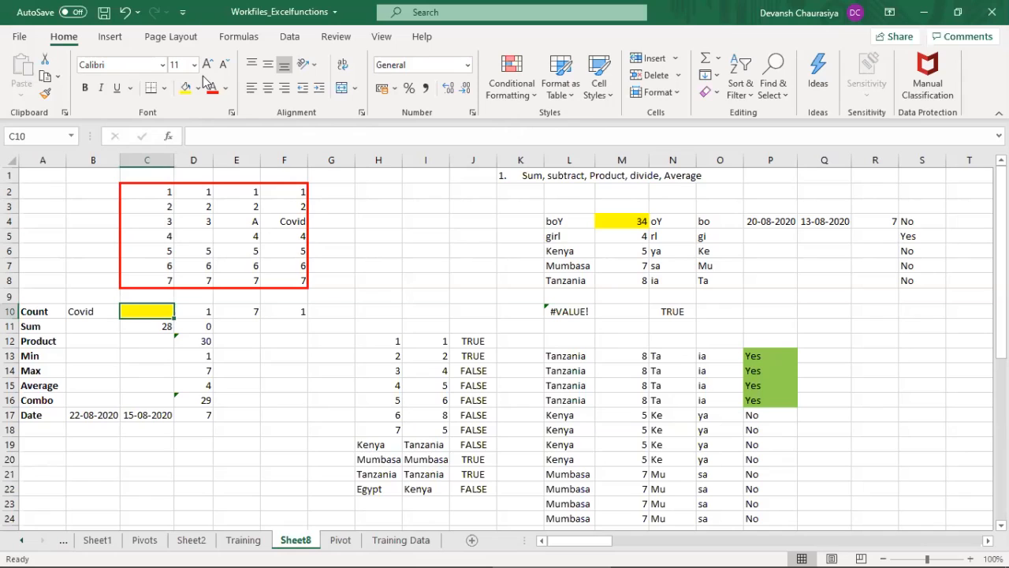
Step: Enter the formula =COUNT(C2:C8) in C10 to count the numbers in column C
{"action": "type", "text": "="}
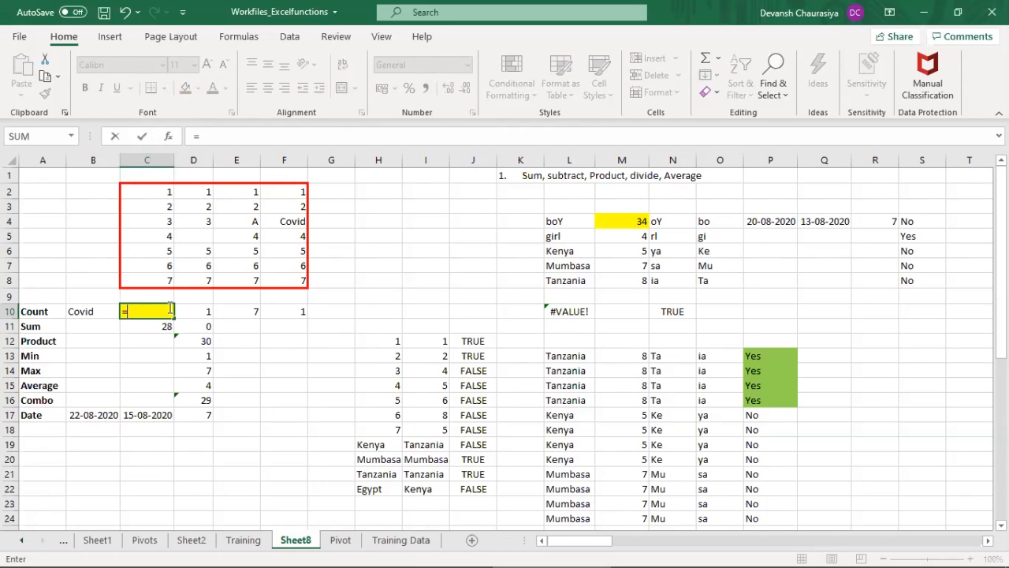
{"action": "type", "text": "count"}
{"action": "key", "text": "Tab"}
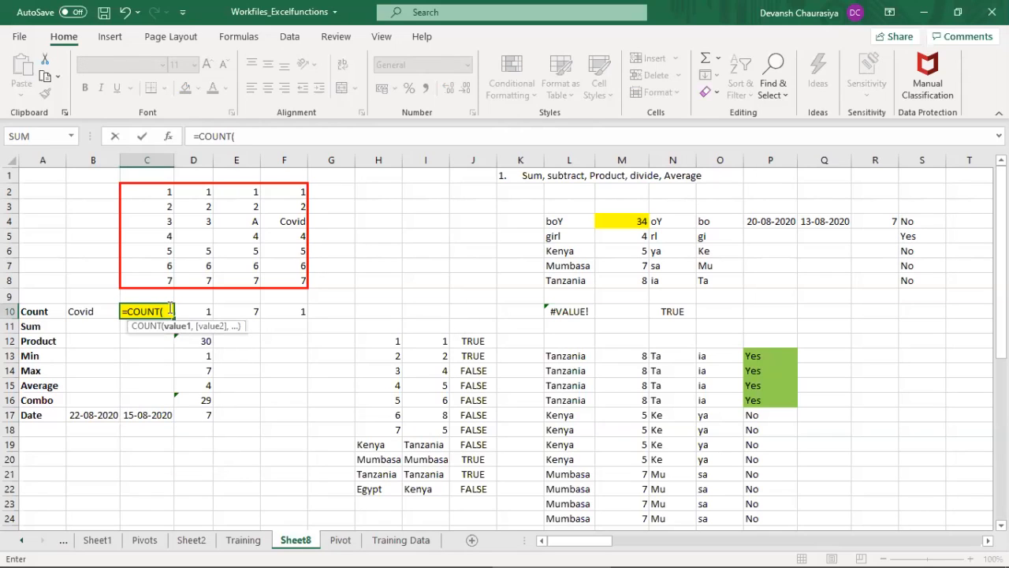
{"action": "key", "text": "Up"}
{"action": "key", "text": "Up"}
{"action": "key", "text": "Up"}
{"action": "key", "text": "Up"}
{"action": "key", "text": "Up"}
{"action": "key", "text": "Up"}
{"action": "key", "text": "Up"}
{"action": "key", "text": "Up"}
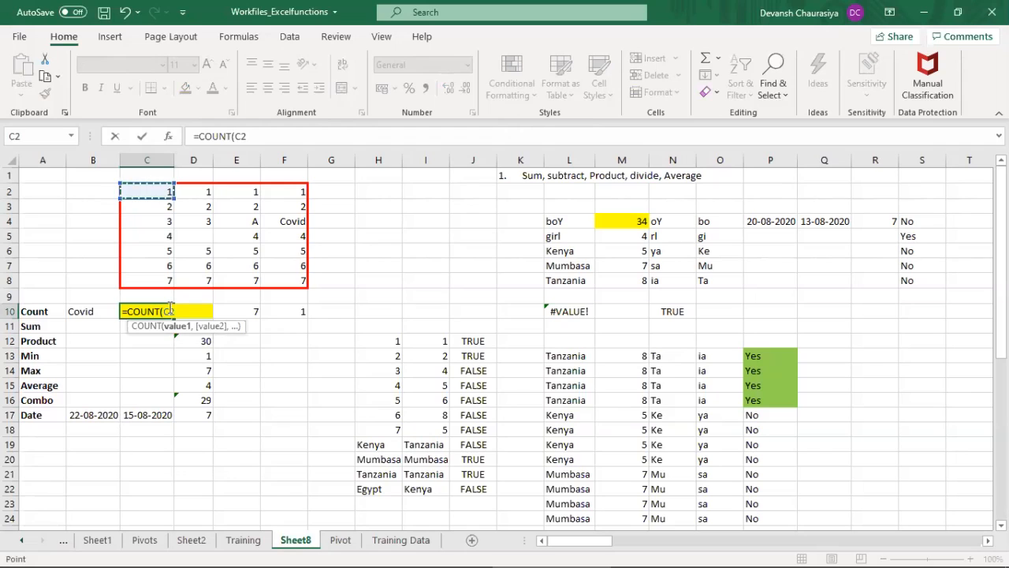
{"action": "key", "text": "shift+Down"}
{"action": "key", "text": "shift+Down"}
{"action": "key", "text": "shift+Down"}
{"action": "key", "text": "shift+Down"}
{"action": "key", "text": "shift+Down"}
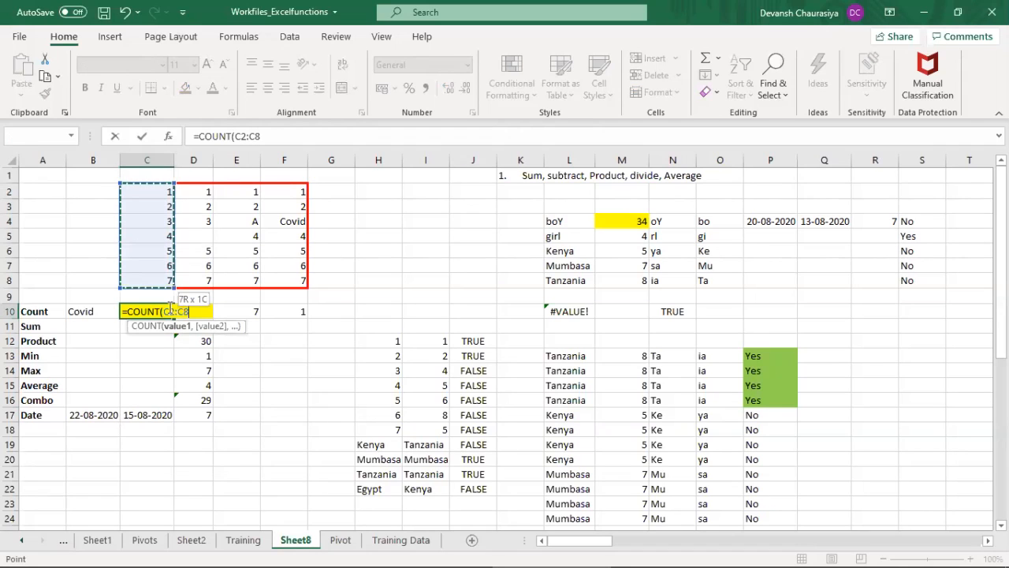
{"action": "type", "text": ")"}
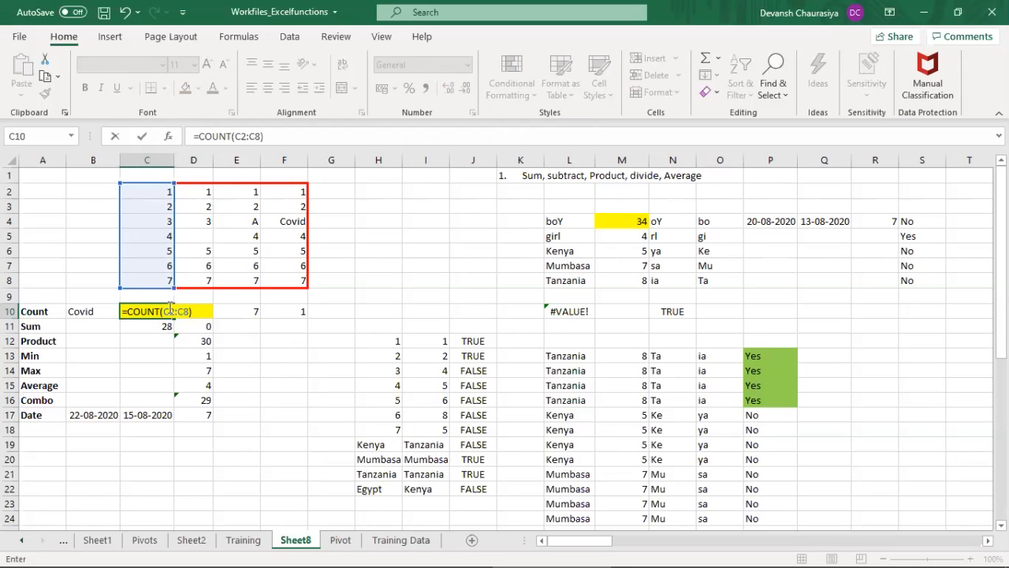
{"action": "key", "text": "Return"}
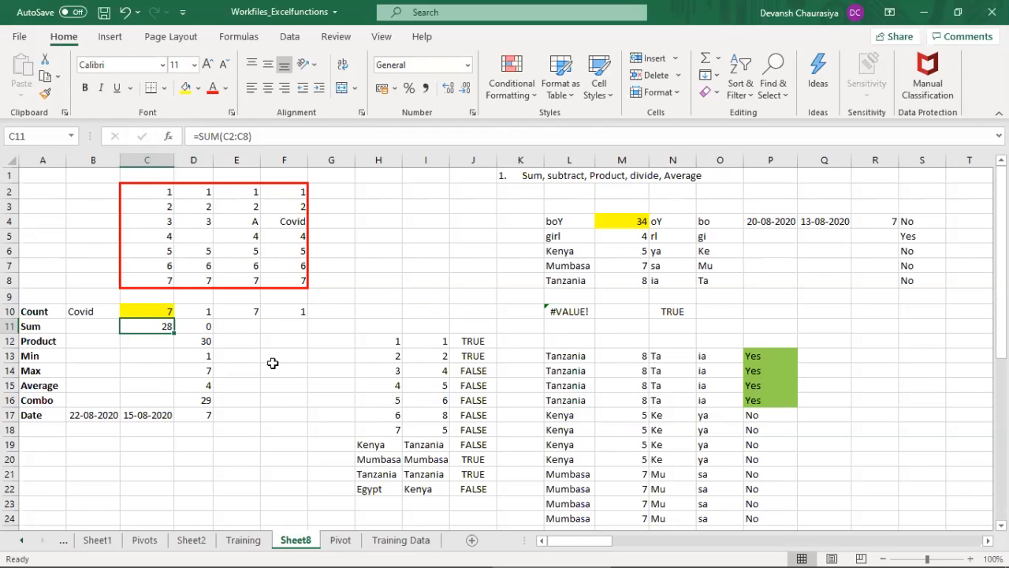
Step: Clear the COUNTBLANK formula in D10, fill that cell yellow, and highlight the data in D2:D8
{"action": "left_click", "coordinate": [153, 312]}
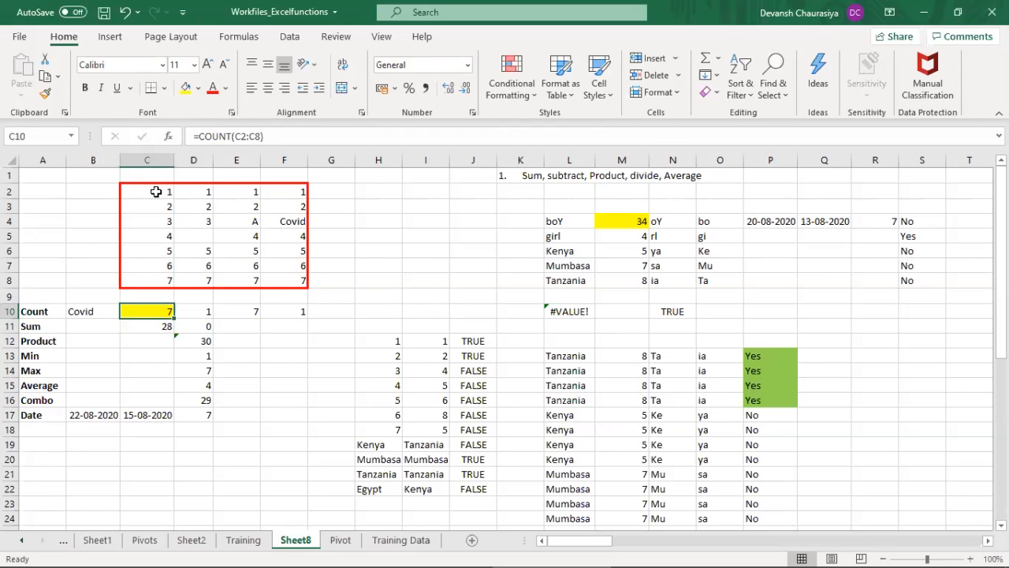
{"action": "left_click", "coordinate": [192, 311]}
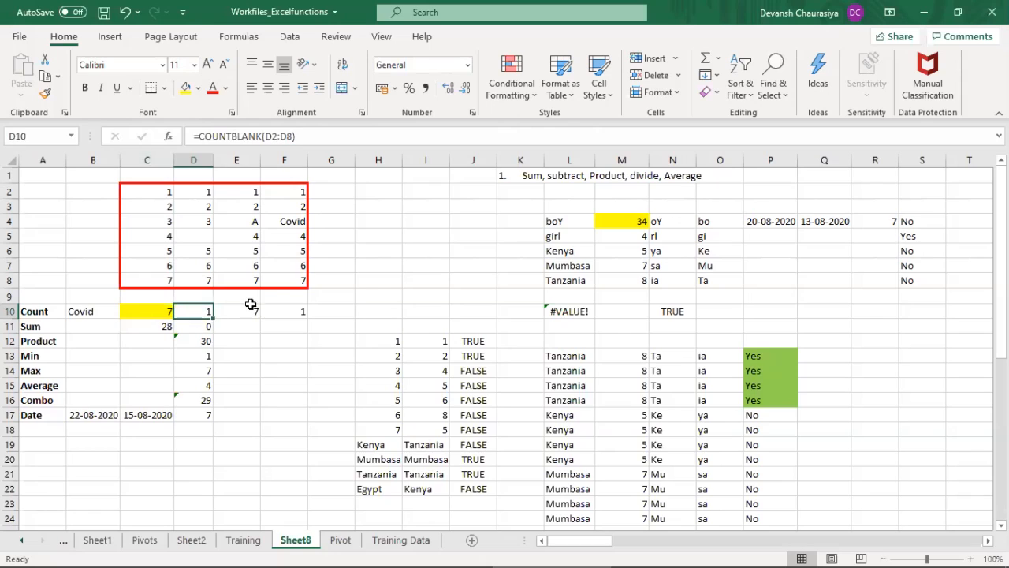
{"action": "key", "text": "Delete"}
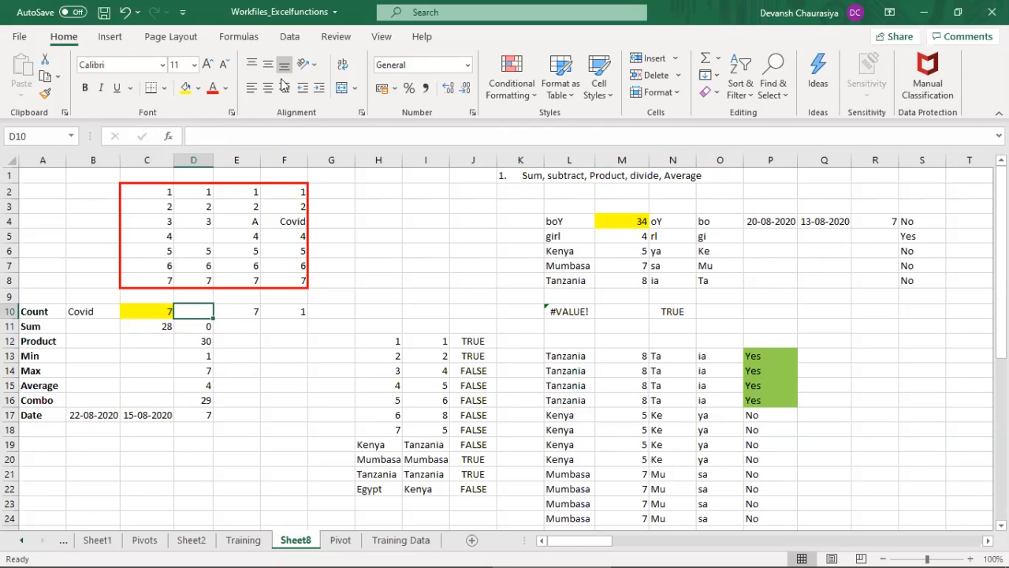
{"action": "left_click", "coordinate": [186, 87]}
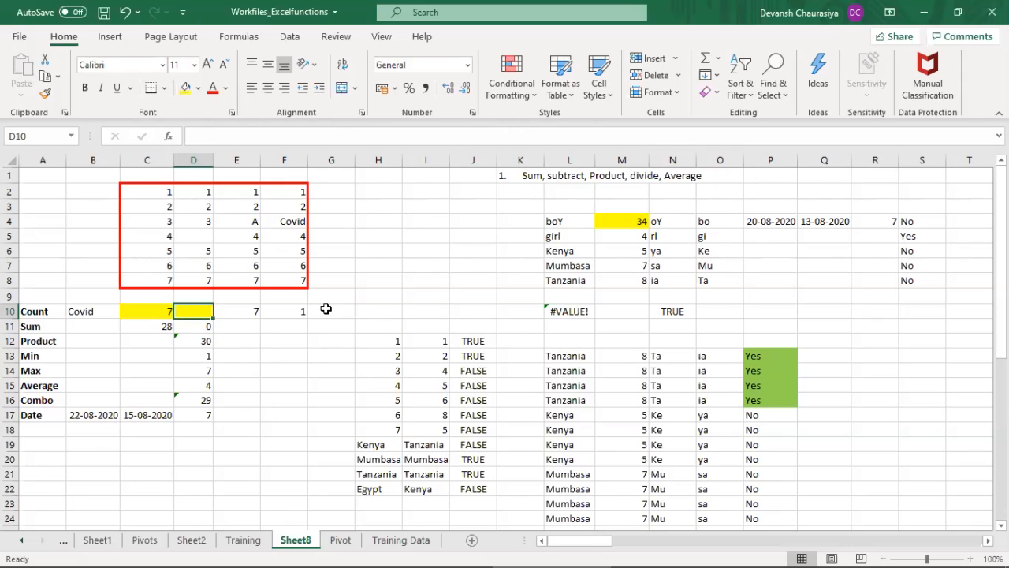
{"action": "left_click_drag", "start_coordinate": [196, 191], "coordinate": [187, 278]}
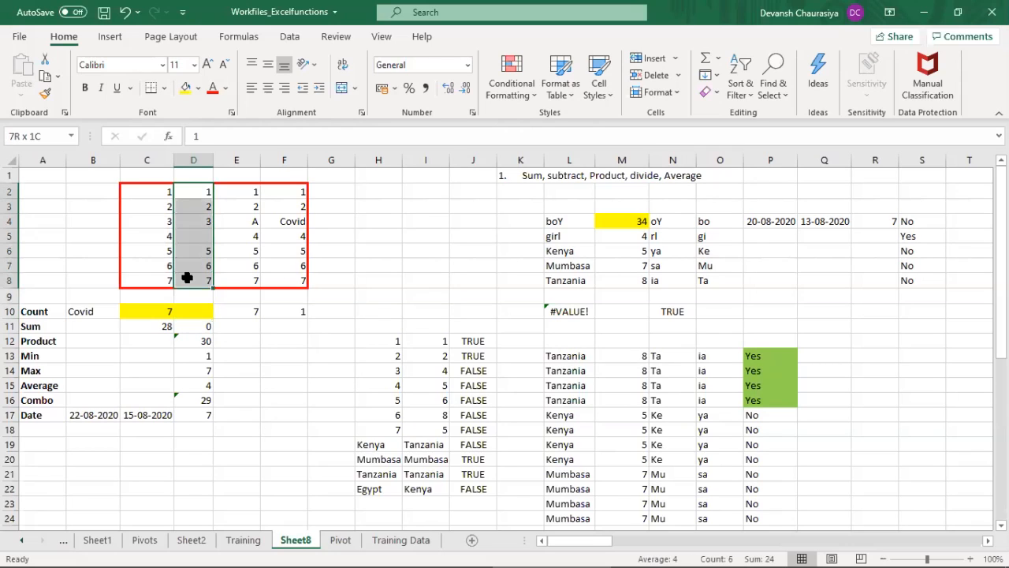
Step: Enter the formula =COUNT(D2:D8) in D10 and check it against the empty cell D5
{"action": "left_click", "coordinate": [204, 189]}
{"action": "left_click", "coordinate": [193, 279]}
{"action": "left_click", "coordinate": [200, 309]}
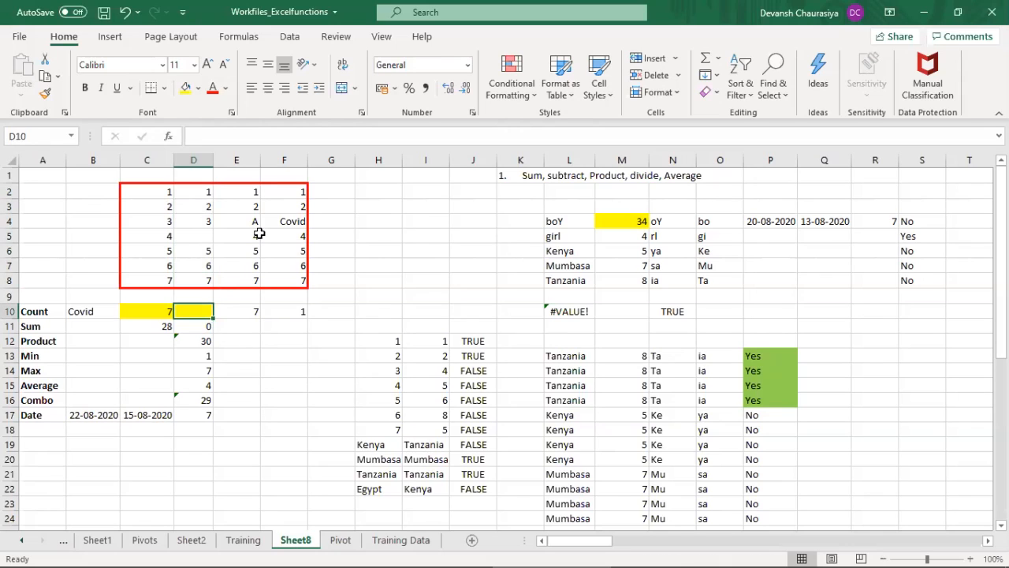
{"action": "type", "text": "="}
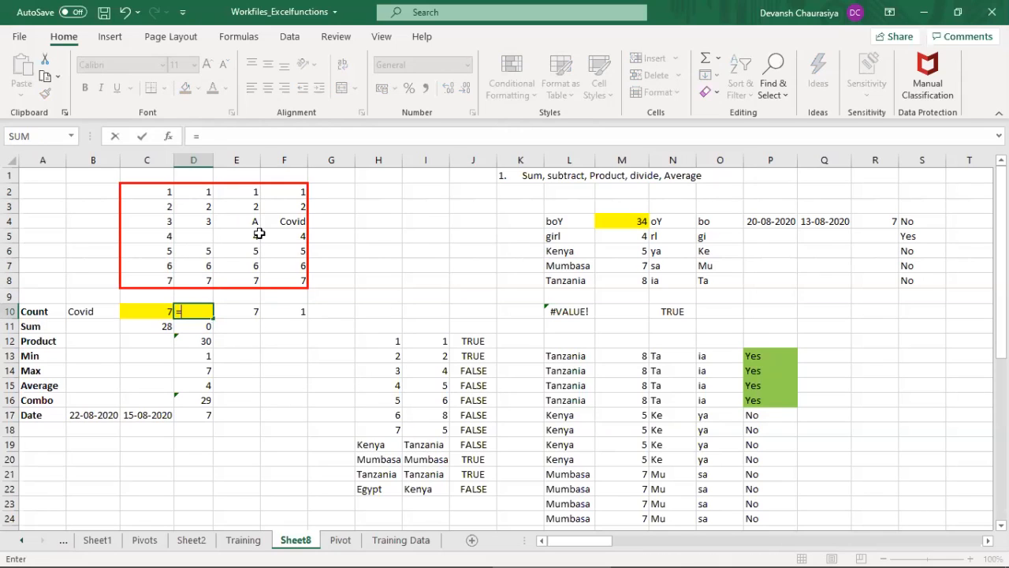
{"action": "type", "text": "count"}
{"action": "key", "text": "Tab"}
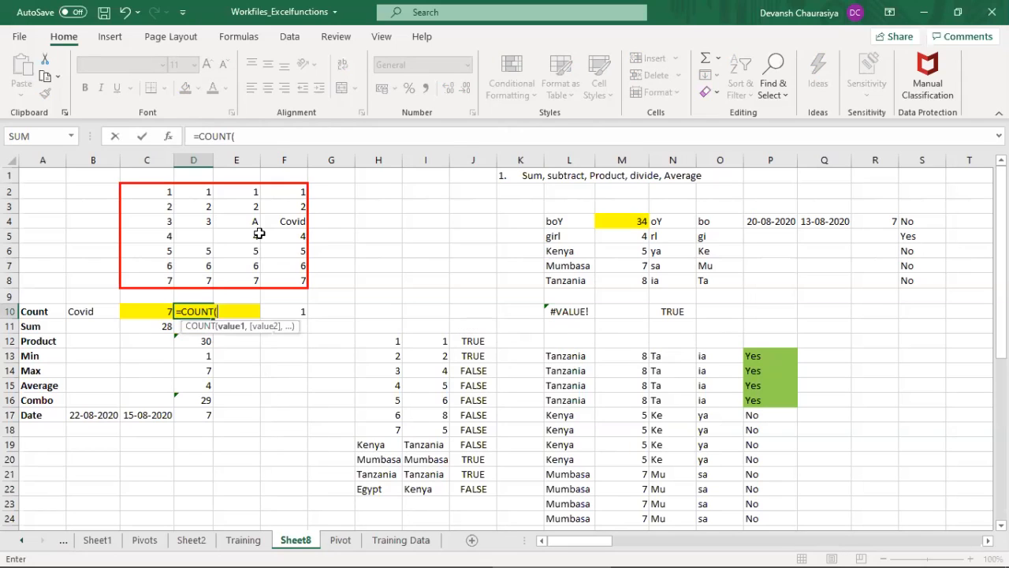
{"action": "left_click_drag", "start_coordinate": [202, 194], "coordinate": [200, 279]}
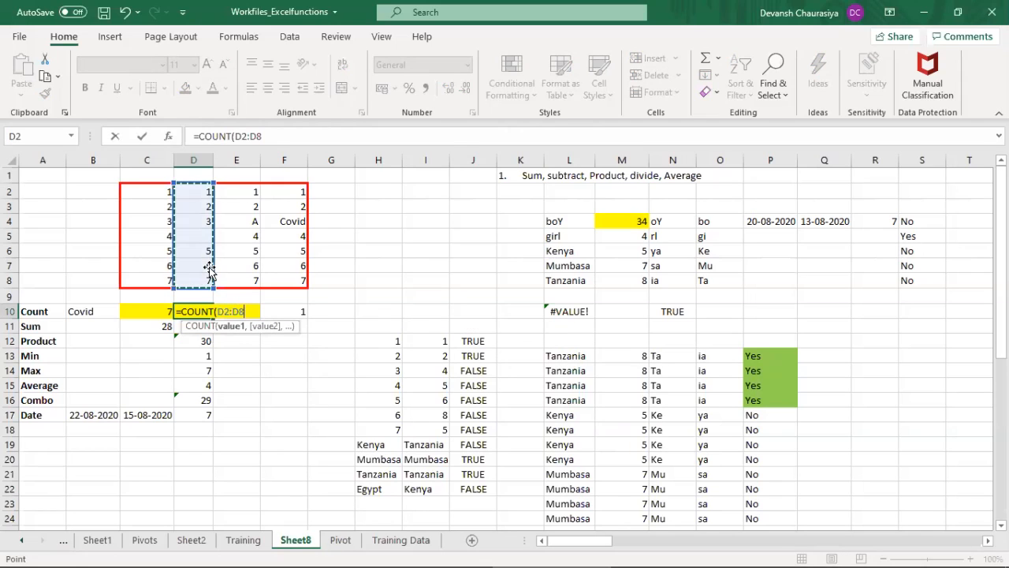
{"action": "type", "text": ")"}
{"action": "key", "text": "Return"}
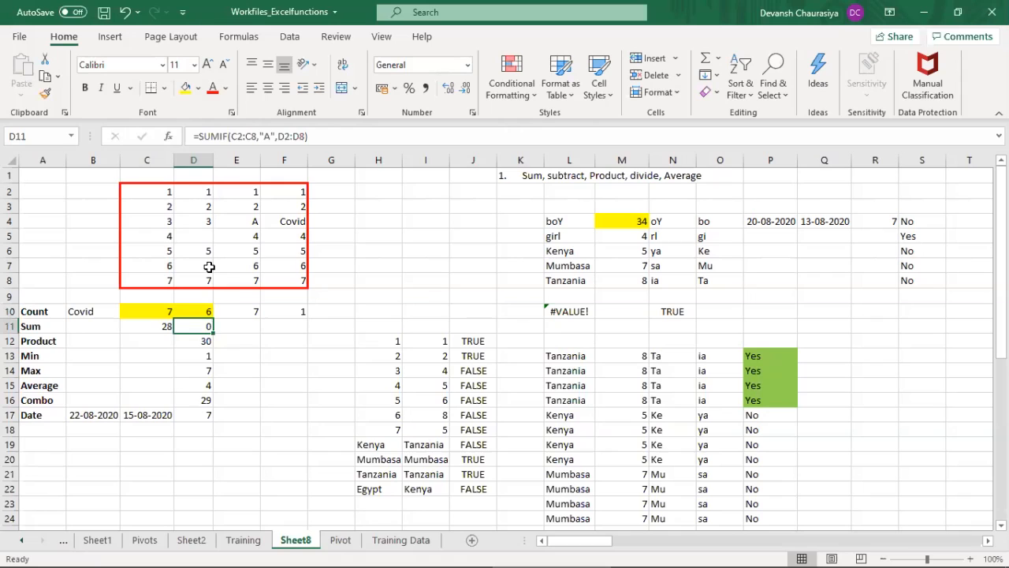
{"action": "left_click", "coordinate": [202, 314]}
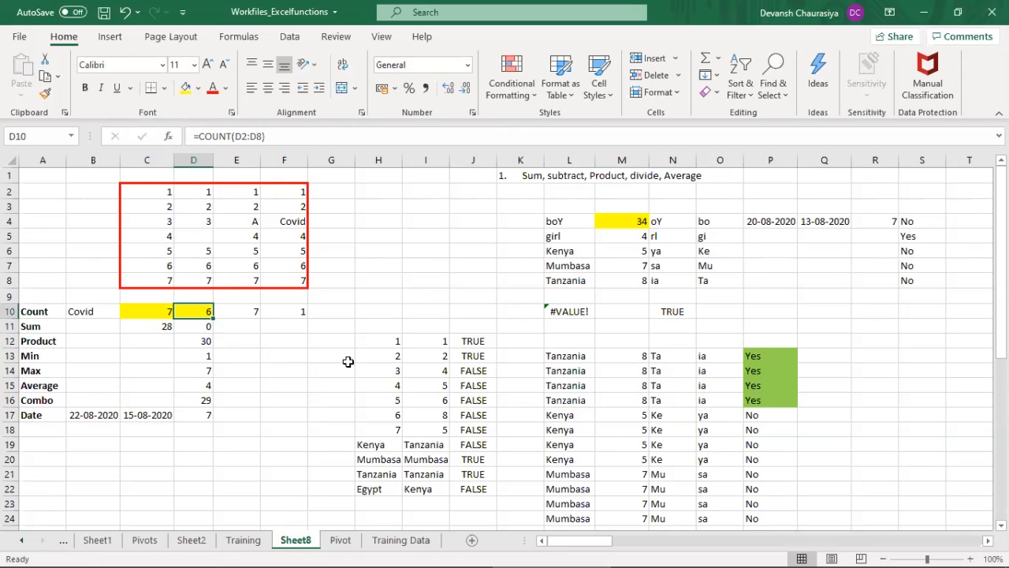
{"action": "left_click", "coordinate": [197, 236]}
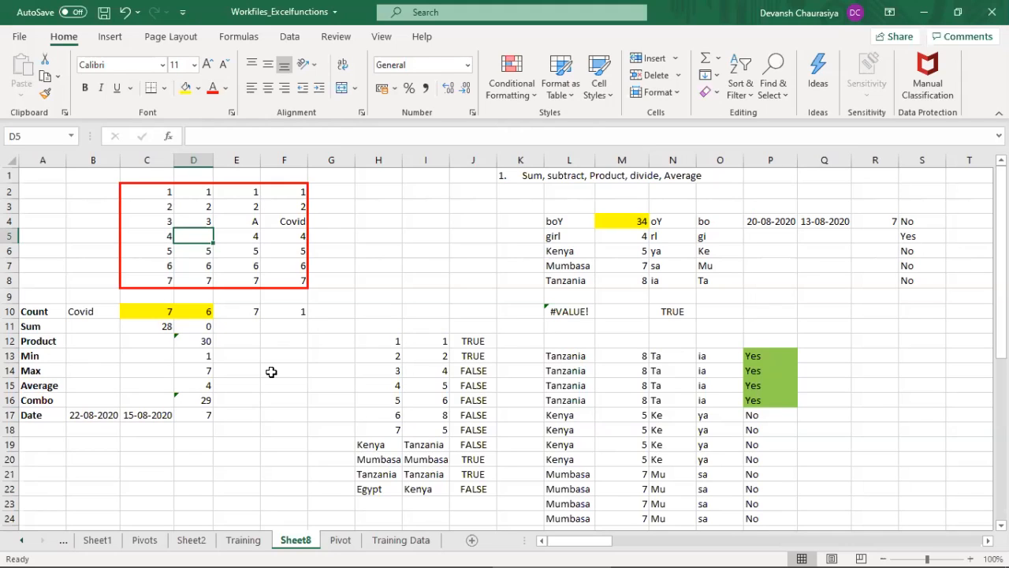
Step: Replace the formula in D10 with =COUNTBLANK(D2:D8) to count the empty cells in column D
{"action": "left_click", "coordinate": [205, 313]}
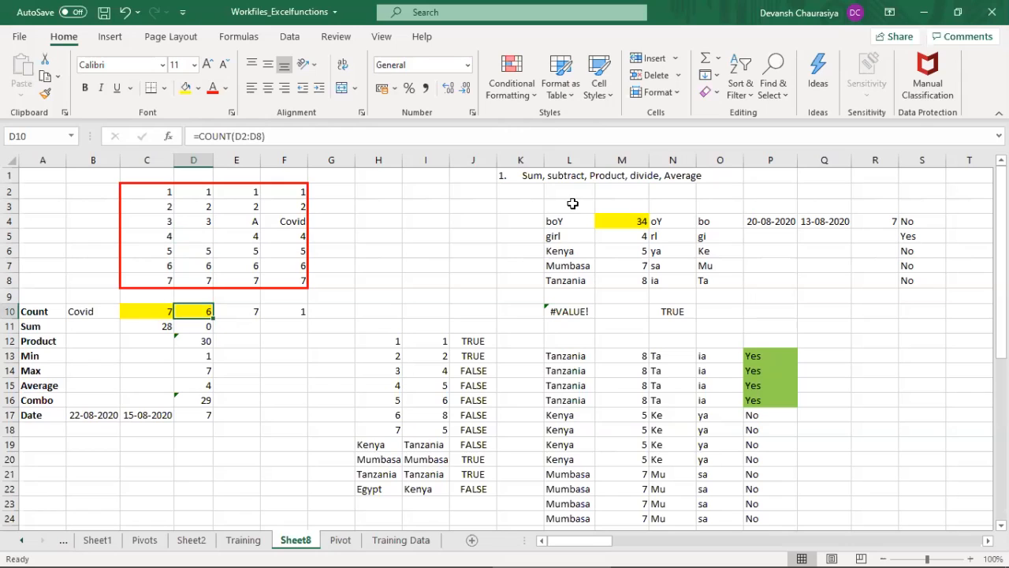
{"action": "key", "text": "Delete"}
{"action": "type", "text": "=cou"}
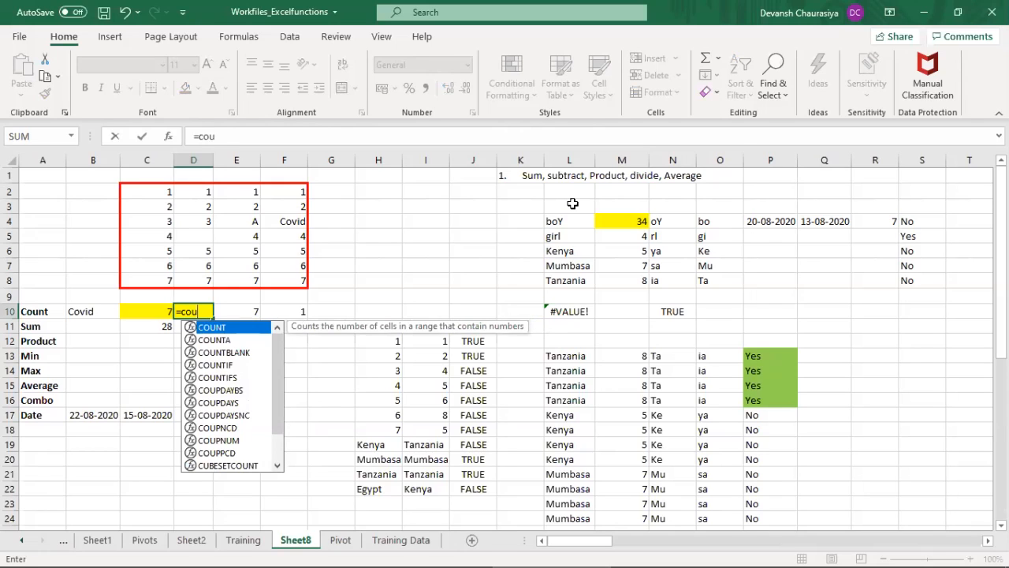
{"action": "type", "text": "ntb"}
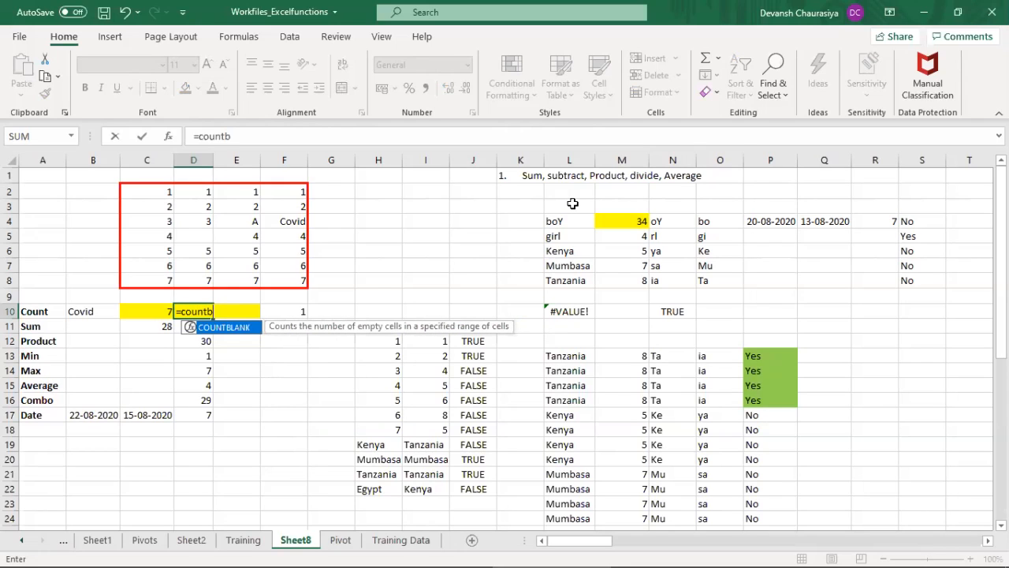
{"action": "key", "text": "Tab"}
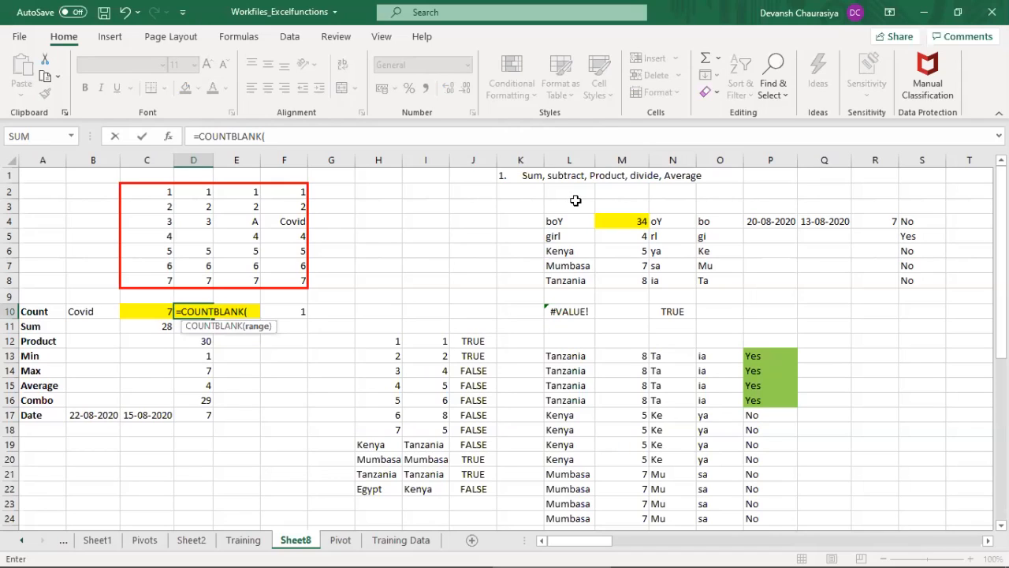
{"action": "left_click_drag", "start_coordinate": [201, 195], "coordinate": [207, 275]}
{"action": "type", "text": ")"}
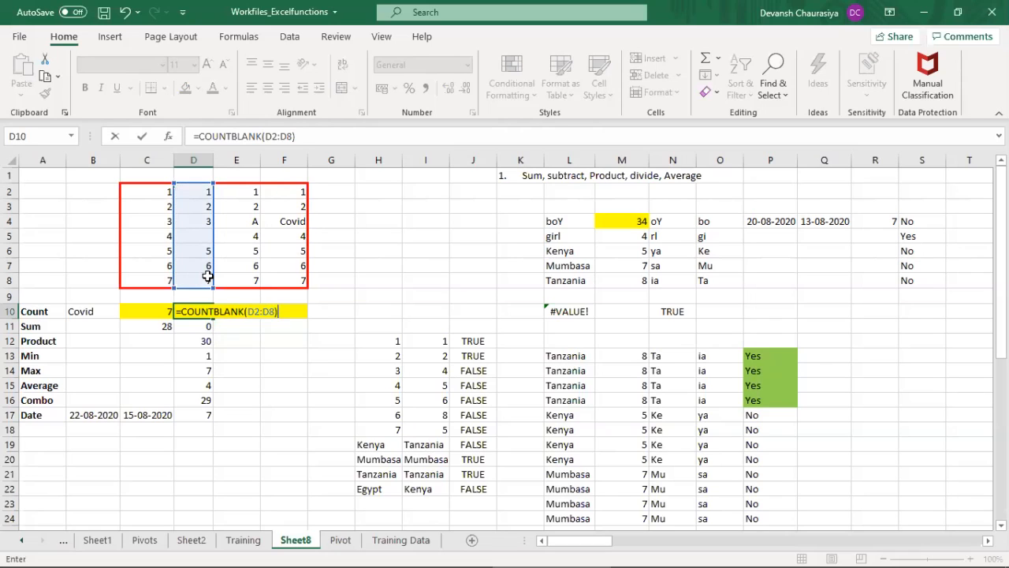
{"action": "key", "text": "Return"}
{"action": "key", "text": "Up"}
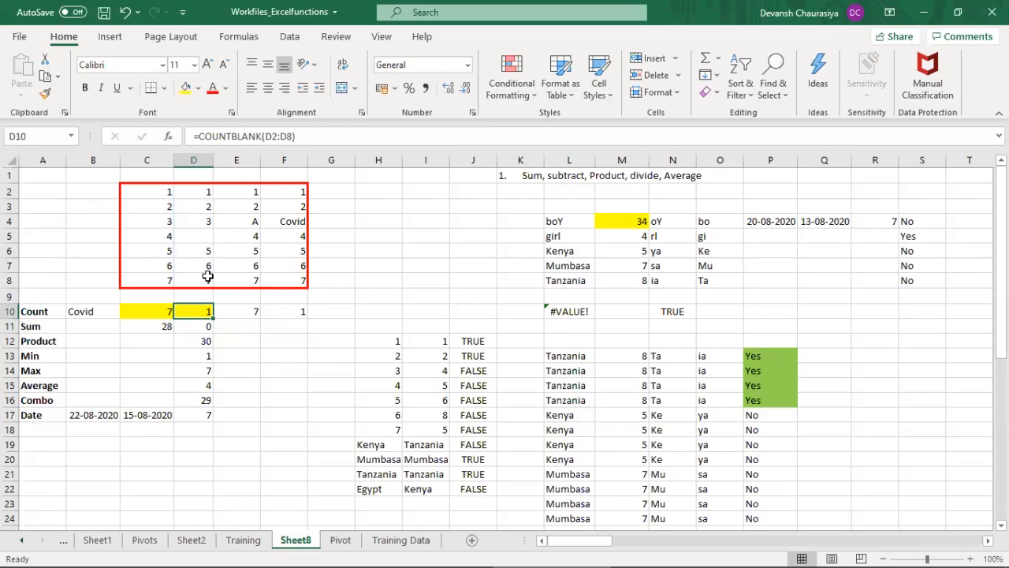
Step: Clear the number in D4 to test the COUNTBLANK formula in D10, and undo the deletion
{"action": "left_click", "coordinate": [209, 222]}
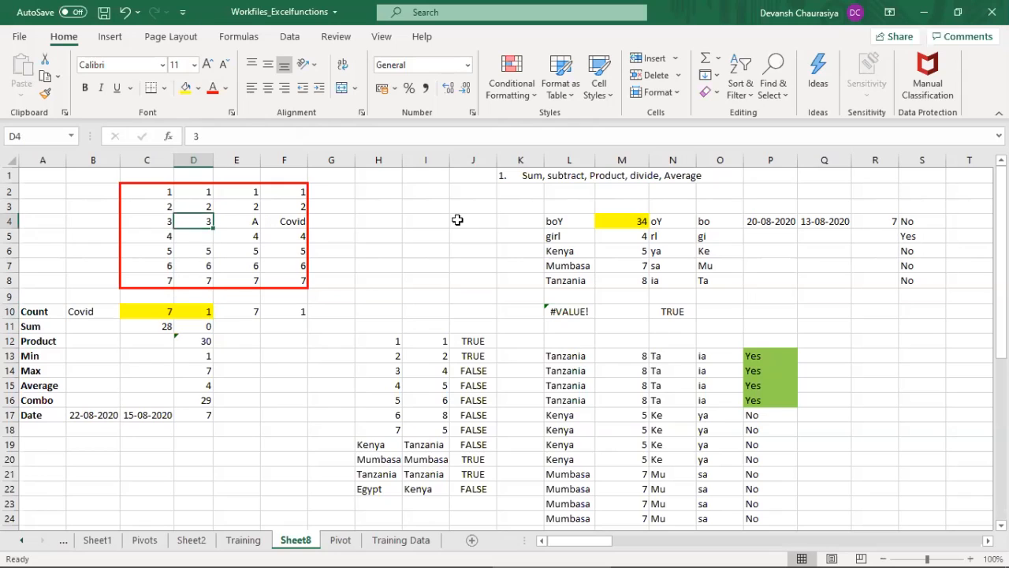
{"action": "key", "text": "Delete"}
{"action": "left_click", "coordinate": [193, 312]}
{"action": "key", "text": "ctrl+z"}
Step: Re-enter the formula =COUNTA(E2:E8) in E10 to count the non-empty cells in column E
{"action": "left_click", "coordinate": [253, 220]}
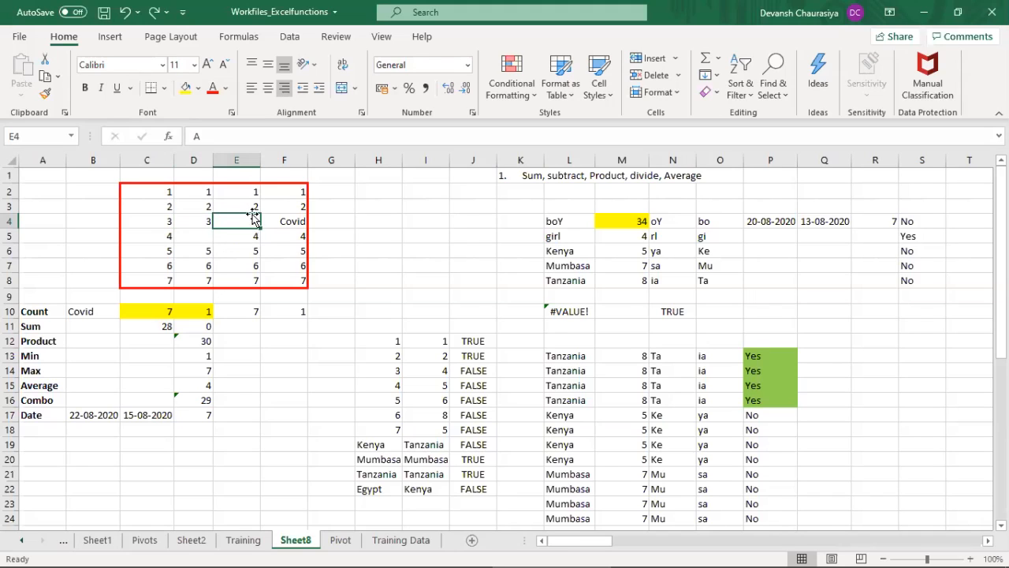
{"action": "left_click", "coordinate": [245, 306]}
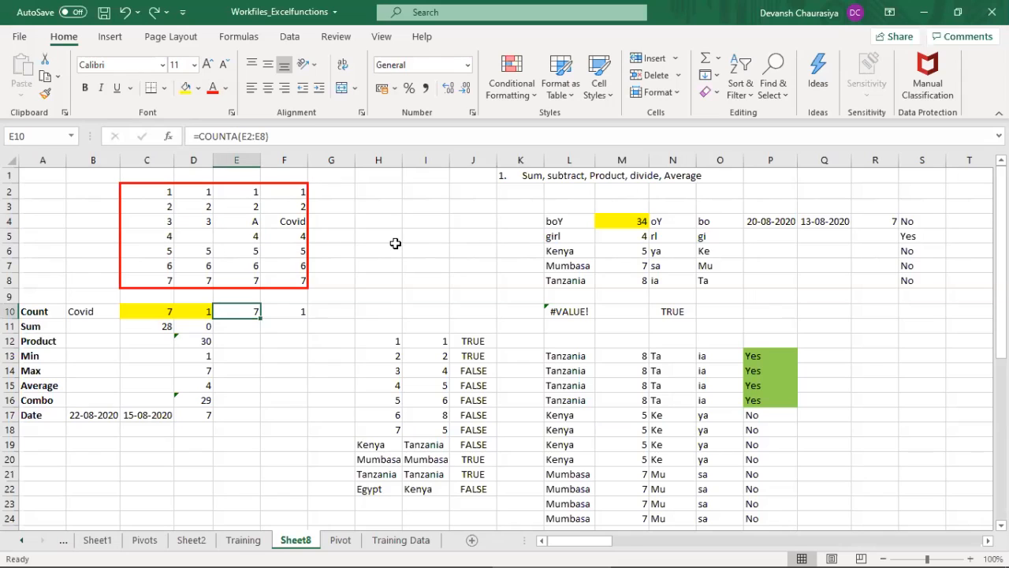
{"action": "type", "text": "=cou"}
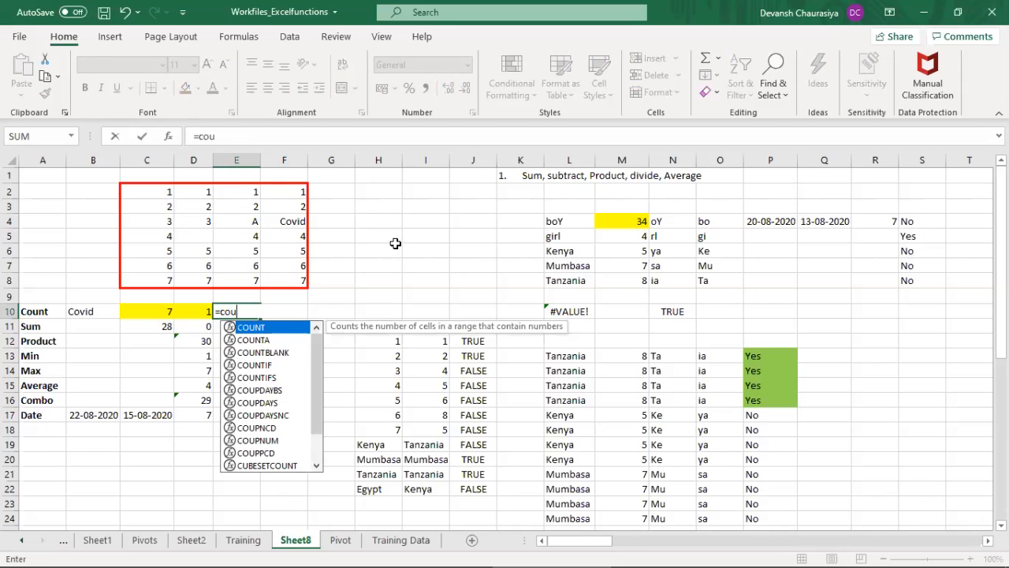
{"action": "key", "text": "Down"}
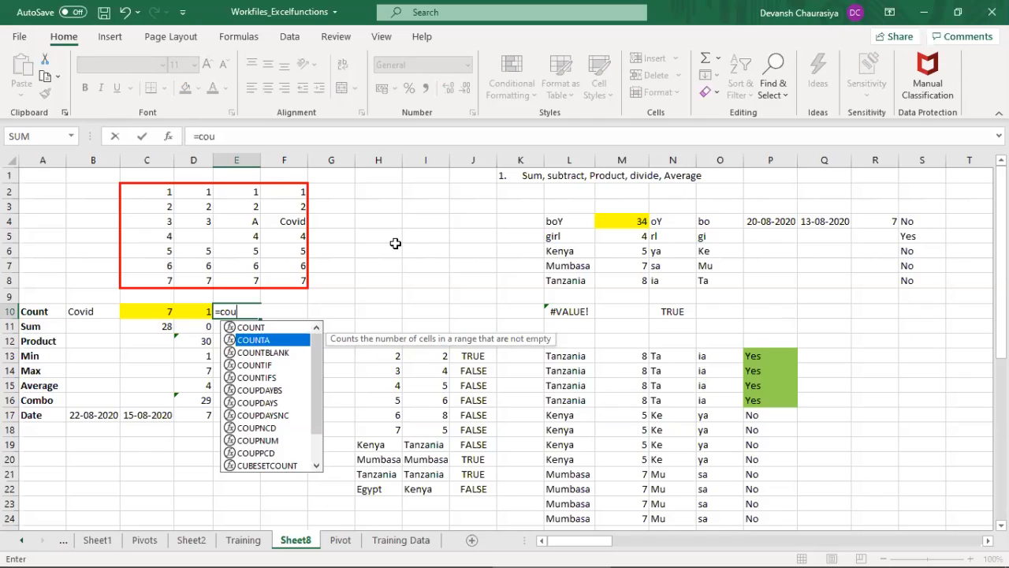
{"action": "key", "text": "Tab"}
{"action": "key", "text": "ctrl+Up"}
{"action": "key", "text": "ctrl+Up"}
{"action": "key", "text": "ctrl+Up"}
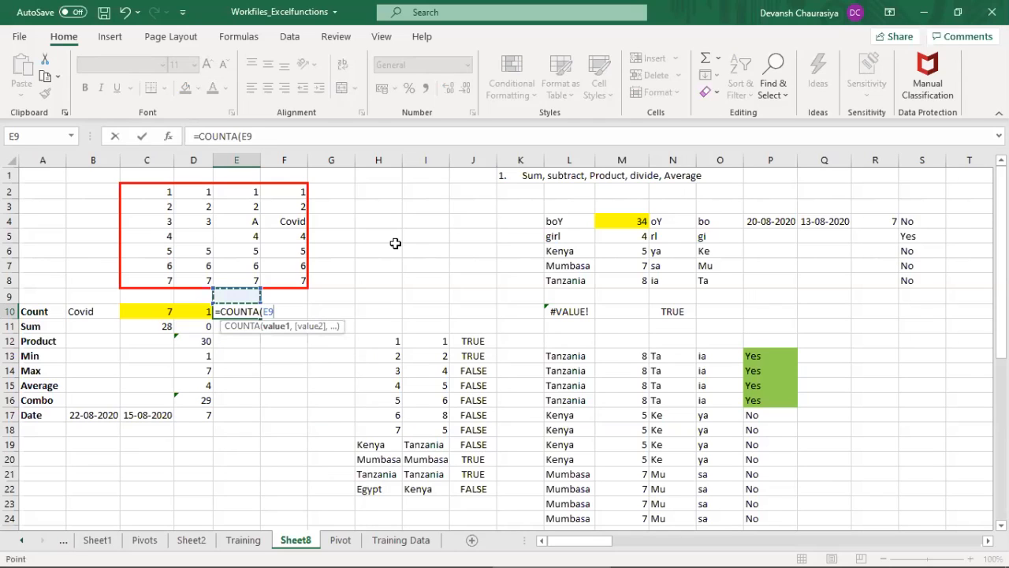
{"action": "key", "text": "Down"}
{"action": "key", "text": "shift+Down"}
{"action": "key", "text": "shift+Down"}
{"action": "key", "text": "shift+Down"}
{"action": "key", "text": "shift+Down"}
{"action": "key", "text": "shift+Down"}
{"action": "key", "text": "shift+Down"}
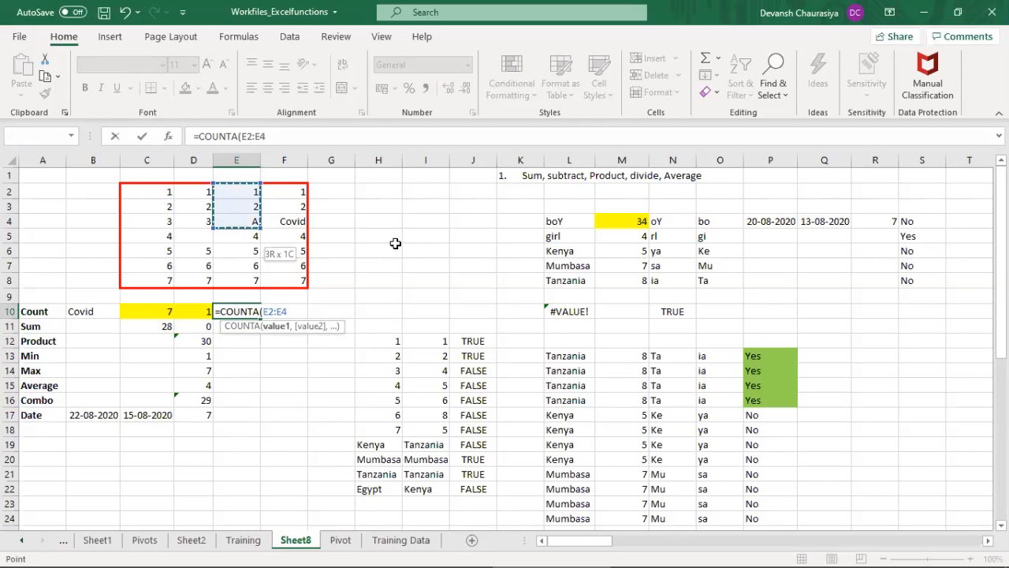
{"action": "type", "text": ")"}
{"action": "key", "text": "Return"}
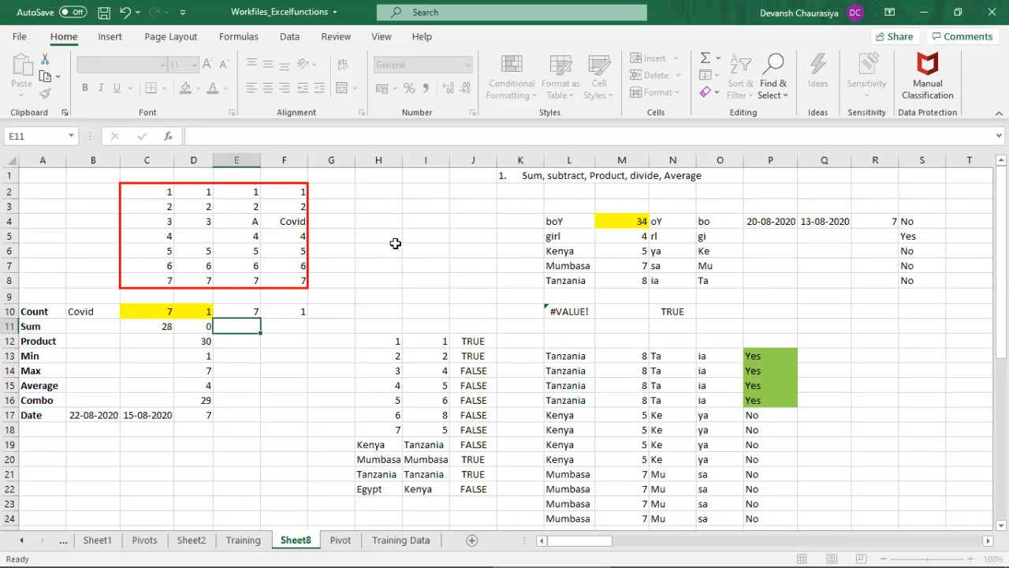
{"action": "key", "text": "Up"}
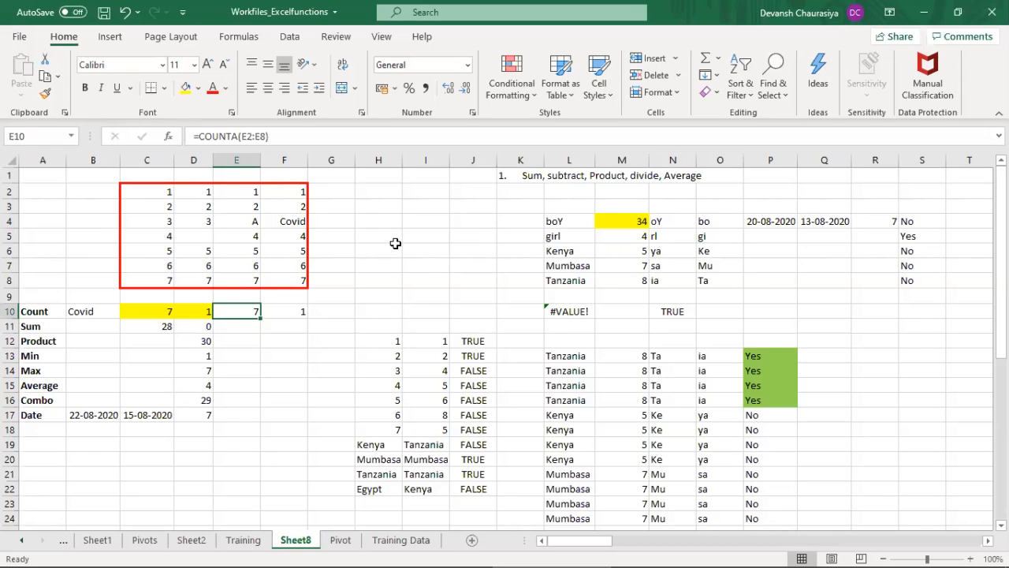
Step: Try the text A in place of the number in C5, and undo the entry
{"action": "key", "text": "Up"}
{"action": "key", "text": "Up"}
{"action": "key", "text": "Up"}
{"action": "key", "text": "Up"}
{"action": "key", "text": "Up"}
{"action": "key", "text": "Left"}
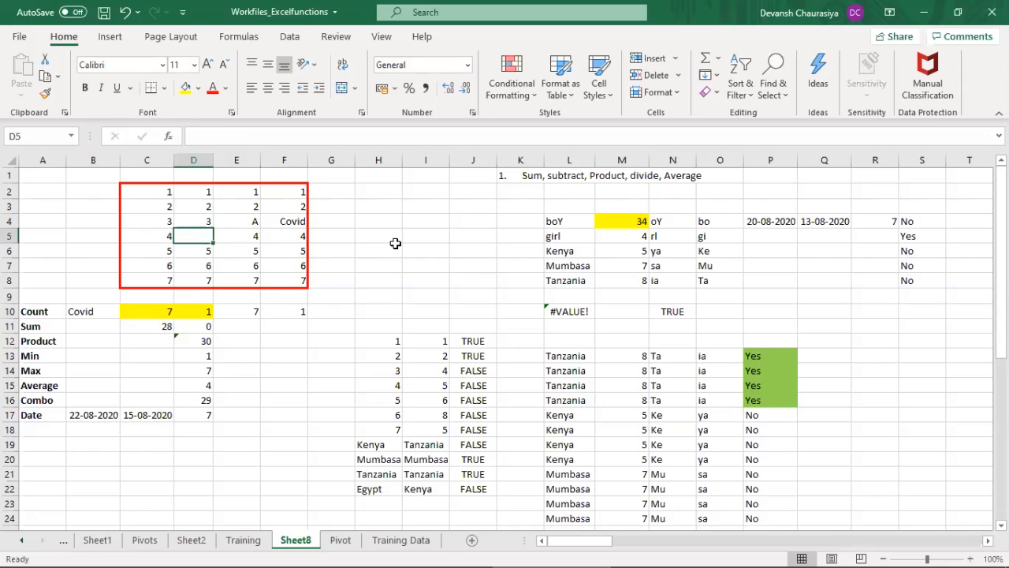
{"action": "key", "text": "Left"}
{"action": "type", "text": "A"}
{"action": "key", "text": "Return"}
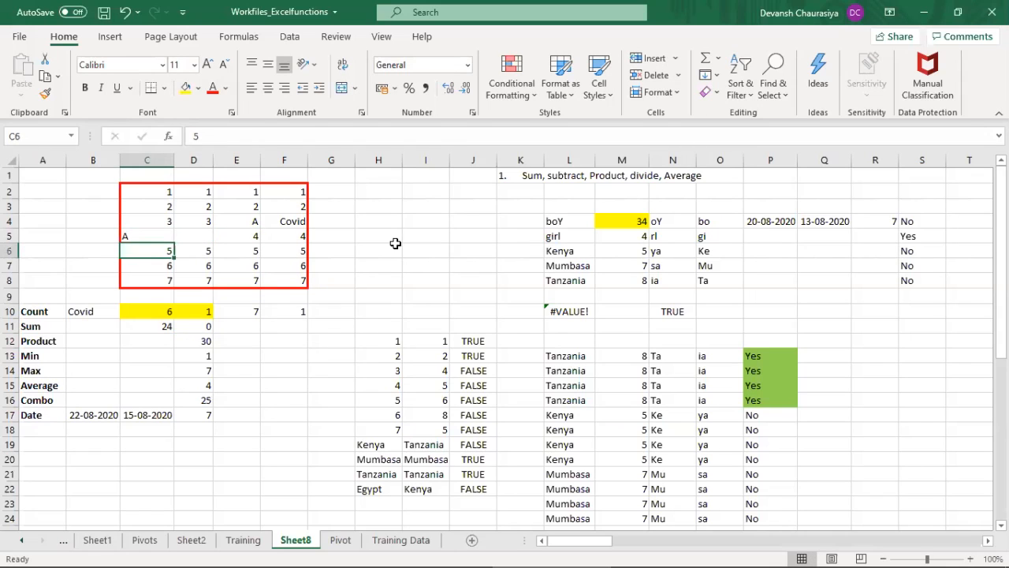
{"action": "key", "text": "ctrl+z"}
Step: Inspect the range used by the COUNT formula in C10 without changing it
{"action": "key", "text": "Up"}
{"action": "key", "text": "Up"}
{"action": "key", "text": "Up"}
{"action": "key", "text": "Down"}
{"action": "key", "text": "ctrl+Down"}
{"action": "key", "text": "Down"}
{"action": "key", "text": "Down"}
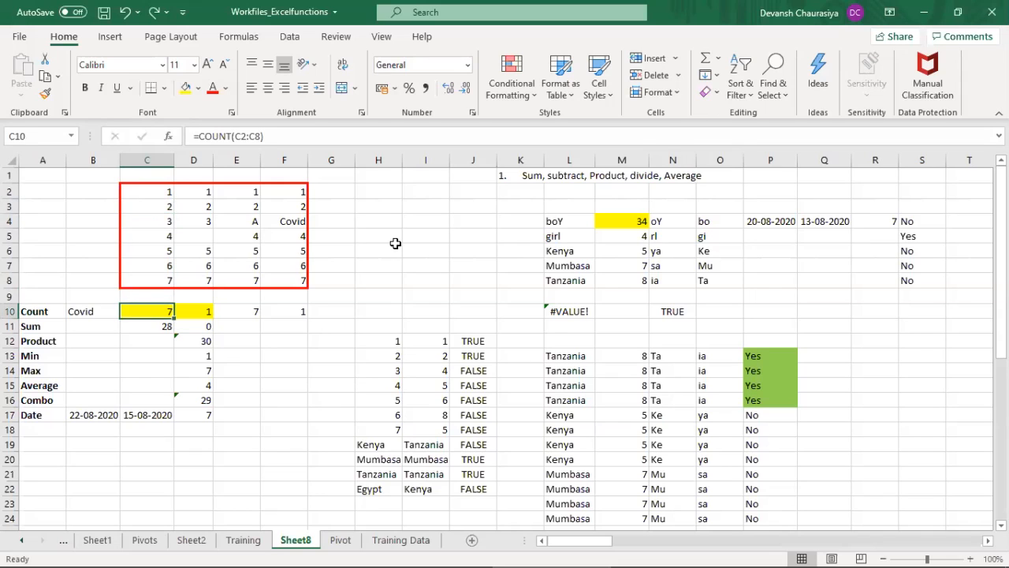
{"action": "key", "text": "F2"}
{"action": "key", "text": "Escape"}
Step: Try the text Covid in C5, check the COUNT formula in C10, and undo the entry
{"action": "key", "text": "Up"}
{"action": "key", "text": "Up"}
{"action": "key", "text": "Up"}
{"action": "key", "text": "Up"}
{"action": "key", "text": "Up"}
{"action": "type", "text": "A"}
{"action": "key", "text": "BackSpace"}
{"action": "type", "text": "Covid"}
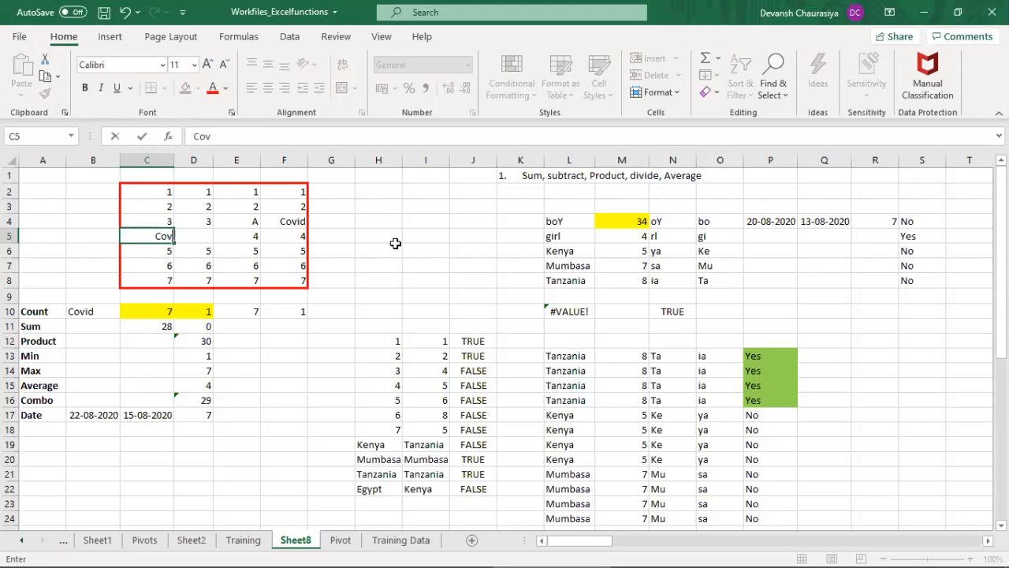
{"action": "key", "text": "Return"}
{"action": "key", "text": "Down"}
{"action": "key", "text": "Down"}
{"action": "key", "text": "Down"}
{"action": "key", "text": "Down"}
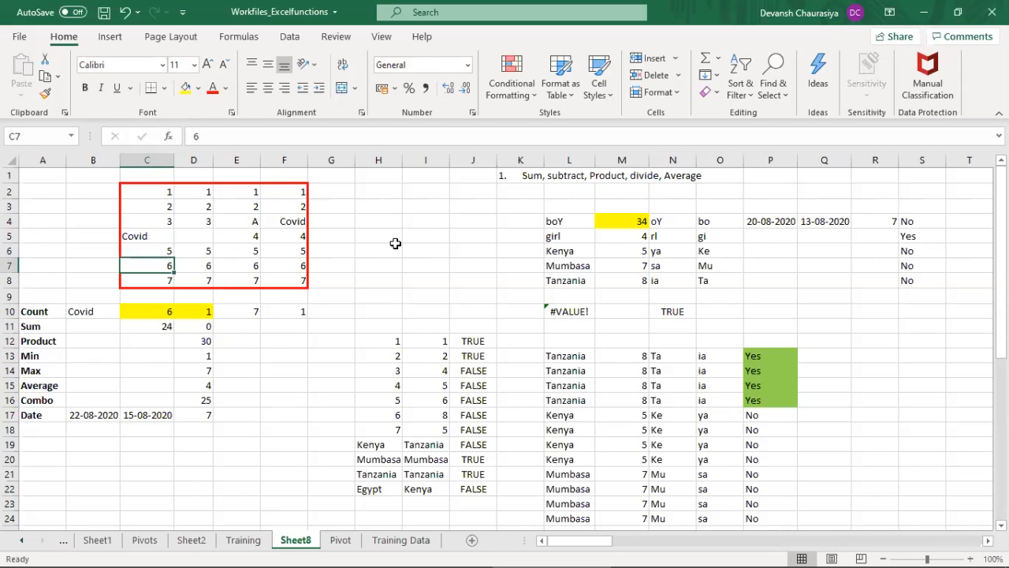
{"action": "key", "text": "F2"}
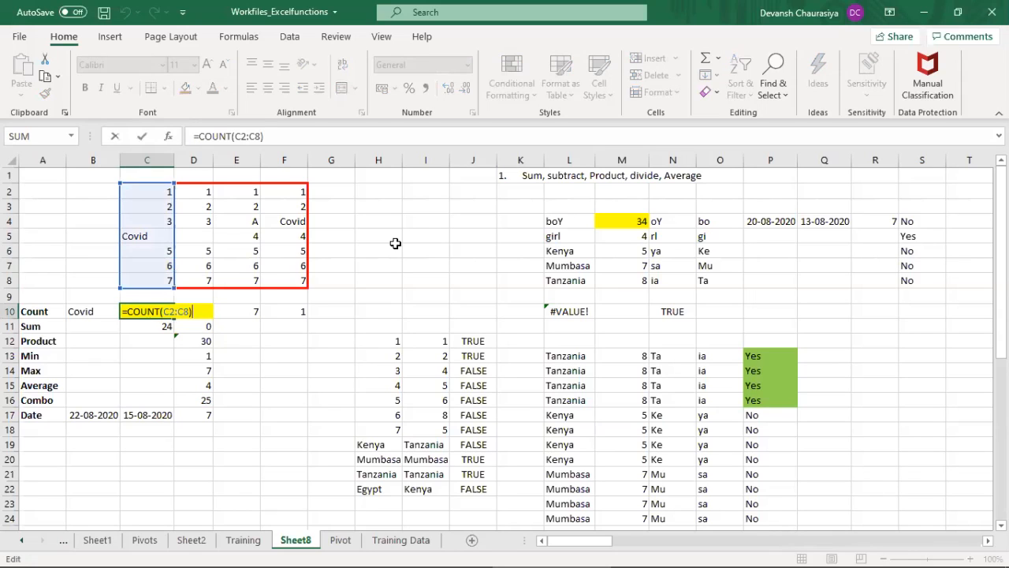
{"action": "key", "text": "Escape"}
{"action": "key", "text": "ctrl+z"}
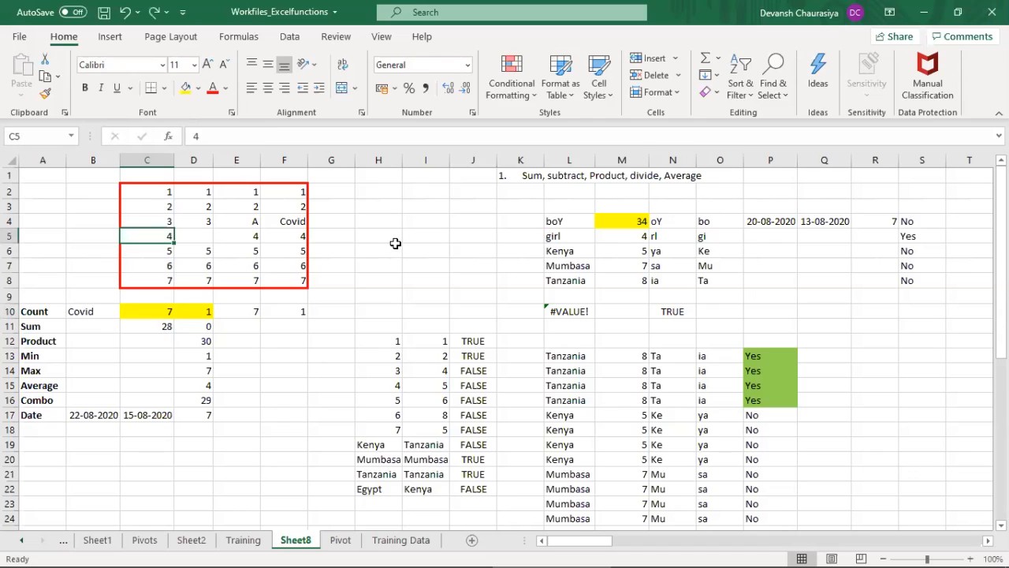
Step: Replace the letter in E4 with the text Covid
{"action": "key", "text": "Down"}
{"action": "key", "text": "Down"}
{"action": "key", "text": "Down"}
{"action": "key", "text": "Down"}
{"action": "key", "text": "Down"}
{"action": "key", "text": "Right"}
{"action": "key", "text": "Right"}
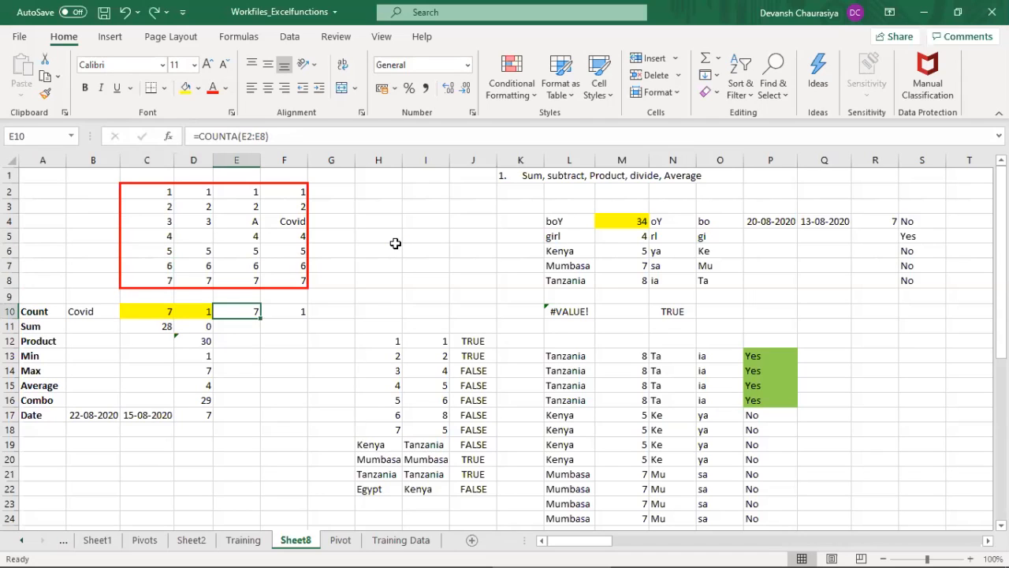
{"action": "key", "text": "Up"}
{"action": "key", "text": "Up"}
{"action": "key", "text": "Up"}
{"action": "key", "text": "Up"}
{"action": "key", "text": "Up"}
{"action": "key", "text": "Up"}
{"action": "type", "text": "Co"}
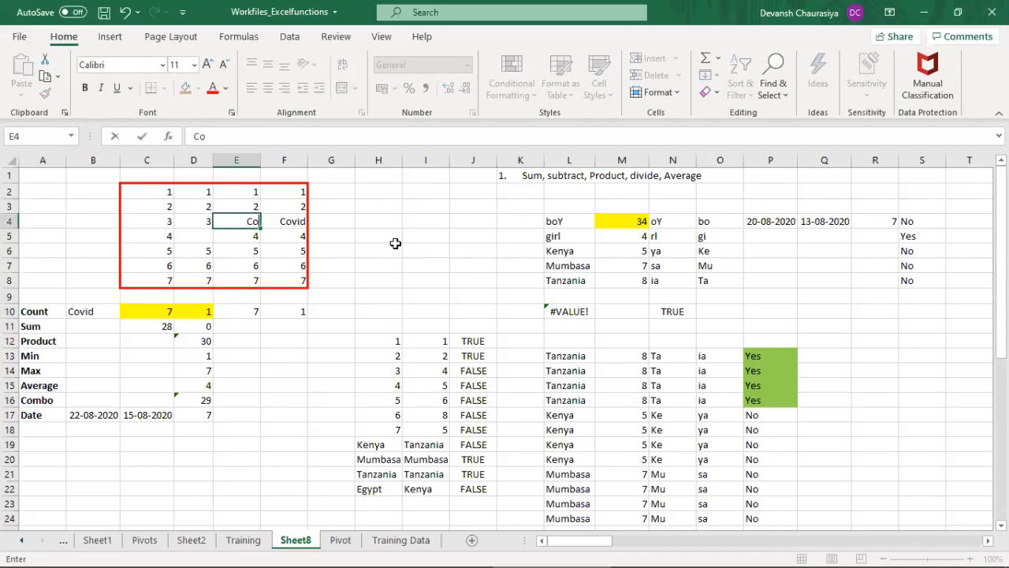
{"action": "type", "text": "vid"}
{"action": "key", "text": "Return"}
Step: Inspect the range of the COUNTA formula in E10 and leave the formula as it is
{"action": "key", "text": "Down"}
{"action": "key", "text": "Down"}
{"action": "key", "text": "Down"}
{"action": "key", "text": "Down"}
{"action": "key", "text": "Down"}
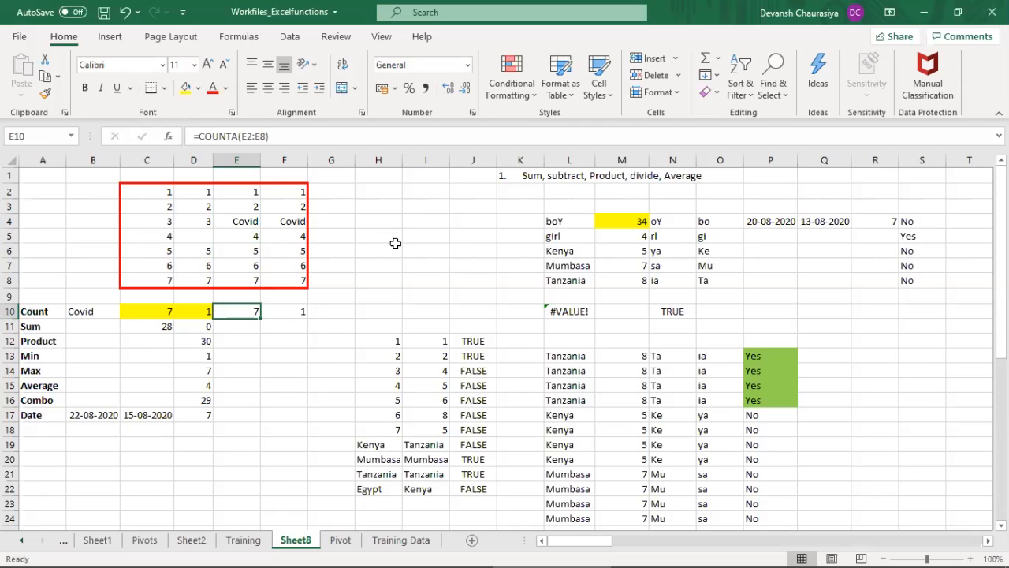
{"action": "key", "text": "F2"}
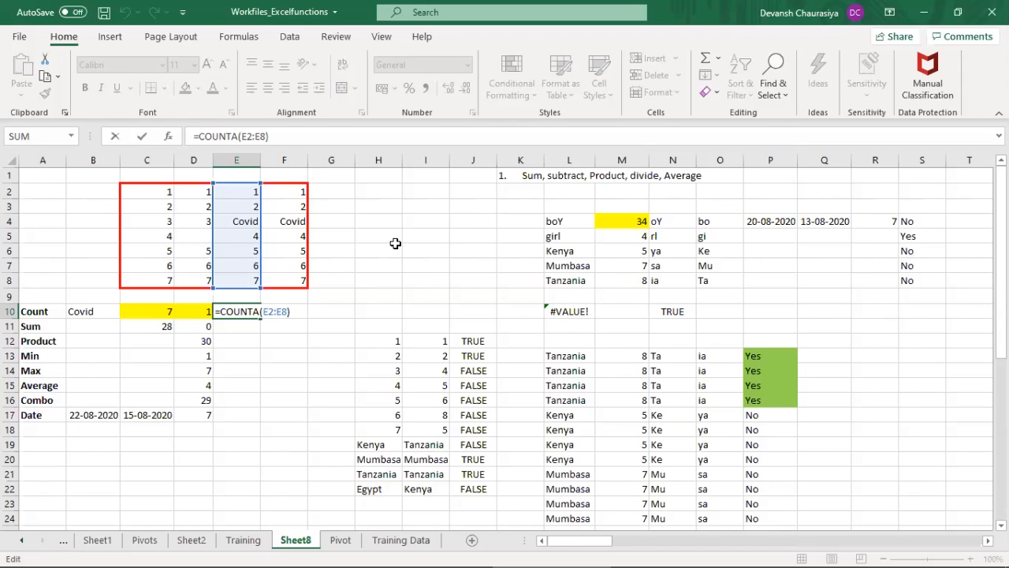
{"action": "key", "text": "Return"}
Step: Inspect the COUNTIF formula in F10 and clear it from the cell
{"action": "key", "text": "Right"}
{"action": "key", "text": "Up"}
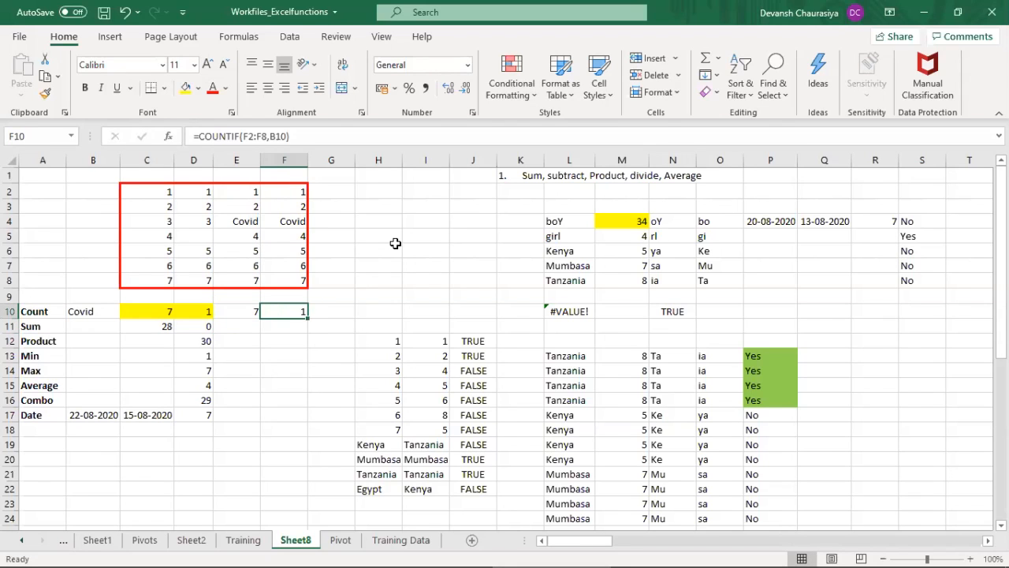
{"action": "key", "text": "F2"}
{"action": "key", "text": "Escape"}
{"action": "key", "text": "Delete"}
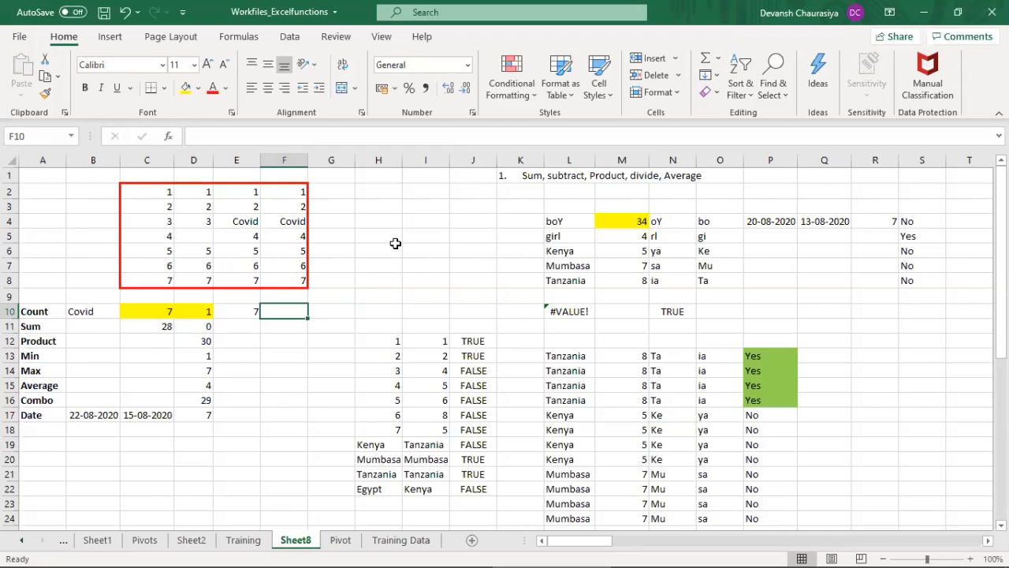
Step: Highlight the values in F2:F8 and return to the empty cell F10
{"action": "key", "text": "Up"}
{"action": "key", "text": "Up"}
{"action": "key", "text": "Up"}
{"action": "key", "text": "Up"}
{"action": "key", "text": "Up"}
{"action": "key", "text": "Up"}
{"action": "key", "text": "Up"}
{"action": "key", "text": "Up"}
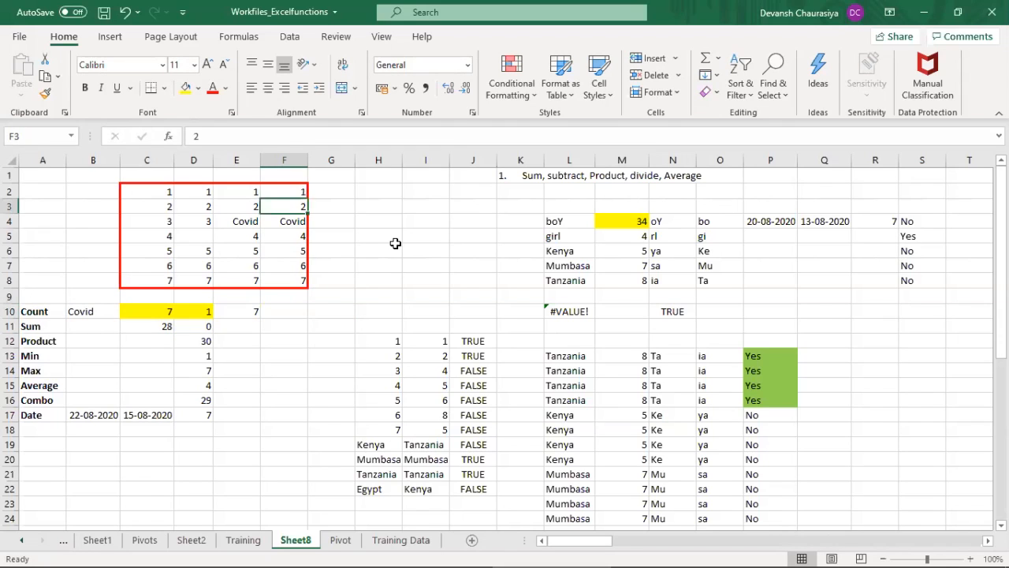
{"action": "key", "text": "shift+Down"}
{"action": "key", "text": "shift+Down"}
{"action": "key", "text": "shift+Down"}
{"action": "key", "text": "shift+Down"}
{"action": "key", "text": "shift+Down"}
{"action": "key", "text": "shift+Down"}
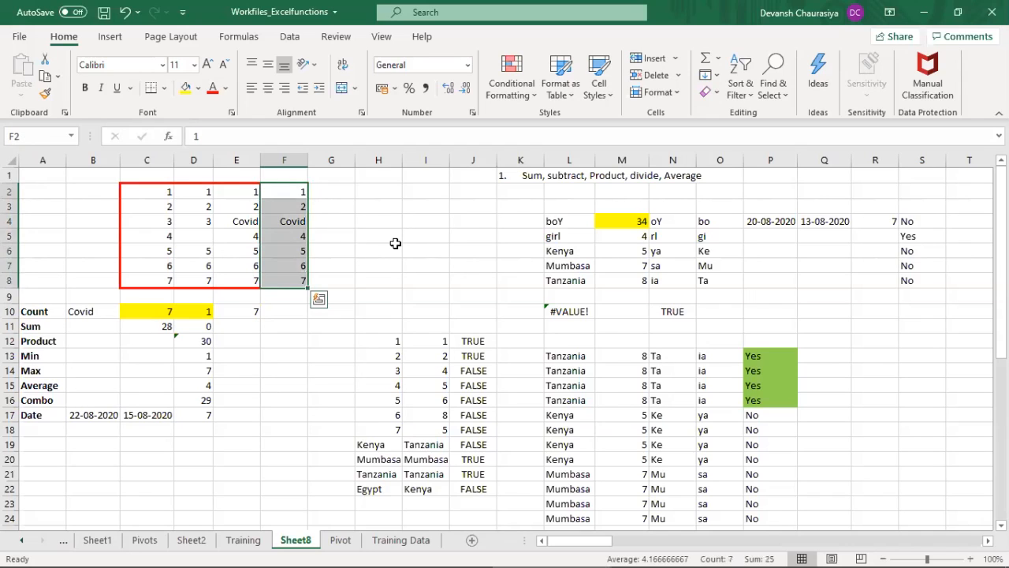
{"action": "key", "text": "Down"}
{"action": "key", "text": "Down"}
{"action": "key", "text": "Down"}
{"action": "key", "text": "Down"}
{"action": "key", "text": "Down"}
{"action": "key", "text": "Down"}
{"action": "key", "text": "Down"}
{"action": "key", "text": "Down"}
{"action": "key", "text": "Down"}
{"action": "key", "text": "Up"}
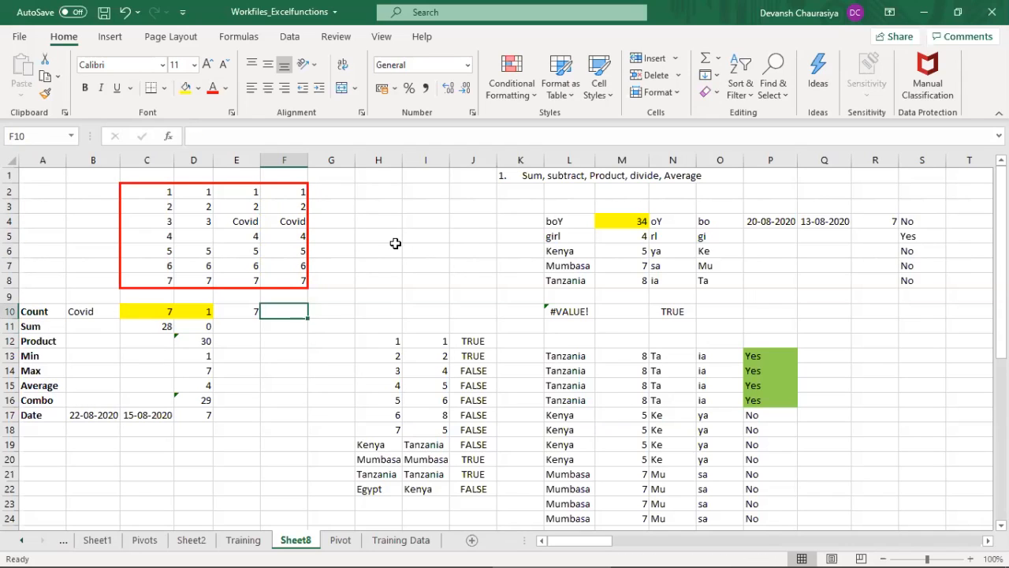
Step: Enter =COUNTIF(F2:F8,B10) in F10 to count the cells that match the Covid criterion in B10
{"action": "type", "text": "=count"}
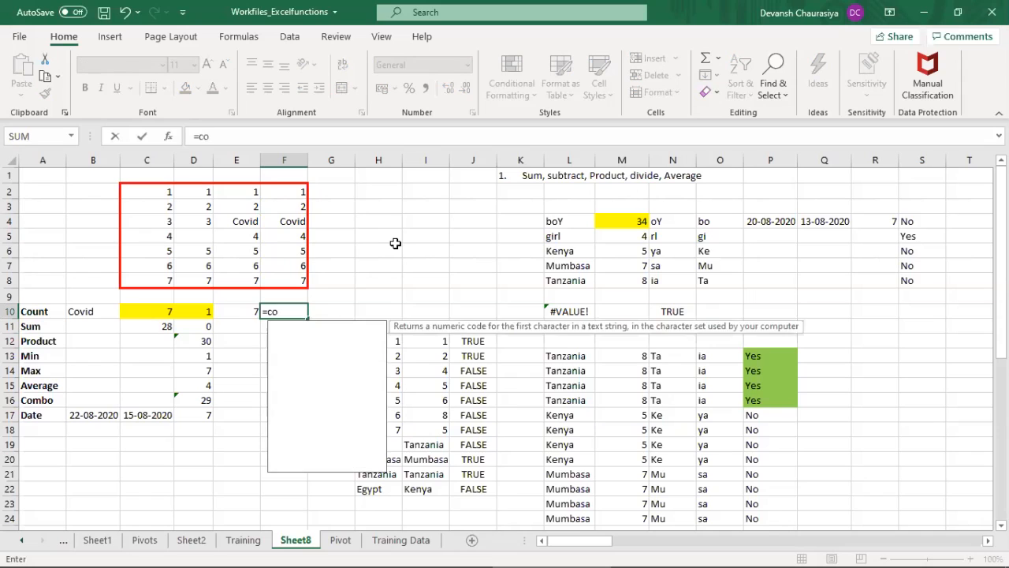
{"action": "key", "text": "Down"}
{"action": "key", "text": "Down"}
{"action": "key", "text": "Down"}
{"action": "key", "text": "Tab"}
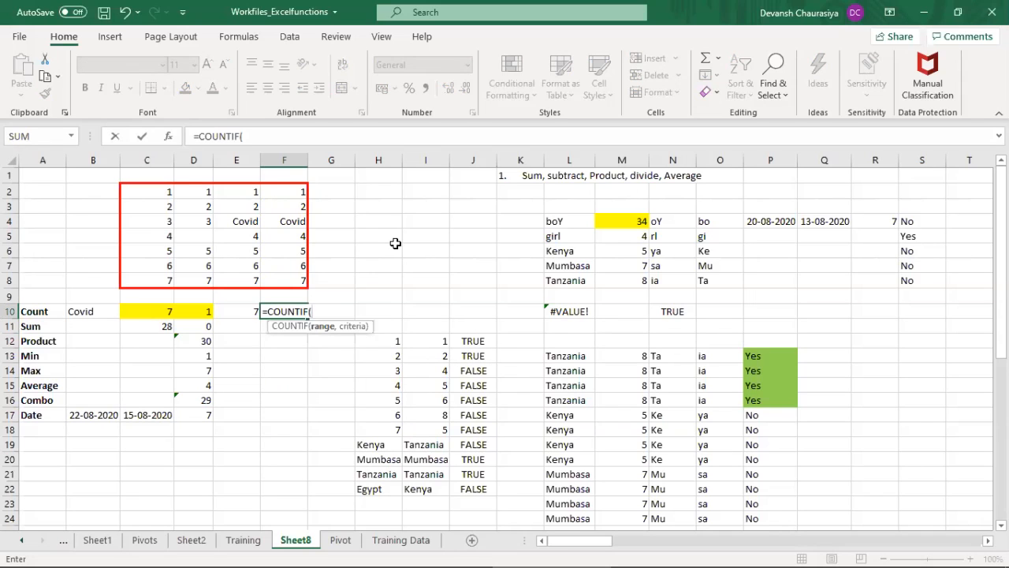
{"action": "key", "text": "Up"}
{"action": "key", "text": "Up"}
{"action": "key", "text": "Up"}
{"action": "key", "text": "Up"}
{"action": "key", "text": "Up"}
{"action": "key", "text": "Up"}
{"action": "key", "text": "Up"}
{"action": "key", "text": "Up"}
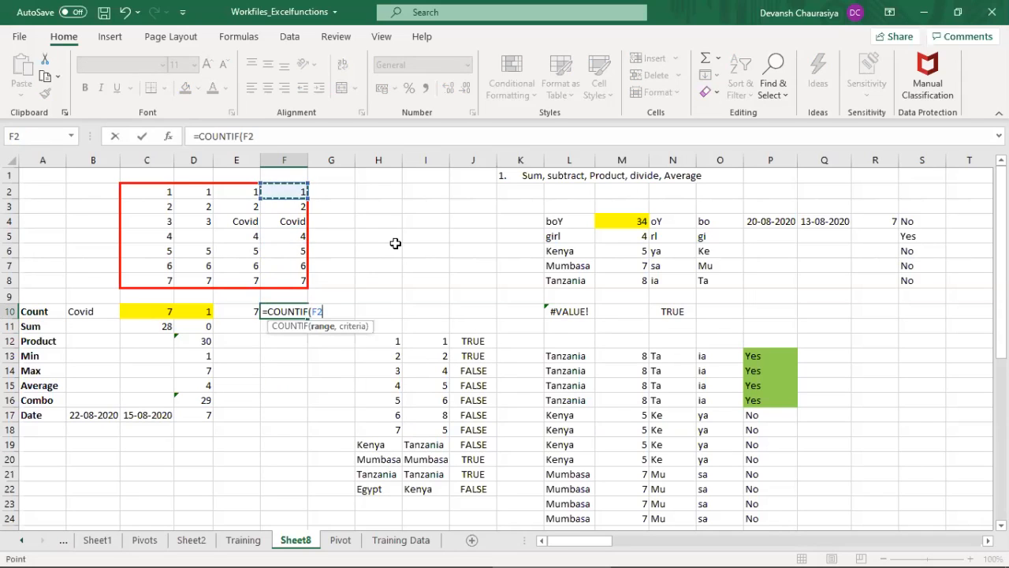
{"action": "key", "text": "shift+Down"}
{"action": "key", "text": "shift+Down"}
{"action": "key", "text": "shift+Down"}
{"action": "key", "text": "shift+Down"}
{"action": "key", "text": "shift+Down"}
{"action": "key", "text": "shift+Down"}
{"action": "type", "text": ","}
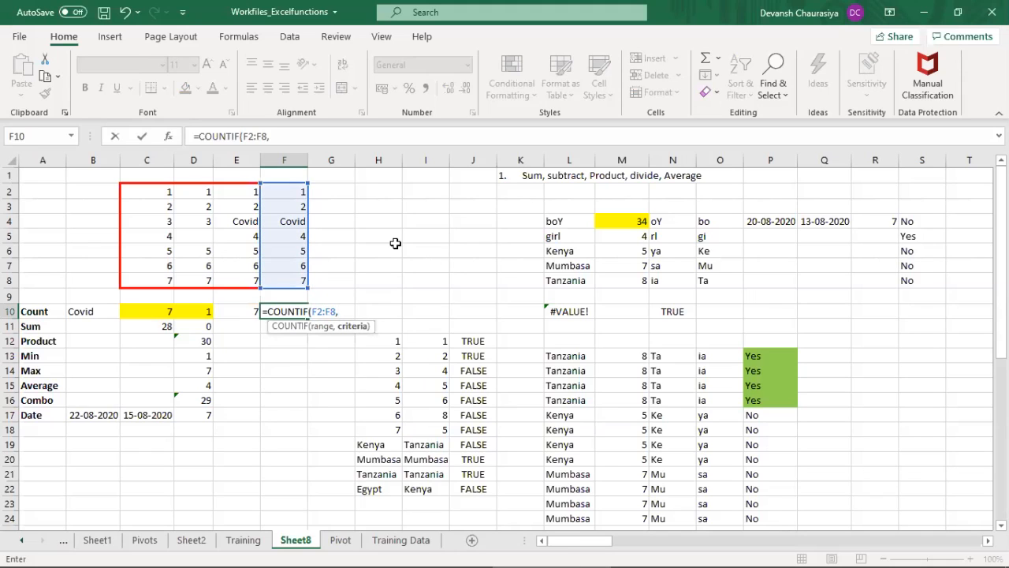
{"action": "left_click", "coordinate": [88, 315]}
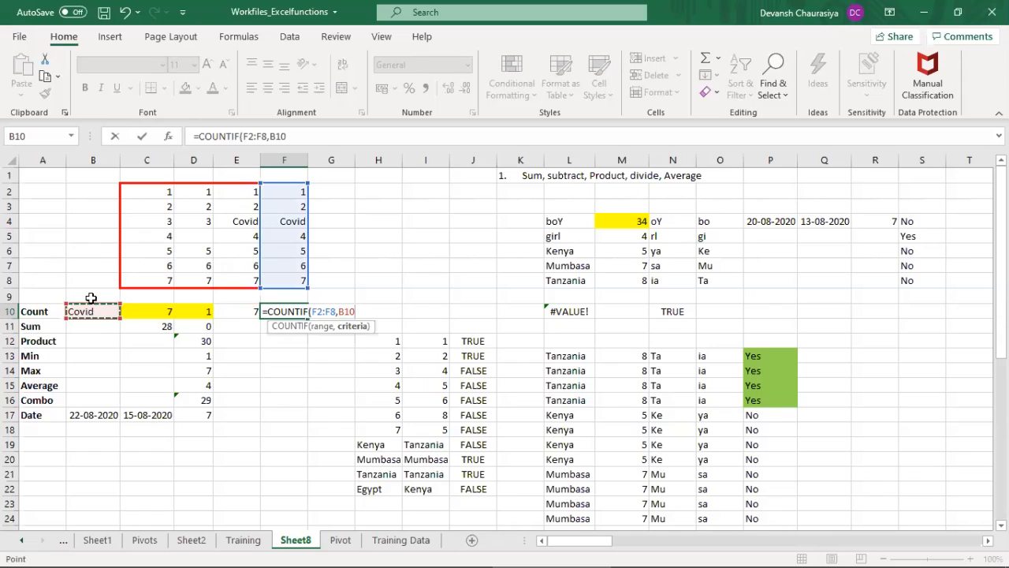
{"action": "key", "text": "Return"}
{"action": "key", "text": "Up"}
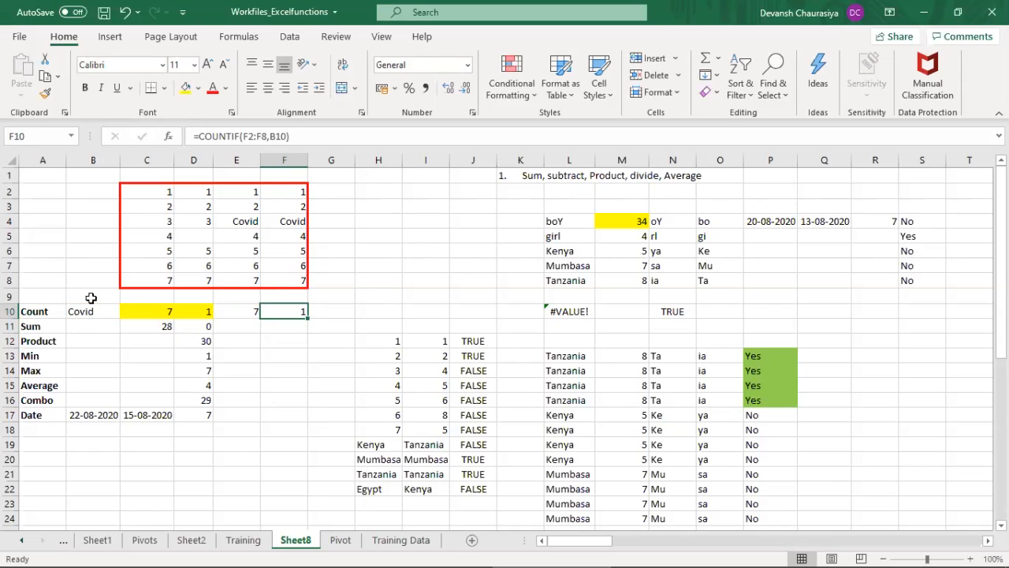
Step: Replace the value in F7 with the text Covid and check the COUNTIF result in F10
{"action": "key", "text": "Up"}
{"action": "key", "text": "Up"}
{"action": "key", "text": "Up"}
{"action": "key", "text": "Up"}
{"action": "key", "text": "Up"}
{"action": "key", "text": "Down"}
{"action": "key", "text": "Down"}
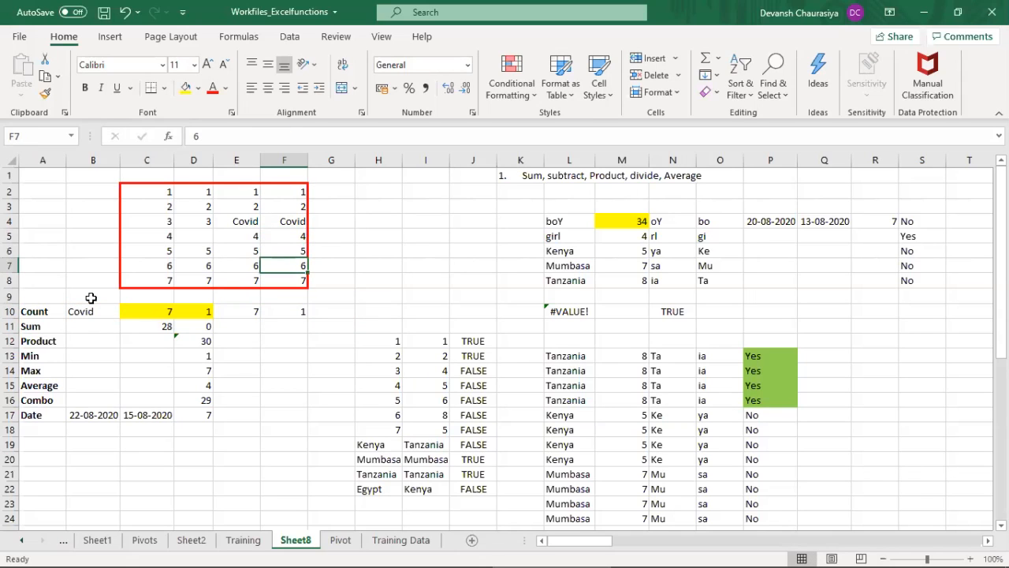
{"action": "type", "text": "Covid"}
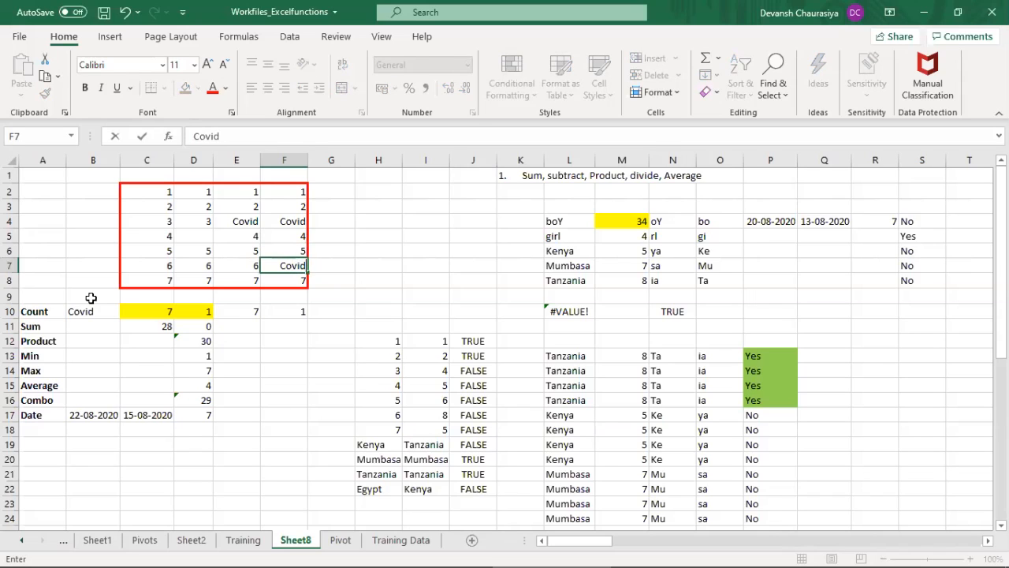
{"action": "key", "text": "Return"}
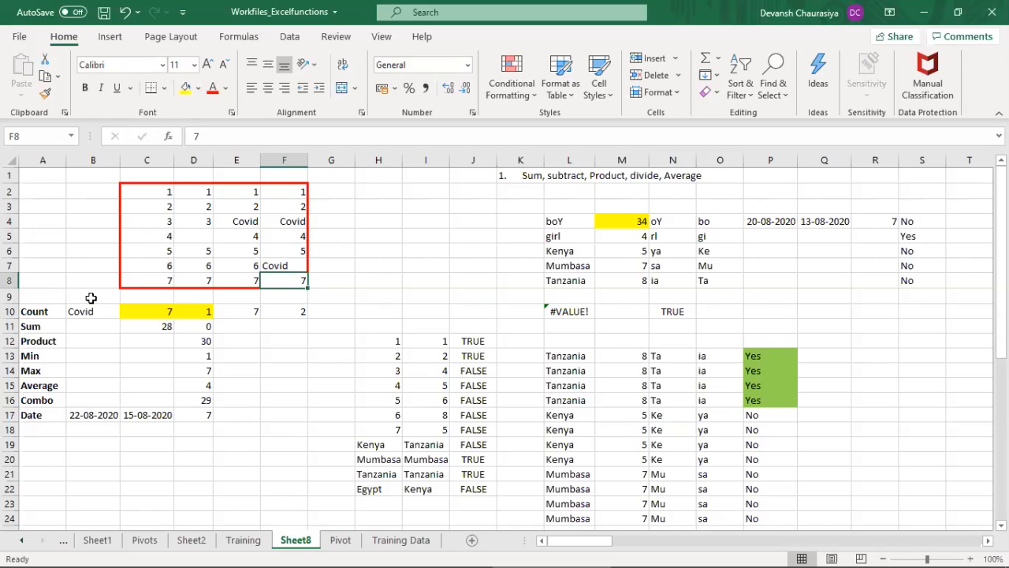
{"action": "left_click", "coordinate": [287, 313]}
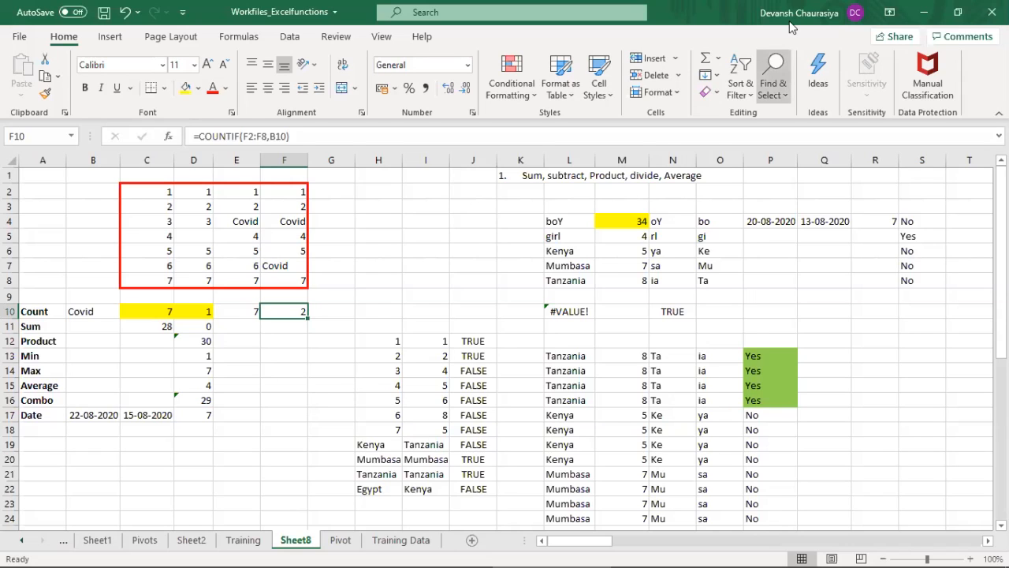
Step: Review the Sum row formulas in D11 and C11, highlight C2:C8, and clear C11
{"action": "left_click", "coordinate": [40, 325]}
{"action": "key", "text": "Right"}
{"action": "key", "text": "Right"}
{"action": "key", "text": "Right"}
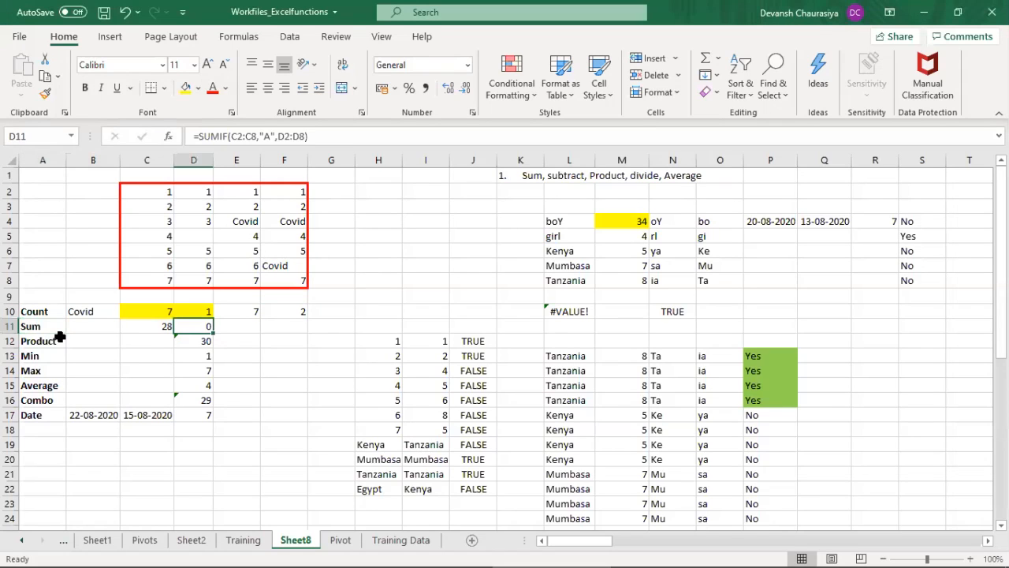
{"action": "key", "text": "Left"}
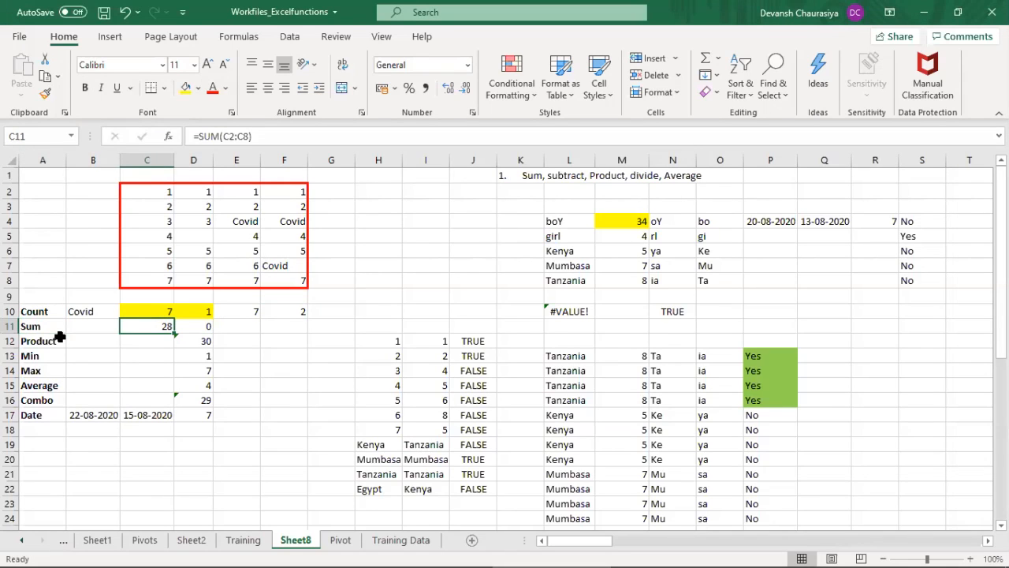
{"action": "left_click_drag", "start_coordinate": [159, 192], "coordinate": [158, 283]}
{"action": "left_click", "coordinate": [168, 325]}
{"action": "key", "text": "Delete"}
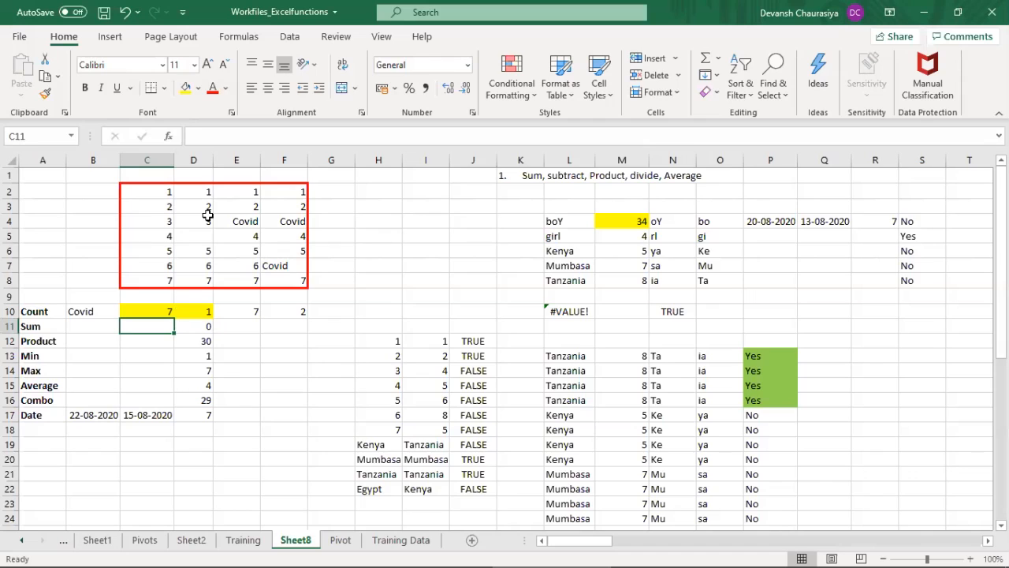
Step: Enter =SUM(C2:C8) in C11 to total the column C values
{"action": "type", "text": "="}
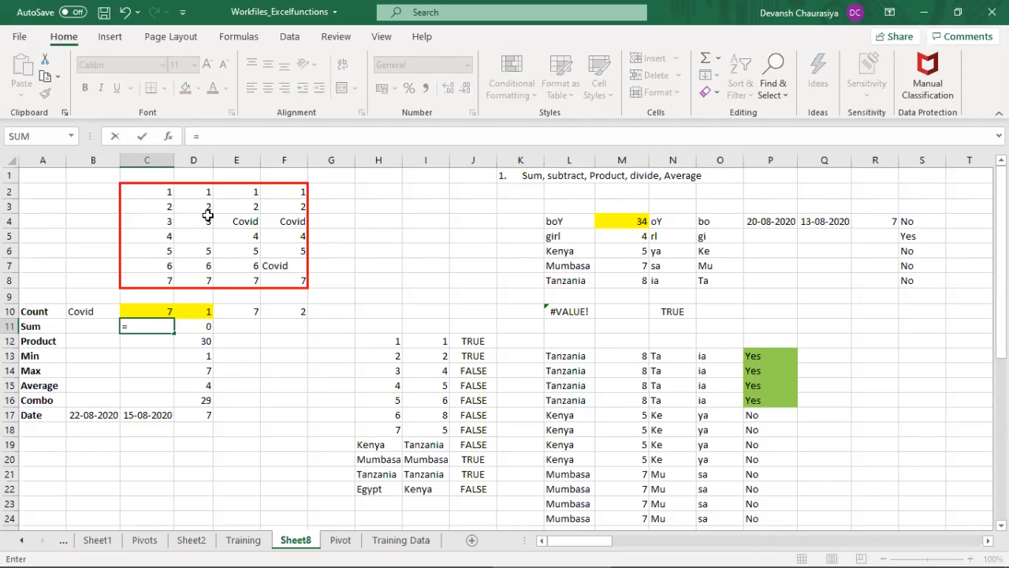
{"action": "type", "text": "sum"}
{"action": "key", "text": "Tab"}
{"action": "key", "text": "Up"}
{"action": "key", "text": "Up"}
{"action": "key", "text": "Up"}
{"action": "key", "text": "Up"}
{"action": "key", "text": "Up"}
{"action": "key", "text": "Up"}
{"action": "key", "text": "Up"}
{"action": "key", "text": "Up"}
{"action": "key", "text": "Up"}
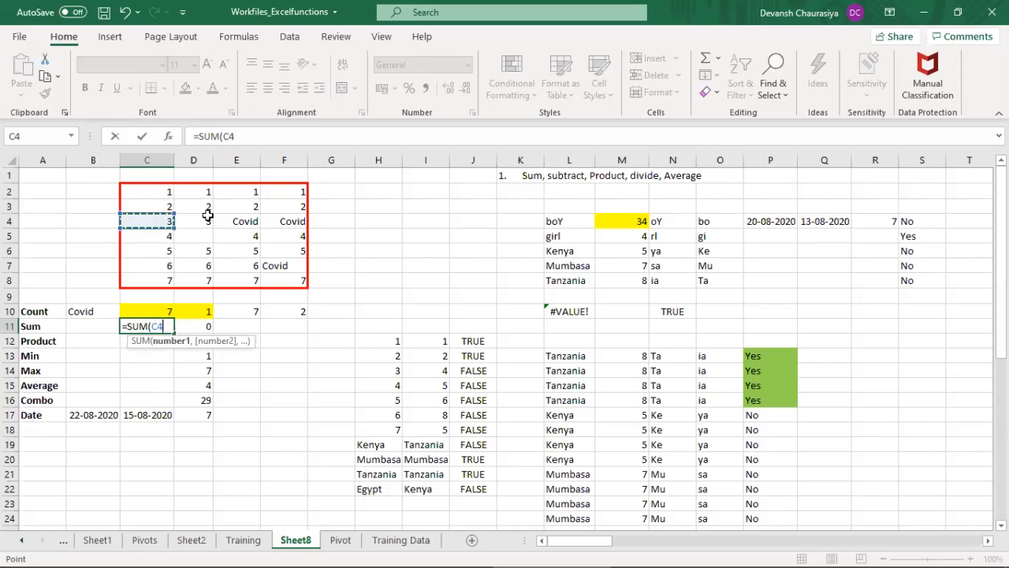
{"action": "key", "text": "shift+Down"}
{"action": "key", "text": "shift+Down"}
{"action": "key", "text": "shift+Down"}
{"action": "key", "text": "shift+Down"}
{"action": "key", "text": "shift+Down"}
{"action": "key", "text": "shift+Down"}
{"action": "type", "text": ")"}
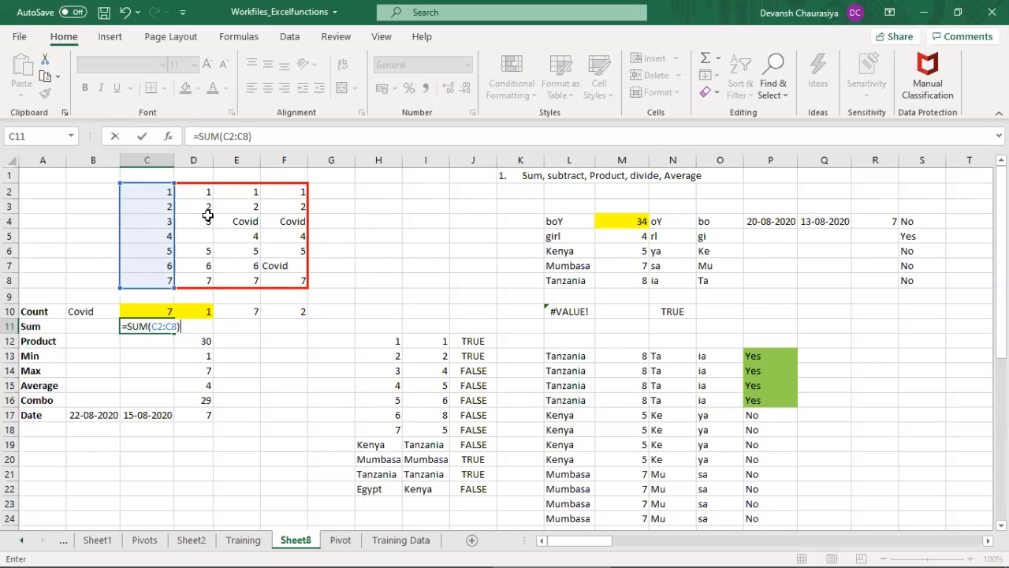
{"action": "key", "text": "ctrl+Return"}
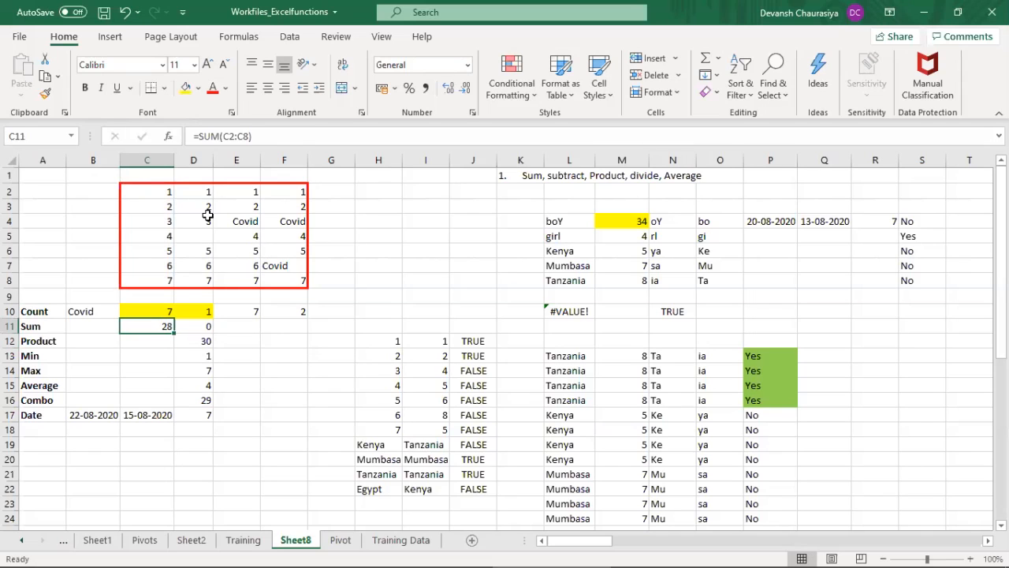
Step: Clear D11, undo the deletion, and inspect the ranges used by its SUMIF formula
{"action": "key", "text": "Right"}
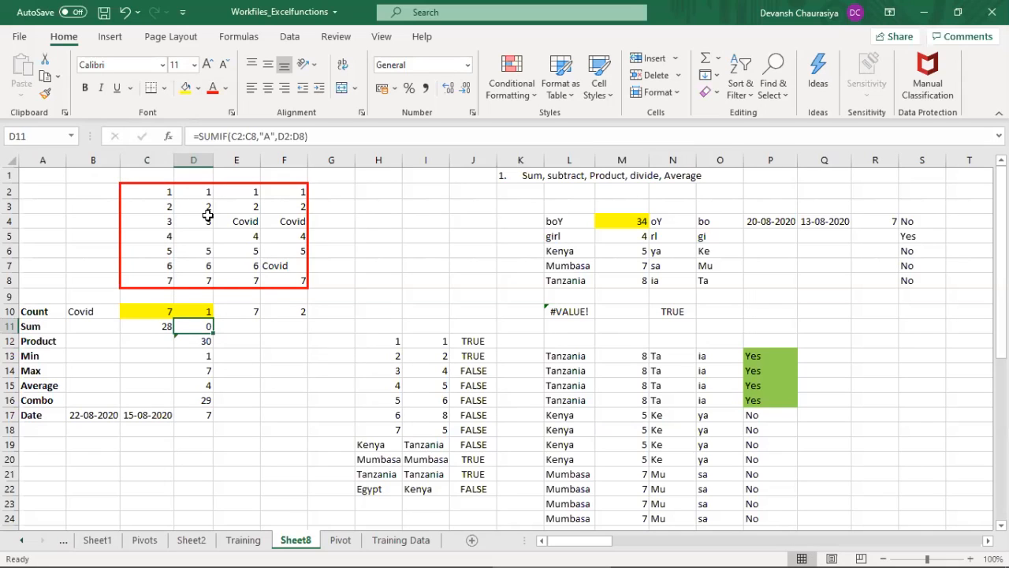
{"action": "key", "text": "Delete"}
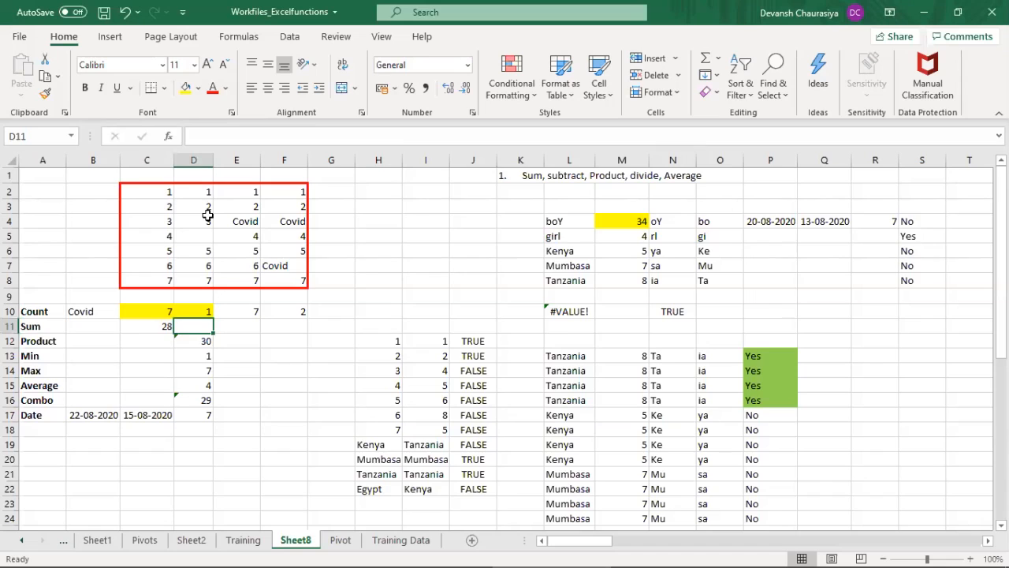
{"action": "key", "text": "ctrl+z"}
{"action": "key", "text": "F2"}
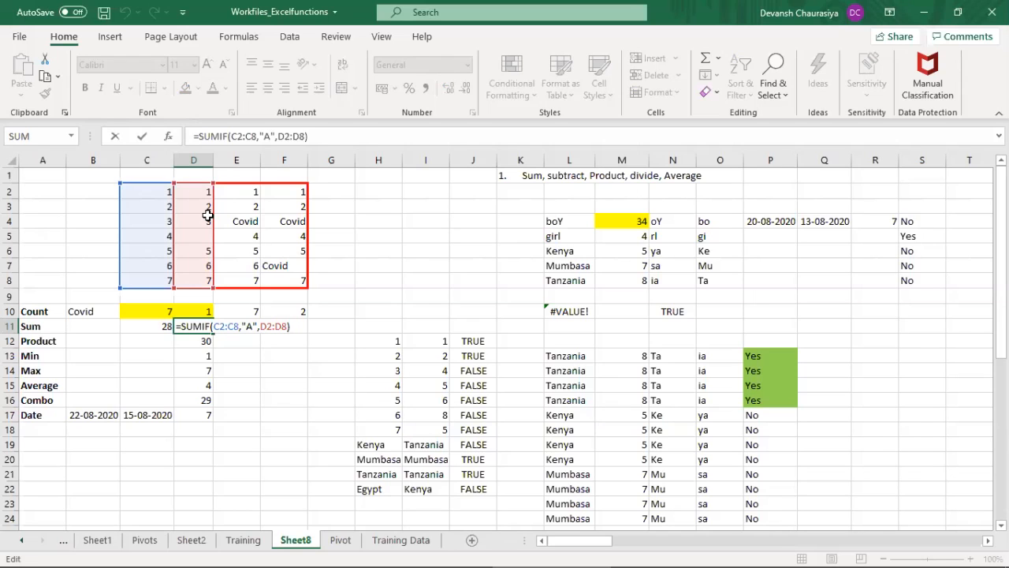
{"action": "key", "text": "ctrl+Return"}
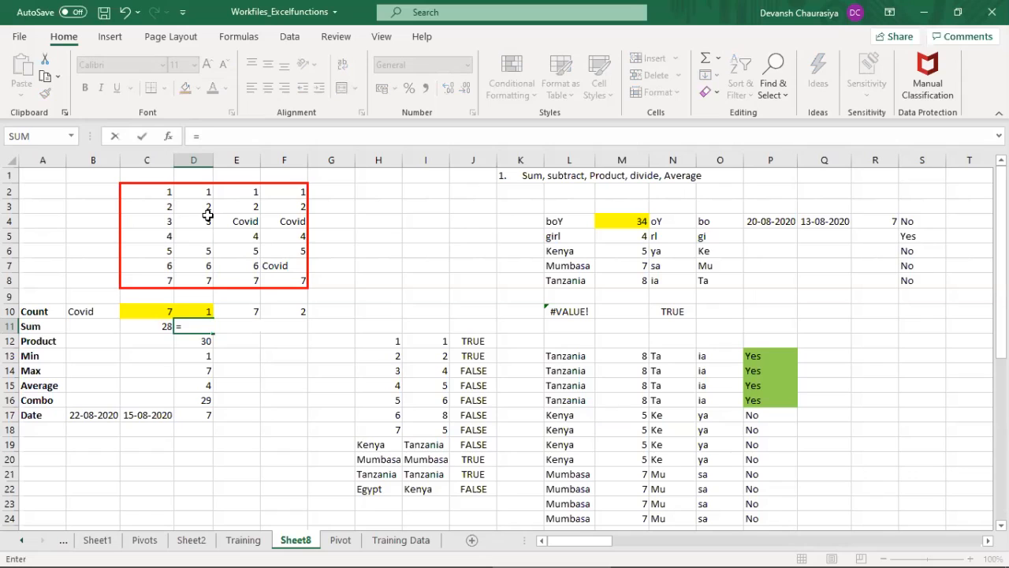
{"action": "key", "text": "Tab"}
{"action": "key", "text": "Right"}
{"action": "key", "text": "Right"}
{"action": "key", "text": "Left"}
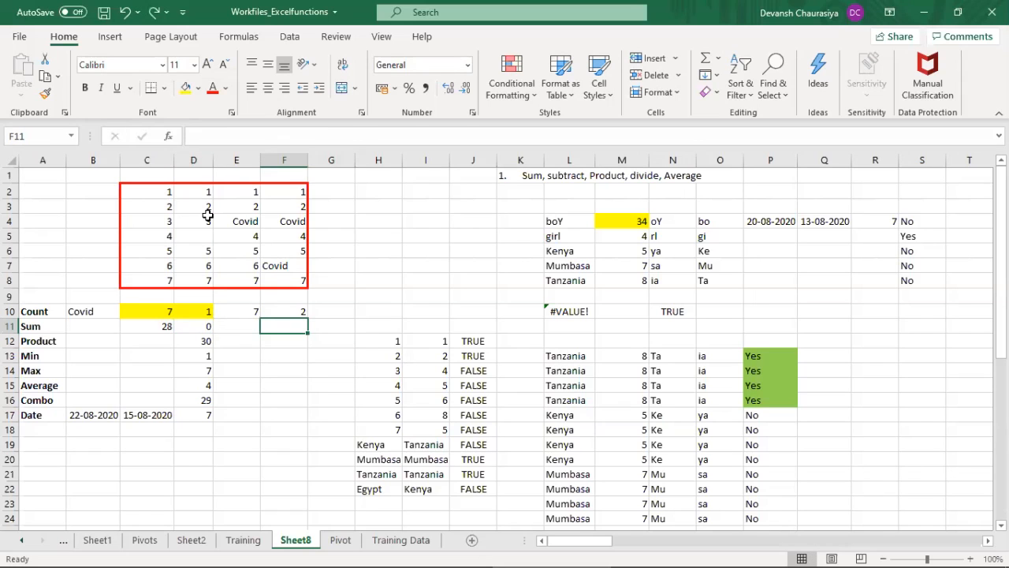
{"action": "type", "text": "="}
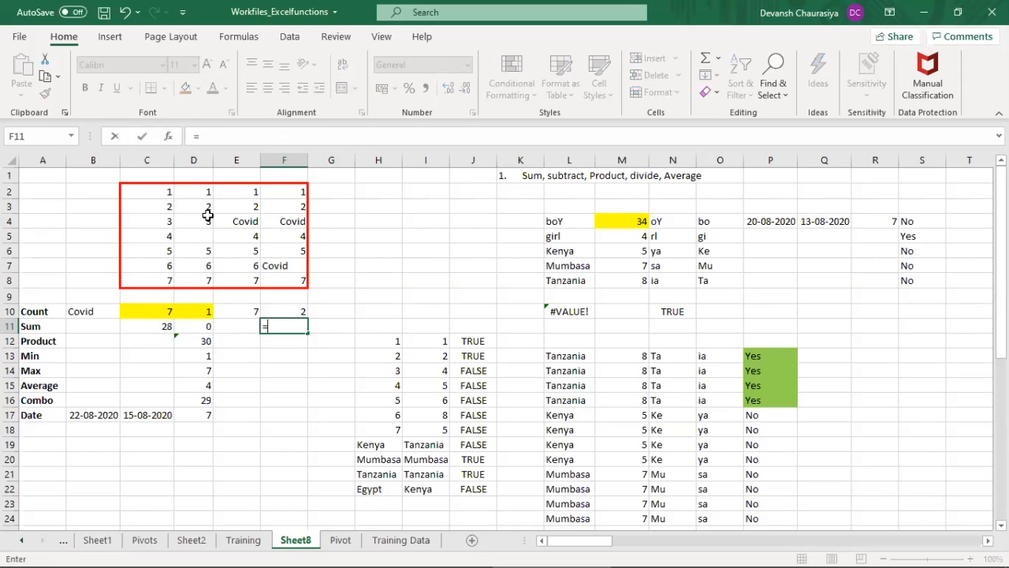
{"action": "key", "text": "Escape"}
Step: Start a new SUMIF formula in D11 over C2:C8 and try to enter it with <"A" after the range
{"action": "key", "text": "Left"}
{"action": "key", "text": "Left"}
{"action": "type", "text": "=sum"}
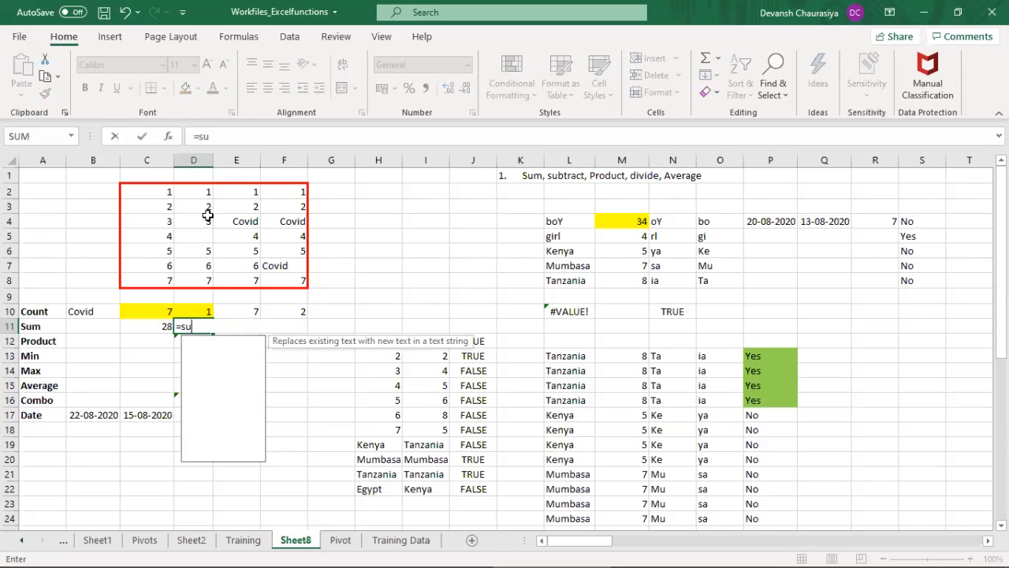
{"action": "key", "text": "Down"}
{"action": "key", "text": "Tab"}
{"action": "key", "text": "Up"}
{"action": "key", "text": "Up"}
{"action": "key", "text": "Up"}
{"action": "key", "text": "Up"}
{"action": "key", "text": "Up"}
{"action": "key", "text": "Up"}
{"action": "key", "text": "Up"}
{"action": "key", "text": "Up"}
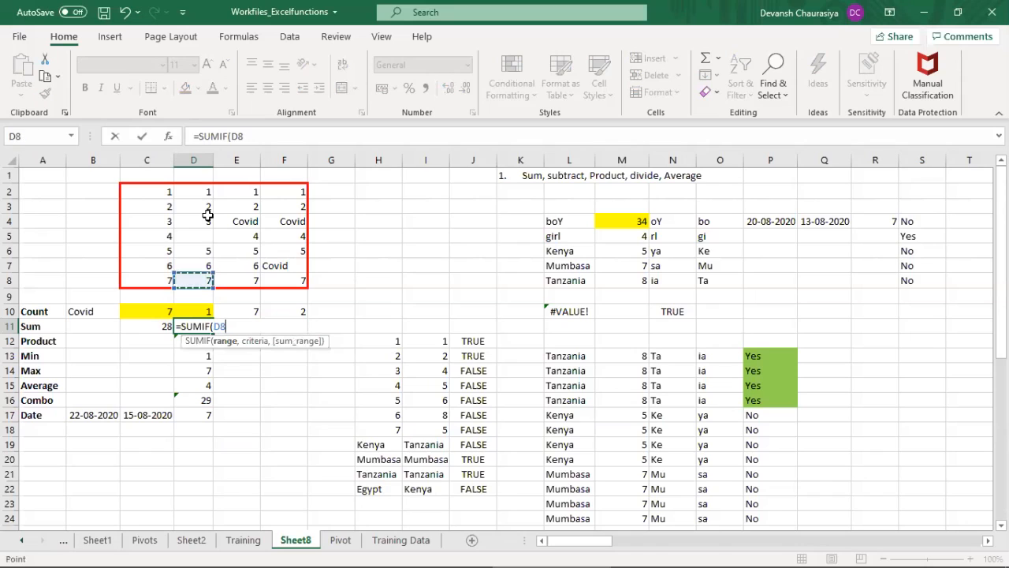
{"action": "key", "text": "Up"}
{"action": "key", "text": "Left"}
{"action": "key", "text": "shift+Down"}
{"action": "key", "text": "shift+Down"}
{"action": "key", "text": "shift+Down"}
{"action": "key", "text": "shift+Down"}
{"action": "key", "text": "shift+Down"}
{"action": "key", "text": "shift+Down"}
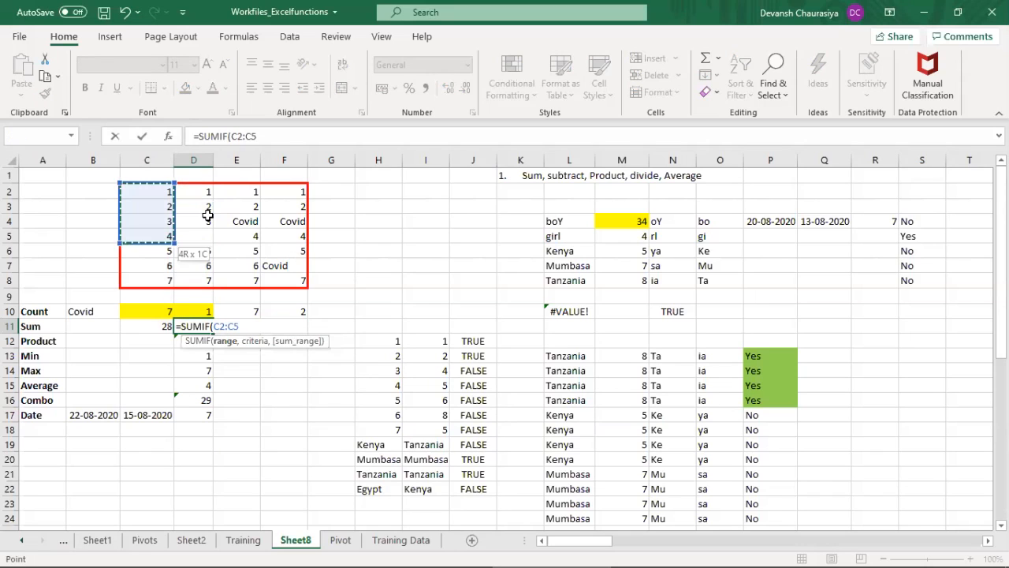
{"action": "type", "text": "<\"A\""}
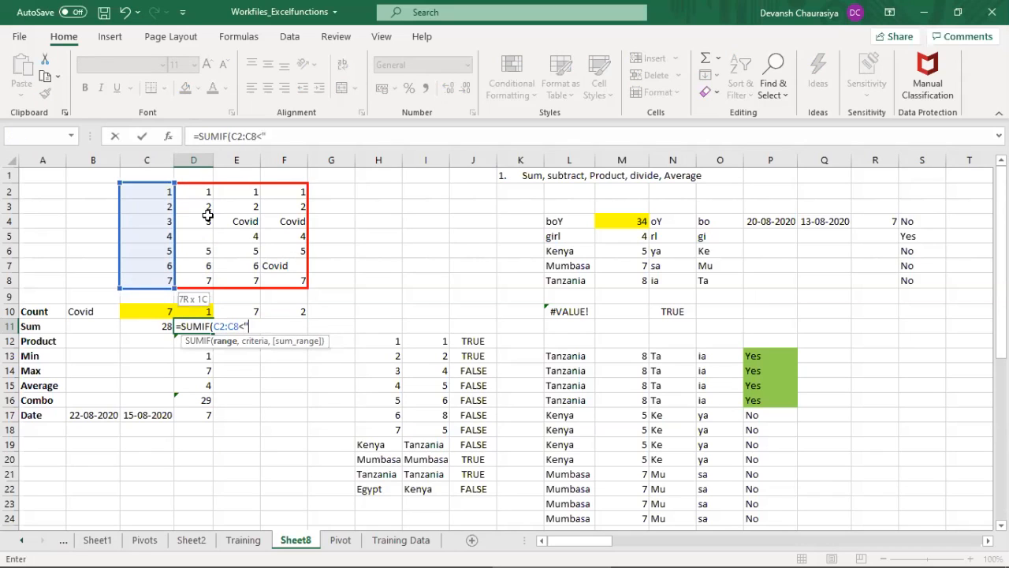
{"action": "key", "text": "Return"}
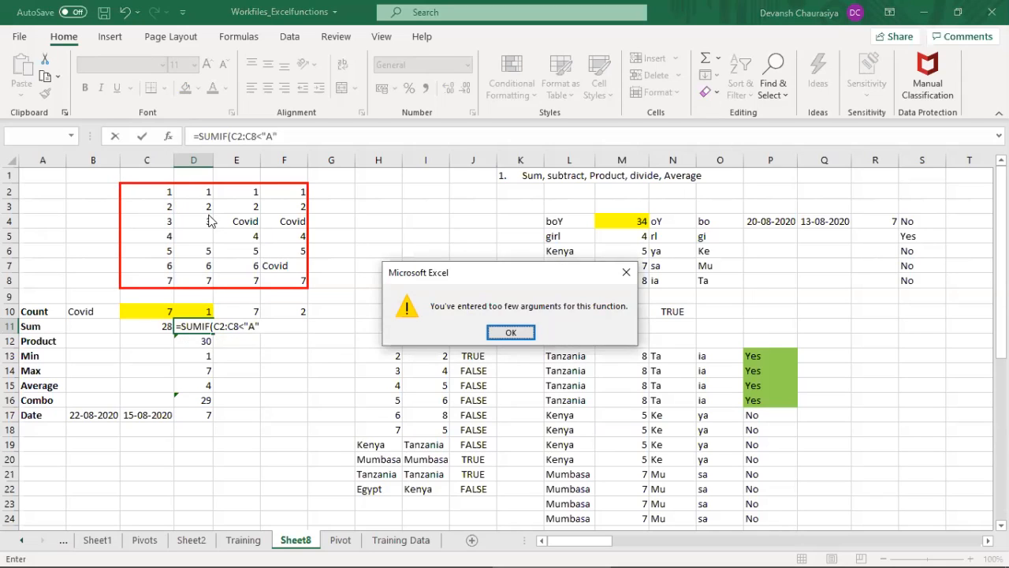
Step: Correct the D11 formula to =SUMIF(C2:C8,"A",D2:D8) and enter it
{"action": "key", "text": "Return"}
{"action": "key", "text": "BackSpace"}
{"action": "key", "text": "BackSpace"}
{"action": "type", "text": ",\"A\","}
{"action": "key", "text": "Right"}
{"action": "key", "text": "Right"}
{"action": "key", "text": "Right"}
{"action": "key", "text": "Right"}
{"action": "key", "text": "Right"}
{"action": "key", "text": "Right"}
{"action": "key", "text": "Right"}
{"action": "key", "text": "Right"}
{"action": "key", "text": "Right"}
{"action": "key", "text": "Right"}
{"action": "key", "text": "Right"}
{"action": "key", "text": "Right"}
{"action": "key", "text": "Right"}
{"action": "key", "text": "Right"}
{"action": "key", "text": "Right"}
{"action": "key", "text": "Right"}
{"action": "key", "text": "Right"}
{"action": "key", "text": "Right"}
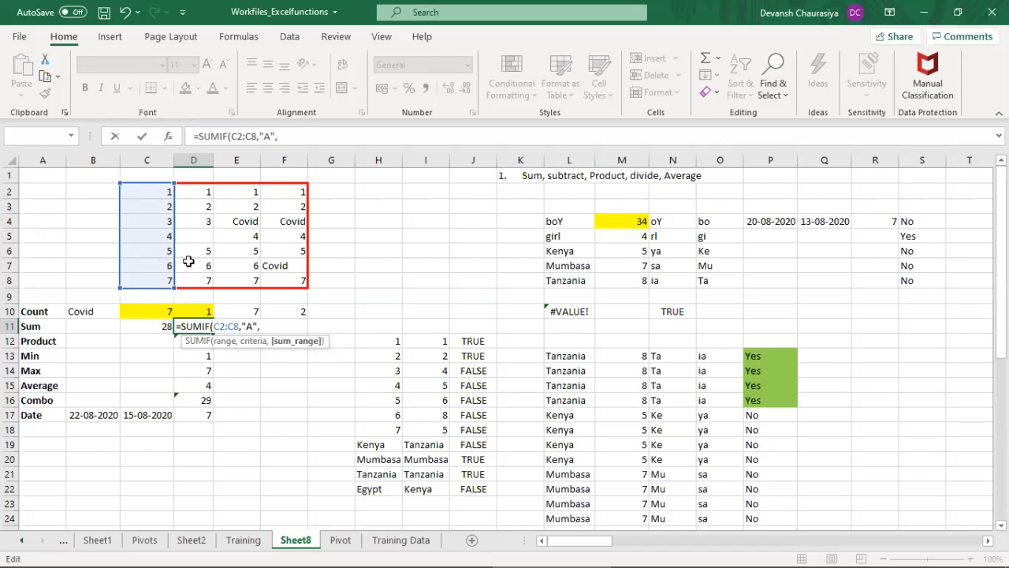
{"action": "left_click_drag", "start_coordinate": [203, 193], "coordinate": [189, 278]}
{"action": "type", "text": ")"}
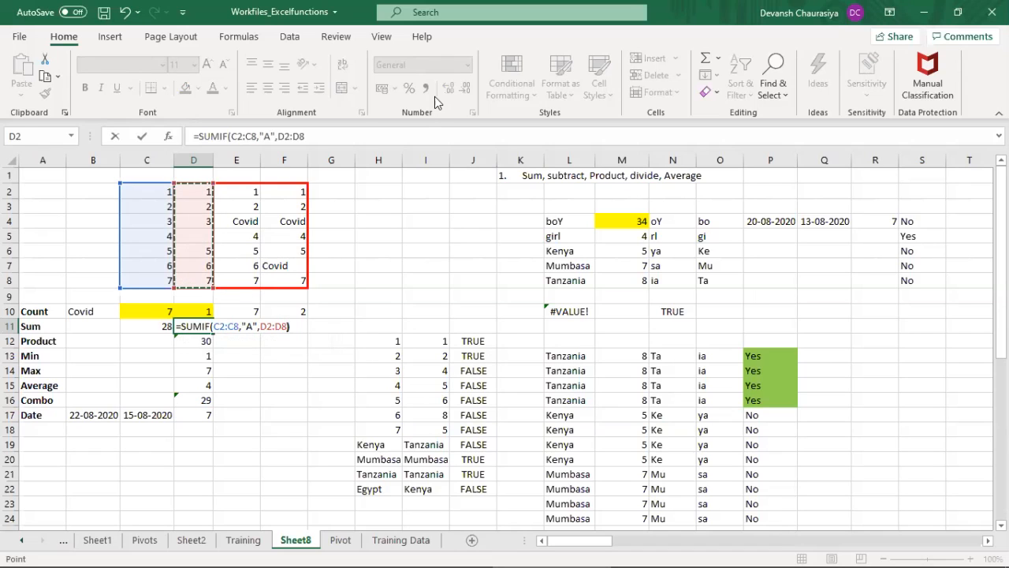
{"action": "key", "text": "Return"}
{"action": "key", "text": "Up"}
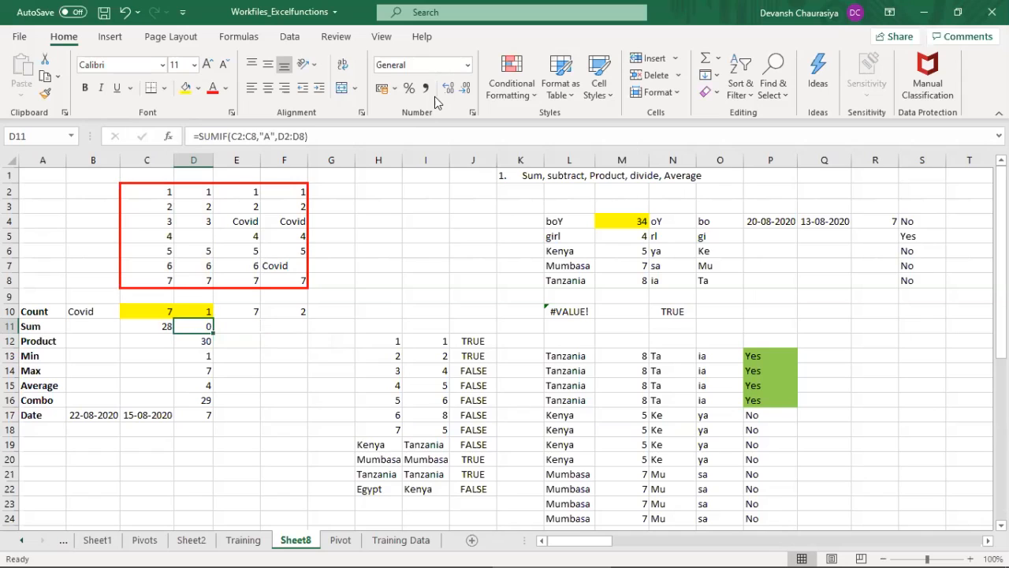
Step: Replace the values in C2 and C3 with A
{"action": "key", "text": "Up"}
{"action": "key", "text": "Up"}
{"action": "key", "text": "Up"}
{"action": "key", "text": "Up"}
{"action": "key", "text": "Up"}
{"action": "key", "text": "Up"}
{"action": "key", "text": "Up"}
{"action": "key", "text": "Up"}
{"action": "key", "text": "Up"}
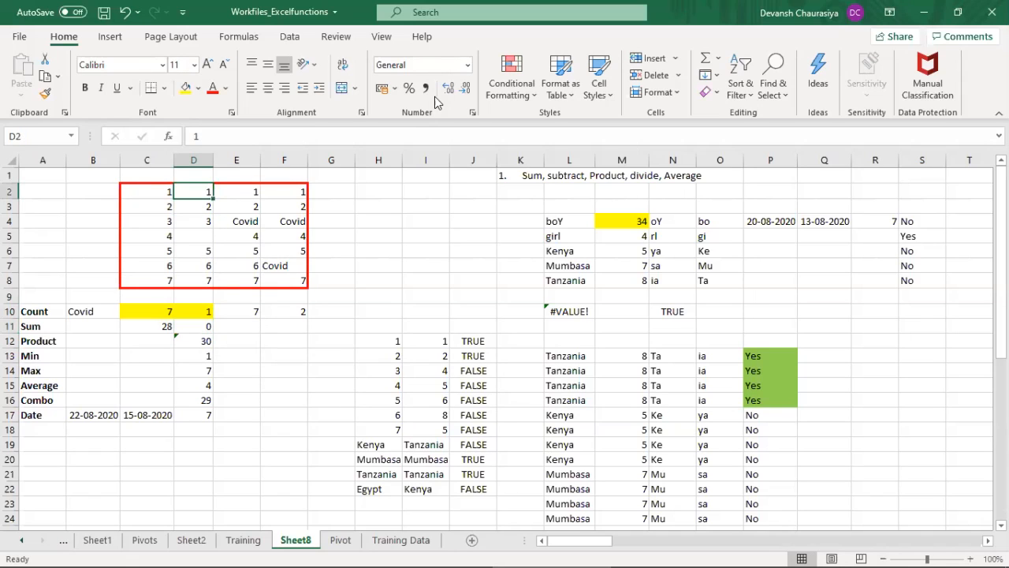
{"action": "key", "text": "Left"}
{"action": "type", "text": "A"}
{"action": "key", "text": "Return"}
{"action": "type", "text": "A"}
{"action": "key", "text": "Return"}
Step: Check the column D values beside the A entries and replace the value in C8 with A
{"action": "key", "text": "Up"}
{"action": "key", "text": "Up"}
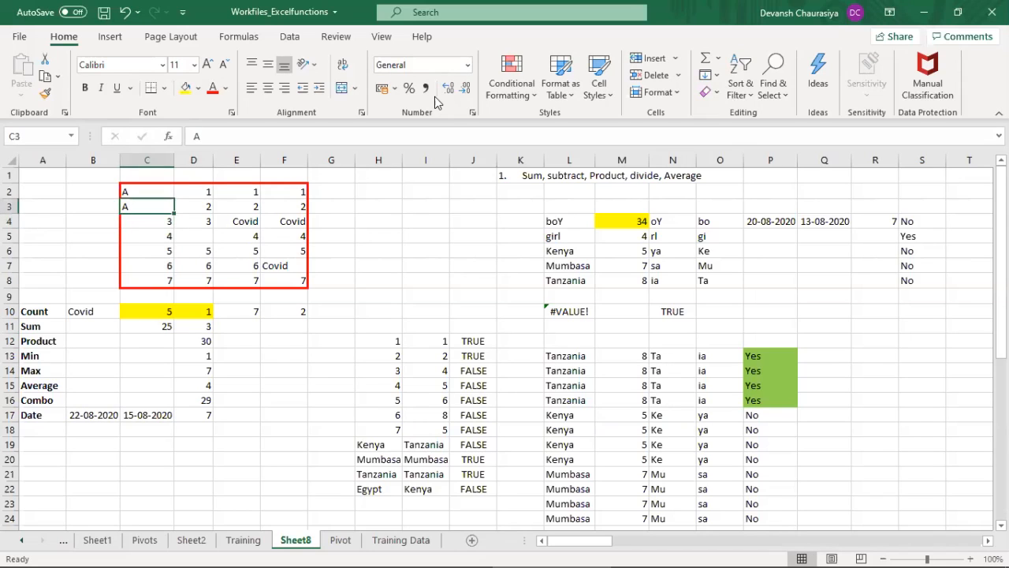
{"action": "key", "text": "Right"}
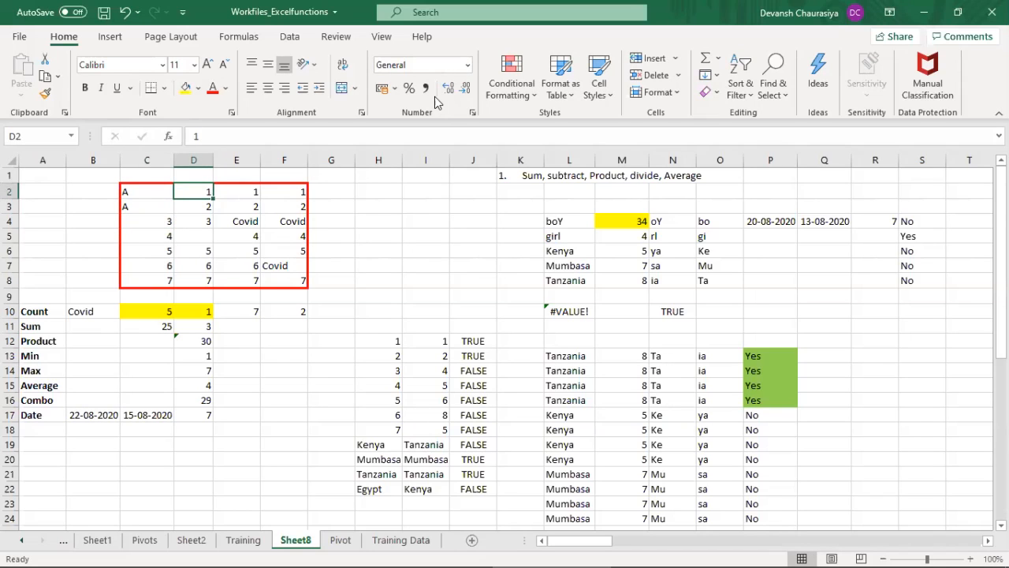
{"action": "key", "text": "Down"}
{"action": "key", "text": "Down"}
{"action": "key", "text": "Down"}
{"action": "key", "text": "Down"}
{"action": "key", "text": "Down"}
{"action": "key", "text": "Down"}
{"action": "key", "text": "Down"}
{"action": "key", "text": "Down"}
{"action": "key", "text": "Down"}
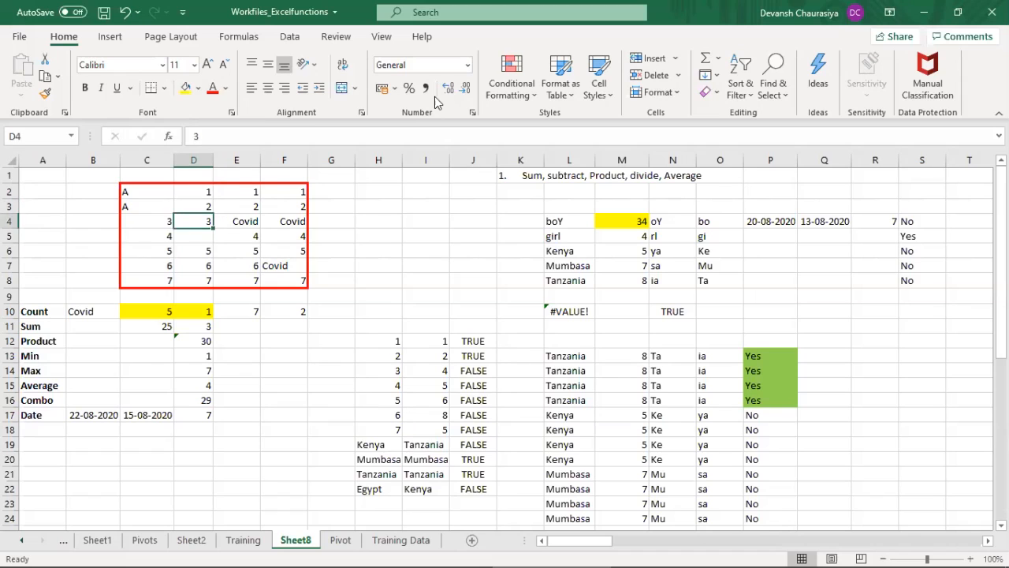
{"action": "key", "text": "F2"}
{"action": "key", "text": "Escape"}
{"action": "key", "text": "Up"}
{"action": "key", "text": "Up"}
{"action": "key", "text": "Up"}
{"action": "key", "text": "Left"}
{"action": "type", "text": "A"}
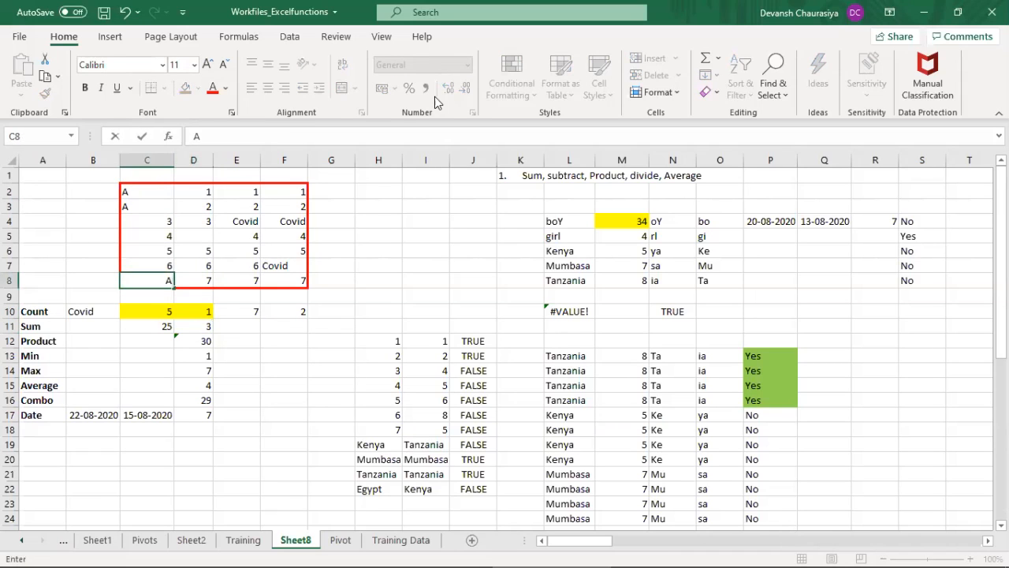
{"action": "key", "text": "Right"}
Step: Inspect the criteria and sum ranges of the SUMIF formula in D11
{"action": "key", "text": "Down"}
{"action": "key", "text": "Down"}
{"action": "key", "text": "Down"}
{"action": "key", "text": "F2"}
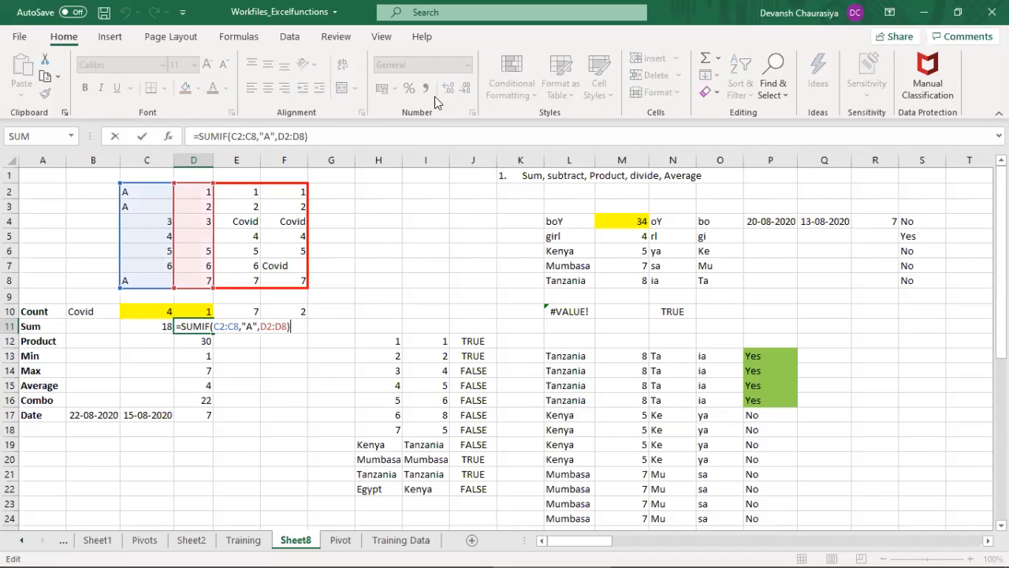
{"action": "key", "text": "Escape"}
{"action": "key", "text": "Down"}
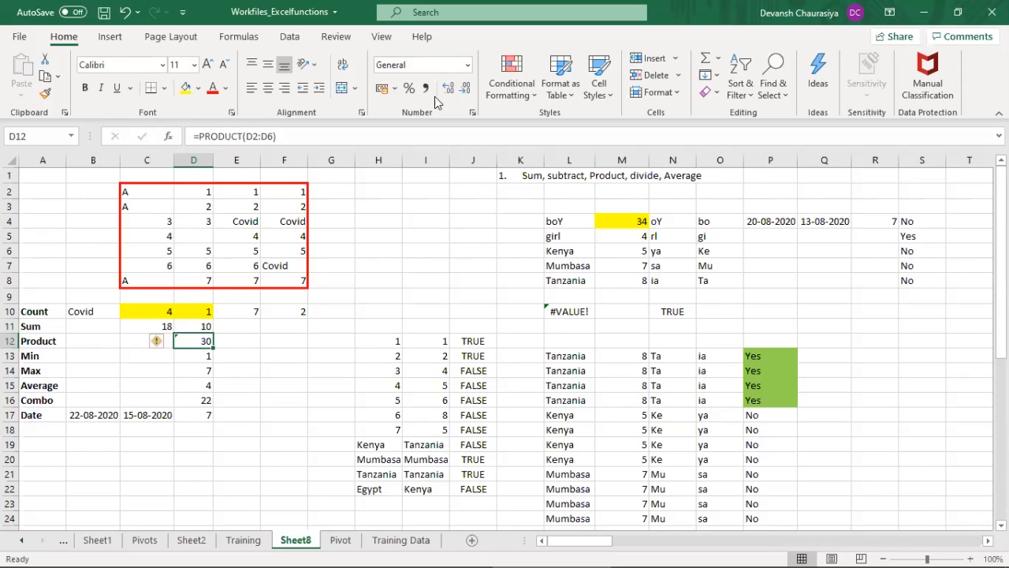
Step: Examine the values in D2:D8 as possible inputs for the Product formula in D12
{"action": "type", "text": "="}
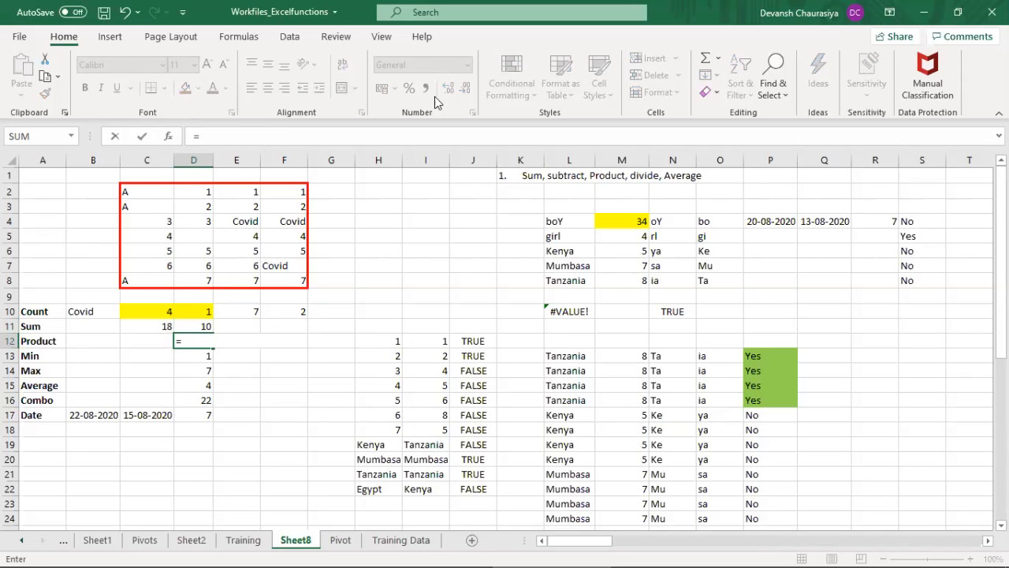
{"action": "key", "text": "Escape"}
{"action": "key", "text": "Up"}
{"action": "key", "text": "Up"}
{"action": "key", "text": "Up"}
{"action": "key", "text": "Up"}
{"action": "key", "text": "Up"}
{"action": "key", "text": "Up"}
{"action": "key", "text": "Up"}
{"action": "key", "text": "Up"}
{"action": "key", "text": "Up"}
{"action": "key", "text": "Up"}
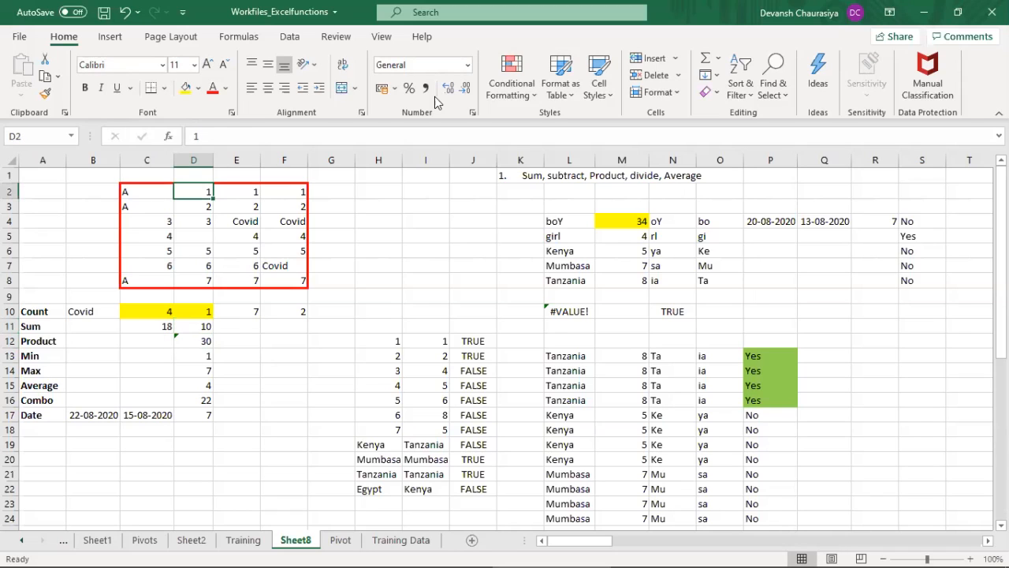
{"action": "key", "text": "Down"}
{"action": "key", "text": "Down"}
{"action": "key", "text": "Down"}
{"action": "key", "text": "Down"}
{"action": "key", "text": "Down"}
{"action": "key", "text": "Down"}
{"action": "key", "text": "Up"}
{"action": "key", "text": "Up"}
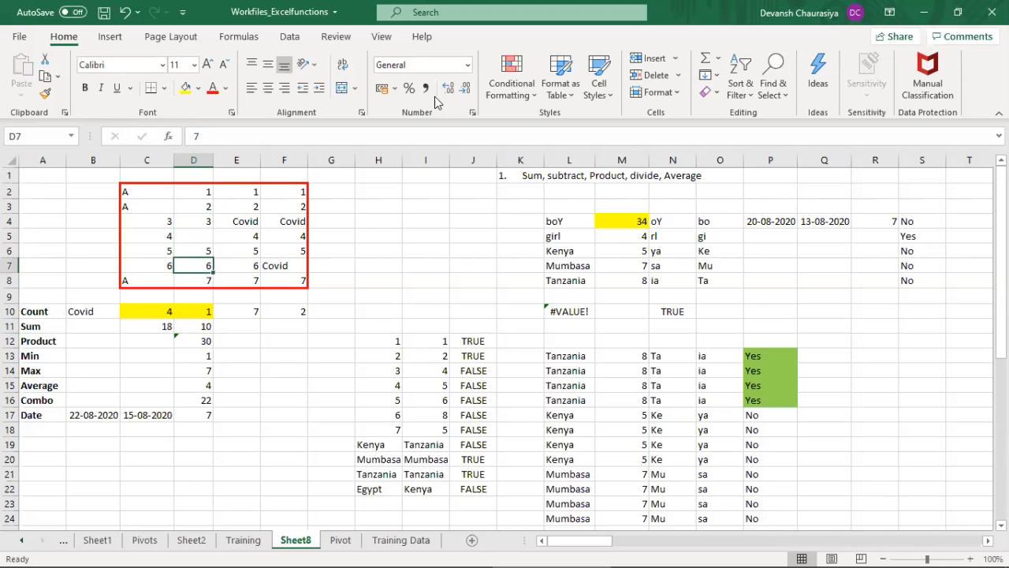
{"action": "key", "text": "Up"}
{"action": "key", "text": "Up"}
{"action": "key", "text": "Up"}
{"action": "key", "text": "Up"}
{"action": "key", "text": "Down"}
{"action": "key", "text": "Down"}
{"action": "key", "text": "Down"}
{"action": "key", "text": "Down"}
{"action": "key", "text": "Down"}
{"action": "key", "text": "Down"}
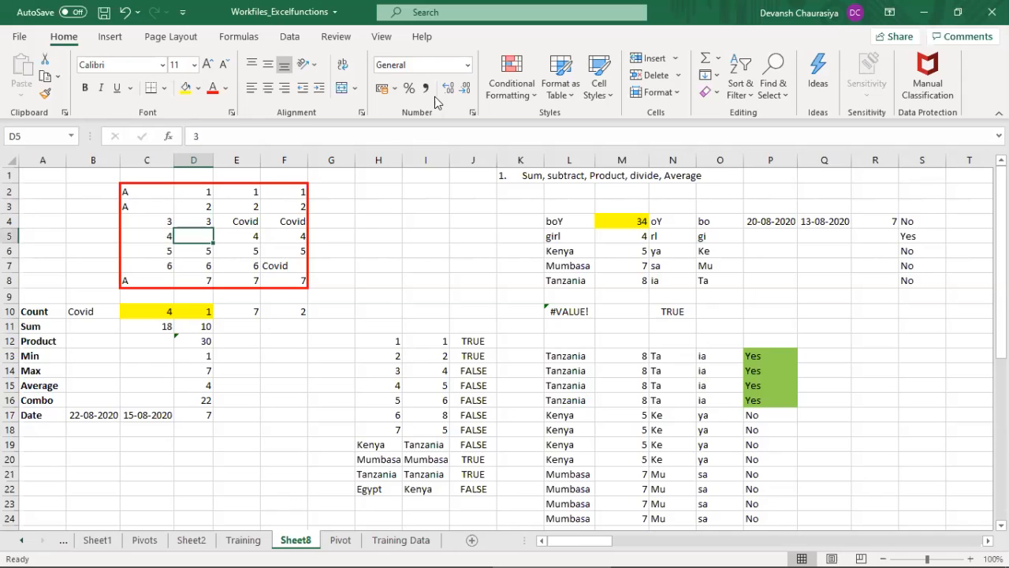
{"action": "key", "text": "Down"}
{"action": "key", "text": "Down"}
{"action": "key", "text": "Down"}
{"action": "key", "text": "Down"}
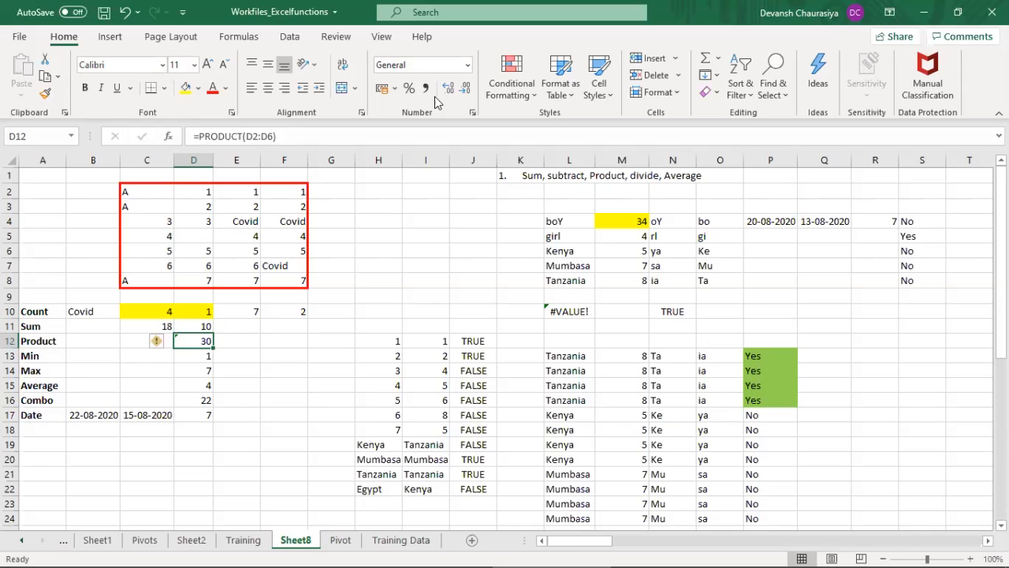
Step: Replace the Product formula in D12 with =PRODUCT(D2:D3)
{"action": "type", "text": "=produ"}
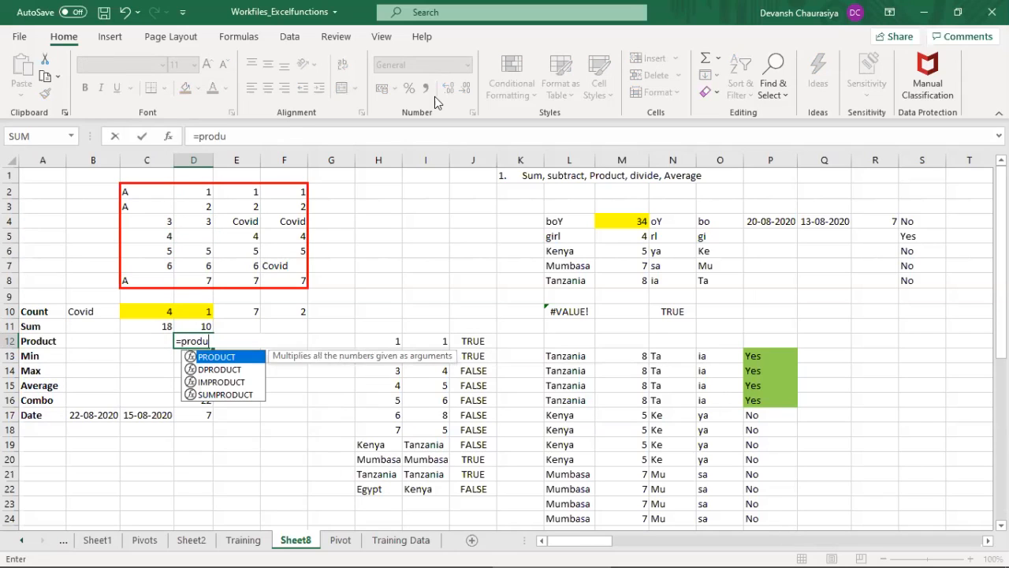
{"action": "key", "text": "Tab"}
{"action": "key", "text": "Up"}
{"action": "key", "text": "Up"}
{"action": "key", "text": "Up"}
{"action": "key", "text": "Up"}
{"action": "key", "text": "Up"}
{"action": "key", "text": "Up"}
{"action": "key", "text": "Up"}
{"action": "key", "text": "Up"}
{"action": "key", "text": "Up"}
{"action": "key", "text": "Up"}
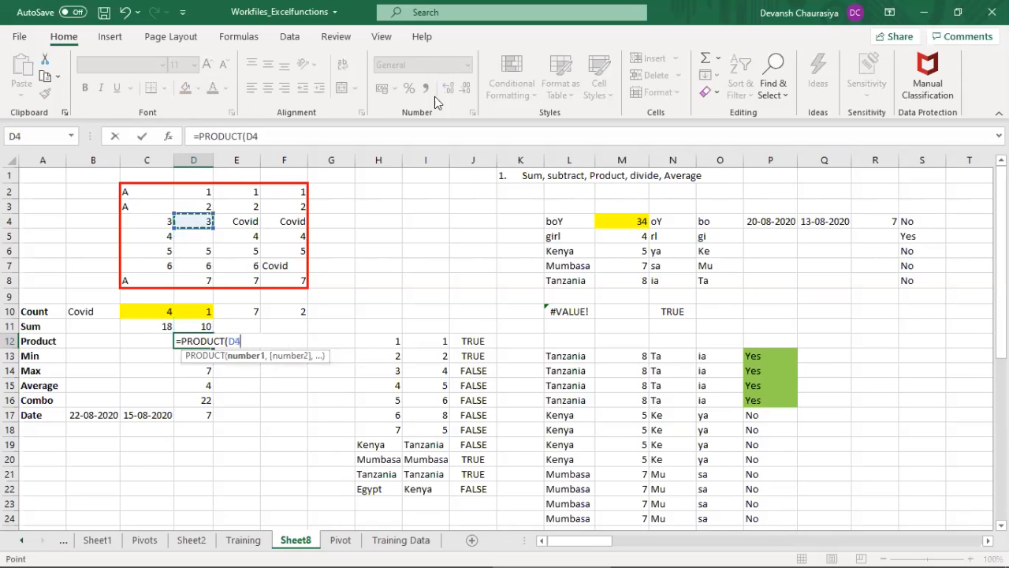
{"action": "key", "text": "shift+Down"}
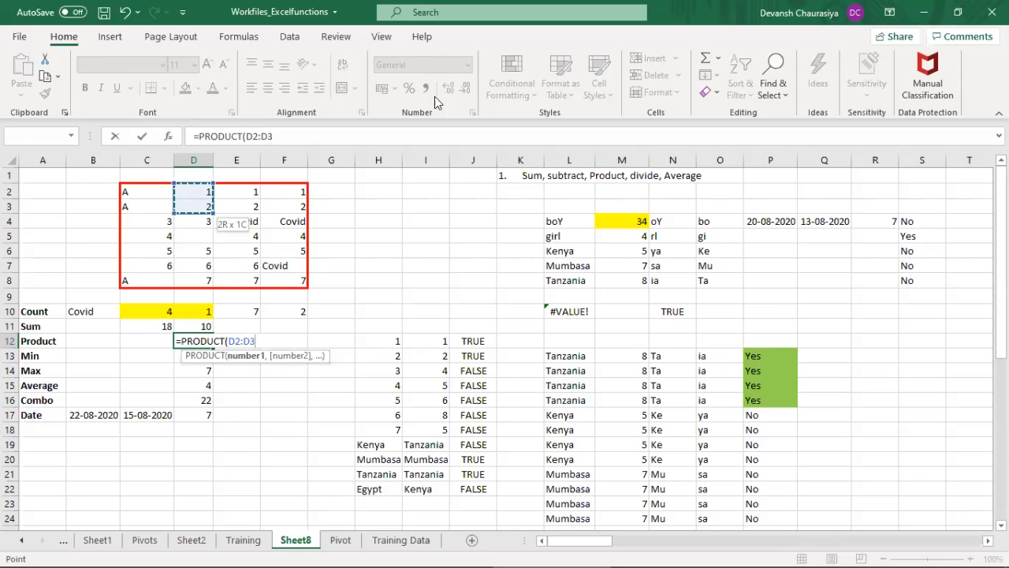
{"action": "key", "text": "Return"}
{"action": "key", "text": "Up"}
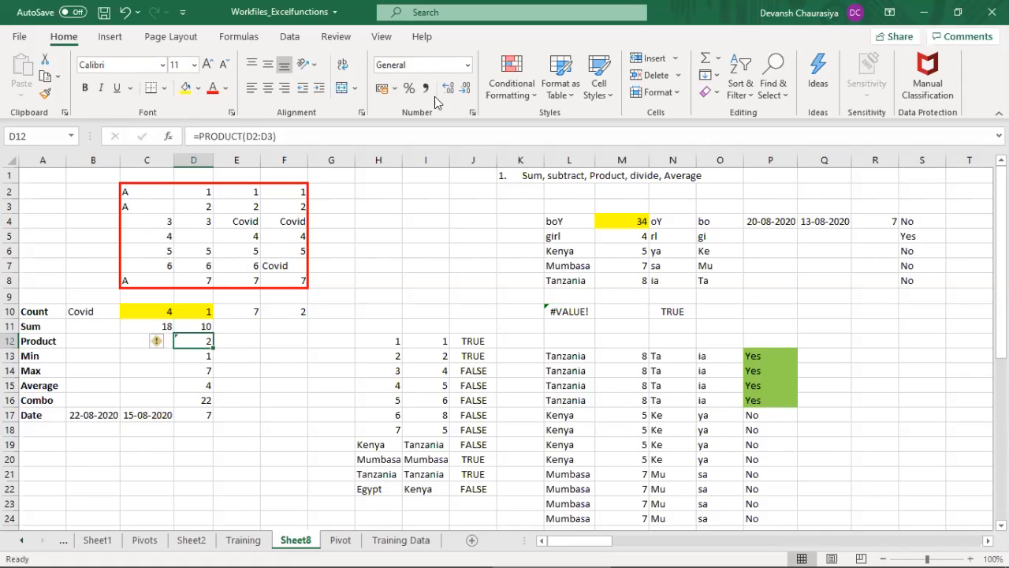
Step: Extend the D12 formula's range so it reads =PRODUCT(D2:D4)
{"action": "key", "text": "F3"}
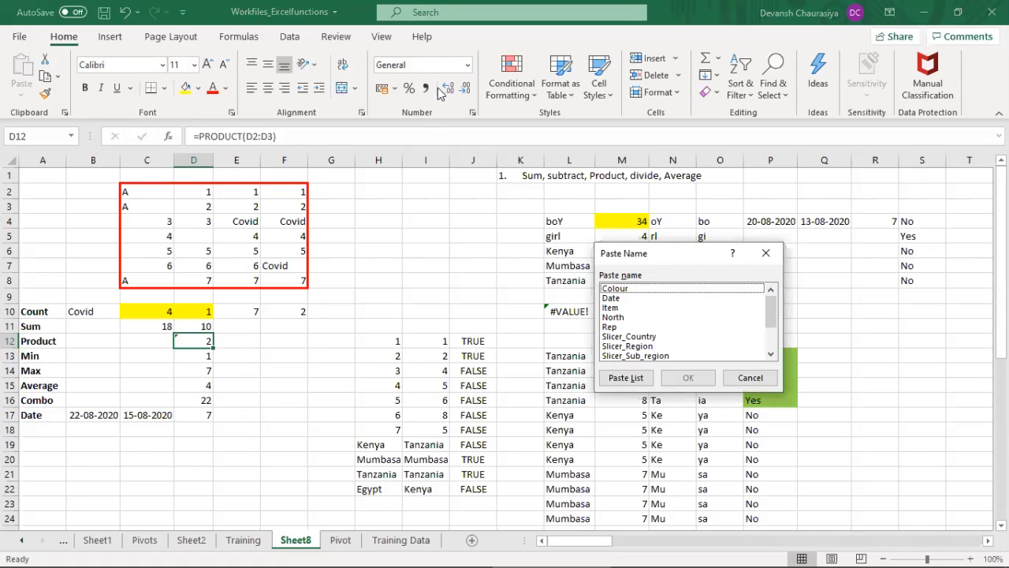
{"action": "key", "text": "Escape"}
{"action": "key", "text": "F2"}
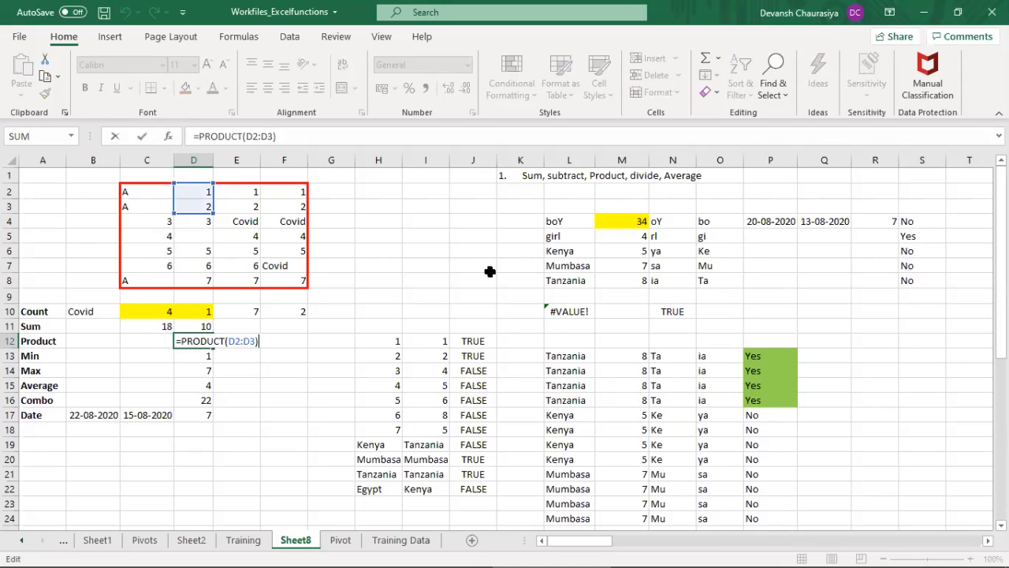
{"action": "key", "text": "BackSpace"}
{"action": "key", "text": "BackSpace"}
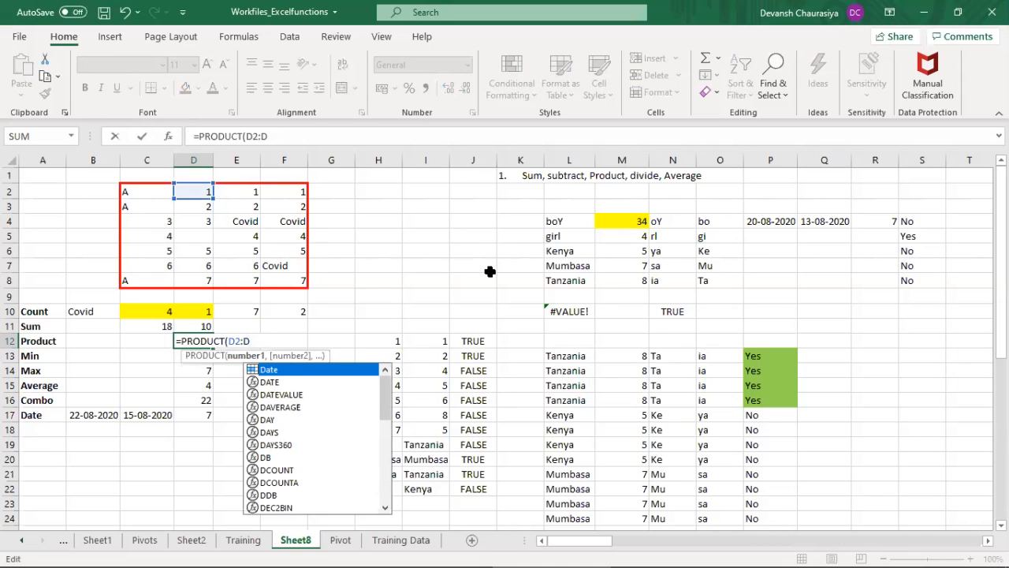
{"action": "type", "text": "4"}
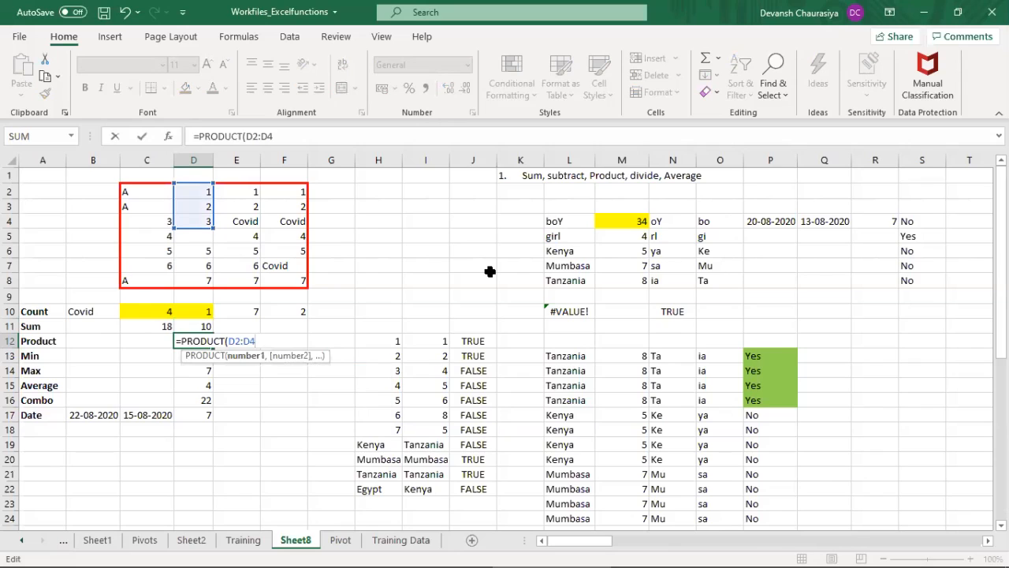
{"action": "type", "text": ")"}
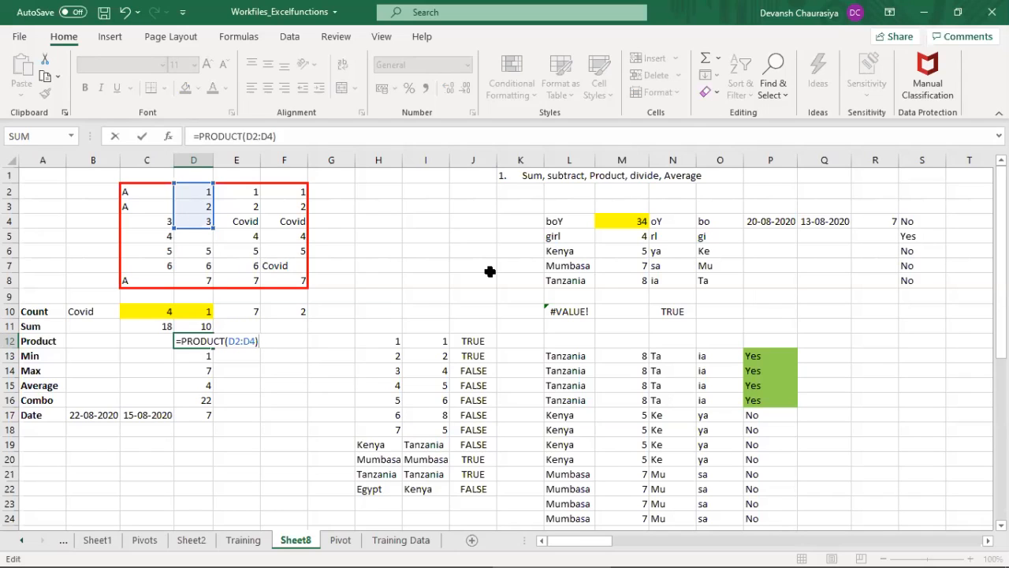
{"action": "key", "text": "Return"}
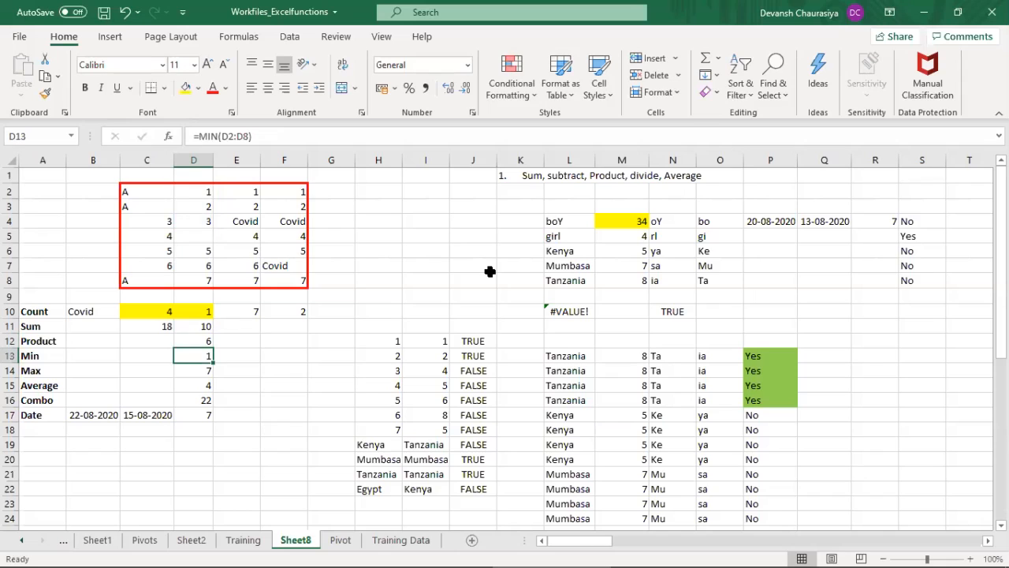
{"action": "key", "text": "Up"}
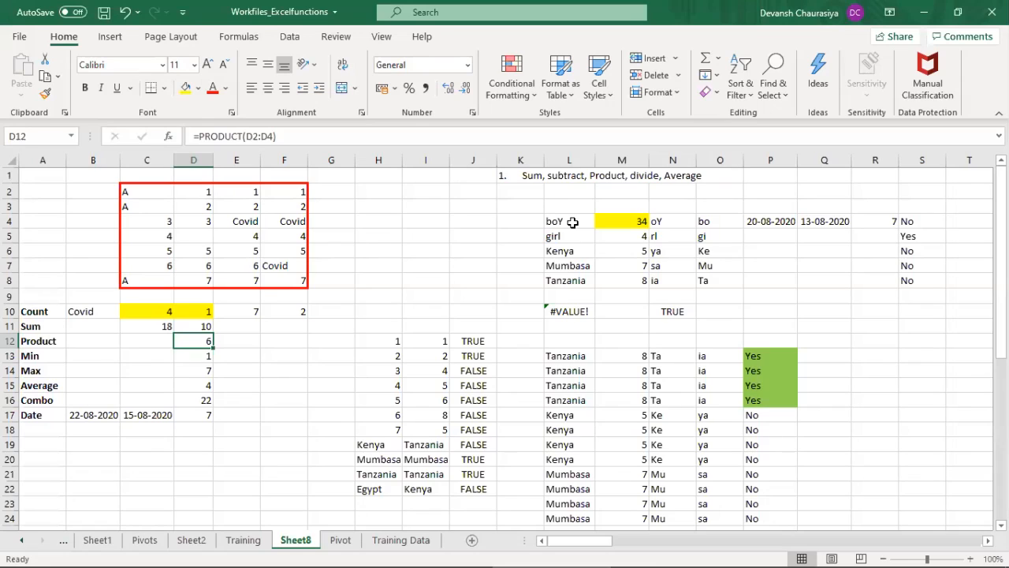
Step: Clear the existing Min and Max formulas in D13 and D14
{"action": "key", "text": "Down"}
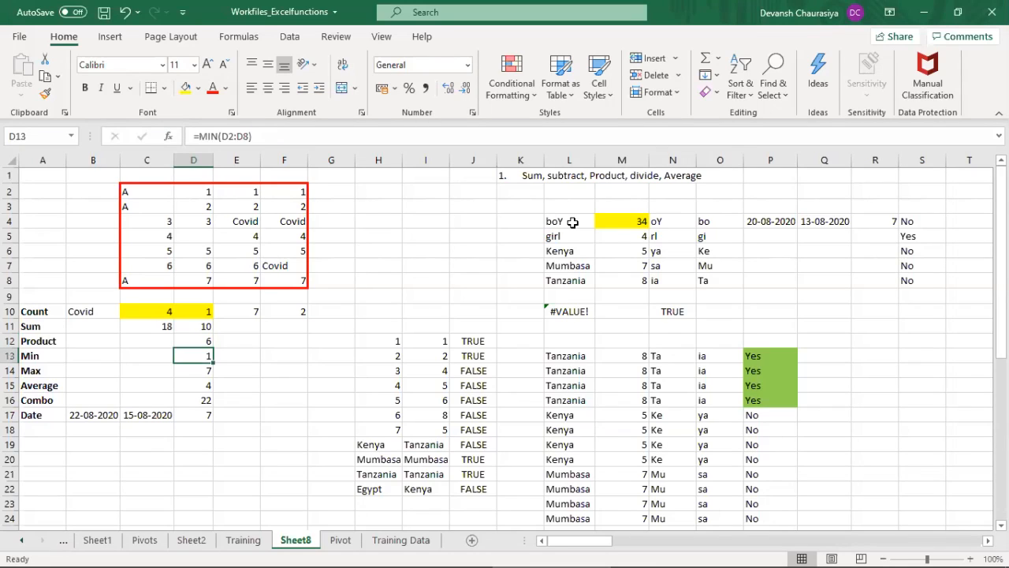
{"action": "key", "text": "Delete"}
{"action": "key", "text": "Down"}
{"action": "key", "text": "Delete"}
{"action": "key", "text": "Up"}
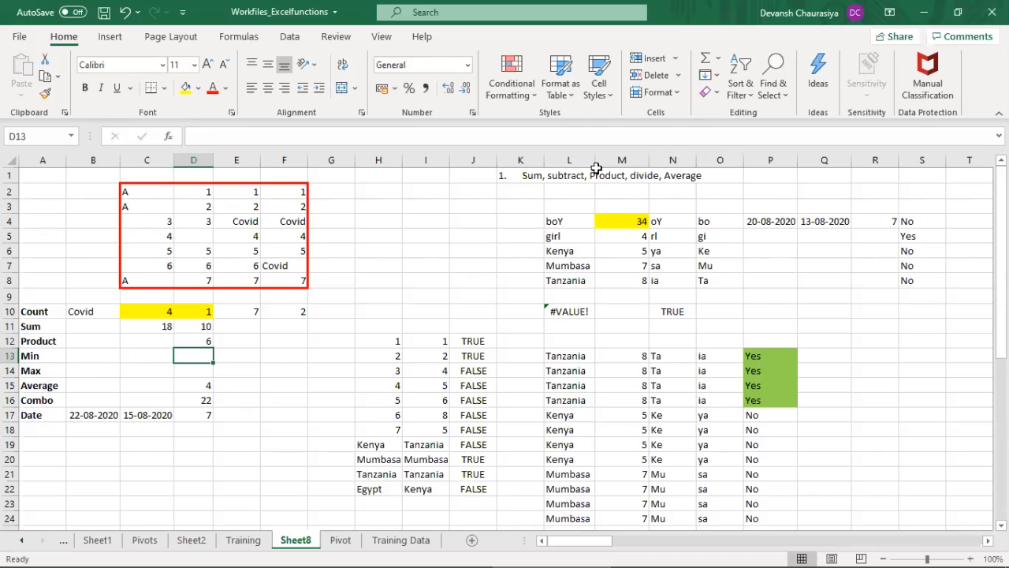
Step: Enter =MIN(D2:D8) in D13 to find the smallest value in column D's data
{"action": "left_click_drag", "start_coordinate": [196, 192], "coordinate": [194, 282]}
{"action": "left_click", "coordinate": [194, 356]}
{"action": "type", "text": "=min"}
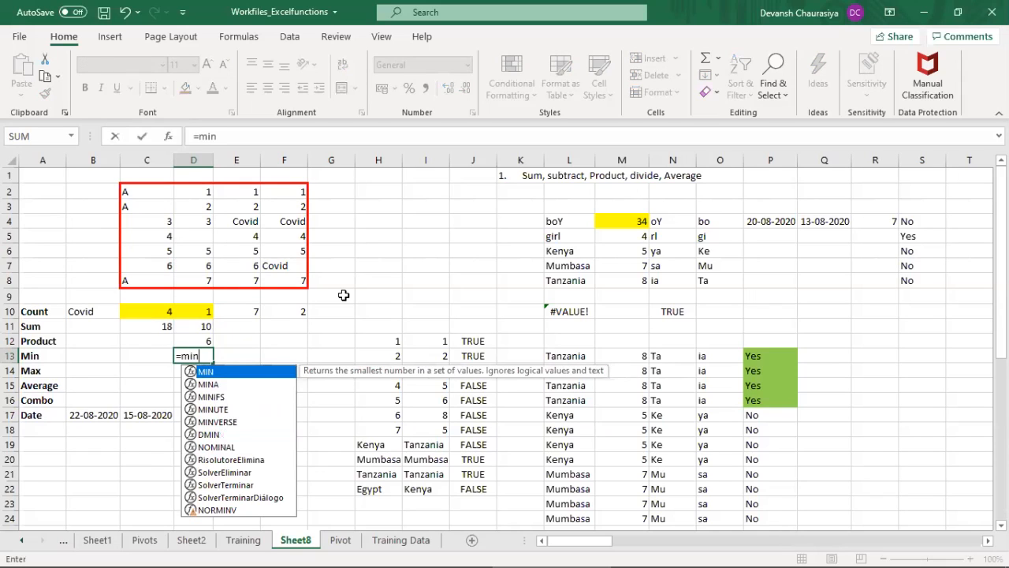
{"action": "key", "text": "Tab"}
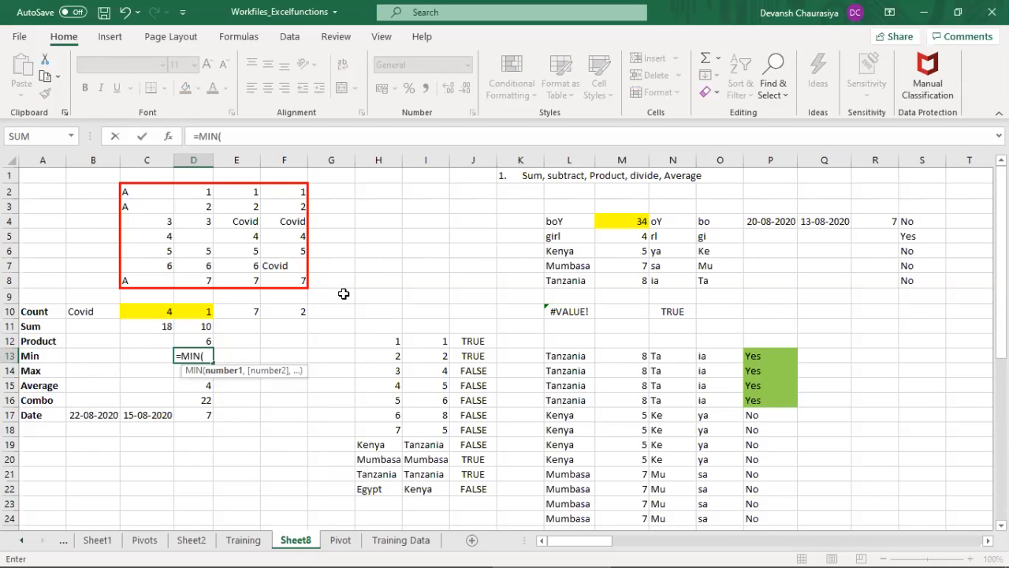
{"action": "left_click", "coordinate": [201, 194]}
{"action": "left_click_drag", "start_coordinate": [201, 194], "coordinate": [197, 281]}
{"action": "type", "text": ")"}
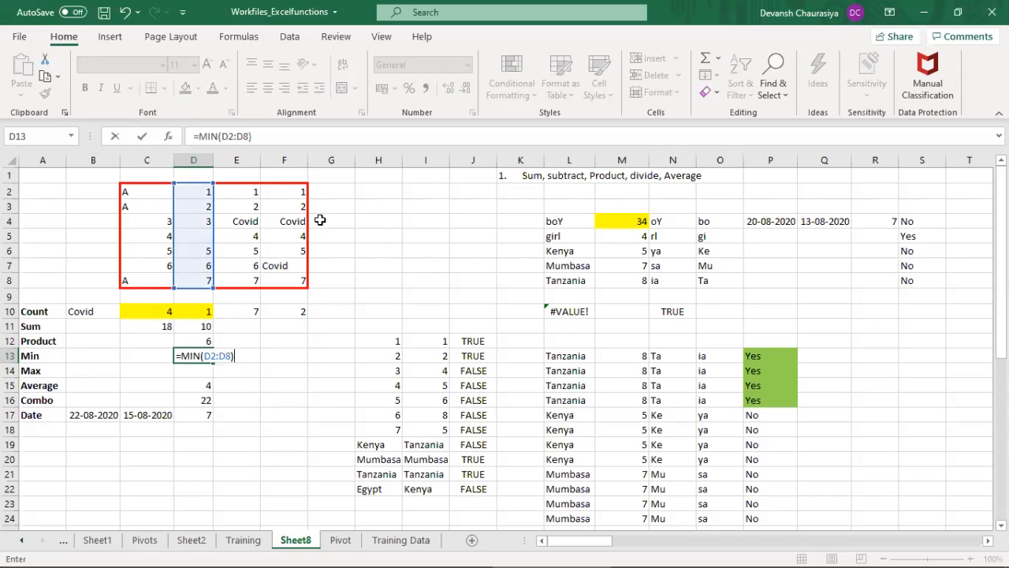
{"action": "key", "text": "Return"}
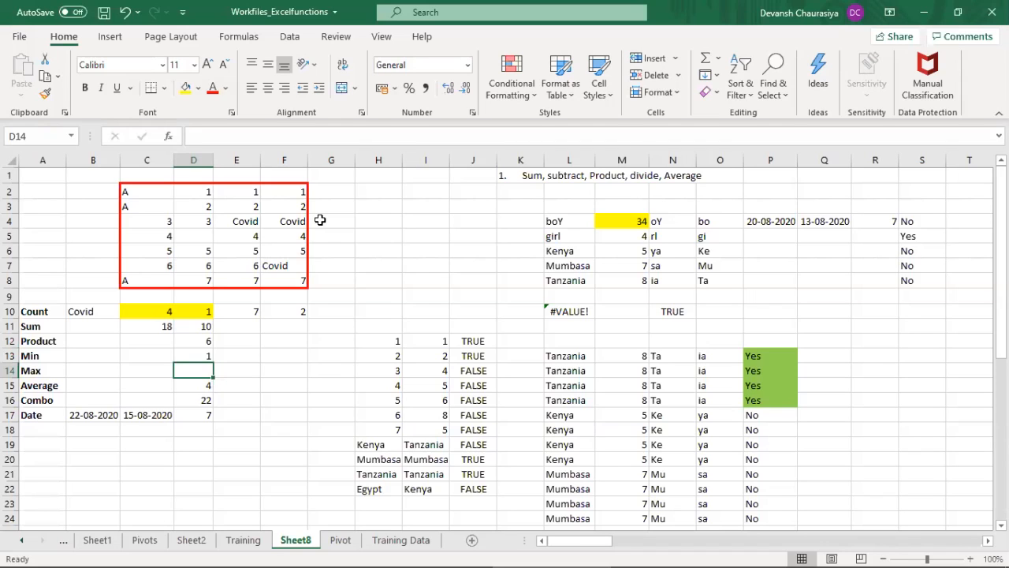
Step: Enter a MAX formula over D2:D8 in D14
{"action": "type", "text": "=mx"}
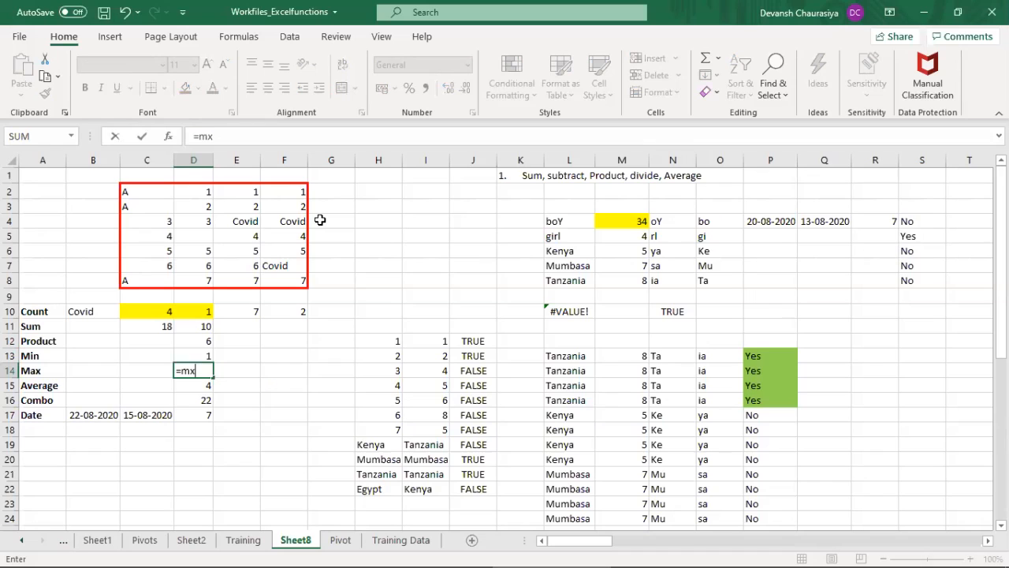
{"action": "key", "text": "BackSpace"}
{"action": "type", "text": "ax"}
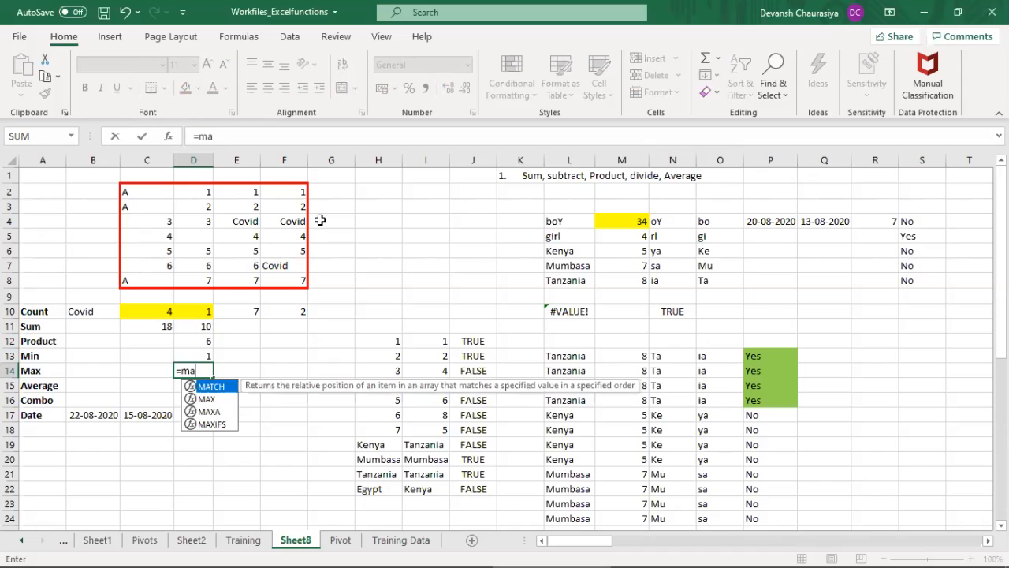
{"action": "key", "text": "Tab"}
{"action": "key", "text": "Up"}
{"action": "key", "text": "Up"}
{"action": "key", "text": "Up"}
{"action": "key", "text": "Up"}
{"action": "key", "text": "Up"}
{"action": "key", "text": "Up"}
{"action": "key", "text": "Up"}
{"action": "key", "text": "Up"}
{"action": "key", "text": "Up"}
{"action": "key", "text": "Up"}
{"action": "key", "text": "Up"}
{"action": "key", "text": "Up"}
{"action": "key", "text": "shift+Down"}
{"action": "key", "text": "shift+Down"}
{"action": "key", "text": "shift+Down"}
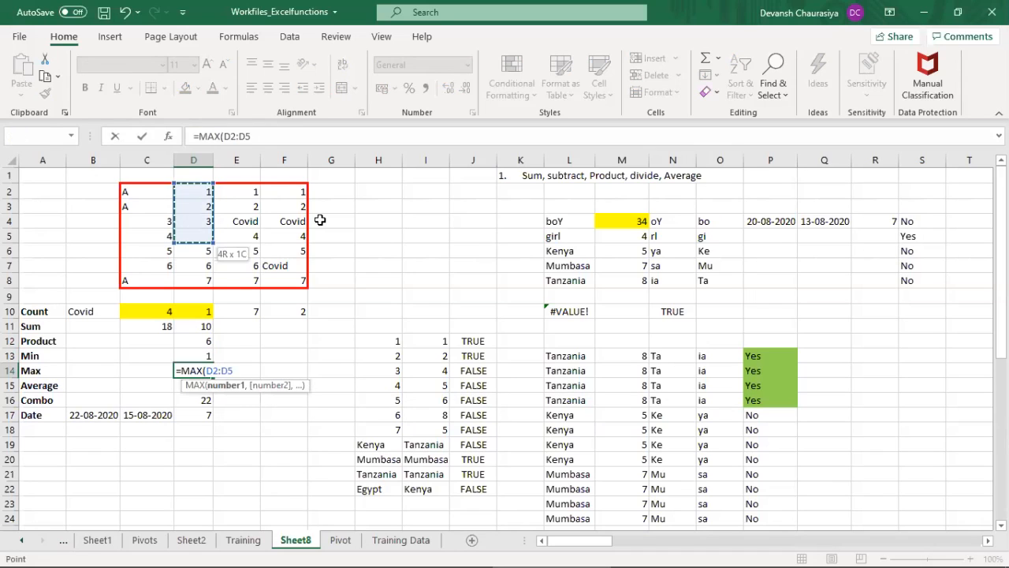
{"action": "key", "text": "shift+Down"}
{"action": "key", "text": "shift+Down"}
{"action": "key", "text": "shift+Down"}
{"action": "key", "text": "Return"}
Step: Enter 100 in D5 to test the MAX formula, and undo the entry
{"action": "key", "text": "Up"}
{"action": "key", "text": "Up"}
{"action": "key", "text": "Up"}
{"action": "key", "text": "Up"}
{"action": "key", "text": "Up"}
{"action": "key", "text": "Up"}
{"action": "key", "text": "Up"}
{"action": "key", "text": "Up"}
{"action": "key", "text": "Up"}
{"action": "key", "text": "Up"}
{"action": "type", "text": "100"}
{"action": "key", "text": "Return"}
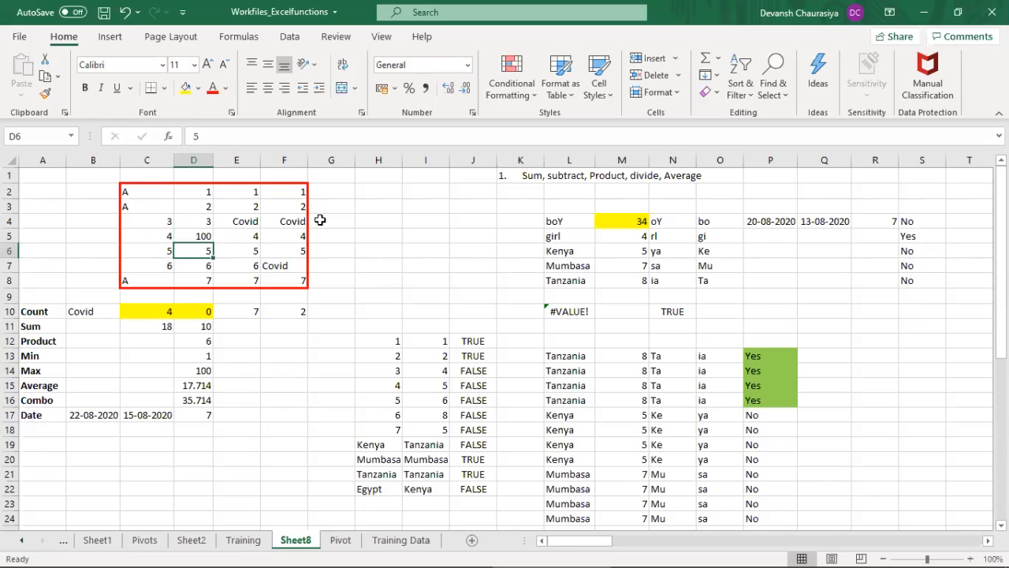
{"action": "key", "text": "ctrl+z"}
Step: Go to the Combo row and view the formula in D16
{"action": "key", "text": "Down"}
{"action": "key", "text": "Down"}
{"action": "key", "text": "Down"}
{"action": "key", "text": "Down"}
{"action": "key", "text": "Down"}
{"action": "key", "text": "Down"}
{"action": "key", "text": "Down"}
{"action": "key", "text": "Down"}
{"action": "key", "text": "Down"}
{"action": "key", "text": "Down"}
{"action": "key", "text": "Down"}
{"action": "key", "text": "Down"}
{"action": "key", "text": "Down"}
{"action": "key", "text": "Down"}
{"action": "key", "text": "Down"}
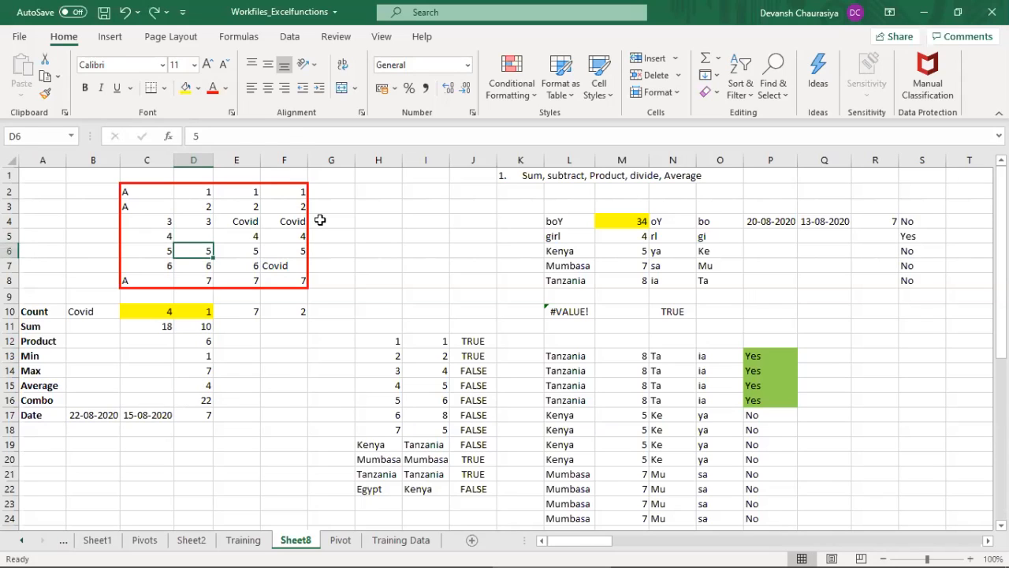
{"action": "key", "text": "Up"}
{"action": "key", "text": "Up"}
{"action": "key", "text": "Up"}
{"action": "key", "text": "Up"}
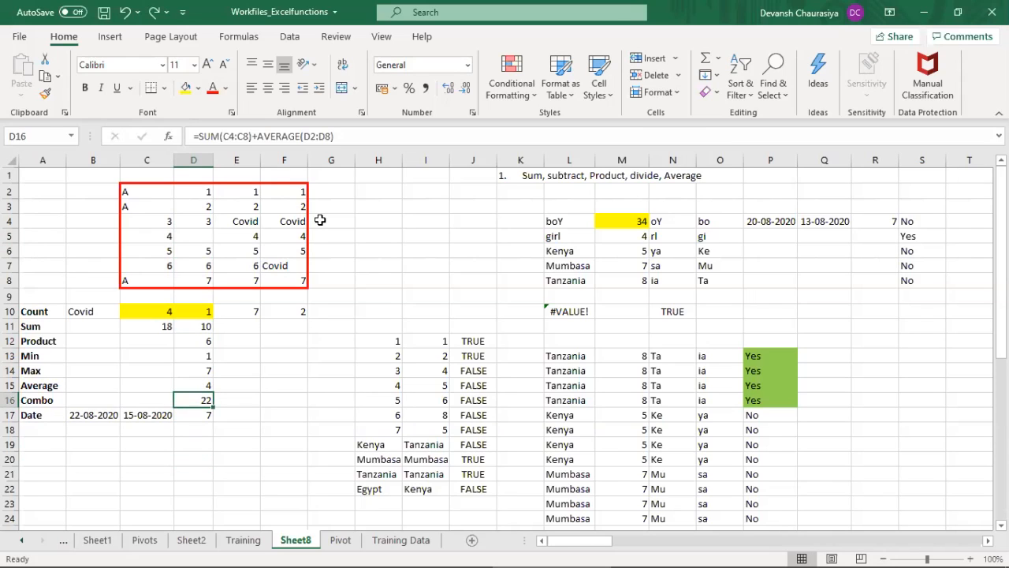
Step: Enter =AVERAGE(D2:D8) in D15 for the Average row
{"action": "left_click_drag", "start_coordinate": [201, 192], "coordinate": [199, 275]}
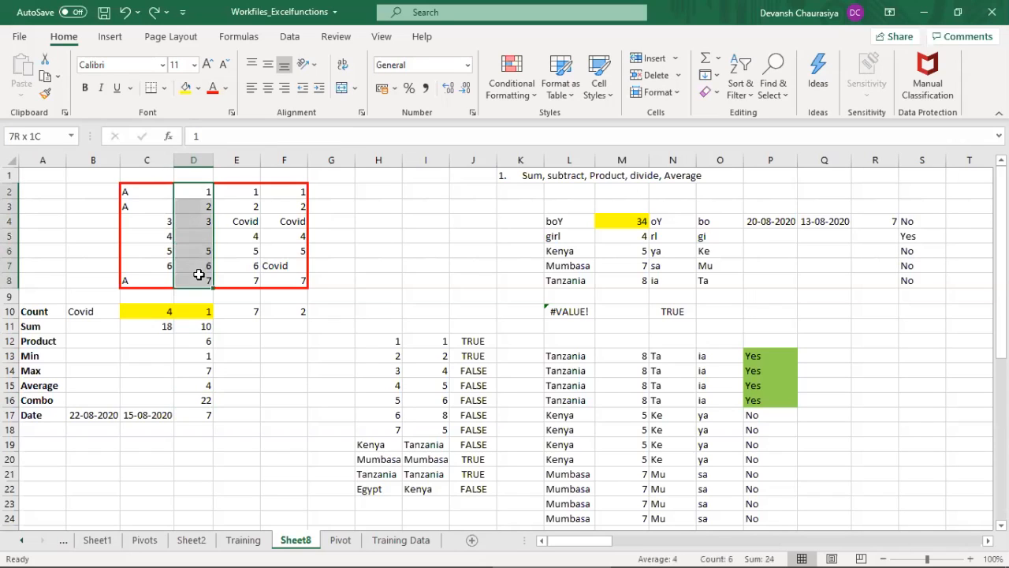
{"action": "left_click", "coordinate": [22, 385]}
{"action": "left_click", "coordinate": [225, 394]}
{"action": "key", "text": "Left"}
{"action": "key", "text": "Up"}
{"action": "type", "text": "=ave"}
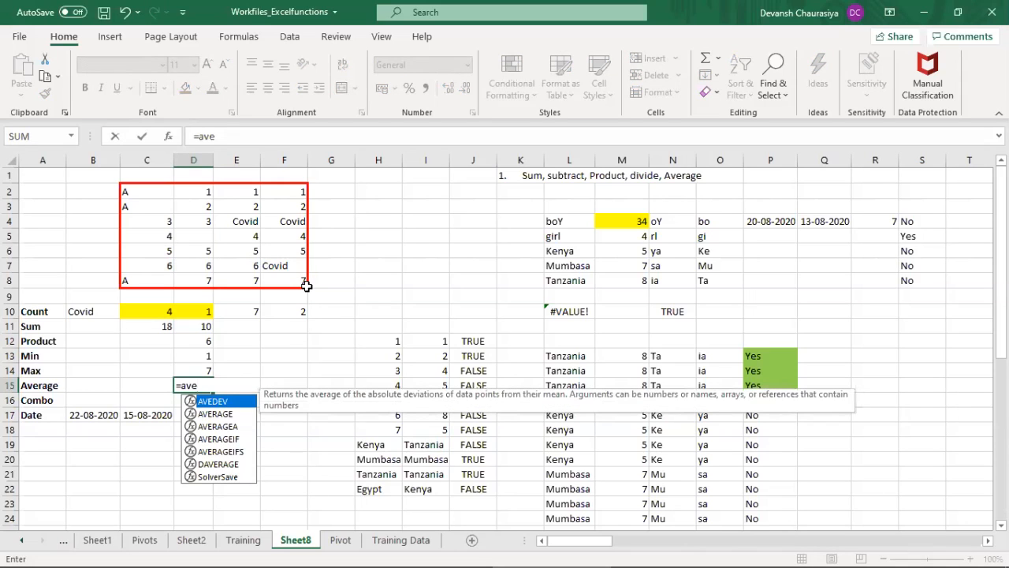
{"action": "type", "text": "rage"}
{"action": "key", "text": "Tab"}
{"action": "key", "text": "Up"}
{"action": "key", "text": "Up"}
{"action": "key", "text": "Up"}
{"action": "key", "text": "Up"}
{"action": "key", "text": "Up"}
{"action": "key", "text": "Up"}
{"action": "key", "text": "Up"}
{"action": "key", "text": "Up"}
{"action": "key", "text": "Up"}
{"action": "key", "text": "Up"}
{"action": "key", "text": "Up"}
{"action": "key", "text": "Up"}
{"action": "key", "text": "Up"}
{"action": "key", "text": "shift+Down"}
{"action": "key", "text": "shift+Down"}
{"action": "key", "text": "shift+Down"}
{"action": "key", "text": "shift+Down"}
{"action": "key", "text": "shift+Down"}
{"action": "key", "text": "shift+Down"}
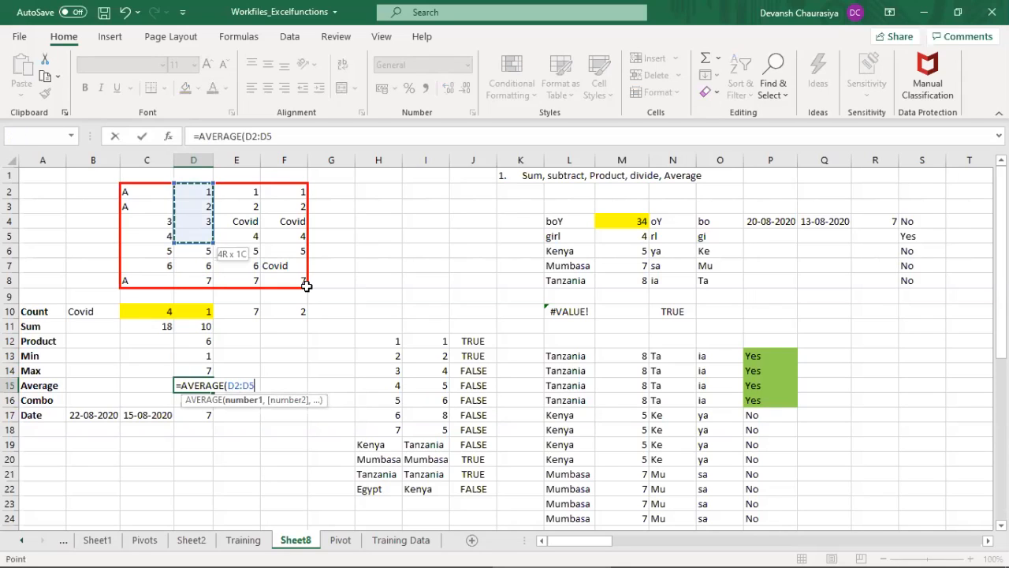
{"action": "type", "text": ")"}
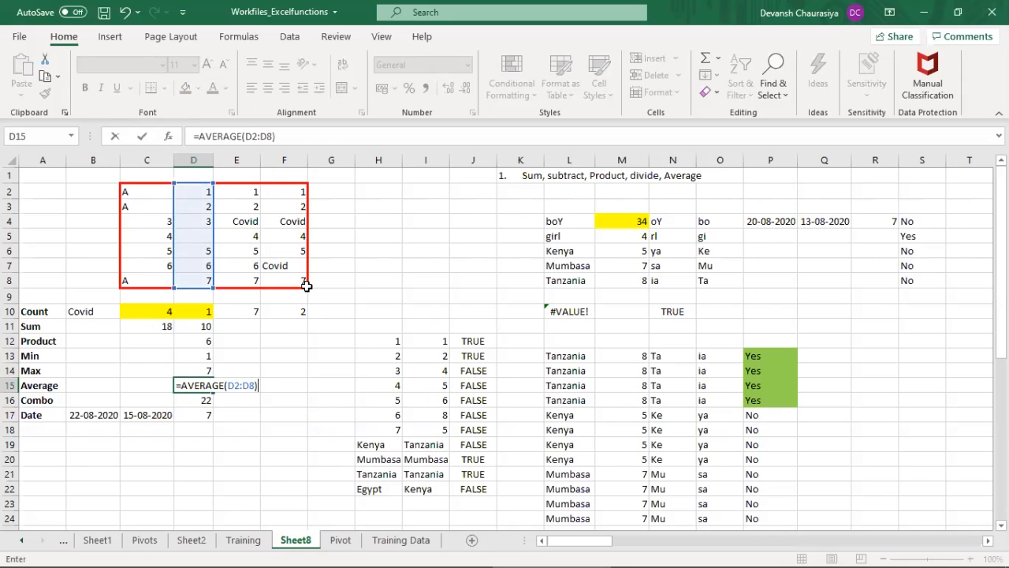
{"action": "key", "text": "Return"}
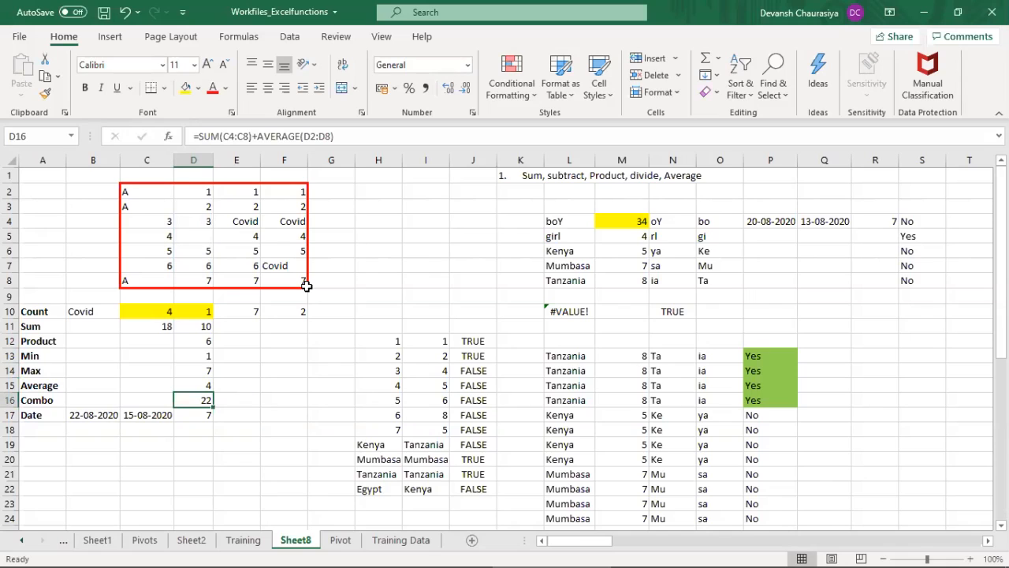
Step: Clear the Combo formula in D16 and highlight ranges C4:C7 and D2:D8 in yellow
{"action": "key", "text": "Delete"}
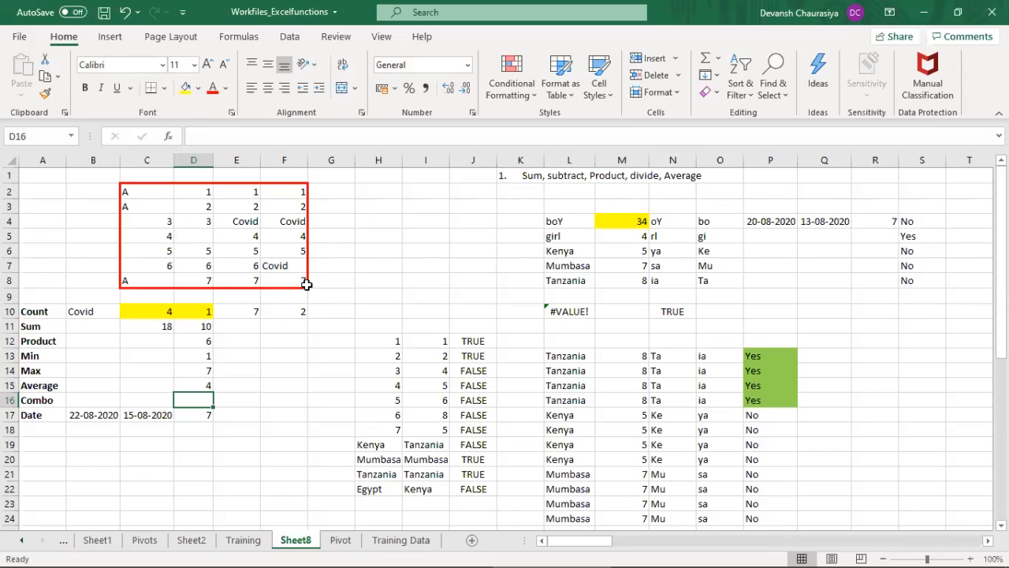
{"action": "left_click", "coordinate": [162, 224]}
{"action": "left_click_drag", "start_coordinate": [160, 231], "coordinate": [153, 265]}
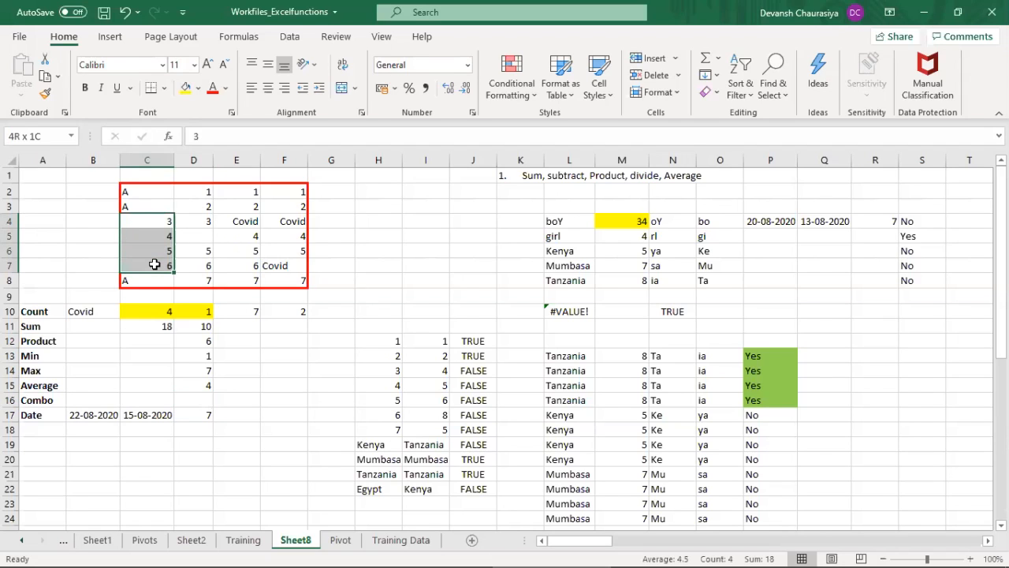
{"action": "left_click", "coordinate": [187, 87]}
{"action": "left_click_drag", "start_coordinate": [197, 192], "coordinate": [196, 276]}
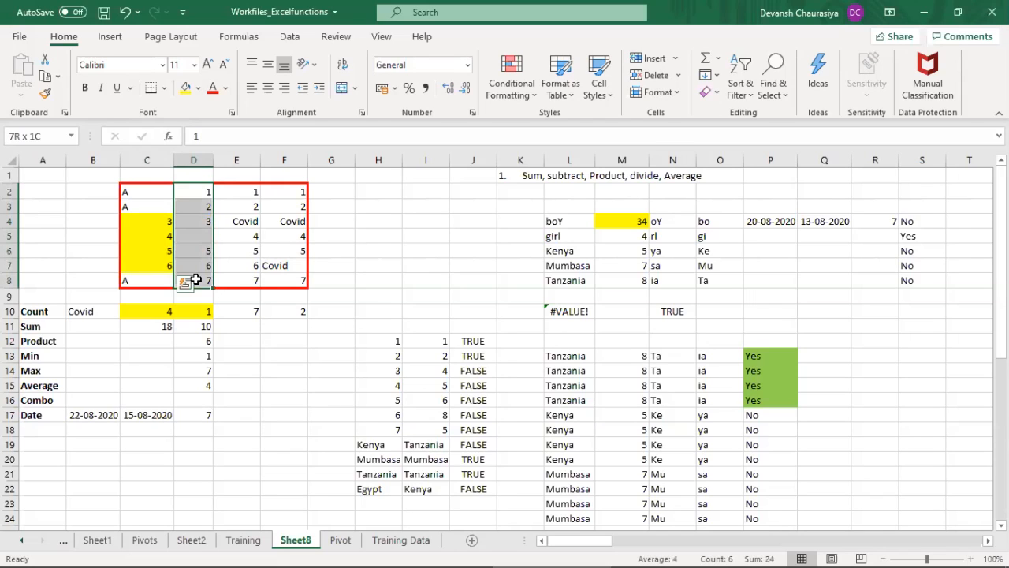
{"action": "left_click", "coordinate": [187, 87]}
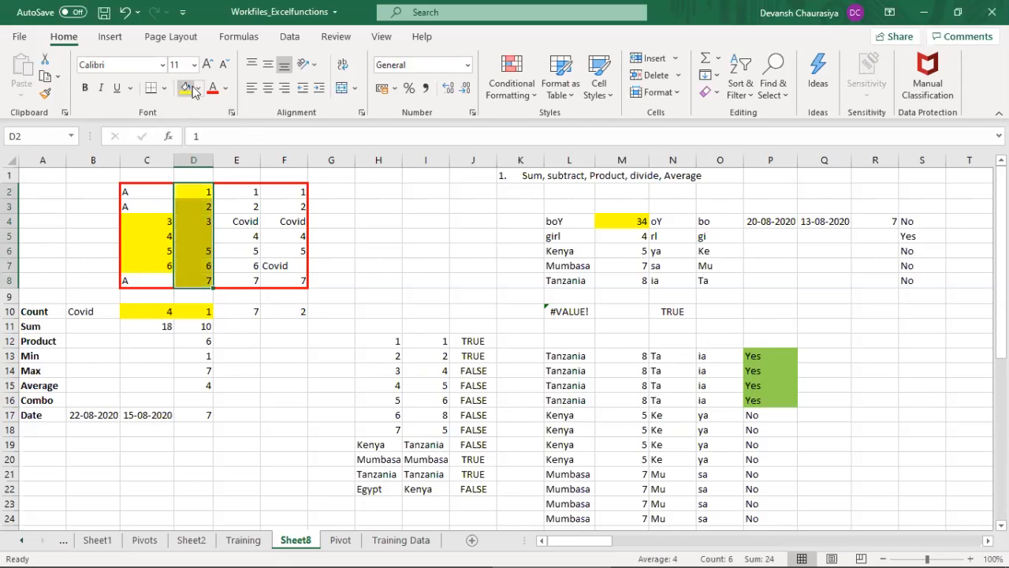
Step: Start the Combo formula in D16 with =SUM(C4:C7) followed by a plus sign
{"action": "left_click", "coordinate": [192, 399]}
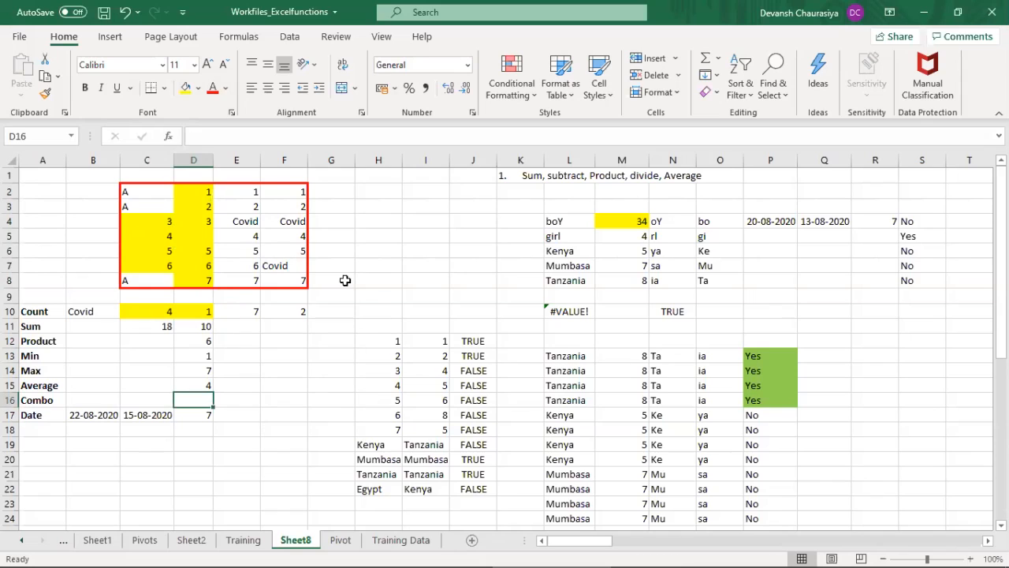
{"action": "type", "text": "=sum"}
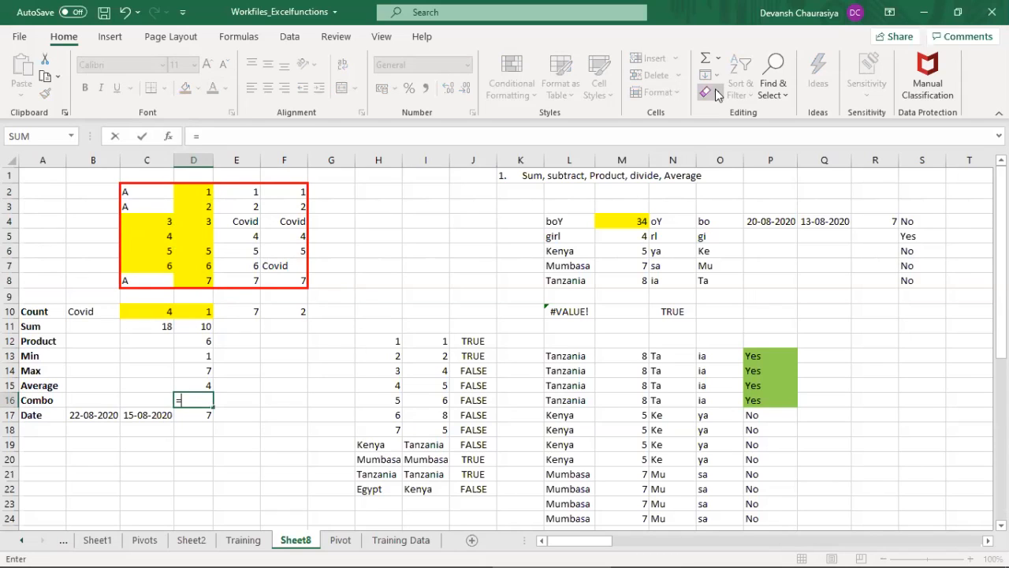
{"action": "key", "text": "Tab"}
{"action": "key", "text": "Up"}
{"action": "key", "text": "Up"}
{"action": "key", "text": "Up"}
{"action": "key", "text": "Up"}
{"action": "key", "text": "Up"}
{"action": "key", "text": "Up"}
{"action": "key", "text": "Up"}
{"action": "key", "text": "Up"}
{"action": "key", "text": "Up"}
{"action": "key", "text": "Up"}
{"action": "key", "text": "Up"}
{"action": "key", "text": "Up"}
{"action": "key", "text": "Left"}
{"action": "key", "text": "shift+Down"}
{"action": "key", "text": "shift+Down"}
{"action": "key", "text": "shift+Down"}
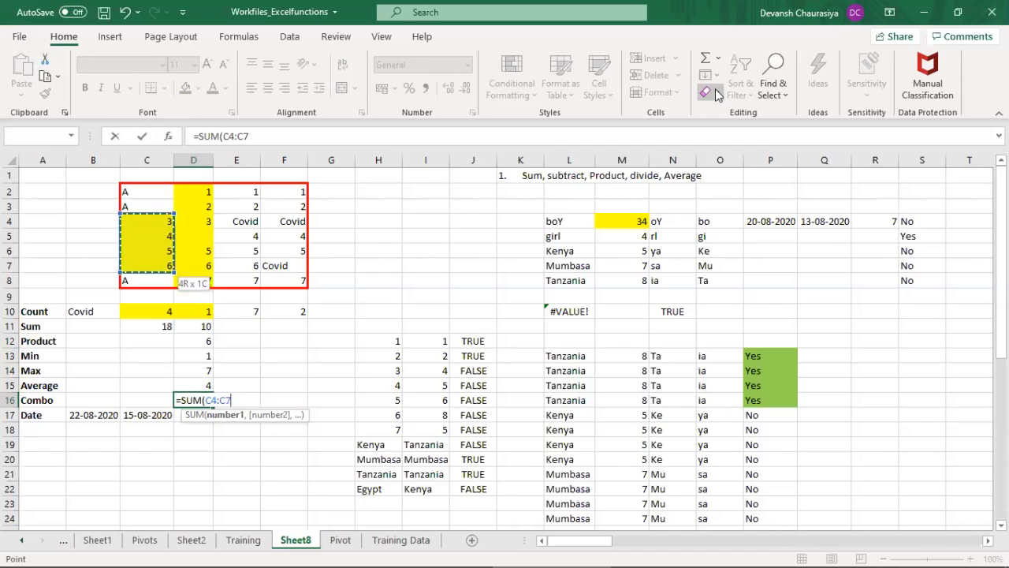
{"action": "type", "text": ")+"}
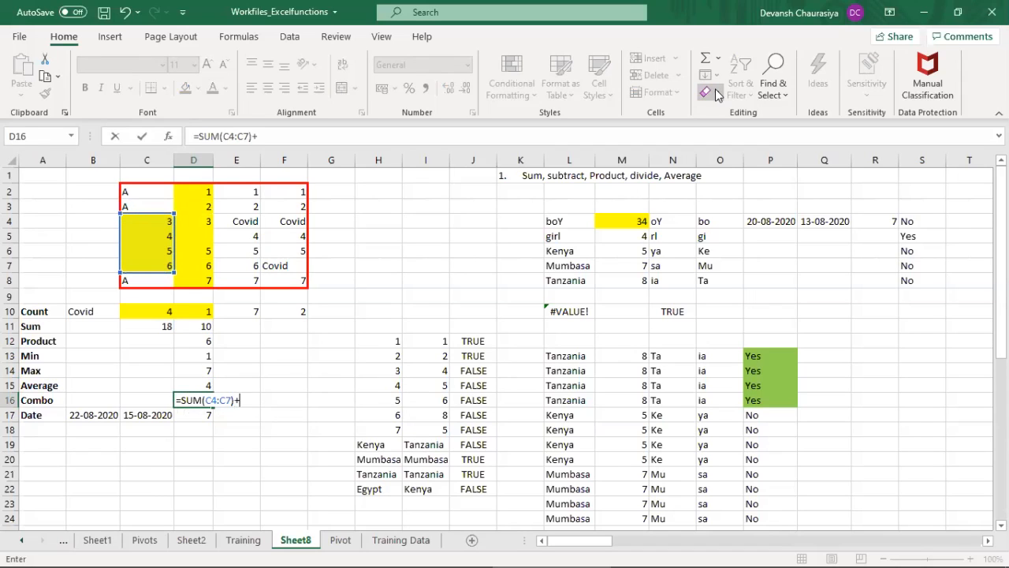
{"action": "type", "text": "ave"}
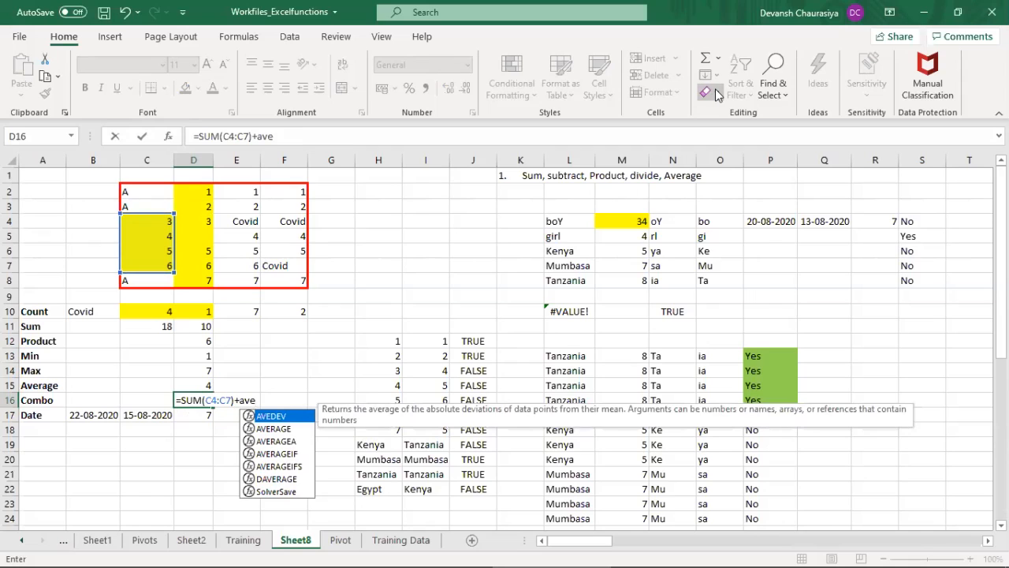
Step: Complete the D16 formula by adding AVERAGE(D2:D8) to the sum
{"action": "key", "text": "Down"}
{"action": "key", "text": "Tab"}
{"action": "key", "text": "Up"}
{"action": "key", "text": "Up"}
{"action": "key", "text": "Up"}
{"action": "key", "text": "Up"}
{"action": "key", "text": "Up"}
{"action": "key", "text": "Up"}
{"action": "key", "text": "Up"}
{"action": "key", "text": "Up"}
{"action": "key", "text": "Up"}
{"action": "key", "text": "Up"}
{"action": "key", "text": "Up"}
{"action": "key", "text": "Up"}
{"action": "key", "text": "Up"}
{"action": "key", "text": "Up"}
{"action": "key", "text": "Up"}
{"action": "key", "text": "Down"}
{"action": "key", "text": "shift+Down"}
{"action": "key", "text": "shift+Down"}
{"action": "key", "text": "shift+Down"}
{"action": "key", "text": "shift+Down"}
{"action": "key", "text": "shift+Down"}
{"action": "key", "text": "shift+Down"}
{"action": "type", "text": ")"}
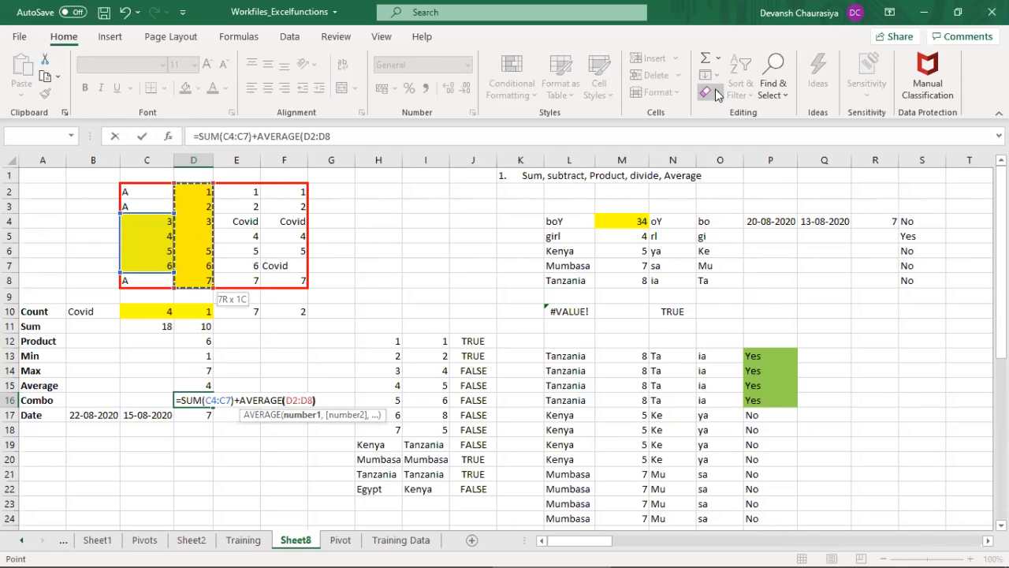
{"action": "key", "text": "Return"}
{"action": "key", "text": "Up"}
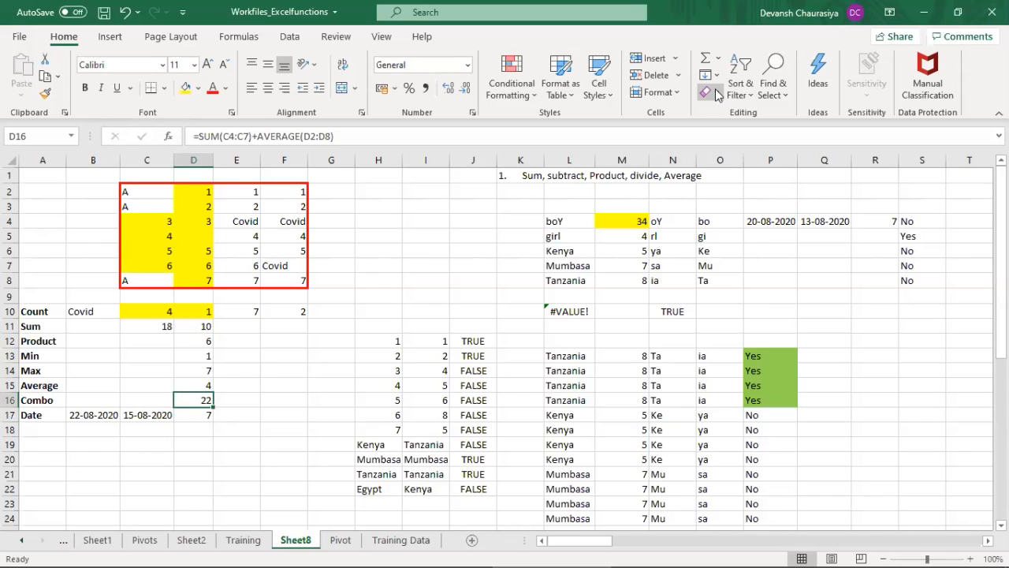
Step: Enter =TODAY() in B17 of the Date row
{"action": "key", "text": "Down"}
{"action": "key", "text": "Left"}
{"action": "key", "text": "Left"}
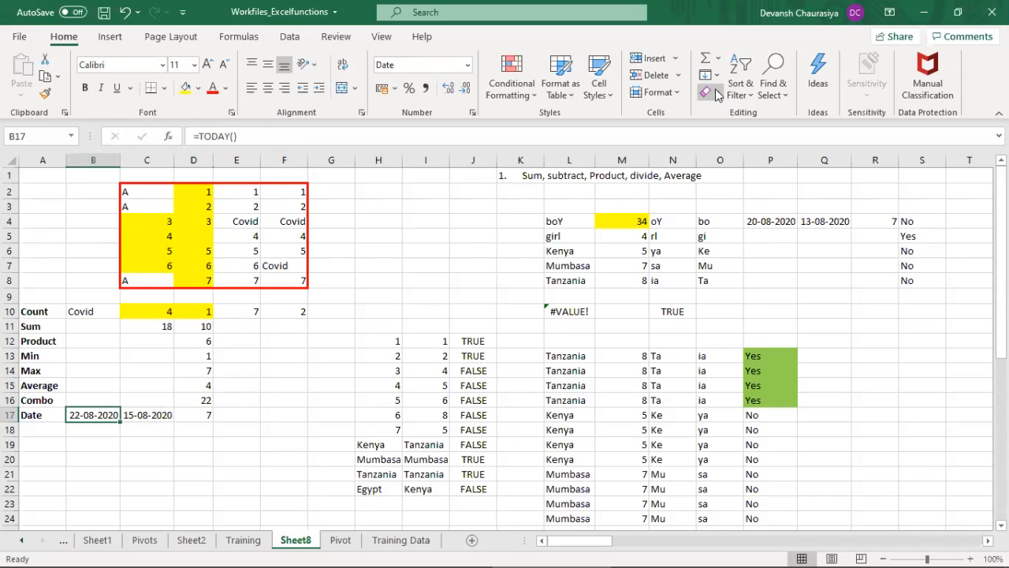
{"action": "type", "text": "="}
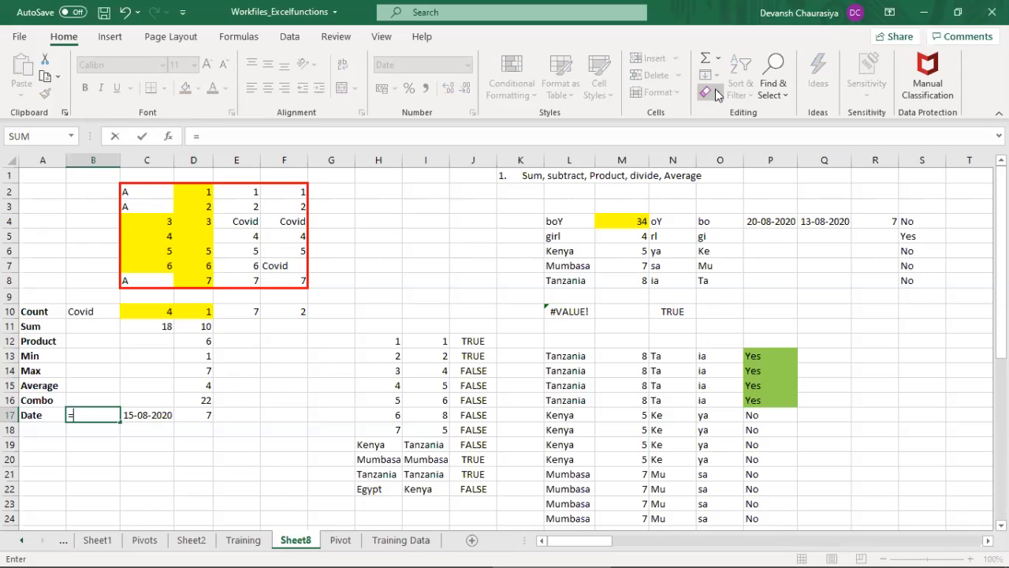
{"action": "type", "text": "oday"}
{"action": "key", "text": "Tab"}
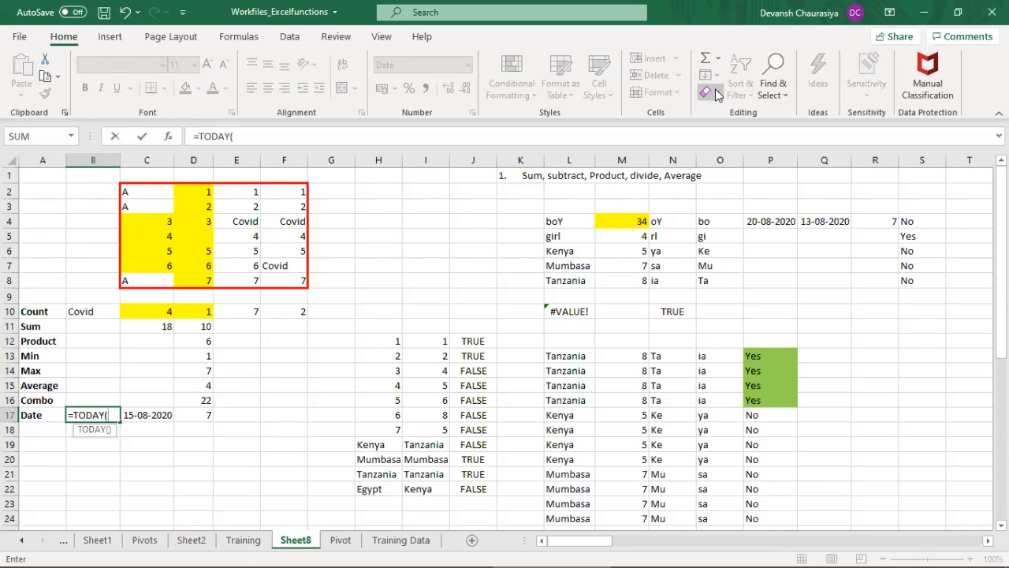
{"action": "type", "text": ")"}
{"action": "key", "text": "Return"}
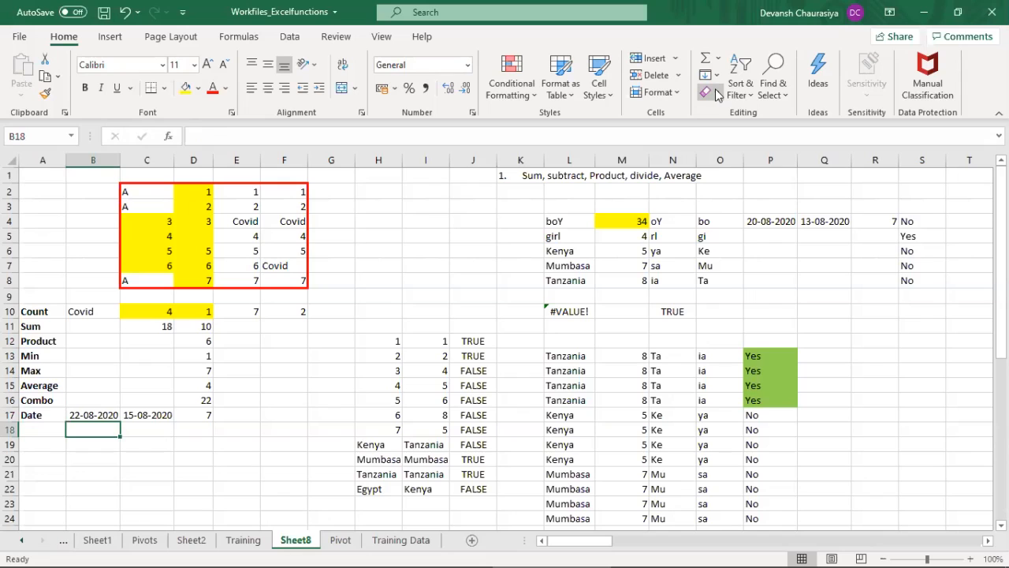
Step: Enter a formula in C17 that subtracts 7 days from the date in B17
{"action": "key", "text": "Up"}
{"action": "key", "text": "Right"}
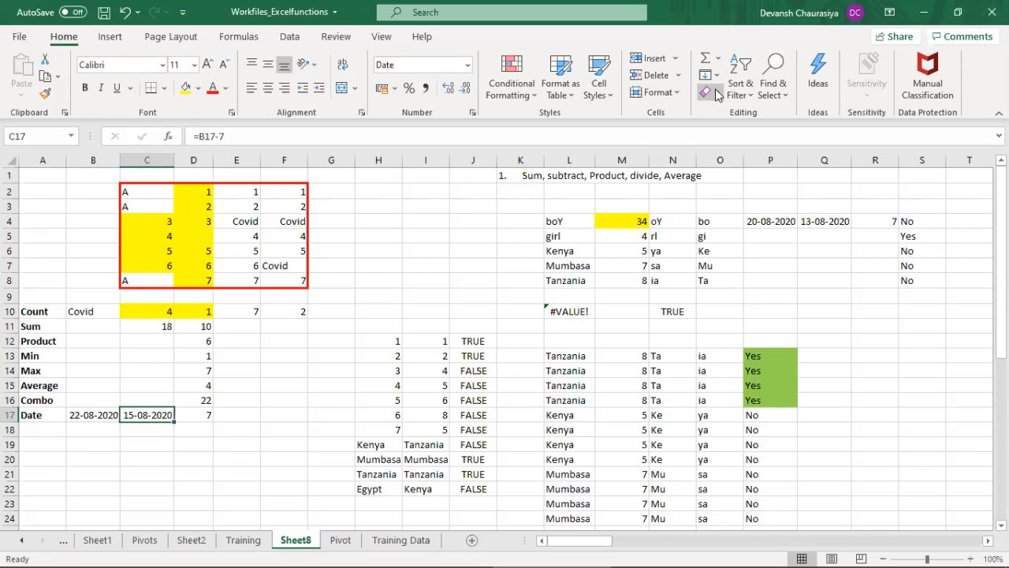
{"action": "type", "text": "="}
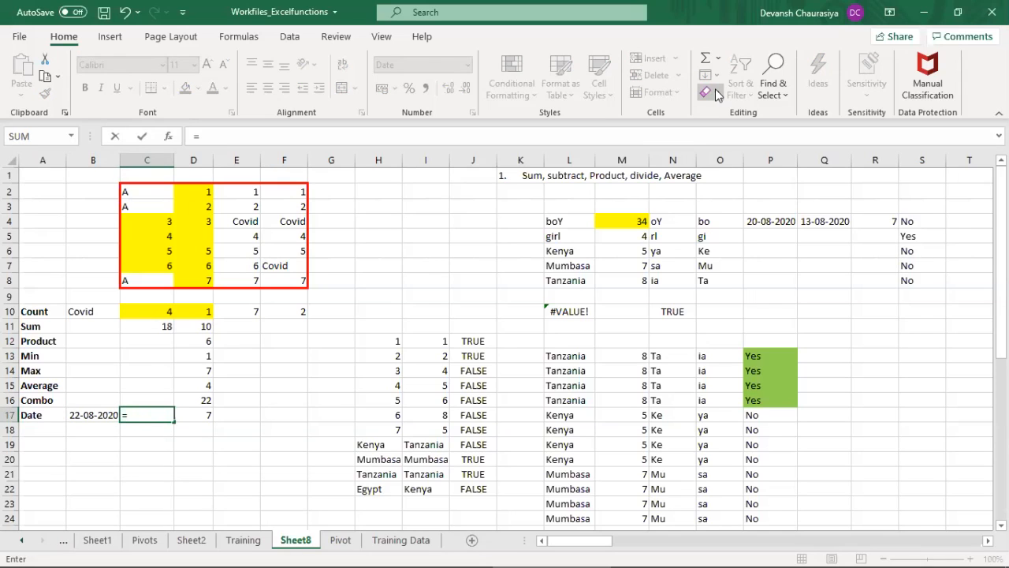
{"action": "key", "text": "Left"}
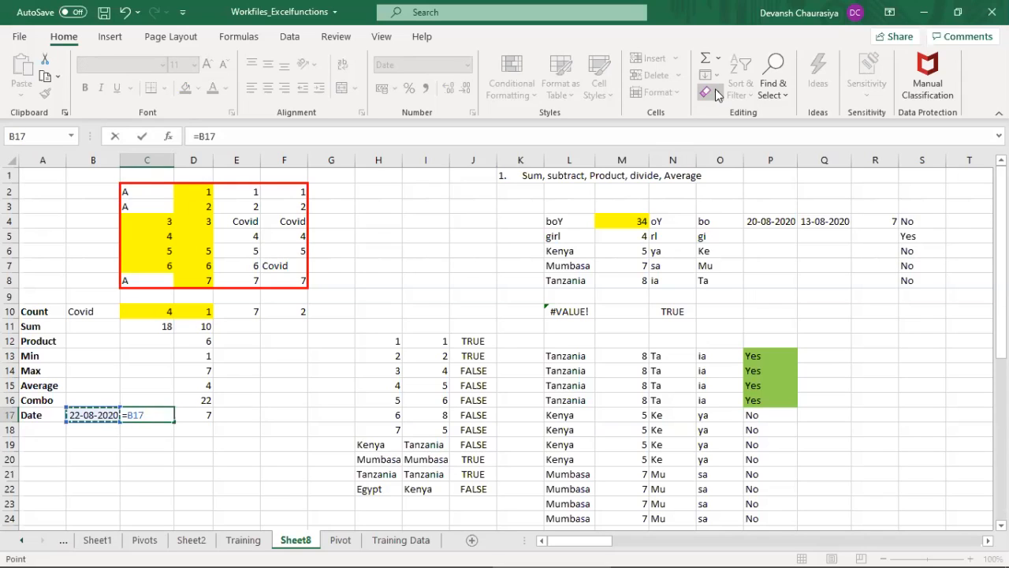
{"action": "type", "text": "-"}
{"action": "type", "text": "7"}
{"action": "key", "text": "ctrl+Return"}
{"action": "type", "text": "="}
{"action": "key", "text": "Escape"}
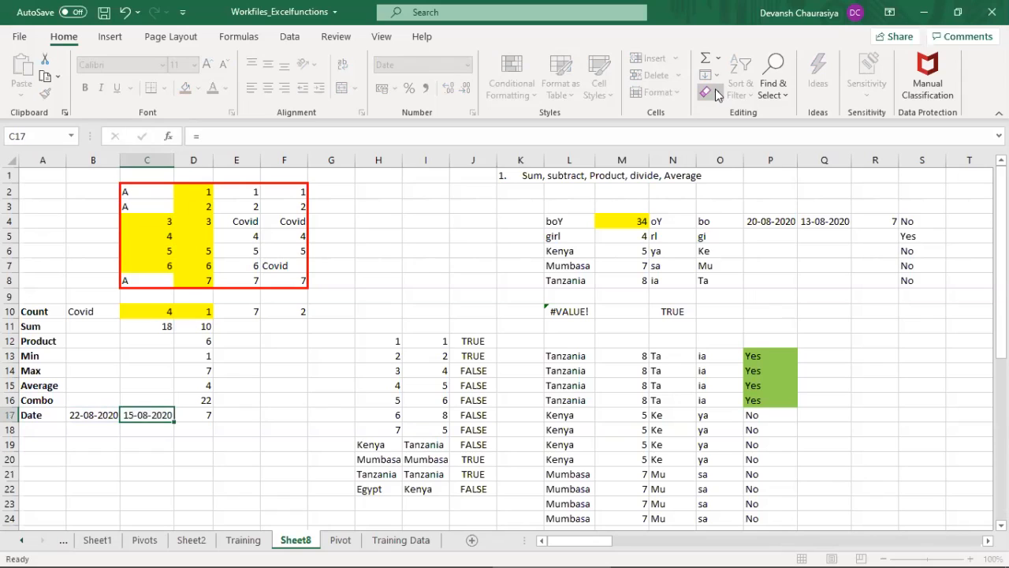
Step: Clear C17 and re-enter its formula as =B17-7
{"action": "key", "text": "Delete"}
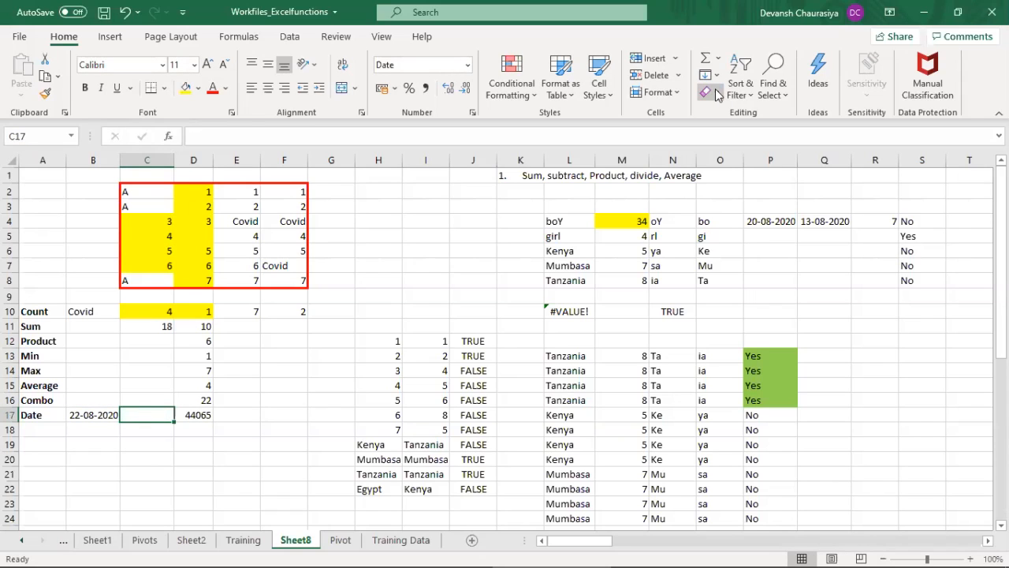
{"action": "type", "text": "="}
{"action": "key", "text": "Left"}
{"action": "type", "text": "-7"}
{"action": "key", "text": "Return"}
Step: Clear D17 and enter =B17-C17 to calculate the number of days between the two dates
{"action": "key", "text": "Up"}
{"action": "key", "text": "Right"}
{"action": "key", "text": "Delete"}
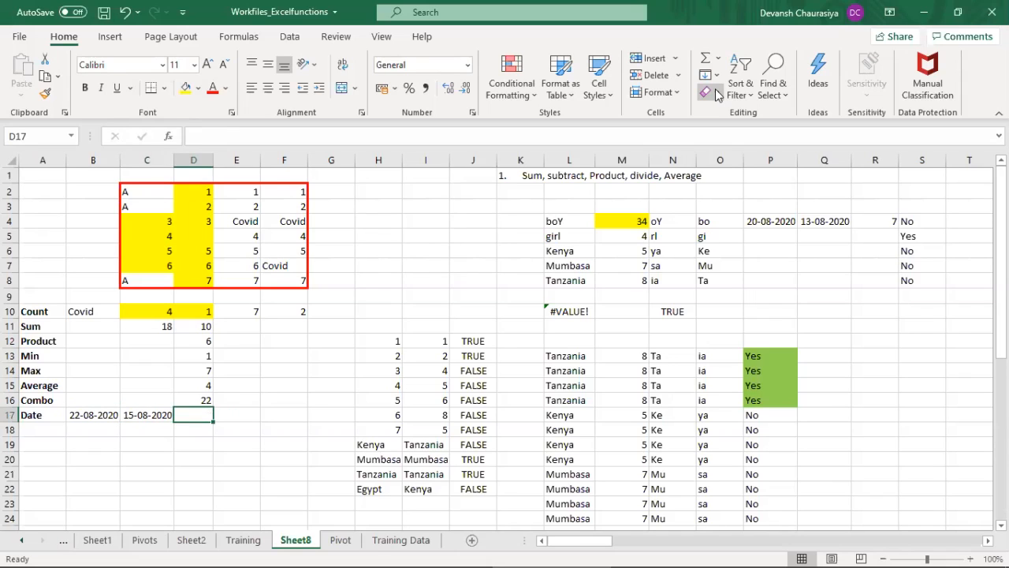
{"action": "key", "text": "Left"}
{"action": "key", "text": "Left"}
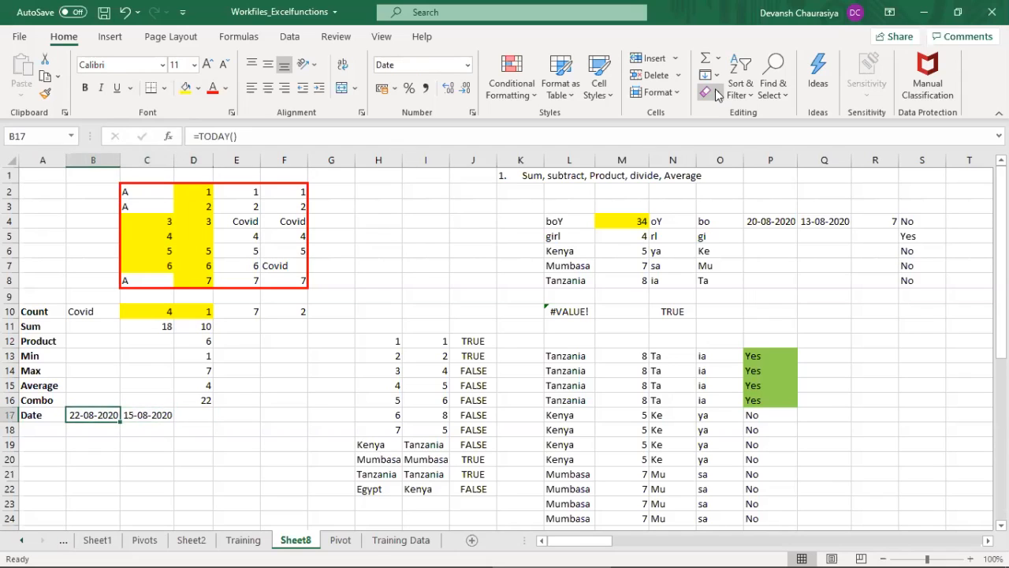
{"action": "key", "text": "Right"}
{"action": "key", "text": "Right"}
{"action": "type", "text": "="}
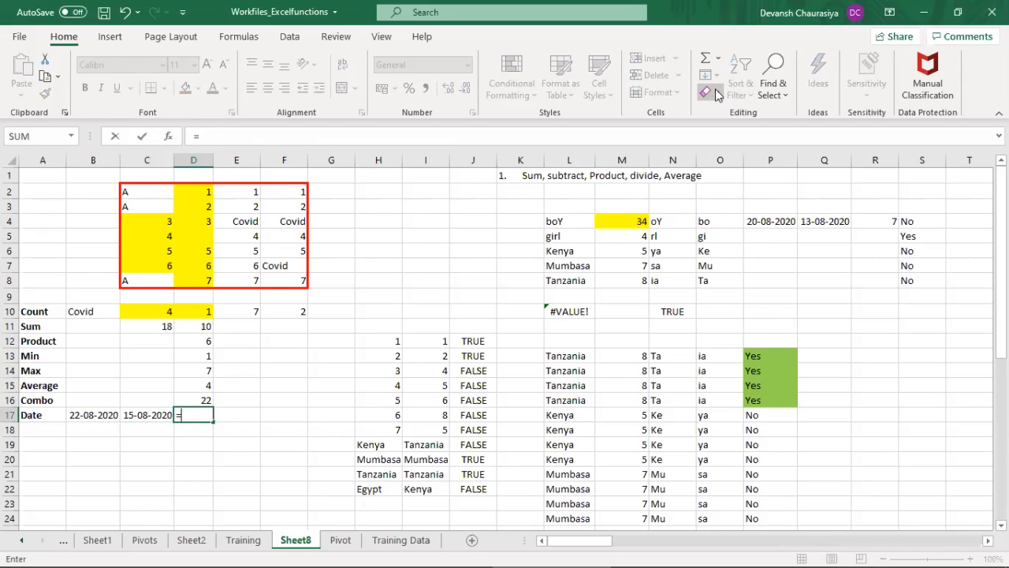
{"action": "key", "text": "Left"}
{"action": "key", "text": "Left"}
{"action": "type", "text": "-"}
{"action": "key", "text": "Left"}
{"action": "key", "text": "Return"}
{"action": "key", "text": "Up"}
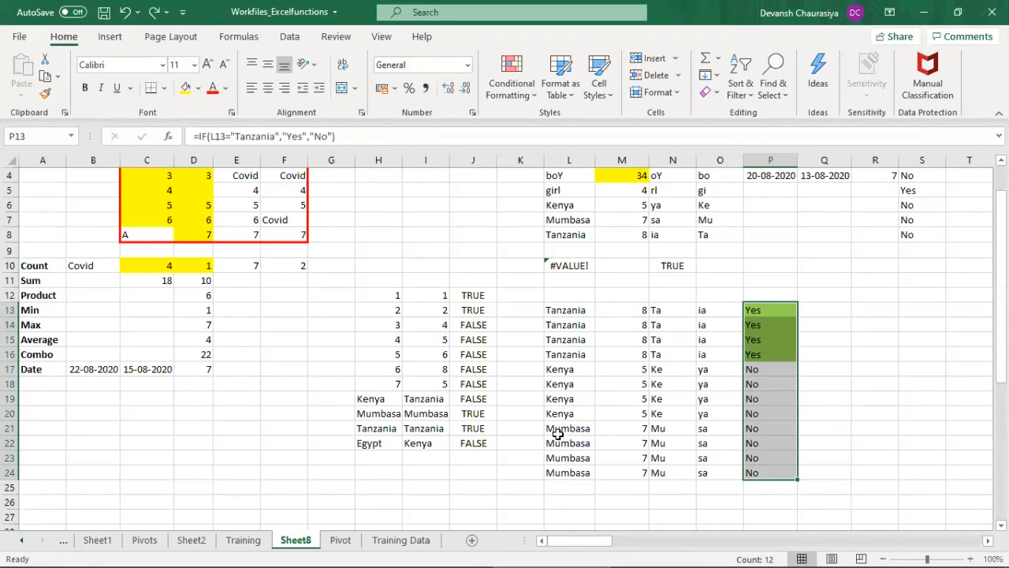
Step: Clear the Yes/No results from P13:P24 beside the country list
{"action": "left_click", "coordinate": [558, 433]}
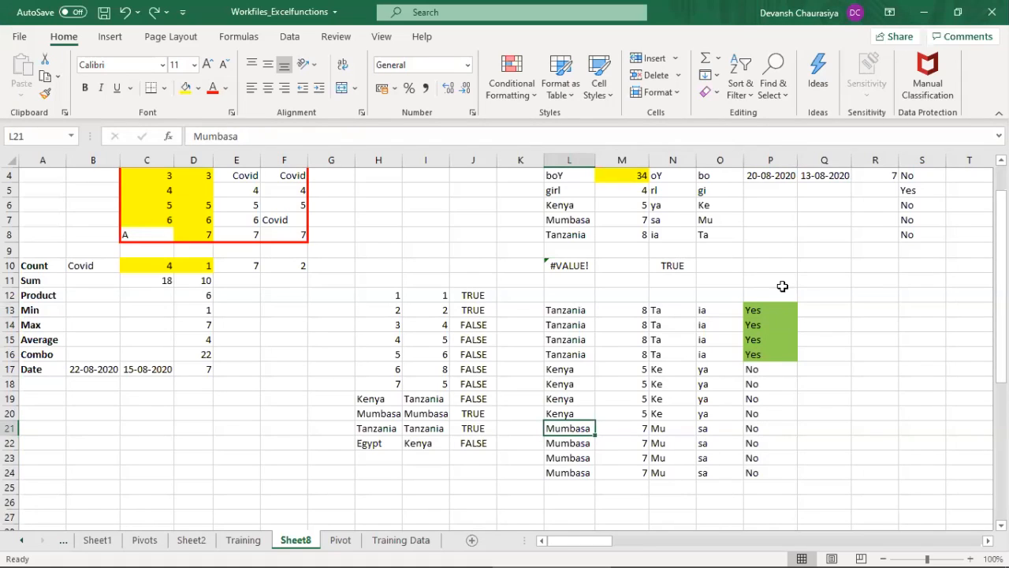
{"action": "left_click", "coordinate": [676, 337]}
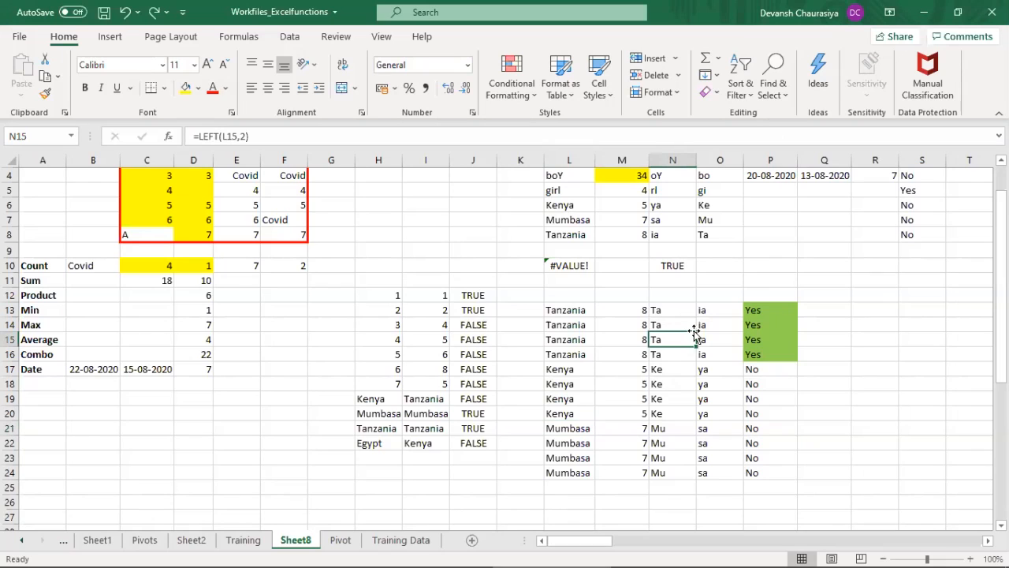
{"action": "left_click", "coordinate": [566, 312]}
{"action": "left_click_drag", "start_coordinate": [754, 309], "coordinate": [786, 457]}
{"action": "key", "text": "Delete"}
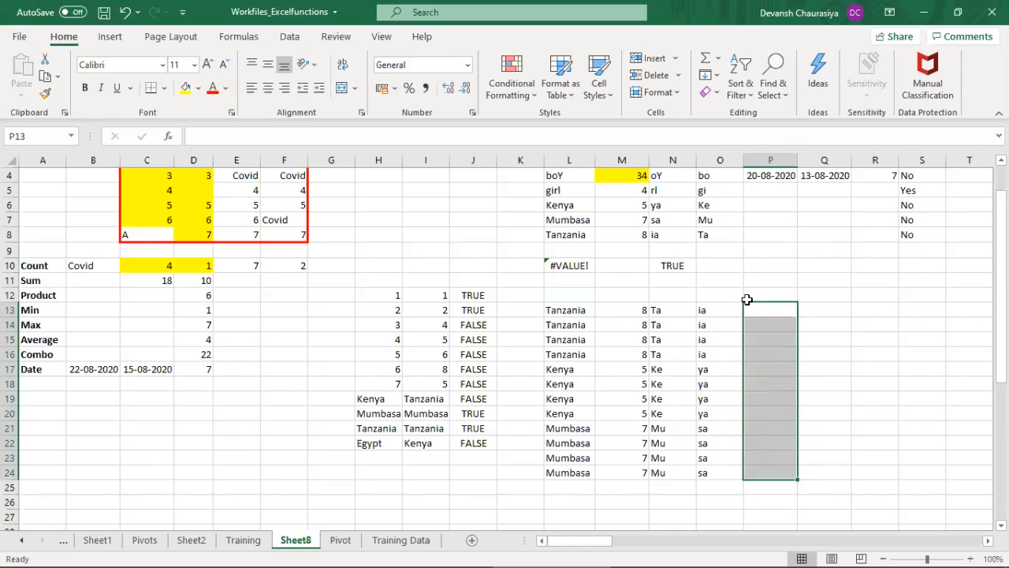
{"action": "left_click", "coordinate": [773, 313]}
{"action": "type", "text": "=ra"}
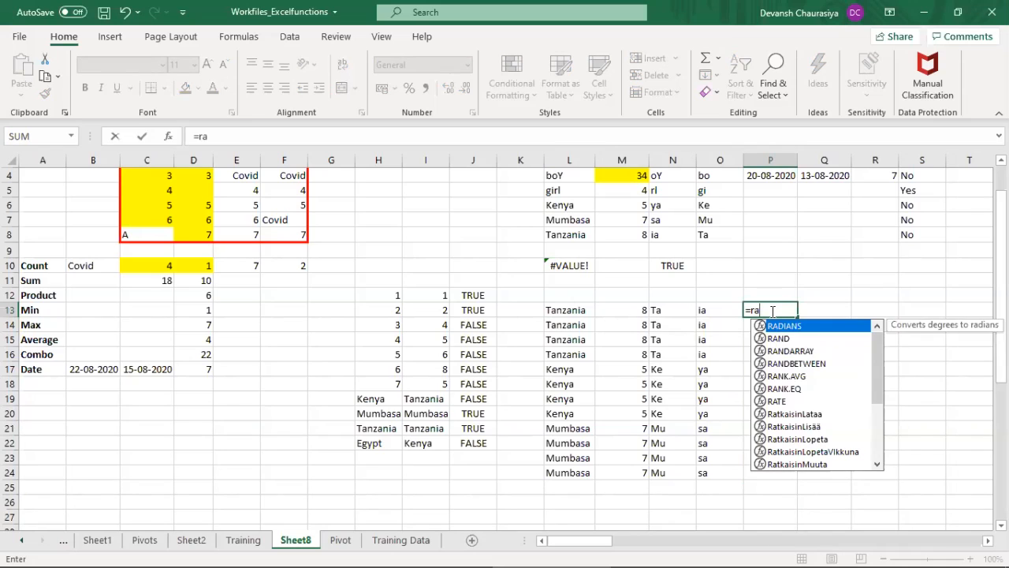
{"action": "key", "text": "Down"}
{"action": "key", "text": "Down"}
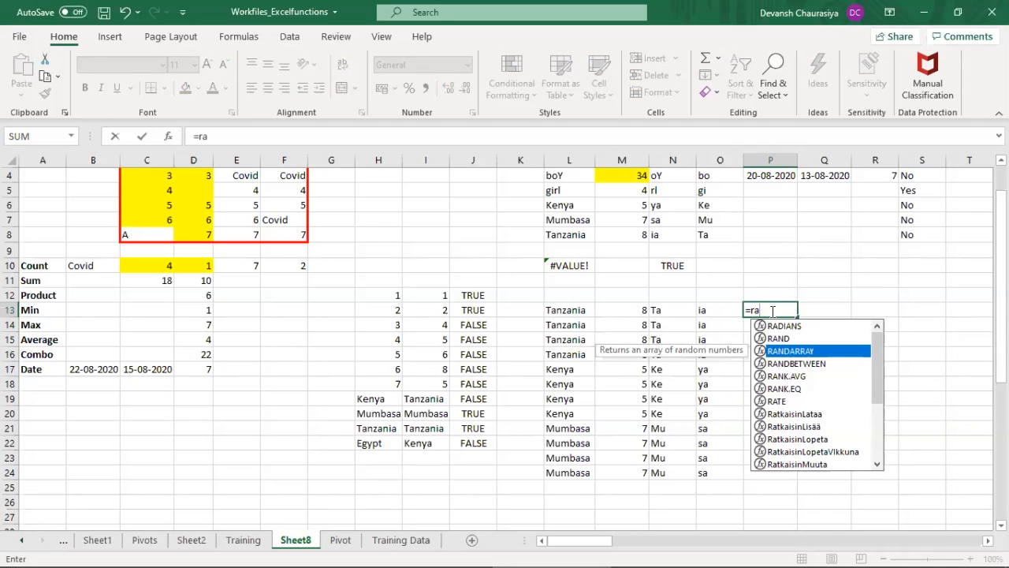
{"action": "type", "text": "nd"}
{"action": "key", "text": "Tab"}
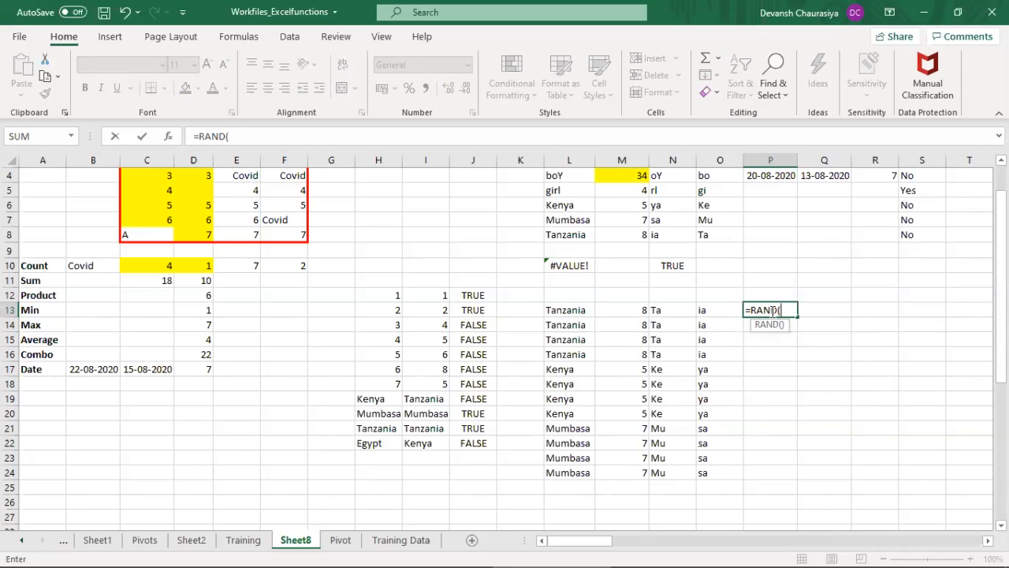
{"action": "key", "text": "Escape"}
{"action": "type", "text": "=ran"}
{"action": "key", "text": "Tab"}
{"action": "key", "text": "Escape"}
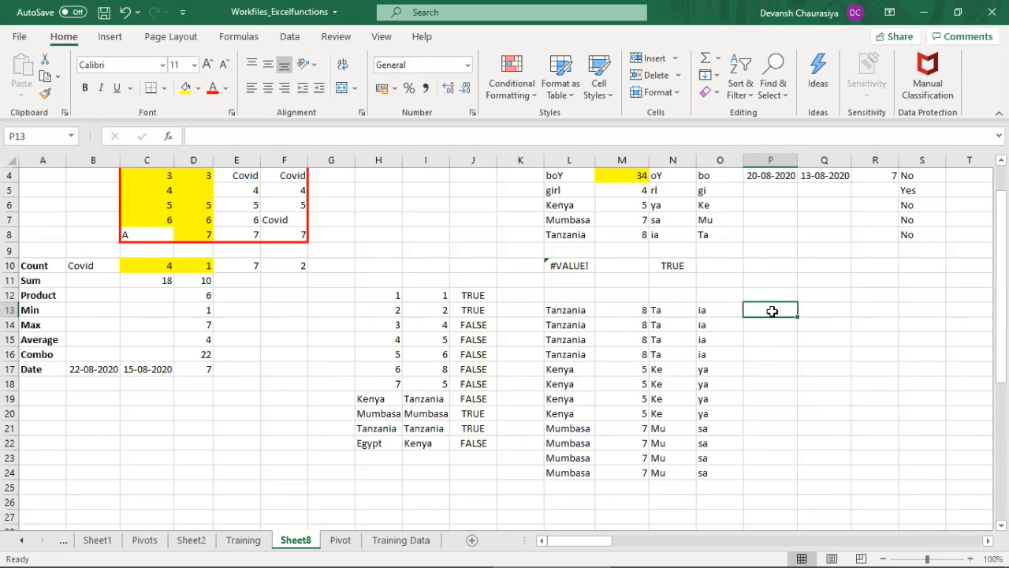
Step: Enter =RANDBETWEEN(1,10) in P13 beside the country list
{"action": "type", "text": "="}
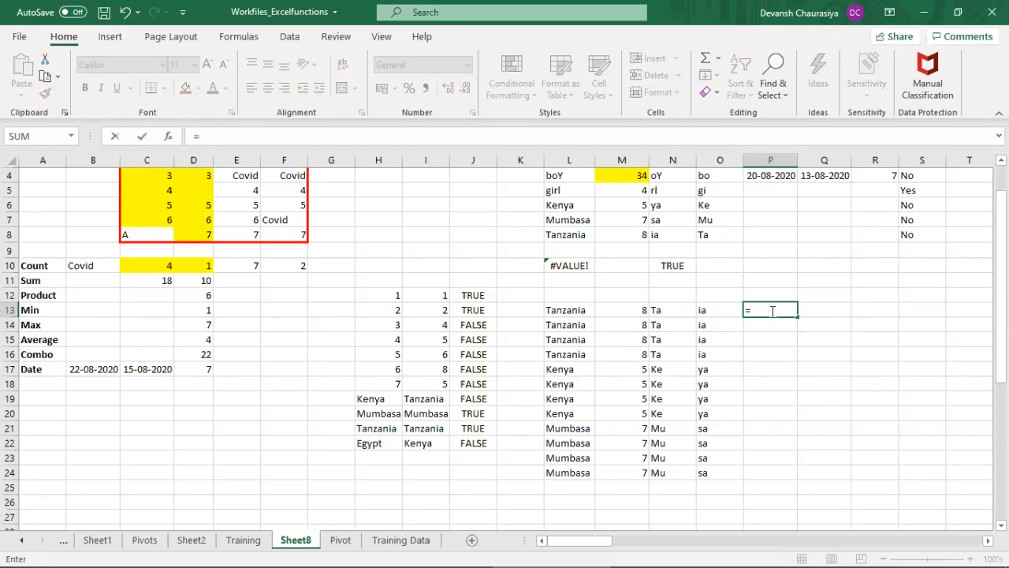
{"action": "type", "text": "ran"}
{"action": "key", "text": "Down"}
{"action": "key", "text": "Down"}
{"action": "key", "text": "Tab"}
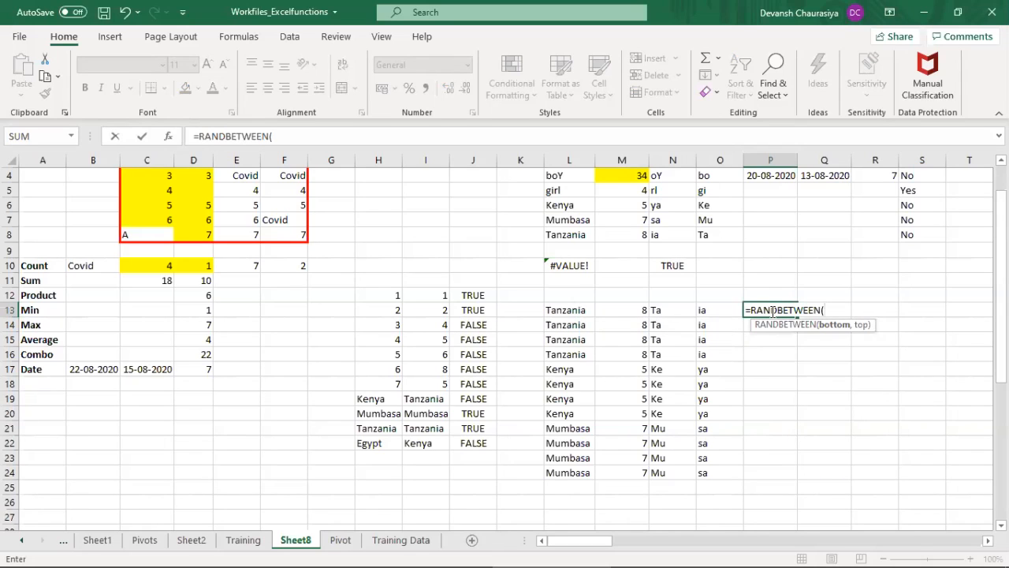
{"action": "type", "text": "1,10"}
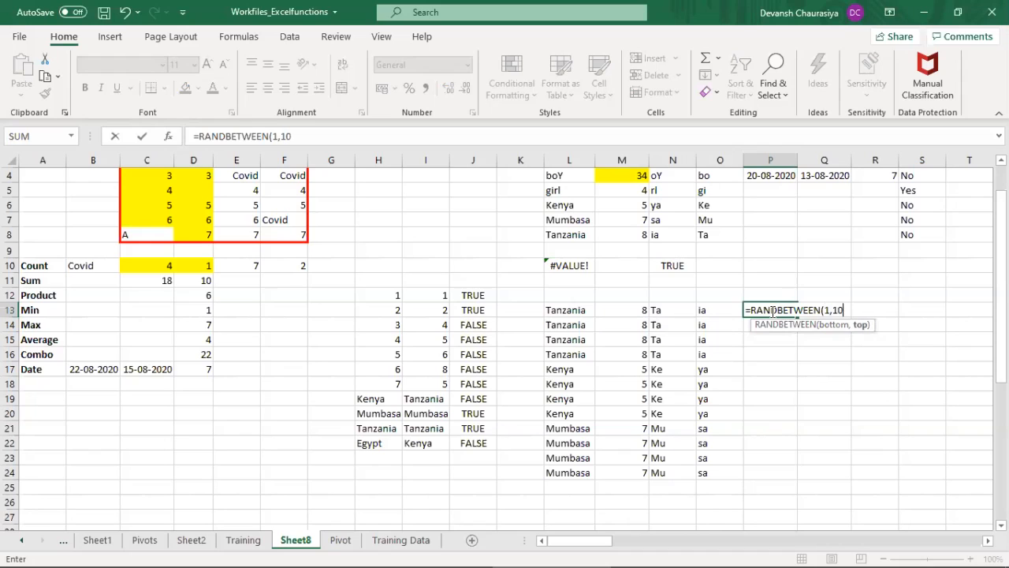
{"action": "key", "text": "ctrl+Return"}
Step: Fill the RANDBETWEEN formula from P13 down to P24
{"action": "key", "text": "shift+Down"}
{"action": "key", "text": "shift+Down"}
{"action": "key", "text": "shift+Down"}
{"action": "key", "text": "shift+Down"}
{"action": "key", "text": "shift+Down"}
{"action": "key", "text": "shift+Down"}
{"action": "key", "text": "shift+Down"}
{"action": "key", "text": "shift+Down"}
{"action": "key", "text": "shift+Down"}
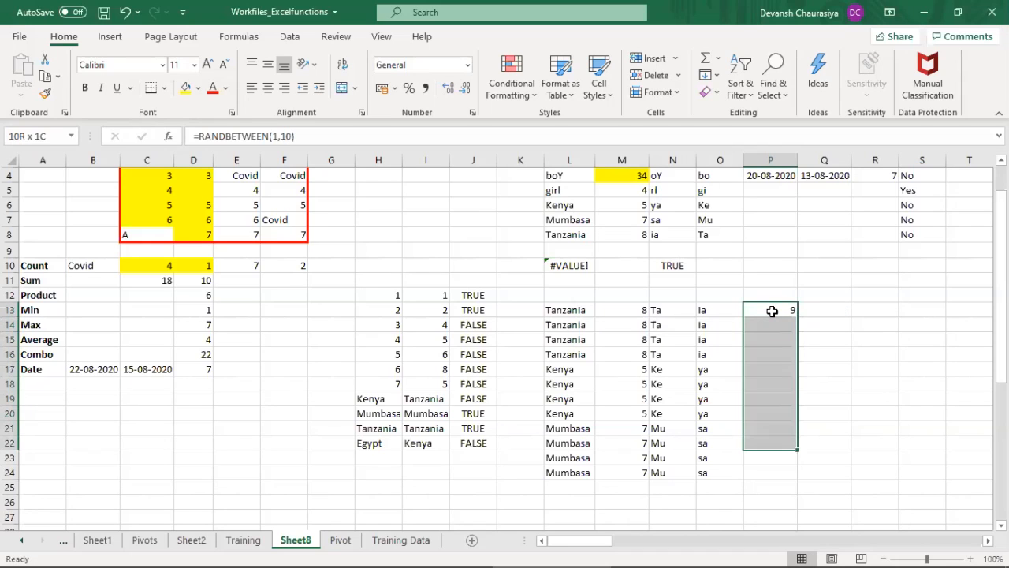
{"action": "key", "text": "shift+Down"}
{"action": "key", "text": "shift+Down"}
{"action": "key", "text": "ctrl+d"}
Step: Replace the random-number formulas in P13:P24 with their static values
{"action": "key", "text": "ctrl+c"}
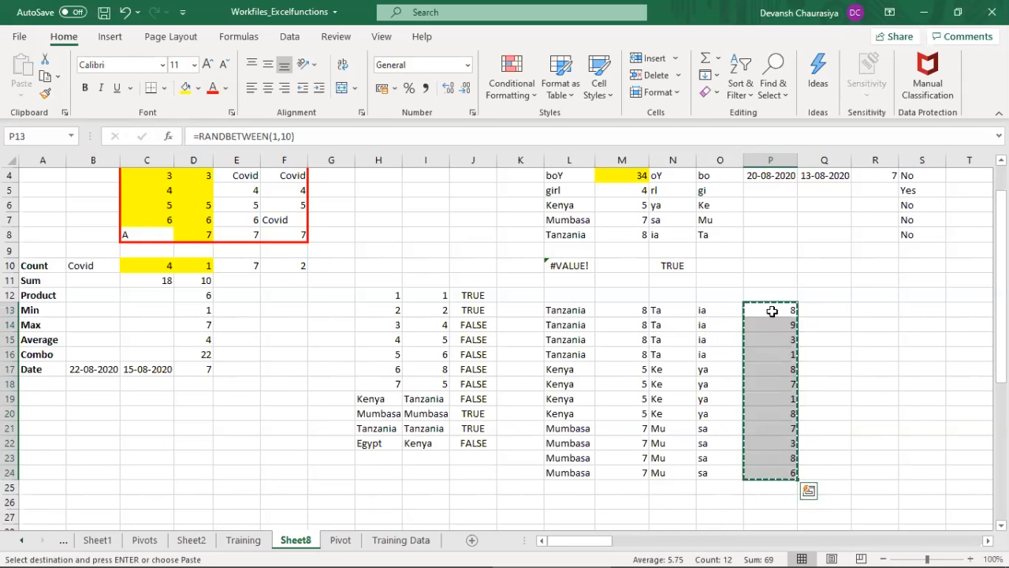
{"action": "key", "text": "ctrl+alt+v"}
{"action": "key", "text": "v"}
{"action": "key", "text": "Return"}
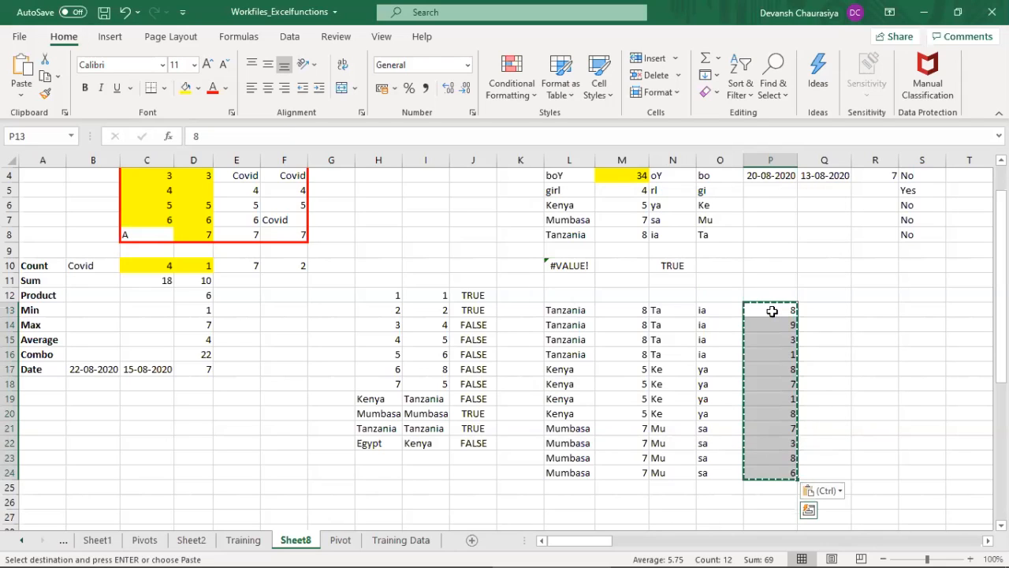
Step: Sort the range L13:P24 by Column P on cell values, from smallest to largest
{"action": "key", "text": "Left"}
{"action": "key", "text": "Left"}
{"action": "key", "text": "Left"}
{"action": "key", "text": "Left"}
{"action": "key", "text": "shift+Right"}
{"action": "key", "text": "shift+Right"}
{"action": "key", "text": "shift+Right"}
{"action": "key", "text": "shift+Right"}
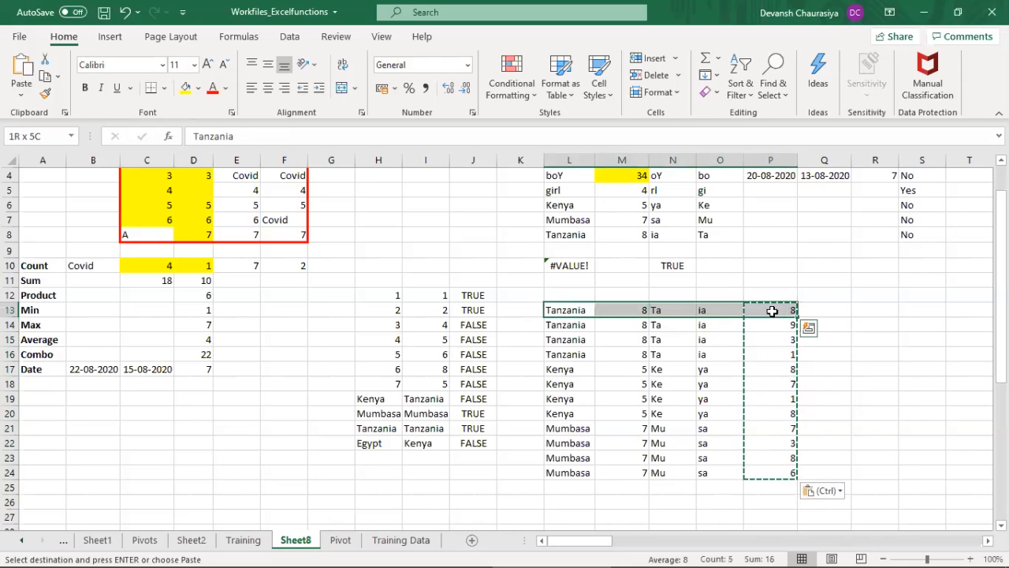
{"action": "key", "text": "ctrl+shift+Down"}
{"action": "key", "text": "Escape"}
{"action": "key", "text": "alt+a"}
{"action": "key", "text": "s"}
{"action": "key", "text": "s"}
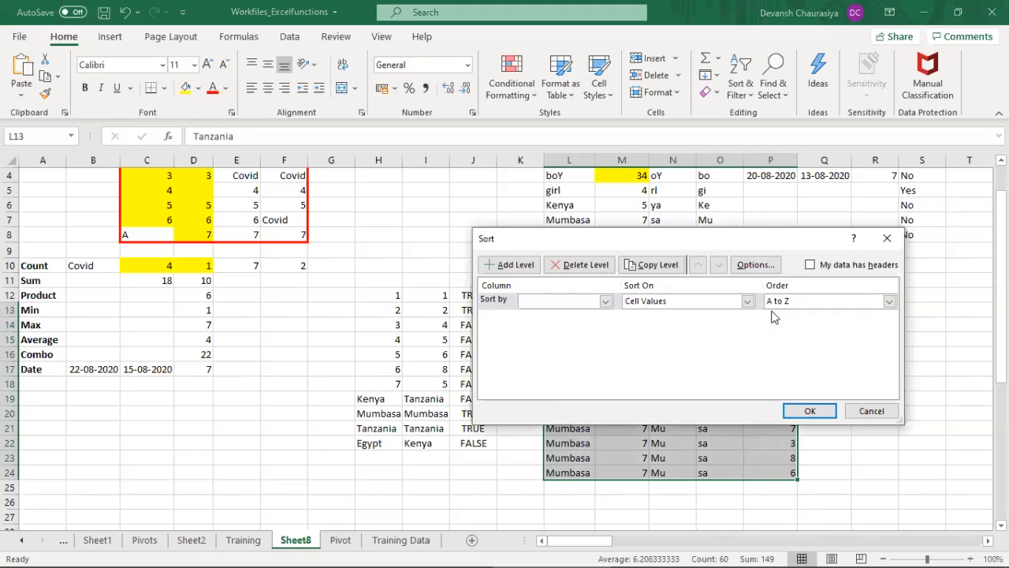
{"action": "left_click", "coordinate": [534, 304]}
{"action": "left_click", "coordinate": [538, 353]}
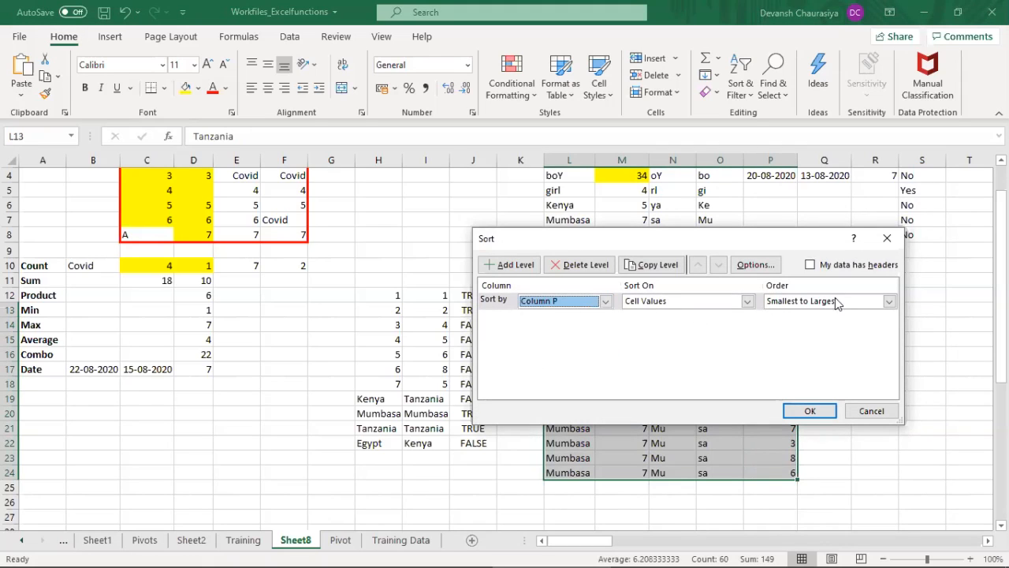
{"action": "left_click", "coordinate": [809, 411]}
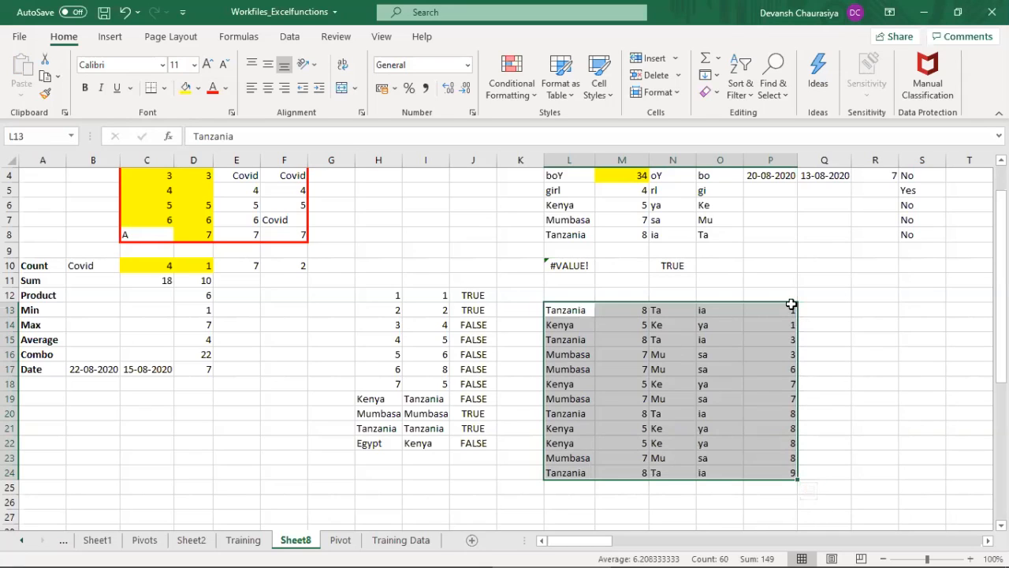
Step: Clear the helper random numbers from P13:P24
{"action": "left_click_drag", "start_coordinate": [792, 309], "coordinate": [795, 471]}
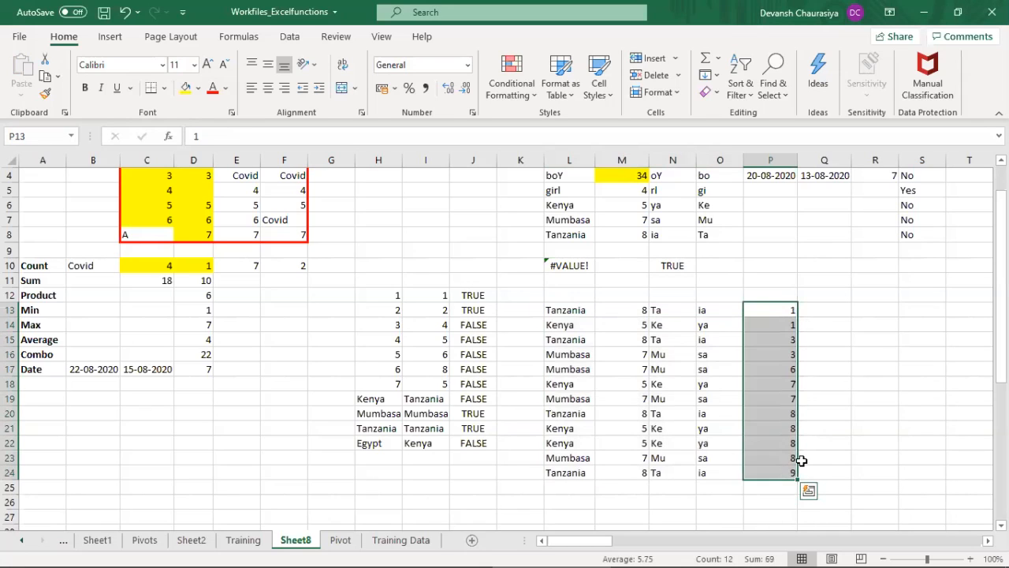
{"action": "key", "text": "Delete"}
{"action": "left_click_drag", "start_coordinate": [567, 309], "coordinate": [570, 473]}
{"action": "left_click", "coordinate": [765, 309]}
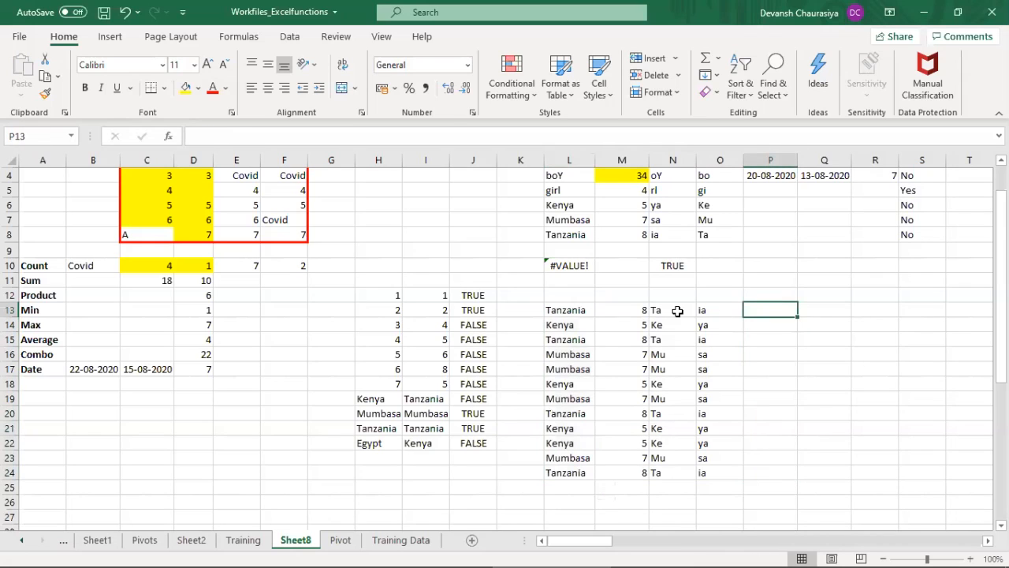
Step: Clear the length and text-extraction formulas from M13:O24 beside the shuffled country list
{"action": "left_click", "coordinate": [642, 308]}
{"action": "left_click", "coordinate": [663, 311]}
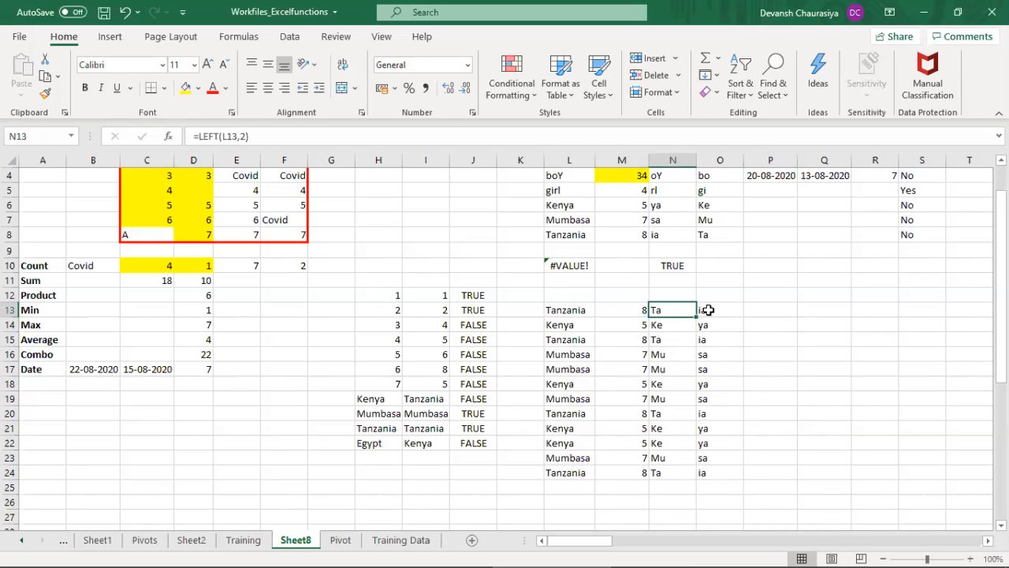
{"action": "left_click", "coordinate": [710, 310]}
{"action": "left_click_drag", "start_coordinate": [635, 309], "coordinate": [704, 483]}
{"action": "key", "text": "Delete"}
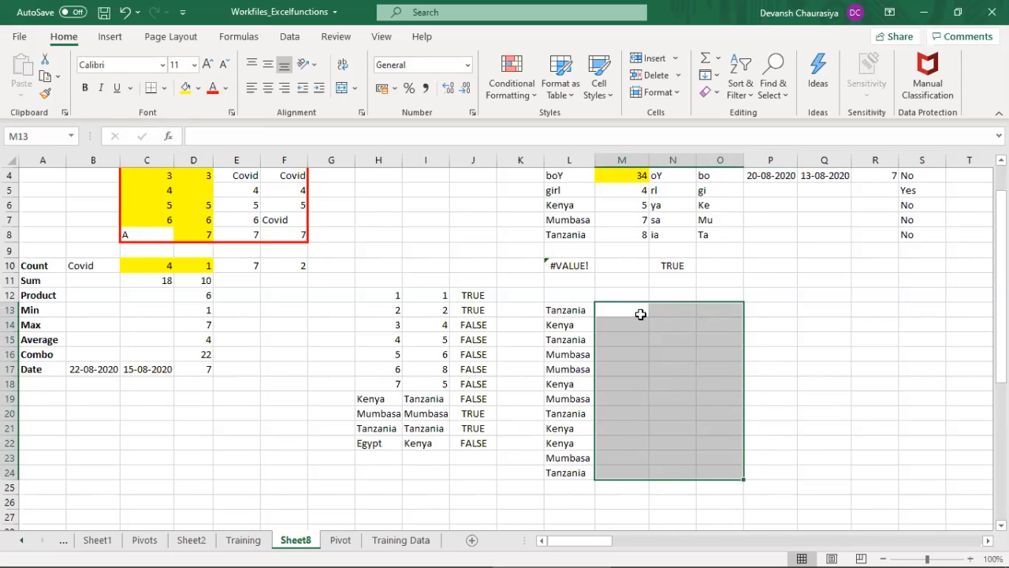
Step: Enter =LEN(L13) in M13 to count the characters of the first country name
{"action": "left_click", "coordinate": [641, 312]}
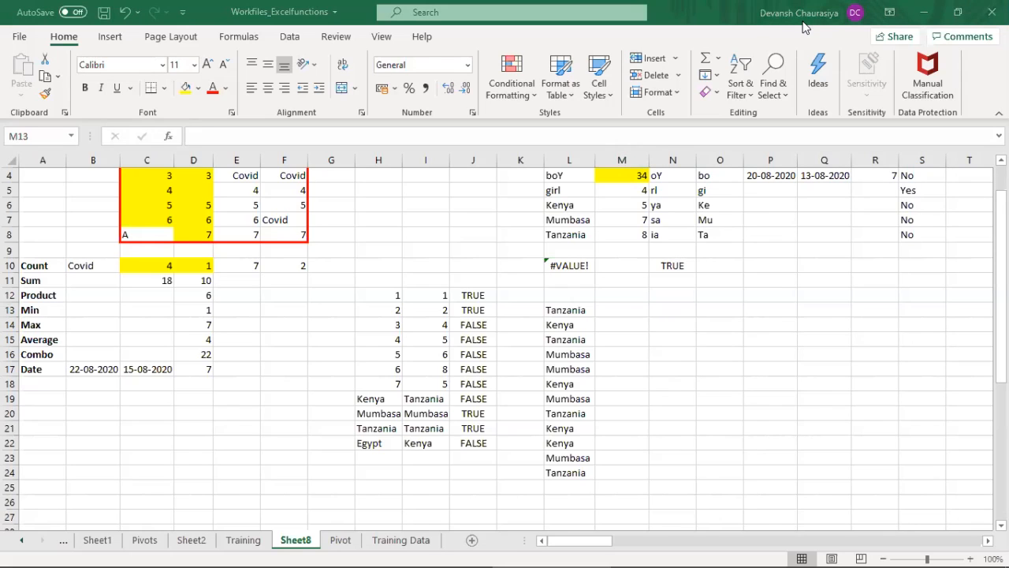
{"action": "left_click", "coordinate": [487, 230]}
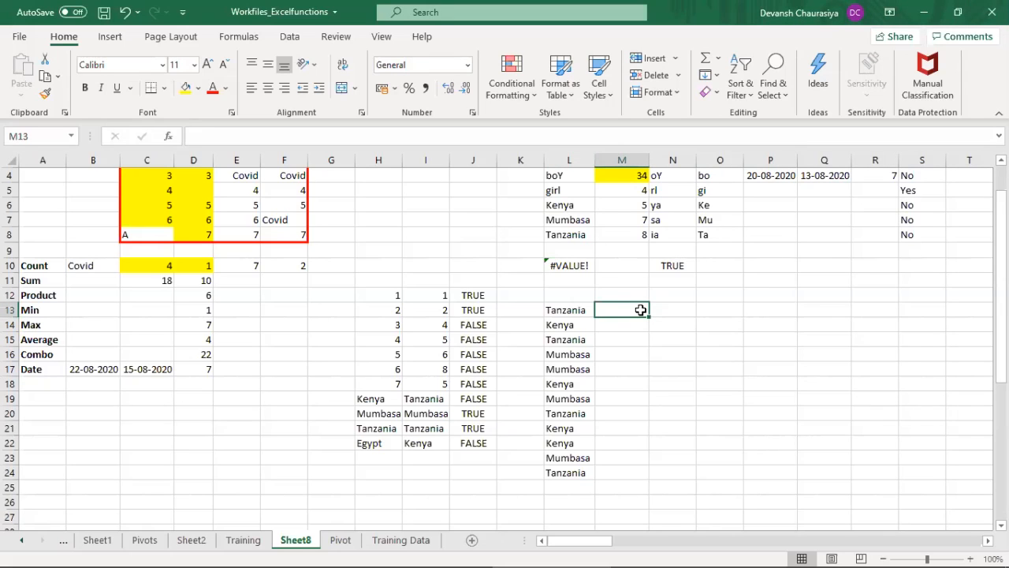
{"action": "type", "text": "="}
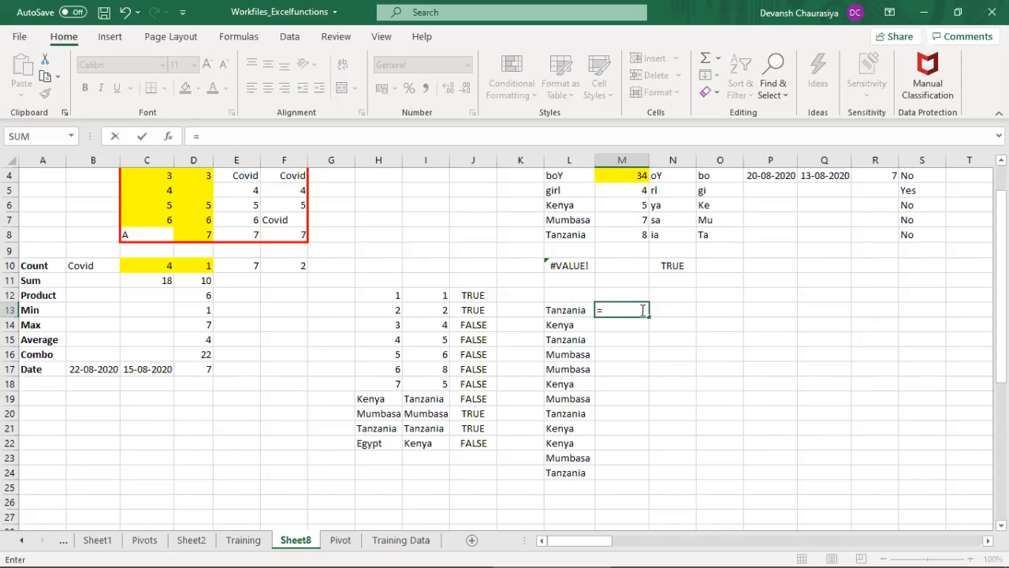
{"action": "type", "text": "len"}
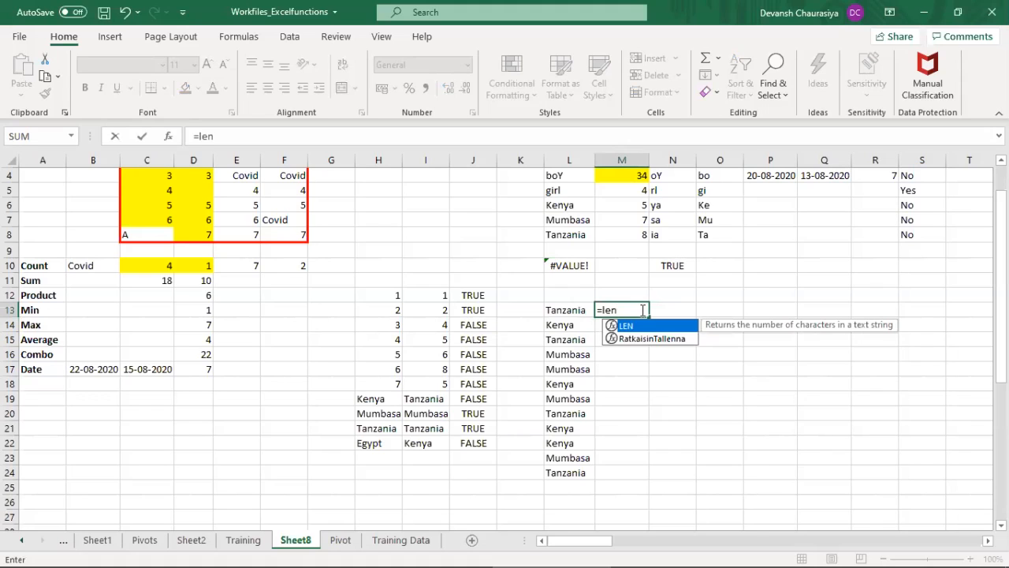
{"action": "key", "text": "Tab"}
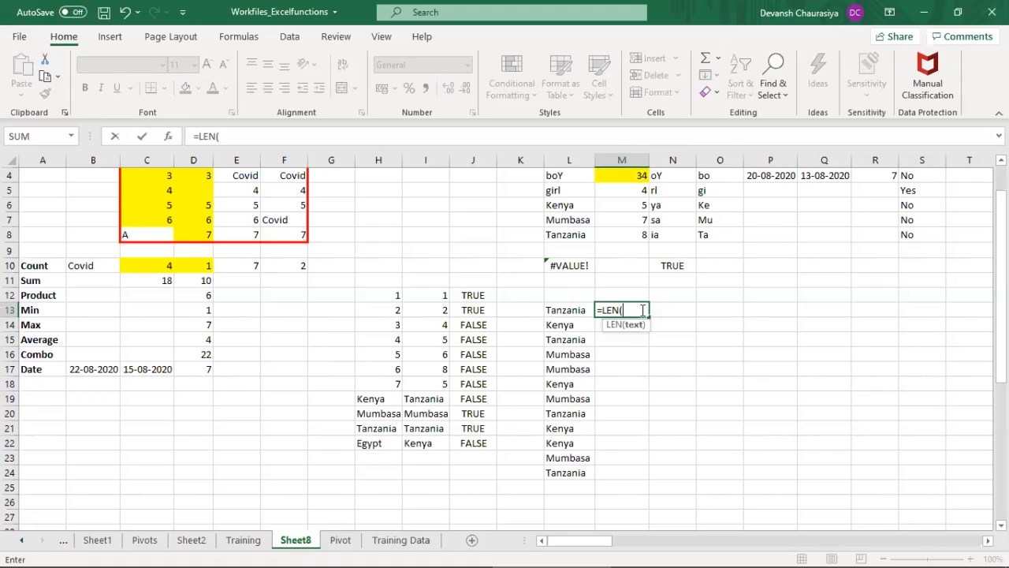
{"action": "key", "text": "Left"}
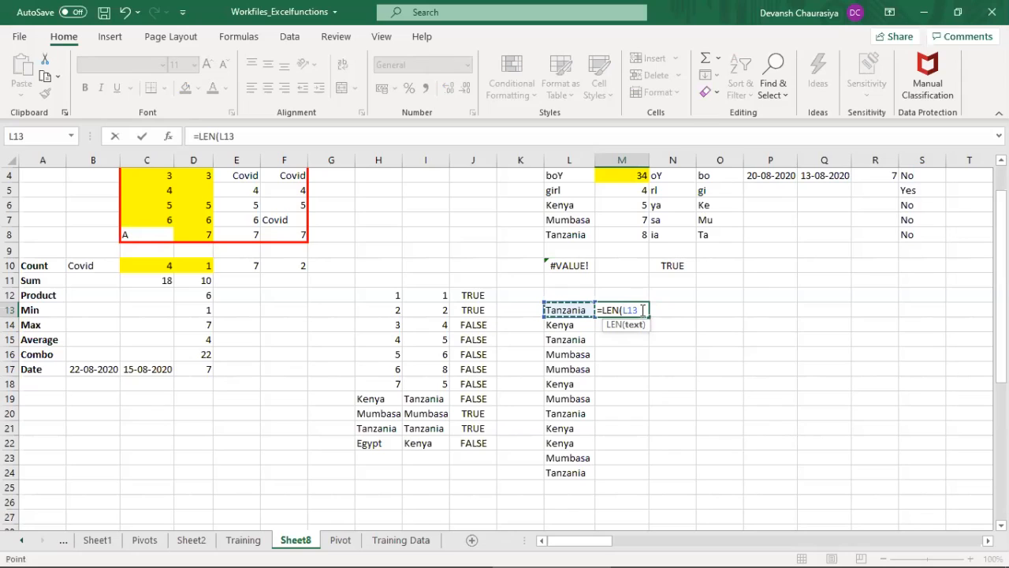
{"action": "key", "text": "Return"}
Step: Fill the LEN formula from M13 down to M24 for the whole country list
{"action": "left_click", "coordinate": [639, 310]}
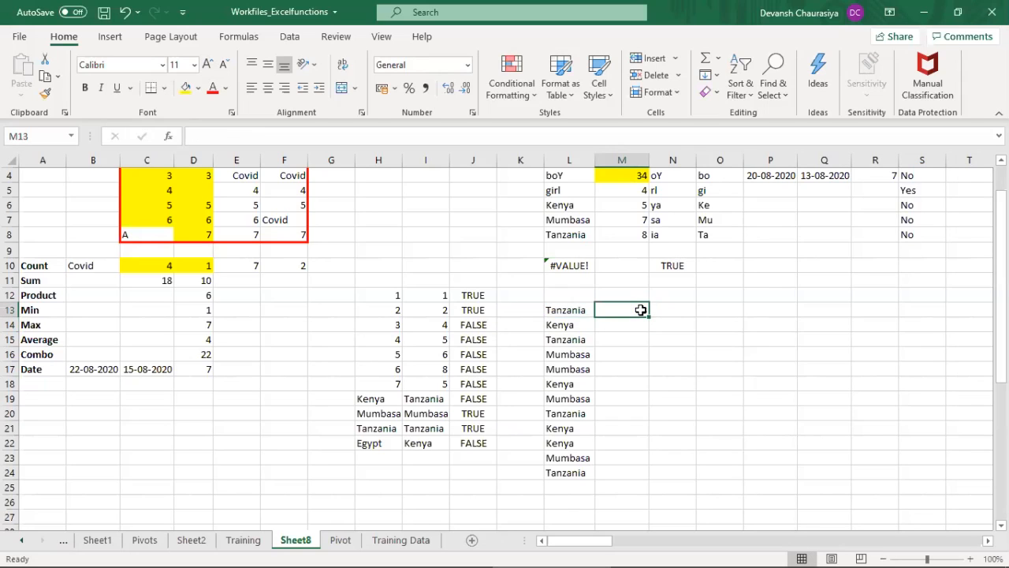
{"action": "key", "text": "shift+Left"}
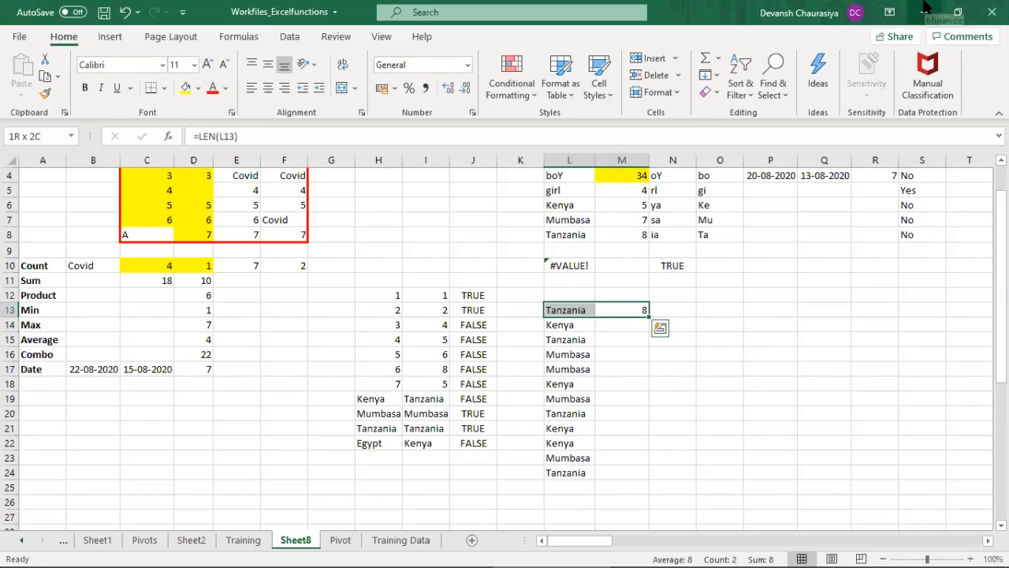
{"action": "key", "text": "Right"}
{"action": "key", "text": "Left"}
{"action": "key", "text": "shift+Down"}
{"action": "key", "text": "shift+Down"}
{"action": "key", "text": "shift+Down"}
{"action": "key", "text": "shift+Down"}
{"action": "key", "text": "shift+Down"}
{"action": "key", "text": "shift+Down"}
{"action": "key", "text": "shift+Down"}
{"action": "key", "text": "shift+Down"}
{"action": "key", "text": "shift+Down"}
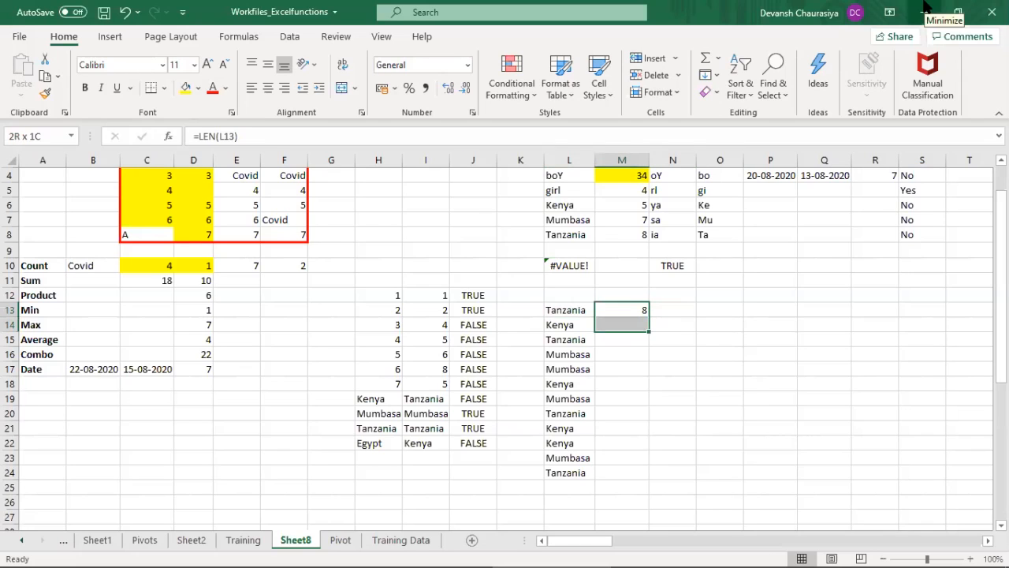
{"action": "key", "text": "shift+Down"}
{"action": "key", "text": "shift+Down"}
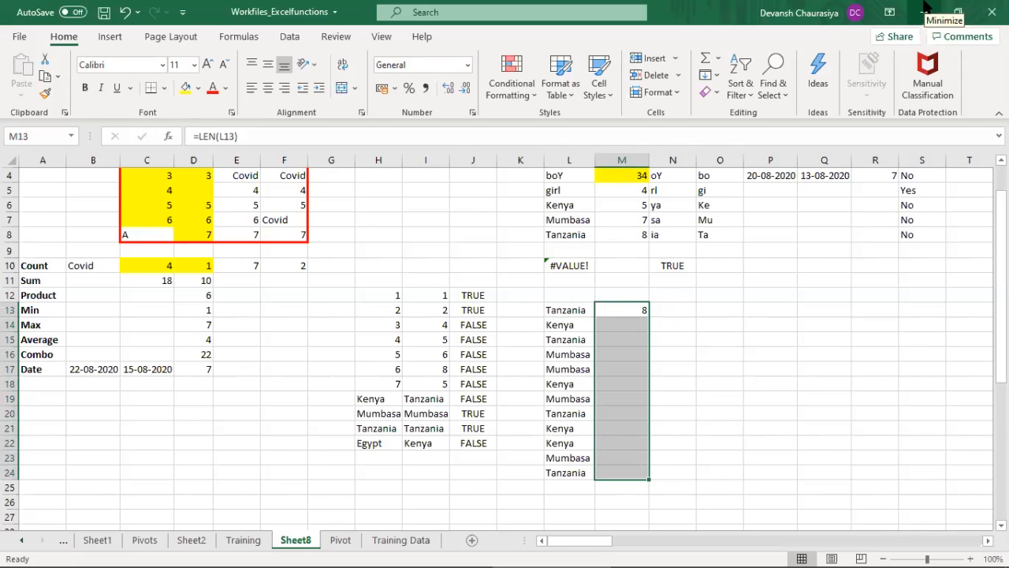
{"action": "key", "text": "ctrl+d"}
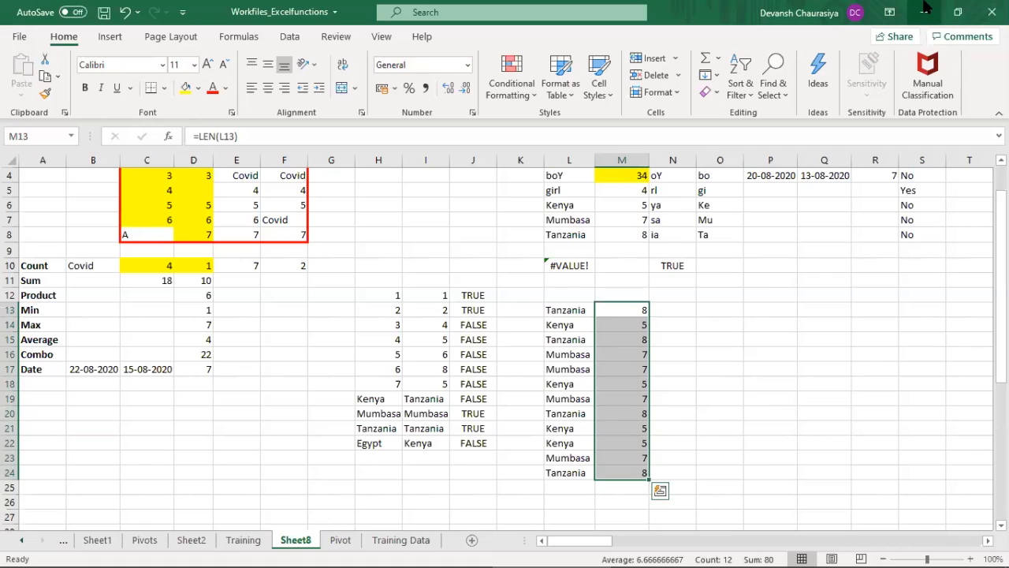
Step: Enter =LEFT(L13,2) in N13 to extract the first two characters of the first country name
{"action": "key", "text": "Left"}
{"action": "key", "text": "Down"}
{"action": "key", "text": "Right"}
{"action": "key", "text": "Up"}
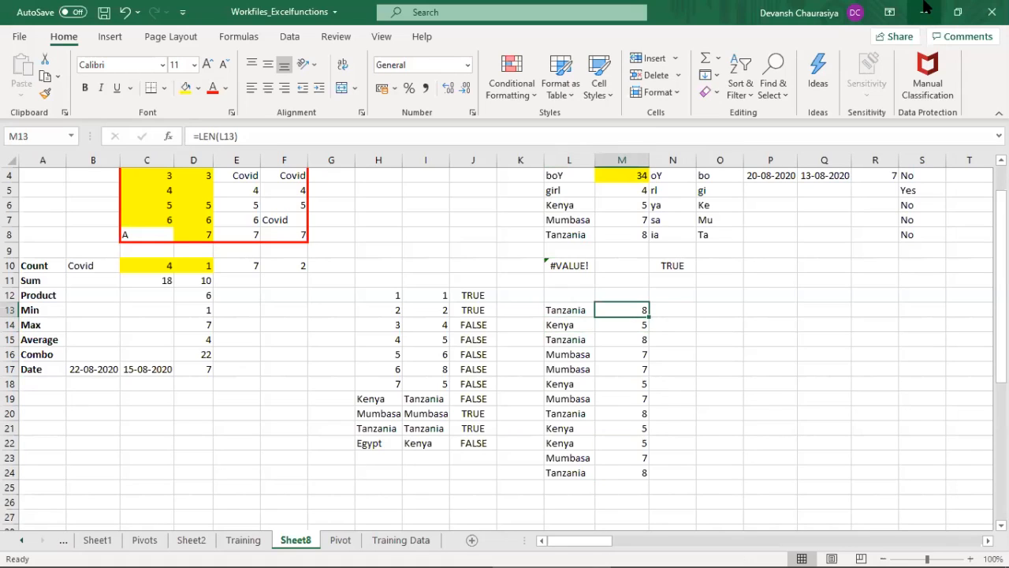
{"action": "key", "text": "Right"}
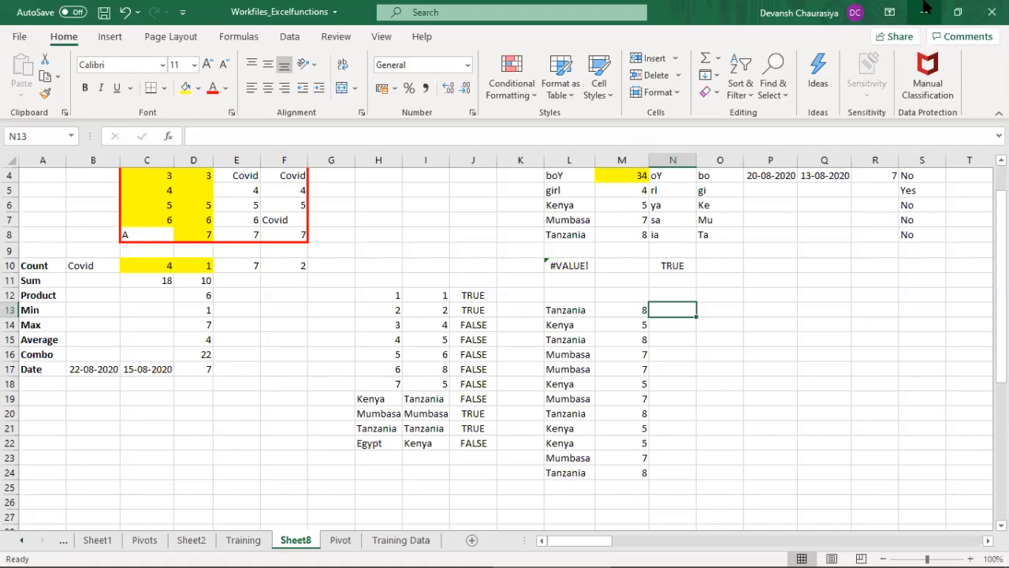
{"action": "type", "text": "="}
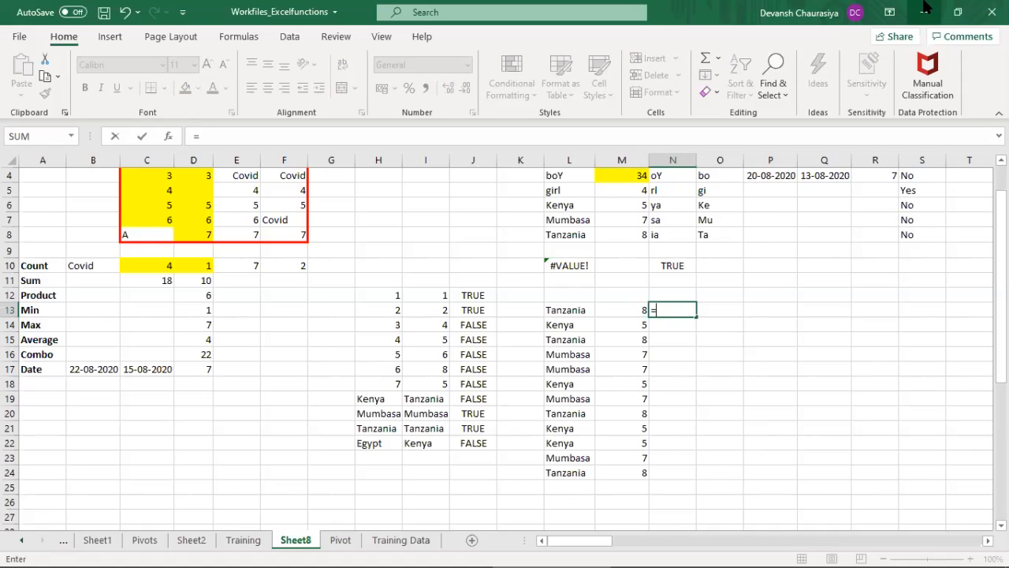
{"action": "type", "text": "left"}
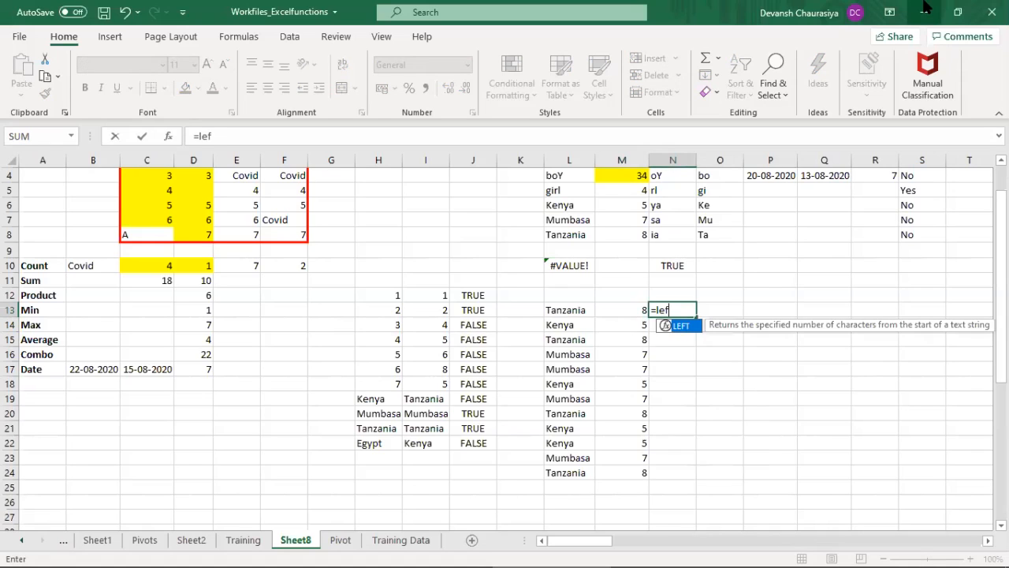
{"action": "key", "text": "Tab"}
{"action": "key", "text": "Left"}
{"action": "key", "text": "Left"}
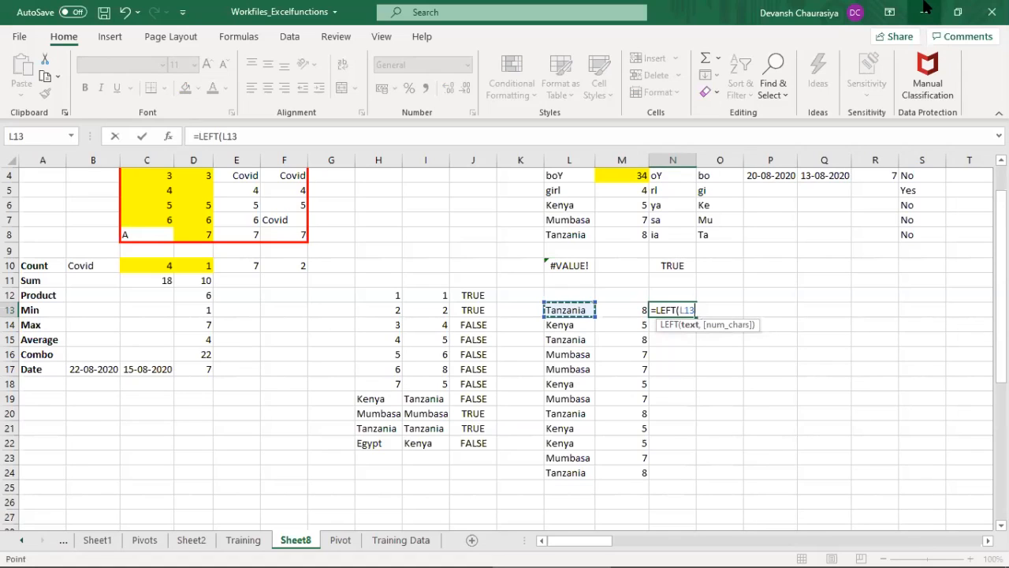
{"action": "type", "text": ",2)"}
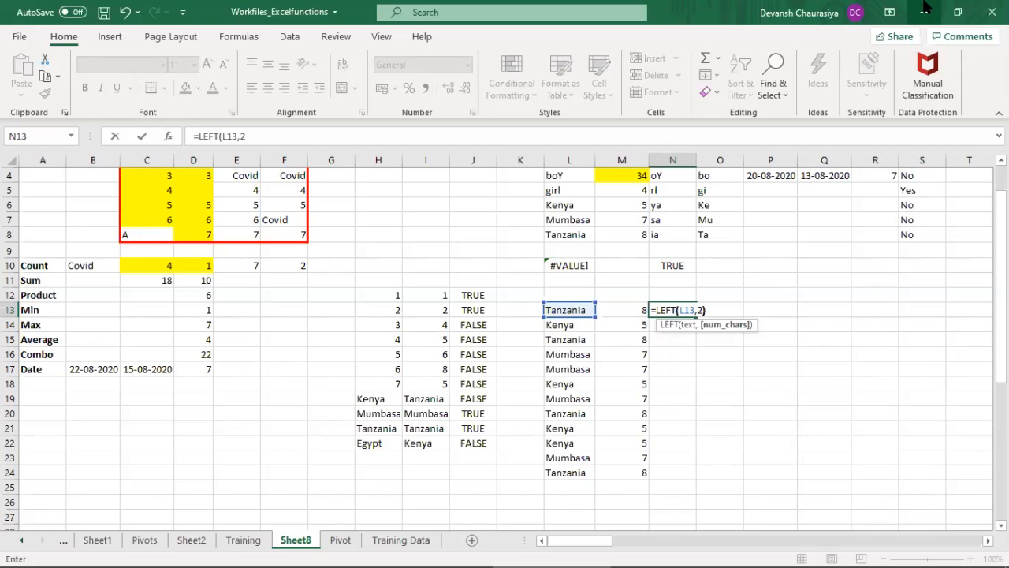
{"action": "key", "text": "ctrl+Return"}
Step: Fill the LEFT formula from N13 down to N24 for the whole country list
{"action": "key", "text": "shift+Down"}
{"action": "key", "text": "shift+Down"}
{"action": "key", "text": "shift+Down"}
{"action": "key", "text": "shift+Down"}
{"action": "key", "text": "shift+Down"}
{"action": "key", "text": "shift+Down"}
{"action": "key", "text": "shift+Down"}
{"action": "key", "text": "shift+Down"}
{"action": "key", "text": "shift+Down"}
{"action": "key", "text": "shift+Down"}
{"action": "key", "text": "shift+Down"}
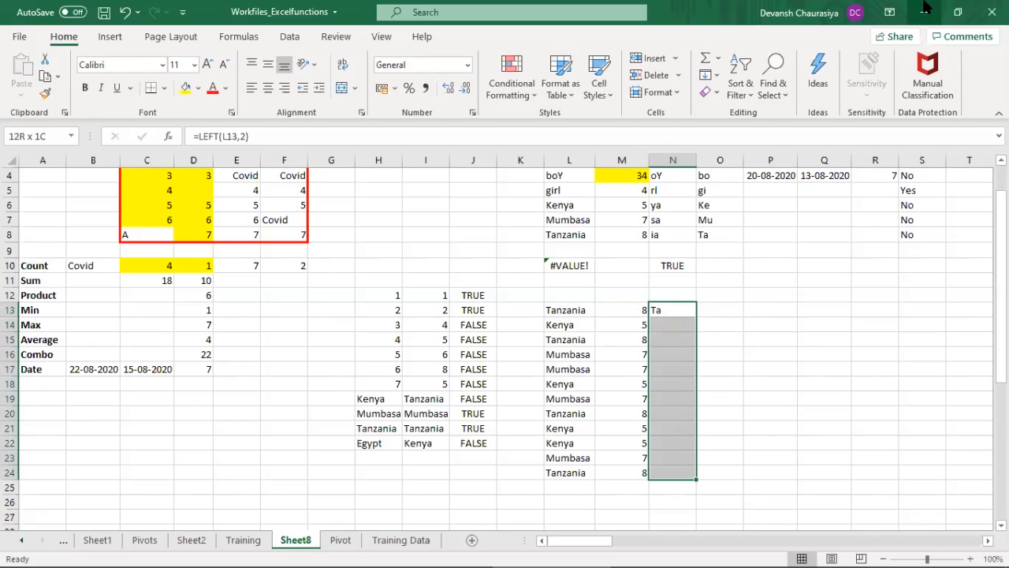
{"action": "key", "text": "ctrl+d"}
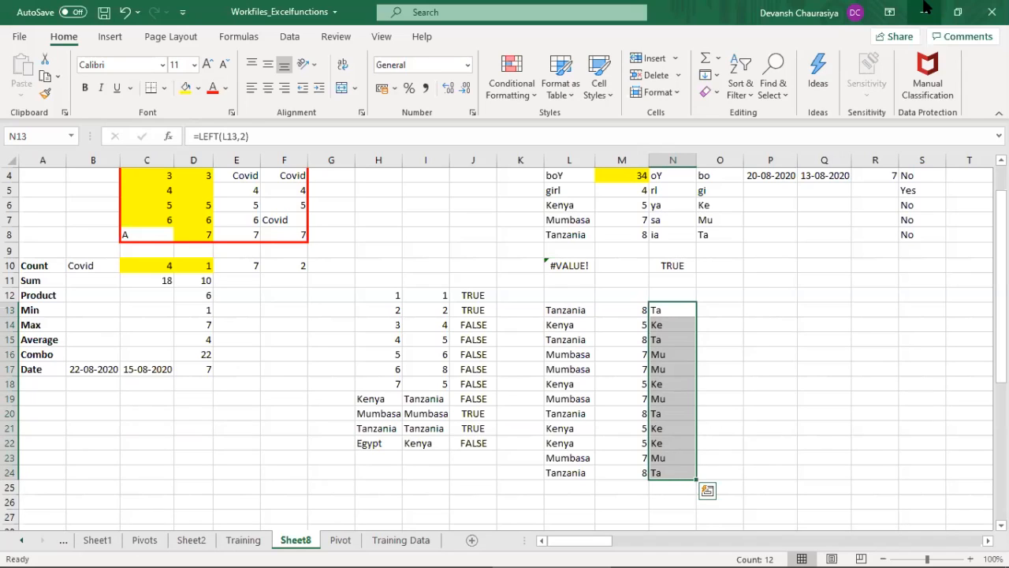
Step: Enter =RIGHT(L13,2) in O13 to extract the last two characters of the first country name
{"action": "key", "text": "Right"}
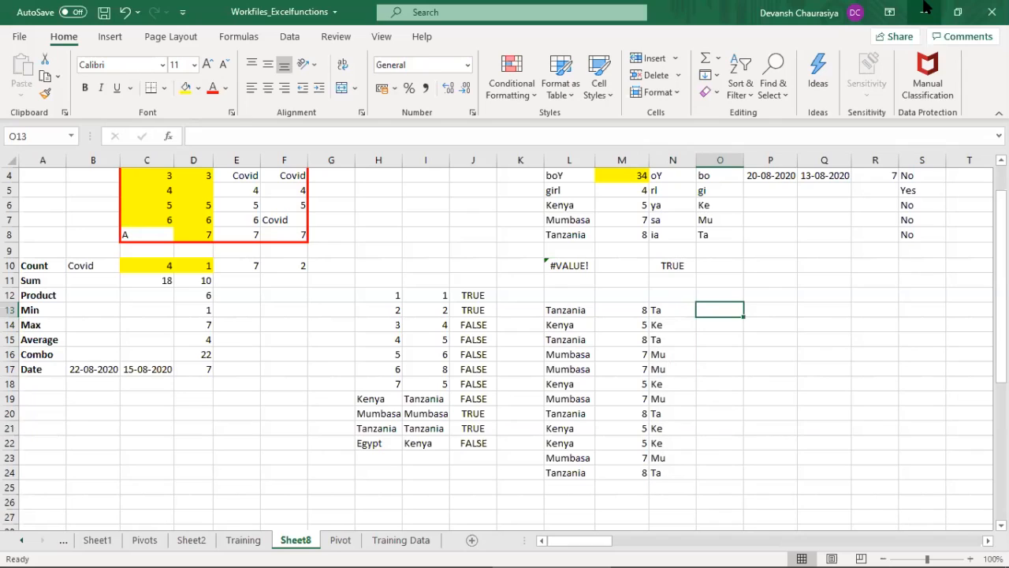
{"action": "type", "text": "="}
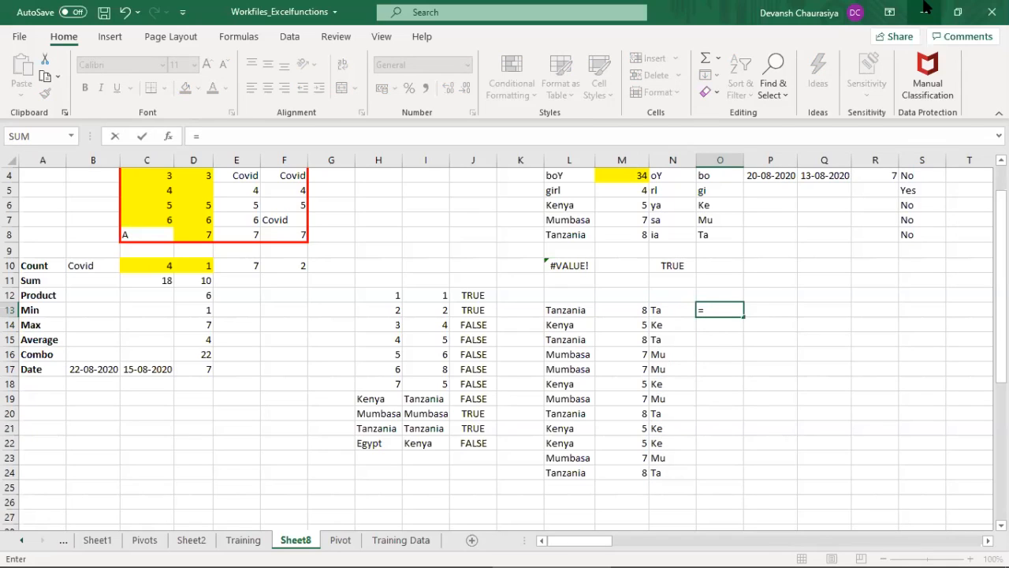
{"action": "type", "text": "right"}
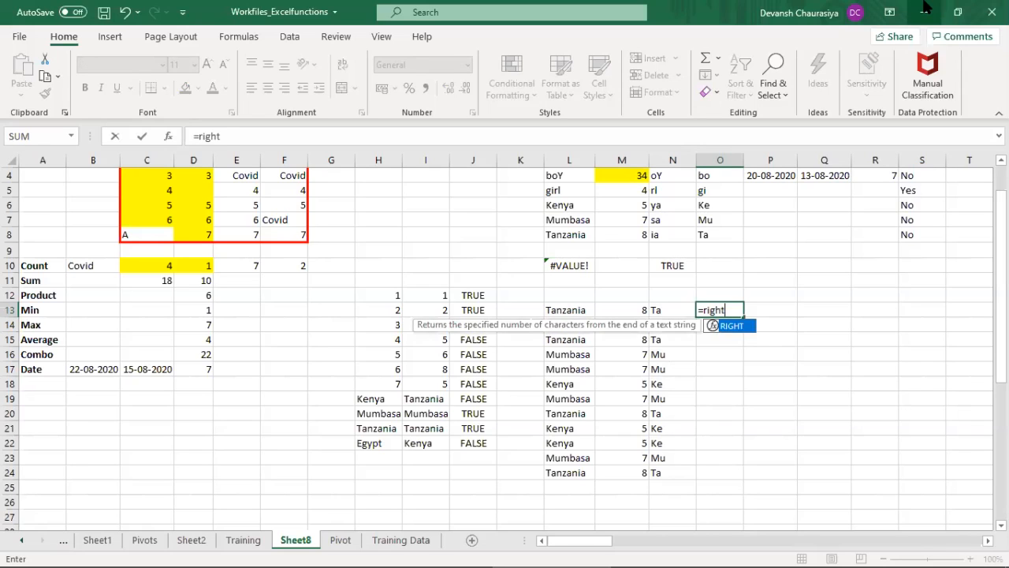
{"action": "key", "text": "Tab"}
{"action": "key", "text": "Left"}
{"action": "key", "text": "Left"}
{"action": "key", "text": "Left"}
{"action": "type", "text": ","}
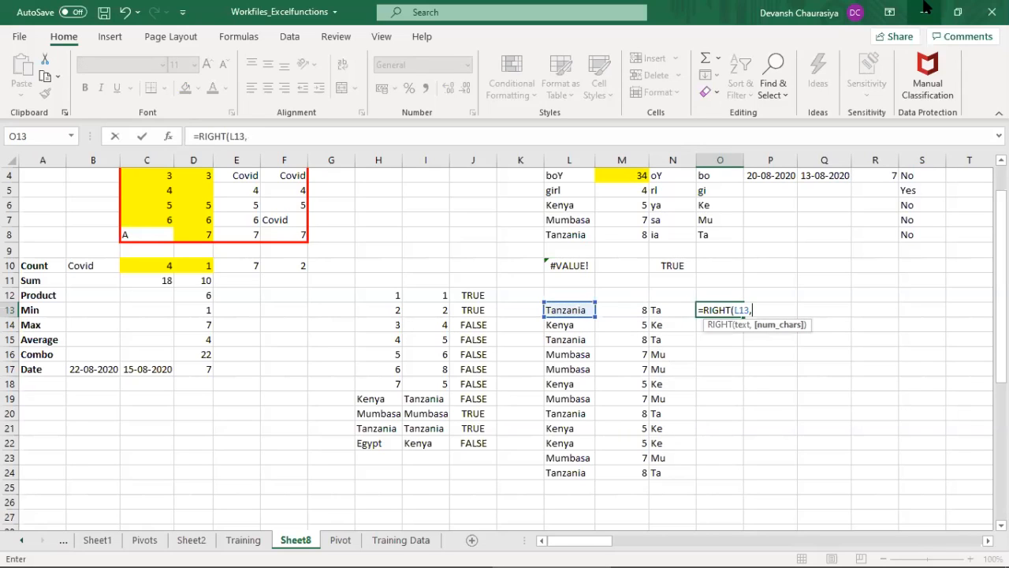
{"action": "type", "text": "2)"}
{"action": "key", "text": "Return"}
Step: Fill the RIGHT formula from O13 down to O24 for the whole country list
{"action": "key", "text": "Up"}
{"action": "key", "text": "shift+Down"}
{"action": "key", "text": "shift+Down"}
{"action": "key", "text": "shift+Down"}
{"action": "key", "text": "shift+Down"}
{"action": "key", "text": "shift+Down"}
{"action": "key", "text": "shift+Down"}
{"action": "key", "text": "shift+Down"}
{"action": "key", "text": "shift+Down"}
{"action": "key", "text": "shift+Down"}
{"action": "key", "text": "shift+Down"}
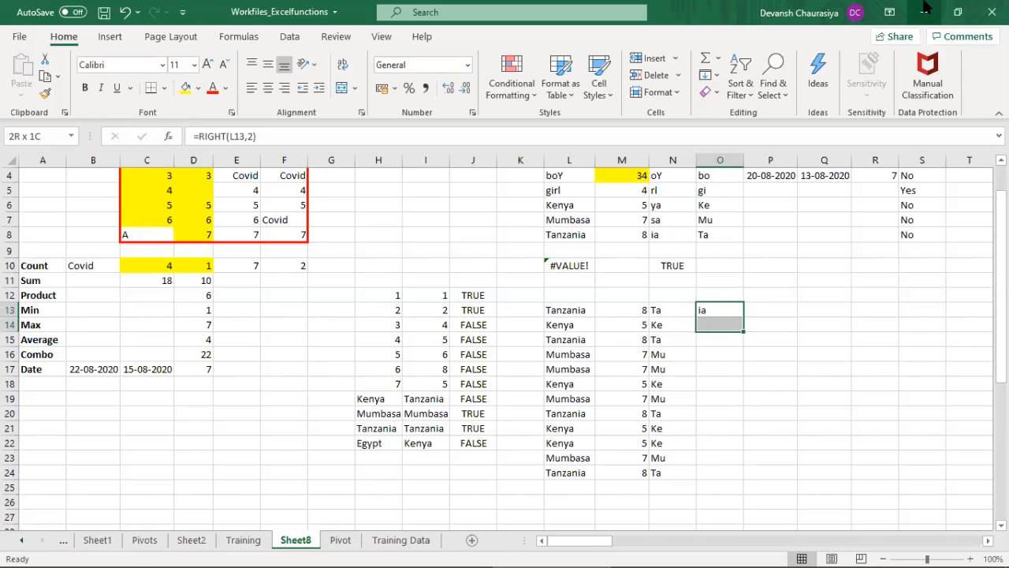
{"action": "key", "text": "shift+Down"}
{"action": "key", "text": "ctrl+d"}
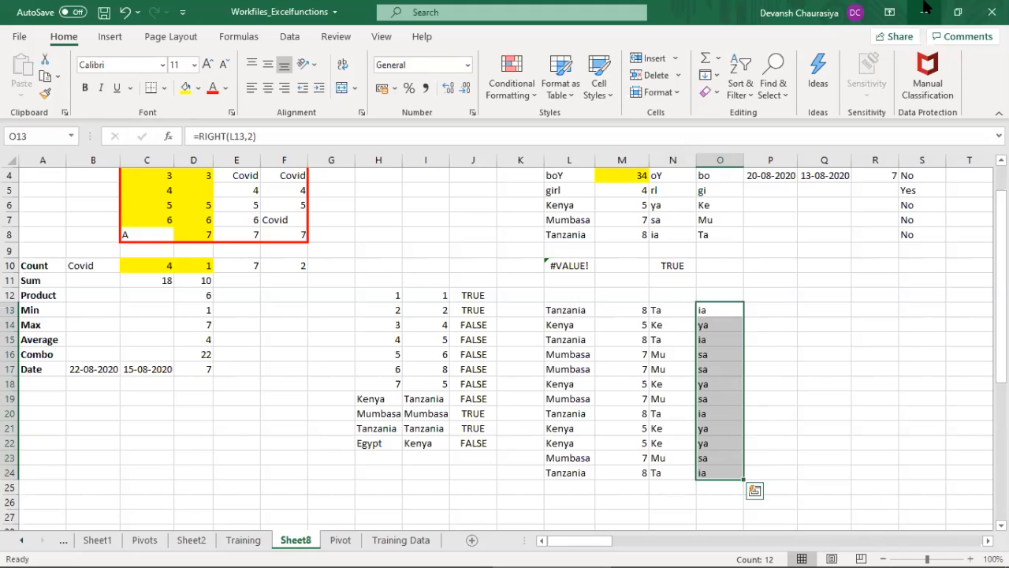
Step: Examine the country names in L13:L24 and the text formula results beside them
{"action": "key", "text": "Right"}
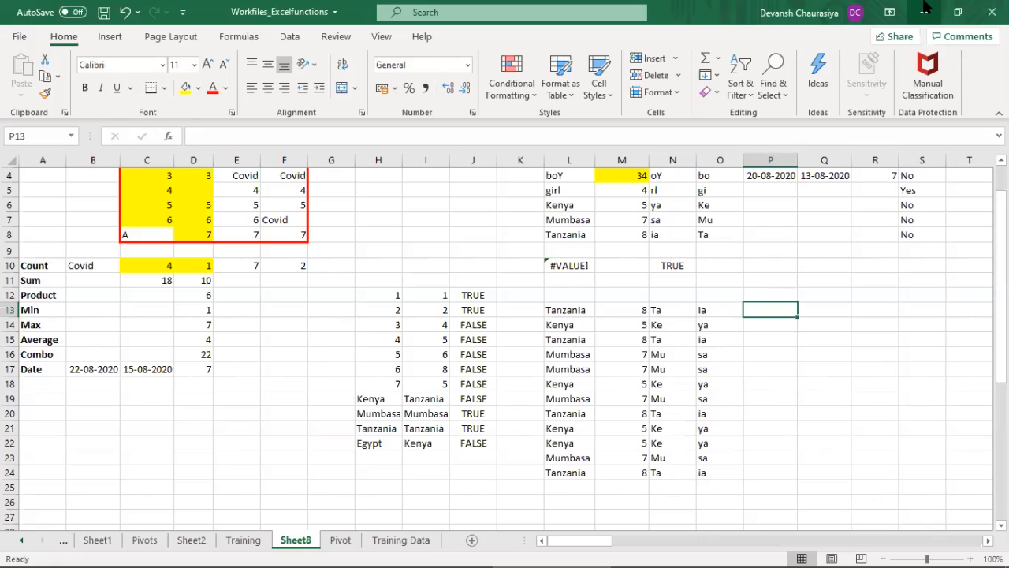
{"action": "key", "text": "Left"}
{"action": "key", "text": "Left"}
{"action": "key", "text": "Left"}
{"action": "key", "text": "Left"}
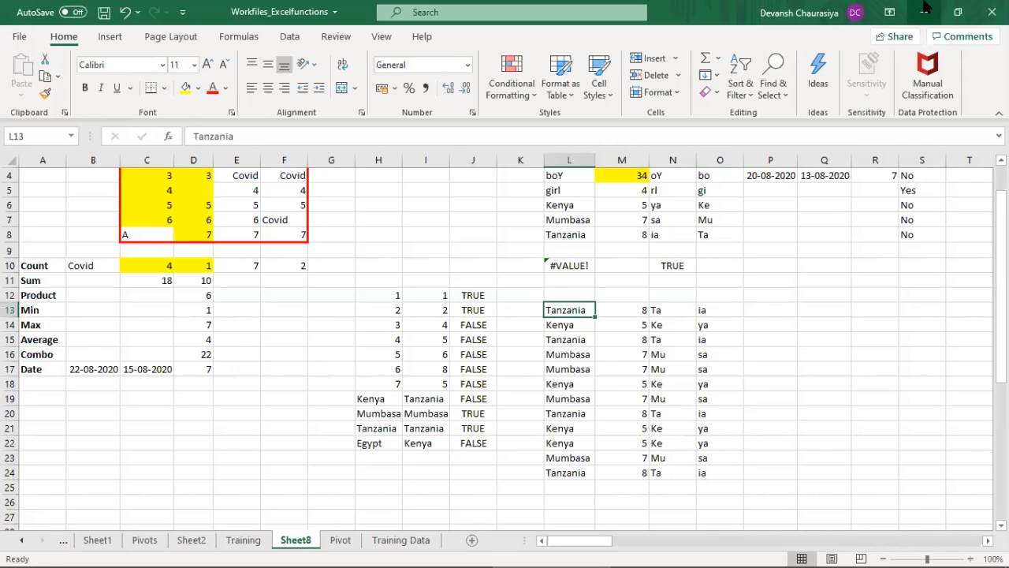
{"action": "key", "text": "ctrl+Down"}
{"action": "key", "text": "Up"}
{"action": "key", "text": "Up"}
{"action": "key", "text": "Up"}
{"action": "key", "text": "Up"}
{"action": "key", "text": "Up"}
{"action": "key", "text": "Up"}
{"action": "key", "text": "Up"}
{"action": "key", "text": "Up"}
{"action": "key", "text": "Up"}
{"action": "key", "text": "Up"}
{"action": "key", "text": "Up"}
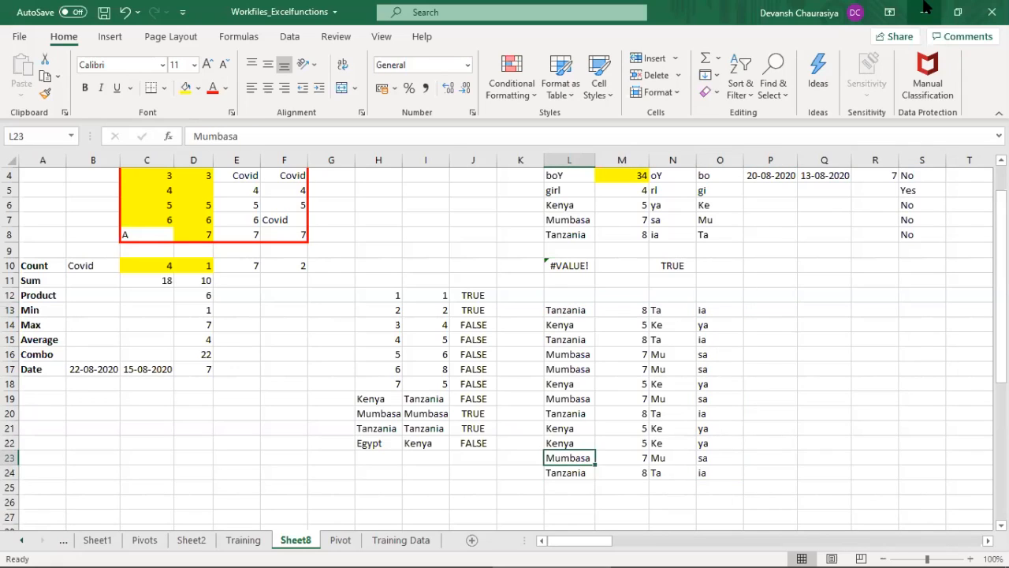
{"action": "key", "text": "Right"}
Step: Begin an IF formula in P13 with the logical test L13="Tanzania"
{"action": "key", "text": "Right"}
{"action": "key", "text": "Right"}
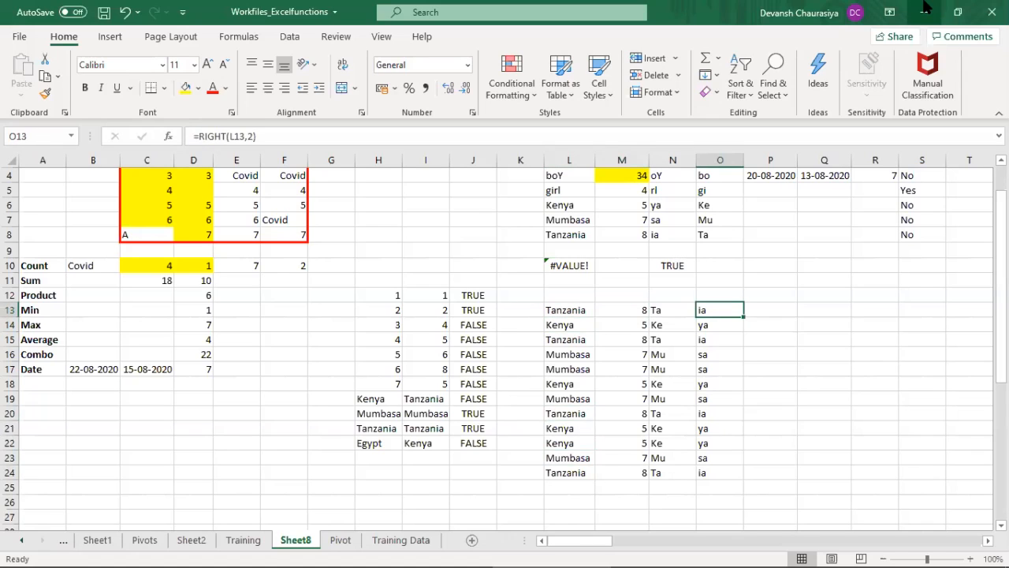
{"action": "key", "text": "Right"}
{"action": "type", "text": "="}
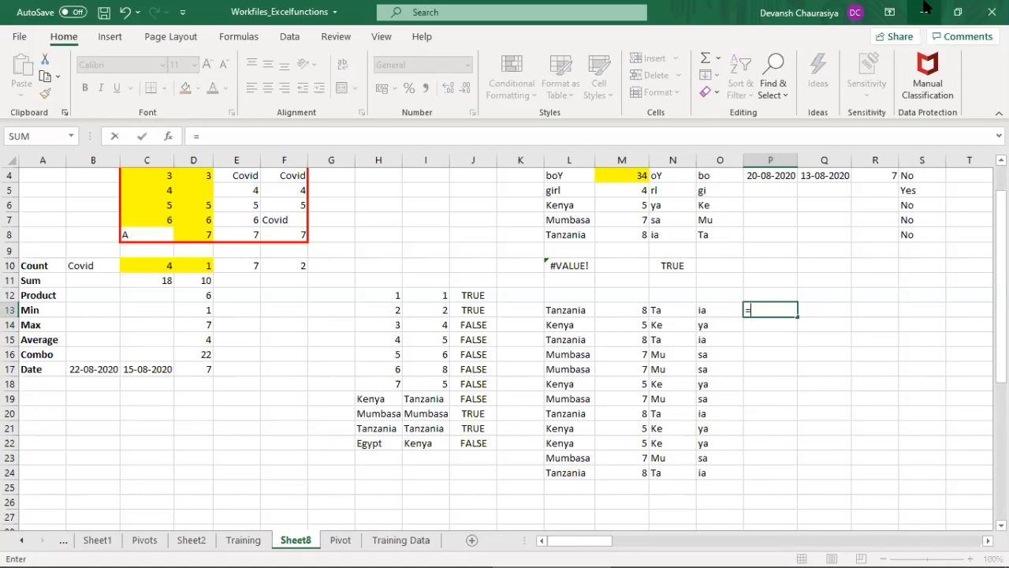
{"action": "type", "text": "if"}
{"action": "key", "text": "Tab"}
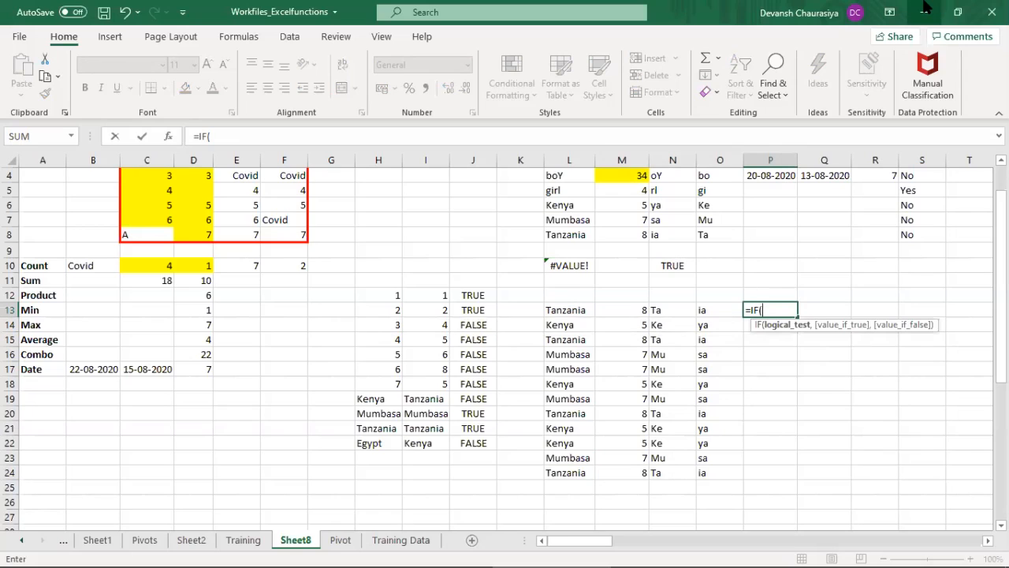
{"action": "key", "text": "Left"}
{"action": "key", "text": "Left"}
{"action": "key", "text": "Left"}
{"action": "key", "text": "Left"}
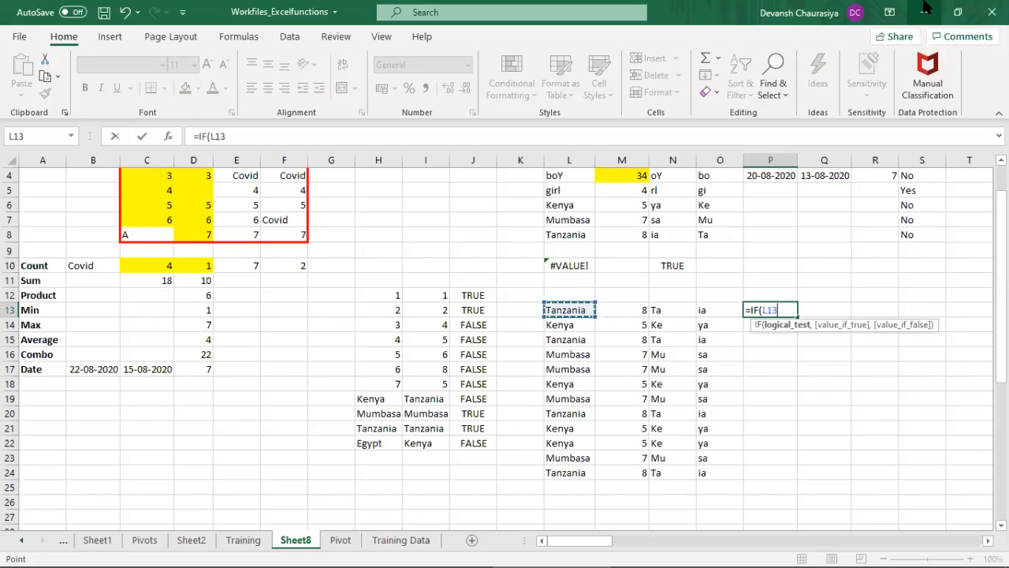
{"action": "type", "text": "=\"Tanzania"}
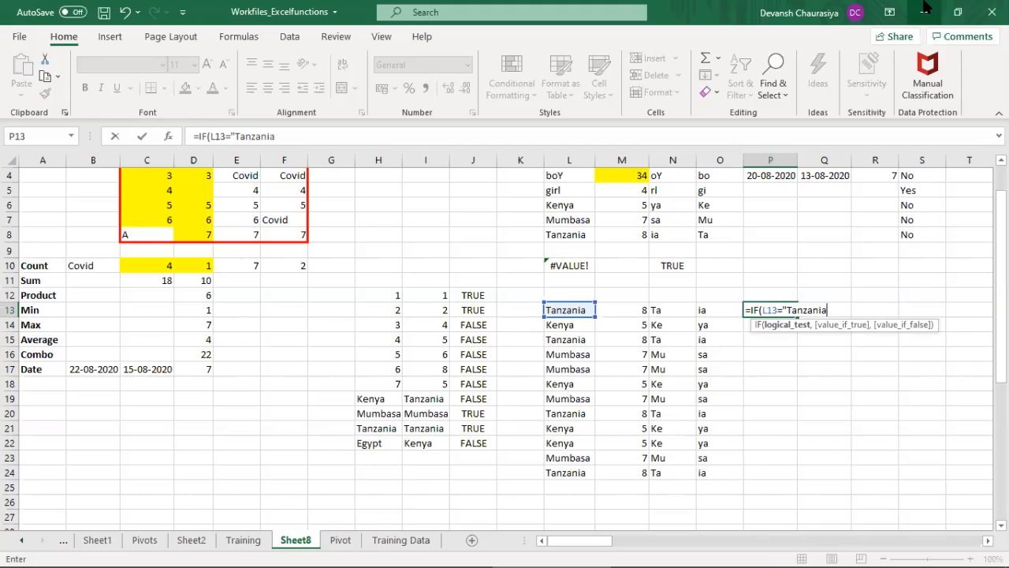
{"action": "type", "text": "\","}
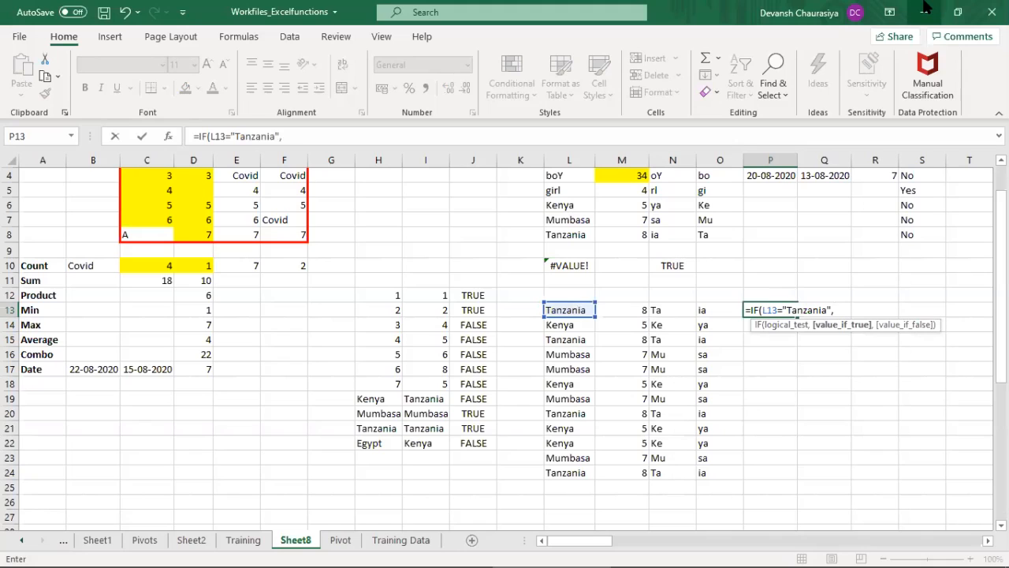
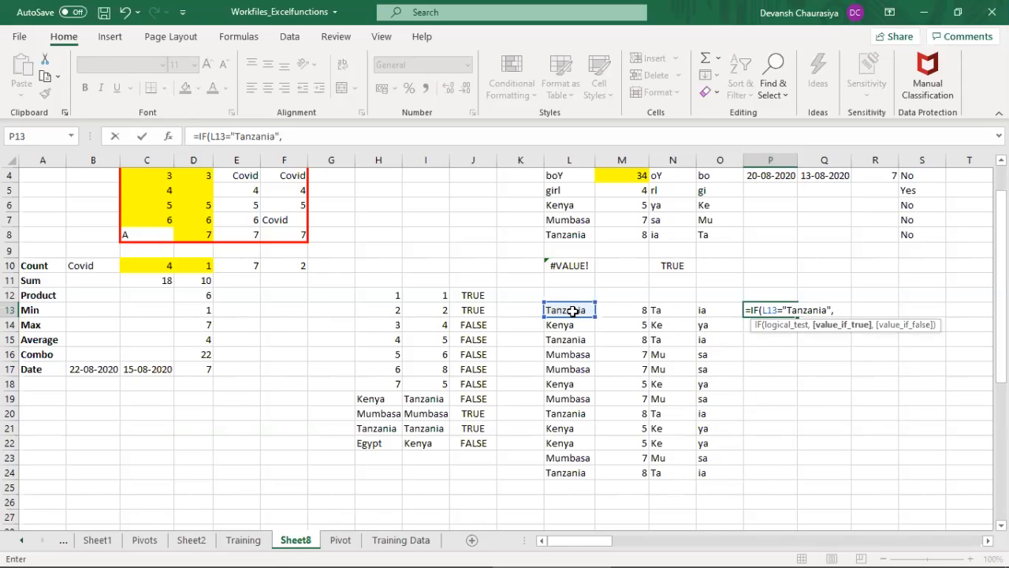
Step: Complete the IF formula in P13 to return "Yes" when L13 is Tanzania and "No" otherwise
{"action": "type", "text": "Yes"}
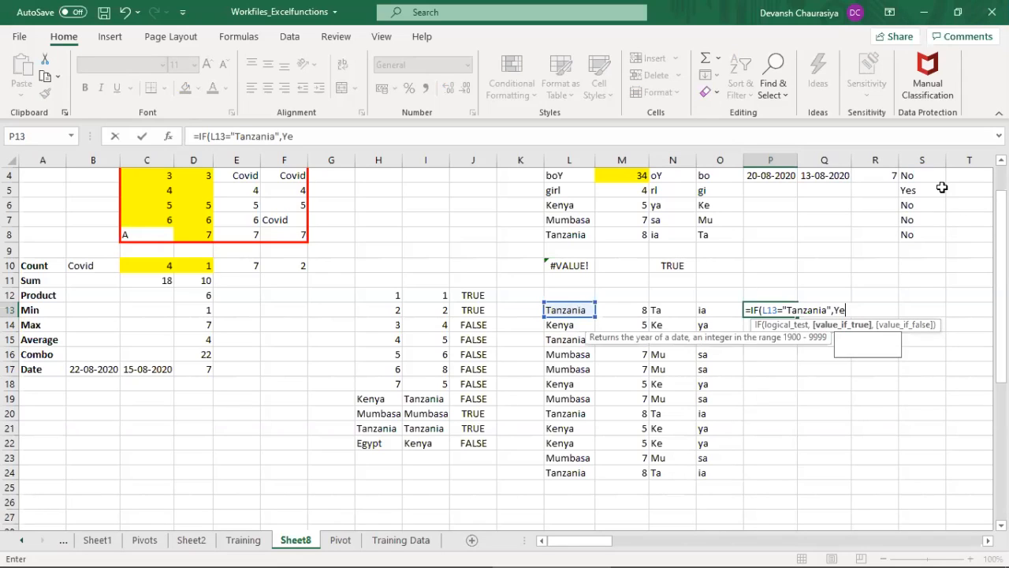
{"action": "key", "text": "BackSpace"}
{"action": "key", "text": "BackSpace"}
{"action": "key", "text": "BackSpace"}
{"action": "type", "text": "\""}
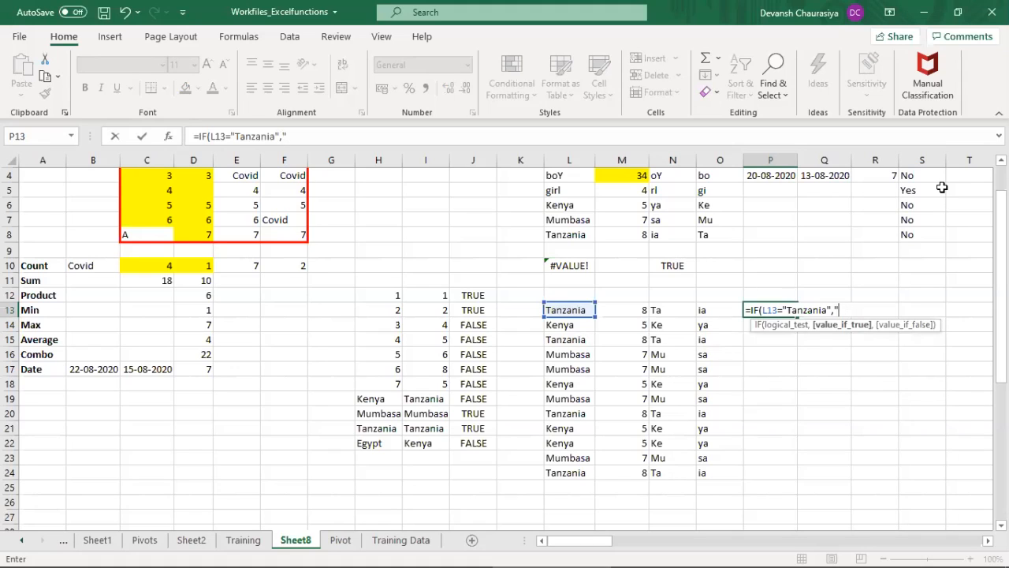
{"action": "type", "text": "Yes\",\"No"}
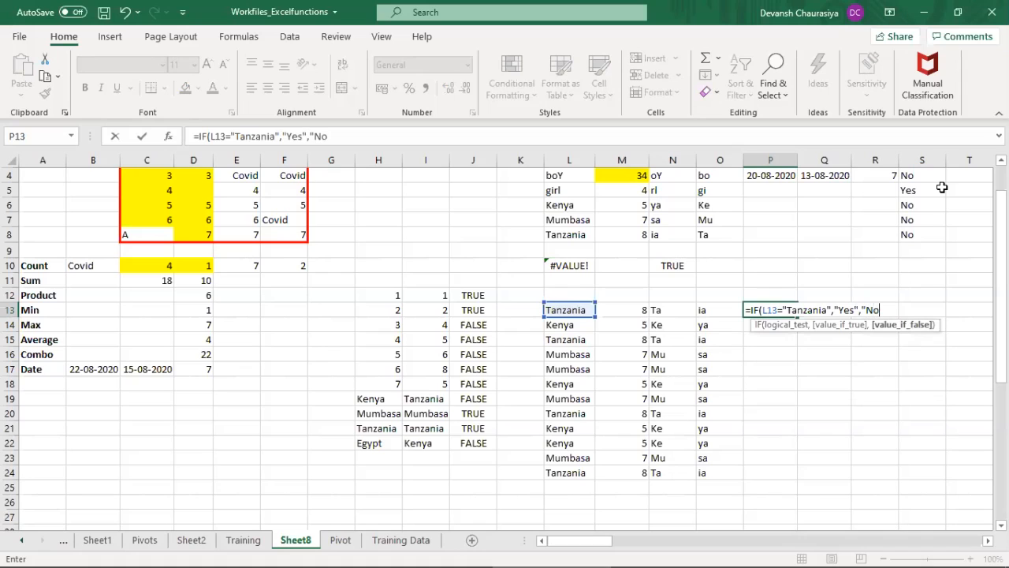
{"action": "key", "text": "BackSpace"}
{"action": "type", "text": "o\")"}
{"action": "key", "text": "Return"}
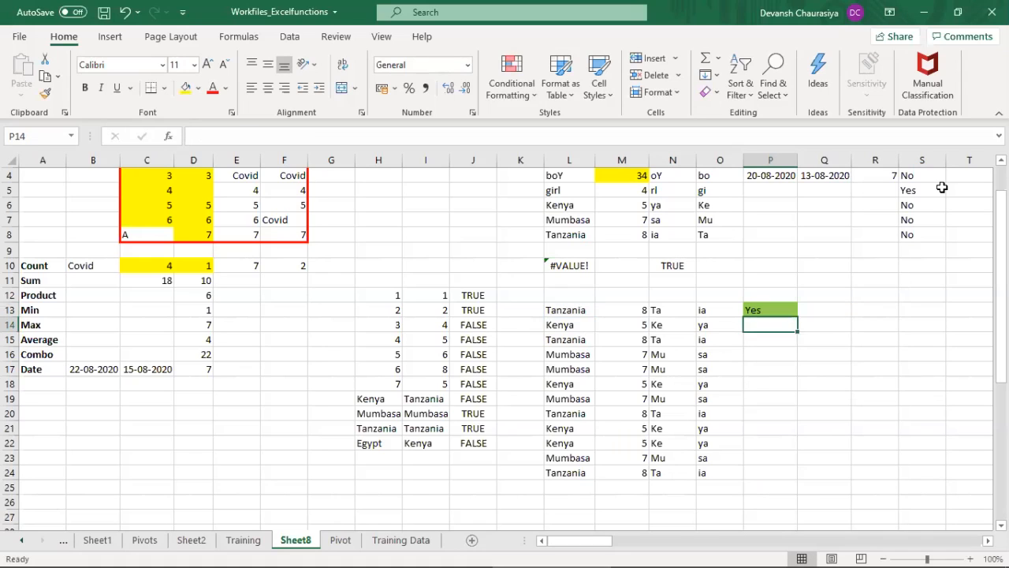
Step: Fill the IF formula from P13 down to P24 for the whole country list
{"action": "key", "text": "Up"}
{"action": "key", "text": "shift+Down"}
{"action": "key", "text": "shift+Down"}
{"action": "key", "text": "shift+Down"}
{"action": "key", "text": "shift+Down"}
{"action": "key", "text": "shift+Down"}
{"action": "key", "text": "shift+Down"}
{"action": "key", "text": "shift+Down"}
{"action": "key", "text": "shift+Down"}
{"action": "key", "text": "shift+Down"}
{"action": "key", "text": "shift+Down"}
{"action": "key", "text": "shift+Down"}
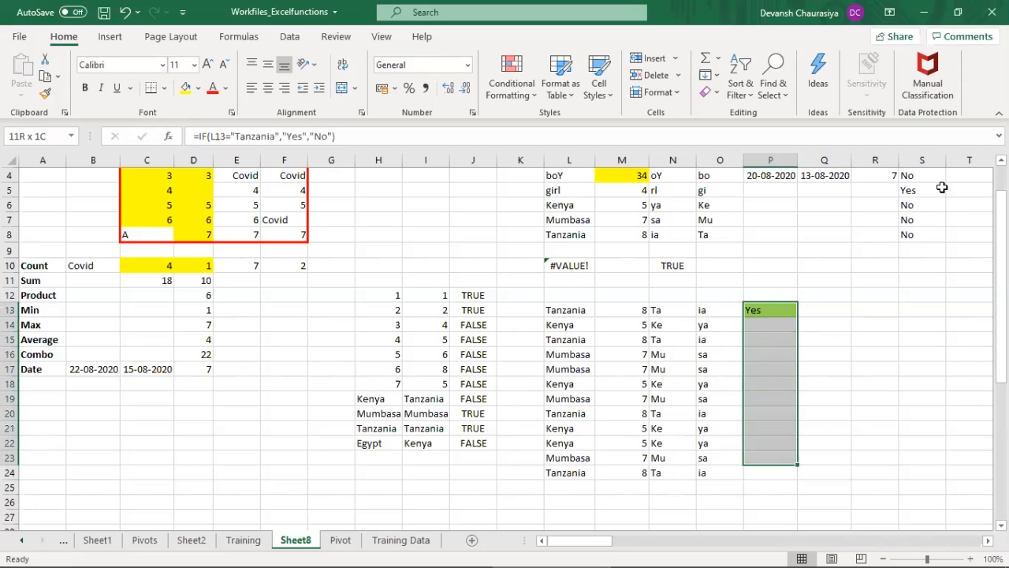
{"action": "key", "text": "ctrl+d"}
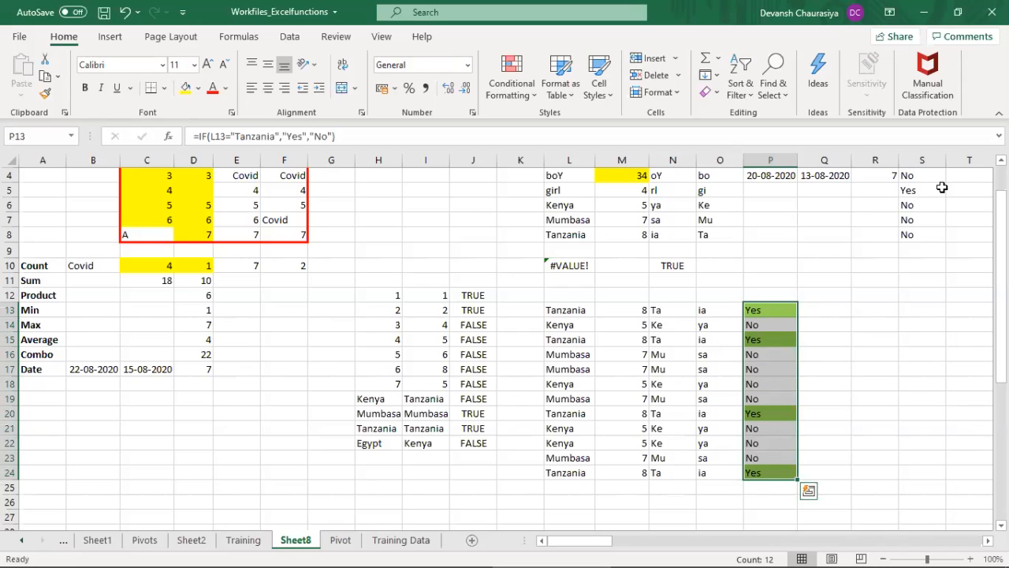
Step: Examine the country list and its LEN, LEFT, RIGHT and IF results in L13:P24
{"action": "key", "text": "Left"}
{"action": "key", "text": "Left"}
{"action": "key", "text": "Left"}
{"action": "key", "text": "Left"}
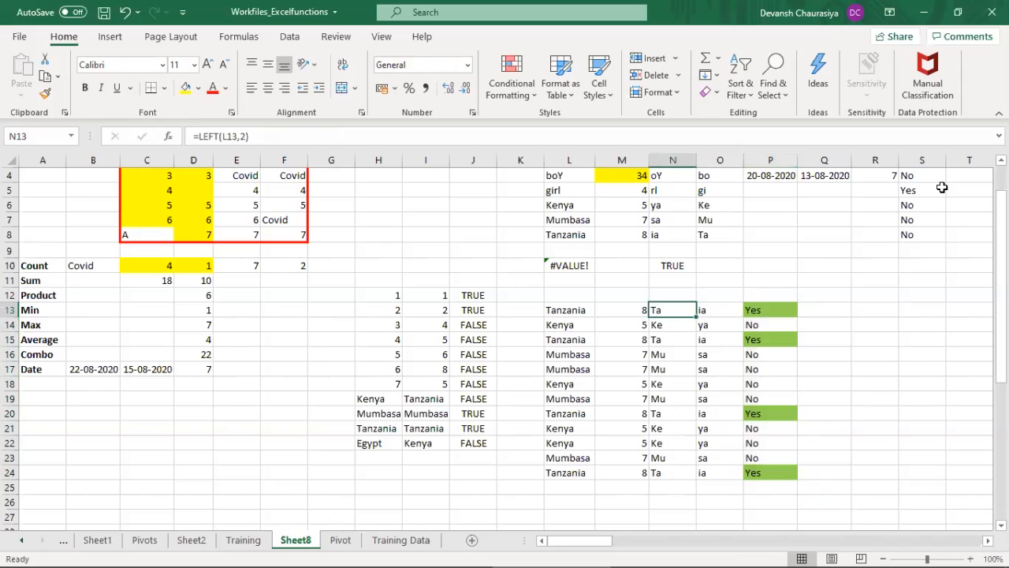
{"action": "key", "text": "shift+Right"}
{"action": "key", "text": "shift+Right"}
{"action": "key", "text": "shift+Right"}
{"action": "key", "text": "shift+Right"}
{"action": "key", "text": "shift+Down"}
{"action": "key", "text": "shift+Down"}
{"action": "key", "text": "shift+Down"}
{"action": "key", "text": "shift+Down"}
{"action": "key", "text": "shift+Down"}
{"action": "key", "text": "shift+Down"}
{"action": "key", "text": "shift+Down"}
{"action": "key", "text": "shift+Down"}
{"action": "key", "text": "shift+Down"}
{"action": "key", "text": "shift+Down"}
{"action": "key", "text": "shift+Down"}
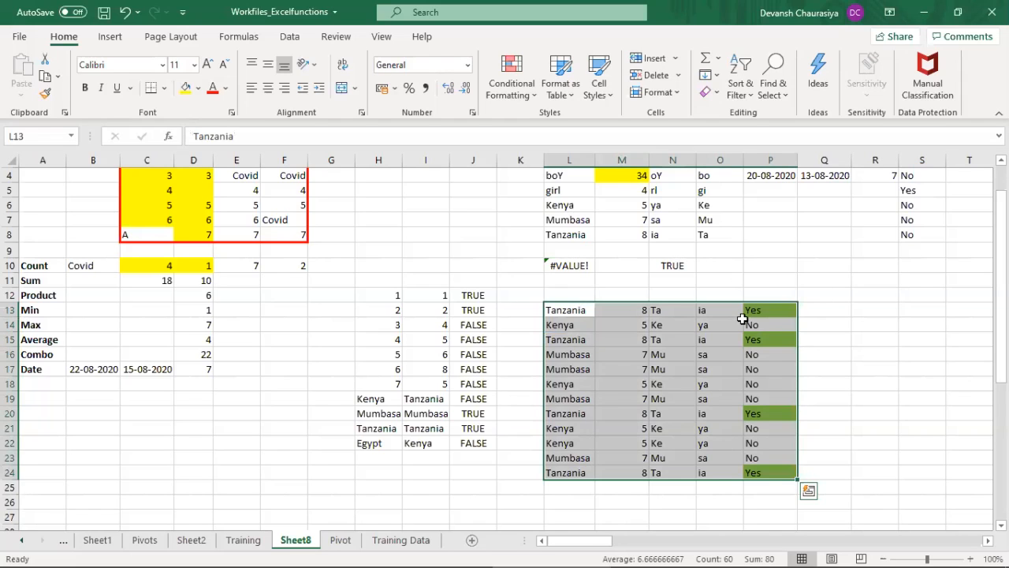
{"action": "left_click", "coordinate": [773, 312]}
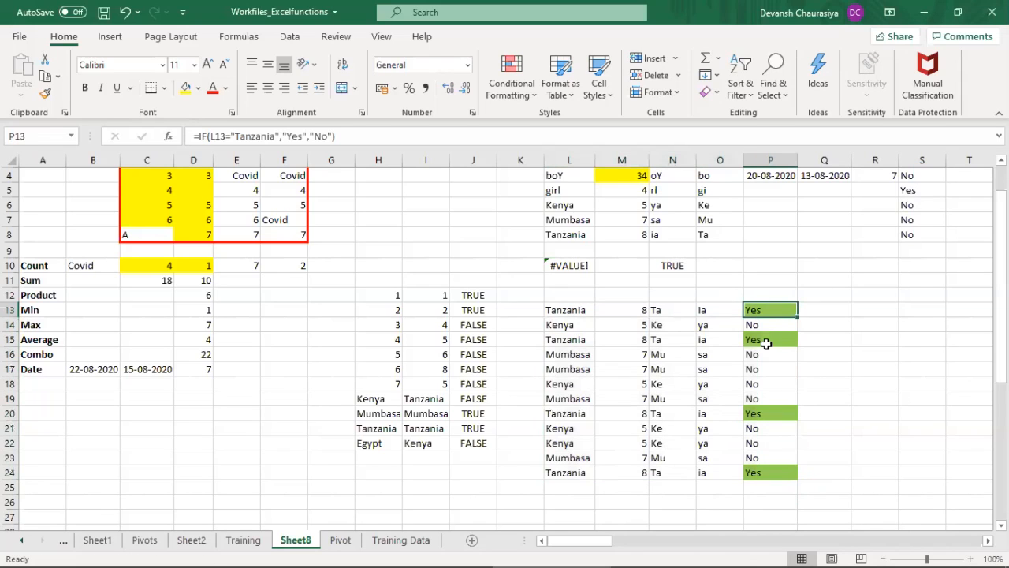
{"action": "left_click_drag", "start_coordinate": [780, 310], "coordinate": [776, 467]}
{"action": "left_click", "coordinate": [522, 87]}
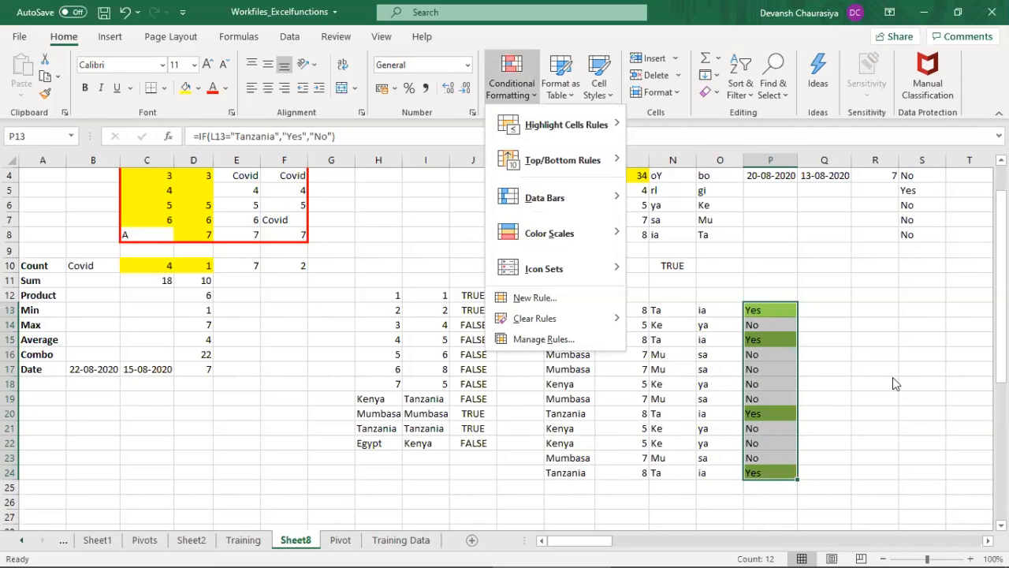
{"action": "left_click", "coordinate": [867, 347]}
{"action": "left_click", "coordinate": [838, 310]}
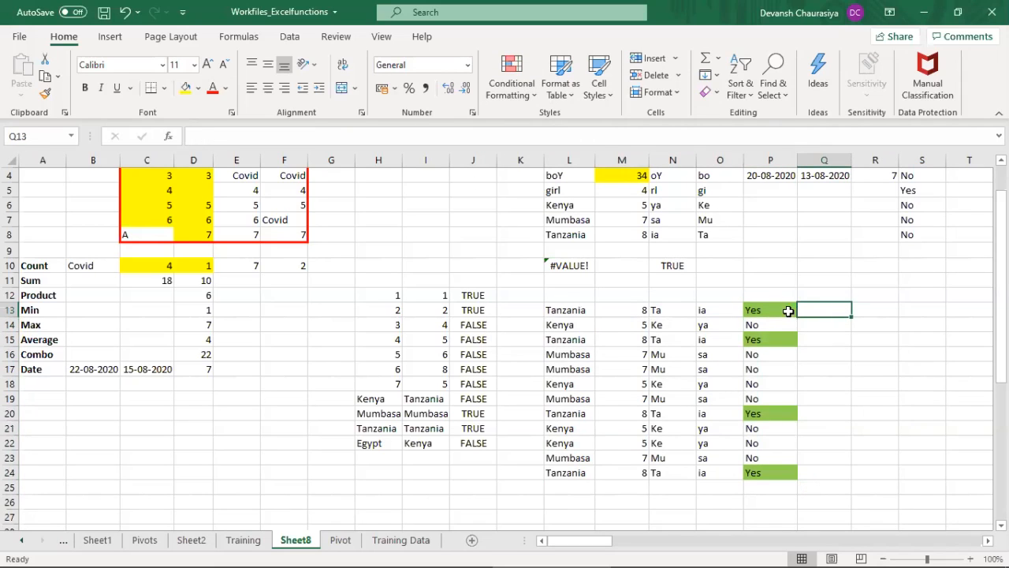
Step: Start a new conditional formatting rule on P13:P24 for cells with specific text containing "No"
{"action": "left_click_drag", "start_coordinate": [778, 309], "coordinate": [782, 465]}
{"action": "left_click", "coordinate": [514, 94]}
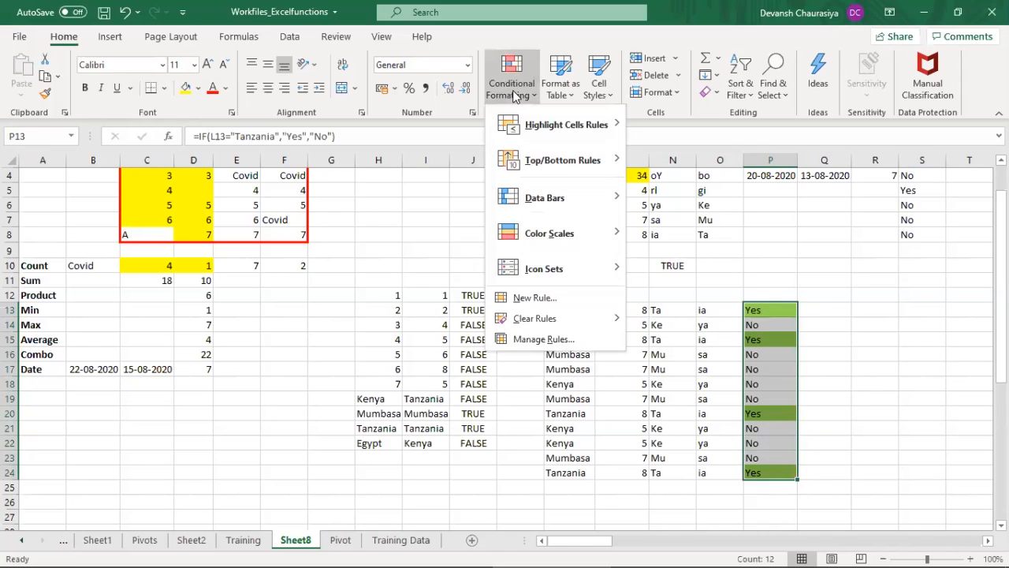
{"action": "left_click", "coordinate": [554, 297]}
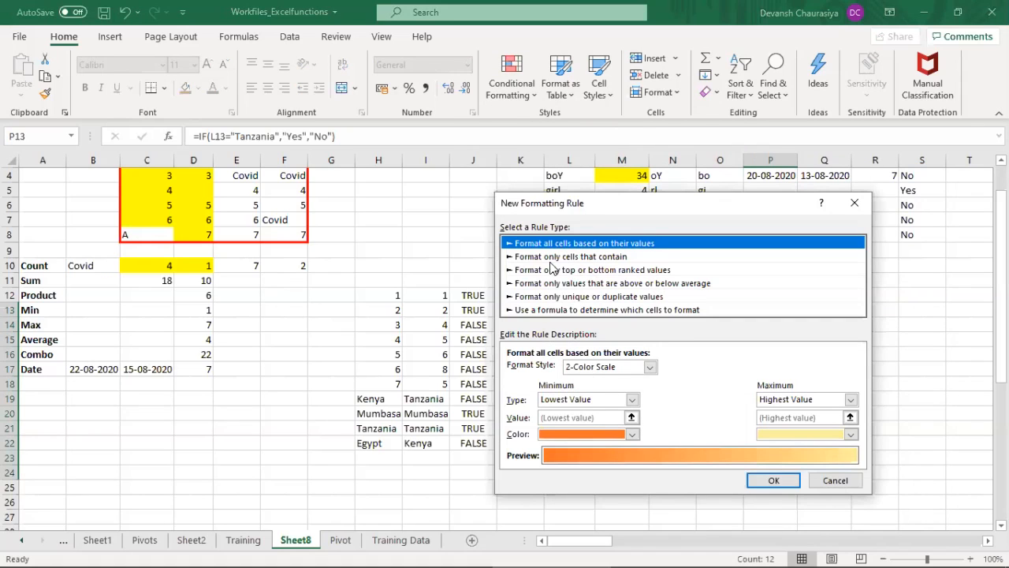
{"action": "left_click", "coordinate": [549, 256]}
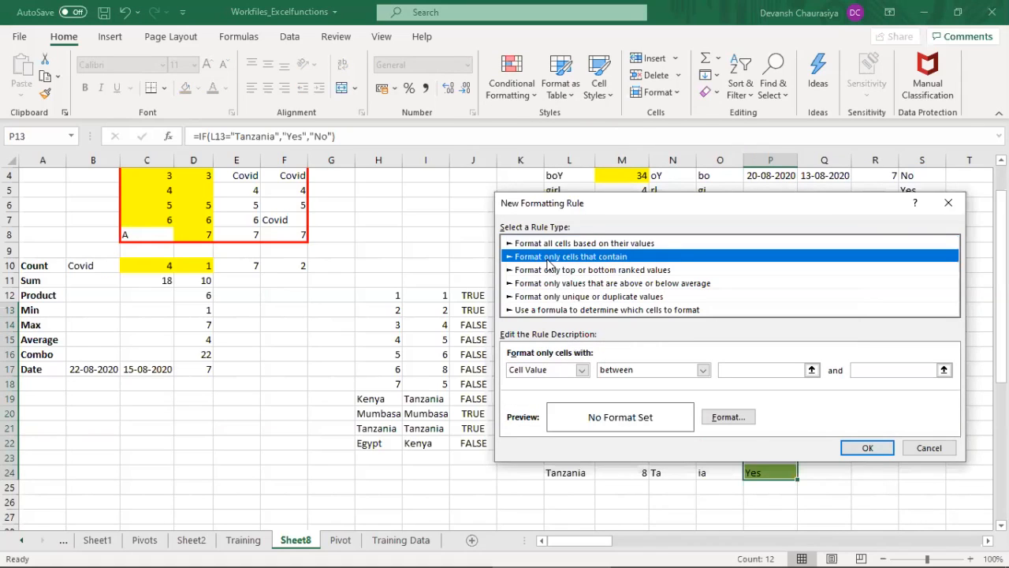
{"action": "left_click", "coordinate": [542, 370]}
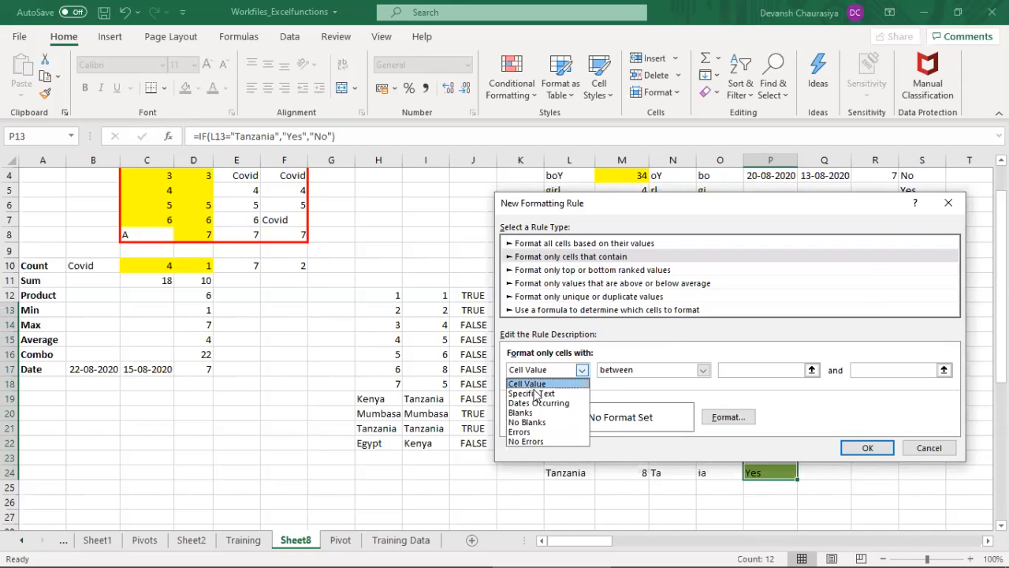
{"action": "left_click", "coordinate": [531, 392]}
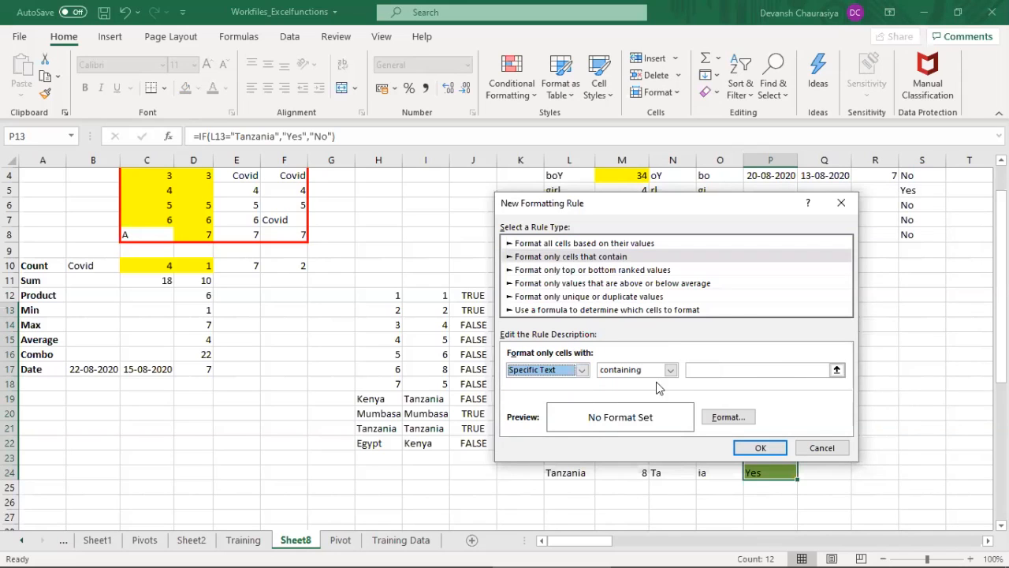
{"action": "left_click", "coordinate": [717, 370]}
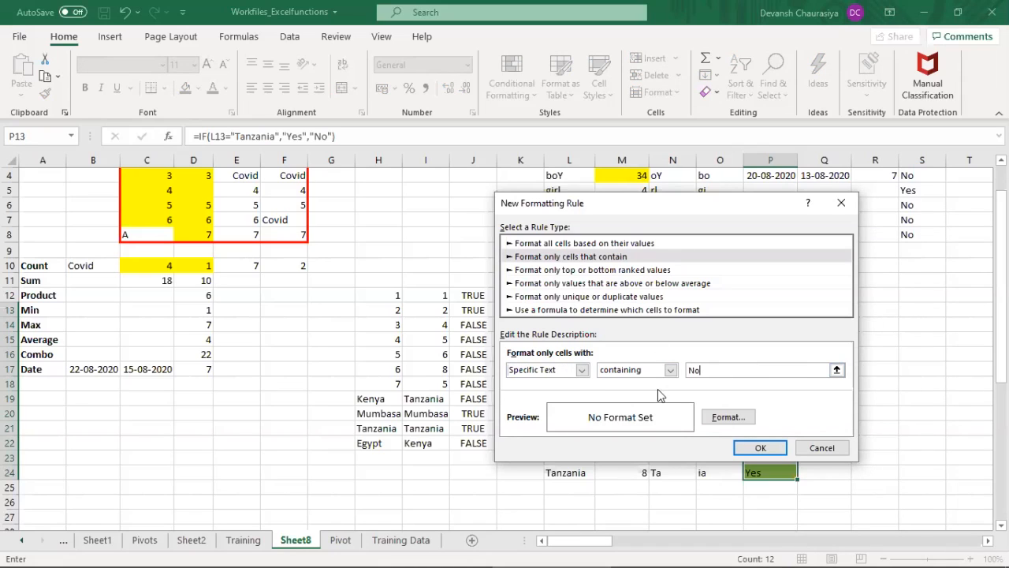
Step: Give the "No" rule a light red fill and apply it to the IF results
{"action": "left_click", "coordinate": [728, 416]}
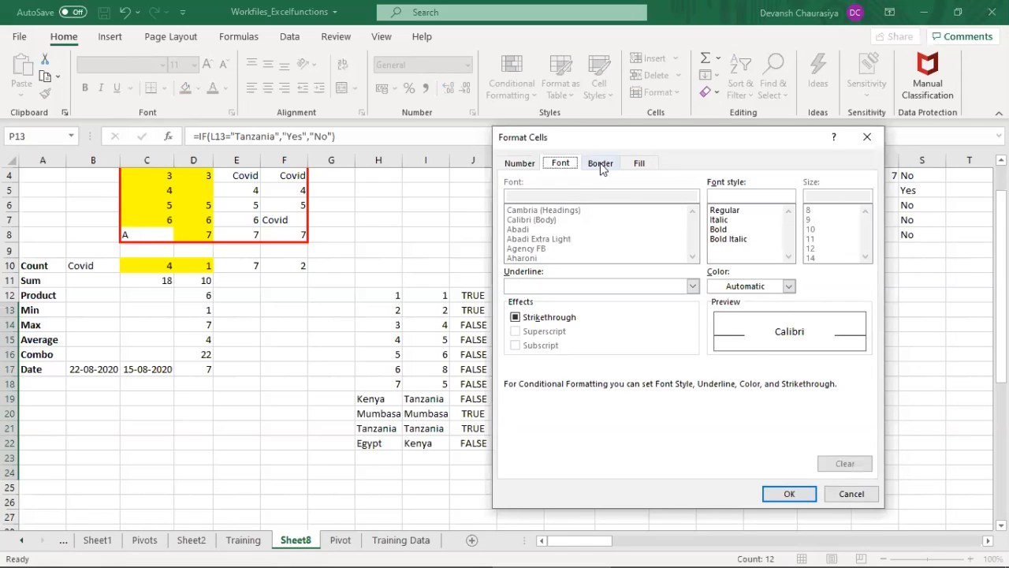
{"action": "left_click", "coordinate": [631, 165]}
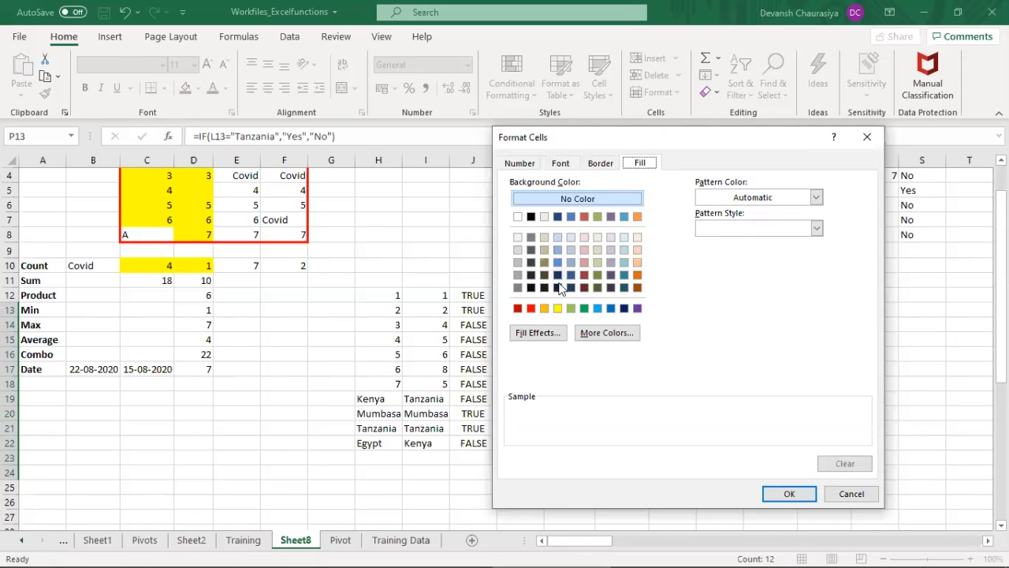
{"action": "left_click", "coordinate": [585, 259]}
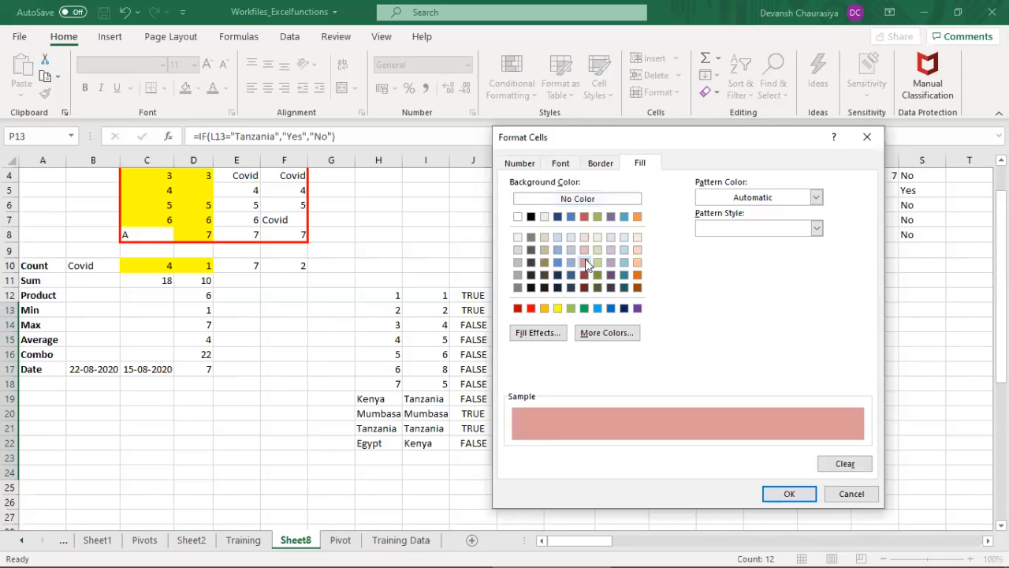
{"action": "left_click", "coordinate": [788, 494]}
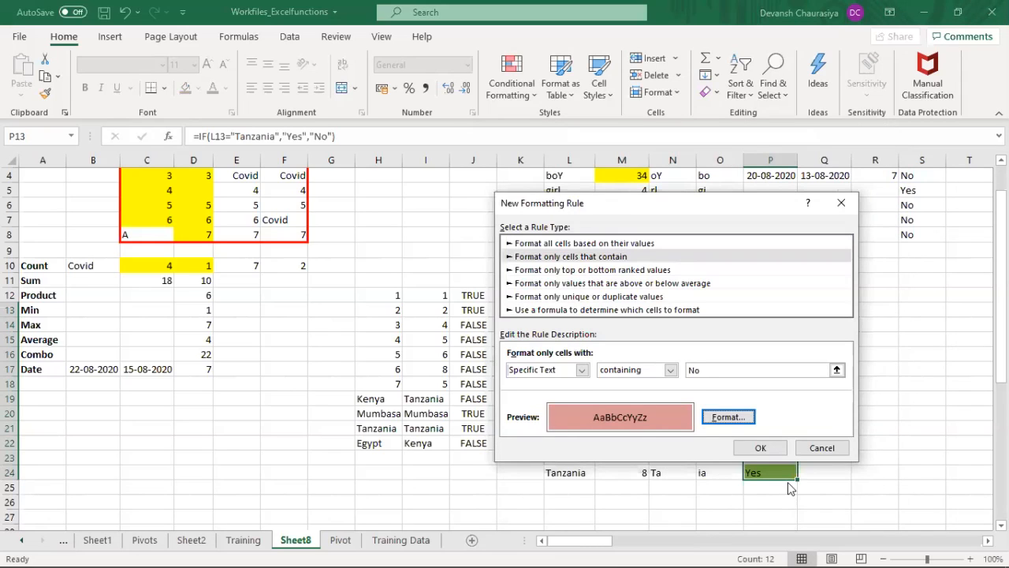
{"action": "left_click", "coordinate": [768, 455]}
{"action": "left_click", "coordinate": [840, 369]}
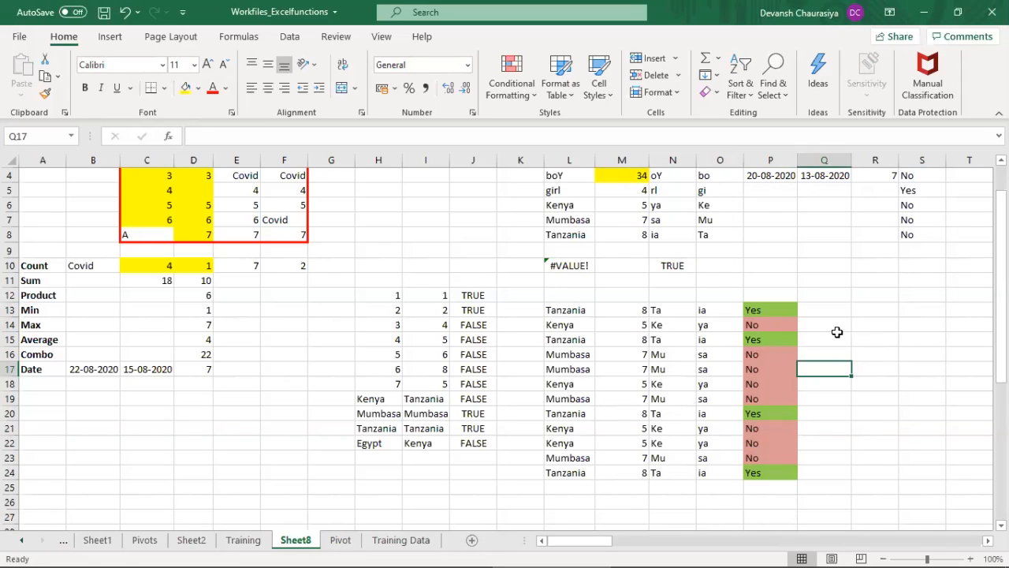
{"action": "left_click_drag", "start_coordinate": [780, 310], "coordinate": [755, 473]}
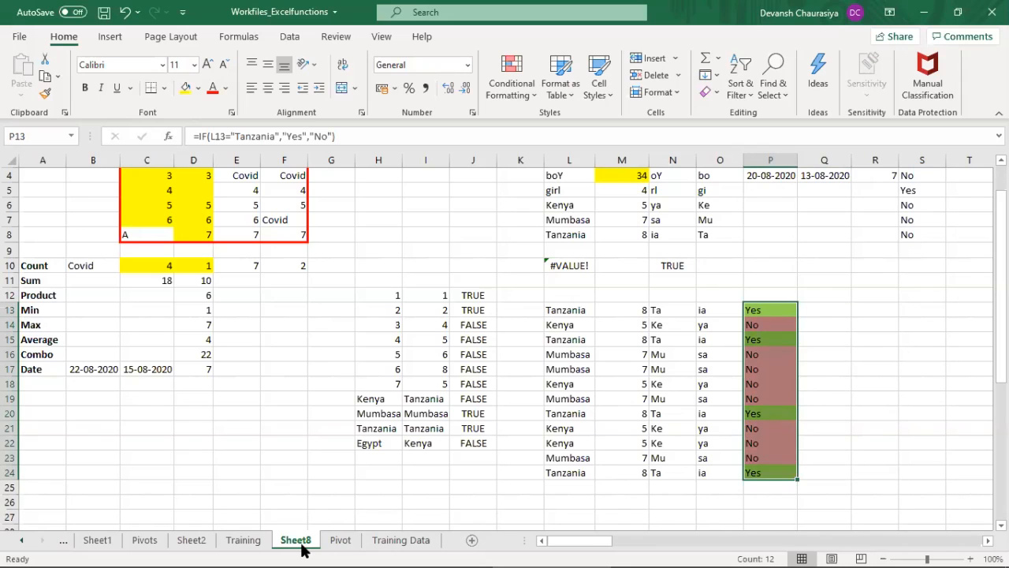
Step: On the Training sheet, enter 100 in G57 and 10 in H57 as sample numbers
{"action": "left_click", "coordinate": [244, 543]}
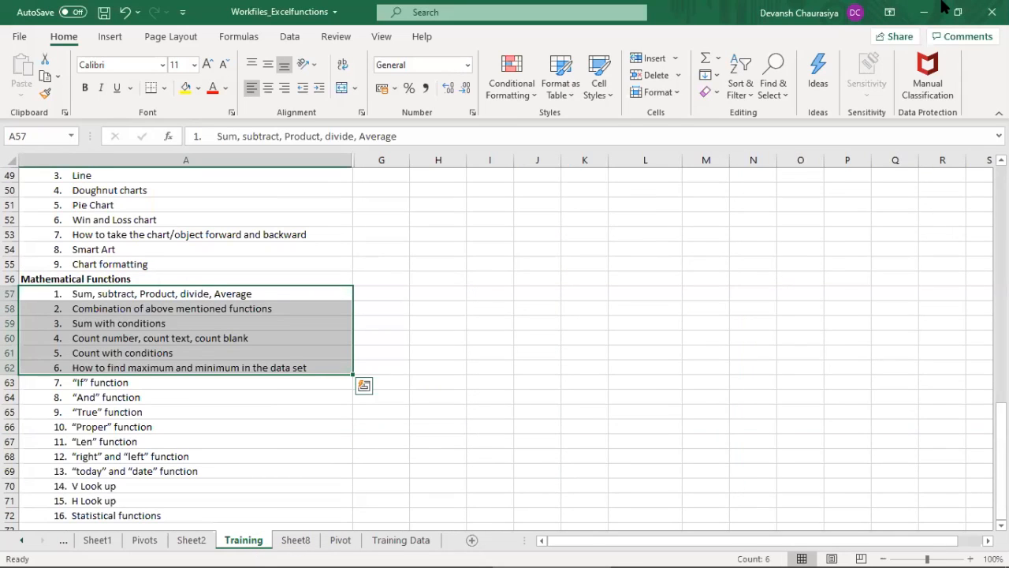
{"action": "left_click", "coordinate": [123, 294]}
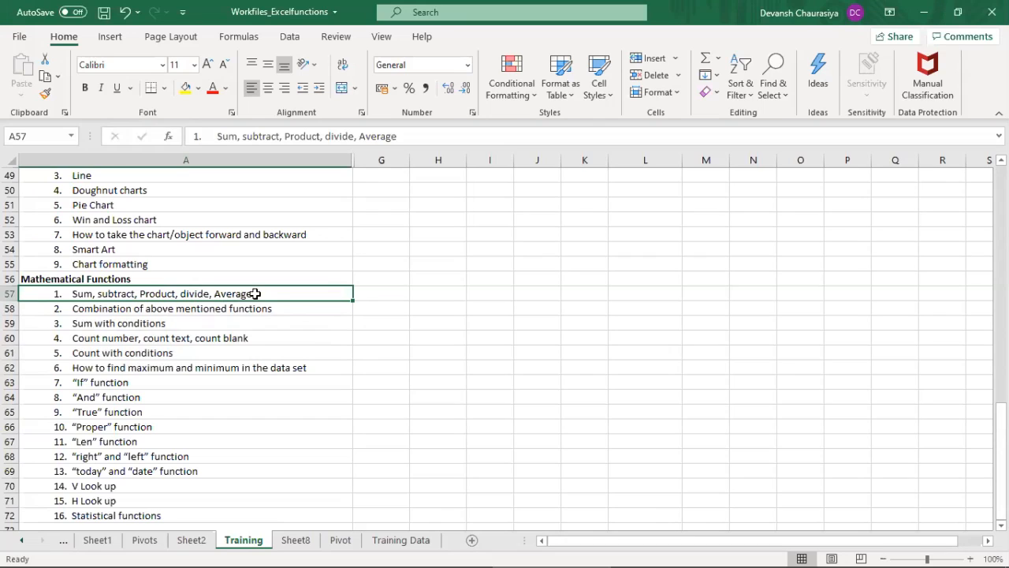
{"action": "left_click", "coordinate": [402, 293]}
{"action": "type", "text": "100"}
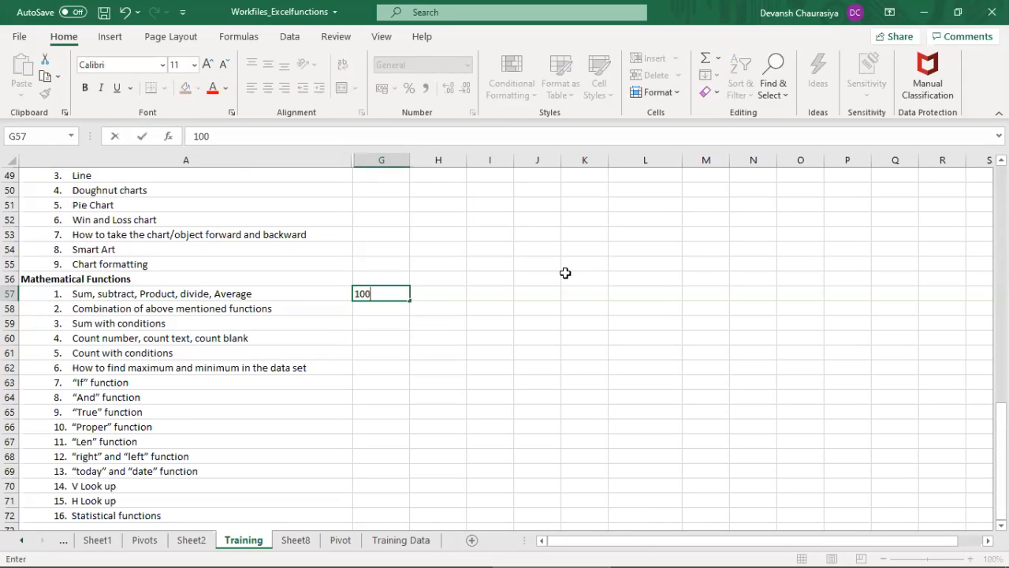
{"action": "key", "text": "Return"}
{"action": "type", "text": "10"}
{"action": "key", "text": "Escape"}
{"action": "key", "text": "Up"}
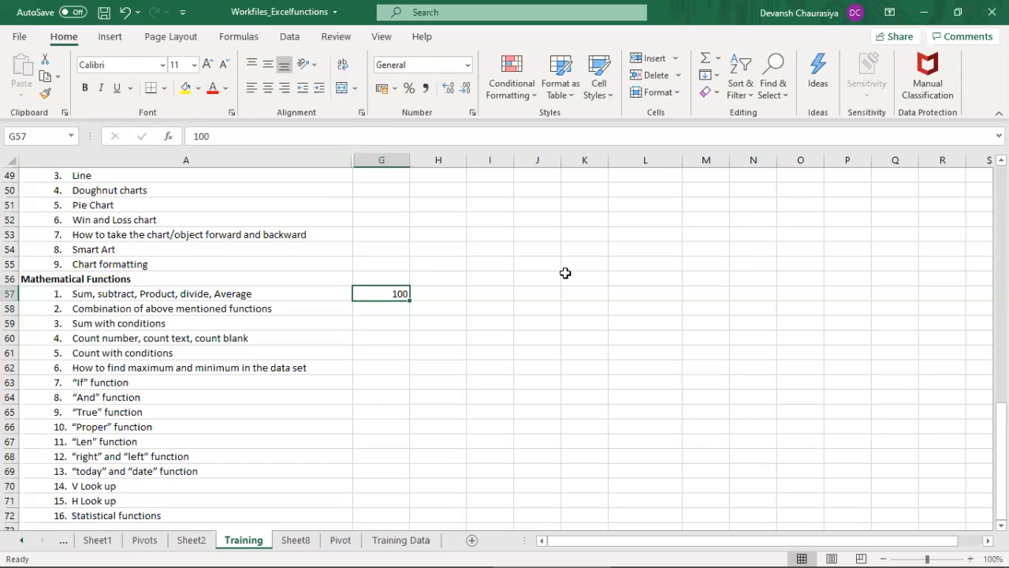
{"action": "key", "text": "Right"}
{"action": "type", "text": "10"}
{"action": "key", "text": "Return"}
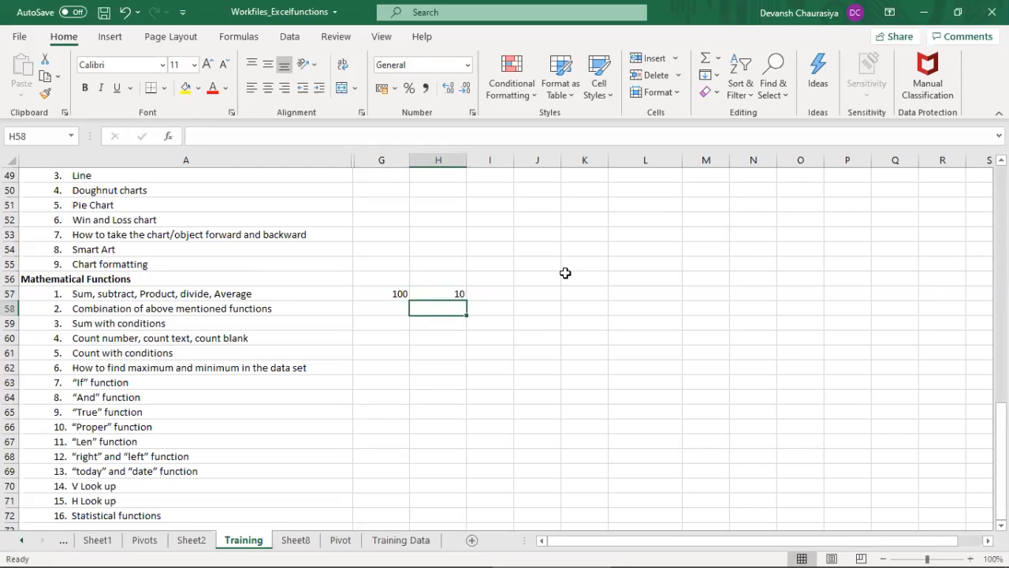
Step: Enter =G57/H57 in H58 to divide the first sample number by the second
{"action": "type", "text": "="}
{"action": "key", "text": "Up"}
{"action": "key", "text": "Left"}
{"action": "type", "text": "/"}
{"action": "key", "text": "Up"}
{"action": "key", "text": "Return"}
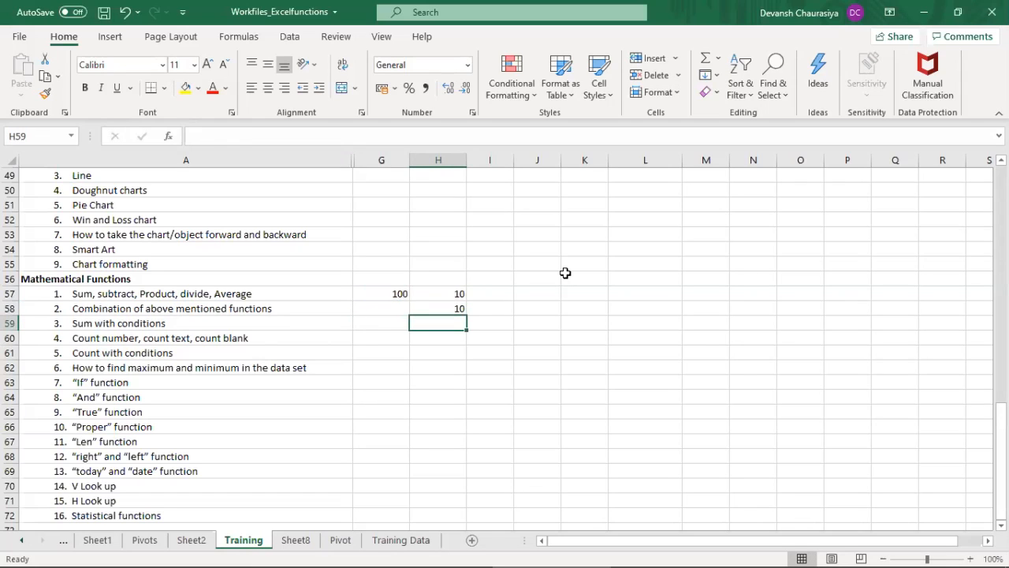
Step: Replace the formula in H58 with =G57-H57 to subtract the second sample number from the first
{"action": "key", "text": "Up"}
{"action": "key", "text": "Up"}
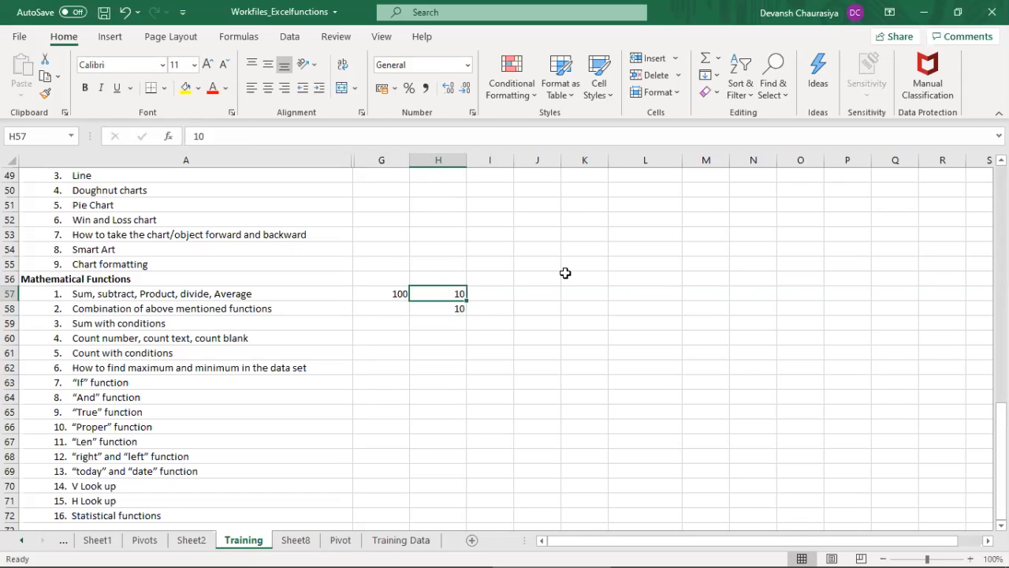
{"action": "key", "text": "Down"}
{"action": "type", "text": "="}
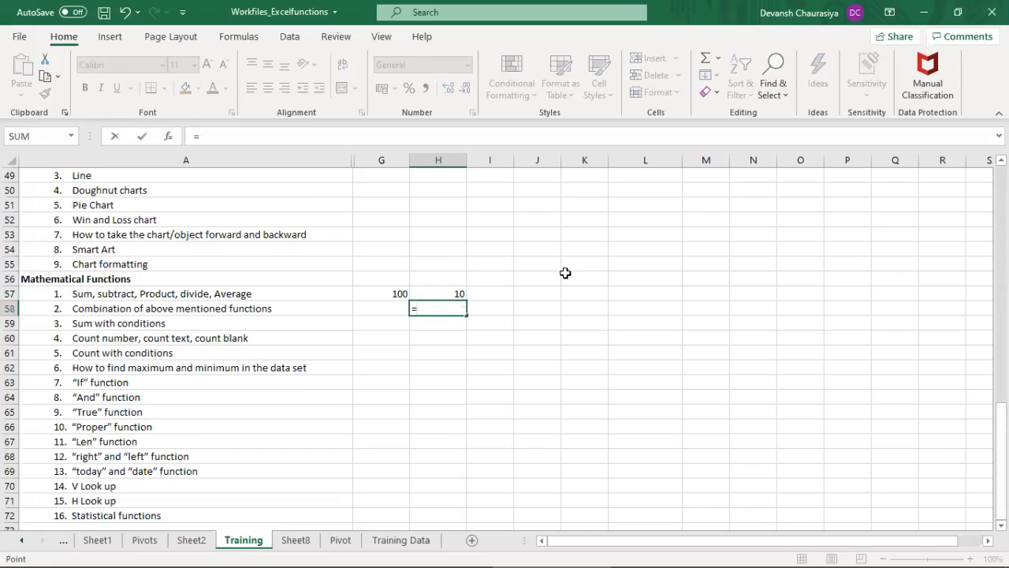
{"action": "key", "text": "Up"}
{"action": "key", "text": "Left"}
{"action": "type", "text": "-"}
{"action": "key", "text": "Up"}
{"action": "key", "text": "Return"}
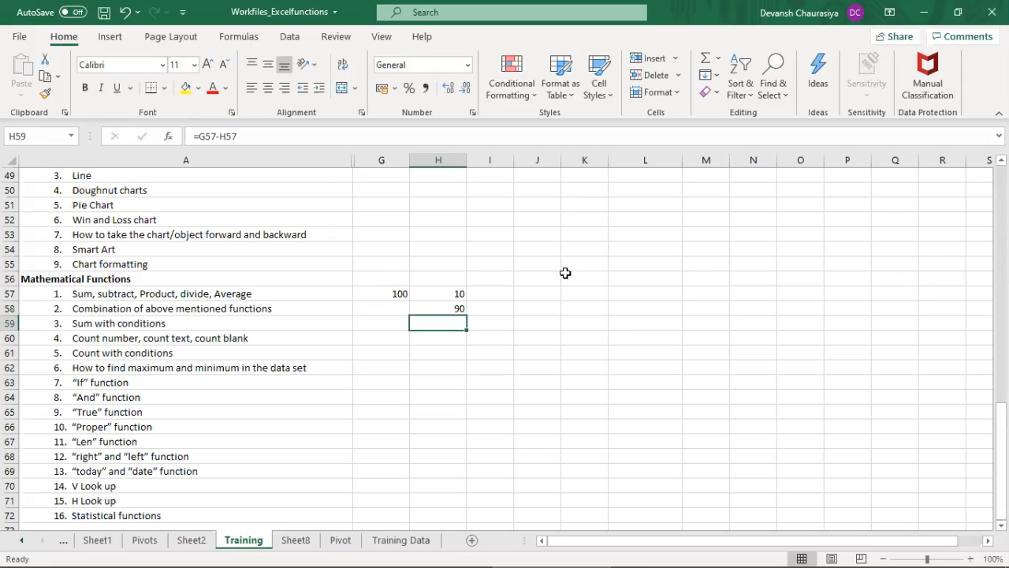
Step: Clear the sample numbers and formula from G57:H58
{"action": "key", "text": "Up"}
{"action": "key", "text": "Up"}
{"action": "key", "text": "Left"}
{"action": "key", "text": "shift+Down"}
{"action": "key", "text": "shift+Right"}
{"action": "key", "text": "Delete"}
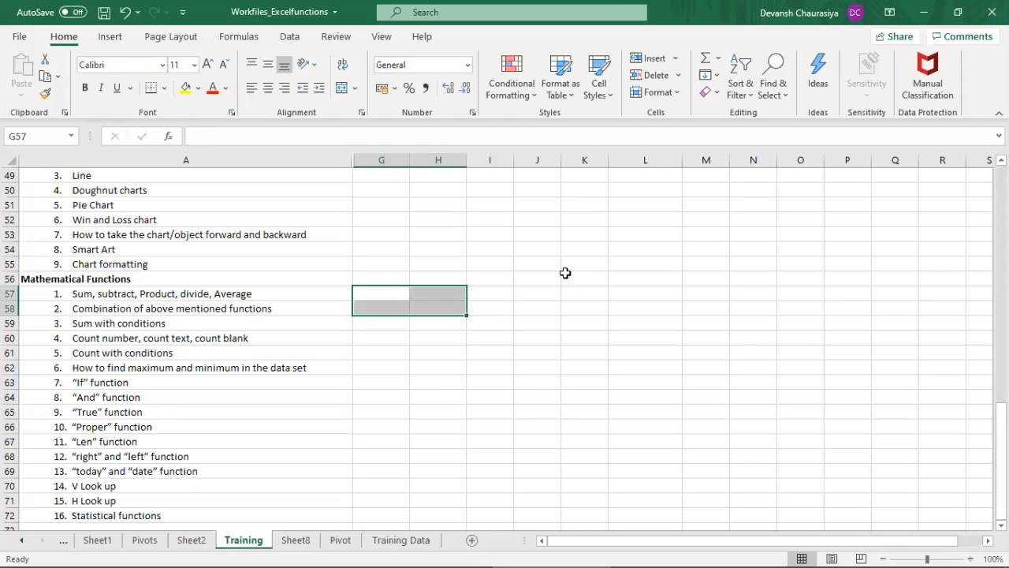
Step: Review the Mathematical Functions topics listed from A57 down to A65
{"action": "left_click", "coordinate": [162, 296]}
{"action": "left_click_drag", "start_coordinate": [162, 295], "coordinate": [156, 410]}
{"action": "left_click", "coordinate": [442, 320]}
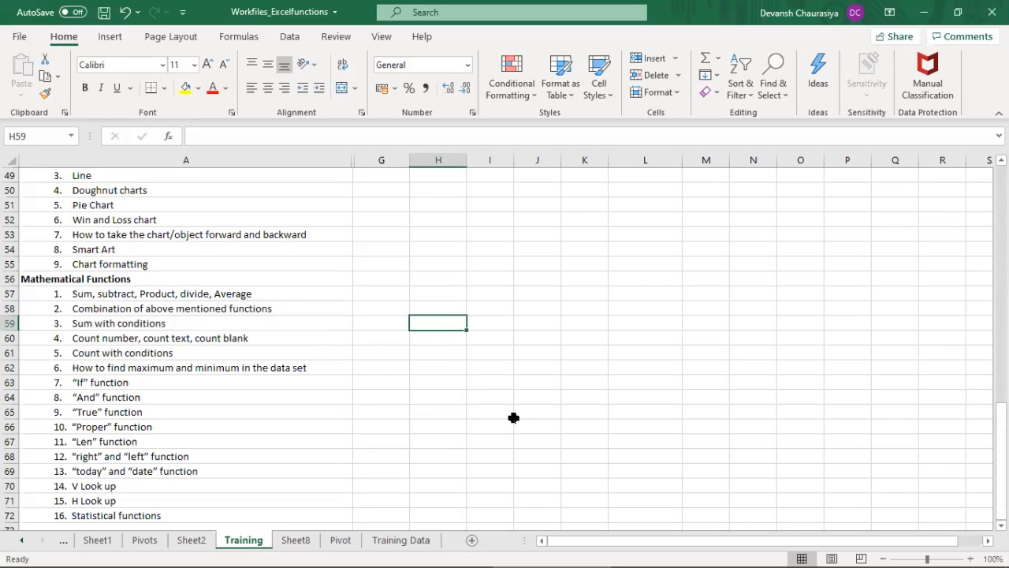
Step: Copy the country list in L13:L24 on Sheet8 and paste it starting at Q13
{"action": "left_click", "coordinate": [297, 540]}
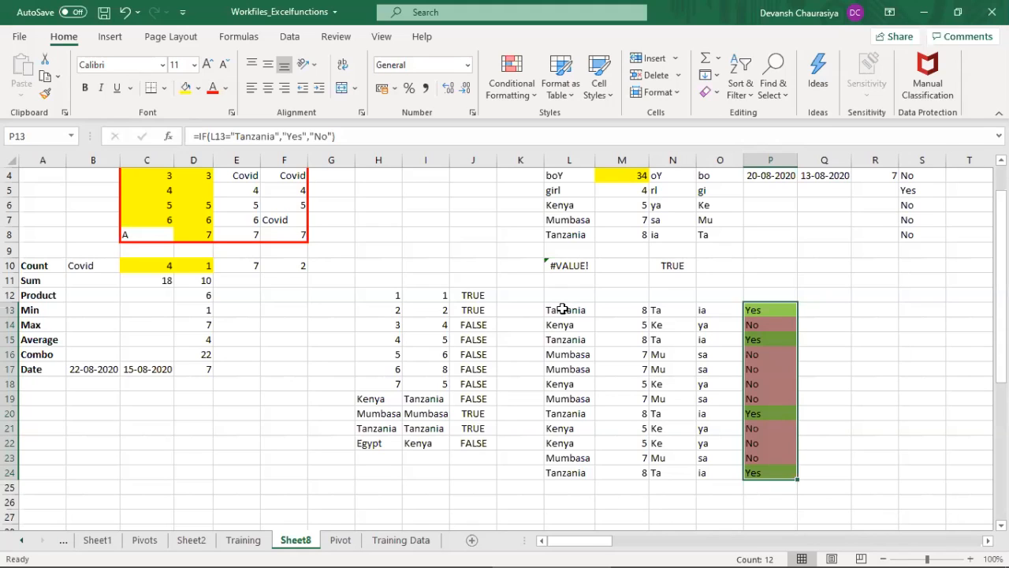
{"action": "left_click", "coordinate": [819, 312]}
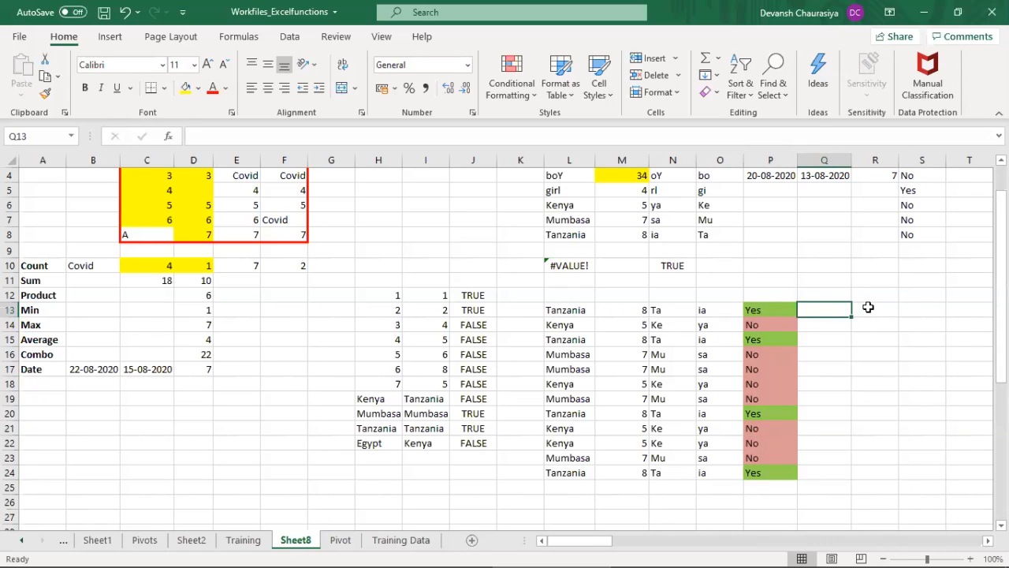
{"action": "left_click", "coordinate": [572, 314]}
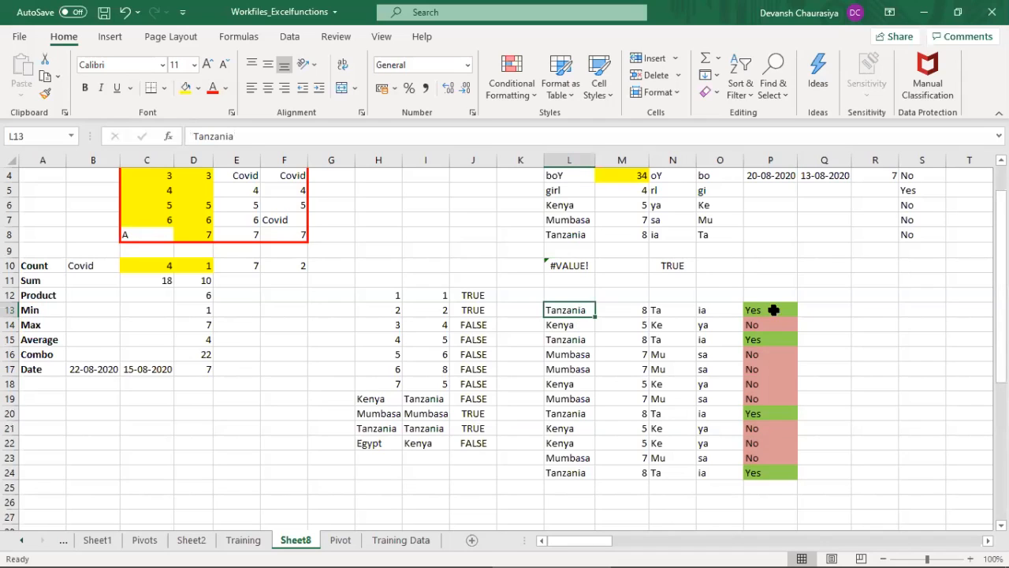
{"action": "left_click_drag", "start_coordinate": [582, 312], "coordinate": [569, 470]}
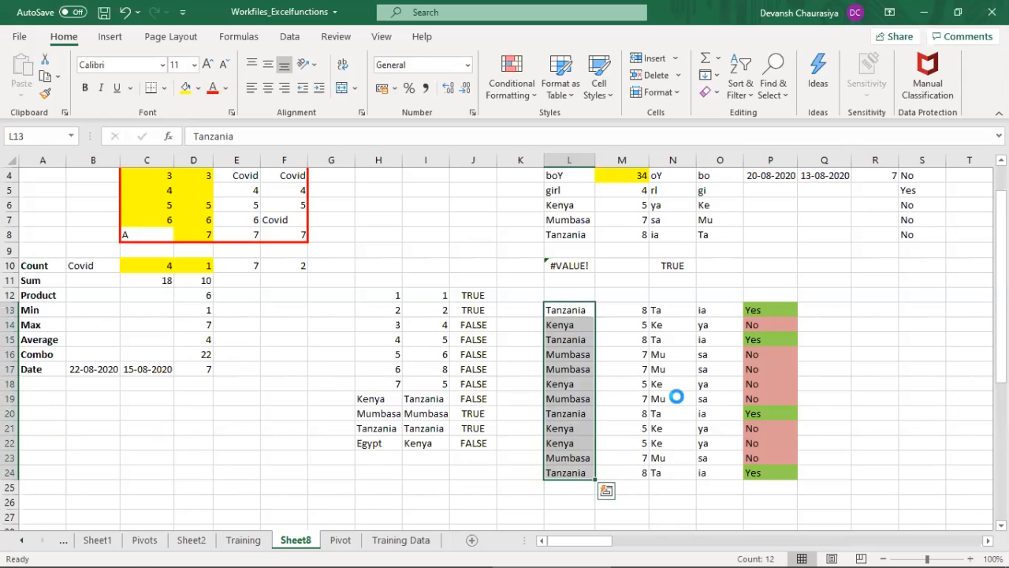
{"action": "key", "text": "ctrl+c"}
{"action": "left_click", "coordinate": [826, 308]}
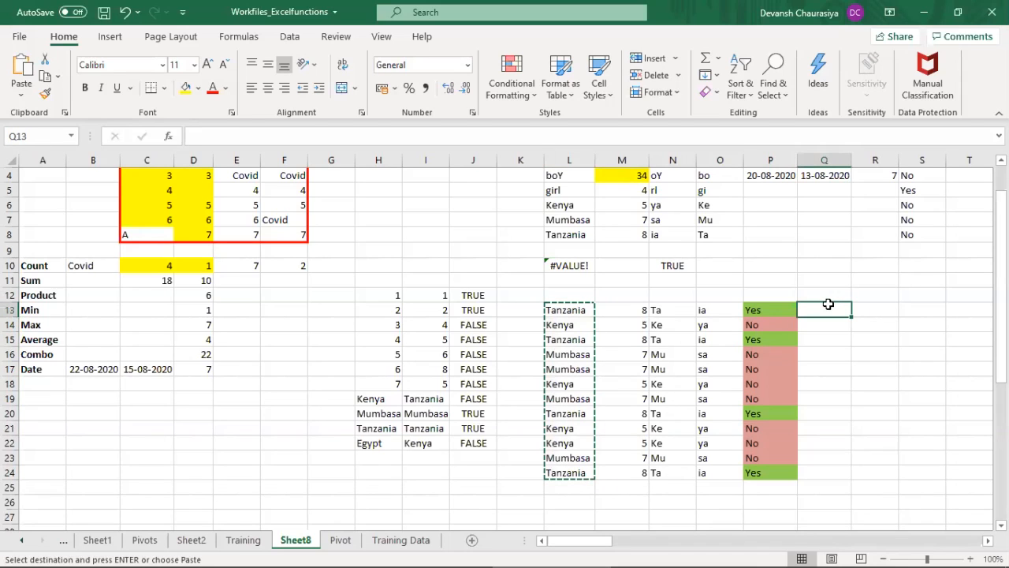
{"action": "key", "text": "ctrl+v"}
{"action": "key", "text": "Escape"}
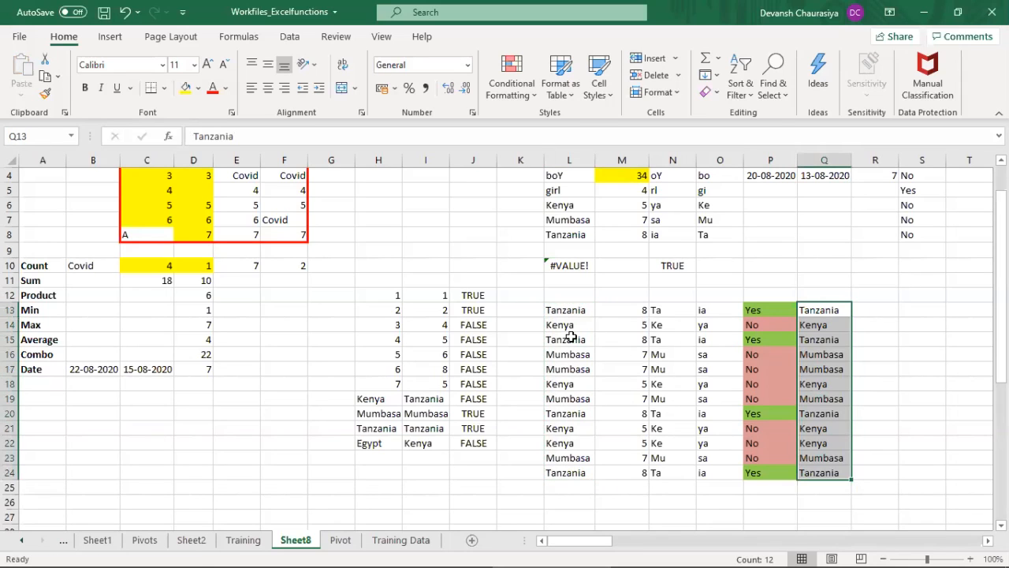
Step: Replace the country in Q18 of the copied list with Covid
{"action": "left_click", "coordinate": [831, 382]}
{"action": "type", "text": "De"}
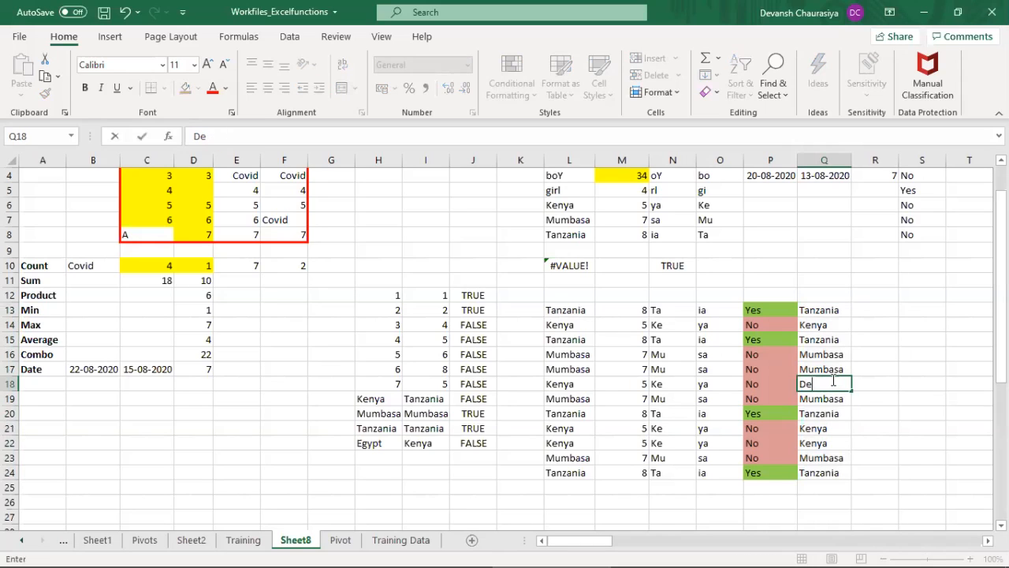
{"action": "key", "text": "BackSpace"}
{"action": "key", "text": "BackSpace"}
{"action": "type", "text": "Ci"}
{"action": "type", "text": "vid"}
{"action": "key", "text": "Return"}
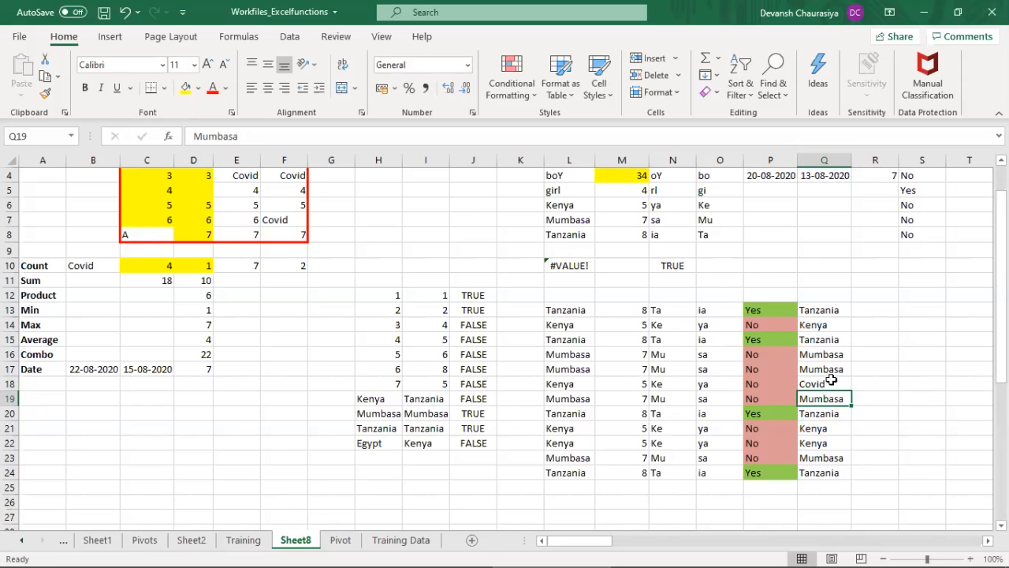
Step: Enter =L13=Q13 in R13 to compare the first country of the original list with its copy
{"action": "left_click", "coordinate": [574, 312]}
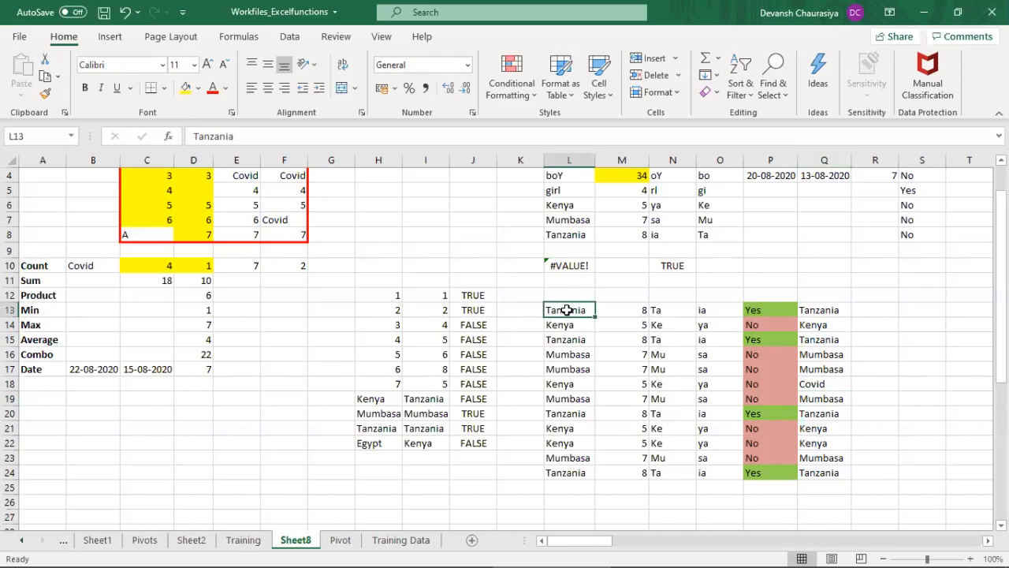
{"action": "left_click", "coordinate": [828, 311]}
{"action": "left_click", "coordinate": [865, 310]}
{"action": "type", "text": "="}
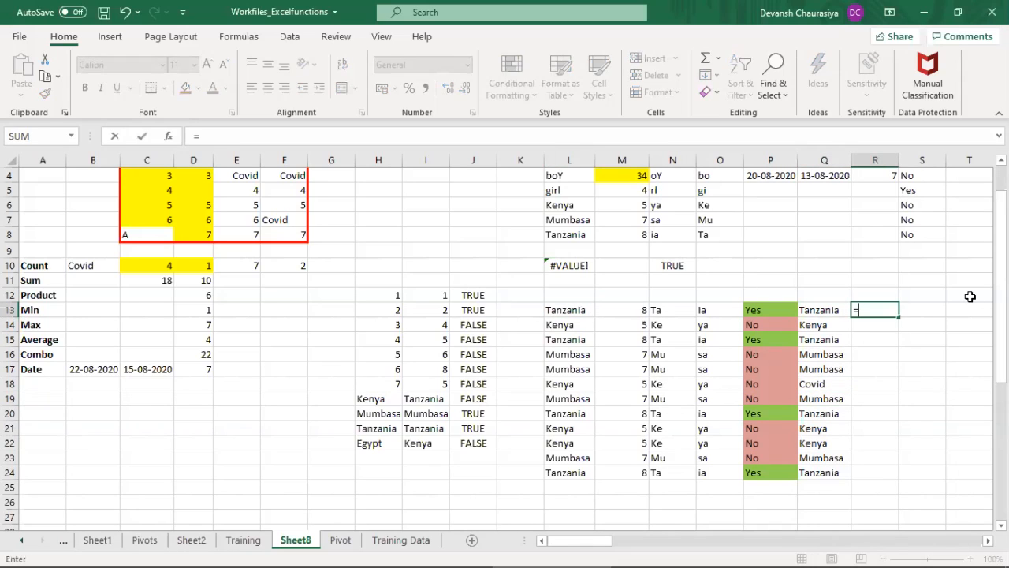
{"action": "key", "text": "Left"}
{"action": "key", "text": "Left"}
{"action": "key", "text": "Left"}
{"action": "key", "text": "Left"}
{"action": "key", "text": "Left"}
{"action": "key", "text": "Left"}
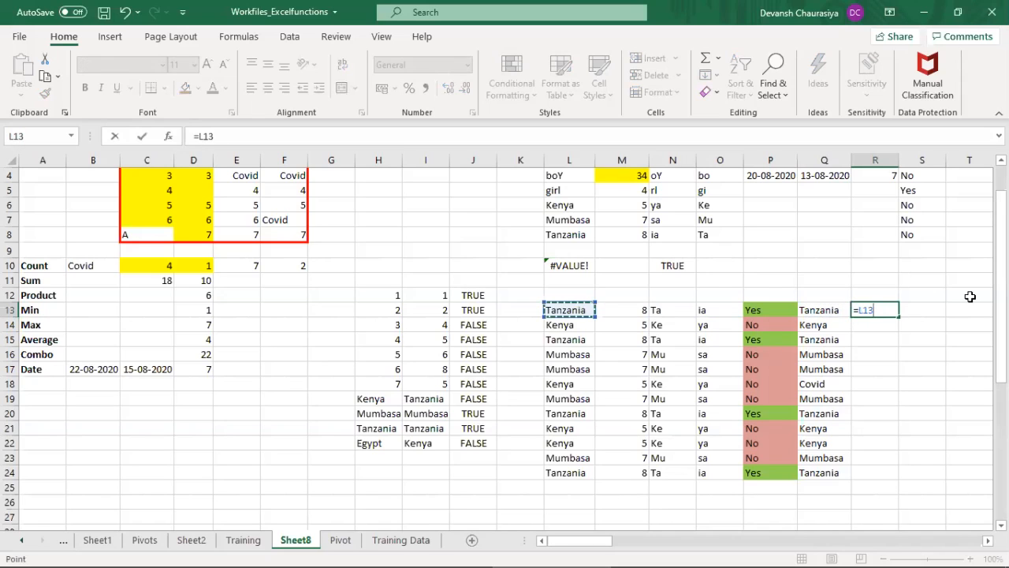
{"action": "type", "text": "="}
{"action": "key", "text": "Left"}
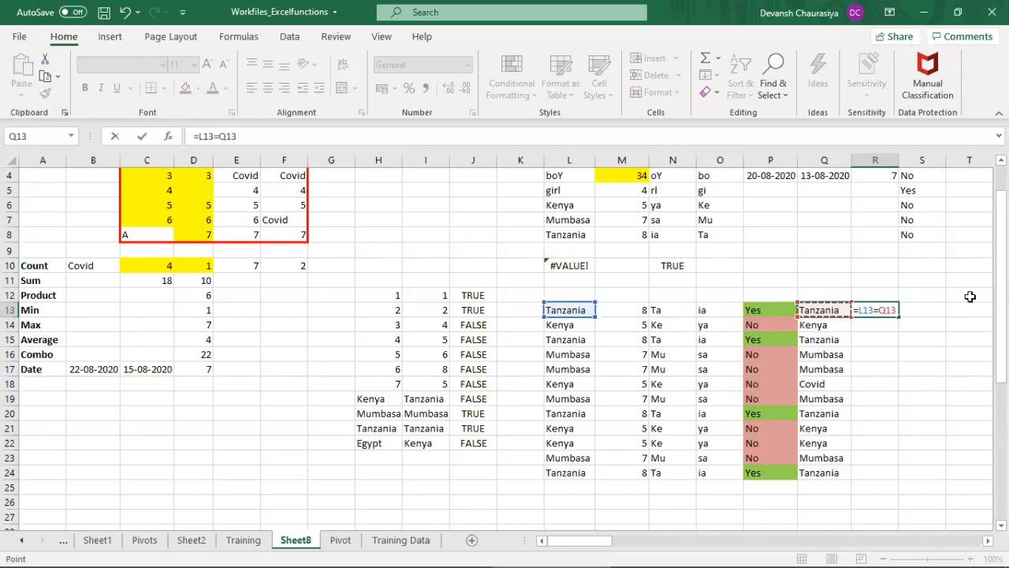
{"action": "key", "text": "Return"}
{"action": "key", "text": "Up"}
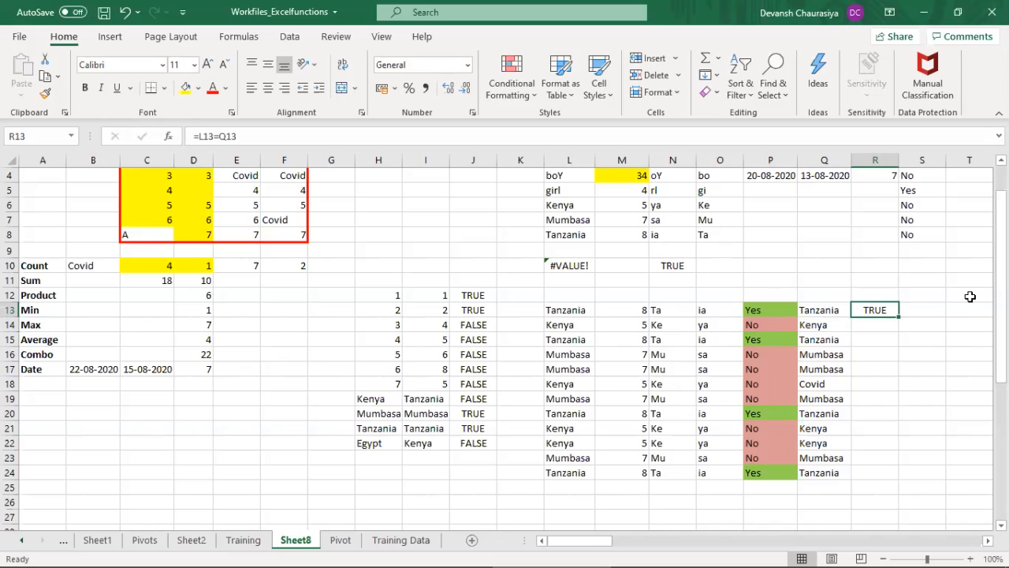
Step: Fill the comparison formula from R13 down through R24
{"action": "key", "text": "shift+Down"}
{"action": "key", "text": "shift+Down"}
{"action": "key", "text": "shift+Down"}
{"action": "key", "text": "shift+Down"}
{"action": "key", "text": "shift+Down"}
{"action": "key", "text": "shift+Down"}
{"action": "key", "text": "shift+Down"}
{"action": "key", "text": "shift+Down"}
{"action": "key", "text": "shift+Down"}
{"action": "key", "text": "shift+Down"}
{"action": "key", "text": "shift+Down"}
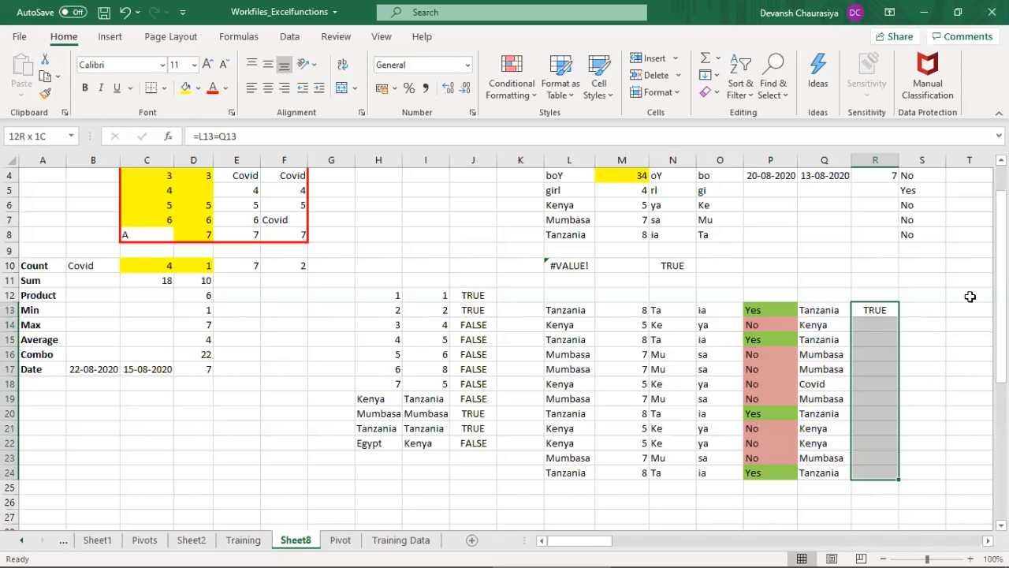
{"action": "key", "text": "ctrl+d"}
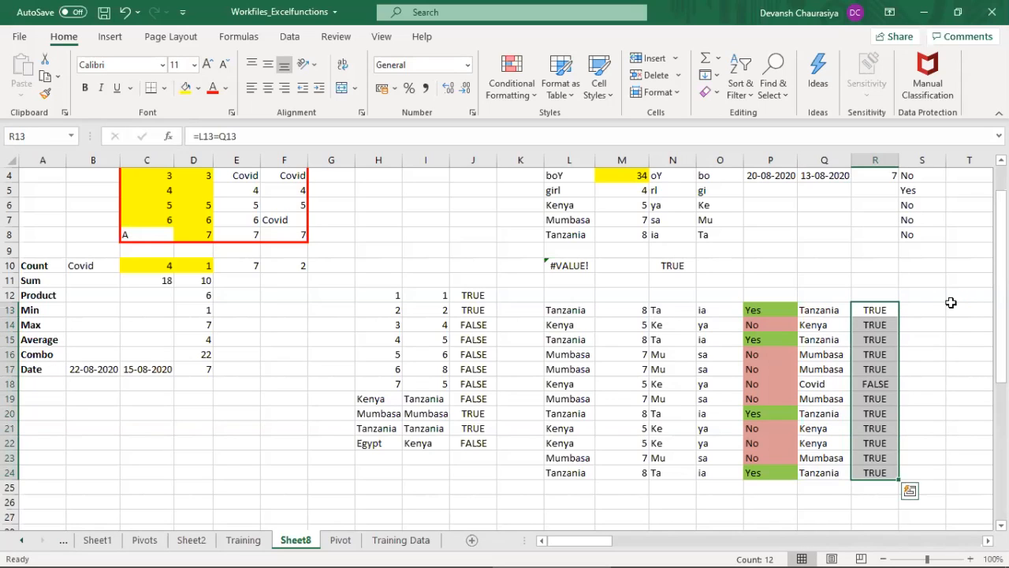
Step: Inspect the comparison formula in R18 and the two cells it references
{"action": "left_click_drag", "start_coordinate": [884, 316], "coordinate": [884, 384]}
{"action": "left_click", "coordinate": [884, 384]}
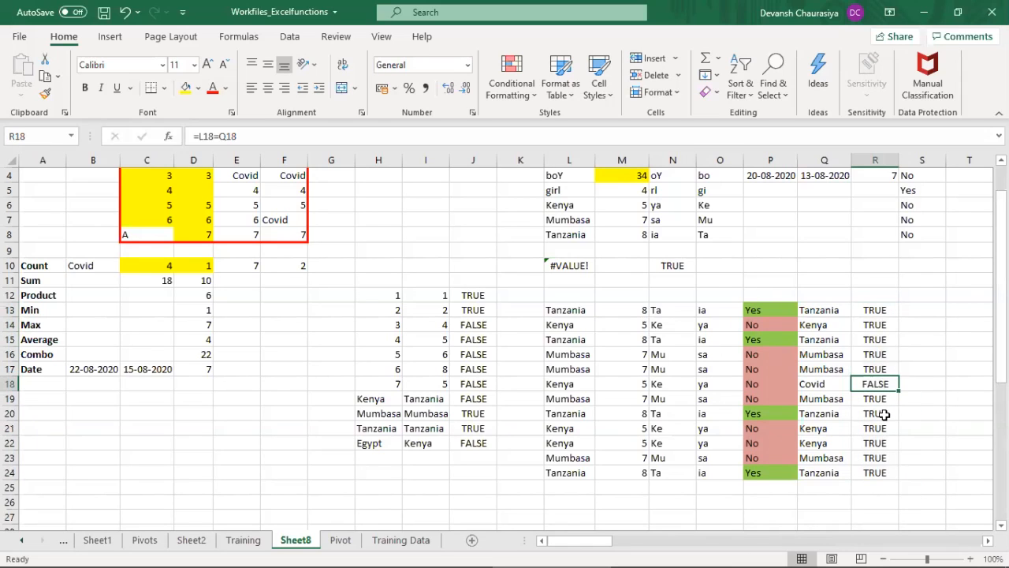
{"action": "key", "text": "F2"}
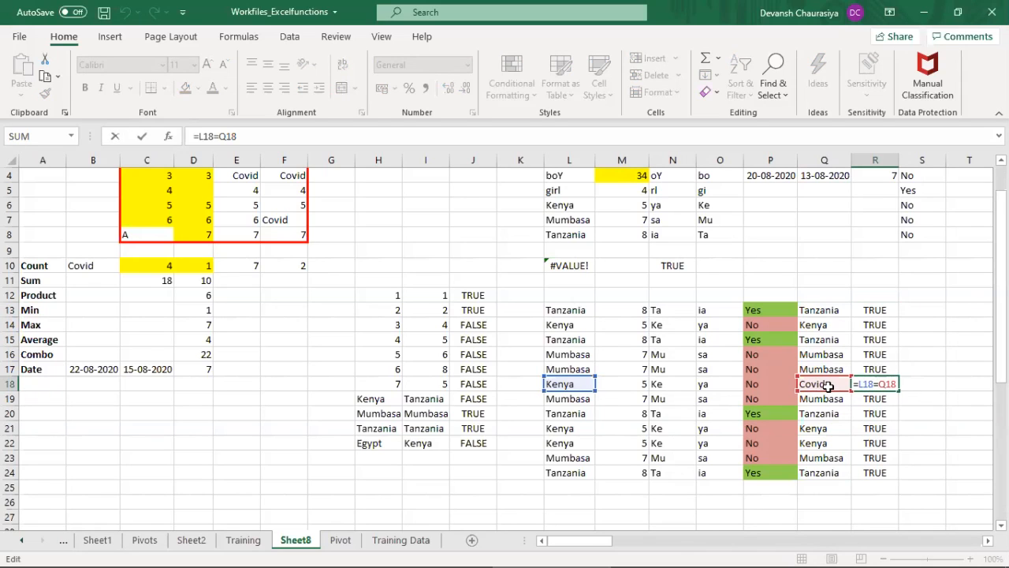
{"action": "key", "text": "Return"}
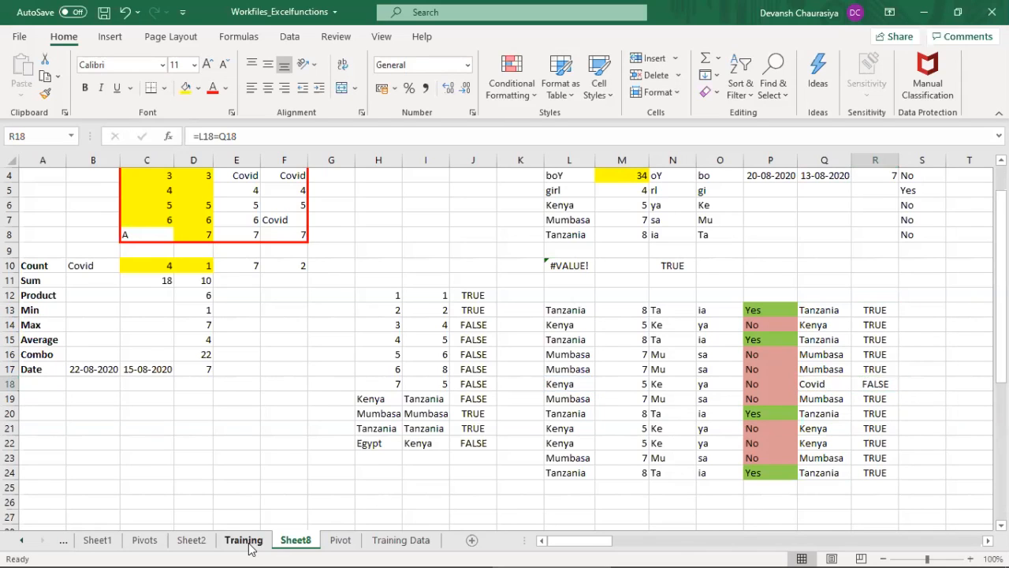
Step: Check the "Proper" function topic on the Training sheet and return to Sheet8
{"action": "left_click", "coordinate": [245, 540]}
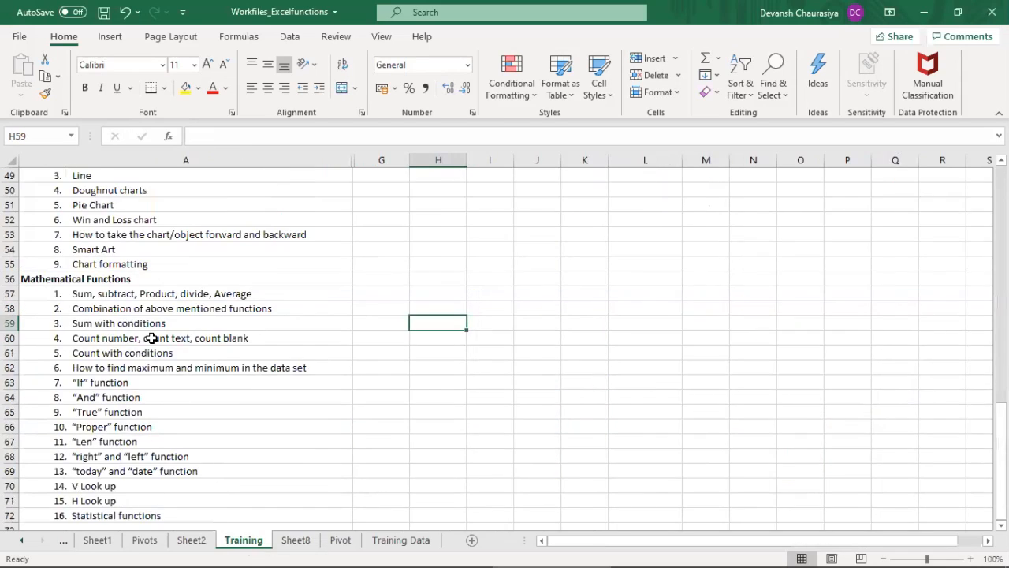
{"action": "left_click", "coordinate": [101, 426]}
{"action": "left_click", "coordinate": [295, 540]}
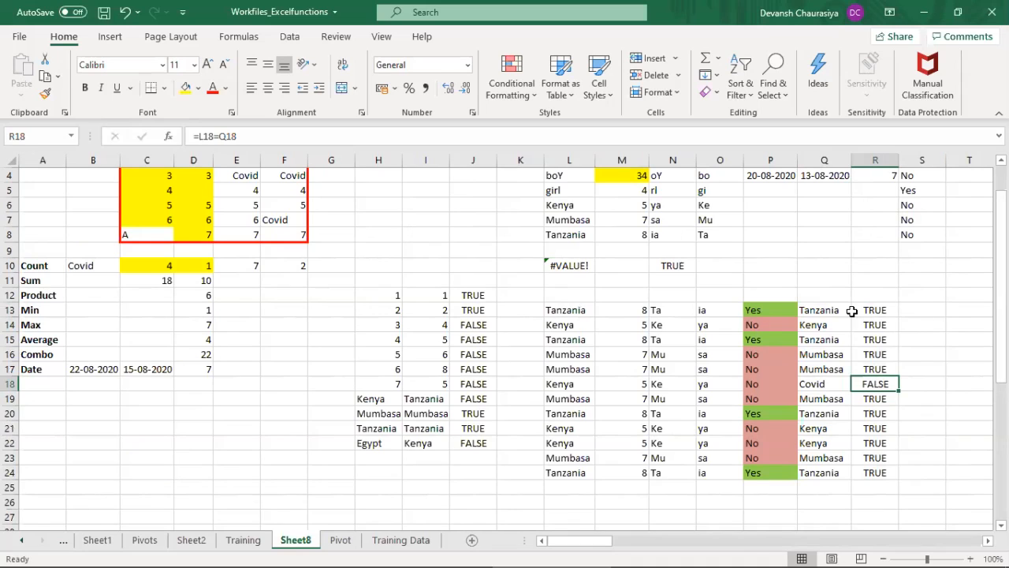
Step: Clear the comparison formulas from R13:R24 and the copied country list from Q13:Q24
{"action": "left_click_drag", "start_coordinate": [877, 312], "coordinate": [869, 469]}
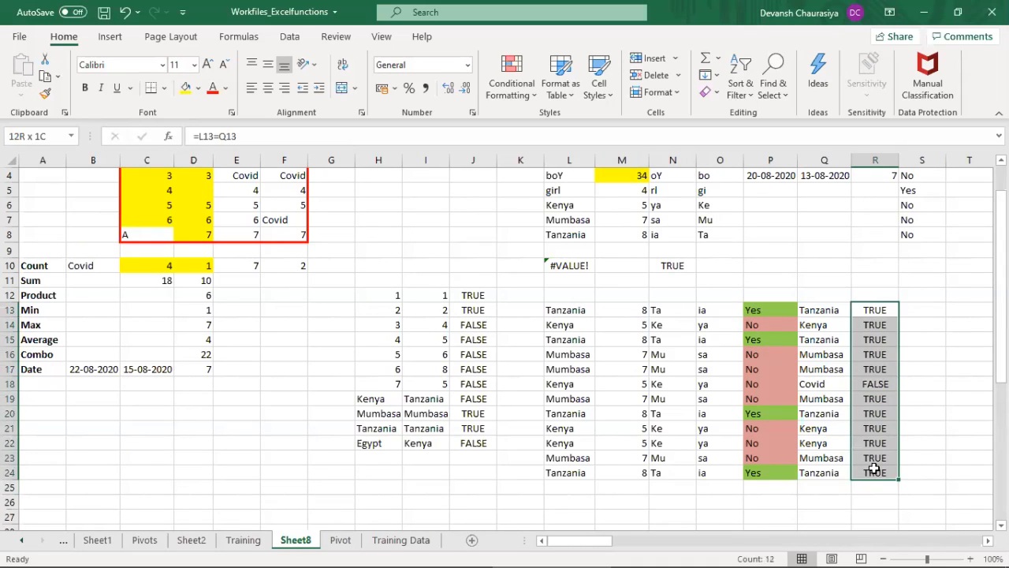
{"action": "key", "text": "Delete"}
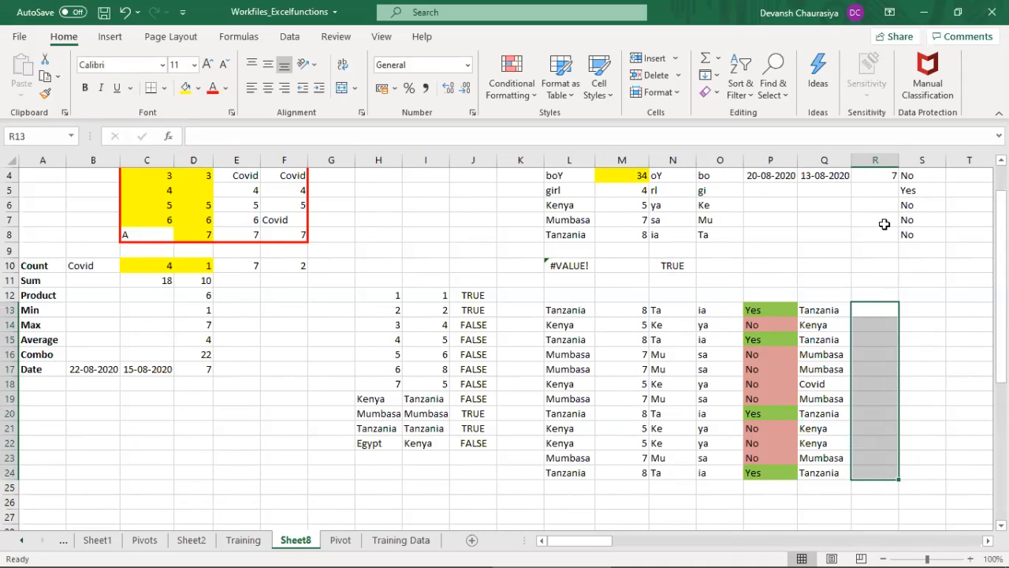
{"action": "left_click", "coordinate": [827, 309]}
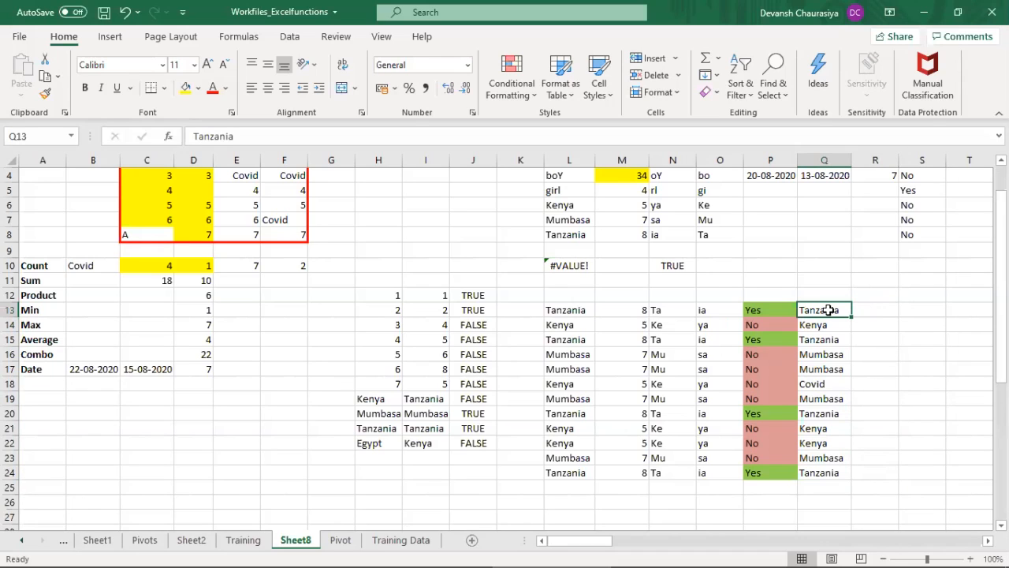
{"action": "left_click_drag", "start_coordinate": [828, 310], "coordinate": [825, 473]}
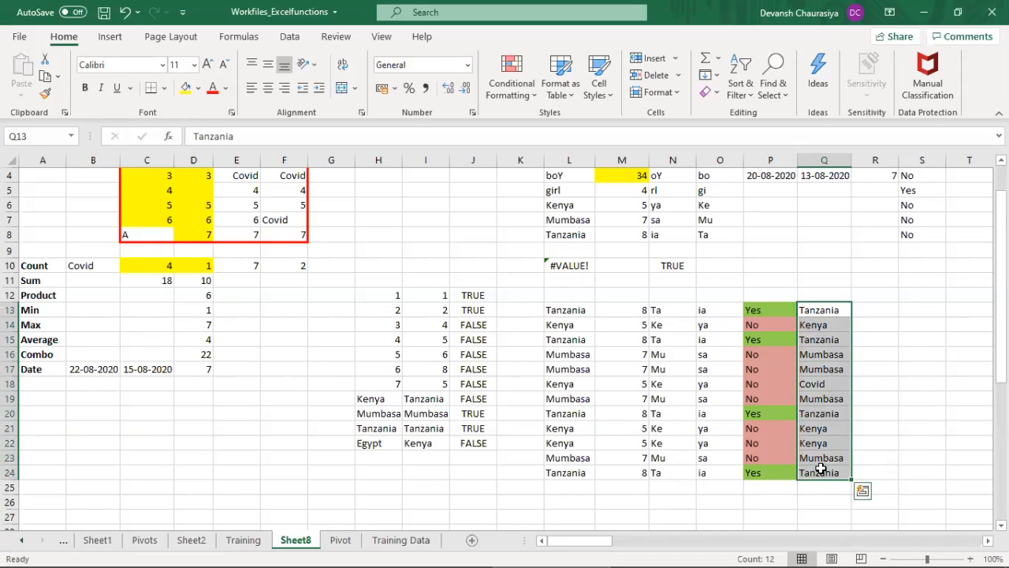
{"action": "key", "text": "Delete"}
Step: Retype the first three countries in L13:L15 with mixed capitalization as tanZAnia, kENYa and TaNZANIA
{"action": "left_click", "coordinate": [563, 311]}
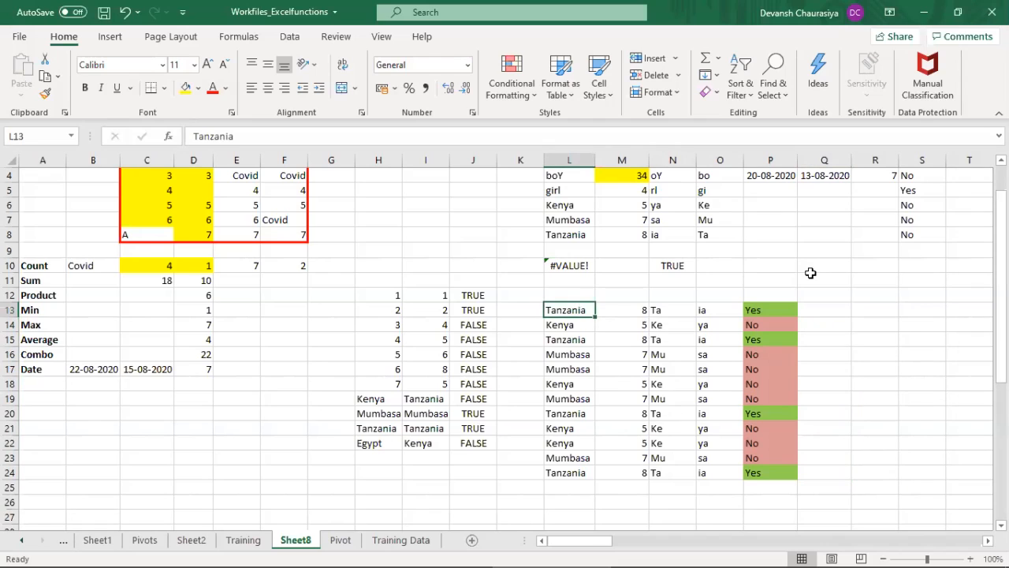
{"action": "type", "text": "t"}
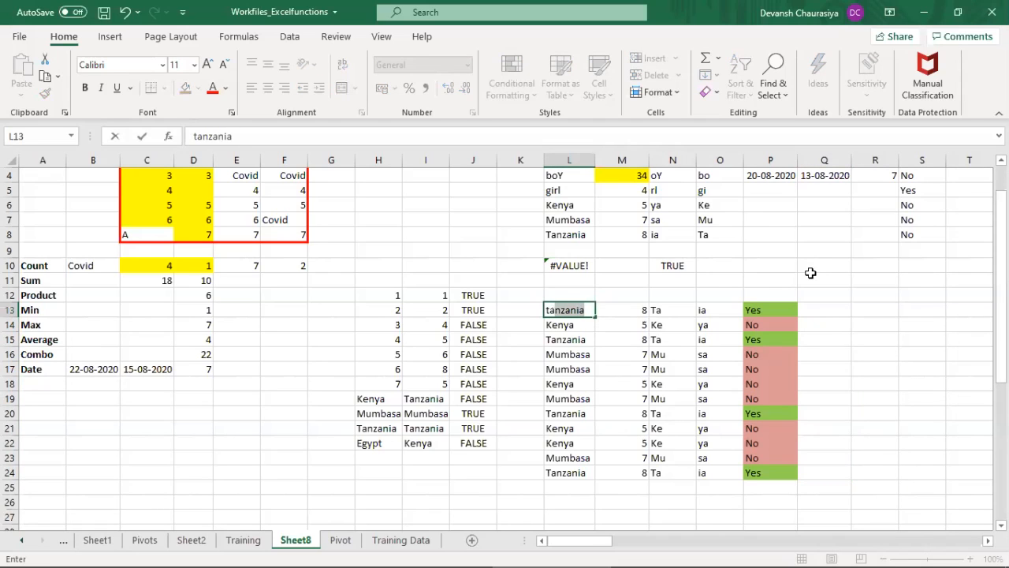
{"action": "type", "text": "anZA"}
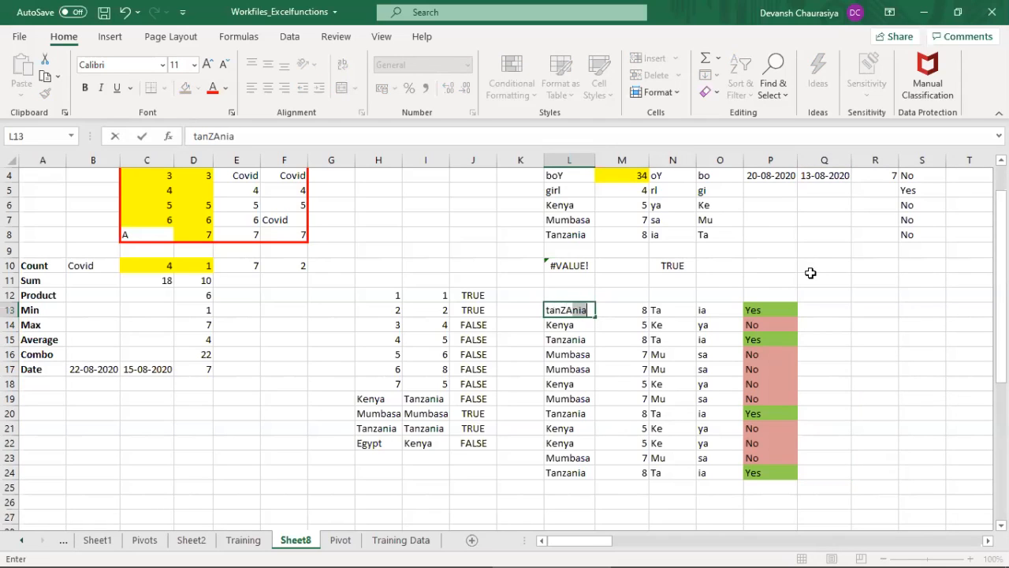
{"action": "type", "text": "nia"}
{"action": "key", "text": "Return"}
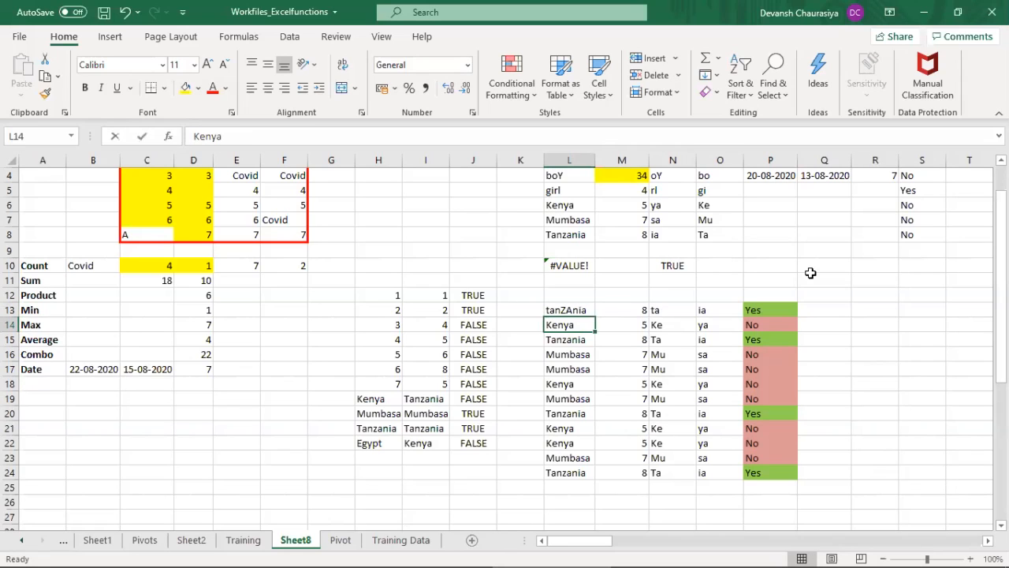
{"action": "type", "text": "kENYa"}
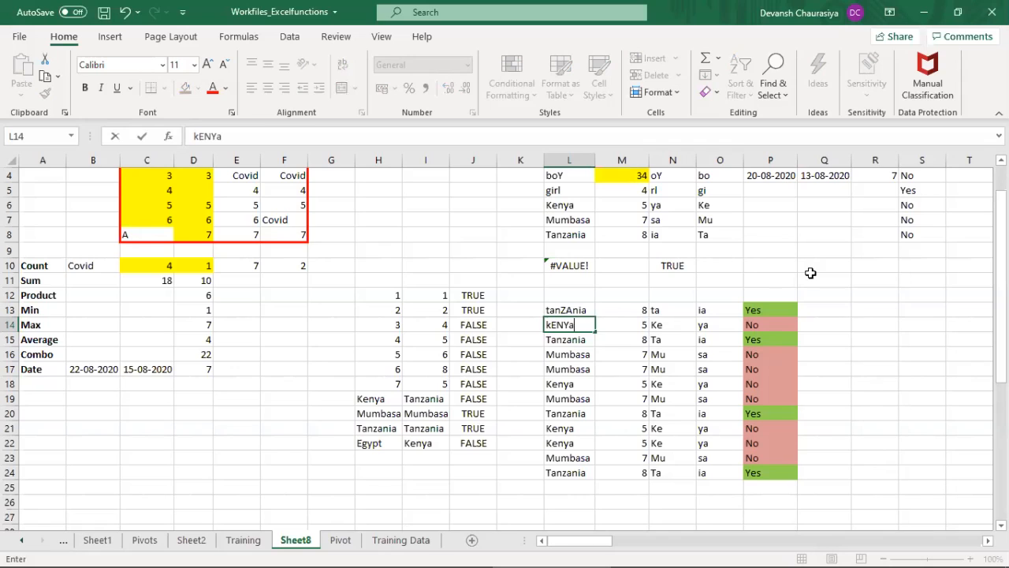
{"action": "key", "text": "Return"}
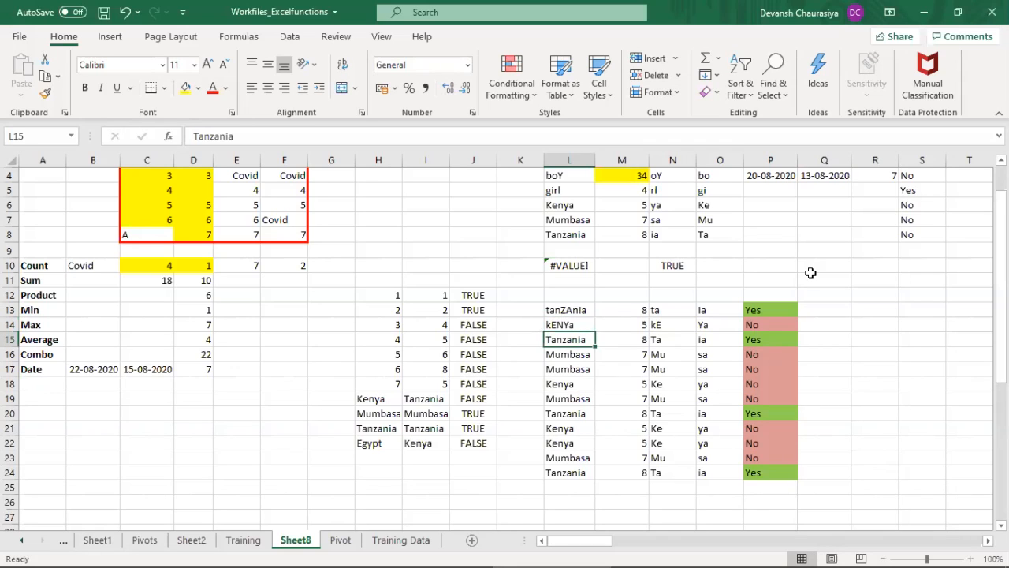
{"action": "type", "text": "TanZA"}
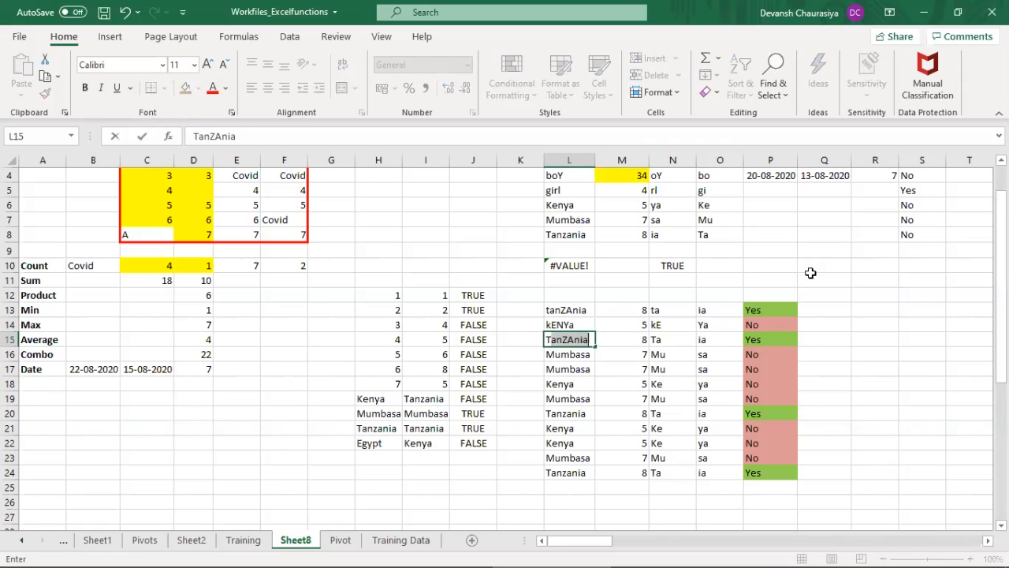
{"action": "type", "text": "N"}
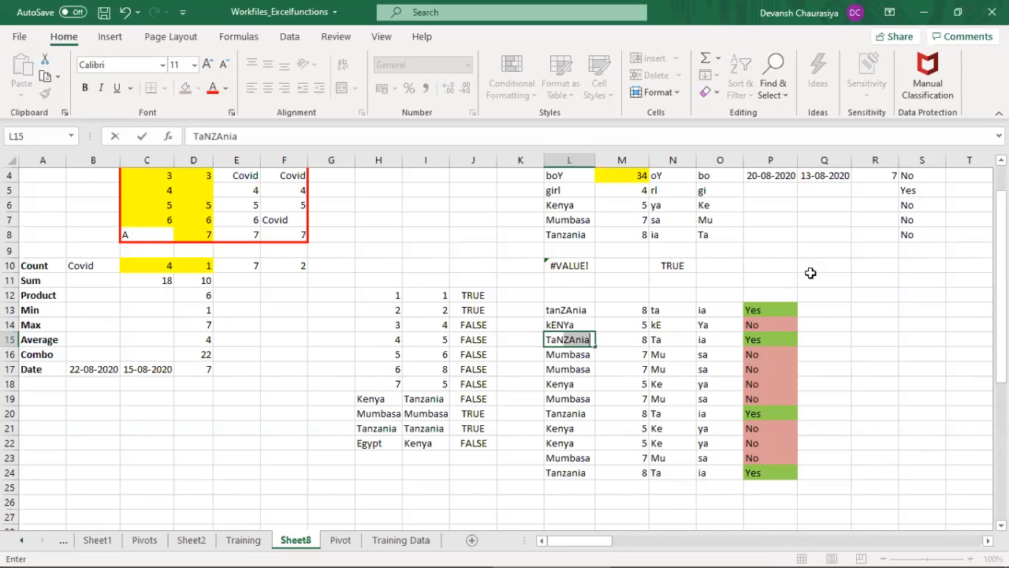
{"action": "type", "text": "ZANIA"}
{"action": "key", "text": "Return"}
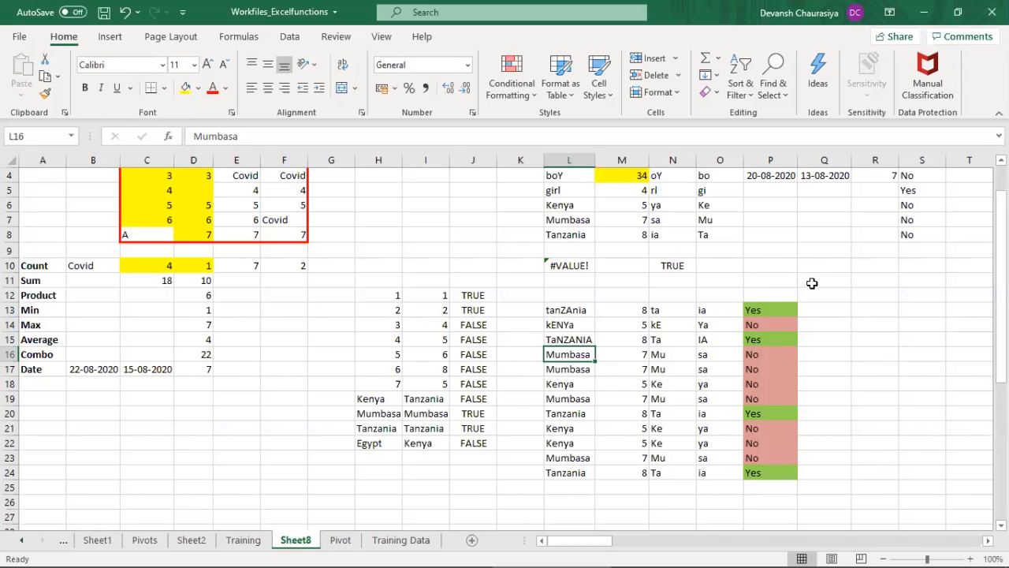
{"action": "left_click_drag", "start_coordinate": [574, 310], "coordinate": [581, 334]}
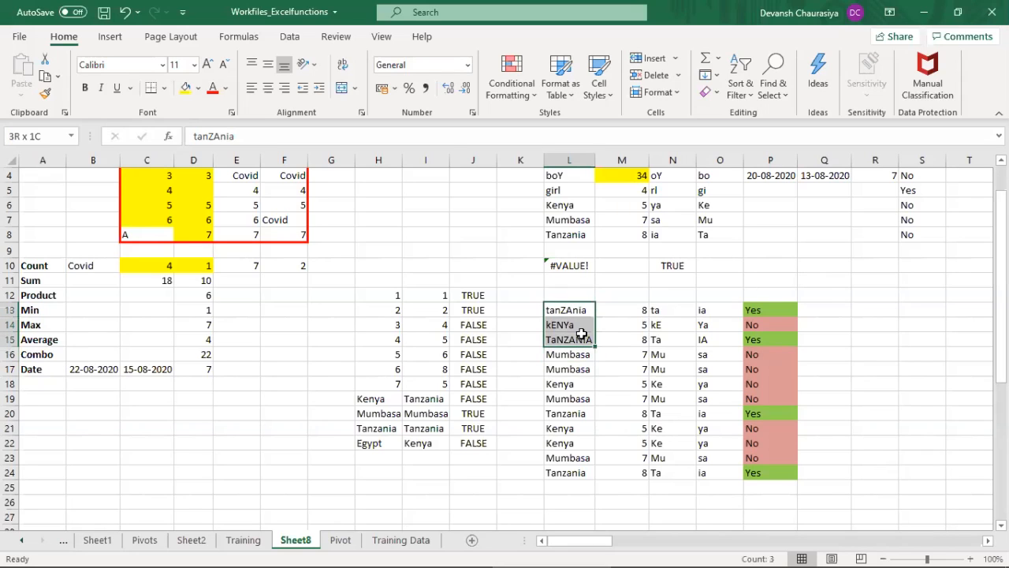
{"action": "left_click", "coordinate": [827, 312]}
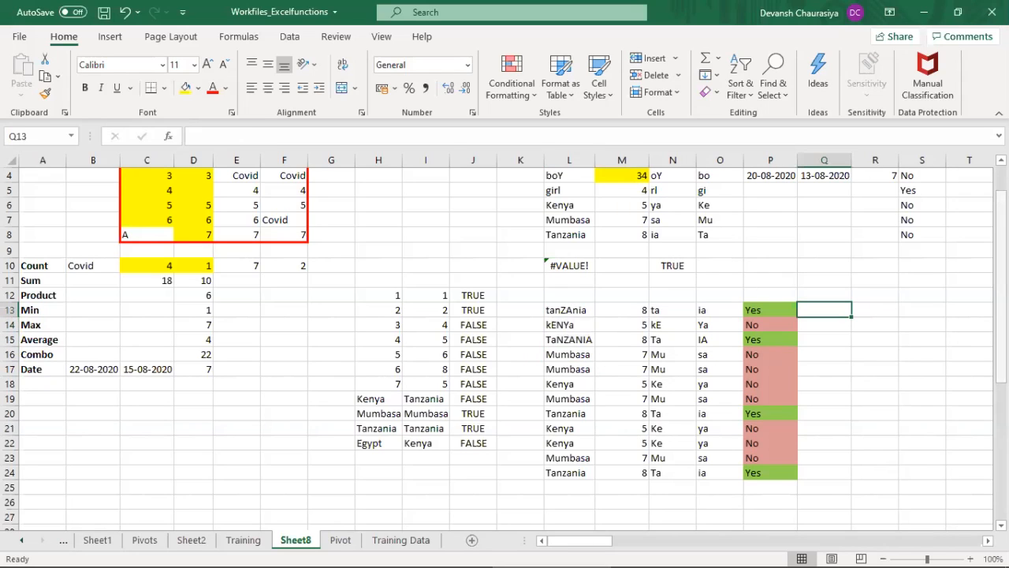
Step: Enter a PROPER formula in Q13 that converts the country name in L13 to proper case
{"action": "type", "text": "=proper"}
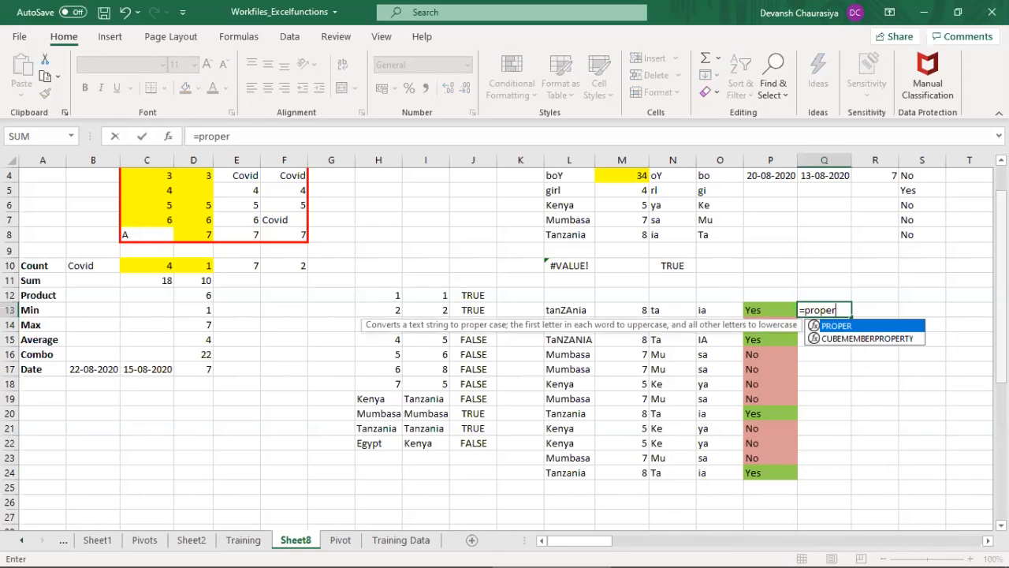
{"action": "key", "text": "Tab"}
{"action": "key", "text": "Left"}
{"action": "key", "text": "Left"}
{"action": "key", "text": "Left"}
{"action": "key", "text": "Left"}
{"action": "key", "text": "Left"}
{"action": "key", "text": "Left"}
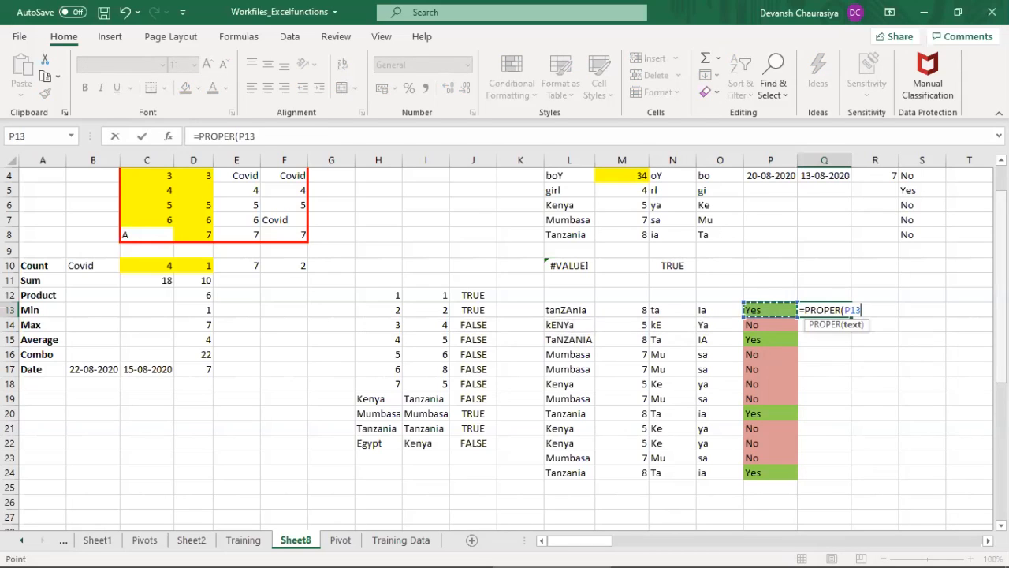
{"action": "key", "text": "Right"}
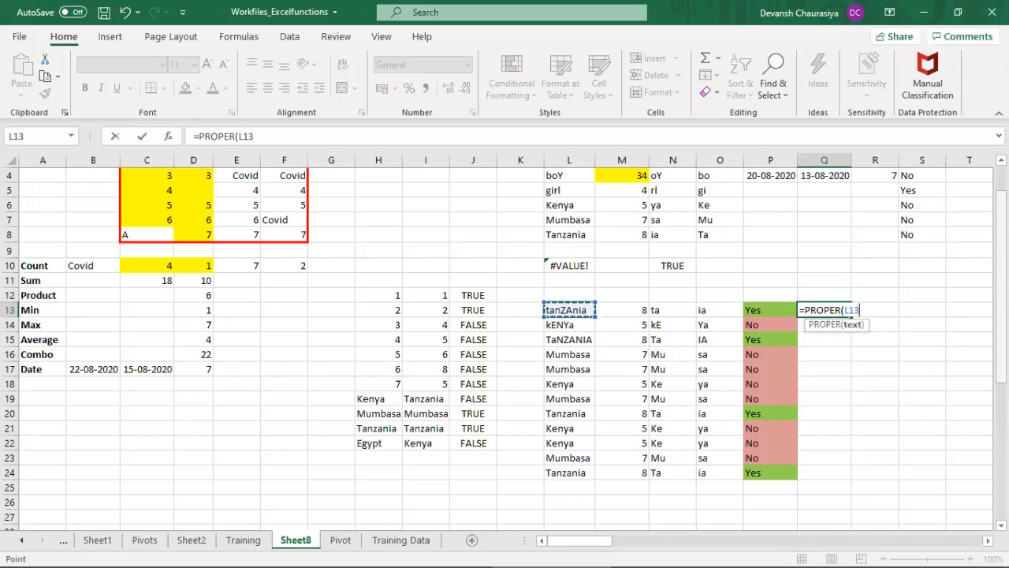
{"action": "key", "text": "Return"}
Step: Fill the PROPER formula down through Q24 and compare the first three results with the mixed-case names in column L
{"action": "key", "text": "Up"}
{"action": "key", "text": "shift+Down"}
{"action": "key", "text": "shift+Down"}
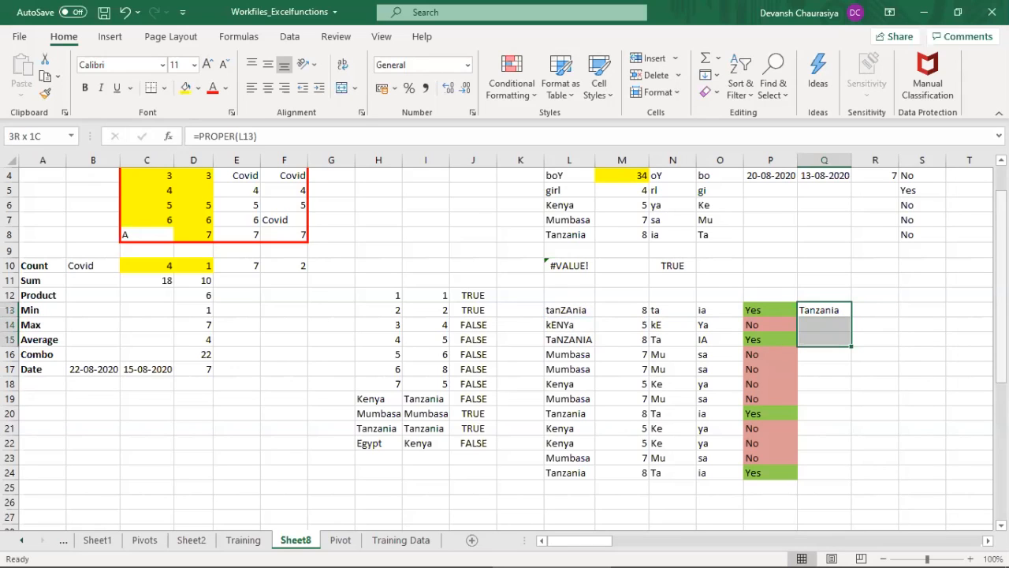
{"action": "key", "text": "ctrl+d"}
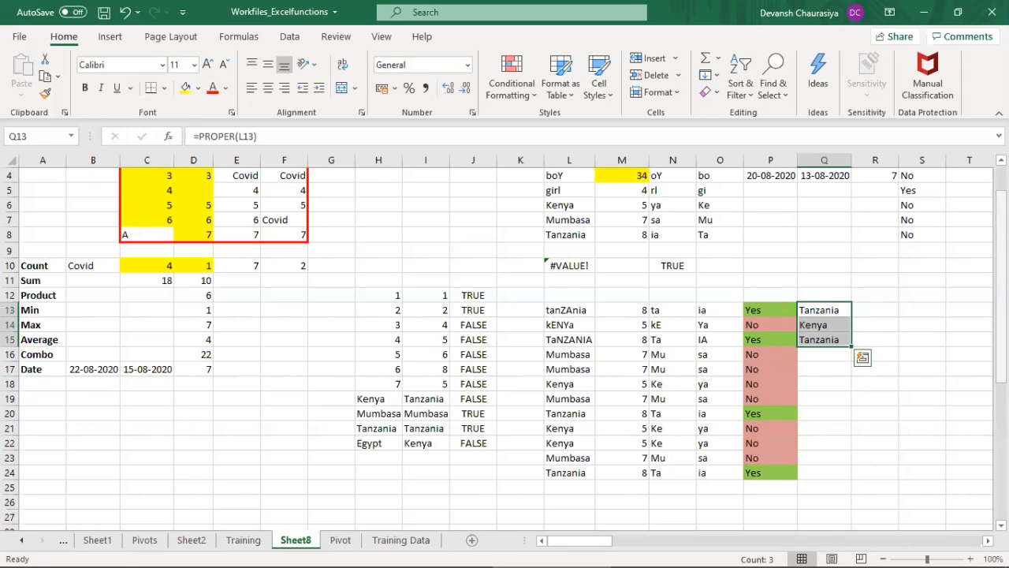
{"action": "key", "text": "shift+Down"}
{"action": "key", "text": "shift+Down"}
{"action": "key", "text": "shift+Down"}
{"action": "key", "text": "shift+Down"}
{"action": "key", "text": "shift+Down"}
{"action": "key", "text": "shift+Down"}
{"action": "key", "text": "shift+Down"}
{"action": "key", "text": "shift+Down"}
{"action": "key", "text": "shift+Down"}
{"action": "key", "text": "ctrl+d"}
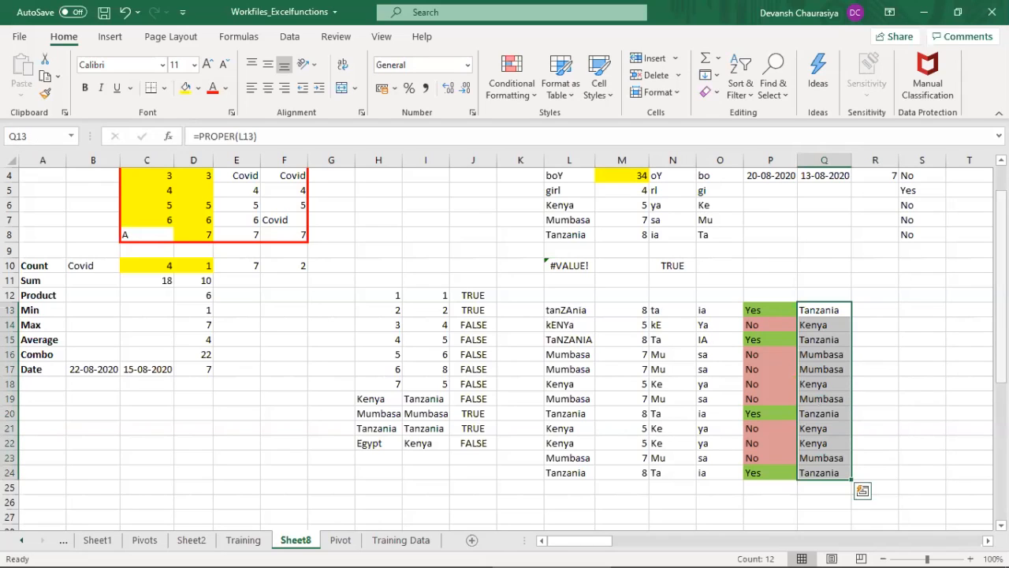
{"action": "left_click_drag", "start_coordinate": [550, 312], "coordinate": [848, 347]}
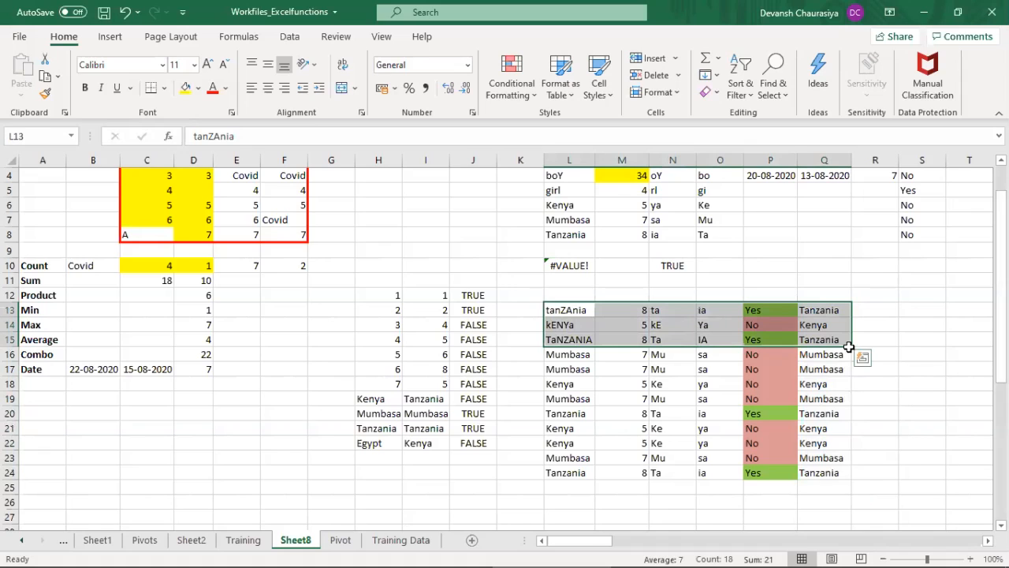
Step: Copy the proper-case names in Q13:Q24 and paste them as values over the country list starting at L13
{"action": "left_click_drag", "start_coordinate": [828, 311], "coordinate": [840, 471]}
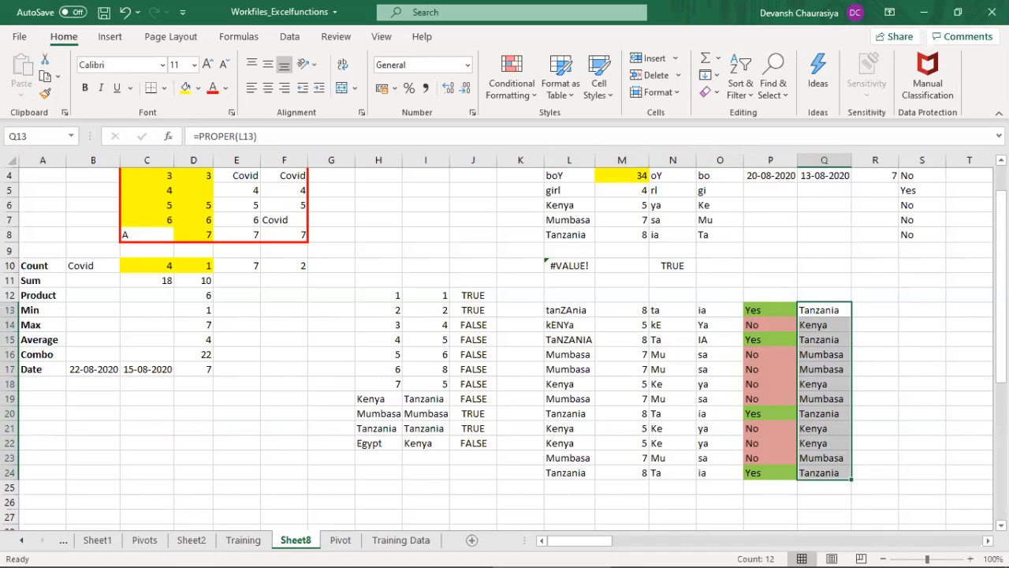
{"action": "key", "text": "ctrl+c"}
{"action": "key", "text": "Left"}
{"action": "key", "text": "Left"}
{"action": "key", "text": "Left"}
{"action": "key", "text": "Left"}
{"action": "key", "text": "Left"}
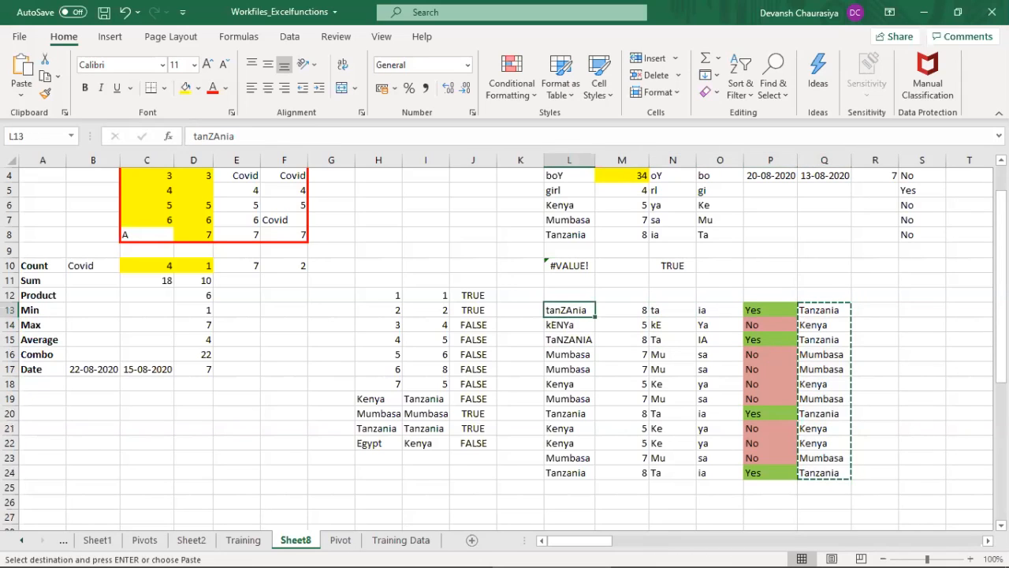
{"action": "key", "text": "ctrl+alt+v"}
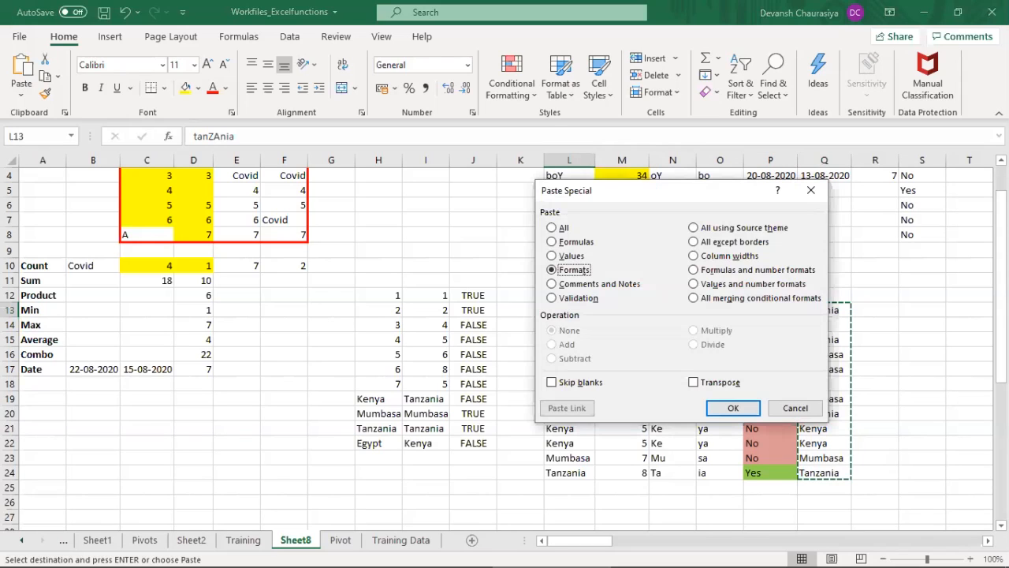
{"action": "key", "text": "v"}
{"action": "key", "text": "Return"}
Step: Clear the PROPER formulas from Q13:Q24
{"action": "key", "text": "Right"}
{"action": "key", "text": "Right"}
{"action": "key", "text": "Right"}
{"action": "key", "text": "Right"}
{"action": "key", "text": "Right"}
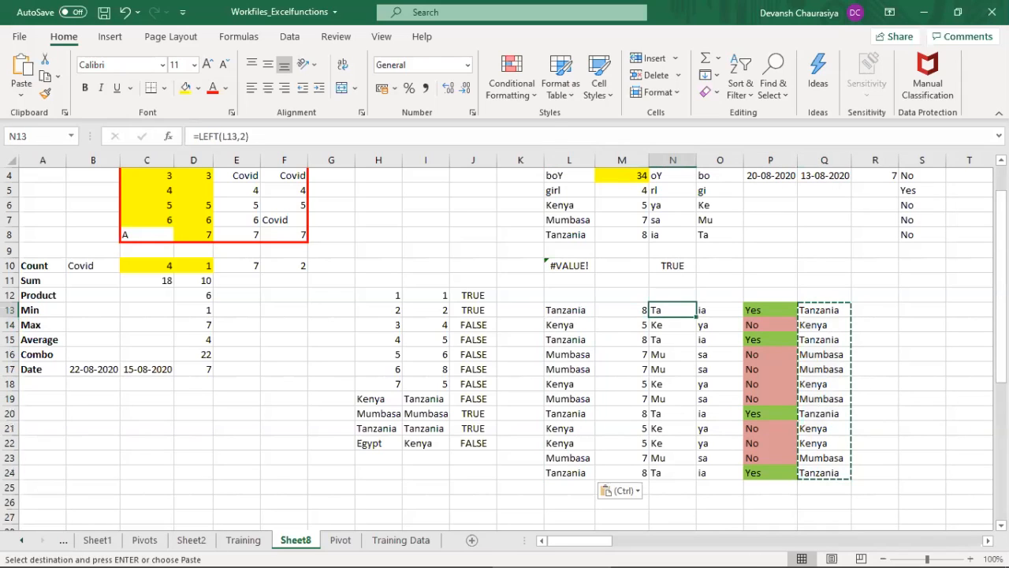
{"action": "key", "text": "ctrl+shift+Down"}
{"action": "key", "text": "Delete"}
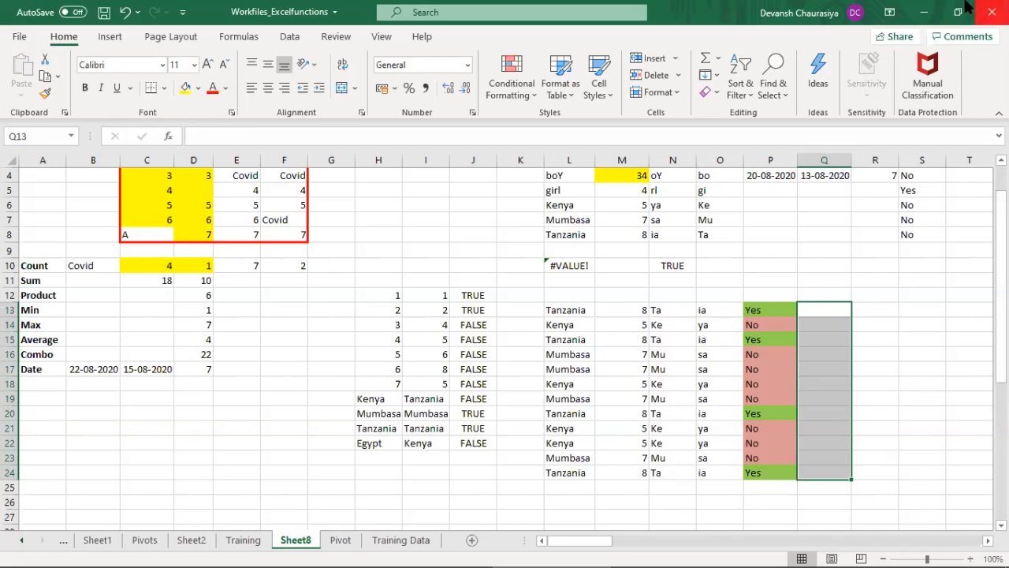
{"action": "left_click", "coordinate": [511, 344]}
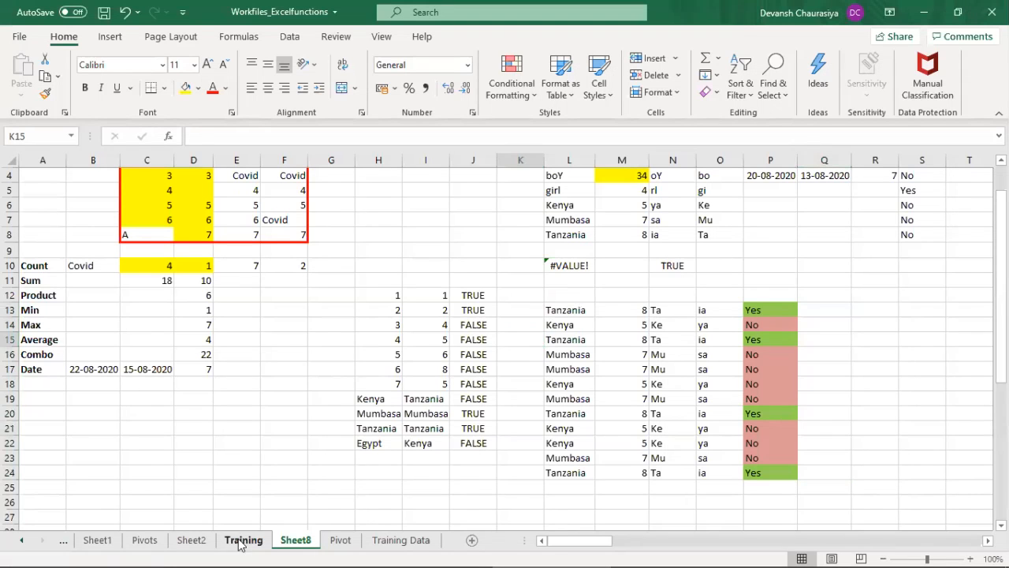
Step: Review the Training sheet topics from the "Len" function to V Look up and H Look up, and return to Sheet8
{"action": "left_click", "coordinate": [241, 540]}
{"action": "left_click", "coordinate": [104, 441]}
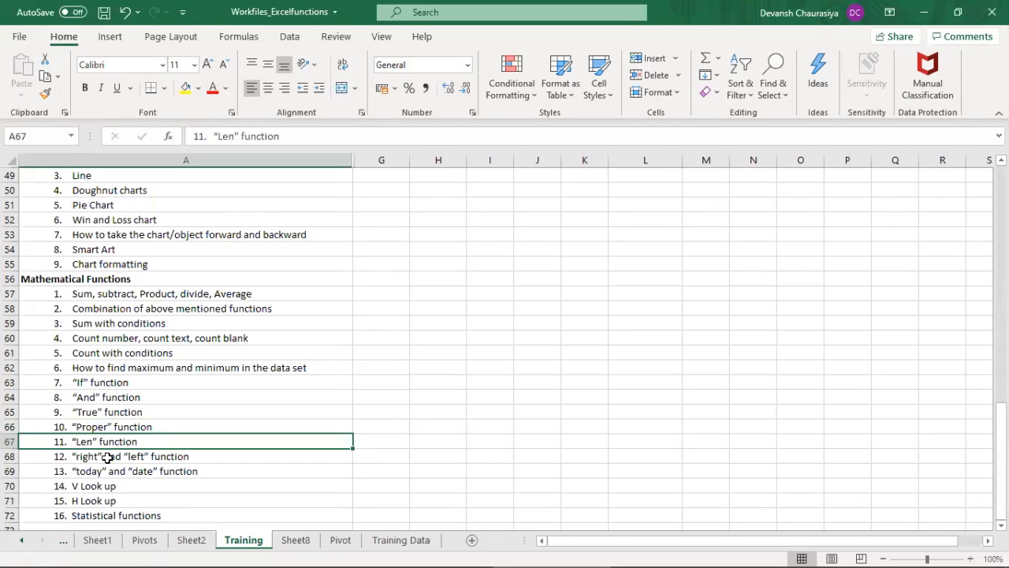
{"action": "left_click", "coordinate": [107, 457]}
{"action": "left_click", "coordinate": [115, 485]}
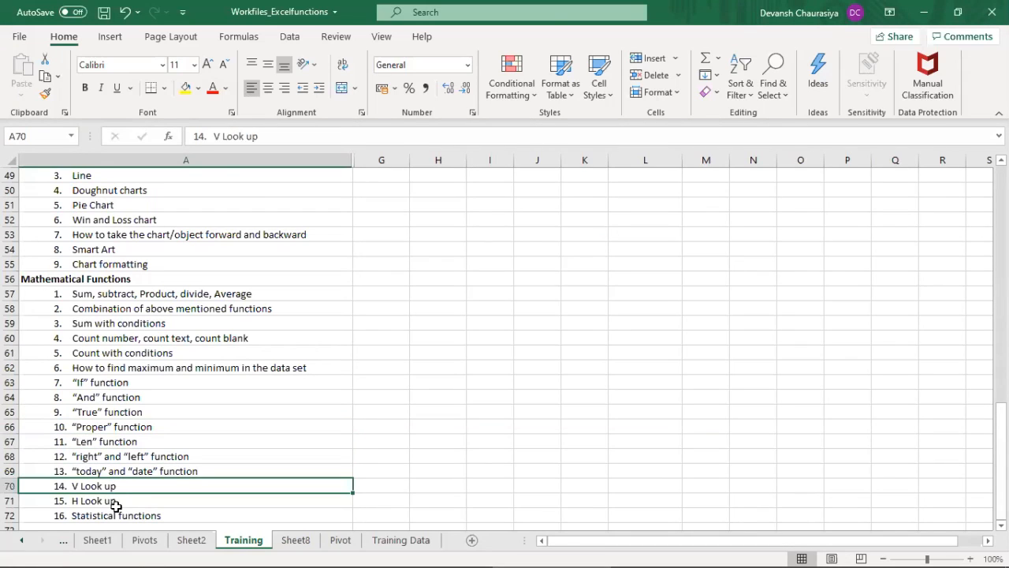
{"action": "left_click_drag", "start_coordinate": [112, 503], "coordinate": [131, 487]}
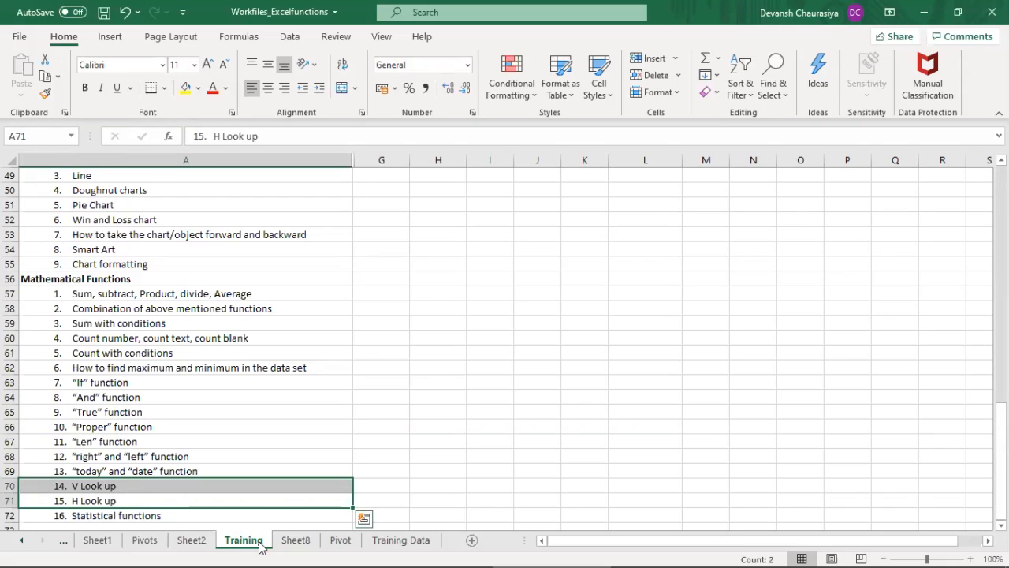
{"action": "left_click", "coordinate": [298, 544]}
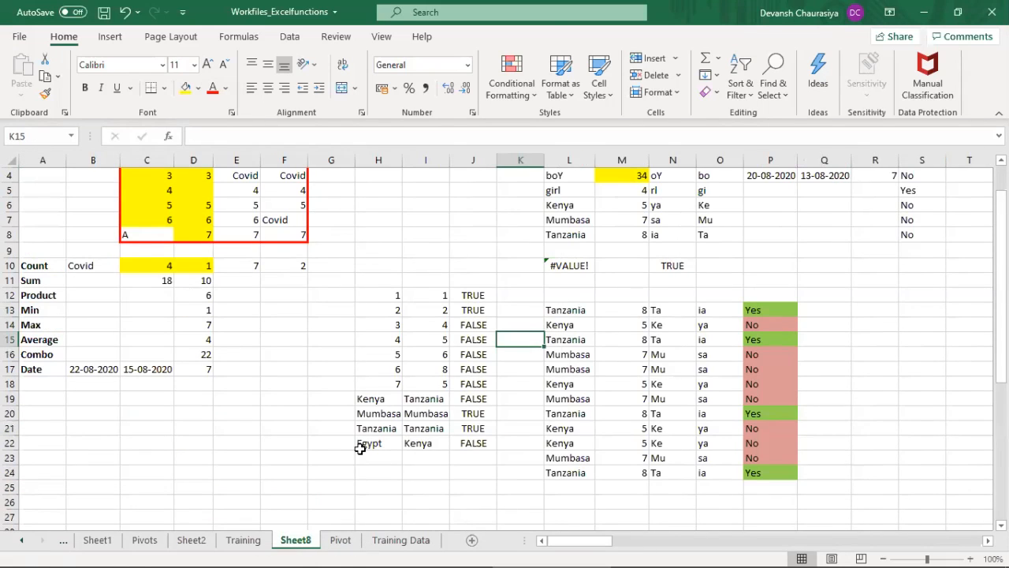
Step: Look through Sheet8 for the existing email, region and country tables in columns AI to AP
{"action": "scroll", "coordinate": [361, 447], "scroll_direction": "up", "scroll_amount": 1}
{"action": "scroll", "coordinate": [453, 394], "scroll_direction": "down", "scroll_amount": 4}
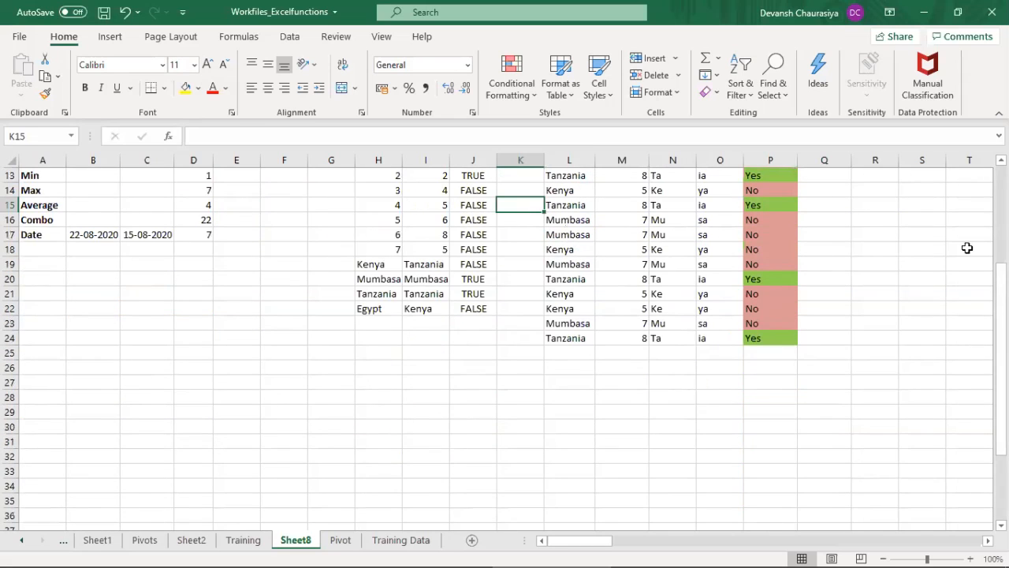
{"action": "left_click_drag", "start_coordinate": [1000, 309], "coordinate": [1000, 210]}
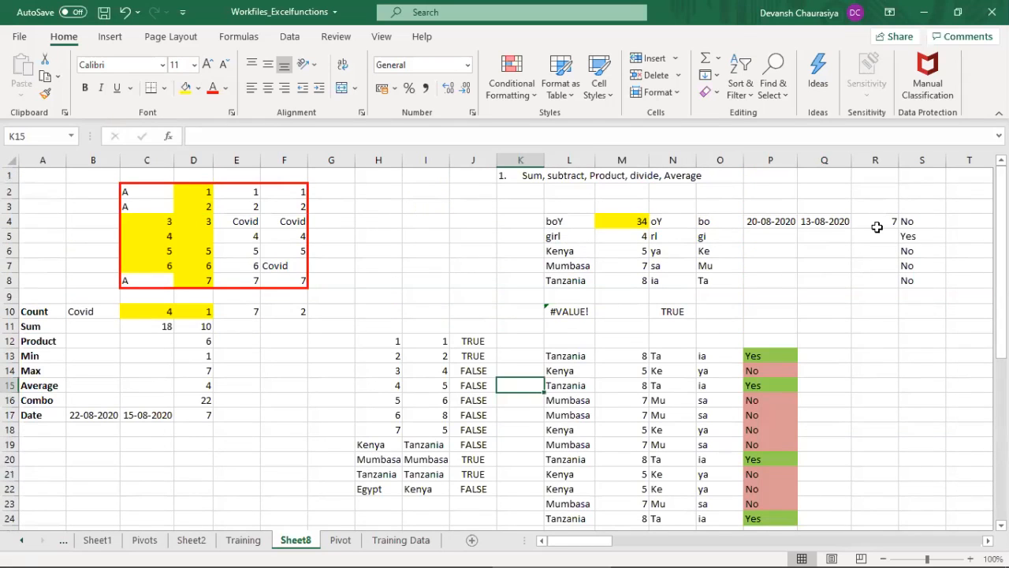
{"action": "left_click", "coordinate": [856, 188]}
{"action": "left_click", "coordinate": [808, 172]}
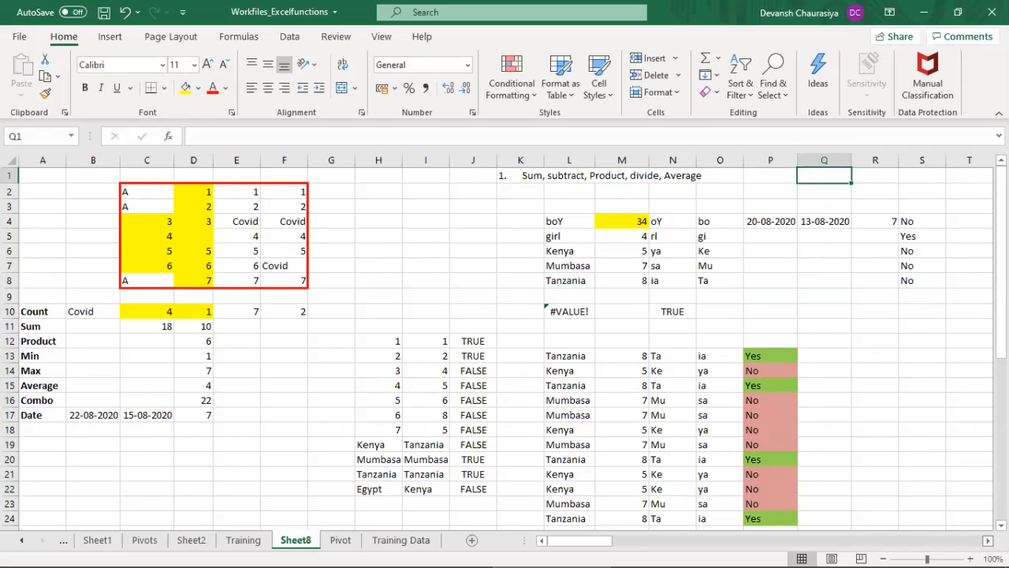
{"action": "scroll", "coordinate": [505, 347], "scroll_direction": "right", "scroll_amount": 15}
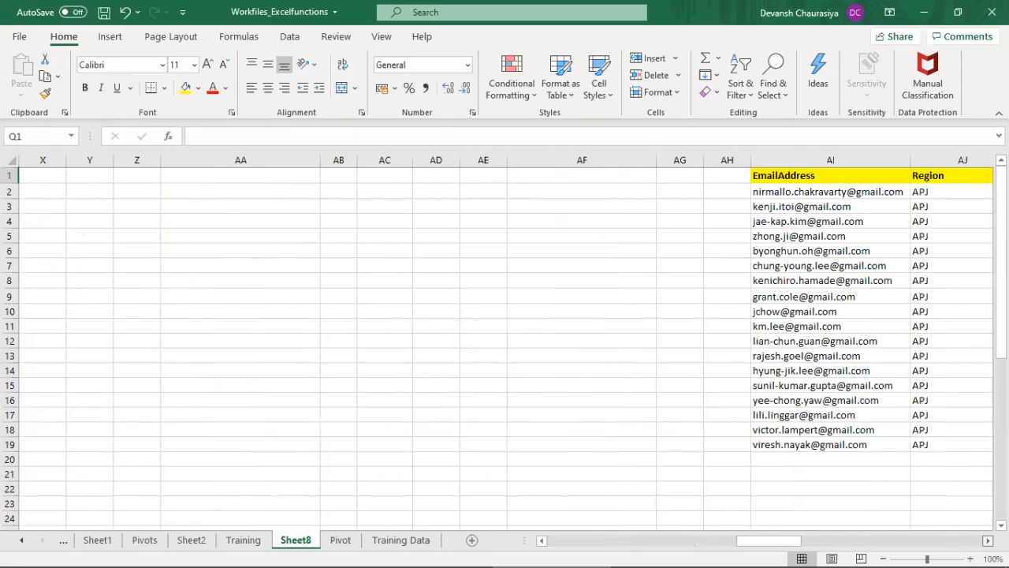
{"action": "scroll", "coordinate": [616, 463], "scroll_direction": "right", "scroll_amount": 5}
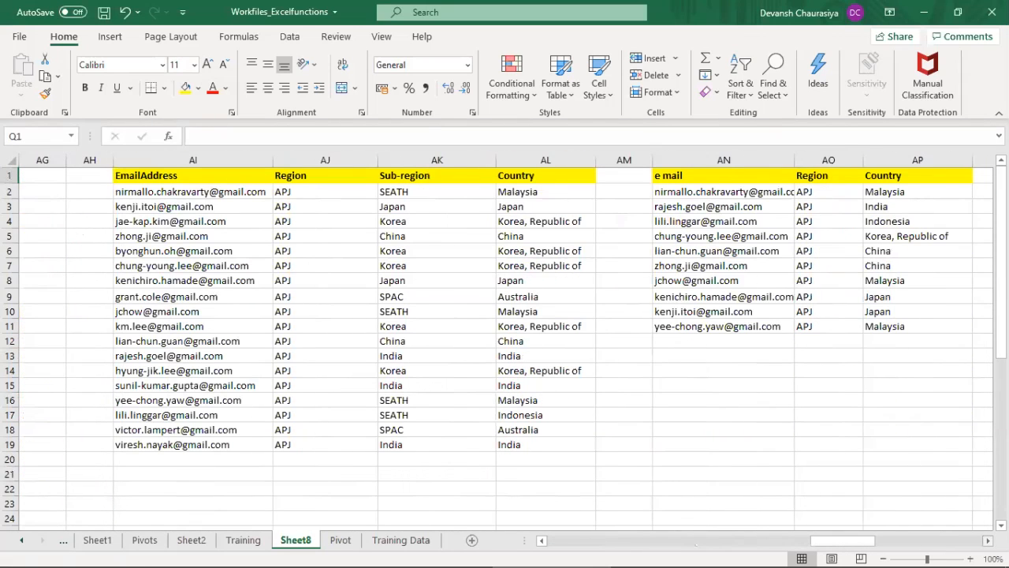
Step: Check the EmailAddress to Country data in C1:F19 of the Training Data sheet and return to Sheet8
{"action": "left_click", "coordinate": [244, 540]}
{"action": "left_click", "coordinate": [382, 541]}
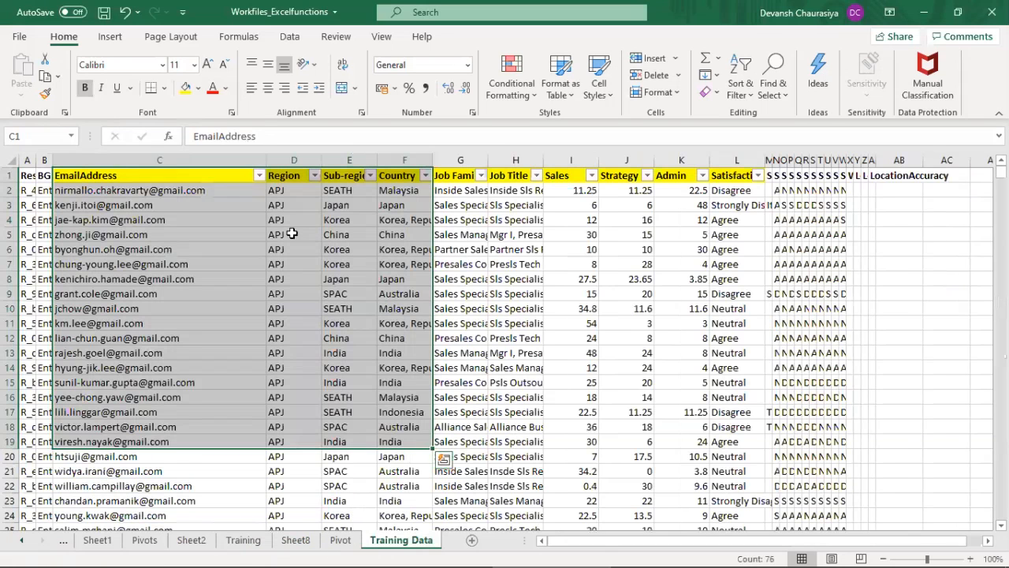
{"action": "left_click_drag", "start_coordinate": [108, 175], "coordinate": [397, 446]}
{"action": "left_click", "coordinate": [243, 540]}
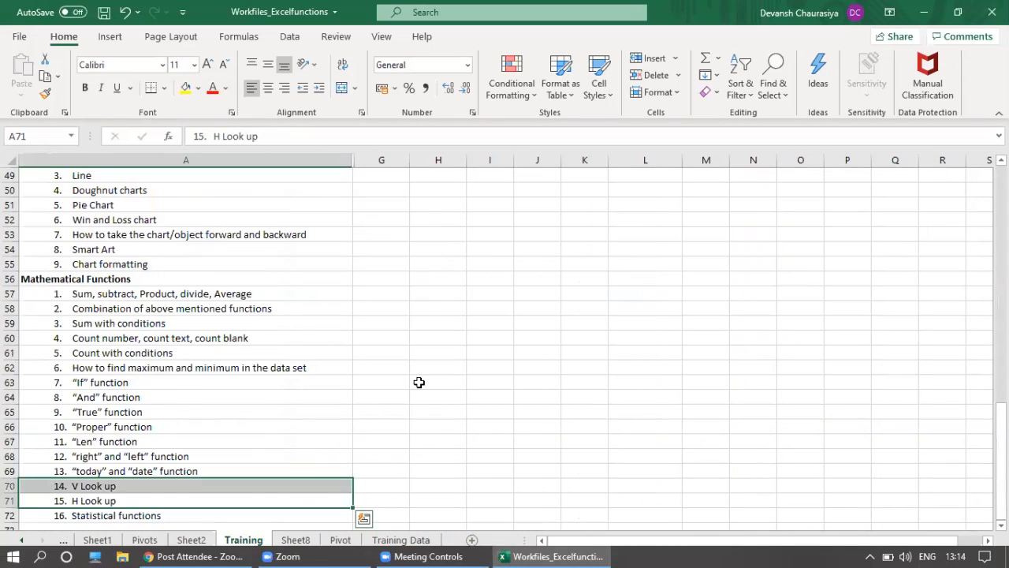
{"action": "left_click", "coordinate": [297, 540]}
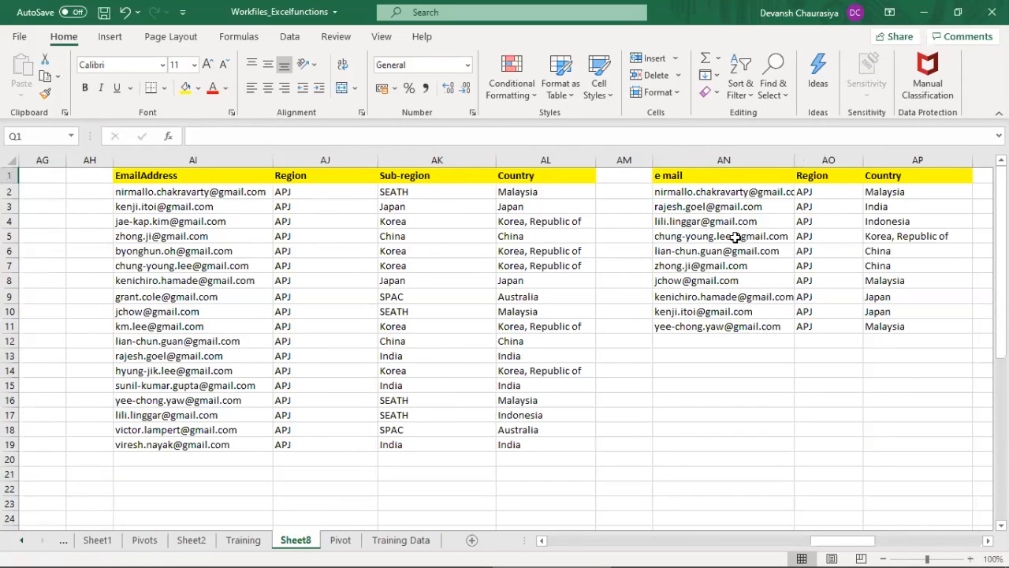
Step: Clear both email and region tables in columns AI to AP of Sheet8 and remove their yellow header fill
{"action": "left_click_drag", "start_coordinate": [143, 181], "coordinate": [918, 496]}
{"action": "key", "text": "Delete"}
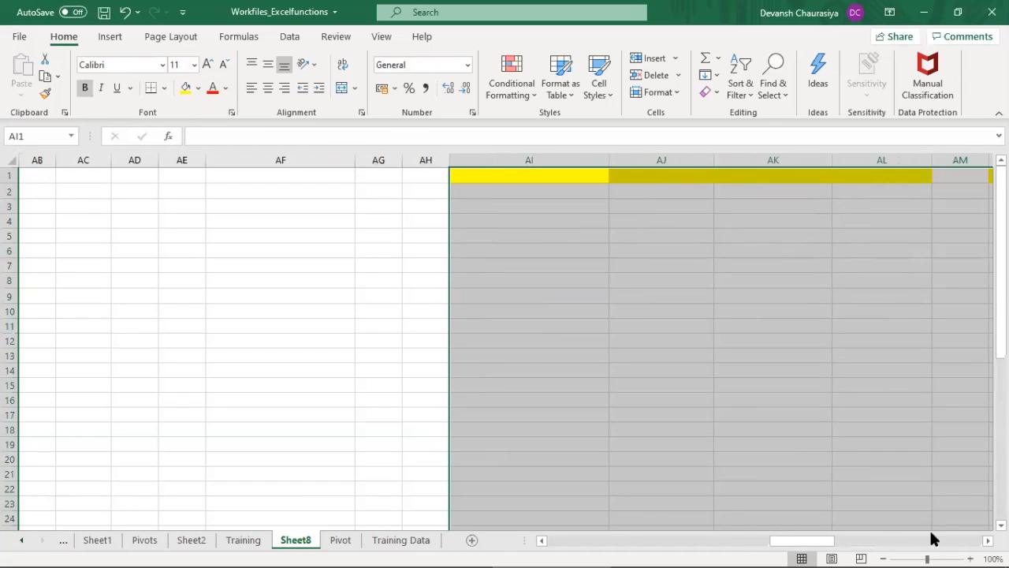
{"action": "left_click", "coordinate": [197, 88]}
{"action": "left_click", "coordinate": [229, 259]}
{"action": "left_click", "coordinate": [501, 209]}
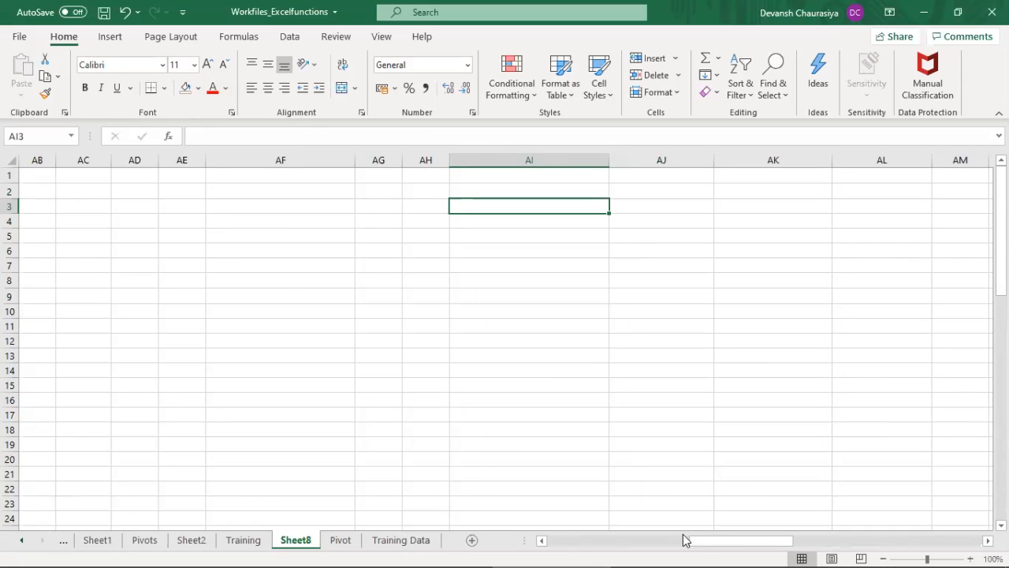
Step: Copy the EmailAddress to Job Title data in C1:H22 of Training Data and paste it at AA1 on Sheet8
{"action": "left_click_drag", "start_coordinate": [706, 541], "coordinate": [675, 548]}
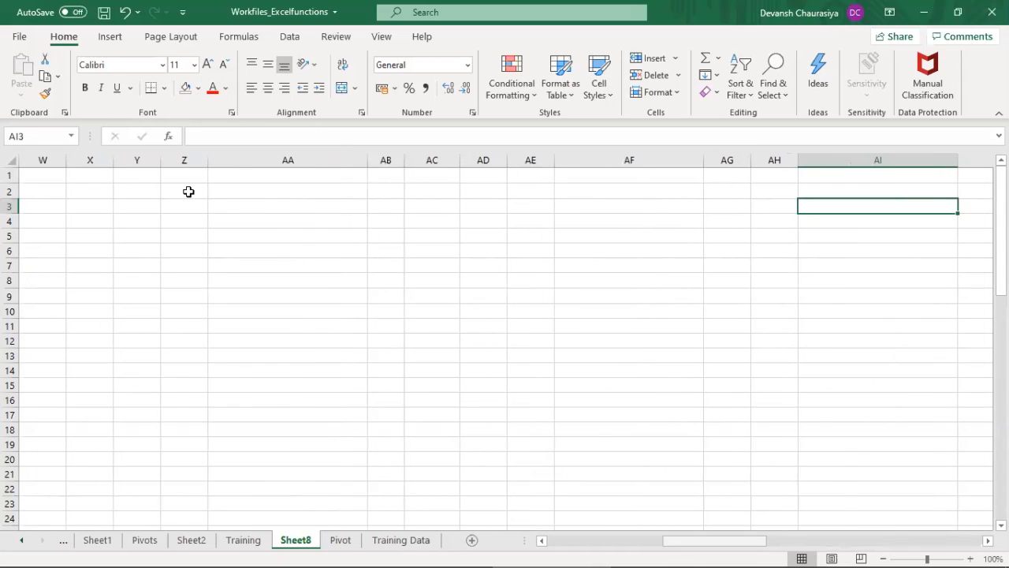
{"action": "left_click", "coordinate": [255, 175]}
{"action": "left_click", "coordinate": [402, 540]}
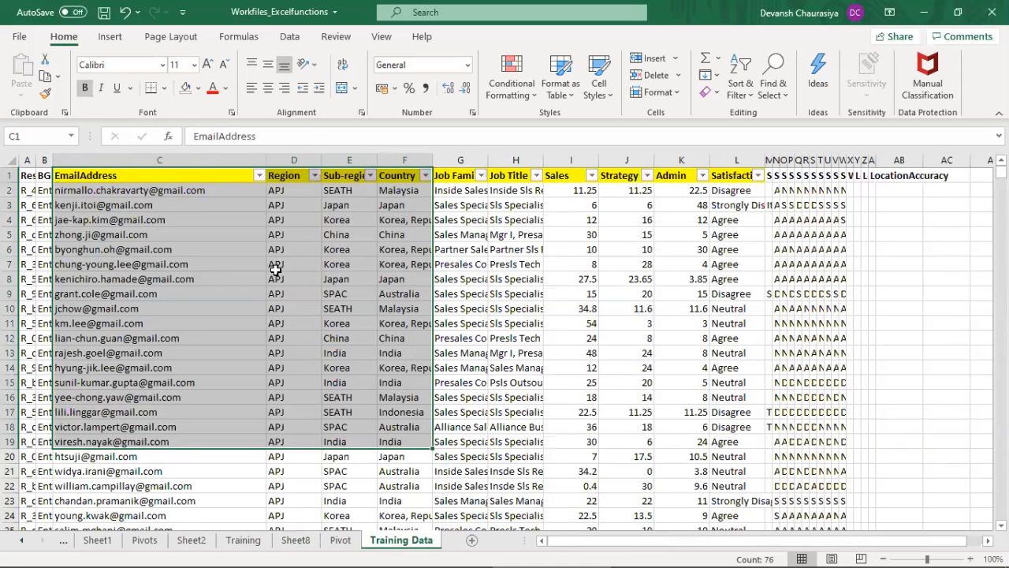
{"action": "left_click_drag", "start_coordinate": [117, 175], "coordinate": [522, 486]}
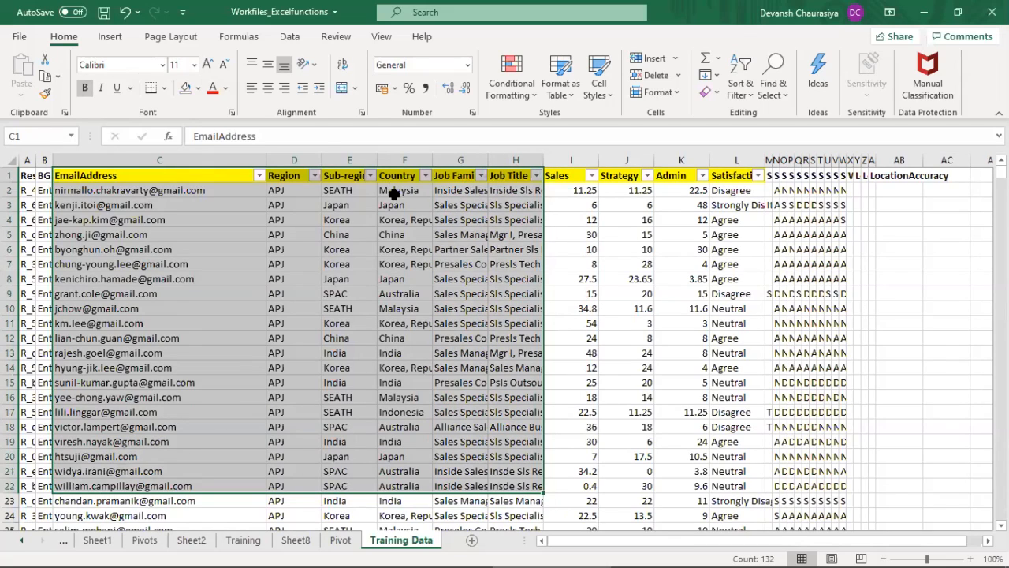
{"action": "key", "text": "ctrl+c"}
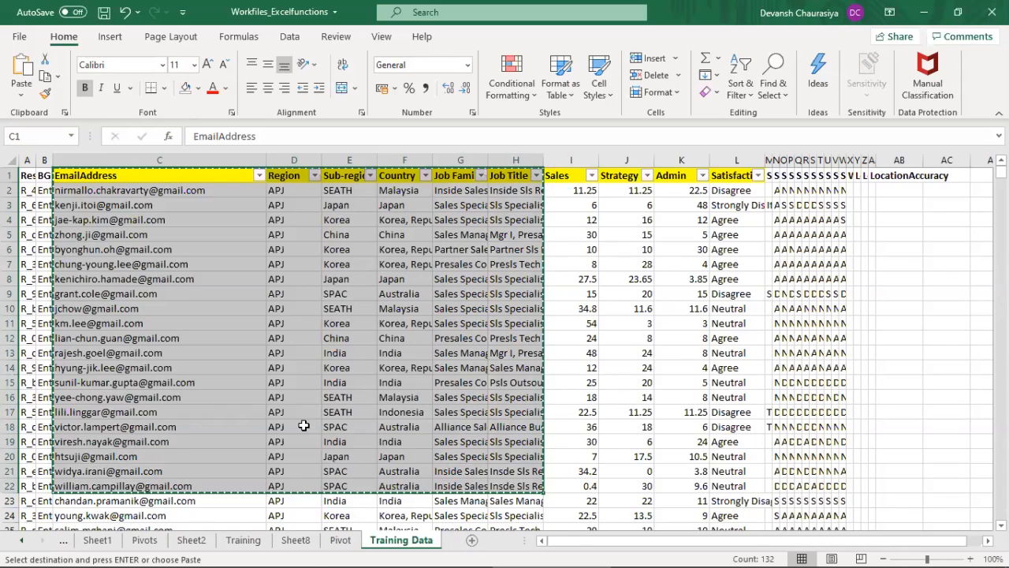
{"action": "left_click", "coordinate": [295, 540]}
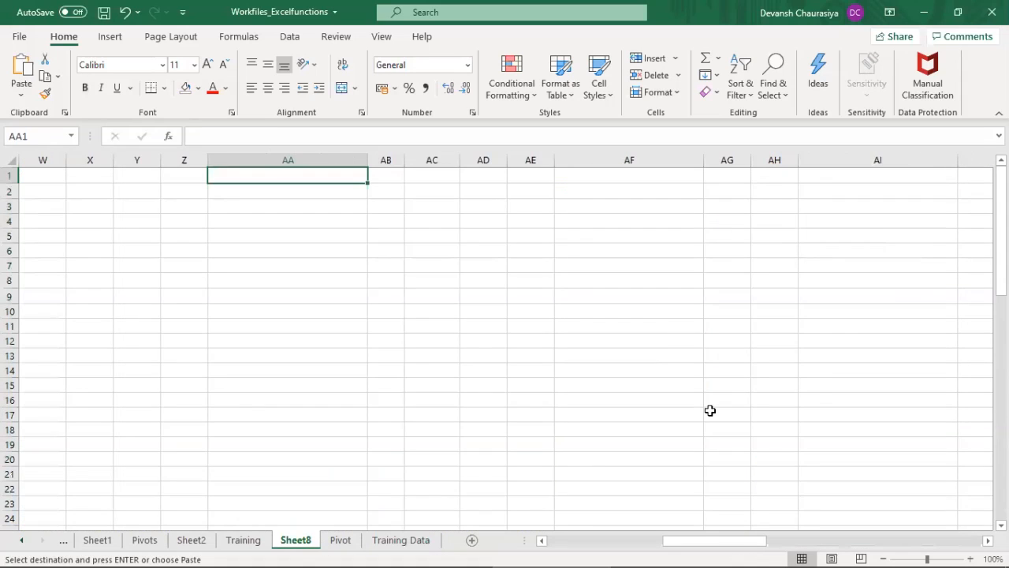
{"action": "key", "text": "ctrl+v"}
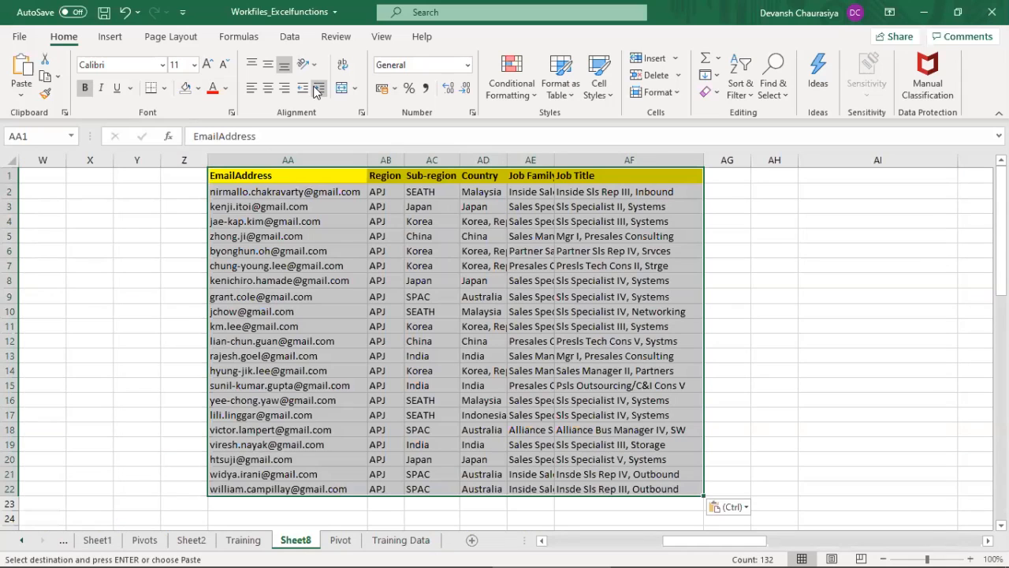
Step: Remove the Sub-region, Job Family and Job Title columns from the pasted table, keeping EmailAddress, Region and Country
{"action": "left_click", "coordinate": [424, 161]}
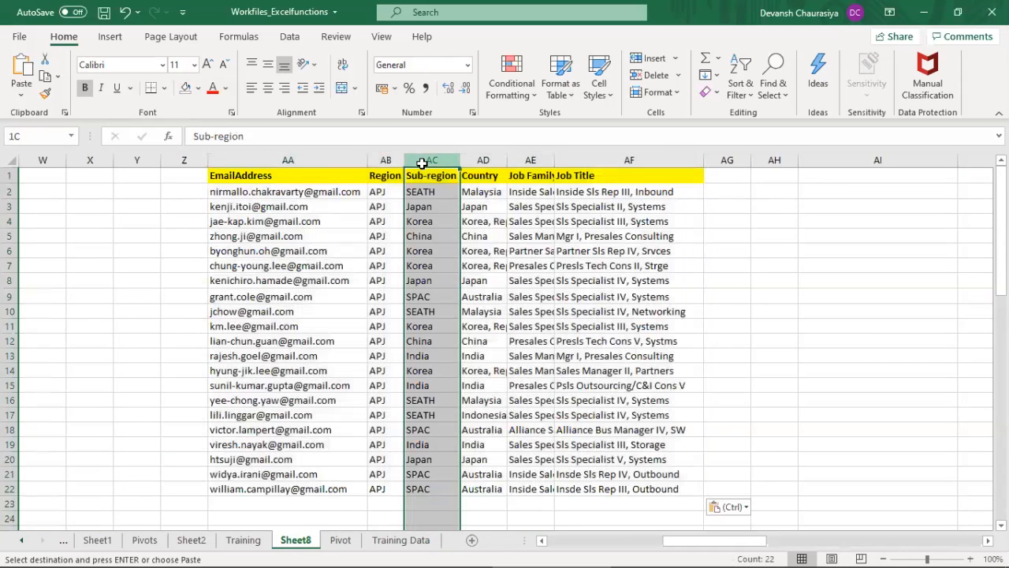
{"action": "left_click_drag", "start_coordinate": [465, 166], "coordinate": [548, 169]}
{"action": "key", "text": "ctrl+minus"}
{"action": "key", "text": "Delete"}
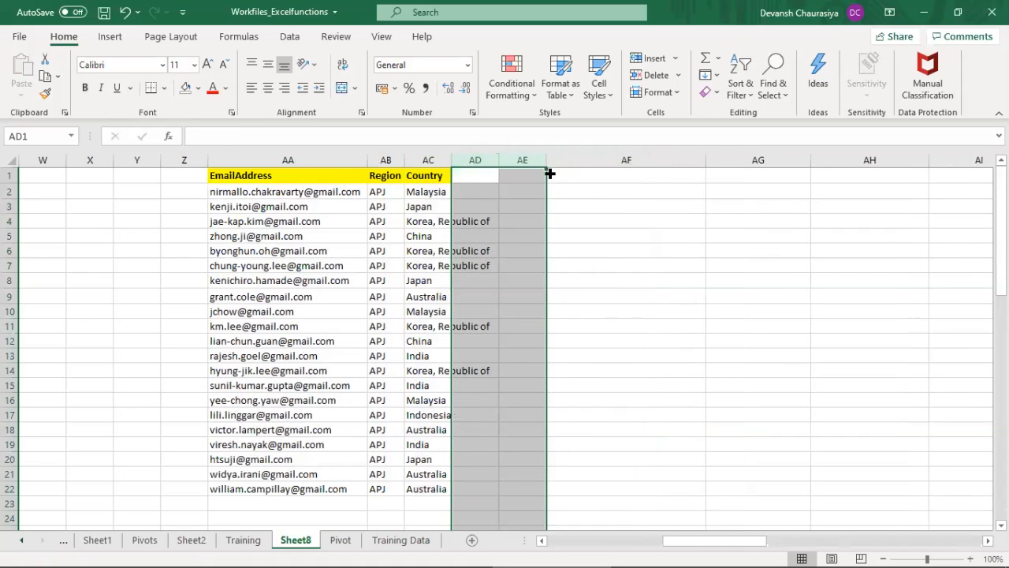
Step: Fit the Country column's width to its entries and review the Region values in the pasted table
{"action": "double_click", "coordinate": [452, 155]}
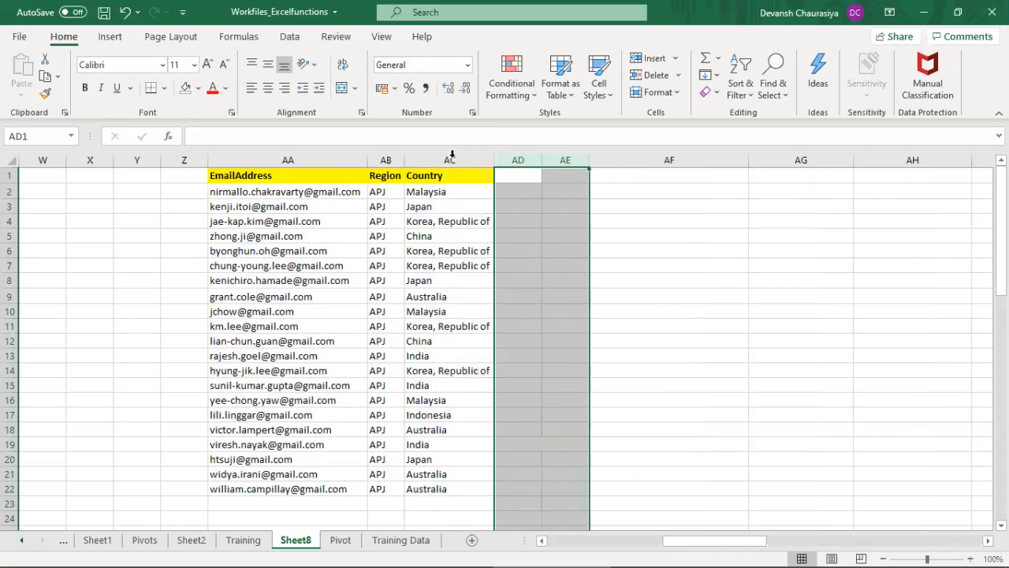
{"action": "left_click_drag", "start_coordinate": [285, 172], "coordinate": [436, 489]}
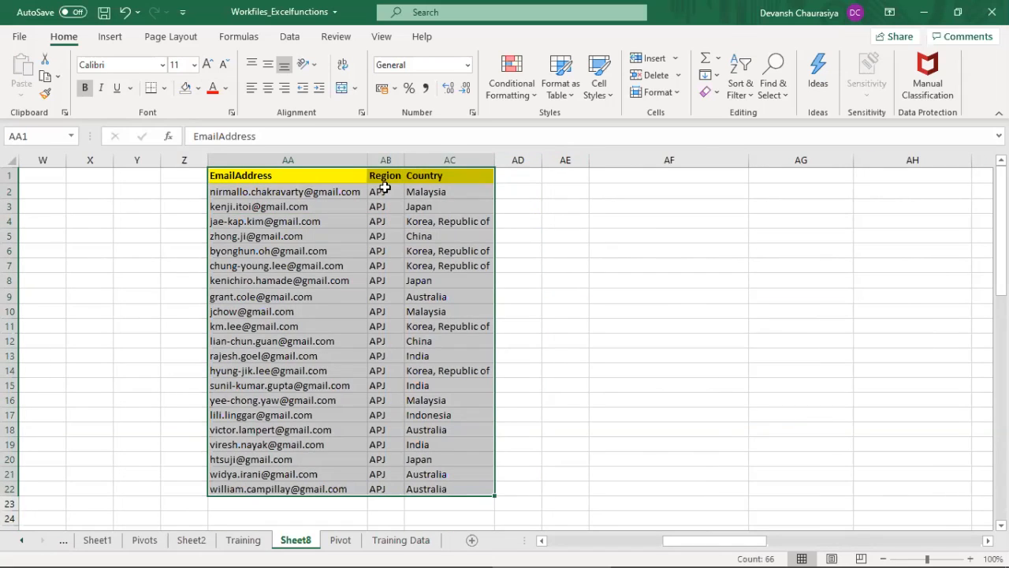
{"action": "left_click", "coordinate": [385, 189]}
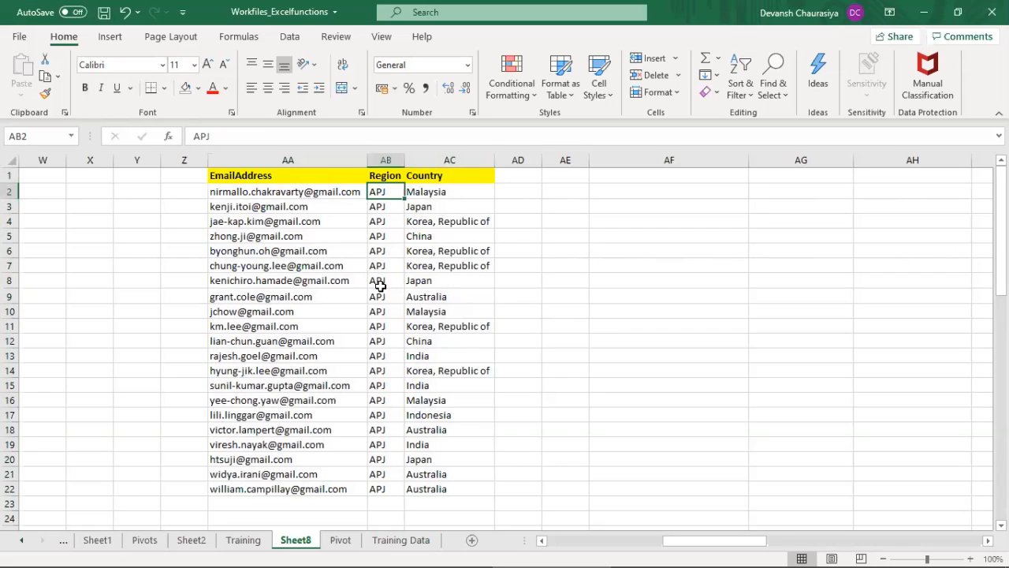
{"action": "left_click", "coordinate": [380, 285]}
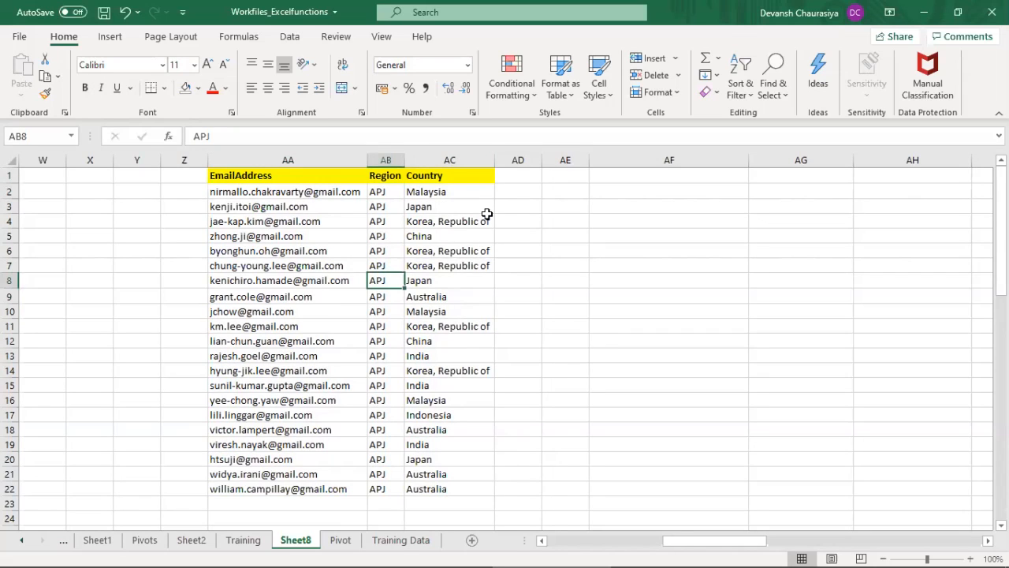
Step: Try AMS as the region in AB8, undo the entry and return to Sheet8
{"action": "type", "text": "AMS"}
{"action": "key", "text": "Return"}
{"action": "key", "text": "ctrl+z"}
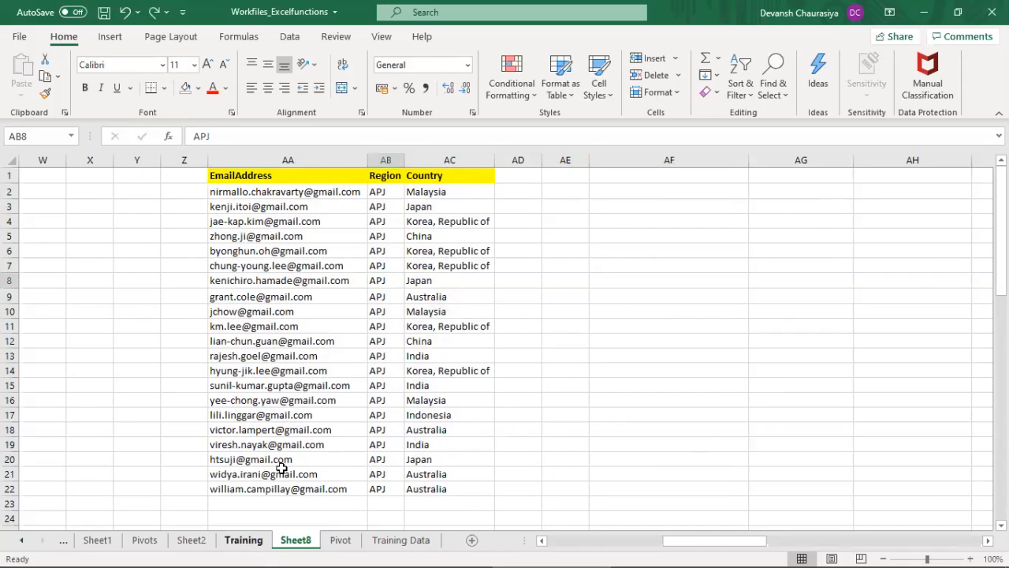
{"action": "left_click", "coordinate": [243, 541]}
{"action": "left_click", "coordinate": [308, 540]}
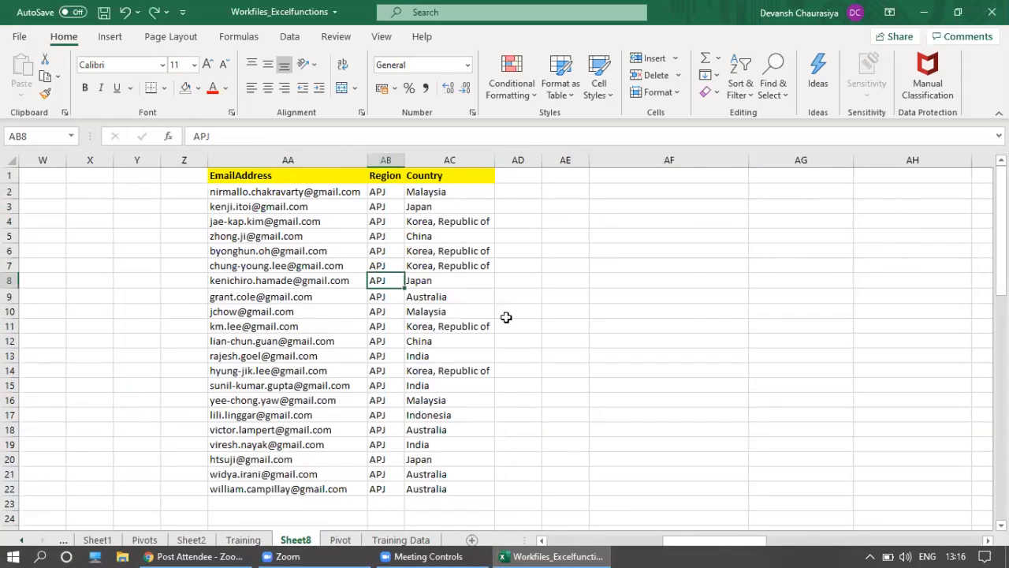
Step: Undo the column width change and the removal of the Job Family and Job Title columns
{"action": "key", "text": "ctrl+z"}
{"action": "key", "text": "ctrl+z"}
{"action": "key", "text": "ctrl+z"}
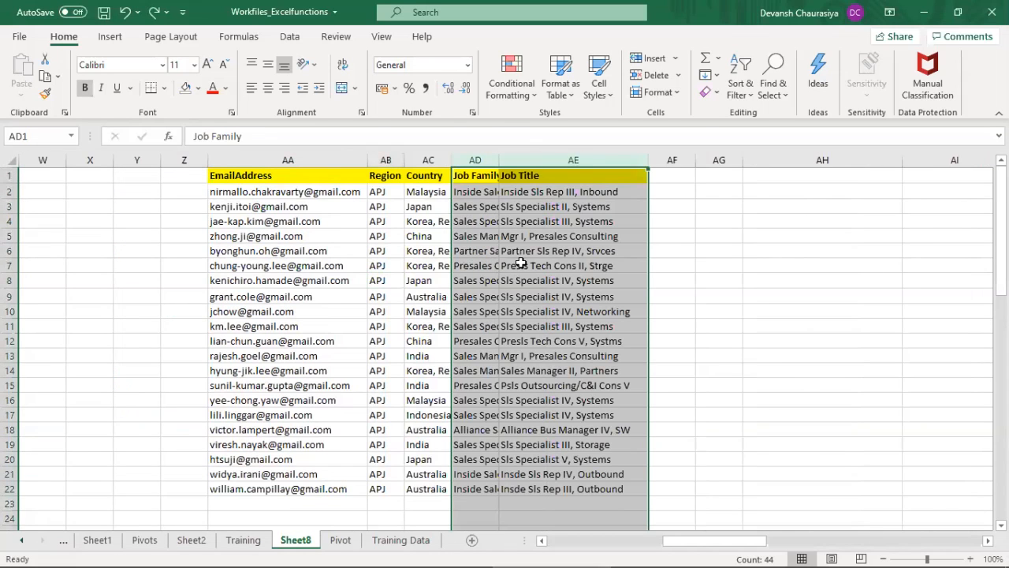
Step: Delete the Region and Job Title columns from the email table on Sheet8
{"action": "left_click", "coordinate": [386, 160]}
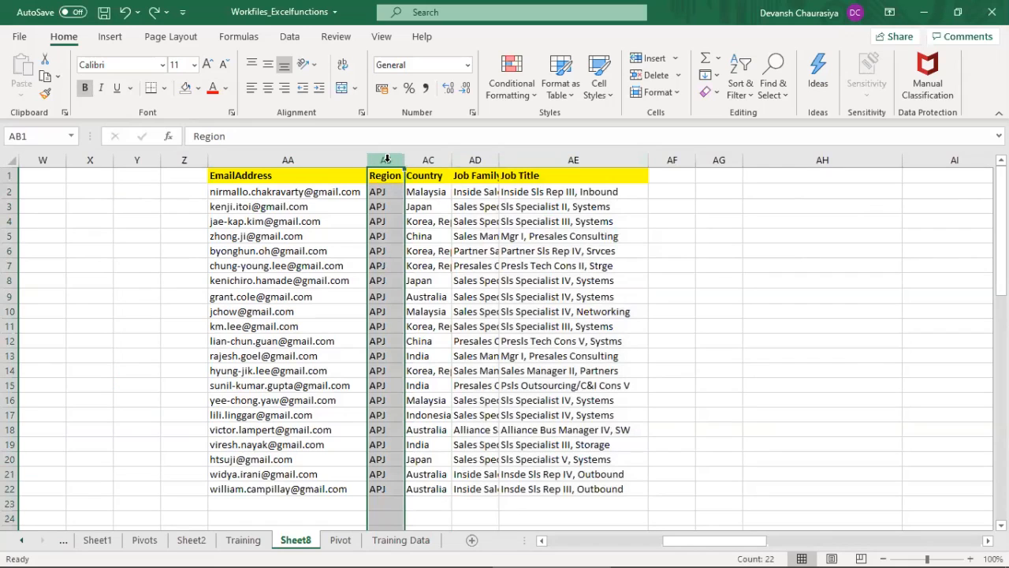
{"action": "key", "text": "ctrl+minus"}
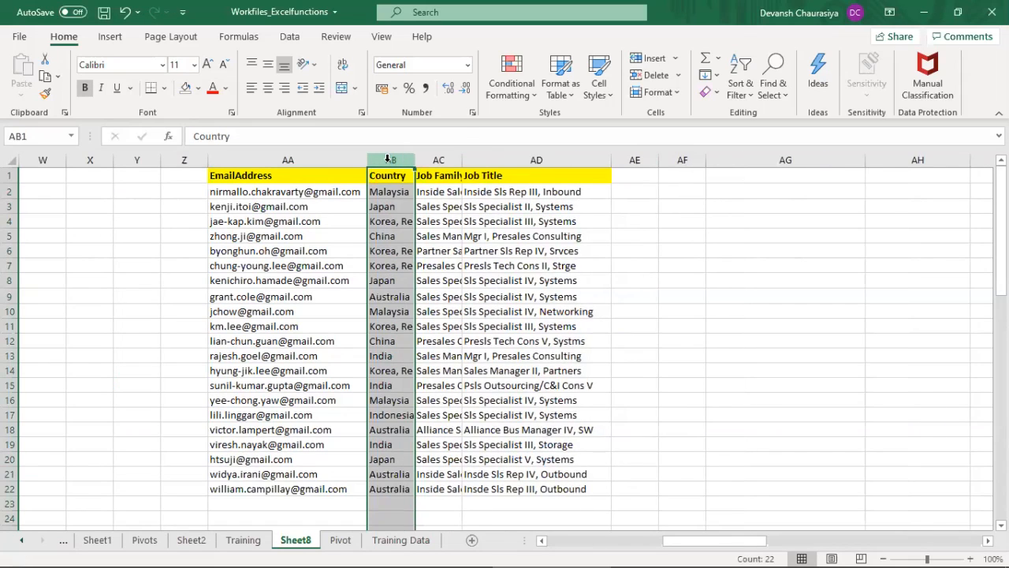
{"action": "left_click", "coordinate": [476, 153]}
{"action": "key", "text": "ctrl+minus"}
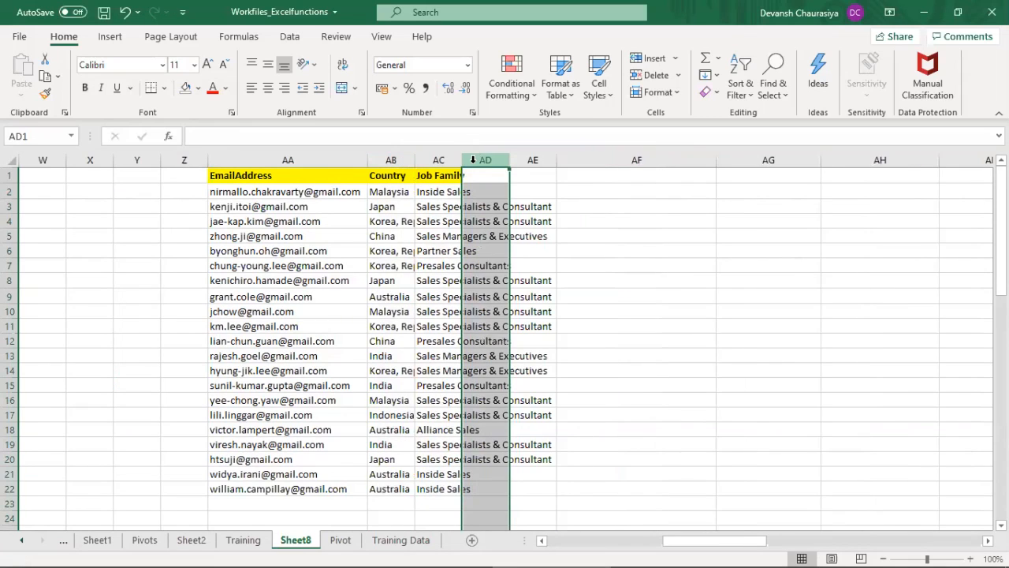
Step: Fit the Job Family and Country column widths to their entries and clear the table's last row, AA22:AC22
{"action": "double_click", "coordinate": [463, 158]}
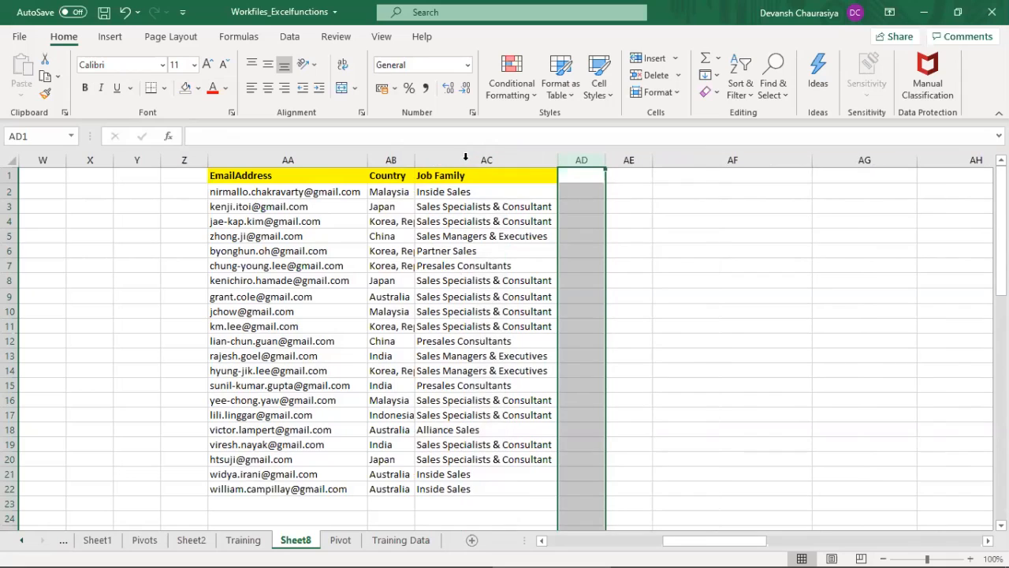
{"action": "double_click", "coordinate": [414, 154]}
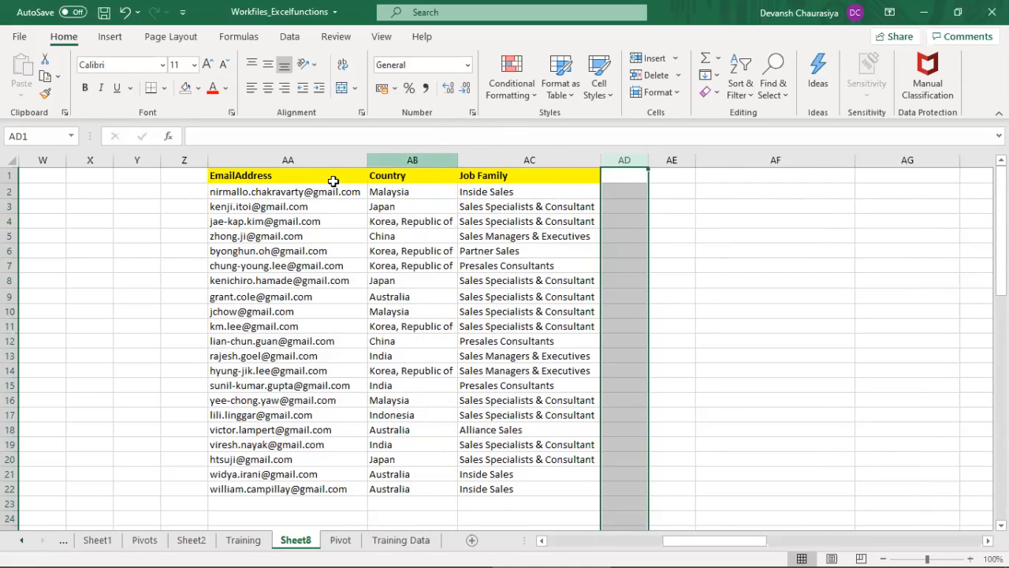
{"action": "left_click_drag", "start_coordinate": [304, 193], "coordinate": [558, 479]}
{"action": "key", "text": "Delete"}
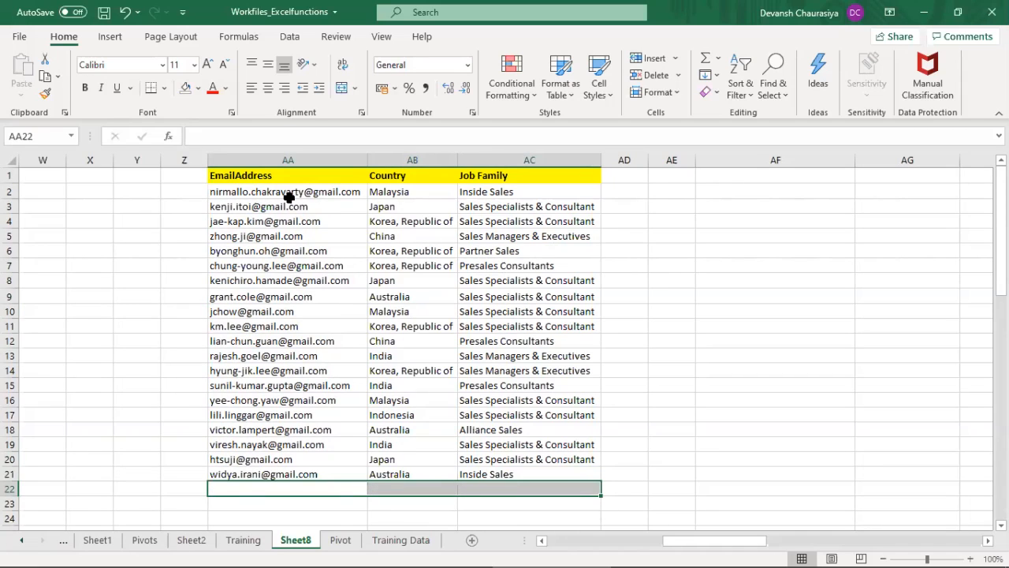
Step: Copy the EmailAddress column with its header from AA1:AA21 and paste it at AF1
{"action": "left_click_drag", "start_coordinate": [289, 194], "coordinate": [278, 467]}
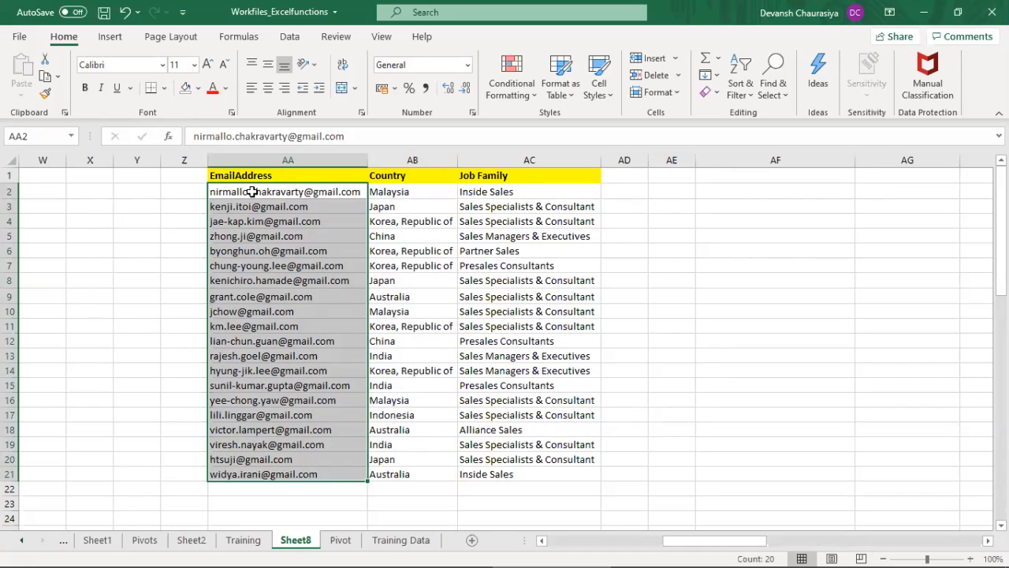
{"action": "key", "text": "ctrl+c"}
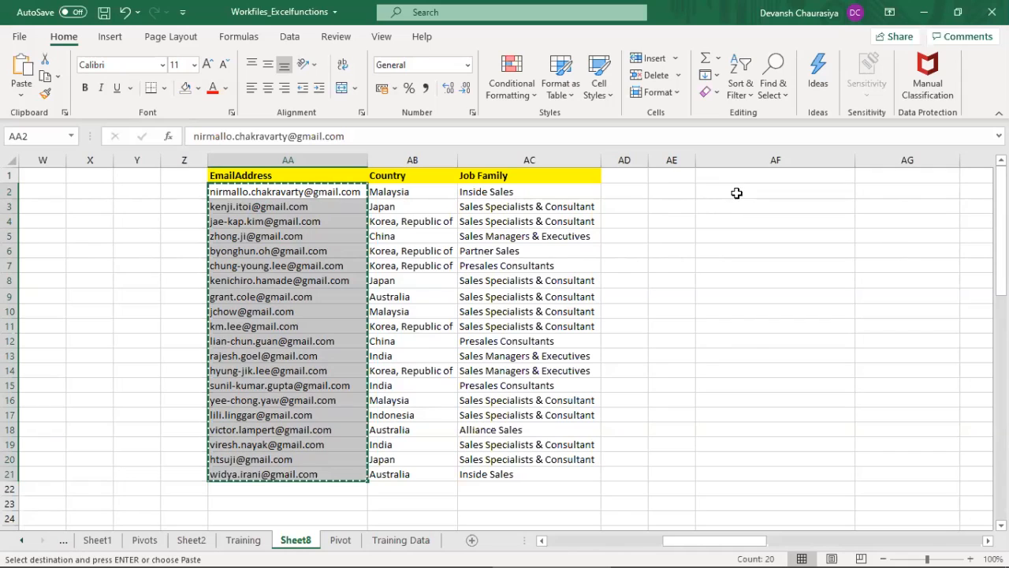
{"action": "left_click_drag", "start_coordinate": [304, 176], "coordinate": [314, 474]}
{"action": "key", "text": "ctrl+c"}
{"action": "left_click", "coordinate": [740, 170]}
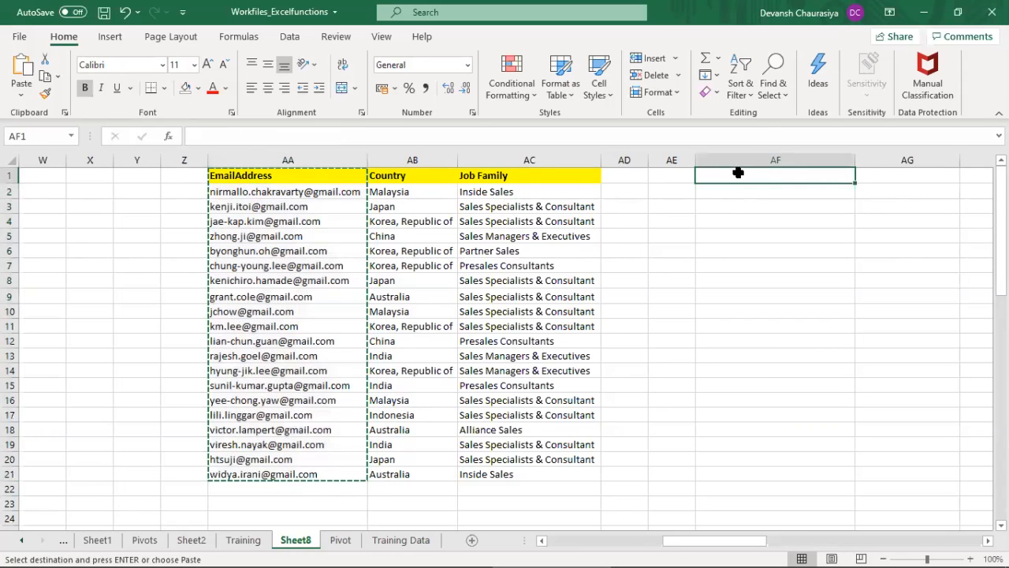
{"action": "key", "text": "ctrl+v"}
Step: Enter the formula =RANDBETWEEN(1,20) in AG2 beside the first copied email address
{"action": "left_click", "coordinate": [891, 191]}
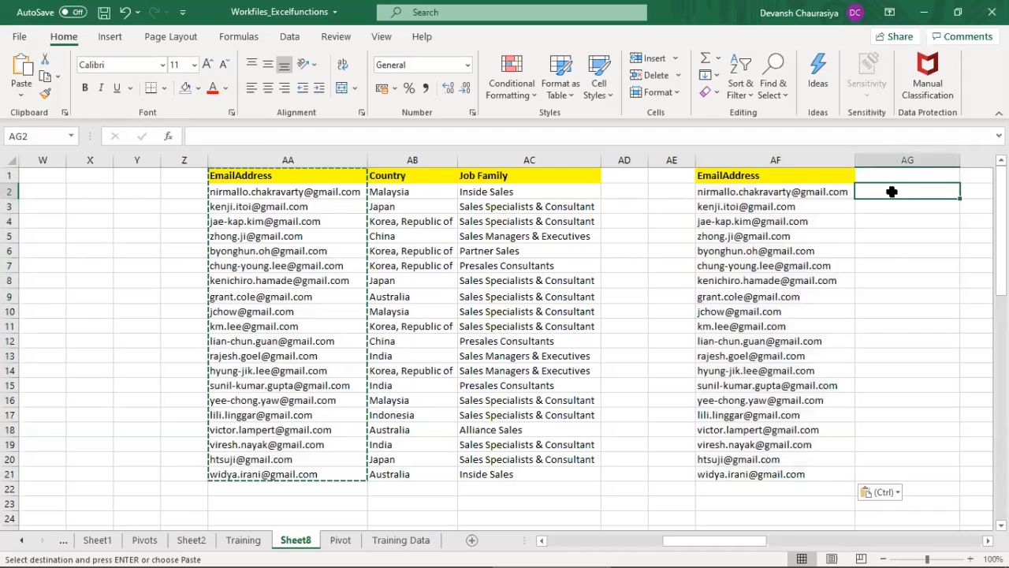
{"action": "type", "text": "="}
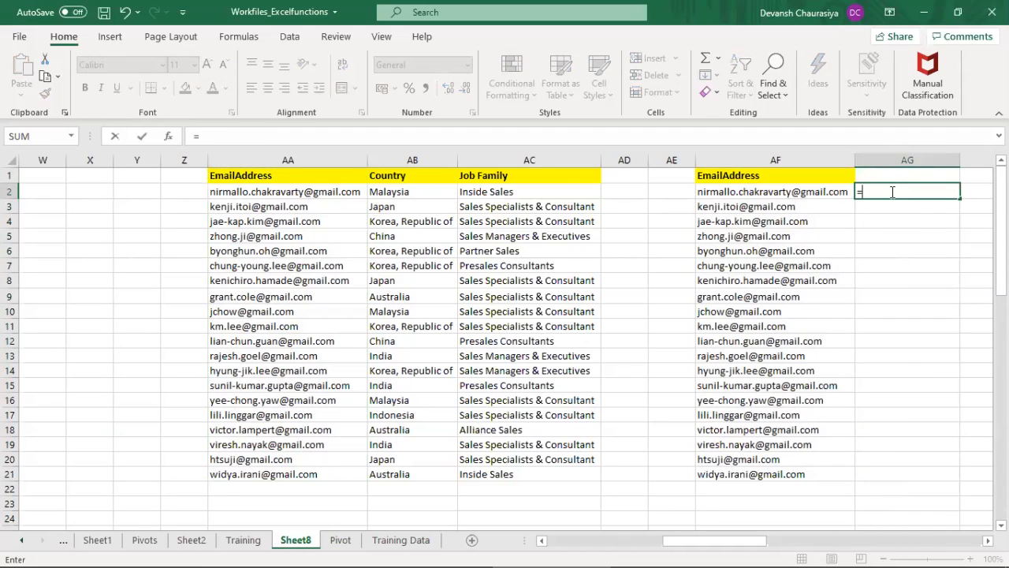
{"action": "type", "text": "ran"}
{"action": "key", "text": "BackSpace"}
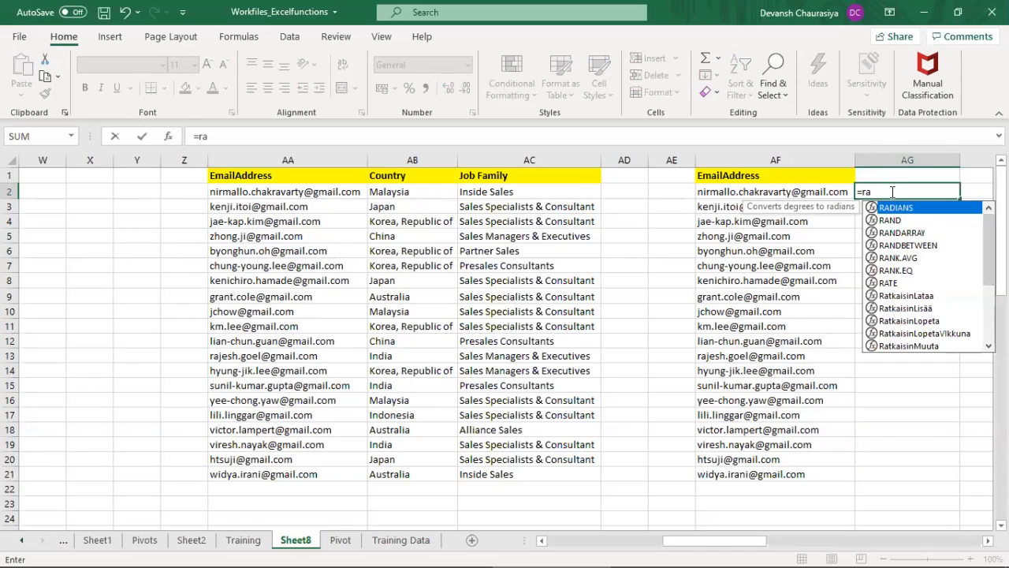
{"action": "key", "text": "Down"}
{"action": "key", "text": "Down"}
{"action": "key", "text": "Down"}
{"action": "key", "text": "Tab"}
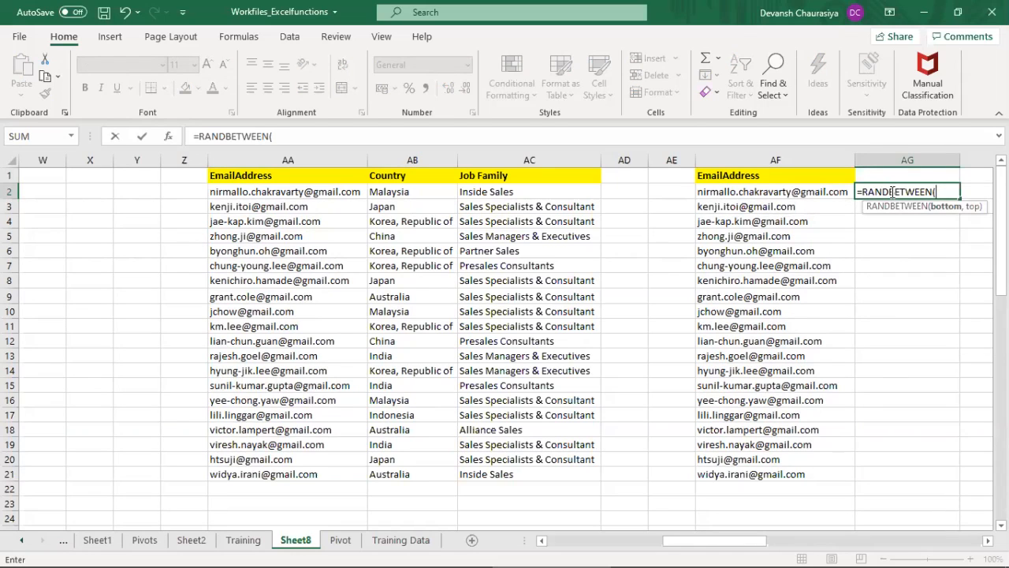
{"action": "type", "text": "1,20)"}
{"action": "key", "text": "ctrl+Return"}
Step: Fill the random number formula down column AG to row 21
{"action": "key", "text": "Left"}
{"action": "key", "text": "ctrl+Down"}
{"action": "key", "text": "Right"}
{"action": "key", "text": "ctrl+shift+Up"}
{"action": "key", "text": "ctrl+d"}
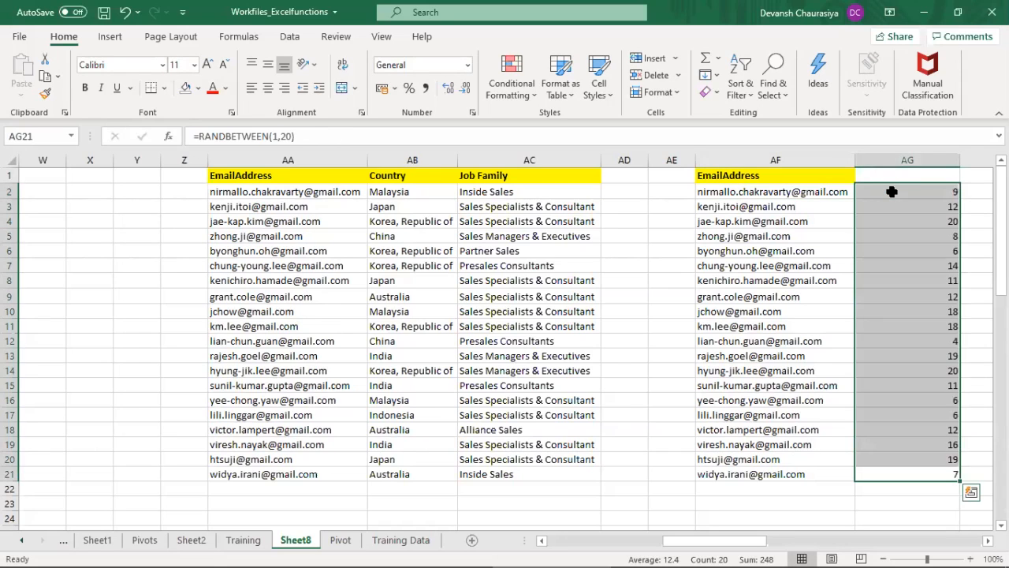
Step: Sort AF2:AG21 by the cell values in Column AG from smallest to largest to shuffle the email addresses
{"action": "key", "text": "Left"}
{"action": "key", "text": "ctrl+Up"}
{"action": "key", "text": "Down"}
{"action": "key", "text": "shift+Right"}
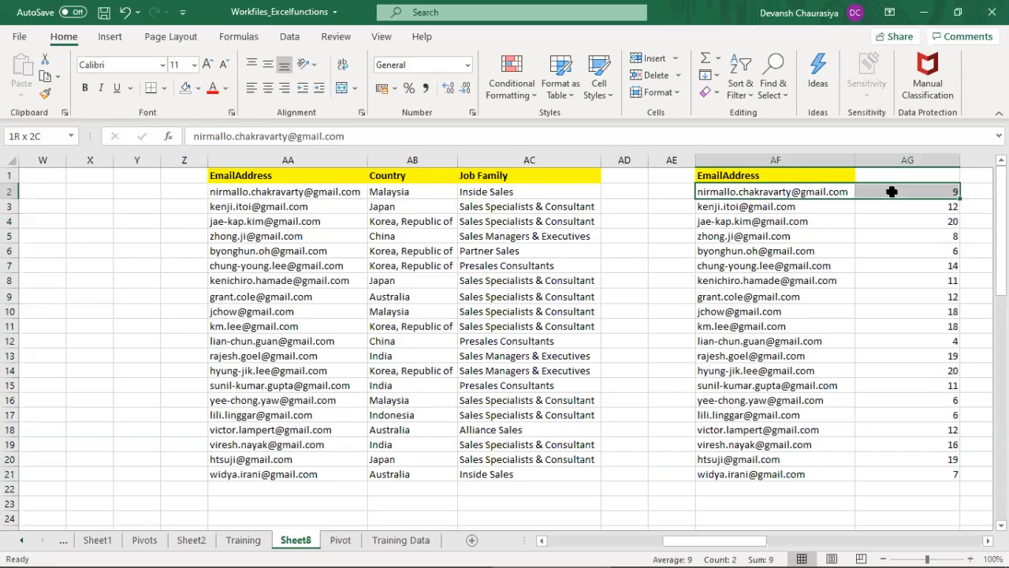
{"action": "key", "text": "ctrl+shift+Down"}
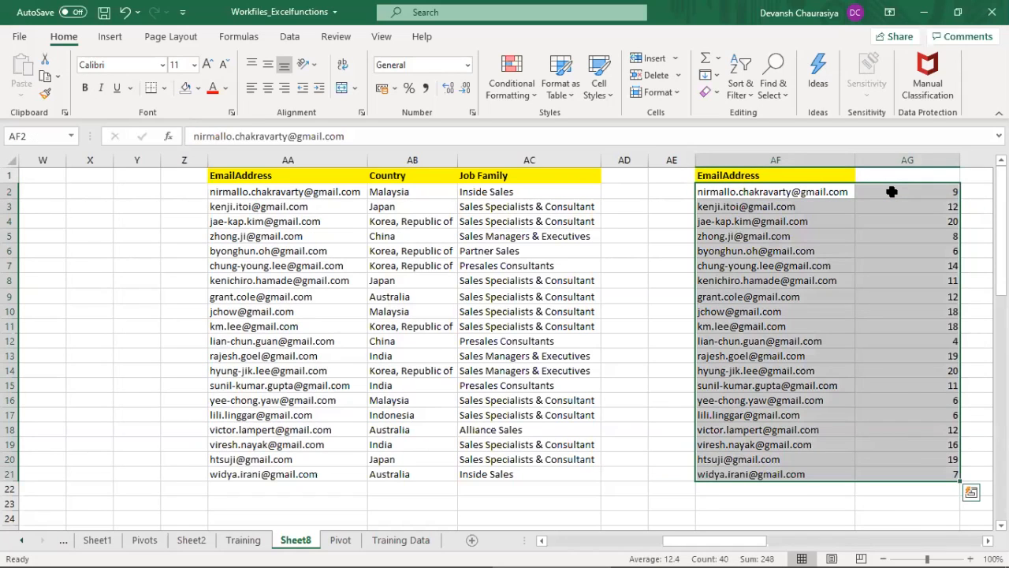
{"action": "key", "text": "alt+a"}
{"action": "key", "text": "s"}
{"action": "key", "text": "s"}
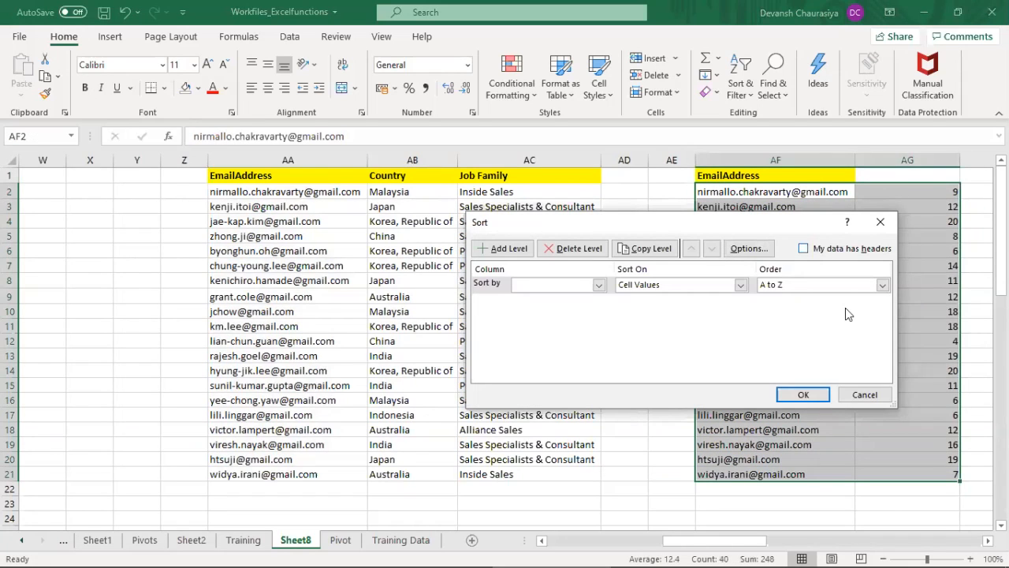
{"action": "left_click", "coordinate": [787, 293]}
{"action": "left_click", "coordinate": [788, 287]}
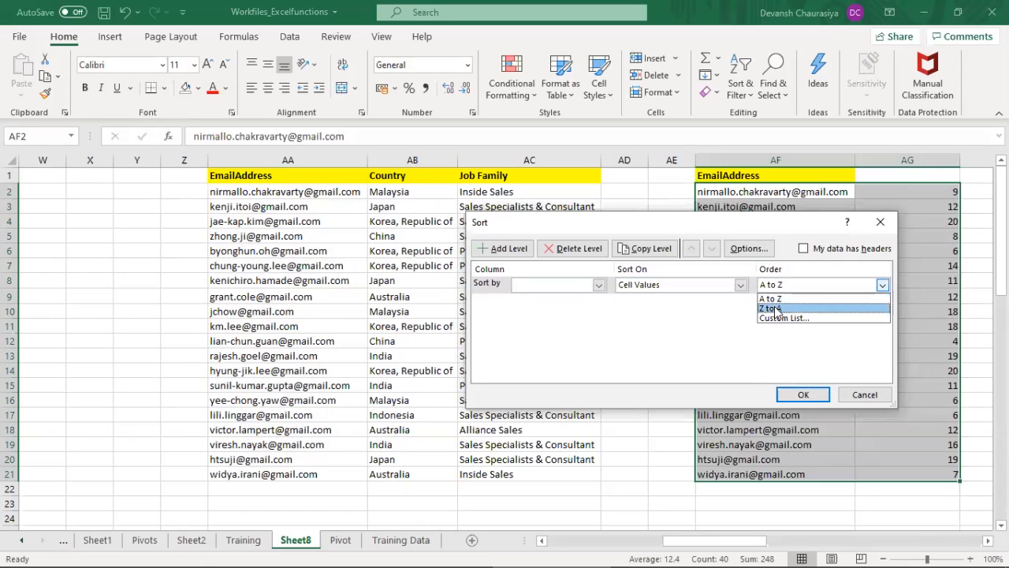
{"action": "left_click", "coordinate": [561, 285]}
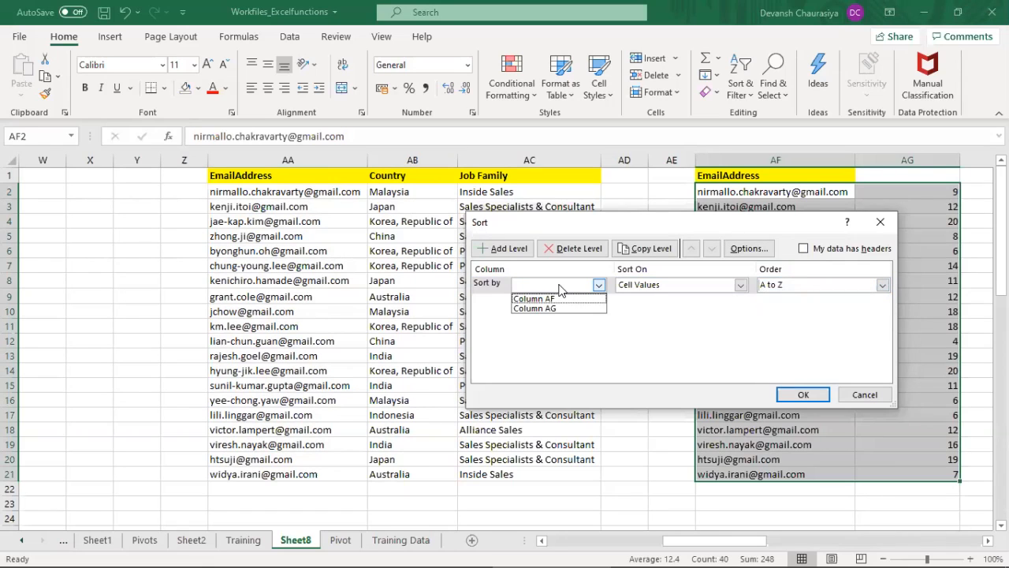
{"action": "left_click", "coordinate": [552, 309]}
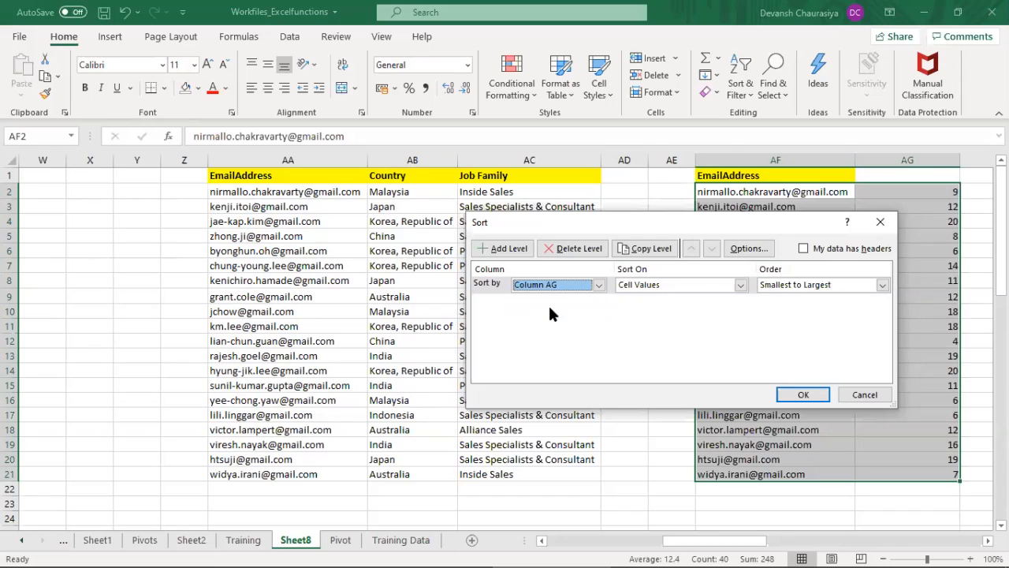
{"action": "left_click", "coordinate": [803, 394]}
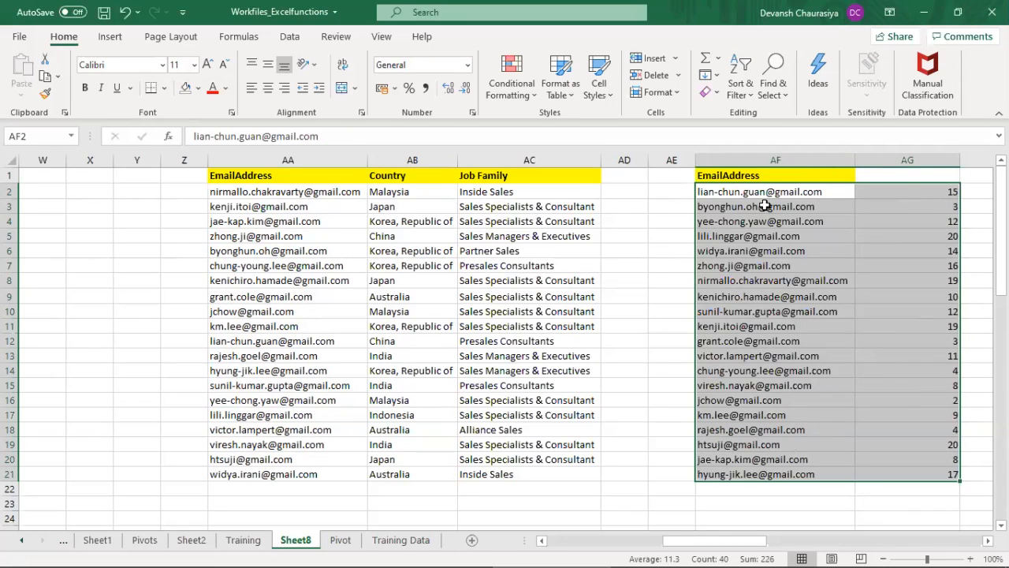
Step: Clear the shuffled rows in AF12:AG21 and the remaining random numbers in AG2:AG11
{"action": "left_click_drag", "start_coordinate": [757, 342], "coordinate": [890, 476]}
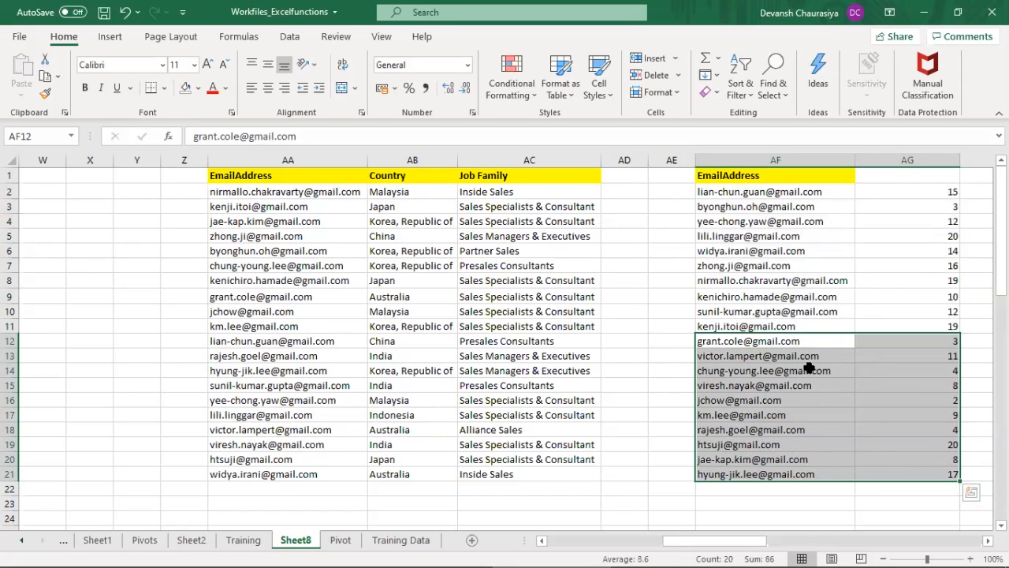
{"action": "left_click", "coordinate": [784, 339]}
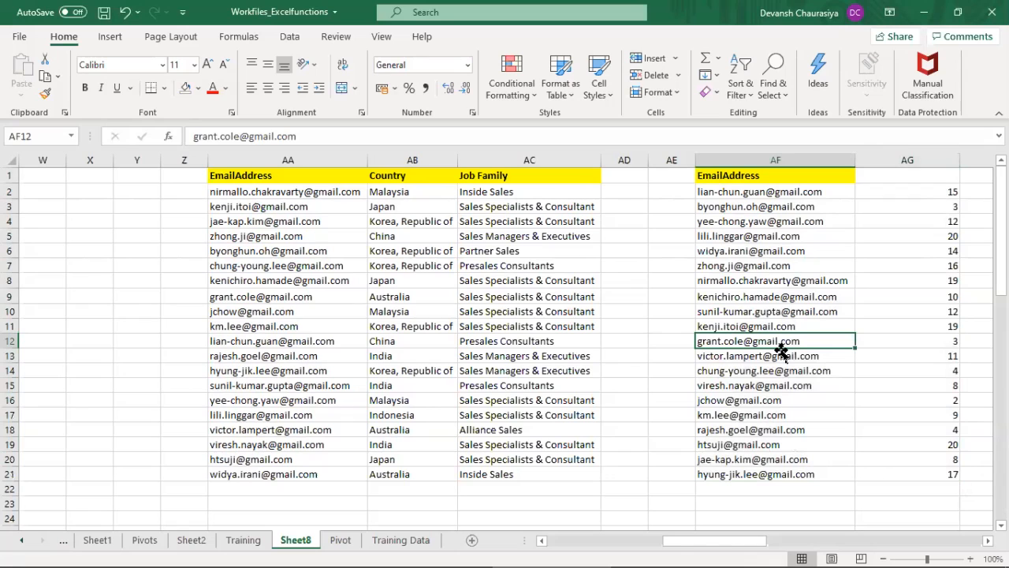
{"action": "left_click_drag", "start_coordinate": [788, 191], "coordinate": [899, 472]}
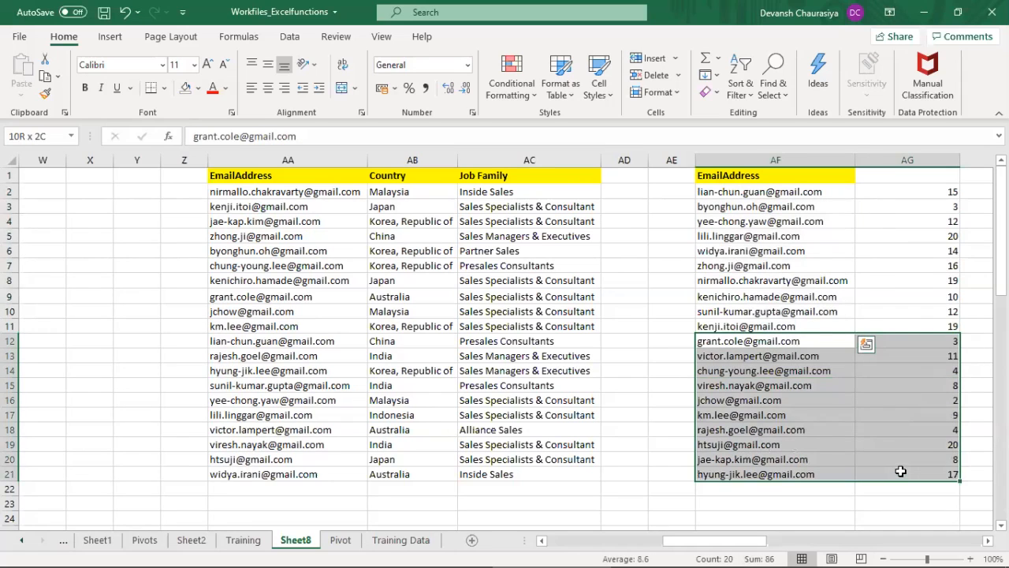
{"action": "key", "text": "Delete"}
{"action": "left_click_drag", "start_coordinate": [936, 192], "coordinate": [922, 313]}
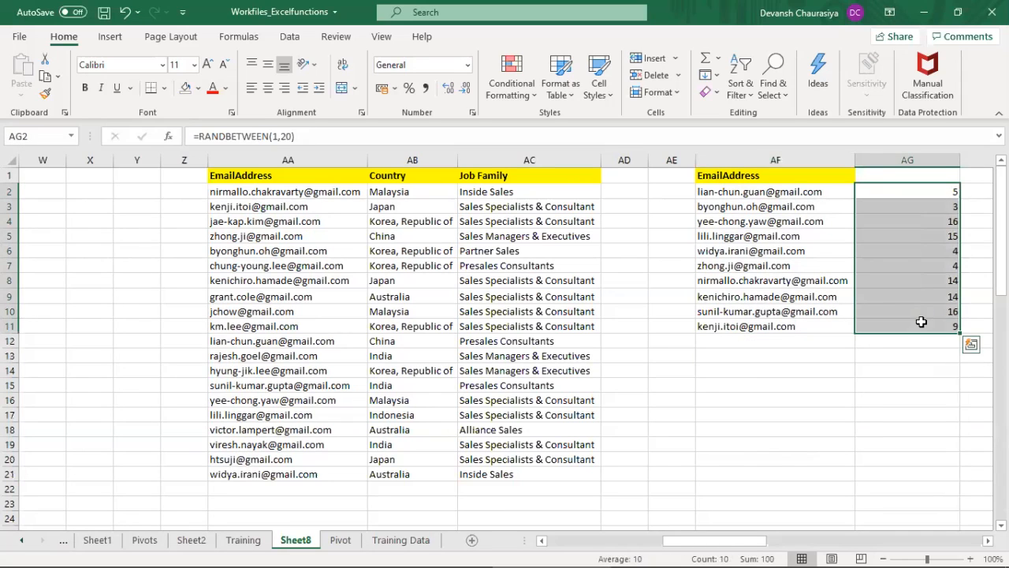
{"action": "key", "text": "Delete"}
{"action": "left_click", "coordinate": [770, 190]}
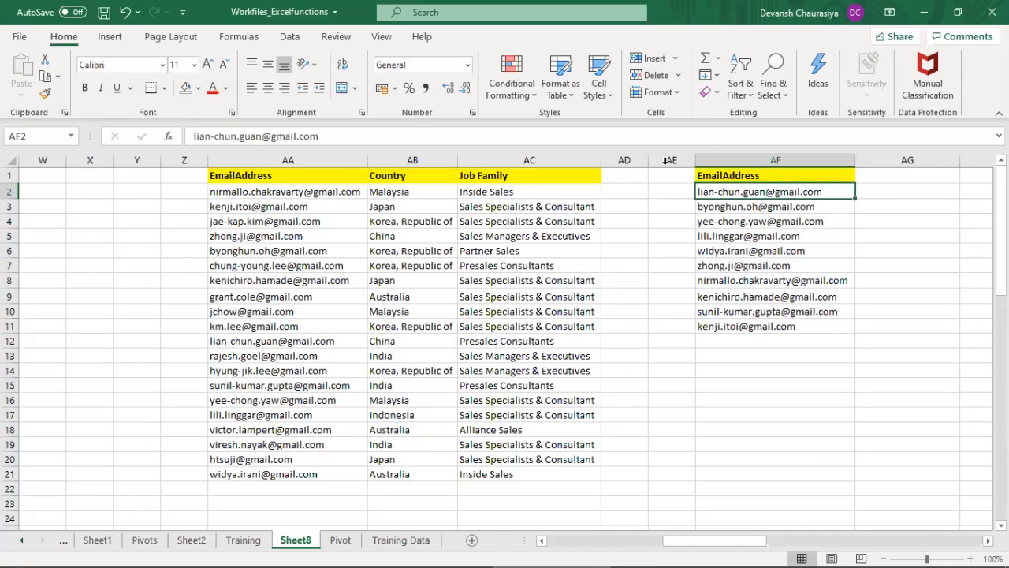
Step: Delete the two empty columns Y and Z before the email table and select the first shuffled email address
{"action": "left_click", "coordinate": [137, 160]}
{"action": "left_click_drag", "start_coordinate": [173, 165], "coordinate": [181, 159]}
{"action": "key", "text": "ctrl+minus"}
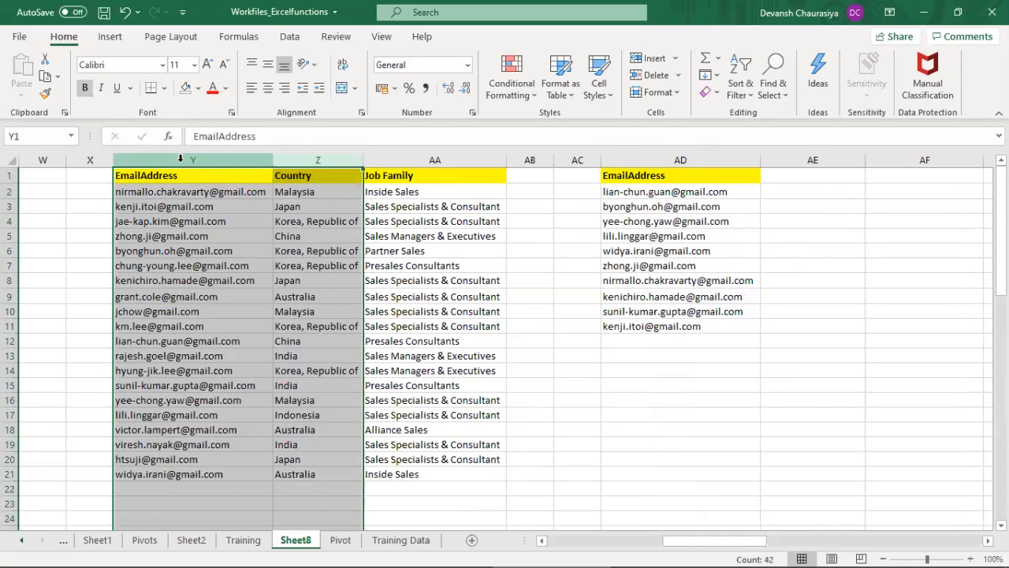
{"action": "left_click", "coordinate": [658, 191]}
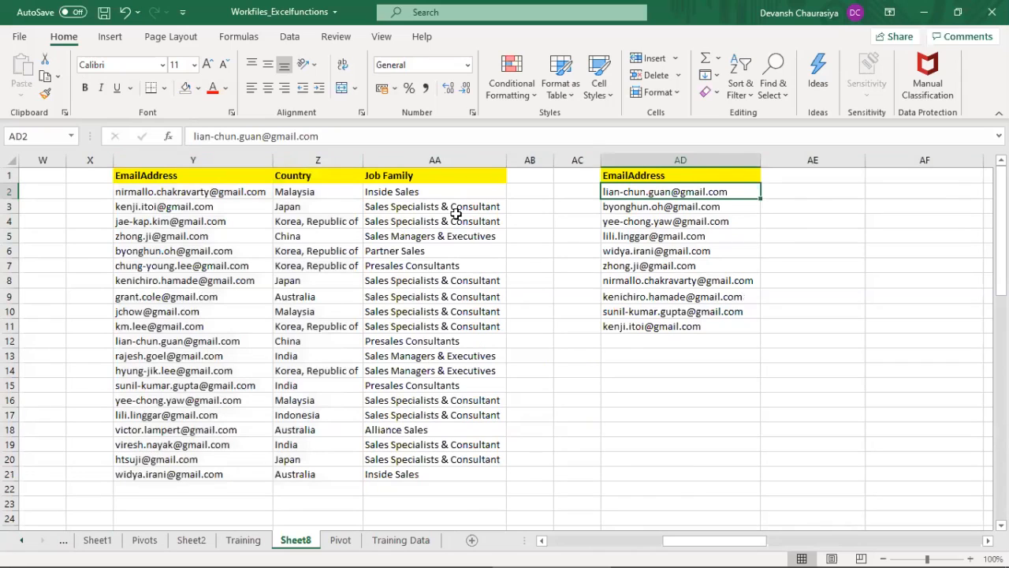
{"action": "left_click", "coordinate": [162, 158]}
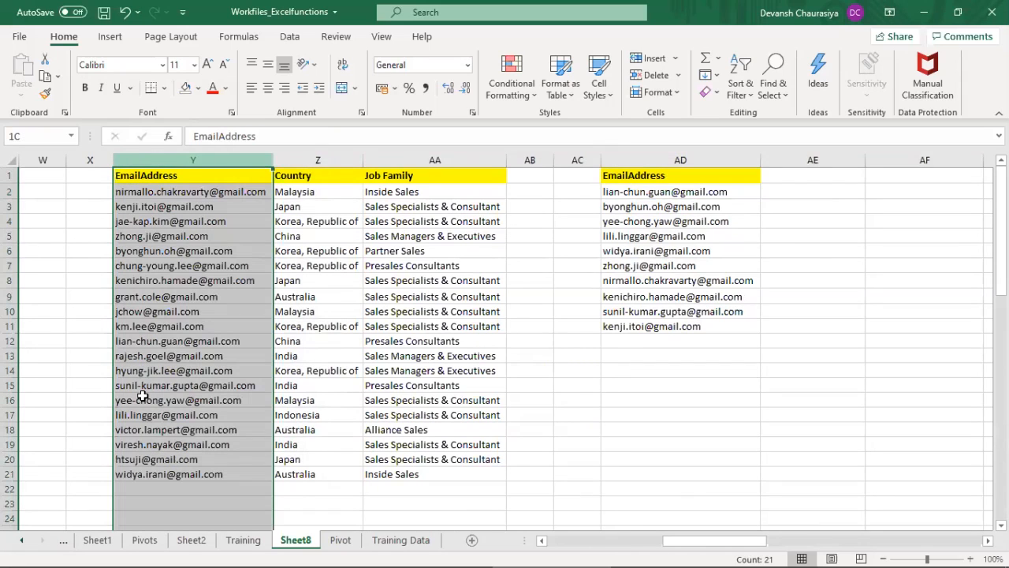
{"action": "left_click", "coordinate": [339, 208]}
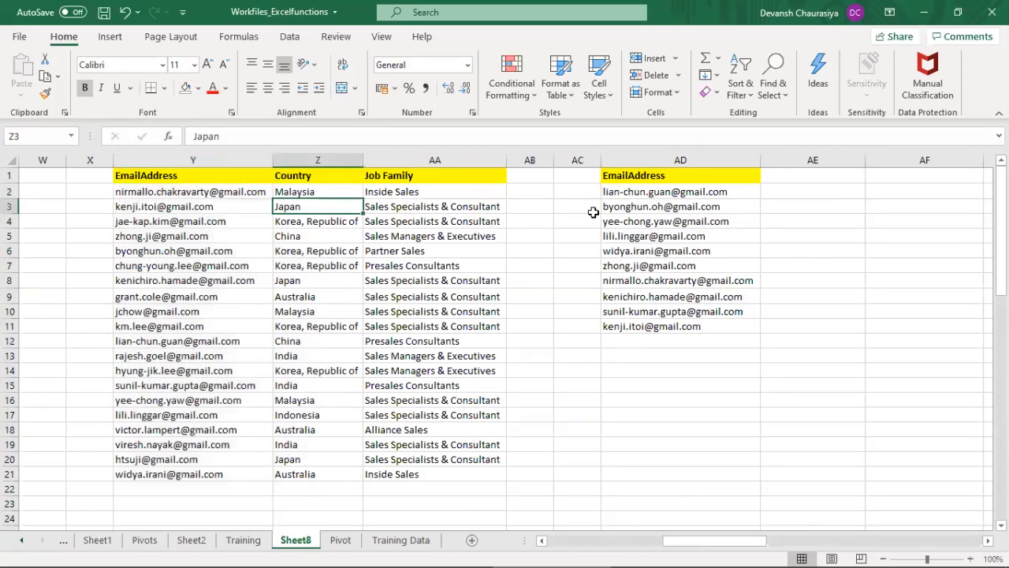
{"action": "left_click", "coordinate": [701, 194]}
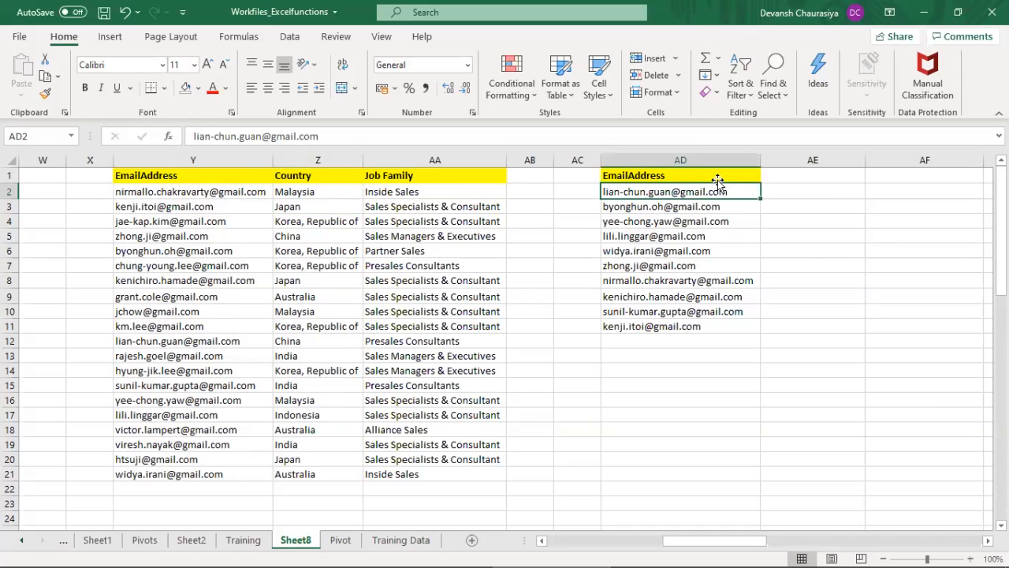
{"action": "left_click", "coordinate": [784, 192]}
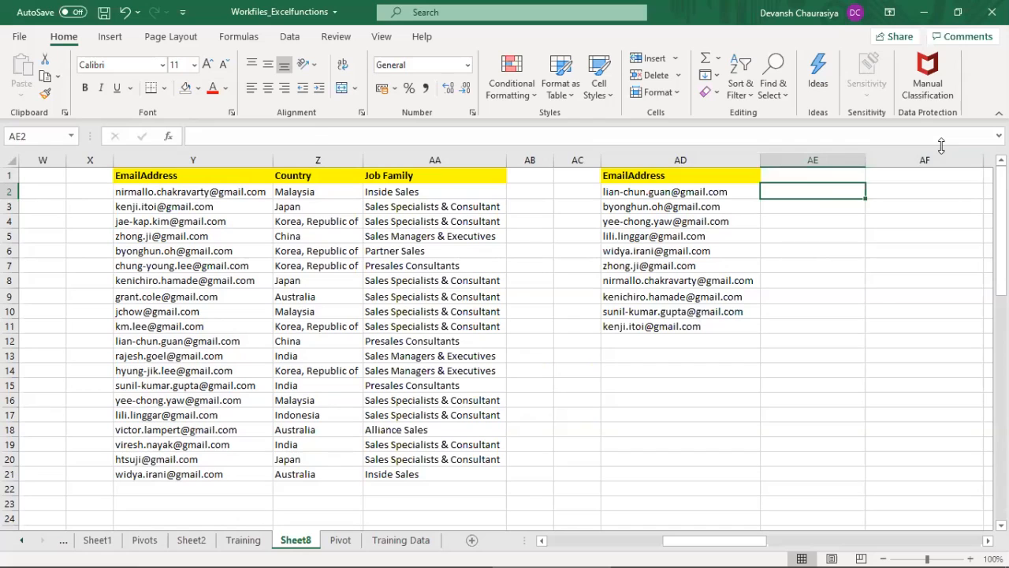
Step: Copy the first shuffled email address in AD2 and find its matching entry in the source table's EmailAddress column
{"action": "key", "text": "Left"}
{"action": "key", "text": "ctrl+c"}
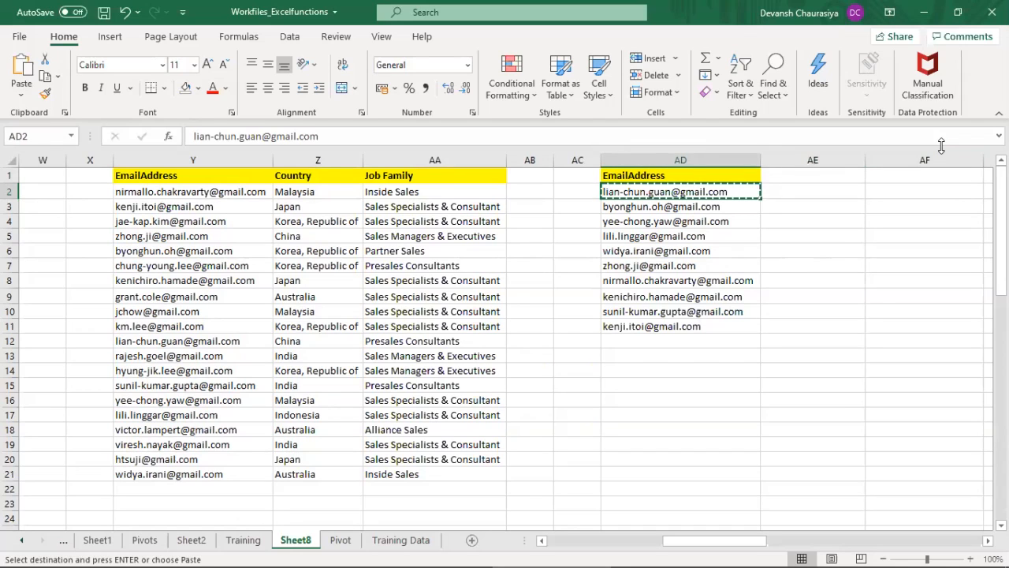
{"action": "key", "text": "ctrl+f"}
{"action": "key", "text": "ctrl+v"}
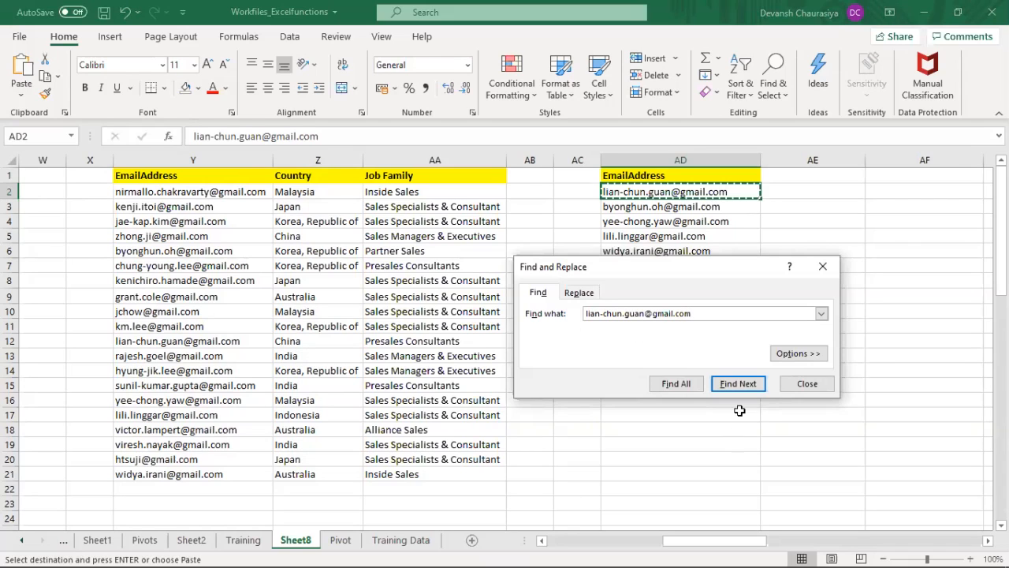
{"action": "left_click", "coordinate": [739, 383]}
{"action": "key", "text": "Escape"}
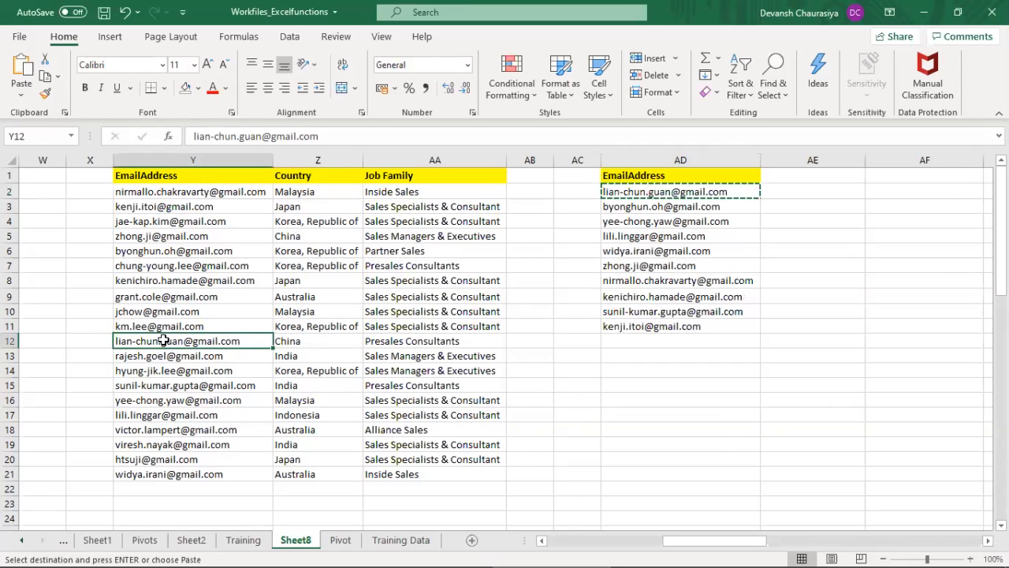
Step: Try copying the matching country and job family from Z12:AA12 into AE2:AF2, and undo the paste
{"action": "left_click", "coordinate": [302, 340]}
{"action": "left_click", "coordinate": [394, 340], "text": "shift"}
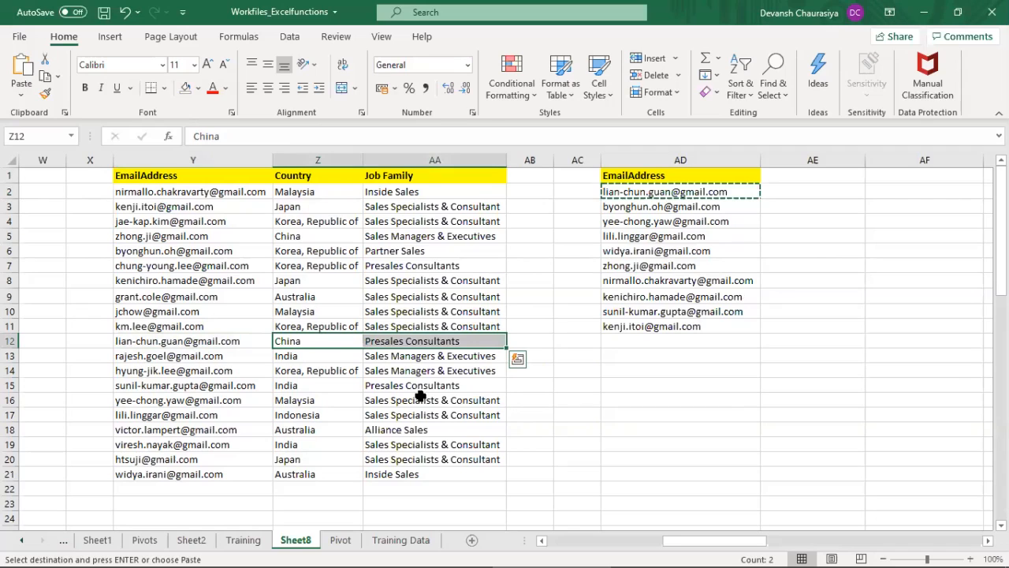
{"action": "key", "text": "ctrl+c"}
{"action": "left_click", "coordinate": [780, 192]}
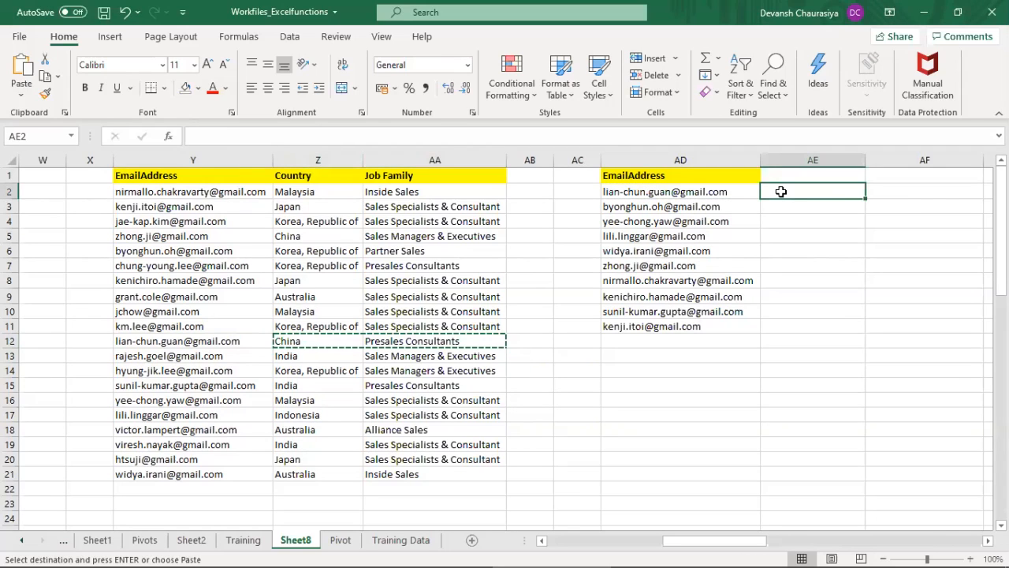
{"action": "key", "text": "ctrl+v"}
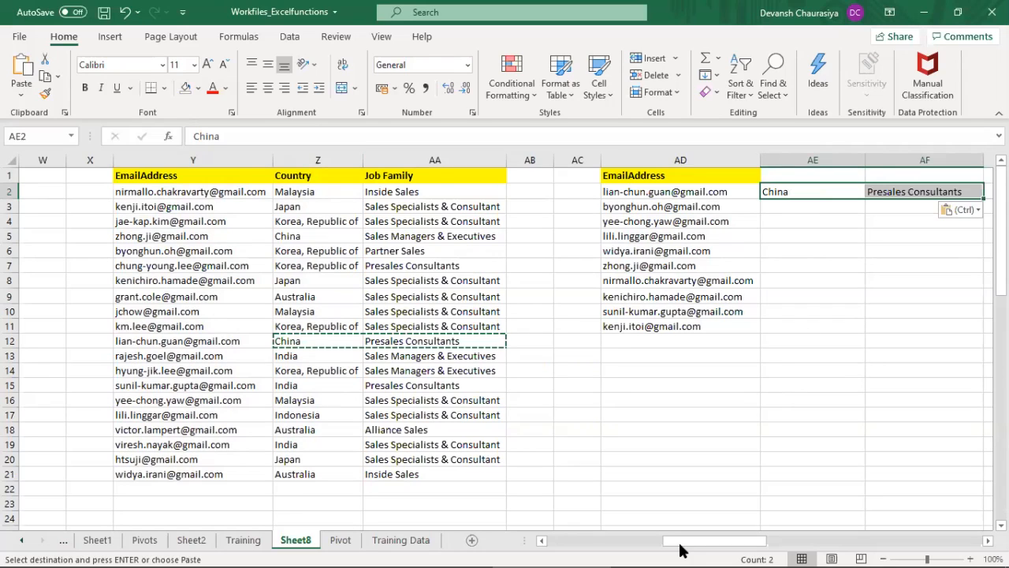
{"action": "mouse_move", "coordinate": [683, 551]}
{"action": "key", "text": "ctrl+z"}
{"action": "left_click", "coordinate": [816, 188]}
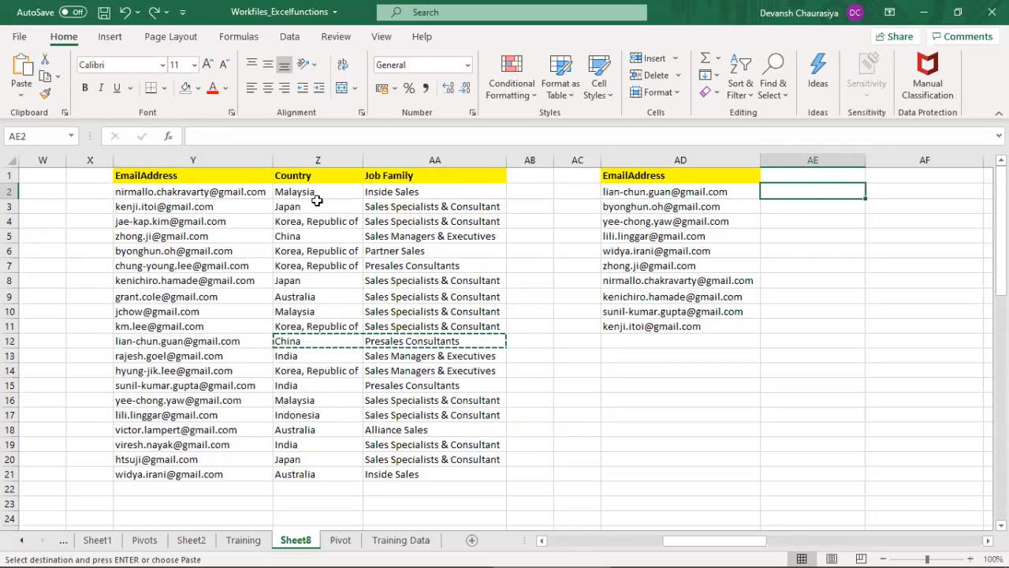
{"action": "left_click_drag", "start_coordinate": [306, 189], "coordinate": [402, 469]}
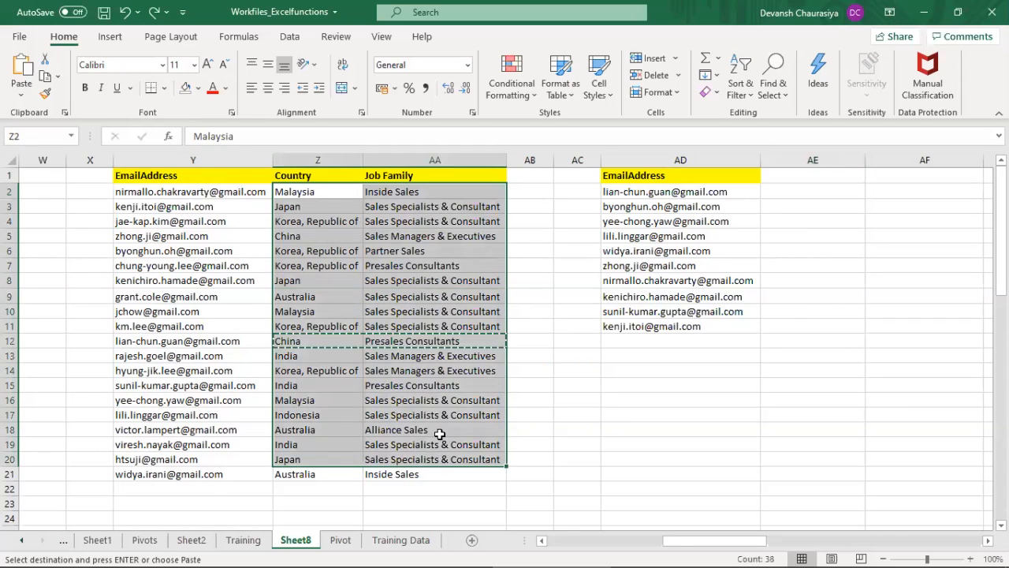
Step: Start a VLOOKUP formula in AE2 with the email address in AD2 as the lookup value
{"action": "left_click", "coordinate": [797, 193]}
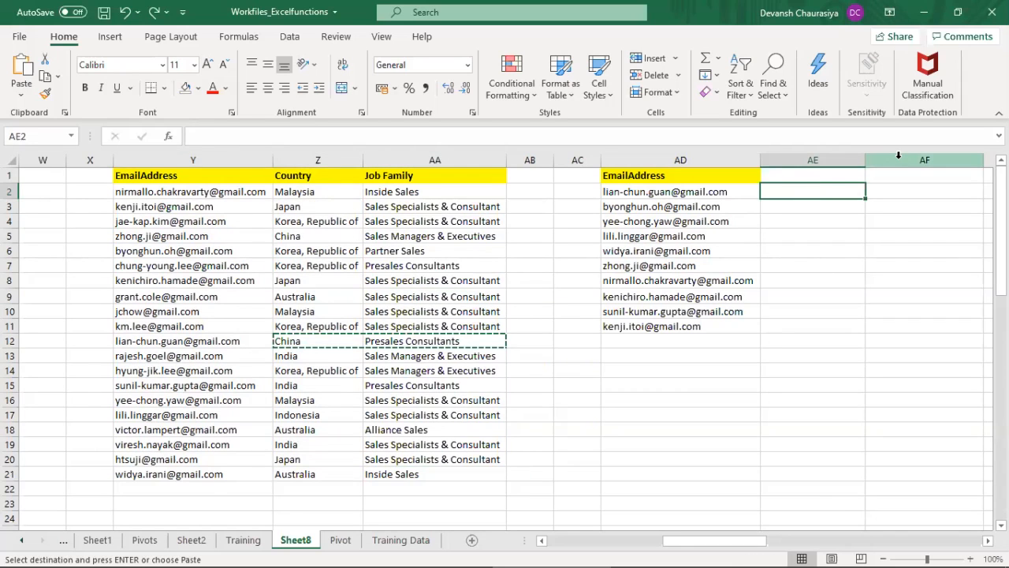
{"action": "type", "text": "="}
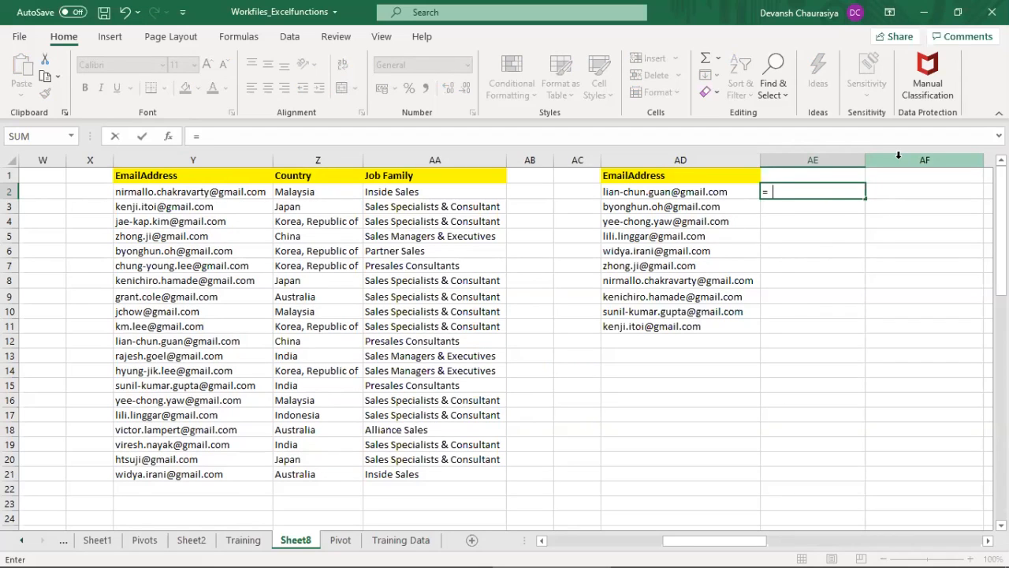
{"action": "type", "text": "vlo"}
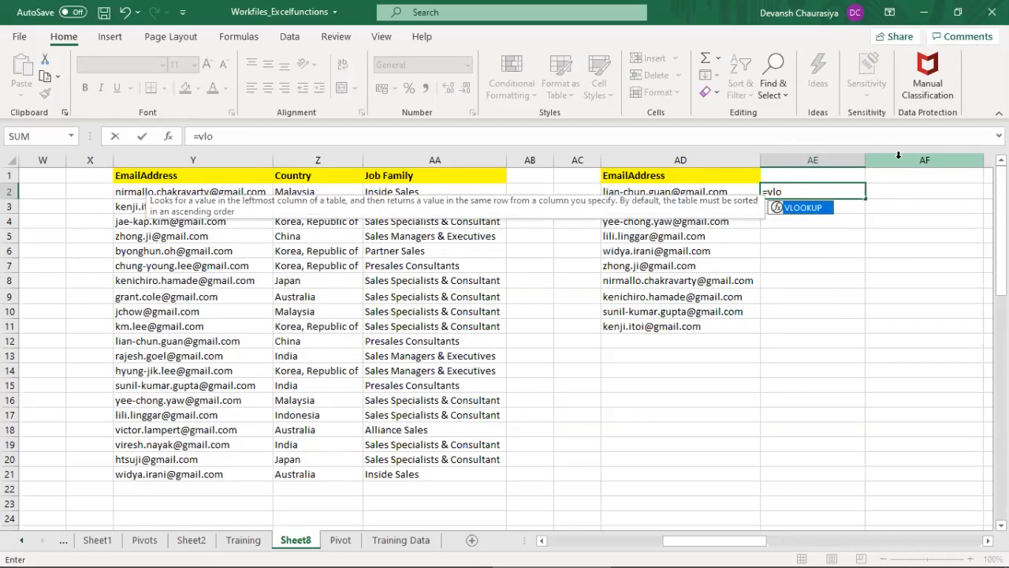
{"action": "key", "text": "Tab"}
{"action": "key", "text": "Left"}
{"action": "type", "text": ","}
Step: Set the table array of the VLOOKUP in AE2 to the source data Y2:AA21
{"action": "key", "text": "Left"}
{"action": "key", "text": "Left"}
{"action": "key", "text": "Left"}
{"action": "key", "text": "Left"}
{"action": "key", "text": "Left"}
{"action": "key", "text": "shift+Left"}
{"action": "key", "text": "shift+Right"}
{"action": "key", "text": "shift+Down"}
{"action": "key", "text": "shift+Down"}
{"action": "key", "text": "shift+Down"}
{"action": "key", "text": "shift+Down"}
{"action": "key", "text": "shift+Down"}
{"action": "key", "text": "shift+Down"}
{"action": "key", "text": "shift+Down"}
{"action": "key", "text": "shift+Down"}
{"action": "key", "text": "shift+Down"}
{"action": "key", "text": "shift+Down"}
{"action": "key", "text": "shift+Down"}
{"action": "key", "text": "shift+Down"}
{"action": "key", "text": "shift+Down"}
{"action": "key", "text": "shift+Down"}
{"action": "key", "text": "shift+Down"}
{"action": "key", "text": "shift+Down"}
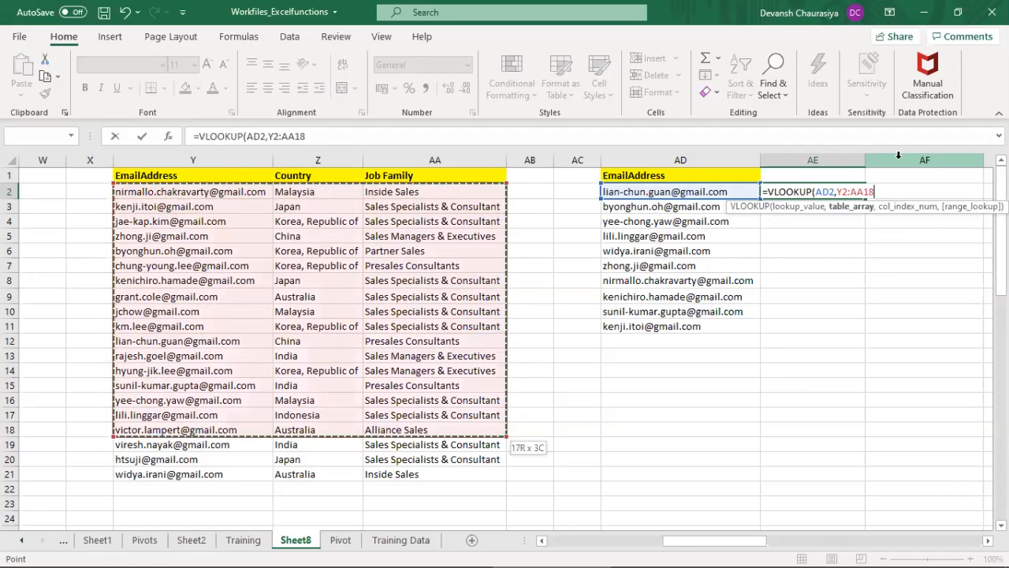
{"action": "key", "text": "shift+Down"}
{"action": "key", "text": "shift+Down"}
{"action": "key", "text": "shift+Down"}
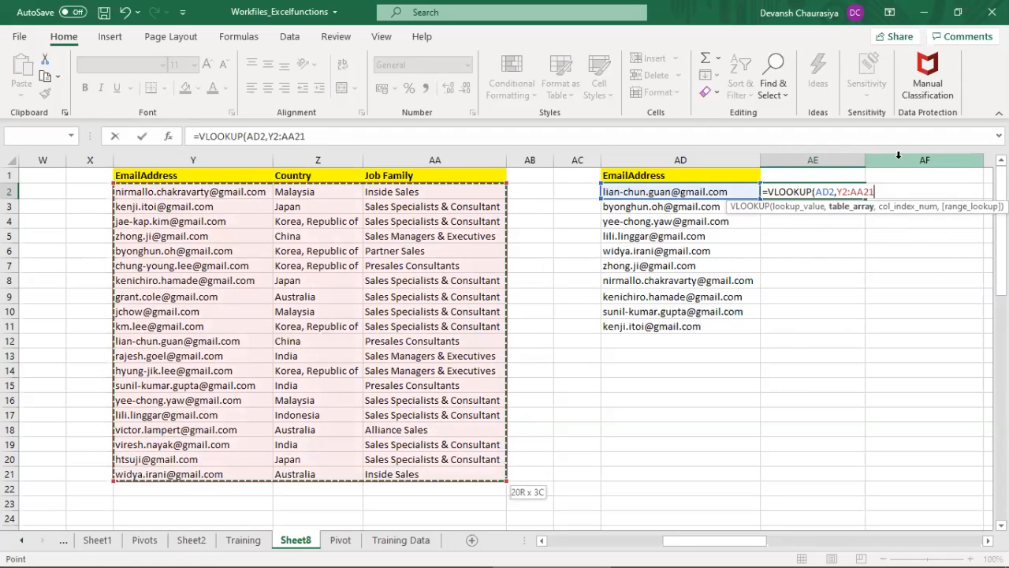
Step: Complete the VLOOKUP in AE2 with column index 2 and FALSE for an exact match
{"action": "type", "text": ","}
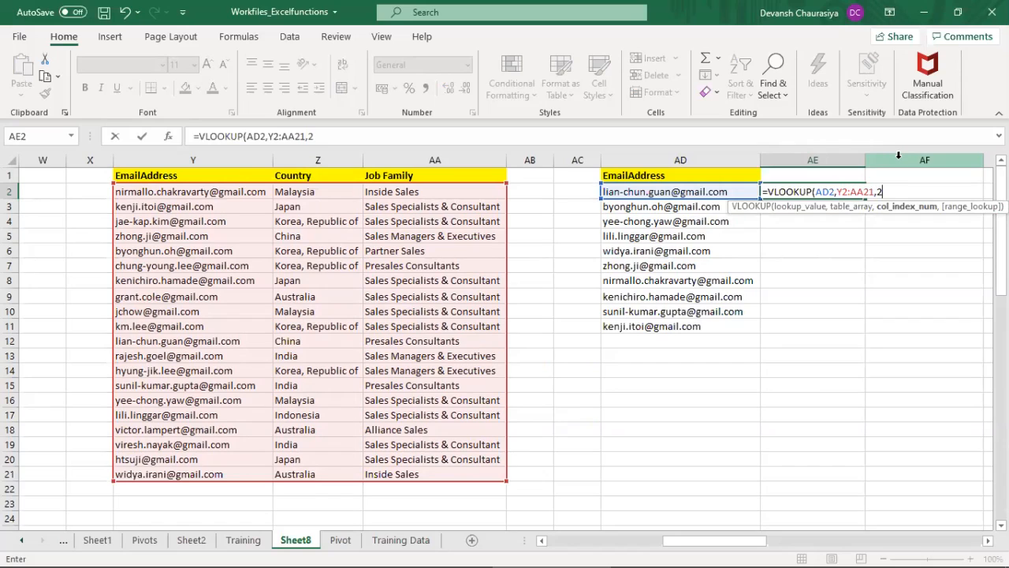
{"action": "type", "text": "2,"}
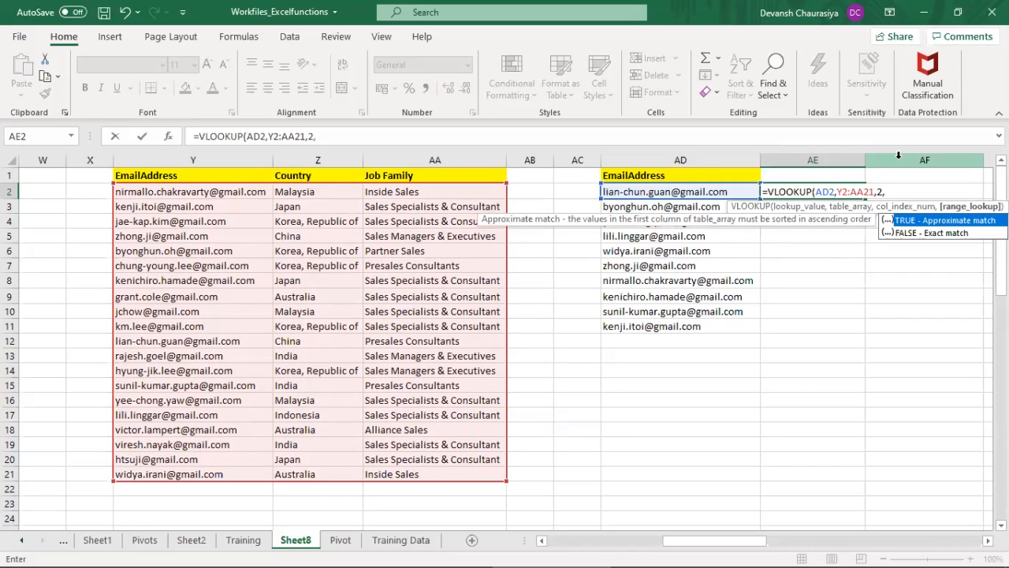
{"action": "key", "text": "Down"}
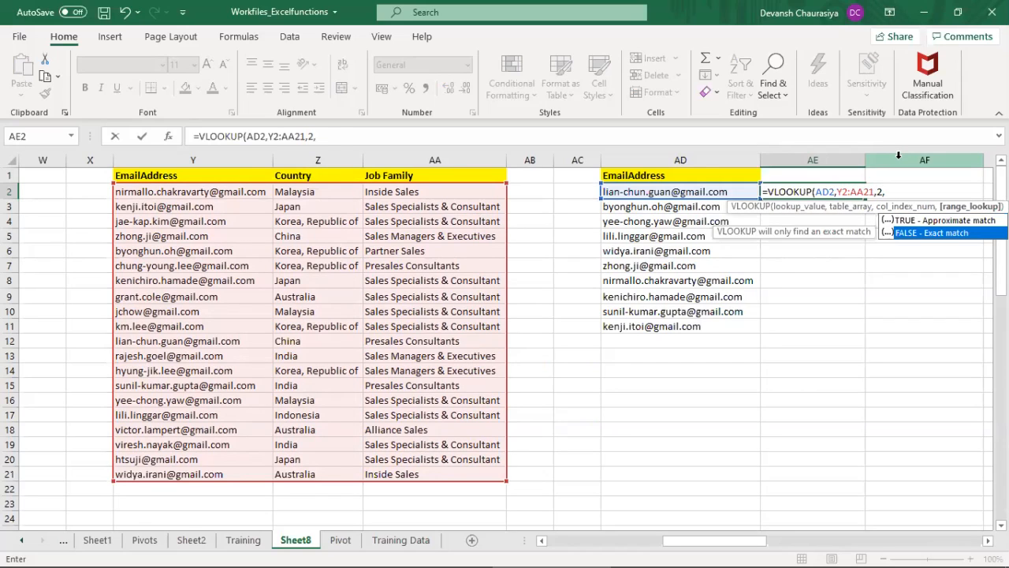
{"action": "key", "text": "Tab"}
{"action": "type", "text": ")"}
{"action": "key", "text": "Return"}
Step: Copy the Country and Job Family headers from Z1:AA1 to AE1:AF1, beside the shuffled list's EmailAddress header
{"action": "key", "text": "Up"}
{"action": "key", "text": "Up"}
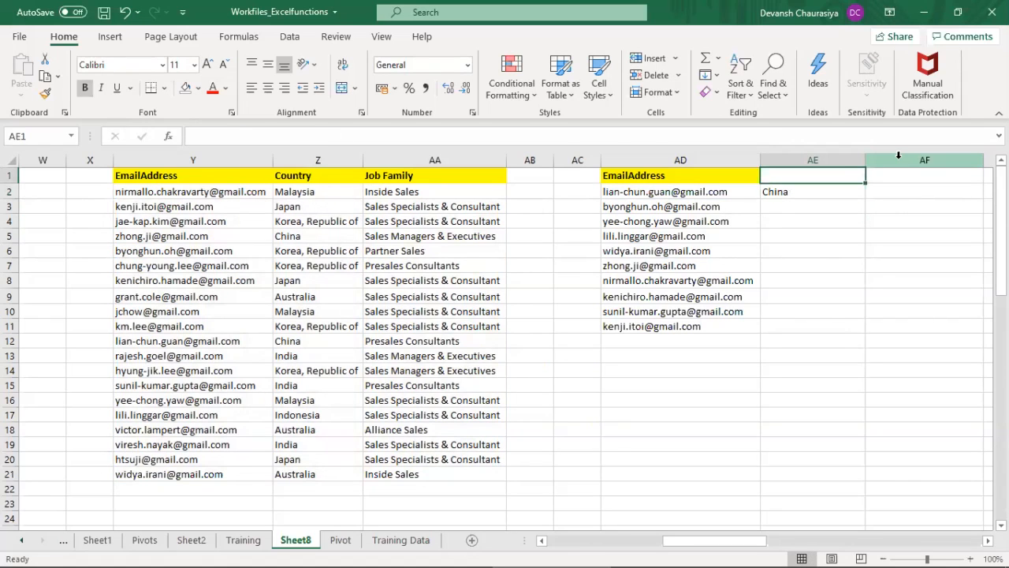
{"action": "key", "text": "ctrl+Left"}
{"action": "key", "text": "ctrl+Left"}
{"action": "key", "text": "Left"}
{"action": "key", "text": "shift+Right"}
{"action": "key", "text": "ctrl+c"}
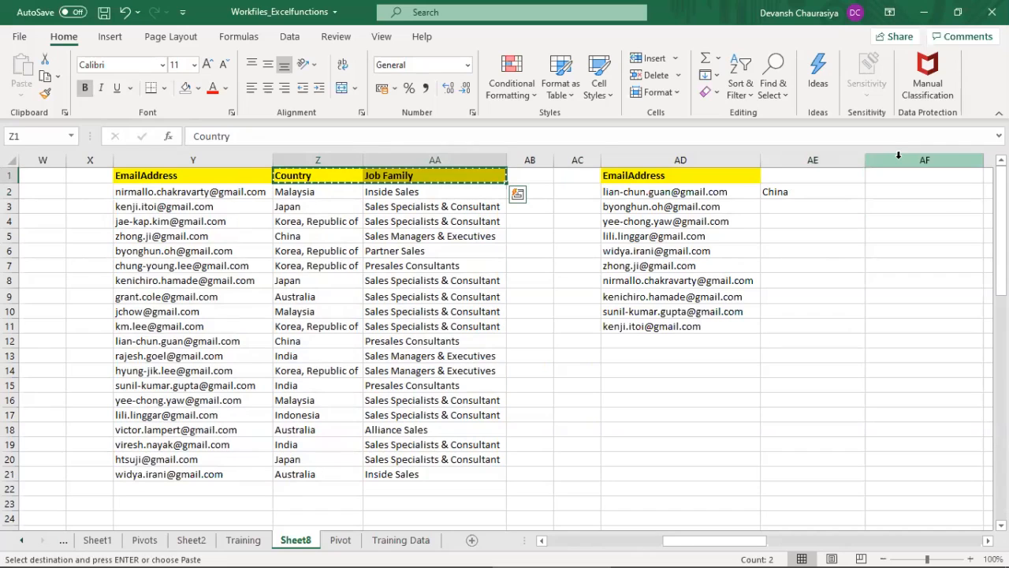
{"action": "key", "text": "Right"}
{"action": "key", "text": "Right"}
{"action": "key", "text": "Right"}
{"action": "key", "text": "Right"}
{"action": "key", "text": "Right"}
{"action": "key", "text": "shift+Right"}
{"action": "key", "text": "ctrl+v"}
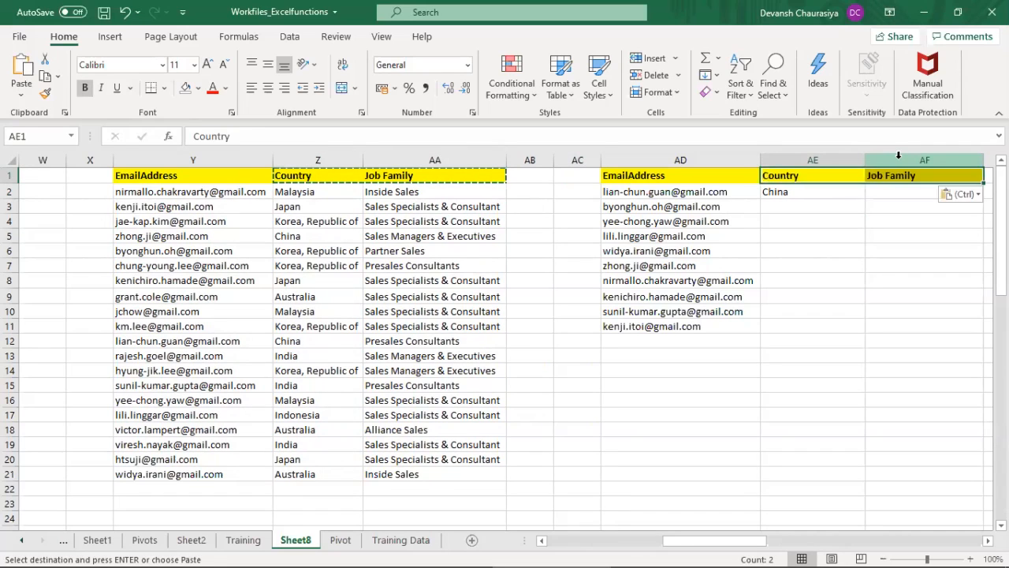
{"action": "key", "text": "Right"}
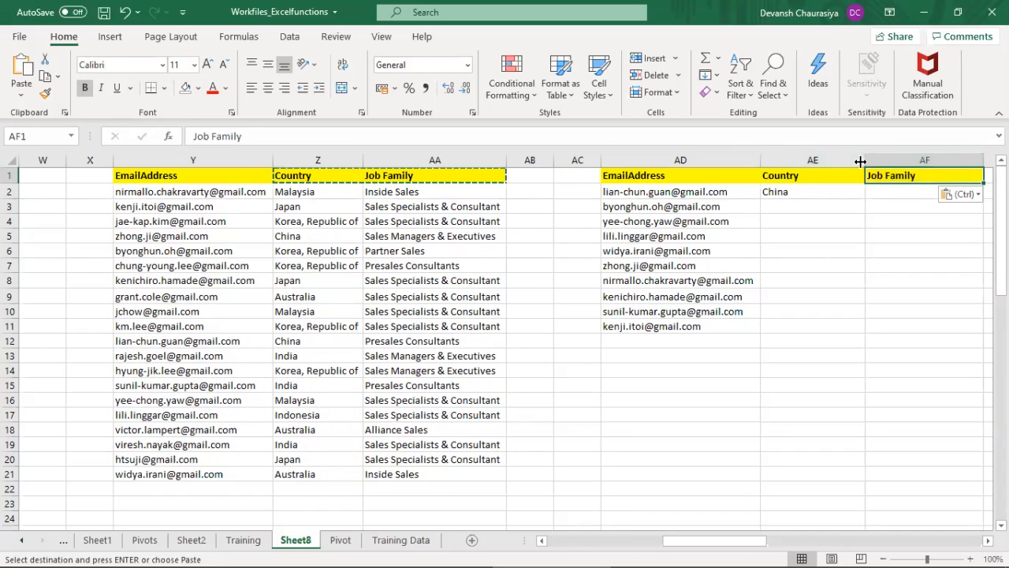
Step: Narrow columns AE and AC, and select AF2 for the job family lookup
{"action": "left_click_drag", "start_coordinate": [861, 163], "coordinate": [827, 163]}
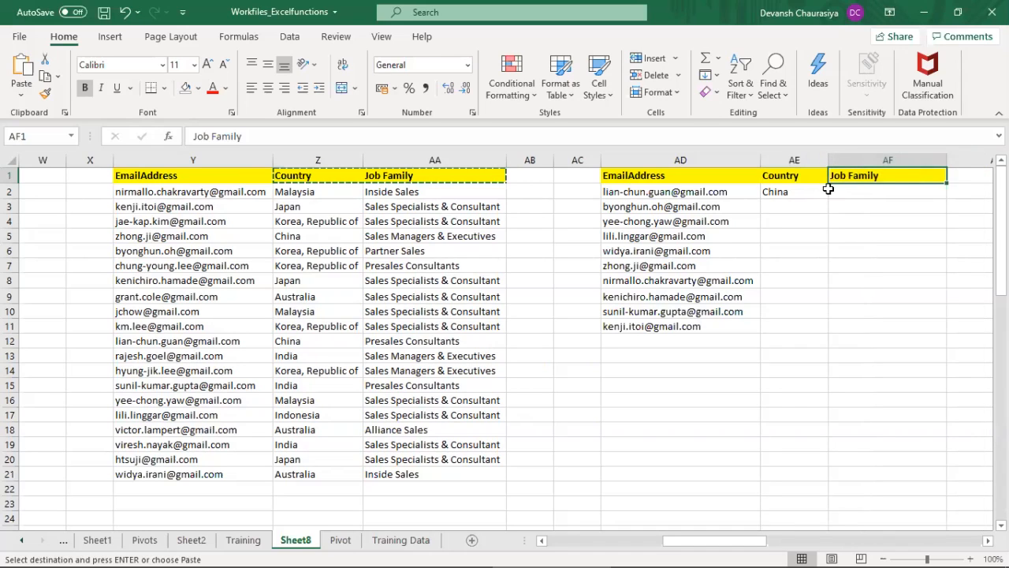
{"action": "left_click", "coordinate": [848, 192]}
{"action": "left_click_drag", "start_coordinate": [601, 161], "coordinate": [583, 161]}
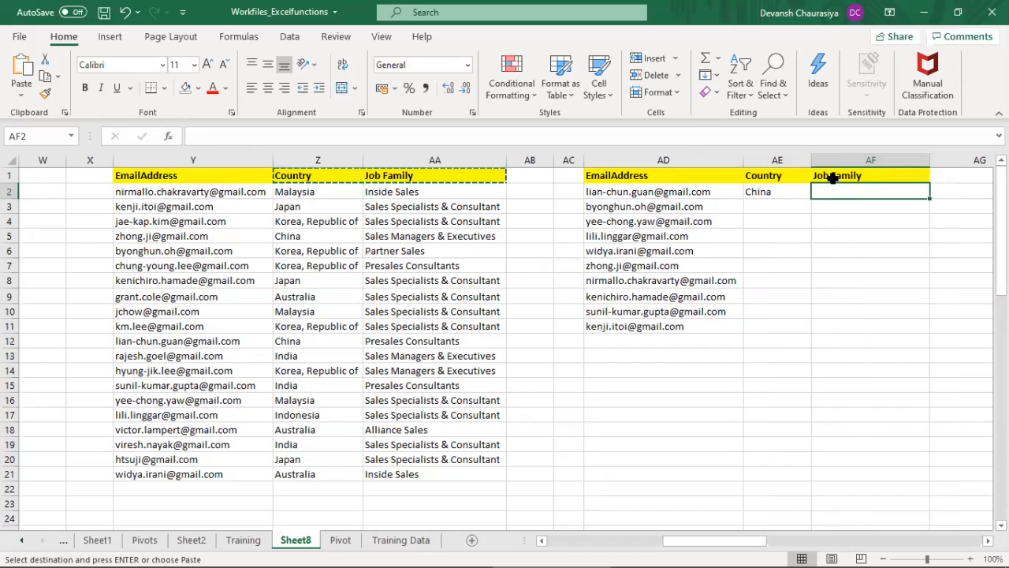
Step: Start a VLOOKUP formula in AF2 with AD2 as the lookup value
{"action": "type", "text": "="}
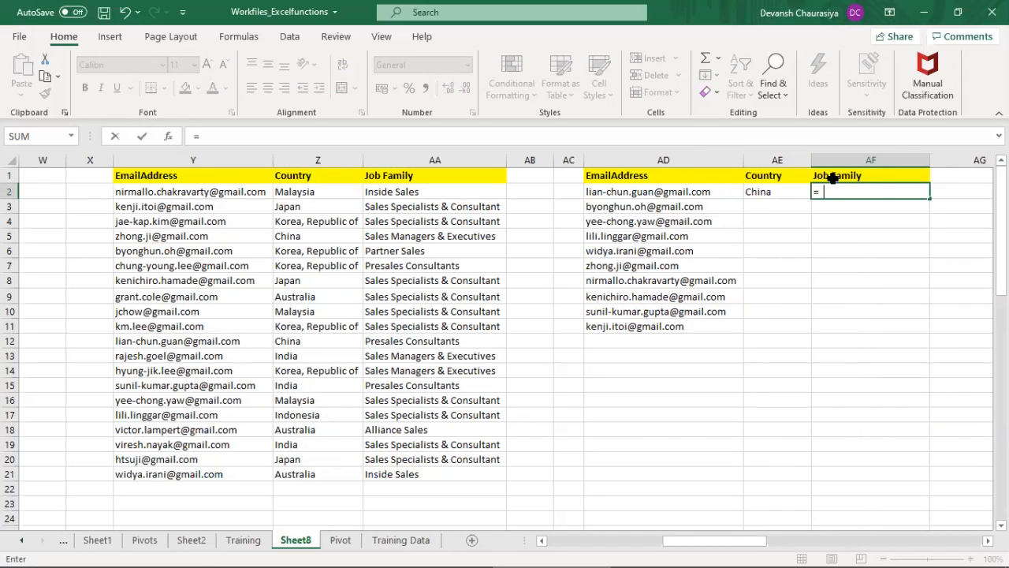
{"action": "type", "text": "vloo"}
{"action": "key", "text": "Tab"}
{"action": "key", "text": "Left"}
{"action": "key", "text": "Left"}
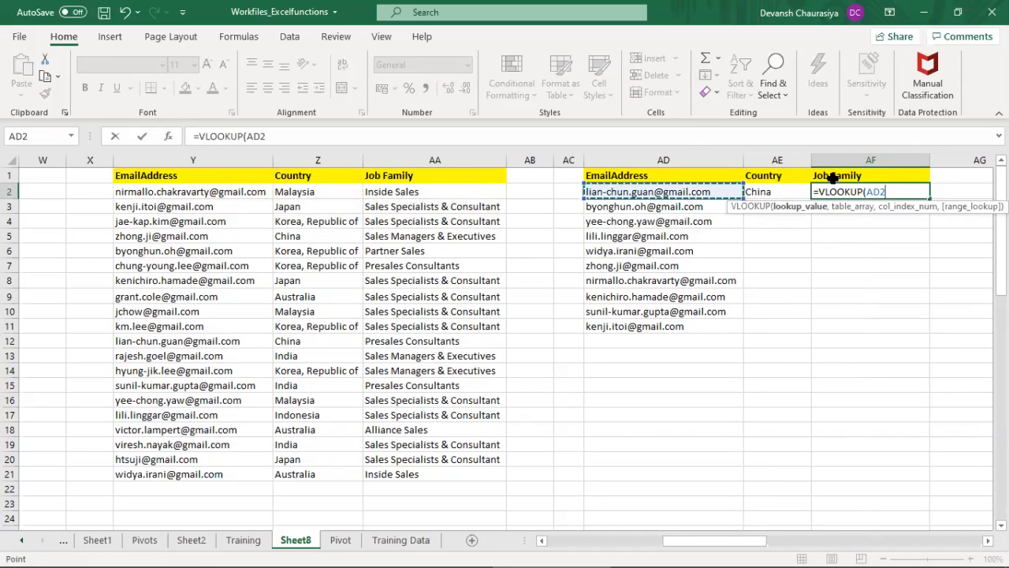
{"action": "type", "text": ","}
Step: Set the table array of the VLOOKUP in AF2 to Y2:AA21
{"action": "key", "text": "Left"}
{"action": "key", "text": "Left"}
{"action": "key", "text": "Left"}
{"action": "key", "text": "Left"}
{"action": "key", "text": "Left"}
{"action": "key", "text": "Left"}
{"action": "key", "text": "Left"}
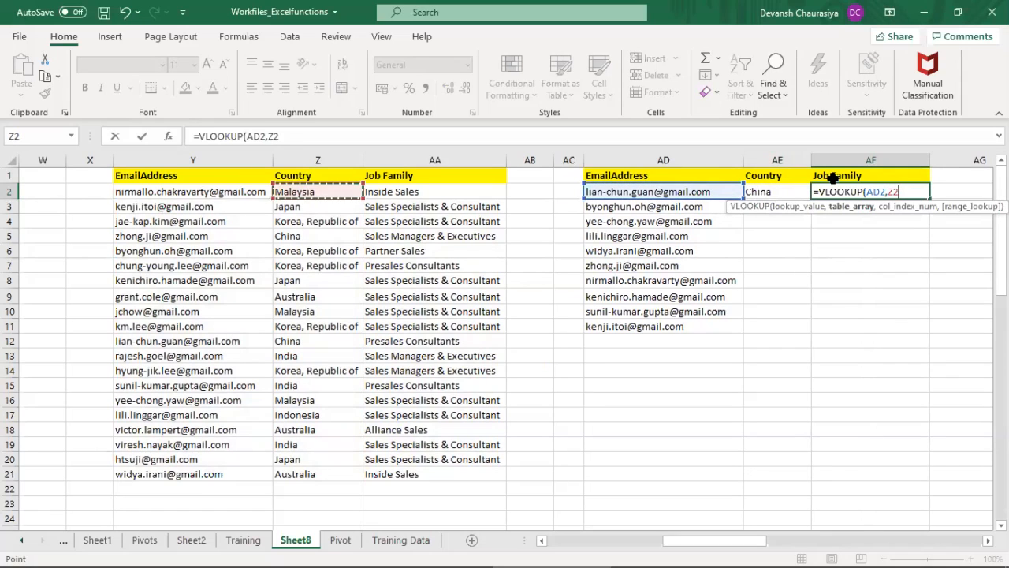
{"action": "key", "text": "shift+Right"}
{"action": "key", "text": "shift+Right"}
{"action": "key", "text": "ctrl+shift+Down"}
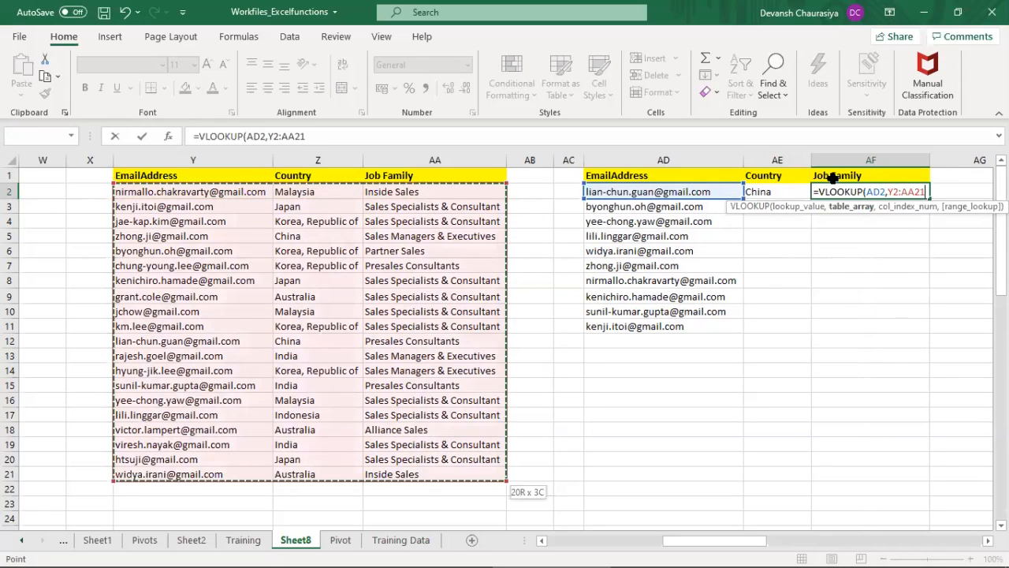
Step: Complete the VLOOKUP in AF2 with column index 3 and FALSE for an exact match, and select AE2
{"action": "type", "text": ","}
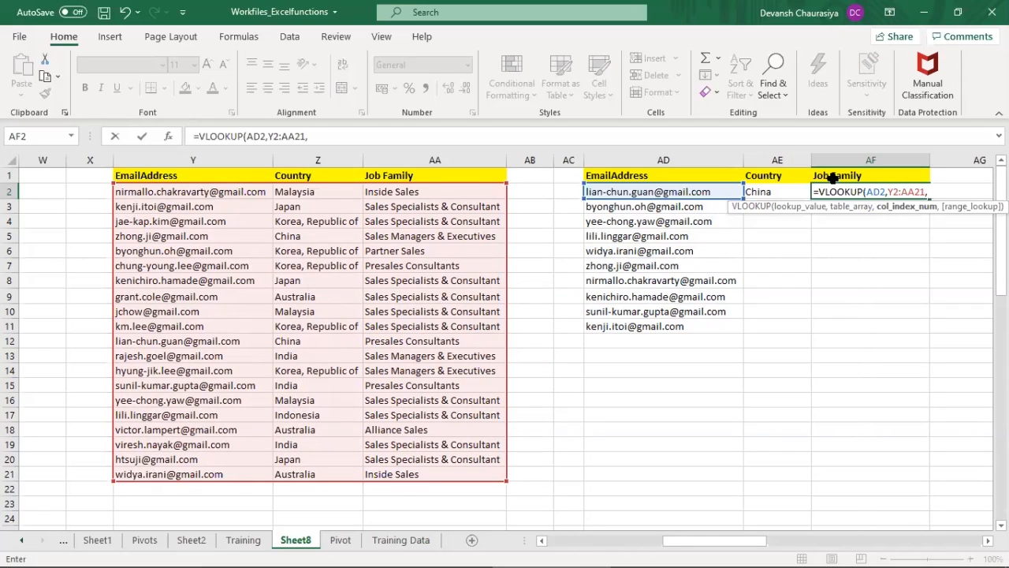
{"action": "type", "text": "3,"}
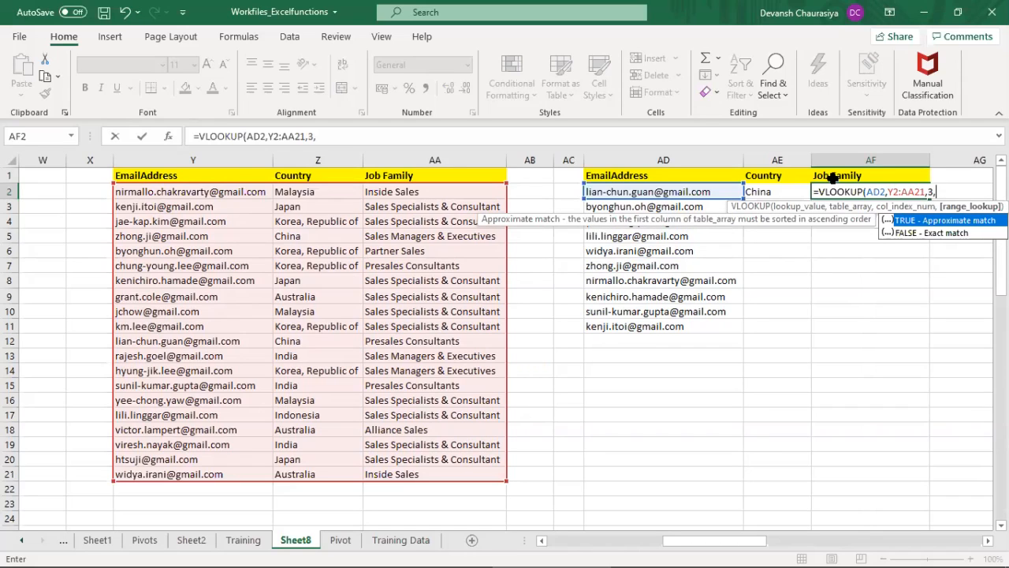
{"action": "key", "text": "Down"}
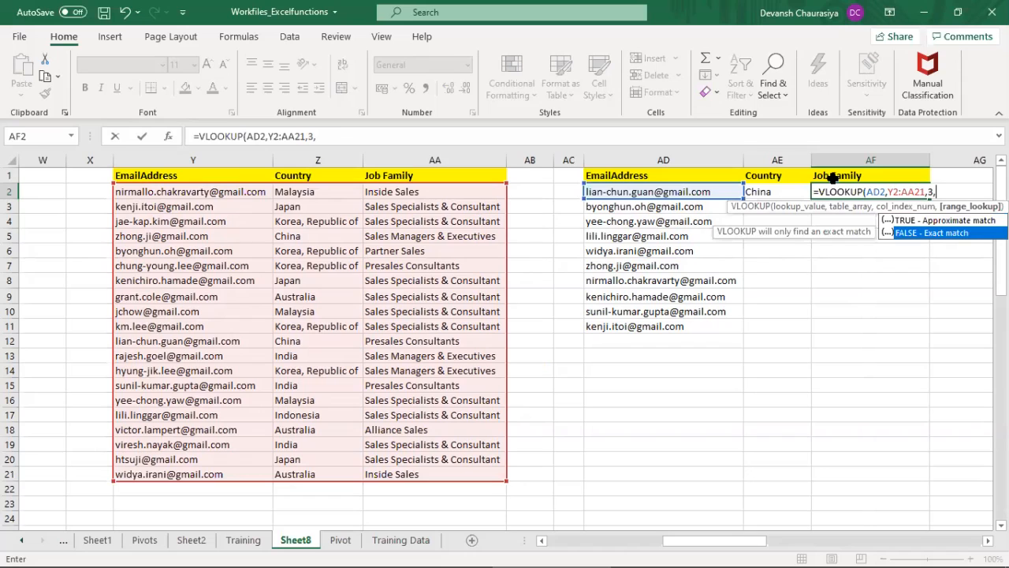
{"action": "key", "text": "Tab"}
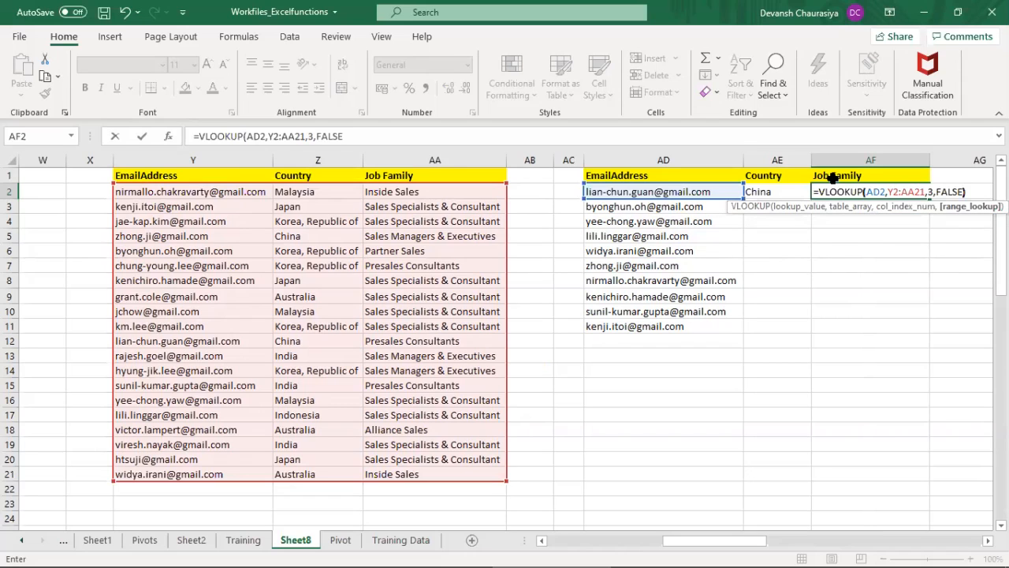
{"action": "type", "text": ")"}
{"action": "key", "text": "Return"}
{"action": "key", "text": "Up"}
{"action": "key", "text": "Left"}
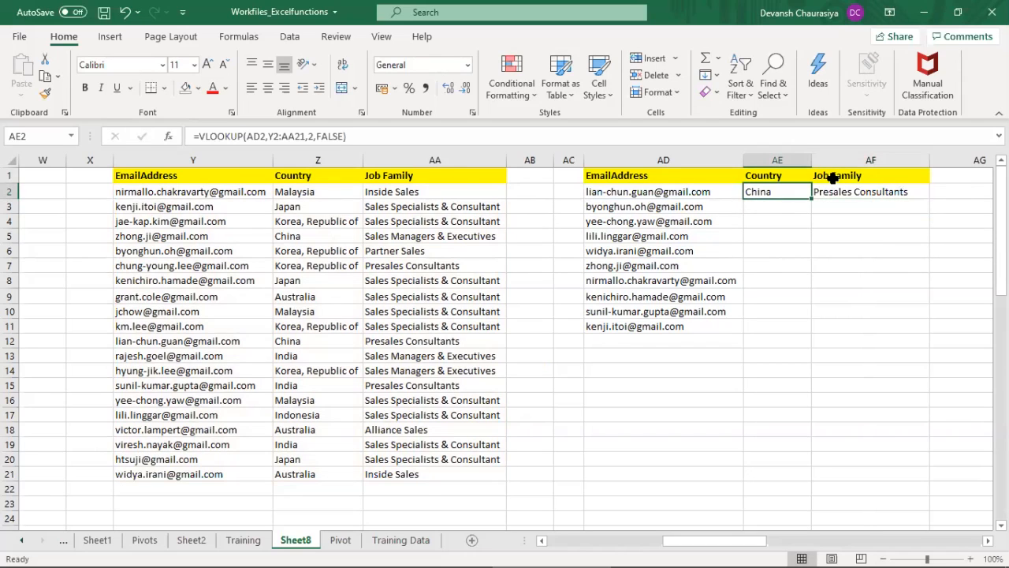
Step: Fill the VLOOKUP formulas in AE2:AF2 down through row 11
{"action": "key", "text": "shift+Down"}
{"action": "key", "text": "shift+Down"}
{"action": "key", "text": "shift+Down"}
{"action": "key", "text": "shift+Down"}
{"action": "key", "text": "shift+Down"}
{"action": "key", "text": "shift+Down"}
{"action": "key", "text": "shift+Down"}
{"action": "key", "text": "shift+Down"}
{"action": "key", "text": "shift+Right"}
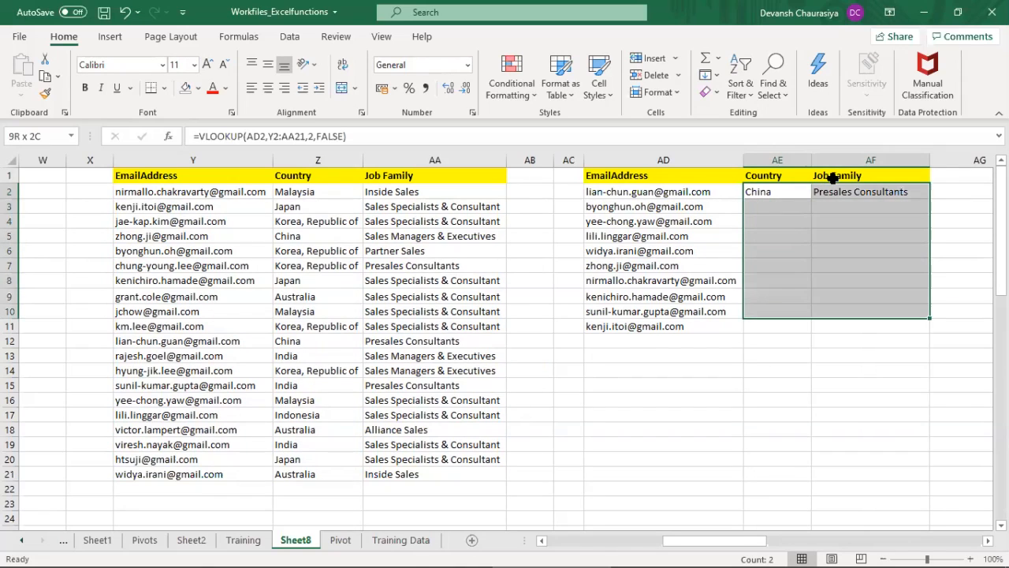
{"action": "key", "text": "shift+Down"}
{"action": "key", "text": "ctrl+d"}
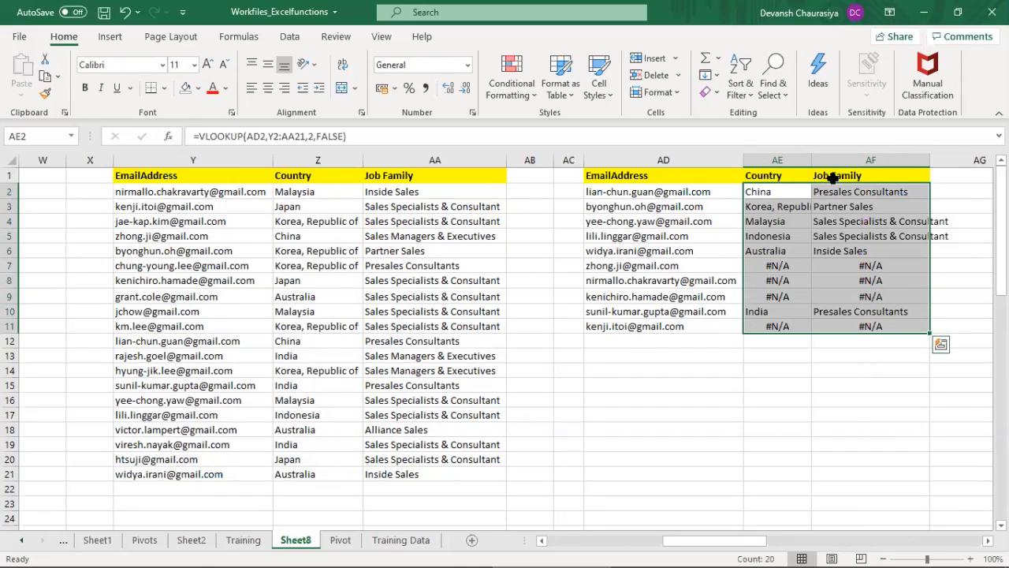
Step: Search the sheet for the email address in AD7 and compare its source table row with the lookup results in AE7:AF7
{"action": "left_click", "coordinate": [626, 265]}
{"action": "key", "text": "ctrl+c"}
{"action": "key", "text": "ctrl+f"}
{"action": "key", "text": "ctrl+v"}
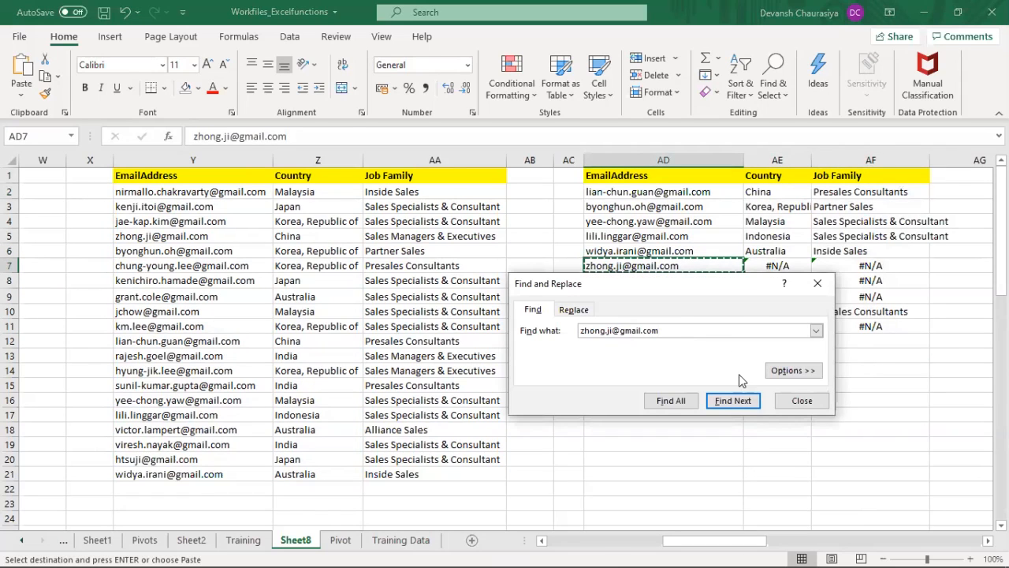
{"action": "key", "text": "Return"}
{"action": "key", "text": "Escape"}
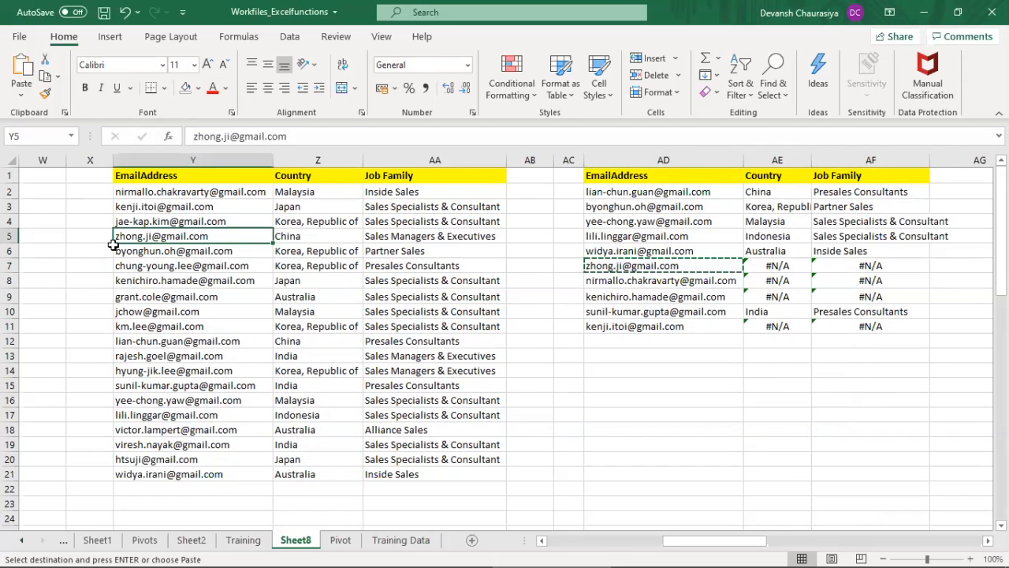
{"action": "left_click_drag", "start_coordinate": [128, 233], "coordinate": [409, 239]}
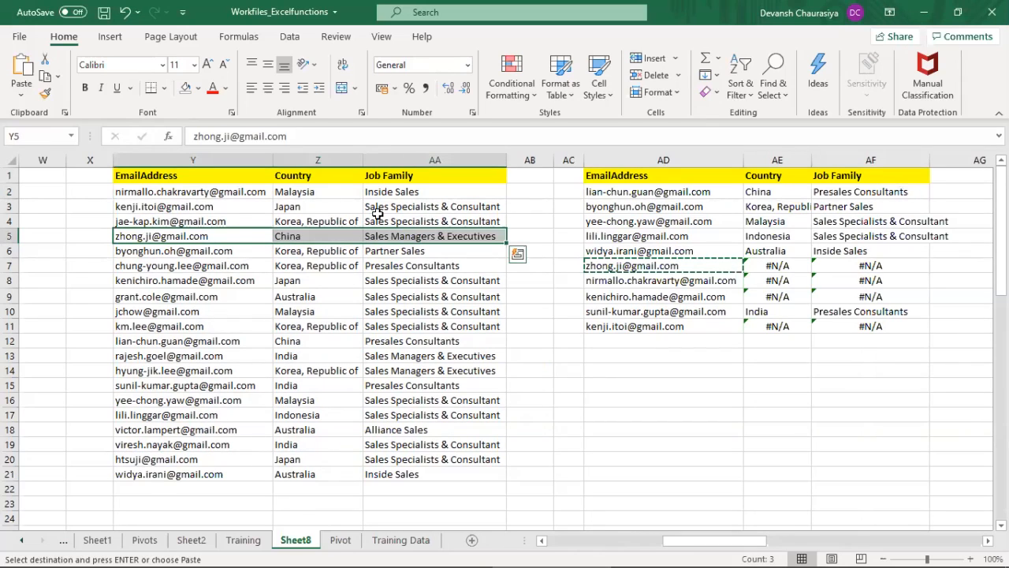
{"action": "left_click_drag", "start_coordinate": [763, 267], "coordinate": [867, 260]}
{"action": "left_click", "coordinate": [689, 194]}
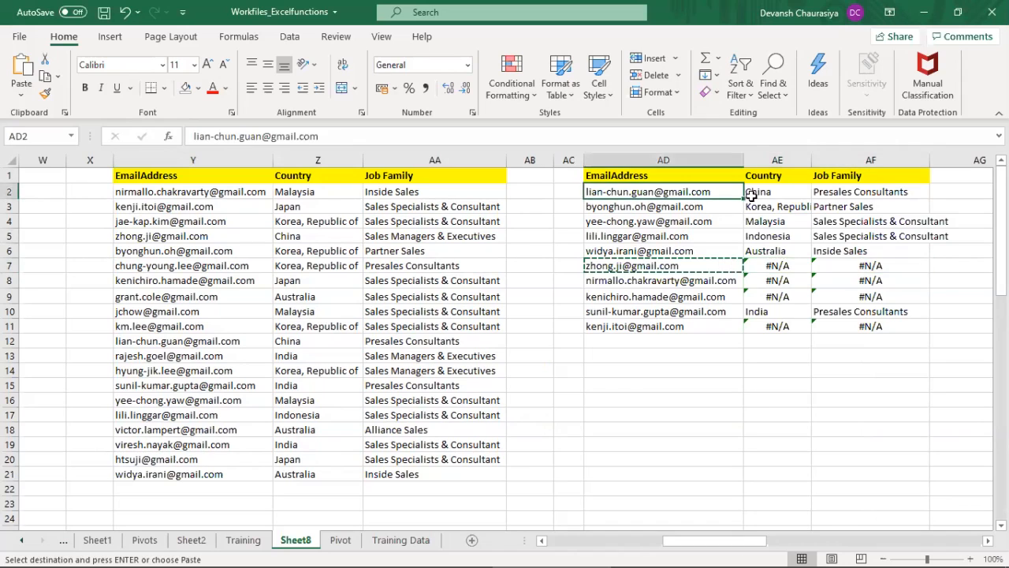
Step: Inspect the cell references used by the VLOOKUP formulas in AE2, AE3 and AE7
{"action": "left_click", "coordinate": [788, 192]}
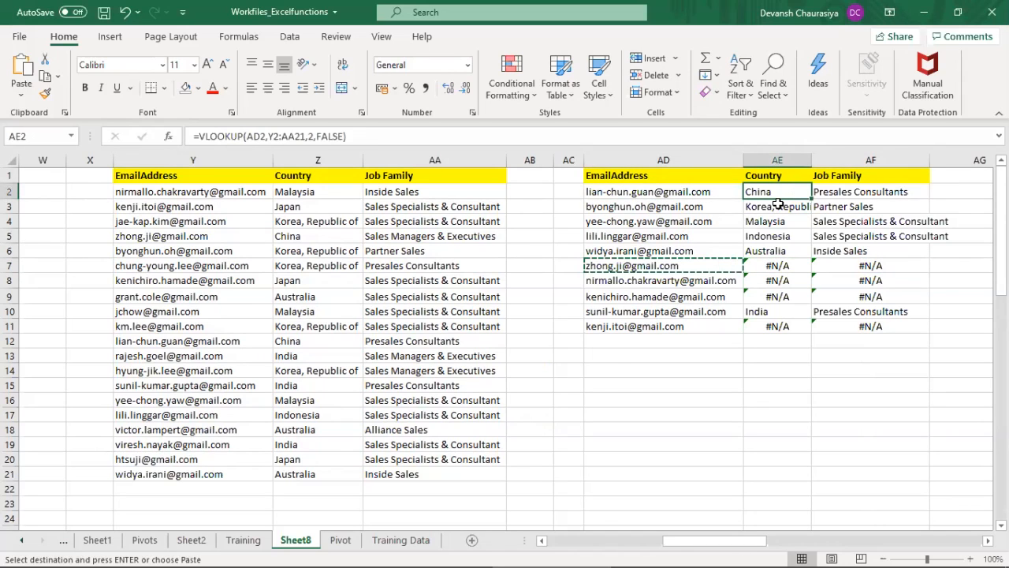
{"action": "key", "text": "F2"}
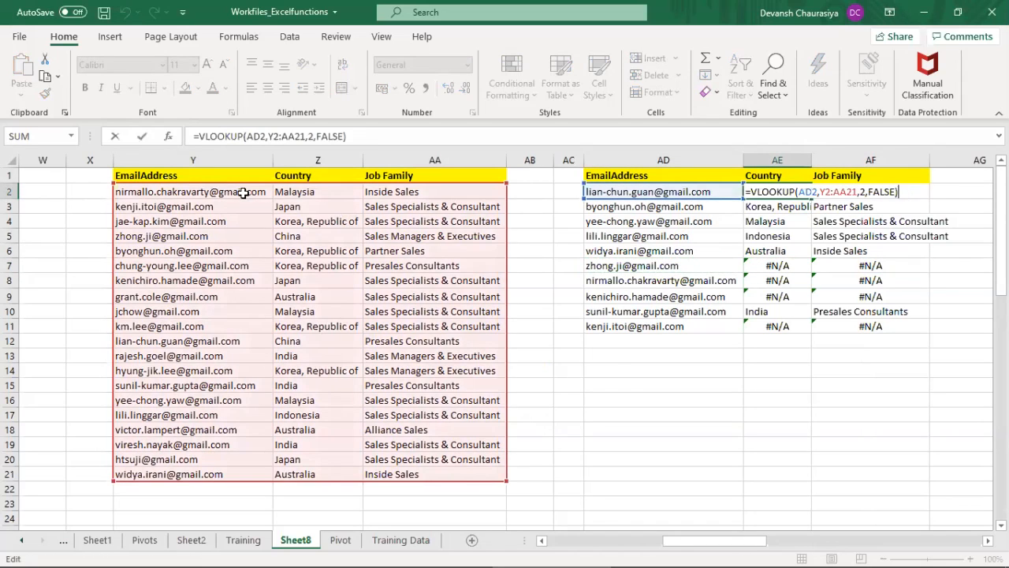
{"action": "left_click", "coordinate": [875, 193]}
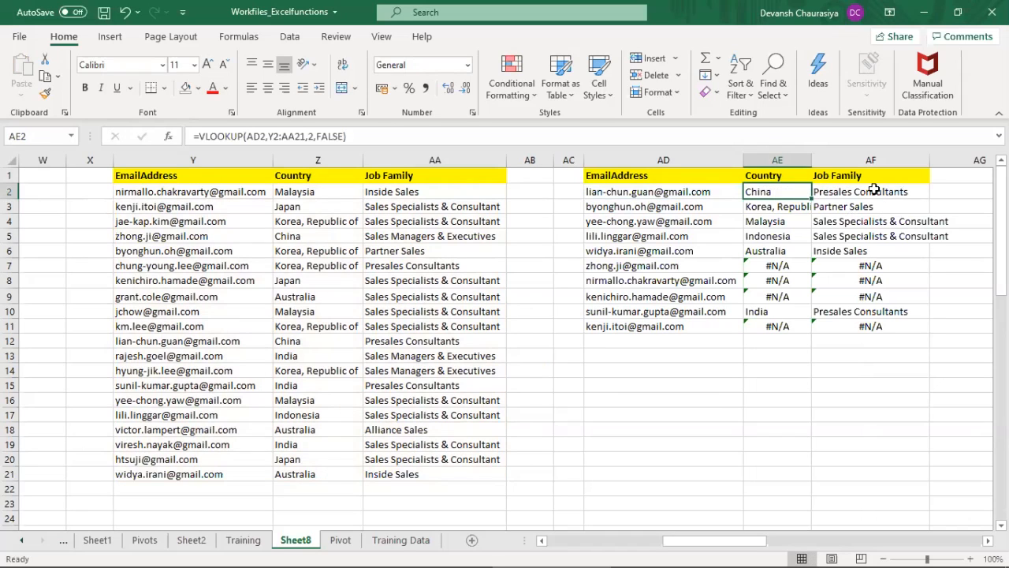
{"action": "key", "text": "F2"}
{"action": "key", "text": "Escape"}
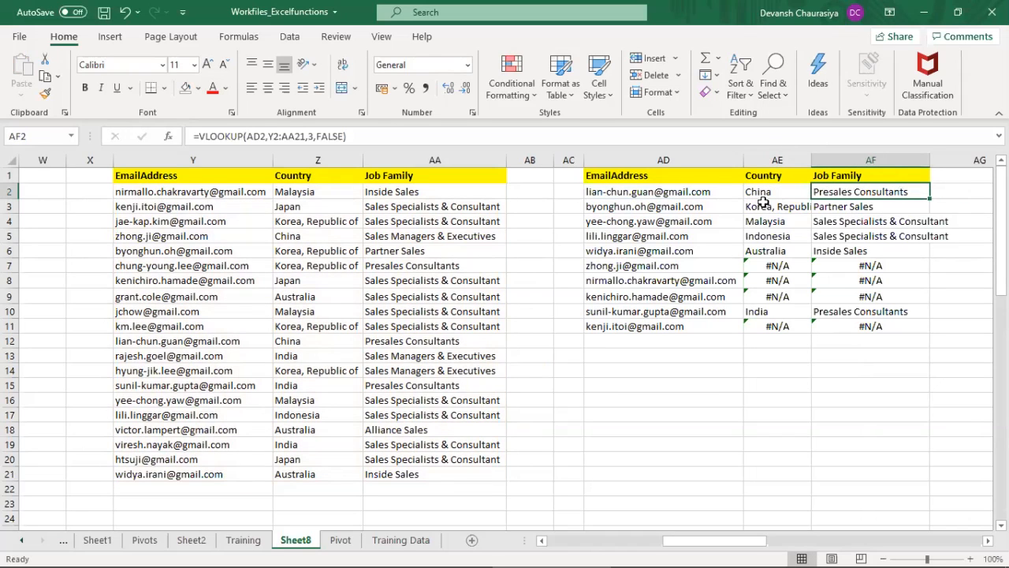
{"action": "left_click", "coordinate": [764, 205]}
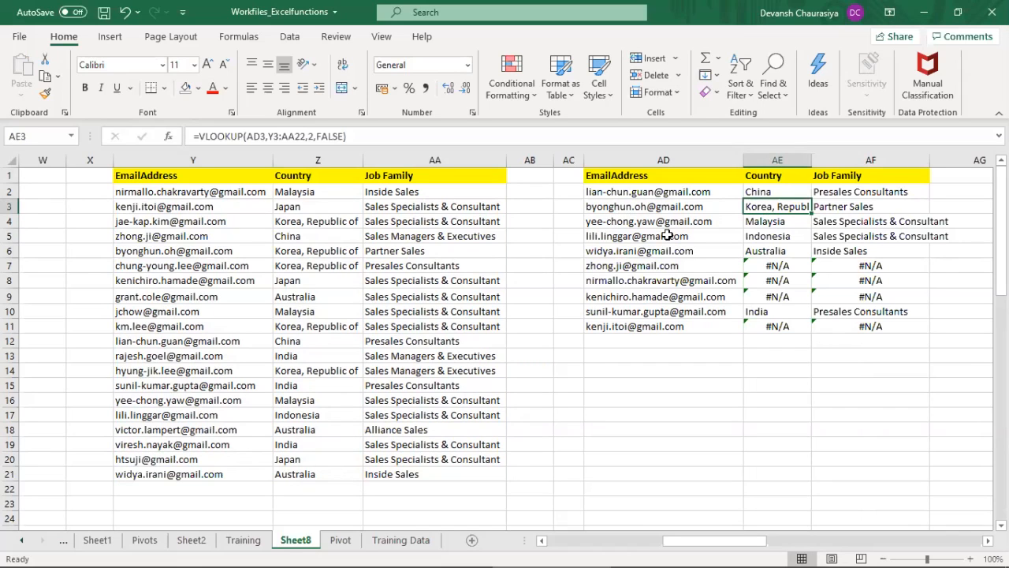
{"action": "key", "text": "F2"}
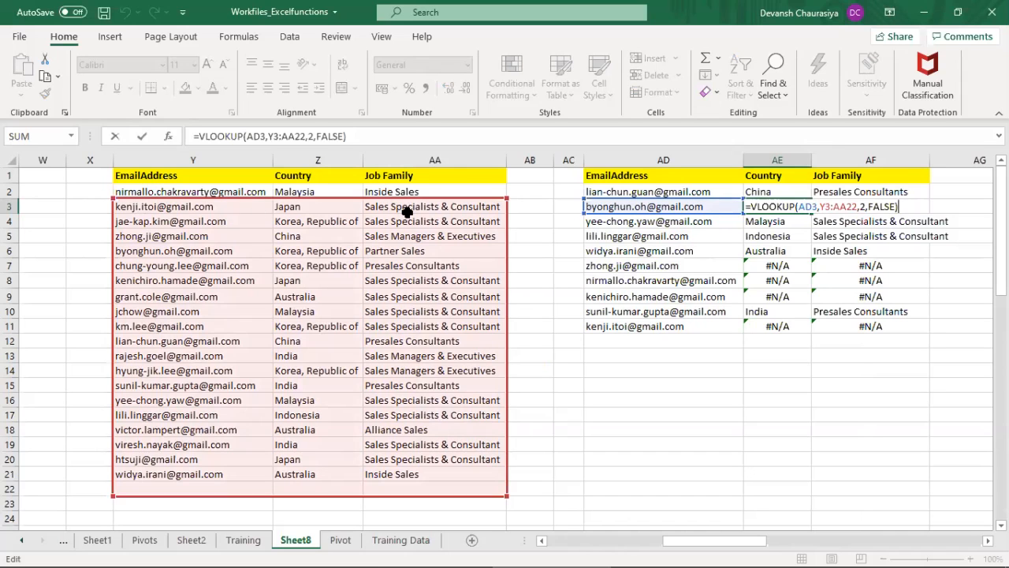
{"action": "key", "text": "ctrl+Return"}
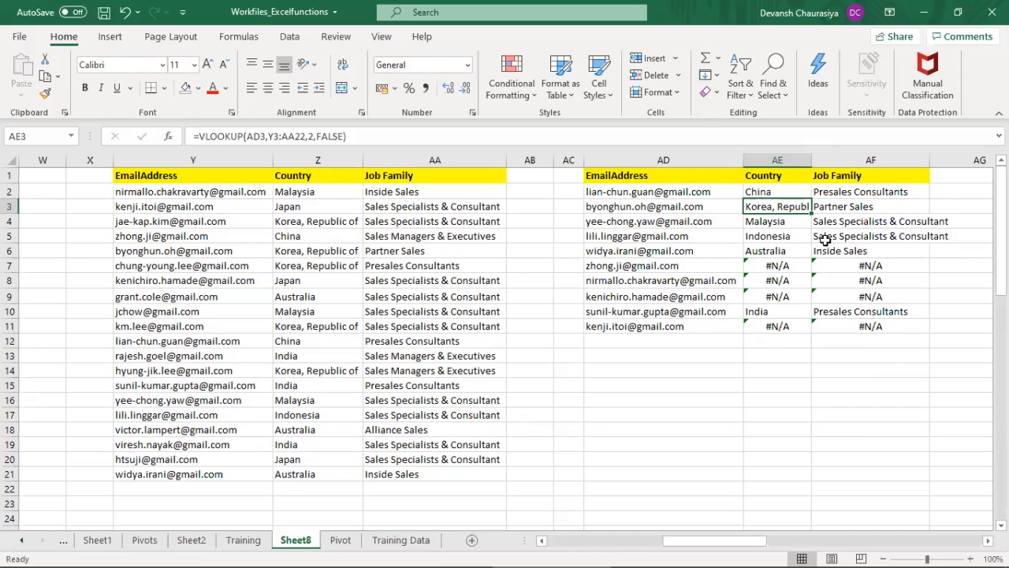
{"action": "left_click", "coordinate": [777, 265]}
{"action": "key", "text": "F2"}
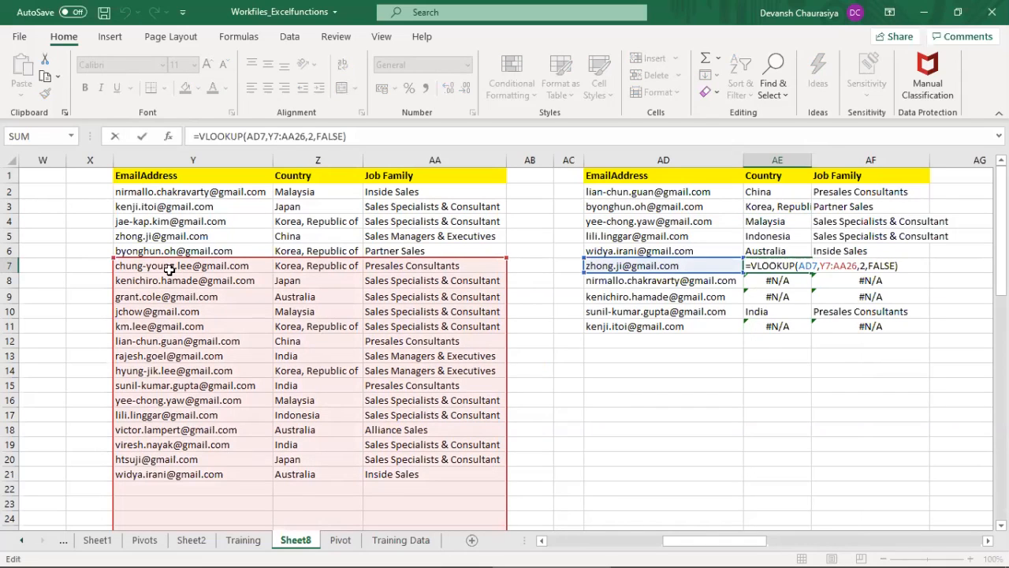
{"action": "key", "text": "Escape"}
Step: Compare the table array ranges of the Country formulas in AE2 through AE7 row by row
{"action": "left_click", "coordinate": [777, 194]}
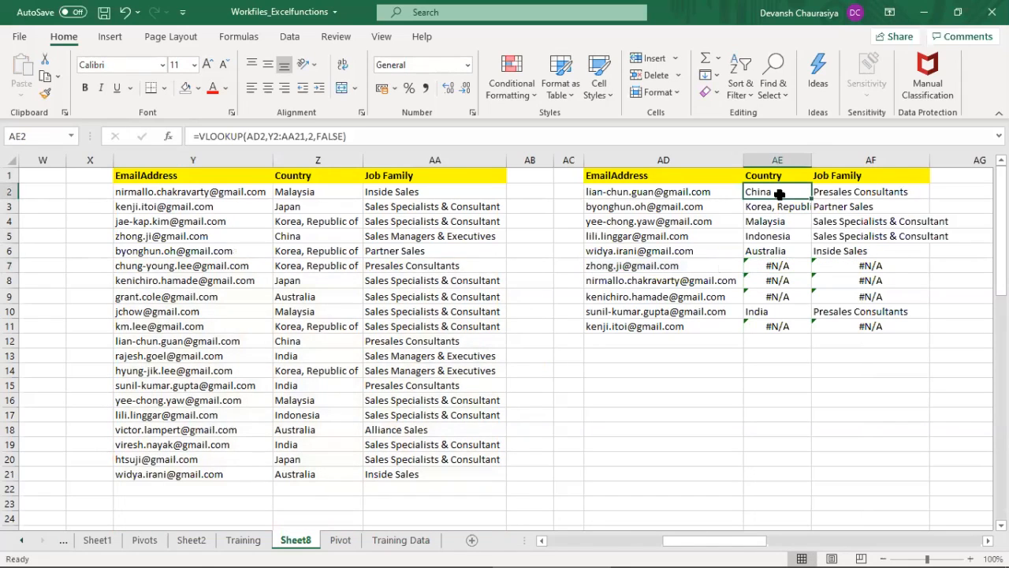
{"action": "key", "text": "F2"}
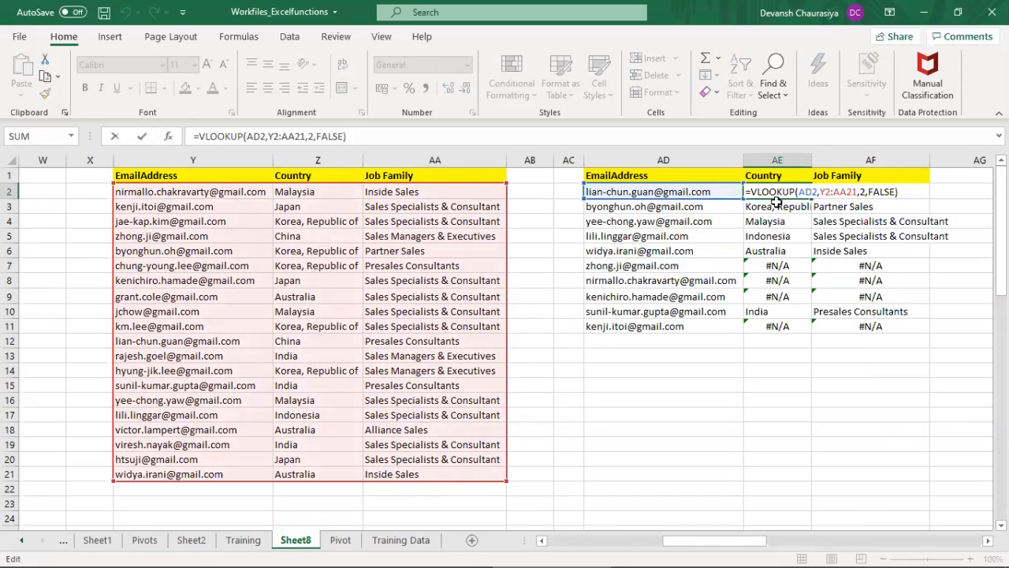
{"action": "key", "text": "Escape"}
{"action": "left_click", "coordinate": [769, 209]}
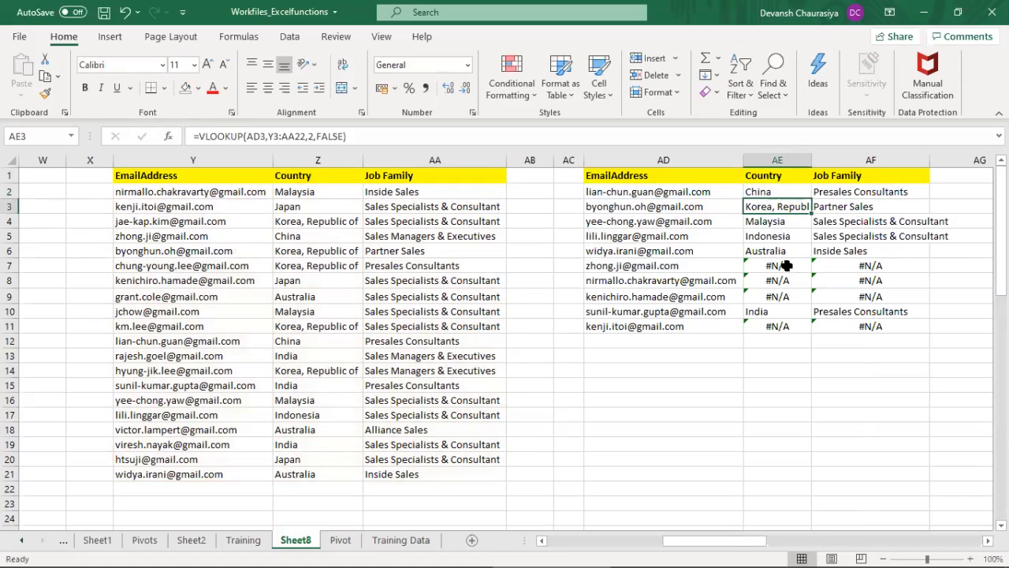
{"action": "key", "text": "F2"}
{"action": "key", "text": "Escape"}
{"action": "left_click", "coordinate": [772, 222]}
{"action": "key", "text": "F2"}
{"action": "key", "text": "Escape"}
{"action": "left_click", "coordinate": [770, 236]}
{"action": "key", "text": "F2"}
{"action": "key", "text": "Escape"}
{"action": "left_click", "coordinate": [769, 251]}
{"action": "key", "text": "F2"}
{"action": "key", "text": "Escape"}
{"action": "left_click", "coordinate": [768, 266]}
{"action": "key", "text": "F2"}
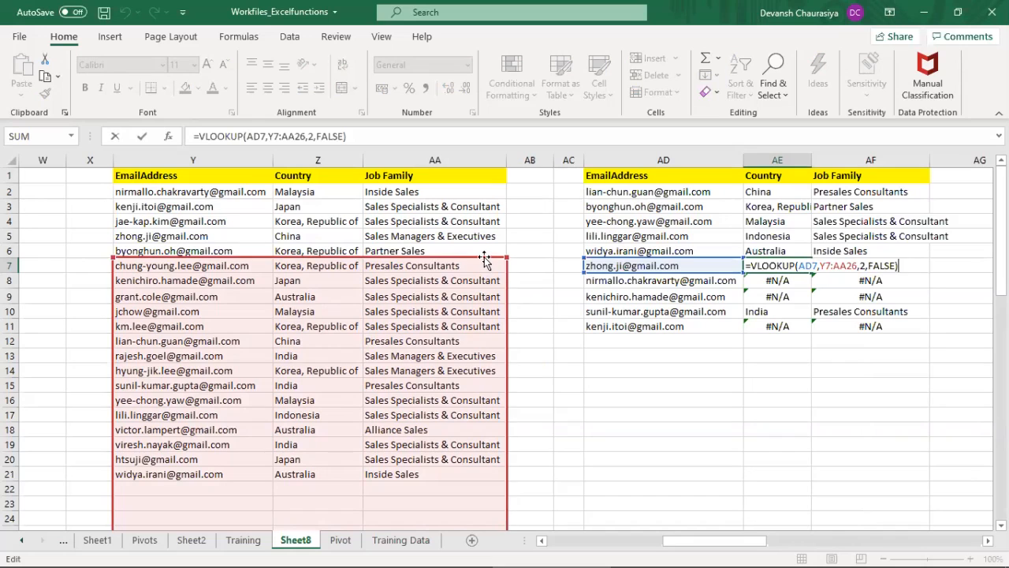
{"action": "key", "text": "Escape"}
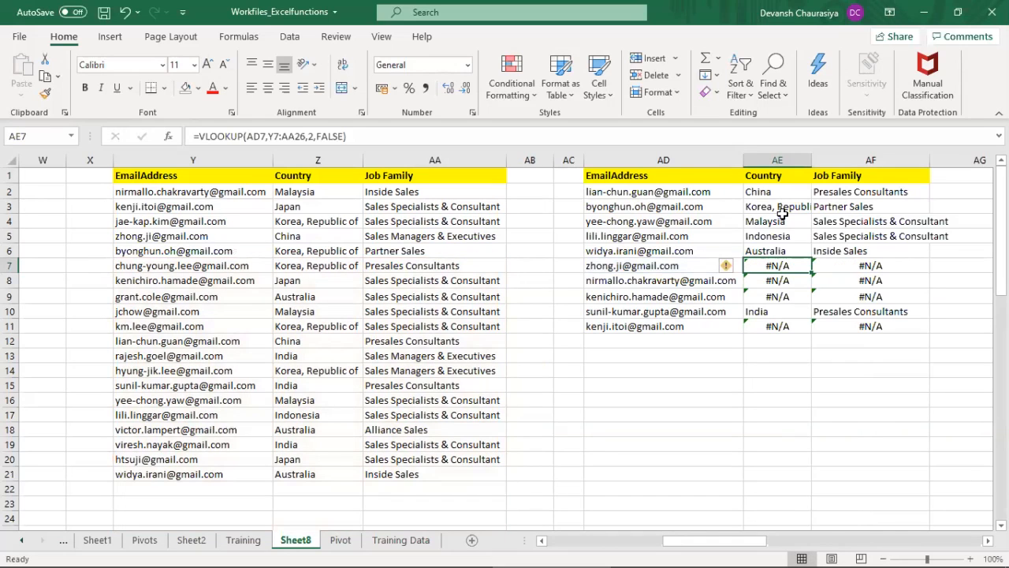
Step: Make the table array of the VLOOKUP in AE2 absolute as $Y$2:$AA$21
{"action": "left_click", "coordinate": [778, 194]}
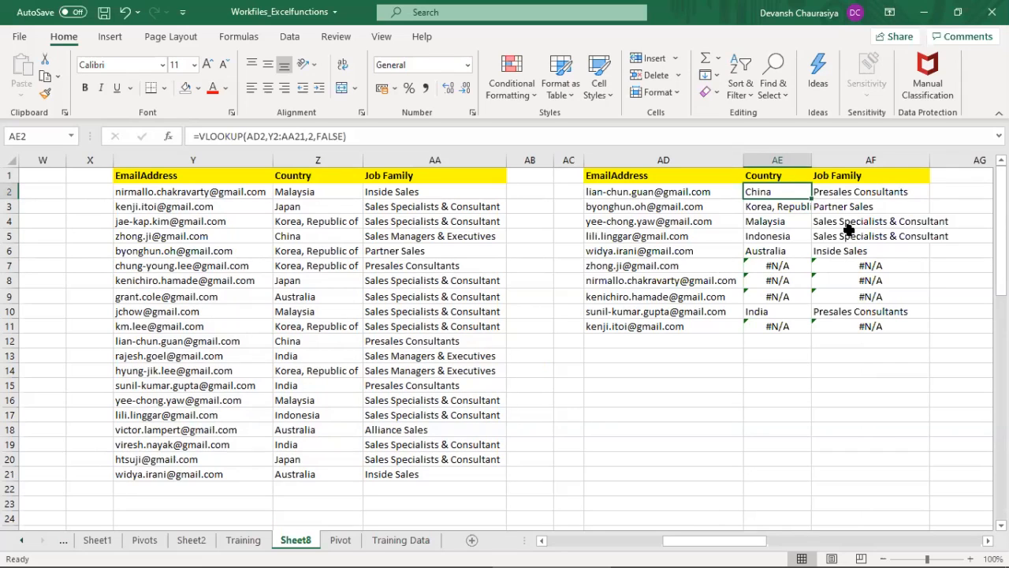
{"action": "key", "text": "F2"}
{"action": "key", "text": "F1"}
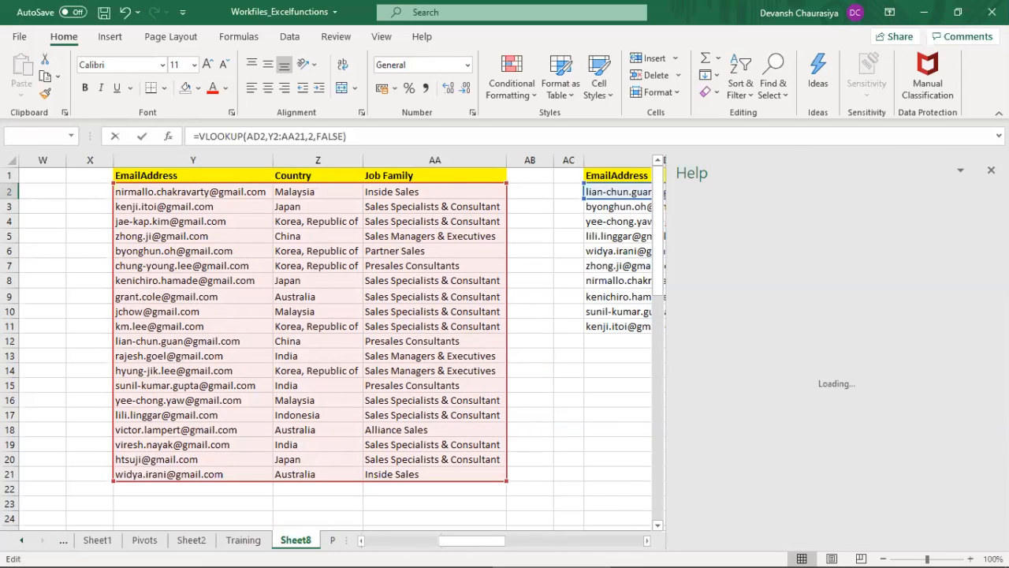
{"action": "left_click", "coordinate": [990, 169]}
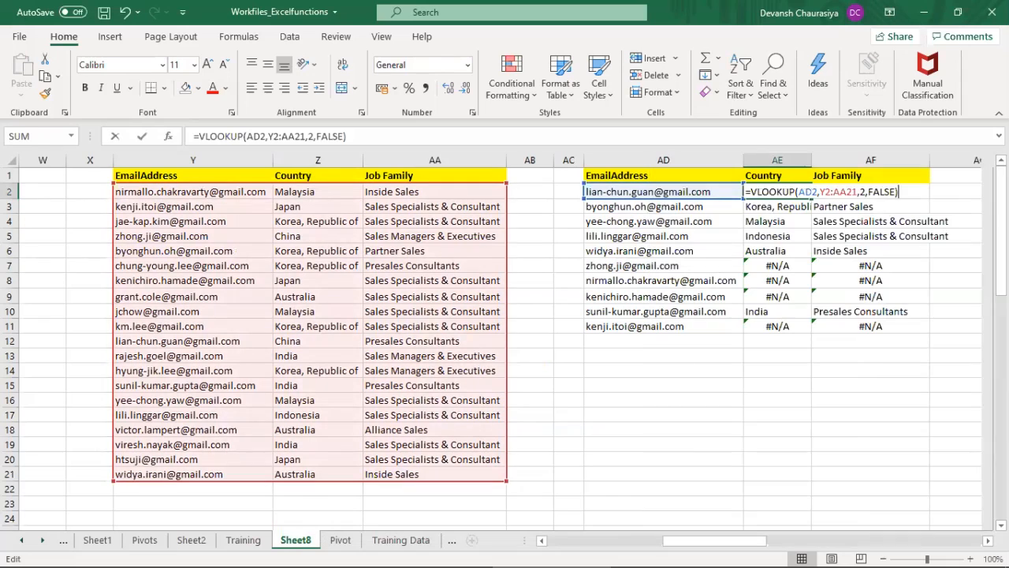
{"action": "left_click", "coordinate": [826, 192]}
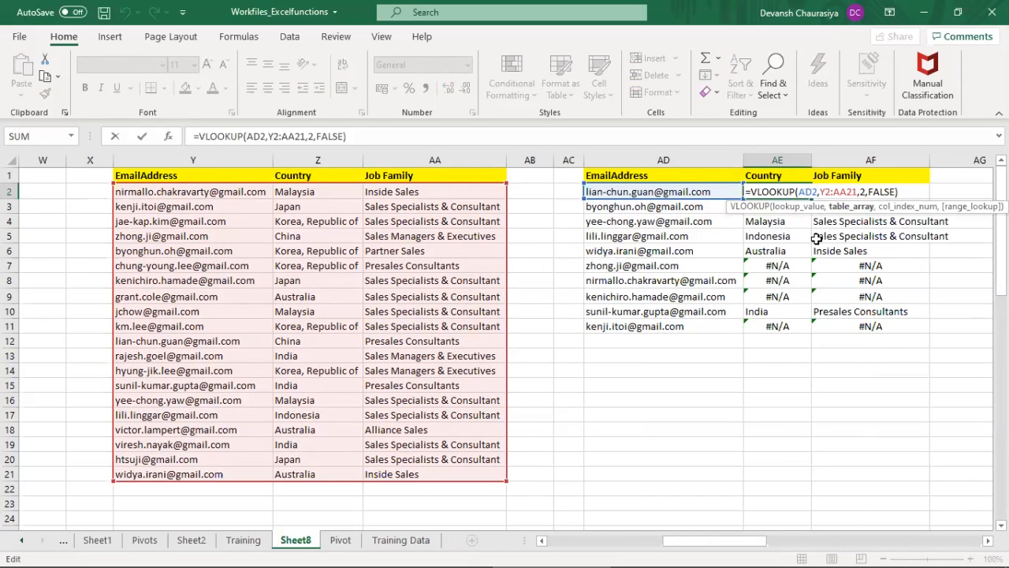
{"action": "key", "text": "F4"}
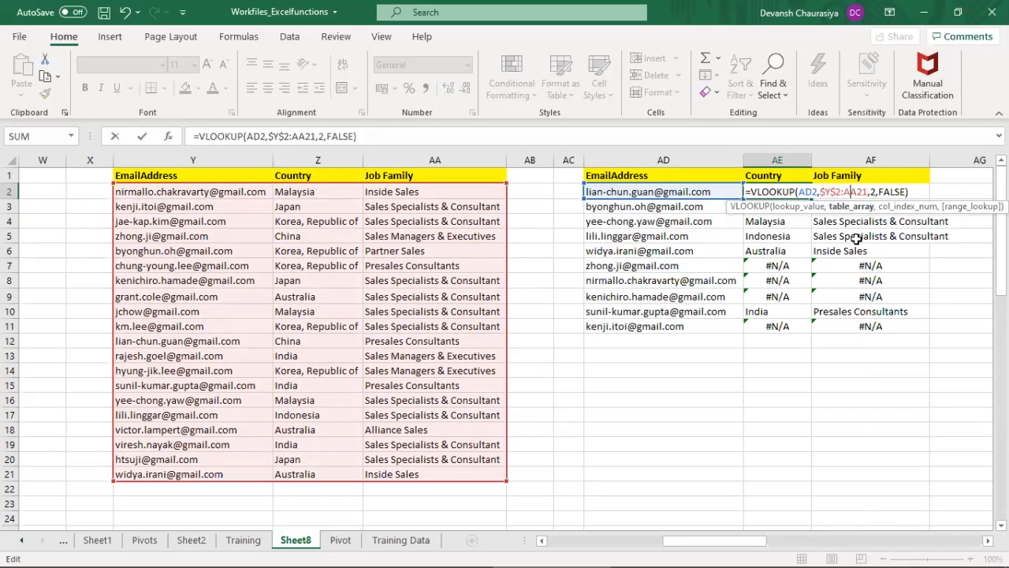
{"action": "key", "text": "F4"}
{"action": "key", "text": "Return"}
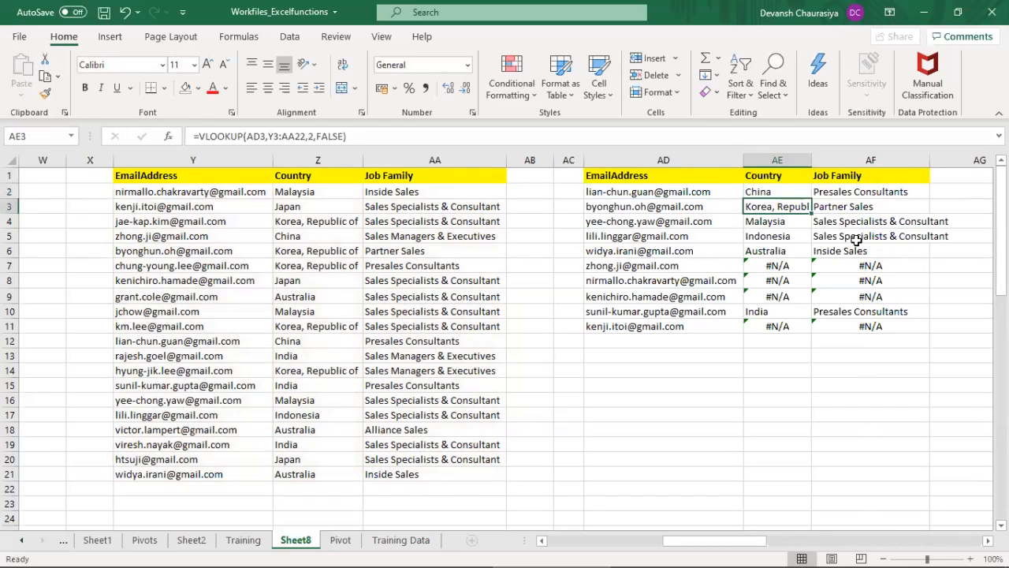
Step: Make the table array of the VLOOKUP in AF2 absolute as $Y$2:$AA$21, and fill AE2:AF2 down to row 11
{"action": "left_click", "coordinate": [840, 192]}
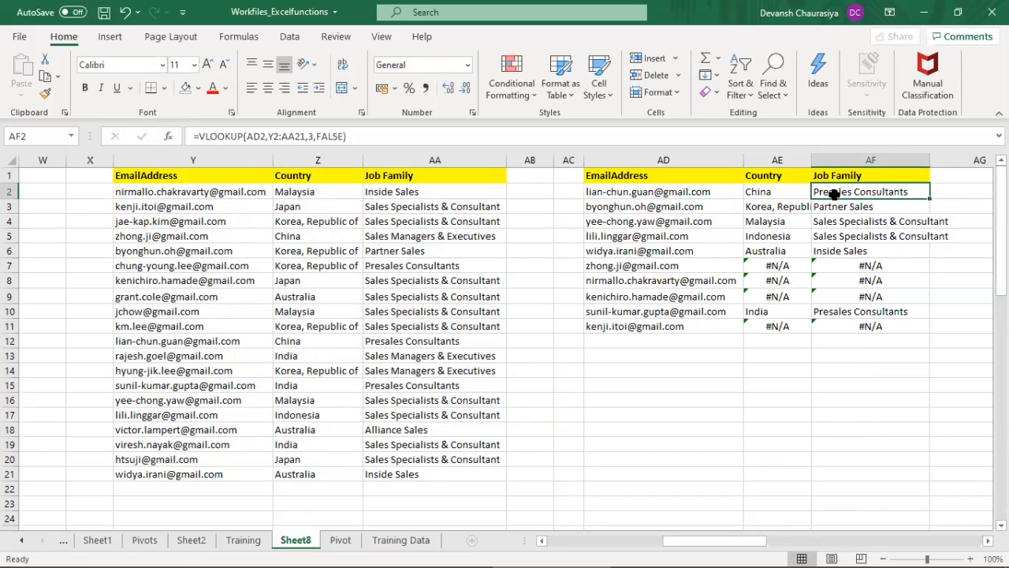
{"action": "key", "text": "F2"}
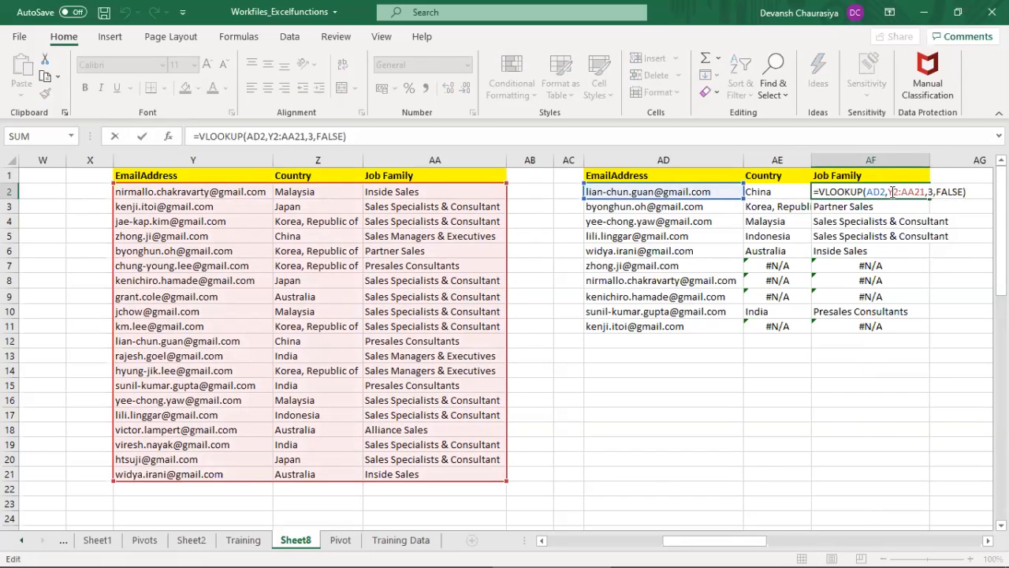
{"action": "left_click", "coordinate": [893, 192]}
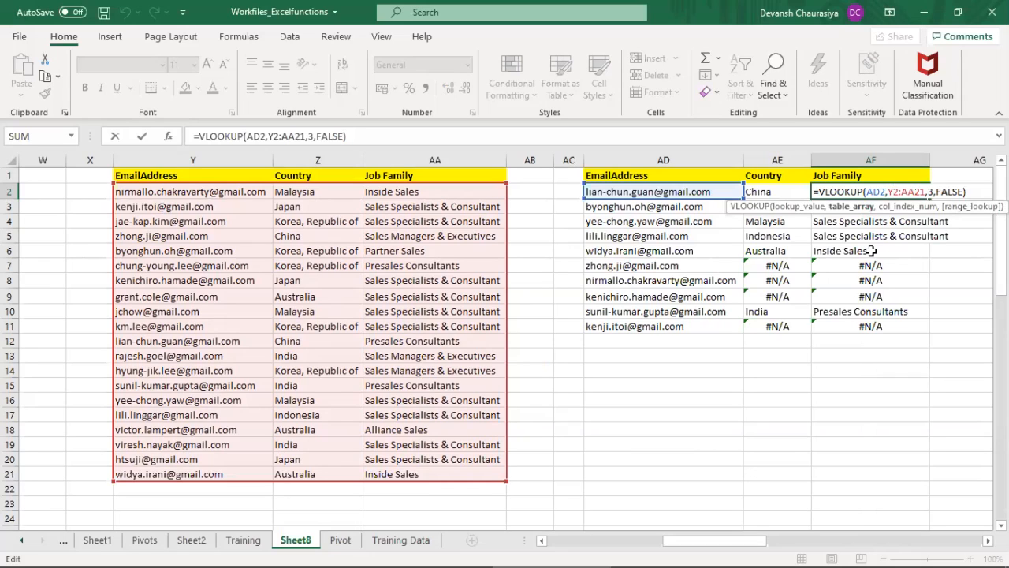
{"action": "key", "text": "F4"}
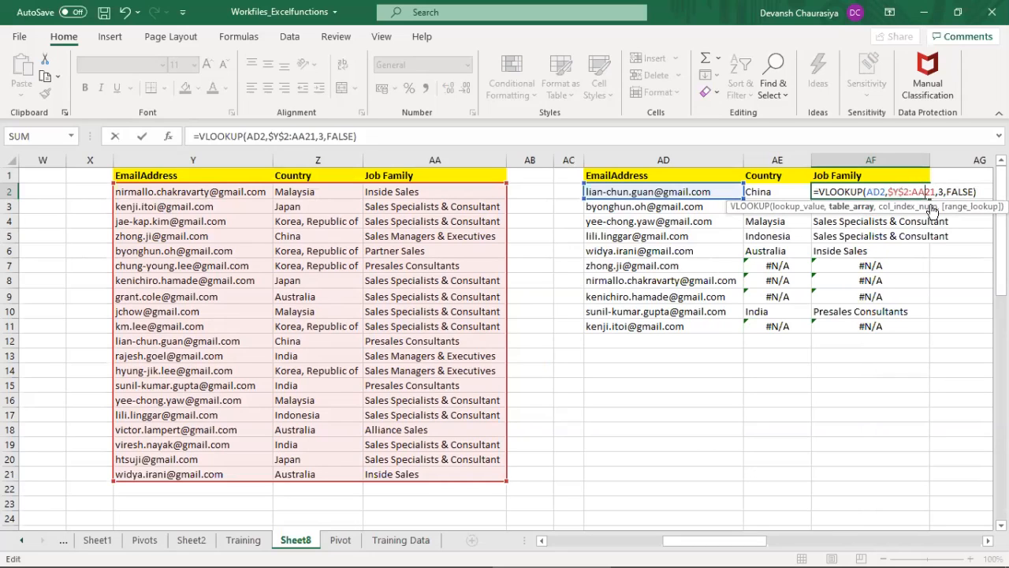
{"action": "key", "text": "F4"}
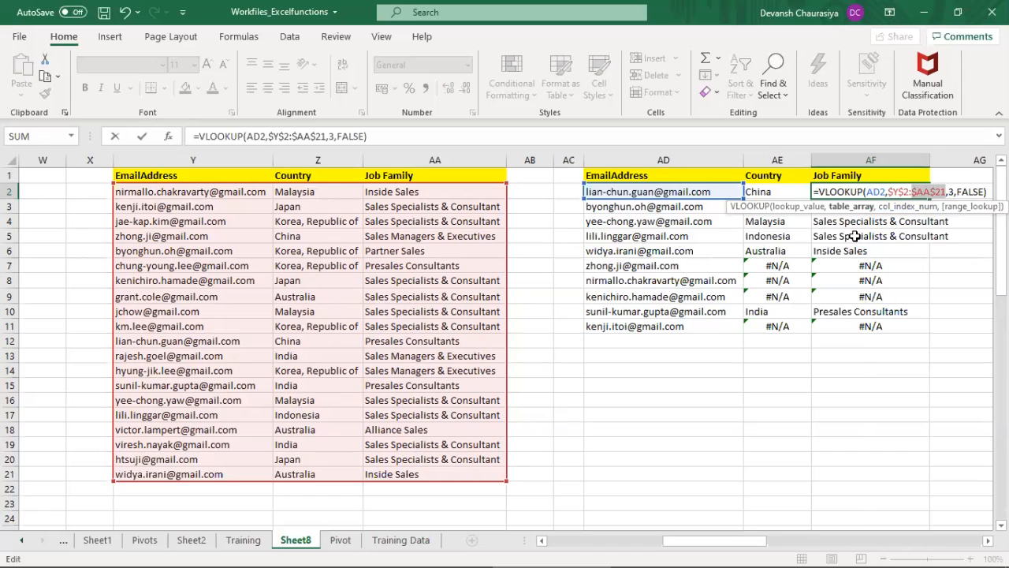
{"action": "key", "text": "Return"}
{"action": "left_click_drag", "start_coordinate": [779, 192], "coordinate": [827, 196]}
{"action": "left_click_drag", "start_coordinate": [930, 199], "coordinate": [922, 328]}
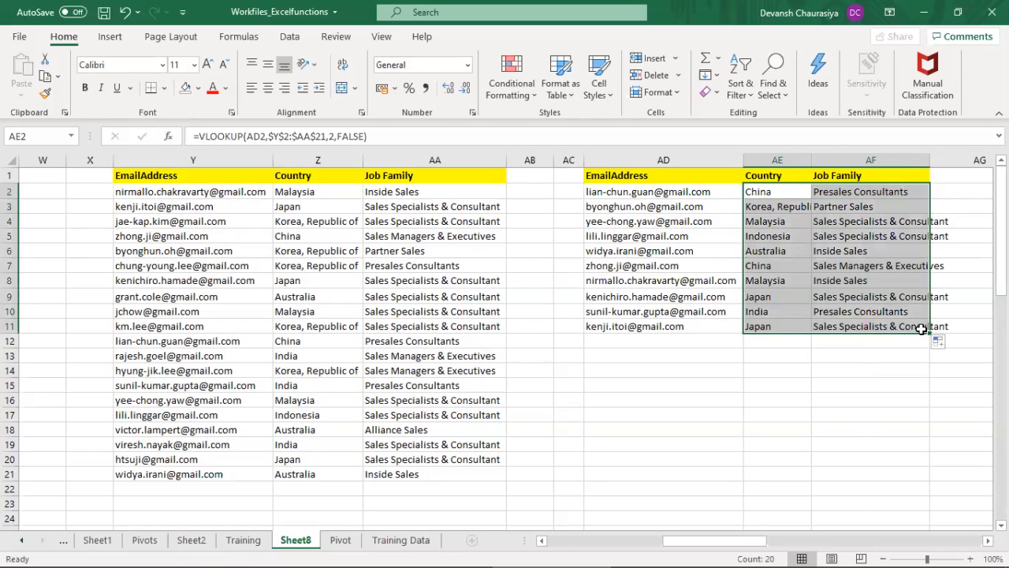
Step: Check the table array references of the Country formulas in AE7 through AE11 and in AE2
{"action": "left_click", "coordinate": [592, 265]}
{"action": "left_click", "coordinate": [758, 265]}
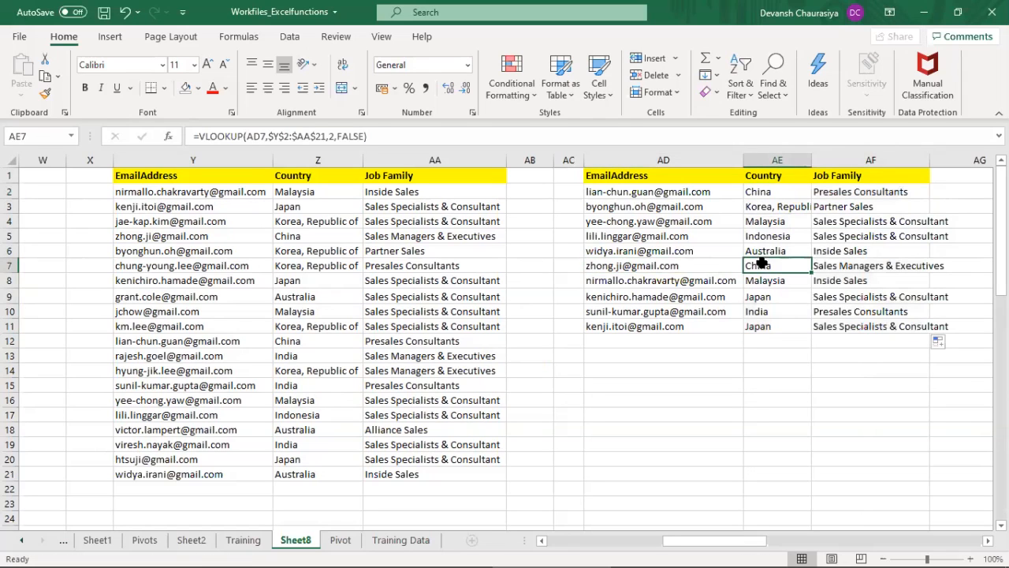
{"action": "double_click", "coordinate": [776, 266]}
{"action": "left_click", "coordinate": [781, 280]}
{"action": "double_click", "coordinate": [780, 280]}
{"action": "double_click", "coordinate": [779, 296]}
{"action": "left_click", "coordinate": [778, 312]}
{"action": "double_click", "coordinate": [777, 314]}
{"action": "left_click", "coordinate": [777, 325]}
{"action": "double_click", "coordinate": [775, 326]}
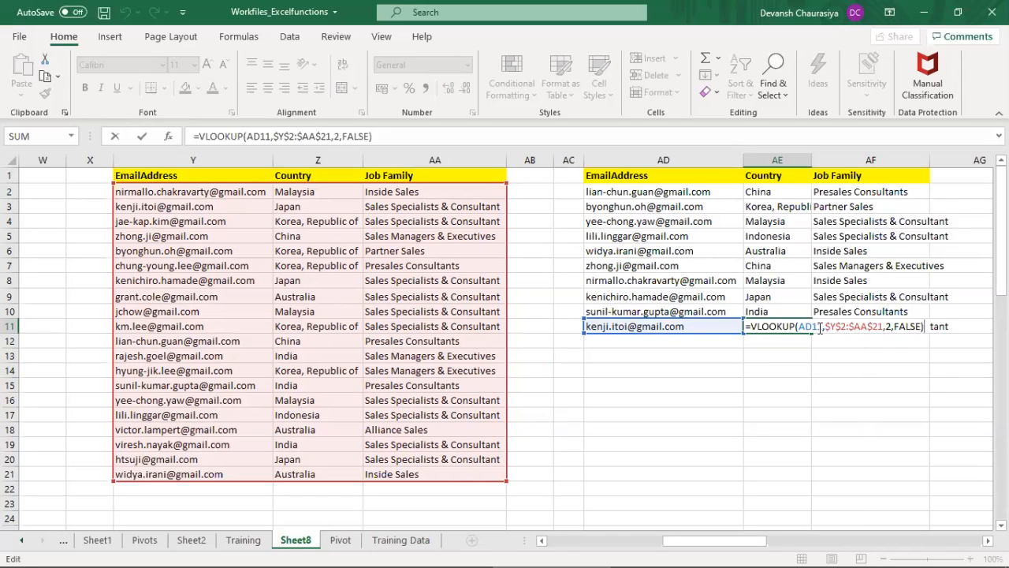
{"action": "key", "text": "Escape"}
{"action": "double_click", "coordinate": [791, 194]}
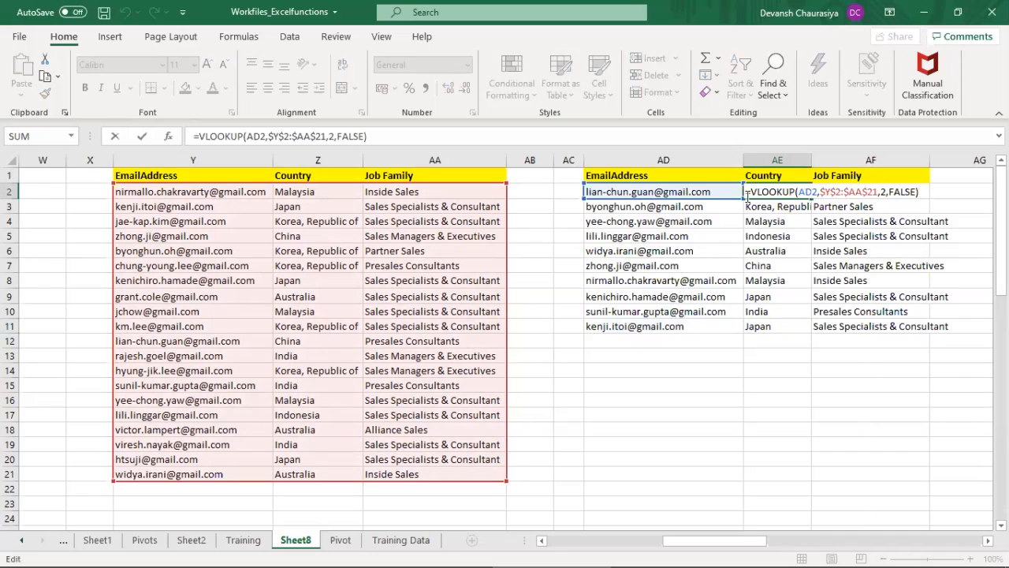
{"action": "key", "text": "Escape"}
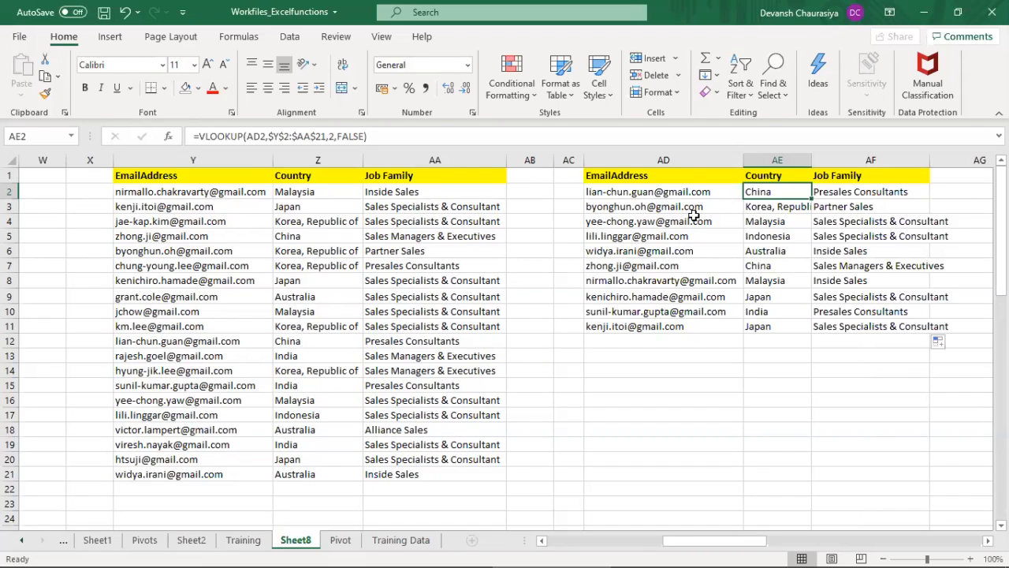
Step: Copy the EmailAddress lookup list in AD1:AD11 to the empty area starting at AD36
{"action": "left_click_drag", "start_coordinate": [631, 175], "coordinate": [653, 322]}
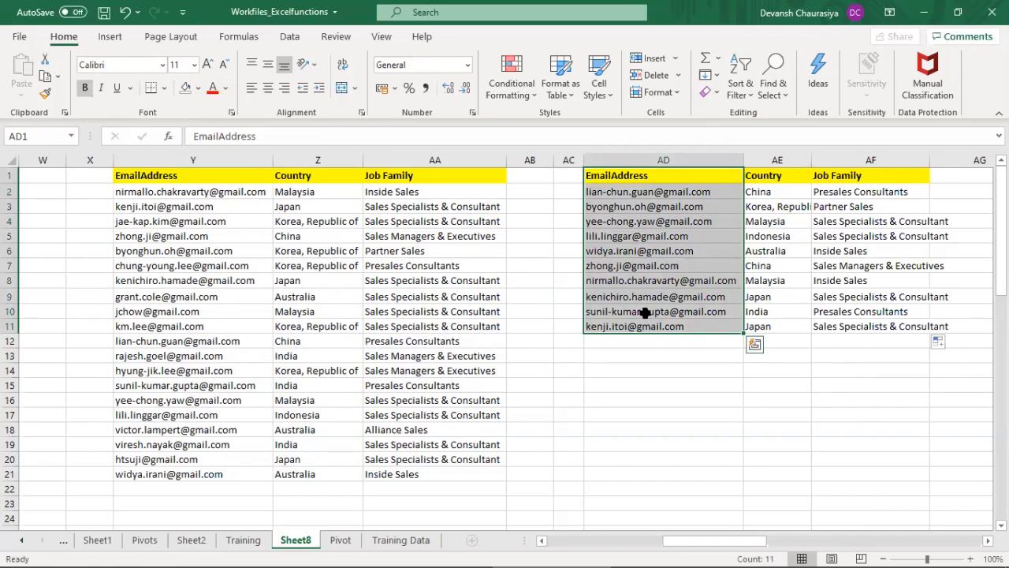
{"action": "key", "text": "ctrl+c"}
{"action": "scroll", "coordinate": [614, 382], "scroll_direction": "down", "scroll_amount": 6}
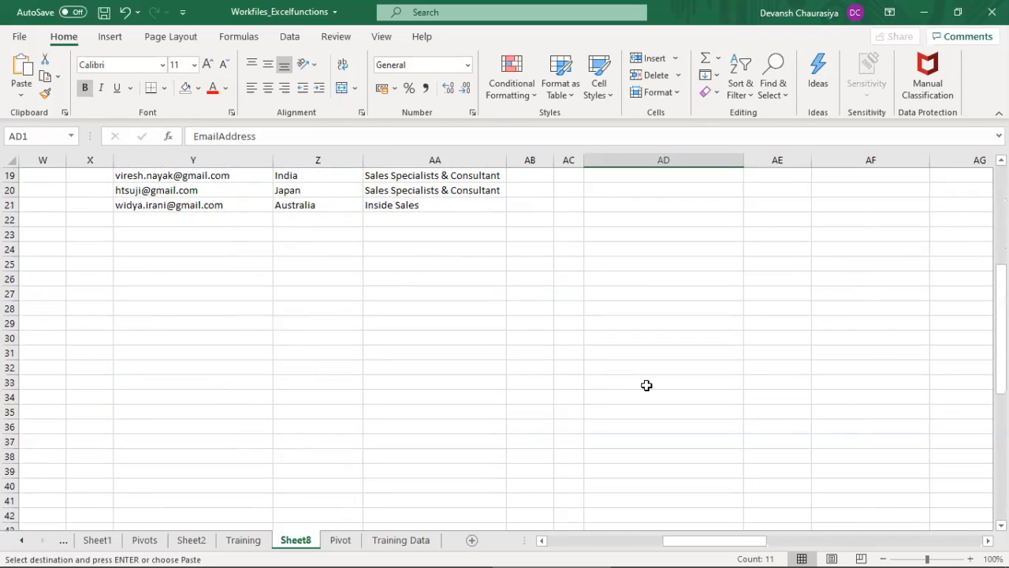
{"action": "left_click", "coordinate": [623, 426]}
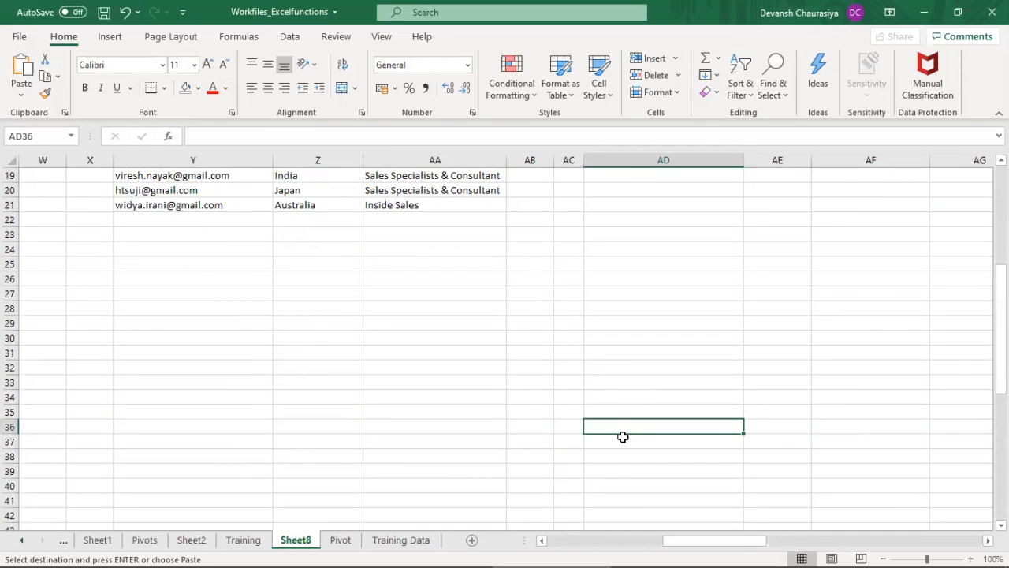
{"action": "key", "text": "ctrl+v"}
Step: Copy the source table Y1:AA21 and paste it transposed starting at AA25
{"action": "scroll", "coordinate": [623, 436], "scroll_direction": "up", "scroll_amount": 6}
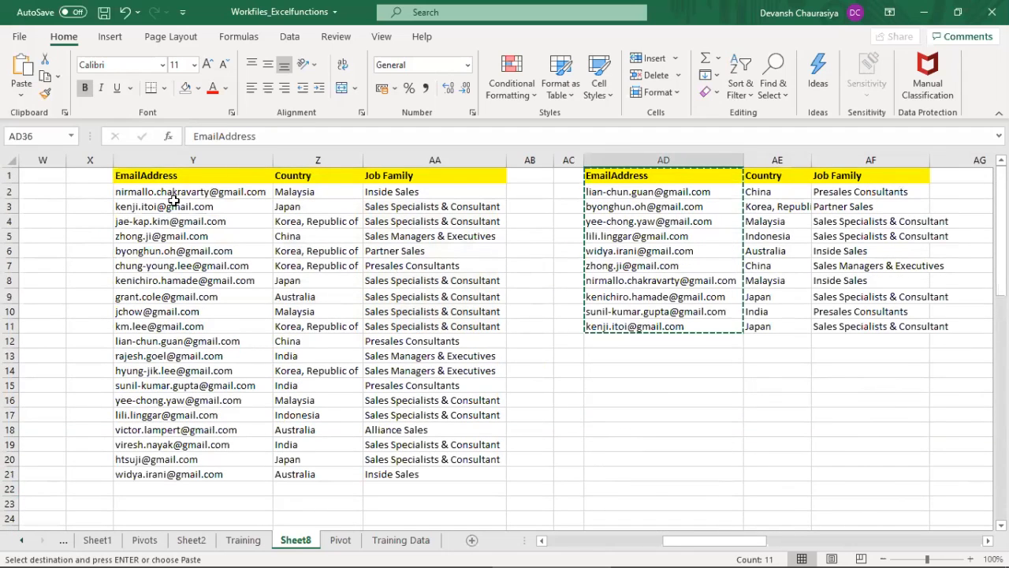
{"action": "left_click_drag", "start_coordinate": [186, 175], "coordinate": [441, 472]}
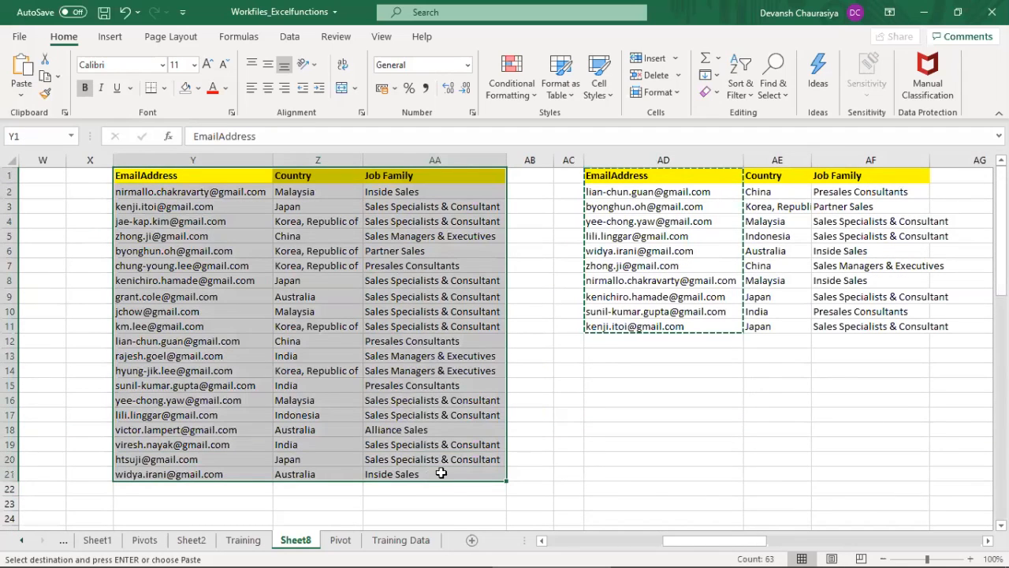
{"action": "key", "text": "ctrl+c"}
{"action": "scroll", "coordinate": [441, 472], "scroll_direction": "down", "scroll_amount": 6}
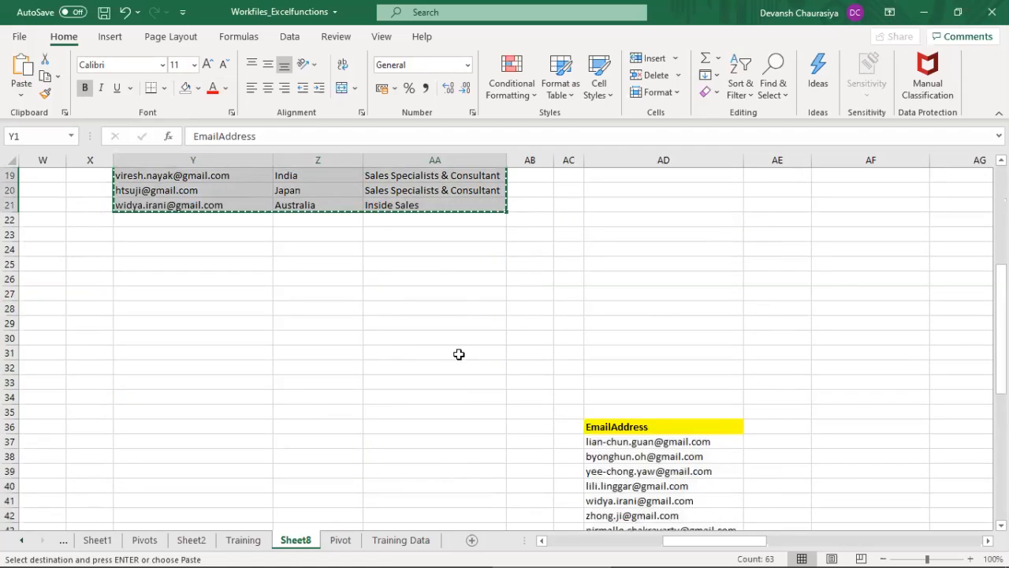
{"action": "left_click", "coordinate": [437, 261]}
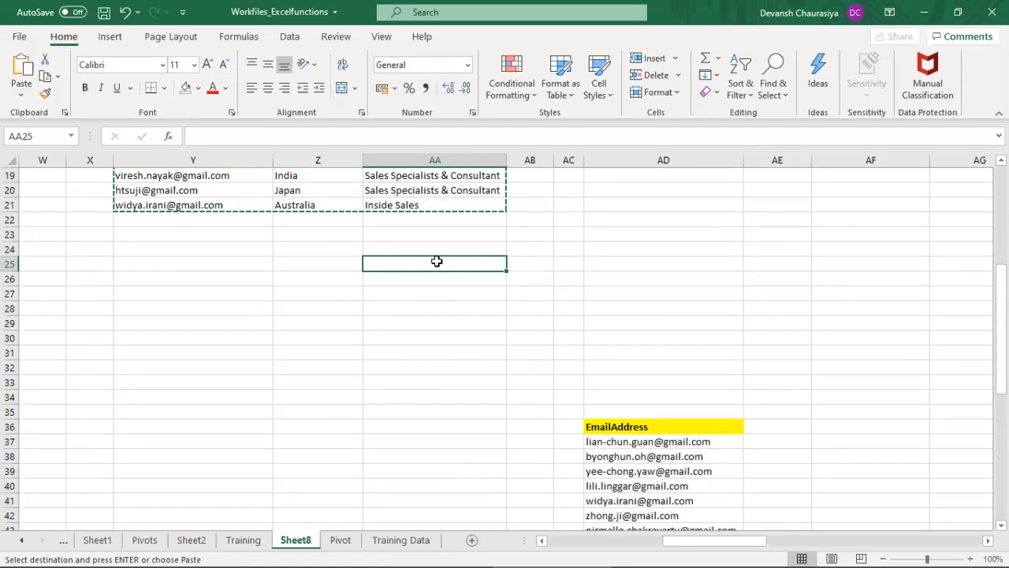
{"action": "key", "text": "ctrl+alt+v"}
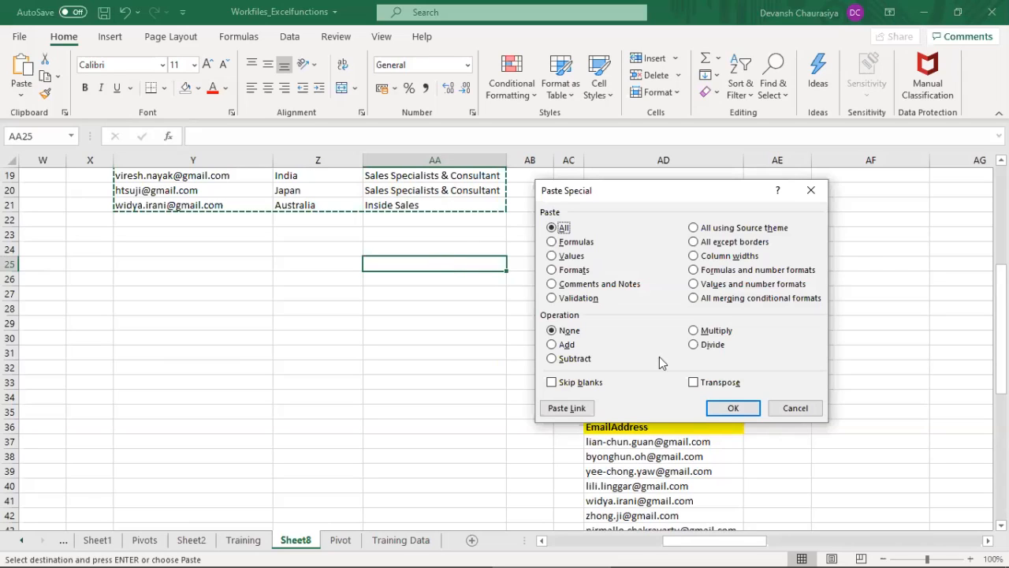
{"action": "left_click", "coordinate": [692, 382]}
{"action": "left_click", "coordinate": [733, 408]}
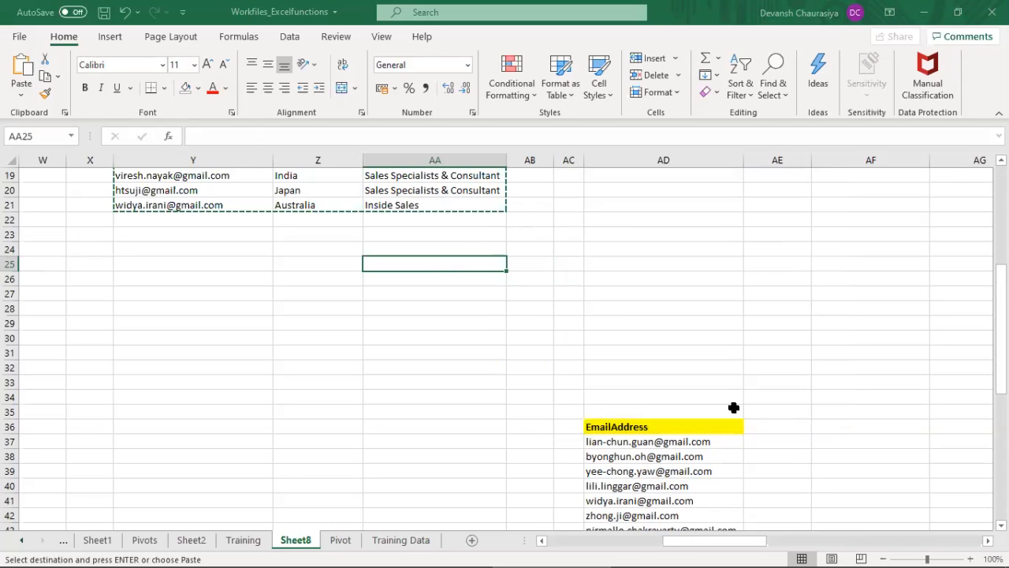
Step: Move the EmailAddress list from AD36:AD46 to AA30, below the transposed table
{"action": "left_click", "coordinate": [678, 428]}
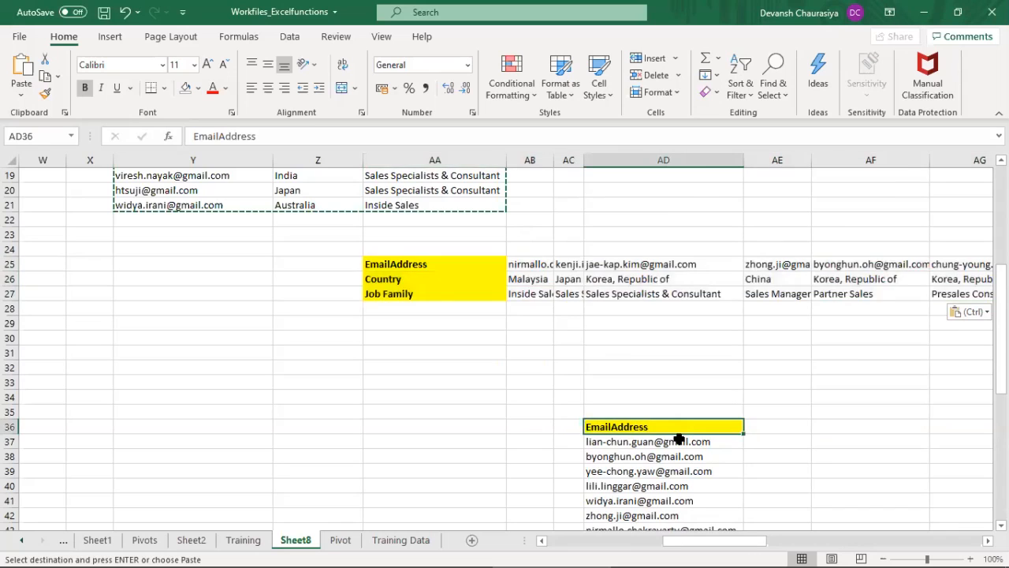
{"action": "scroll", "coordinate": [682, 441], "scroll_direction": "down", "scroll_amount": 2}
{"action": "left_click", "coordinate": [665, 484], "text": "shift"}
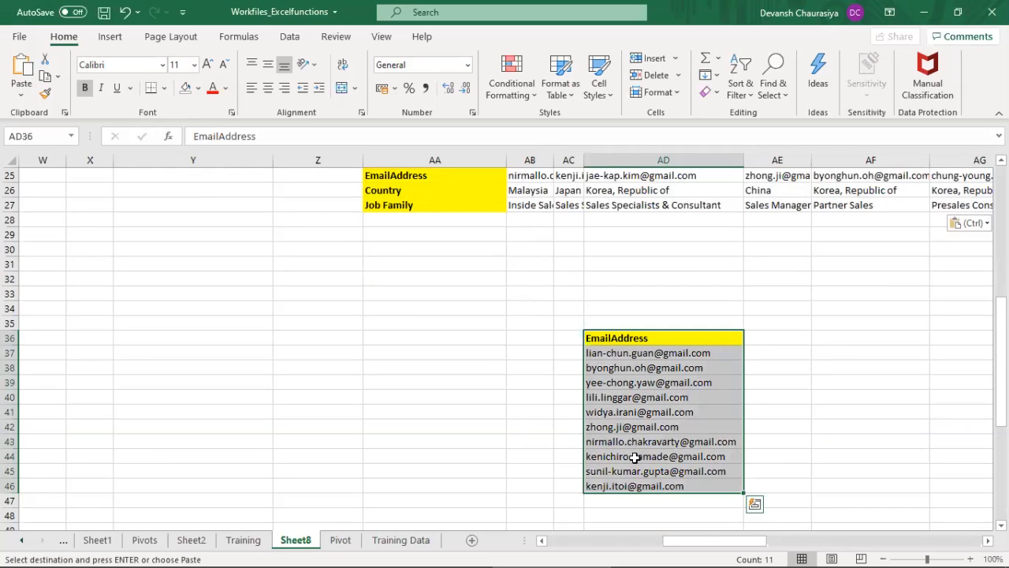
{"action": "key", "text": "ctrl+c"}
{"action": "left_click", "coordinate": [402, 245]}
{"action": "key", "text": "ctrl+v"}
{"action": "scroll", "coordinate": [418, 288], "scroll_direction": "up", "scroll_amount": 3}
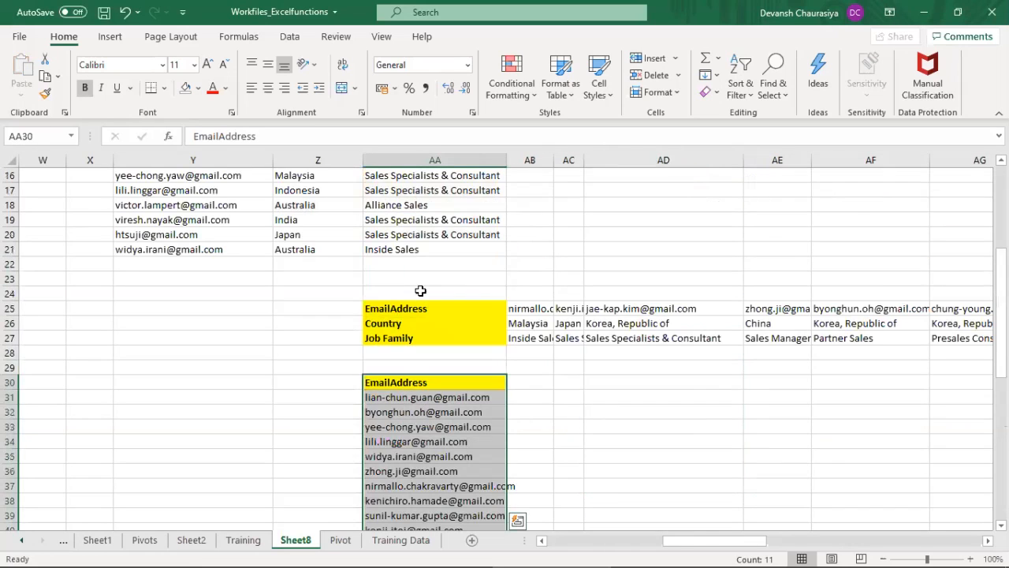
Step: Start an HLOOKUP formula in AB31 with the email address in AA31 as the lookup value
{"action": "left_click", "coordinate": [415, 394]}
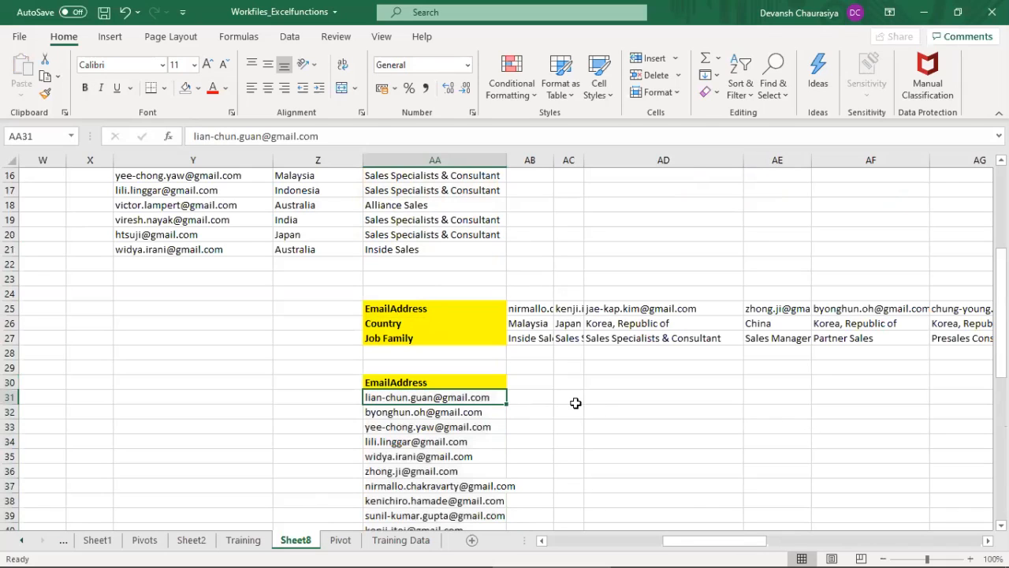
{"action": "left_click", "coordinate": [532, 399]}
{"action": "left_click", "coordinate": [409, 399]}
{"action": "key", "text": "Right"}
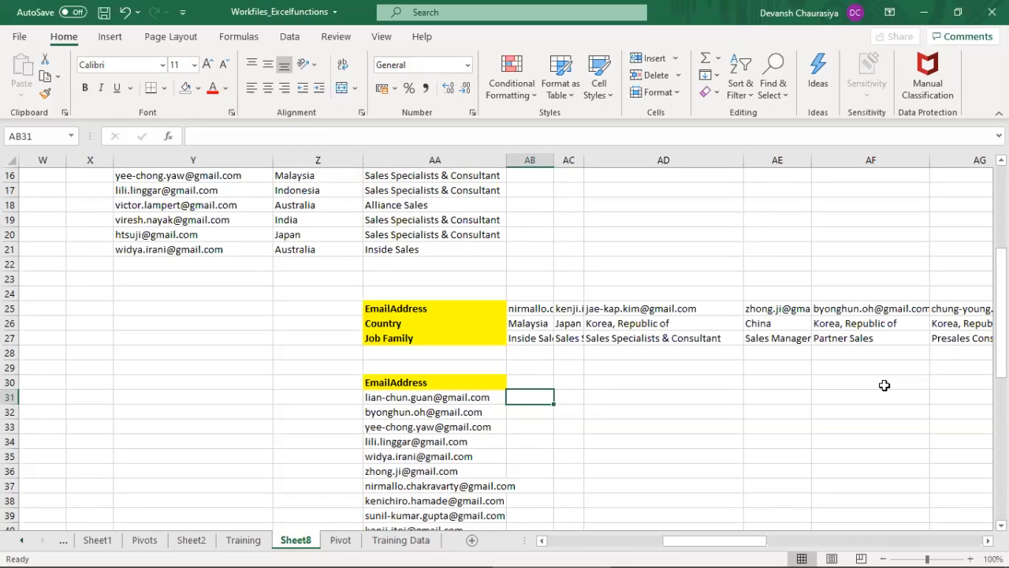
{"action": "type", "text": "="}
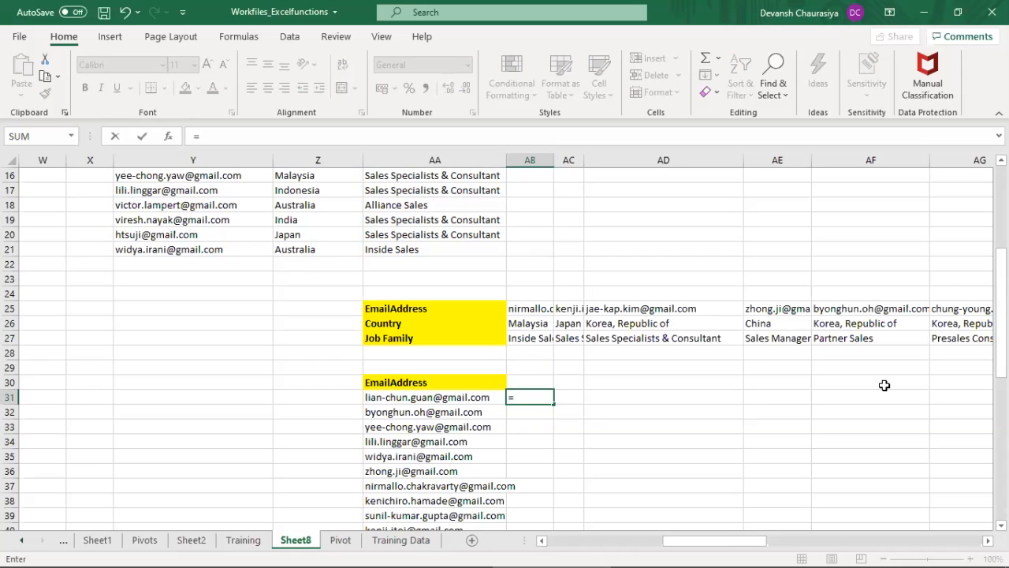
{"action": "type", "text": "hlo"}
{"action": "key", "text": "Tab"}
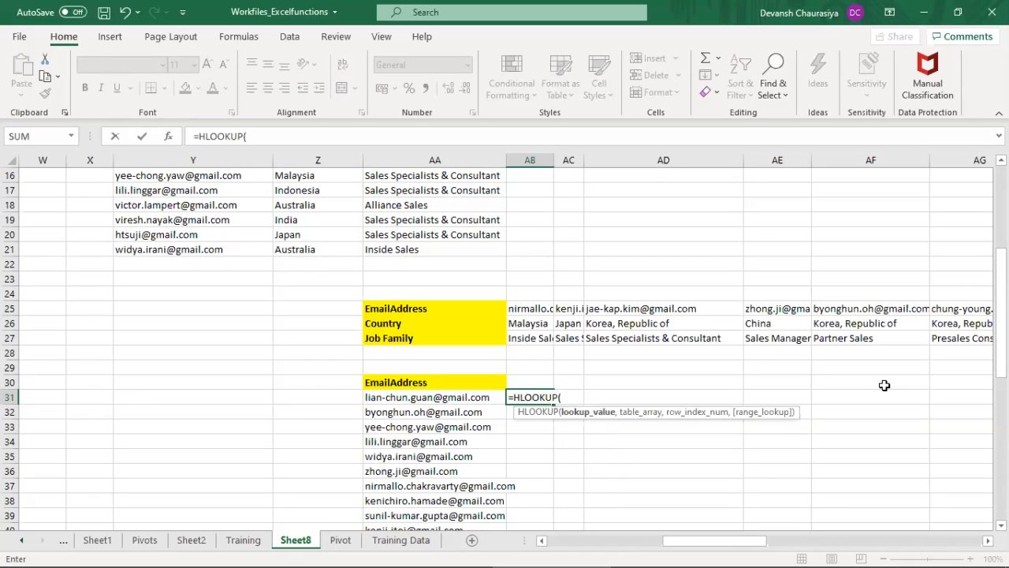
{"action": "key", "text": "Left"}
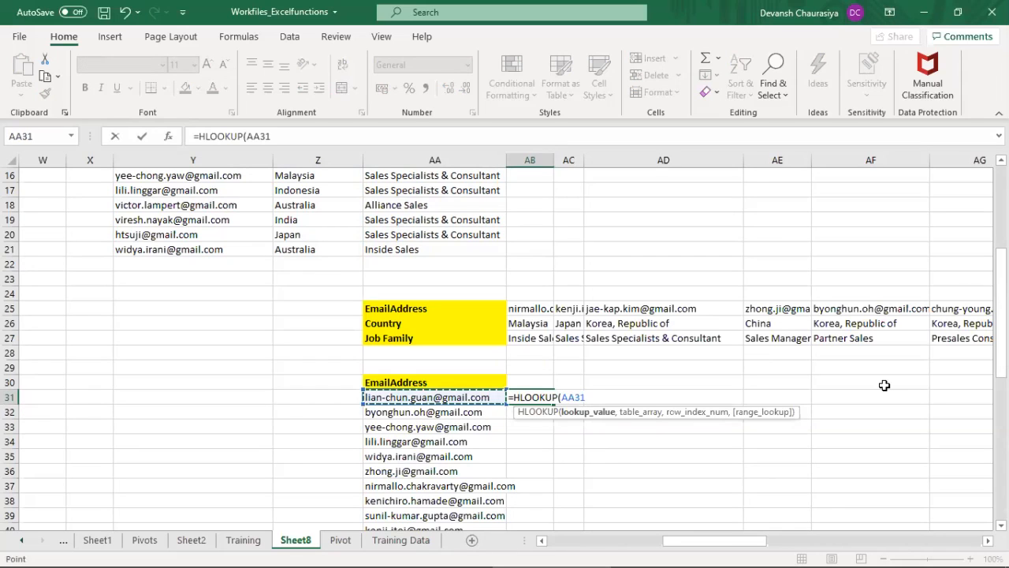
Step: Set the table array of the HLOOKUP in AB31 to the transposed data as the absolute range $AB$25:$AU$27
{"action": "type", "text": ","}
{"action": "key", "text": "Up"}
{"action": "key", "text": "Up"}
{"action": "key", "text": "Up"}
{"action": "key", "text": "Up"}
{"action": "key", "text": "Up"}
{"action": "key", "text": "Up"}
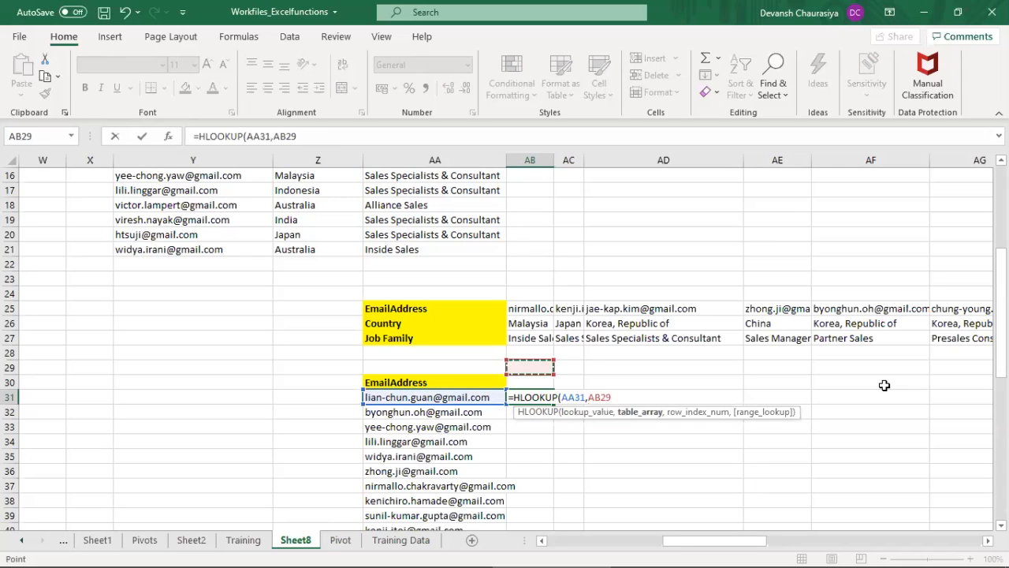
{"action": "key", "text": "shift+Down"}
{"action": "key", "text": "shift+Down"}
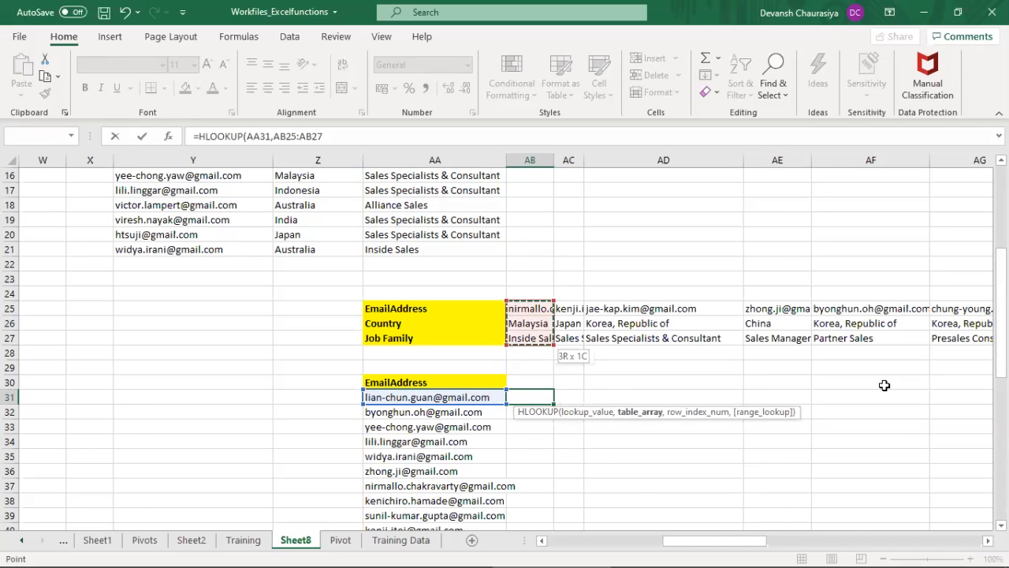
{"action": "key", "text": "ctrl+shift+Right"}
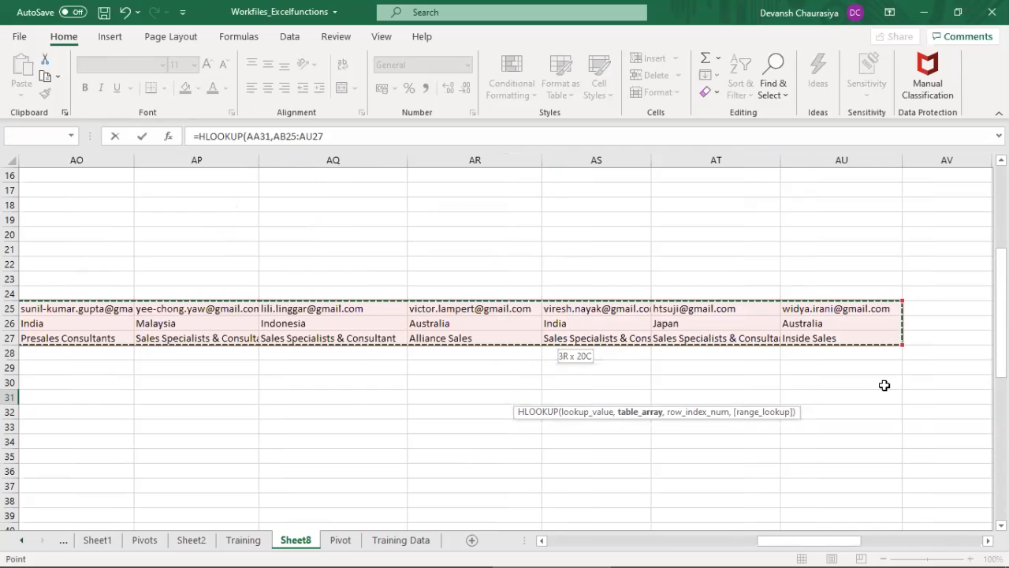
{"action": "key", "text": "F4"}
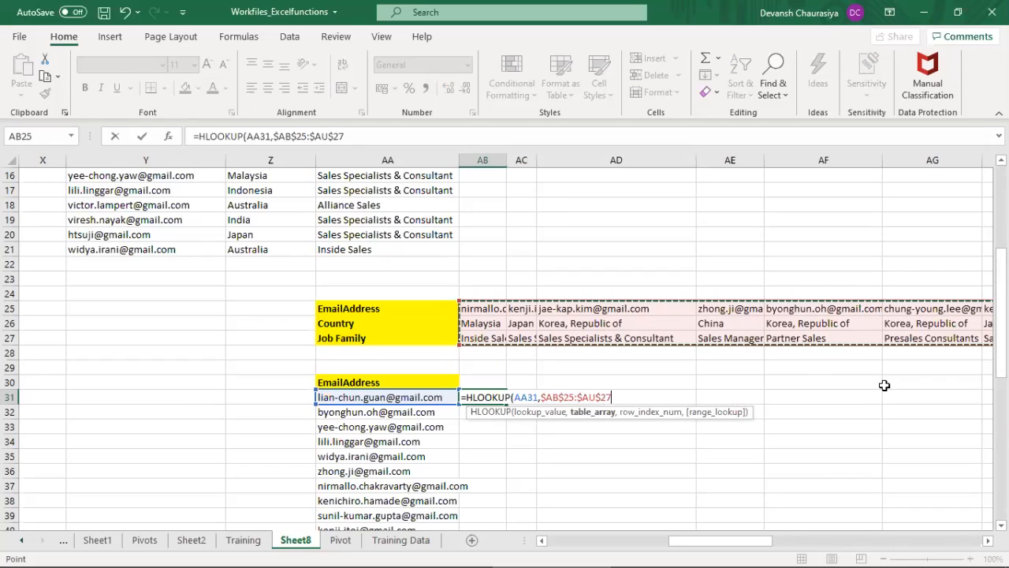
{"action": "type", "text": ","}
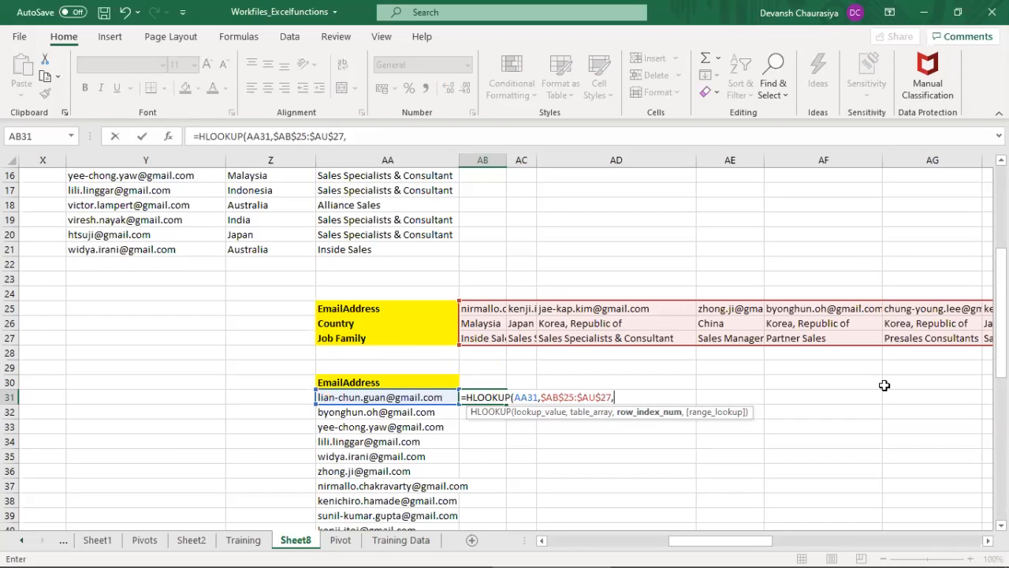
Step: Complete the HLOOKUP in AB31 with row index 2 and FALSE for an exact match
{"action": "type", "text": "2,FALSE"}
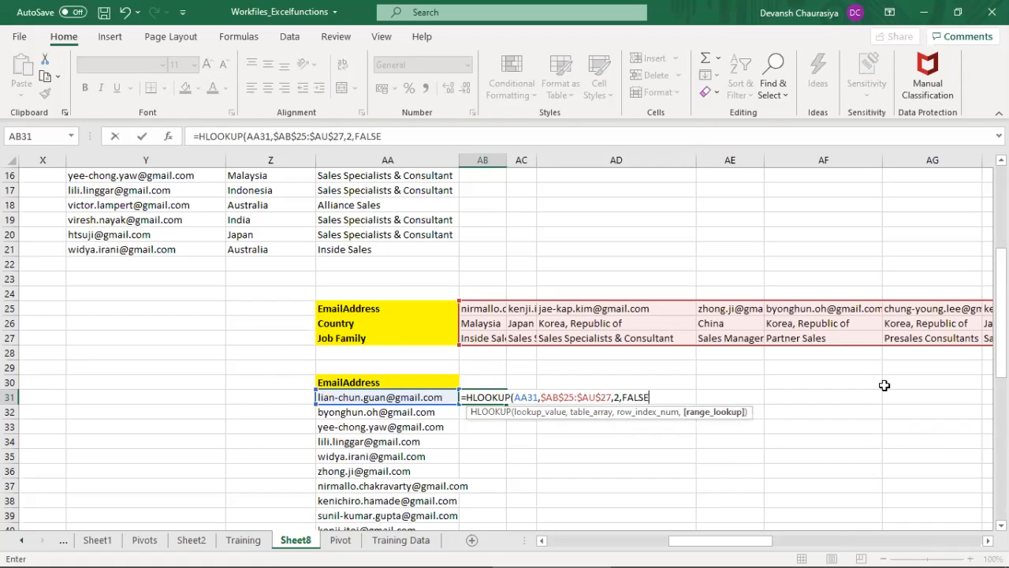
{"action": "type", "text": ")"}
{"action": "key", "text": "Return"}
{"action": "key", "text": "Up"}
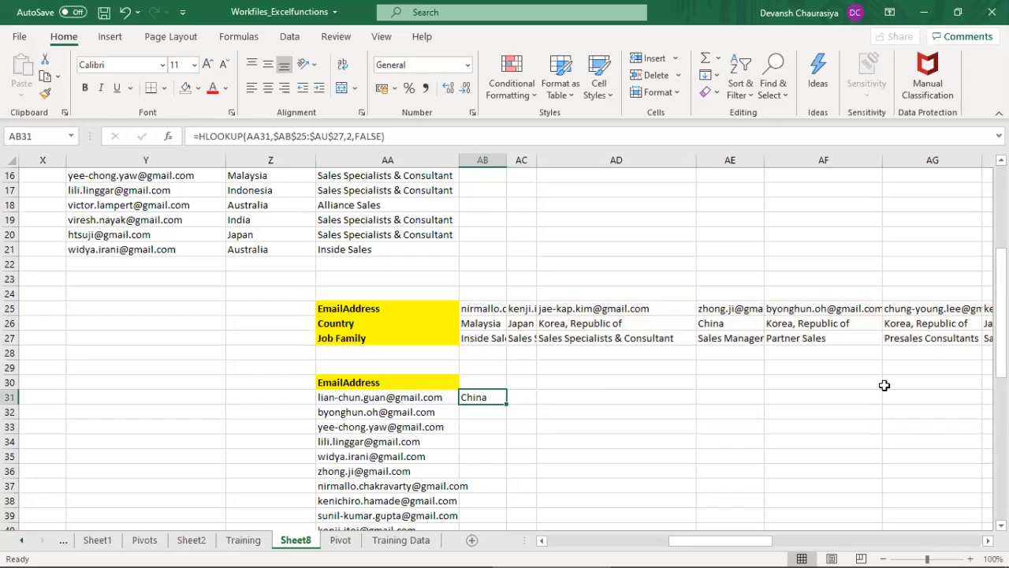
{"action": "key", "text": "Left"}
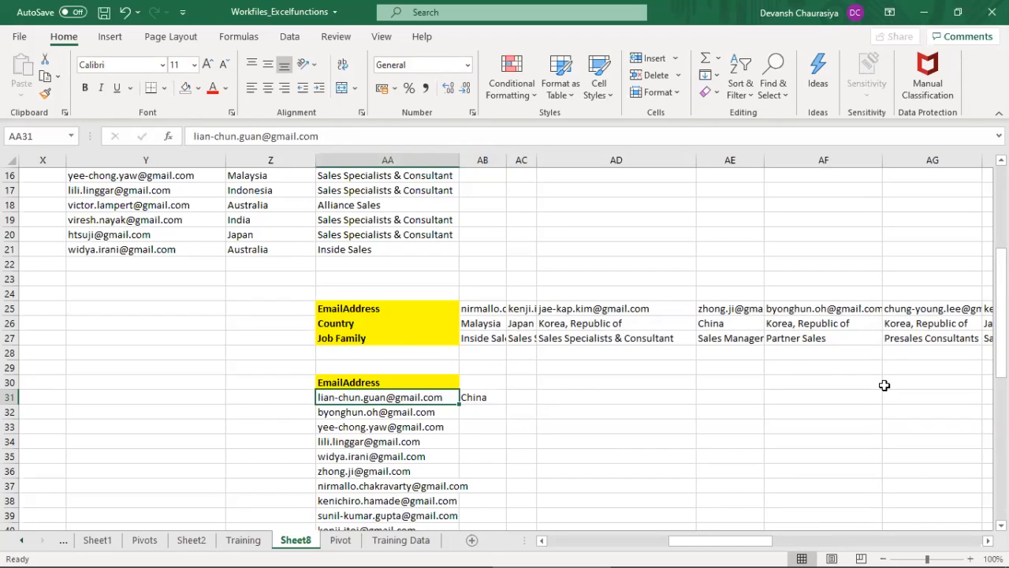
Step: Start an HLOOKUP formula in AC31 with the email address in AA31 as the lookup value
{"action": "key", "text": "Right"}
{"action": "key", "text": "Right"}
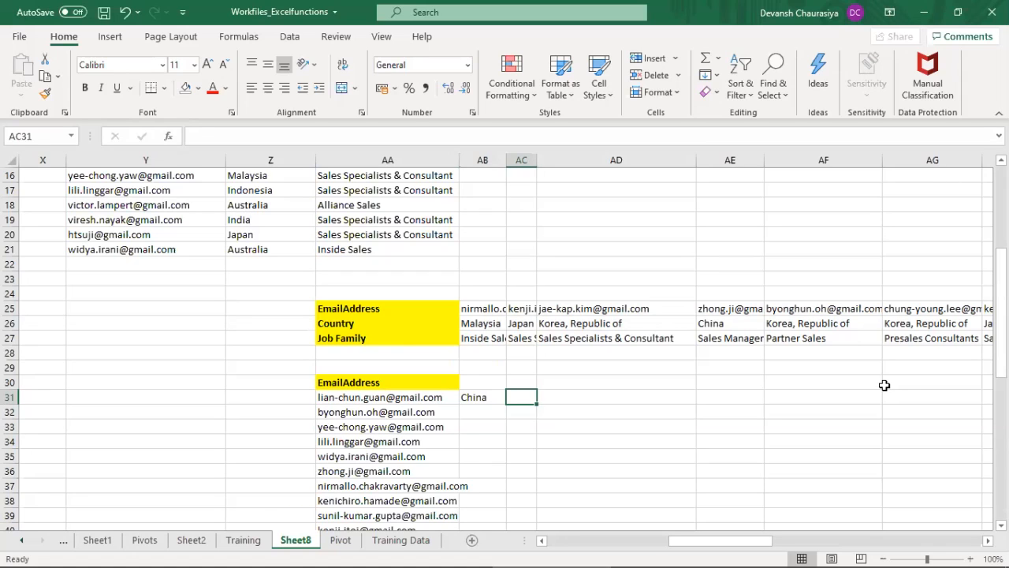
{"action": "type", "text": "=hoo"}
{"action": "key", "text": "BackSpace"}
{"action": "key", "text": "BackSpace"}
{"action": "type", "text": "look"}
{"action": "key", "text": "Tab"}
{"action": "key", "text": "Left"}
{"action": "key", "text": "Left"}
Step: Set the table array of the HLOOKUP in AC31 to the absolute range $AB$25:$AU$27
{"action": "key", "text": "Left"}
{"action": "key", "text": "Right"}
{"action": "type", "text": ","}
{"action": "key", "text": "Up"}
{"action": "key", "text": "Up"}
{"action": "key", "text": "Up"}
{"action": "key", "text": "Up"}
{"action": "key", "text": "Up"}
{"action": "key", "text": "Up"}
{"action": "key", "text": "Left"}
{"action": "key", "text": "shift+Down"}
{"action": "key", "text": "shift+Down"}
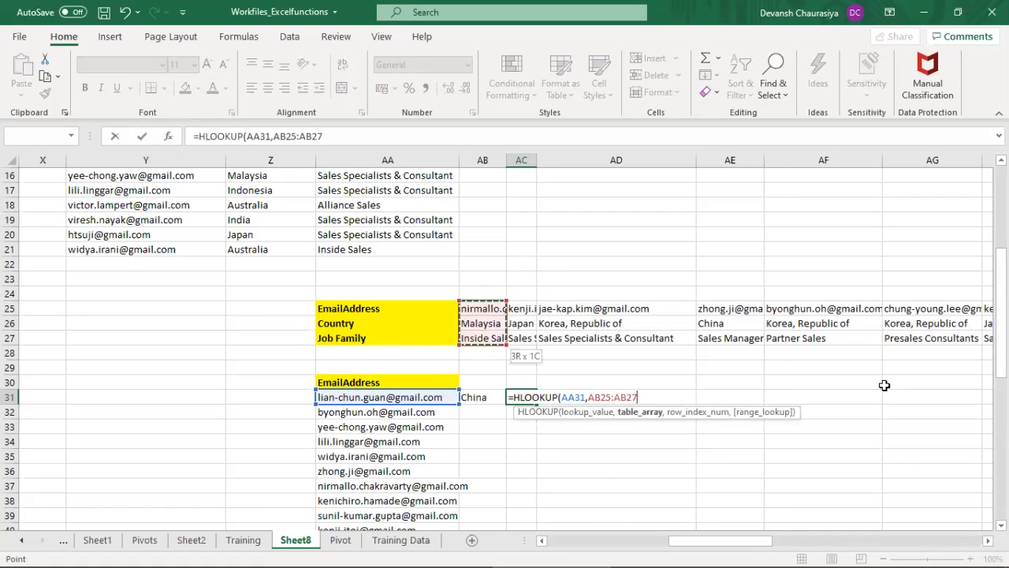
{"action": "key", "text": "ctrl+shift+Right"}
{"action": "key", "text": "F4"}
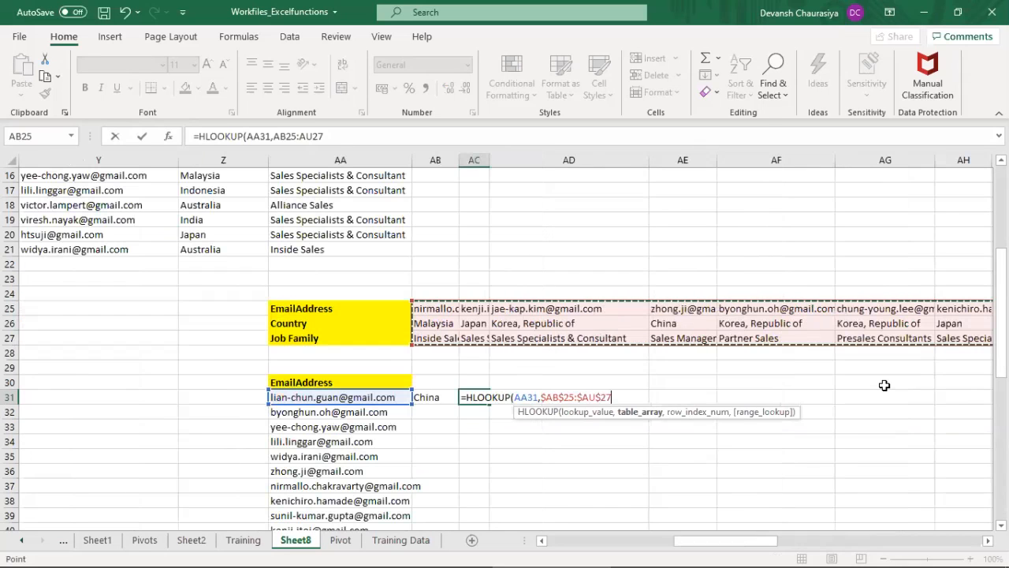
{"action": "type", "text": ","}
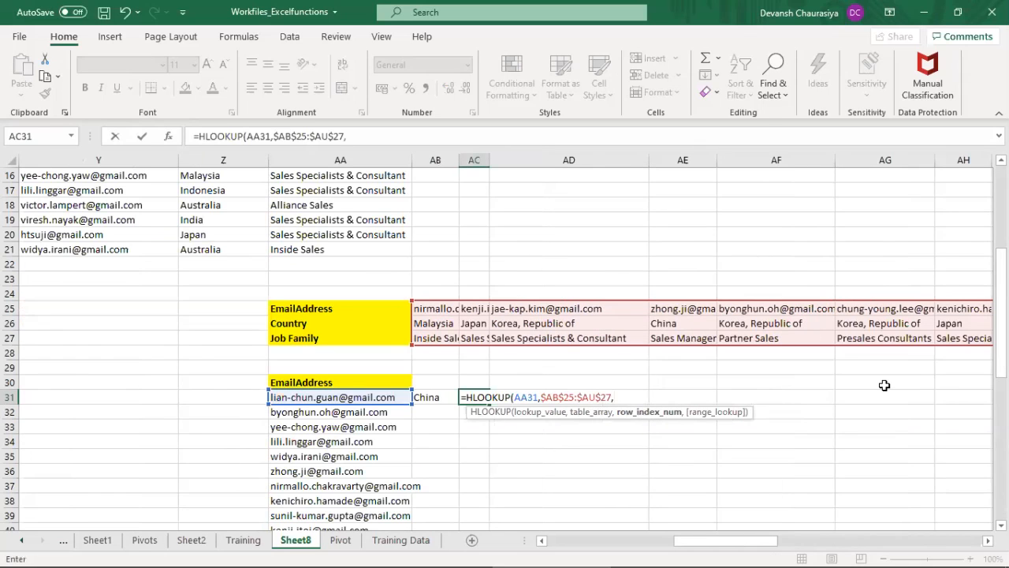
{"action": "type", "text": "3,"}
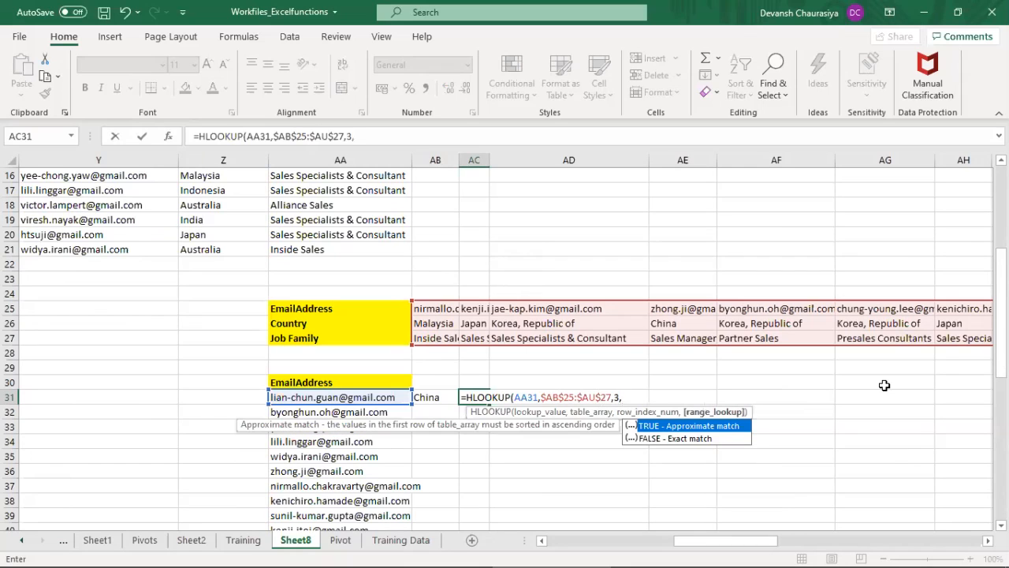
Step: Complete the HLOOKUP in AC31 with row index 3 and FALSE for an exact match
{"action": "key", "text": "Down"}
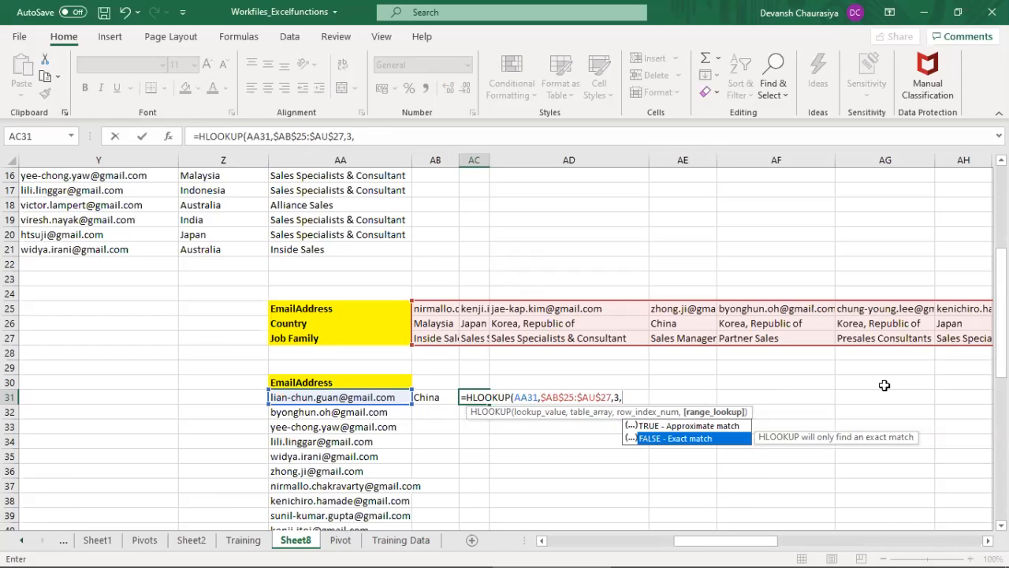
{"action": "key", "text": "Tab"}
{"action": "type", "text": ")"}
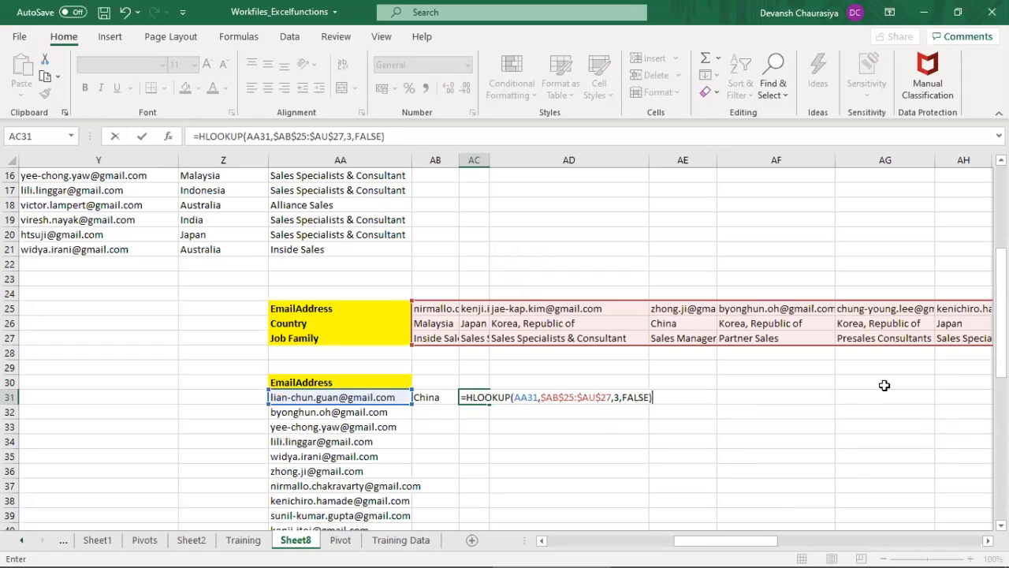
{"action": "key", "text": "Return"}
Step: Find the email address from AA31 in the transposed table and select its column of details for comparison with the lookup results
{"action": "key", "text": "Left"}
{"action": "key", "text": "Left"}
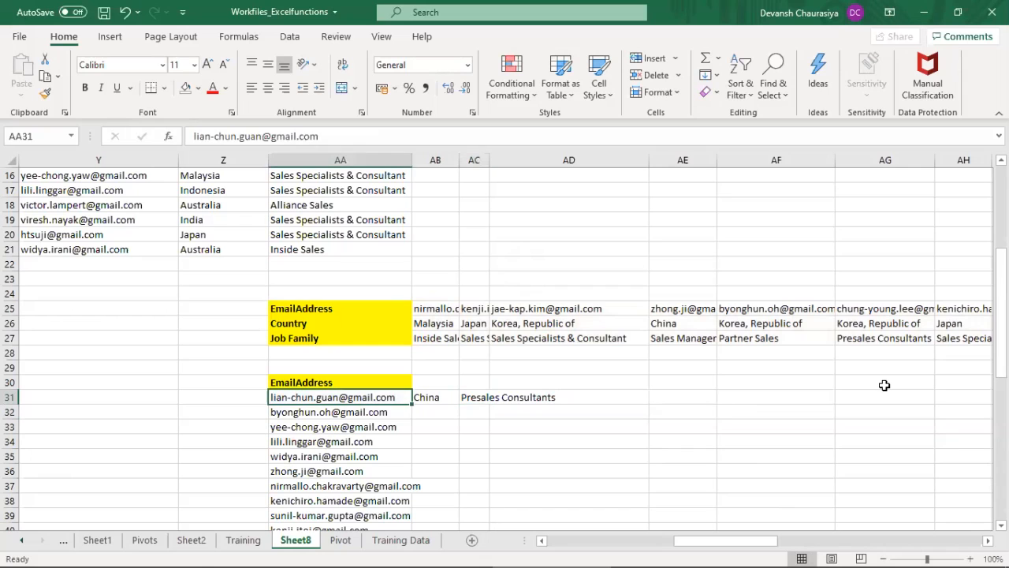
{"action": "key", "text": "ctrl+c"}
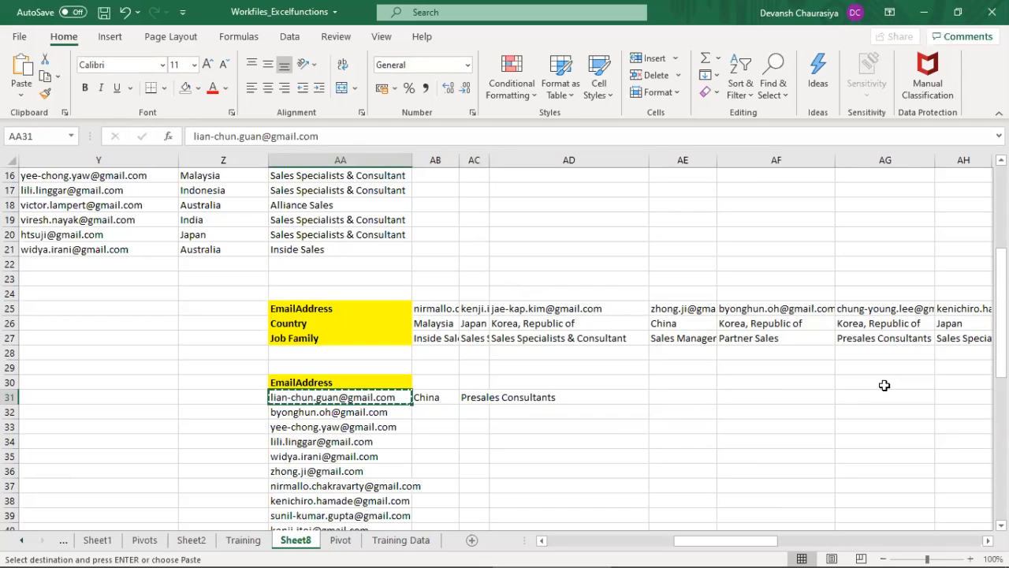
{"action": "key", "text": "ctrl+f"}
{"action": "key", "text": "ctrl+v"}
{"action": "key", "text": "Return"}
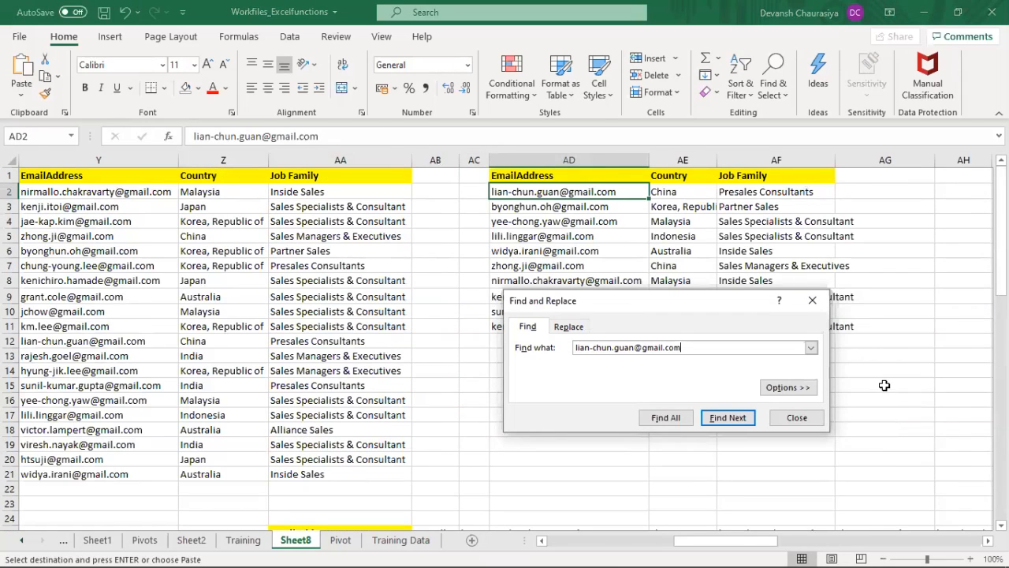
{"action": "key", "text": "Return"}
{"action": "key", "text": "Return"}
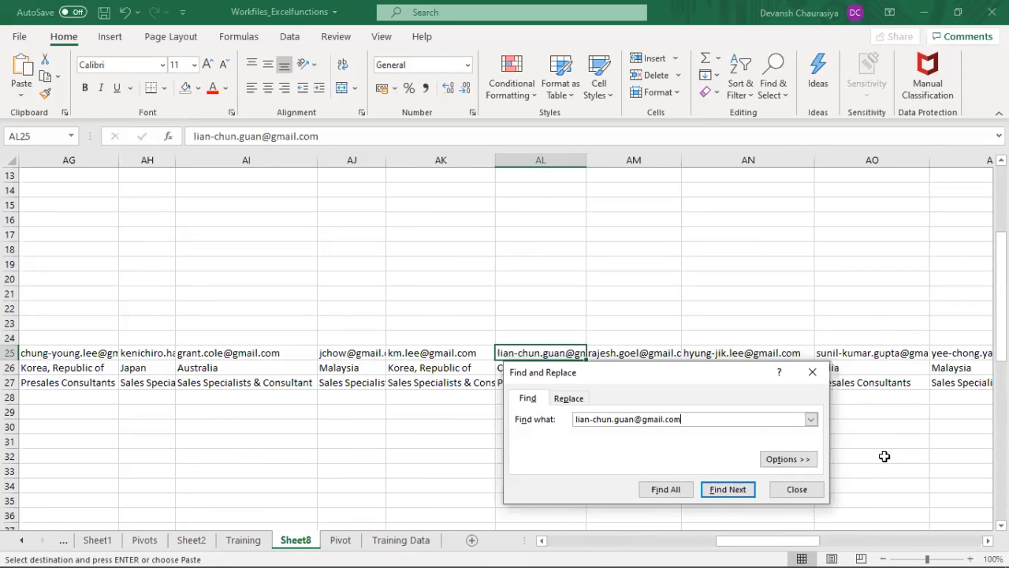
{"action": "key", "text": "Escape"}
{"action": "key", "text": "shift+Down"}
{"action": "key", "text": "shift+Down"}
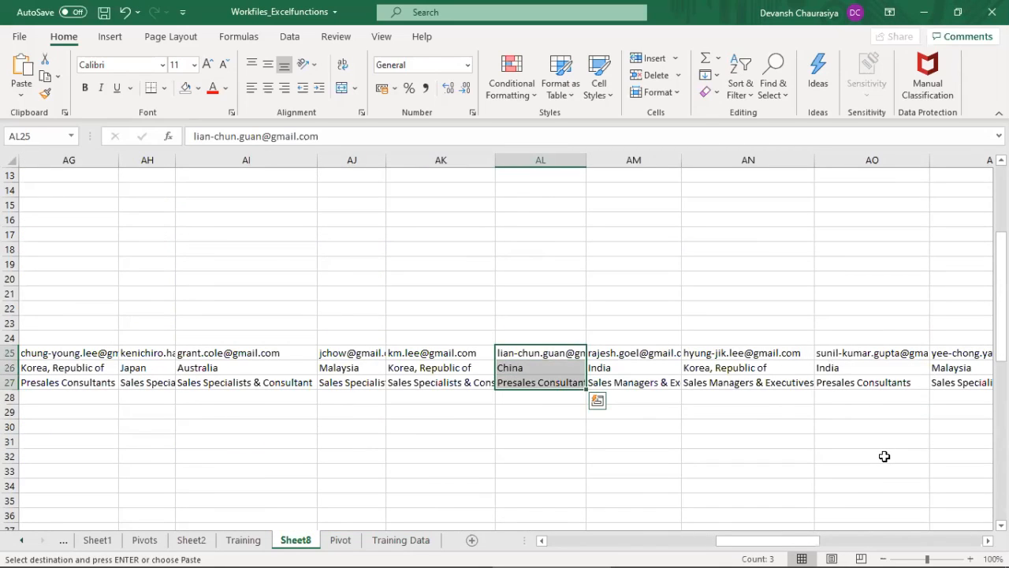
Step: Fill the HLOOKUP formulas in AB31:AC31 down to row 40 for the remaining email addresses
{"action": "key", "text": "Down"}
{"action": "key", "text": "Down"}
{"action": "key", "text": "Down"}
{"action": "key", "text": "Down"}
{"action": "key", "text": "Down"}
{"action": "key", "text": "ctrl+Left"}
{"action": "key", "text": "Down"}
{"action": "key", "text": "Right"}
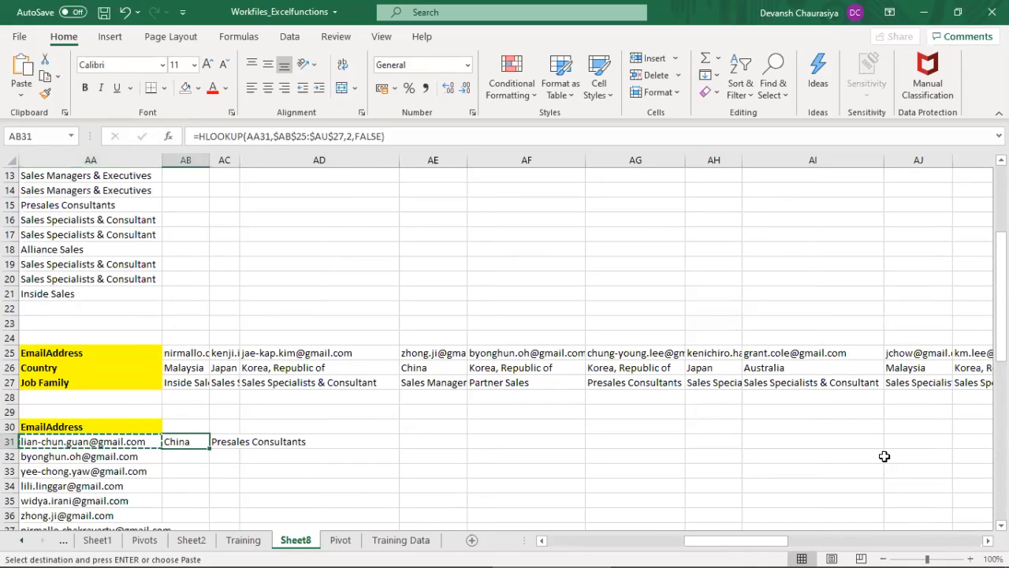
{"action": "key", "text": "shift+Right"}
{"action": "key", "text": "shift+Right"}
{"action": "key", "text": "shift+Down"}
{"action": "key", "text": "shift+Down"}
{"action": "key", "text": "shift+Down"}
{"action": "key", "text": "shift+Down"}
{"action": "key", "text": "shift+Down"}
{"action": "key", "text": "shift+Down"}
{"action": "key", "text": "shift+Down"}
{"action": "key", "text": "shift+Down"}
{"action": "key", "text": "shift+Down"}
{"action": "key", "text": "shift+Down"}
{"action": "key", "text": "shift+Down"}
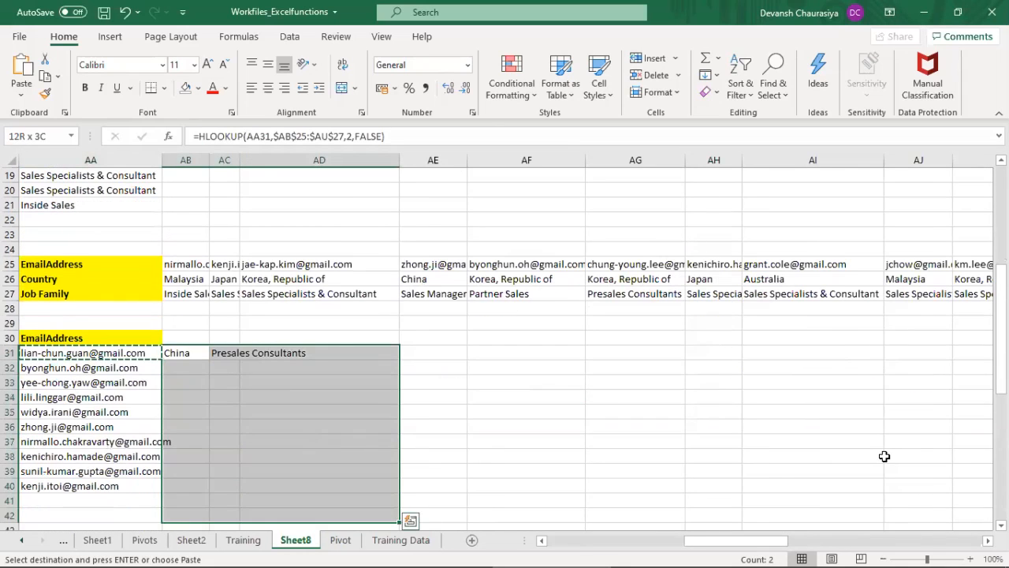
{"action": "key", "text": "Return"}
Step: Check the cell references of the filled HLOOKUP formula in AB40
{"action": "key", "text": "Down"}
{"action": "key", "text": "Down"}
{"action": "key", "text": "Down"}
{"action": "key", "text": "Down"}
{"action": "key", "text": "Down"}
{"action": "key", "text": "Down"}
{"action": "key", "text": "Down"}
{"action": "key", "text": "Down"}
{"action": "key", "text": "Down"}
{"action": "key", "text": "F2"}
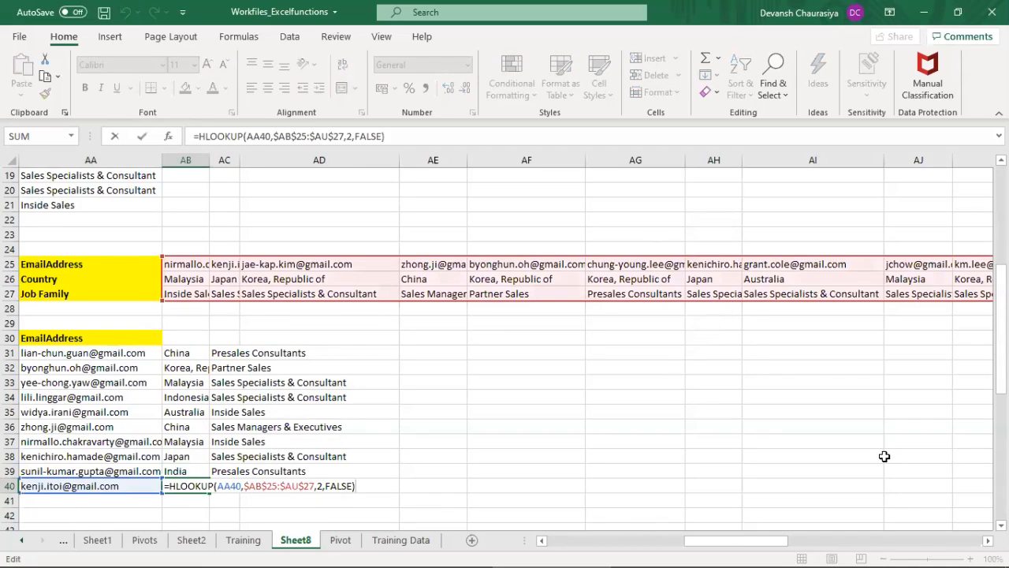
{"action": "key", "text": "Tab"}
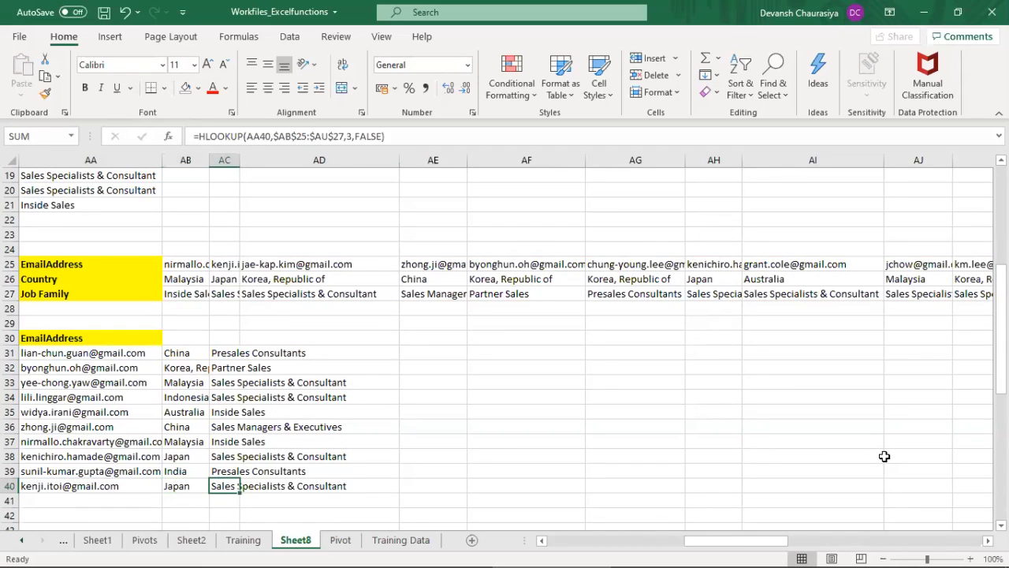
Step: Find the email address from AA40 in the transposed table and select its email, country and job family cells
{"action": "key", "text": "Right"}
{"action": "key", "text": "Left"}
{"action": "key", "text": "Left"}
{"action": "key", "text": "Left"}
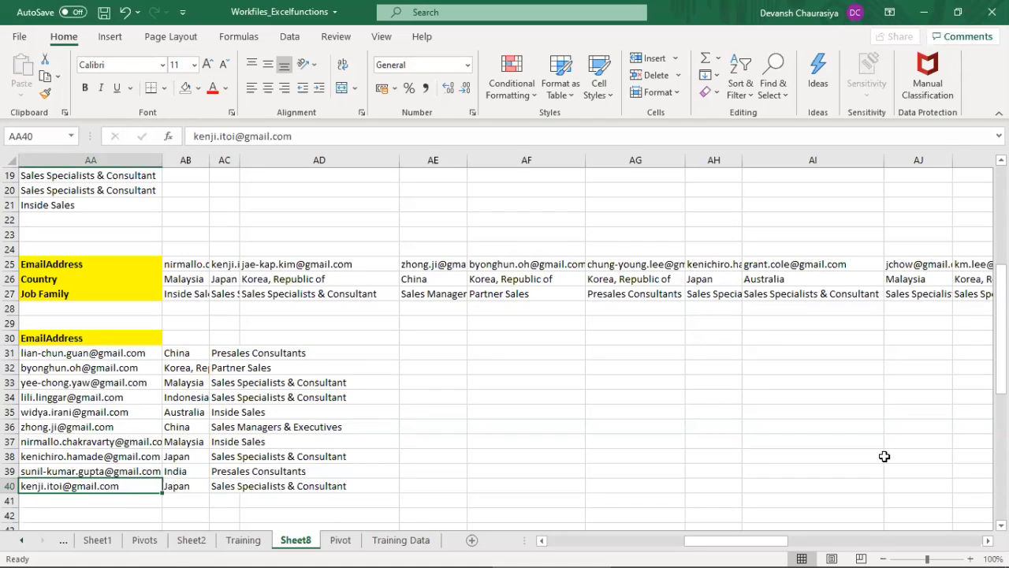
{"action": "key", "text": "ctrl+c"}
{"action": "key", "text": "ctrl+f"}
{"action": "key", "text": "ctrl+v"}
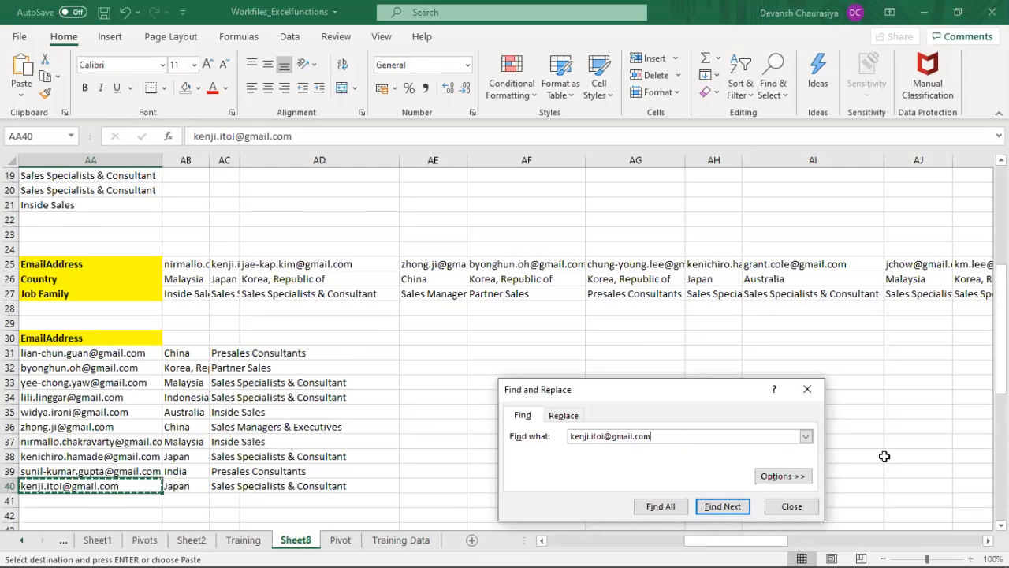
{"action": "key", "text": "Return"}
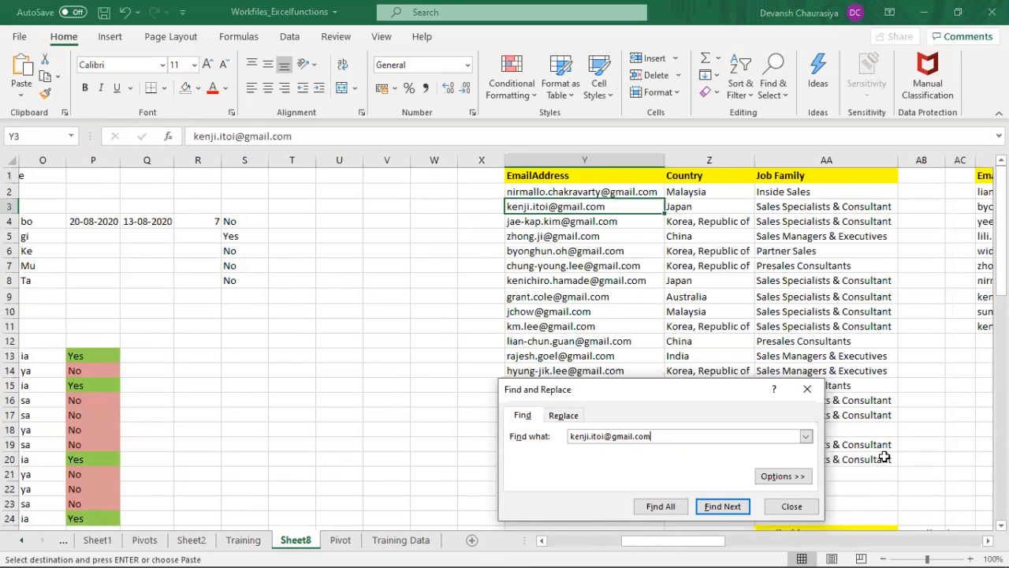
{"action": "key", "text": "Return"}
{"action": "key", "text": "Return"}
{"action": "key", "text": "Escape"}
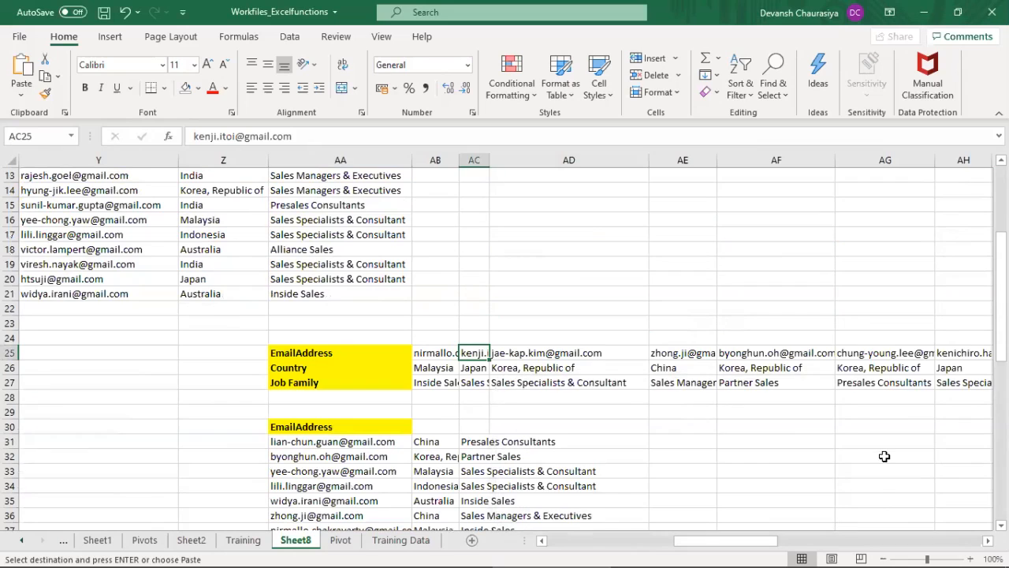
{"action": "key", "text": "shift+Down"}
{"action": "key", "text": "shift+Down"}
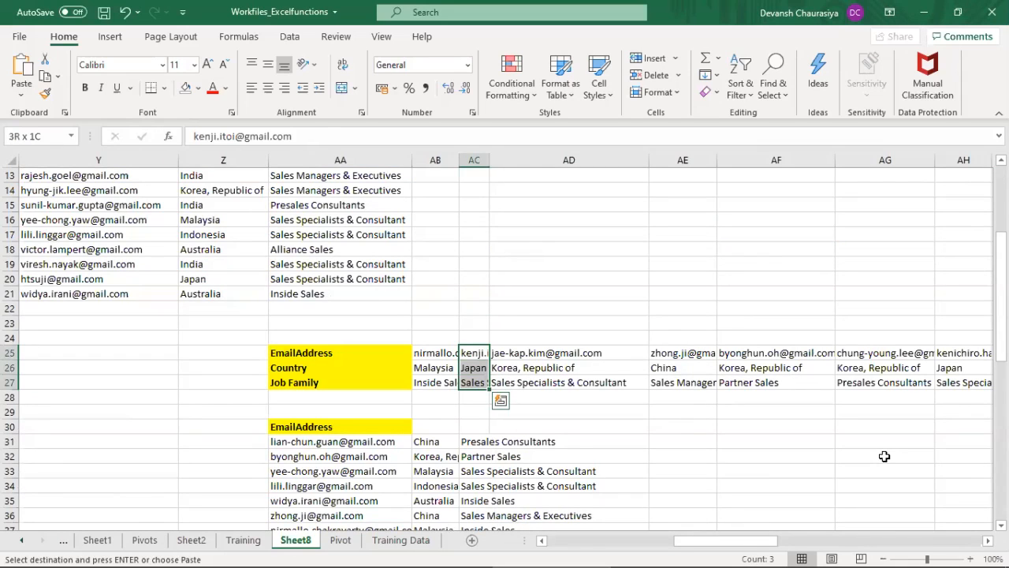
Step: Return to the job family lookup result in AC40 for comparison and clear the copy selection
{"action": "key", "text": "ctrl+Down"}
{"action": "key", "text": "Down"}
{"action": "key", "text": "Down"}
{"action": "key", "text": "Down"}
{"action": "key", "text": "Down"}
{"action": "key", "text": "Down"}
{"action": "key", "text": "Down"}
{"action": "key", "text": "Down"}
{"action": "key", "text": "Down"}
{"action": "key", "text": "Down"}
{"action": "key", "text": "Down"}
{"action": "key", "text": "Down"}
{"action": "key", "text": "Down"}
{"action": "key", "text": "Down"}
{"action": "key", "text": "Down"}
{"action": "key", "text": "Down"}
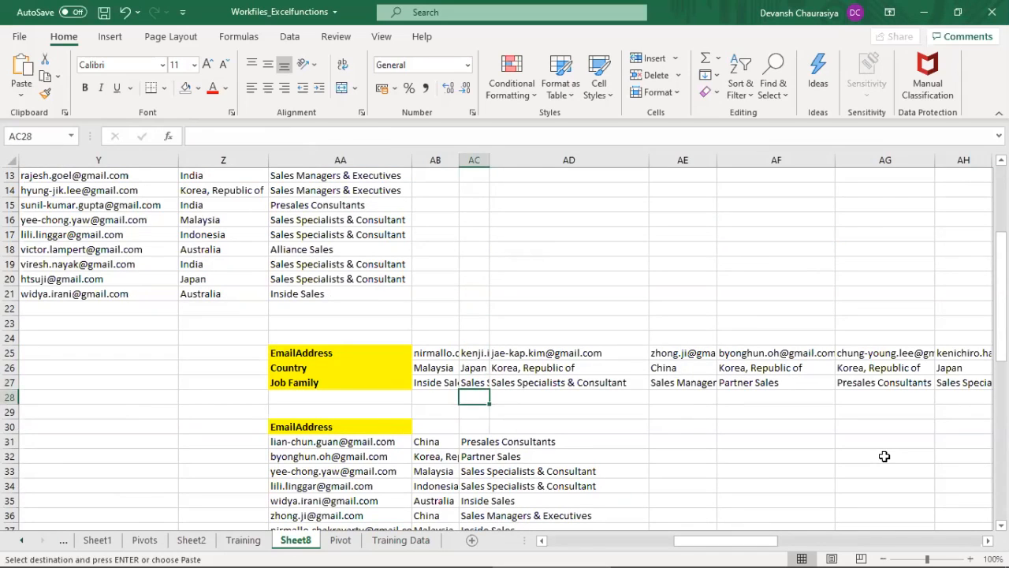
{"action": "key", "text": "Up"}
{"action": "key", "text": "Up"}
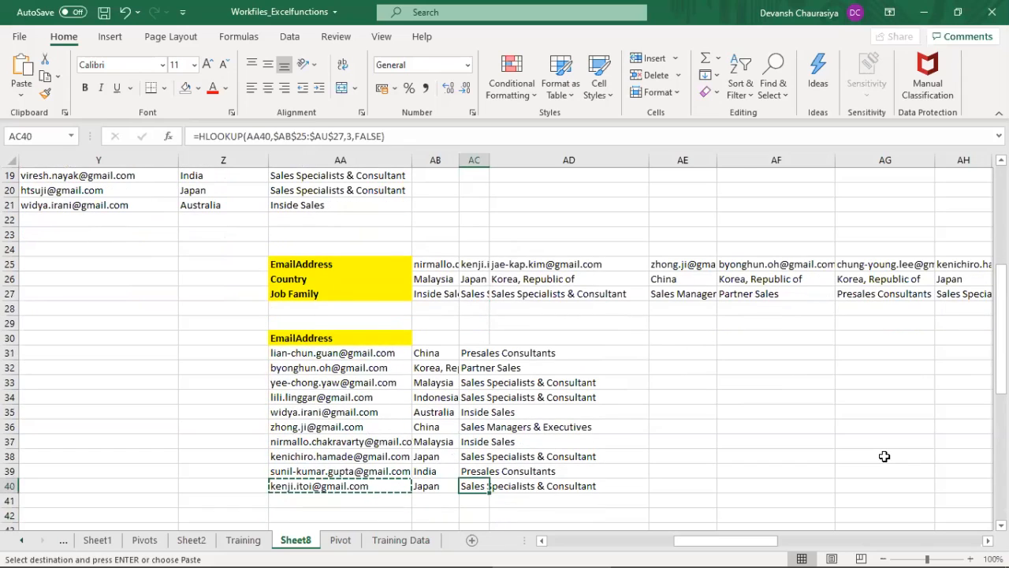
{"action": "key", "text": "Escape"}
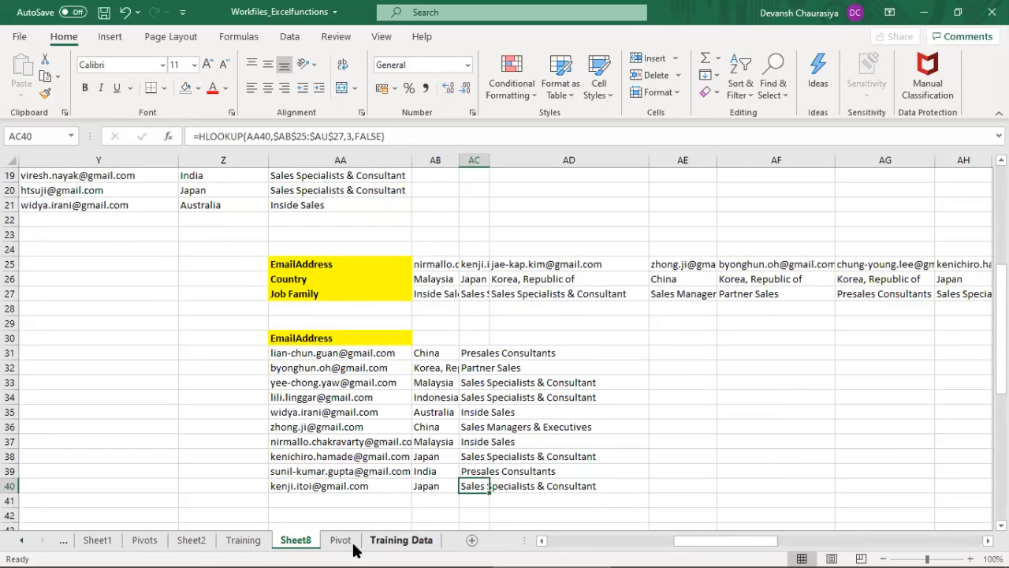
Step: Review the Mathematical Functions topics on the Training sheet, then return to Sheet8
{"action": "left_click", "coordinate": [243, 544]}
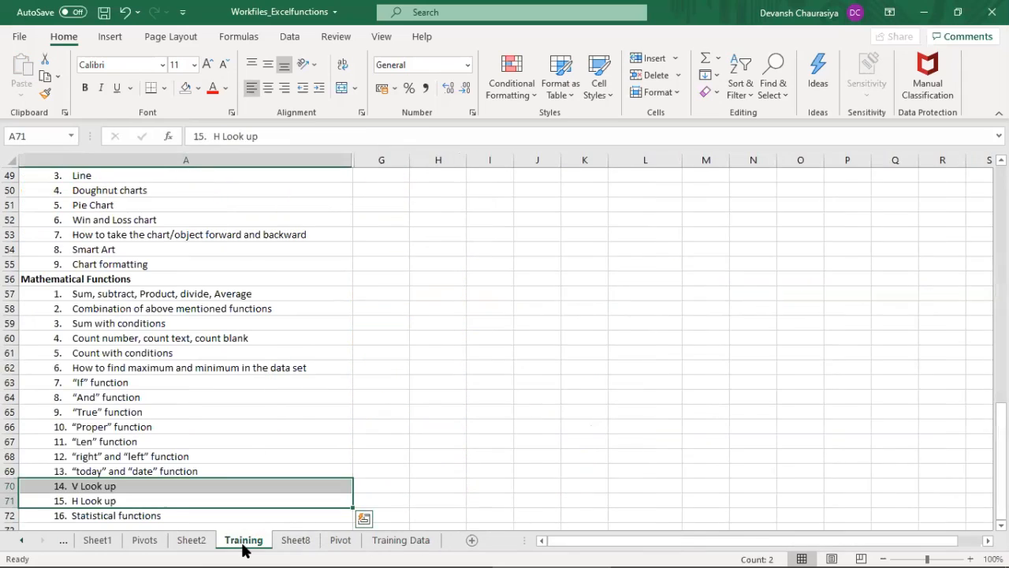
{"action": "left_click", "coordinate": [200, 392]}
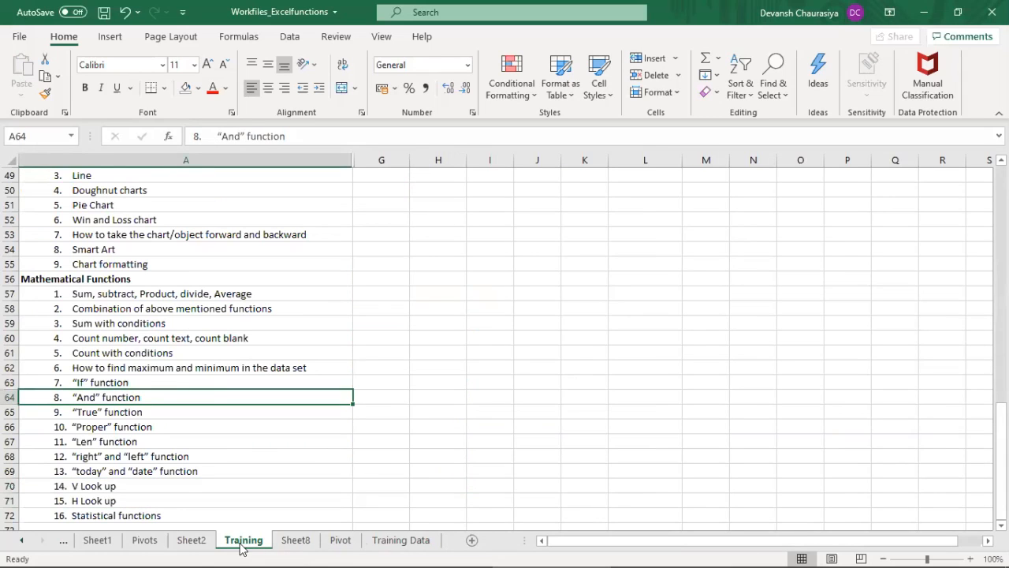
{"action": "left_click", "coordinate": [296, 543]}
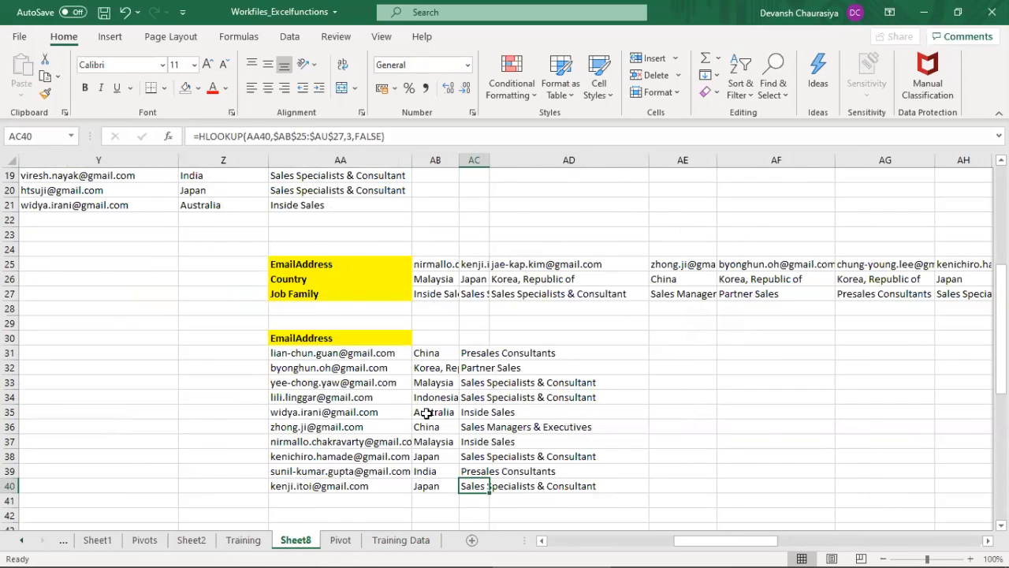
Step: Examine the AND formula in N10 of Sheet8 and the value in M4 that it tests
{"action": "scroll", "coordinate": [425, 411], "scroll_direction": "up", "scroll_amount": 3}
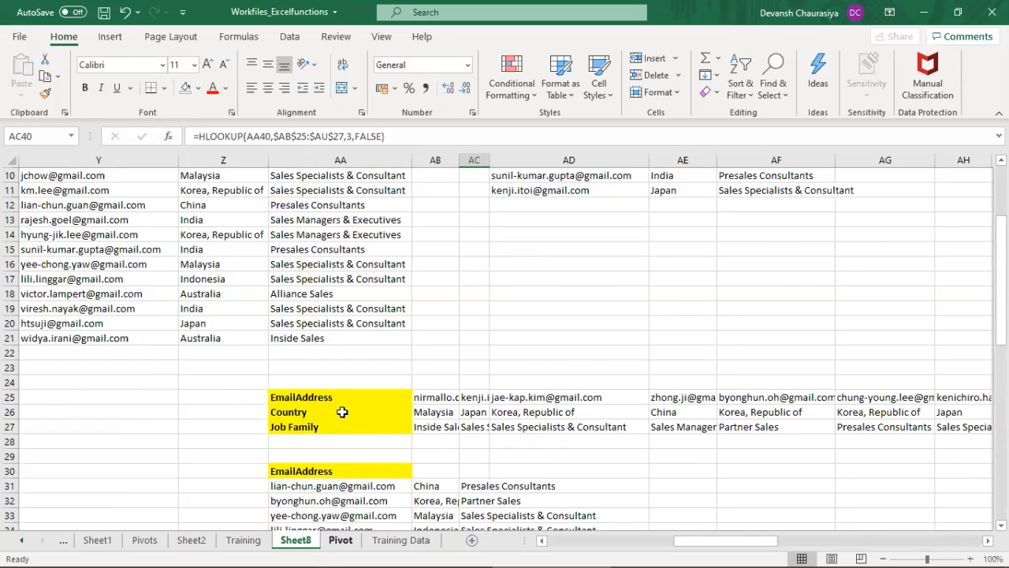
{"action": "scroll", "coordinate": [343, 412], "scroll_direction": "up", "scroll_amount": 3}
{"action": "scroll", "coordinate": [342, 412], "scroll_direction": "down", "scroll_amount": 4}
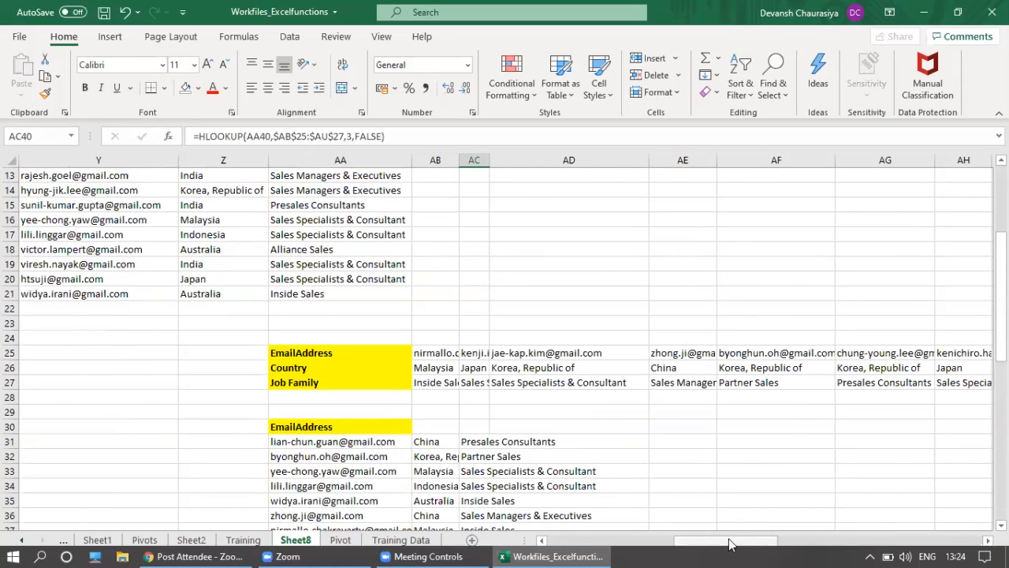
{"action": "left_click_drag", "start_coordinate": [729, 544], "coordinate": [551, 541]}
{"action": "scroll", "coordinate": [599, 437], "scroll_direction": "up", "scroll_amount": 4}
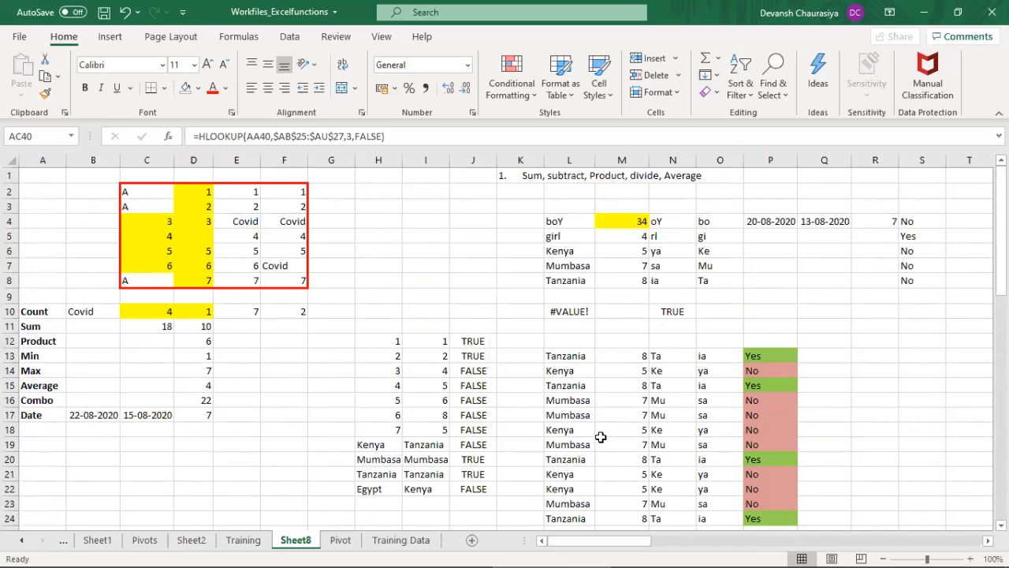
{"action": "left_click", "coordinate": [672, 311]}
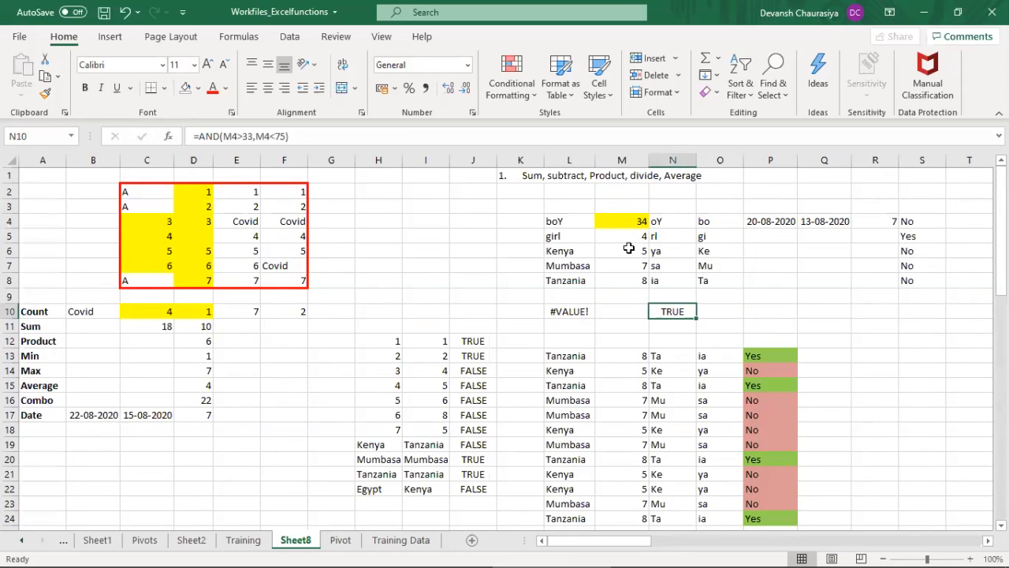
{"action": "left_click", "coordinate": [622, 221]}
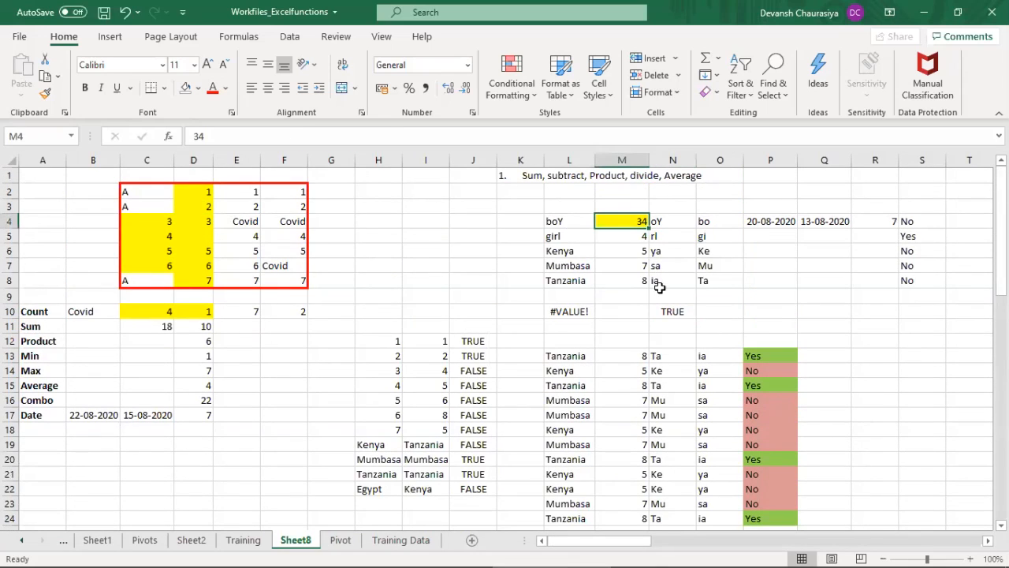
Step: Start an AND formula in O10 with M4>50 as its first condition
{"action": "left_click", "coordinate": [712, 312]}
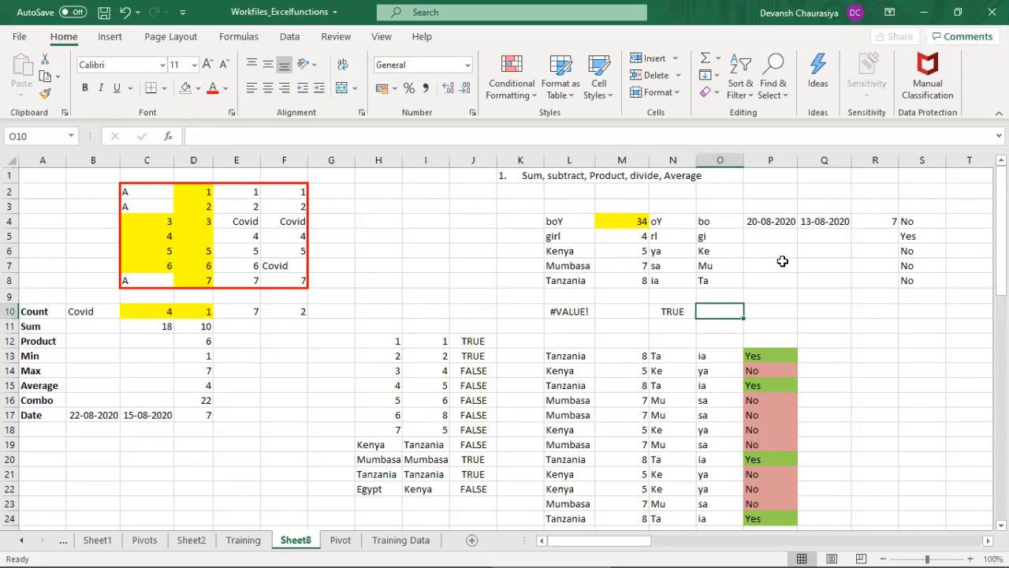
{"action": "type", "text": "=and"}
{"action": "key", "text": "Tab"}
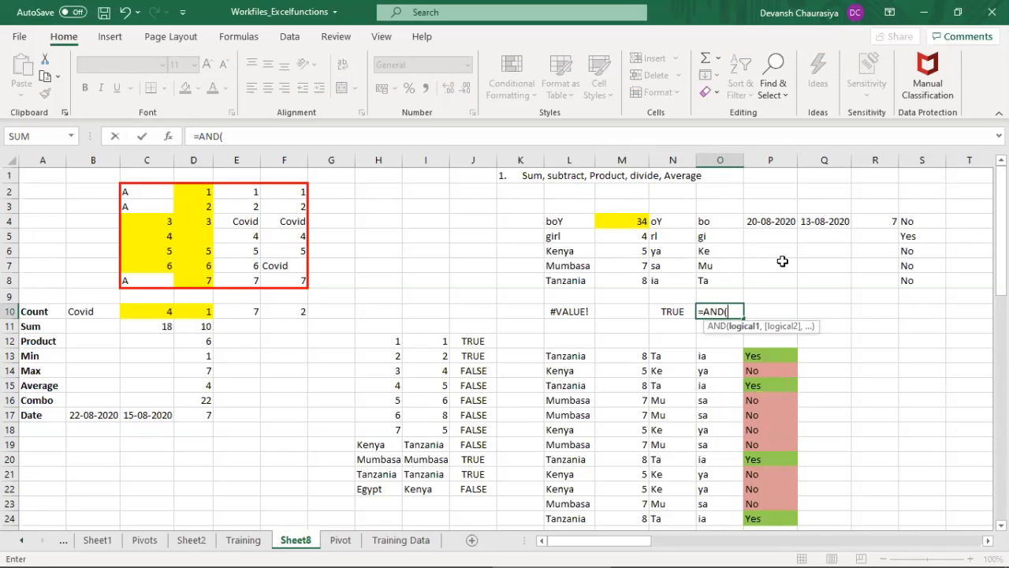
{"action": "key", "text": "Up"}
{"action": "key", "text": "Up"}
{"action": "key", "text": "Up"}
{"action": "key", "text": "Up"}
{"action": "key", "text": "Up"}
{"action": "key", "text": "Up"}
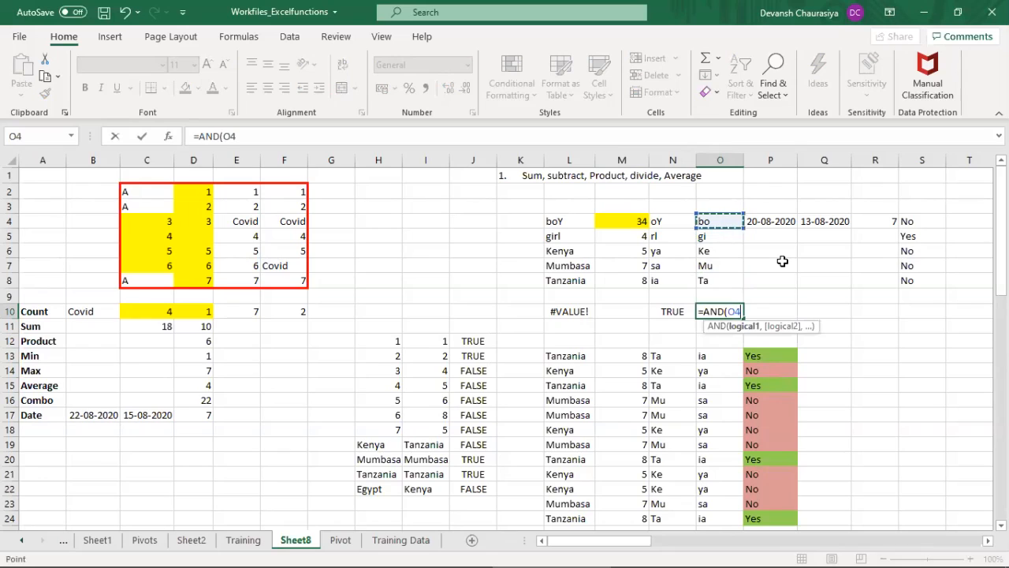
{"action": "key", "text": "Left"}
{"action": "key", "text": "Left"}
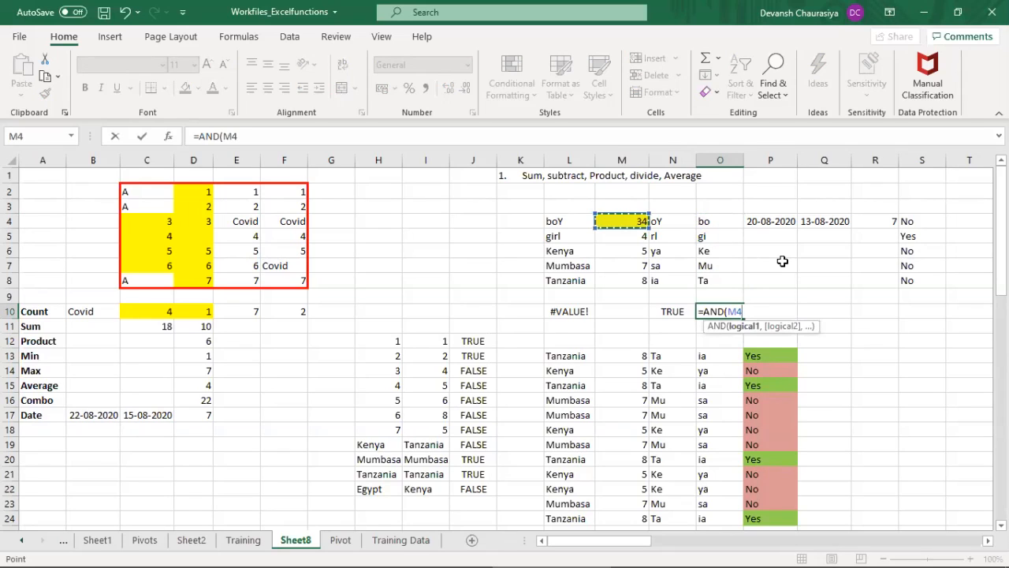
{"action": "type", "text": ">50,"}
Step: Add M4<100 as the second condition and complete the AND formula in O10
{"action": "key", "text": "Up"}
{"action": "key", "text": "Up"}
{"action": "key", "text": "Up"}
{"action": "key", "text": "Up"}
{"action": "key", "text": "Up"}
{"action": "key", "text": "Up"}
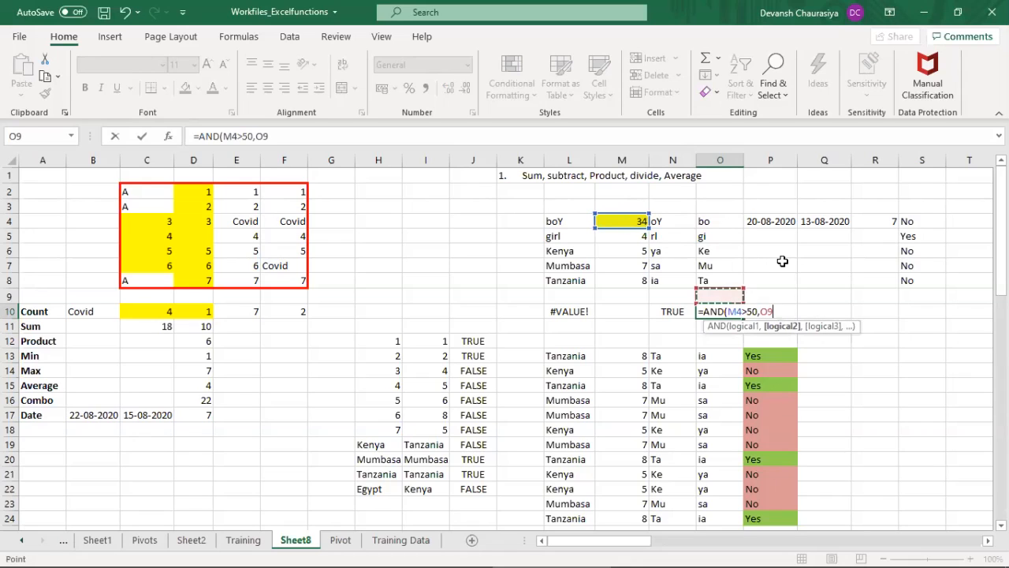
{"action": "key", "text": "Left"}
{"action": "key", "text": "Left"}
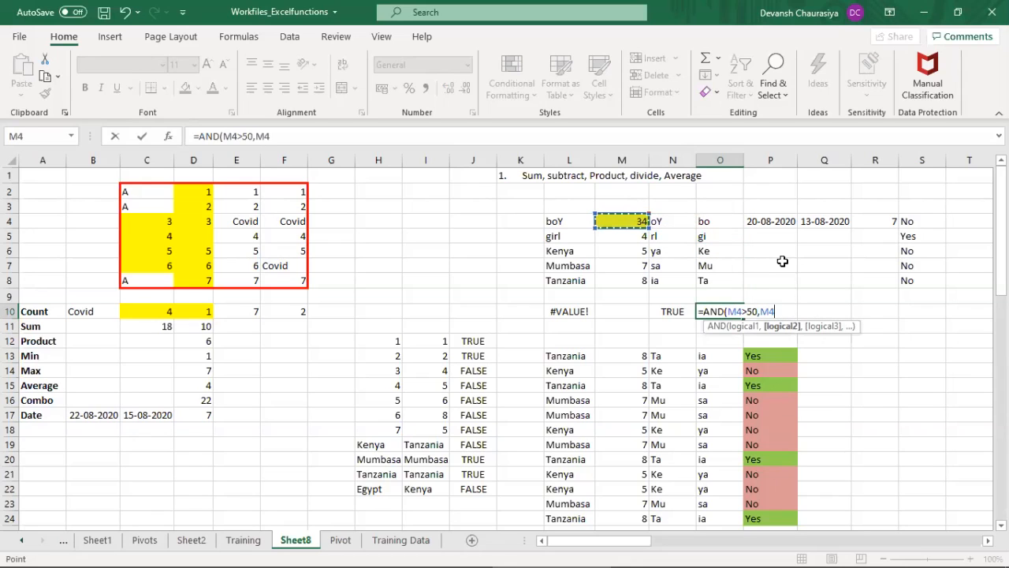
{"action": "type", "text": "<100"}
{"action": "key", "text": "ctrl+Return"}
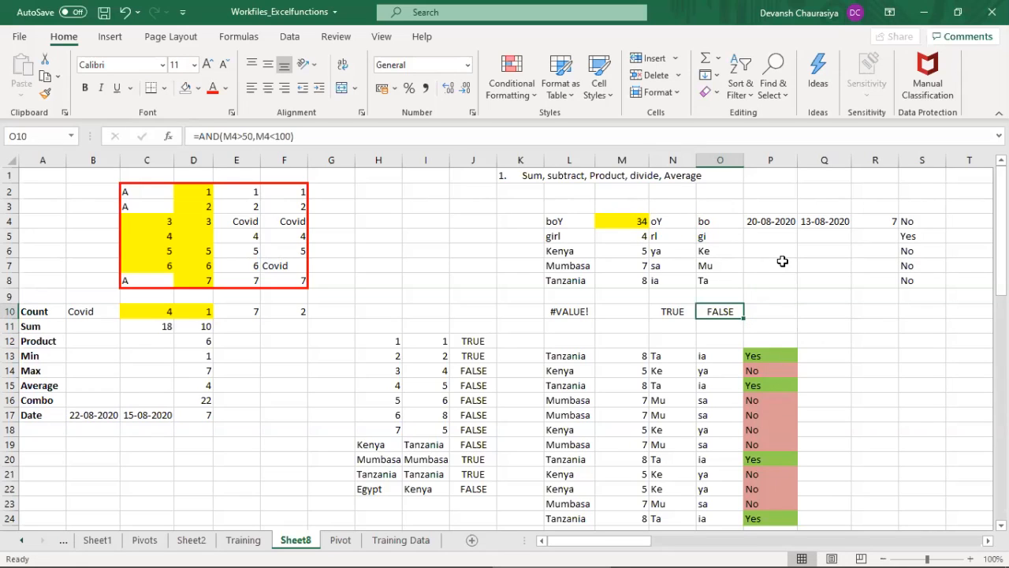
Step: Set the value in M4 to 55 to test the AND formula again
{"action": "key", "text": "Up"}
{"action": "key", "text": "Up"}
{"action": "key", "text": "Up"}
{"action": "key", "text": "Up"}
{"action": "key", "text": "Up"}
{"action": "key", "text": "Left"}
{"action": "key", "text": "Left"}
{"action": "key", "text": "Up"}
{"action": "type", "text": "55"}
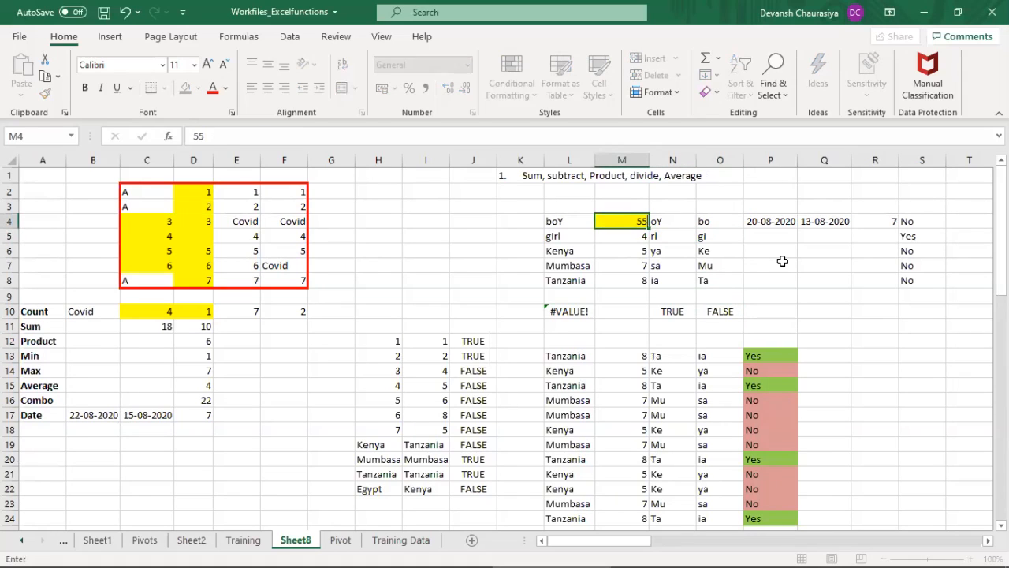
{"action": "key", "text": "Return"}
Step: Examine the AND formula in O10 against the new value in M4, leaving the formula as it is
{"action": "key", "text": "Up"}
{"action": "key", "text": "Right"}
{"action": "key", "text": "Right"}
{"action": "key", "text": "Down"}
{"action": "key", "text": "Down"}
{"action": "key", "text": "Down"}
{"action": "key", "text": "Down"}
{"action": "key", "text": "Down"}
{"action": "key", "text": "Down"}
{"action": "key", "text": "F2"}
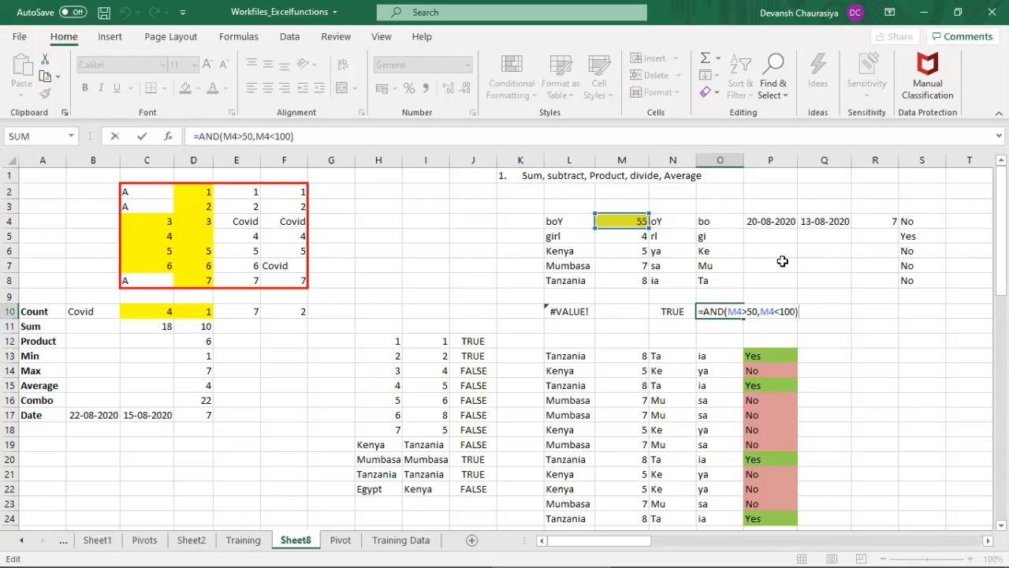
{"action": "key", "text": "Escape"}
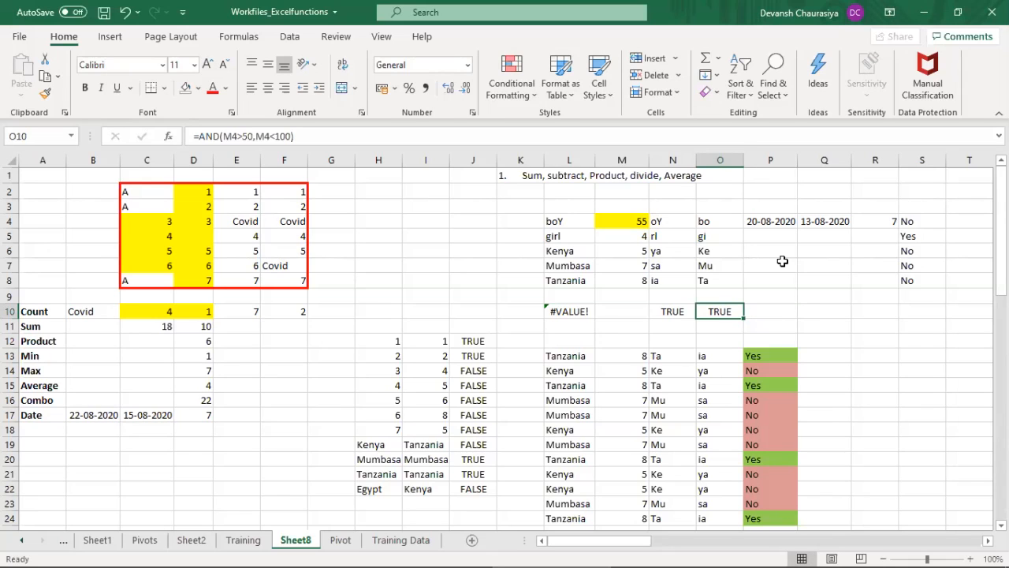
Step: Append a COUNT function to the SUM and AVERAGE formula in the Combo cell D16
{"action": "key", "text": "Left"}
{"action": "key", "text": "Left"}
{"action": "key", "text": "Left"}
{"action": "key", "text": "Left"}
{"action": "key", "text": "Left"}
{"action": "key", "text": "Left"}
{"action": "key", "text": "Left"}
{"action": "key", "text": "Left"}
{"action": "key", "text": "Left"}
{"action": "key", "text": "Left"}
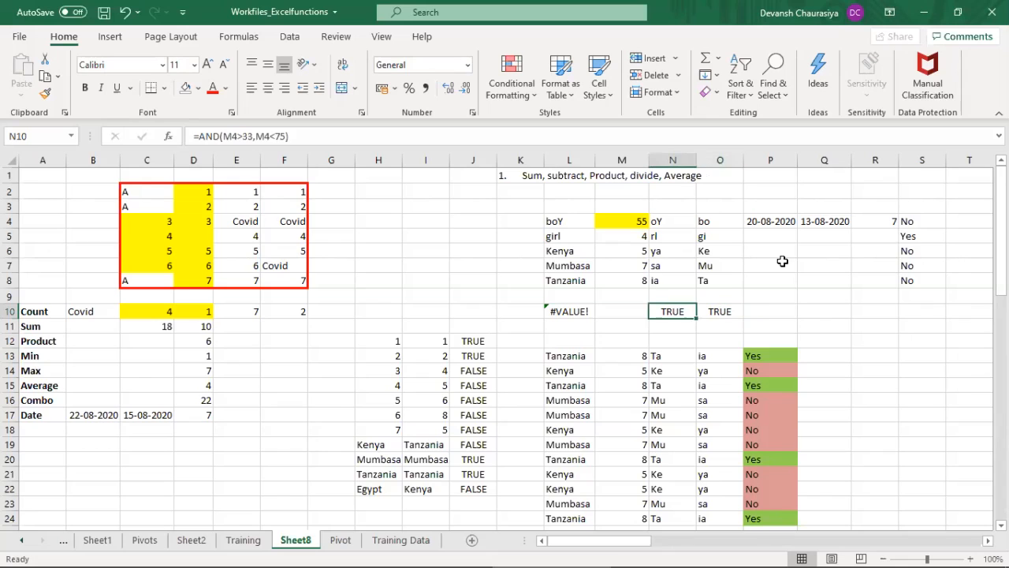
{"action": "key", "text": "Down"}
{"action": "key", "text": "Down"}
{"action": "key", "text": "Down"}
{"action": "key", "text": "Down"}
{"action": "key", "text": "Down"}
{"action": "key", "text": "Down"}
{"action": "key", "text": "Left"}
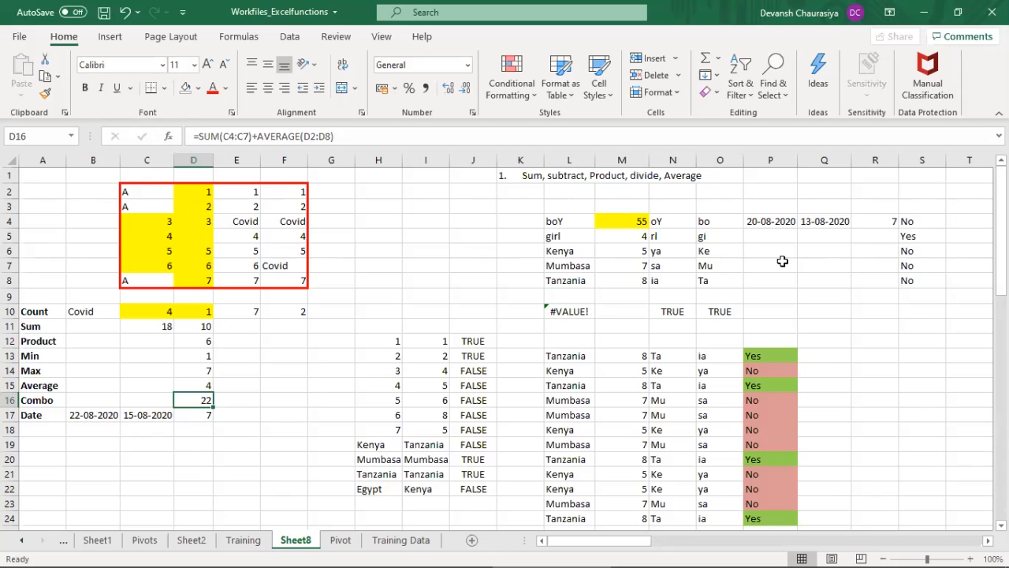
{"action": "key", "text": "F2"}
{"action": "type", "text": "+"}
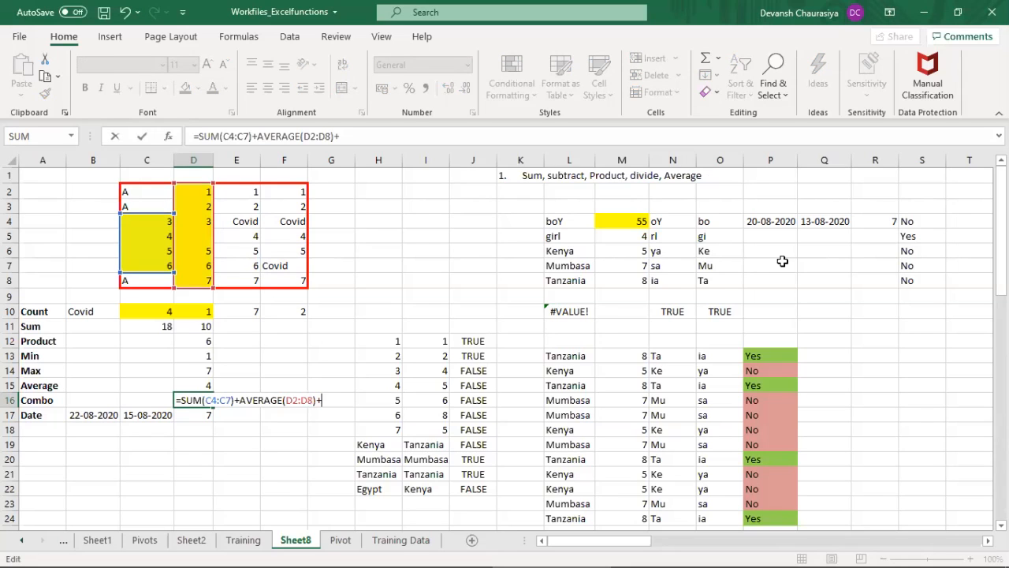
{"action": "type", "text": "coun"}
{"action": "key", "text": "Tab"}
Step: Use E2:E8 as the COUNT range and complete the combined formula in D16
{"action": "key", "text": "Right"}
{"action": "key", "text": "Right"}
{"action": "key", "text": "Right"}
{"action": "key", "text": "Right"}
{"action": "key", "text": "Right"}
{"action": "key", "text": "Right"}
{"action": "key", "text": "Right"}
{"action": "key", "text": "Right"}
{"action": "key", "text": "Right"}
{"action": "key", "text": "Right"}
{"action": "key", "text": "Right"}
{"action": "key", "text": "Right"}
{"action": "key", "text": "Right"}
{"action": "key", "text": "Right"}
{"action": "key", "text": "Right"}
{"action": "key", "text": "Right"}
{"action": "key", "text": "Right"}
{"action": "key", "text": "Right"}
{"action": "key", "text": "Right"}
{"action": "key", "text": "Right"}
{"action": "key", "text": "Right"}
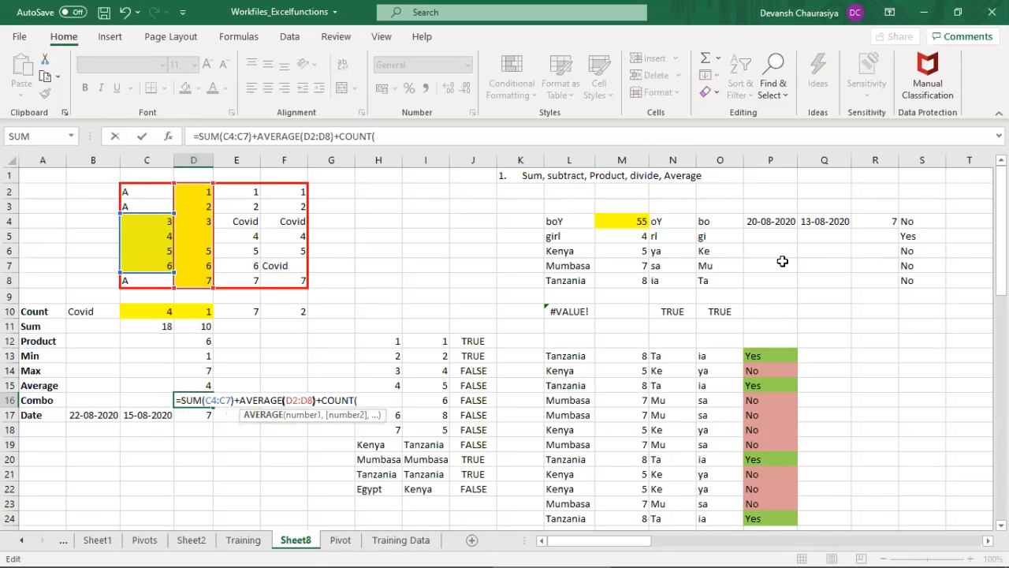
{"action": "left_click_drag", "start_coordinate": [240, 193], "coordinate": [240, 278]}
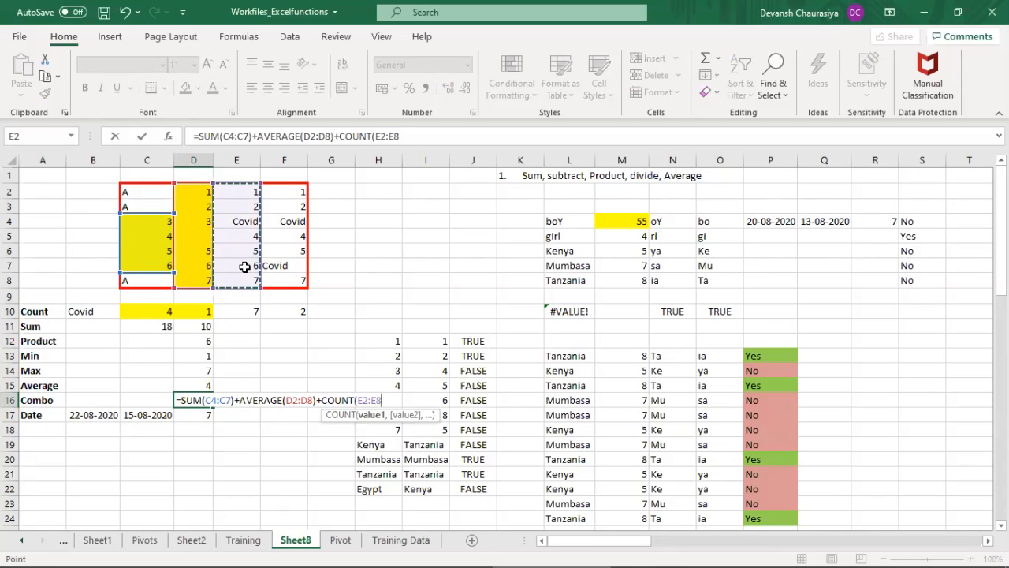
{"action": "key", "text": "Return"}
{"action": "key", "text": "Up"}
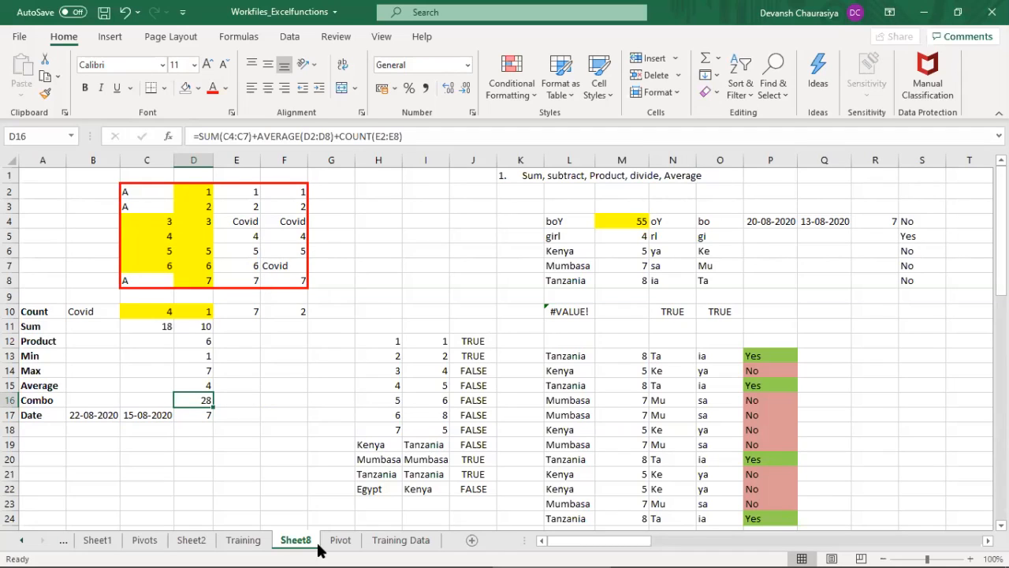
Step: Review the General Excel Management Functions and Table topics on the Training sheet
{"action": "left_click", "coordinate": [243, 540]}
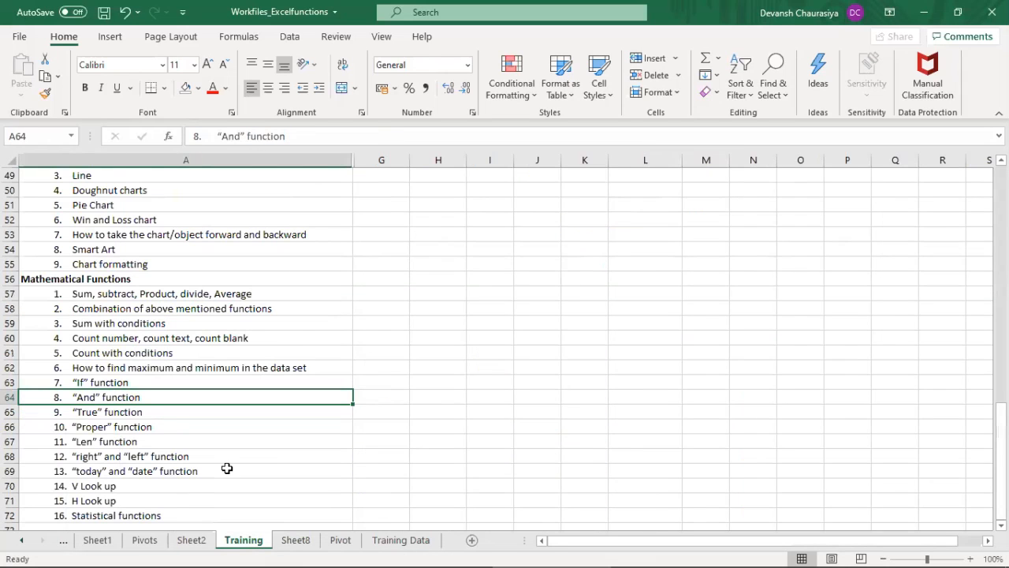
{"action": "scroll", "coordinate": [158, 362], "scroll_direction": "up", "scroll_amount": 7}
{"action": "left_click", "coordinate": [1000, 347]}
{"action": "left_click_drag", "start_coordinate": [1000, 347], "coordinate": [175, 263]}
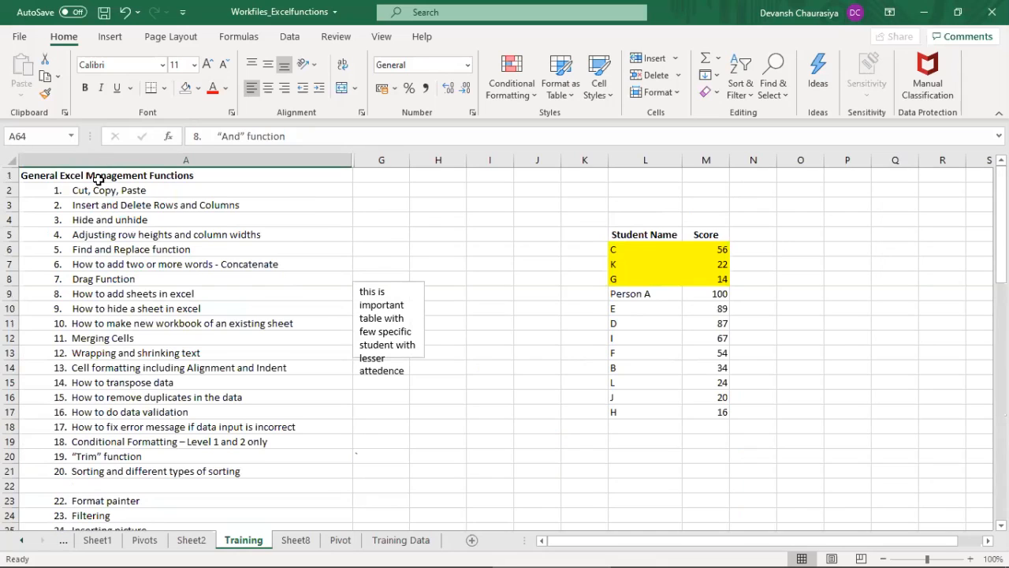
{"action": "left_click_drag", "start_coordinate": [101, 178], "coordinate": [46, 443]}
{"action": "left_click_drag", "start_coordinate": [1000, 272], "coordinate": [971, 436]}
{"action": "left_click_drag", "start_coordinate": [63, 234], "coordinate": [83, 308]}
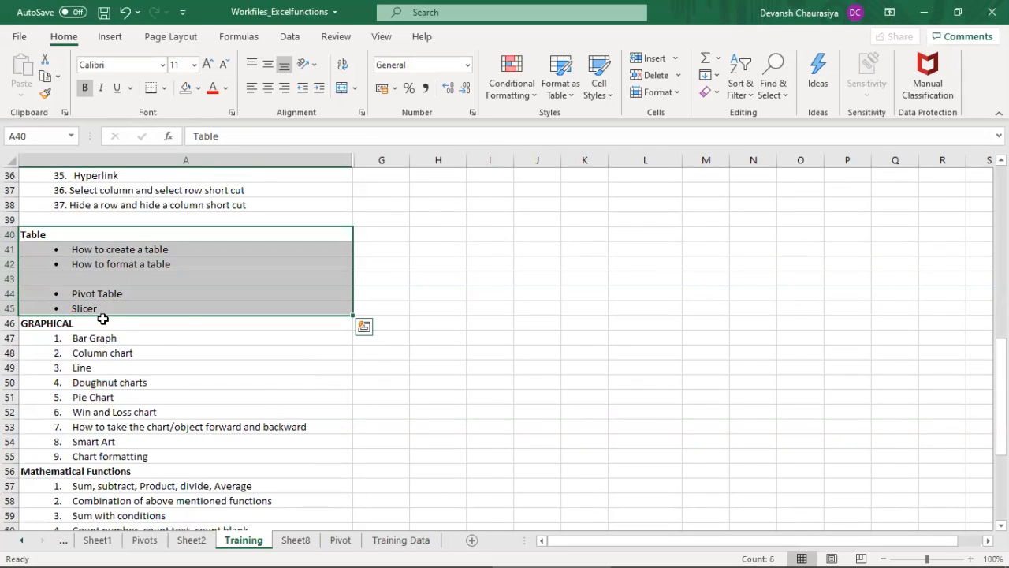
Step: Review the Mathematical Functions and GRAPHICAL topics on the Training sheet, ending at Statistical functions
{"action": "left_click_drag", "start_coordinate": [1001, 370], "coordinate": [1001, 435]}
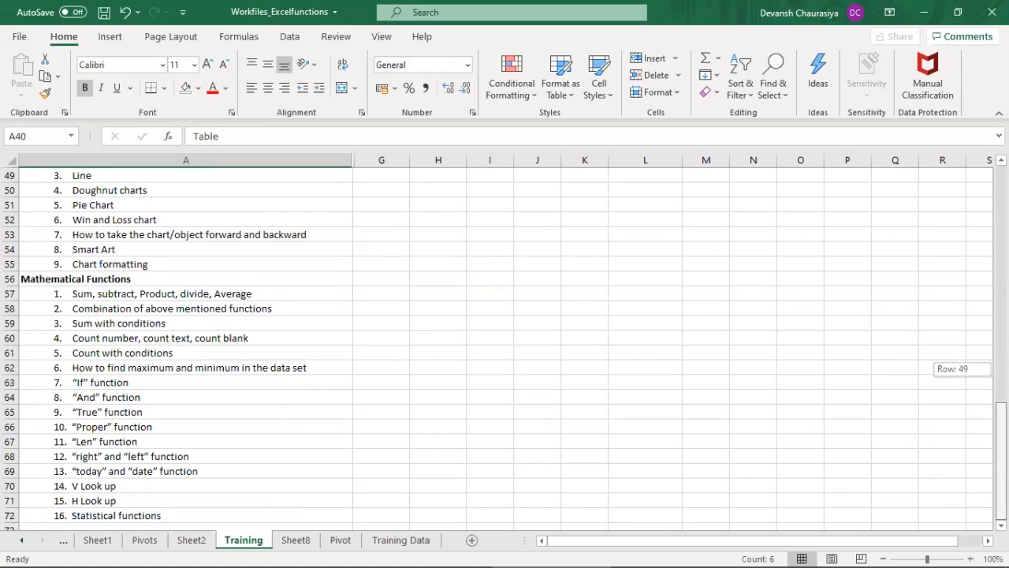
{"action": "left_click_drag", "start_coordinate": [90, 278], "coordinate": [69, 515]}
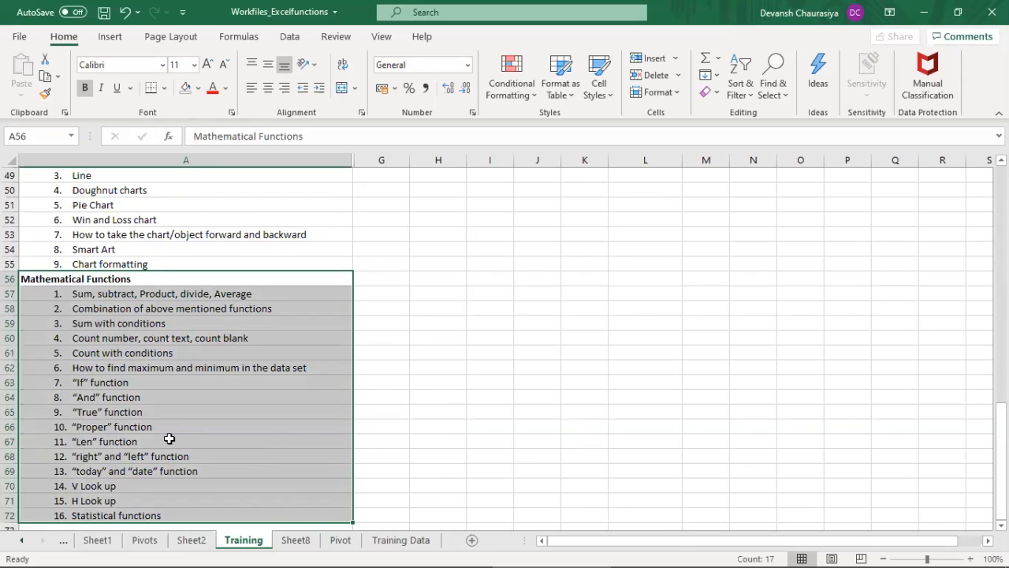
{"action": "left_click_drag", "start_coordinate": [999, 504], "coordinate": [1000, 456]}
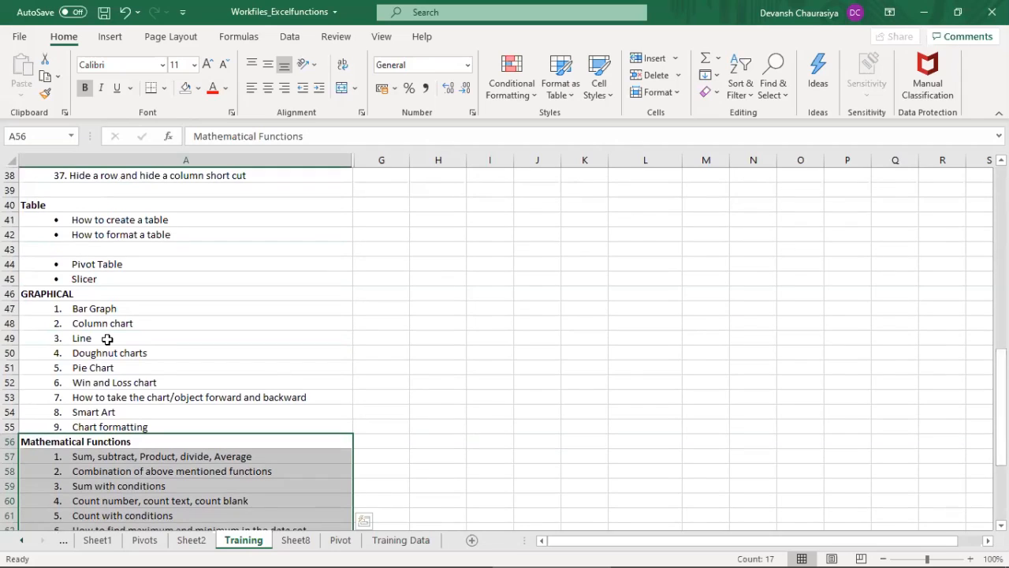
{"action": "left_click", "coordinate": [59, 294]}
{"action": "left_click_drag", "start_coordinate": [59, 293], "coordinate": [89, 423]}
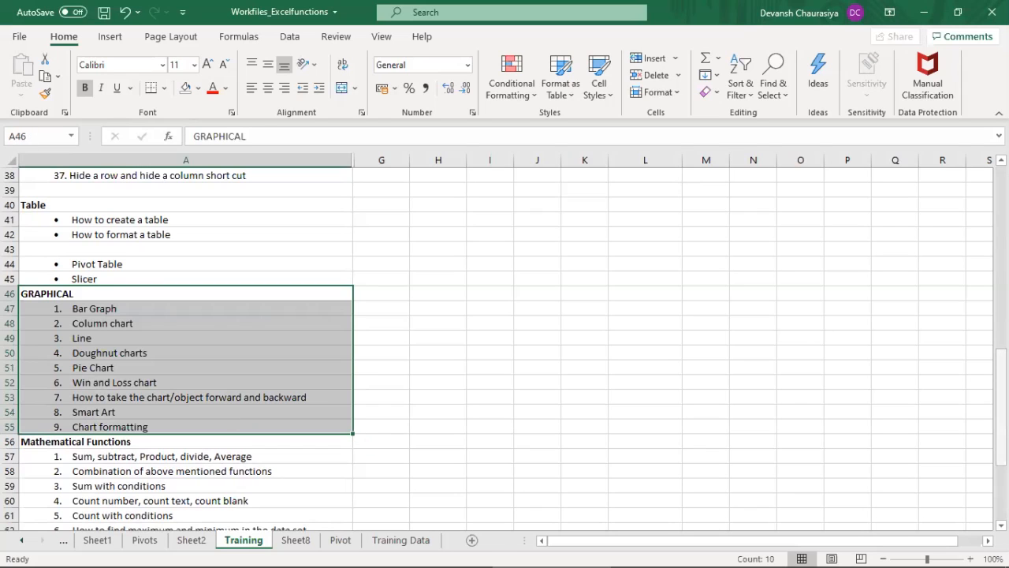
{"action": "left_click_drag", "start_coordinate": [1001, 375], "coordinate": [1001, 429]}
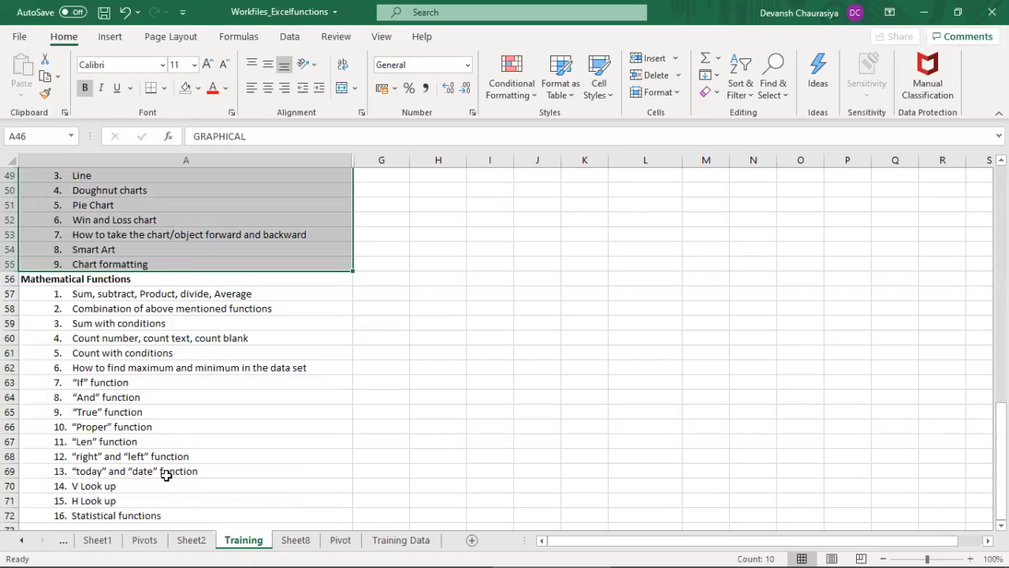
{"action": "left_click", "coordinate": [84, 517]}
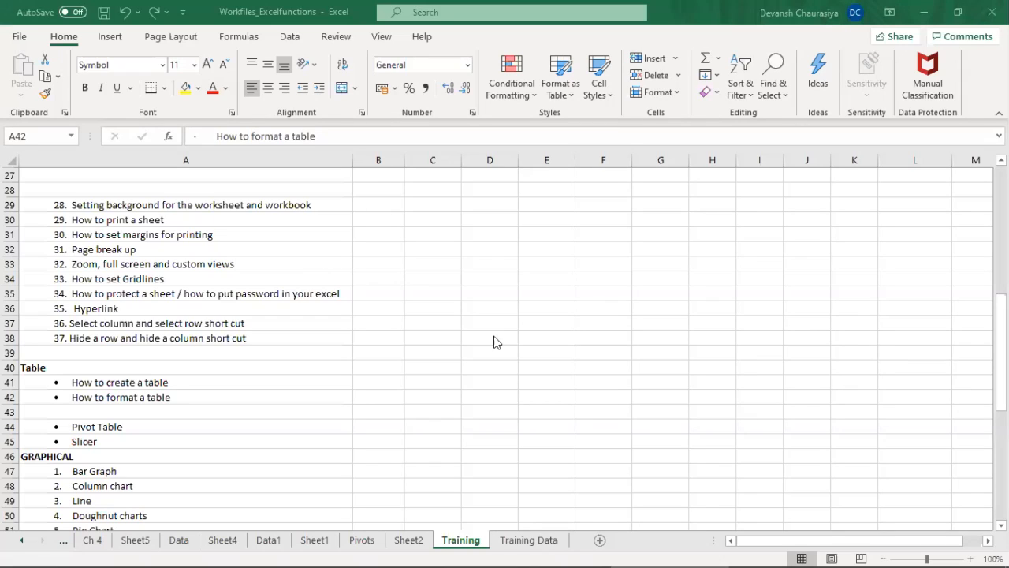
Step: Go back through the Training topic list to the General Excel Management Functions heading in A1
{"action": "left_click", "coordinate": [606, 269]}
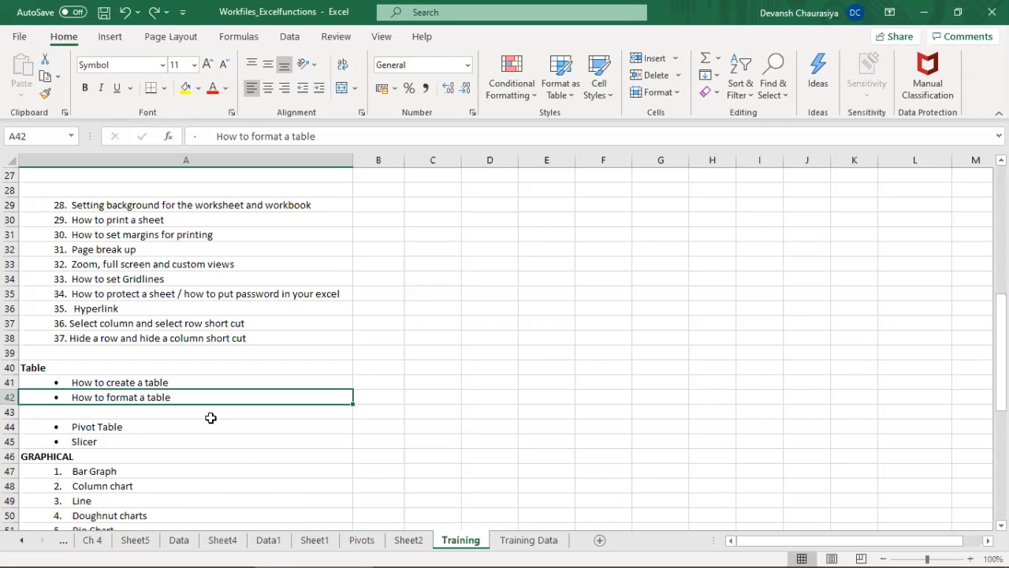
{"action": "key", "text": "Up"}
{"action": "key", "text": "Up"}
{"action": "key", "text": "Up"}
{"action": "key", "text": "Up"}
{"action": "key", "text": "Up"}
{"action": "key", "text": "Up"}
{"action": "key", "text": "Up"}
{"action": "key", "text": "Up"}
{"action": "key", "text": "Up"}
{"action": "key", "text": "Up"}
{"action": "key", "text": "Up"}
{"action": "key", "text": "Up"}
{"action": "key", "text": "Up"}
{"action": "key", "text": "Up"}
{"action": "key", "text": "Up"}
{"action": "key", "text": "Up"}
{"action": "key", "text": "Up"}
{"action": "key", "text": "Up"}
{"action": "key", "text": "Up"}
{"action": "key", "text": "Up"}
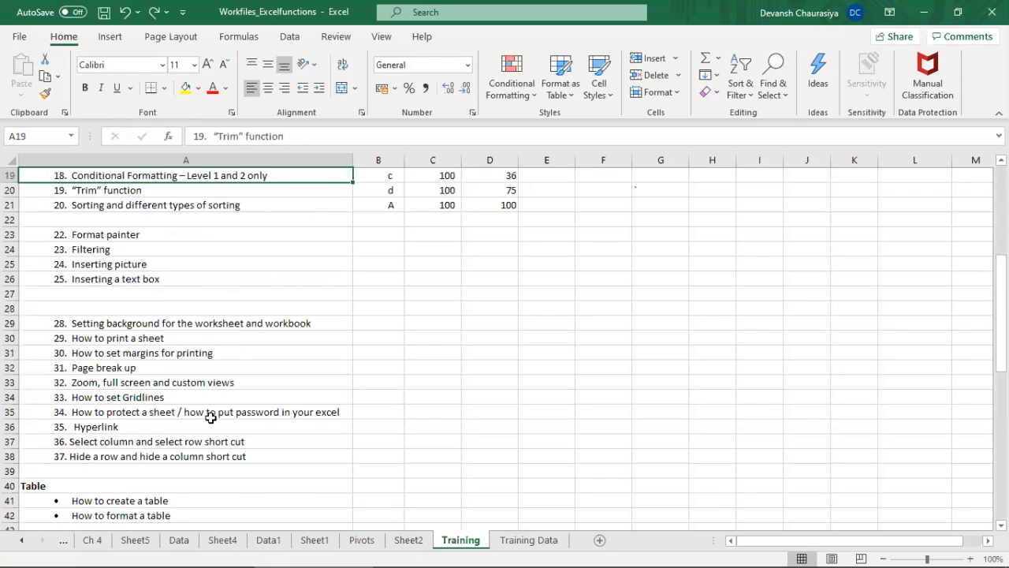
{"action": "key", "text": "Up"}
{"action": "key", "text": "Up"}
{"action": "key", "text": "Up"}
{"action": "key", "text": "Up"}
{"action": "key", "text": "Up"}
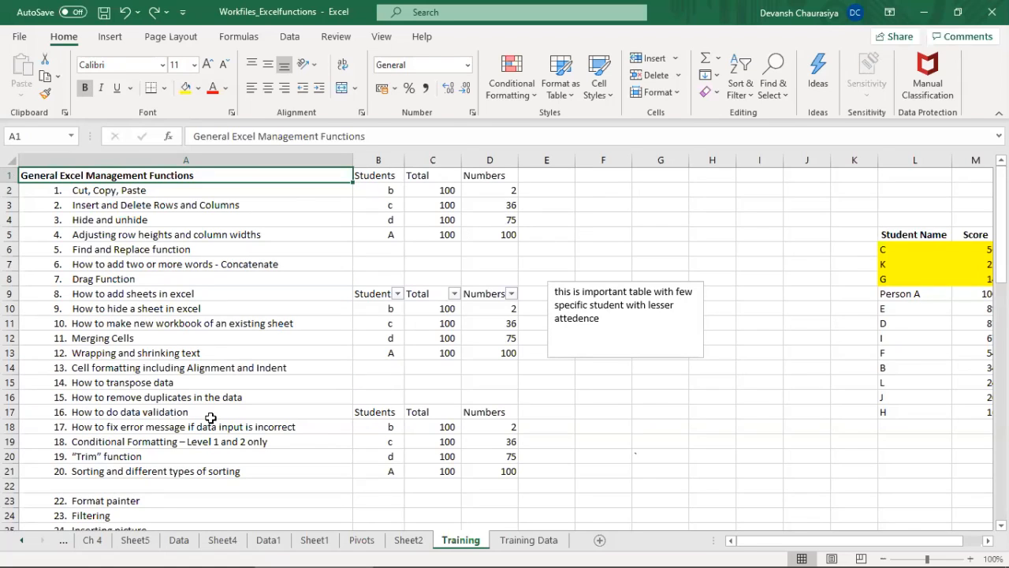
Step: Go through the general management topics in column A down to the Table heading in A40
{"action": "key", "text": "Down"}
{"action": "key", "text": "Down"}
{"action": "key", "text": "Down"}
{"action": "key", "text": "Up"}
{"action": "key", "text": "Up"}
{"action": "key", "text": "Up"}
{"action": "key", "text": "Down"}
{"action": "key", "text": "Down"}
{"action": "key", "text": "Down"}
{"action": "key", "text": "Down"}
{"action": "key", "text": "Down"}
{"action": "key", "text": "Down"}
{"action": "key", "text": "Down"}
{"action": "key", "text": "Down"}
{"action": "key", "text": "Down"}
{"action": "key", "text": "Down"}
{"action": "key", "text": "Down"}
{"action": "key", "text": "Down"}
{"action": "key", "text": "Down"}
{"action": "key", "text": "Down"}
{"action": "key", "text": "Down"}
{"action": "key", "text": "Down"}
{"action": "key", "text": "Down"}
{"action": "key", "text": "Down"}
{"action": "key", "text": "Down"}
{"action": "key", "text": "Down"}
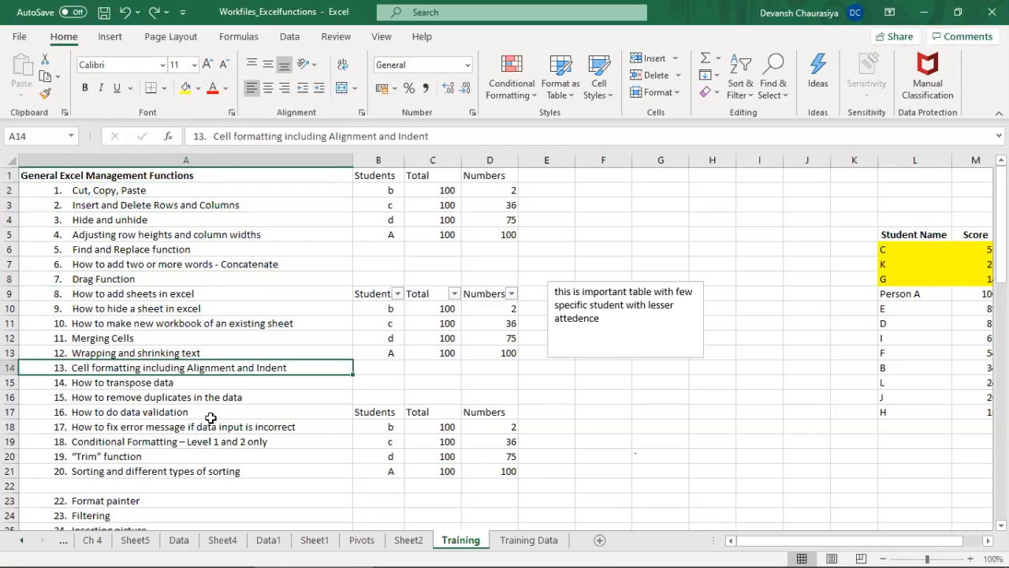
{"action": "key", "text": "Down"}
{"action": "key", "text": "Down"}
{"action": "key", "text": "Down"}
{"action": "key", "text": "Down"}
{"action": "key", "text": "Down"}
{"action": "key", "text": "Down"}
{"action": "key", "text": "Down"}
{"action": "key", "text": "Down"}
{"action": "key", "text": "Down"}
{"action": "key", "text": "Down"}
{"action": "key", "text": "Down"}
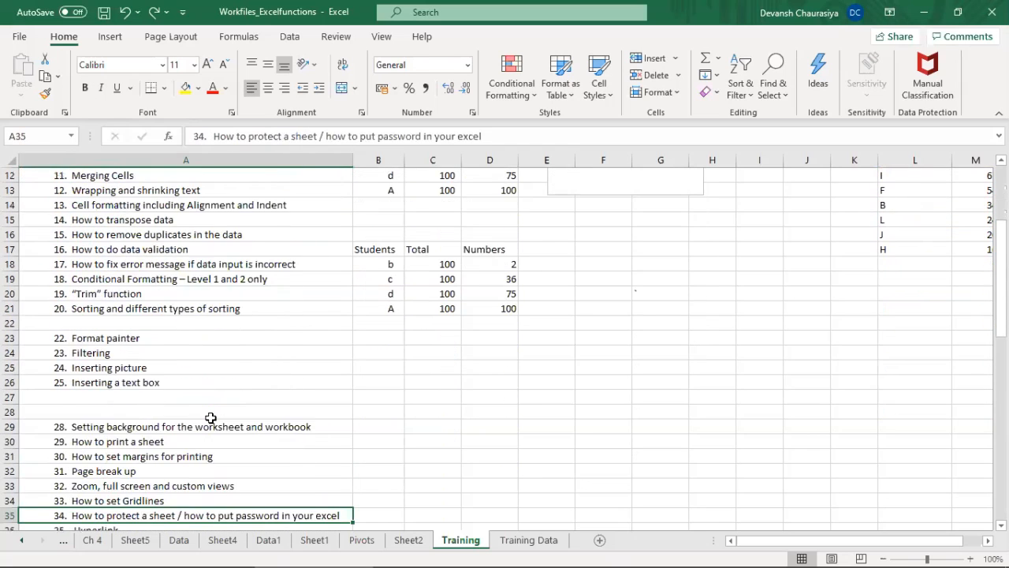
{"action": "key", "text": "Down"}
{"action": "key", "text": "Down"}
{"action": "key", "text": "Down"}
{"action": "key", "text": "Down"}
{"action": "key", "text": "Down"}
{"action": "key", "text": "Down"}
{"action": "key", "text": "Down"}
{"action": "key", "text": "Down"}
{"action": "key", "text": "Down"}
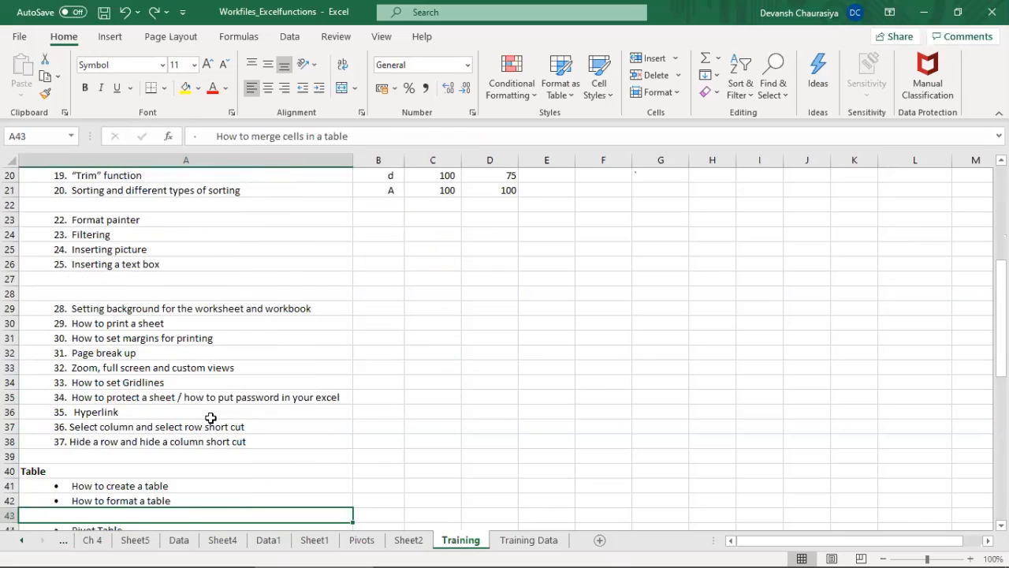
{"action": "key", "text": "Up"}
{"action": "key", "text": "Up"}
{"action": "key", "text": "Up"}
{"action": "key", "text": "Up"}
{"action": "key", "text": "Up"}
{"action": "key", "text": "Up"}
{"action": "key", "text": "Up"}
{"action": "key", "text": "Up"}
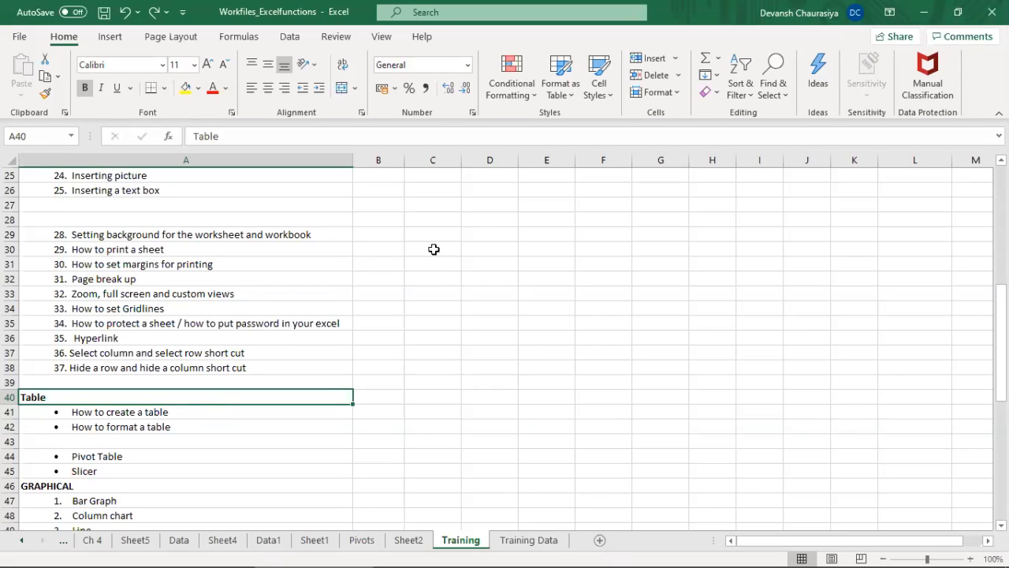
Step: Create a table with headers over the empty range C30:H41 on the Training sheet
{"action": "left_click_drag", "start_coordinate": [432, 249], "coordinate": [489, 263]}
{"action": "left_click", "coordinate": [711, 416], "text": "shift"}
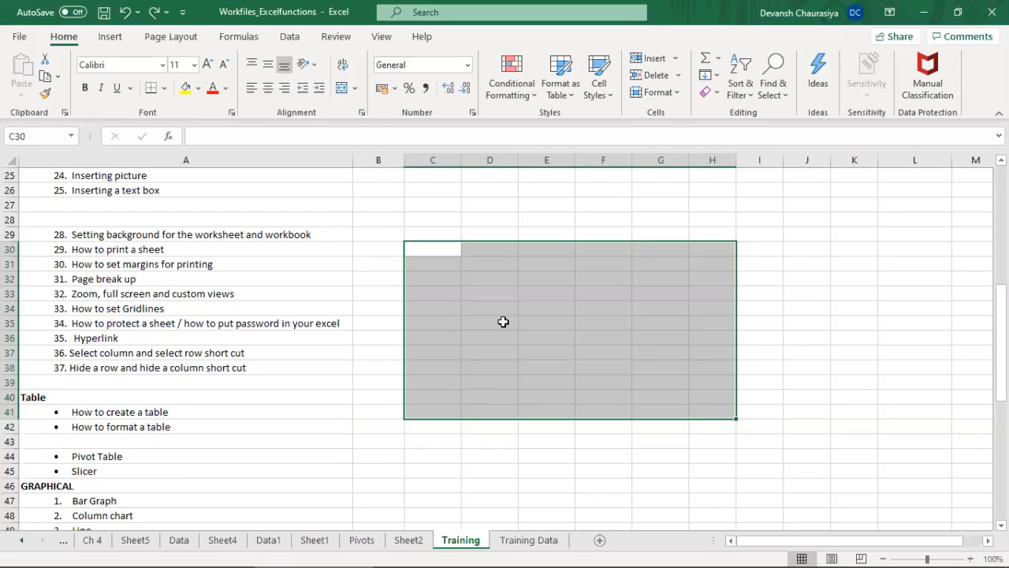
{"action": "left_click", "coordinate": [109, 41]}
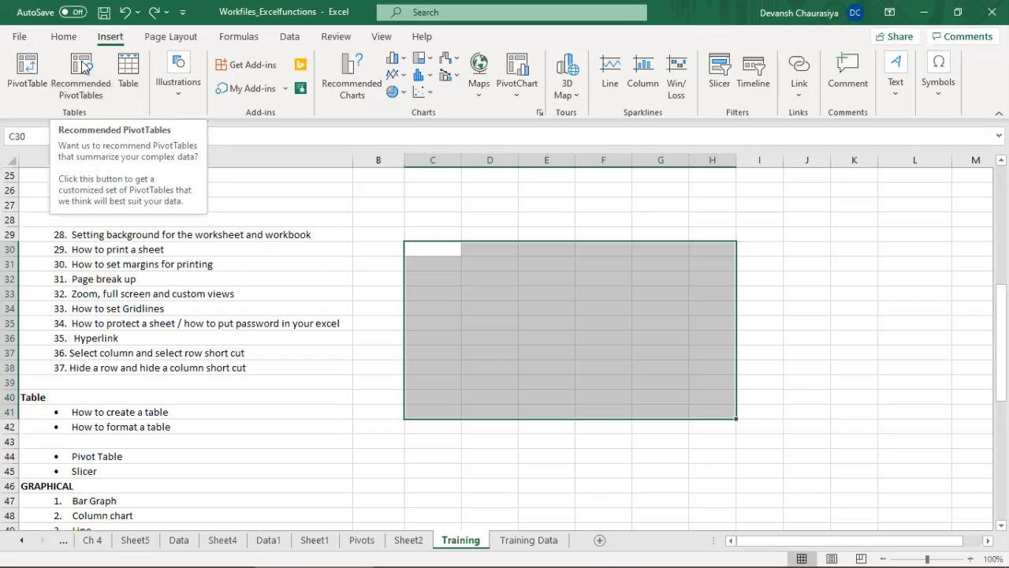
{"action": "left_click", "coordinate": [128, 71]}
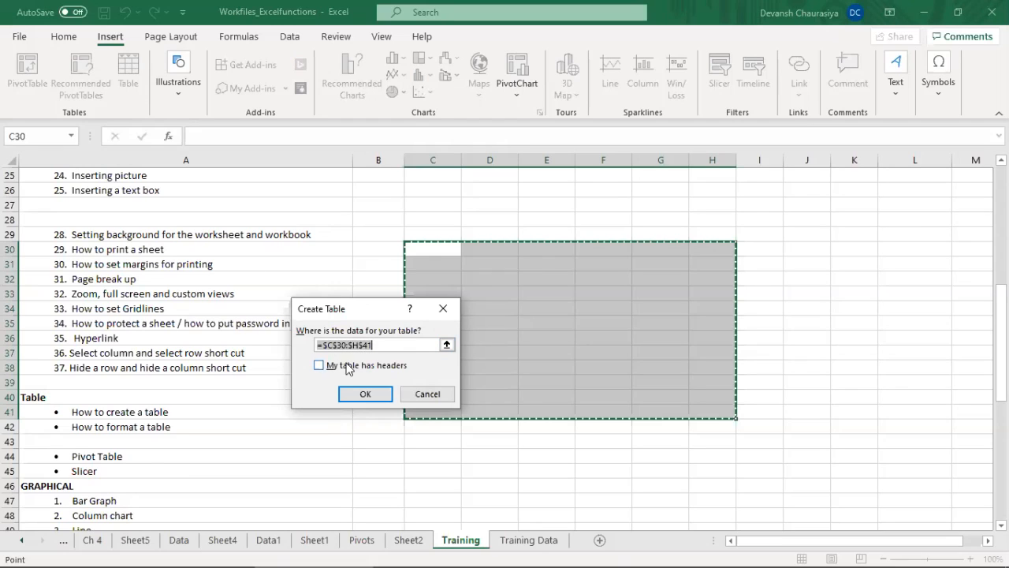
{"action": "left_click", "coordinate": [318, 366]}
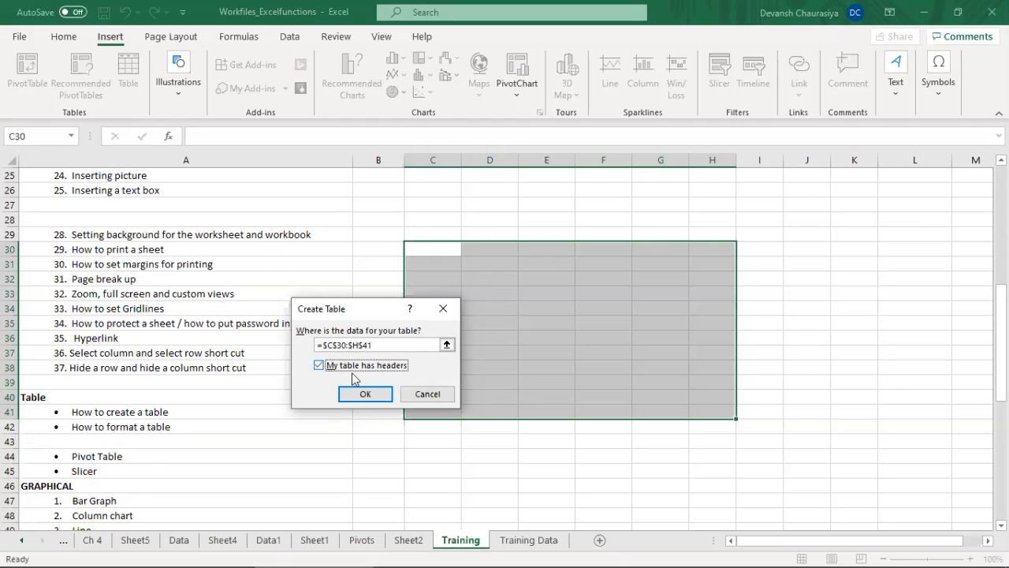
{"action": "left_click", "coordinate": [365, 394]}
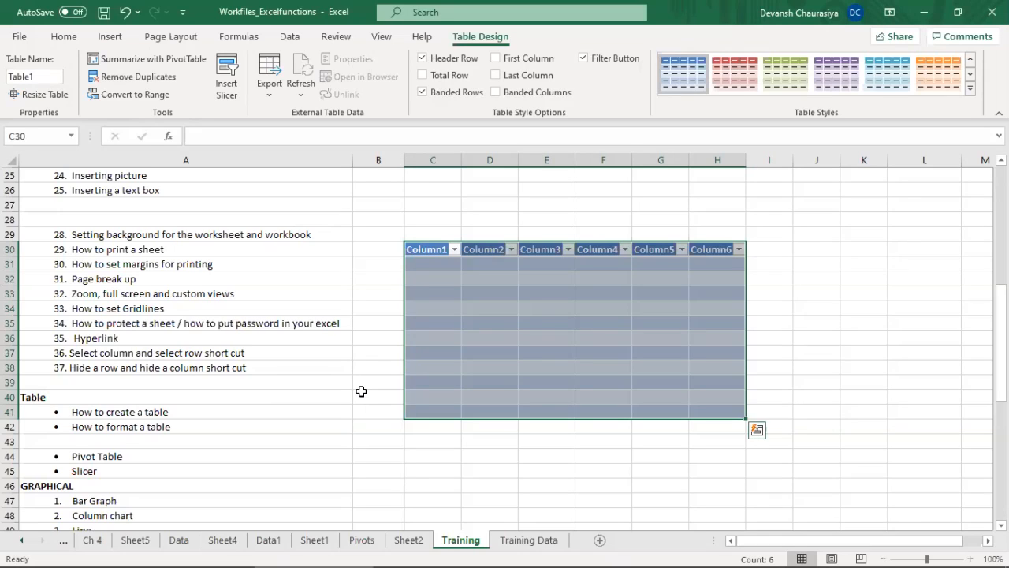
Step: Apply the light table style with a solid blue header and blue row lines to the new table
{"action": "left_click", "coordinate": [735, 85]}
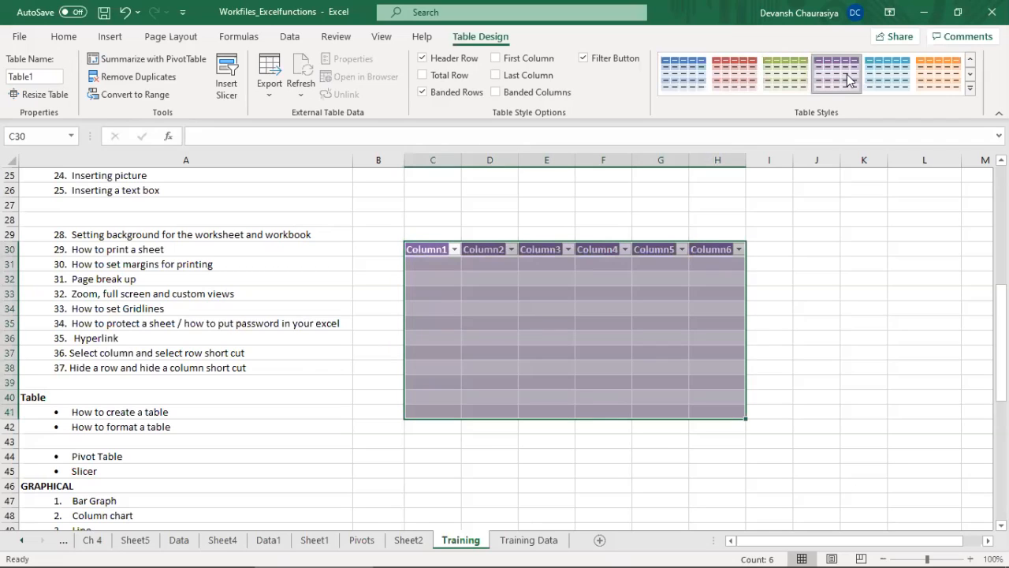
{"action": "left_click", "coordinate": [970, 87]}
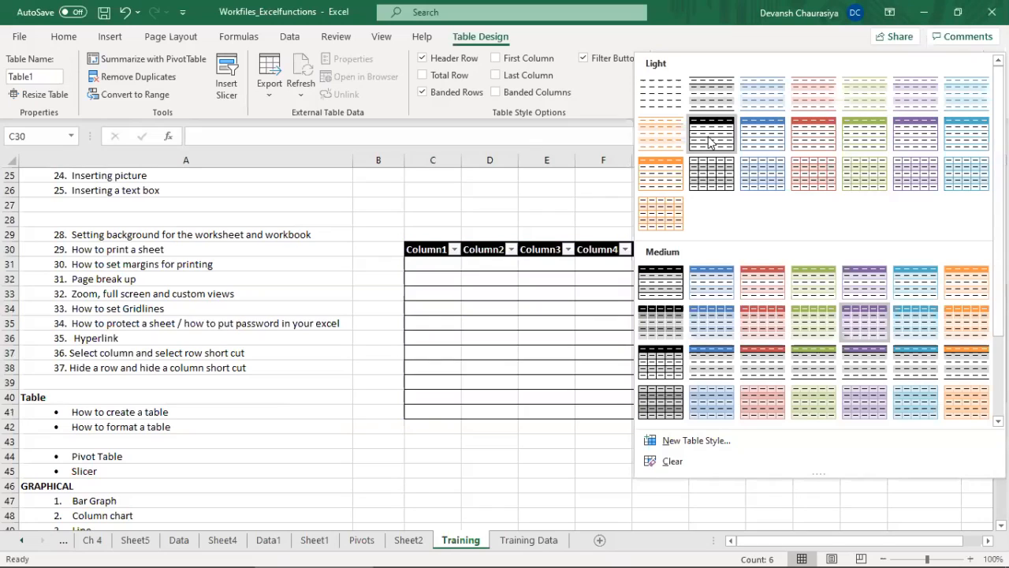
{"action": "left_click", "coordinate": [763, 134]}
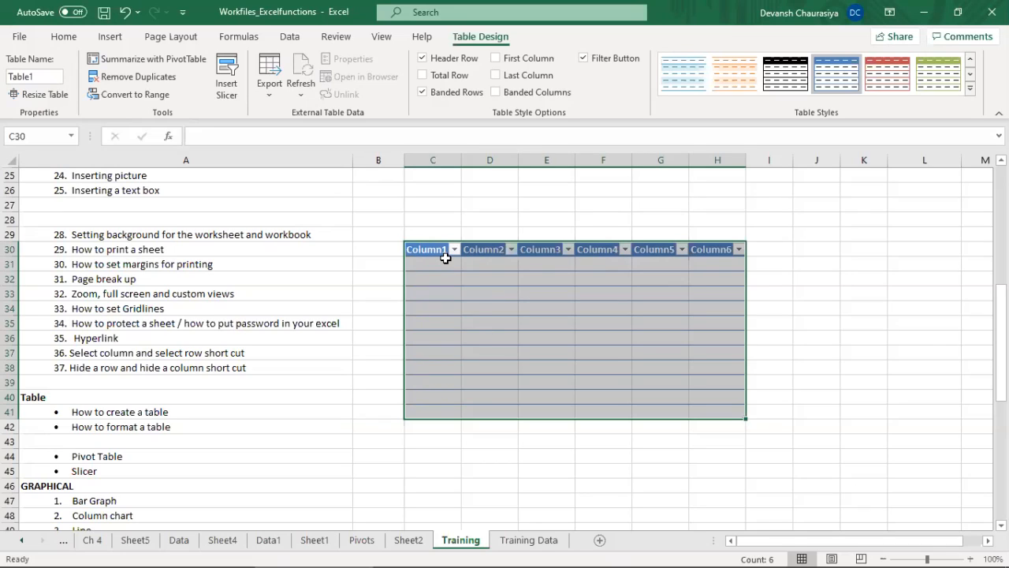
{"action": "left_click_drag", "start_coordinate": [412, 448], "coordinate": [549, 498]}
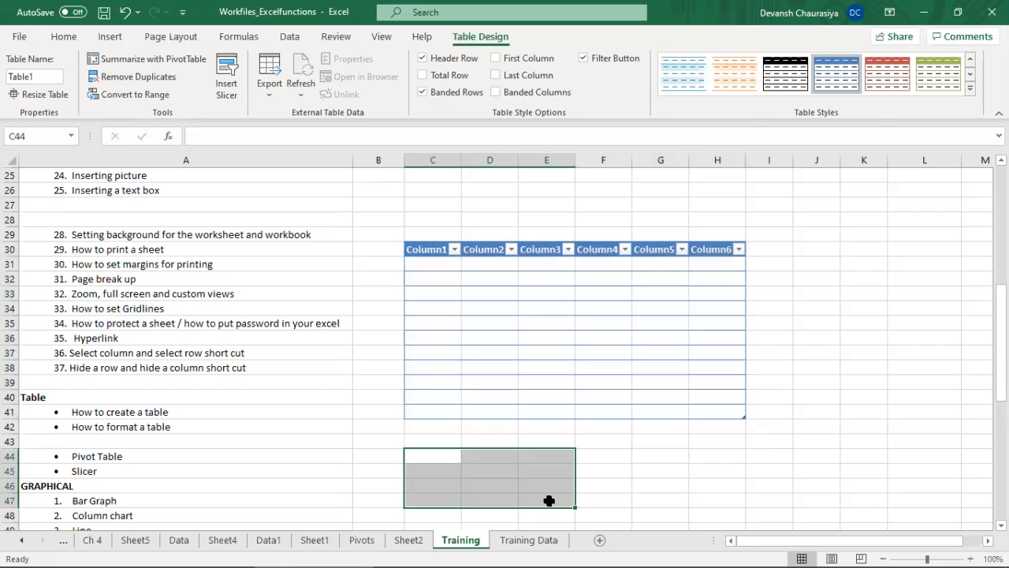
{"action": "left_click", "coordinate": [621, 479]}
{"action": "left_click", "coordinate": [511, 339]}
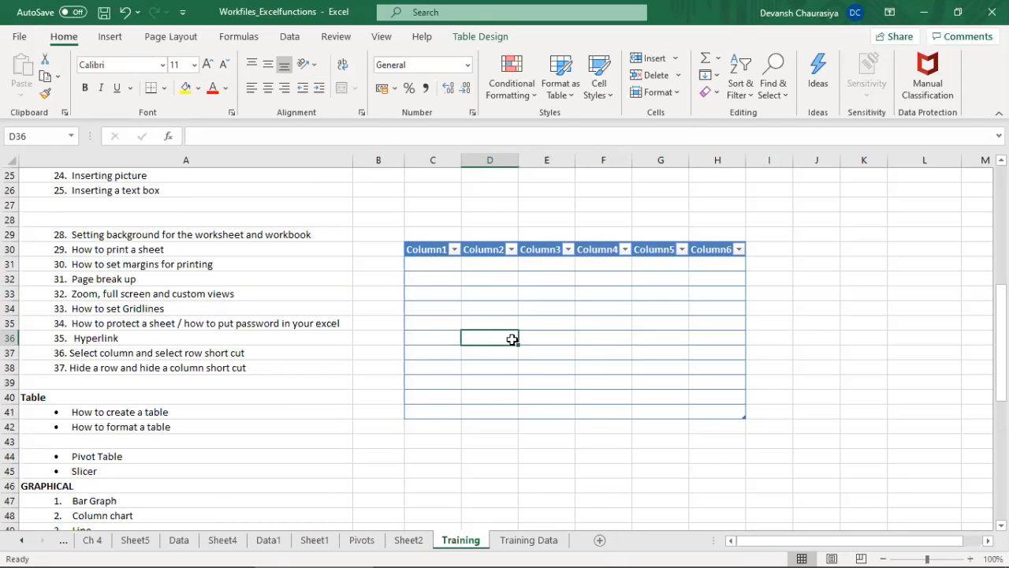
Step: Refer to the "How to format a table" topic, select the whole table C30:H41 and look through the available table styles
{"action": "left_click", "coordinate": [428, 249]}
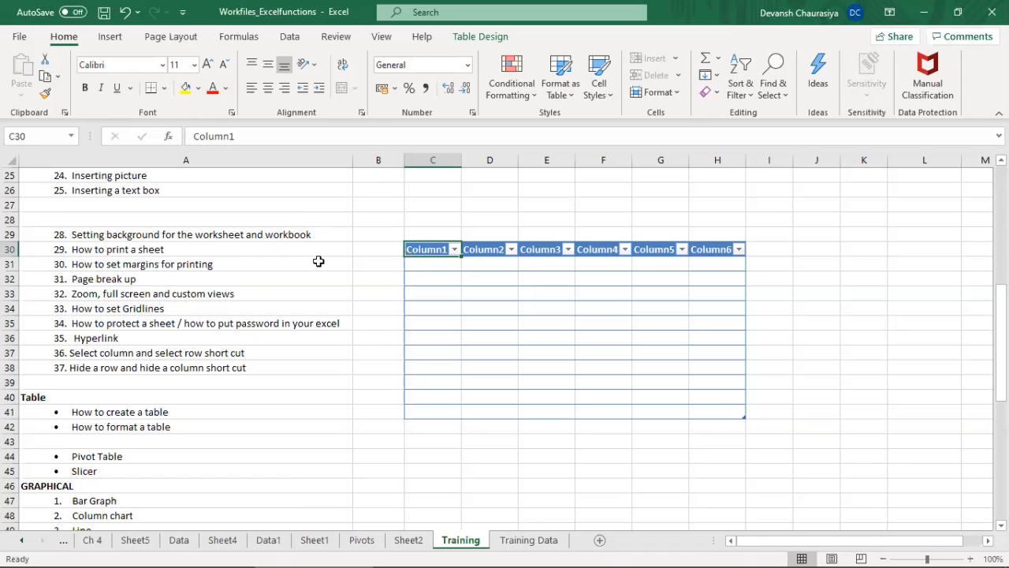
{"action": "left_click", "coordinate": [185, 422]}
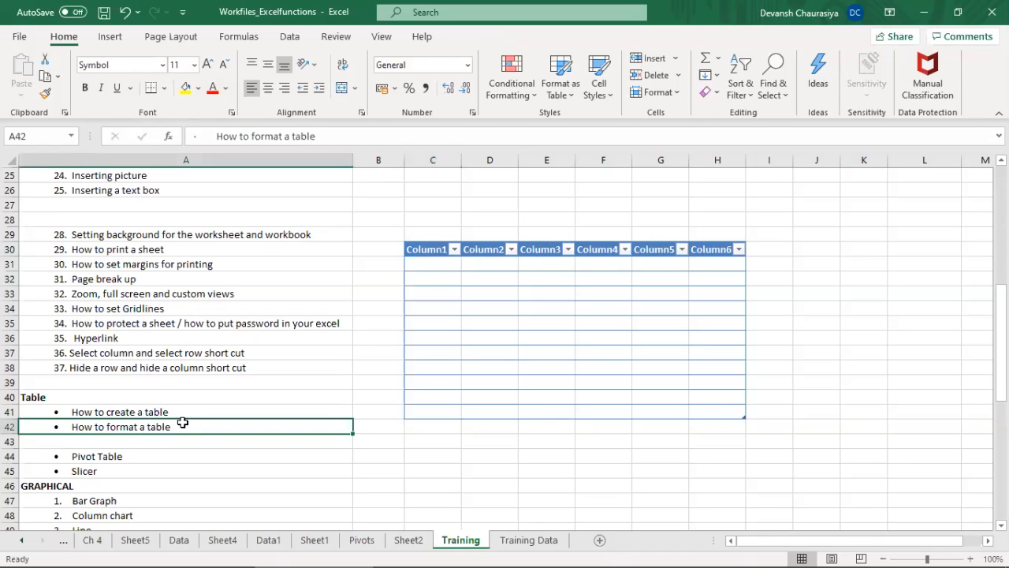
{"action": "left_click", "coordinate": [430, 249]}
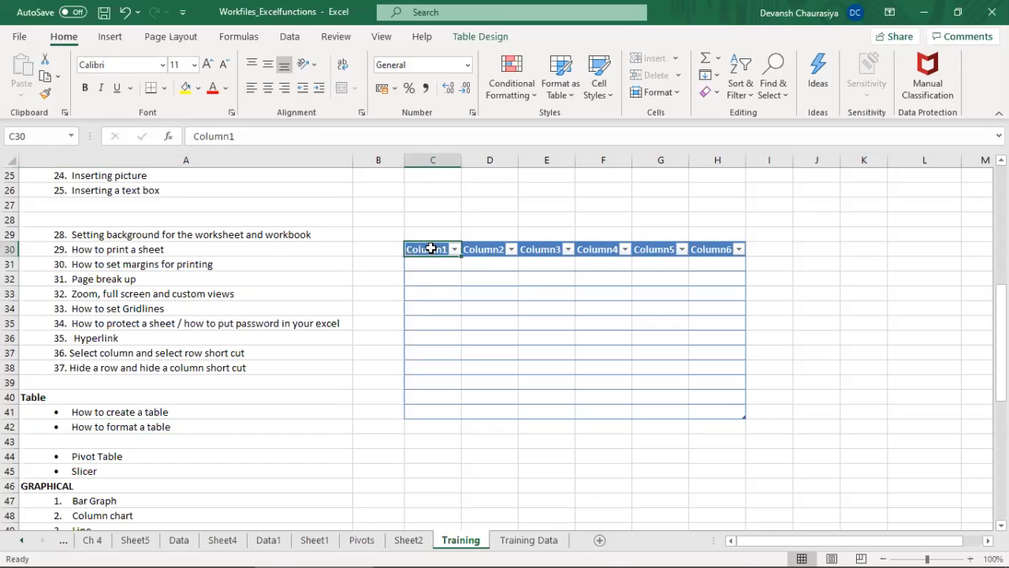
{"action": "left_click", "coordinate": [496, 36]}
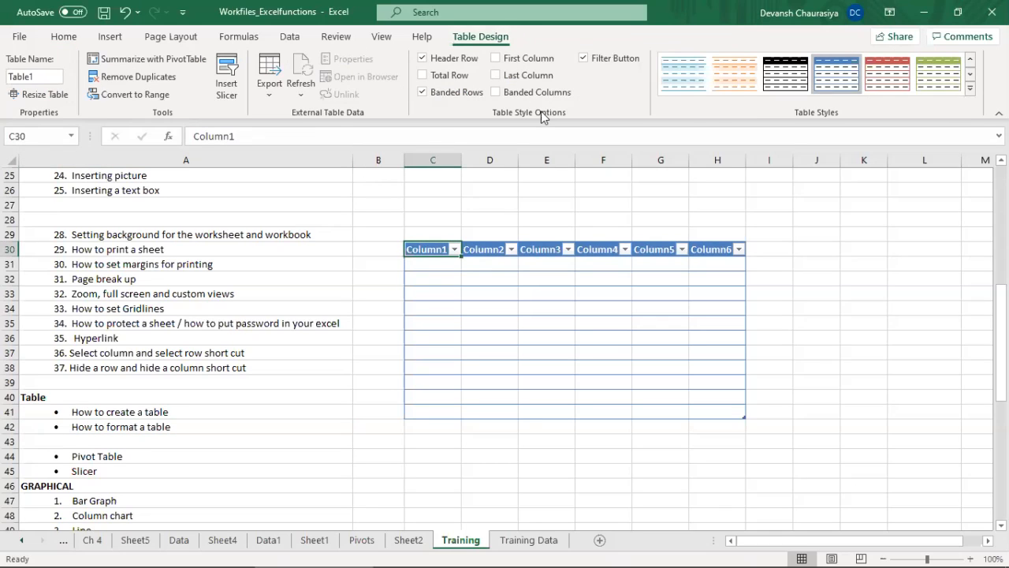
{"action": "left_click", "coordinate": [719, 409], "text": "shift"}
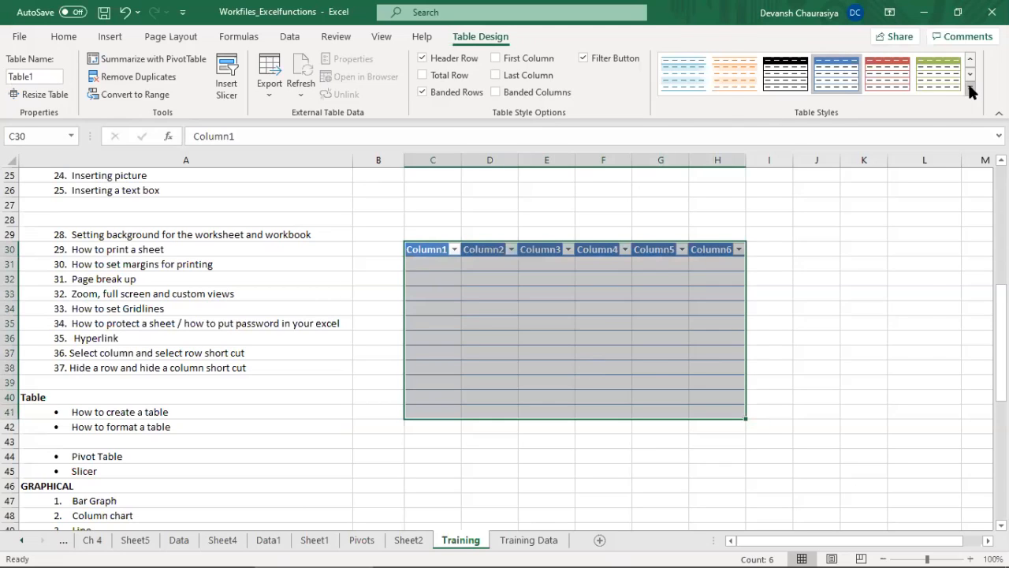
{"action": "left_click", "coordinate": [970, 88]}
{"action": "left_click", "coordinate": [600, 89]}
Step: Try a yellow fill on the table's header row C30:H30, and undo it
{"action": "left_click", "coordinate": [56, 38]}
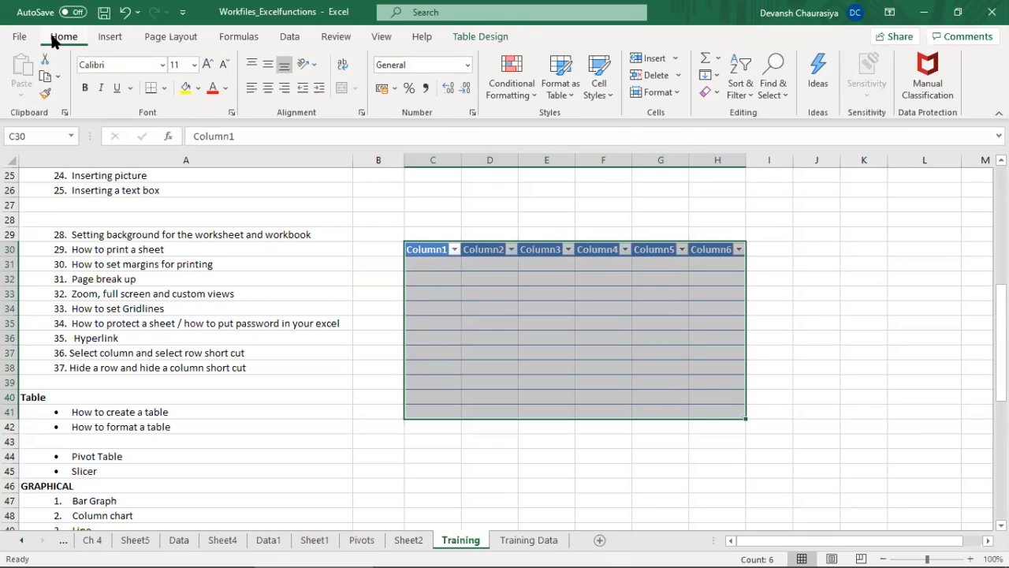
{"action": "left_click_drag", "start_coordinate": [421, 246], "coordinate": [713, 247]}
{"action": "left_click", "coordinate": [186, 89]}
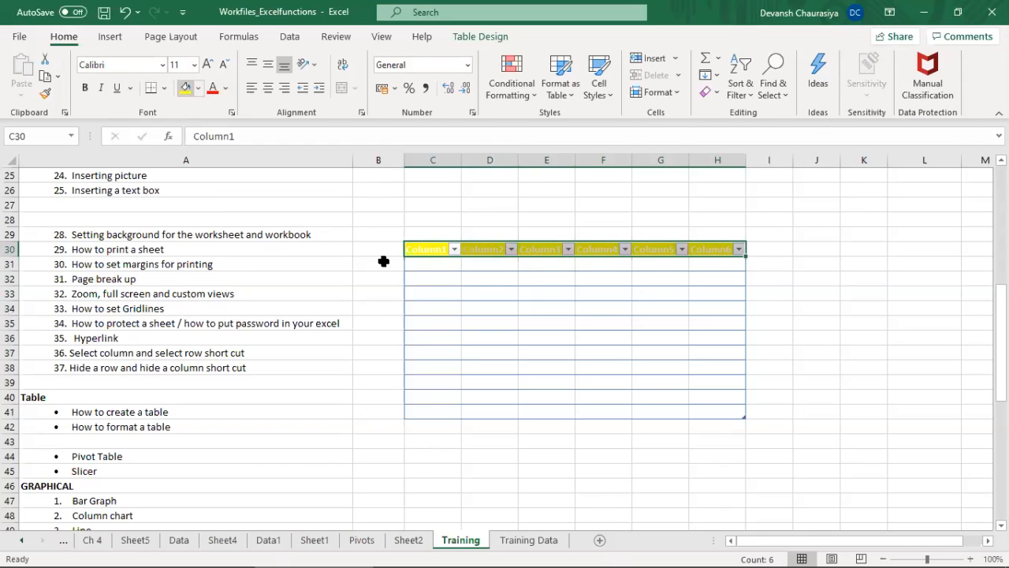
{"action": "key", "text": "ctrl+z"}
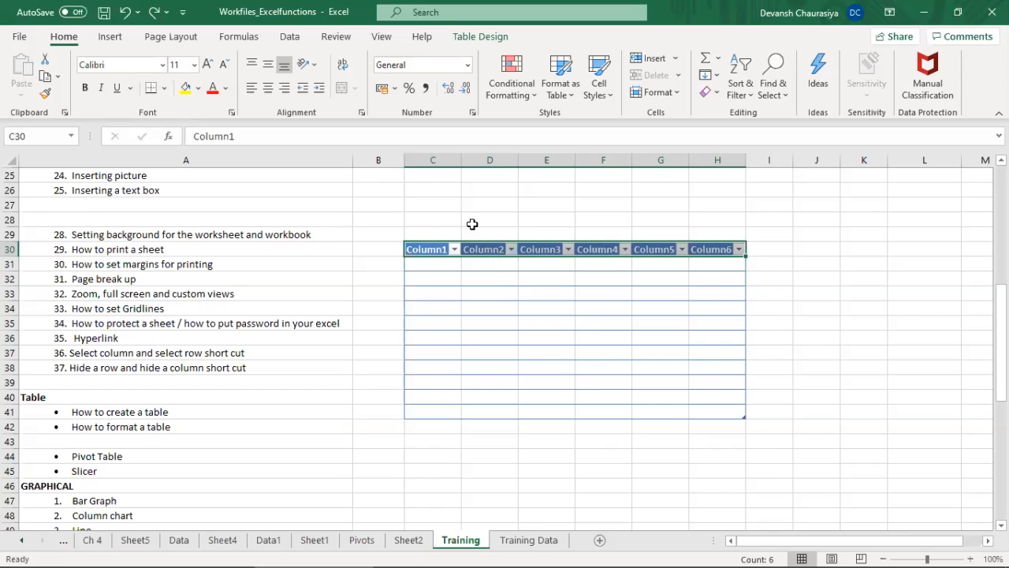
Step: Move on to the Pivot Table topic and delete the practice table by clearing C29:H43
{"action": "left_click", "coordinate": [113, 455]}
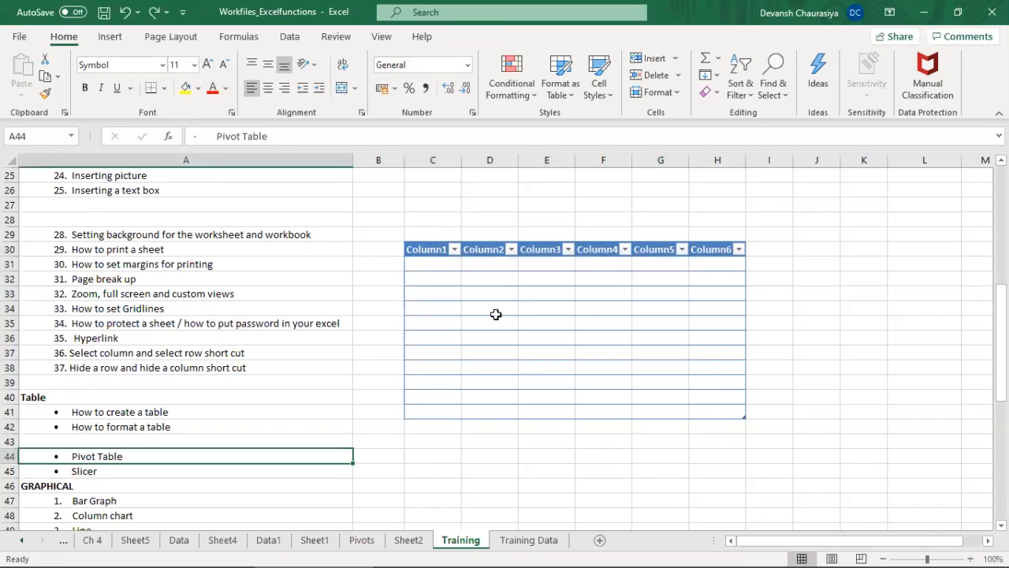
{"action": "left_click", "coordinate": [417, 234]}
{"action": "left_click_drag", "start_coordinate": [736, 358], "coordinate": [734, 441]}
{"action": "key", "text": "Delete"}
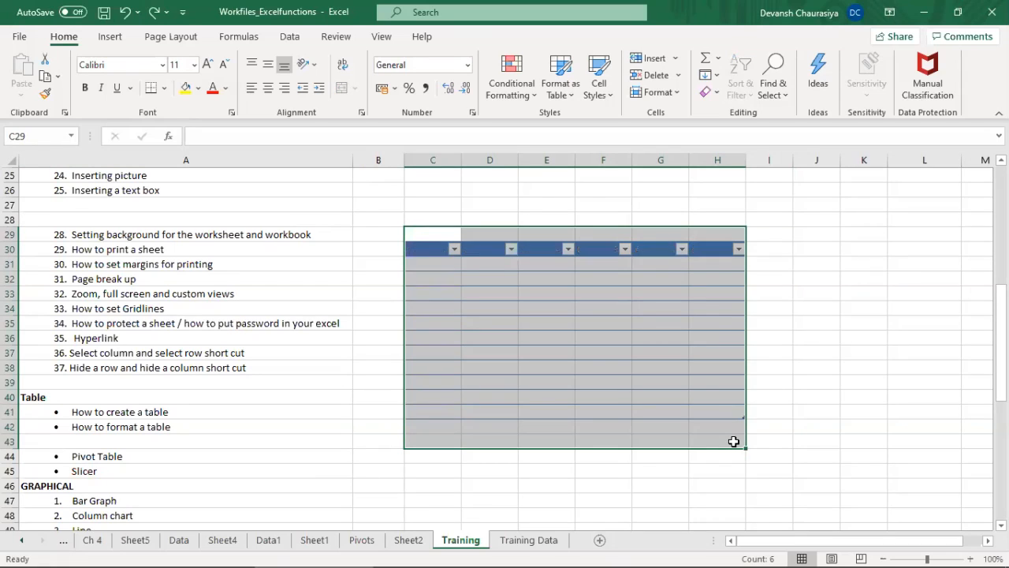
{"action": "left_click", "coordinate": [634, 347]}
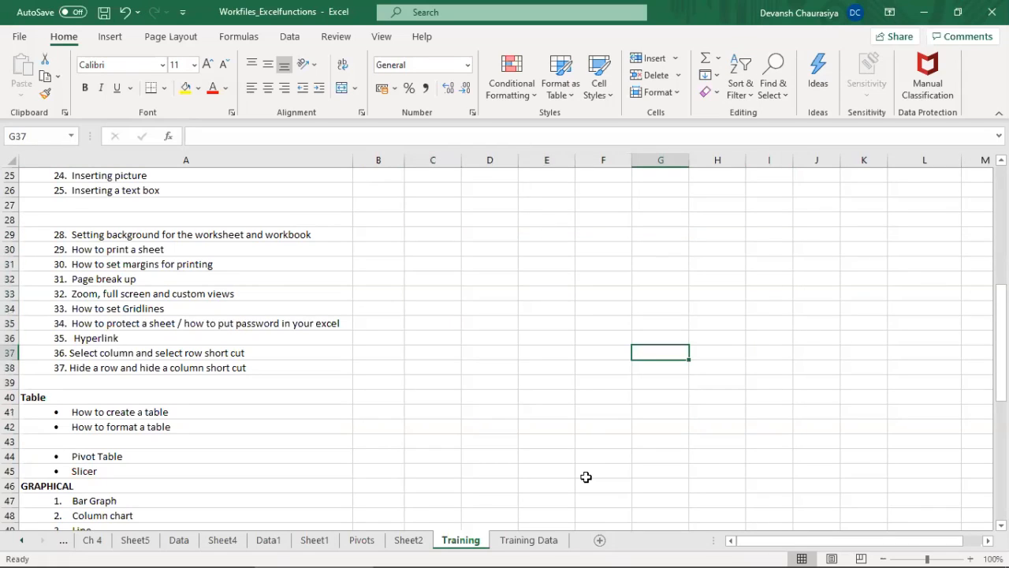
Step: Fill the header cells C1:L1 on the Training Data sheet, from EmailAddress to Satisfaction, with yellow
{"action": "left_click", "coordinate": [531, 540]}
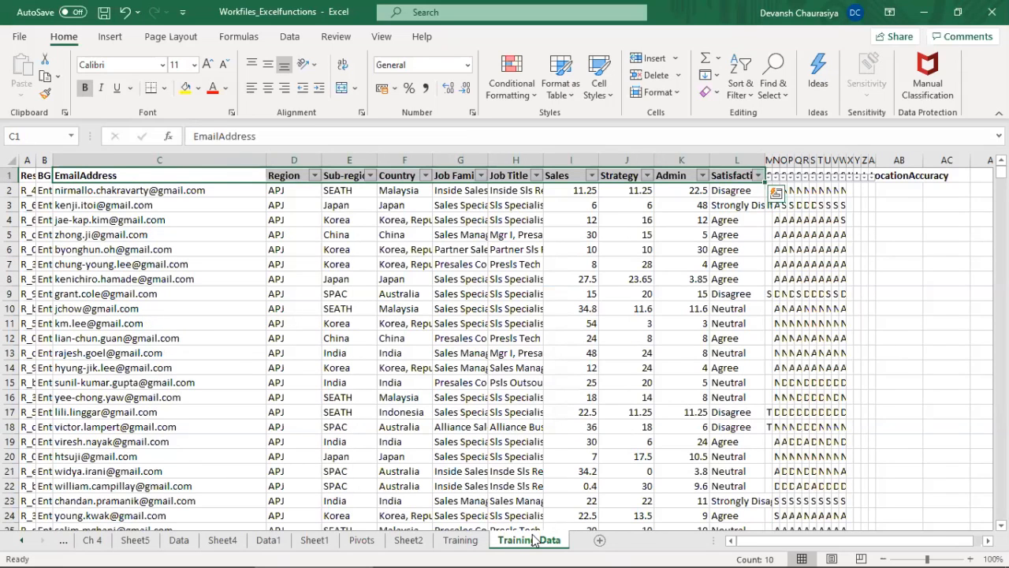
{"action": "left_click", "coordinate": [205, 236]}
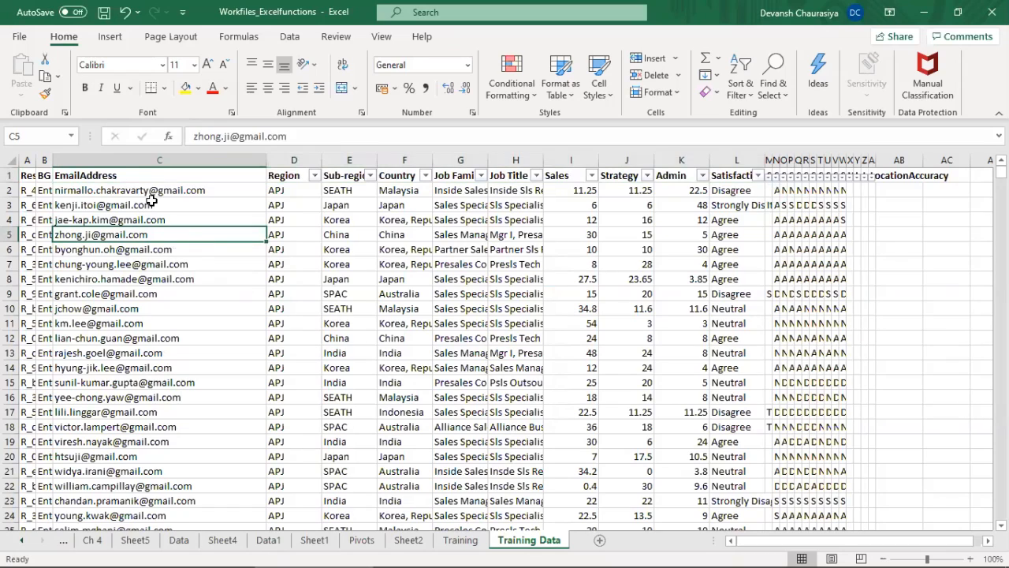
{"action": "left_click", "coordinate": [125, 174]}
{"action": "left_click_drag", "start_coordinate": [125, 173], "coordinate": [758, 176]}
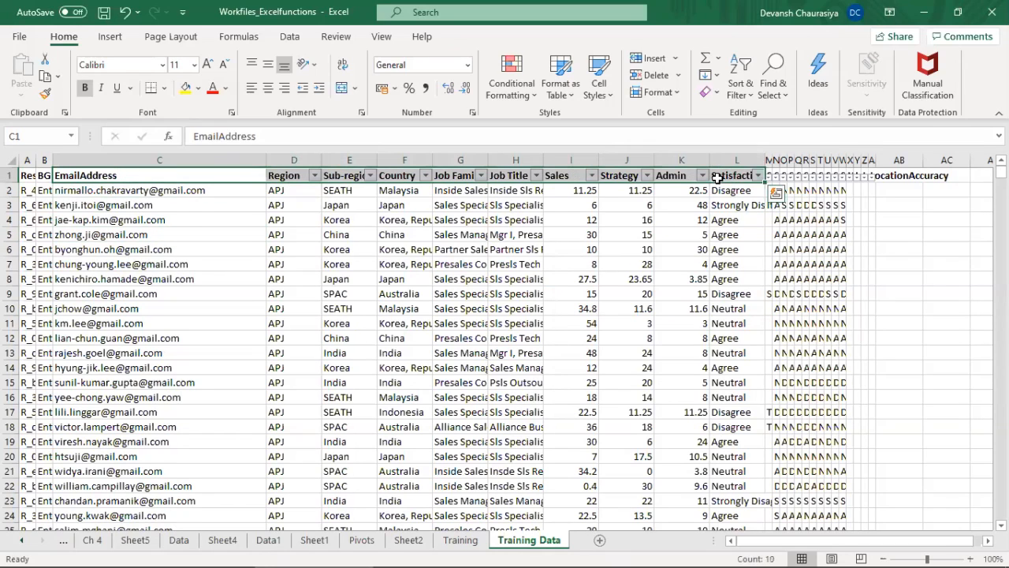
{"action": "left_click", "coordinate": [183, 88]}
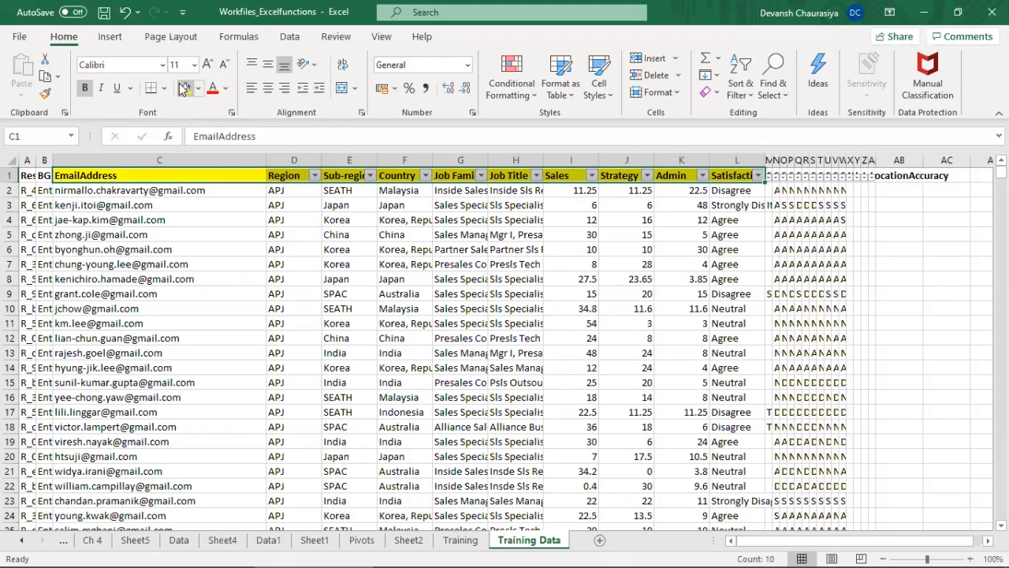
Step: Go through the highlighted headers in row 1 from EmailAddress to the Satisfaction column and back
{"action": "key", "text": "Down"}
{"action": "key", "text": "Up"}
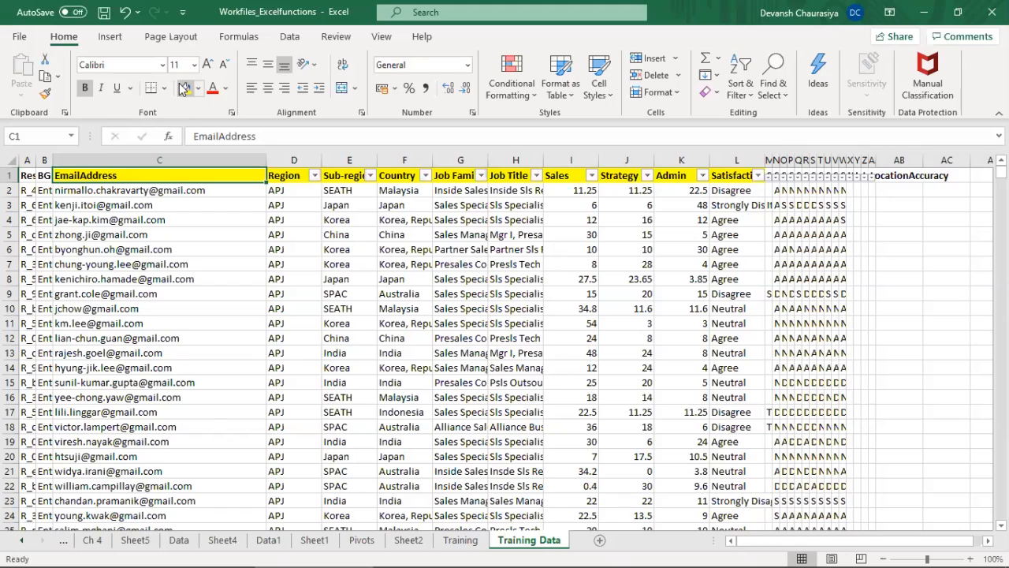
{"action": "key", "text": "Right"}
{"action": "key", "text": "Right"}
{"action": "key", "text": "Right"}
{"action": "key", "text": "Right"}
{"action": "key", "text": "Right"}
{"action": "key", "text": "Right"}
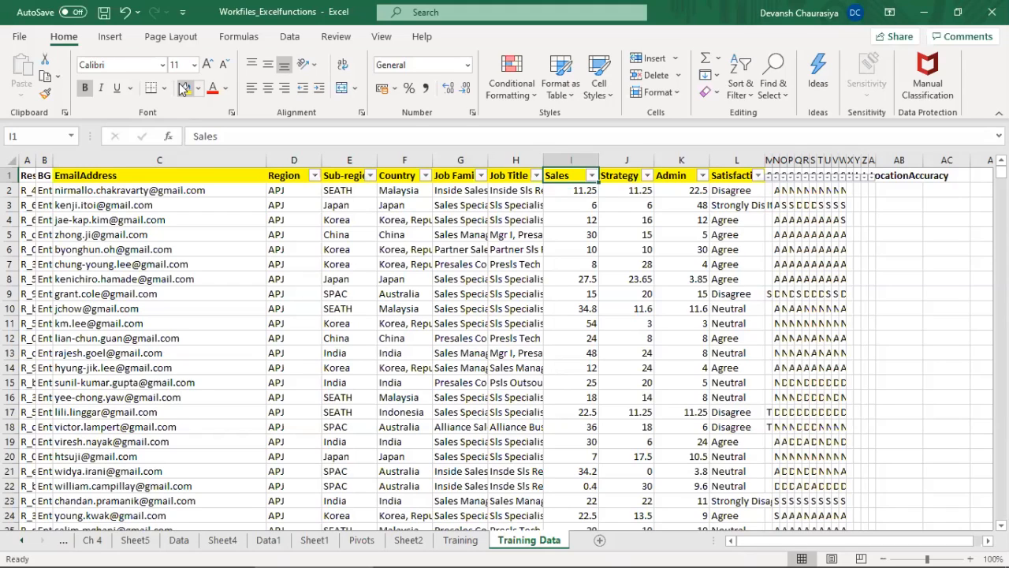
{"action": "key", "text": "Right"}
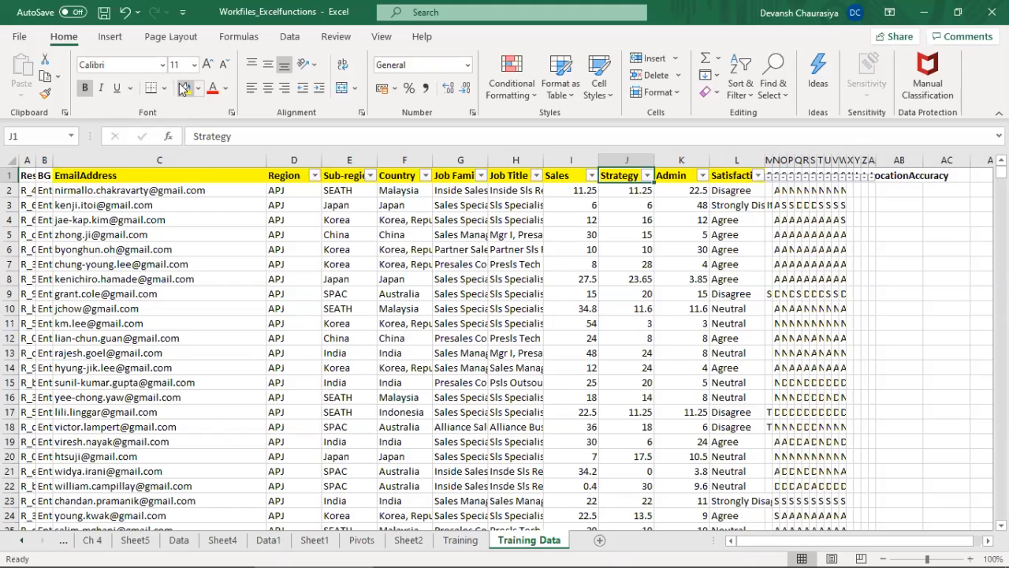
{"action": "key", "text": "Right"}
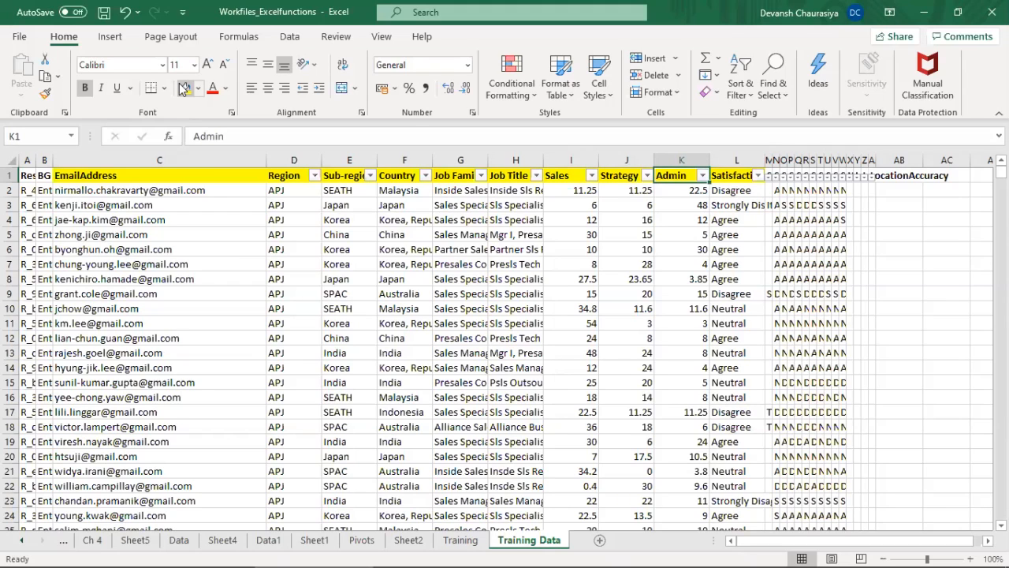
{"action": "key", "text": "Right"}
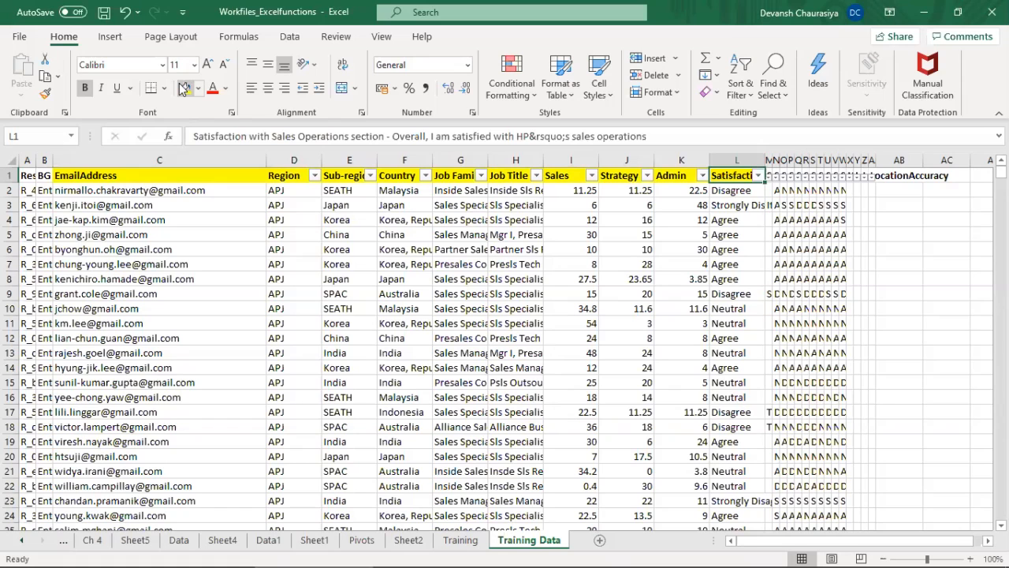
{"action": "key", "text": "Left"}
{"action": "key", "text": "Left"}
{"action": "key", "text": "Left"}
{"action": "key", "text": "Left"}
{"action": "key", "text": "Left"}
{"action": "key", "text": "Left"}
{"action": "key", "text": "Left"}
{"action": "key", "text": "Left"}
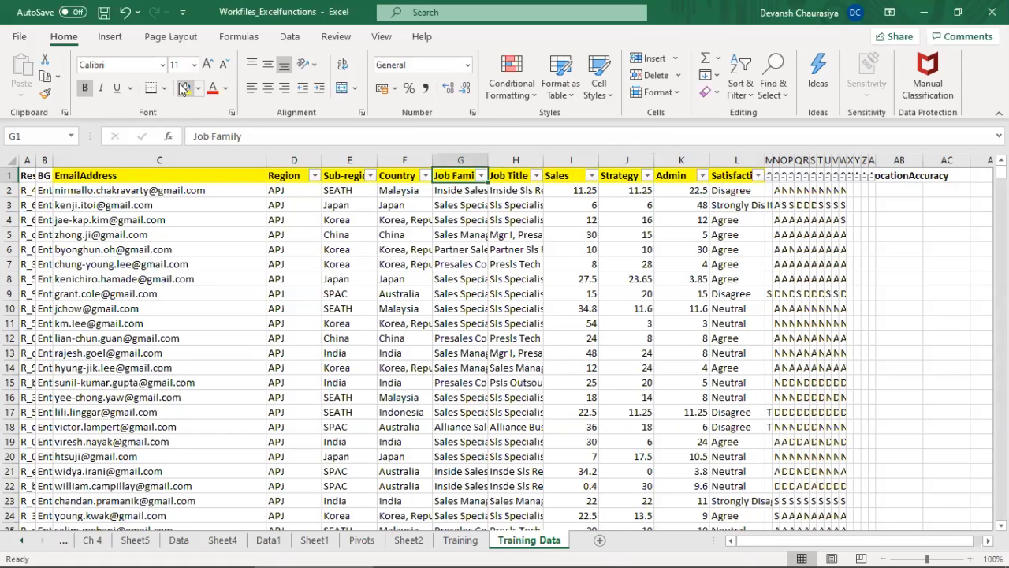
{"action": "key", "text": "Left"}
Step: Check how far the EmailAddress data extends down column C, and go across the first record in row 2 to Job Family
{"action": "key", "text": "Down"}
{"action": "key", "text": "ctrl+shift+Down"}
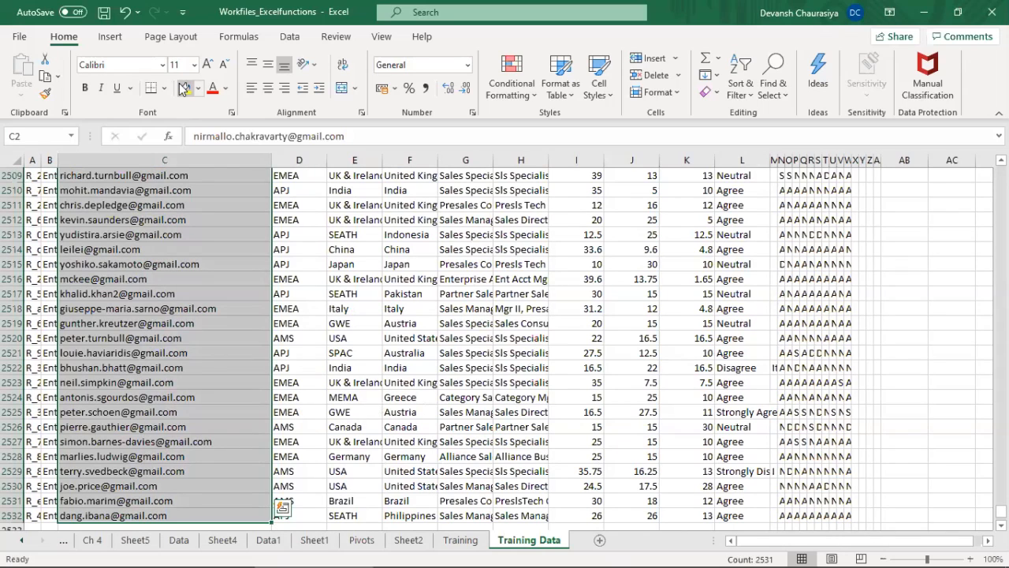
{"action": "mouse_move", "coordinate": [763, 550]}
{"action": "key", "text": "ctrl+Up"}
{"action": "key", "text": "Down"}
{"action": "key", "text": "Up"}
{"action": "key", "text": "Down"}
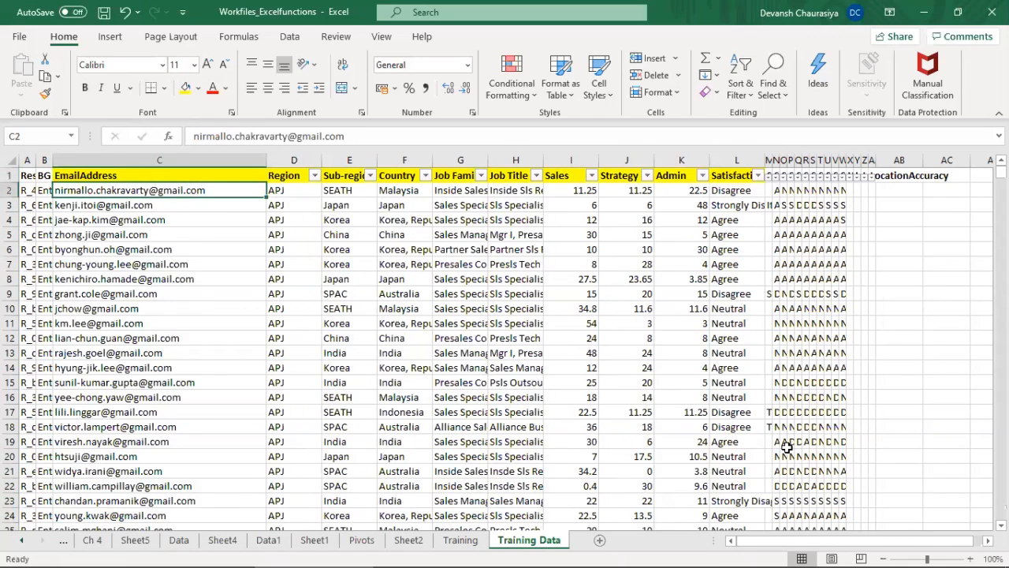
{"action": "key", "text": "Right"}
{"action": "key", "text": "Right"}
{"action": "key", "text": "Right"}
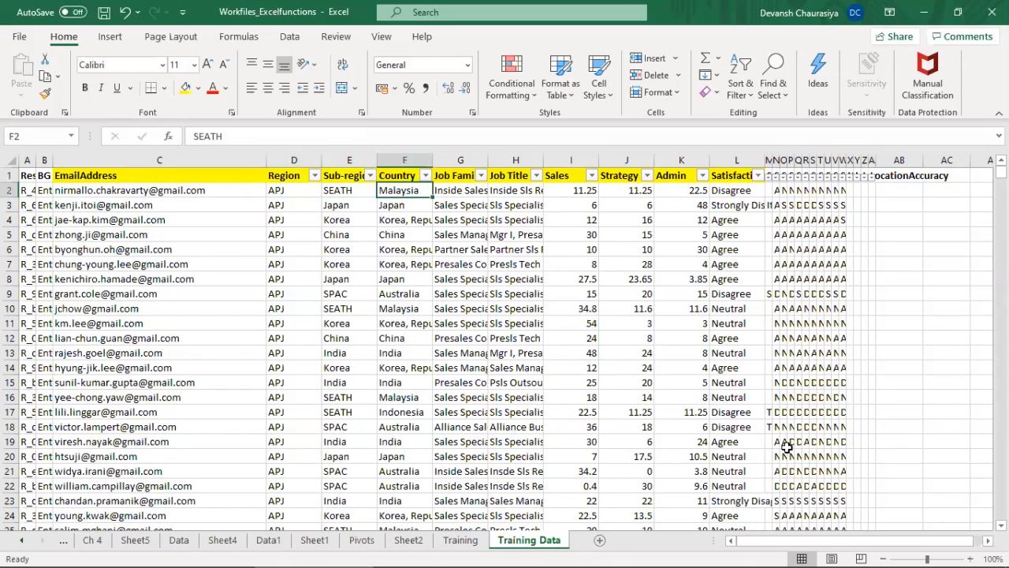
Step: Go across the first record in row 2 through the Sales and Strategy values and back to Sub-region
{"action": "key", "text": "Right"}
{"action": "key", "text": "Right"}
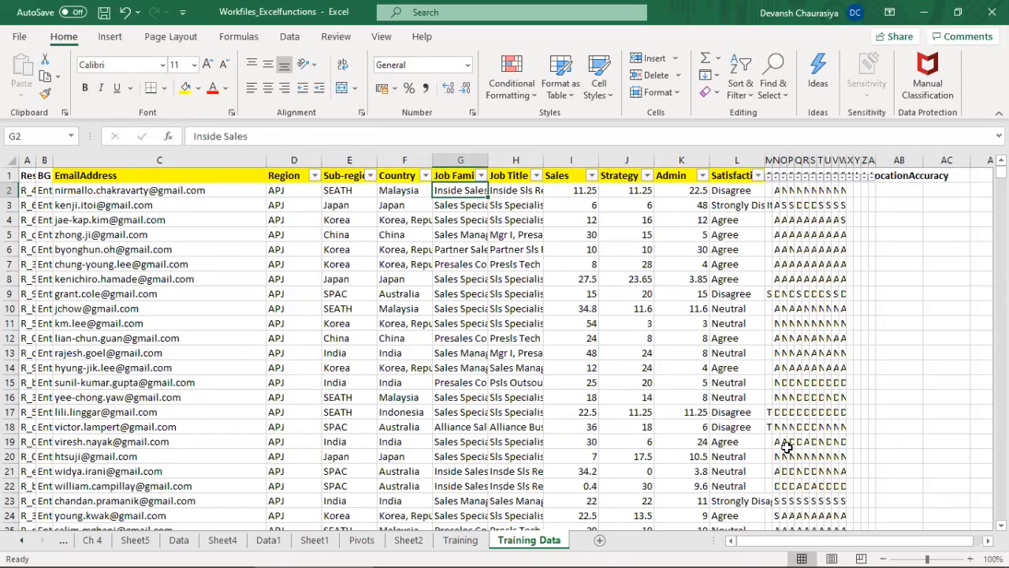
{"action": "key", "text": "Right"}
{"action": "key", "text": "Right"}
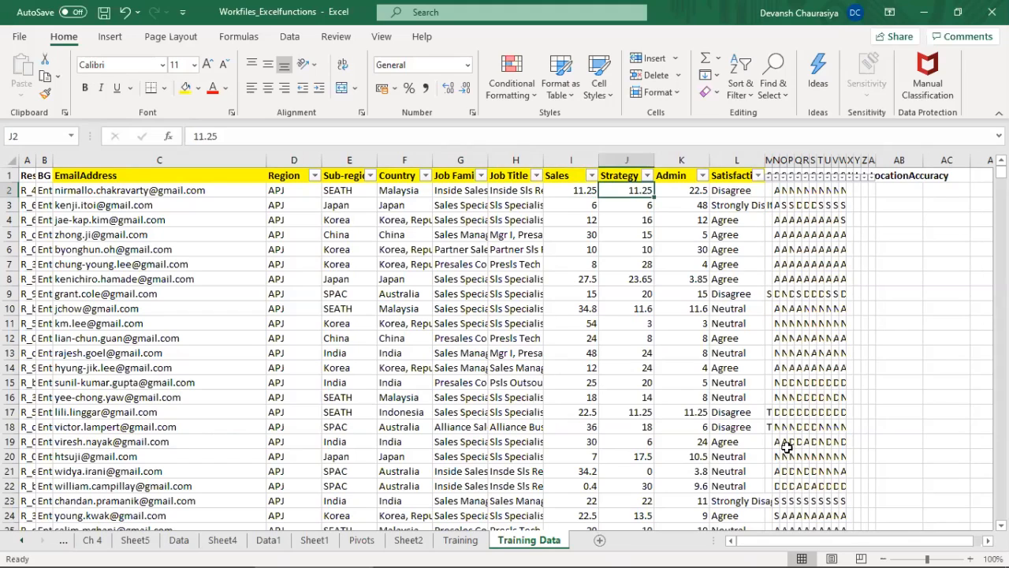
{"action": "key", "text": "Left"}
{"action": "key", "text": "Left"}
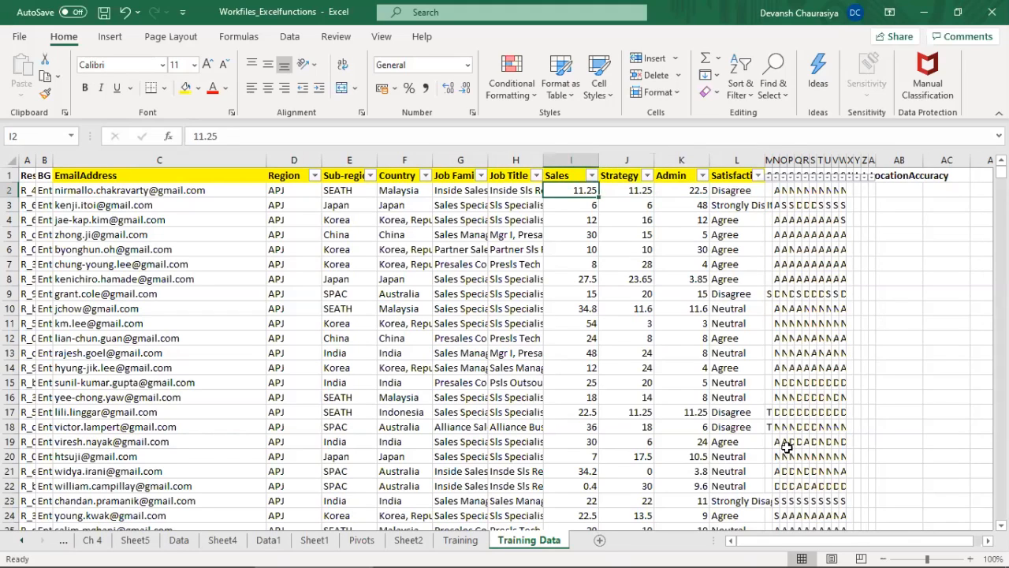
{"action": "key", "text": "Right"}
{"action": "key", "text": "Right"}
{"action": "key", "text": "Right"}
{"action": "key", "text": "Left"}
{"action": "key", "text": "Left"}
{"action": "key", "text": "Left"}
{"action": "key", "text": "Left"}
{"action": "key", "text": "Left"}
{"action": "key", "text": "Left"}
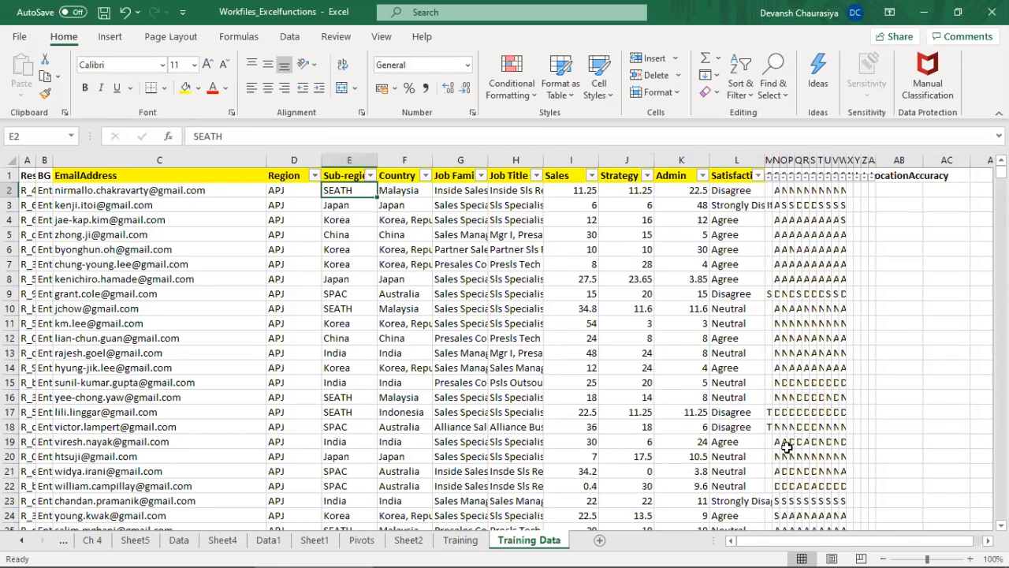
Step: Filter the Region column to show only the AMS records
{"action": "key", "text": "Left"}
{"action": "key", "text": "Left"}
{"action": "key", "text": "Up"}
{"action": "key", "text": "Right"}
{"action": "key", "text": "Right"}
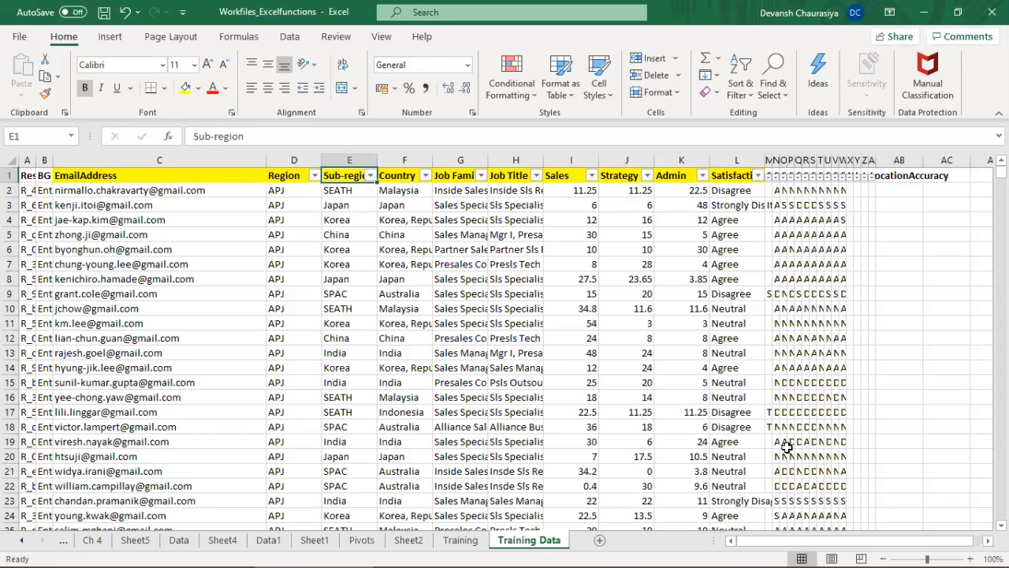
{"action": "key", "text": "Left"}
{"action": "key", "text": "alt+Down"}
{"action": "key", "text": "Down"}
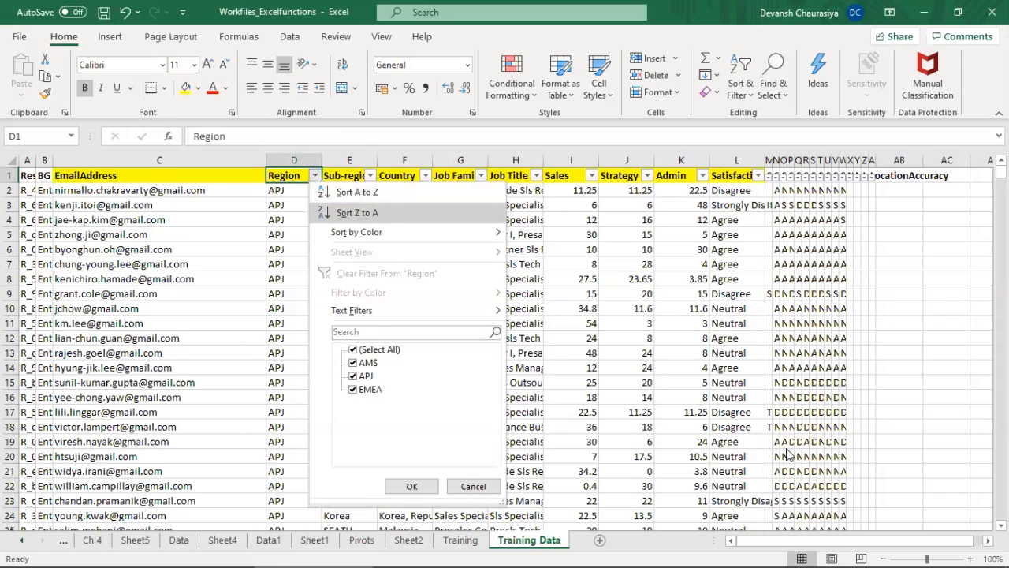
{"action": "left_click", "coordinate": [411, 486]}
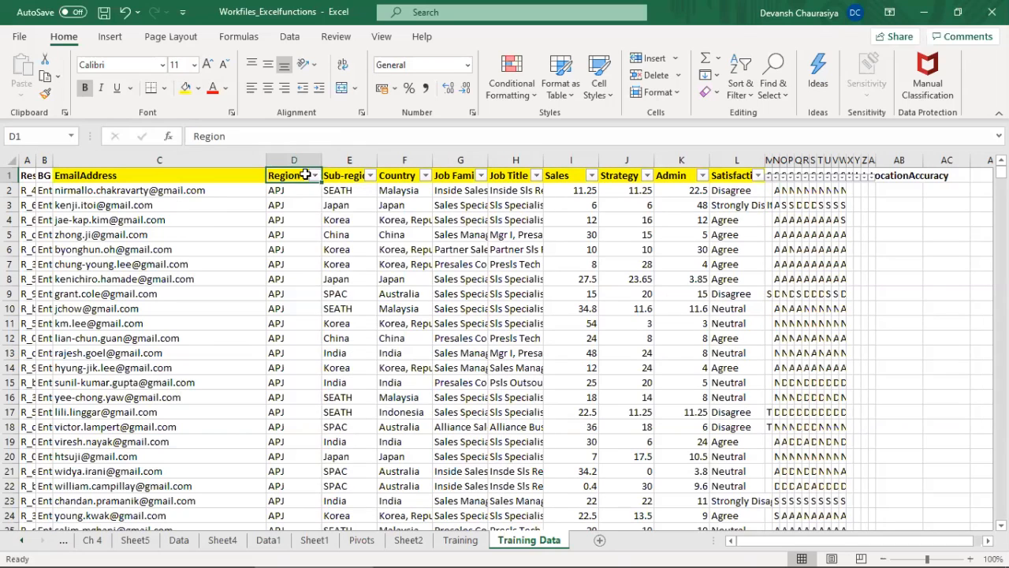
{"action": "left_click", "coordinate": [314, 175]}
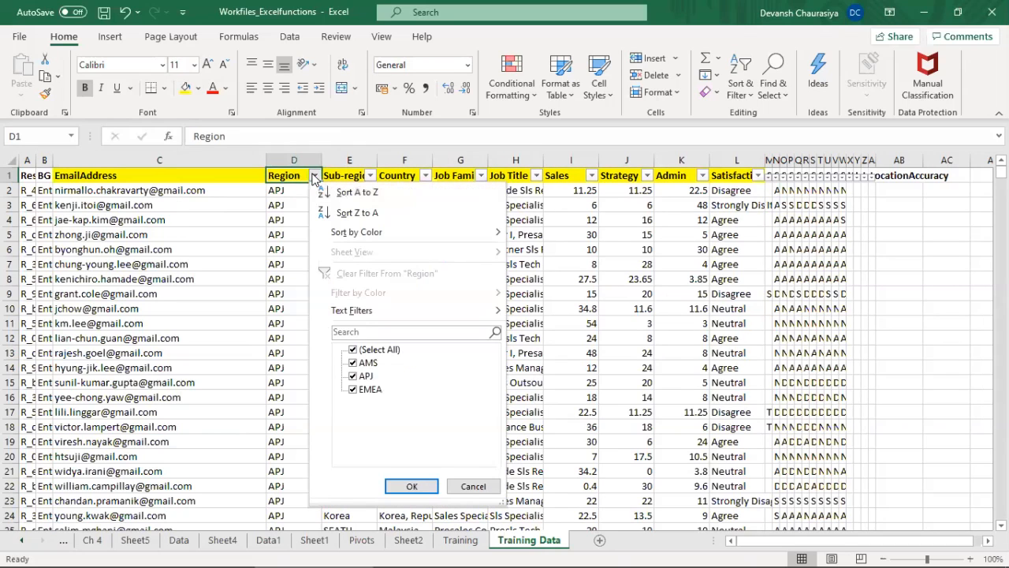
{"action": "left_click", "coordinate": [353, 351]}
{"action": "left_click", "coordinate": [354, 363]}
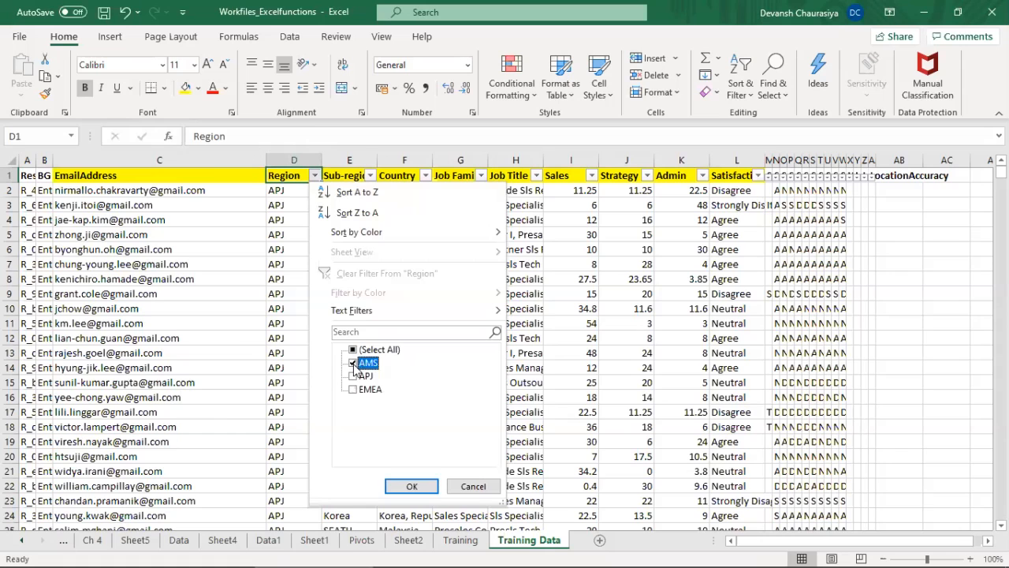
{"action": "left_click", "coordinate": [417, 485]}
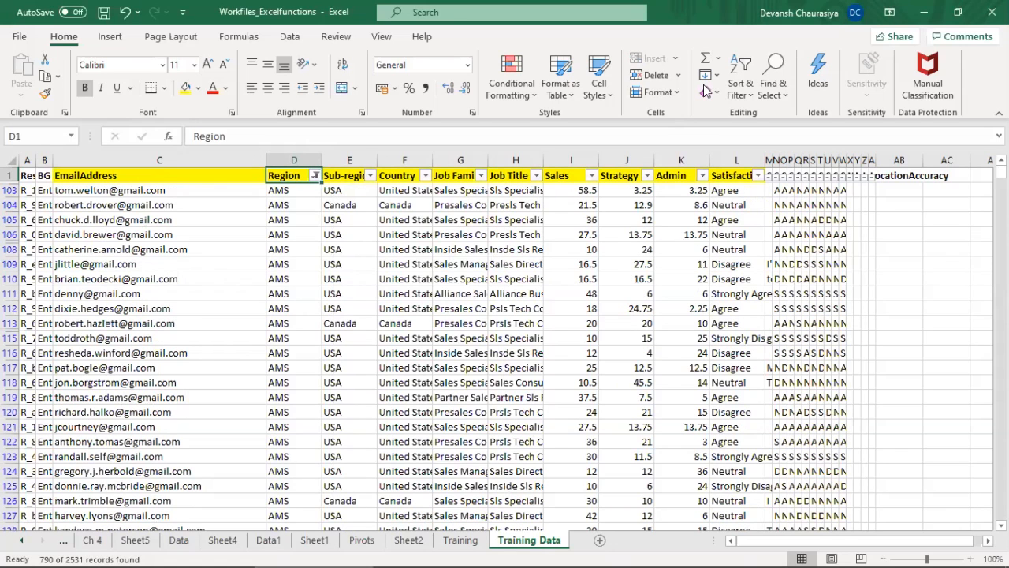
Step: Filter the Sub-region column to Canada only and check which entries the Country filter offers
{"action": "left_click", "coordinate": [370, 175]}
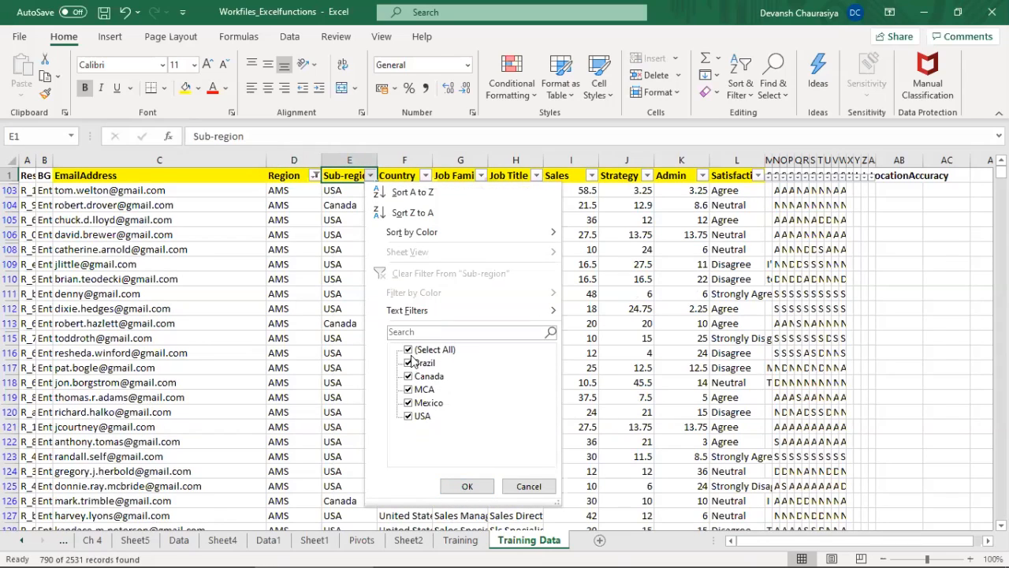
{"action": "left_click", "coordinate": [408, 349]}
{"action": "left_click", "coordinate": [408, 376]}
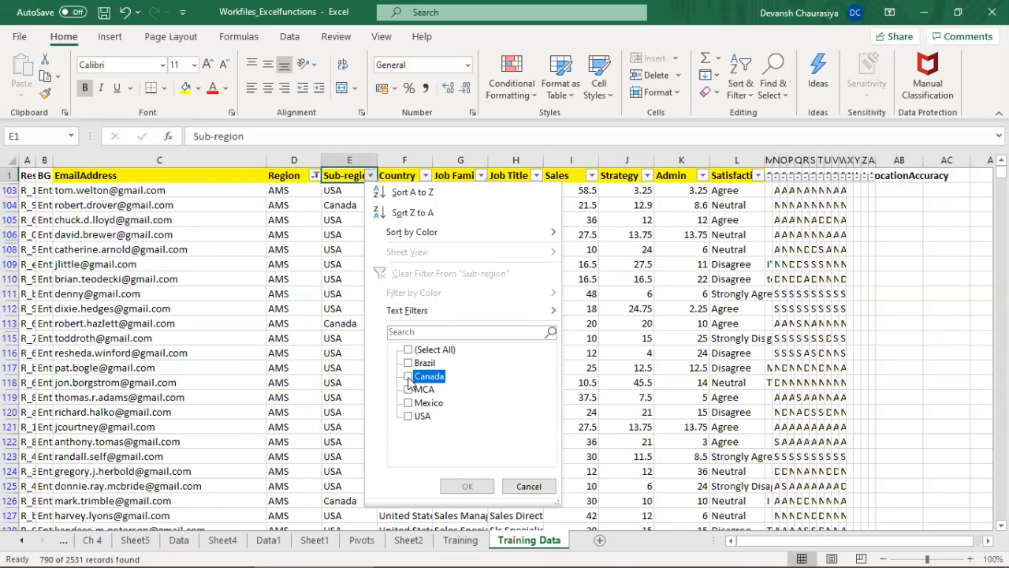
{"action": "left_click", "coordinate": [468, 486]}
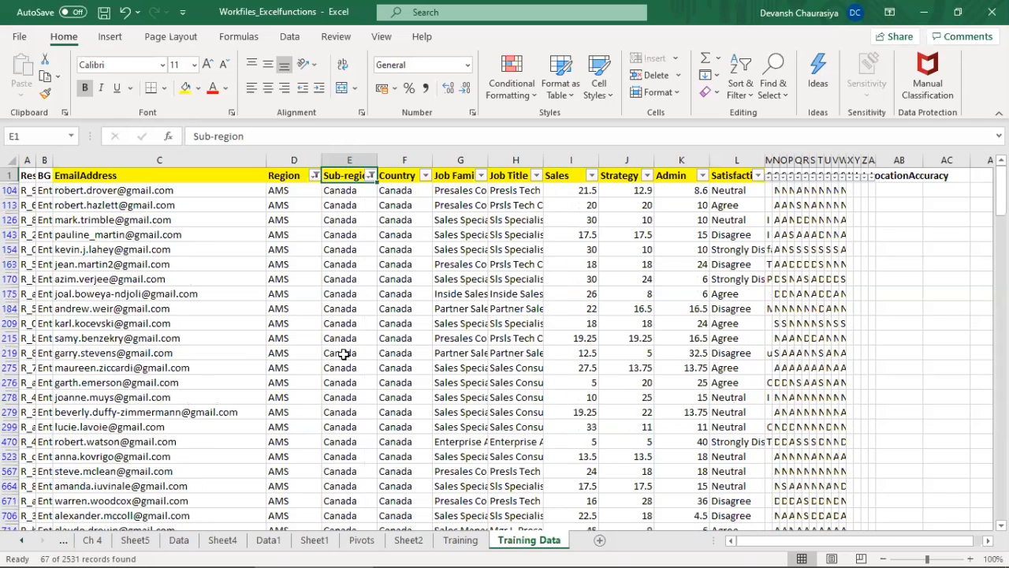
{"action": "left_click", "coordinate": [425, 175]}
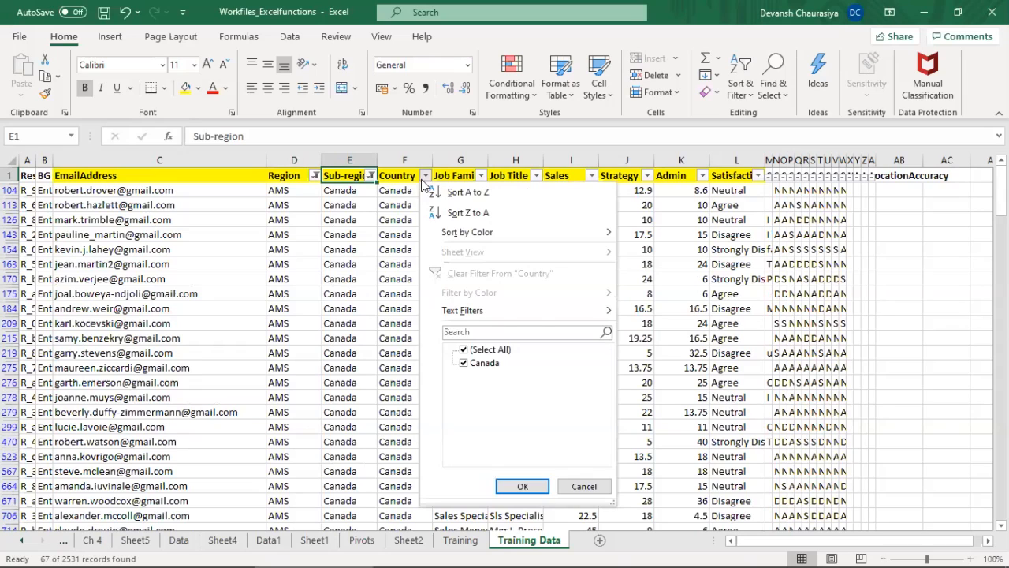
{"action": "left_click", "coordinate": [379, 220]}
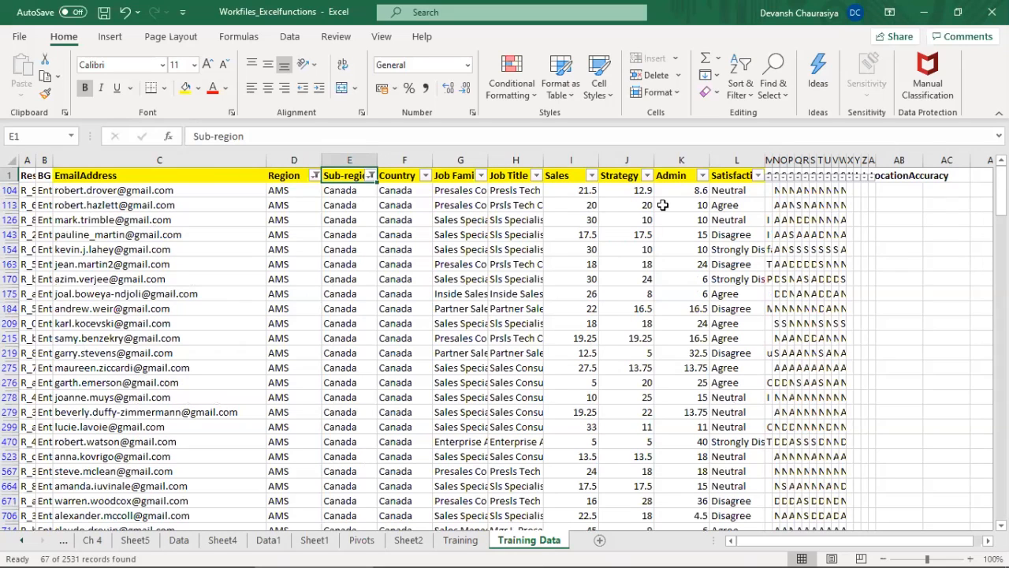
Step: Check the sum and average of the filtered Sales values from I104 down, and return to the Sales header
{"action": "left_click", "coordinate": [587, 194]}
{"action": "key", "text": "ctrl+shift+Down"}
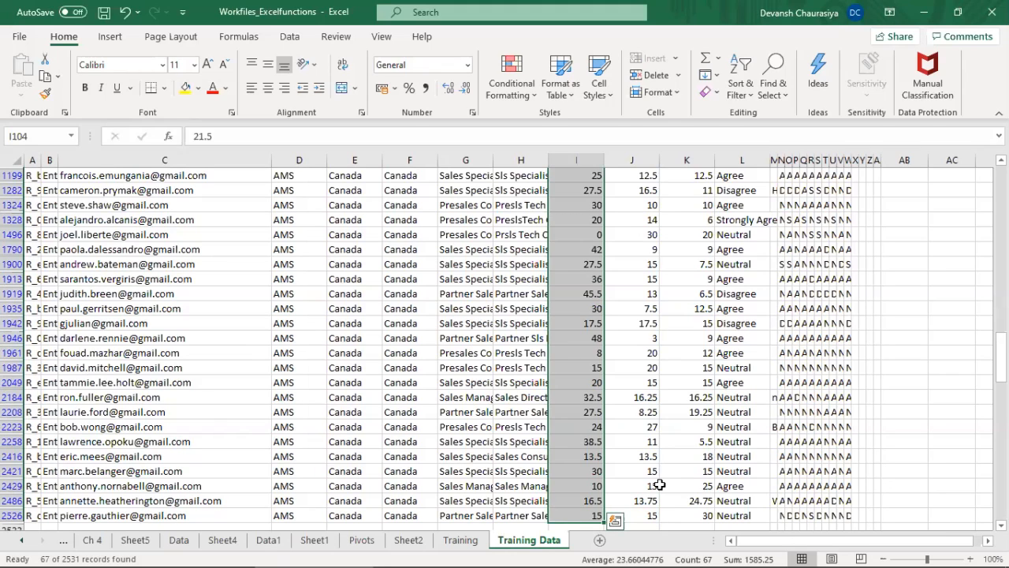
{"action": "key", "text": "ctrl+Up"}
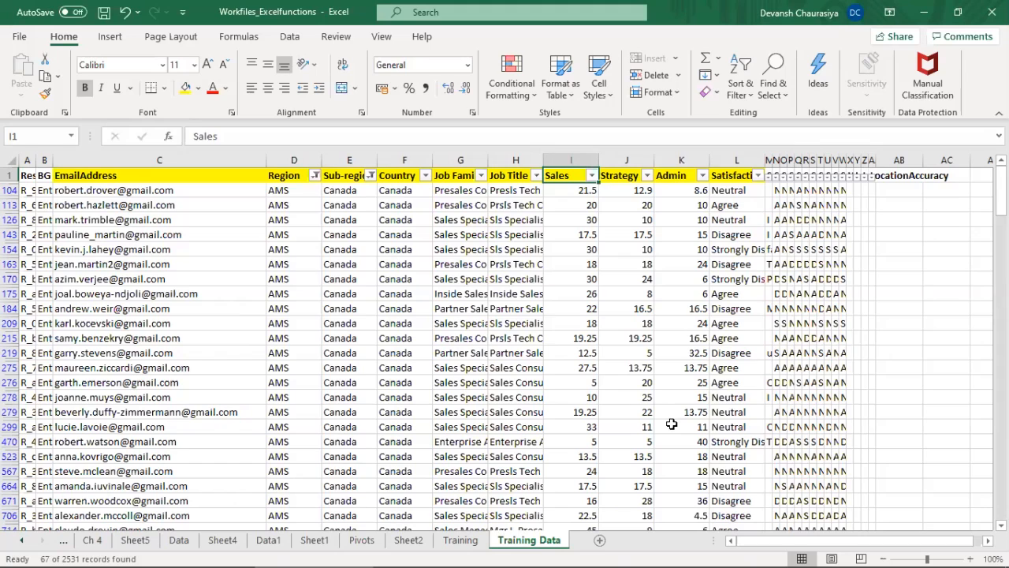
Step: Remove the filters and reapply AutoFilter to the headers C1:L1, from EmailAddress to Satisfaction
{"action": "key", "text": "Left"}
{"action": "key", "text": "Left"}
{"action": "key", "text": "Left"}
{"action": "key", "text": "Left"}
{"action": "key", "text": "Left"}
{"action": "key", "text": "Left"}
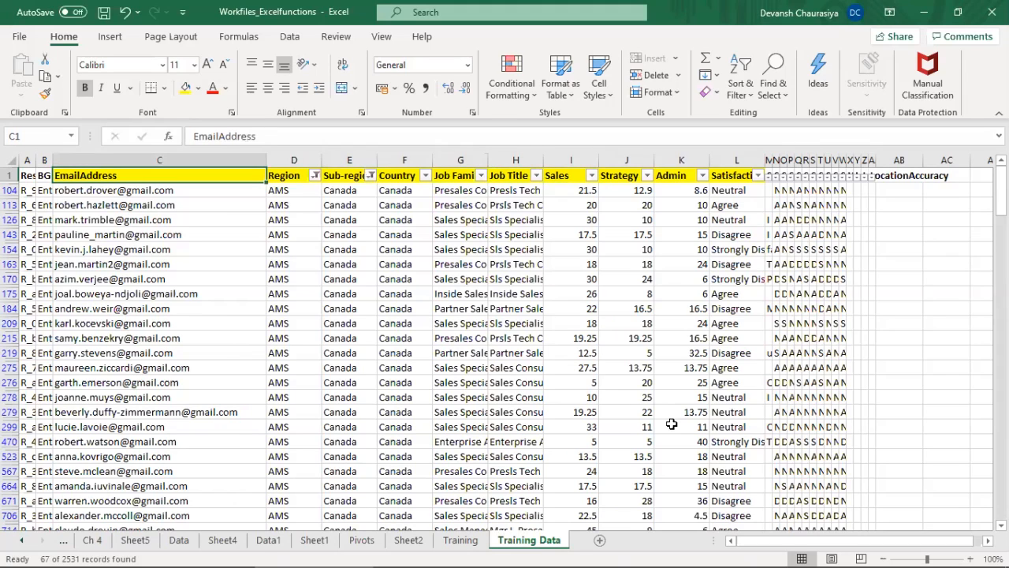
{"action": "key", "text": "shift+Right"}
{"action": "key", "text": "shift+Right"}
{"action": "key", "text": "shift+Right"}
{"action": "key", "text": "shift+Right"}
{"action": "key", "text": "shift+Right"}
{"action": "key", "text": "shift+Right"}
{"action": "key", "text": "shift+Right"}
{"action": "key", "text": "shift+Right"}
{"action": "key", "text": "shift+Right"}
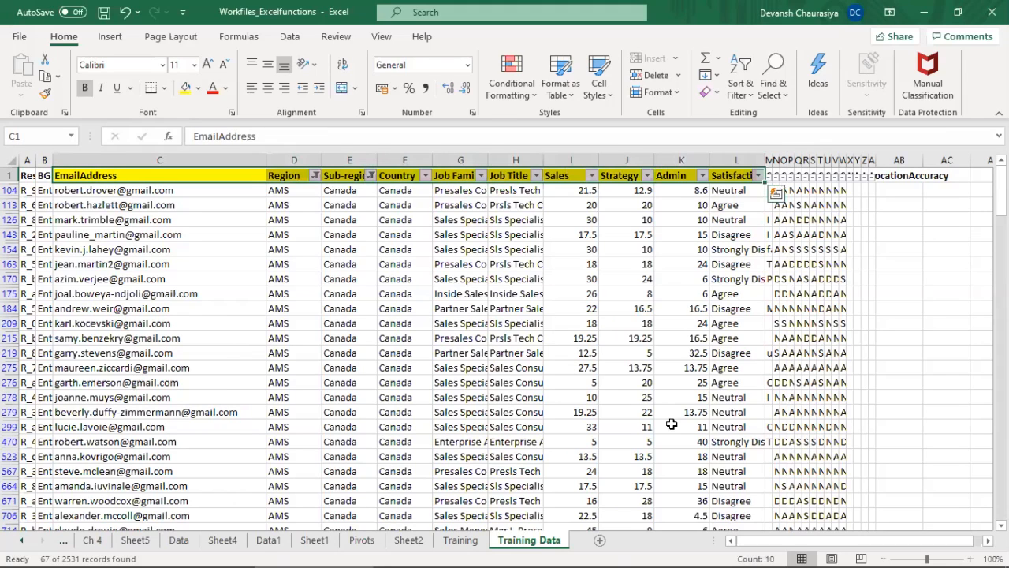
{"action": "key", "text": "alt+d"}
{"action": "key", "text": "f"}
{"action": "key", "text": "s"}
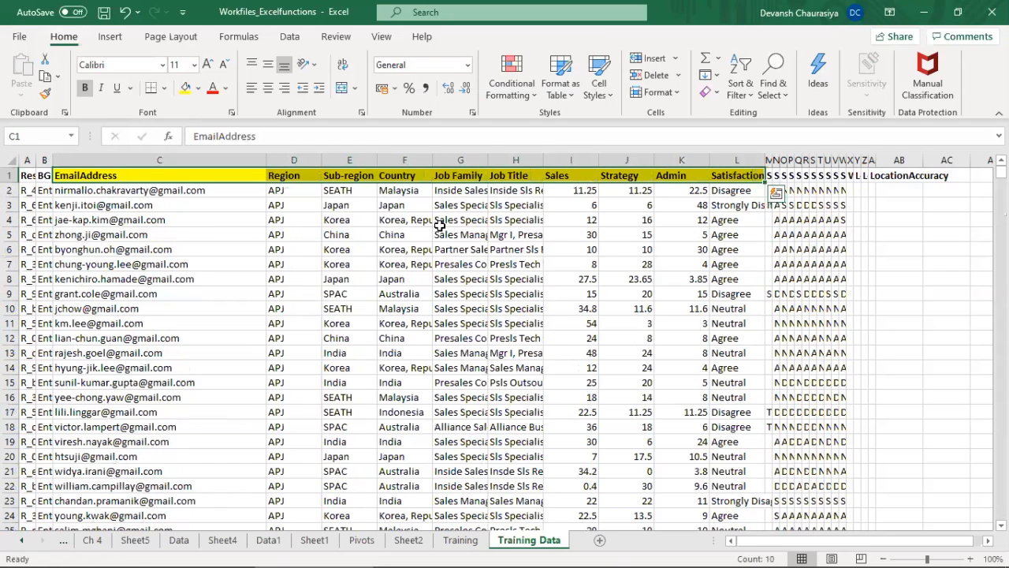
{"action": "key", "text": "Home"}
{"action": "key", "text": "Right"}
{"action": "key", "text": "Right"}
{"action": "key", "text": "shift+Right"}
{"action": "key", "text": "shift+Right"}
{"action": "key", "text": "shift+Right"}
{"action": "key", "text": "shift+Right"}
{"action": "key", "text": "shift+Right"}
{"action": "key", "text": "shift+Right"}
{"action": "key", "text": "shift+Right"}
{"action": "key", "text": "shift+Right"}
{"action": "key", "text": "shift+Right"}
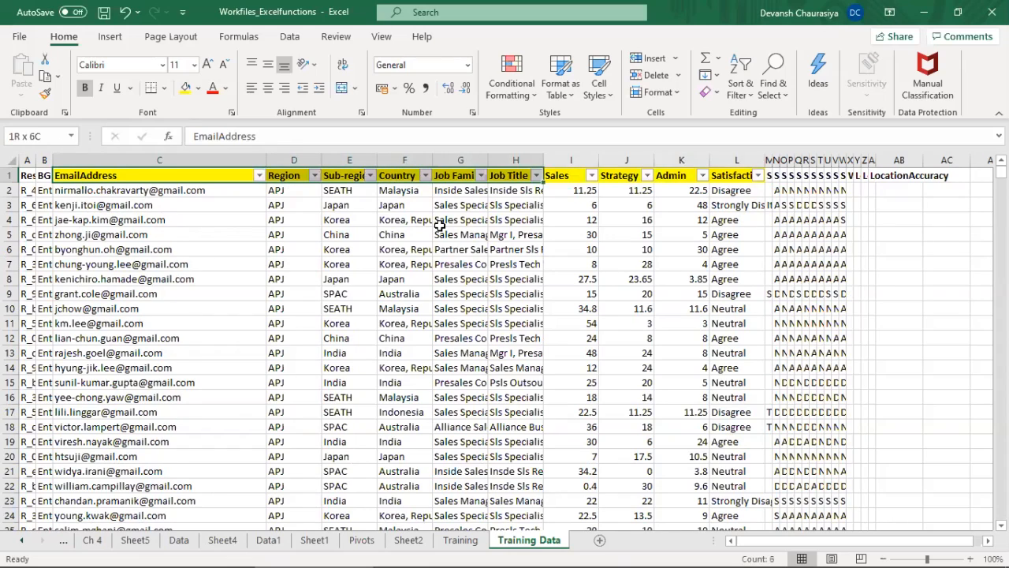
{"action": "key", "text": "Left"}
{"action": "key", "text": "Left"}
{"action": "key", "text": "Right"}
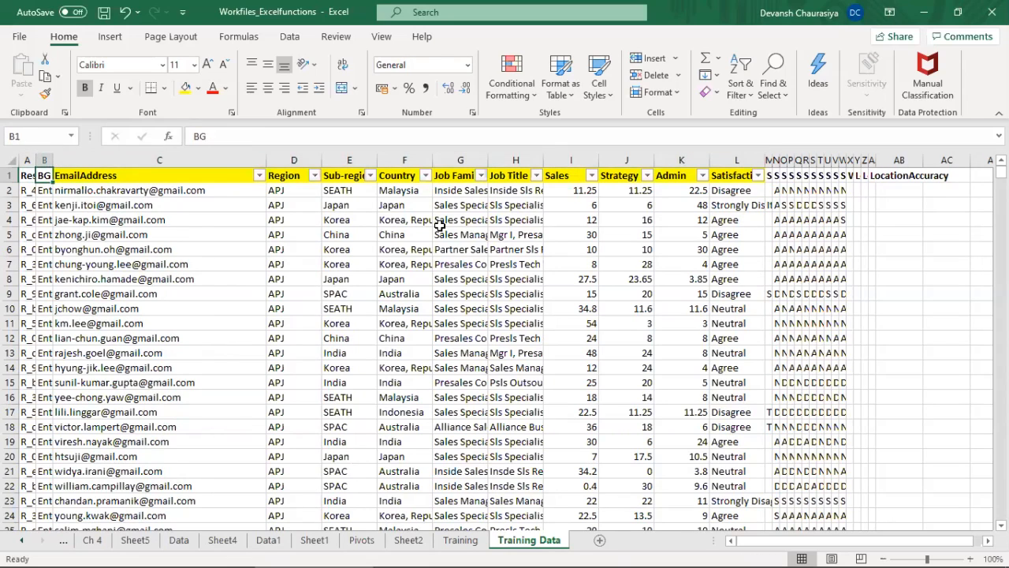
{"action": "key", "text": "Right"}
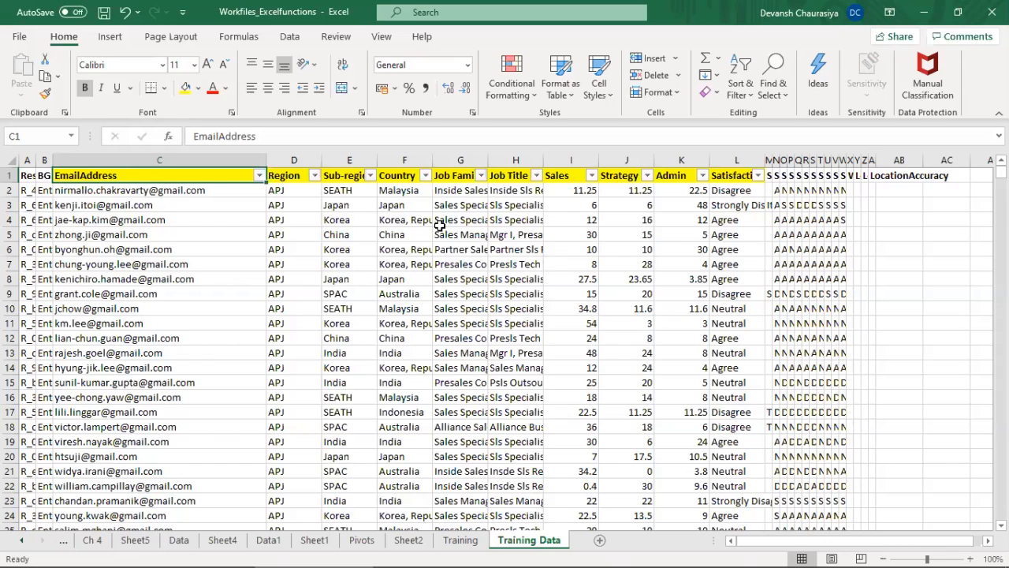
{"action": "key", "text": "shift+Right"}
{"action": "key", "text": "shift+Right"}
{"action": "key", "text": "shift+Right"}
{"action": "key", "text": "shift+Right"}
{"action": "key", "text": "shift+Right"}
{"action": "key", "text": "shift+Right"}
{"action": "key", "text": "shift+Right"}
{"action": "key", "text": "shift+Right"}
{"action": "key", "text": "shift+Right"}
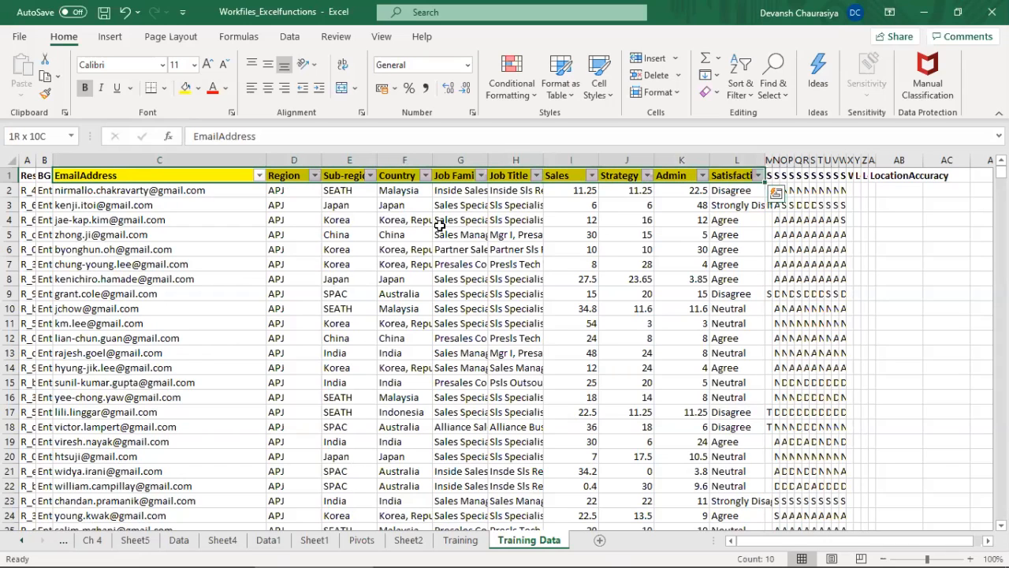
{"action": "key", "text": "ctrl+shift+Down"}
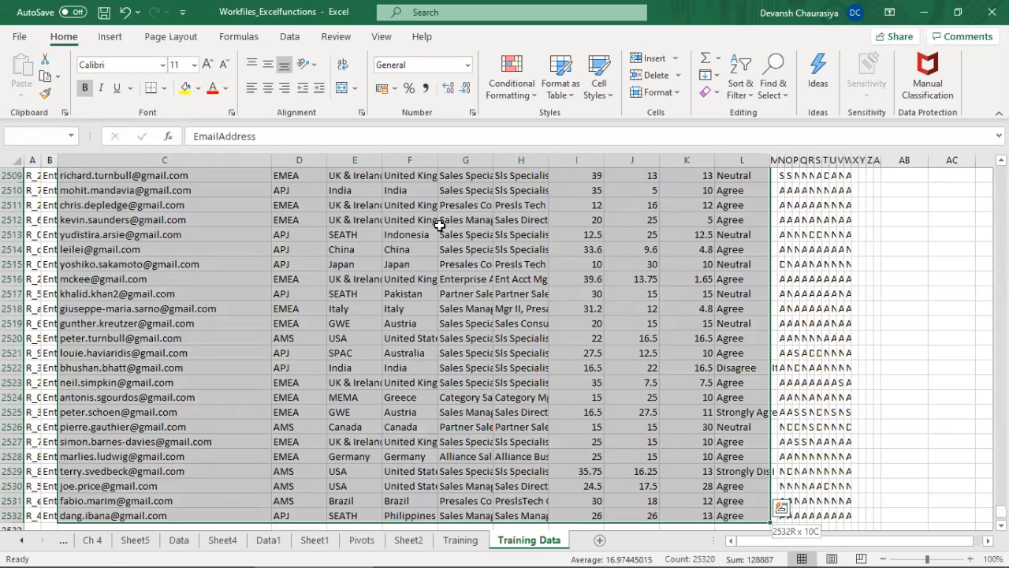
{"action": "key", "text": "ctrl+q"}
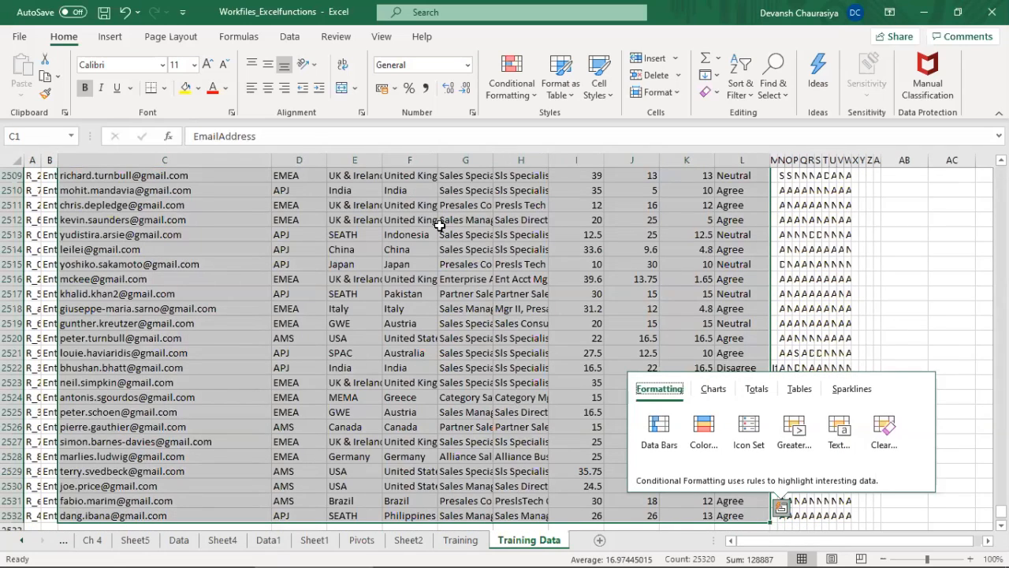
{"action": "left_click", "coordinate": [244, 203]}
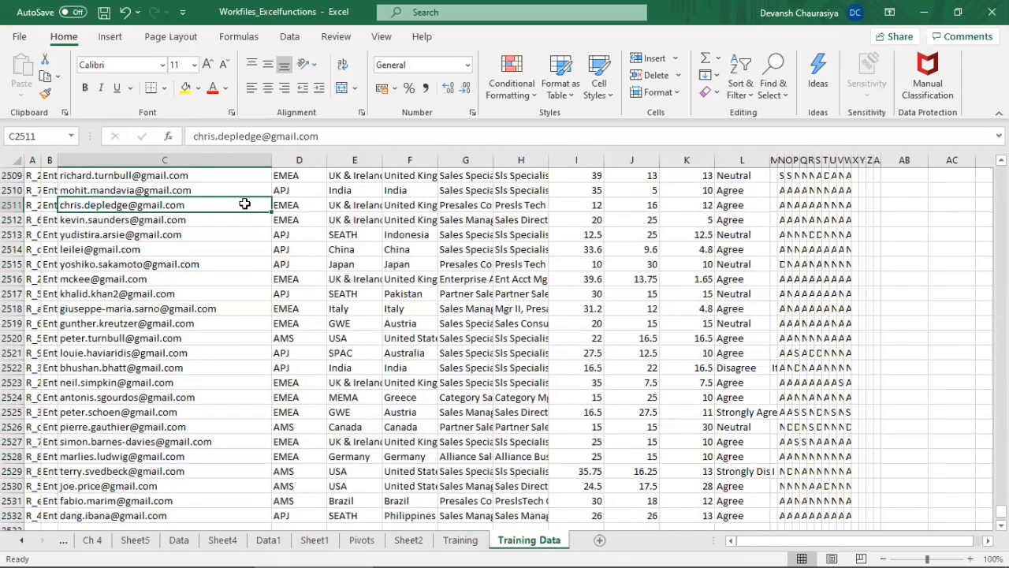
{"action": "key", "text": "Up"}
{"action": "key", "text": "ctrl+Up"}
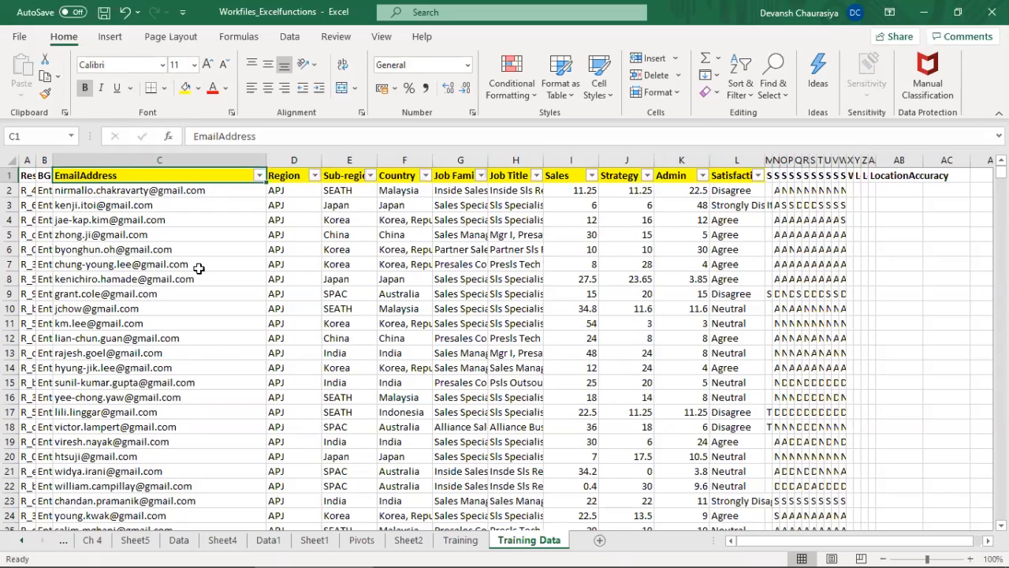
Step: Create a PivotTable from the Training Data range C1:L2532 on a new worksheet
{"action": "key", "text": "shift+Right"}
{"action": "key", "text": "shift+Right"}
{"action": "key", "text": "shift+Right"}
{"action": "key", "text": "shift+Right"}
{"action": "key", "text": "shift+Right"}
{"action": "key", "text": "shift+Right"}
{"action": "key", "text": "shift+Right"}
{"action": "key", "text": "shift+Right"}
{"action": "key", "text": "shift+Right"}
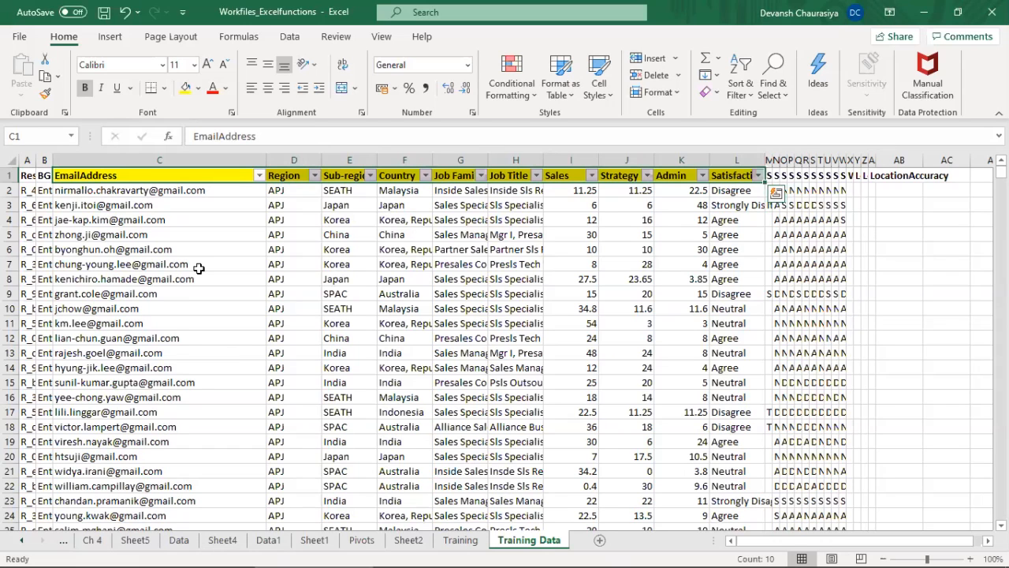
{"action": "key", "text": "ctrl+shift+Down"}
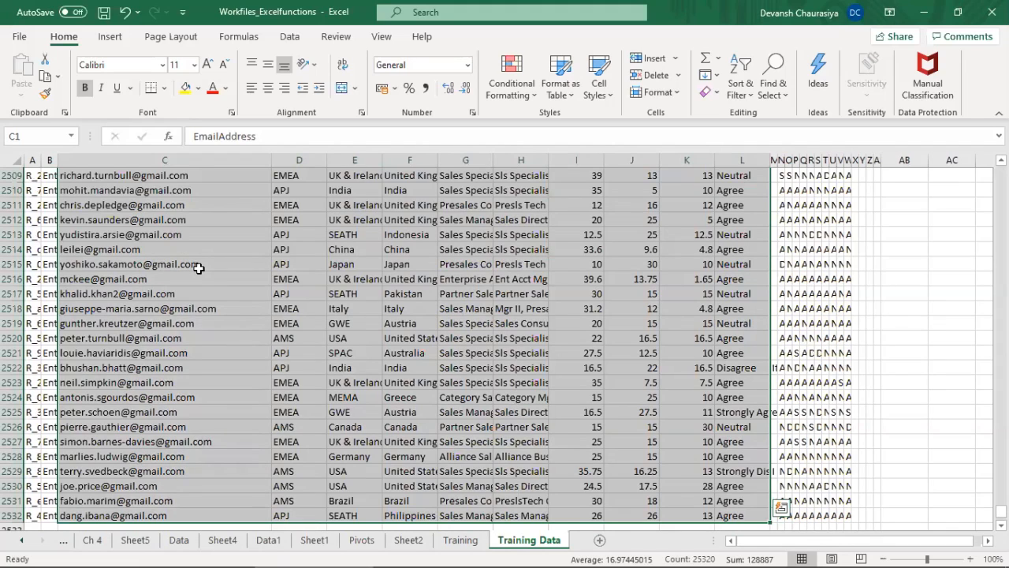
{"action": "left_click", "coordinate": [110, 37]}
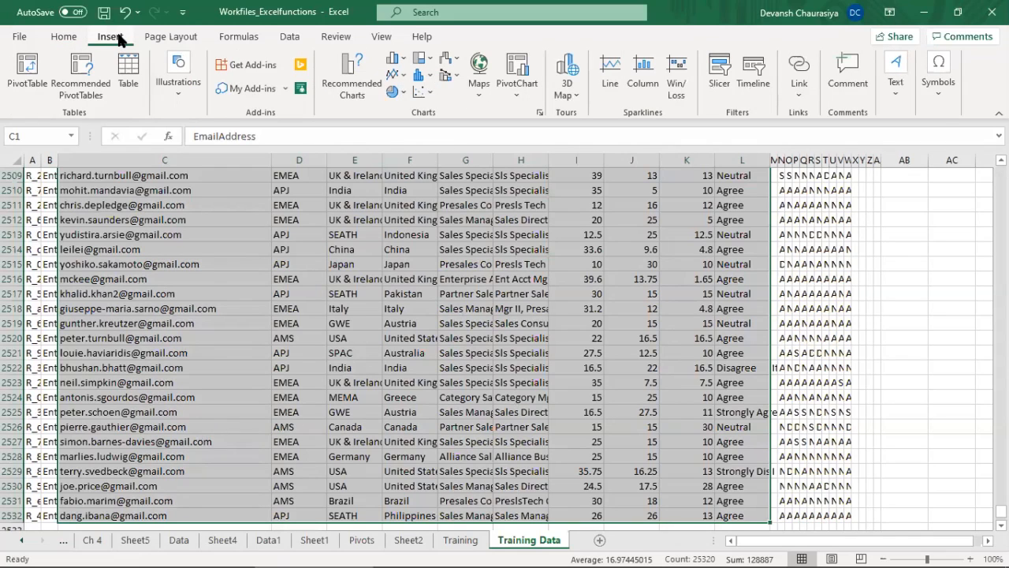
{"action": "left_click", "coordinate": [29, 74]}
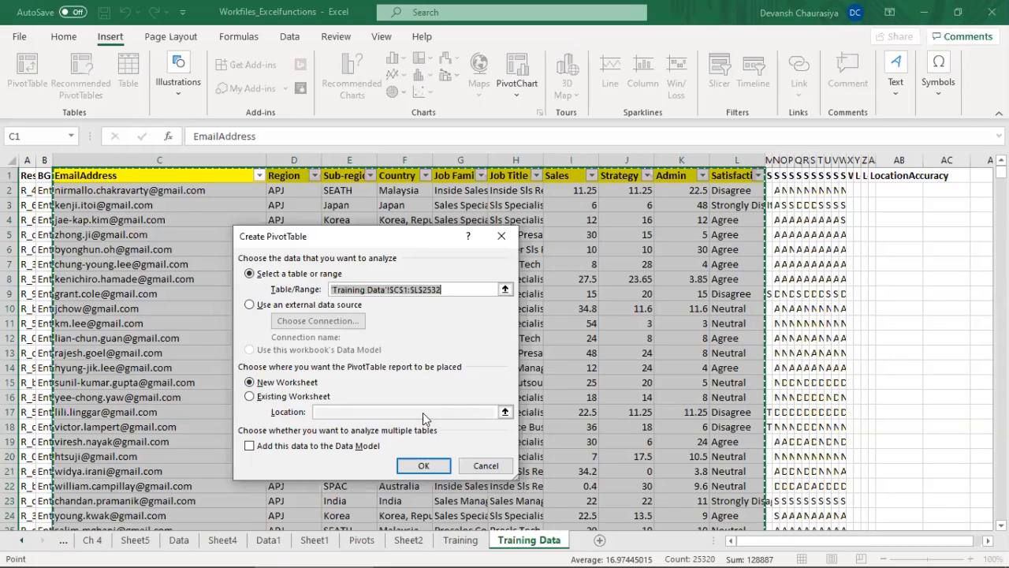
{"action": "left_click", "coordinate": [423, 466]}
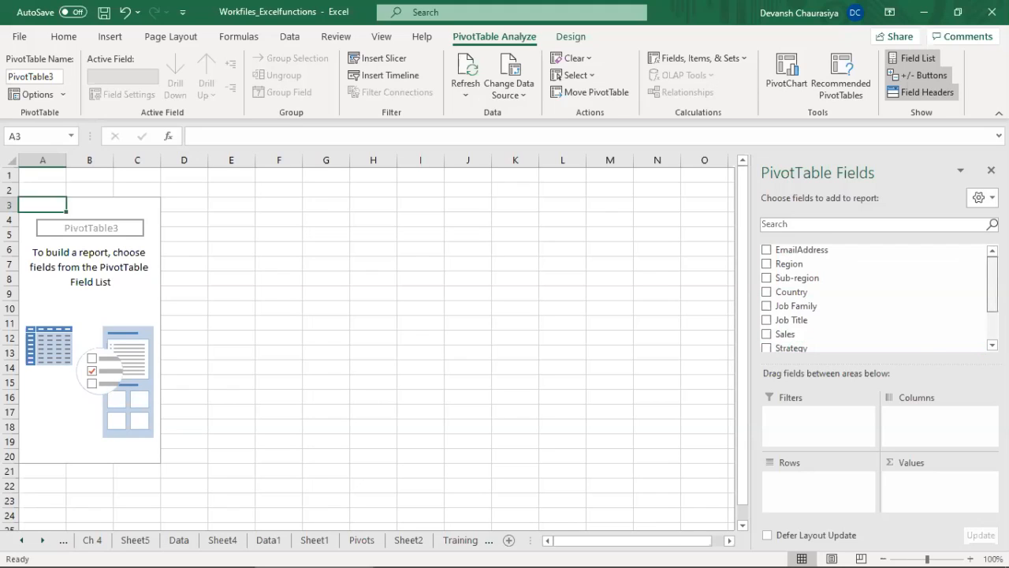
Step: Look through the available PivotTable fields and place Region in the Filters area
{"action": "scroll", "coordinate": [875, 298], "scroll_direction": "down", "scroll_amount": 2}
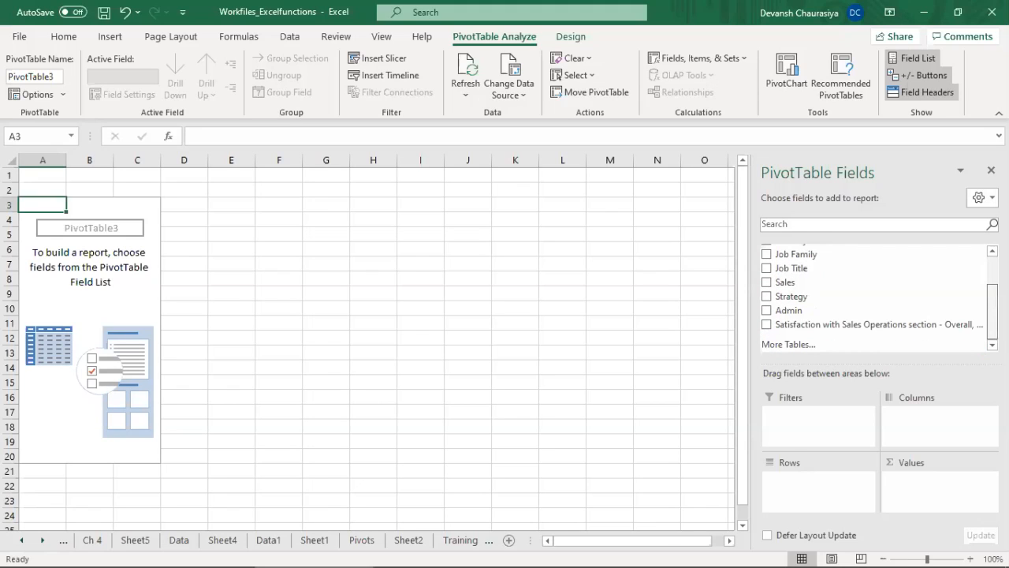
{"action": "scroll", "coordinate": [875, 297], "scroll_direction": "up", "scroll_amount": 2}
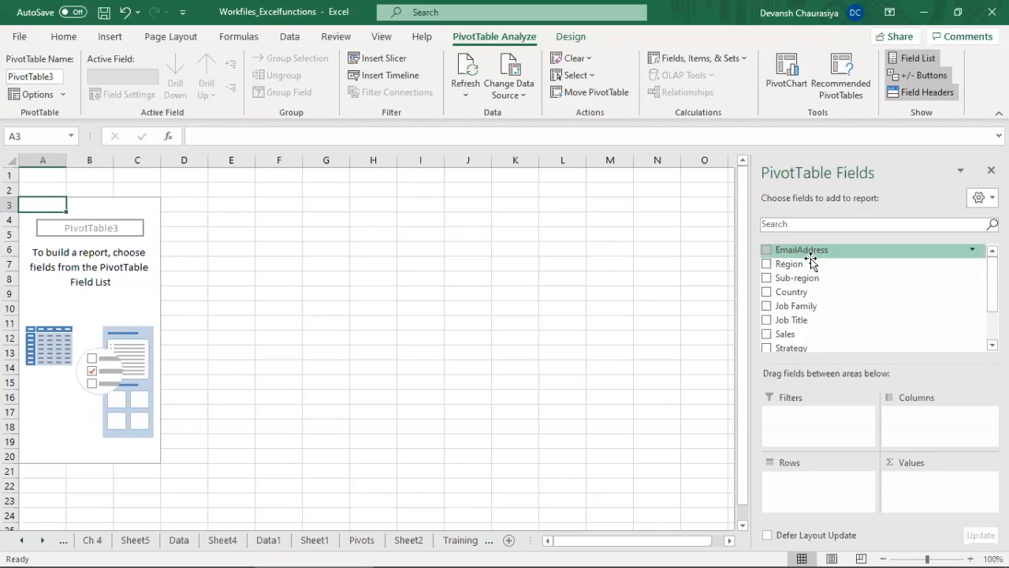
{"action": "mouse_move", "coordinate": [811, 263]}
{"action": "left_mouse_down"}
{"action": "mouse_move", "coordinate": [804, 391]}
{"action": "mouse_move", "coordinate": [814, 429]}
{"action": "mouse_move", "coordinate": [797, 418]}
{"action": "left_mouse_up"}
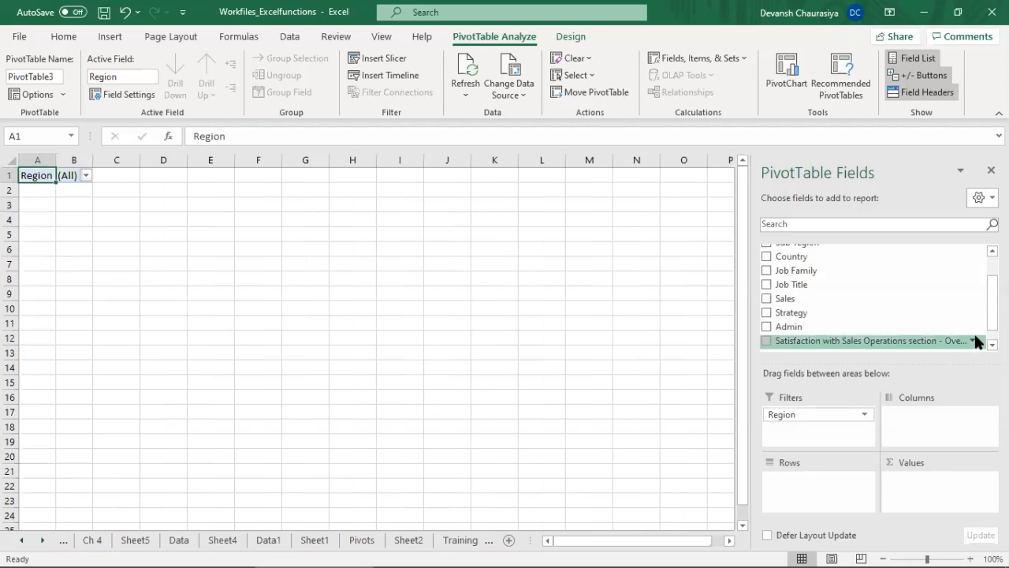
Step: Add Sub-region and Country to the PivotTable's Filters area below Region
{"action": "scroll", "coordinate": [927, 261], "scroll_direction": "up", "scroll_amount": 1}
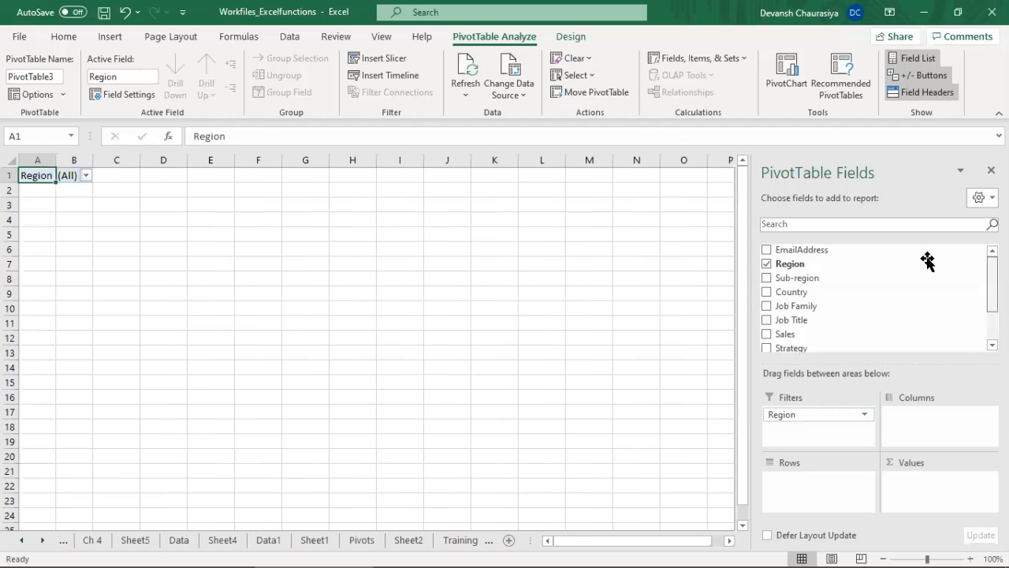
{"action": "left_click", "coordinate": [765, 278]}
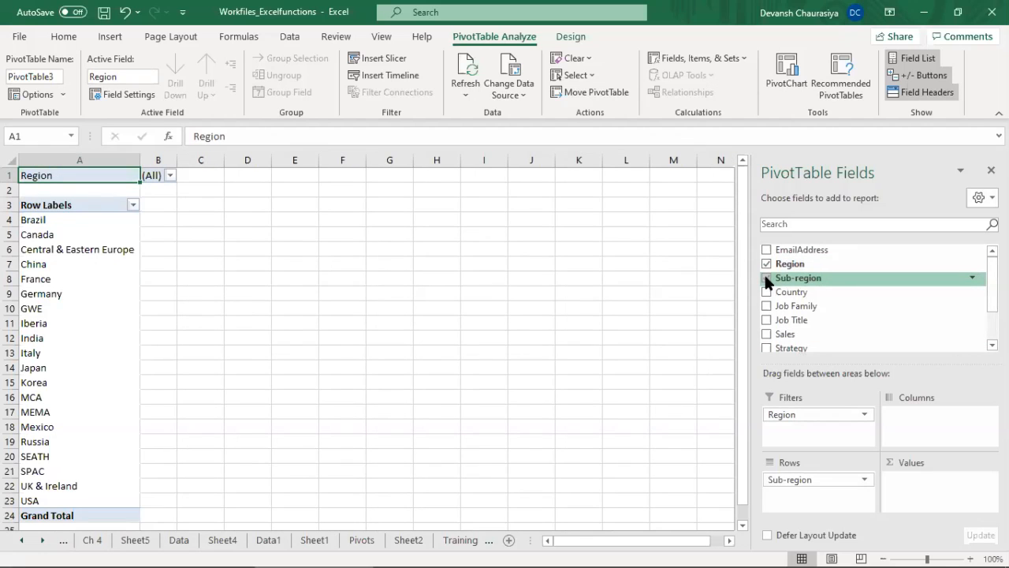
{"action": "left_click_drag", "start_coordinate": [799, 478], "coordinate": [799, 429]}
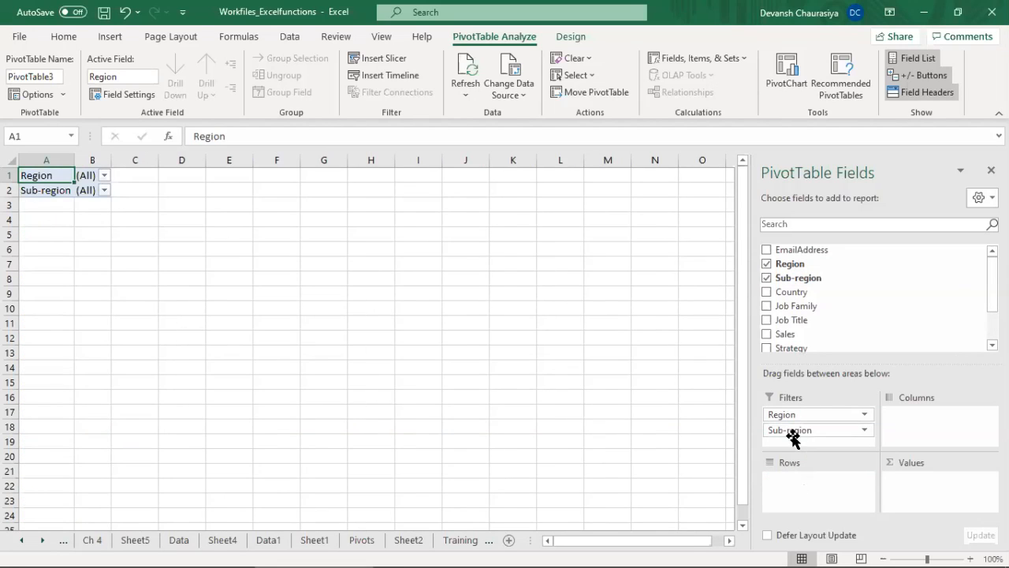
{"action": "mouse_move", "coordinate": [791, 433]}
{"action": "left_mouse_down"}
{"action": "mouse_move", "coordinate": [767, 339]}
{"action": "mouse_move", "coordinate": [774, 289]}
{"action": "mouse_move", "coordinate": [799, 374]}
{"action": "mouse_move", "coordinate": [792, 440]}
{"action": "left_mouse_up"}
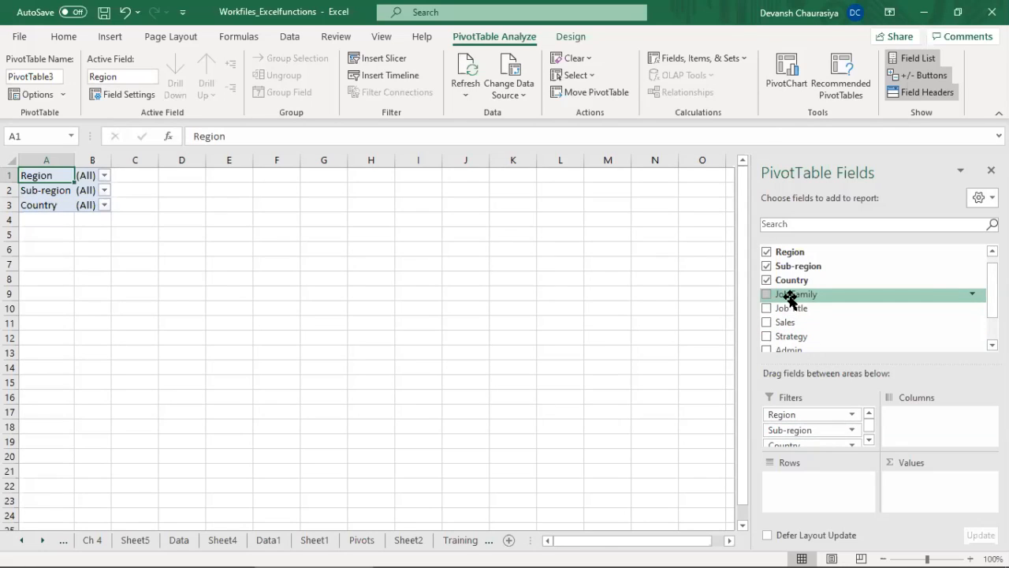
Step: Add the Sales, Strategy and Admin fields to the PivotTable's Values area and check their totals
{"action": "scroll", "coordinate": [875, 299], "scroll_direction": "up", "scroll_amount": 1}
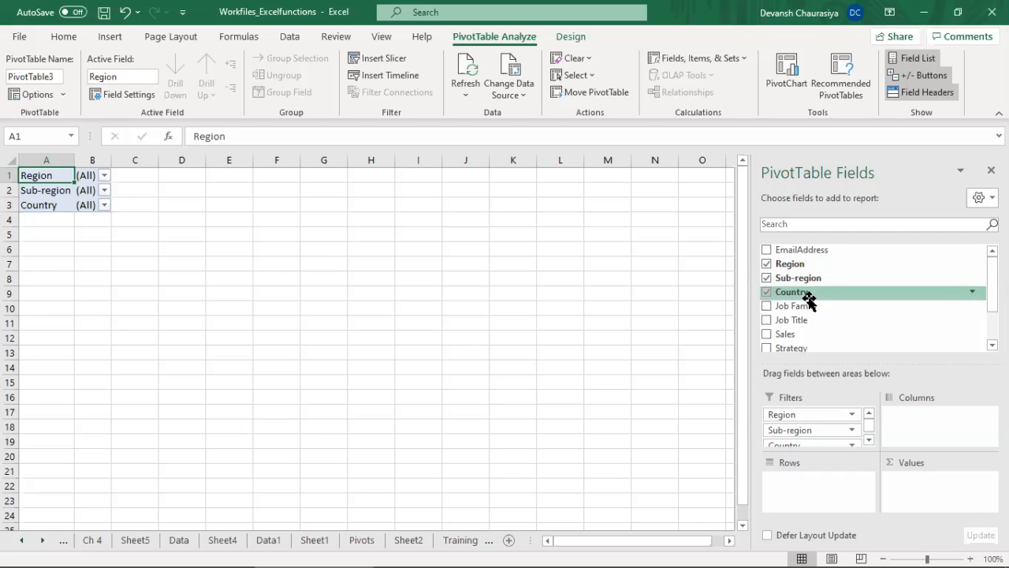
{"action": "scroll", "coordinate": [831, 297], "scroll_direction": "down", "scroll_amount": 1}
{"action": "scroll", "coordinate": [875, 298], "scroll_direction": "down", "scroll_amount": 2}
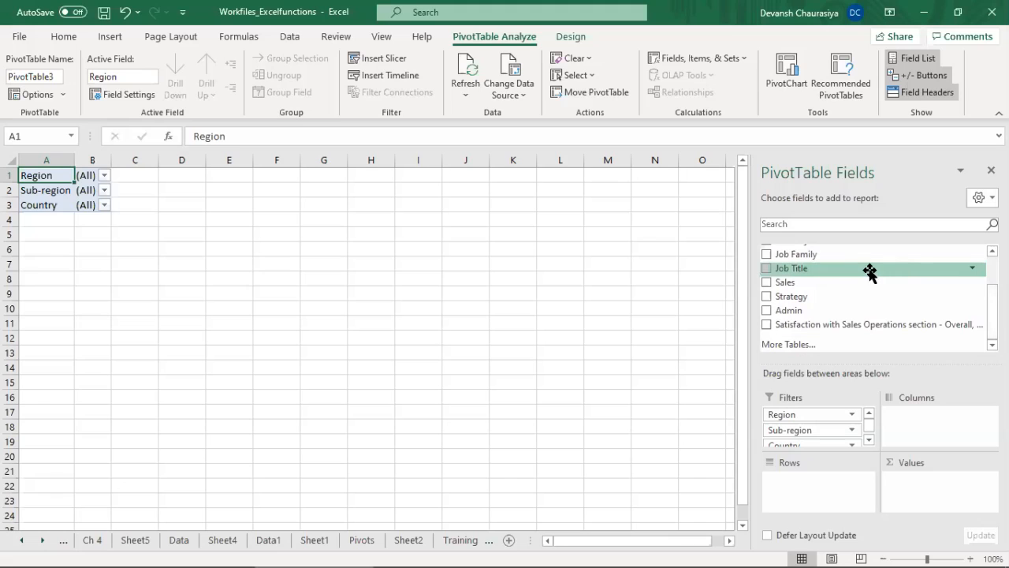
{"action": "left_click_drag", "start_coordinate": [799, 282], "coordinate": [916, 481]}
{"action": "left_click_drag", "start_coordinate": [793, 298], "coordinate": [928, 495]}
{"action": "left_click_drag", "start_coordinate": [800, 316], "coordinate": [934, 499]}
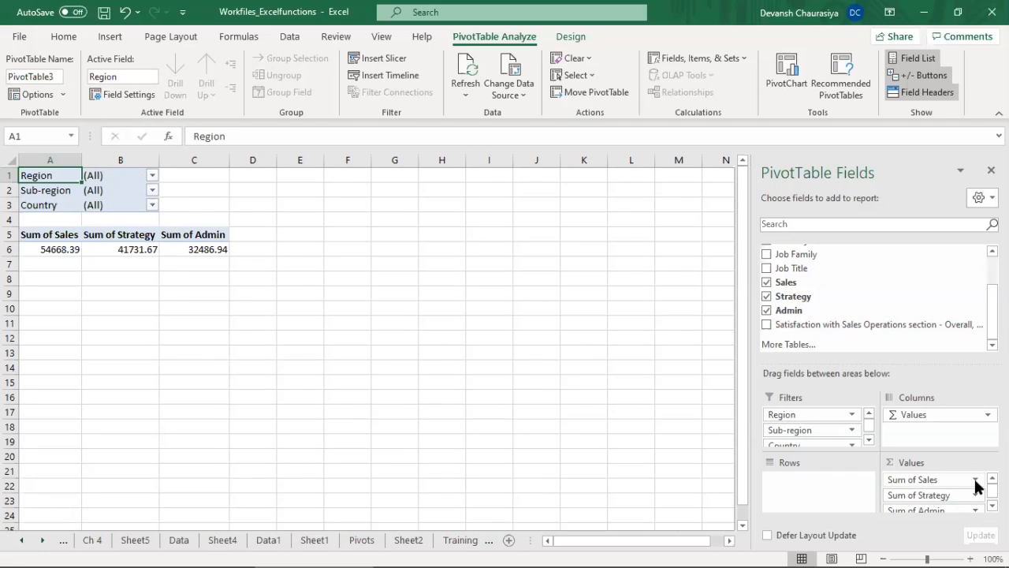
{"action": "left_click_drag", "start_coordinate": [60, 249], "coordinate": [208, 263]}
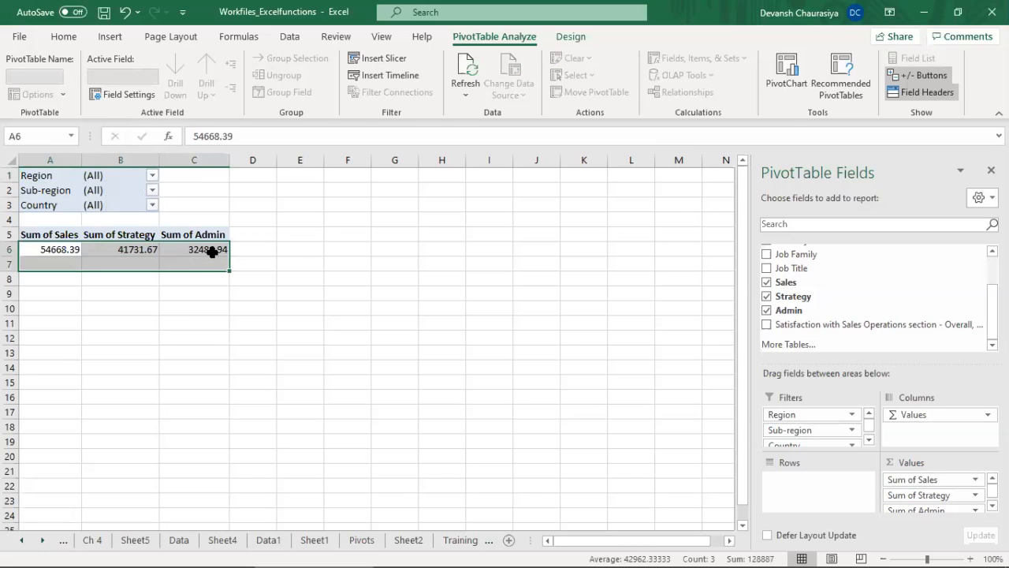
{"action": "left_click", "coordinate": [211, 249]}
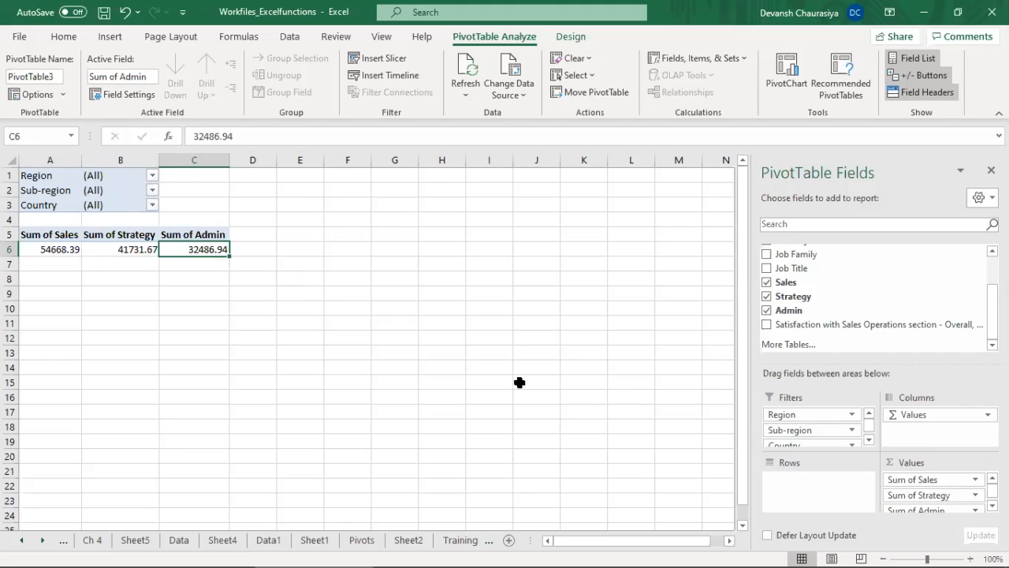
Step: Summarize the Sales value field by Average instead of Sum
{"action": "left_click", "coordinate": [976, 480]}
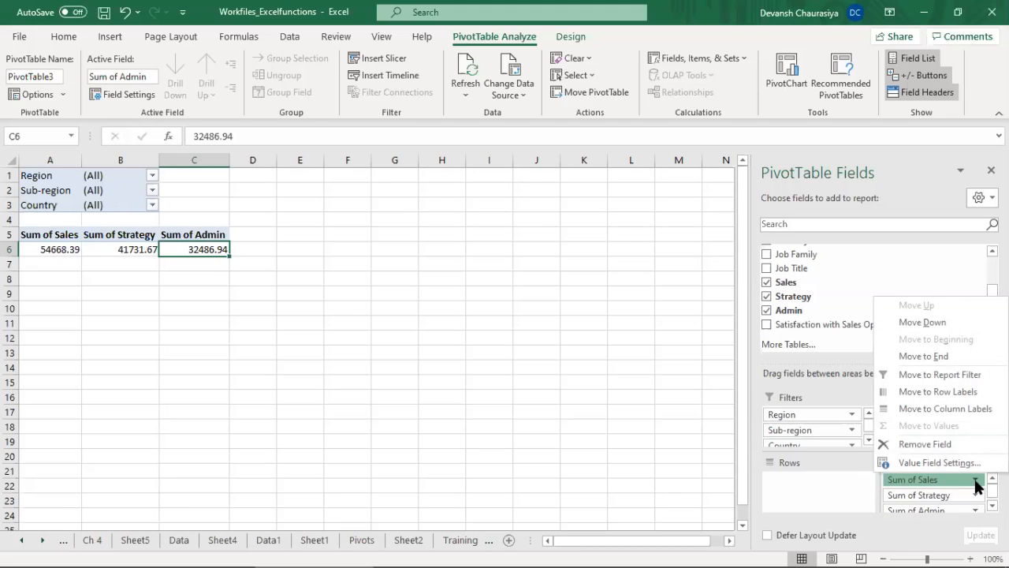
{"action": "left_click", "coordinate": [946, 463]}
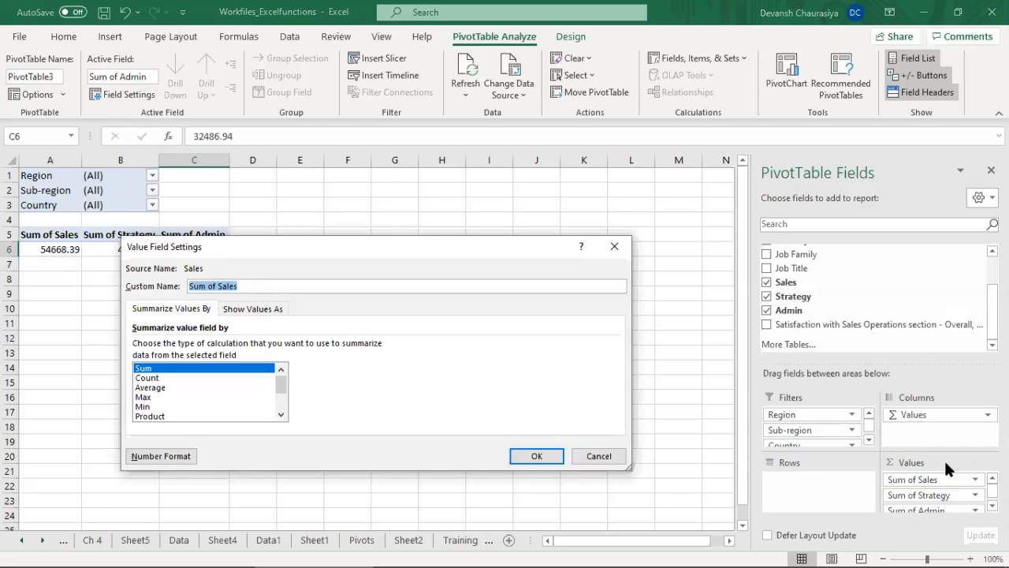
{"action": "left_click", "coordinate": [153, 387]}
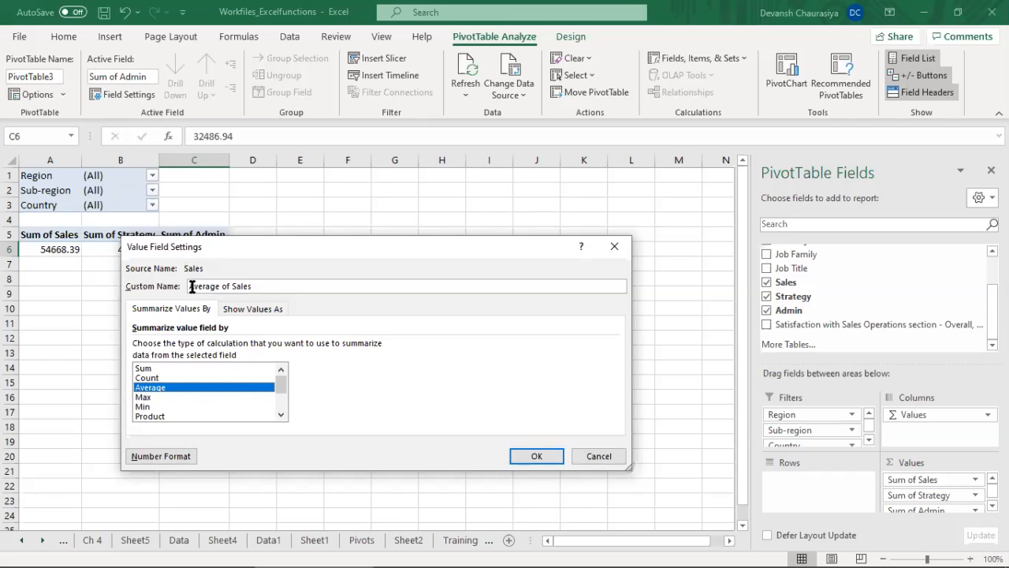
{"action": "left_click_drag", "start_coordinate": [192, 287], "coordinate": [318, 293]}
{"action": "left_click", "coordinate": [530, 455]}
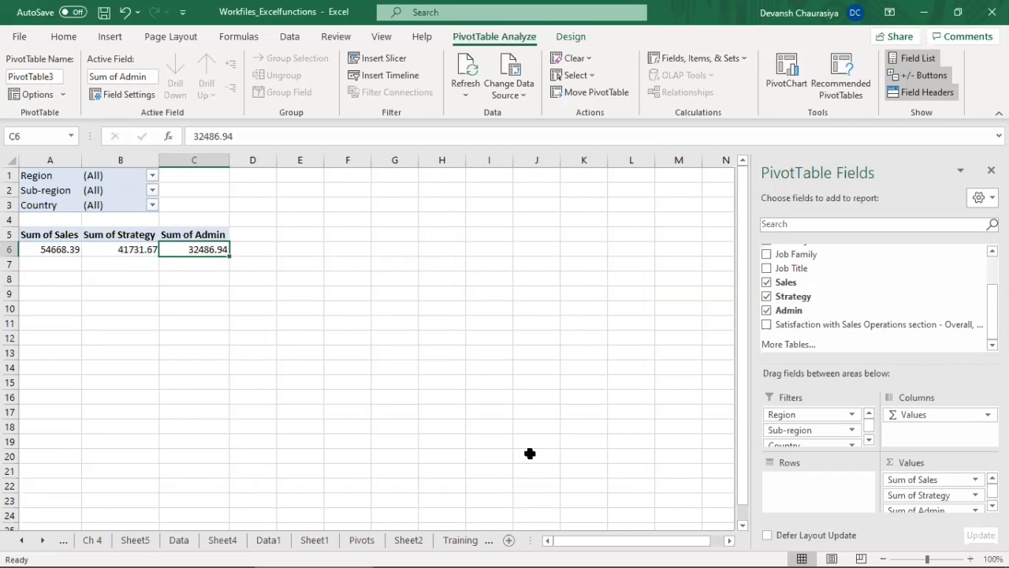
Step: Summarize the Strategy and Admin value fields by Average as well
{"action": "left_click", "coordinate": [976, 497]}
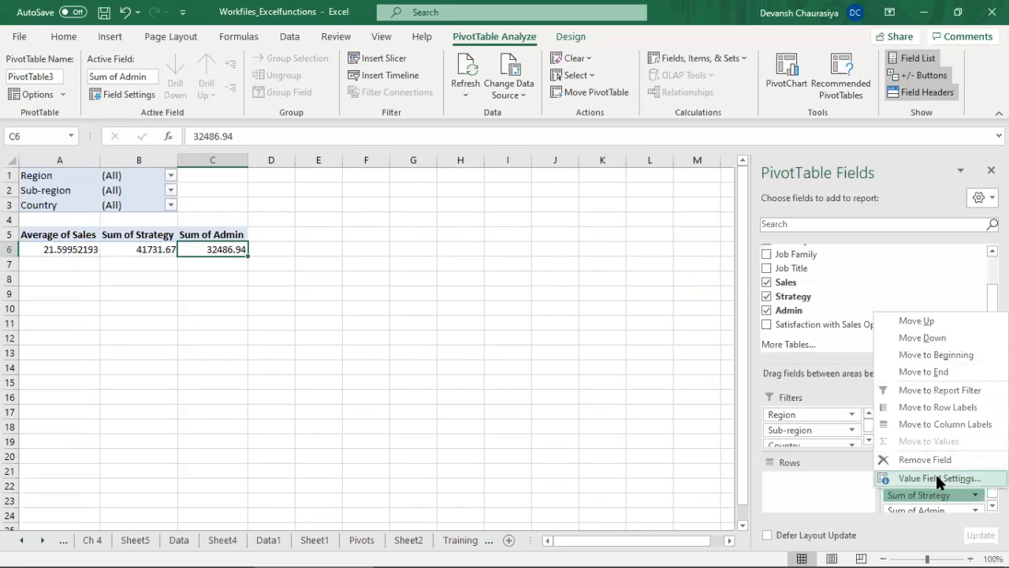
{"action": "left_click", "coordinate": [938, 479]}
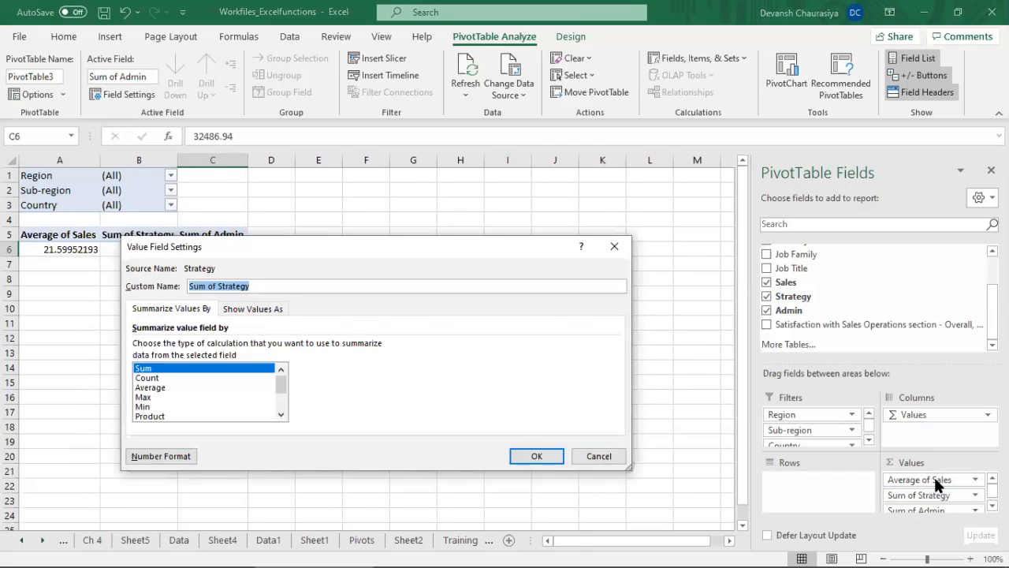
{"action": "left_click", "coordinate": [154, 388]}
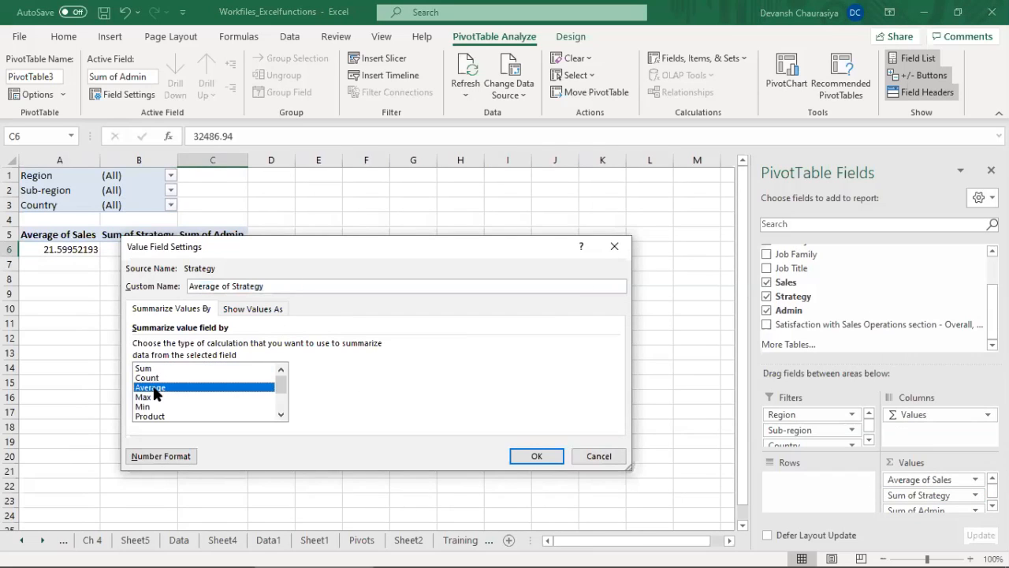
{"action": "left_click", "coordinate": [535, 454]}
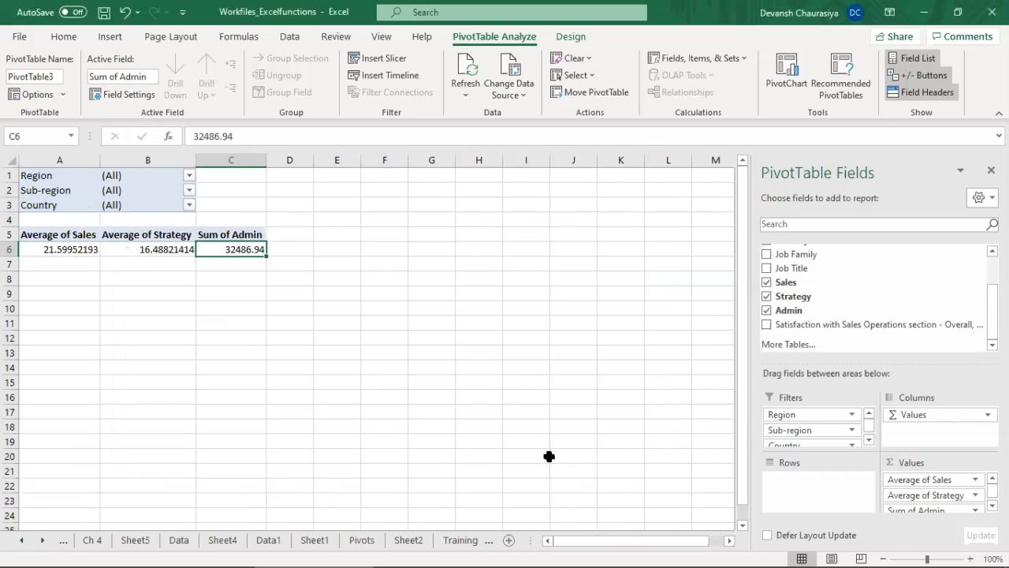
{"action": "left_click", "coordinate": [975, 504]}
{"action": "left_click", "coordinate": [940, 482]}
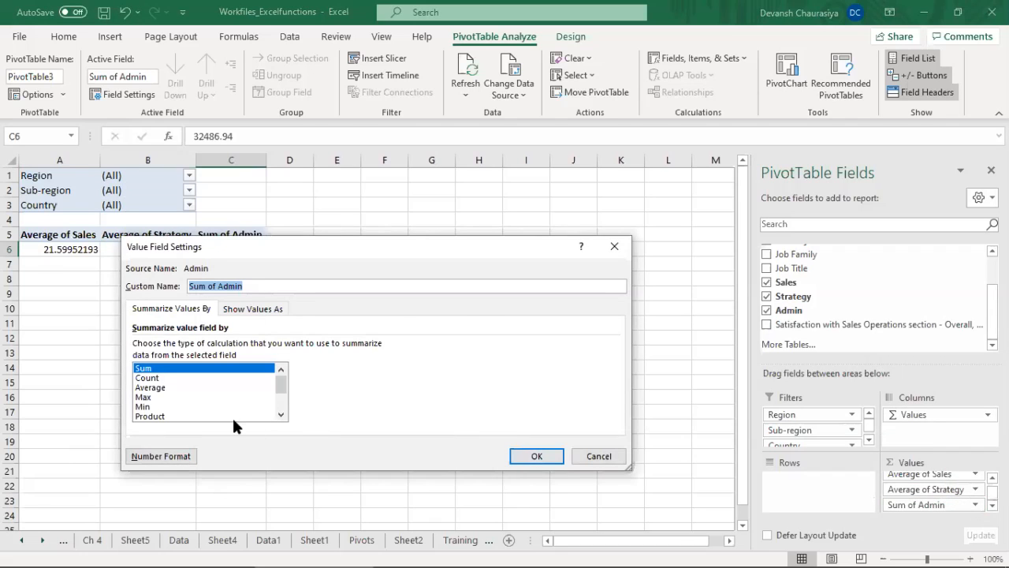
{"action": "left_click", "coordinate": [199, 387]}
{"action": "left_click", "coordinate": [538, 455]}
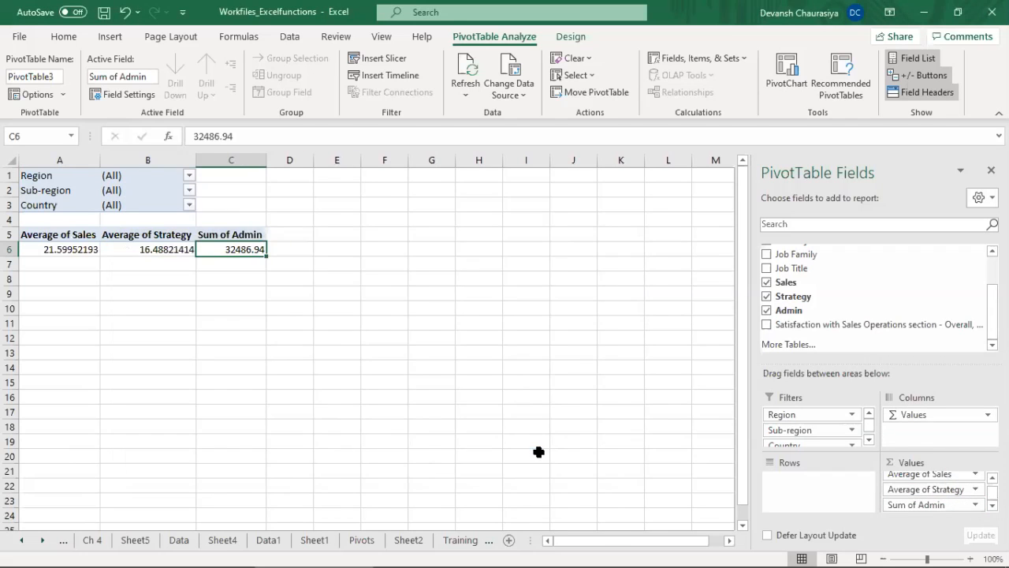
Step: Format the three averages in A6:C6 as whole numbers without decimals and centre them
{"action": "left_click_drag", "start_coordinate": [76, 256], "coordinate": [246, 249]}
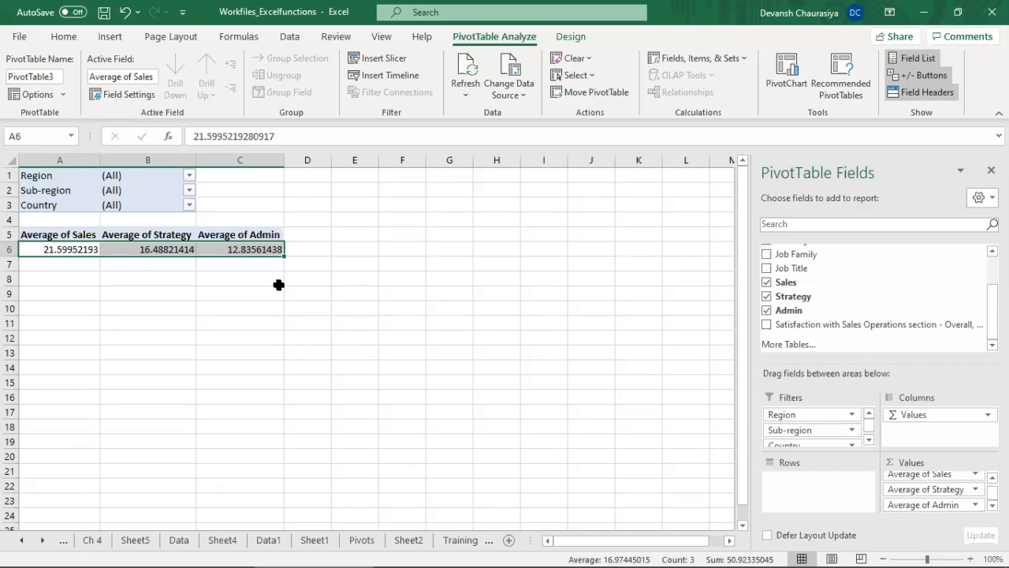
{"action": "left_click", "coordinate": [63, 36]}
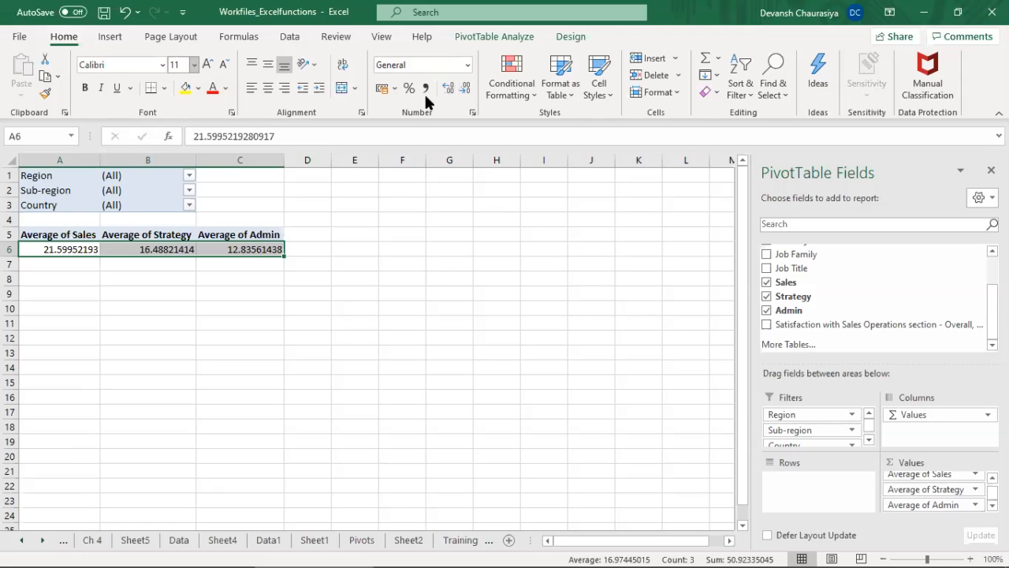
{"action": "left_click", "coordinate": [466, 89]}
{"action": "left_click", "coordinate": [466, 89]}
{"action": "left_click", "coordinate": [466, 89]}
{"action": "left_click", "coordinate": [466, 89]}
{"action": "left_click", "coordinate": [466, 89]}
{"action": "left_click", "coordinate": [466, 89]}
{"action": "left_click", "coordinate": [466, 89]}
{"action": "left_click", "coordinate": [466, 89]}
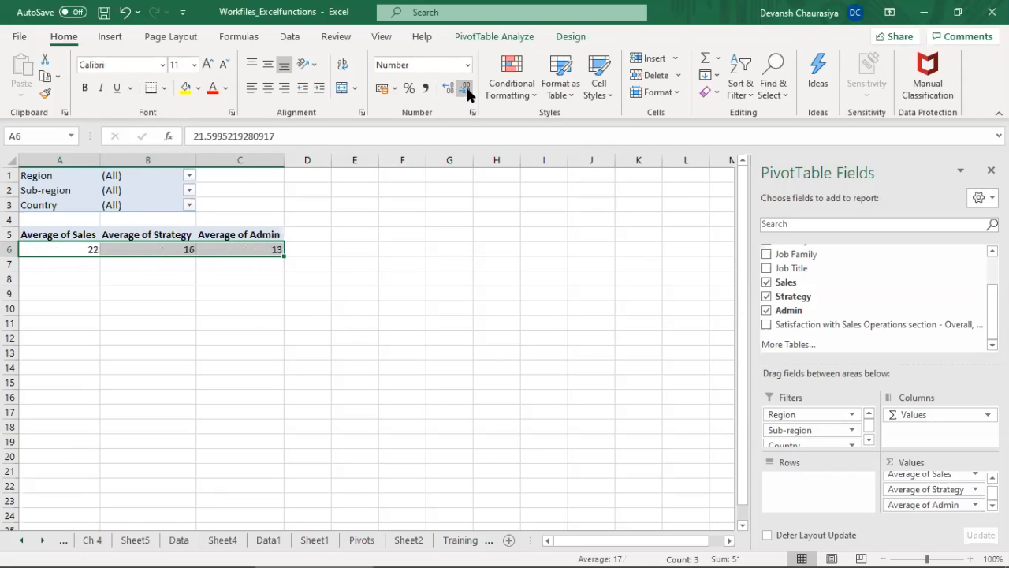
{"action": "left_click", "coordinate": [268, 88]}
{"action": "left_click_drag", "start_coordinate": [50, 249], "coordinate": [239, 251]}
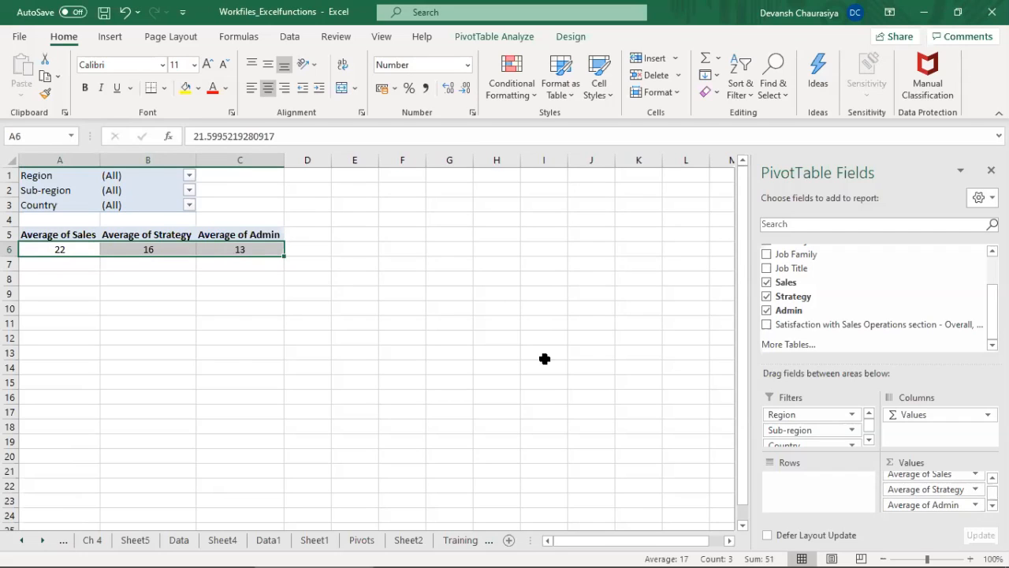
Step: Filter the PivotTable's Region to AMS with multiple item selection enabled, and check the Admin average
{"action": "mouse_move", "coordinate": [772, 550]}
{"action": "scroll", "coordinate": [875, 296], "scroll_direction": "up", "scroll_amount": 3}
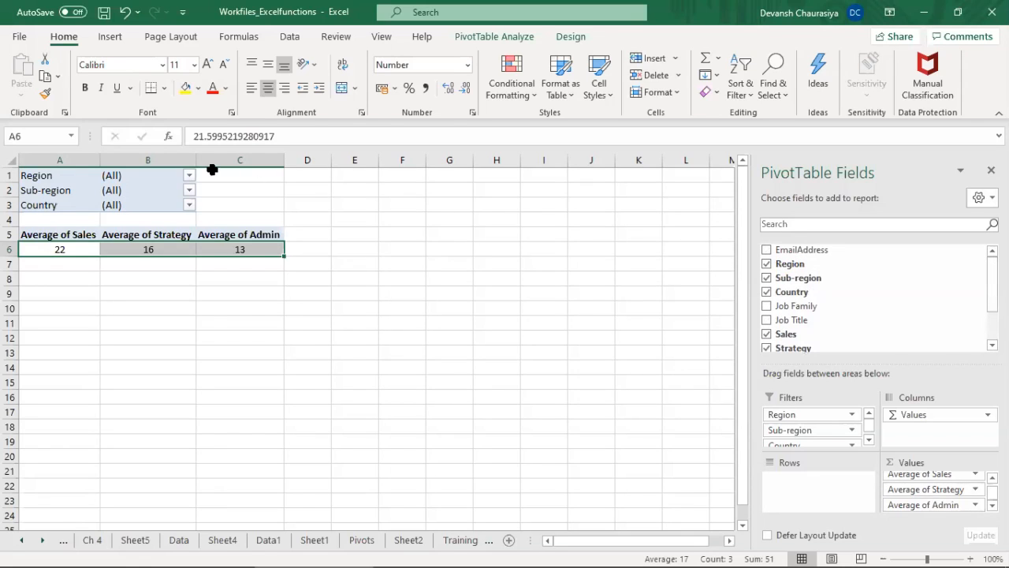
{"action": "left_click", "coordinate": [189, 175]}
{"action": "left_click", "coordinate": [52, 223]}
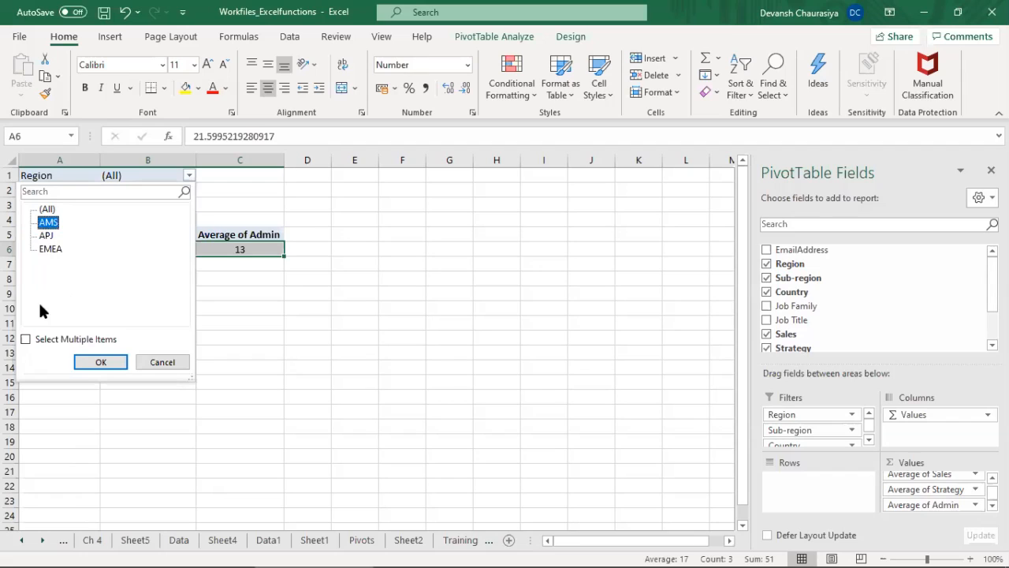
{"action": "left_click", "coordinate": [26, 339]}
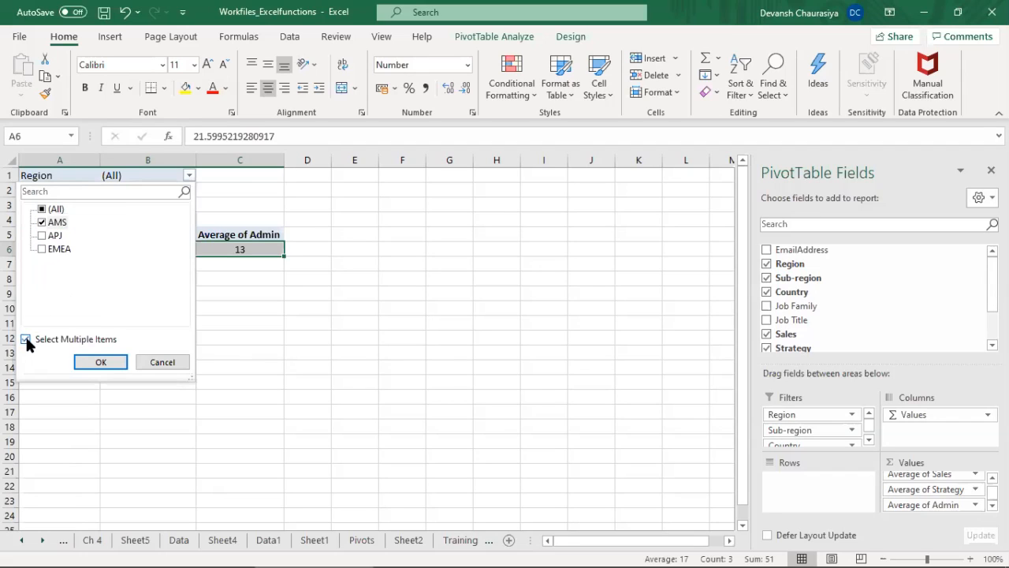
{"action": "left_click", "coordinate": [41, 223]}
{"action": "left_click", "coordinate": [41, 222]}
{"action": "left_click", "coordinate": [95, 361]}
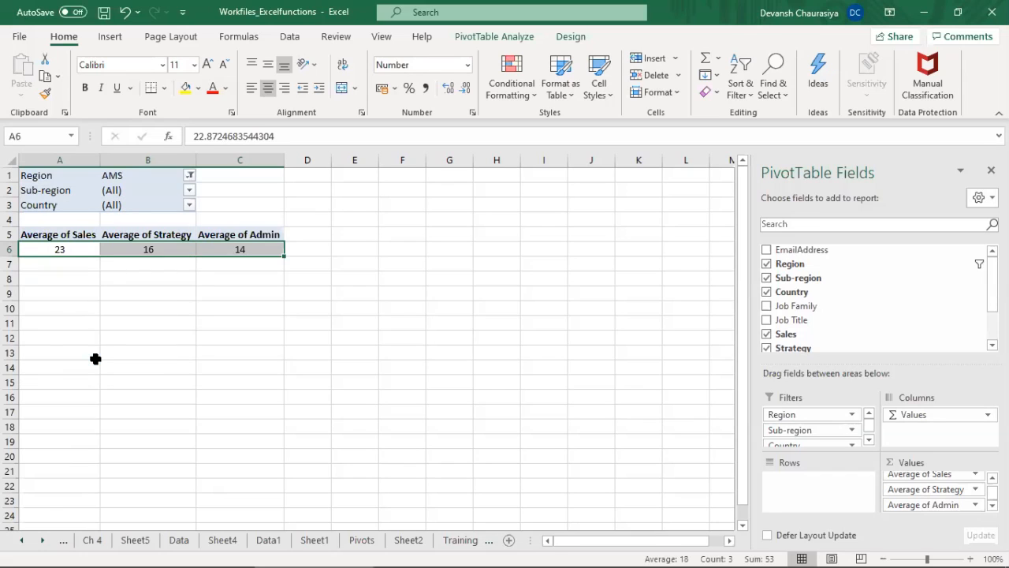
{"action": "left_click", "coordinate": [242, 250]}
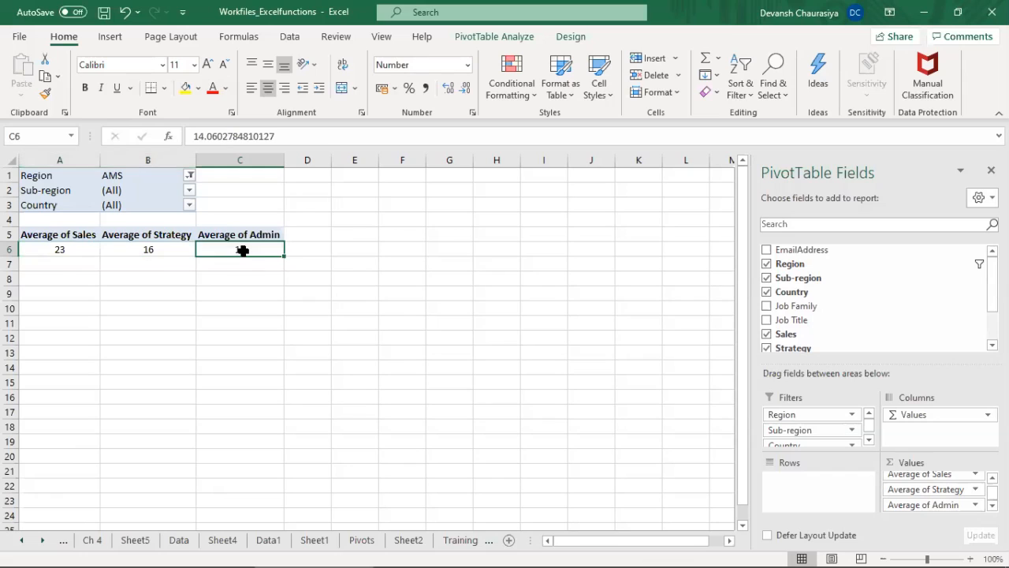
Step: Add APJ to the Region filter alongside AMS, and remove AMS so that only APJ is selected
{"action": "left_click", "coordinate": [189, 175]}
{"action": "left_click", "coordinate": [49, 235]}
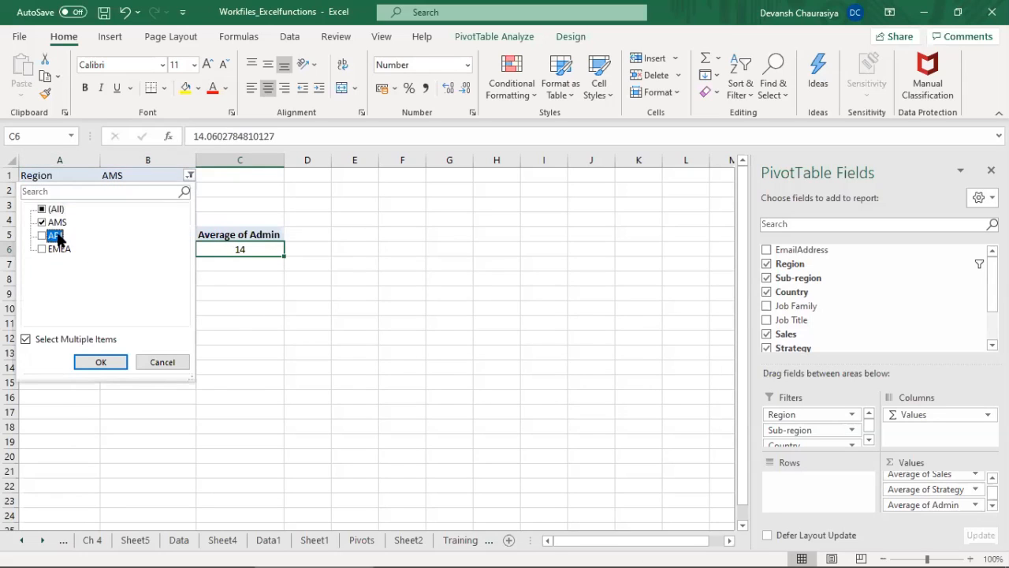
{"action": "left_click", "coordinate": [101, 362]}
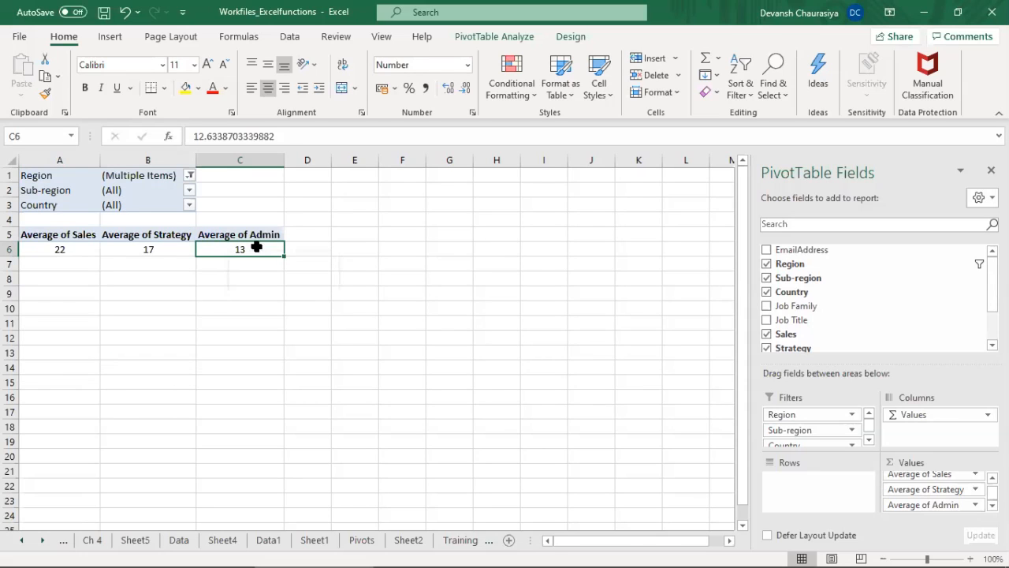
{"action": "left_click", "coordinate": [189, 175]}
{"action": "left_click", "coordinate": [45, 222]}
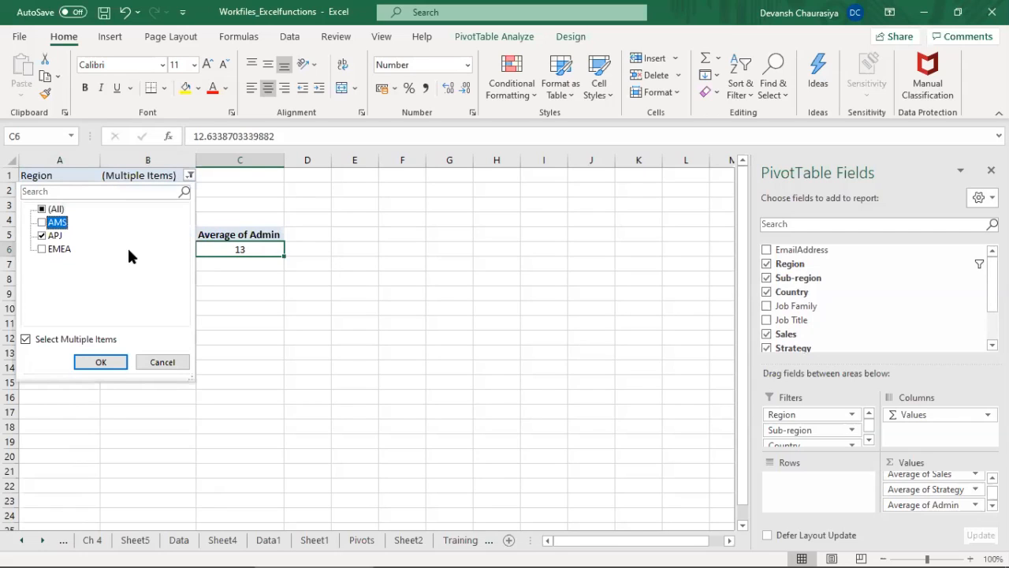
{"action": "left_click", "coordinate": [101, 362]}
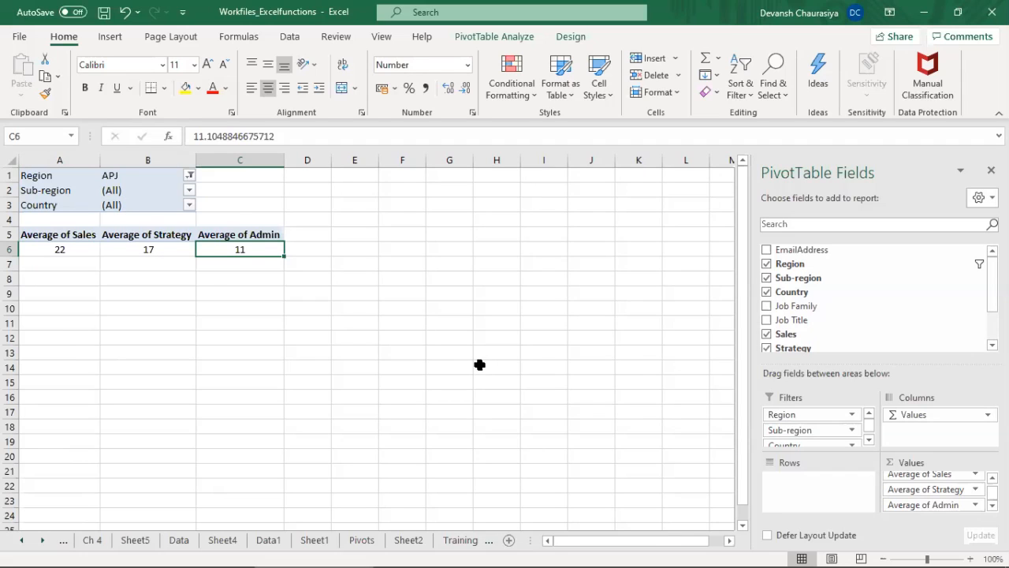
Step: Reset the Region filter to include all regions
{"action": "left_click", "coordinate": [189, 175]}
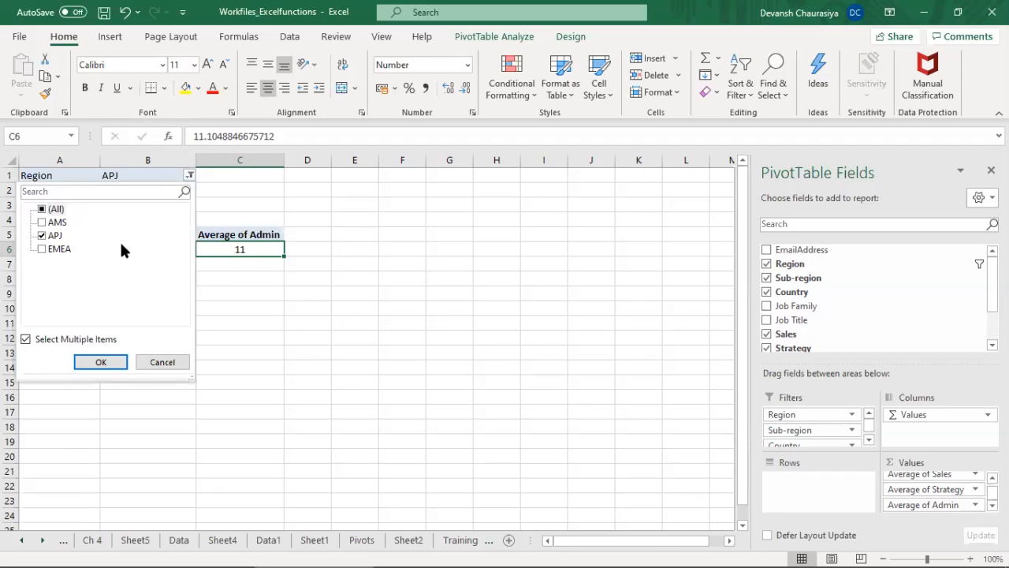
{"action": "left_click", "coordinate": [45, 208]}
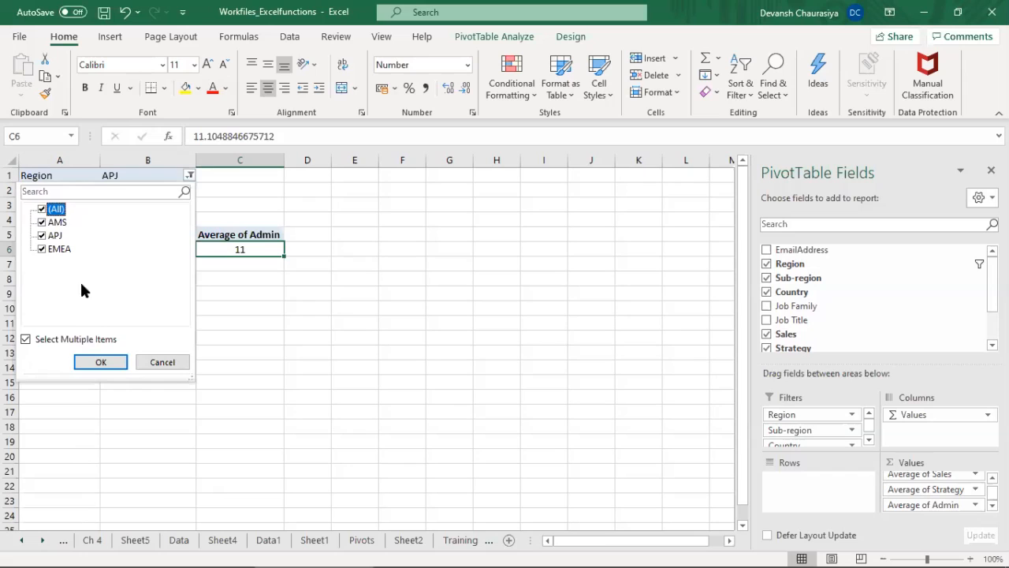
{"action": "left_click", "coordinate": [101, 361]}
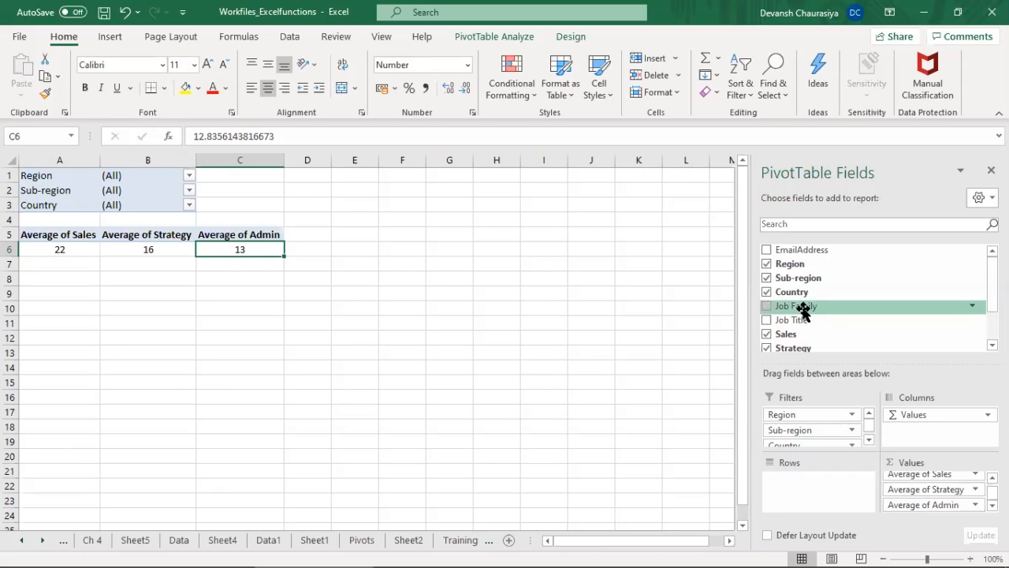
Step: Add the Job Family field to the PivotTable's rows, and review the averages per job family
{"action": "left_click_drag", "start_coordinate": [803, 309], "coordinate": [803, 477]}
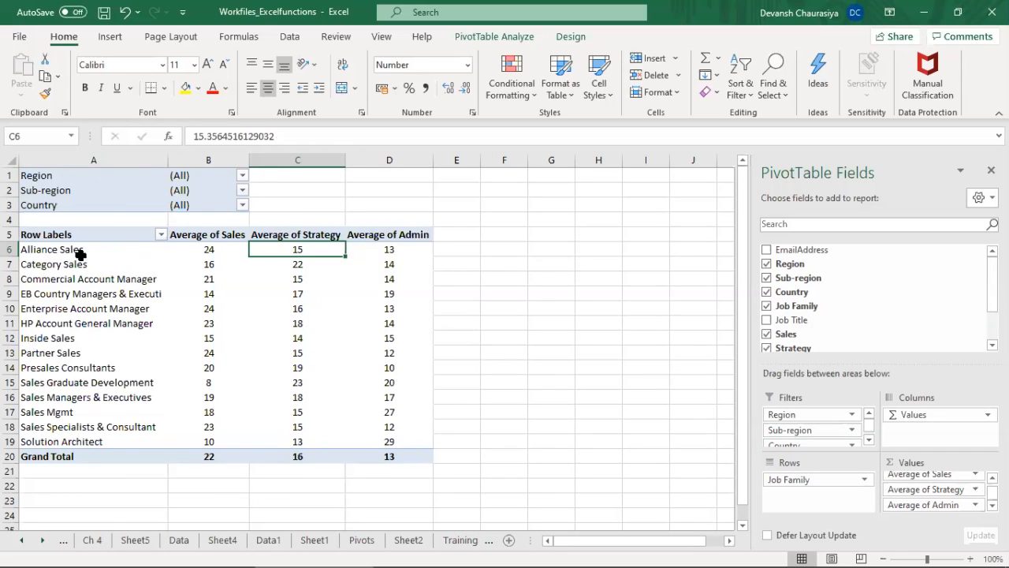
{"action": "left_click_drag", "start_coordinate": [65, 251], "coordinate": [54, 434]}
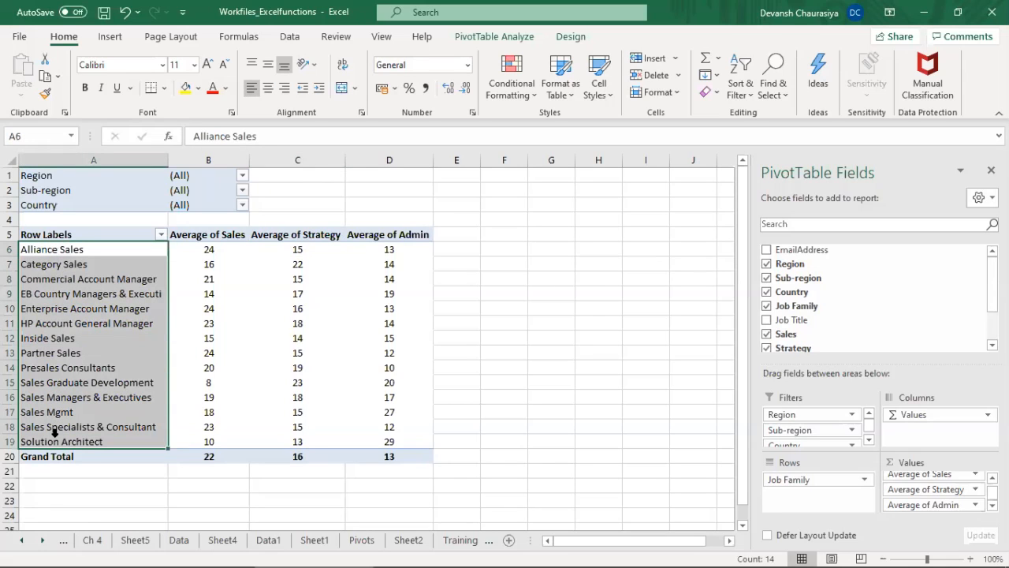
{"action": "left_click", "coordinate": [200, 253]}
{"action": "left_click_drag", "start_coordinate": [238, 272], "coordinate": [241, 441]}
{"action": "left_click", "coordinate": [83, 251]}
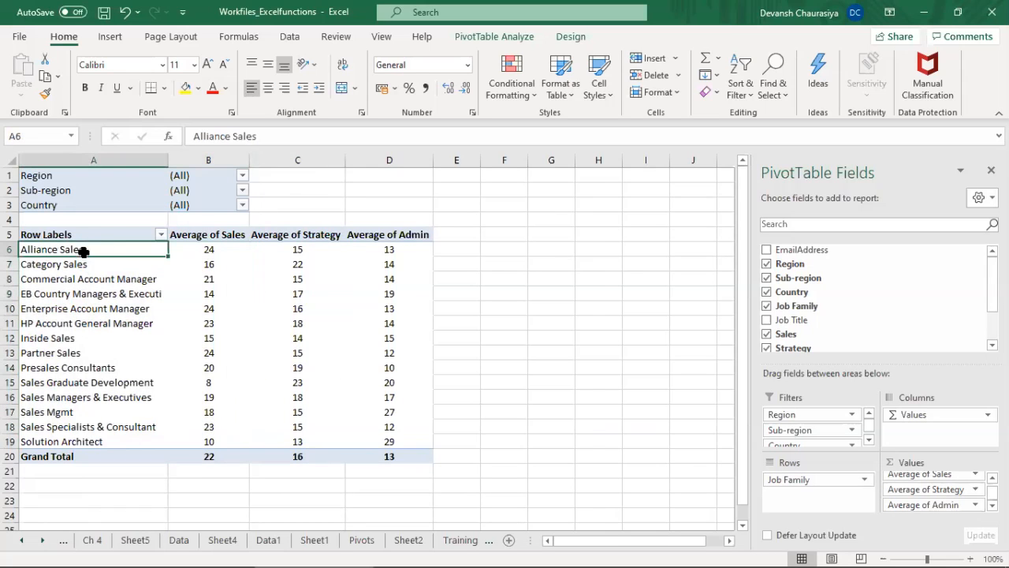
{"action": "left_click", "coordinate": [387, 435], "text": "shift"}
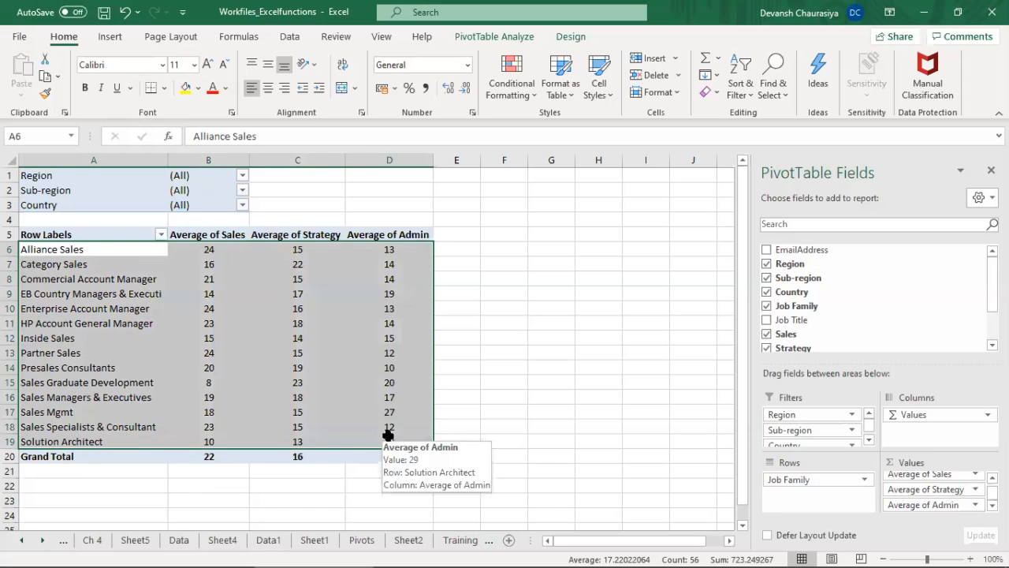
{"action": "type", "text": "s"}
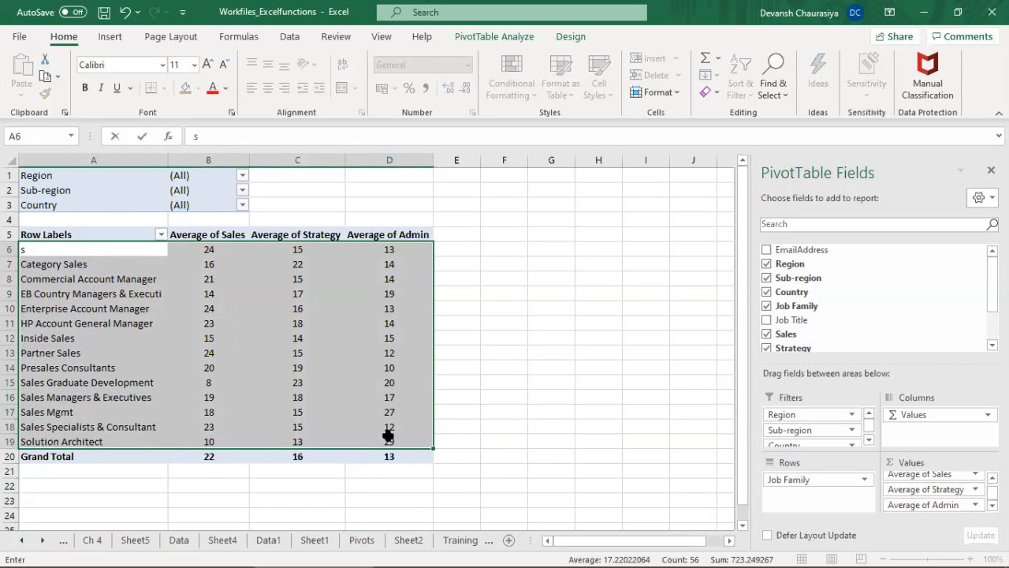
{"action": "key", "text": "Escape"}
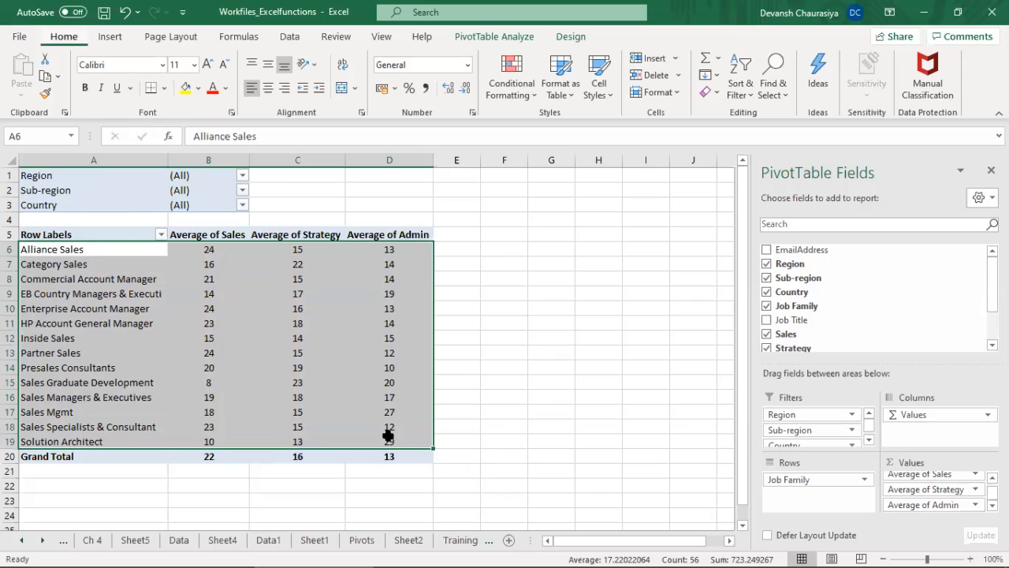
{"action": "type", "text": "s"}
{"action": "key", "text": "Escape"}
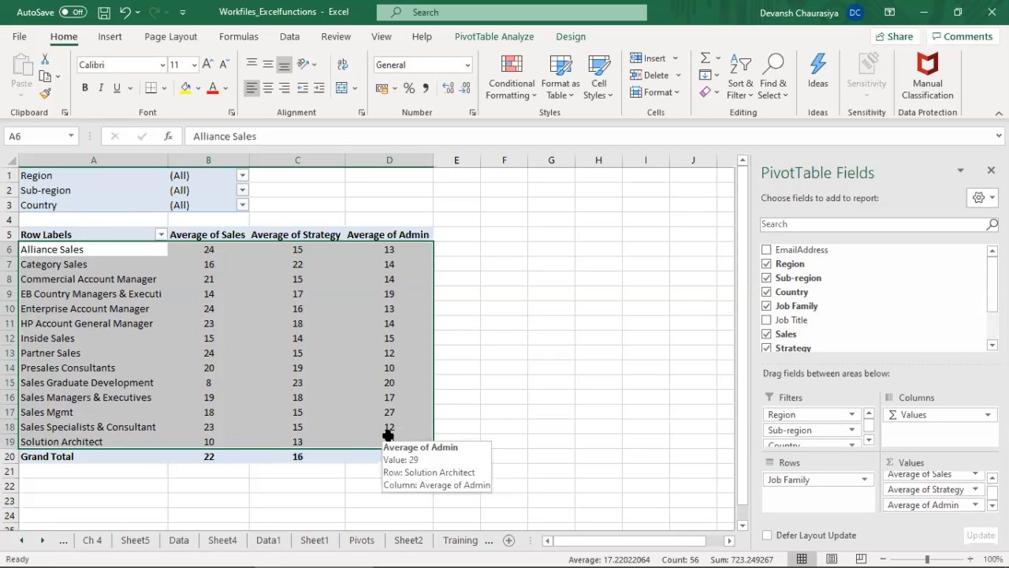
Step: Examine the job family labels and averages across the whole PivotTable, including its three filters
{"action": "left_click", "coordinate": [413, 311]}
{"action": "left_click_drag", "start_coordinate": [85, 251], "coordinate": [383, 449]}
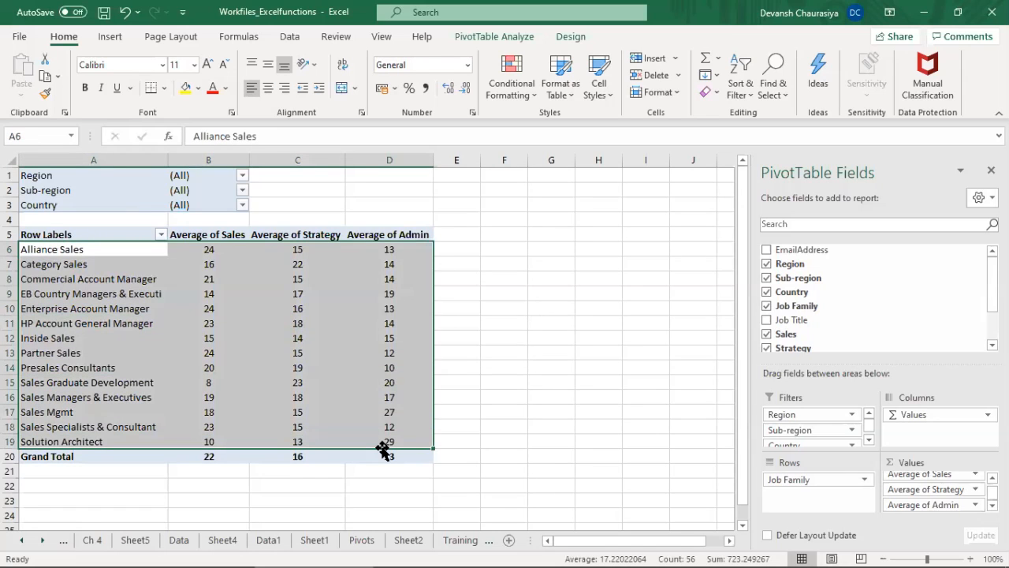
{"action": "left_click", "coordinate": [74, 175]}
{"action": "left_click_drag", "start_coordinate": [92, 175], "coordinate": [388, 455]}
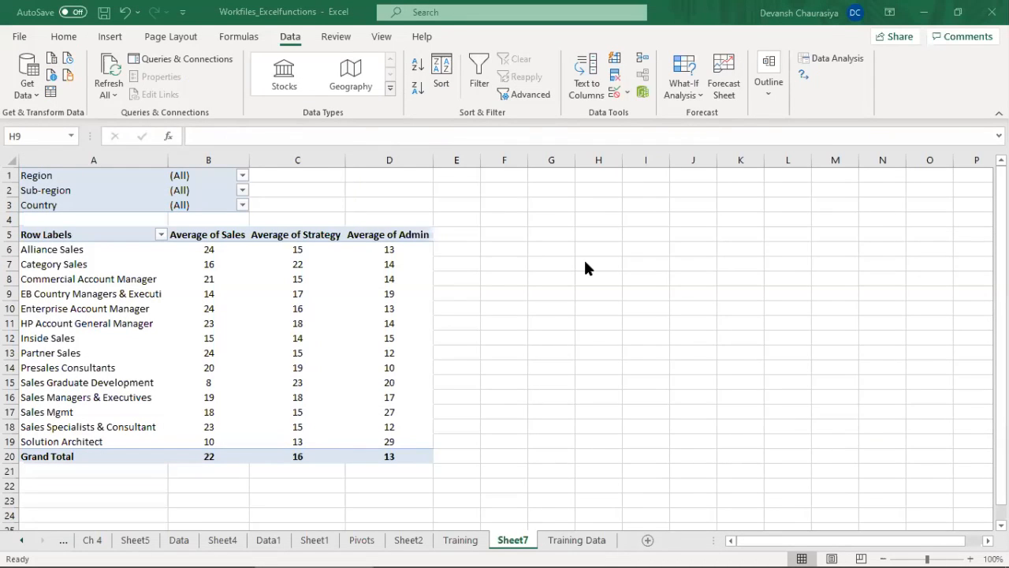
{"action": "left_click", "coordinate": [381, 278]}
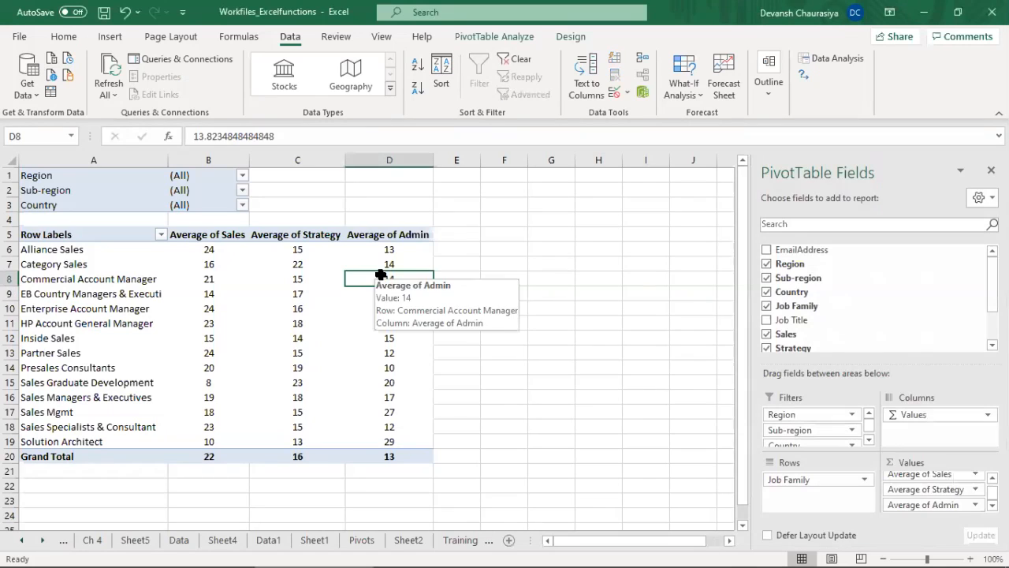
{"action": "left_click_drag", "start_coordinate": [85, 249], "coordinate": [87, 435]}
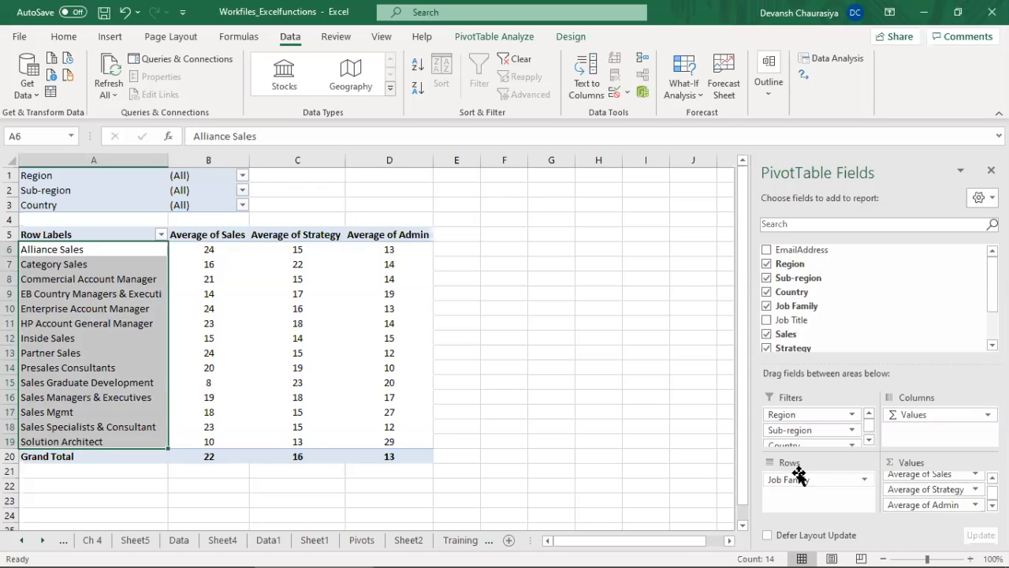
Step: Copy the whole PivotTable in A1:D20 and paste a duplicate starting at F1
{"action": "left_click", "coordinate": [88, 170]}
{"action": "key", "text": "shift+Down"}
{"action": "key", "text": "shift+Down"}
{"action": "key", "text": "shift+Down"}
{"action": "key", "text": "shift+Down"}
{"action": "key", "text": "shift+Down"}
{"action": "key", "text": "shift+Down"}
{"action": "key", "text": "shift+Down"}
{"action": "key", "text": "shift+Down"}
{"action": "key", "text": "shift+Down"}
{"action": "key", "text": "shift+Down"}
{"action": "key", "text": "shift+Down"}
{"action": "key", "text": "shift+Down"}
{"action": "key", "text": "shift+Down"}
{"action": "key", "text": "shift+Down"}
{"action": "key", "text": "shift+Down"}
{"action": "key", "text": "shift+Down"}
{"action": "key", "text": "shift+Down"}
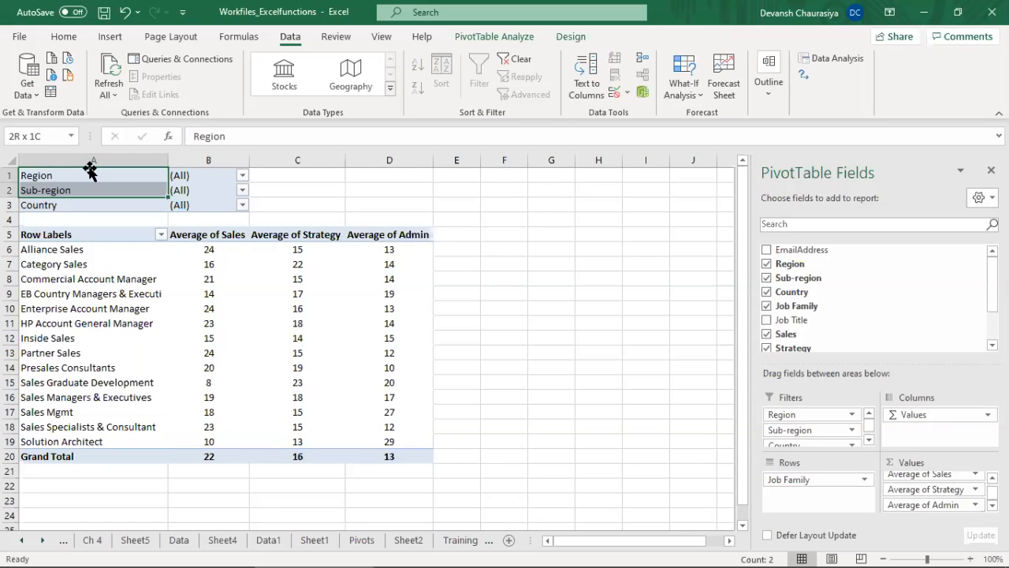
{"action": "key", "text": "shift+Down"}
{"action": "key", "text": "shift+Down"}
{"action": "key", "text": "shift+Right"}
{"action": "key", "text": "shift+Right"}
{"action": "key", "text": "shift+Right"}
{"action": "key", "text": "shift+Right"}
{"action": "key", "text": "shift+Left"}
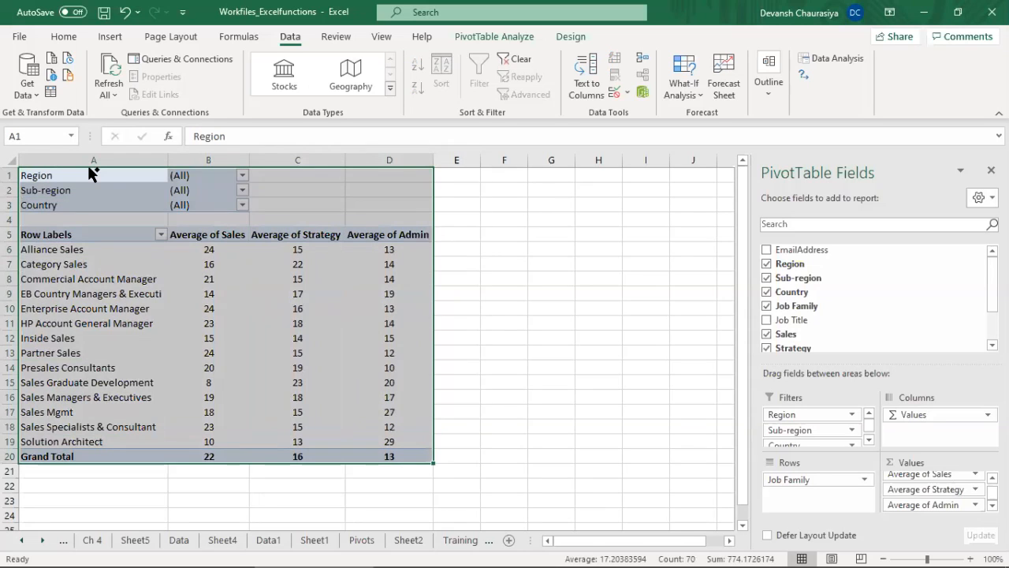
{"action": "key", "text": "ctrl+c"}
{"action": "key", "text": "Right"}
{"action": "key", "text": "Right"}
{"action": "key", "text": "Right"}
{"action": "key", "text": "Right"}
{"action": "key", "text": "Right"}
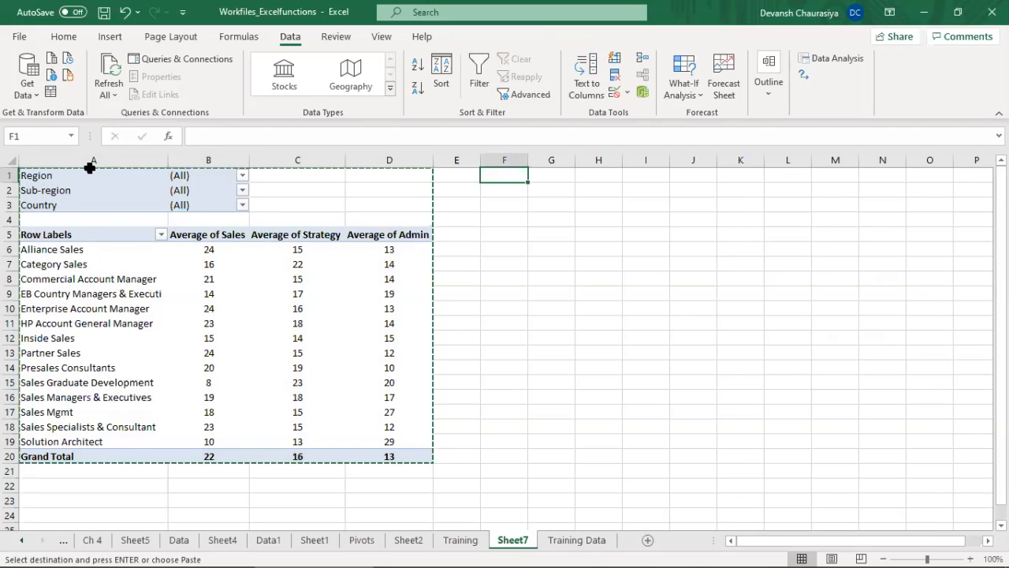
{"action": "key", "text": "ctrl+v"}
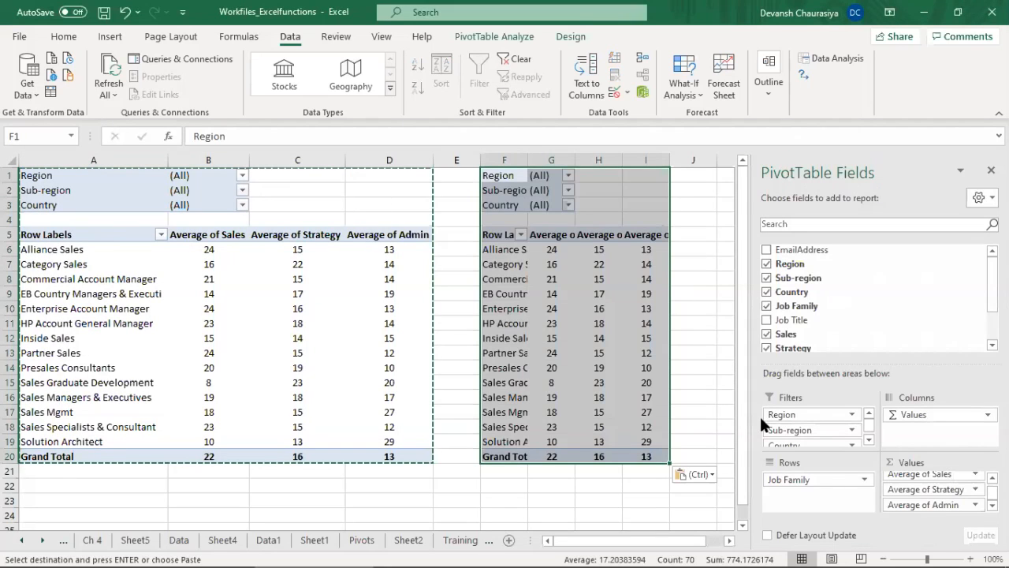
Step: Replace Job Family with Job Title in the rows of the copied PivotTable, and close the PivotTable field list
{"action": "left_click", "coordinate": [858, 478]}
{"action": "left_click", "coordinate": [858, 478]}
{"action": "left_click", "coordinate": [859, 478]}
{"action": "left_click", "coordinate": [828, 442]}
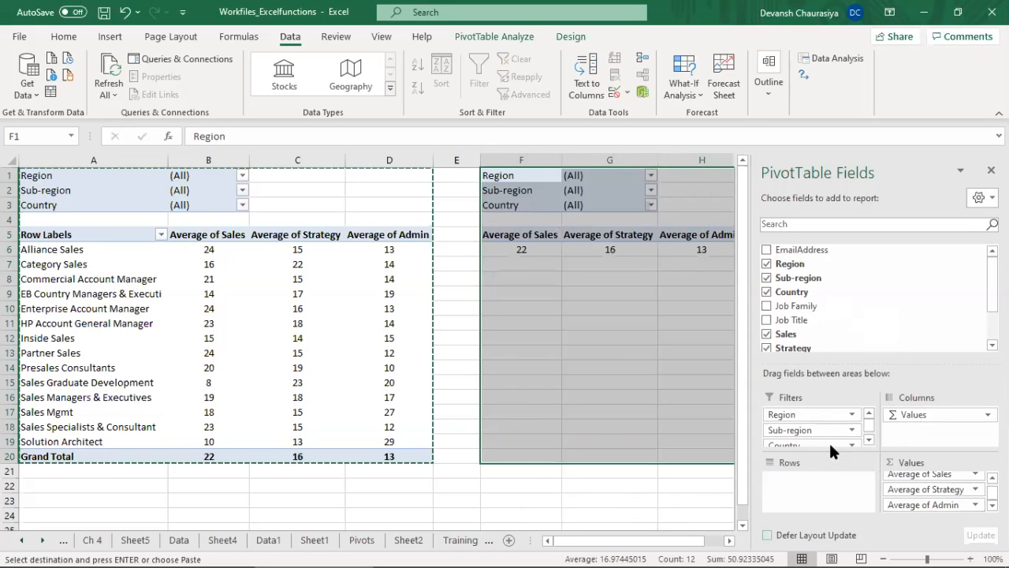
{"action": "left_click_drag", "start_coordinate": [796, 315], "coordinate": [808, 477]}
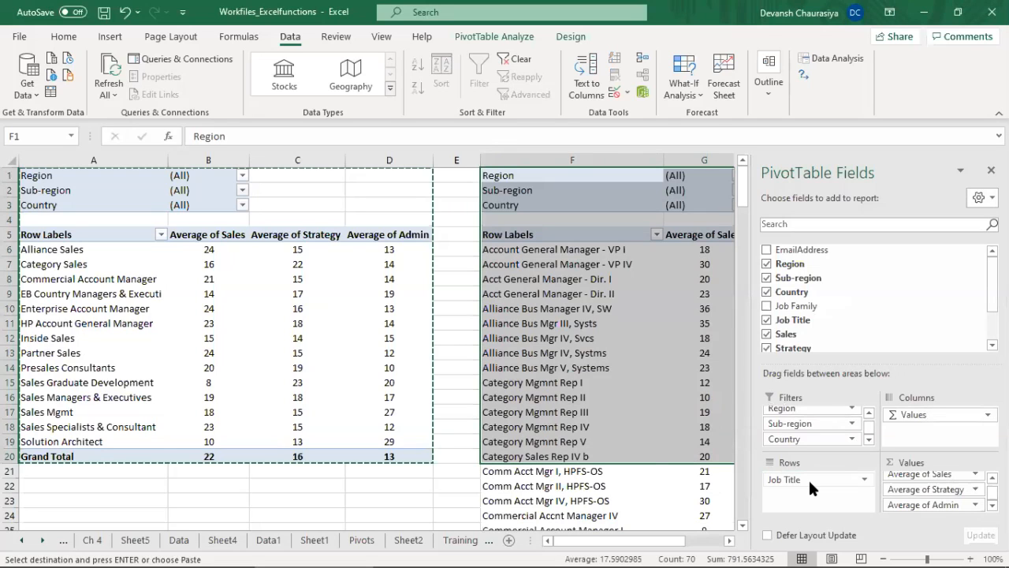
{"action": "left_click", "coordinate": [593, 282]}
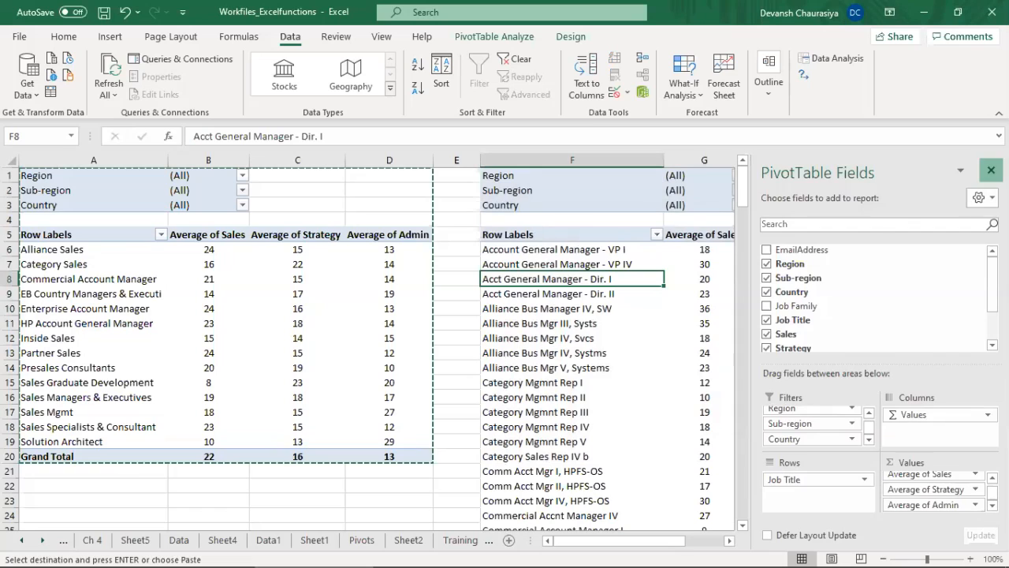
{"action": "left_click", "coordinate": [991, 170]}
{"action": "key", "text": "Escape"}
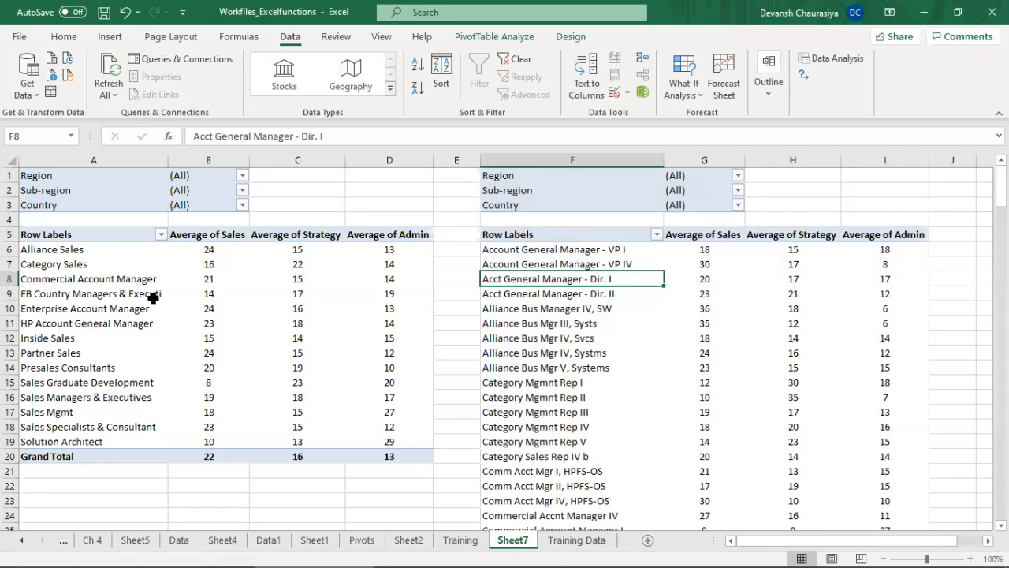
Step: Filter the Region of both the Job Family and the Job Title PivotTables to AMS only
{"action": "left_click", "coordinate": [243, 176]}
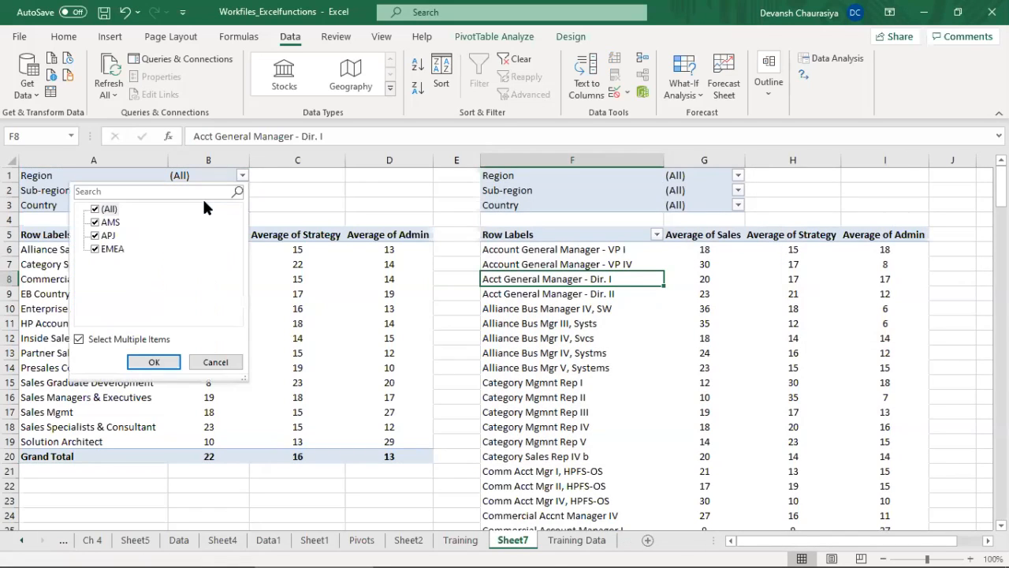
{"action": "left_click", "coordinate": [96, 210]}
{"action": "left_click", "coordinate": [95, 222]}
{"action": "left_click", "coordinate": [152, 362]}
{"action": "left_click", "coordinate": [557, 294]}
{"action": "left_click", "coordinate": [732, 175]}
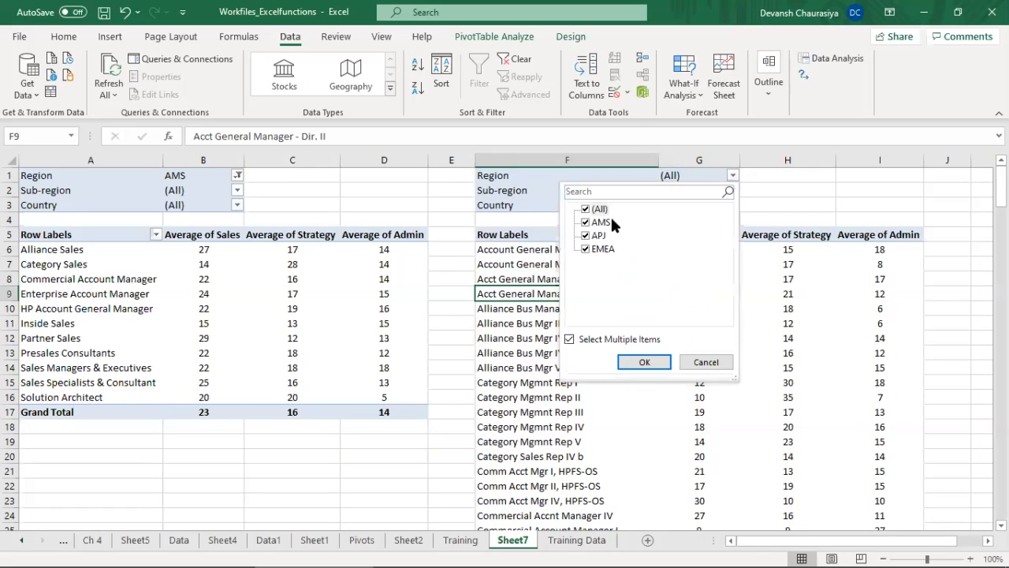
{"action": "left_click", "coordinate": [585, 209]}
{"action": "left_click", "coordinate": [586, 223]}
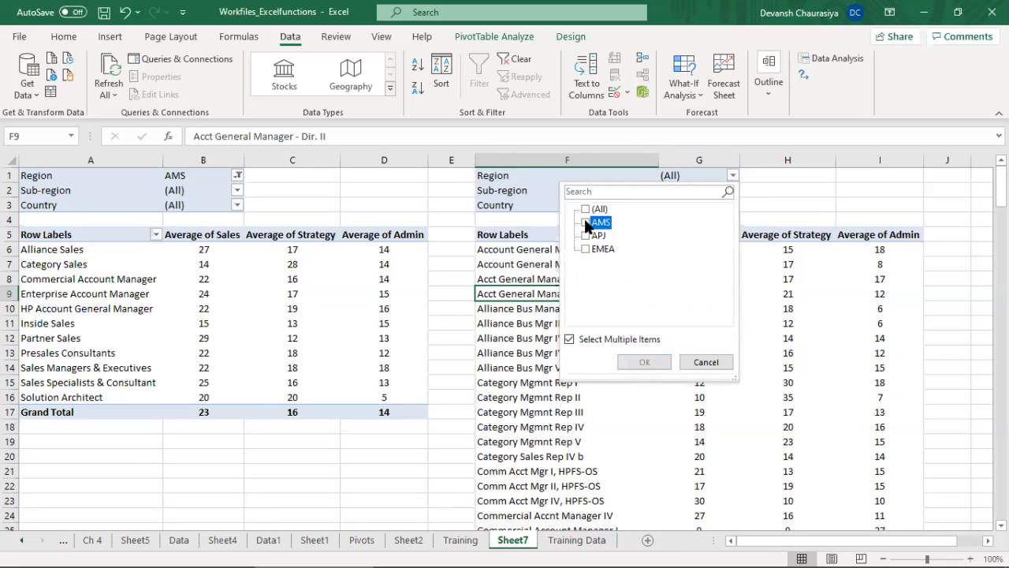
{"action": "left_click", "coordinate": [644, 361]}
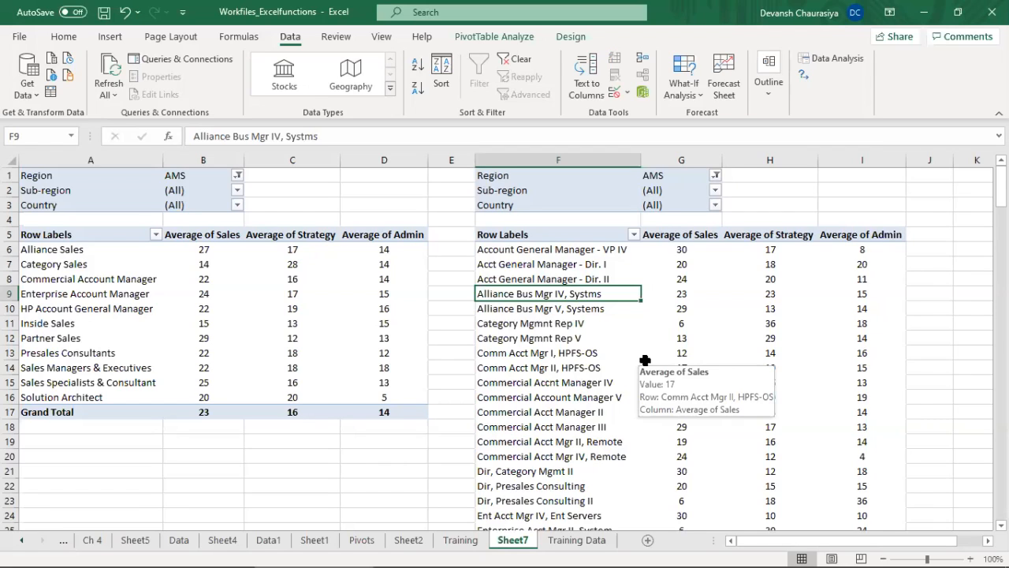
Step: Move both PivotTables, the whole range A1:I127, three columns over to start at D1, leaving columns A to C empty
{"action": "left_click", "coordinate": [110, 174]}
{"action": "key", "text": "shift+Right"}
{"action": "key", "text": "shift+Right"}
{"action": "key", "text": "shift+Right"}
{"action": "key", "text": "shift+Right"}
{"action": "key", "text": "shift+Right"}
{"action": "key", "text": "shift+Right"}
{"action": "key", "text": "shift+Right"}
{"action": "key", "text": "shift+Right"}
{"action": "key", "text": "shift+Right"}
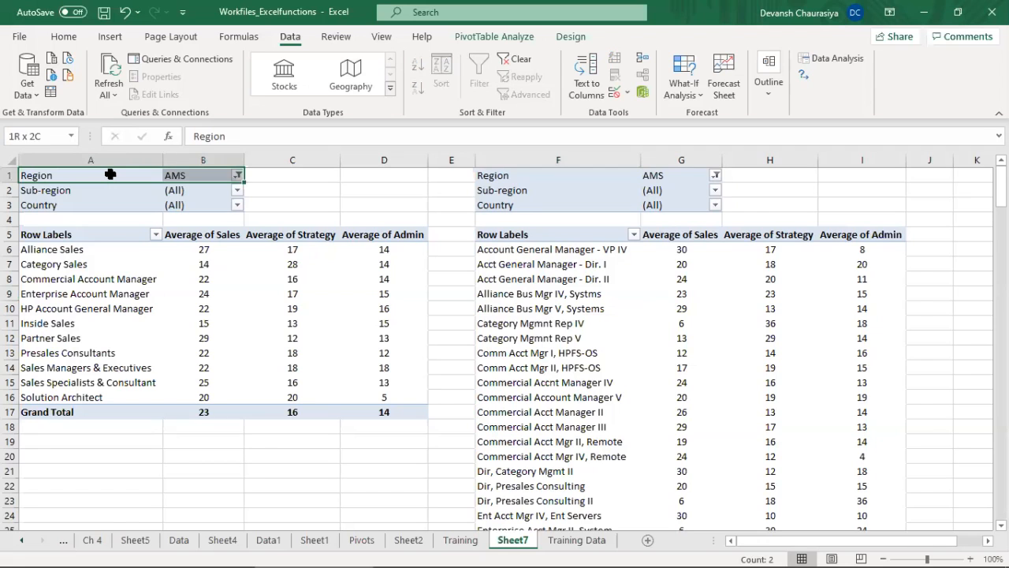
{"action": "key", "text": "shift+Down"}
{"action": "key", "text": "shift+Down"}
{"action": "key", "text": "shift+Down"}
{"action": "key", "text": "shift+Down"}
{"action": "key", "text": "shift+Down"}
{"action": "key", "text": "shift+Down"}
{"action": "key", "text": "shift+Down"}
{"action": "key", "text": "shift+Down"}
{"action": "key", "text": "shift+Down"}
{"action": "key", "text": "shift+Down"}
{"action": "key", "text": "shift+Down"}
{"action": "key", "text": "shift+Down"}
{"action": "key", "text": "shift+Down"}
{"action": "key", "text": "shift+Down"}
{"action": "key", "text": "shift+Down"}
{"action": "key", "text": "shift+Down"}
{"action": "key", "text": "shift+Down"}
{"action": "key", "text": "shift+Down"}
{"action": "key", "text": "shift+Down"}
{"action": "key", "text": "shift+Down"}
{"action": "key", "text": "shift+Down"}
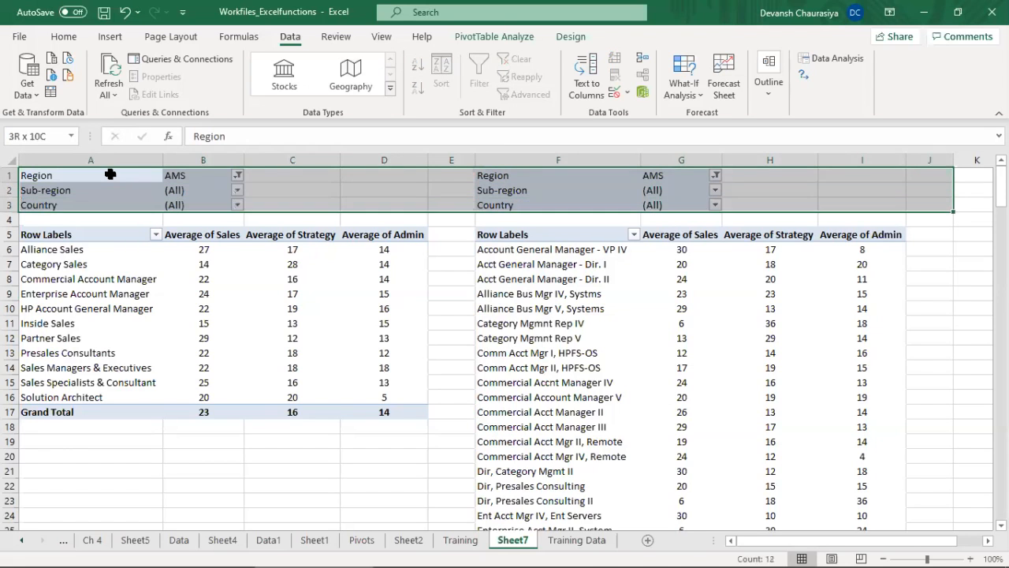
{"action": "key", "text": "shift+Down"}
{"action": "key", "text": "shift+Down"}
{"action": "key", "text": "shift+Down"}
{"action": "key", "text": "shift+Down"}
{"action": "key", "text": "shift+Down"}
{"action": "key", "text": "shift+Down"}
{"action": "key", "text": "shift+Down"}
{"action": "key", "text": "shift+Down"}
{"action": "key", "text": "shift+Down"}
{"action": "key", "text": "shift+Down"}
{"action": "key", "text": "shift+Down"}
{"action": "key", "text": "shift+Down"}
{"action": "key", "text": "shift+Down"}
{"action": "key", "text": "shift+Down"}
{"action": "key", "text": "shift+Down"}
{"action": "key", "text": "shift+Down"}
{"action": "key", "text": "shift+Down"}
{"action": "key", "text": "shift+Down"}
{"action": "key", "text": "shift+Down"}
{"action": "key", "text": "shift+Down"}
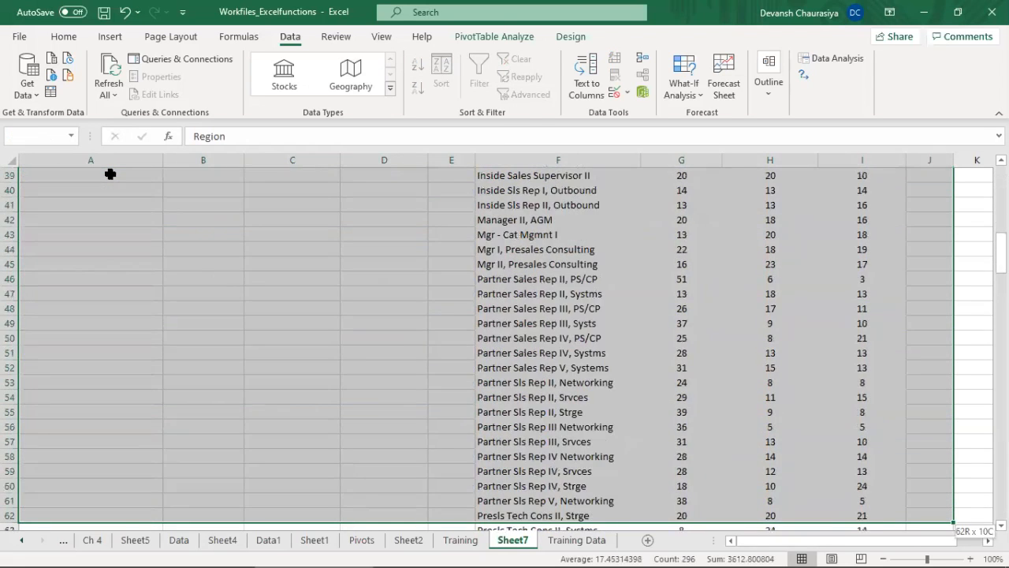
{"action": "key", "text": "shift+Down"}
{"action": "key", "text": "shift+Down"}
{"action": "key", "text": "shift+Down"}
{"action": "key", "text": "shift+Down"}
{"action": "key", "text": "shift+Down"}
{"action": "key", "text": "shift+Down"}
{"action": "key", "text": "shift+Down"}
{"action": "key", "text": "shift+Down"}
{"action": "key", "text": "shift+Down"}
{"action": "key", "text": "shift+Down"}
{"action": "key", "text": "shift+Down"}
{"action": "key", "text": "shift+Down"}
{"action": "key", "text": "shift+Down"}
{"action": "key", "text": "shift+Down"}
{"action": "key", "text": "shift+Down"}
{"action": "key", "text": "shift+Down"}
{"action": "key", "text": "shift+Down"}
{"action": "key", "text": "shift+Down"}
{"action": "key", "text": "shift+Down"}
{"action": "key", "text": "shift+Down"}
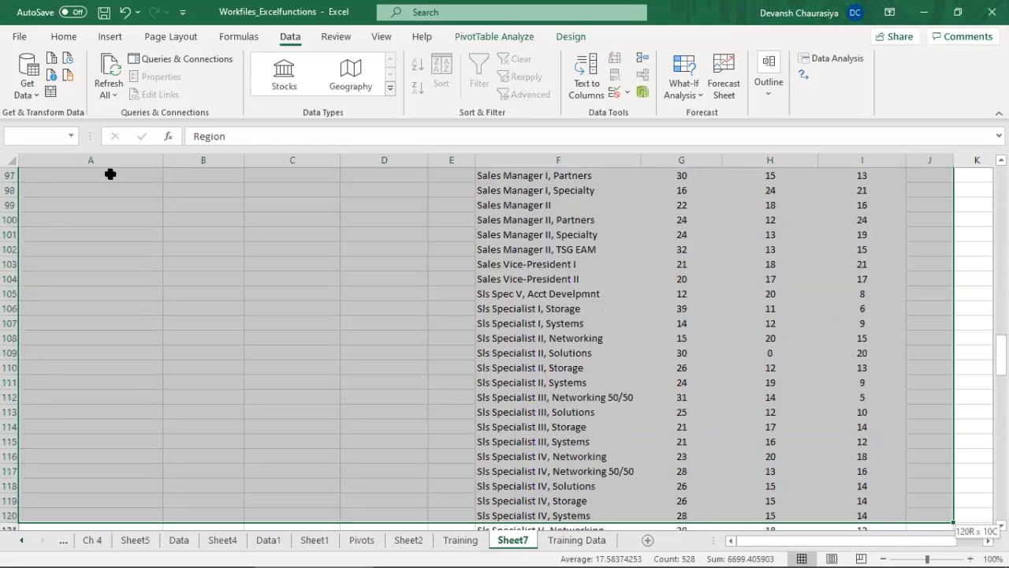
{"action": "key", "text": "shift+Up"}
{"action": "key", "text": "shift+Up"}
{"action": "key", "text": "shift+Up"}
{"action": "key", "text": "shift+Up"}
{"action": "key", "text": "shift+Up"}
{"action": "key", "text": "shift+Up"}
{"action": "key", "text": "shift+Up"}
{"action": "key", "text": "shift+Up"}
{"action": "key", "text": "shift+Up"}
{"action": "key", "text": "shift+Up"}
{"action": "key", "text": "shift+Up"}
{"action": "key", "text": "shift+Up"}
{"action": "key", "text": "shift+Up"}
{"action": "key", "text": "shift+Up"}
{"action": "key", "text": "shift+Up"}
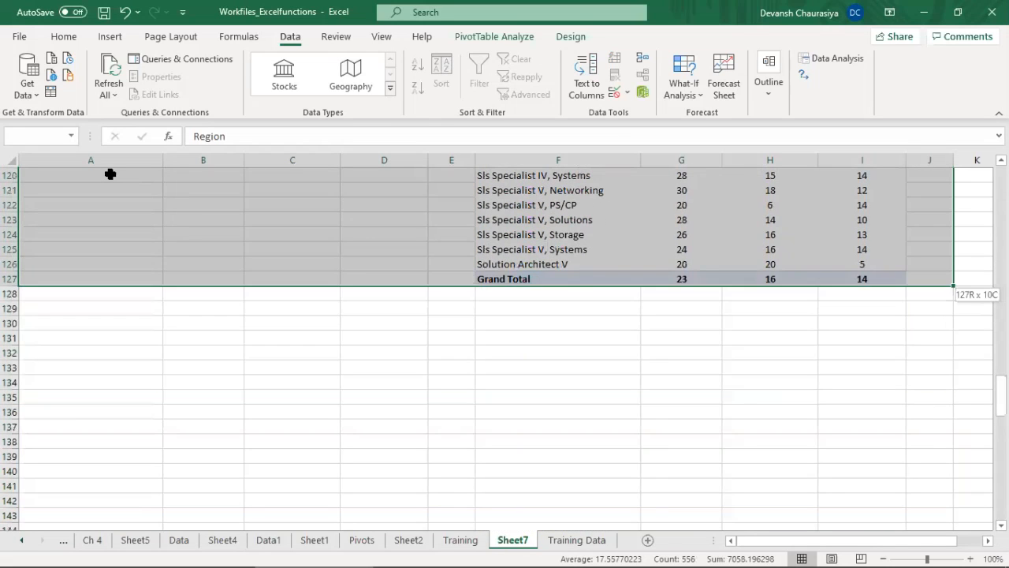
{"action": "key", "text": "shift+Up"}
{"action": "key", "text": "shift+Left"}
{"action": "key", "text": "shift+Down"}
{"action": "key", "text": "ctrl+c"}
{"action": "key", "text": "ctrl+Home"}
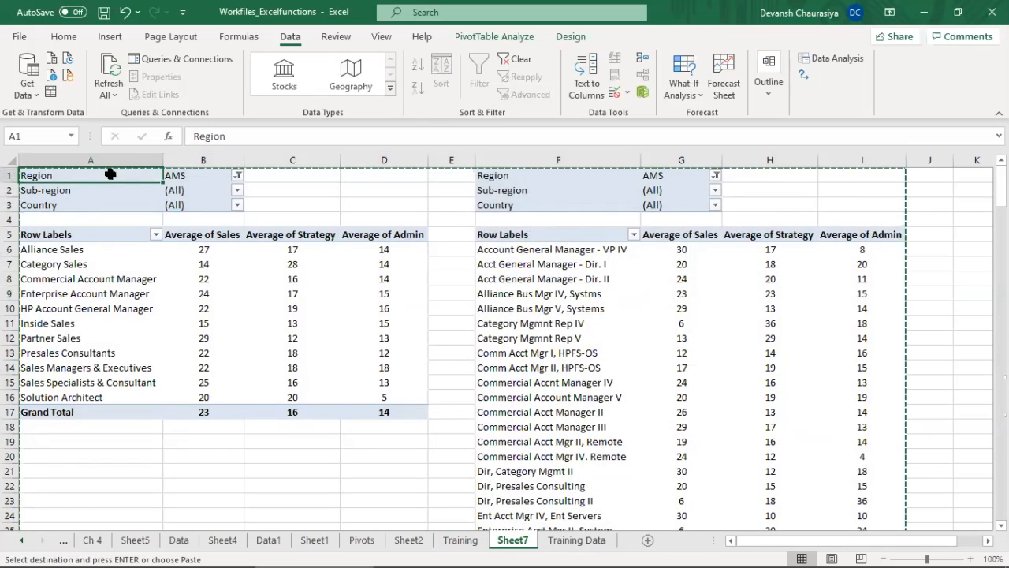
{"action": "key", "text": "Right"}
{"action": "key", "text": "Right"}
{"action": "key", "text": "Right"}
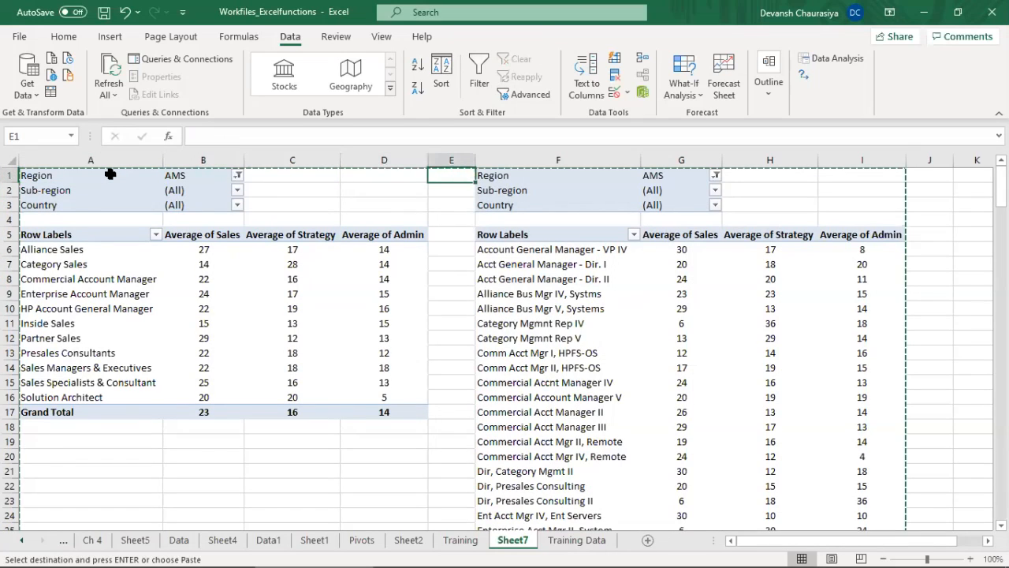
{"action": "key", "text": "Return"}
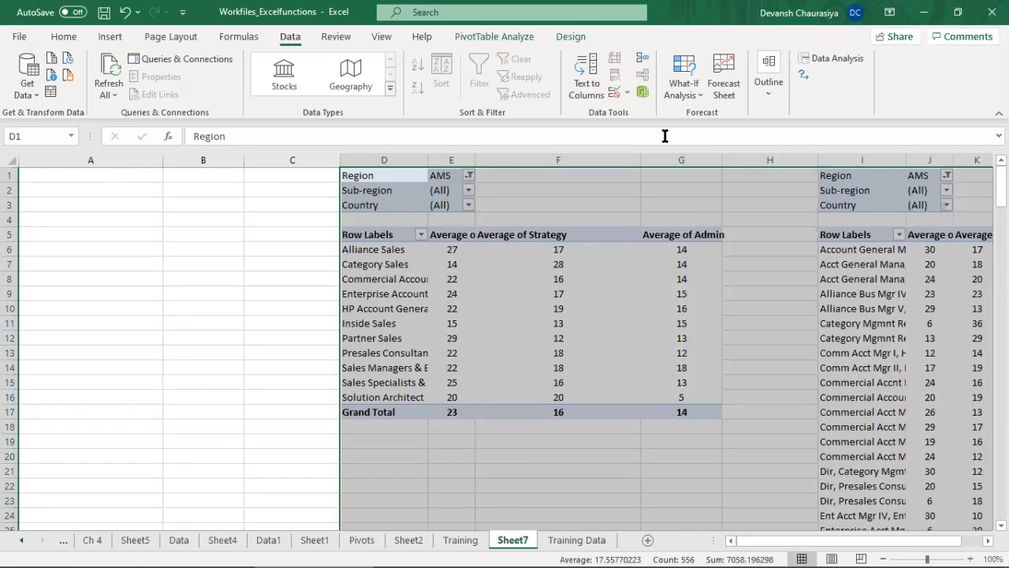
Step: Narrow the spacer column H between the PivotTables, and fit the widths of columns G and F to their contents
{"action": "left_click", "coordinate": [751, 174]}
{"action": "left_click_drag", "start_coordinate": [808, 160], "coordinate": [723, 161]}
{"action": "double_click", "coordinate": [723, 160]}
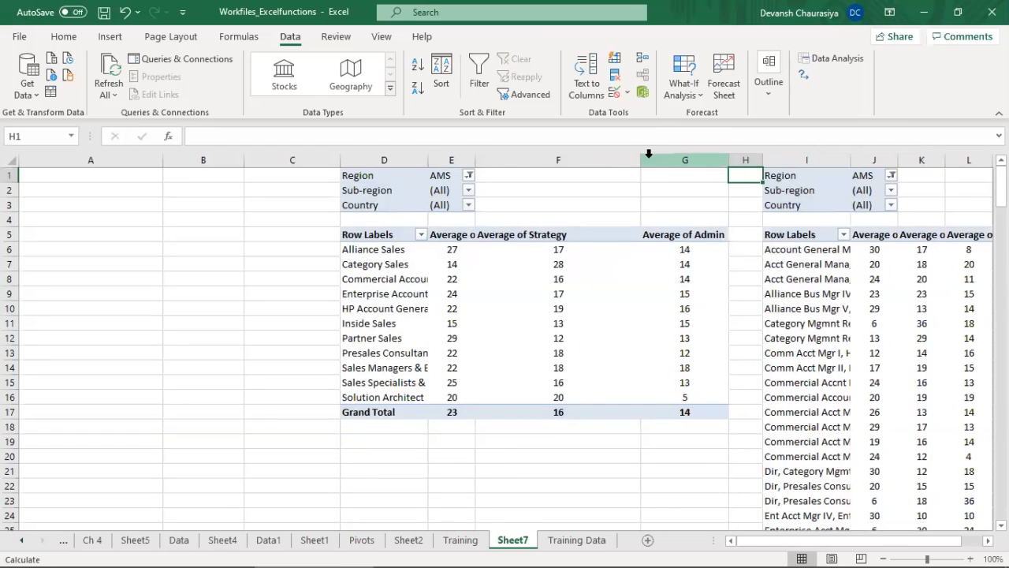
{"action": "double_click", "coordinate": [640, 160]}
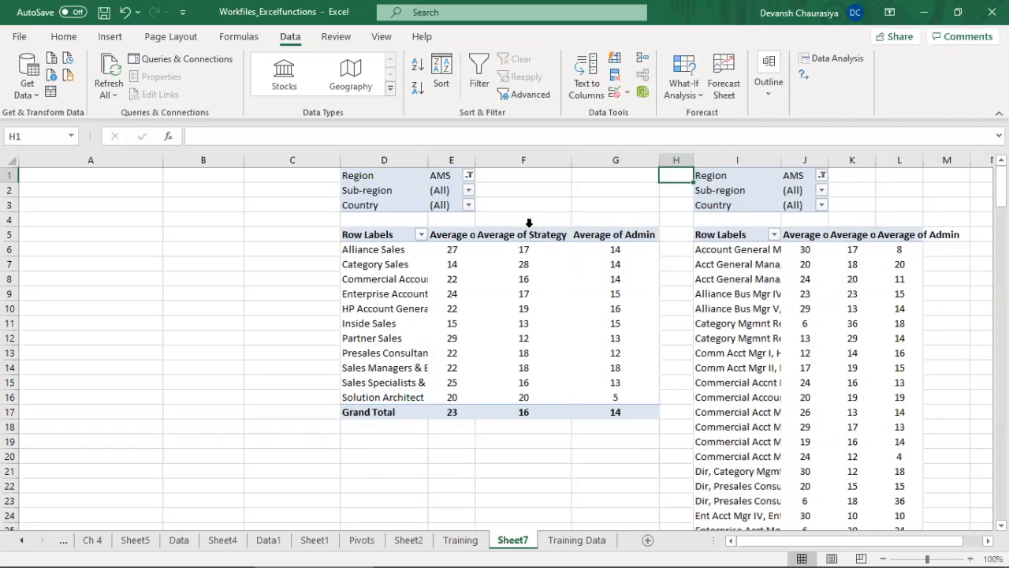
{"action": "left_click", "coordinate": [89, 177]}
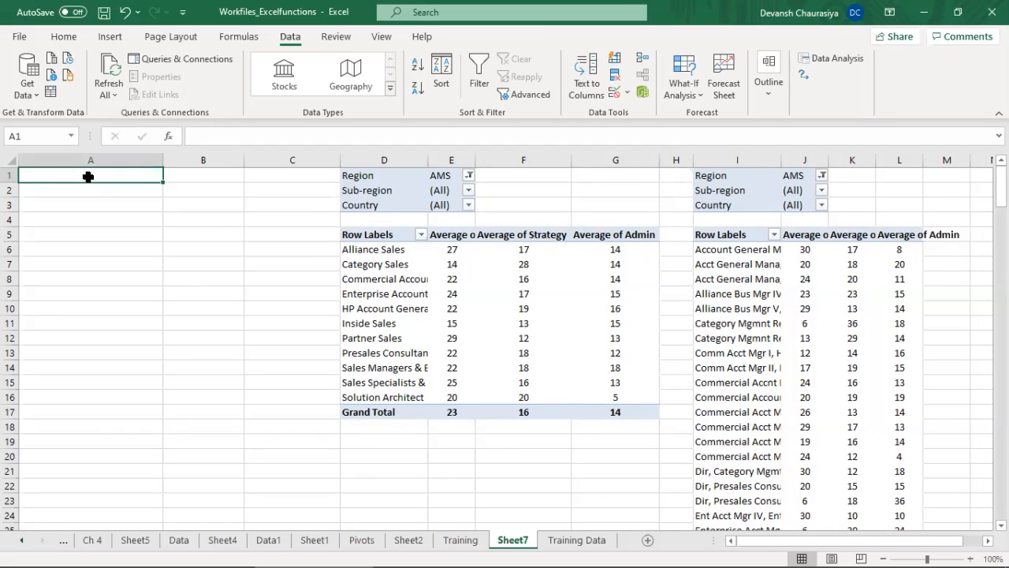
{"action": "key", "text": "alt+Tab"}
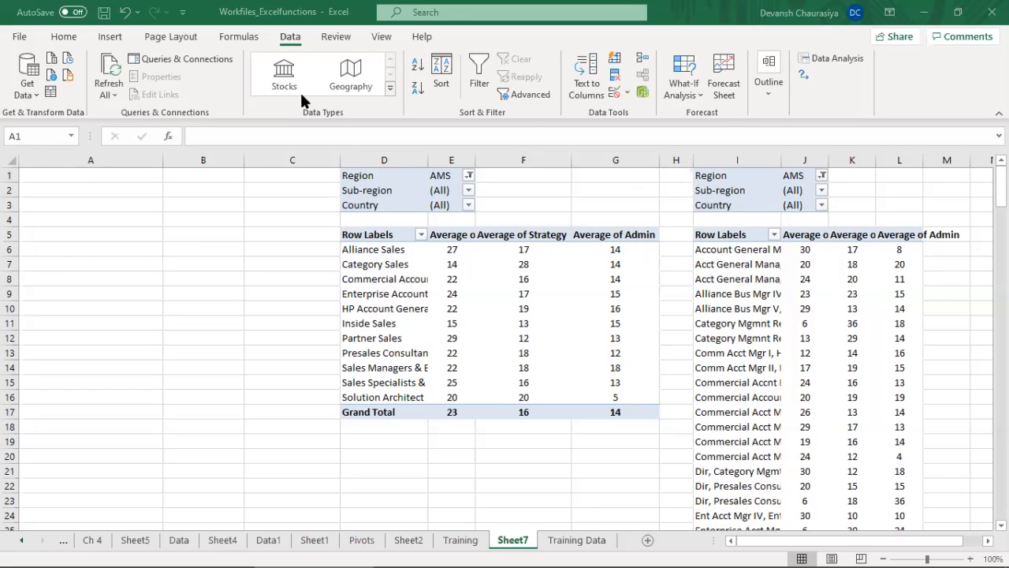
Step: Insert slicers for Region, Sub-region and Country from the PivotTable range starting at D1
{"action": "key", "text": "alt+Tab"}
{"action": "left_click", "coordinate": [107, 37]}
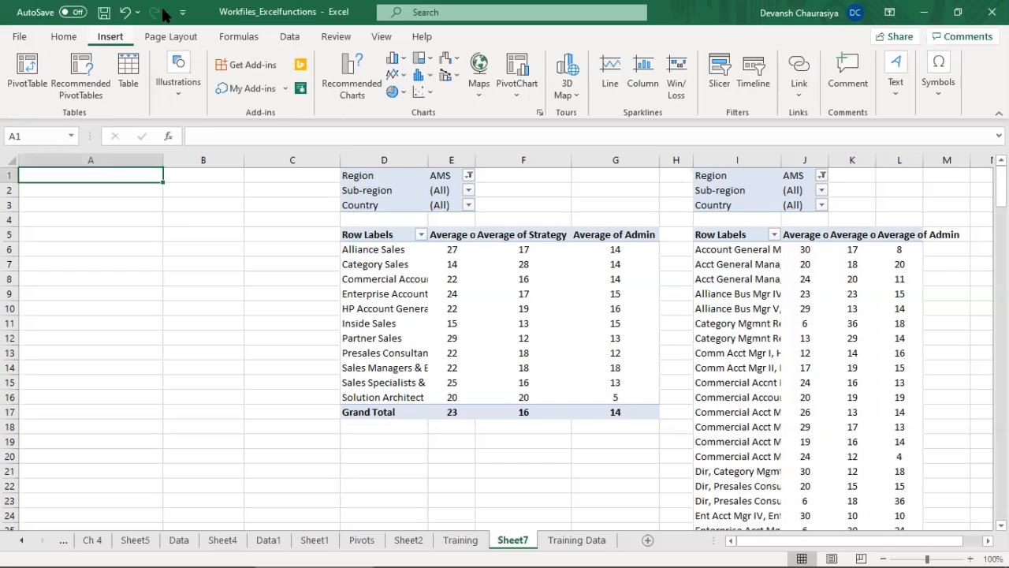
{"action": "left_click_drag", "start_coordinate": [362, 175], "coordinate": [907, 420]}
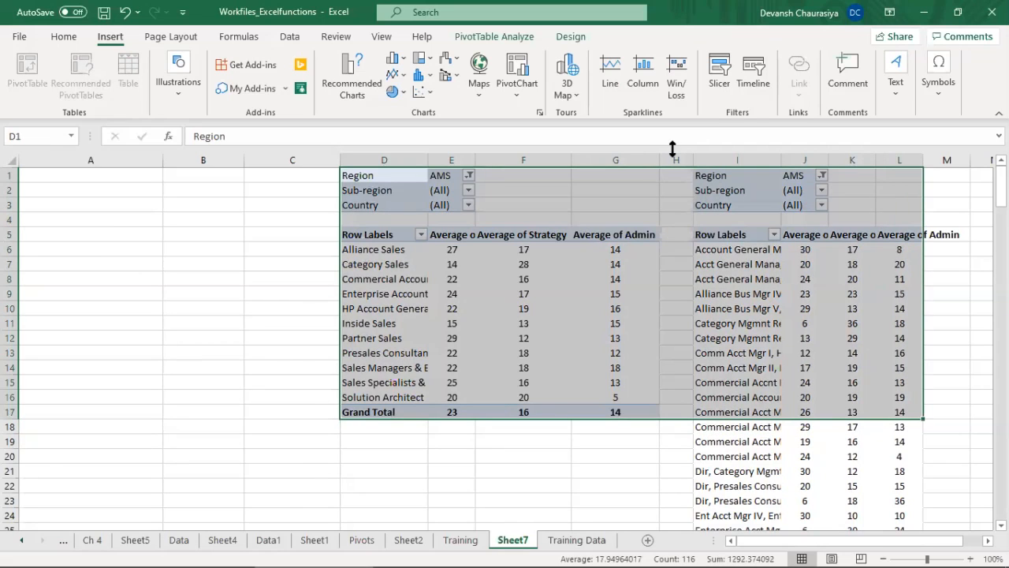
{"action": "left_click", "coordinate": [718, 72]}
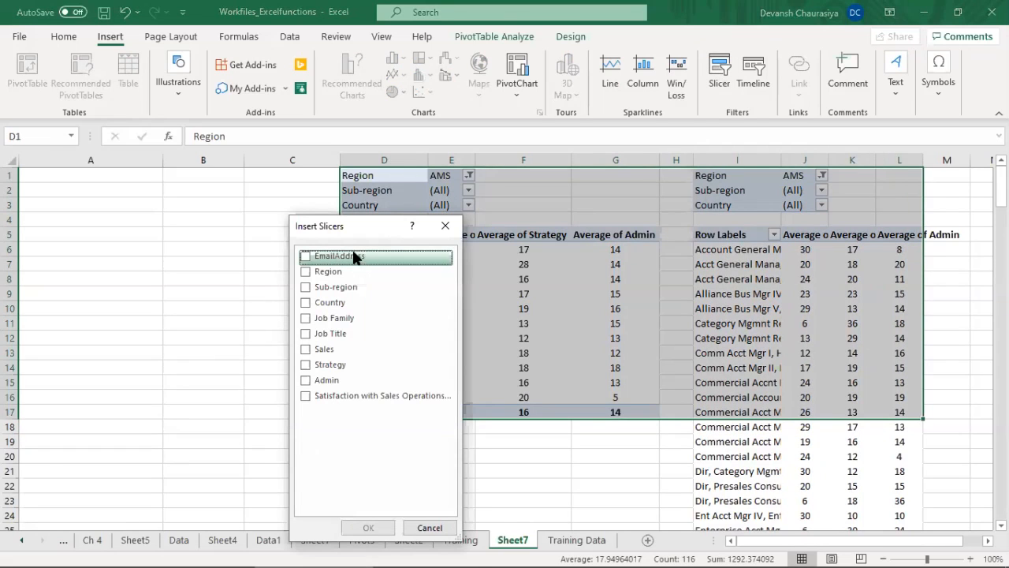
{"action": "left_click_drag", "start_coordinate": [345, 227], "coordinate": [177, 185]}
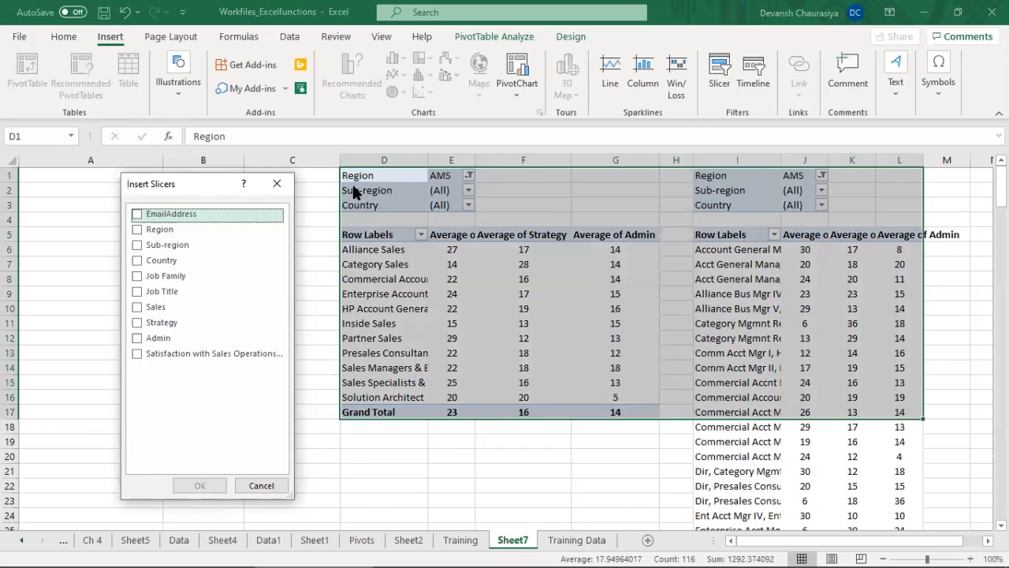
{"action": "left_click", "coordinate": [136, 228]}
{"action": "left_click", "coordinate": [136, 244]}
{"action": "left_click", "coordinate": [137, 260]}
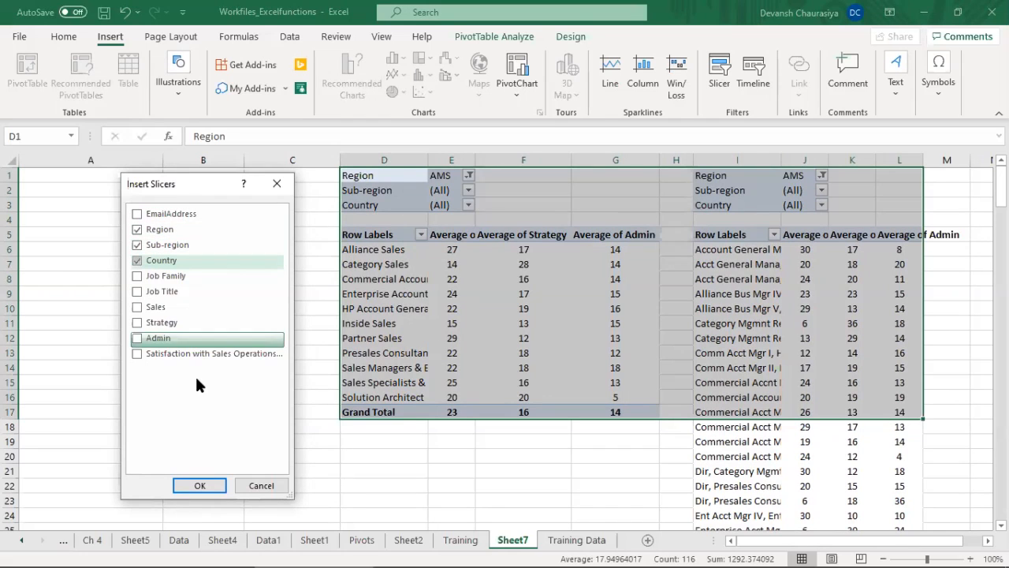
{"action": "left_click", "coordinate": [199, 486]}
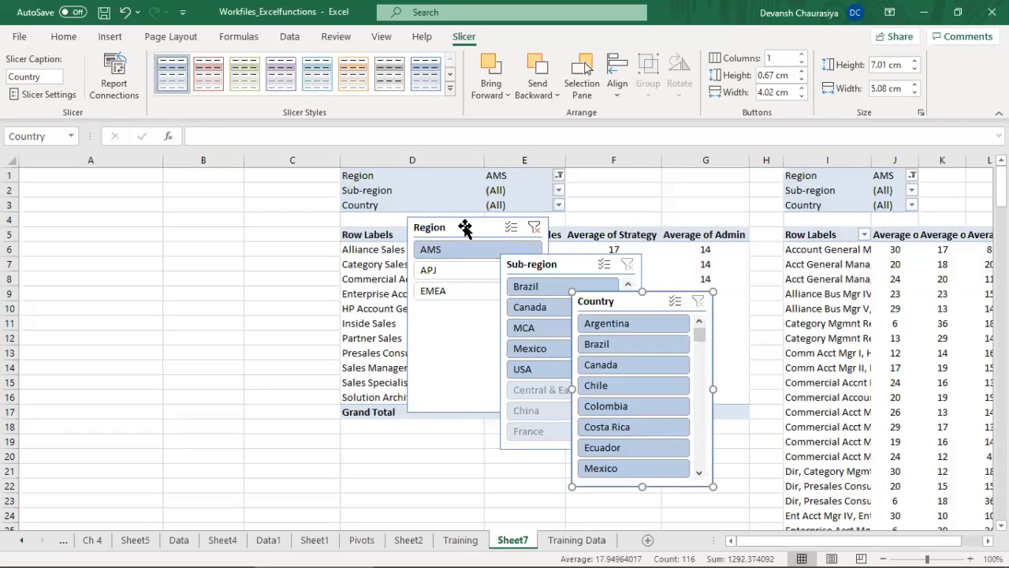
Step: Arrange the slicers over columns A to C, with Country beside Sub-region and the Region slicer shortened to about 3.7 cm below Country
{"action": "left_click_drag", "start_coordinate": [465, 228], "coordinate": [87, 174]}
{"action": "left_click_drag", "start_coordinate": [563, 265], "coordinate": [225, 174]}
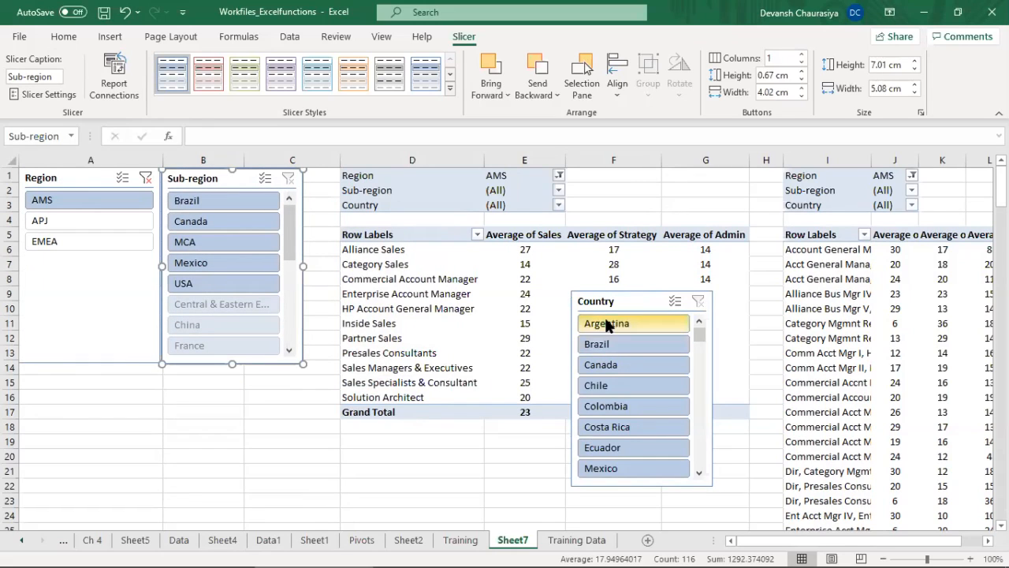
{"action": "left_click_drag", "start_coordinate": [619, 305], "coordinate": [395, 241]}
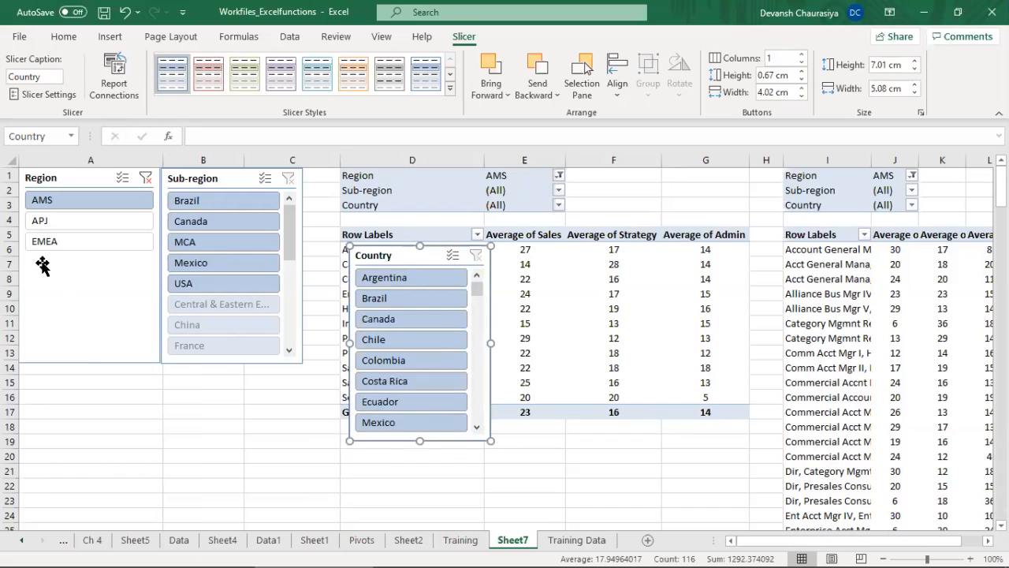
{"action": "left_click", "coordinate": [87, 362]}
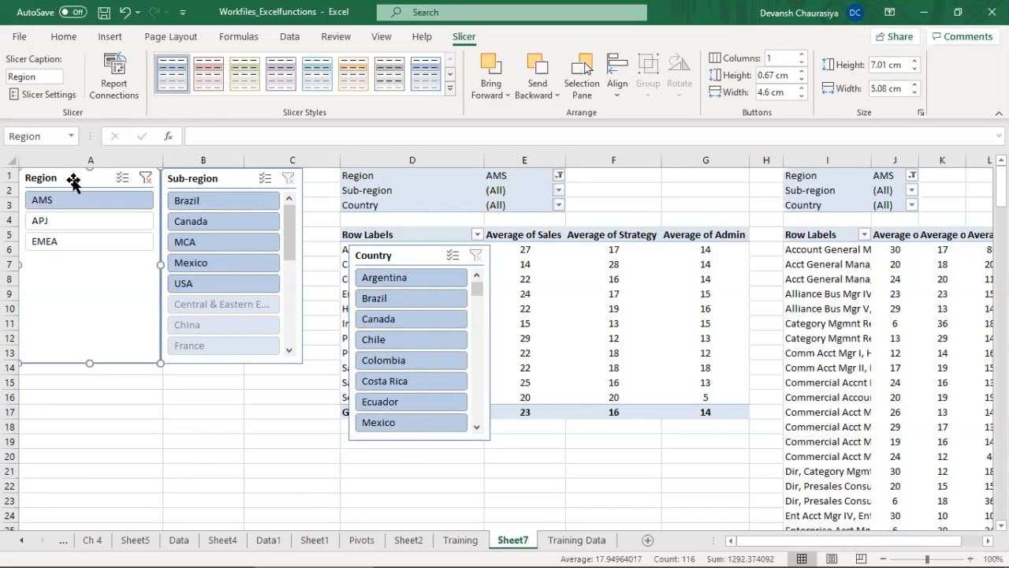
{"action": "left_click_drag", "start_coordinate": [88, 361], "coordinate": [83, 271]}
{"action": "left_click_drag", "start_coordinate": [71, 174], "coordinate": [214, 372]}
{"action": "left_click_drag", "start_coordinate": [368, 253], "coordinate": [57, 178]}
{"action": "left_click_drag", "start_coordinate": [213, 373], "coordinate": [75, 375]}
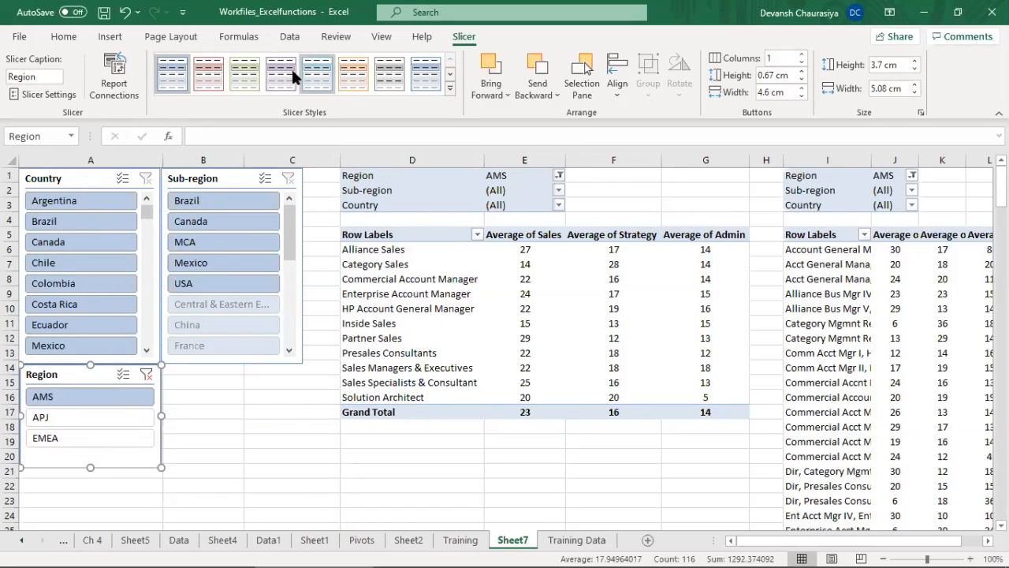
Step: Apply the light red slicer style to the Region, Country and Sub-region slicers
{"action": "left_click", "coordinate": [211, 76]}
{"action": "left_click", "coordinate": [96, 180]}
{"action": "left_click", "coordinate": [209, 72]}
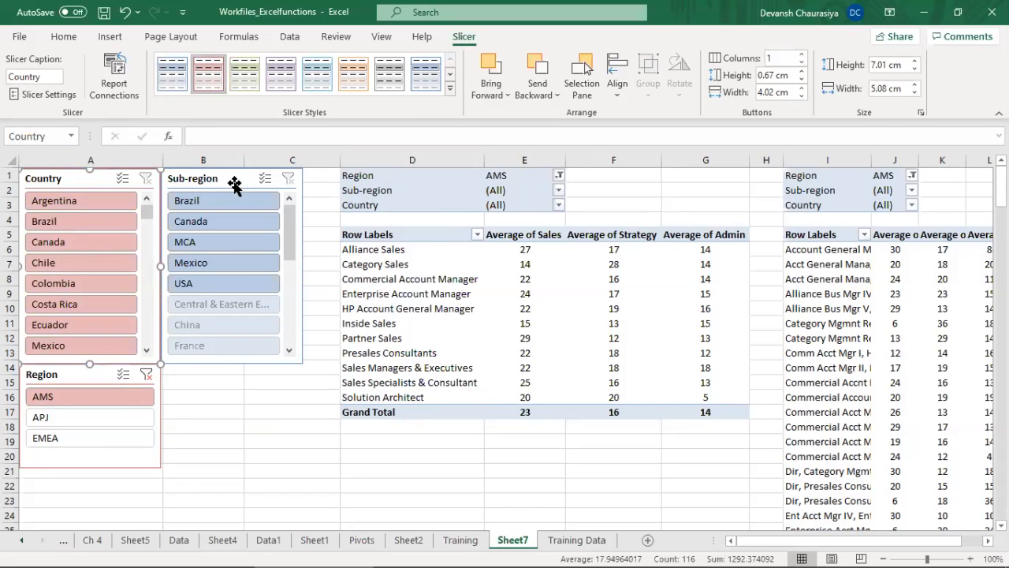
{"action": "left_click", "coordinate": [233, 175]}
{"action": "left_click", "coordinate": [209, 79]}
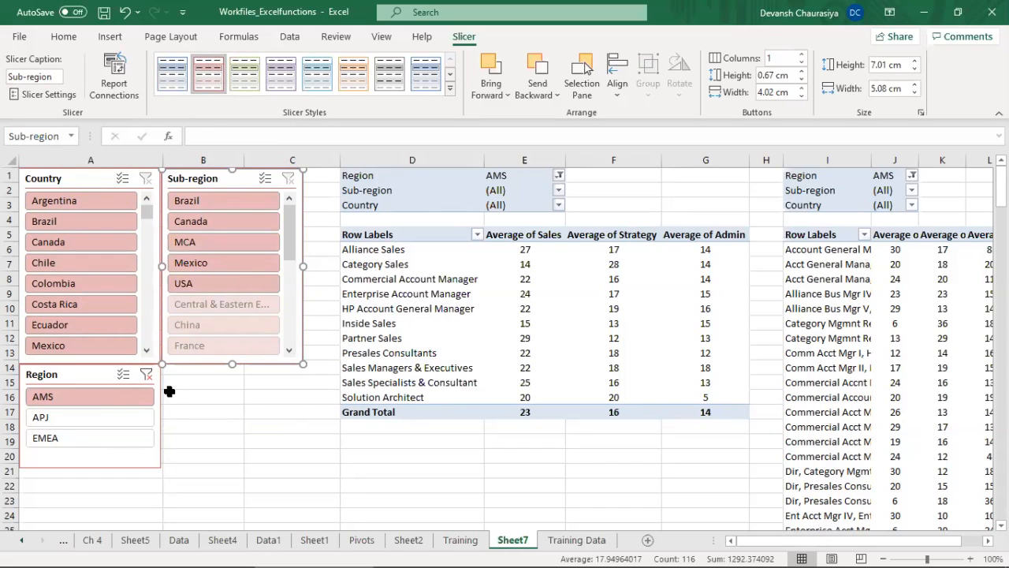
Step: Try the slicers on the Job Family PivotTable by clearing Region, choosing AMS and Brazil, and switching Region to APJ
{"action": "left_click", "coordinate": [143, 373]}
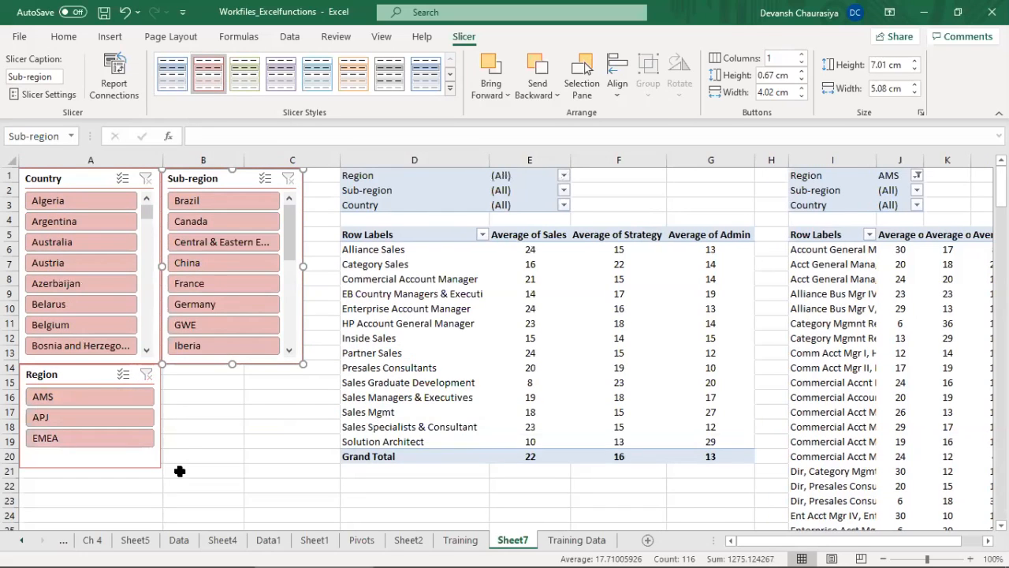
{"action": "left_click", "coordinate": [70, 391]}
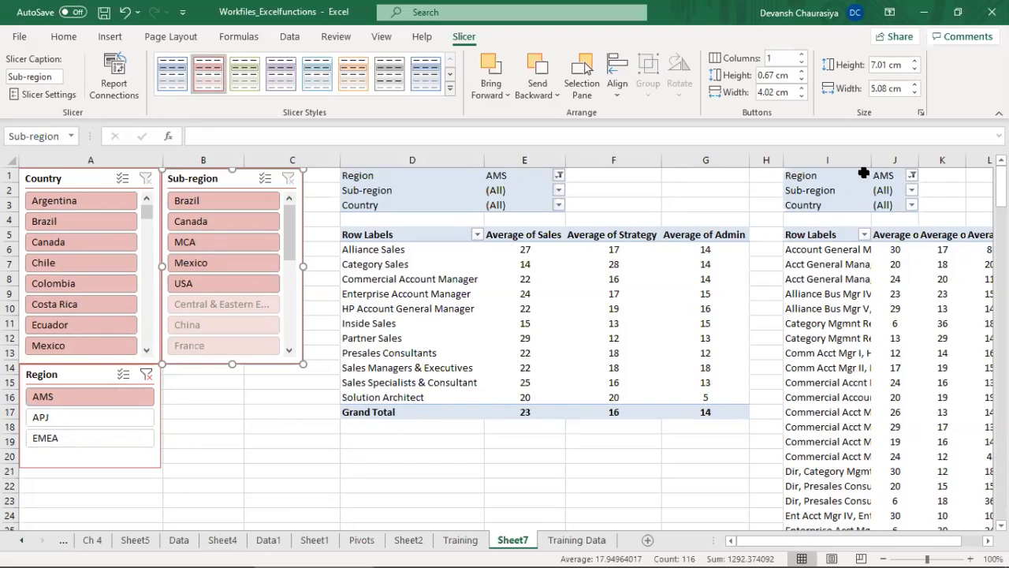
{"action": "left_click", "coordinate": [196, 204]}
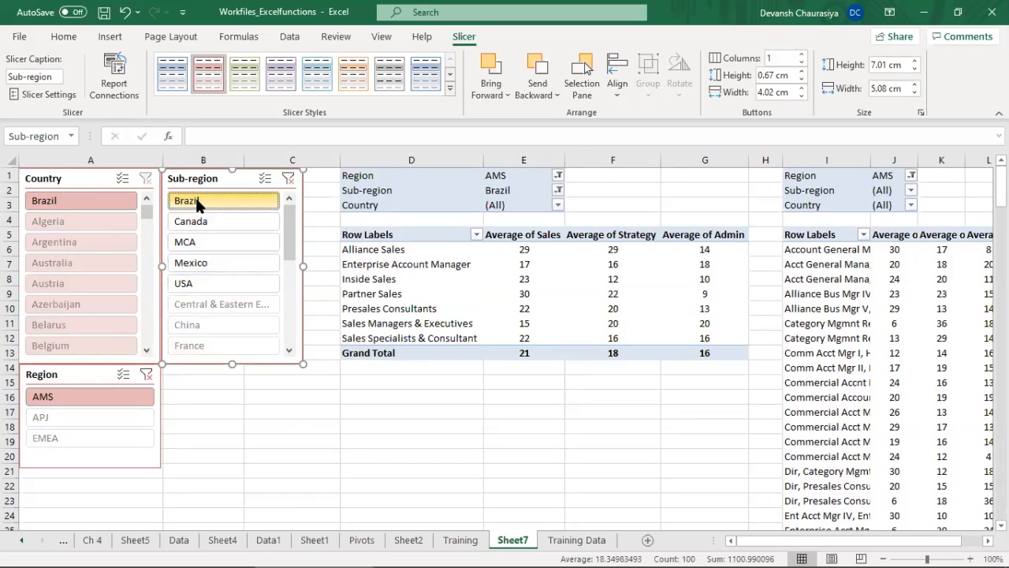
{"action": "left_click", "coordinate": [511, 190]}
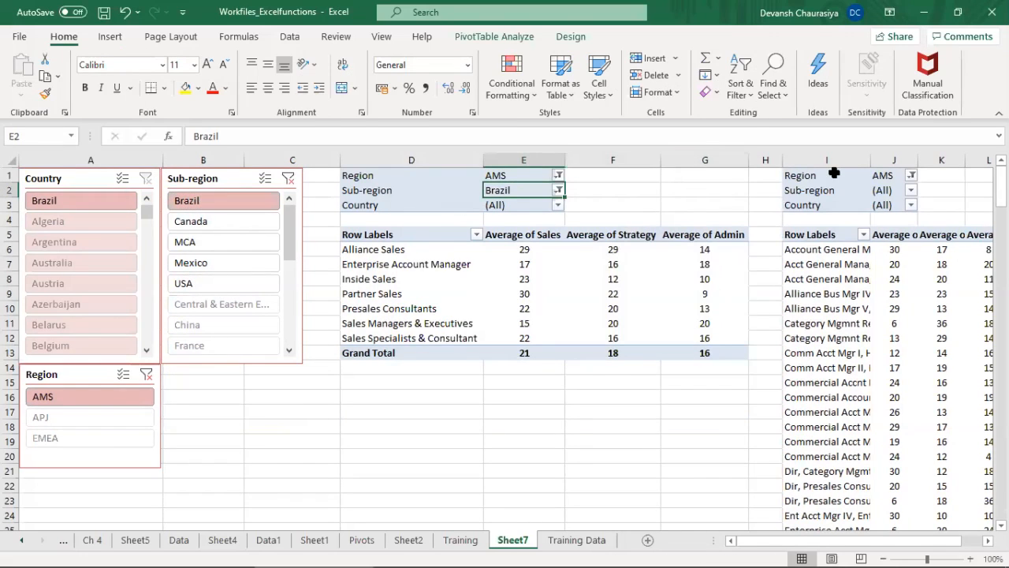
{"action": "left_click", "coordinate": [889, 190]}
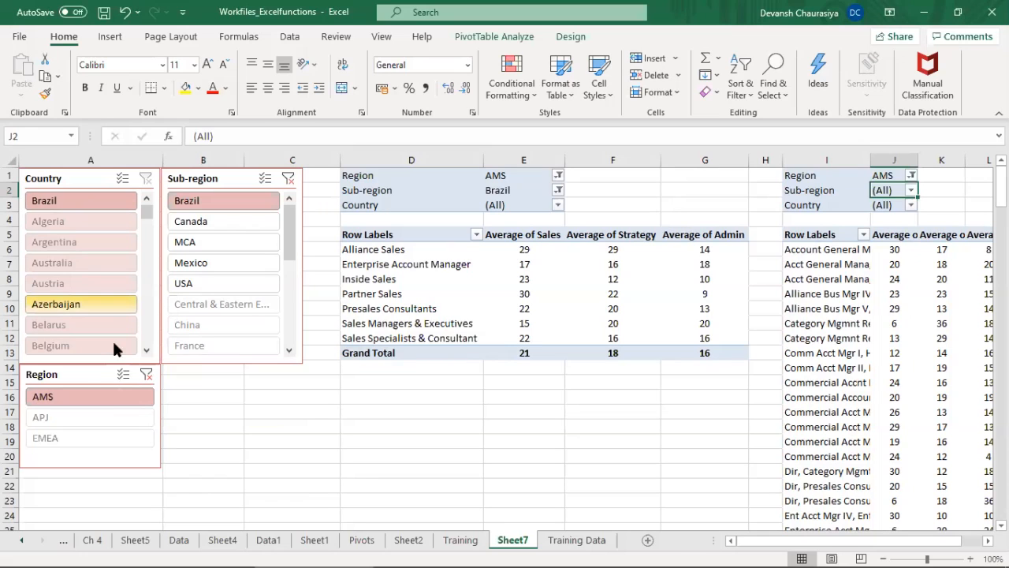
{"action": "left_click", "coordinate": [69, 417]}
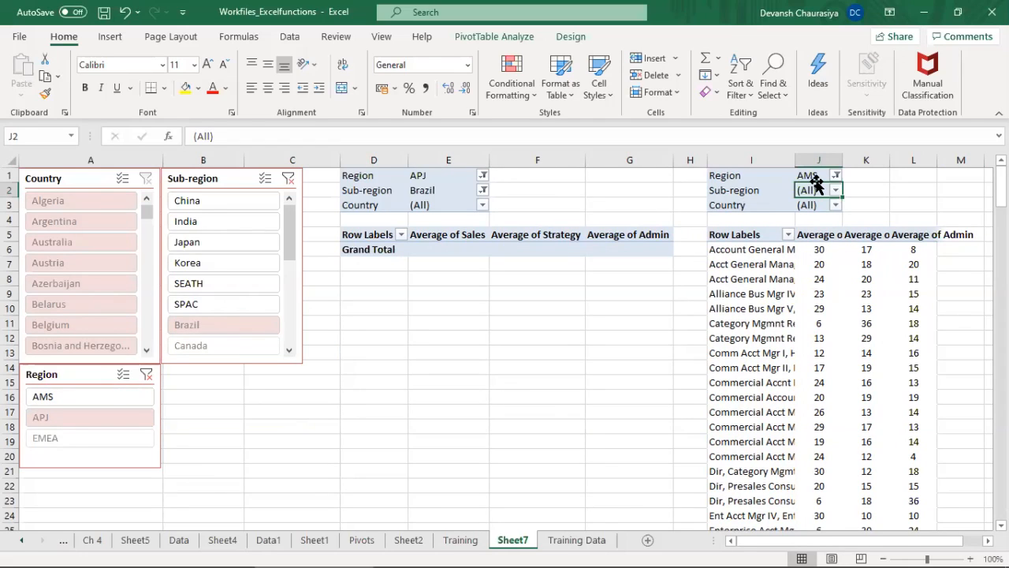
Step: Reset the Region and Sub-region filters of the Job Family PivotTable to (All)
{"action": "left_click", "coordinate": [483, 175]}
{"action": "left_click", "coordinate": [336, 209]}
{"action": "left_click", "coordinate": [393, 356]}
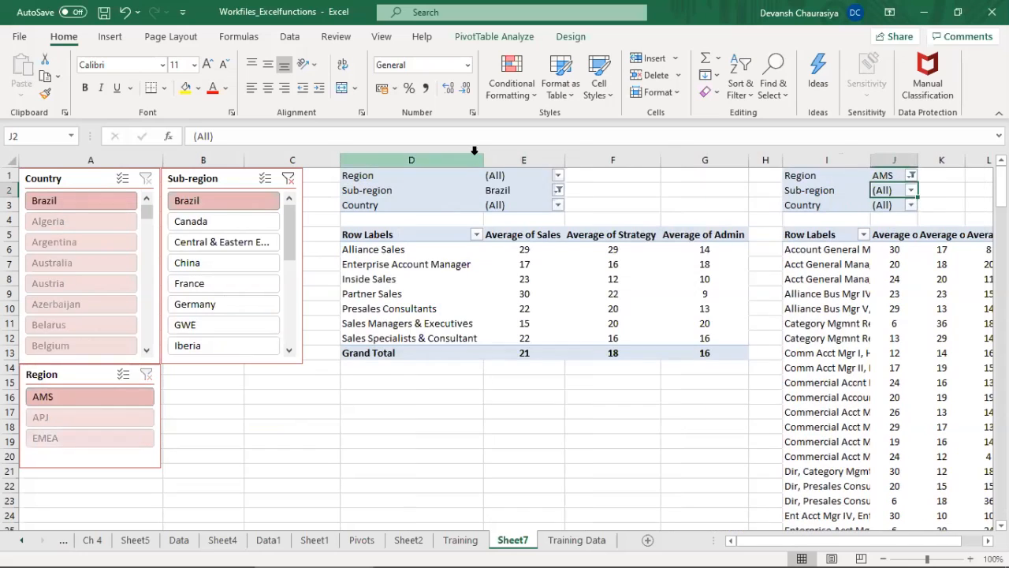
{"action": "left_click", "coordinate": [557, 190]}
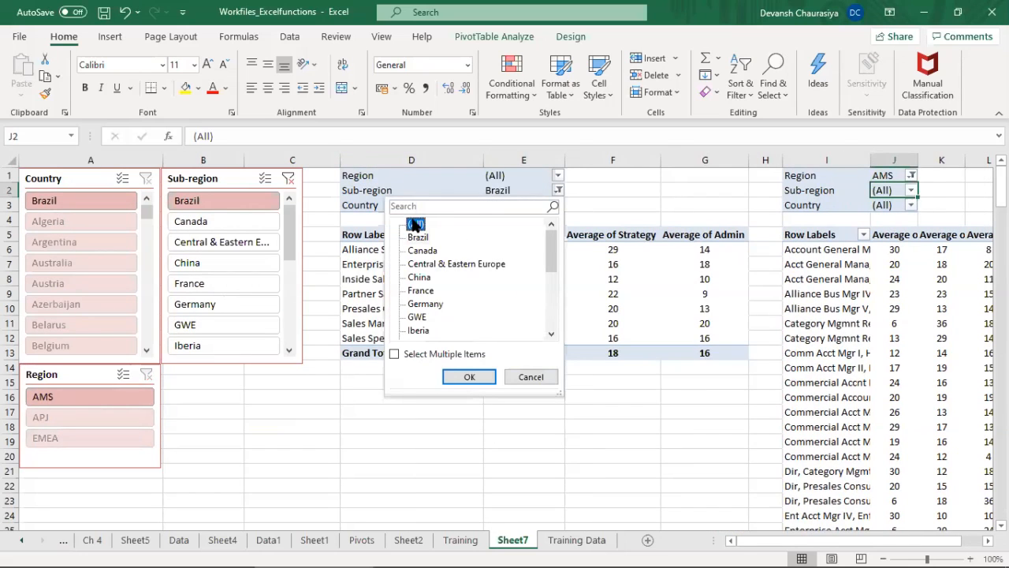
{"action": "left_click", "coordinate": [457, 354]}
{"action": "left_click", "coordinate": [469, 376]}
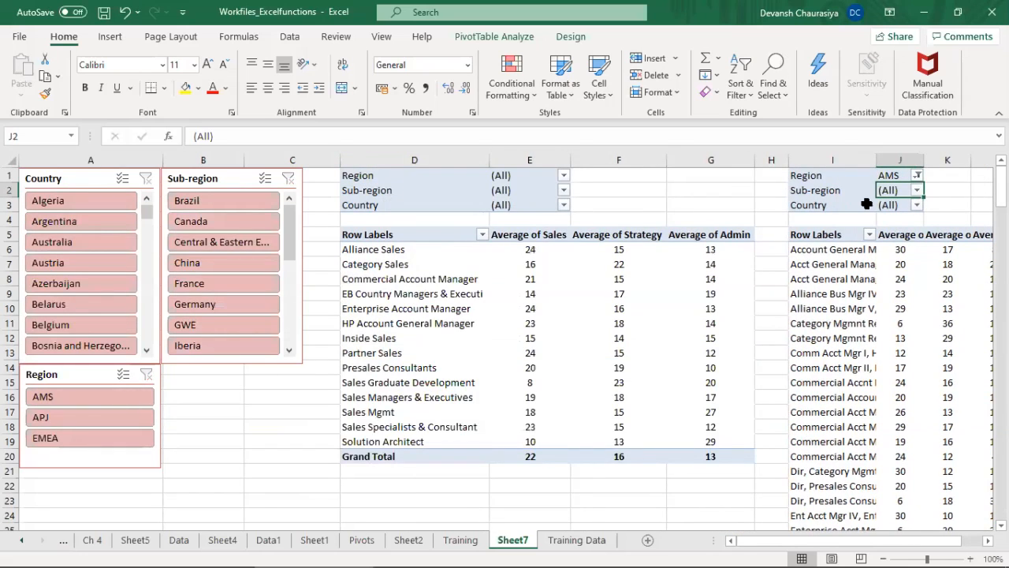
Step: Reset the Region filter of the Job Title PivotTable to (All), and narrow column F in the Job Family PivotTable
{"action": "left_click", "coordinate": [917, 175]}
{"action": "left_click", "coordinate": [774, 210]}
{"action": "left_click", "coordinate": [769, 212]}
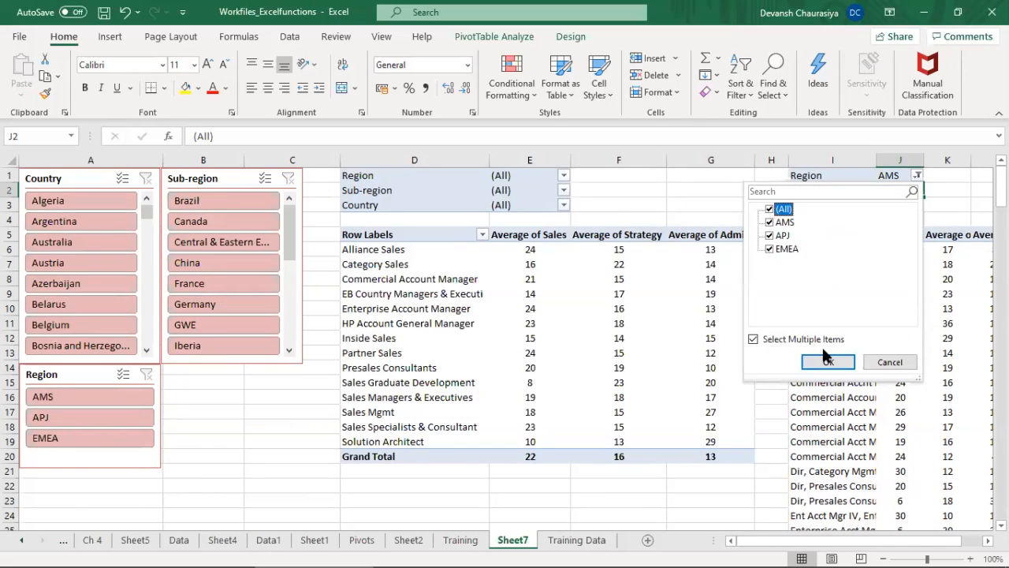
{"action": "left_click", "coordinate": [827, 362]}
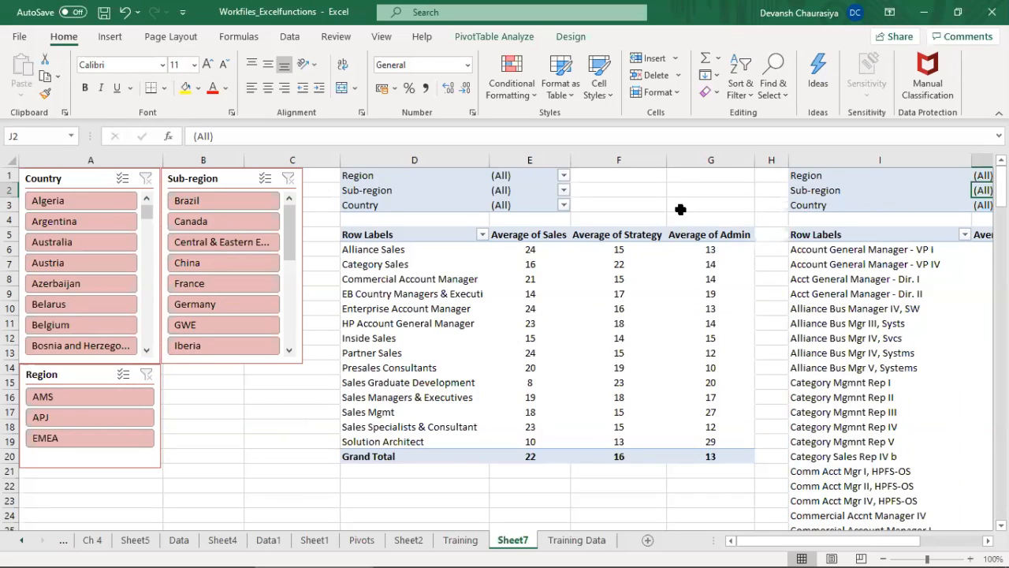
{"action": "left_click_drag", "start_coordinate": [666, 163], "coordinate": [630, 163]}
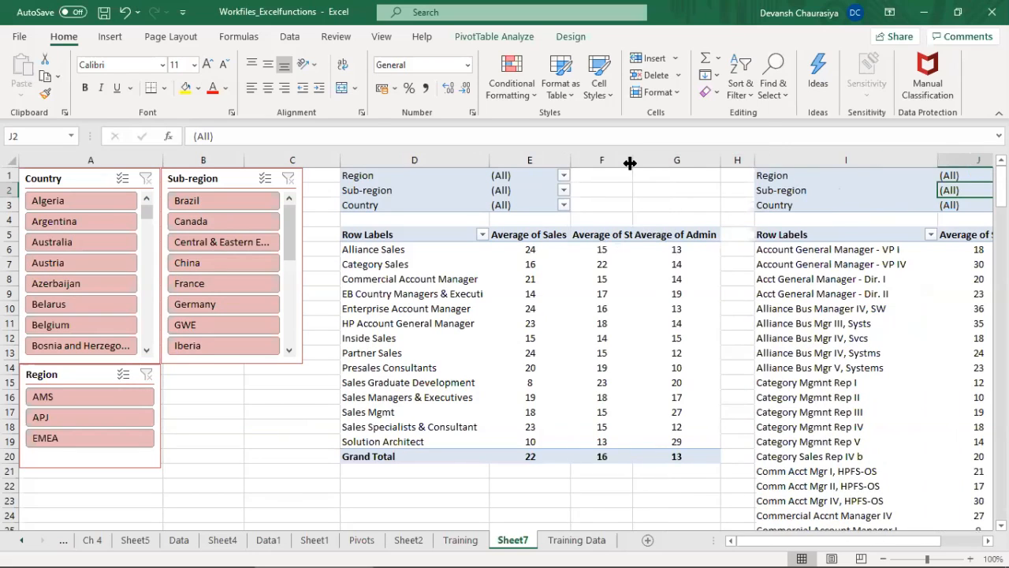
Step: Connect the Country slicer to PivotTable4 in addition to PivotTable3 through its report connections
{"action": "left_click", "coordinate": [72, 179]}
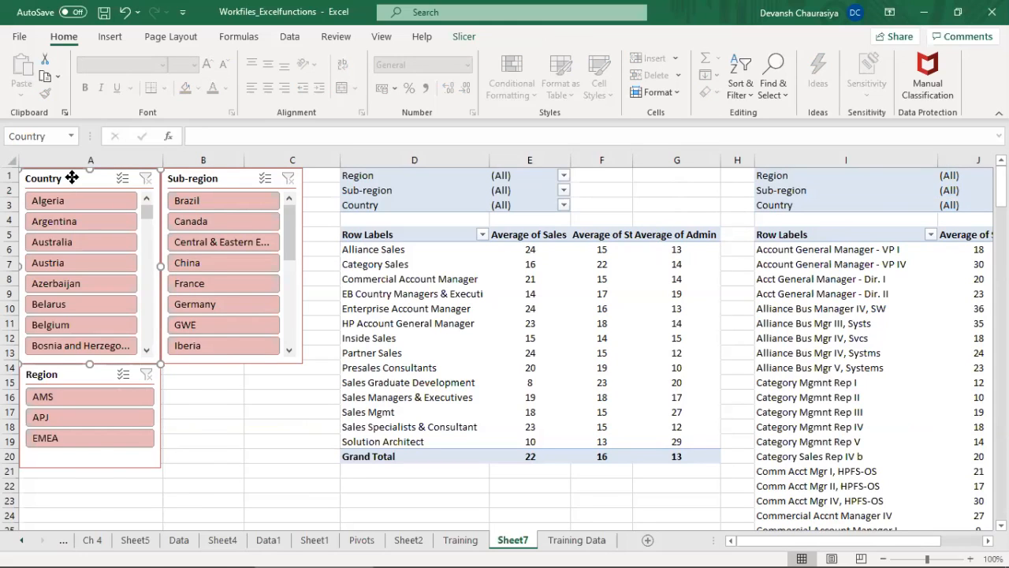
{"action": "right_click", "coordinate": [72, 177]}
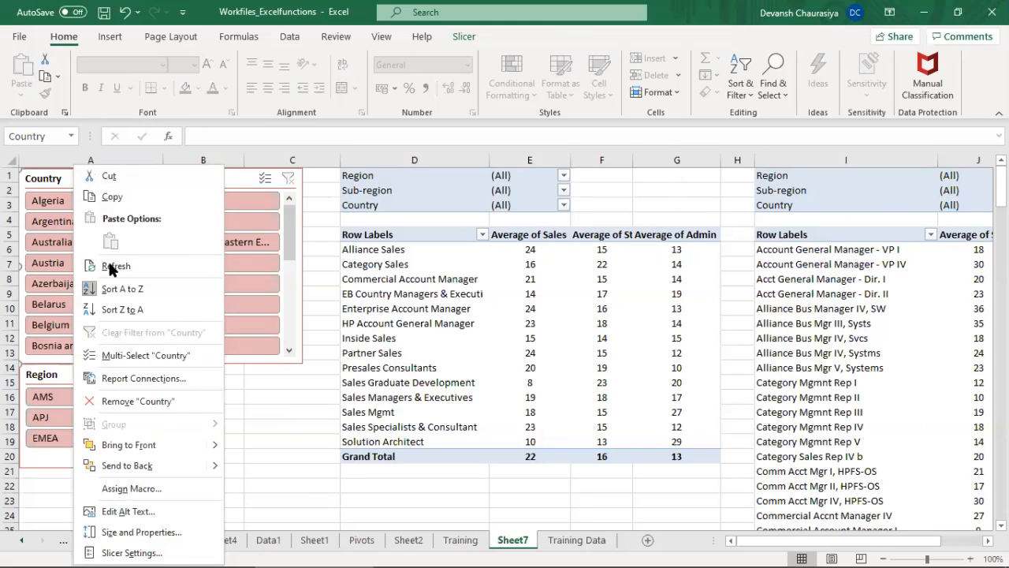
{"action": "left_click", "coordinate": [121, 379]}
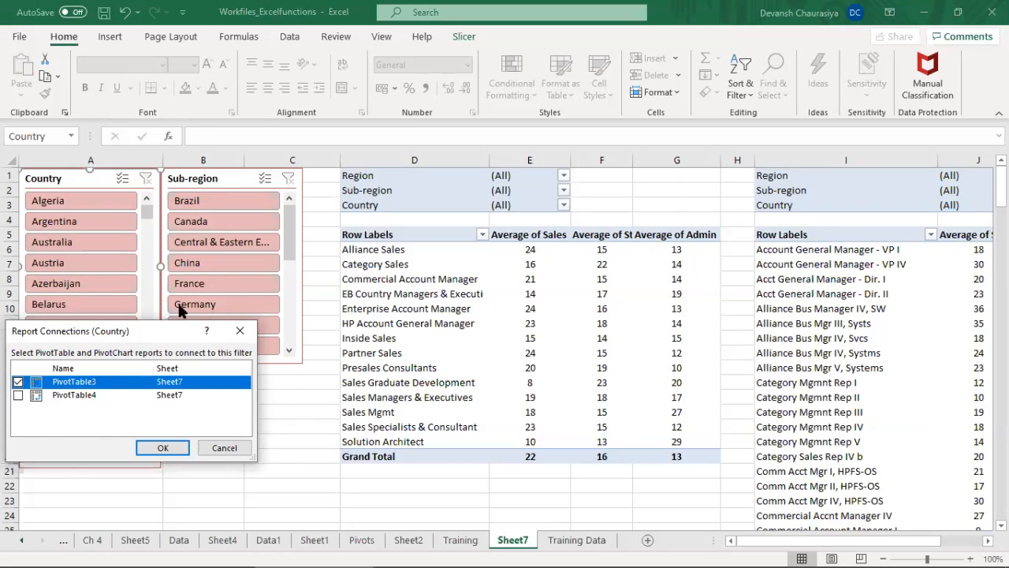
{"action": "left_click_drag", "start_coordinate": [110, 327], "coordinate": [316, 301]}
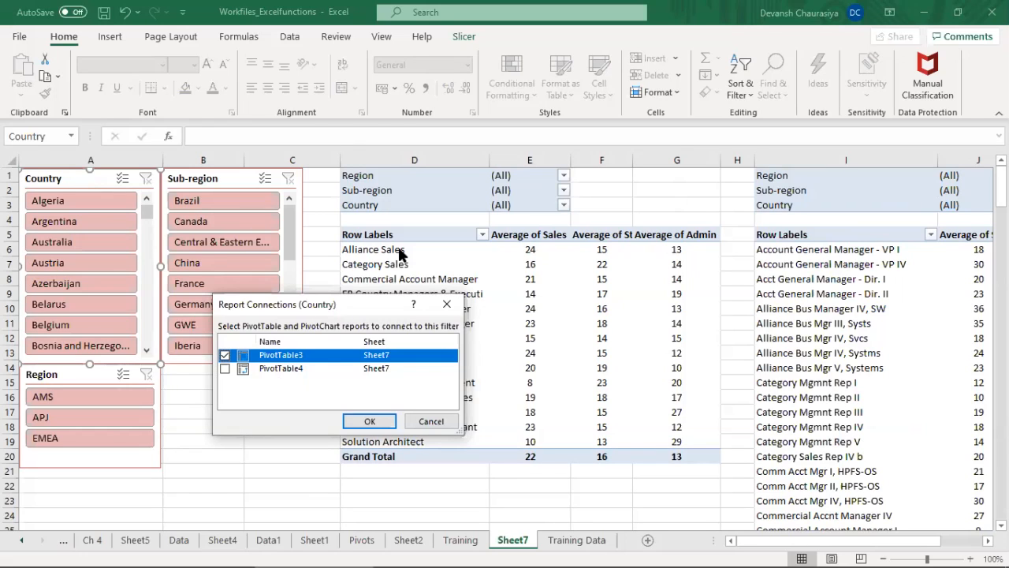
{"action": "left_click", "coordinate": [226, 368]}
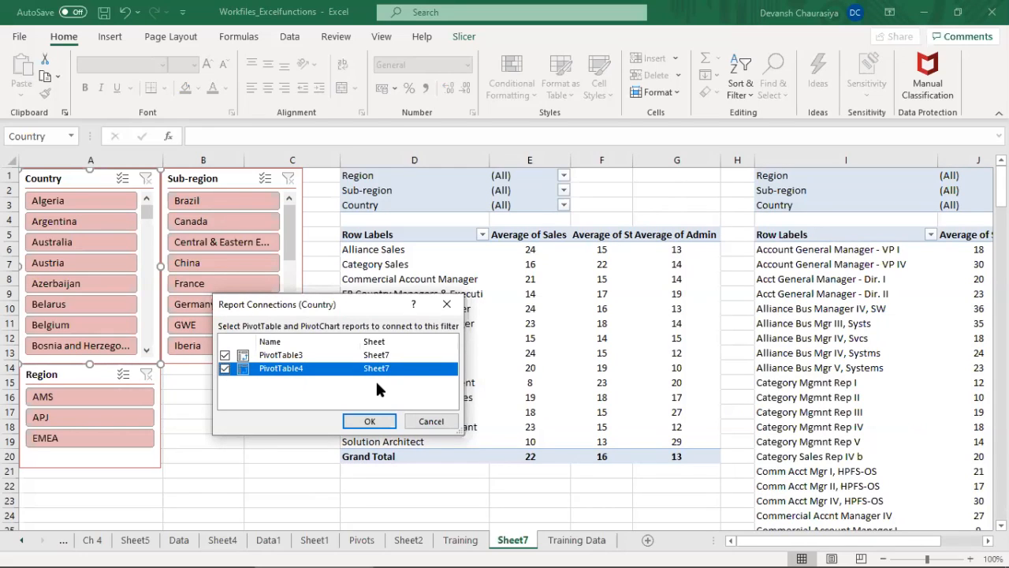
{"action": "left_click", "coordinate": [370, 421]}
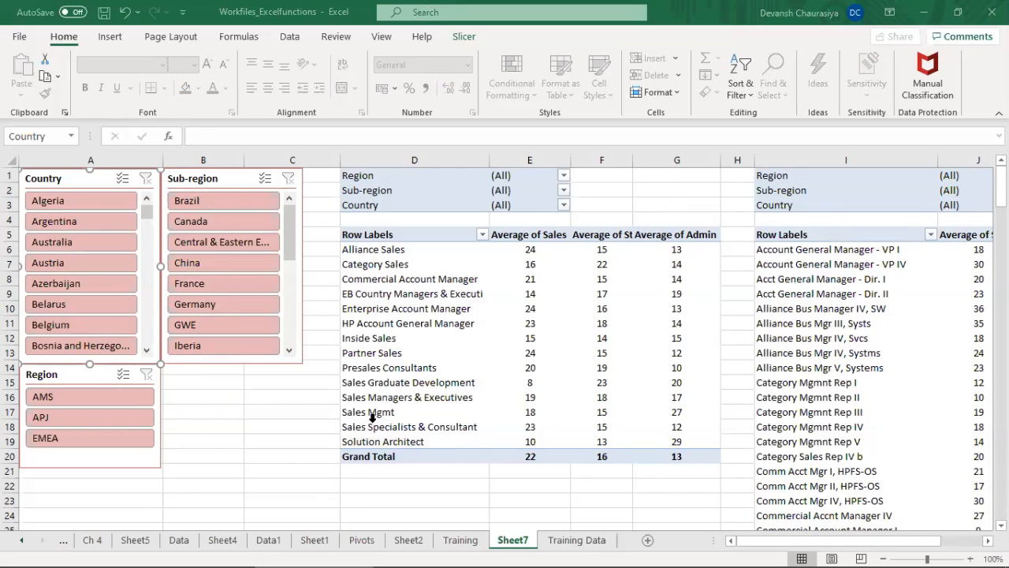
Step: Connect the Sub-region slicer to PivotTable4 as well through its report connections
{"action": "left_click", "coordinate": [204, 181]}
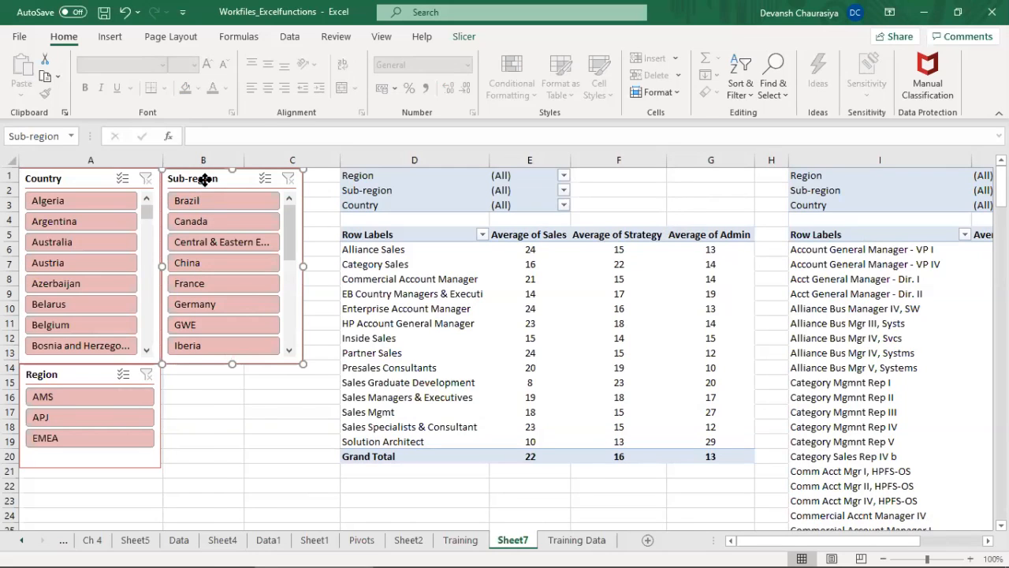
{"action": "right_click", "coordinate": [204, 180]}
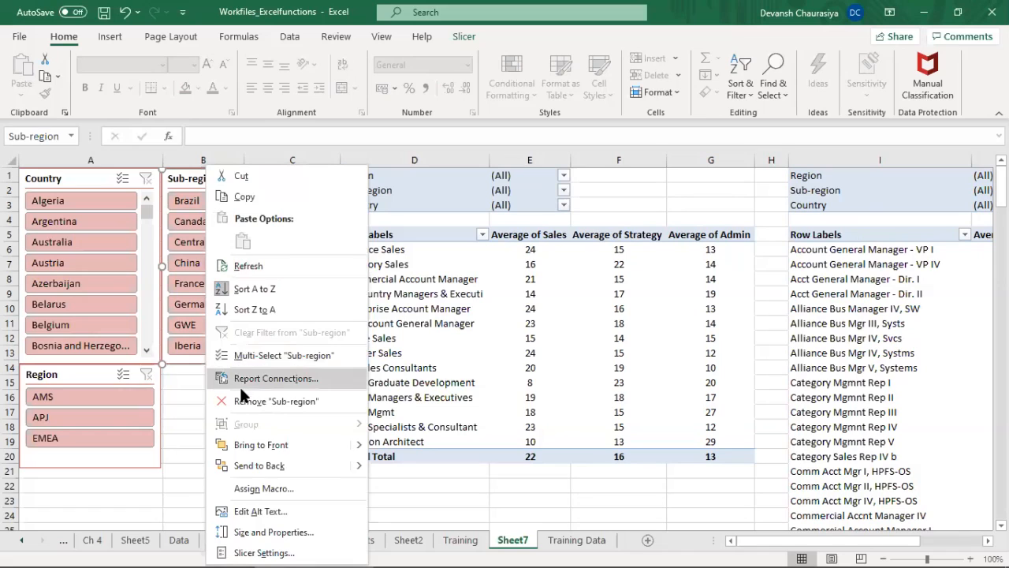
{"action": "left_click", "coordinate": [272, 379]}
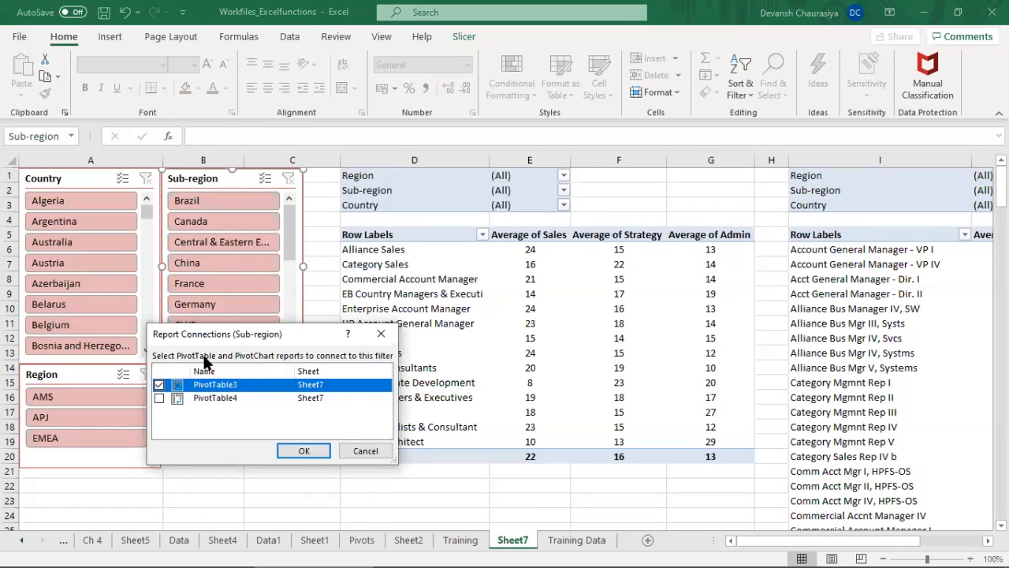
{"action": "left_click", "coordinate": [159, 398]}
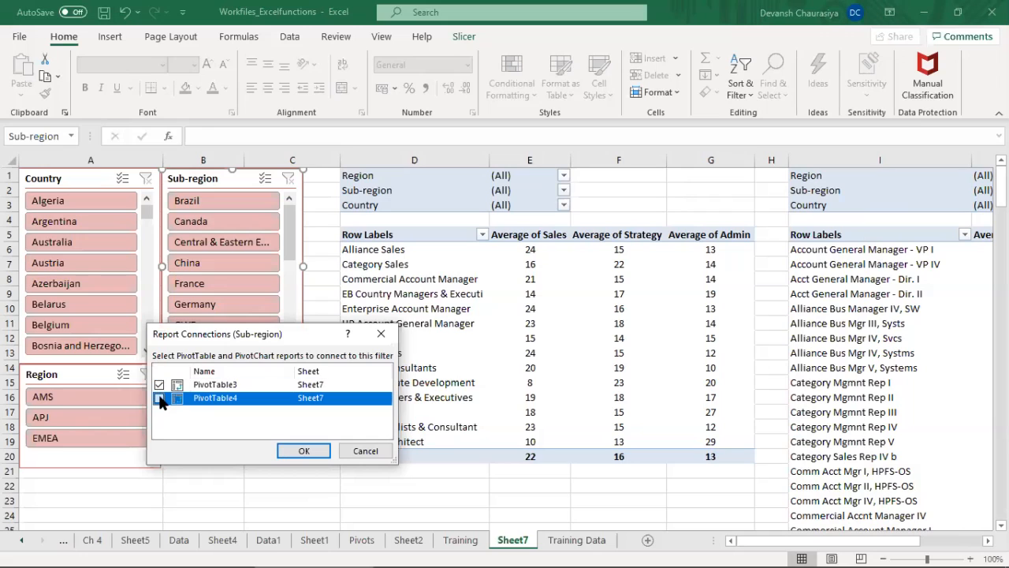
{"action": "left_click", "coordinate": [304, 447]}
Step: Connect the Region slicer to PivotTable4 in addition to PivotTable3 through its report connections, and save the workbook
{"action": "left_click", "coordinate": [85, 360]}
{"action": "right_click", "coordinate": [93, 361]}
{"action": "key", "text": "Escape"}
{"action": "left_click", "coordinate": [66, 379]}
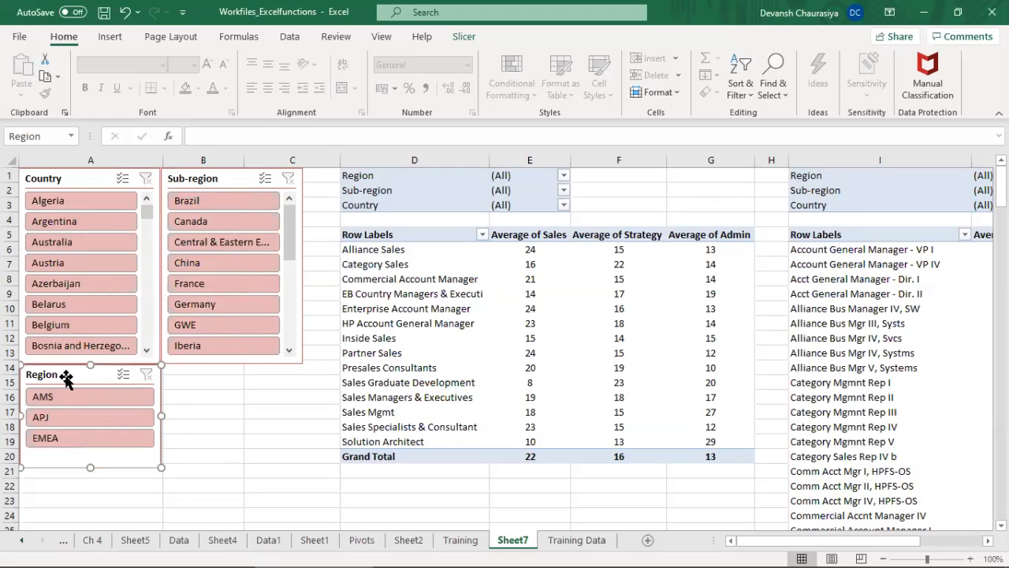
{"action": "right_click", "coordinate": [67, 377]}
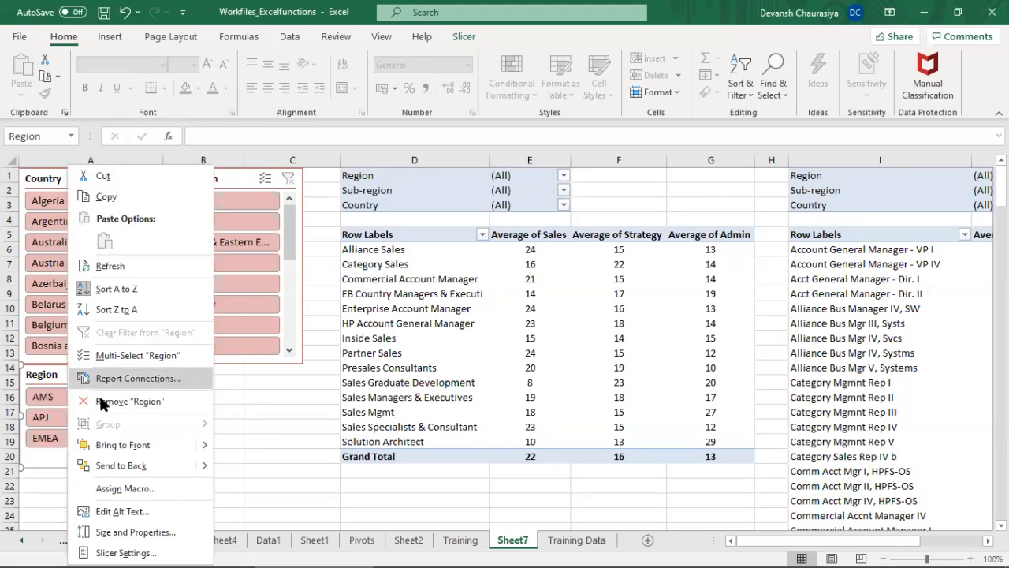
{"action": "left_click", "coordinate": [149, 378]}
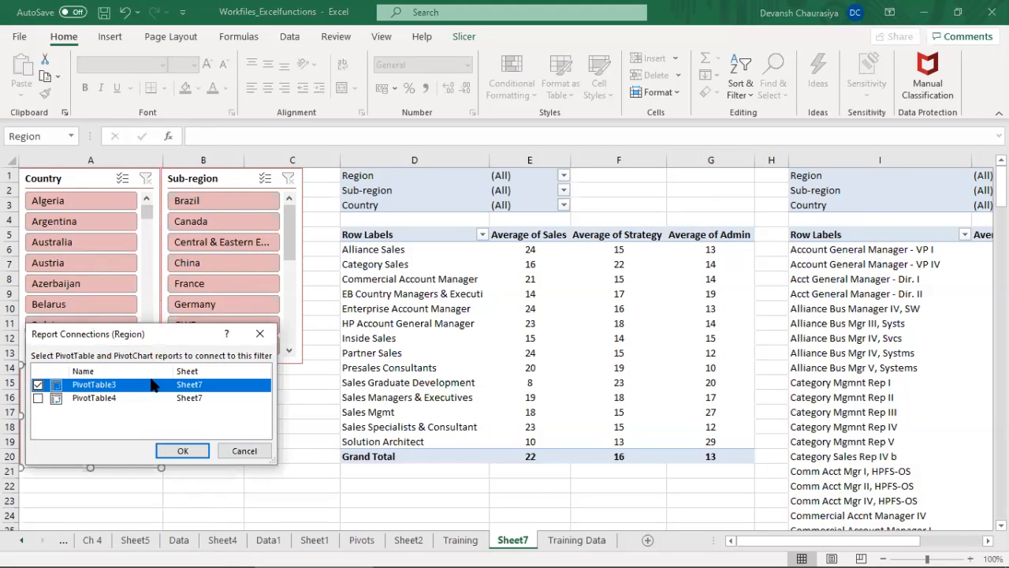
{"action": "left_click", "coordinate": [37, 398]}
{"action": "left_click", "coordinate": [183, 448]}
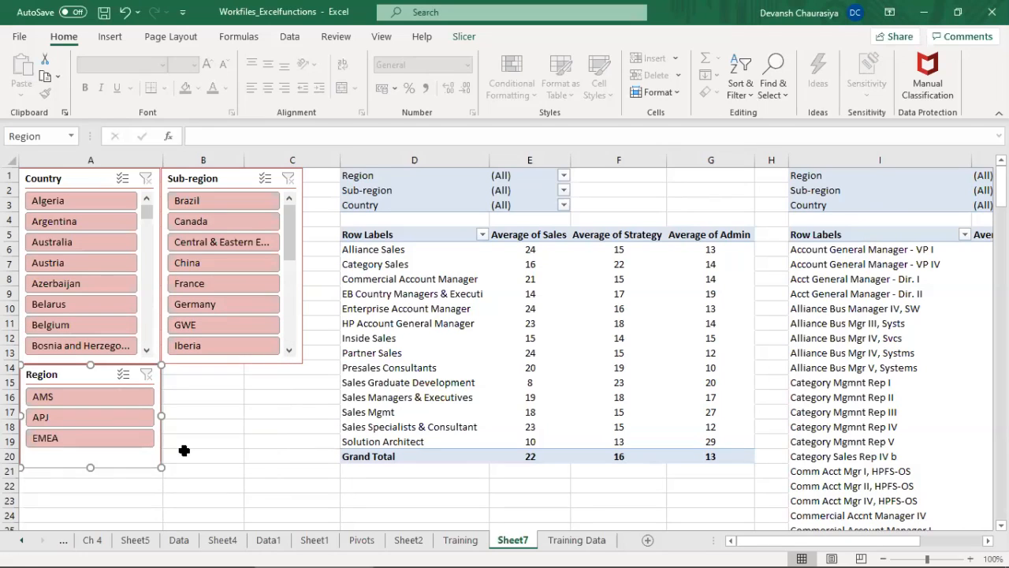
{"action": "left_click", "coordinate": [104, 12]}
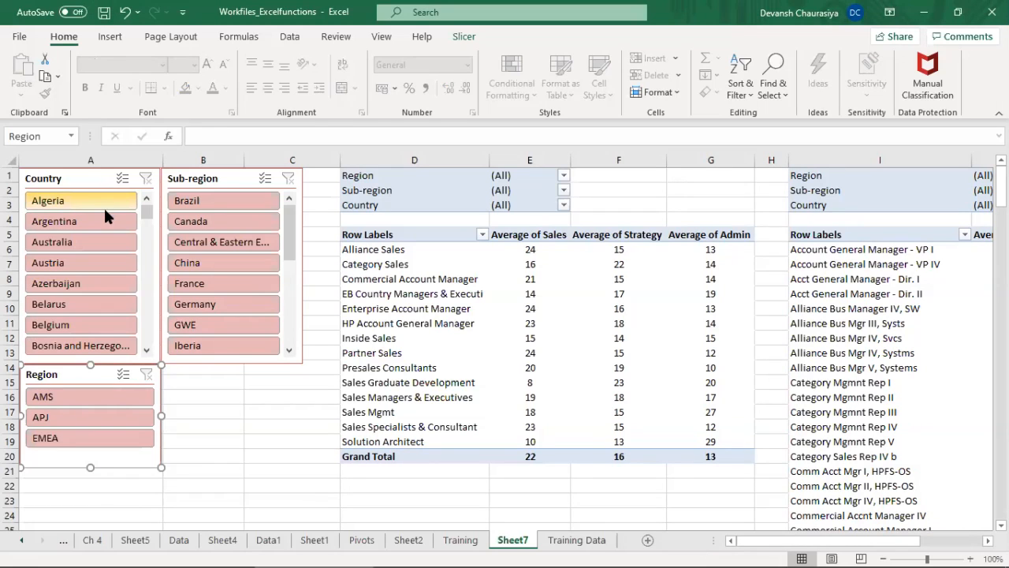
Step: Filter both PivotTables with the slicers to the APJ region and the country India
{"action": "left_click", "coordinate": [85, 418]}
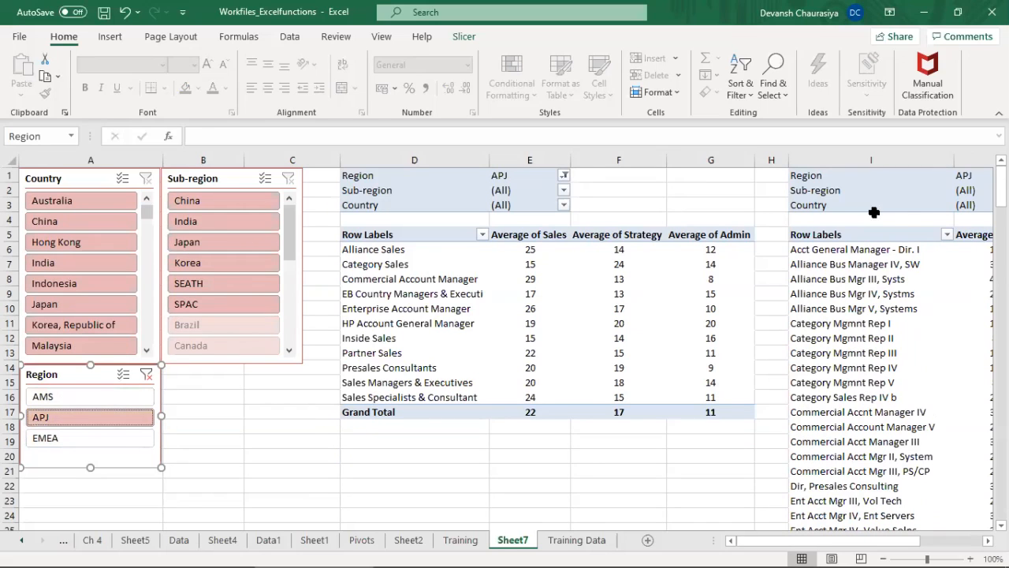
{"action": "left_click_drag", "start_coordinate": [754, 159], "coordinate": [718, 156]}
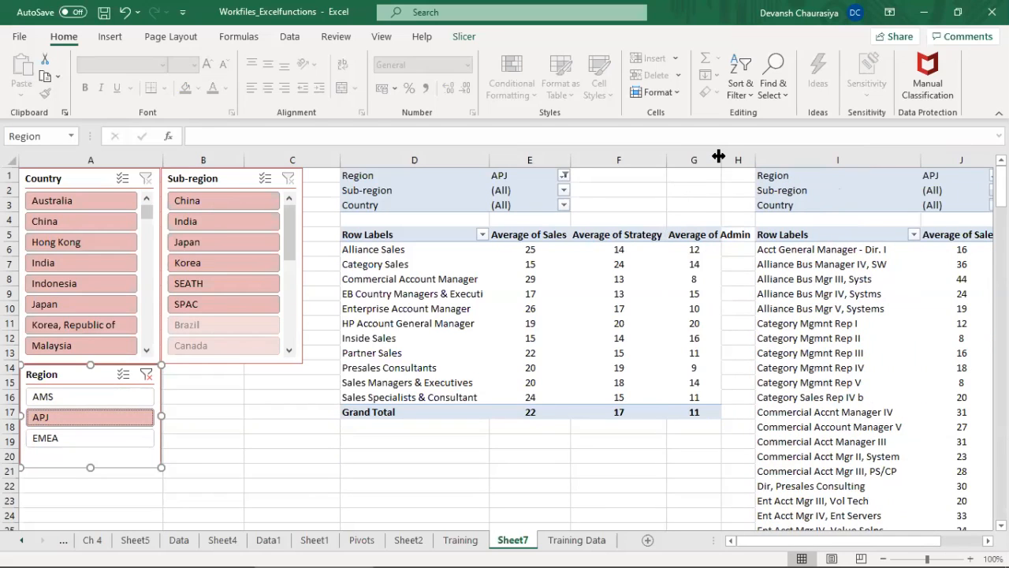
{"action": "left_click", "coordinate": [72, 255]}
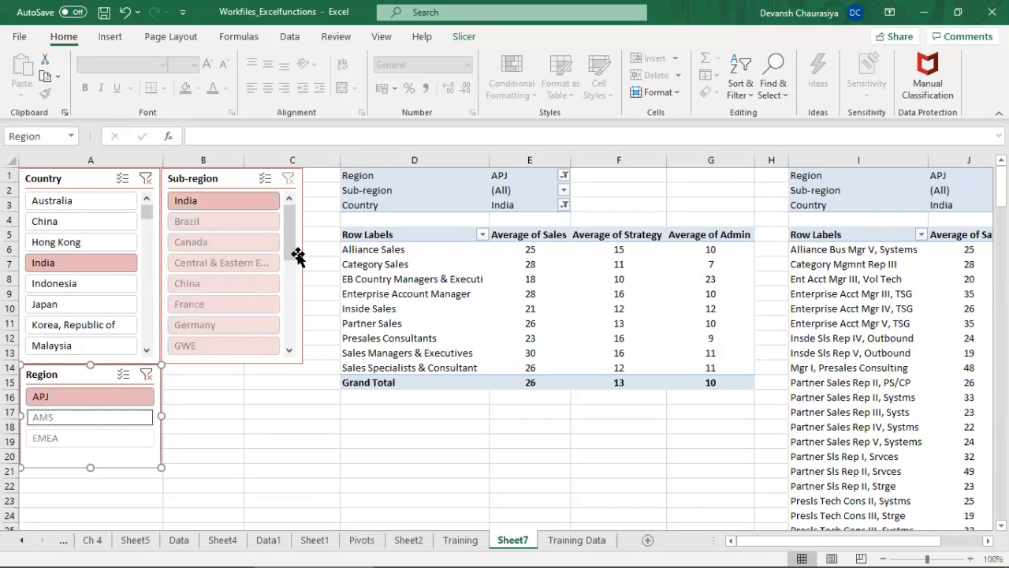
{"action": "left_click_drag", "start_coordinate": [292, 239], "coordinate": [294, 202]}
{"action": "mouse_move", "coordinate": [529, 384]}
Step: Go to the Training sheet and look through the topics listed under GRAPHICAL and Mathematical Functions
{"action": "left_click", "coordinate": [460, 540]}
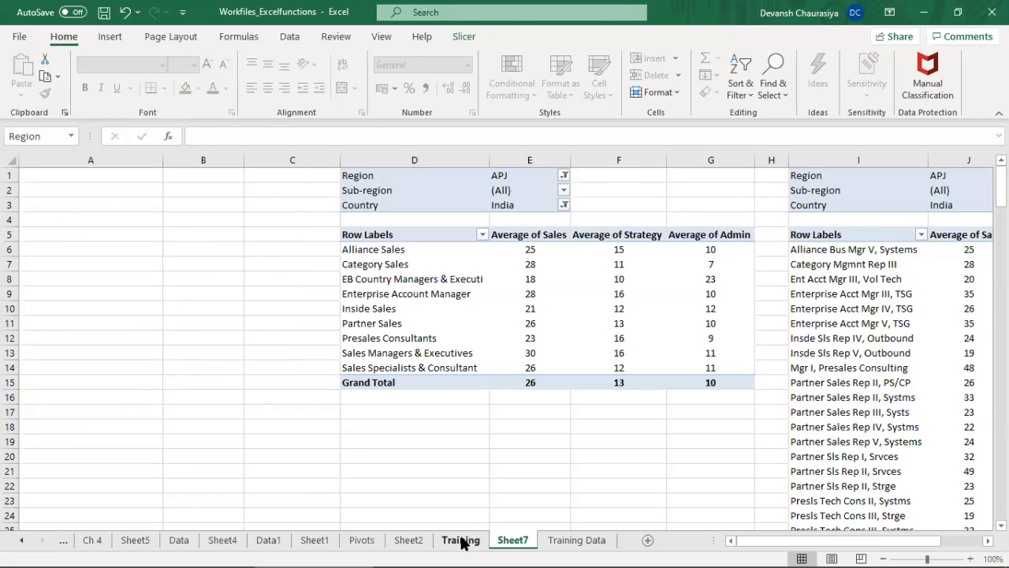
{"action": "left_click", "coordinate": [129, 394]}
{"action": "key", "text": "Down"}
{"action": "key", "text": "Down"}
{"action": "key", "text": "Down"}
{"action": "key", "text": "Down"}
{"action": "key", "text": "Down"}
{"action": "key", "text": "Down"}
{"action": "key", "text": "Down"}
{"action": "key", "text": "Down"}
{"action": "key", "text": "Down"}
{"action": "key", "text": "Down"}
{"action": "key", "text": "Down"}
{"action": "key", "text": "Down"}
{"action": "key", "text": "Down"}
{"action": "key", "text": "Down"}
{"action": "key", "text": "Down"}
{"action": "key", "text": "Down"}
{"action": "key", "text": "Down"}
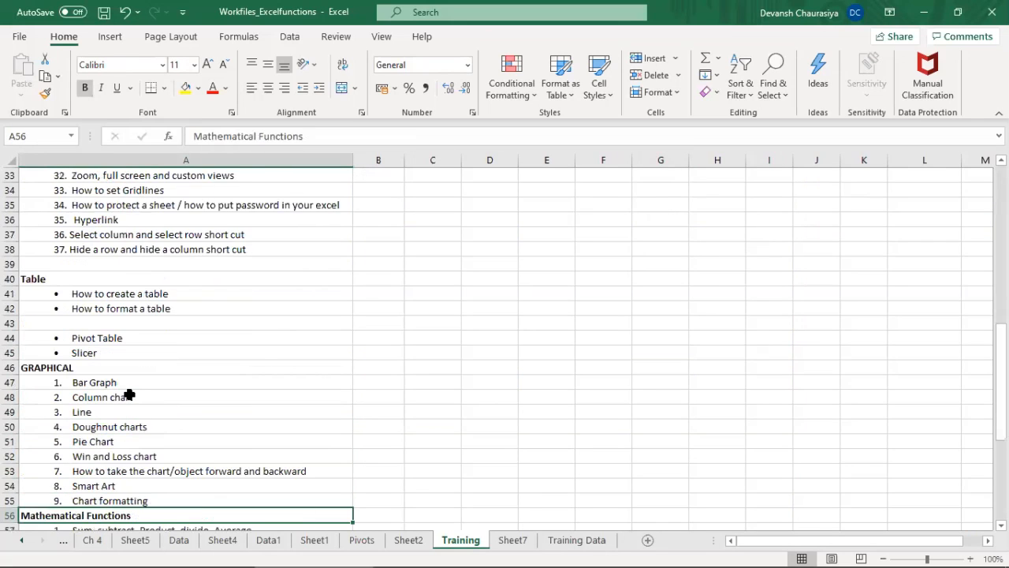
{"action": "key", "text": "Down"}
{"action": "key", "text": "Down"}
{"action": "key", "text": "Down"}
{"action": "key", "text": "Down"}
{"action": "key", "text": "Down"}
{"action": "key", "text": "Down"}
{"action": "key", "text": "Down"}
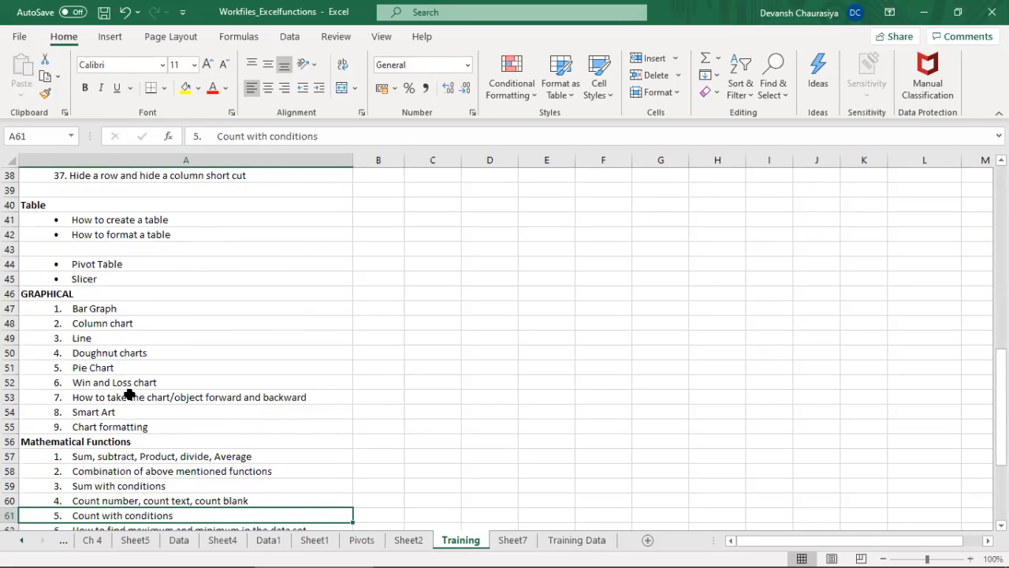
{"action": "key", "text": "Down"}
{"action": "key", "text": "Down"}
{"action": "key", "text": "Down"}
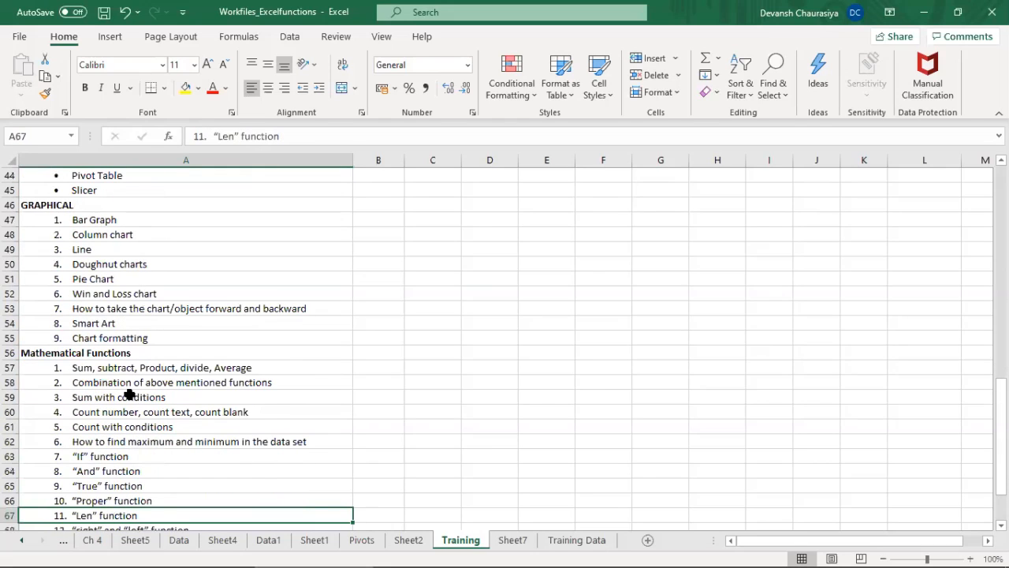
Step: Highlight the GRAPHICAL topics in A46:A55 of the Training list, from the heading to Chart formatting, and clear the selection
{"action": "key", "text": "Up"}
{"action": "key", "text": "Up"}
{"action": "key", "text": "Up"}
{"action": "key", "text": "Up"}
{"action": "key", "text": "Up"}
{"action": "key", "text": "Up"}
{"action": "key", "text": "Up"}
{"action": "key", "text": "Up"}
{"action": "key", "text": "Up"}
{"action": "key", "text": "Up"}
{"action": "key", "text": "Up"}
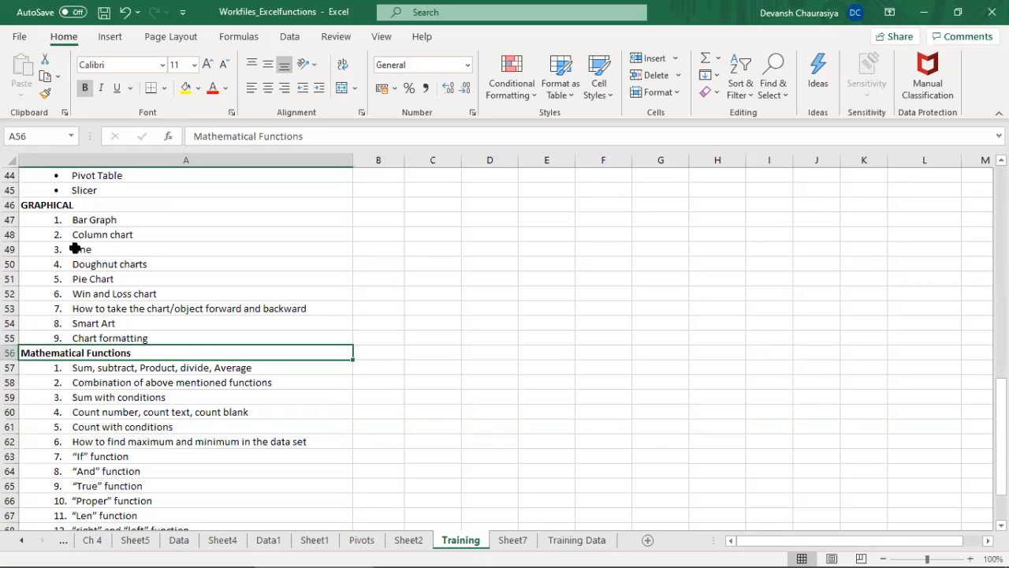
{"action": "left_click_drag", "start_coordinate": [79, 206], "coordinate": [95, 337]}
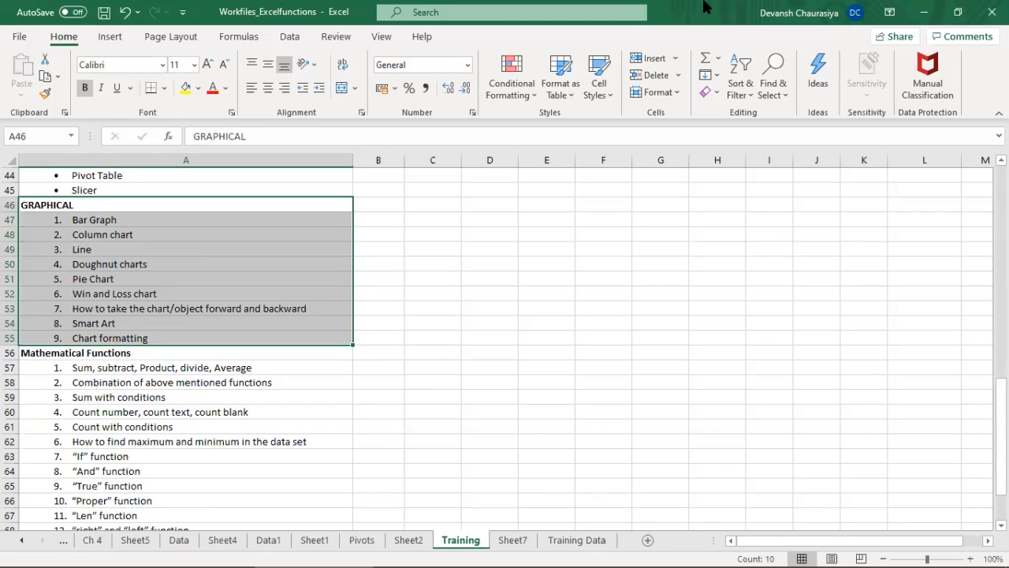
{"action": "left_click", "coordinate": [555, 440]}
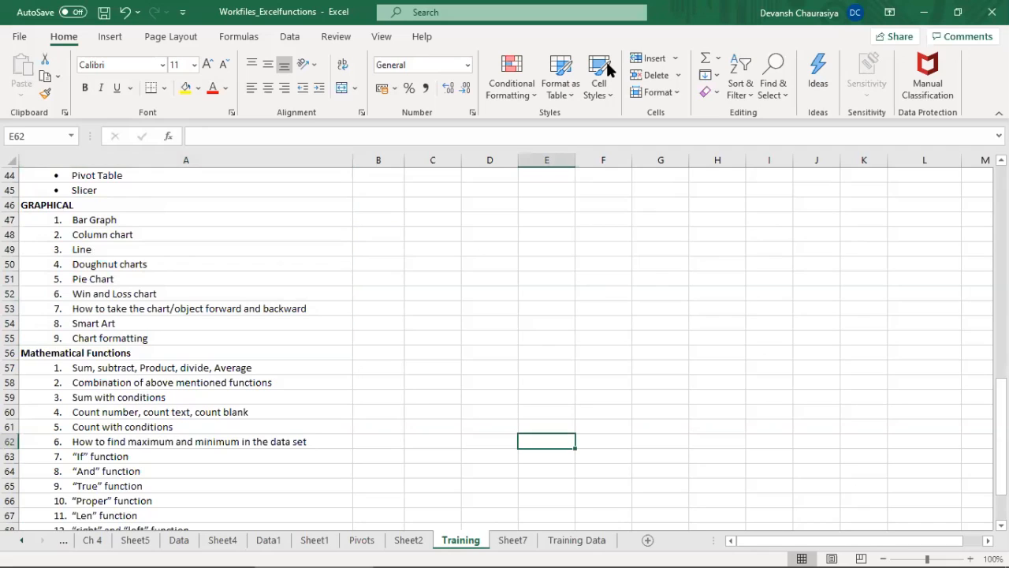